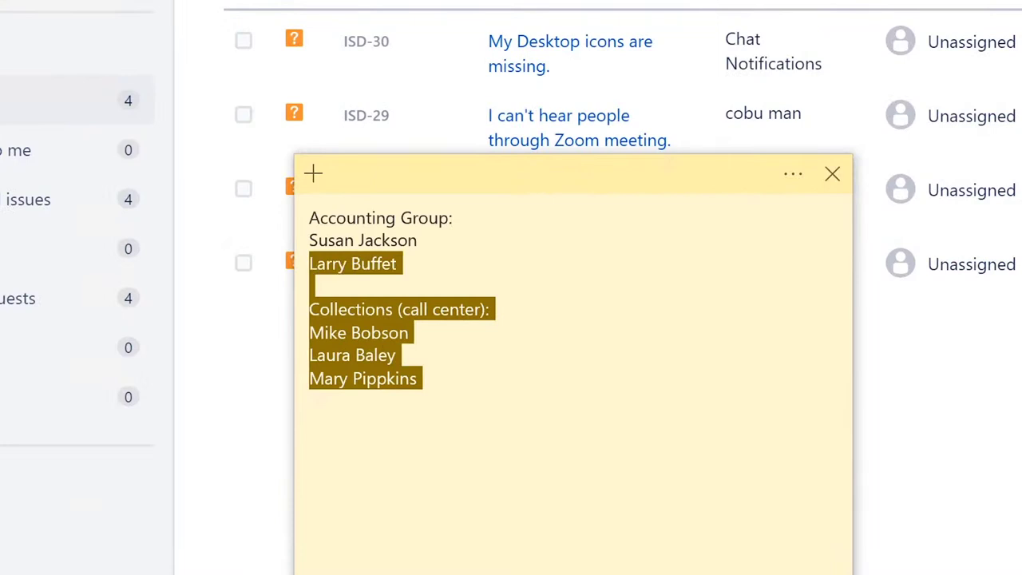
Step: Move the Accounting and Collections sticky note up, highlight the Collections names, then close it
{"action": "left_click", "coordinate": [310, 285]}
{"action": "left_click", "coordinate": [463, 309]}
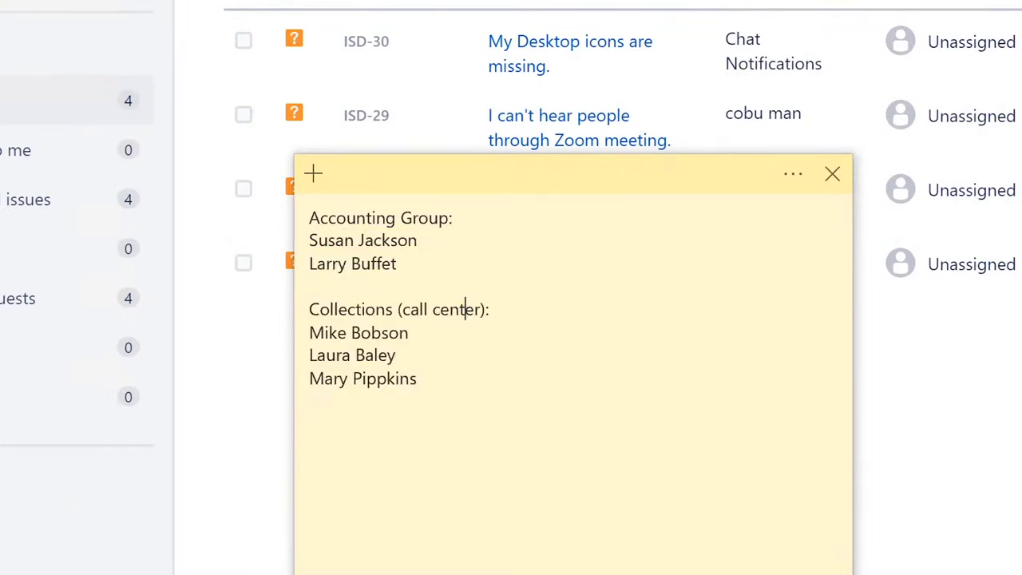
{"action": "left_click_drag", "start_coordinate": [826, 151], "coordinate": [921, 98]}
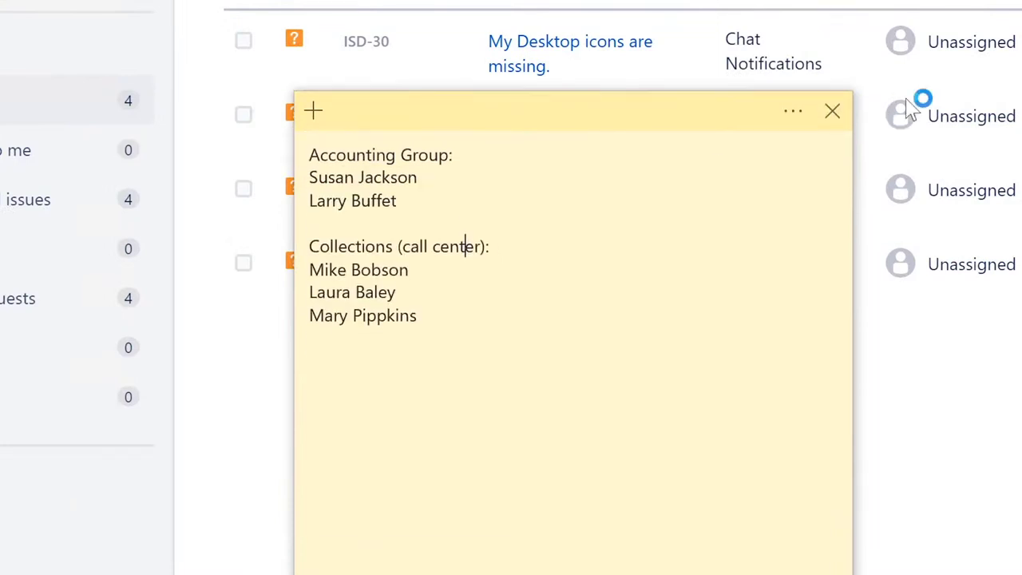
{"action": "left_click_drag", "start_coordinate": [421, 315], "coordinate": [310, 269]}
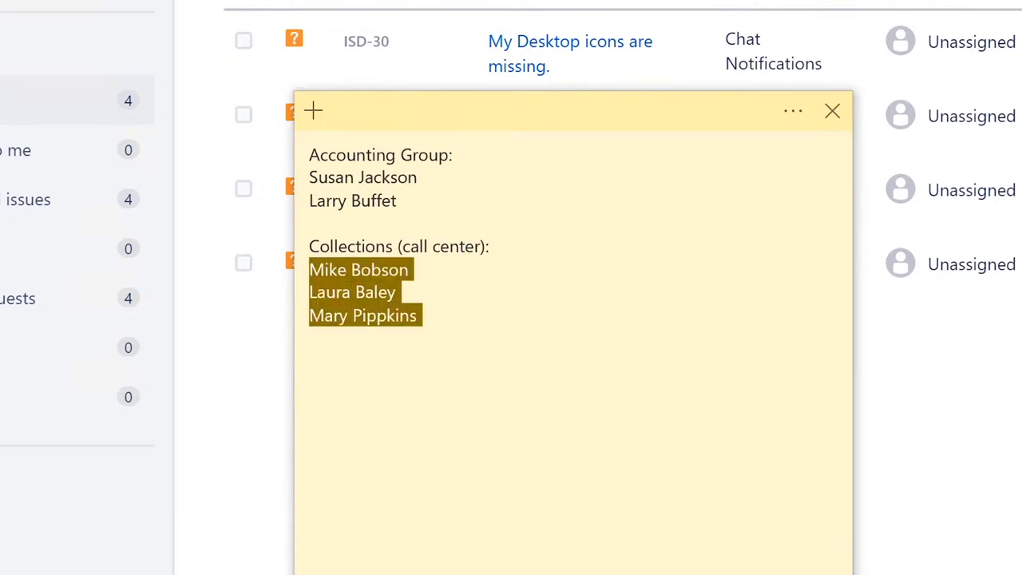
{"action": "left_click", "coordinate": [417, 316]}
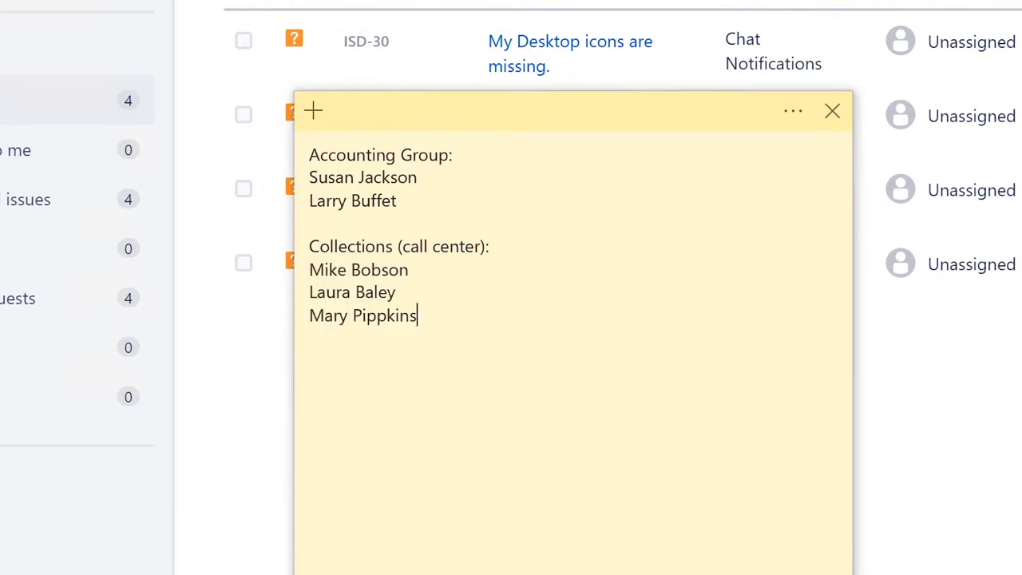
{"action": "left_click", "coordinate": [830, 117]}
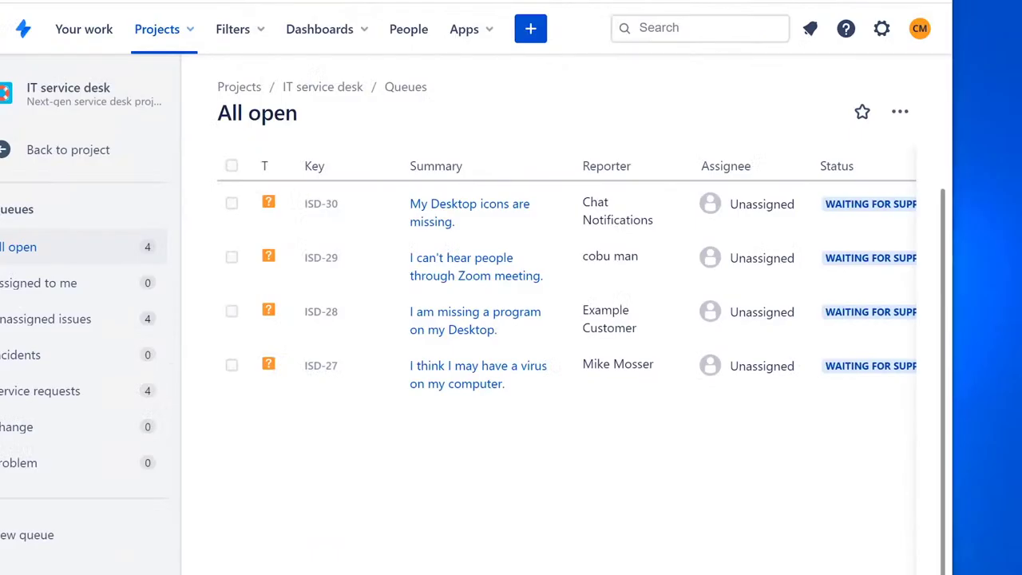
Step: Widen the browser and scroll the queue to show the Time to done SLA, breached by 85h 45m
{"action": "left_click_drag", "start_coordinate": [823, 419], "coordinate": [911, 419]}
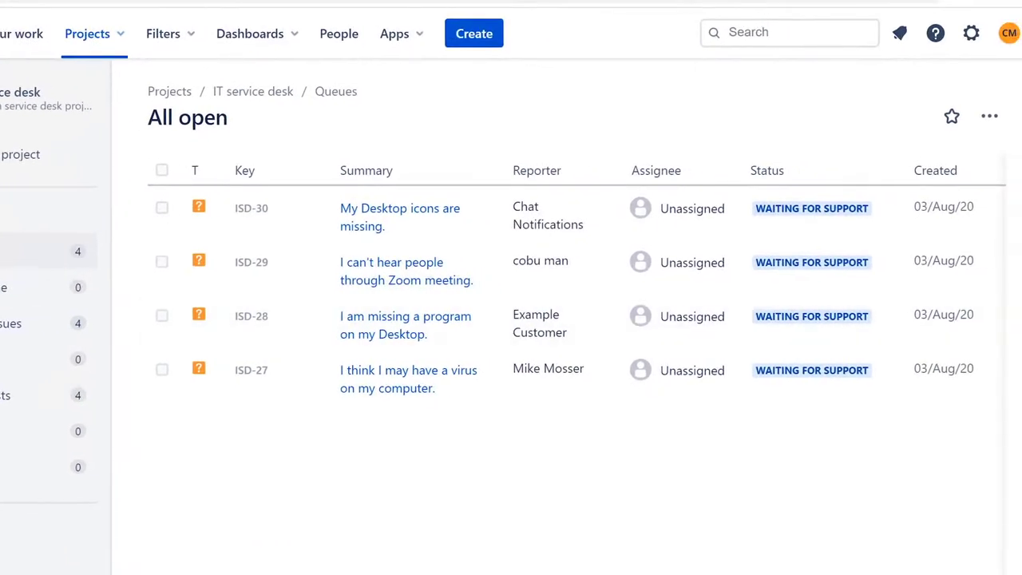
{"action": "scroll", "coordinate": [574, 279], "scroll_direction": "right", "scroll_amount": 3}
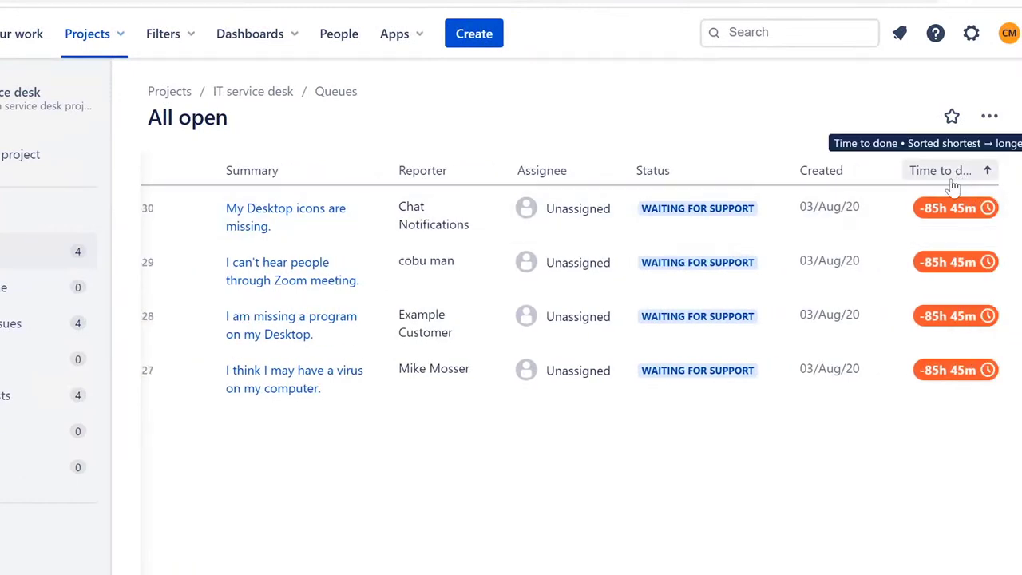
{"action": "mouse_move", "coordinate": [951, 214]}
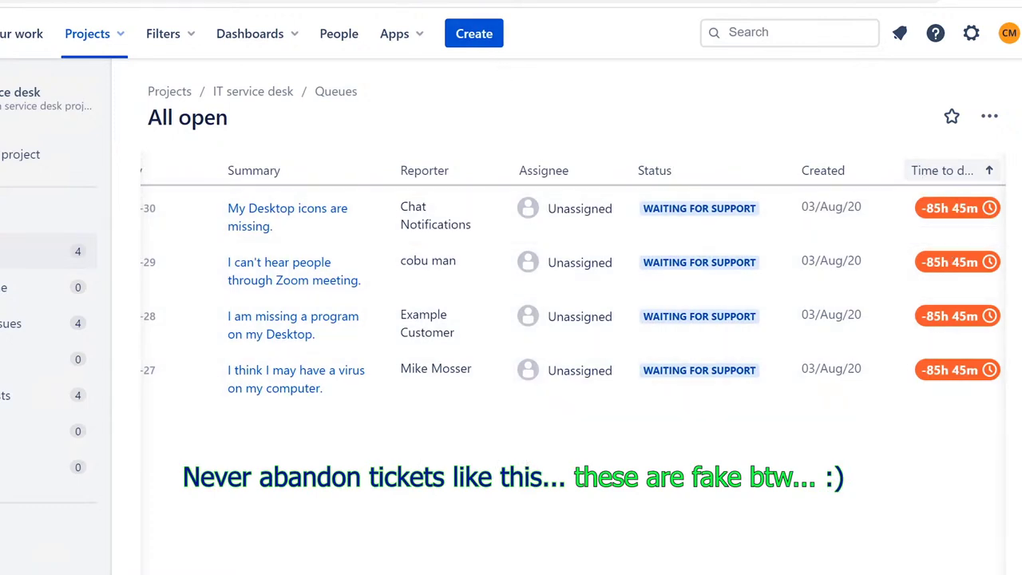
Step: Create test ticket ISD-31 with 'fake ticket' as both summary and description
{"action": "left_click", "coordinate": [496, 37]}
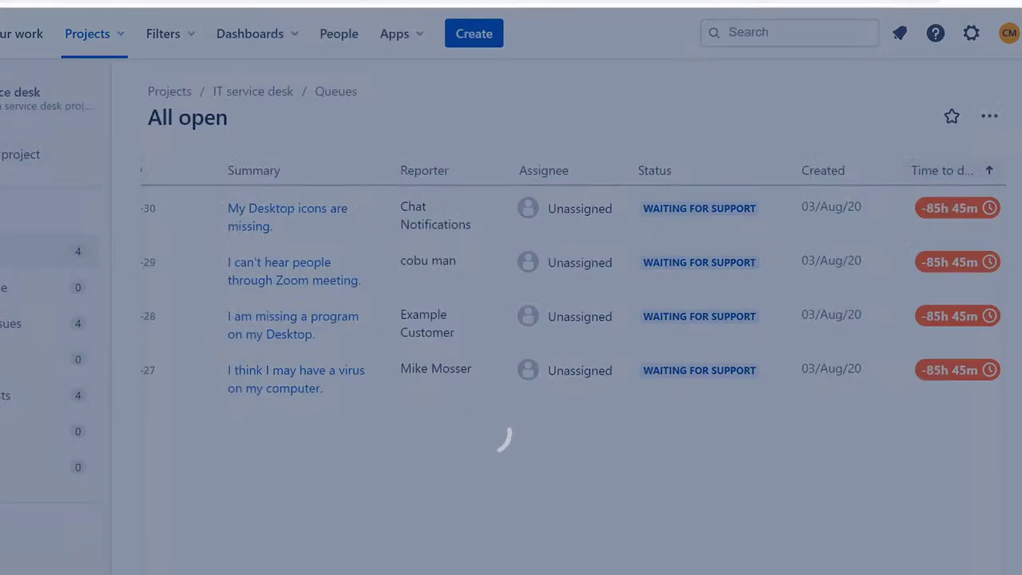
{"action": "type", "text": "fake tickets"}
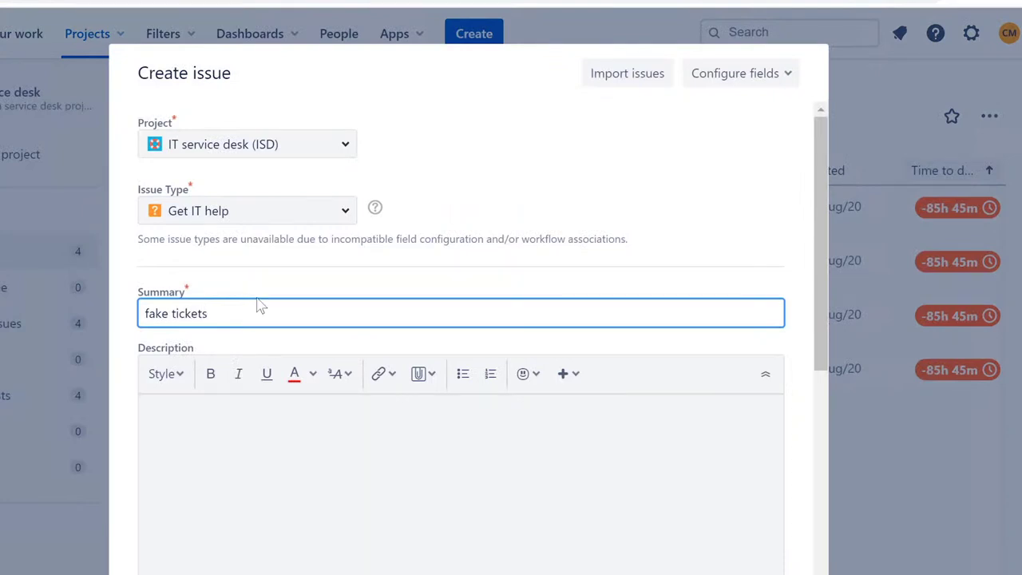
{"action": "key", "text": "BackSpace"}
{"action": "key", "text": "Tab"}
{"action": "type", "text": "fake ticket"}
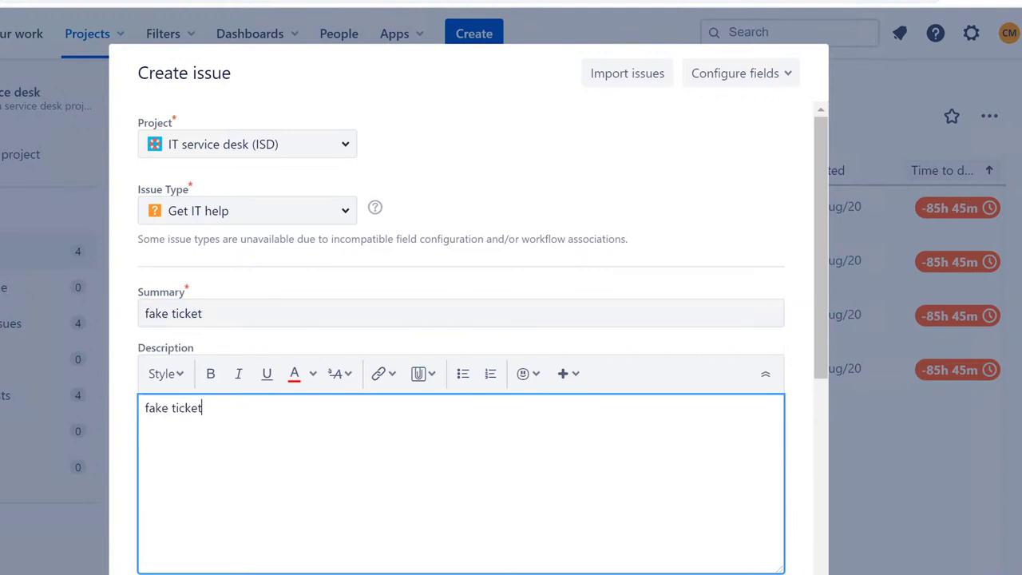
{"action": "key", "text": "ctrl+Return"}
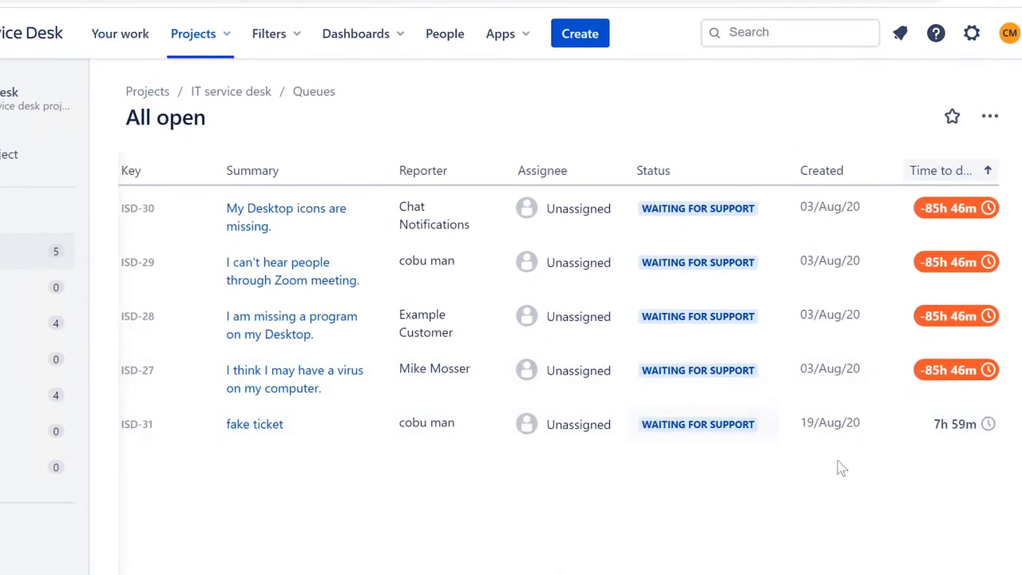
Step: Check the ISD-31 SLA timer, then open ticket ISD-30 'My Desktop icons are missing.'
{"action": "mouse_move", "coordinate": [938, 423]}
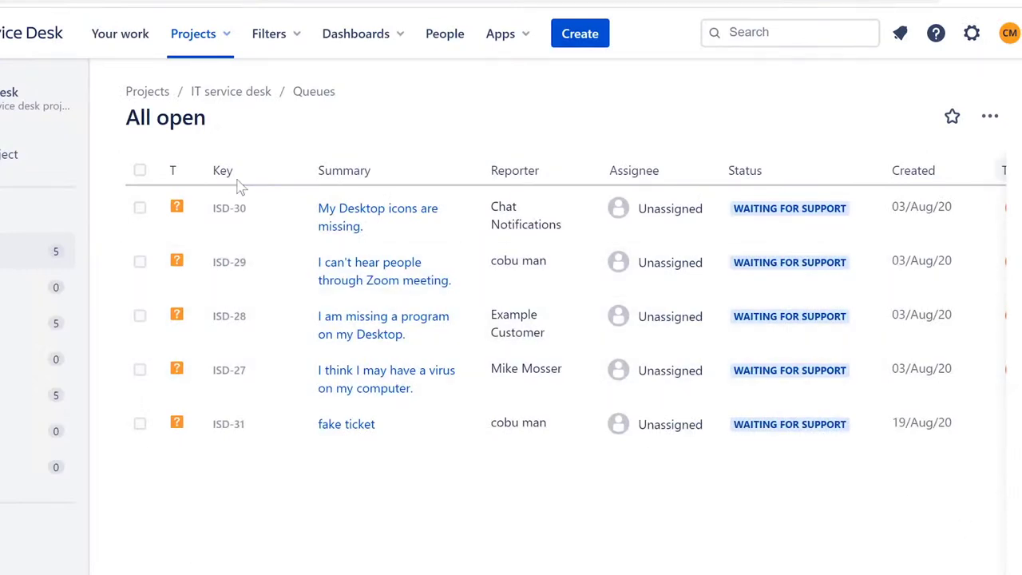
{"action": "left_click", "coordinate": [389, 220]}
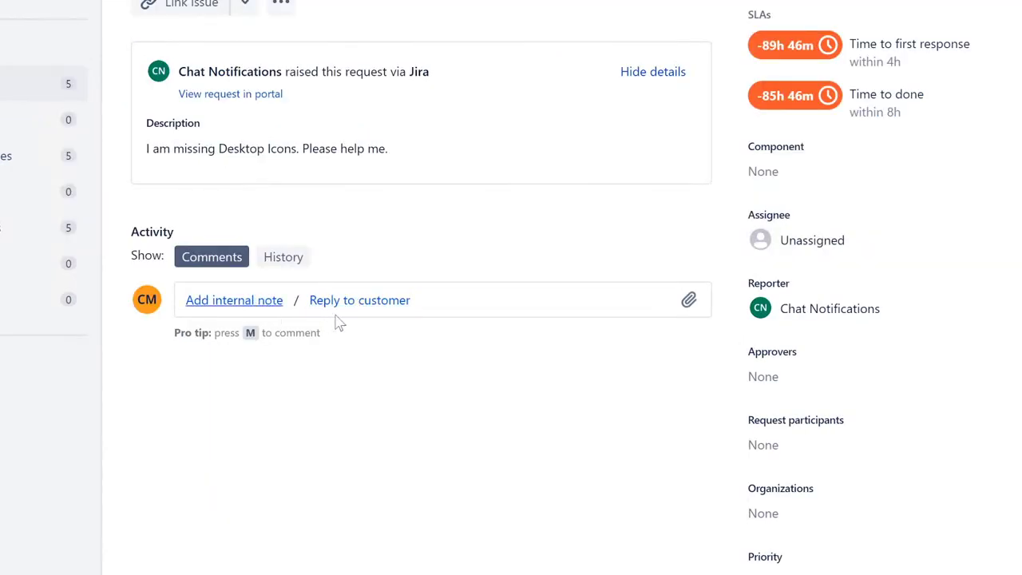
Step: Open the internal note editor on ISD-30 after briefly trying the Reply to customer tab
{"action": "left_click", "coordinate": [230, 305]}
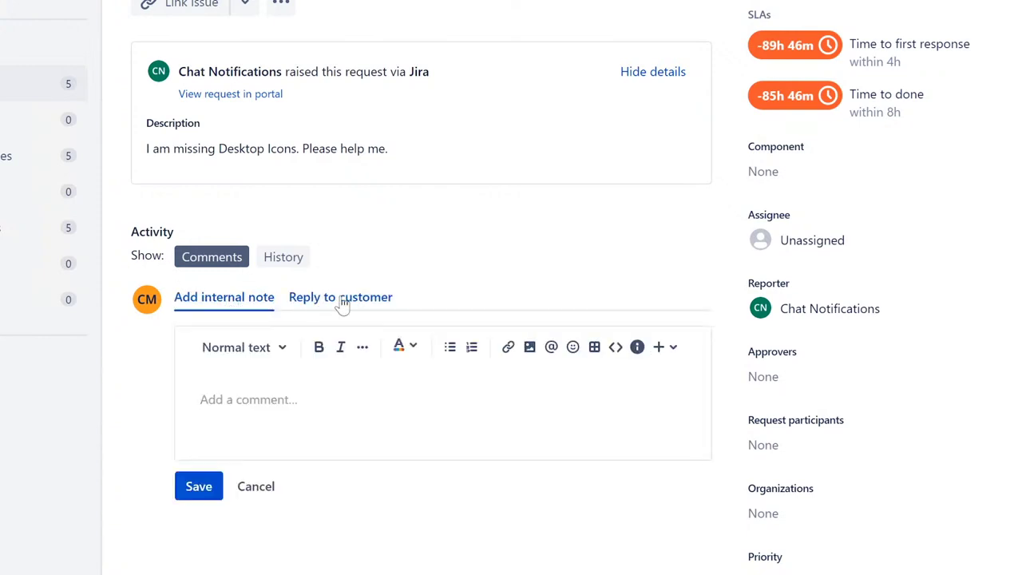
{"action": "left_click", "coordinate": [342, 302]}
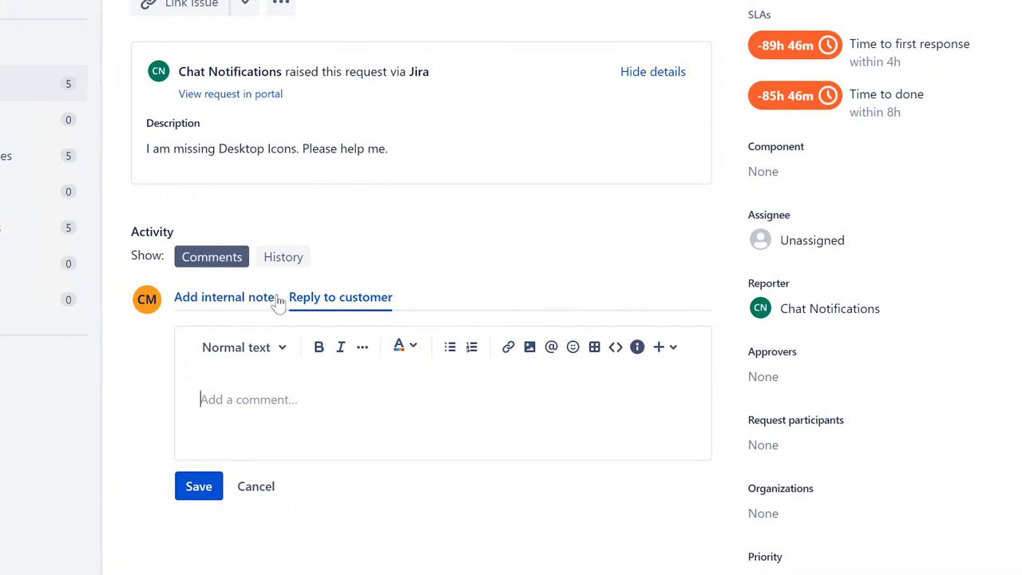
{"action": "left_click", "coordinate": [249, 302]}
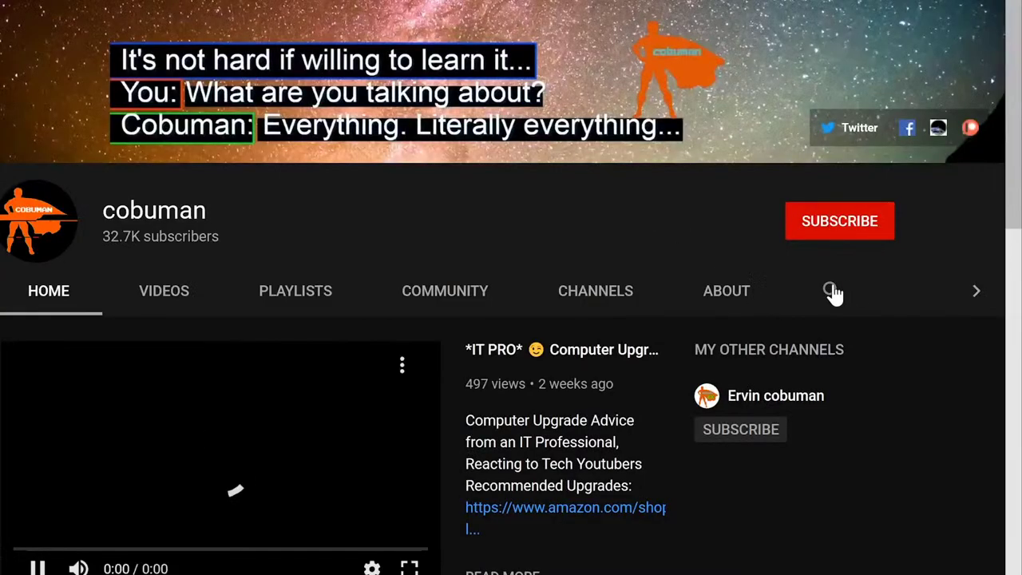
Step: Search the YouTube channel for 'tickets' and scroll through the help-desk training videos
{"action": "left_click", "coordinate": [827, 291]}
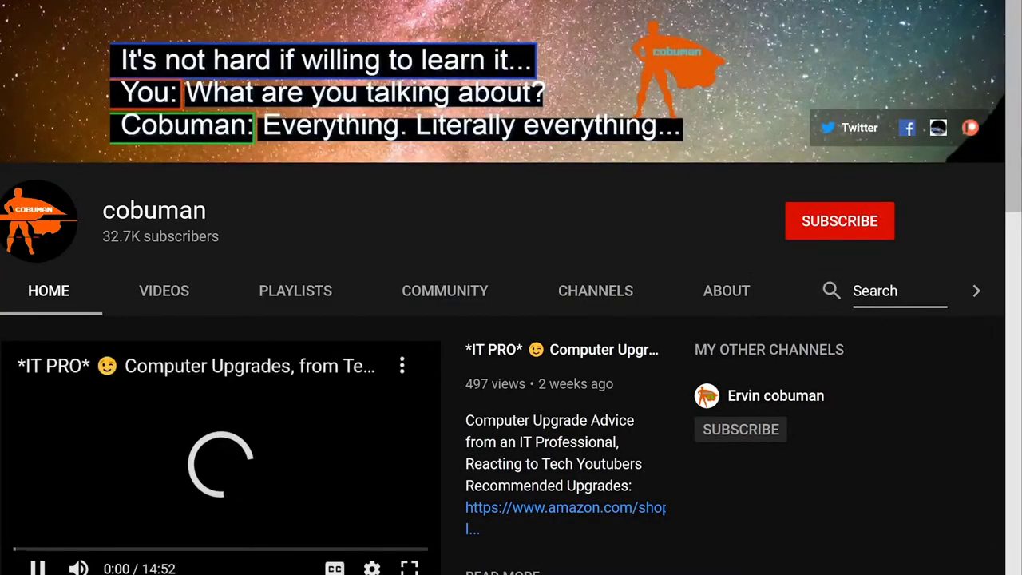
{"action": "type", "text": "tickets"}
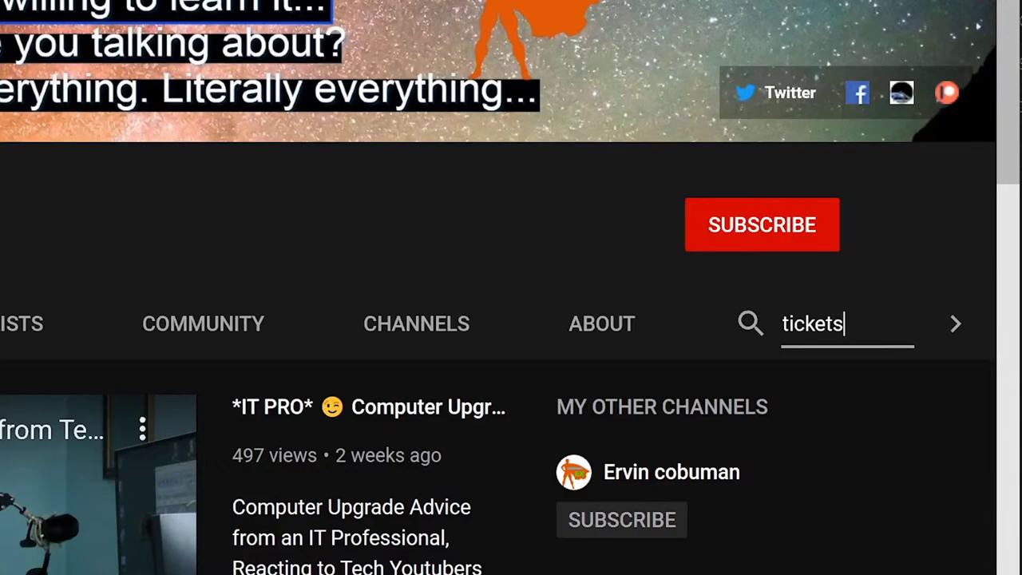
{"action": "key", "text": "Return"}
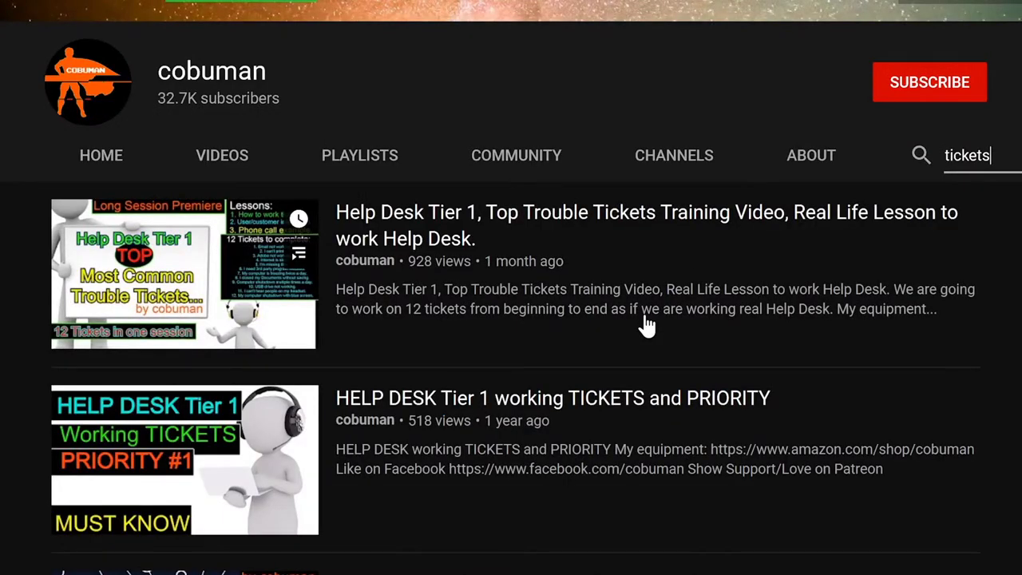
{"action": "scroll", "coordinate": [646, 326], "scroll_direction": "down", "scroll_amount": 5}
{"action": "scroll", "coordinate": [646, 326], "scroll_direction": "down", "scroll_amount": 10}
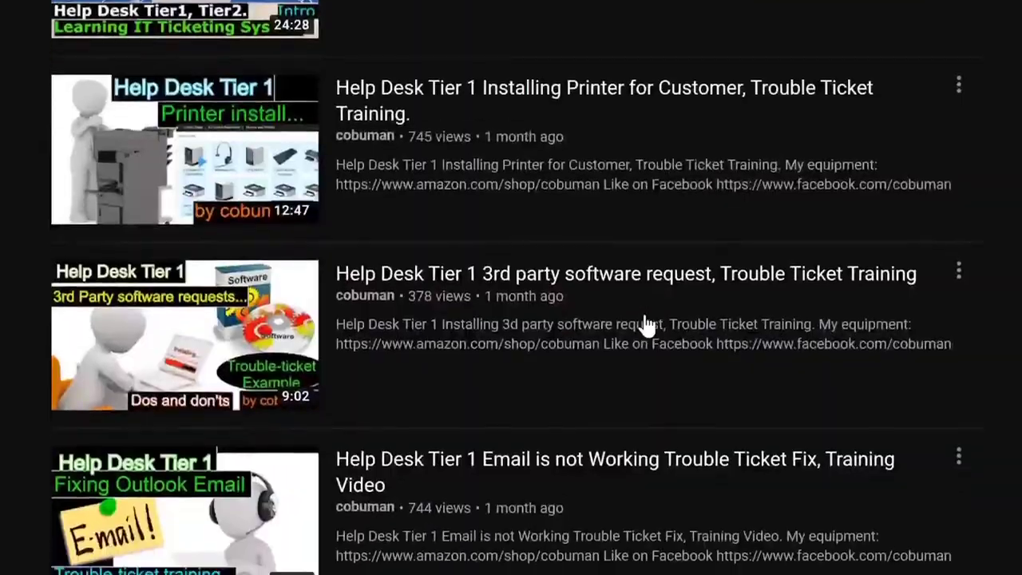
{"action": "scroll", "coordinate": [647, 325], "scroll_direction": "down", "scroll_amount": 7}
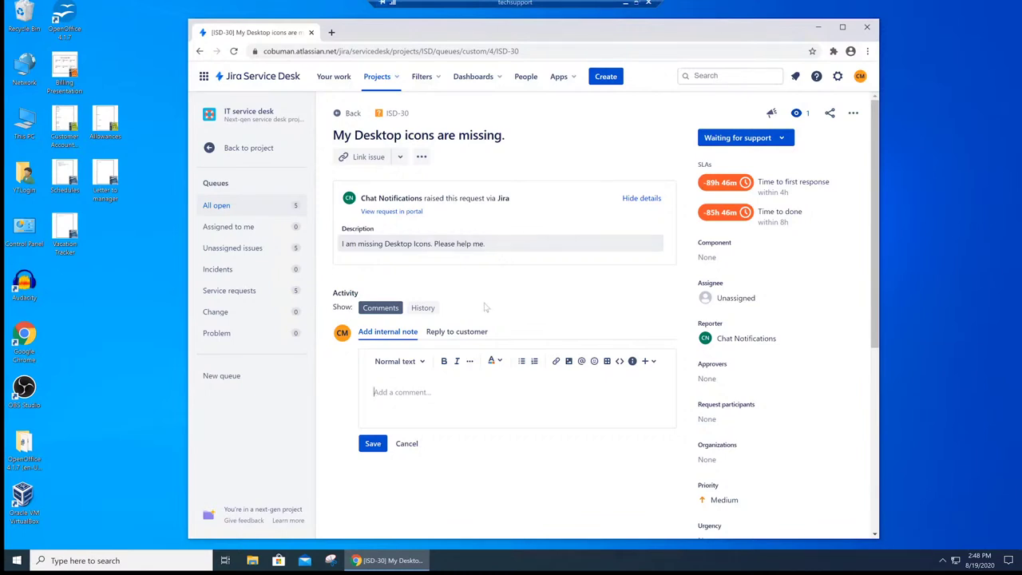
{"action": "left_click", "coordinate": [200, 52]}
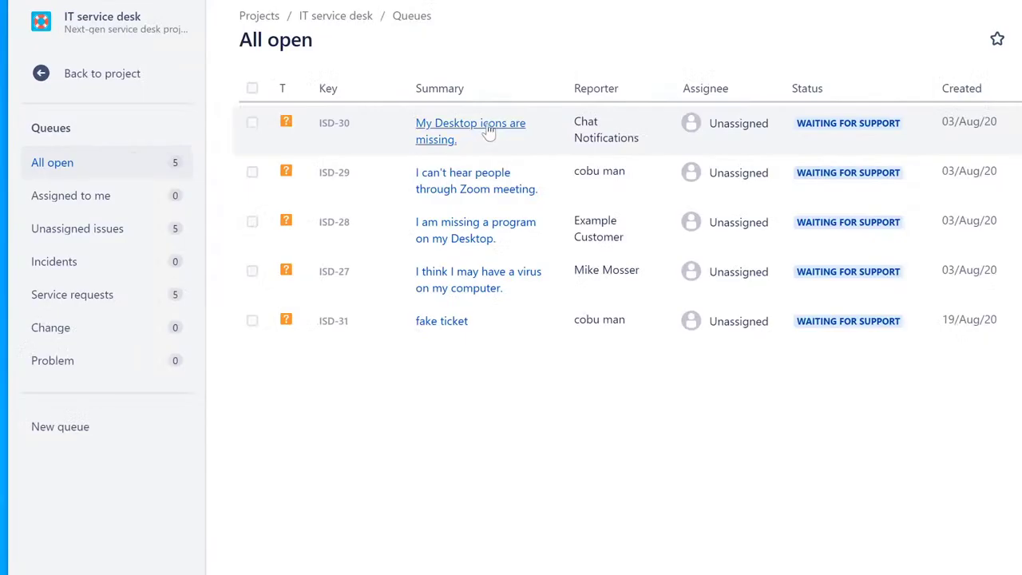
{"action": "left_click", "coordinate": [499, 185]}
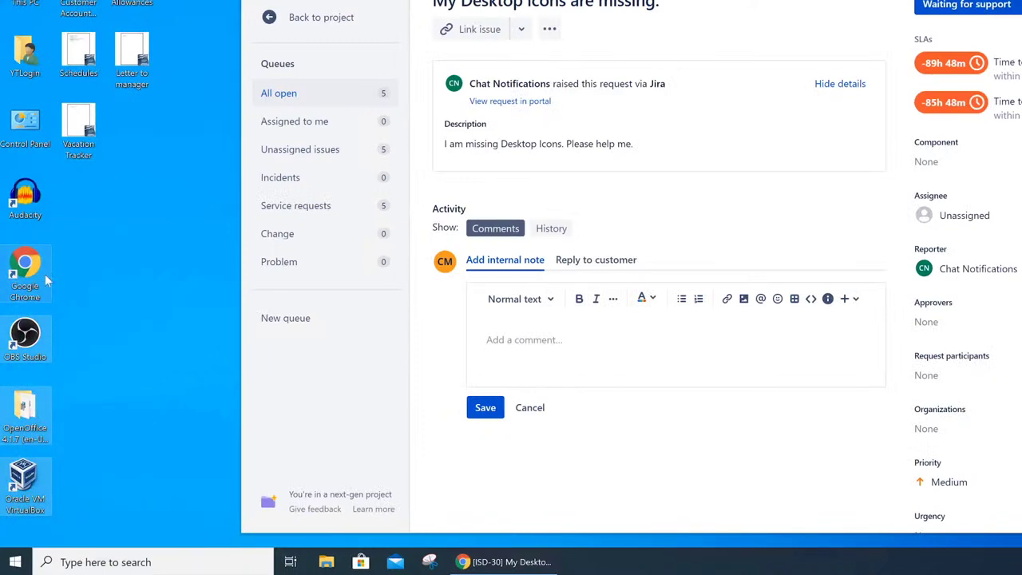
Step: Check the Chrome shortcut, then box-select the lower desktop icons and six more to confirm they exist
{"action": "right_click", "coordinate": [44, 273]}
{"action": "left_click", "coordinate": [113, 340]}
{"action": "left_click_drag", "start_coordinate": [88, 256], "coordinate": [2, 515]}
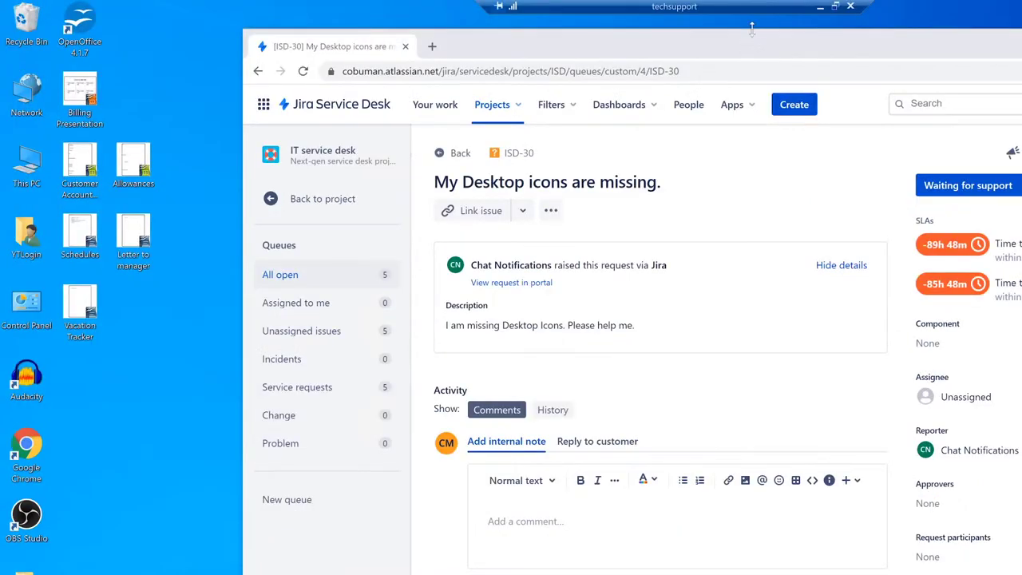
{"action": "mouse_move", "coordinate": [761, 50]}
{"action": "left_mouse_down"}
{"action": "mouse_move", "coordinate": [768, 58]}
{"action": "mouse_move", "coordinate": [756, 32]}
{"action": "left_mouse_up"}
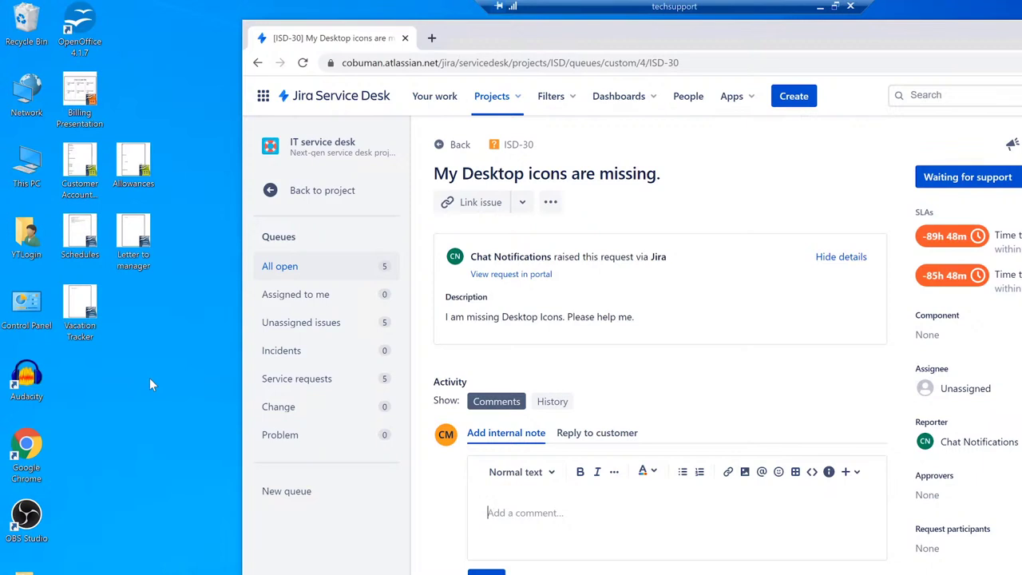
{"action": "left_click_drag", "start_coordinate": [190, 73], "coordinate": [75, 356]}
{"action": "left_click", "coordinate": [180, 368]}
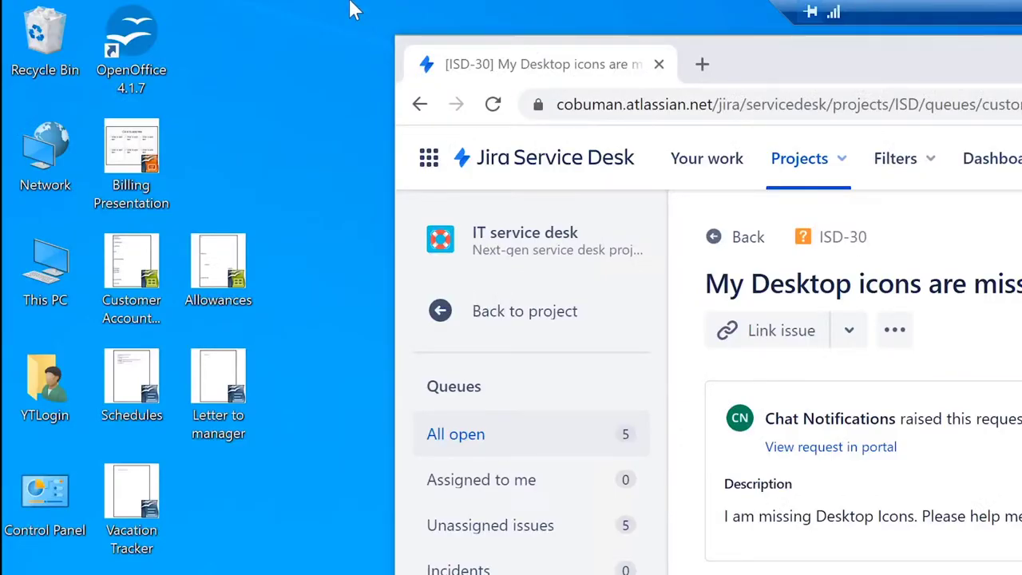
Step: Box-select the document icons from Billing Presentation to Vacation Tracker, then clear the selection
{"action": "left_click_drag", "start_coordinate": [214, 3], "coordinate": [144, 258]}
{"action": "left_click_drag", "start_coordinate": [234, 423], "coordinate": [142, 568]}
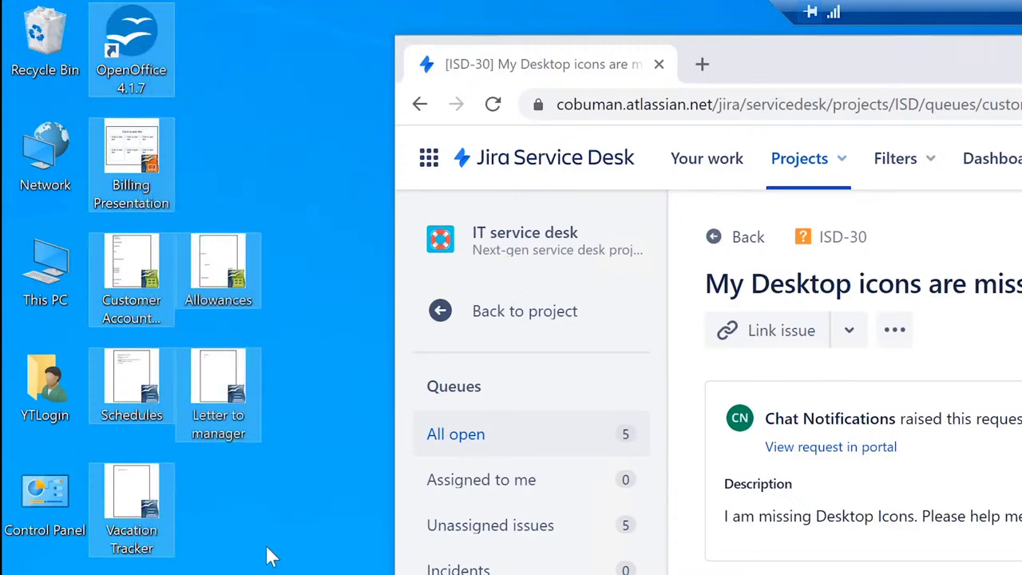
{"action": "left_click", "coordinate": [268, 551]}
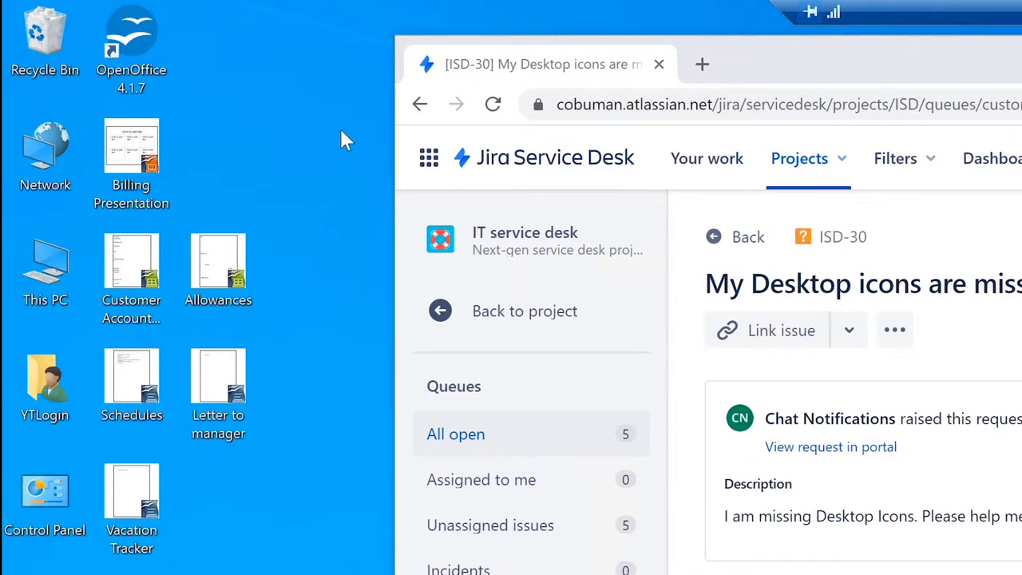
{"action": "left_click_drag", "start_coordinate": [341, 132], "coordinate": [87, 571]}
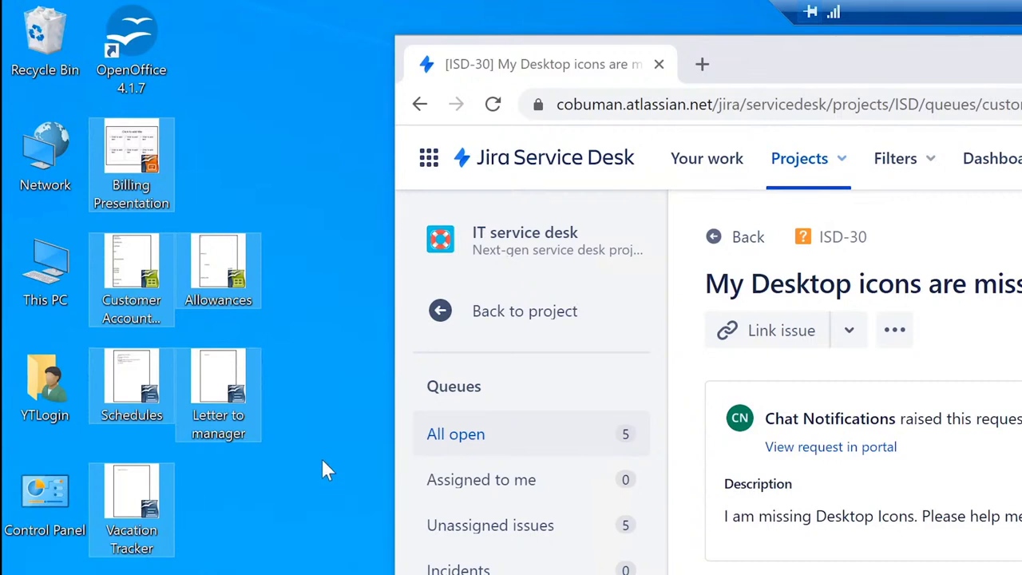
{"action": "left_click", "coordinate": [349, 295]}
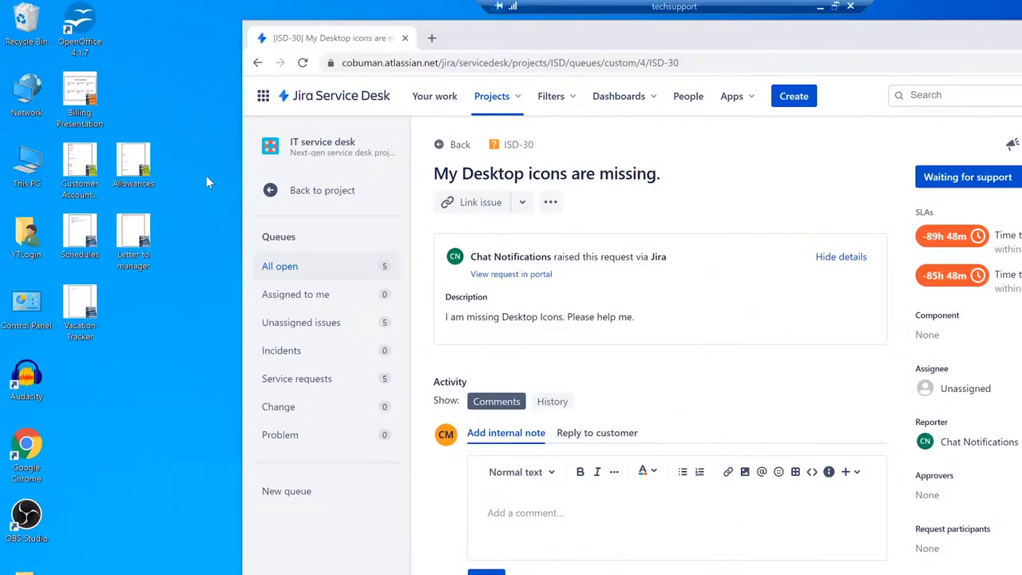
{"action": "left_click_drag", "start_coordinate": [224, 86], "coordinate": [95, 380]}
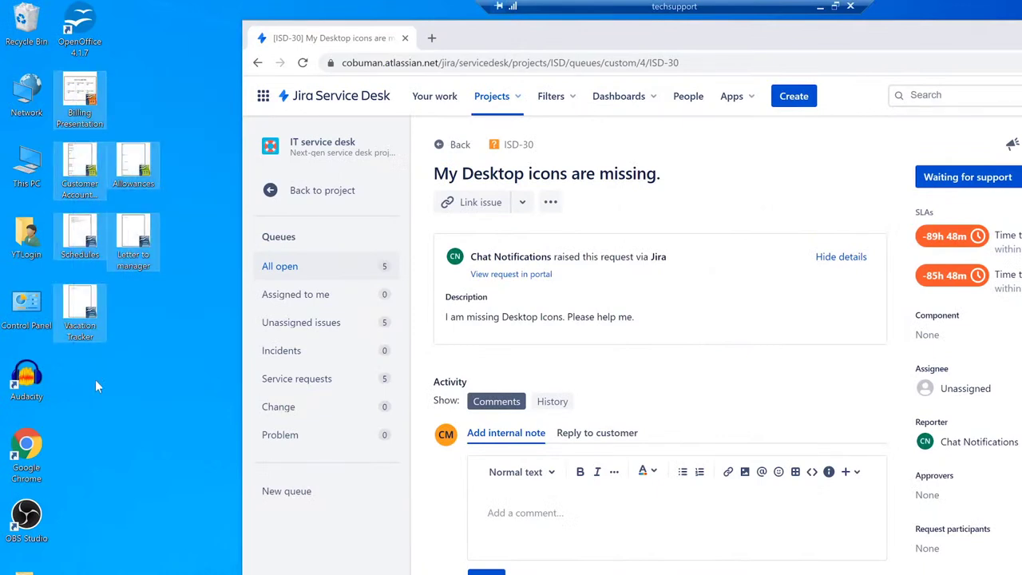
{"action": "left_click", "coordinate": [131, 408]}
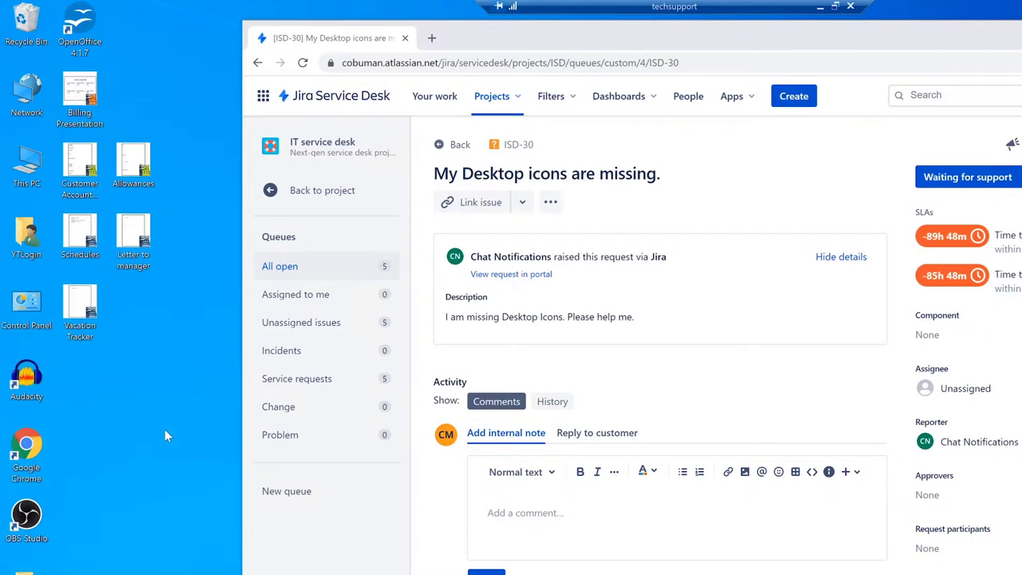
Step: Return to the All open queue and open ticket ISD-29 about Zoom audio
{"action": "left_click", "coordinate": [257, 64]}
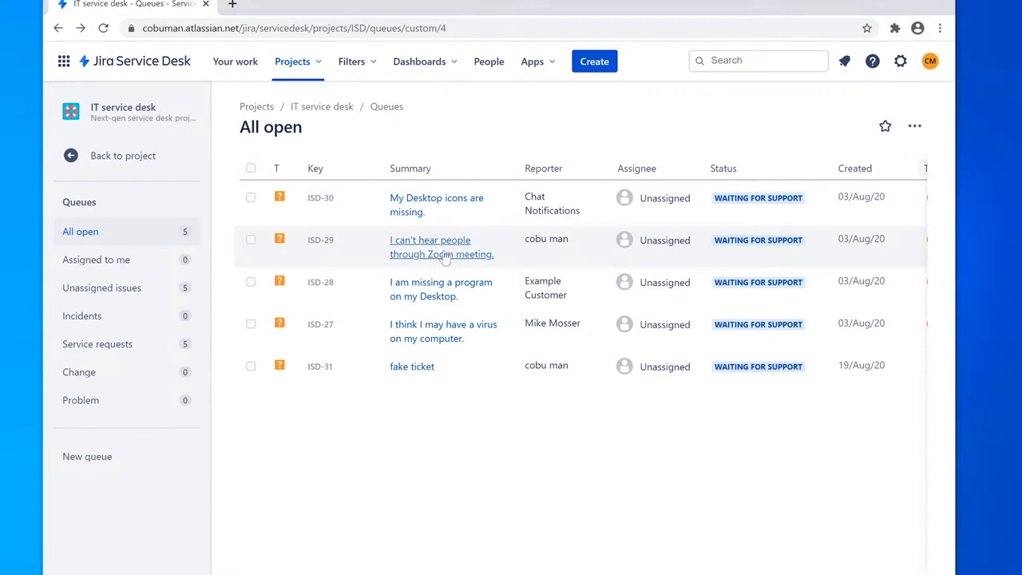
{"action": "left_click", "coordinate": [444, 254]}
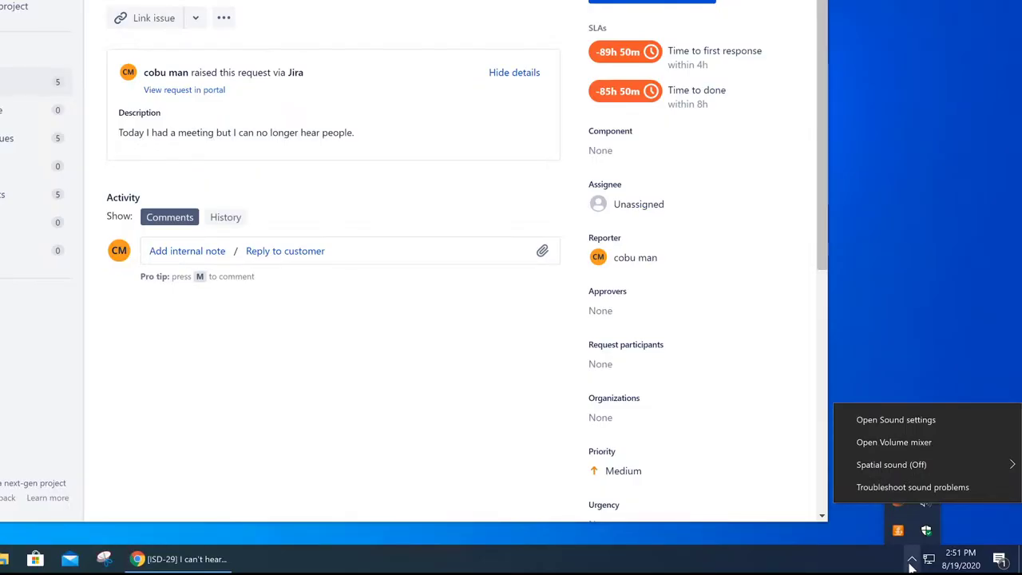
Step: Open Windows Sound settings from the speaker icon in the system tray
{"action": "left_click", "coordinate": [1021, 574]}
{"action": "right_click", "coordinate": [924, 505]}
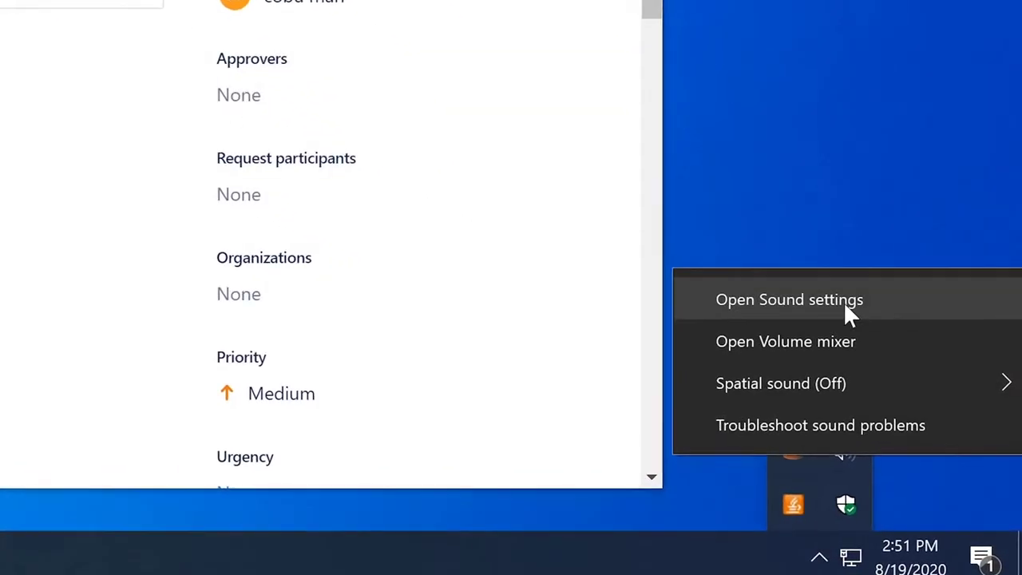
{"action": "left_click", "coordinate": [845, 307]}
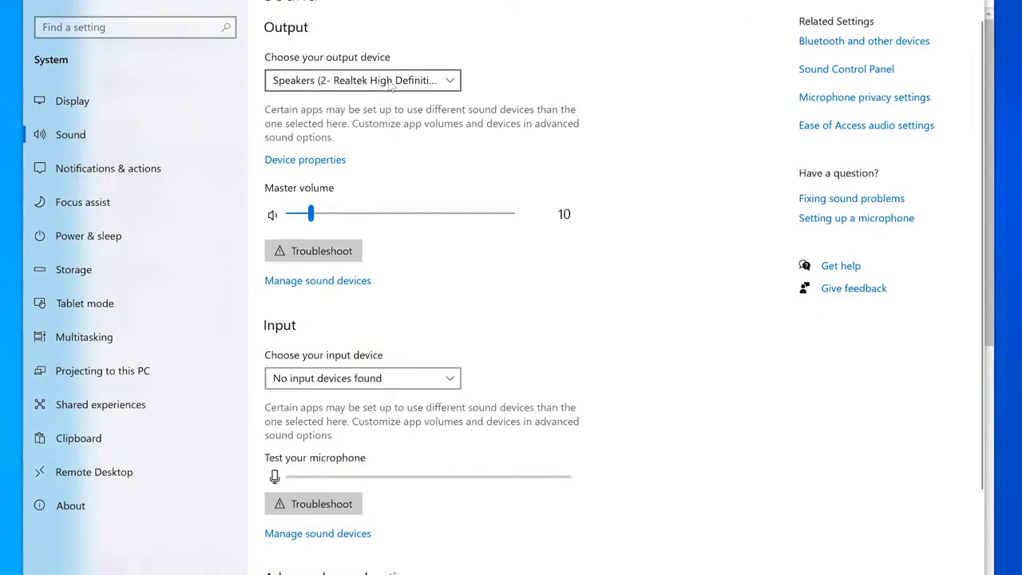
{"action": "left_click", "coordinate": [391, 84]}
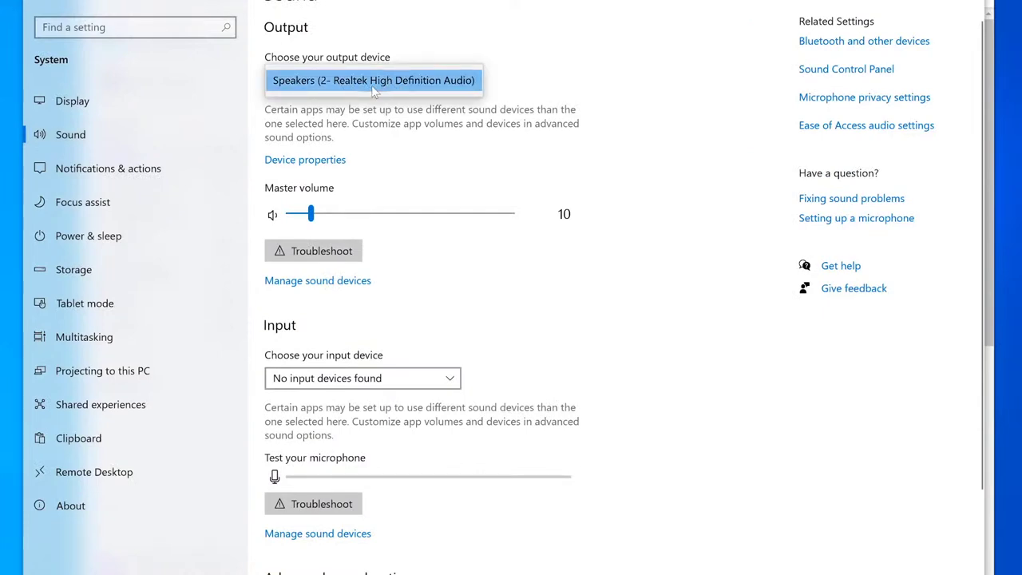
{"action": "left_click", "coordinate": [422, 117]}
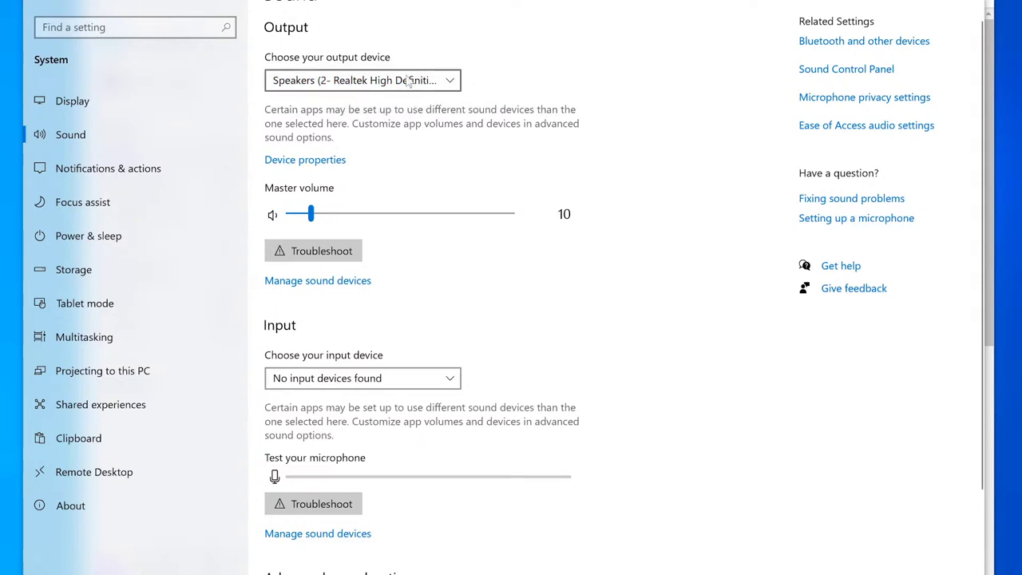
{"action": "left_click", "coordinate": [406, 86]}
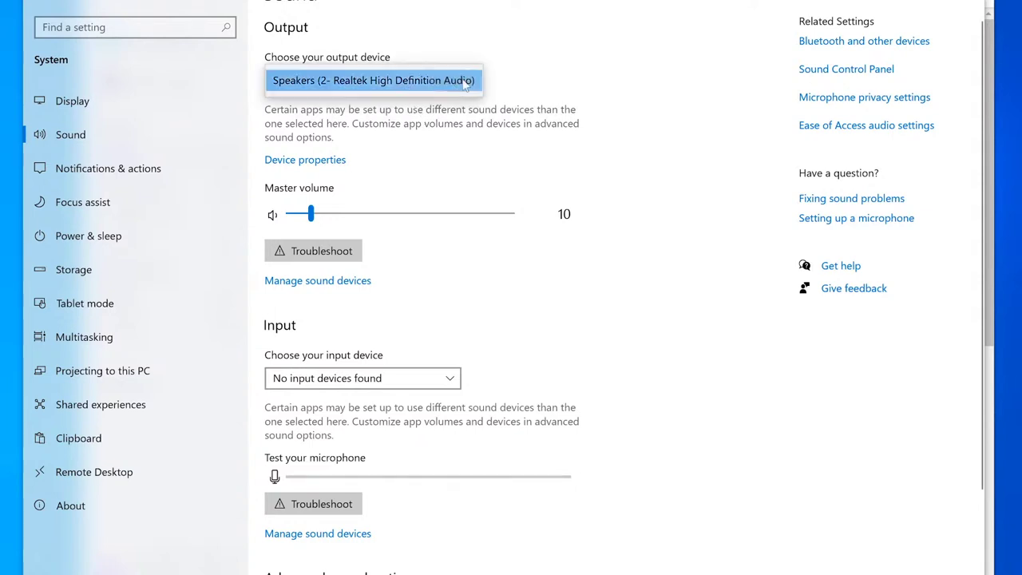
{"action": "left_click", "coordinate": [404, 127]}
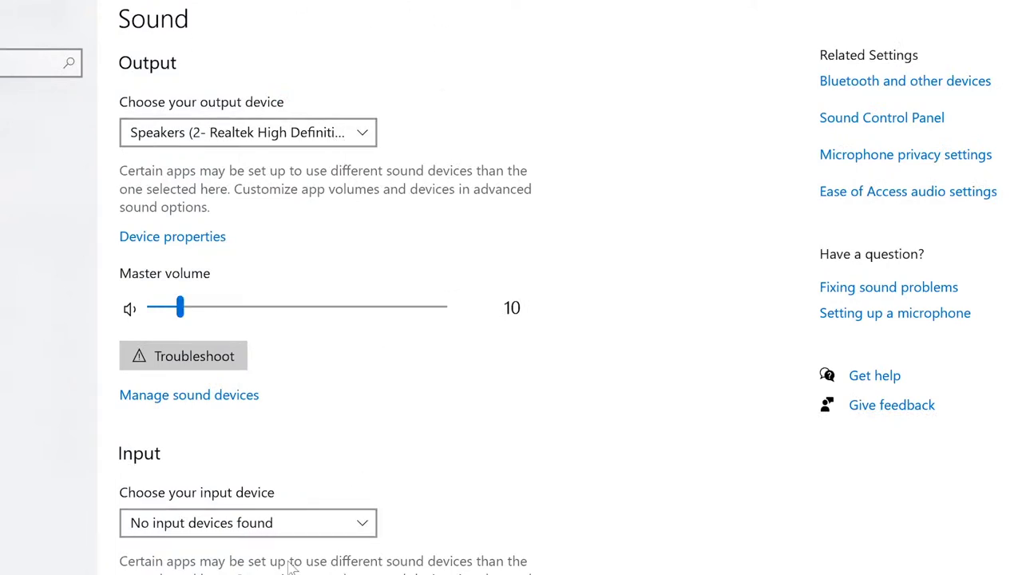
{"action": "left_click", "coordinate": [231, 525]}
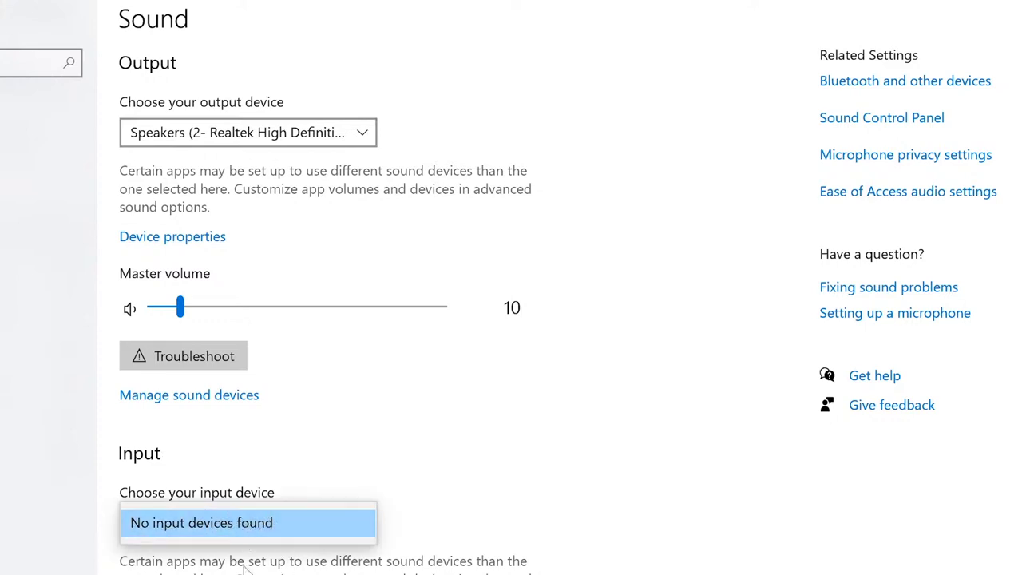
{"action": "left_click", "coordinate": [229, 539]}
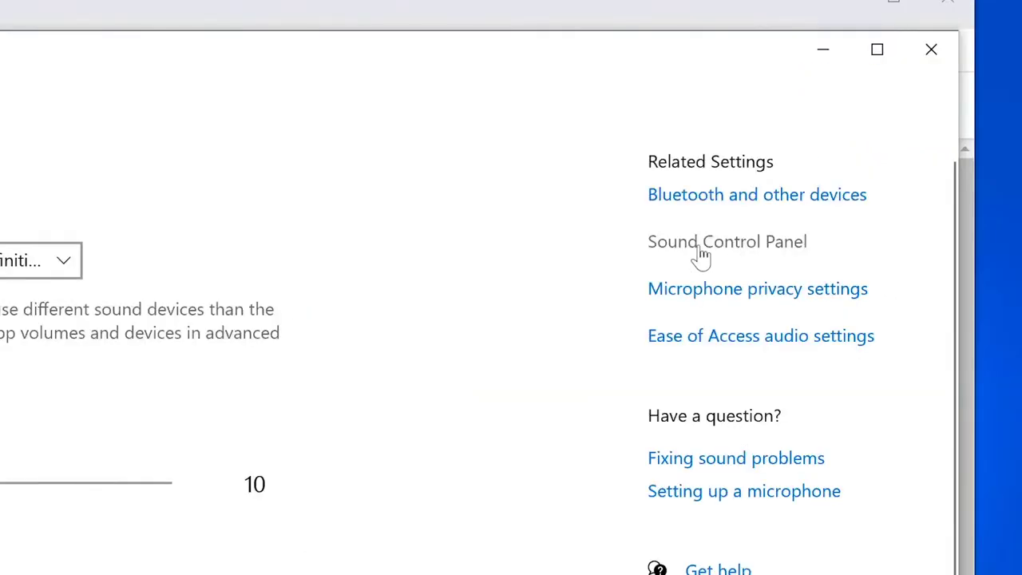
Step: Open the Sound Control Panel and inspect the Realtek and Plantronics C610 playback devices
{"action": "left_click", "coordinate": [696, 246]}
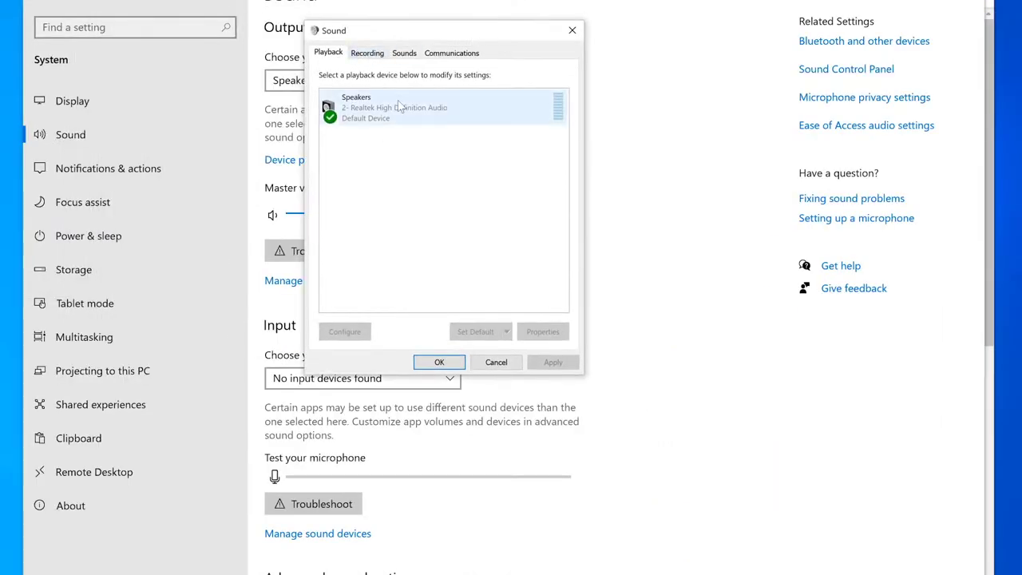
{"action": "left_click", "coordinate": [399, 108]}
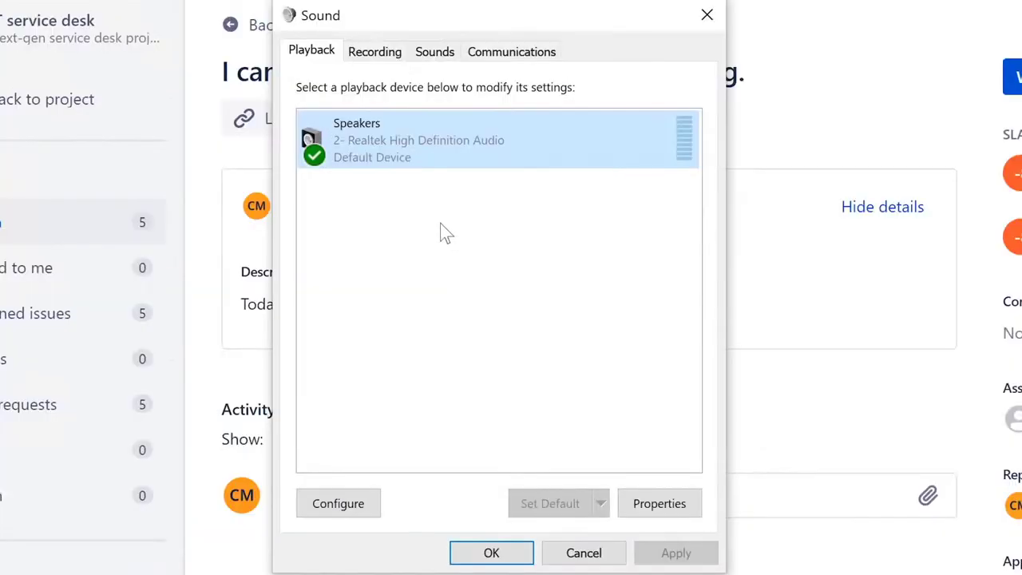
{"action": "left_click", "coordinate": [388, 130]}
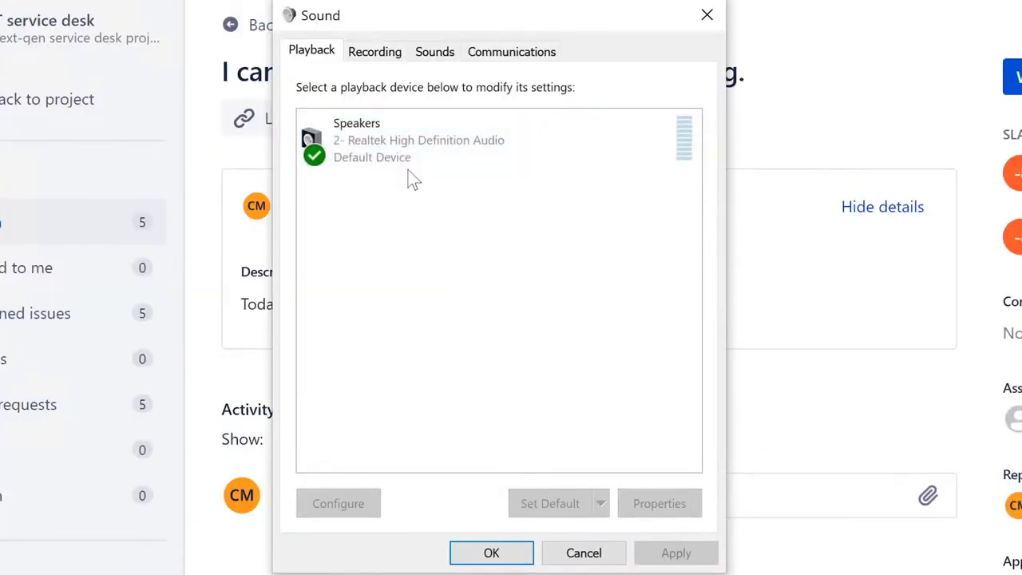
{"action": "left_click", "coordinate": [379, 118]}
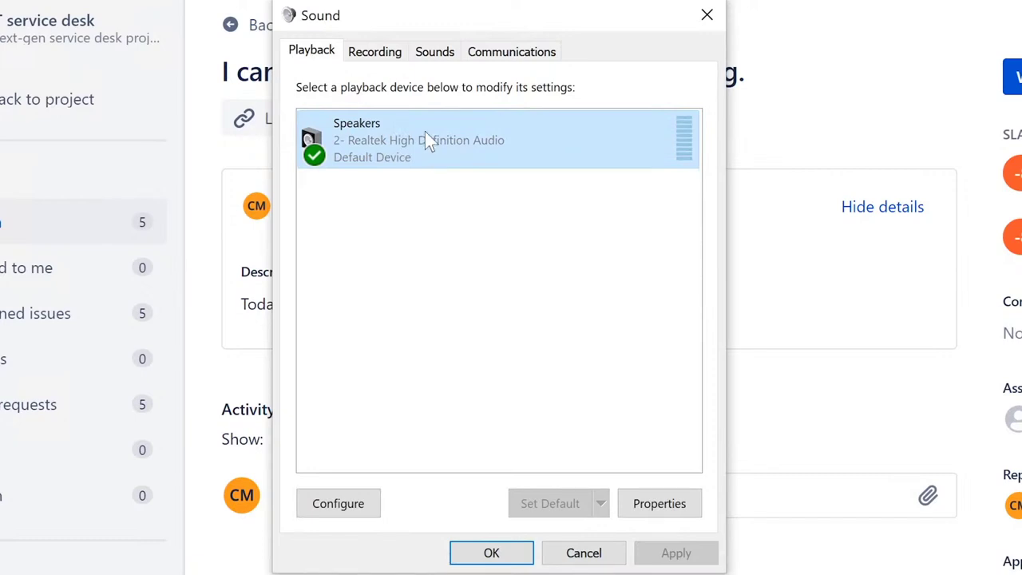
{"action": "left_click", "coordinate": [382, 237]}
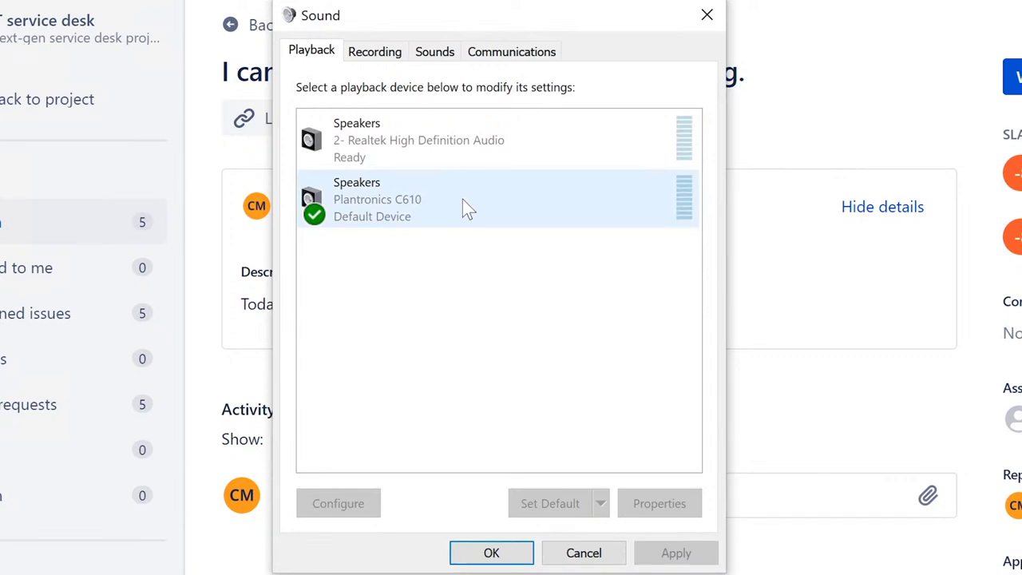
{"action": "left_click", "coordinate": [363, 206]}
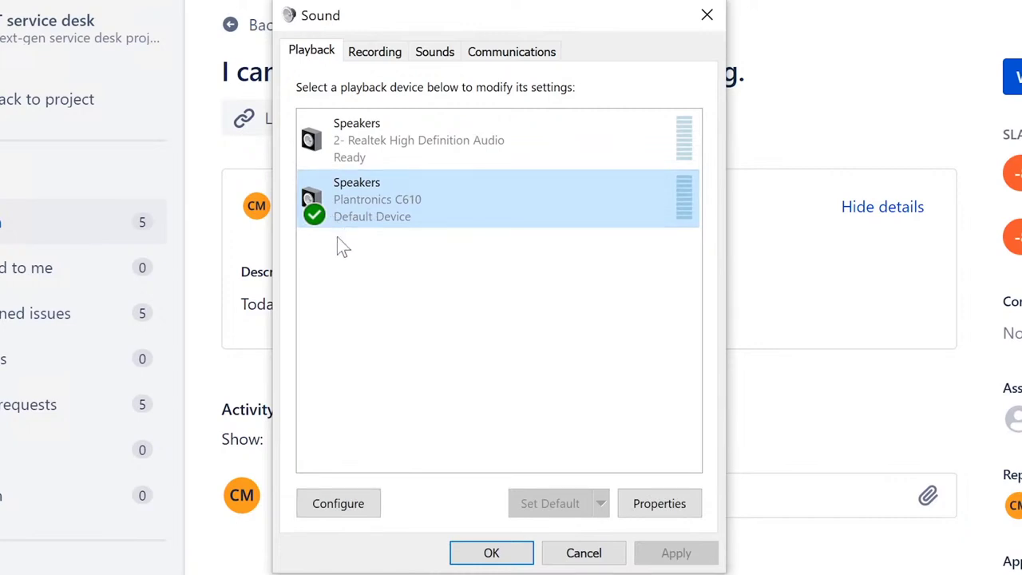
{"action": "left_click", "coordinate": [431, 152]}
{"action": "right_click", "coordinate": [433, 146]}
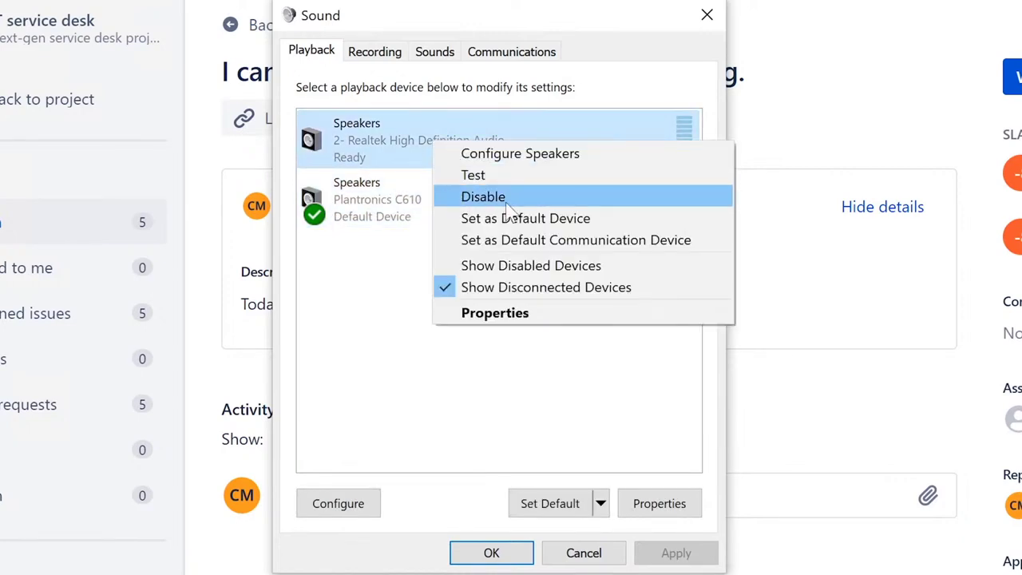
{"action": "left_click", "coordinate": [517, 219]}
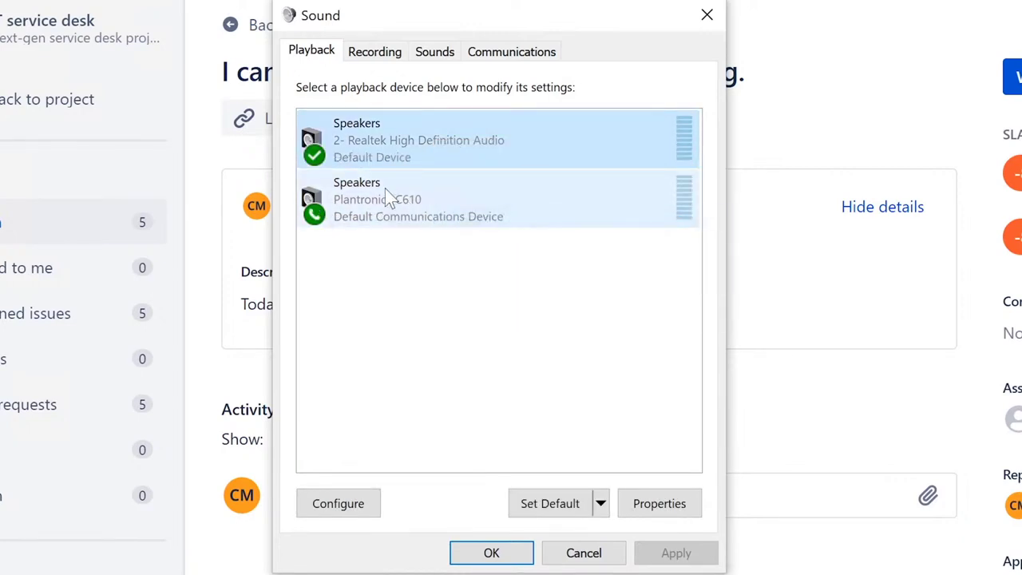
{"action": "right_click", "coordinate": [427, 147]}
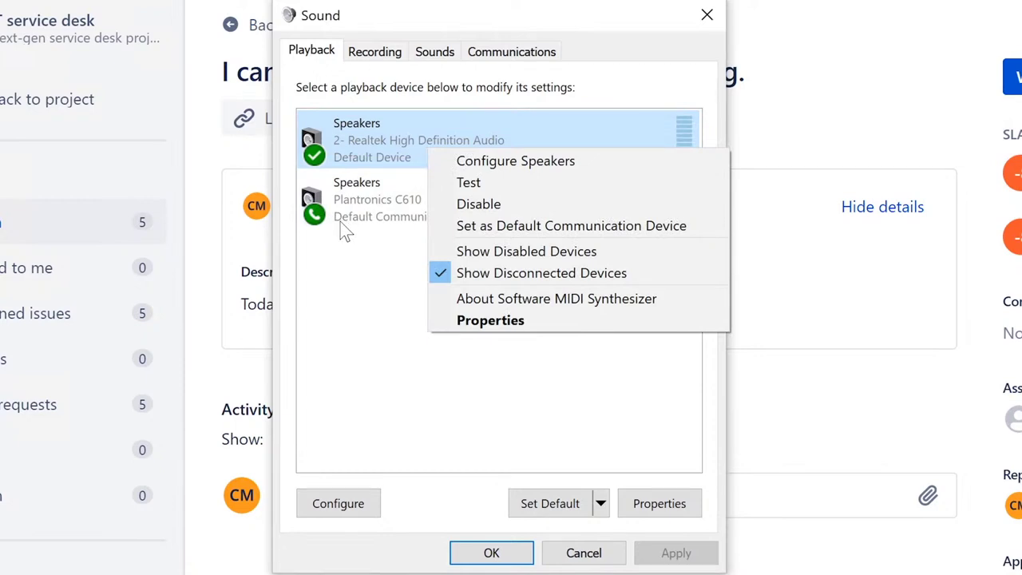
{"action": "left_click", "coordinate": [607, 228]}
{"action": "left_click", "coordinate": [431, 222]}
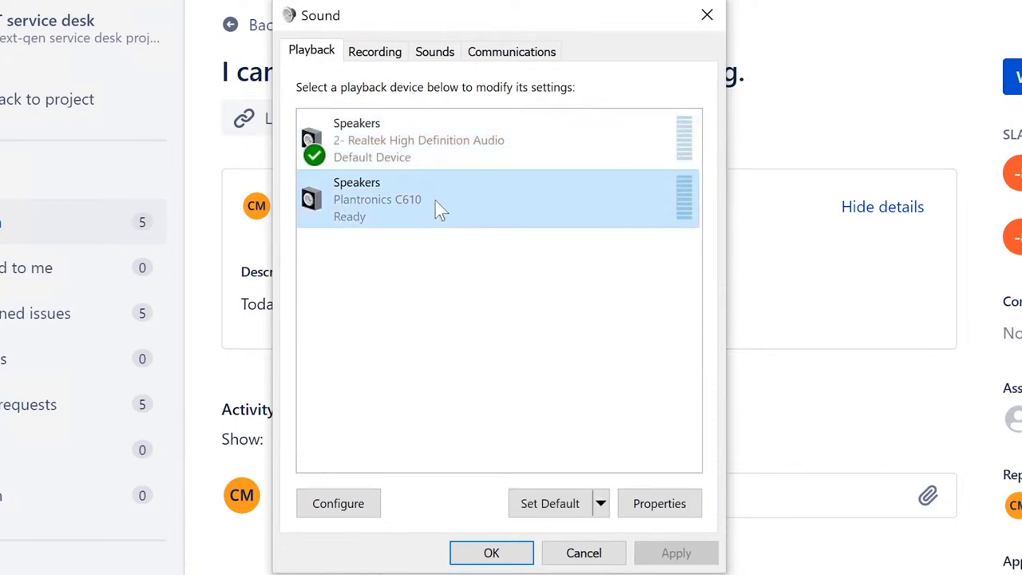
{"action": "right_click", "coordinate": [435, 201]}
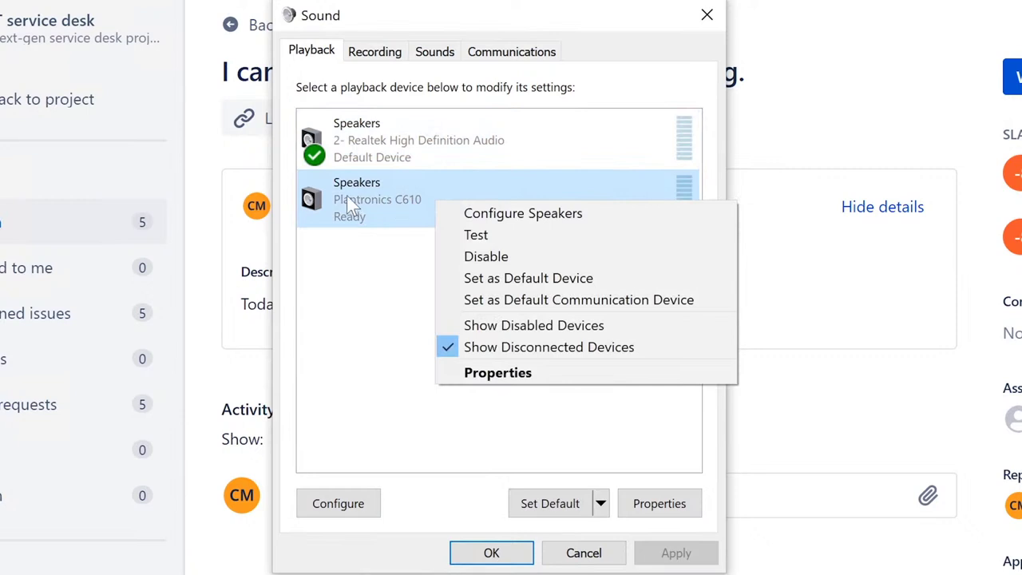
{"action": "left_click", "coordinate": [575, 278]}
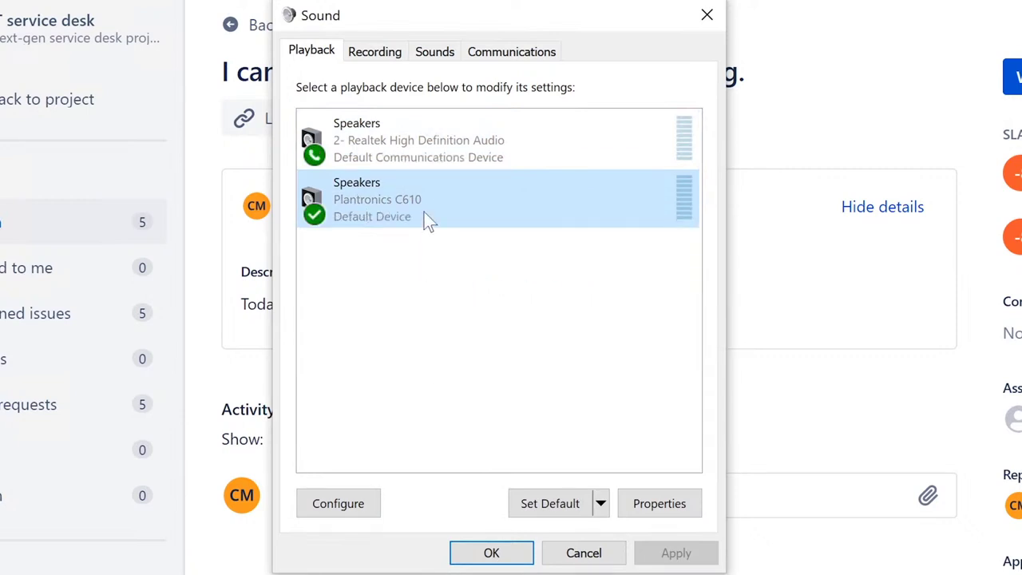
{"action": "left_click", "coordinate": [440, 152]}
{"action": "right_click", "coordinate": [376, 208]}
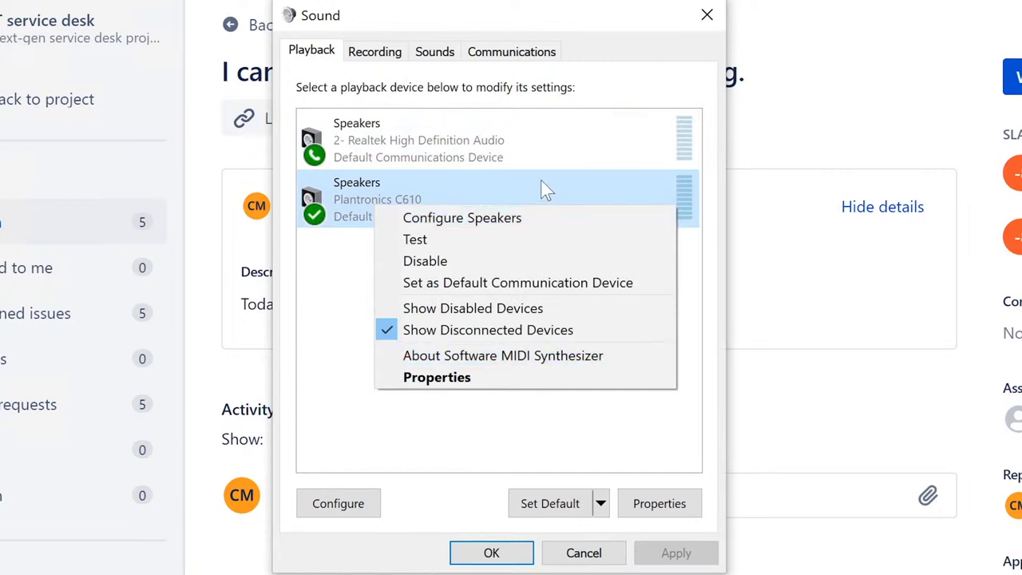
{"action": "left_click", "coordinate": [527, 283]}
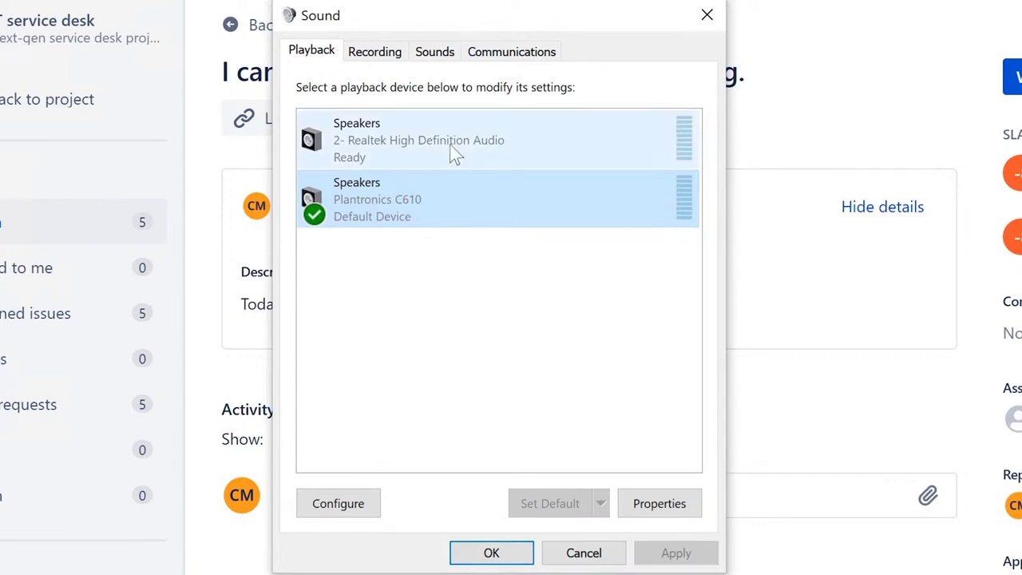
{"action": "left_click", "coordinate": [374, 54]}
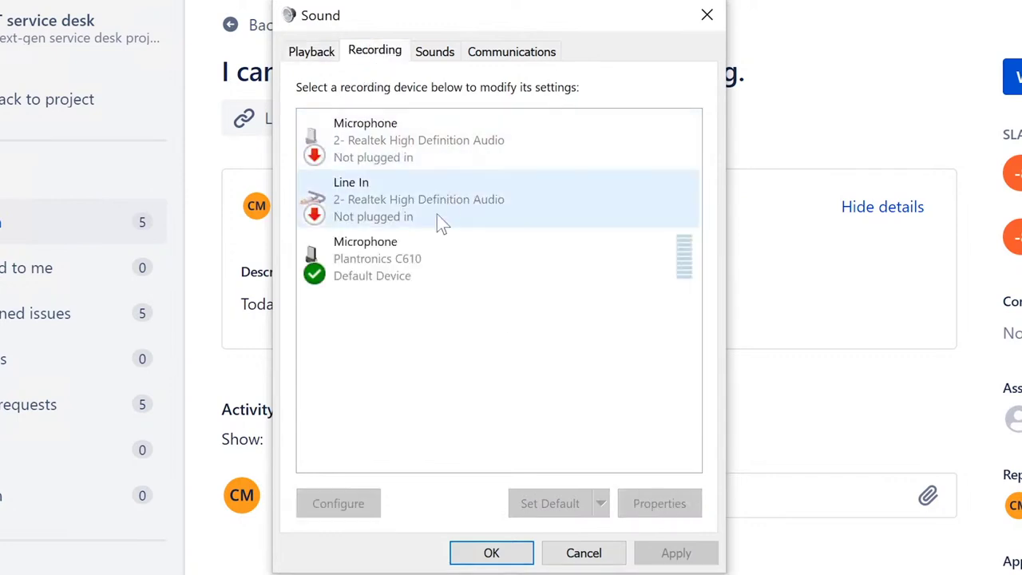
{"action": "left_click", "coordinate": [424, 279]}
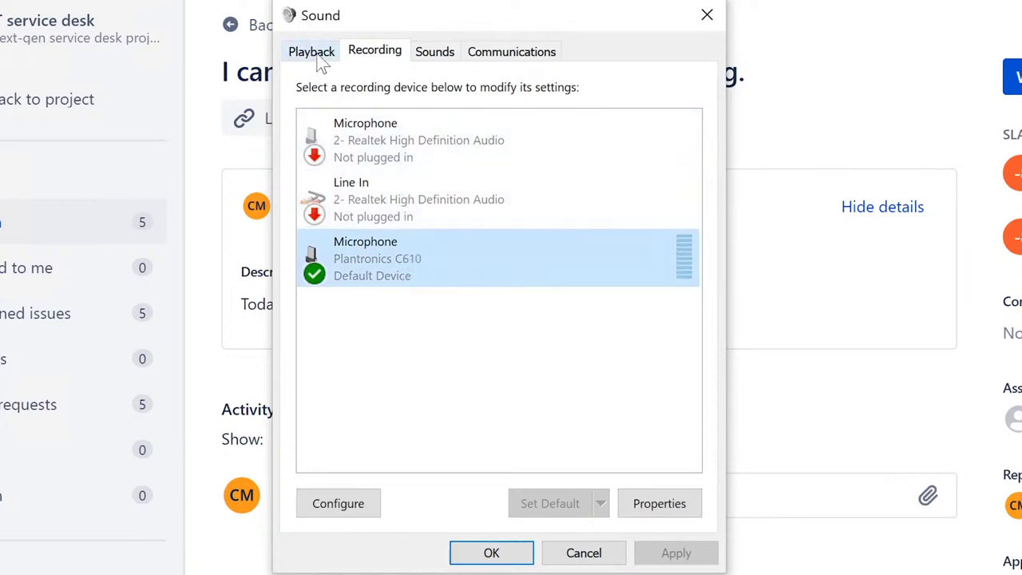
{"action": "left_click", "coordinate": [377, 192]}
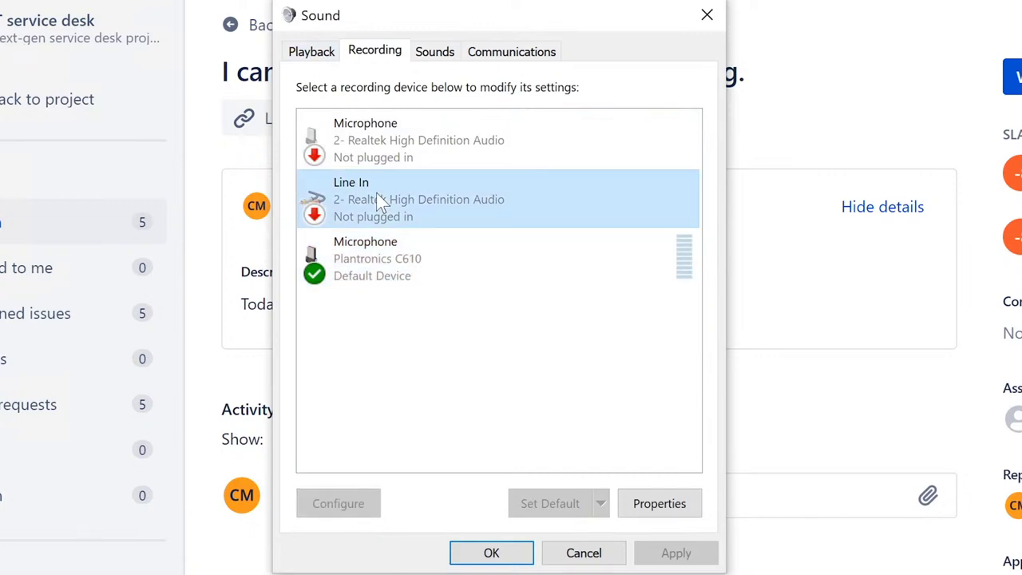
{"action": "left_click", "coordinate": [319, 53]}
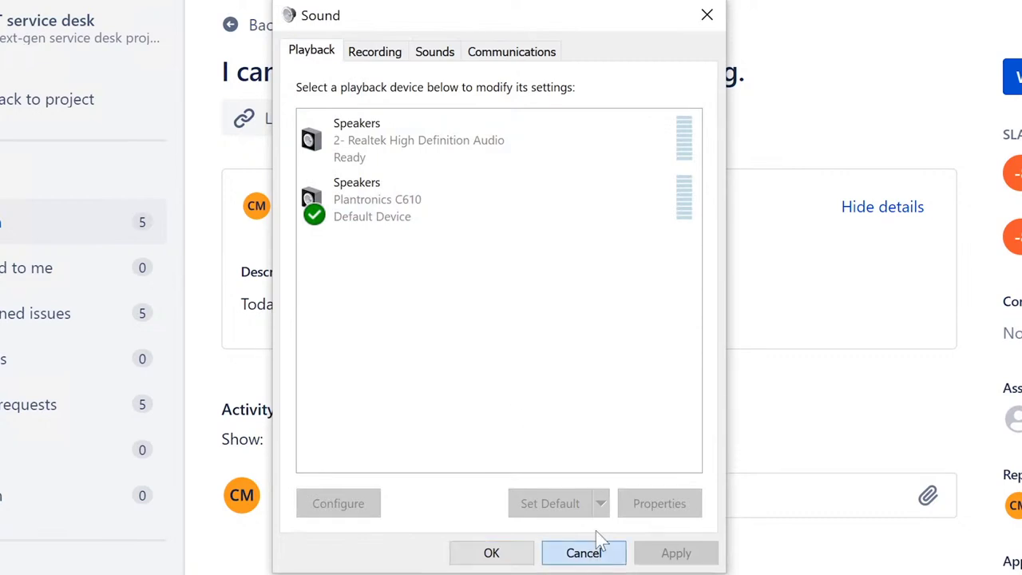
Step: Dismiss the Sound dialog without saving and go back from ISD-29 to the All open queue
{"action": "left_click", "coordinate": [592, 556]}
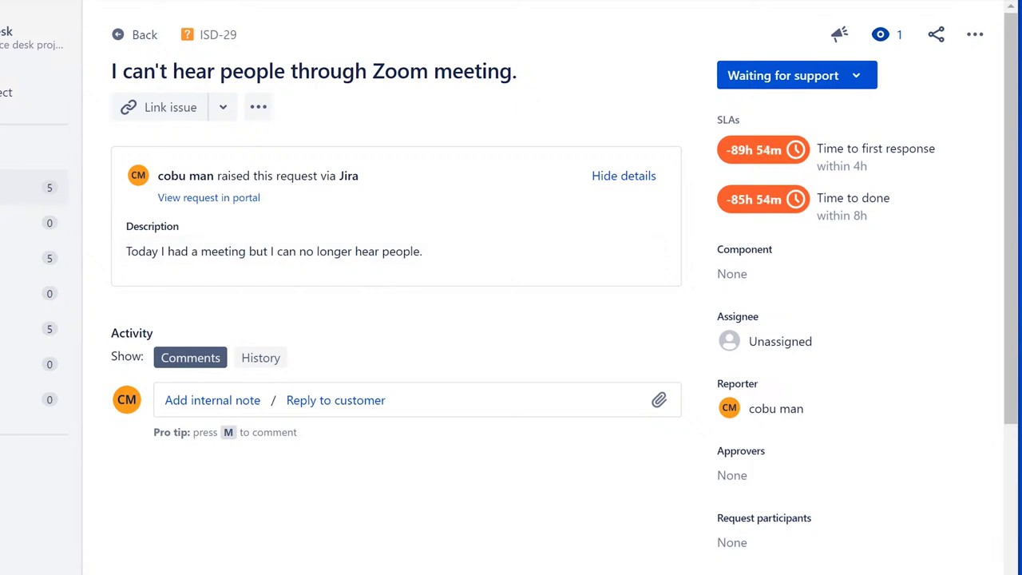
{"action": "key", "text": "alt+Left"}
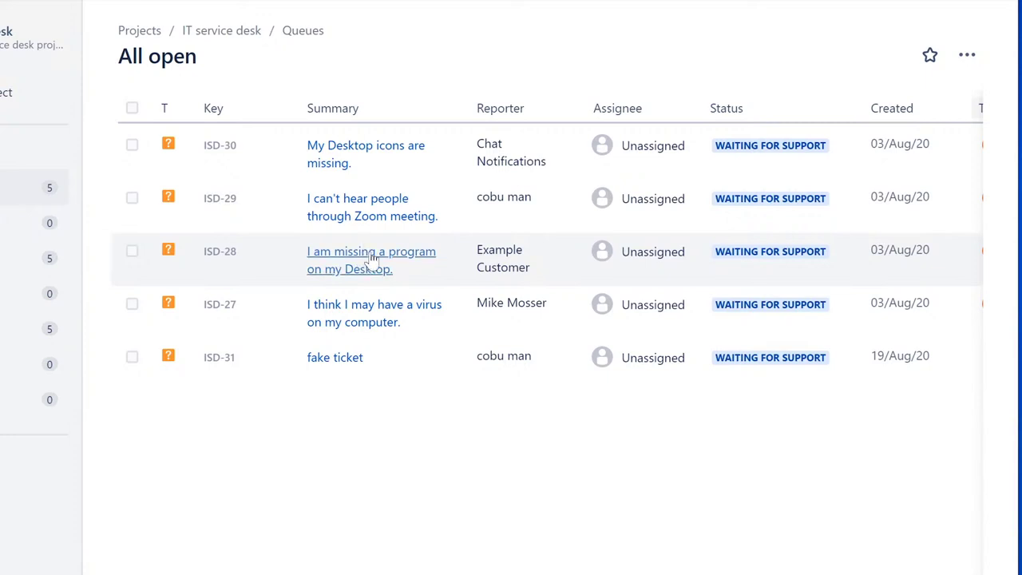
Step: Open ticket ISD-28 about the missing Desktop program
{"action": "left_click", "coordinate": [373, 257]}
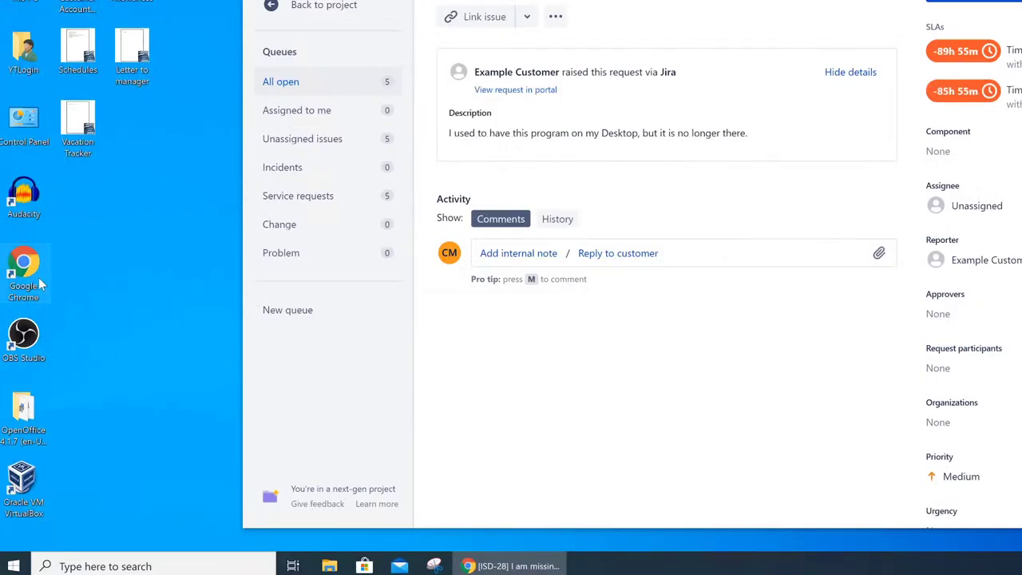
Step: Move the Google Chrome desktop shortcut beside Audacity
{"action": "left_click_drag", "start_coordinate": [39, 277], "coordinate": [136, 204]}
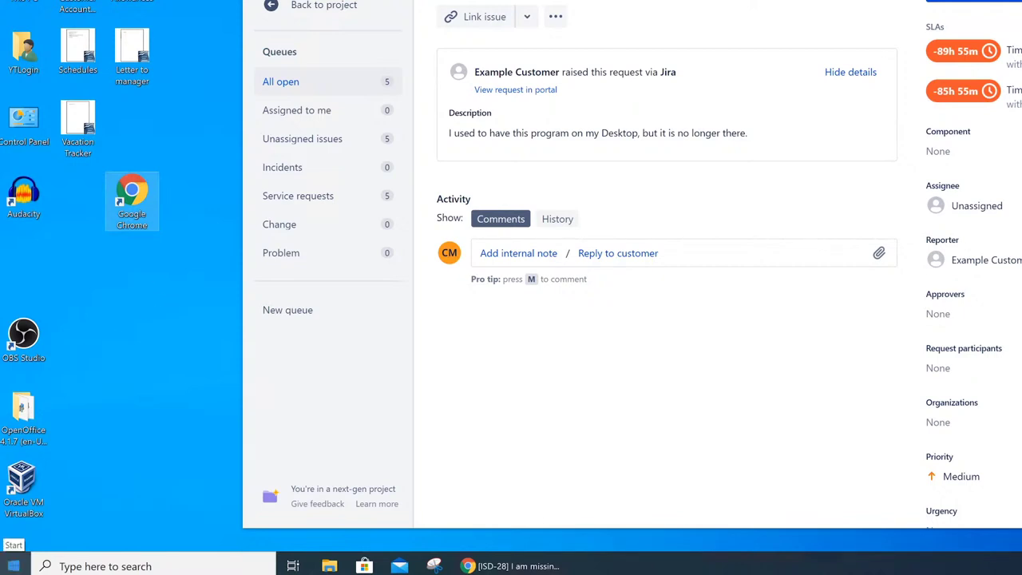
Step: Glance at the Start menu, then return the Google Chrome shortcut to the left desktop column
{"action": "left_click", "coordinate": [12, 566]}
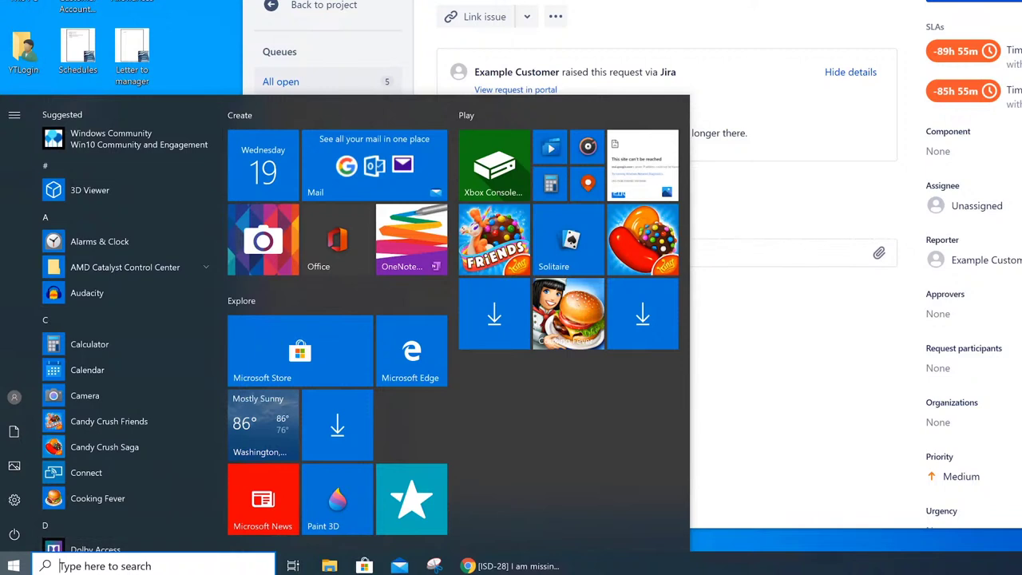
{"action": "key", "text": "Escape"}
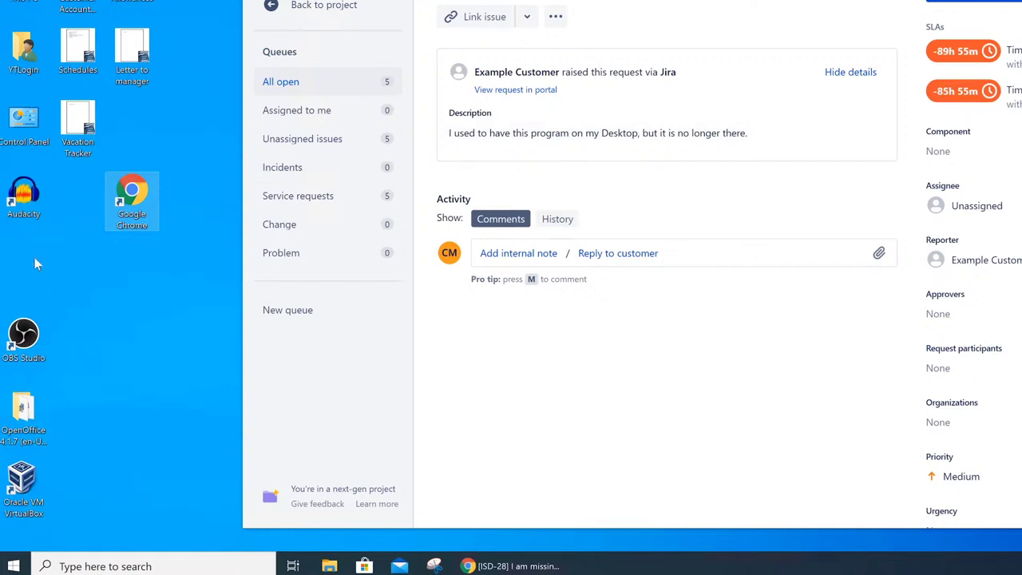
{"action": "left_click_drag", "start_coordinate": [35, 263], "coordinate": [35, 265]}
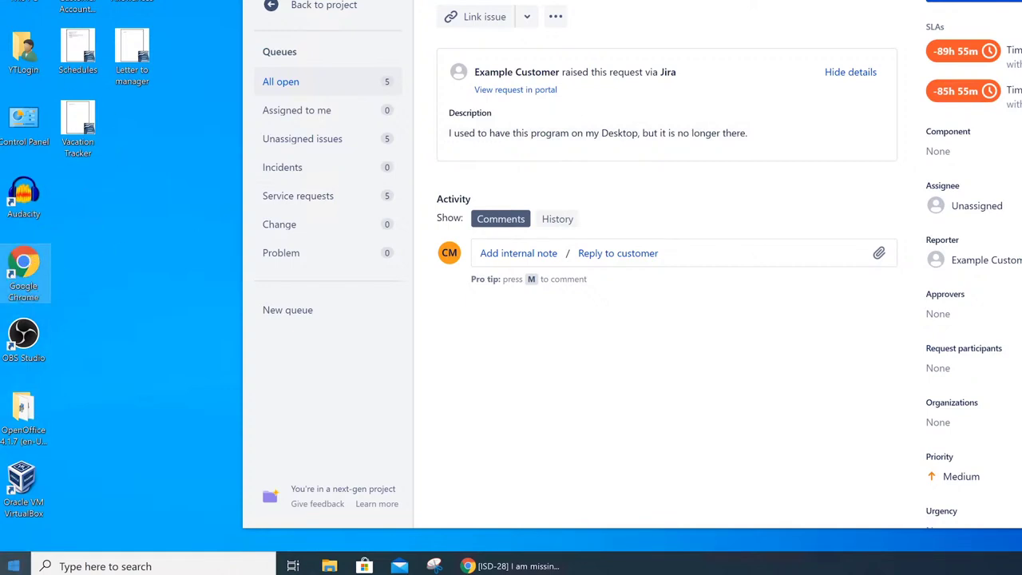
Step: Browse down through the Start menu's installed apps list, then close it
{"action": "left_click", "coordinate": [12, 566]}
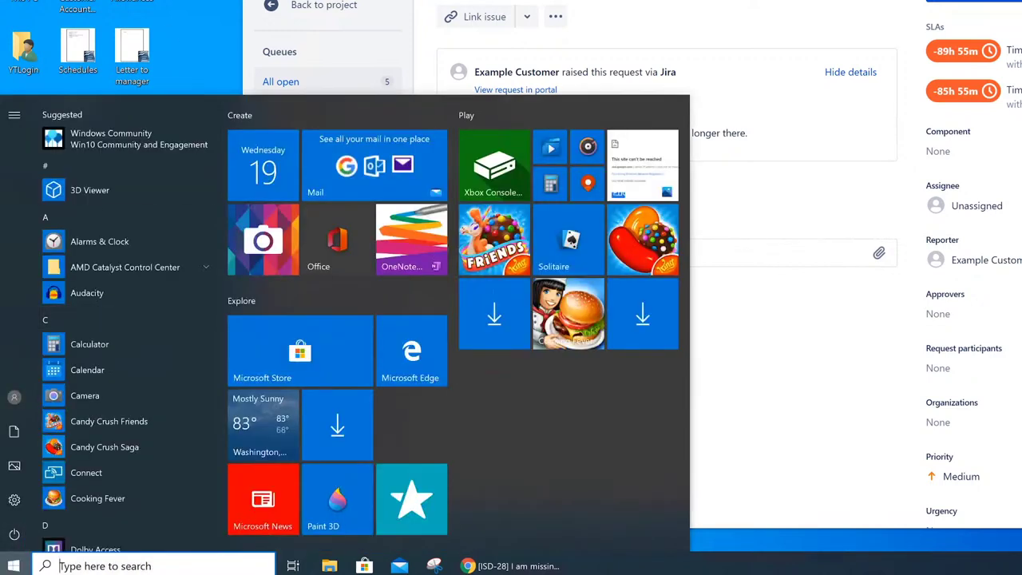
{"action": "left_click", "coordinate": [13, 566]}
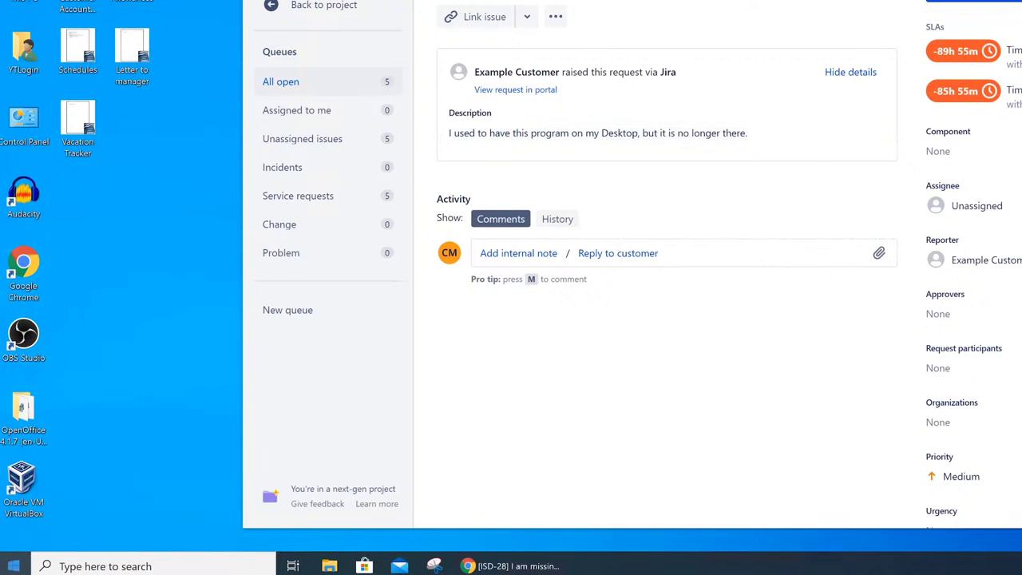
{"action": "left_click", "coordinate": [13, 566]}
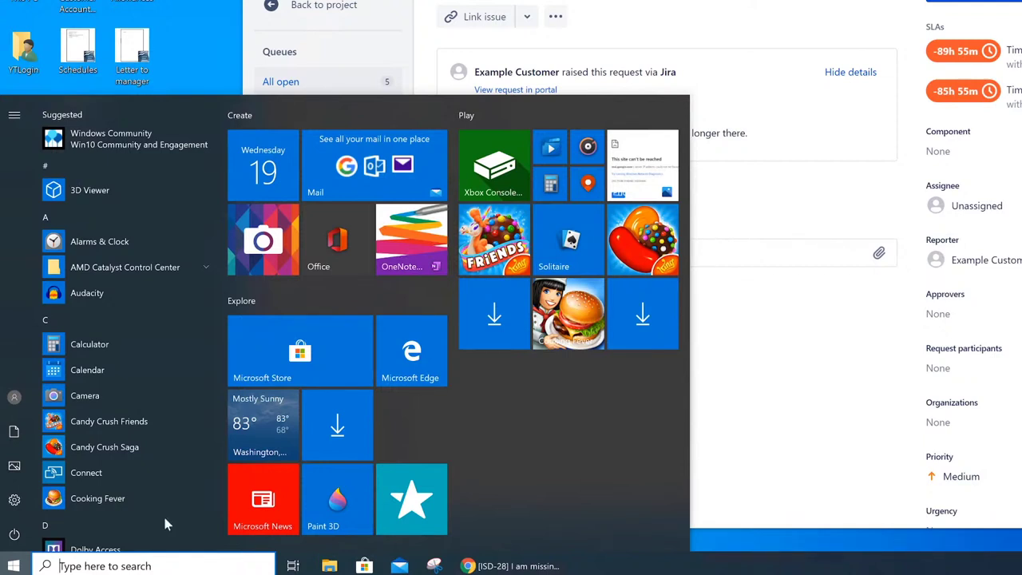
{"action": "scroll", "coordinate": [132, 355], "scroll_direction": "down", "scroll_amount": 4}
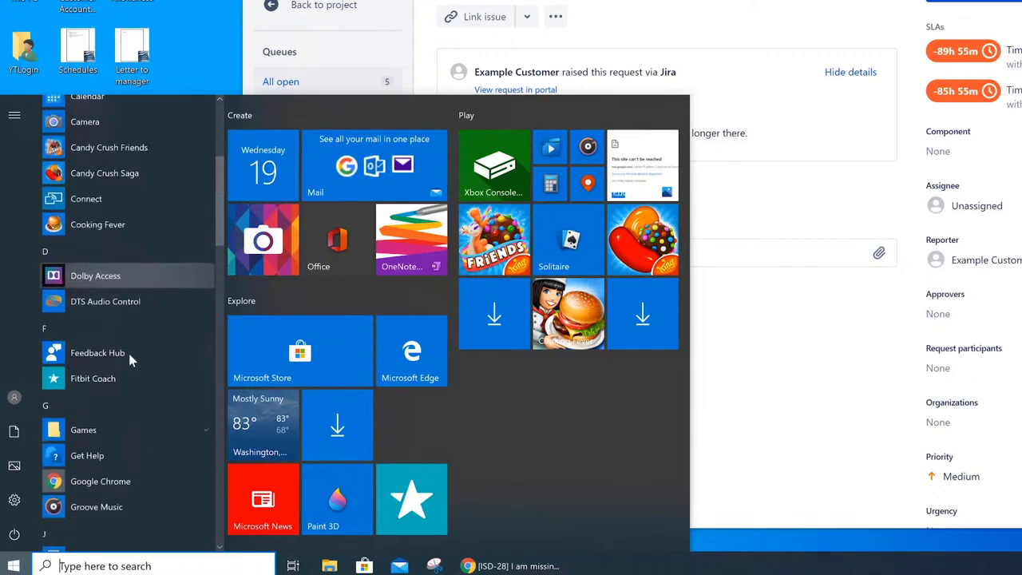
{"action": "scroll", "coordinate": [119, 383], "scroll_direction": "down", "scroll_amount": 2}
{"action": "scroll", "coordinate": [80, 412], "scroll_direction": "down", "scroll_amount": 3}
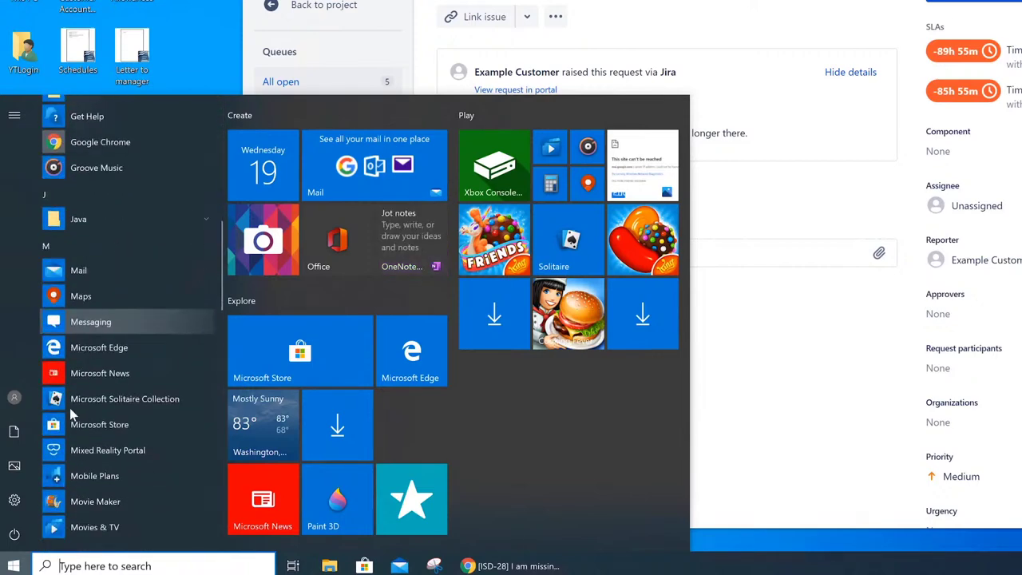
{"action": "scroll", "coordinate": [89, 420], "scroll_direction": "down", "scroll_amount": 3}
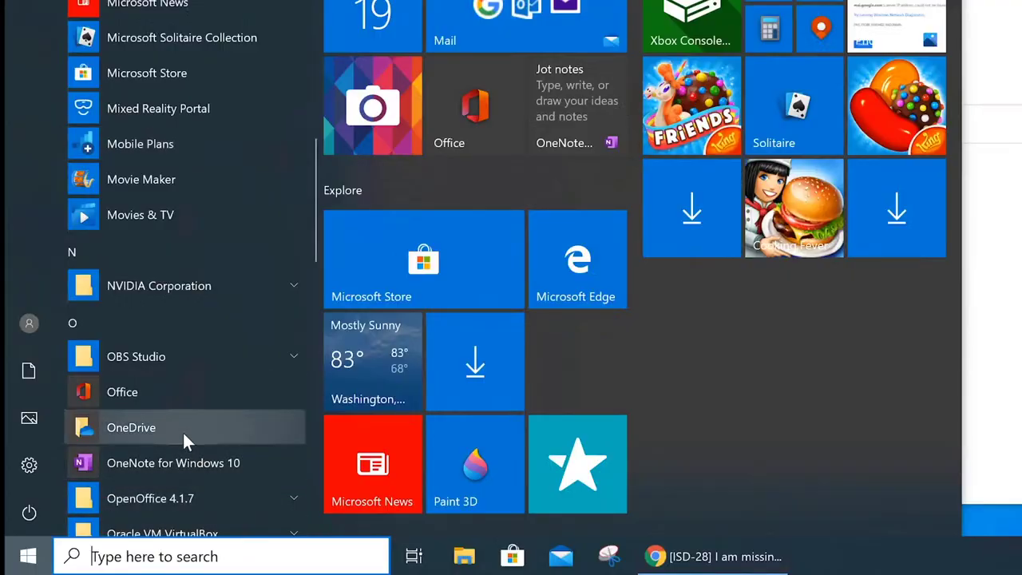
{"action": "scroll", "coordinate": [126, 474], "scroll_direction": "down", "scroll_amount": 3}
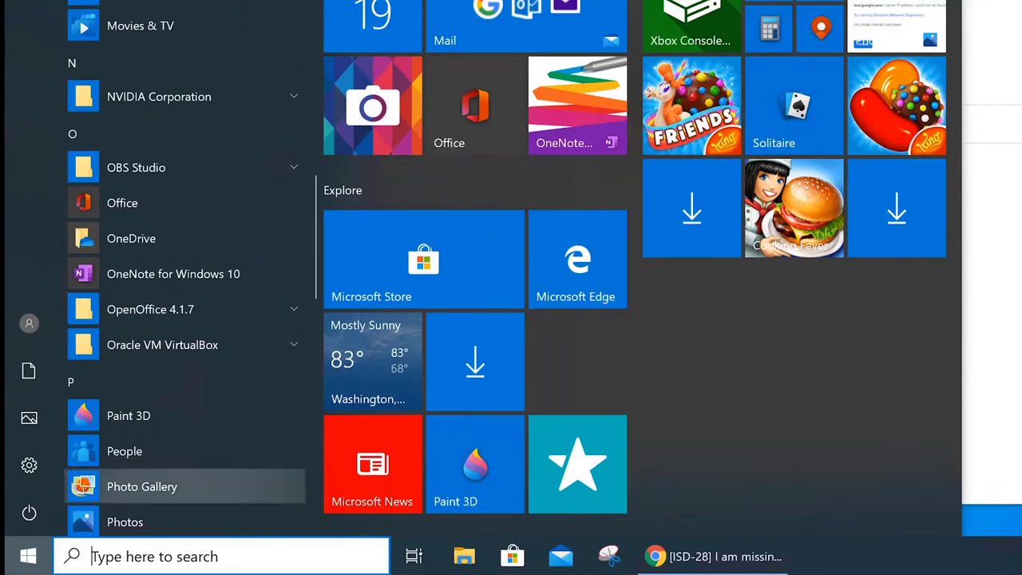
{"action": "key", "text": "Escape"}
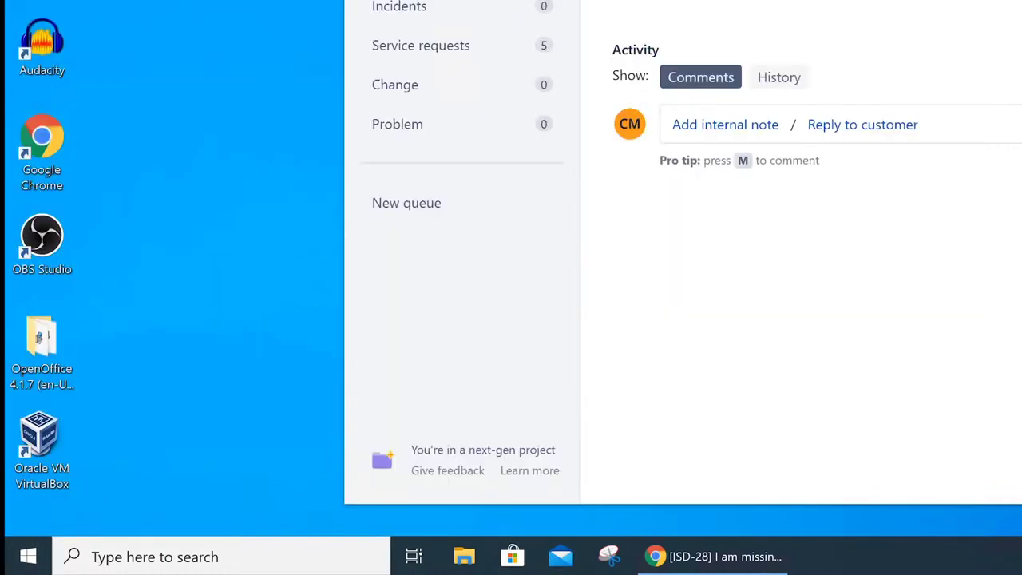
{"action": "left_click", "coordinate": [16, 556]}
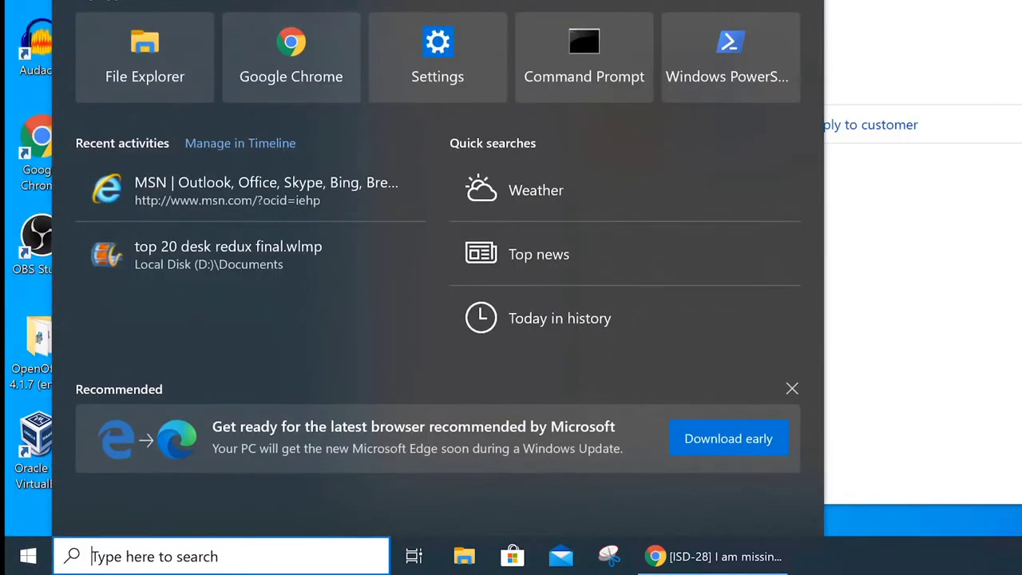
{"action": "key", "text": "Escape"}
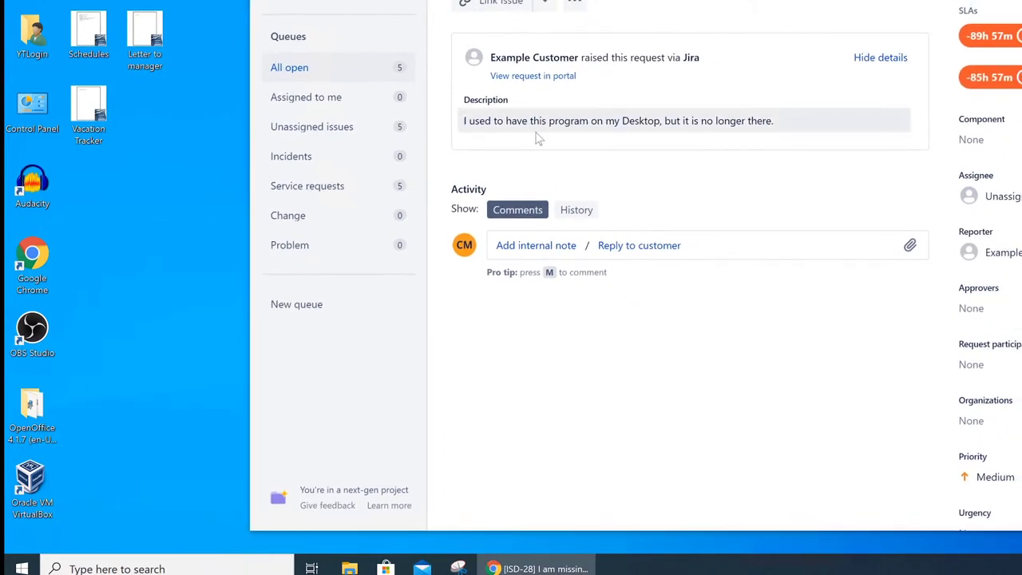
Step: Highlight the words 'this program on my Desktop' in the ISD-28 description
{"action": "left_click_drag", "start_coordinate": [539, 121], "coordinate": [660, 120]}
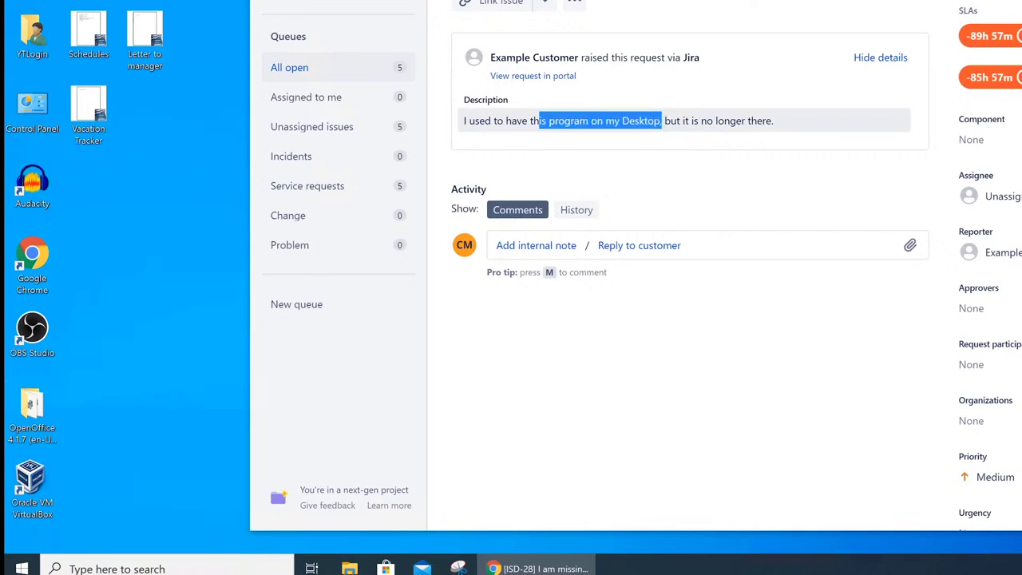
{"action": "left_click", "coordinate": [660, 120]}
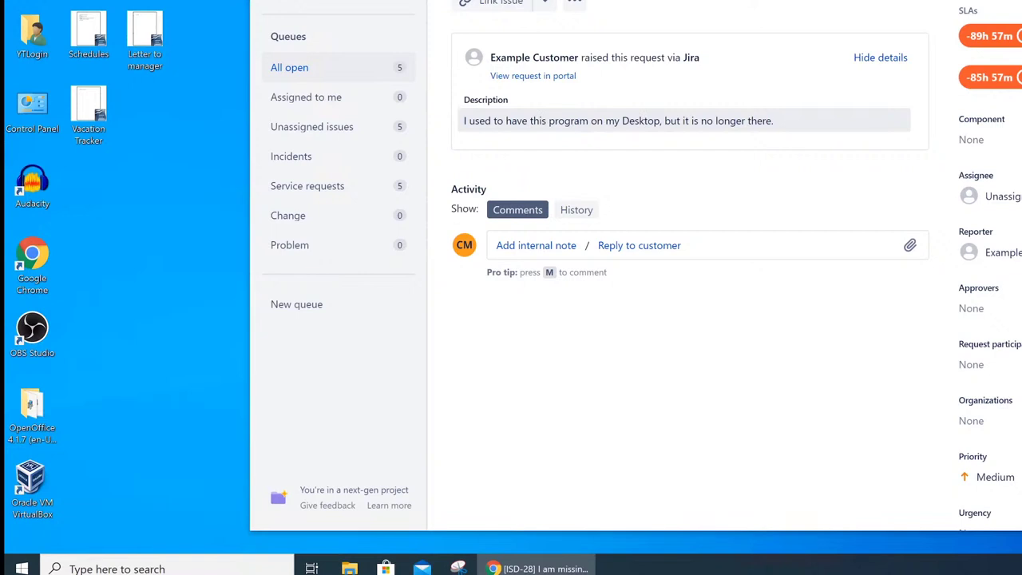
{"action": "left_click_drag", "start_coordinate": [661, 121], "coordinate": [530, 121]}
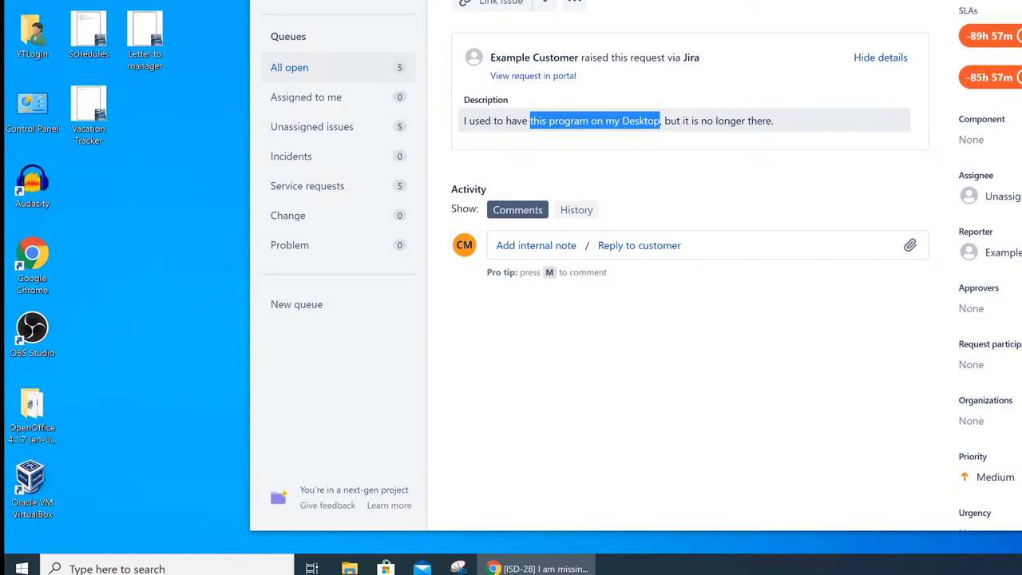
Step: Open the System properties for This PC and move that window aside
{"action": "right_click", "coordinate": [20, 146]}
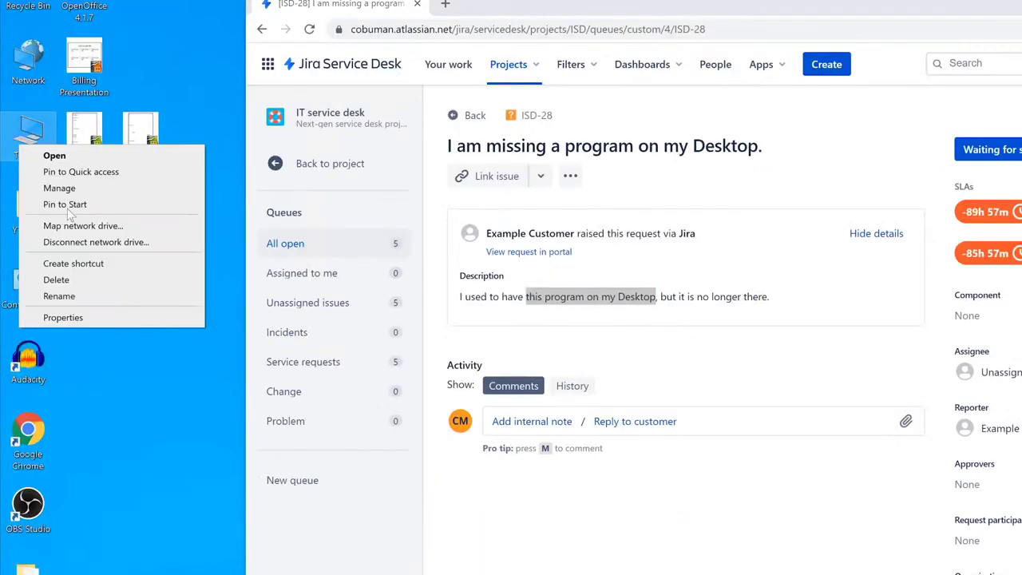
{"action": "left_click", "coordinate": [75, 317]}
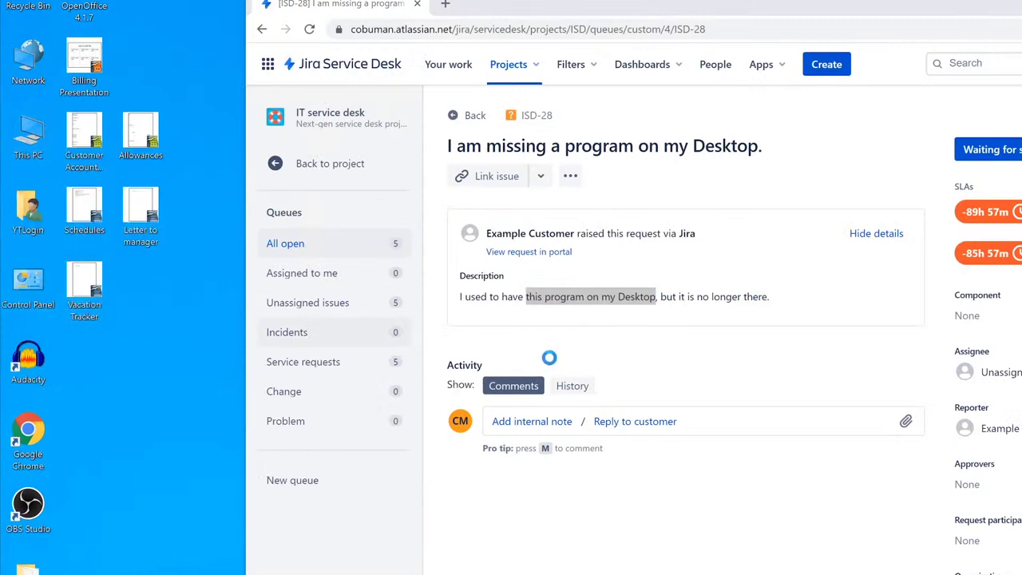
{"action": "left_click_drag", "start_coordinate": [716, 67], "coordinate": [735, 133]}
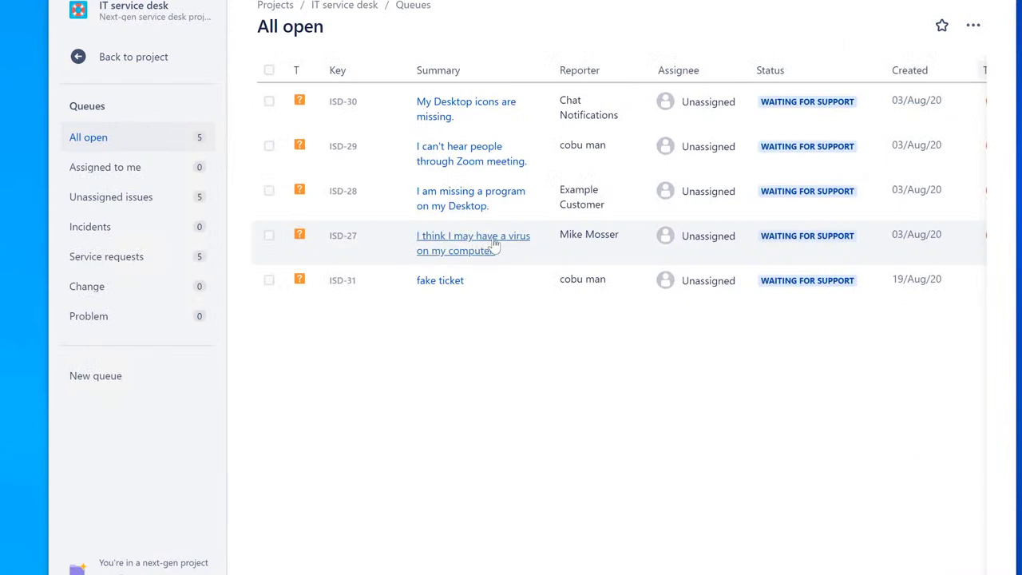
Step: Open ISD-27 'I think I may have a virus on my computer.' and edit its description
{"action": "left_click", "coordinate": [521, 241]}
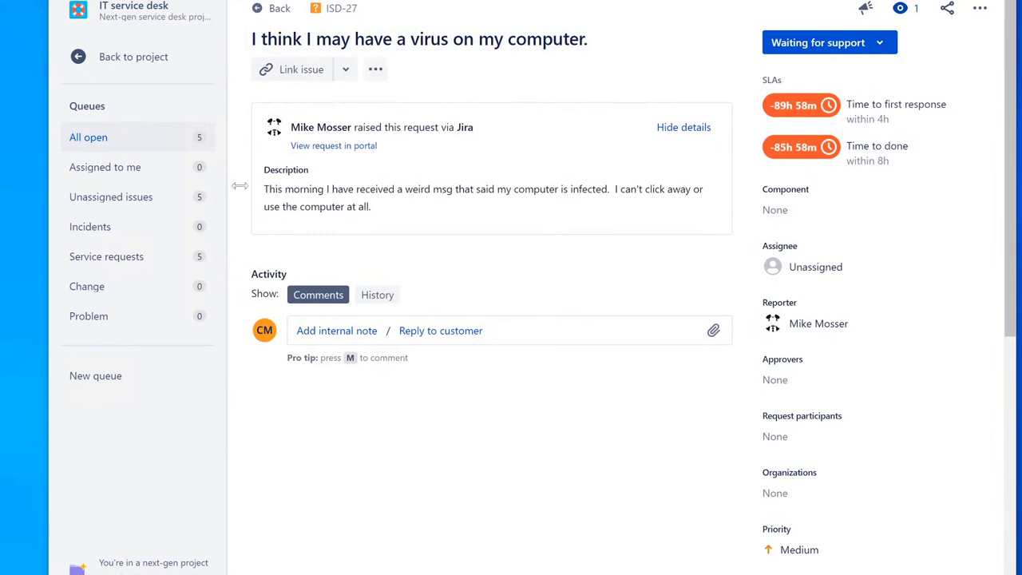
{"action": "left_click_drag", "start_coordinate": [342, 206], "coordinate": [269, 169]}
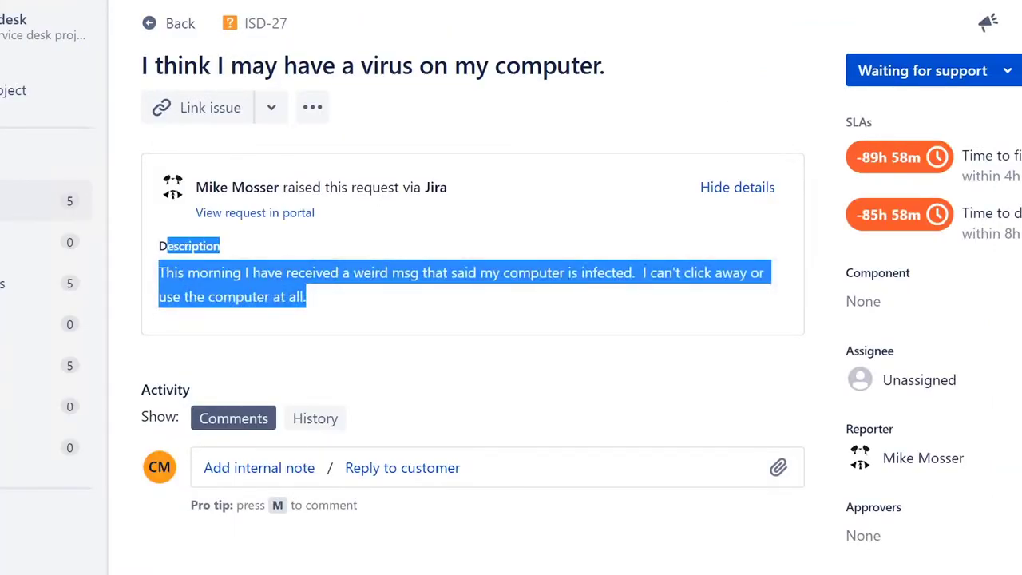
{"action": "left_click_drag", "start_coordinate": [167, 246], "coordinate": [158, 272]}
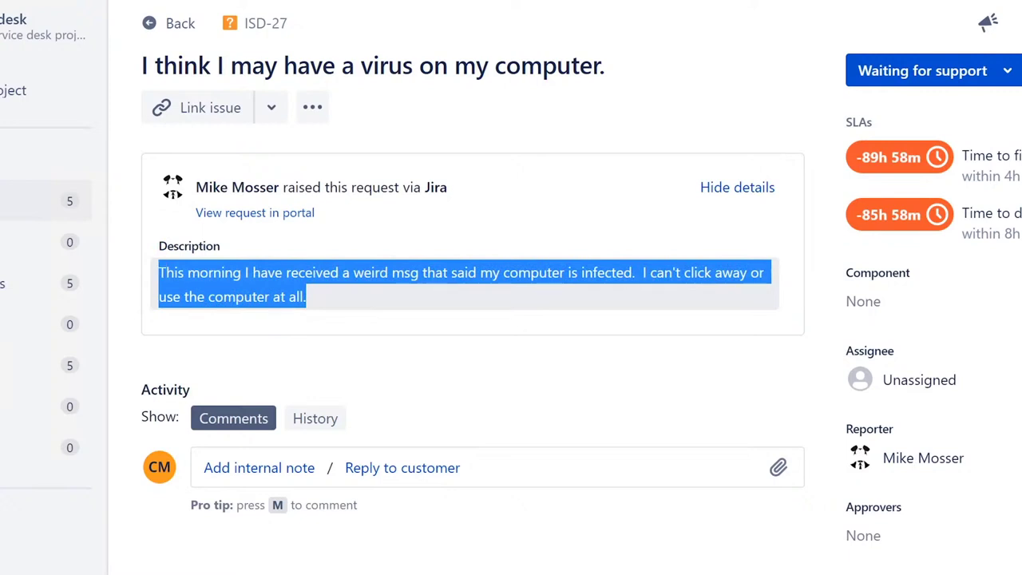
{"action": "left_click", "coordinate": [303, 284]}
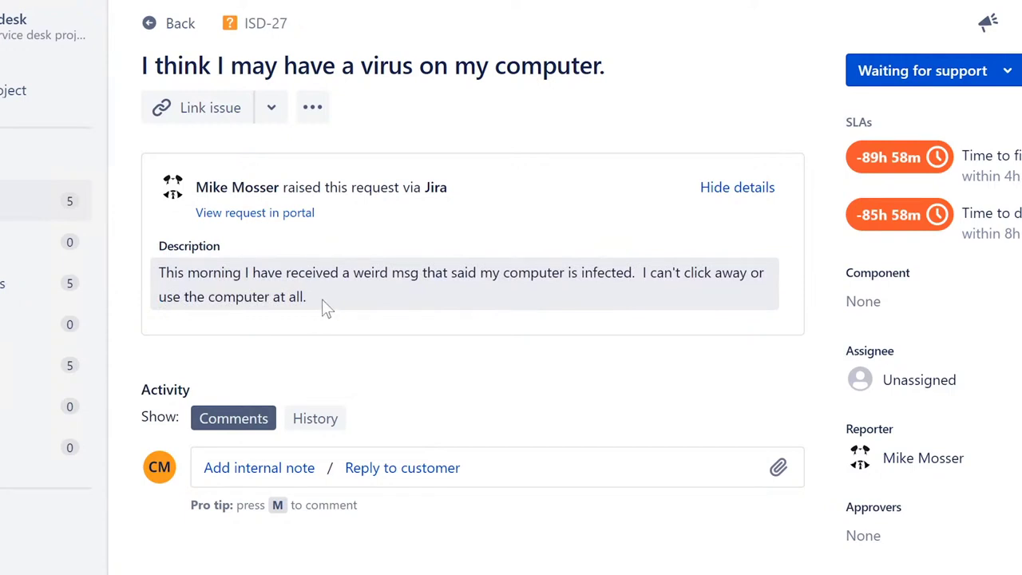
{"action": "left_click", "coordinate": [326, 310]}
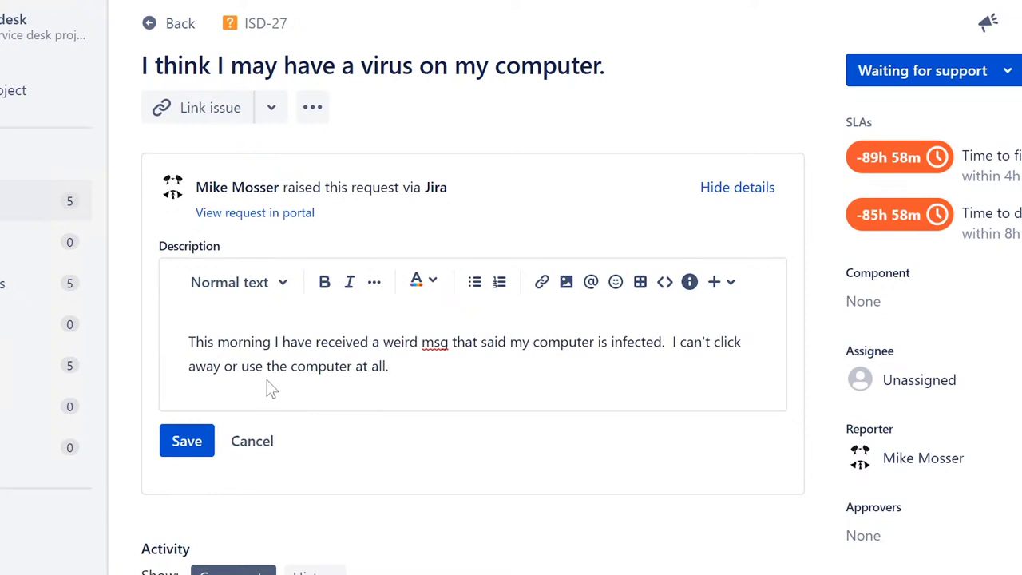
{"action": "left_click", "coordinate": [189, 344]}
{"action": "left_click_drag", "start_coordinate": [189, 343], "coordinate": [388, 366]}
{"action": "left_click", "coordinate": [388, 365]}
{"action": "left_click_drag", "start_coordinate": [389, 365], "coordinate": [188, 342]}
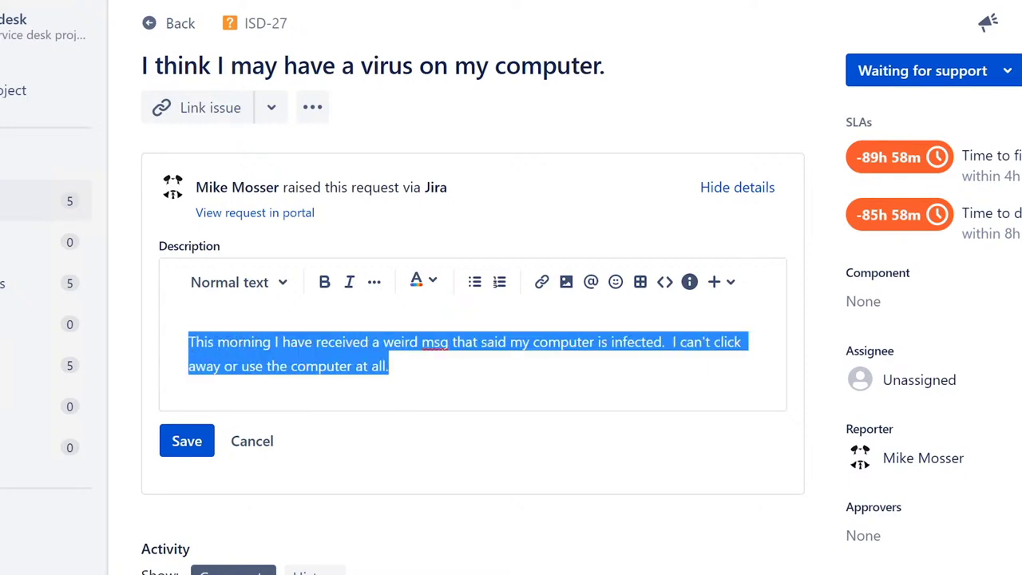
{"action": "left_click", "coordinate": [250, 342]}
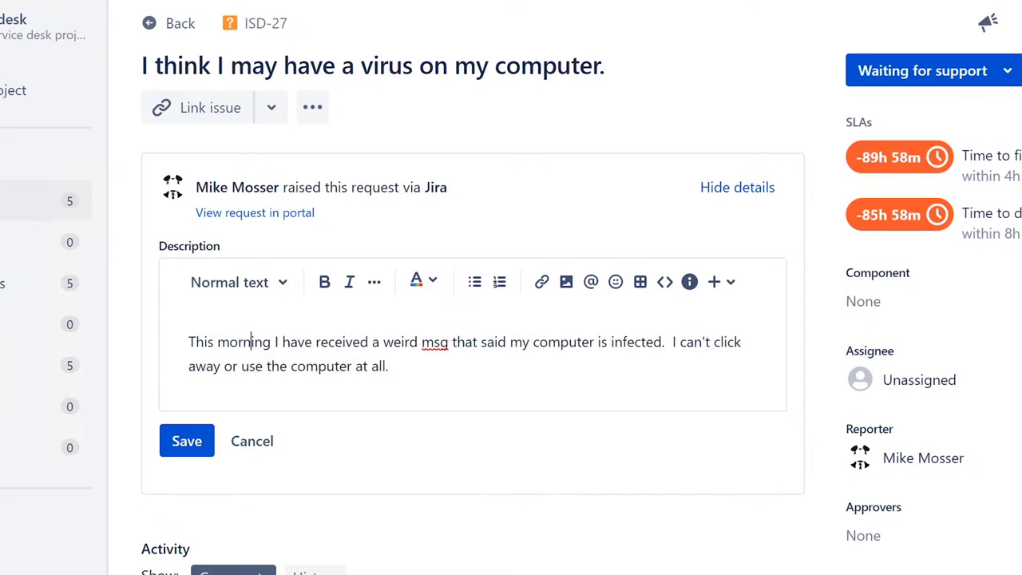
{"action": "left_click_drag", "start_coordinate": [389, 366], "coordinate": [188, 342]}
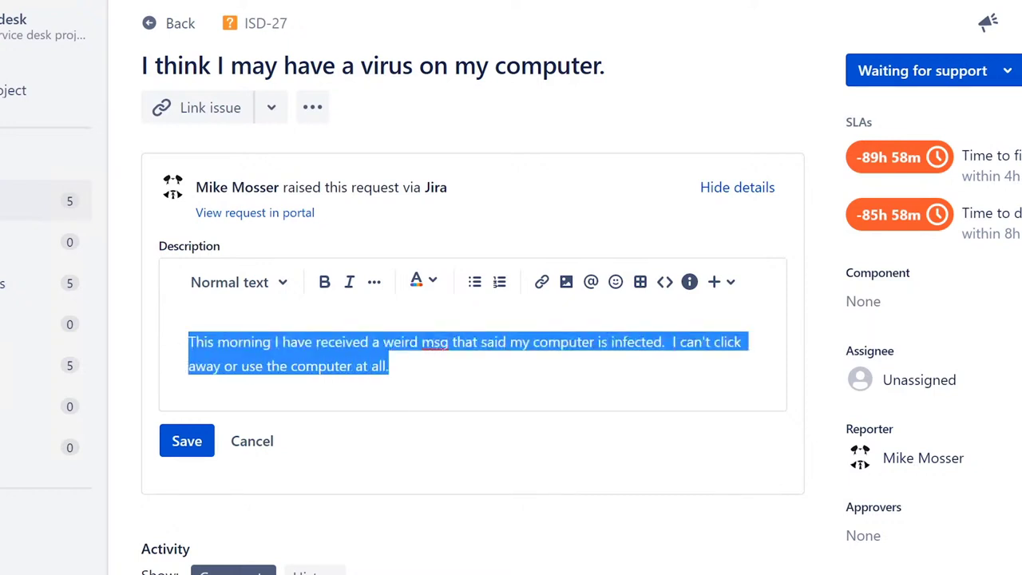
{"action": "left_click", "coordinate": [388, 365]}
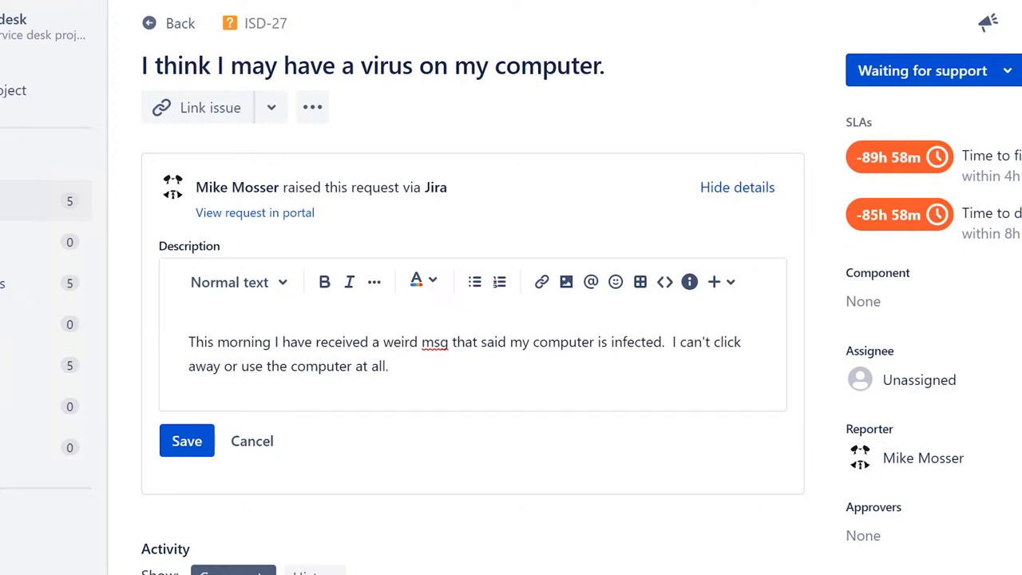
{"action": "left_click_drag", "start_coordinate": [217, 342], "coordinate": [389, 365]}
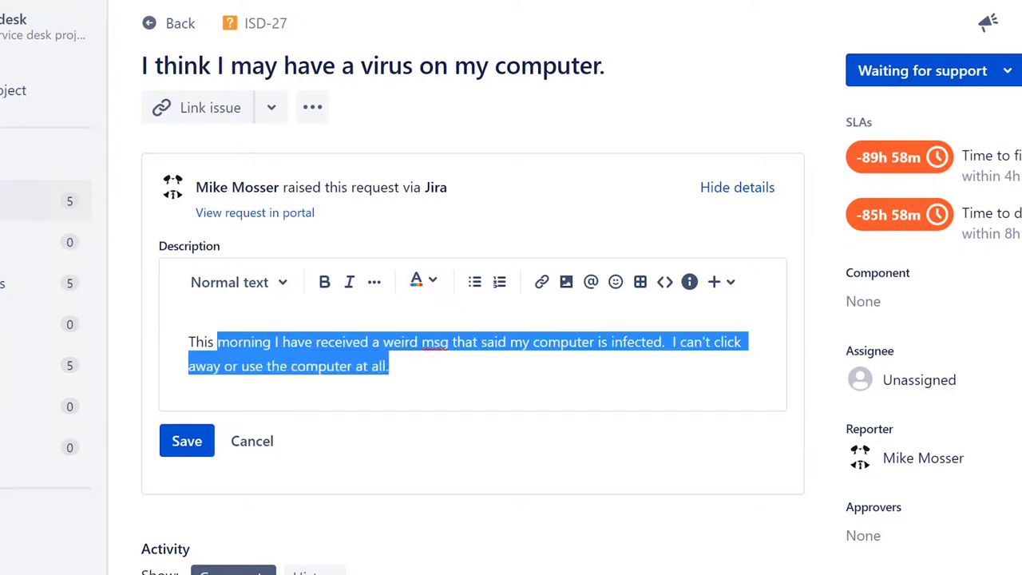
{"action": "left_click", "coordinate": [389, 365]}
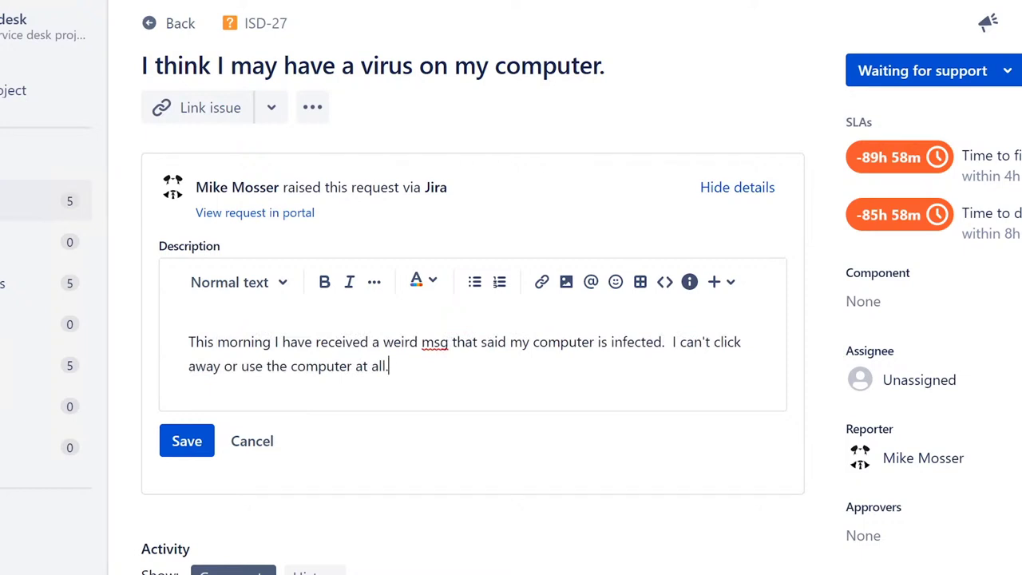
{"action": "left_click", "coordinate": [508, 341]}
{"action": "left_click", "coordinate": [389, 365]}
{"action": "left_click_drag", "start_coordinate": [666, 342], "coordinate": [389, 366]}
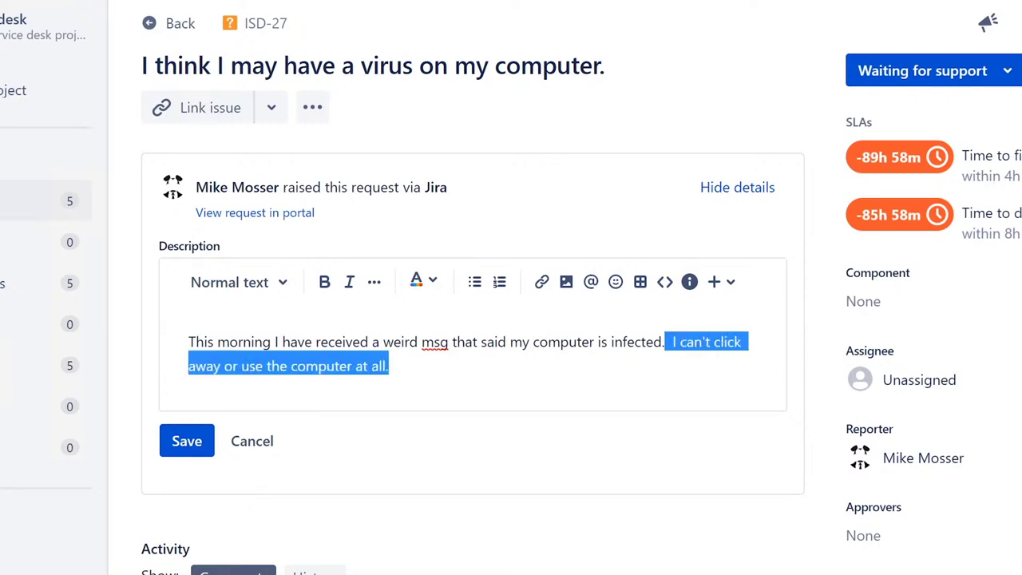
{"action": "key", "text": "Right"}
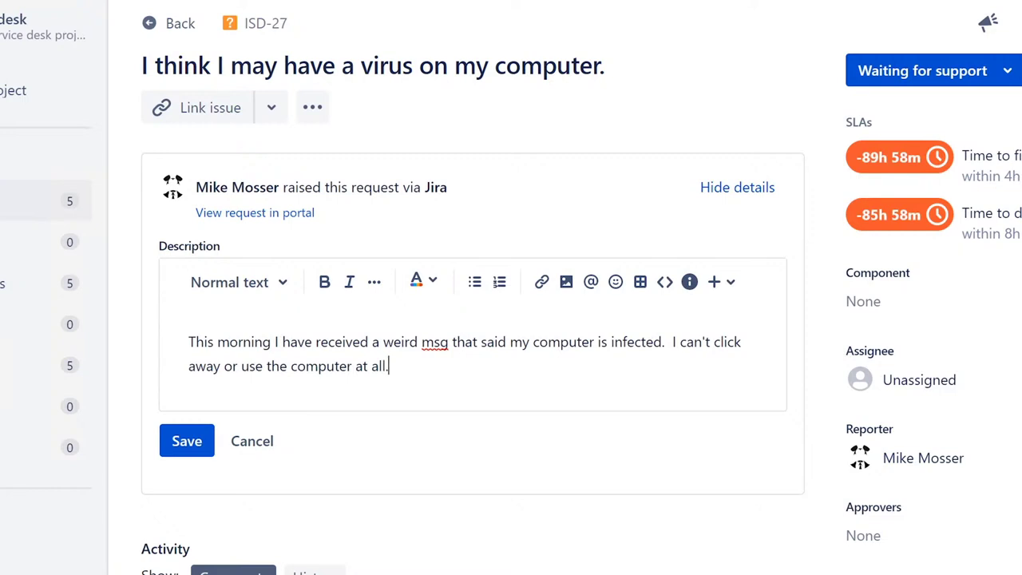
{"action": "left_click_drag", "start_coordinate": [388, 365], "coordinate": [188, 341]}
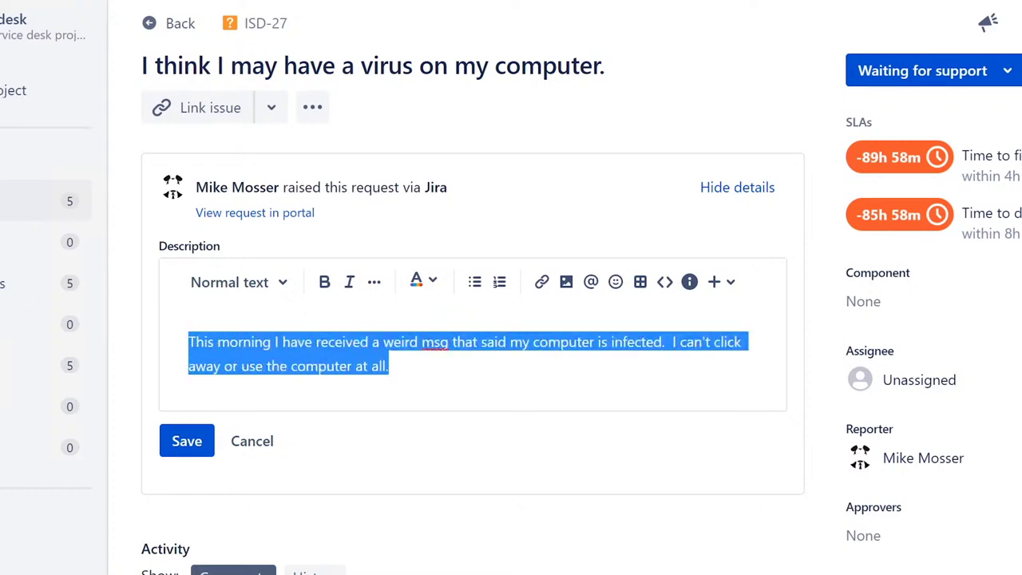
{"action": "left_click", "coordinate": [389, 366]}
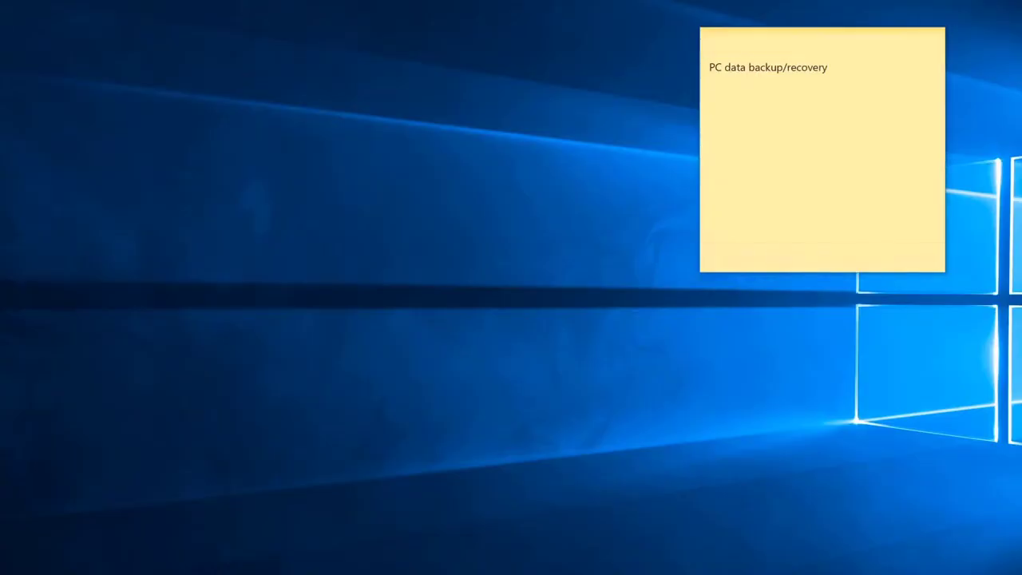
Step: Open This PC and select the Gateway (F:) drive, showing 185 GB free of 278 GB
{"action": "key", "text": "super+e"}
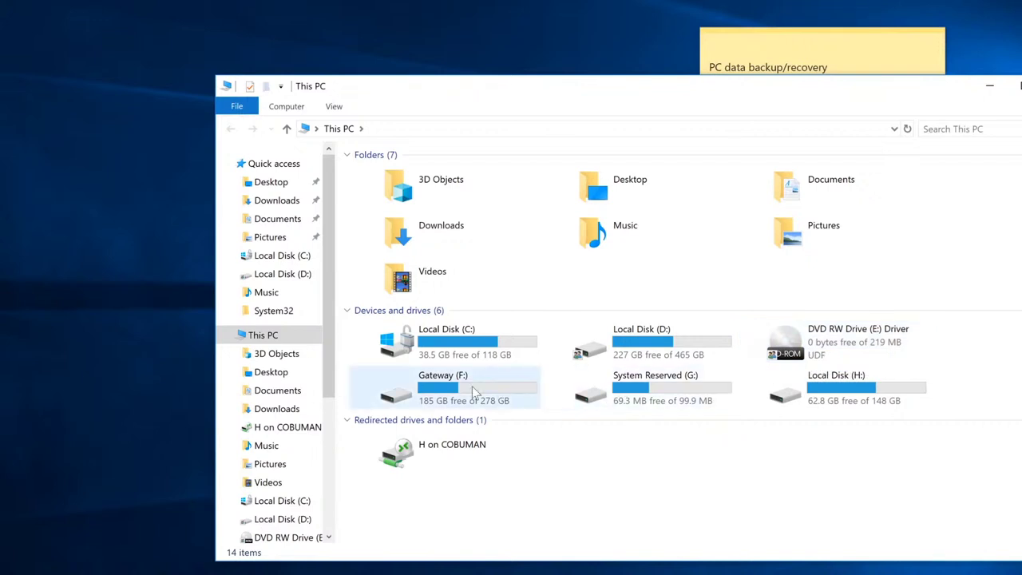
{"action": "mouse_move", "coordinate": [472, 391]}
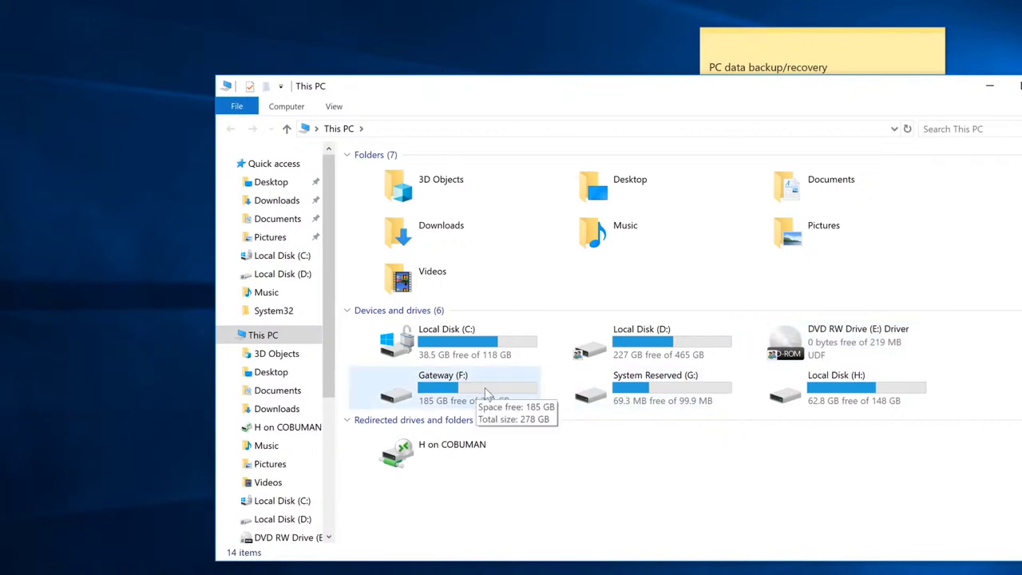
{"action": "left_click", "coordinate": [486, 392]}
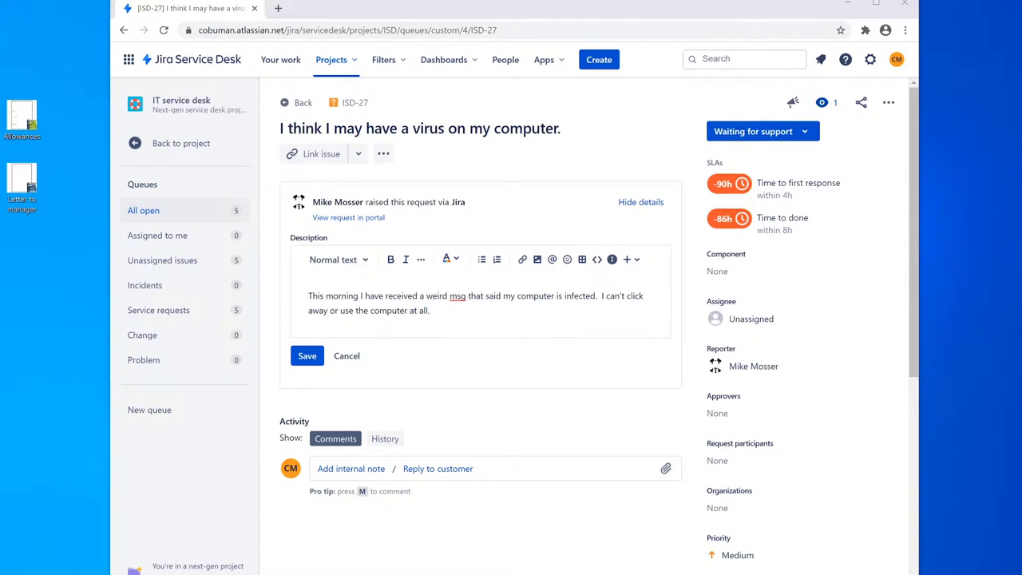
Step: Open This PC over the Jira ticket and select Local Disk (D:)
{"action": "key", "text": "super+e"}
{"action": "left_click", "coordinate": [515, 321]}
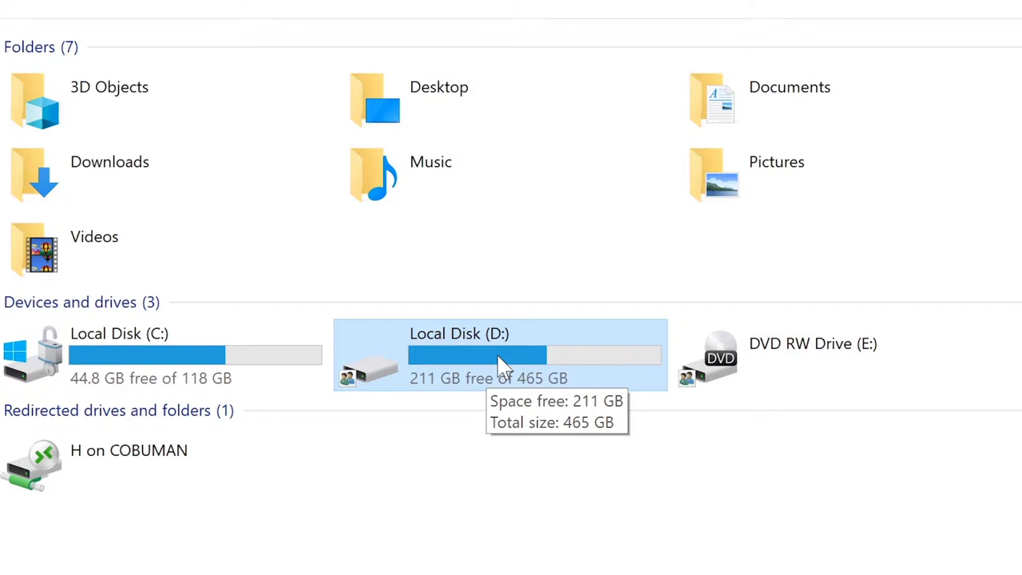
Step: Select Local Disk (C:), then open Task Manager from the taskbar and move it to the right edge
{"action": "left_click", "coordinate": [186, 375]}
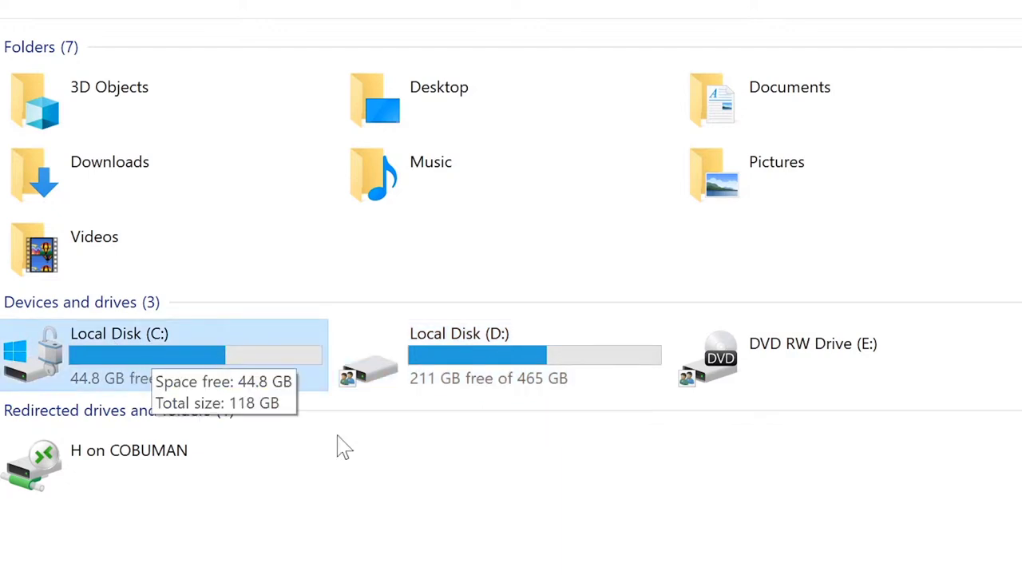
{"action": "right_click", "coordinate": [855, 571]}
{"action": "left_click", "coordinate": [926, 574]}
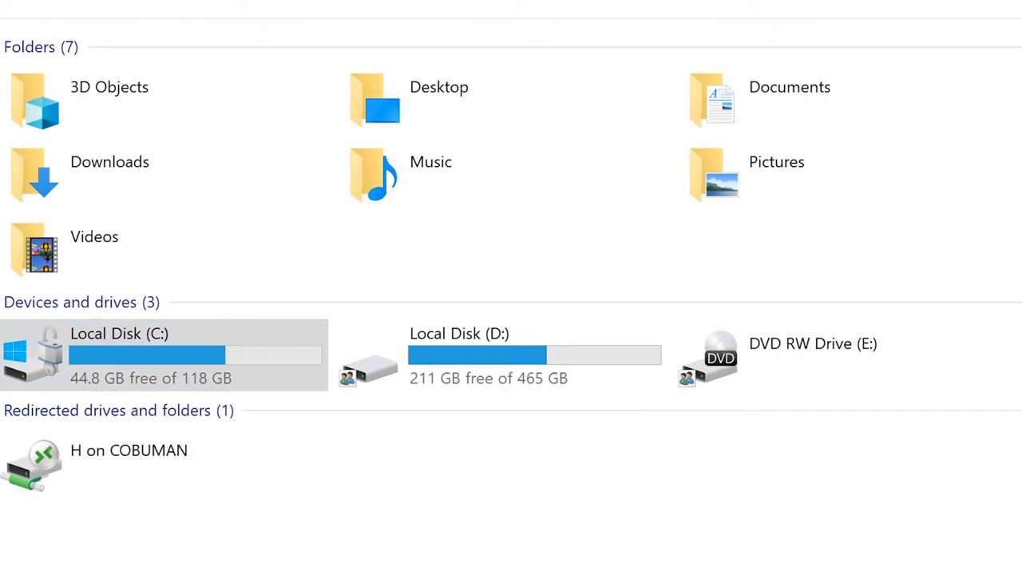
{"action": "left_click_drag", "start_coordinate": [812, 201], "coordinate": [334, 1]}
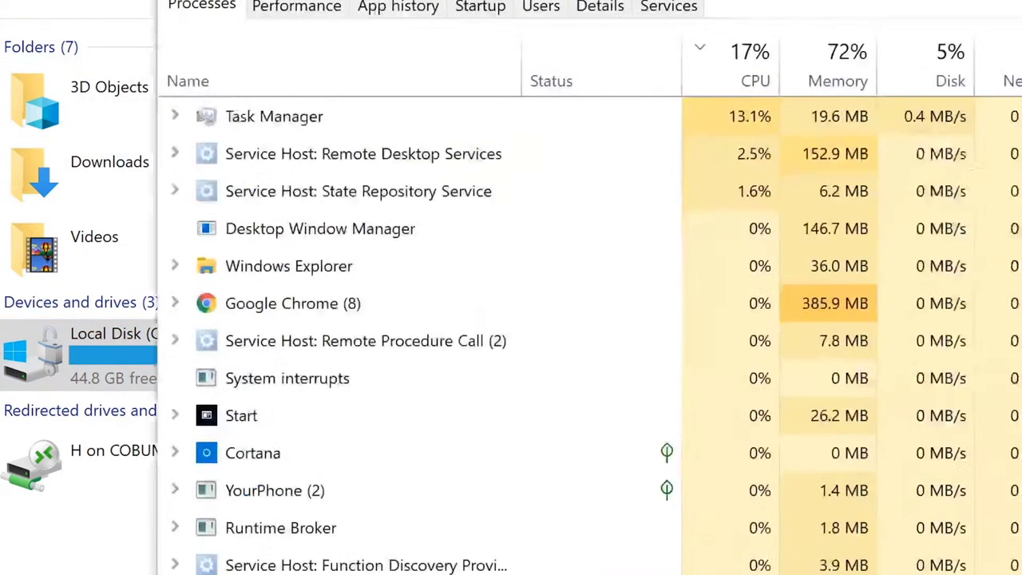
{"action": "left_click_drag", "start_coordinate": [985, 148], "coordinate": [981, 250]}
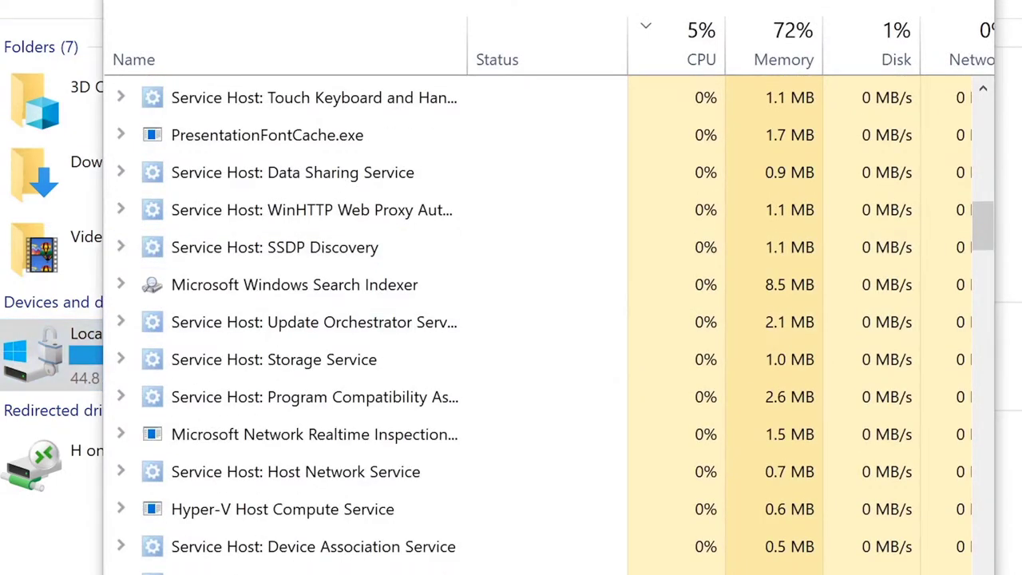
{"action": "left_click_drag", "start_coordinate": [399, 0], "coordinate": [920, 0]}
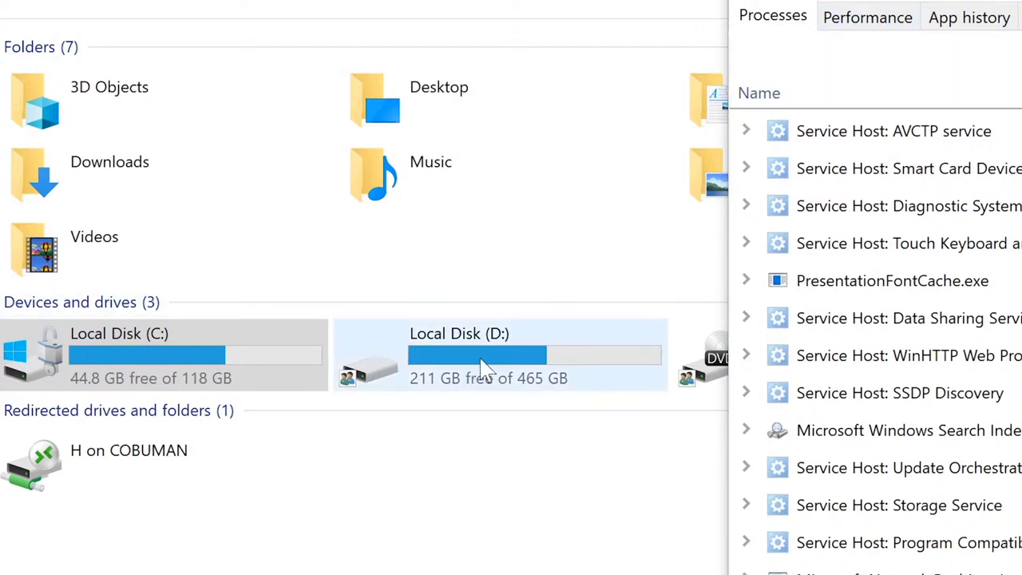
Step: Open Local Disk (D:) to view its contents, then return to the This PC drive list
{"action": "left_click", "coordinate": [484, 364]}
{"action": "right_click", "coordinate": [491, 361]}
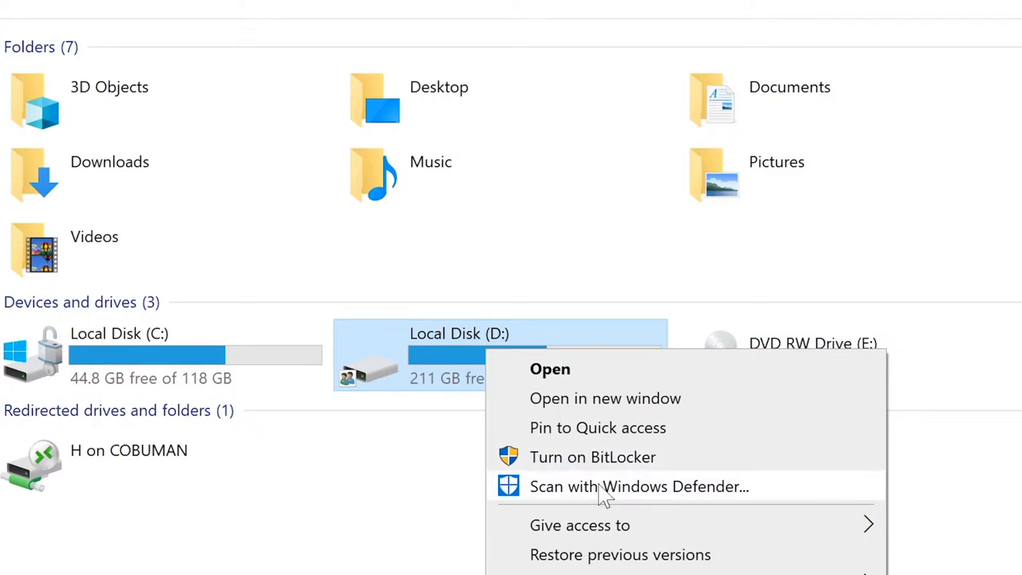
{"action": "left_click", "coordinate": [442, 368]}
{"action": "double_click", "coordinate": [440, 360]}
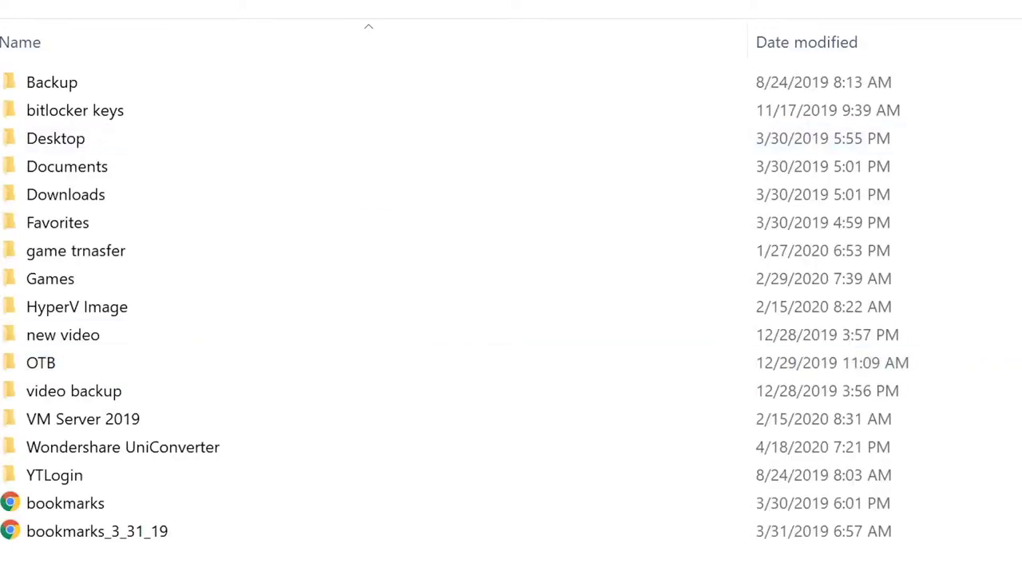
{"action": "key", "text": "alt+Left"}
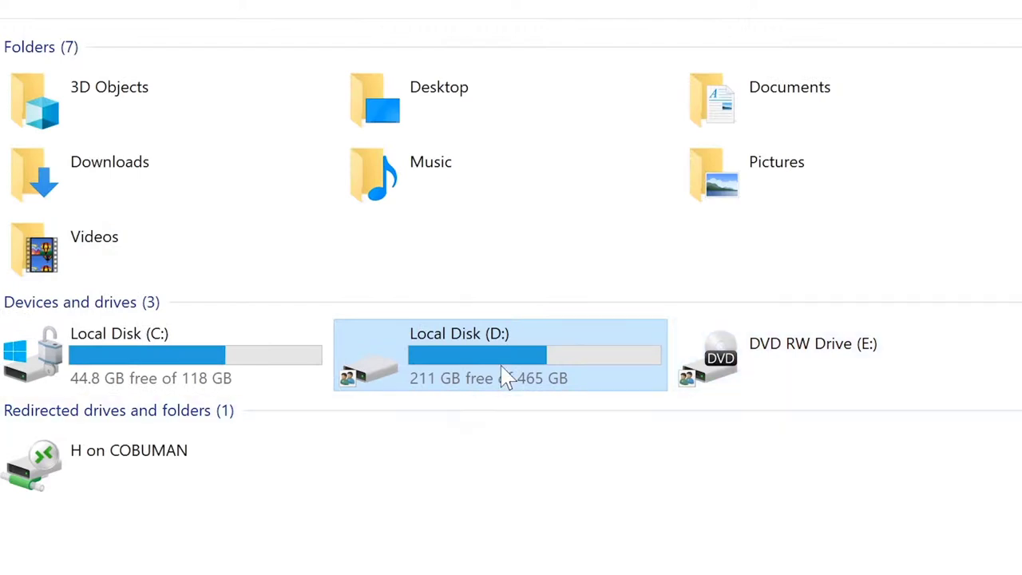
Step: Select Local Disk (C:) and bring up its drive actions
{"action": "mouse_move", "coordinate": [506, 377]}
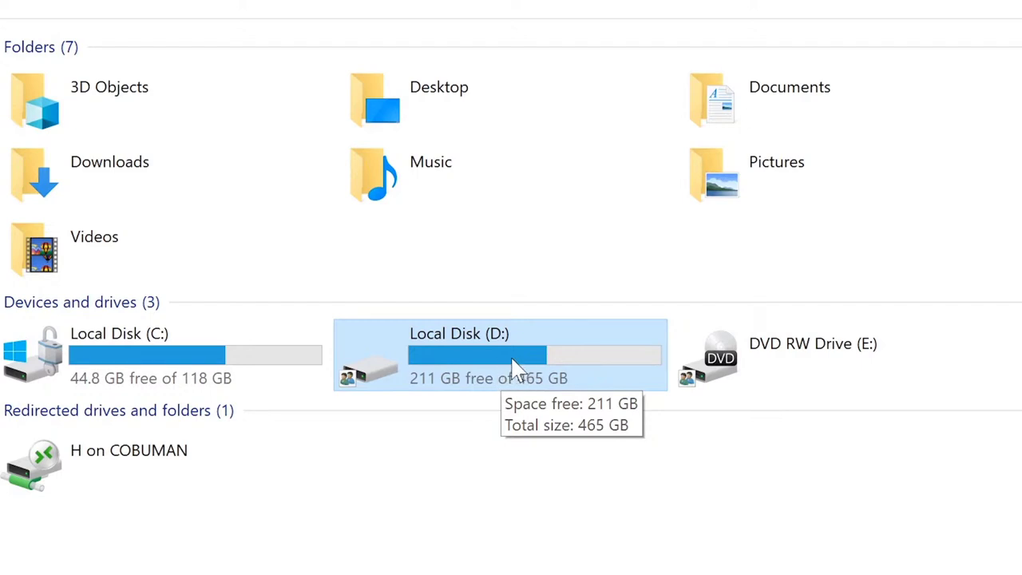
{"action": "left_click", "coordinate": [84, 374]}
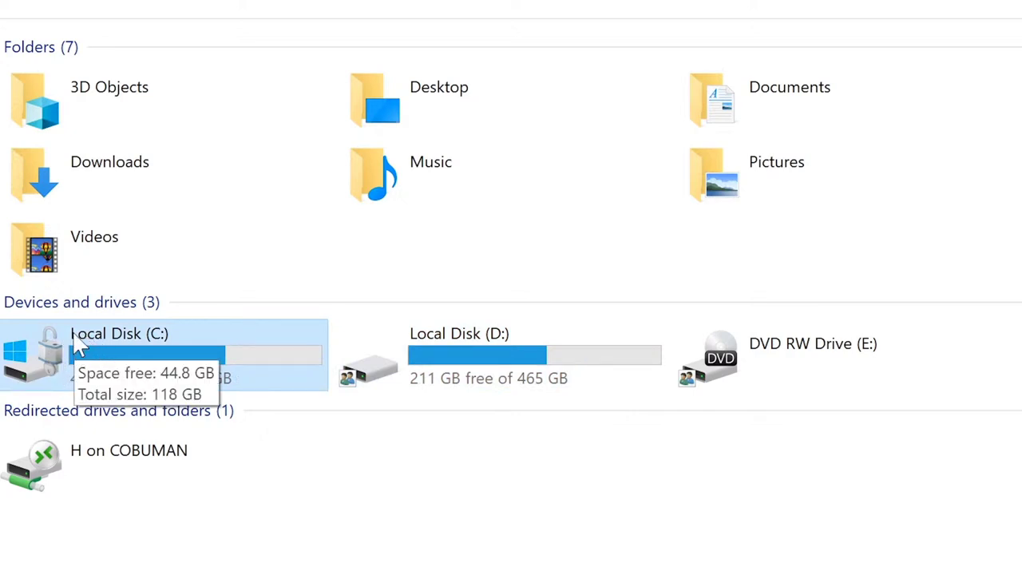
{"action": "right_click", "coordinate": [124, 339]}
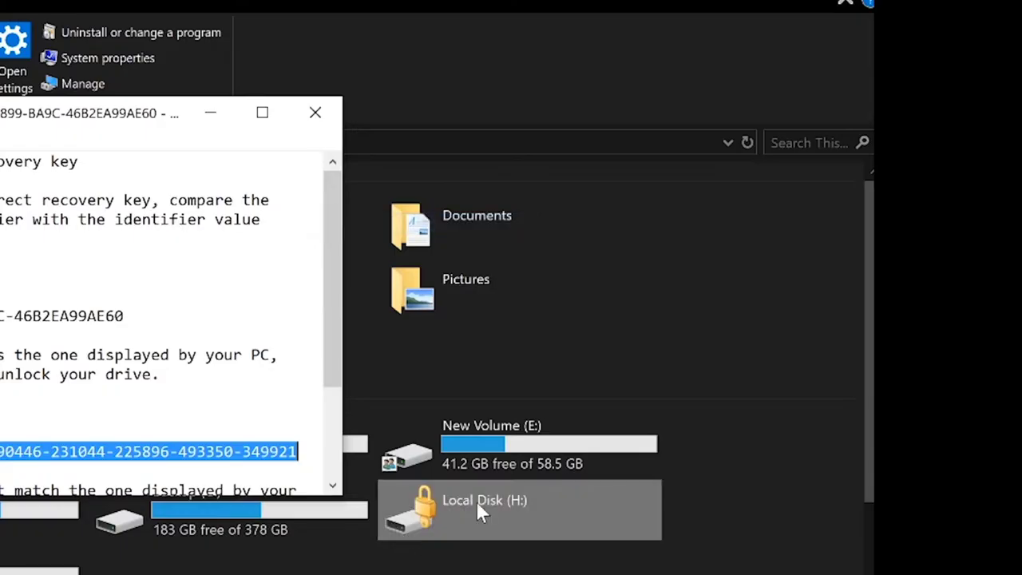
Step: Unlock Local Disk (H:) with its pasted BitLocker recovery key, then open the drive
{"action": "double_click", "coordinate": [476, 500]}
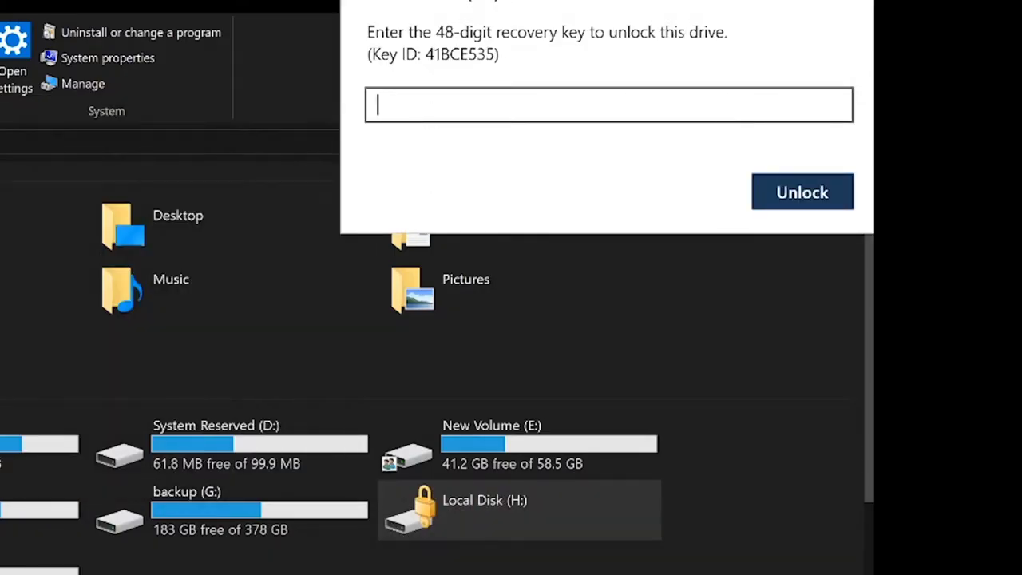
{"action": "key", "text": "ctrl+v"}
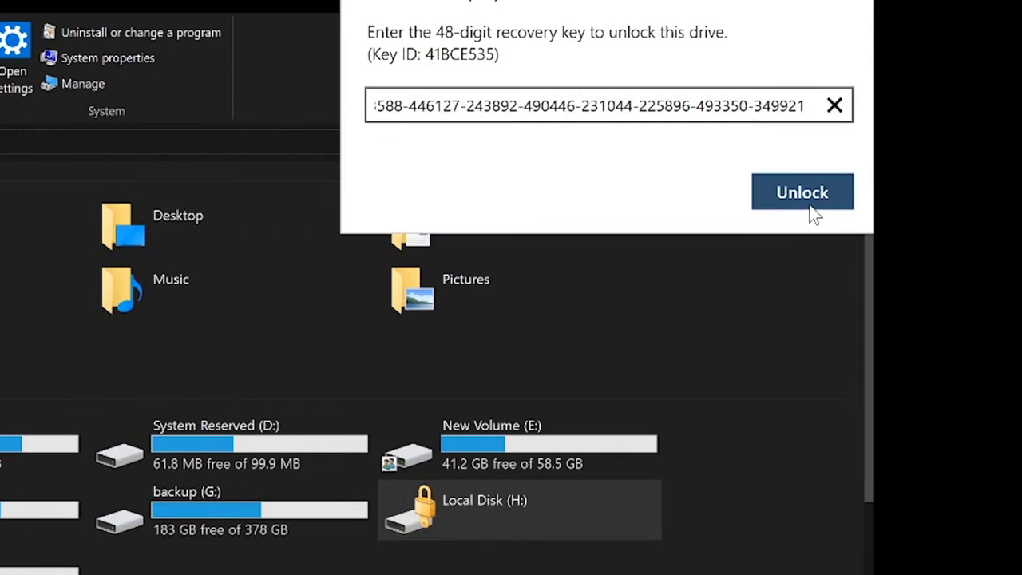
{"action": "left_click", "coordinate": [807, 206]}
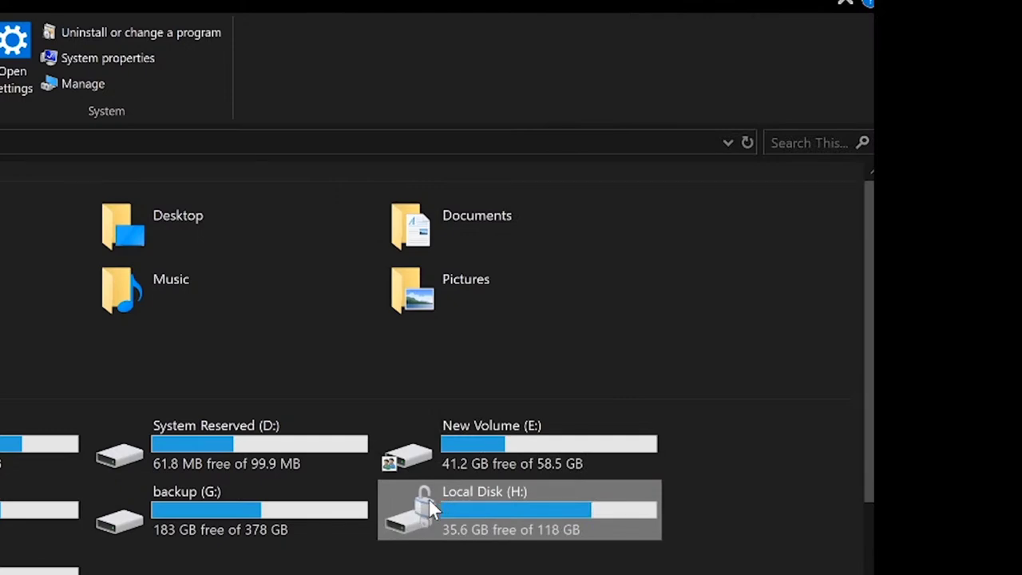
{"action": "double_click", "coordinate": [484, 505]}
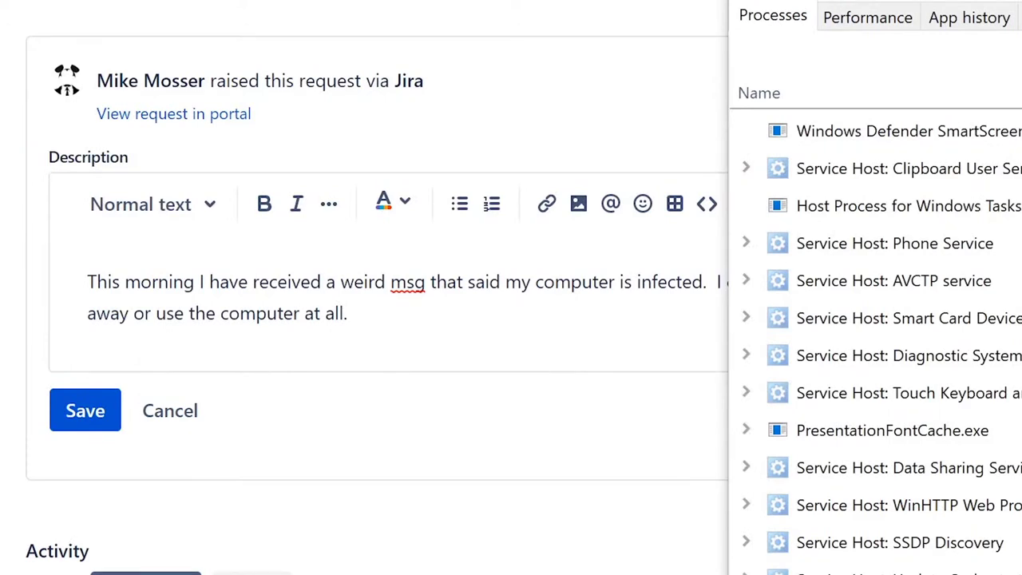
Step: Switch away from Task Manager back to the ISD-27 ticket in Jira Service Desk
{"action": "key", "text": "alt+Tab"}
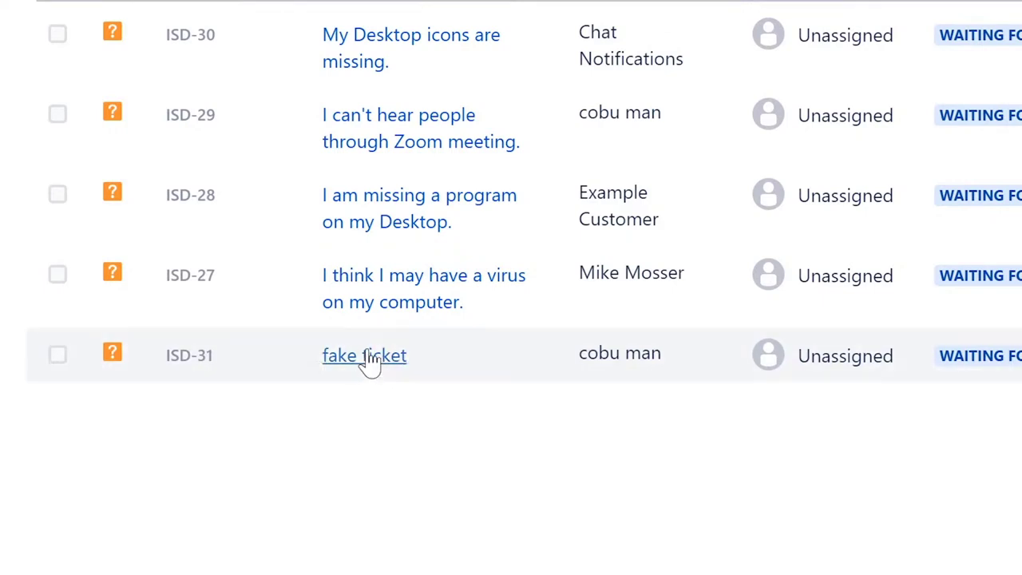
{"action": "left_click", "coordinate": [356, 358]}
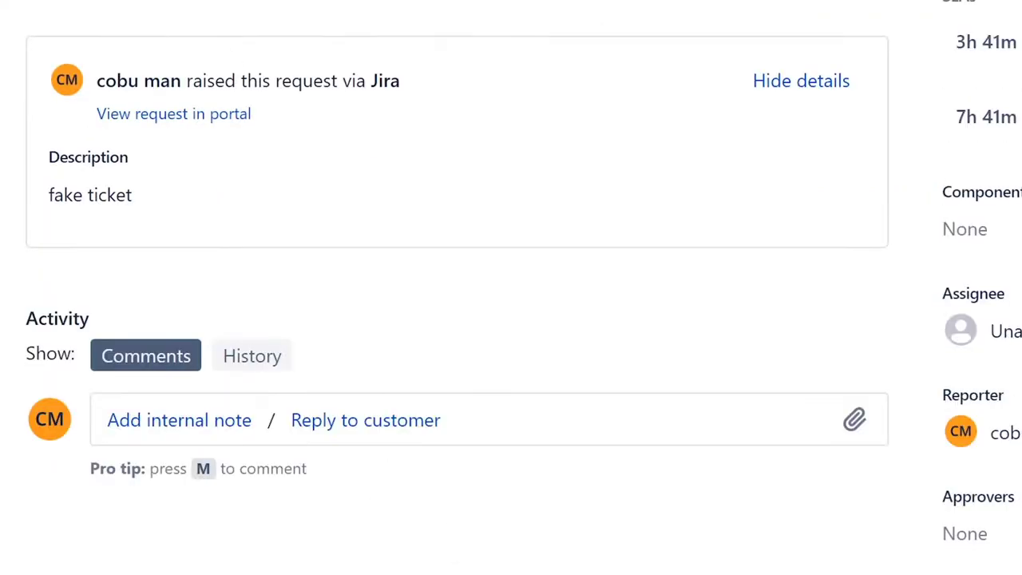
{"action": "key", "text": "alt+Left"}
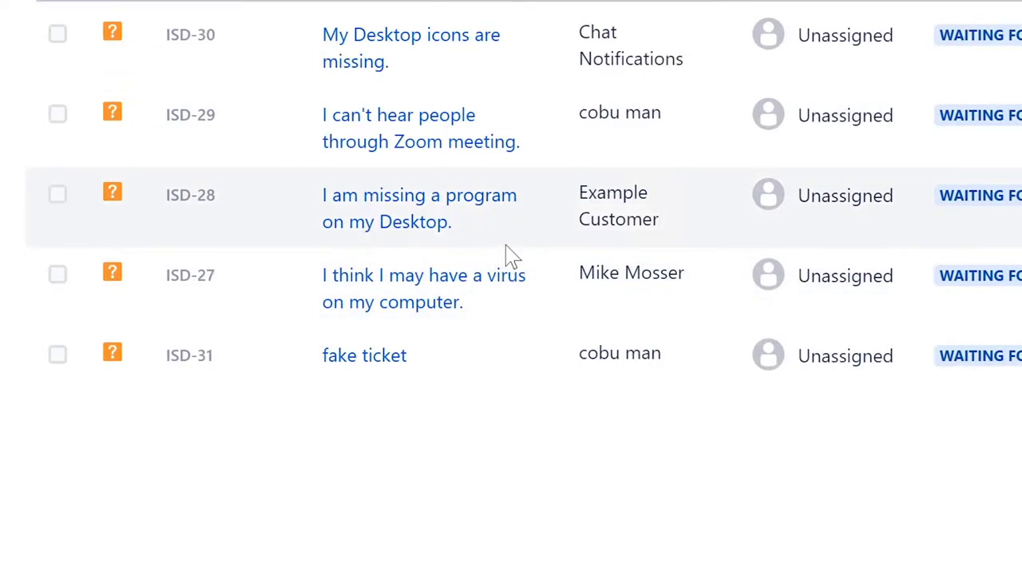
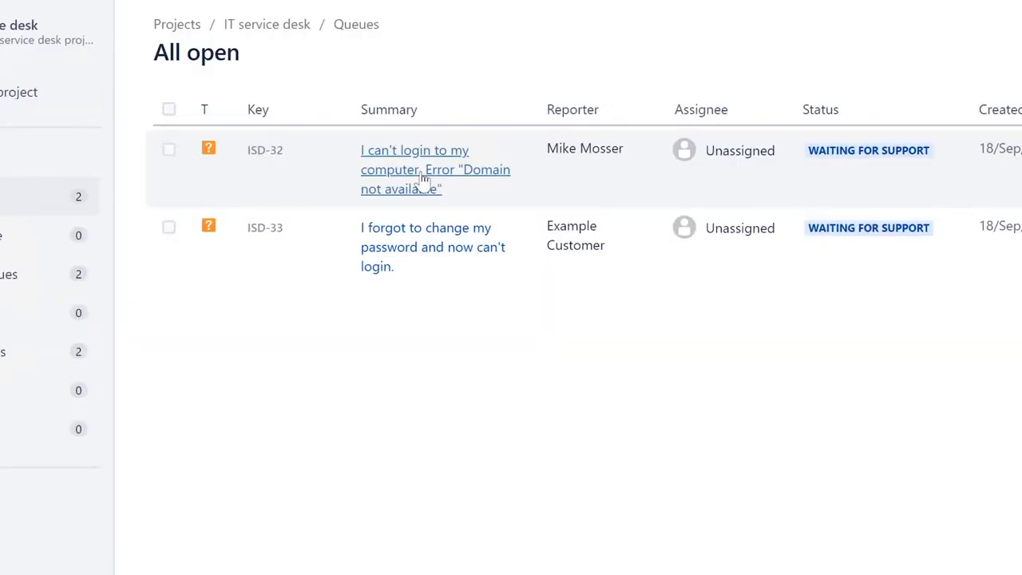
Step: Open ISD-32 and highlight its title, requester and description while reading
{"action": "left_click", "coordinate": [423, 179]}
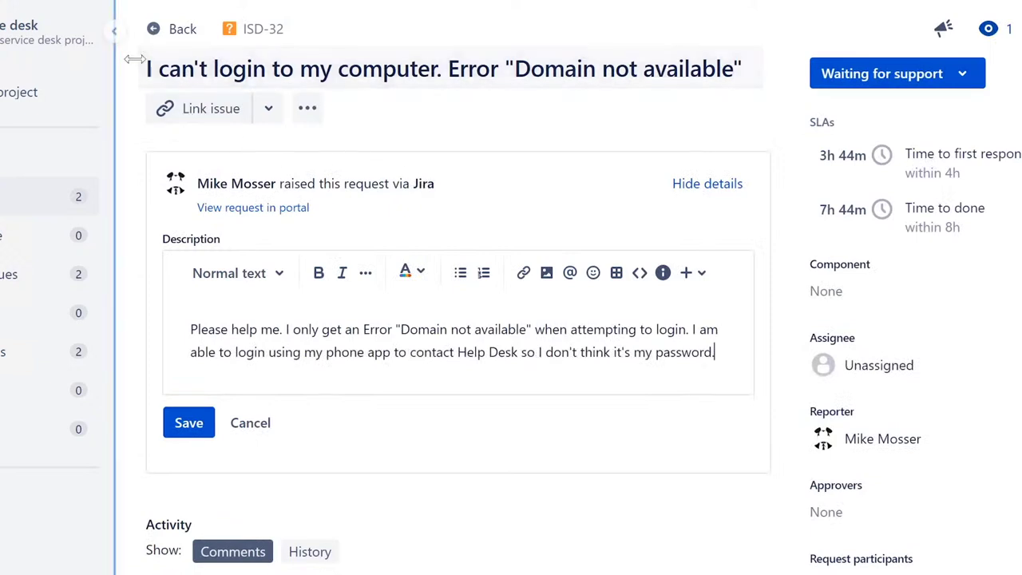
{"action": "left_click_drag", "start_coordinate": [742, 70], "coordinate": [147, 73]}
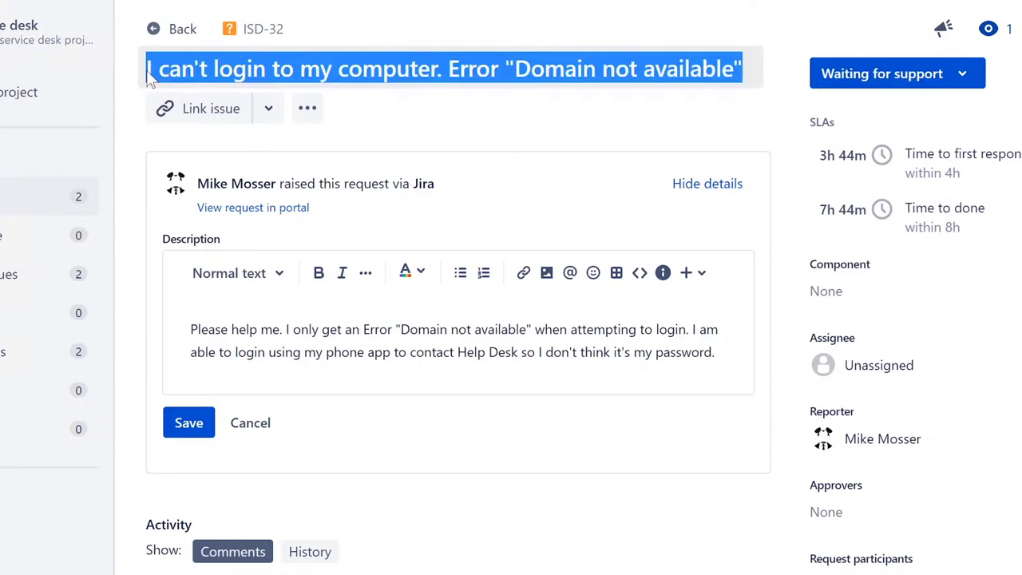
{"action": "left_click", "coordinate": [147, 72]}
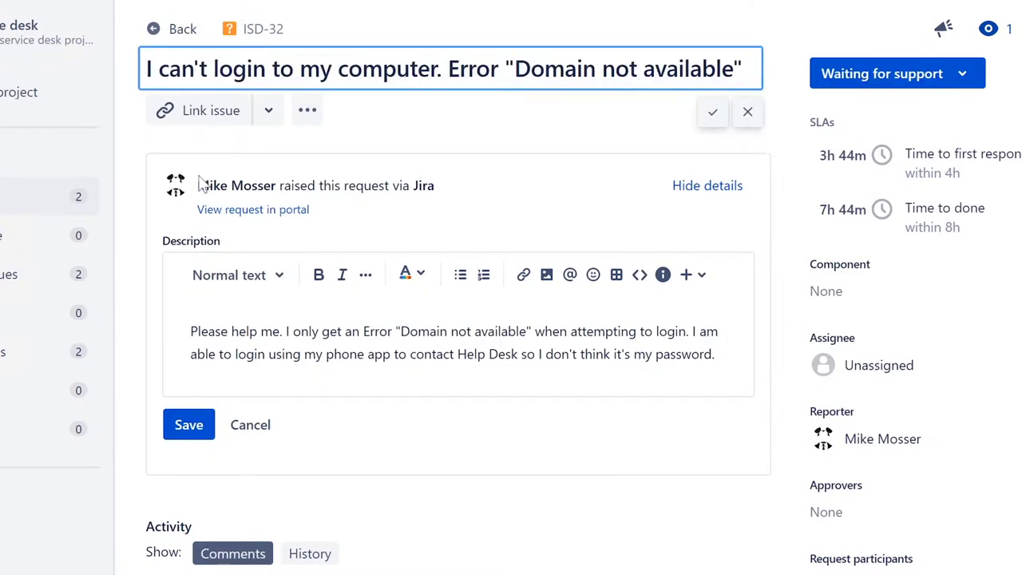
{"action": "left_click_drag", "start_coordinate": [198, 185], "coordinate": [264, 185]}
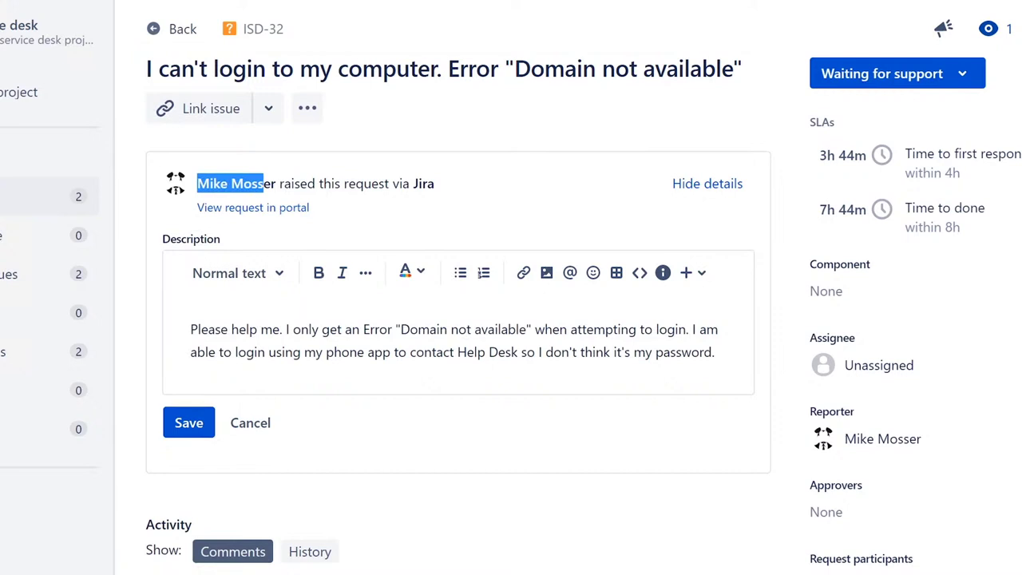
{"action": "left_click_drag", "start_coordinate": [190, 328], "coordinate": [714, 352]}
Step: Select exactly the quoted 'Domain not available' error in the description
{"action": "left_click", "coordinate": [691, 328]}
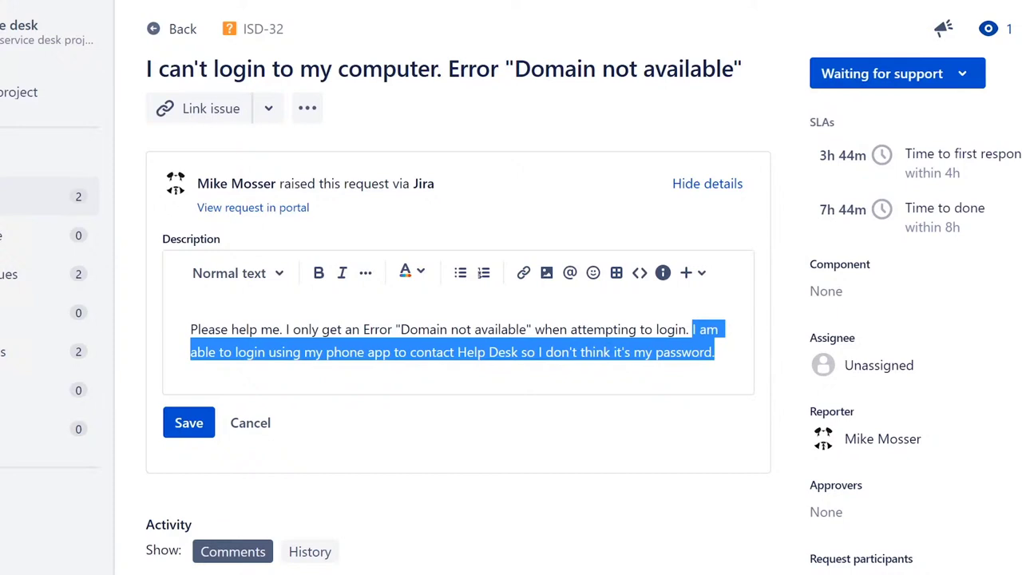
{"action": "left_click", "coordinate": [715, 352]}
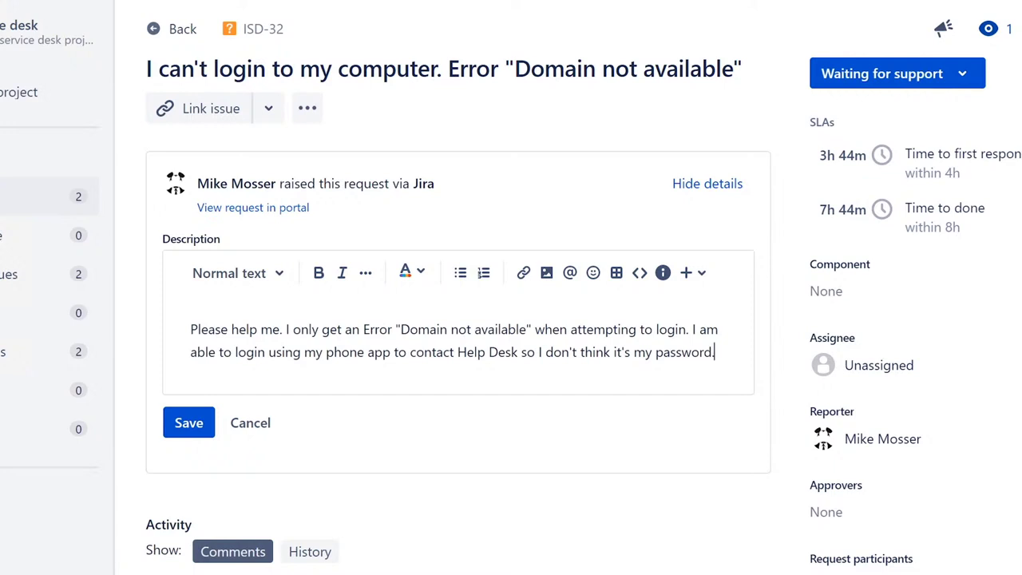
{"action": "left_click_drag", "start_coordinate": [395, 328], "coordinate": [531, 329]}
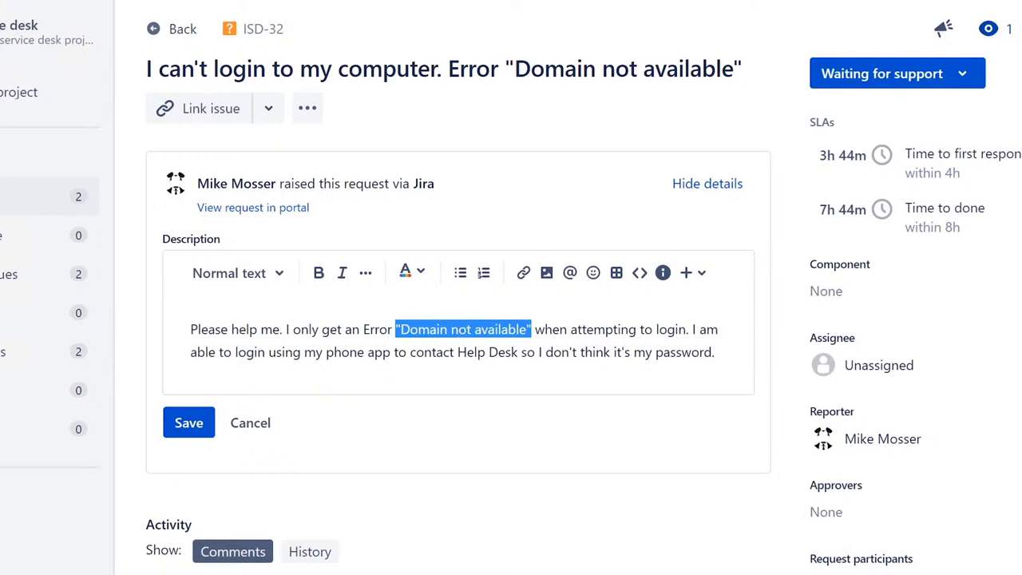
{"action": "left_click", "coordinate": [532, 329]}
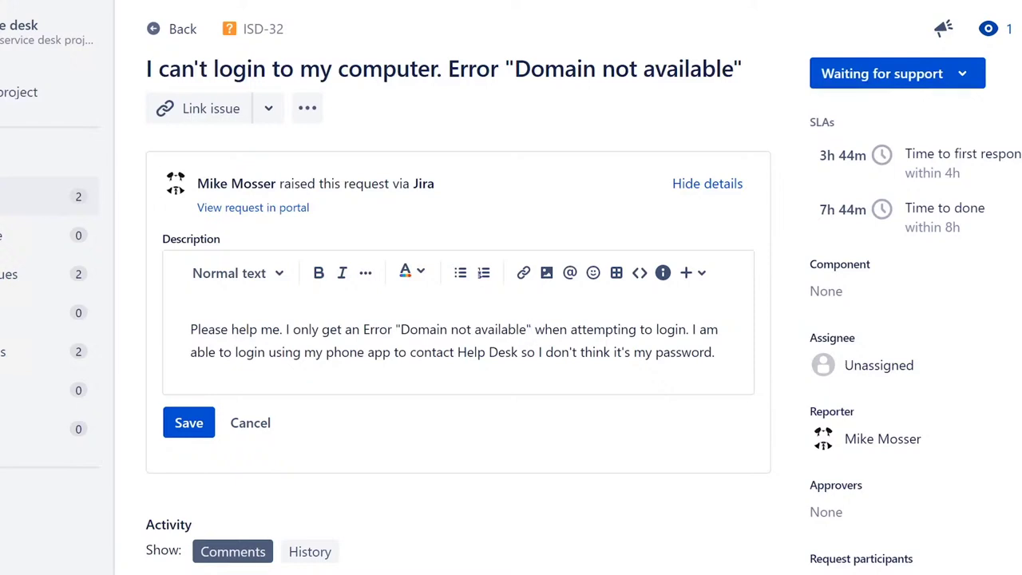
{"action": "left_click_drag", "start_coordinate": [395, 329], "coordinate": [533, 329]}
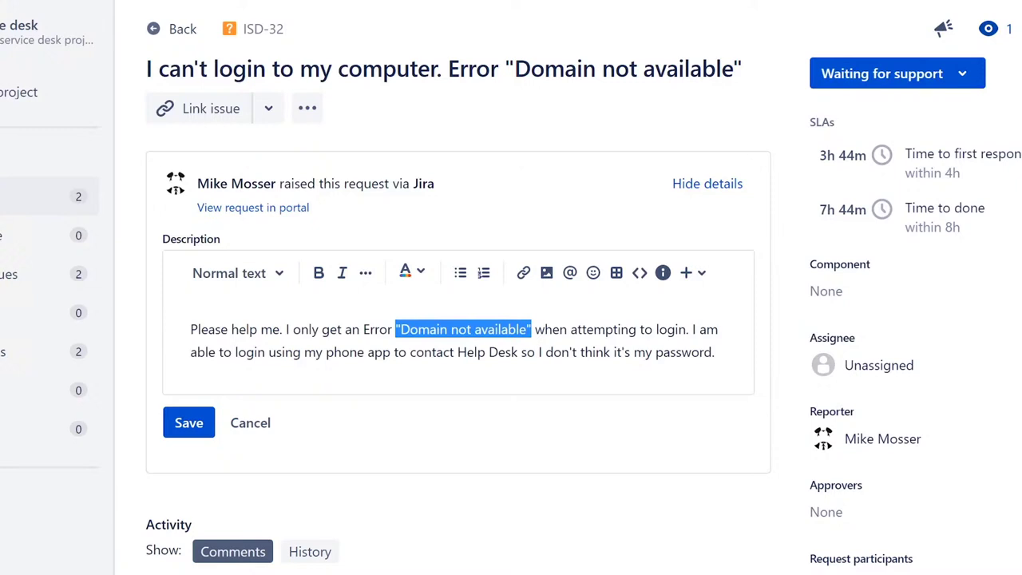
{"action": "left_click", "coordinate": [532, 328]}
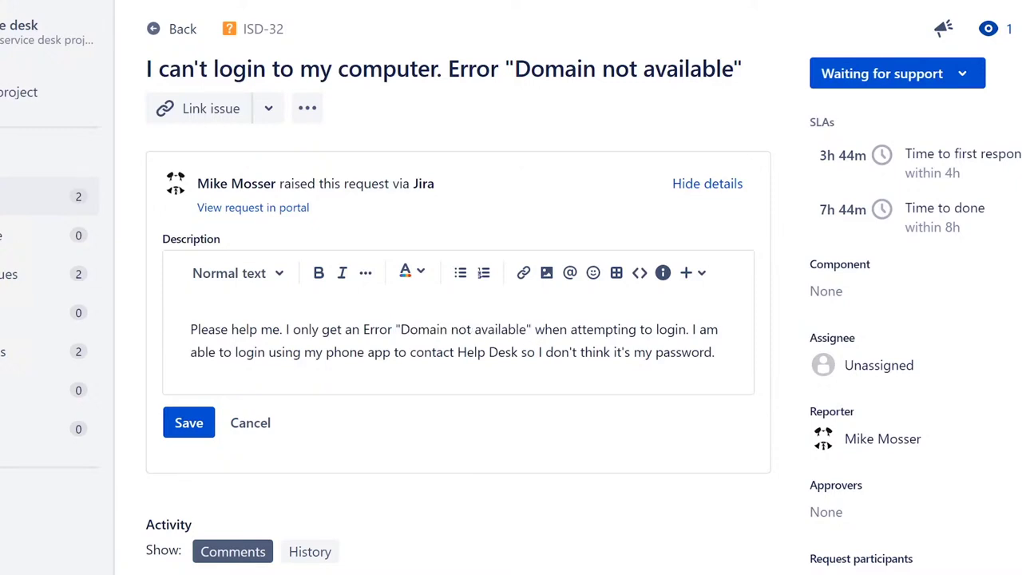
{"action": "mouse_move", "coordinate": [395, 328]}
{"action": "left_mouse_down"}
{"action": "mouse_move", "coordinate": [531, 329]}
{"action": "mouse_move", "coordinate": [395, 329]}
{"action": "left_mouse_up"}
{"action": "left_click", "coordinate": [530, 328]}
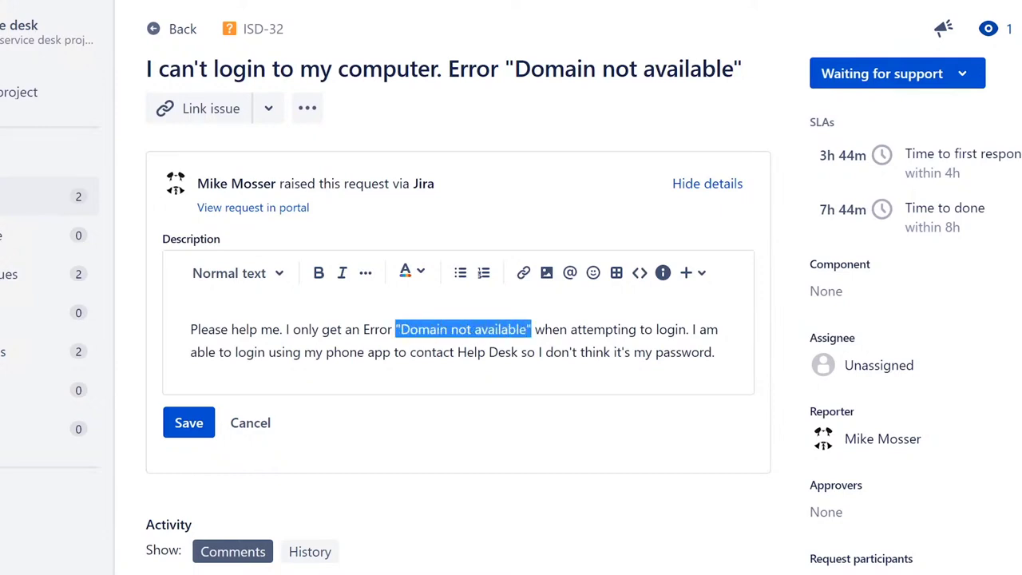
{"action": "left_click", "coordinate": [394, 328]}
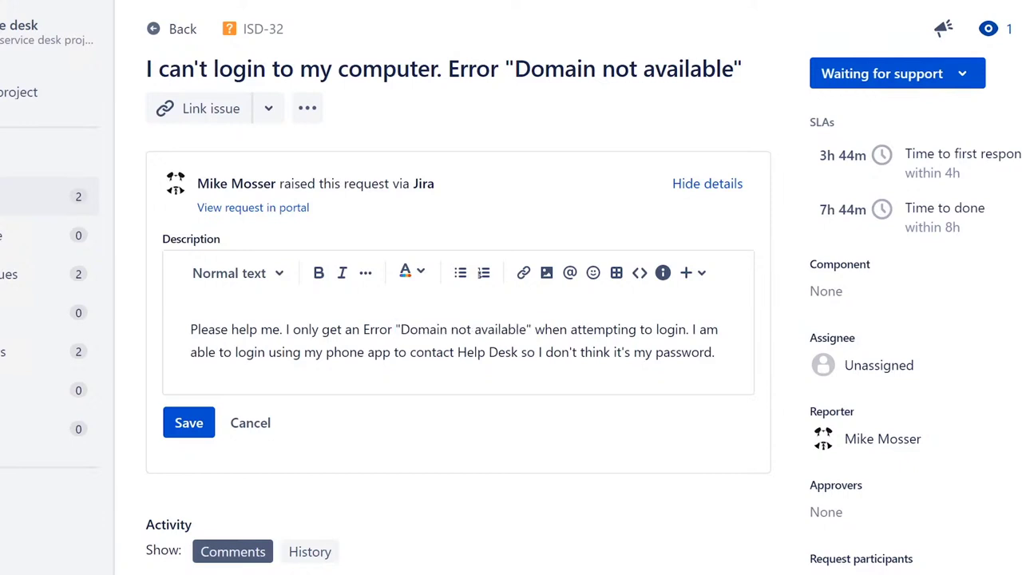
{"action": "left_click_drag", "start_coordinate": [394, 329], "coordinate": [532, 329]}
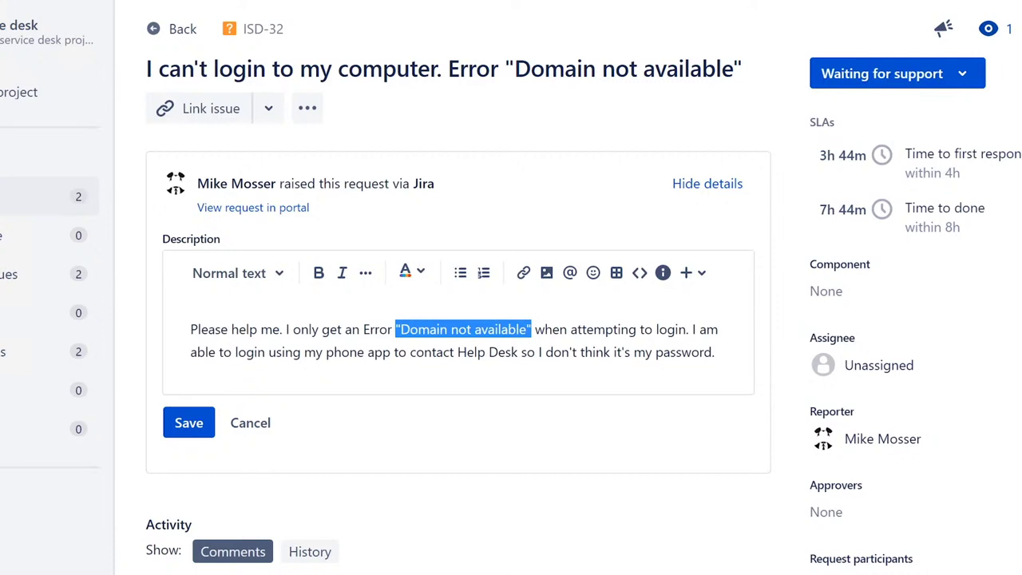
{"action": "key", "text": "shift+Left"}
{"action": "key", "text": "shift+Left"}
{"action": "key", "text": "shift+Left"}
{"action": "key", "text": "shift+Left"}
{"action": "key", "text": "shift+Right"}
{"action": "key", "text": "shift+Right"}
{"action": "key", "text": "shift+Right"}
{"action": "key", "text": "shift+Right"}
{"action": "left_click", "coordinate": [507, 329]}
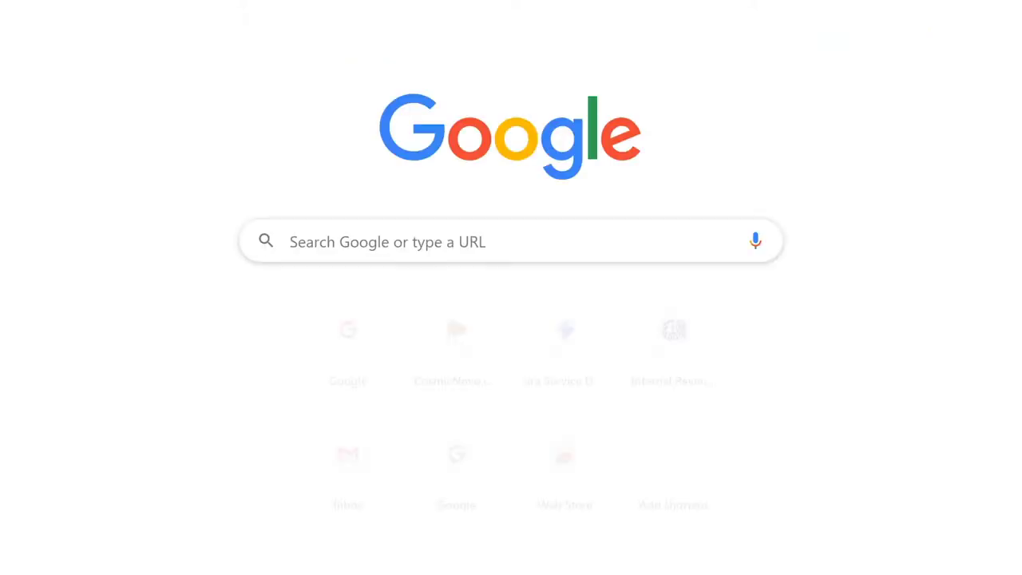
{"action": "type", "text": "cos"}
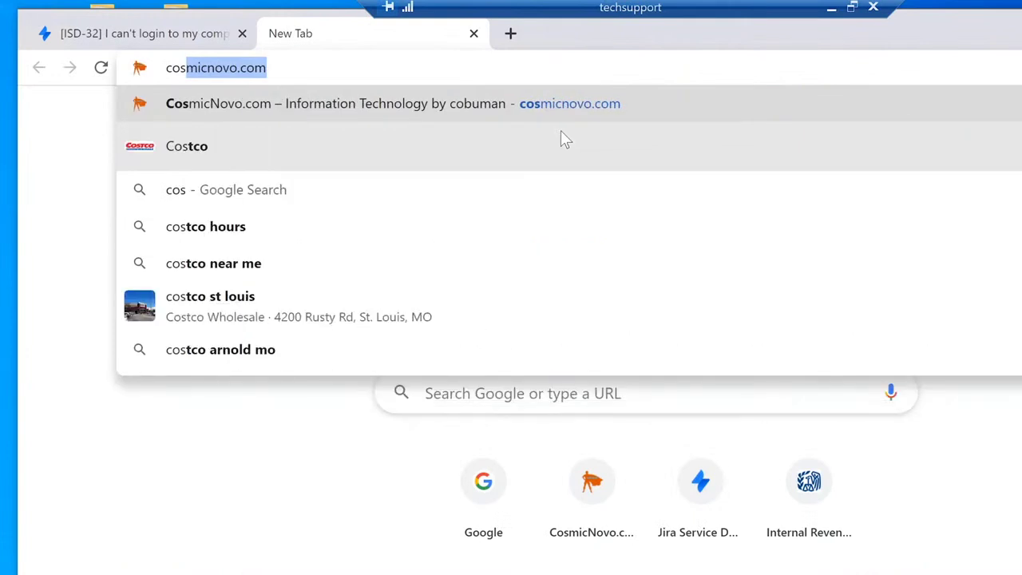
{"action": "key", "text": "Return"}
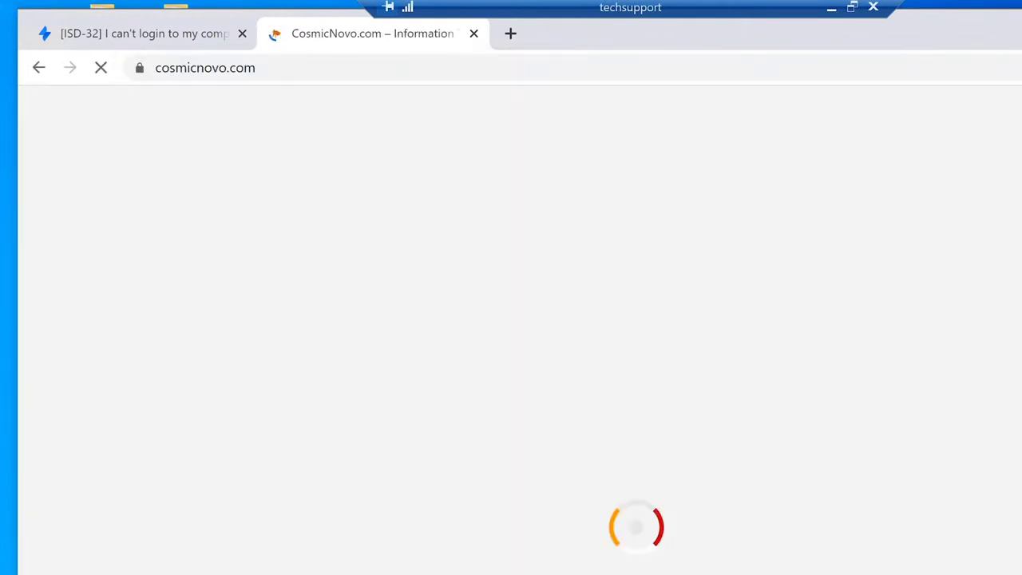
{"action": "key", "text": "ctrl+l"}
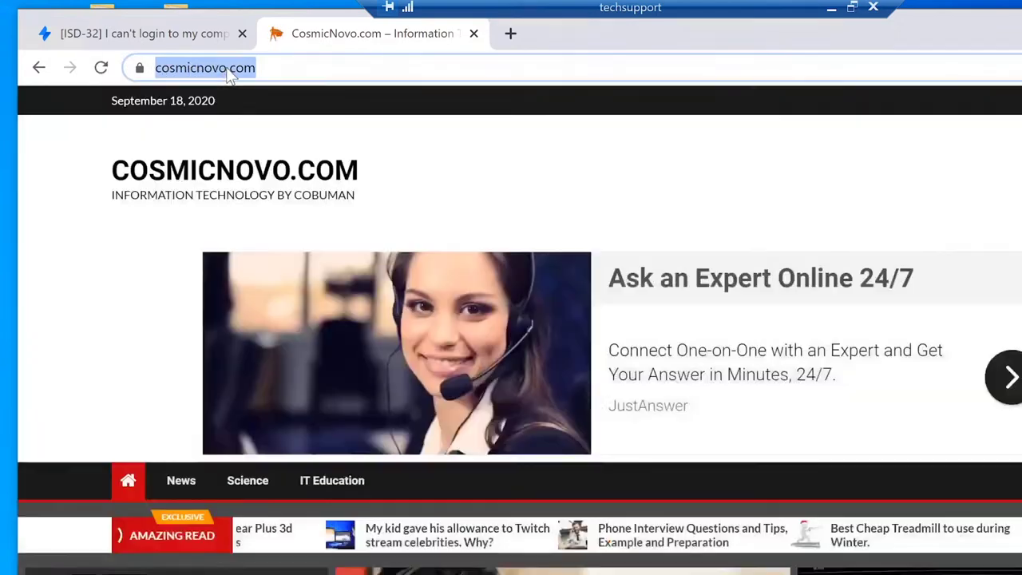
{"action": "scroll", "coordinate": [733, 369], "scroll_direction": "down", "scroll_amount": 3}
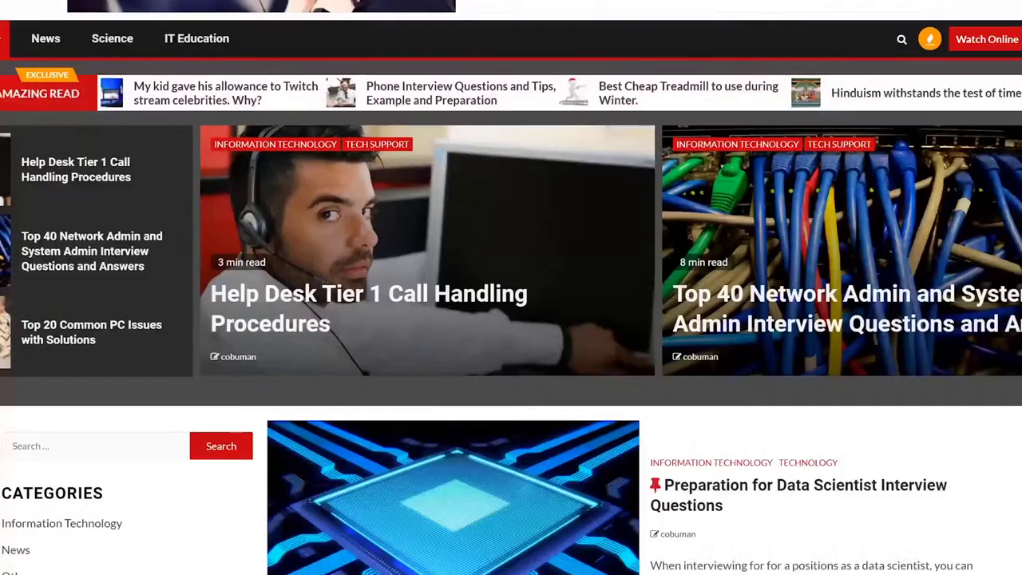
{"action": "left_click", "coordinate": [474, 34]}
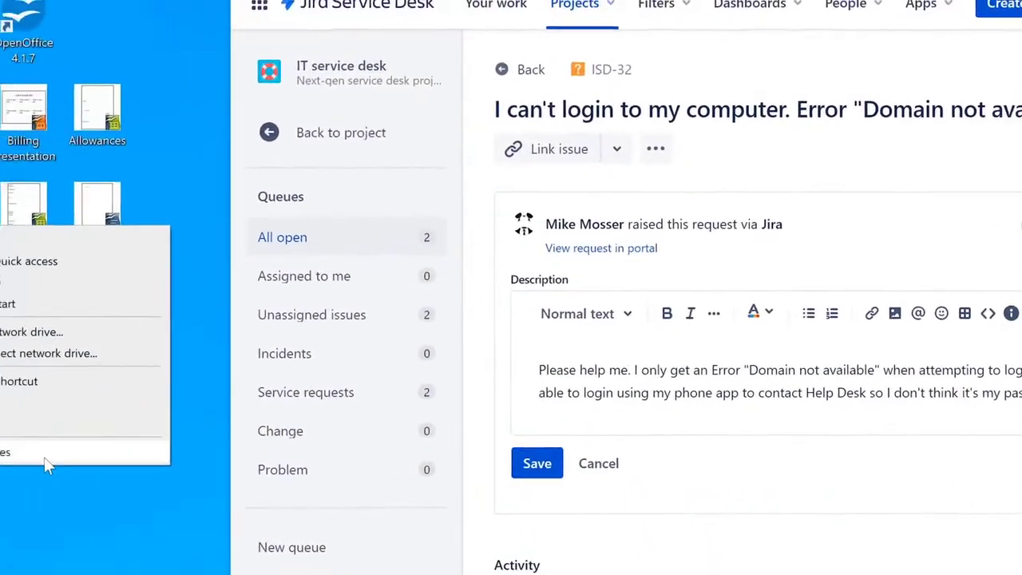
{"action": "left_click", "coordinate": [44, 456]}
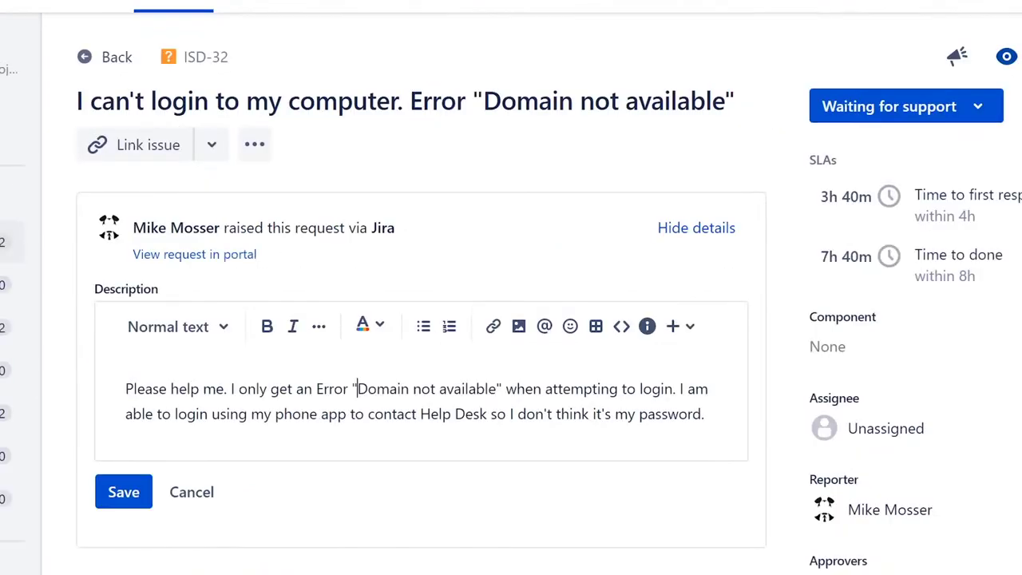
{"action": "left_click_drag", "start_coordinate": [392, 277], "coordinate": [409, 274]}
{"action": "left_click_drag", "start_coordinate": [369, 383], "coordinate": [502, 389]}
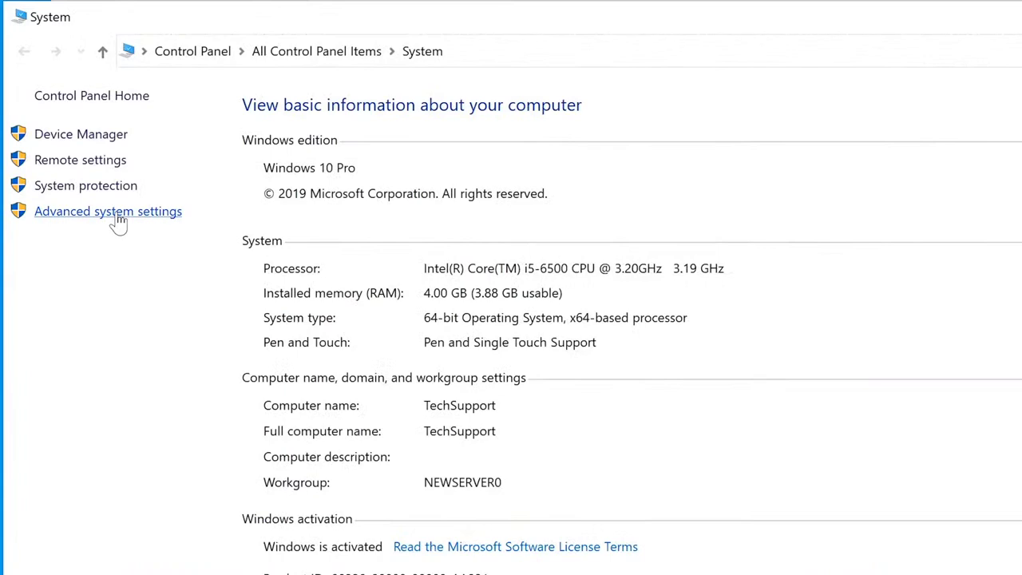
Step: Open System Properties on the Computer Name tab and begin a name/domain change
{"action": "left_click", "coordinate": [118, 213]}
{"action": "left_click_drag", "start_coordinate": [132, 60], "coordinate": [465, 94]}
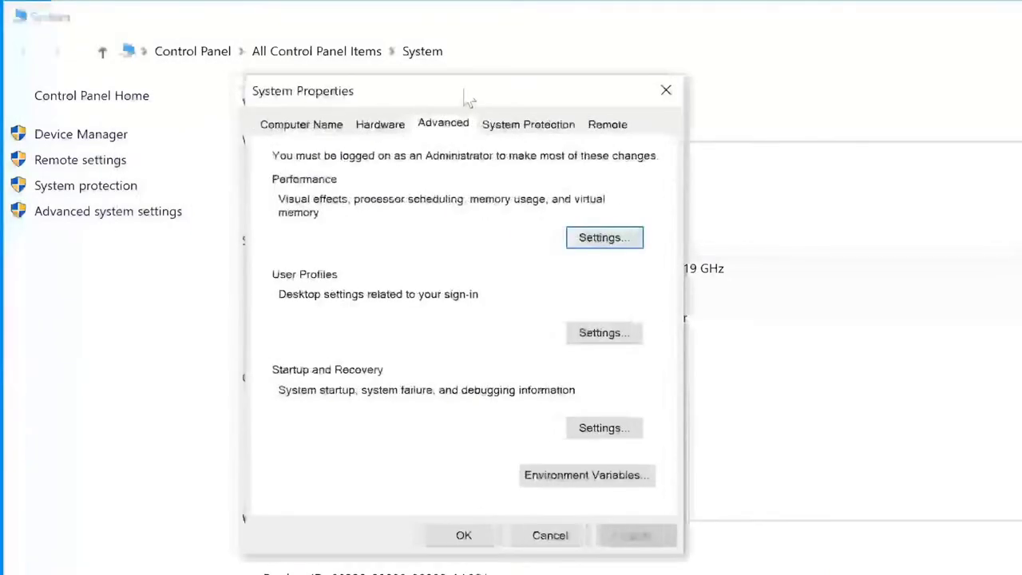
{"action": "left_click", "coordinate": [292, 126]}
{"action": "left_click_drag", "start_coordinate": [403, 95], "coordinate": [518, 80]}
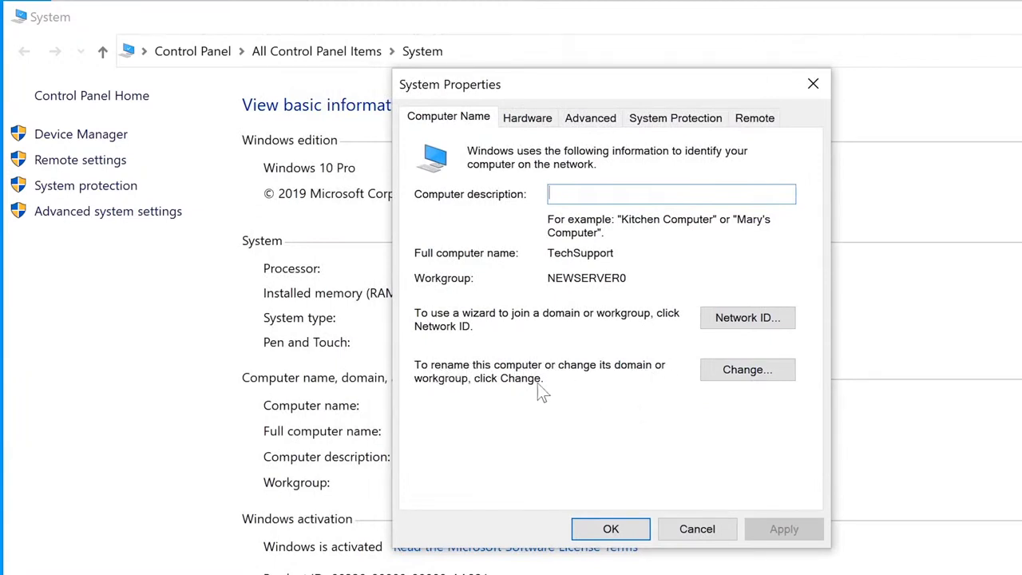
{"action": "left_click", "coordinate": [731, 371]}
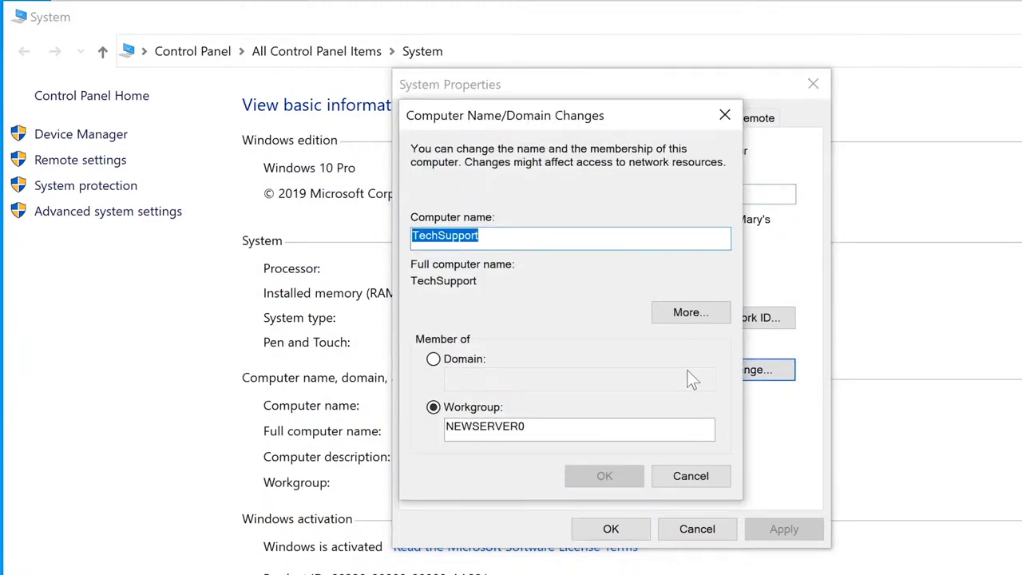
Step: Set domain membership to techsupport.cobuman.com, dismiss the controller error and retry
{"action": "left_click", "coordinate": [434, 360]}
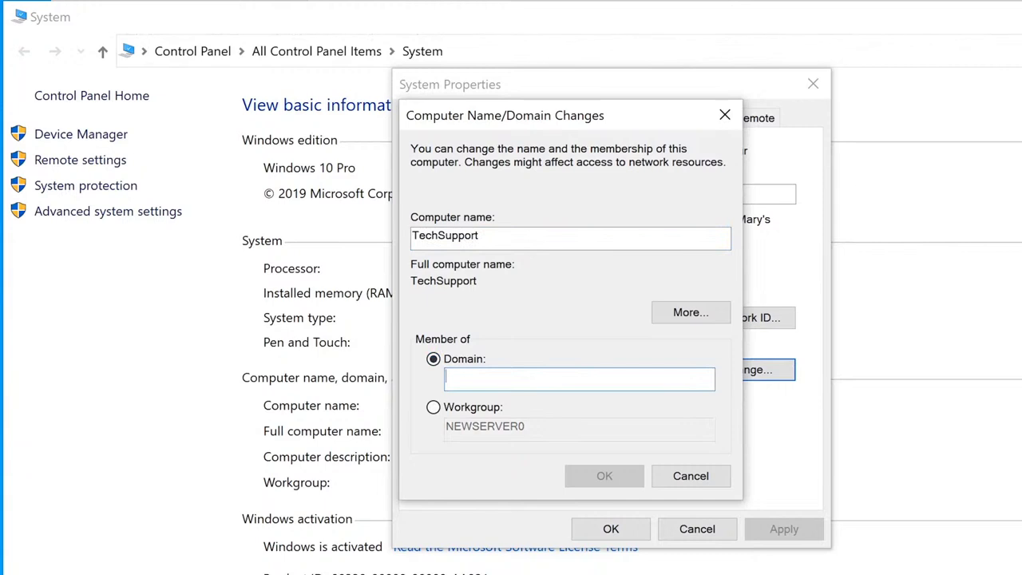
{"action": "type", "text": "techj"}
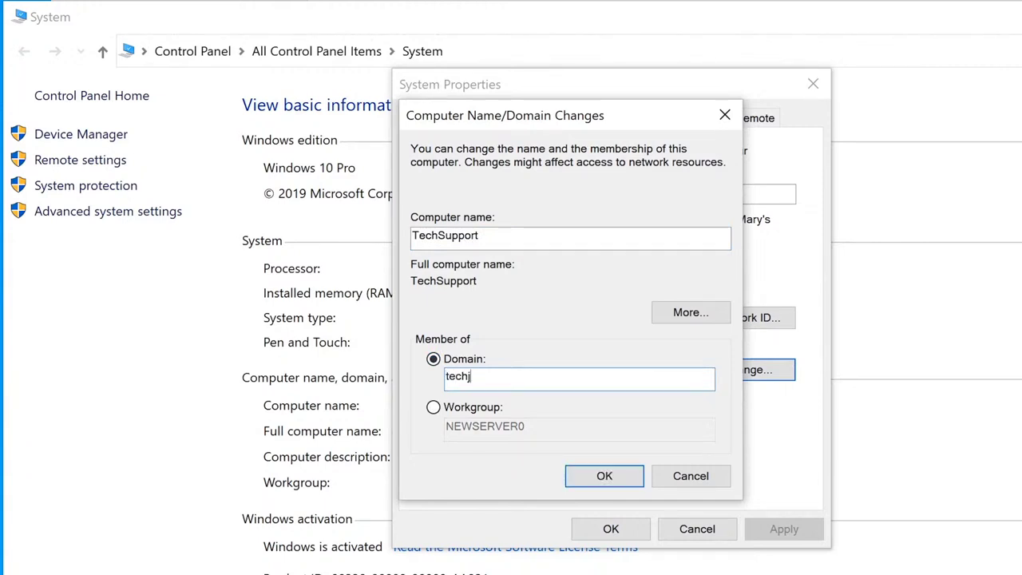
{"action": "key", "text": "BackSpace"}
{"action": "type", "text": "support.cobua"}
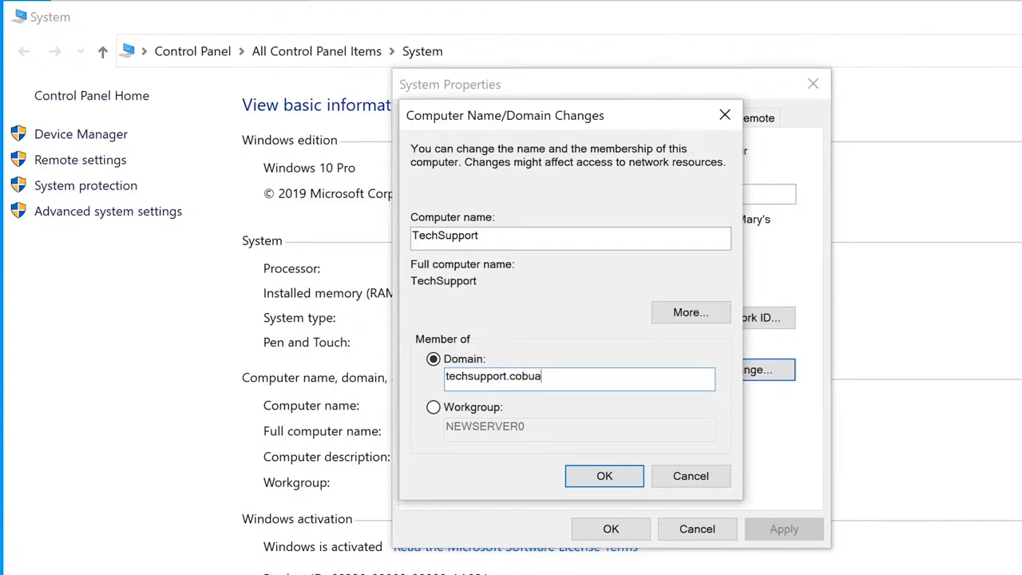
{"action": "type", "text": "man.com"}
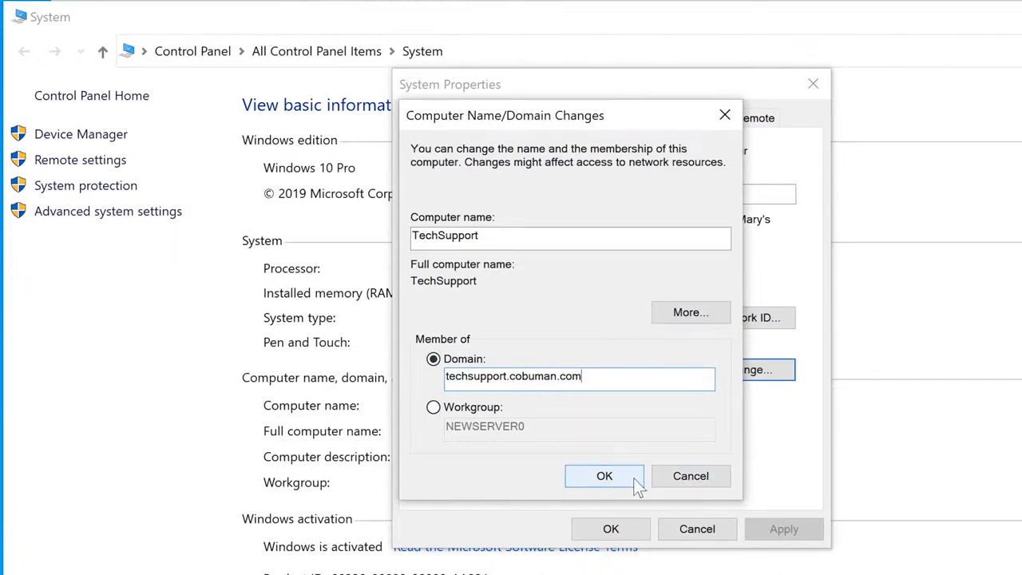
{"action": "left_click", "coordinate": [634, 479]}
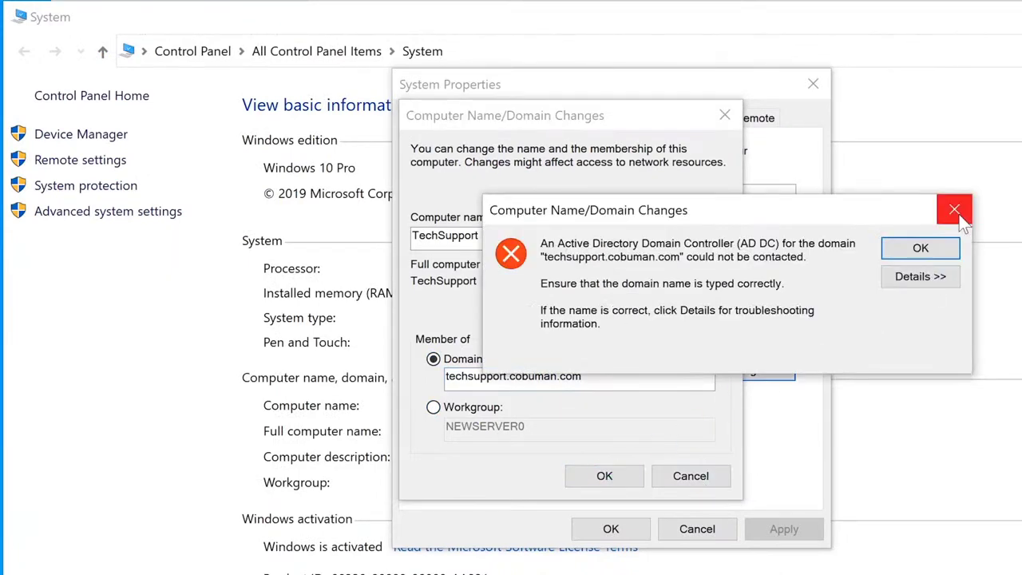
{"action": "left_click", "coordinate": [953, 210]}
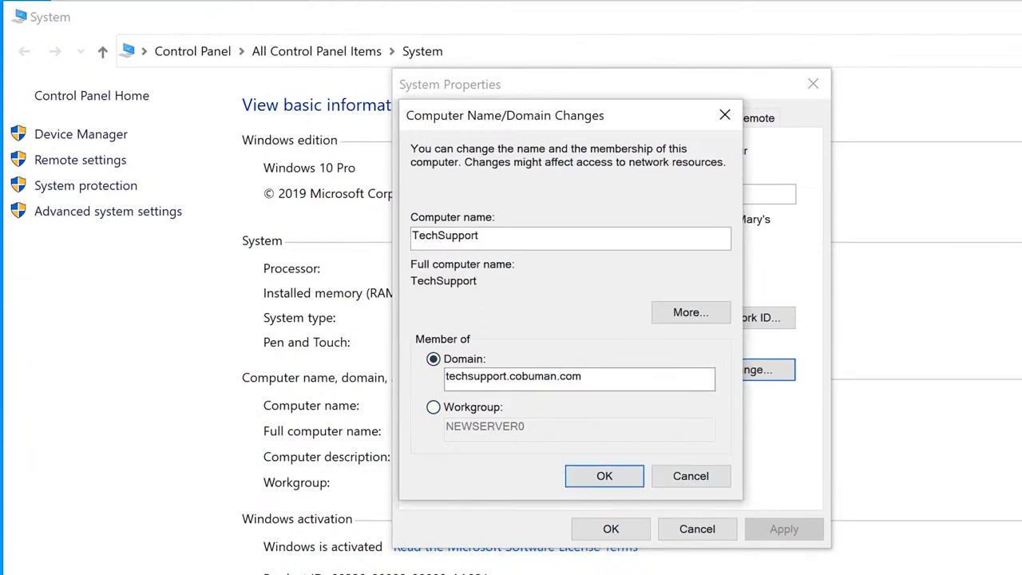
{"action": "left_click", "coordinate": [605, 476]}
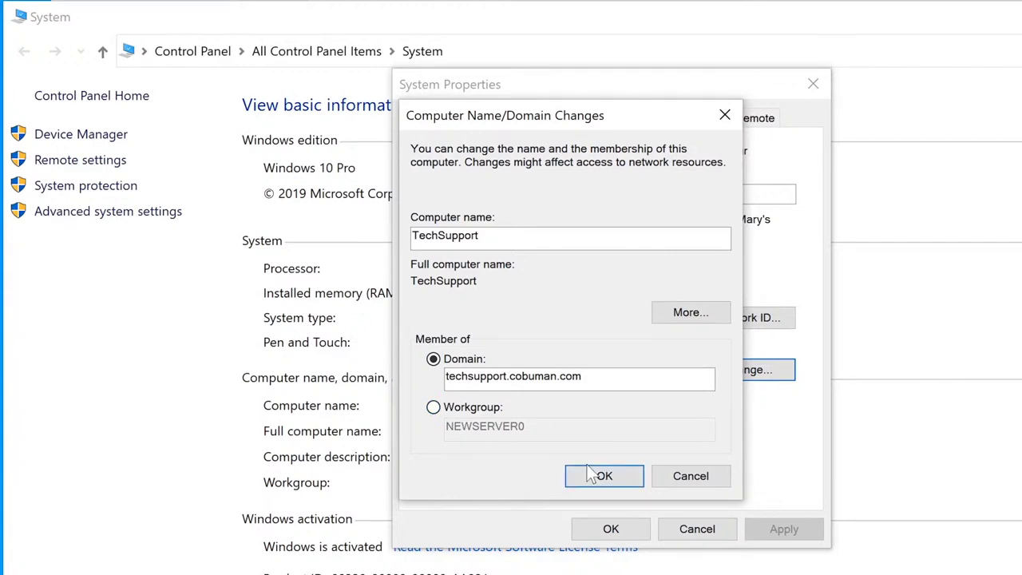
Step: Cancel the domain change, close System Properties and reselect ISD-32's quoted 'Domain not available' error
{"action": "left_click", "coordinate": [670, 480]}
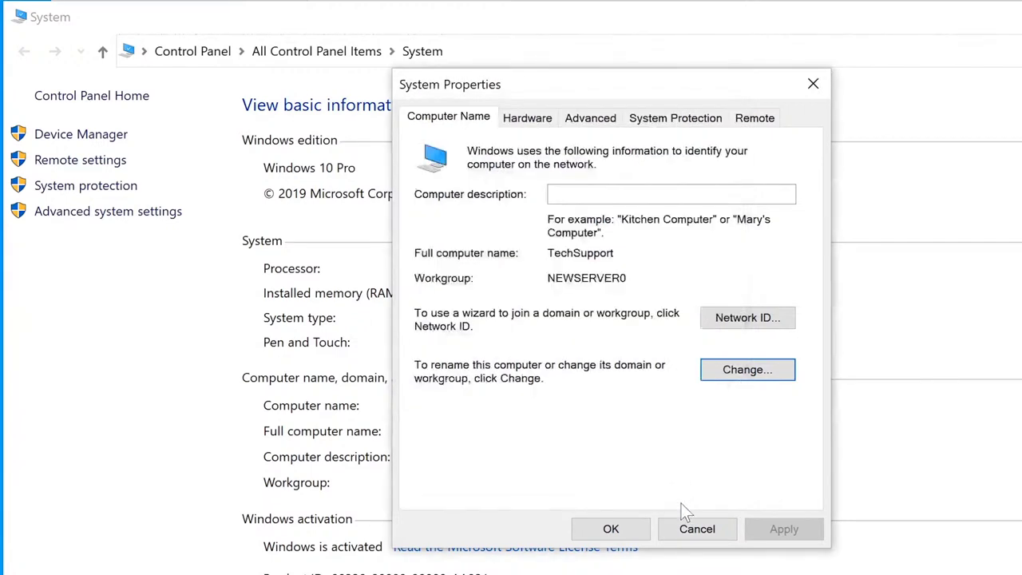
{"action": "left_click", "coordinate": [692, 530]}
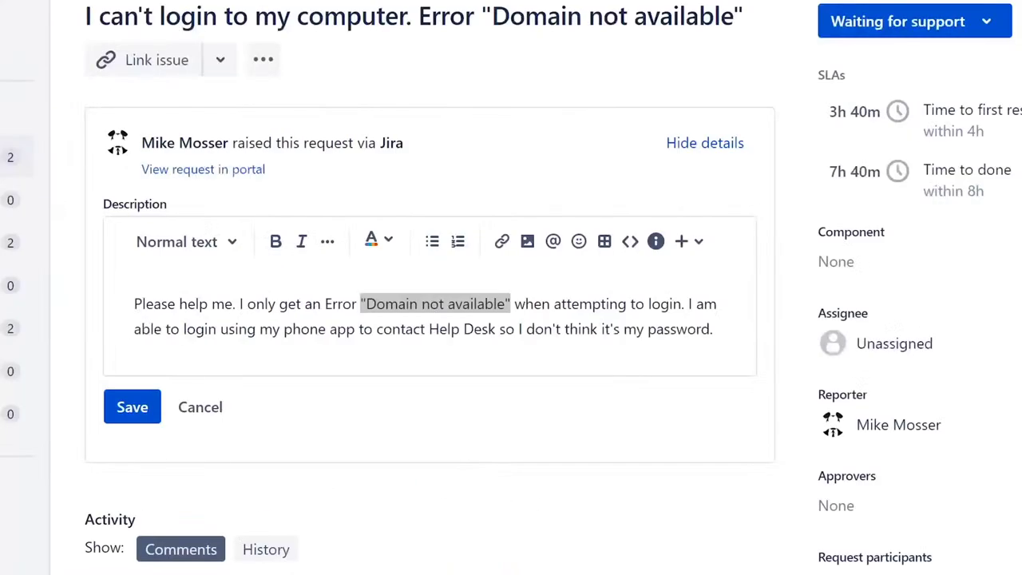
{"action": "left_click", "coordinate": [495, 303]}
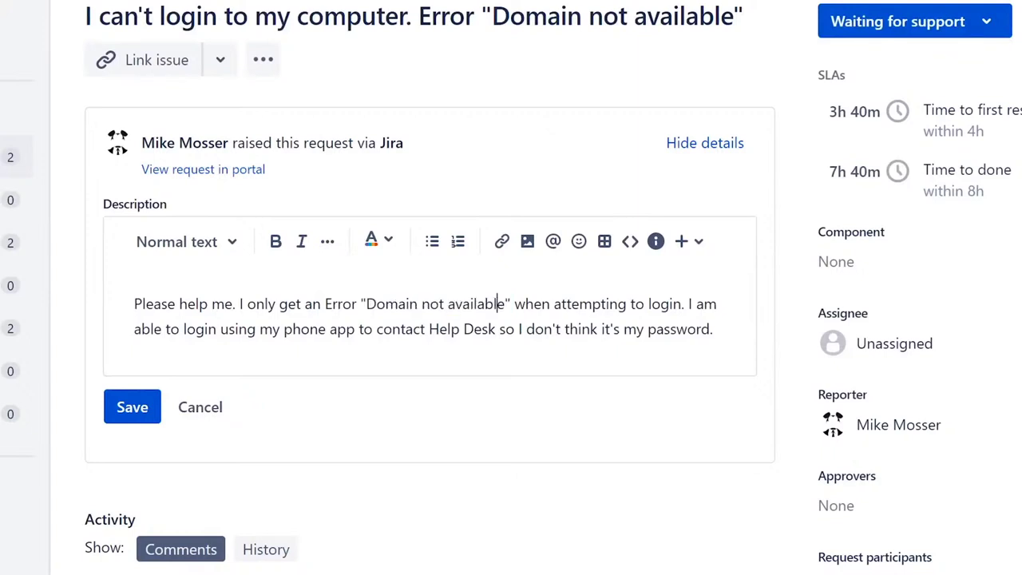
{"action": "left_click_drag", "start_coordinate": [511, 303], "coordinate": [361, 303]}
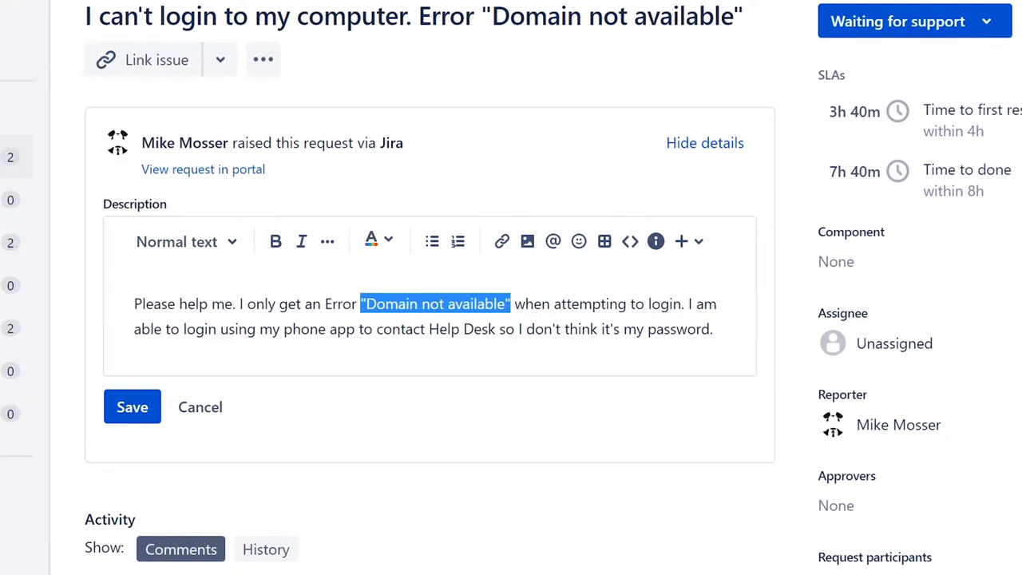
{"action": "left_click", "coordinate": [361, 304]}
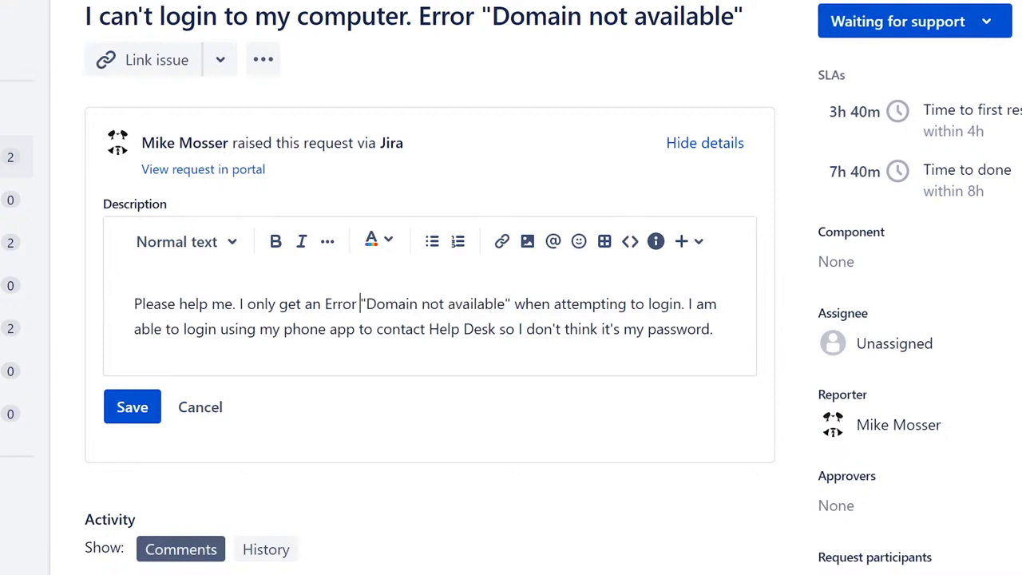
{"action": "left_click_drag", "start_coordinate": [360, 303], "coordinate": [510, 303]}
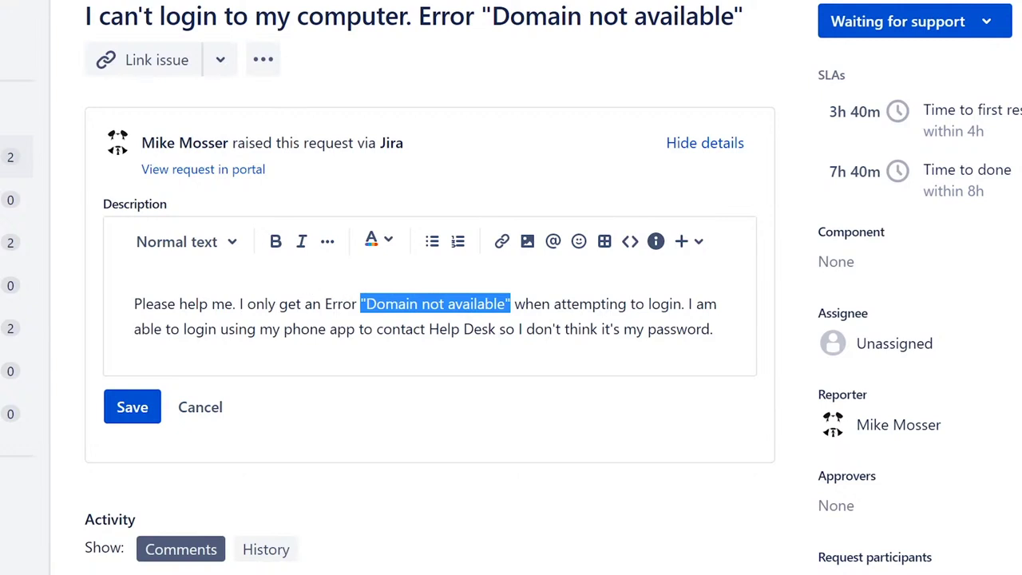
{"action": "key", "text": "Left"}
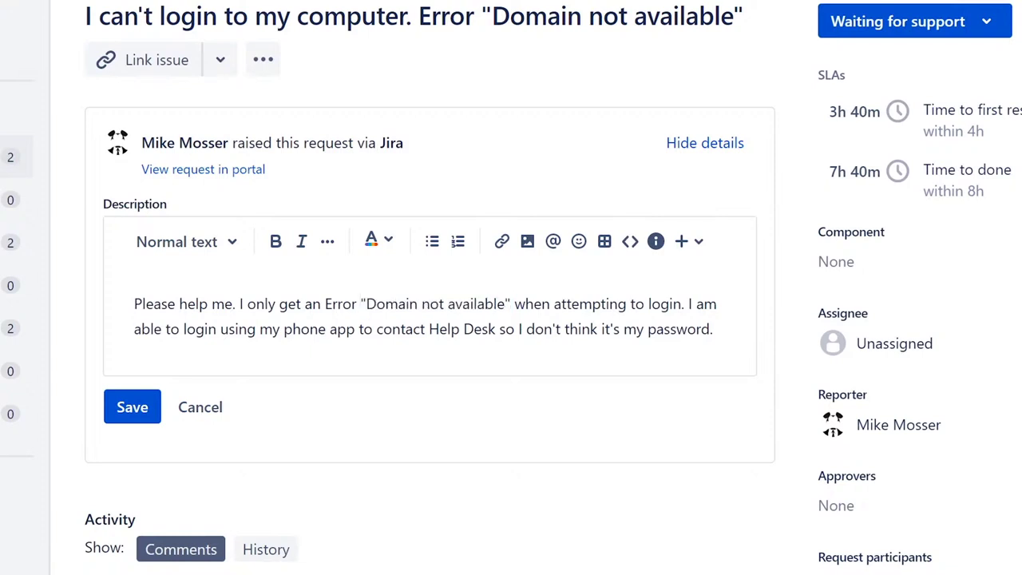
{"action": "key", "text": "shift+Right"}
{"action": "key", "text": "shift+Right"}
{"action": "key", "text": "shift+Right"}
{"action": "key", "text": "shift+Right"}
{"action": "key", "text": "shift+Right"}
{"action": "key", "text": "shift+Right"}
{"action": "key", "text": "shift+Right"}
{"action": "key", "text": "shift+Right"}
{"action": "key", "text": "shift+Right"}
{"action": "key", "text": "shift+Right"}
{"action": "key", "text": "shift+Right"}
{"action": "key", "text": "shift+Right"}
{"action": "key", "text": "shift+Right"}
{"action": "key", "text": "shift+Right"}
{"action": "key", "text": "shift+Right"}
{"action": "key", "text": "shift+Right"}
{"action": "key", "text": "shift+Right"}
{"action": "key", "text": "shift+Right"}
{"action": "key", "text": "shift+Right"}
{"action": "key", "text": "shift+Right"}
{"action": "key", "text": "shift+Right"}
{"action": "key", "text": "shift+Right"}
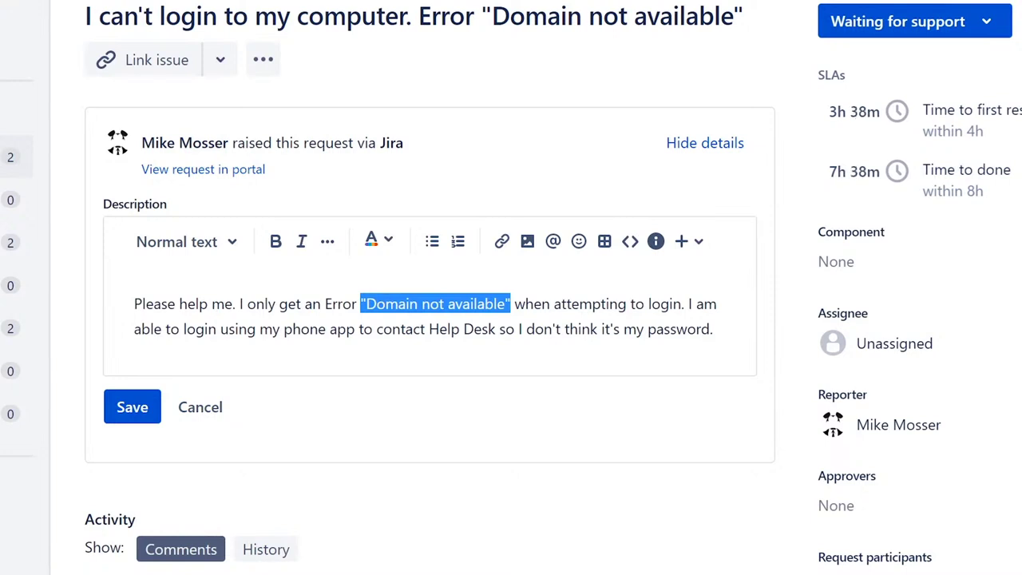
{"action": "key", "text": "Left"}
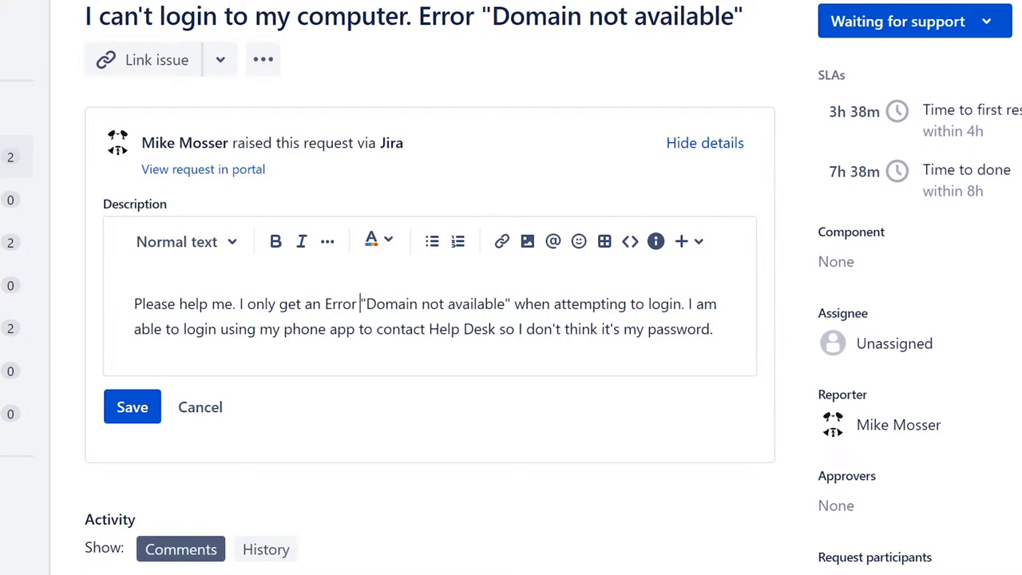
{"action": "key", "text": "shift+Right"}
{"action": "key", "text": "shift+Right"}
{"action": "key", "text": "shift+Right"}
{"action": "key", "text": "shift+Right"}
{"action": "key", "text": "shift+Right"}
{"action": "key", "text": "shift+Right"}
{"action": "key", "text": "shift+Right"}
{"action": "key", "text": "shift+Right"}
{"action": "key", "text": "shift+Right"}
{"action": "key", "text": "shift+Right"}
{"action": "key", "text": "shift+Right"}
{"action": "key", "text": "shift+Right"}
{"action": "key", "text": "shift+Right"}
{"action": "key", "text": "shift+Right"}
{"action": "key", "text": "shift+Right"}
{"action": "key", "text": "shift+Right"}
{"action": "key", "text": "shift+Right"}
{"action": "key", "text": "shift+Right"}
{"action": "key", "text": "shift+Right"}
{"action": "key", "text": "shift+Right"}
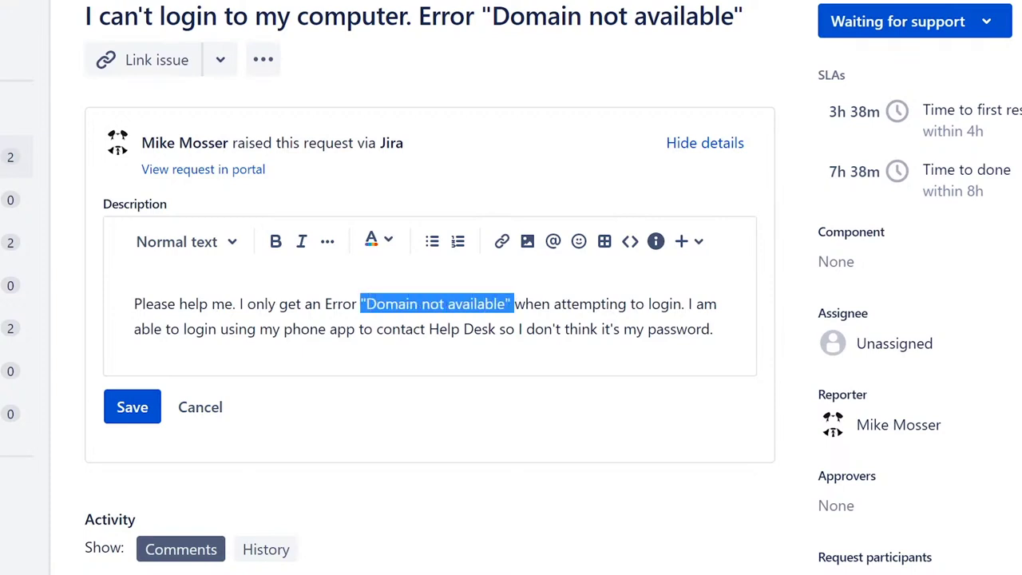
{"action": "key", "text": "shift+Left"}
{"action": "left_click", "coordinate": [525, 303]}
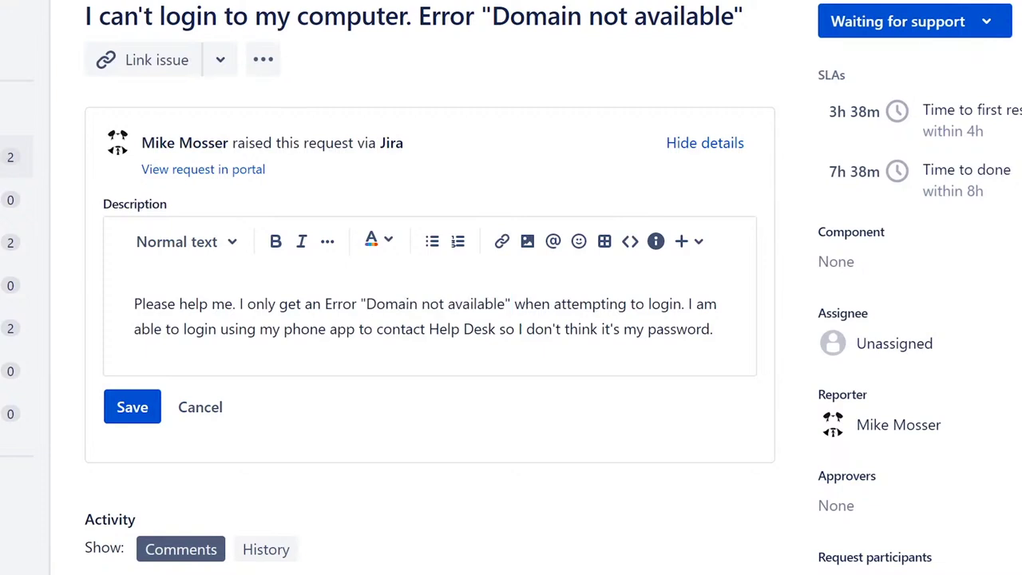
{"action": "left_click_drag", "start_coordinate": [360, 303], "coordinate": [504, 304]}
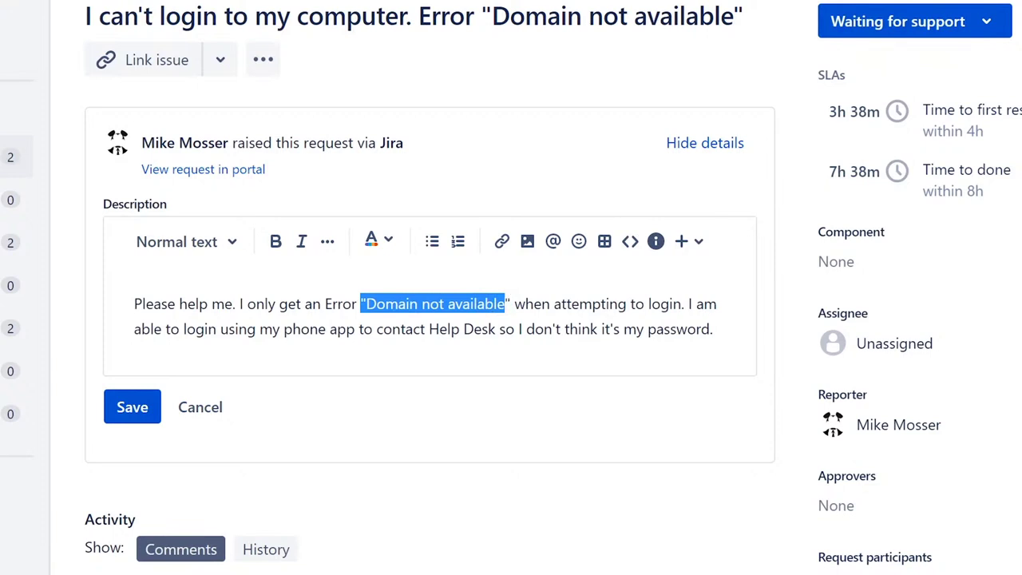
{"action": "left_click", "coordinate": [525, 303]}
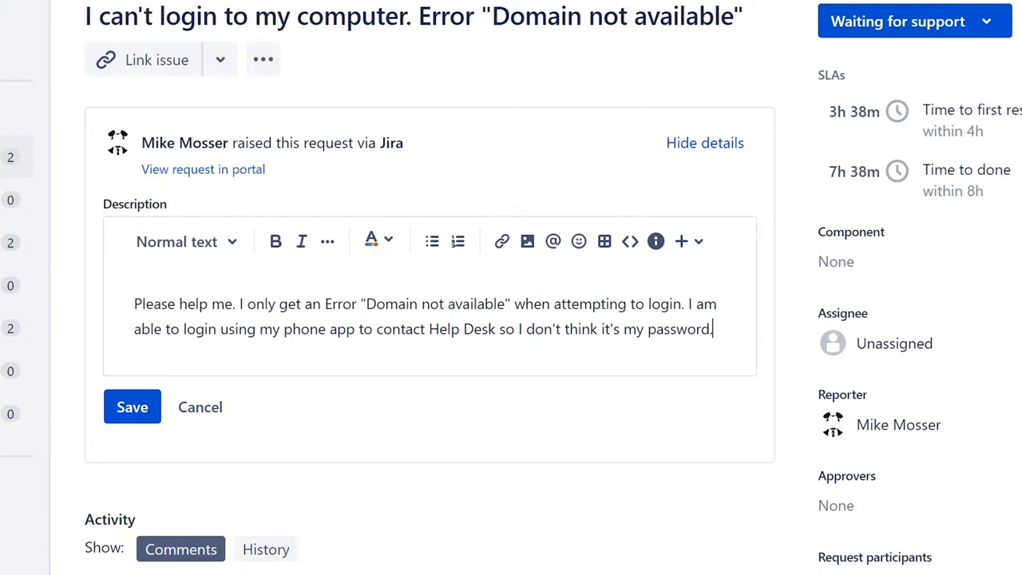
{"action": "left_click_drag", "start_coordinate": [510, 304], "coordinate": [369, 294]}
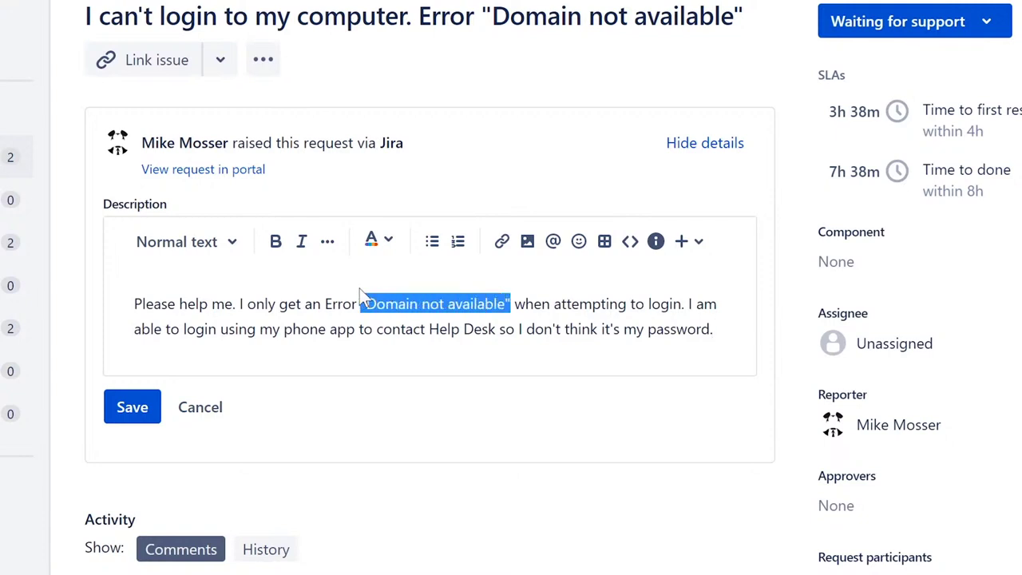
{"action": "left_click", "coordinate": [385, 303]}
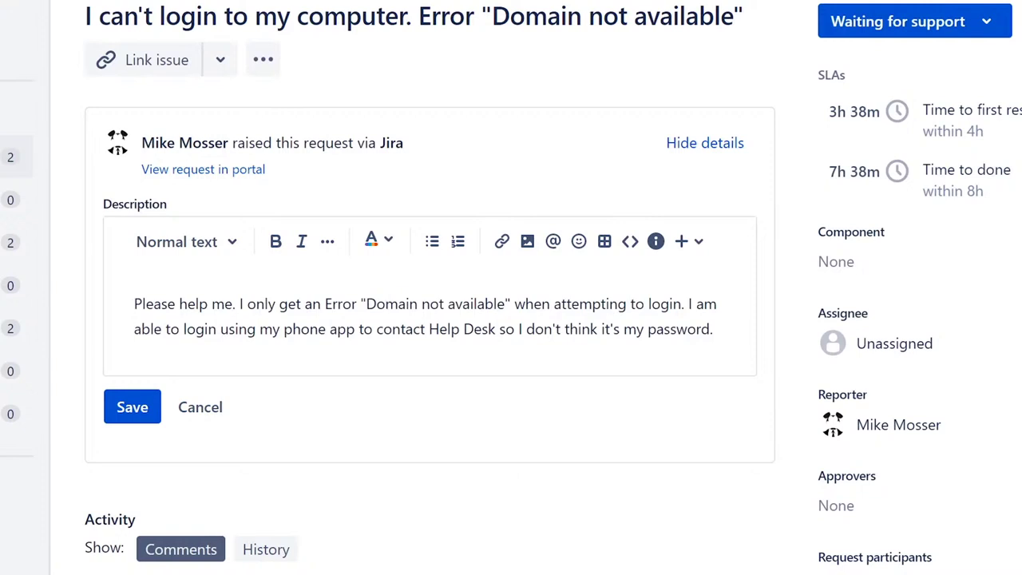
{"action": "left_click", "coordinate": [360, 303]}
{"action": "left_click_drag", "start_coordinate": [359, 304], "coordinate": [510, 303]}
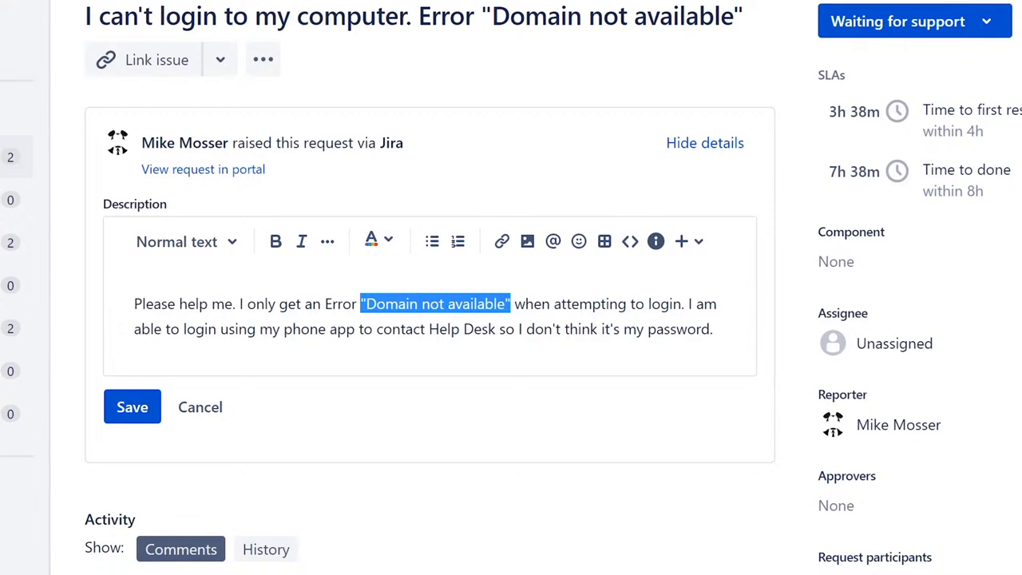
Step: Reselect the whole quoted 'Domain not available' text in the description editor
{"action": "key", "text": "Right"}
{"action": "key", "text": "shift+Left"}
{"action": "key", "text": "shift+Left"}
{"action": "key", "text": "shift+Left"}
{"action": "key", "text": "shift+Left"}
{"action": "key", "text": "shift+Left"}
{"action": "key", "text": "shift+Left"}
{"action": "key", "text": "shift+Left"}
{"action": "key", "text": "shift+Left"}
{"action": "key", "text": "shift+Left"}
{"action": "key", "text": "shift+Left"}
{"action": "key", "text": "shift+Left"}
{"action": "key", "text": "shift+Left"}
{"action": "key", "text": "shift+Left"}
{"action": "key", "text": "shift+Left"}
{"action": "key", "text": "shift+Left"}
{"action": "key", "text": "shift+Left"}
{"action": "key", "text": "shift+Left"}
{"action": "key", "text": "shift+Left"}
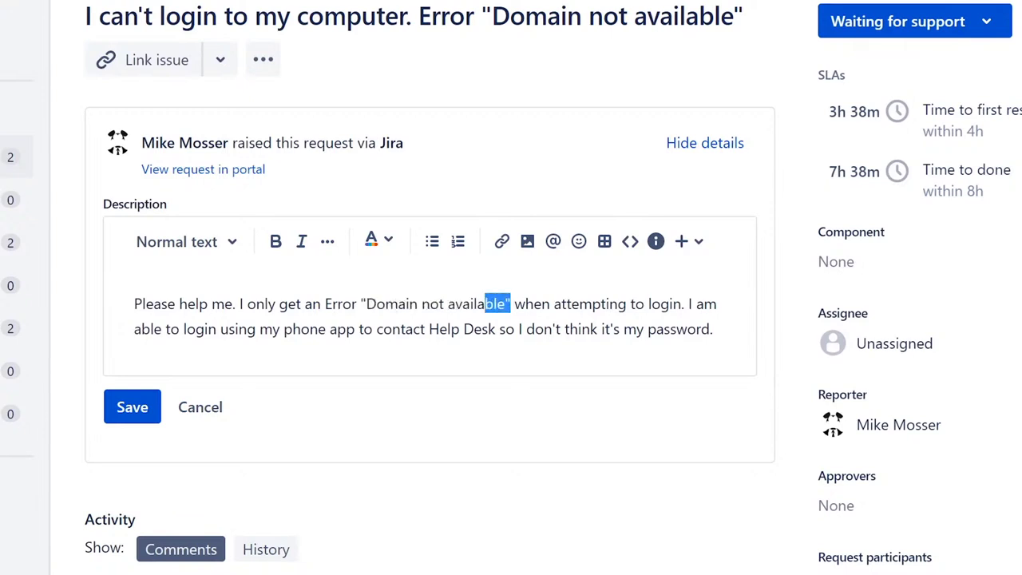
{"action": "key", "text": "shift+Left"}
{"action": "key", "text": "shift+Left"}
{"action": "key", "text": "shift+Left"}
{"action": "key", "text": "shift+Left"}
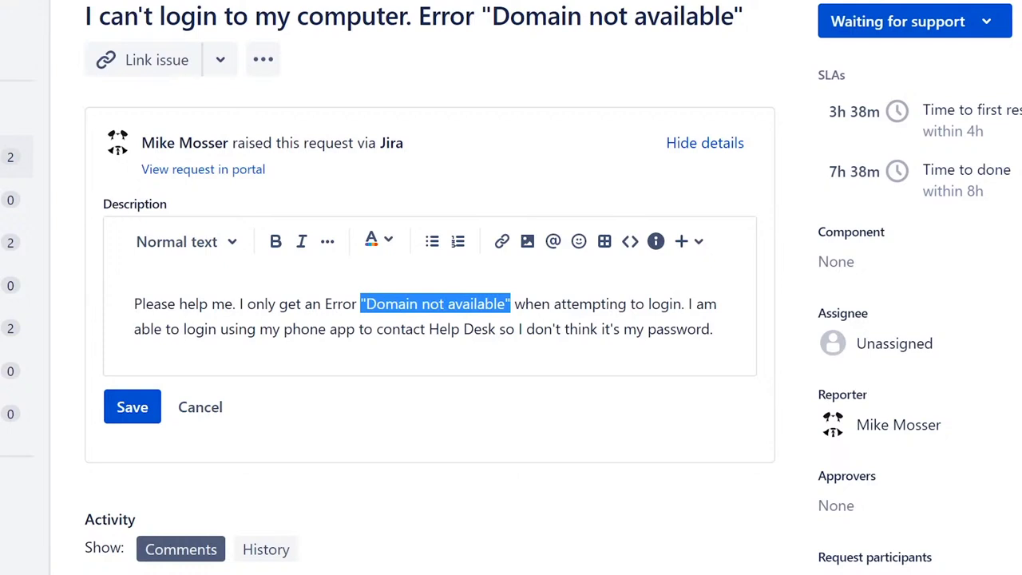
{"action": "key", "text": "Left"}
{"action": "key", "text": "shift+Right"}
{"action": "key", "text": "shift+Right"}
{"action": "key", "text": "shift+Right"}
{"action": "key", "text": "shift+Right"}
{"action": "key", "text": "shift+Right"}
{"action": "key", "text": "shift+Right"}
{"action": "key", "text": "shift+Right"}
{"action": "key", "text": "shift+Right"}
{"action": "key", "text": "shift+Right"}
{"action": "key", "text": "shift+Right"}
{"action": "key", "text": "shift+Right"}
{"action": "key", "text": "shift+Right"}
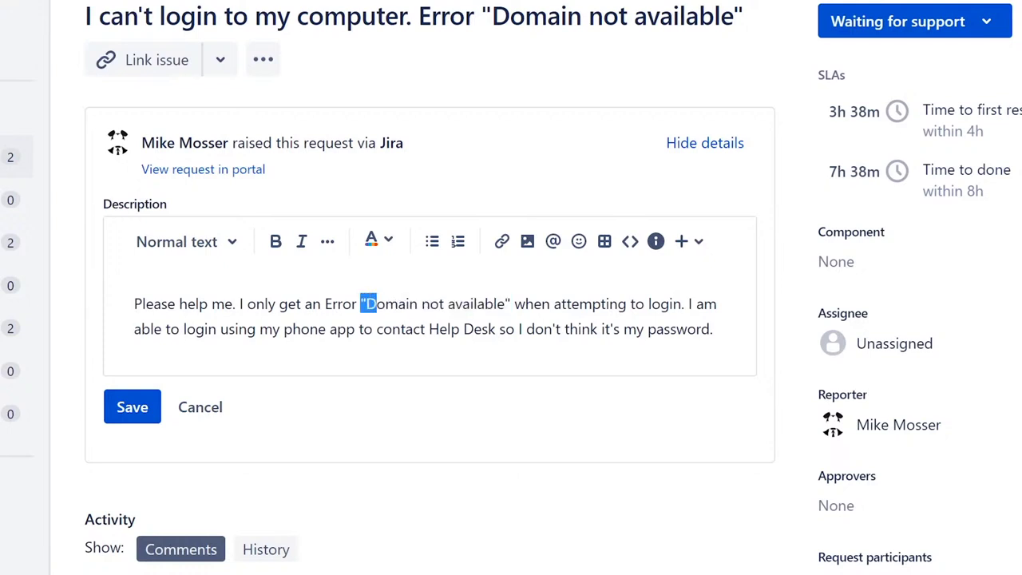
{"action": "key", "text": "shift+Right"}
{"action": "key", "text": "shift+Right"}
{"action": "key", "text": "shift+Right"}
{"action": "key", "text": "shift+Right"}
{"action": "key", "text": "shift+Right"}
{"action": "key", "text": "shift+Right"}
{"action": "key", "text": "shift+Right"}
{"action": "key", "text": "shift+Right"}
{"action": "key", "text": "shift+Right"}
{"action": "key", "text": "shift+Right"}
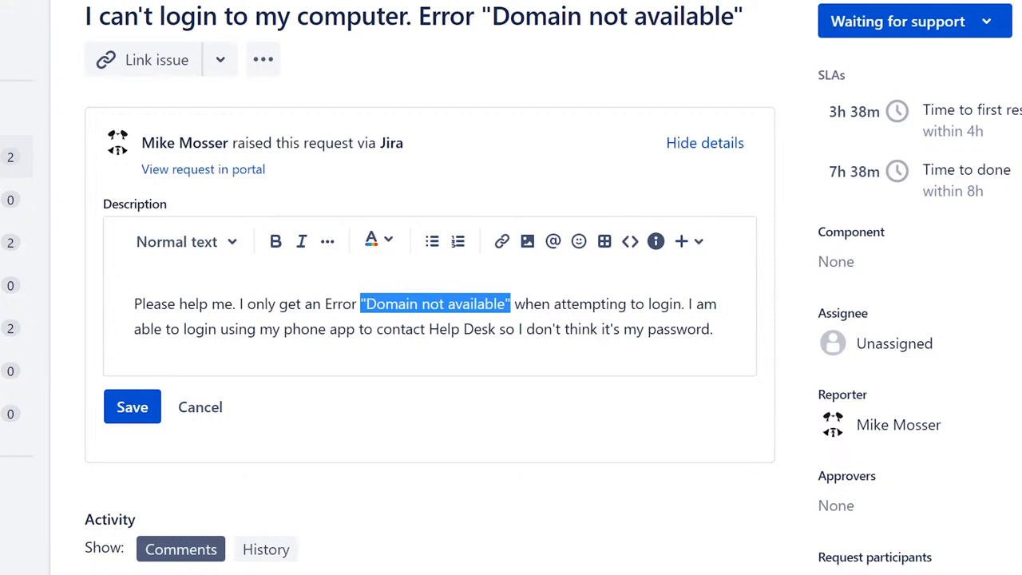
{"action": "key", "text": "Right"}
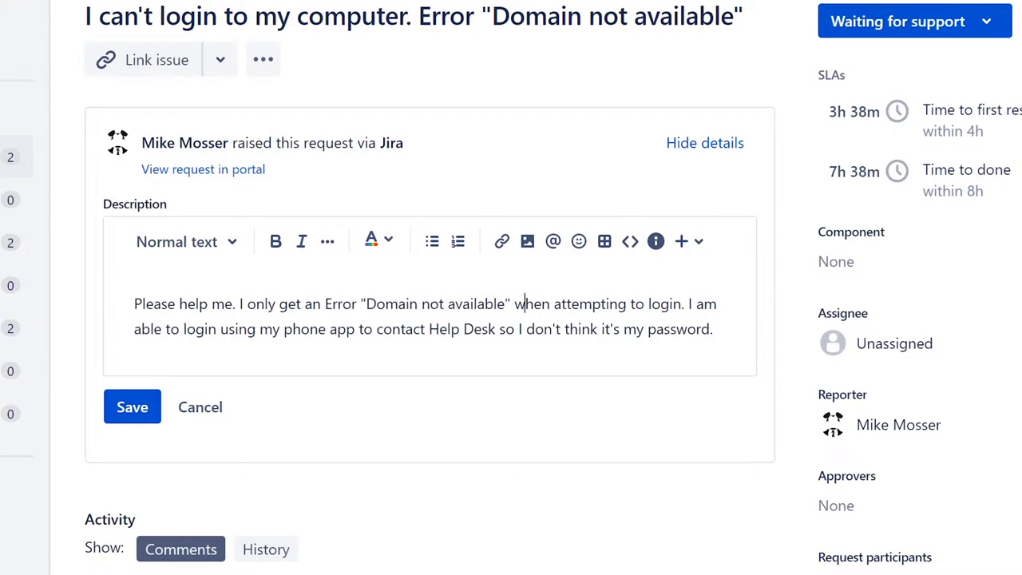
{"action": "key", "text": "Left"}
{"action": "key", "text": "Left"}
{"action": "key", "text": "shift+Left"}
{"action": "key", "text": "shift+Left"}
{"action": "key", "text": "shift+Left"}
{"action": "key", "text": "shift+Left"}
{"action": "key", "text": "shift+Left"}
{"action": "key", "text": "shift+Left"}
{"action": "key", "text": "shift+Left"}
{"action": "key", "text": "shift+Left"}
{"action": "key", "text": "shift+Left"}
{"action": "key", "text": "shift+Left"}
{"action": "key", "text": "shift+Left"}
{"action": "key", "text": "shift+Left"}
{"action": "key", "text": "shift+Left"}
{"action": "key", "text": "shift+Left"}
{"action": "key", "text": "shift+Left"}
{"action": "key", "text": "shift+Left"}
{"action": "key", "text": "shift+Left"}
{"action": "key", "text": "shift+Left"}
{"action": "key", "text": "shift+Left"}
{"action": "key", "text": "shift+Left"}
{"action": "key", "text": "shift+Left"}
{"action": "key", "text": "shift+Left"}
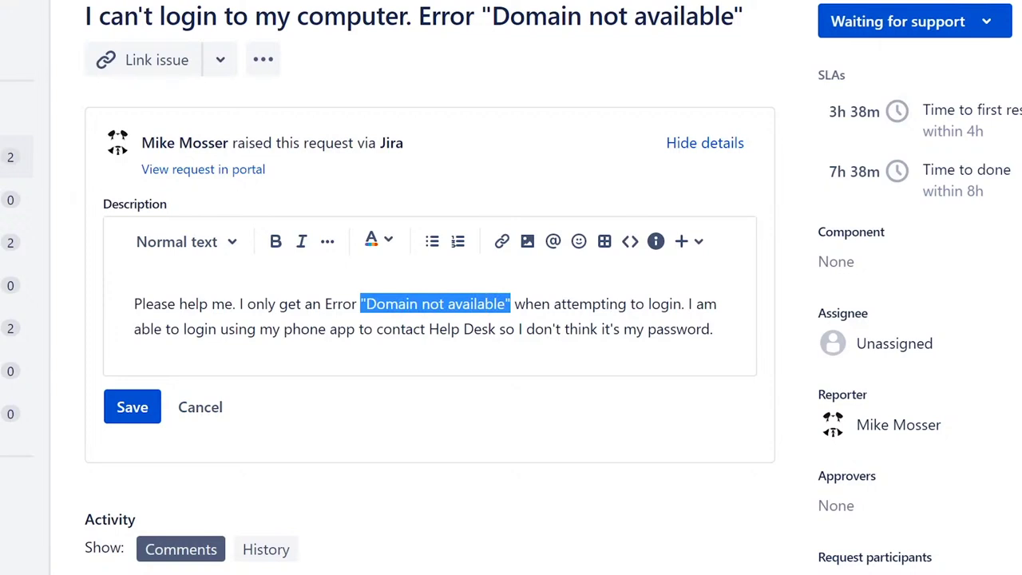
{"action": "key", "text": "Left"}
{"action": "key", "text": "shift+Right"}
{"action": "key", "text": "shift+Right"}
{"action": "key", "text": "shift+Right"}
{"action": "key", "text": "shift+Right"}
{"action": "key", "text": "shift+Right"}
{"action": "key", "text": "shift+Right"}
{"action": "key", "text": "shift+Right"}
{"action": "key", "text": "shift+Right"}
{"action": "key", "text": "shift+Right"}
{"action": "key", "text": "shift+Right"}
{"action": "key", "text": "shift+Right"}
{"action": "key", "text": "shift+Right"}
{"action": "key", "text": "shift+Right"}
{"action": "key", "text": "shift+Right"}
{"action": "key", "text": "shift+Right"}
{"action": "key", "text": "shift+Right"}
{"action": "key", "text": "shift+Right"}
{"action": "key", "text": "shift+Right"}
{"action": "key", "text": "shift+Right"}
{"action": "key", "text": "shift+Right"}
{"action": "left_click", "coordinate": [510, 304]}
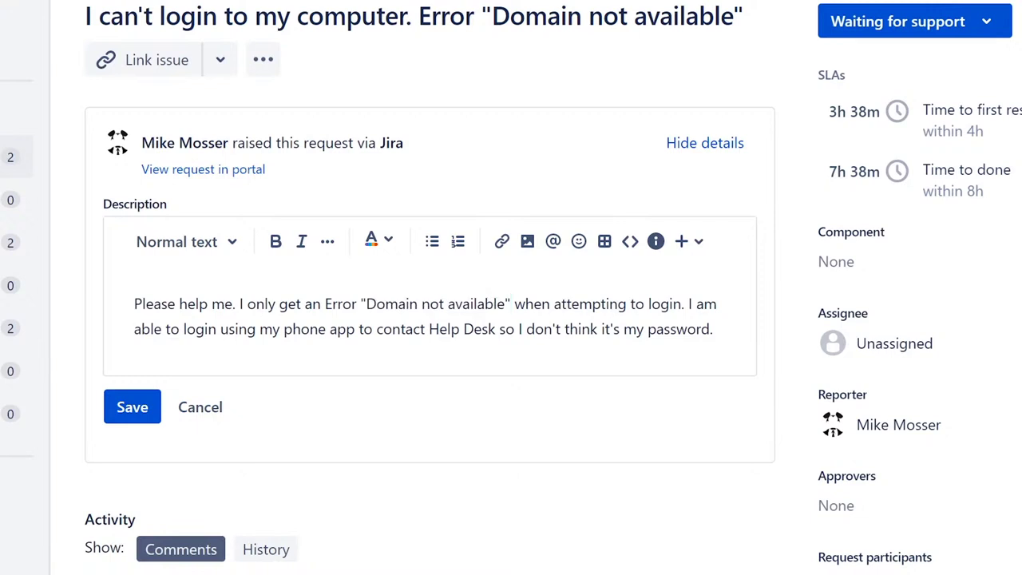
{"action": "left_click_drag", "start_coordinate": [511, 303], "coordinate": [360, 304]}
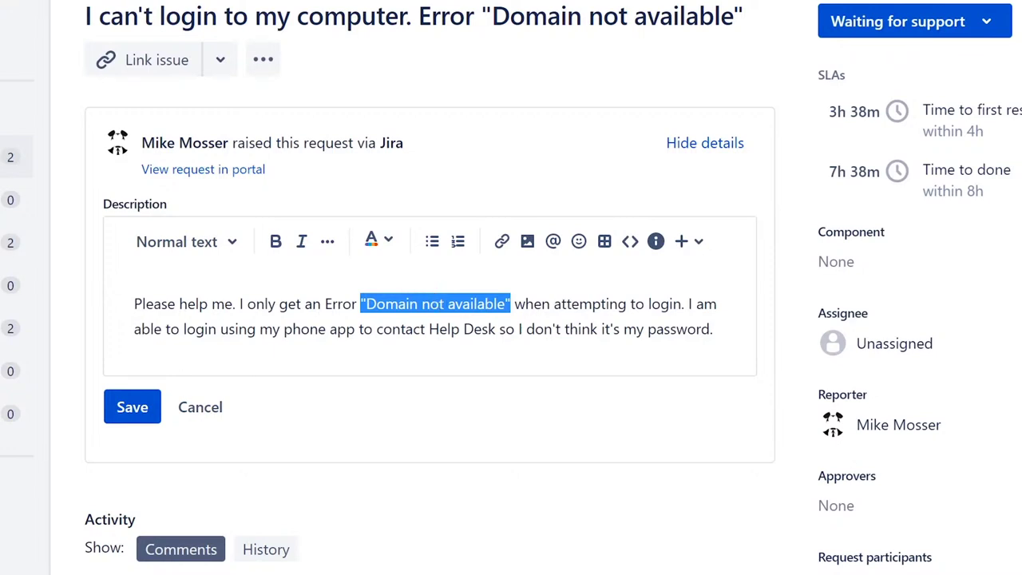
{"action": "left_click", "coordinate": [365, 303]}
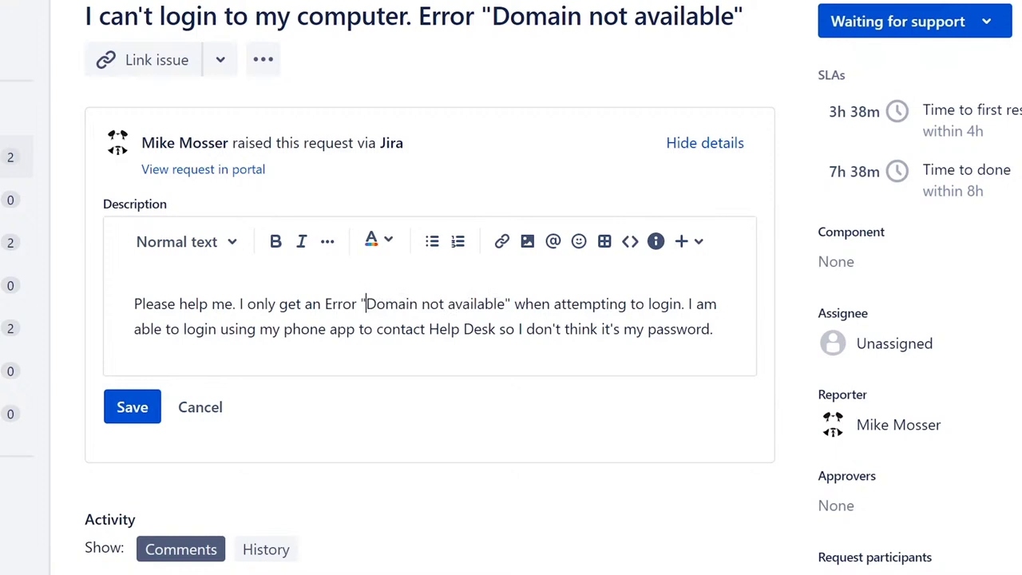
{"action": "left_click_drag", "start_coordinate": [360, 304], "coordinate": [510, 303]}
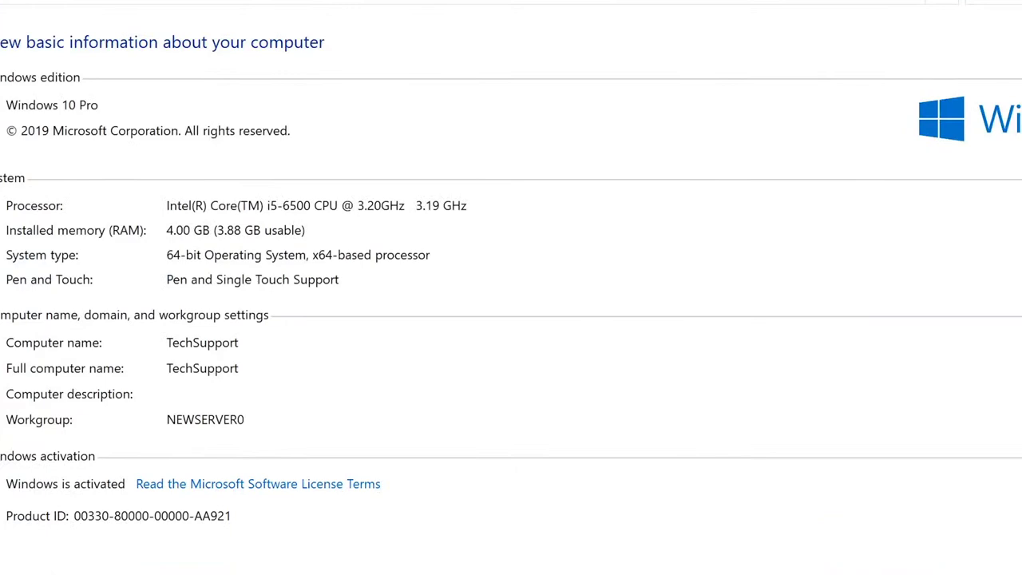
Step: Check the computer is in workgroup NEWSERVER0, then cancel both dialogs without changes
{"action": "left_click_drag", "start_coordinate": [0, 18], "coordinate": [569, 125]}
{"action": "left_click", "coordinate": [379, 159]}
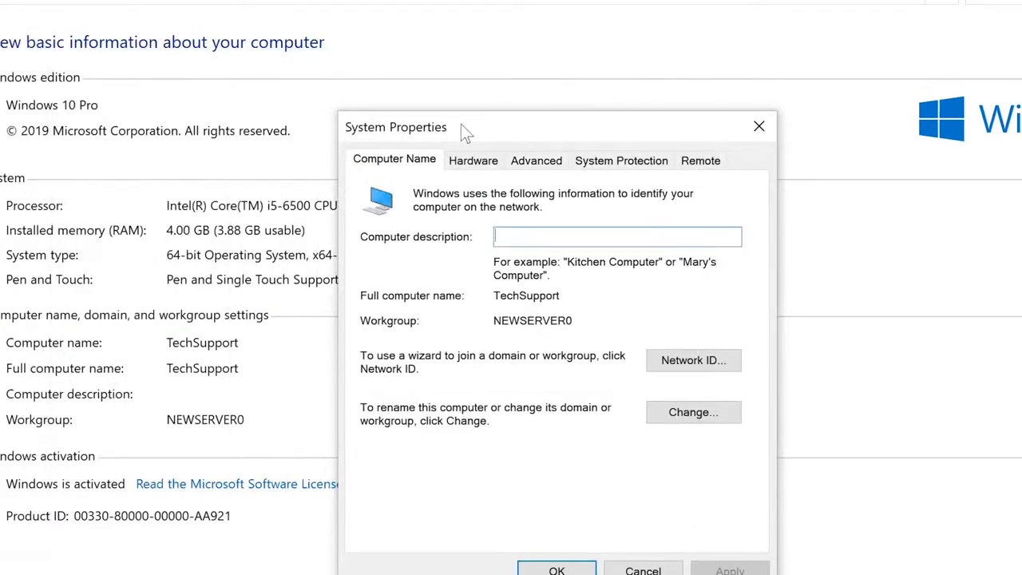
{"action": "left_click_drag", "start_coordinate": [461, 123], "coordinate": [300, 25]}
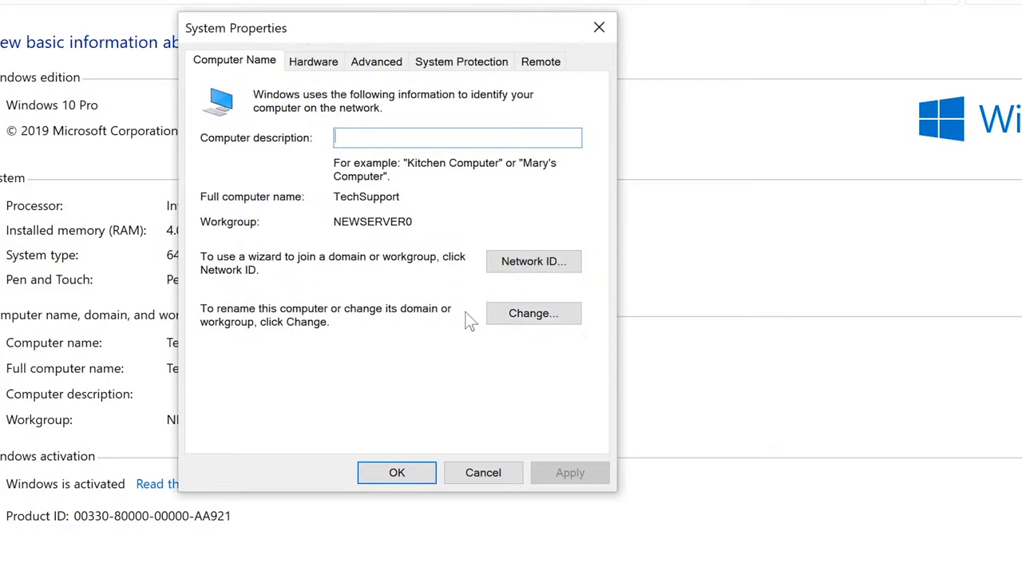
{"action": "left_click", "coordinate": [542, 323]}
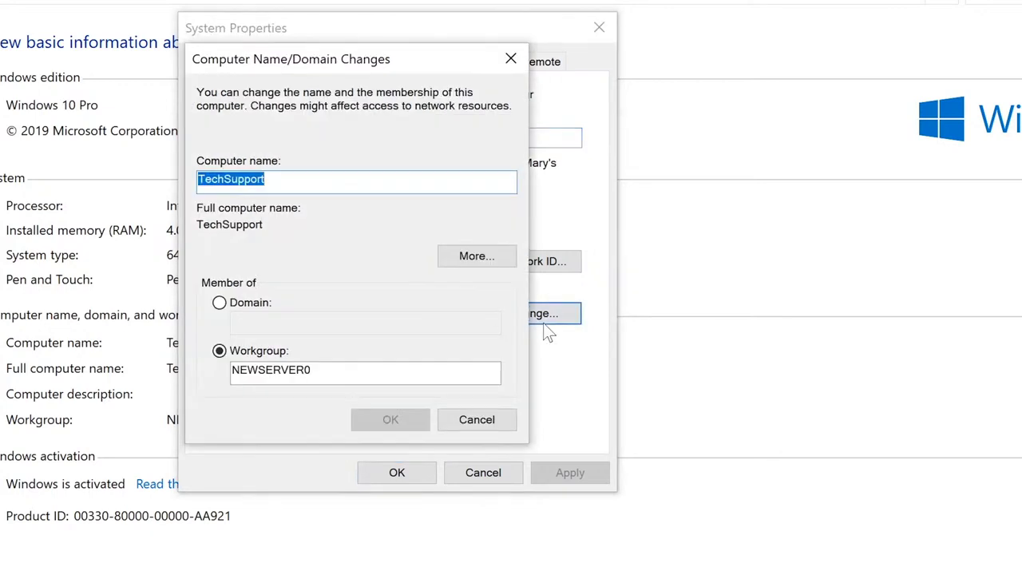
{"action": "left_click", "coordinate": [469, 422]}
{"action": "left_click", "coordinate": [478, 474]}
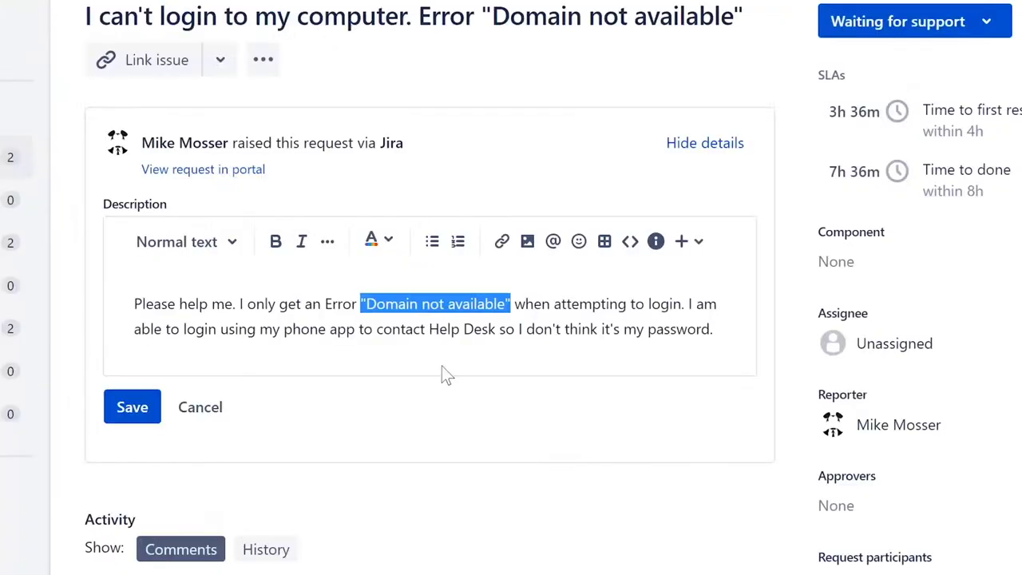
Step: Cancel the ISD-32 description edit, leaving the 'Domain not available' wording unchanged
{"action": "left_click", "coordinate": [487, 329]}
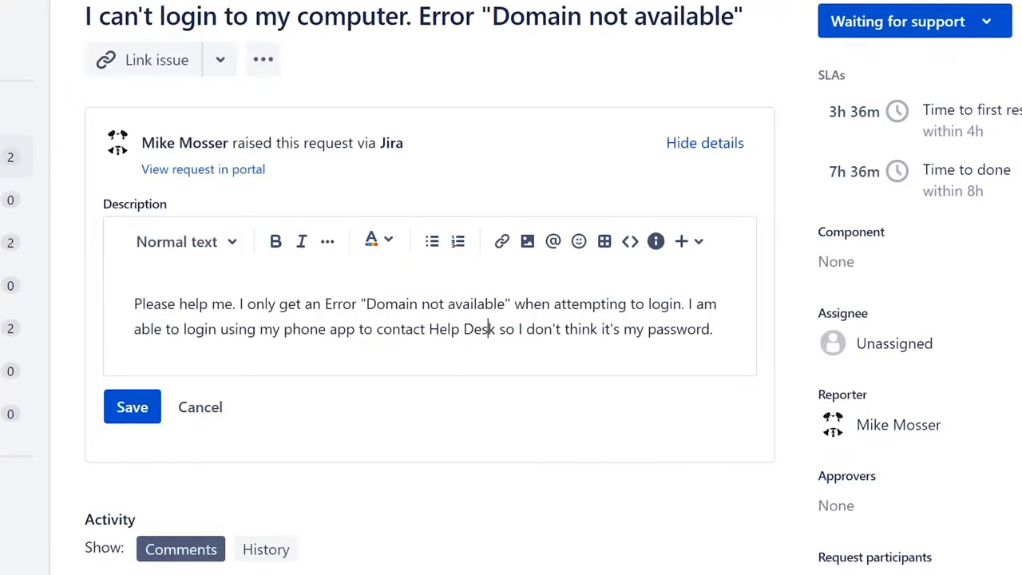
{"action": "left_click", "coordinate": [510, 303]}
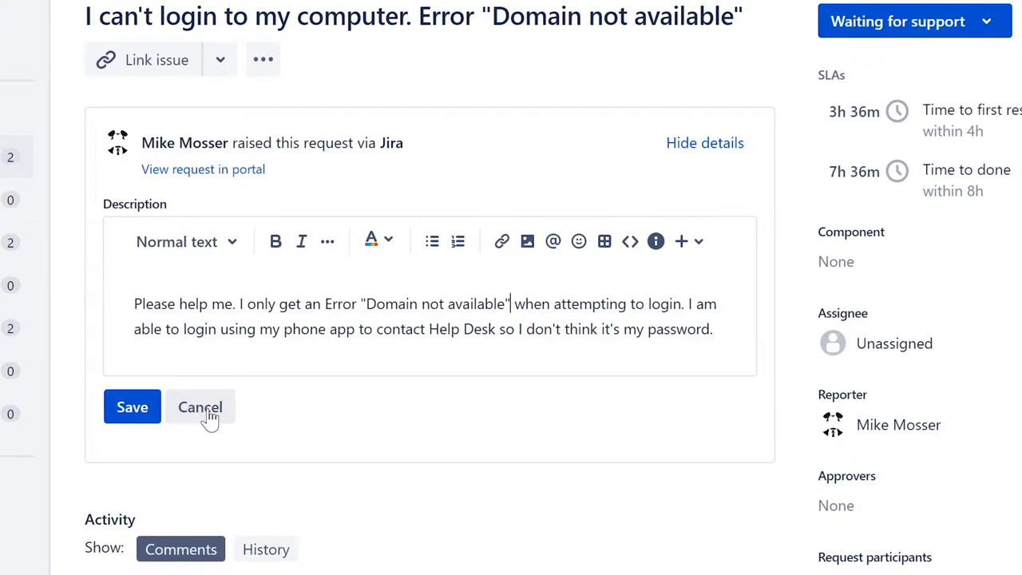
{"action": "left_click", "coordinate": [209, 416]}
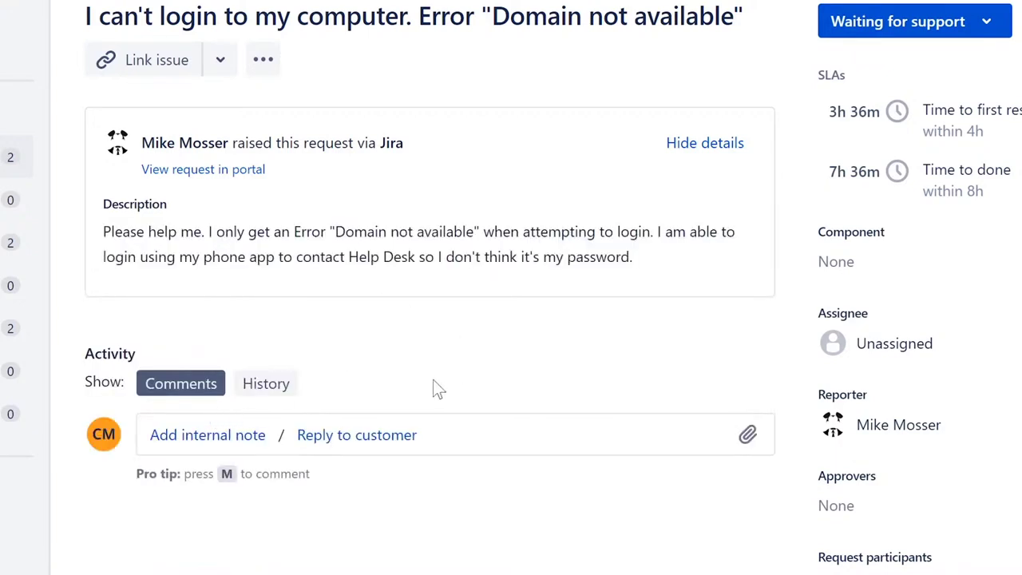
Step: Draft a reply asking to bring the computer to the office, as it needs adding to Domain, with the agent's signature
{"action": "left_click", "coordinate": [358, 451]}
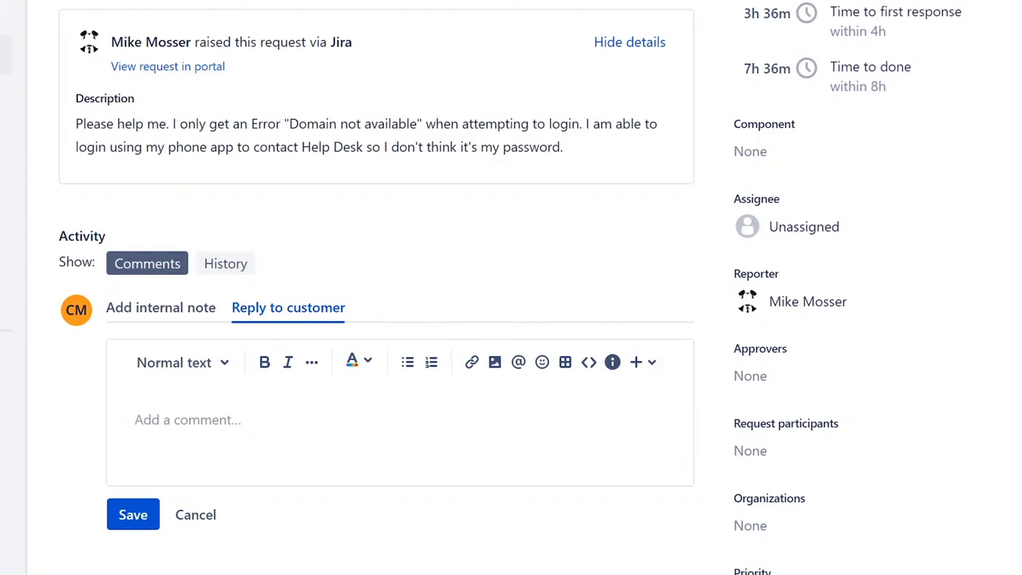
{"action": "type", "text": "Can you ple"}
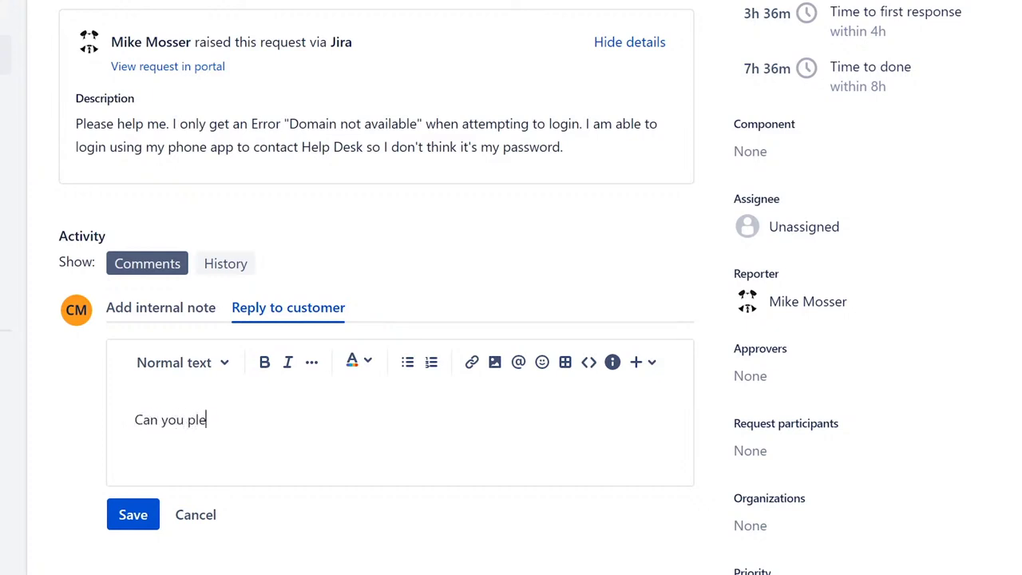
{"action": "type", "text": "ase bring bac"}
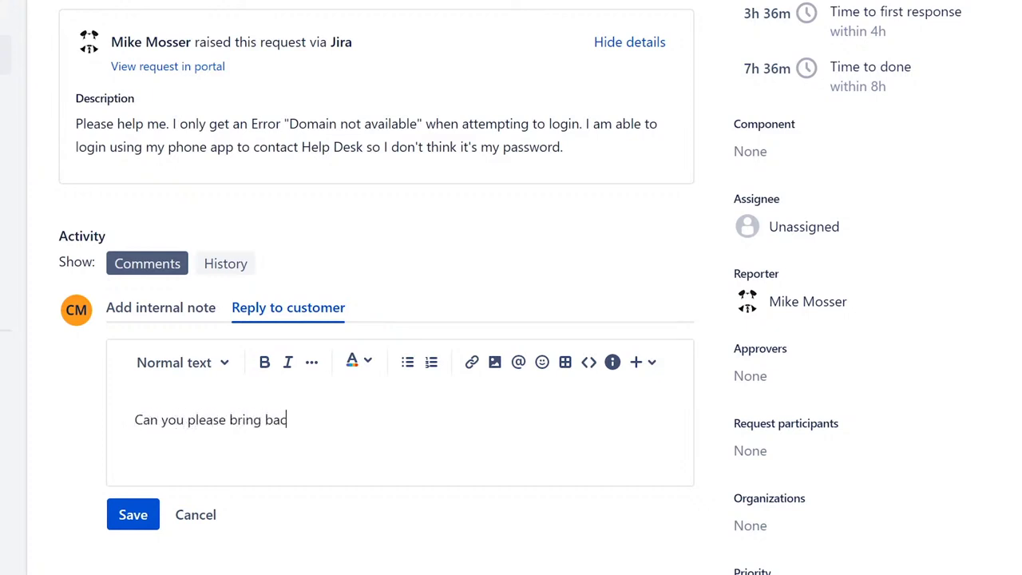
{"action": "type", "text": "k the computer t"}
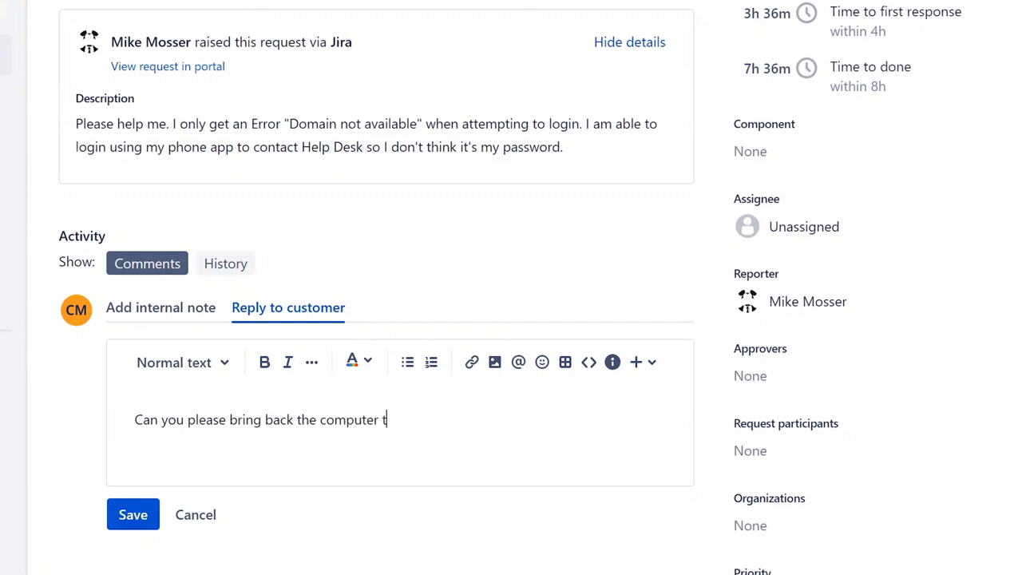
{"action": "type", "text": "o the office so we can fi"}
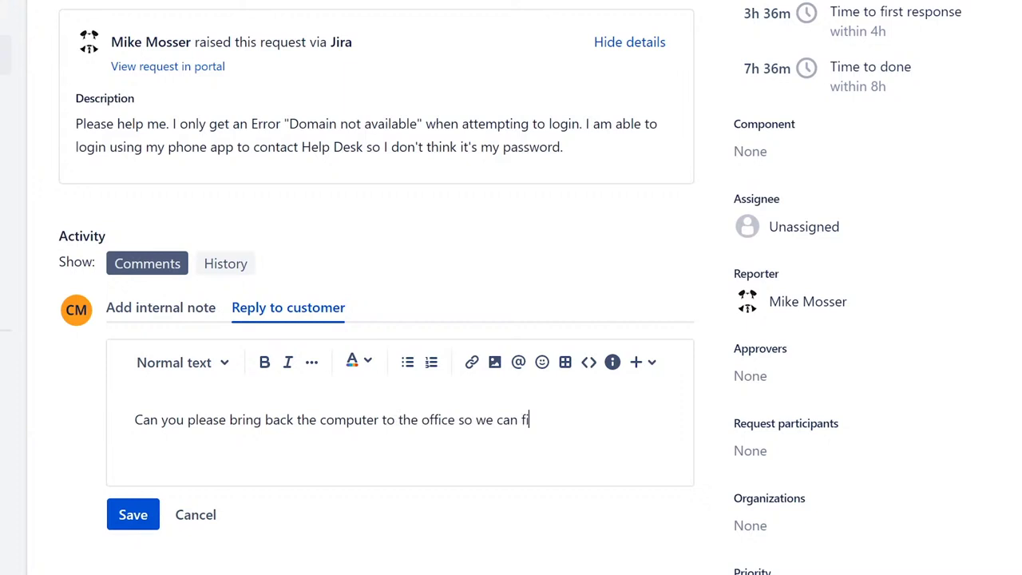
{"action": "type", "text": "x it. Ervin"}
{"action": "left_click", "coordinate": [550, 419]}
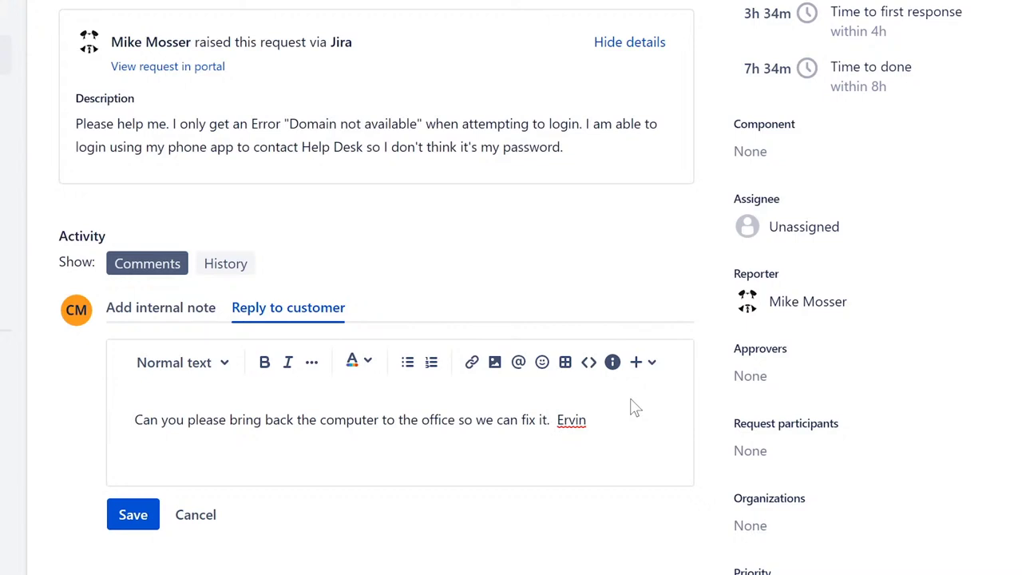
{"action": "type", "text": "Computer"}
{"action": "type", "text": " needs to"}
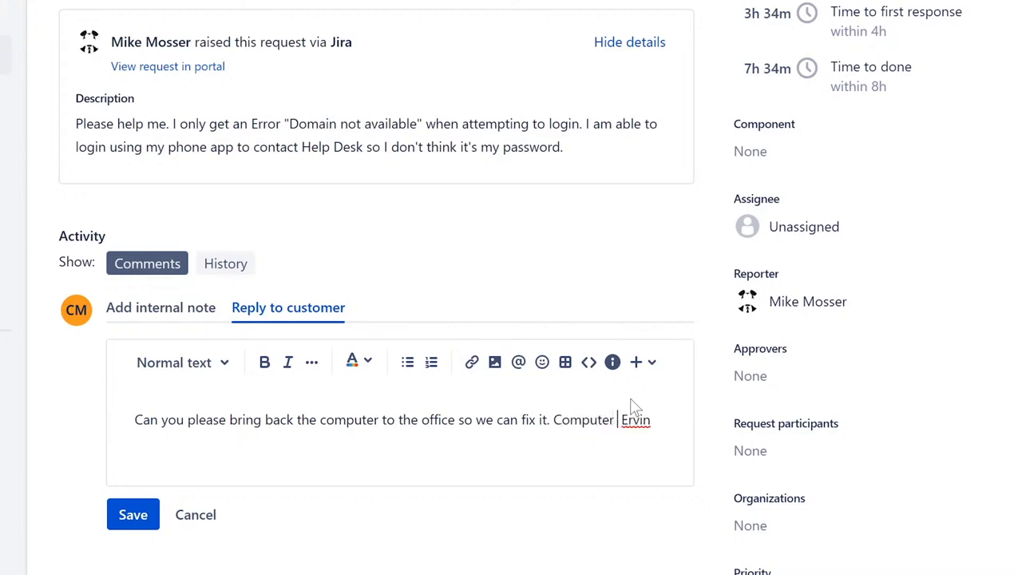
{"action": "type", "text": " be added"}
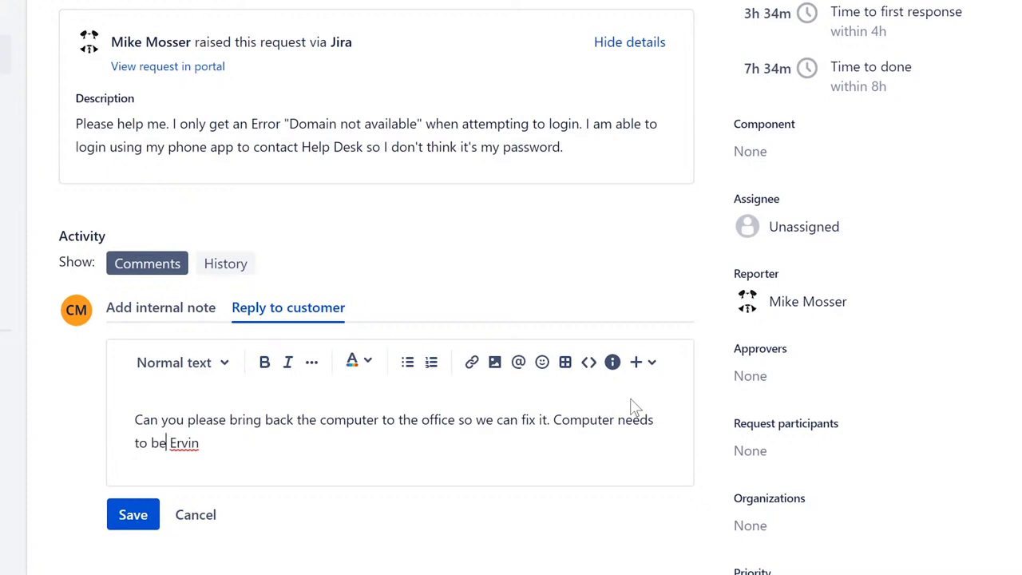
{"action": "type", "text": "Domain."}
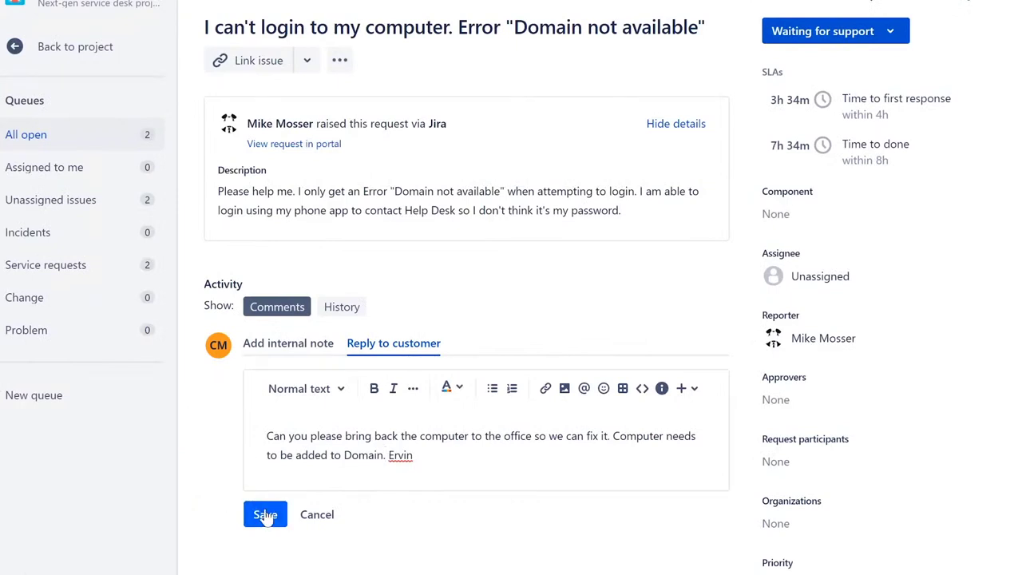
Step: Save the customer reply and assign ISD-32 to yourself
{"action": "left_click", "coordinate": [266, 516]}
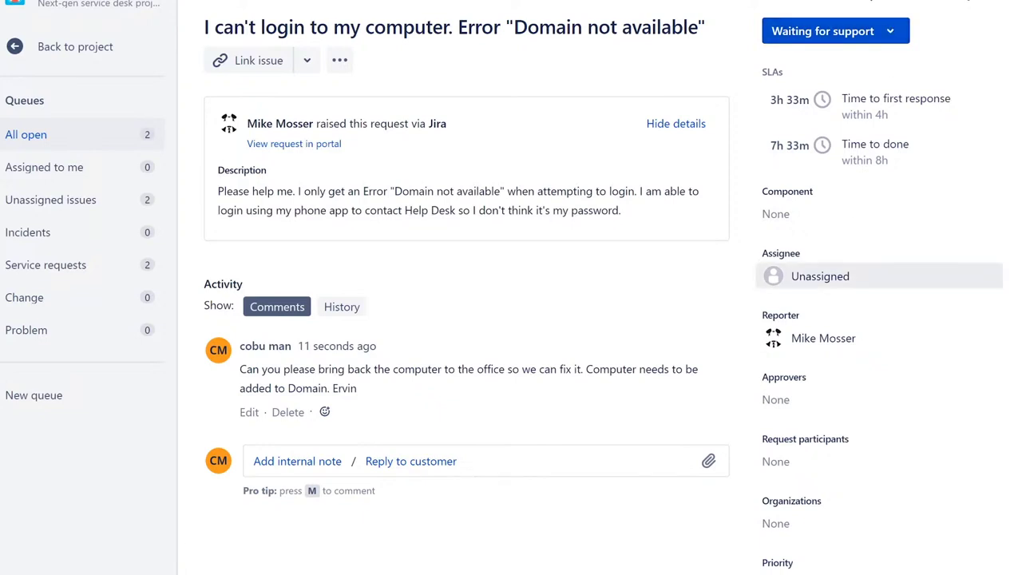
{"action": "left_click", "coordinate": [786, 278]}
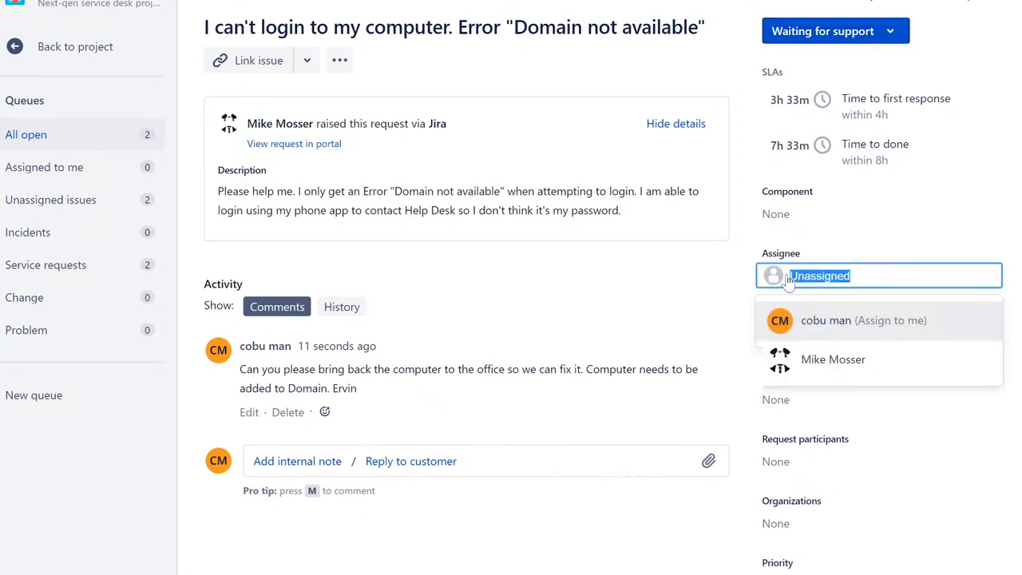
{"action": "left_click", "coordinate": [851, 327]}
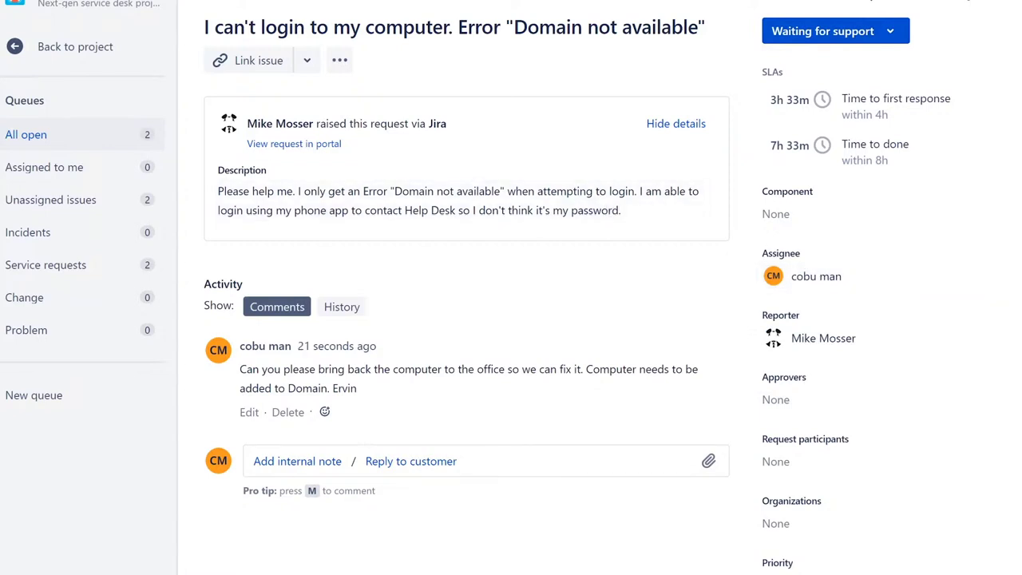
{"action": "scroll", "coordinate": [838, 256], "scroll_direction": "down", "scroll_amount": 1}
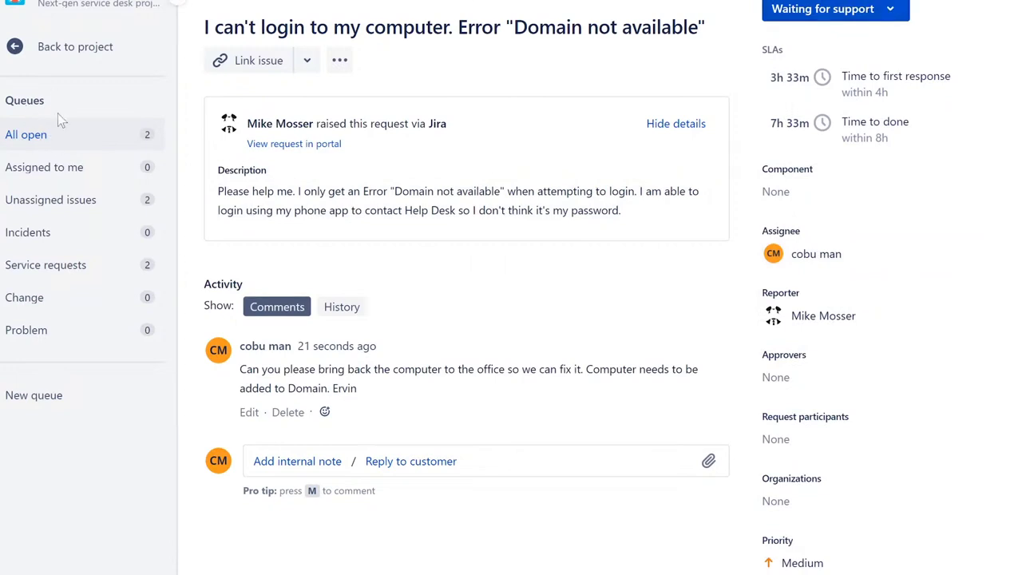
Step: From the All open queue, open ISD-33 and read its expired-password title and description
{"action": "left_click", "coordinate": [46, 139]}
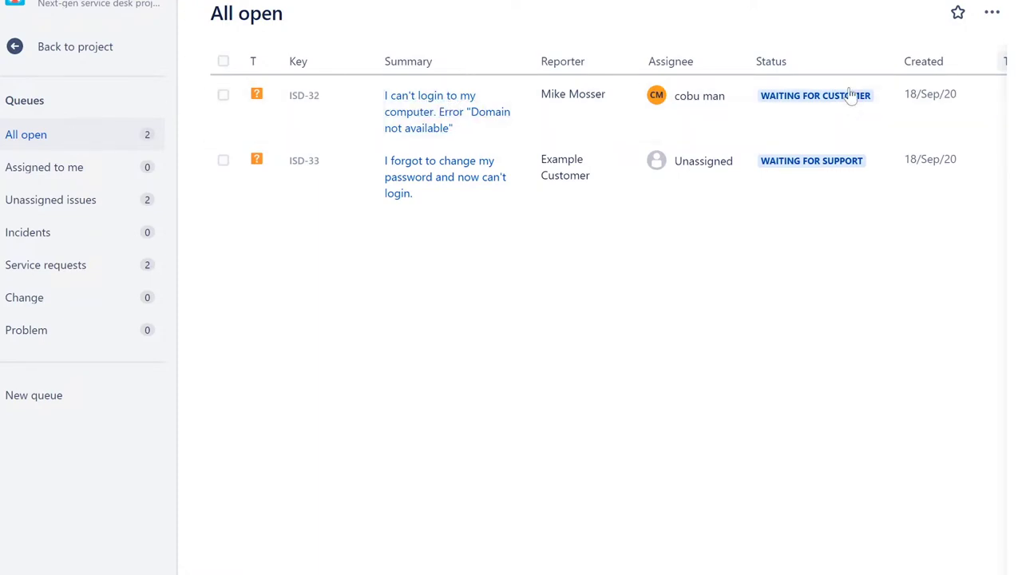
{"action": "mouse_move", "coordinate": [714, 107]}
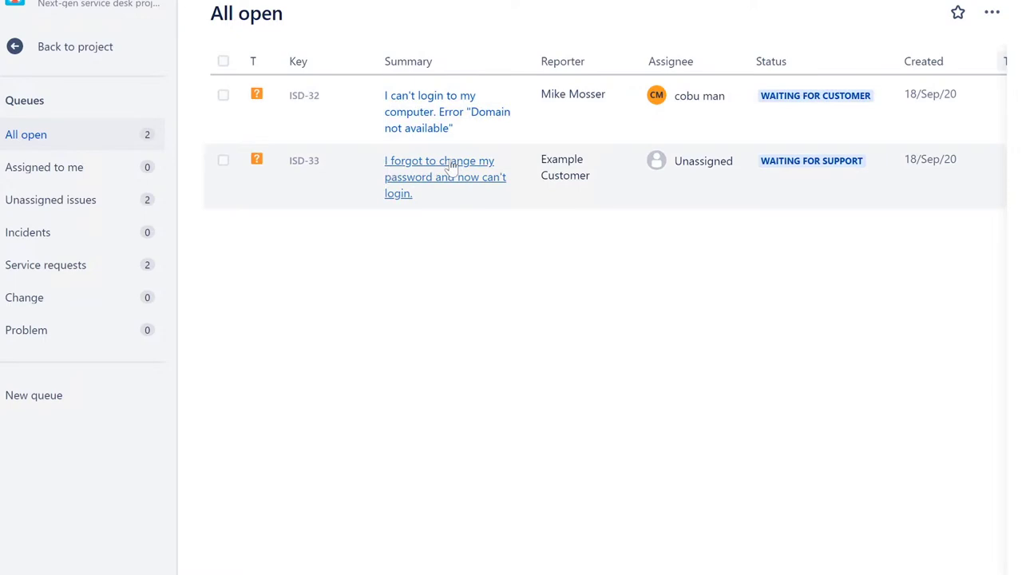
{"action": "left_click", "coordinate": [453, 165]}
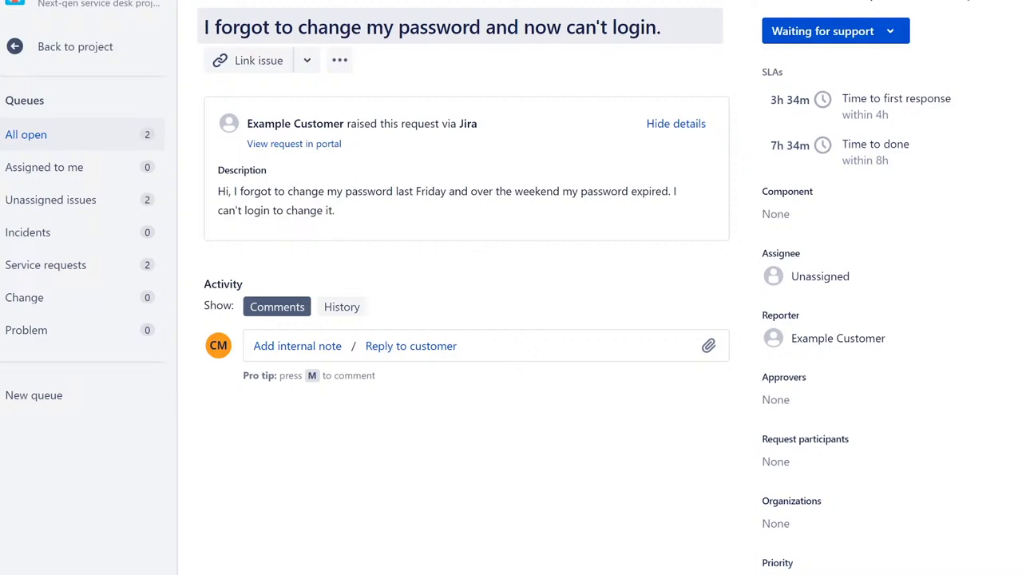
{"action": "left_click_drag", "start_coordinate": [204, 27], "coordinate": [663, 27]}
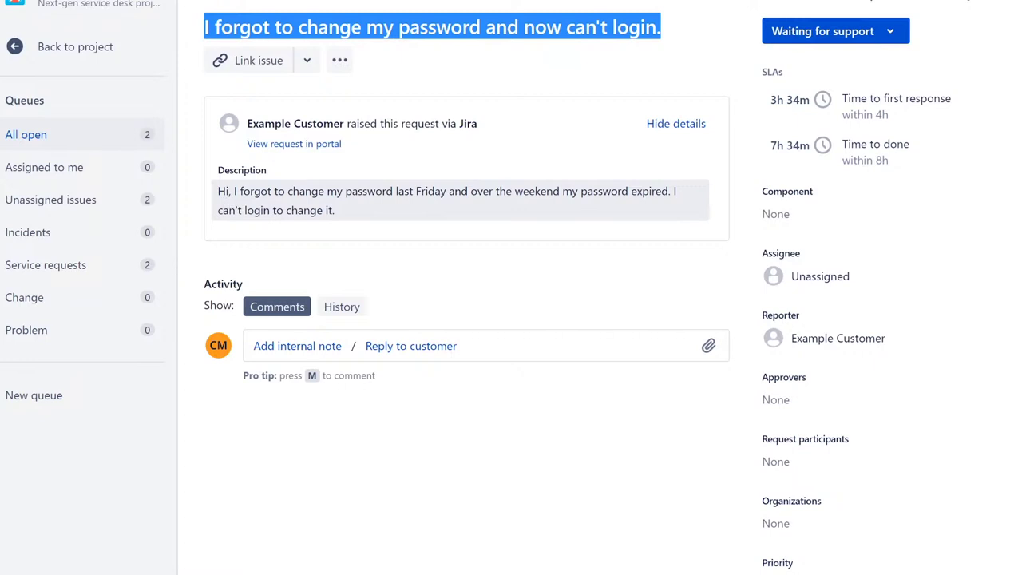
{"action": "left_click_drag", "start_coordinate": [218, 191], "coordinate": [226, 192]}
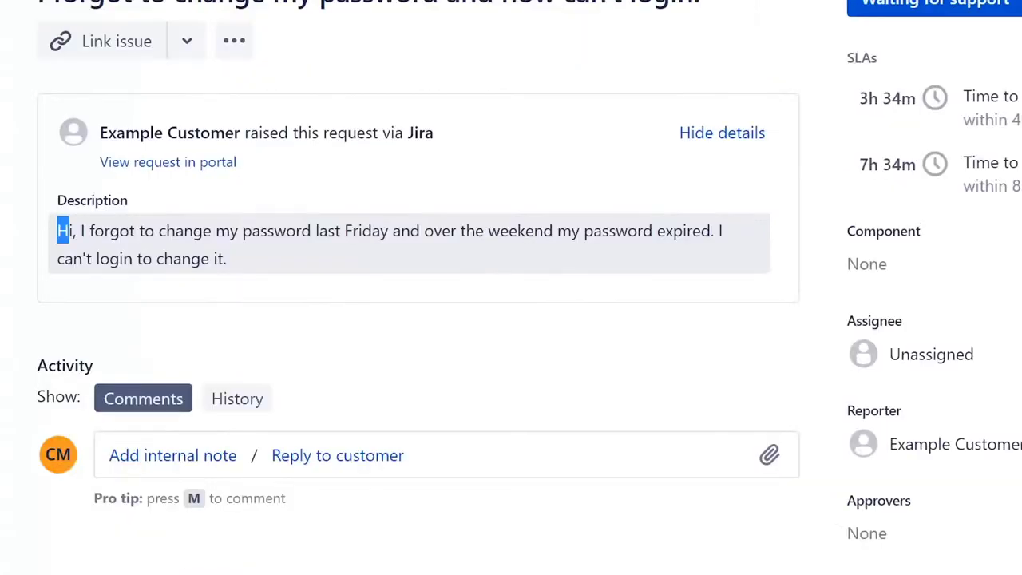
{"action": "left_click_drag", "start_coordinate": [70, 232], "coordinate": [284, 247]}
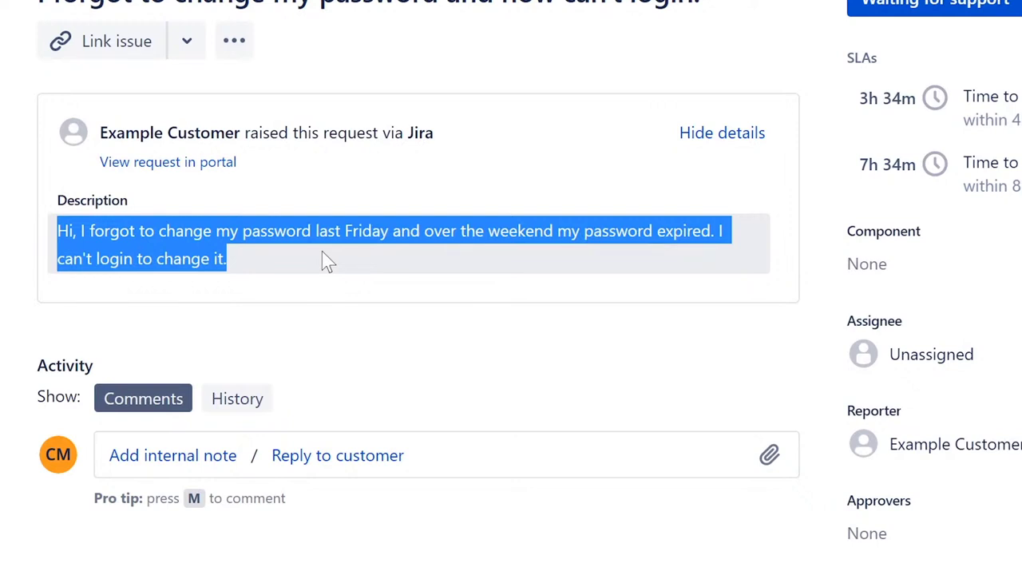
Step: Assign ISD-33 to yourself, then open and save its description unchanged
{"action": "left_click", "coordinate": [326, 261]}
{"action": "left_click", "coordinate": [930, 353]}
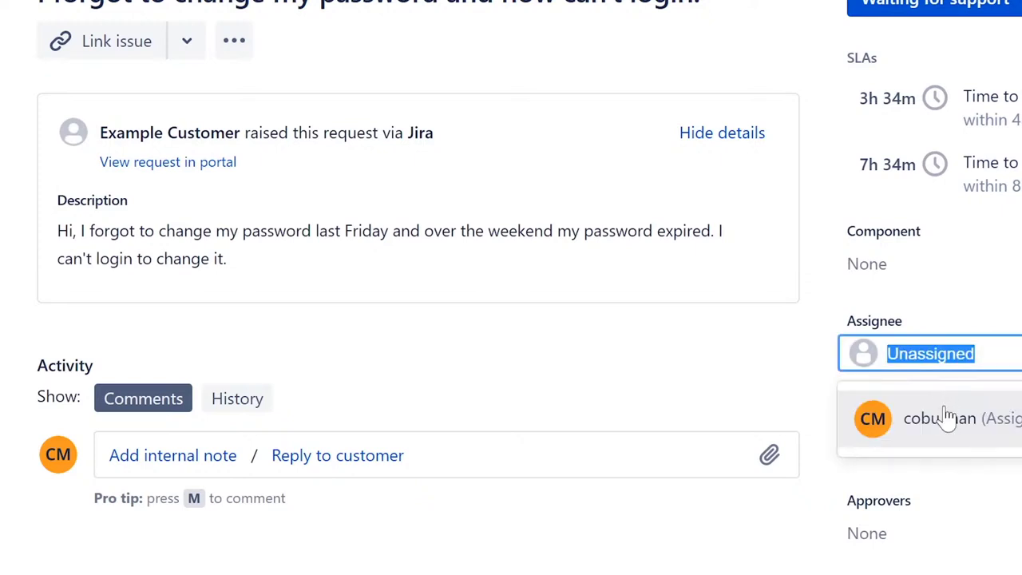
{"action": "left_click", "coordinate": [939, 427]}
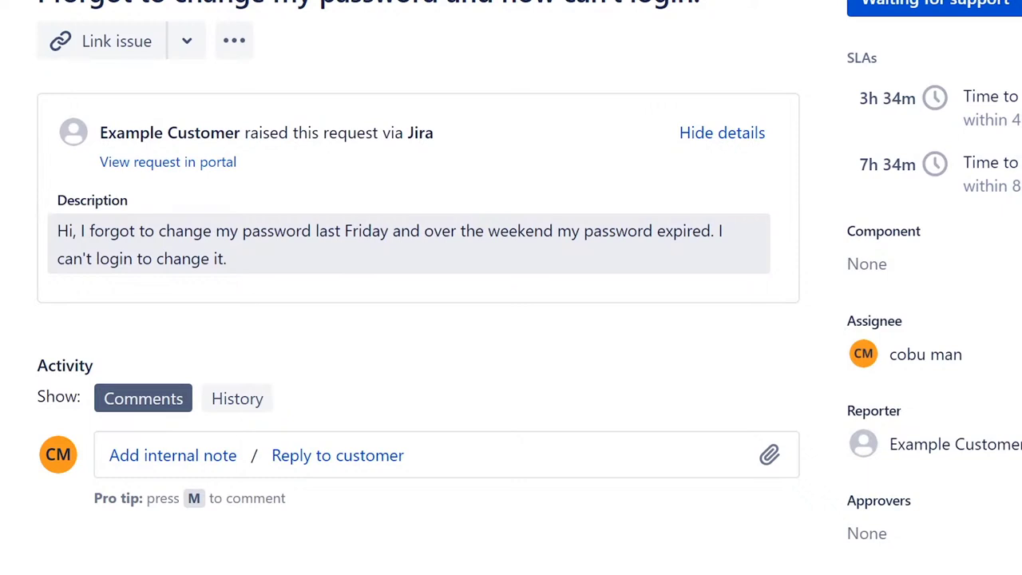
{"action": "left_click_drag", "start_coordinate": [78, 231], "coordinate": [710, 231]}
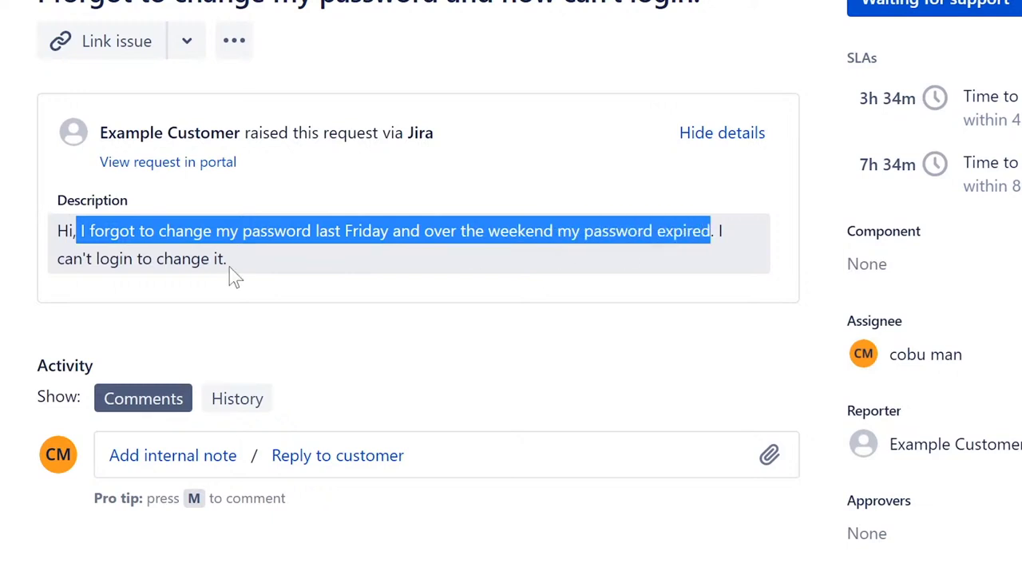
{"action": "left_click", "coordinate": [258, 264]}
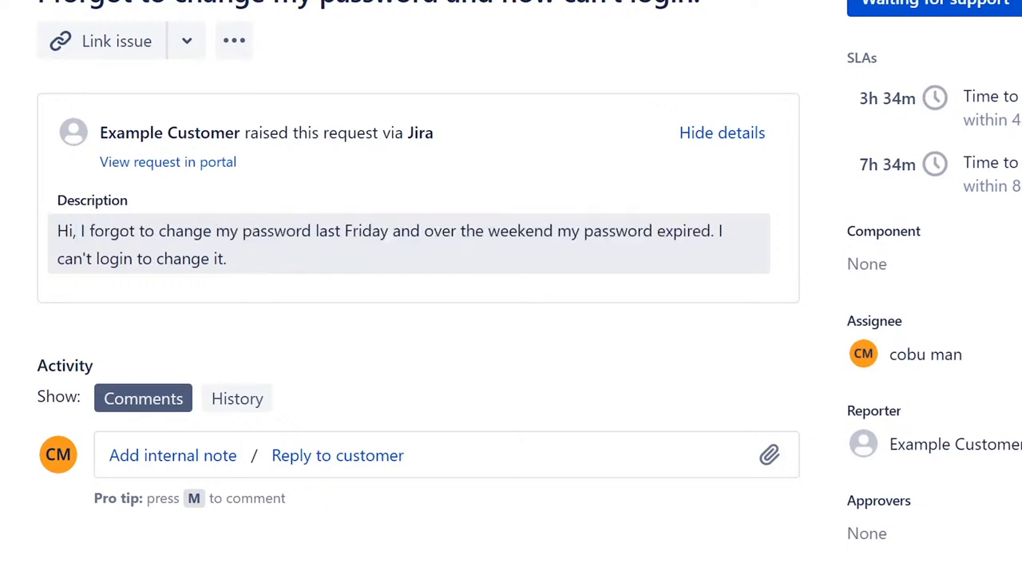
{"action": "left_click", "coordinate": [281, 238]}
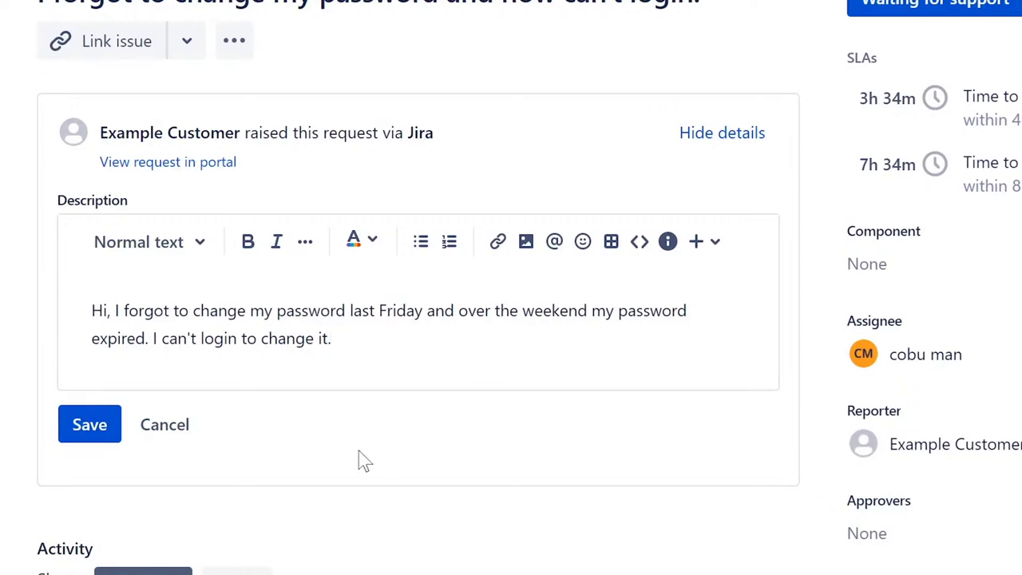
{"action": "left_click", "coordinate": [99, 423]}
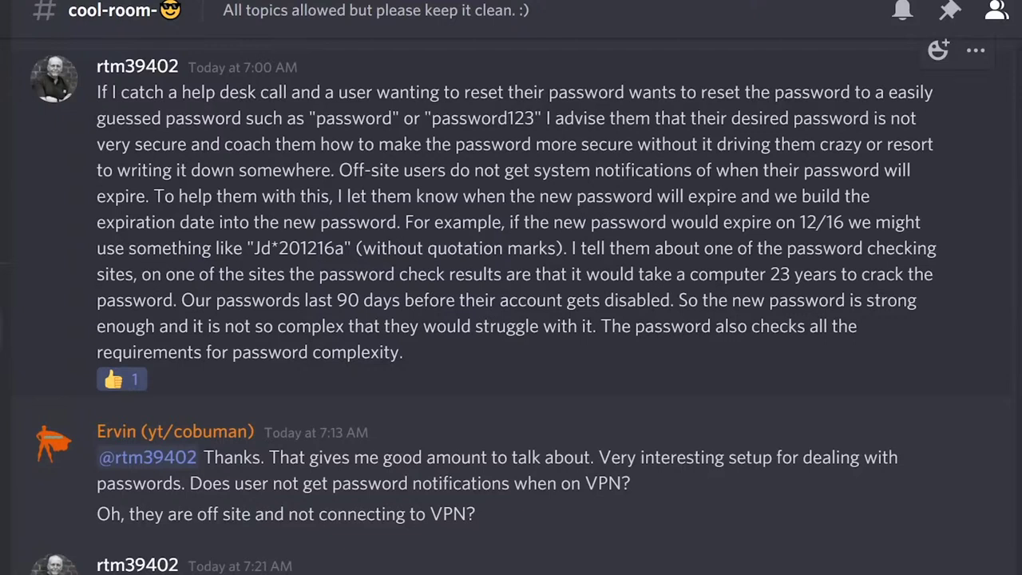
{"action": "left_click_drag", "start_coordinate": [430, 91], "coordinate": [333, 170]}
{"action": "left_click_drag", "start_coordinate": [339, 170], "coordinate": [400, 170]}
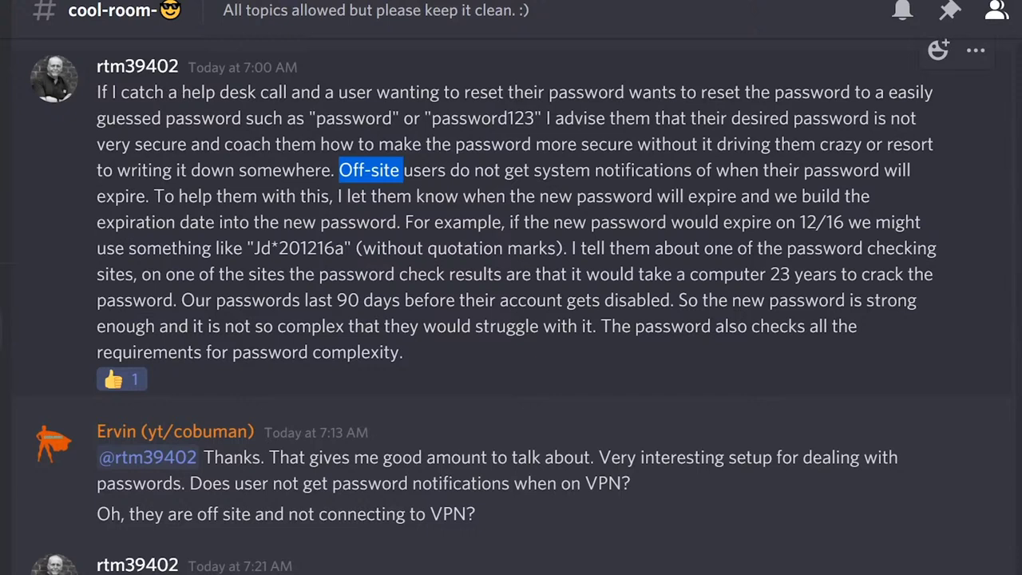
{"action": "left_click_drag", "start_coordinate": [120, 92], "coordinate": [286, 92]}
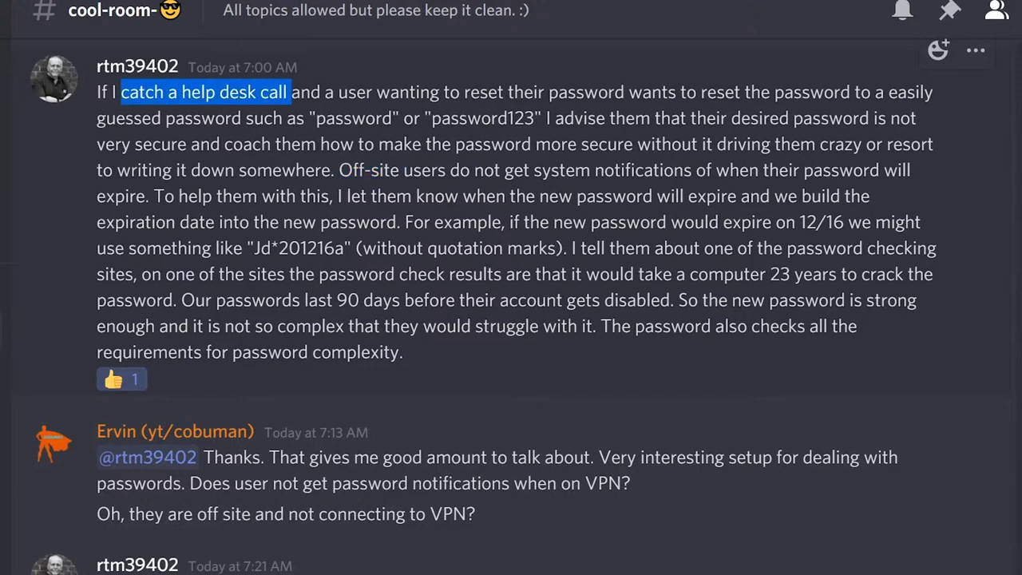
{"action": "left_click", "coordinate": [111, 366]}
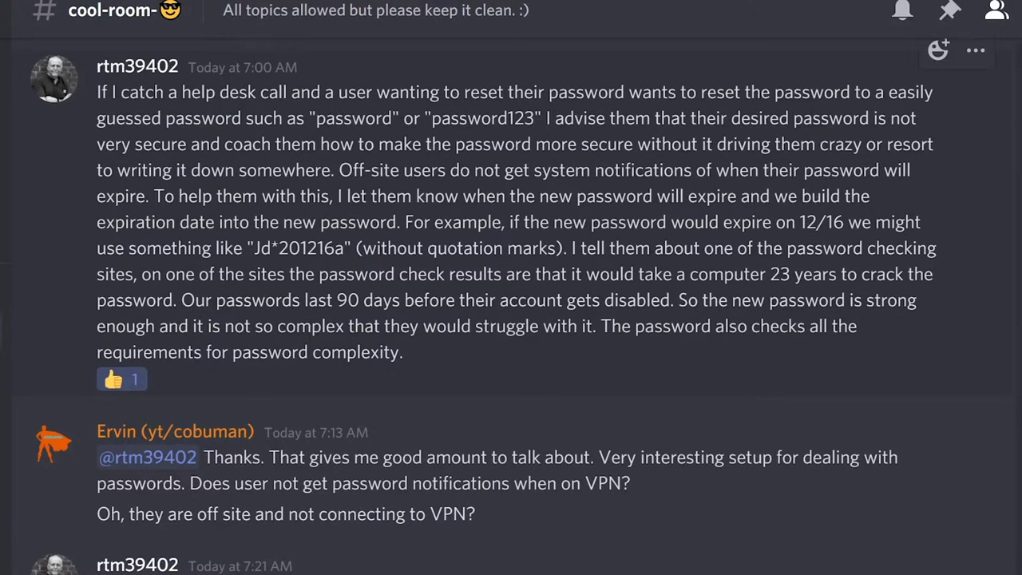
{"action": "left_click_drag", "start_coordinate": [338, 170], "coordinate": [664, 170]}
{"action": "left_click_drag", "start_coordinate": [890, 188], "coordinate": [152, 196]}
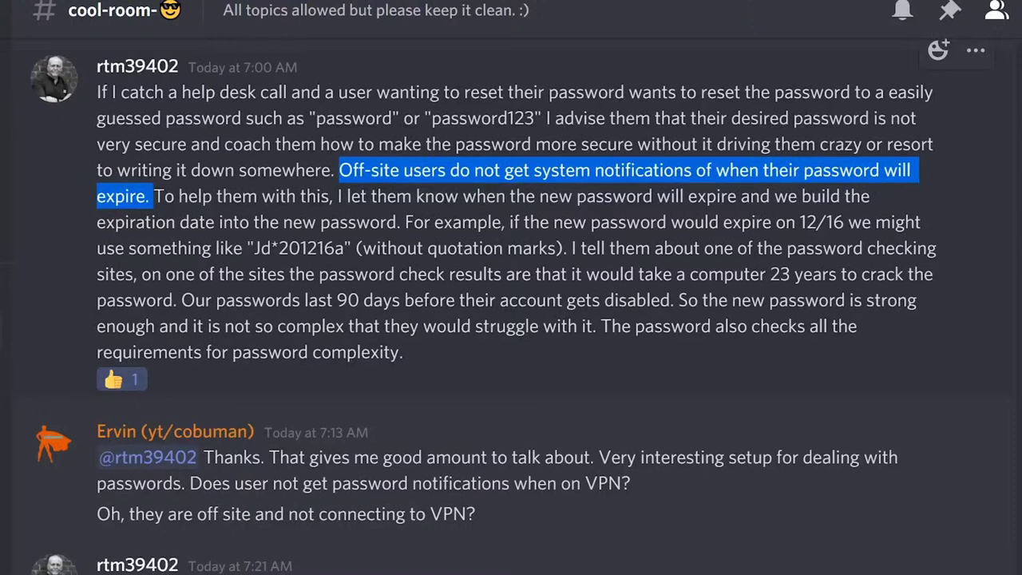
{"action": "left_click", "coordinate": [153, 196]}
{"action": "left_click_drag", "start_coordinate": [153, 195], "coordinate": [404, 222]}
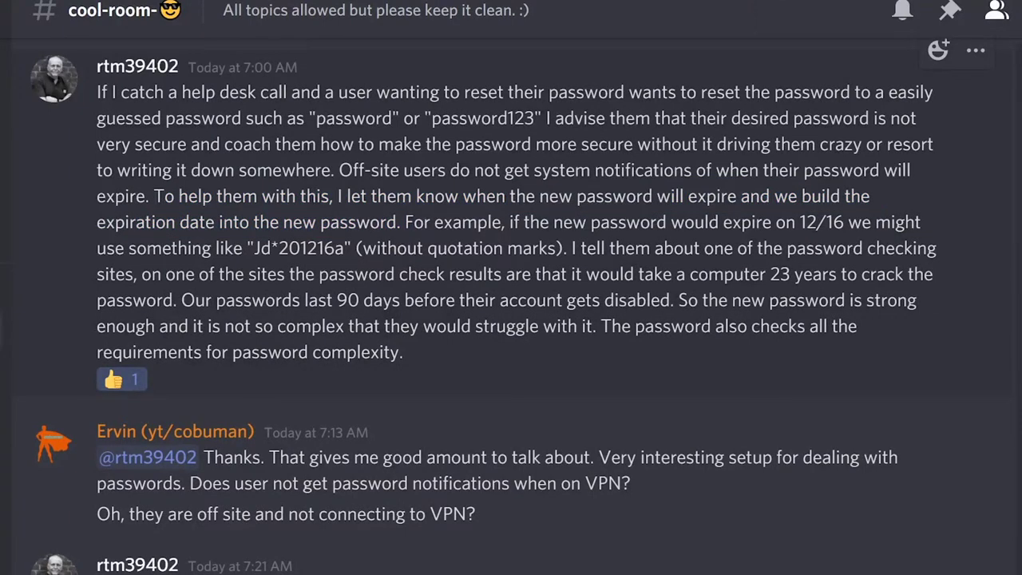
{"action": "mouse_move", "coordinate": [397, 222]}
{"action": "left_mouse_down"}
{"action": "mouse_move", "coordinate": [109, 222]}
{"action": "mouse_move", "coordinate": [415, 222]}
{"action": "left_mouse_up"}
{"action": "left_click_drag", "start_coordinate": [415, 222], "coordinate": [566, 248]}
{"action": "left_click_drag", "start_coordinate": [344, 247], "coordinate": [254, 247]}
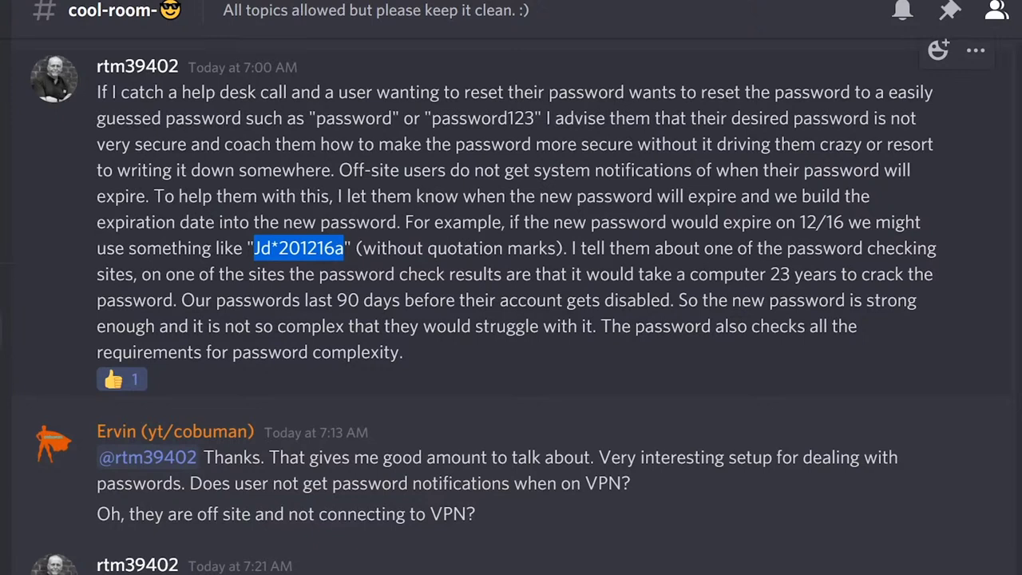
{"action": "left_click", "coordinate": [254, 247]}
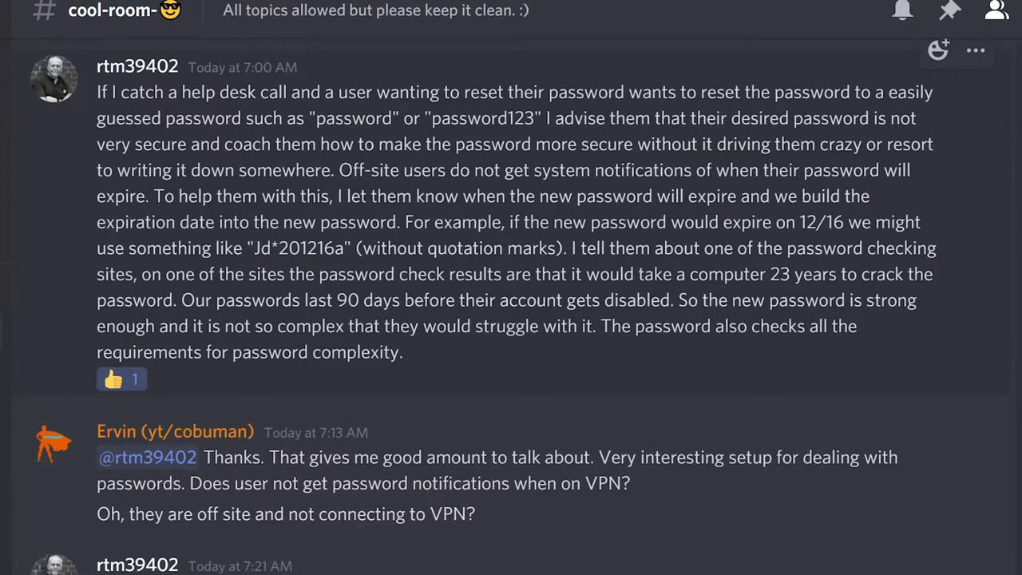
{"action": "left_click_drag", "start_coordinate": [278, 248], "coordinate": [324, 247]}
{"action": "left_click", "coordinate": [368, 247]}
{"action": "left_click_drag", "start_coordinate": [570, 247], "coordinate": [927, 247]}
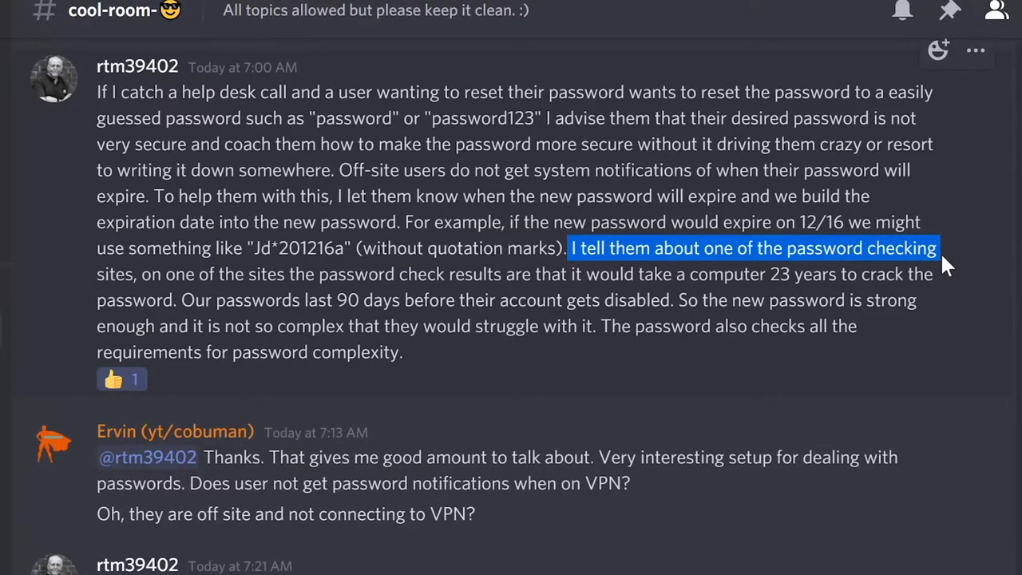
{"action": "left_click_drag", "start_coordinate": [940, 255], "coordinate": [179, 300]}
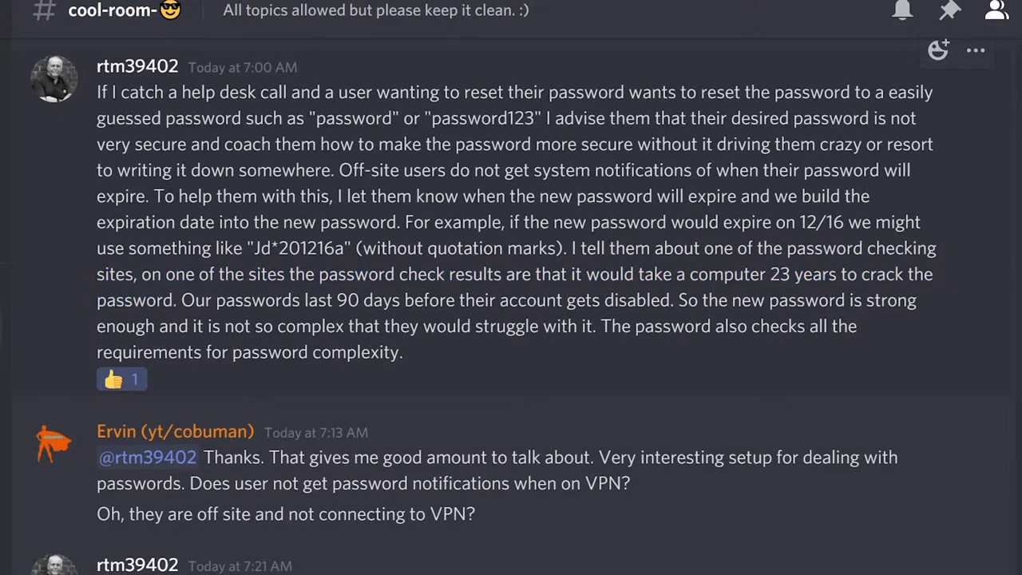
{"action": "left_click_drag", "start_coordinate": [182, 300], "coordinate": [620, 300]}
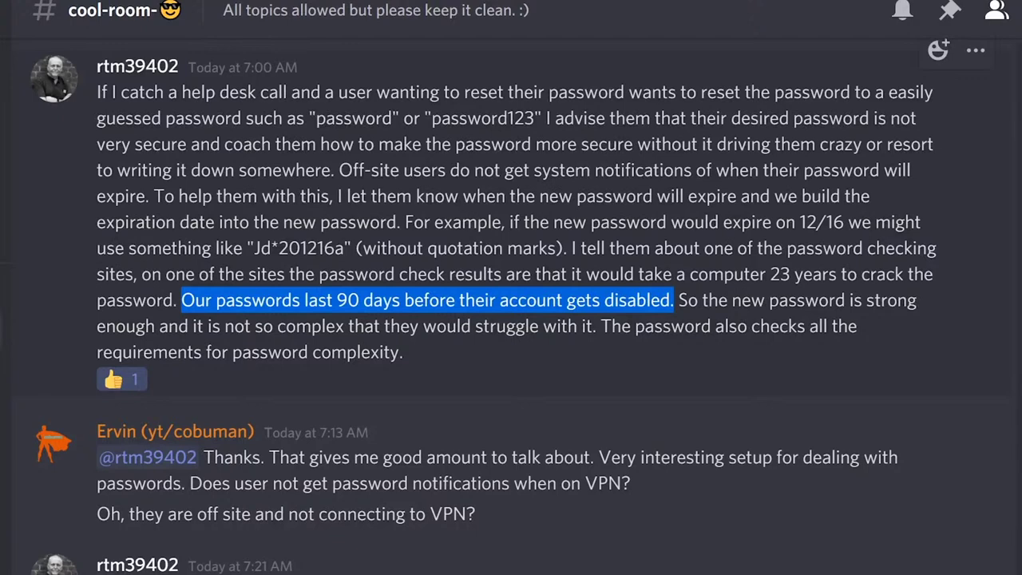
{"action": "left_click_drag", "start_coordinate": [673, 300], "coordinate": [579, 358]}
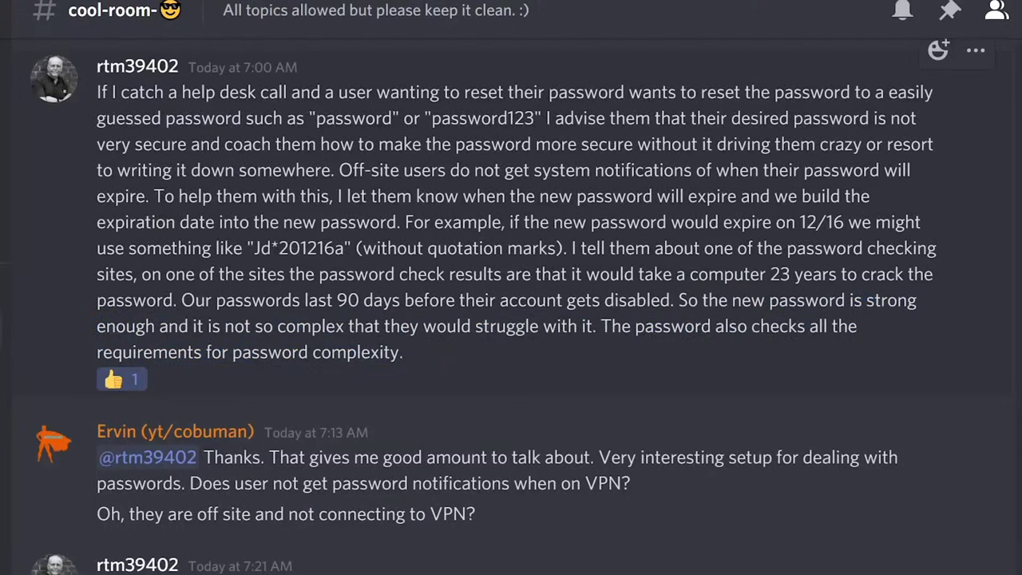
{"action": "left_click_drag", "start_coordinate": [253, 248], "coordinate": [344, 249]}
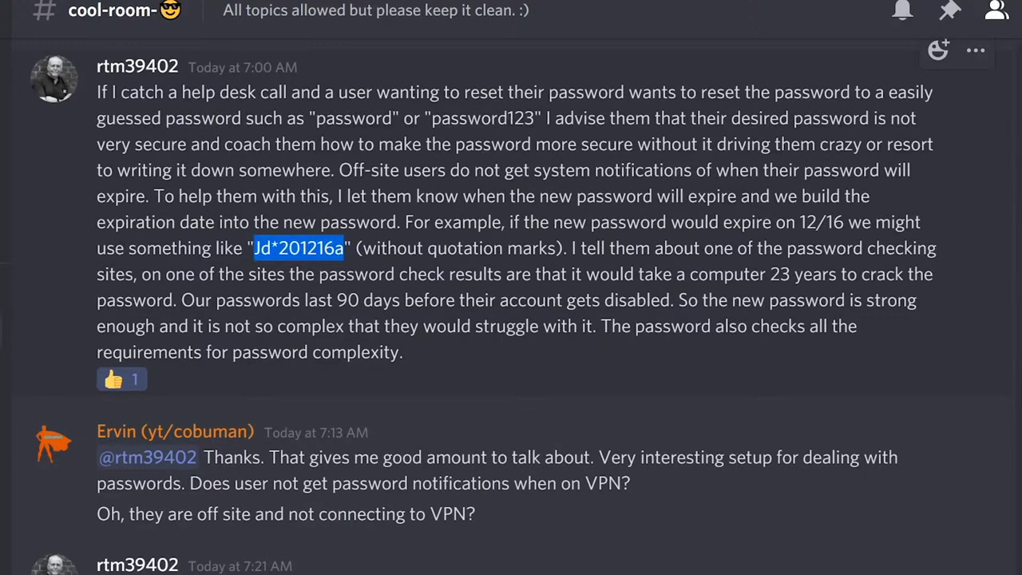
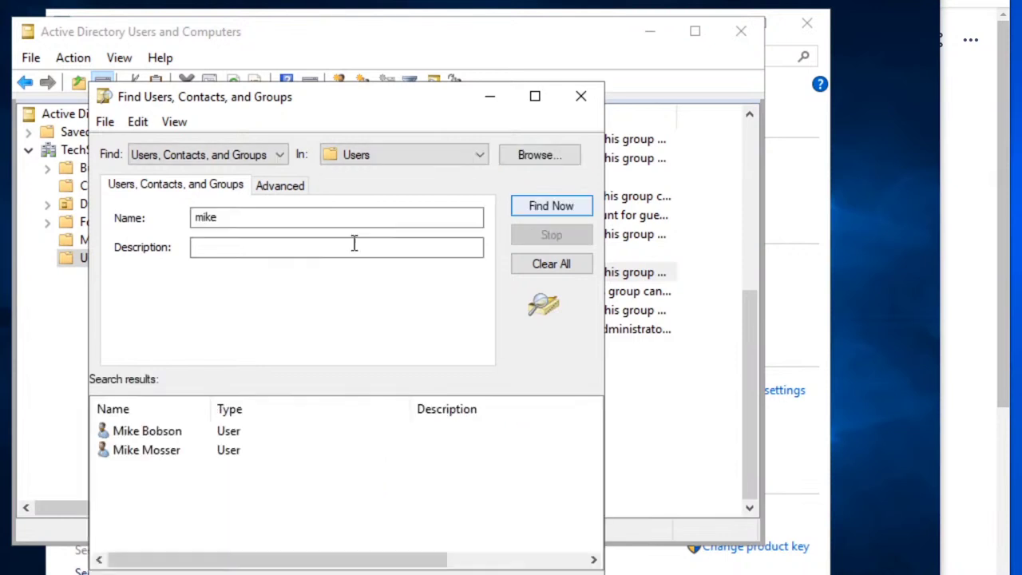
Step: Open Reset Password for the second user in the Find results and go to the password fields
{"action": "left_click", "coordinate": [169, 451]}
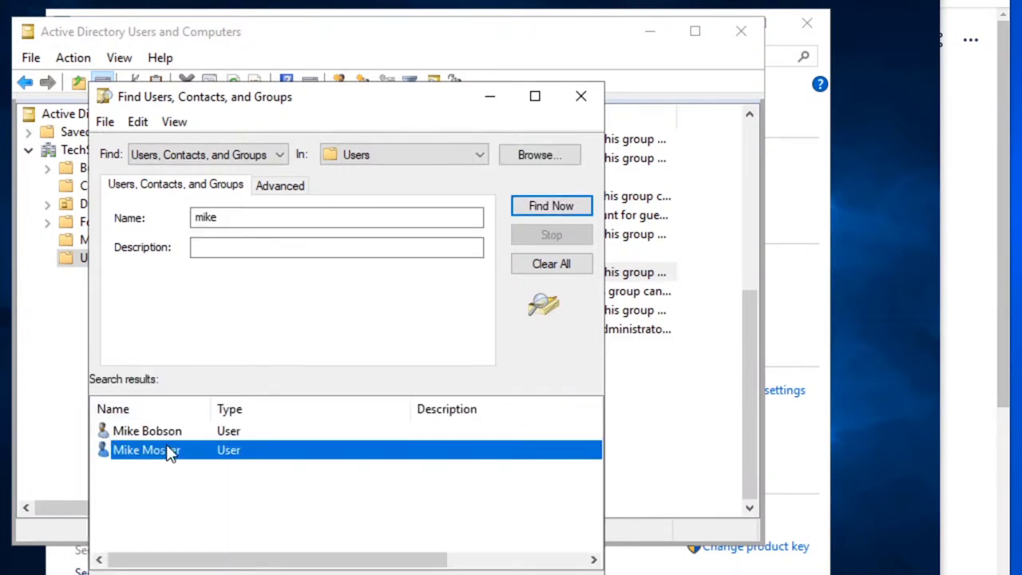
{"action": "right_click", "coordinate": [168, 449]}
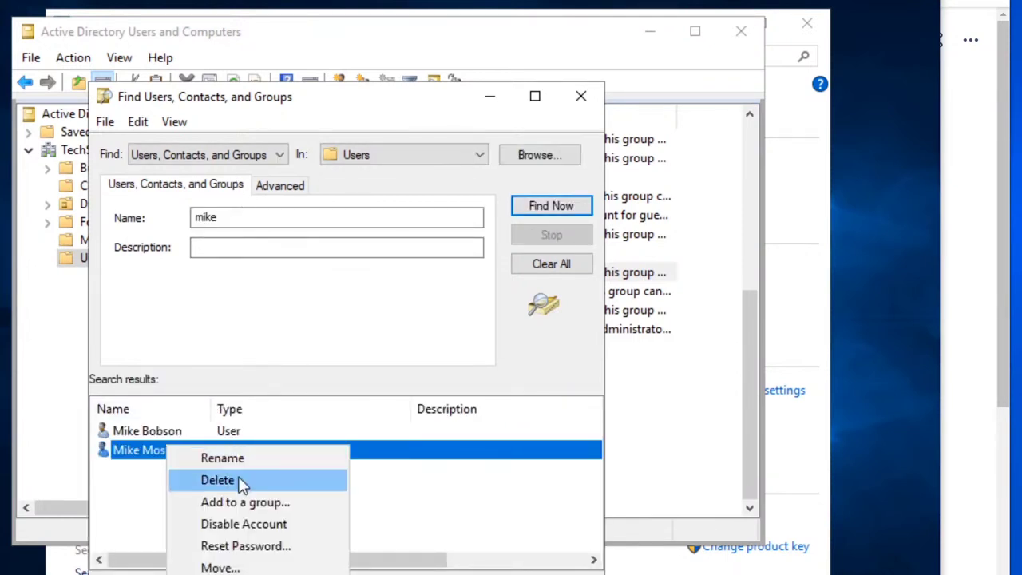
{"action": "left_click", "coordinate": [253, 544]}
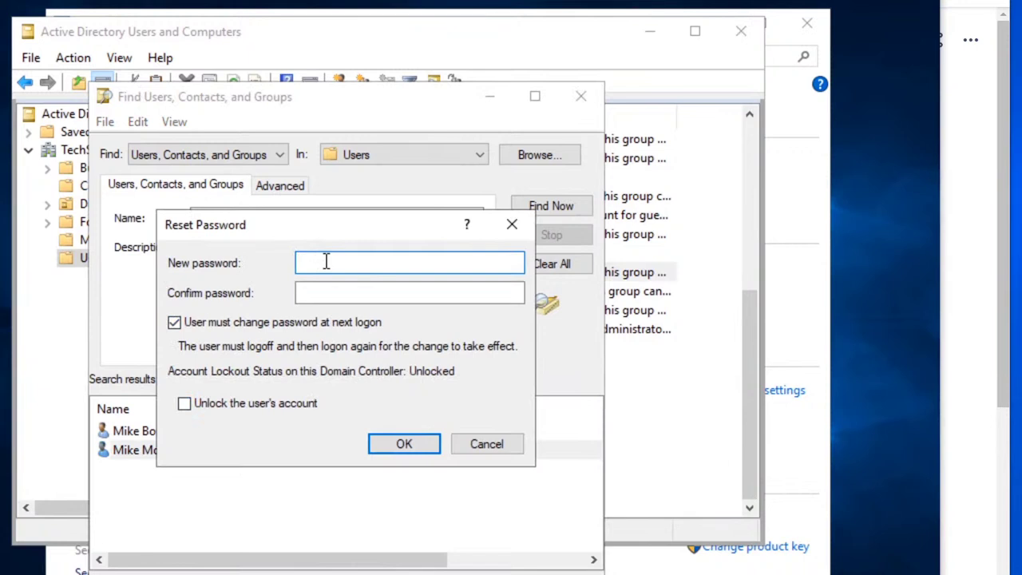
{"action": "left_click", "coordinate": [317, 287]}
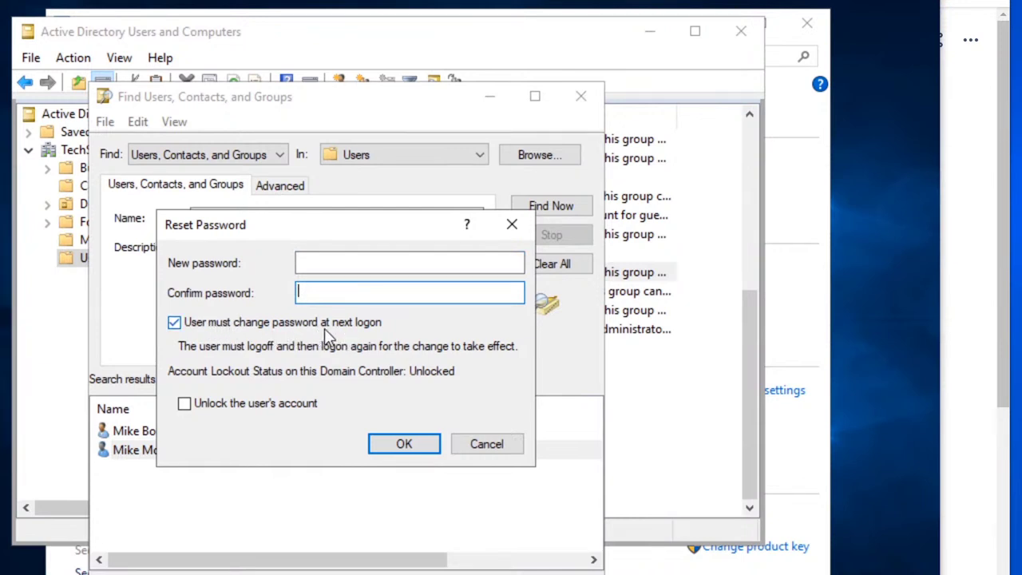
{"action": "left_click", "coordinate": [373, 264]}
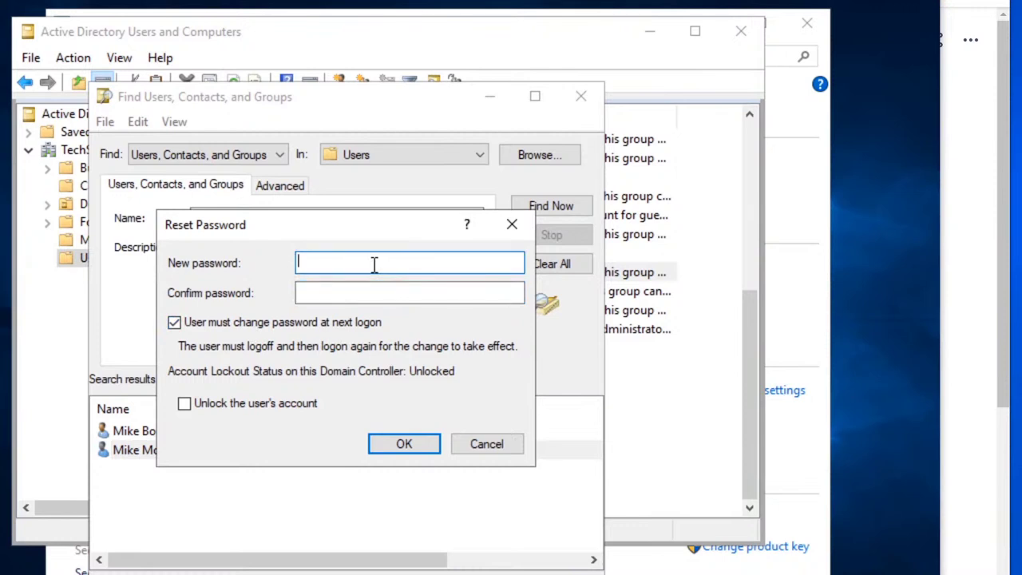
{"action": "left_click", "coordinate": [371, 292]}
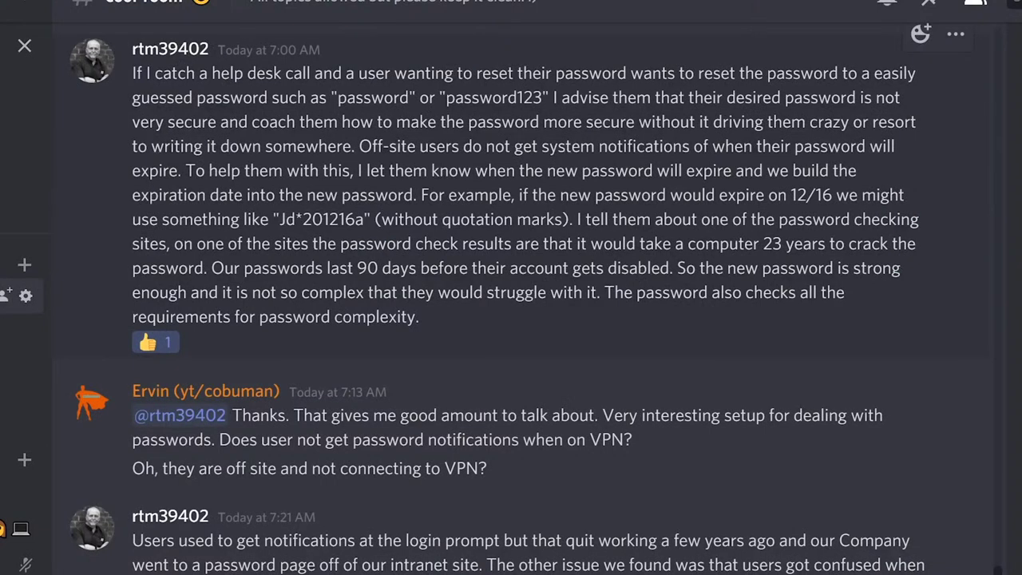
Step: Highlight the example password and the word Off-site in the help desk advice message
{"action": "left_click_drag", "start_coordinate": [279, 219], "coordinate": [356, 219]}
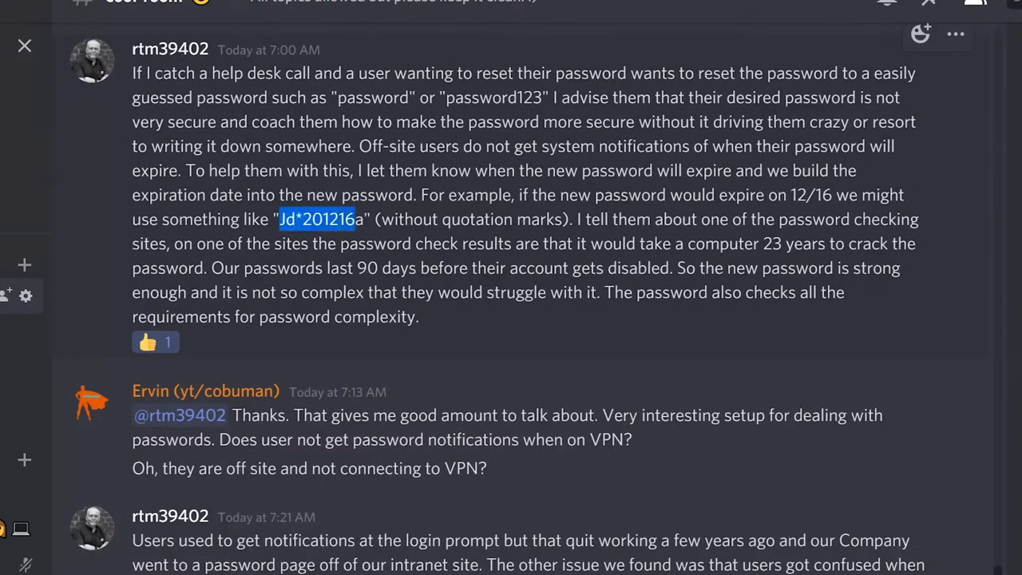
{"action": "left_click", "coordinate": [364, 218]}
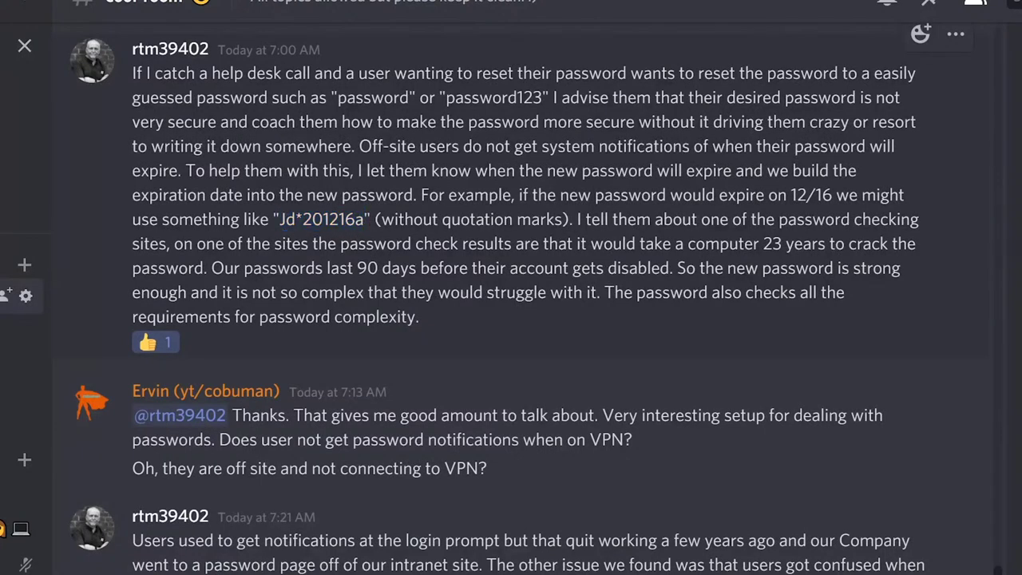
{"action": "left_click_drag", "start_coordinate": [364, 219], "coordinate": [279, 218]}
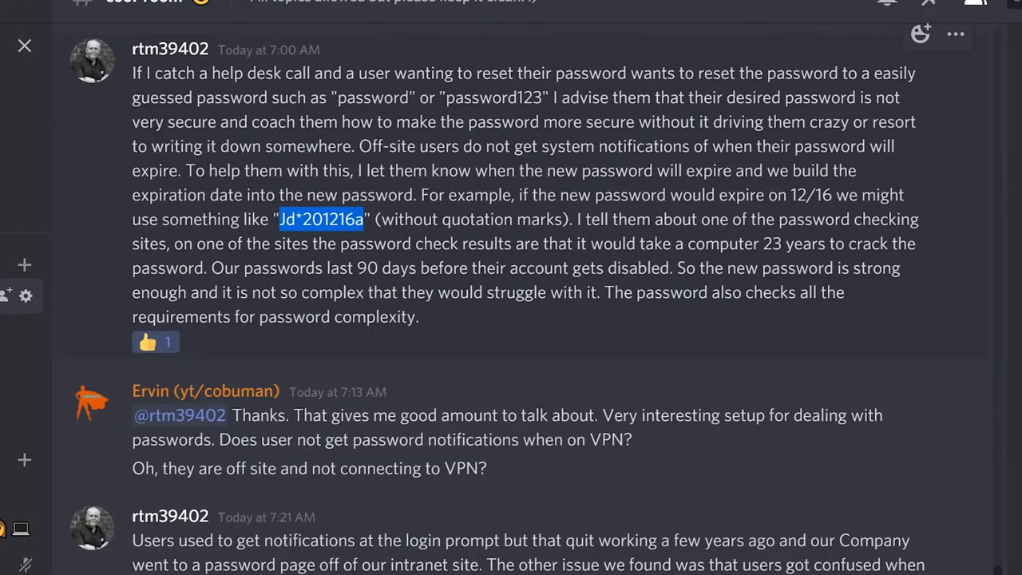
{"action": "left_click_drag", "start_coordinate": [359, 146], "coordinate": [419, 146]}
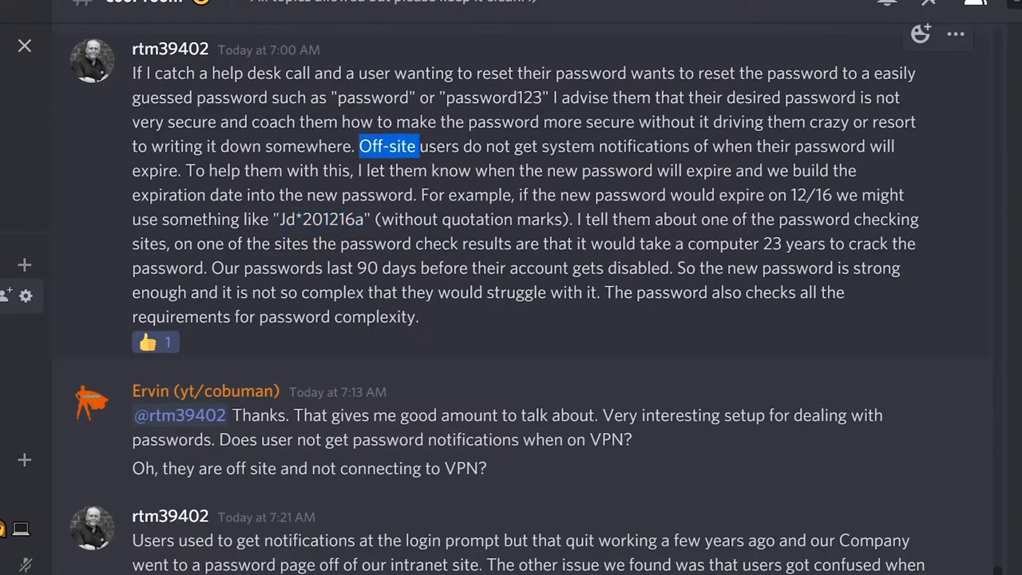
{"action": "left_click_drag", "start_coordinate": [279, 219], "coordinate": [364, 218]}
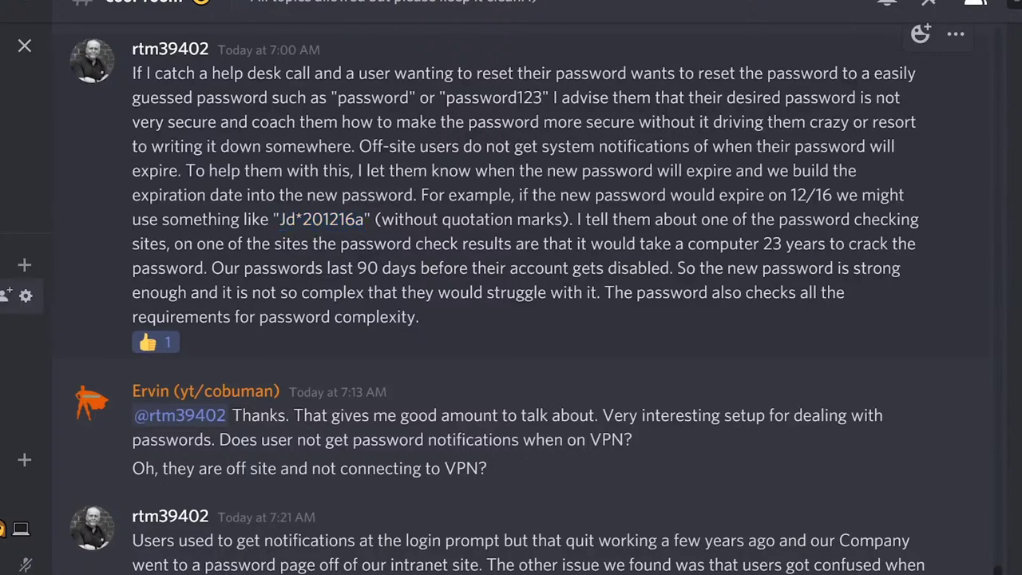
{"action": "left_click_drag", "start_coordinate": [279, 218], "coordinate": [364, 218]}
{"action": "scroll", "coordinate": [519, 304], "scroll_direction": "down", "scroll_amount": 3}
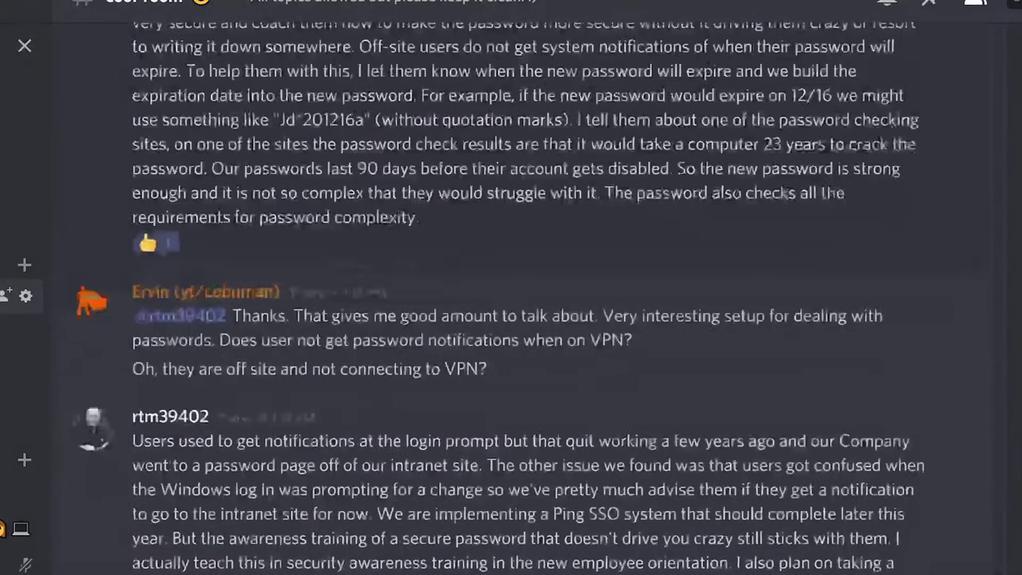
{"action": "scroll", "coordinate": [599, 264], "scroll_direction": "down", "scroll_amount": 3}
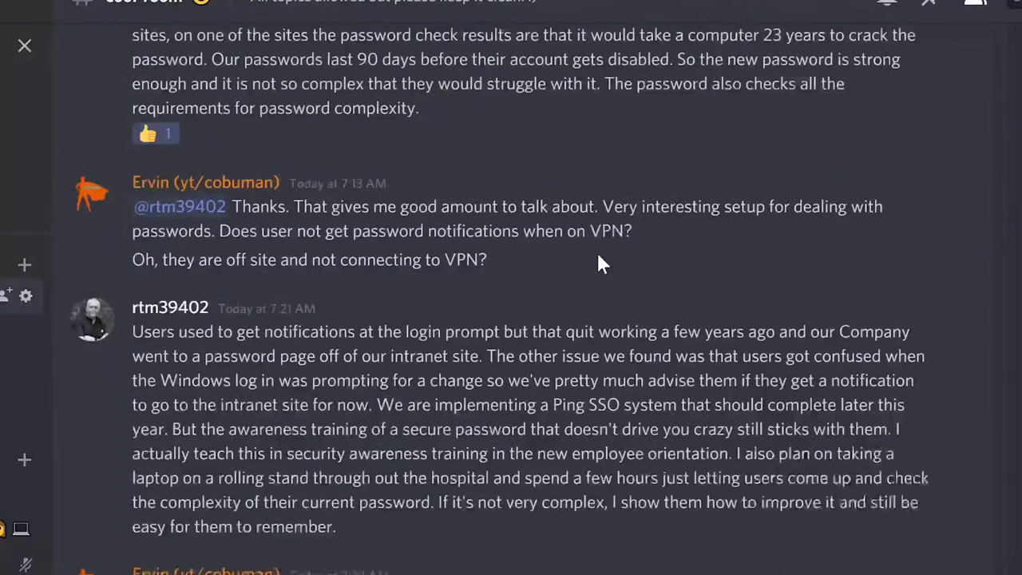
{"action": "scroll", "coordinate": [598, 256], "scroll_direction": "down", "scroll_amount": 1}
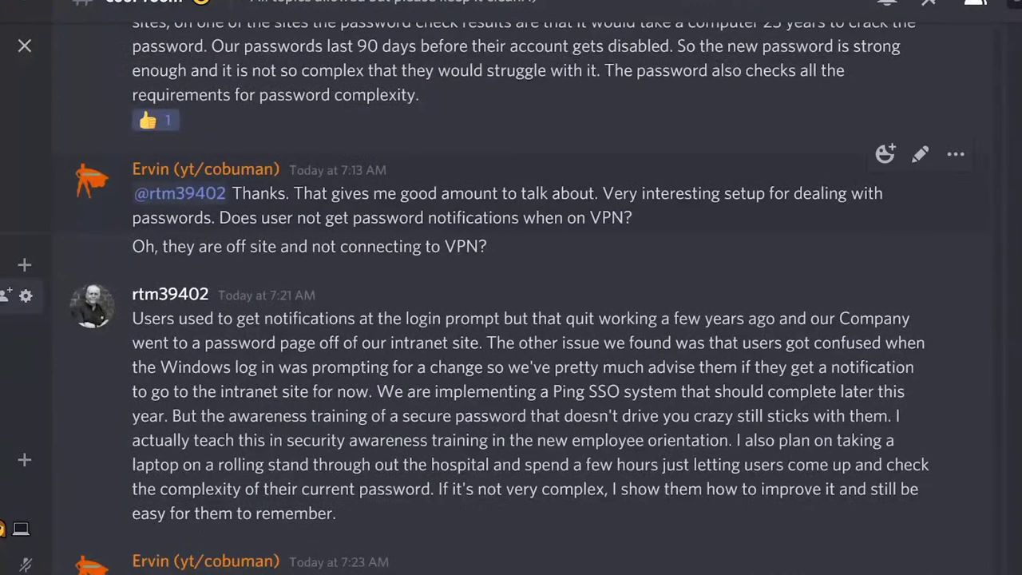
{"action": "left_click_drag", "start_coordinate": [232, 194], "coordinate": [437, 193]}
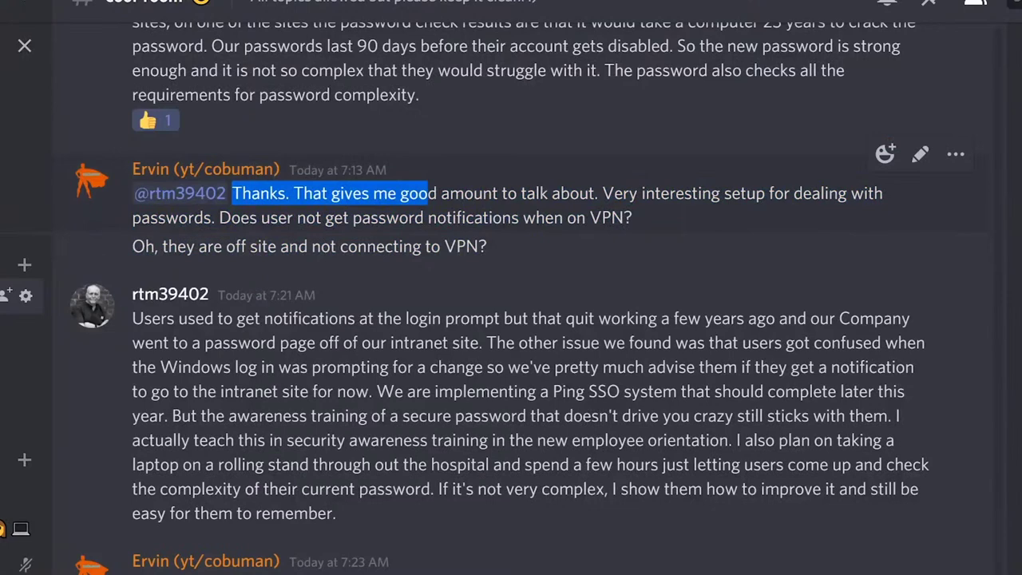
{"action": "left_click", "coordinate": [438, 193]}
{"action": "scroll", "coordinate": [424, 210], "scroll_direction": "up", "scroll_amount": 3}
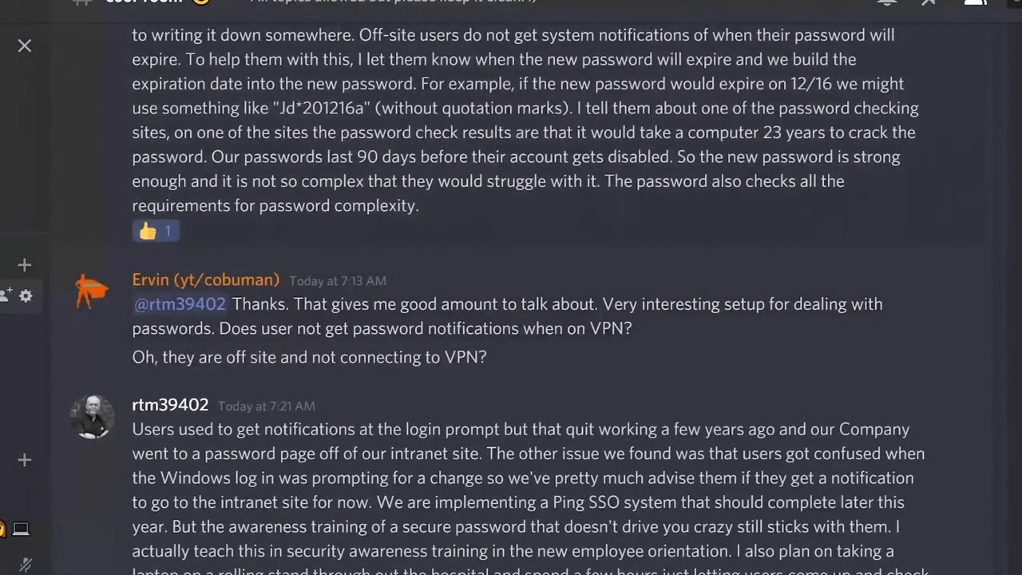
{"action": "left_click_drag", "start_coordinate": [278, 108], "coordinate": [364, 107]}
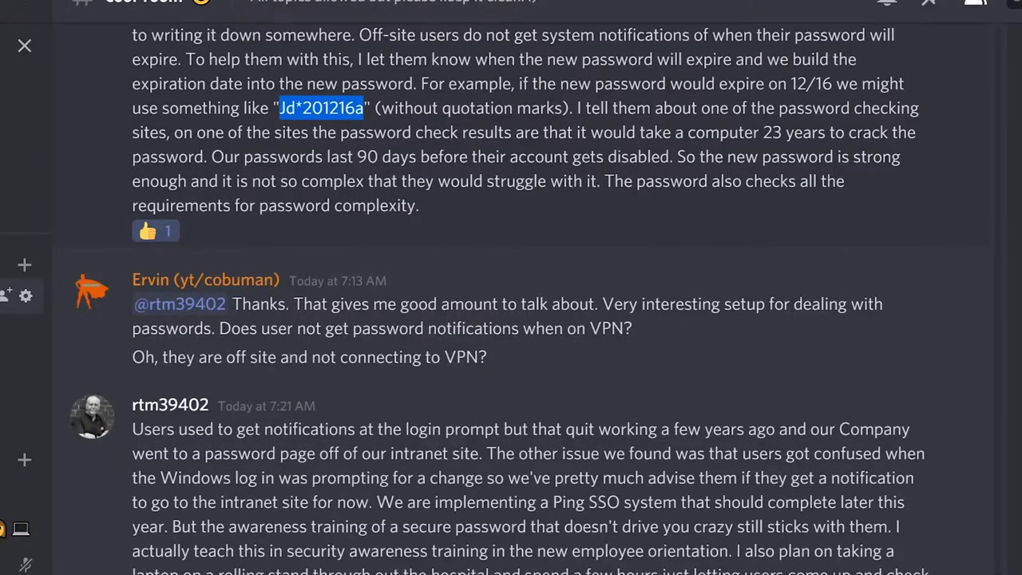
{"action": "left_click", "coordinate": [559, 316]}
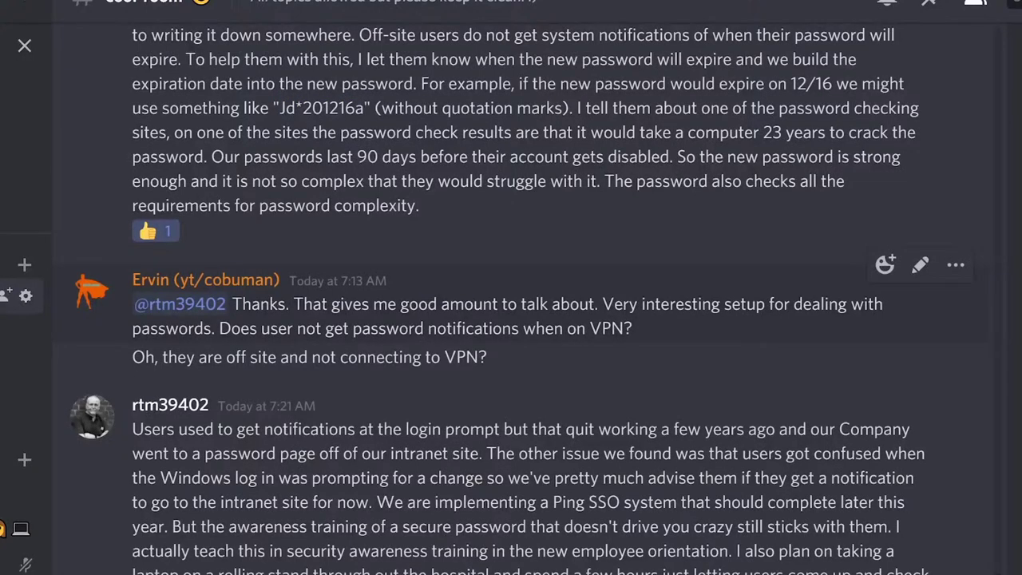
{"action": "left_click_drag", "start_coordinate": [231, 304], "coordinate": [600, 304]}
{"action": "scroll", "coordinate": [527, 319], "scroll_direction": "down", "scroll_amount": 5}
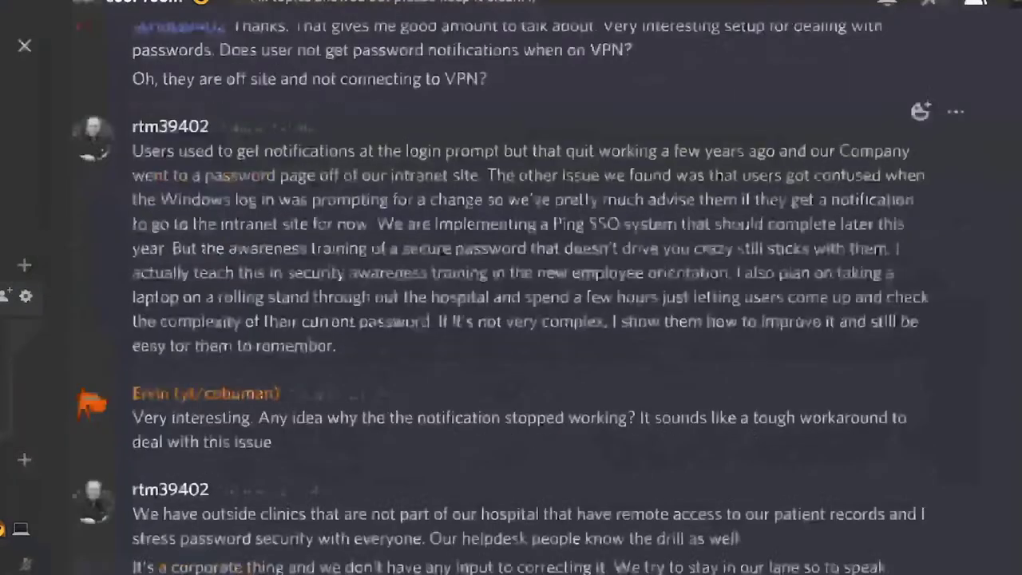
{"action": "scroll", "coordinate": [527, 319], "scroll_direction": "down", "scroll_amount": 1}
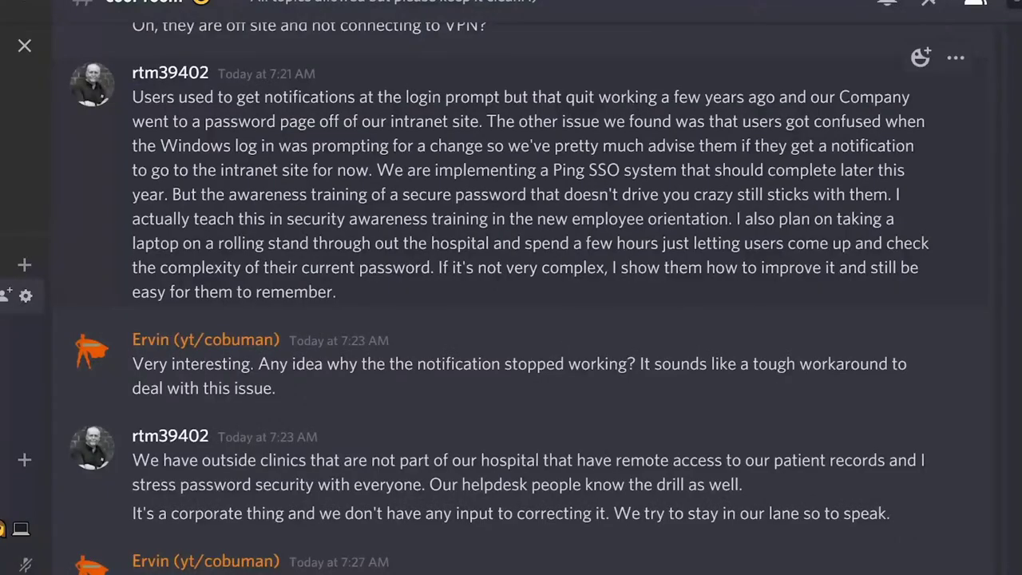
{"action": "left_click_drag", "start_coordinate": [133, 96], "coordinate": [260, 96]}
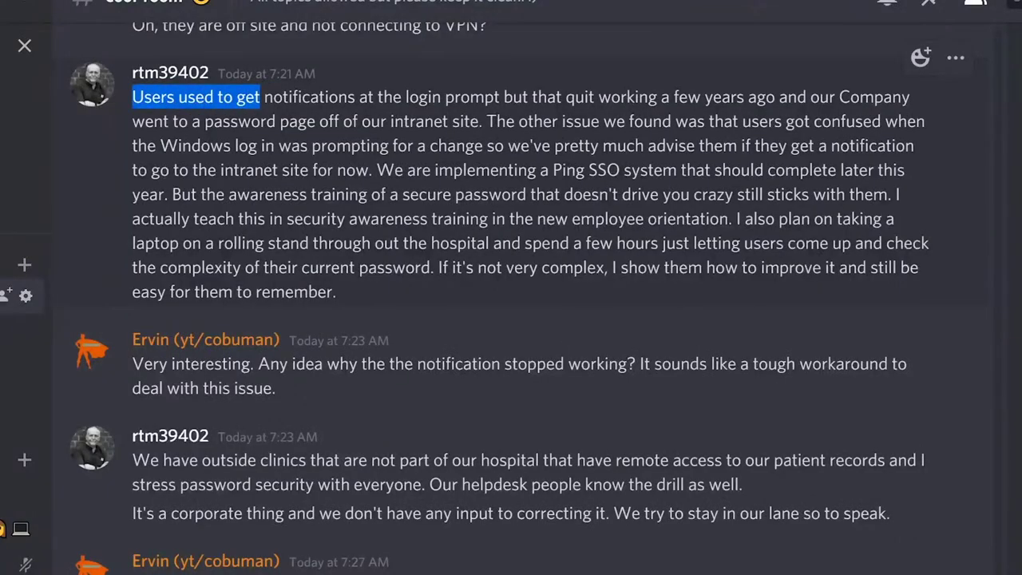
{"action": "scroll", "coordinate": [271, 93], "scroll_direction": "up", "scroll_amount": 2}
{"action": "scroll", "coordinate": [271, 92], "scroll_direction": "up", "scroll_amount": 1}
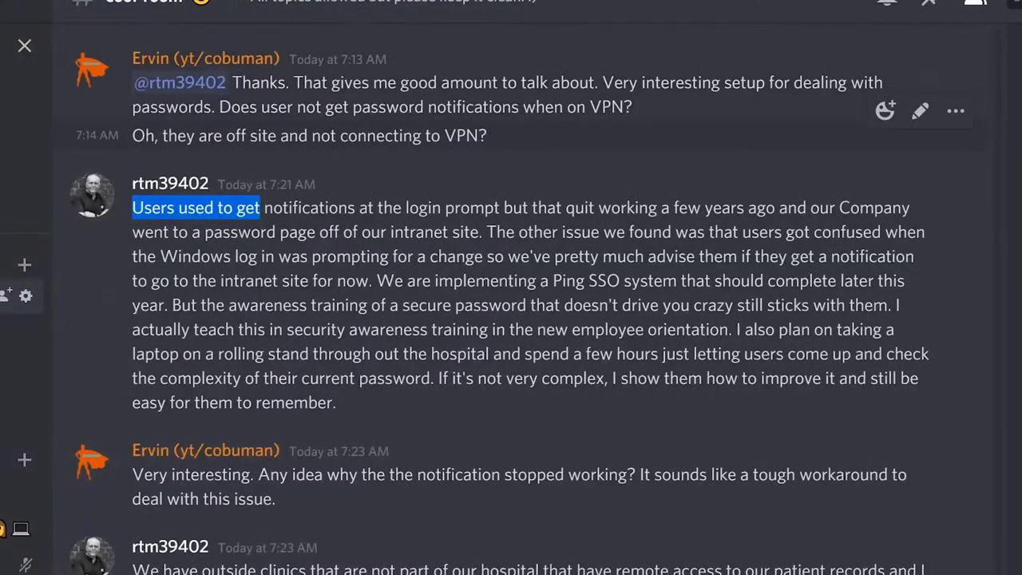
{"action": "left_click_drag", "start_coordinate": [218, 107], "coordinate": [648, 110]}
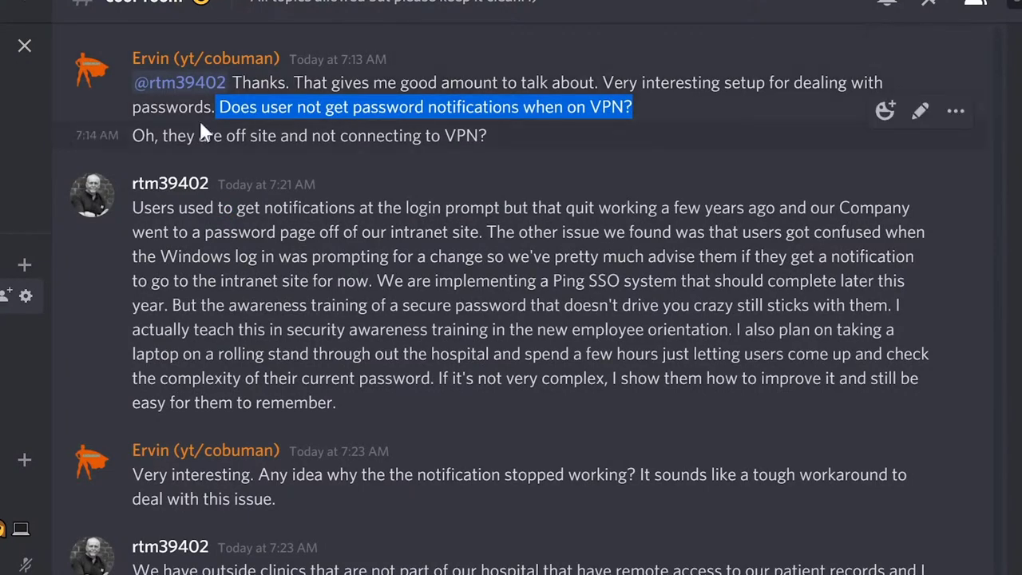
{"action": "left_click_drag", "start_coordinate": [131, 136], "coordinate": [487, 137]}
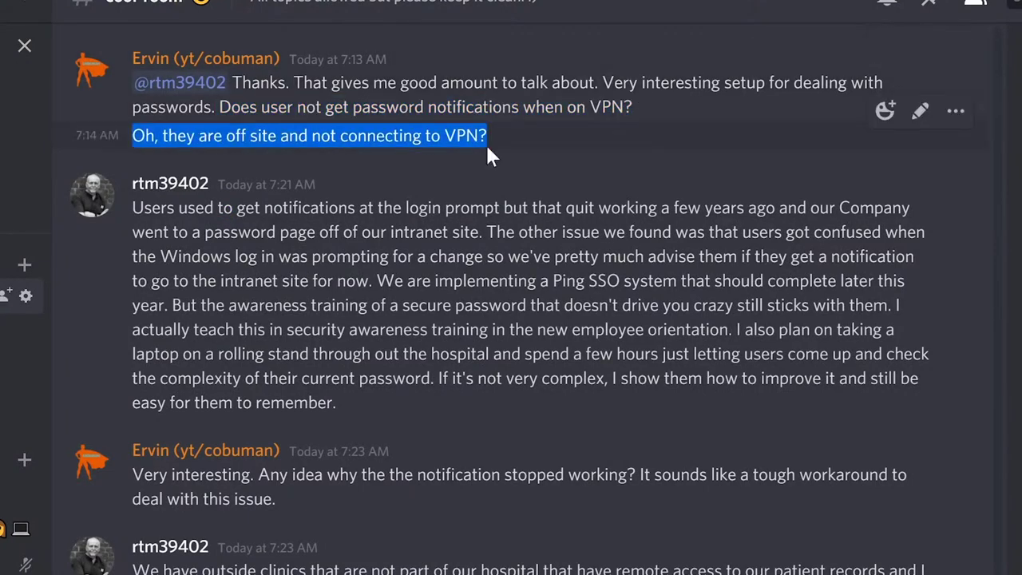
{"action": "left_click", "coordinate": [495, 191]}
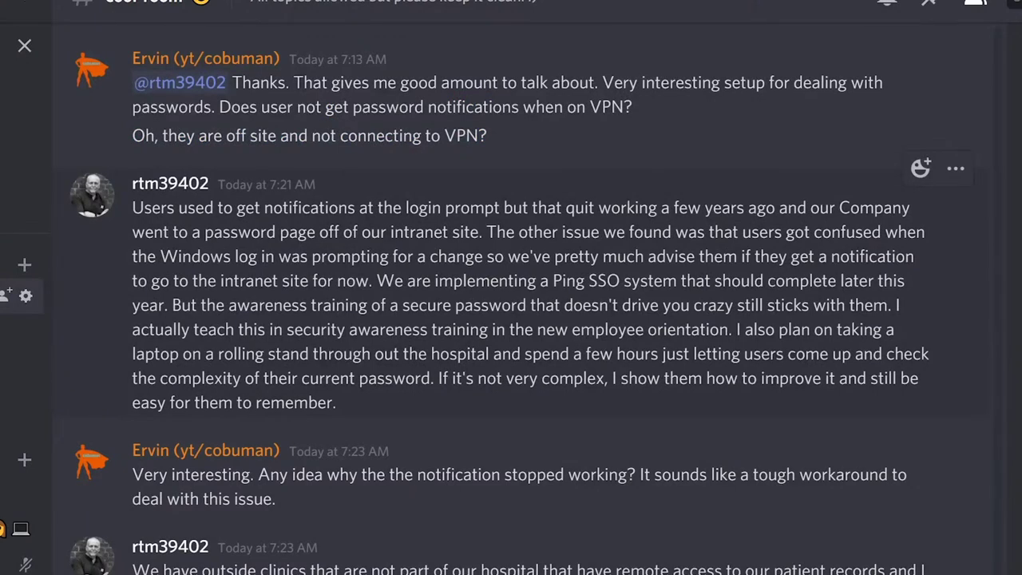
{"action": "left_click_drag", "start_coordinate": [132, 208], "coordinate": [482, 233]}
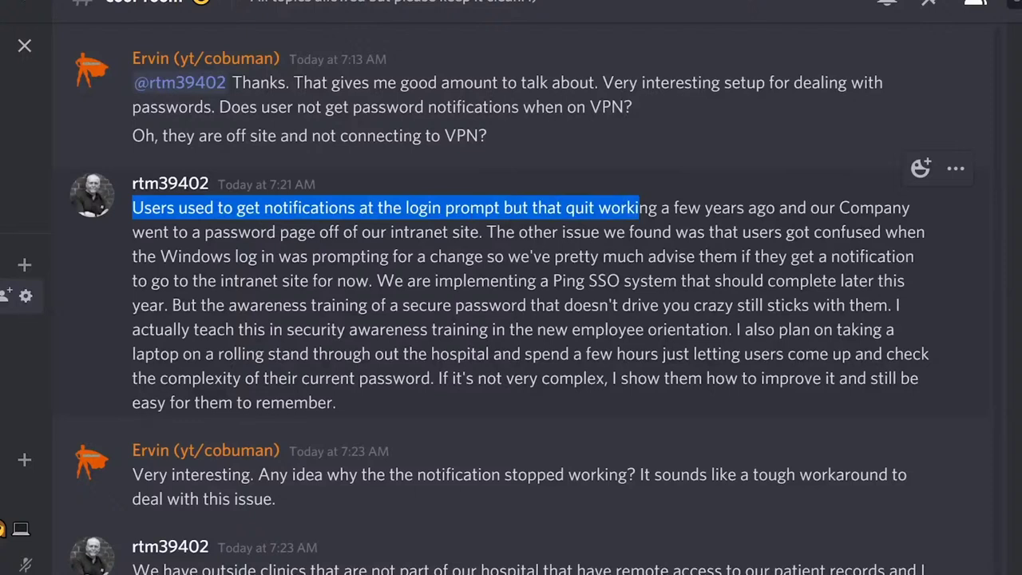
{"action": "left_click_drag", "start_coordinate": [638, 209], "coordinate": [434, 231]}
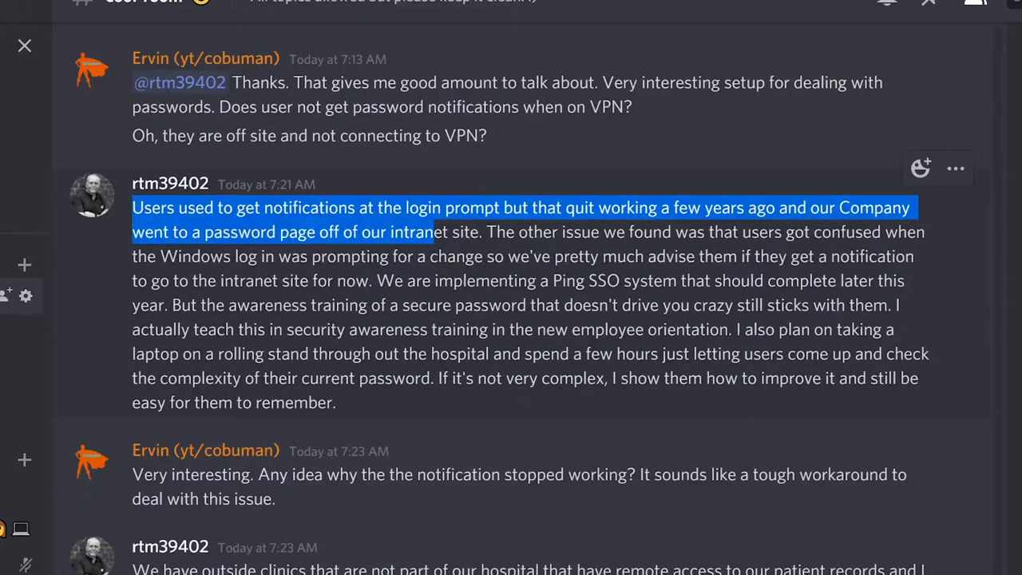
{"action": "left_click_drag", "start_coordinate": [434, 231], "coordinate": [482, 231]}
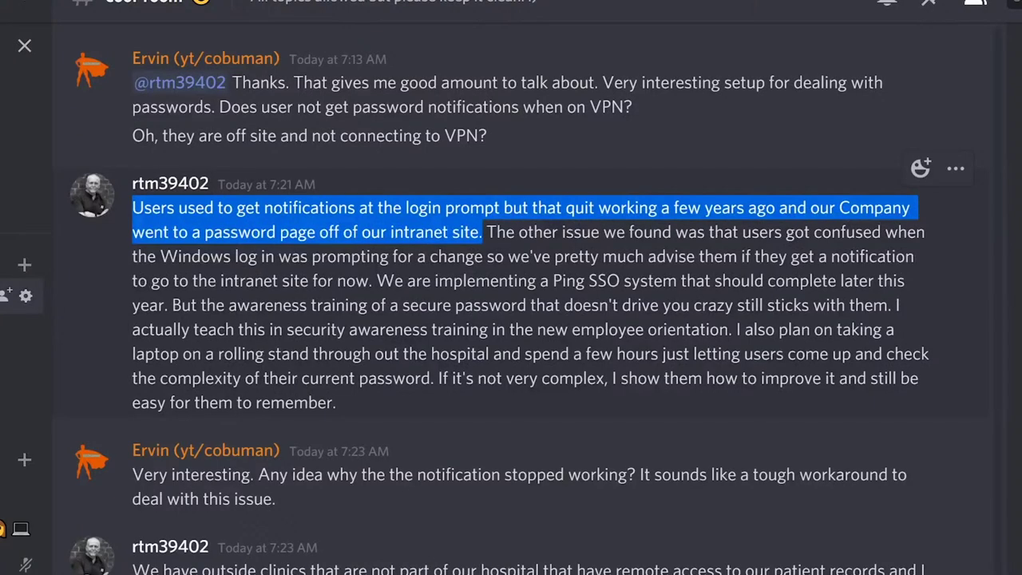
{"action": "left_click", "coordinate": [482, 232]}
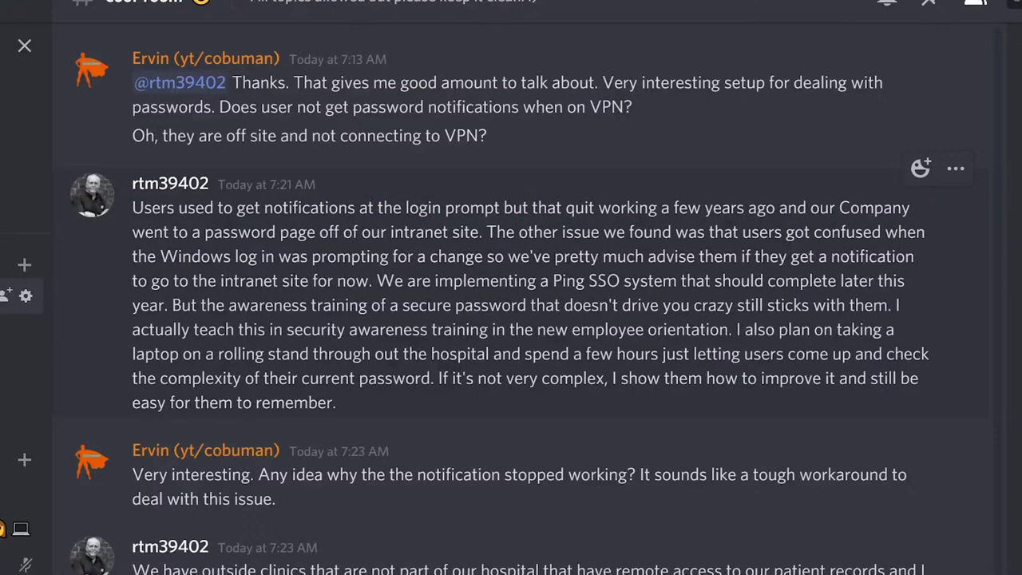
{"action": "left_click_drag", "start_coordinate": [486, 231], "coordinate": [497, 231]}
{"action": "left_click_drag", "start_coordinate": [496, 232], "coordinate": [553, 232]}
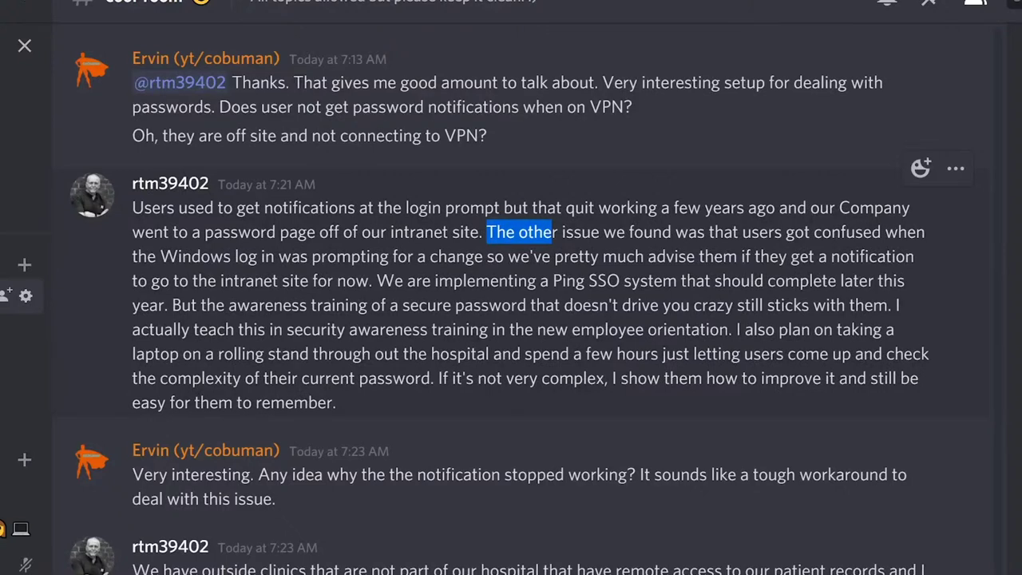
{"action": "left_click_drag", "start_coordinate": [556, 232], "coordinate": [559, 231]}
{"action": "left_click_drag", "start_coordinate": [559, 232], "coordinate": [559, 232]}
{"action": "left_click_drag", "start_coordinate": [559, 232], "coordinate": [551, 256]}
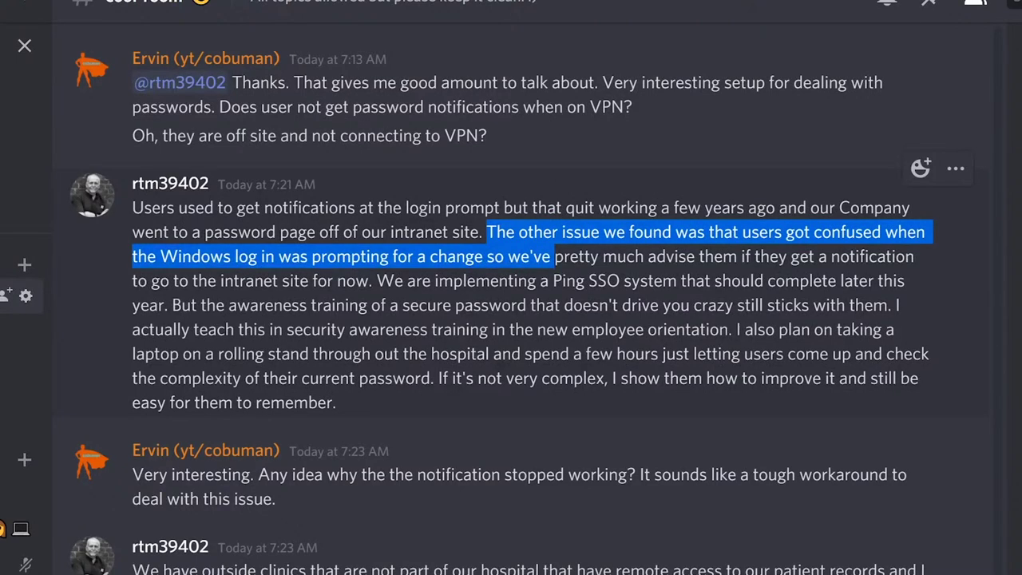
{"action": "left_click", "coordinate": [477, 228]}
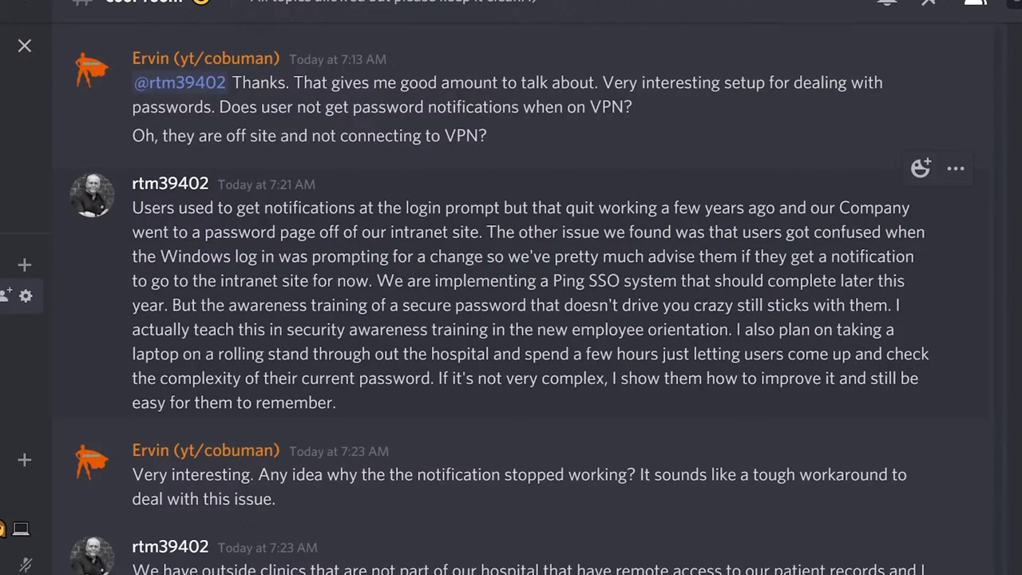
{"action": "left_click_drag", "start_coordinate": [484, 232], "coordinate": [483, 256]}
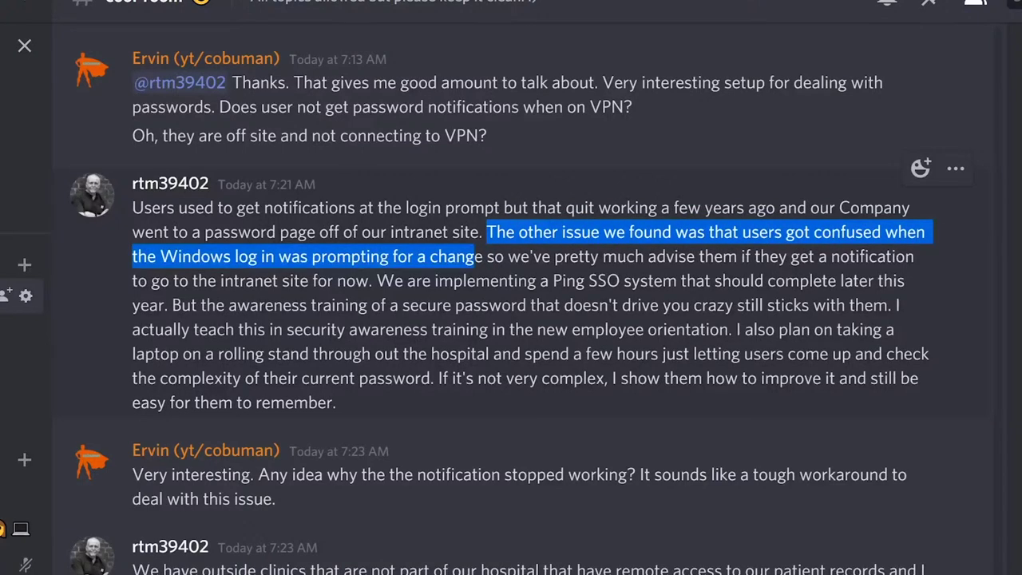
{"action": "left_click_drag", "start_coordinate": [482, 256], "coordinate": [769, 256]}
{"action": "left_click", "coordinate": [769, 257]}
{"action": "left_click_drag", "start_coordinate": [486, 232], "coordinate": [369, 280]}
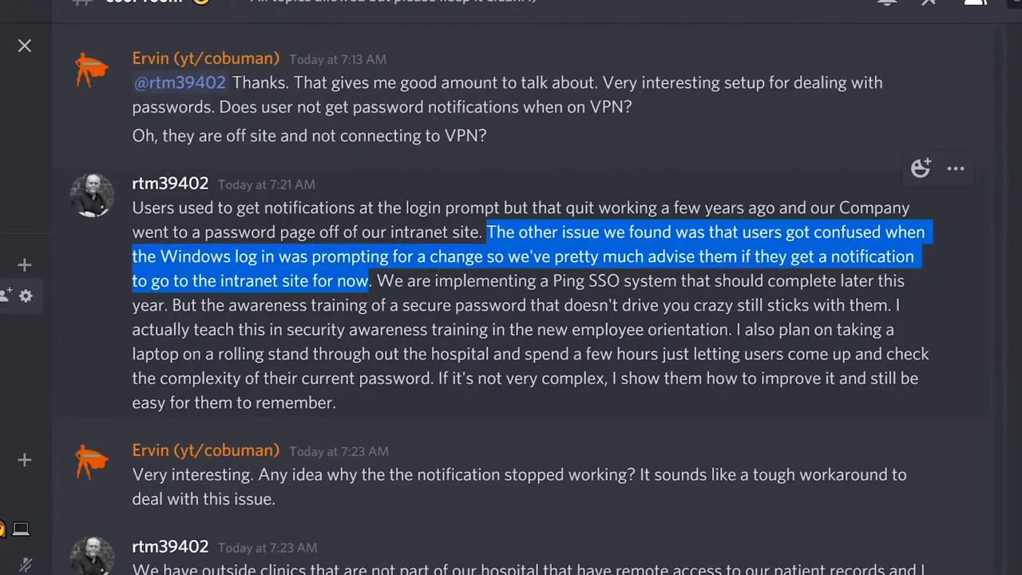
{"action": "double_click", "coordinate": [389, 280]}
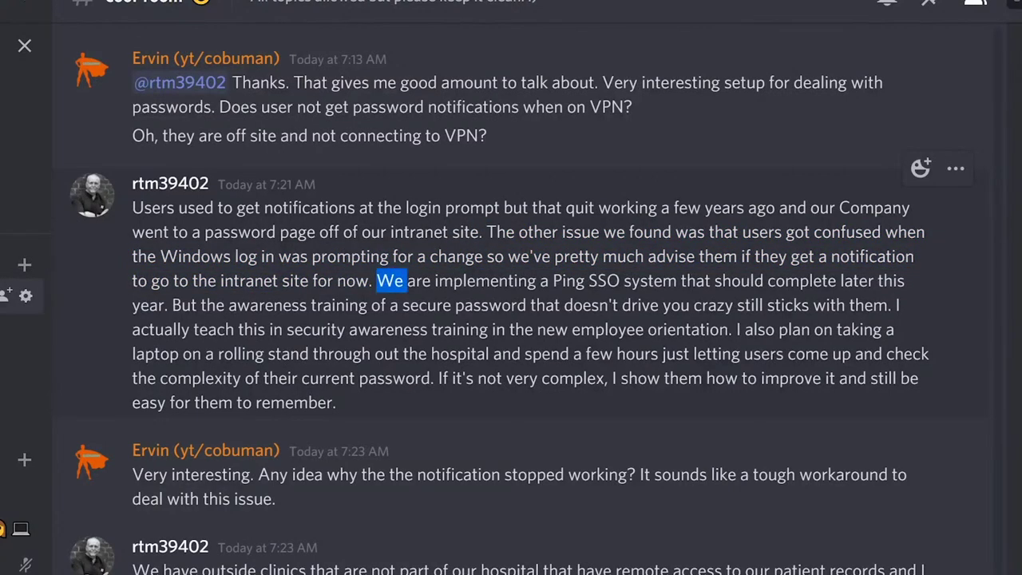
{"action": "left_click_drag", "start_coordinate": [377, 280], "coordinate": [607, 280]}
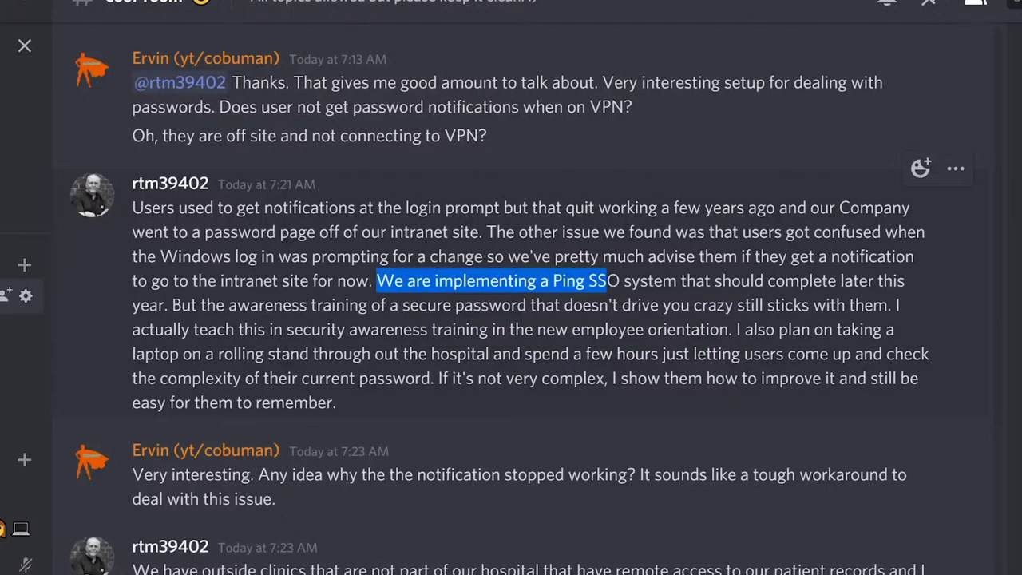
{"action": "left_click_drag", "start_coordinate": [607, 280], "coordinate": [853, 305]}
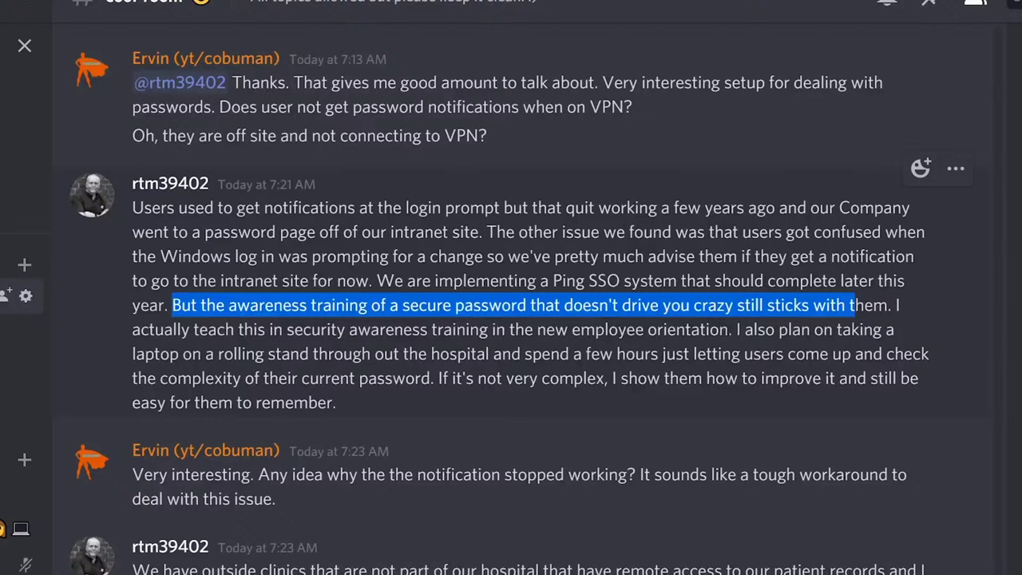
{"action": "left_click", "coordinate": [853, 305]}
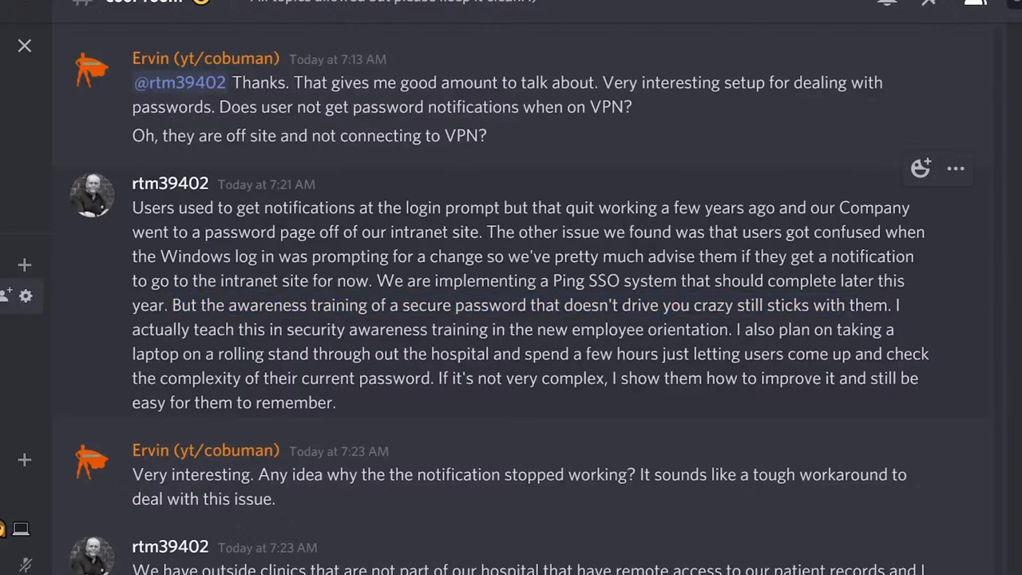
{"action": "left_click_drag", "start_coordinate": [764, 305], "coordinate": [171, 304]}
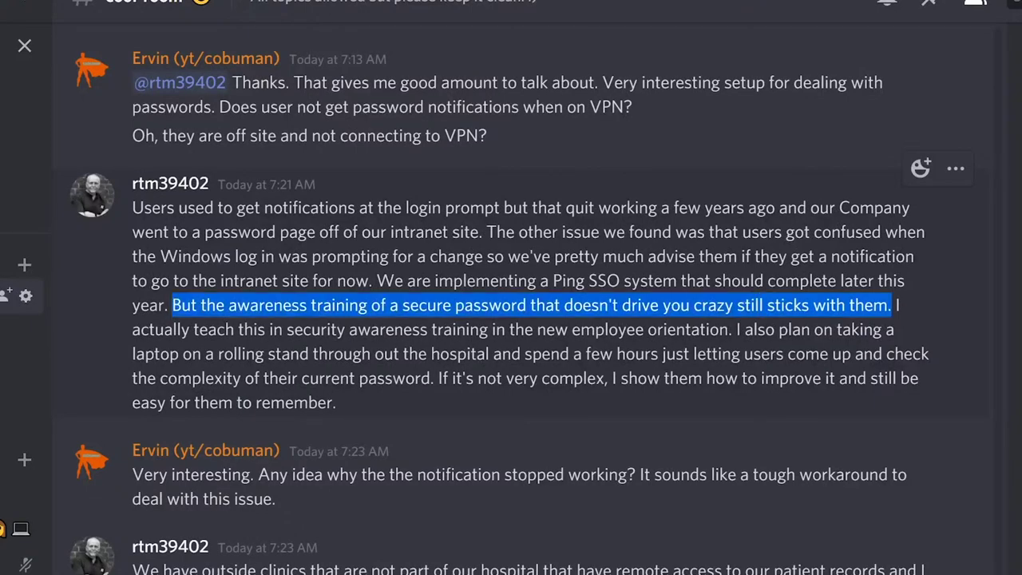
{"action": "left_click", "coordinate": [929, 313]}
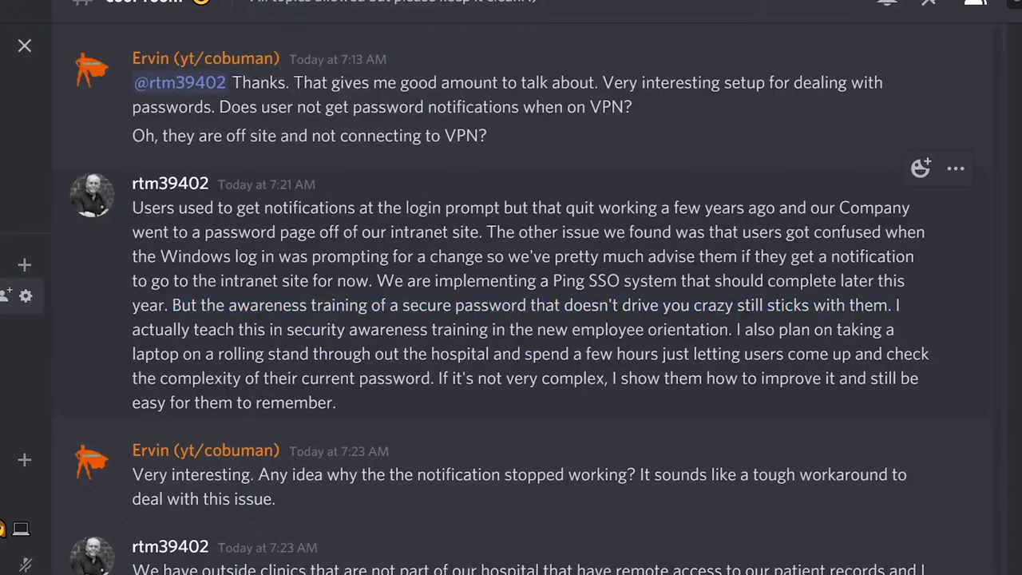
{"action": "double_click", "coordinate": [896, 305]}
{"action": "left_click_drag", "start_coordinate": [896, 304], "coordinate": [731, 329]}
{"action": "double_click", "coordinate": [739, 329]}
{"action": "left_click_drag", "start_coordinate": [743, 329], "coordinate": [899, 330]}
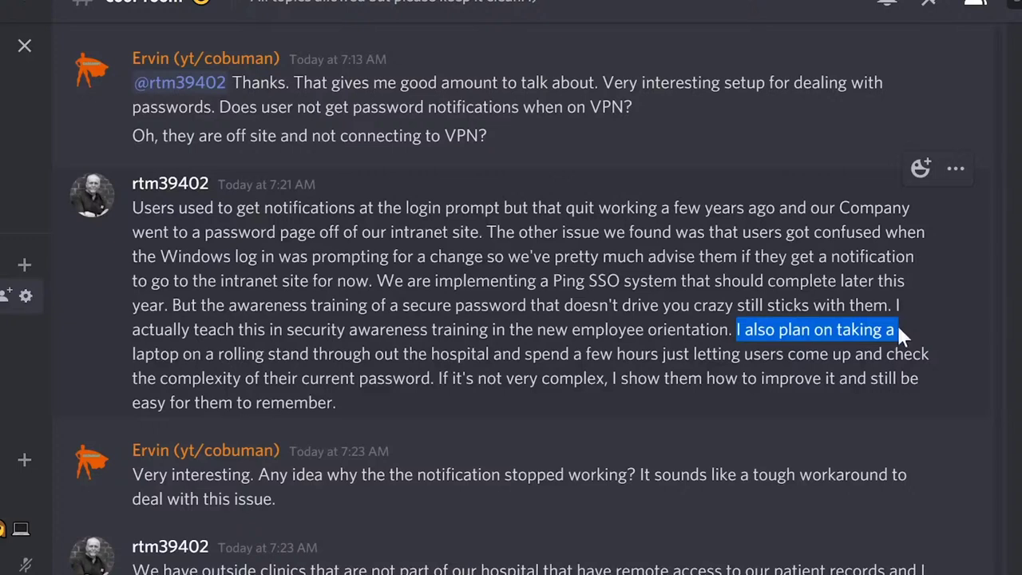
{"action": "left_click_drag", "start_coordinate": [735, 328], "coordinate": [438, 378]}
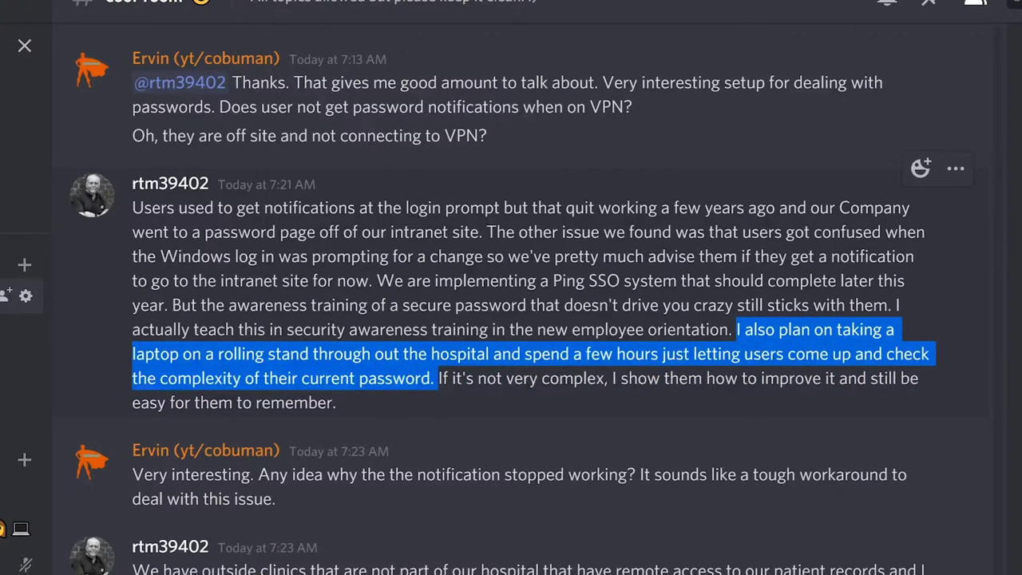
{"action": "left_click", "coordinate": [439, 376]}
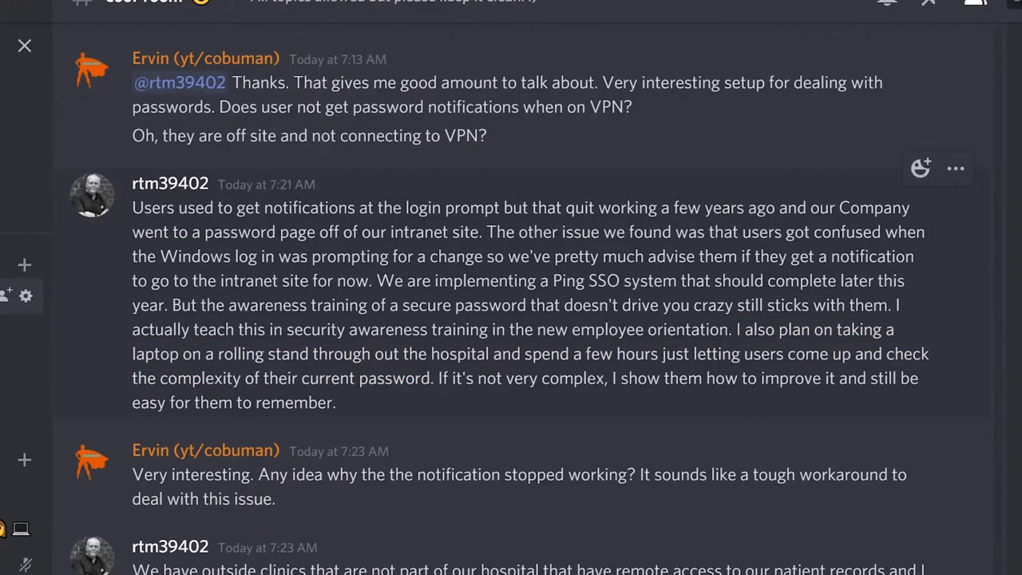
{"action": "left_click_drag", "start_coordinate": [736, 329], "coordinate": [433, 378]}
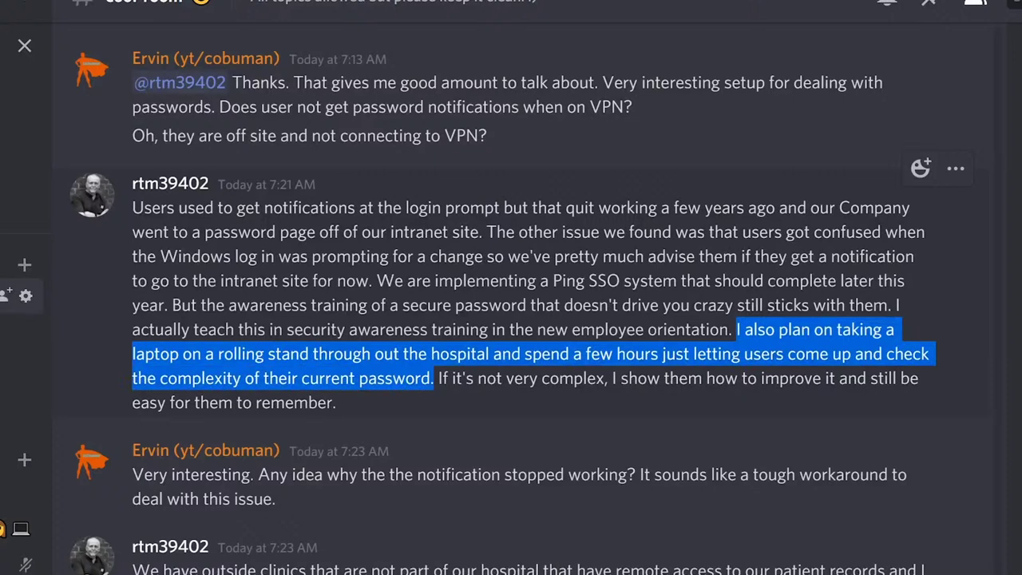
{"action": "left_click_drag", "start_coordinate": [433, 378], "coordinate": [439, 378]}
{"action": "mouse_move", "coordinate": [439, 379]}
{"action": "left_mouse_down"}
{"action": "mouse_move", "coordinate": [448, 378]}
{"action": "mouse_move", "coordinate": [439, 378]}
{"action": "left_mouse_up"}
{"action": "left_click_drag", "start_coordinate": [439, 379], "coordinate": [439, 378]}
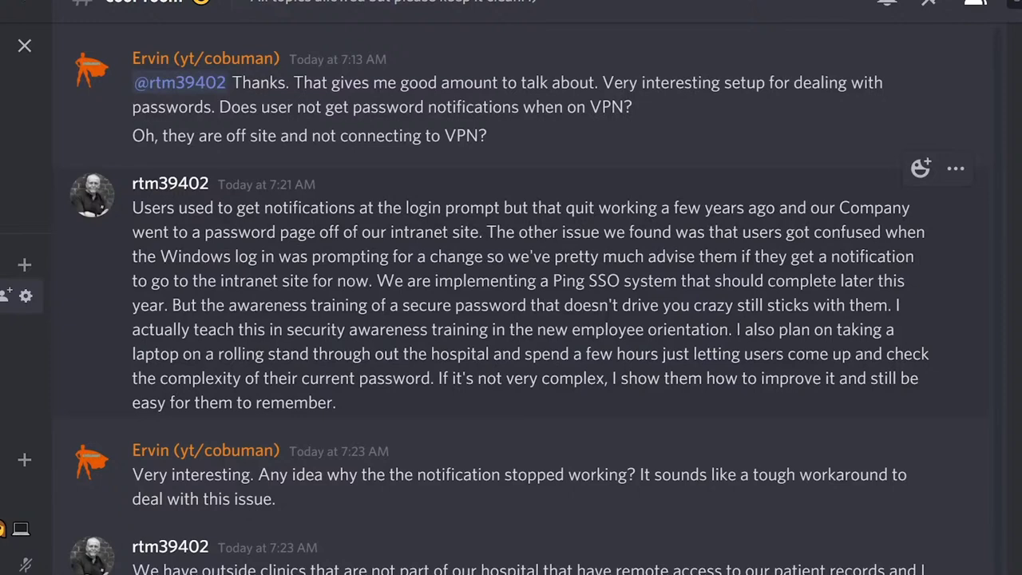
{"action": "left_click_drag", "start_coordinate": [736, 329], "coordinate": [812, 329]}
{"action": "left_click_drag", "start_coordinate": [438, 377], "coordinate": [711, 391]}
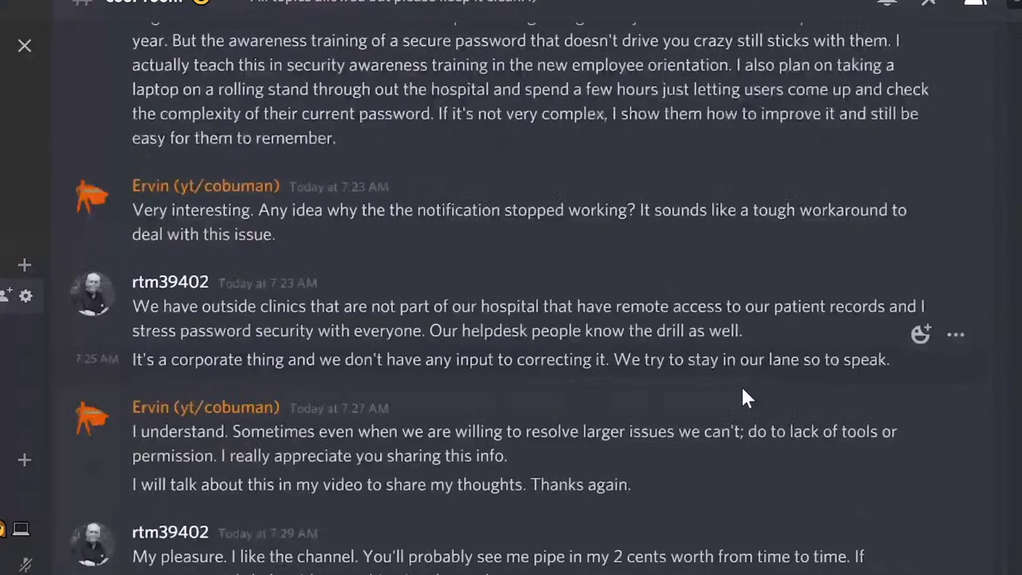
Step: Highlight the sentence about outside clinics further down the Discord conversation
{"action": "scroll", "coordinate": [741, 397], "scroll_direction": "down", "scroll_amount": 3}
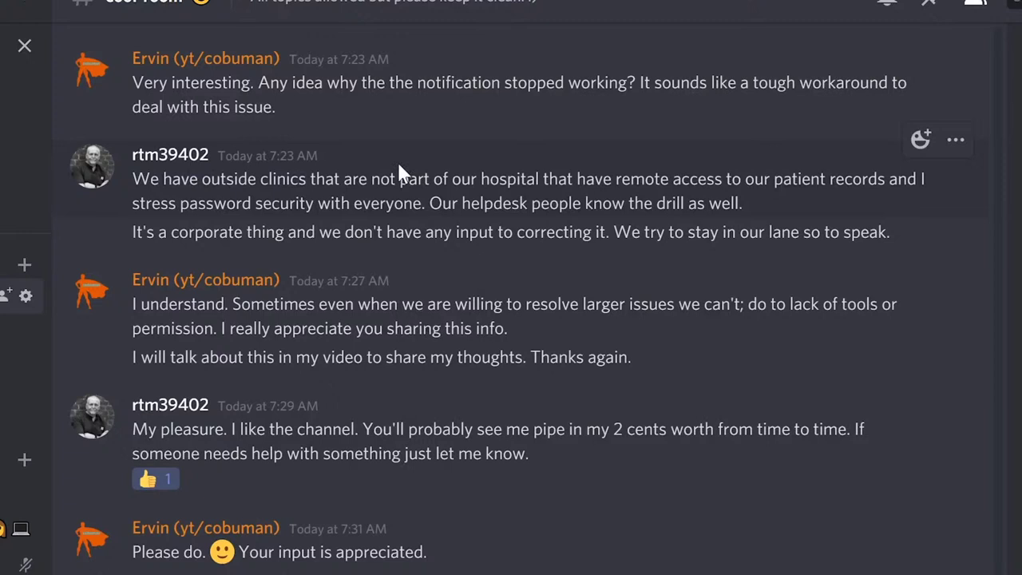
{"action": "left_click_drag", "start_coordinate": [133, 179], "coordinate": [433, 179]}
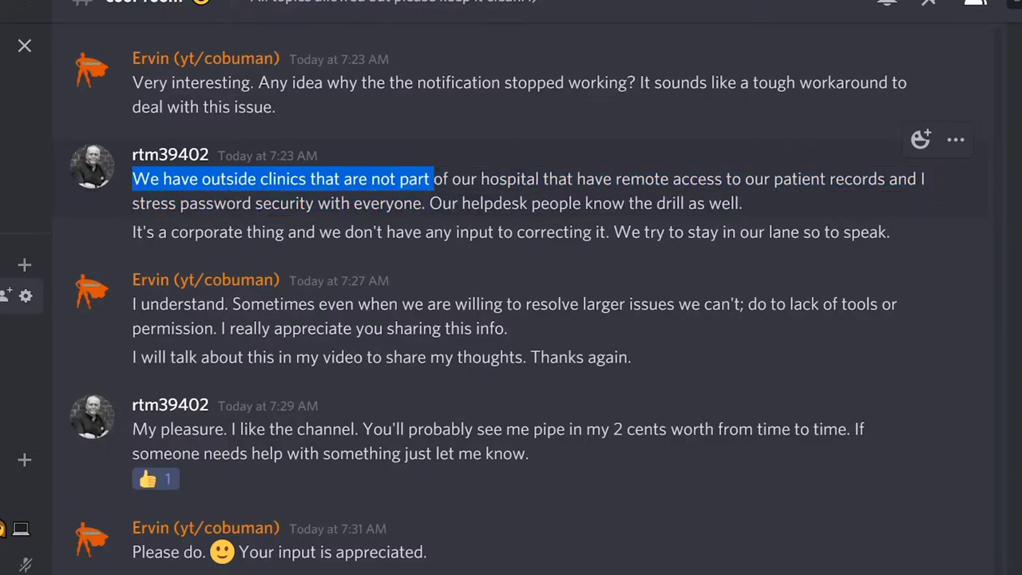
{"action": "left_click_drag", "start_coordinate": [430, 203], "coordinate": [129, 179]}
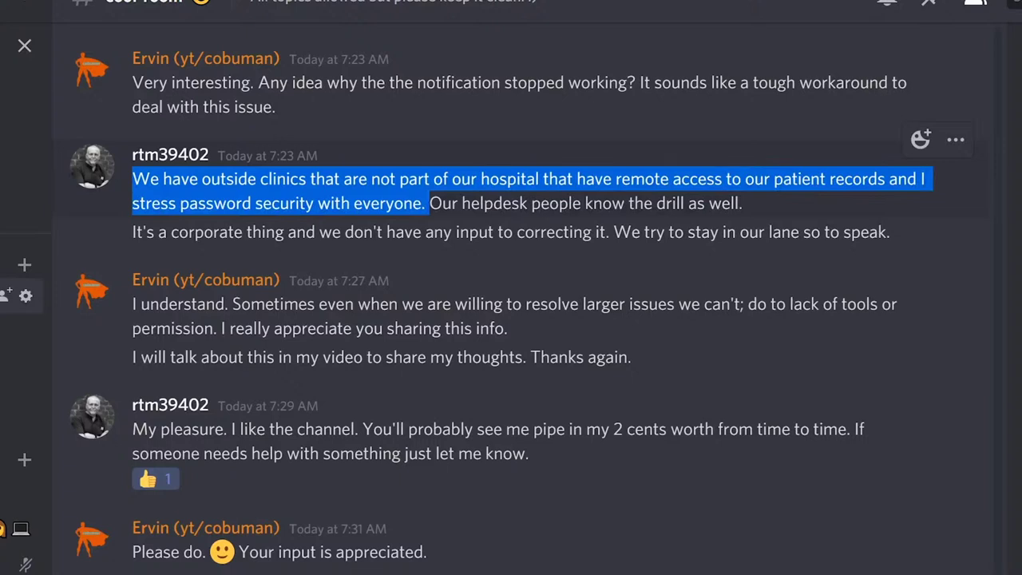
{"action": "left_click", "coordinate": [128, 180]}
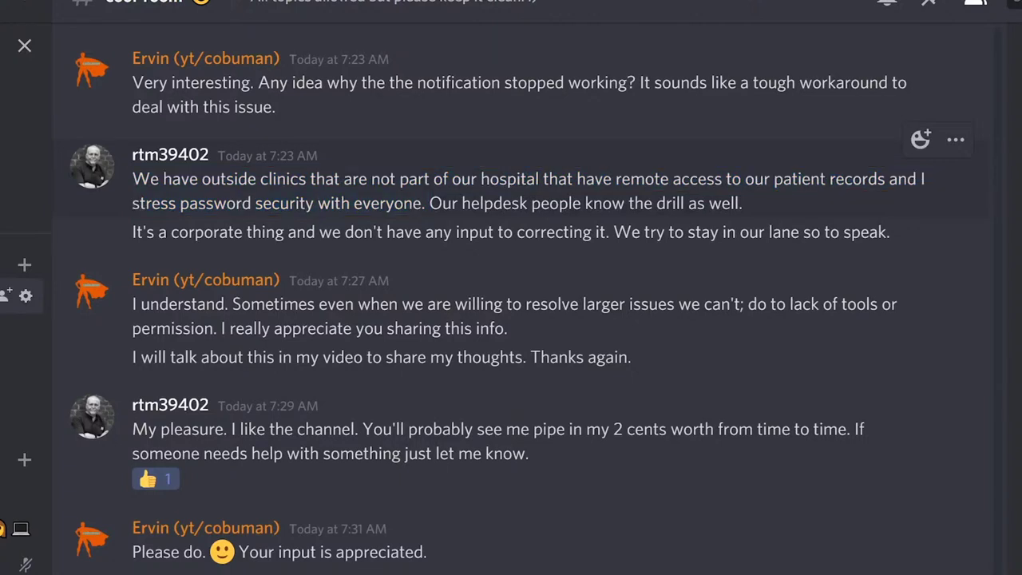
{"action": "left_click_drag", "start_coordinate": [130, 180], "coordinate": [425, 203]}
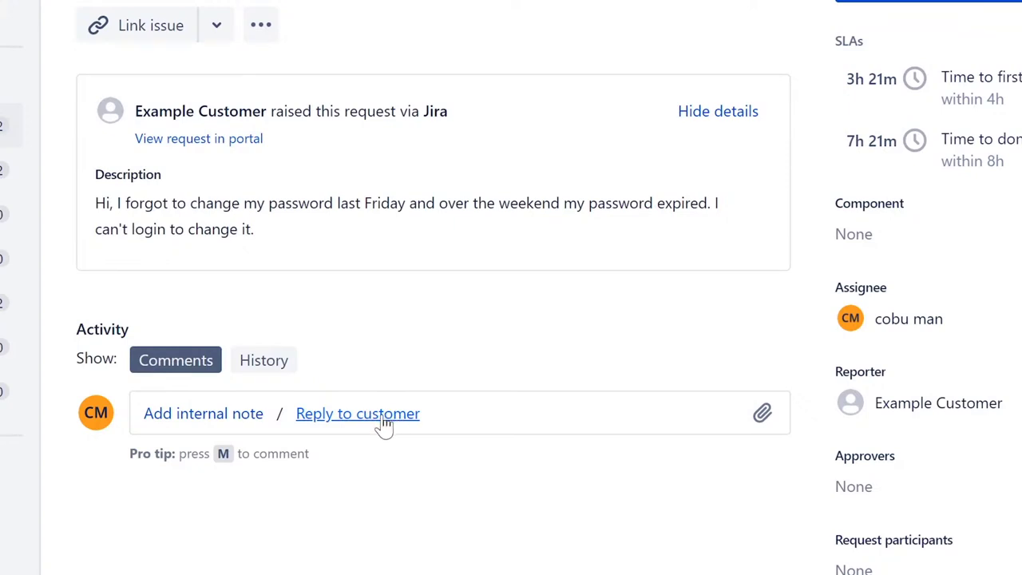
Step: Open the Reply to customer editor under Activity on the expired-password request
{"action": "left_click", "coordinate": [382, 414]}
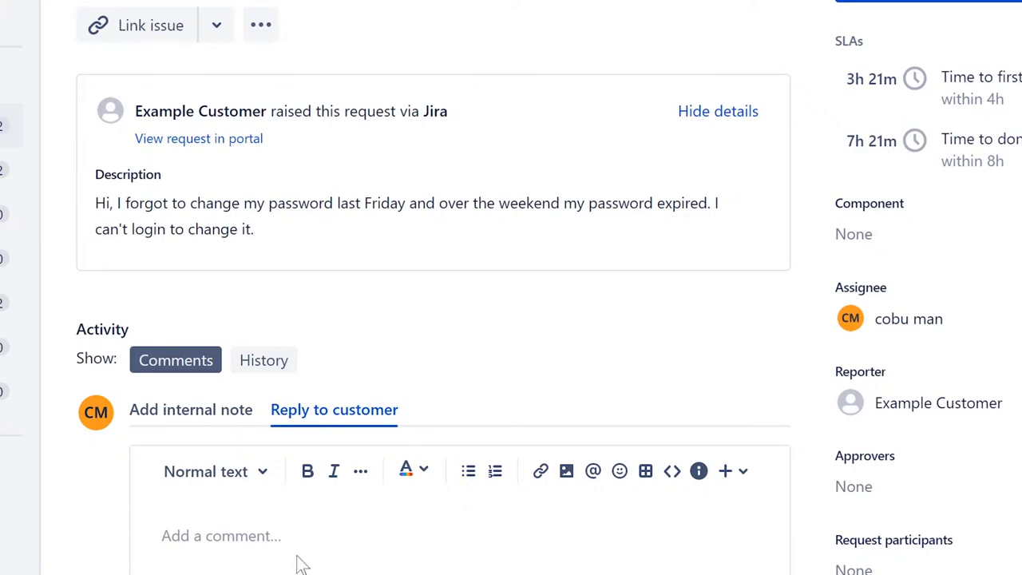
Step: Save an internal note saying the user's password was reset, signed with the agent's name
{"action": "key", "text": "i"}
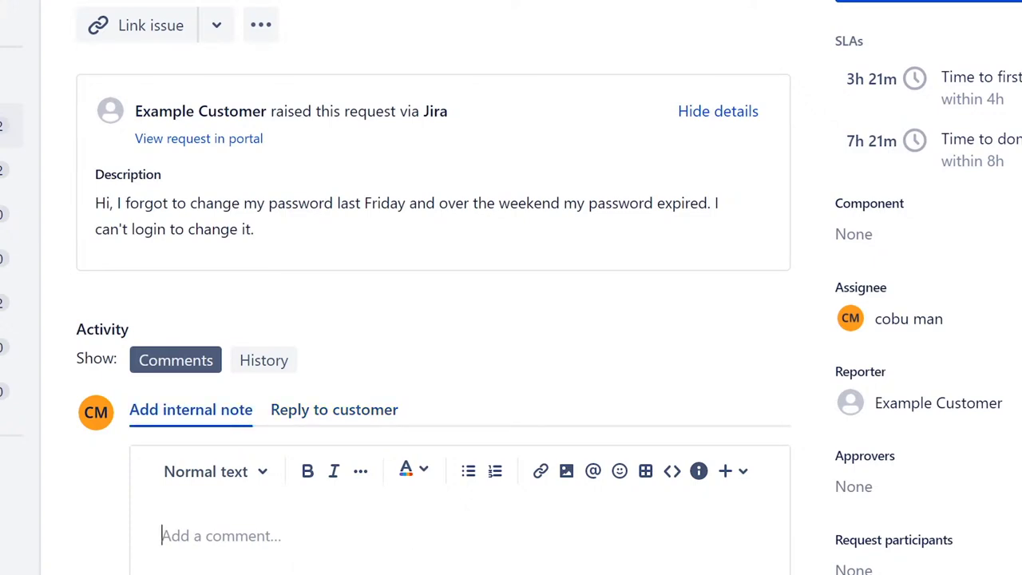
{"action": "type", "text": "I've"}
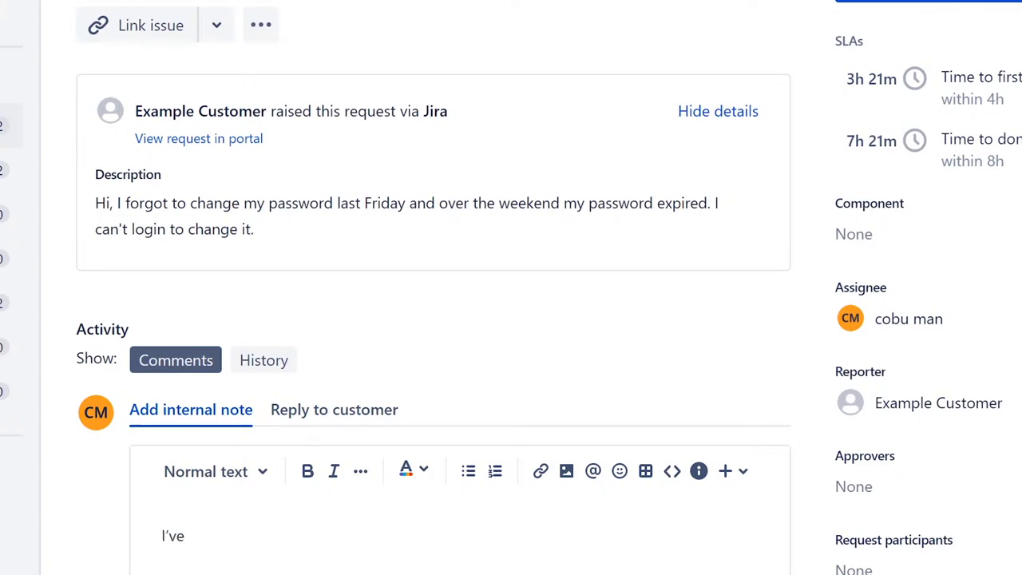
{"action": "type", "text": " reset user's password"}
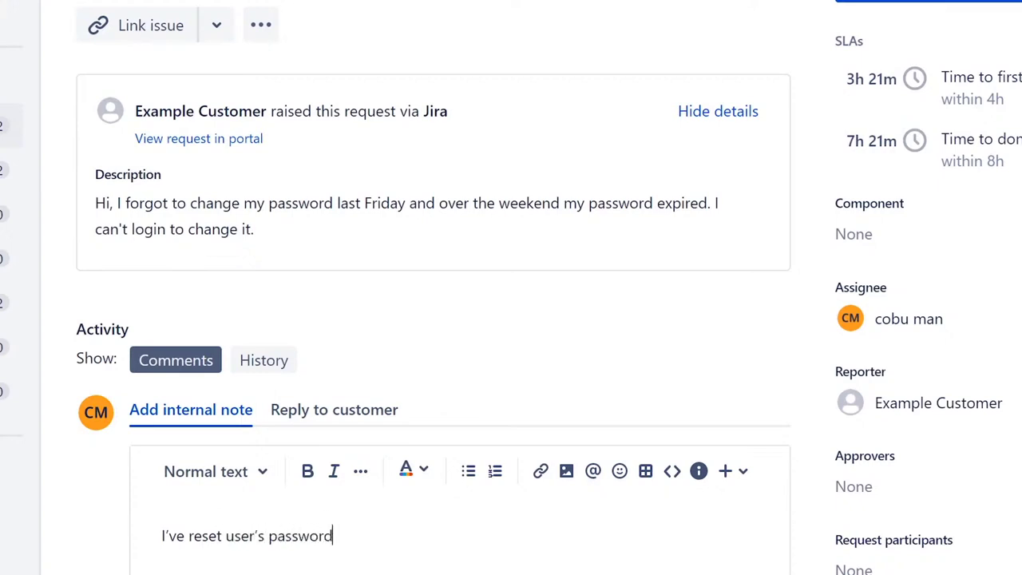
{"action": "type", "text": ". Ervin"}
{"action": "key", "text": "ctrl+Return"}
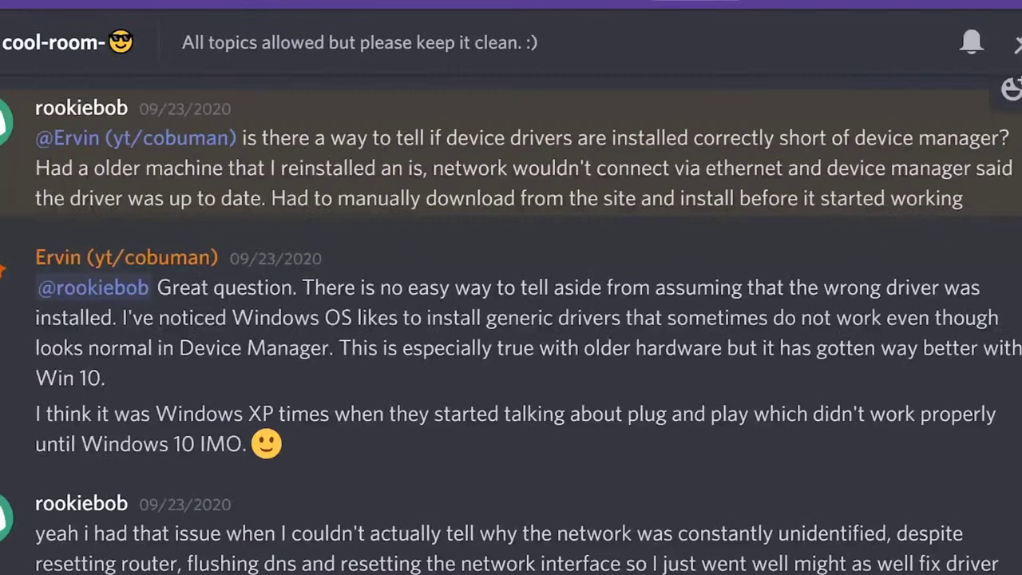
Step: Highlight the cool-room question about checking driver installation without Device Manager
{"action": "left_click_drag", "start_coordinate": [262, 137], "coordinate": [963, 198]}
Step: Clear the highlighted driver question in the Discord chat
{"action": "left_click", "coordinate": [469, 258]}
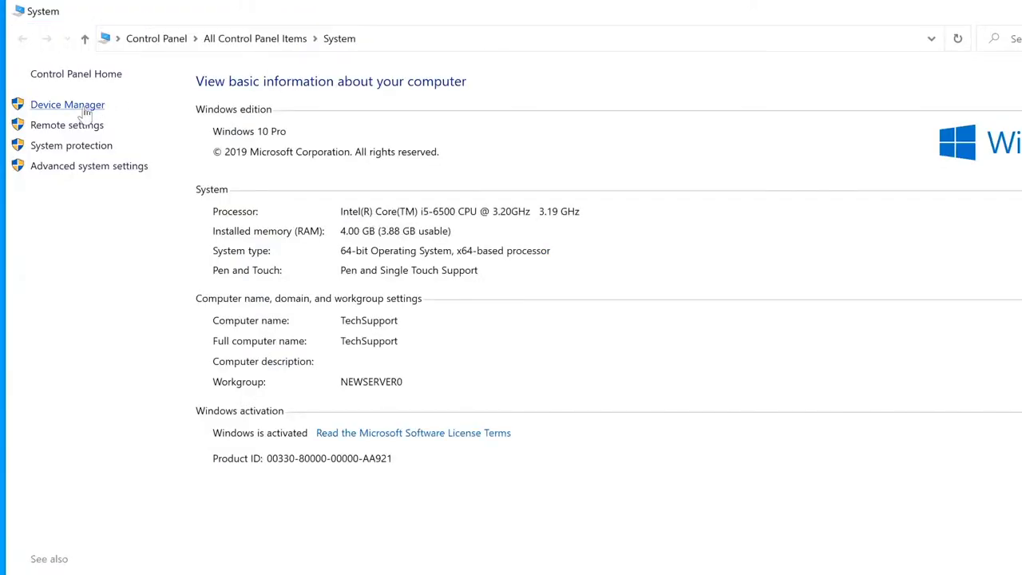
Step: Open Device Manager, move it into view, and expand Network adapters
{"action": "left_click", "coordinate": [84, 108]}
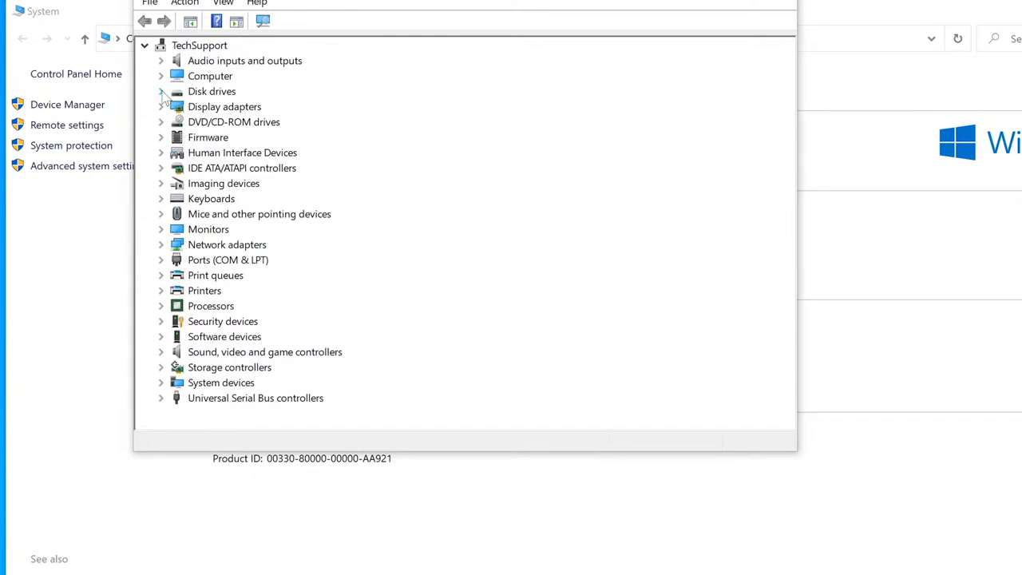
{"action": "left_click_drag", "start_coordinate": [320, 1], "coordinate": [385, 45]}
{"action": "left_click", "coordinate": [226, 301]}
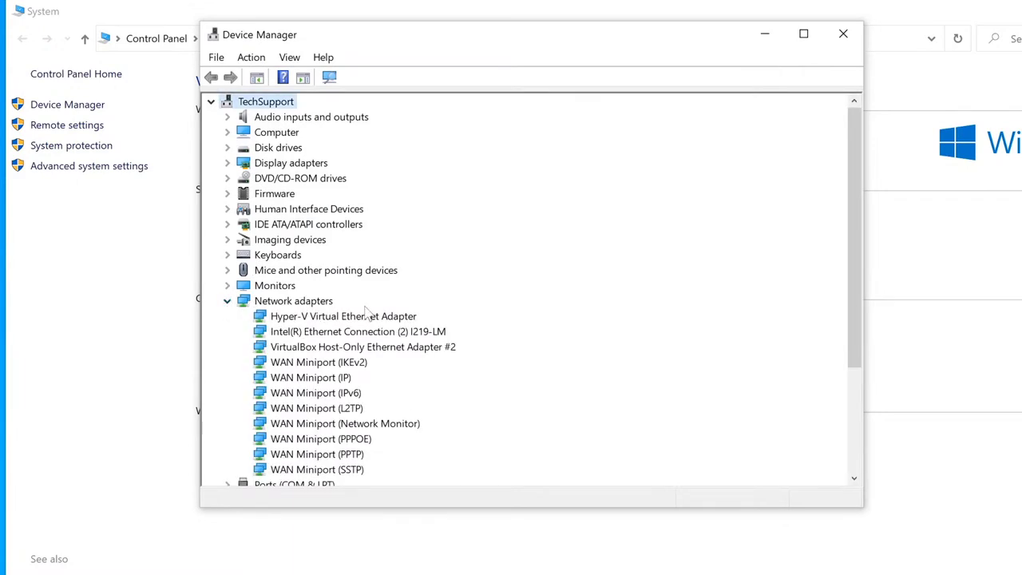
Step: Browse the Intel Ethernet, VirtualBox Host-Only #2 and Hyper-V adapters, then bring up the Intel adapter's actions
{"action": "left_click", "coordinate": [349, 334]}
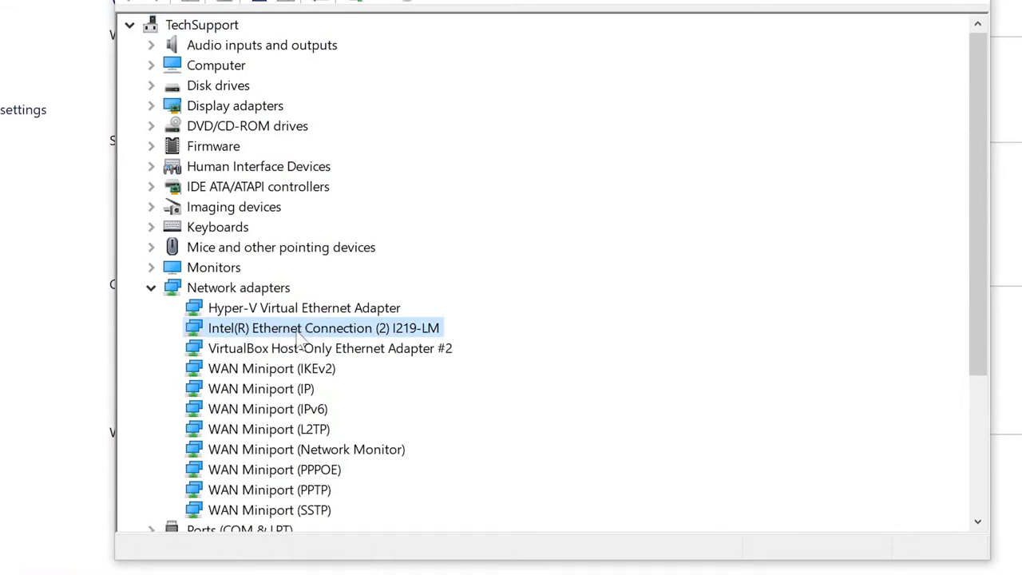
{"action": "left_click", "coordinate": [272, 348]}
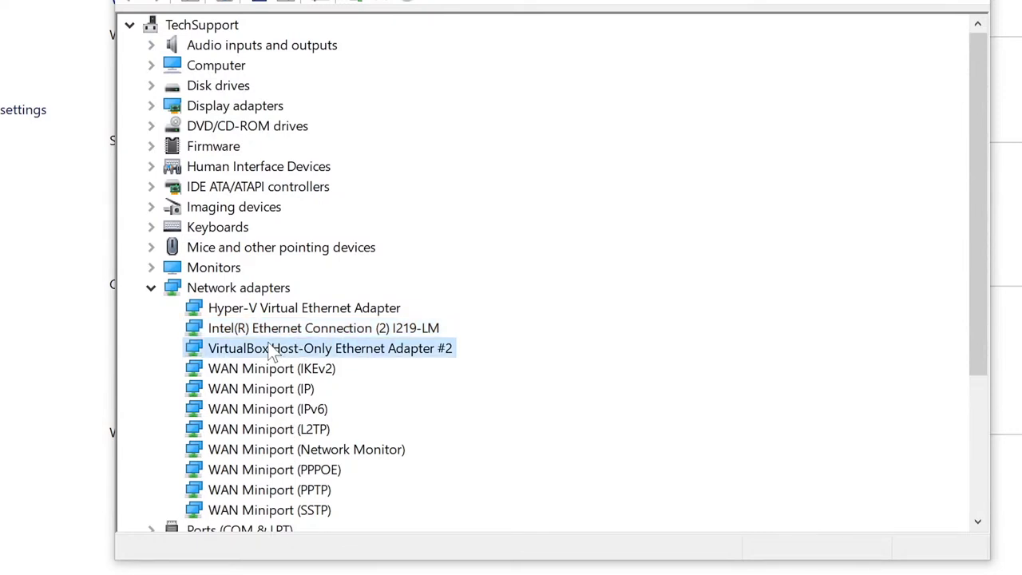
{"action": "left_click", "coordinate": [301, 309]}
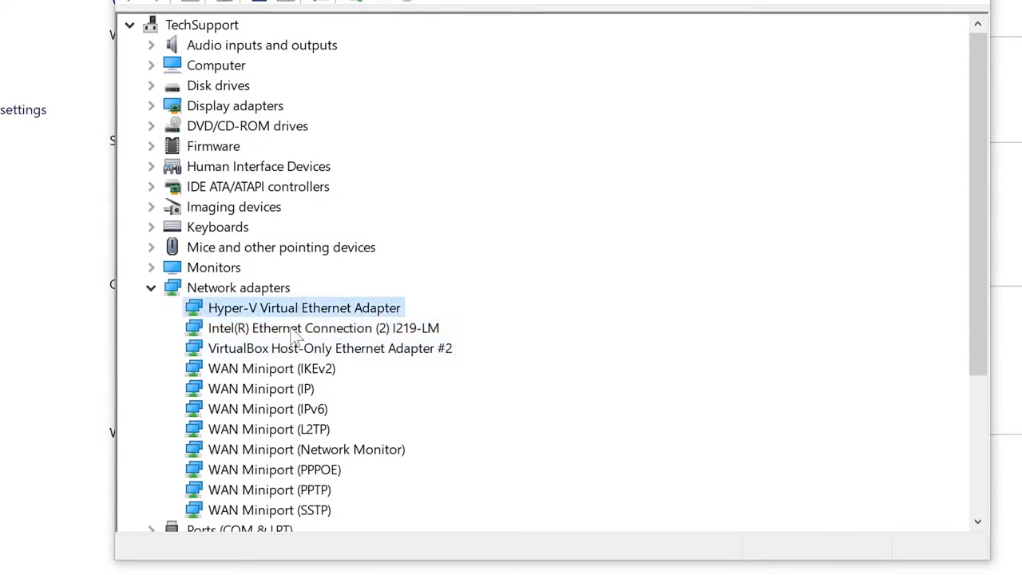
{"action": "left_click", "coordinate": [295, 330]}
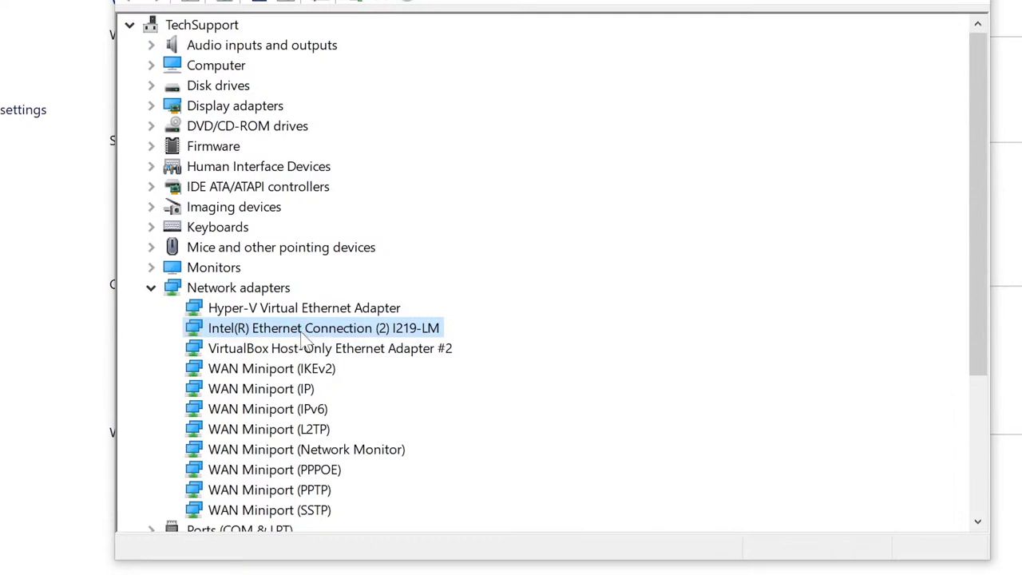
{"action": "scroll", "coordinate": [316, 337], "scroll_direction": "down", "scroll_amount": 4}
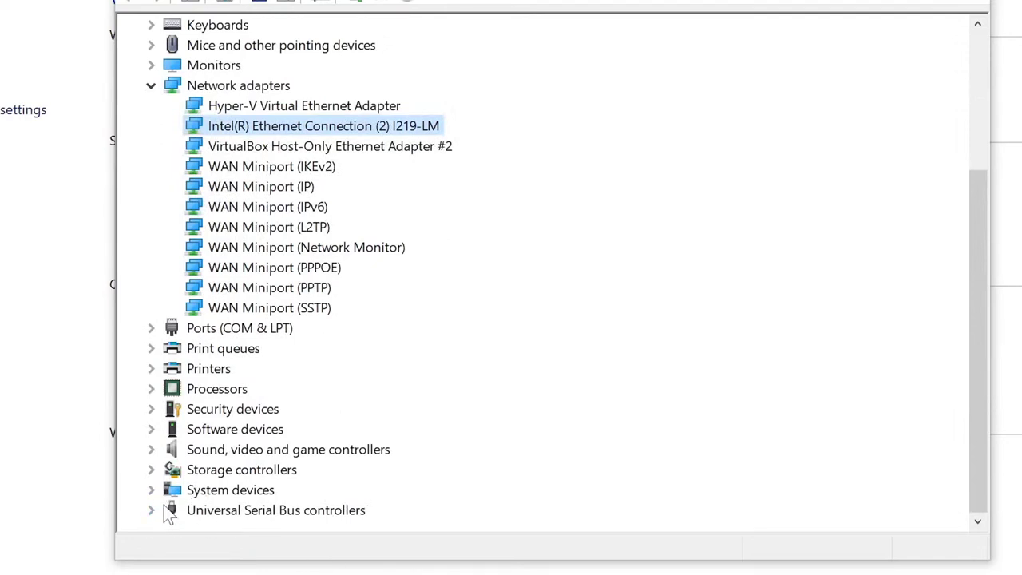
{"action": "scroll", "coordinate": [242, 405], "scroll_direction": "up", "scroll_amount": 2}
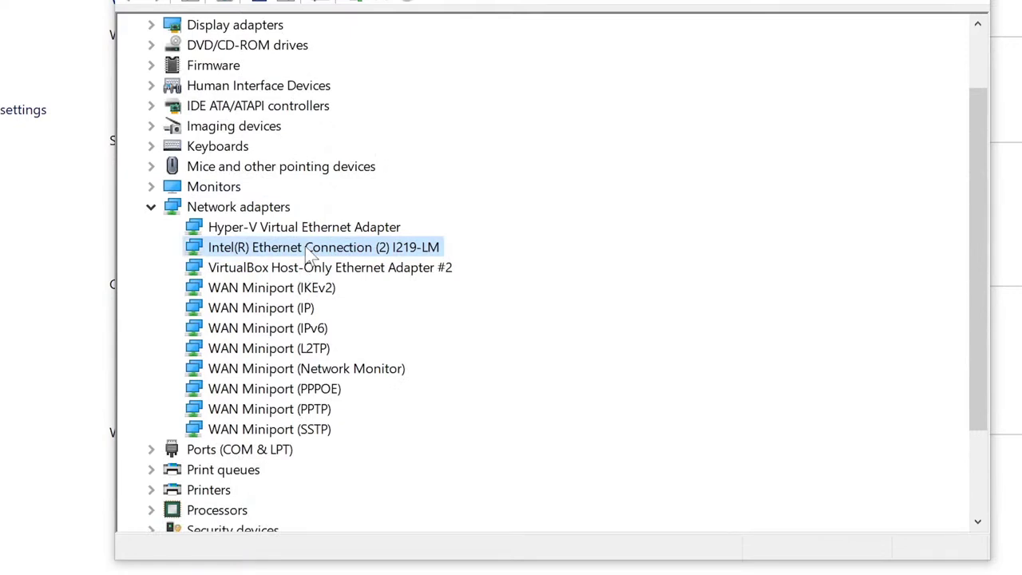
{"action": "right_click", "coordinate": [310, 252]}
Step: Check the Intel Ethernet adapter's Properties showing it works properly, then close the dialog unchanged
{"action": "left_click", "coordinate": [383, 390]}
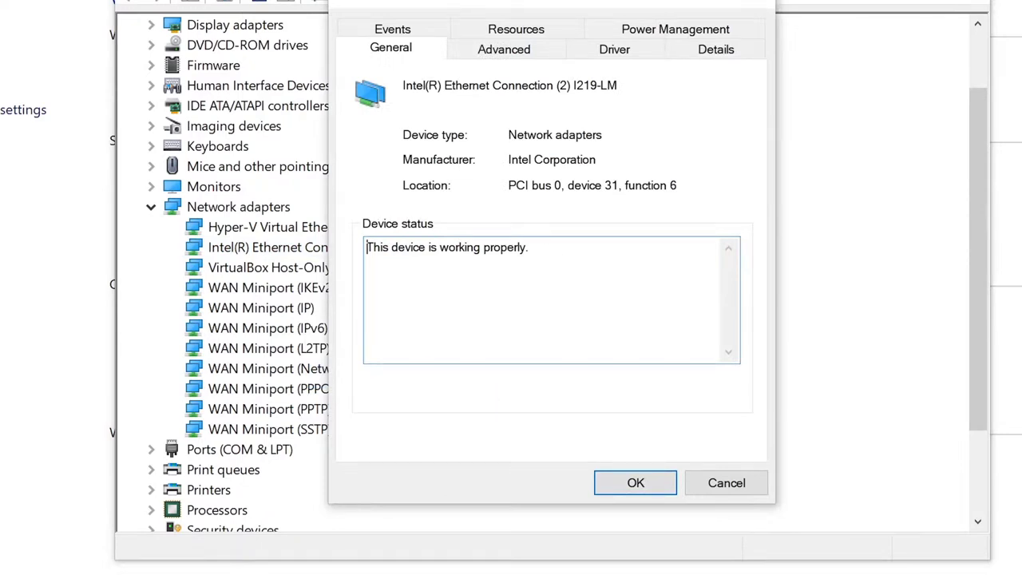
{"action": "left_click_drag", "start_coordinate": [530, 247], "coordinate": [366, 247]}
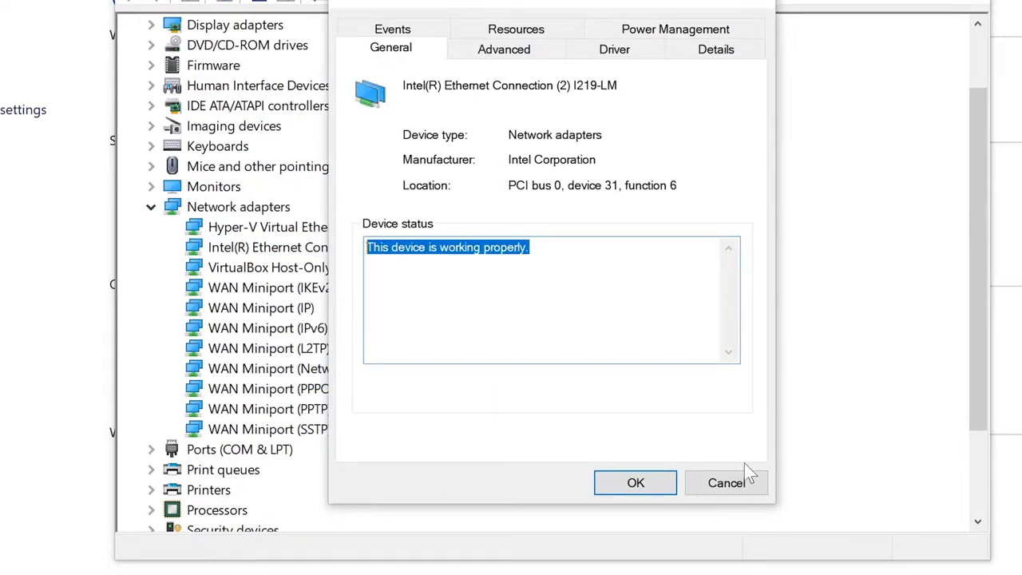
{"action": "left_click", "coordinate": [529, 247]}
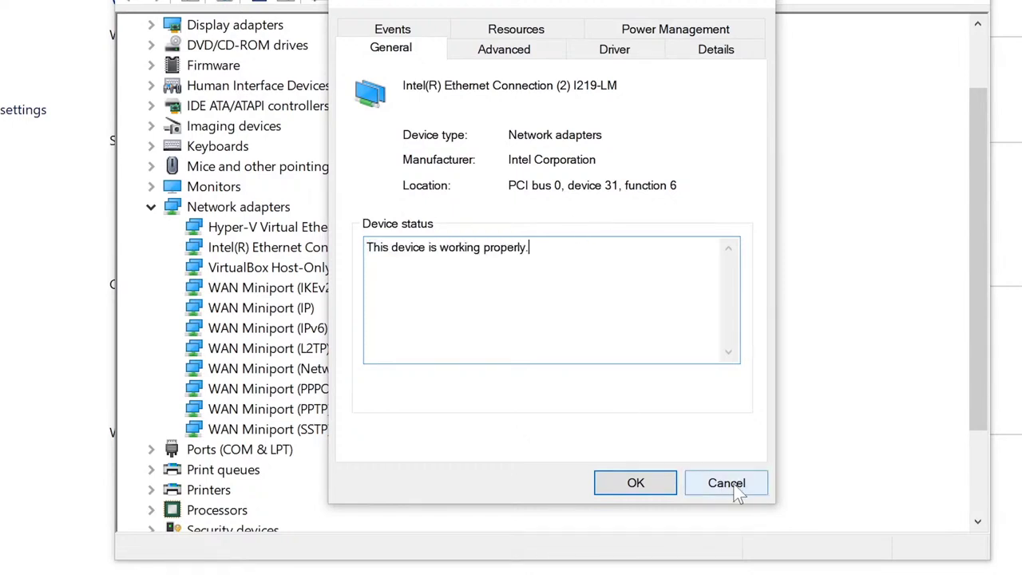
{"action": "left_click_drag", "start_coordinate": [588, 4], "coordinate": [710, 50]}
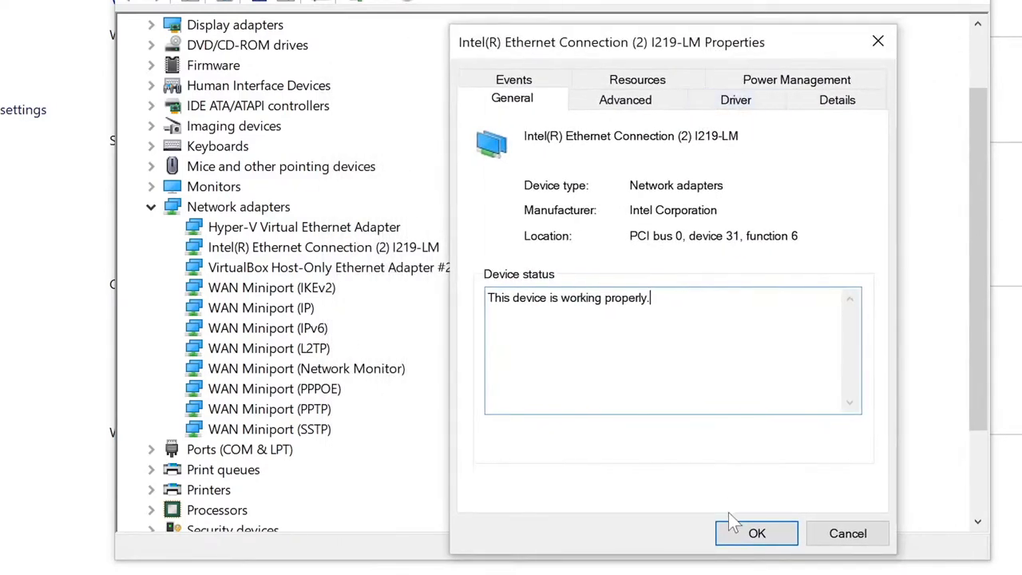
{"action": "left_click", "coordinate": [848, 545]}
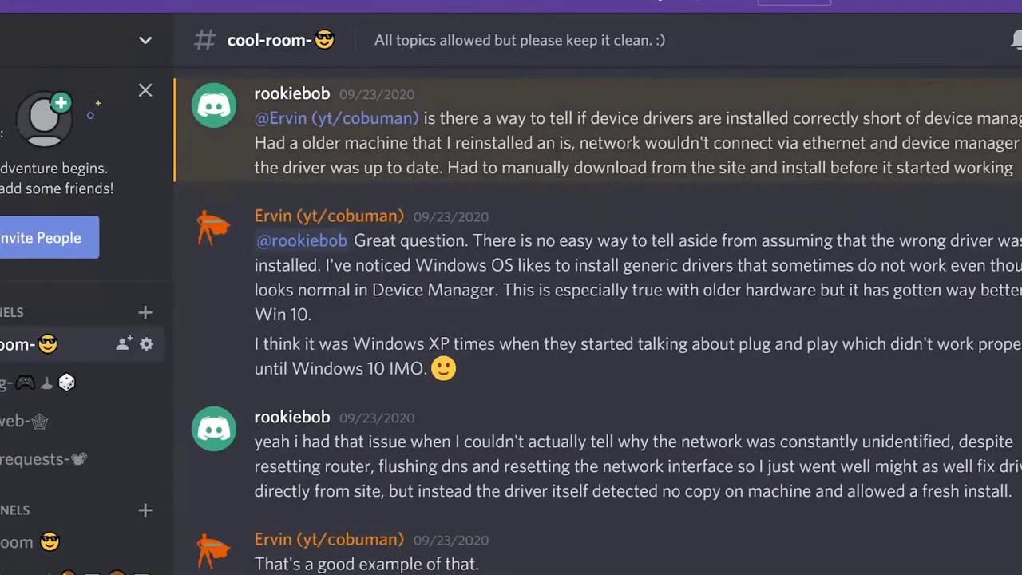
{"action": "left_click_drag", "start_coordinate": [266, 143], "coordinate": [597, 143]}
{"action": "left_click_drag", "start_coordinate": [472, 240], "coordinate": [516, 240]}
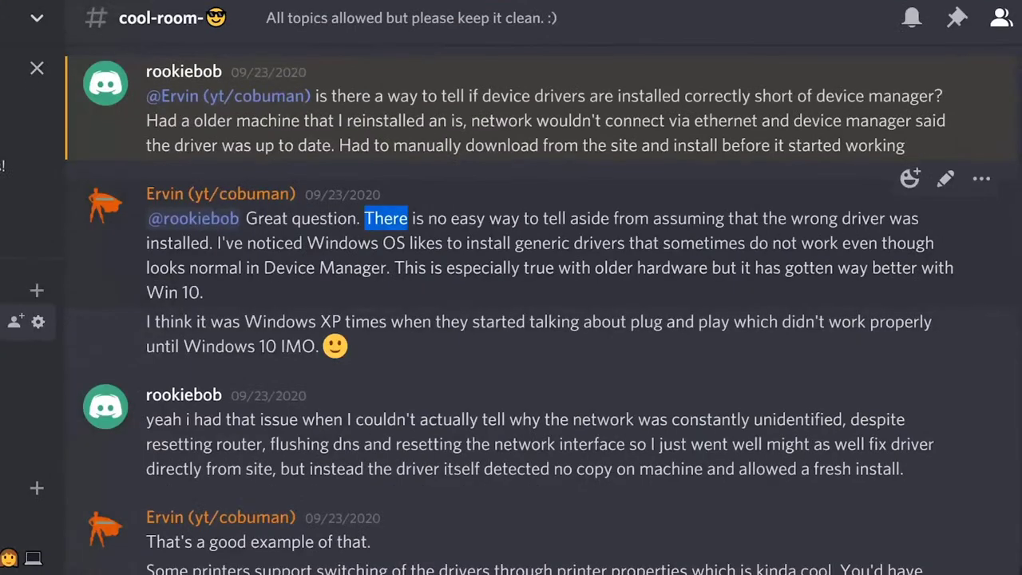
{"action": "left_click_drag", "start_coordinate": [516, 240], "coordinate": [777, 240]}
{"action": "left_click_drag", "start_coordinate": [669, 227], "coordinate": [390, 267]}
{"action": "left_click", "coordinate": [222, 243]}
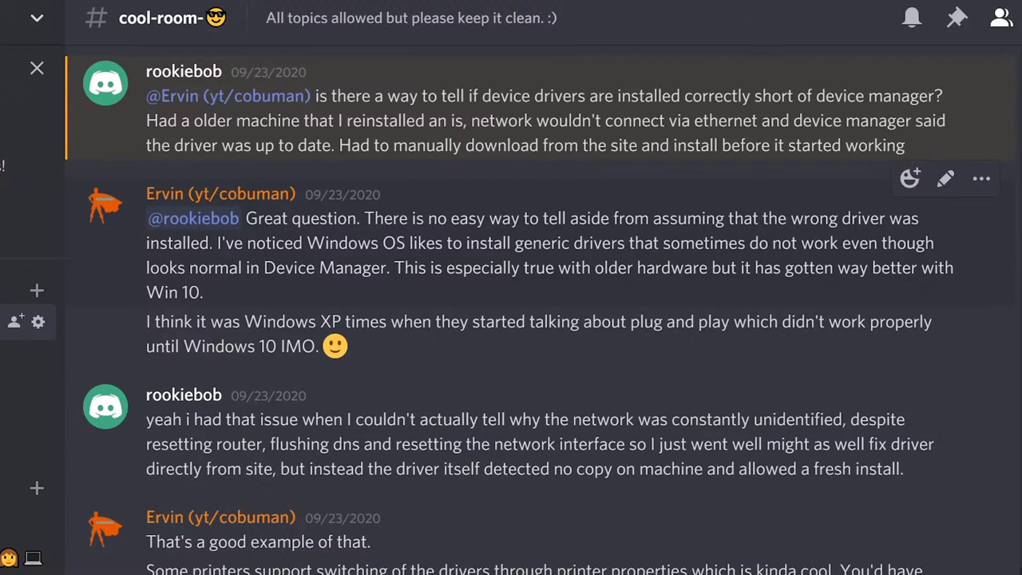
{"action": "left_click_drag", "start_coordinate": [217, 242], "coordinate": [389, 267]}
{"action": "left_click_drag", "start_coordinate": [393, 267], "coordinate": [406, 294]}
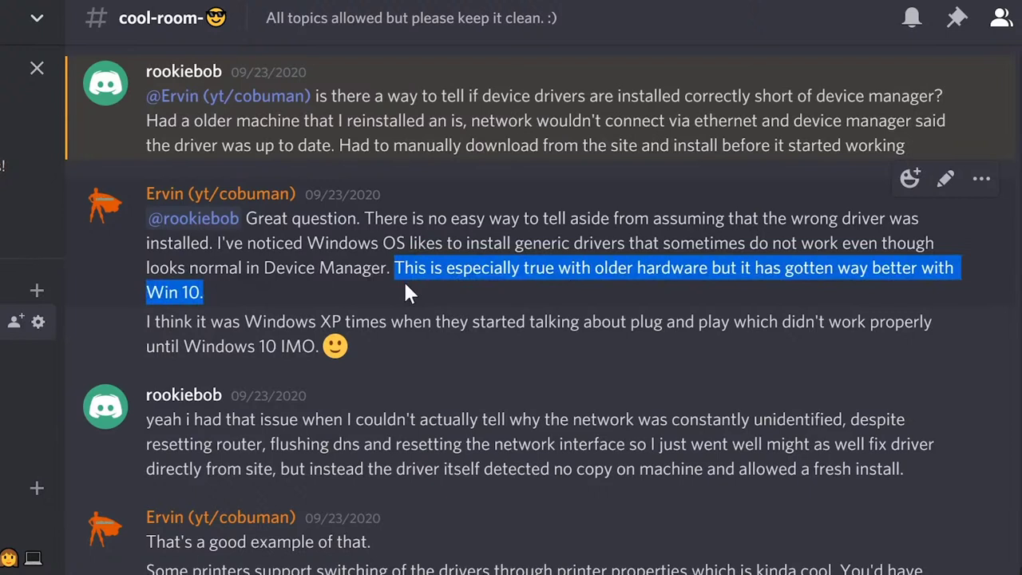
{"action": "left_click_drag", "start_coordinate": [406, 293], "coordinate": [645, 292]}
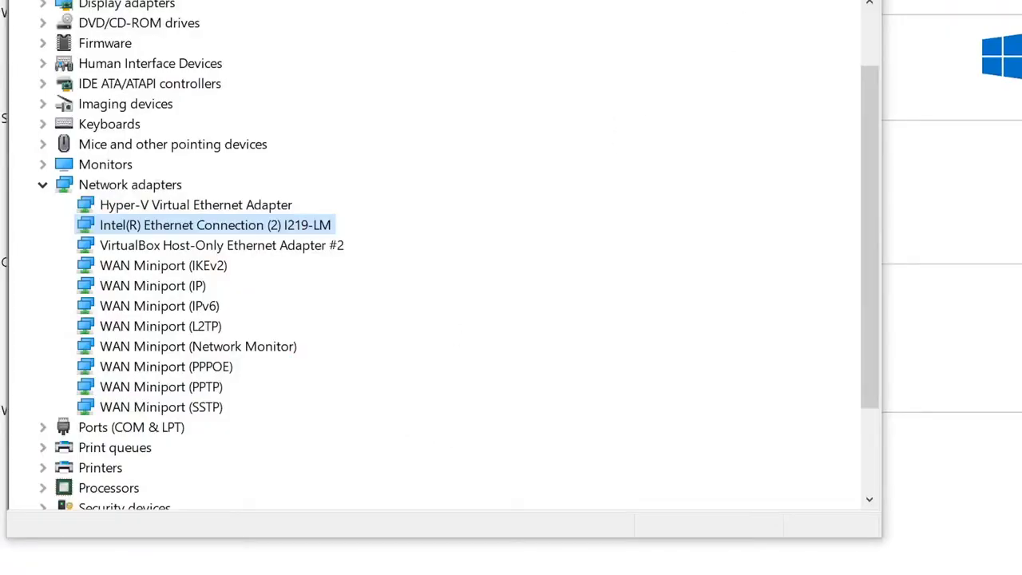
Step: Dismiss the Intel adapter's context menu and close Device Manager with Alt+F4
{"action": "right_click", "coordinate": [169, 230]}
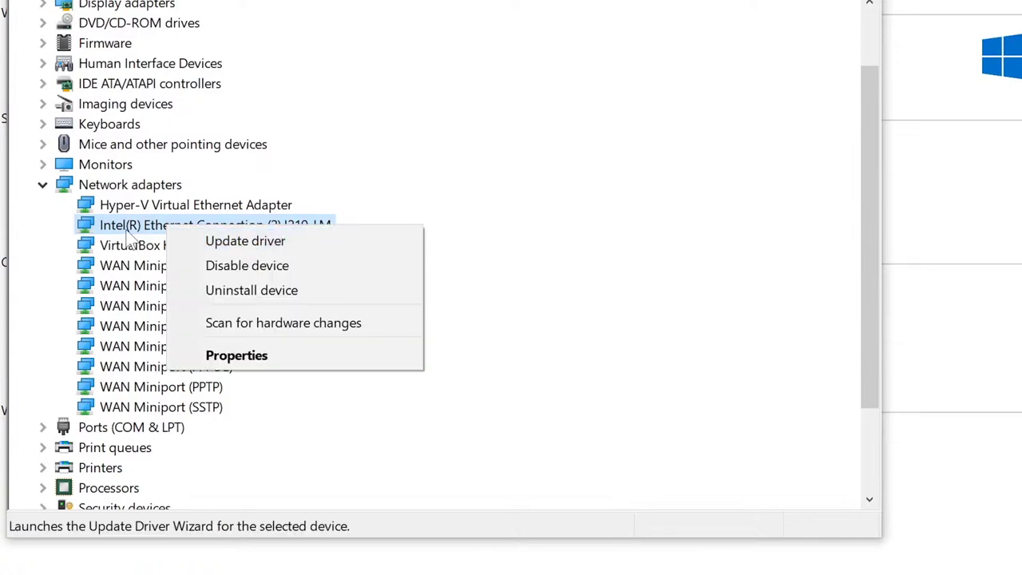
{"action": "left_click", "coordinate": [138, 223]}
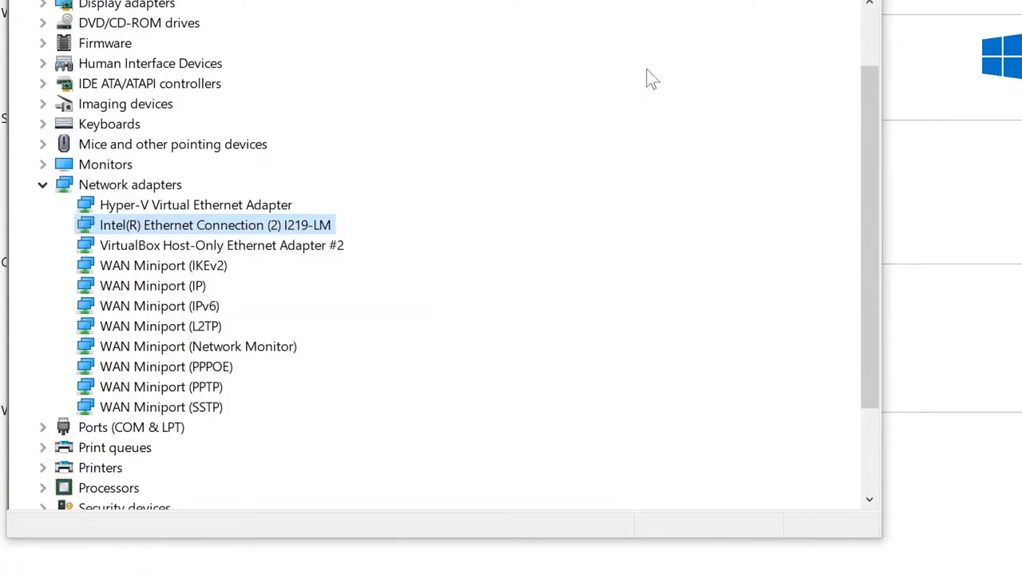
{"action": "key", "text": "alt+F4"}
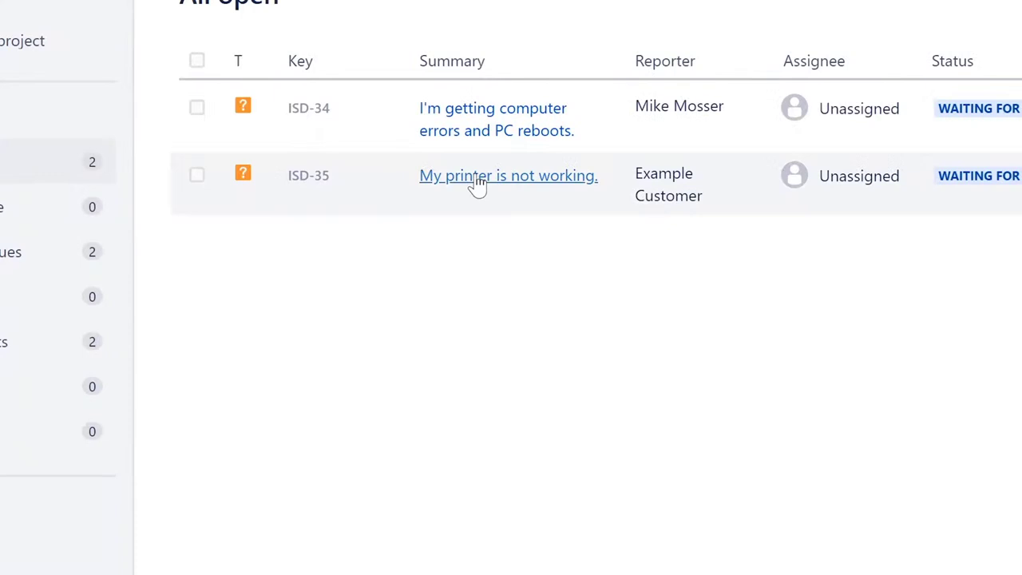
Step: Open request ISD-35 'My printer is not working.' and assign it to yourself
{"action": "left_click", "coordinate": [477, 178]}
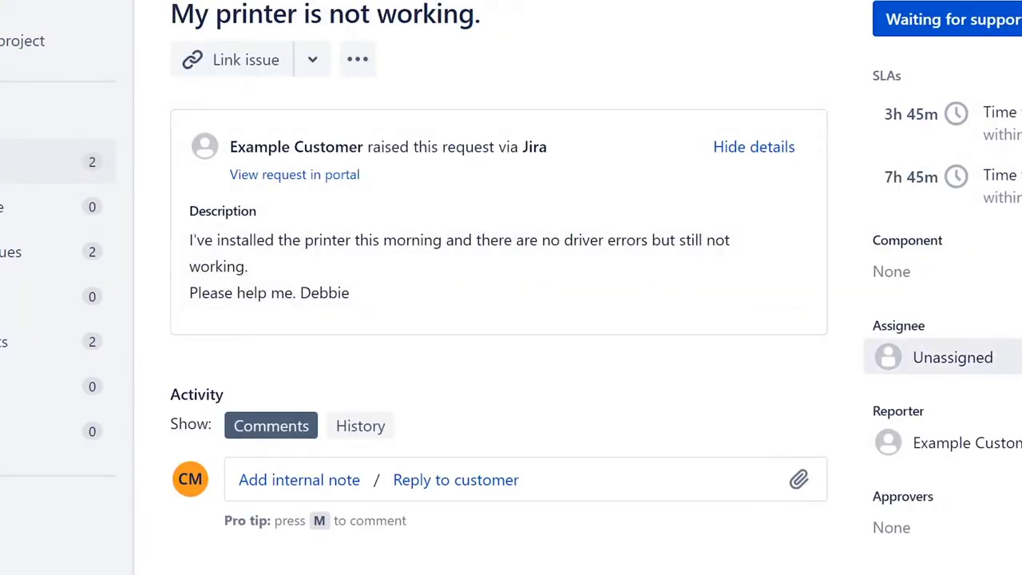
{"action": "left_click", "coordinate": [990, 357]}
{"action": "left_click", "coordinate": [995, 422]}
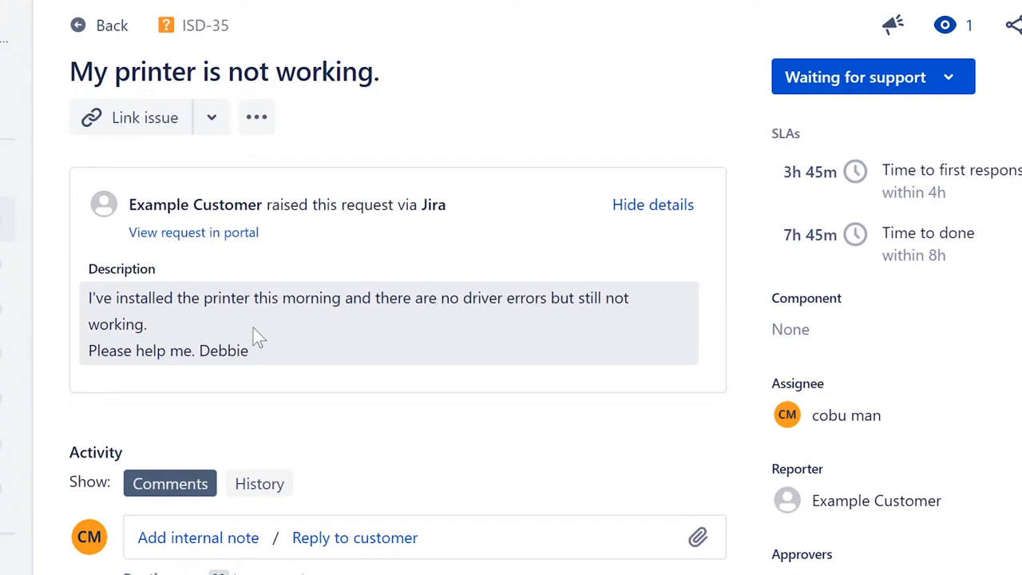
Step: Read through the ISD-35 title and description about the printer installed this morning
{"action": "triple_click", "coordinate": [74, 74]}
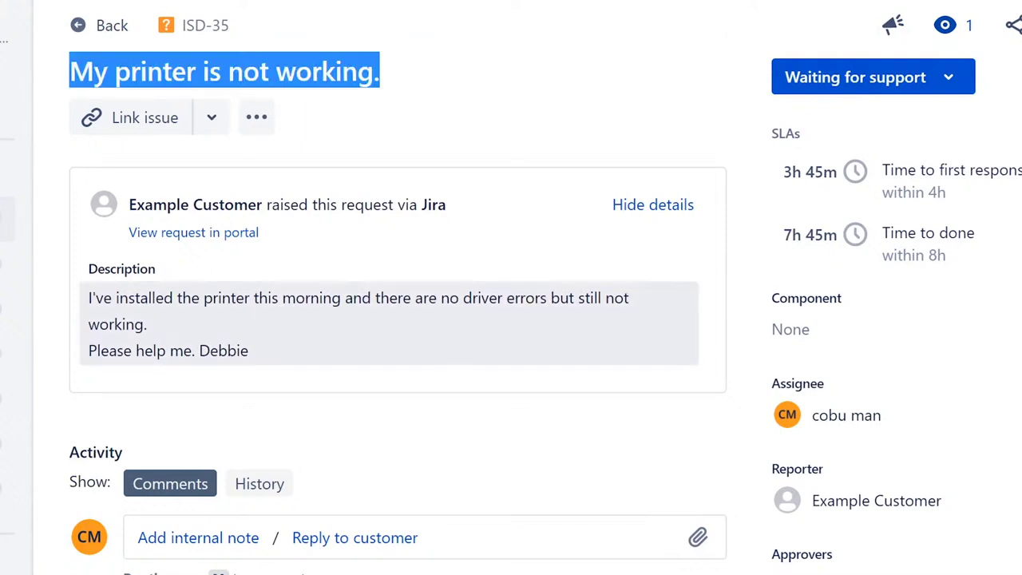
{"action": "left_click", "coordinate": [84, 297]}
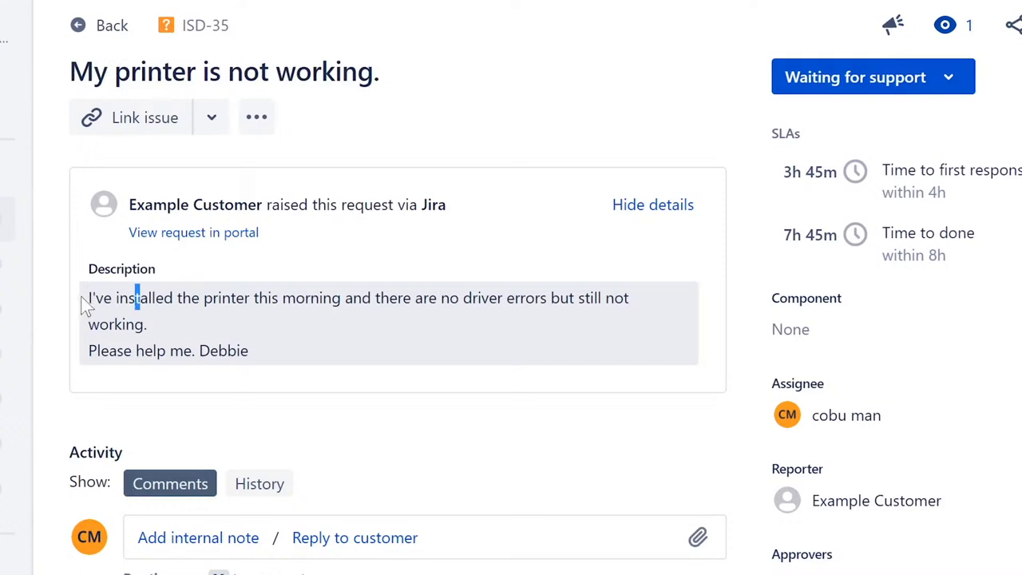
{"action": "triple_click", "coordinate": [91, 303]}
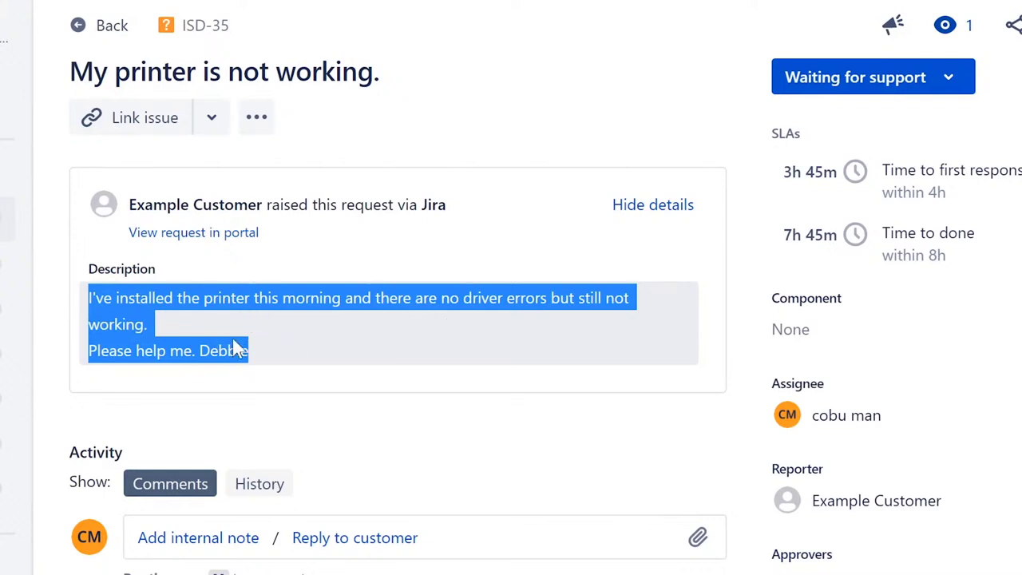
{"action": "left_click", "coordinate": [277, 359]}
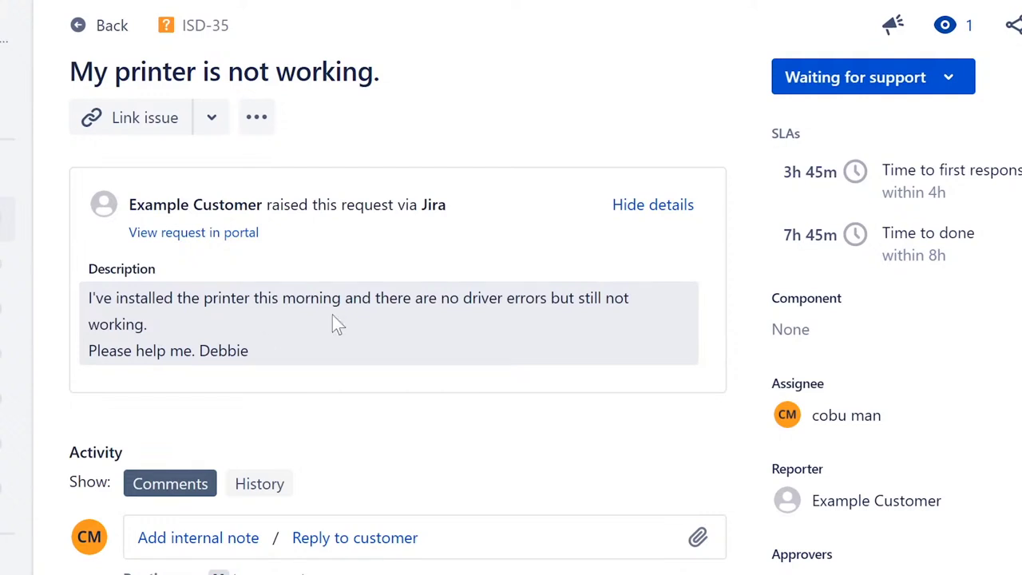
Step: Search Windows for 'printer' and open the Printers & scanners settings
{"action": "key", "text": "super"}
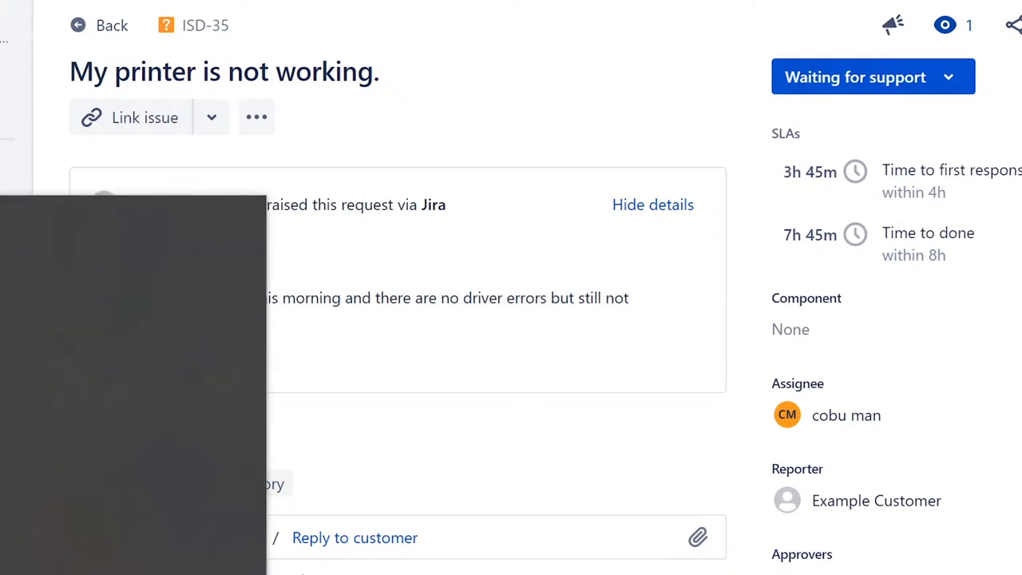
{"action": "type", "text": "remote"}
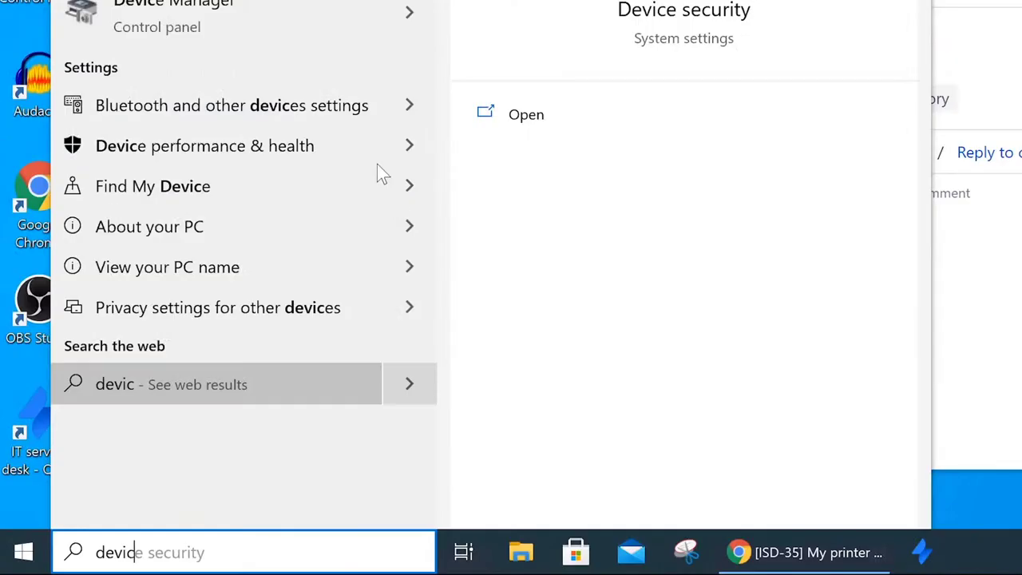
{"action": "key", "text": "BackSpace"}
{"action": "key", "text": "BackSpace"}
{"action": "key", "text": "BackSpace"}
{"action": "key", "text": "BackSpace"}
{"action": "key", "text": "BackSpace"}
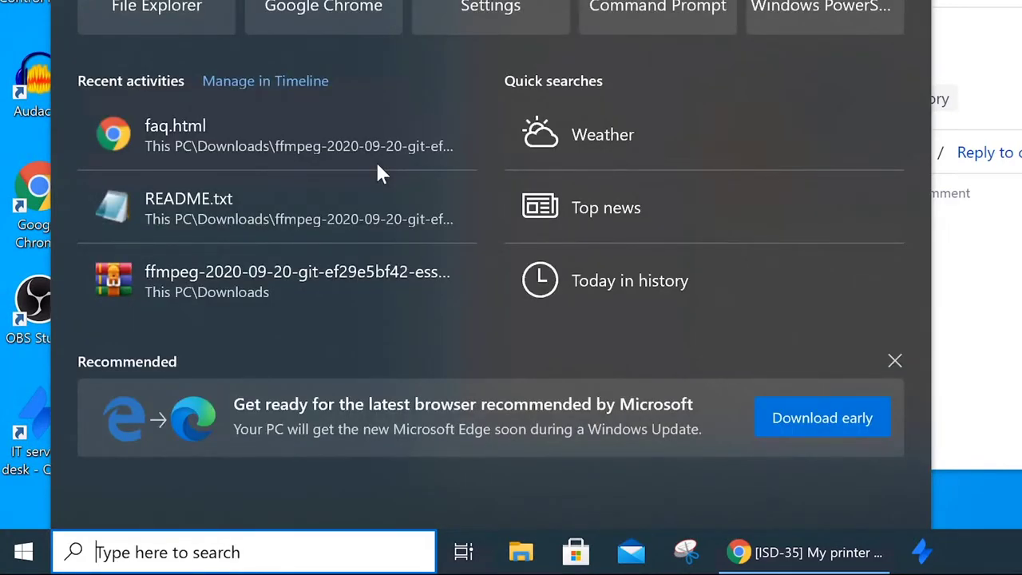
{"action": "type", "text": "printer"}
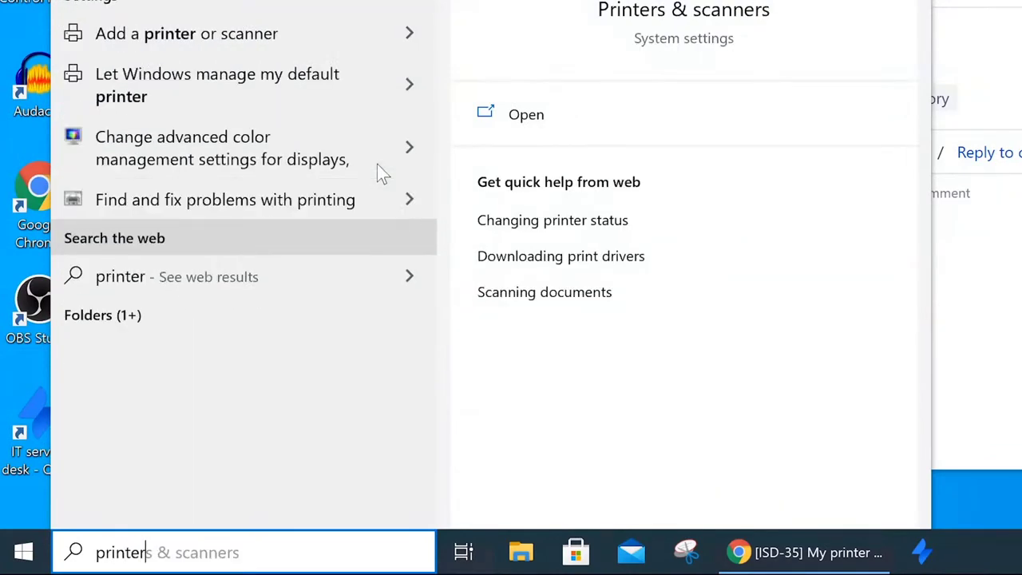
{"action": "key", "text": "Return"}
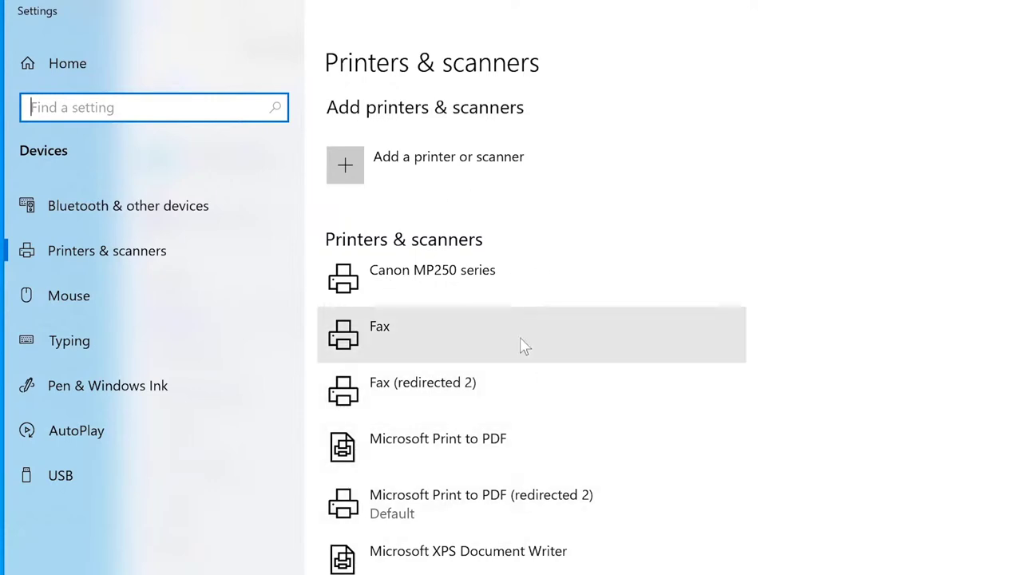
Step: Expand the Canon MP250 series entry in Printers & scanners
{"action": "left_click", "coordinate": [506, 295]}
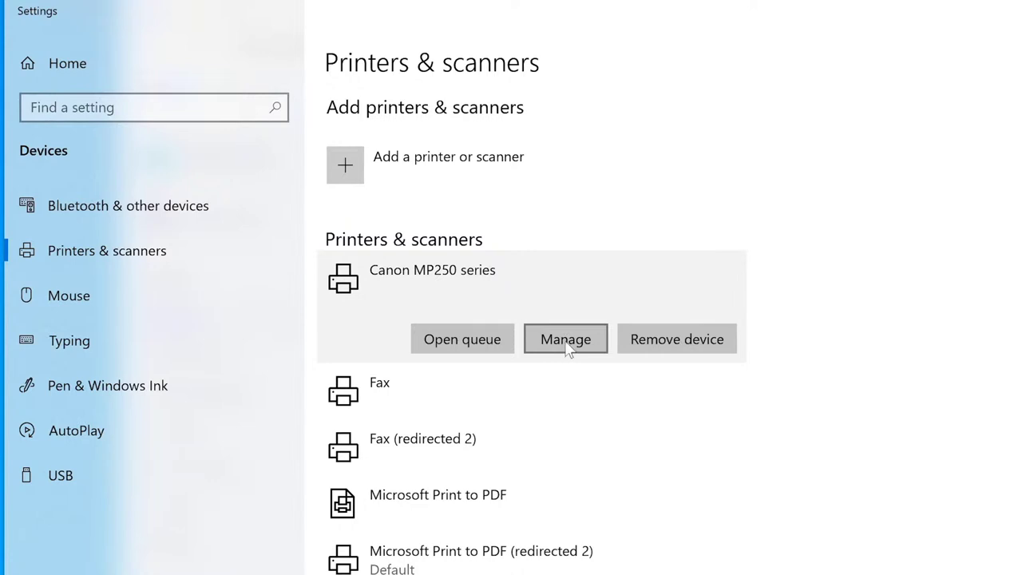
Step: Open the Canon MP250 series management page and move Settings to the right beside the ticket
{"action": "left_click", "coordinate": [568, 341]}
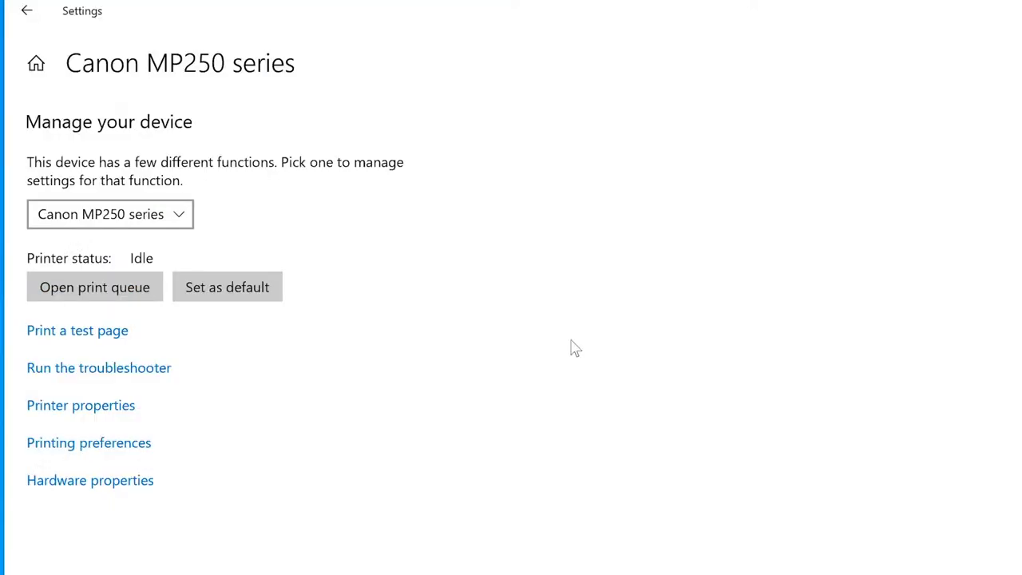
{"action": "left_click_drag", "start_coordinate": [465, 14], "coordinate": [591, 18]}
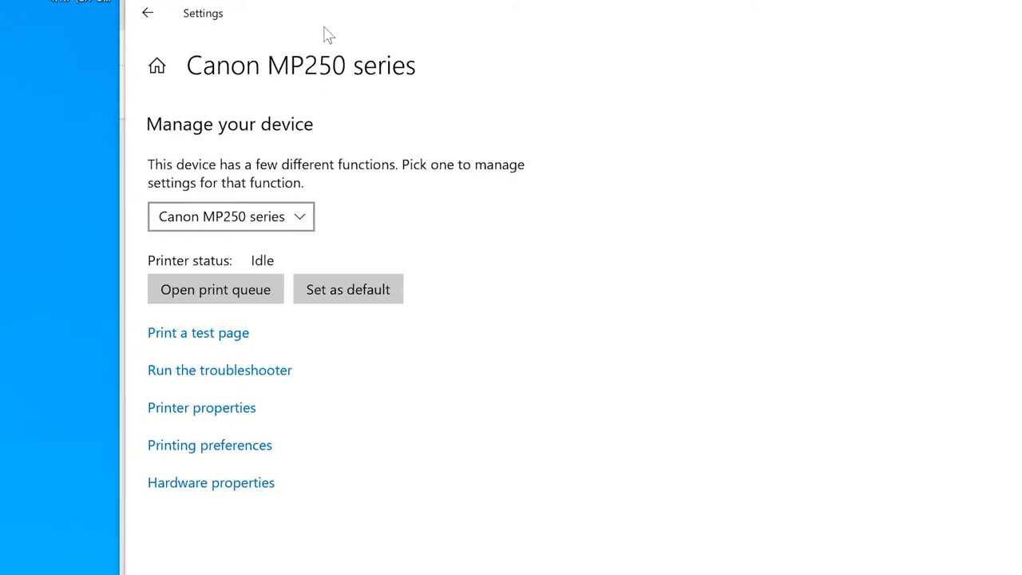
{"action": "left_click_drag", "start_coordinate": [324, 32], "coordinate": [382, 30]}
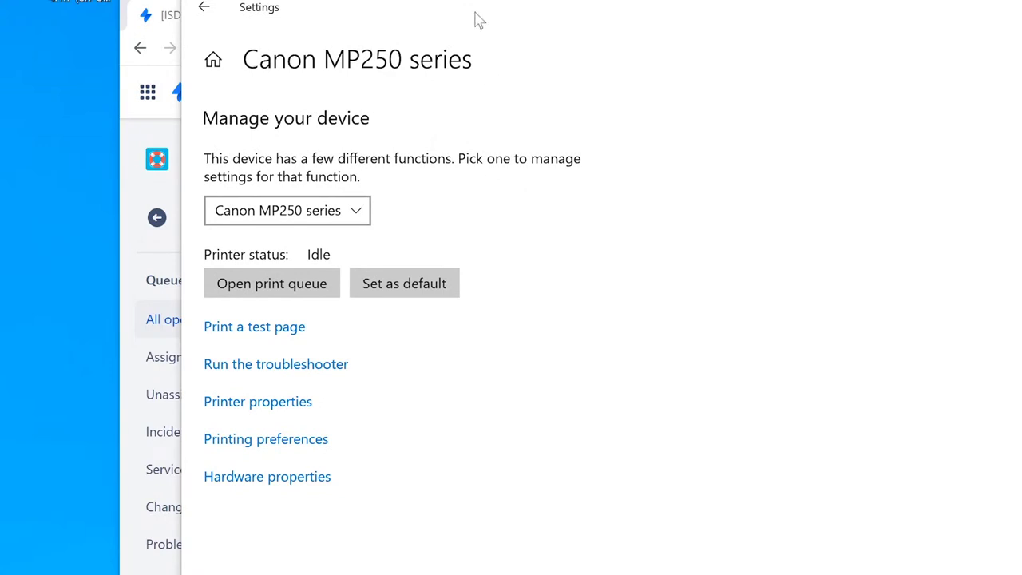
{"action": "left_click_drag", "start_coordinate": [475, 18], "coordinate": [869, 18]}
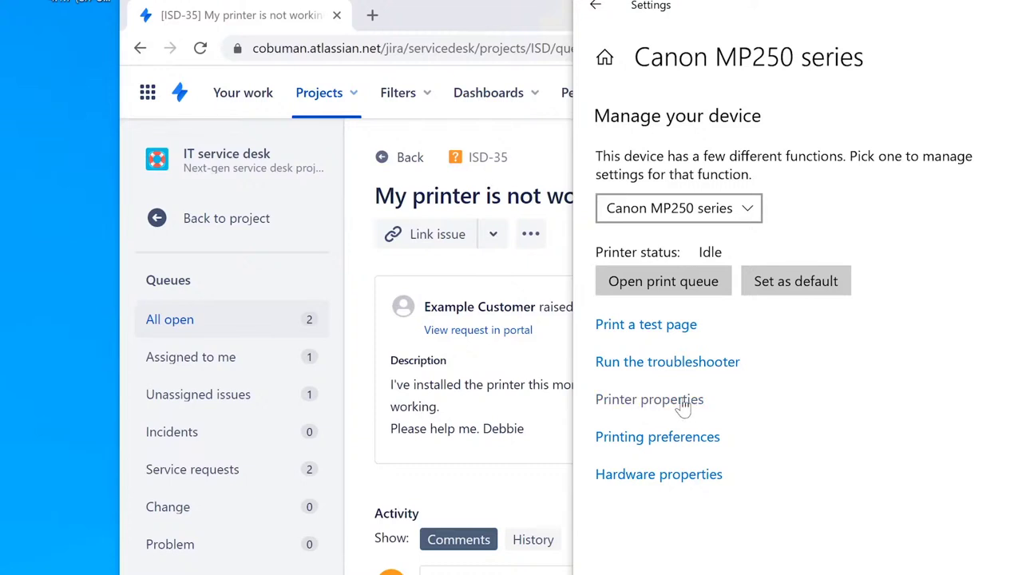
Step: Open the Canon MP250 series Printer properties and view its Advanced tab
{"action": "left_click", "coordinate": [676, 407]}
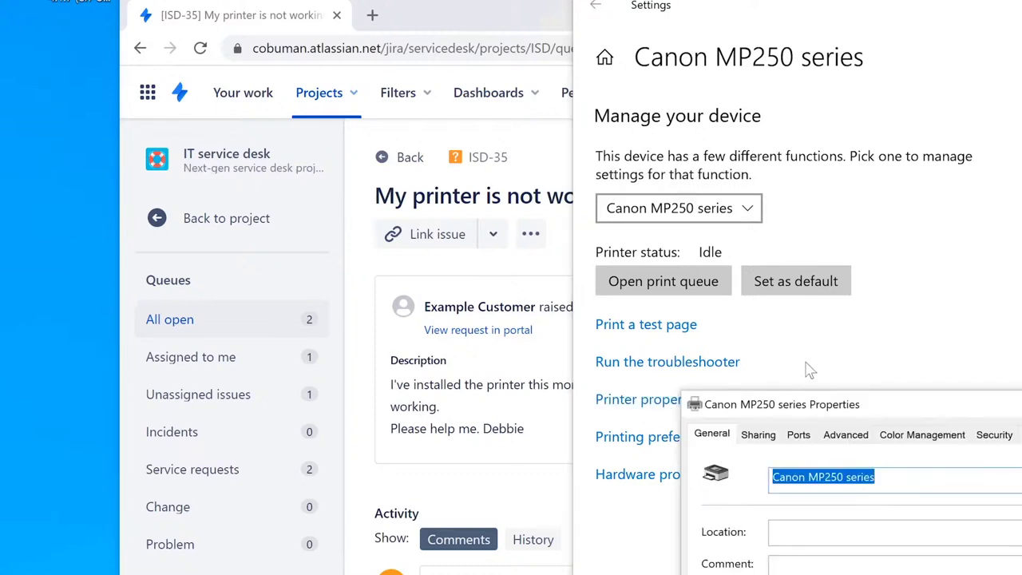
{"action": "left_click_drag", "start_coordinate": [986, 398], "coordinate": [678, 181]}
{"action": "left_click", "coordinate": [552, 245]}
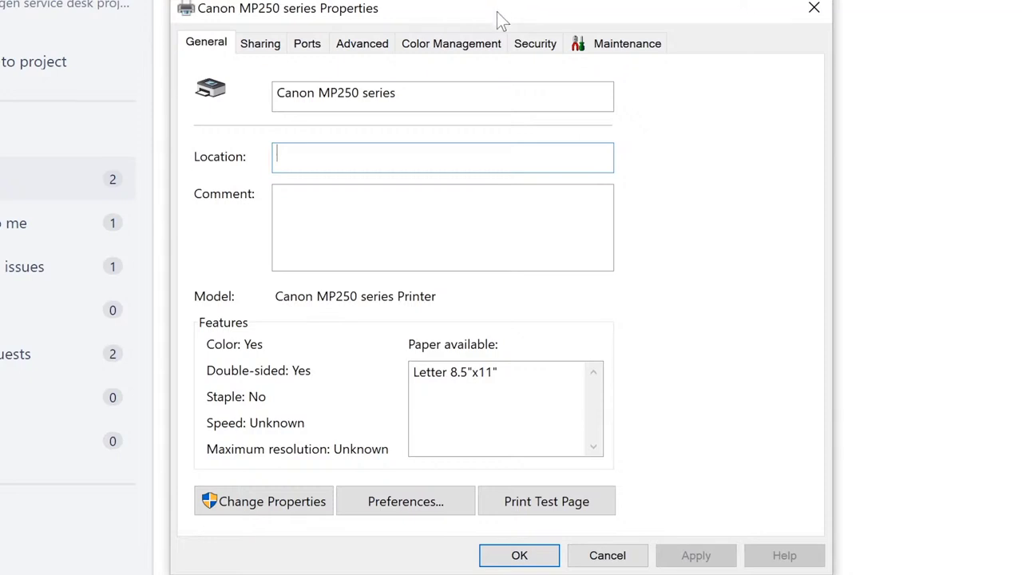
{"action": "left_click_drag", "start_coordinate": [497, 12], "coordinate": [497, 15]}
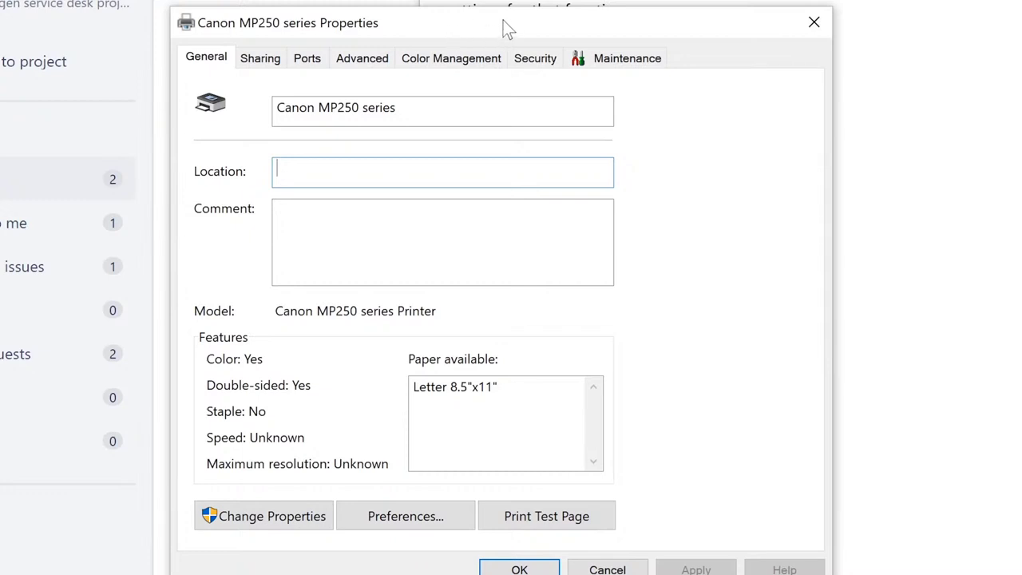
{"action": "left_click", "coordinate": [372, 61]}
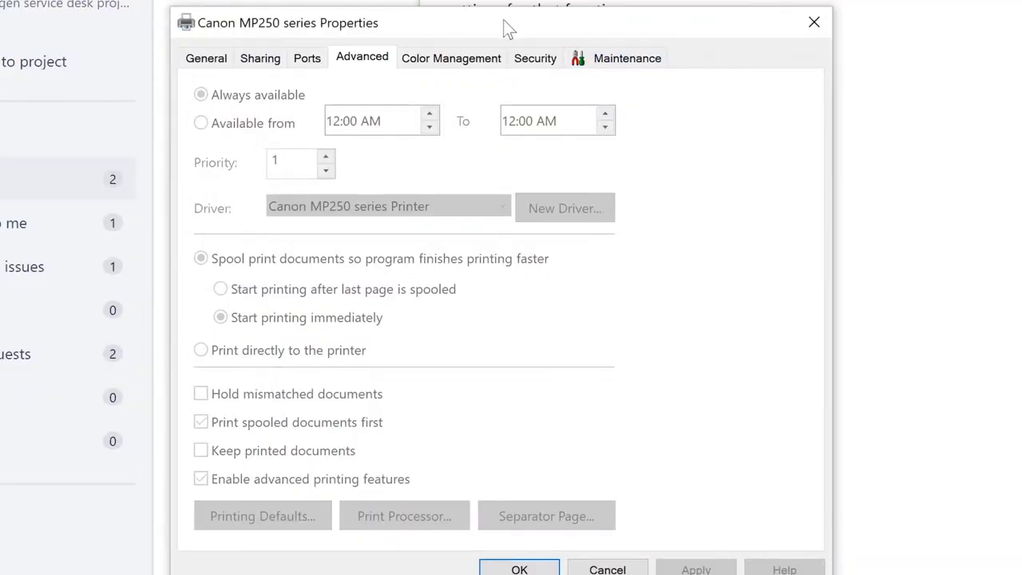
Step: Move the Canon MP250 series Properties dialog aside to the right
{"action": "left_click_drag", "start_coordinate": [505, 22], "coordinate": [503, 25]}
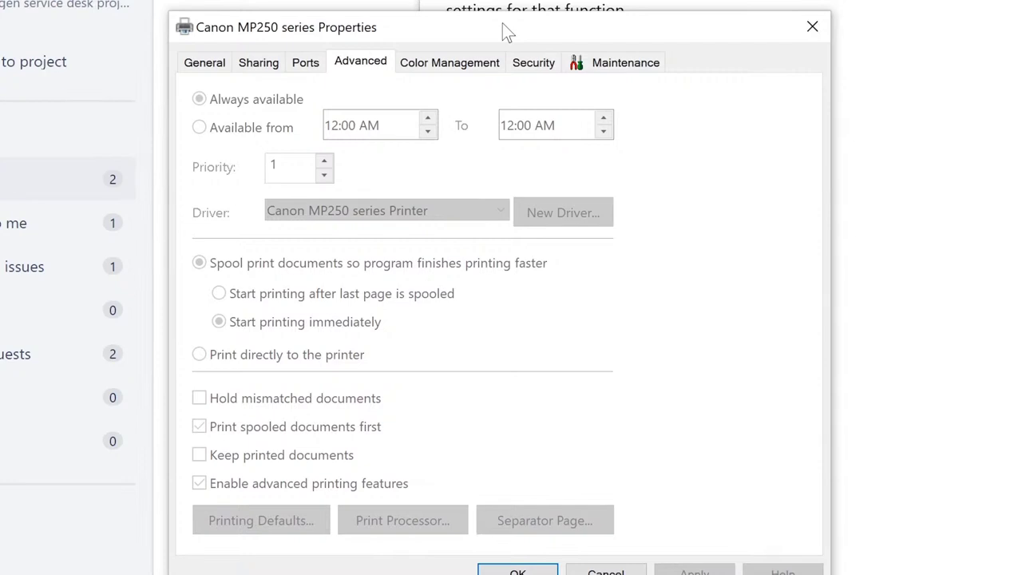
{"action": "left_click_drag", "start_coordinate": [527, 29], "coordinate": [734, 56]}
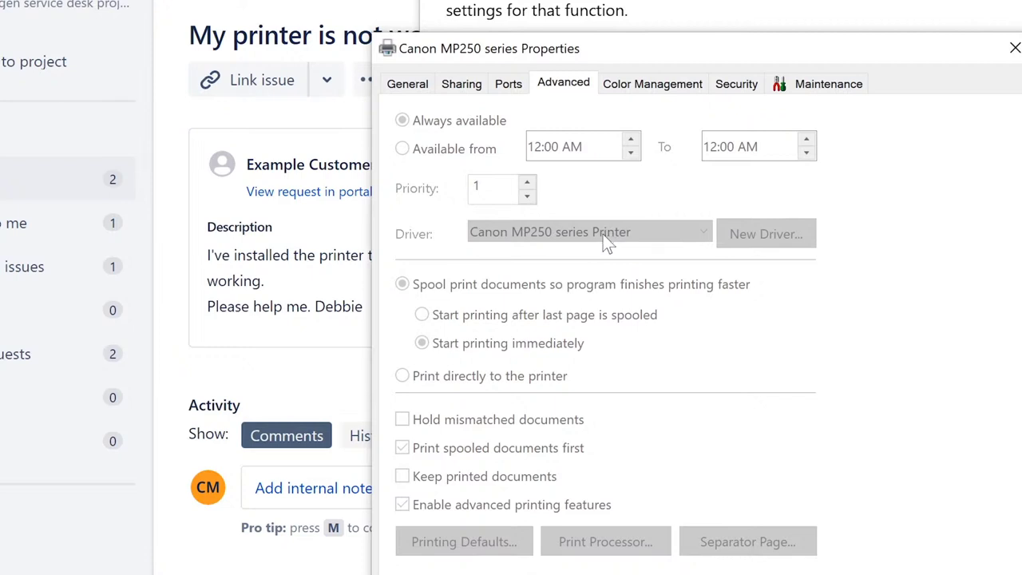
Step: Look over the ISD-35 description without changing it, then start a reply to the customer
{"action": "left_click", "coordinate": [343, 315]}
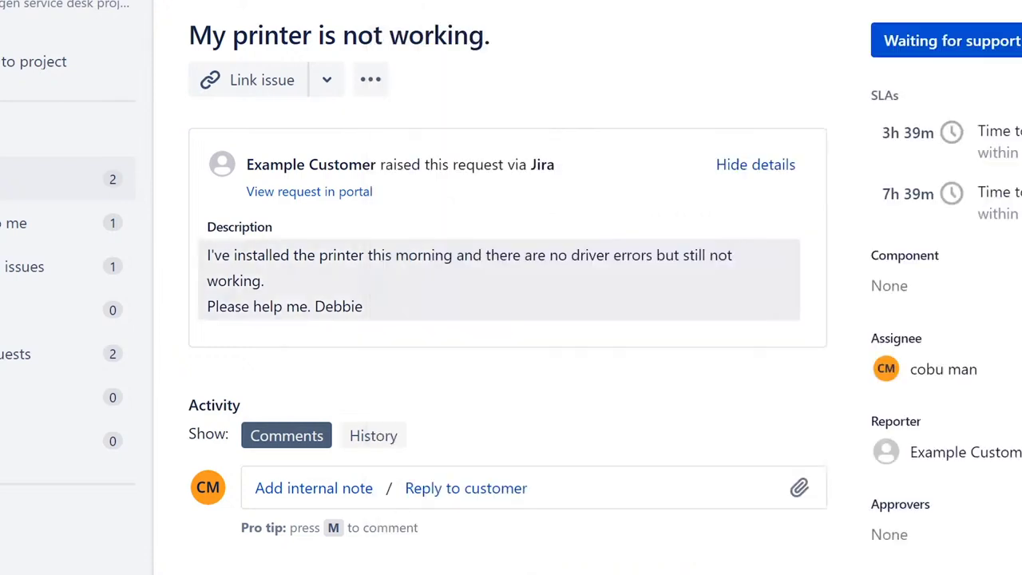
{"action": "key", "text": "Left"}
{"action": "key", "text": "Left"}
{"action": "key", "text": "Left"}
{"action": "key", "text": "Left"}
{"action": "key", "text": "Left"}
{"action": "key", "text": "Left"}
{"action": "key", "text": "Left"}
{"action": "key", "text": "Left"}
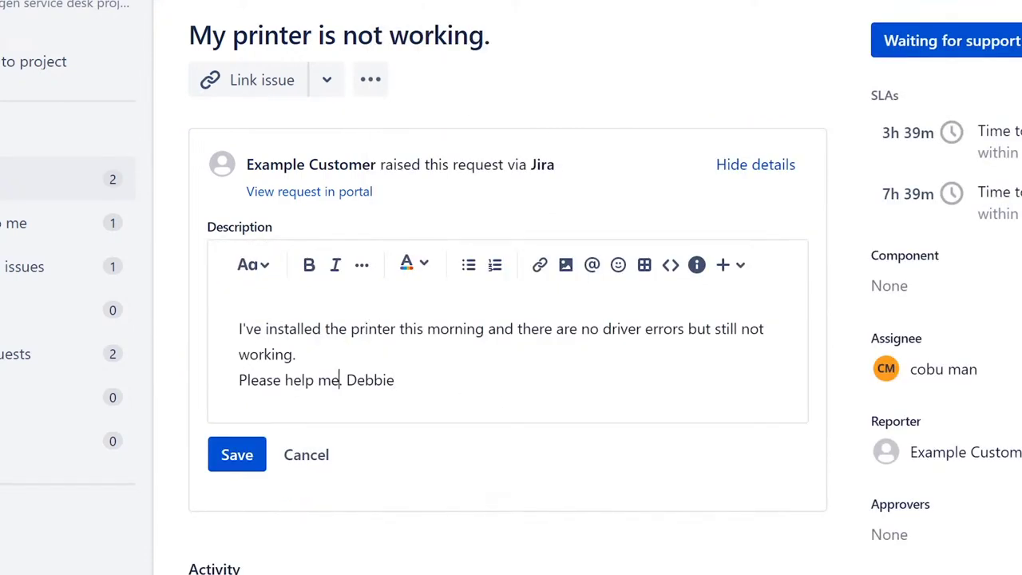
{"action": "key", "text": "Up"}
{"action": "left_click", "coordinate": [439, 328]}
{"action": "left_click", "coordinate": [301, 353]}
{"action": "left_click", "coordinate": [356, 379]}
{"action": "left_click", "coordinate": [403, 328]}
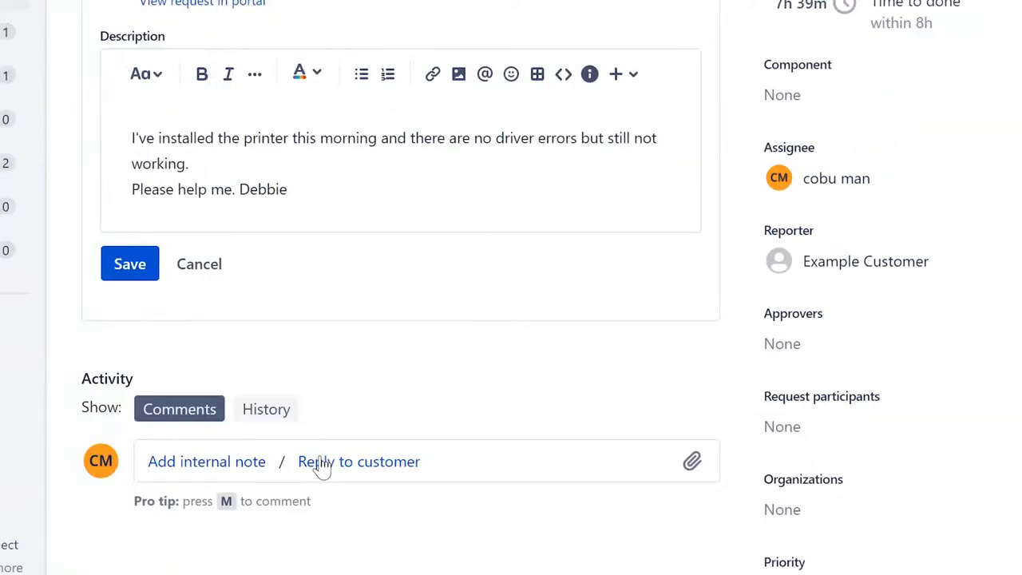
{"action": "left_click", "coordinate": [319, 464]}
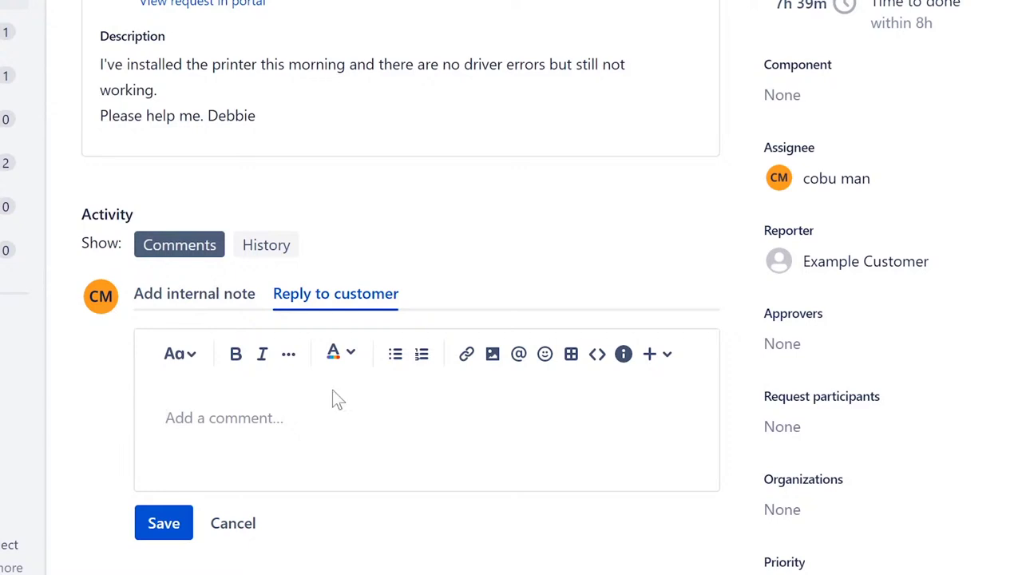
Step: Post the internal note 'Configured printer as requested by user/customer.', signed with the agent's name
{"action": "left_click", "coordinate": [250, 308]}
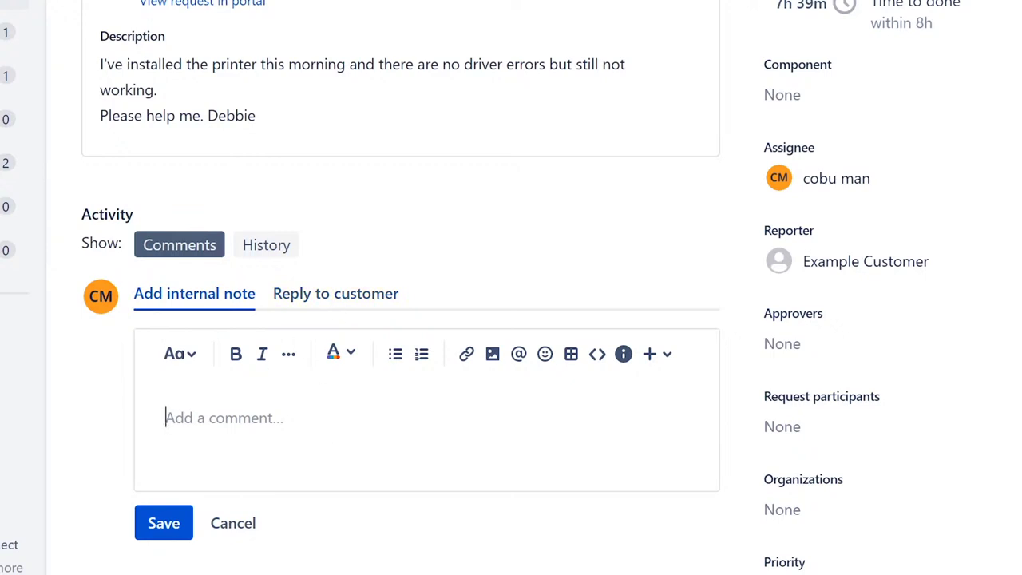
{"action": "type", "text": "Conf"}
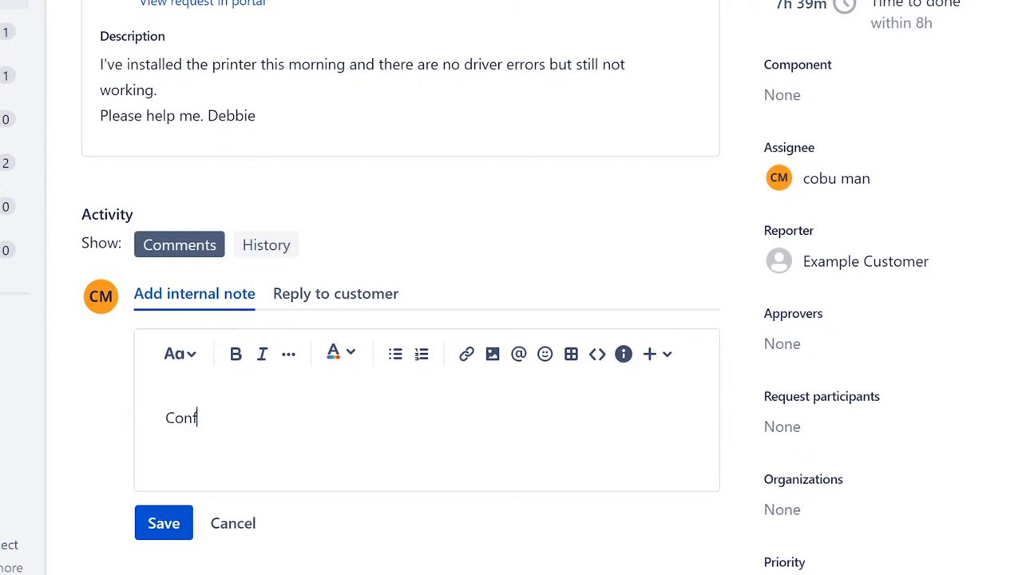
{"action": "type", "text": "igured print"}
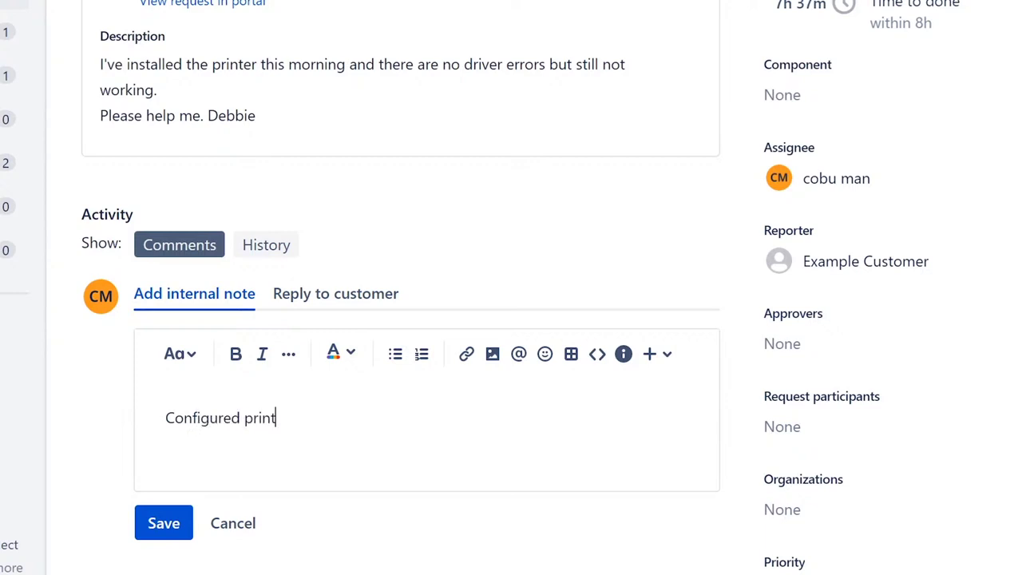
{"action": "type", "text": "er as request"}
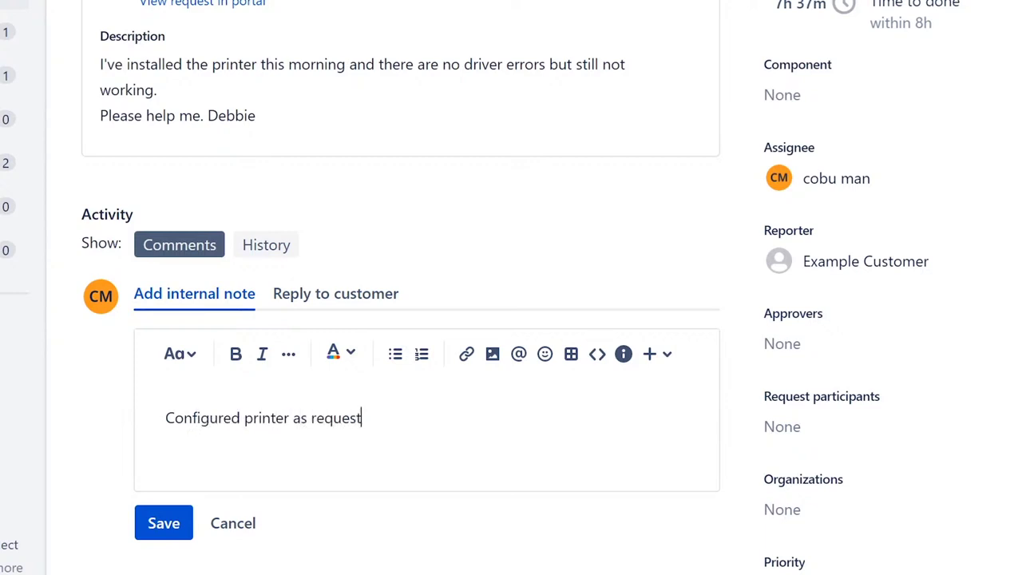
{"action": "type", "text": "ed by user/customer. Ervin"}
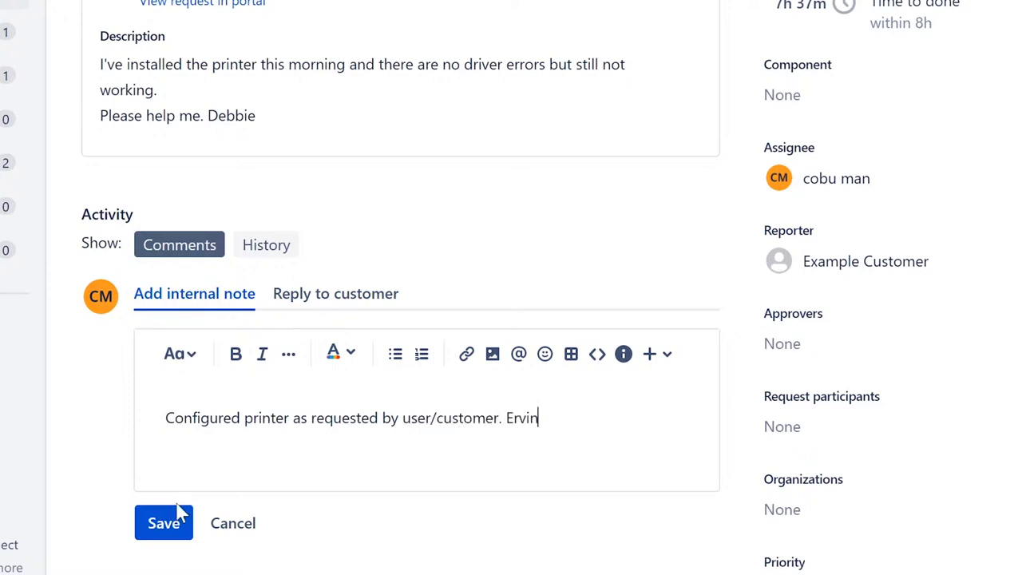
{"action": "left_click", "coordinate": [151, 528]}
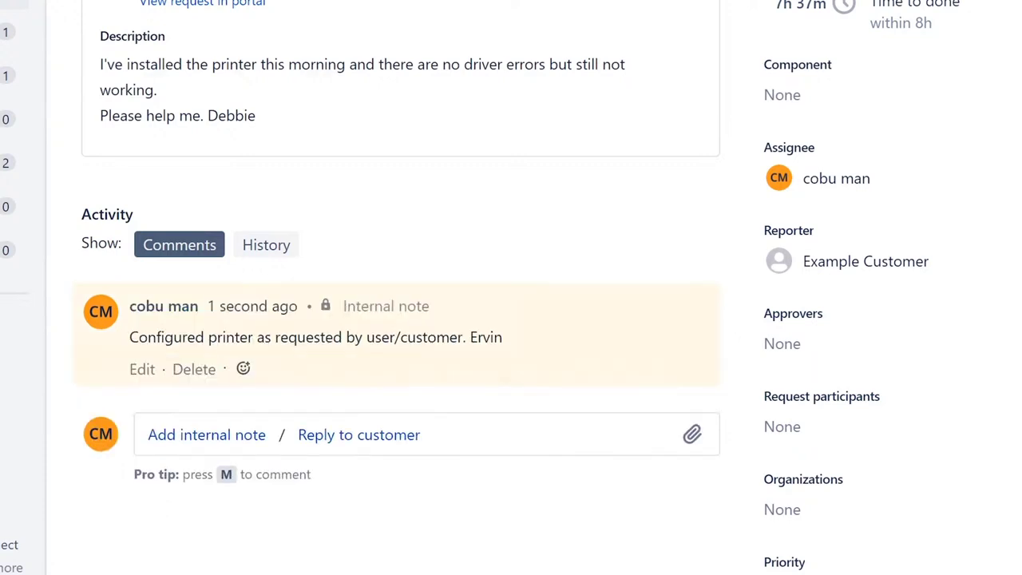
Step: Change the ISD-35 status from Waiting for support to Completed
{"action": "left_click", "coordinate": [789, 60]}
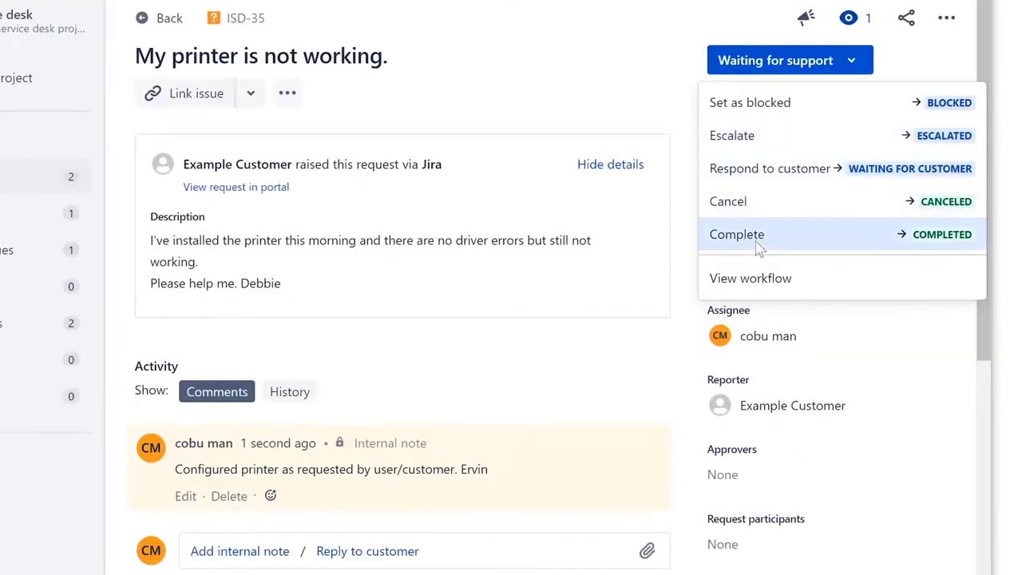
{"action": "left_click", "coordinate": [737, 234]}
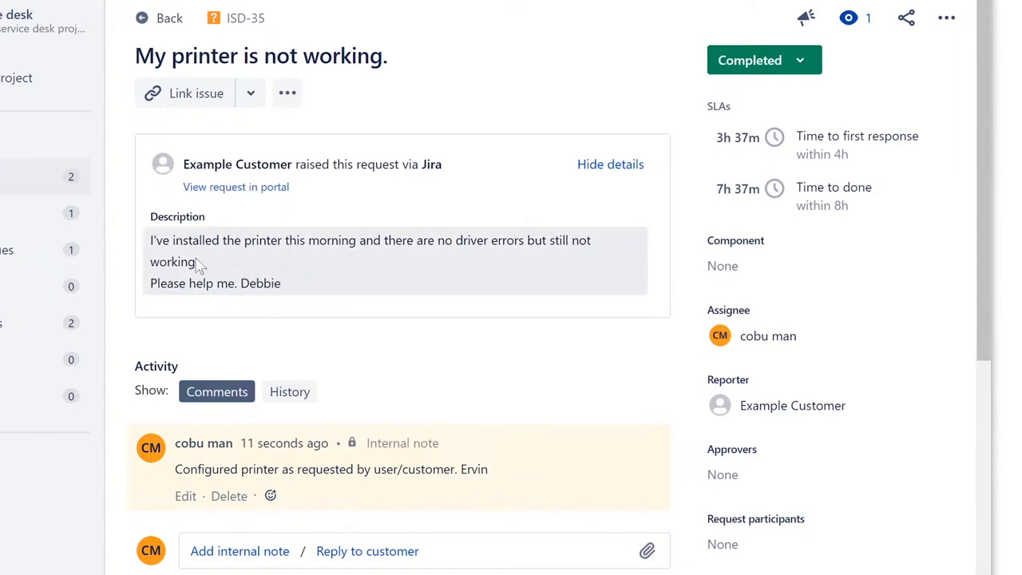
{"action": "left_click", "coordinate": [239, 263]}
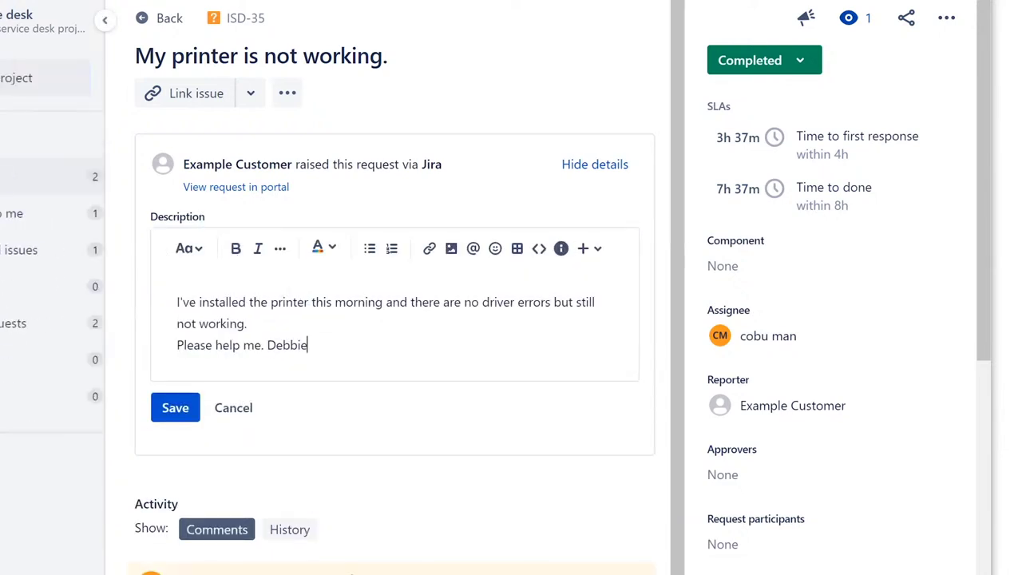
Step: From the All open queue, open ISD-34 about computer errors and PC reboots
{"action": "left_click", "coordinate": [10, 175]}
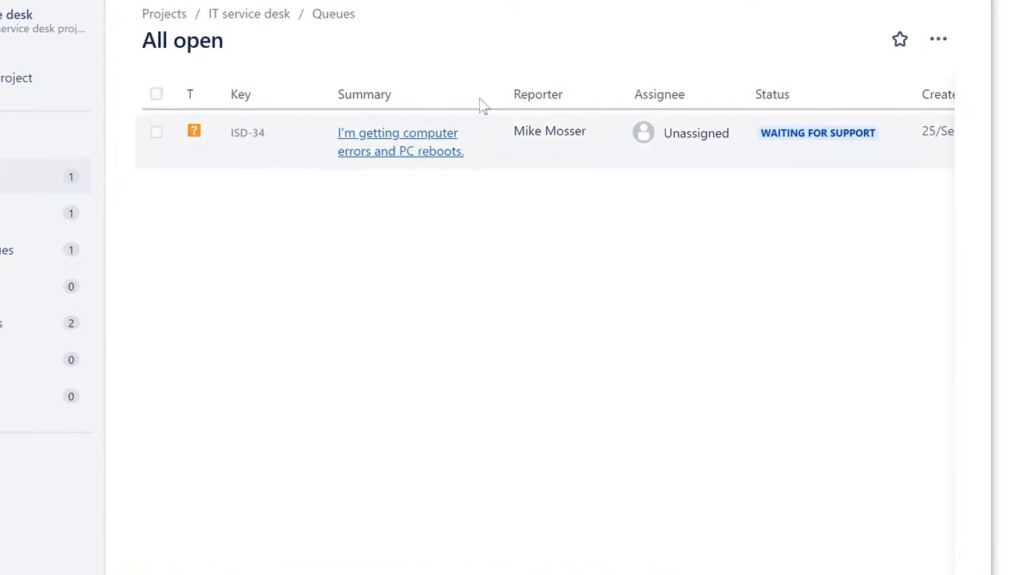
{"action": "scroll", "coordinate": [545, 327], "scroll_direction": "right", "scroll_amount": 3}
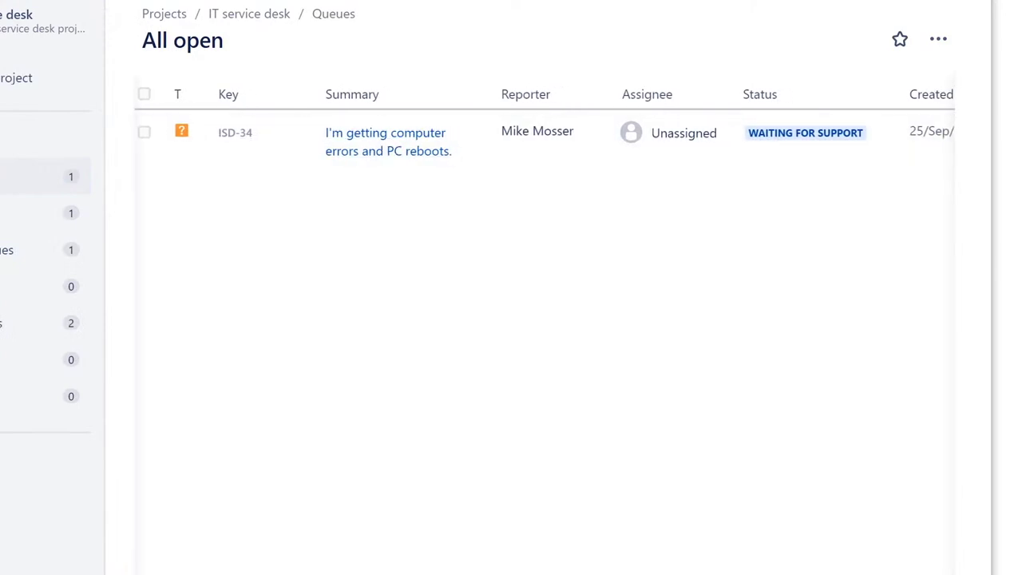
{"action": "scroll", "coordinate": [546, 327], "scroll_direction": "left", "scroll_amount": 3}
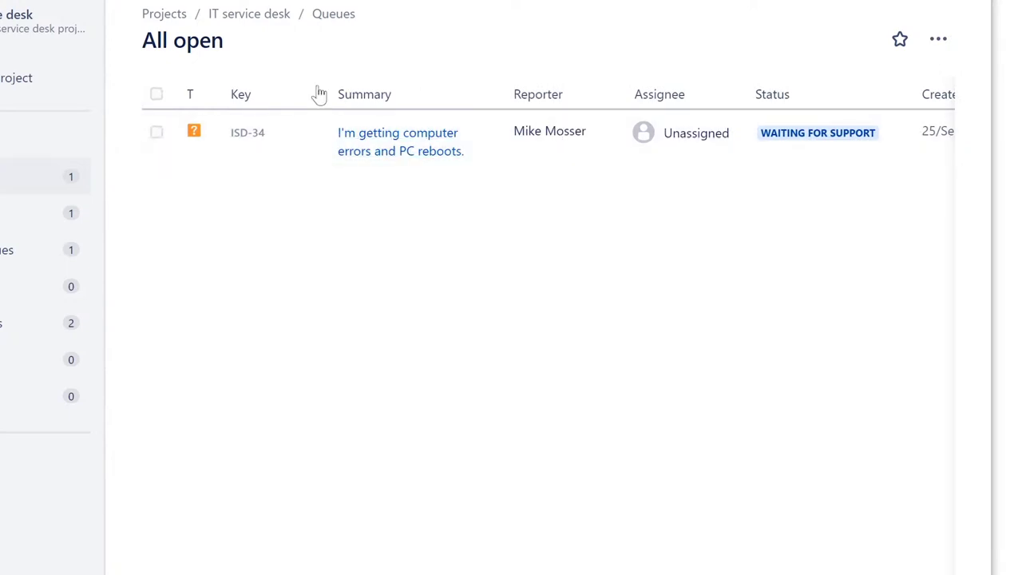
{"action": "left_click", "coordinate": [374, 139]}
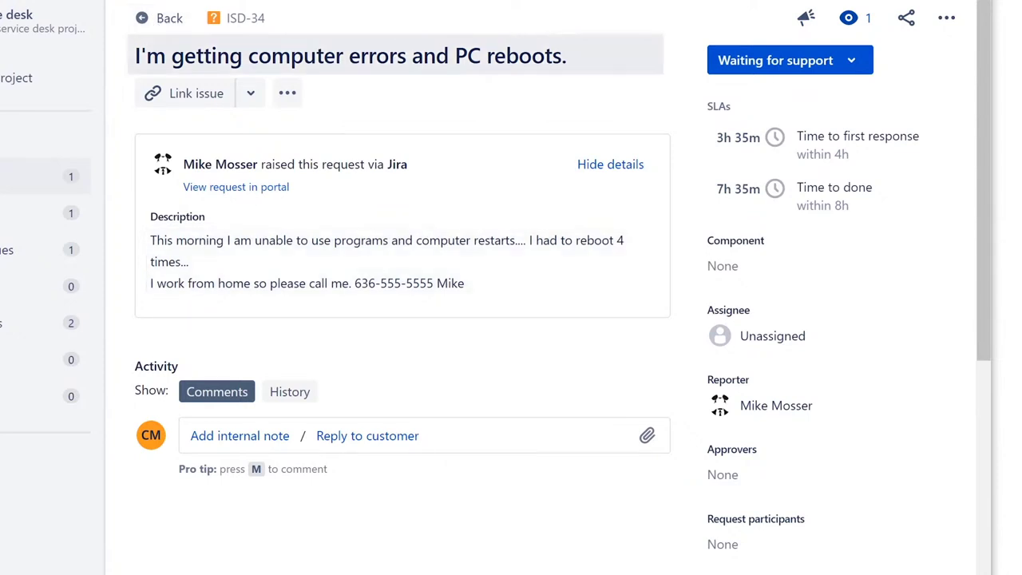
Step: Review ISD-34's title and description, including the callback request, then open the description editor
{"action": "left_click", "coordinate": [510, 56]}
{"action": "left_click_drag", "start_coordinate": [510, 75], "coordinate": [586, 64]}
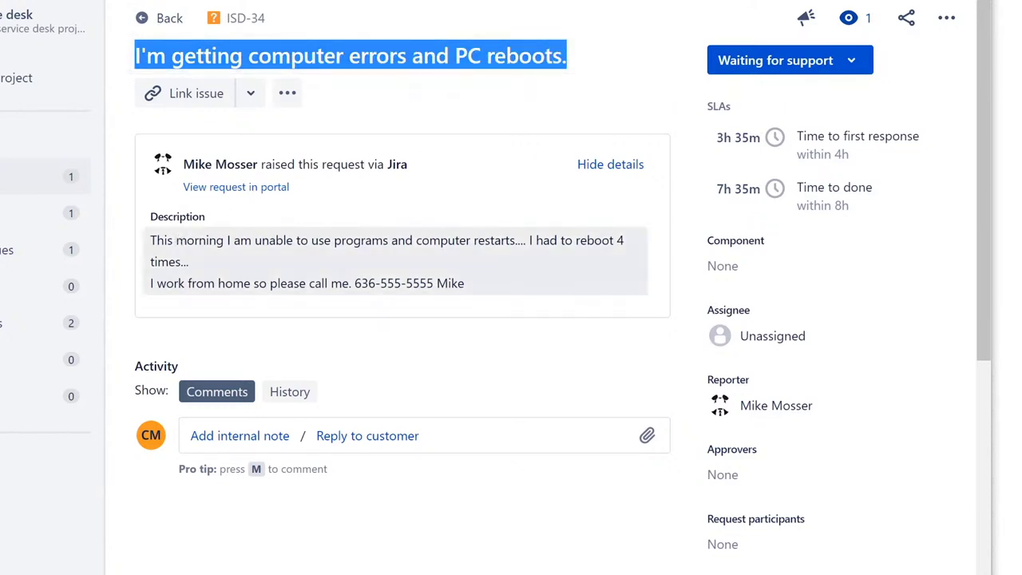
{"action": "left_click_drag", "start_coordinate": [151, 239], "coordinate": [372, 261]}
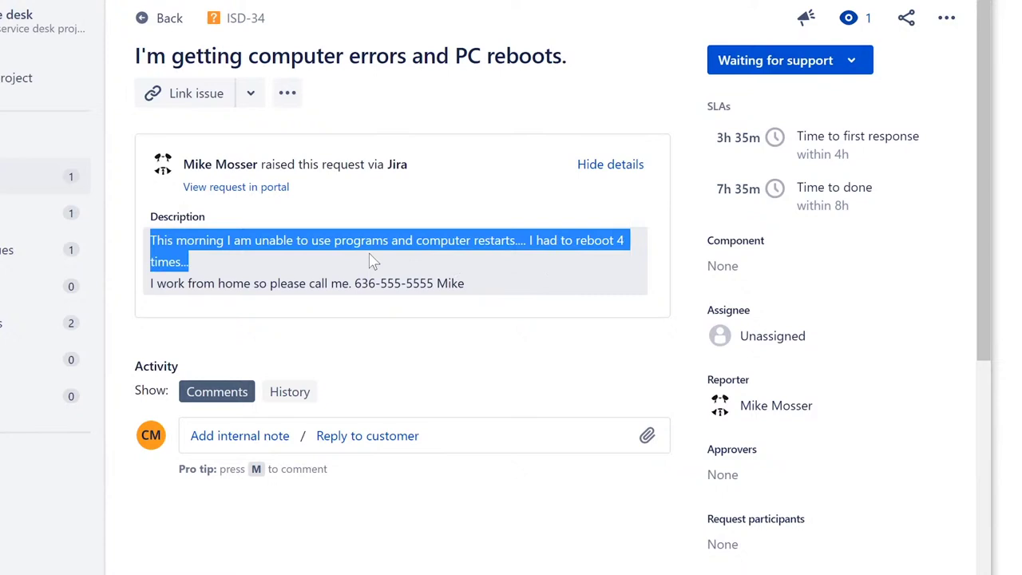
{"action": "left_click", "coordinate": [319, 281]}
{"action": "left_click_drag", "start_coordinate": [464, 283], "coordinate": [169, 283]}
{"action": "left_click", "coordinate": [149, 283]}
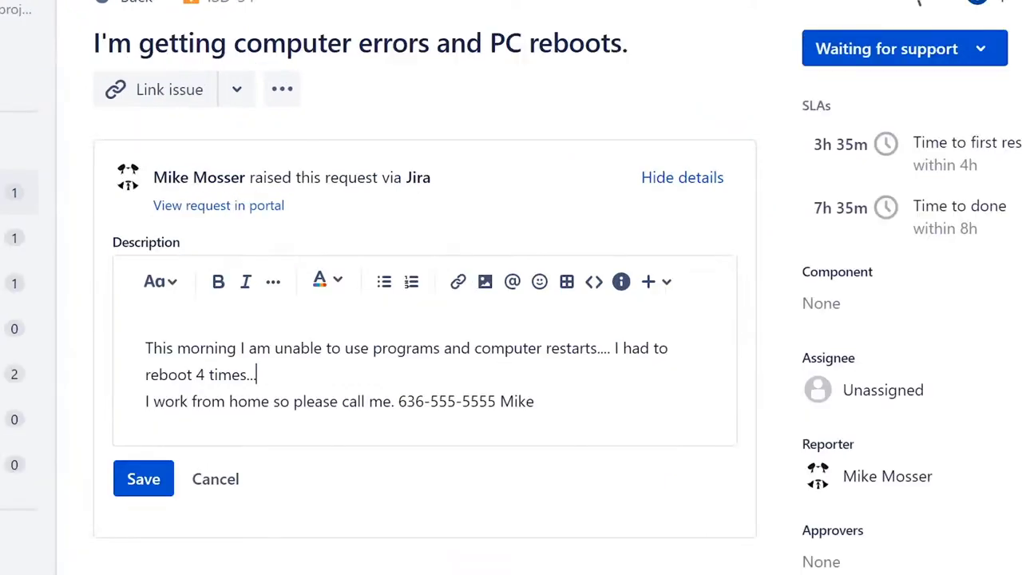
{"action": "left_click", "coordinate": [294, 401]}
{"action": "left_click_drag", "start_coordinate": [256, 374], "coordinate": [614, 348]}
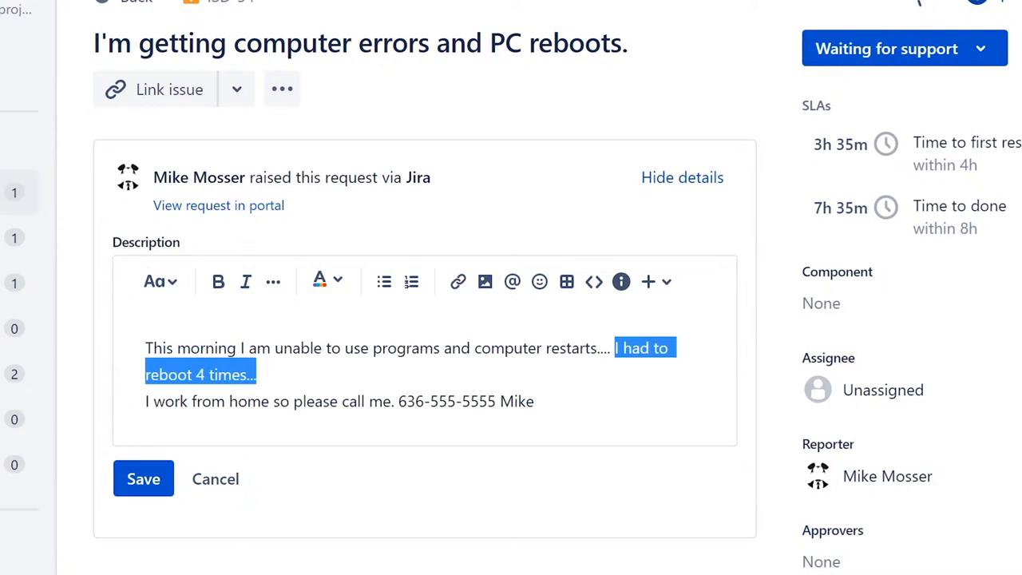
{"action": "left_click", "coordinate": [256, 375]}
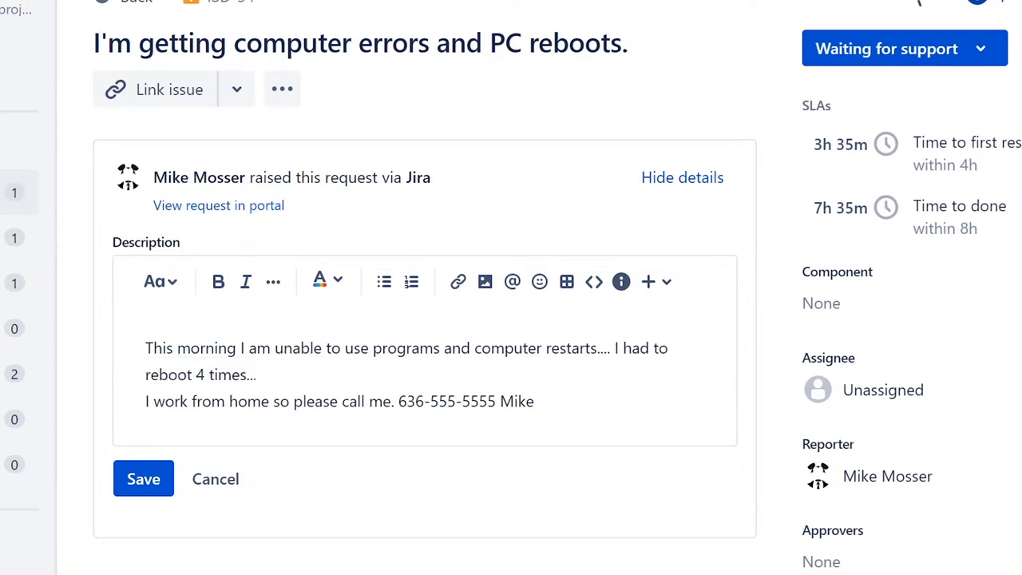
{"action": "left_click_drag", "start_coordinate": [152, 348], "coordinate": [571, 348]}
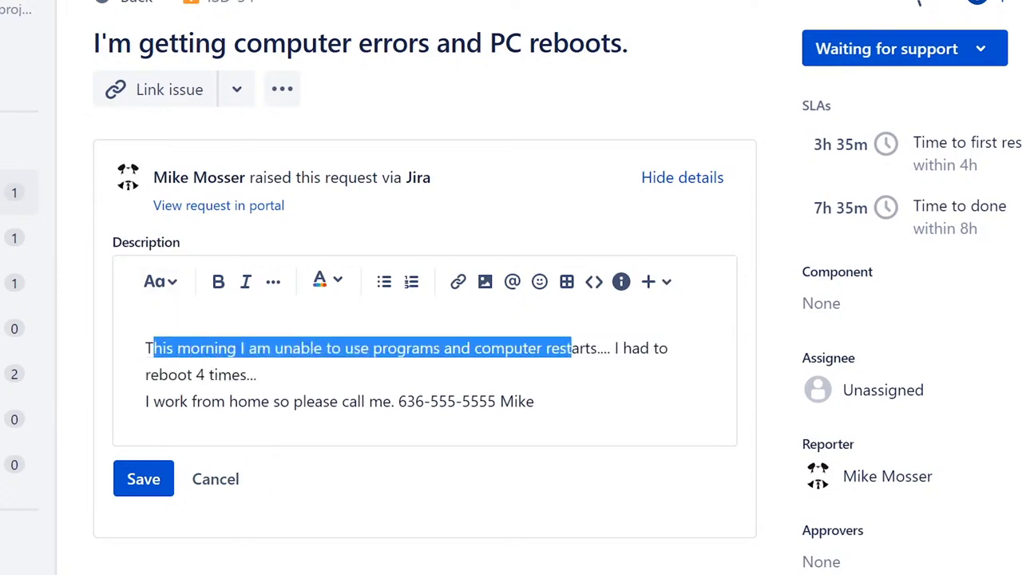
{"action": "left_click", "coordinate": [254, 375]}
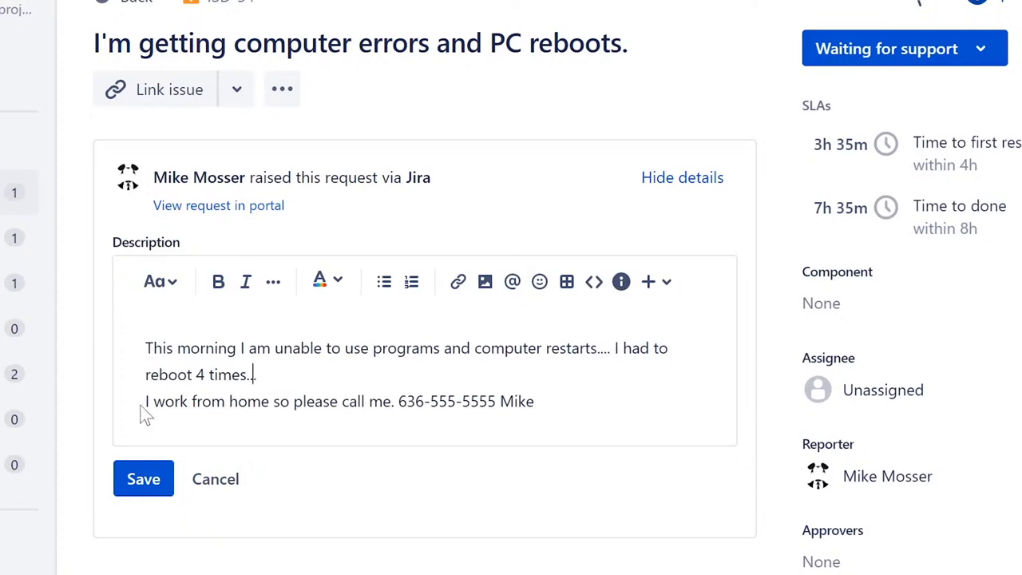
{"action": "key", "text": "ctrl+End"}
{"action": "left_click_drag", "start_coordinate": [145, 348], "coordinate": [611, 348]}
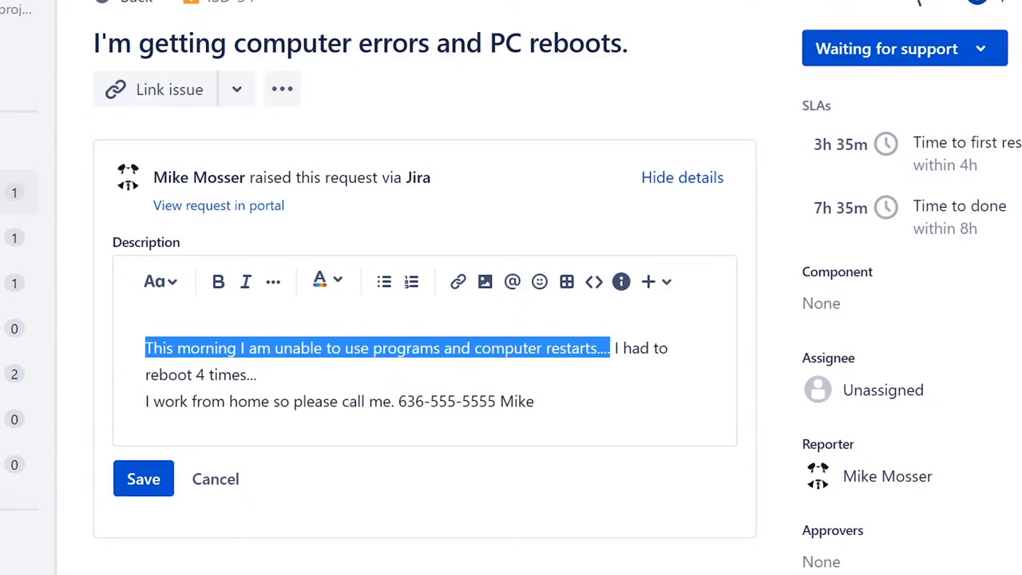
{"action": "left_click", "coordinate": [257, 374]}
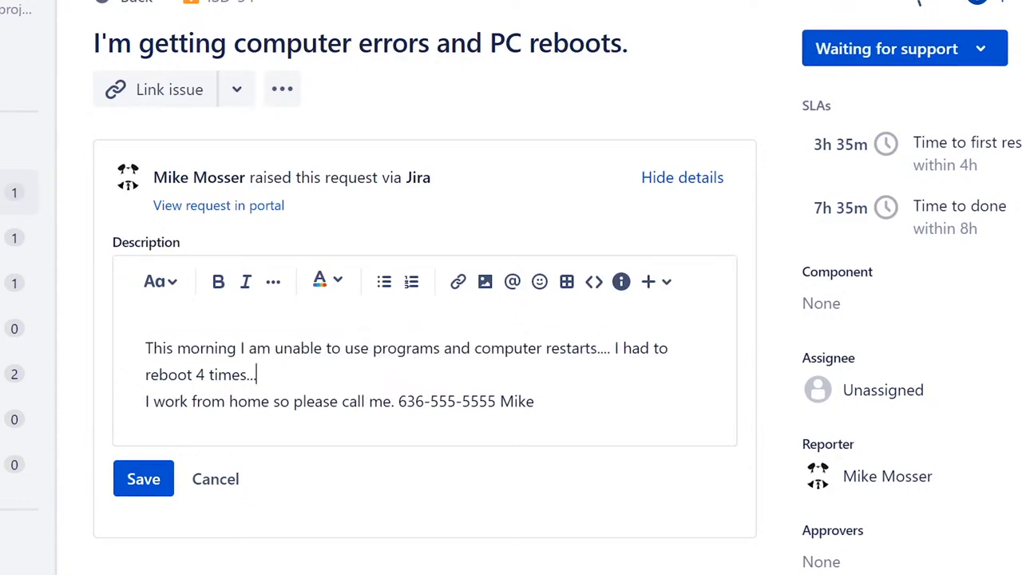
{"action": "left_click_drag", "start_coordinate": [326, 348], "coordinate": [440, 348]}
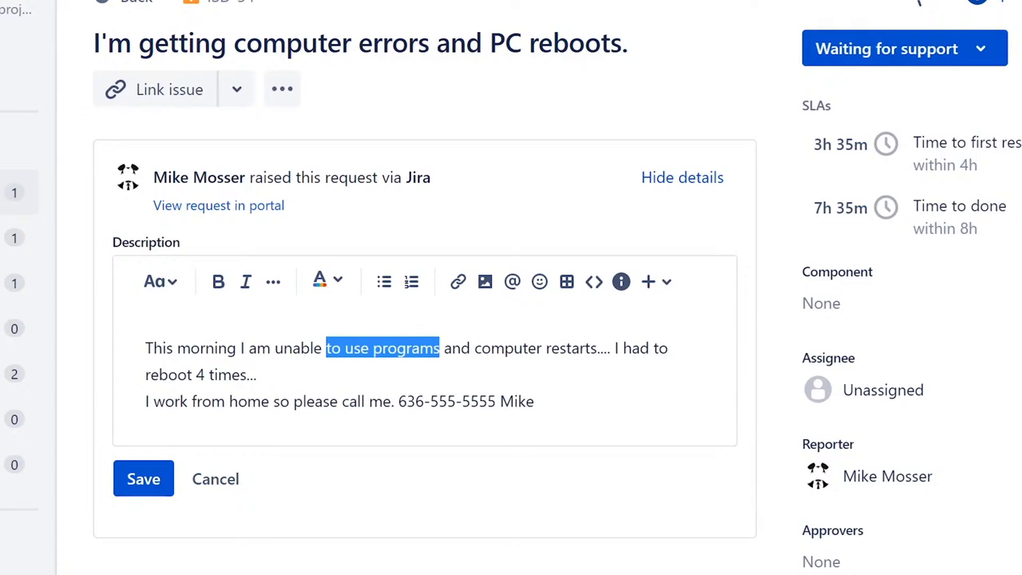
{"action": "left_click", "coordinate": [256, 375]}
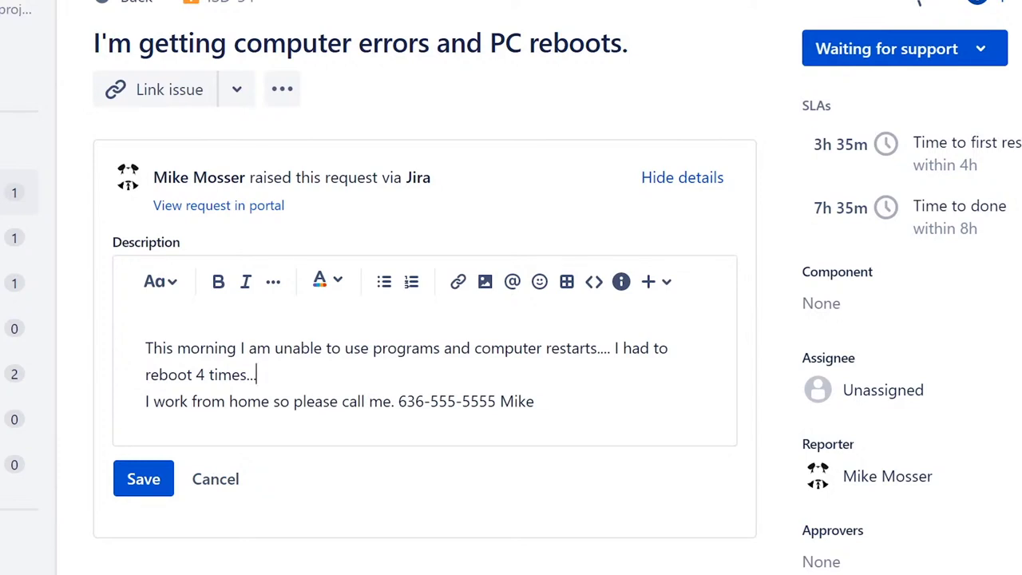
{"action": "mouse_move", "coordinate": [328, 348]}
{"action": "left_mouse_down"}
{"action": "mouse_move", "coordinate": [383, 348]}
{"action": "mouse_move", "coordinate": [321, 348]}
{"action": "left_mouse_up"}
{"action": "left_click", "coordinate": [418, 348]}
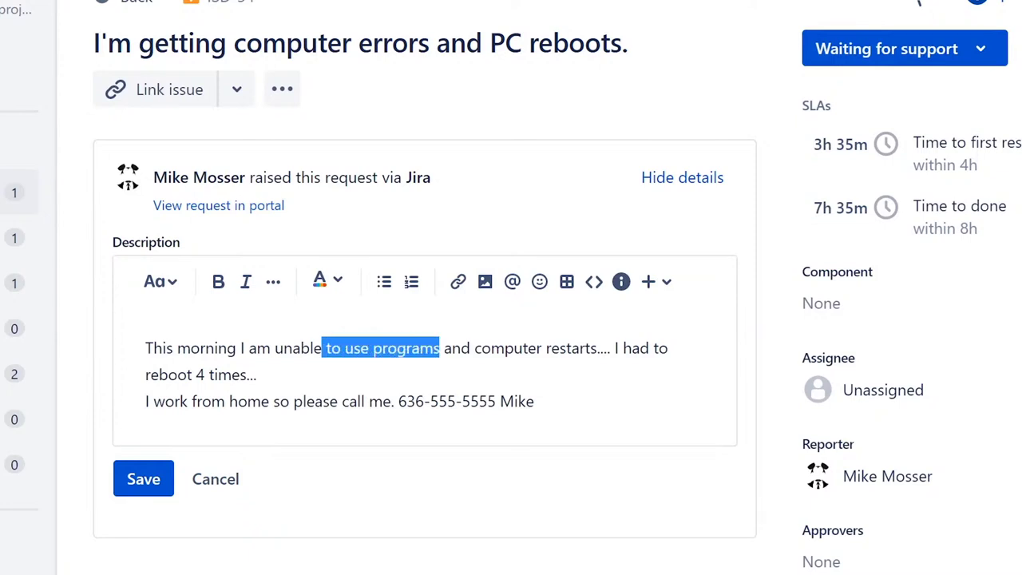
{"action": "left_click", "coordinate": [322, 348]}
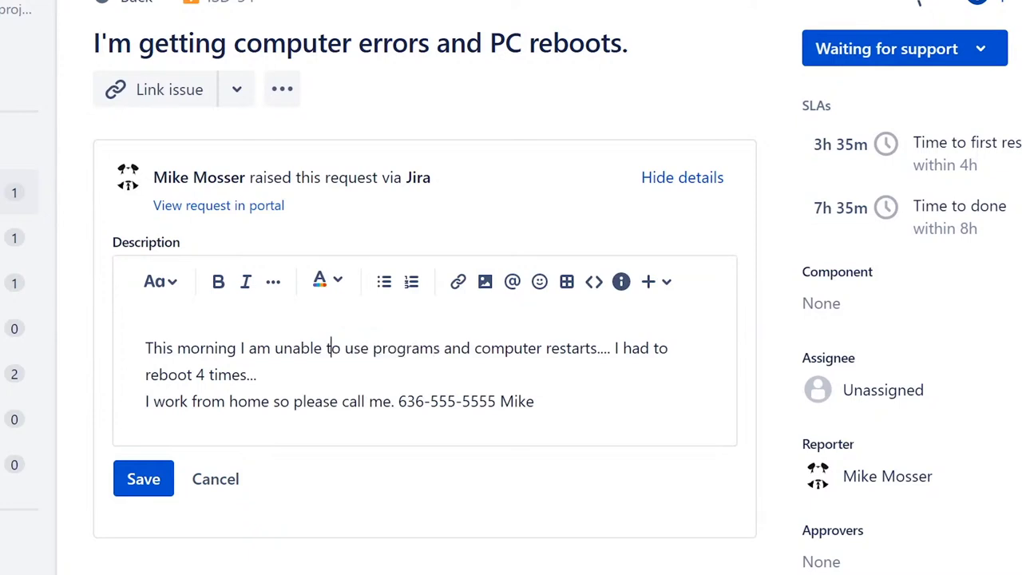
{"action": "left_click", "coordinate": [474, 348]}
{"action": "left_click_drag", "start_coordinate": [474, 348], "coordinate": [597, 348]}
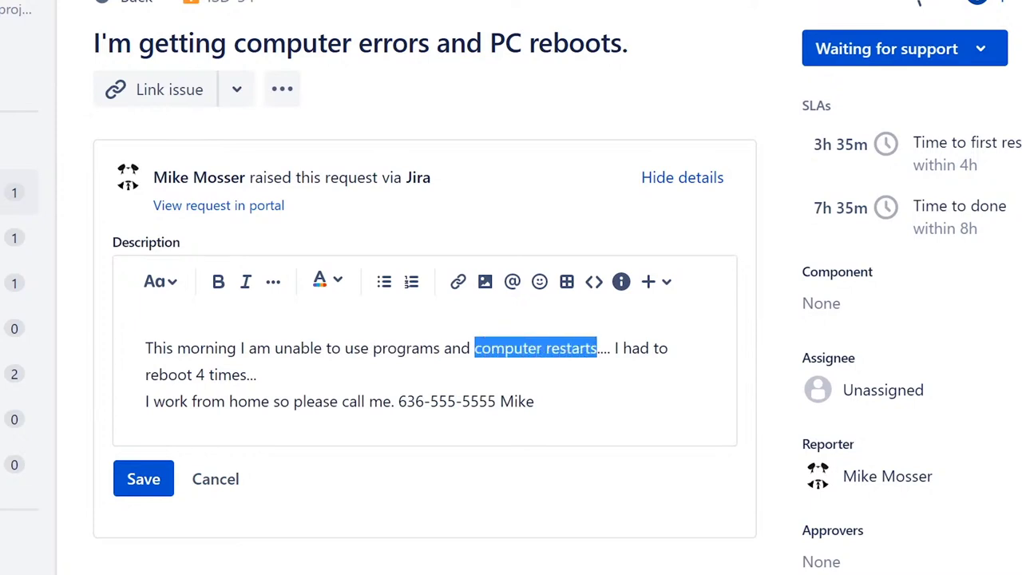
{"action": "left_click", "coordinate": [607, 348]}
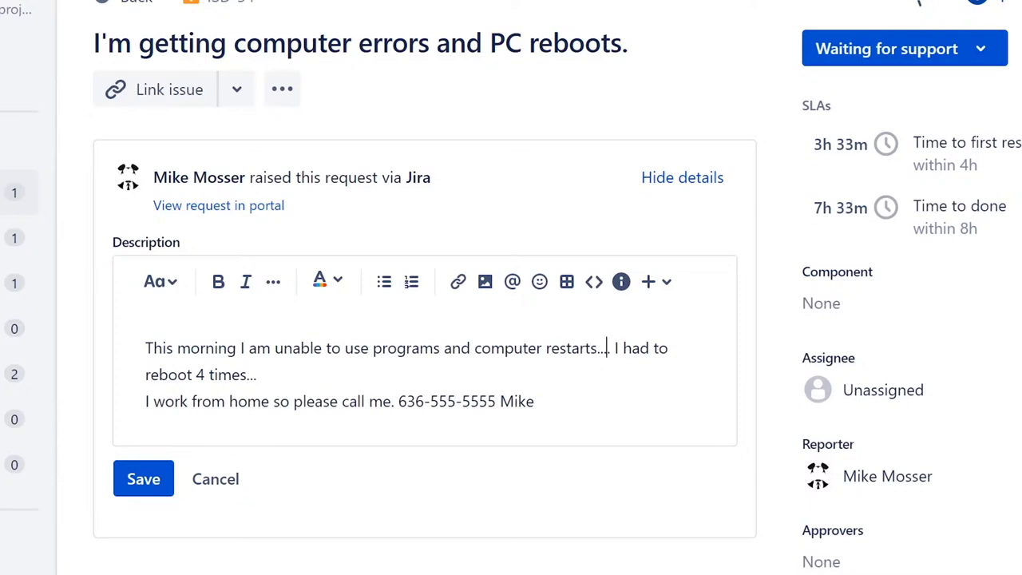
{"action": "left_click", "coordinate": [354, 348]}
{"action": "left_click_drag", "start_coordinate": [470, 348], "coordinate": [601, 348]}
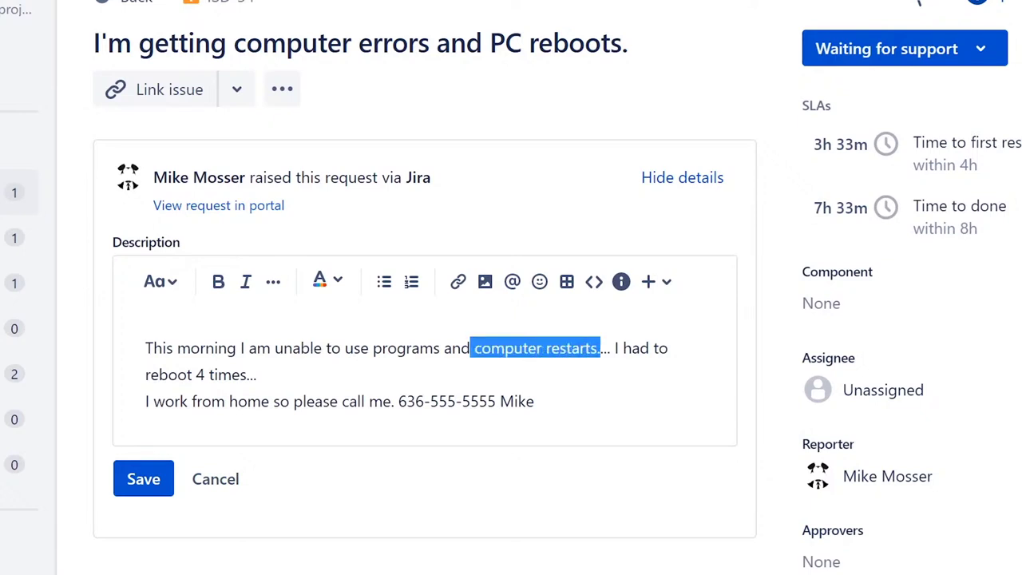
{"action": "left_click", "coordinate": [566, 348]}
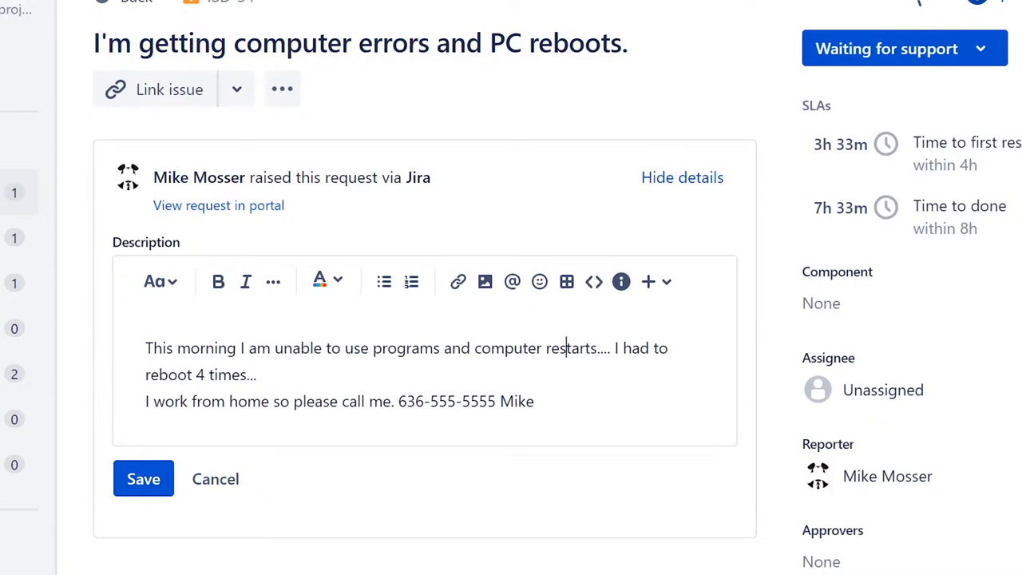
{"action": "left_click_drag", "start_coordinate": [474, 348], "coordinate": [591, 348]}
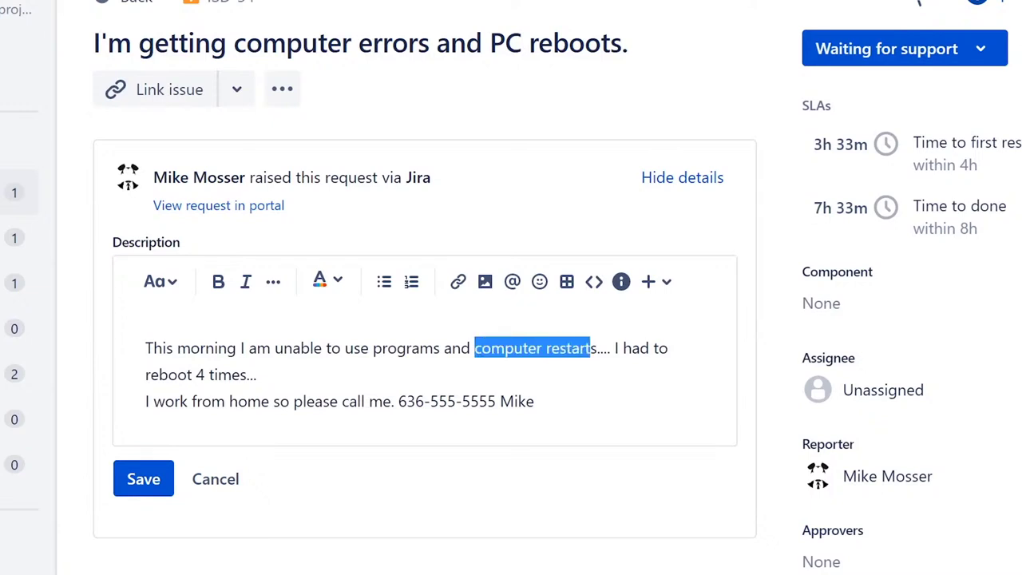
{"action": "left_click_drag", "start_coordinate": [441, 348], "coordinate": [153, 348]}
{"action": "left_click", "coordinate": [237, 348]}
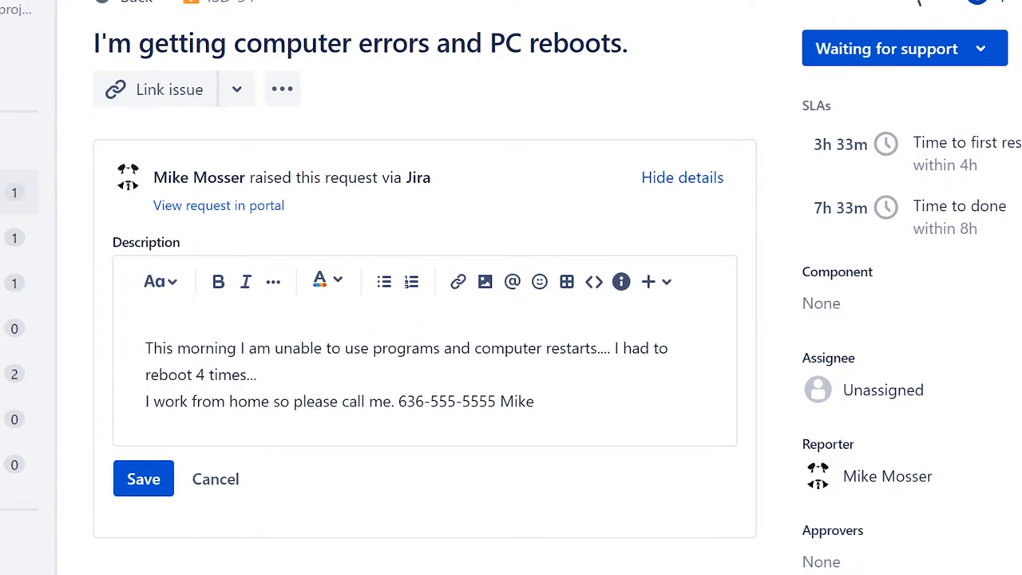
{"action": "left_click_drag", "start_coordinate": [293, 348], "coordinate": [443, 348]}
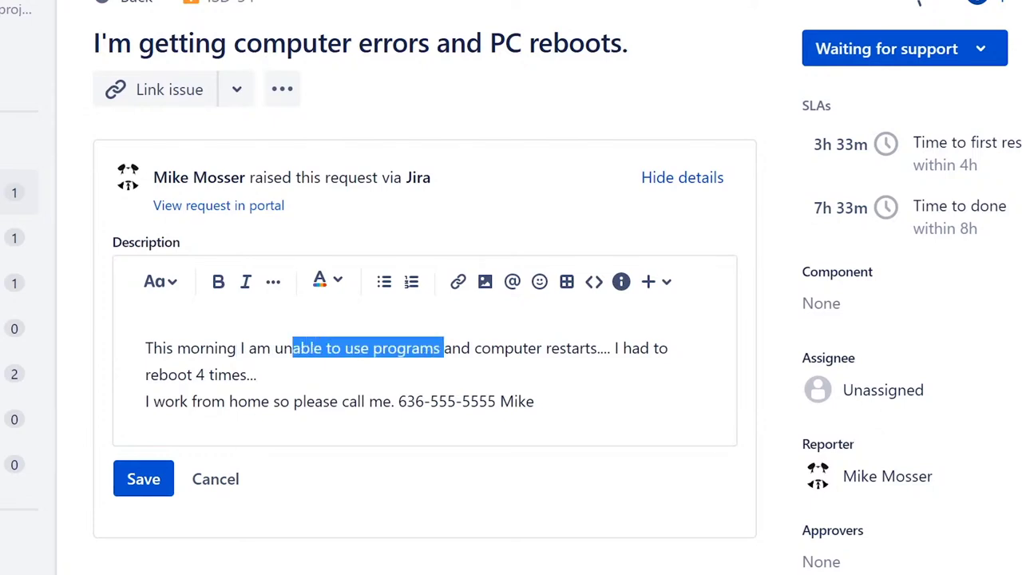
{"action": "left_click", "coordinate": [326, 348]}
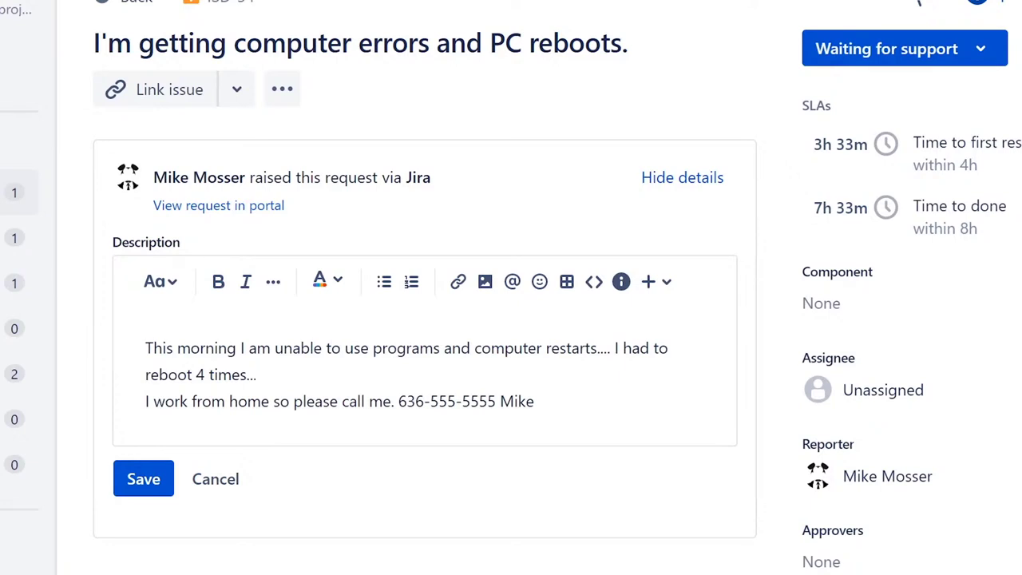
{"action": "left_click_drag", "start_coordinate": [256, 374], "coordinate": [614, 348]}
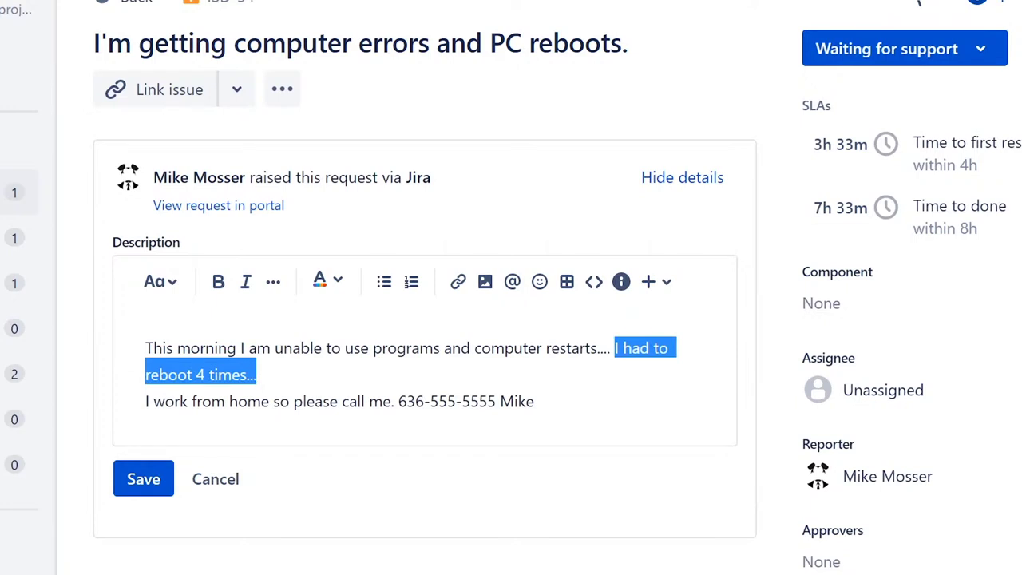
{"action": "left_click", "coordinate": [257, 374]}
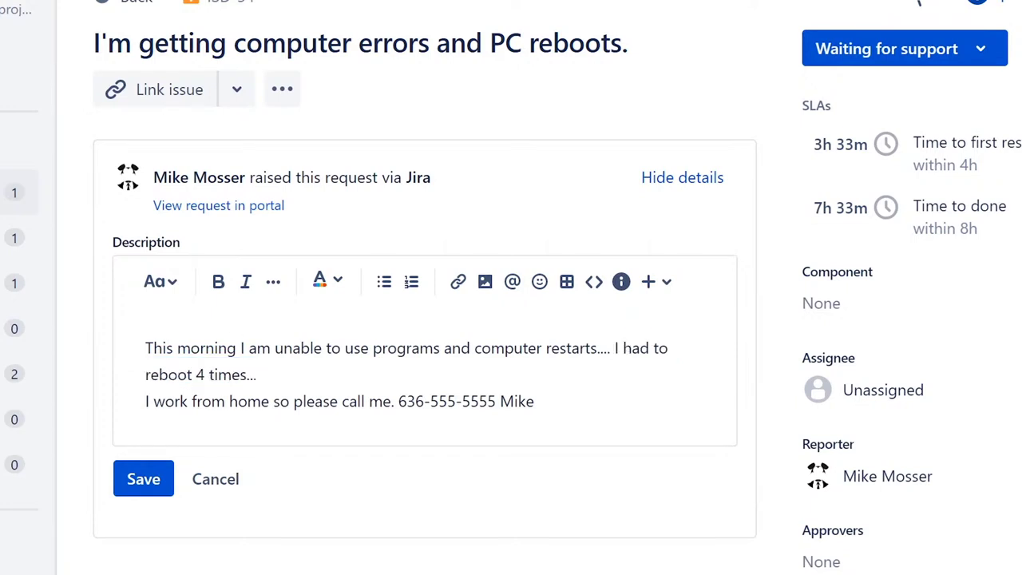
{"action": "left_click_drag", "start_coordinate": [254, 375], "coordinate": [613, 329]}
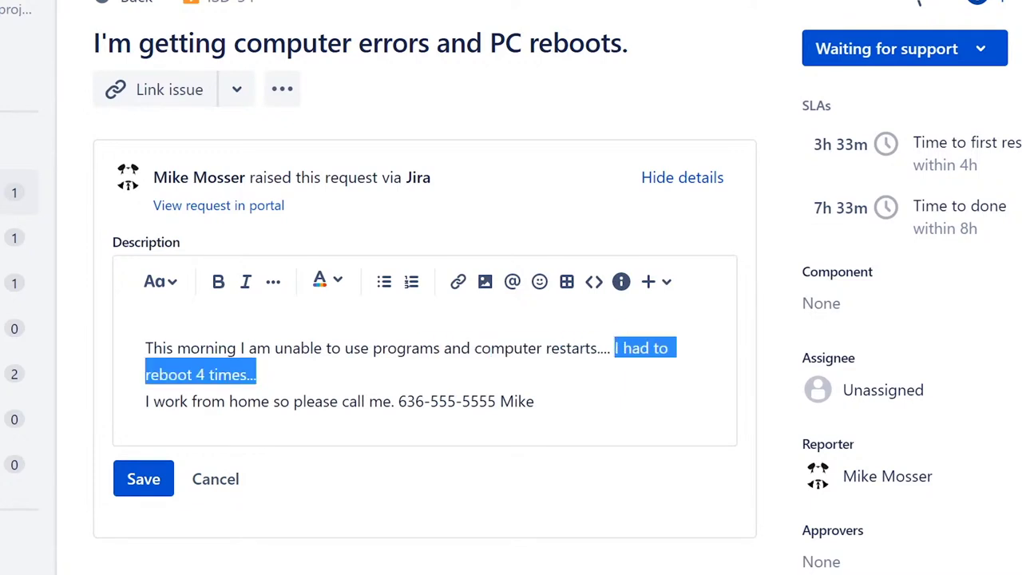
{"action": "left_click", "coordinate": [567, 348]}
{"action": "left_click_drag", "start_coordinate": [256, 374], "coordinate": [614, 348]}
{"action": "left_click", "coordinate": [470, 400]}
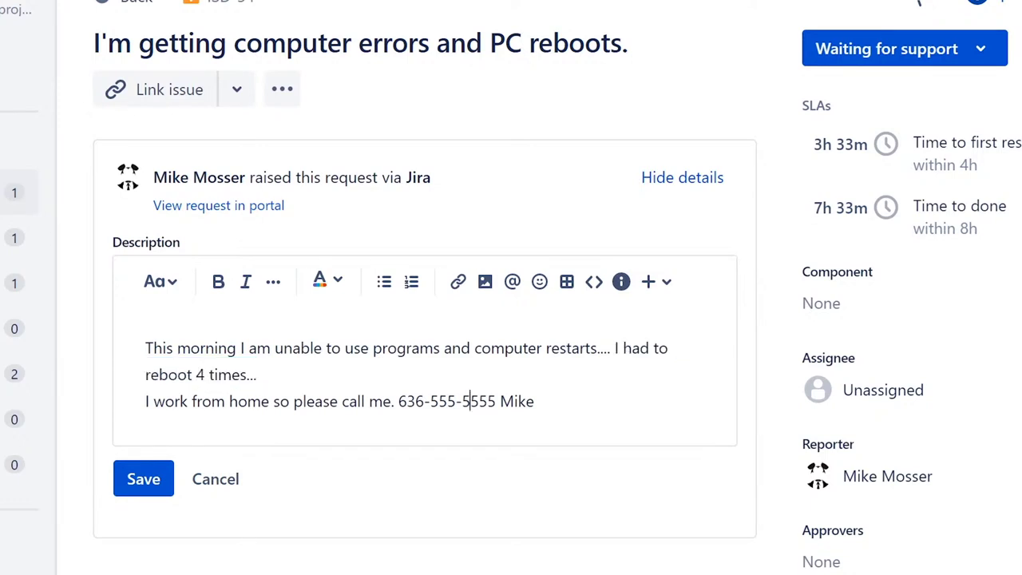
Step: Close the description editor and start the reply with 'Good morning,'
{"action": "left_click", "coordinate": [433, 571]}
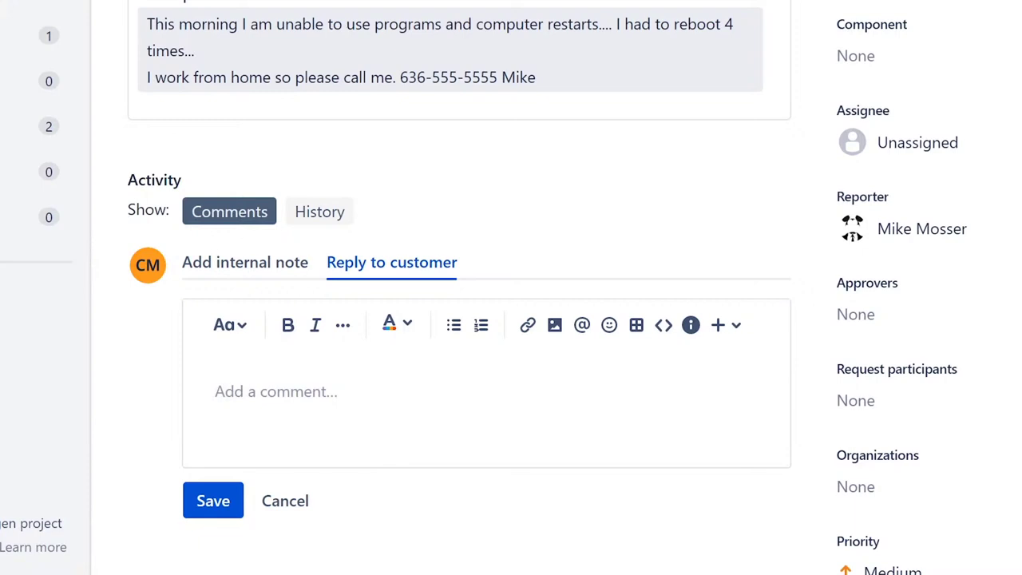
{"action": "type", "text": "Go"}
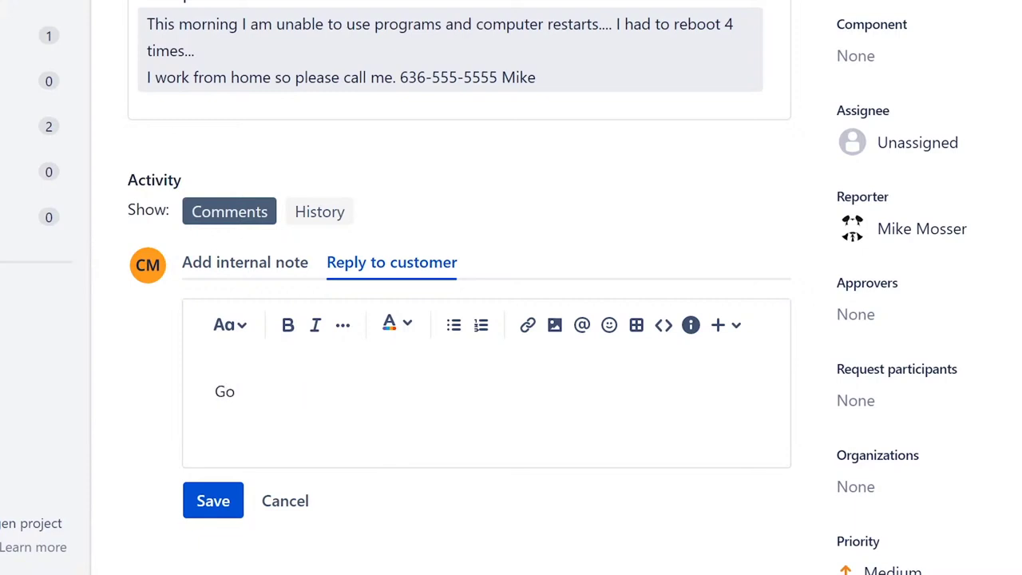
{"action": "type", "text": "od morning"}
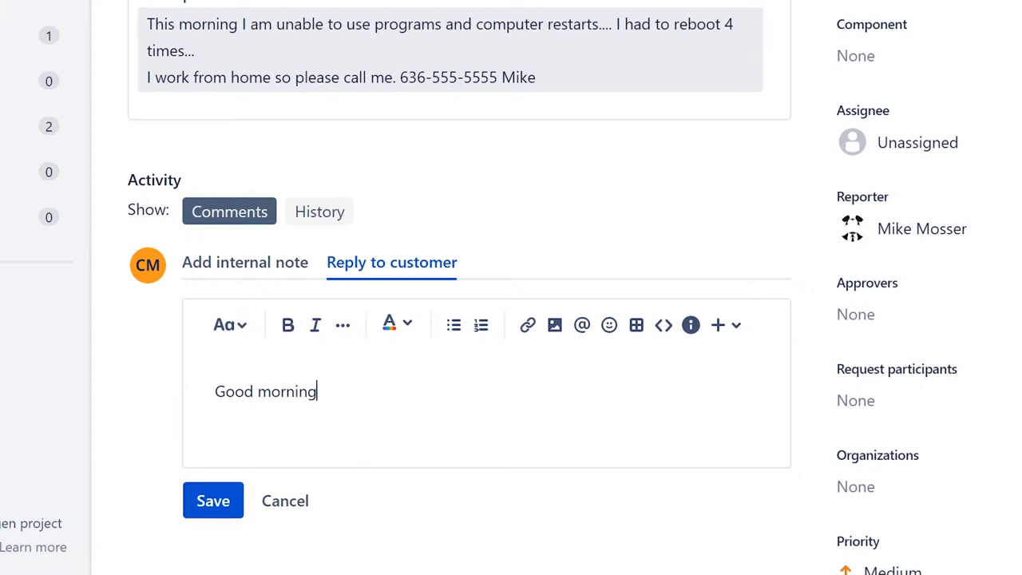
{"action": "type", "text": ","}
{"action": "key", "text": "Return"}
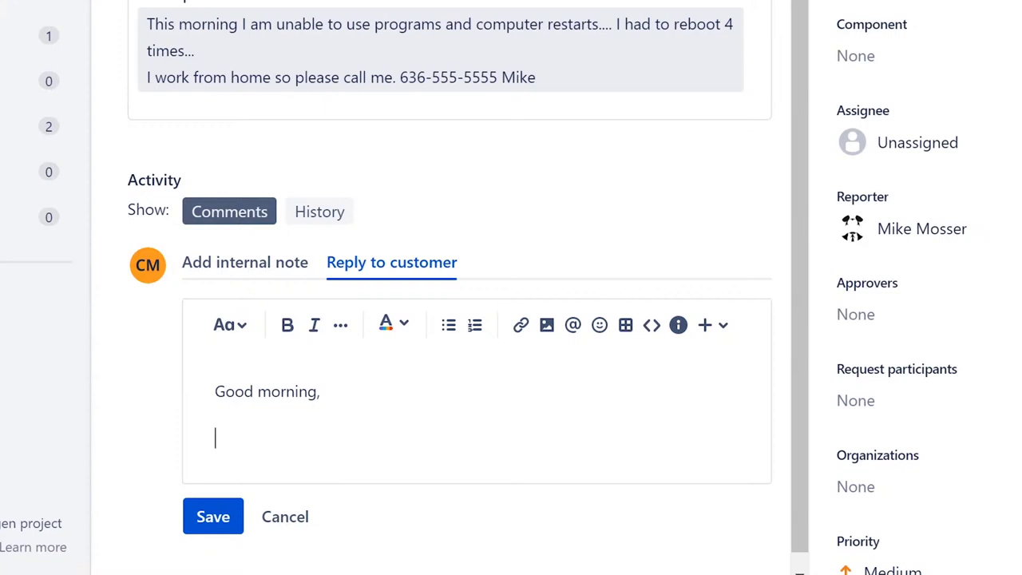
Step: Ask 'Do you turn off your computer at the end of shift or do you keep in on?'
{"action": "type", "text": "Do you turn off your co"}
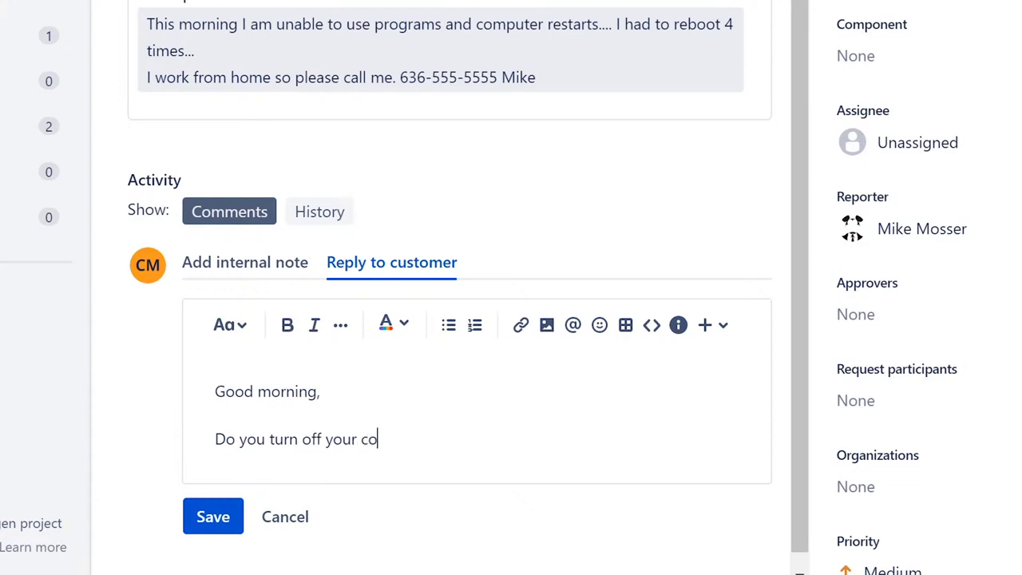
{"action": "type", "text": "mputer ad"}
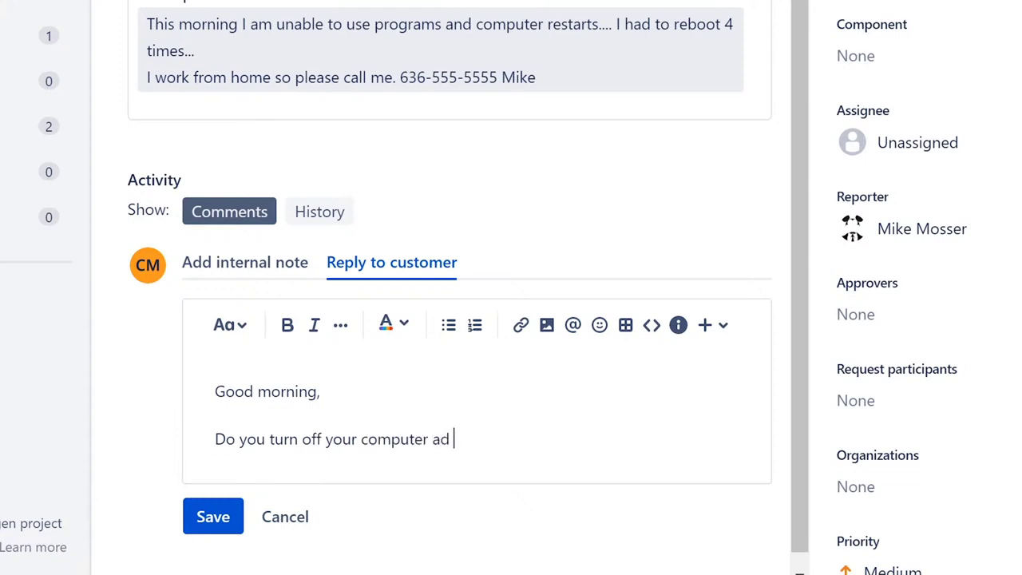
{"action": "key", "text": "BackSpace"}
{"action": "key", "text": "BackSpace"}
{"action": "type", "text": "t the end of s"}
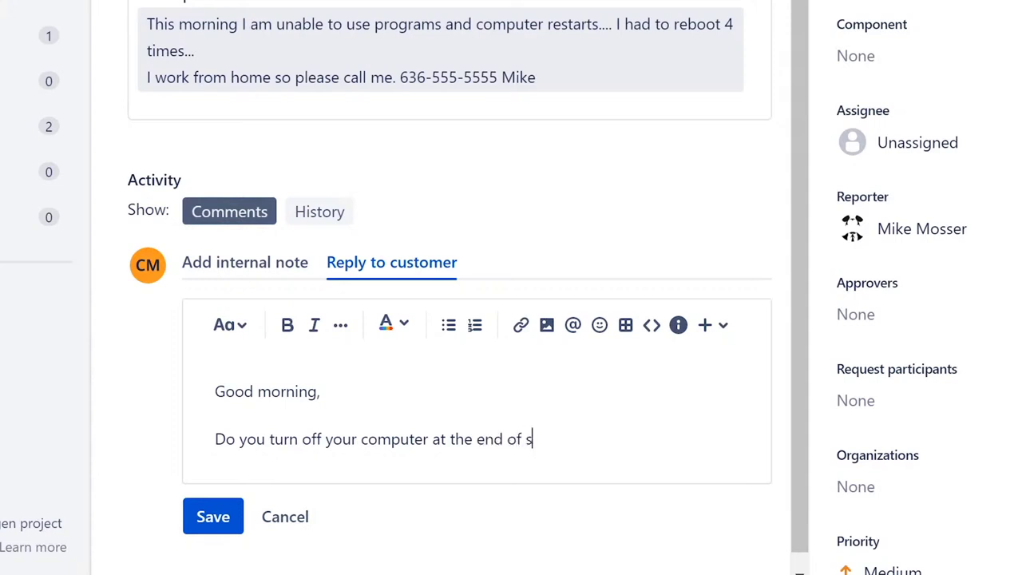
{"action": "type", "text": "hift or do you keep in"}
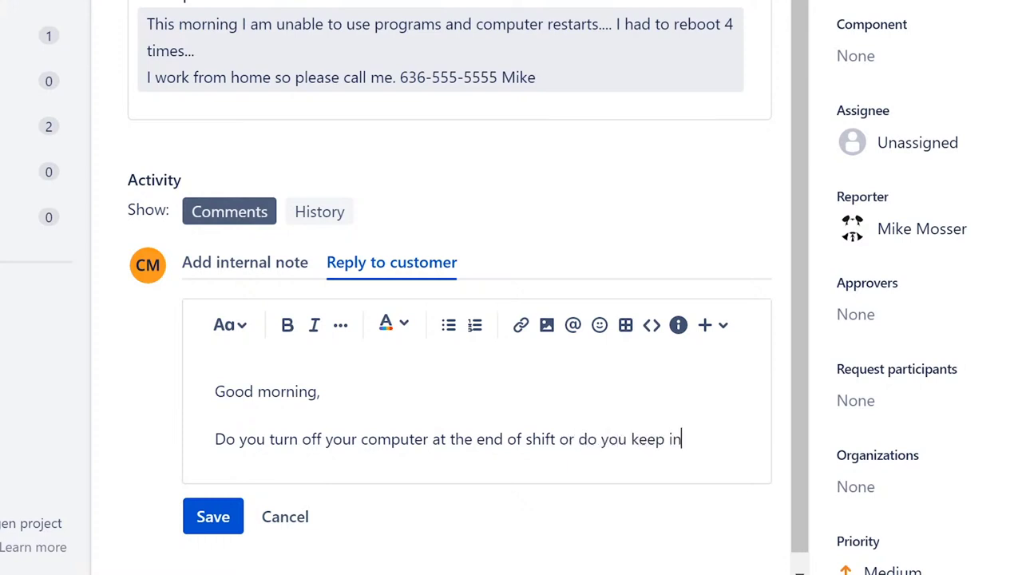
{"action": "type", "text": " on?"}
{"action": "key", "text": "Return"}
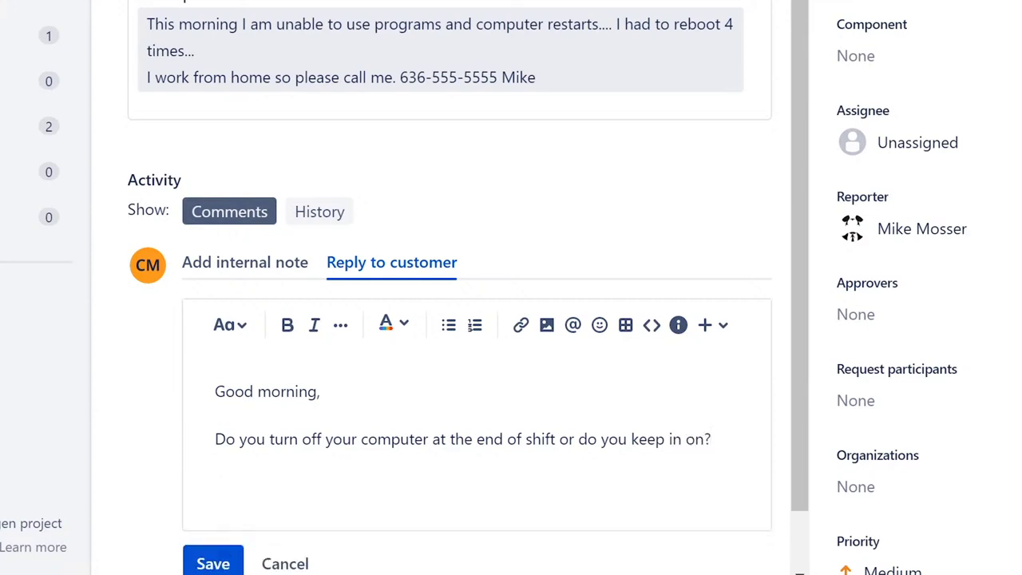
Step: Record the customer's answer that they turn it off or shut down, then begin 'Me: Please'
{"action": "type", "text": "Mike: I turn"}
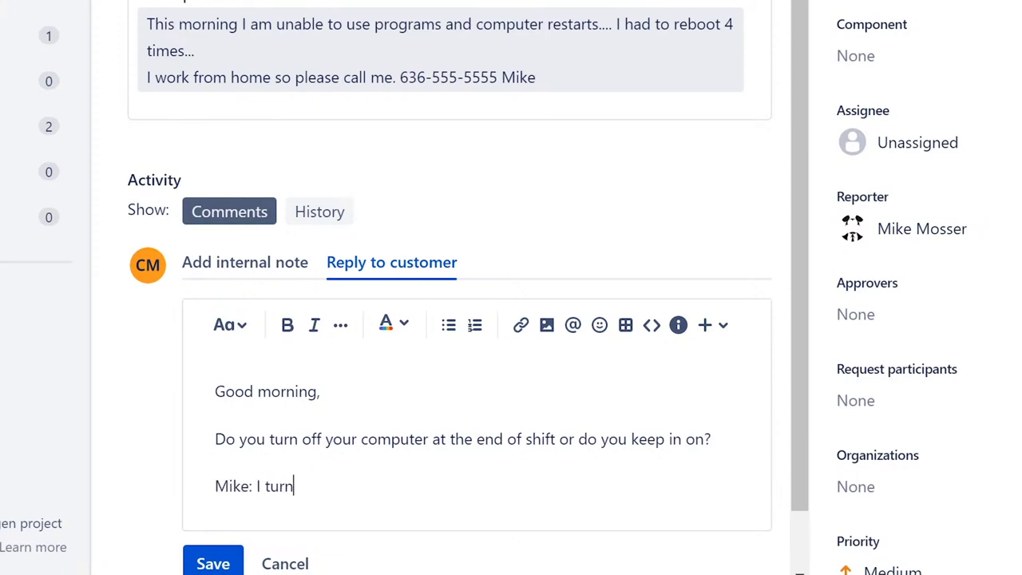
{"action": "type", "text": "e"}
{"action": "key", "text": "BackSpace"}
{"action": "type", "text": "it off or shutd"}
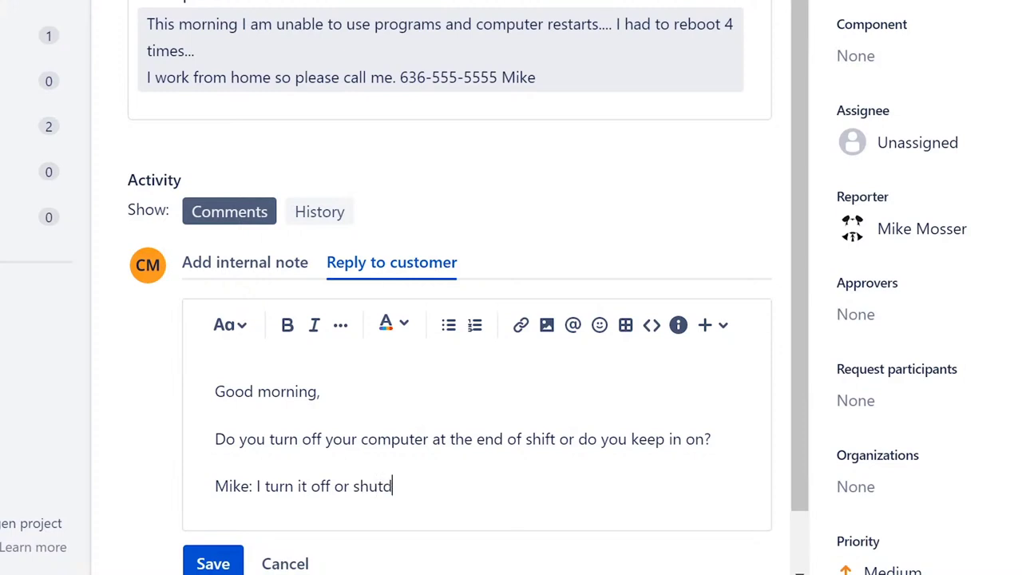
{"action": "type", "text": "own..."}
{"action": "key", "text": "Return"}
{"action": "type", "text": "Me: Pleas"}
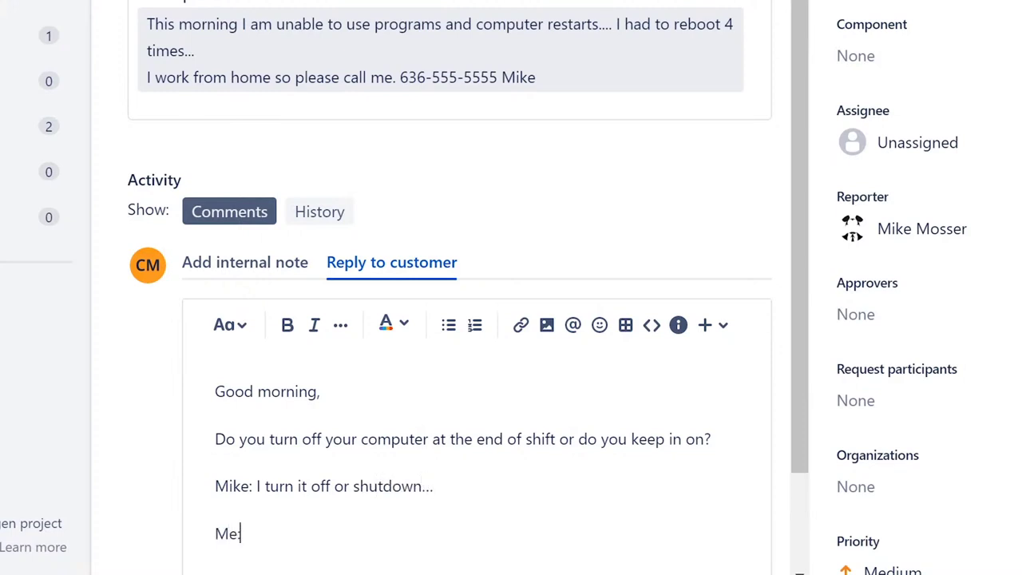
{"action": "type", "text": "e"}
Step: Continue the line with 'Please leave computer on after work so that it can get updates.'
{"action": "scroll", "coordinate": [490, 139], "scroll_direction": "down", "scroll_amount": 1}
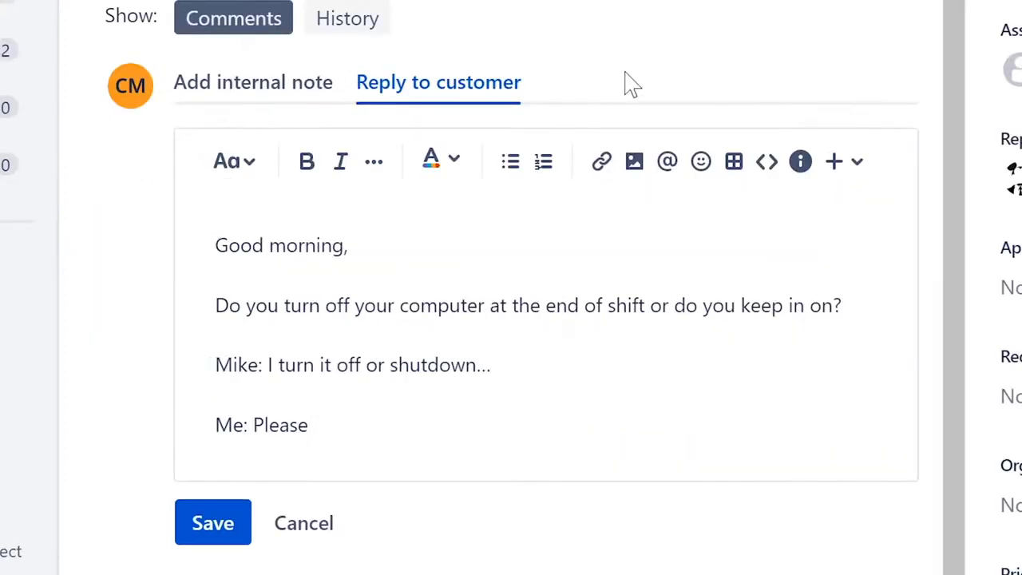
{"action": "type", "text": "insure"}
{"action": "key", "text": "BackSpace"}
{"action": "key", "text": "BackSpace"}
{"action": "key", "text": "BackSpace"}
{"action": "key", "text": "BackSpace"}
{"action": "key", "text": "BackSpace"}
{"action": "key", "text": "BackSpace"}
{"action": "key", "text": "BackSpace"}
{"action": "type", "text": "leave"}
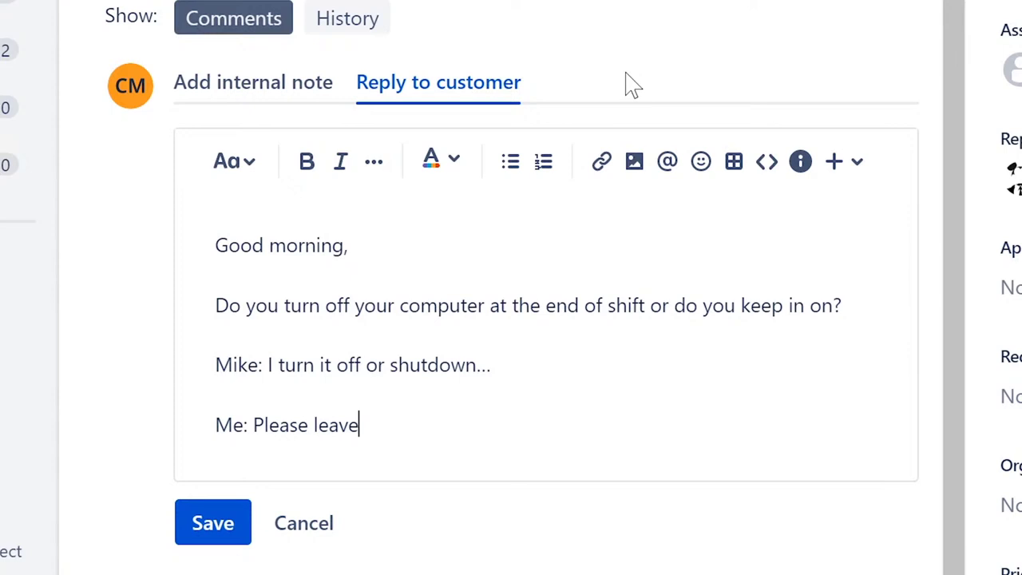
{"action": "key", "text": "BackSpace"}
{"action": "key", "text": "BackSpace"}
{"action": "key", "text": "BackSpace"}
{"action": "key", "text": "BackSpace"}
{"action": "key", "text": "BackSpace"}
{"action": "type", "text": "inus"}
{"action": "key", "text": "BackSpace"}
{"action": "key", "text": "BackSpace"}
{"action": "type", "text": "sure that"}
{"action": "key", "text": "BackSpace"}
{"action": "key", "text": "BackSpace"}
{"action": "key", "text": "BackSpace"}
{"action": "key", "text": "BackSpace"}
{"action": "key", "text": "BackSpace"}
{"action": "key", "text": "BackSpace"}
{"action": "key", "text": "BackSpace"}
{"action": "key", "text": "BackSpace"}
{"action": "key", "text": "BackSpace"}
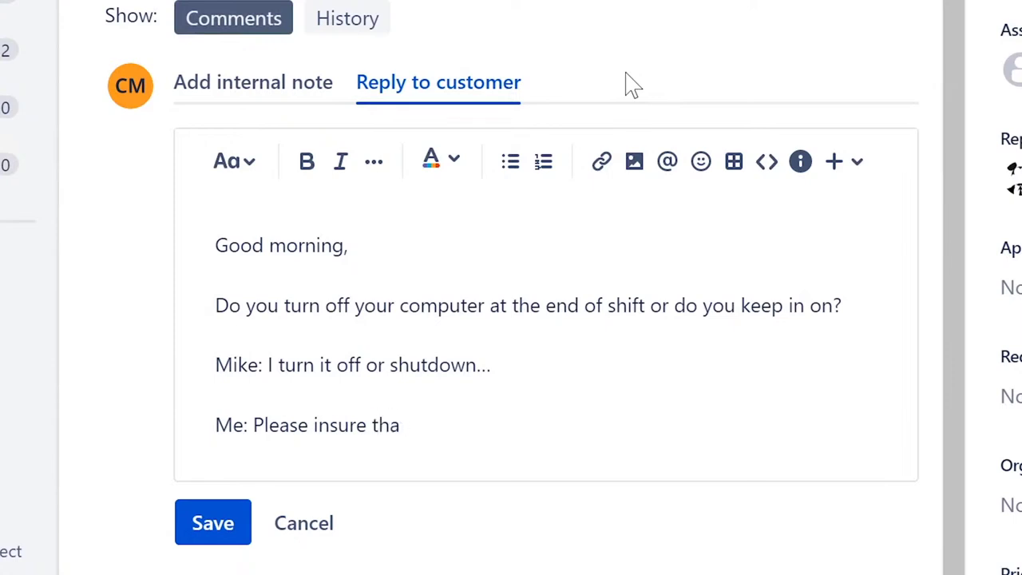
{"action": "key", "text": "BackSpace"}
{"action": "key", "text": "BackSpace"}
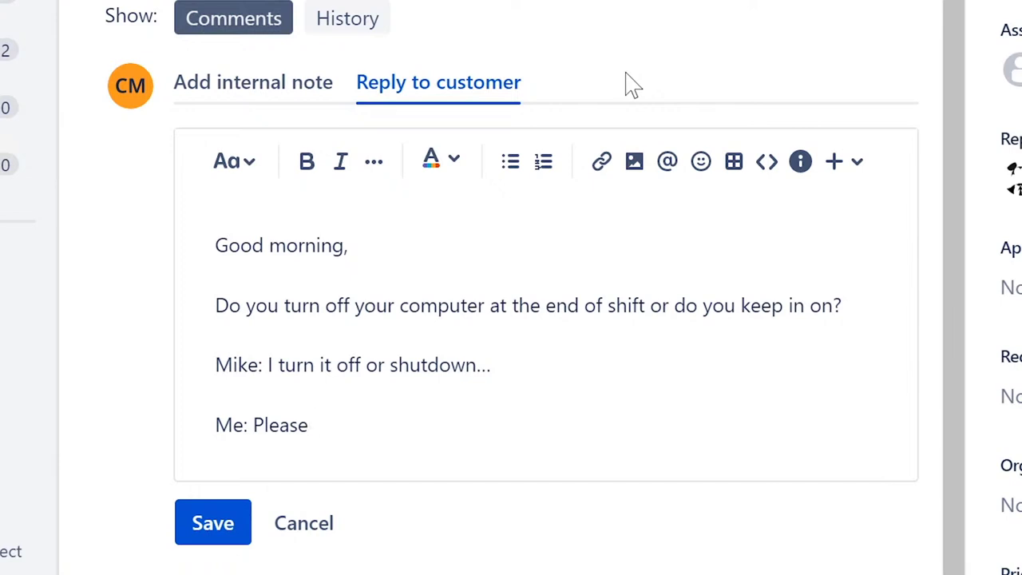
{"action": "type", "text": "leave comp"}
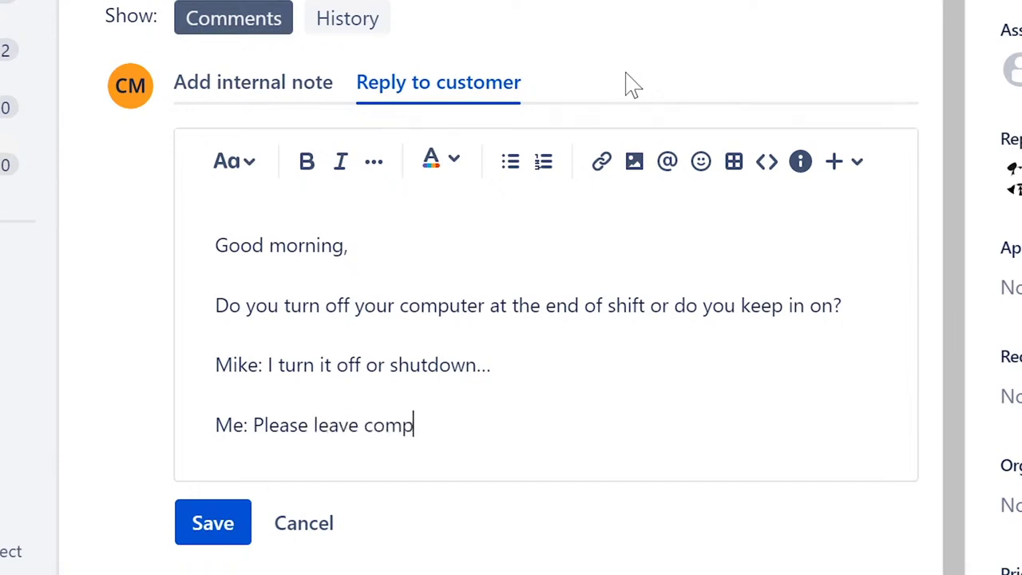
{"action": "type", "text": "uter on after wor"}
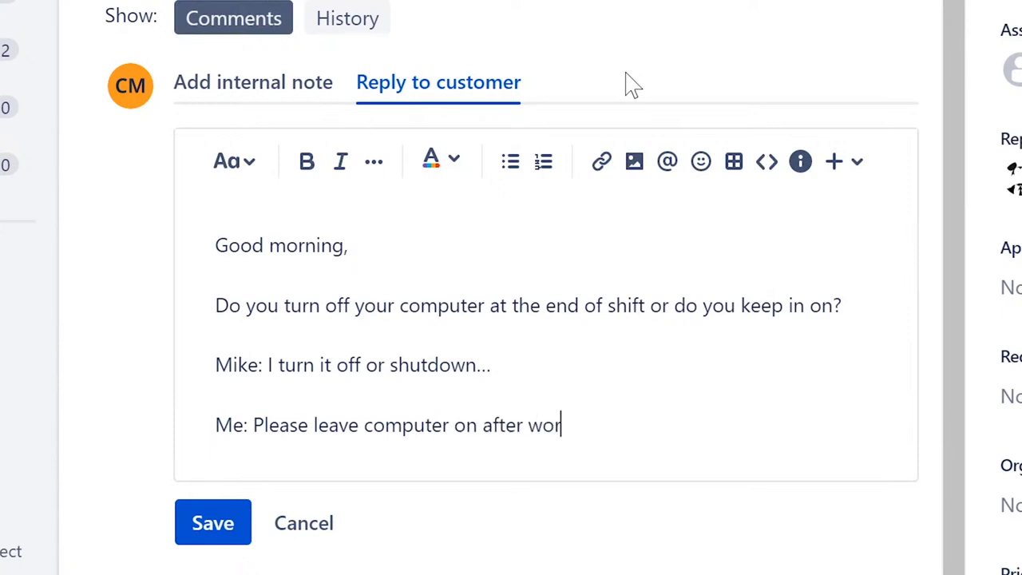
{"action": "type", "text": "k so that it "}
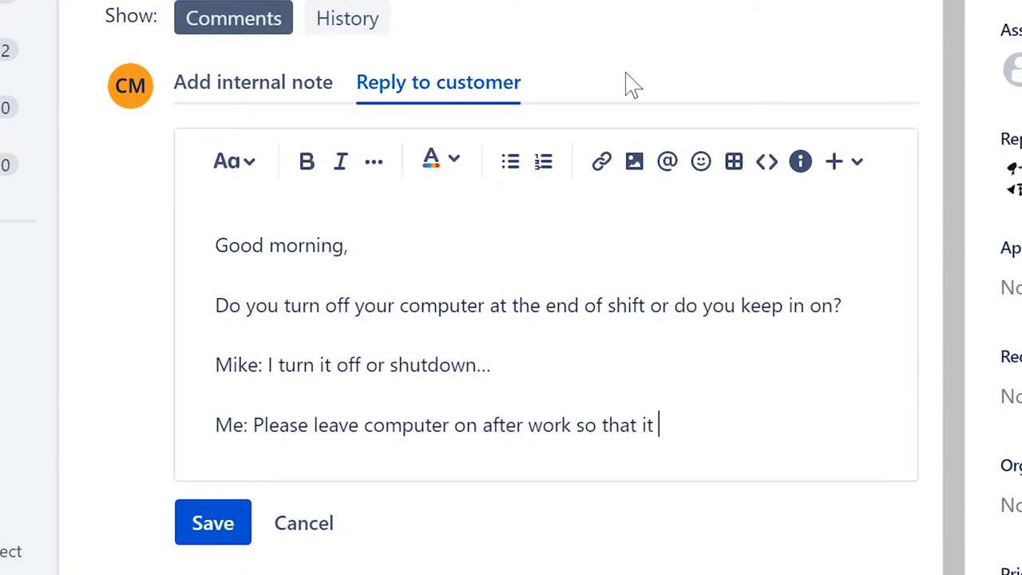
{"action": "type", "text": "can get updat"}
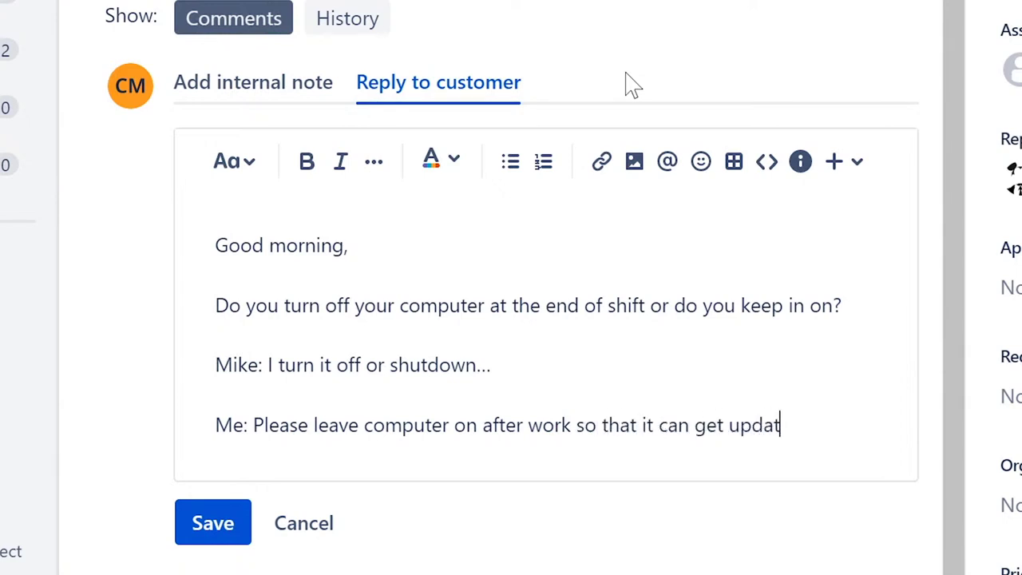
{"action": "type", "text": "es. th"}
Step: Add 'This will minimize restarts and will allow for faster login.' to the reply
{"action": "key", "text": "BackSpace"}
{"action": "key", "text": "BackSpace"}
{"action": "type", "text": "This will "}
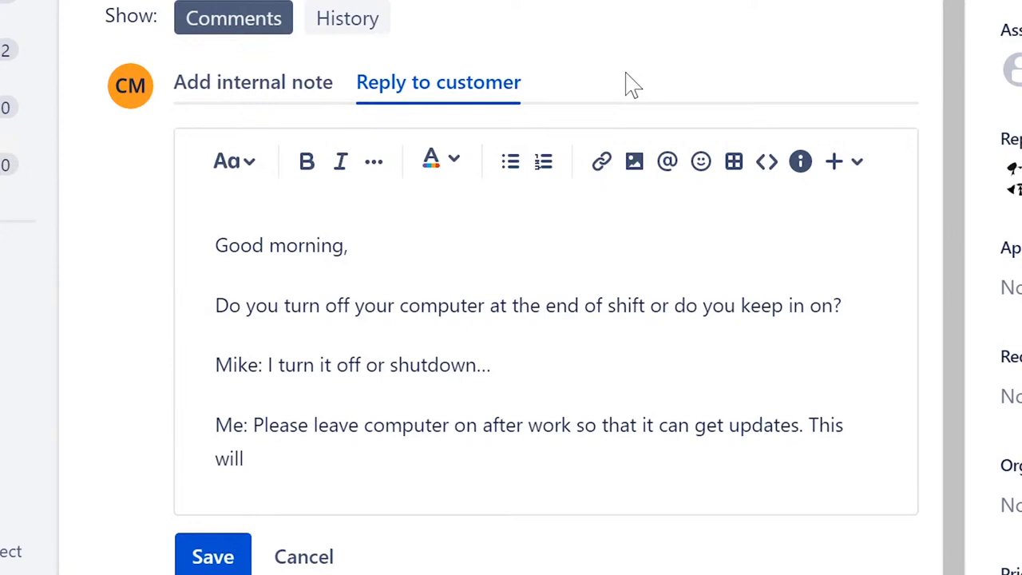
{"action": "type", "text": "i"}
{"action": "key", "text": "BackSpace"}
{"action": "type", "text": "minimize "}
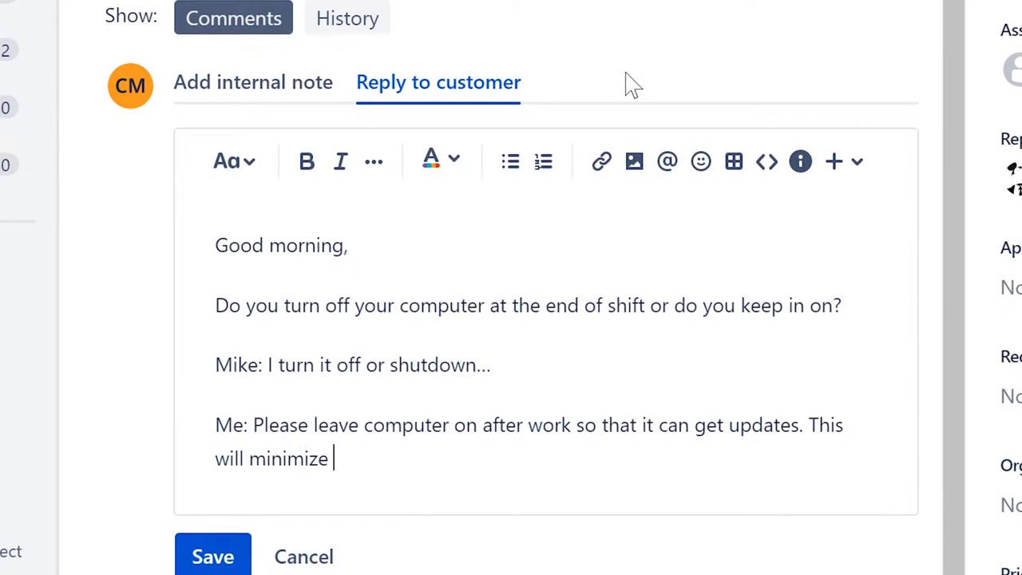
{"action": "type", "text": "restarts"}
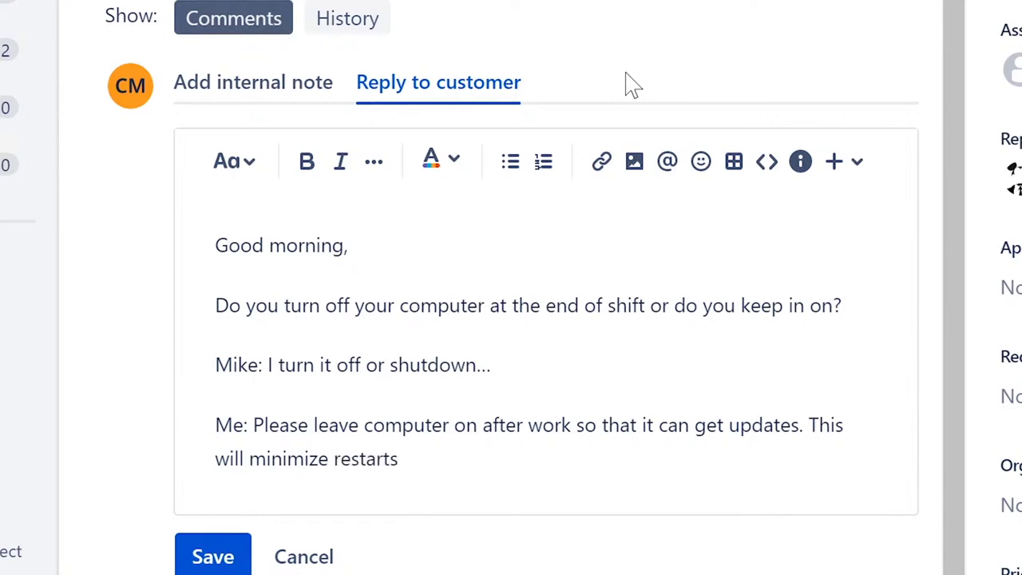
{"action": "type", "text": " and will "}
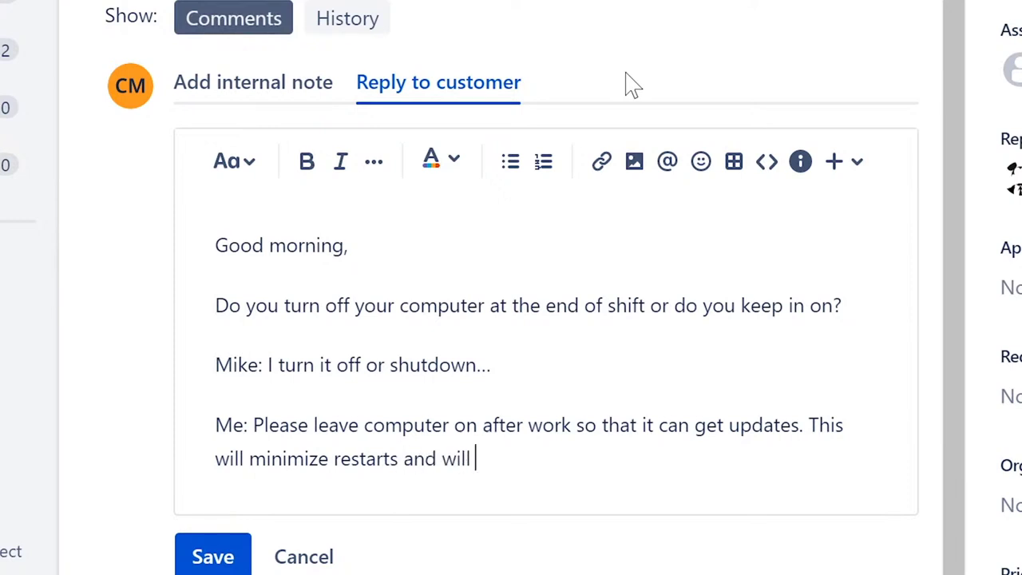
{"action": "type", "text": "allow for fa"}
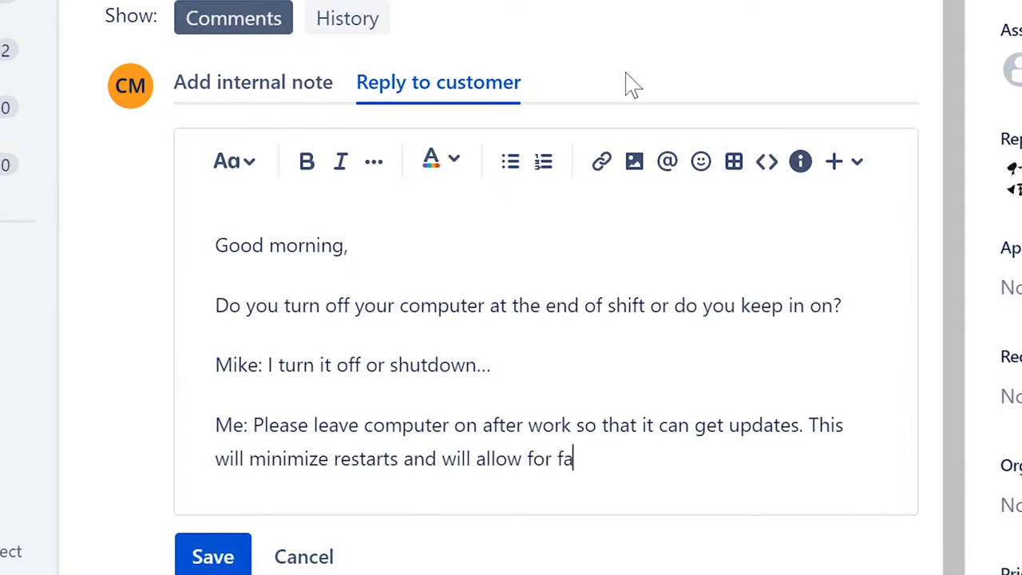
{"action": "type", "text": "ster login"}
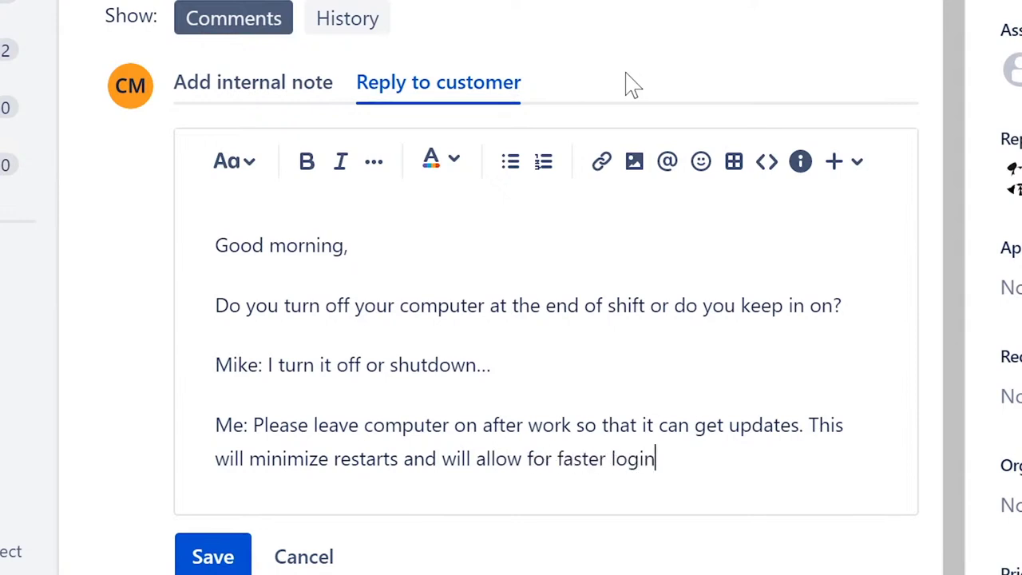
{"action": "type", "text": "."}
{"action": "scroll", "coordinate": [512, 287], "scroll_direction": "down", "scroll_amount": 1}
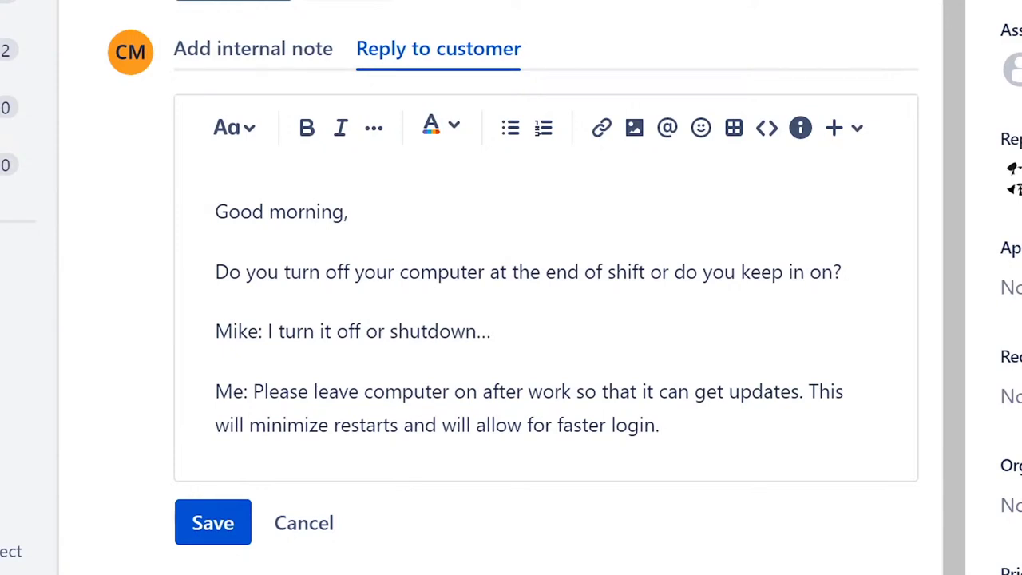
Step: Review the reply and the customer's complaint about rebooting 4 times in the description
{"action": "left_click_drag", "start_coordinate": [465, 391], "coordinate": [803, 391]}
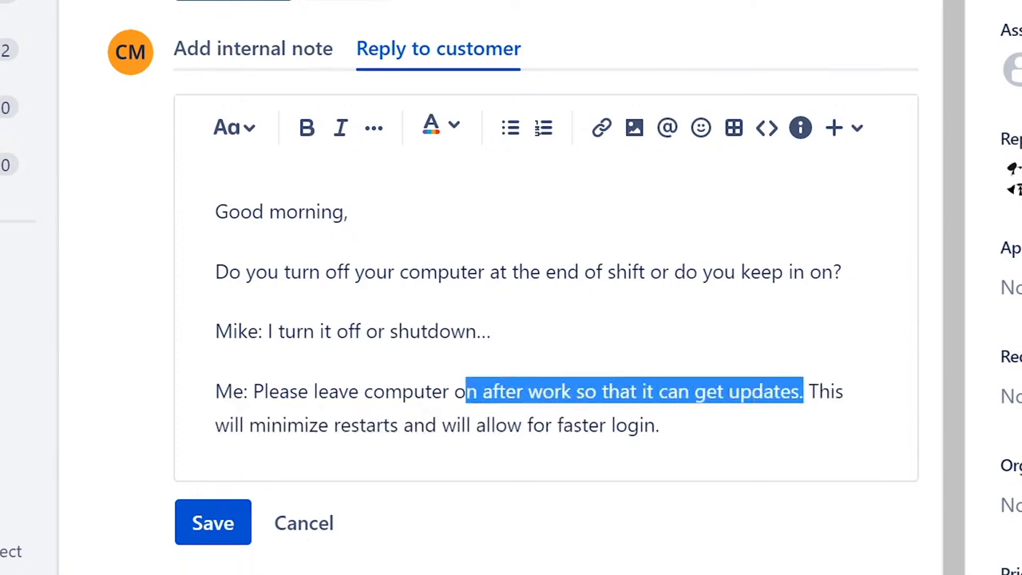
{"action": "left_click", "coordinate": [664, 425]}
{"action": "scroll", "coordinate": [726, 46], "scroll_direction": "up", "scroll_amount": 5}
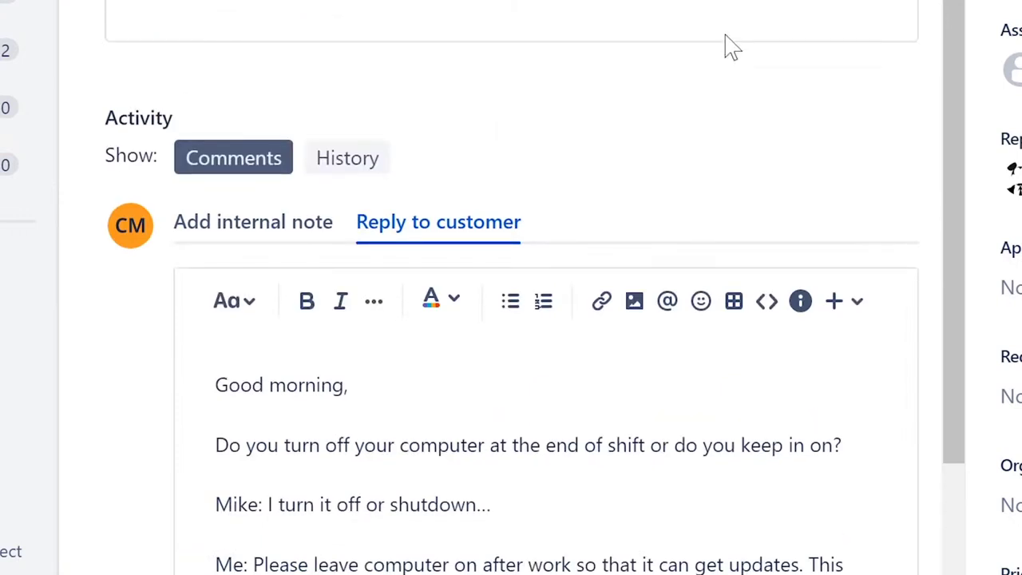
{"action": "left_click_drag", "start_coordinate": [722, 210], "coordinate": [889, 224]}
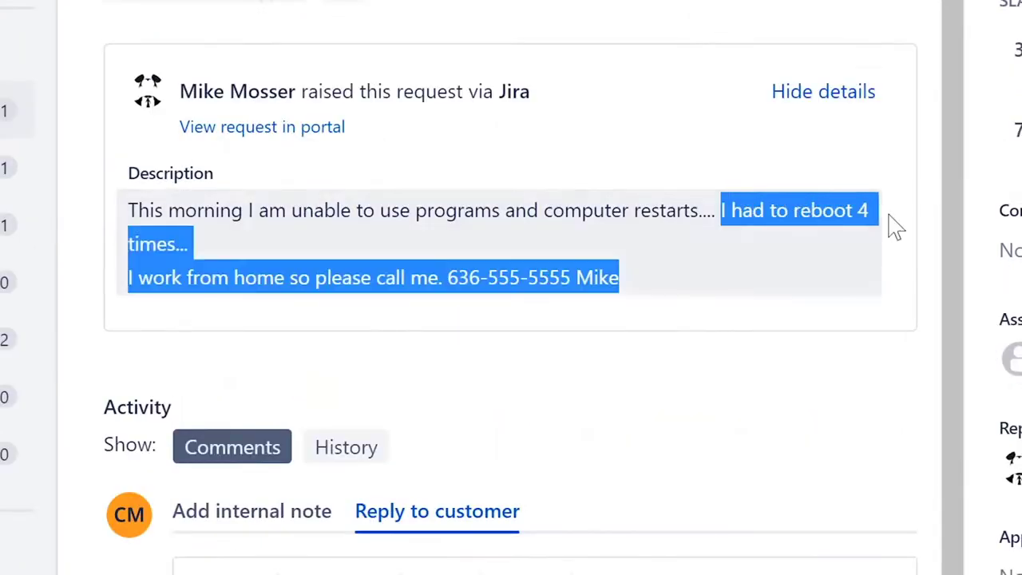
{"action": "left_click_drag", "start_coordinate": [720, 210], "coordinate": [312, 210]}
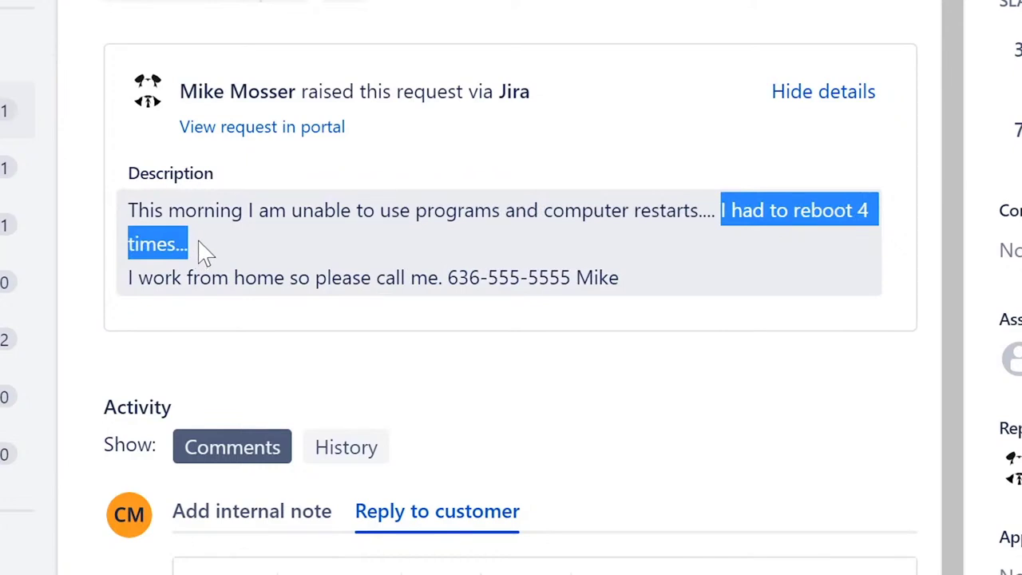
{"action": "left_click", "coordinate": [224, 250]}
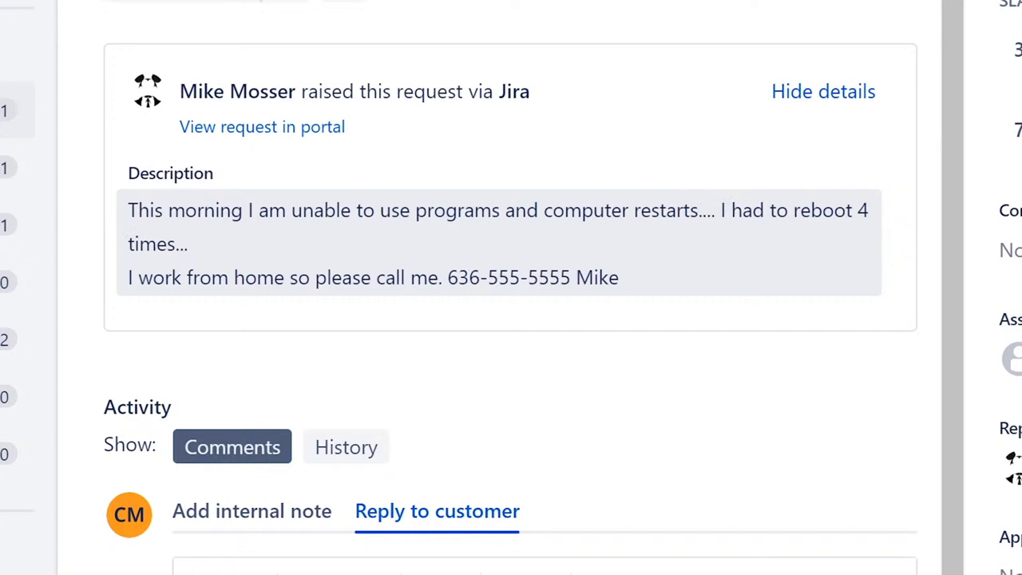
{"action": "left_click_drag", "start_coordinate": [721, 210], "coordinate": [869, 242]}
{"action": "left_click_drag", "start_coordinate": [721, 210], "coordinate": [380, 252]}
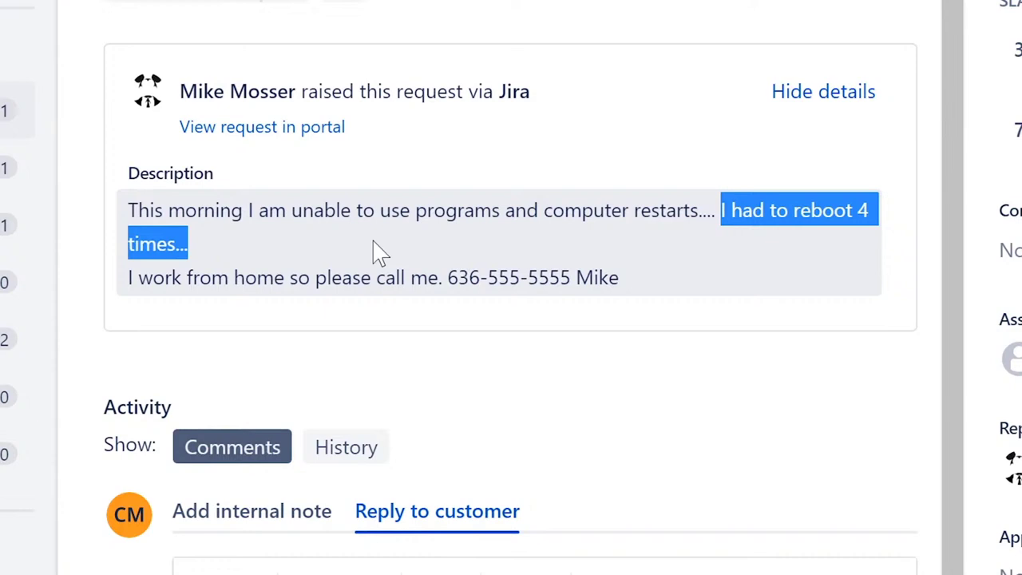
{"action": "left_click", "coordinate": [380, 252]}
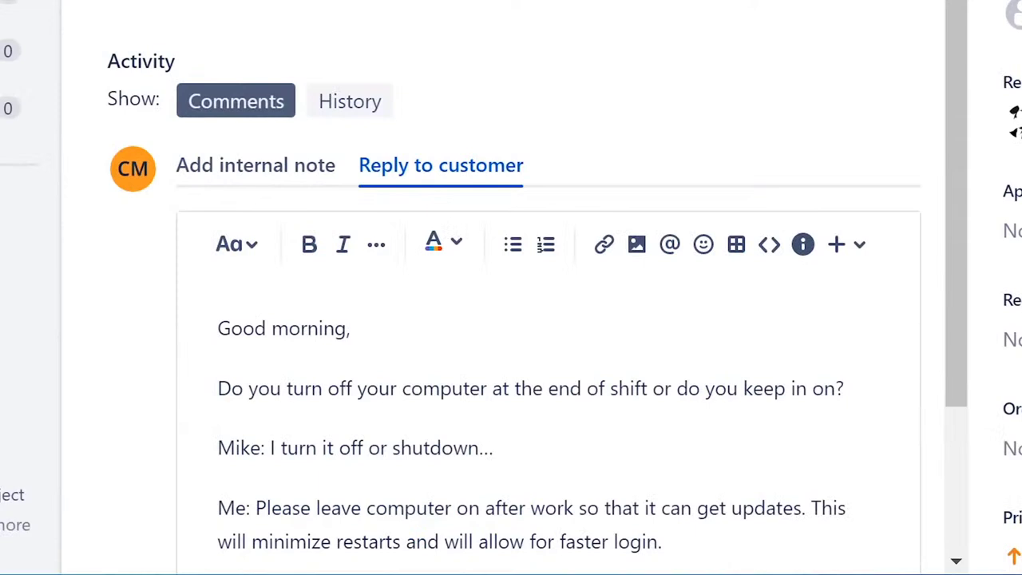
{"action": "scroll", "coordinate": [537, 283], "scroll_direction": "down", "scroll_amount": 2}
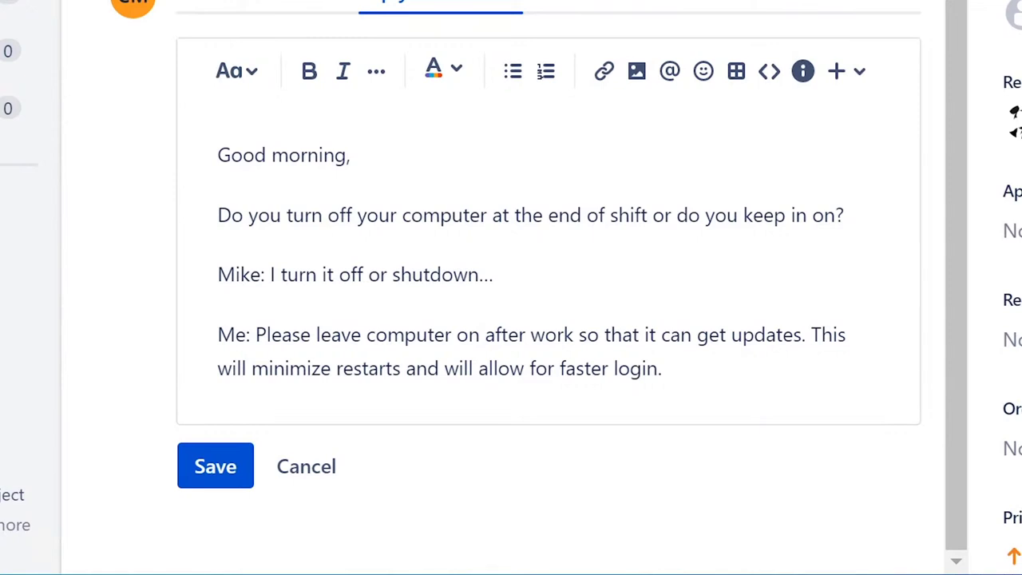
Step: Add a 'Me:' line saying an idle computer uses around 8 watts versus a 60 watt bulb
{"action": "key", "text": "Return"}
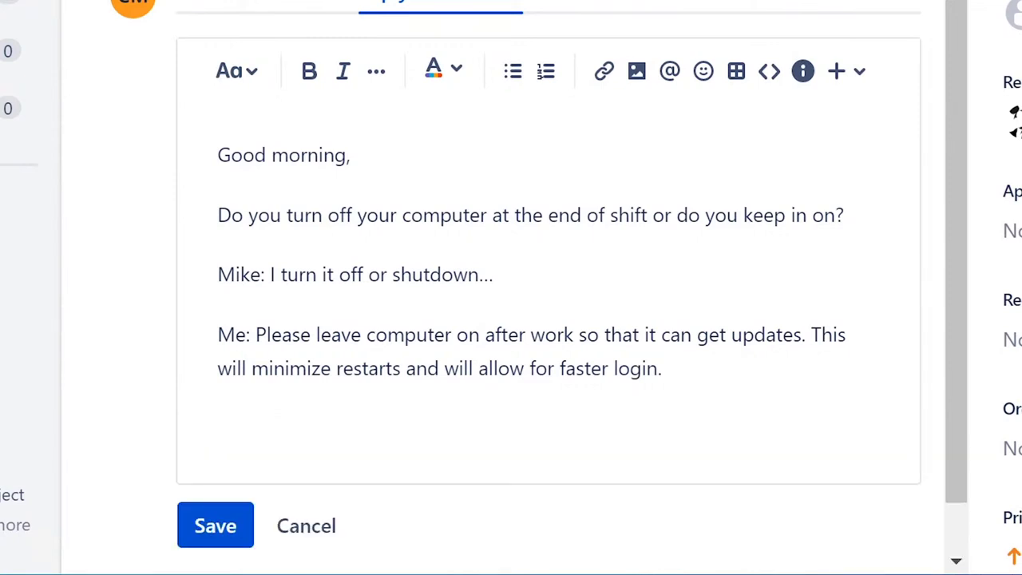
{"action": "type", "text": "Me"}
{"action": "type", "text": ": "}
{"action": "type", "text": "The"}
{"action": "key", "text": "BackSpace"}
{"action": "key", "text": "BackSpace"}
{"action": "key", "text": "BackSpace"}
{"action": "key", "text": "BackSpace"}
{"action": "type", "text": "Computer uses "}
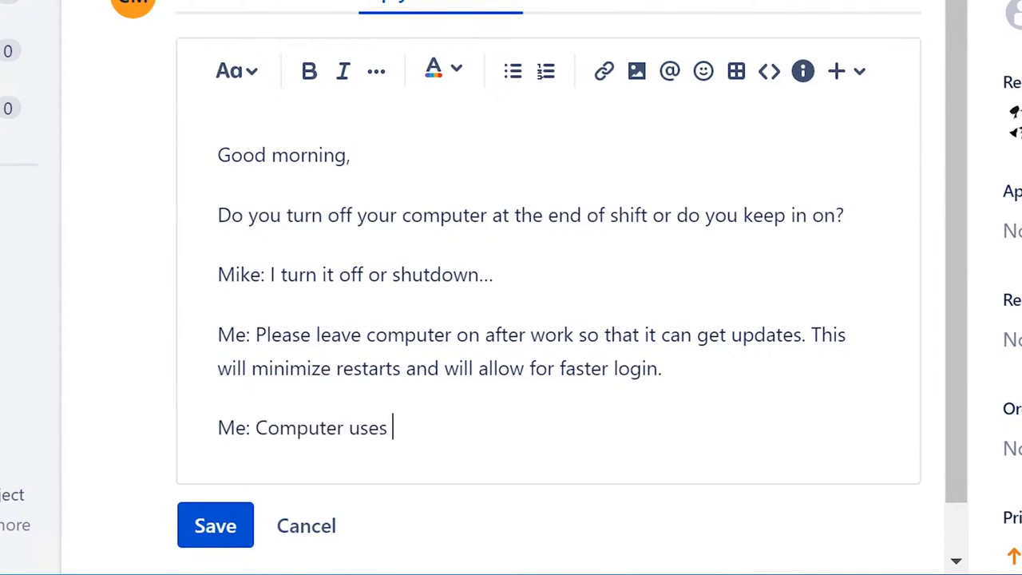
{"action": "type", "text": "very little pow"}
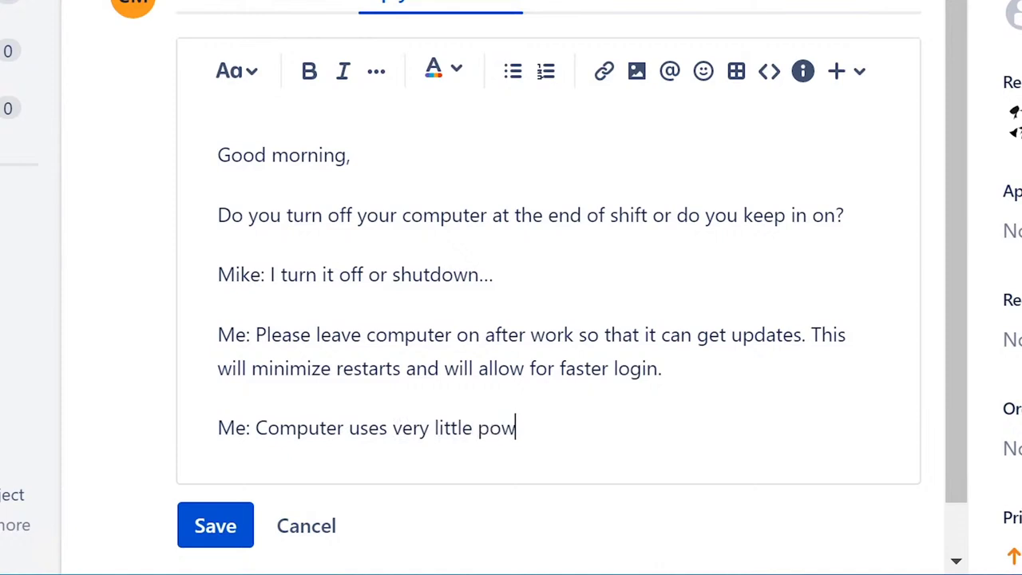
{"action": "type", "text": "er when no"}
{"action": "key", "text": "BackSpace"}
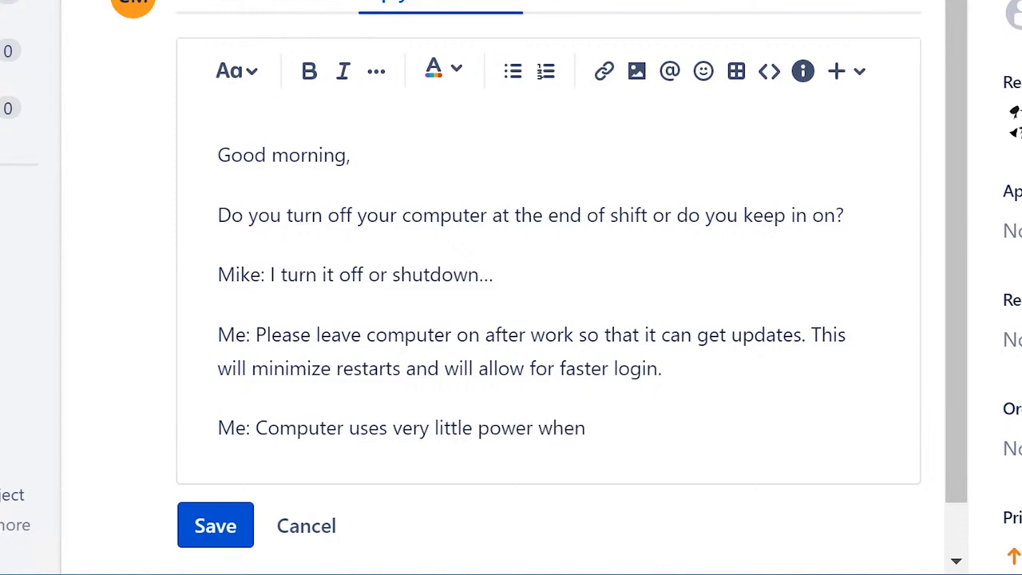
{"action": "type", "text": "not in use."}
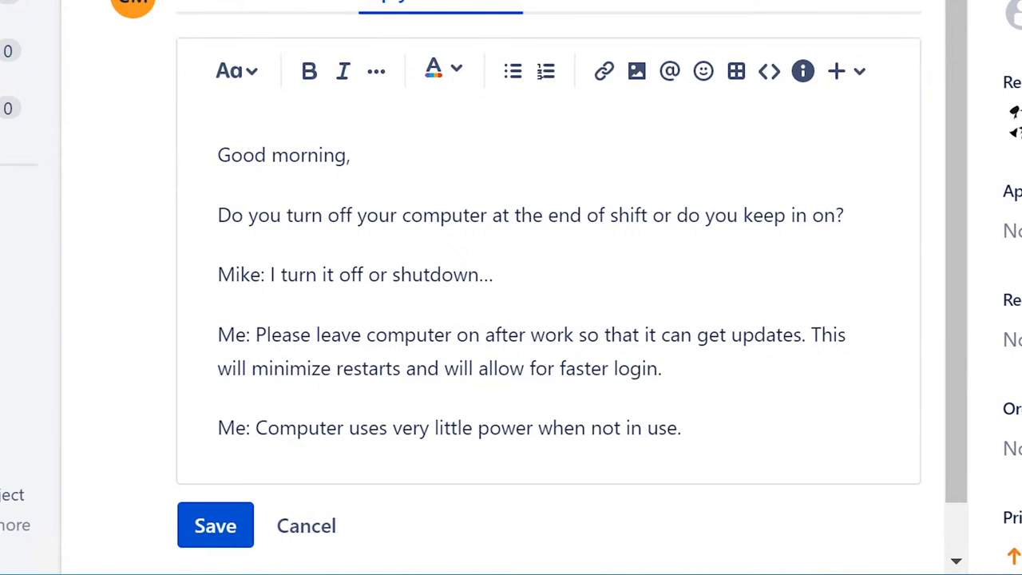
{"action": "type", "text": ".. it uses aroun"}
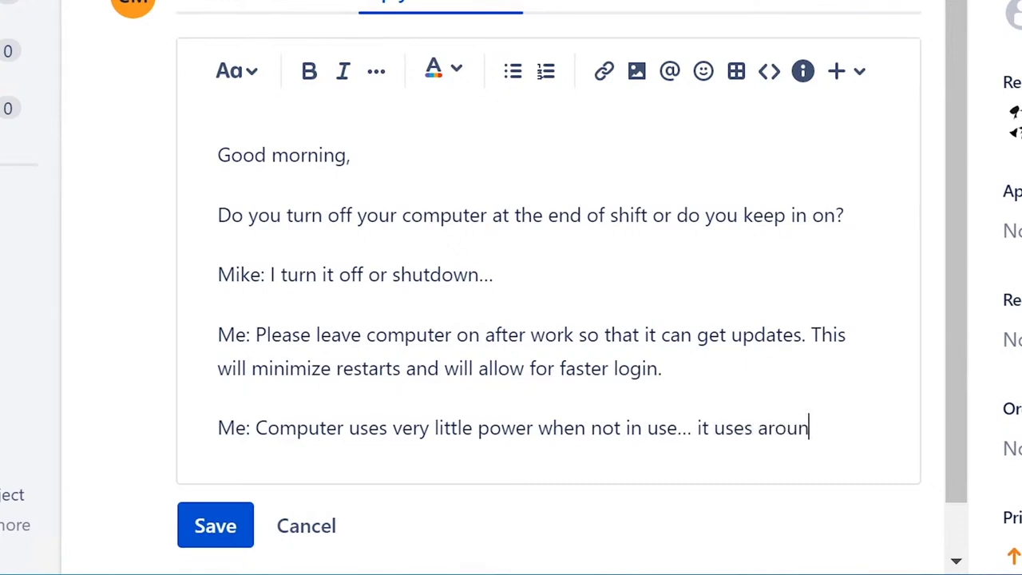
{"action": "type", "text": "d 8 watts "}
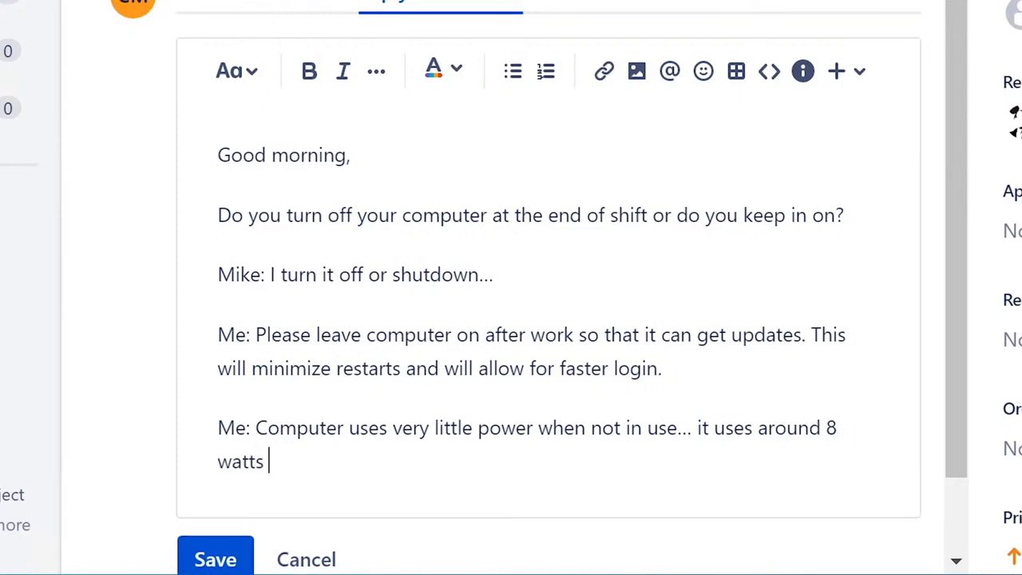
{"action": "type", "text": "compare"}
{"action": "key", "text": "BackSpace"}
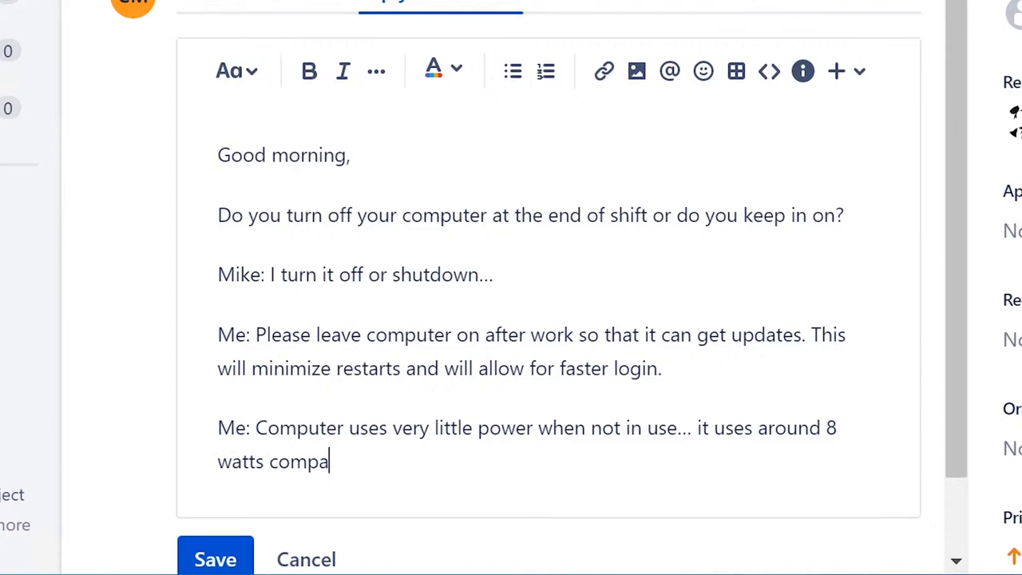
{"action": "type", "text": "red to a light b"}
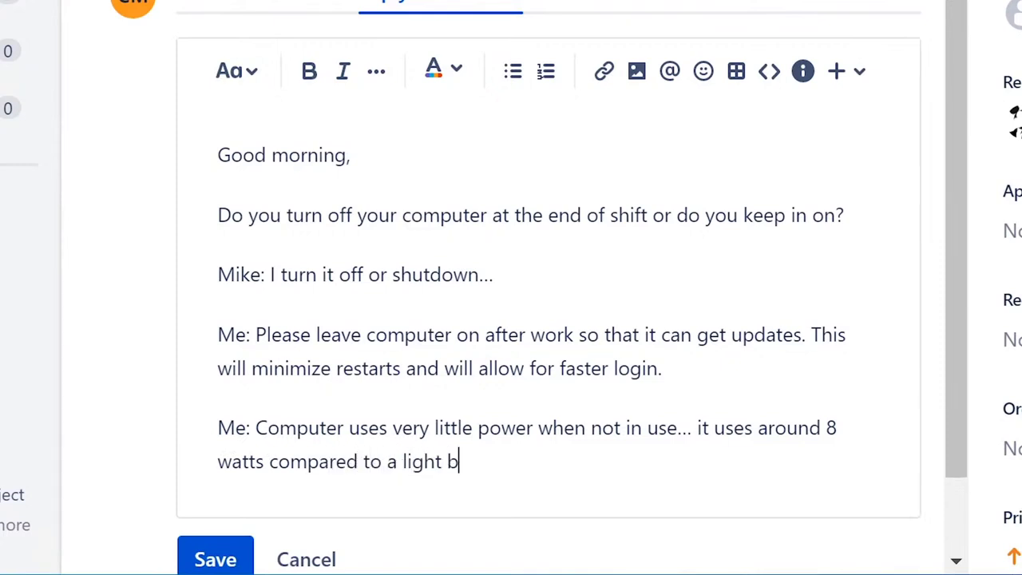
{"action": "type", "text": "ul whi"}
{"action": "key", "text": "BackSpace"}
{"action": "key", "text": "BackSpace"}
{"action": "key", "text": "BackSpace"}
{"action": "key", "text": "BackSpace"}
{"action": "key", "text": "BackSpace"}
{"action": "type", "text": "b"}
{"action": "key", "text": "BackSpace"}
{"action": "key", "text": "BackSpace"}
{"action": "type", "text": "lb which is ar"}
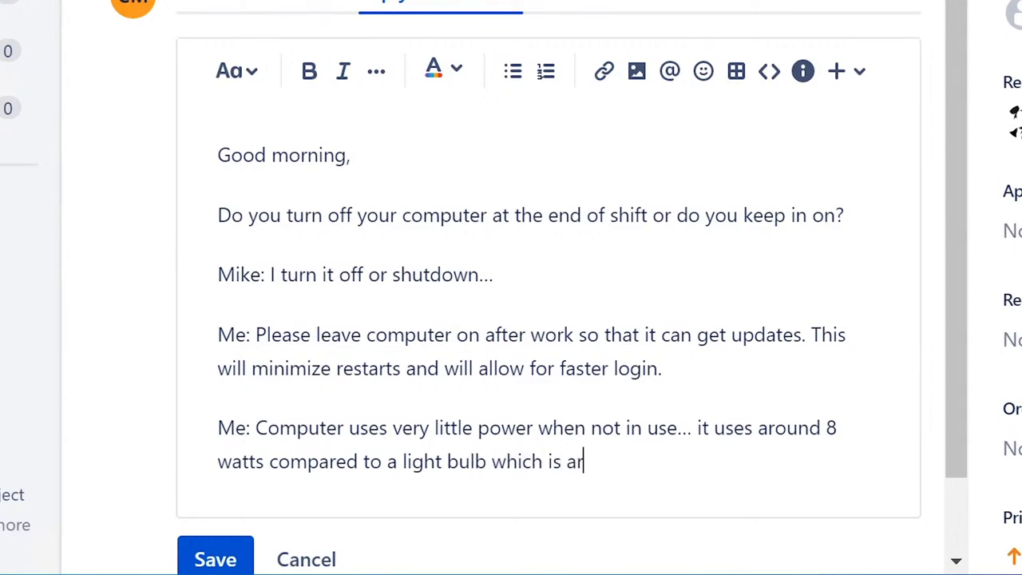
{"action": "type", "text": "ound 60 "}
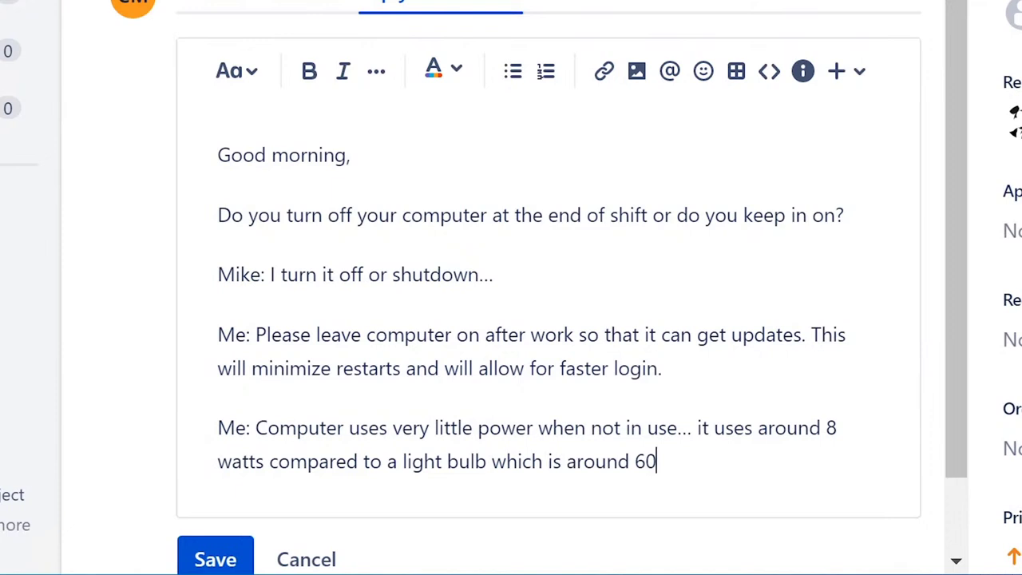
{"action": "type", "text": "w..."}
{"action": "key", "text": "Return"}
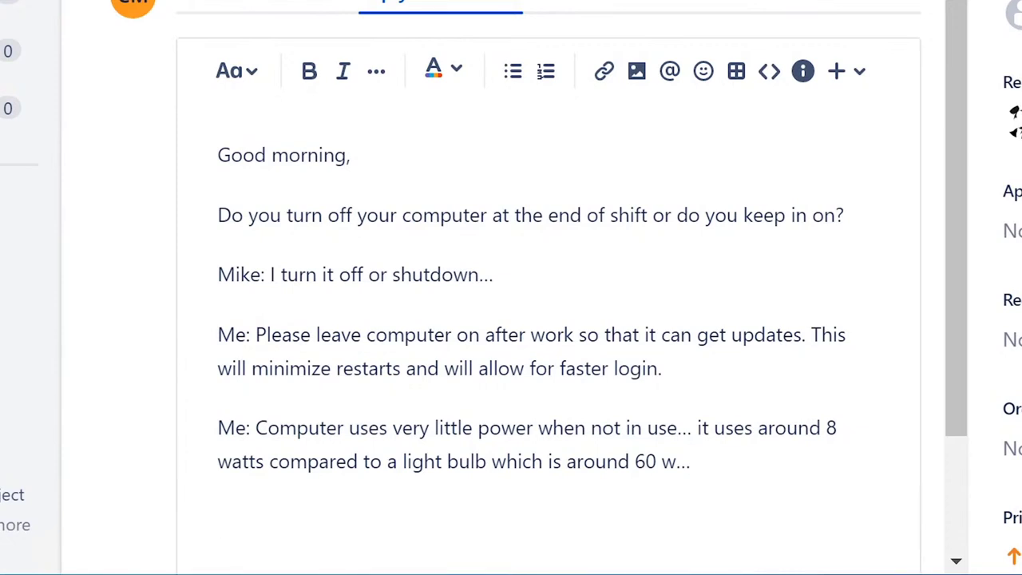
Step: Below the watts line, record the customer's 'okay, np.' answer and start a 'Me:' line beneath it
{"action": "scroll", "coordinate": [778, 413], "scroll_direction": "down", "scroll_amount": 2}
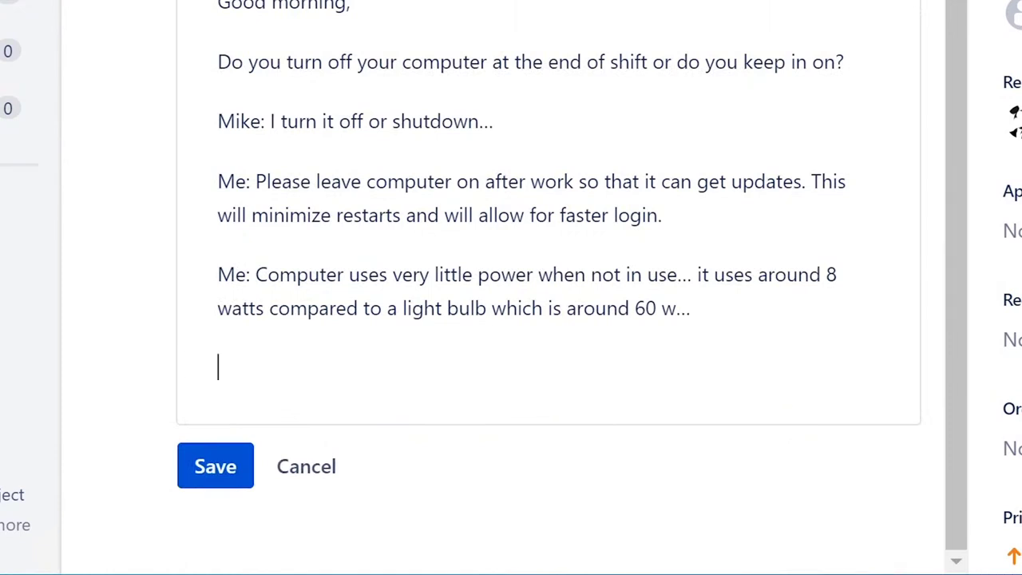
{"action": "left_click_drag", "start_coordinate": [825, 273], "coordinate": [263, 308]}
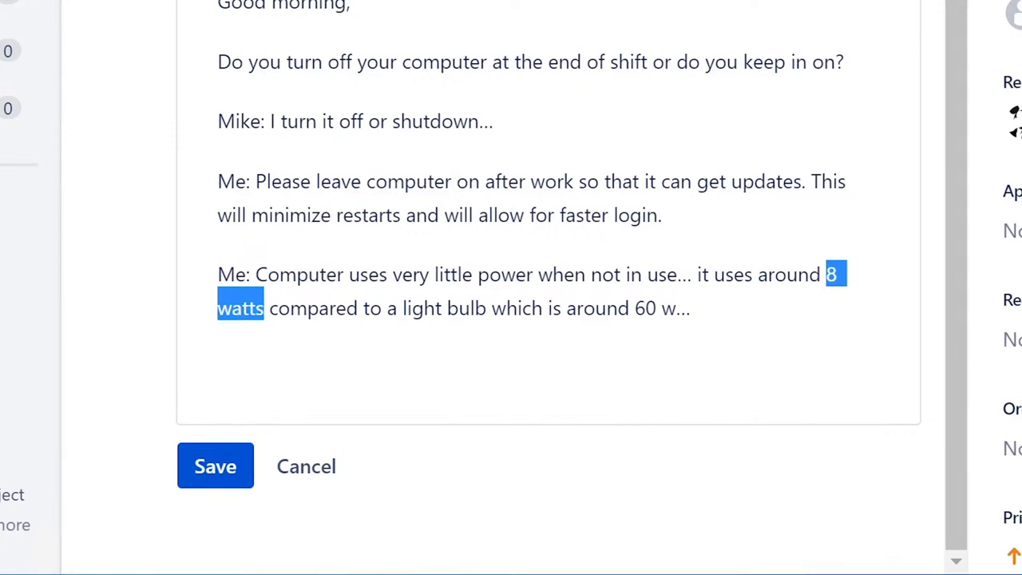
{"action": "left_click", "coordinate": [308, 309]}
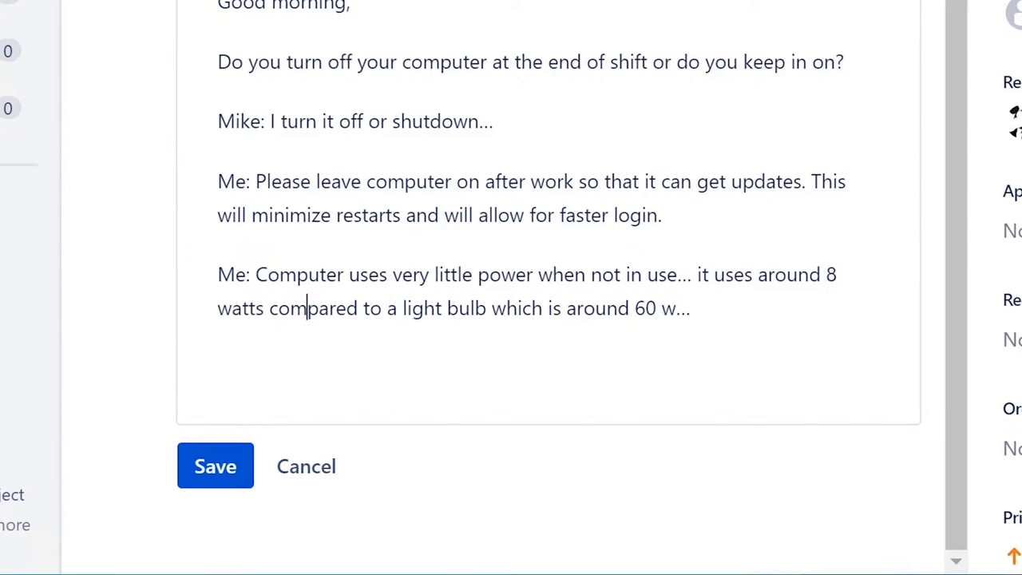
{"action": "left_click", "coordinate": [218, 367]}
{"action": "type", "text": "Mike: oka"}
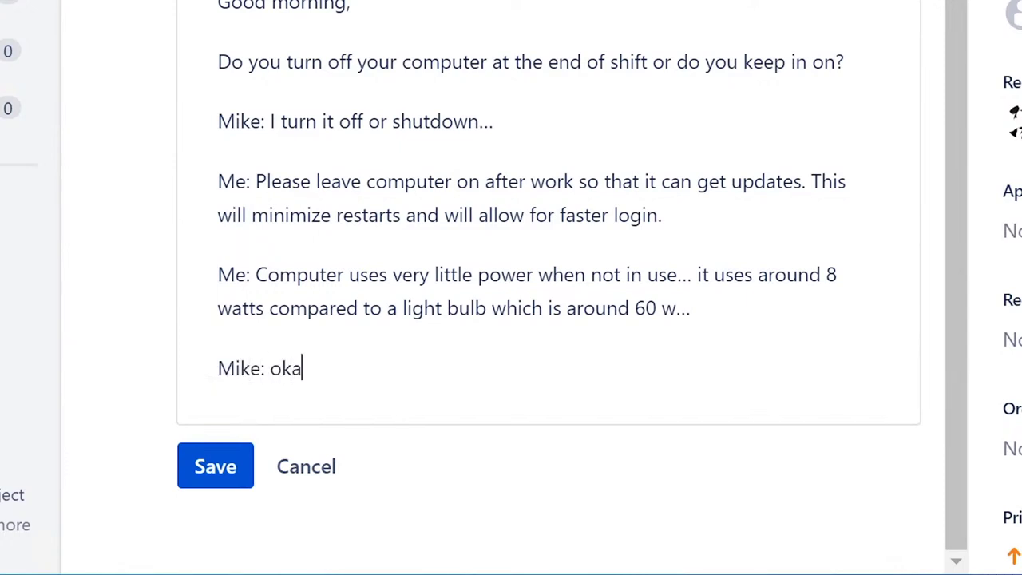
{"action": "type", "text": "y, np."}
{"action": "key", "text": "Return"}
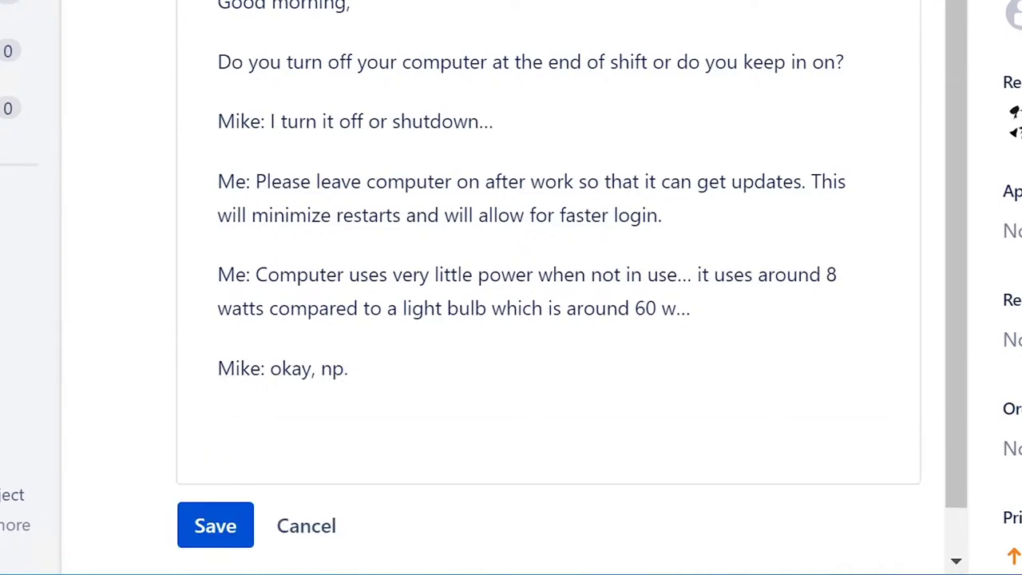
{"action": "type", "text": "Me;"}
{"action": "key", "text": "BackSpace"}
{"action": "type", "text": ":"}
{"action": "scroll", "coordinate": [548, 288], "scroll_direction": "up", "scroll_amount": 2}
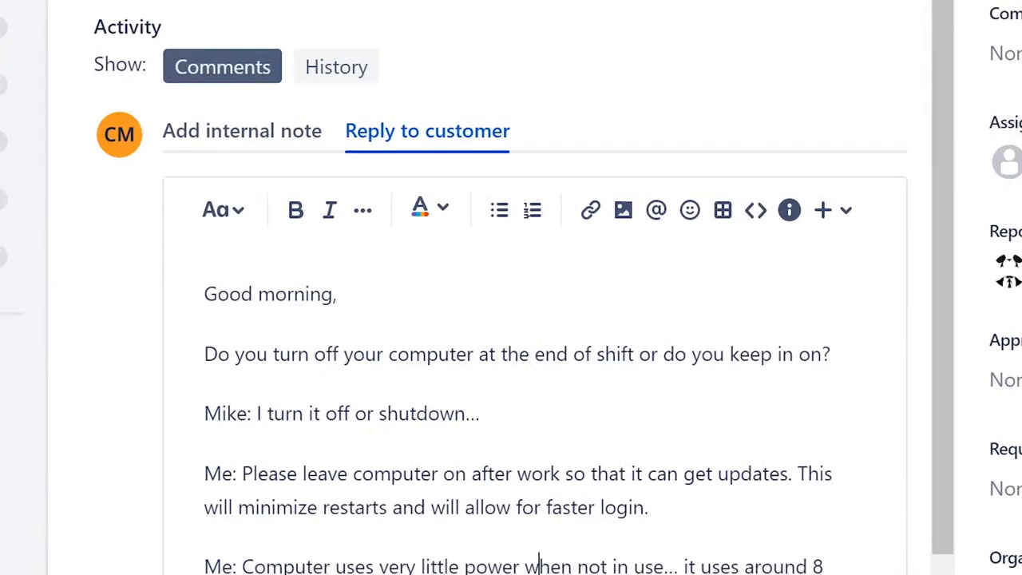
Step: Type 'A good way to insure programs work properly when working from home', spell-correcting 'proreply'
{"action": "scroll", "coordinate": [536, 549], "scroll_direction": "down", "scroll_amount": 3}
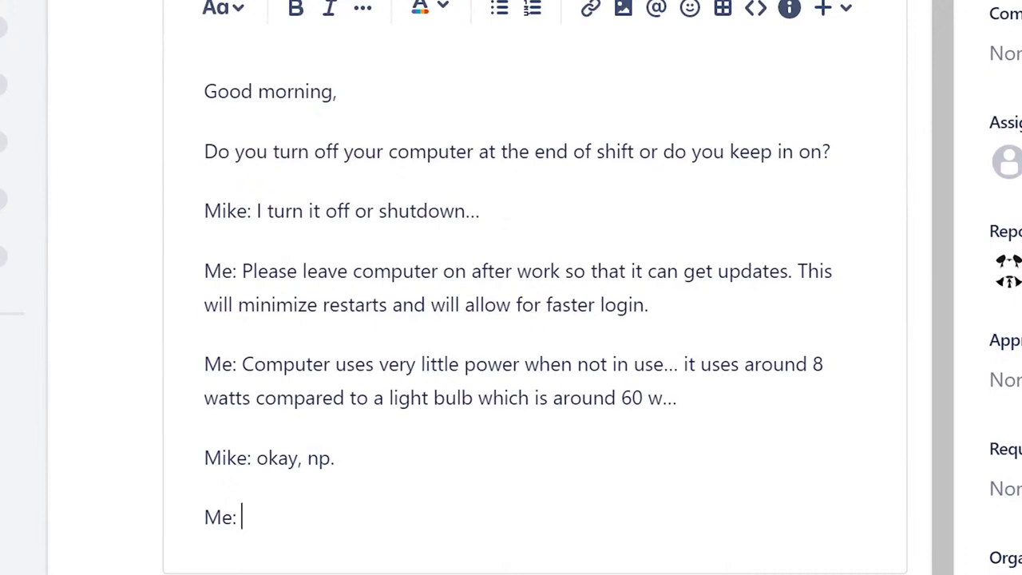
{"action": "type", "text": "a Good"}
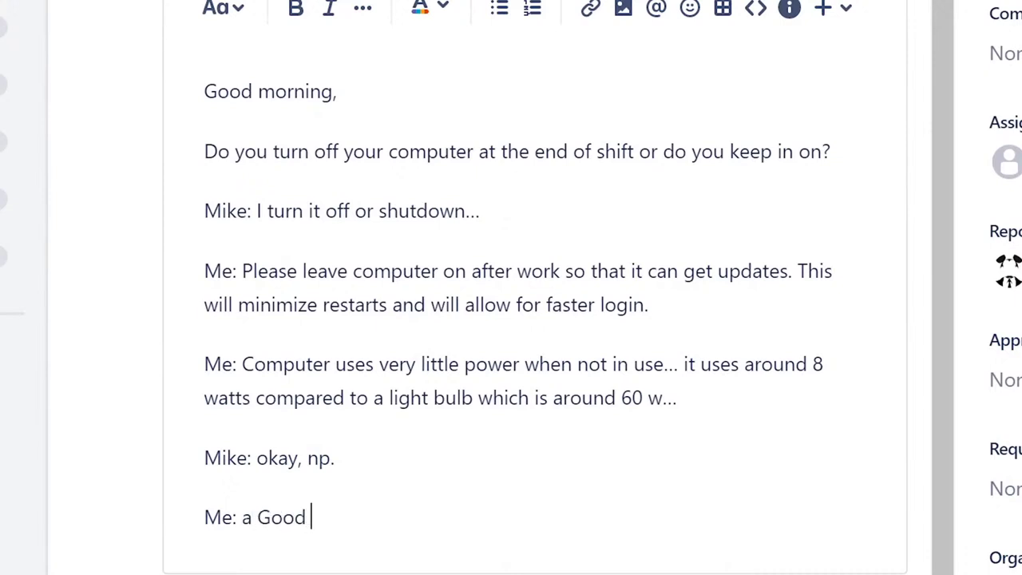
{"action": "key", "text": "BackSpace"}
{"action": "key", "text": "BackSpace"}
{"action": "key", "text": "BackSpace"}
{"action": "key", "text": "BackSpace"}
{"action": "key", "text": "BackSpace"}
{"action": "key", "text": "BackSpace"}
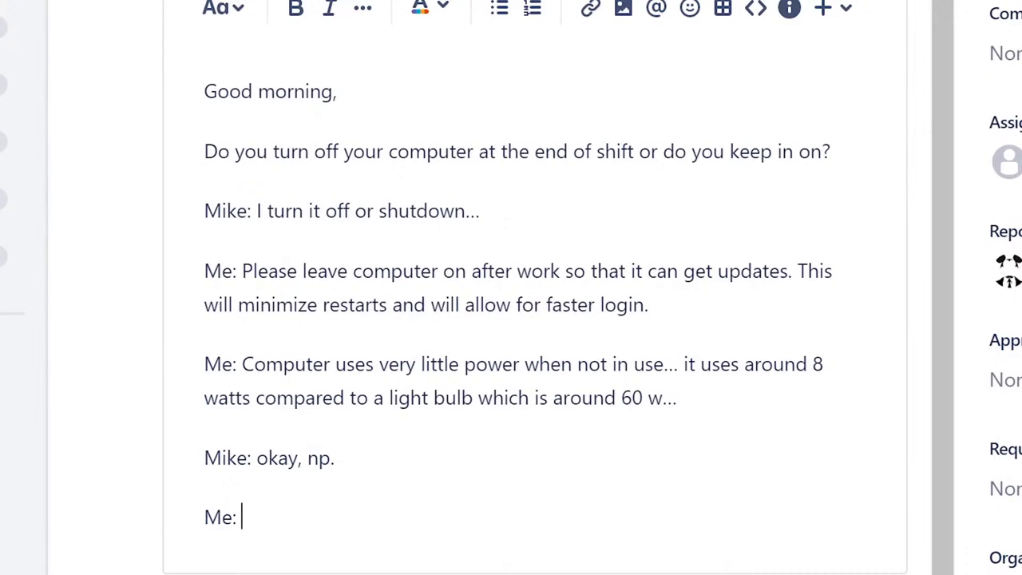
{"action": "type", "text": "A good way t"}
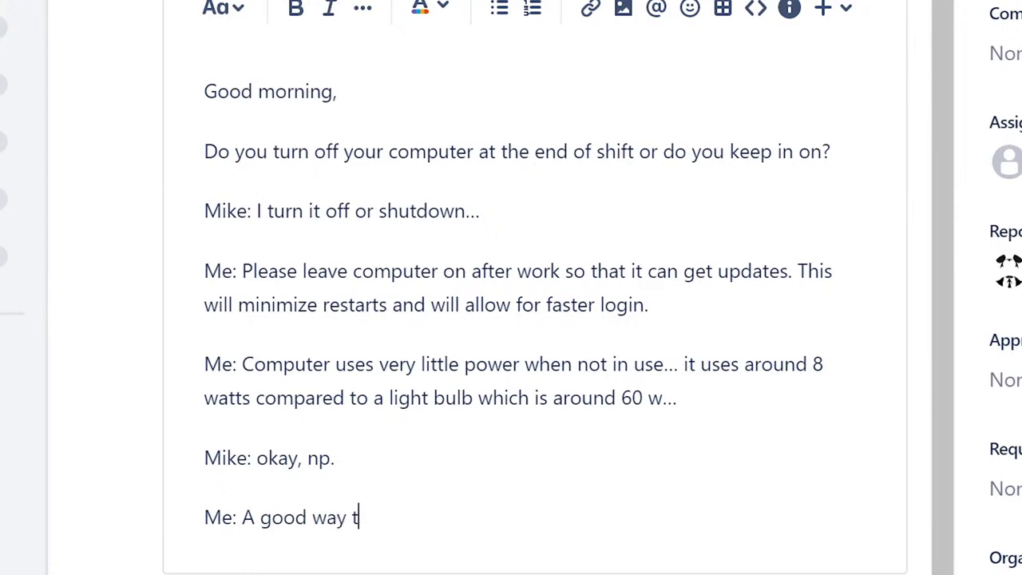
{"action": "type", "text": "o insure programs "}
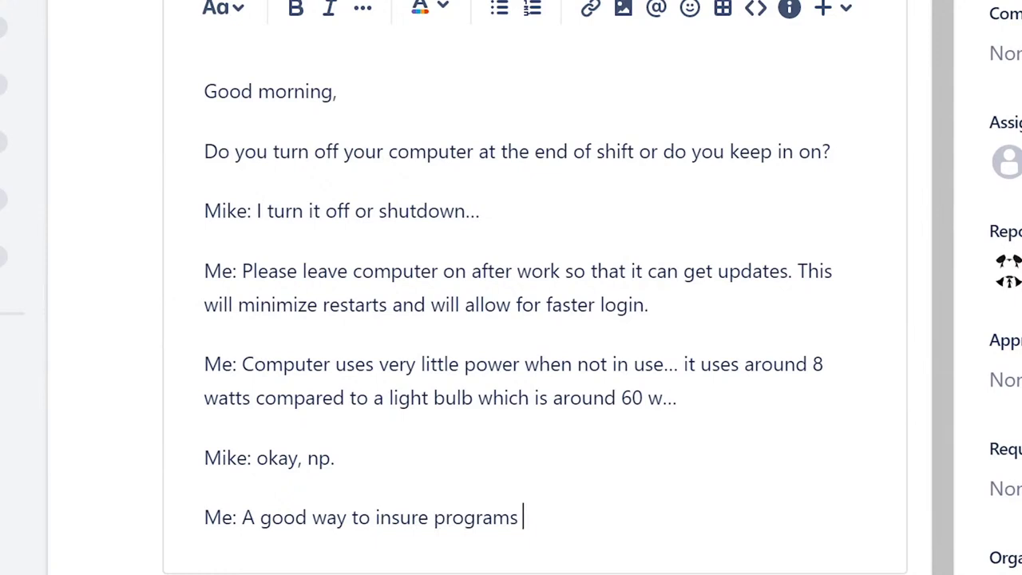
{"action": "type", "text": "work proep"}
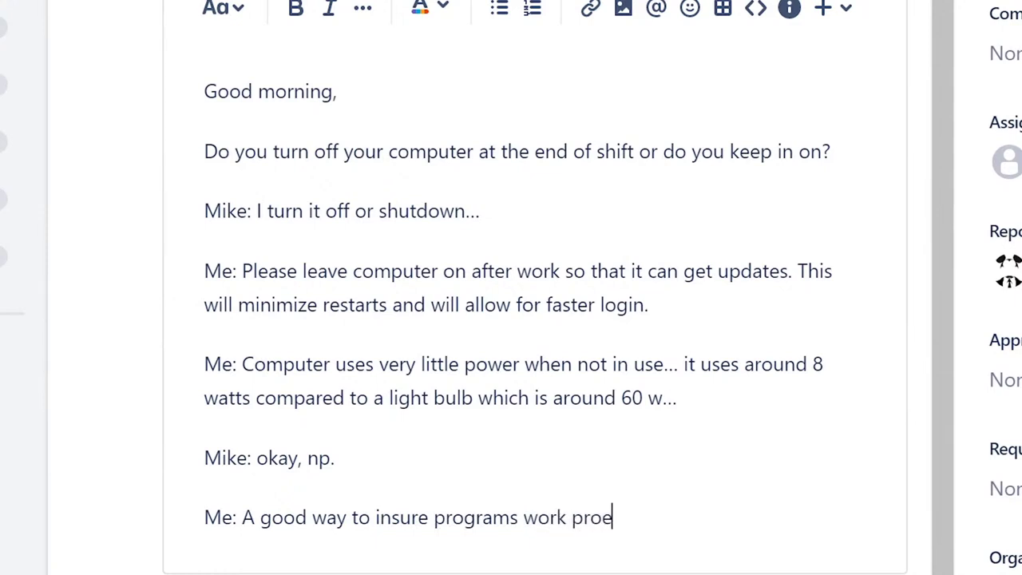
{"action": "key", "text": "BackSpace"}
{"action": "key", "text": "BackSpace"}
{"action": "type", "text": "reply "}
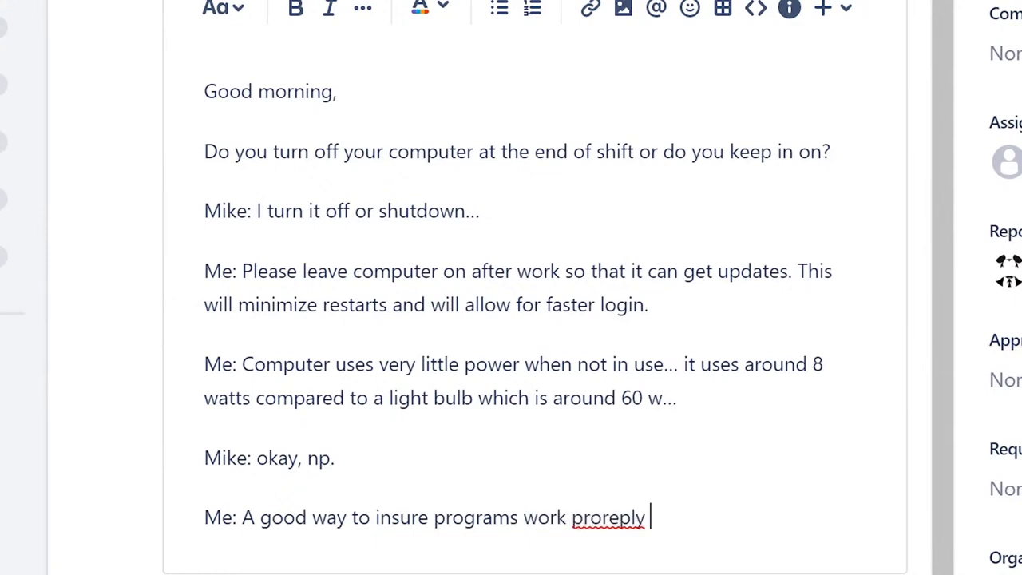
{"action": "type", "text": "when working fro"}
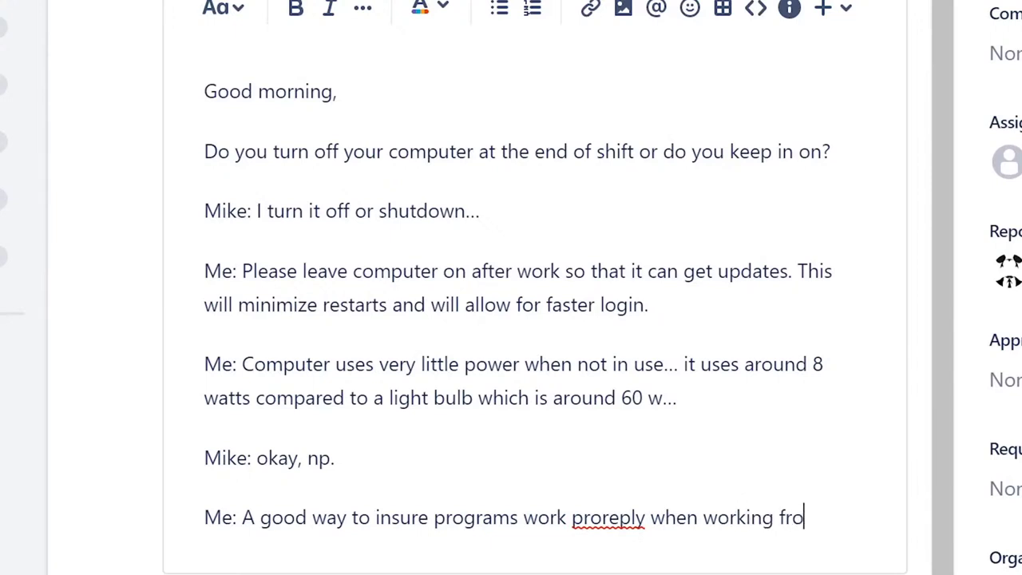
{"action": "type", "text": "m home"}
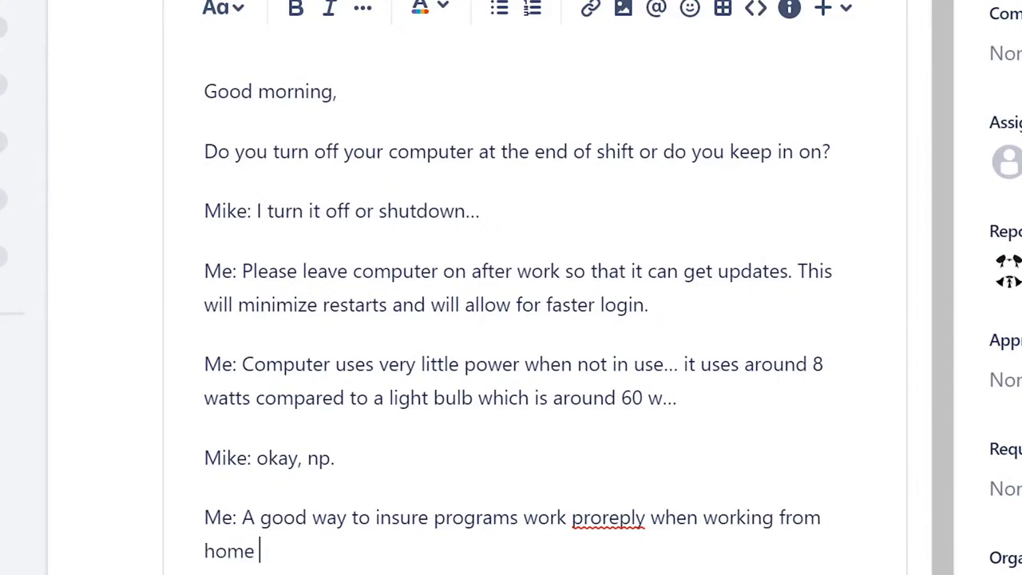
{"action": "right_click", "coordinate": [599, 517]}
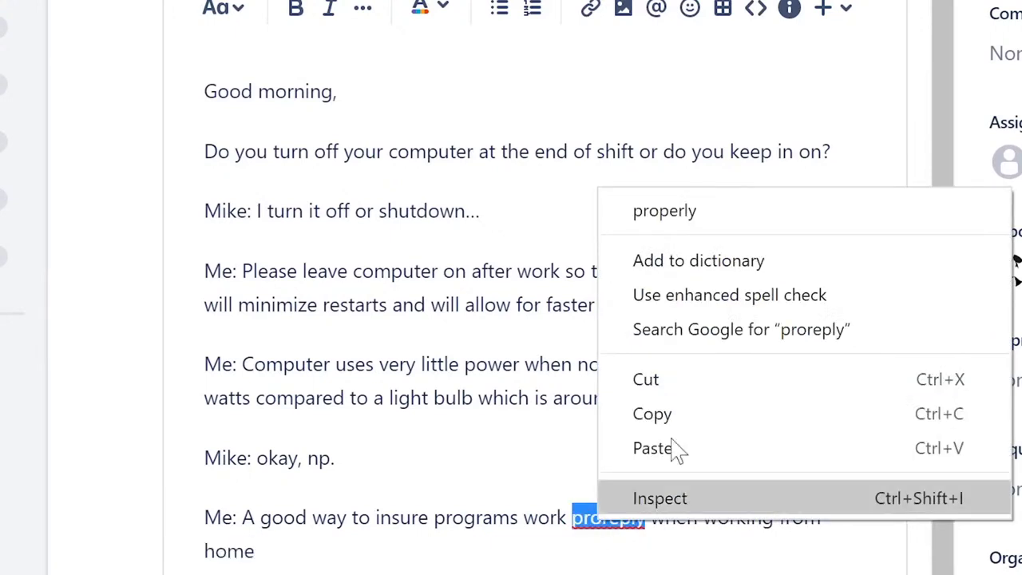
{"action": "left_click", "coordinate": [743, 165]}
{"action": "left_click", "coordinate": [260, 550]}
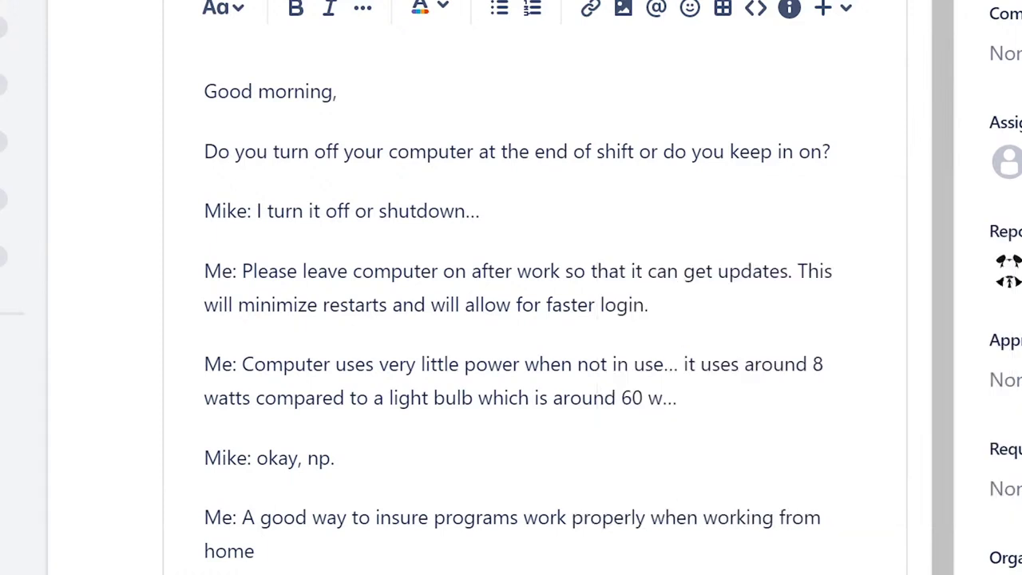
Step: Add the login order: VPN first, then IP Phone, then everything else, for a proactive work day
{"action": "type", "text": "is to Login "}
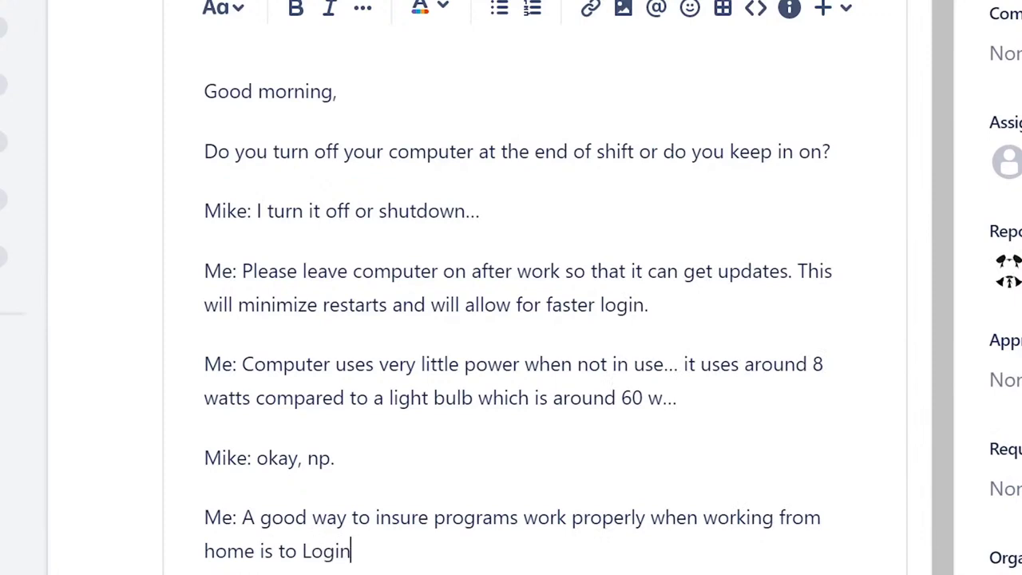
{"action": "type", "text": "in this order:"}
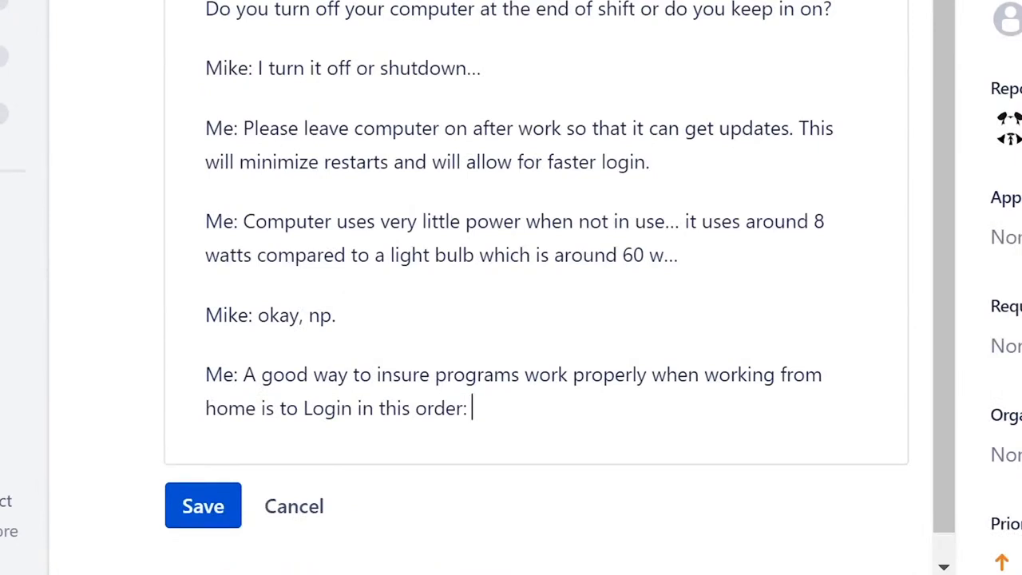
{"action": "type", "text": "Login t"}
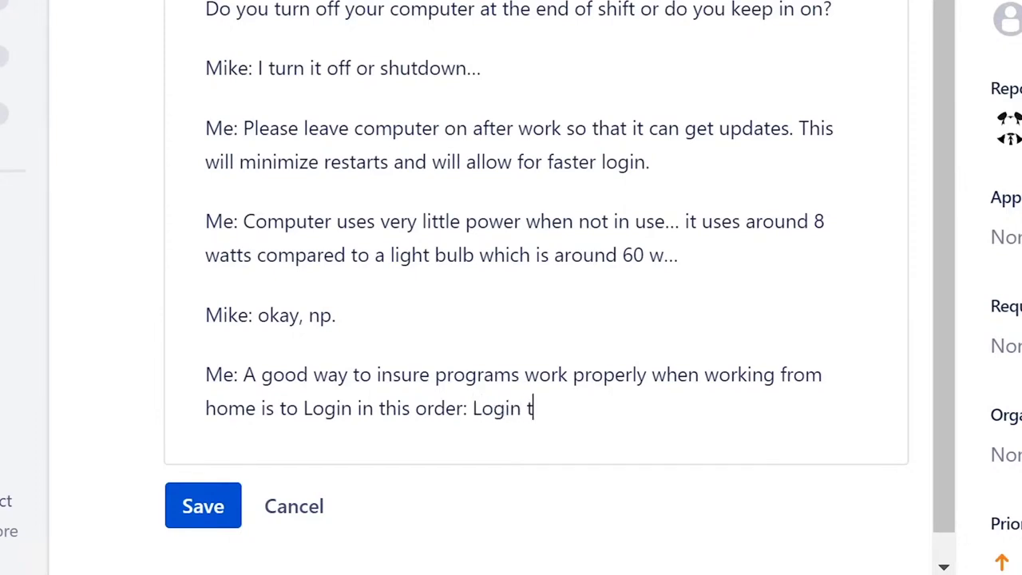
{"action": "type", "text": "o VPN firs"}
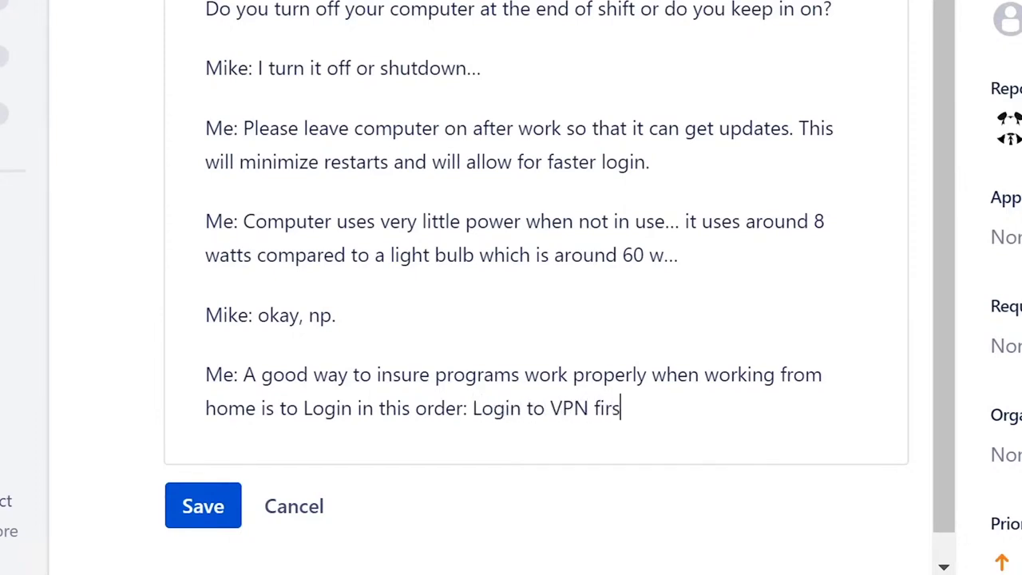
{"action": "type", "text": "t, then you"}
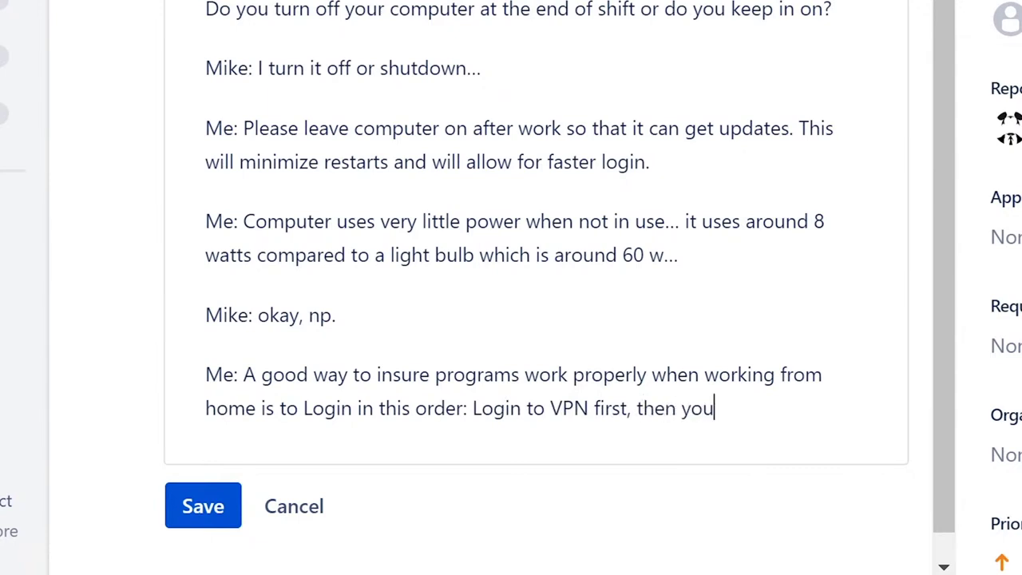
{"action": "type", "text": "r IP Phone"}
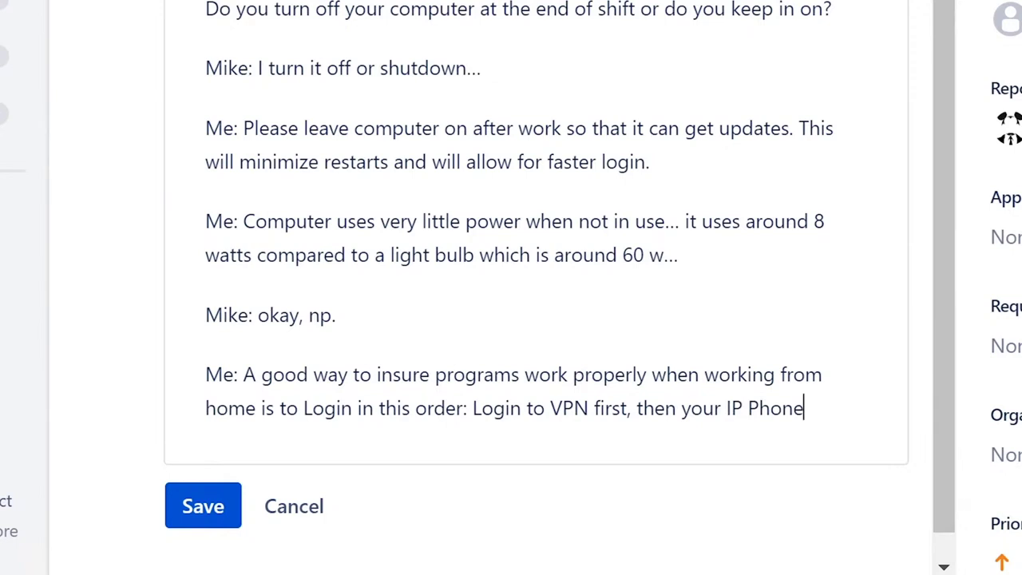
{"action": "type", "text": " and th"}
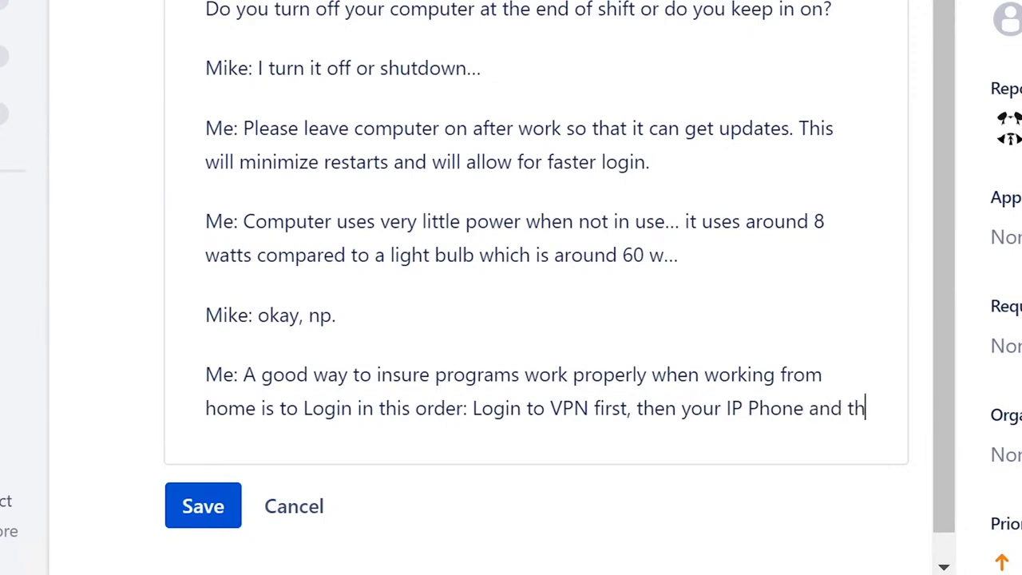
{"action": "type", "text": "en everyth"}
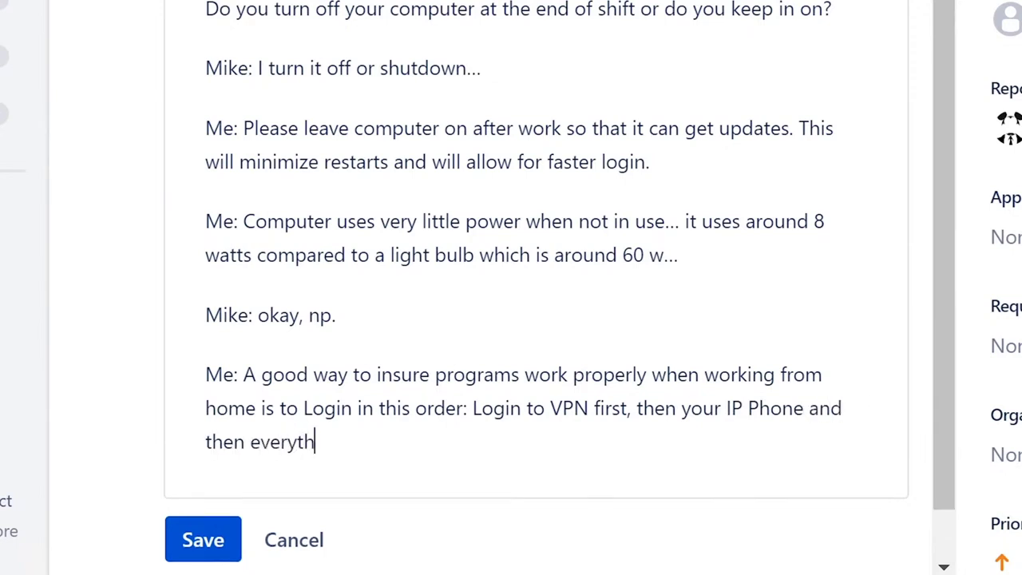
{"action": "type", "text": "ing else"}
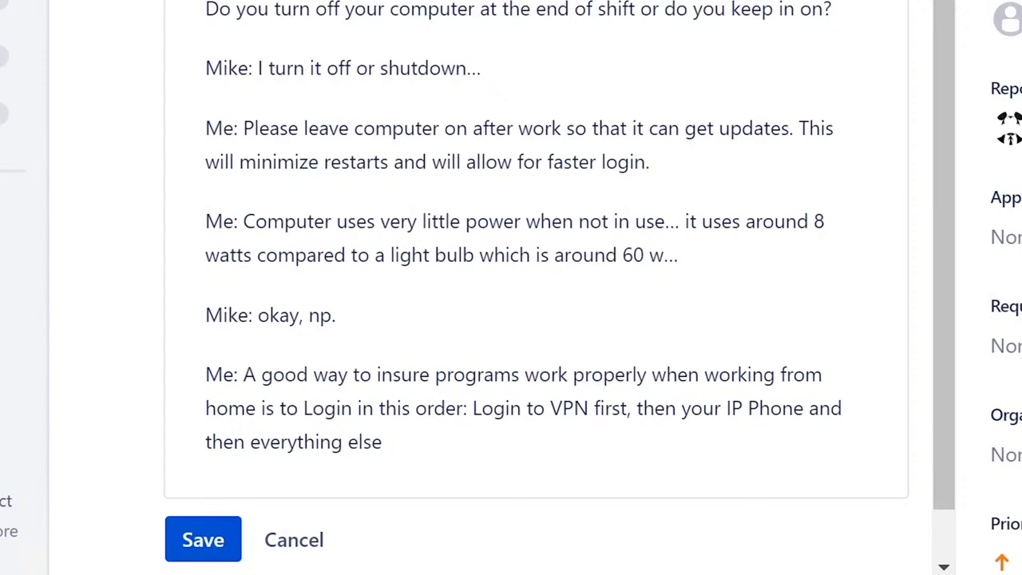
{"action": "type", "text": "... t"}
{"action": "type", "text": "hat"}
{"action": "key", "text": "BackSpace"}
{"action": "key", "text": "BackSpace"}
{"action": "type", "text": "is will"}
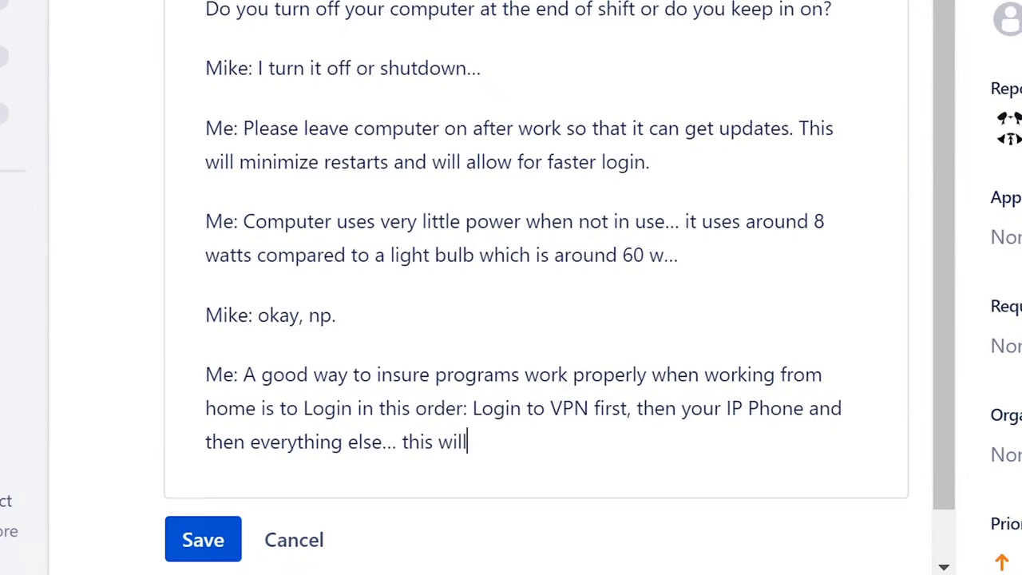
{"action": "type", "text": " insure s"}
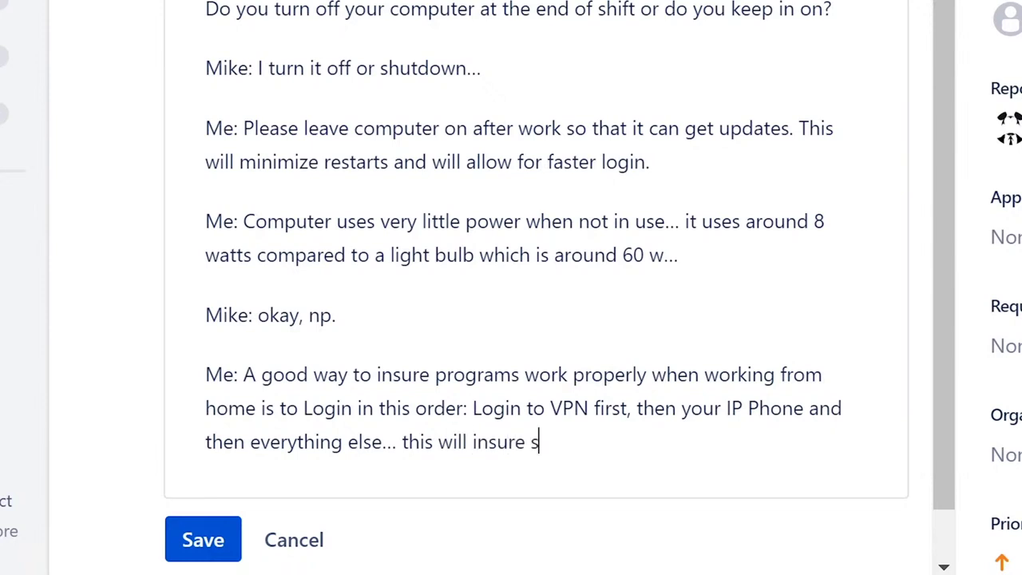
{"action": "type", "text": "afe"}
{"action": "key", "text": "BackSpace"}
{"action": "key", "text": "BackSpace"}
{"action": "key", "text": "BackSpace"}
{"action": "key", "text": "BackSpace"}
{"action": "type", "text": "po"}
{"action": "key", "text": "BackSpace"}
{"action": "type", "text": "roactive"}
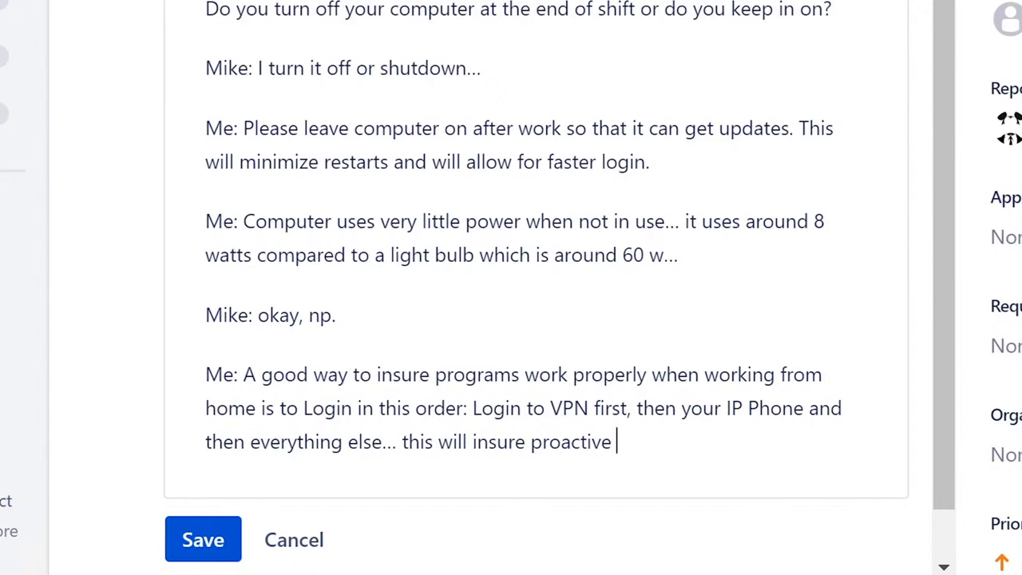
{"action": "type", "text": "work day."}
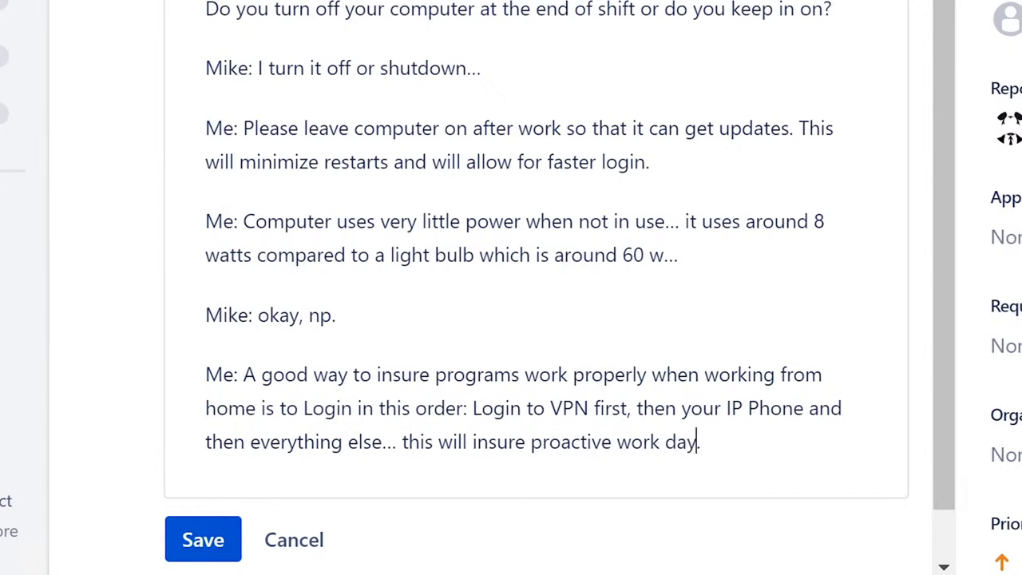
{"action": "key", "text": "Left"}
{"action": "key", "text": "Left"}
{"action": "key", "text": "Left"}
{"action": "key", "text": "Left"}
{"action": "key", "text": "Left"}
{"action": "key", "text": "Left"}
{"action": "key", "text": "Left"}
{"action": "key", "text": "Left"}
{"action": "key", "text": "Left"}
{"action": "key", "text": "Left"}
{"action": "key", "text": "Left"}
{"action": "key", "text": "Left"}
{"action": "key", "text": "Left"}
{"action": "key", "text": "Left"}
{"action": "key", "text": "Left"}
{"action": "key", "text": "Left"}
{"action": "key", "text": "Left"}
{"action": "key", "text": "Left"}
{"action": "key", "text": "Left"}
{"action": "type", "text": "a"}
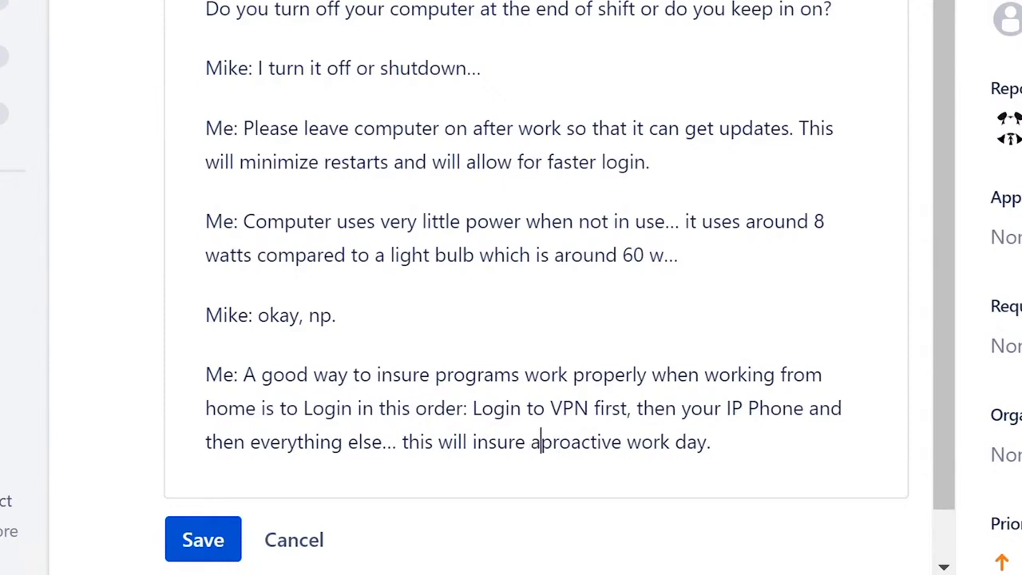
{"action": "key", "text": "Right"}
{"action": "key", "text": "Right"}
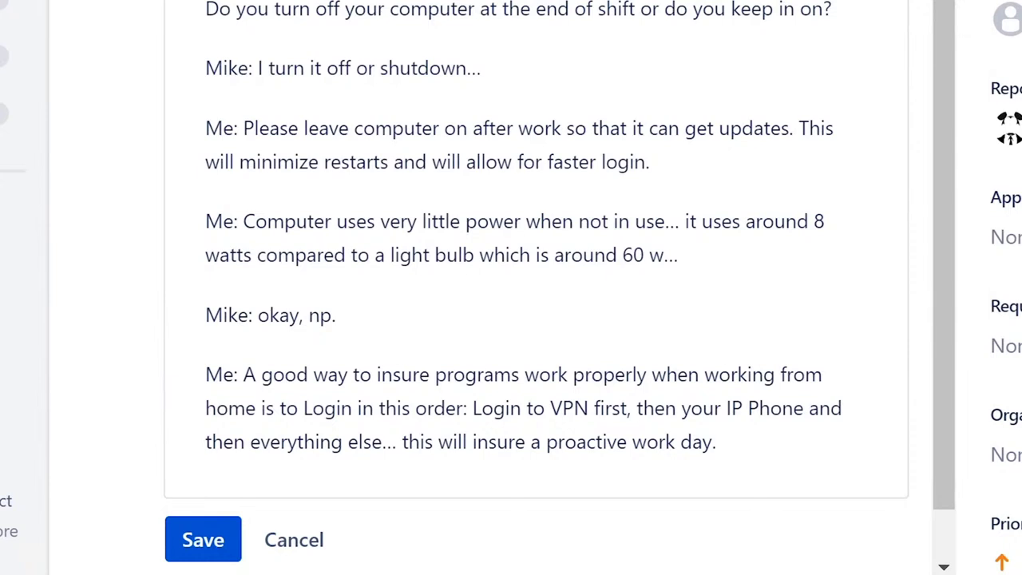
{"action": "left_click_drag", "start_coordinate": [635, 408], "coordinate": [409, 441]}
Step: Review the finished reply text and post it to the customer with Ctrl+Enter
{"action": "left_click_drag", "start_coordinate": [620, 408], "coordinate": [471, 408]}
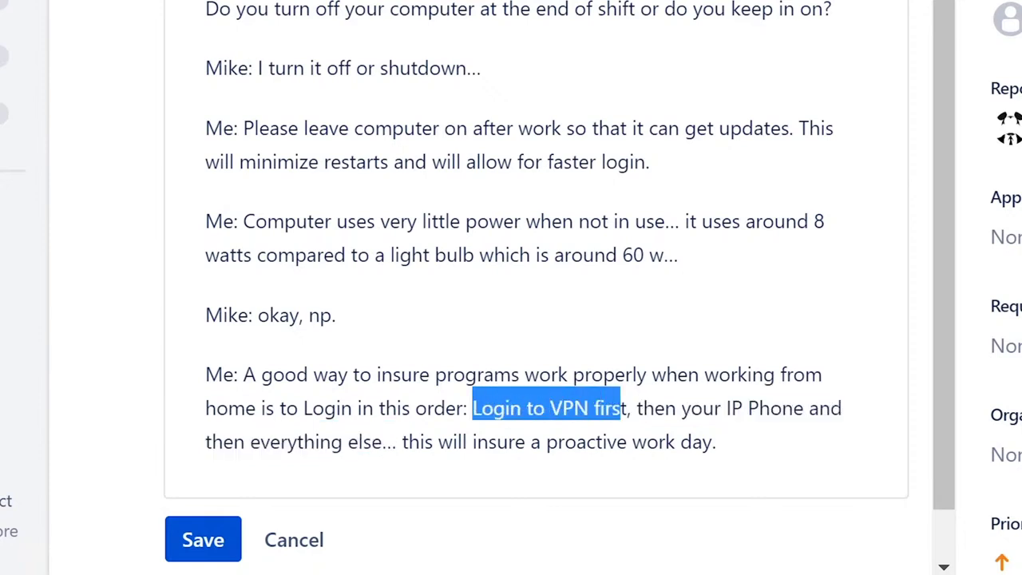
{"action": "left_click", "coordinate": [505, 408]}
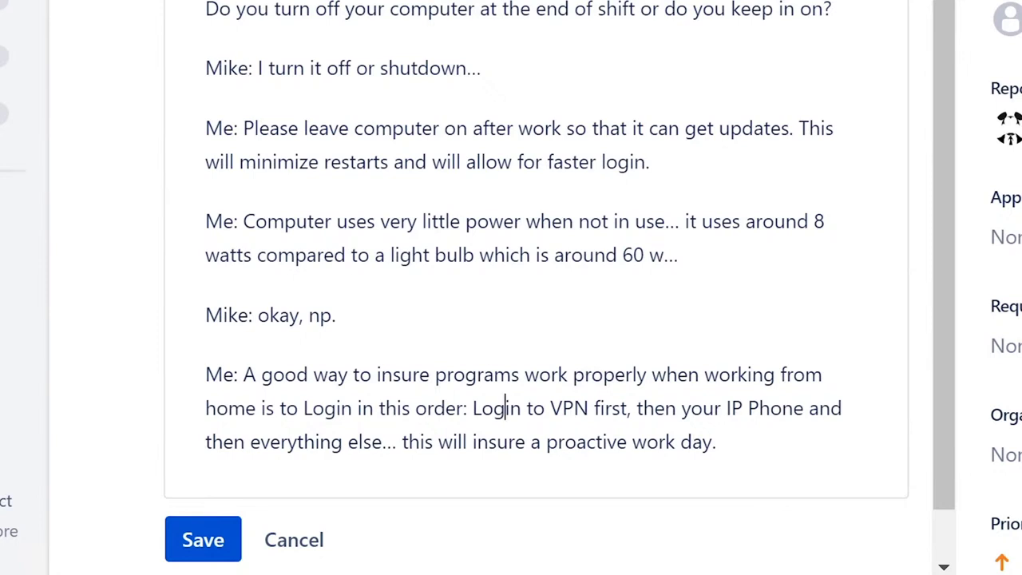
{"action": "scroll", "coordinate": [535, 279], "scroll_direction": "down", "scroll_amount": 1}
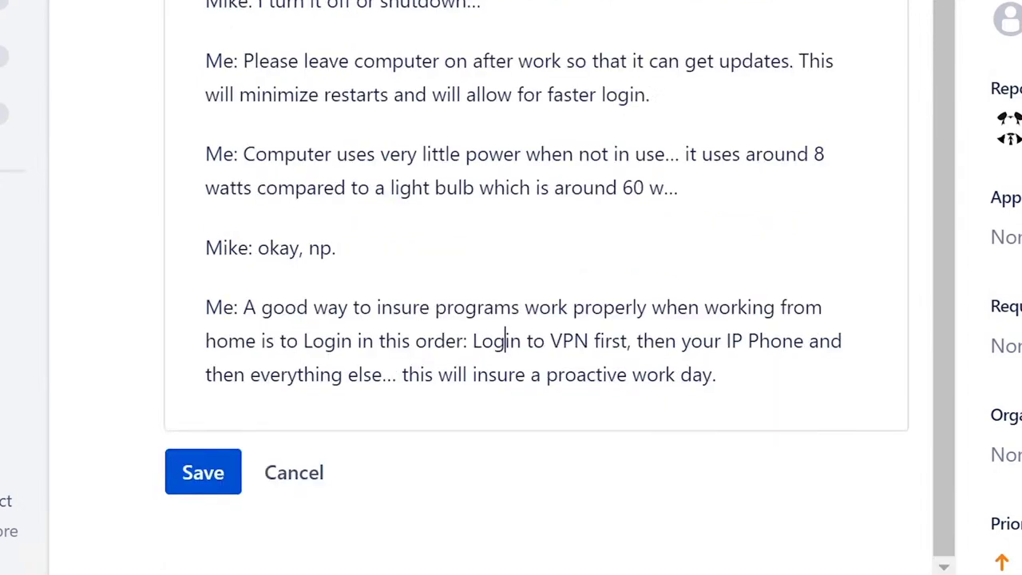
{"action": "left_click", "coordinate": [717, 374]}
{"action": "scroll", "coordinate": [535, 287], "scroll_direction": "up", "scroll_amount": 5}
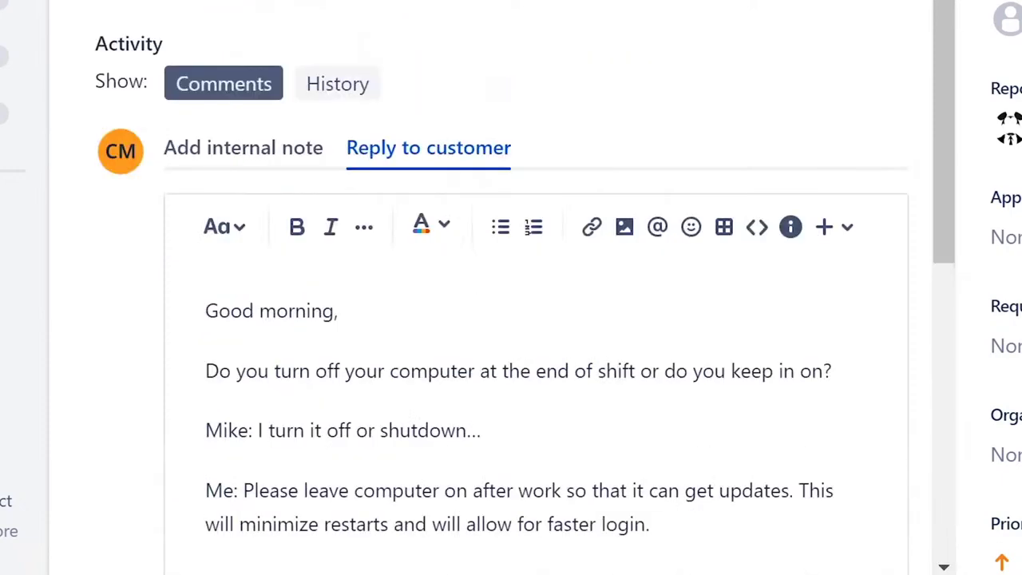
{"action": "scroll", "coordinate": [535, 288], "scroll_direction": "down", "scroll_amount": 5}
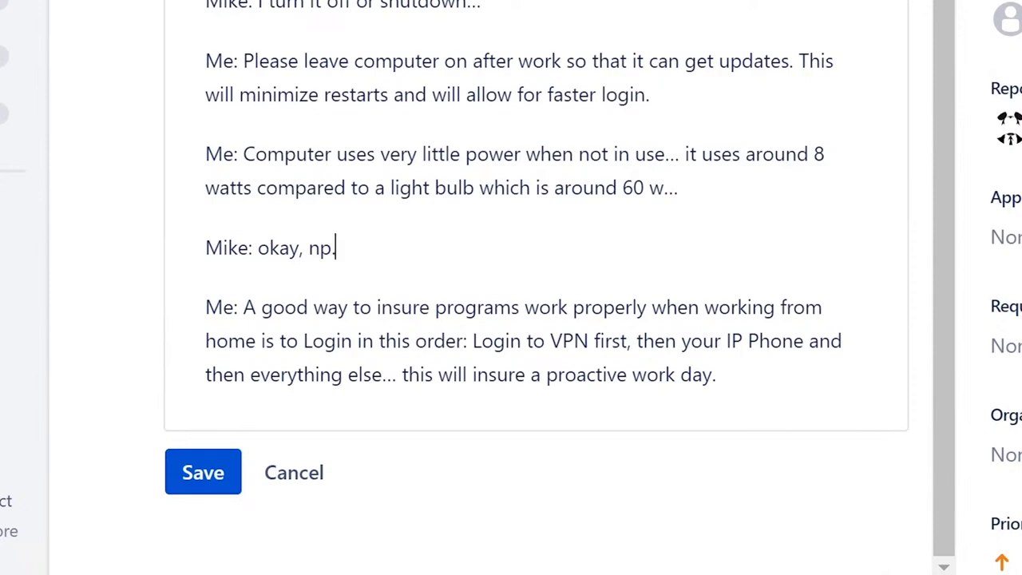
{"action": "scroll", "coordinate": [535, 288], "scroll_direction": "up", "scroll_amount": 3}
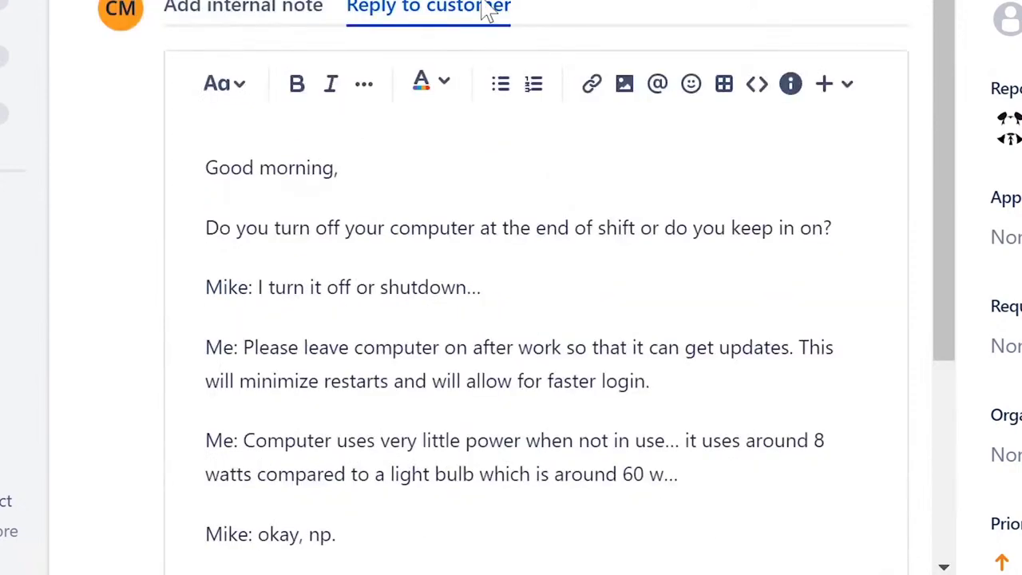
{"action": "scroll", "coordinate": [535, 287], "scroll_direction": "up", "scroll_amount": 2}
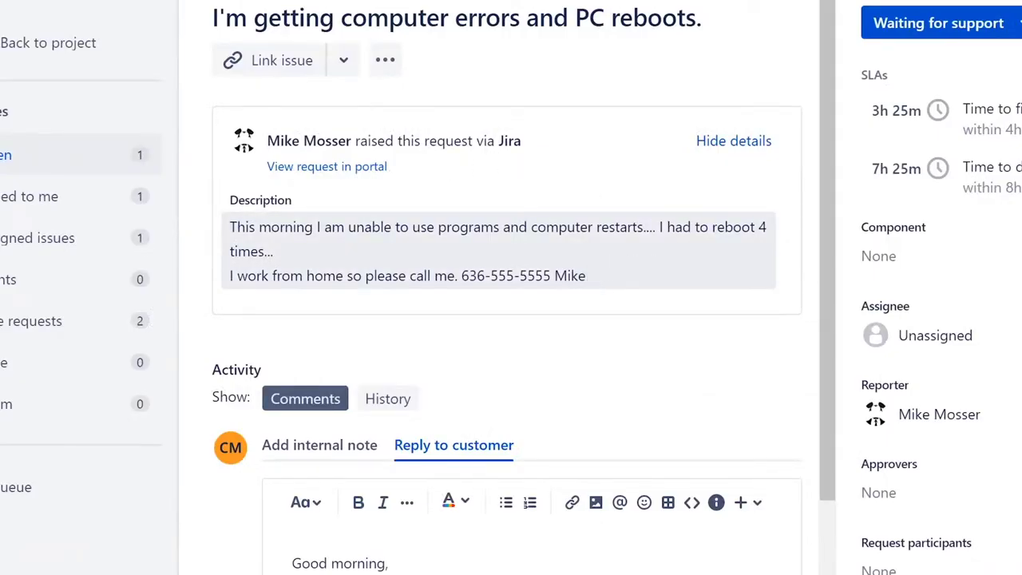
{"action": "scroll", "coordinate": [507, 319], "scroll_direction": "down", "scroll_amount": 4}
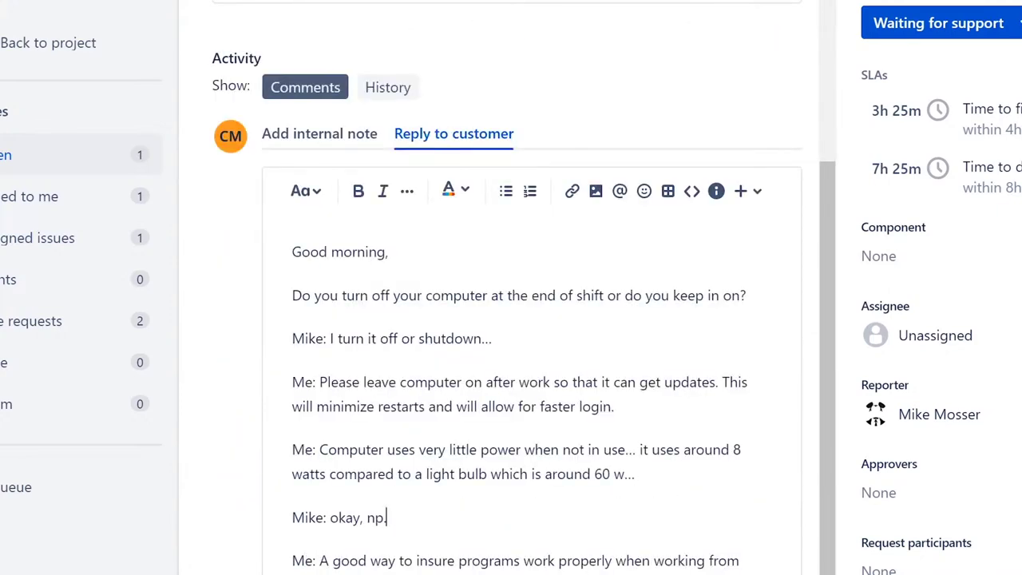
{"action": "scroll", "coordinate": [406, 349], "scroll_direction": "up", "scroll_amount": 4}
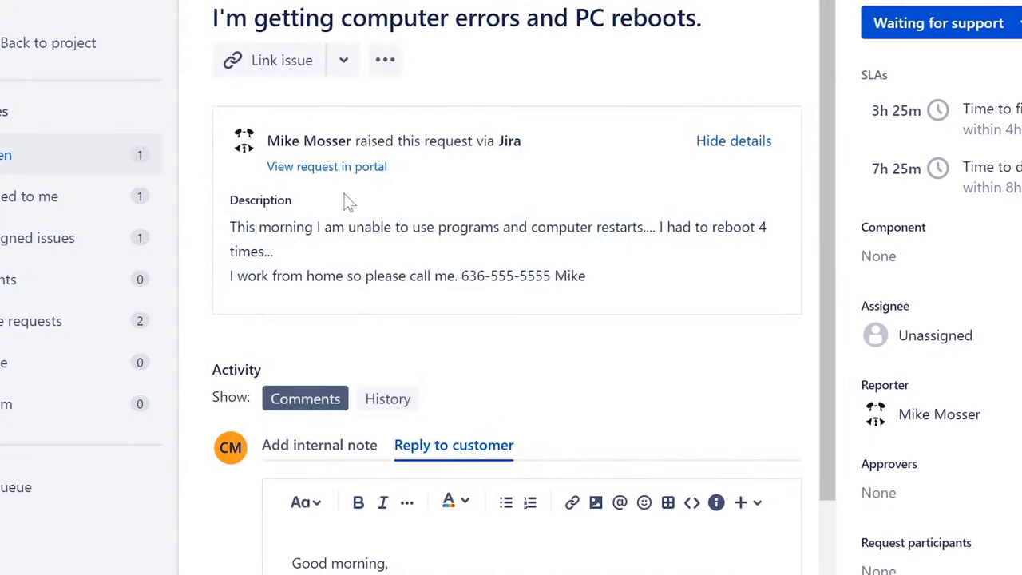
{"action": "scroll", "coordinate": [334, 227], "scroll_direction": "down", "scroll_amount": 1}
{"action": "scroll", "coordinate": [336, 226], "scroll_direction": "down", "scroll_amount": 1}
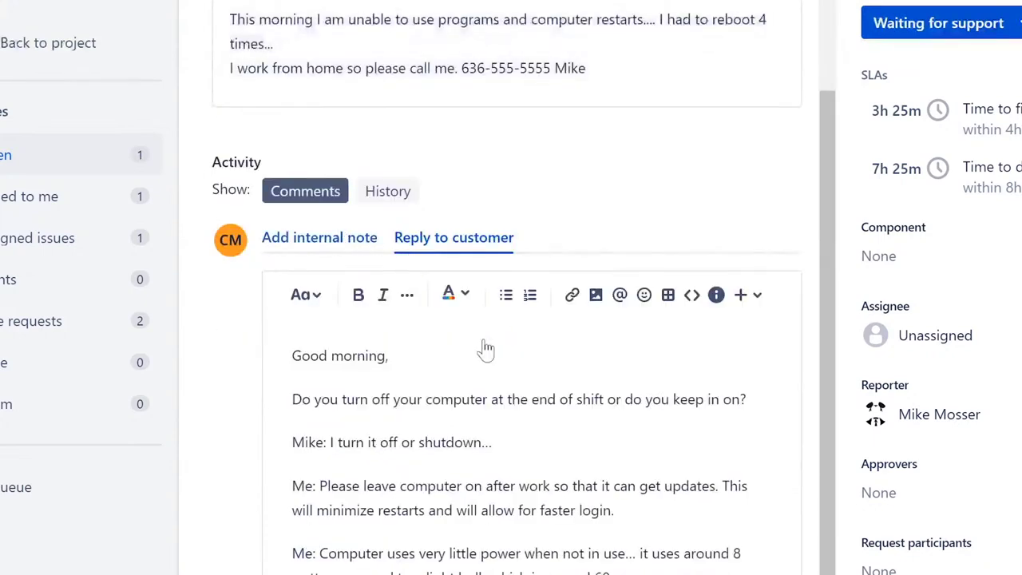
{"action": "scroll", "coordinate": [484, 349], "scroll_direction": "down", "scroll_amount": 1}
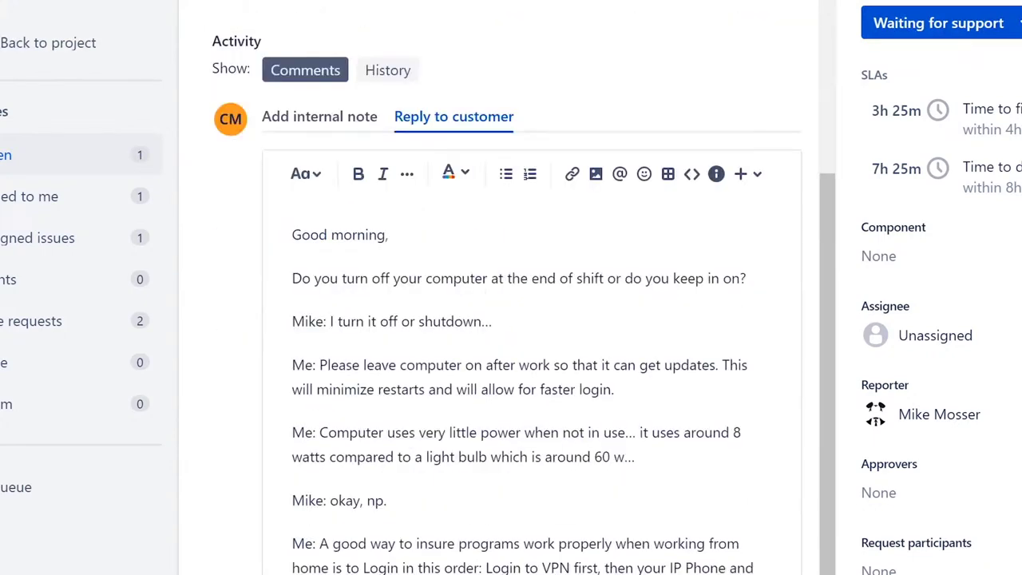
{"action": "key", "text": "ctrl+Return"}
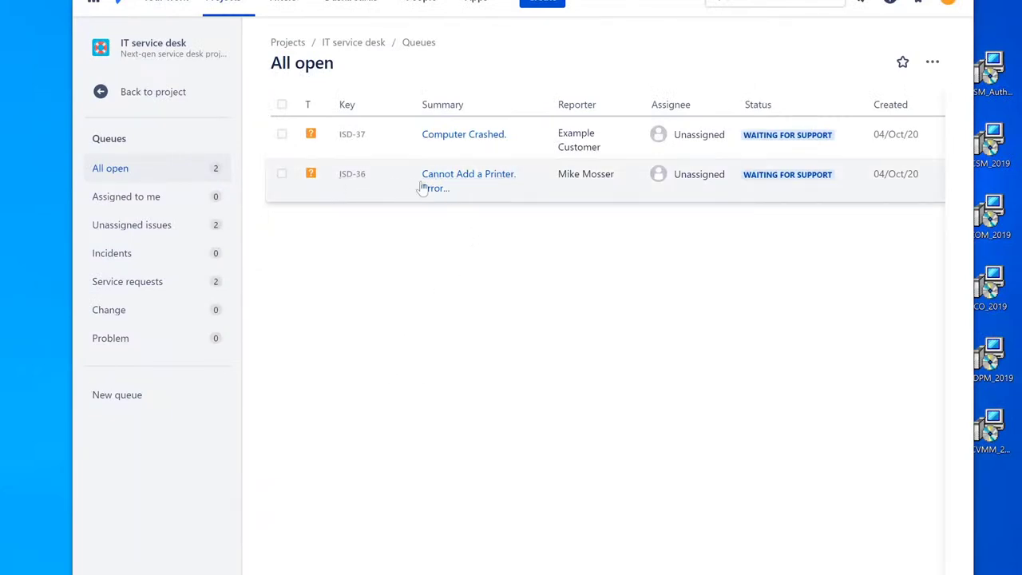
Step: Open ISD-36, read its add-printer description, and enlarge the attached spooler error screenshot
{"action": "left_click", "coordinate": [478, 179]}
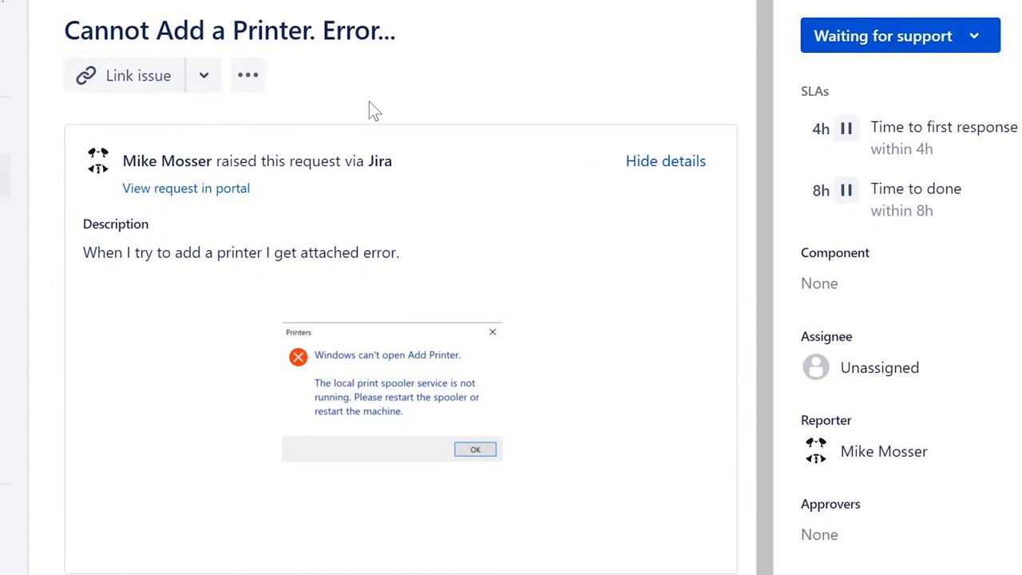
{"action": "left_click_drag", "start_coordinate": [124, 160], "coordinate": [212, 162]}
{"action": "left_click", "coordinate": [404, 250]}
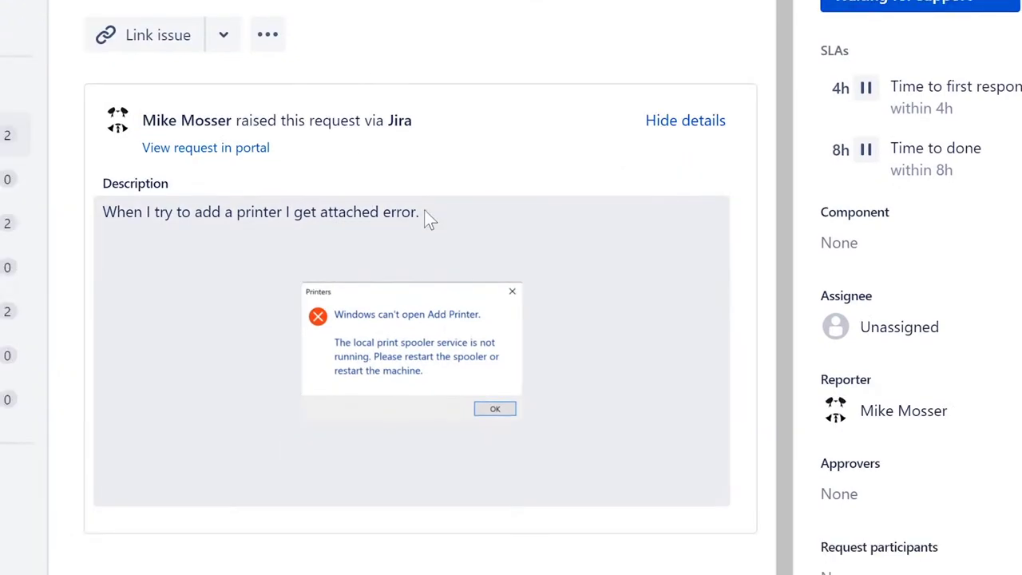
{"action": "left_click_drag", "start_coordinate": [424, 209], "coordinate": [101, 211]}
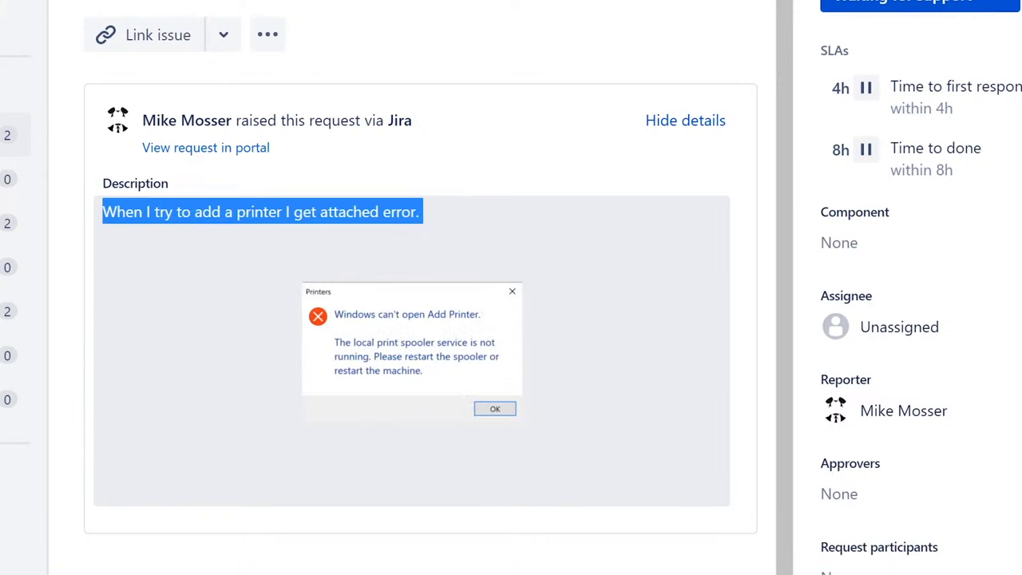
{"action": "left_click", "coordinate": [101, 212]}
{"action": "left_click_drag", "start_coordinate": [426, 214], "coordinate": [102, 211]}
{"action": "left_click", "coordinate": [355, 341]}
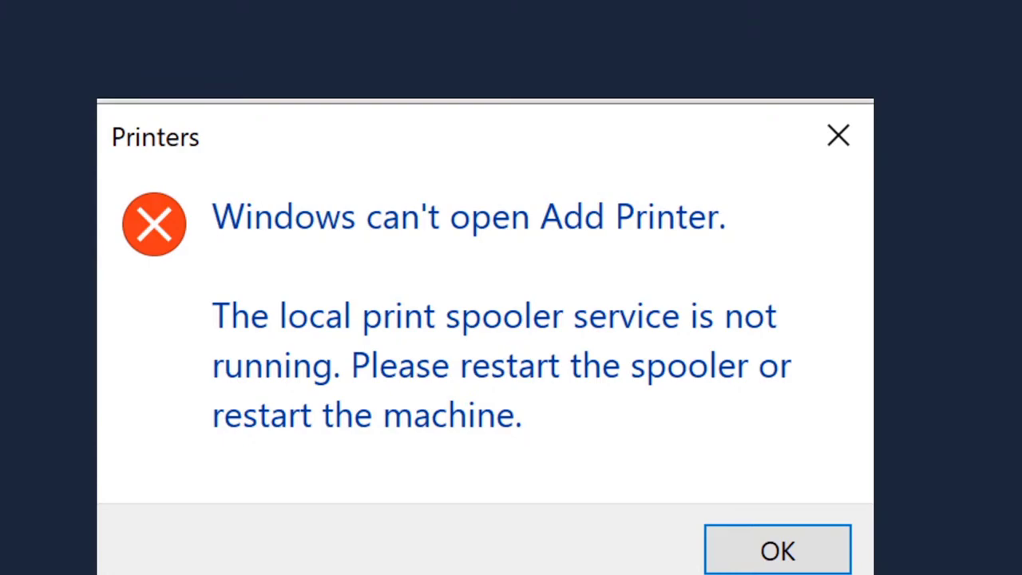
Step: Close the enlarged spooler error screenshot with Esc, then reopen the attachment
{"action": "key", "text": "Escape"}
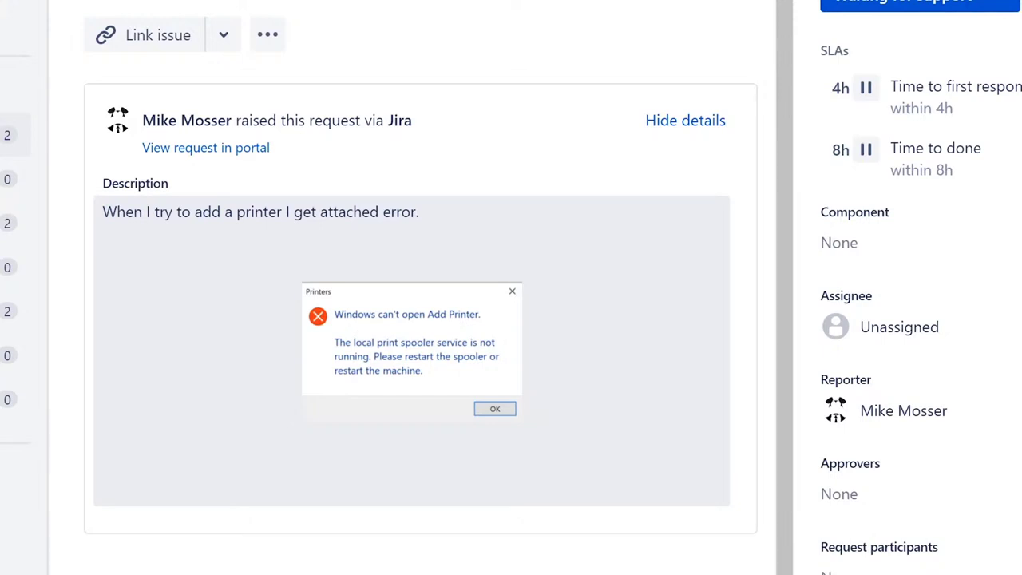
{"action": "left_click", "coordinate": [422, 326]}
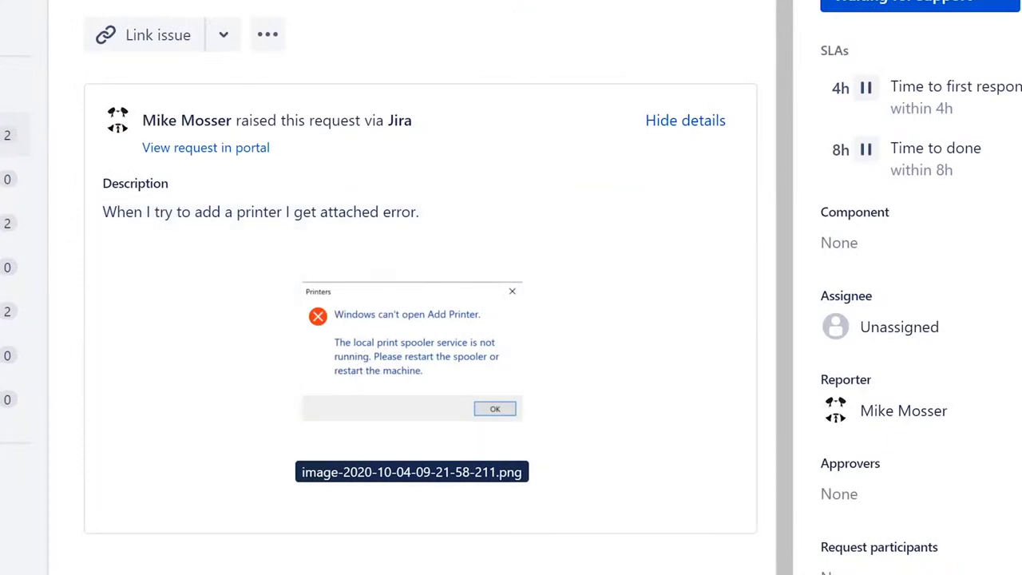
Step: Search Start for 'printer' and go to the Printers & scanners settings page
{"action": "key", "text": "super"}
{"action": "type", "text": "device"}
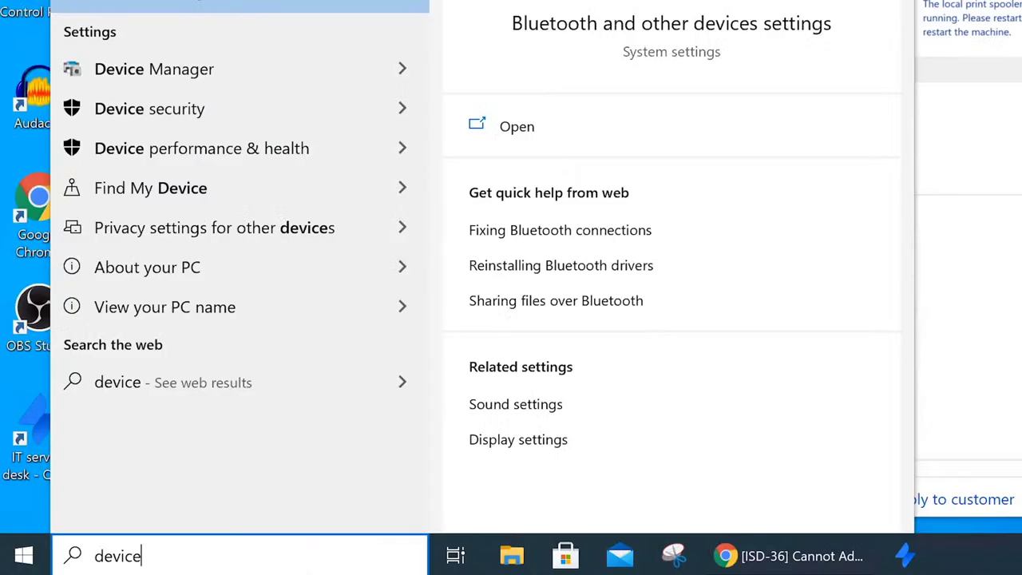
{"action": "key", "text": "BackSpace"}
{"action": "key", "text": "BackSpace"}
{"action": "key", "text": "BackSpace"}
{"action": "key", "text": "BackSpace"}
{"action": "key", "text": "BackSpace"}
{"action": "key", "text": "BackSpace"}
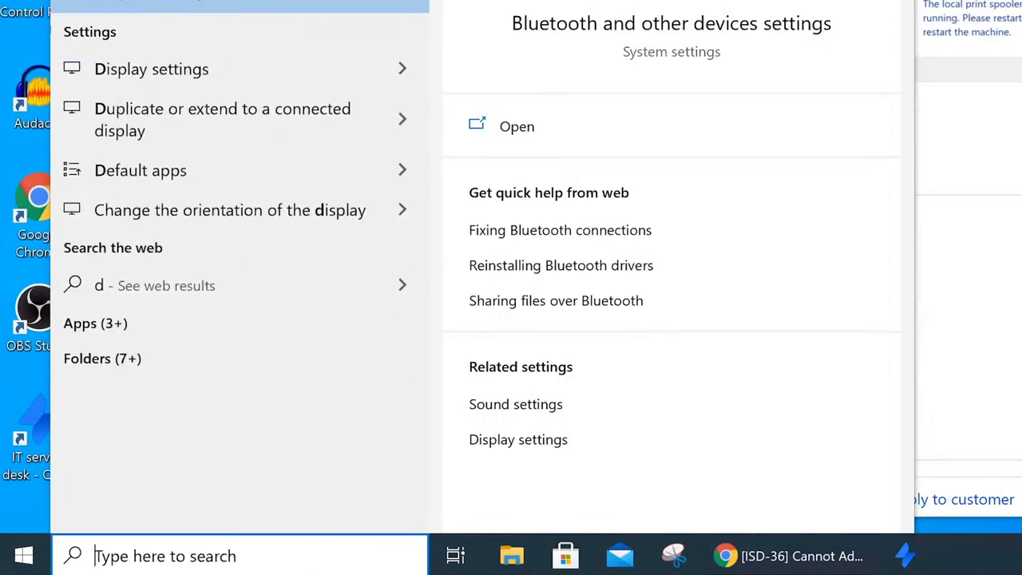
{"action": "type", "text": "printer"}
{"action": "key", "text": "Return"}
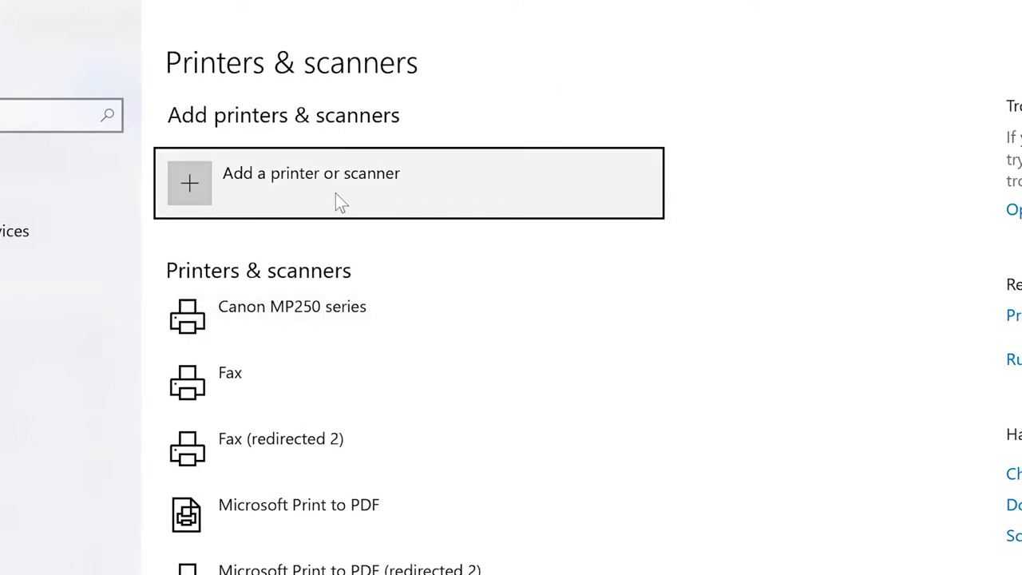
Step: Start adding a printer, then choose 'The printer that I want isn't listed' to trigger the spooler error
{"action": "left_click", "coordinate": [319, 195]}
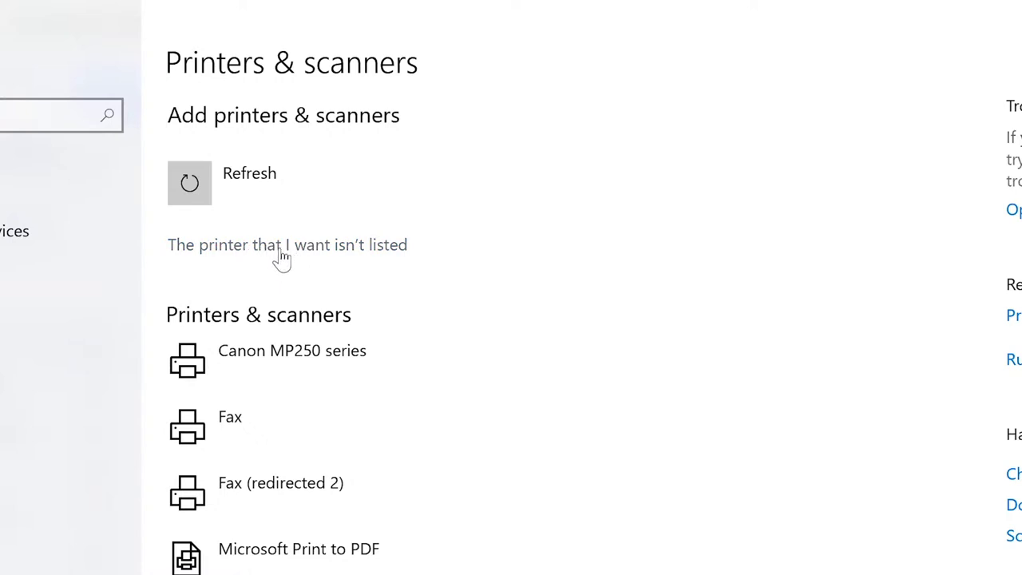
{"action": "left_click", "coordinate": [281, 250]}
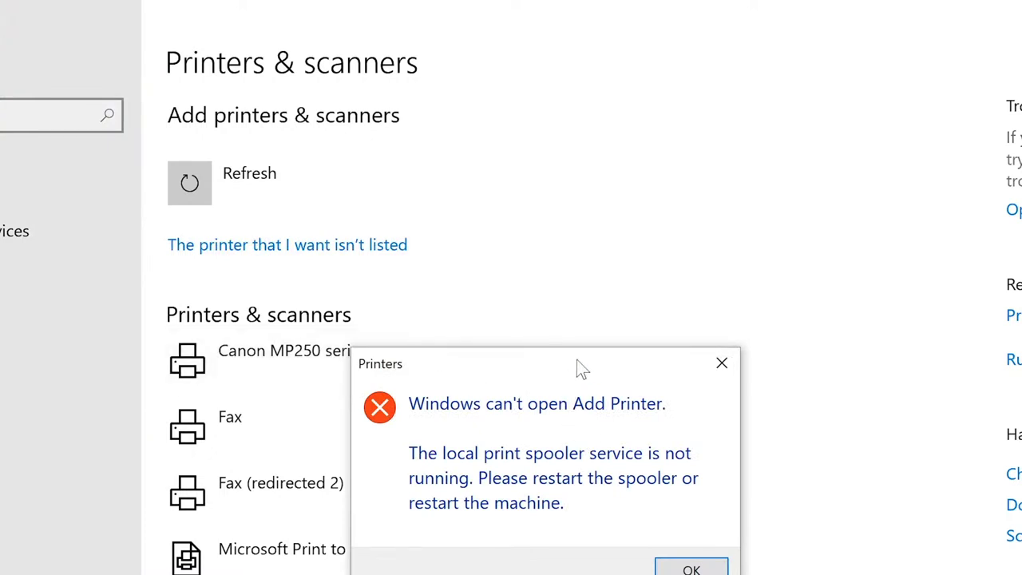
Step: Move the error dialog up, centre Task Manager, and show its Services list
{"action": "left_click_drag", "start_coordinate": [577, 360], "coordinate": [555, 335]}
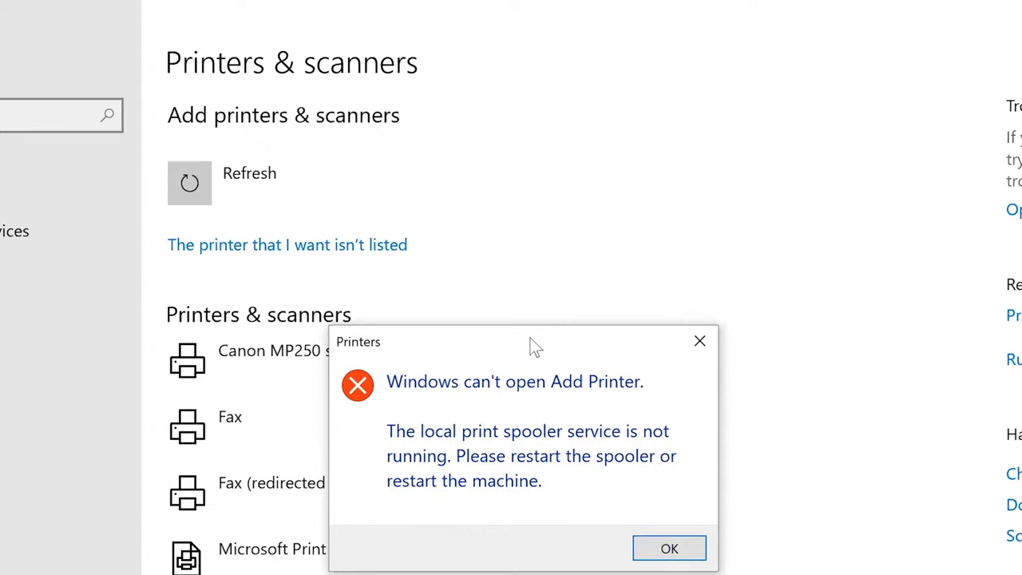
{"action": "left_click_drag", "start_coordinate": [535, 345], "coordinate": [515, 233]}
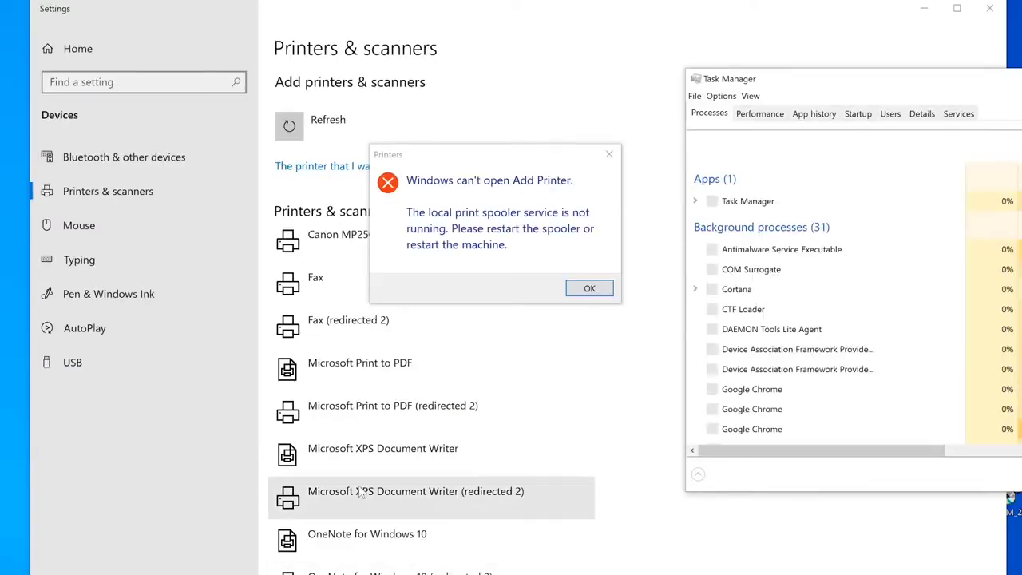
{"action": "left_click_drag", "start_coordinate": [835, 69], "coordinate": [624, 80]}
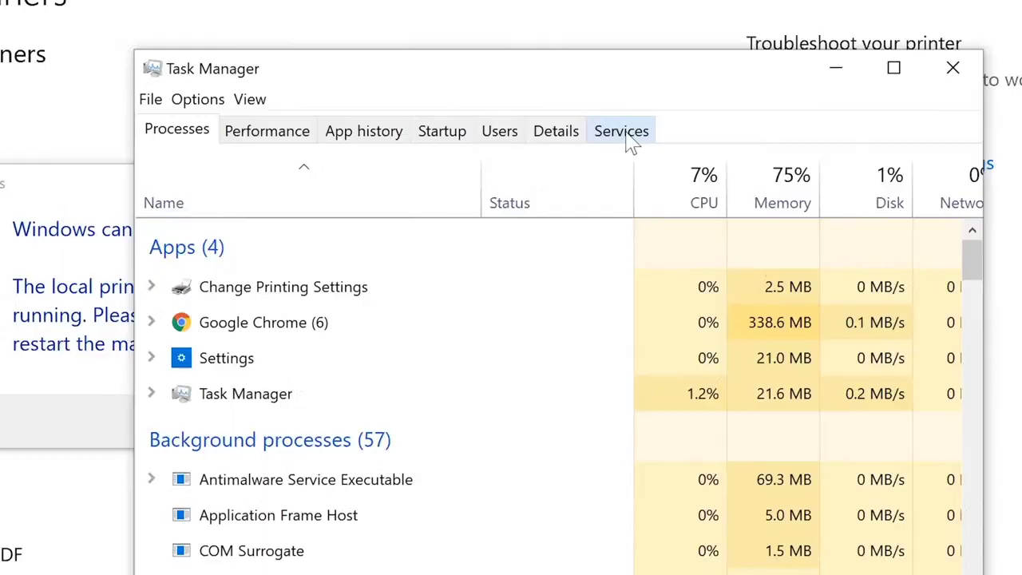
{"action": "left_click", "coordinate": [748, 126]}
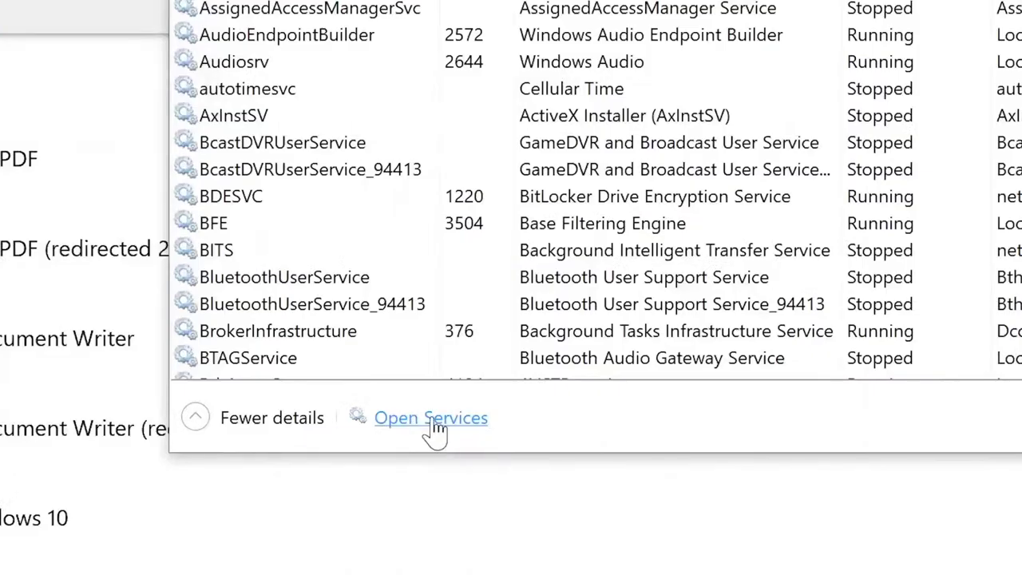
Step: Open the full Services console and arrange it side by side with Task Manager
{"action": "left_click", "coordinate": [431, 421]}
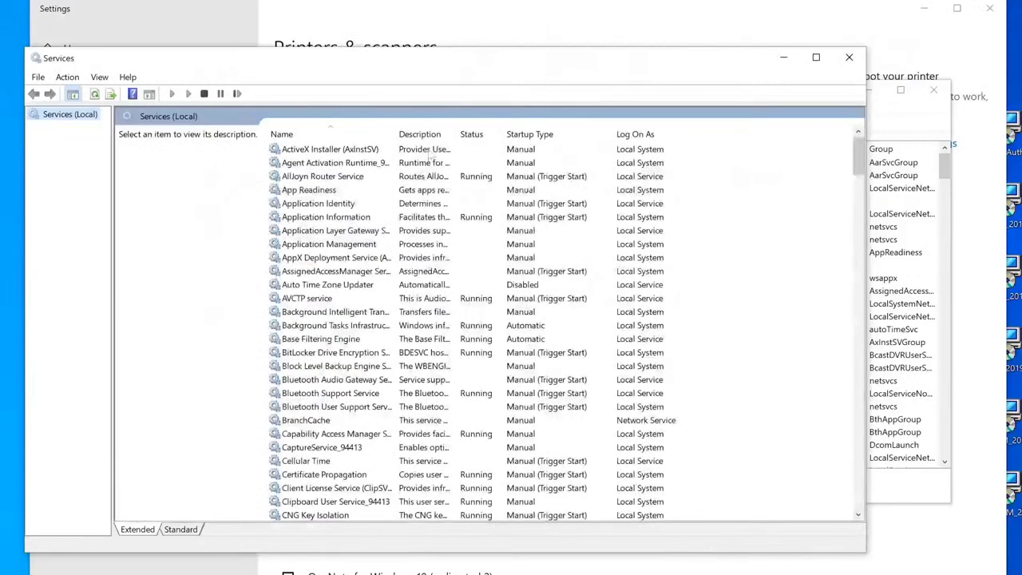
{"action": "left_click_drag", "start_coordinate": [422, 70], "coordinate": [461, 71]}
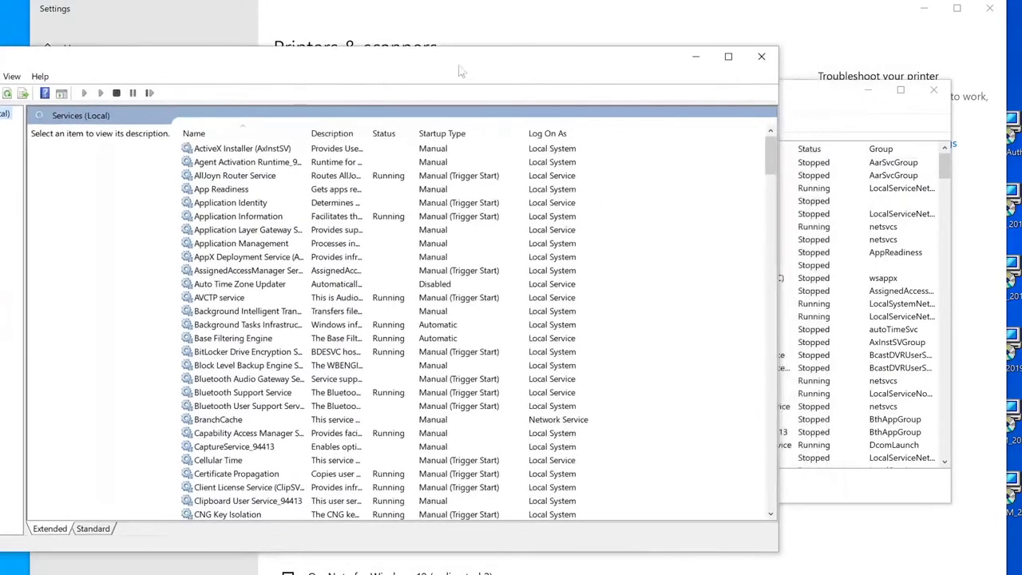
{"action": "left_click_drag", "start_coordinate": [819, 101], "coordinate": [760, 80]}
{"action": "mouse_move", "coordinate": [631, 72]}
{"action": "left_mouse_down"}
{"action": "mouse_move", "coordinate": [561, 67]}
{"action": "mouse_move", "coordinate": [619, 76]}
{"action": "left_mouse_up"}
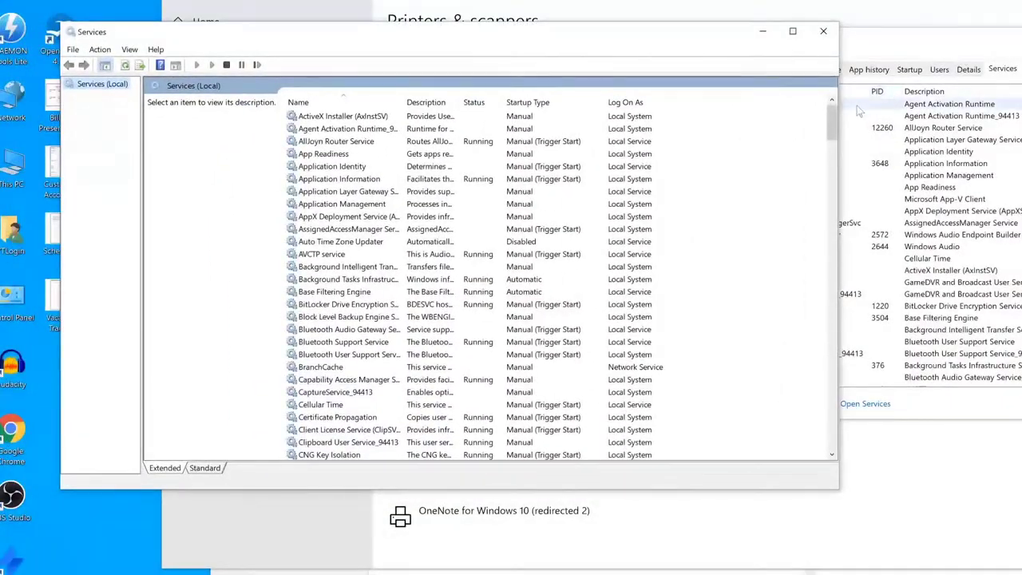
{"action": "left_click_drag", "start_coordinate": [837, 112], "coordinate": [731, 112]}
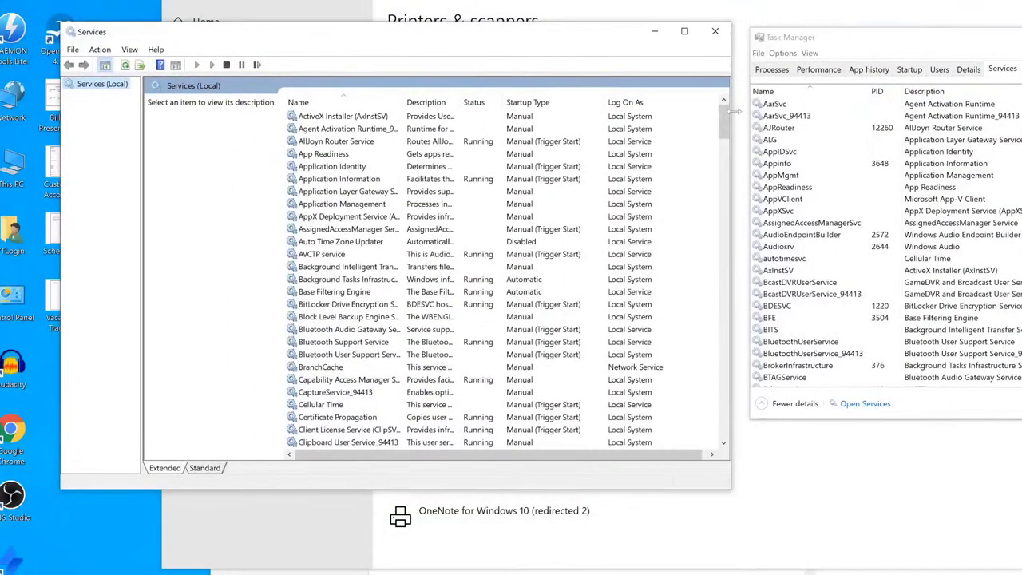
{"action": "left_click_drag", "start_coordinate": [814, 37], "coordinate": [800, 30]}
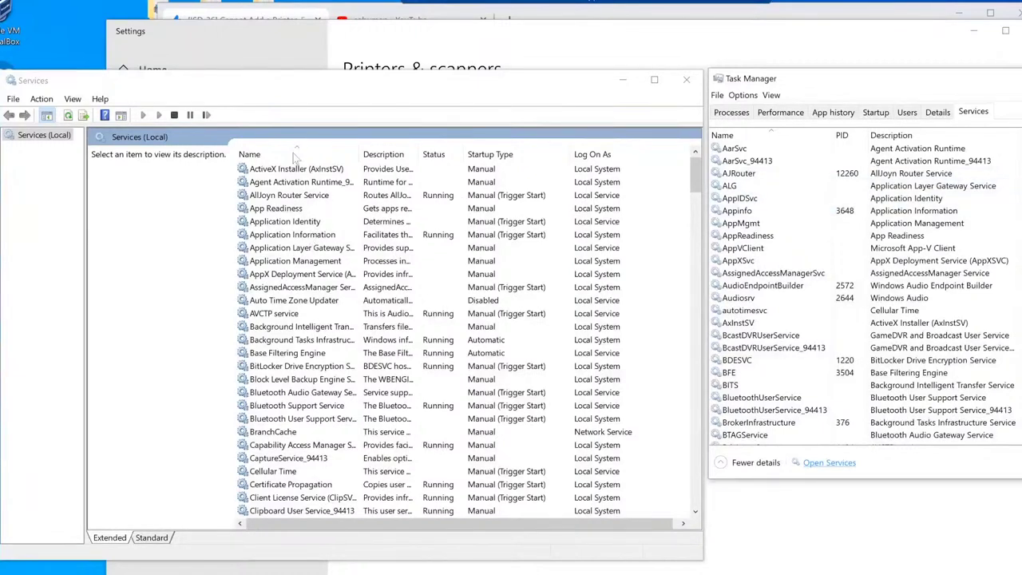
Step: Compare services across both windows, matching ActiveX Installer to AxInstSV in Task Manager
{"action": "left_click", "coordinate": [282, 182]}
{"action": "left_click", "coordinate": [768, 174]}
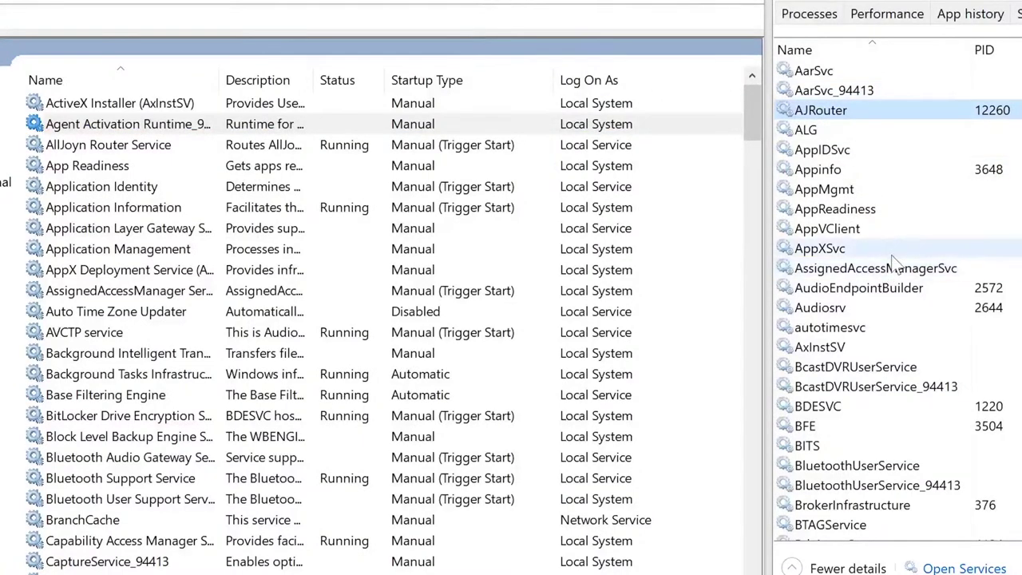
{"action": "left_click", "coordinate": [845, 70]}
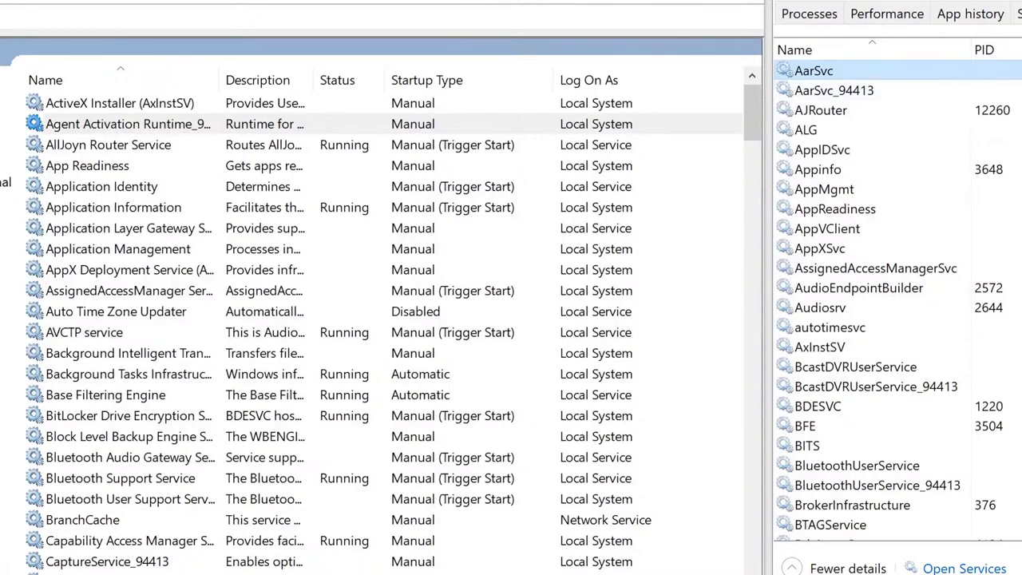
{"action": "left_click", "coordinate": [88, 112]}
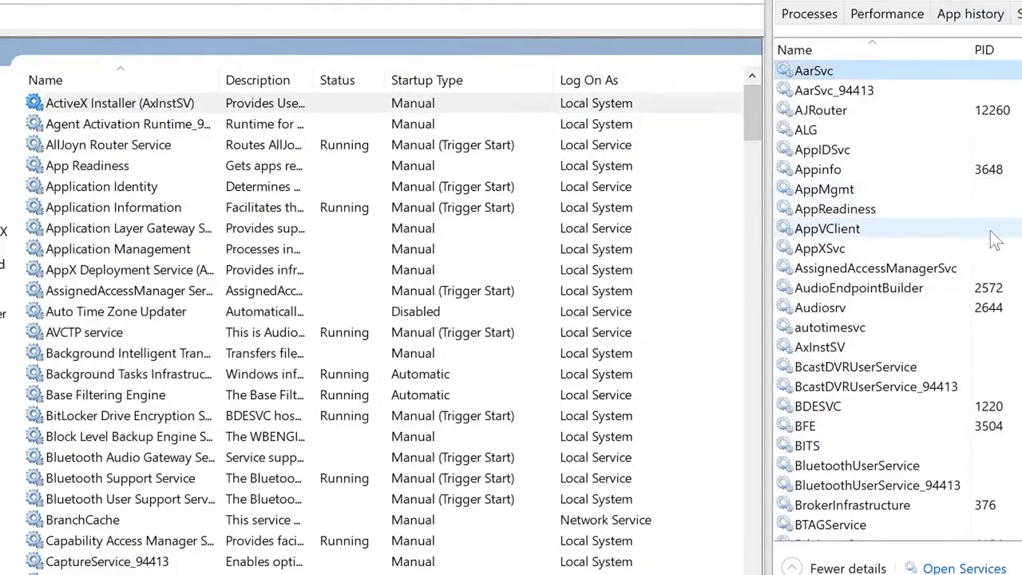
{"action": "left_click", "coordinate": [923, 302]}
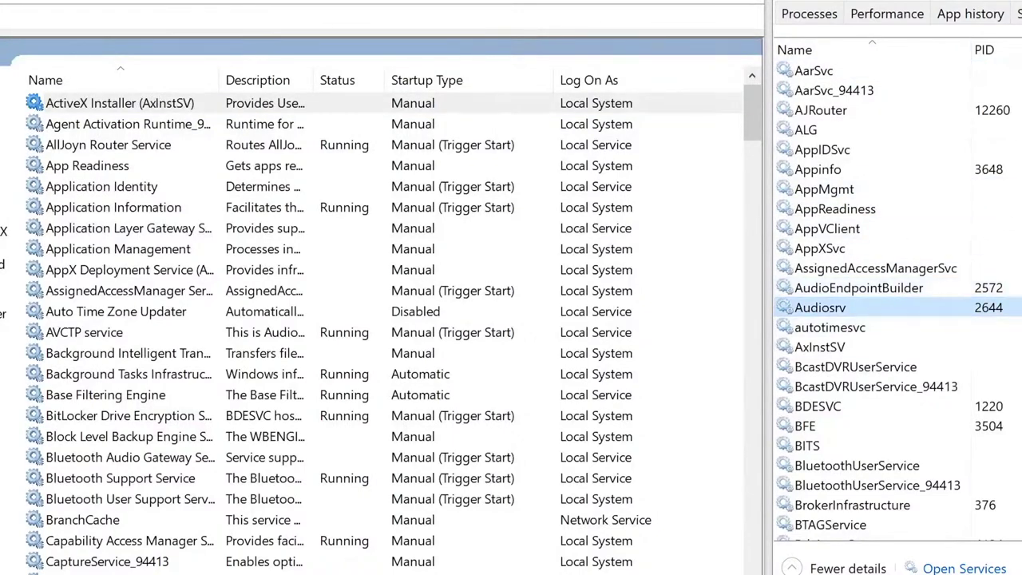
{"action": "left_click", "coordinate": [891, 352]}
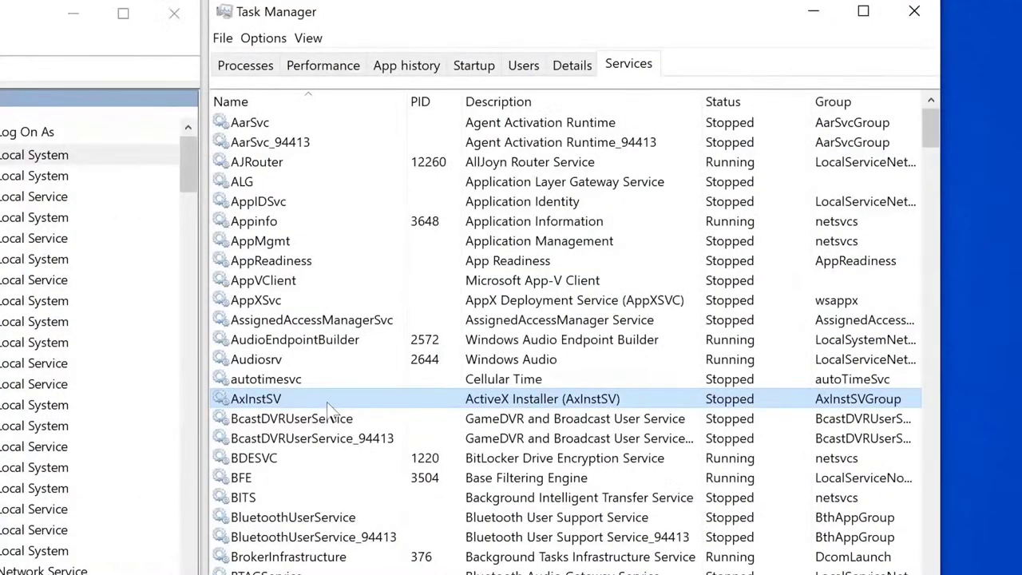
Step: In Task Manager, check that PrintNotify, PrintWorkflowUserSvc and PrintWorkflowUserSvc_94413 are all Stopped
{"action": "key", "text": "p"}
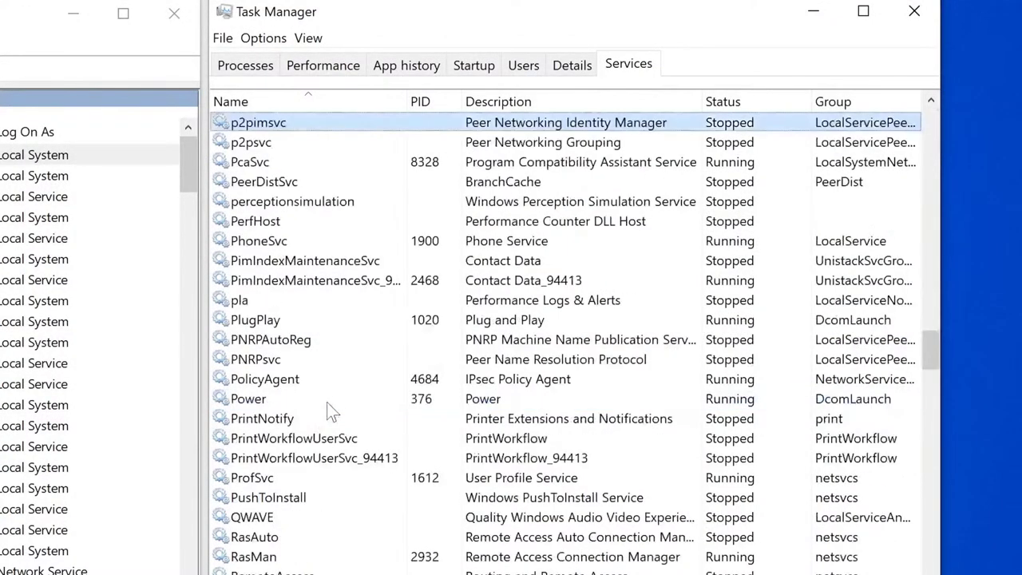
{"action": "key", "text": "r"}
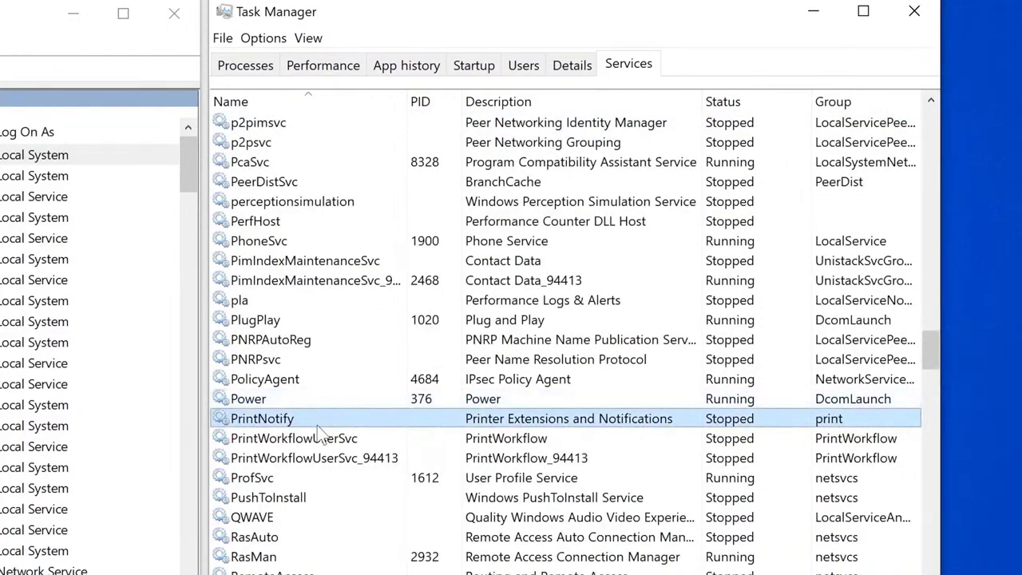
{"action": "left_click", "coordinate": [275, 444]}
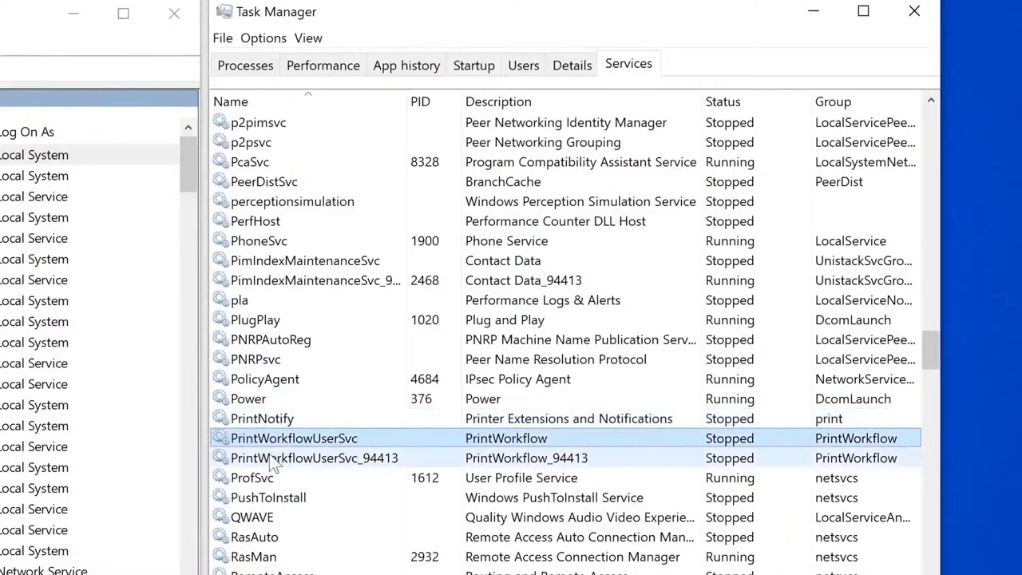
{"action": "left_click", "coordinate": [284, 460]}
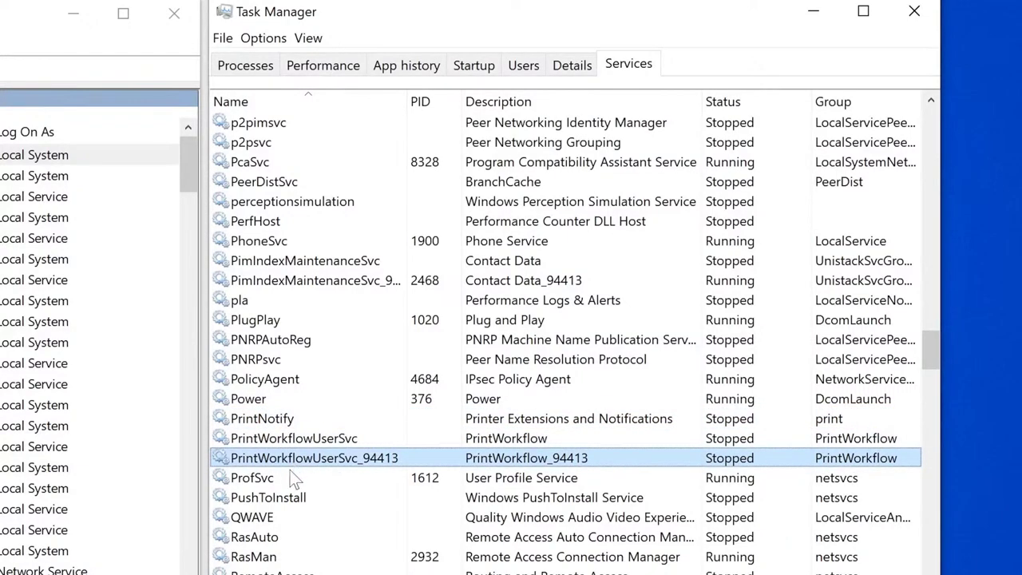
{"action": "left_click", "coordinate": [300, 422]}
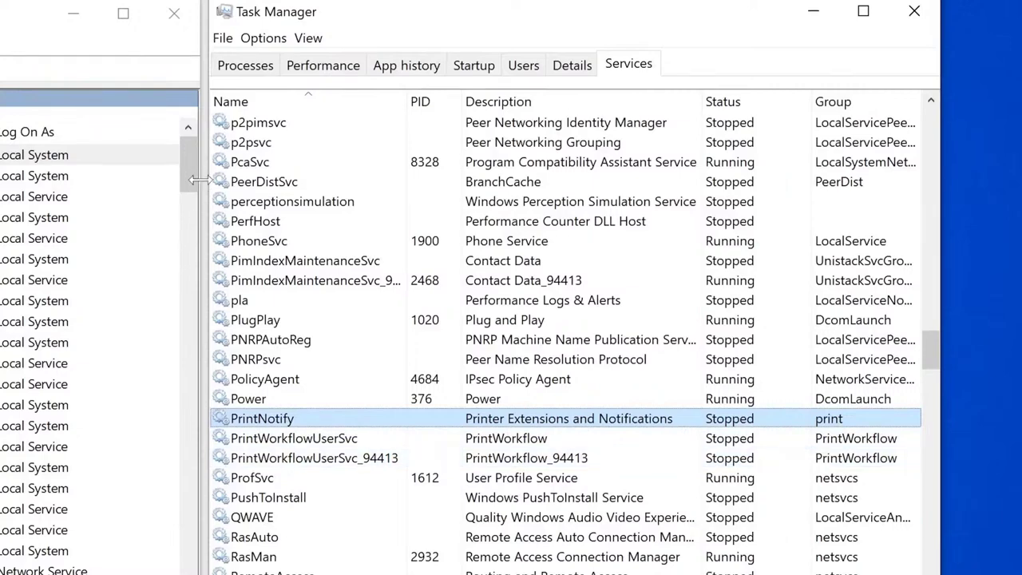
Step: In the Services console, jump to Print Spooler to show it is not running despite Automatic startup
{"action": "left_click", "coordinate": [79, 113]}
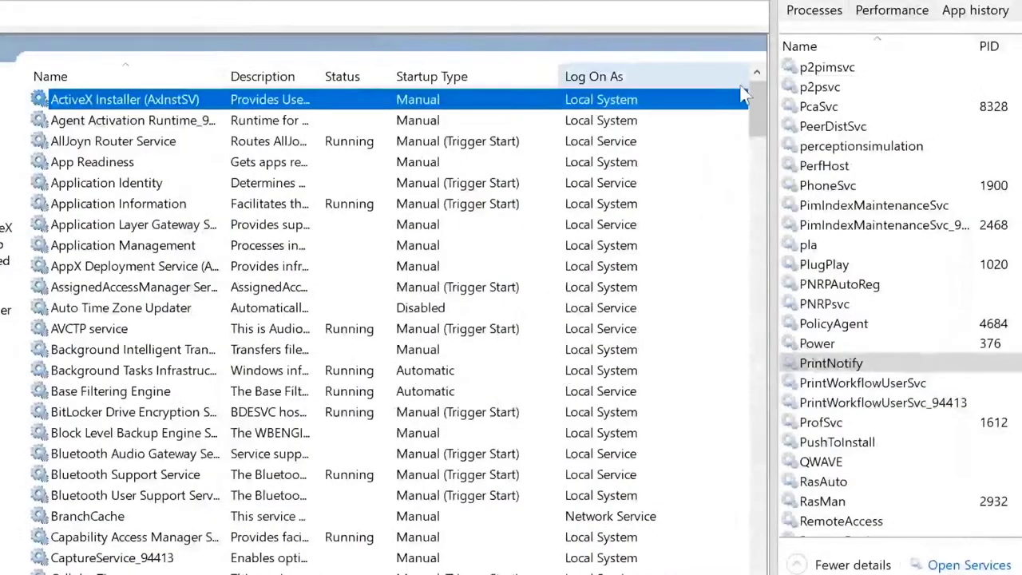
{"action": "scroll", "coordinate": [183, 155], "scroll_direction": "down", "scroll_amount": 5}
{"action": "scroll", "coordinate": [718, 183], "scroll_direction": "down", "scroll_amount": 10}
{"action": "scroll", "coordinate": [714, 185], "scroll_direction": "up", "scroll_amount": 6}
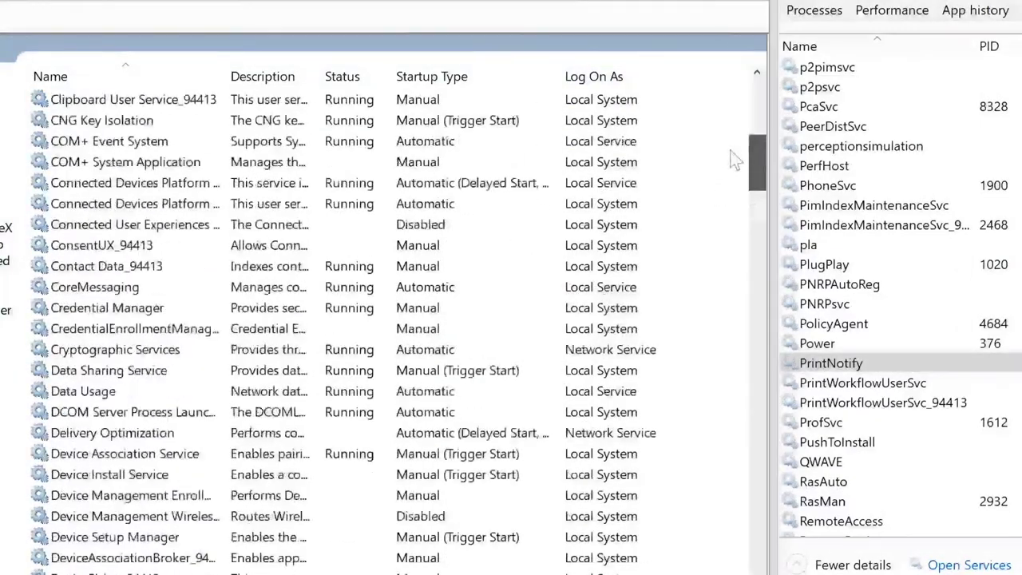
{"action": "left_click", "coordinate": [229, 270]}
{"action": "key", "text": "p"}
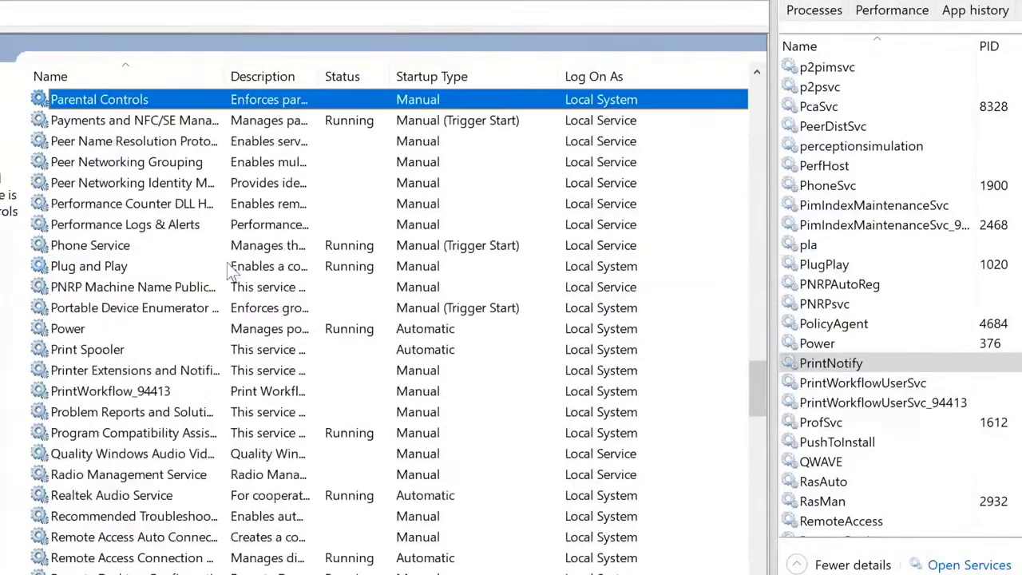
{"action": "key", "text": "r"}
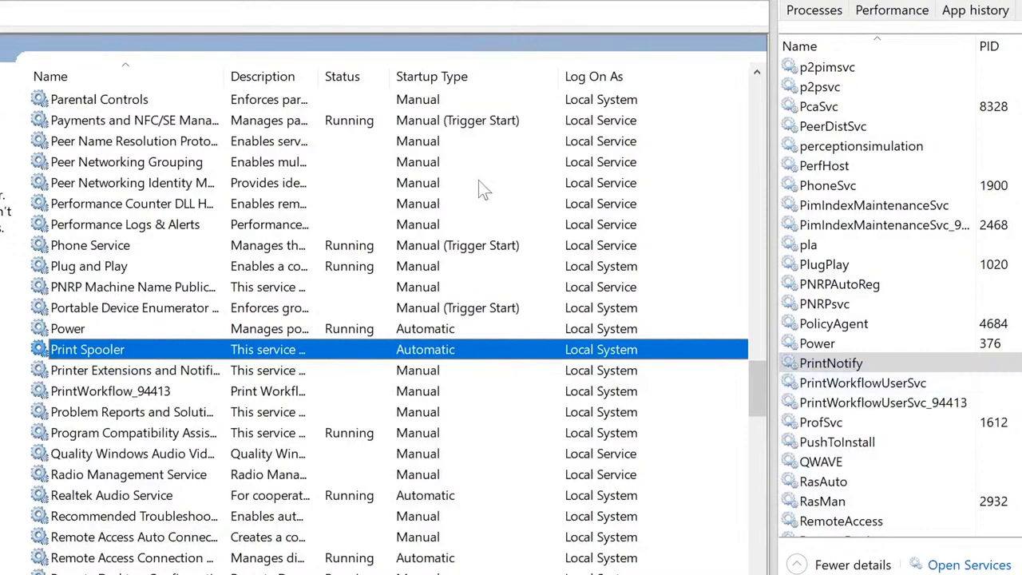
Step: Check the PNRPAutoReg entry in Task Manager, then move Task Manager aside to uncover Services
{"action": "key", "text": "alt+Tab"}
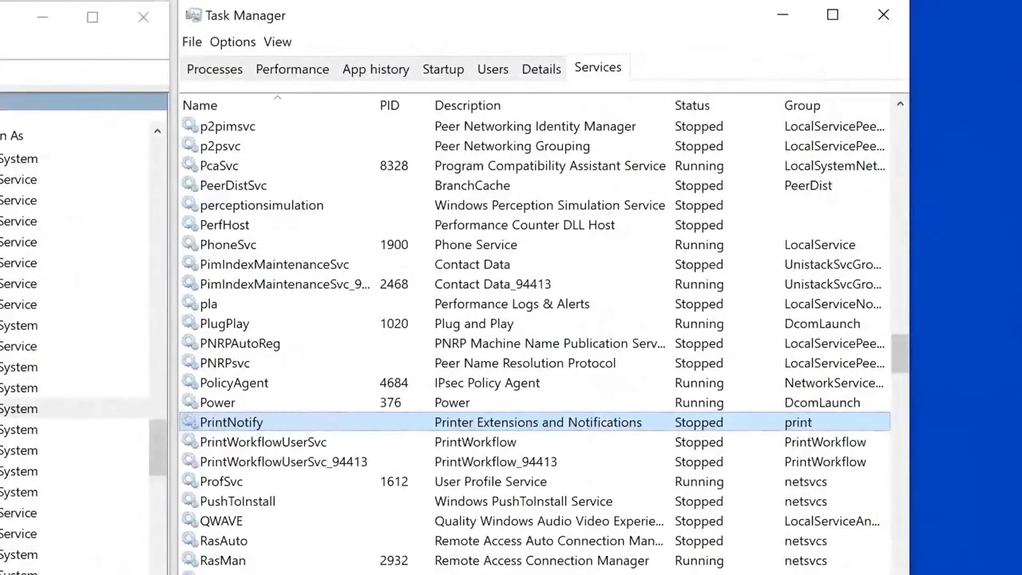
{"action": "left_click", "coordinate": [48, 408]}
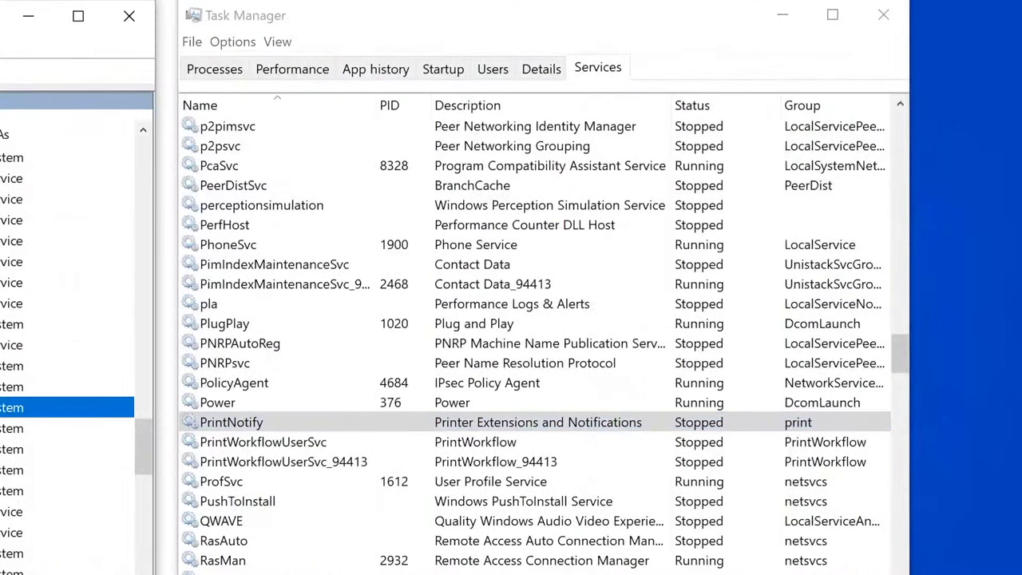
{"action": "left_click", "coordinate": [334, 13]}
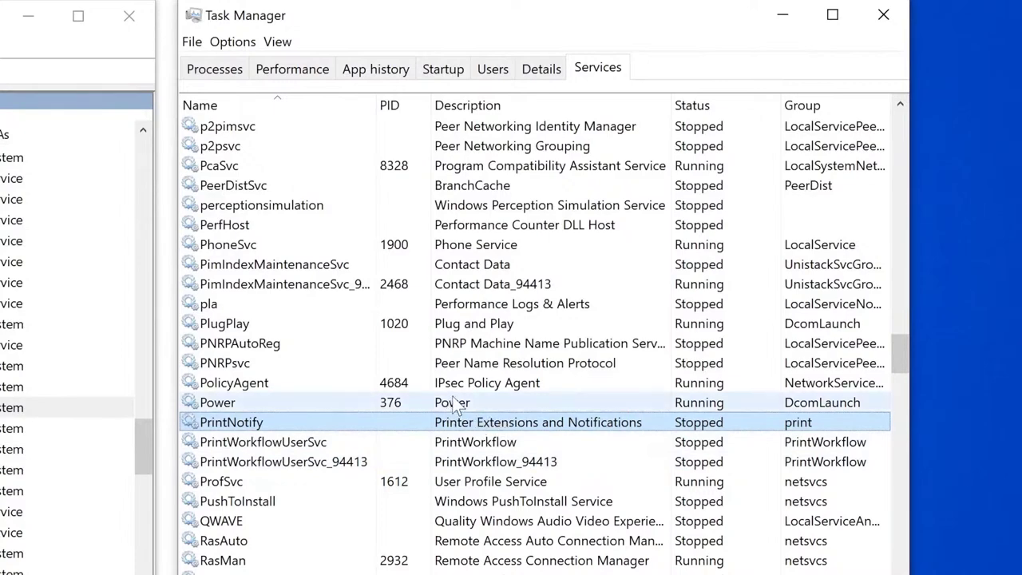
{"action": "left_click", "coordinate": [477, 345]}
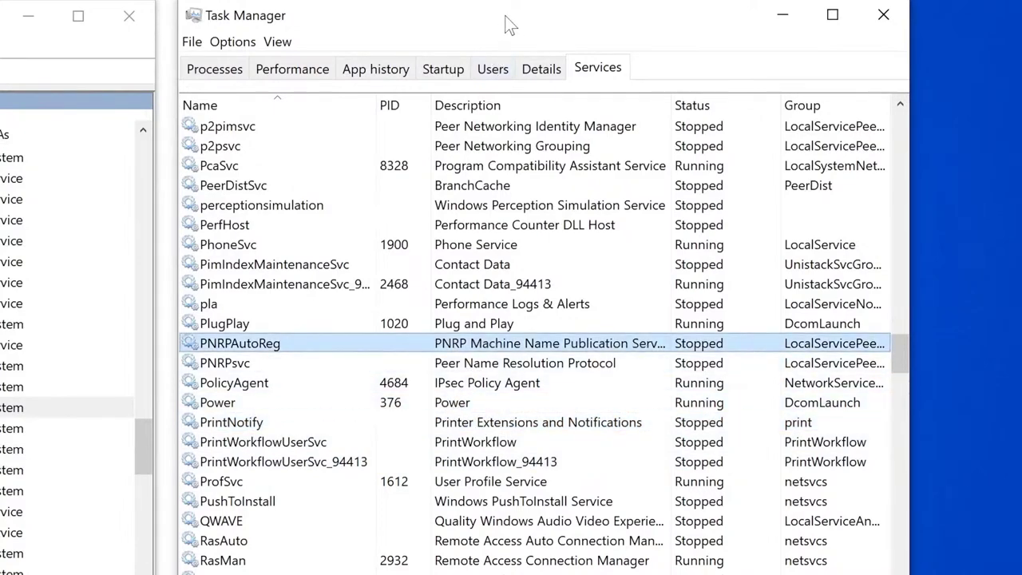
{"action": "mouse_move", "coordinate": [506, 23]}
{"action": "left_mouse_down"}
{"action": "mouse_move", "coordinate": [536, 30]}
{"action": "mouse_move", "coordinate": [506, 44]}
{"action": "mouse_move", "coordinate": [487, 20]}
{"action": "left_mouse_up"}
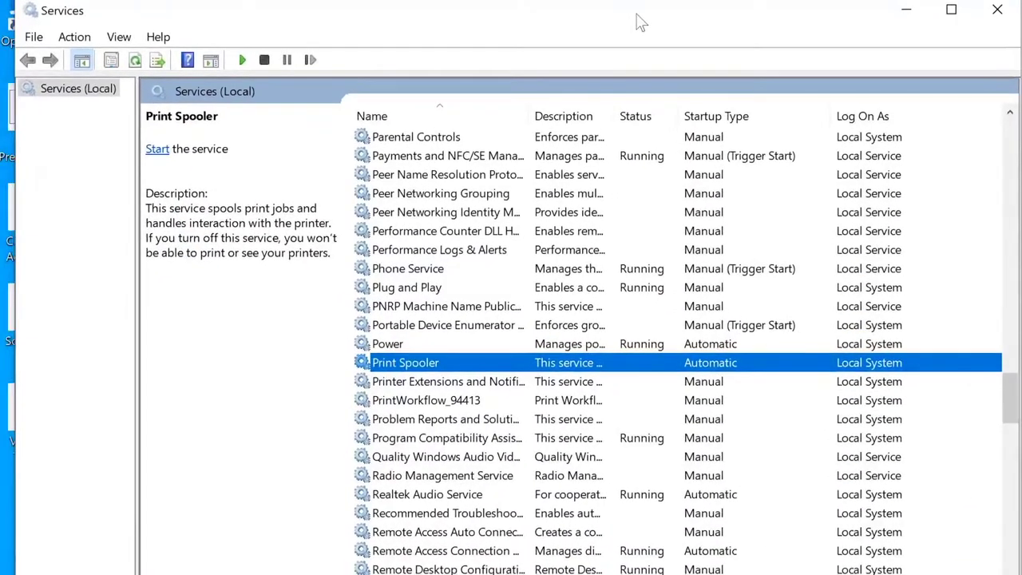
Step: Start the Print Spooler service from its context menu in the Services console
{"action": "right_click", "coordinate": [429, 366]}
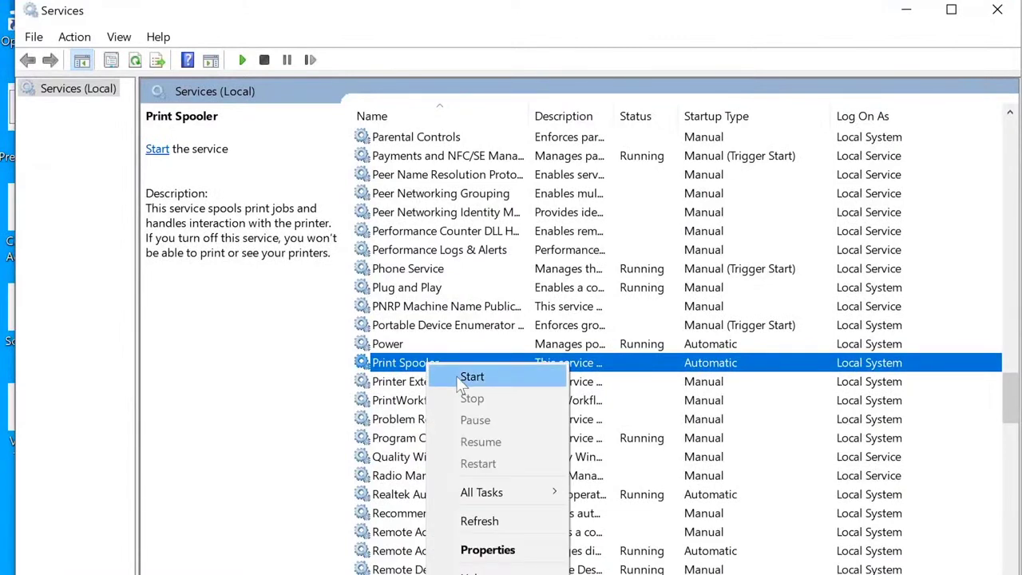
{"action": "right_click", "coordinate": [402, 367]}
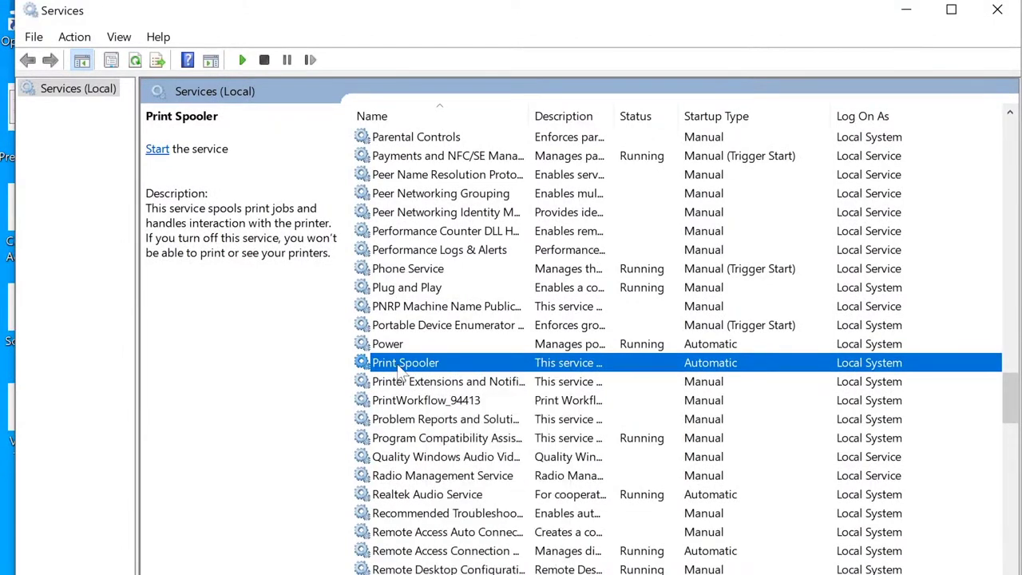
{"action": "right_click", "coordinate": [400, 366]}
{"action": "left_click", "coordinate": [434, 377]}
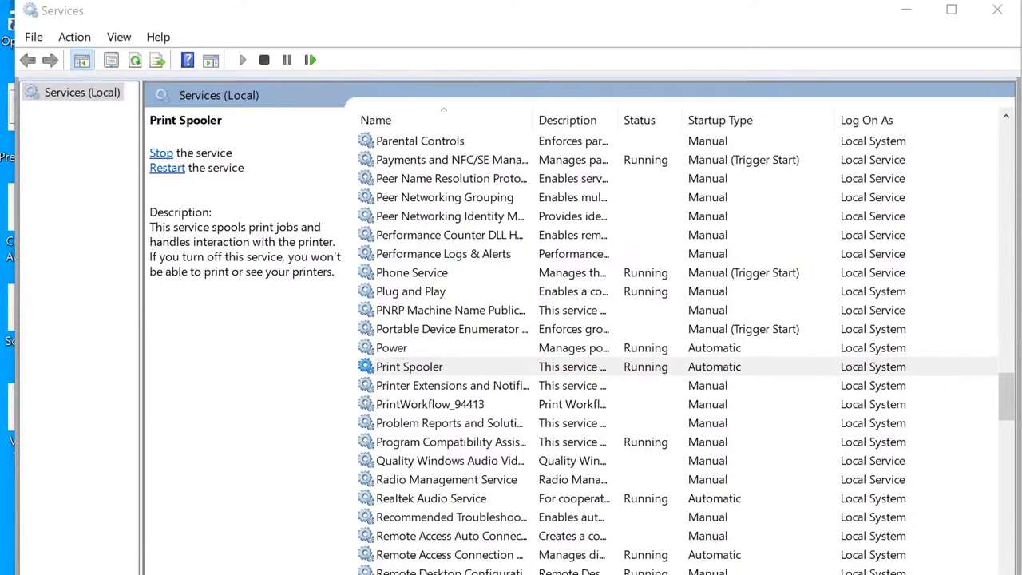
{"action": "left_click", "coordinate": [444, 24]}
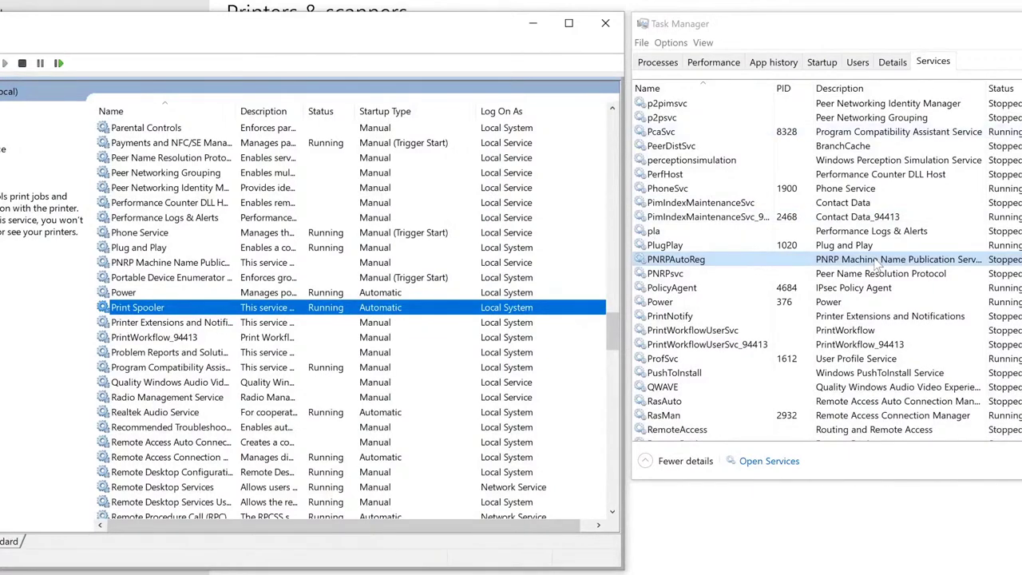
Step: Look over the PNRPAutoReg and PlugPlay entries in Task Manager's Services tab
{"action": "left_click", "coordinate": [802, 29]}
{"action": "left_click", "coordinate": [742, 259]}
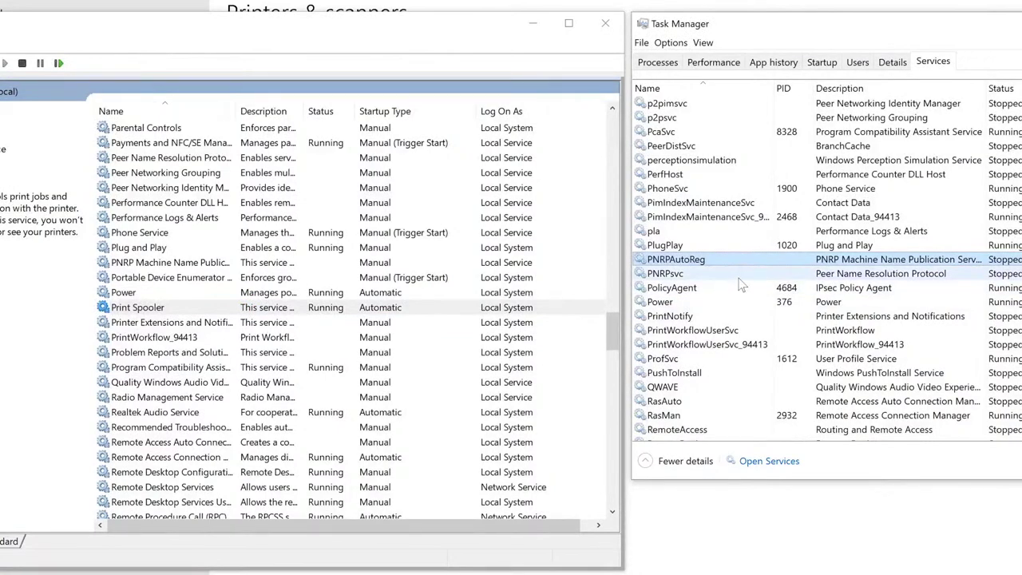
{"action": "left_click", "coordinate": [785, 247]}
{"action": "scroll", "coordinate": [826, 268], "scroll_direction": "down", "scroll_amount": 2}
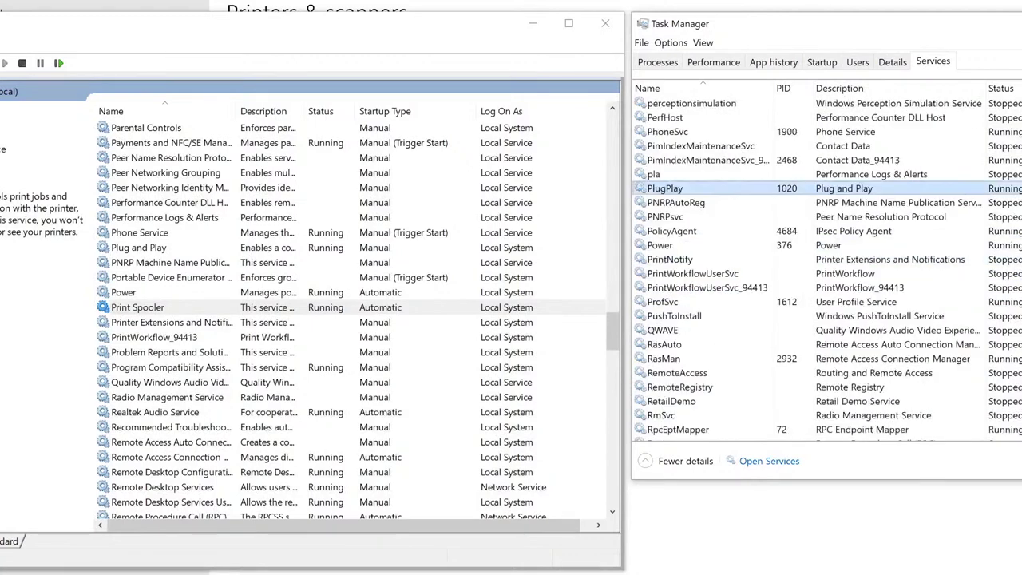
{"action": "scroll", "coordinate": [758, 206], "scroll_direction": "up", "scroll_amount": 3}
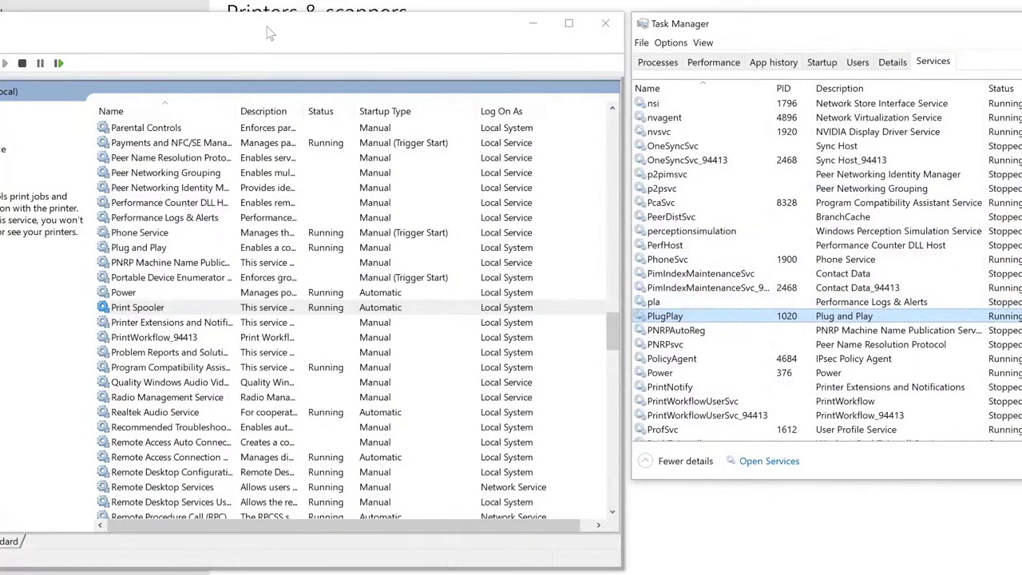
{"action": "left_click", "coordinate": [219, 50]}
{"action": "left_click_drag", "start_coordinate": [78, 26], "coordinate": [81, 25]}
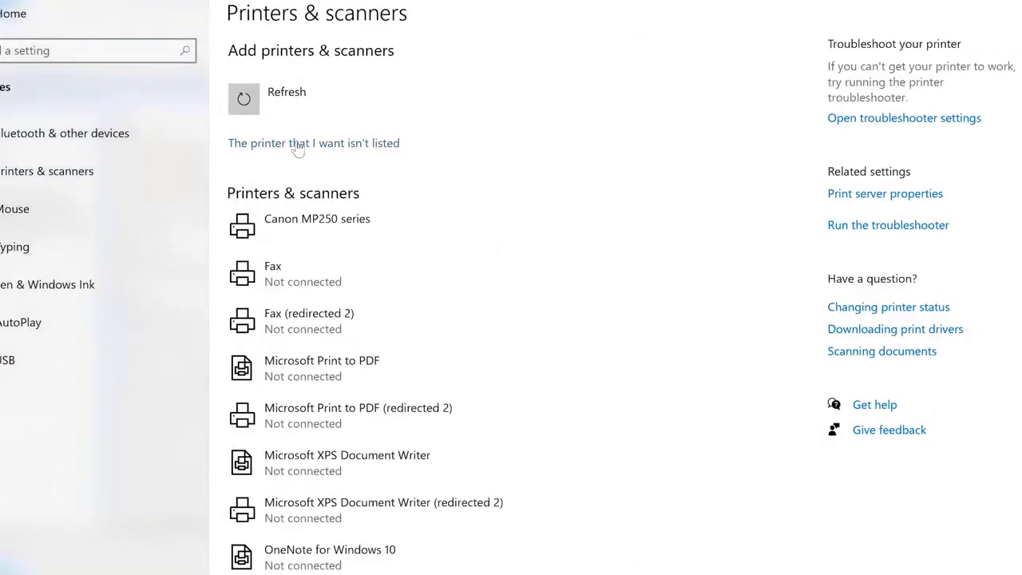
Step: Start adding an unlisted printer by TCP/IP address or hostname, then cancel without adding one
{"action": "left_click", "coordinate": [316, 143]}
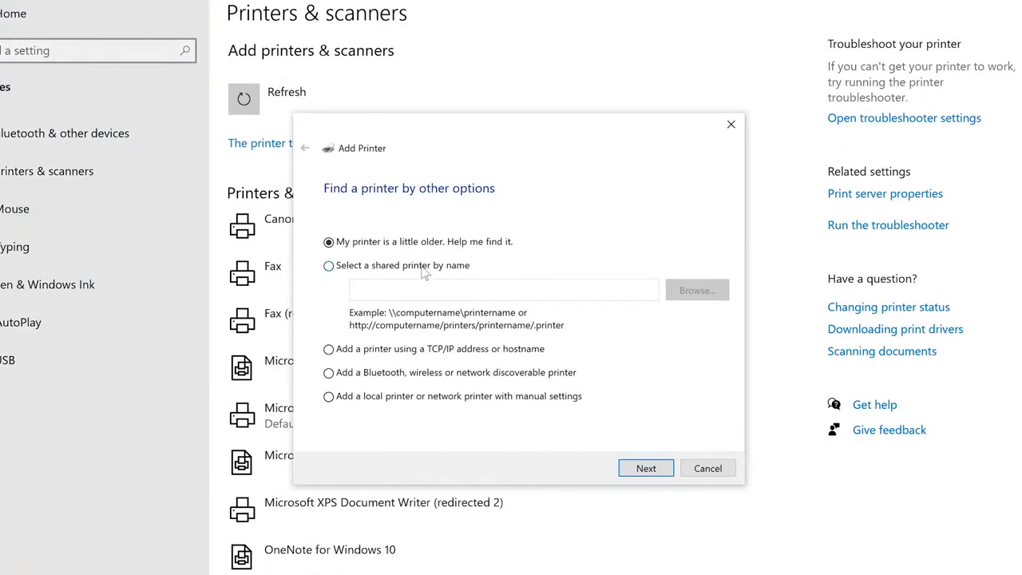
{"action": "left_click", "coordinate": [353, 356]}
{"action": "left_click", "coordinate": [708, 469]}
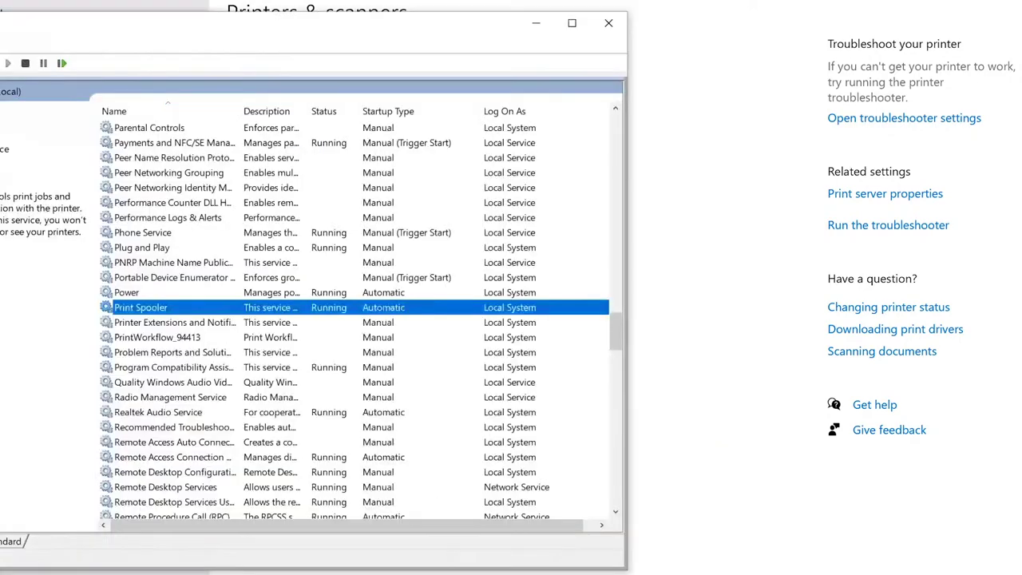
Step: Stop the Print Spooler service and widen the Description column
{"action": "right_click", "coordinate": [209, 311]}
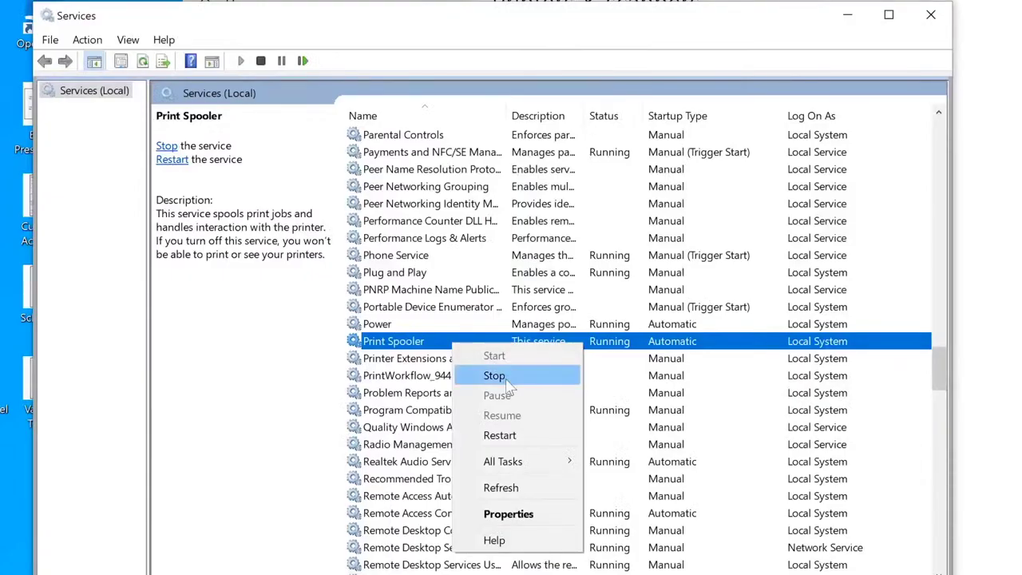
{"action": "left_click", "coordinate": [227, 338]}
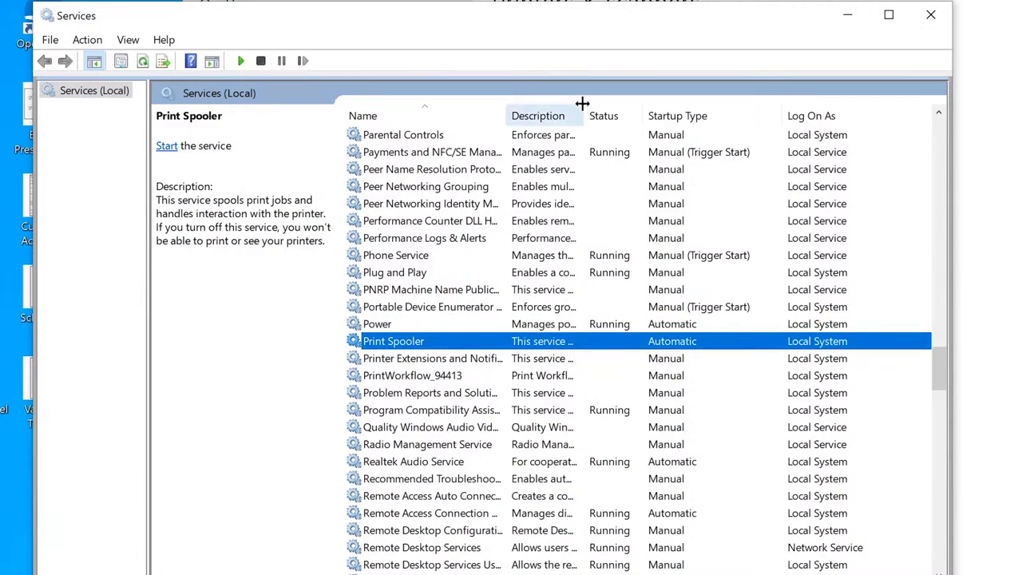
{"action": "left_click_drag", "start_coordinate": [585, 102], "coordinate": [603, 99]}
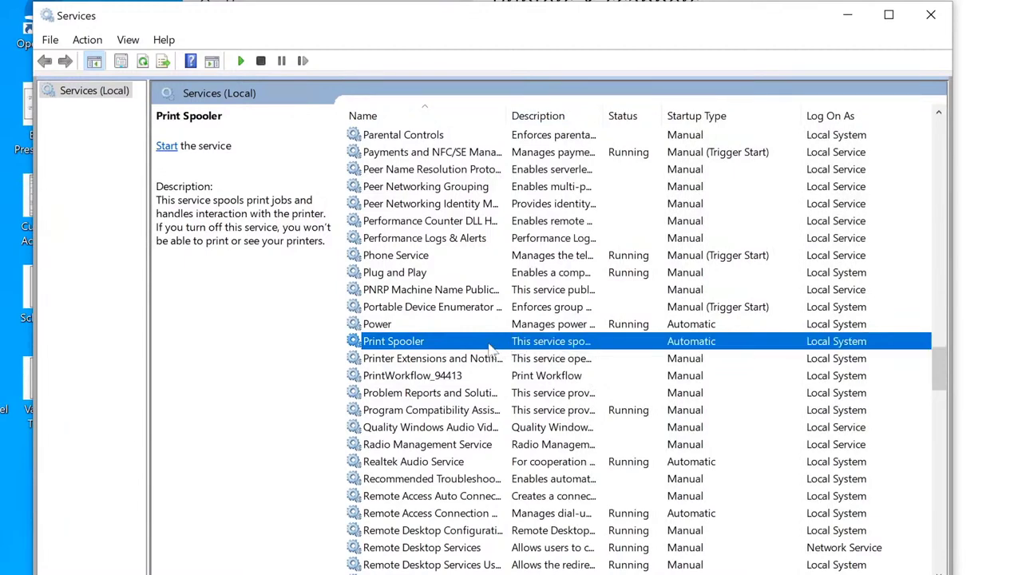
{"action": "right_click", "coordinate": [492, 349]}
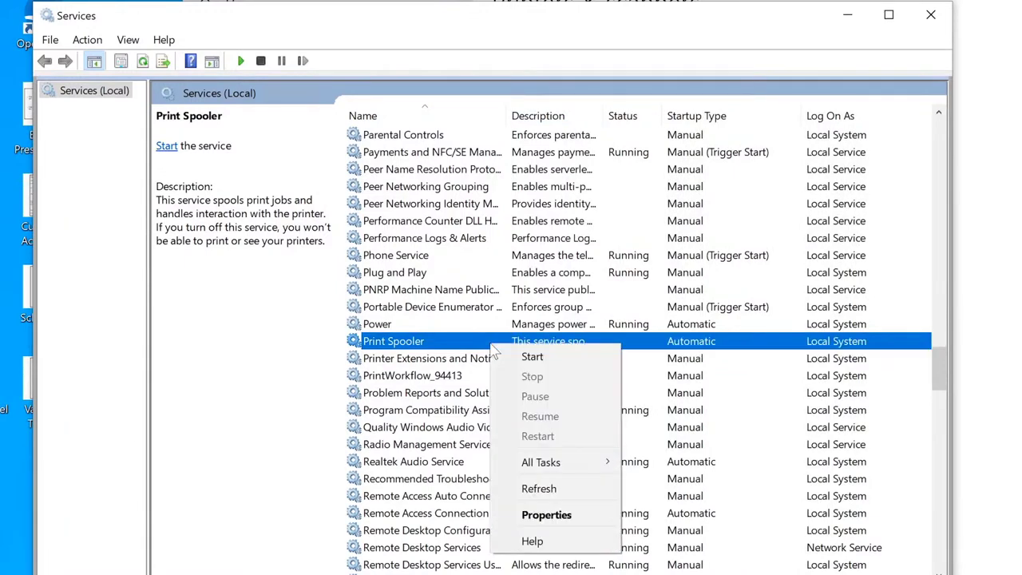
Step: In Print Spooler Properties, set the startup type to Disabled and apply it
{"action": "left_click", "coordinate": [556, 516]}
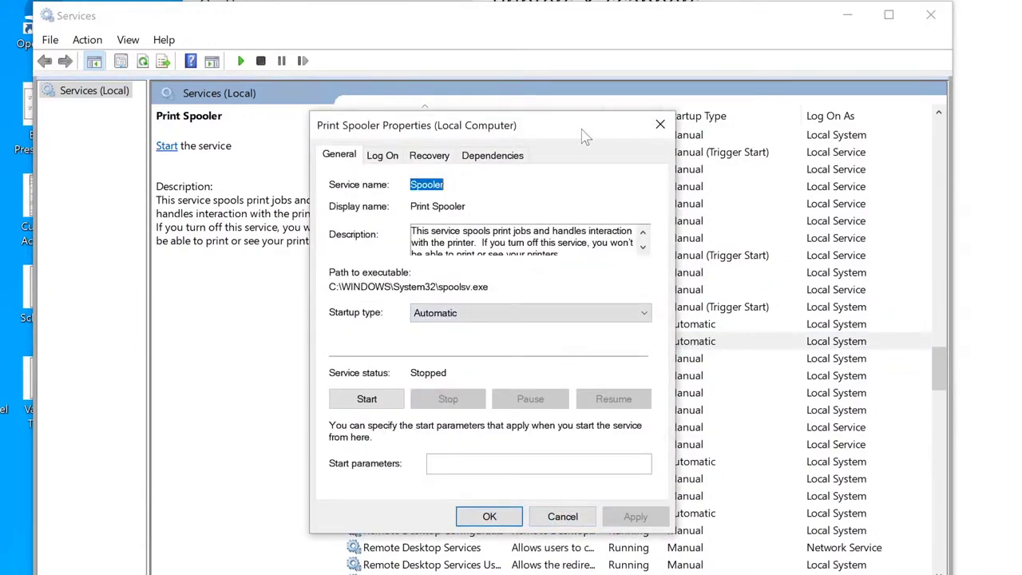
{"action": "left_click_drag", "start_coordinate": [582, 133], "coordinate": [861, 139]}
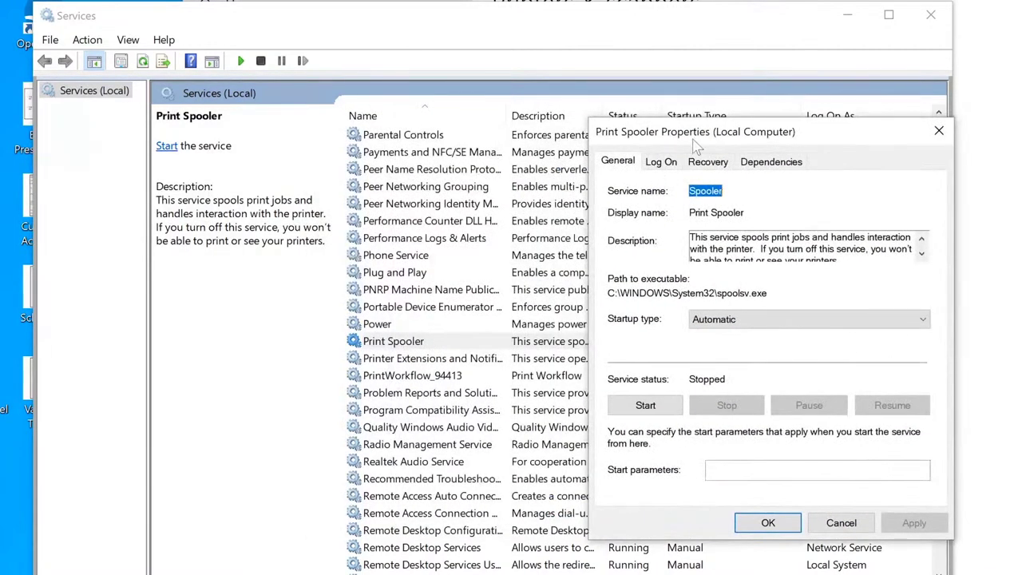
{"action": "left_click", "coordinate": [738, 319]}
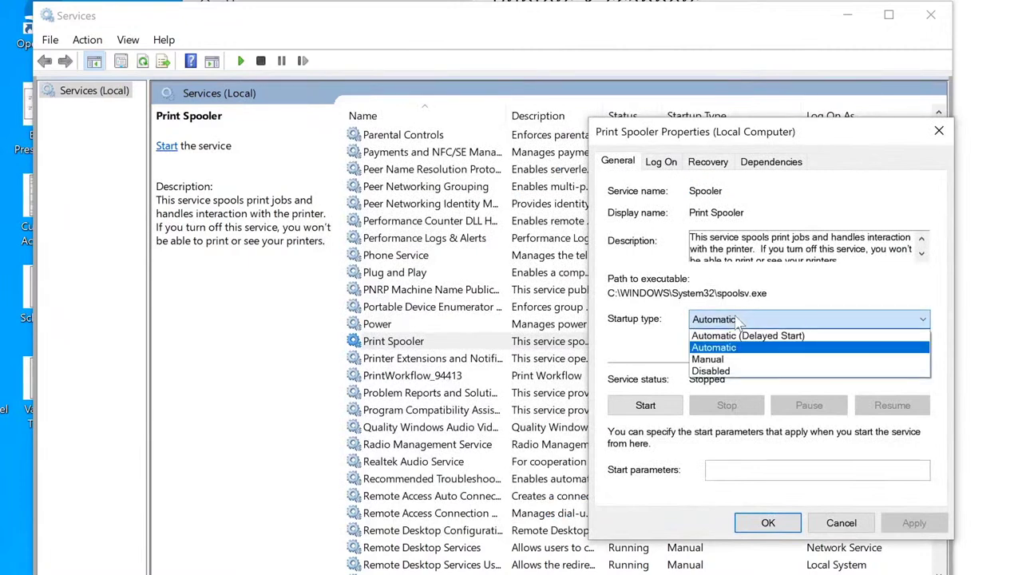
{"action": "left_click", "coordinate": [718, 368]}
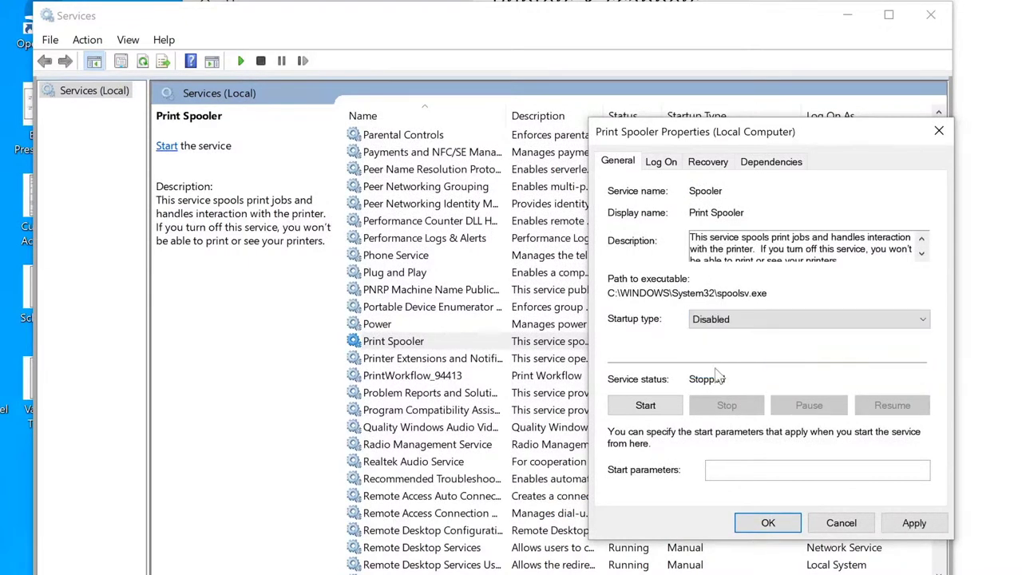
{"action": "left_click", "coordinate": [914, 522]}
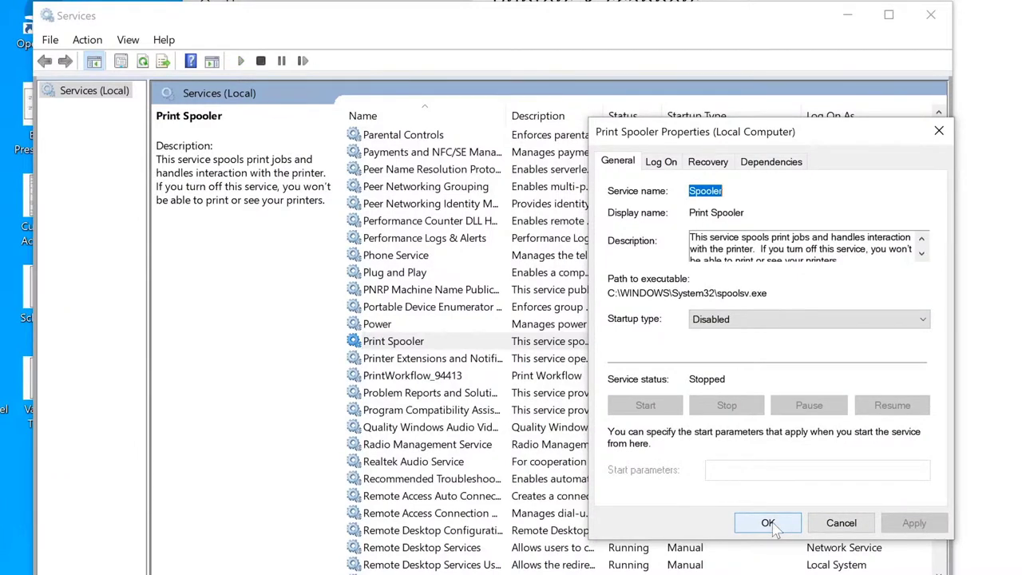
Step: Set Print Spooler's startup type back to Automatic, apply, and close Properties with OK
{"action": "left_click", "coordinate": [792, 320]}
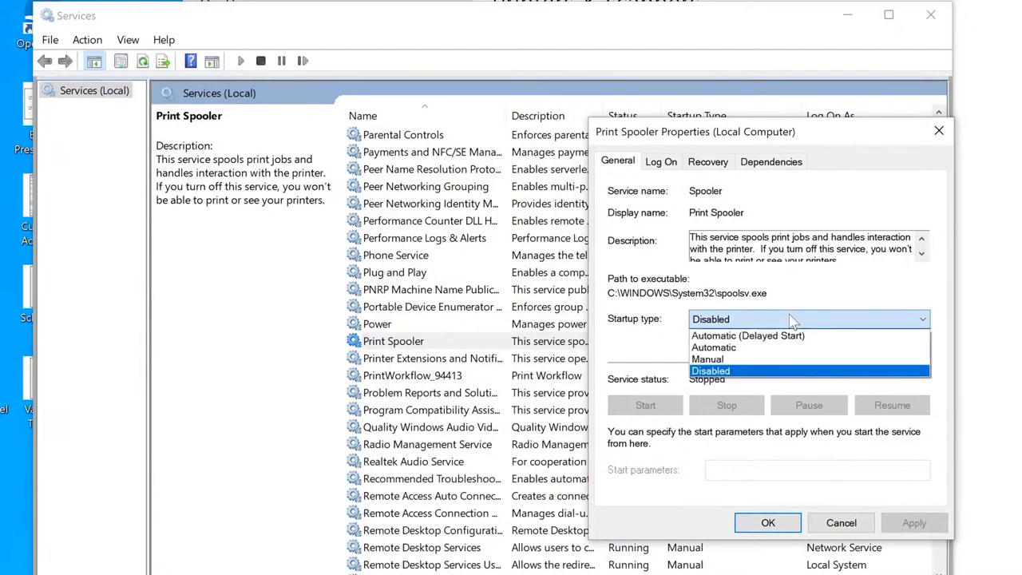
{"action": "left_click", "coordinate": [754, 347]}
{"action": "left_click", "coordinate": [914, 522]}
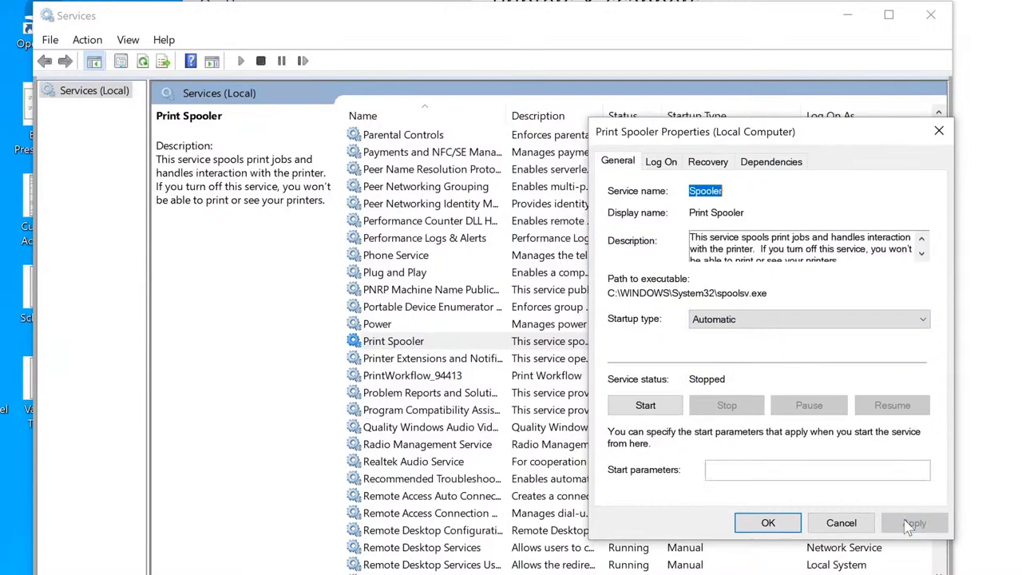
{"action": "left_click", "coordinate": [770, 523]}
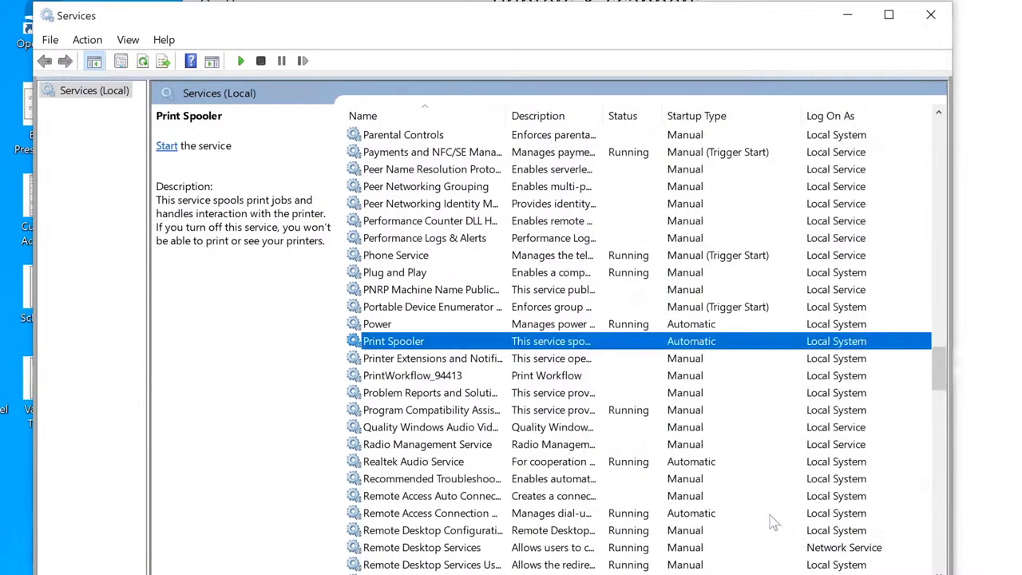
{"action": "right_click", "coordinate": [565, 343]}
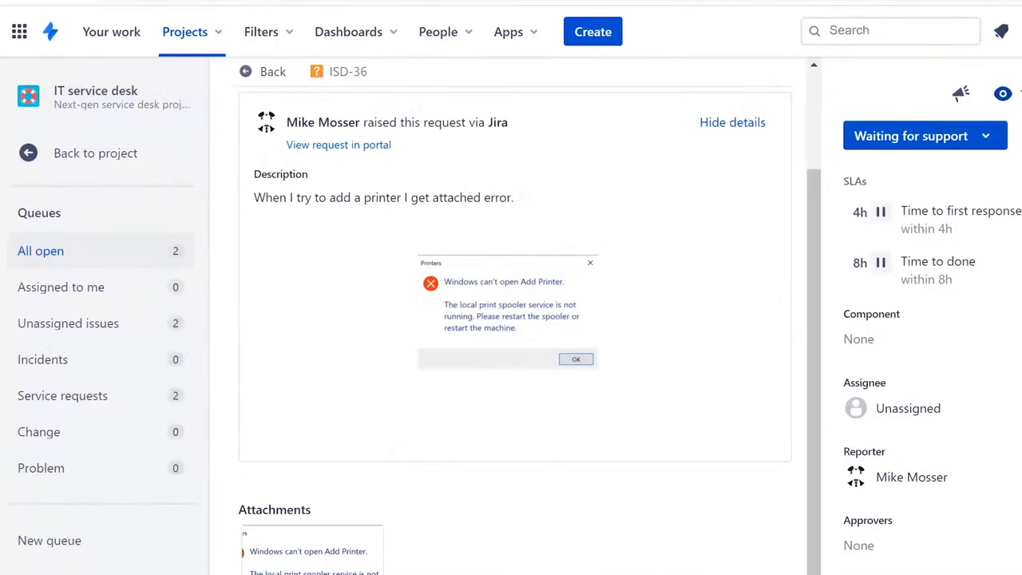
{"action": "key", "text": "super+s"}
Step: Search Start for 'services' and launch the Services console
{"action": "type", "text": "services"}
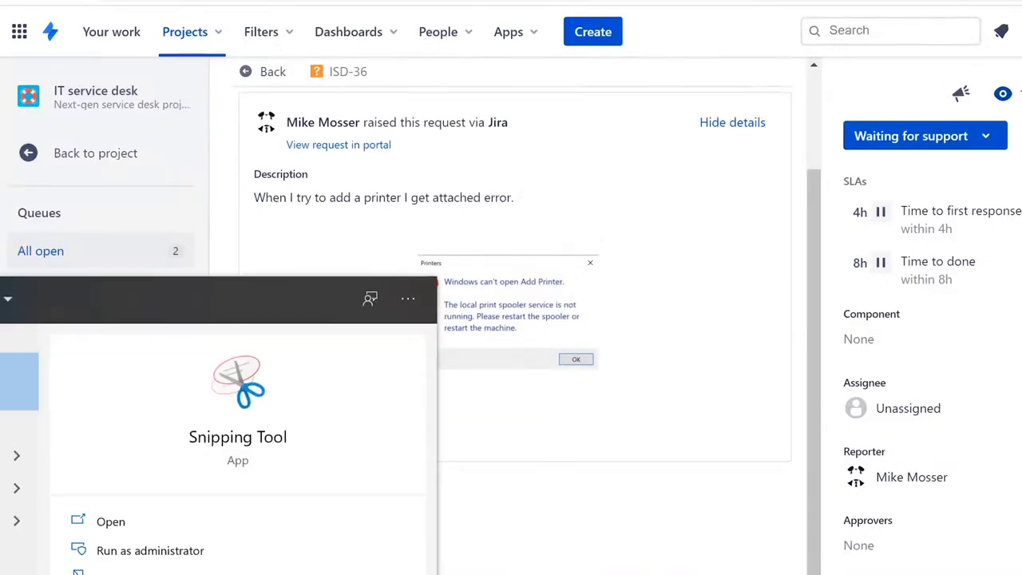
{"action": "key", "text": "Return"}
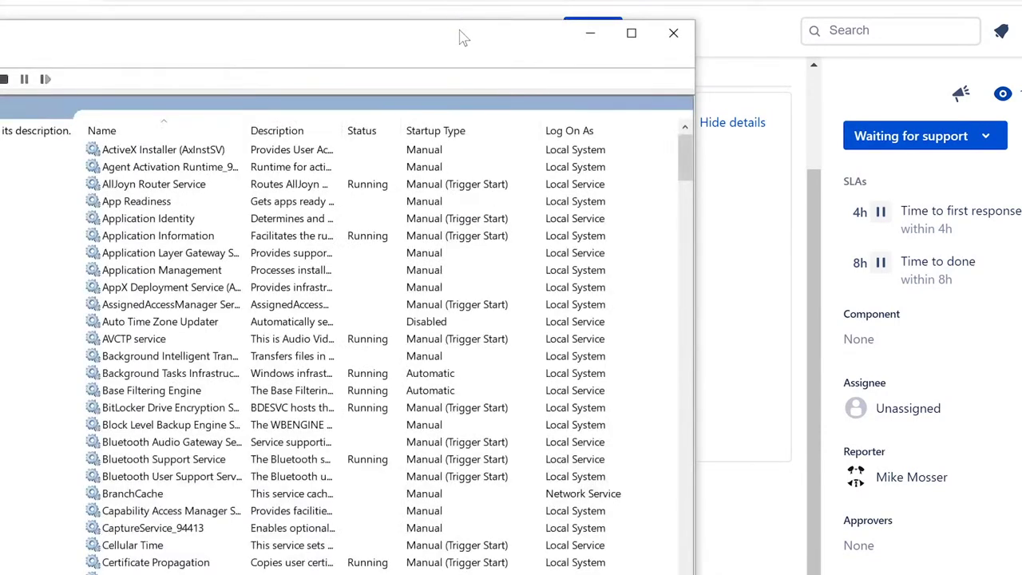
{"action": "left_click_drag", "start_coordinate": [460, 36], "coordinate": [698, 179]}
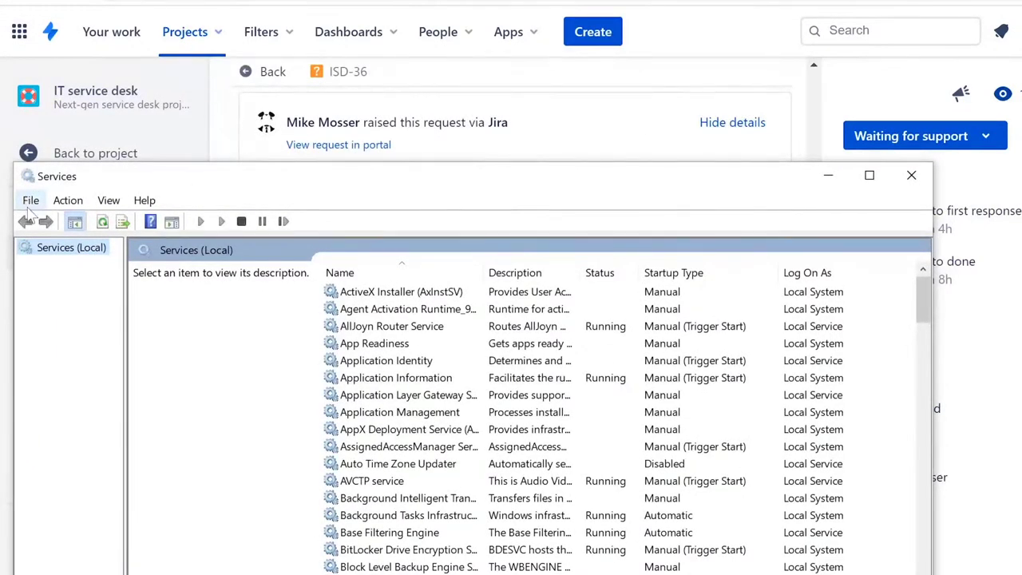
Step: Begin connecting to another computer, enter the customer's PC name, then cancel
{"action": "left_click", "coordinate": [31, 201]}
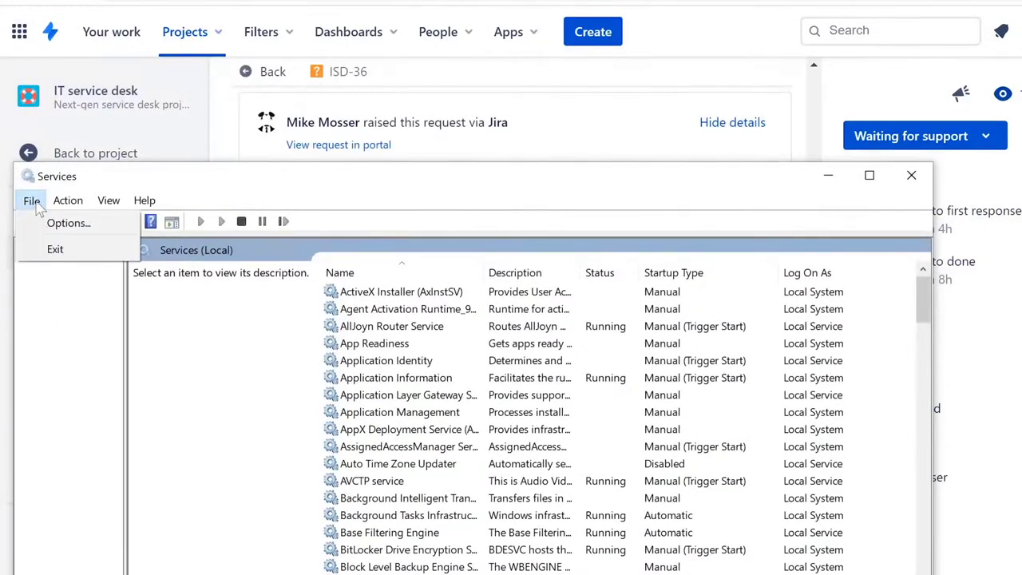
{"action": "mouse_move", "coordinate": [69, 205]}
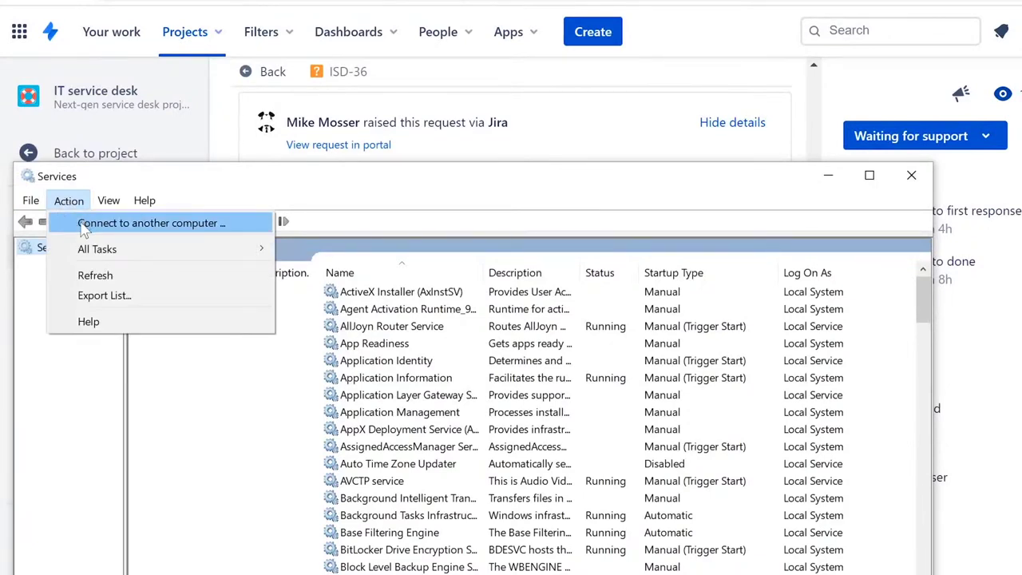
{"action": "left_click", "coordinate": [83, 226]}
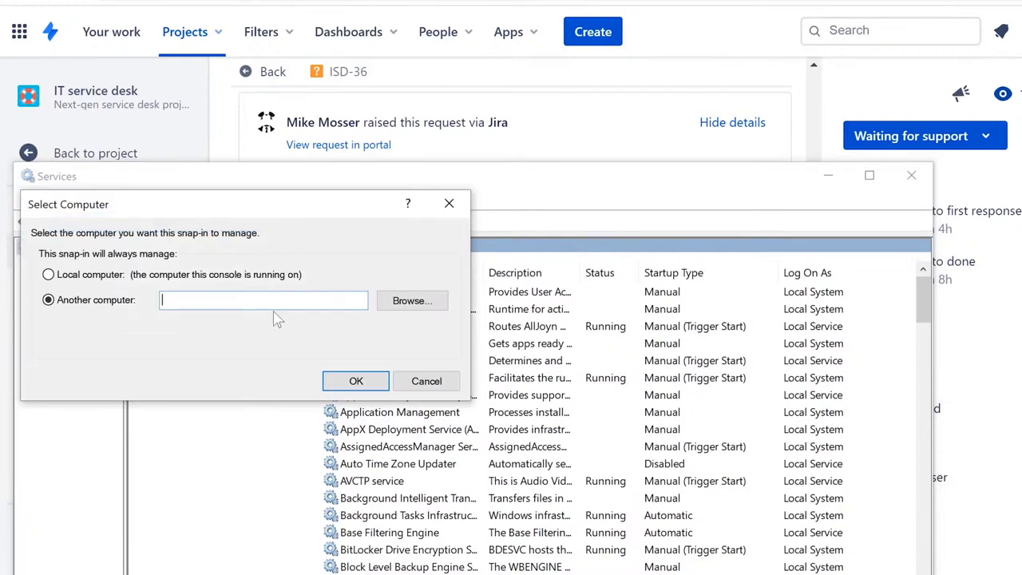
{"action": "type", "text": "mikescomputername"}
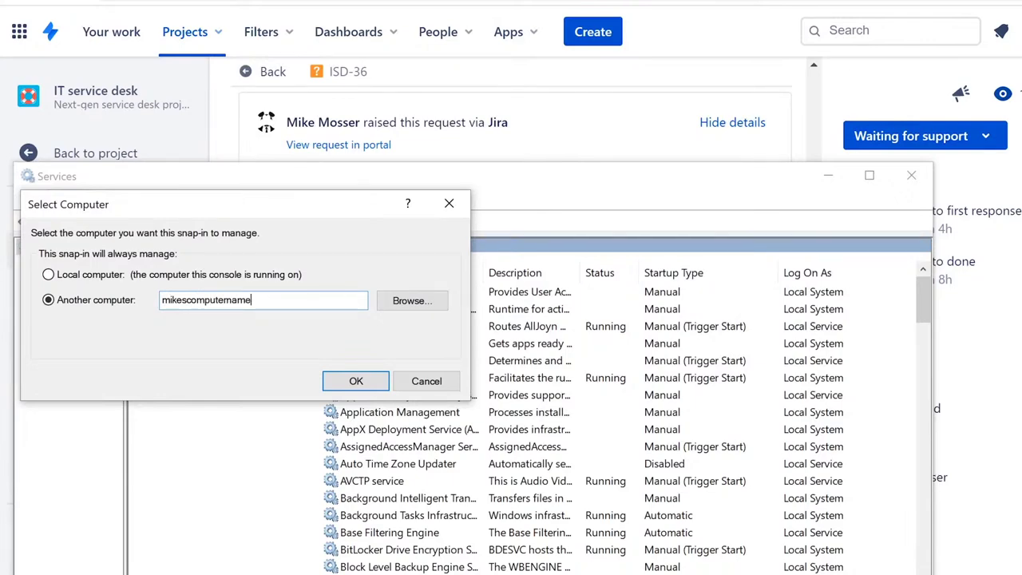
{"action": "left_click", "coordinate": [454, 386]}
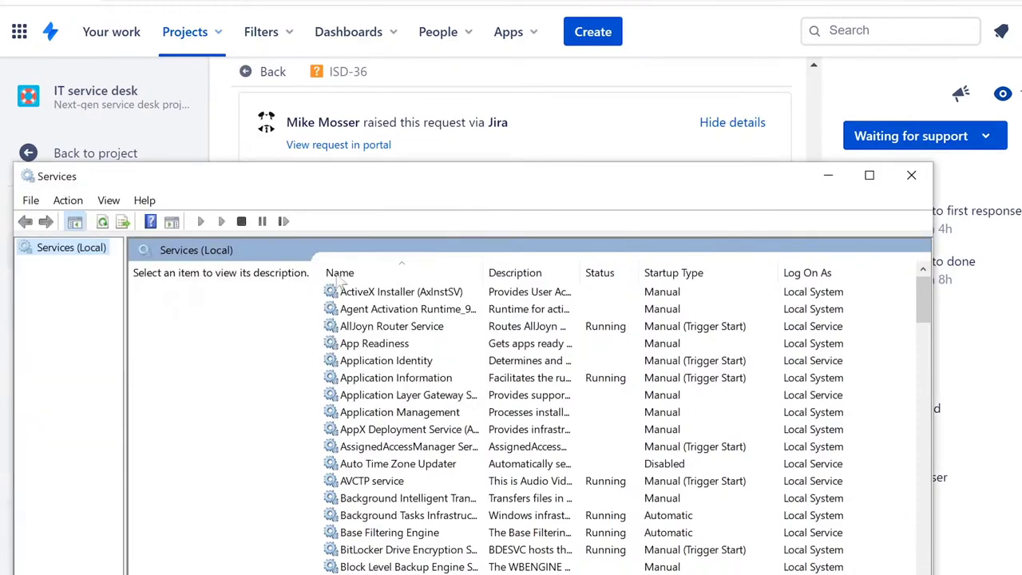
{"action": "left_click_drag", "start_coordinate": [426, 185], "coordinate": [394, 85]}
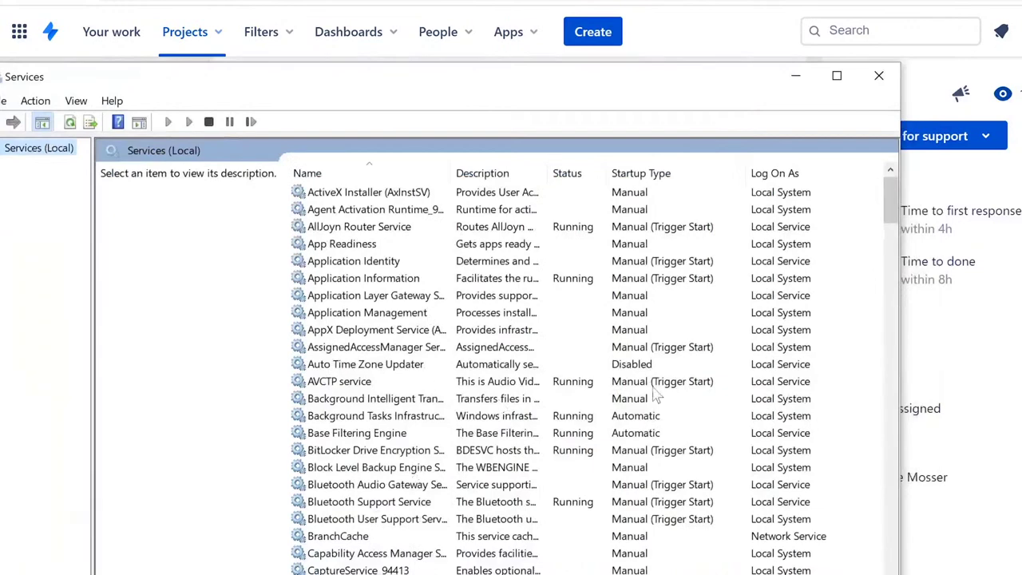
Step: Post a customer reply saying printing is enabled on their computer, asking them to retry, signed
{"action": "left_click", "coordinate": [881, 74]}
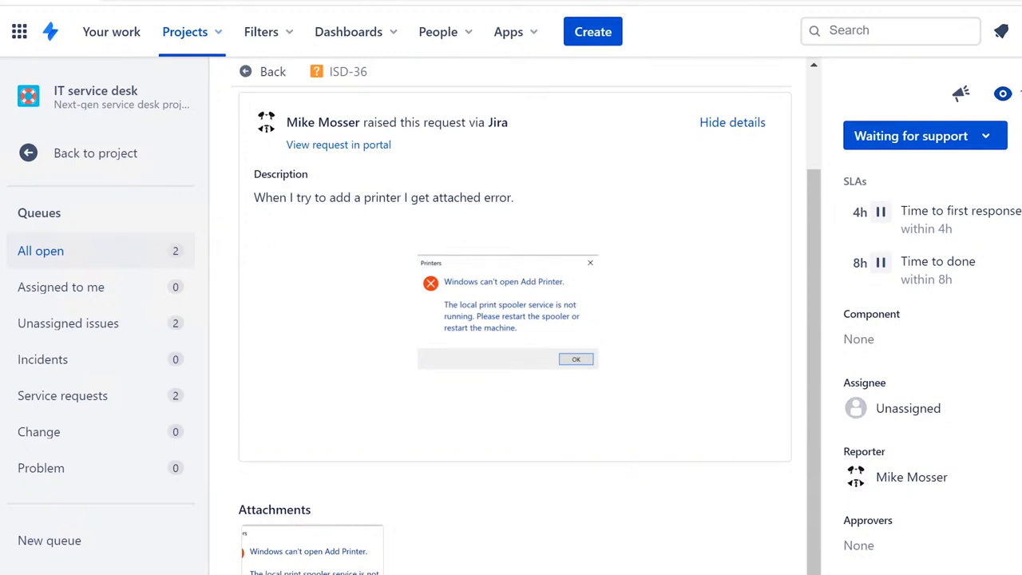
{"action": "scroll", "coordinate": [515, 331], "scroll_direction": "down", "scroll_amount": 3}
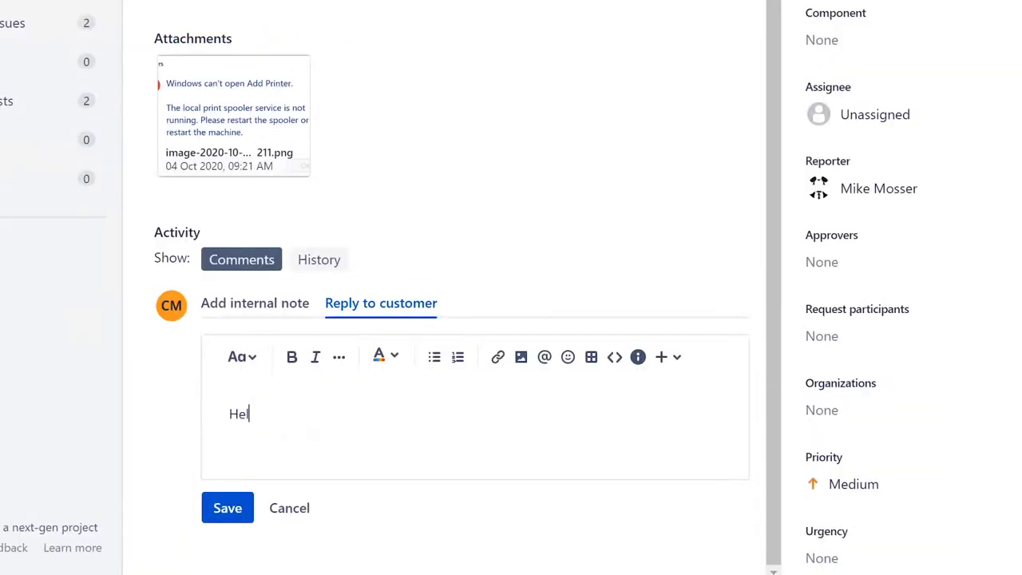
{"action": "type", "text": "o"}
{"action": "key", "text": "BackSpace"}
{"action": "type", "text": "lo Mike, I have "}
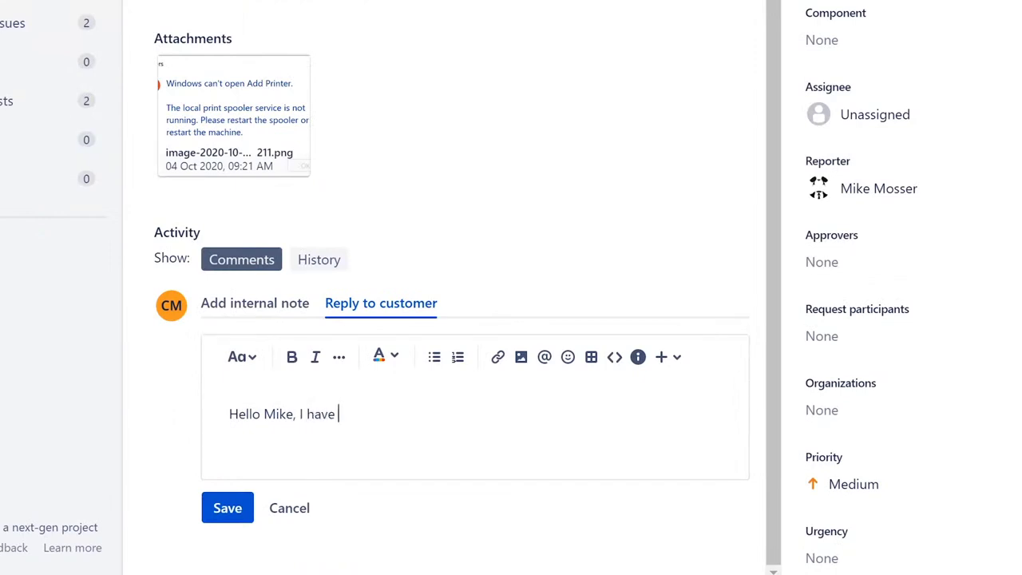
{"action": "type", "text": "enabled Prin"}
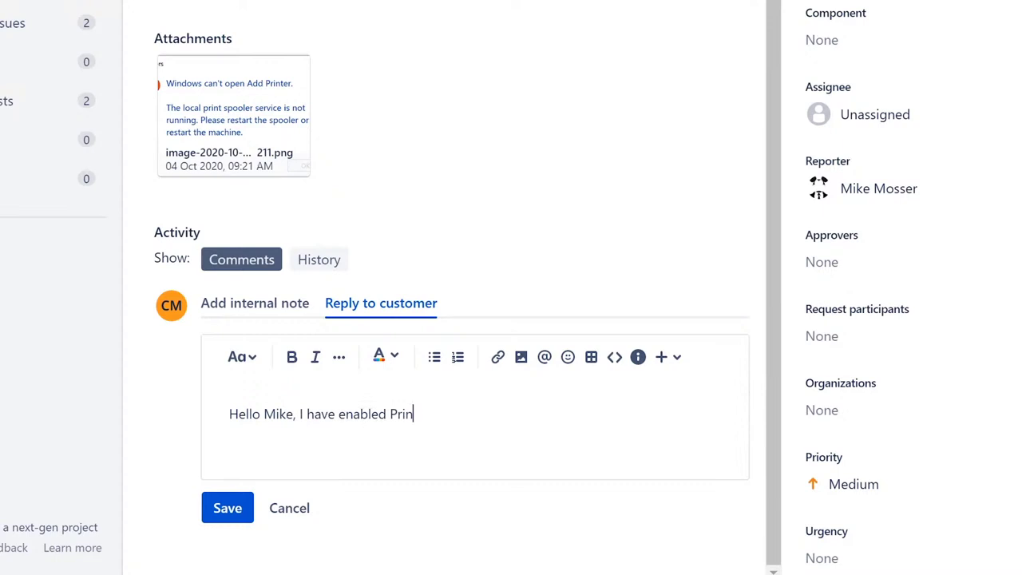
{"action": "type", "text": "ting on yuour"}
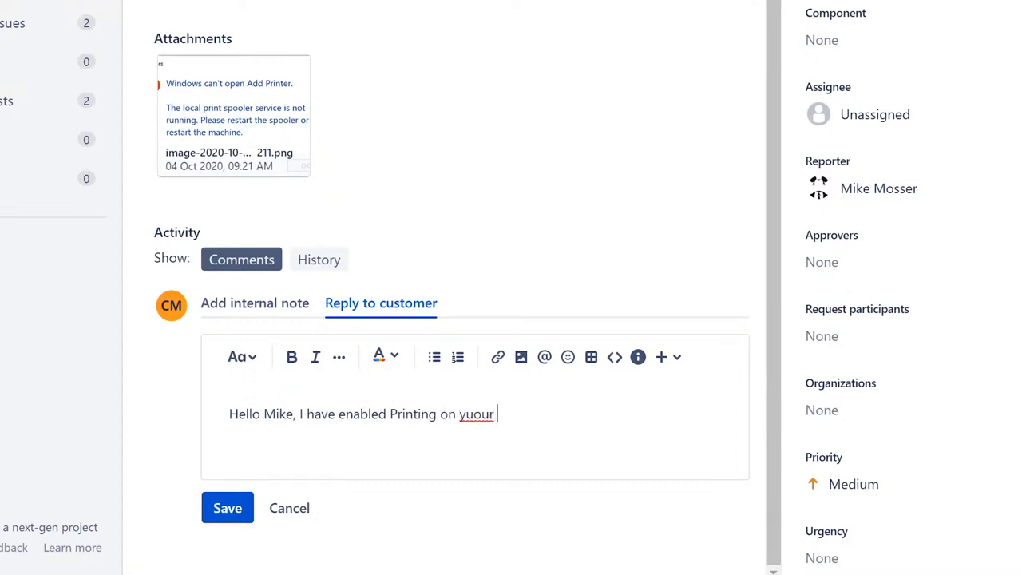
{"action": "key", "text": "BackSpace"}
{"action": "key", "text": "BackSpace"}
{"action": "key", "text": "BackSpace"}
{"action": "key", "text": "BackSpace"}
{"action": "key", "text": "BackSpace"}
{"action": "type", "text": "our compute4r. P"}
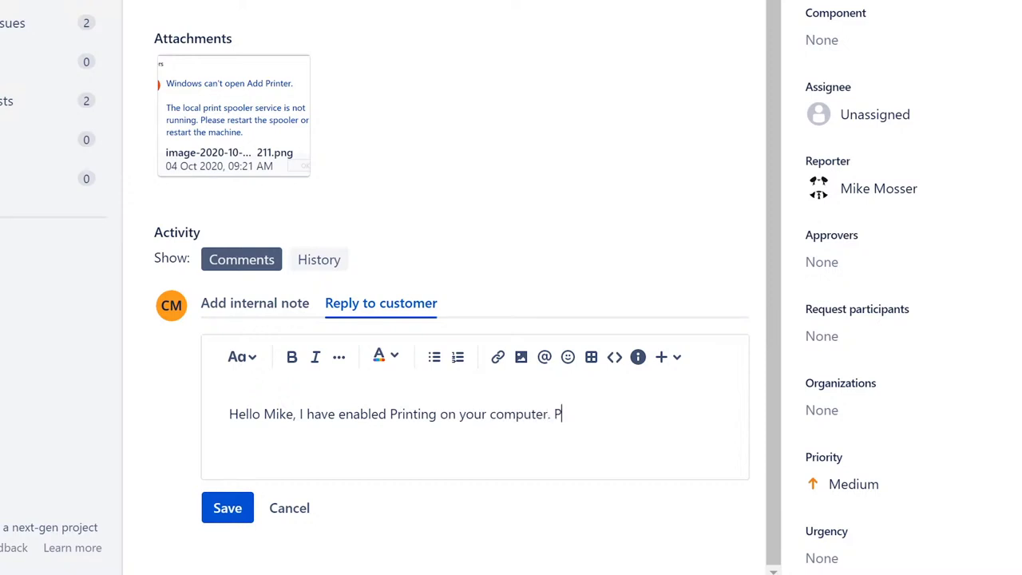
{"action": "type", "text": "lease try aga"}
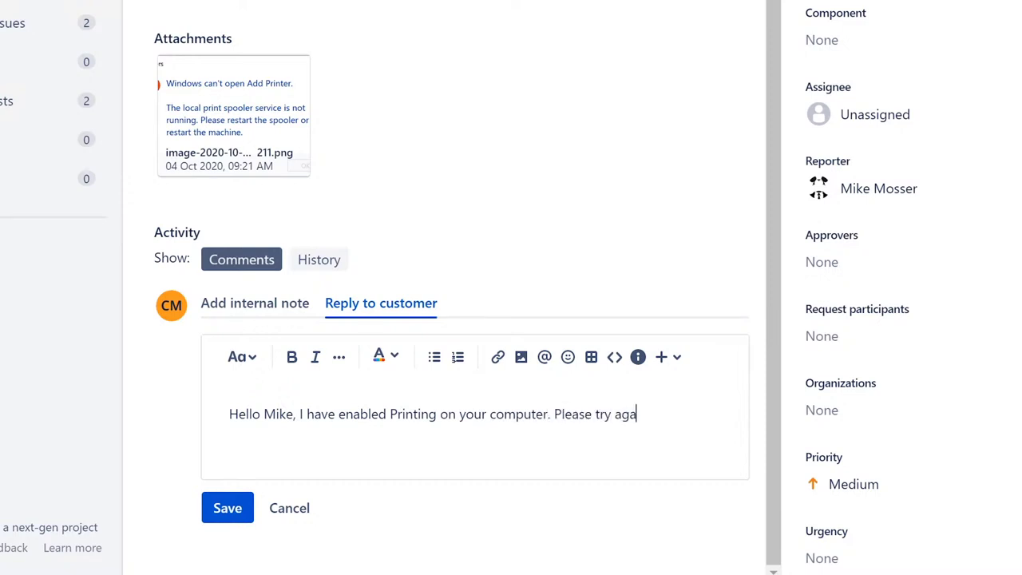
{"action": "type", "text": "in and let me know if any is"}
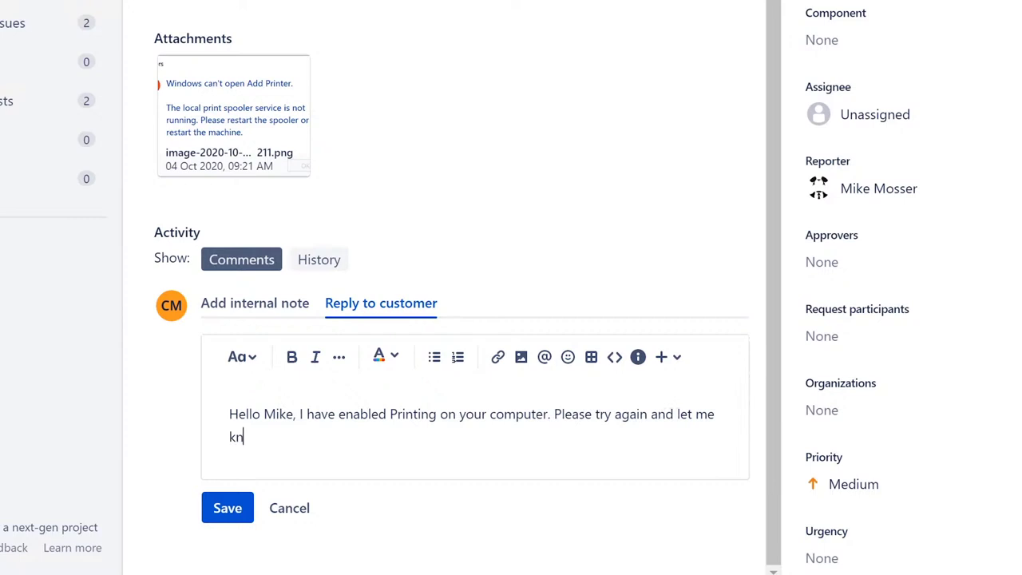
{"action": "type", "text": "sues. Ervin"}
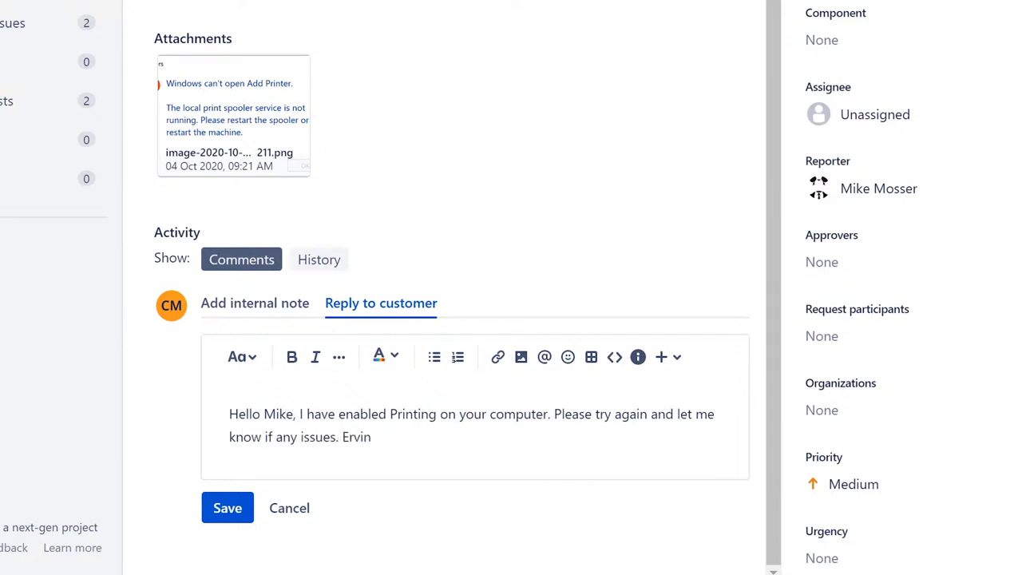
{"action": "left_click", "coordinate": [224, 508]}
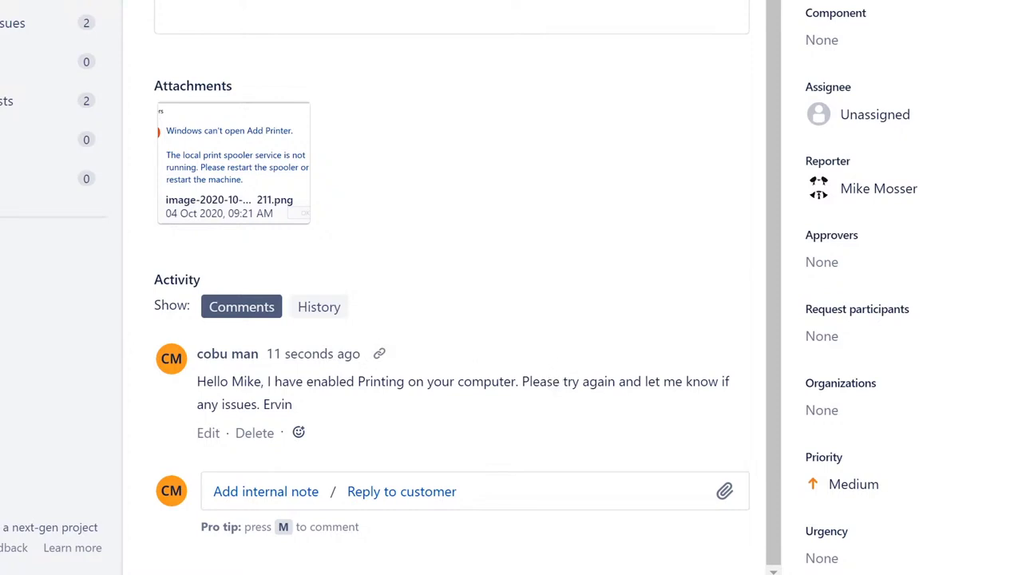
Step: Save an internal note reading 'Printing now works fine.' followed by the agent's signature
{"action": "left_click_drag", "start_coordinate": [521, 381], "coordinate": [542, 403]}
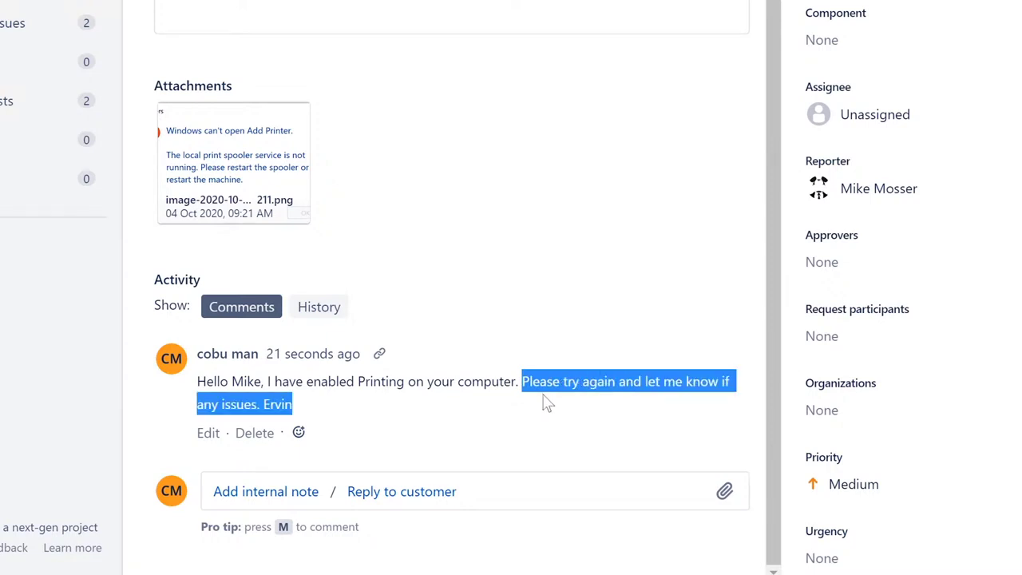
{"action": "left_click", "coordinate": [568, 400]}
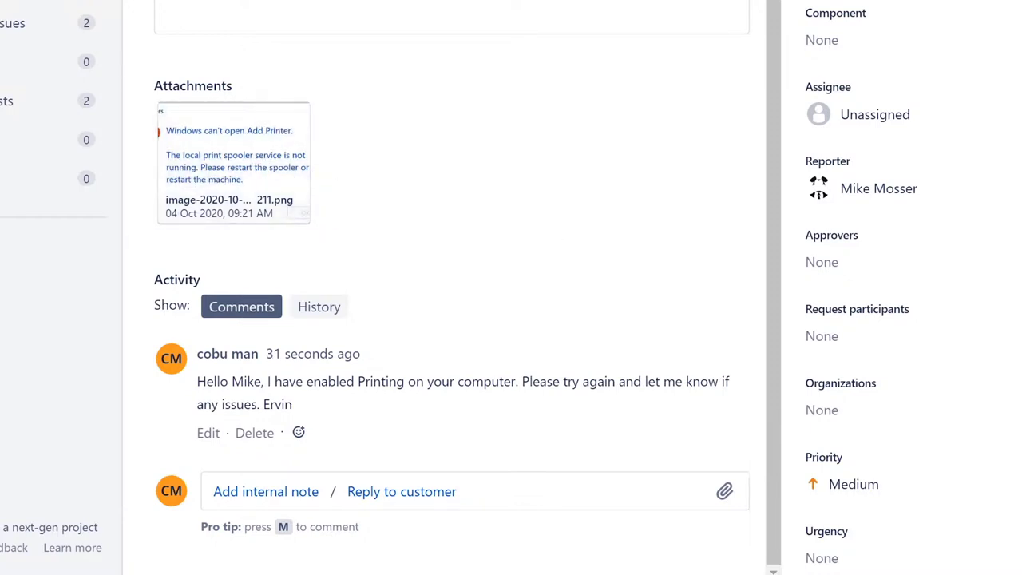
{"action": "left_click", "coordinate": [275, 499]}
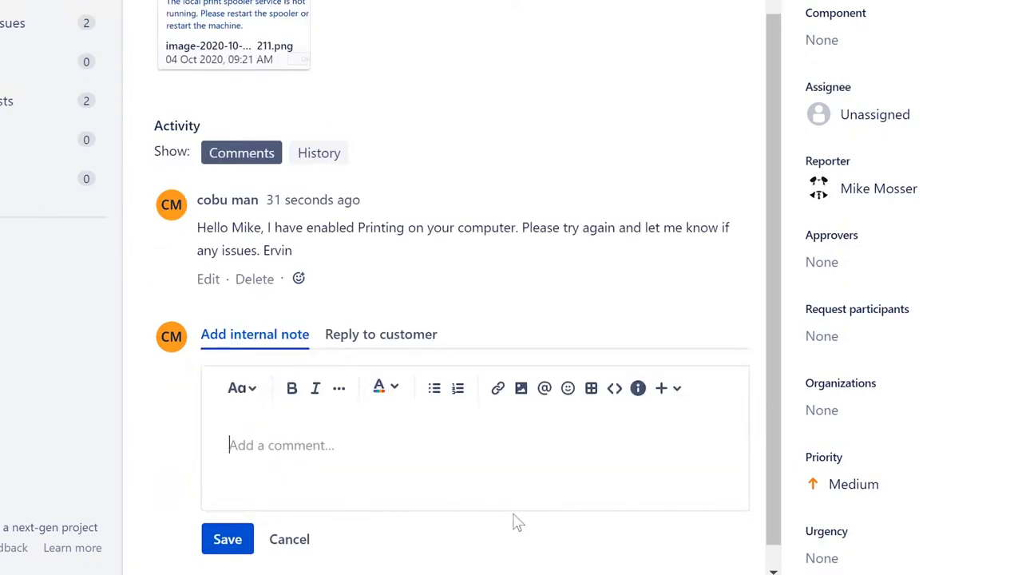
{"action": "type", "text": "Prin"}
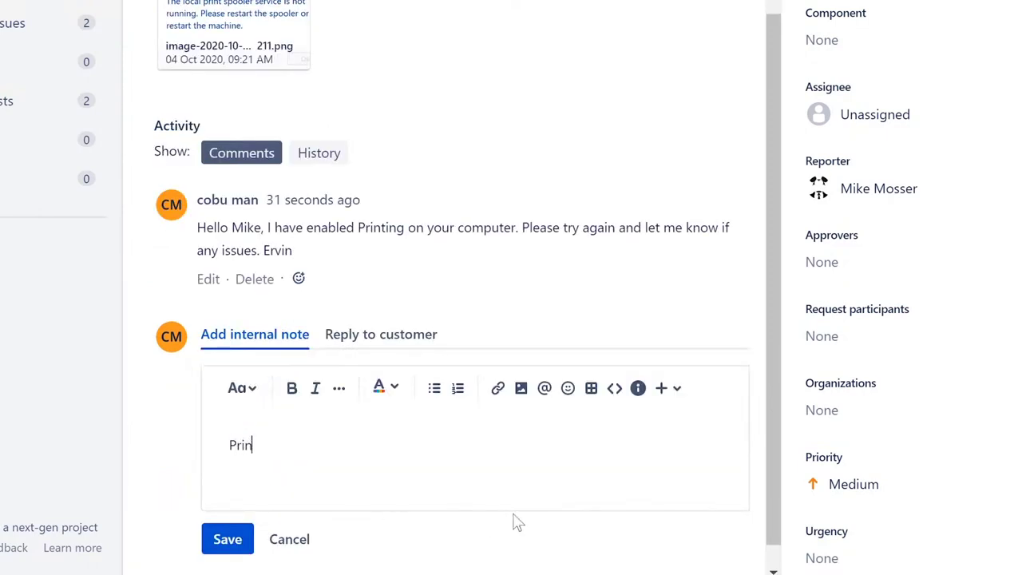
{"action": "type", "text": "ting now workis"}
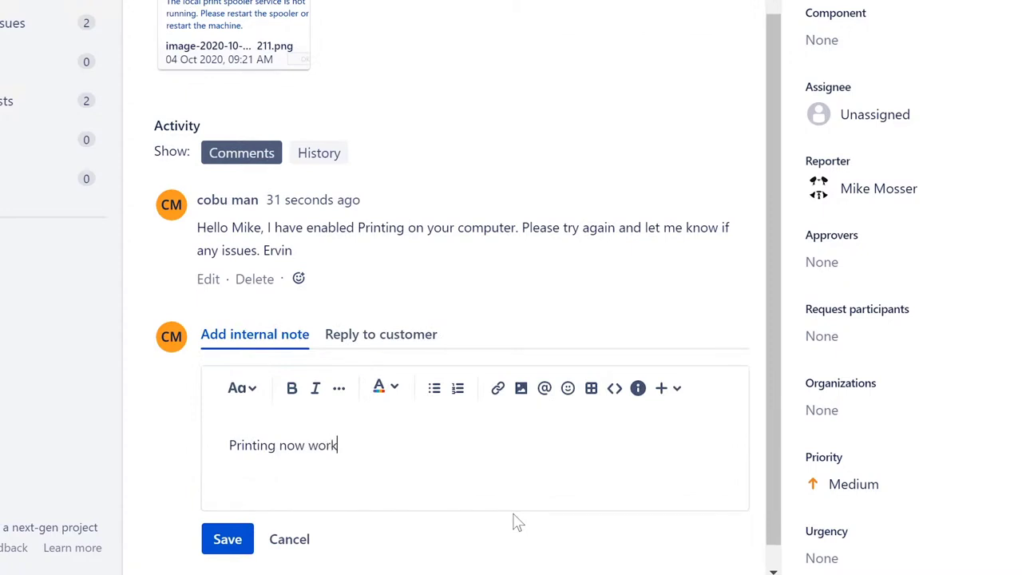
{"action": "key", "text": "BackSpace"}
{"action": "key", "text": "BackSpace"}
{"action": "type", "text": "s fine. Ervin"}
{"action": "left_click", "coordinate": [231, 539]}
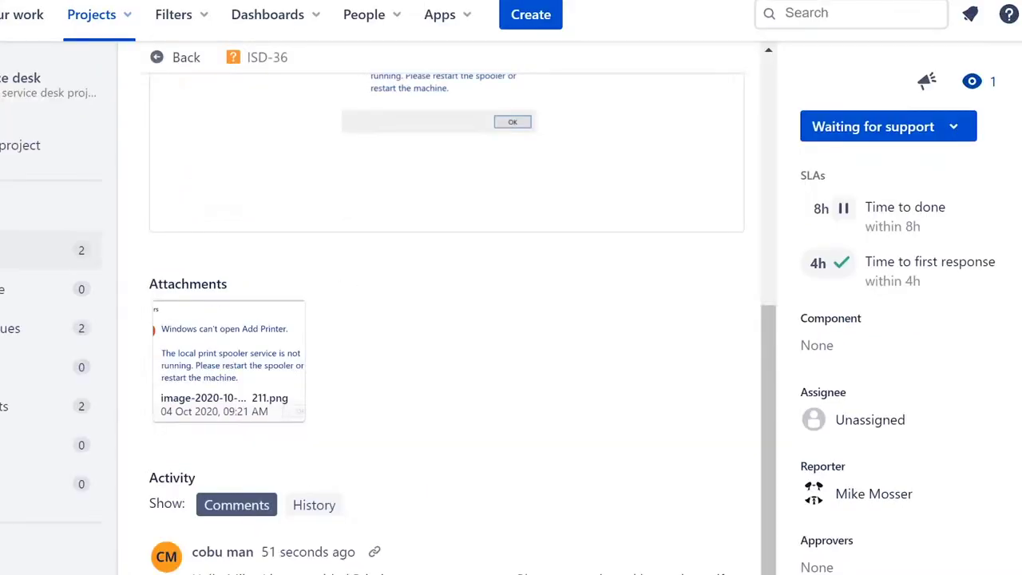
Step: Change ISD-36 from Waiting for support to Completed and go back to the All open queue
{"action": "scroll", "coordinate": [447, 320], "scroll_direction": "up", "scroll_amount": 3}
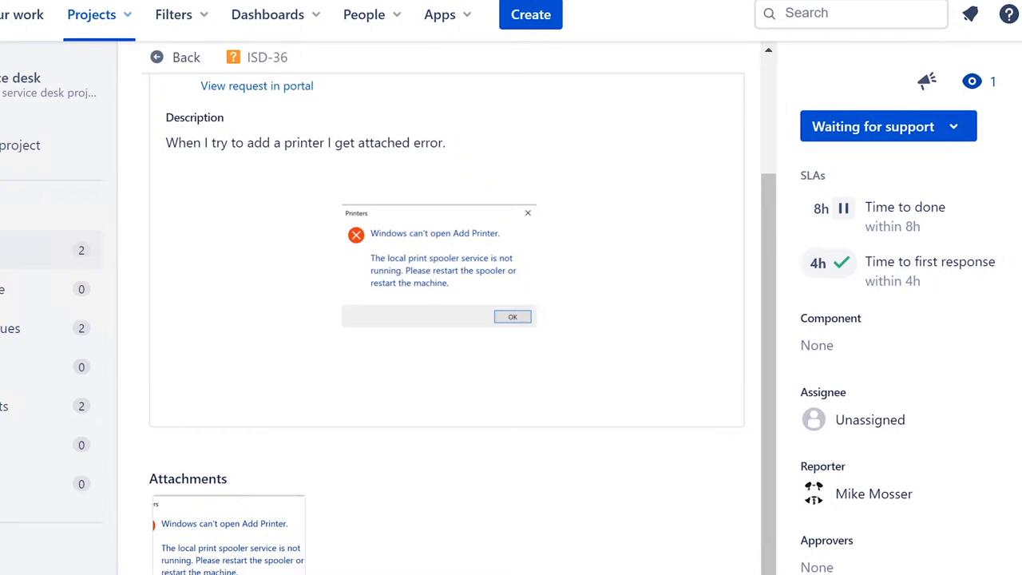
{"action": "scroll", "coordinate": [375, 551], "scroll_direction": "down", "scroll_amount": 3}
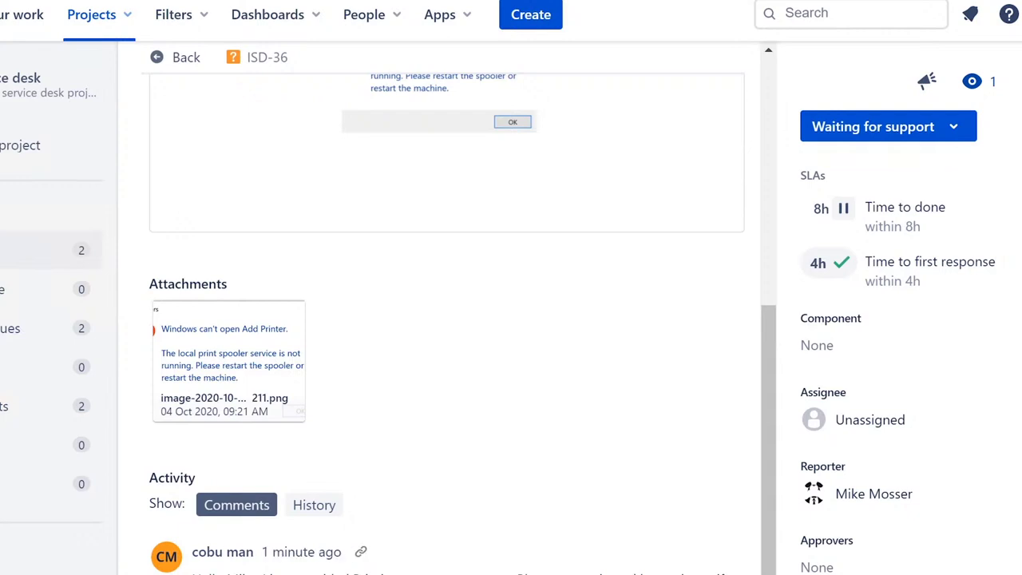
{"action": "scroll", "coordinate": [447, 319], "scroll_direction": "up", "scroll_amount": 4}
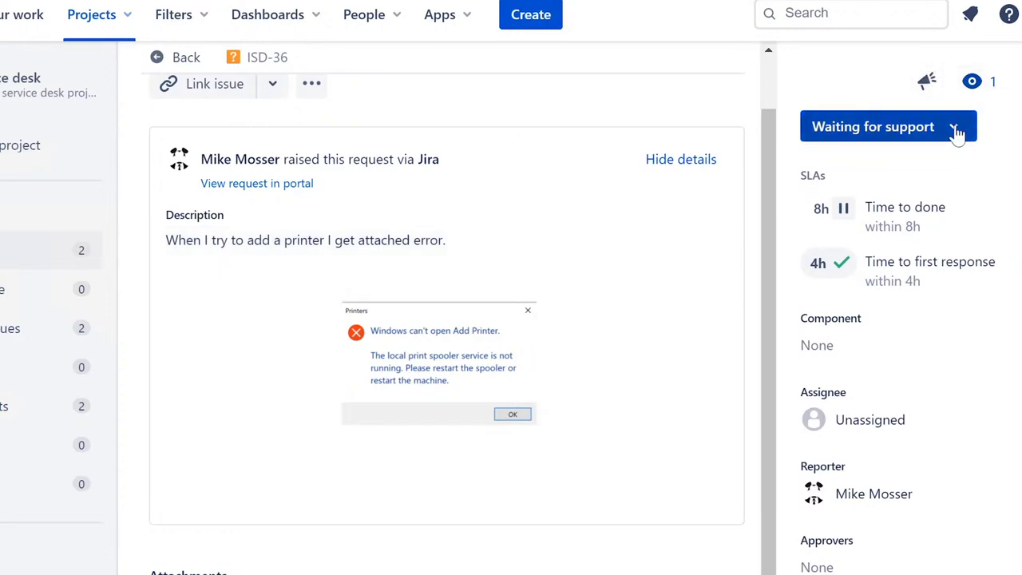
{"action": "left_click", "coordinate": [955, 131]}
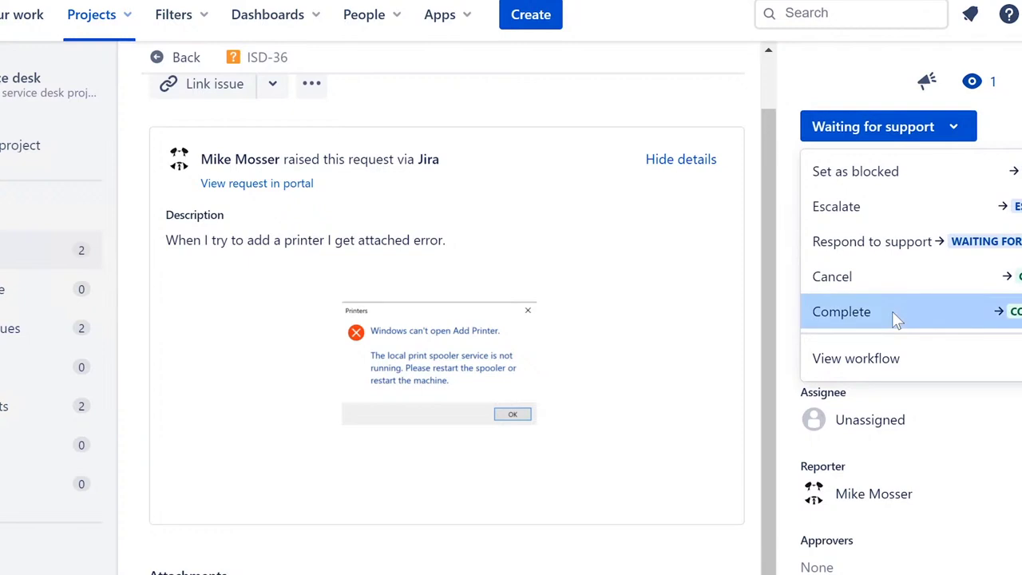
{"action": "left_click", "coordinate": [892, 310]}
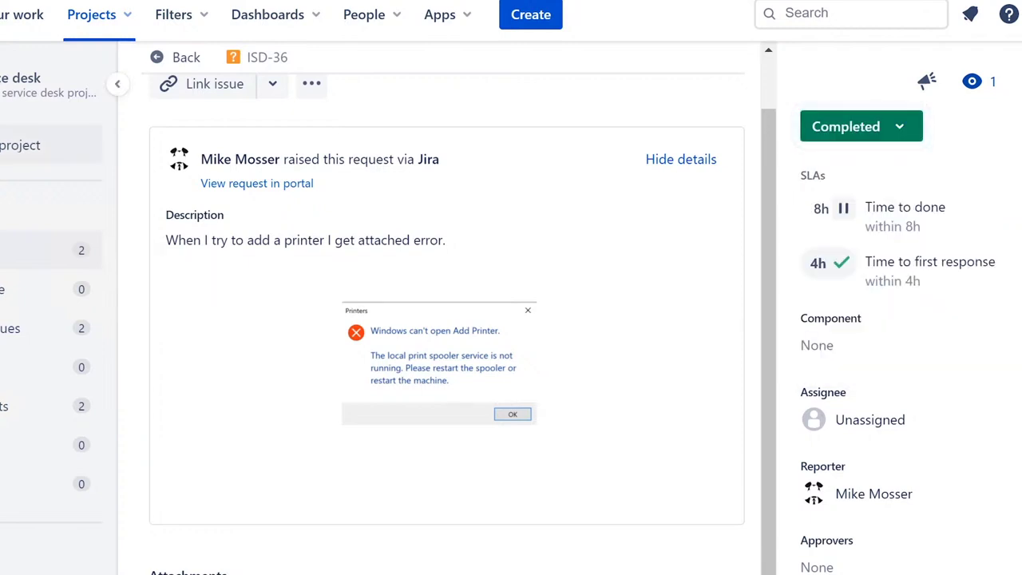
{"action": "left_click", "coordinate": [24, 146]}
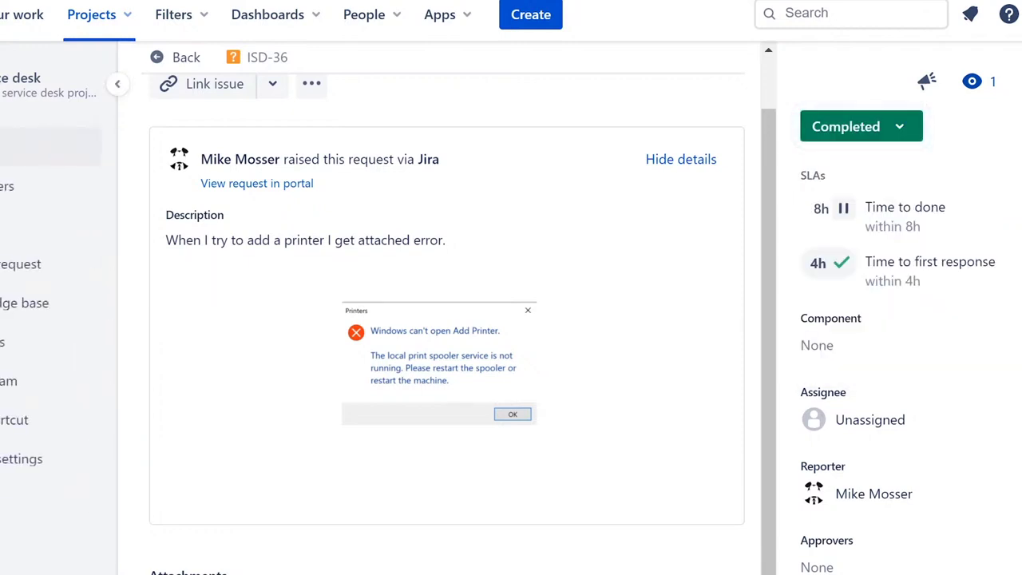
{"action": "left_click", "coordinate": [24, 145]}
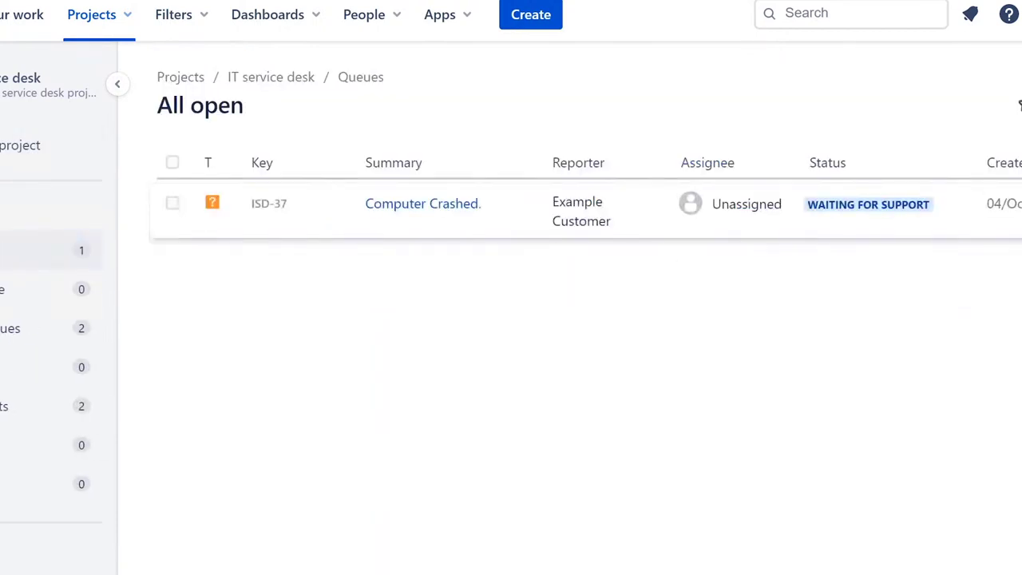
Step: Open ISD-37 'Computer Crashed.' and highlight its description lines about the burning-plastic smell
{"action": "left_click", "coordinate": [439, 206]}
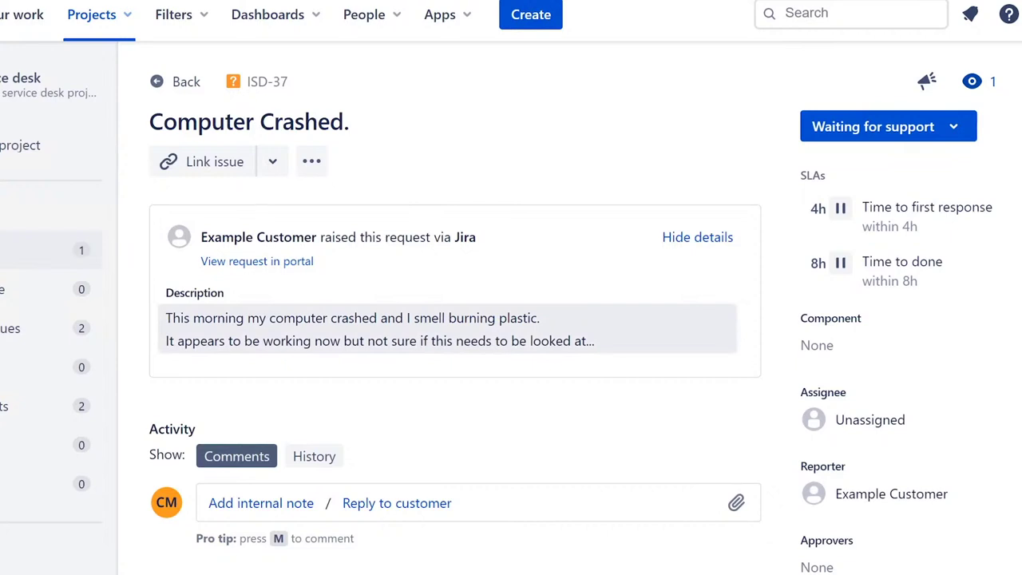
{"action": "left_click_drag", "start_coordinate": [172, 317], "coordinate": [562, 335]}
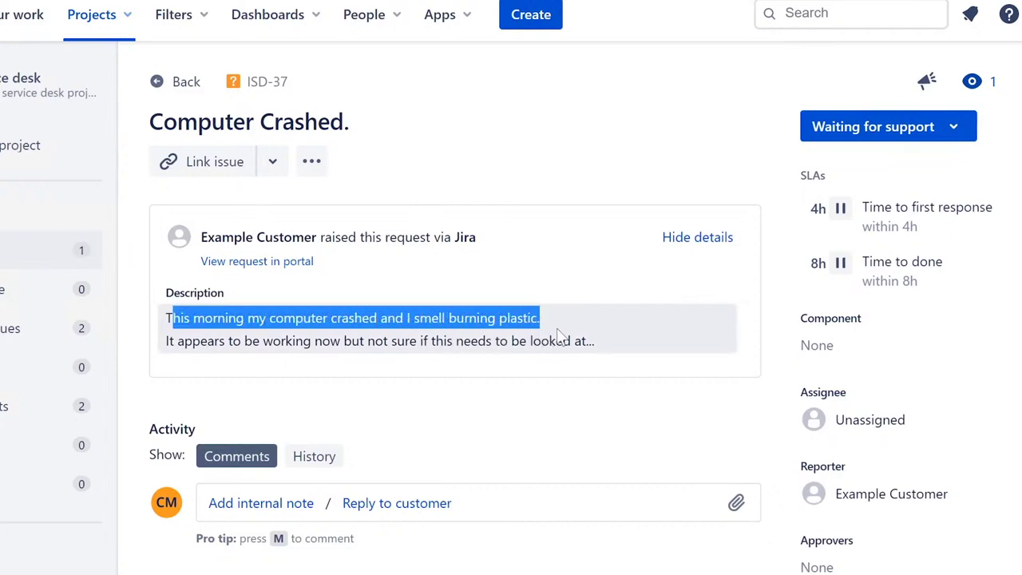
{"action": "left_click", "coordinate": [159, 348]}
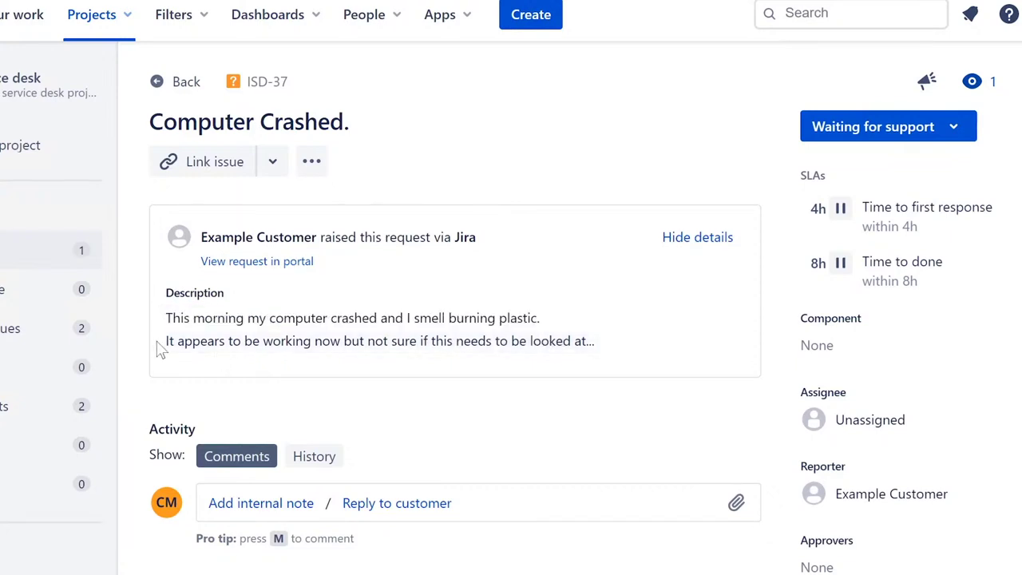
{"action": "left_click_drag", "start_coordinate": [595, 341], "coordinate": [200, 341]}
{"action": "left_click", "coordinate": [200, 341]}
{"action": "left_click_drag", "start_coordinate": [596, 341], "coordinate": [176, 341]}
{"action": "left_click", "coordinate": [176, 342]}
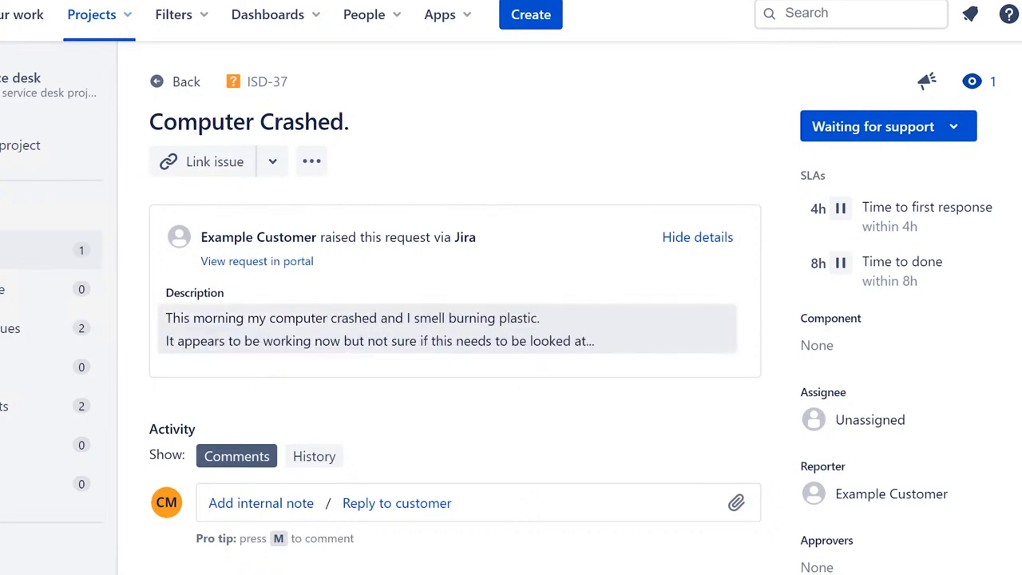
{"action": "left_click_drag", "start_coordinate": [595, 342], "coordinate": [165, 342]}
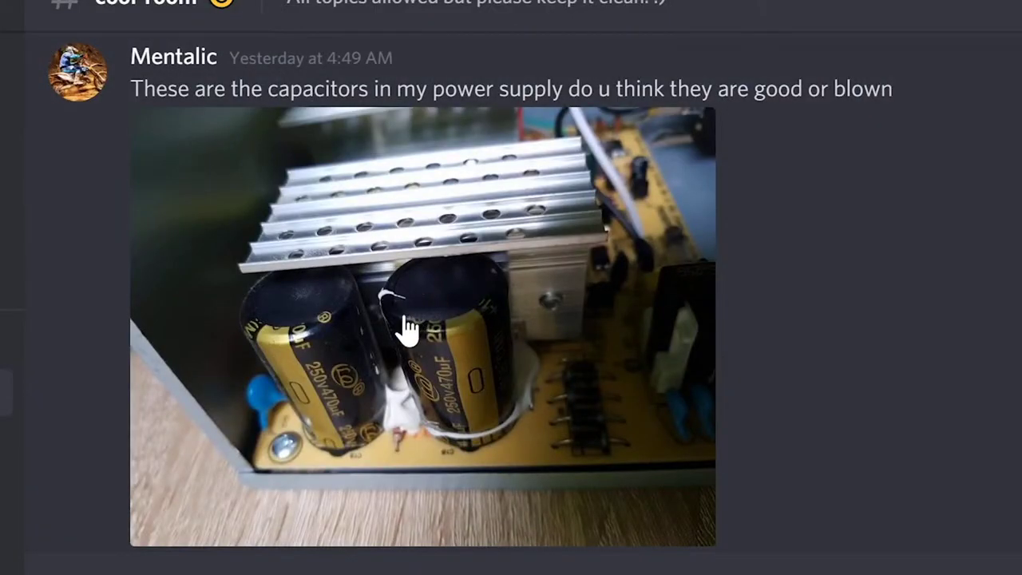
Step: Enlarge the power-supply capacitor photo posted in the Discord chat
{"action": "left_click", "coordinate": [434, 323]}
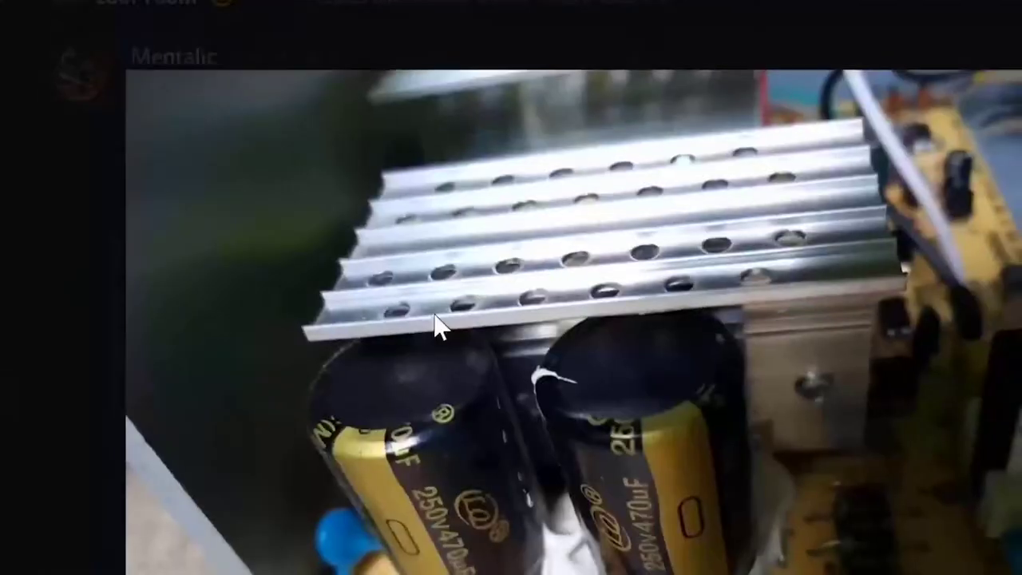
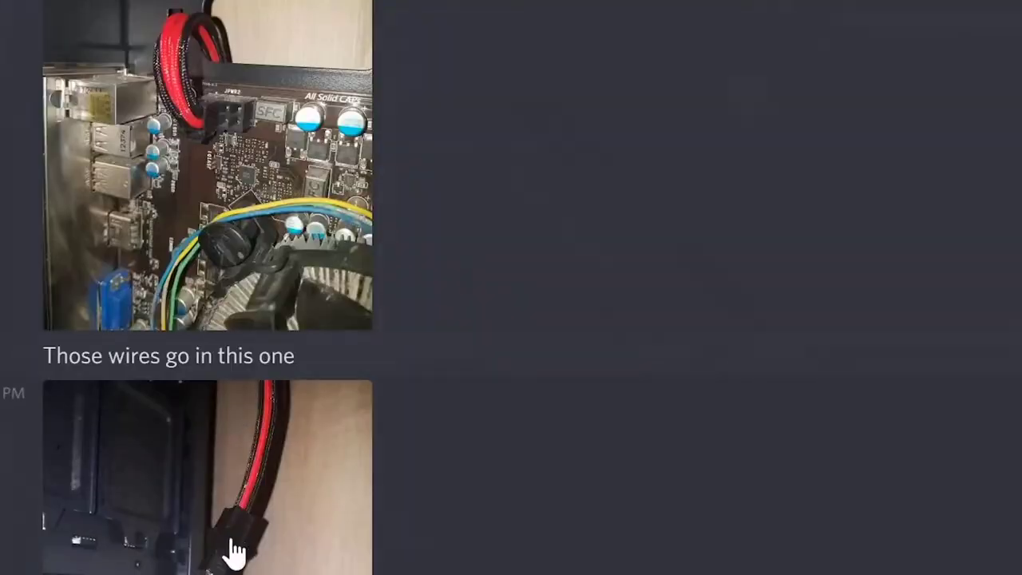
Step: Enlarge the red power cable photo in Discord, then close the enlarged view
{"action": "left_click", "coordinate": [230, 549]}
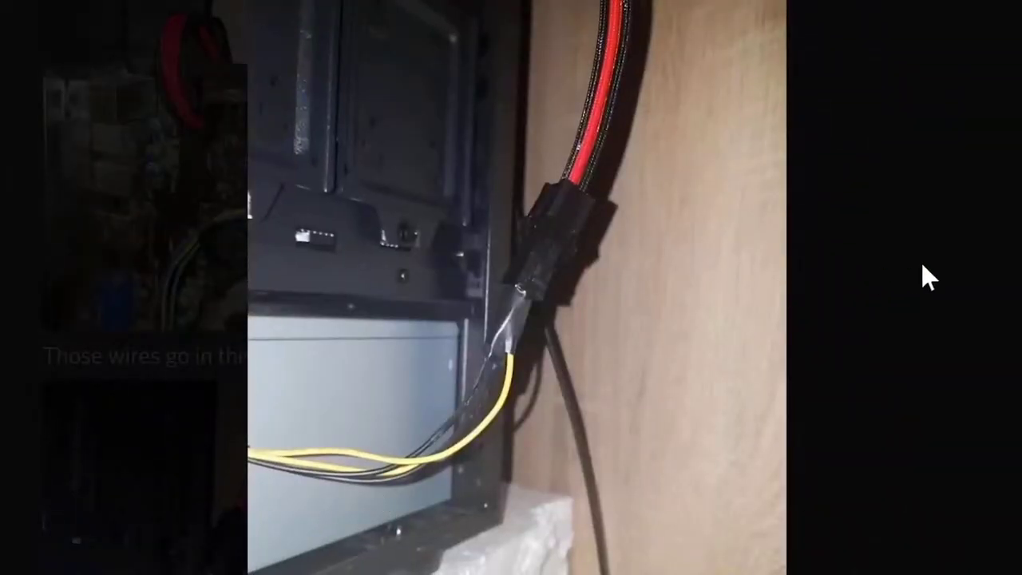
{"action": "left_click", "coordinate": [921, 272]}
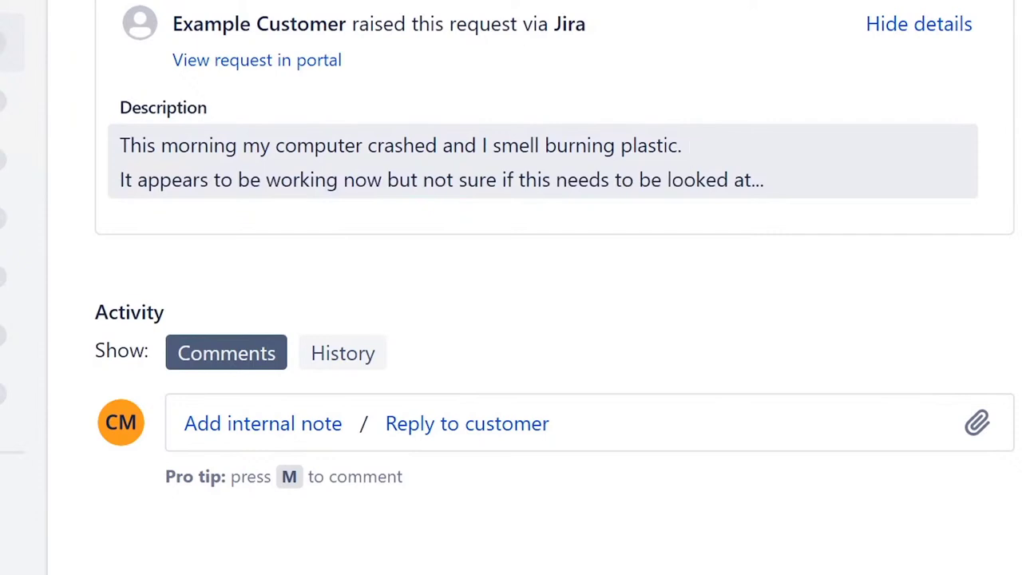
Step: Reply that the customer likely has a bad PSU and should see a local PC tech, signed with your name
{"action": "left_click", "coordinate": [467, 431]}
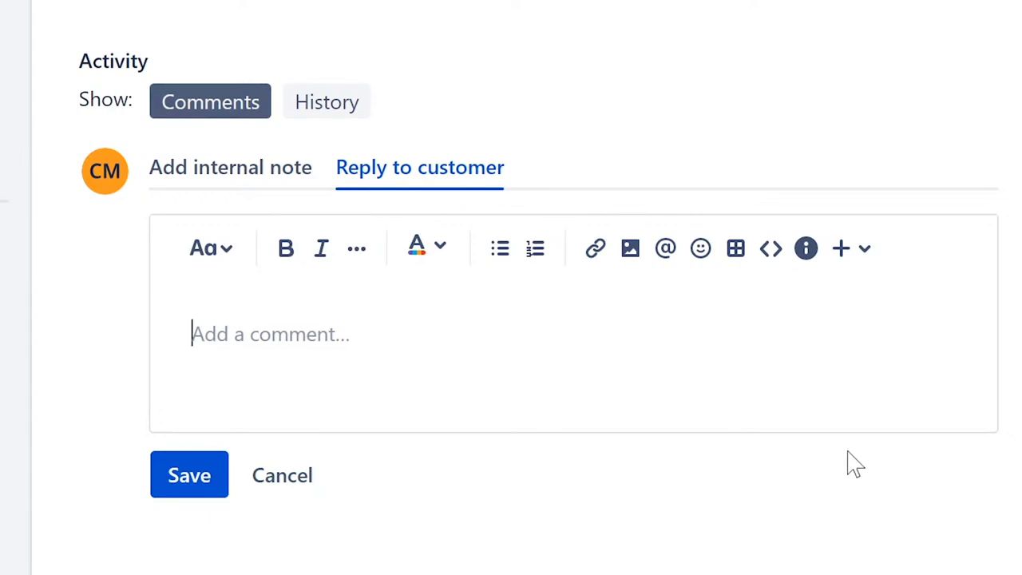
{"action": "type", "text": "Please"}
{"action": "key", "text": "BackSpace"}
{"action": "key", "text": "BackSpace"}
{"action": "key", "text": "BackSpace"}
{"action": "key", "text": "BackSpace"}
{"action": "key", "text": "BackSpace"}
{"action": "key", "text": "BackSpace"}
{"action": "key", "text": "BackSpace"}
{"action": "type", "text": "Hello, it sounds like you have a bad PSU"}
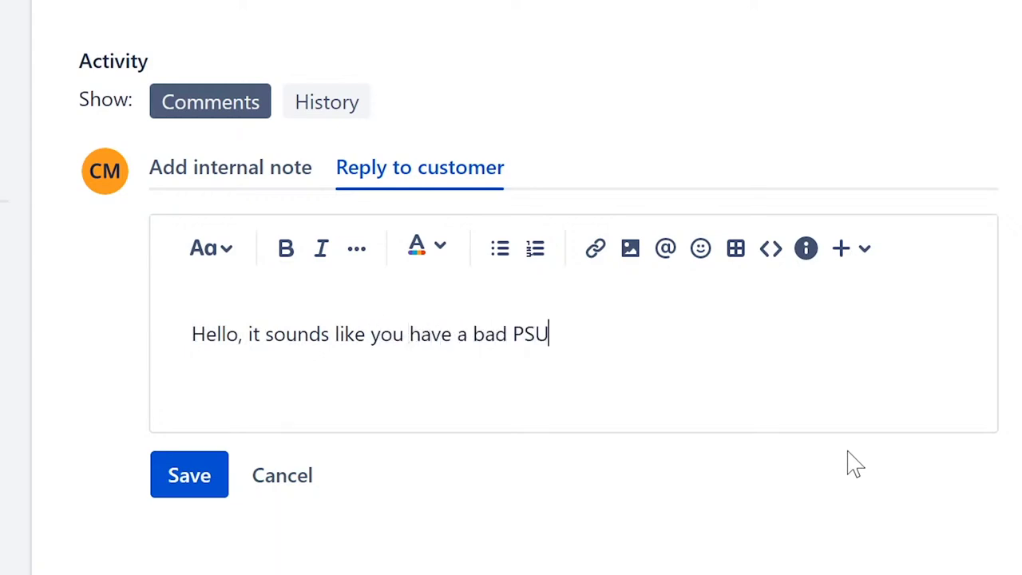
{"action": "type", "text": ". Please take your computer "}
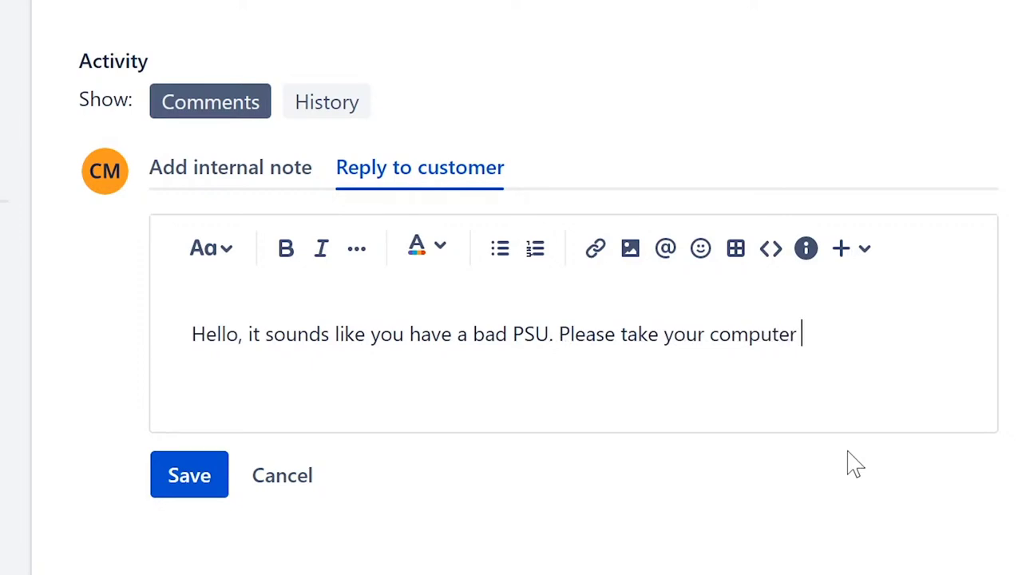
{"action": "type", "text": "to local "}
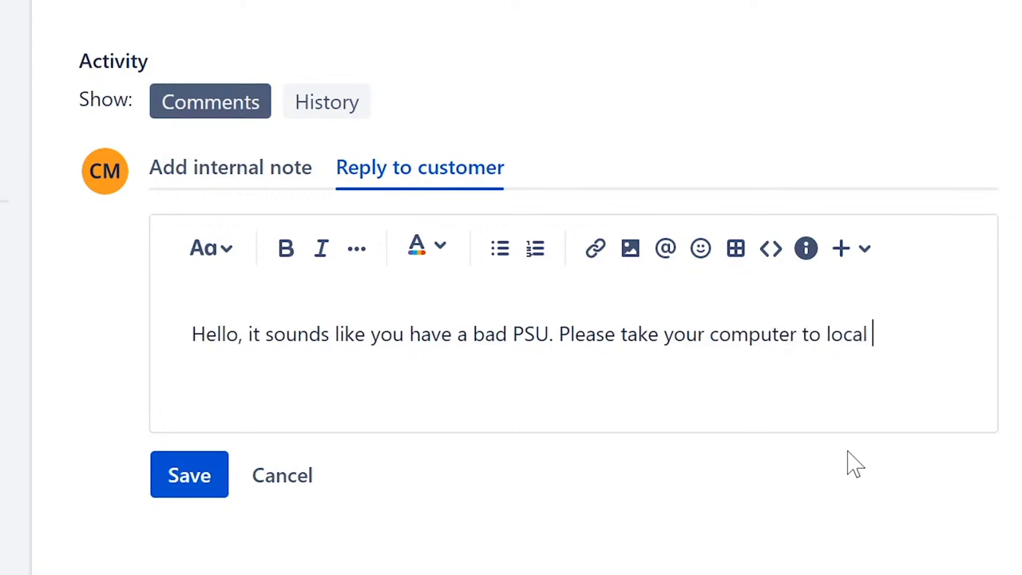
{"action": "type", "text": "Pc tech to h"}
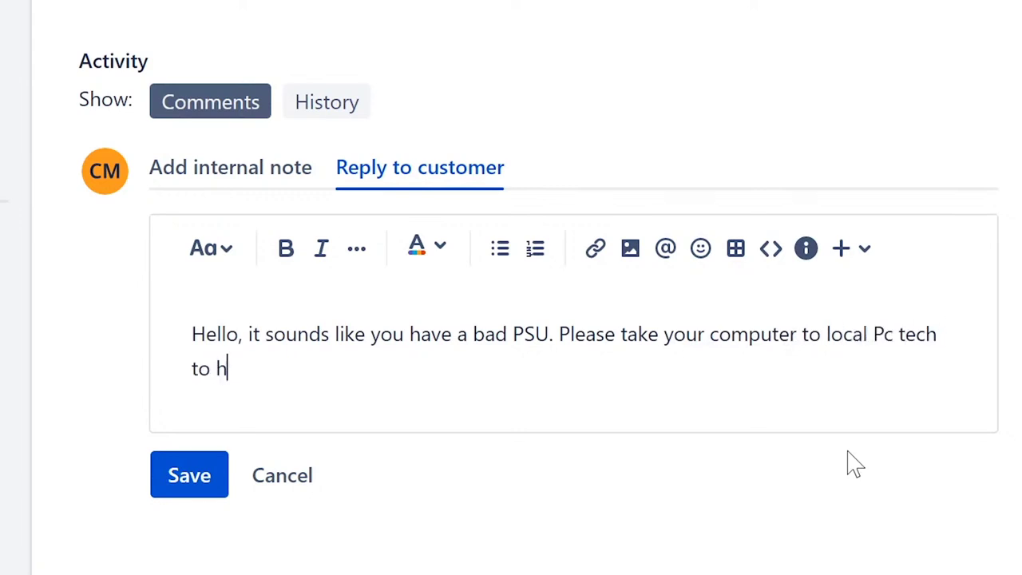
{"action": "key", "text": "BackSpace"}
{"action": "type", "text": "take a look. Ervin"}
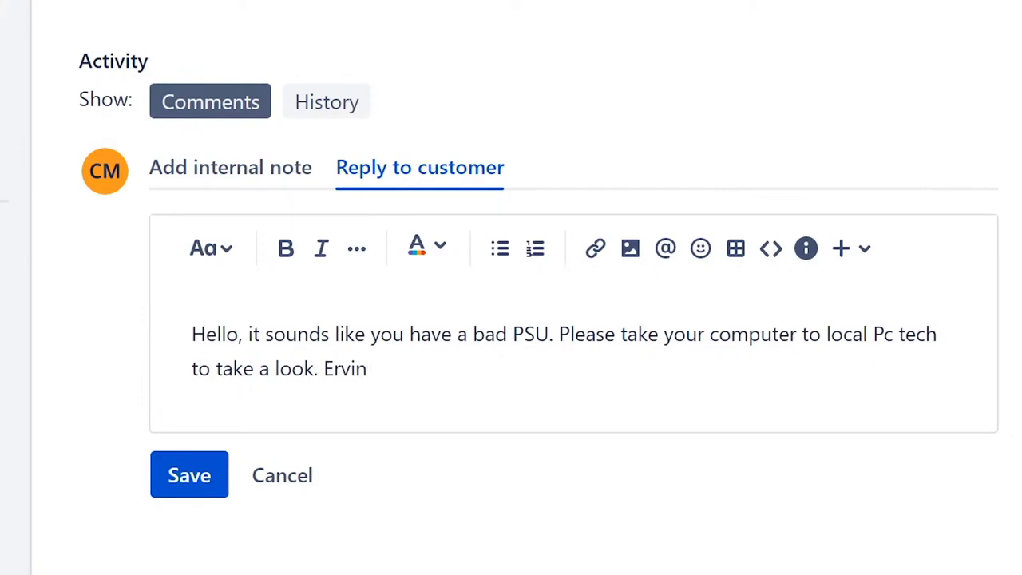
{"action": "left_click", "coordinate": [456, 333]}
{"action": "left_click", "coordinate": [615, 334]}
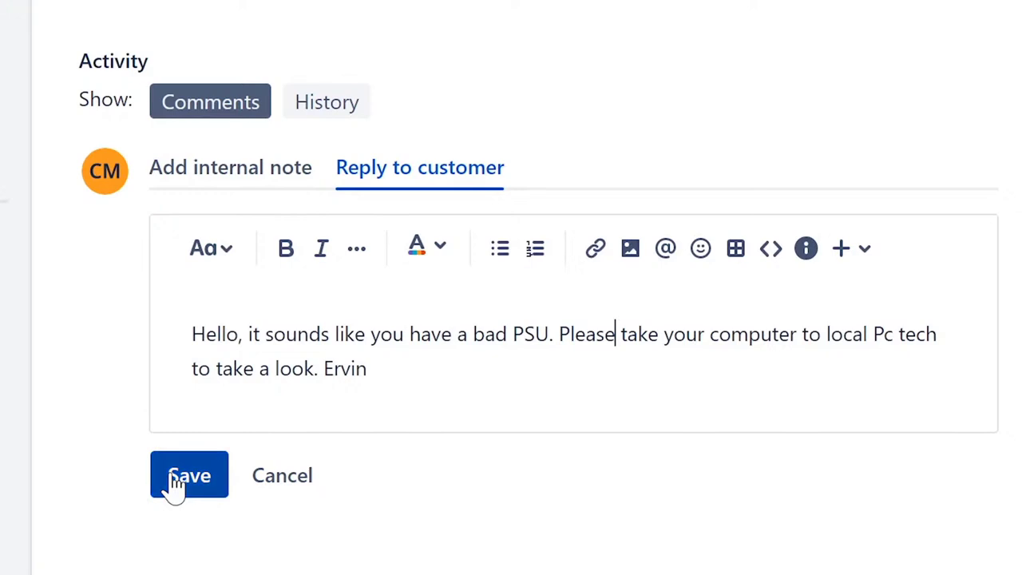
{"action": "left_click", "coordinate": [176, 478]}
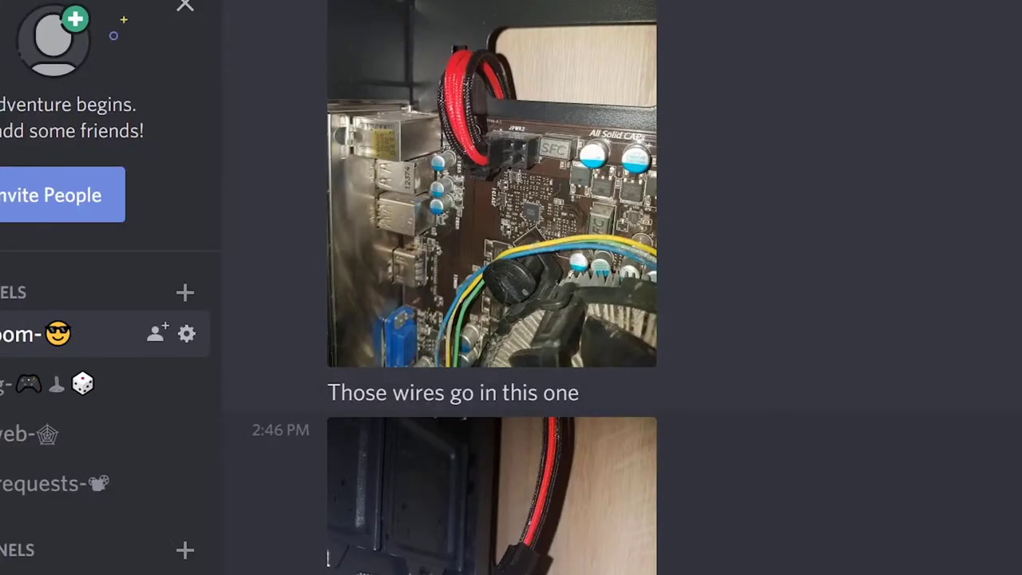
Step: Scroll the Discord chat to the recommended 36,05 € replacement PSU listing
{"action": "scroll", "coordinate": [607, 391], "scroll_direction": "down", "scroll_amount": 6}
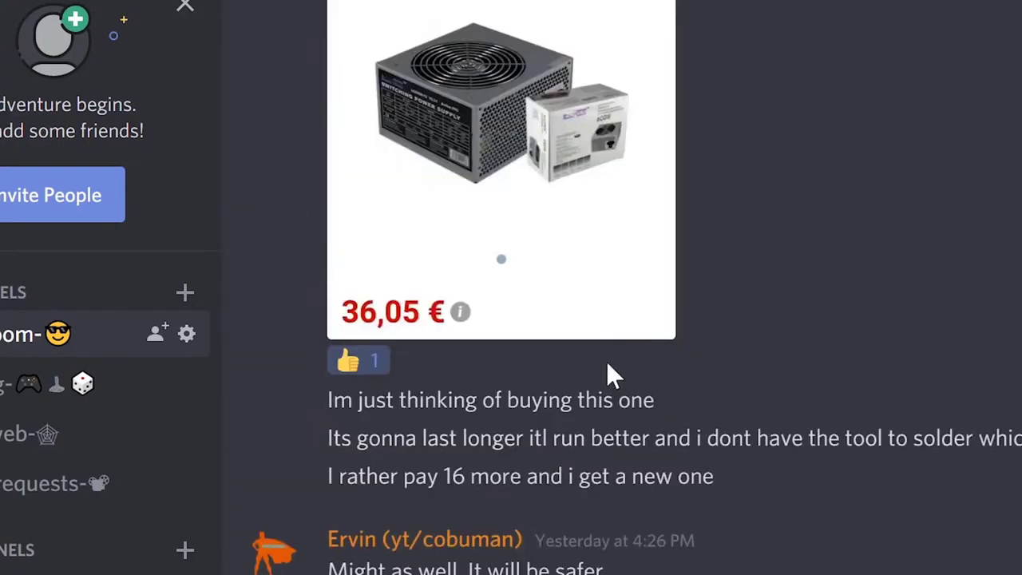
{"action": "scroll", "coordinate": [655, 327], "scroll_direction": "up", "scroll_amount": 2}
{"action": "scroll", "coordinate": [766, 407], "scroll_direction": "up", "scroll_amount": 2}
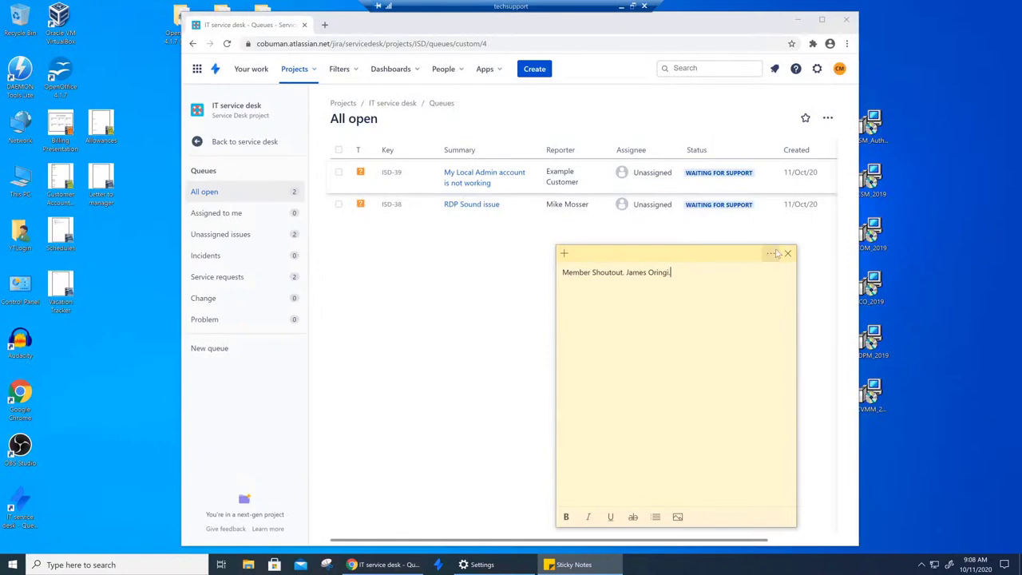
Step: Close the sticky note covering the ISD-39 and ISD-38 queue
{"action": "left_click", "coordinate": [788, 253]}
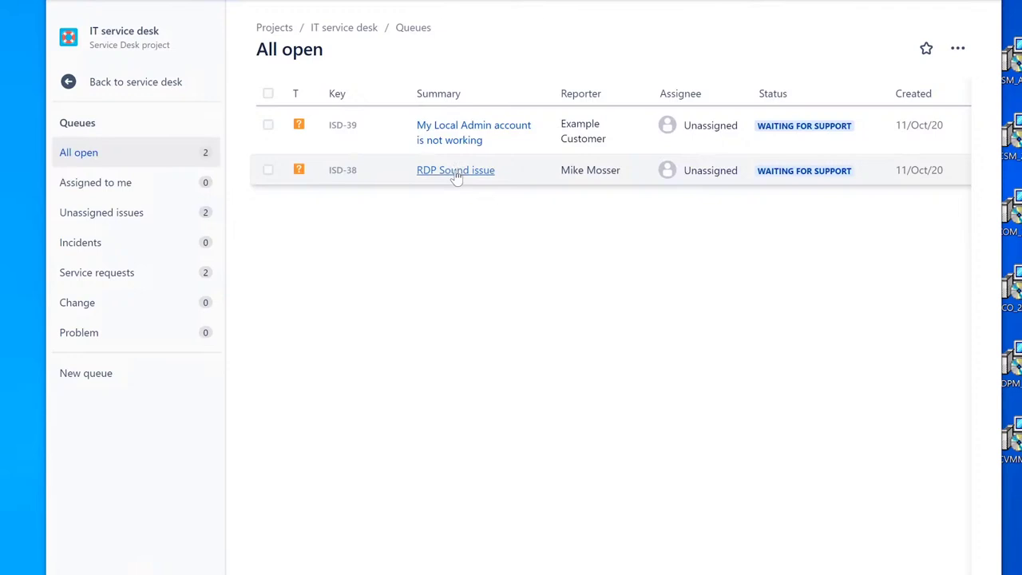
{"action": "left_click", "coordinate": [457, 177]}
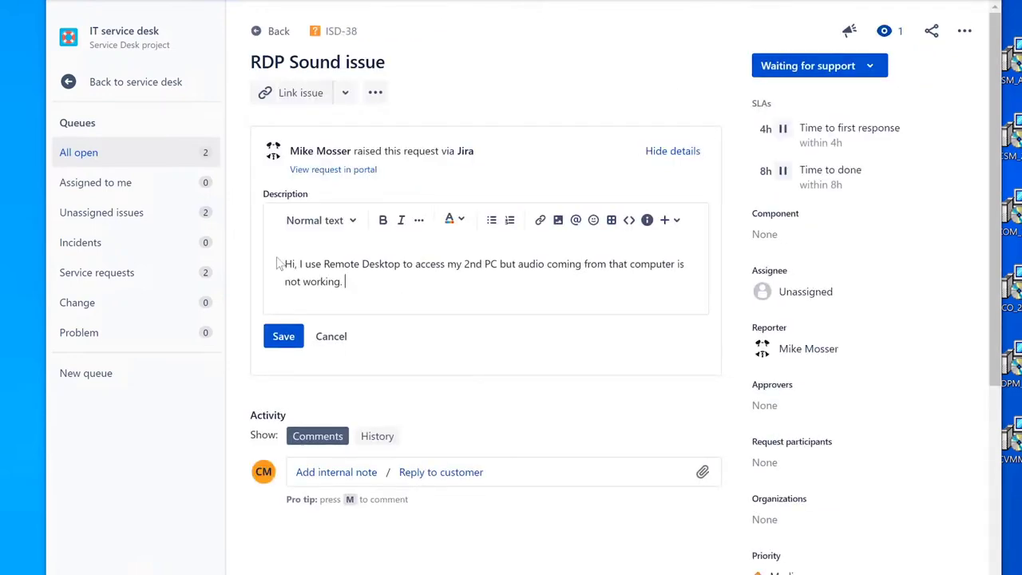
{"action": "key", "text": "shift+Up"}
{"action": "key", "text": "shift+Home"}
{"action": "left_click", "coordinate": [388, 263]}
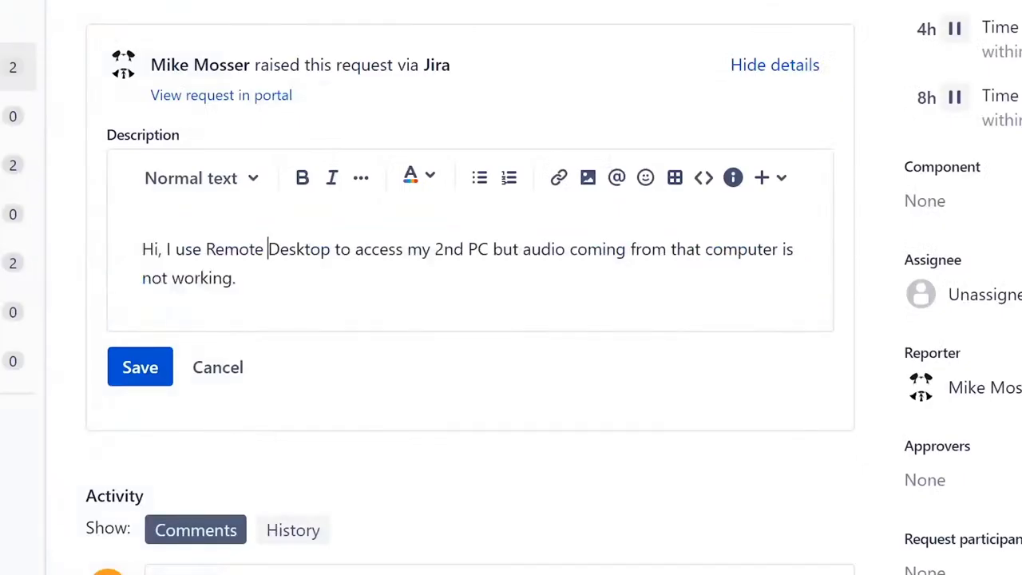
{"action": "key", "text": "shift+Right"}
{"action": "key", "text": "shift+Right"}
{"action": "key", "text": "shift+Right"}
{"action": "key", "text": "shift+Right"}
{"action": "key", "text": "shift+Right"}
{"action": "key", "text": "shift+Right"}
{"action": "key", "text": "shift+Right"}
{"action": "key", "text": "shift+Right"}
{"action": "key", "text": "shift+Right"}
{"action": "key", "text": "shift+Right"}
{"action": "key", "text": "shift+Right"}
{"action": "key", "text": "shift+Right"}
{"action": "key", "text": "shift+Right"}
{"action": "key", "text": "shift+Right"}
{"action": "key", "text": "shift+Right"}
{"action": "key", "text": "shift+Right"}
{"action": "key", "text": "shift+Right"}
{"action": "key", "text": "shift+Right"}
{"action": "key", "text": "shift+Right"}
{"action": "key", "text": "shift+Right"}
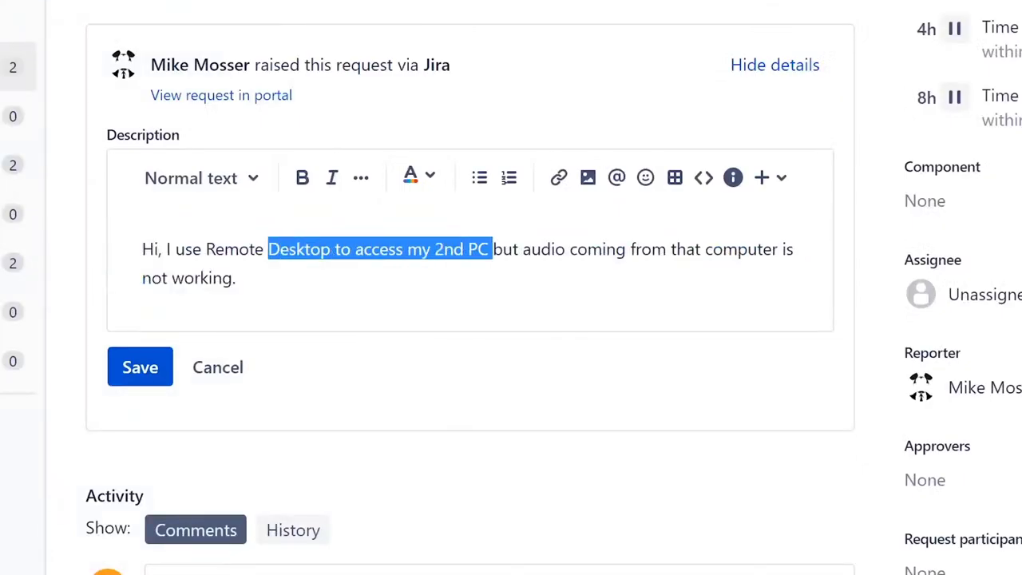
{"action": "left_click", "coordinate": [503, 249]}
{"action": "key", "text": "shift+Right"}
{"action": "key", "text": "shift+Right"}
{"action": "key", "text": "shift+Right"}
{"action": "key", "text": "shift+Right"}
{"action": "key", "text": "shift+Right"}
{"action": "key", "text": "shift+Right"}
{"action": "key", "text": "shift+Right"}
{"action": "key", "text": "shift+Right"}
{"action": "key", "text": "shift+Right"}
{"action": "key", "text": "shift+Right"}
{"action": "key", "text": "shift+Right"}
{"action": "key", "text": "shift+Right"}
{"action": "key", "text": "shift+Right"}
{"action": "key", "text": "shift+Right"}
{"action": "key", "text": "shift+Right"}
{"action": "key", "text": "shift+Right"}
{"action": "key", "text": "shift+Right"}
{"action": "key", "text": "shift+Right"}
{"action": "key", "text": "shift+Right"}
{"action": "key", "text": "shift+Right"}
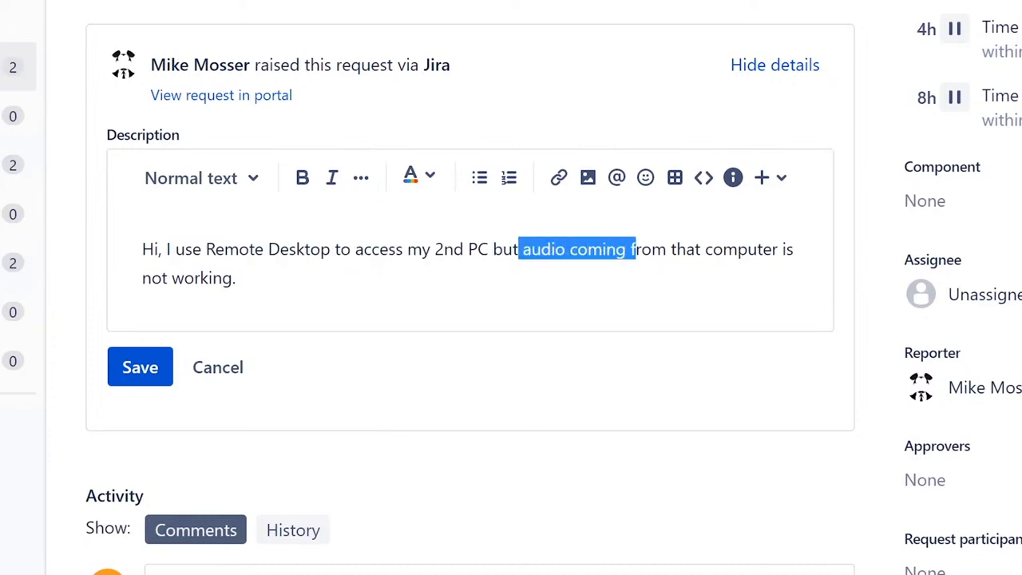
{"action": "key", "text": "shift+Left"}
{"action": "key", "text": "shift+Left"}
{"action": "key", "text": "shift+Left"}
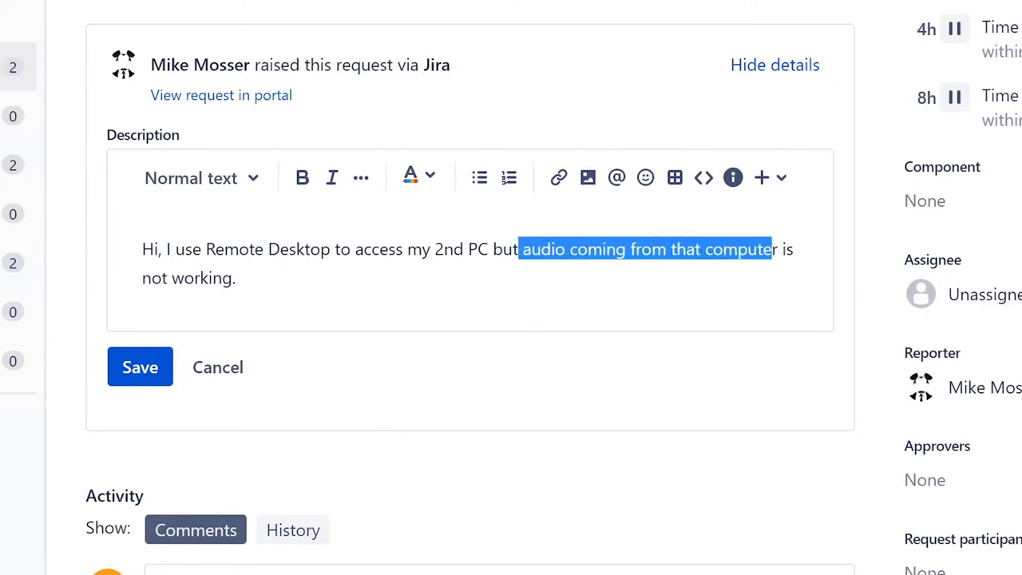
{"action": "left_click", "coordinate": [386, 297], "text": "shift"}
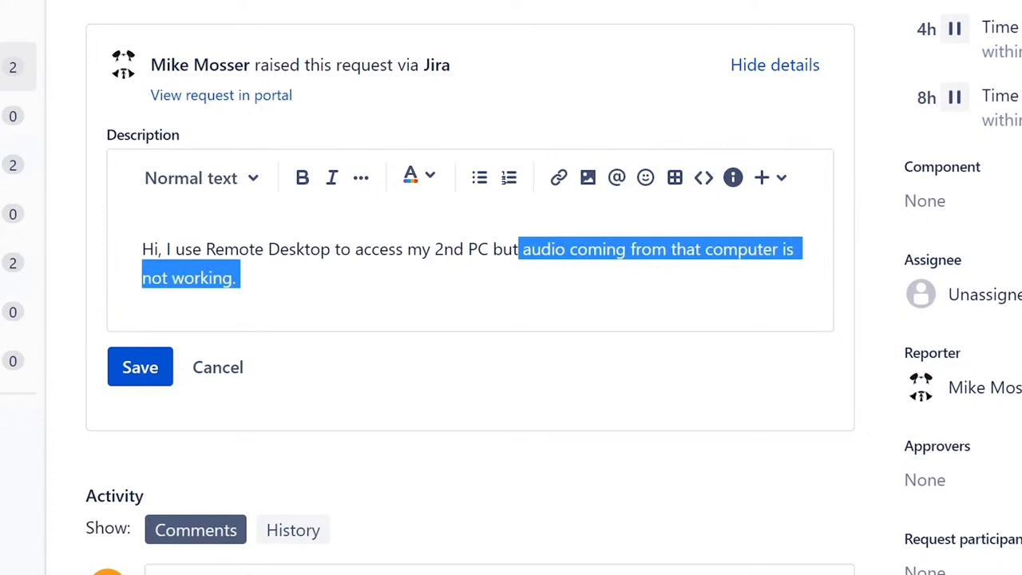
{"action": "left_click", "coordinate": [239, 278]}
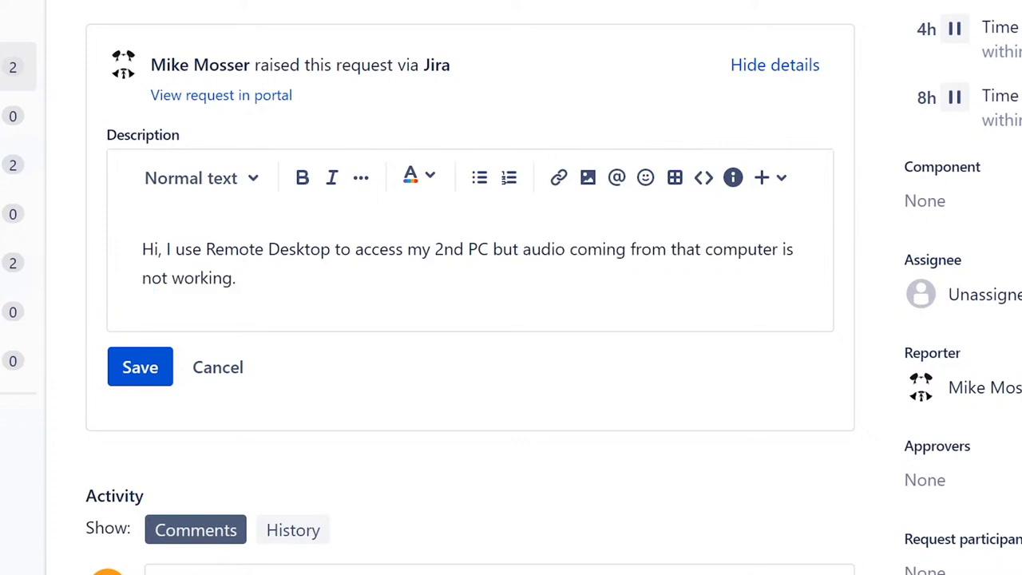
{"action": "left_click_drag", "start_coordinate": [205, 249], "coordinate": [331, 249]}
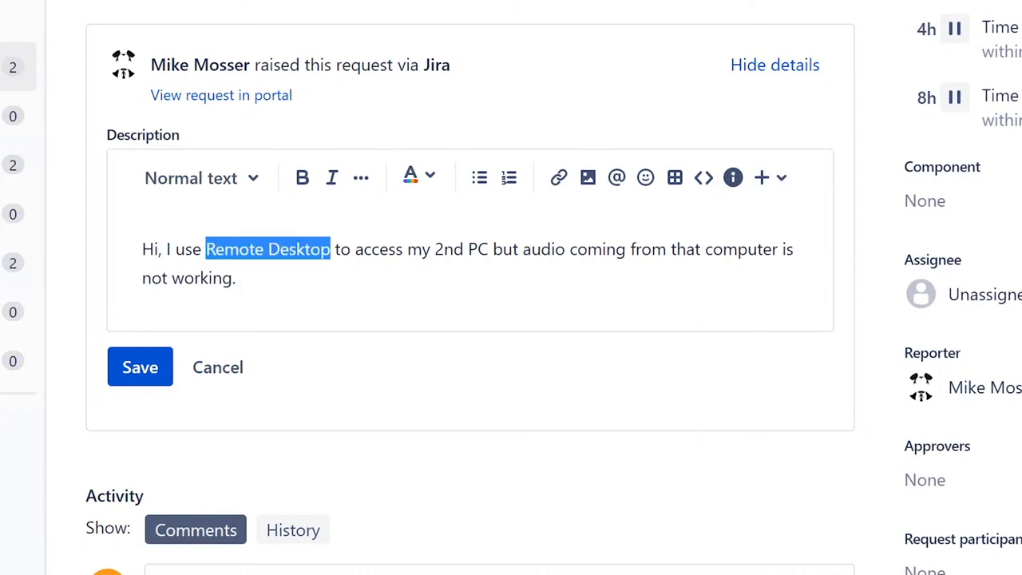
{"action": "left_click", "coordinate": [434, 249]}
{"action": "left_click_drag", "start_coordinate": [433, 249], "coordinate": [488, 249]}
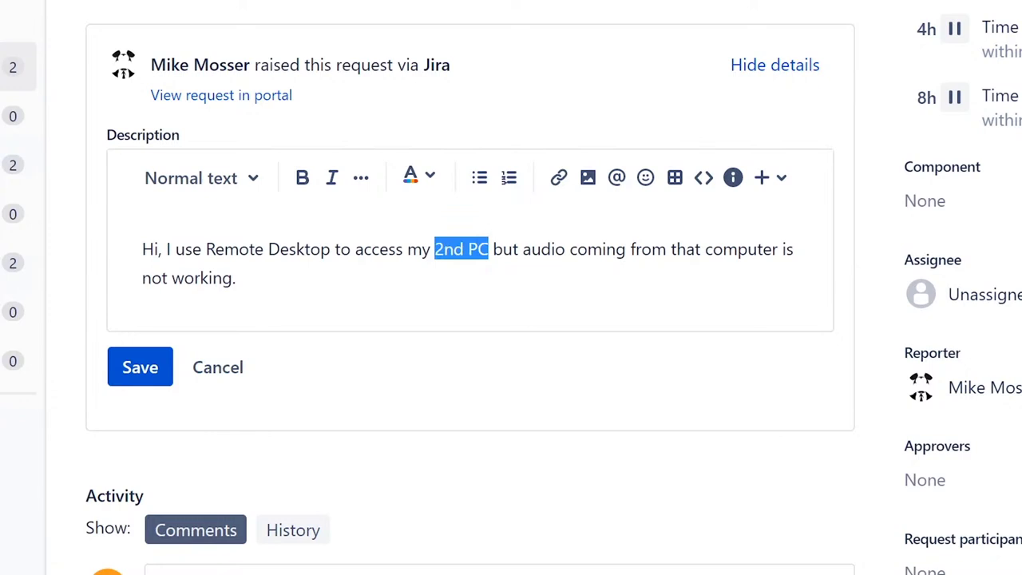
{"action": "left_click", "coordinate": [239, 278]}
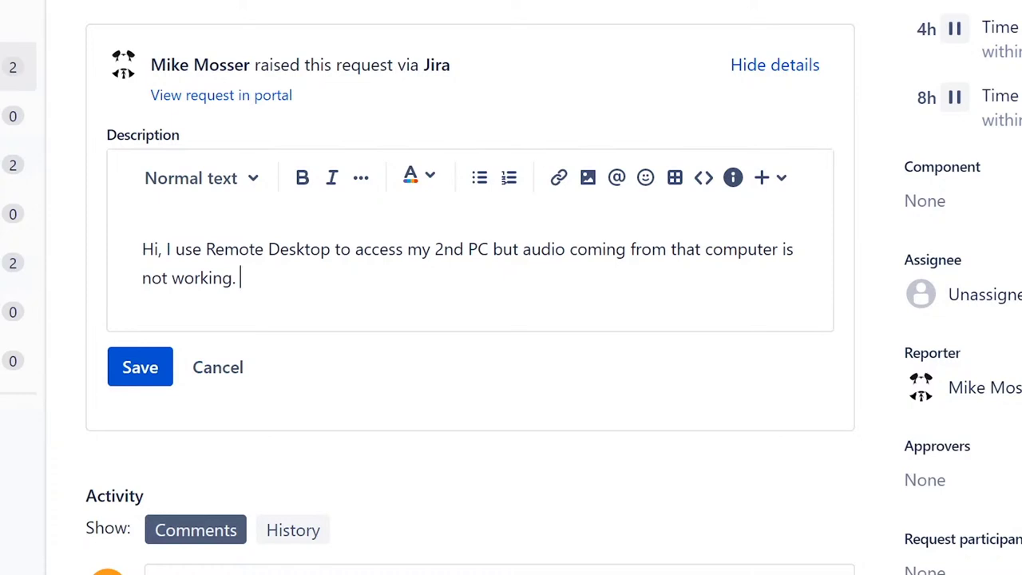
{"action": "left_click_drag", "start_coordinate": [206, 249], "coordinate": [331, 249]}
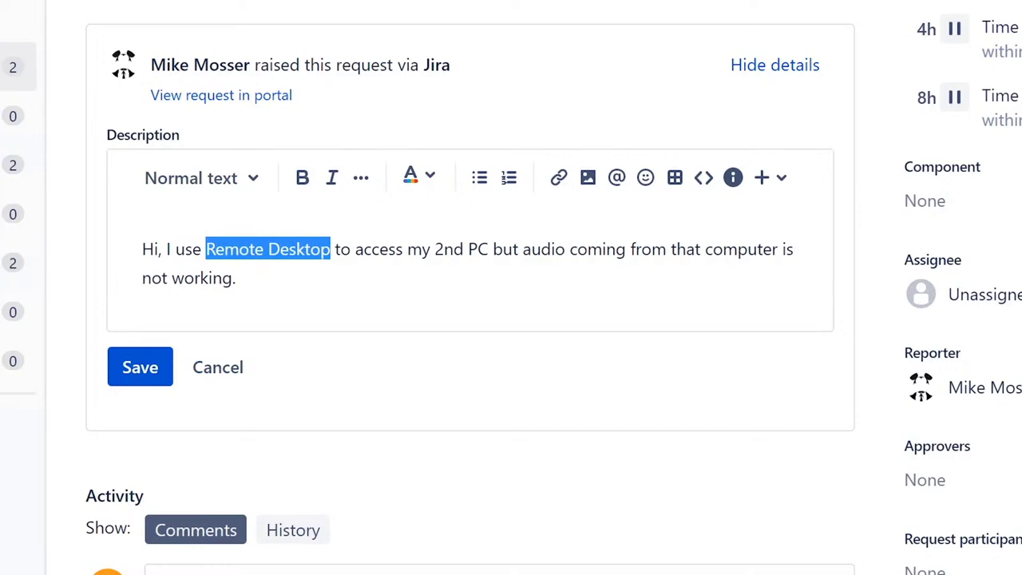
{"action": "left_click", "coordinate": [292, 303]}
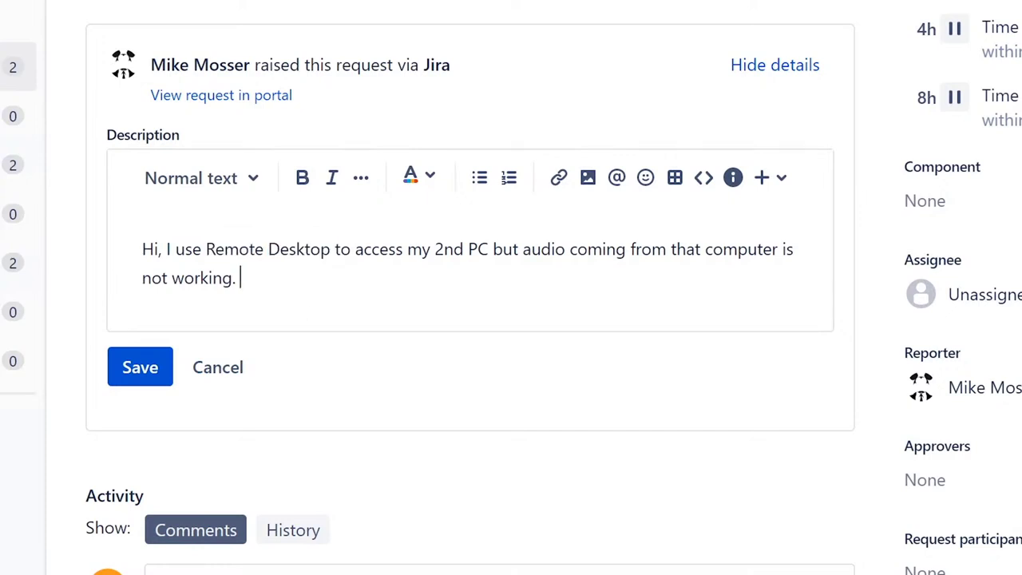
{"action": "left_click_drag", "start_coordinate": [488, 249], "coordinate": [435, 249]}
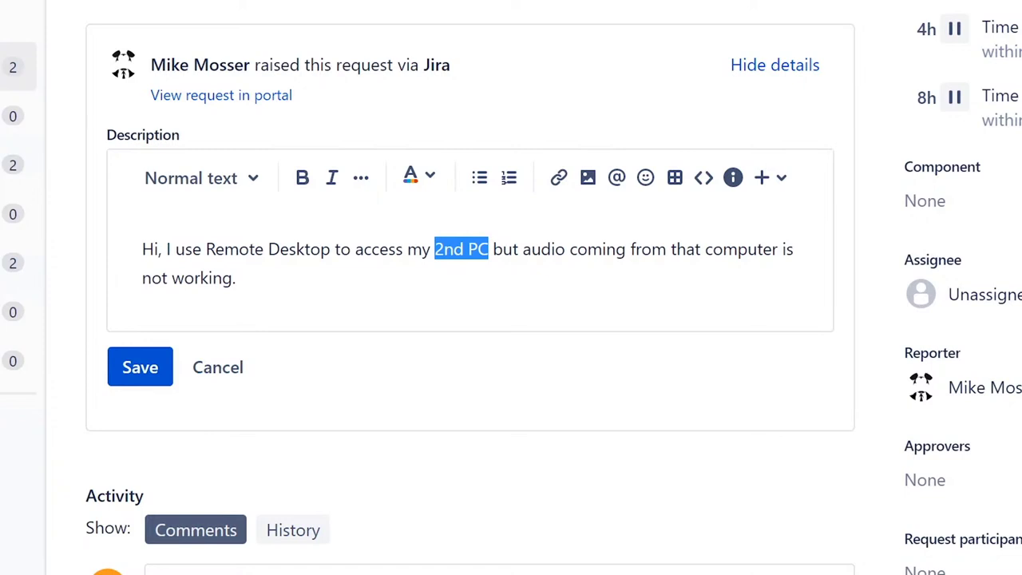
{"action": "left_click", "coordinate": [239, 278]}
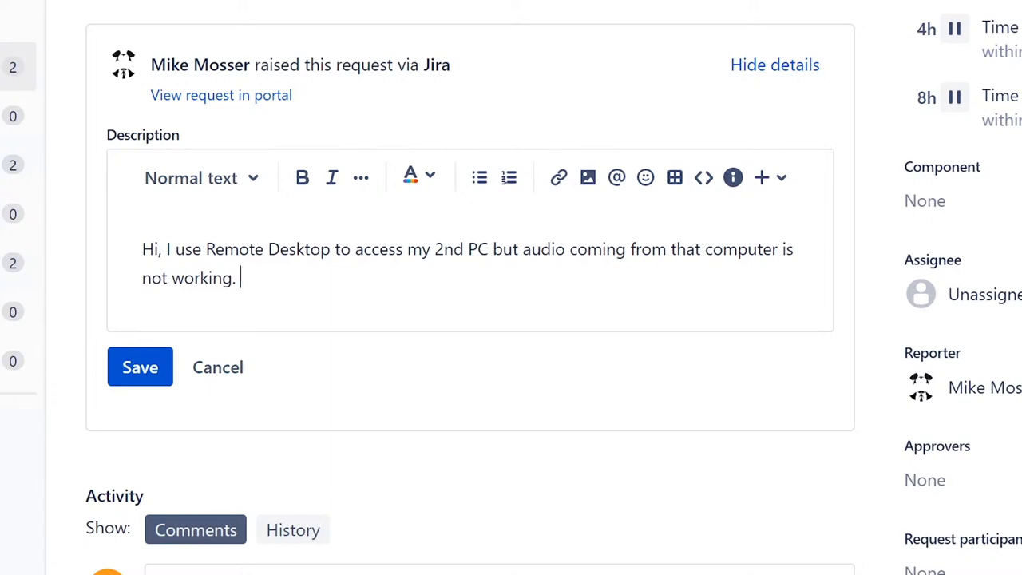
{"action": "left_click_drag", "start_coordinate": [205, 249], "coordinate": [331, 249]}
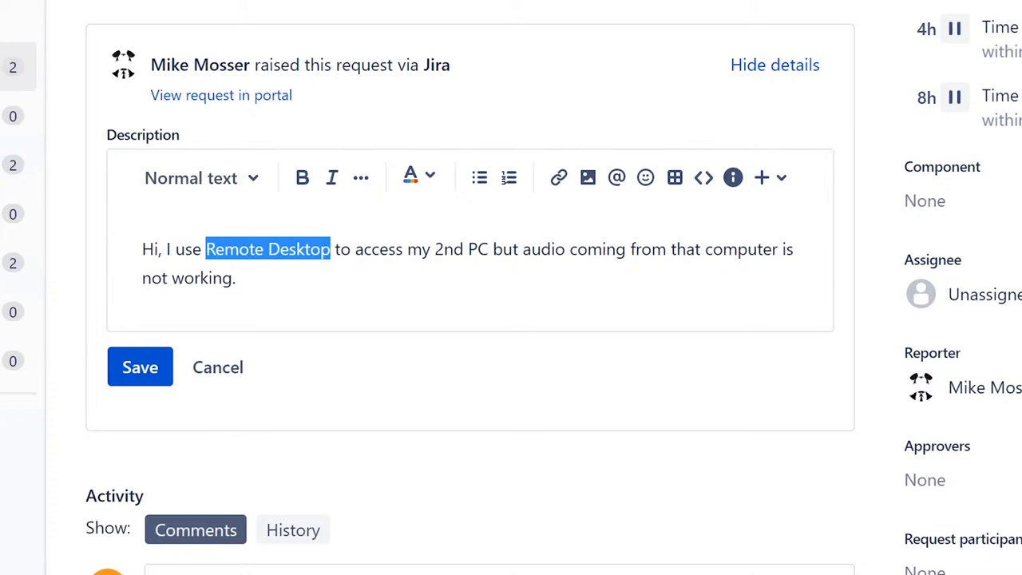
{"action": "left_click_drag", "start_coordinate": [432, 249], "coordinate": [777, 249]}
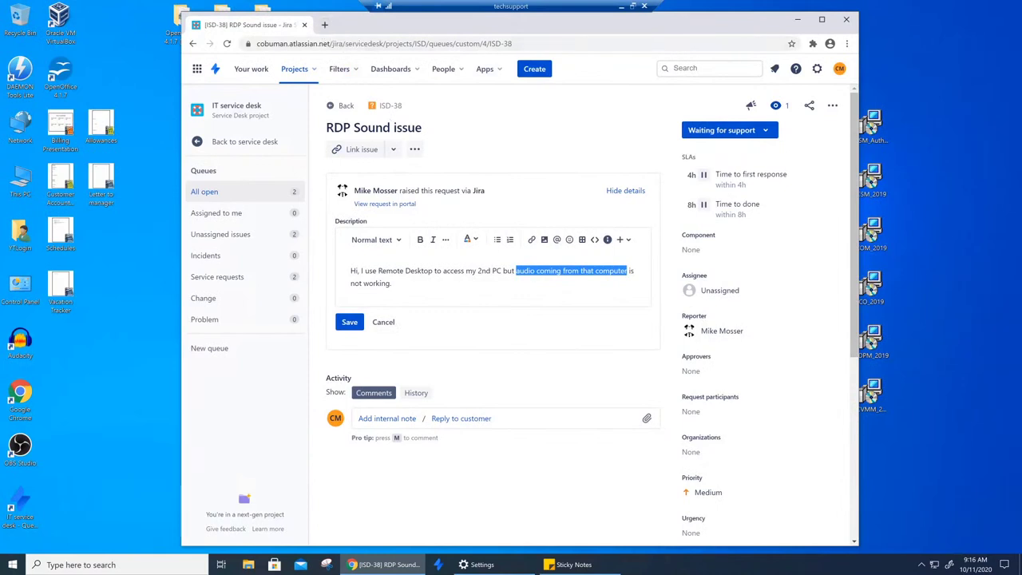
{"action": "left_click", "coordinate": [572, 270]}
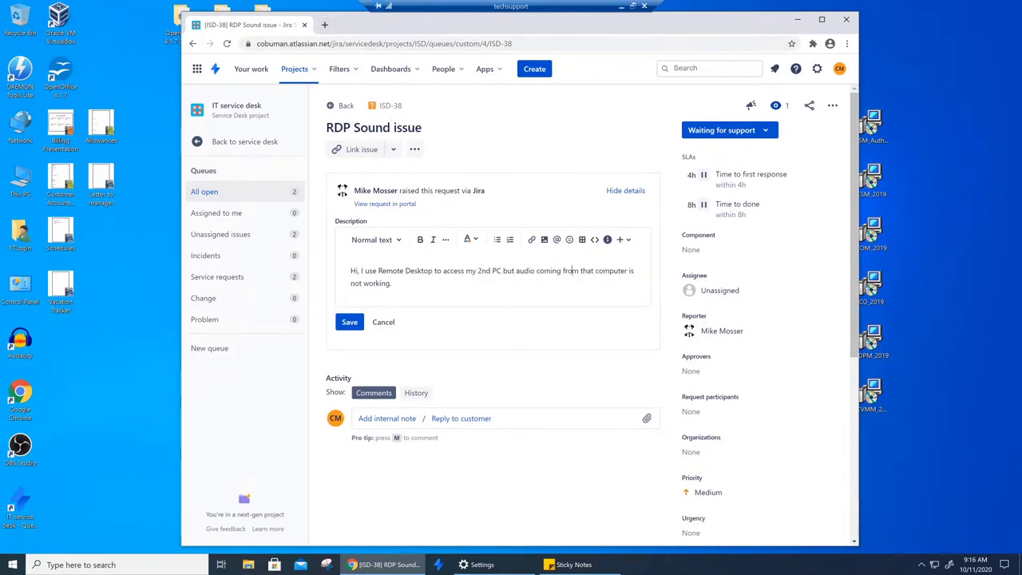
{"action": "left_click_drag", "start_coordinate": [515, 270], "coordinate": [393, 283]}
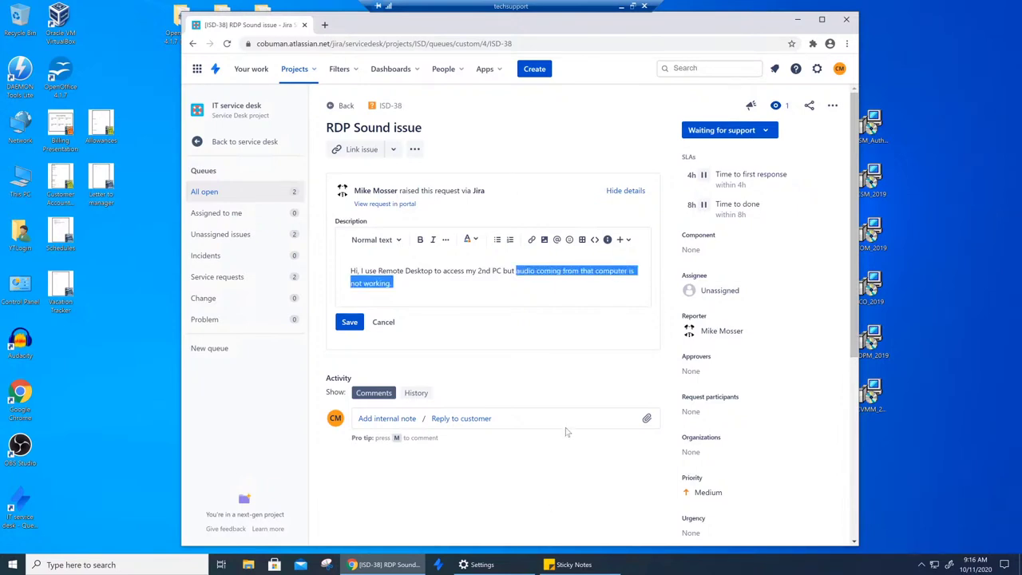
Step: Launch Remote Desktop Connection from a Windows search for 'remote'
{"action": "left_click", "coordinate": [168, 557]}
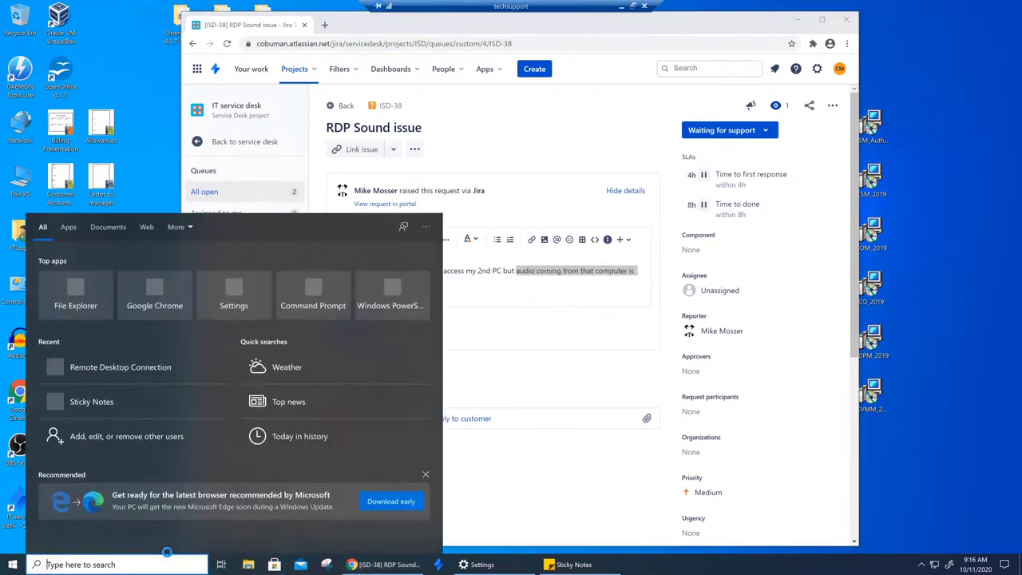
{"action": "type", "text": "remote"}
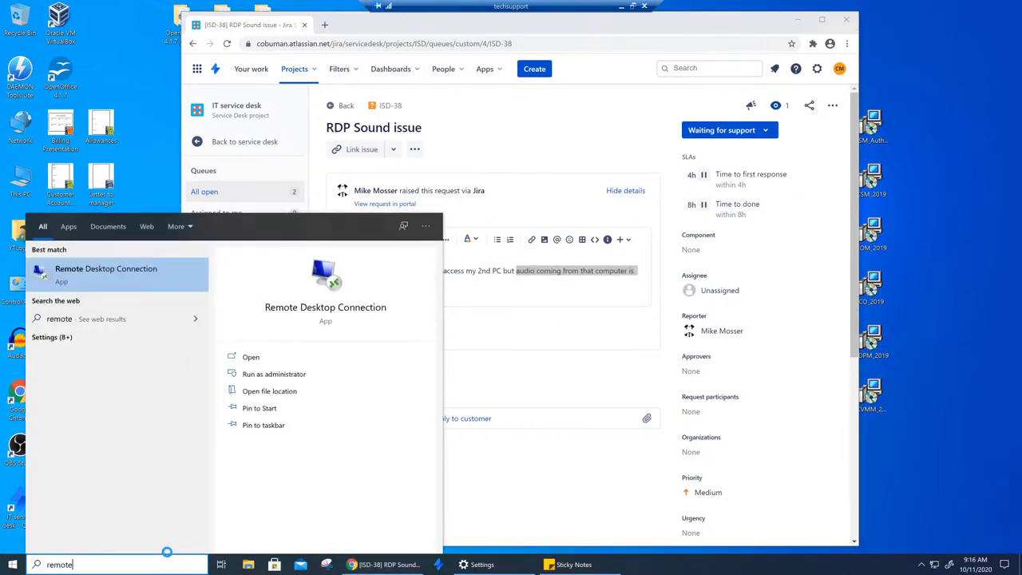
{"action": "key", "text": "Return"}
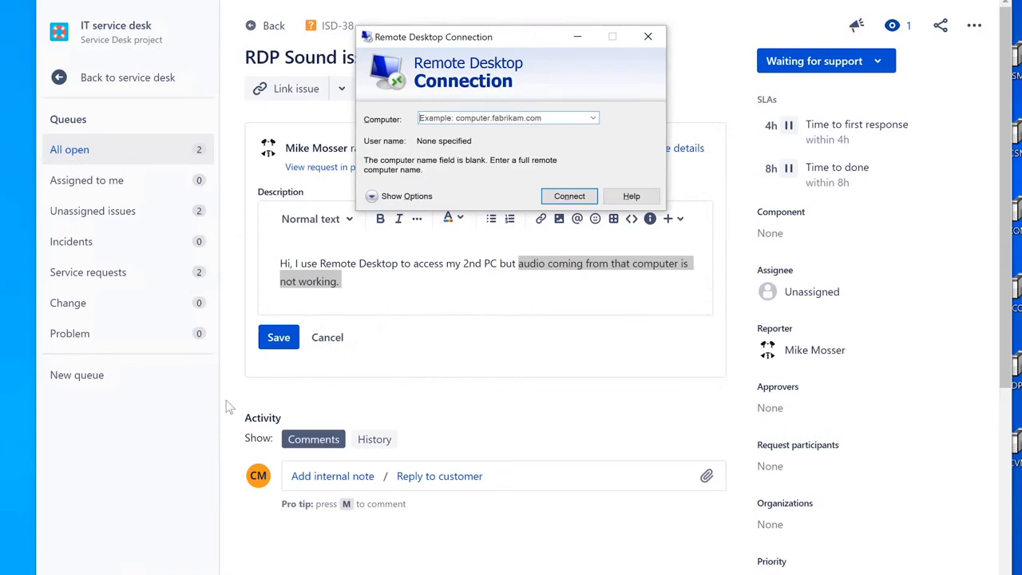
{"action": "left_click_drag", "start_coordinate": [530, 35], "coordinate": [522, 193]}
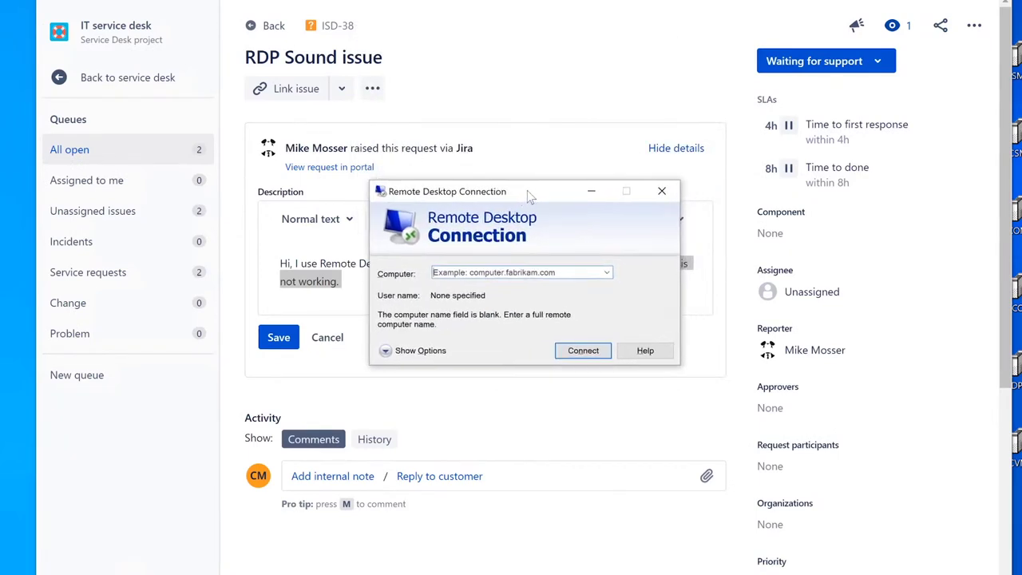
Step: Review Local Resources remote audio settings, leave Play on this computer, cancel and minimize the window
{"action": "left_click", "coordinate": [410, 353]}
{"action": "left_click_drag", "start_coordinate": [536, 198], "coordinate": [524, 129]}
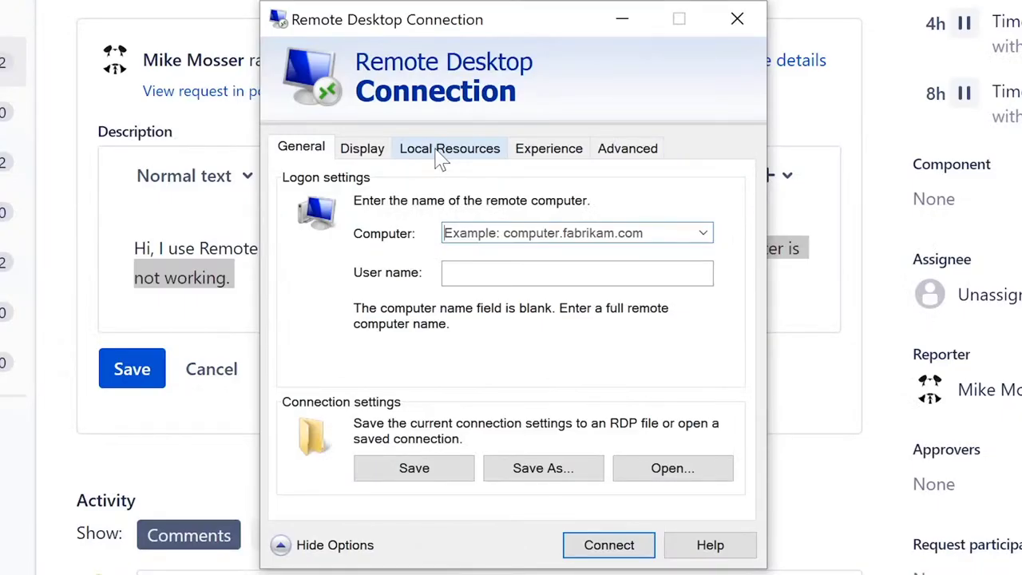
{"action": "left_click", "coordinate": [441, 153]}
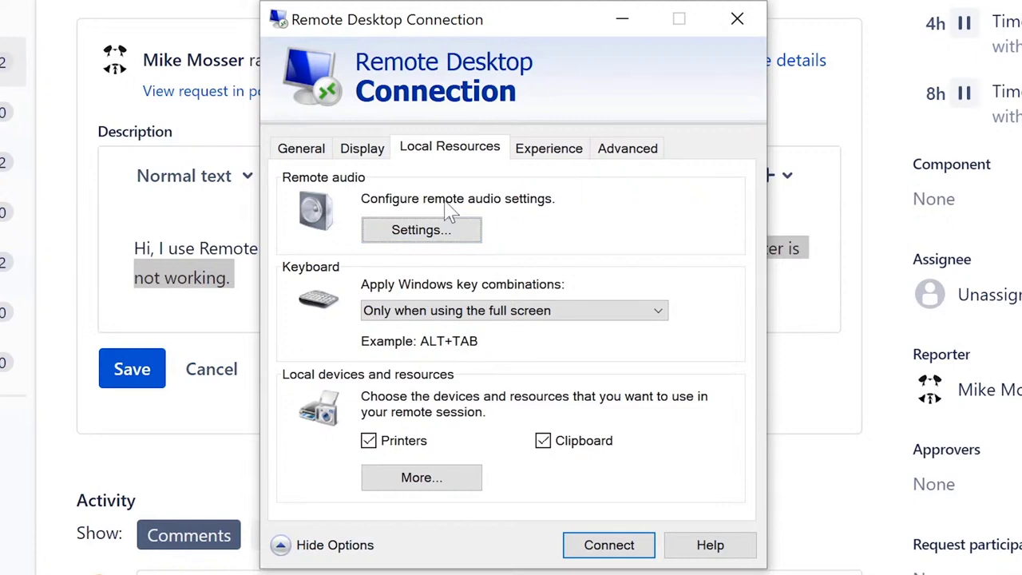
{"action": "left_click", "coordinate": [417, 238]}
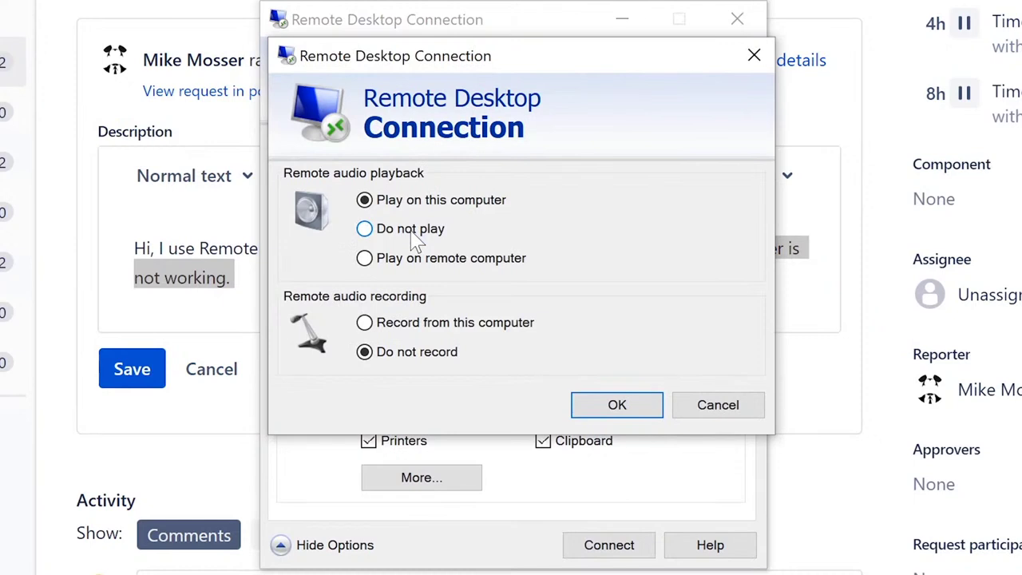
{"action": "left_click_drag", "start_coordinate": [501, 54], "coordinate": [486, 167]}
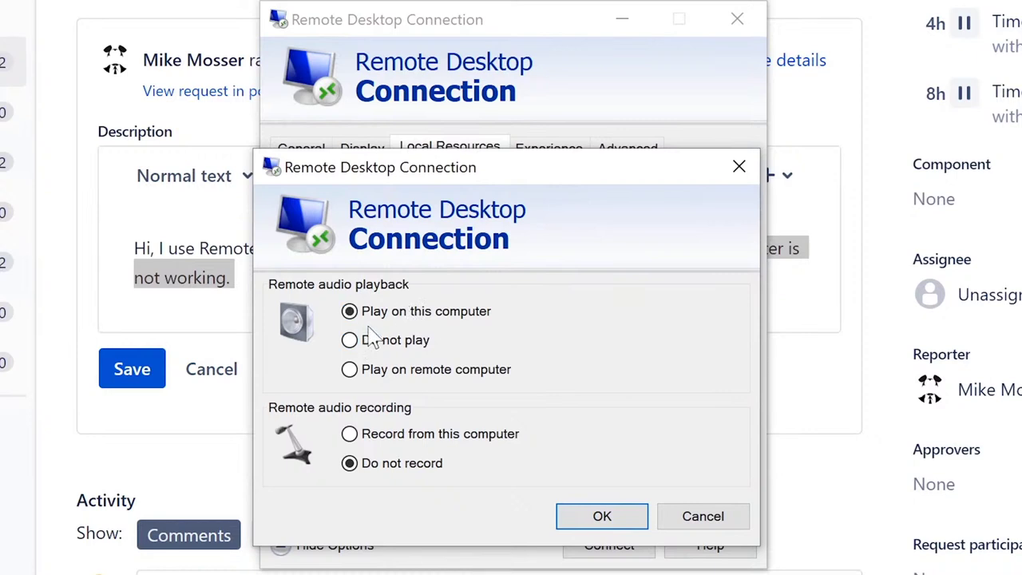
{"action": "left_click", "coordinate": [717, 527]}
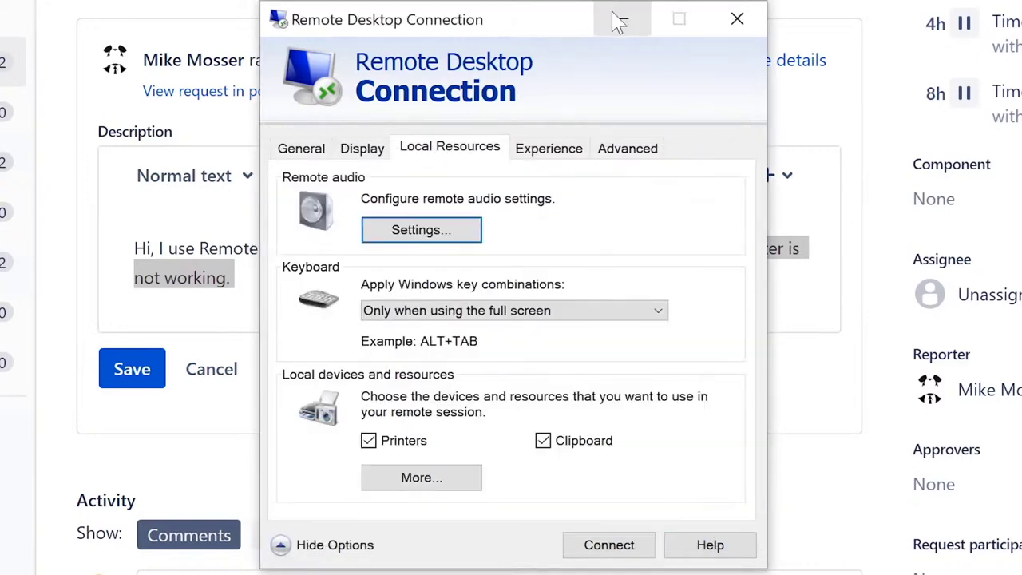
{"action": "left_click", "coordinate": [620, 20]}
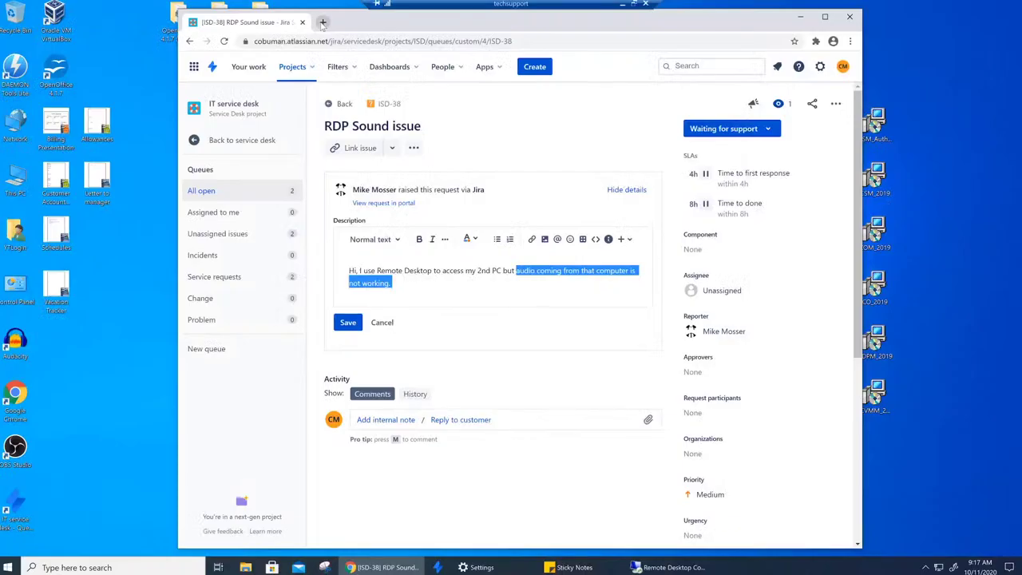
Step: Open the cobuman YouTube channel page in a new Chrome tab
{"action": "left_click", "coordinate": [317, 22]}
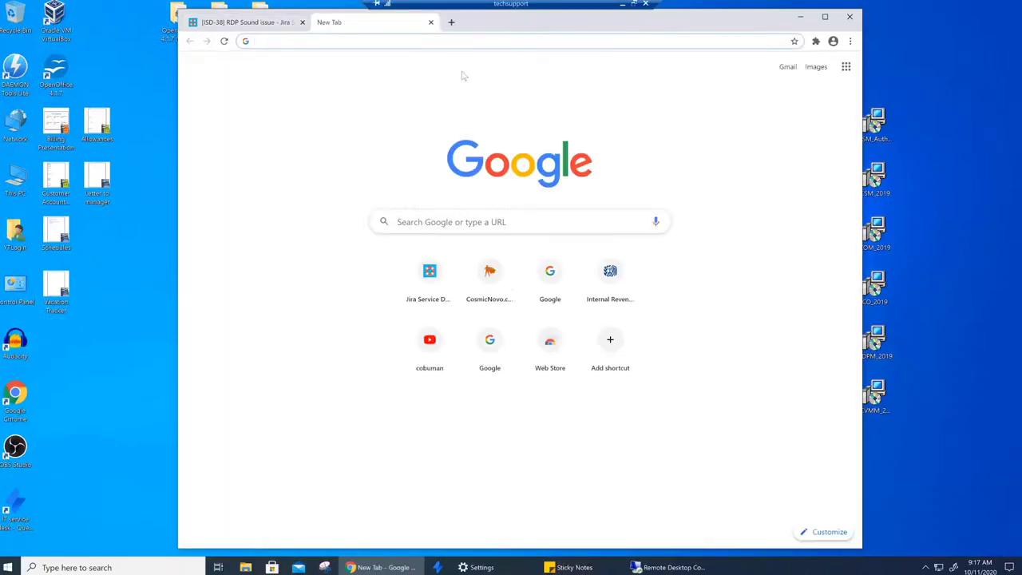
{"action": "type", "text": "youtube"}
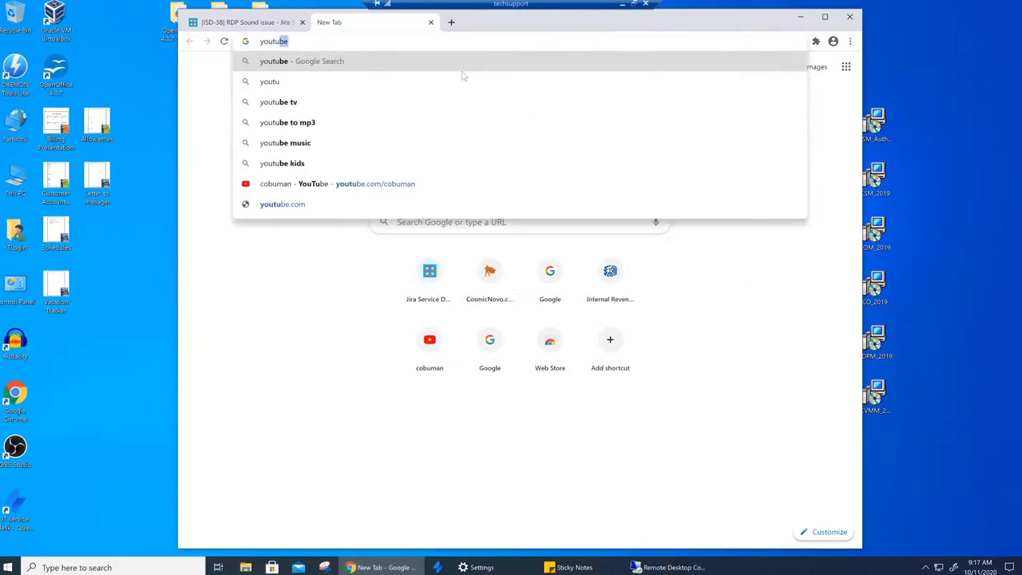
{"action": "type", "text": ".com"}
{"action": "key", "text": "Down"}
{"action": "key", "text": "Down"}
{"action": "key", "text": "Down"}
{"action": "key", "text": "Down"}
{"action": "key", "text": "Return"}
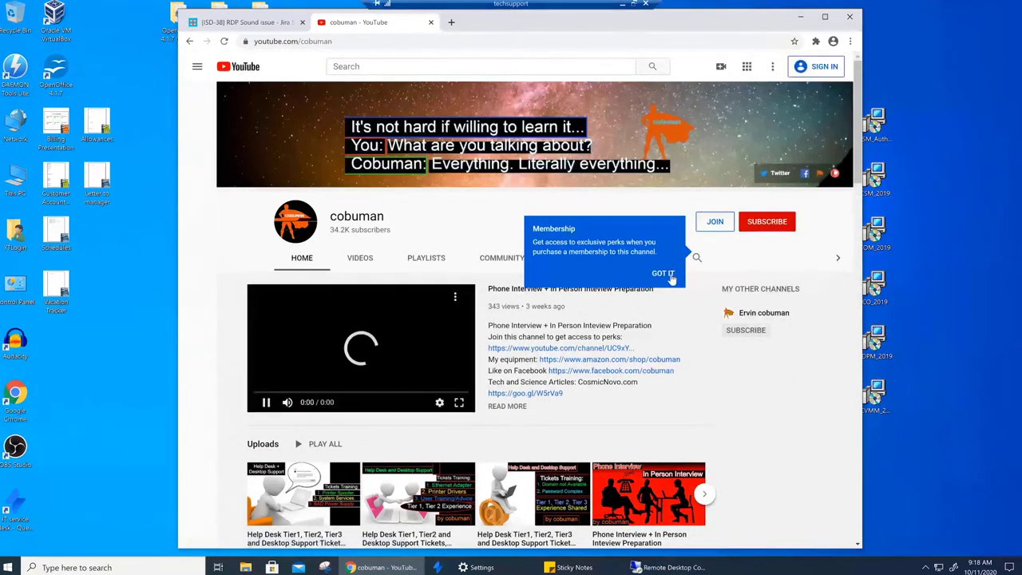
{"action": "scroll", "coordinate": [383, 327], "scroll_direction": "down", "scroll_amount": 1}
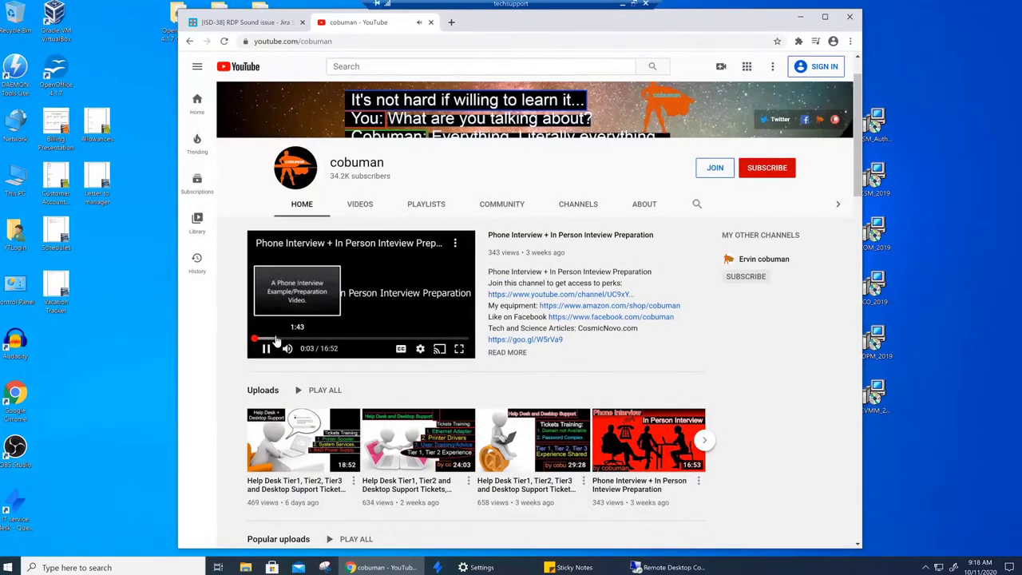
Step: Skip the featured video ahead, raise the system volume twice, and pause it at 1:54
{"action": "left_click", "coordinate": [275, 338]}
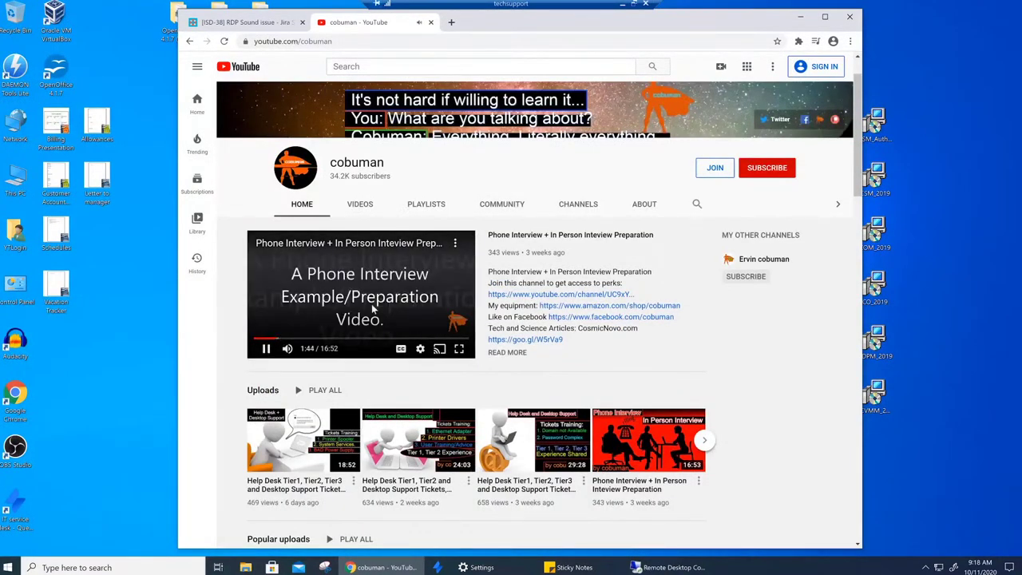
{"action": "key", "text": "XF86AudioRaiseVolume"}
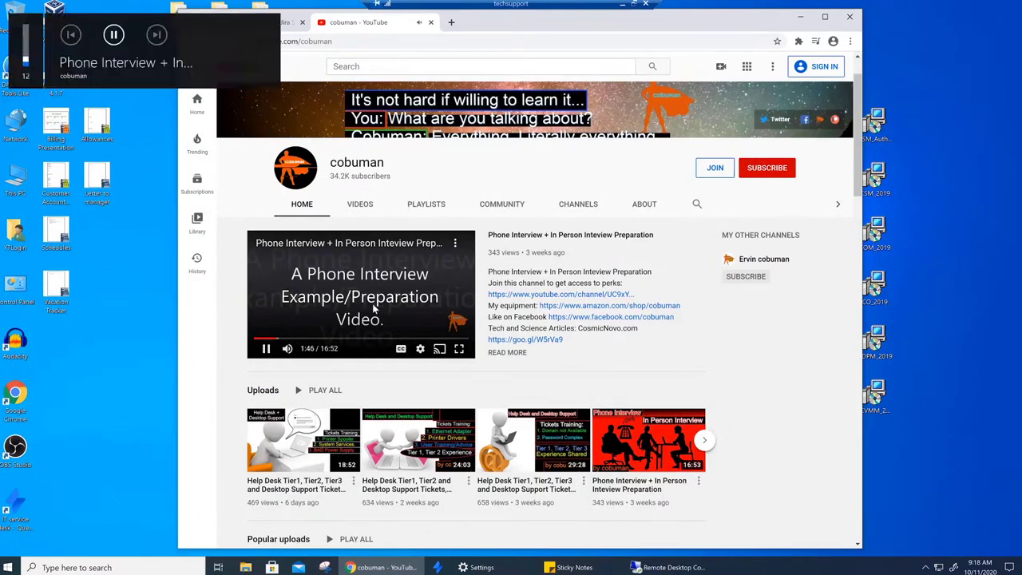
{"action": "key", "text": "XF86AudioRaiseVolume"}
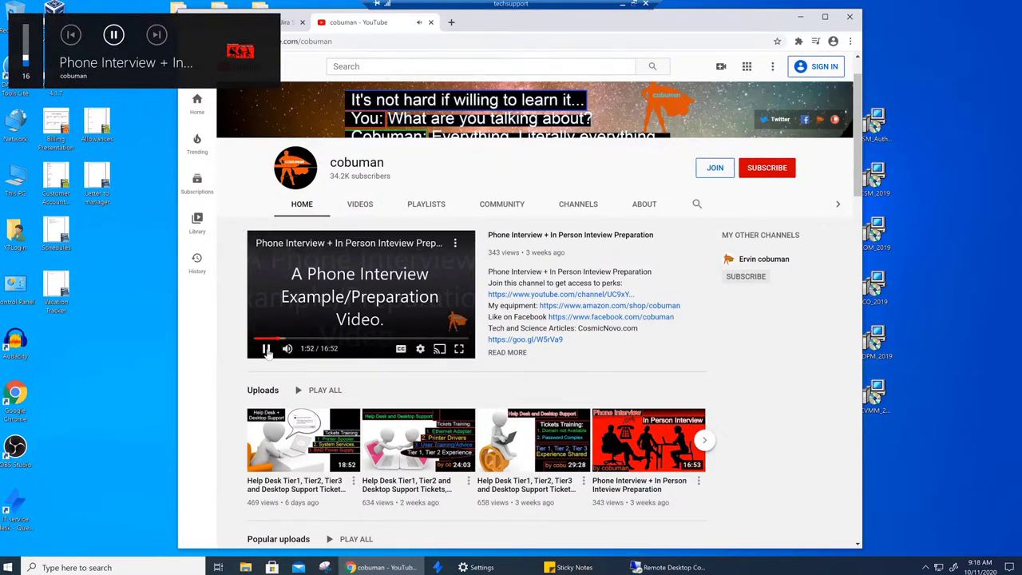
{"action": "left_click", "coordinate": [266, 350]}
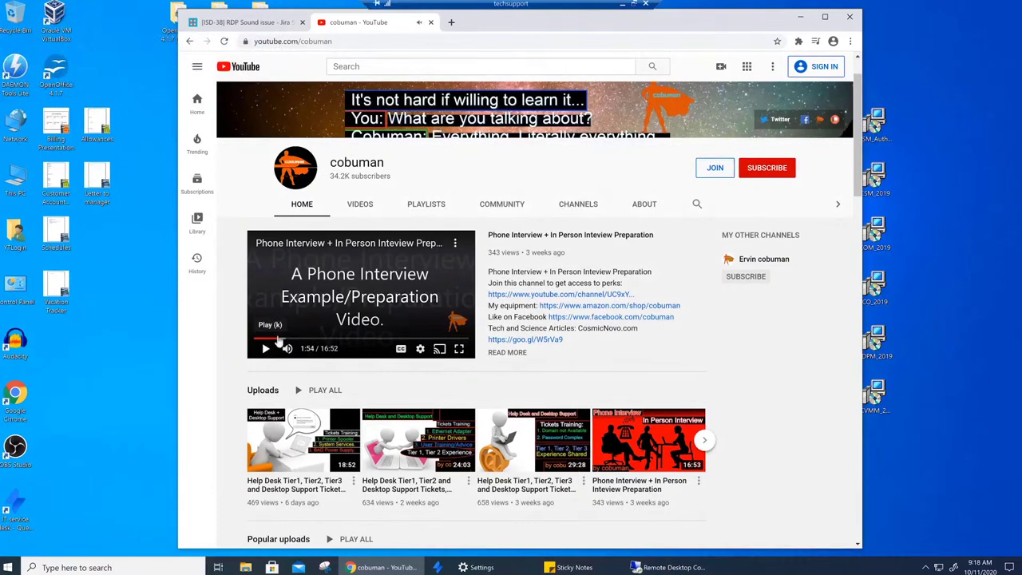
{"action": "left_click", "coordinate": [675, 567]}
Step: Recheck the remote audio settings without changes and close Remote Desktop Connection
{"action": "left_click", "coordinate": [469, 262]}
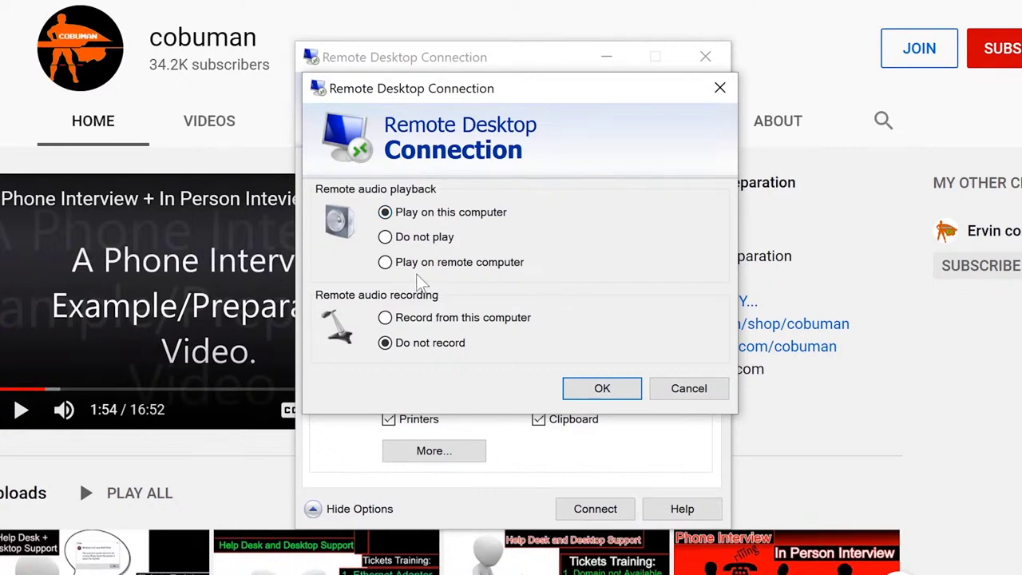
{"action": "left_click", "coordinate": [691, 391]}
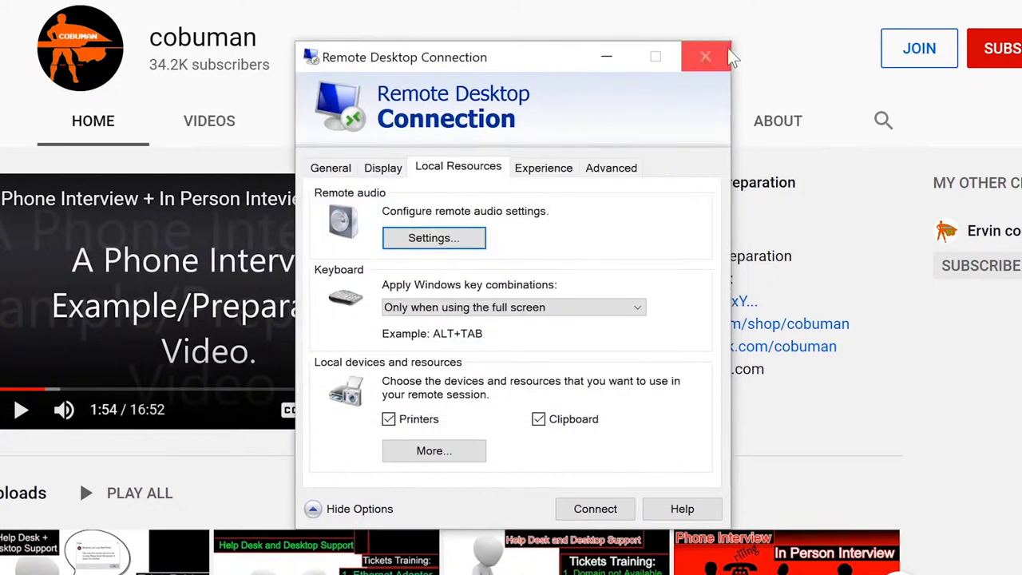
{"action": "left_click", "coordinate": [609, 172]}
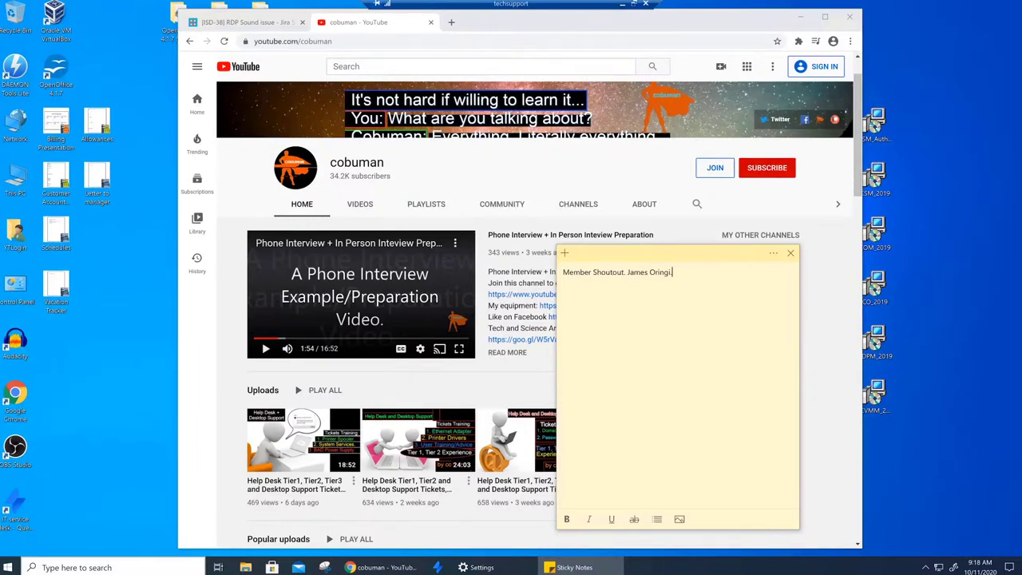
Step: Relaunch Remote Desktop Connection and confirm remote audio set to Play on this computer
{"action": "key", "text": "super+s"}
{"action": "type", "text": "remote"}
{"action": "key", "text": "Return"}
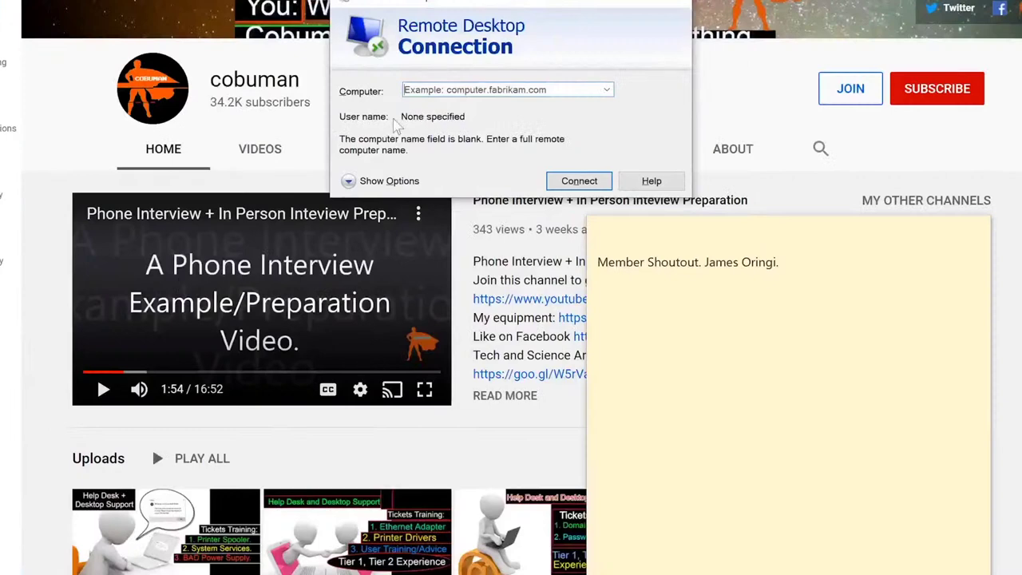
{"action": "left_click", "coordinate": [358, 181]}
{"action": "left_click", "coordinate": [465, 87]}
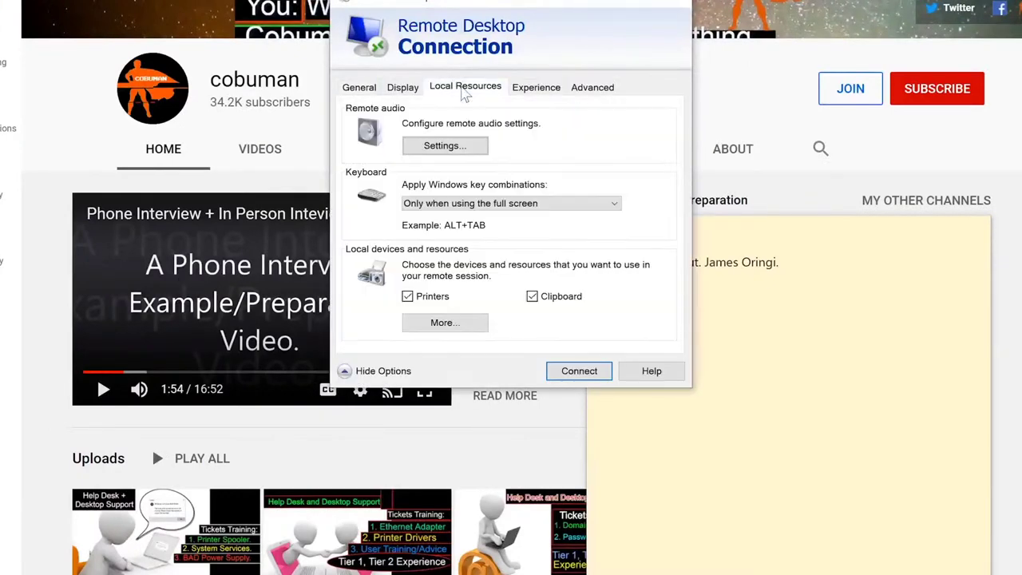
{"action": "left_click", "coordinate": [435, 145]}
{"action": "left_click", "coordinate": [451, 167]}
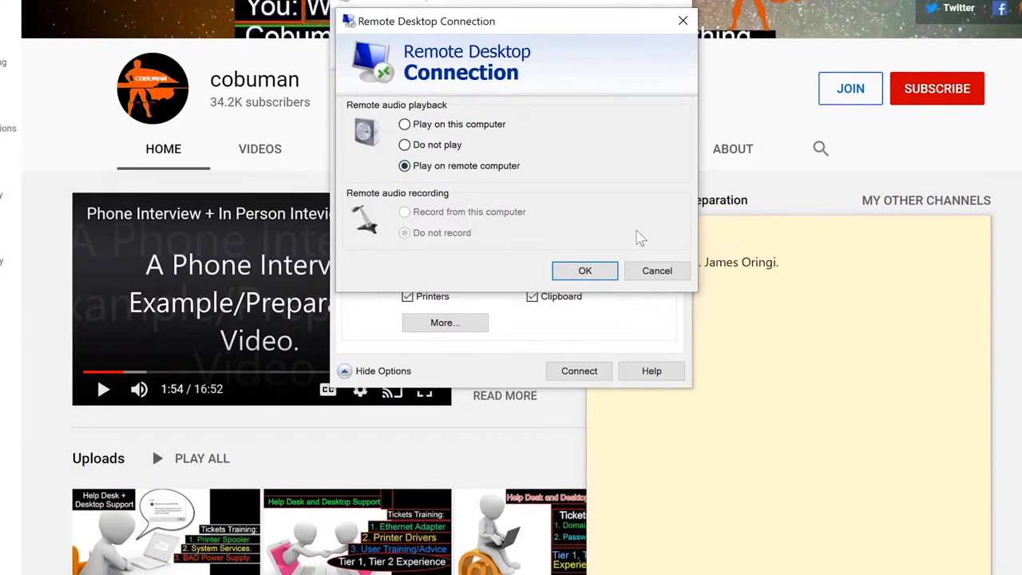
{"action": "left_click", "coordinate": [431, 128]}
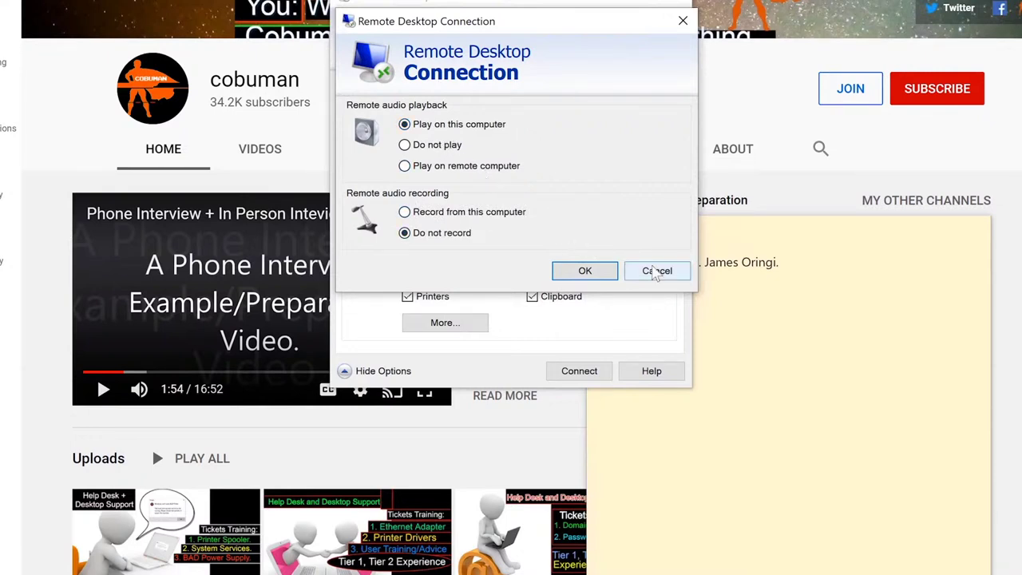
{"action": "left_click", "coordinate": [585, 270]}
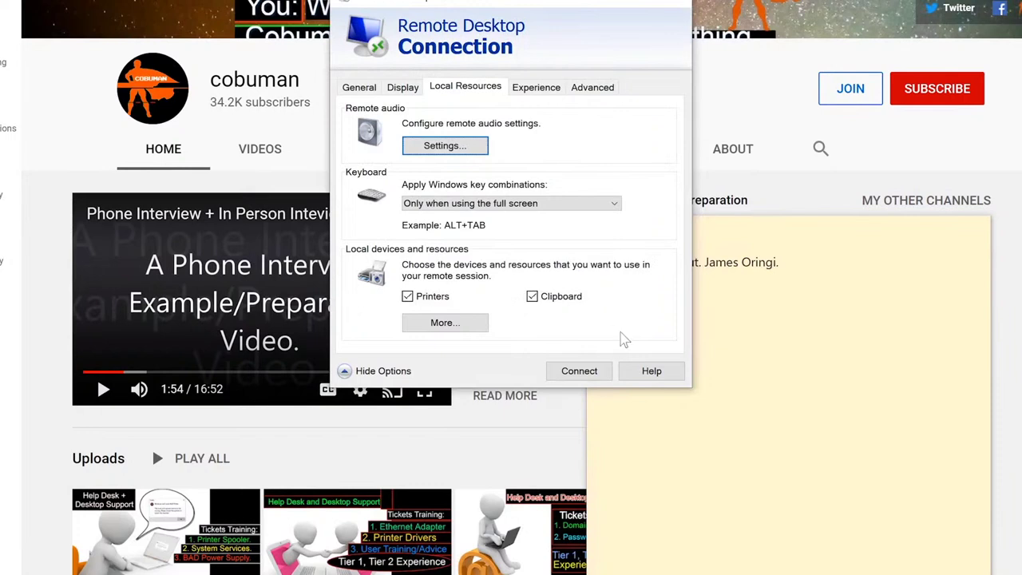
Step: Dismiss the blank computer name error, then close Remote Desktop Connection and the sticky note
{"action": "left_click", "coordinate": [573, 369]}
{"action": "left_click", "coordinate": [660, 289]}
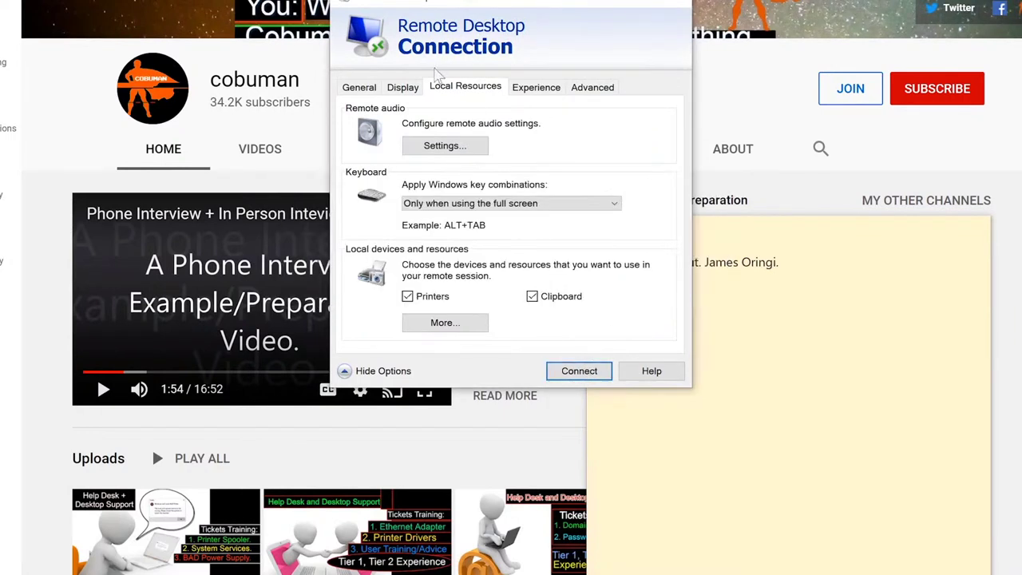
{"action": "left_click", "coordinate": [443, 146]}
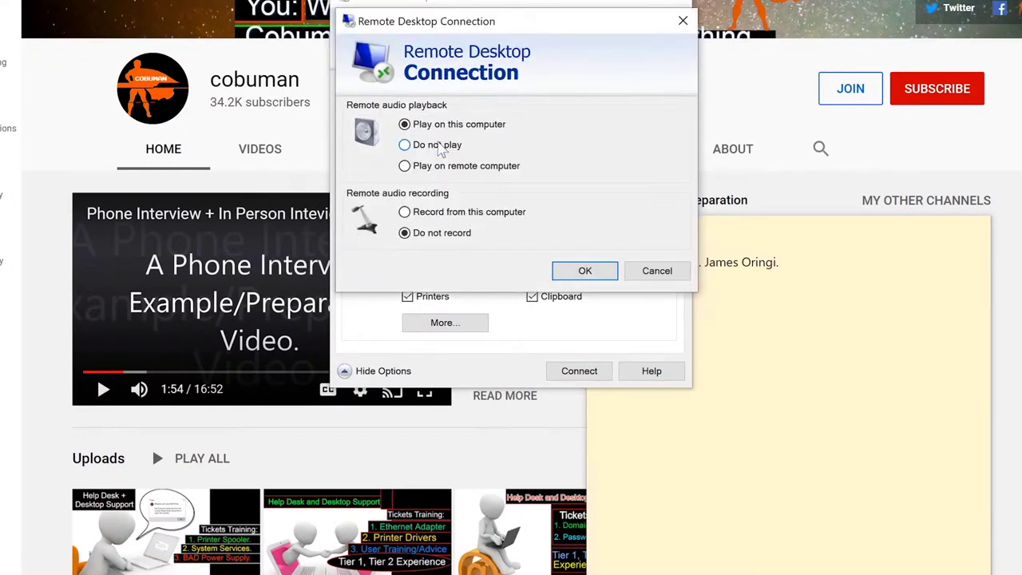
{"action": "left_click", "coordinate": [657, 272]}
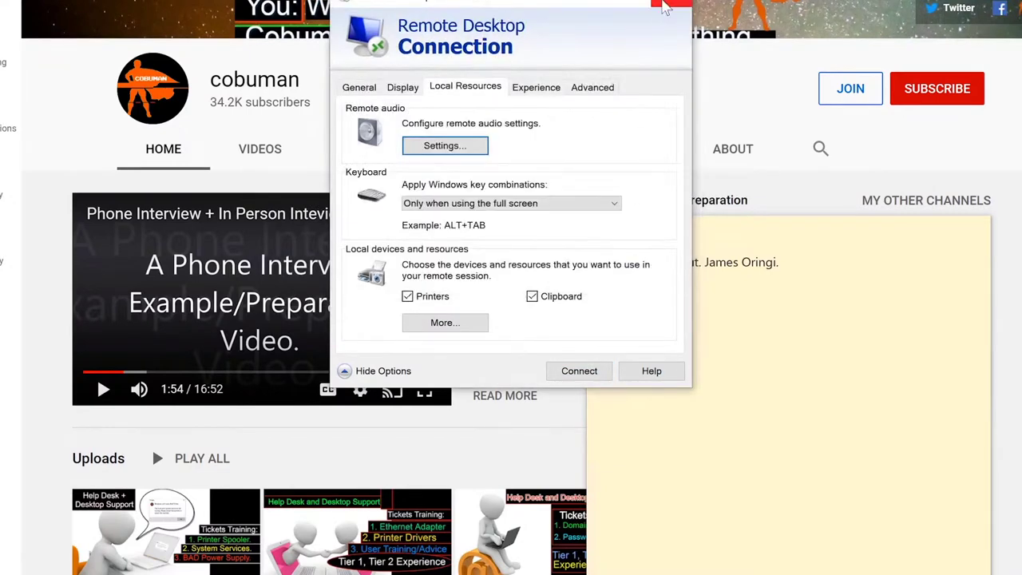
{"action": "left_click", "coordinate": [665, 6]}
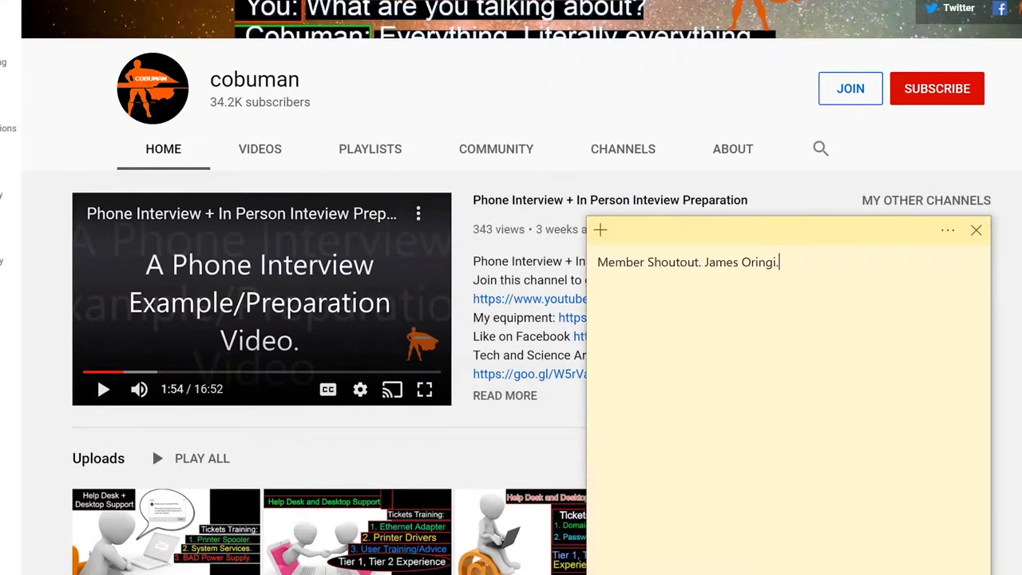
{"action": "left_click", "coordinate": [975, 230]}
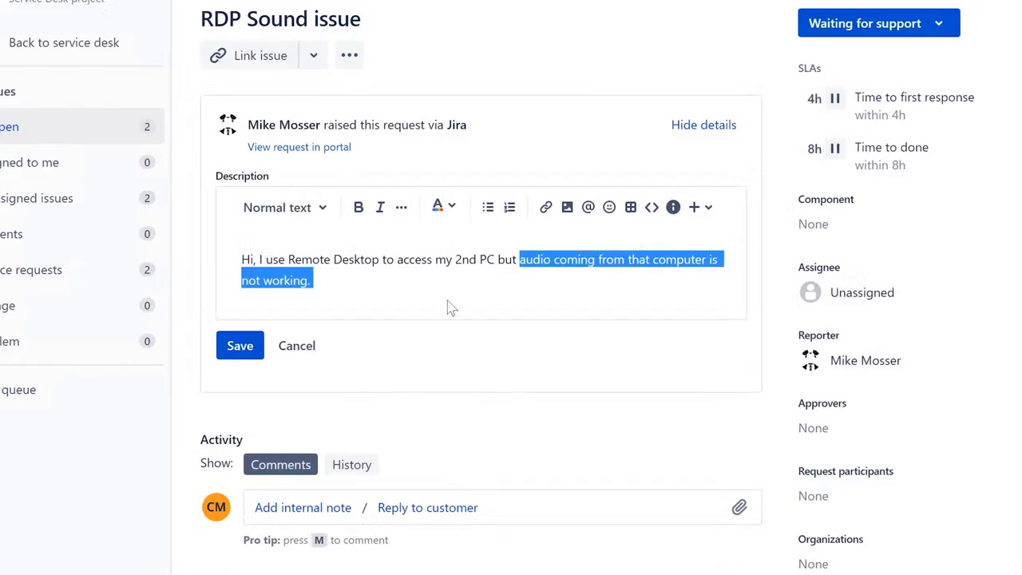
Step: Discard the stray description edit and post an internal note about setting Remote Desktop audio to play locally
{"action": "left_click", "coordinate": [451, 308]}
{"action": "key", "text": "Return"}
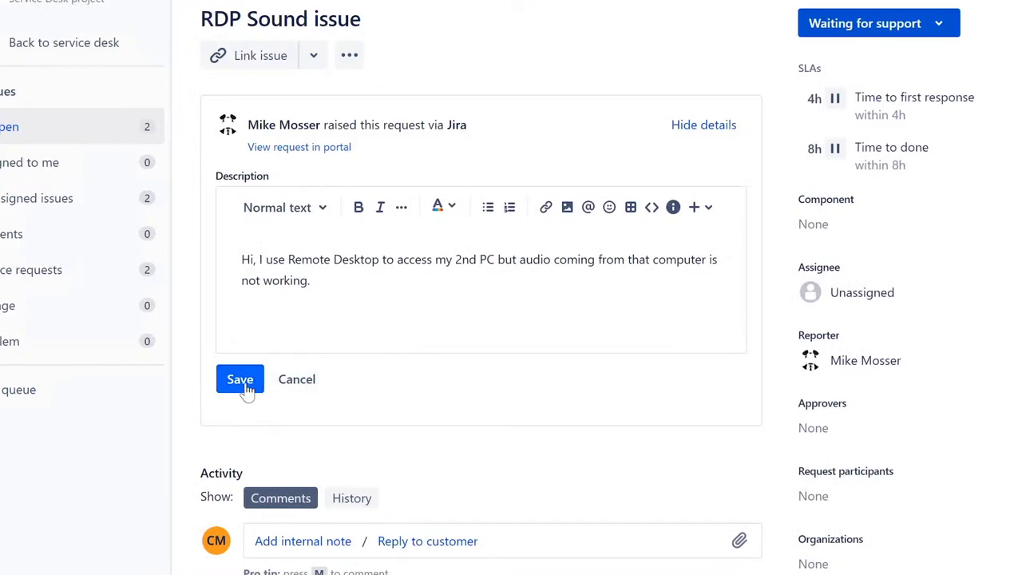
{"action": "left_click", "coordinate": [314, 383]}
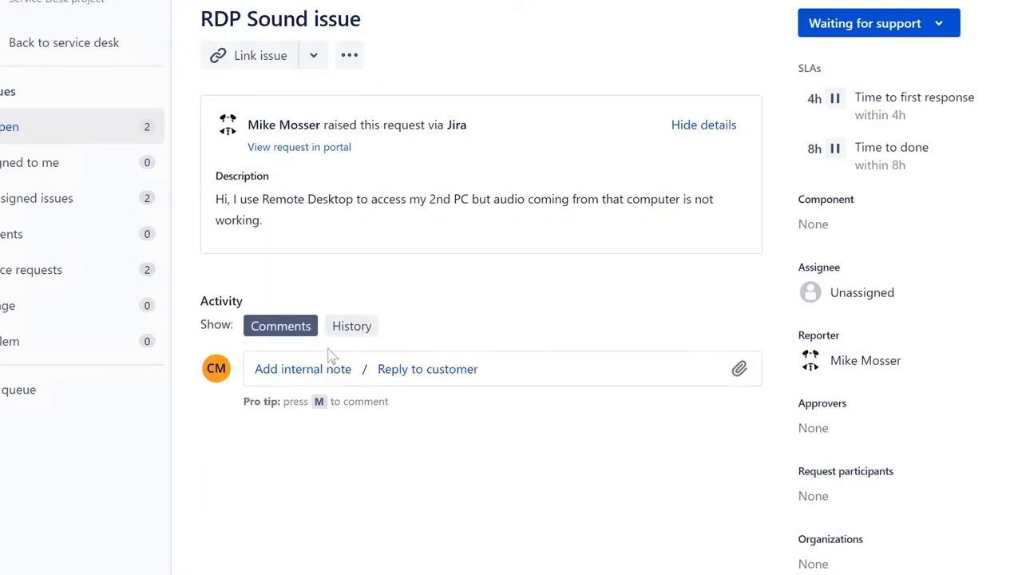
{"action": "left_click", "coordinate": [303, 372]}
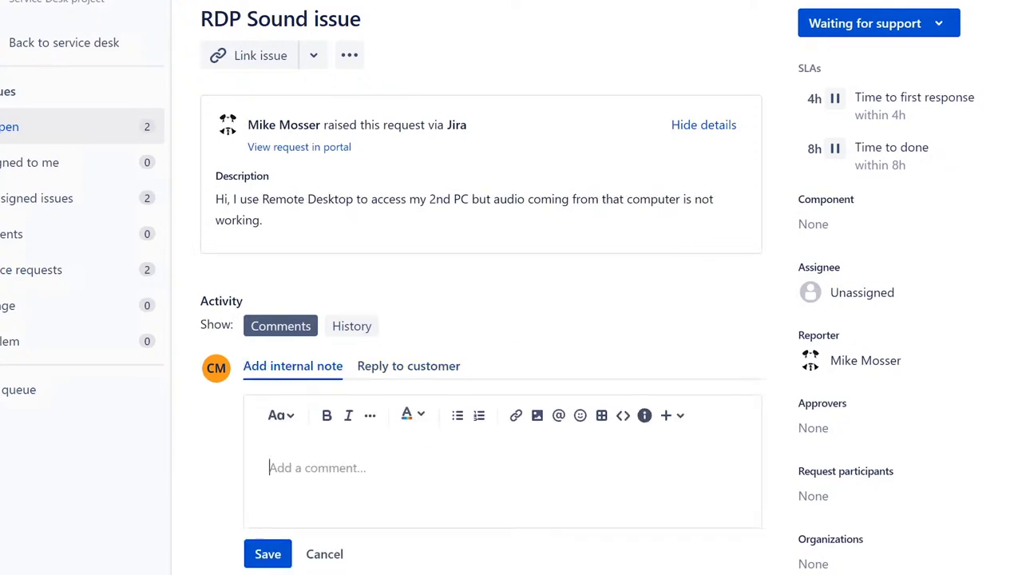
{"action": "type", "text": "Changed "}
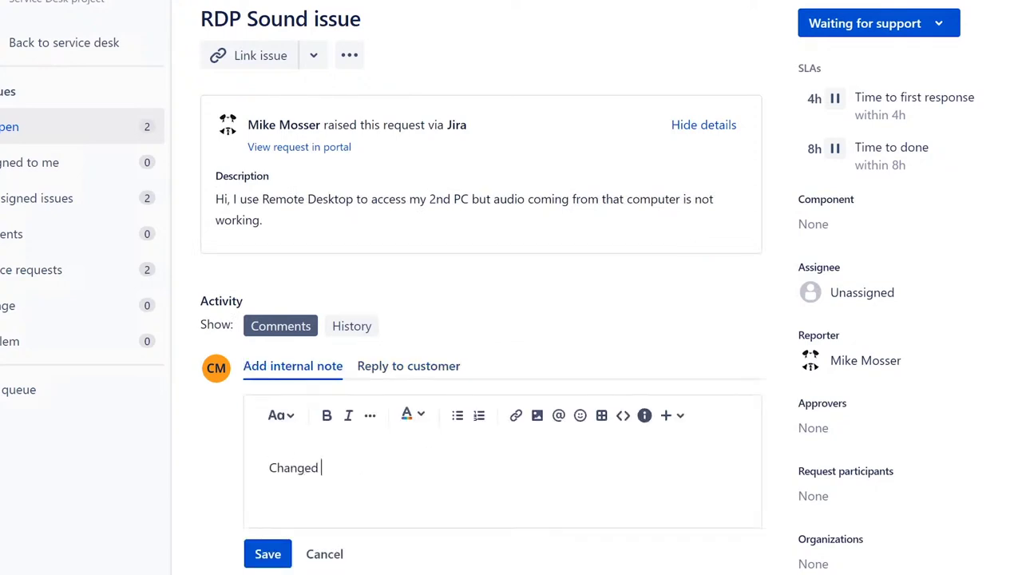
{"action": "type", "text": "seRemote Deskot"}
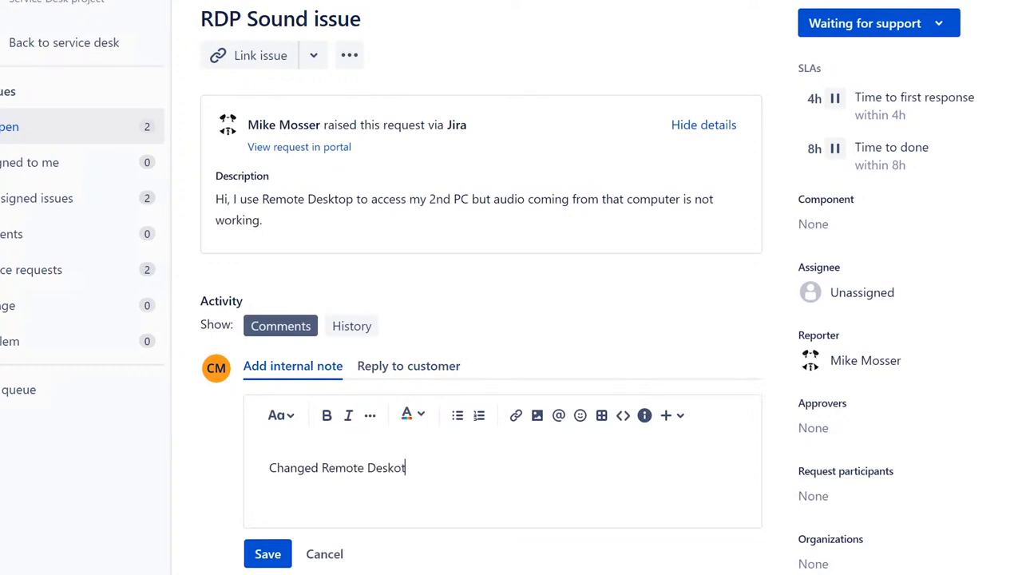
{"action": "type", "text": "ptop Settings "}
{"action": "type", "text": "to play"}
{"action": "type", "text": " adui"}
{"action": "type", "text": "io"}
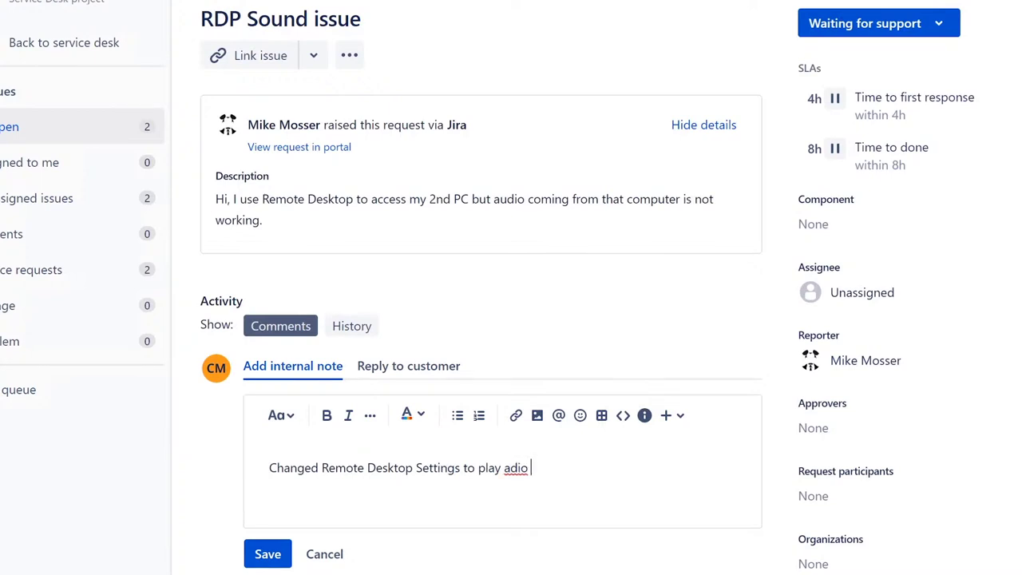
{"action": "key", "text": "BackSpace"}
{"action": "type", "text": "udio on a local computer."}
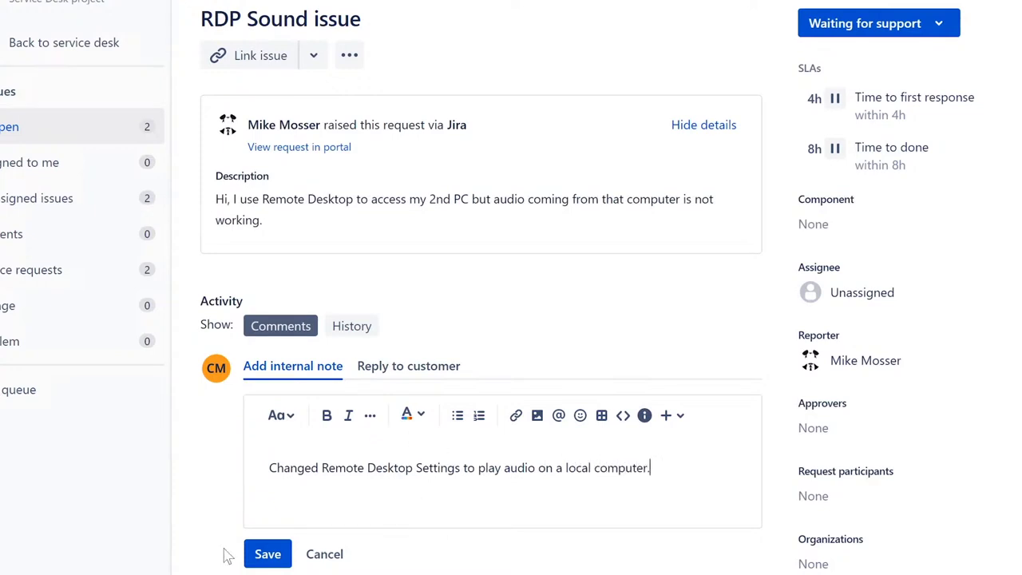
{"action": "left_click", "coordinate": [269, 556]}
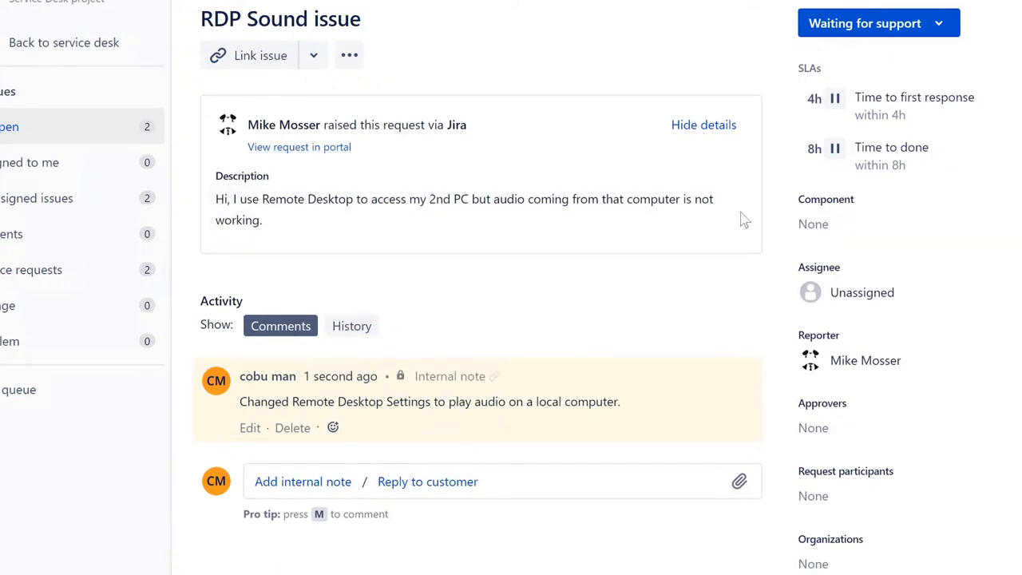
Step: Assign ISD-38 to yourself and transition it to Completed
{"action": "left_click", "coordinate": [868, 289]}
{"action": "left_click", "coordinate": [867, 339]}
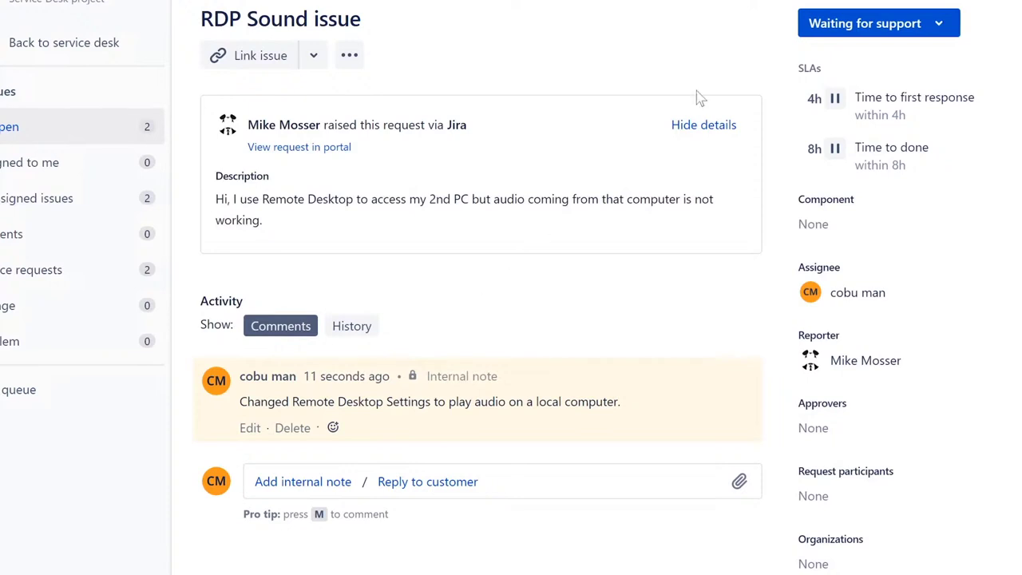
{"action": "left_click", "coordinate": [934, 28]}
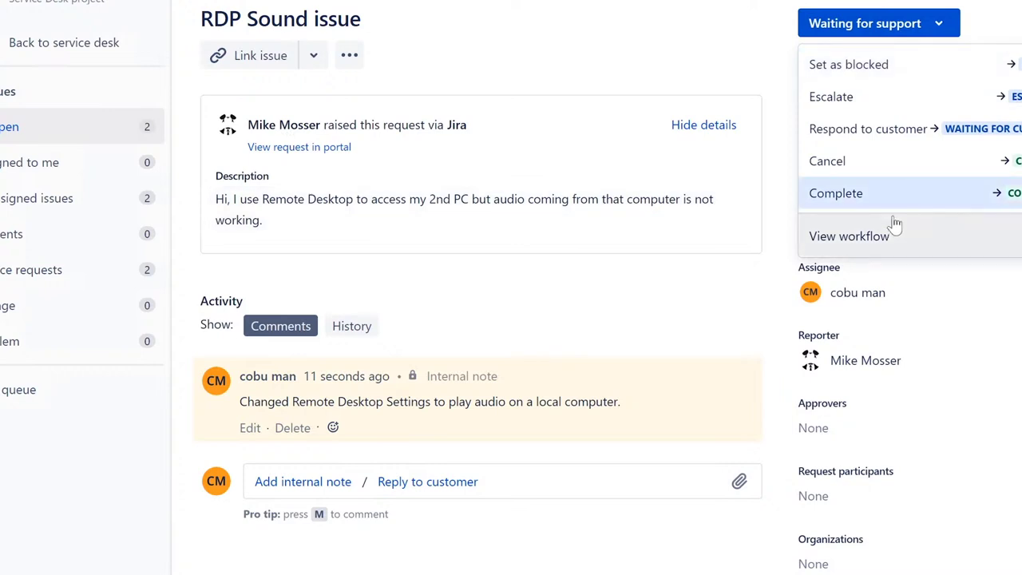
{"action": "left_click", "coordinate": [928, 196]}
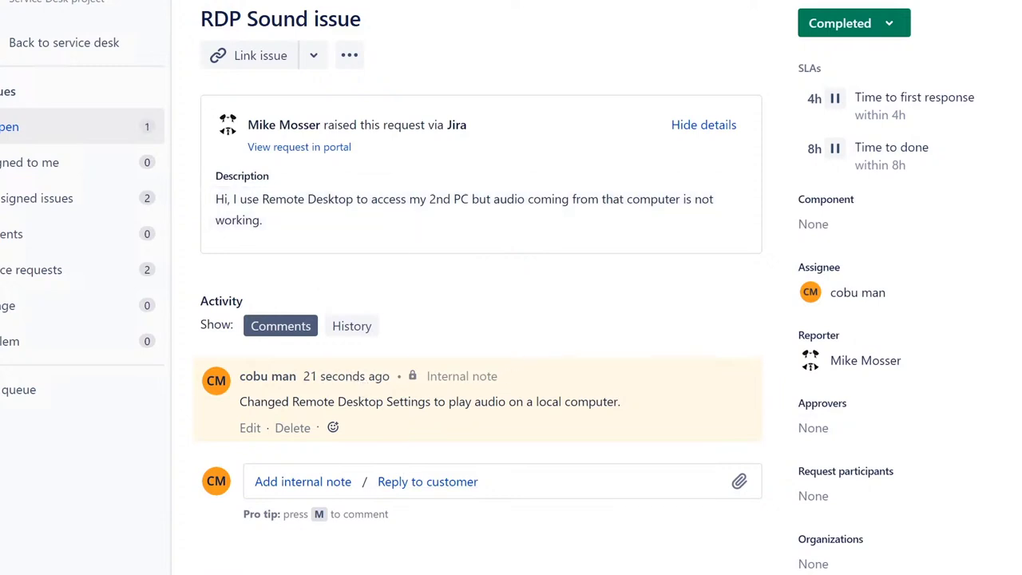
{"action": "key", "text": "super"}
Step: Launch Remote Desktop Connection locally and again inside the remote techsupport session
{"action": "type", "text": "remote"}
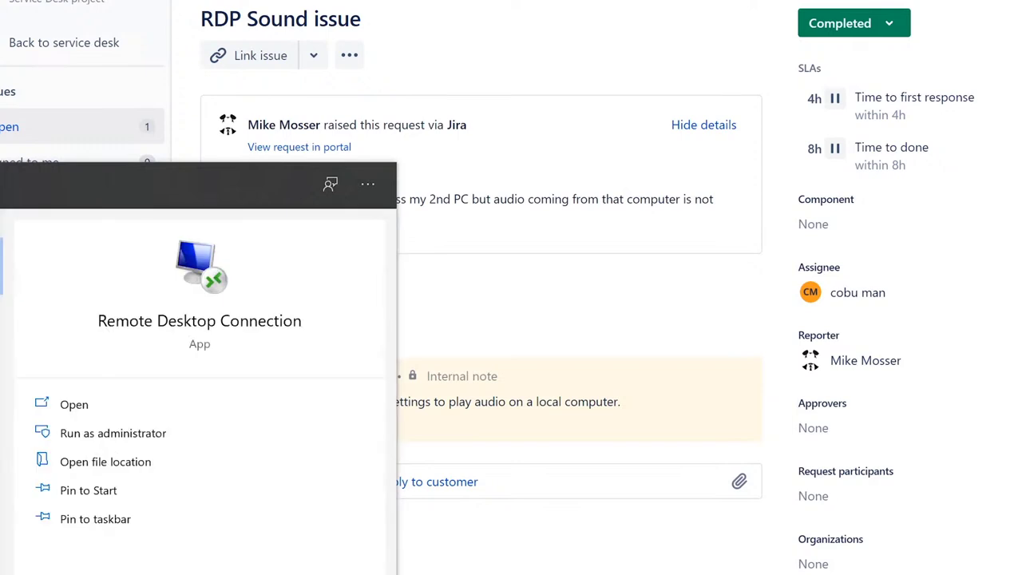
{"action": "key", "text": "Return"}
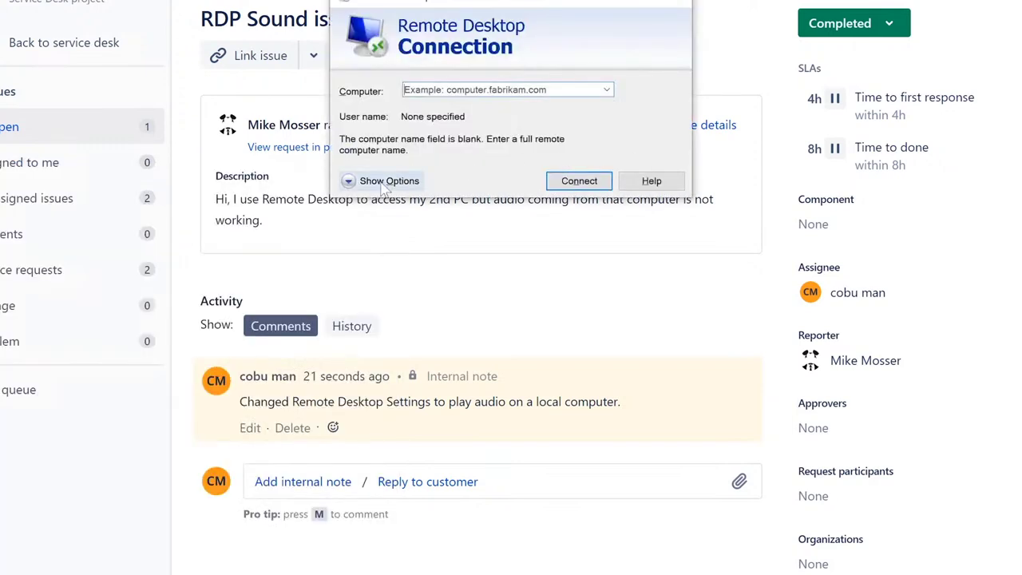
{"action": "left_click", "coordinate": [382, 185]}
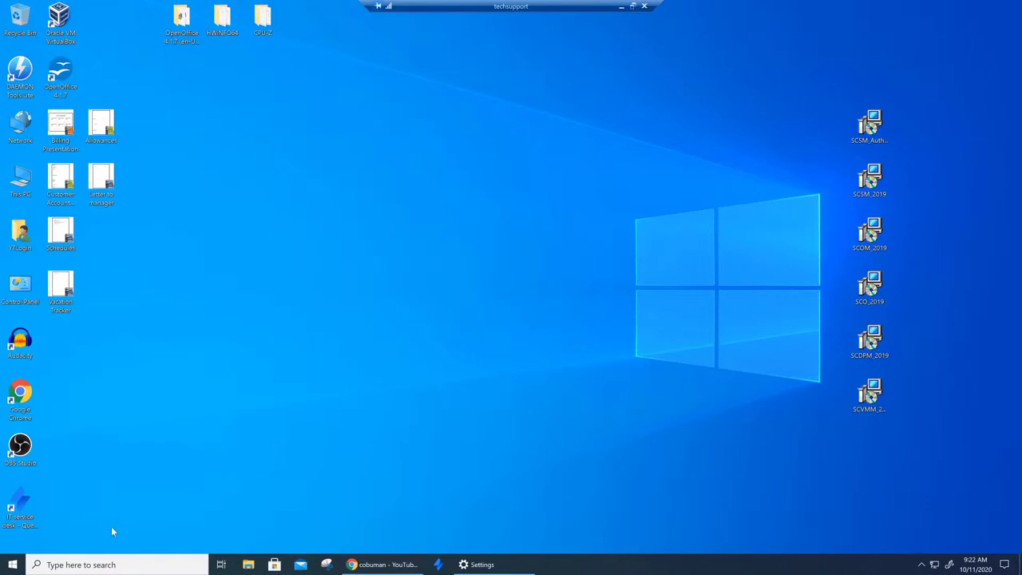
{"action": "left_click", "coordinate": [100, 564]}
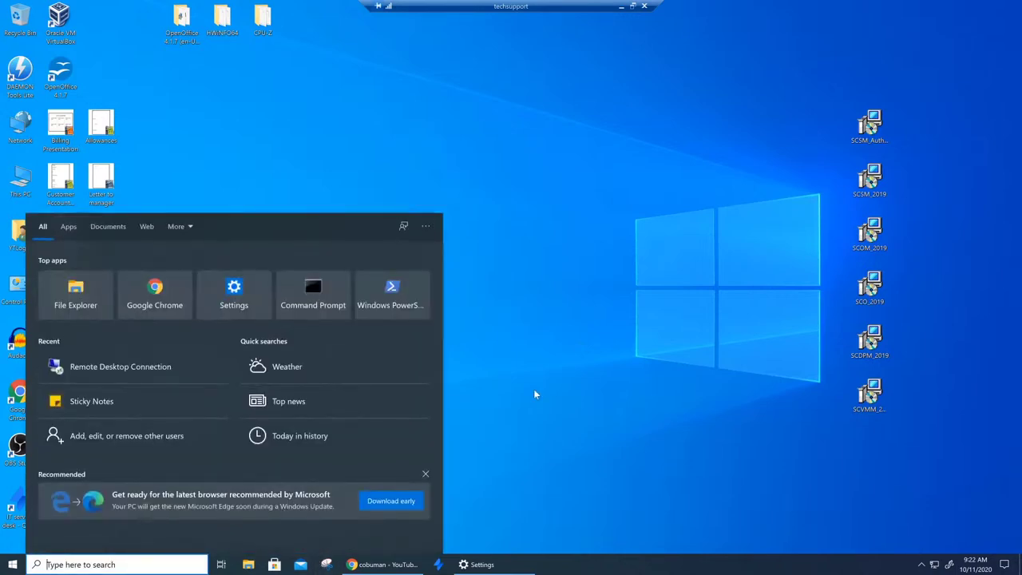
{"action": "type", "text": "remote"}
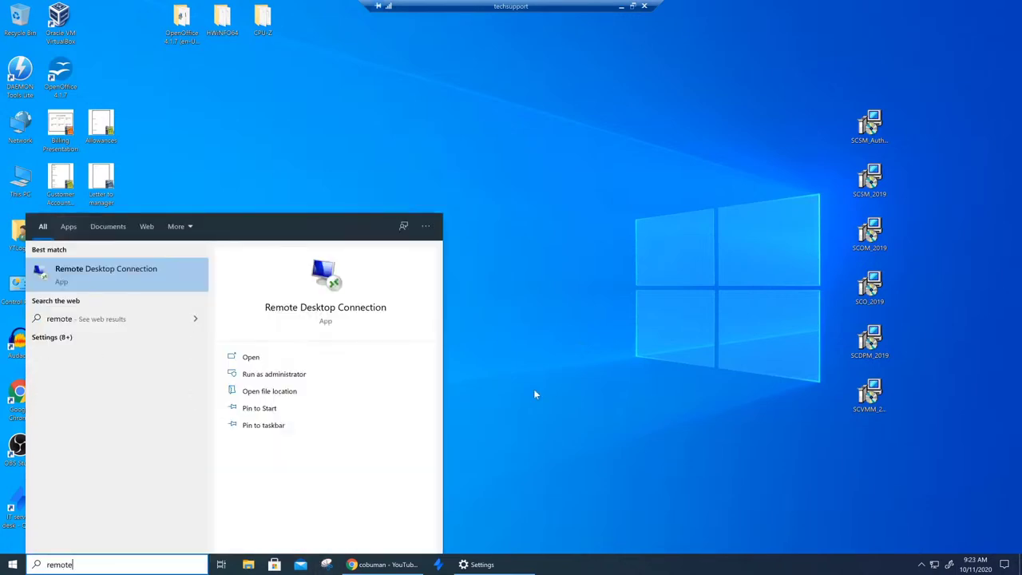
{"action": "key", "text": "Return"}
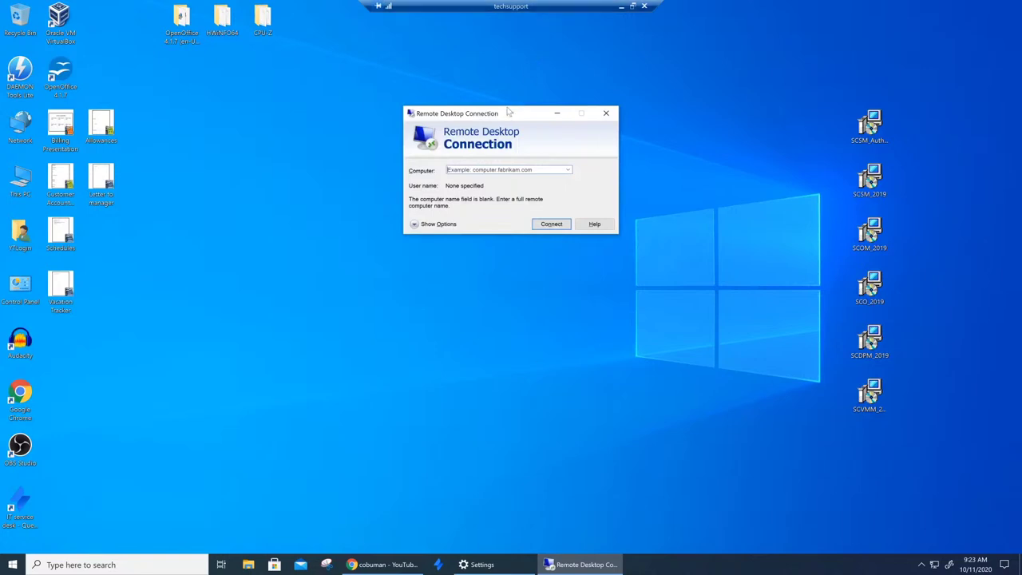
{"action": "left_click_drag", "start_coordinate": [504, 116], "coordinate": [512, 133]}
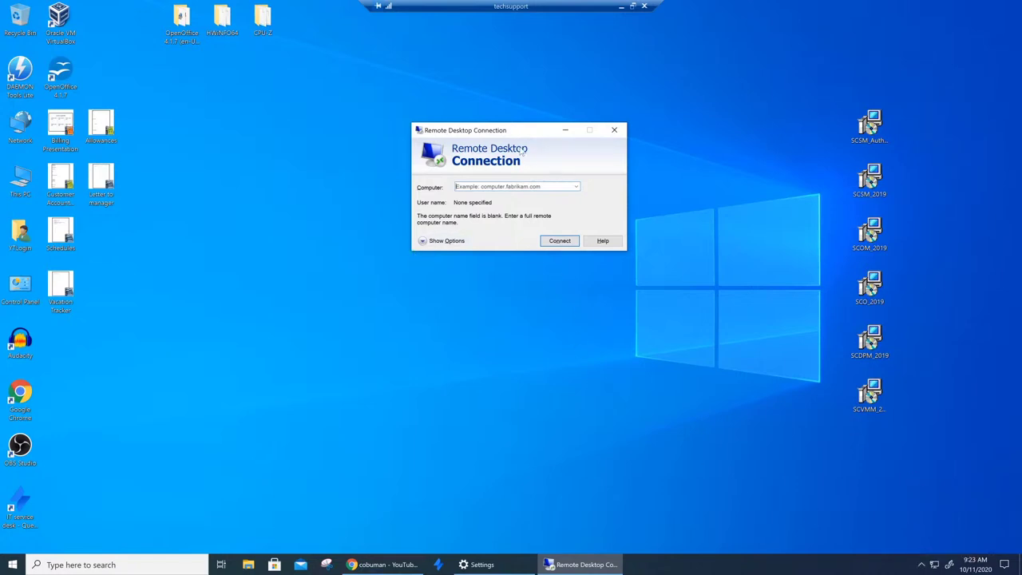
{"action": "left_click_drag", "start_coordinate": [512, 133], "coordinate": [505, 146]}
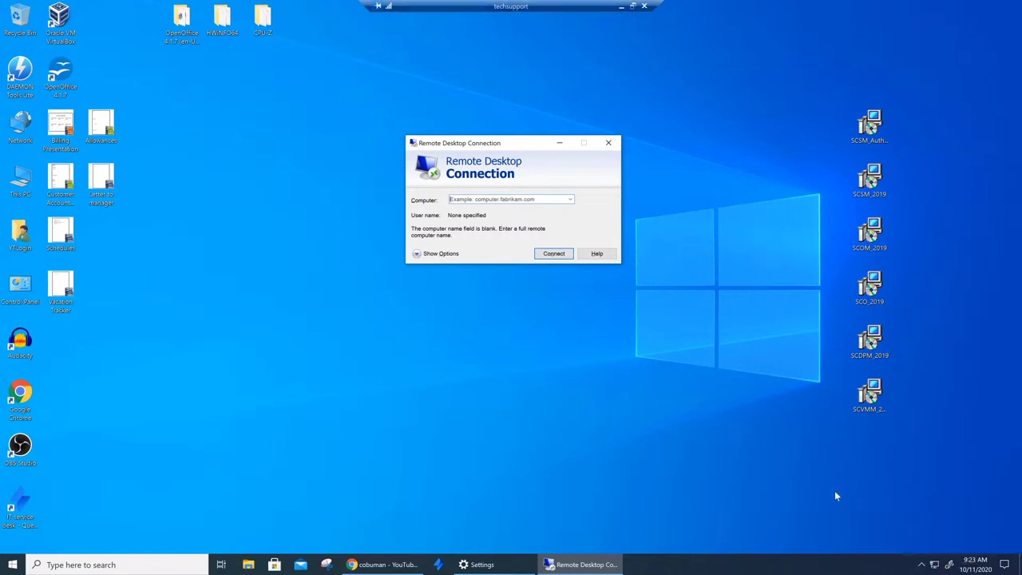
Step: Confirm the Remote Audio volume in the system tray is at 100 and bring up sound options
{"action": "left_click", "coordinate": [919, 563]}
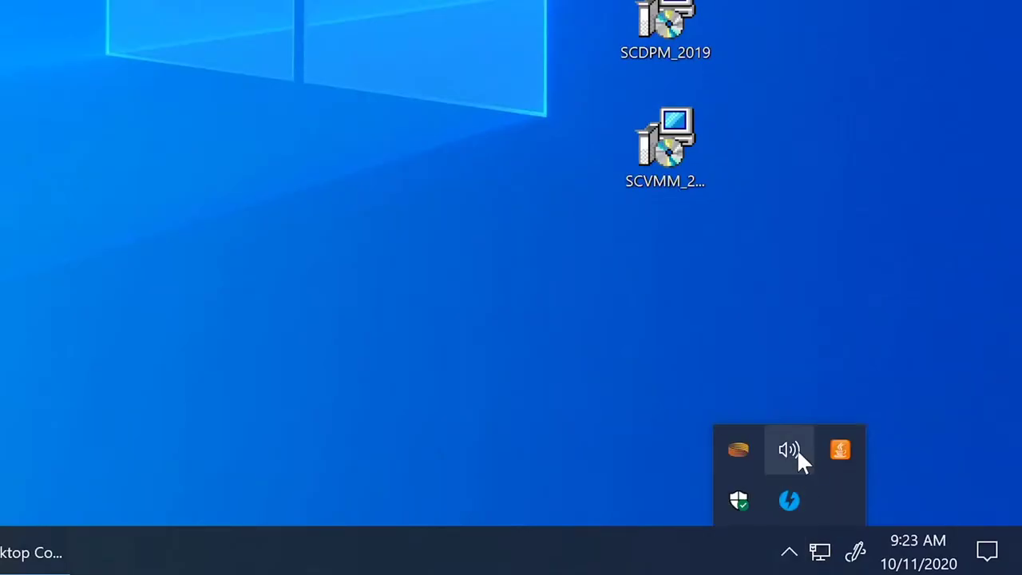
{"action": "left_click", "coordinate": [789, 450]}
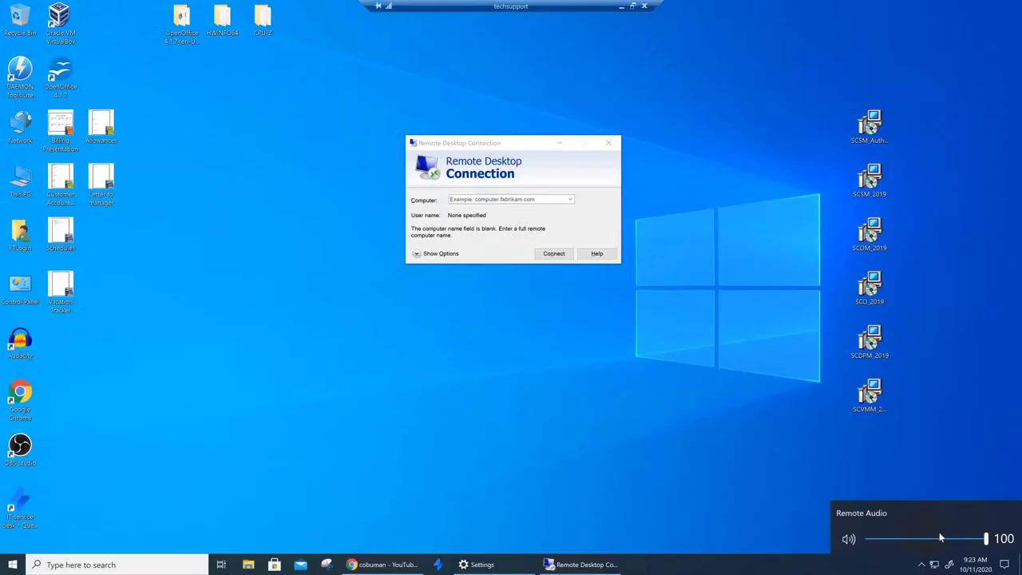
{"action": "left_click", "coordinate": [923, 563]}
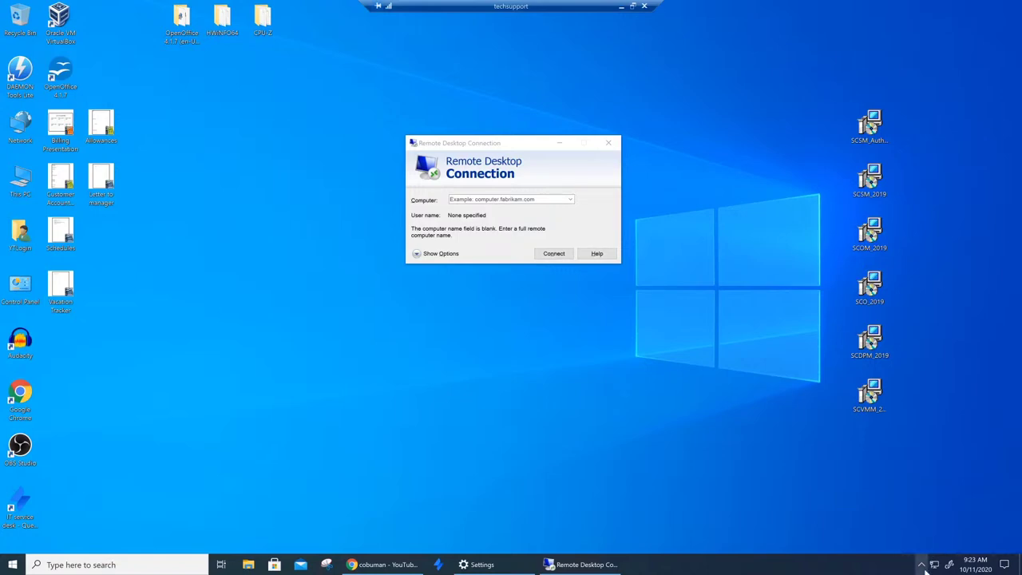
{"action": "left_click", "coordinate": [923, 564]}
{"action": "right_click", "coordinate": [922, 522]}
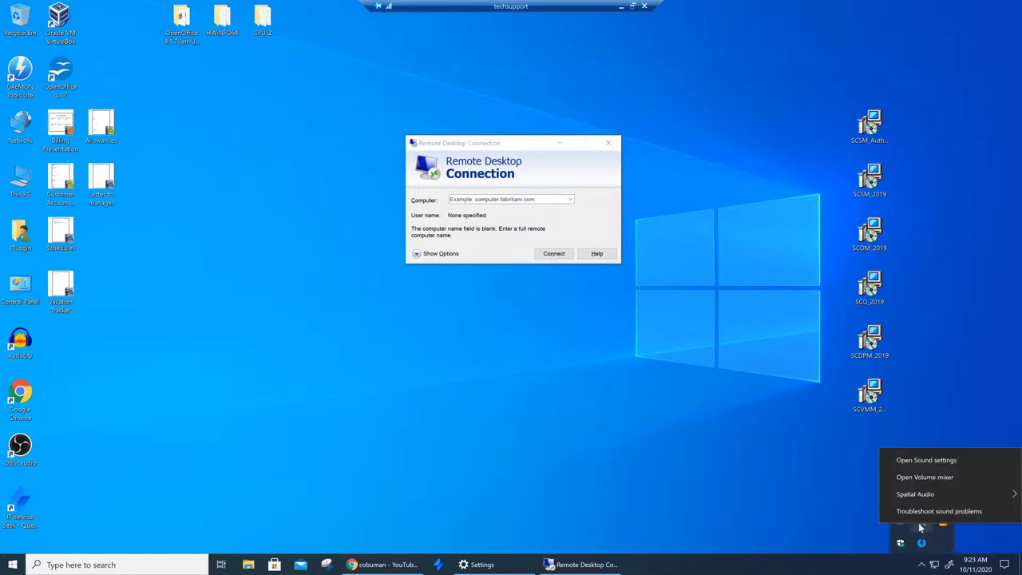
Step: Inspect the output device list in Windows Sound settings, then close Settings
{"action": "left_click", "coordinate": [942, 460]}
{"action": "left_click_drag", "start_coordinate": [244, 12], "coordinate": [377, 67]}
{"action": "left_click", "coordinate": [447, 160]}
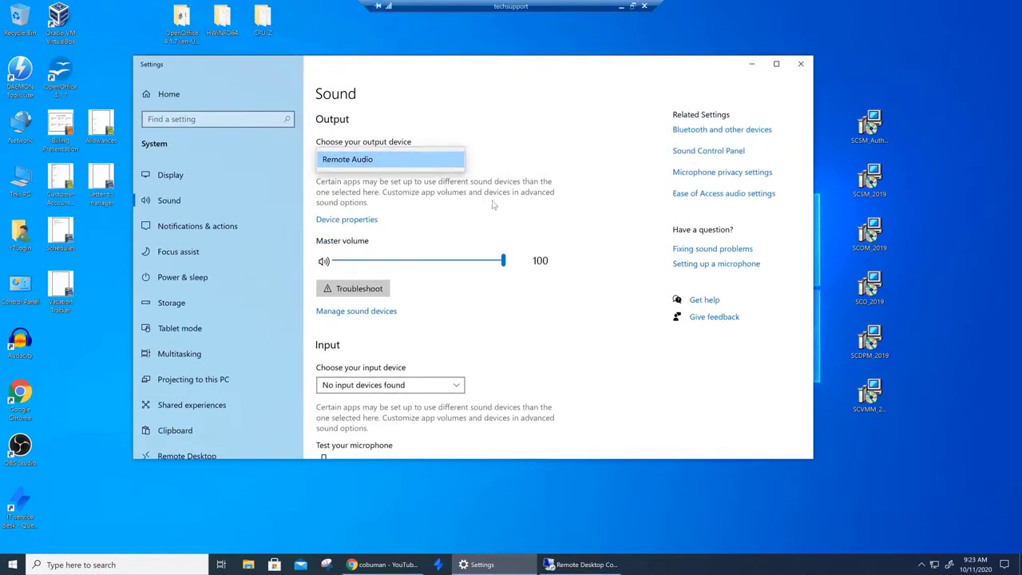
{"action": "left_click", "coordinate": [501, 195]}
{"action": "left_click_drag", "start_coordinate": [542, 79], "coordinate": [591, 73]}
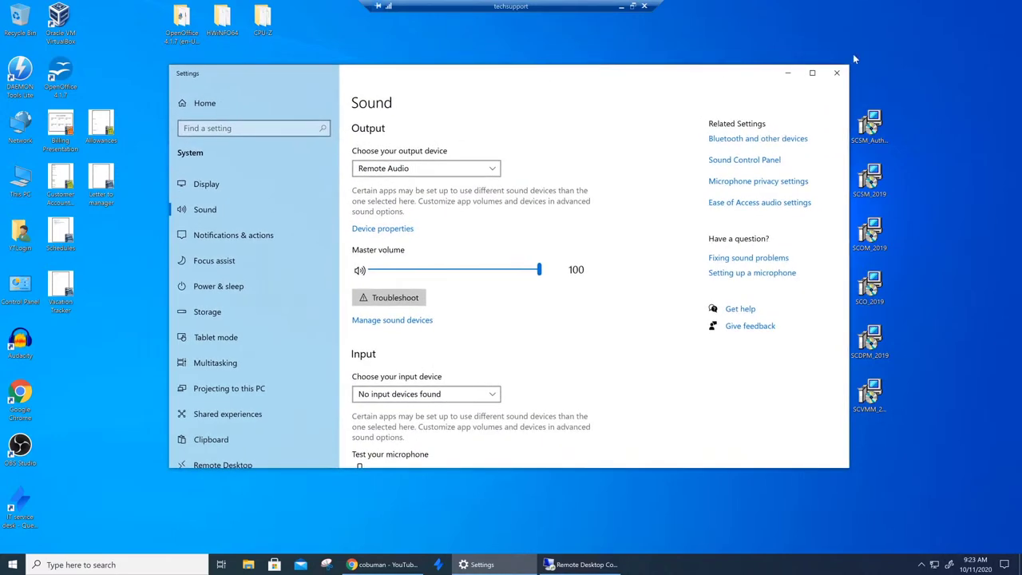
{"action": "left_click", "coordinate": [836, 75]}
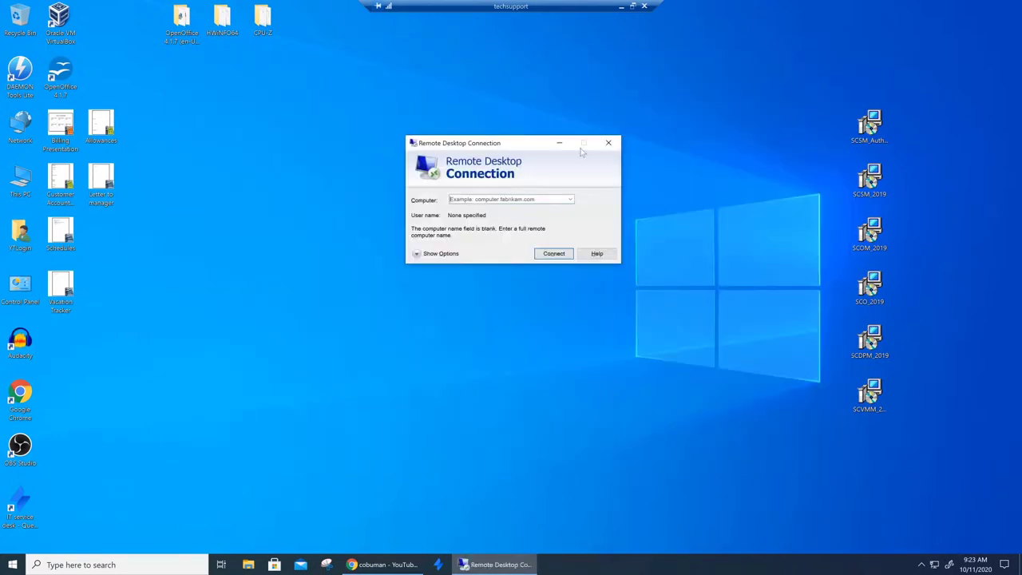
Step: Set remote audio to Play on remote computer under Local Resources, then return to General logon settings
{"action": "left_click", "coordinate": [431, 253]}
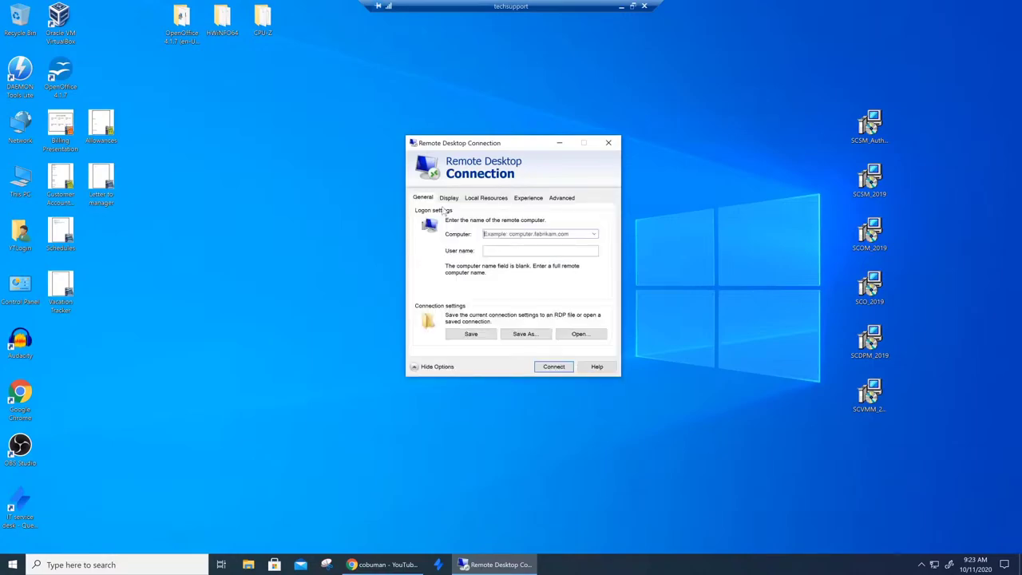
{"action": "left_click", "coordinate": [486, 198]}
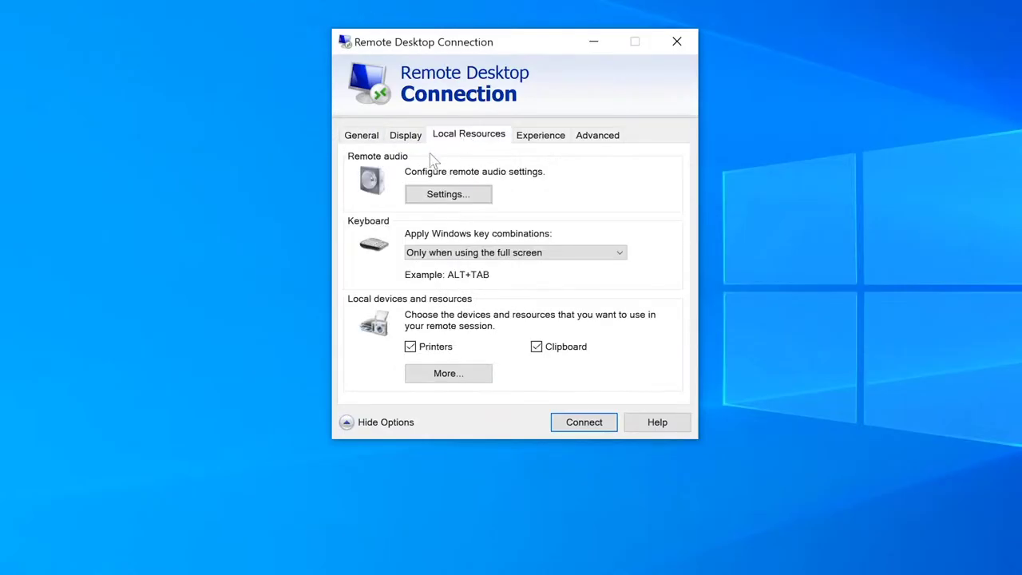
{"action": "left_click", "coordinate": [452, 198]}
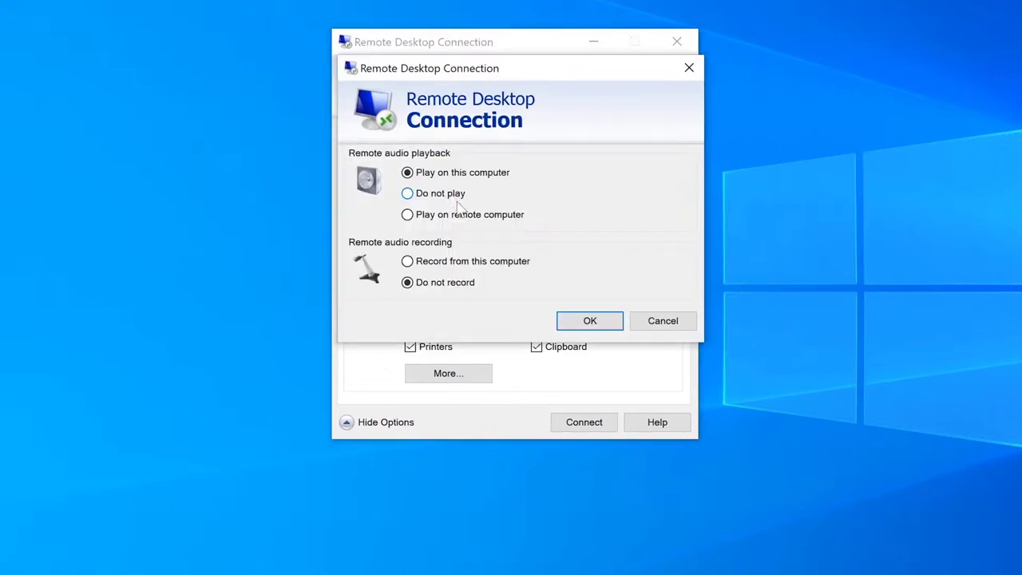
{"action": "left_click", "coordinate": [438, 219]}
{"action": "left_click", "coordinate": [588, 320]}
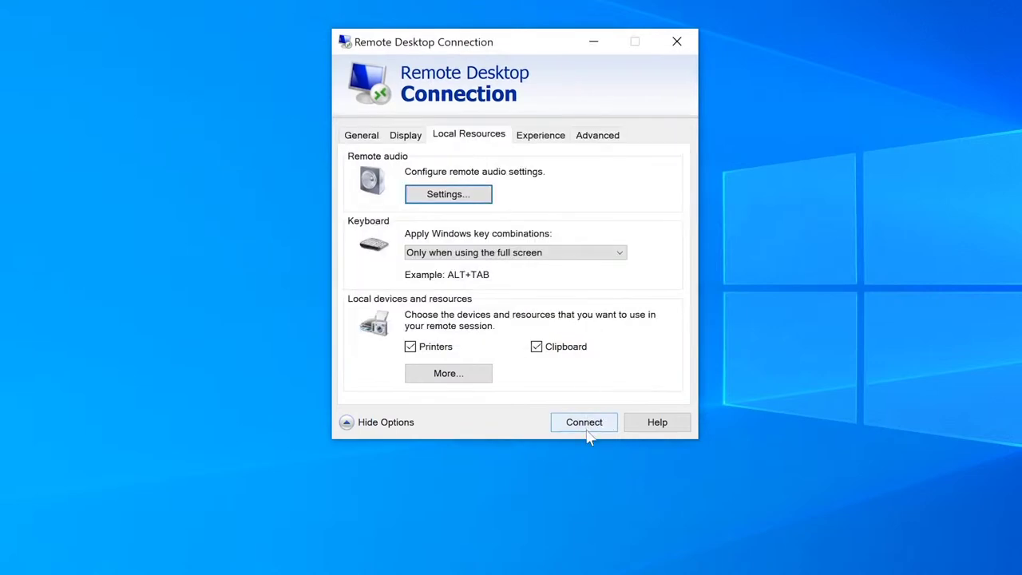
{"action": "left_click", "coordinate": [360, 137]}
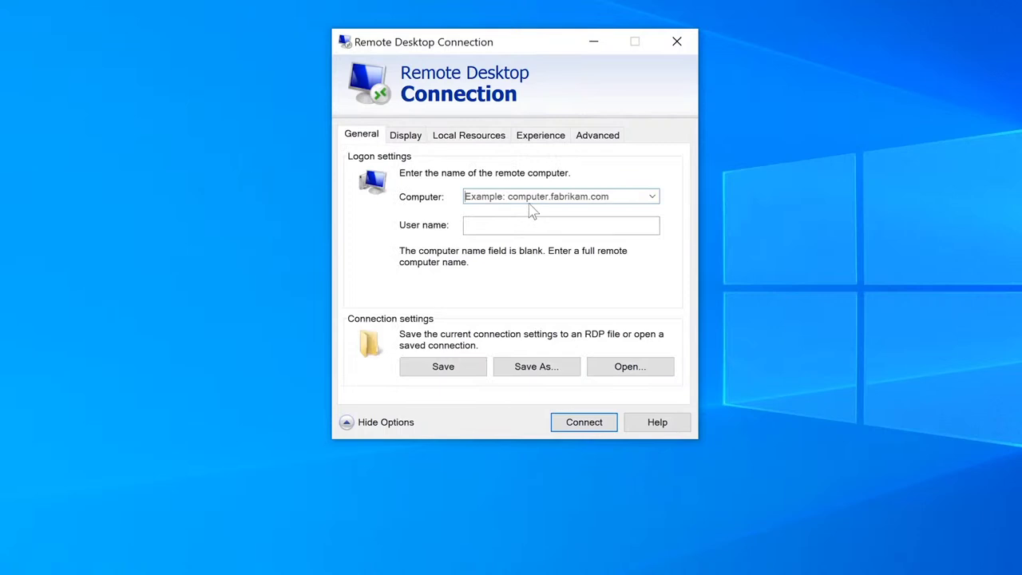
Step: Connect via Remote Desktop to userscomputername and run the Playing Audio troubleshooter, then close it
{"action": "type", "text": "userscomputername"}
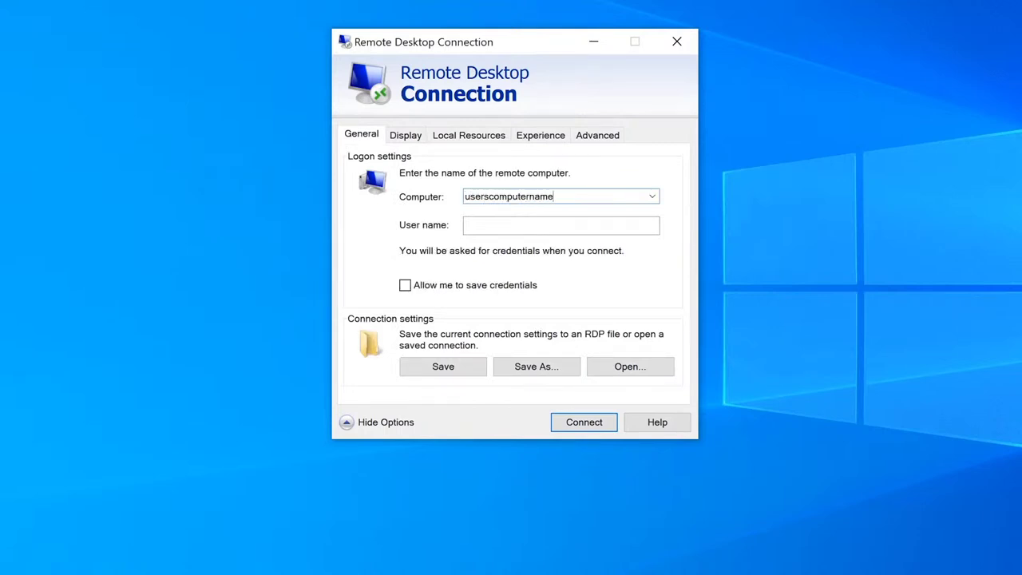
{"action": "left_click", "coordinate": [580, 422]}
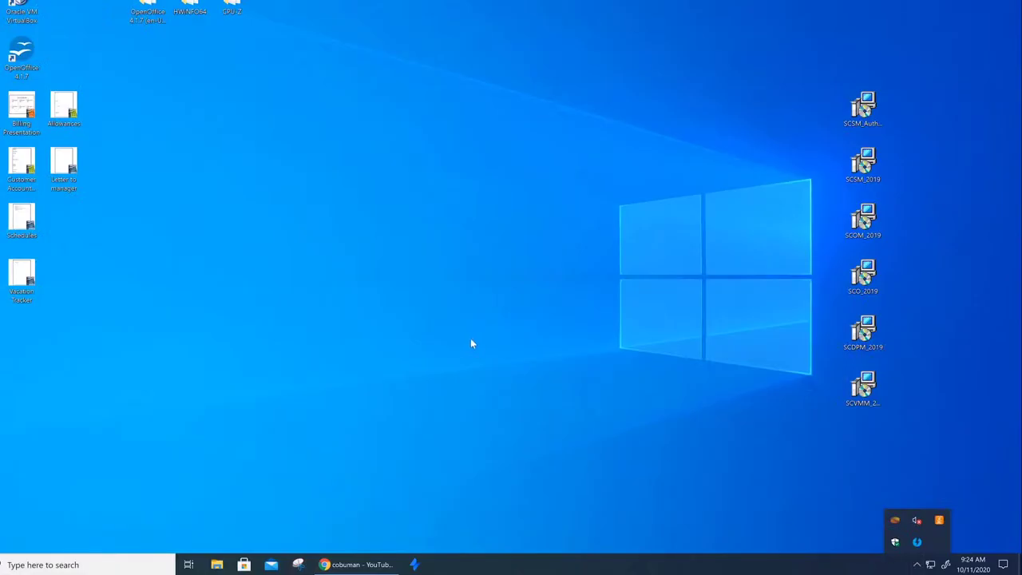
{"action": "left_click", "coordinate": [916, 520]}
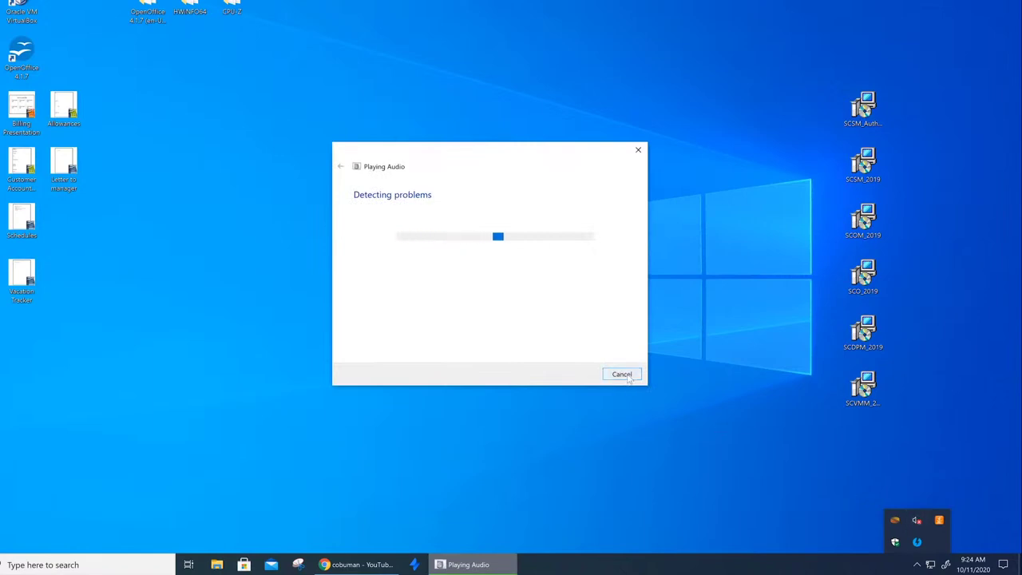
{"action": "left_click", "coordinate": [579, 374]}
{"action": "left_click", "coordinate": [619, 373]}
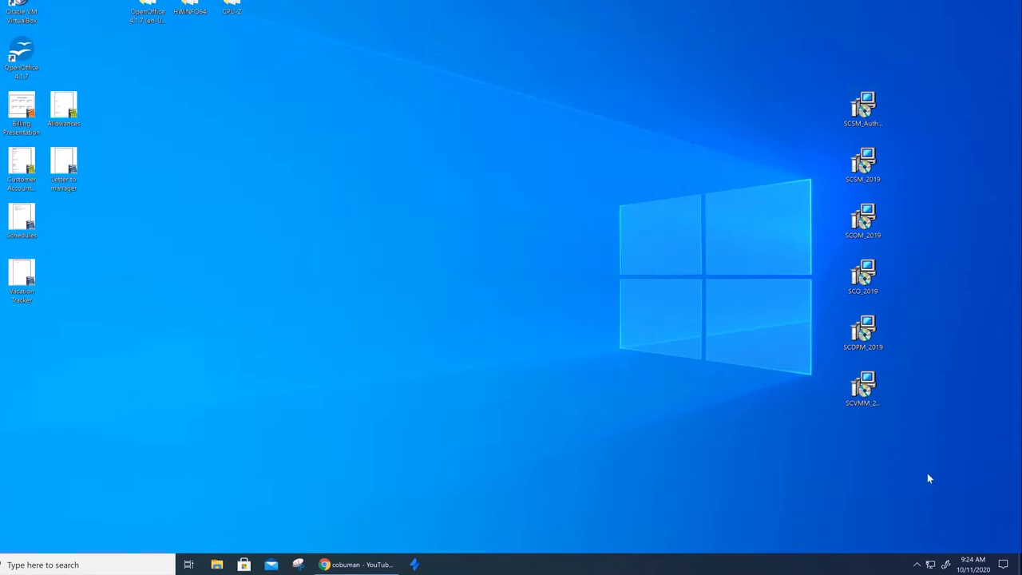
Step: Check the volume level from the tray's hidden icons, then dismiss the volume flyout
{"action": "left_click", "coordinate": [916, 556]}
{"action": "left_click", "coordinate": [915, 520]}
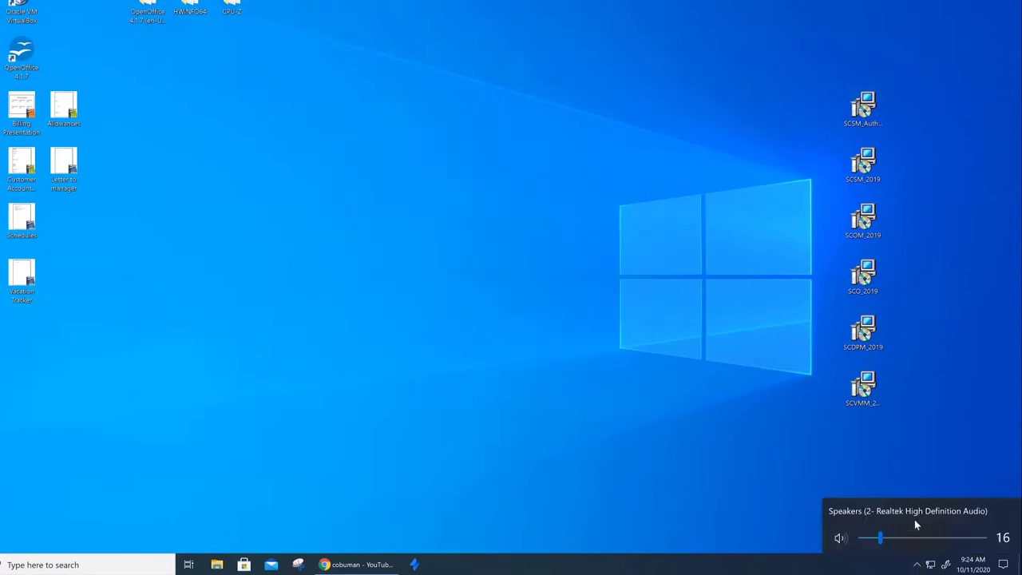
{"action": "left_click", "coordinate": [917, 564]}
{"action": "left_click", "coordinate": [918, 563]}
{"action": "left_click", "coordinate": [917, 564]}
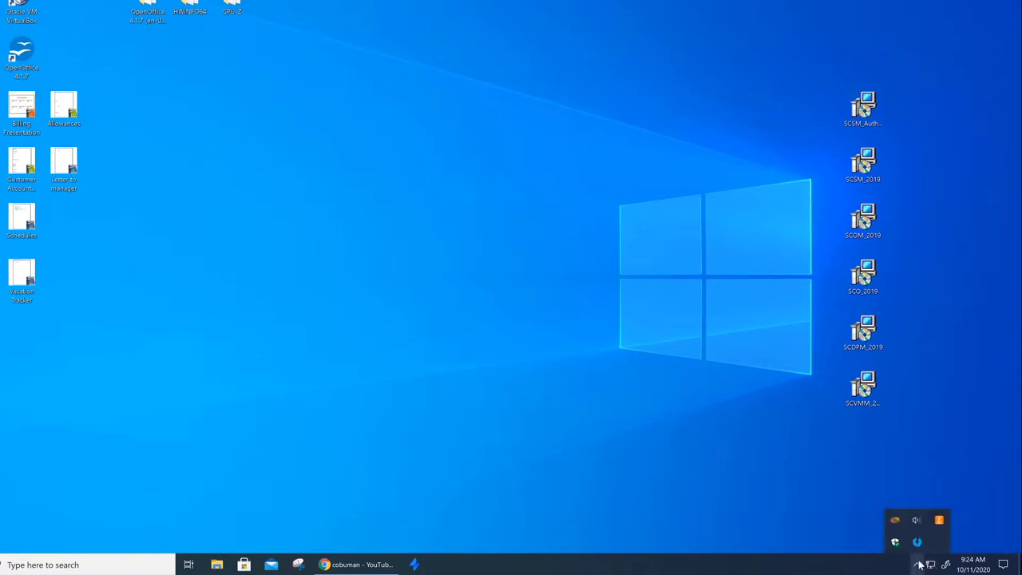
Step: Open Sound settings, set the output device to Speakers (2- Plantronics C610), then start a Start-menu search
{"action": "right_click", "coordinate": [916, 520]}
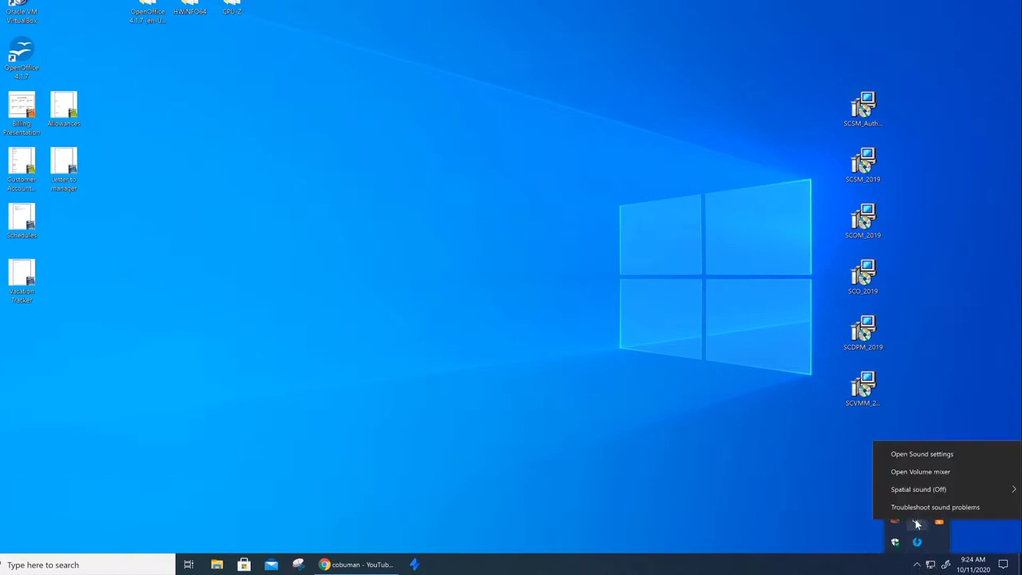
{"action": "left_click", "coordinate": [922, 454]}
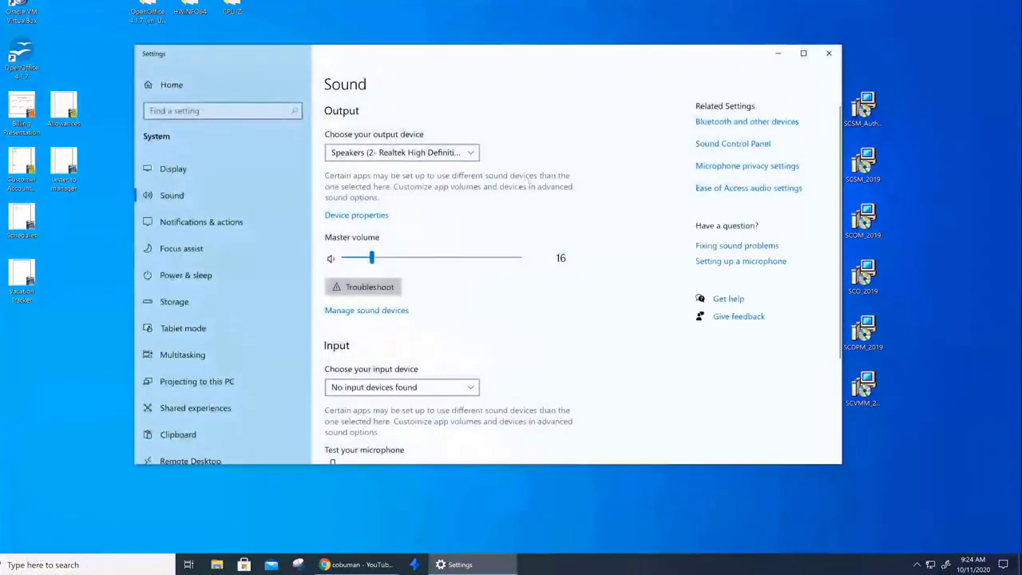
{"action": "left_click", "coordinate": [451, 154]}
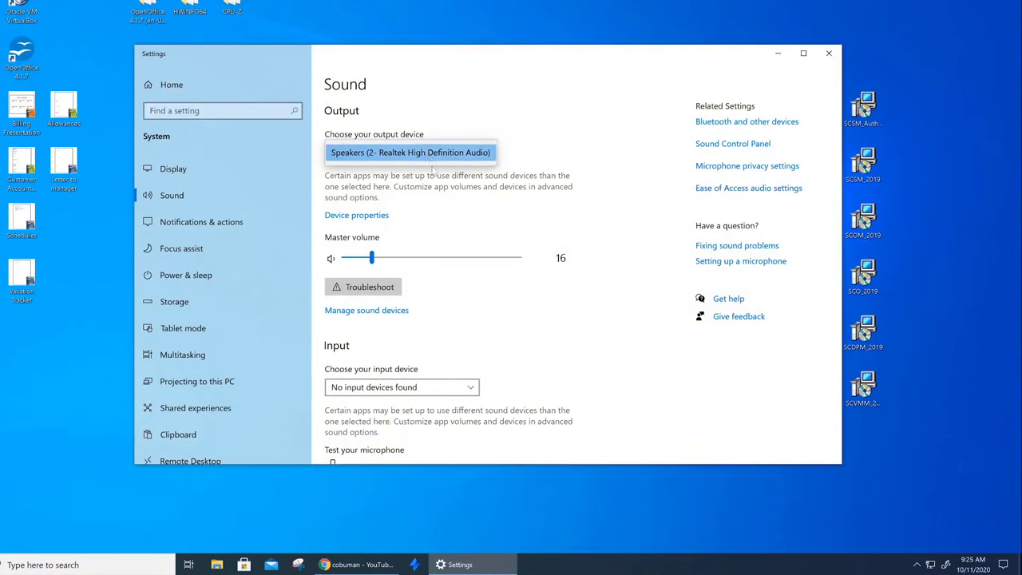
{"action": "left_click", "coordinate": [437, 185]}
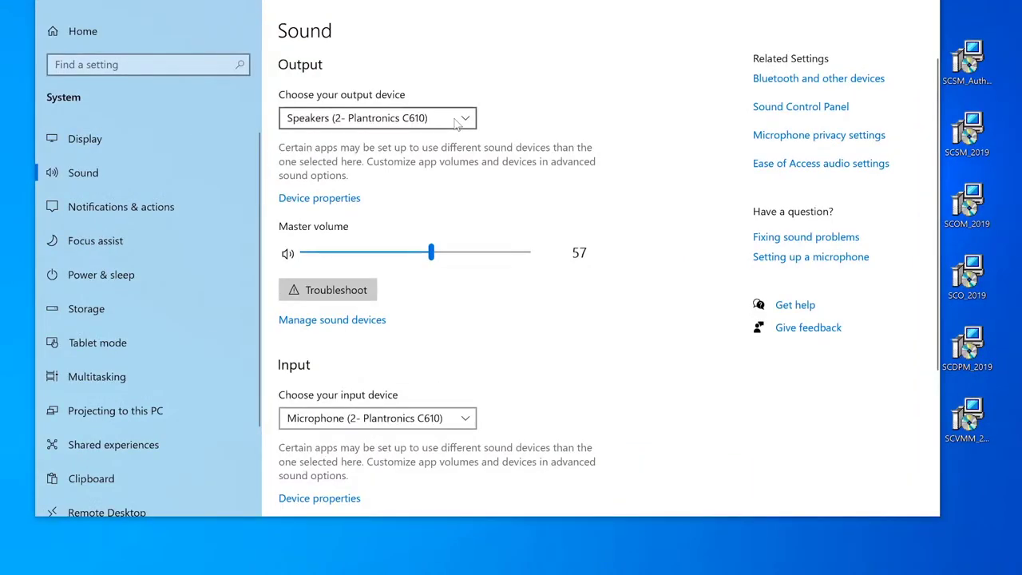
{"action": "left_click", "coordinate": [457, 121]}
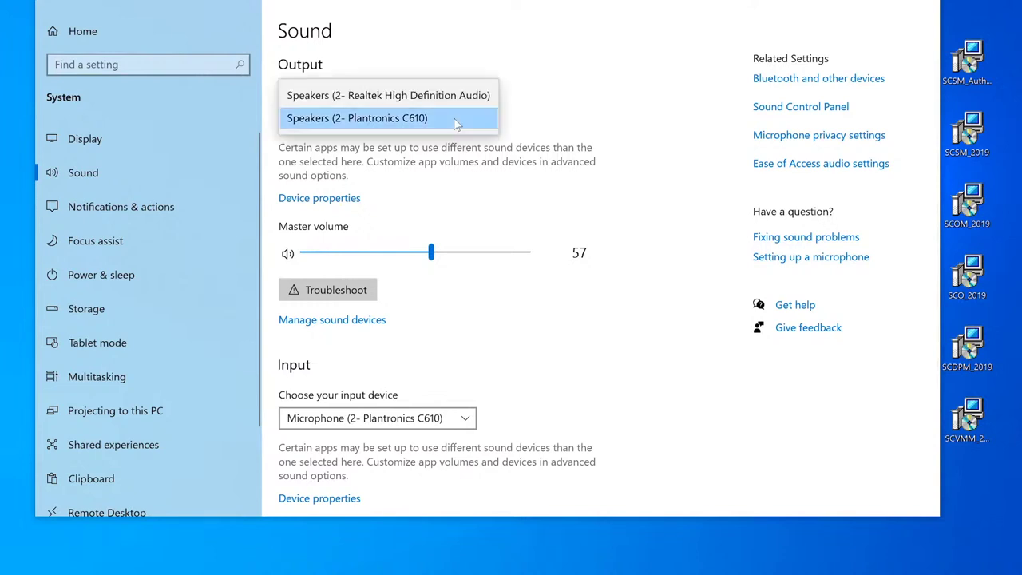
{"action": "left_click", "coordinate": [481, 186]}
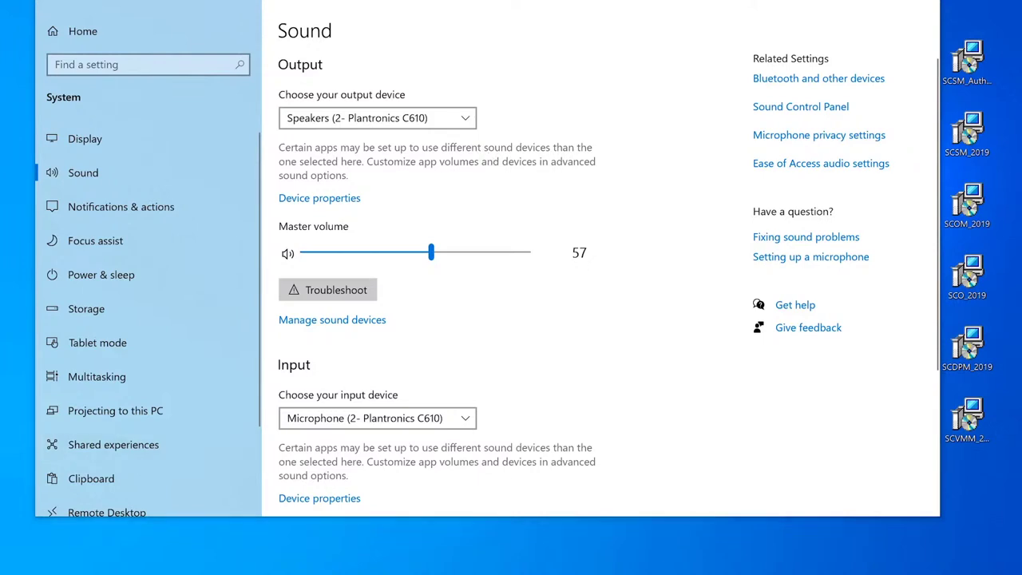
{"action": "key", "text": "super"}
Step: Launch Remote Desktop Connection and review the remote audio setting under Local Resources without saving
{"action": "type", "text": "remote"}
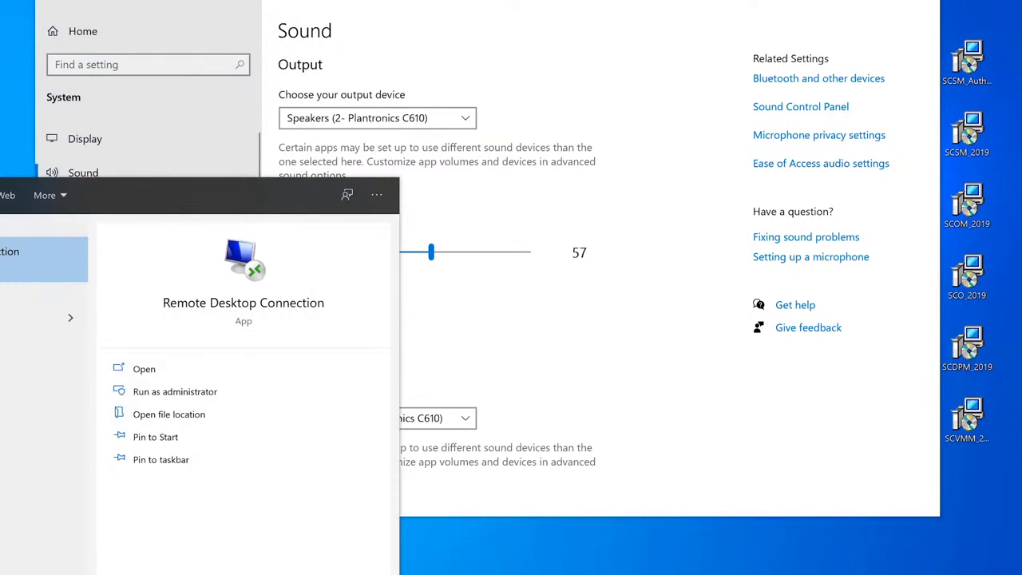
{"action": "key", "text": "Return"}
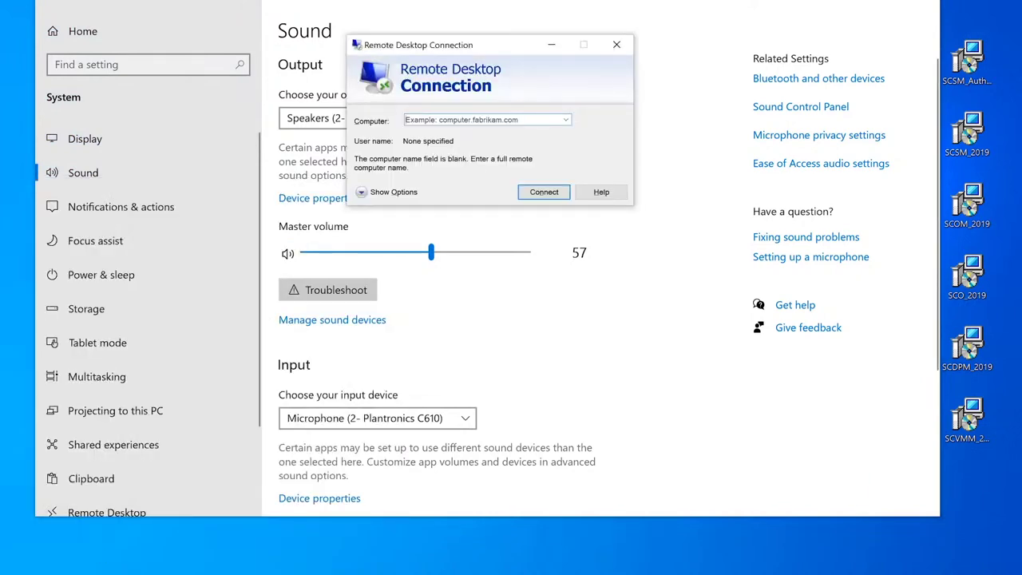
{"action": "left_click", "coordinate": [376, 192]}
{"action": "left_click", "coordinate": [453, 119]}
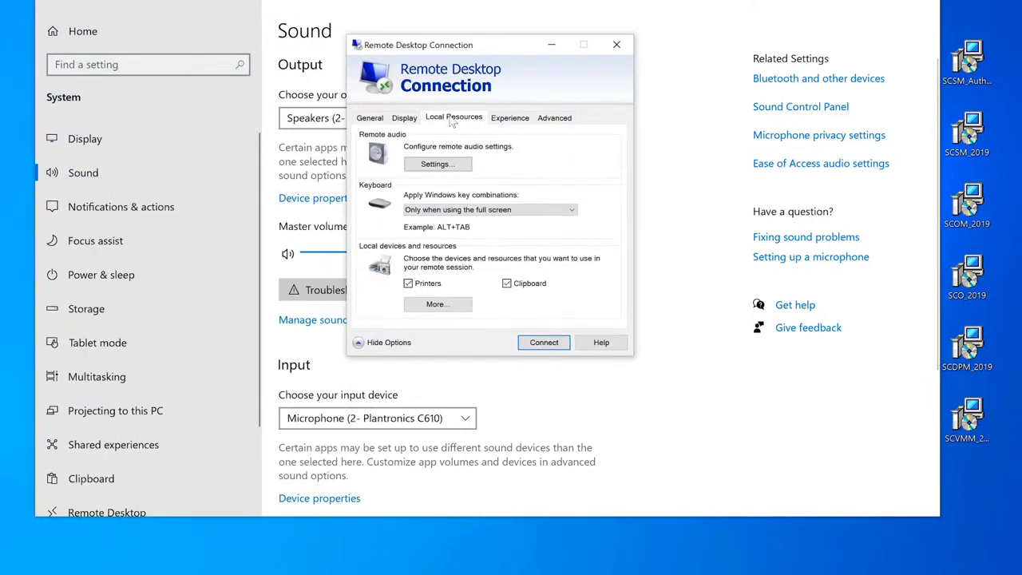
{"action": "left_click", "coordinate": [442, 164]}
{"action": "left_click", "coordinate": [436, 181]}
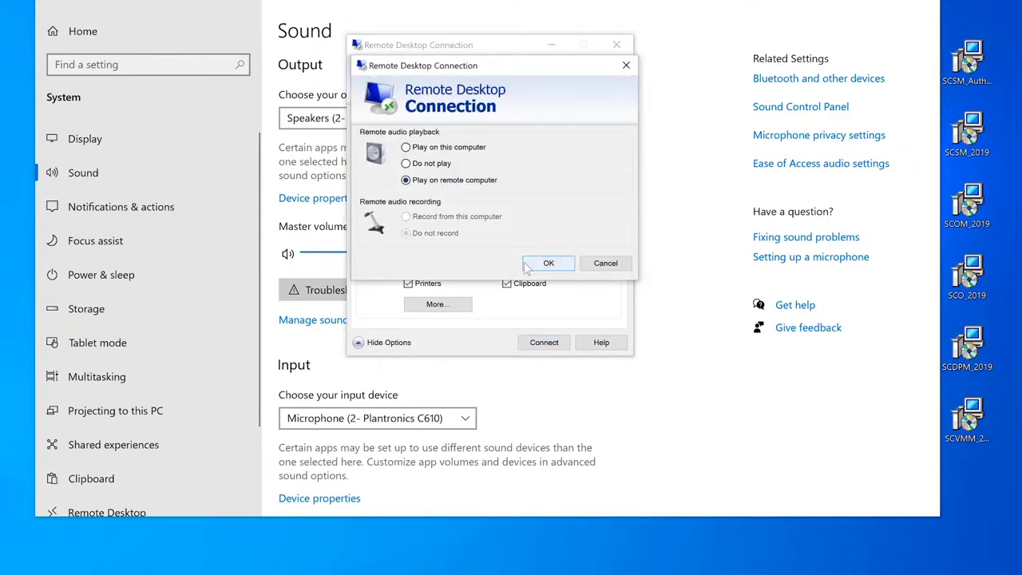
{"action": "left_click", "coordinate": [607, 266]}
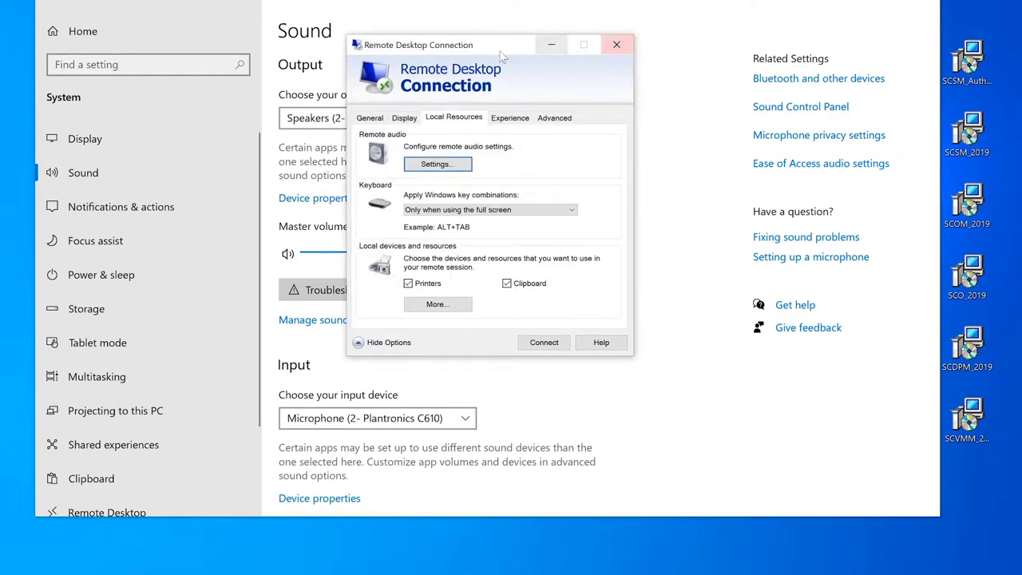
Step: Close Remote Desktop Connection and the Sound settings window
{"action": "left_click_drag", "start_coordinate": [503, 53], "coordinate": [496, 85]}
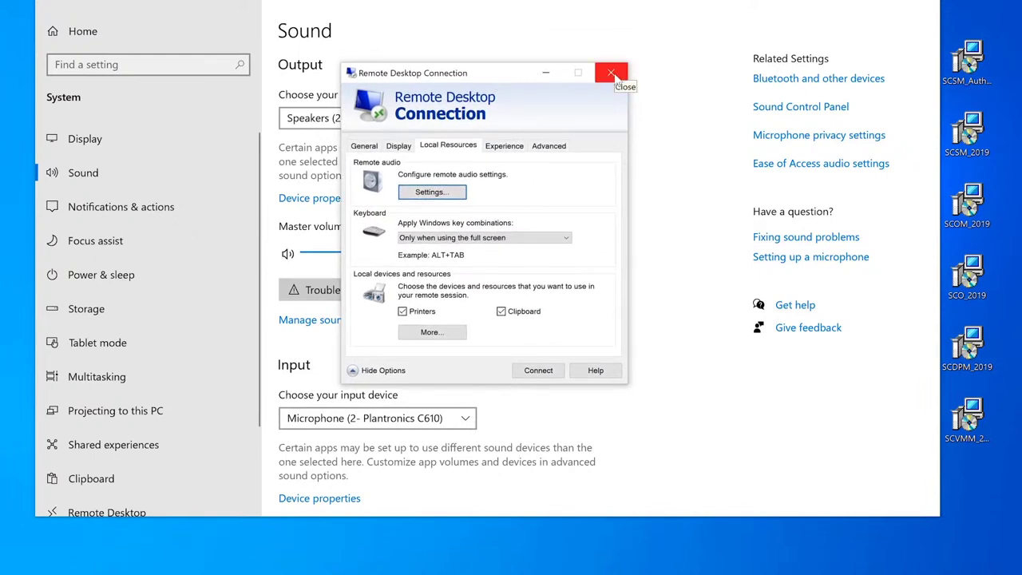
{"action": "left_click", "coordinate": [615, 75]}
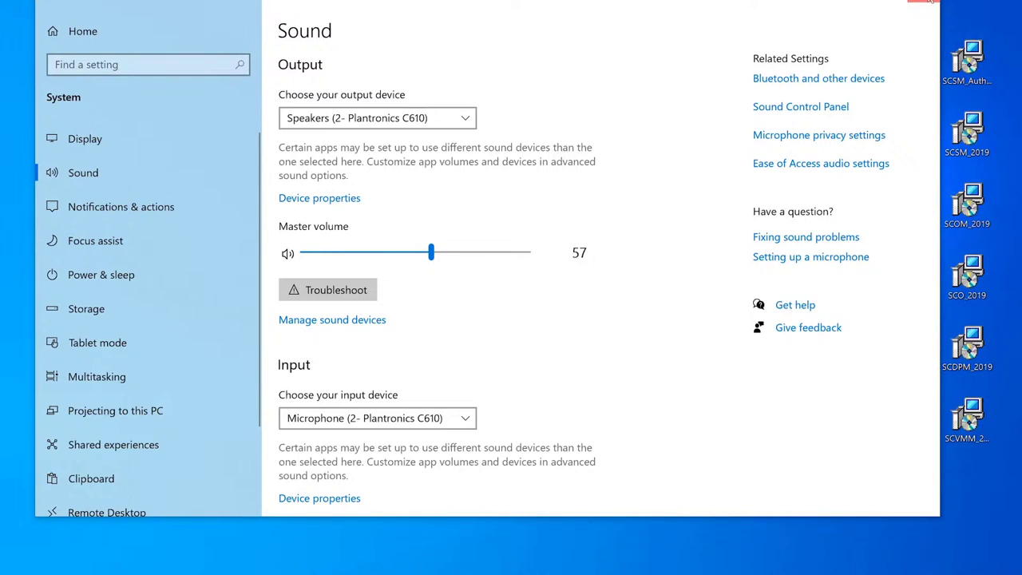
{"action": "left_click", "coordinate": [928, 2]}
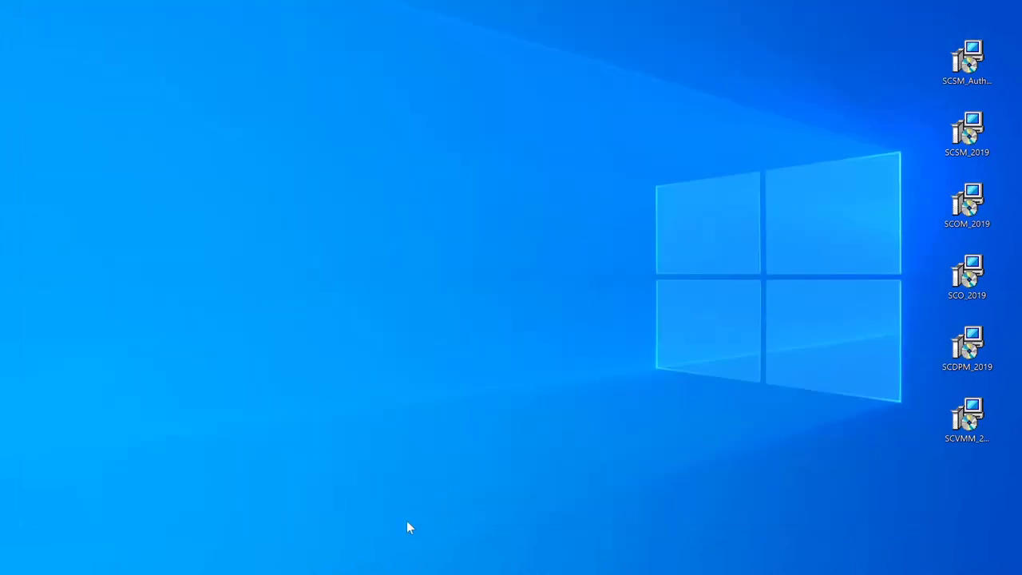
Step: Restore Chrome and open ticket ISD-39, reading its title and the customer's description
{"action": "mouse_move", "coordinate": [319, 574]}
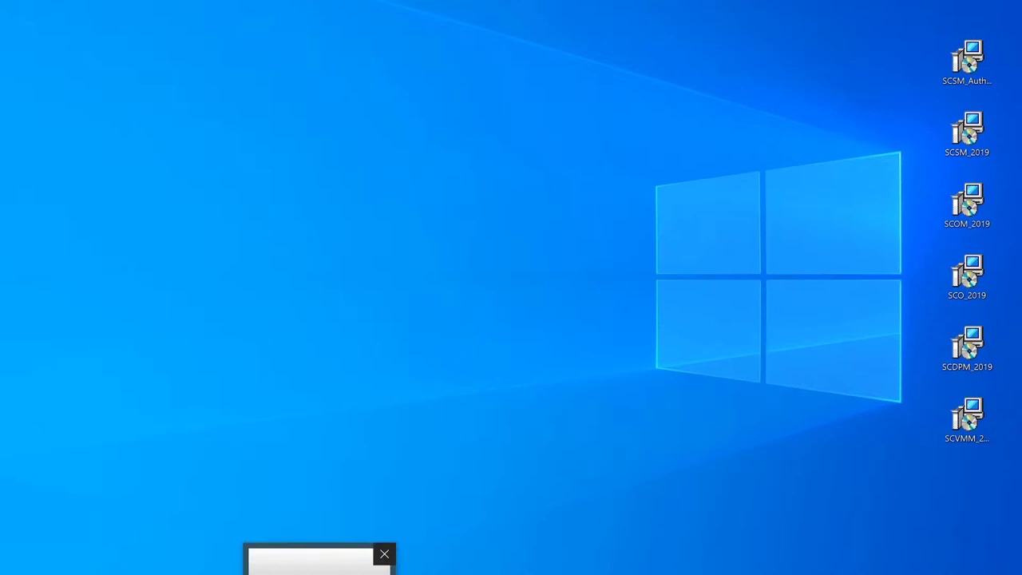
{"action": "left_click", "coordinate": [315, 562]}
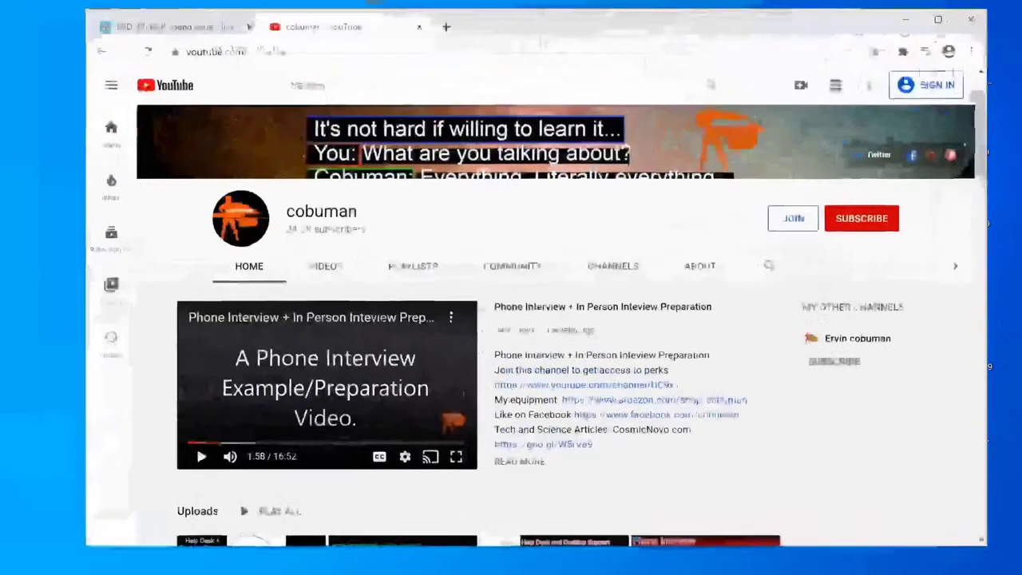
{"action": "left_click_drag", "start_coordinate": [520, 43], "coordinate": [488, 80]}
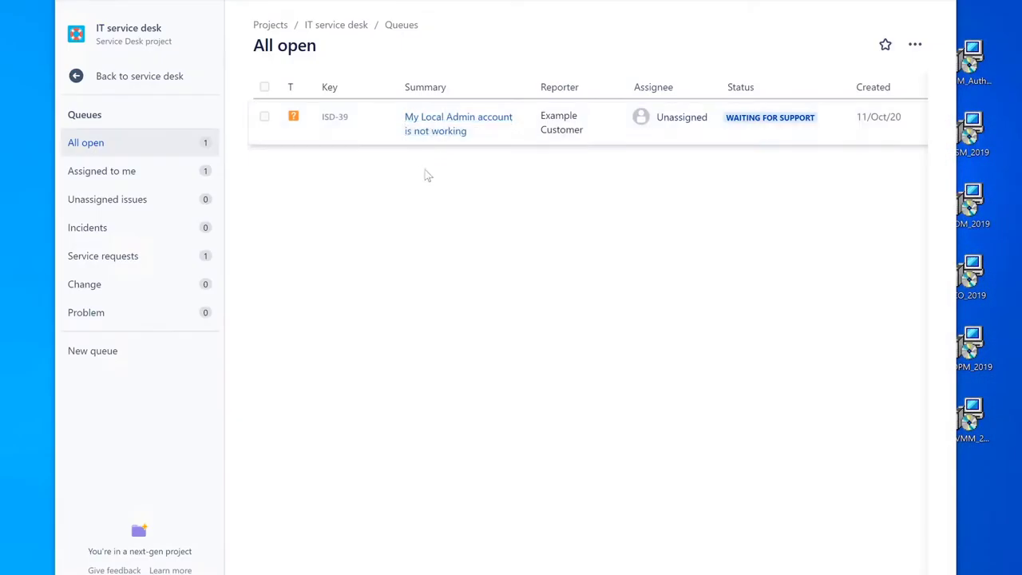
{"action": "left_click", "coordinate": [442, 122]}
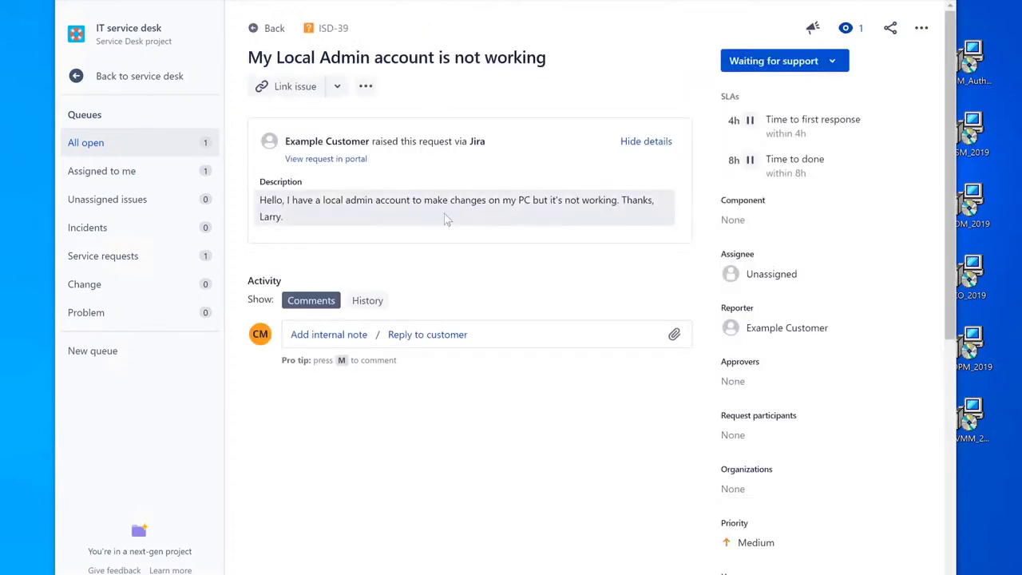
{"action": "left_click_drag", "start_coordinate": [249, 58], "coordinate": [481, 61]}
{"action": "left_click_drag", "start_coordinate": [259, 200], "coordinate": [525, 201]}
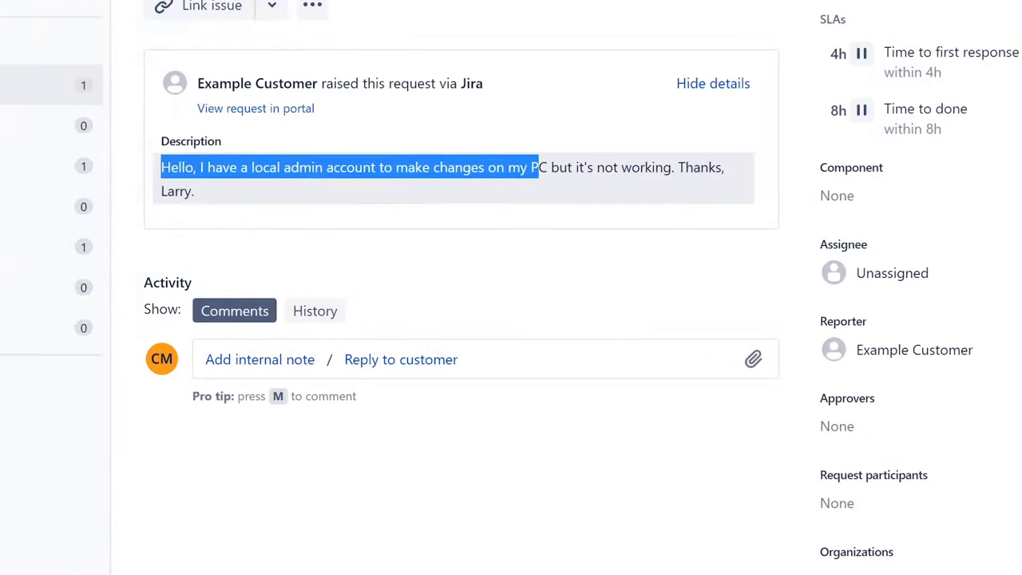
{"action": "left_click_drag", "start_coordinate": [538, 166], "coordinate": [200, 167]}
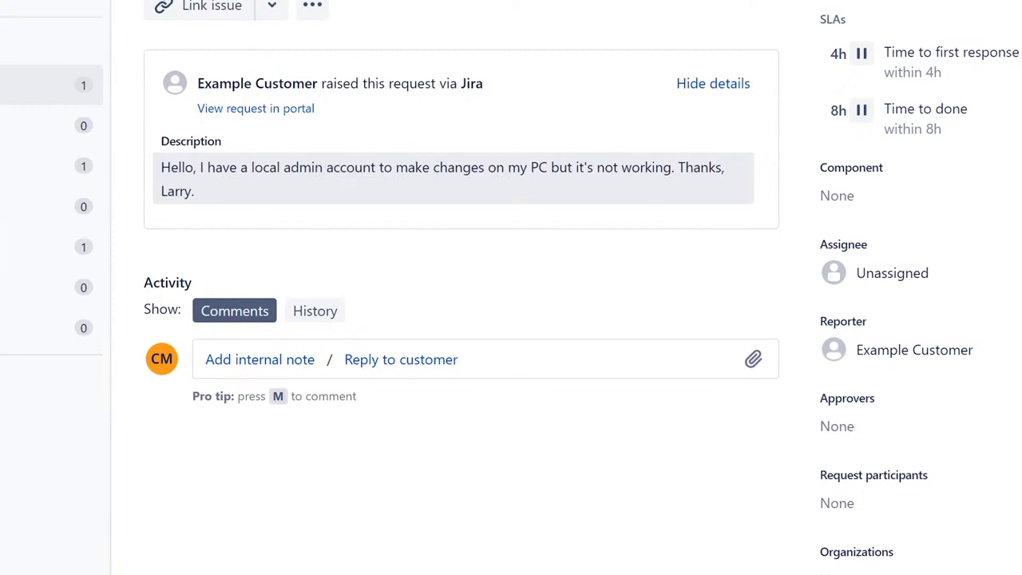
Step: Assign ticket ISD-39 to yourself
{"action": "left_click", "coordinate": [259, 178]}
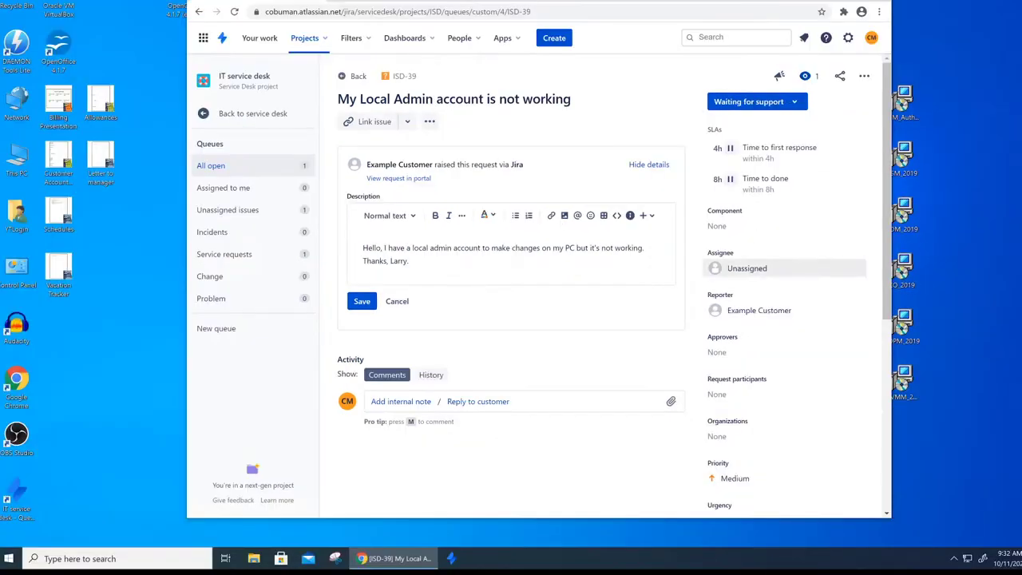
{"action": "left_click", "coordinate": [747, 269]}
{"action": "left_click", "coordinate": [759, 301]}
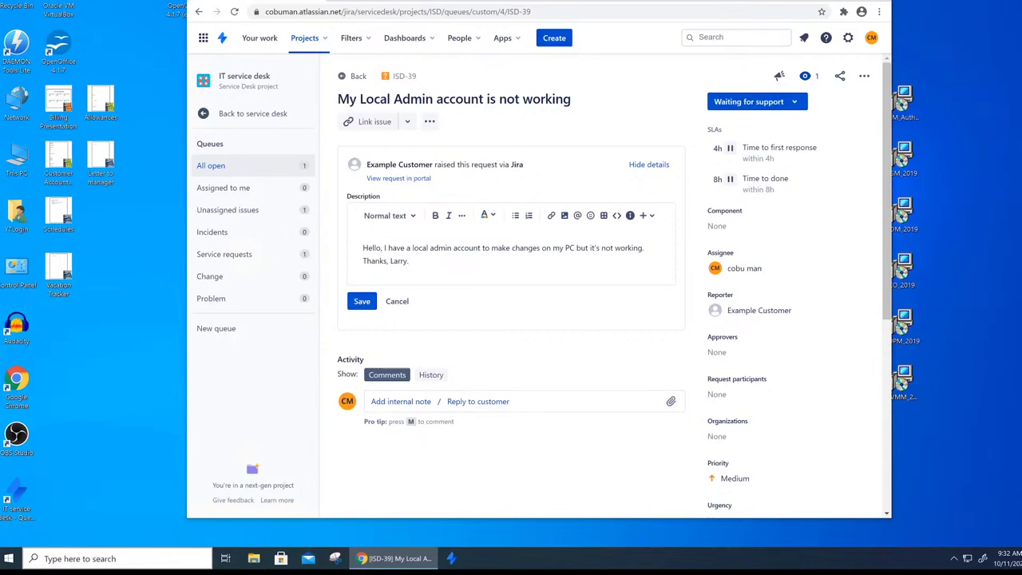
Step: Search 'users' and open Family & other users to inspect the two Administrator accounts
{"action": "key", "text": "super"}
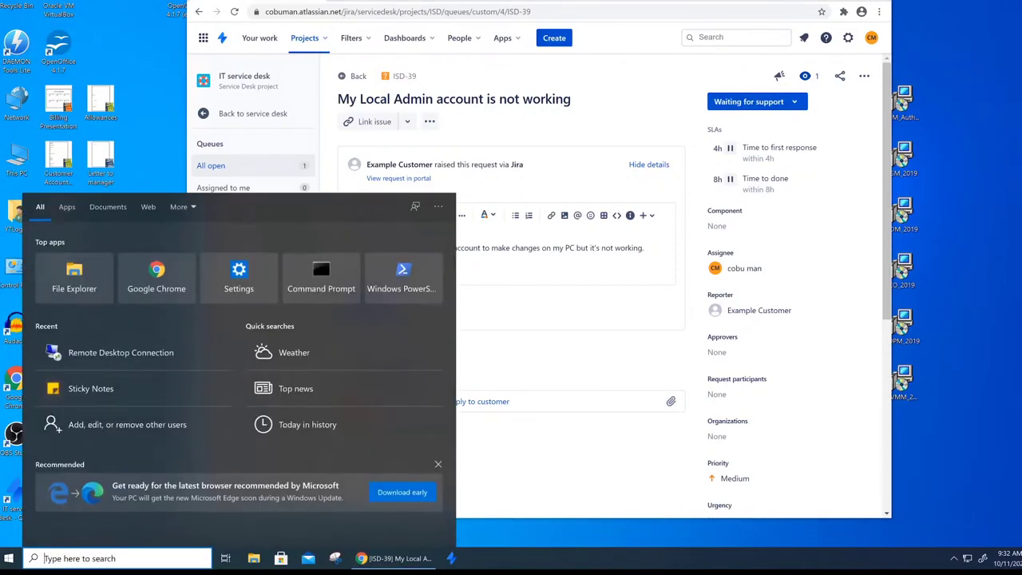
{"action": "type", "text": "users"}
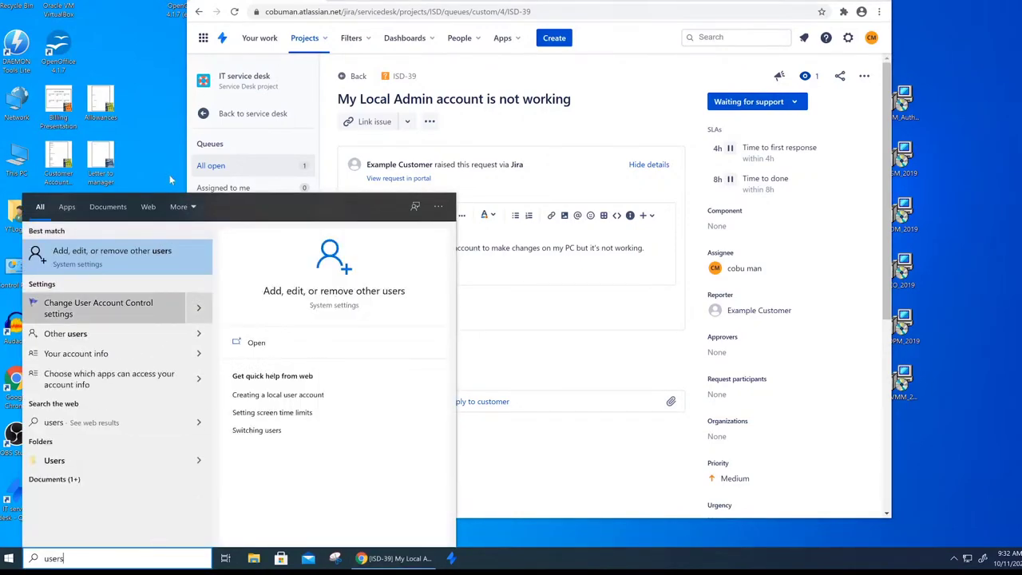
{"action": "left_click", "coordinate": [92, 258]}
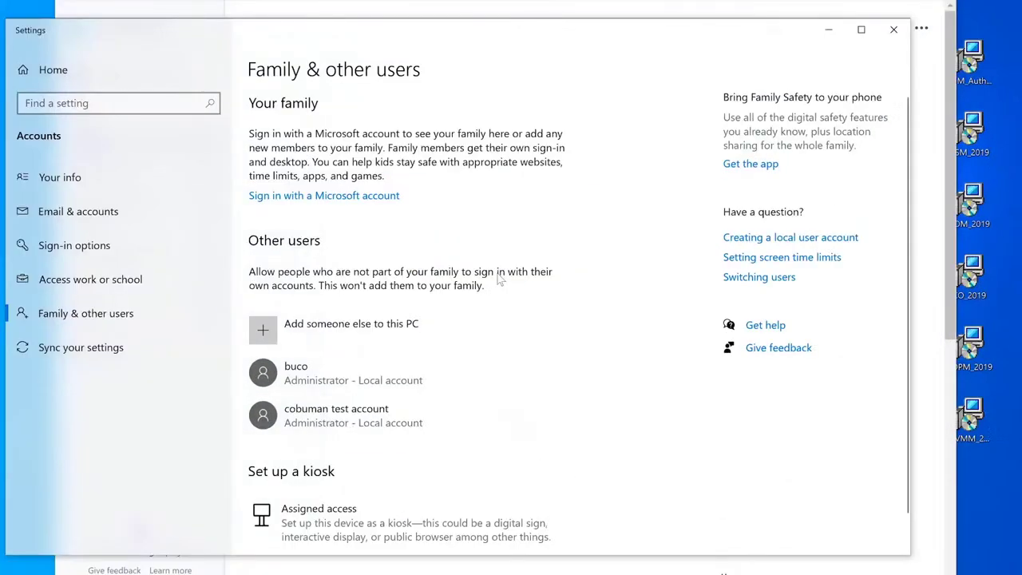
{"action": "scroll", "coordinate": [534, 272], "scroll_direction": "down", "scroll_amount": 1}
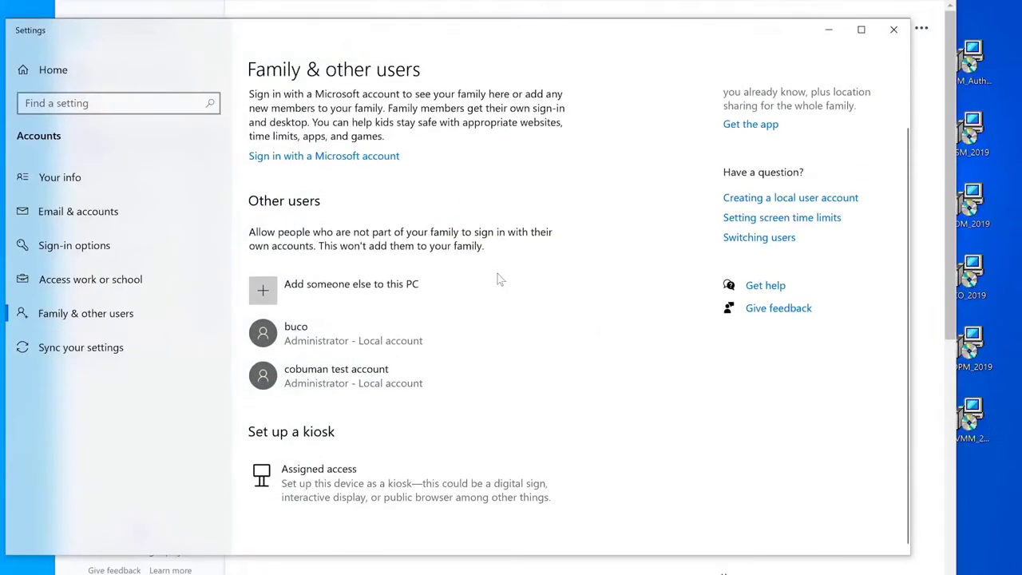
{"action": "left_click", "coordinate": [432, 345]}
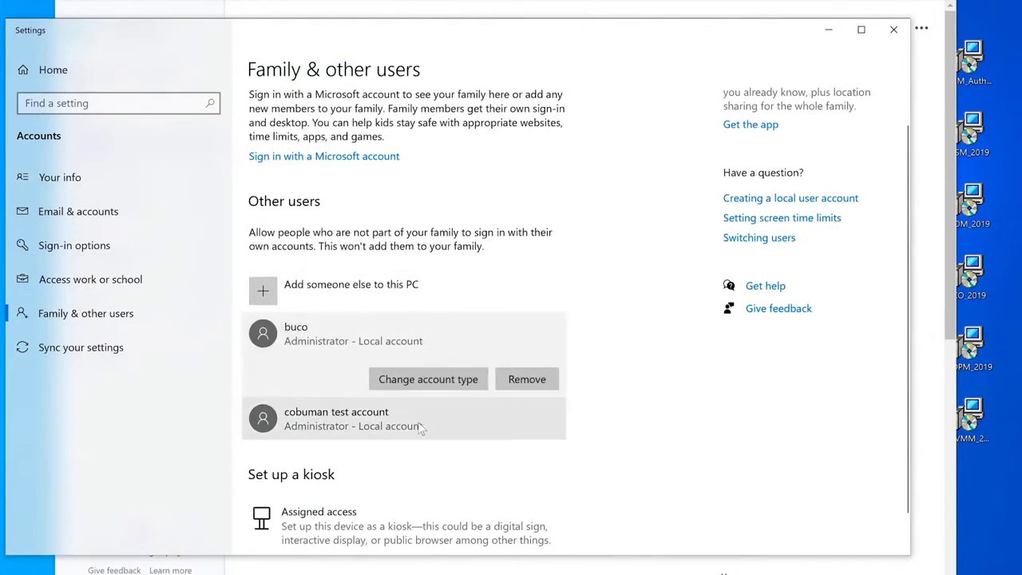
{"action": "left_click", "coordinate": [417, 424]}
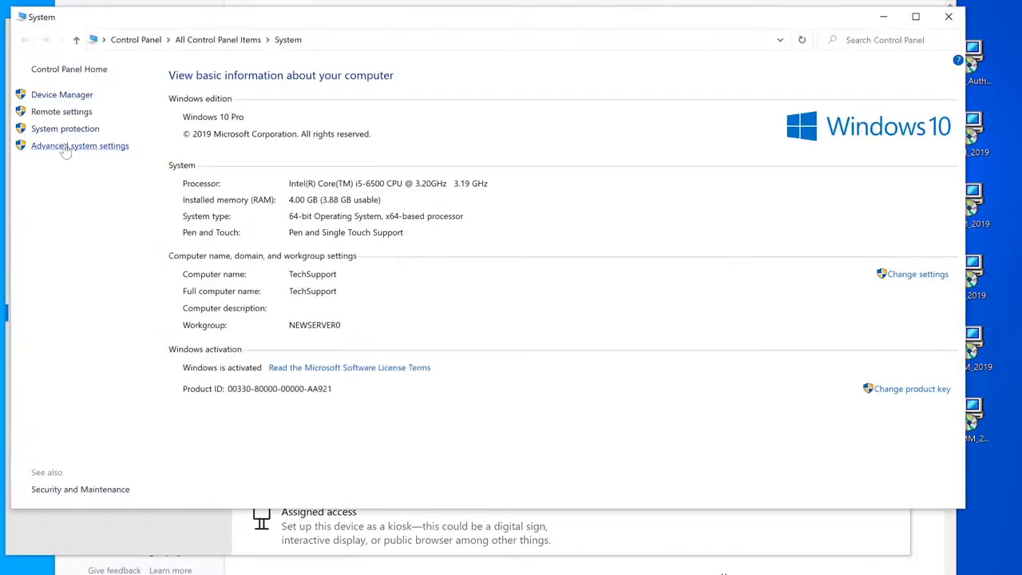
Step: Open Advanced system settings, close the System window, and bring System Properties into view
{"action": "left_click", "coordinate": [65, 149]}
{"action": "left_click", "coordinate": [955, 18]}
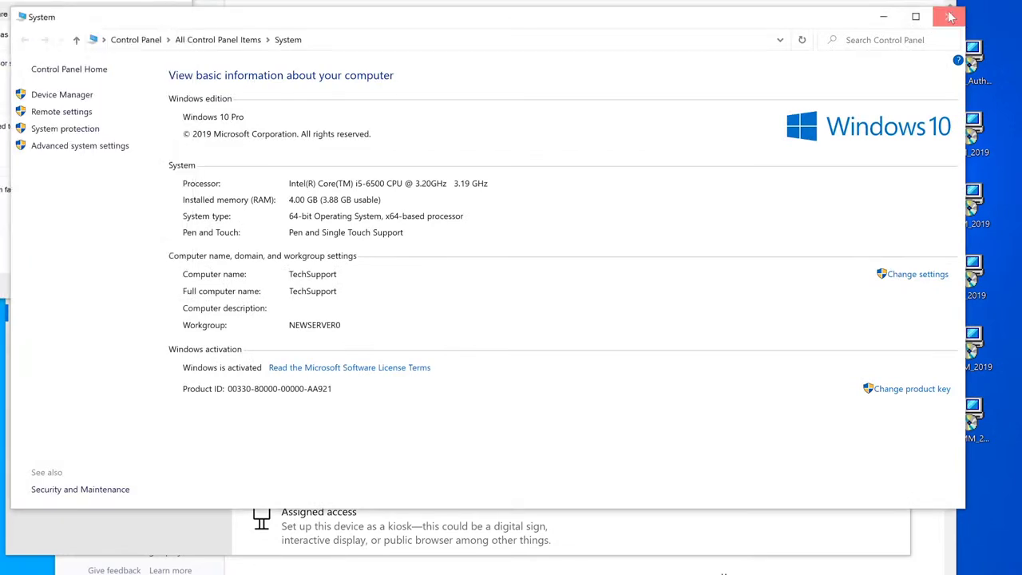
{"action": "left_click", "coordinate": [955, 18]}
{"action": "left_click_drag", "start_coordinate": [95, 2], "coordinate": [235, 85]}
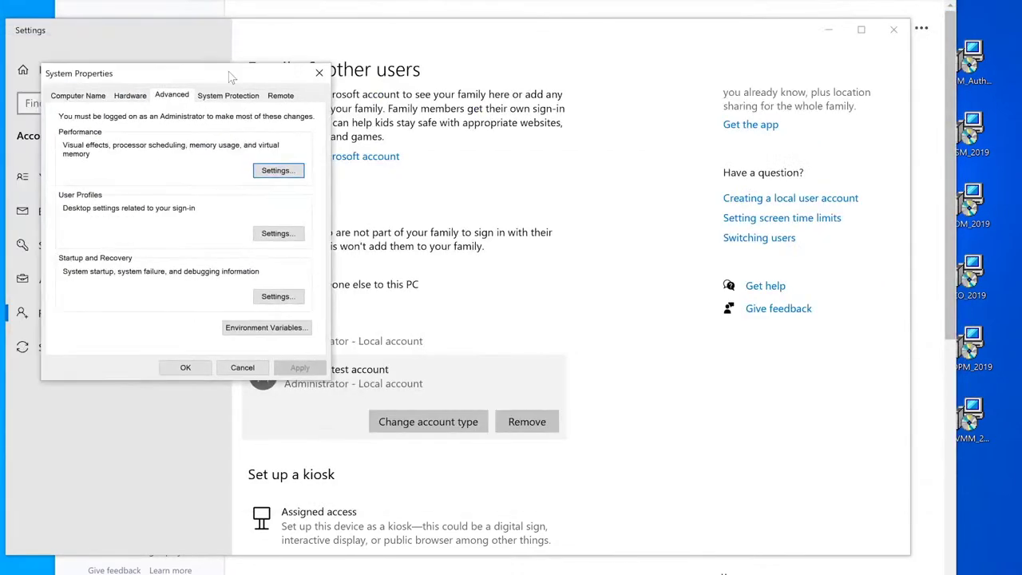
Step: Open the User Profiles dialog from the Advanced tab and position it beside Settings
{"action": "left_click", "coordinate": [279, 235]}
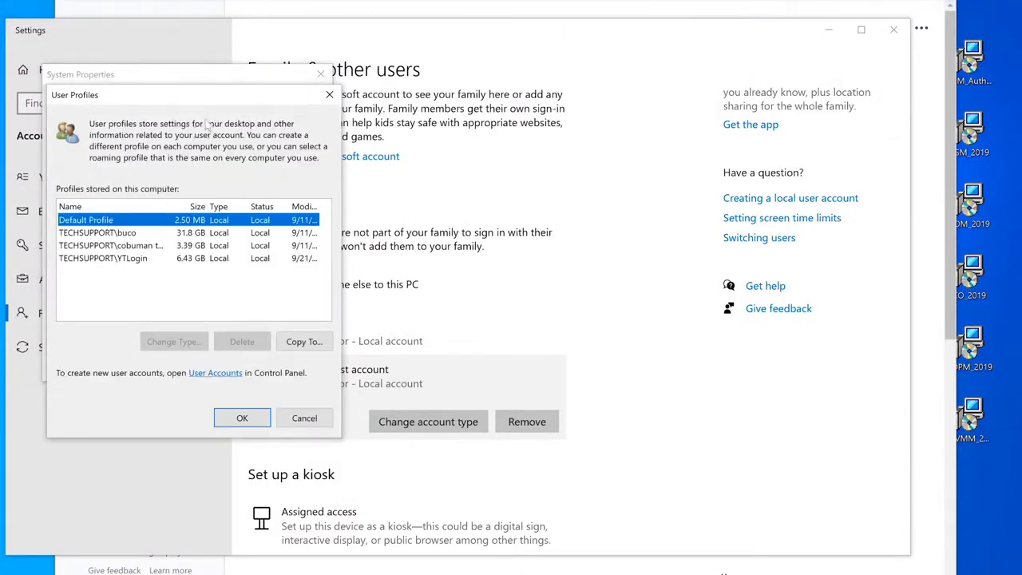
{"action": "left_click_drag", "start_coordinate": [219, 100], "coordinate": [174, 96]}
{"action": "left_click_drag", "start_coordinate": [496, 26], "coordinate": [610, 28]}
{"action": "left_click_drag", "start_coordinate": [142, 99], "coordinate": [213, 208]}
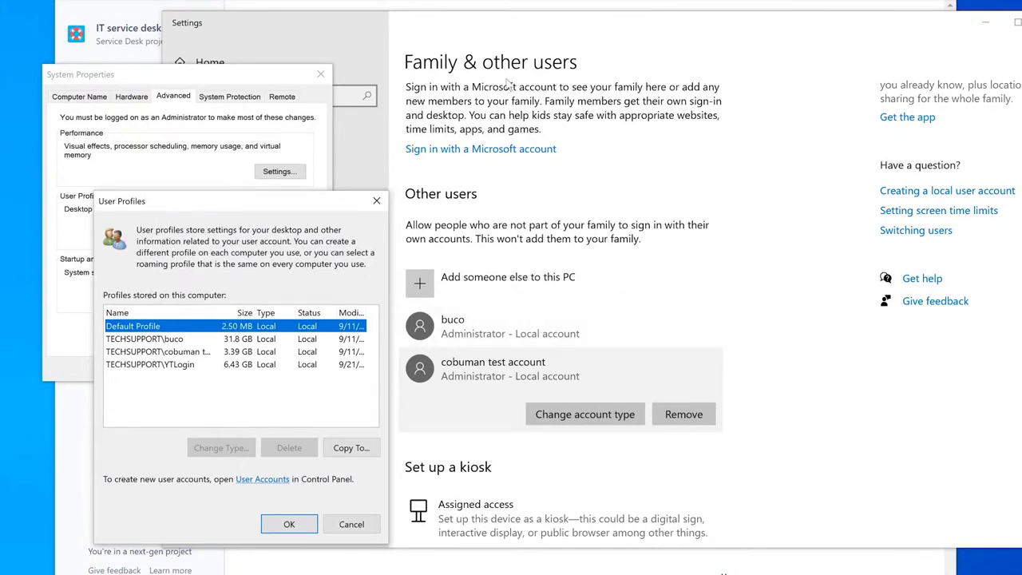
Step: Compare the two Administrator accounts in Settings with the stored profiles, selecting the 3.39 GB profile
{"action": "left_click", "coordinate": [462, 71]}
{"action": "left_click_drag", "start_coordinate": [397, 30], "coordinate": [287, 11]}
{"action": "left_click", "coordinate": [436, 313]}
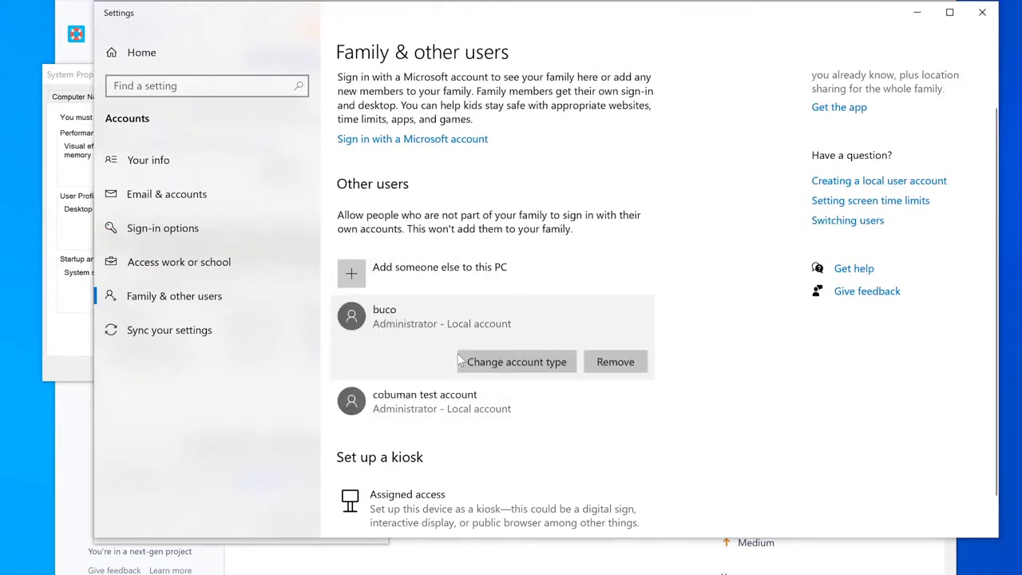
{"action": "left_click", "coordinate": [444, 402]}
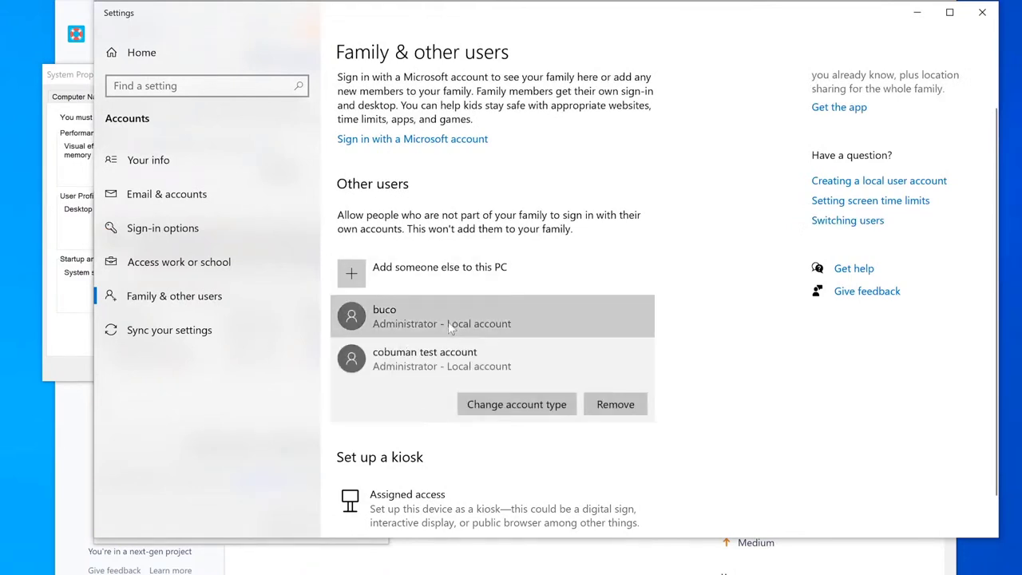
{"action": "left_click", "coordinate": [449, 323]}
{"action": "left_click", "coordinate": [415, 399]}
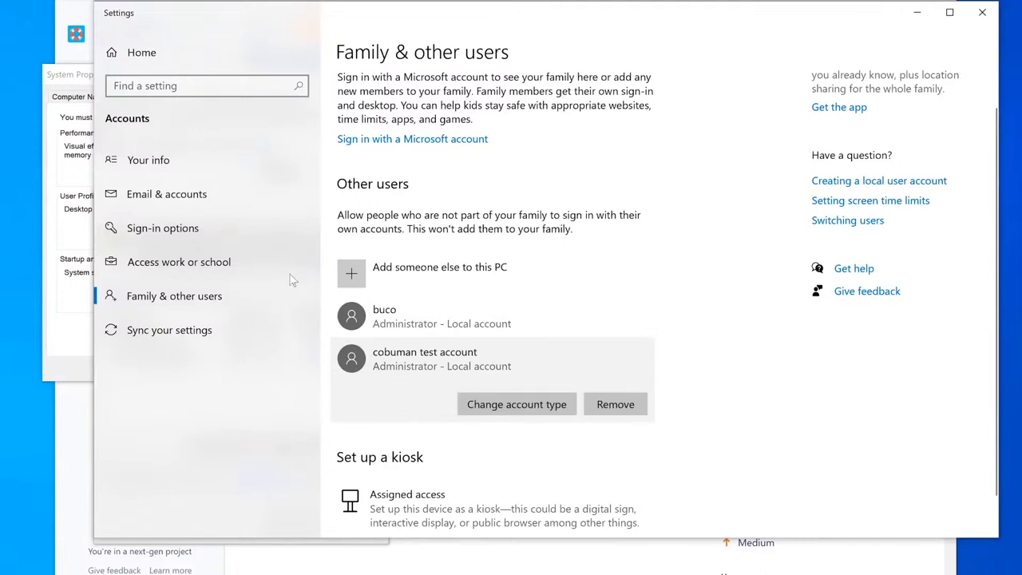
{"action": "left_click", "coordinate": [63, 77]}
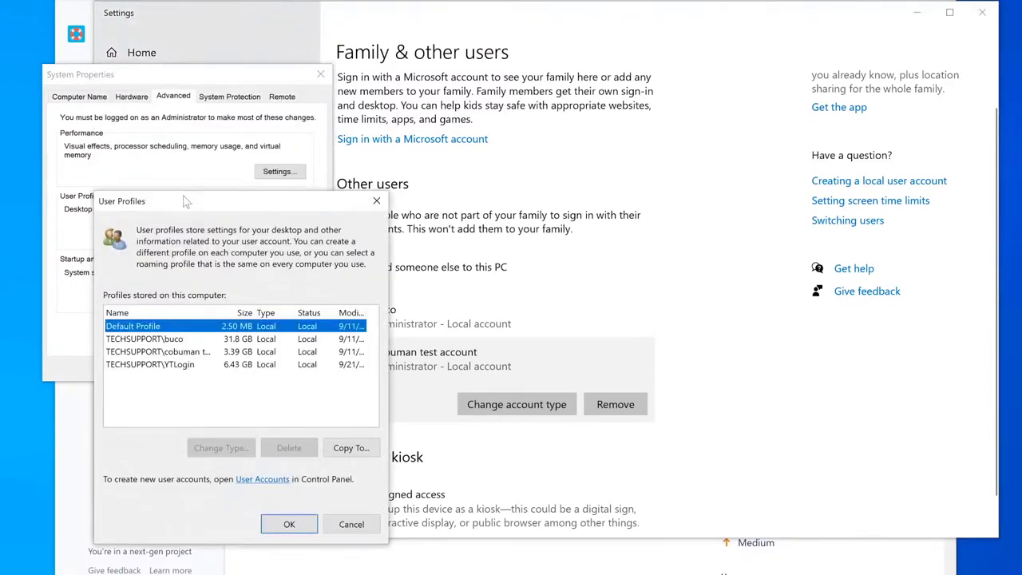
{"action": "left_click", "coordinate": [187, 351]}
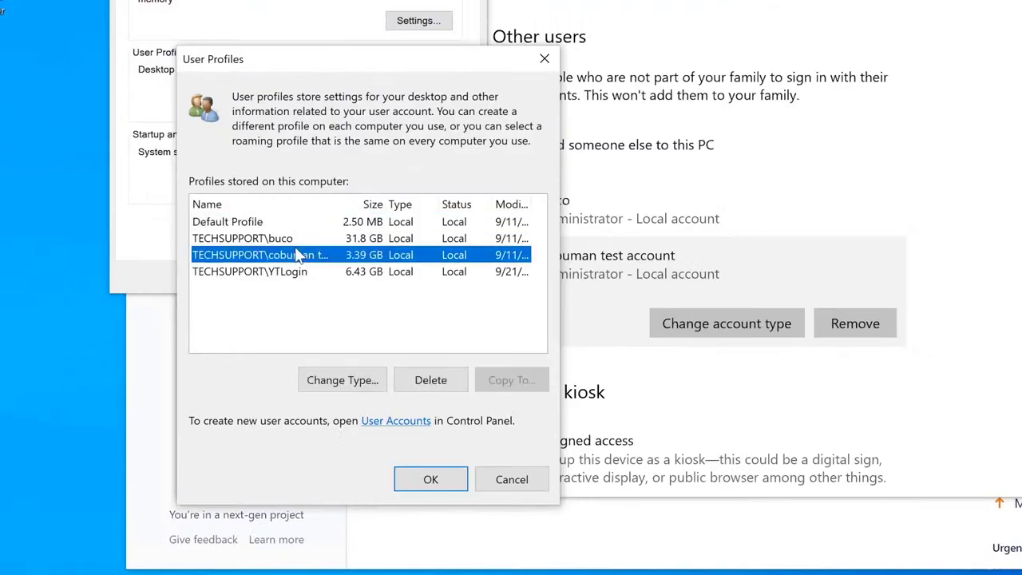
{"action": "left_click", "coordinate": [289, 273]}
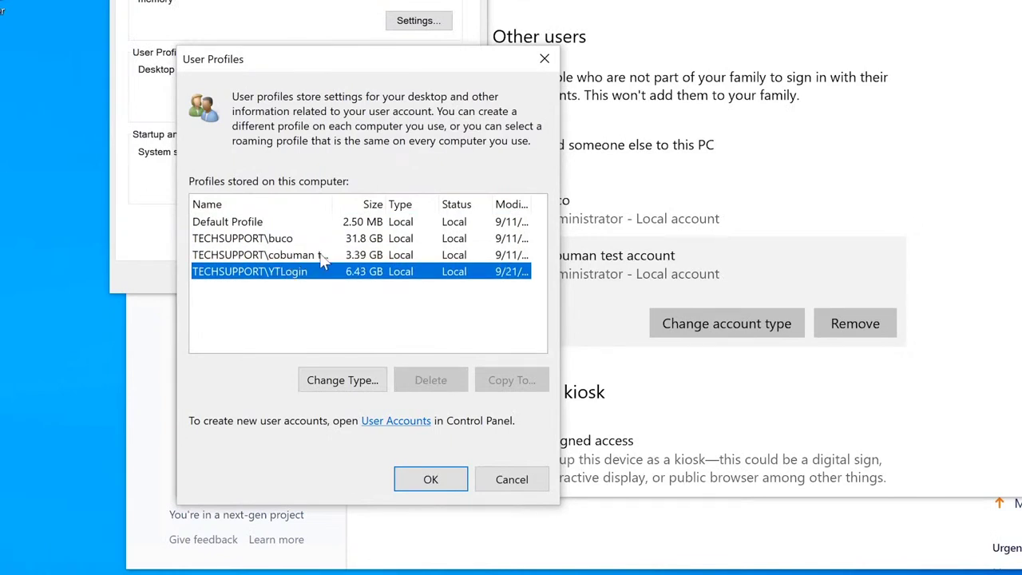
{"action": "left_click", "coordinate": [323, 257]}
{"action": "left_click", "coordinate": [321, 241]}
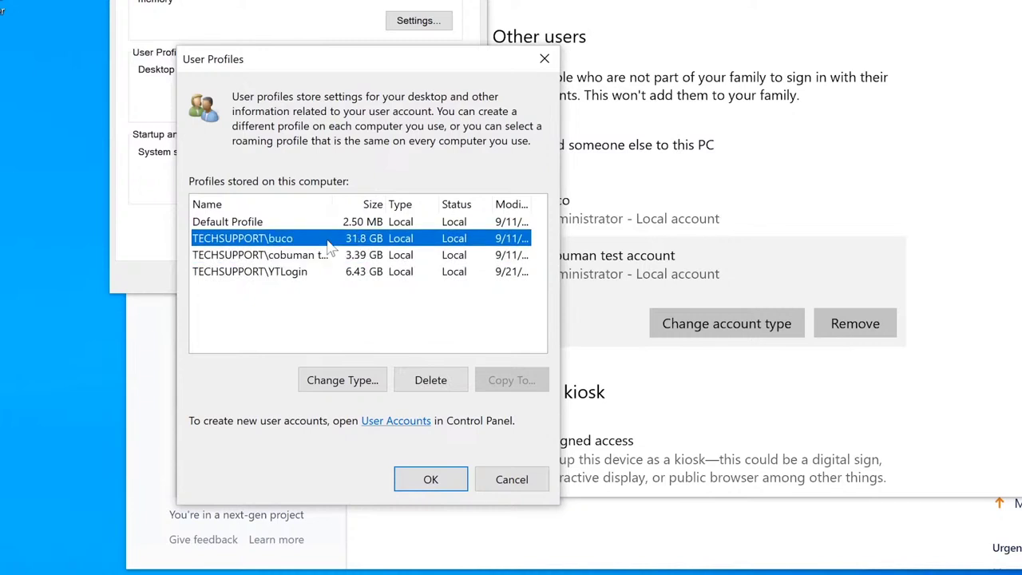
{"action": "left_click", "coordinate": [311, 258]}
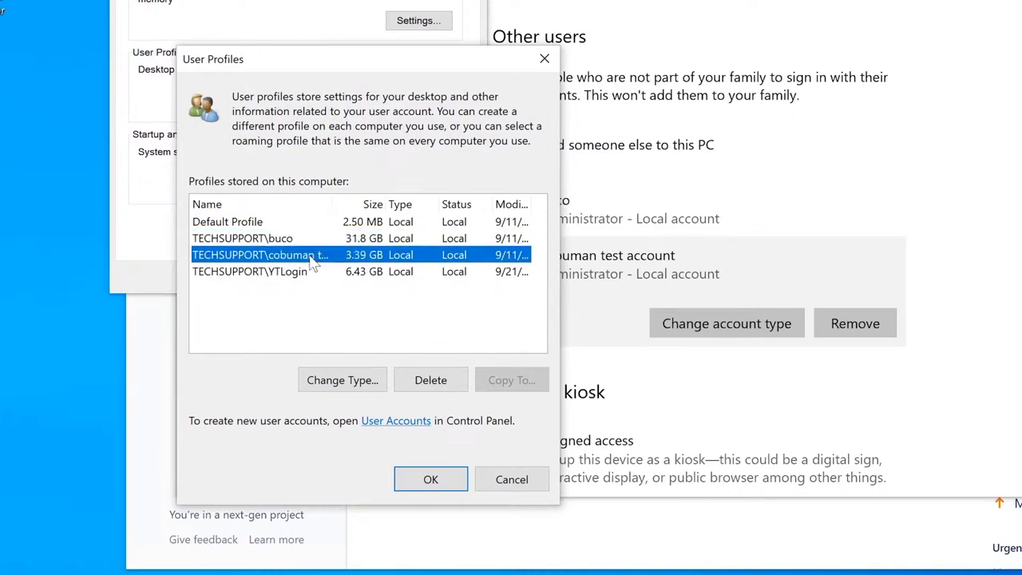
{"action": "left_click", "coordinate": [333, 243]}
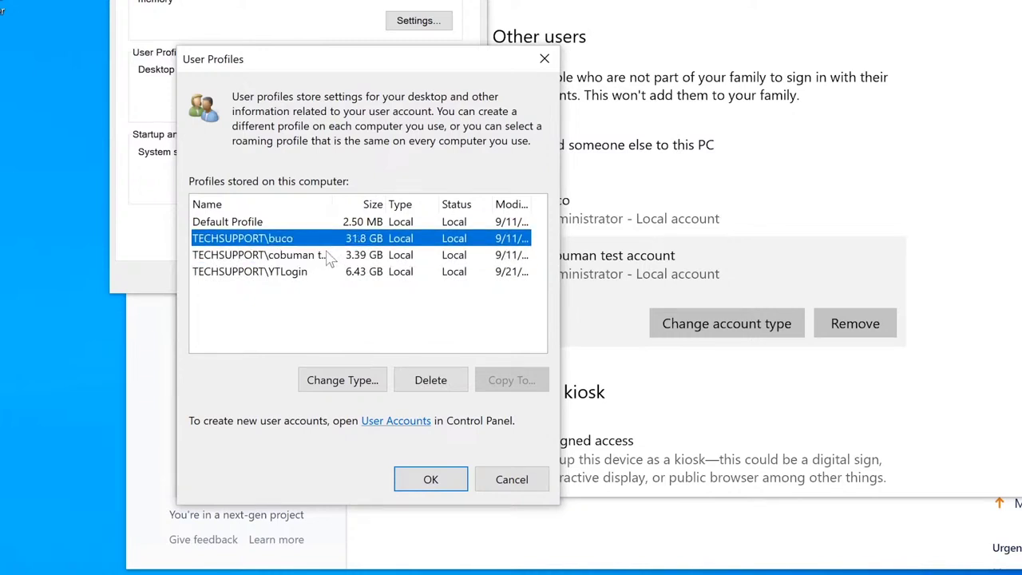
{"action": "left_click", "coordinate": [327, 255]}
{"action": "left_click", "coordinate": [320, 273]}
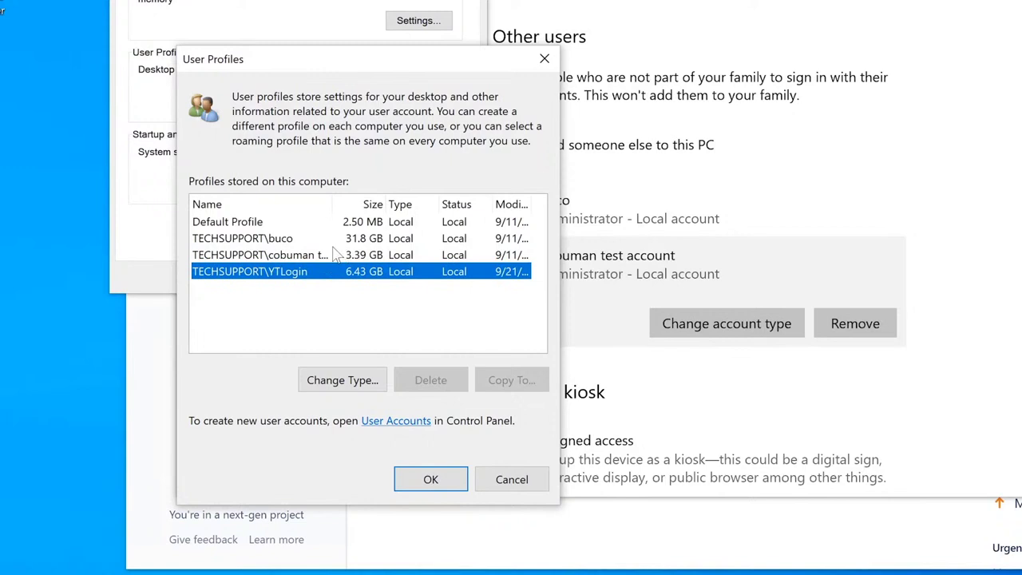
{"action": "left_click", "coordinate": [334, 241]}
{"action": "left_click", "coordinate": [327, 256]}
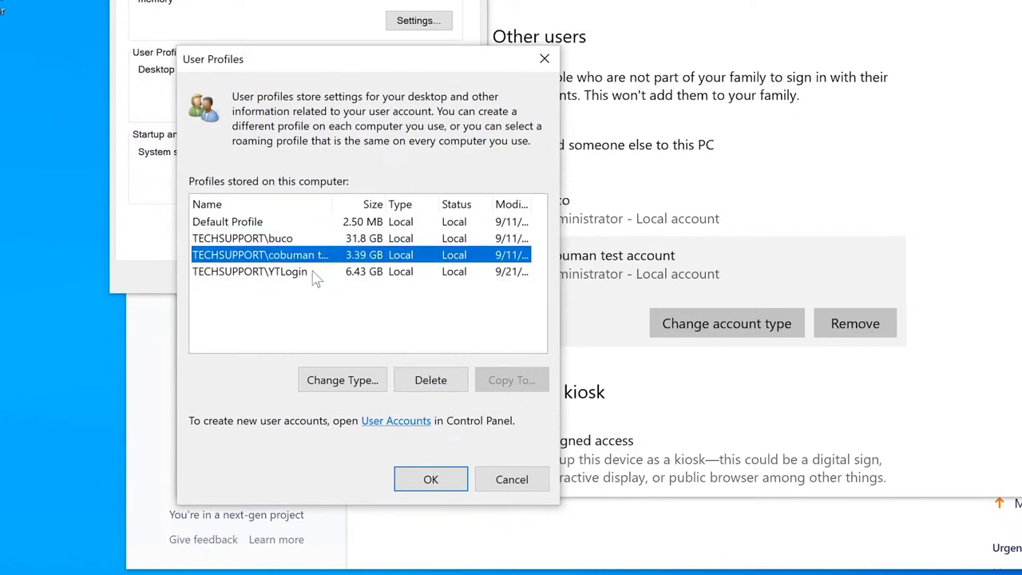
{"action": "left_click_drag", "start_coordinate": [418, 62], "coordinate": [326, 32]}
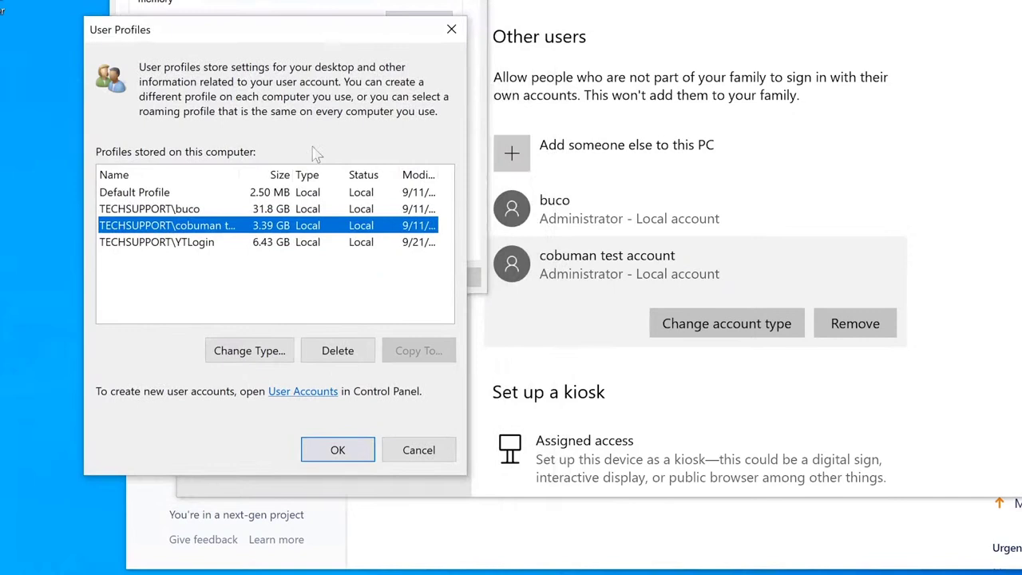
{"action": "left_click", "coordinate": [257, 208]}
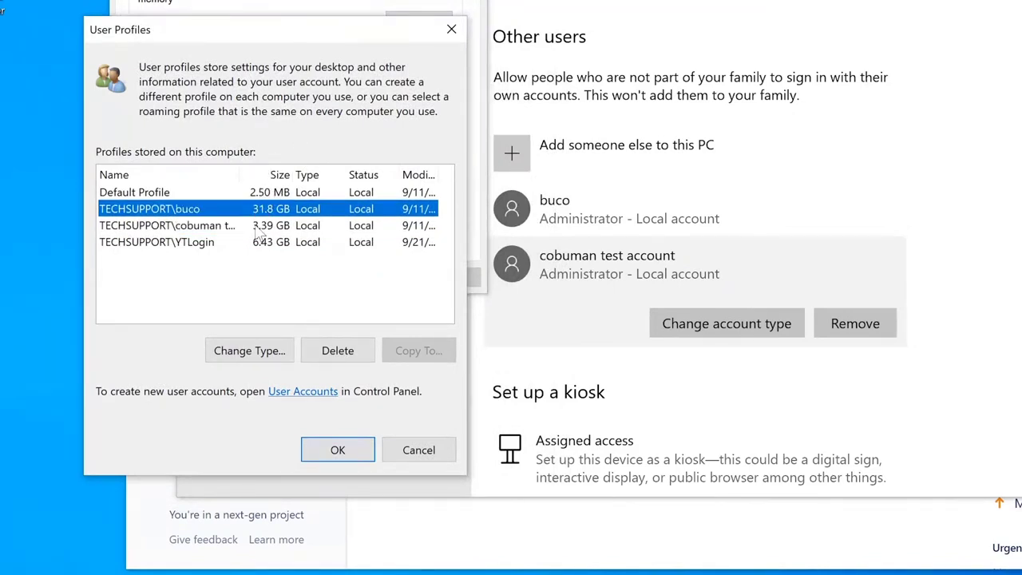
{"action": "left_click", "coordinate": [320, 351]}
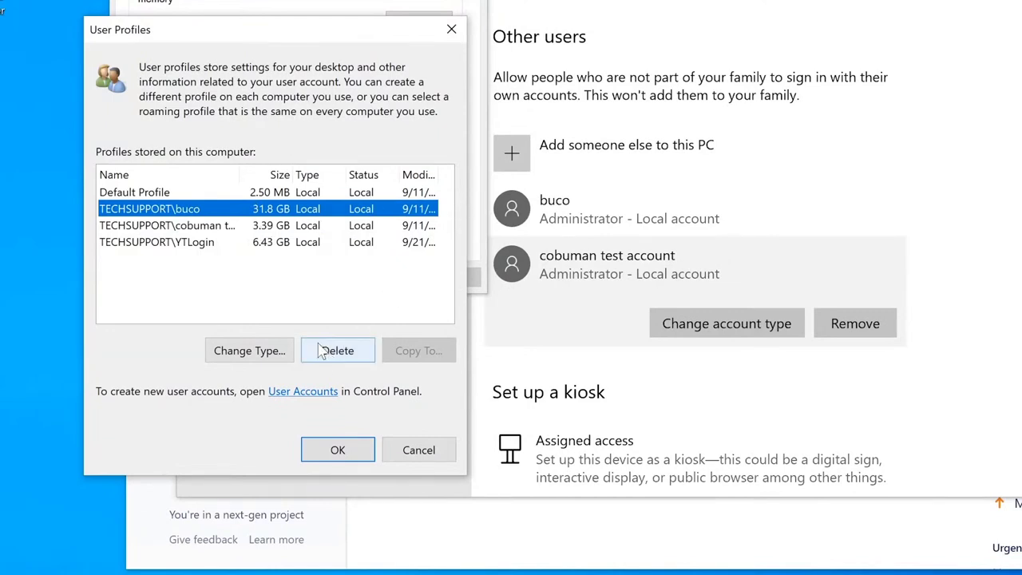
{"action": "left_click", "coordinate": [297, 226]}
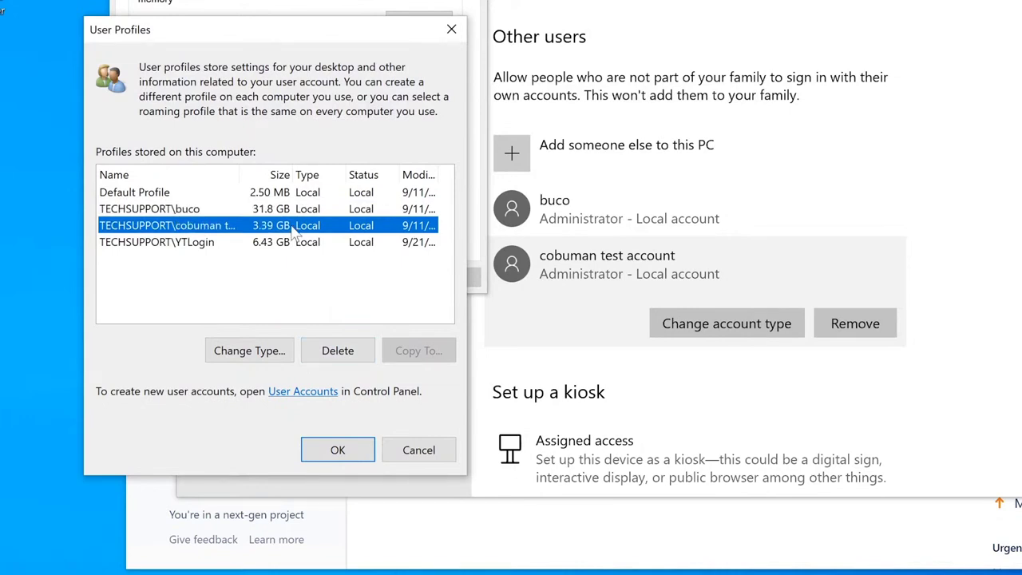
{"action": "left_click", "coordinate": [295, 209]}
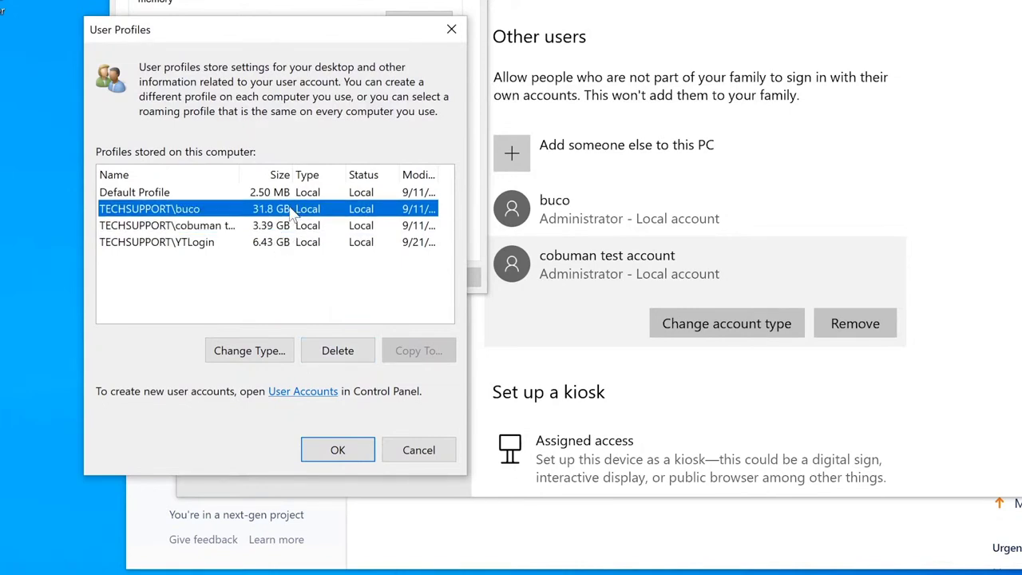
Step: Open C:\Users in File Explorer and move the window beside the profiles list
{"action": "key", "text": "super+e"}
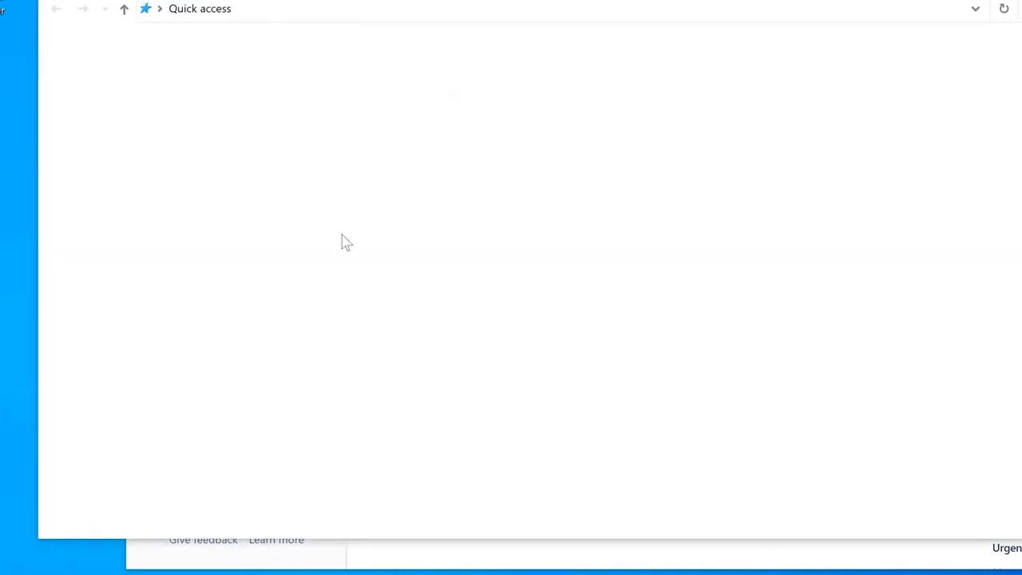
{"action": "left_click", "coordinate": [119, 292]}
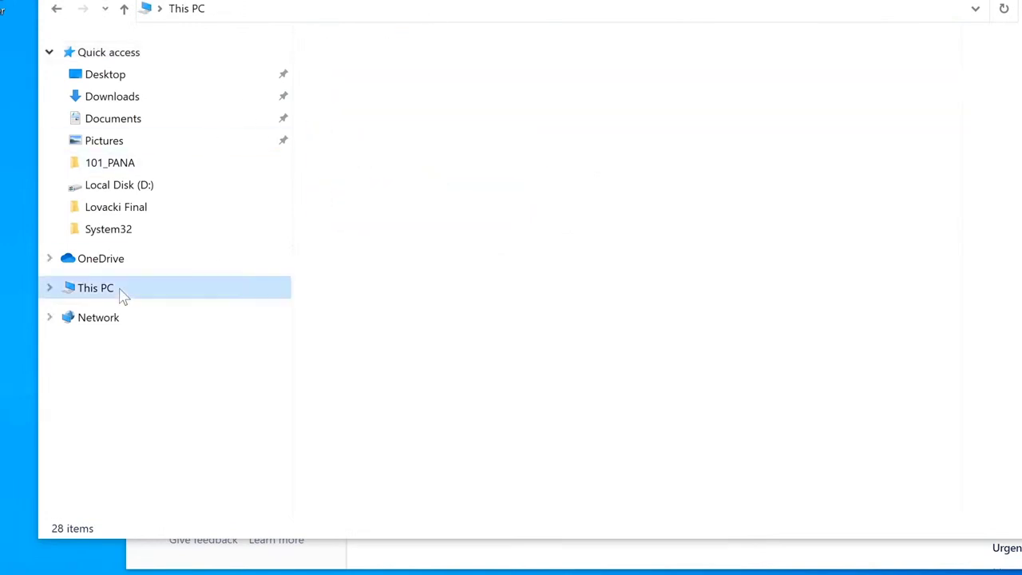
{"action": "double_click", "coordinate": [416, 292]}
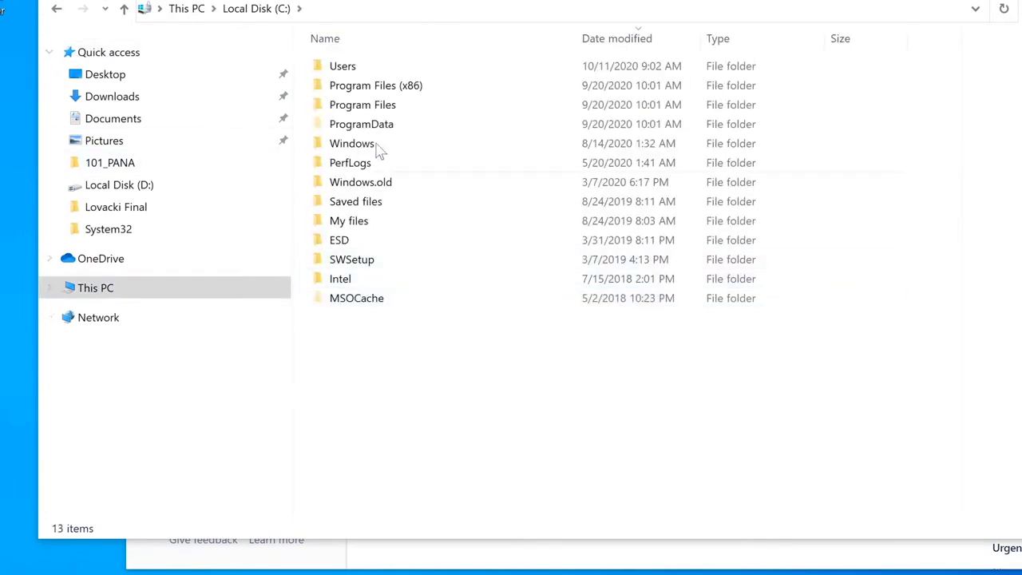
{"action": "double_click", "coordinate": [386, 72]}
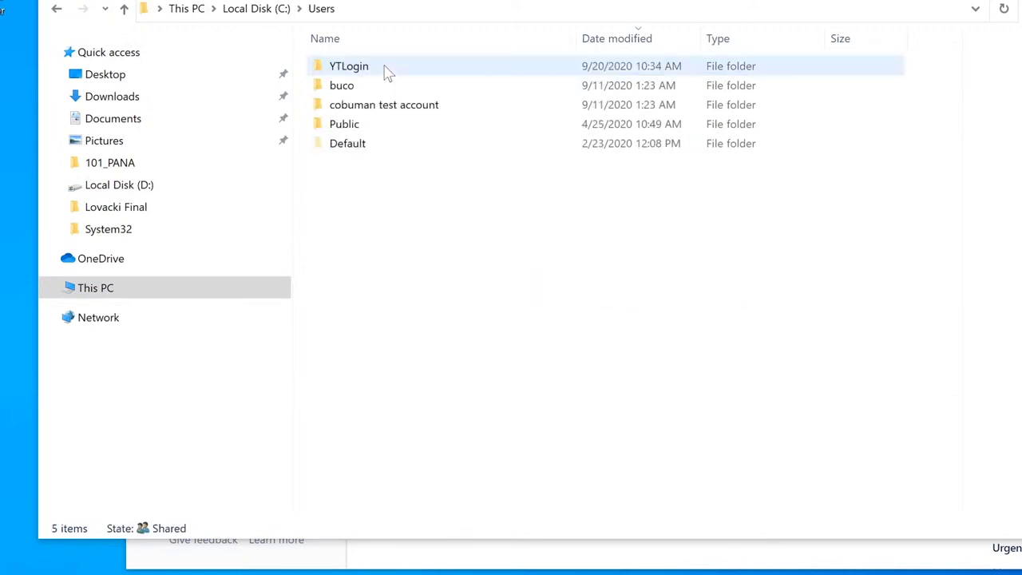
{"action": "left_click_drag", "start_coordinate": [511, 1], "coordinate": [829, 74]}
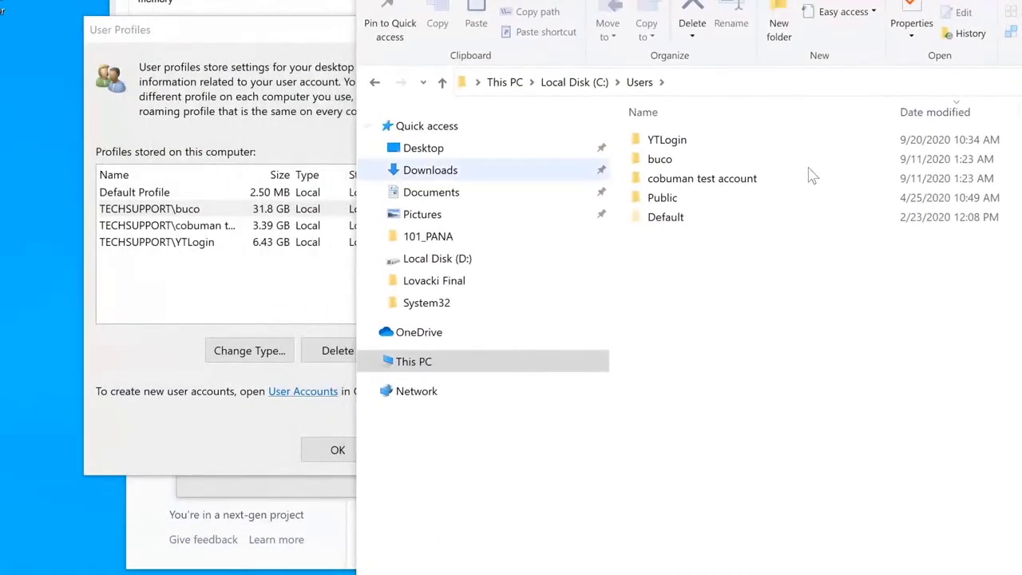
Step: Match the buco, cobuman and YTLogin user folders against their stored profile entries
{"action": "left_click", "coordinate": [675, 159]}
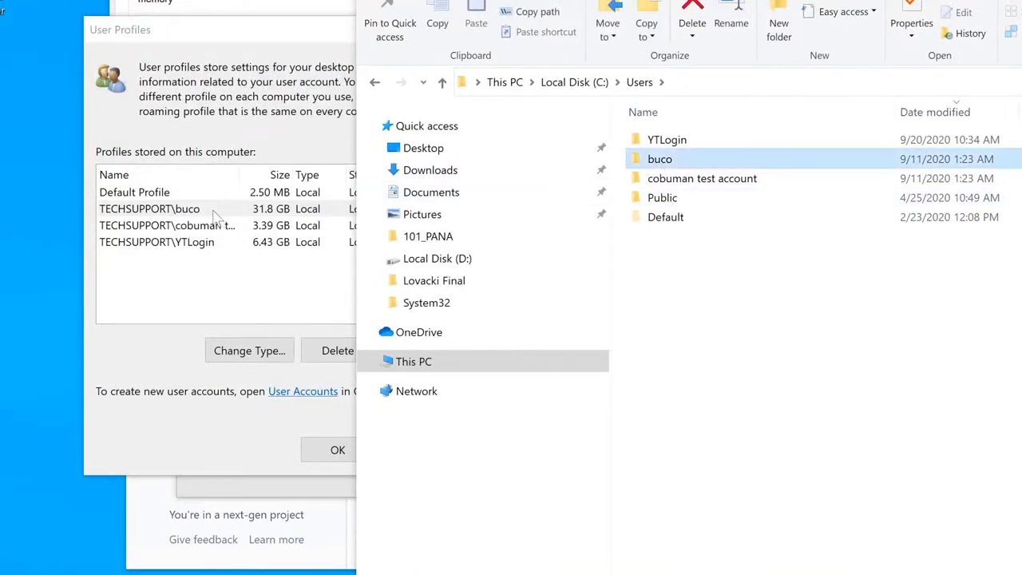
{"action": "left_click", "coordinate": [695, 182]}
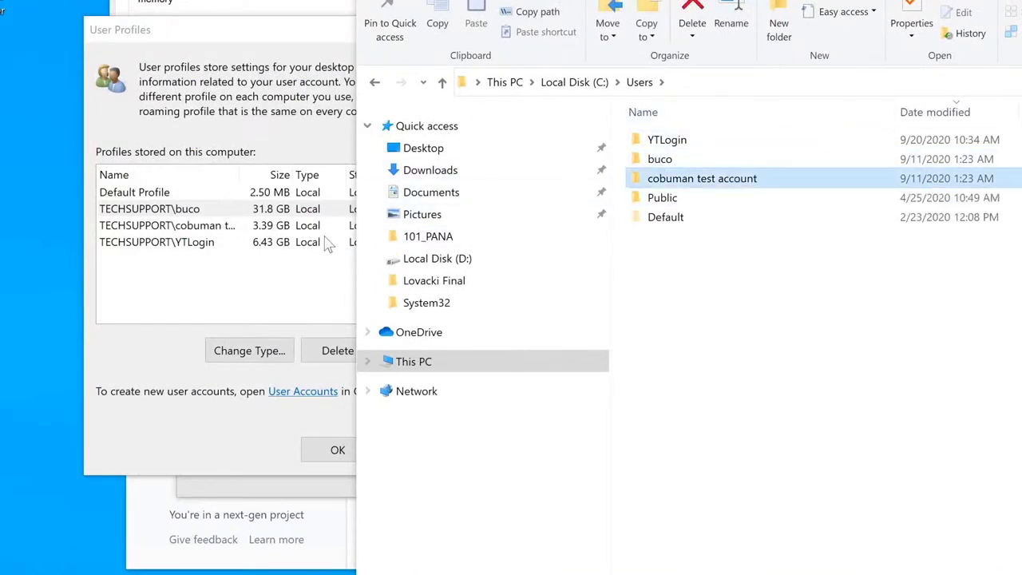
{"action": "left_click", "coordinate": [202, 226]}
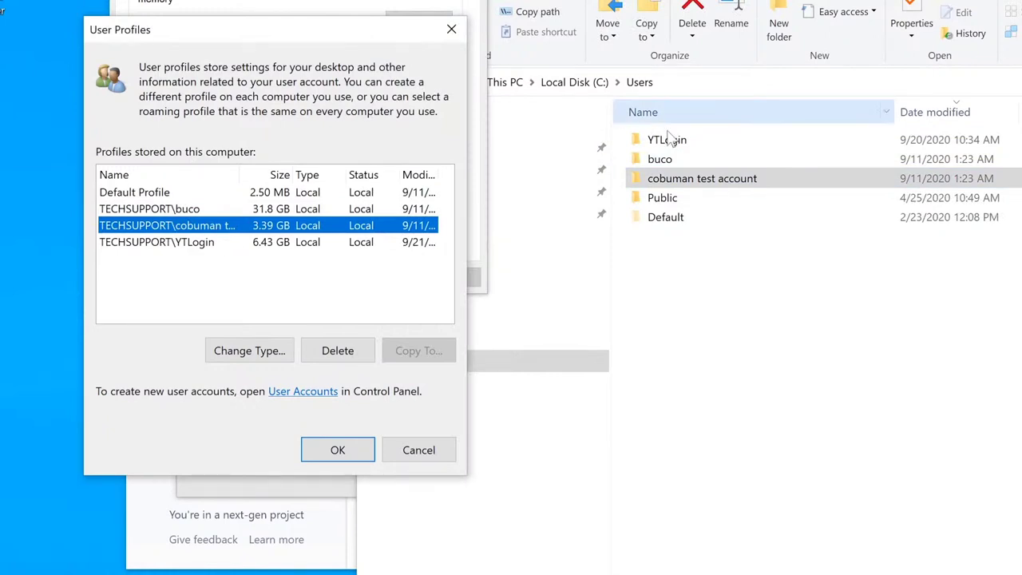
{"action": "left_click", "coordinate": [666, 139]}
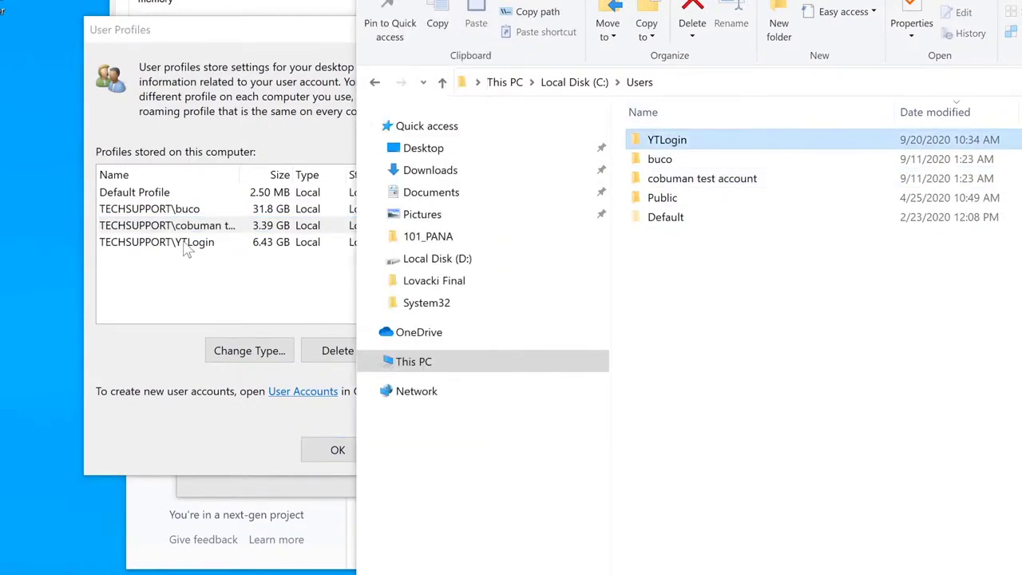
{"action": "left_click", "coordinate": [185, 242]}
{"action": "left_click", "coordinate": [361, 228]}
{"action": "left_click", "coordinate": [363, 246]}
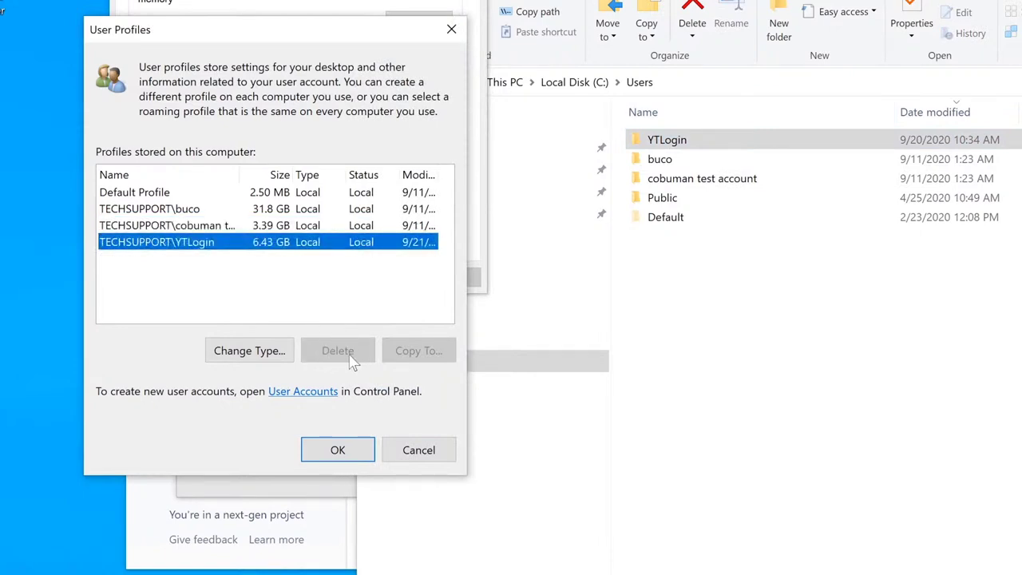
{"action": "left_click", "coordinate": [334, 228]}
{"action": "left_click", "coordinate": [307, 244]}
Step: Rearrange the profiles list beside the Settings accounts window and return to the Users folder
{"action": "key", "text": "alt+Tab"}
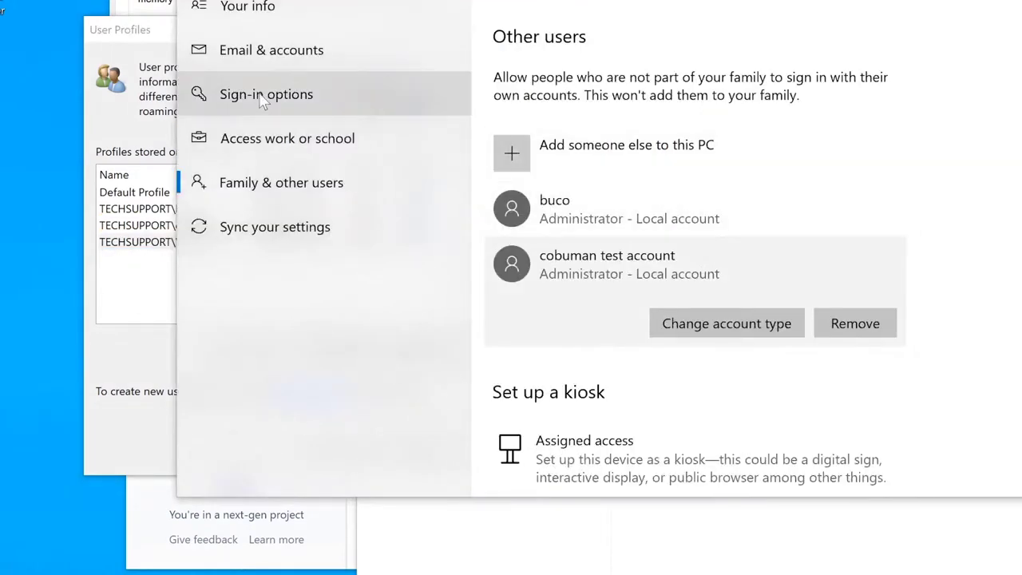
{"action": "left_click_drag", "start_coordinate": [157, 31], "coordinate": [130, 22]}
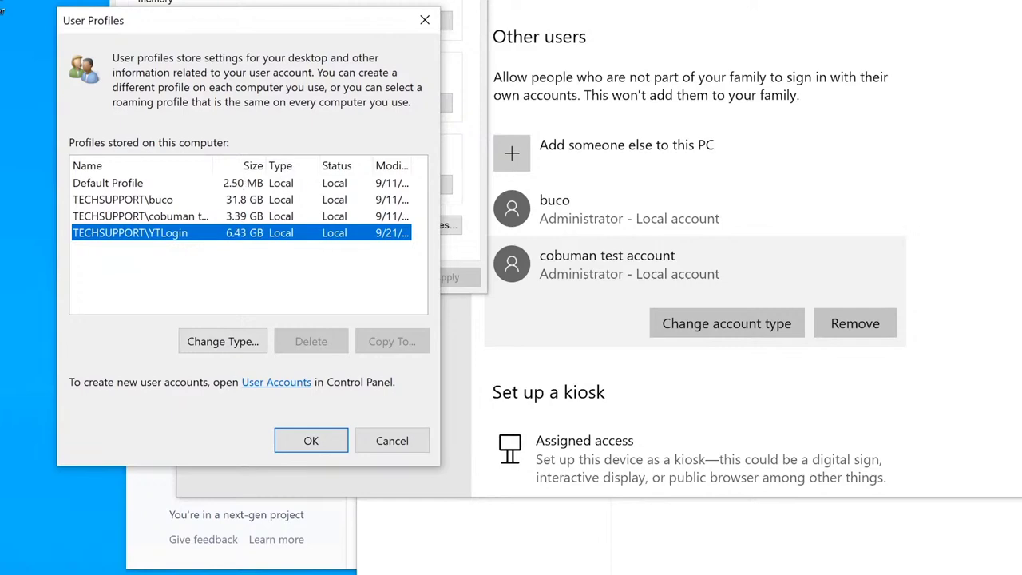
{"action": "key", "text": "alt+Tab"}
Step: Compare the buco profile entry with its folder, then open the buco user folder
{"action": "left_click_drag", "start_coordinate": [278, 30], "coordinate": [424, 7]}
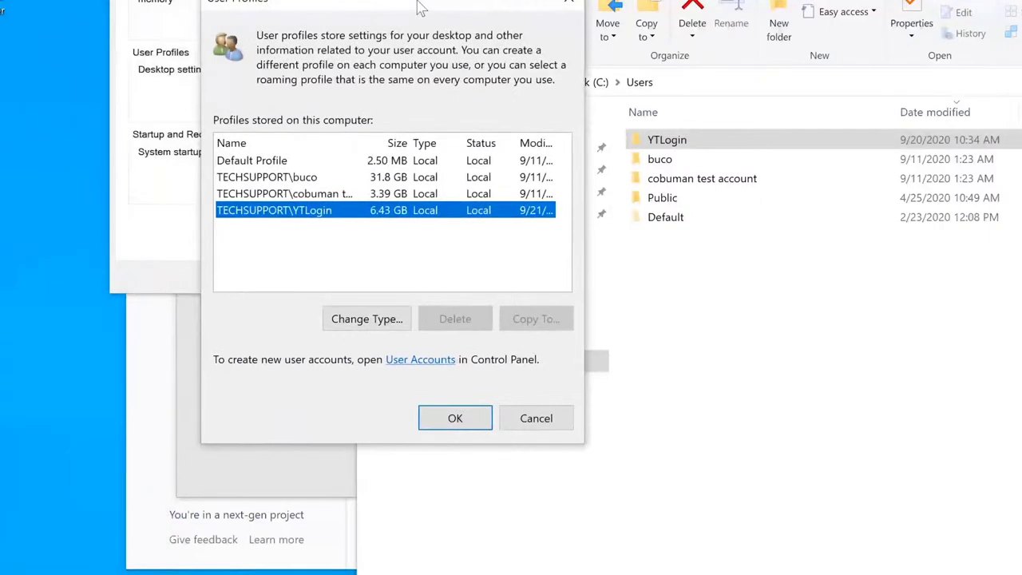
{"action": "left_click", "coordinate": [428, 180]}
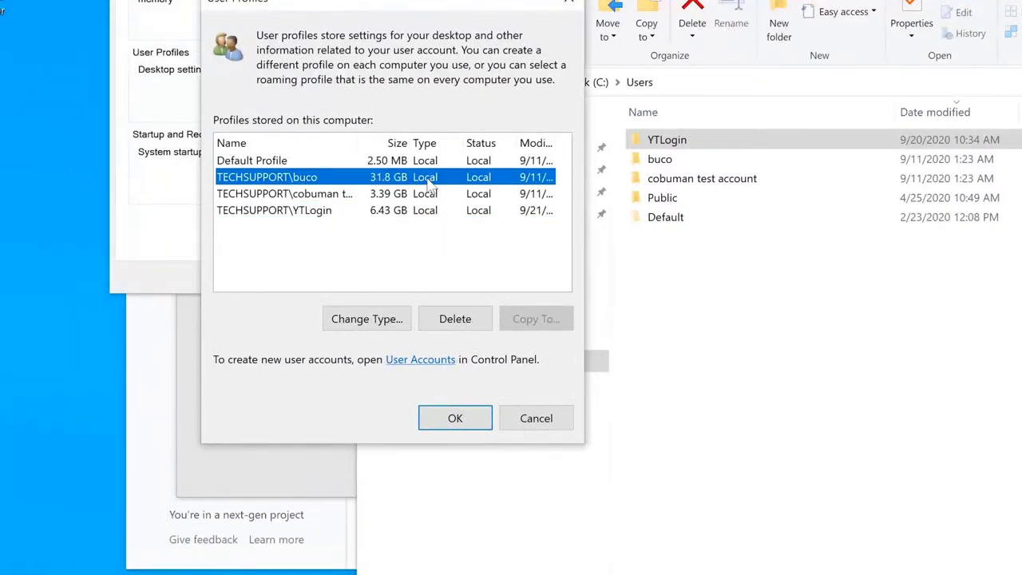
{"action": "left_click", "coordinate": [659, 159]}
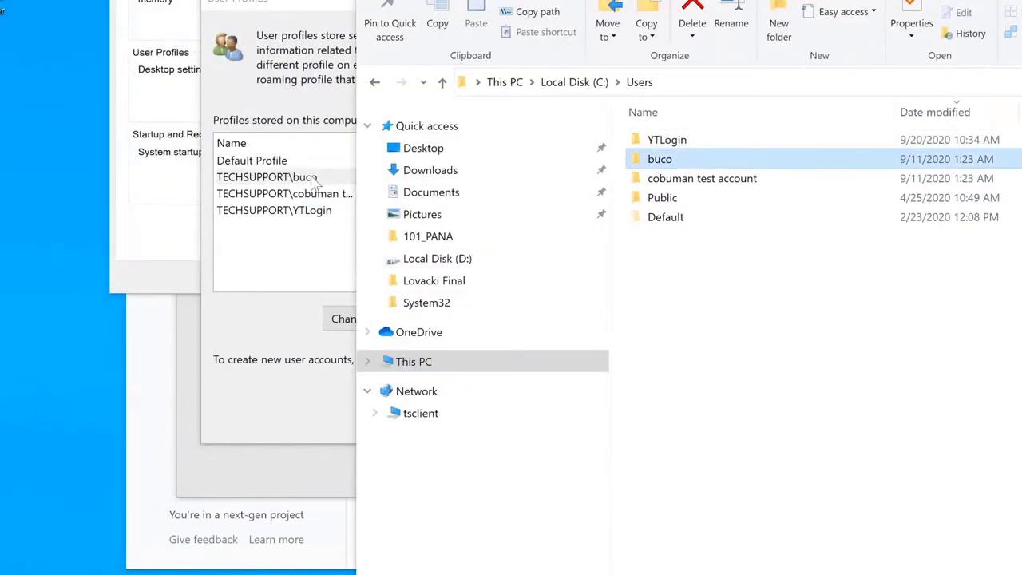
{"action": "left_click", "coordinate": [316, 179]}
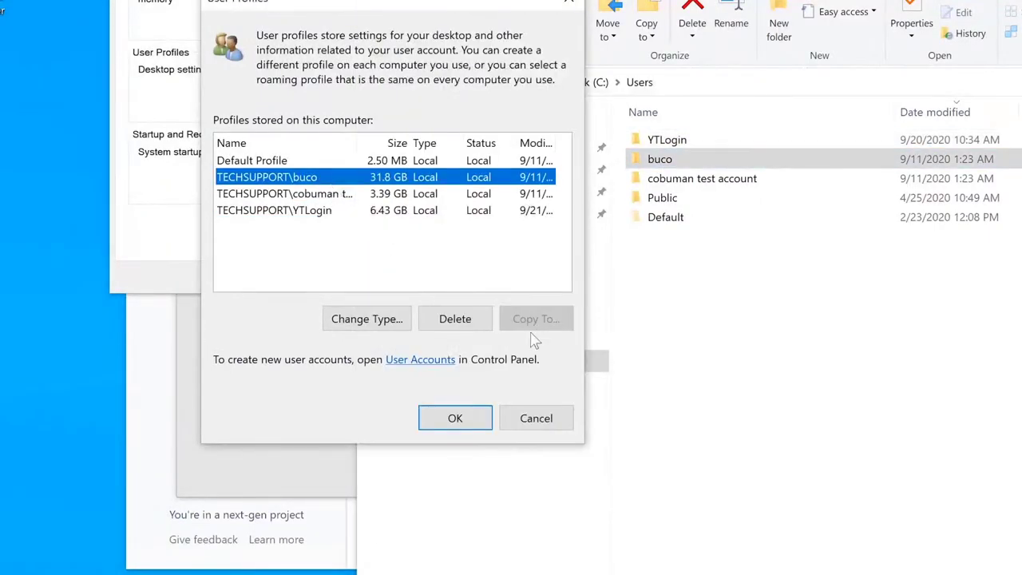
{"action": "double_click", "coordinate": [680, 162]}
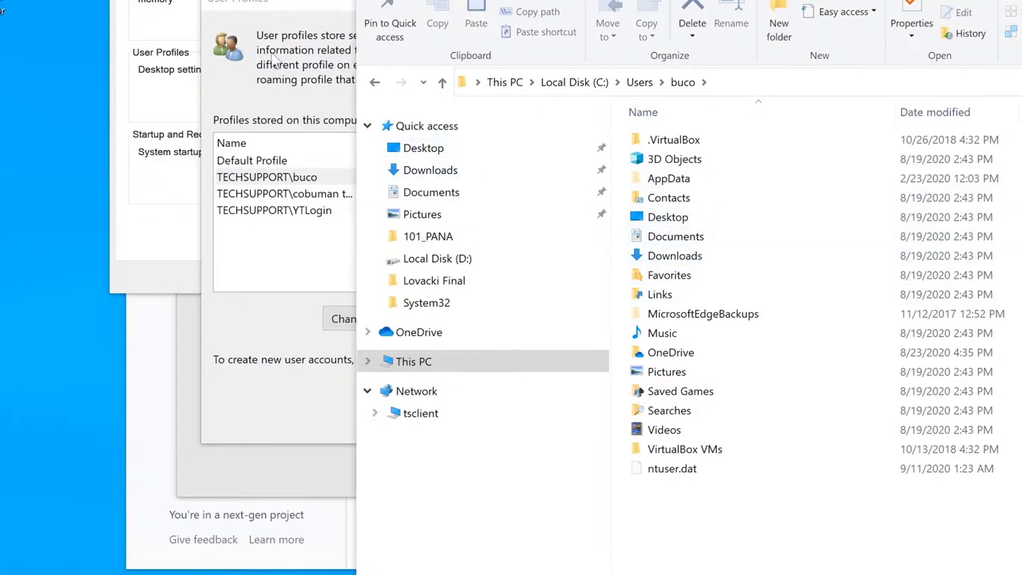
Step: Cancel the User Profiles dialog and move System Properties out of the way
{"action": "left_click_drag", "start_coordinate": [326, 8], "coordinate": [203, 4]}
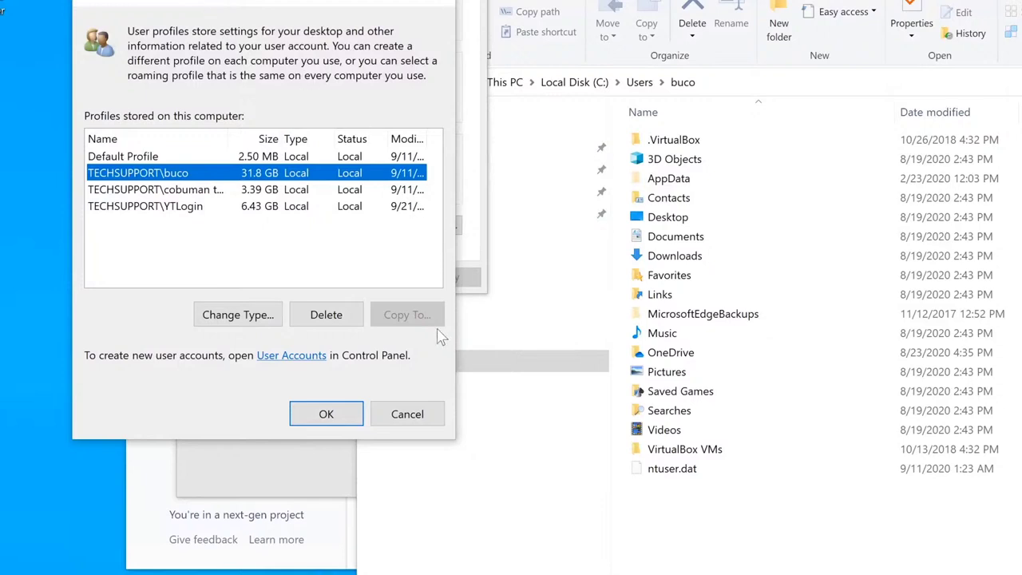
{"action": "left_click", "coordinate": [406, 414]}
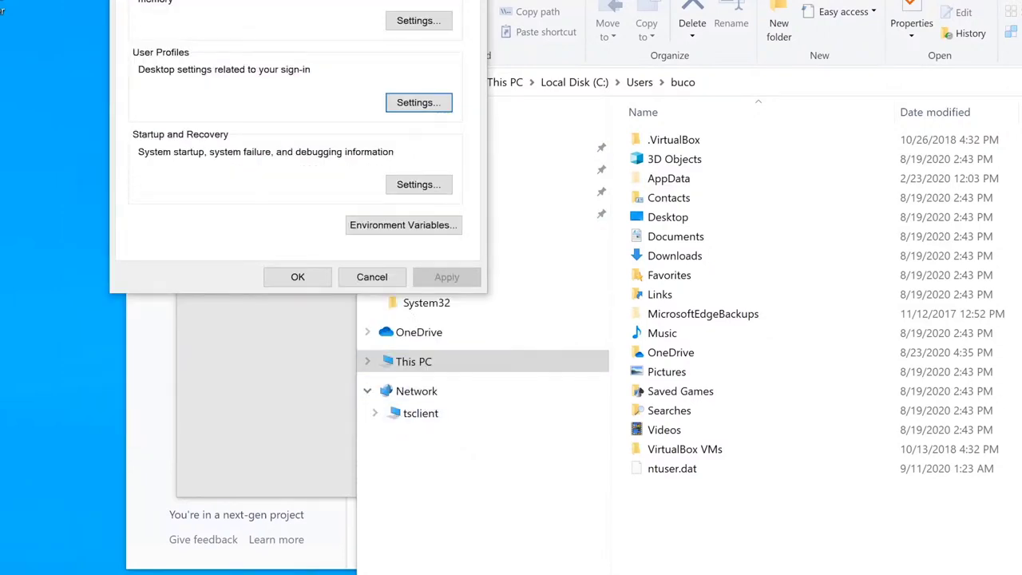
{"action": "left_click_drag", "start_coordinate": [295, 2], "coordinate": [70, 0]}
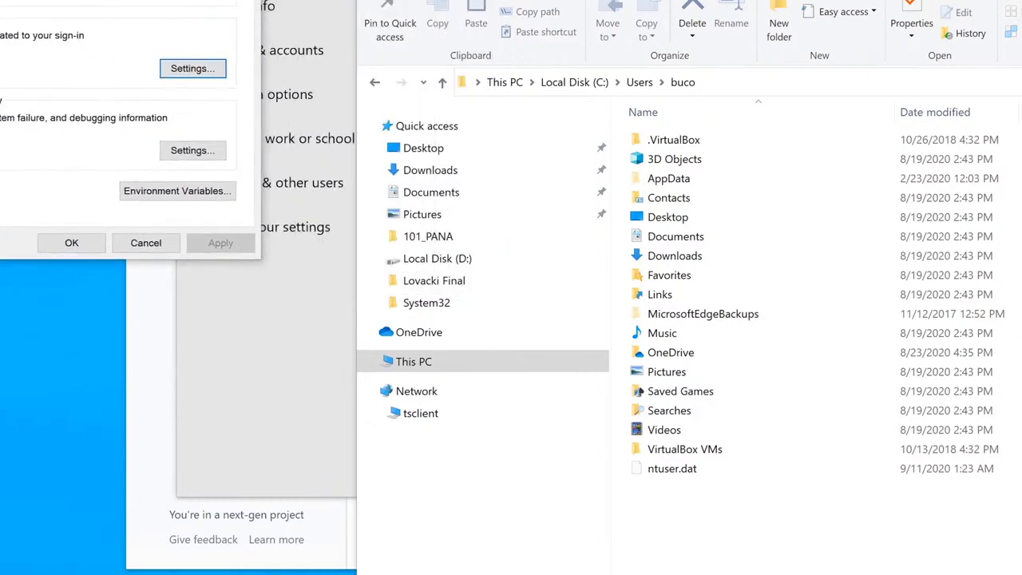
Step: From Family & other users in Settings, choose Add someone else to this PC
{"action": "key", "text": "alt+Tab"}
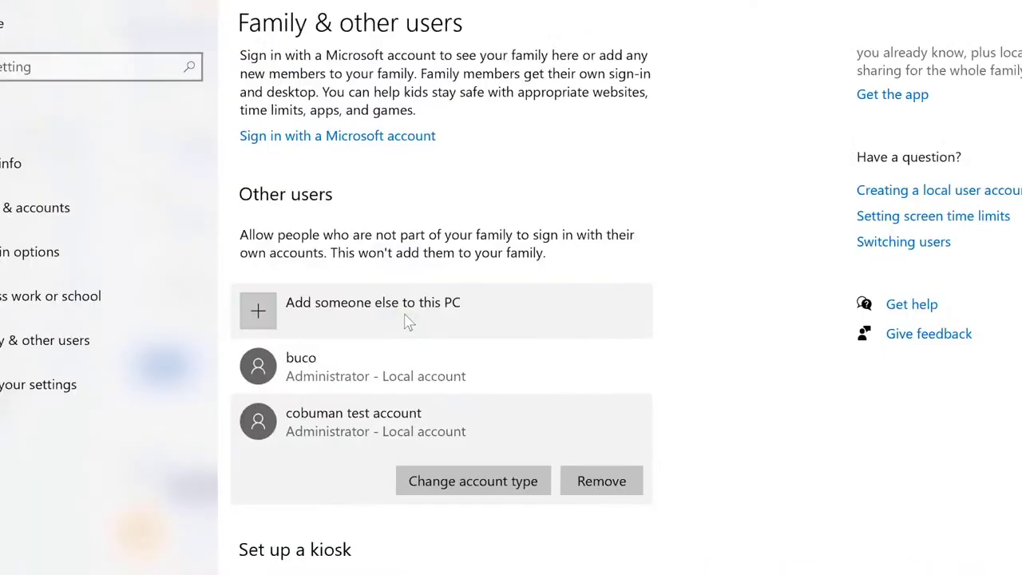
{"action": "left_click", "coordinate": [404, 315]}
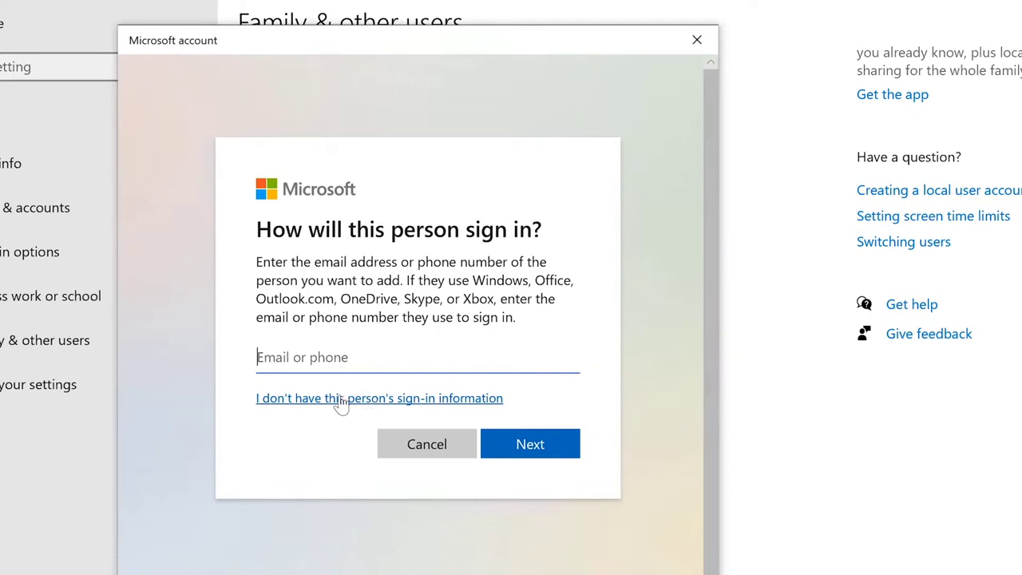
Step: Add a user without a Microsoft account named LocalAdmin, entering and confirming its password
{"action": "left_click", "coordinate": [353, 403]}
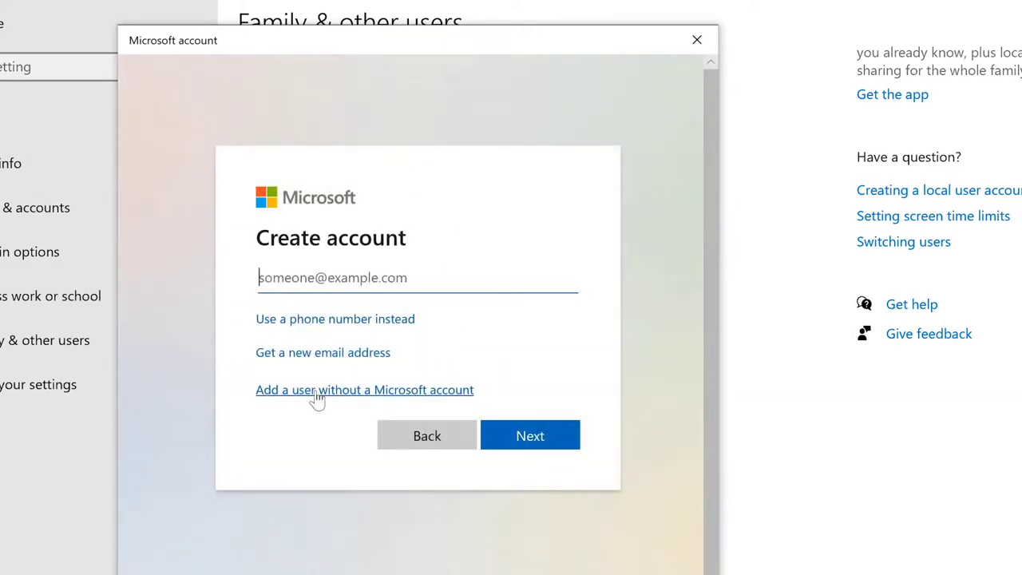
{"action": "left_click", "coordinate": [317, 391]}
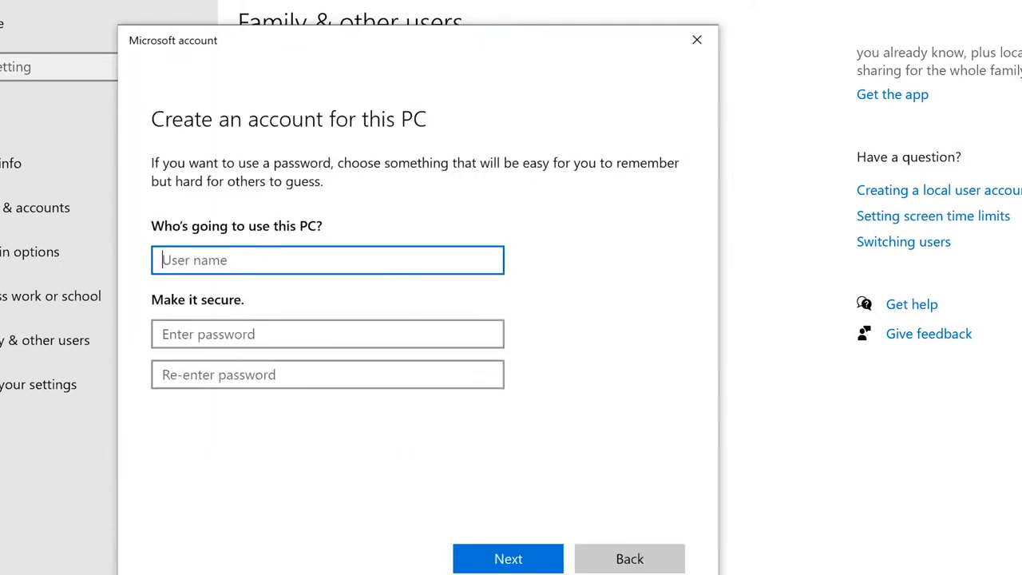
{"action": "type", "text": "LocalAdmin"}
{"action": "key", "text": "Tab"}
{"action": "type", "text": "********"}
{"action": "key", "text": "Tab"}
{"action": "type", "text": "********"}
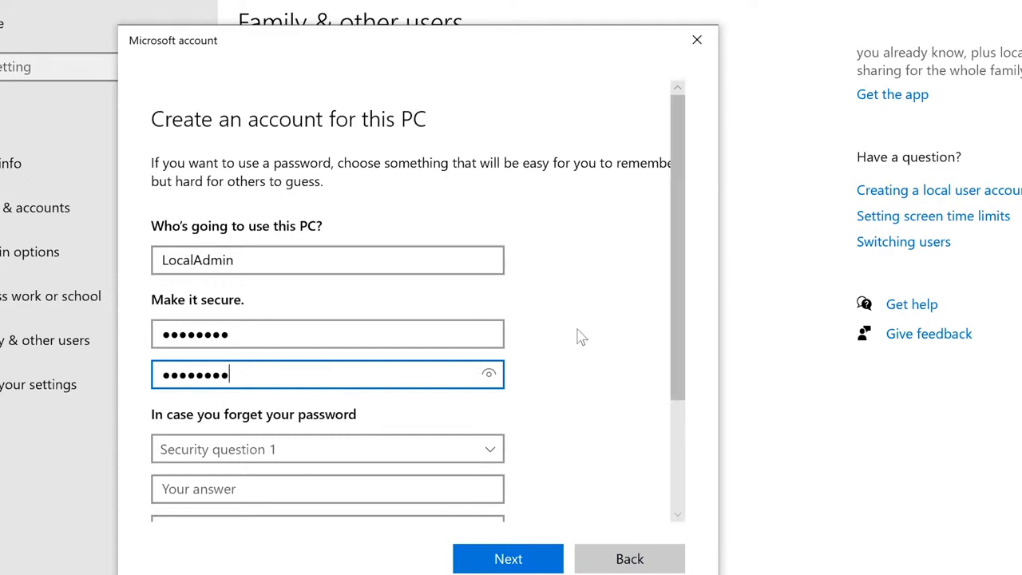
Step: Choose the first pet's name and birth city security questions and enter their answers
{"action": "scroll", "coordinate": [577, 342], "scroll_direction": "down", "scroll_amount": 3}
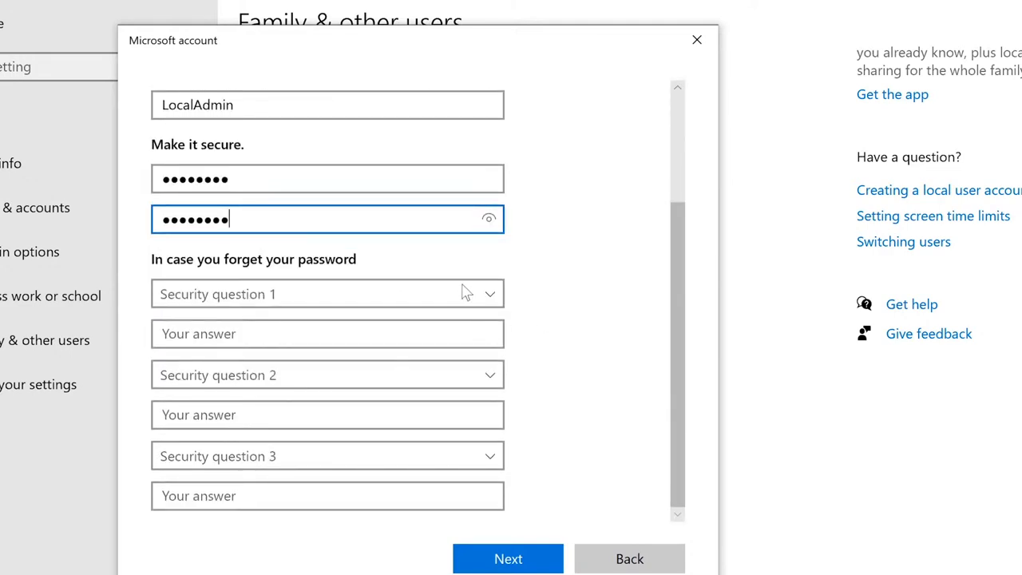
{"action": "left_click", "coordinate": [465, 294]}
{"action": "left_click", "coordinate": [380, 314]}
{"action": "left_click", "coordinate": [375, 334]}
{"action": "left_click", "coordinate": [330, 380]}
{"action": "left_click", "coordinate": [325, 414]}
{"action": "left_click", "coordinate": [327, 414]}
{"action": "left_click", "coordinate": [415, 454]}
{"action": "left_click", "coordinate": [409, 431]}
Step: Set the childhood nickname question with an answer and finish creating LocalAdmin
{"action": "left_click", "coordinate": [449, 469]}
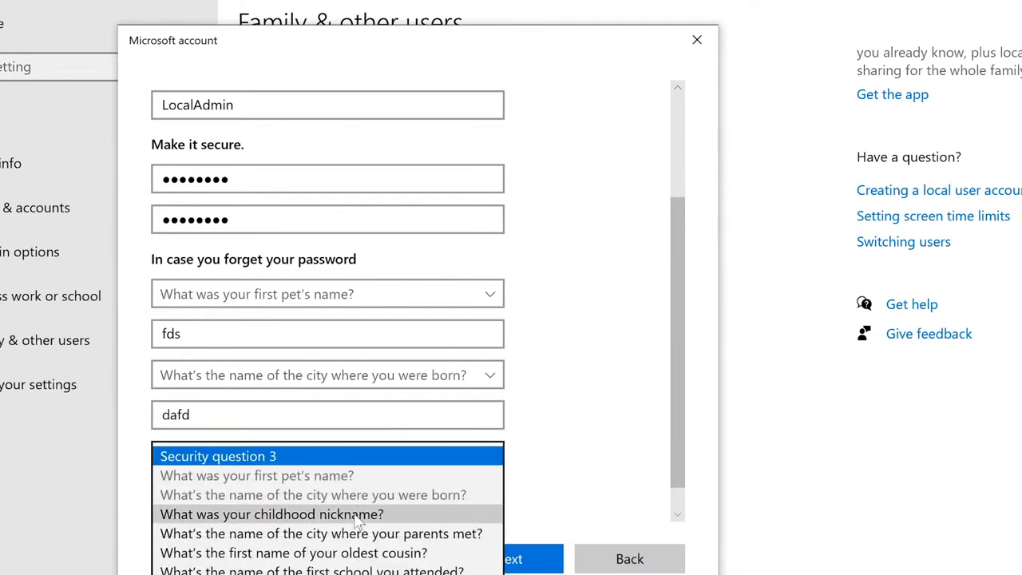
{"action": "left_click", "coordinate": [362, 513]}
{"action": "left_click", "coordinate": [359, 495]}
{"action": "left_click", "coordinate": [471, 557]}
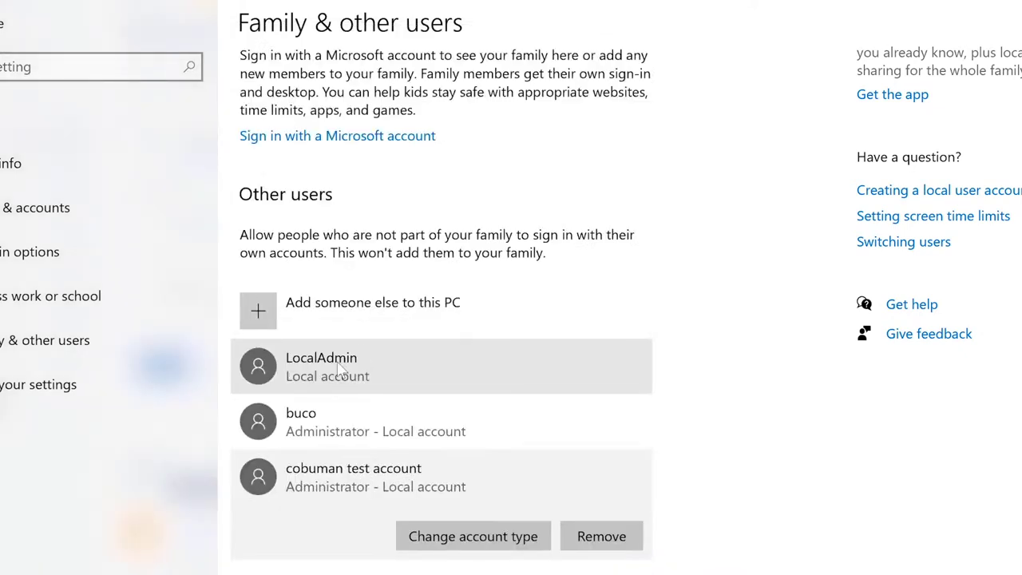
Step: Change the LocalAdmin account type from a standard local account to Administrator
{"action": "left_click", "coordinate": [349, 375]}
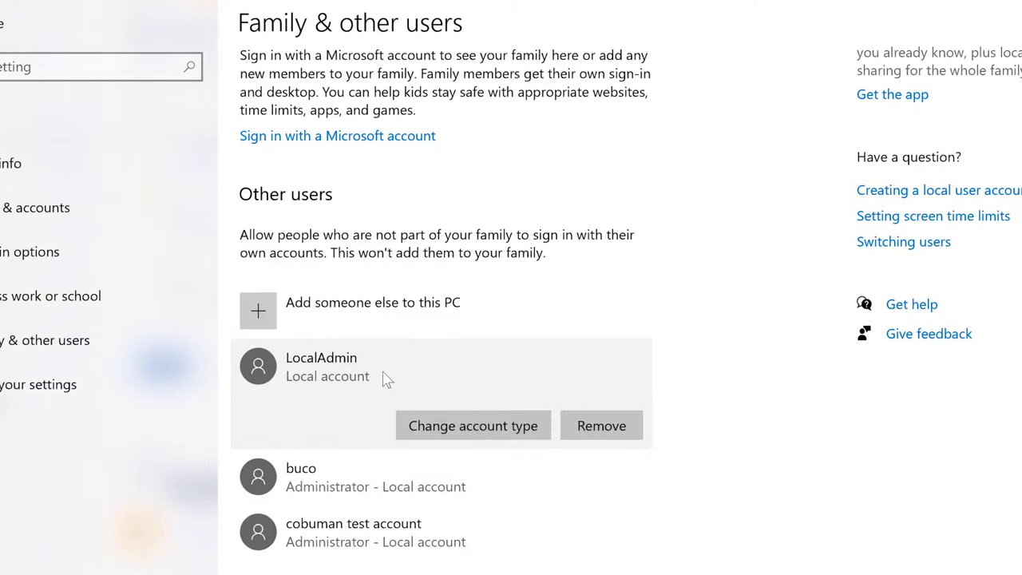
{"action": "left_click", "coordinate": [485, 428]}
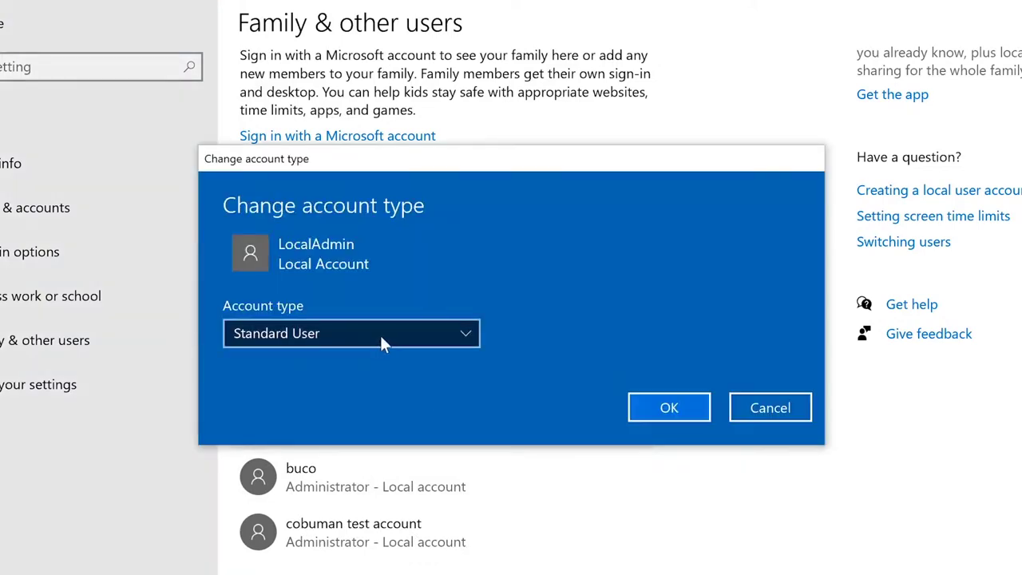
{"action": "left_click", "coordinate": [380, 335]}
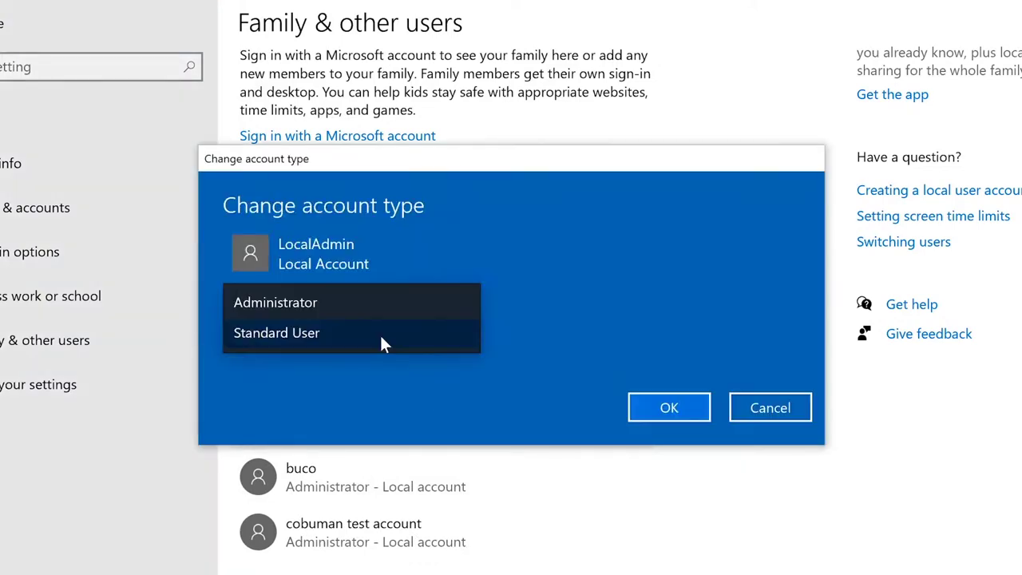
{"action": "left_click", "coordinate": [333, 303]}
{"action": "left_click", "coordinate": [668, 408]}
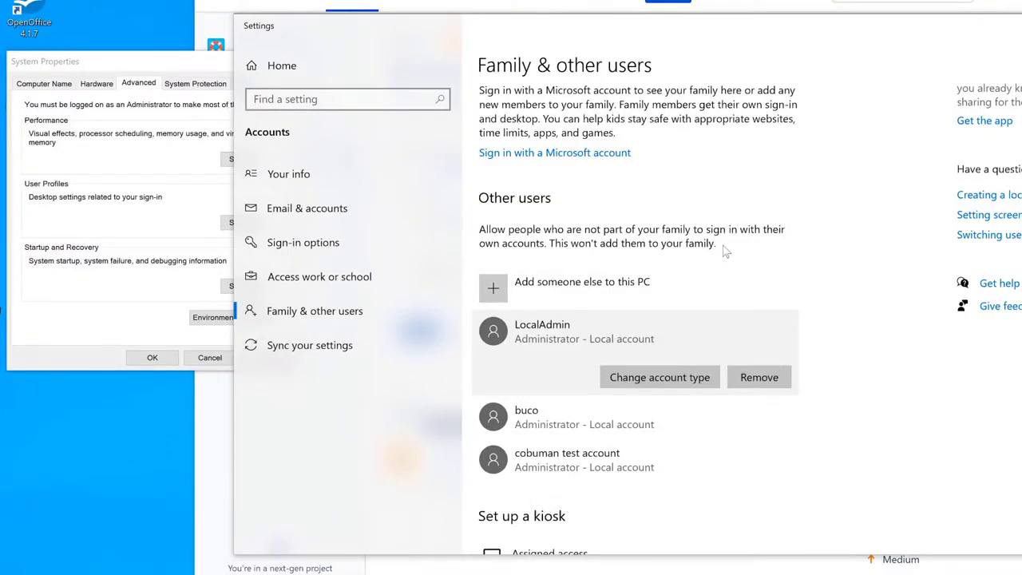
Step: Open User Profiles from System Properties and inspect the stored profiles
{"action": "left_click", "coordinate": [124, 164]}
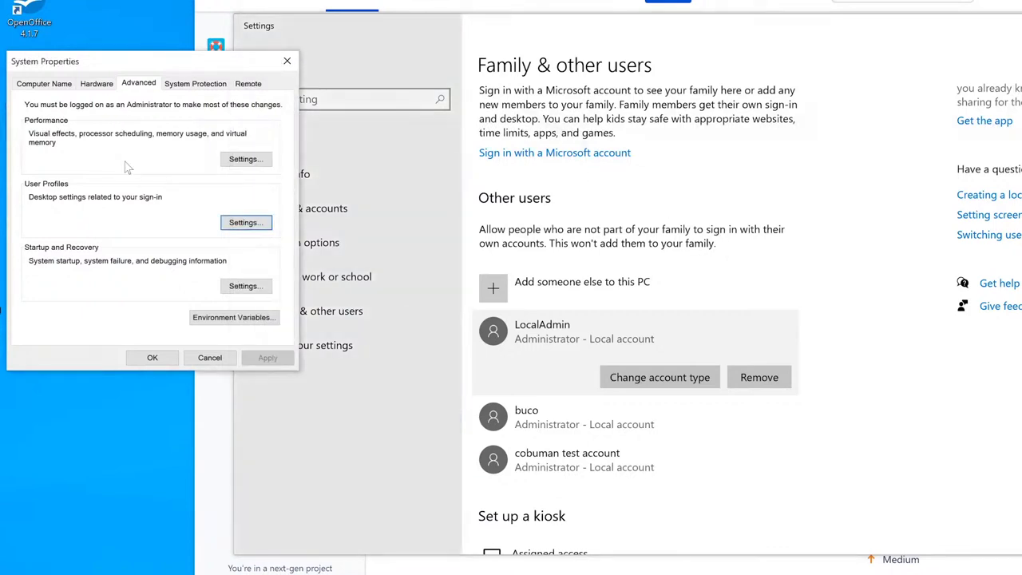
{"action": "left_click", "coordinate": [246, 225]}
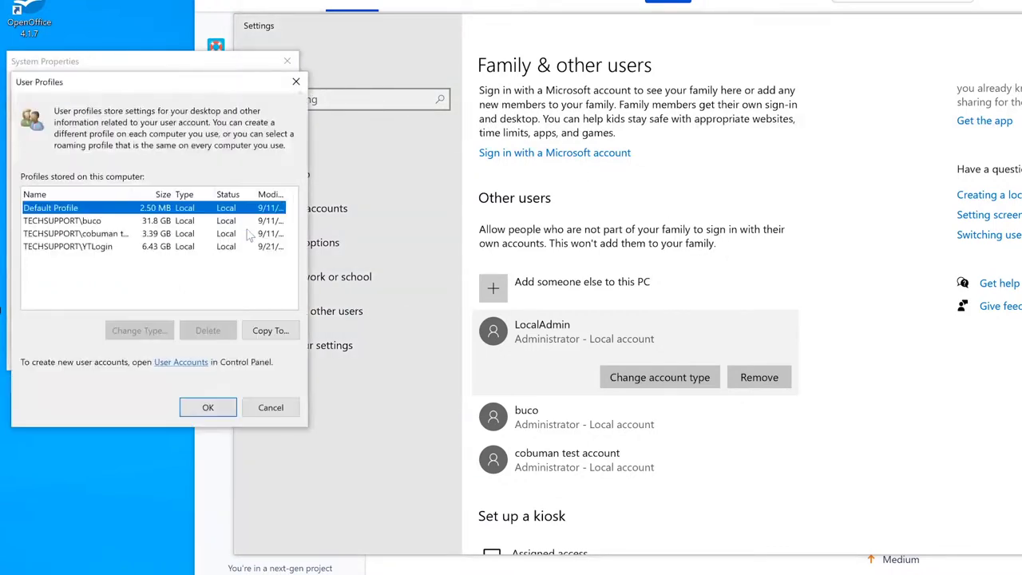
{"action": "left_click", "coordinate": [102, 221]}
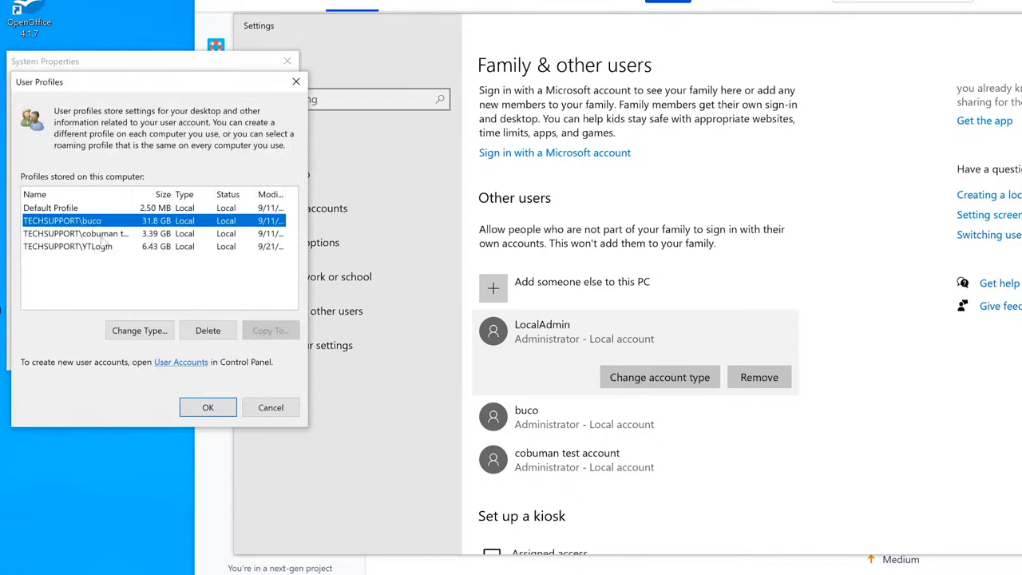
{"action": "left_click", "coordinate": [137, 234]}
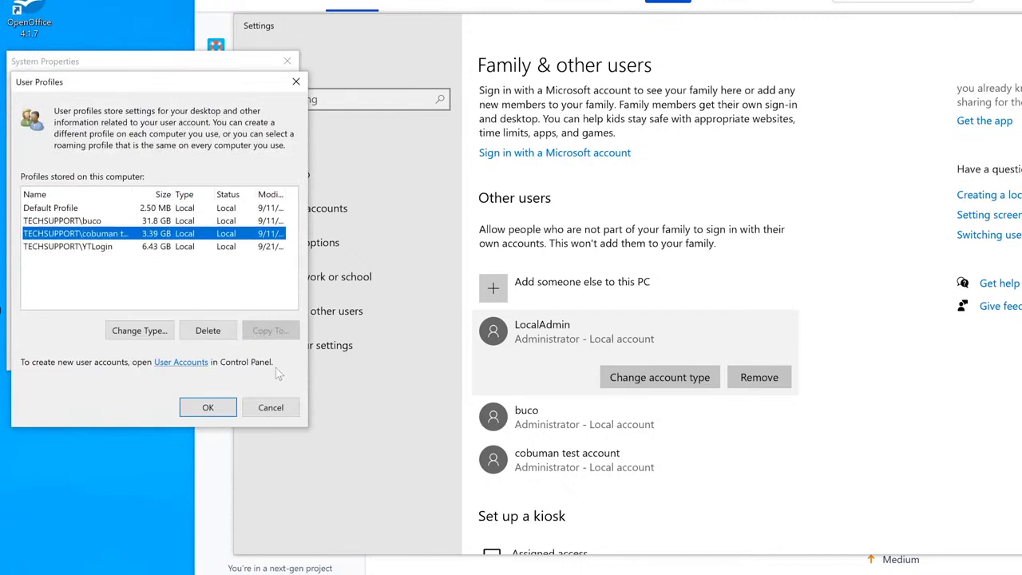
Step: Open File Explorer at This PC > Local Disk (C:) > Users, beside the profiles list
{"action": "key", "text": "super+e"}
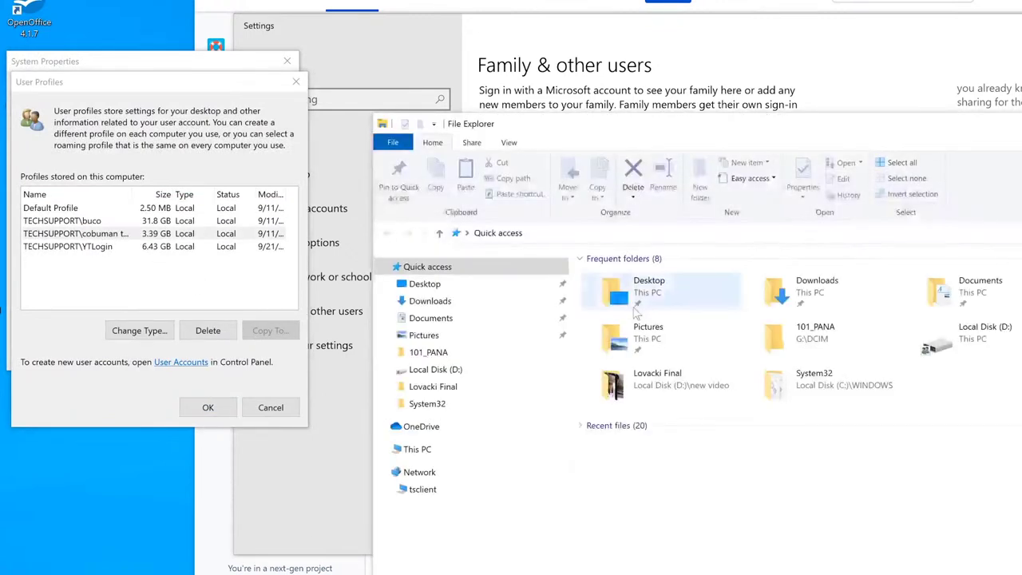
{"action": "left_click", "coordinate": [420, 451]}
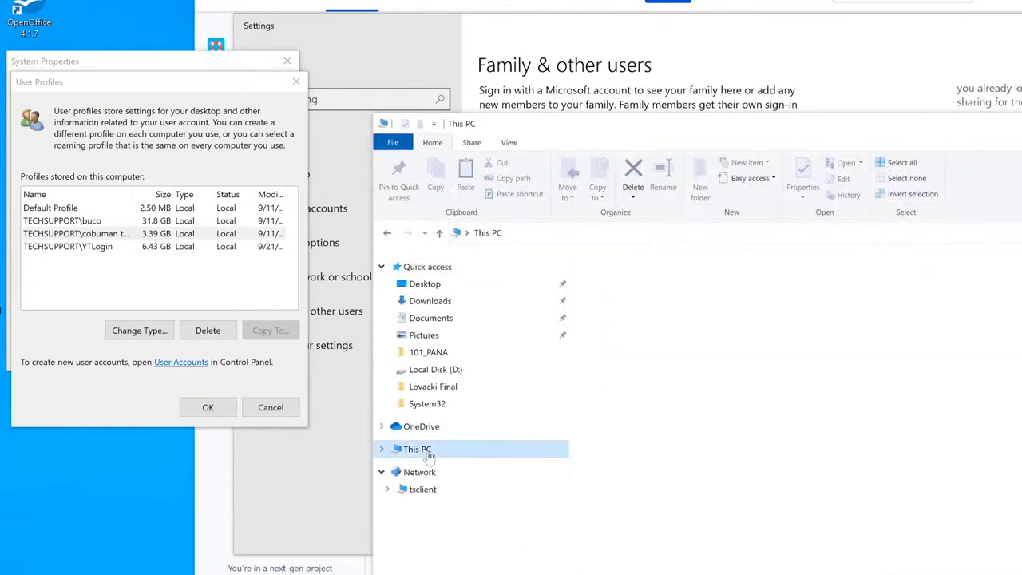
{"action": "left_click", "coordinate": [679, 472]}
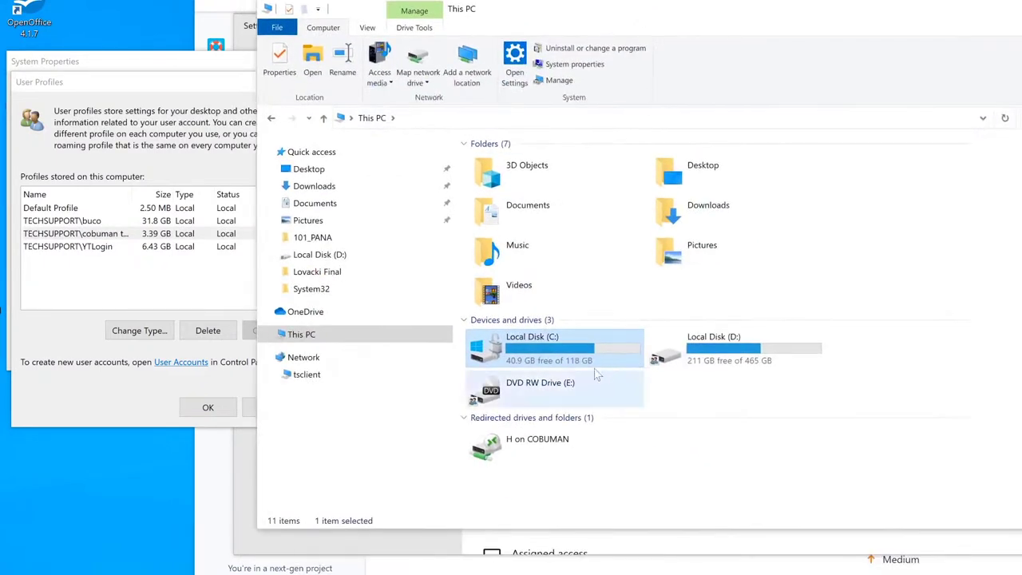
{"action": "double_click", "coordinate": [562, 351]}
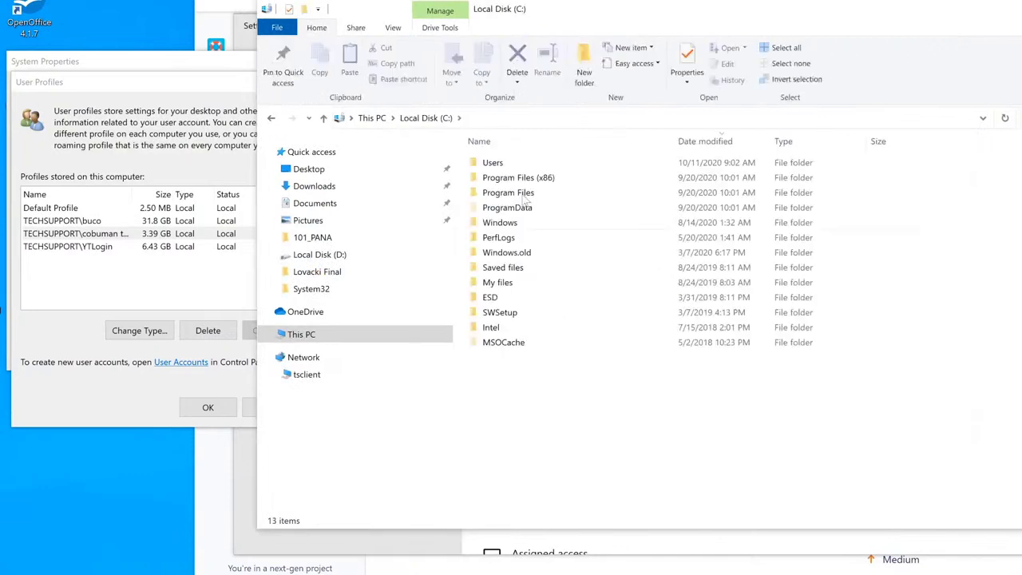
{"action": "left_click", "coordinate": [527, 163]}
{"action": "double_click", "coordinate": [527, 163]}
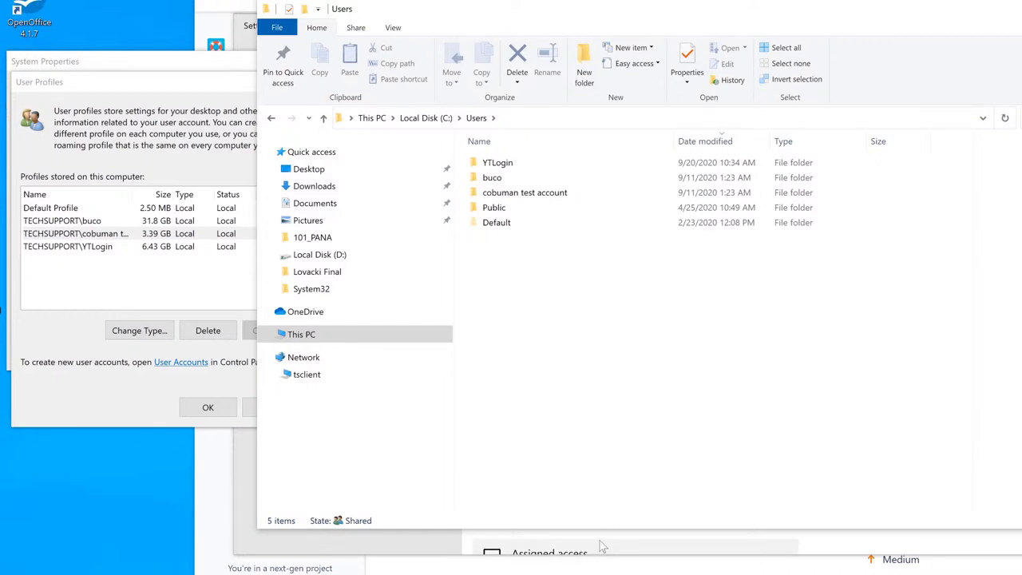
{"action": "left_click", "coordinate": [415, 542]}
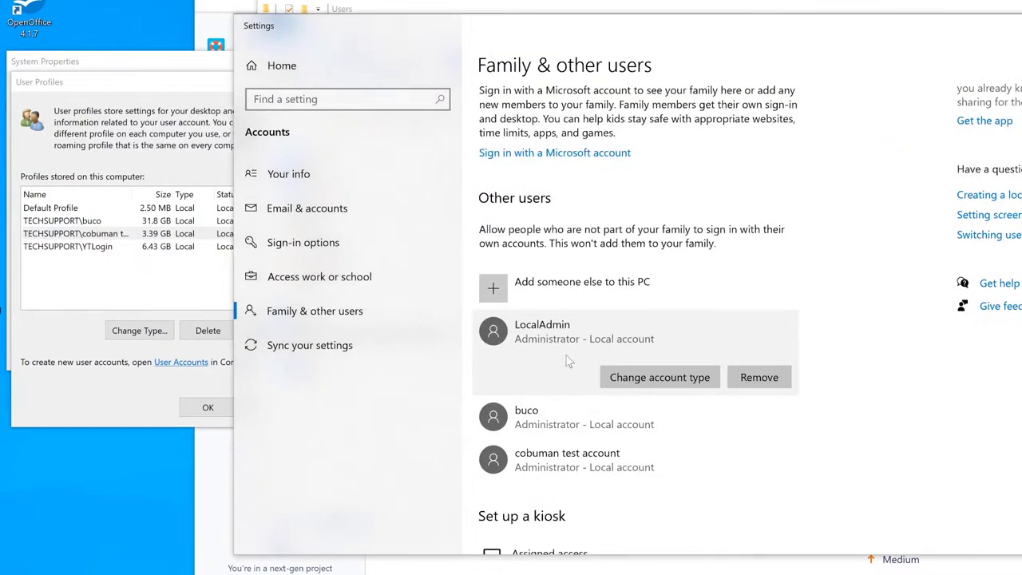
{"action": "left_click", "coordinate": [694, 12]}
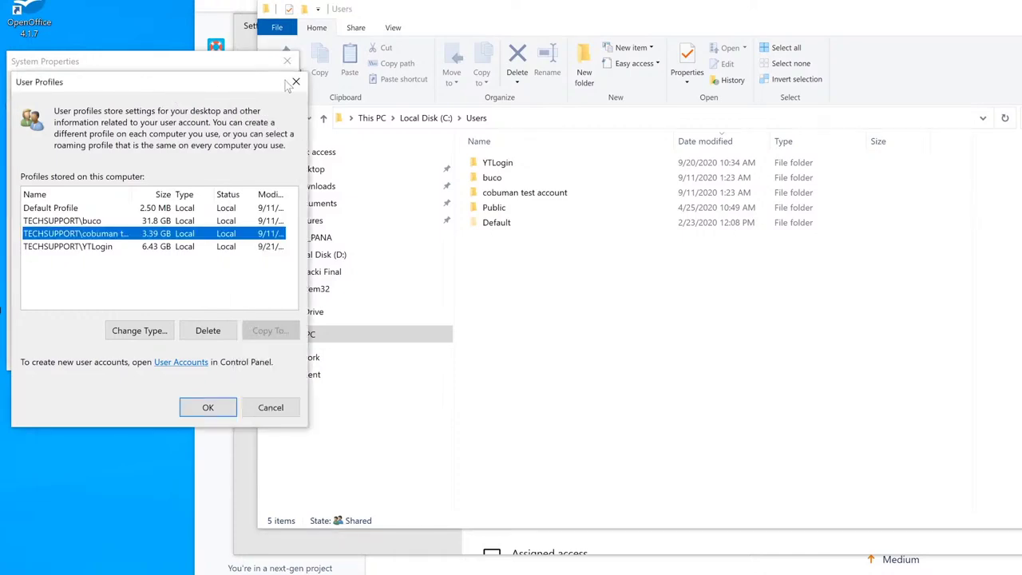
{"action": "left_click_drag", "start_coordinate": [69, 80], "coordinate": [199, 38]}
Step: Close User Profiles and run the Google Chrome desktop shortcut as a different user
{"action": "left_click", "coordinate": [367, 57]}
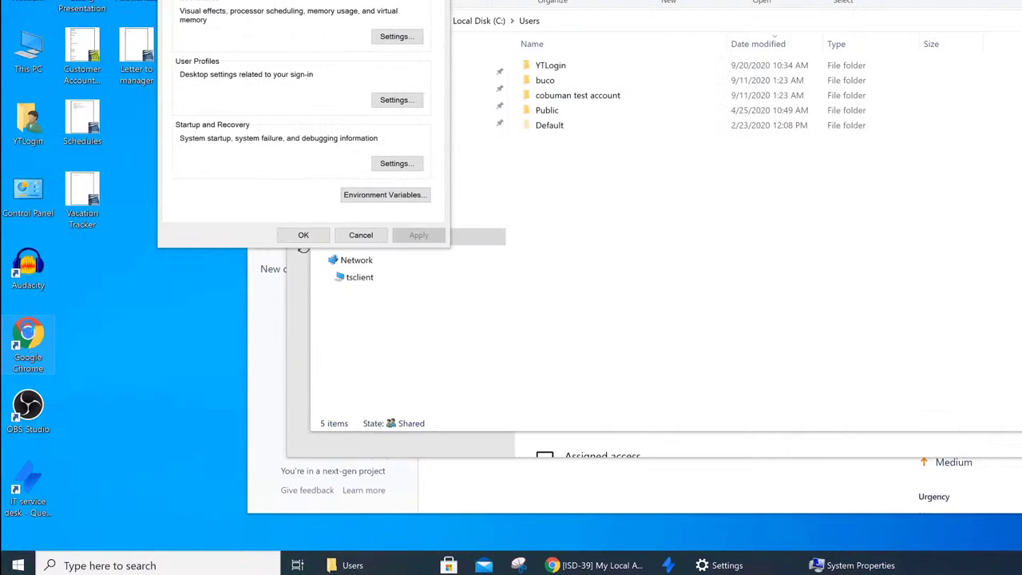
{"action": "right_click", "coordinate": [27, 333]}
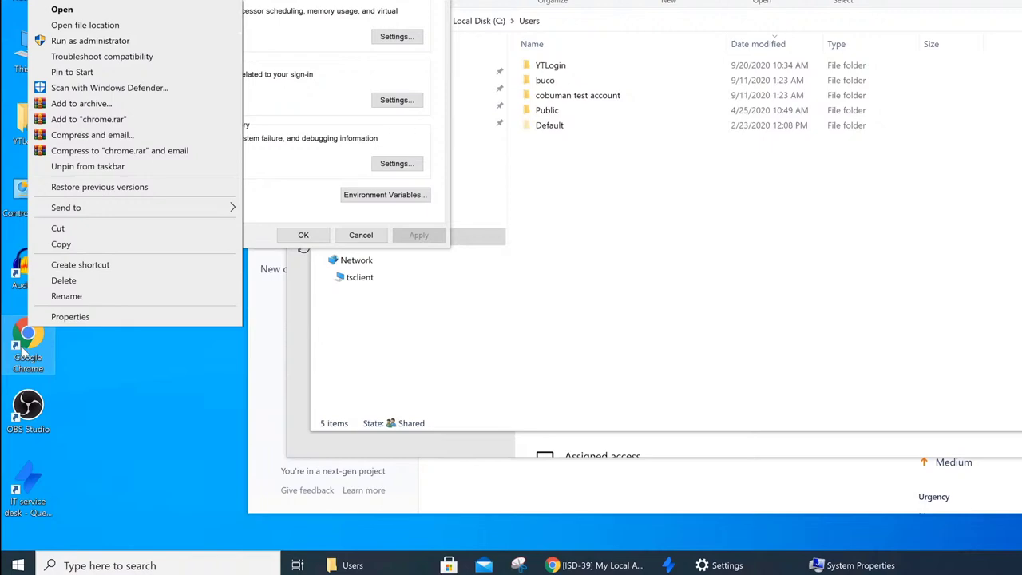
{"action": "left_click", "coordinate": [24, 351]}
{"action": "right_click", "coordinate": [22, 351]}
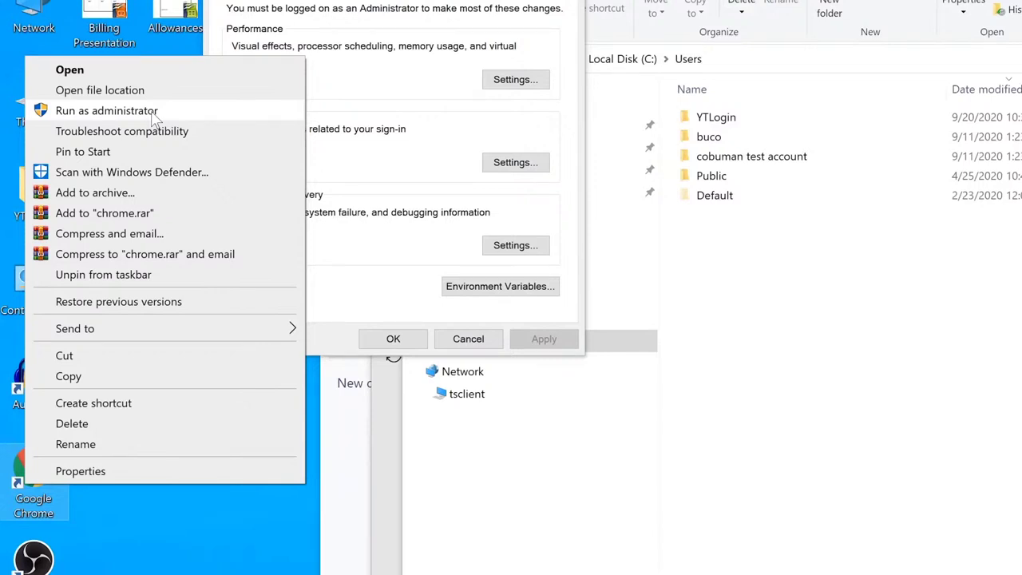
{"action": "left_click", "coordinate": [103, 523]}
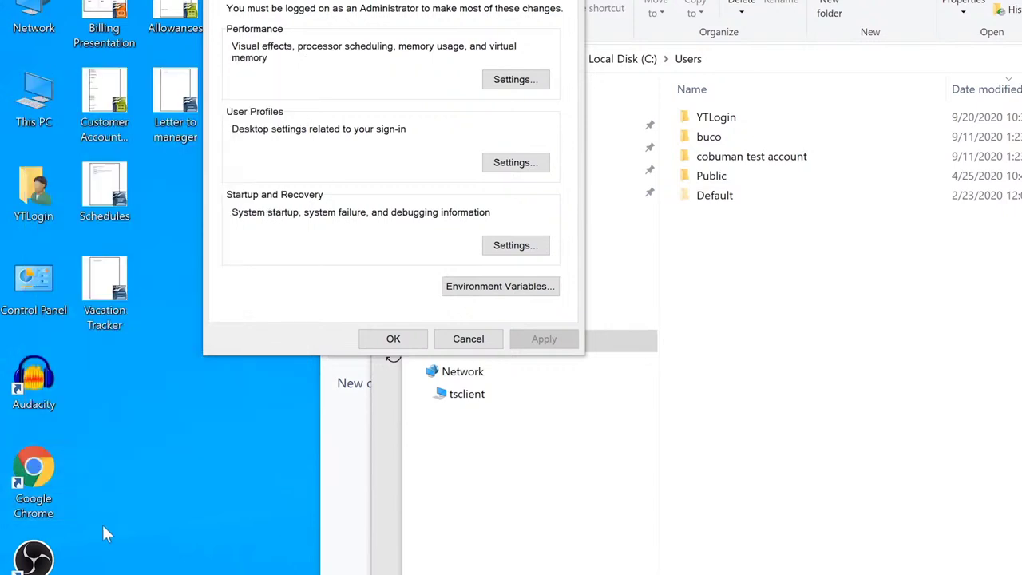
{"action": "right_click", "coordinate": [28, 481]}
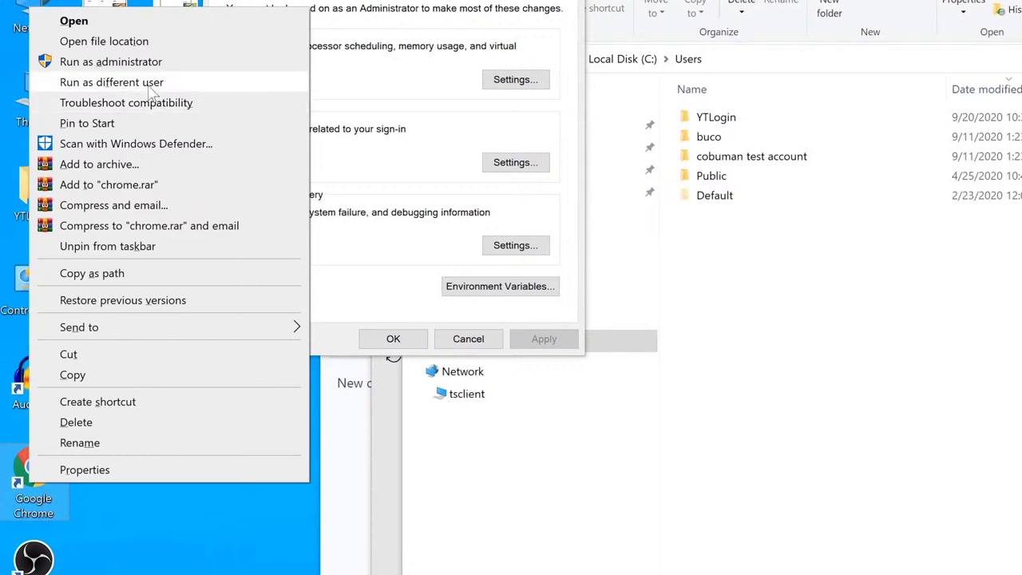
{"action": "left_click", "coordinate": [30, 501]}
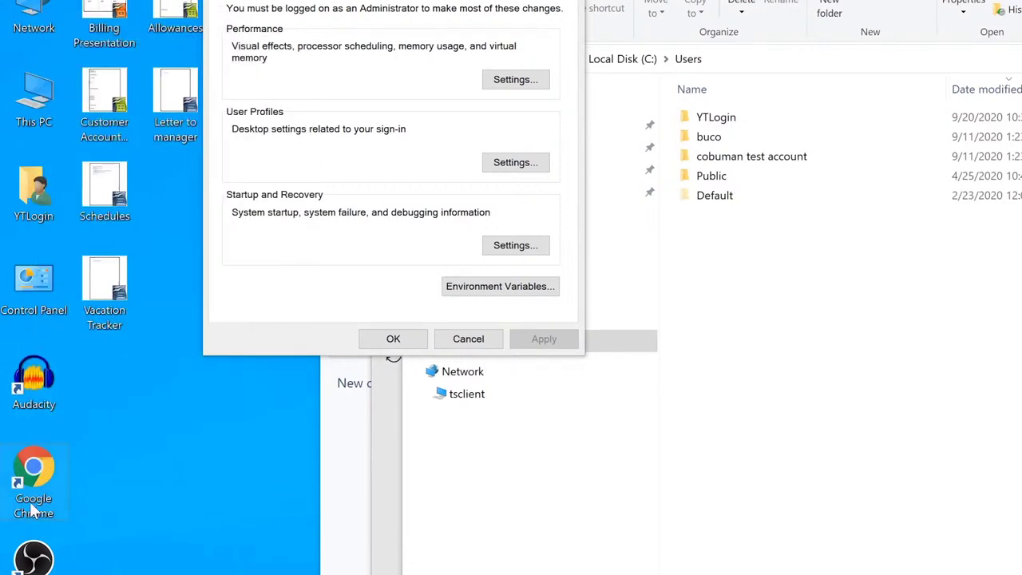
{"action": "right_click", "coordinate": [28, 475]}
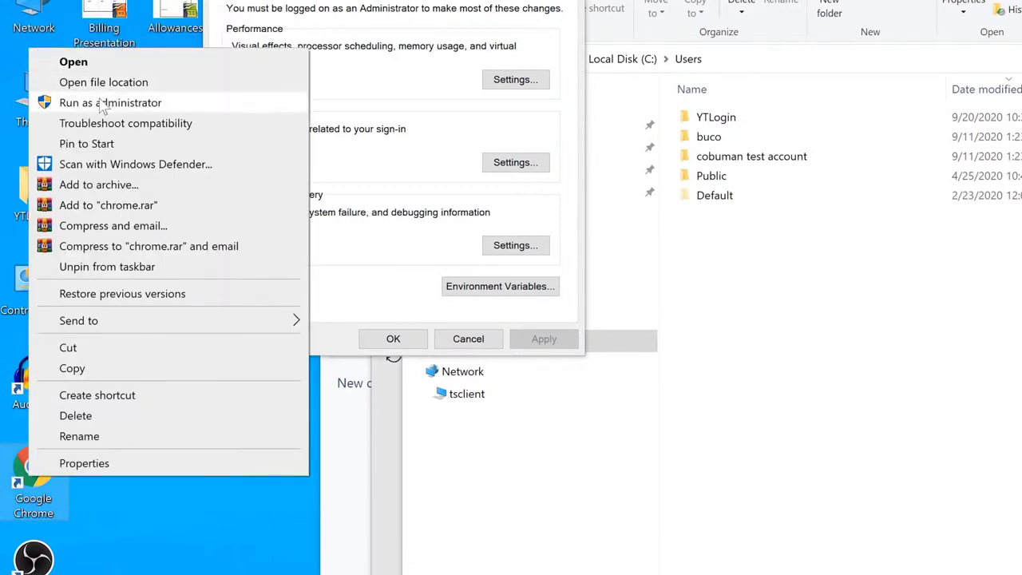
{"action": "left_click", "coordinate": [25, 483]}
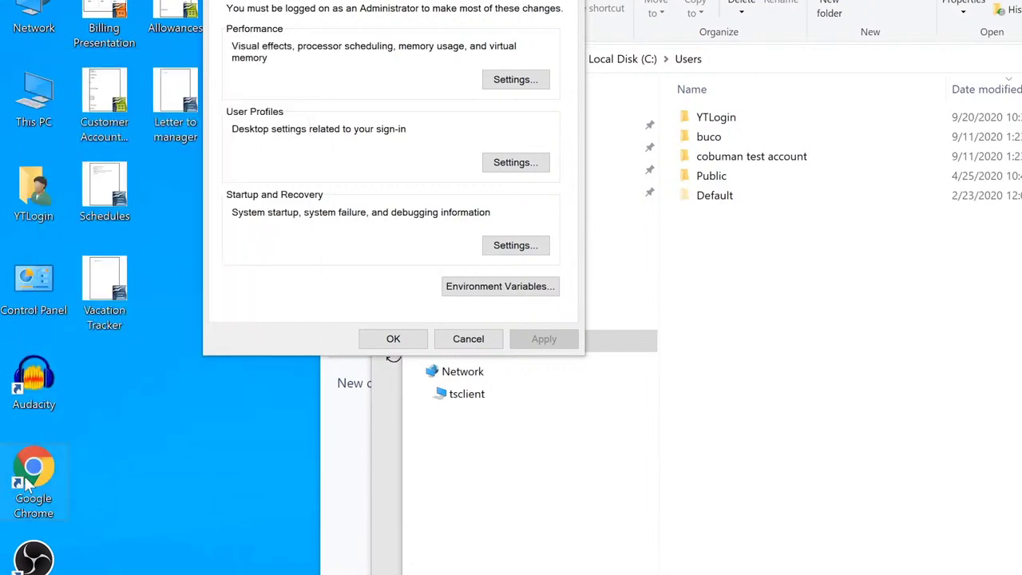
{"action": "right_click", "coordinate": [30, 478]}
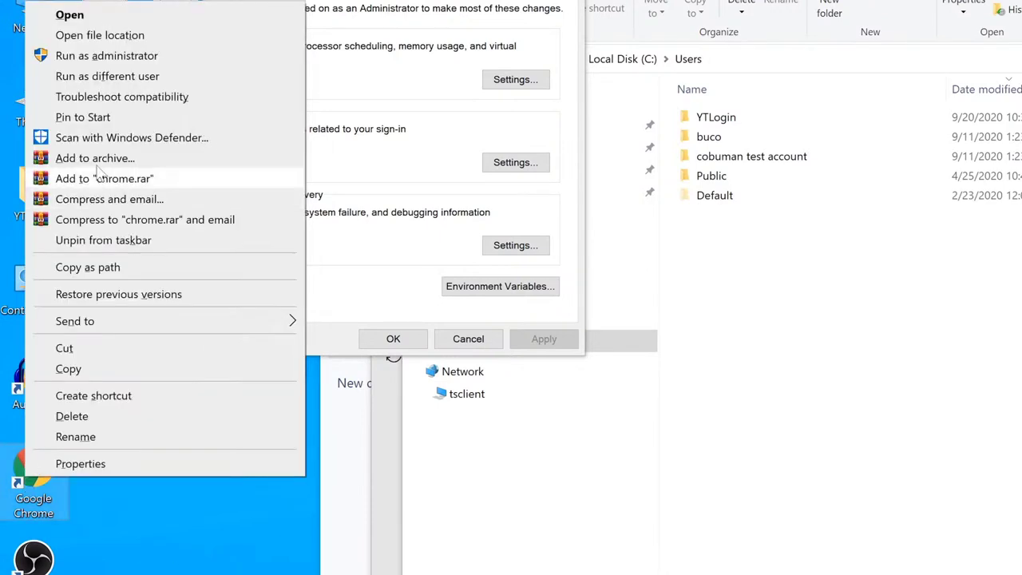
{"action": "left_click", "coordinate": [130, 76]}
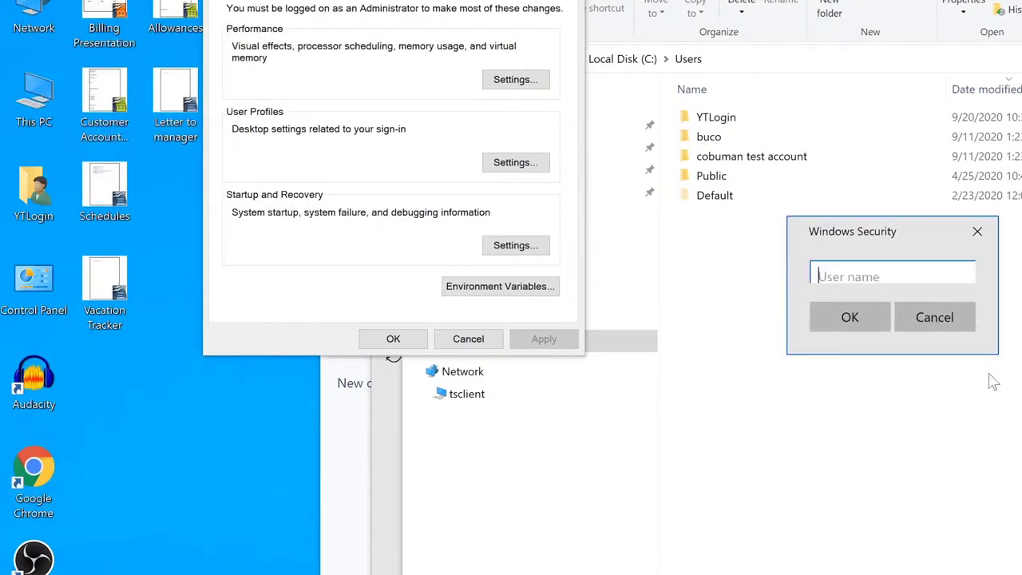
Step: Enter LocalAdmin as the user name in the Windows Security prompt and confirm with OK
{"action": "left_click_drag", "start_coordinate": [800, 239], "coordinate": [766, 194]}
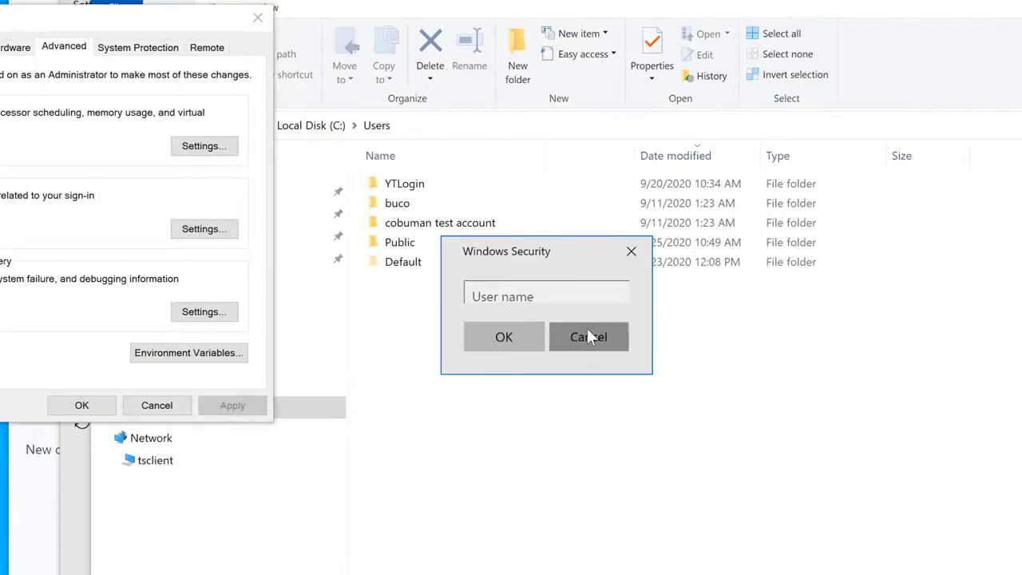
{"action": "left_click", "coordinate": [898, 264]}
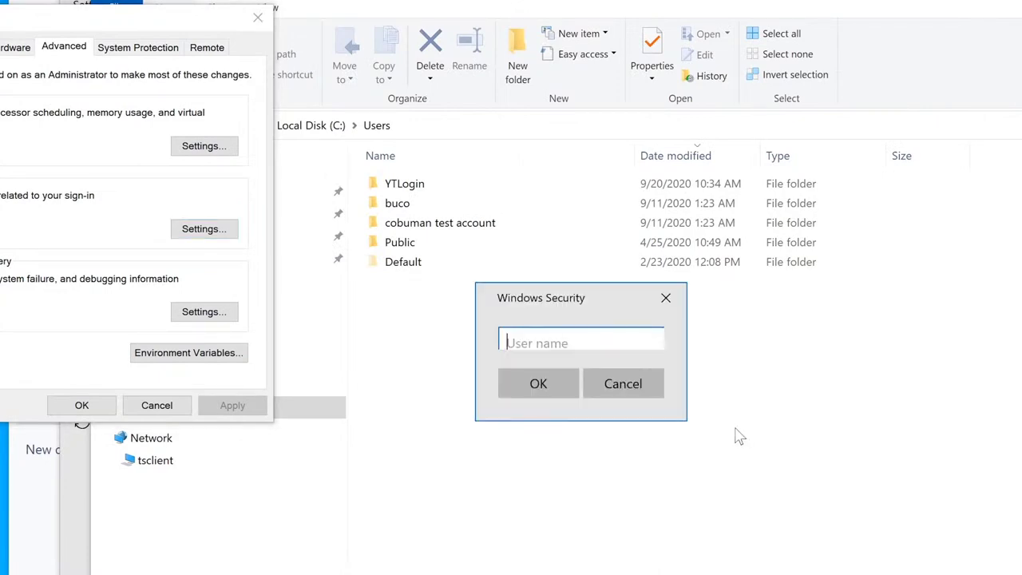
{"action": "left_click_drag", "start_coordinate": [589, 295], "coordinate": [539, 273]}
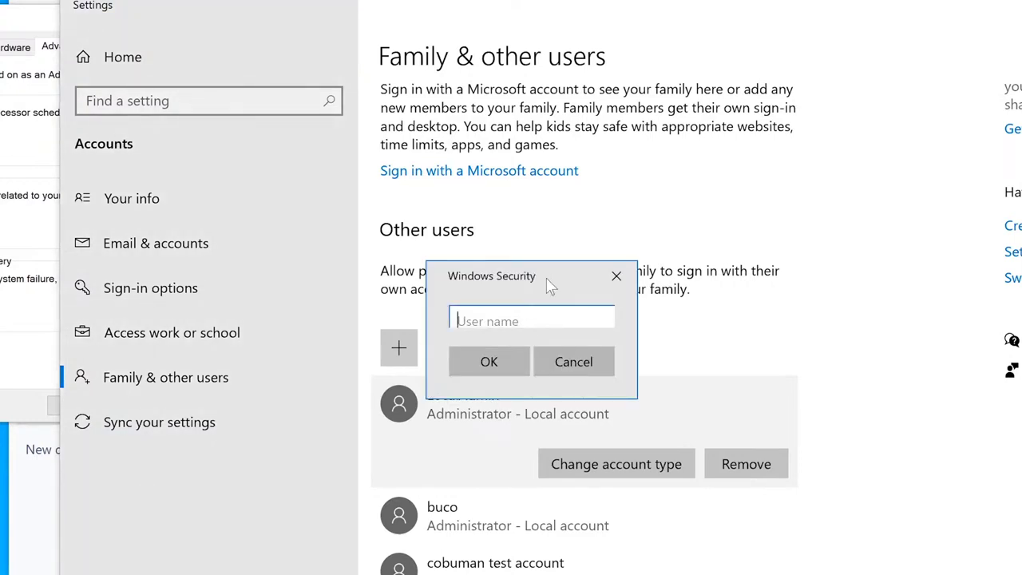
{"action": "type", "text": "Local"}
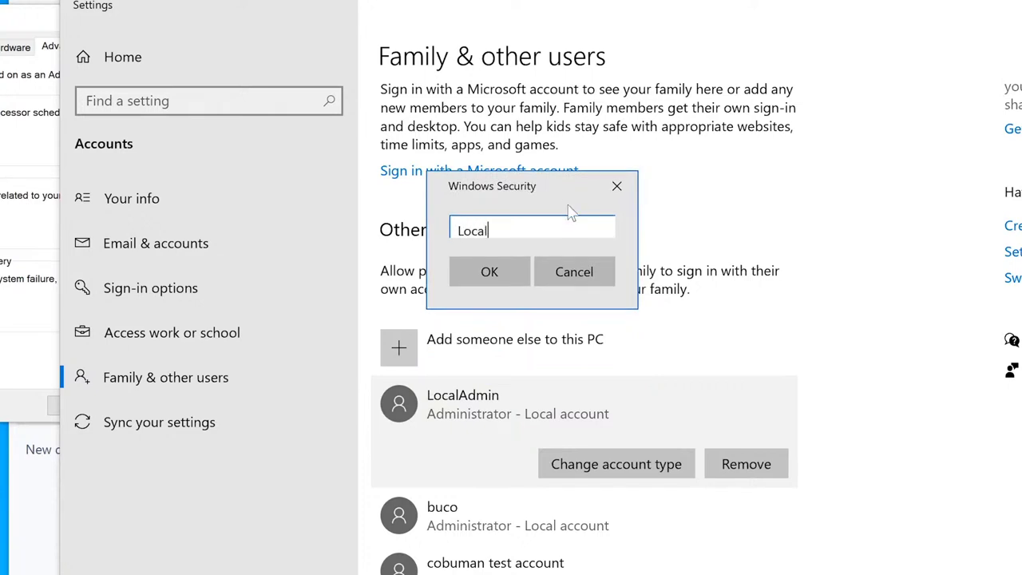
{"action": "type", "text": "dmin"}
{"action": "key", "text": "Return"}
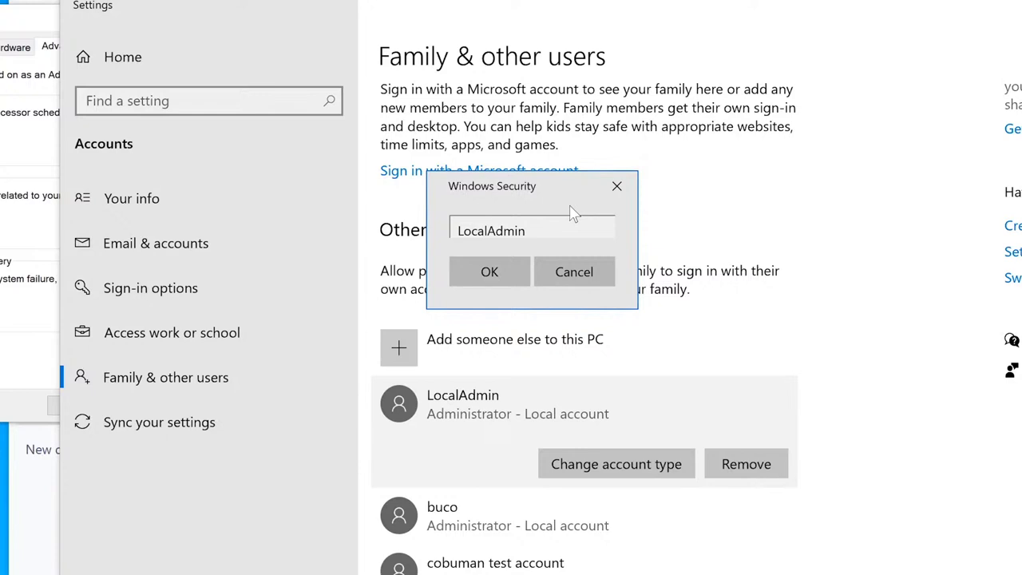
{"action": "left_click", "coordinate": [489, 272]}
{"action": "left_click", "coordinate": [507, 272]}
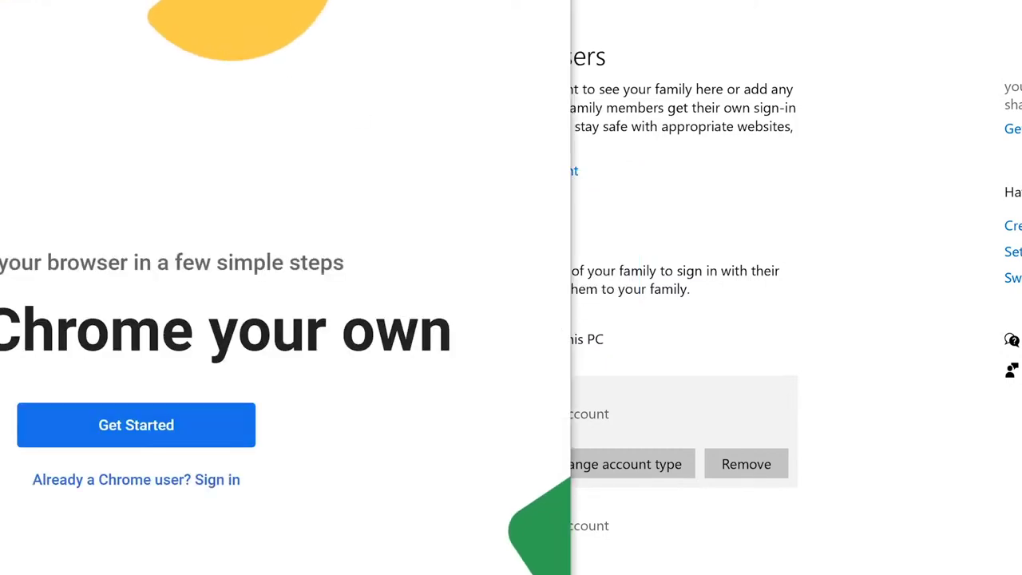
Step: Drag the LocalAdmin Chrome welcome window left, then bring it back in front of the ISD-39 window
{"action": "left_click_drag", "start_coordinate": [376, 24], "coordinate": [1020, 109]}
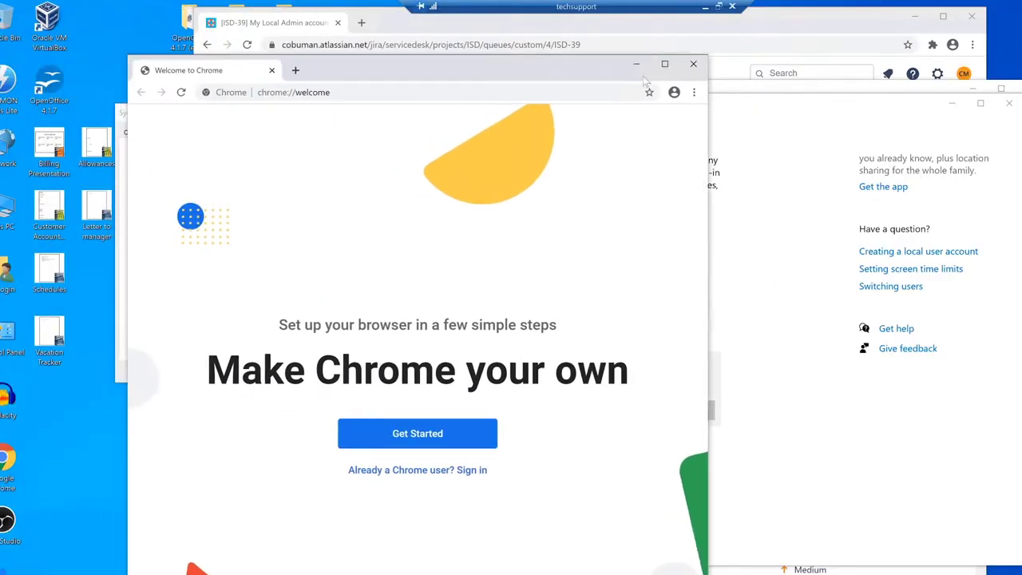
{"action": "left_click_drag", "start_coordinate": [949, 92], "coordinate": [589, 31]}
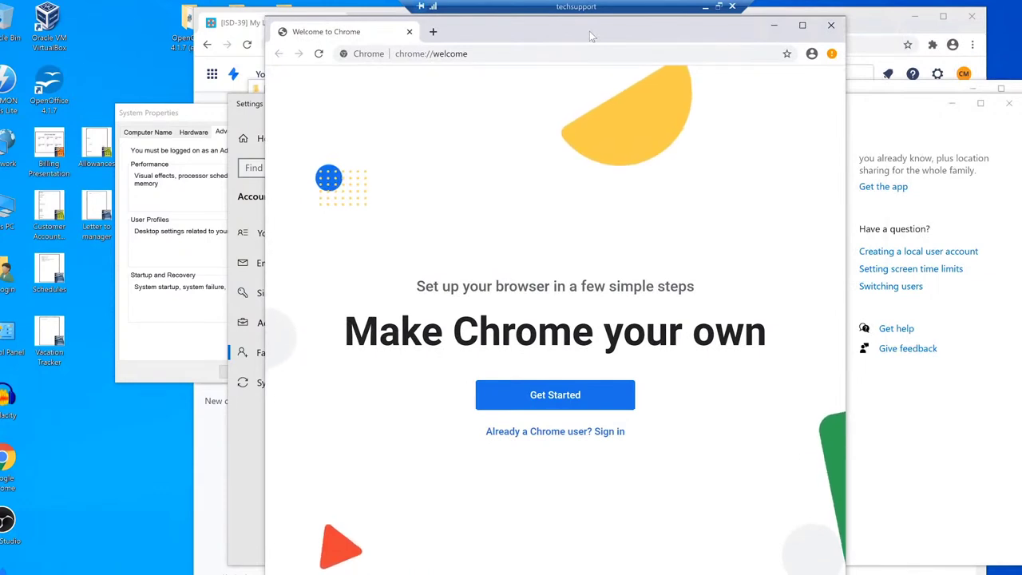
{"action": "left_click_drag", "start_coordinate": [589, 31], "coordinate": [401, 60]}
{"action": "left_click_drag", "start_coordinate": [490, 64], "coordinate": [437, 39]}
{"action": "left_click", "coordinate": [775, 24]}
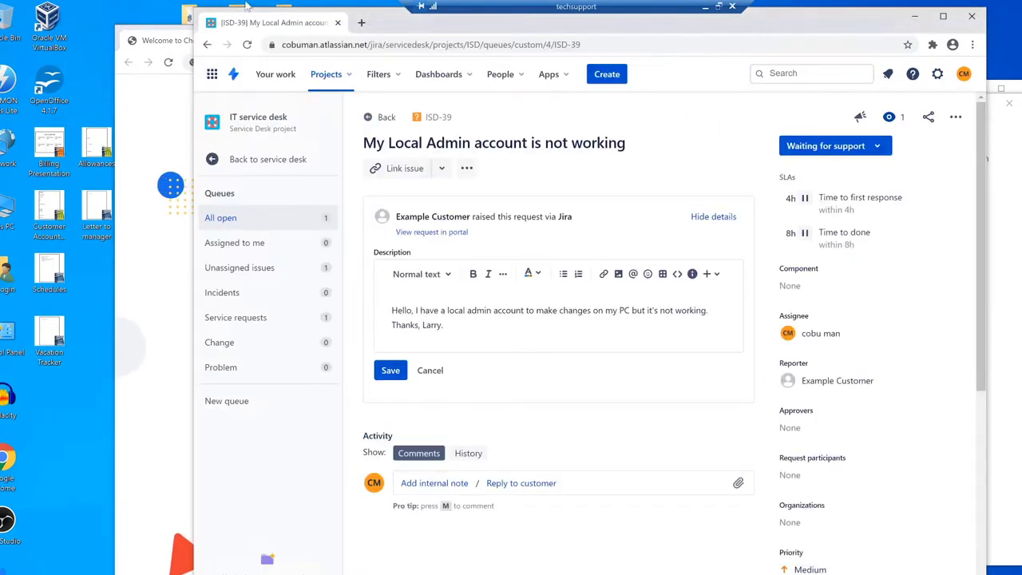
{"action": "left_click", "coordinate": [149, 37]}
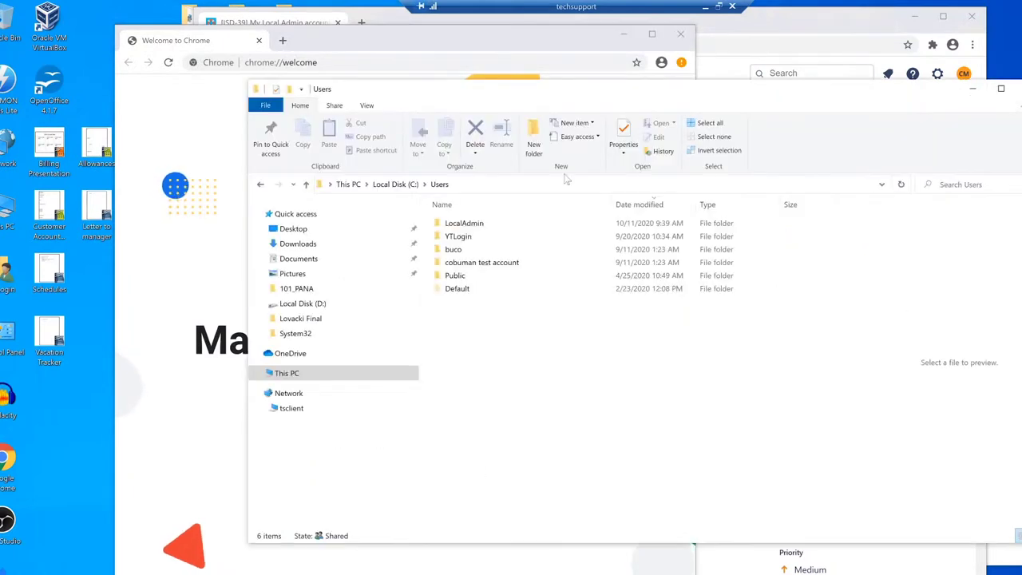
{"action": "left_click_drag", "start_coordinate": [615, 96], "coordinate": [669, 114]}
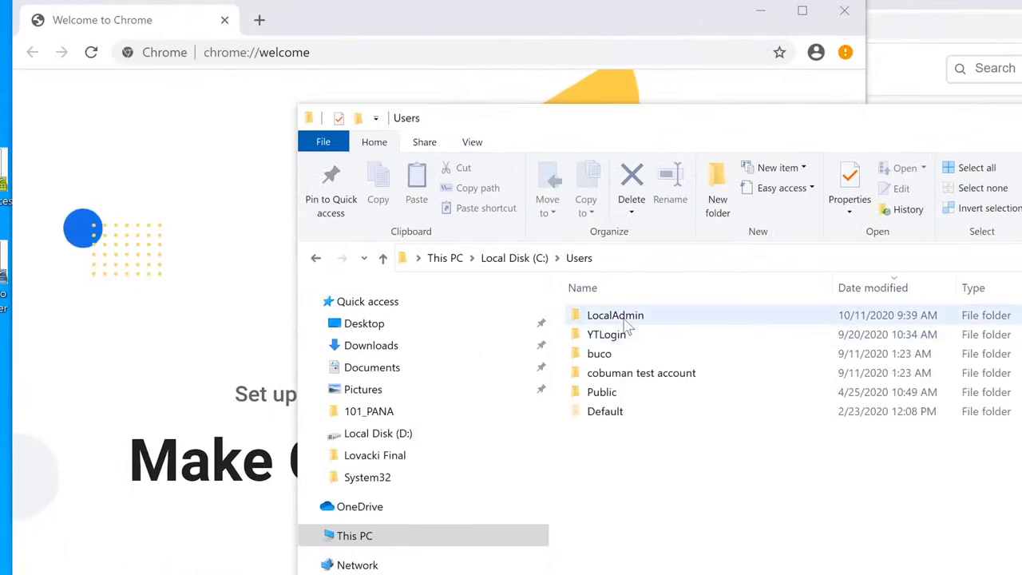
{"action": "left_click", "coordinate": [625, 320]}
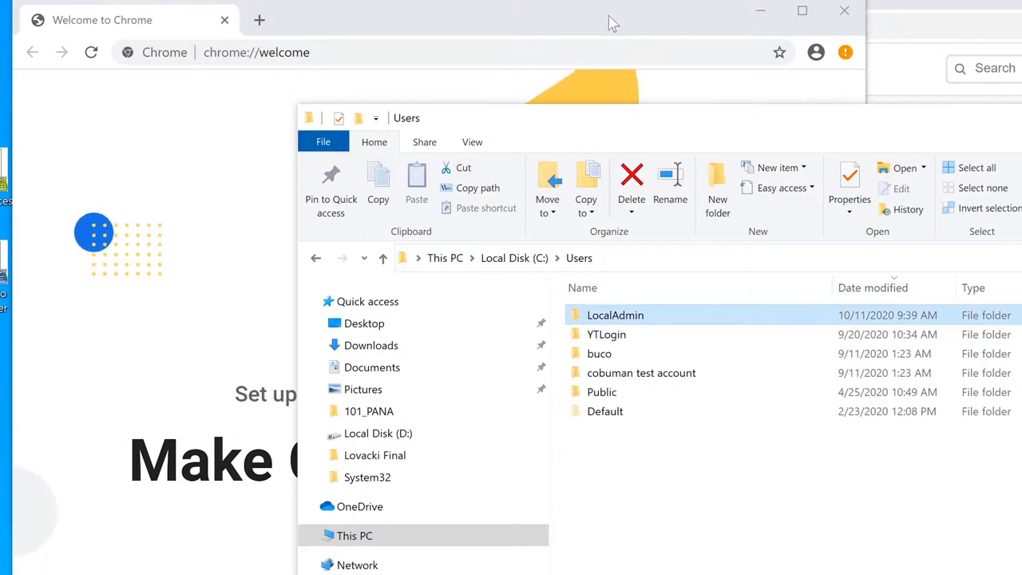
{"action": "left_click_drag", "start_coordinate": [606, 22], "coordinate": [533, 31]}
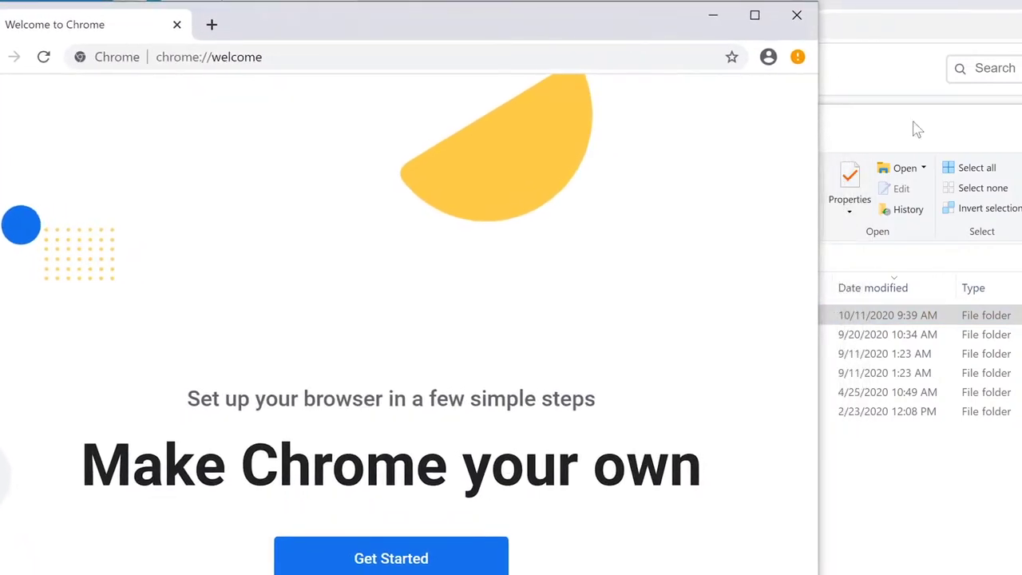
{"action": "left_click", "coordinate": [912, 130]}
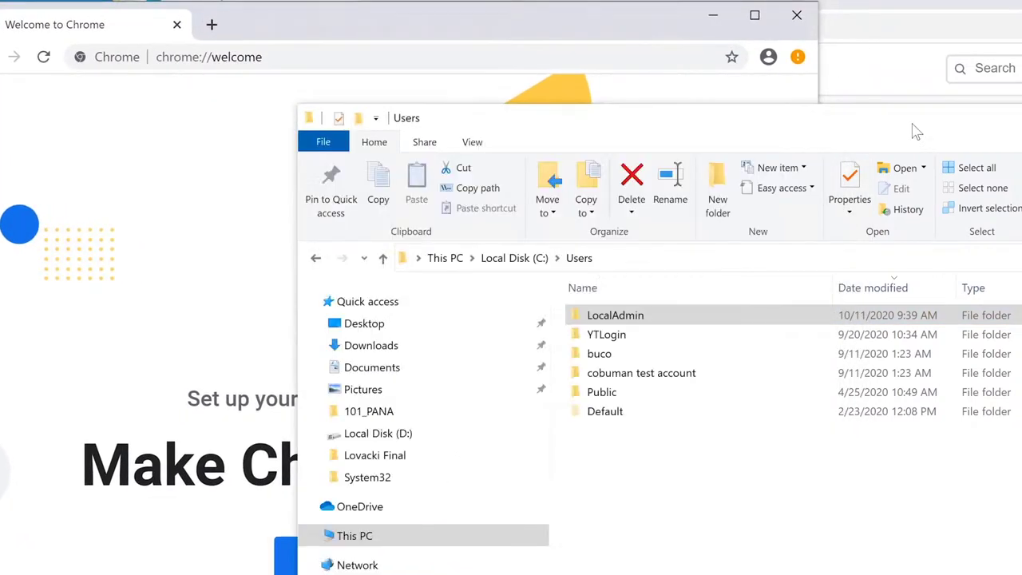
{"action": "double_click", "coordinate": [627, 314]}
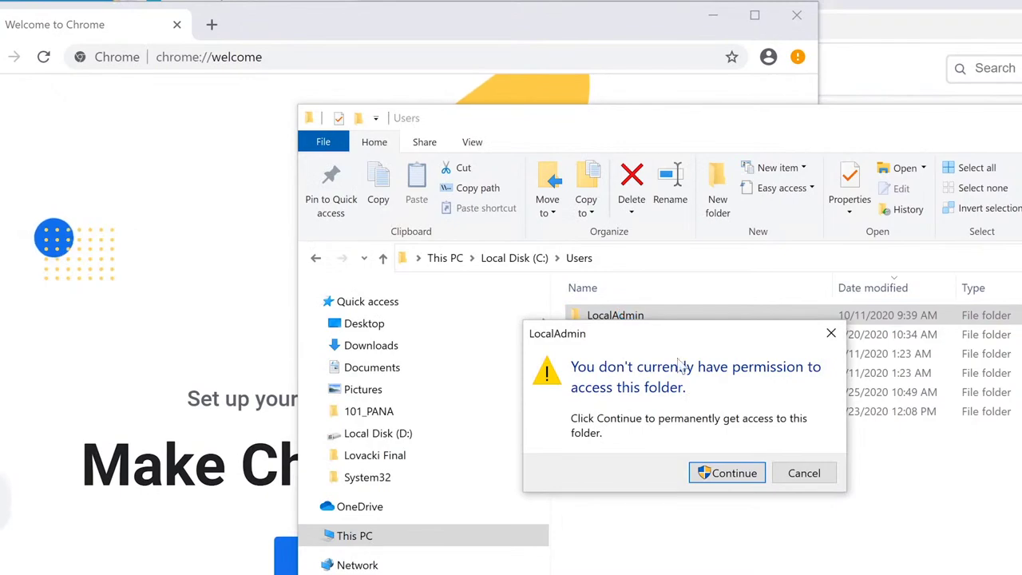
{"action": "left_click", "coordinate": [798, 474]}
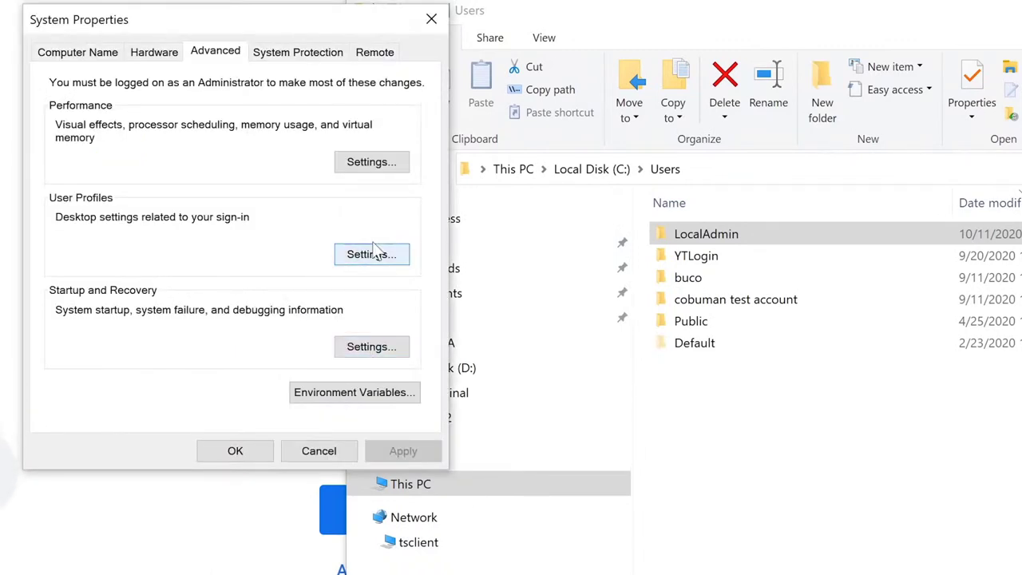
Step: Open User Profiles and select TECHSUPPORT\LocalAdmin, a 78.1 MB Local profile
{"action": "left_click", "coordinate": [366, 252]}
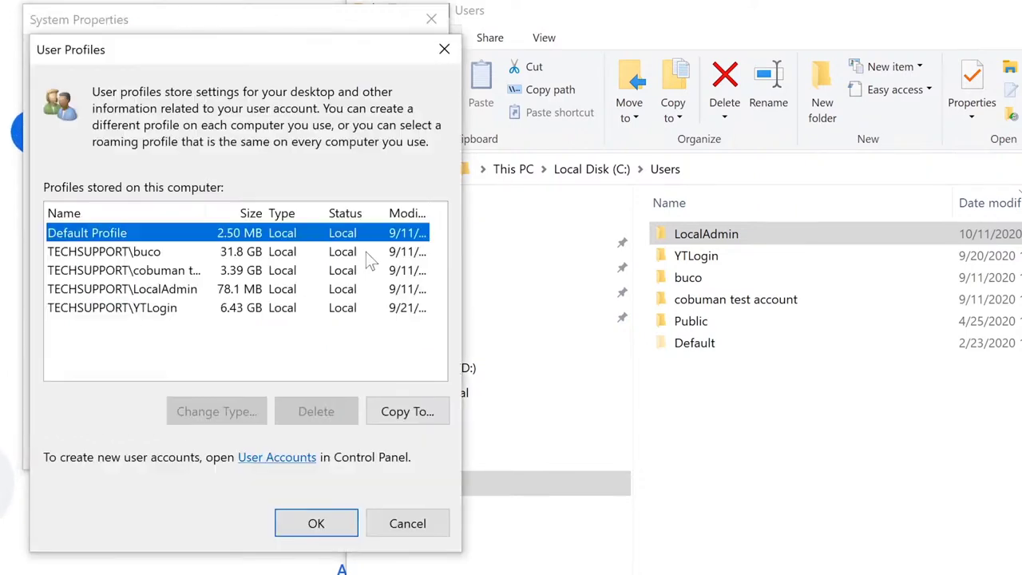
{"action": "left_click", "coordinate": [225, 292]}
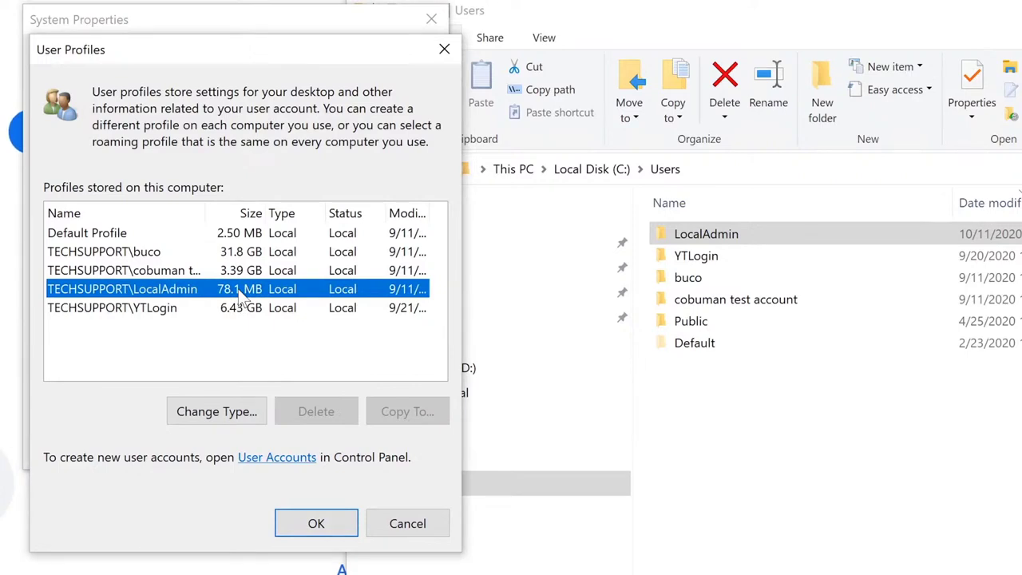
{"action": "left_click", "coordinate": [806, 237]}
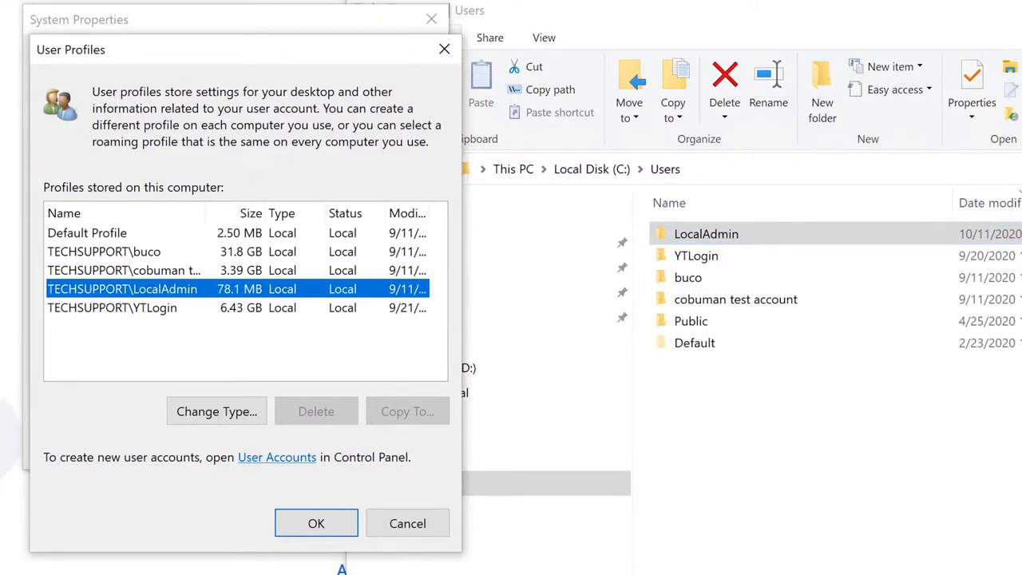
{"action": "key", "text": "alt+Tab"}
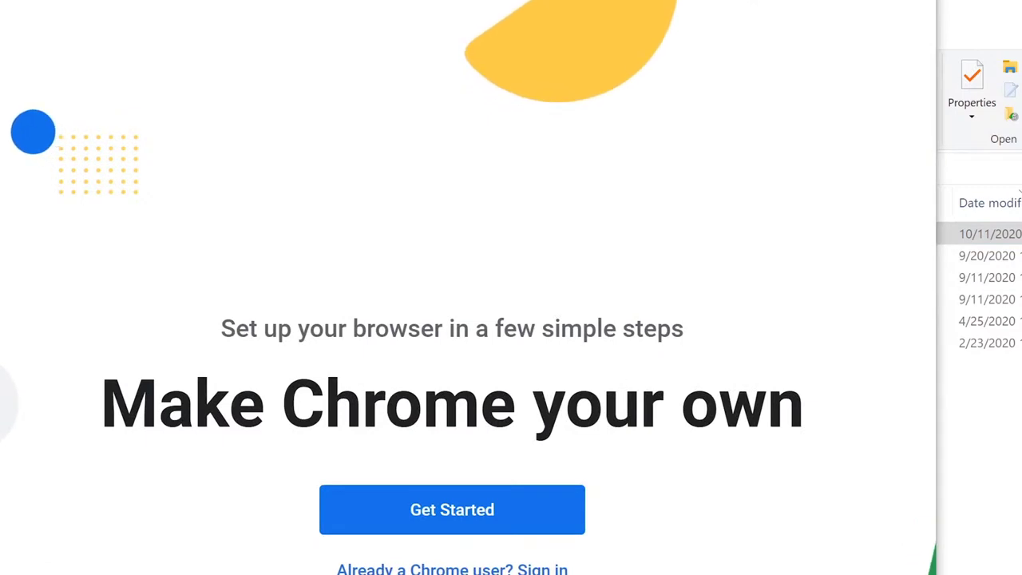
{"action": "key", "text": "alt+Tab"}
Step: Open the LocalAdmin profile folder, granting access, and go into AppData\Local
{"action": "right_click", "coordinate": [704, 230]}
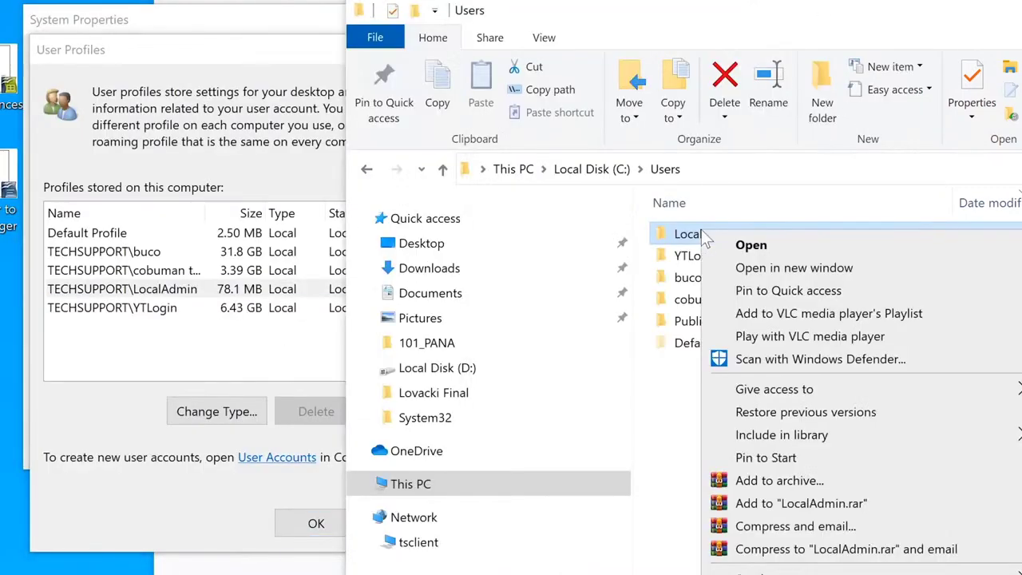
{"action": "left_click", "coordinate": [750, 244]}
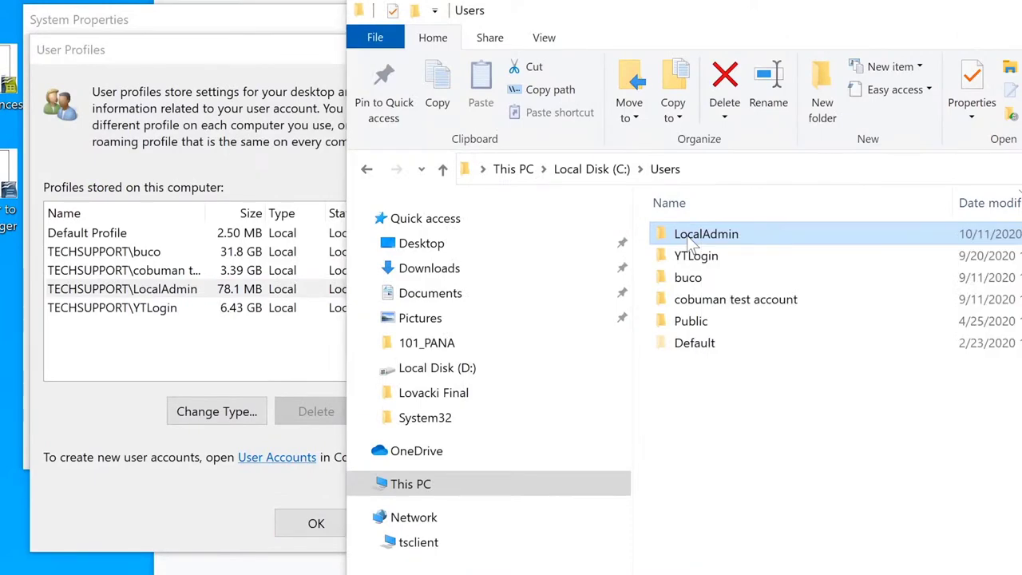
{"action": "left_click", "coordinate": [855, 415]}
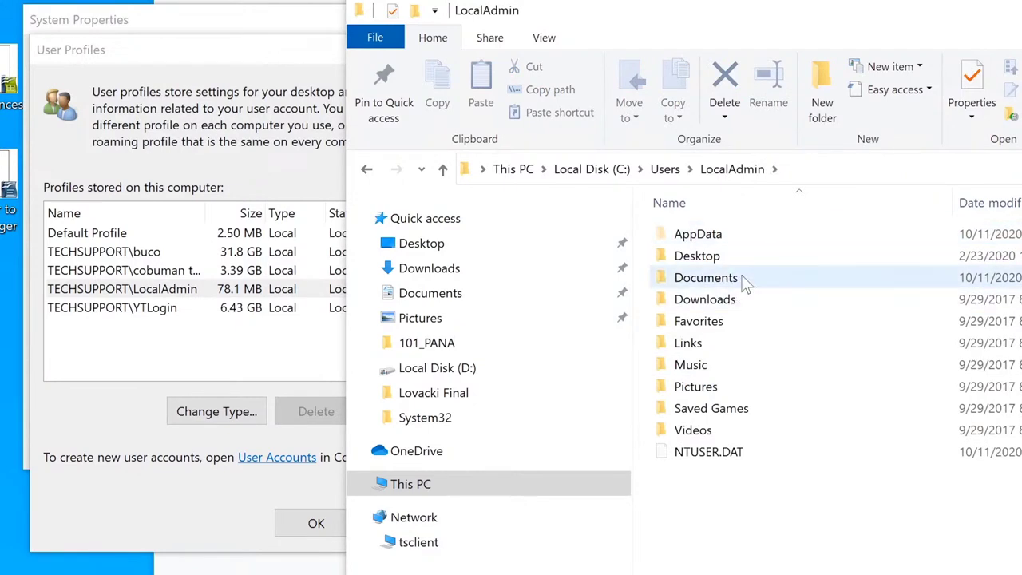
{"action": "mouse_move", "coordinate": [742, 283]}
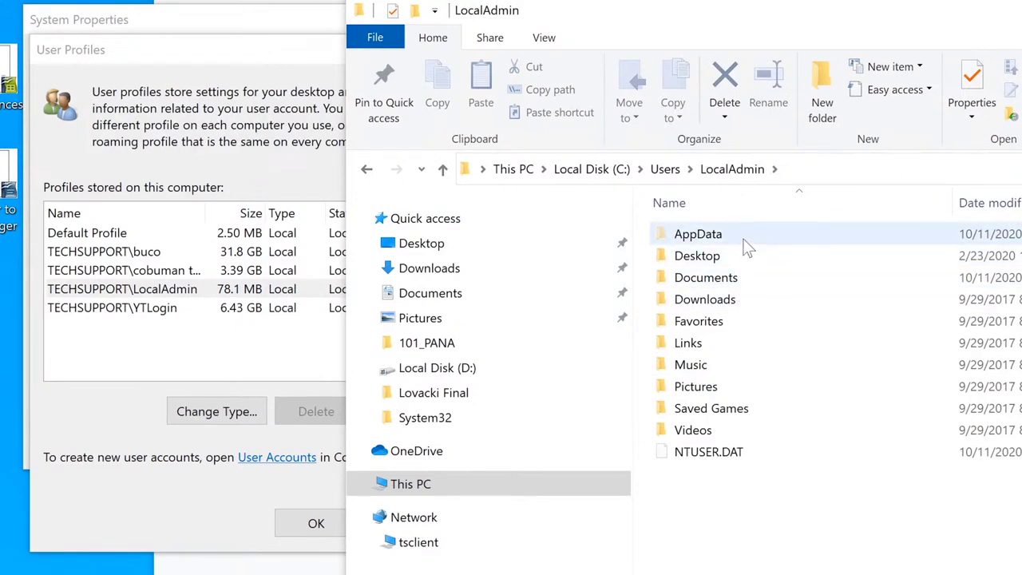
{"action": "double_click", "coordinate": [743, 240]}
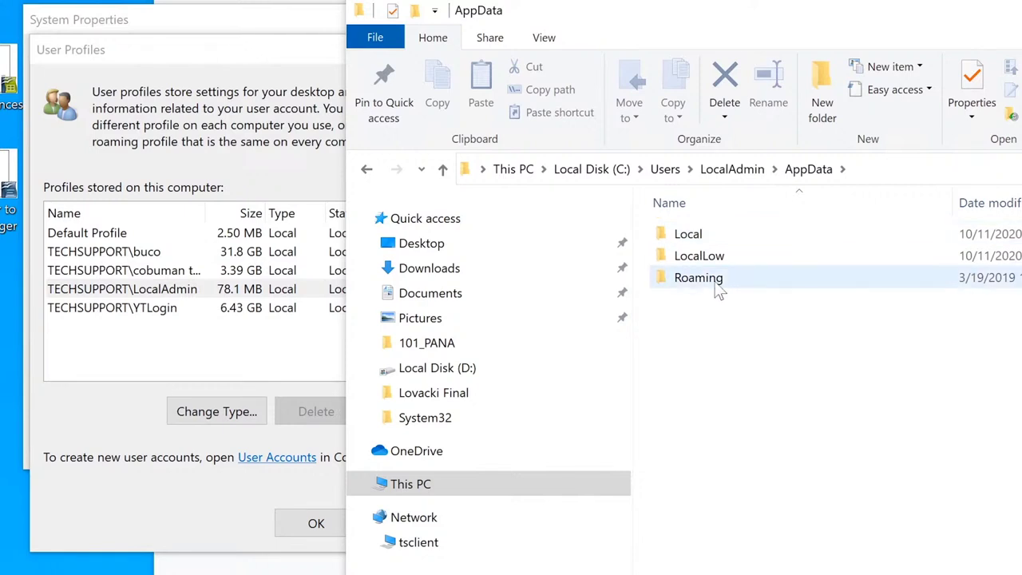
{"action": "double_click", "coordinate": [728, 242]}
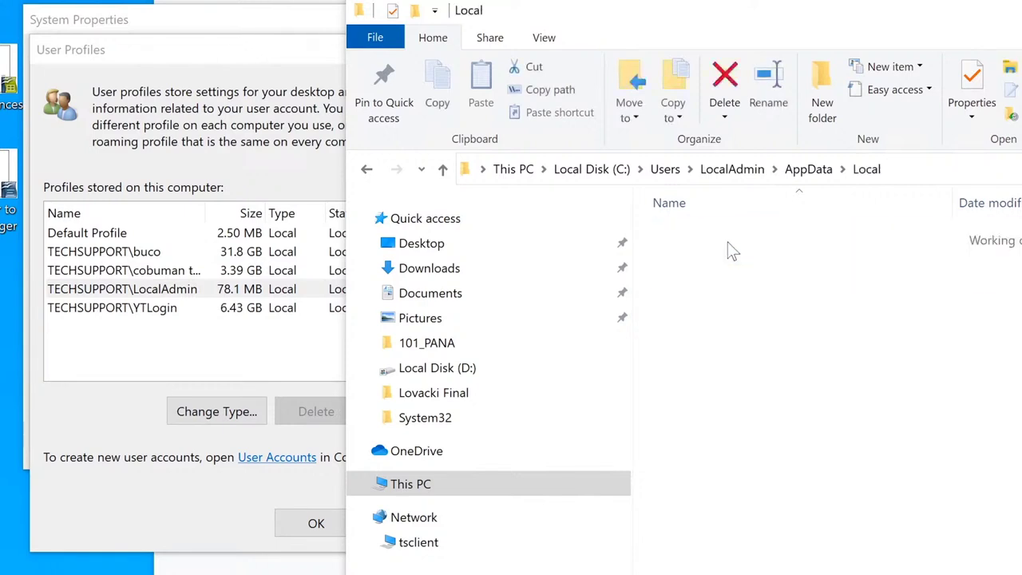
Step: Look through the Google, Microsoft, Microsoft Help and Temp folders in AppData\Local
{"action": "left_click", "coordinate": [732, 235]}
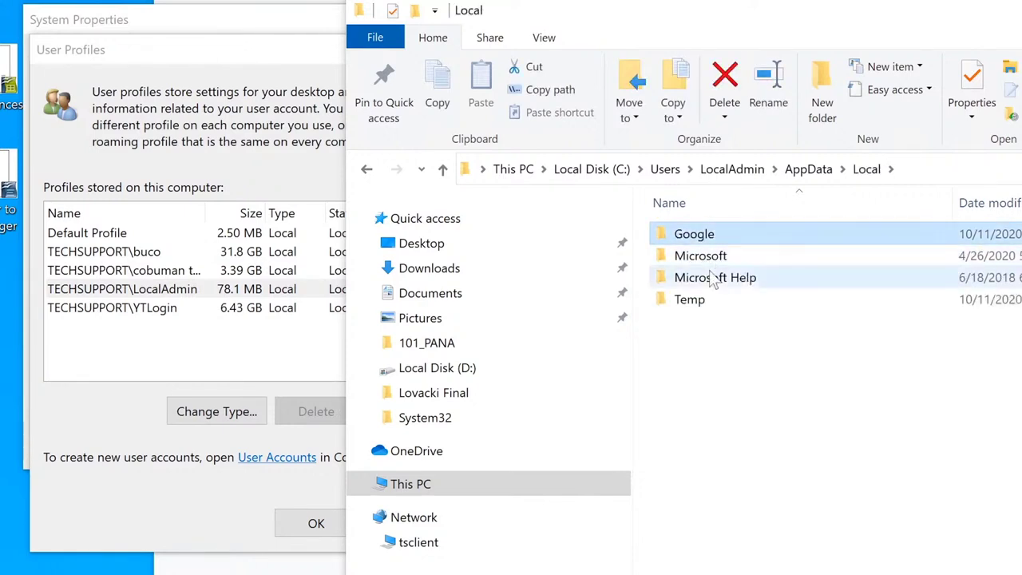
{"action": "left_click", "coordinate": [718, 258], "text": "ctrl"}
{"action": "left_click", "coordinate": [702, 257]}
{"action": "left_click", "coordinate": [719, 277]}
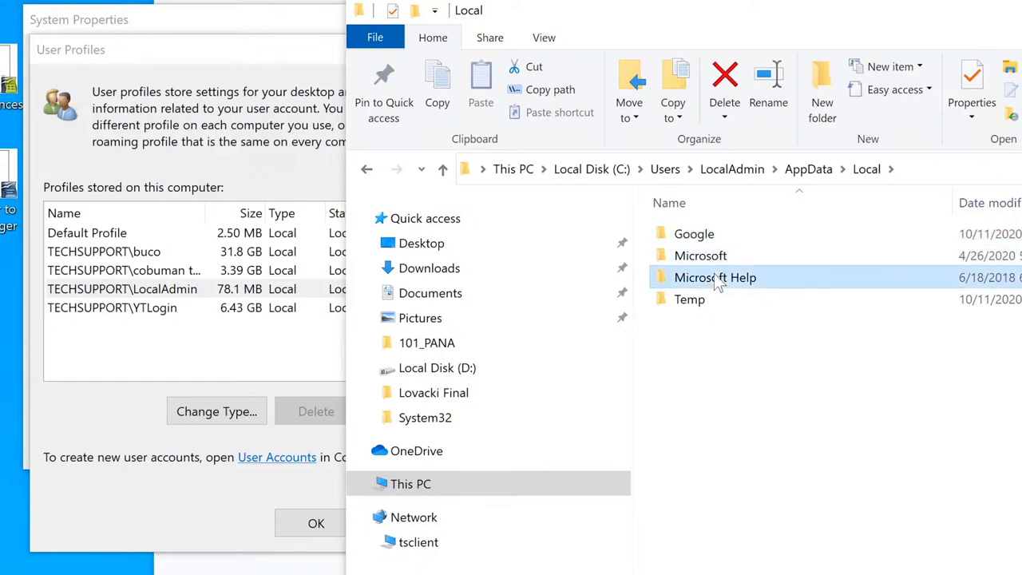
{"action": "left_click", "coordinate": [695, 300]}
{"action": "left_click", "coordinate": [716, 257]}
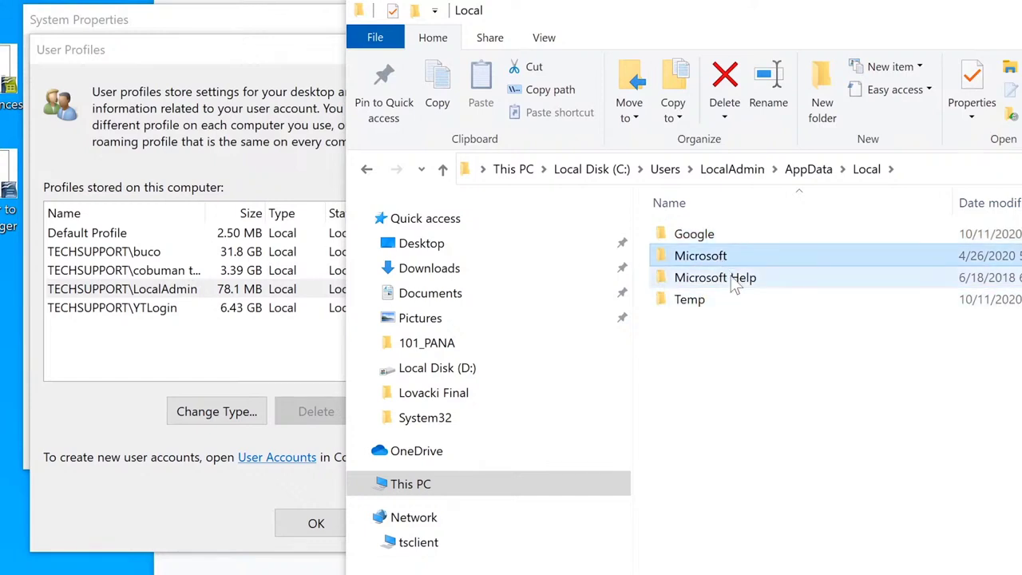
{"action": "left_click", "coordinate": [729, 237]}
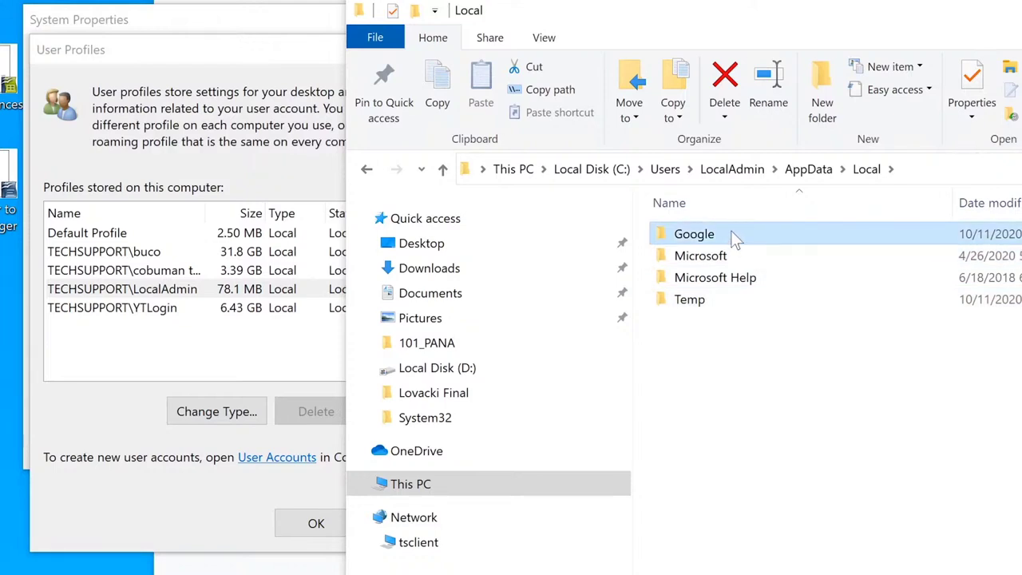
{"action": "mouse_move", "coordinate": [713, 243]}
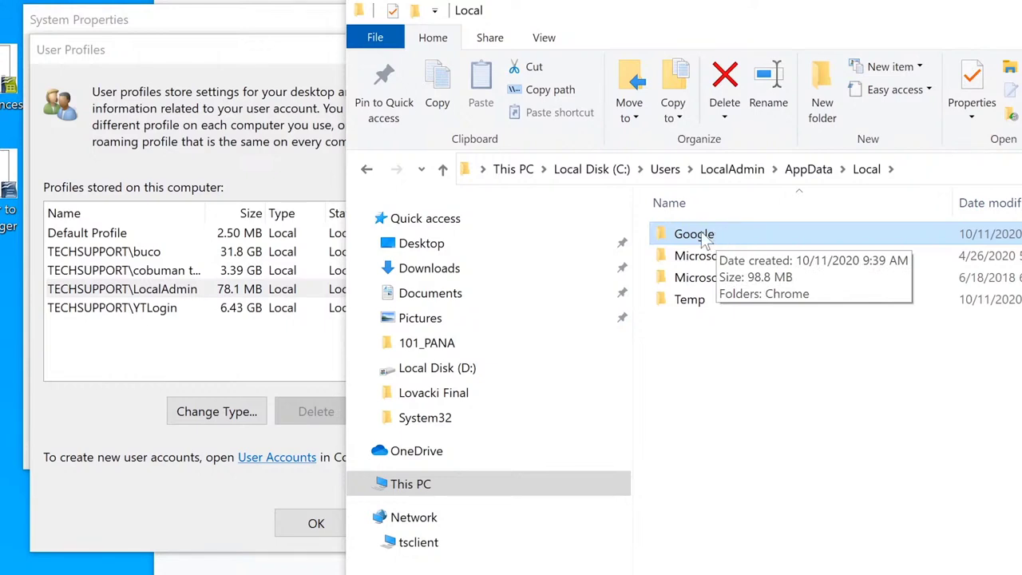
Step: Back out through AppData and LocalAdmin to Local Disk (C:) and reopen Users
{"action": "left_click", "coordinate": [371, 169]}
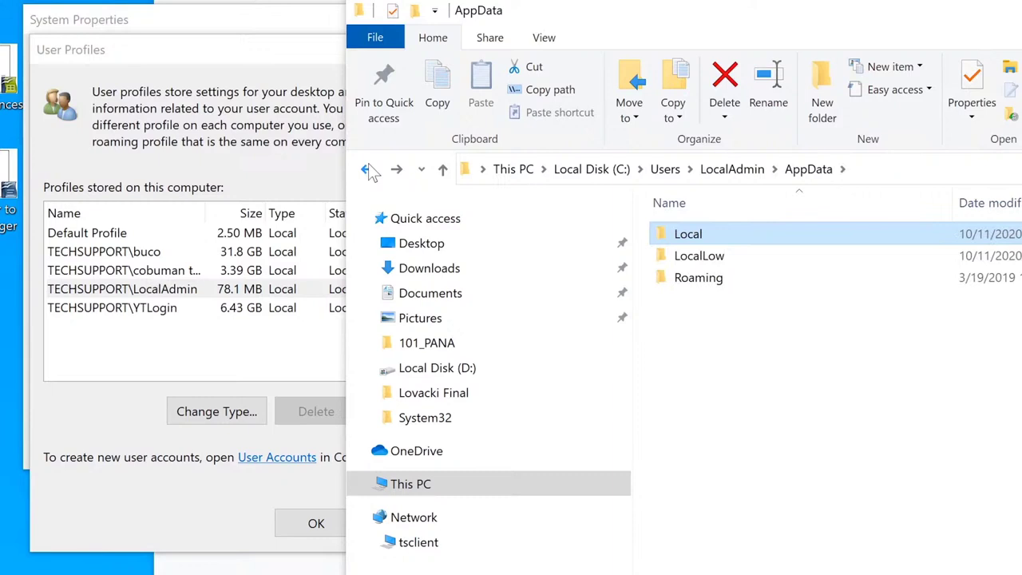
{"action": "left_click", "coordinate": [747, 233]}
{"action": "left_click", "coordinate": [716, 257]}
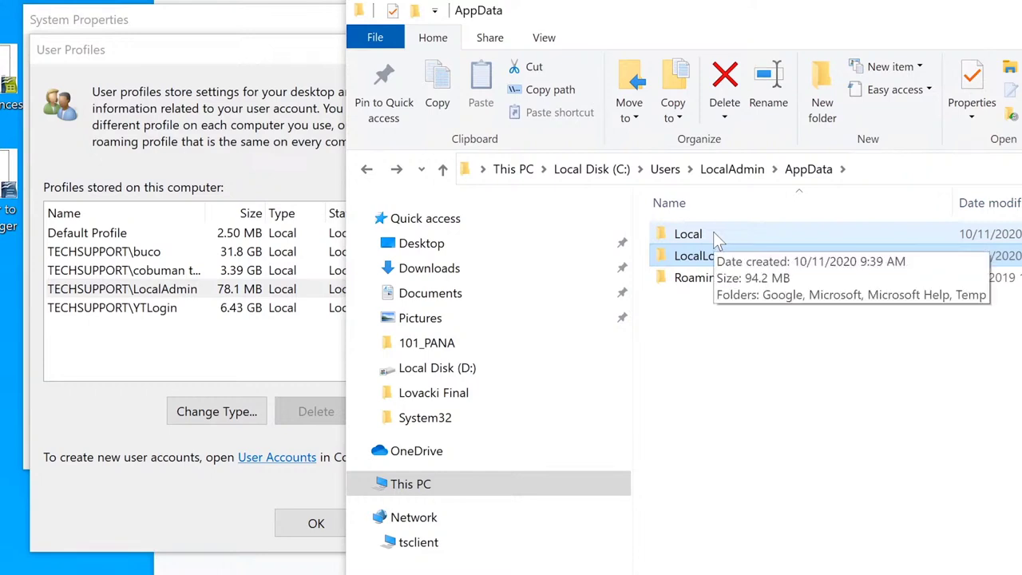
{"action": "left_click", "coordinate": [367, 168]}
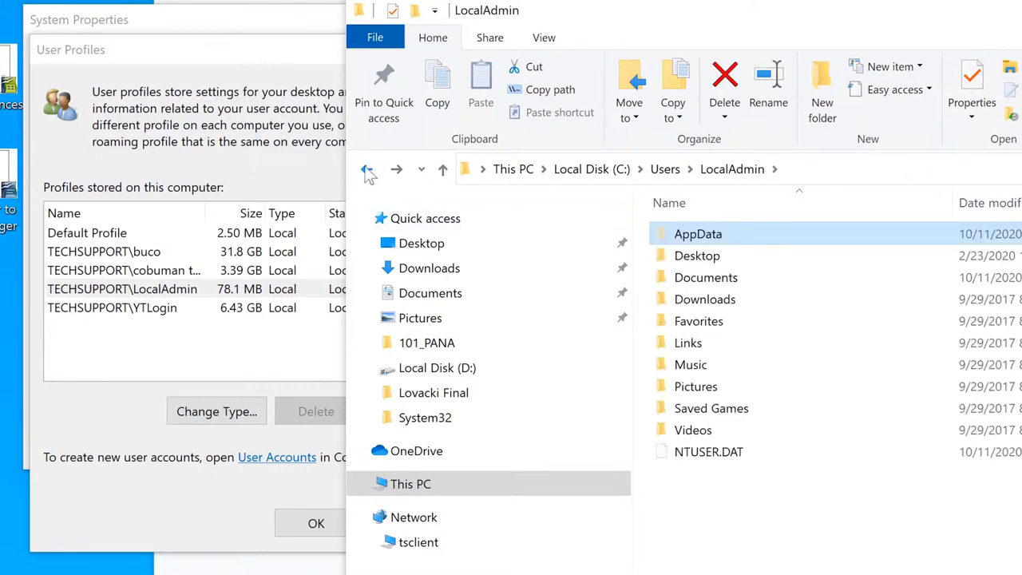
{"action": "left_click", "coordinate": [367, 170]}
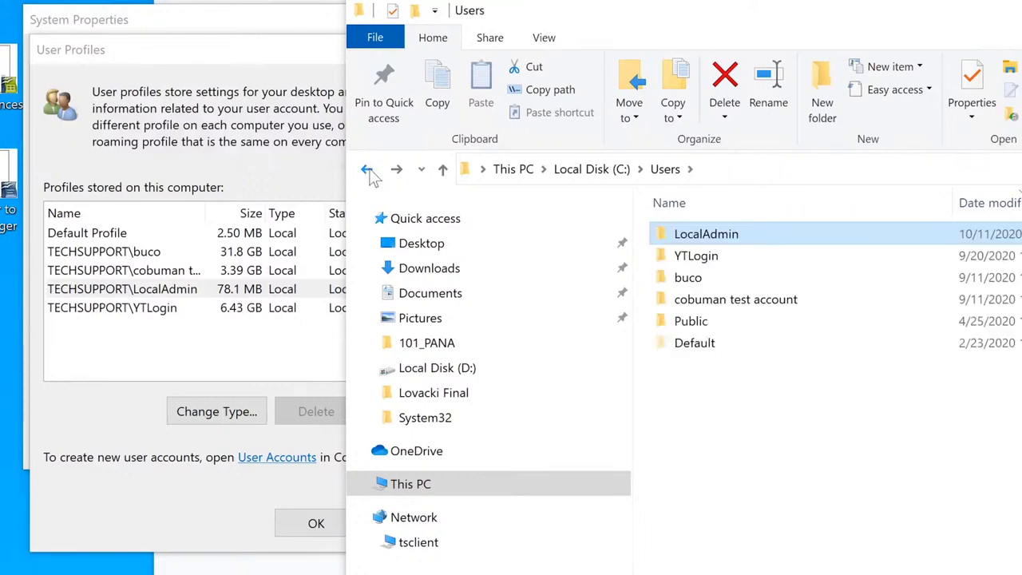
{"action": "left_click", "coordinate": [367, 169]}
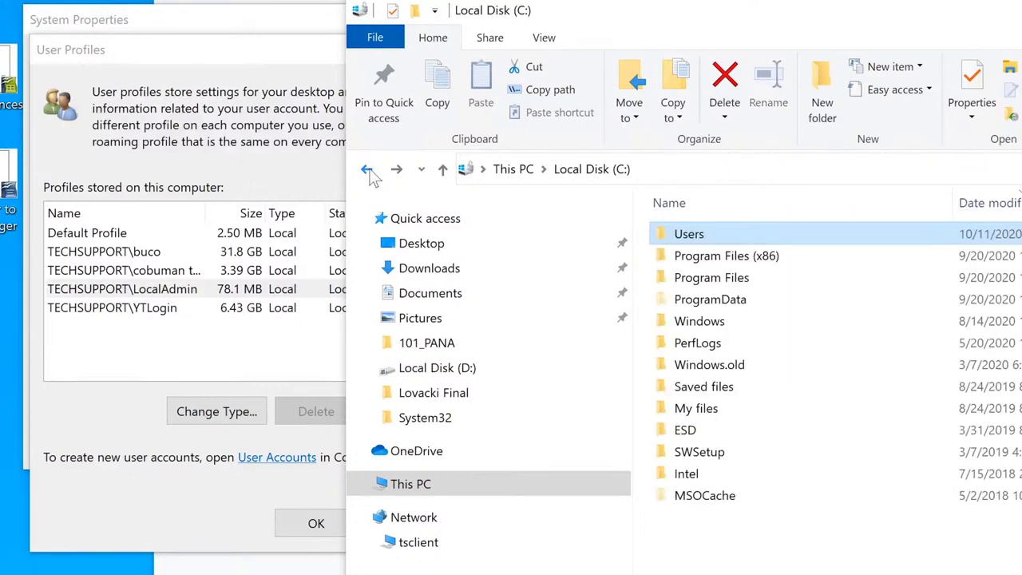
{"action": "double_click", "coordinate": [709, 238]}
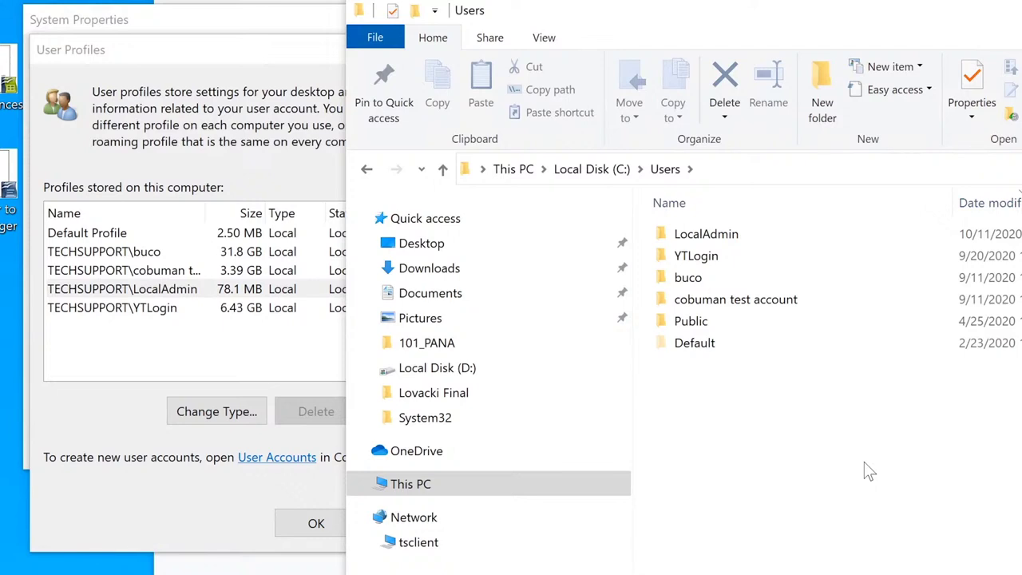
Step: Compare the LocalAdmin profile entry with its Users folder, then close User Profiles and System Properties
{"action": "left_click", "coordinate": [771, 232]}
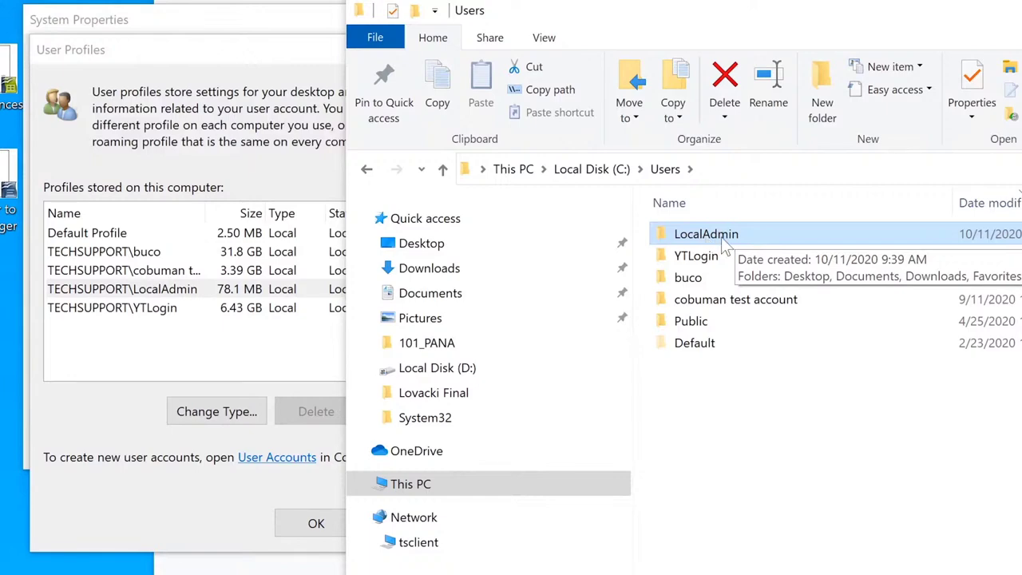
{"action": "left_click_drag", "start_coordinate": [261, 55], "coordinate": [233, 57]}
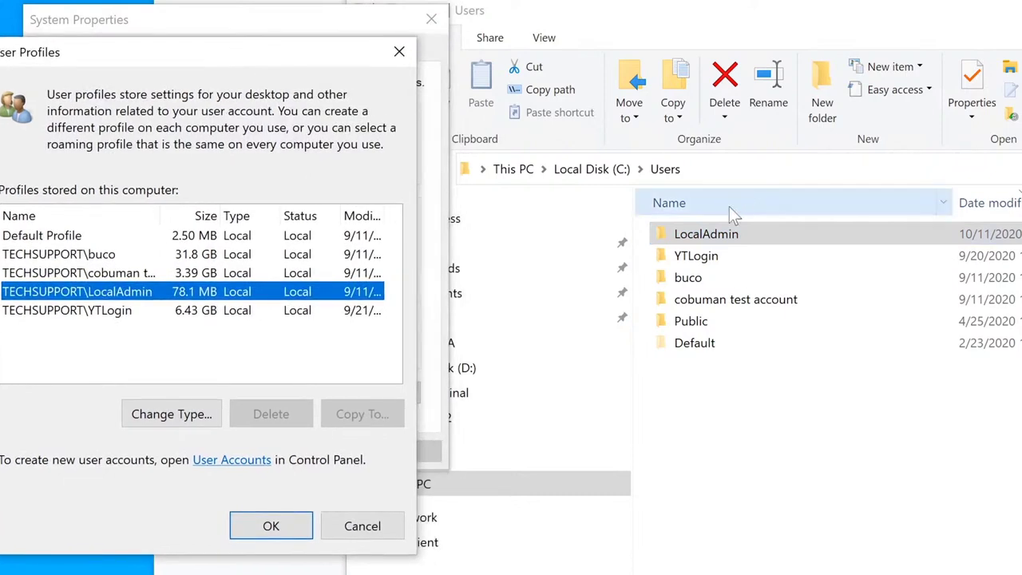
{"action": "left_click", "coordinate": [721, 257]}
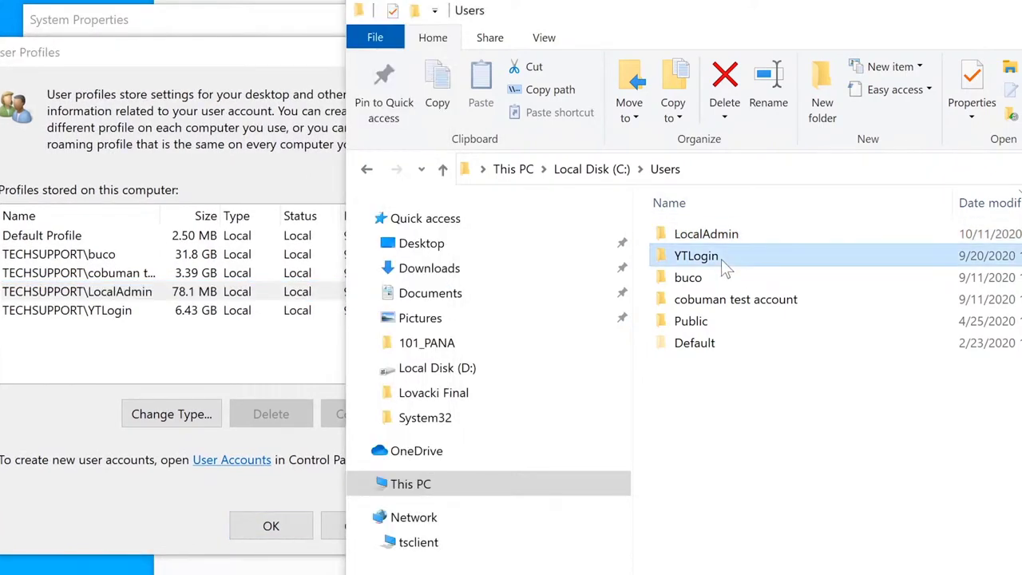
{"action": "left_click", "coordinate": [213, 301]}
{"action": "left_click", "coordinate": [756, 233]}
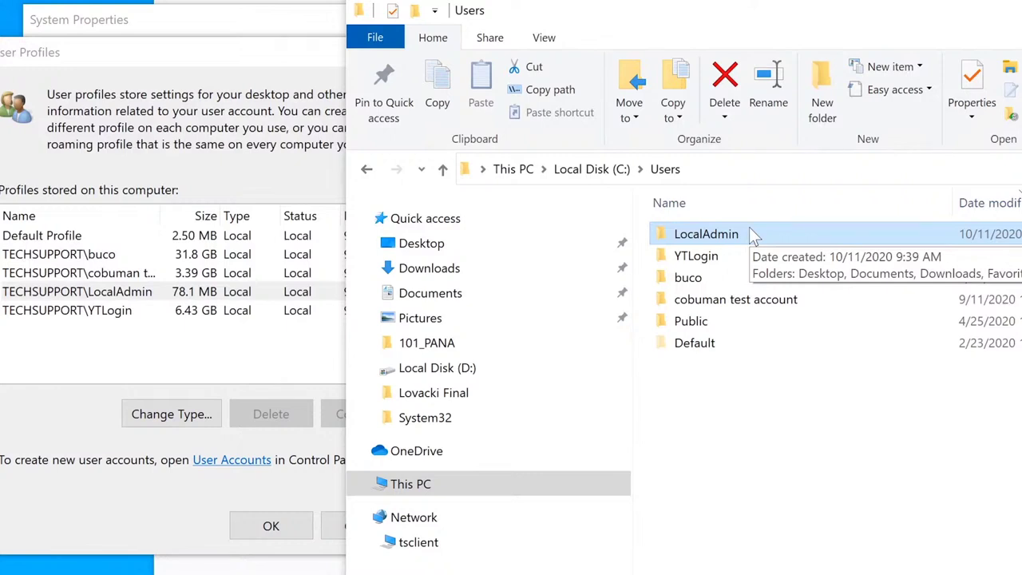
{"action": "left_click_drag", "start_coordinate": [279, 49], "coordinate": [268, 50]}
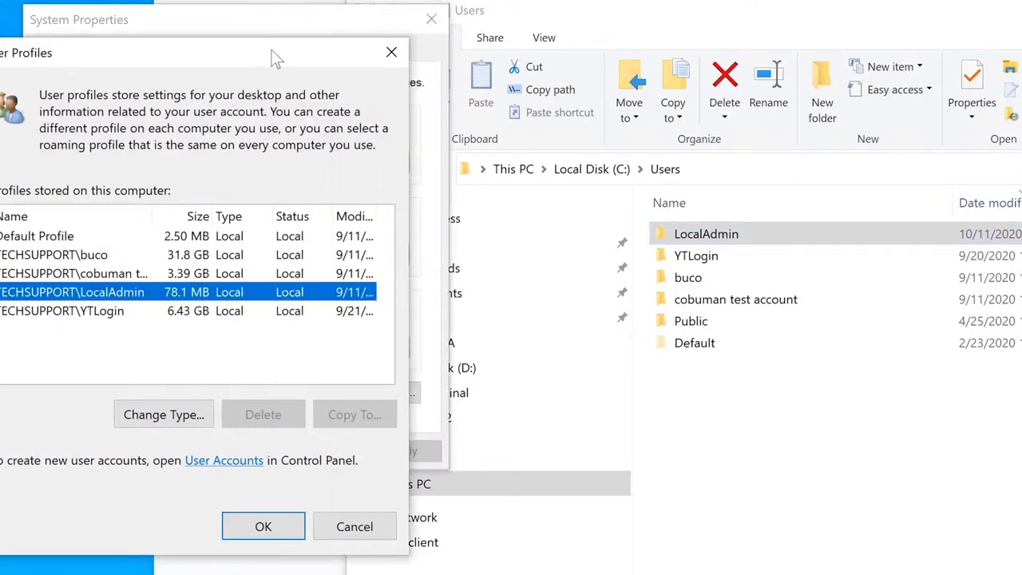
{"action": "left_click", "coordinate": [384, 54]}
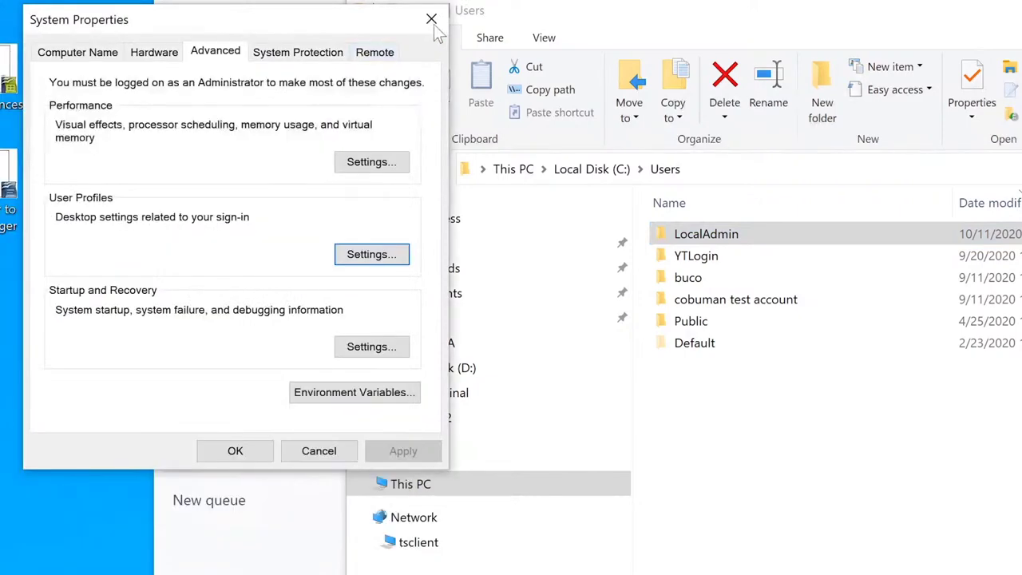
{"action": "left_click", "coordinate": [431, 18]}
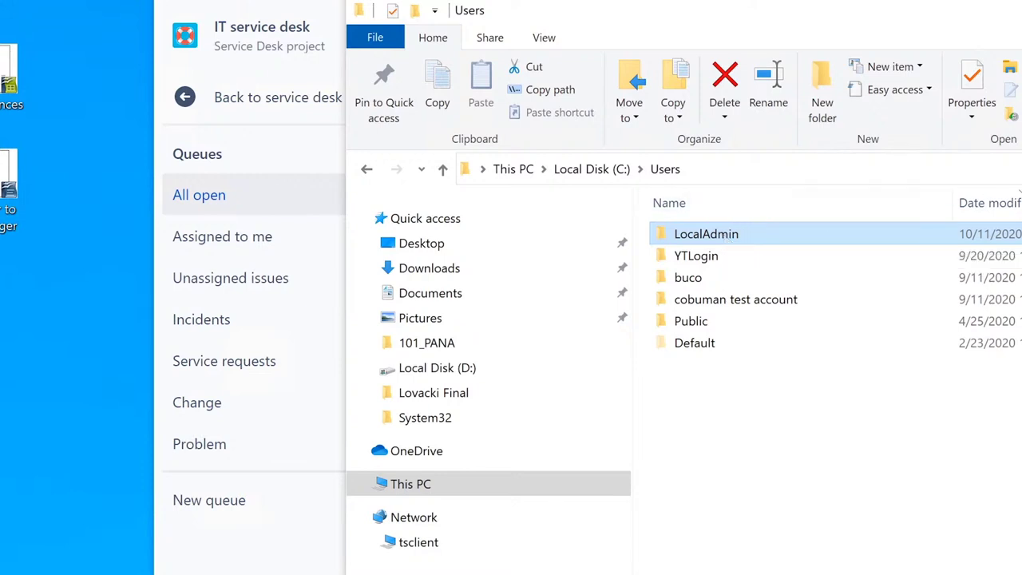
Step: Reply to the ISD-39 customer that local admin profile LocalAdmin was created, including its password
{"action": "key", "text": "alt+F4"}
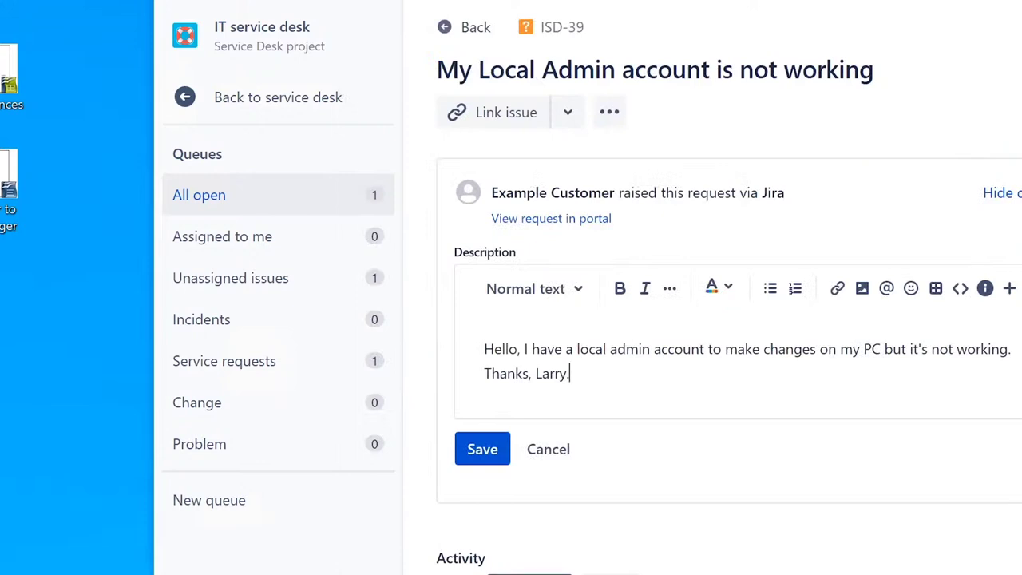
{"action": "left_click", "coordinate": [747, 574]}
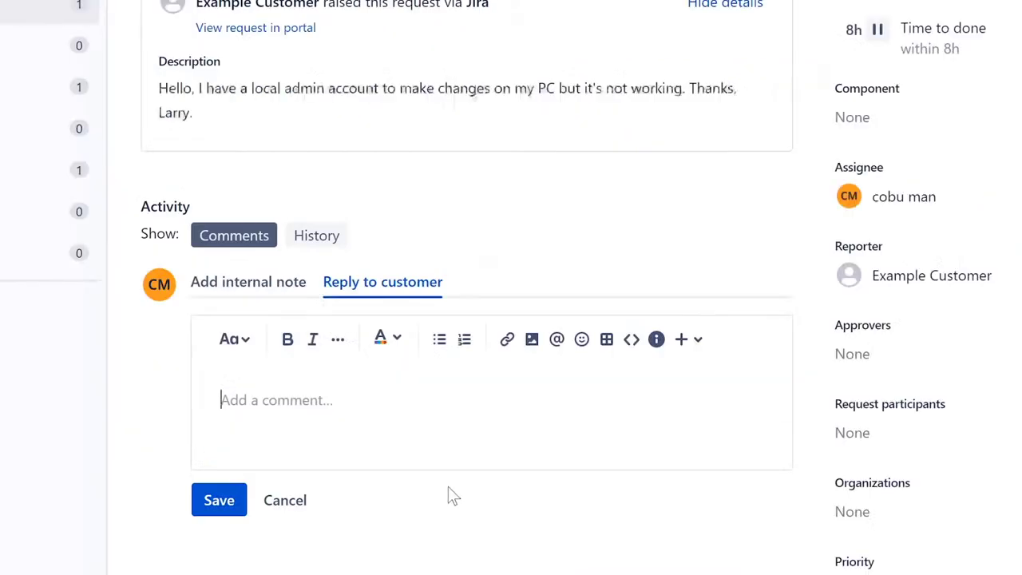
{"action": "type", "text": "He"}
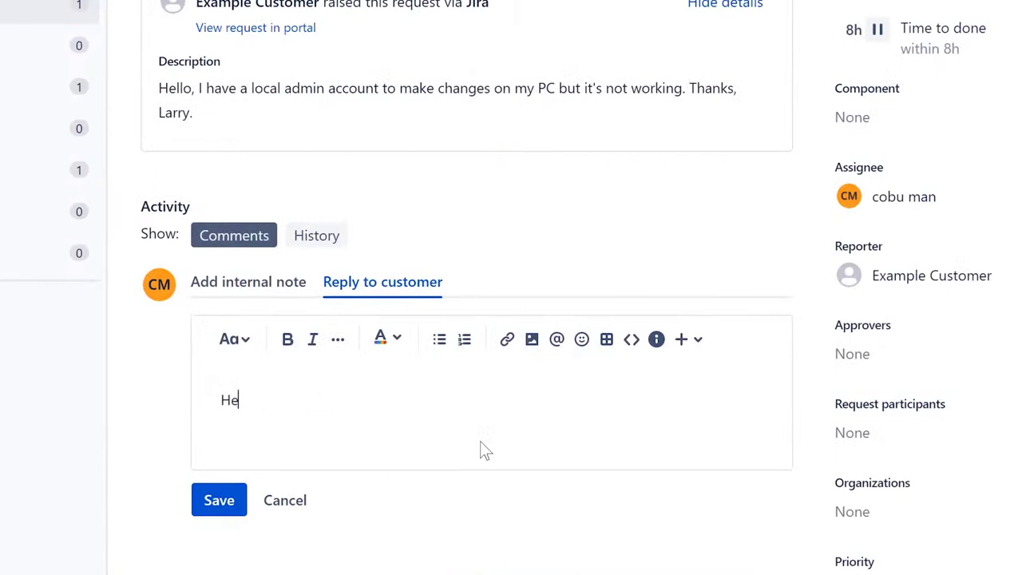
{"action": "type", "text": "llo Larry, I've created alo"}
{"action": "key", "text": "BackSpace"}
{"action": "key", "text": "BackSpace"}
{"action": "type", "text": "loc"}
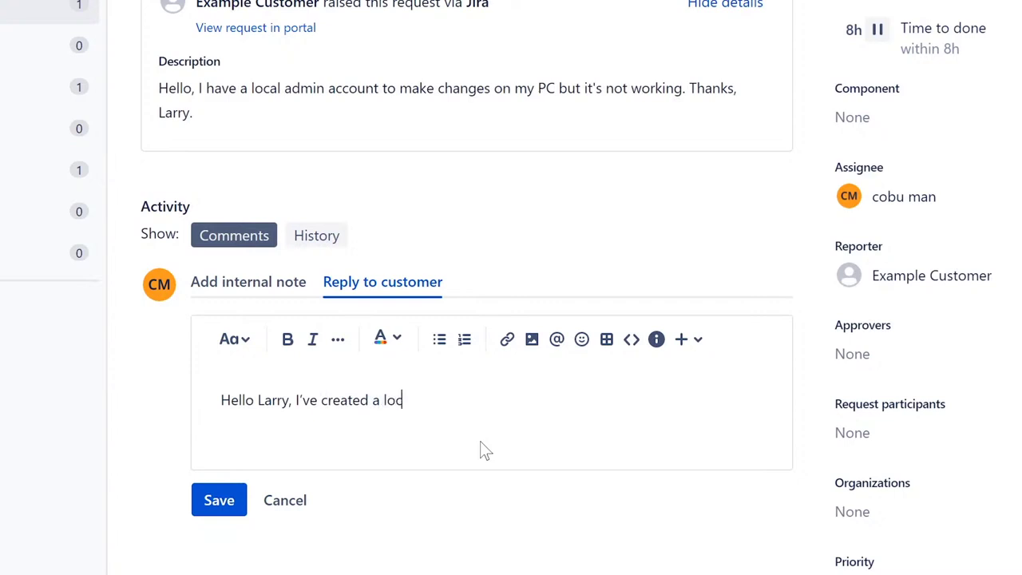
{"action": "type", "text": "al admin profile "}
{"action": "type", "text": "named Loc"}
{"action": "type", "text": "alA"}
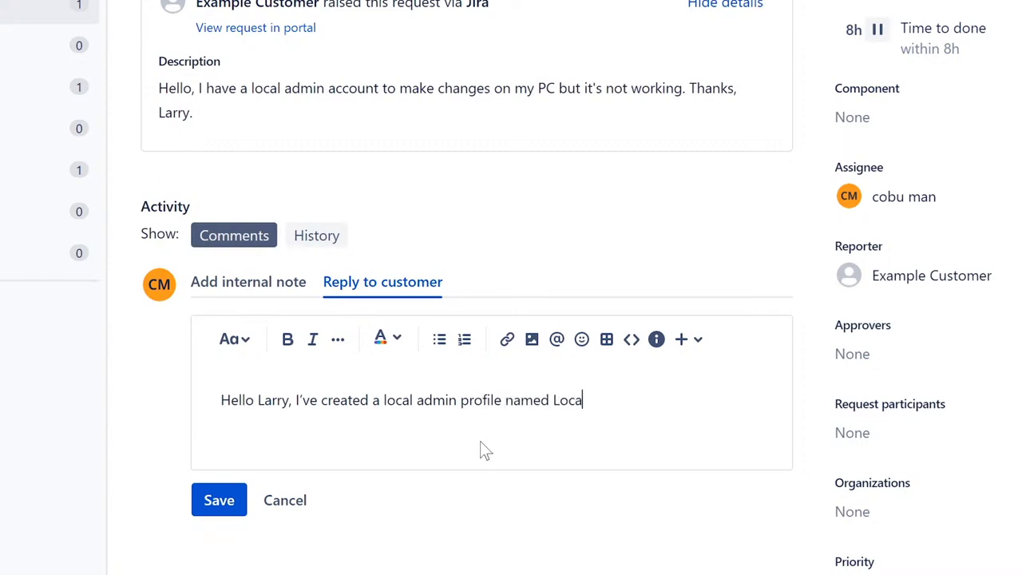
{"action": "type", "text": "dmin and the passw"}
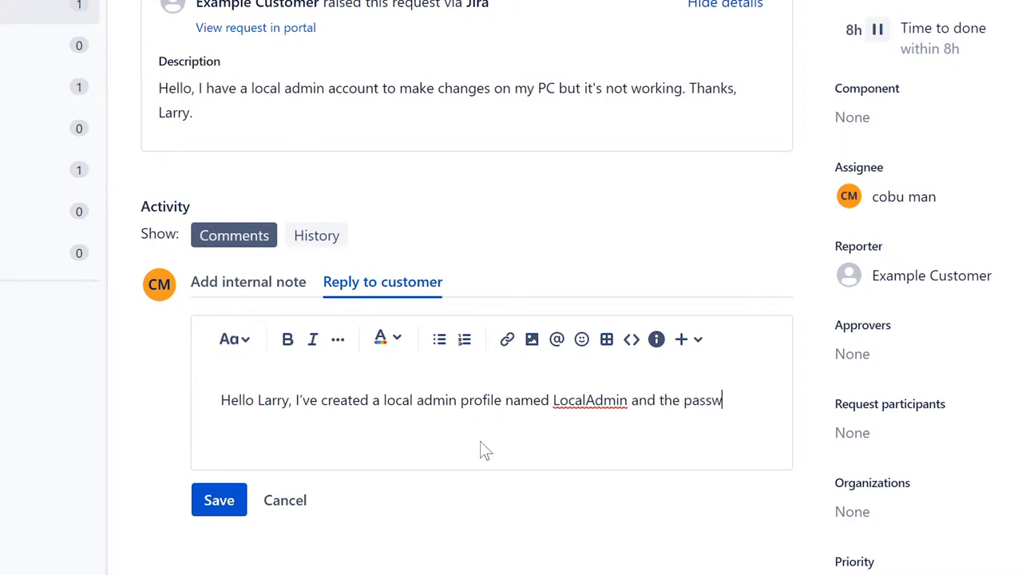
{"action": "type", "text": "ord is XXXXXX. Ervin"}
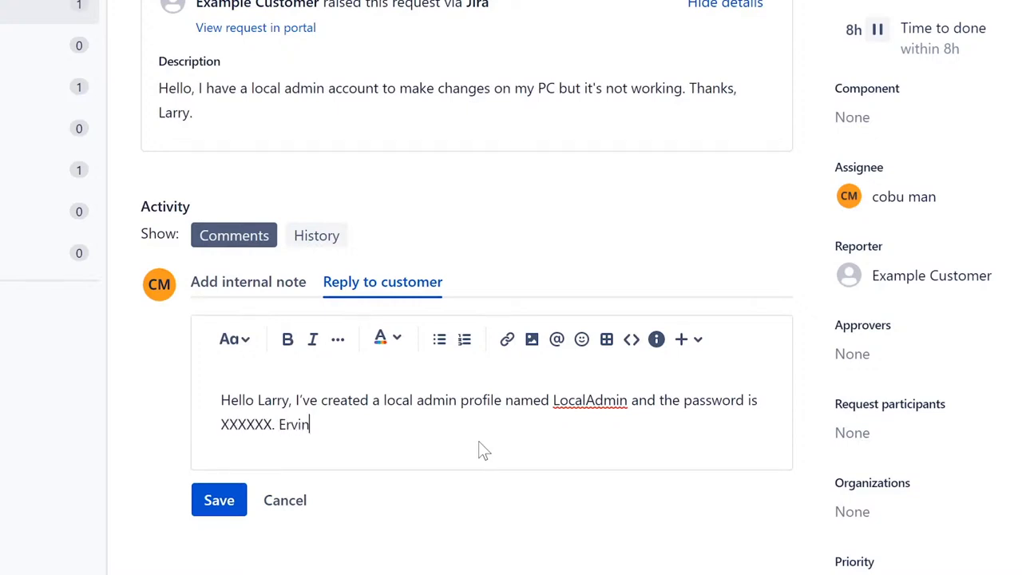
{"action": "left_click_drag", "start_coordinate": [553, 400], "coordinate": [627, 400]}
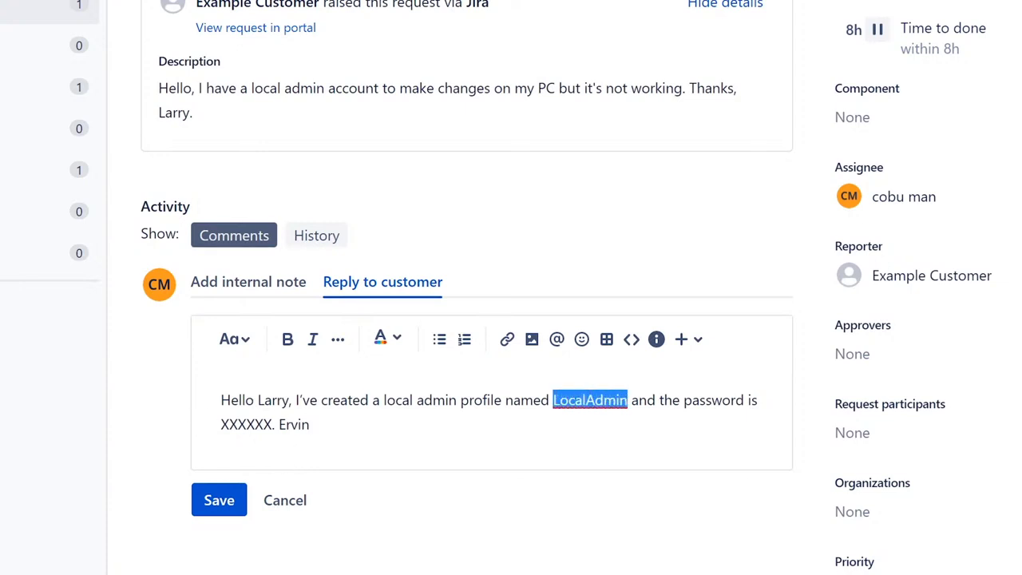
{"action": "left_click", "coordinate": [431, 400]}
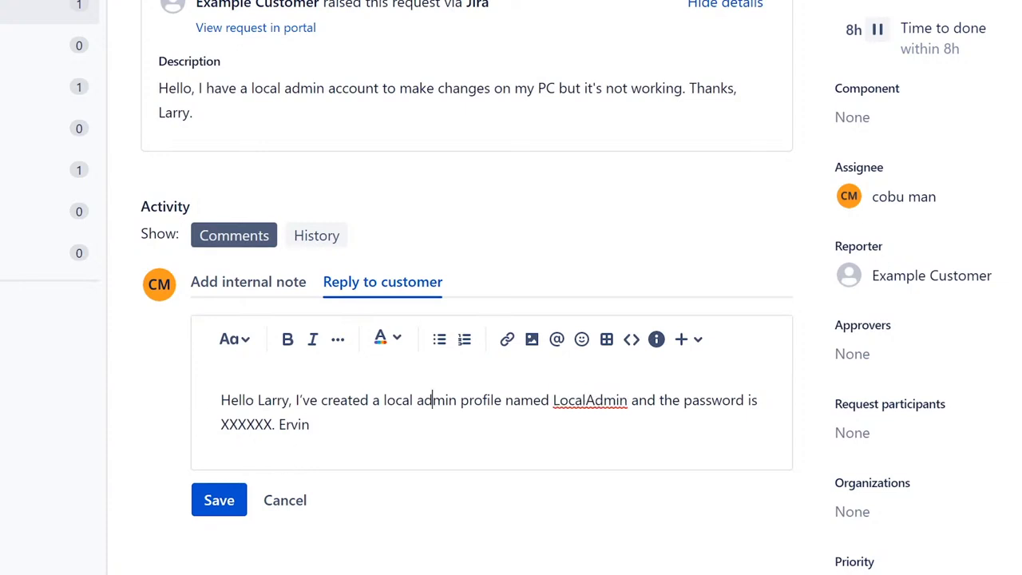
{"action": "left_click", "coordinate": [215, 502]}
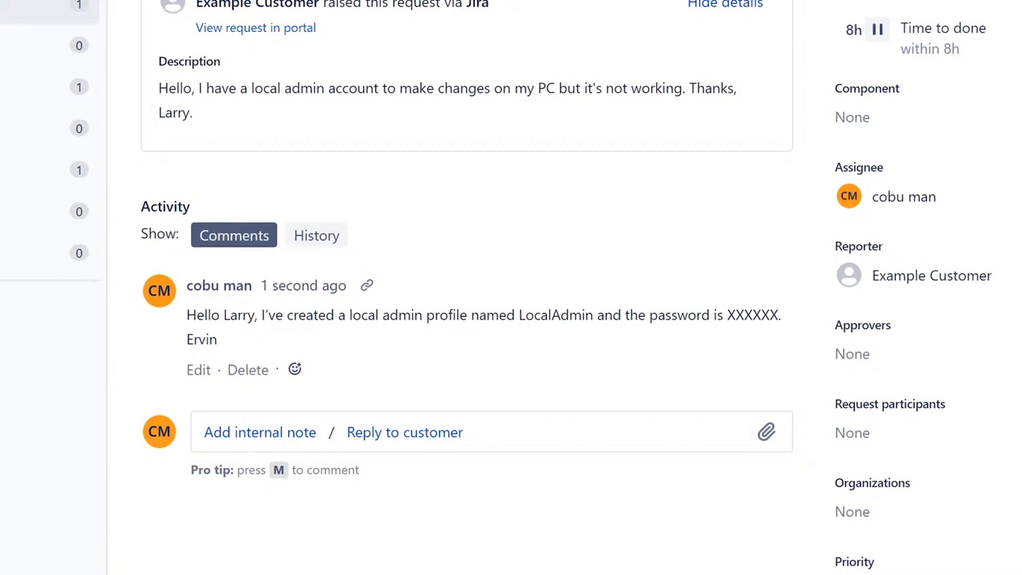
Step: Transition ISD-39 from Waiting for support to Completed
{"action": "left_click_drag", "start_coordinate": [517, 314], "coordinate": [594, 315]}
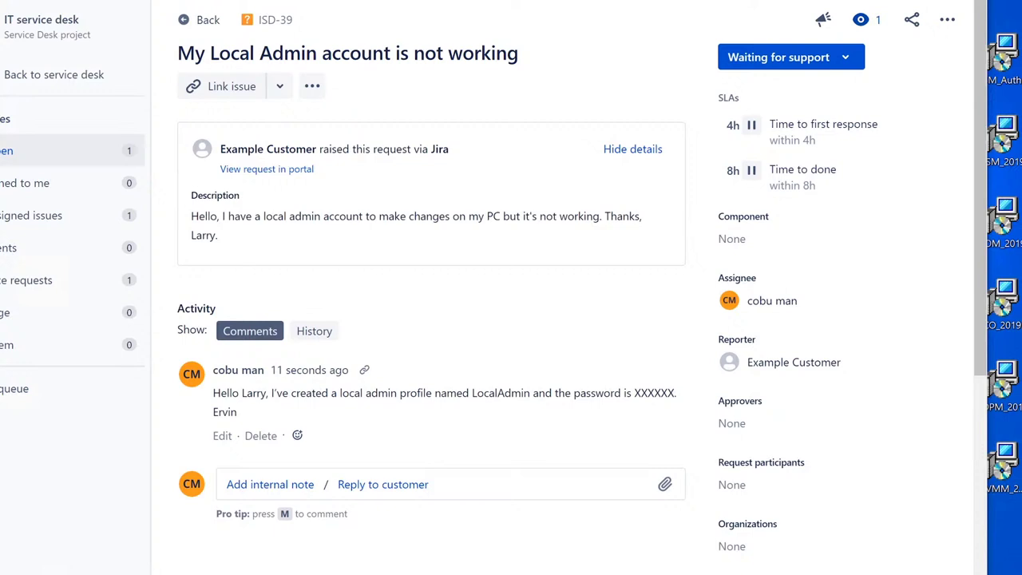
{"action": "left_click", "coordinate": [834, 62]}
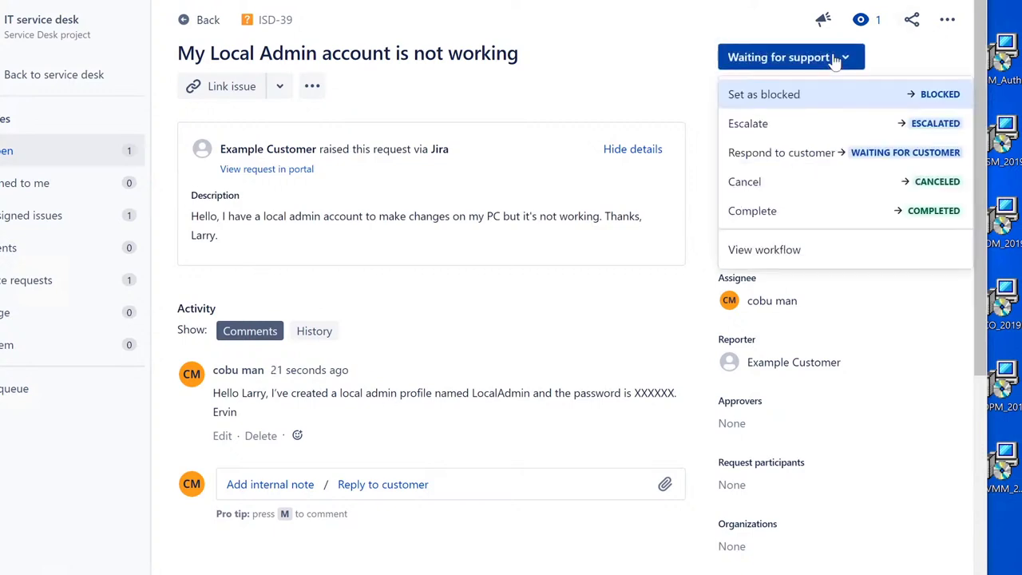
{"action": "left_click", "coordinate": [844, 219]}
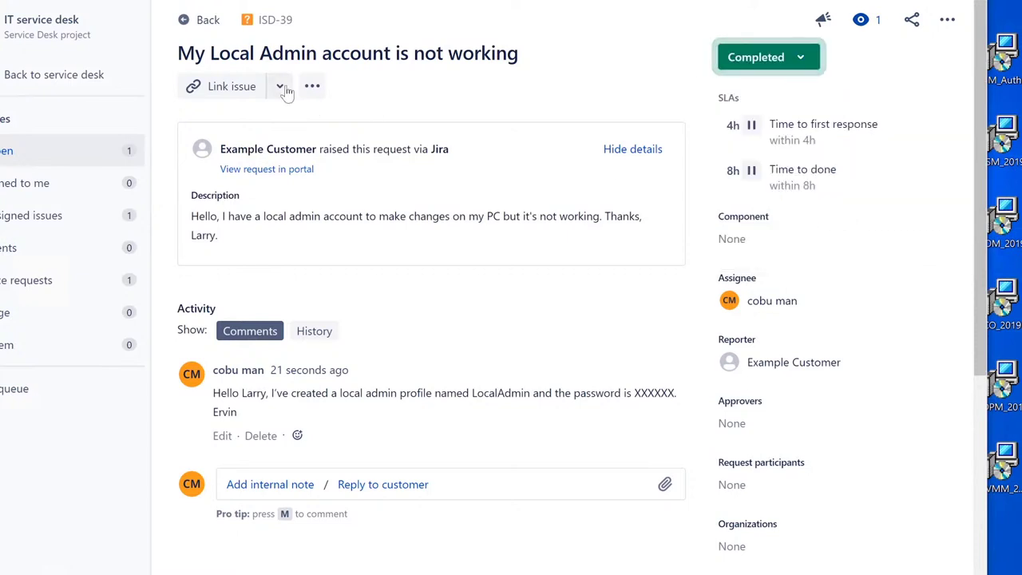
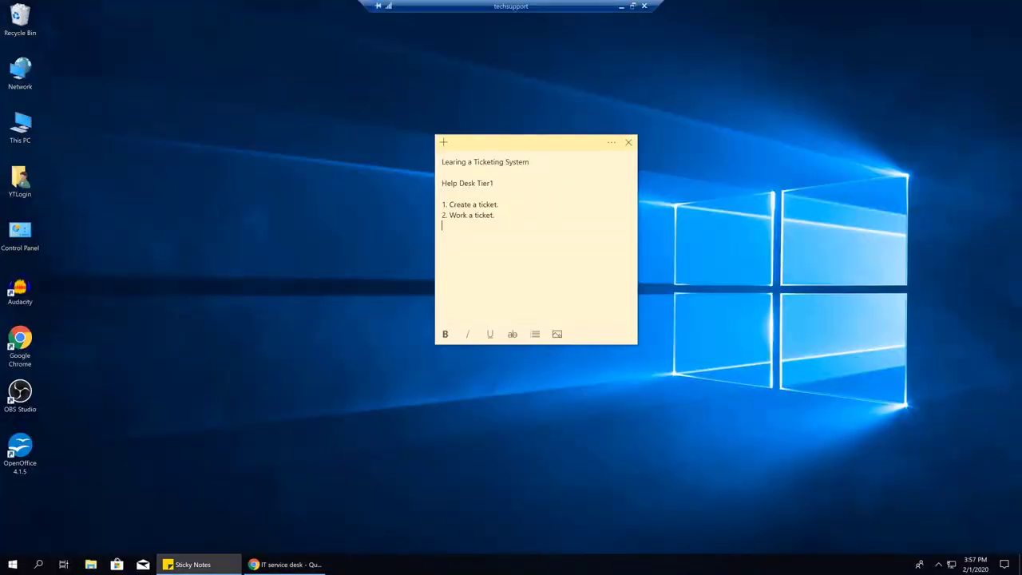
Step: Leave the note's 'Create a ticket' step and bring up the Jira All open queue in Chrome
{"action": "key", "text": "shift+Home"}
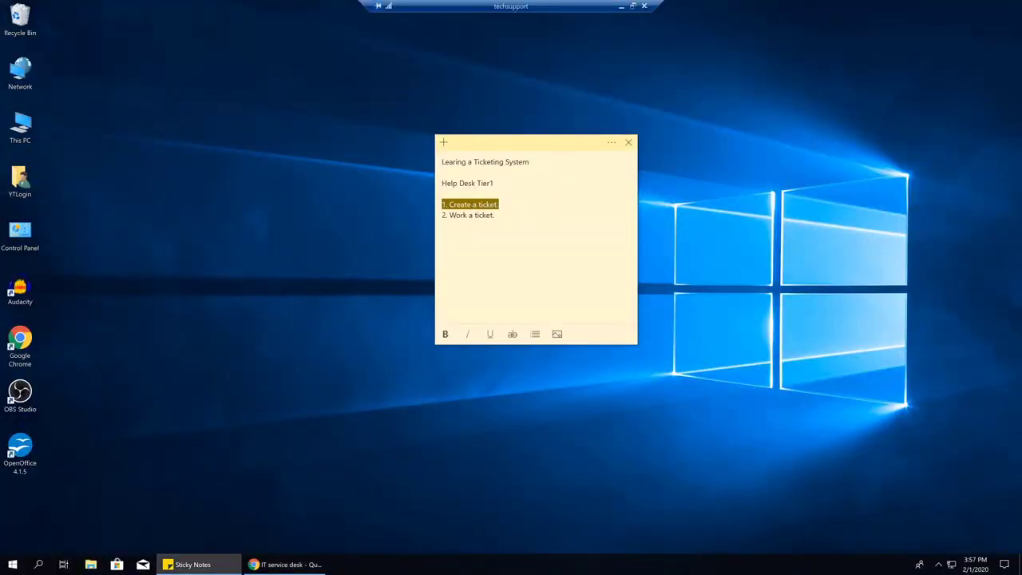
{"action": "key", "text": "Down"}
{"action": "key", "text": "Down"}
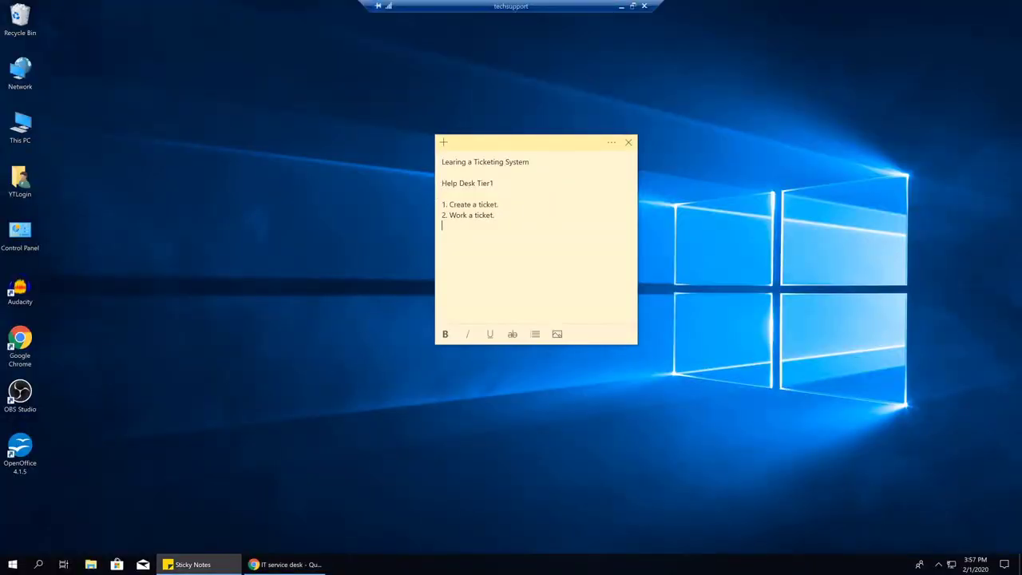
{"action": "left_click", "coordinate": [285, 564]}
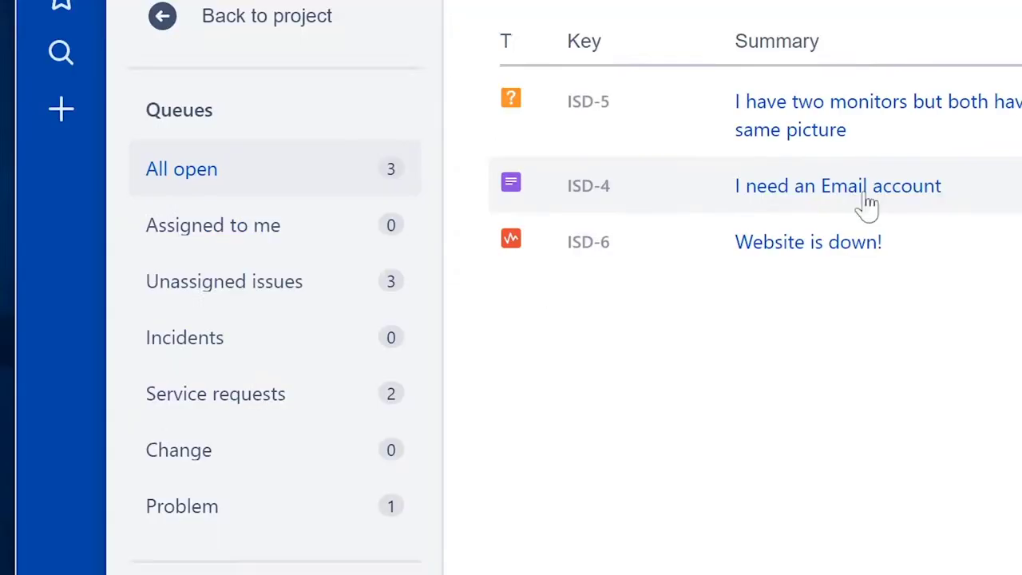
Step: Browse the Assigned to me, Unassigned, All open, Incidents, Service requests, Change and Problem queues
{"action": "left_click", "coordinate": [214, 234]}
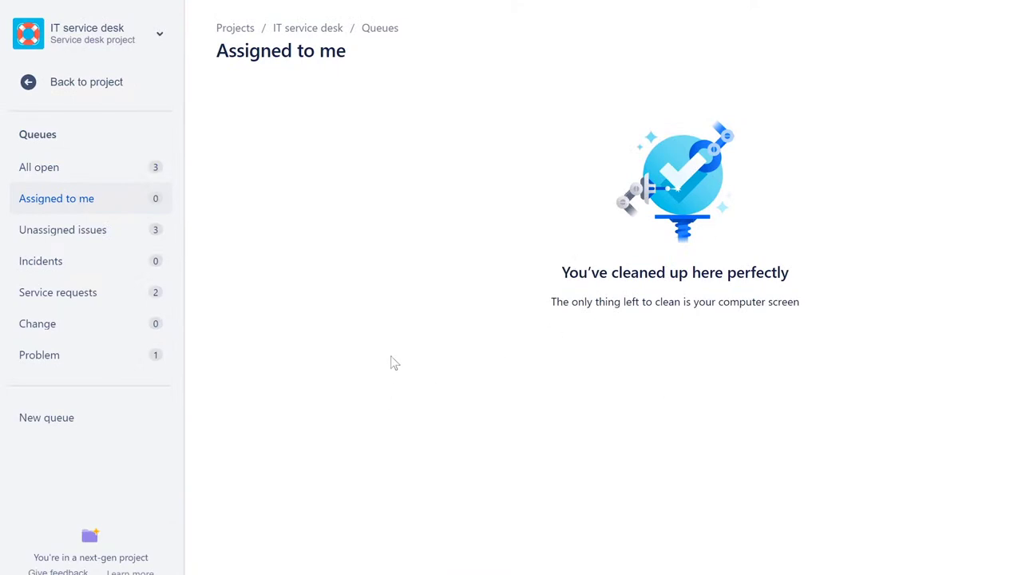
{"action": "left_click", "coordinate": [70, 233]}
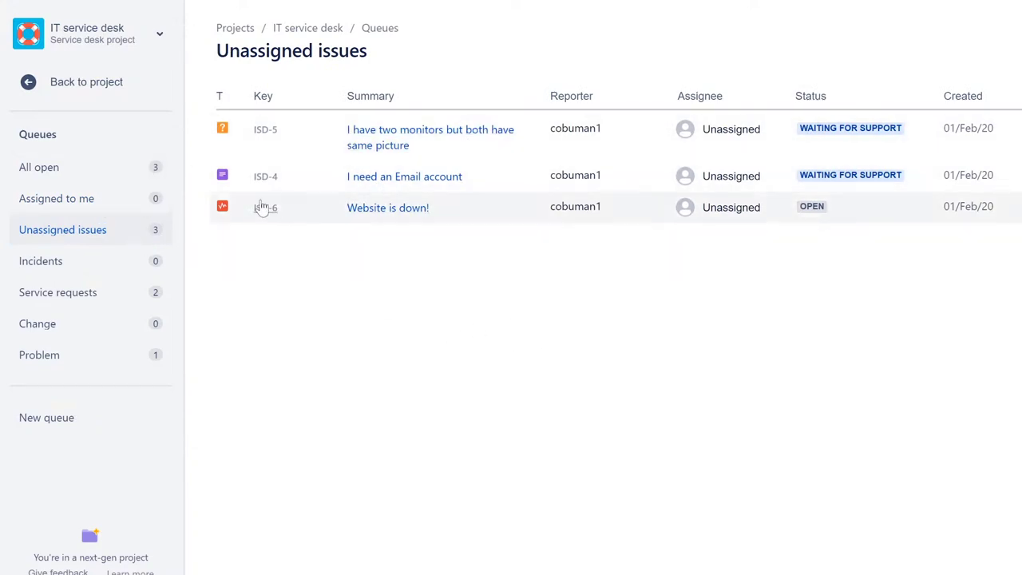
{"action": "left_click", "coordinate": [74, 167]}
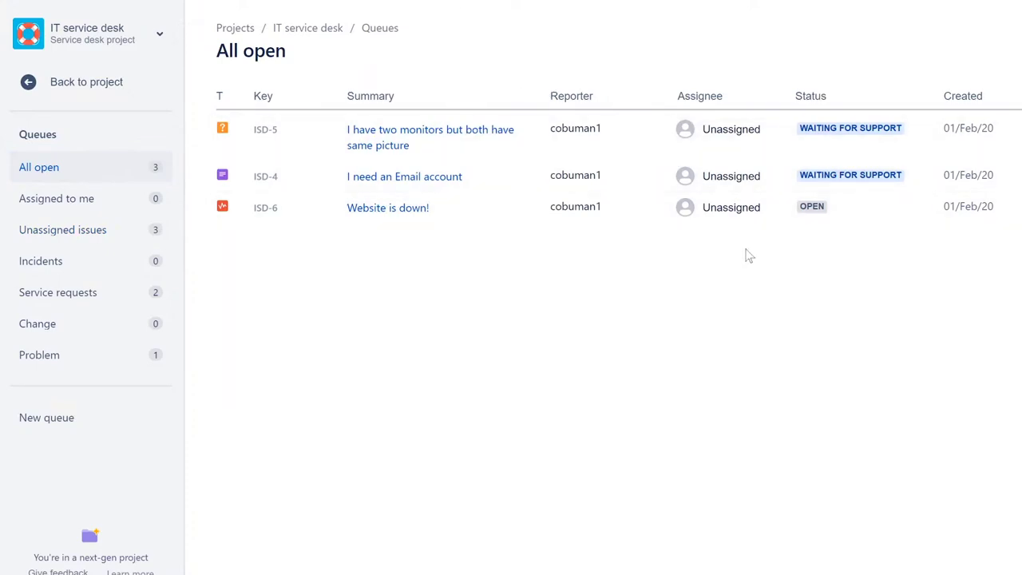
{"action": "left_click", "coordinate": [71, 267]}
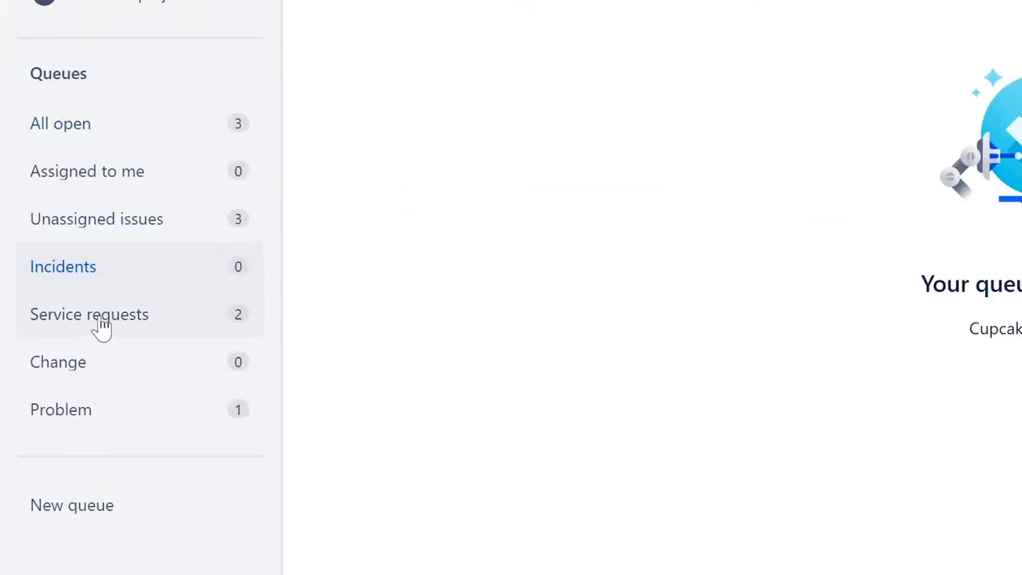
{"action": "left_click", "coordinate": [100, 323]}
{"action": "left_click", "coordinate": [99, 361]}
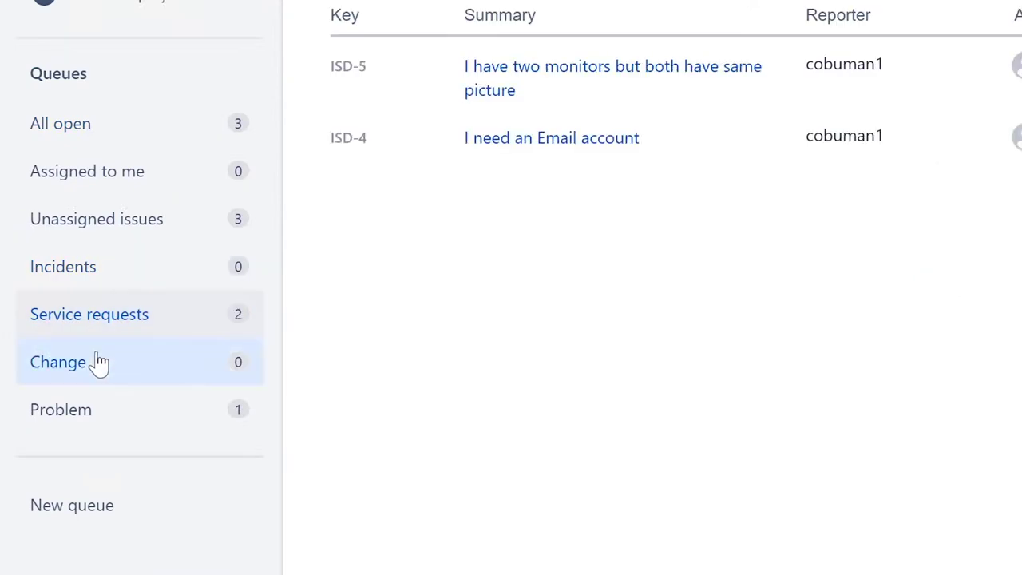
{"action": "left_click", "coordinate": [98, 420]}
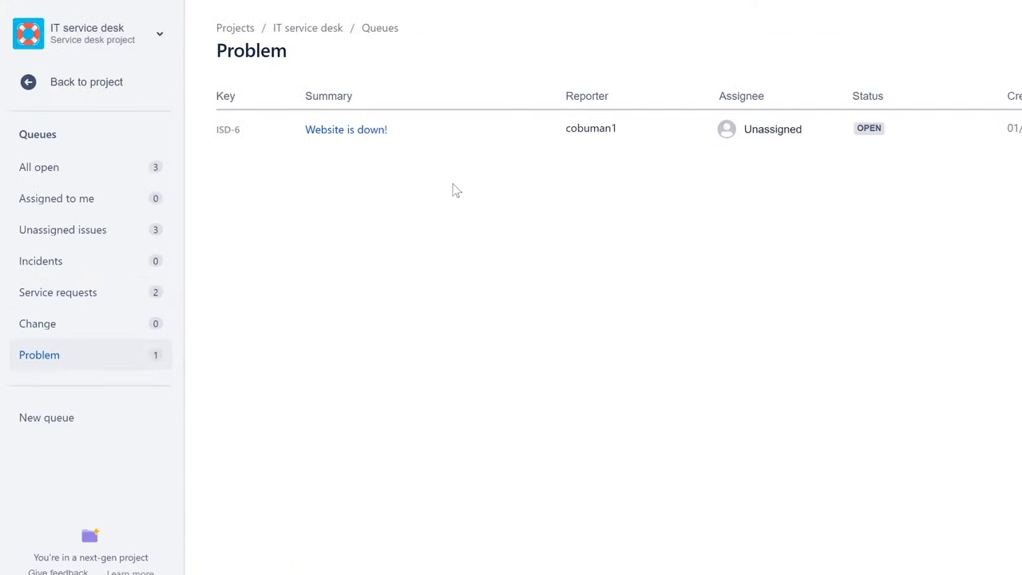
Step: Return to All open, check ISD-5's reporter, and start a new issue with C
{"action": "left_click", "coordinate": [90, 174]}
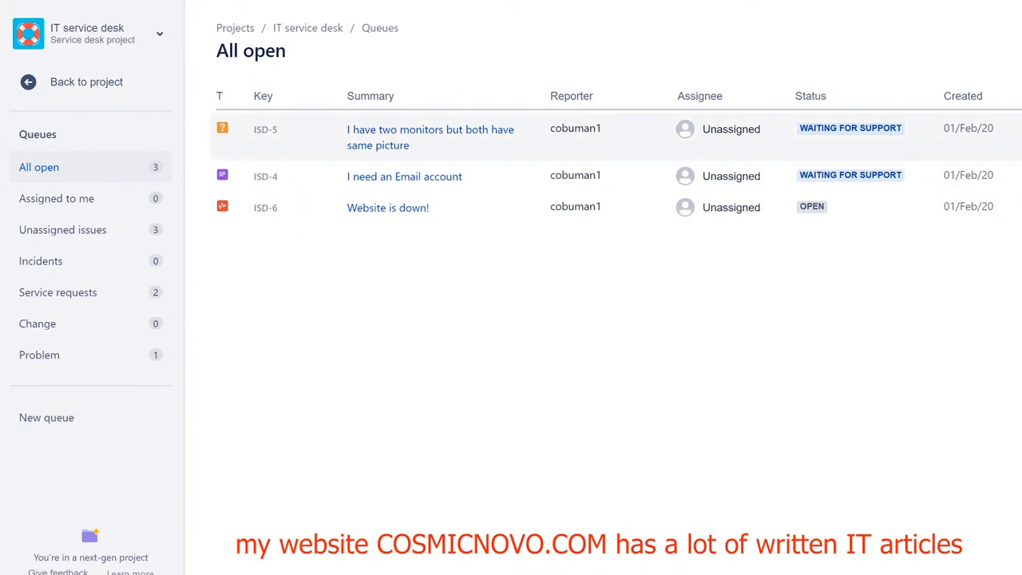
{"action": "left_click_drag", "start_coordinate": [603, 130], "coordinate": [550, 130]}
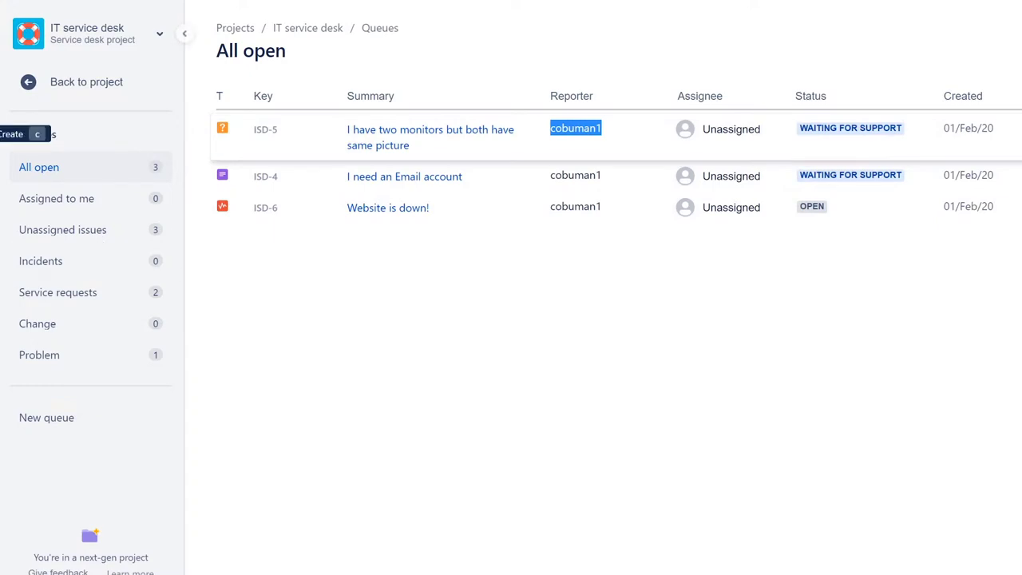
{"action": "key", "text": "c"}
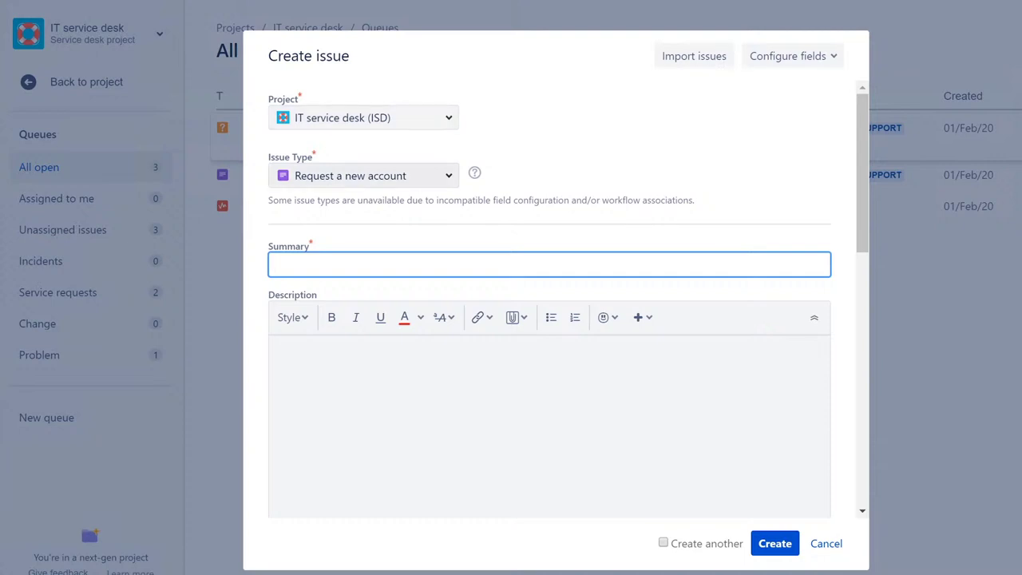
Step: Change the issue type from Request a new account, via Report an incident, to Get IT help
{"action": "left_click", "coordinate": [367, 176]}
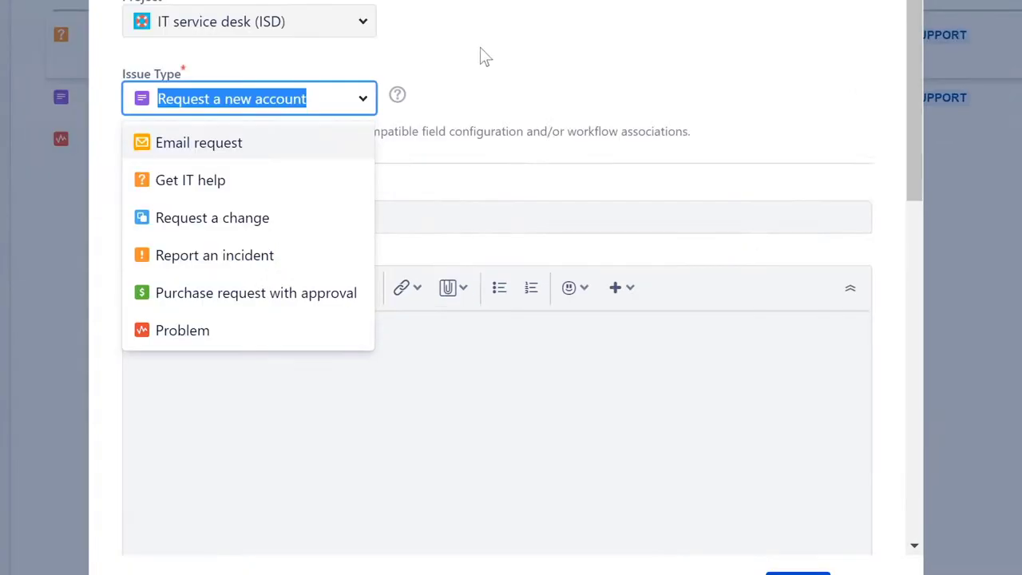
{"action": "left_click", "coordinate": [475, 51]}
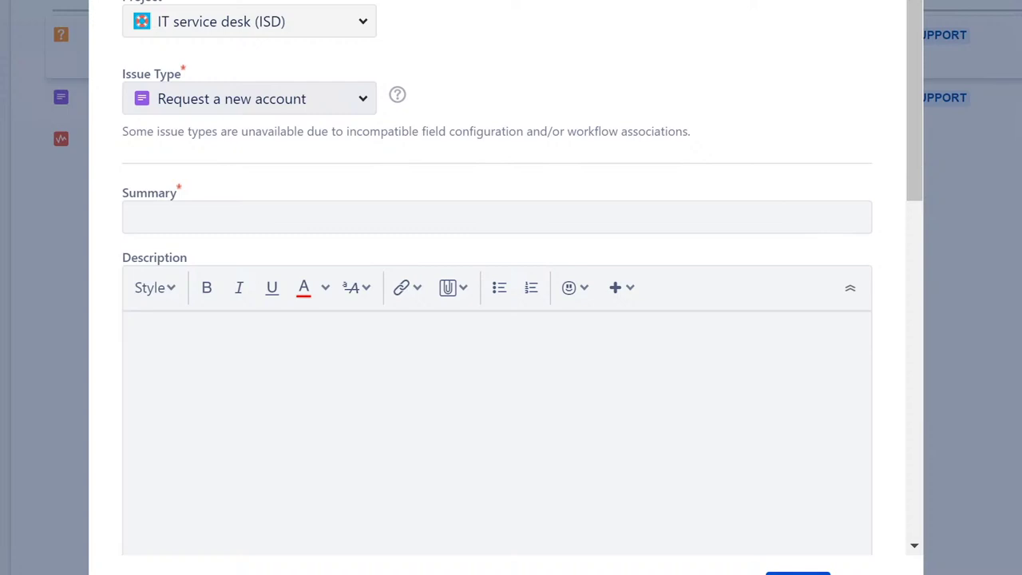
{"action": "left_click", "coordinate": [255, 98]}
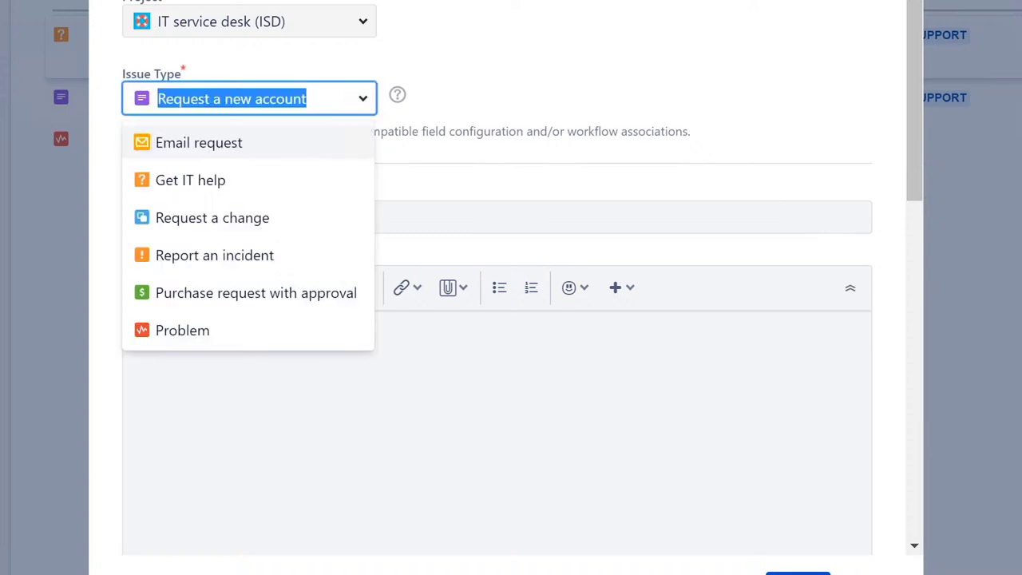
{"action": "type", "text": "r"}
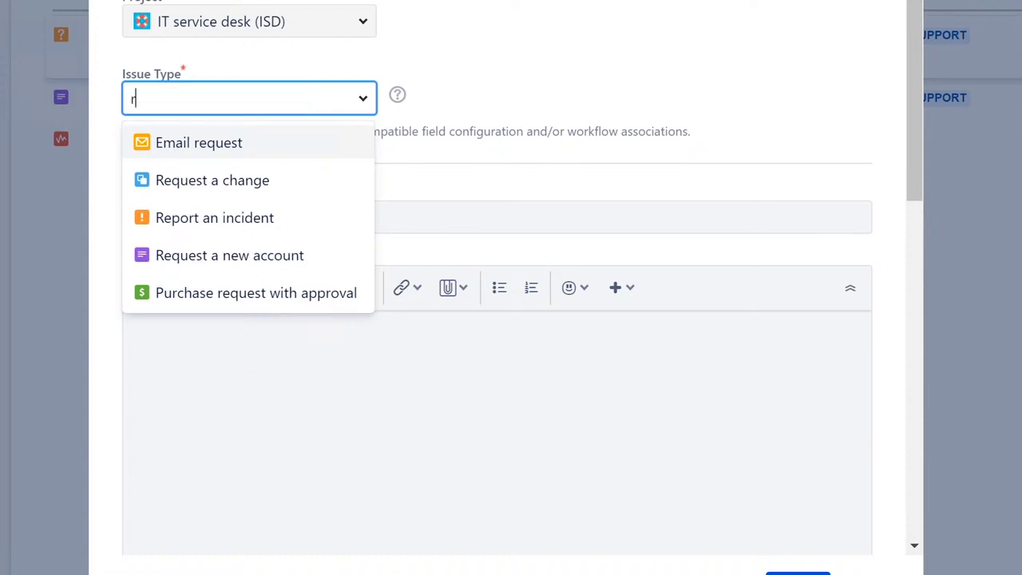
{"action": "type", "text": "eport"}
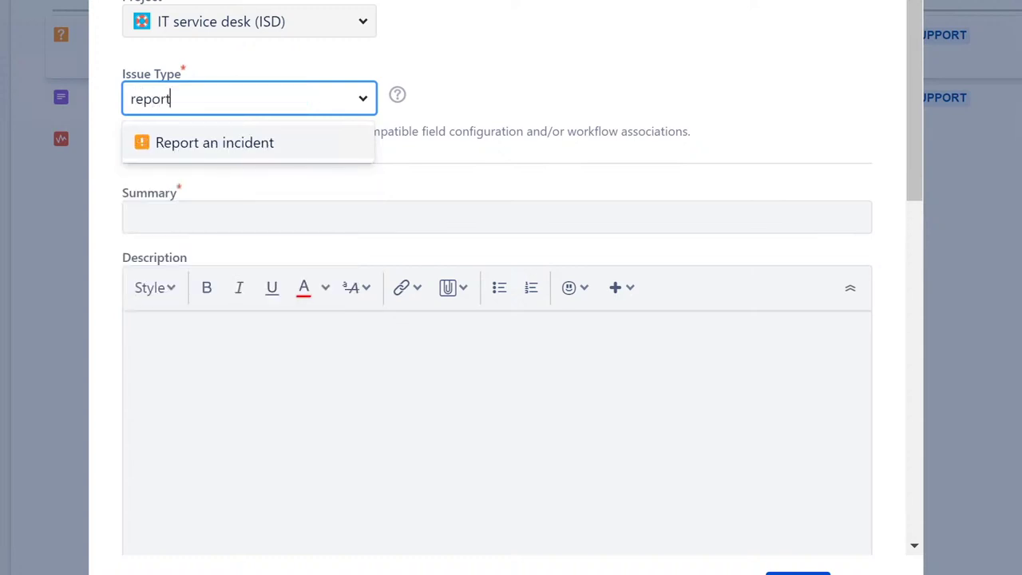
{"action": "left_click", "coordinate": [239, 148]}
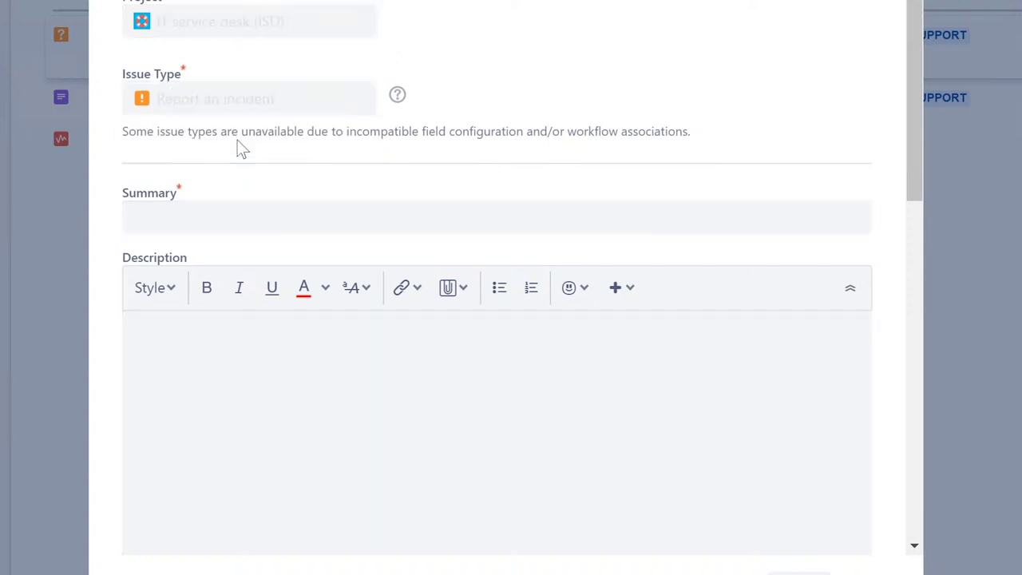
{"action": "left_click", "coordinate": [239, 98]}
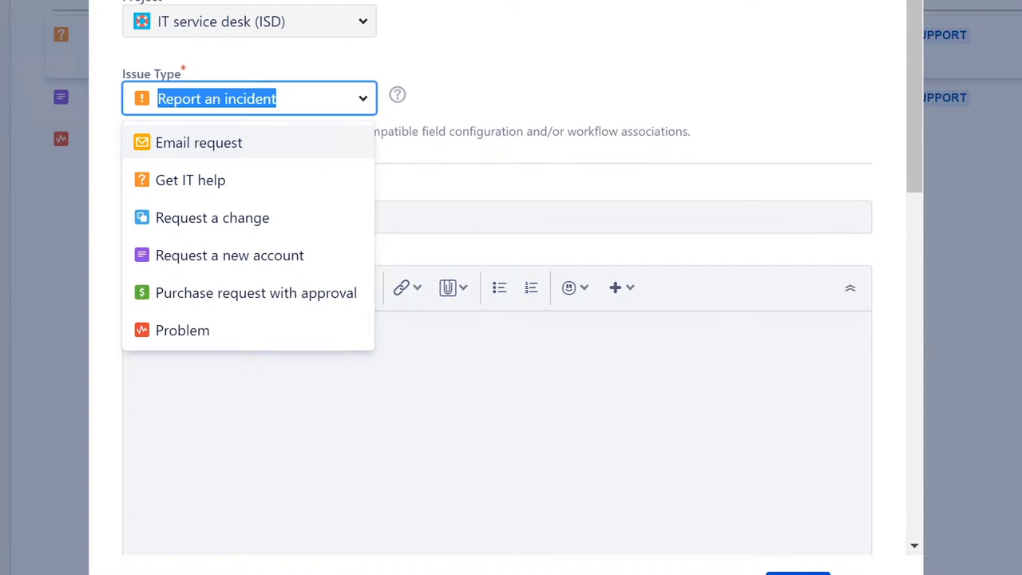
{"action": "type", "text": "get"}
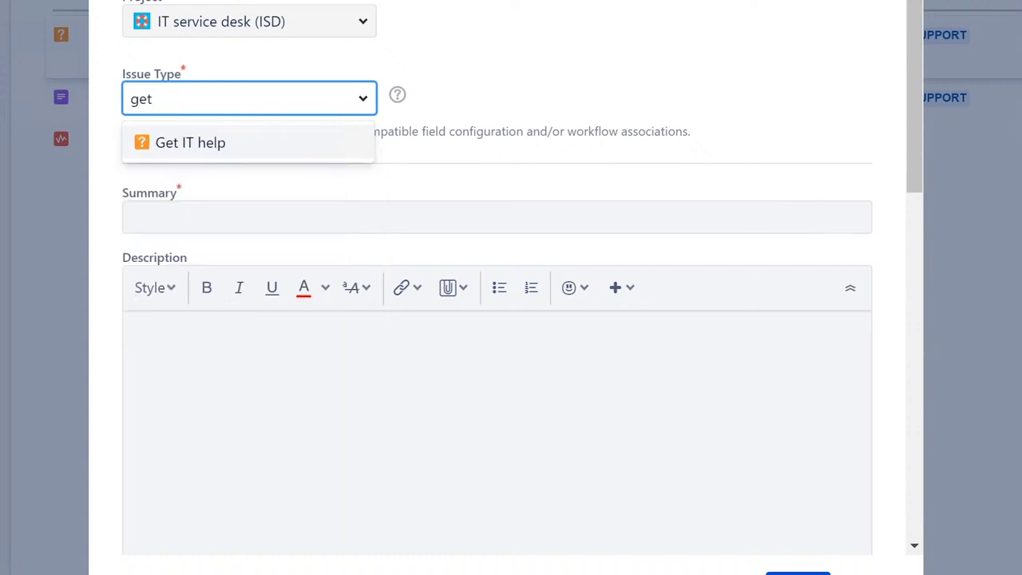
{"action": "left_click", "coordinate": [244, 144]}
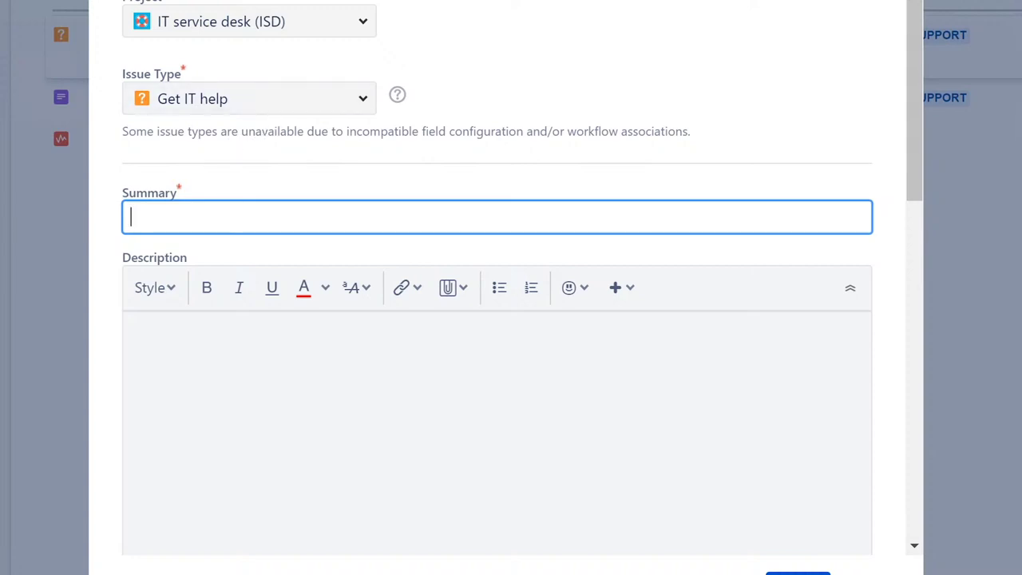
{"action": "left_click", "coordinate": [174, 75]}
{"action": "left_click_drag", "start_coordinate": [174, 75], "coordinate": [113, 70]}
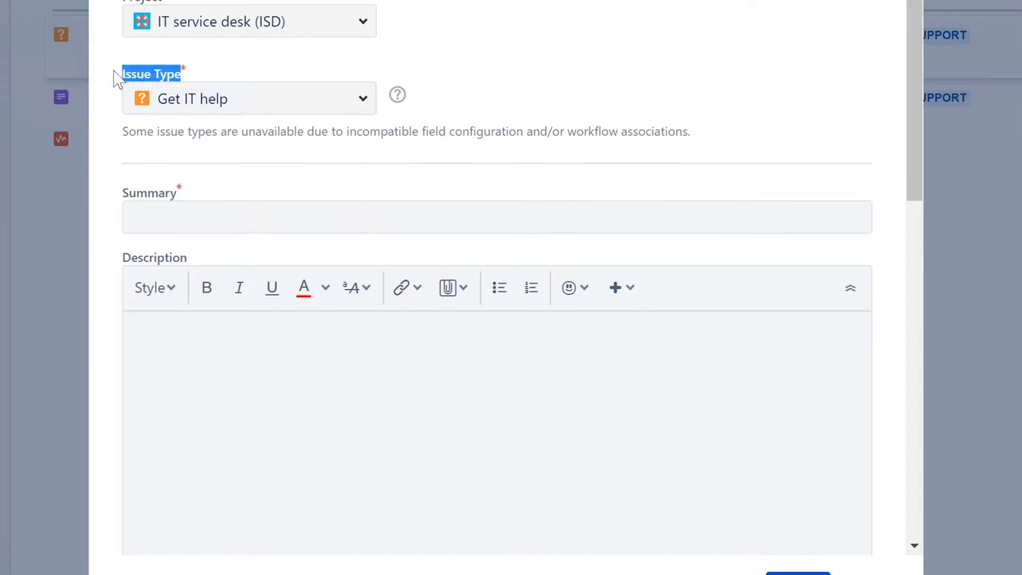
{"action": "left_click", "coordinate": [219, 216]}
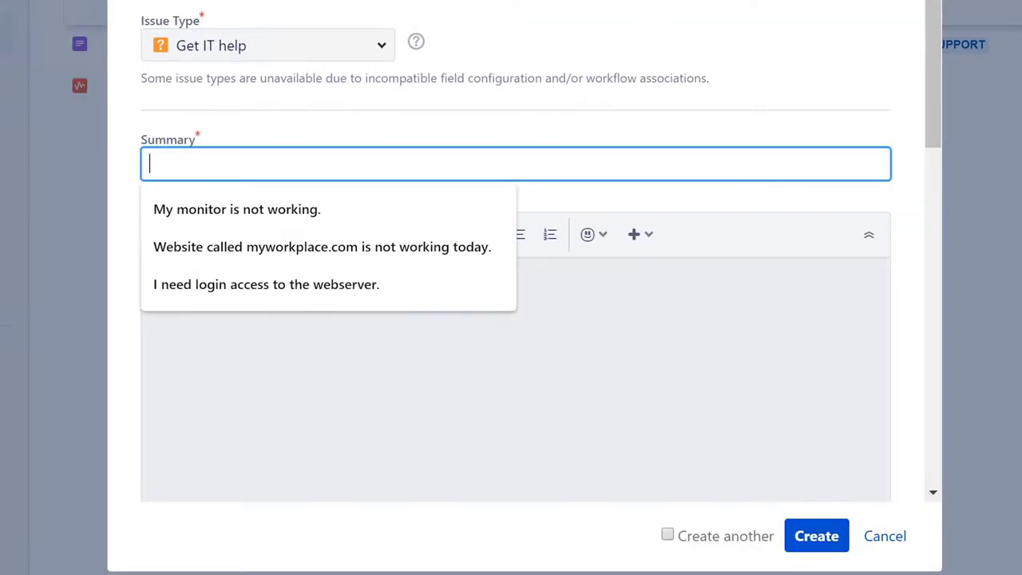
{"action": "left_click", "coordinate": [150, 273]}
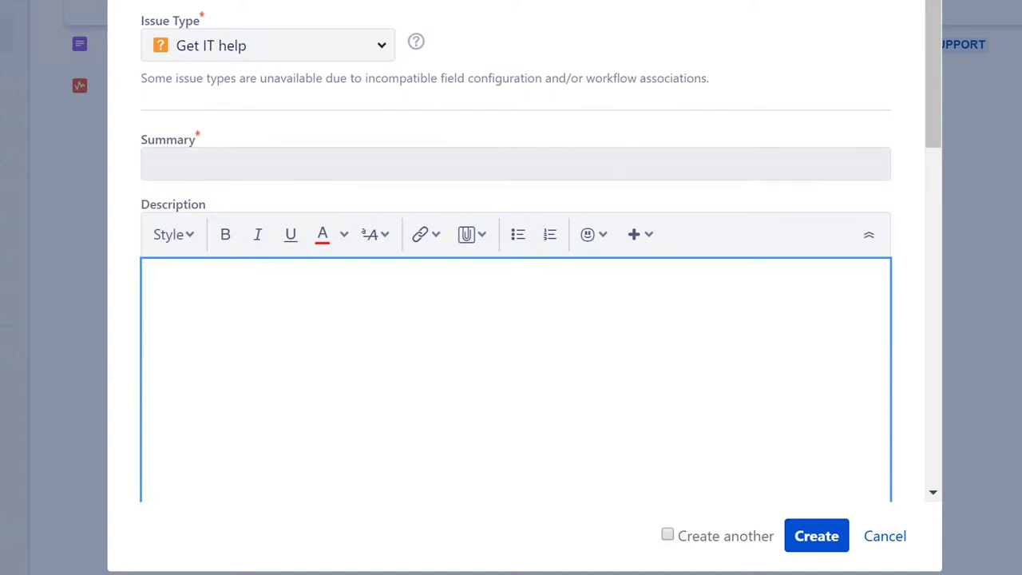
{"action": "left_click", "coordinate": [479, 164]}
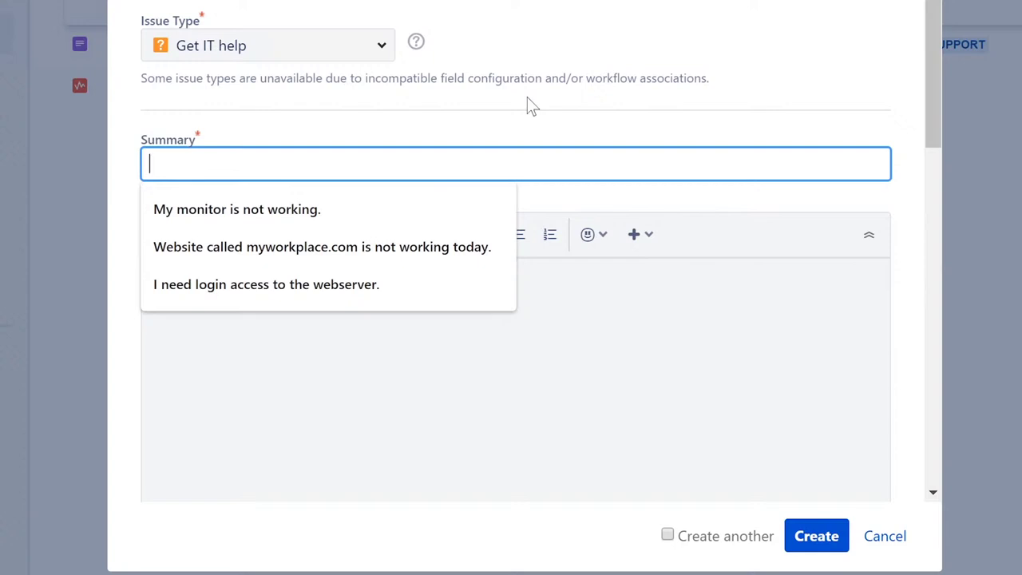
{"action": "type", "text": "TEST"}
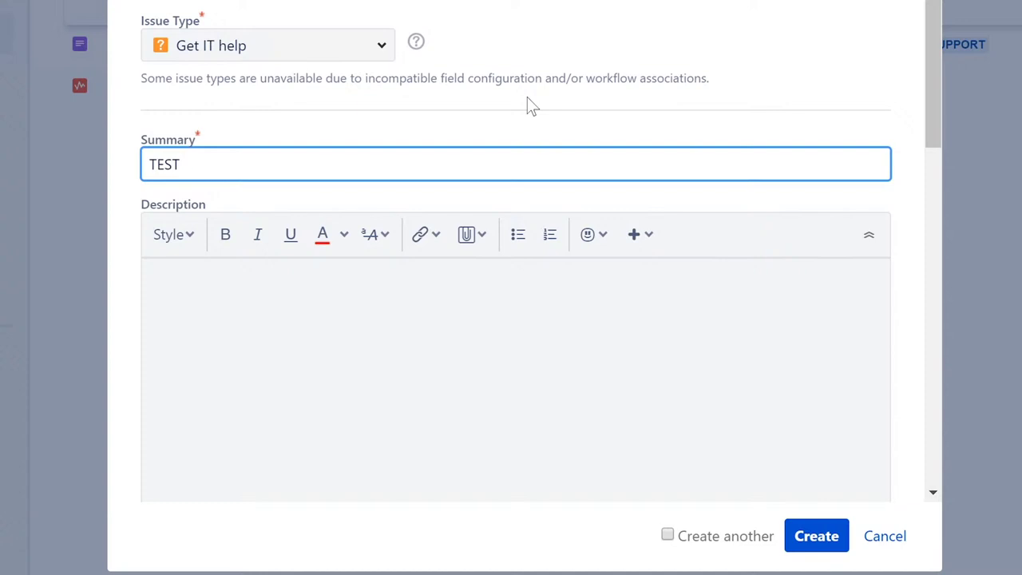
{"action": "key", "text": "Tab"}
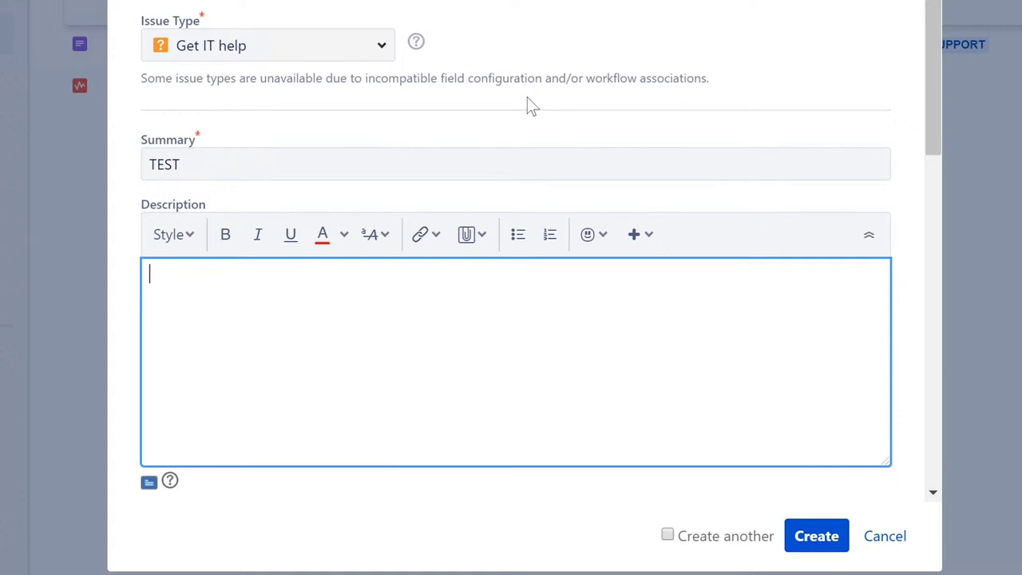
{"action": "type", "text": "TEST"}
{"action": "scroll", "coordinate": [527, 96], "scroll_direction": "down", "scroll_amount": 1}
{"action": "scroll", "coordinate": [704, 337], "scroll_direction": "down", "scroll_amount": 1}
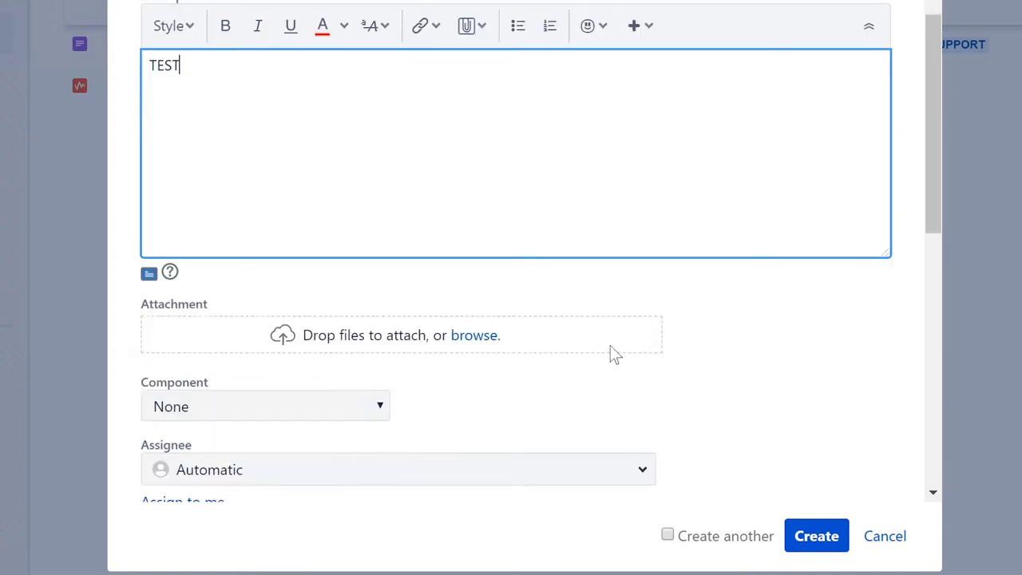
{"action": "scroll", "coordinate": [606, 317], "scroll_direction": "down", "scroll_amount": 1}
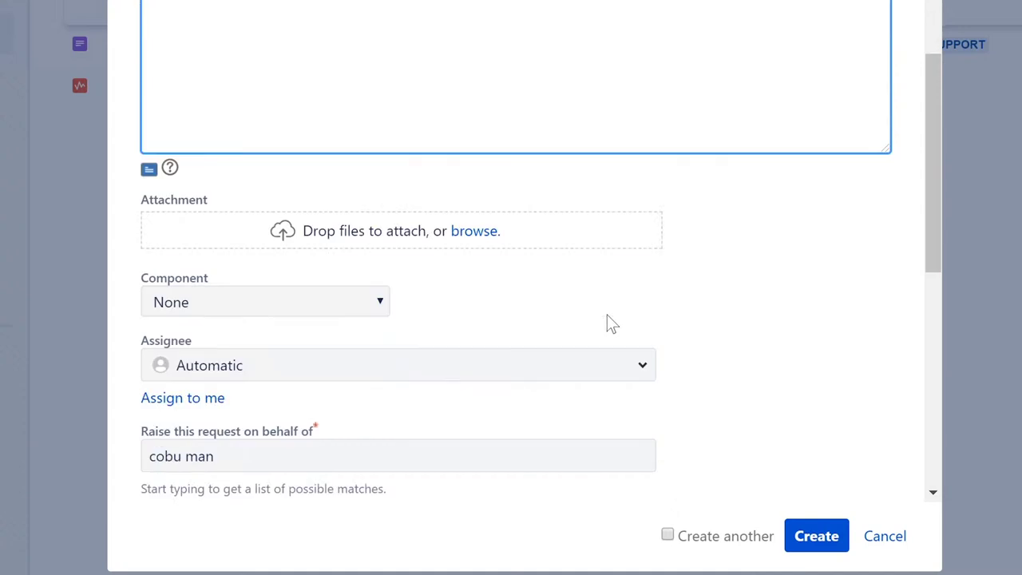
{"action": "scroll", "coordinate": [603, 313], "scroll_direction": "down", "scroll_amount": 1}
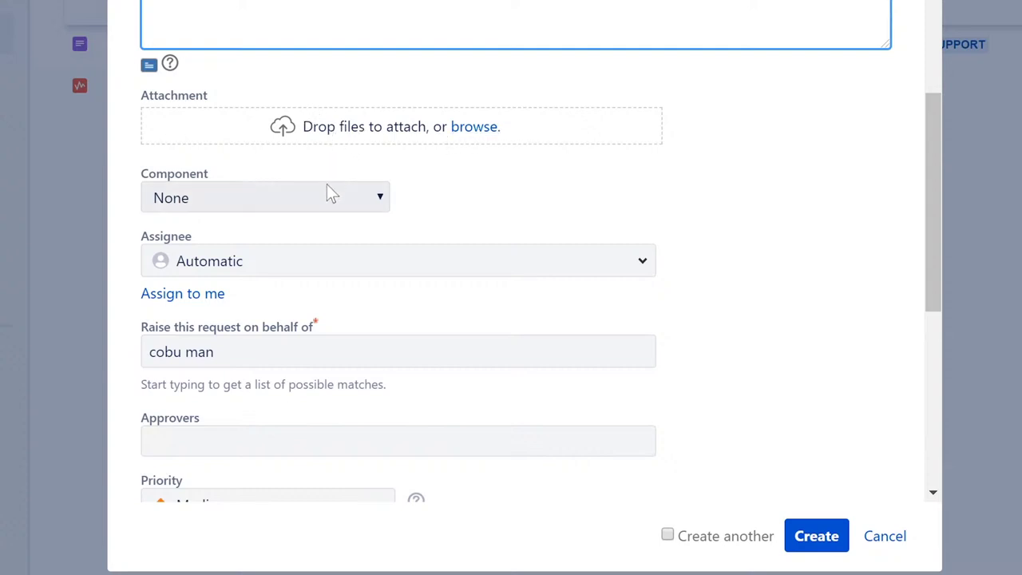
{"action": "scroll", "coordinate": [318, 137], "scroll_direction": "down", "scroll_amount": 1}
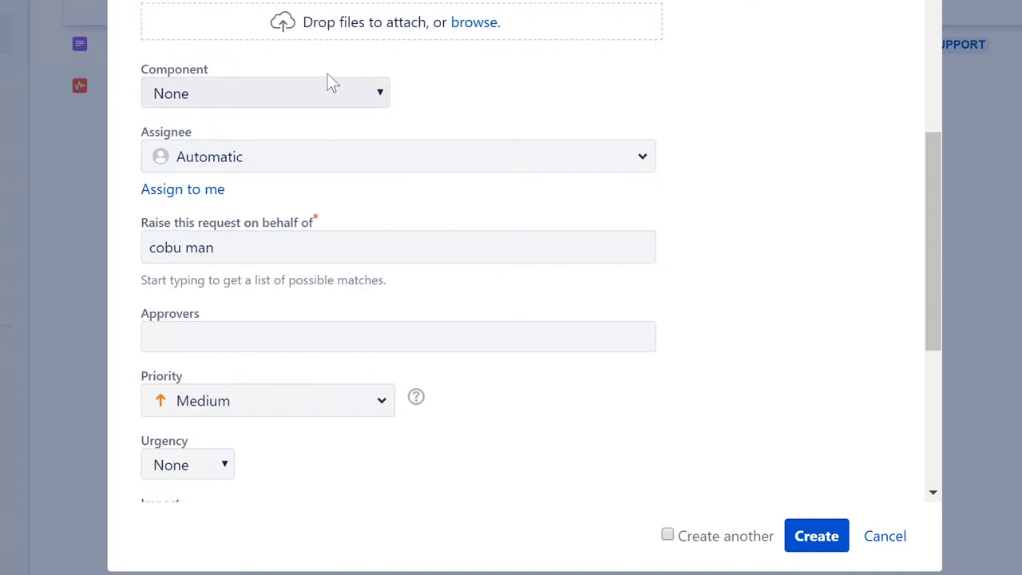
Step: Set component to Active Directory, leave assignee automatic, and pick the matching requester account
{"action": "left_click", "coordinate": [309, 90]}
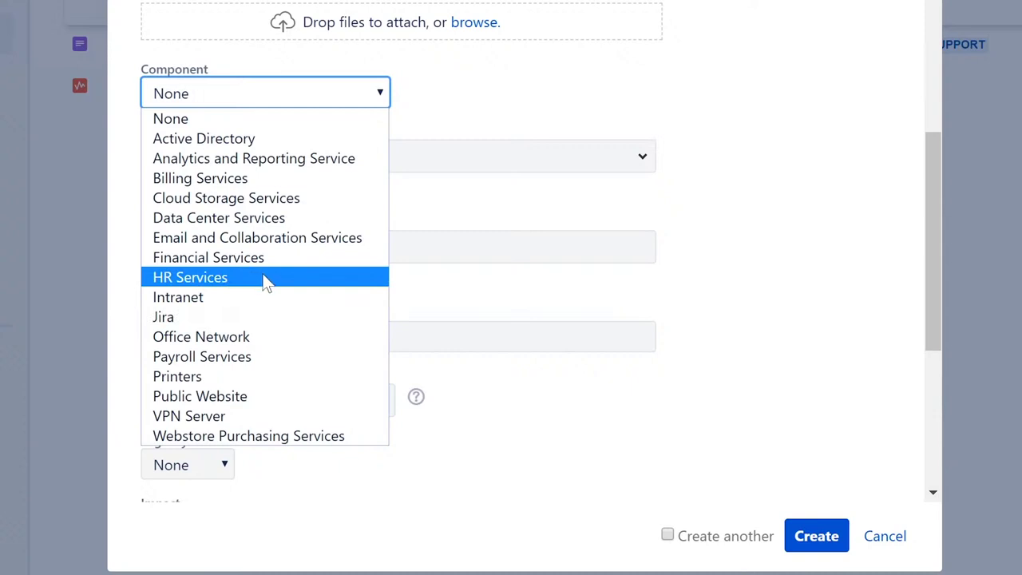
{"action": "left_click", "coordinate": [196, 139]}
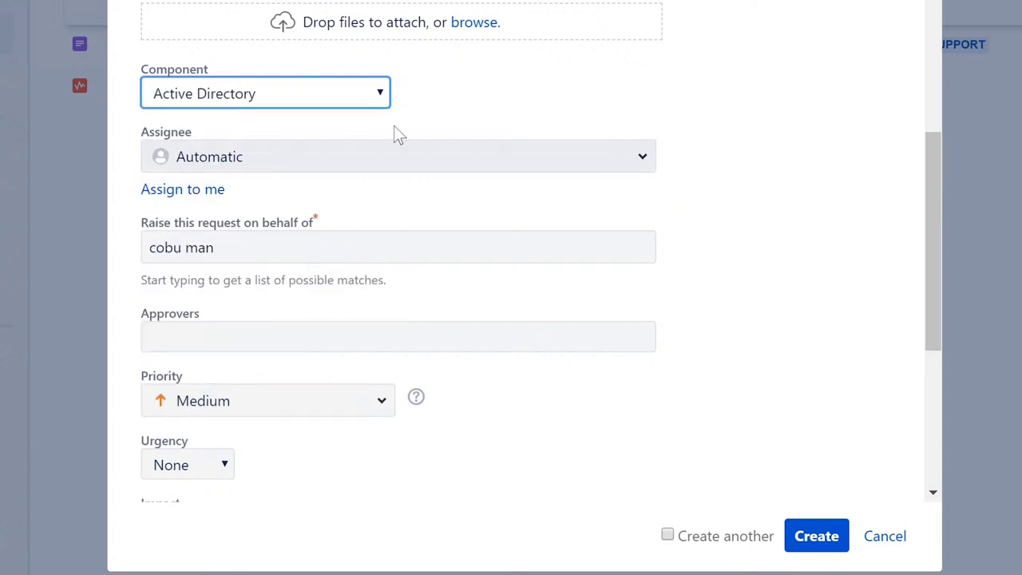
{"action": "left_click", "coordinate": [643, 158]}
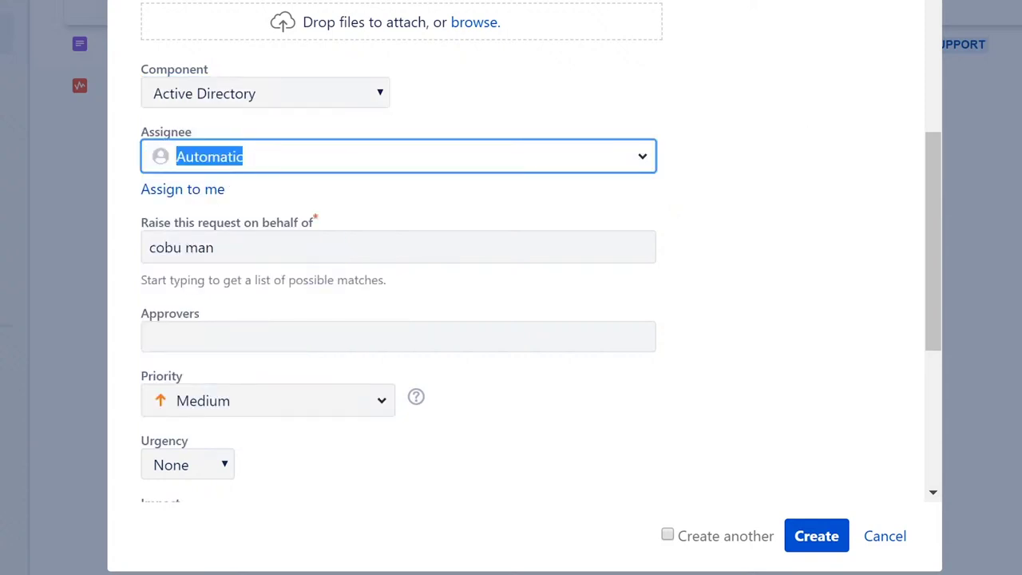
{"action": "left_click", "coordinate": [771, 119]}
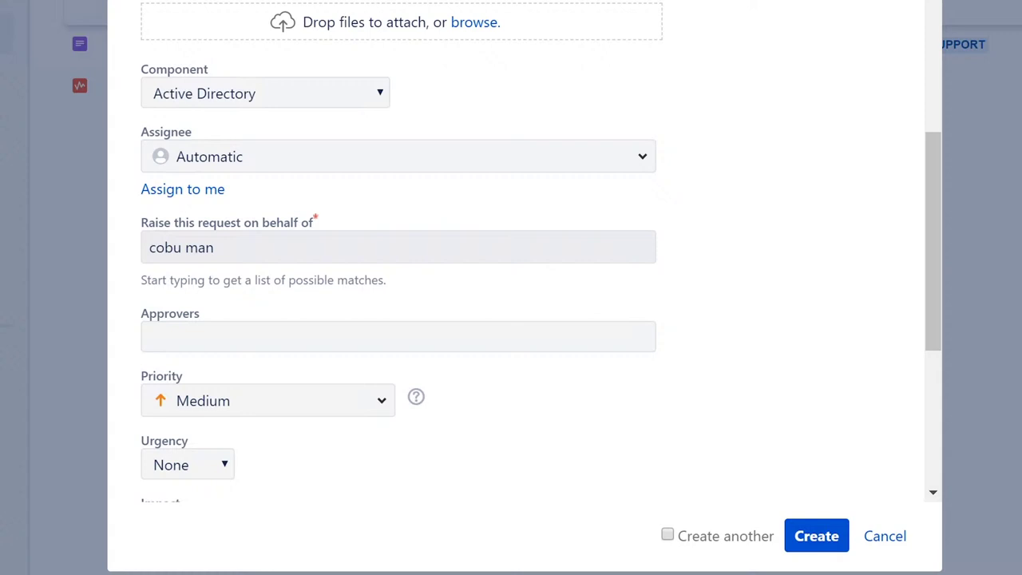
{"action": "left_click", "coordinate": [397, 246]}
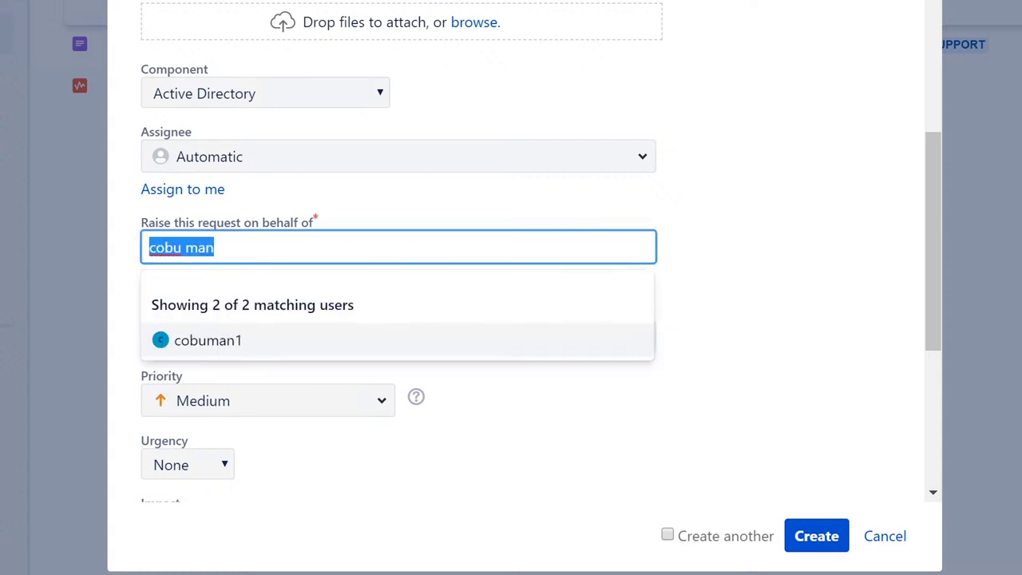
{"action": "left_click", "coordinate": [226, 348]}
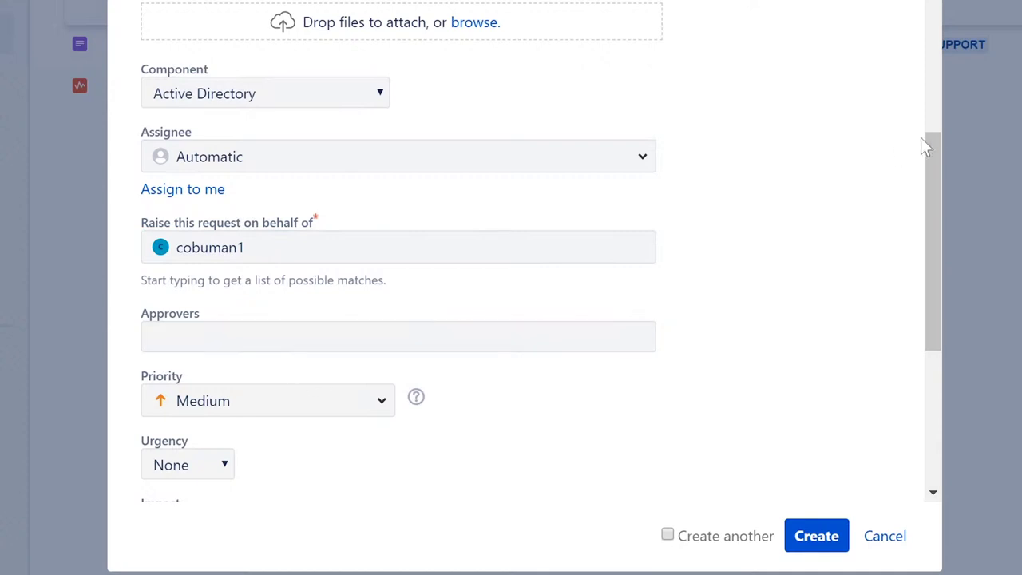
Step: Leave approvers empty and set the priority to Highest
{"action": "scroll", "coordinate": [926, 160], "scroll_direction": "down", "scroll_amount": 1}
{"action": "scroll", "coordinate": [918, 169], "scroll_direction": "down", "scroll_amount": 2}
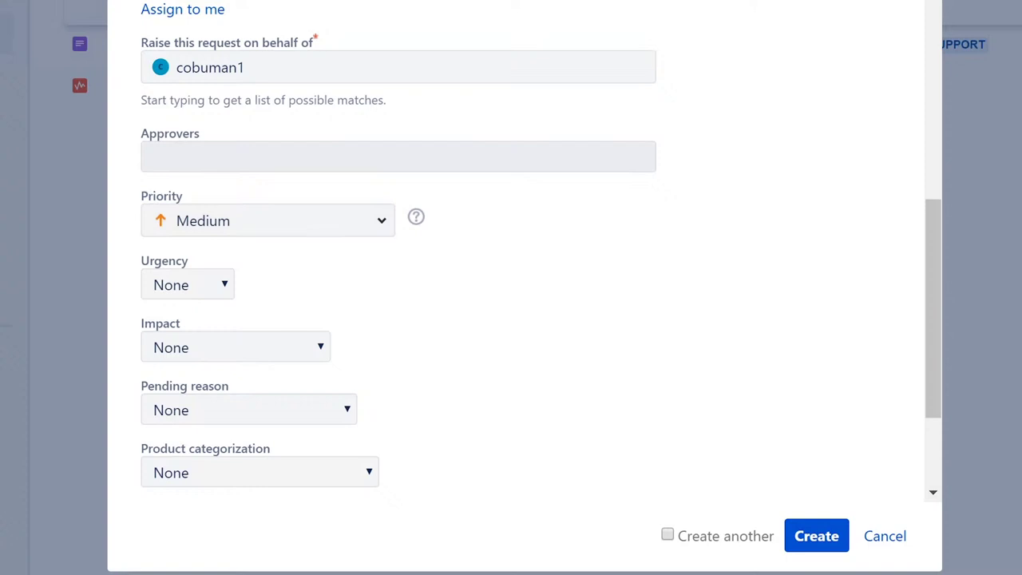
{"action": "left_click", "coordinate": [149, 158]}
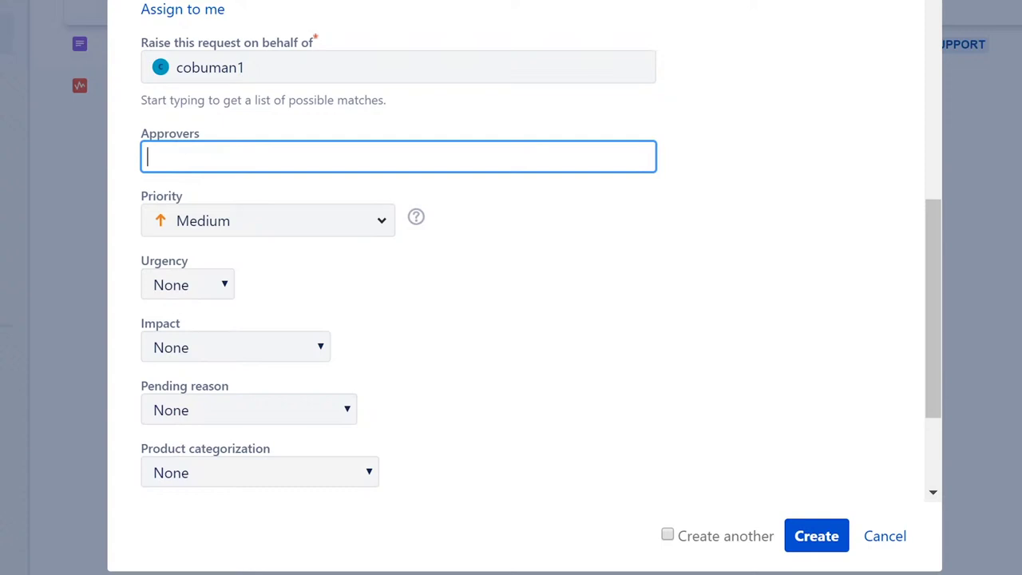
{"action": "left_click", "coordinate": [486, 245]}
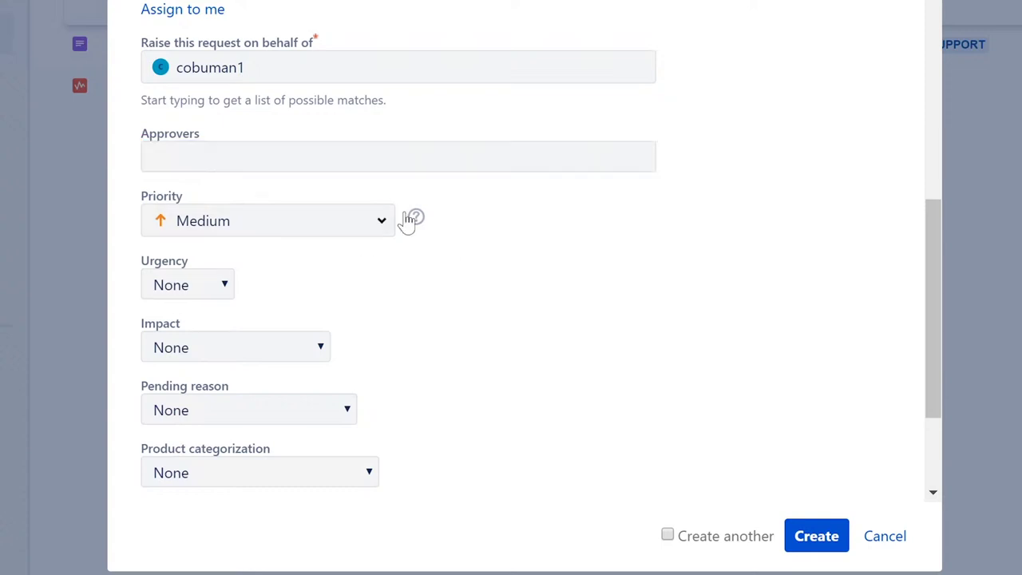
{"action": "left_click", "coordinate": [375, 221]}
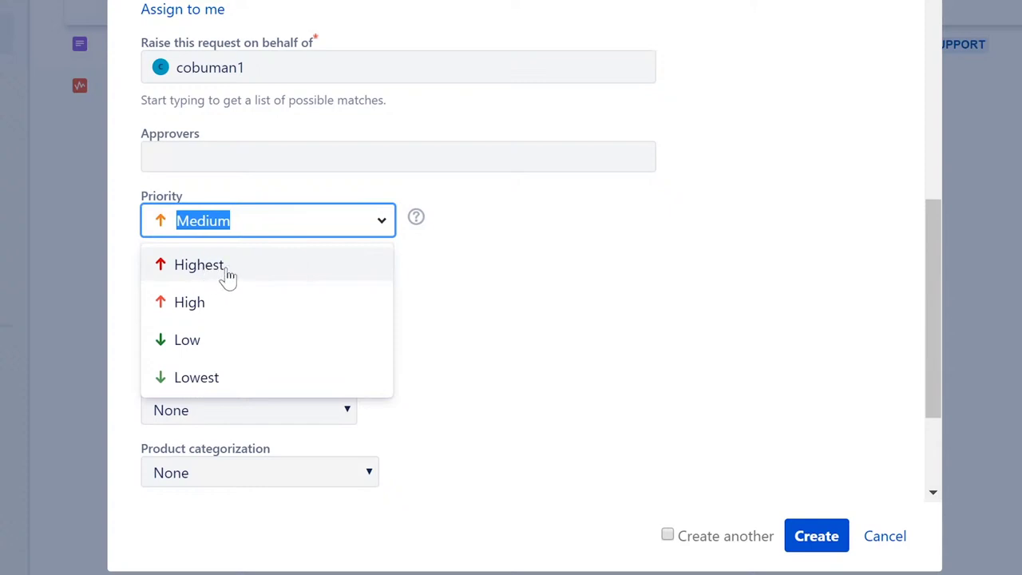
{"action": "left_click", "coordinate": [221, 271]}
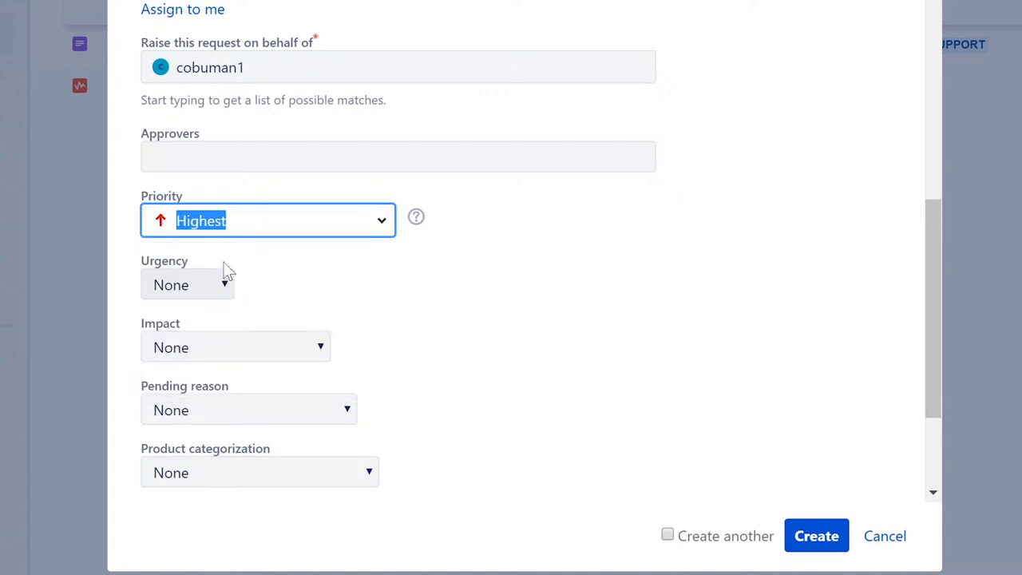
{"action": "left_click", "coordinate": [388, 285]}
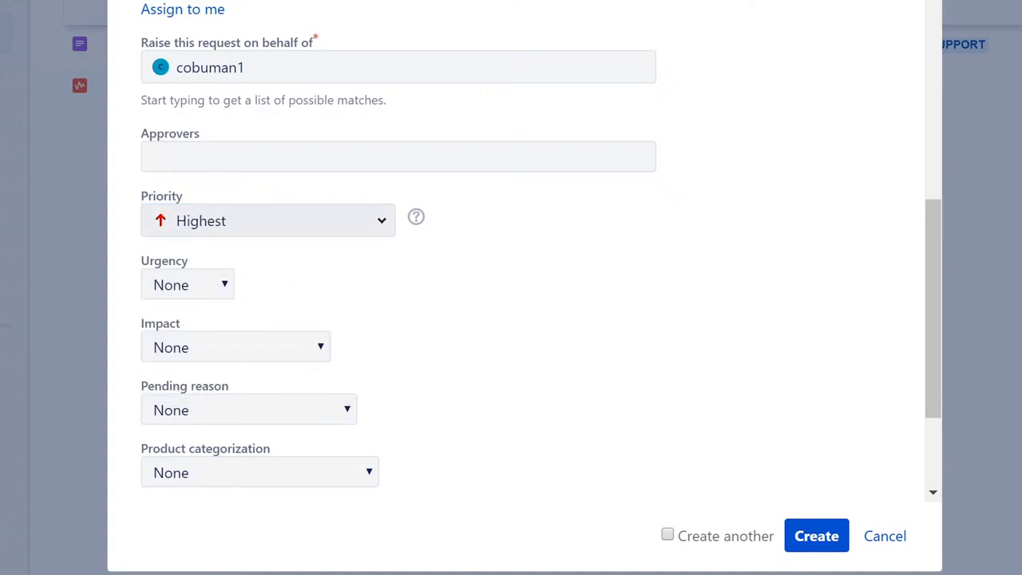
{"action": "left_click", "coordinate": [271, 220]}
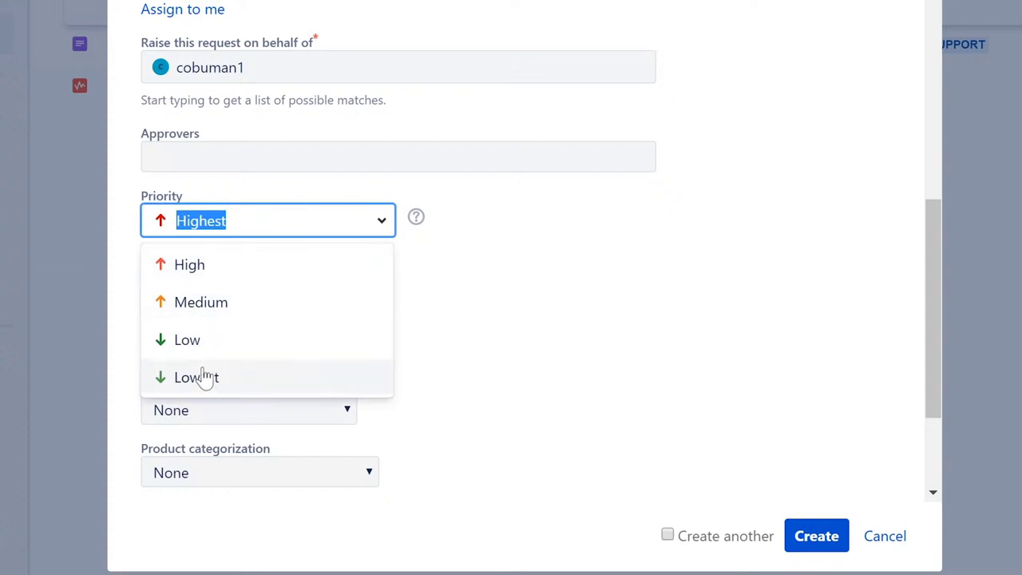
{"action": "left_click", "coordinate": [502, 292]}
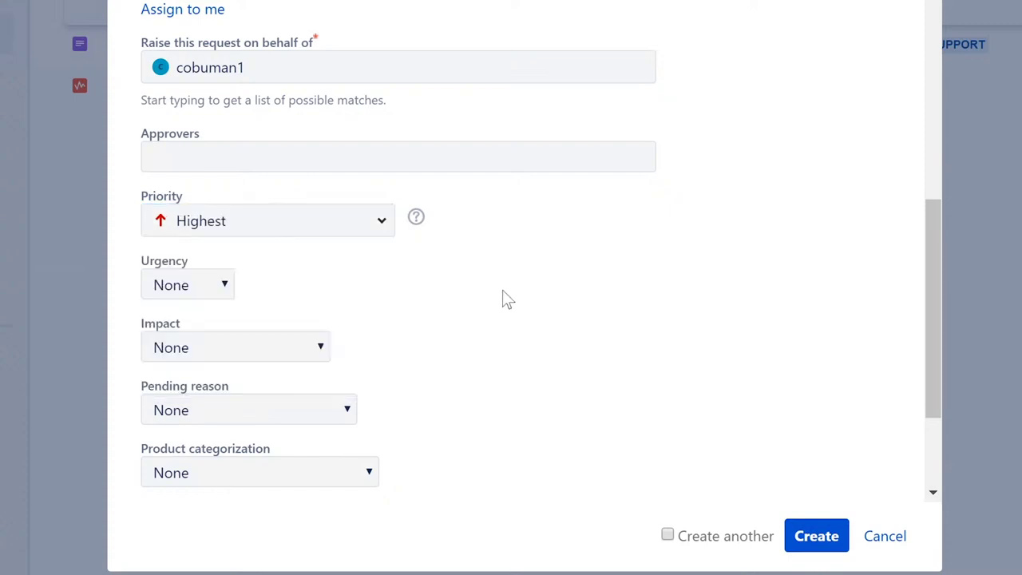
Step: Set urgency Critical and impact Extensive / Widespread, leaving pending reason as None
{"action": "left_click", "coordinate": [205, 292]}
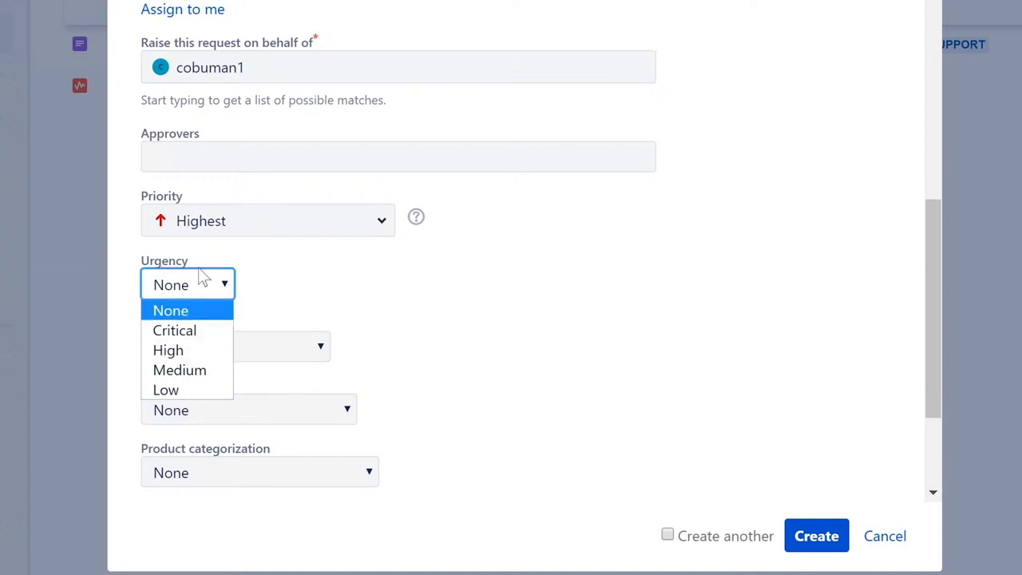
{"action": "left_click", "coordinate": [189, 331]}
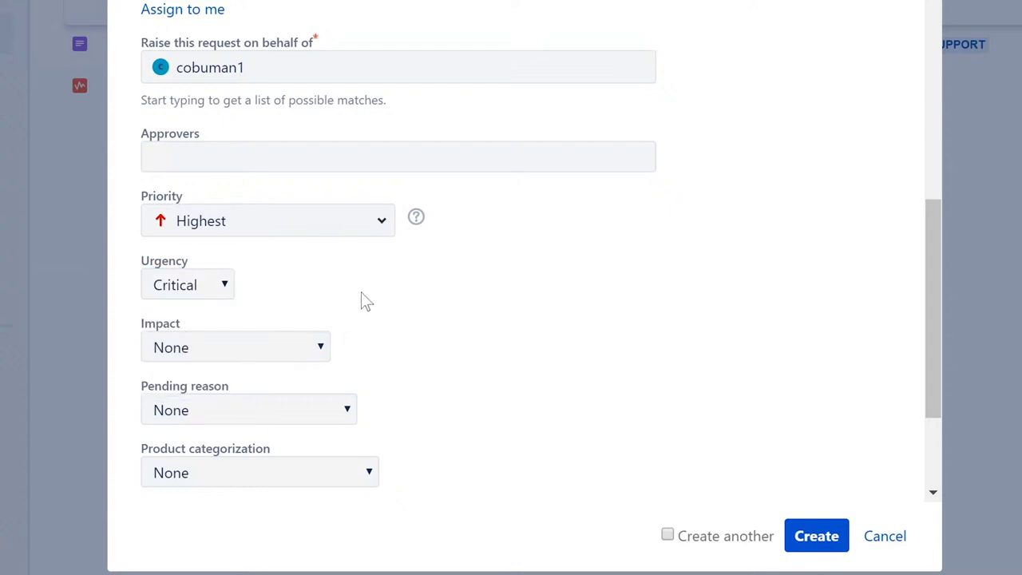
{"action": "scroll", "coordinate": [371, 300], "scroll_direction": "down", "scroll_amount": 2}
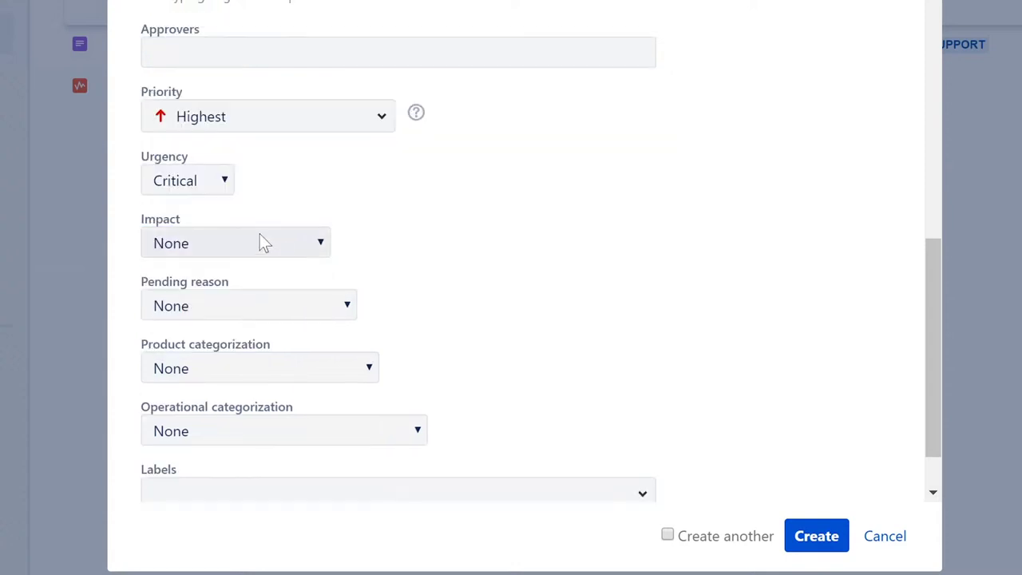
{"action": "left_click", "coordinate": [231, 249]}
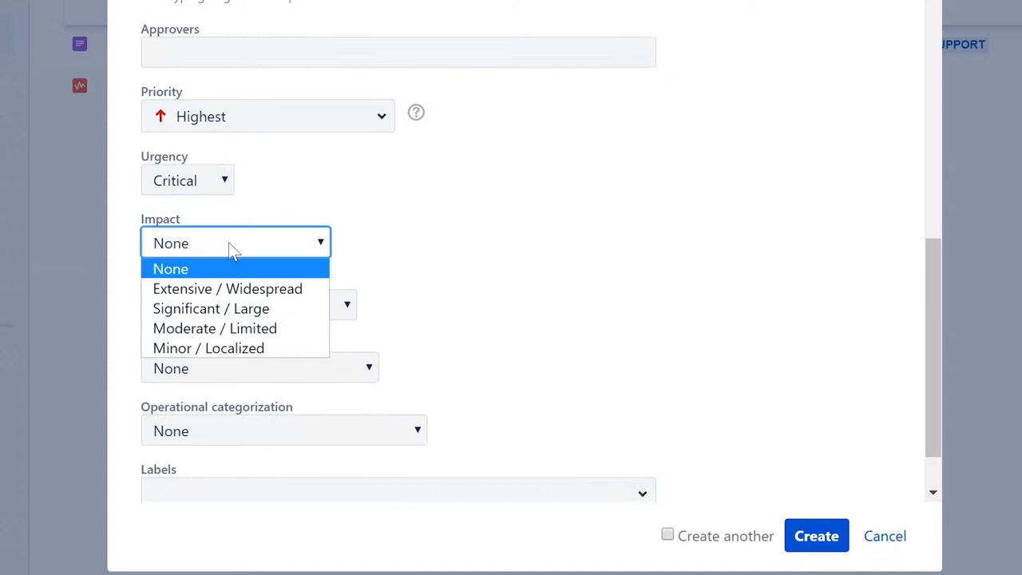
{"action": "left_click", "coordinate": [240, 297]}
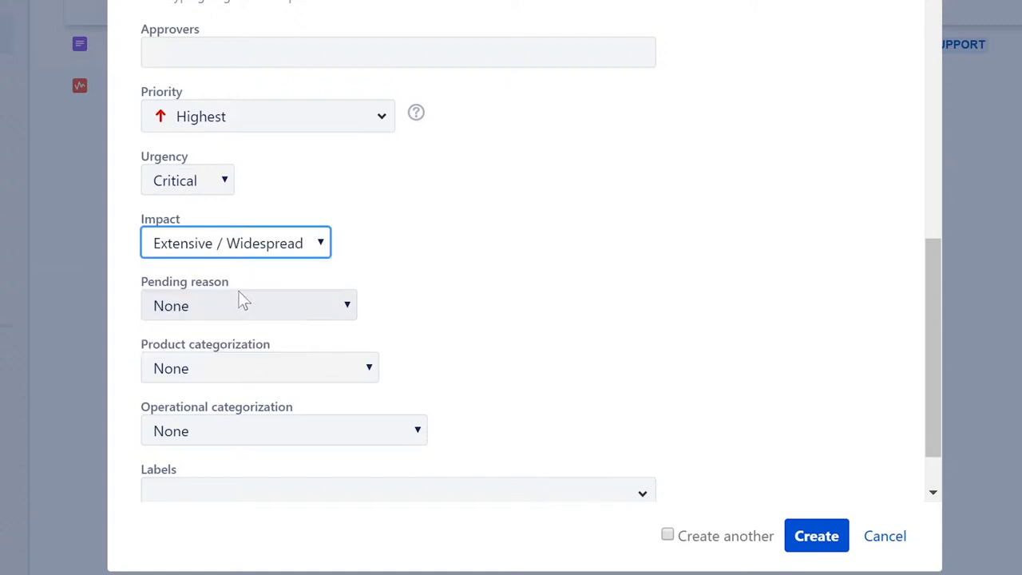
{"action": "left_click", "coordinate": [241, 245]}
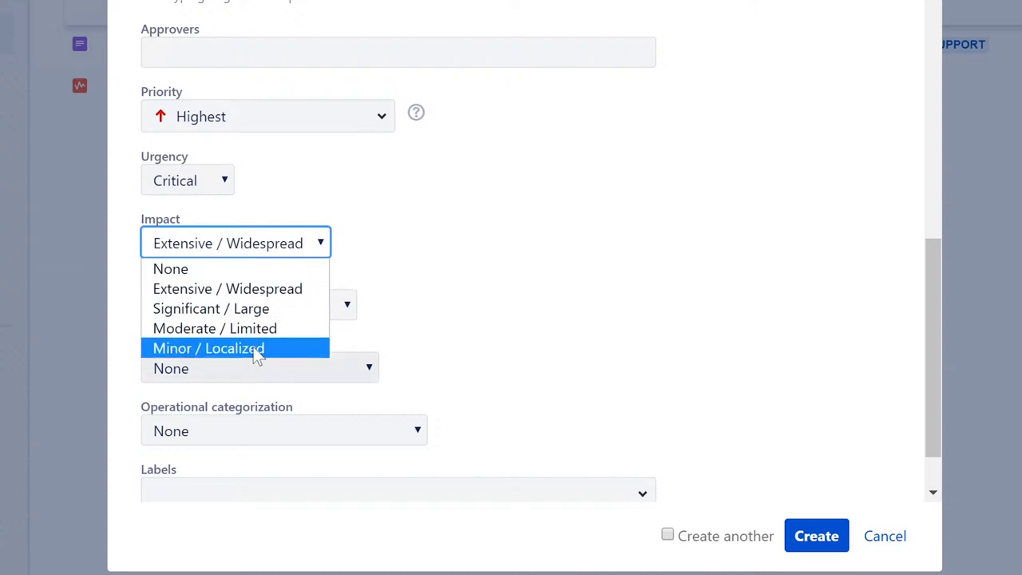
{"action": "key", "text": "Tab"}
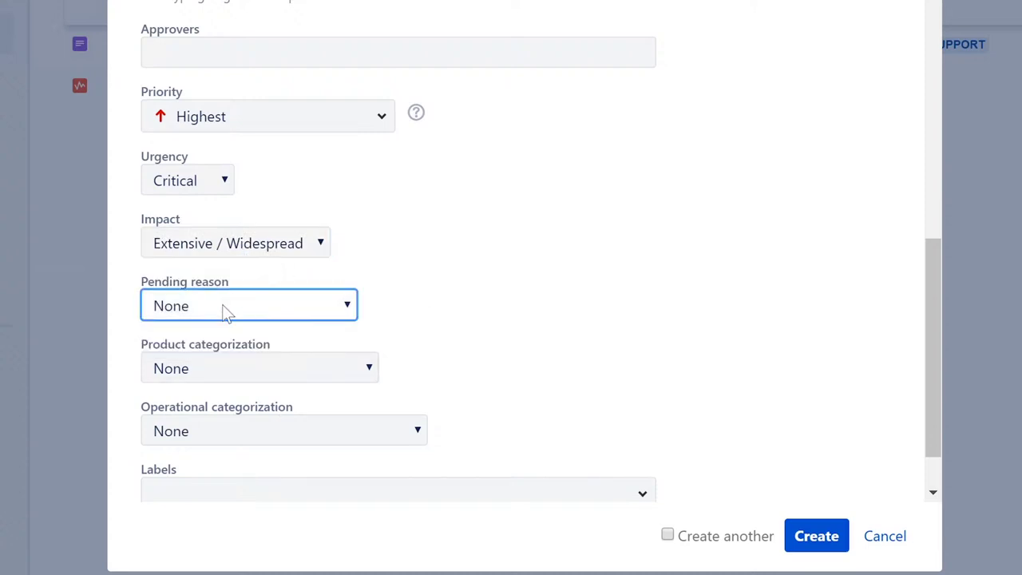
{"action": "left_click", "coordinate": [239, 311]}
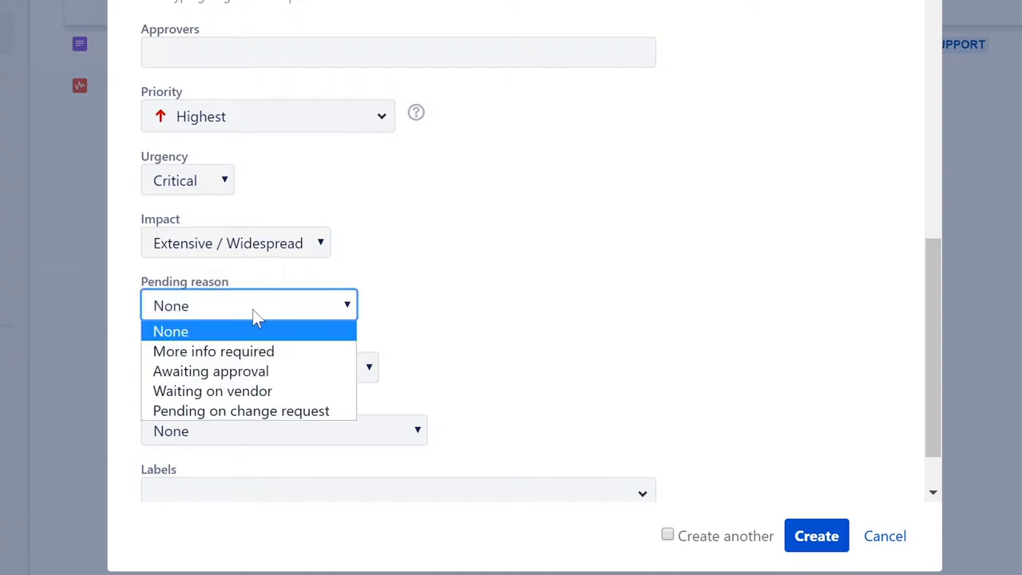
{"action": "left_click", "coordinate": [436, 277]}
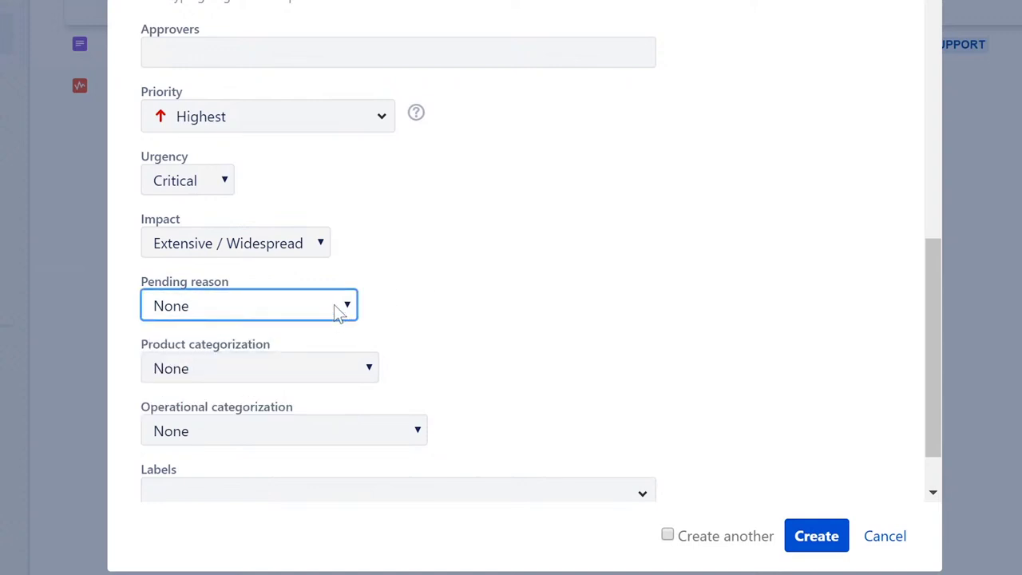
Step: Choose Connectivity for operational categorization, leaving product categorization as None
{"action": "scroll", "coordinate": [427, 291], "scroll_direction": "down", "scroll_amount": 2}
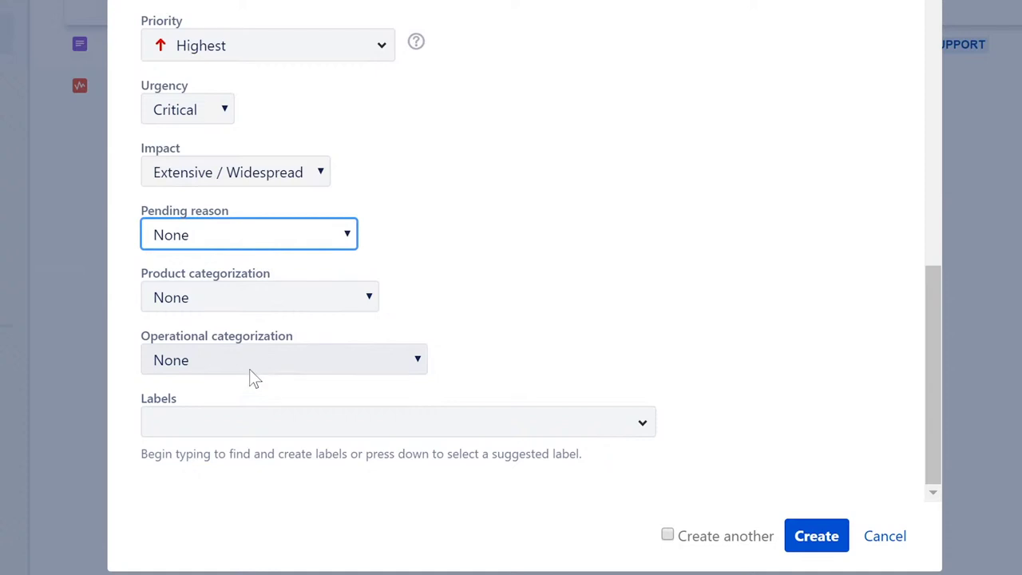
{"action": "left_click", "coordinate": [229, 296]}
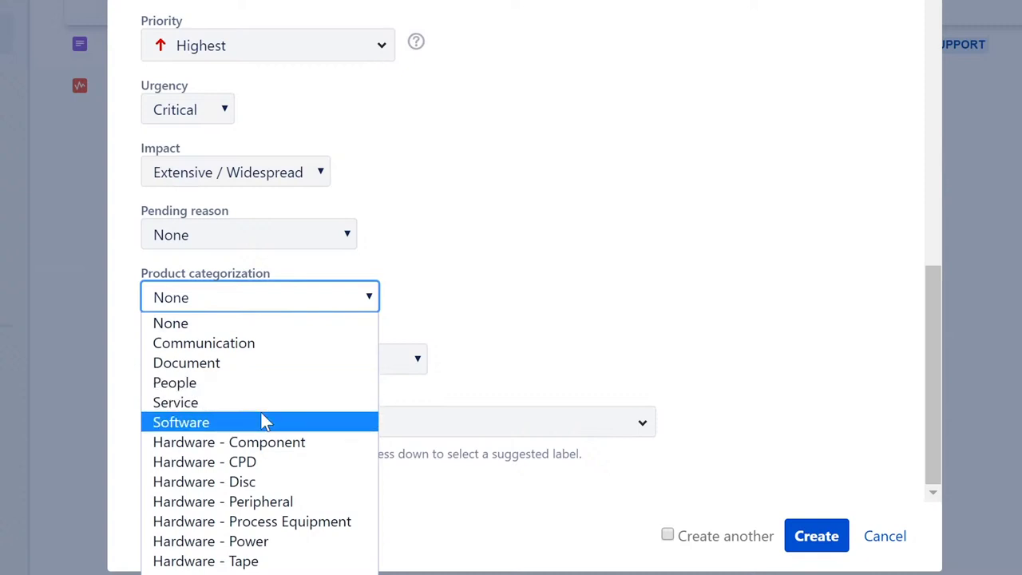
{"action": "left_click", "coordinate": [439, 302]}
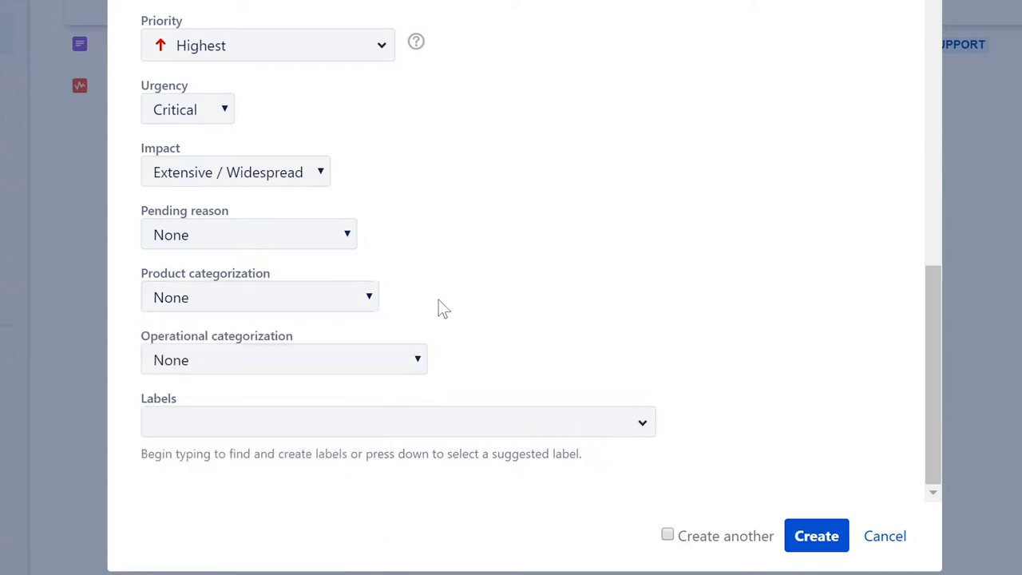
{"action": "left_click", "coordinate": [398, 363]}
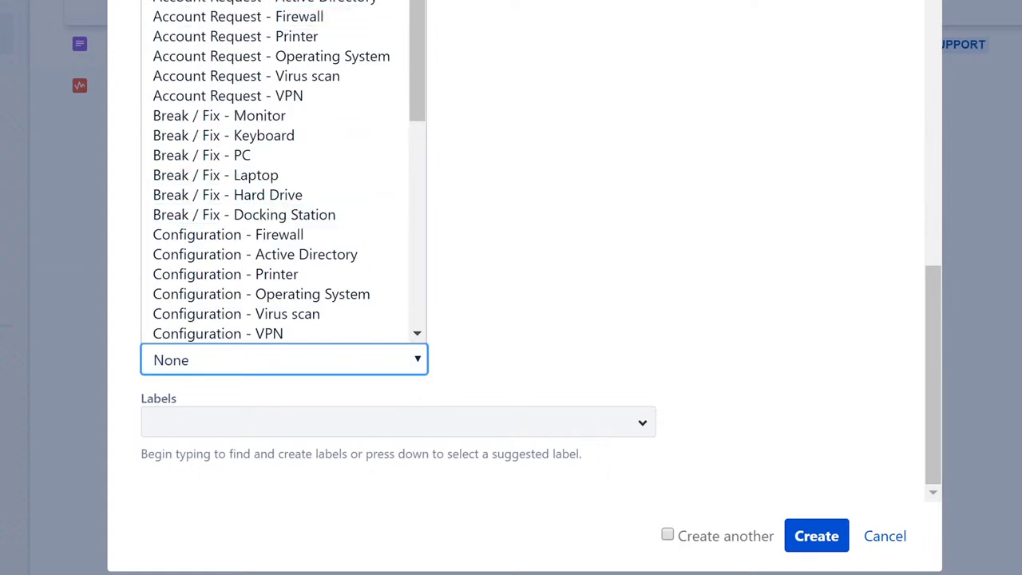
{"action": "left_click", "coordinate": [217, 333]}
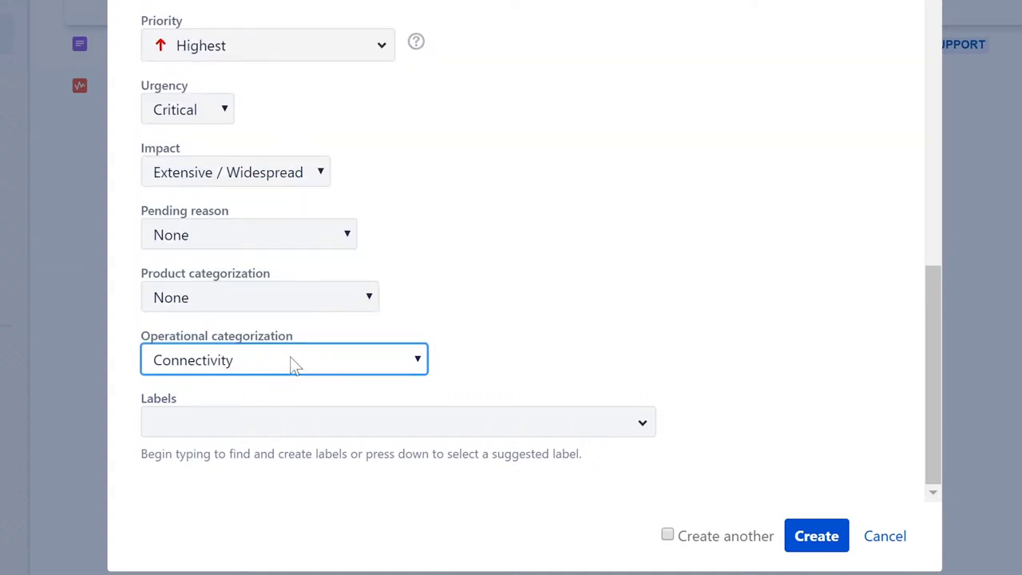
{"action": "left_click", "coordinate": [525, 295]}
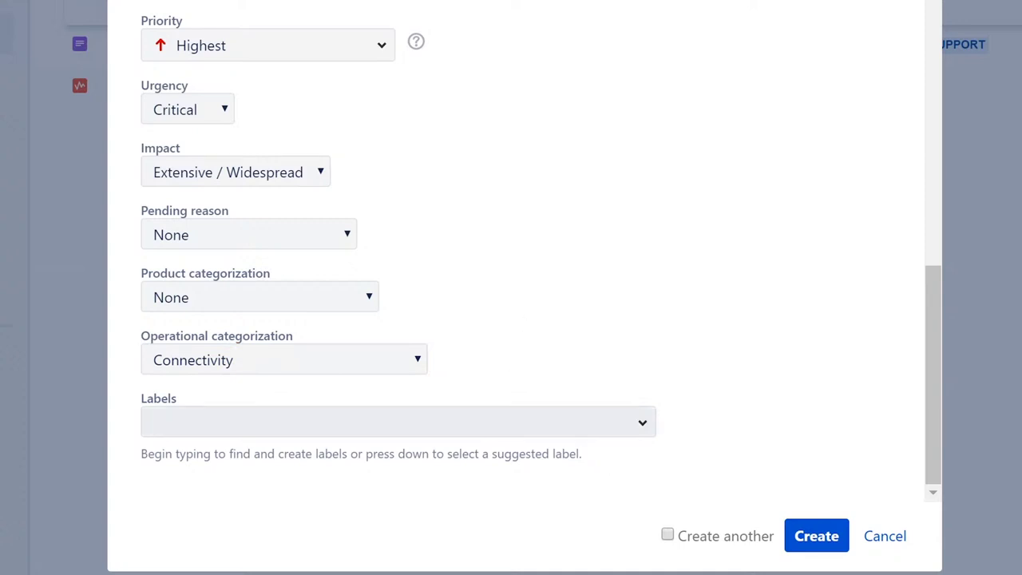
Step: Leave Labels empty and create the request, which appears as ISD-7
{"action": "left_click", "coordinate": [147, 421]}
{"action": "left_click", "coordinate": [641, 423]}
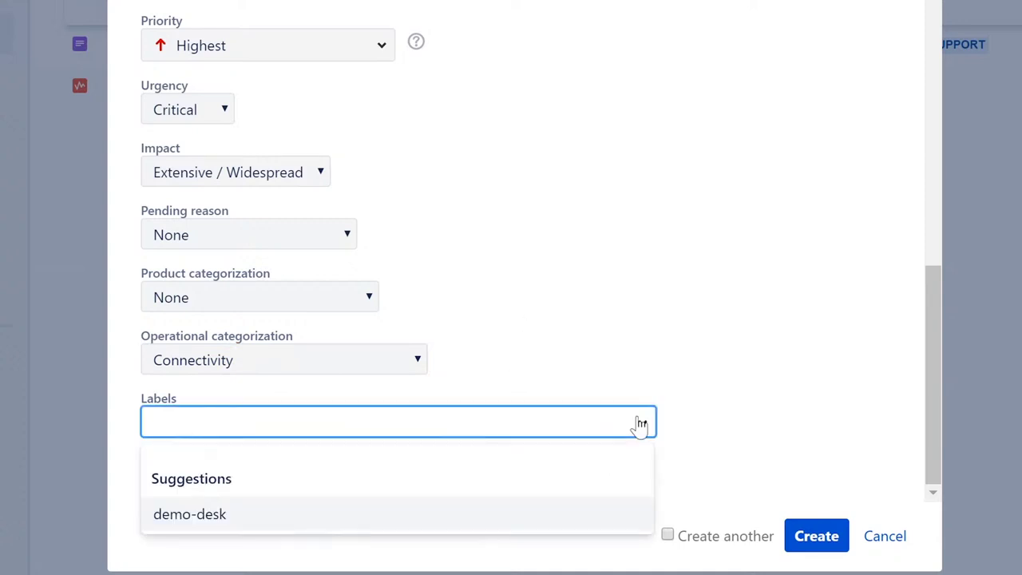
{"action": "left_click", "coordinate": [705, 353]}
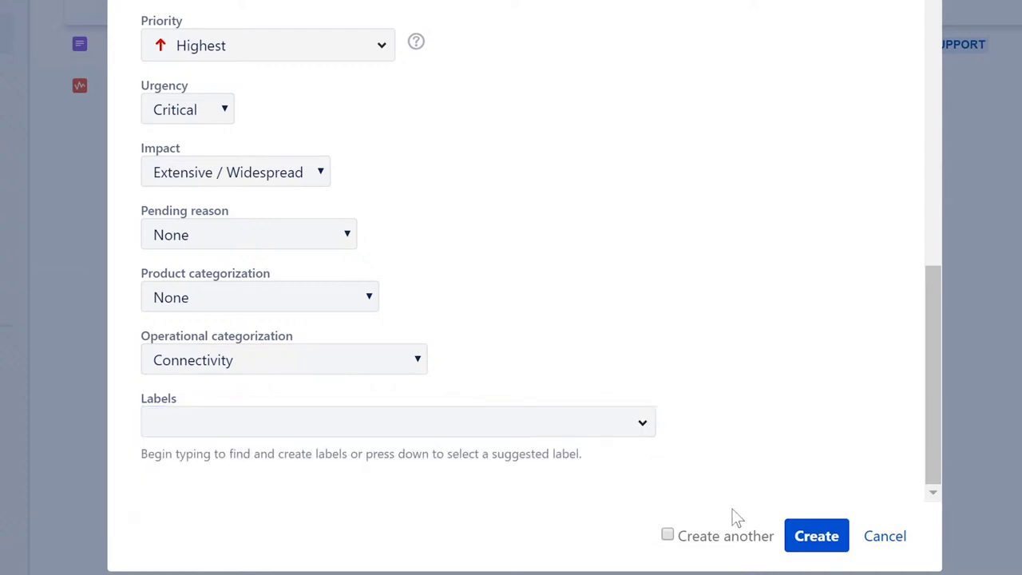
{"action": "left_click", "coordinate": [819, 540]}
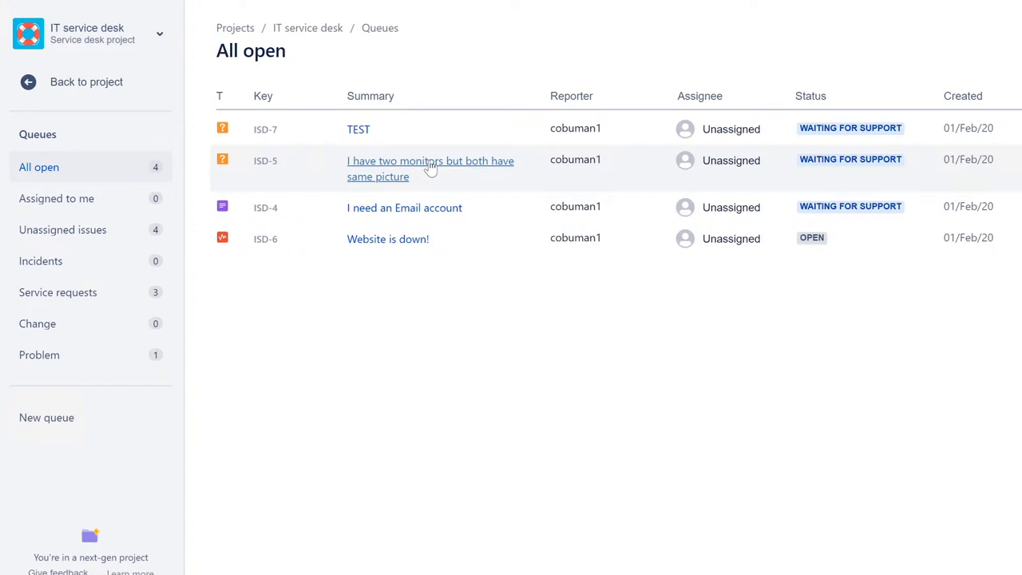
Step: Assign the ISD-5 monitors request to yourself, then reopen it from the All open queue
{"action": "left_click", "coordinate": [431, 168]}
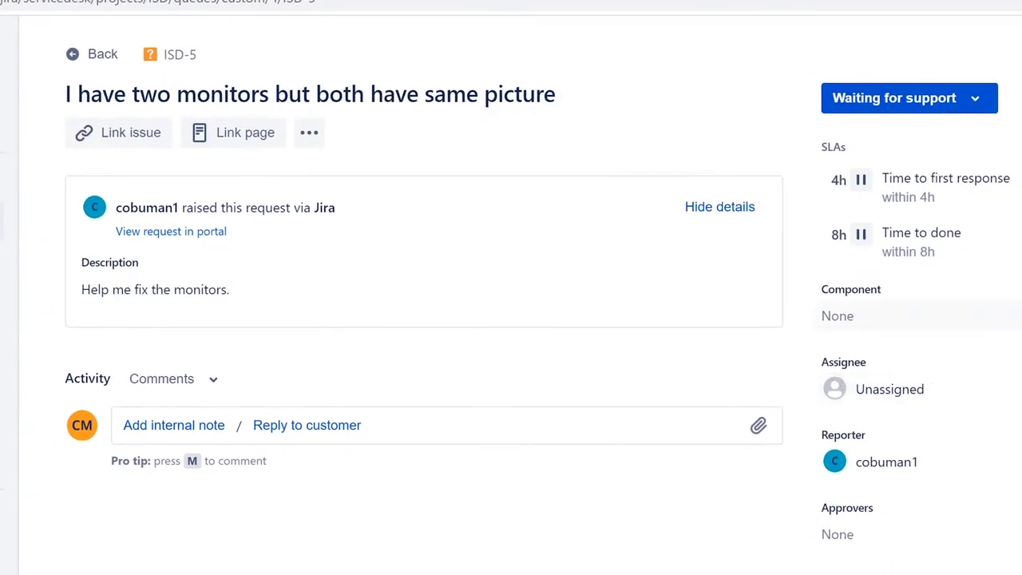
{"action": "left_click", "coordinate": [678, 190]}
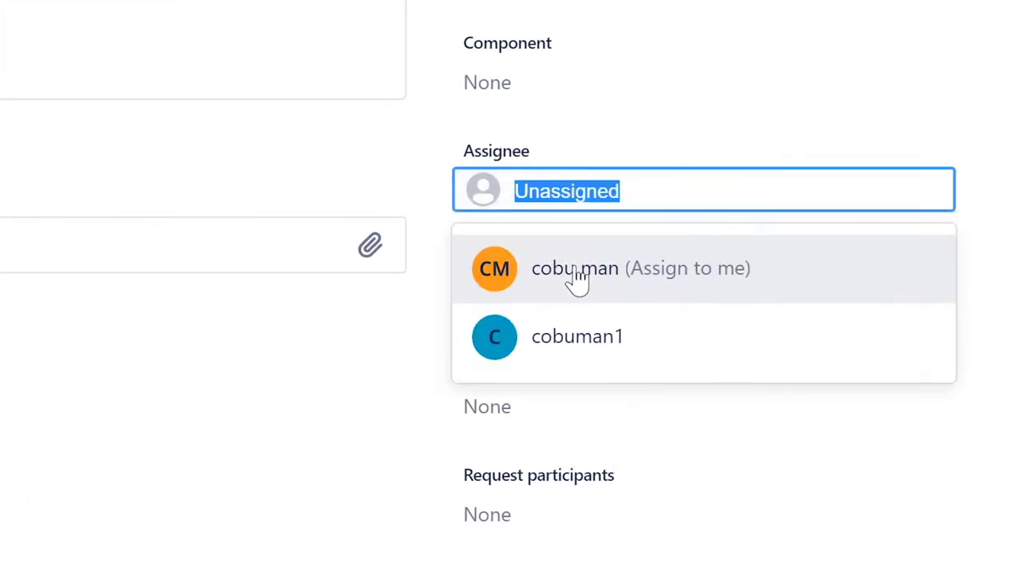
{"action": "left_click", "coordinate": [675, 278]}
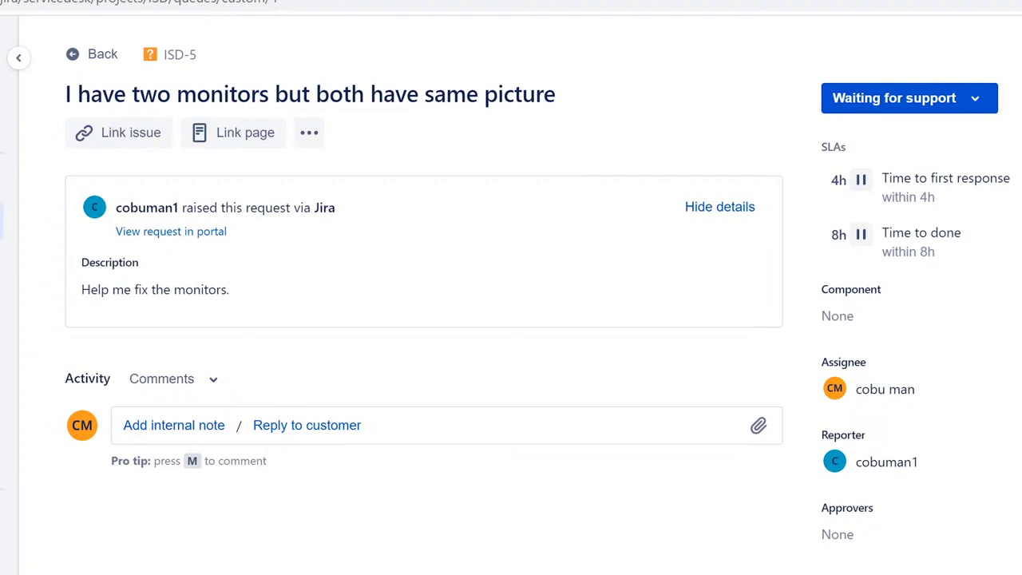
{"action": "key", "text": "alt+Left"}
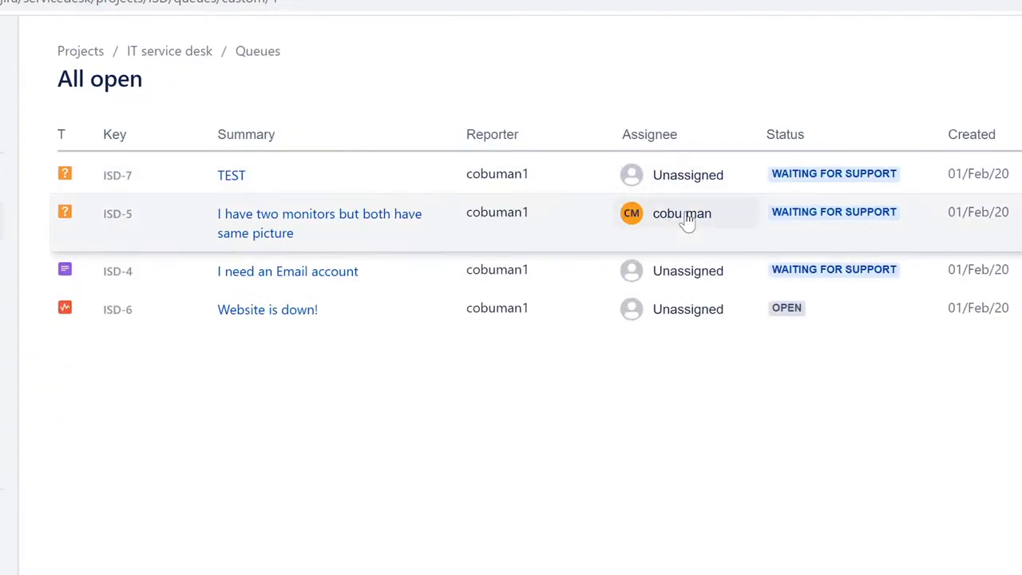
{"action": "mouse_move", "coordinate": [686, 224]}
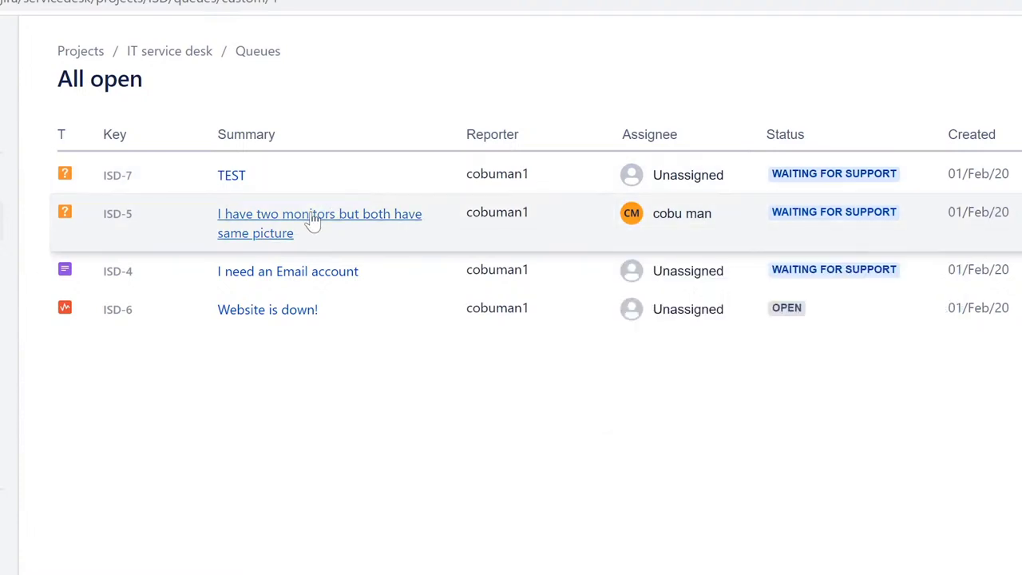
{"action": "left_click", "coordinate": [315, 224]}
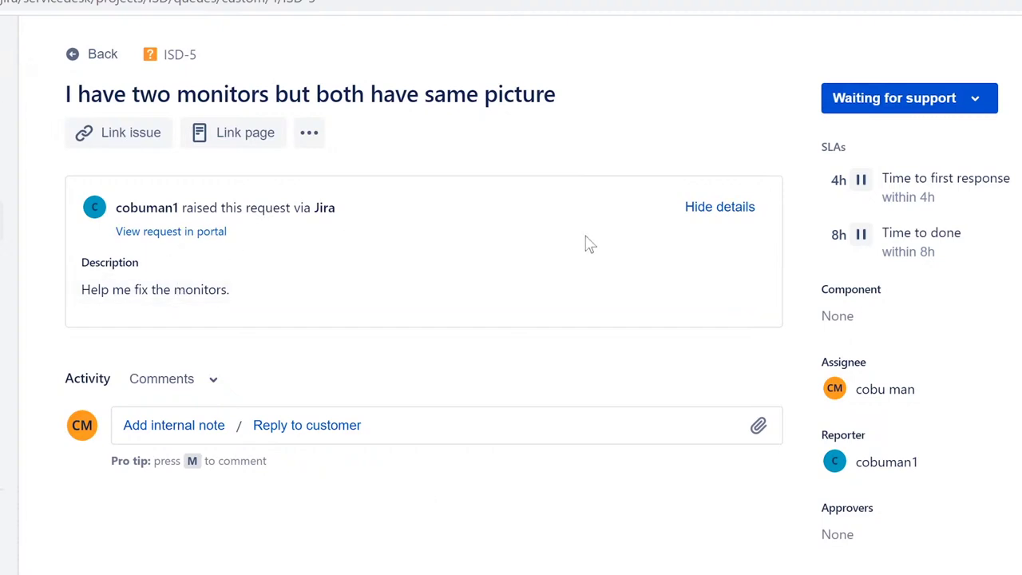
{"action": "left_click", "coordinate": [159, 238]}
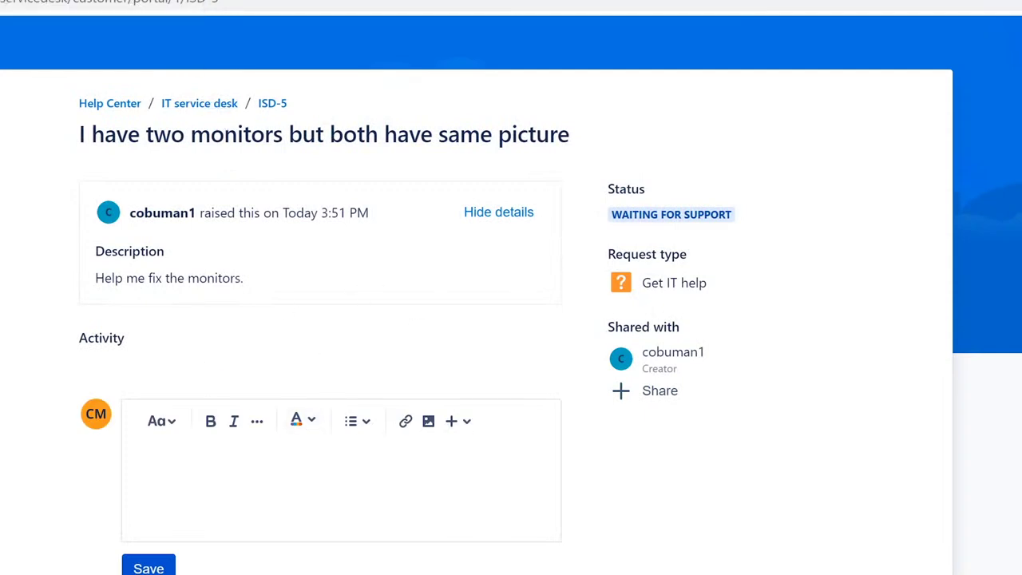
{"action": "key", "text": "ctrl+Tab"}
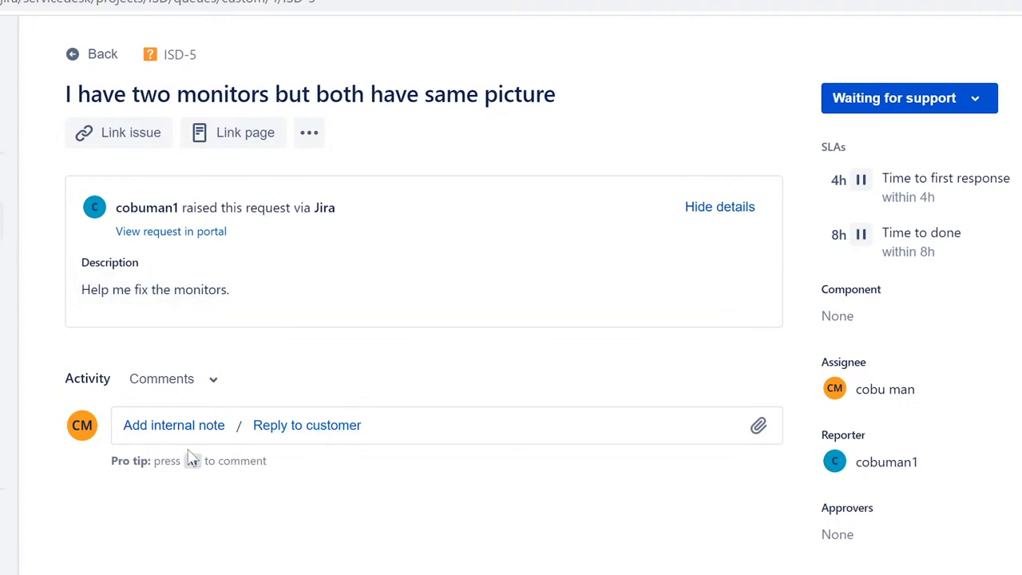
Step: Open the Reply to customer editor on ISD-5 and place the cursor in the reply box
{"action": "left_click", "coordinate": [312, 429]}
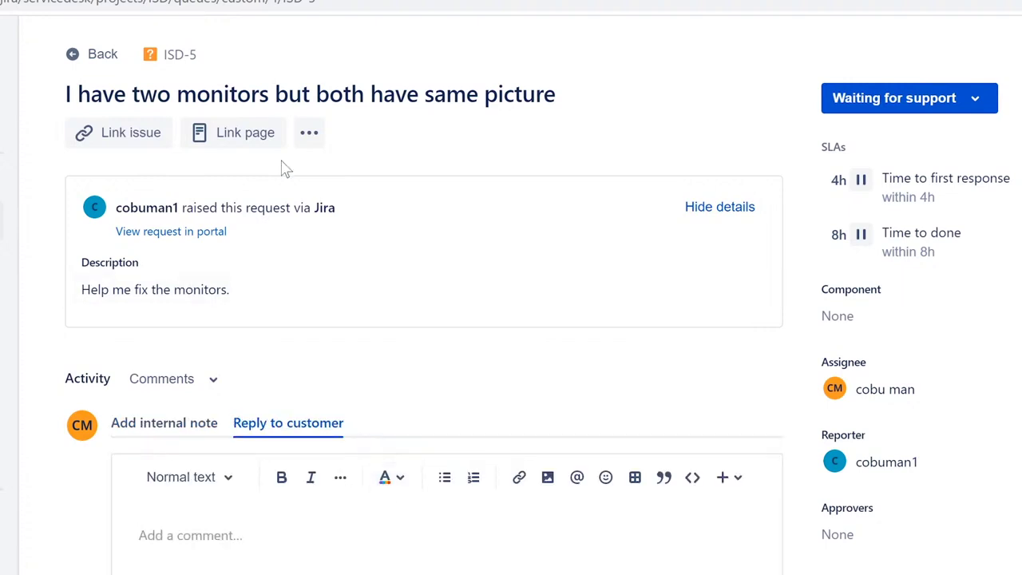
{"action": "left_click", "coordinate": [65, 94]}
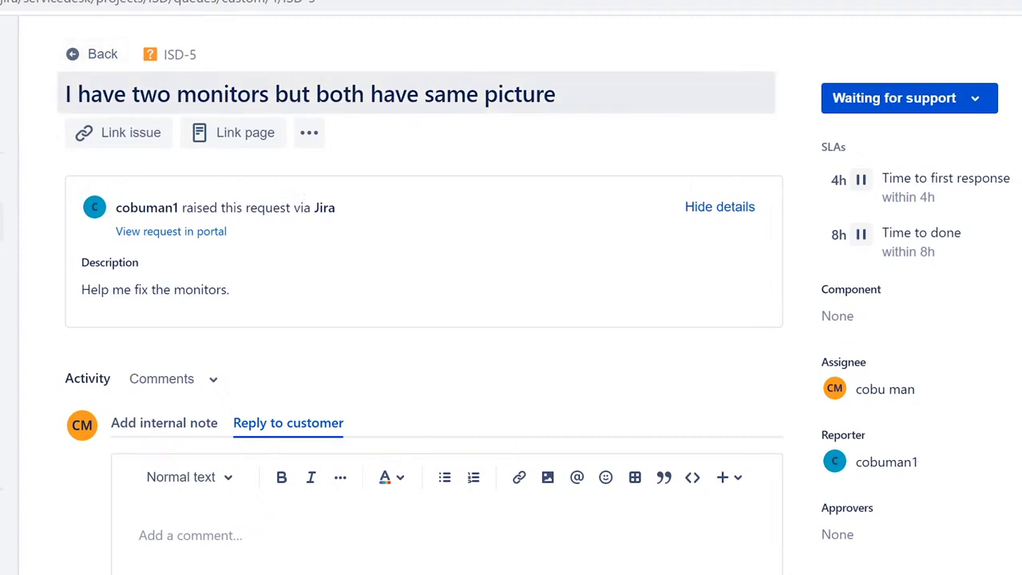
{"action": "left_click_drag", "start_coordinate": [66, 94], "coordinate": [558, 102]}
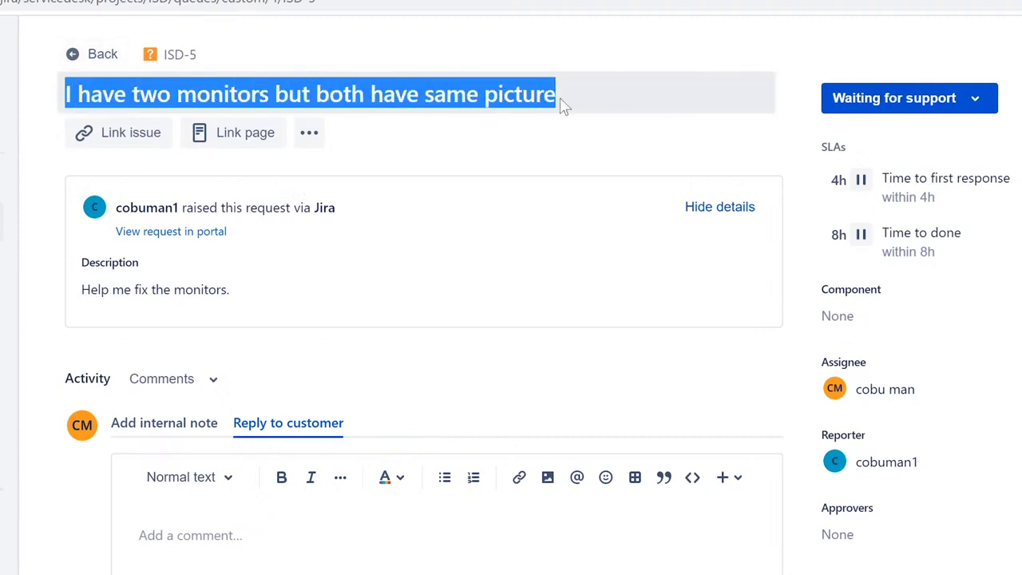
{"action": "left_click", "coordinate": [139, 534]}
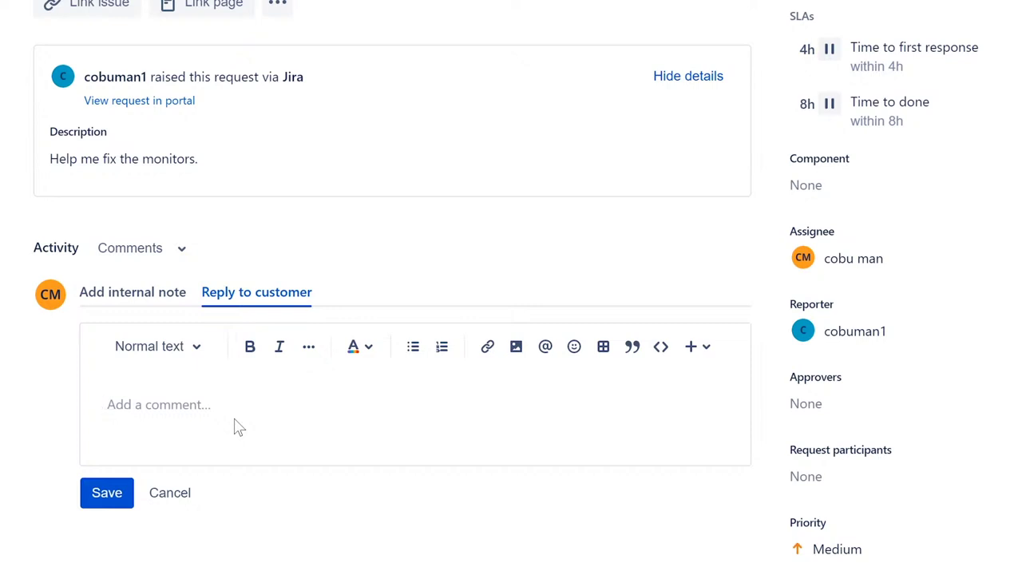
Step: Write a greeting introducing yourself with Tech Support at STL, MO., plus 'I have your ticket about a monitor.'
{"action": "type", "text": "Hello, my na"}
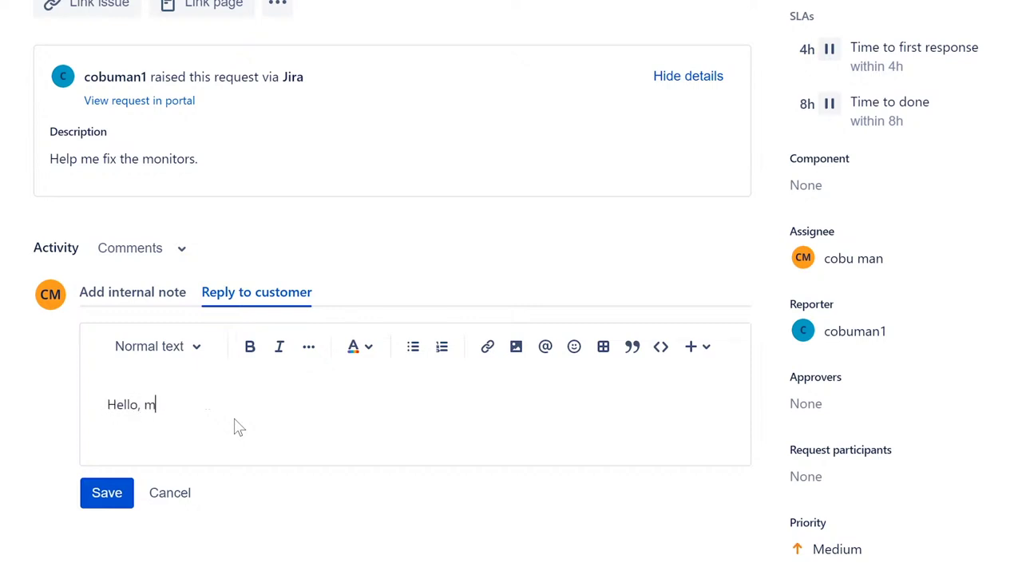
{"action": "type", "text": "me is Ervin "}
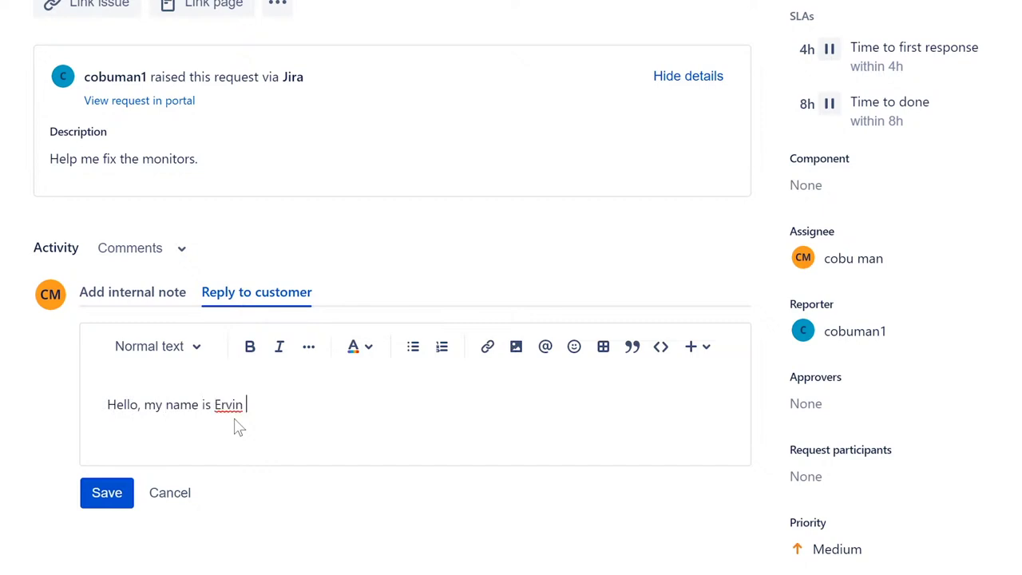
{"action": "type", "text": "at"}
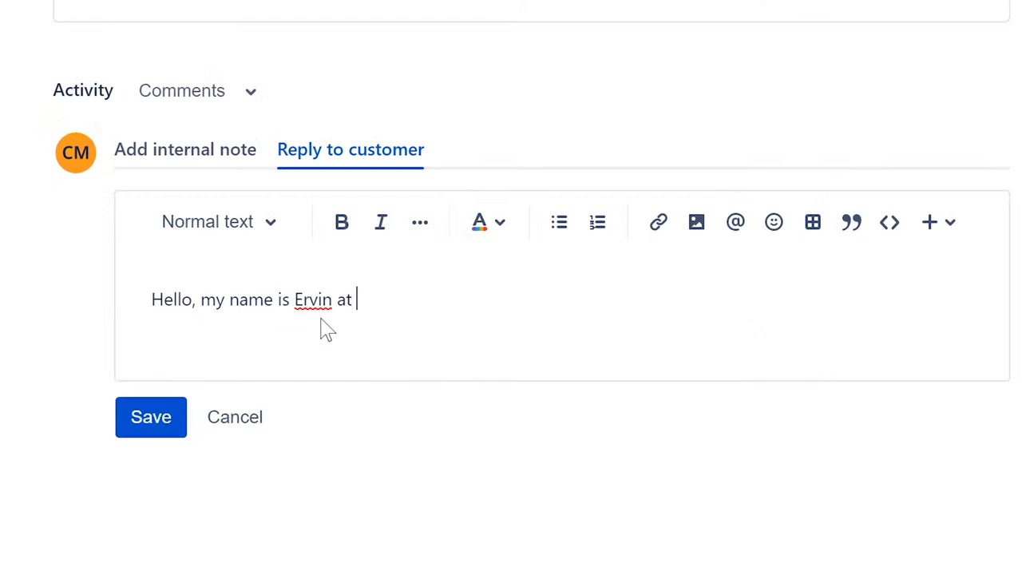
{"action": "key", "text": "BackSpace"}
{"action": "key", "text": "BackSpace"}
{"action": "type", "text": "with Tech SuPport"}
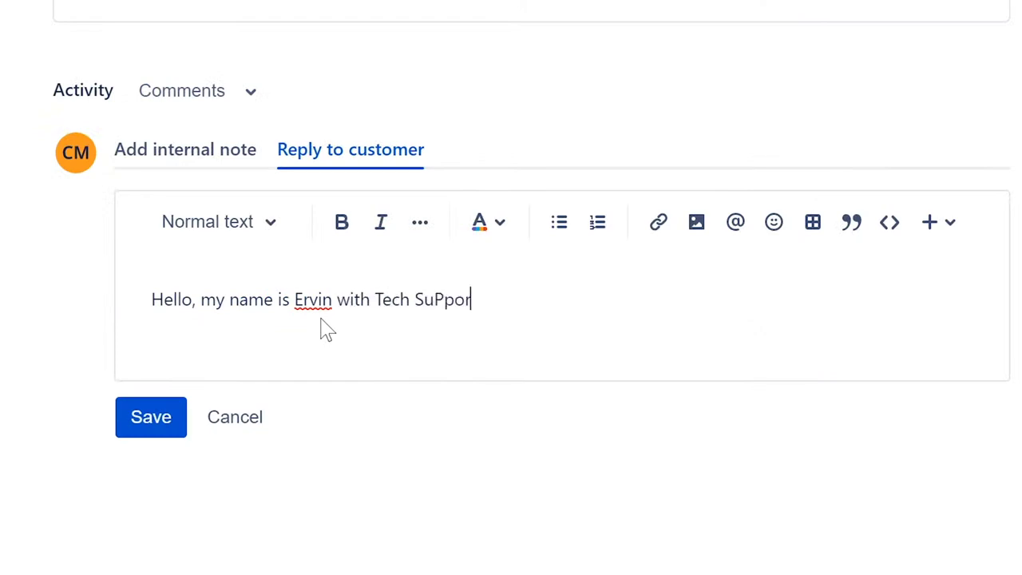
{"action": "key", "text": "BackSpace"}
{"action": "key", "text": "BackSpace"}
{"action": "key", "text": "BackSpace"}
{"action": "key", "text": "BackSpace"}
{"action": "key", "text": "BackSpace"}
{"action": "type", "text": "po"}
{"action": "key", "text": "BackSpace"}
{"action": "type", "text": "port at STL,"}
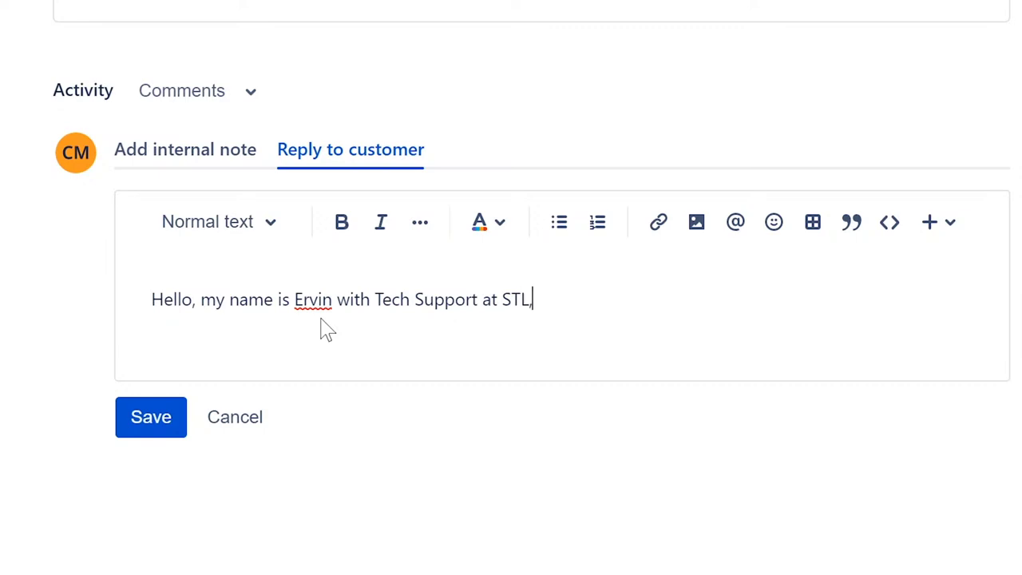
{"action": "type", "text": " MO."}
{"action": "type", "text": "I have your tic"}
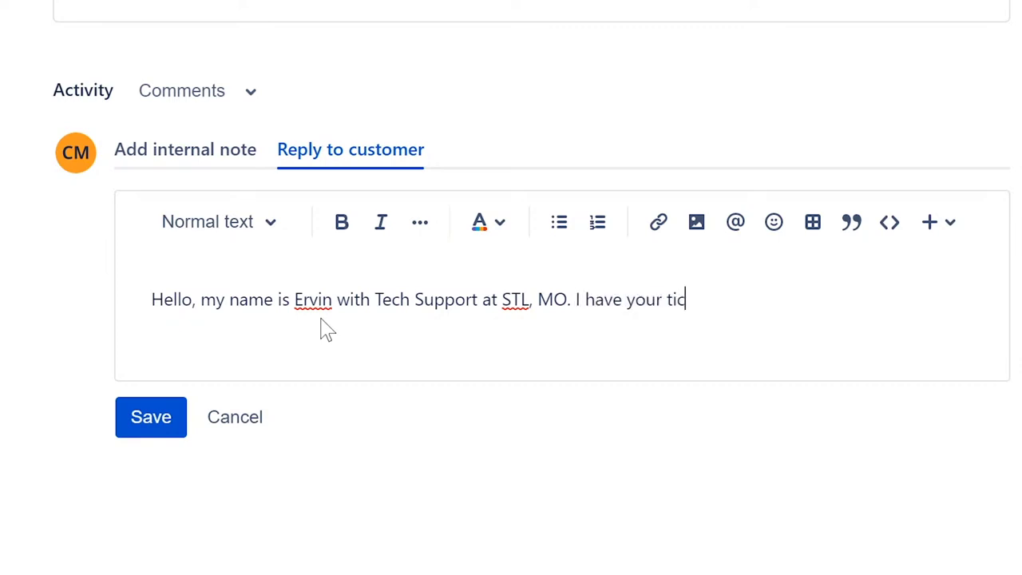
{"action": "type", "text": "ket about "}
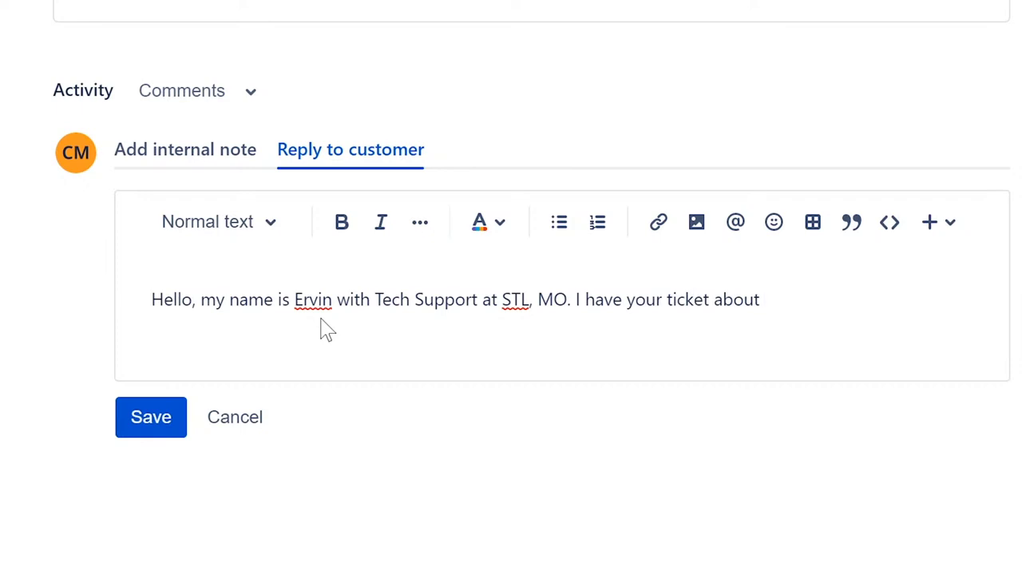
{"action": "type", "text": "a monito"}
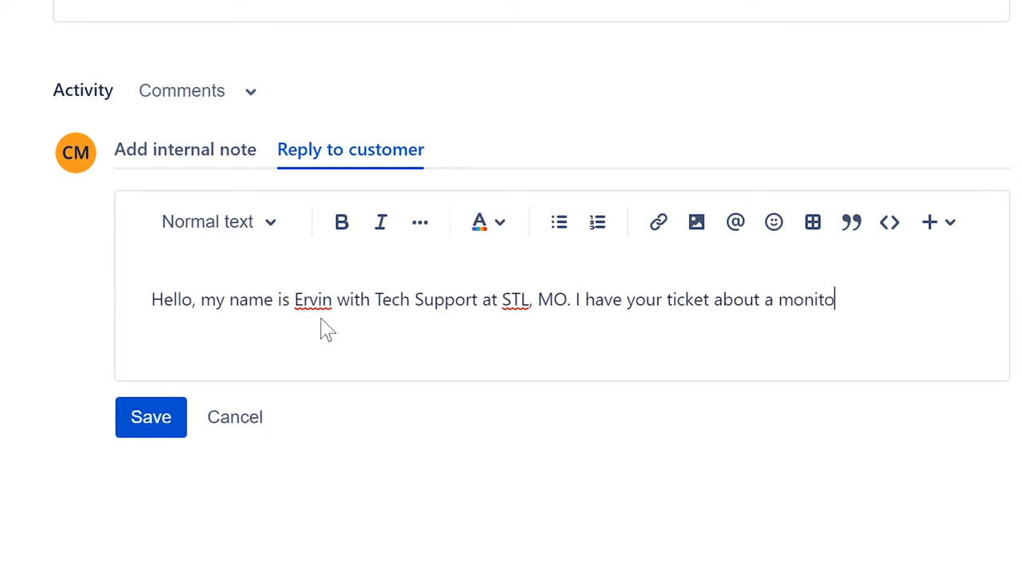
{"action": "type", "text": "r."}
{"action": "key", "text": "Return"}
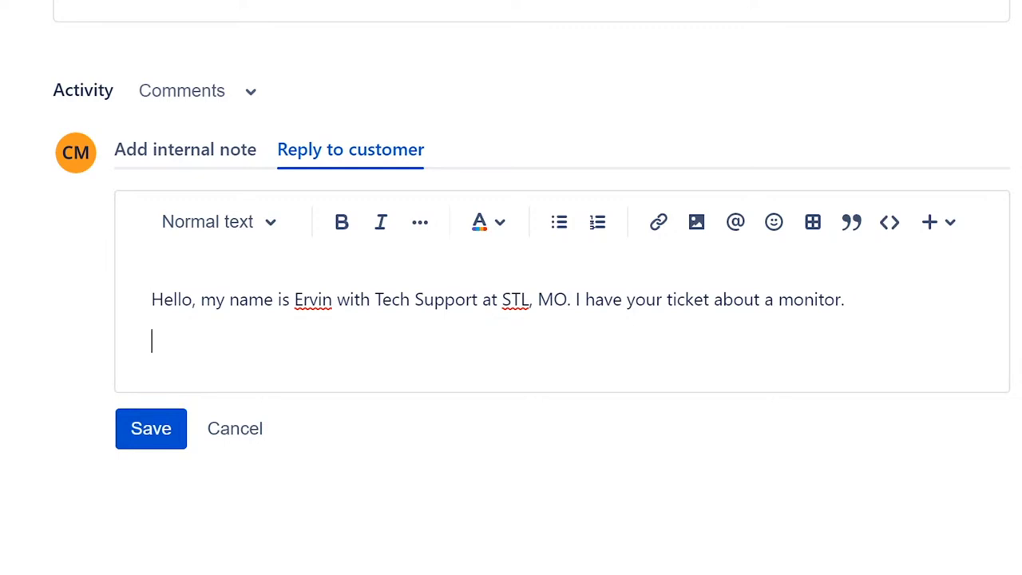
Step: Add 'Have you tried Expanding your Desktop on to 2nd monitor?' and offer a visit, then post
{"action": "type", "text": "Have you "}
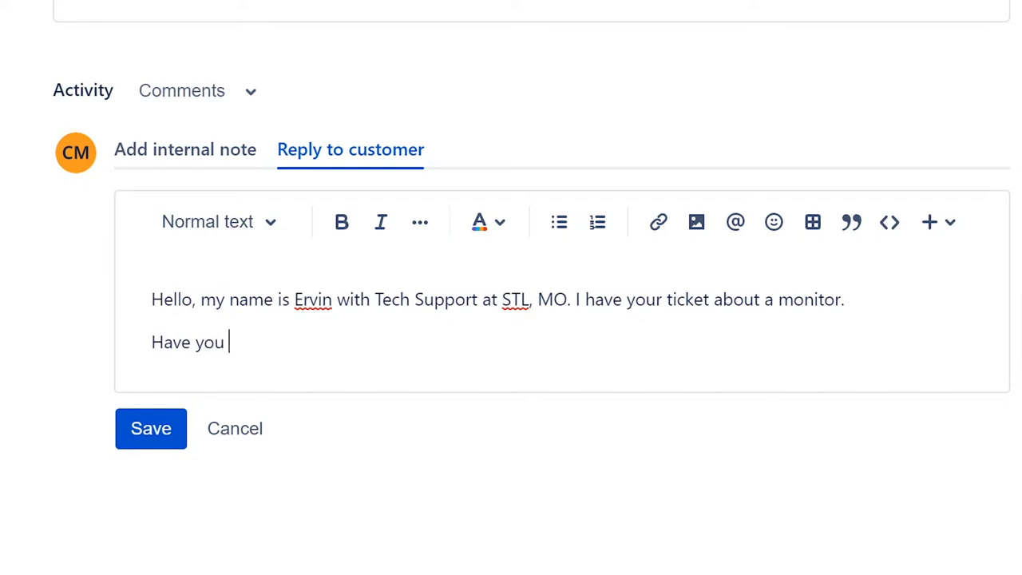
{"action": "type", "text": "tried Exp"}
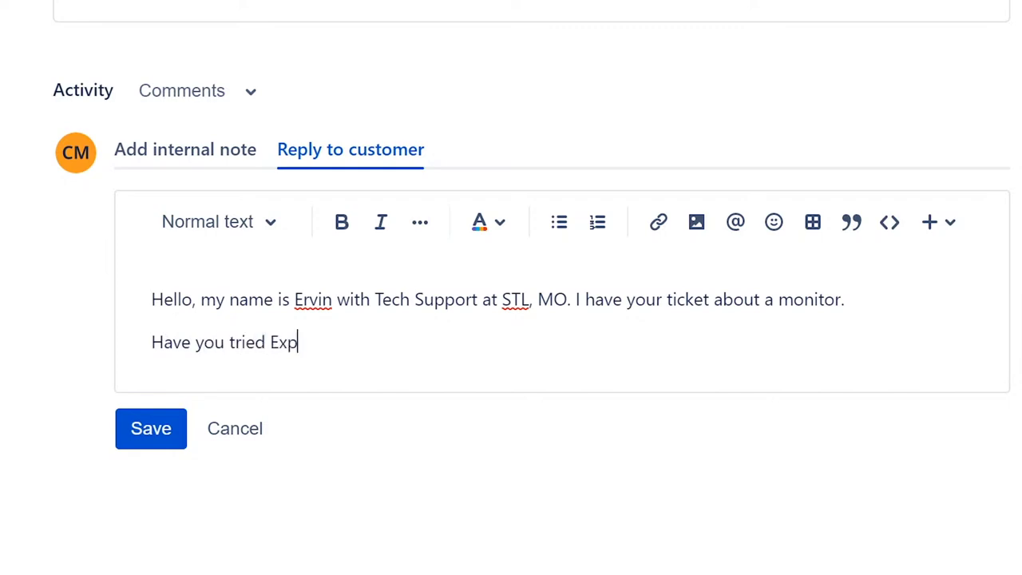
{"action": "type", "text": "anding your D"}
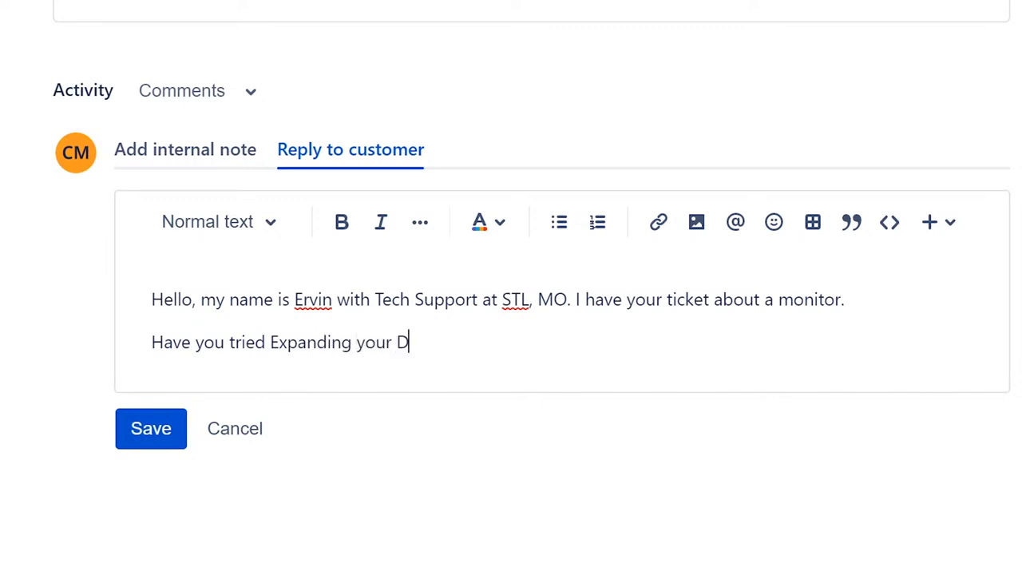
{"action": "type", "text": "esktop on to s"}
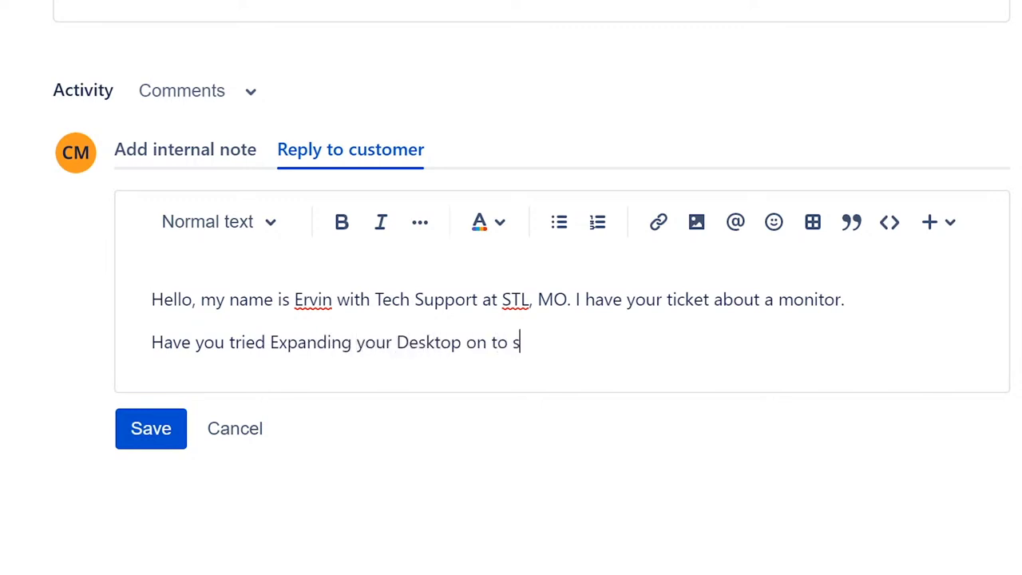
{"action": "key", "text": "BackSpace"}
{"action": "type", "text": "2nd monitor."}
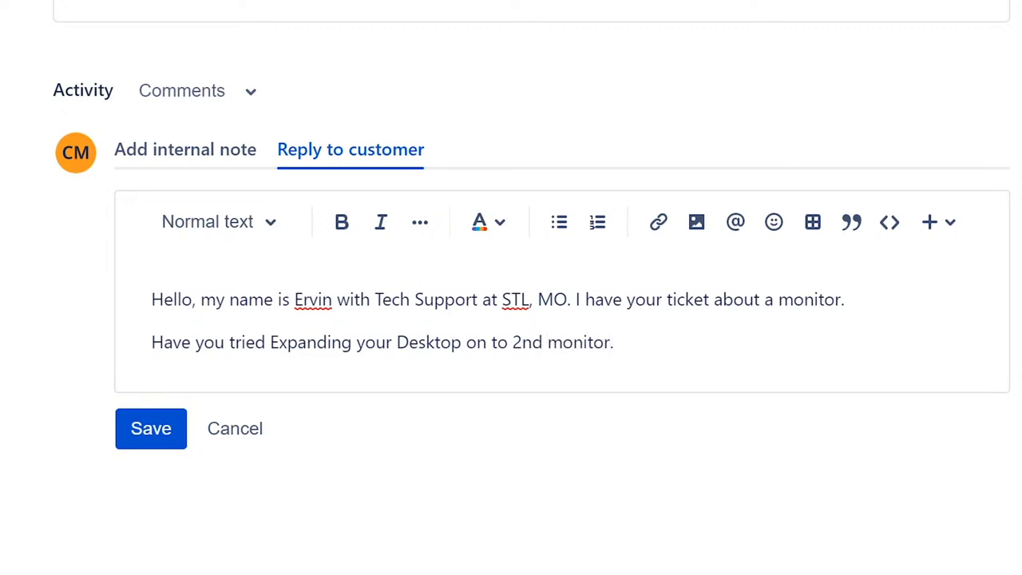
{"action": "key", "text": "BackSpace"}
{"action": "key", "text": "BackSpace"}
{"action": "type", "text": "?"}
{"action": "key", "text": "Return"}
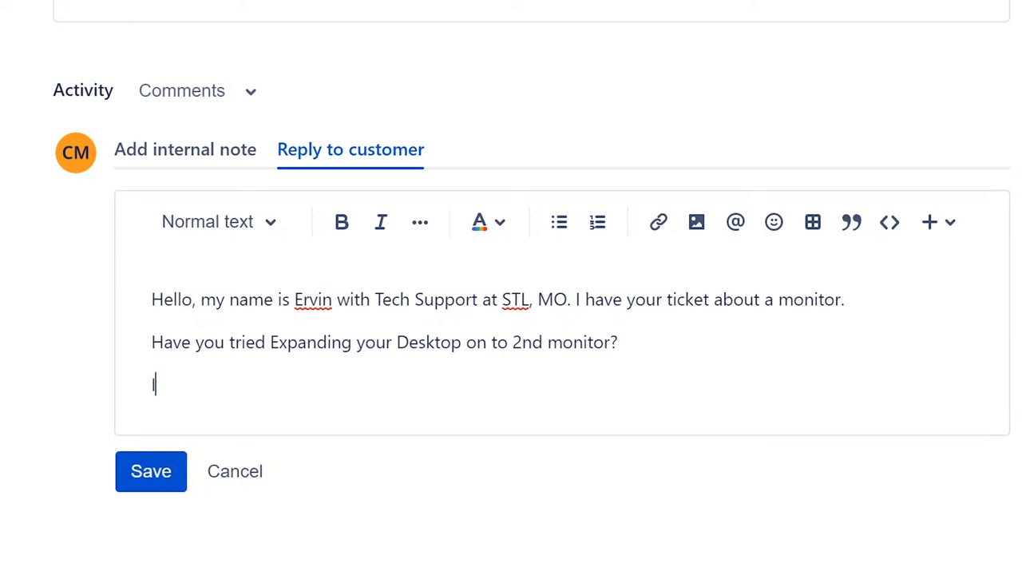
{"action": "type", "text": "May I stop by to tkae"}
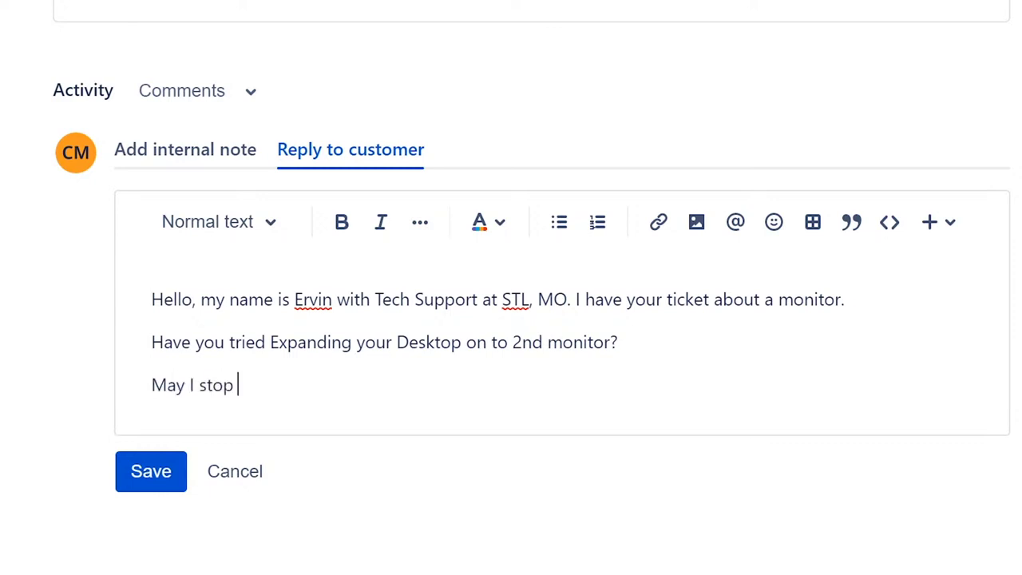
{"action": "key", "text": "BackSpace"}
{"action": "key", "text": "BackSpace"}
{"action": "key", "text": "BackSpace"}
{"action": "type", "text": "ake a loo"}
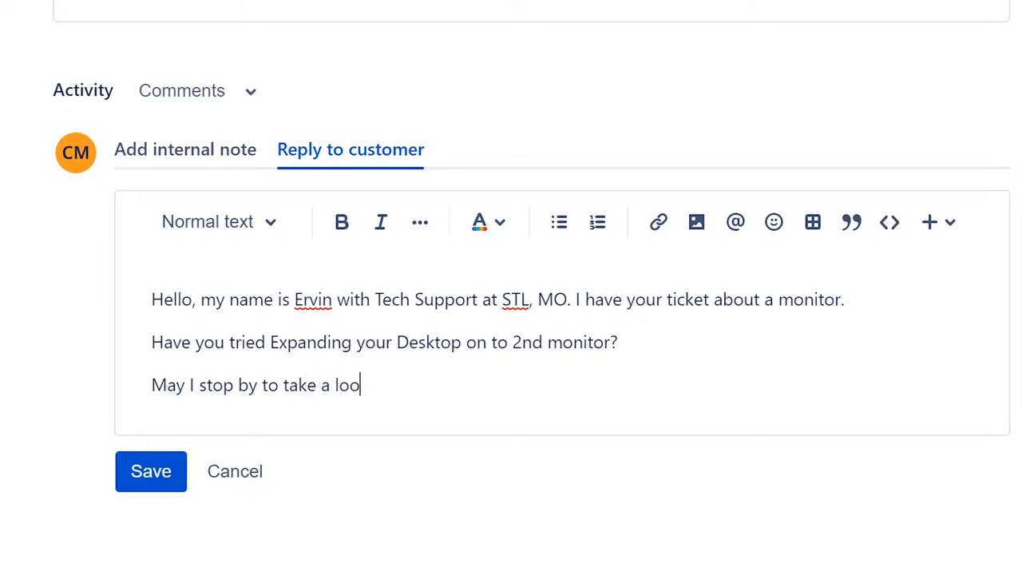
{"action": "type", "text": "k? When "}
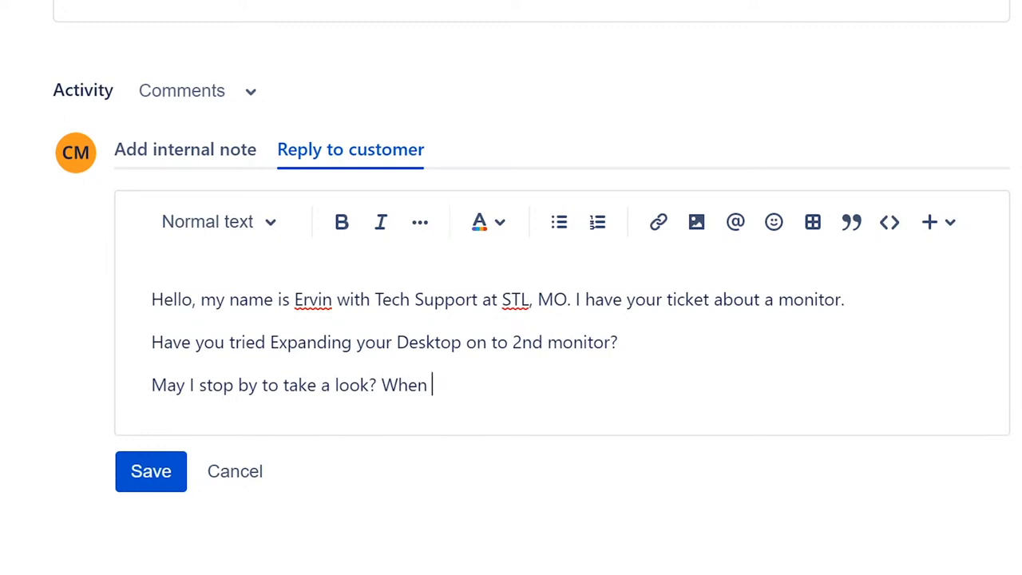
{"action": "type", "text": "would be good for you?"}
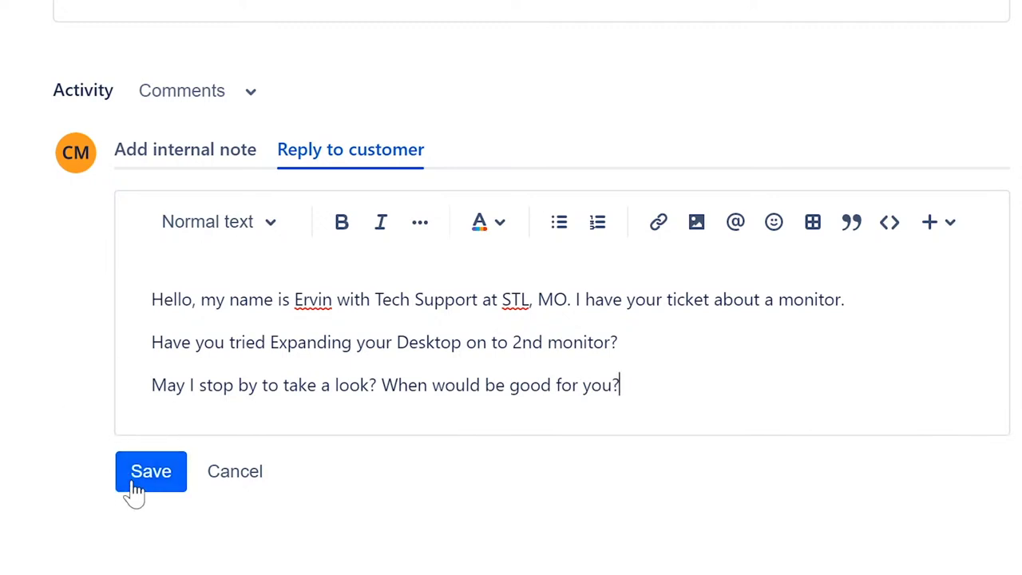
{"action": "key", "text": "ctrl+Return"}
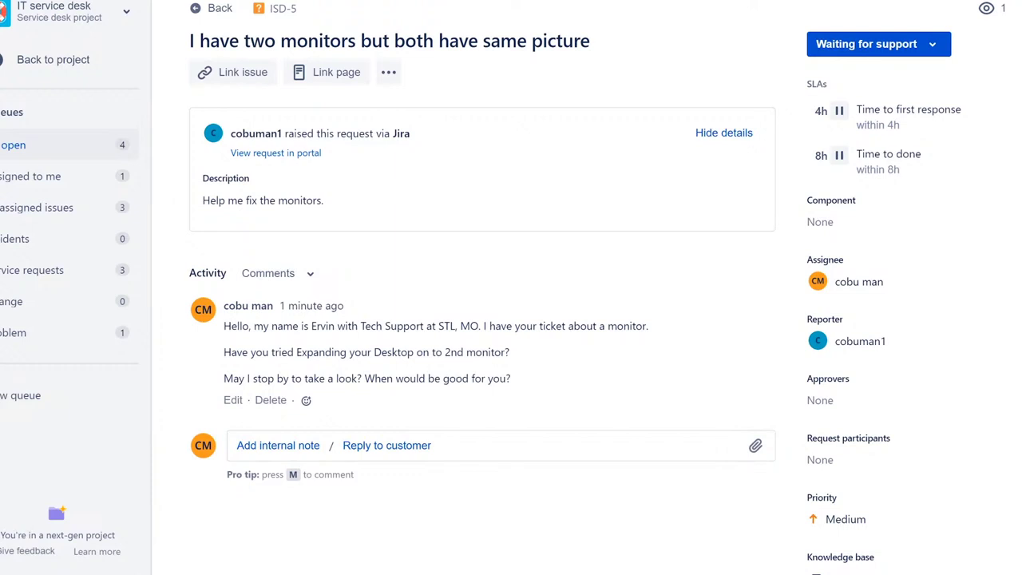
Step: Save the internal note 'Reached out to user and awaiting feedback.' on ISD-5
{"action": "left_click_drag", "start_coordinate": [310, 325], "coordinate": [334, 326]}
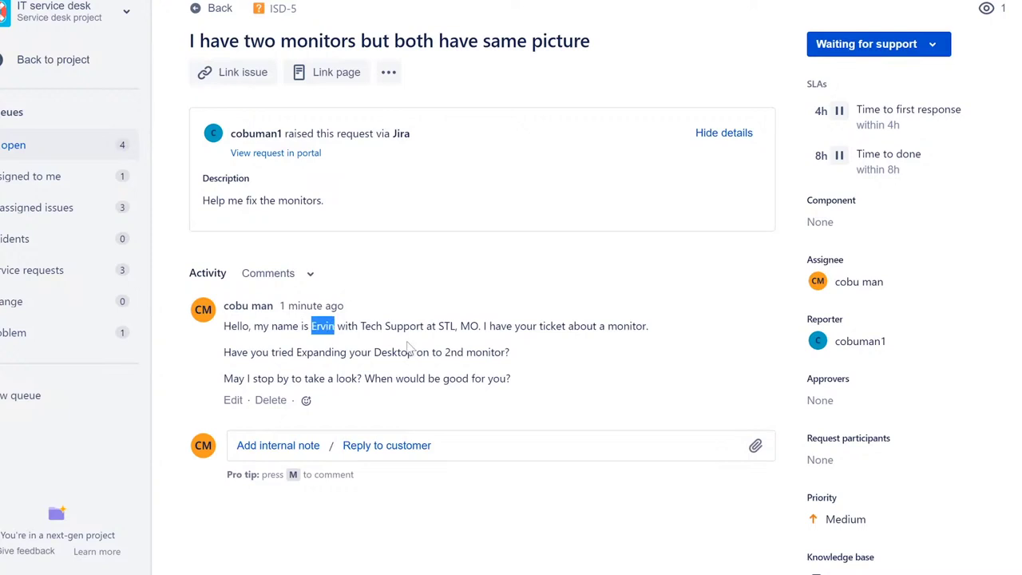
{"action": "left_click", "coordinate": [334, 325]}
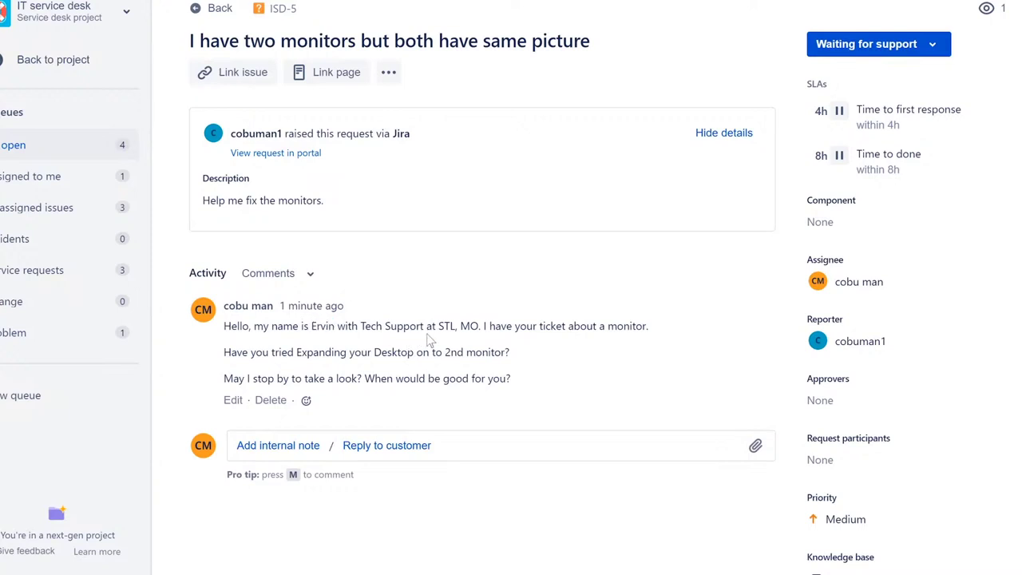
{"action": "scroll", "coordinate": [439, 341], "scroll_direction": "down", "scroll_amount": 1}
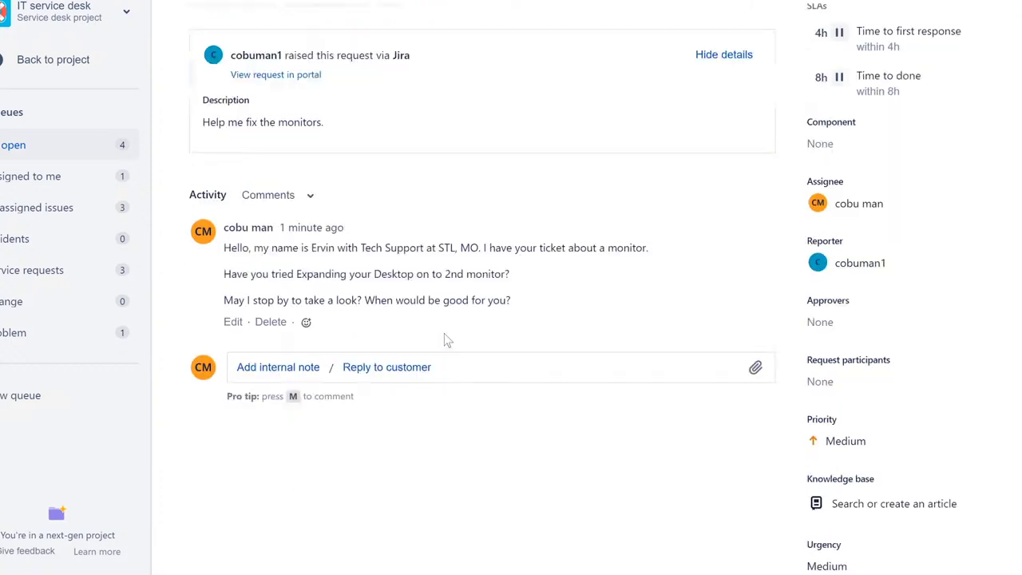
{"action": "left_click", "coordinate": [285, 374]}
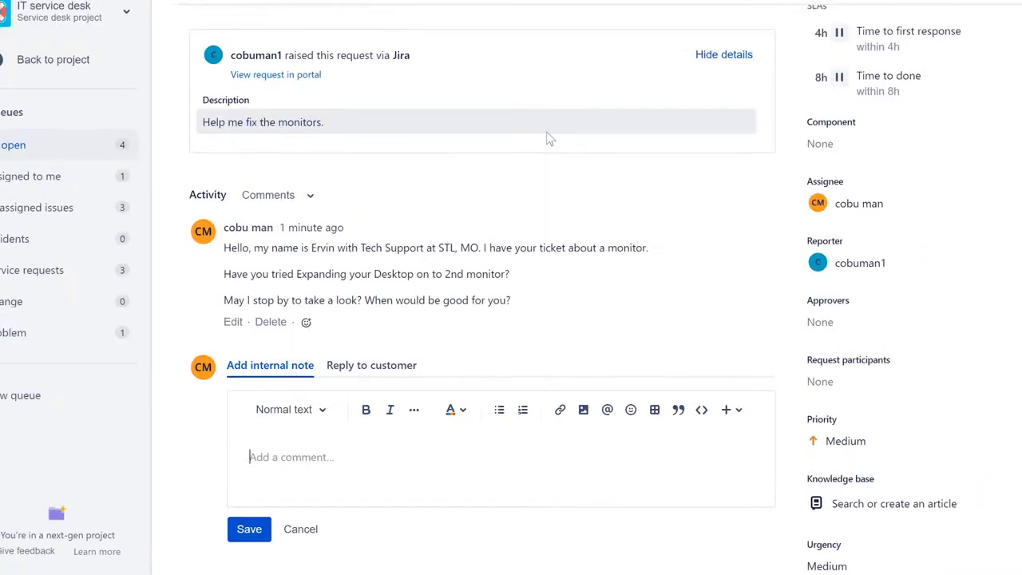
{"action": "type", "text": "Reached out "}
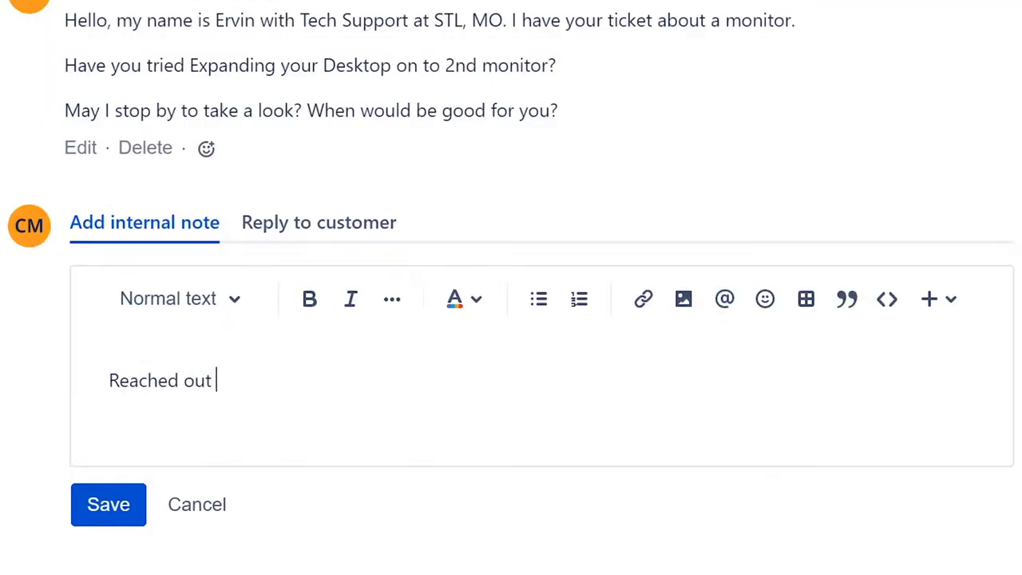
{"action": "type", "text": "to compus"}
{"action": "key", "text": "BackSpace"}
{"action": "key", "text": "BackSpace"}
{"action": "key", "text": "BackSpace"}
{"action": "key", "text": "BackSpace"}
{"action": "key", "text": "BackSpace"}
{"action": "key", "text": "BackSpace"}
{"action": "type", "text": "user and "}
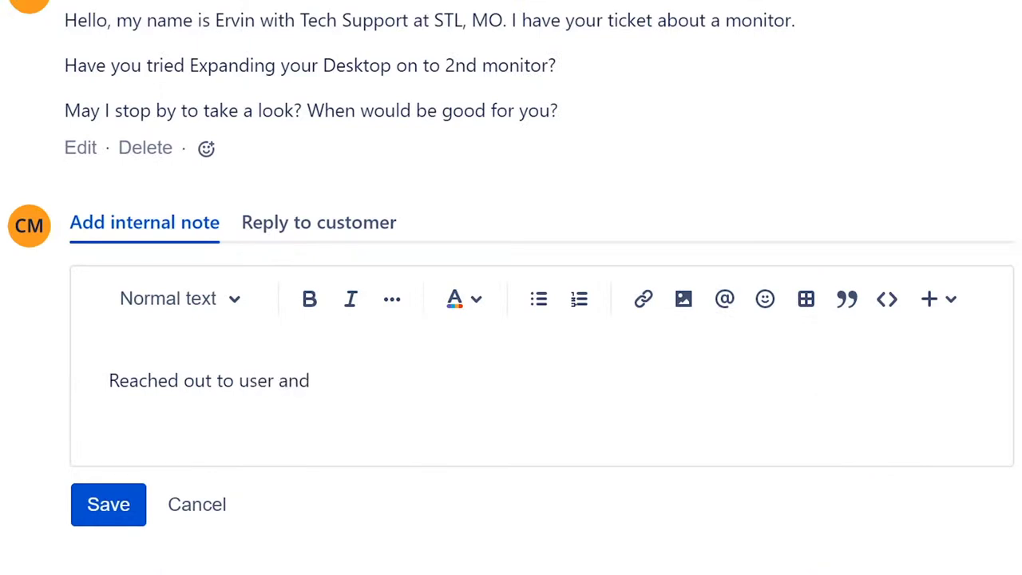
{"action": "type", "text": "awaiting "}
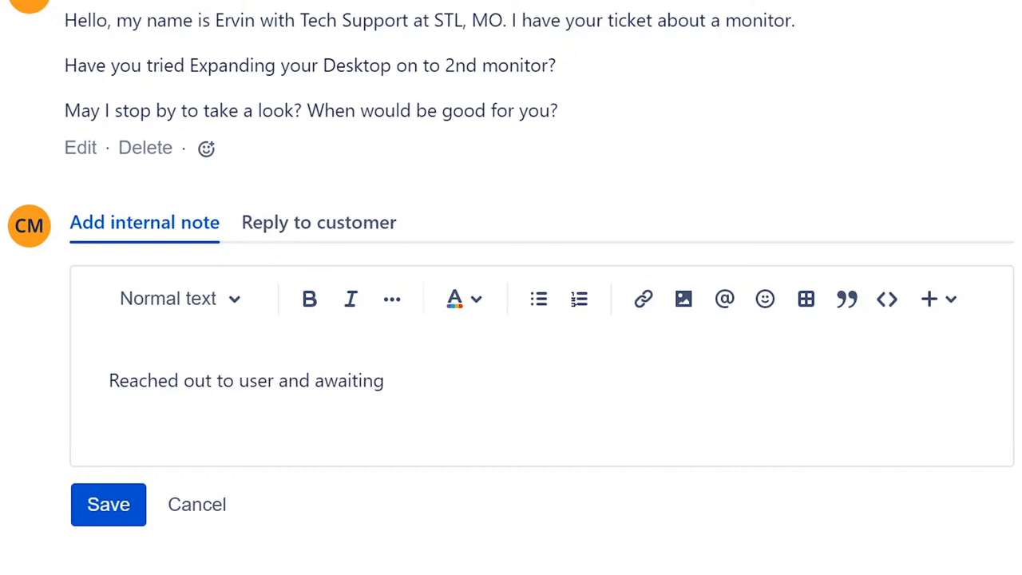
{"action": "type", "text": "feedback."}
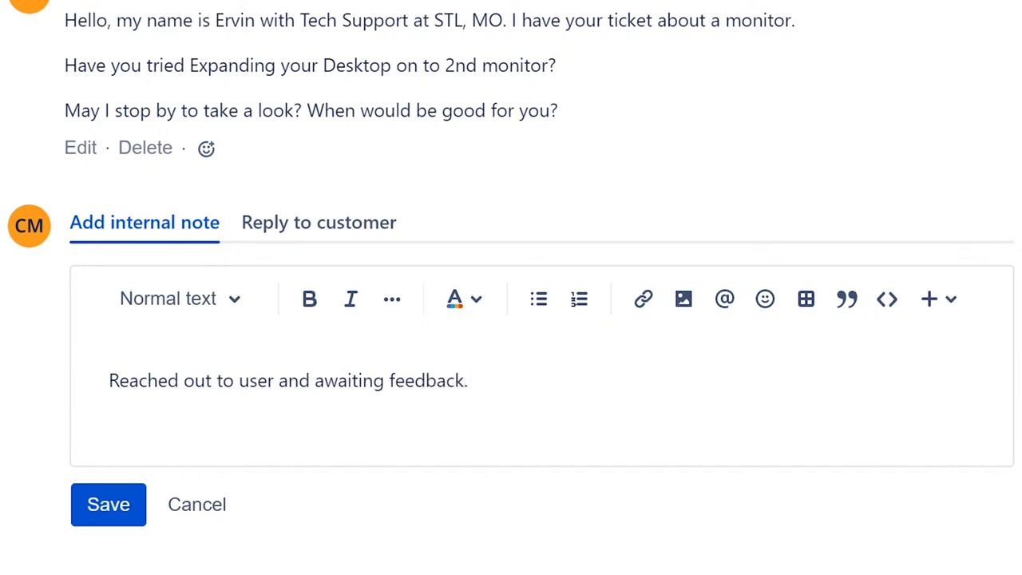
{"action": "left_click", "coordinate": [110, 515]}
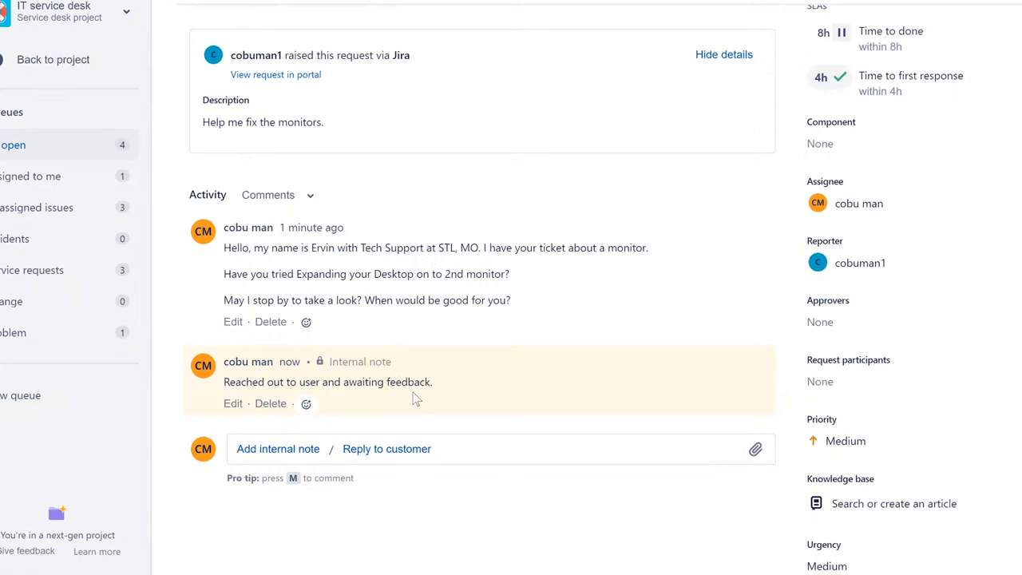
{"action": "scroll", "coordinate": [415, 399], "scroll_direction": "up", "scroll_amount": 2}
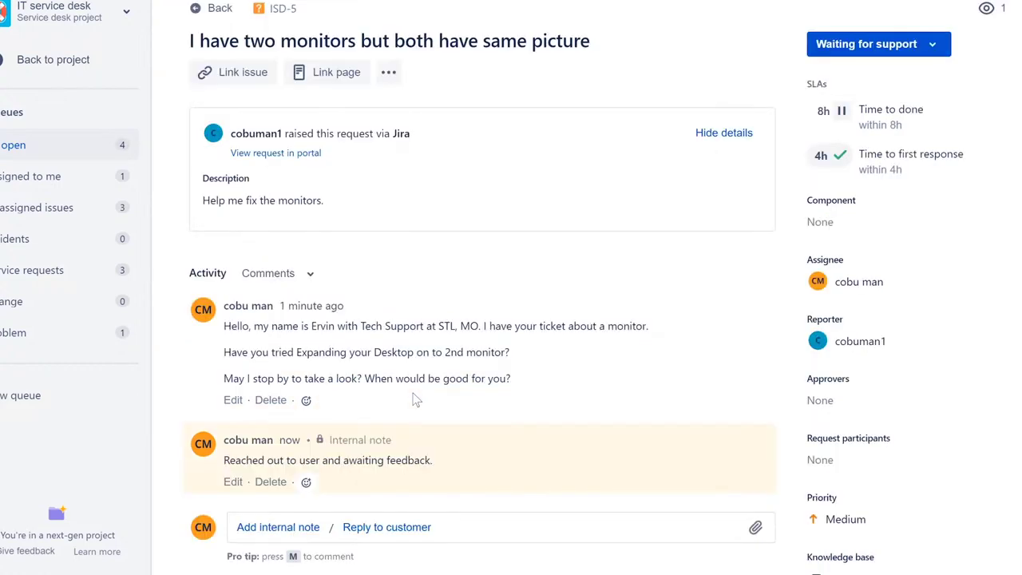
{"action": "scroll", "coordinate": [415, 399], "scroll_direction": "down", "scroll_amount": 2}
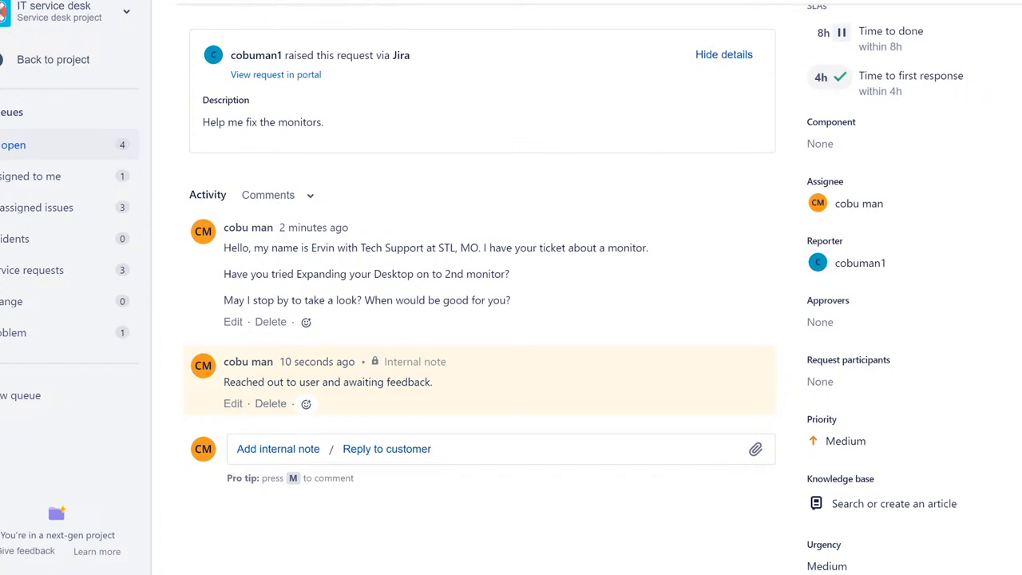
{"action": "scroll", "coordinate": [479, 320], "scroll_direction": "up", "scroll_amount": 2}
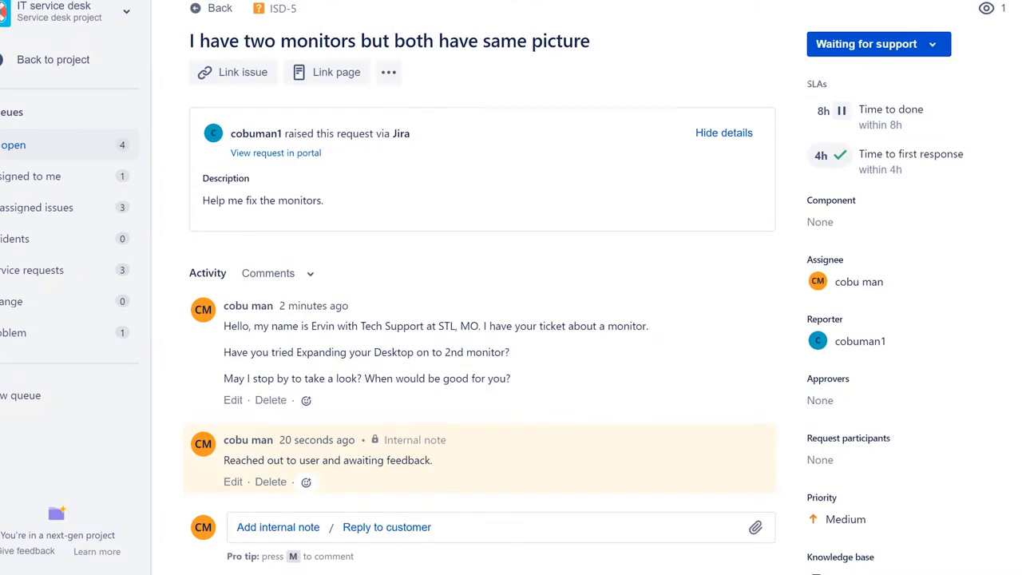
{"action": "scroll", "coordinate": [435, 363], "scroll_direction": "down", "scroll_amount": 2}
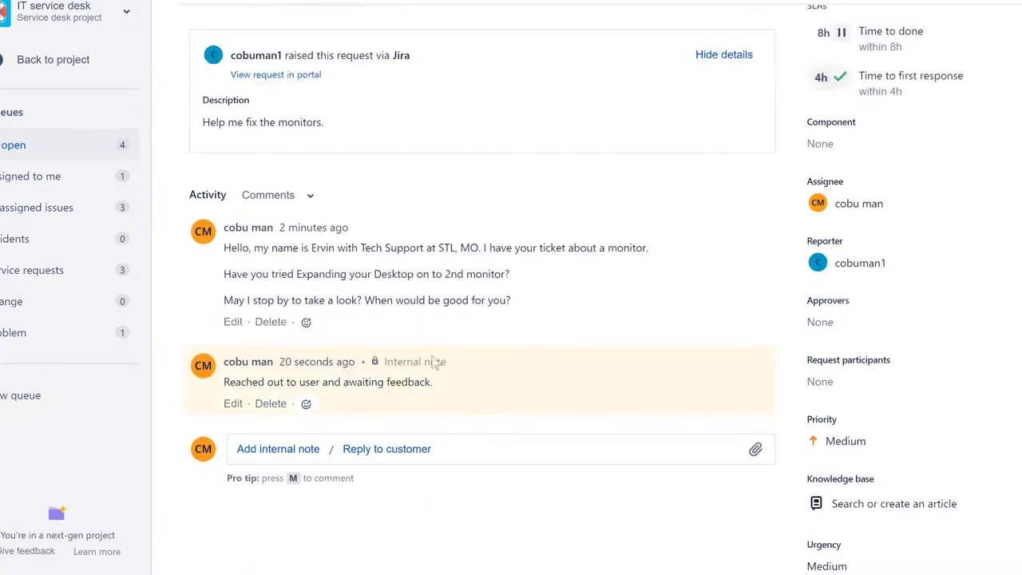
Step: Save a second internal note reading 'Configured dual monitor.' on ISD-5
{"action": "left_click", "coordinate": [296, 451]}
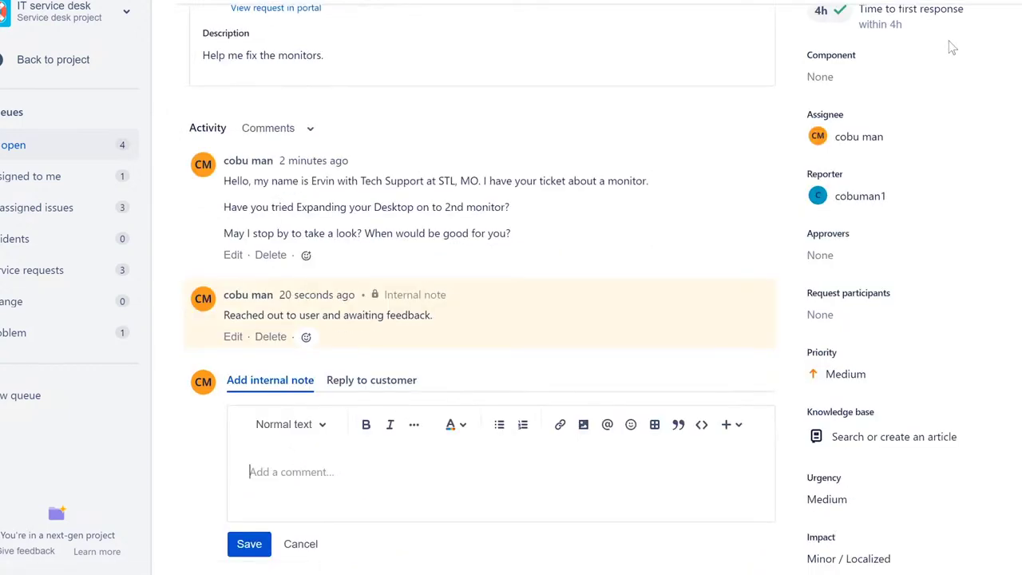
{"action": "type", "text": "Configured dual monitor "}
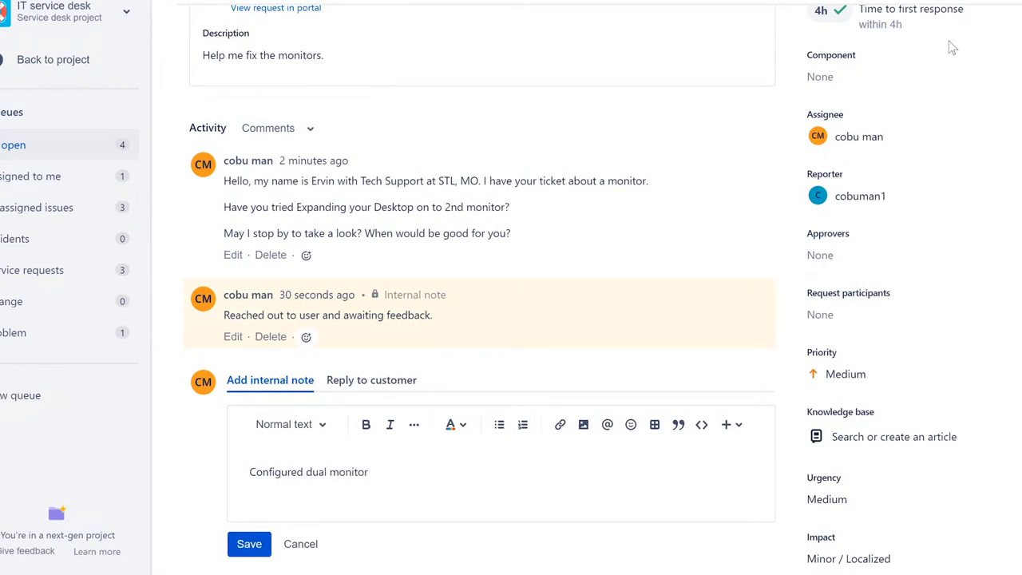
{"action": "type", "text": "."}
{"action": "left_click", "coordinate": [249, 544]}
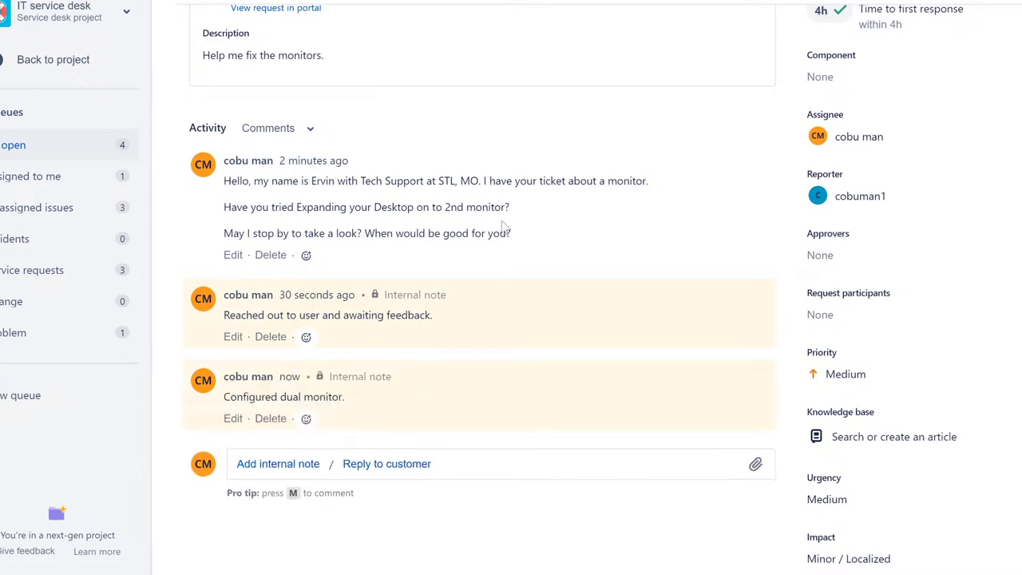
{"action": "scroll", "coordinate": [597, 303], "scroll_direction": "up", "scroll_amount": 1}
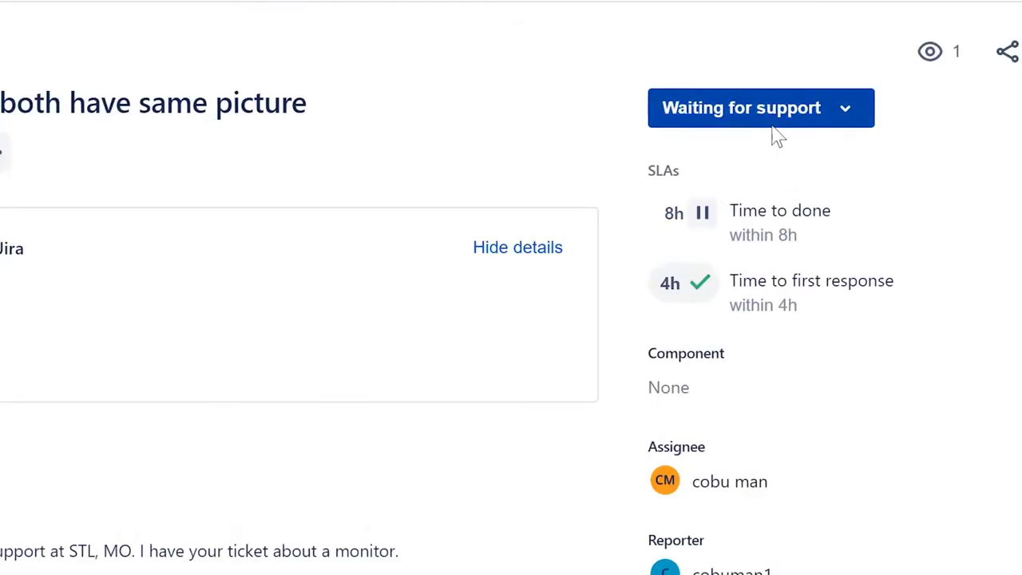
Step: Move ISD-5 to Completed status and check its two watchers
{"action": "left_click", "coordinate": [839, 122]}
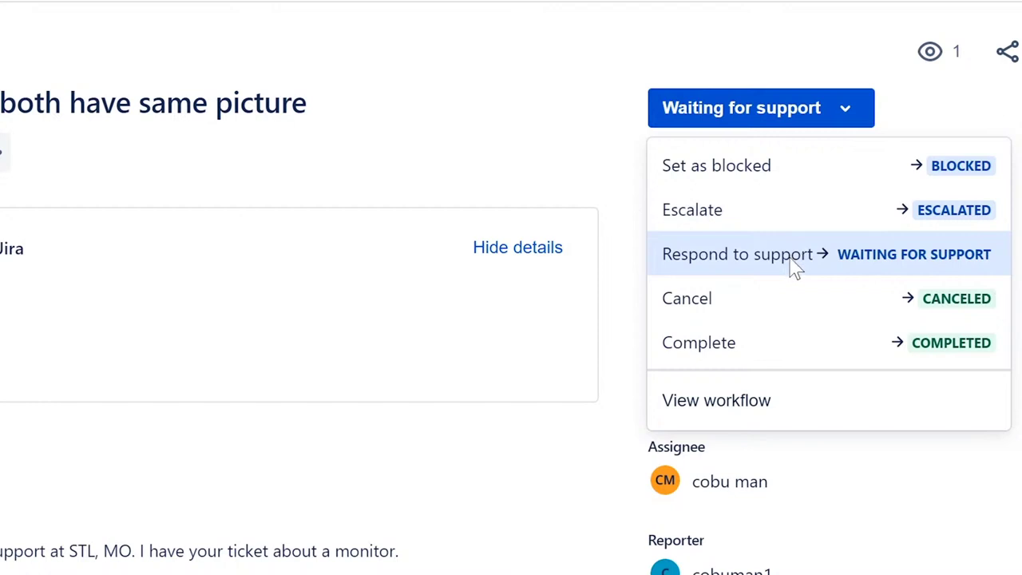
{"action": "left_click", "coordinate": [793, 360]}
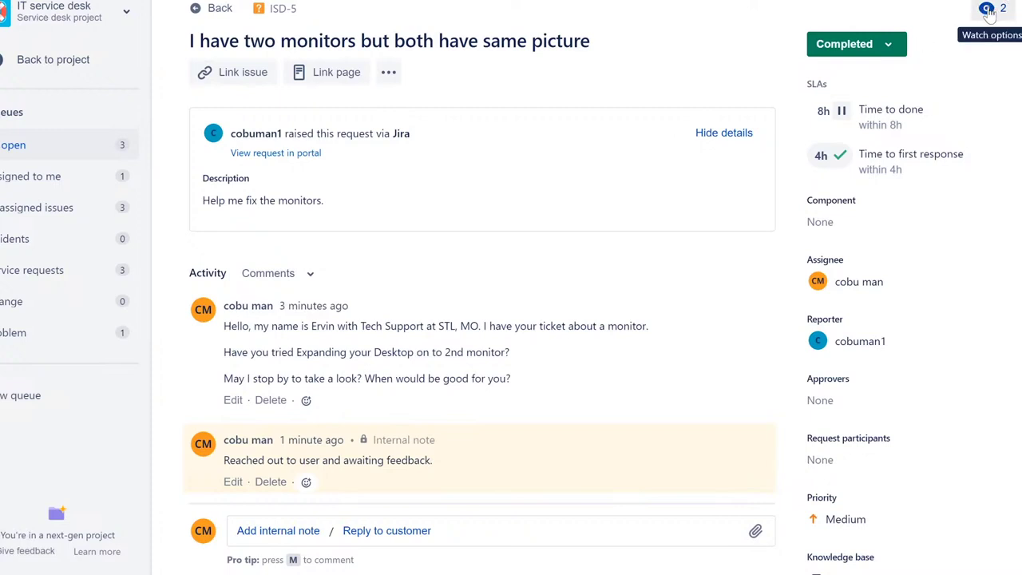
{"action": "left_click", "coordinate": [987, 10]}
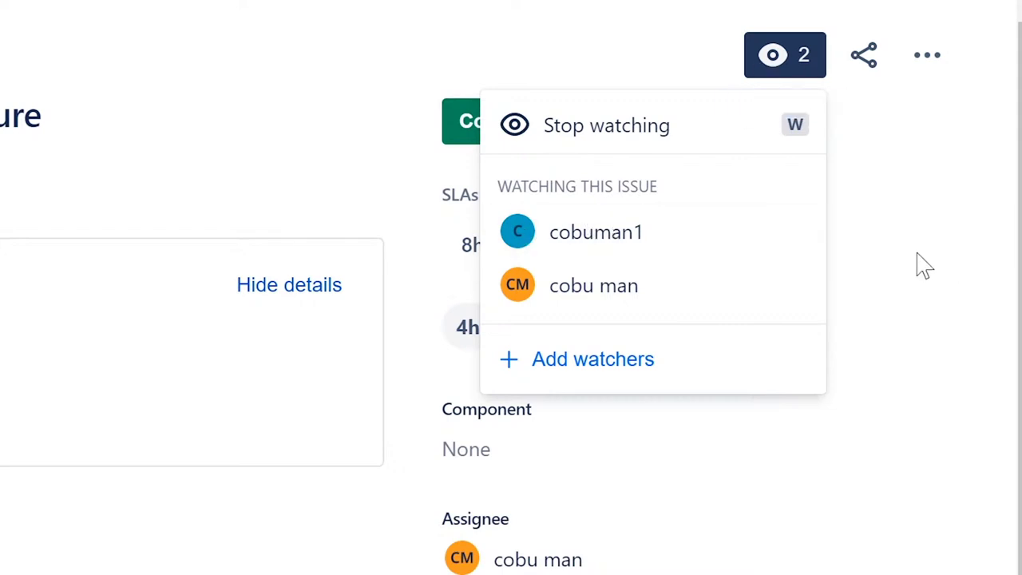
{"action": "key", "text": "Escape"}
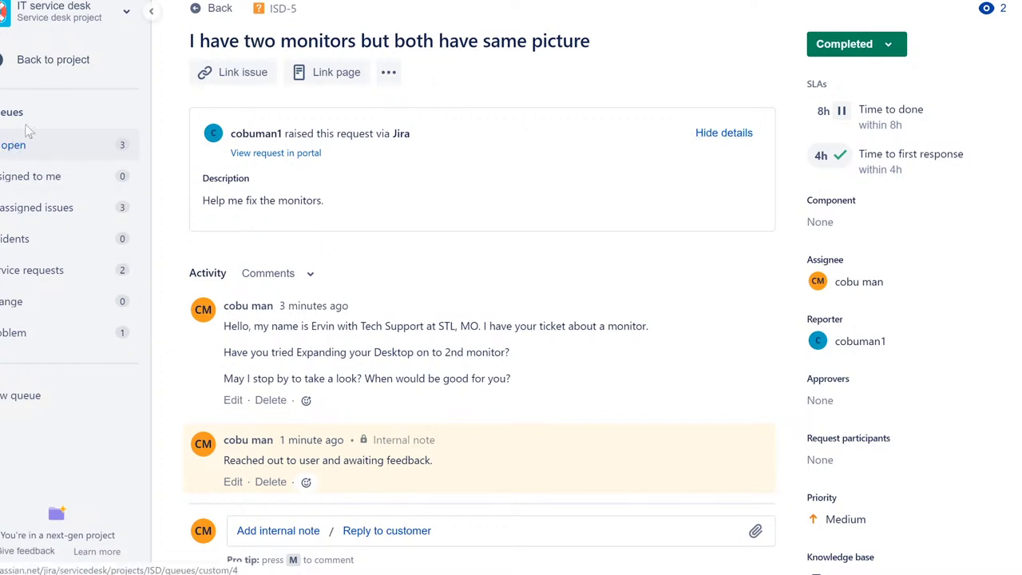
Step: Open ISD-6 'Website is down!' from the All open queue, showing Open, unassigned, Highest priority
{"action": "left_click", "coordinate": [36, 151]}
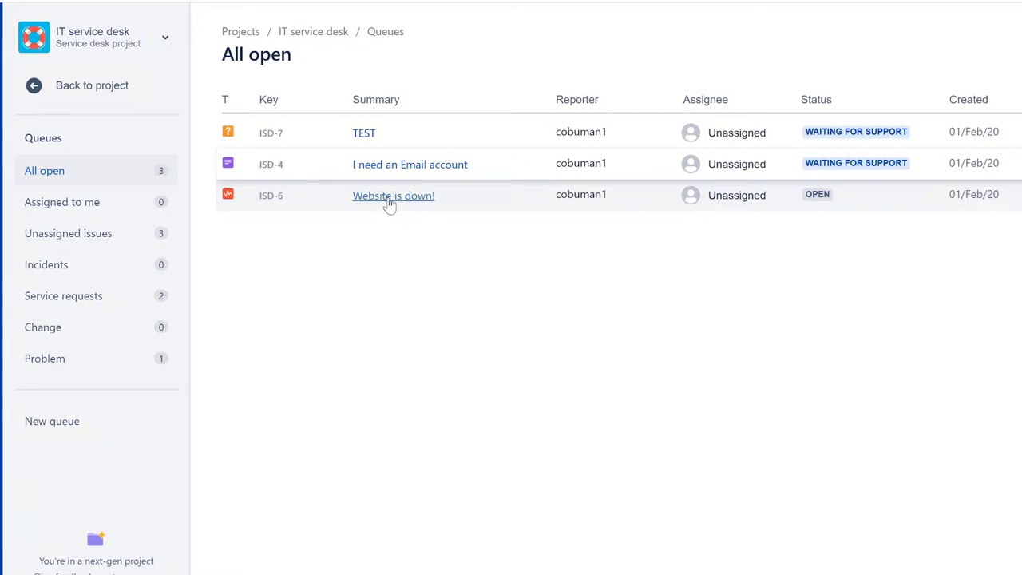
{"action": "left_click", "coordinate": [389, 200]}
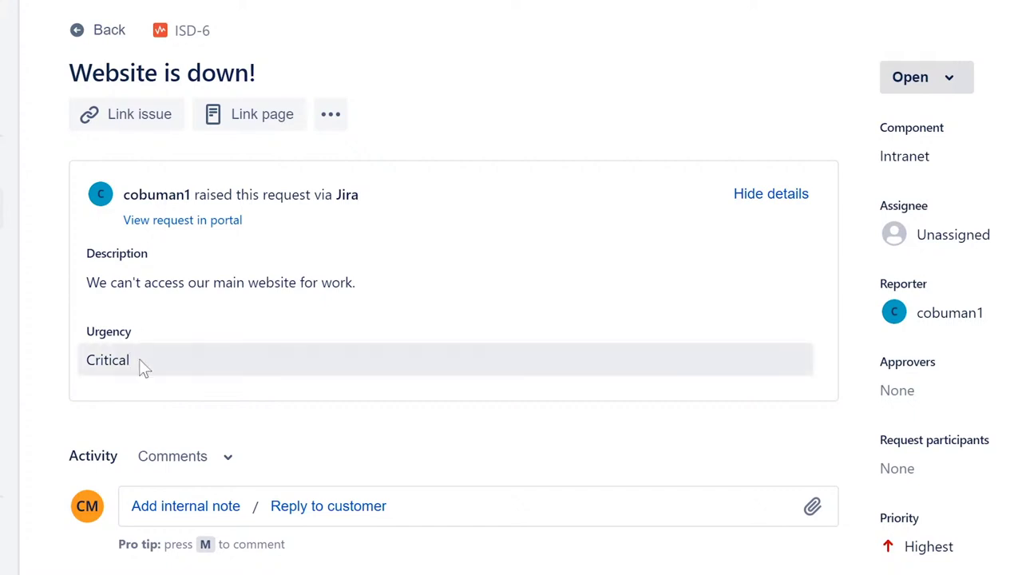
{"action": "key", "text": "alt+Left"}
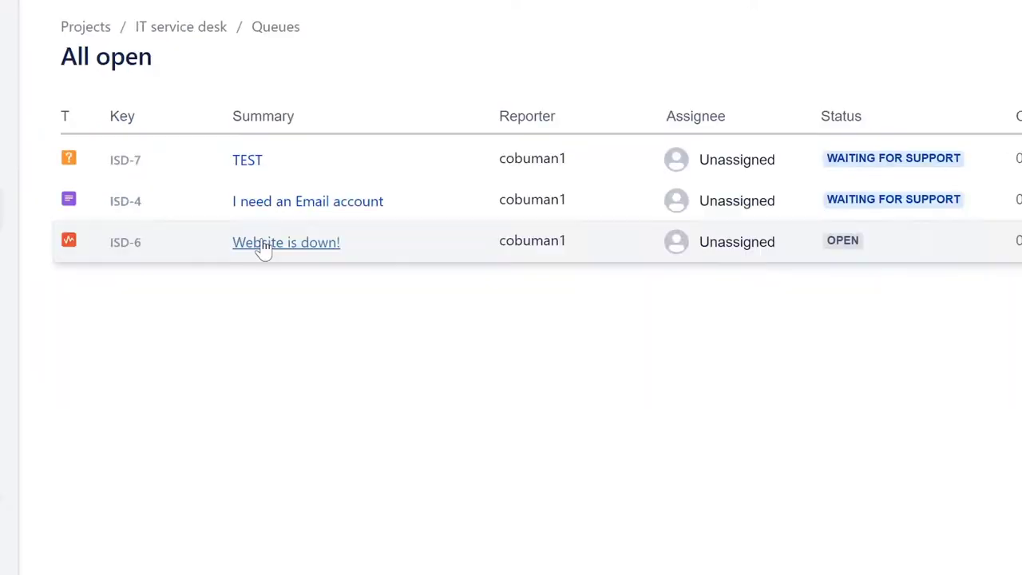
{"action": "left_click", "coordinate": [276, 243]}
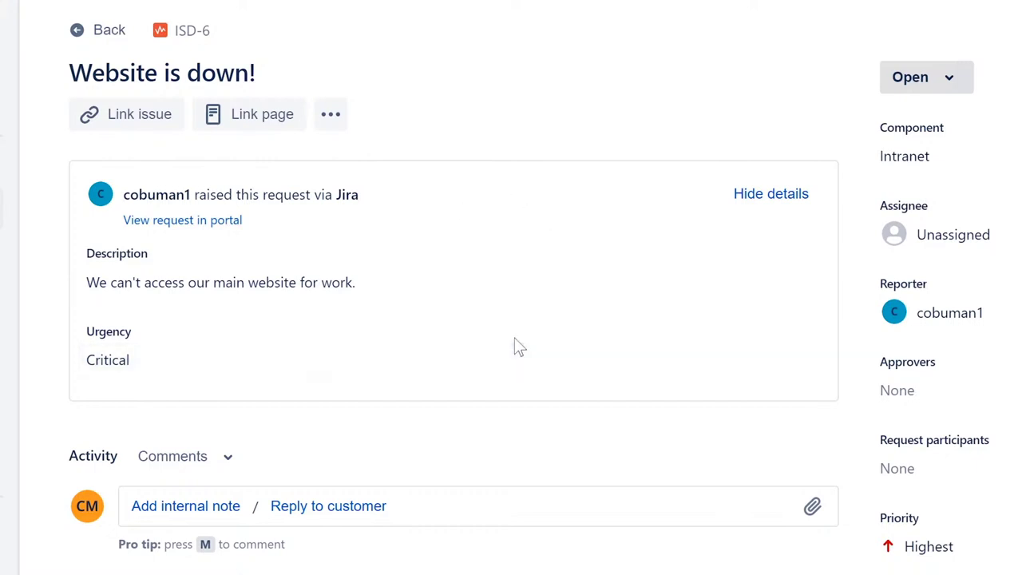
{"action": "scroll", "coordinate": [516, 337], "scroll_direction": "down", "scroll_amount": 2}
{"action": "scroll", "coordinate": [518, 346], "scroll_direction": "up", "scroll_amount": 2}
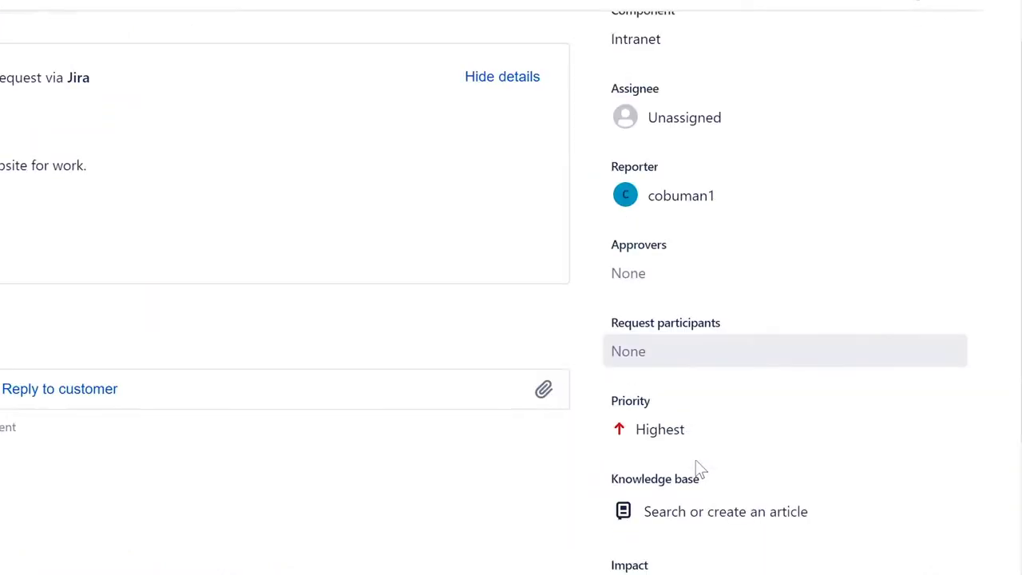
{"action": "scroll", "coordinate": [696, 469], "scroll_direction": "down", "scroll_amount": 3}
{"action": "left_click", "coordinate": [680, 249]}
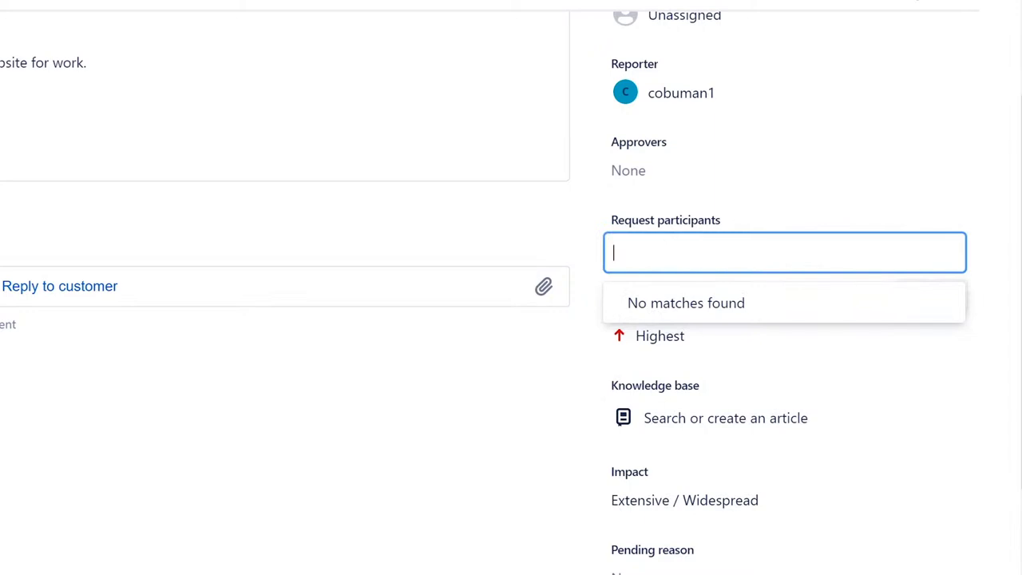
{"action": "type", "text": "Joe Sm"}
{"action": "key", "text": "BackSpace"}
{"action": "type", "text": "hsmo"}
{"action": "key", "text": "BackSpace"}
{"action": "key", "text": "BackSpace"}
{"action": "key", "text": "BackSpace"}
{"action": "type", "text": "mo"}
{"action": "type", "text": ", "}
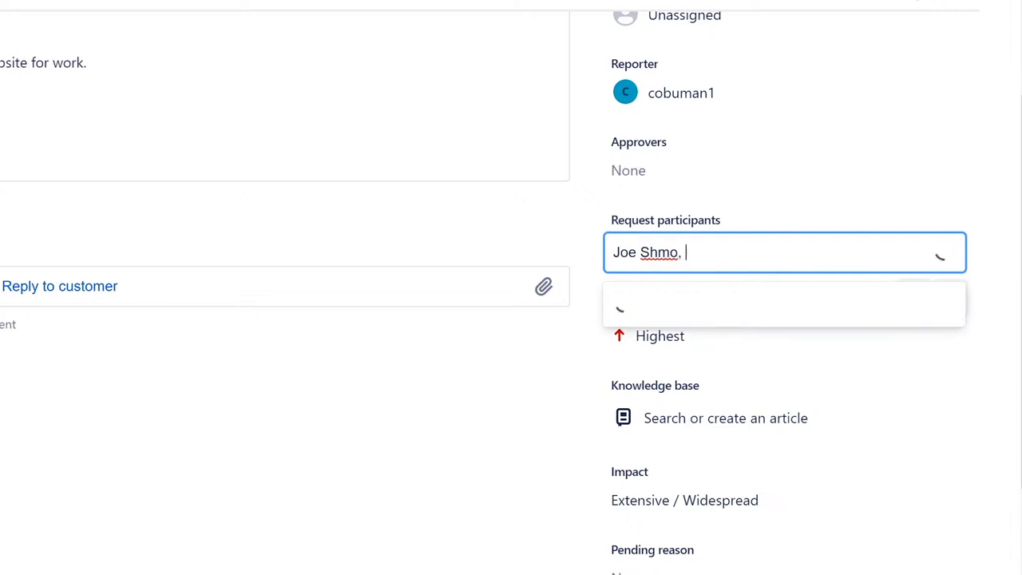
{"action": "type", "text": "Bob Itsaboy"}
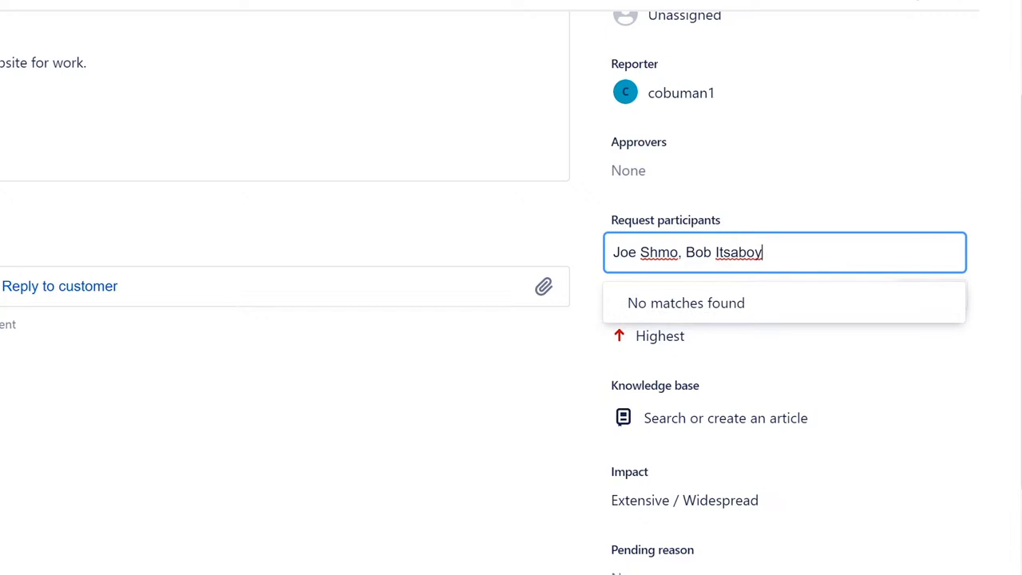
{"action": "key", "text": "BackSpace"}
{"action": "key", "text": "BackSpace"}
{"action": "key", "text": "BackSpace"}
{"action": "key", "text": "BackSpace"}
{"action": "key", "text": "BackSpace"}
{"action": "key", "text": "BackSpace"}
{"action": "key", "text": "BackSpace"}
{"action": "key", "text": "BackSpace"}
{"action": "key", "text": "BackSpace"}
{"action": "key", "text": "BackSpace"}
{"action": "key", "text": "BackSpace"}
{"action": "key", "text": "BackSpace"}
{"action": "key", "text": "BackSpace"}
{"action": "key", "text": "BackSpace"}
{"action": "key", "text": "BackSpace"}
{"action": "key", "text": "BackSpace"}
{"action": "key", "text": "BackSpace"}
{"action": "key", "text": "BackSpace"}
{"action": "key", "text": "BackSpace"}
{"action": "key", "text": "BackSpace"}
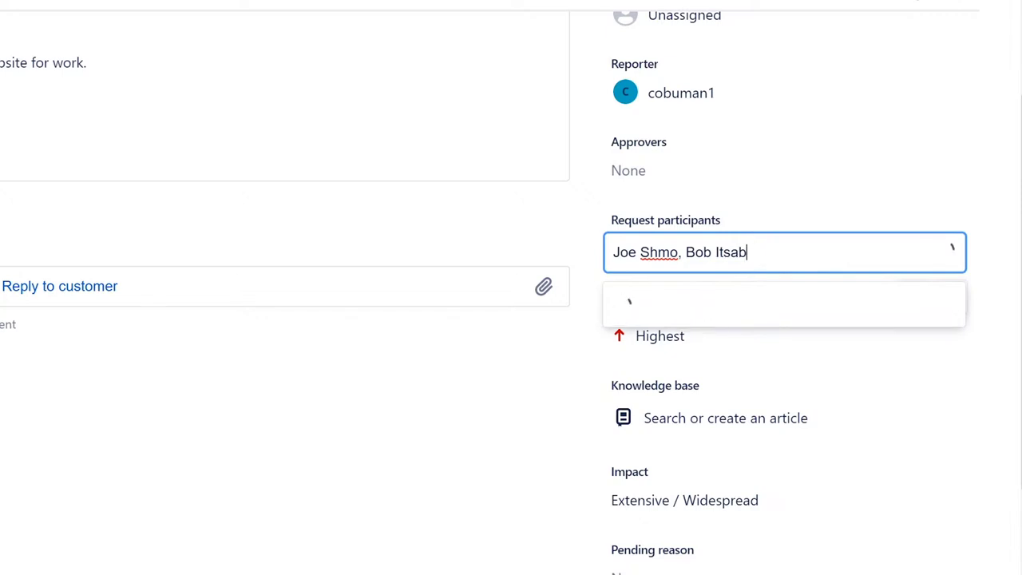
{"action": "left_click", "coordinate": [453, 439]}
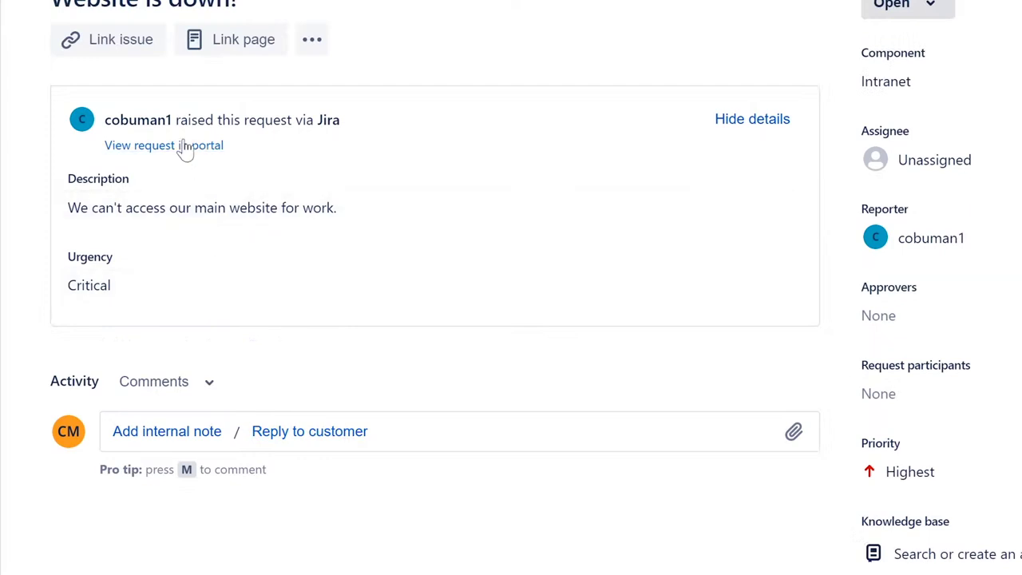
Step: Draft a customer reply asking how many people are impacted, when it last worked, and whether the link is correct
{"action": "left_click", "coordinate": [332, 435]}
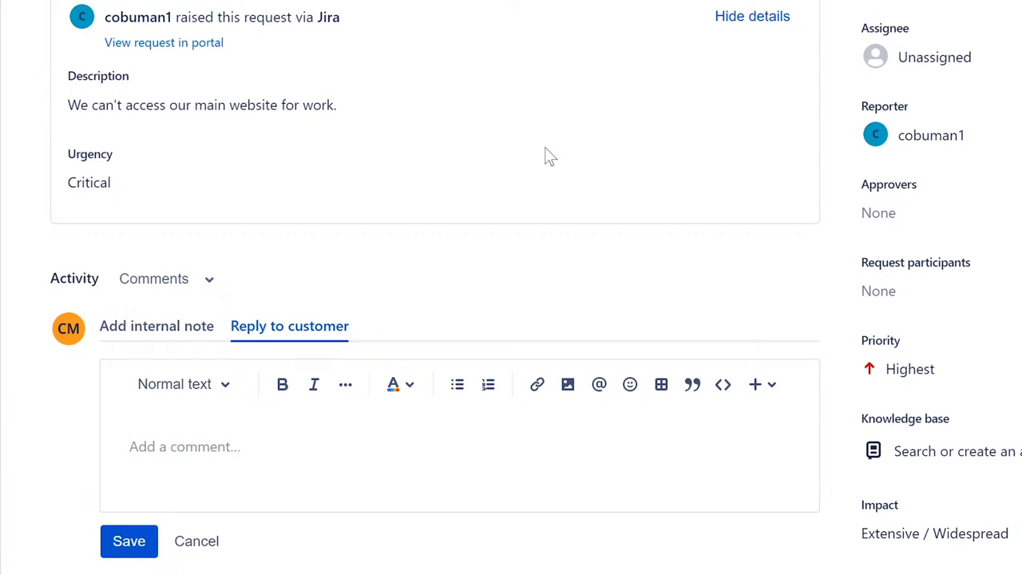
{"action": "type", "text": "How many "}
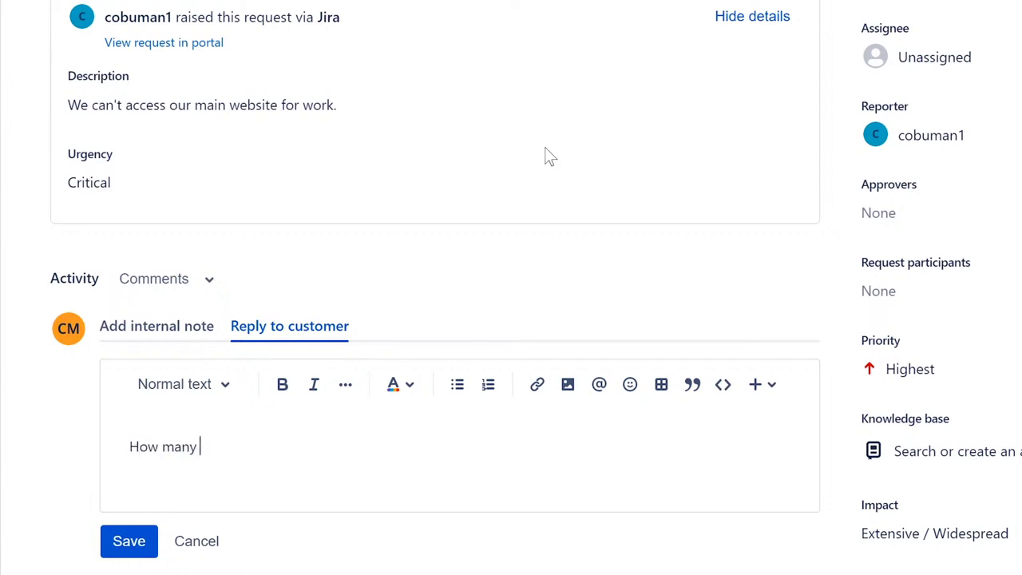
{"action": "type", "text": "upeople are impacted"}
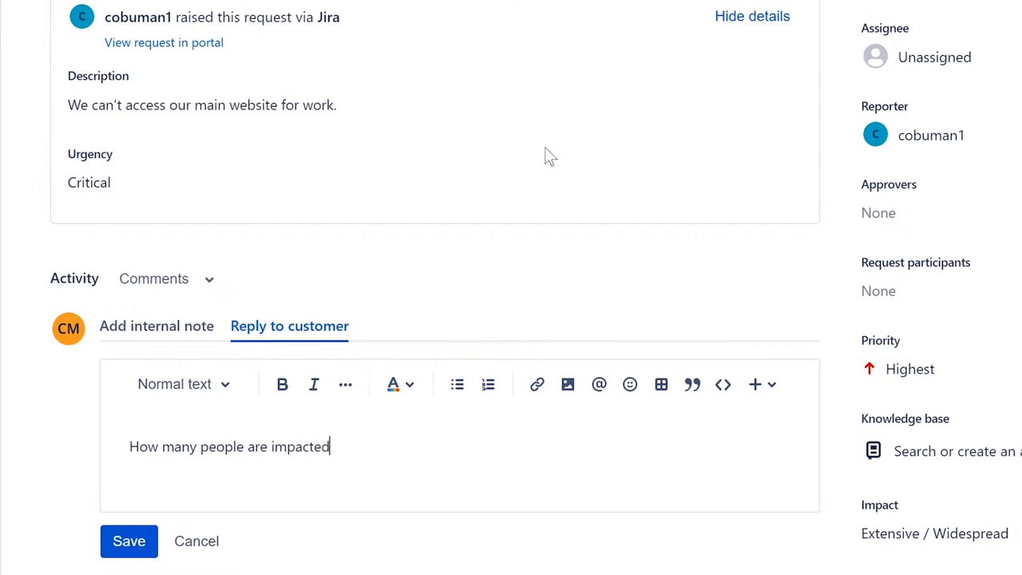
{"action": "type", "text": "."}
{"action": "key", "text": "BackSpace"}
{"action": "type", "text": "?"}
{"action": "key", "text": "Return"}
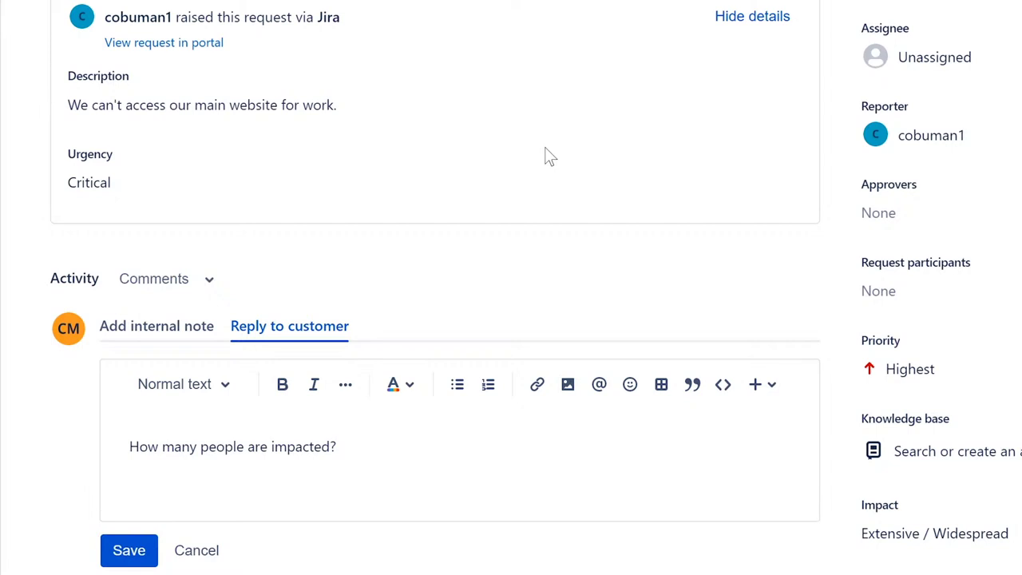
{"action": "type", "text": "When was the las"}
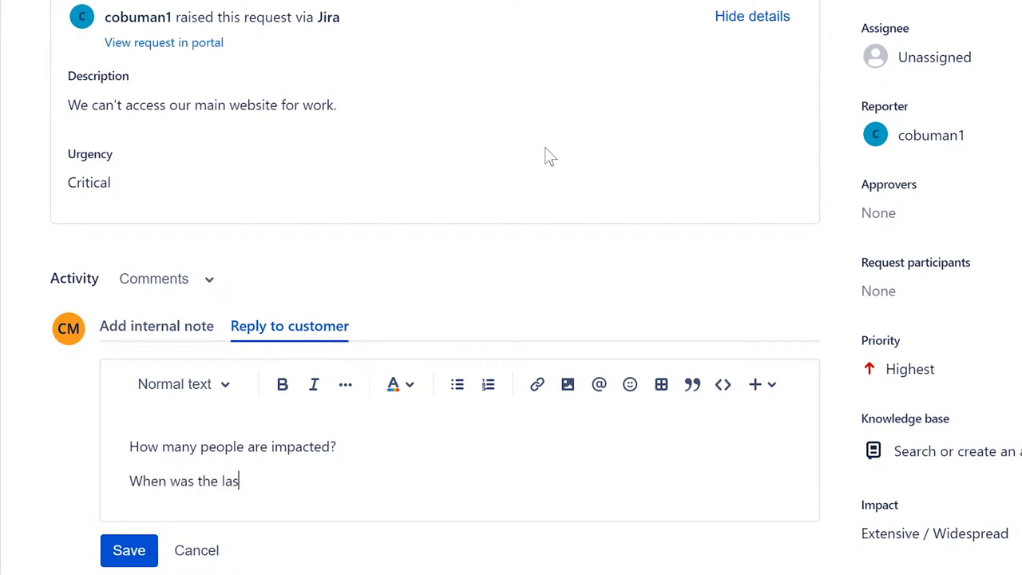
{"action": "type", "text": "t time it wor"}
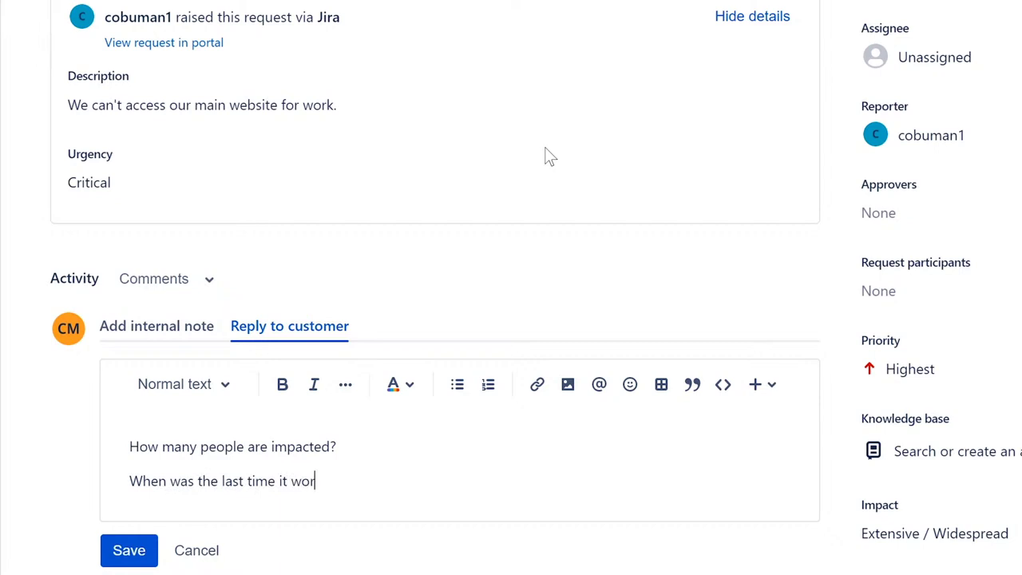
{"action": "type", "text": "ked?"}
{"action": "key", "text": "Return"}
{"action": "type", "text": "A"}
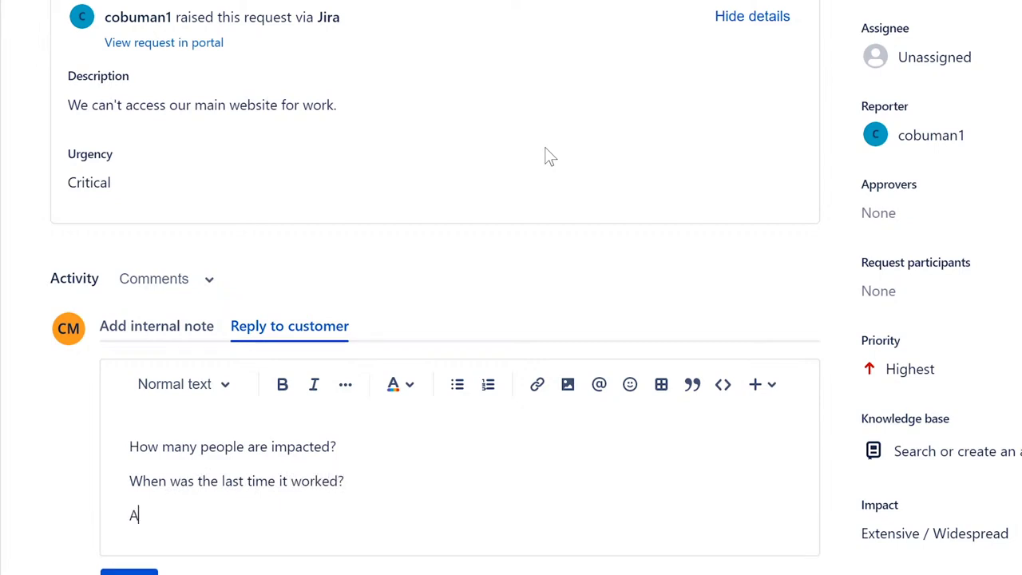
{"action": "type", "text": "re you use"}
{"action": "key", "text": "BackSpace"}
{"action": "type", "text": "ing the corre"}
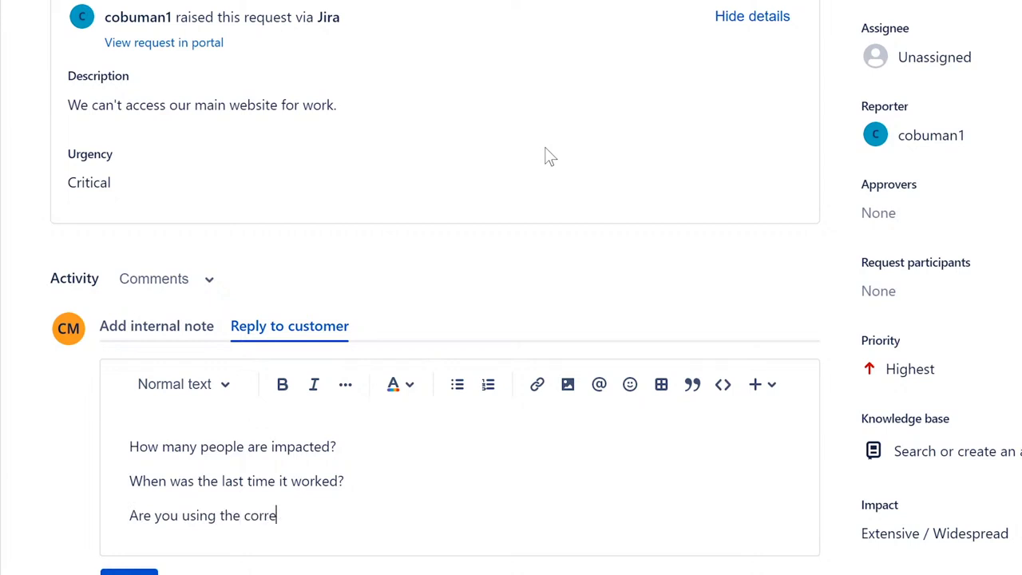
{"action": "type", "text": "ct link?"}
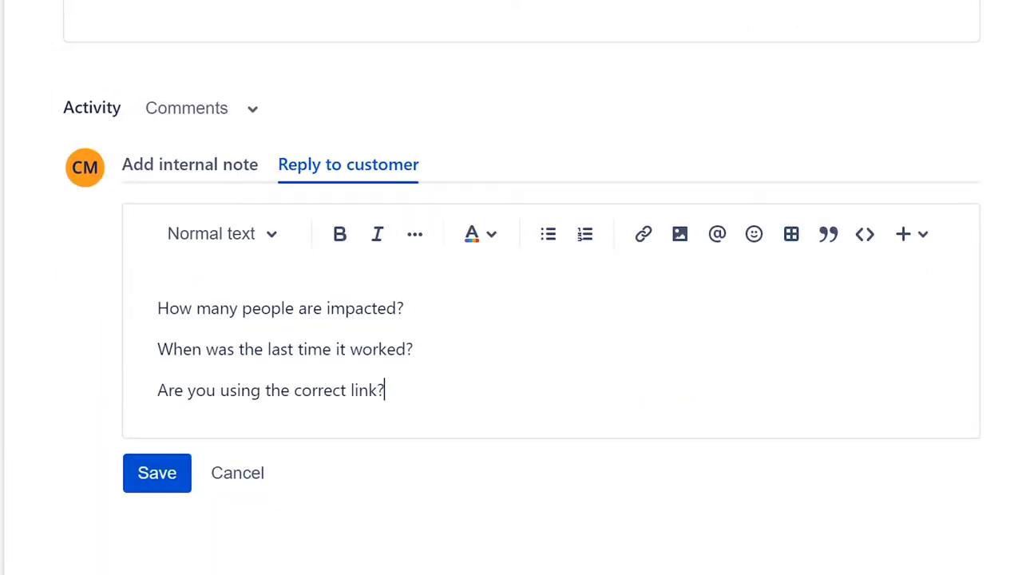
{"action": "key", "text": "Return"}
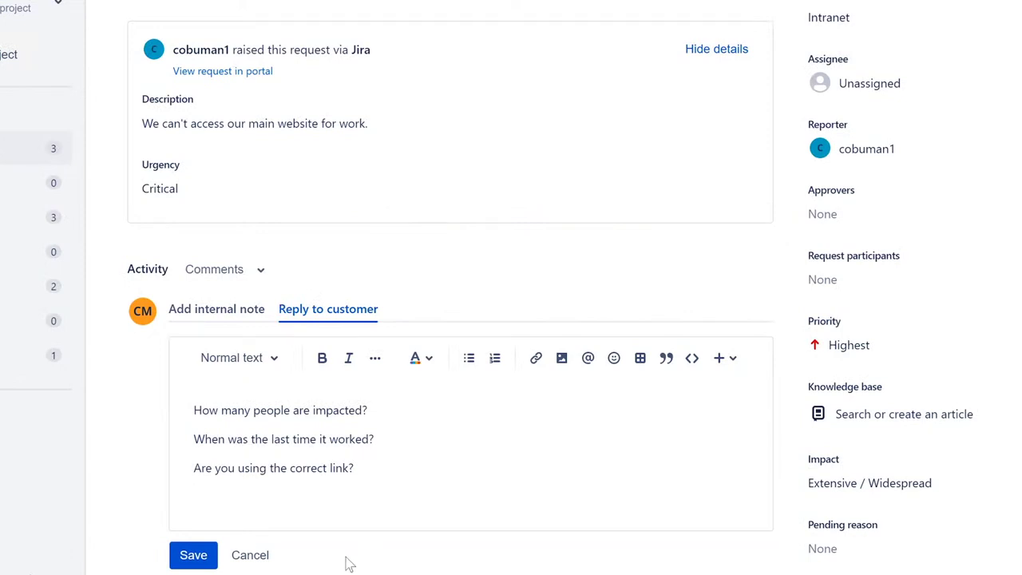
Step: Save the reply so it appears as a comment on ISD-6
{"action": "left_click", "coordinate": [195, 560]}
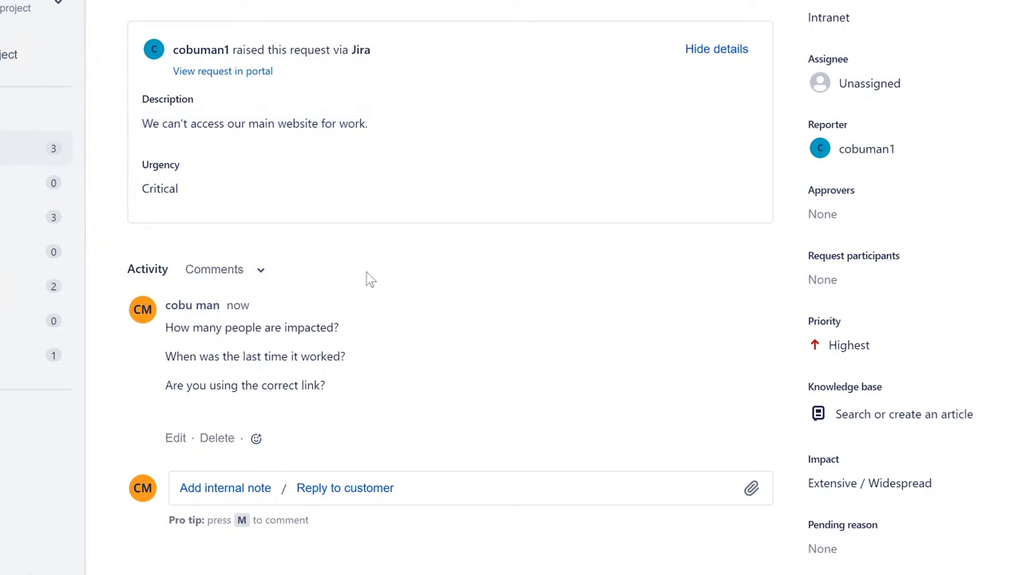
{"action": "scroll", "coordinate": [370, 278], "scroll_direction": "up", "scroll_amount": 2}
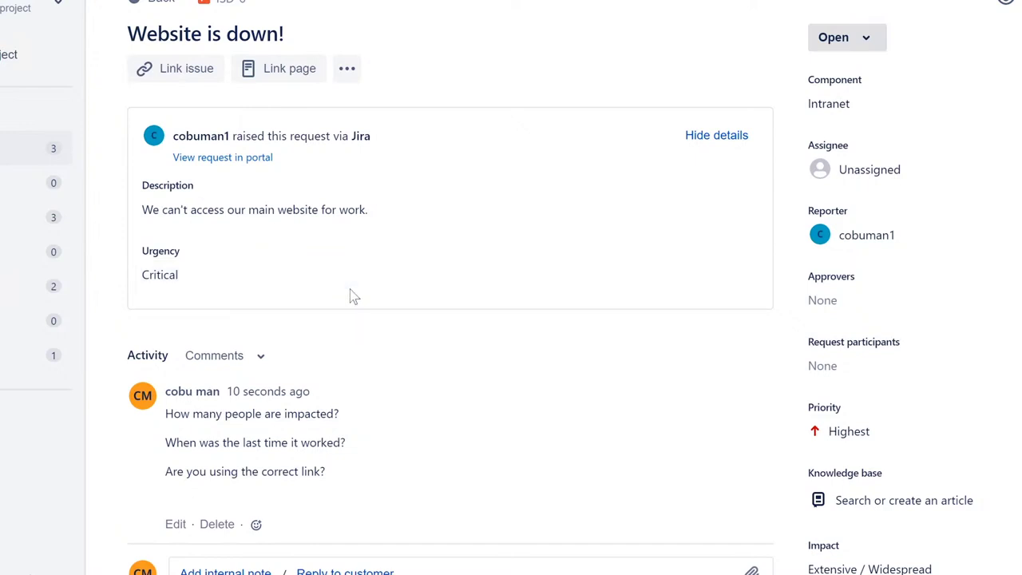
{"action": "scroll", "coordinate": [365, 277], "scroll_direction": "down", "scroll_amount": 1}
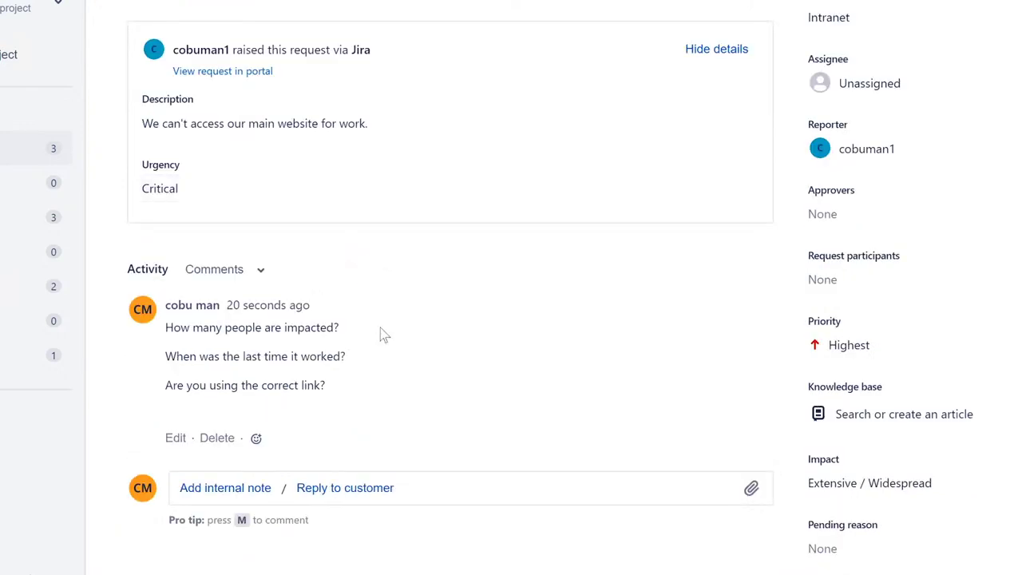
{"action": "key", "text": "m"}
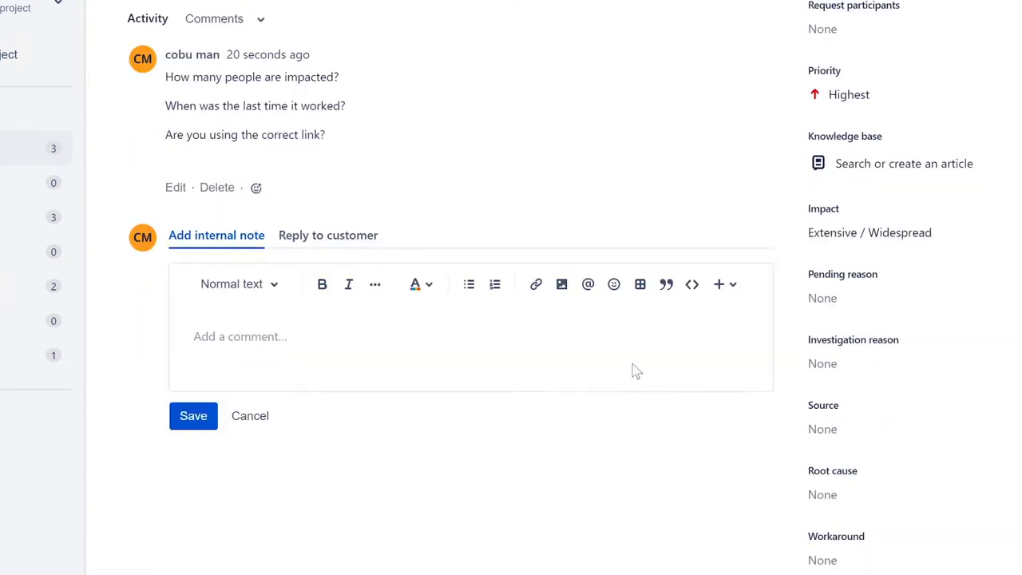
{"action": "type", "text": "Contacted "}
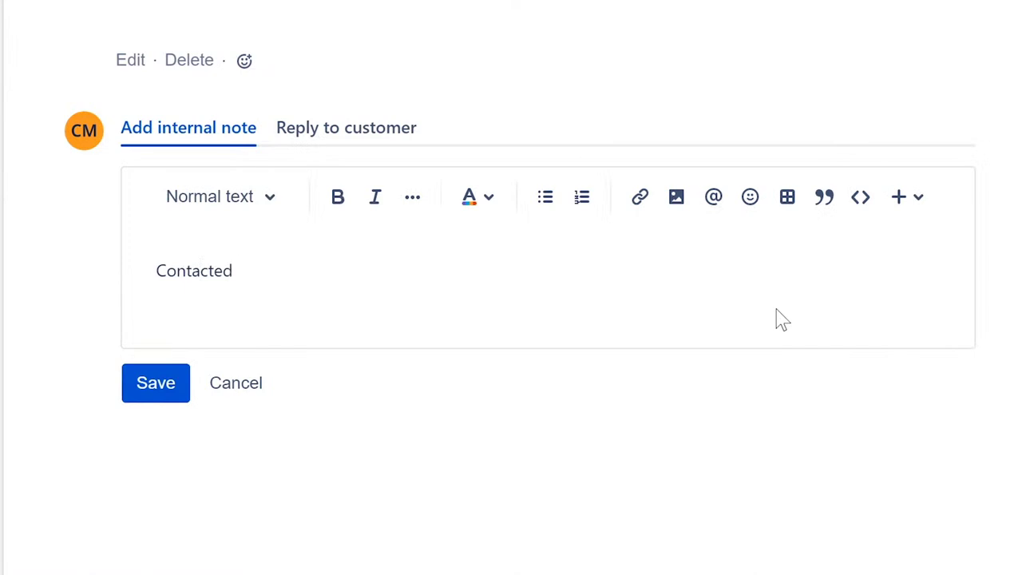
{"action": "type", "text": "user with mor"}
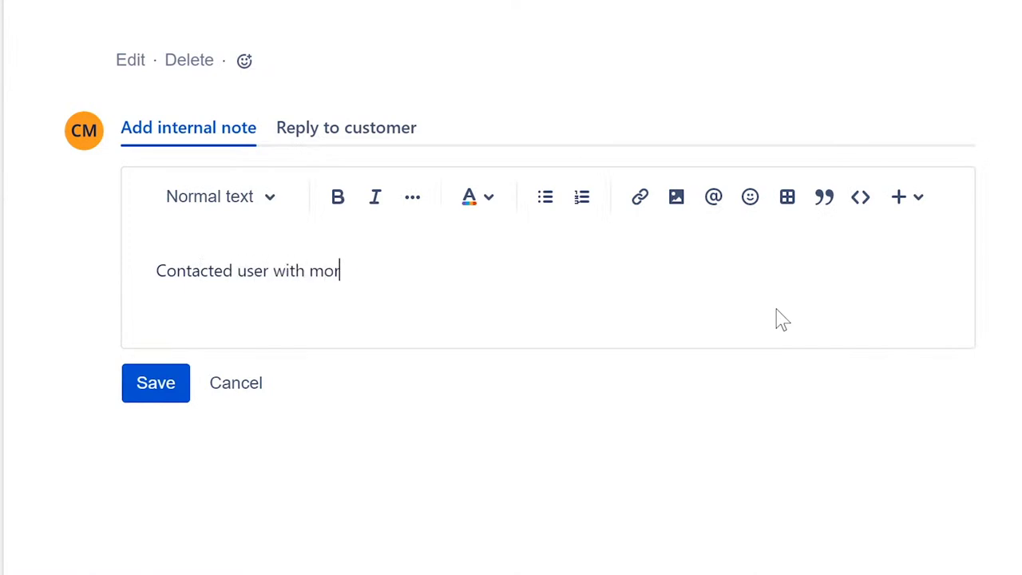
{"action": "key", "text": "BackSpace"}
{"action": "key", "text": "BackSpace"}
{"action": "key", "text": "BackSpace"}
{"action": "key", "text": "BackSpace"}
{"action": "key", "text": "BackSpace"}
{"action": "type", "text": "requesting mor einf"}
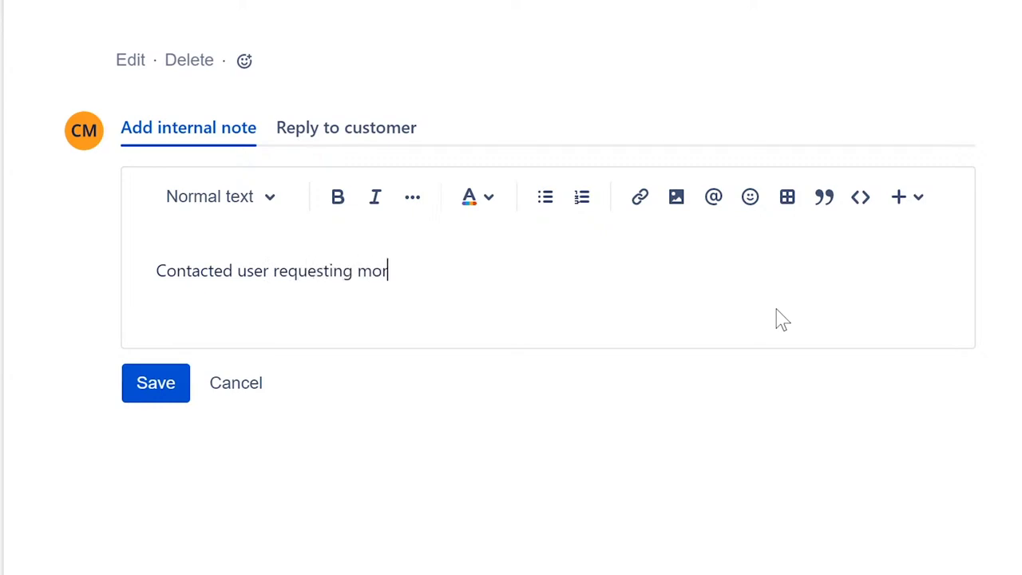
{"action": "key", "text": "BackSpace"}
{"action": "key", "text": "BackSpace"}
{"action": "key", "text": "BackSpace"}
{"action": "key", "text": "BackSpace"}
{"action": "key", "text": "BackSpace"}
{"action": "type", "text": "e information."}
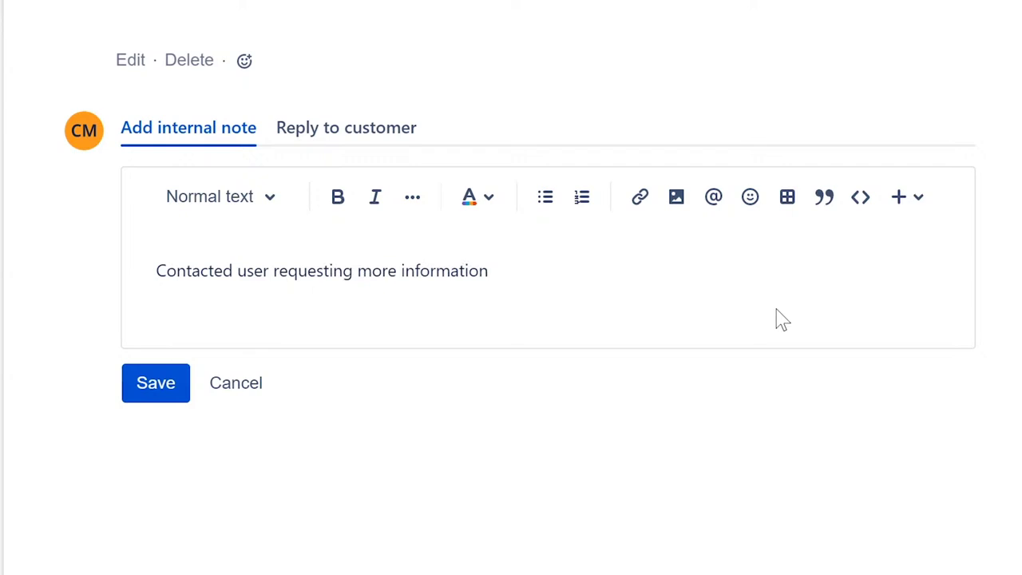
{"action": "left_click", "coordinate": [158, 389]}
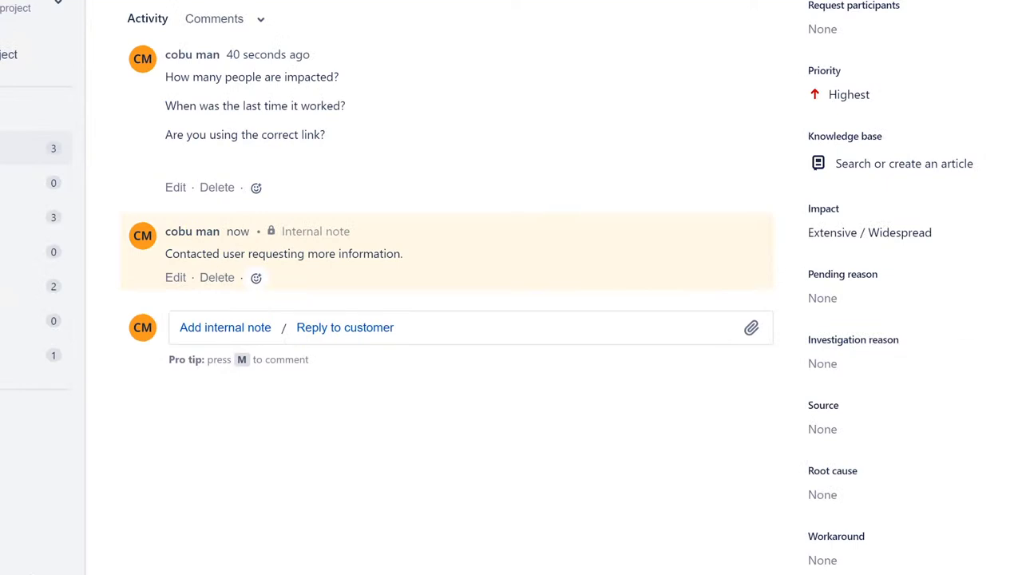
{"action": "double_click", "coordinate": [233, 253]}
{"action": "left_click_drag", "start_coordinate": [233, 253], "coordinate": [409, 257]}
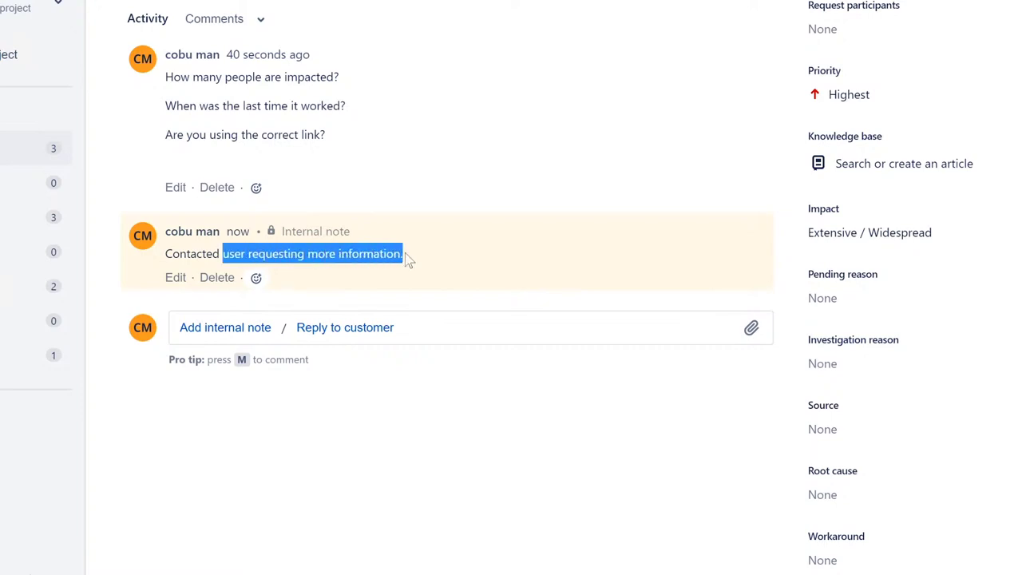
{"action": "left_click", "coordinate": [403, 255]}
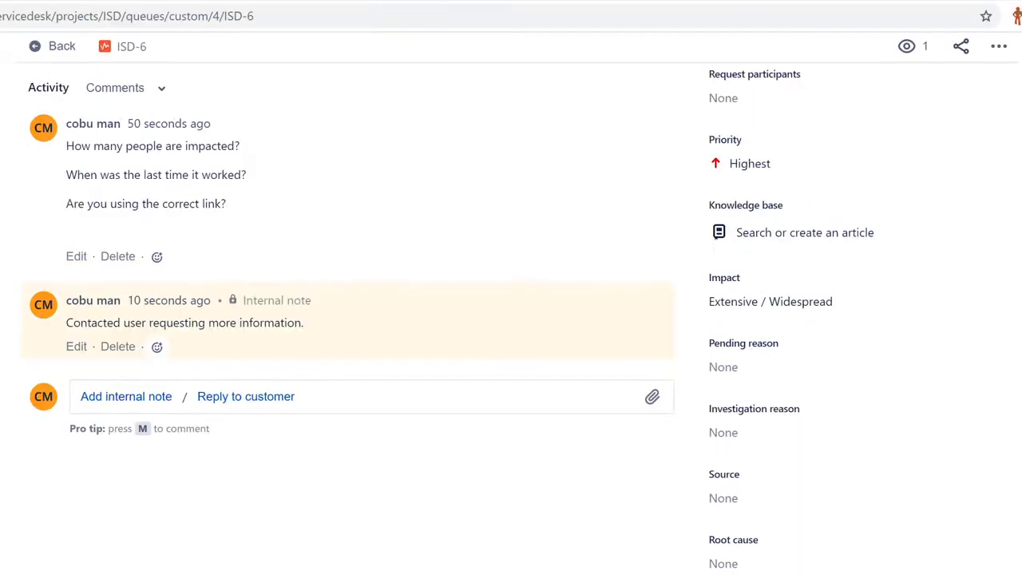
{"action": "scroll", "coordinate": [162, 330], "scroll_direction": "up", "scroll_amount": 5}
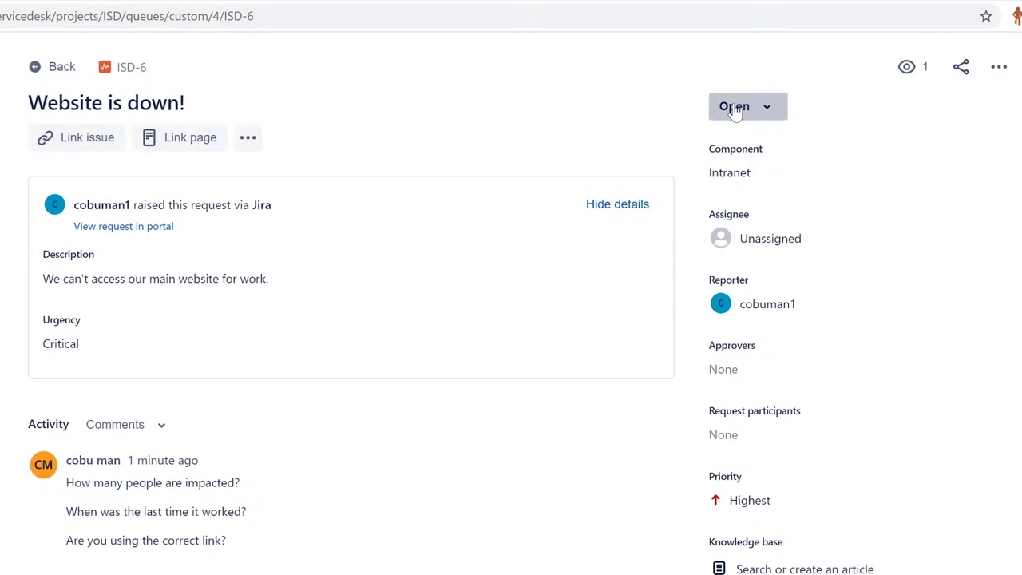
{"action": "left_click", "coordinate": [769, 108]}
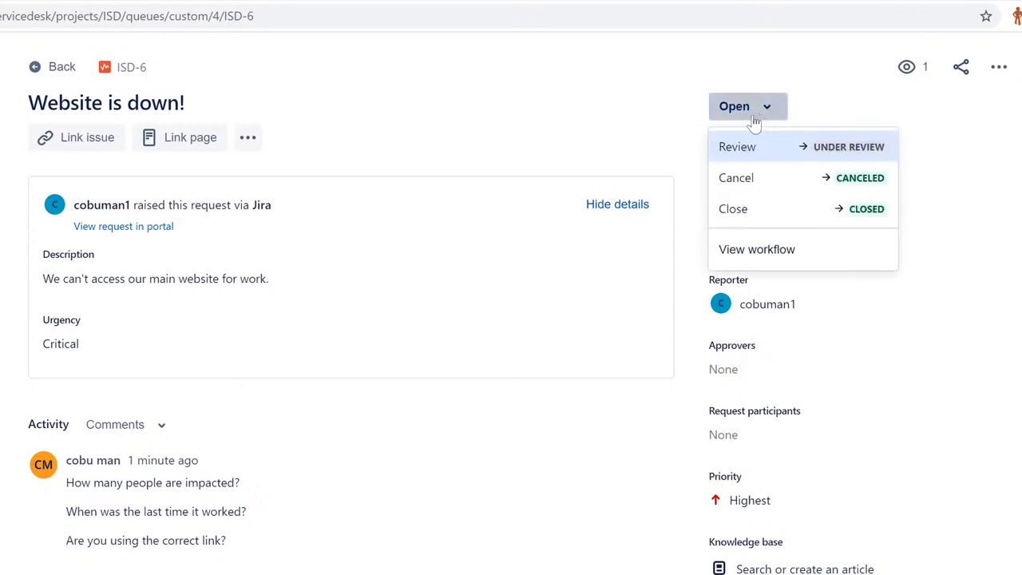
{"action": "left_click", "coordinate": [769, 106]}
{"action": "left_click", "coordinate": [767, 107]}
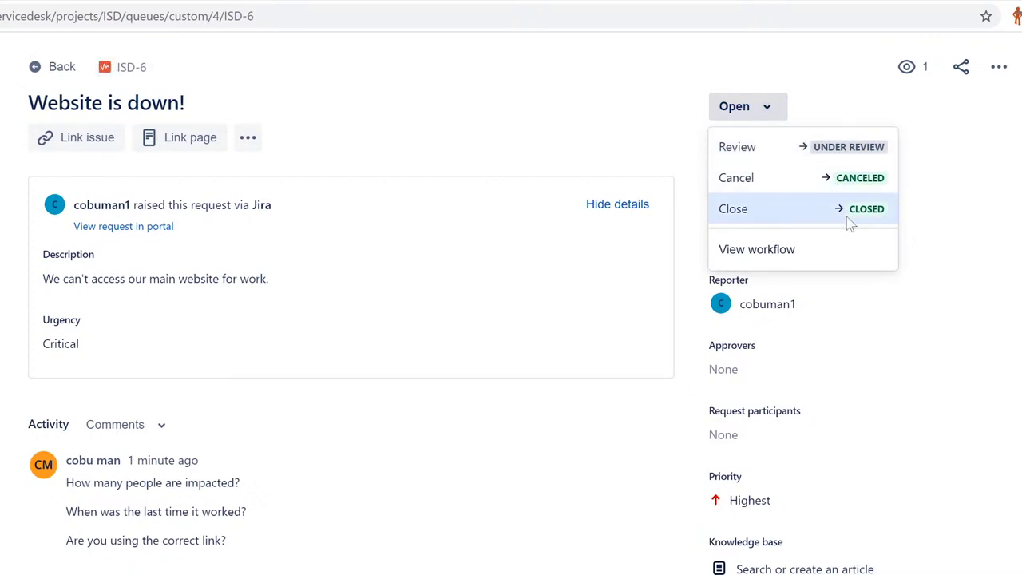
{"action": "left_click", "coordinate": [968, 212]}
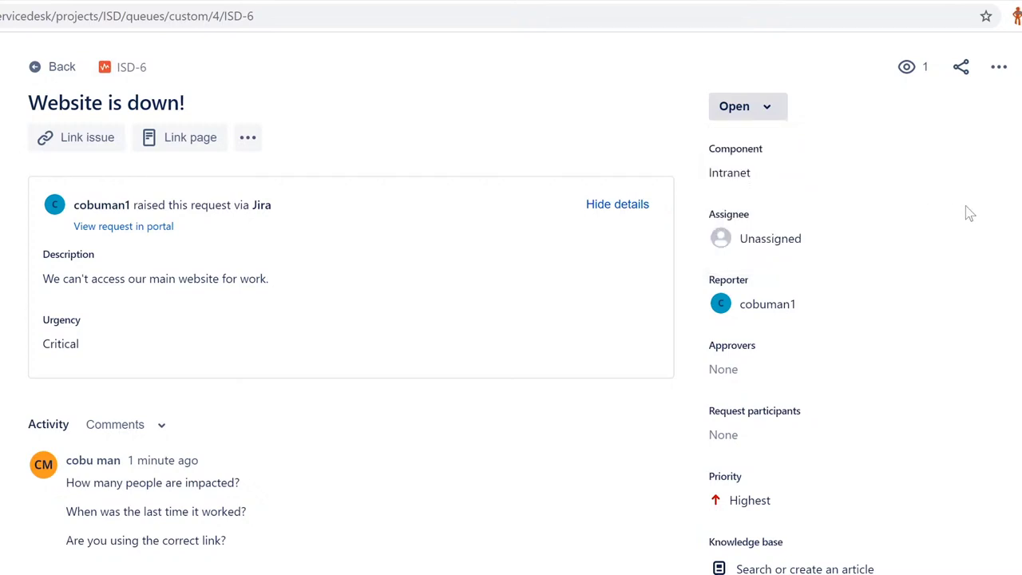
{"action": "scroll", "coordinate": [974, 219], "scroll_direction": "down", "scroll_amount": 8}
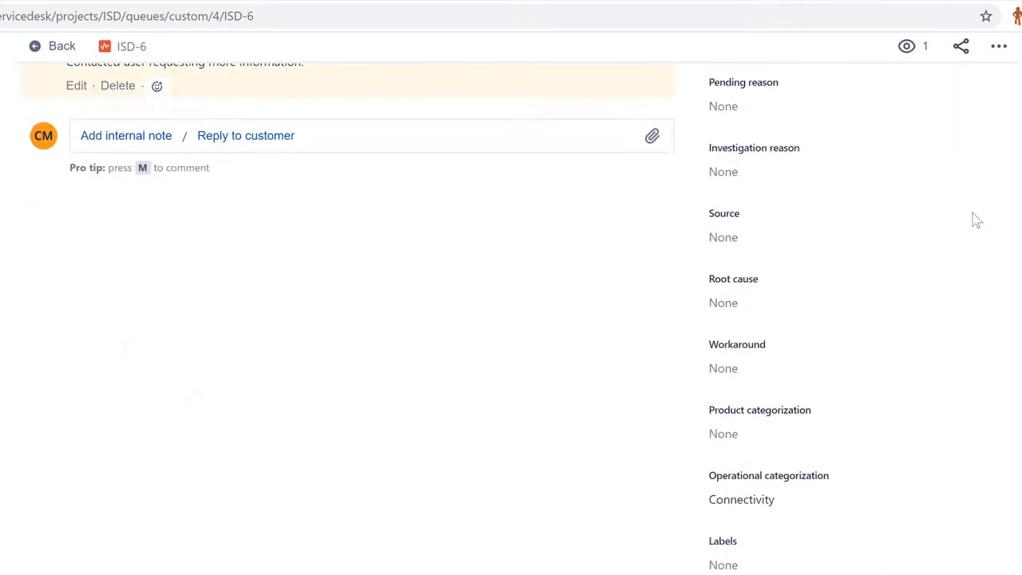
{"action": "scroll", "coordinate": [975, 221], "scroll_direction": "up", "scroll_amount": 6}
{"action": "scroll", "coordinate": [976, 221], "scroll_direction": "up", "scroll_amount": 2}
{"action": "left_click", "coordinate": [750, 109]}
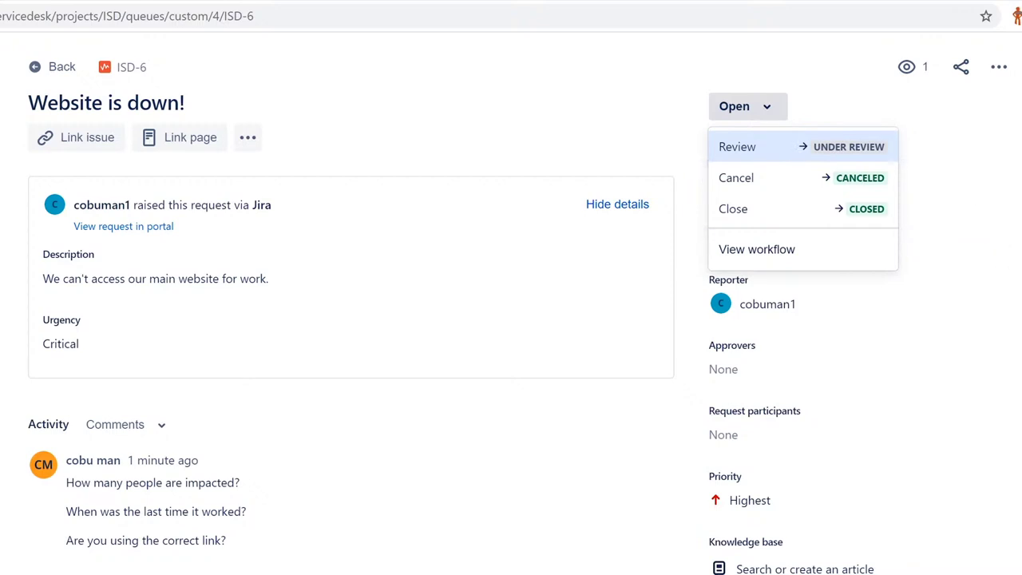
{"action": "key", "text": "Escape"}
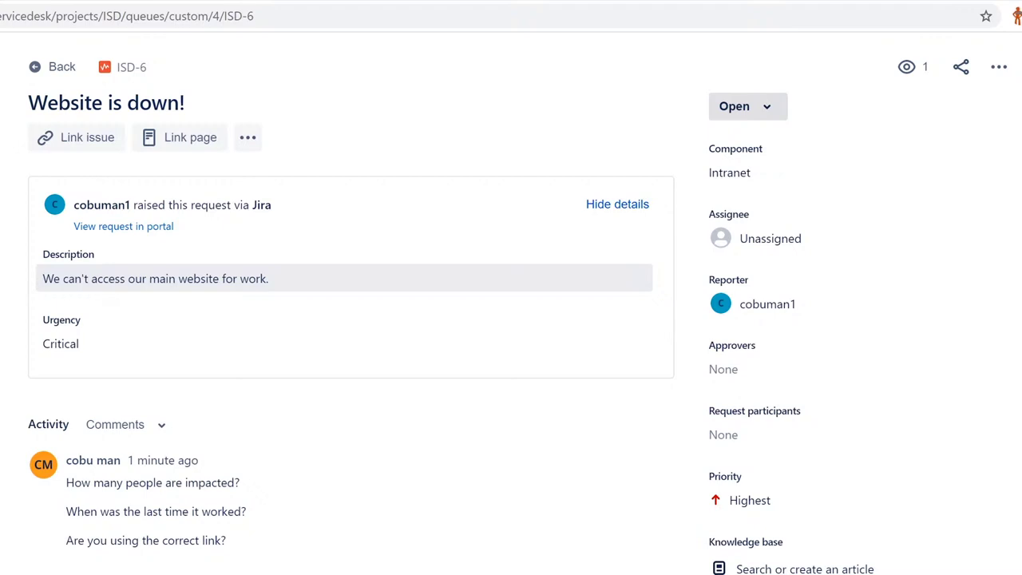
Step: Set the ISD-6 assignee to yourself via 'Assign to me'
{"action": "left_click", "coordinate": [230, 289]}
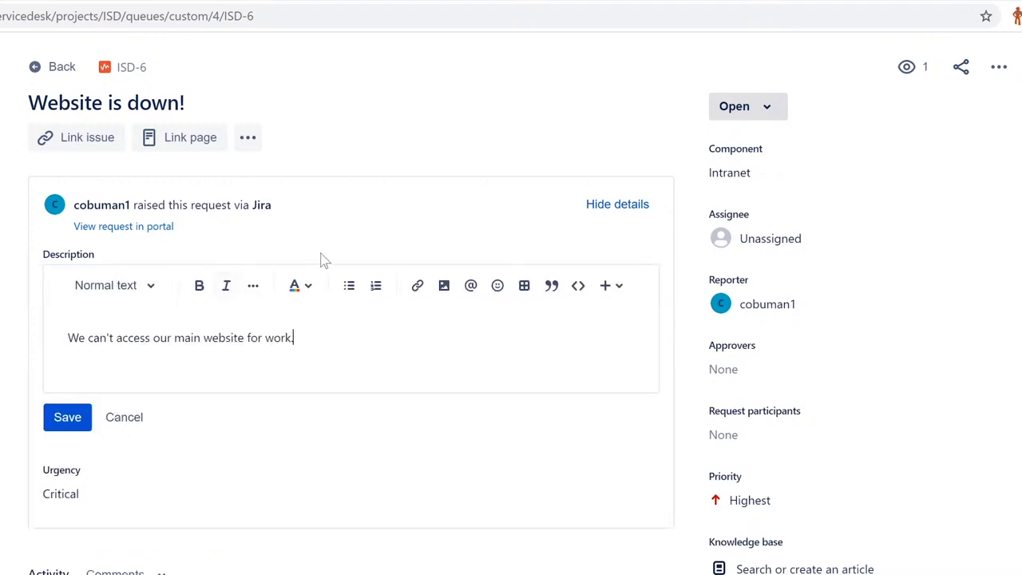
{"action": "left_click", "coordinate": [994, 238]}
{"action": "key", "text": "Escape"}
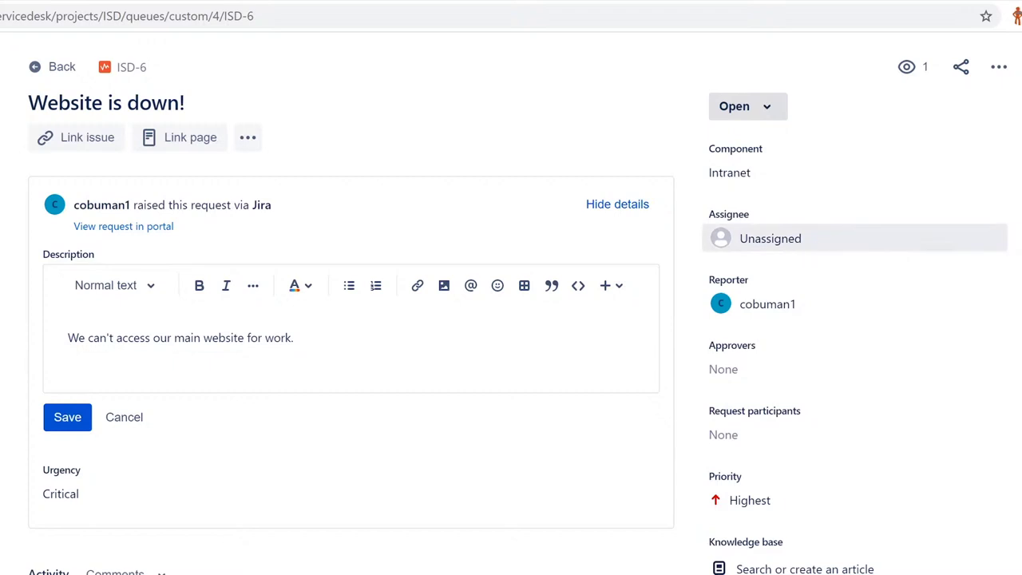
{"action": "left_click", "coordinate": [993, 238]}
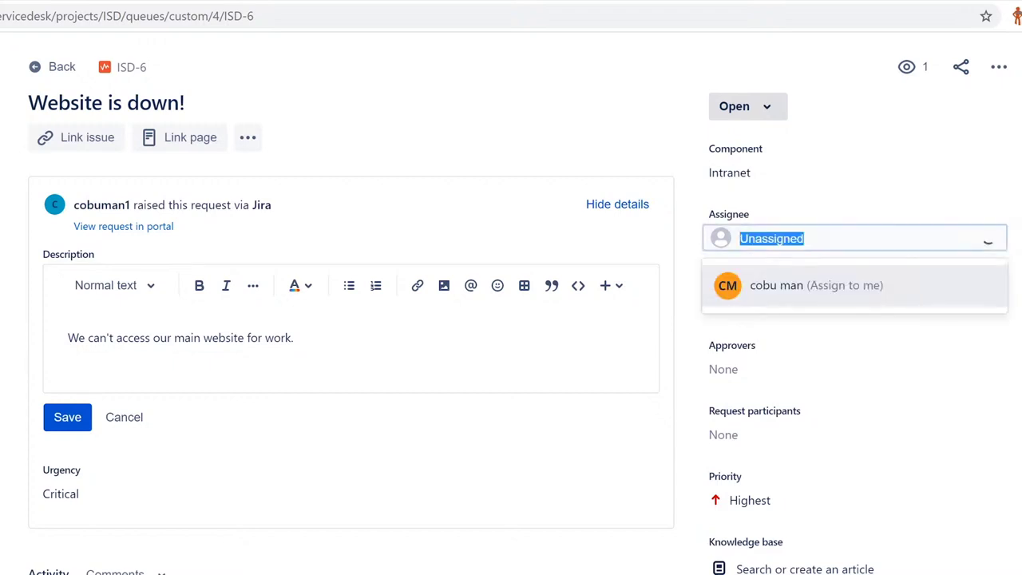
{"action": "left_click", "coordinate": [804, 289]}
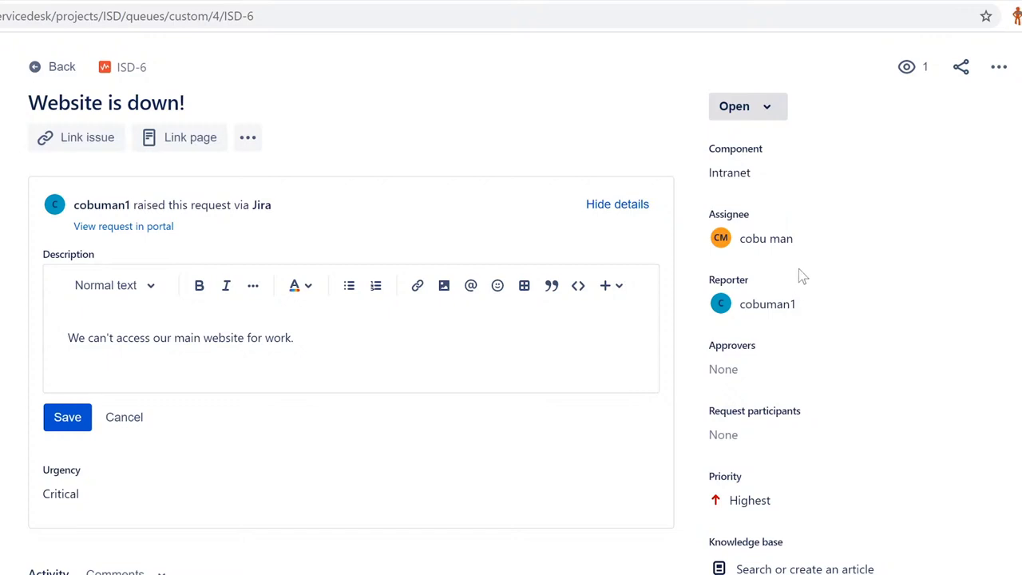
Step: Glance at the status transitions, then go back to the All open queue
{"action": "left_click", "coordinate": [764, 106]}
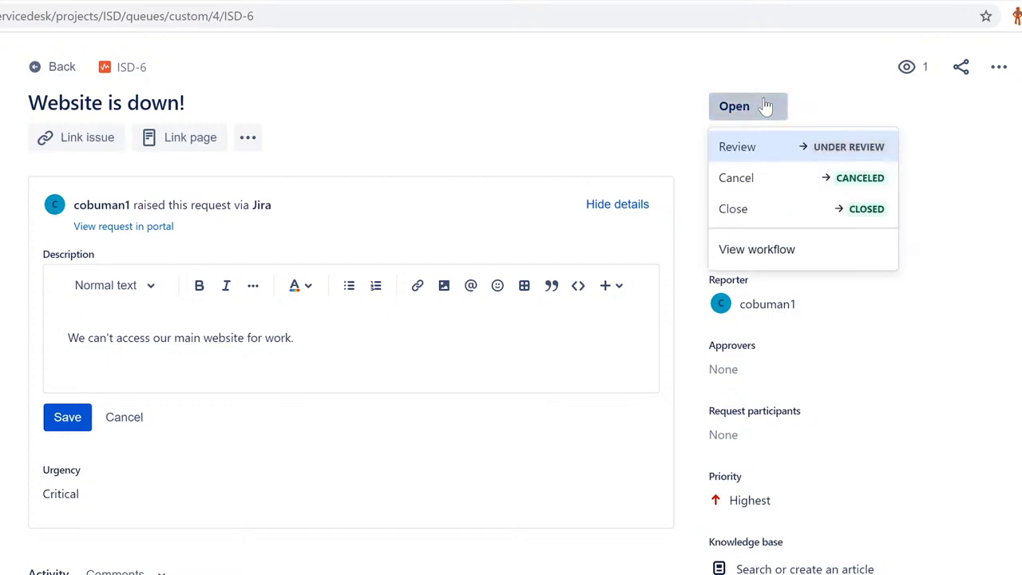
{"action": "left_click", "coordinate": [765, 107]}
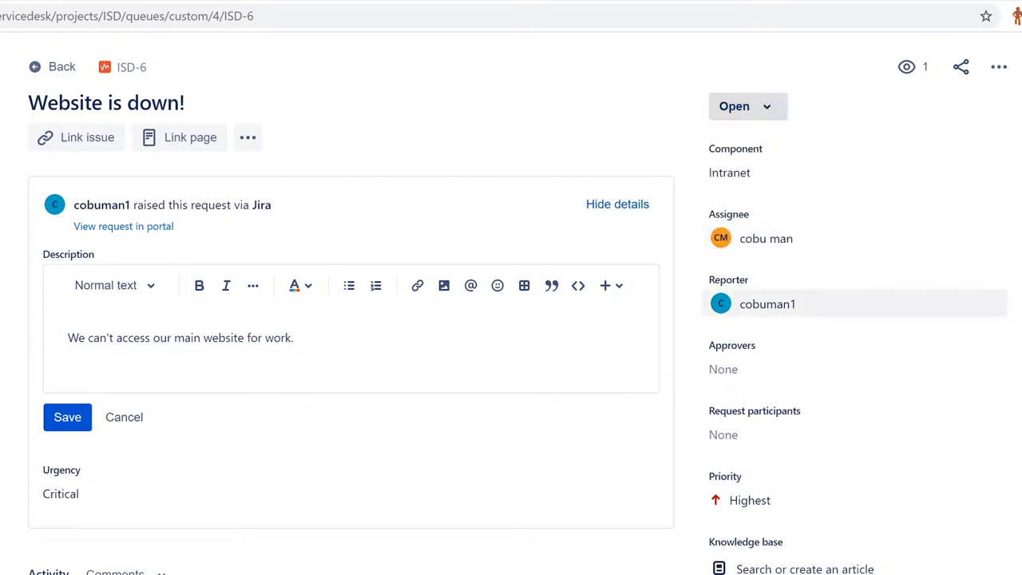
{"action": "mouse_move", "coordinate": [720, 303]}
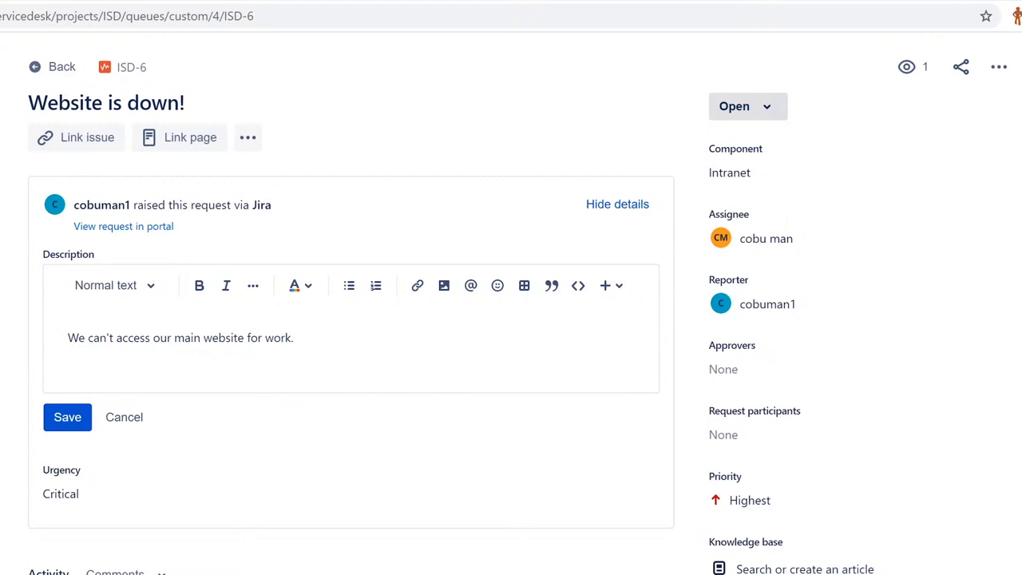
{"action": "key", "text": "alt+Left"}
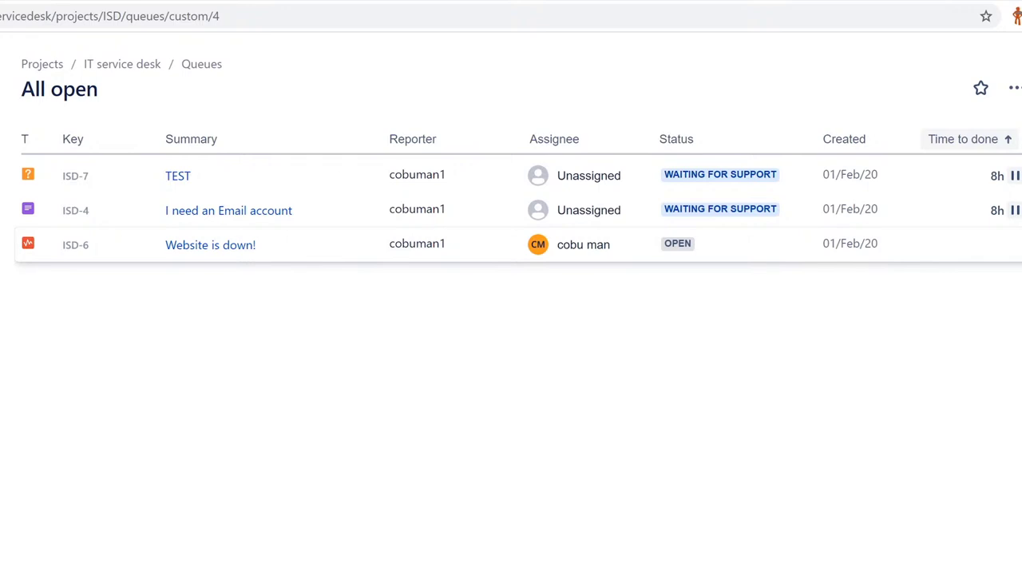
Step: Confirm ISD-6 is in the Assigned to me queue, then switch back to All open and the project navigation
{"action": "left_click", "coordinate": [117, 222]}
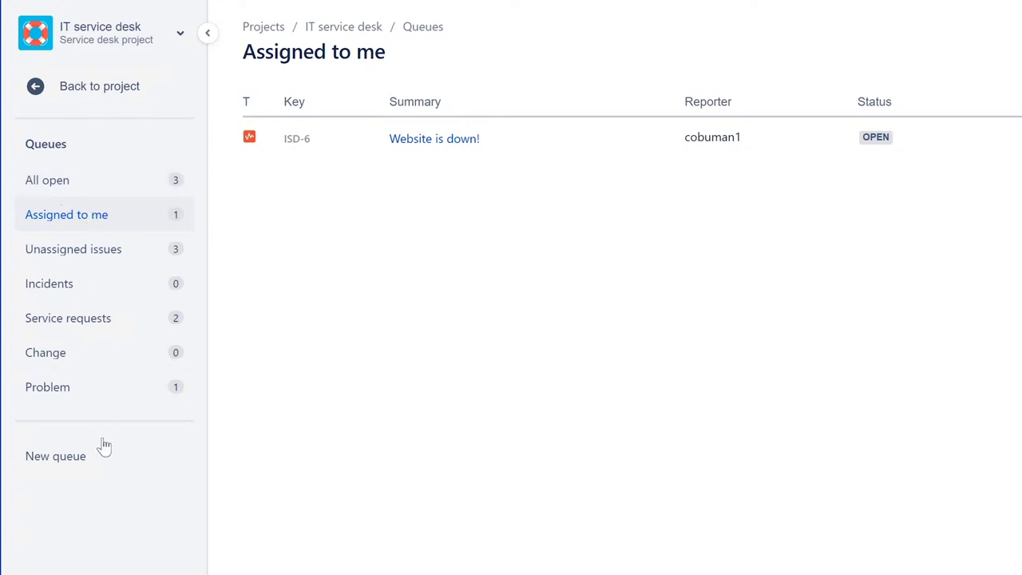
{"action": "left_click", "coordinate": [96, 173]}
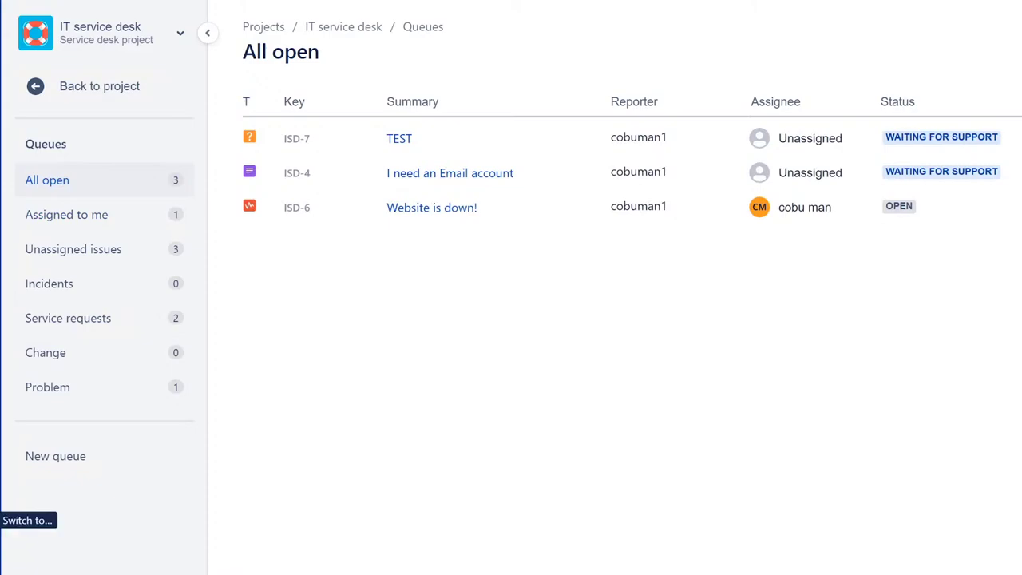
{"action": "left_click", "coordinate": [3, 500]}
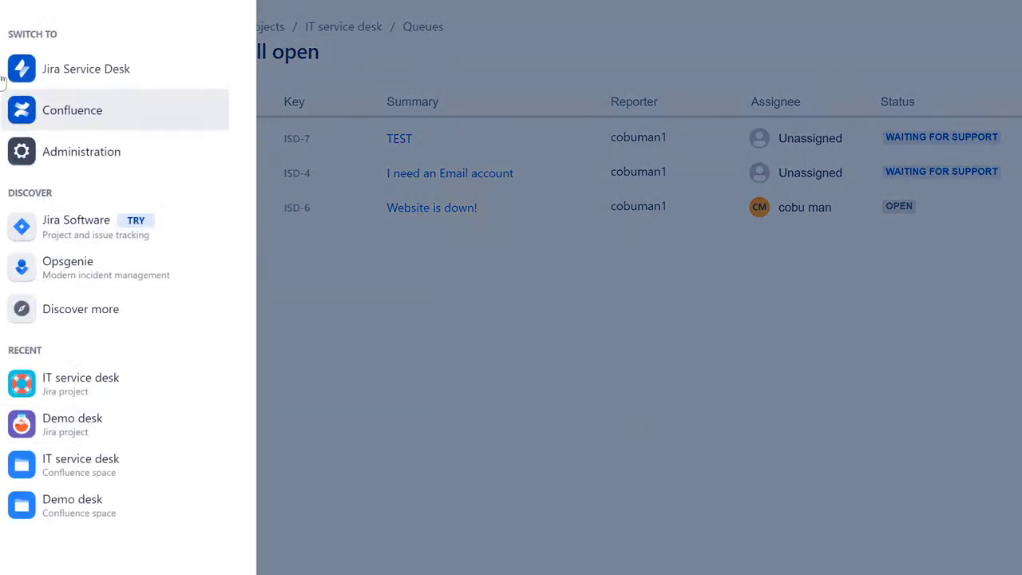
{"action": "key", "text": "Escape"}
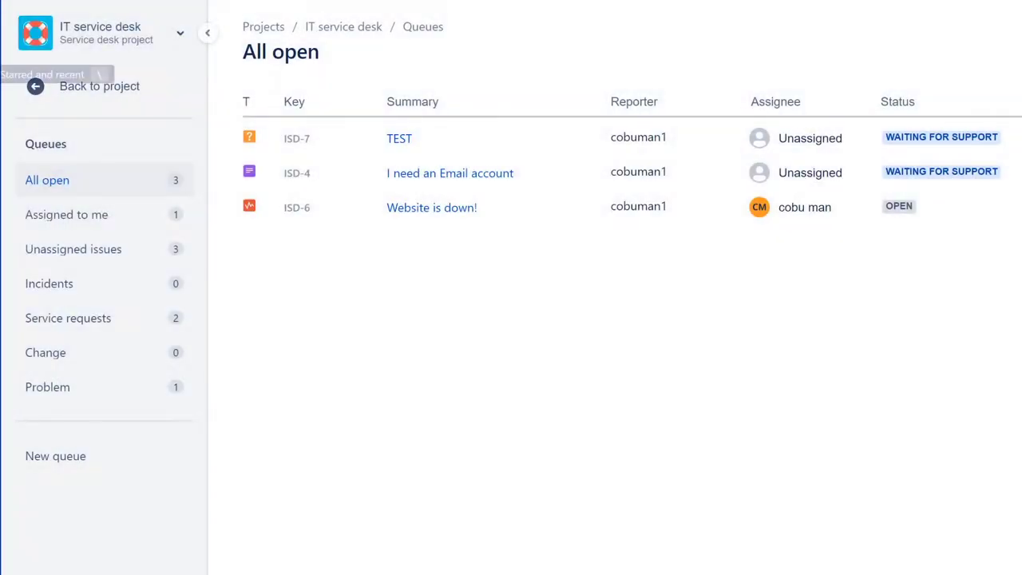
{"action": "left_click", "coordinate": [69, 92]}
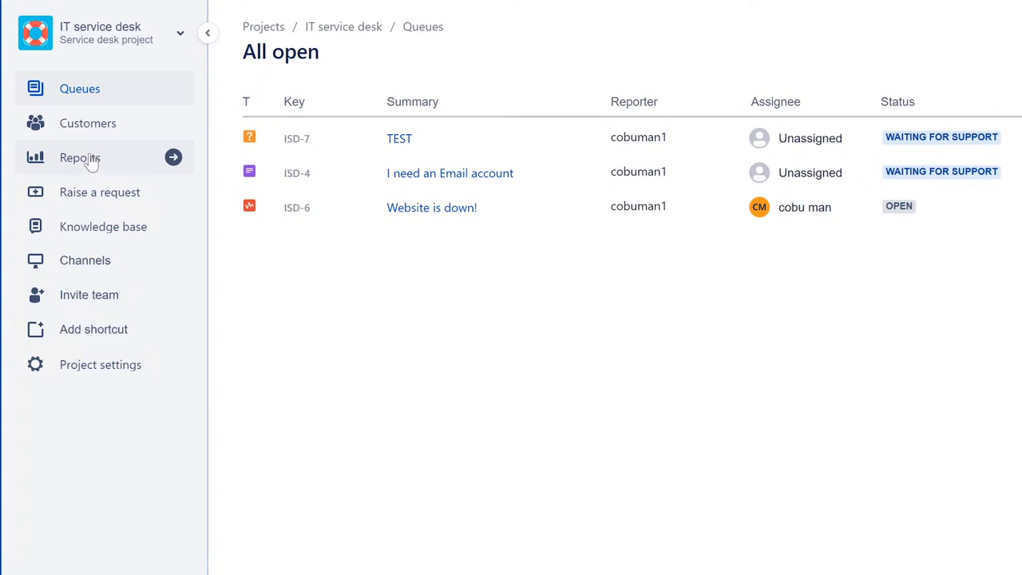
Step: Open the Workload report and check the admin agent's count of one issue in progress
{"action": "left_click", "coordinate": [80, 159]}
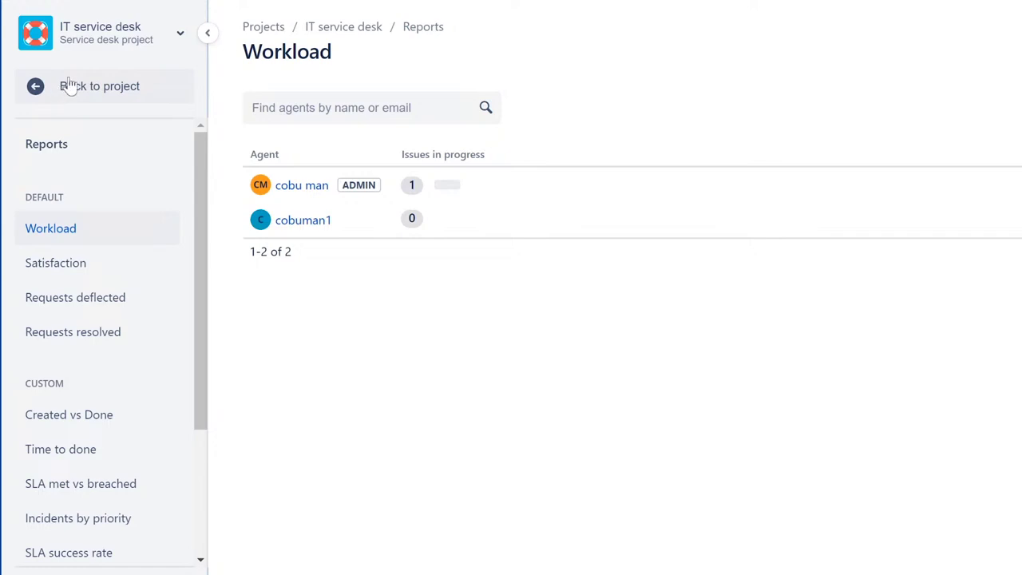
{"action": "mouse_move", "coordinate": [446, 188]}
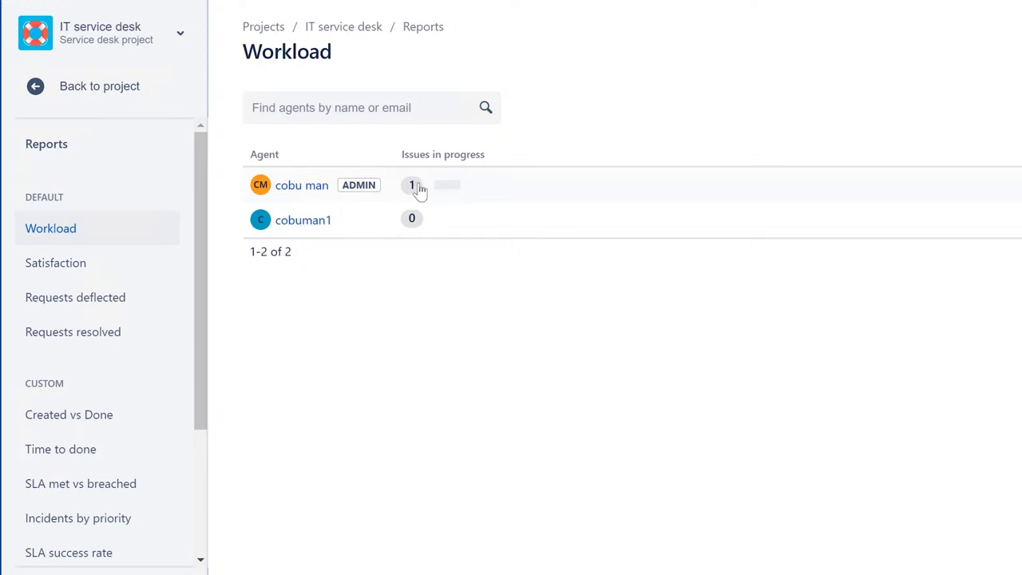
{"action": "left_click", "coordinate": [451, 187]}
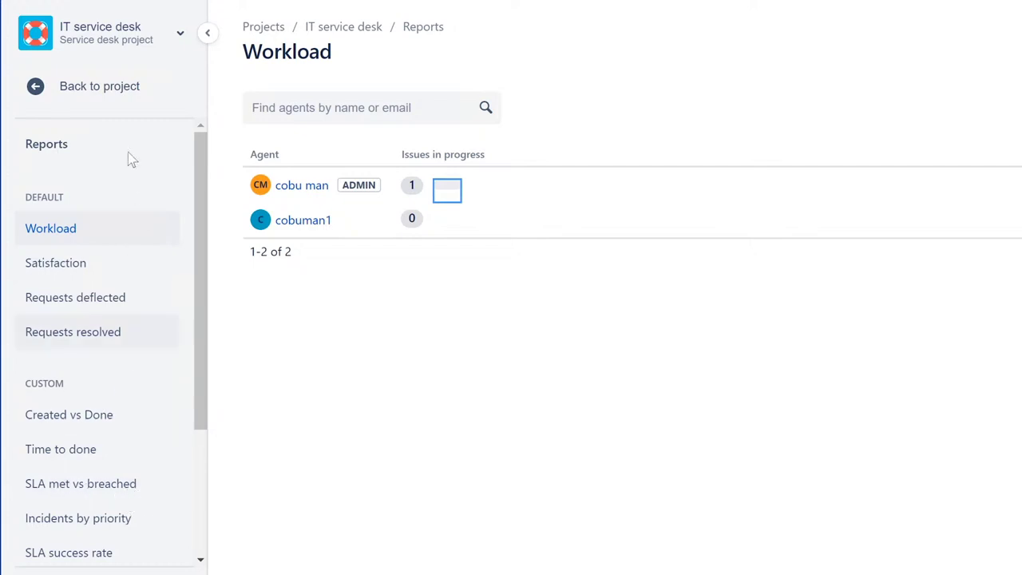
Step: Return to the All open queue via Back to project and Queues
{"action": "left_click", "coordinate": [41, 94]}
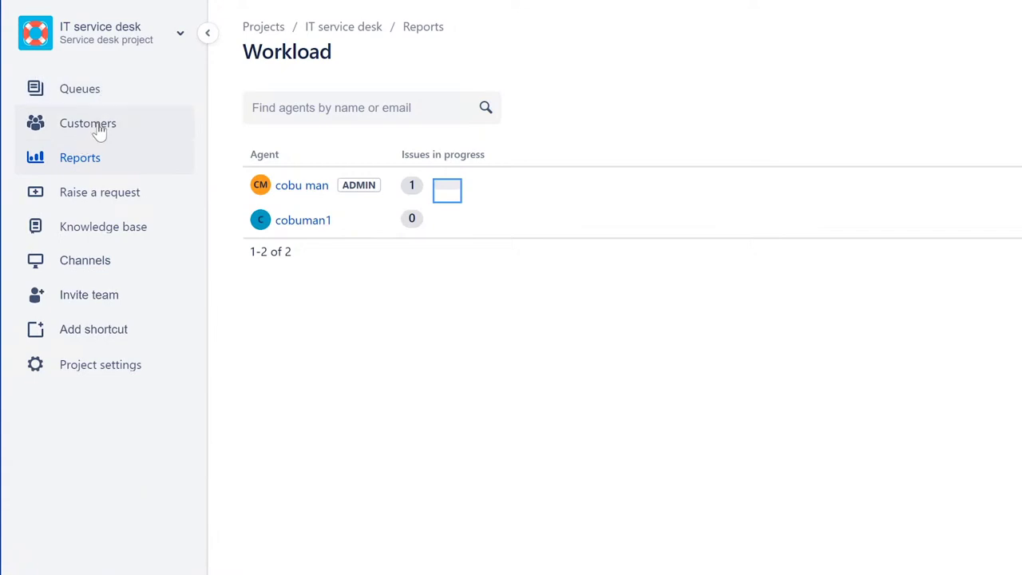
{"action": "left_click", "coordinate": [107, 89]}
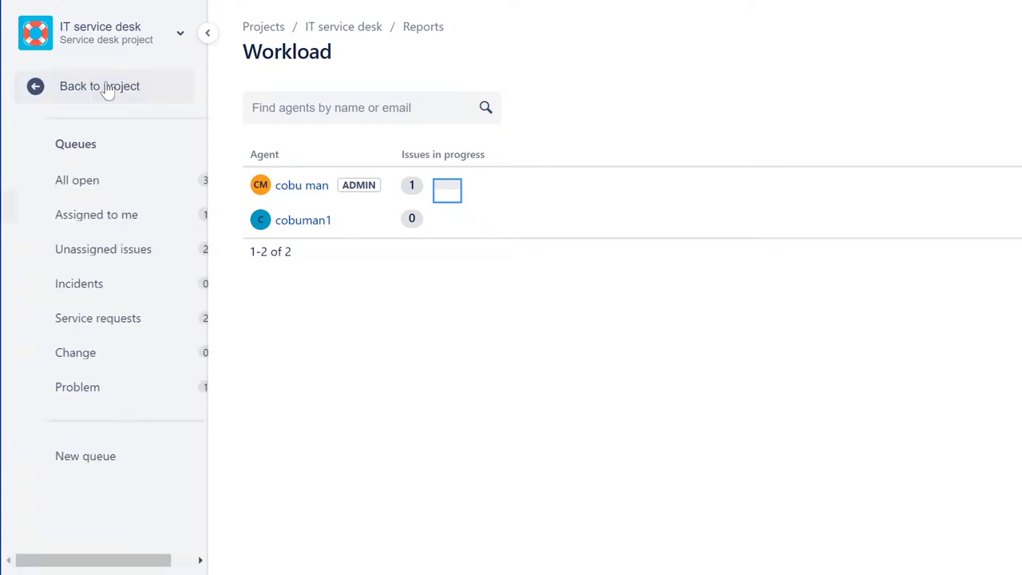
{"action": "left_click", "coordinate": [78, 189]}
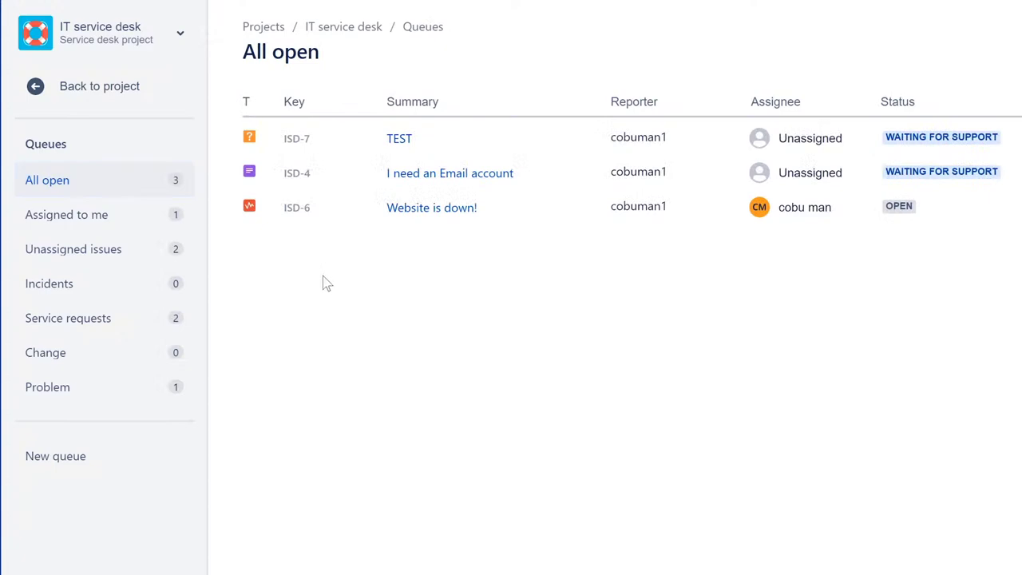
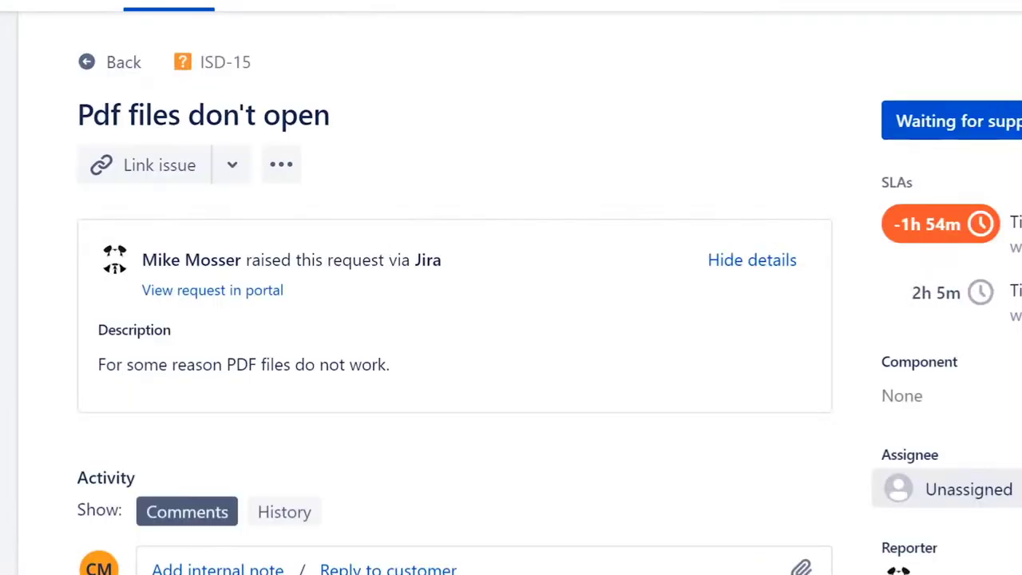
Step: Assign ISD-15 'Pdf files don't open' to yourself from the Assignee list
{"action": "left_click", "coordinate": [789, 278]}
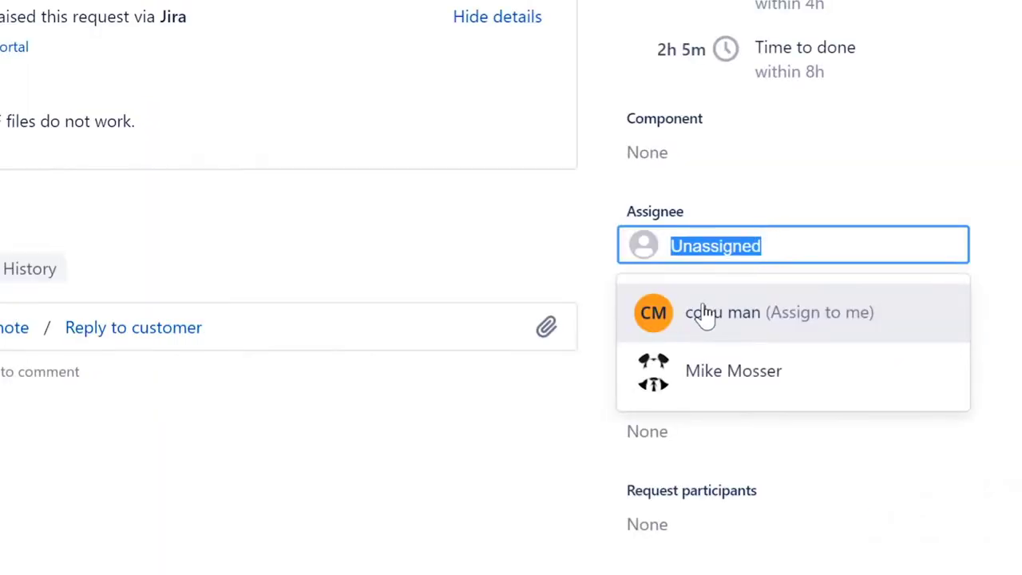
{"action": "left_click", "coordinate": [704, 314]}
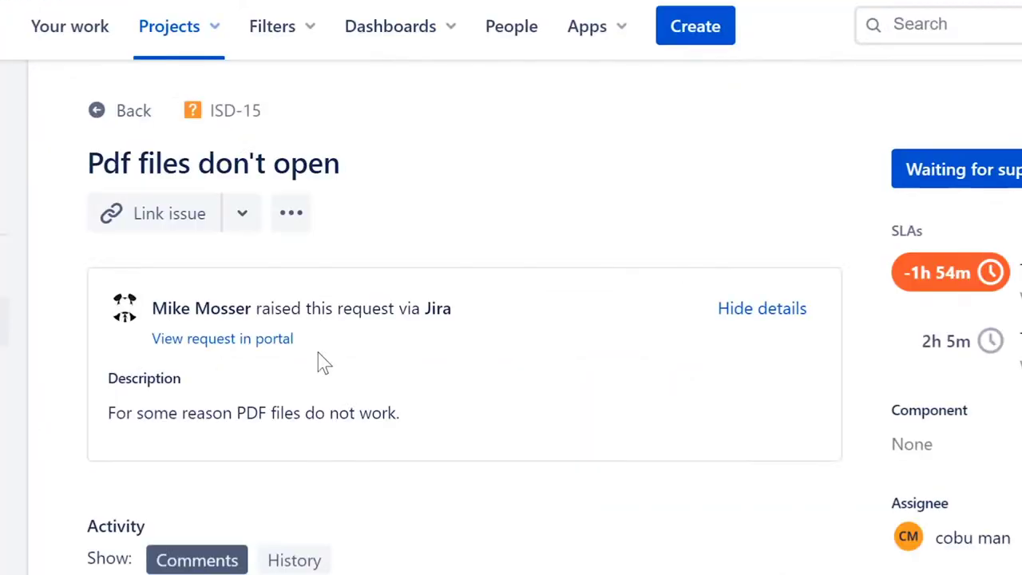
{"action": "left_click_drag", "start_coordinate": [345, 171], "coordinate": [319, 563]}
{"action": "left_click", "coordinate": [319, 563]}
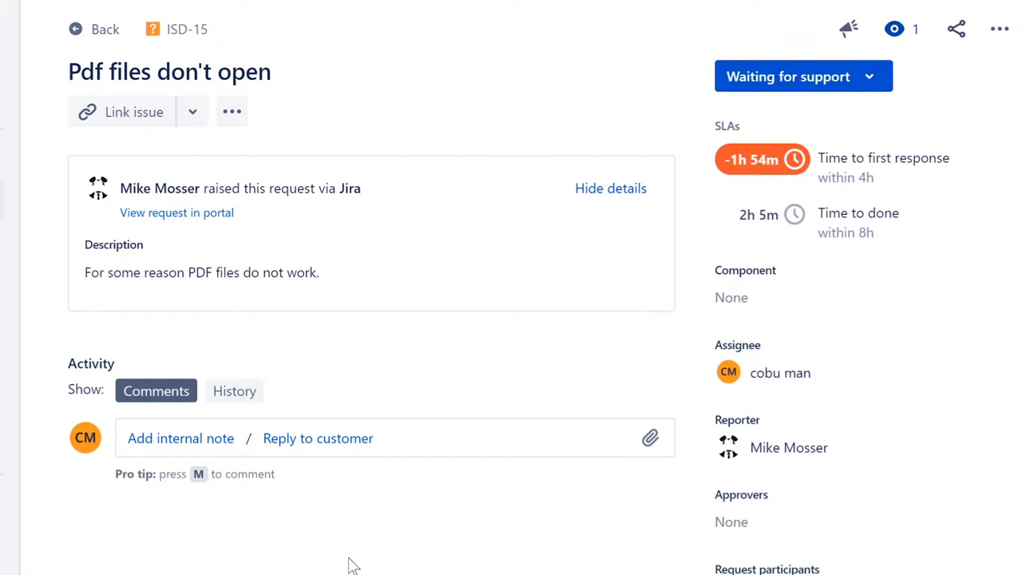
Step: Draft a Help Desk support reply about the pdf ticket, asking for the computer name or IP address
{"action": "left_click", "coordinate": [336, 447]}
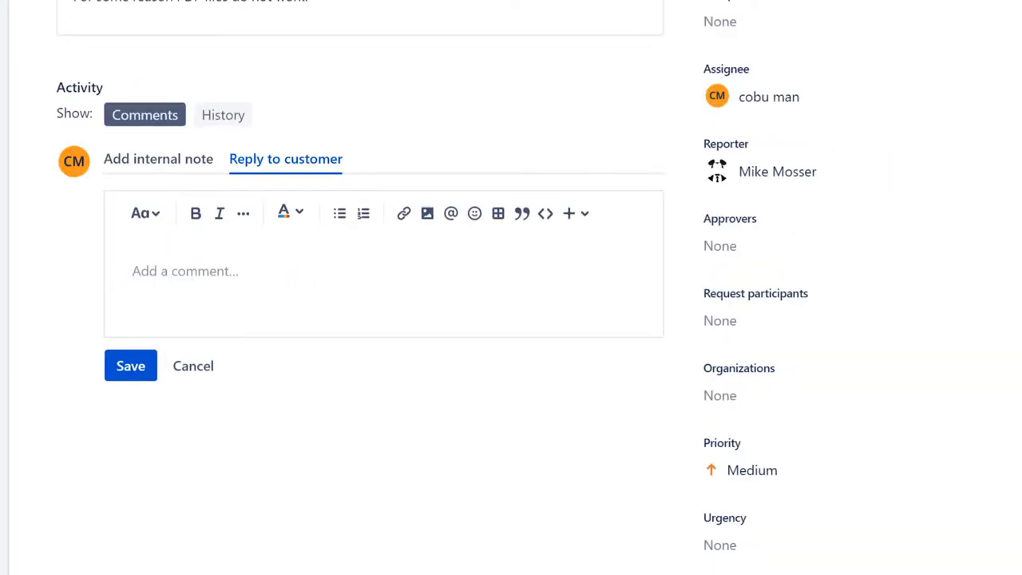
{"action": "type", "text": "Hello, "}
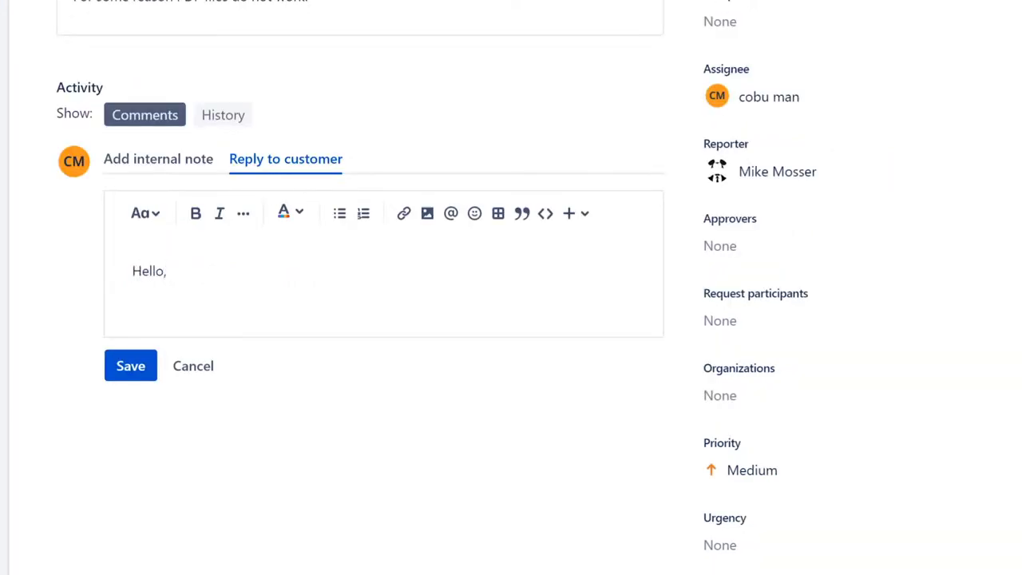
{"action": "type", "text": "M"}
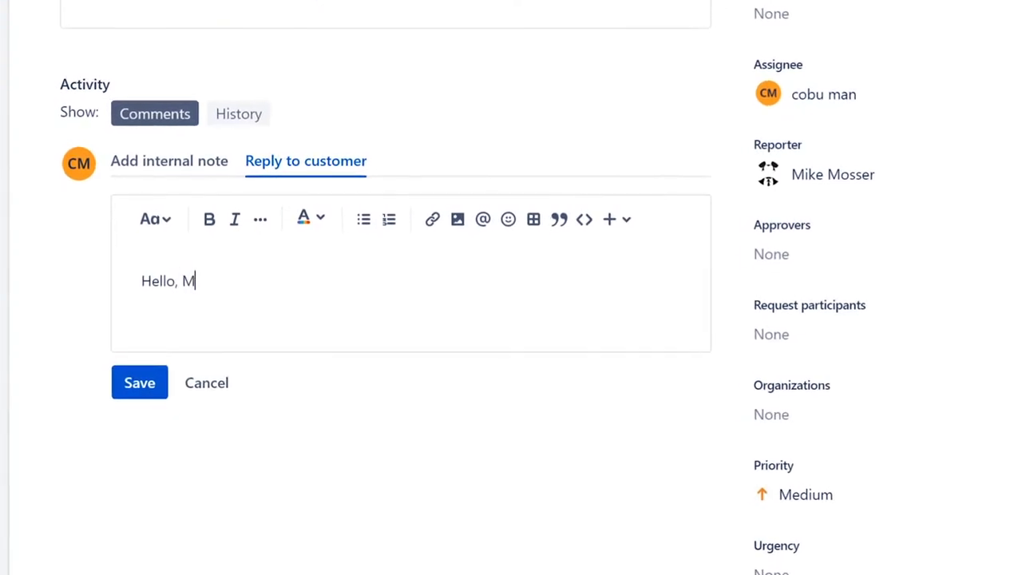
{"action": "type", "text": "y nam eis"}
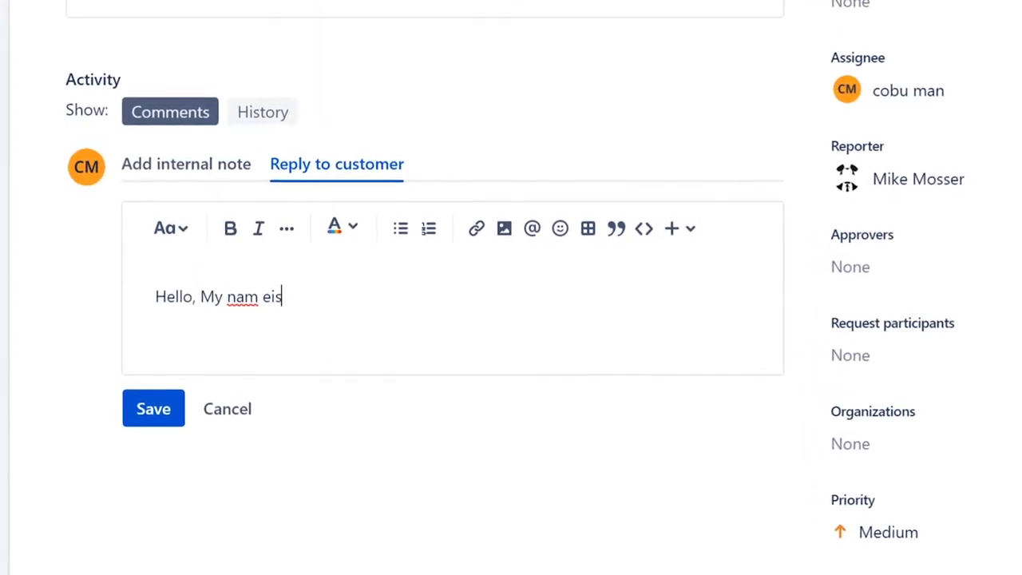
{"action": "key", "text": "BackSpace"}
{"action": "key", "text": "BackSpace"}
{"action": "key", "text": "BackSpace"}
{"action": "key", "text": "BackSpace"}
{"action": "type", "text": "e is Ervi"}
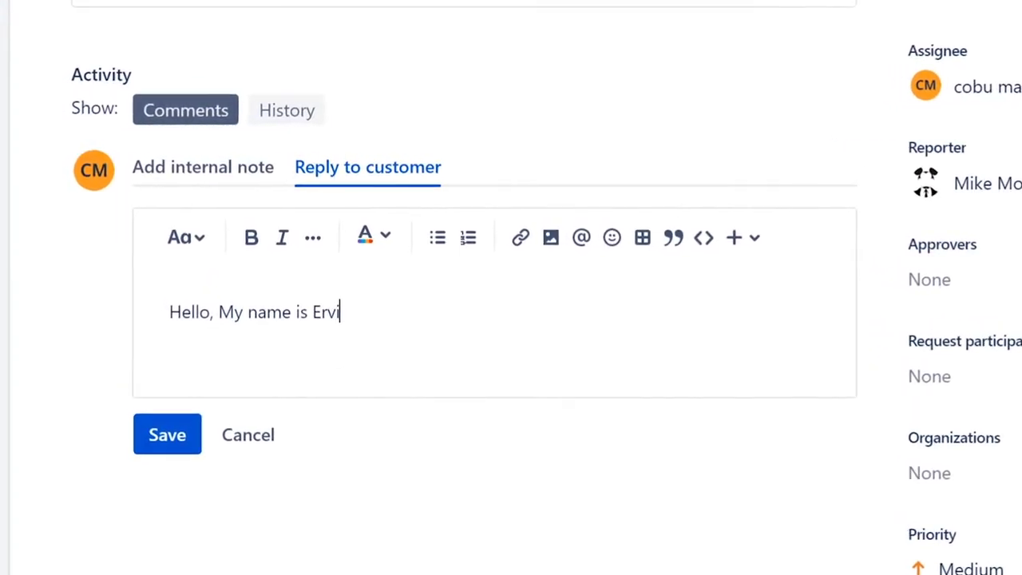
{"action": "type", "text": "n wtih"}
{"action": "key", "text": "BackSpace"}
{"action": "key", "text": "BackSpace"}
{"action": "key", "text": "BackSpace"}
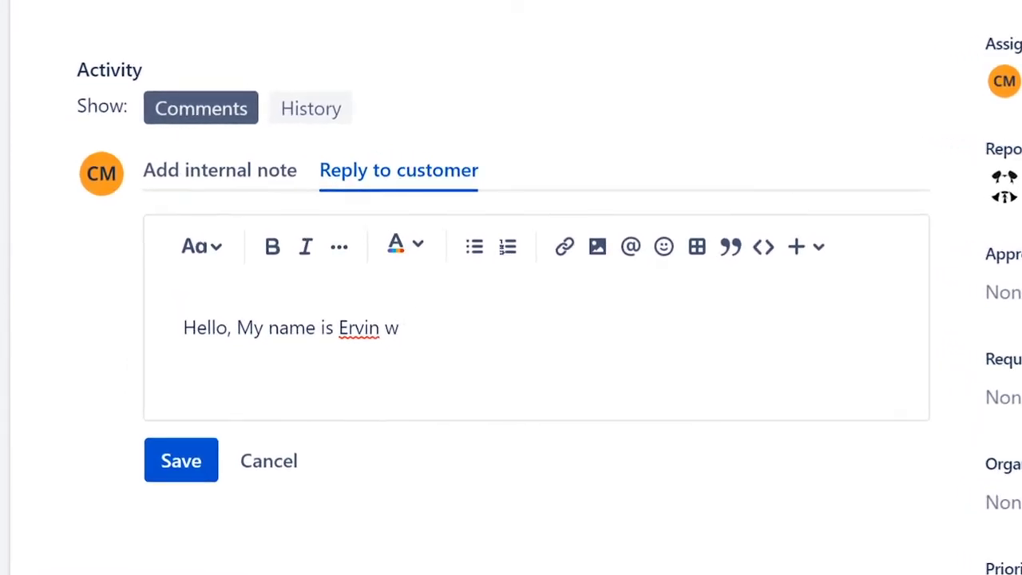
{"action": "type", "text": "tih"}
{"action": "key", "text": "BackSpace"}
{"action": "key", "text": "BackSpace"}
{"action": "key", "text": "BackSpace"}
{"action": "type", "text": "it"}
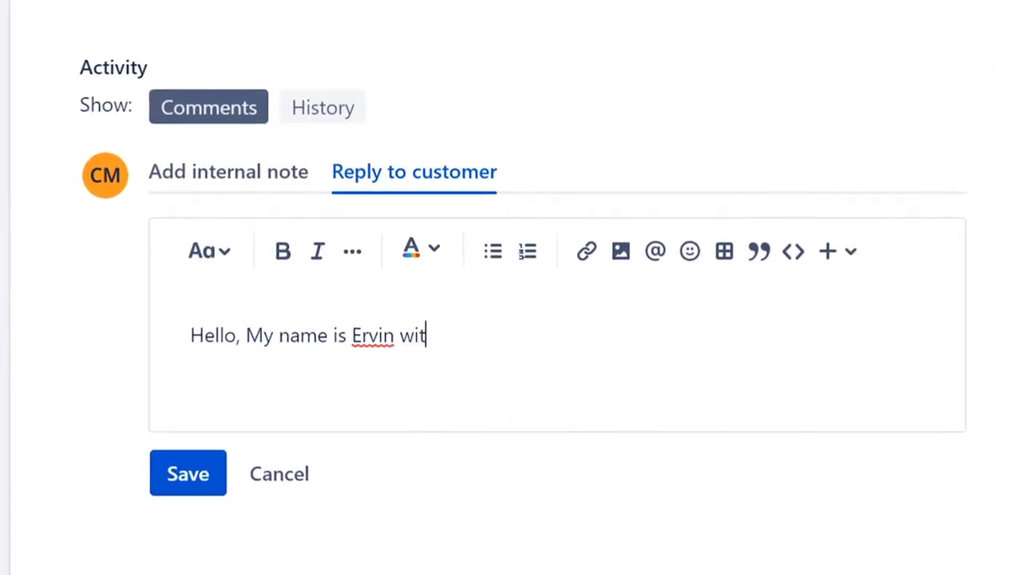
{"action": "type", "text": "h Help "}
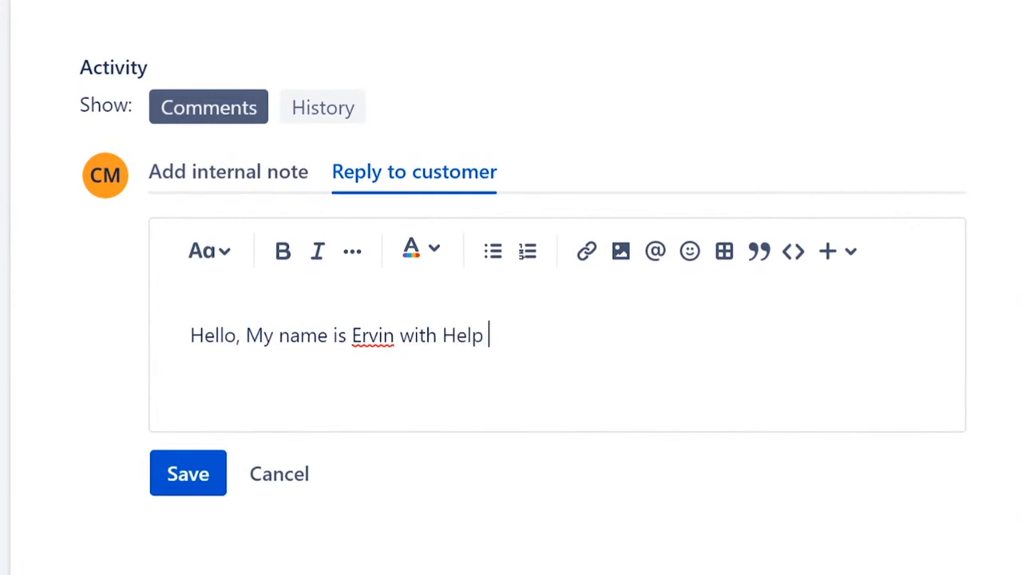
{"action": "type", "text": "Desk supp"}
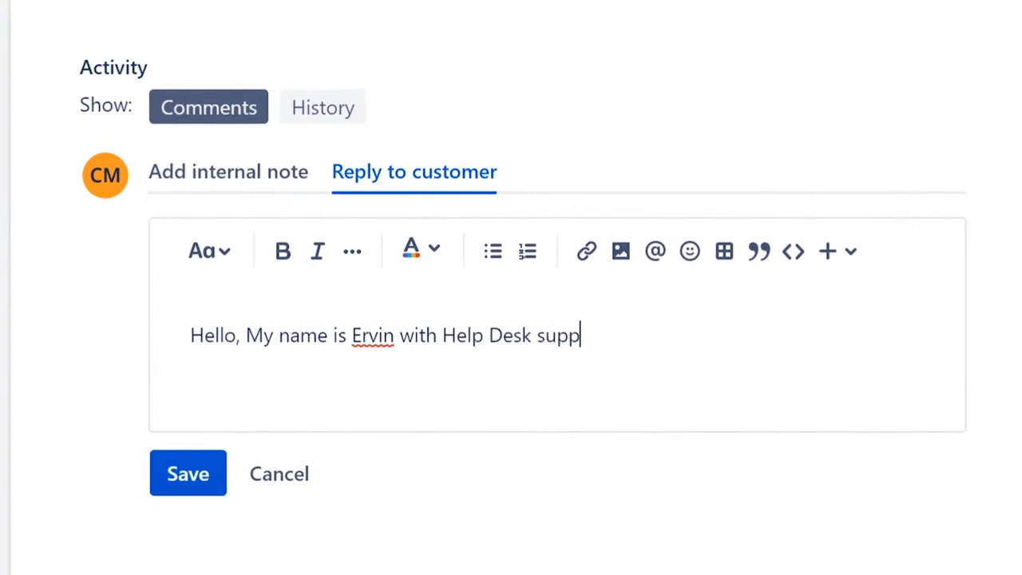
{"action": "type", "text": "ort. I have you"}
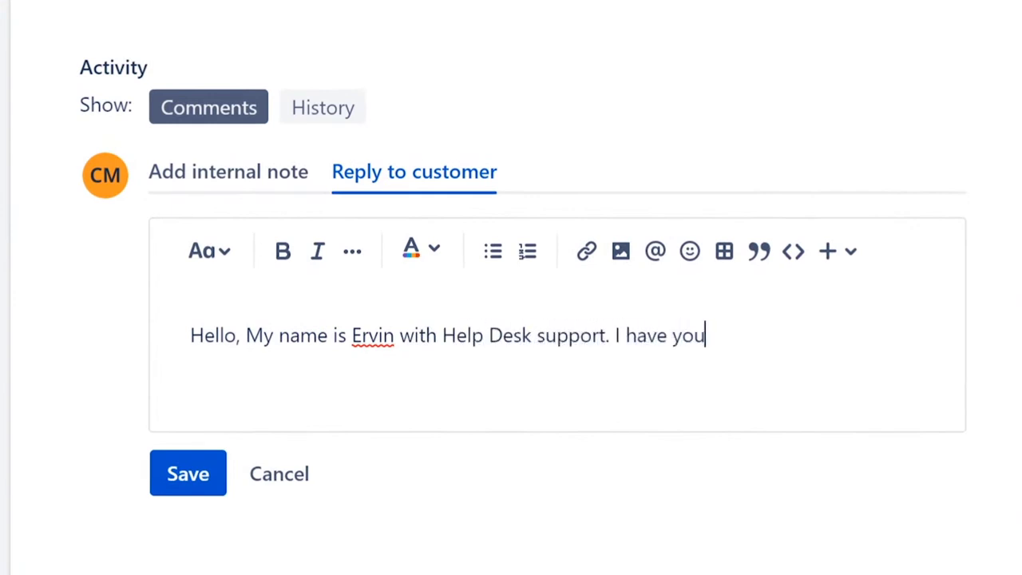
{"action": "type", "text": "r ticket "}
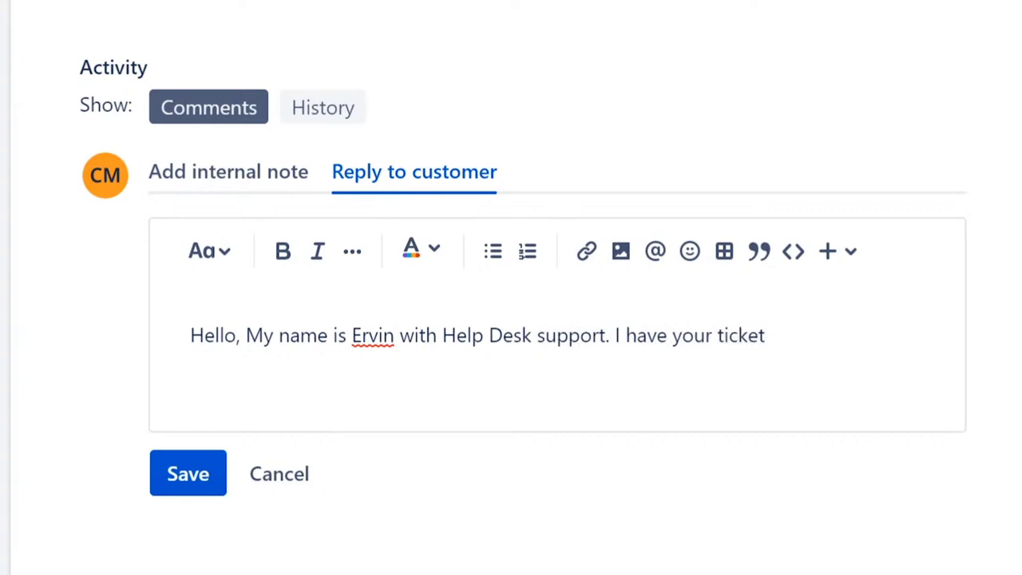
{"action": "type", "text": "about pdf f"}
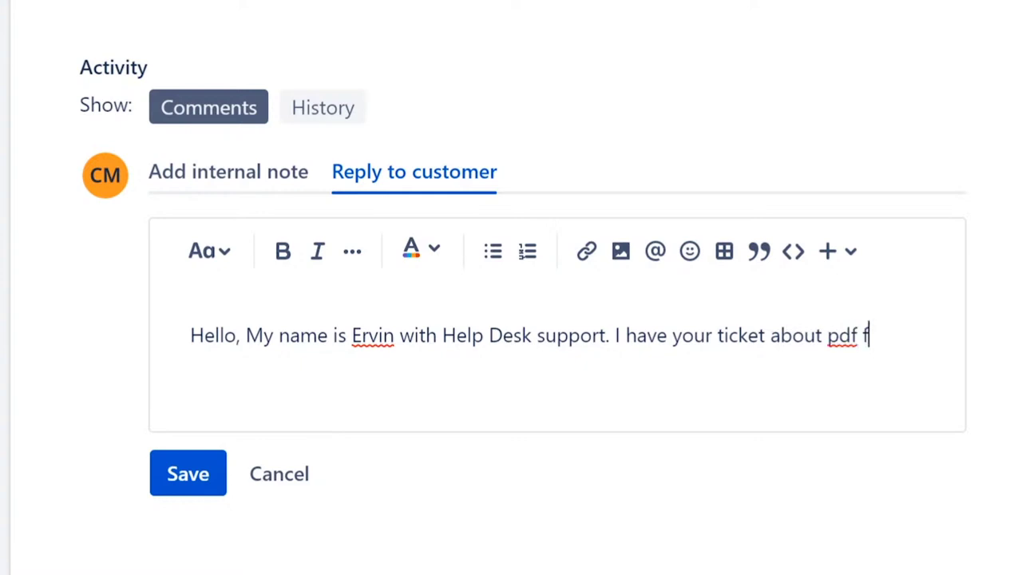
{"action": "type", "text": "iles not working"}
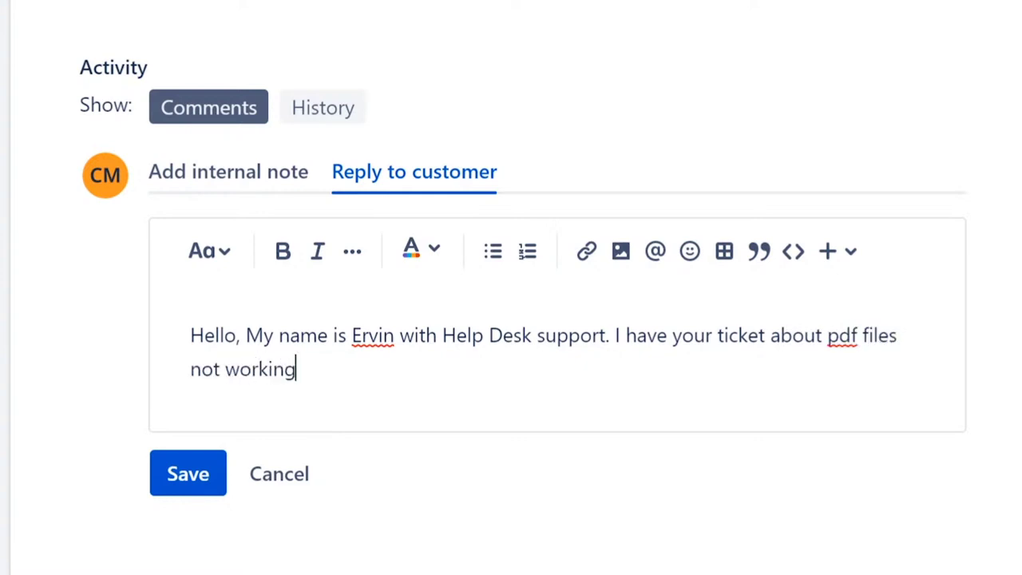
{"action": "type", "text": ". Can you plea"}
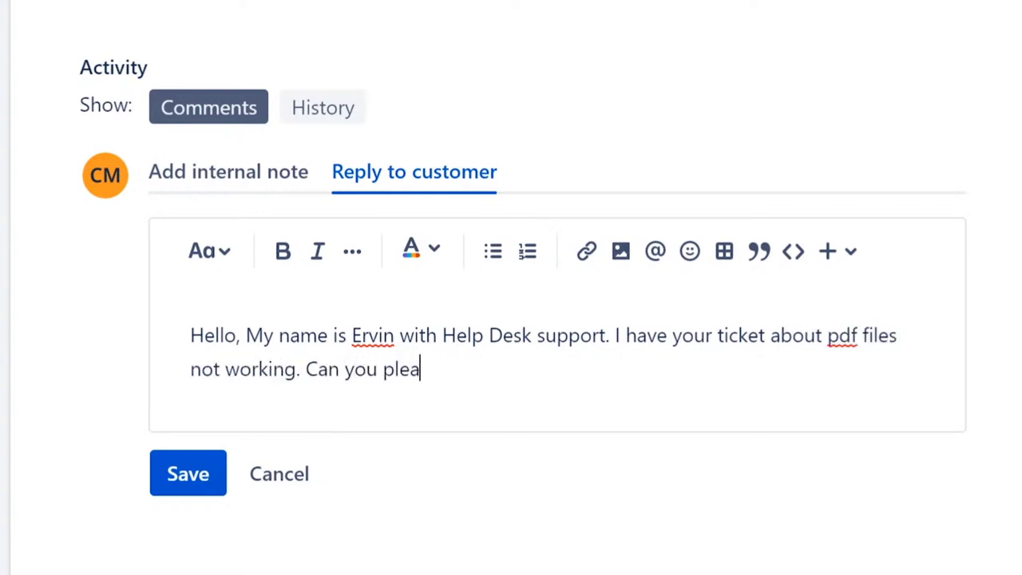
{"action": "type", "text": "se send me"}
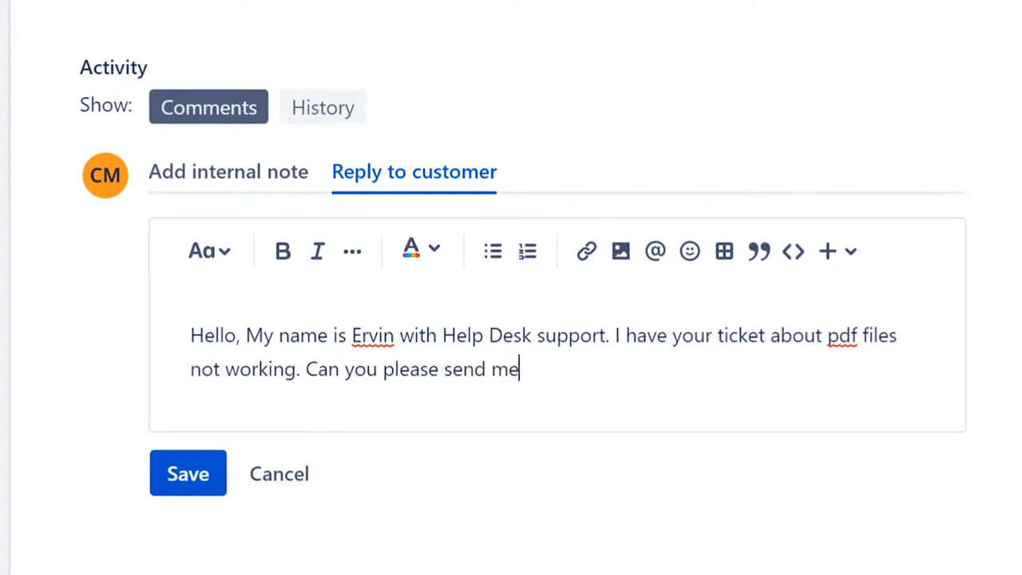
{"action": "type", "text": " your compute"}
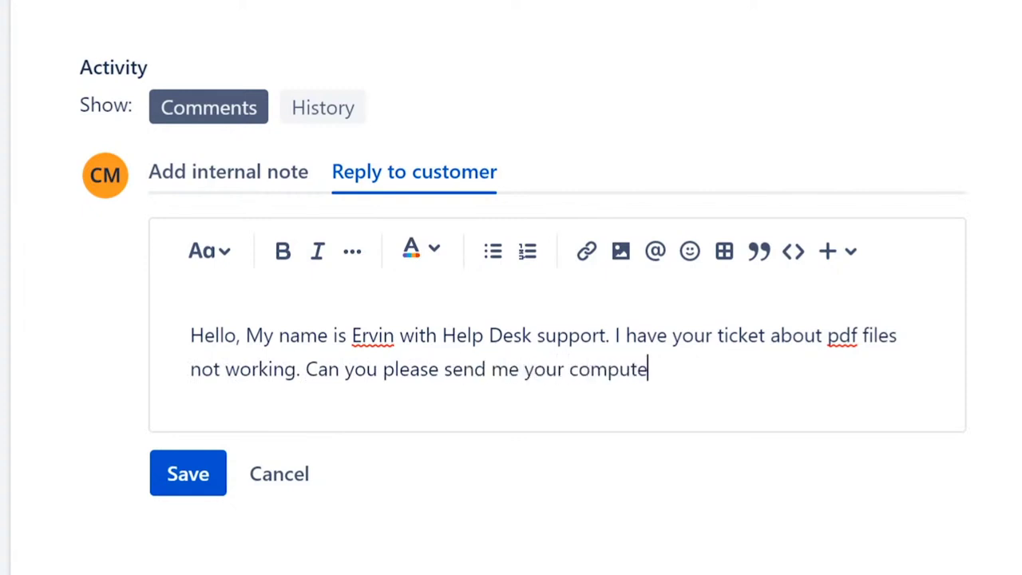
{"action": "type", "text": "r name or ip"}
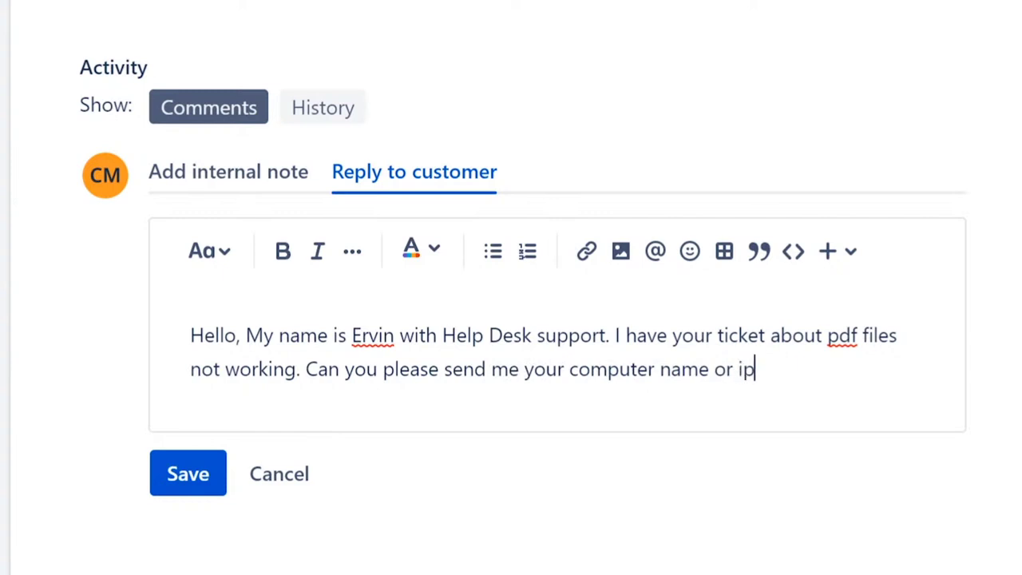
{"action": "type", "text": " address."}
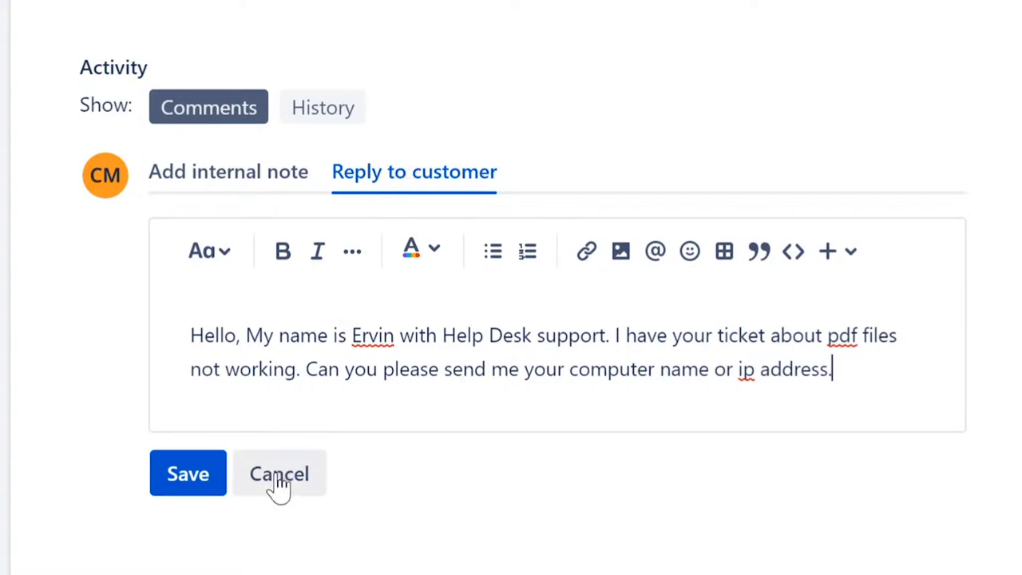
Step: Save the customer reply on ISD-15
{"action": "left_click", "coordinate": [191, 479]}
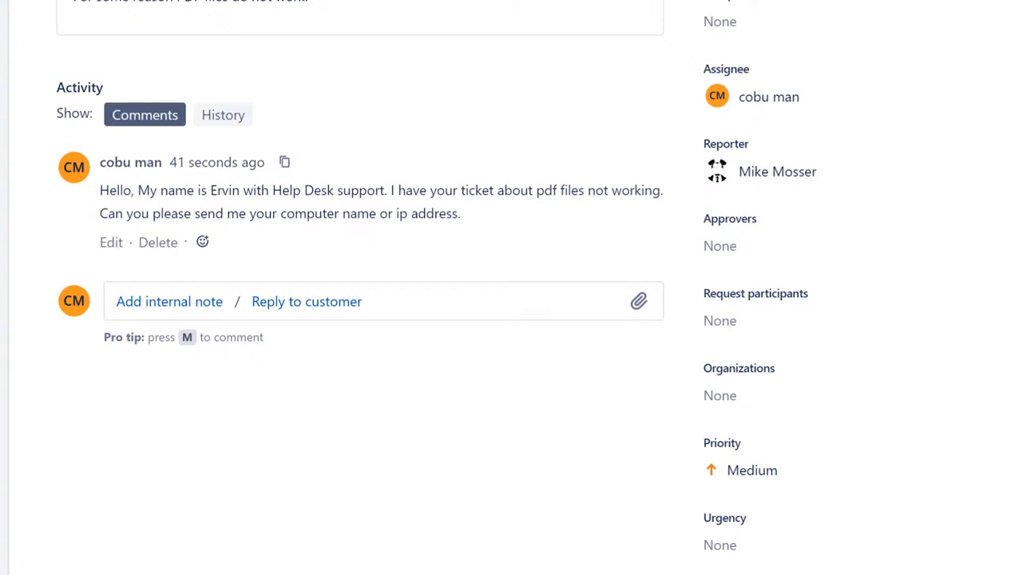
{"action": "left_click_drag", "start_coordinate": [280, 213], "coordinate": [375, 213]}
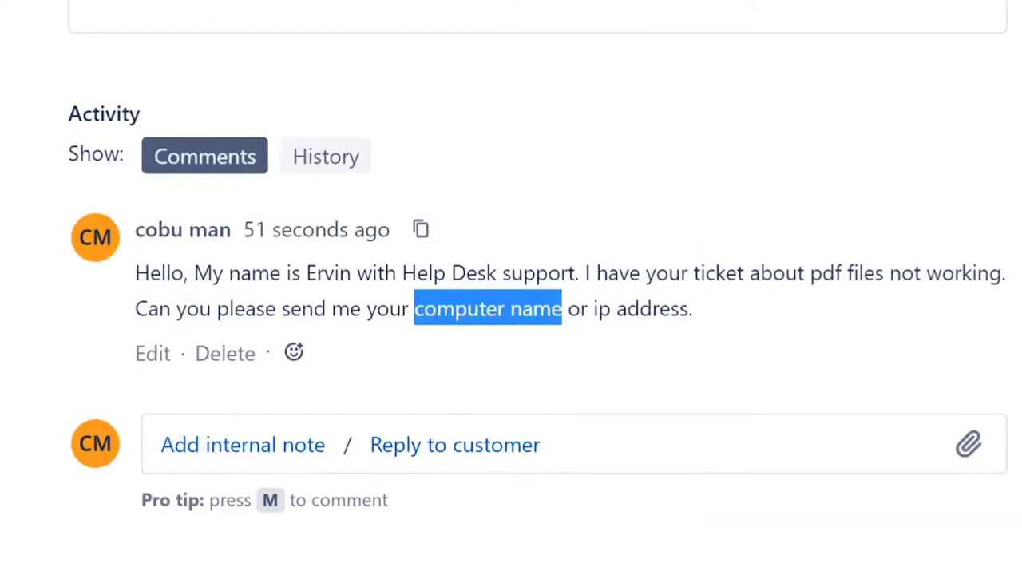
{"action": "left_click_drag", "start_coordinate": [593, 309], "coordinate": [693, 310]}
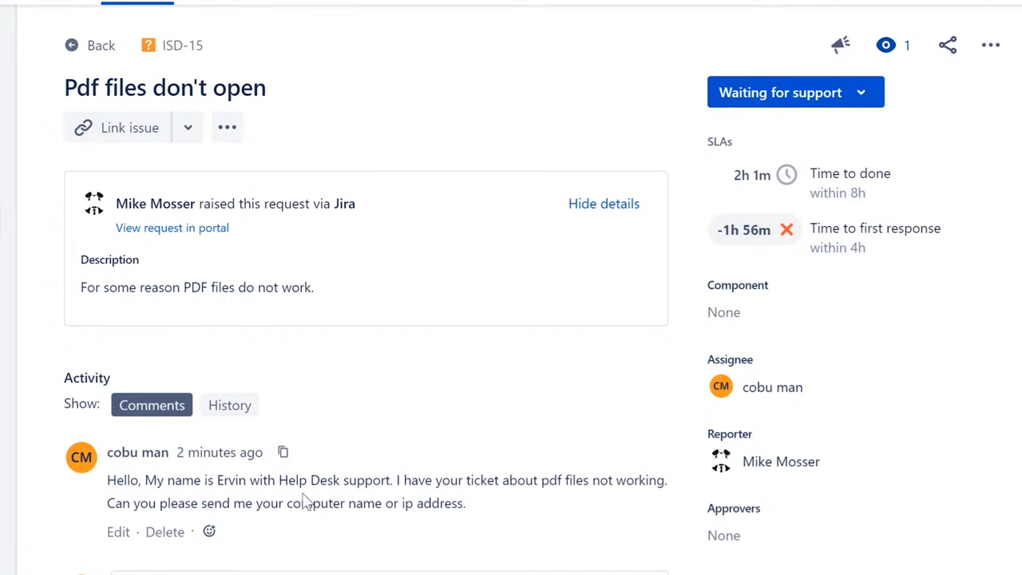
Step: Start an internal note on ISD-15 containing the PC name cobuman1
{"action": "left_click", "coordinate": [310, 570]}
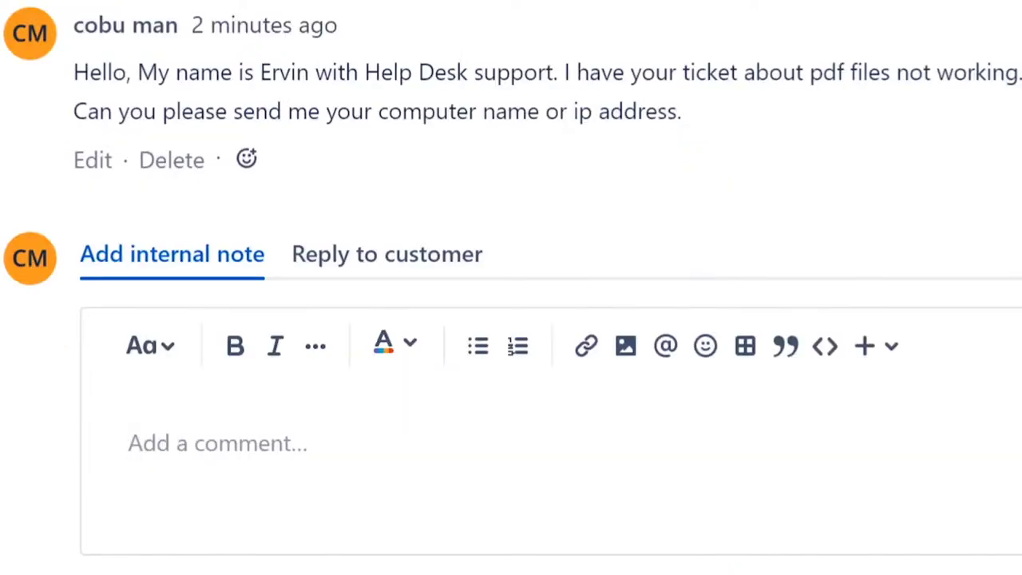
{"action": "type", "text": "cobuman"}
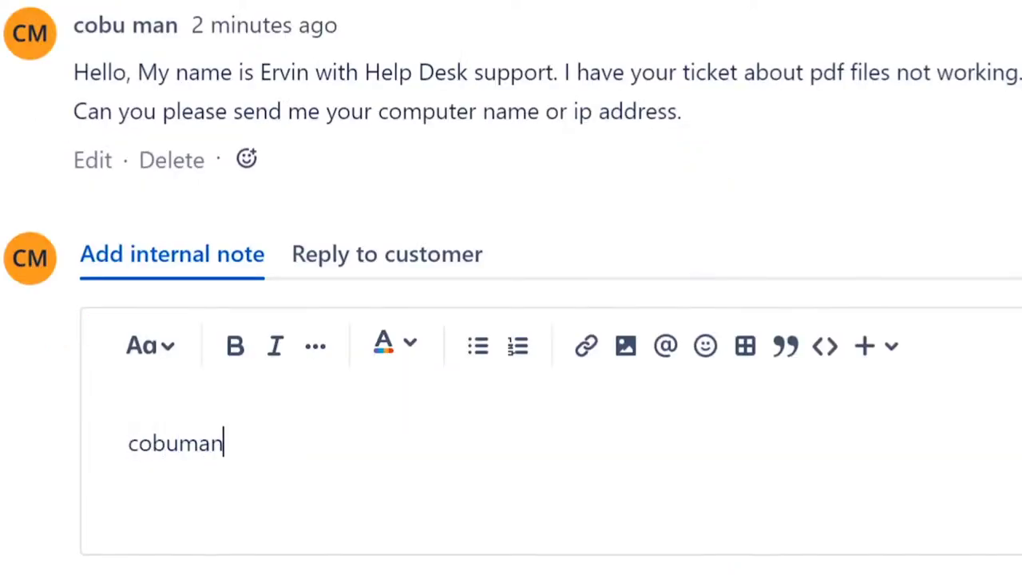
{"action": "type", "text": "1"}
{"action": "left_click", "coordinate": [224, 443]}
{"action": "left_click", "coordinate": [129, 442]}
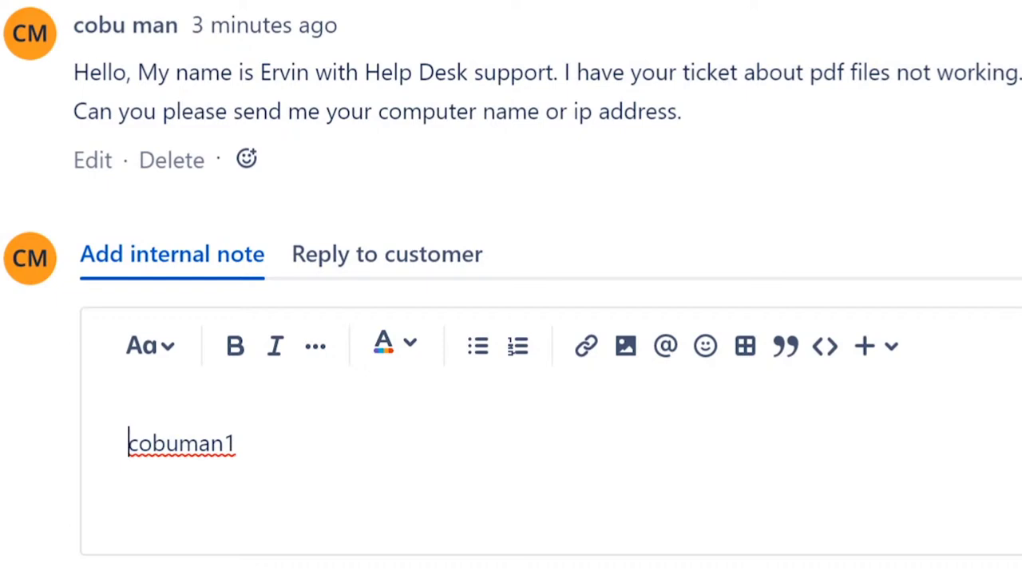
Step: Complete the note as 'Users's pc name is cobuman1.' and save it
{"action": "type", "text": "cus"}
{"action": "key", "text": "BackSpace"}
{"action": "key", "text": "BackSpace"}
{"action": "key", "text": "BackSpace"}
{"action": "type", "text": "user"}
{"action": "key", "text": "BackSpace"}
{"action": "key", "text": "BackSpace"}
{"action": "key", "text": "BackSpace"}
{"action": "key", "text": "BackSpace"}
{"action": "type", "text": "Users'"}
{"action": "type", "text": "s pc nam"}
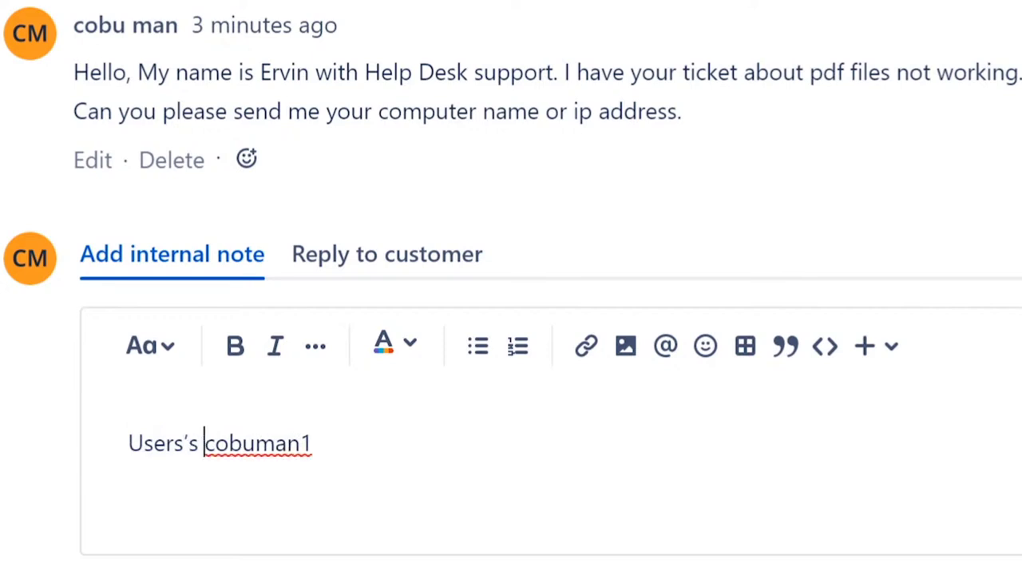
{"action": "key", "text": "BackSpace"}
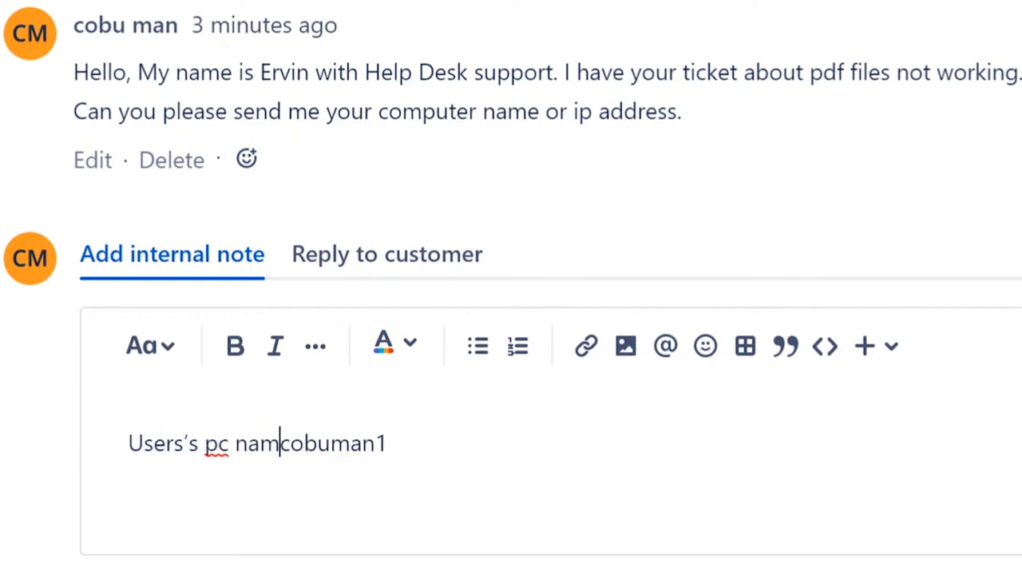
{"action": "type", "text": "e is"}
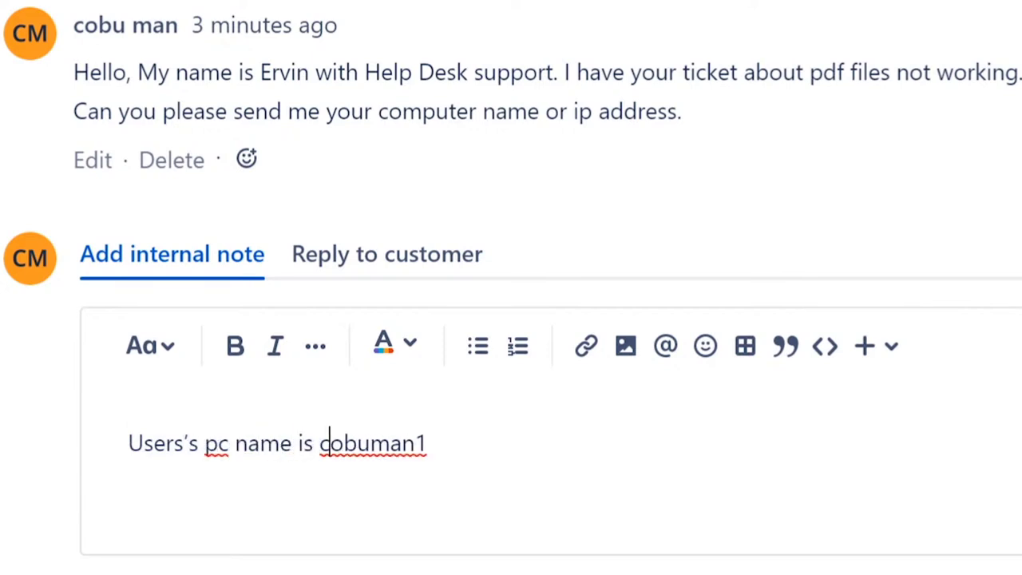
{"action": "left_click", "coordinate": [428, 443]}
{"action": "type", "text": "."}
{"action": "key", "text": "ctrl+Return"}
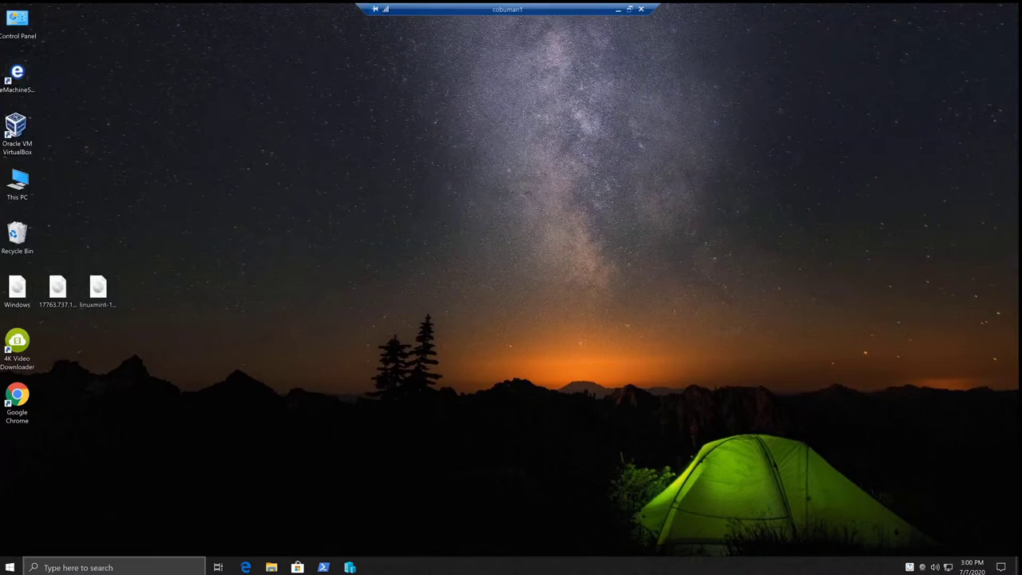
Step: Search the remote PC for 'file asso' after an initial 'adobe' search
{"action": "left_click", "coordinate": [78, 567]}
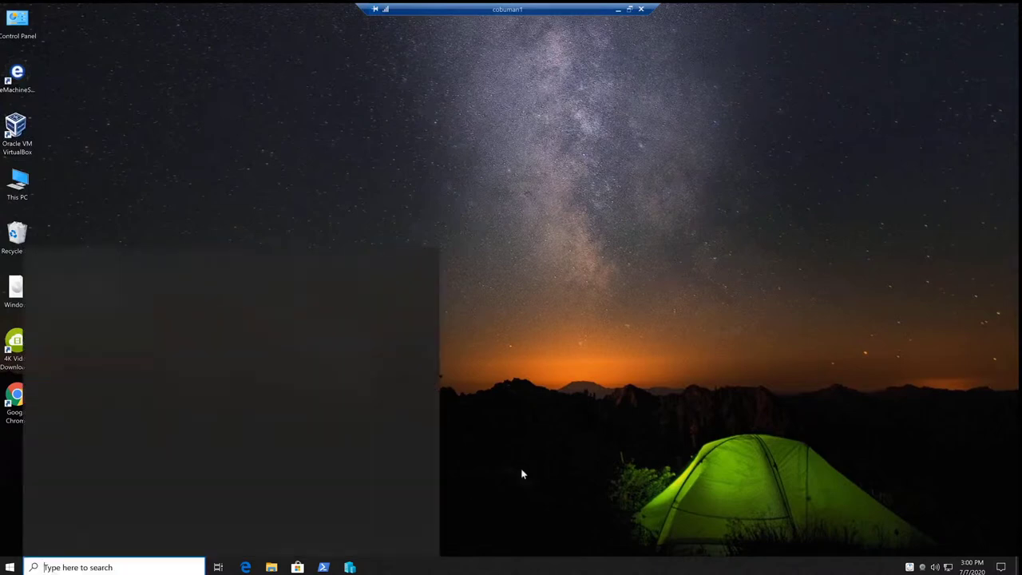
{"action": "type", "text": "adobe"}
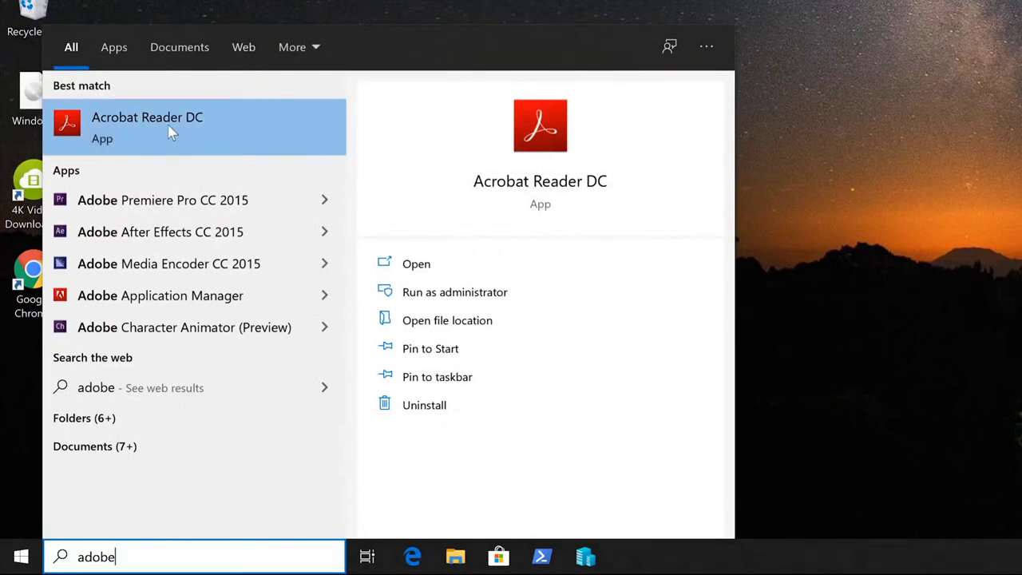
{"action": "left_click", "coordinate": [22, 557]}
{"action": "left_click", "coordinate": [22, 557]}
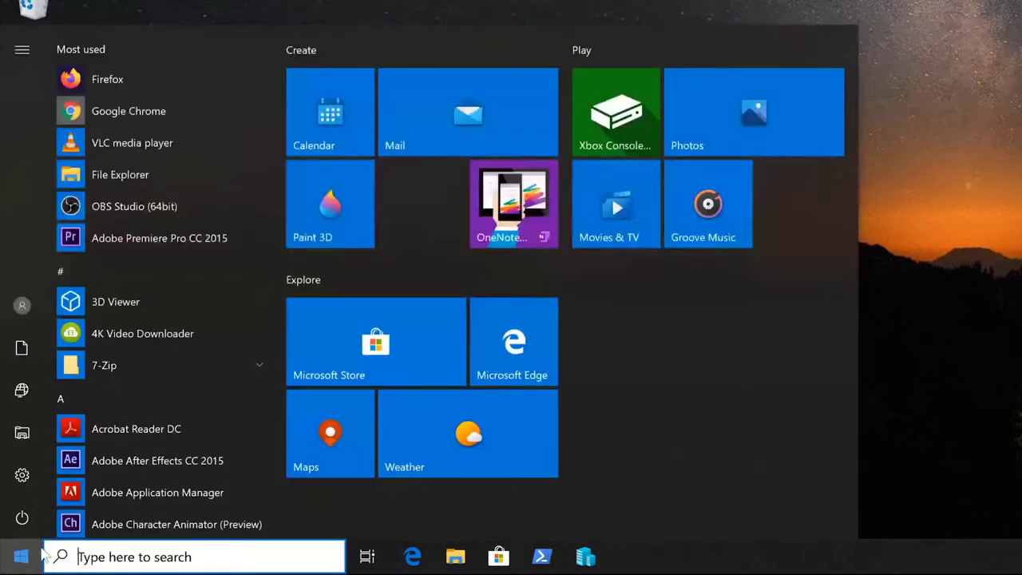
{"action": "left_click", "coordinate": [21, 557]}
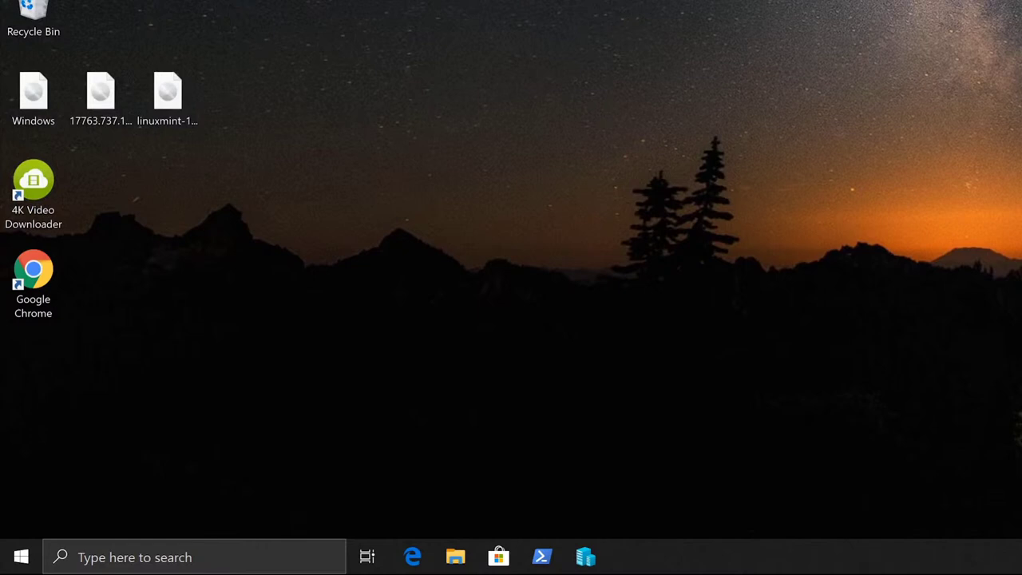
{"action": "left_click", "coordinate": [240, 557]}
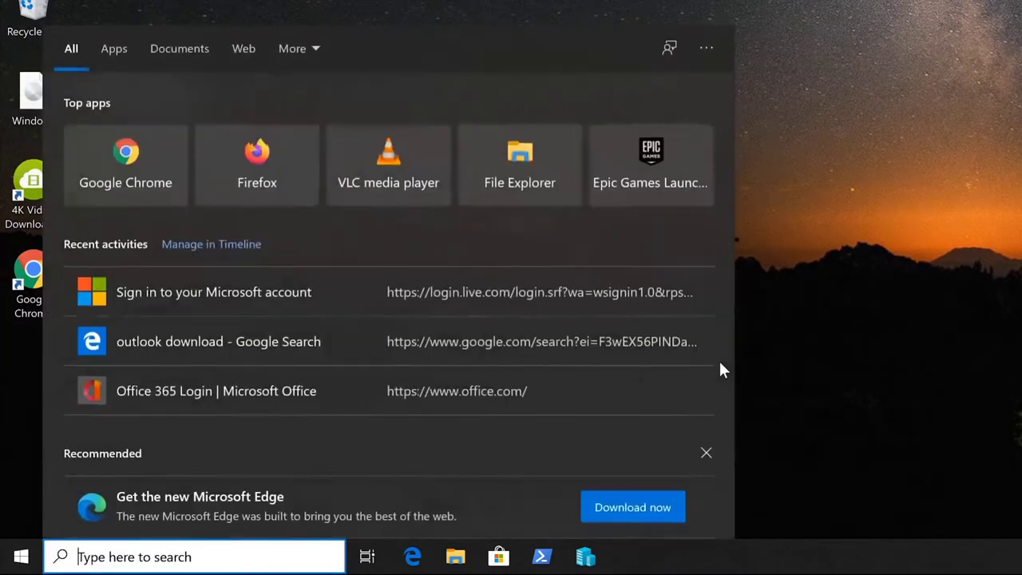
{"action": "type", "text": "file"}
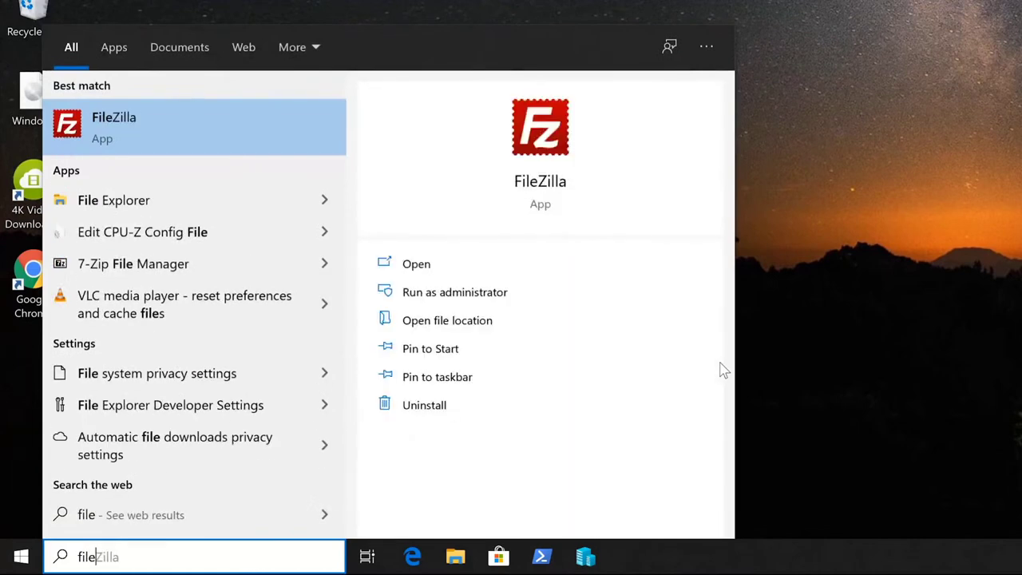
{"action": "type", "text": " asso"}
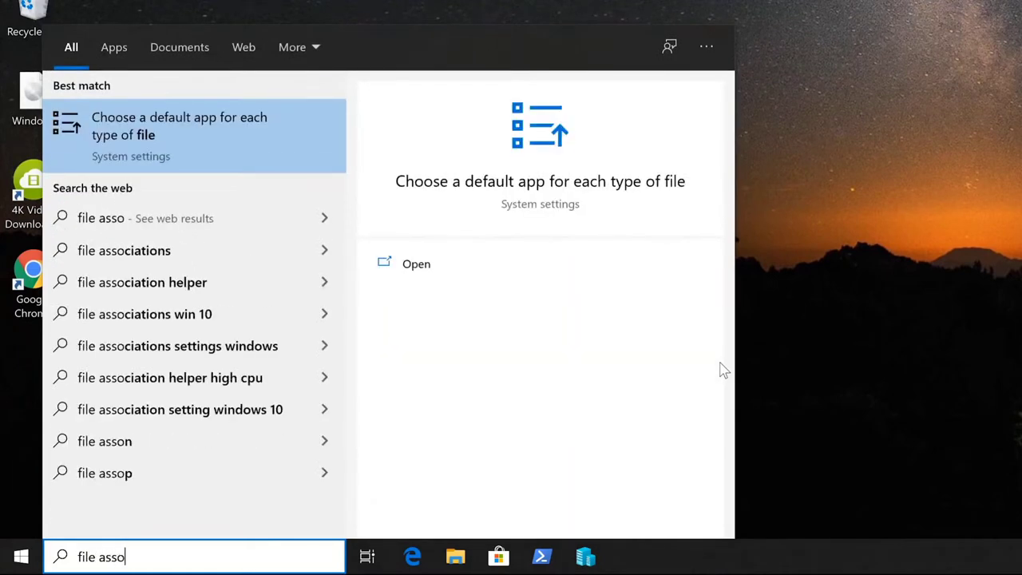
Step: Open Choose a default app for each type of file and bring up the .pdf app choices
{"action": "left_click", "coordinate": [198, 137]}
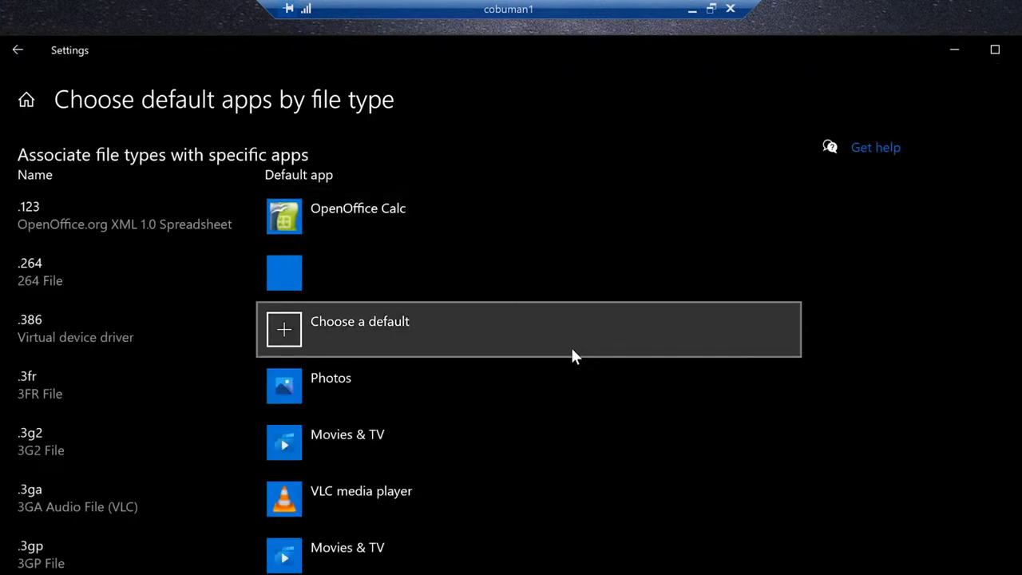
{"action": "scroll", "coordinate": [571, 349], "scroll_direction": "down", "scroll_amount": 3}
{"action": "scroll", "coordinate": [572, 355], "scroll_direction": "down", "scroll_amount": 4}
{"action": "scroll", "coordinate": [569, 352], "scroll_direction": "down", "scroll_amount": 5}
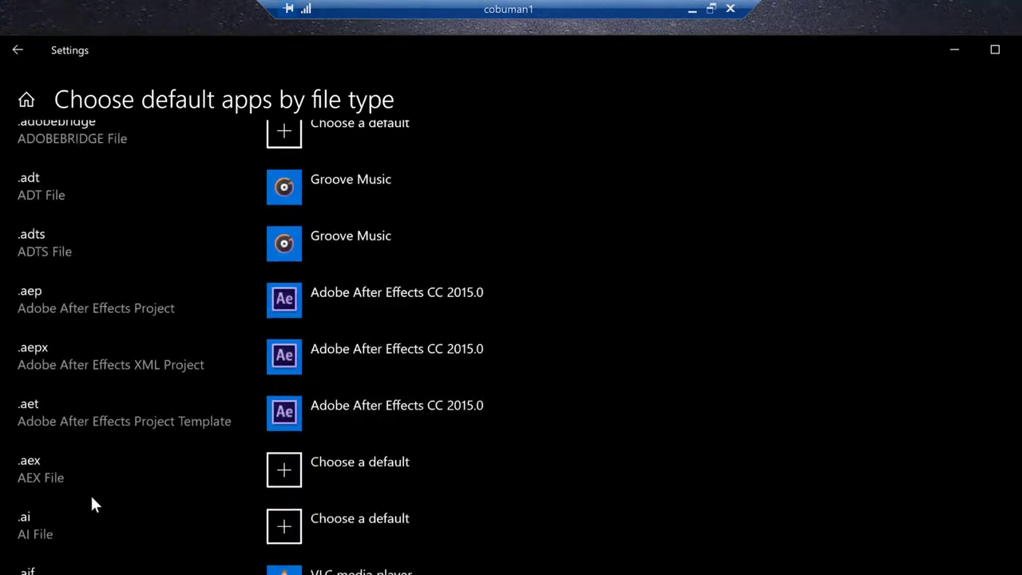
{"action": "left_click_drag", "start_coordinate": [428, 45], "coordinate": [570, 50]}
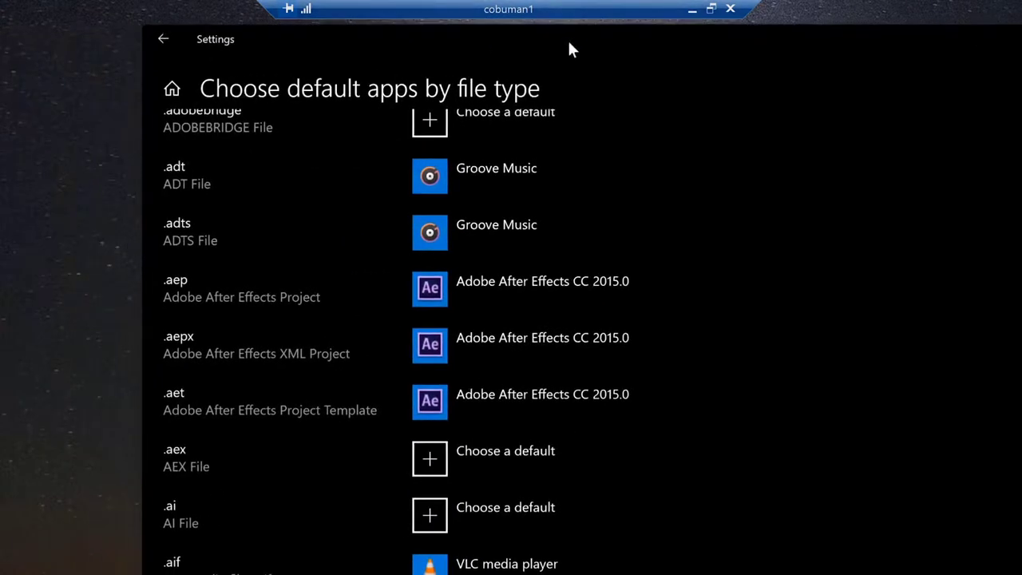
{"action": "scroll", "coordinate": [240, 456], "scroll_direction": "down", "scroll_amount": 12}
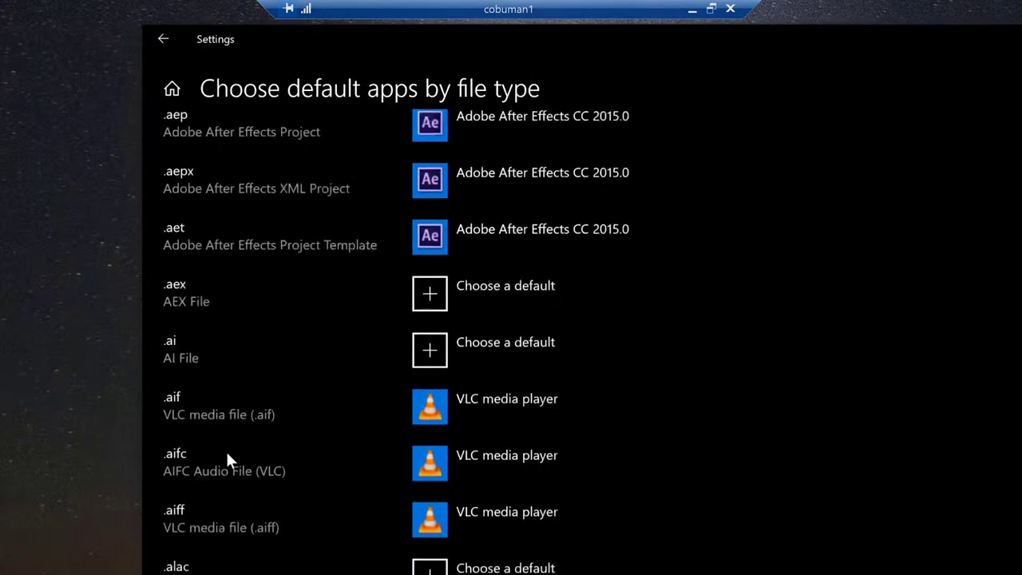
{"action": "scroll", "coordinate": [231, 455], "scroll_direction": "down", "scroll_amount": 15}
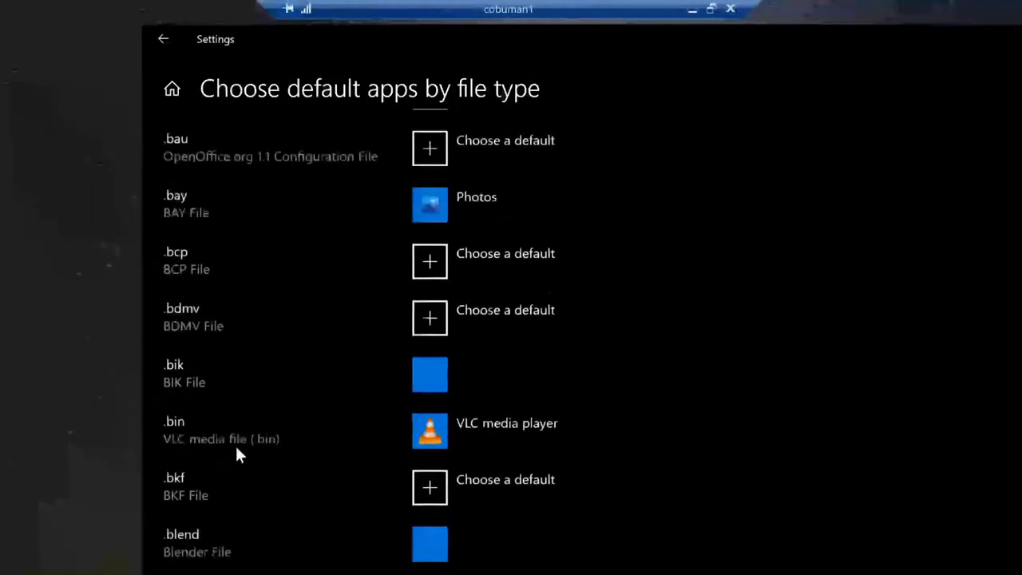
{"action": "scroll", "coordinate": [236, 448], "scroll_direction": "down", "scroll_amount": 20}
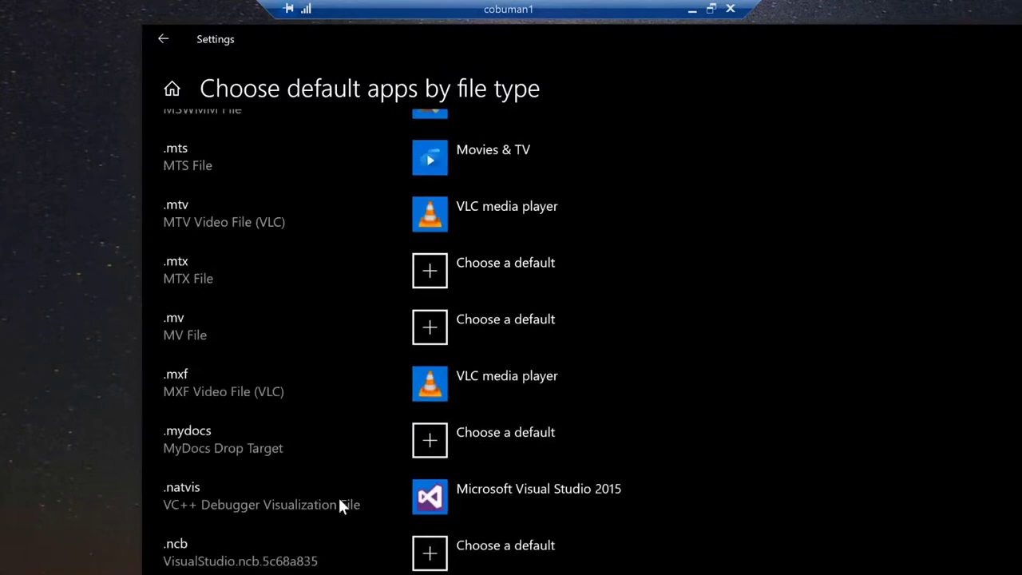
{"action": "scroll", "coordinate": [338, 506], "scroll_direction": "down", "scroll_amount": 14}
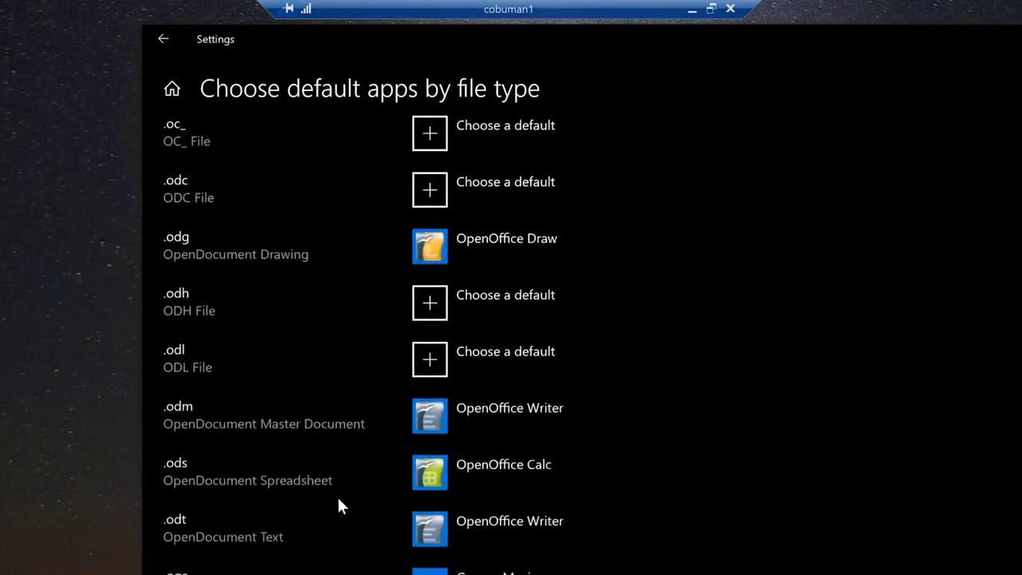
{"action": "scroll", "coordinate": [336, 501], "scroll_direction": "down", "scroll_amount": 7}
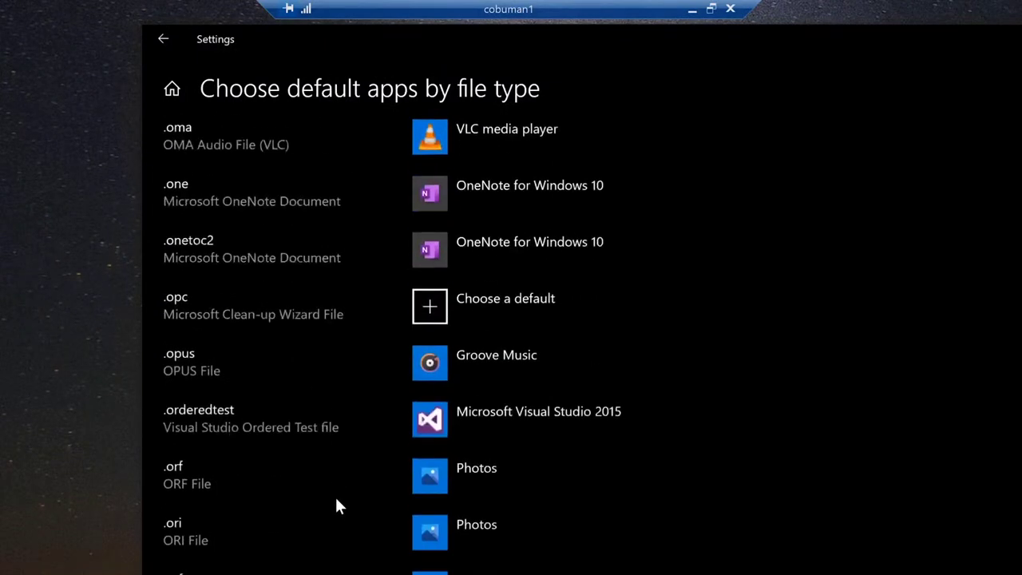
{"action": "scroll", "coordinate": [337, 508], "scroll_direction": "down", "scroll_amount": 2}
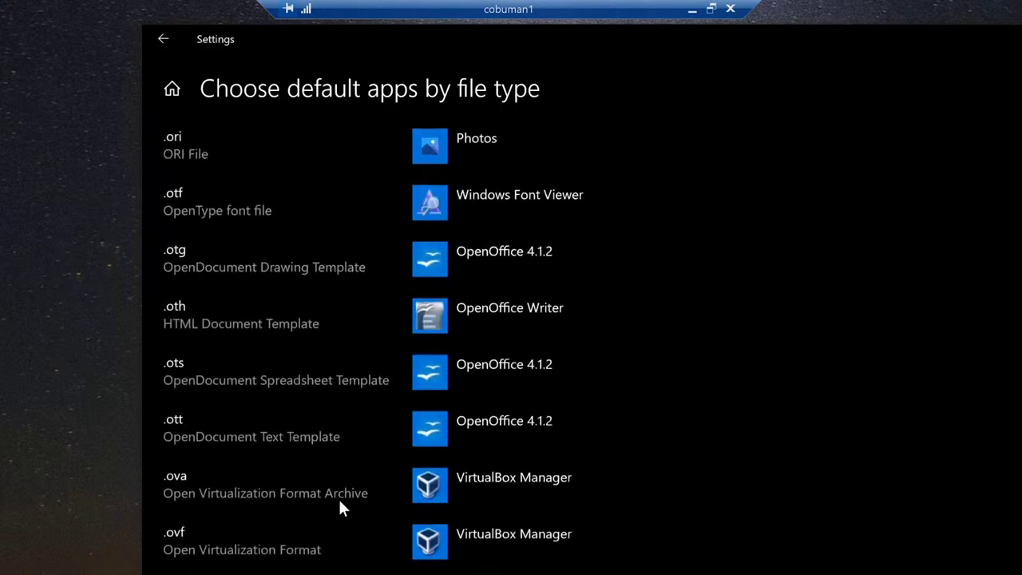
{"action": "scroll", "coordinate": [339, 508], "scroll_direction": "down", "scroll_amount": 4}
{"action": "scroll", "coordinate": [339, 509], "scroll_direction": "down", "scroll_amount": 5}
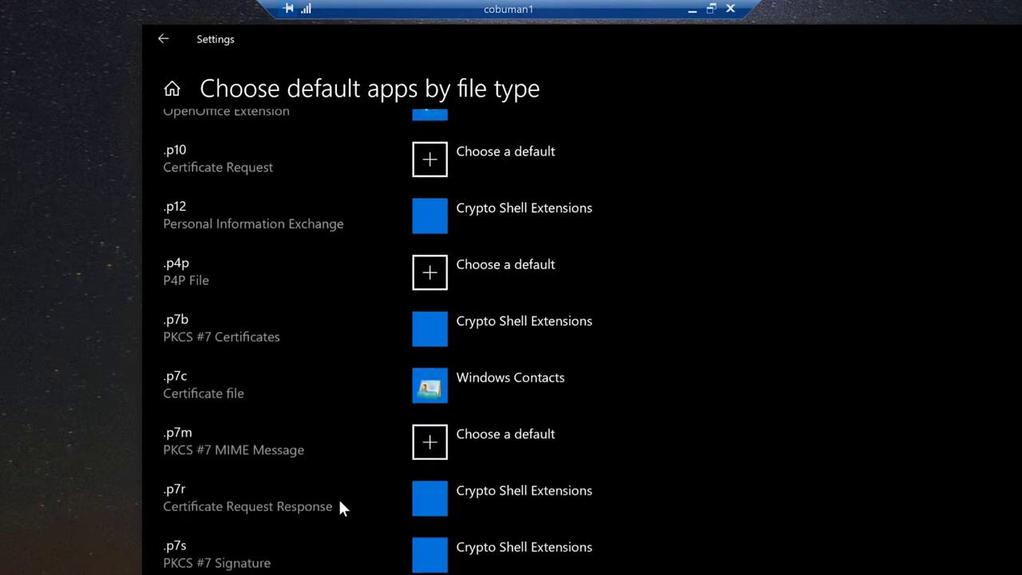
{"action": "scroll", "coordinate": [339, 502], "scroll_direction": "down", "scroll_amount": 3}
{"action": "scroll", "coordinate": [281, 531], "scroll_direction": "down", "scroll_amount": 2}
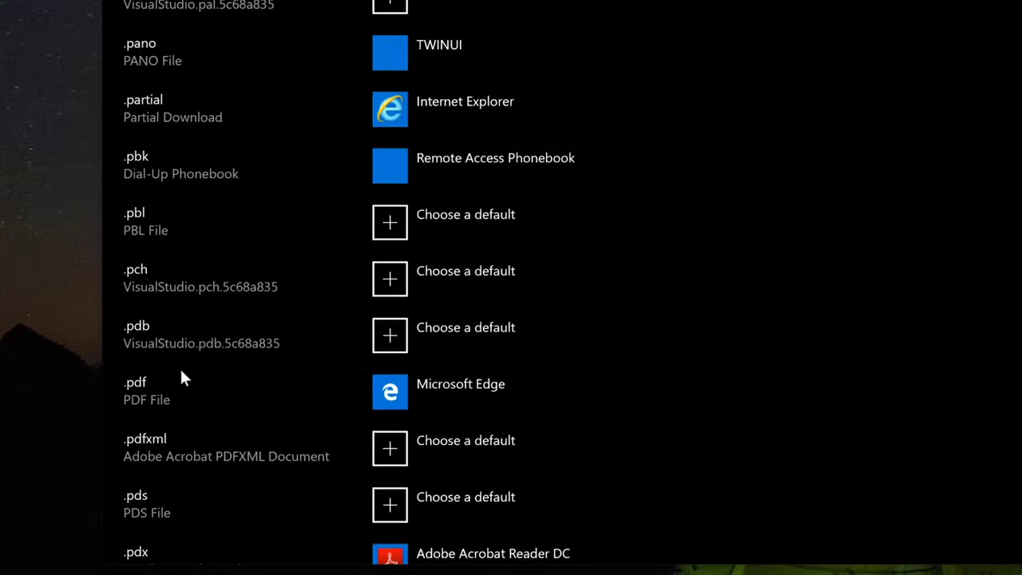
{"action": "scroll", "coordinate": [182, 375], "scroll_direction": "down", "scroll_amount": 2}
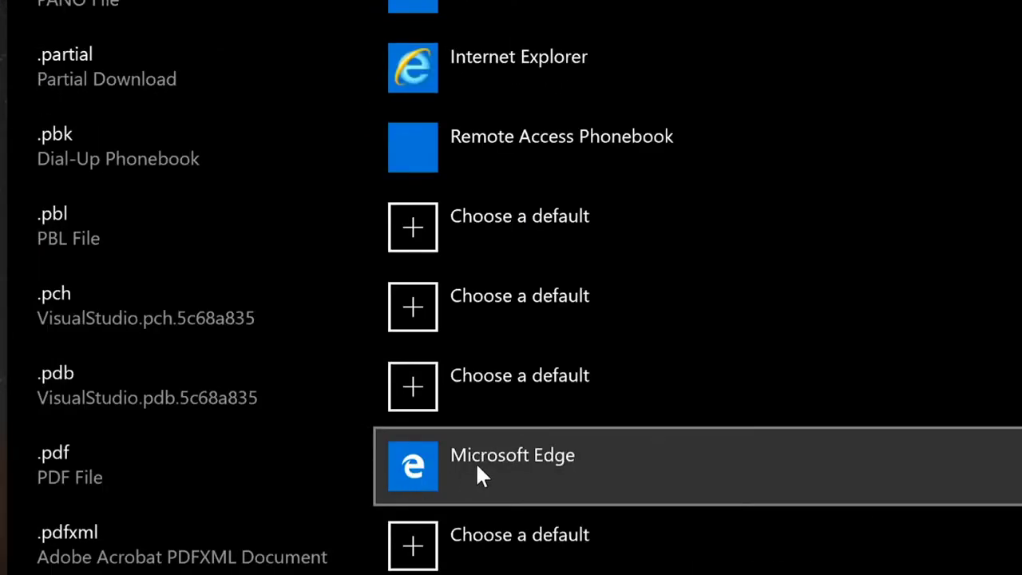
{"action": "left_click", "coordinate": [511, 471]}
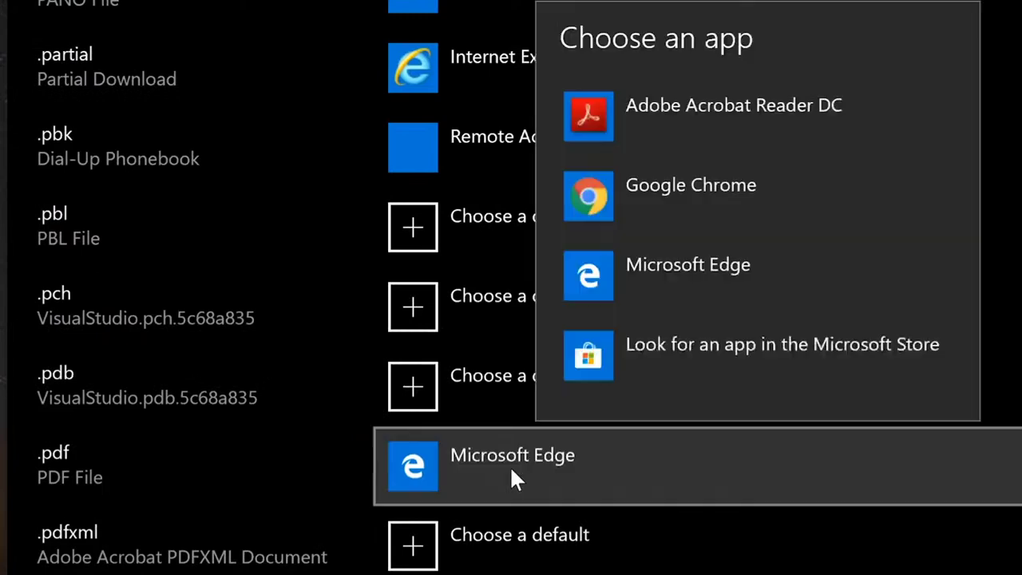
Step: Make Adobe Acrobat Reader DC the .pdf default and begin an internal note 'Changed file association'
{"action": "left_click", "coordinate": [723, 106]}
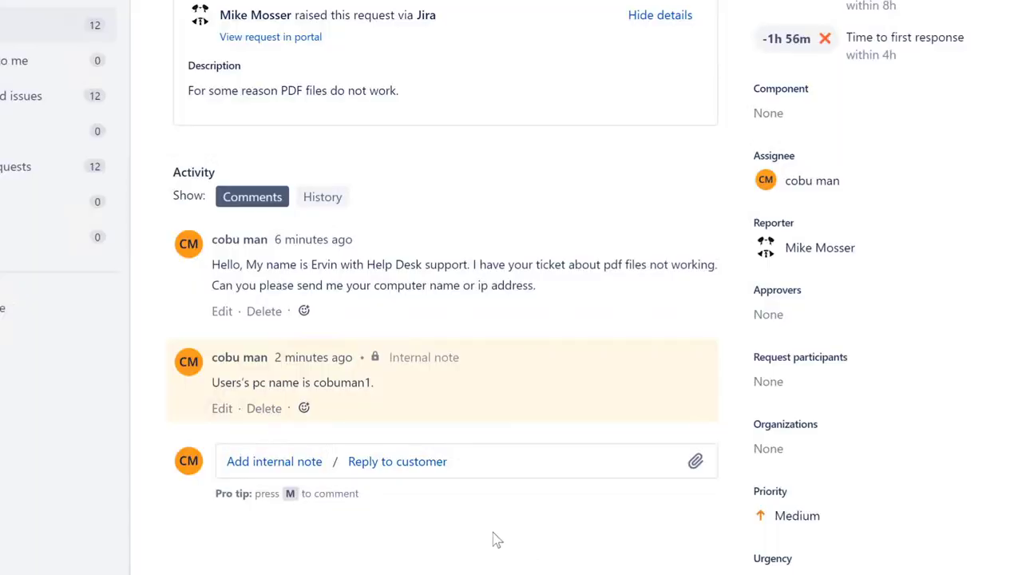
{"action": "left_click", "coordinate": [286, 470]}
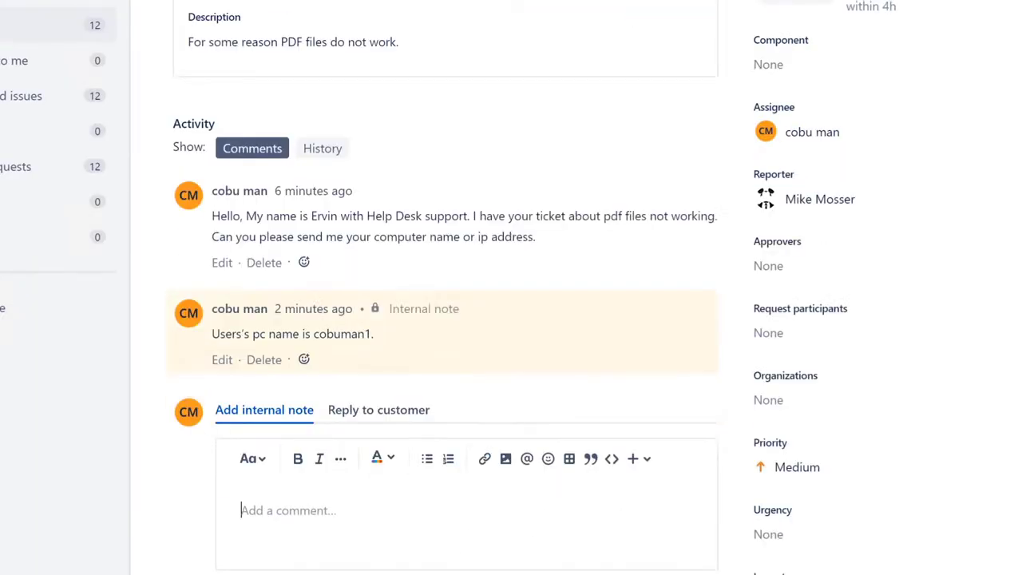
{"action": "type", "text": "Changed ff"}
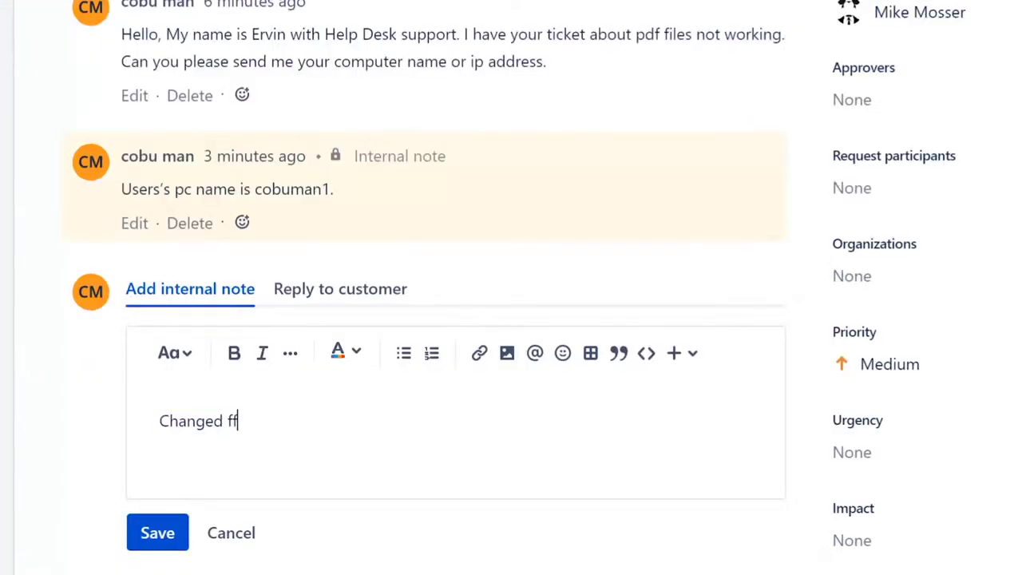
{"action": "key", "text": "BackSpace"}
{"action": "type", "text": "ile associtaion"}
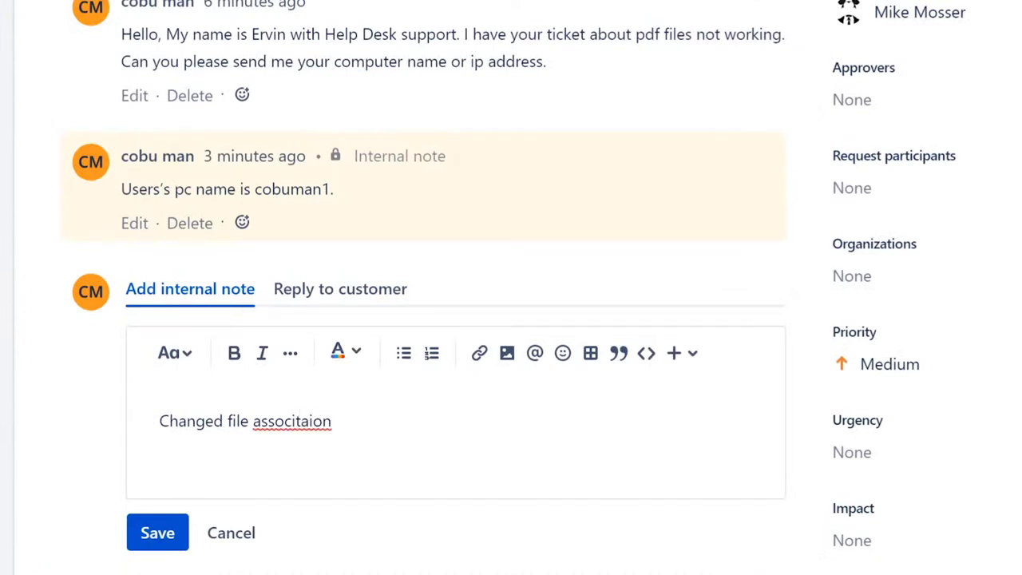
{"action": "right_click", "coordinate": [311, 420]}
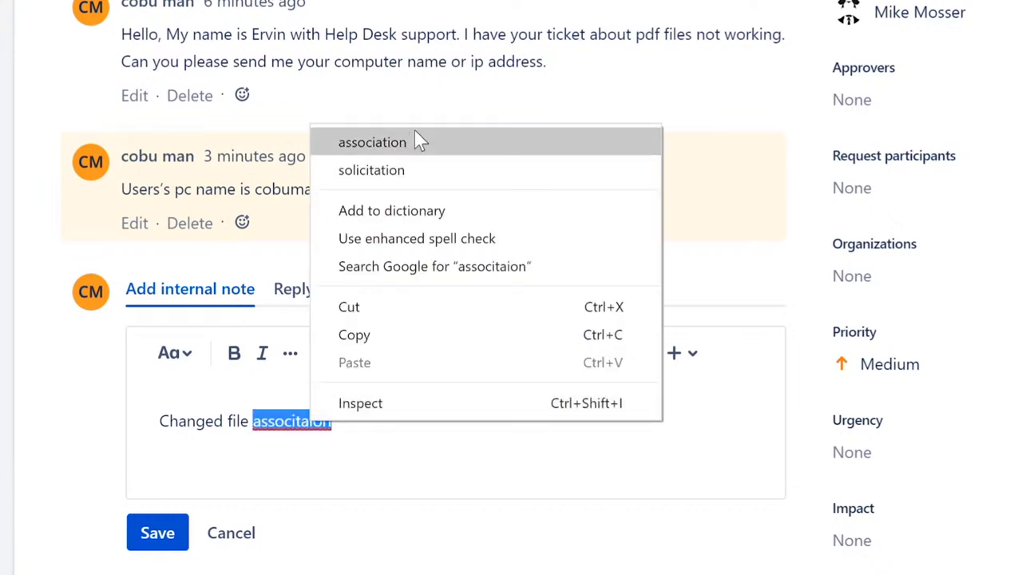
{"action": "left_click", "coordinate": [415, 140]}
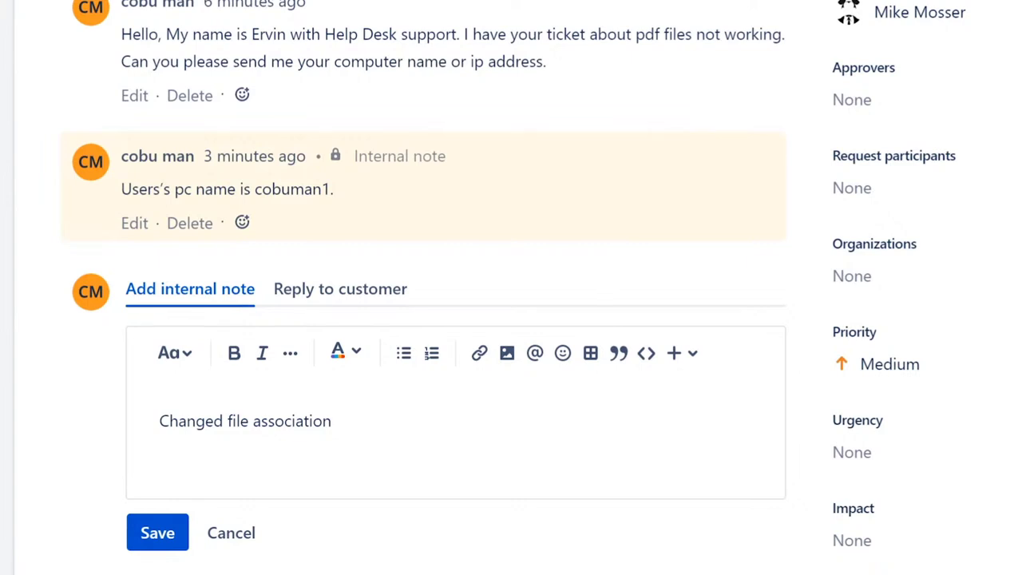
Step: Finish the note with 'to resolve .pdf issues.' plus the agent's name and post it
{"action": "type", "text": "to allow pdf"}
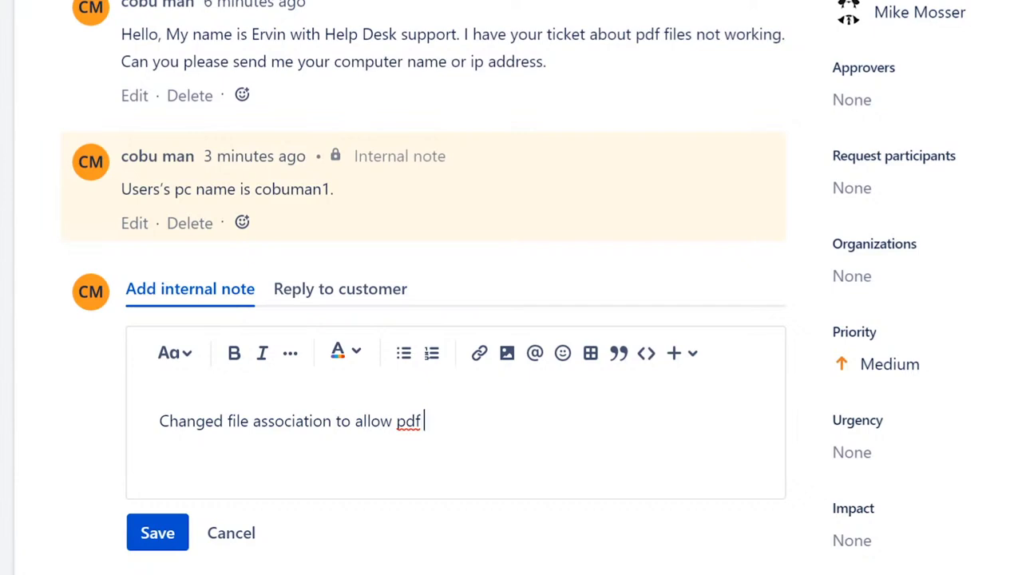
{"action": "key", "text": "BackSpace"}
{"action": "key", "text": "BackSpace"}
{"action": "key", "text": "BackSpace"}
{"action": "key", "text": "BackSpace"}
{"action": "key", "text": "BackSpace"}
{"action": "key", "text": "BackSpace"}
{"action": "key", "text": "BackSpace"}
{"action": "key", "text": "BackSpace"}
{"action": "key", "text": "BackSpace"}
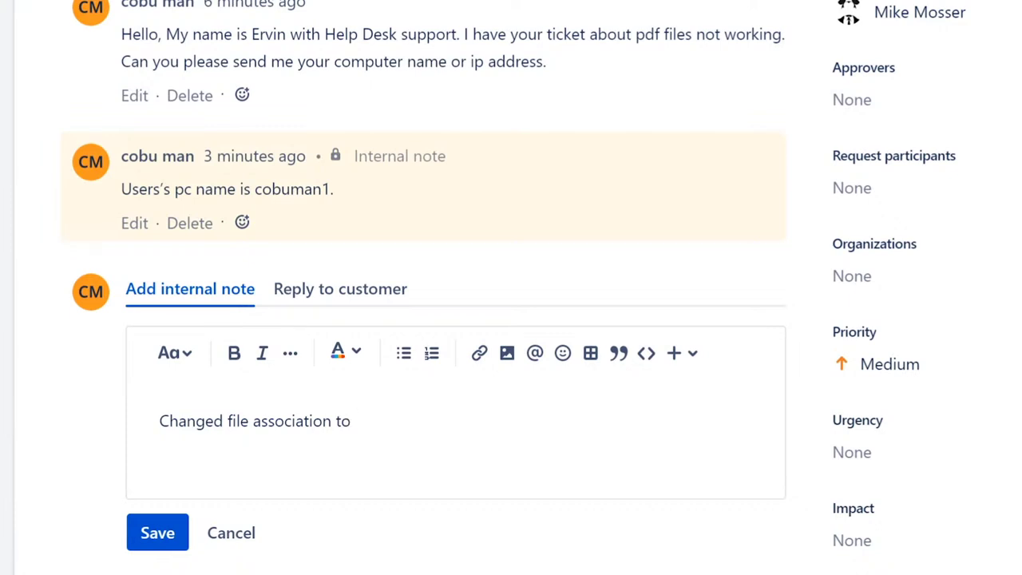
{"action": "type", "text": "resolve .pdf issue"}
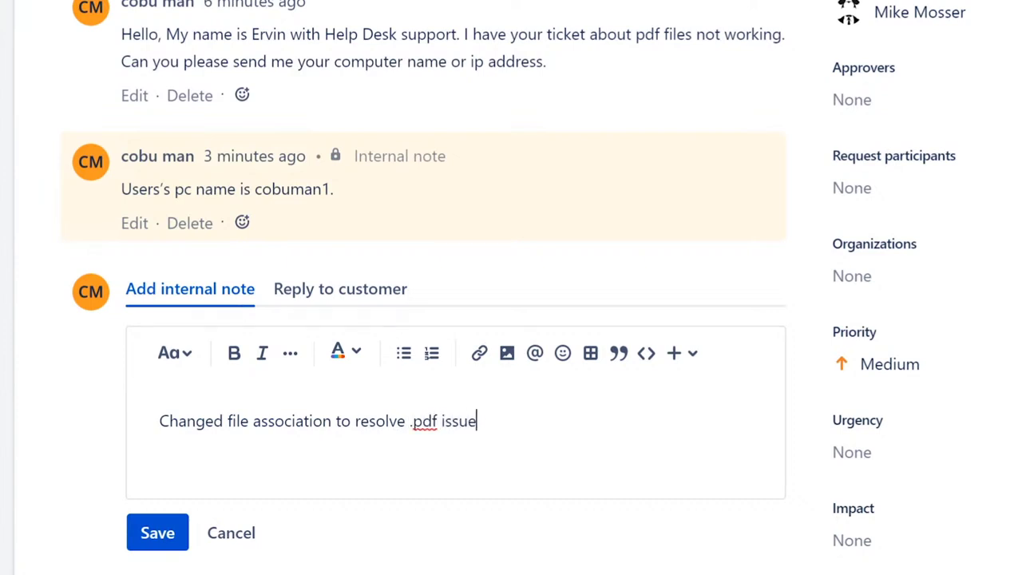
{"action": "type", "text": "s. Ervin"}
{"action": "left_click", "coordinate": [153, 536]}
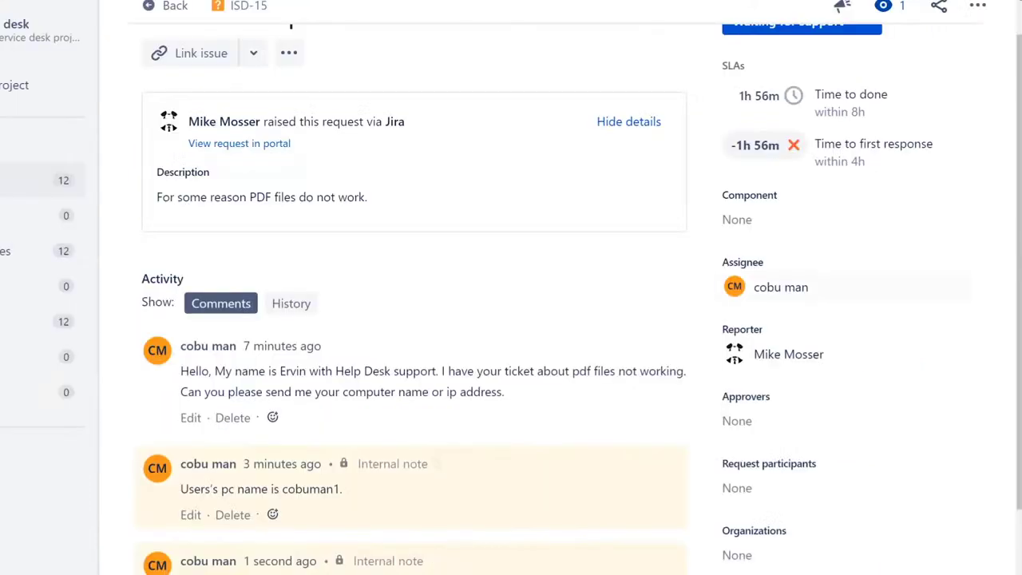
Step: Move ISD-15 from Waiting for support to Complete, then return to the All open queue
{"action": "scroll", "coordinate": [906, 212], "scroll_direction": "up", "scroll_amount": 1}
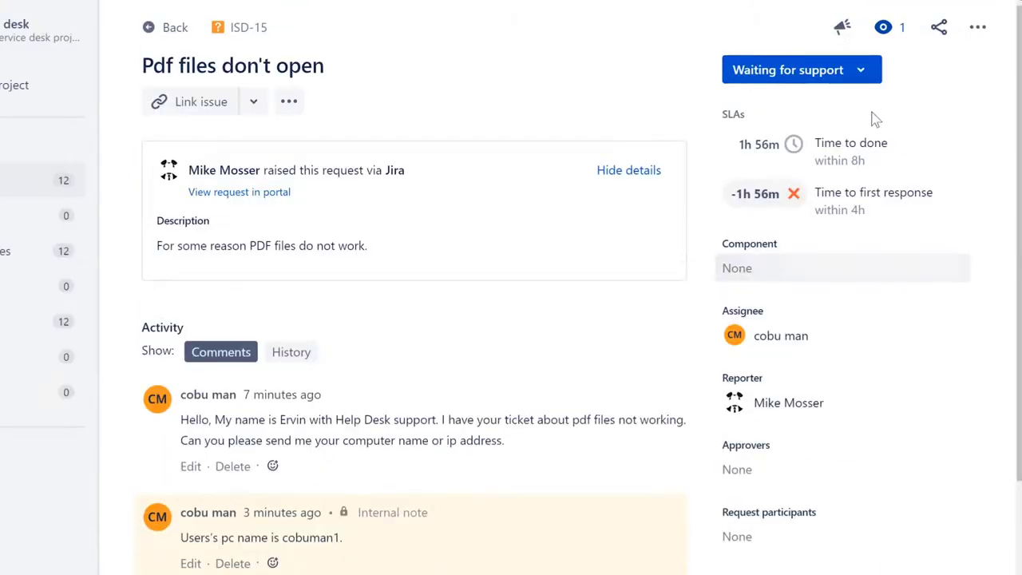
{"action": "left_click", "coordinate": [819, 80]}
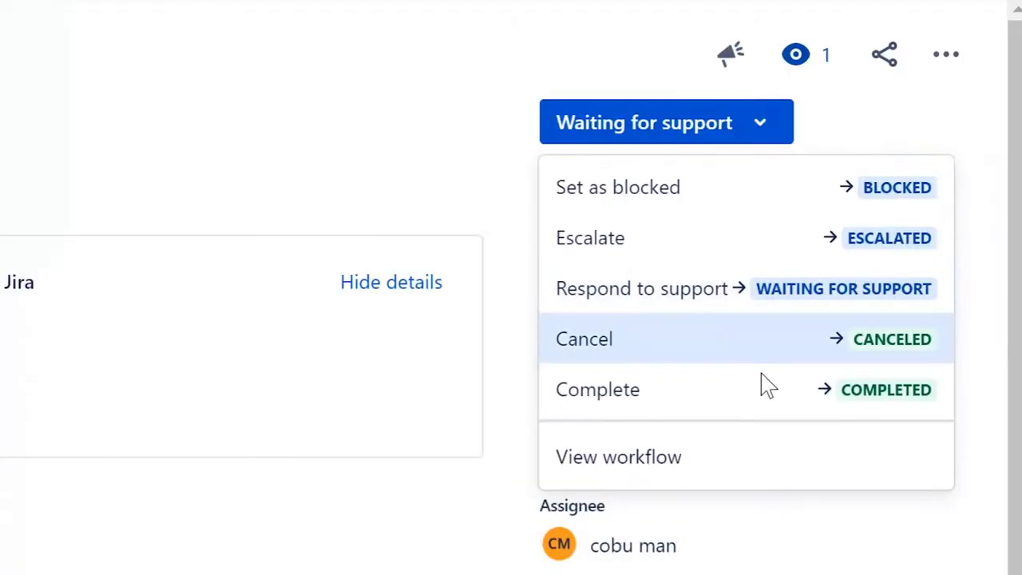
{"action": "left_click", "coordinate": [761, 376]}
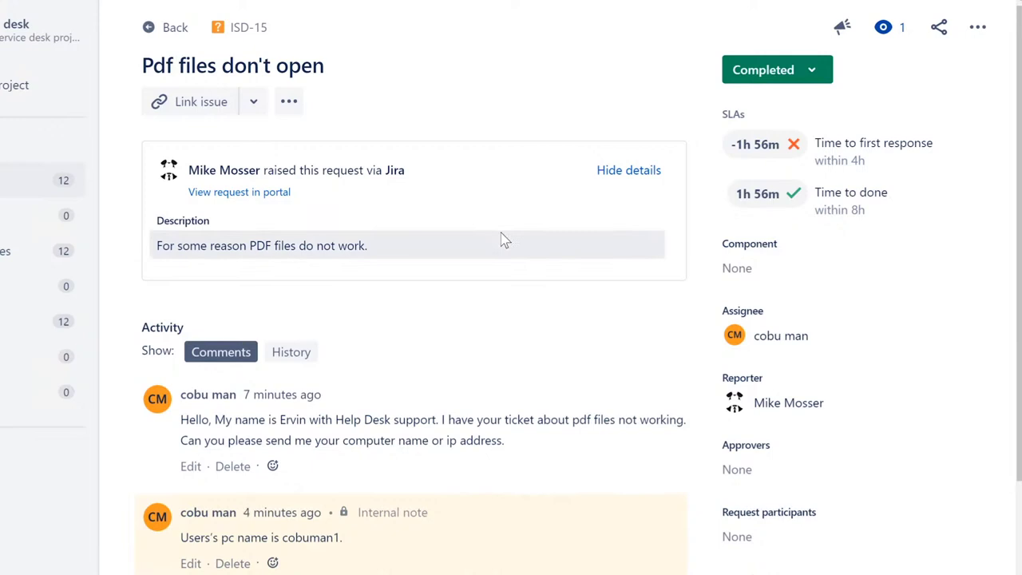
{"action": "left_click", "coordinate": [176, 32]}
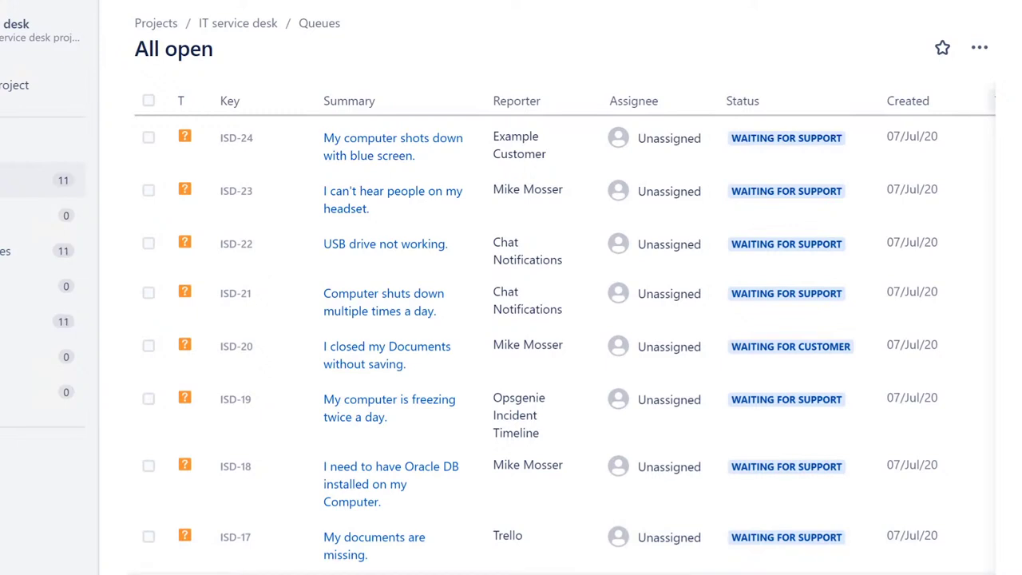
Step: Open ISD-16 'Websites are super slow.', assign it to yourself, and cancel the stray description edit
{"action": "left_click", "coordinate": [439, 550]}
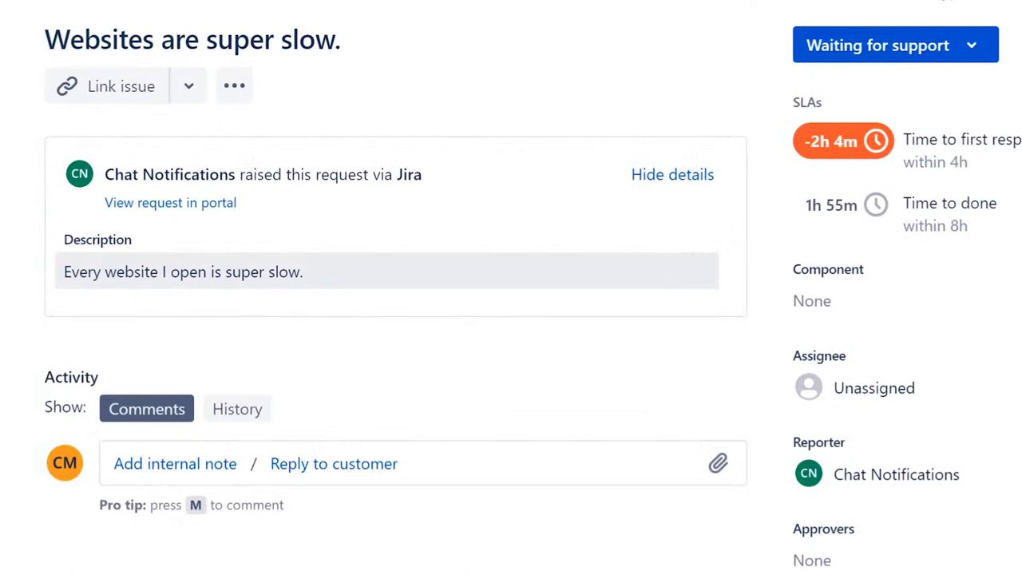
{"action": "left_click", "coordinate": [270, 276]}
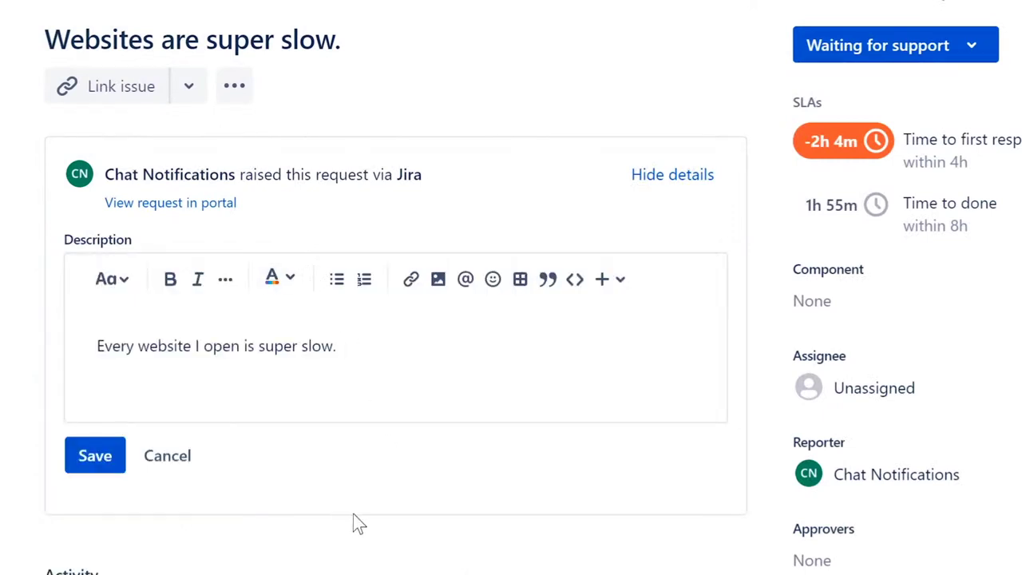
{"action": "left_click", "coordinate": [925, 391]}
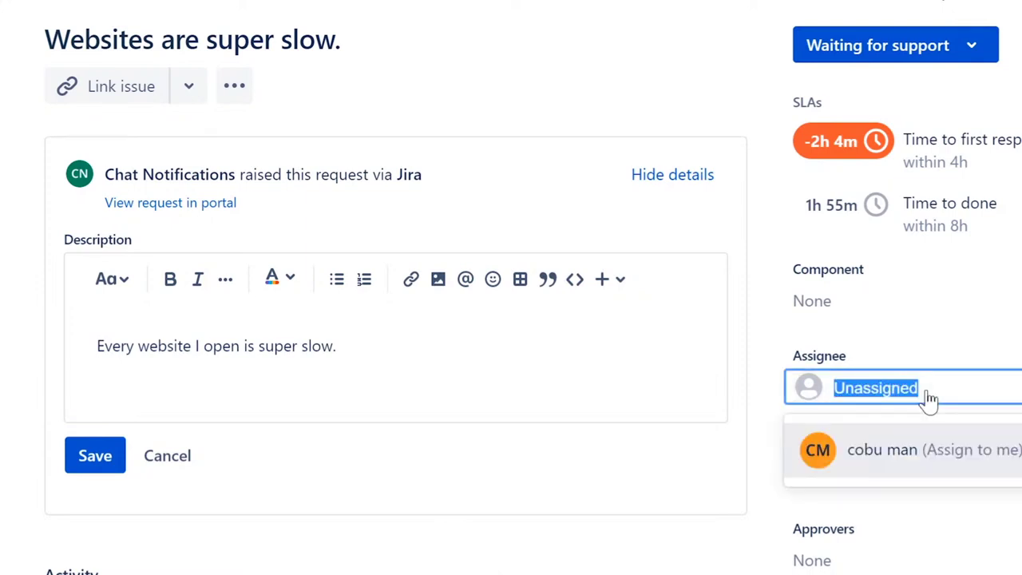
{"action": "left_click", "coordinate": [956, 459]}
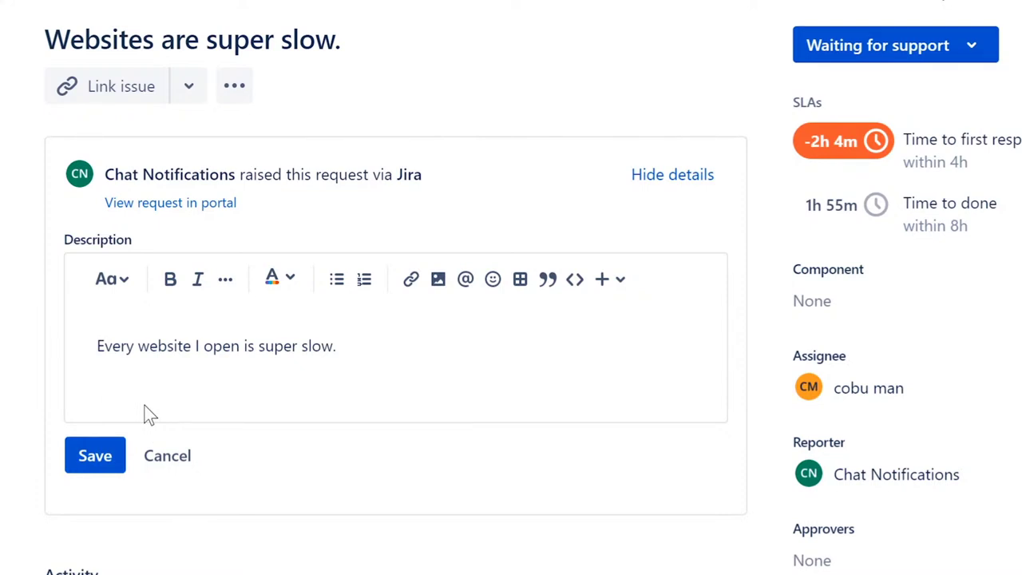
{"action": "left_click", "coordinate": [182, 461]}
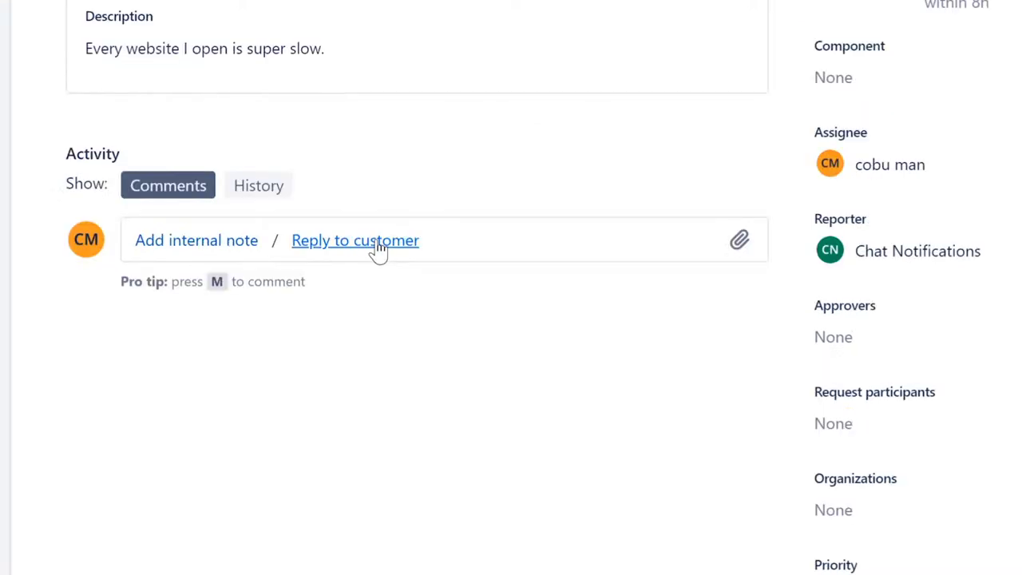
Step: Post a Tech Support reply offering help with slow websites and requesting the PC name or IP address
{"action": "left_click", "coordinate": [379, 243]}
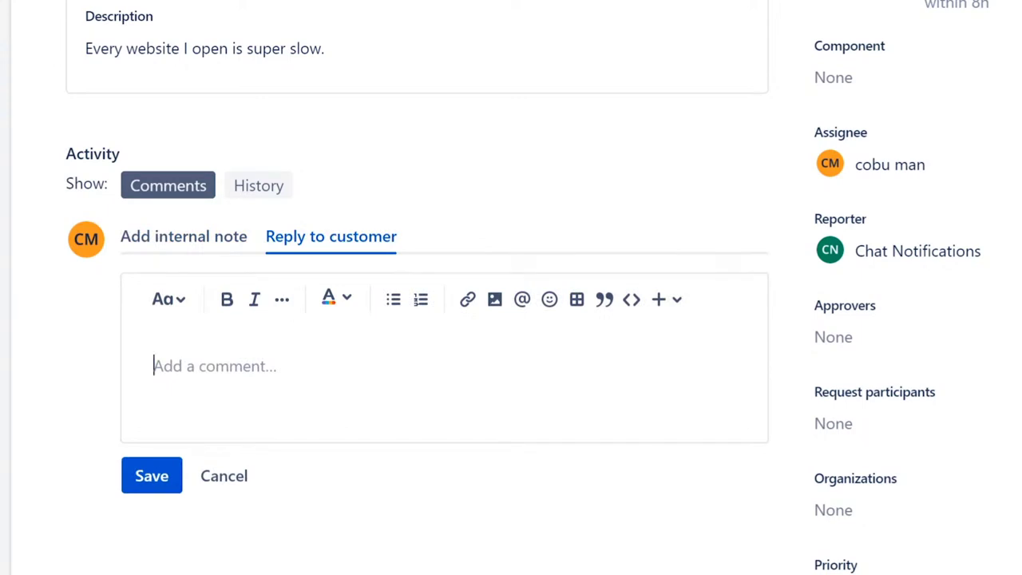
{"action": "type", "text": "Hello, "}
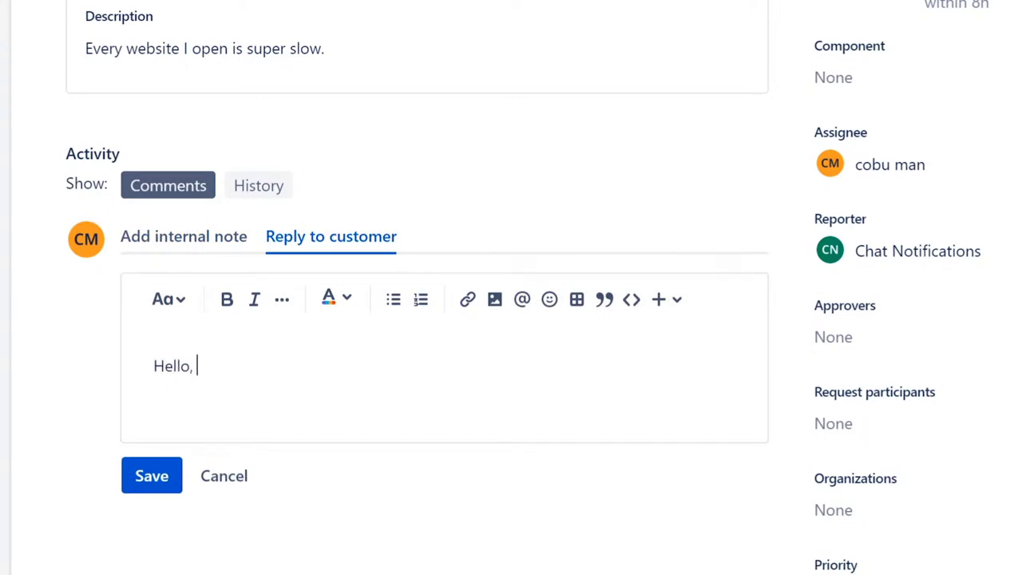
{"action": "type", "text": "my name is Ervin"}
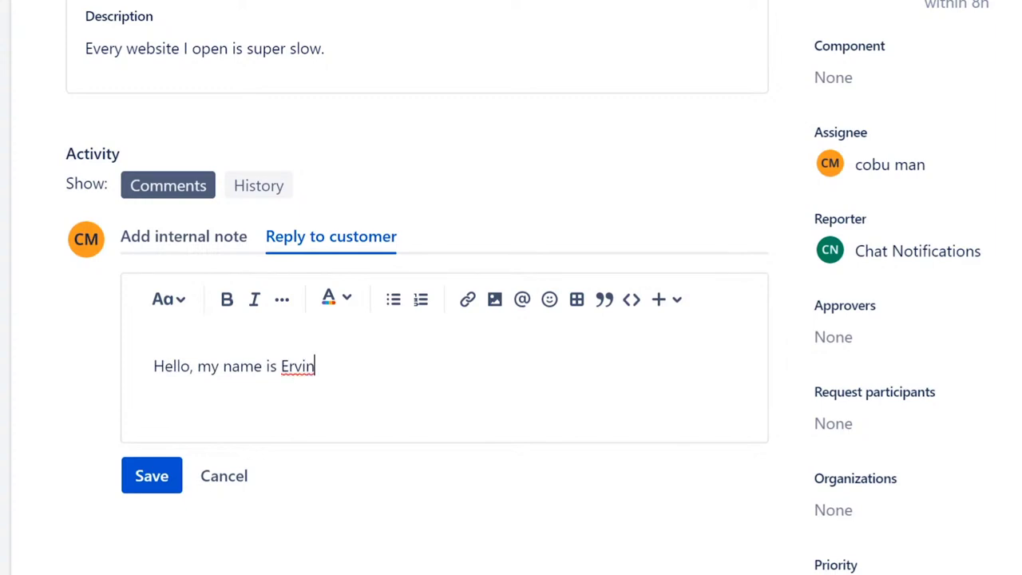
{"action": "type", "text": " with Tech Support. C"}
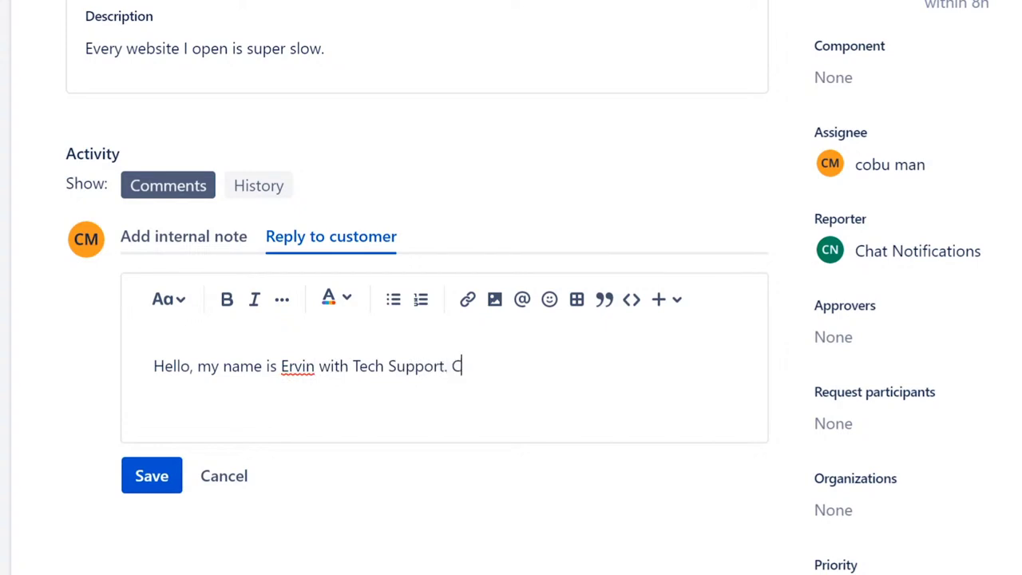
{"action": "key", "text": "BackSpace"}
{"action": "type", "text": "I can help you with s"}
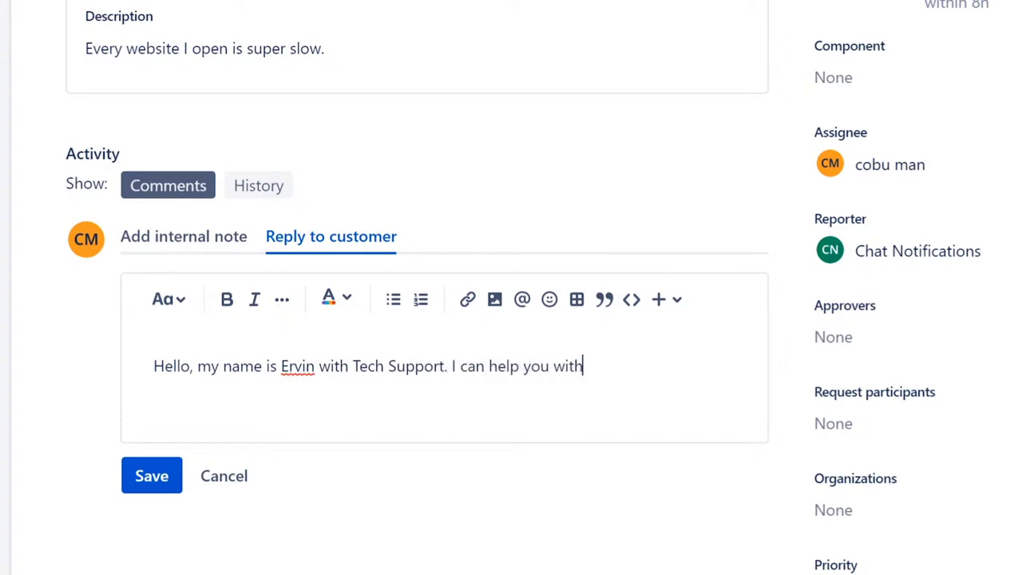
{"action": "type", "text": "low website is"}
{"action": "type", "text": "sue."}
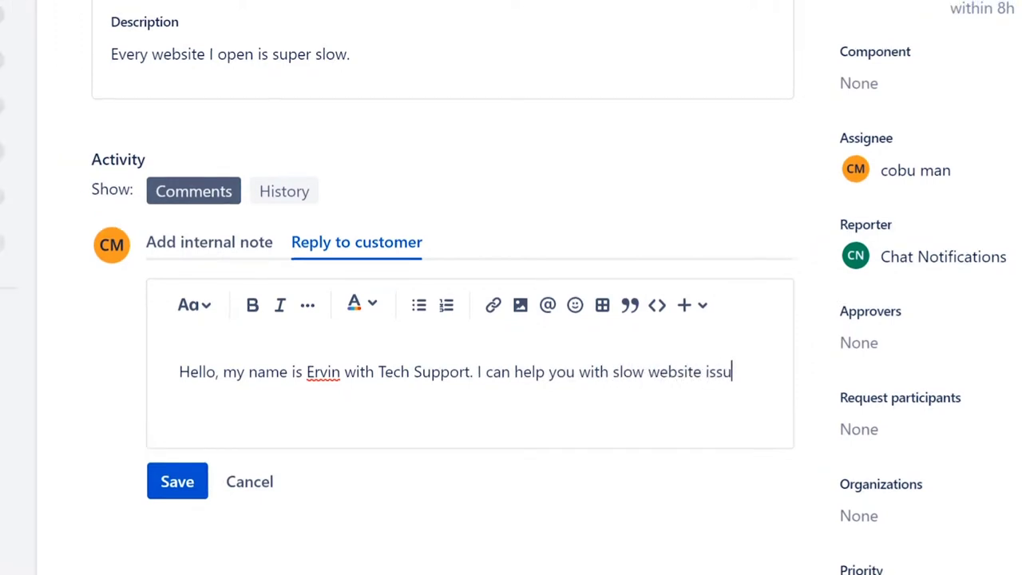
{"action": "type", "text": ".."}
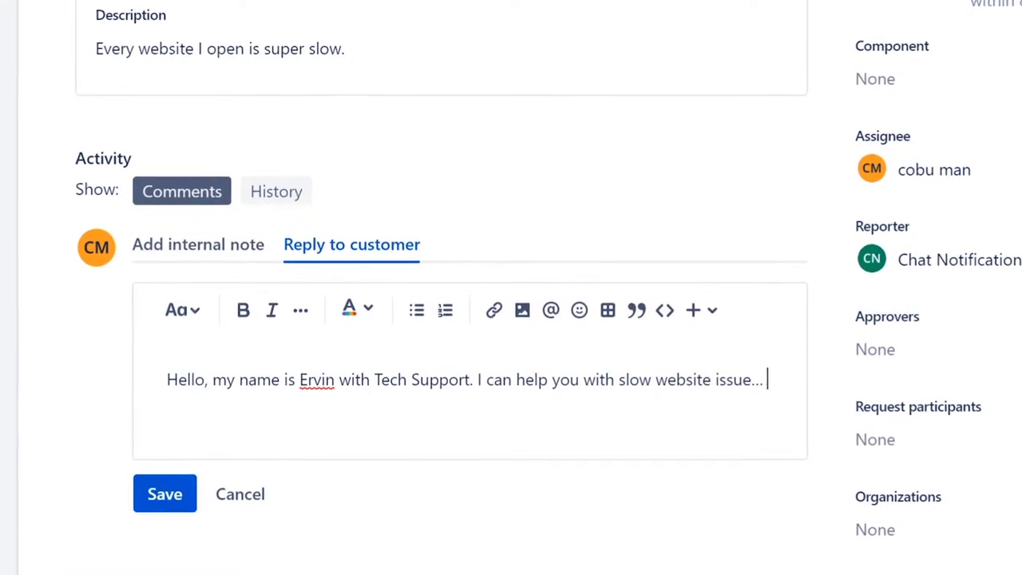
{"action": "key", "text": "Return"}
{"action": "type", "text": "can you plea"}
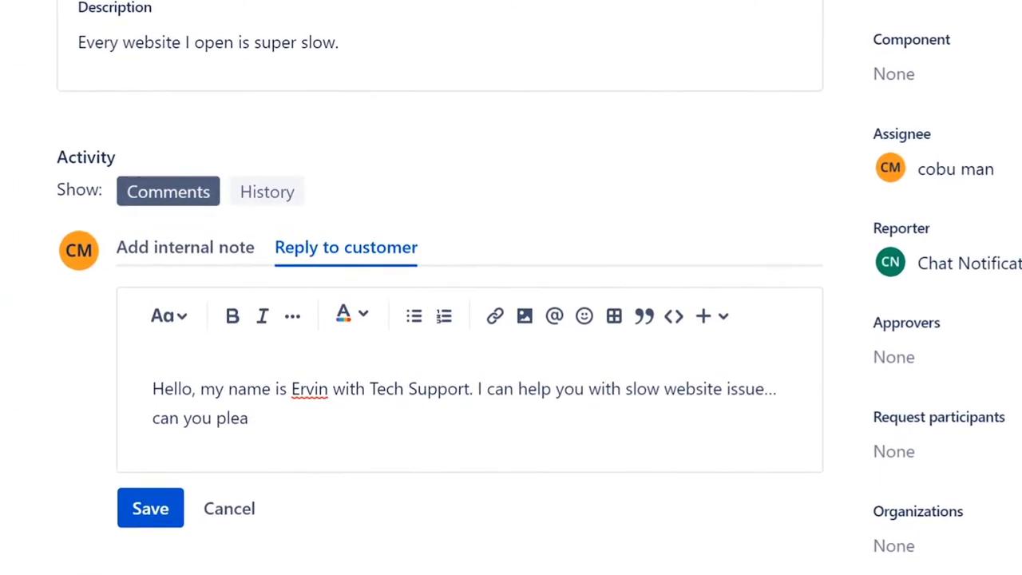
{"action": "type", "text": "se provide pc name o"}
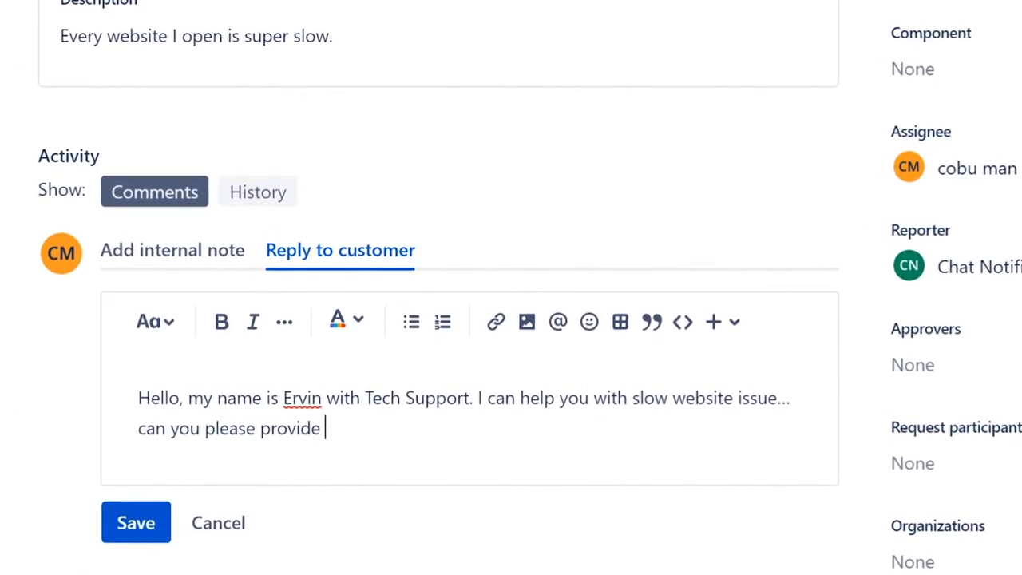
{"action": "type", "text": "r ip add"}
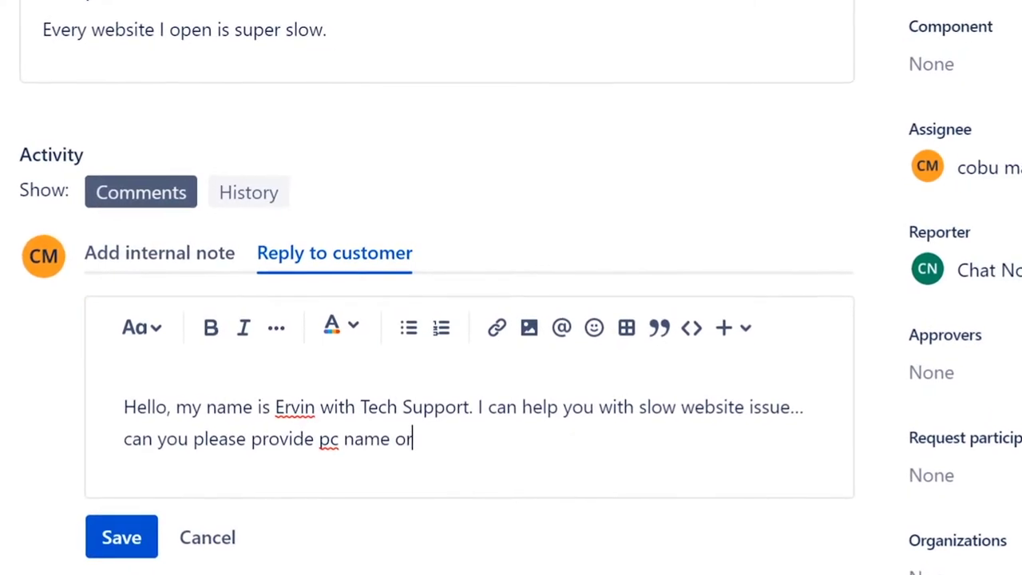
{"action": "type", "text": "ress so"}
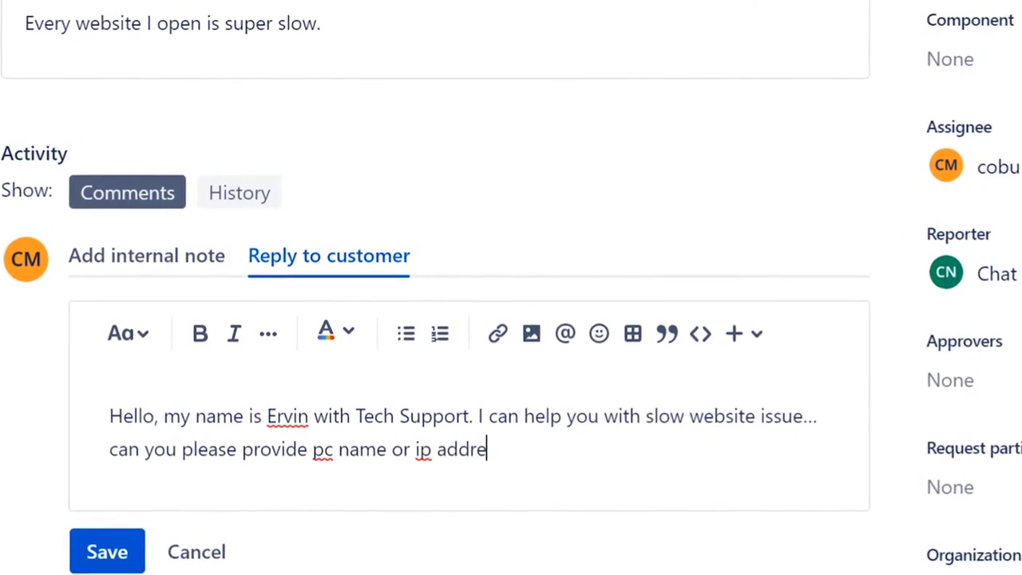
{"action": "type", "text": " that I can t"}
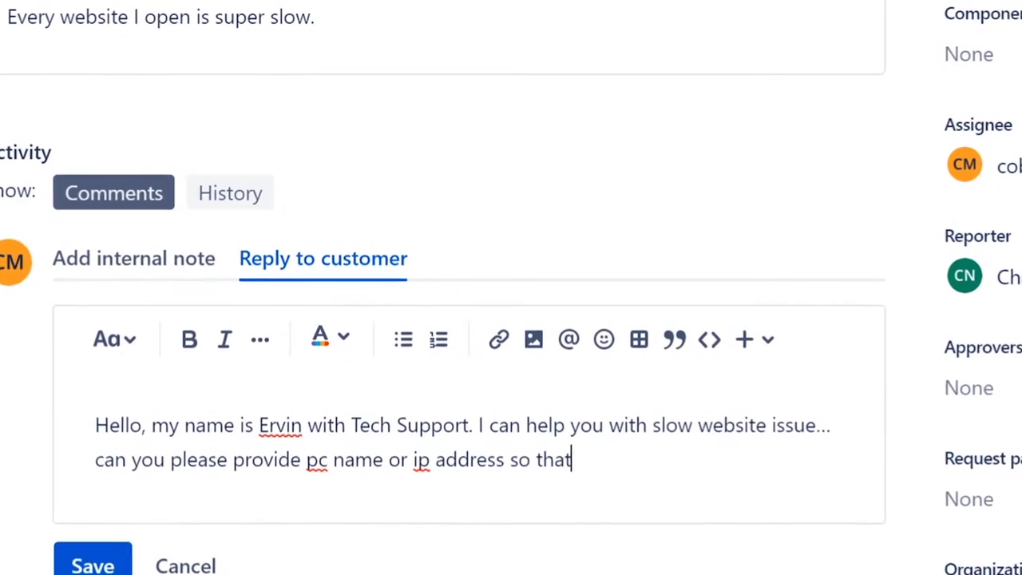
{"action": "type", "text": "ake a look."}
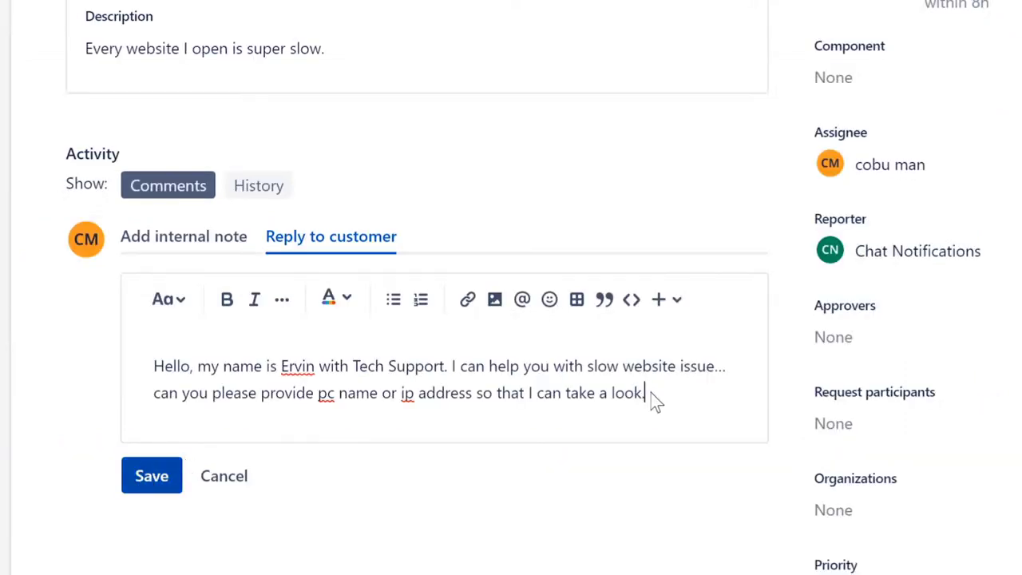
{"action": "key", "text": "ctrl+Return"}
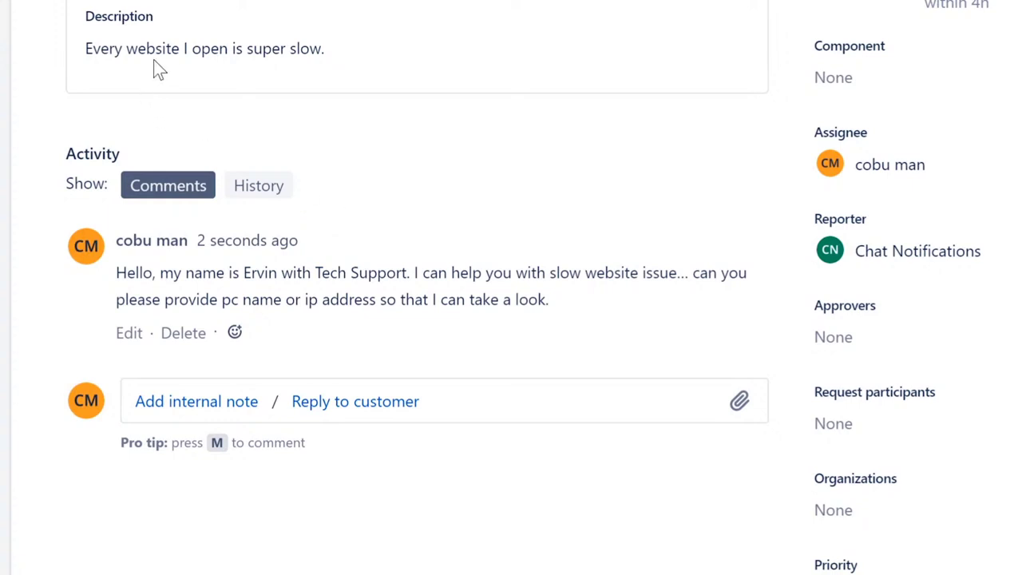
Step: Highlight 'Every website' in the ISD-16 ticket description while explaining it
{"action": "left_click_drag", "start_coordinate": [183, 48], "coordinate": [126, 48]}
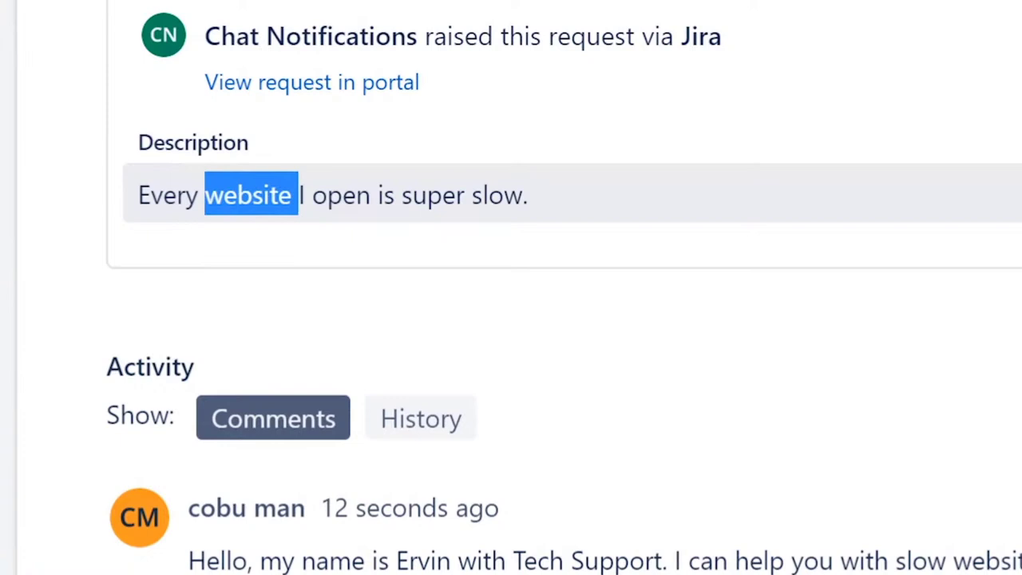
{"action": "left_click_drag", "start_coordinate": [205, 194], "coordinate": [137, 195]}
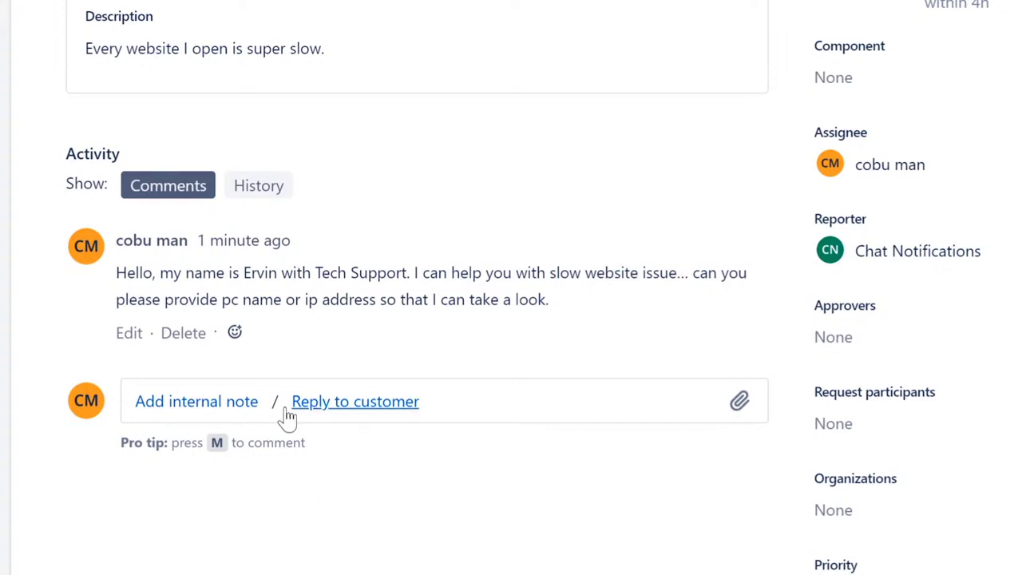
Step: Save an internal note on ISD-16 stating cobuman1 is the user's PC name, signed with the agent's name
{"action": "type", "text": "m"}
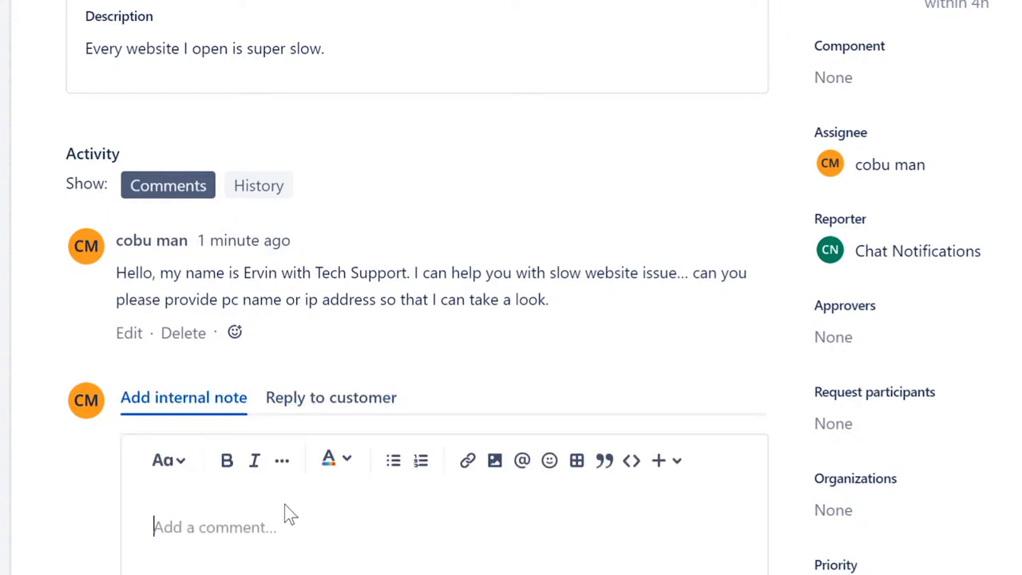
{"action": "type", "text": "cobuman1"}
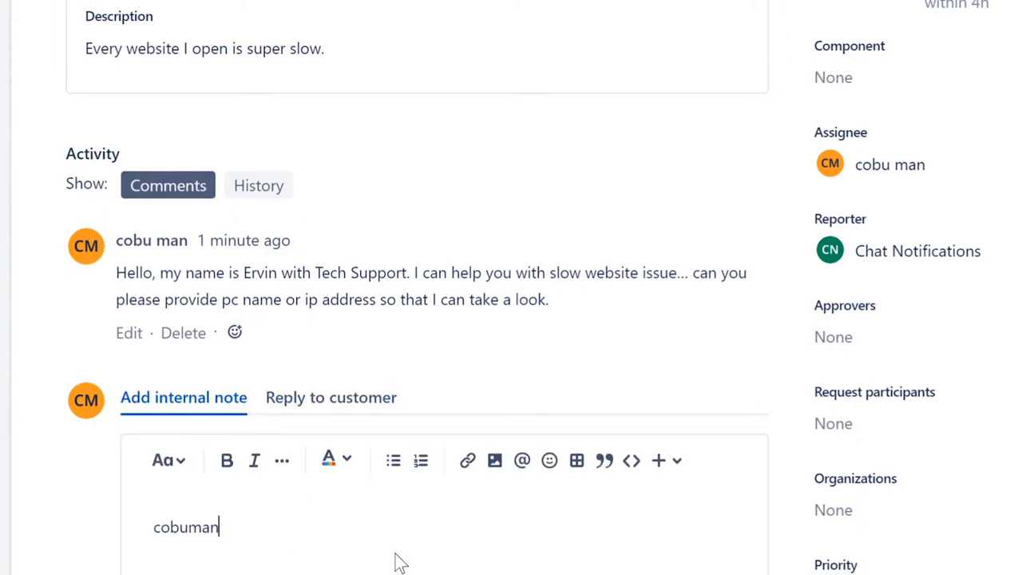
{"action": "type", "text": " i"}
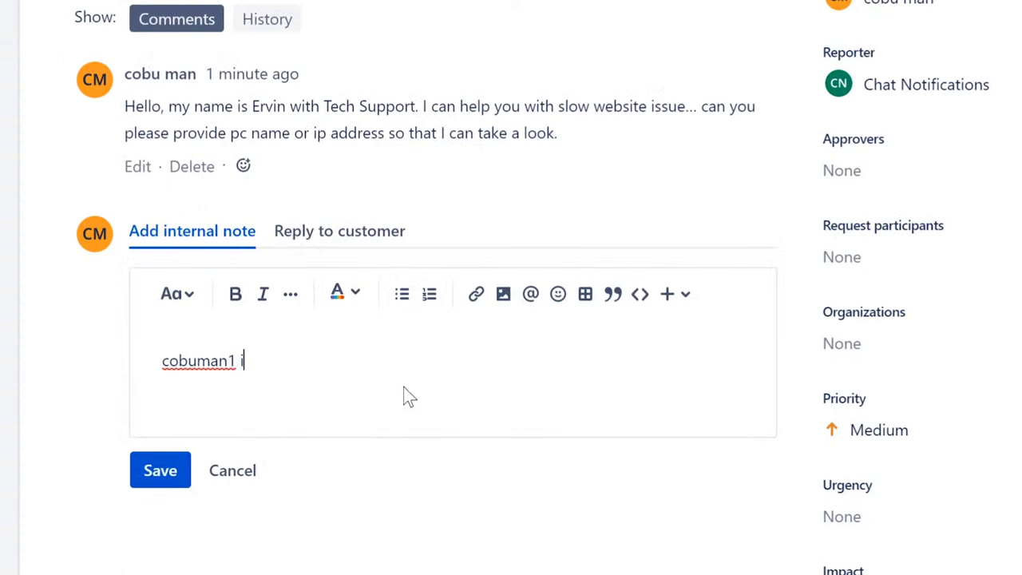
{"action": "type", "text": "s user's pc name"}
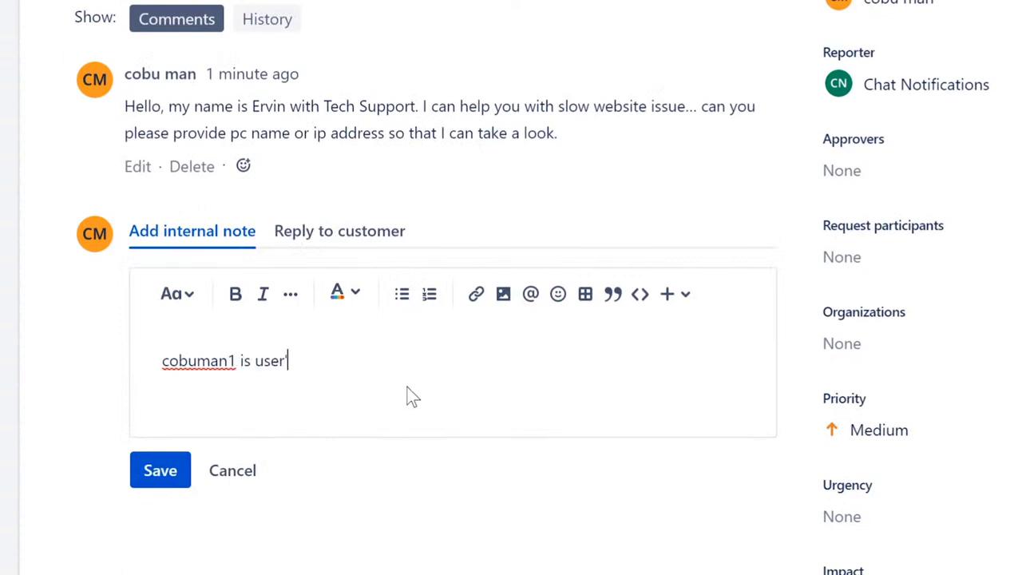
{"action": "type", "text": "."}
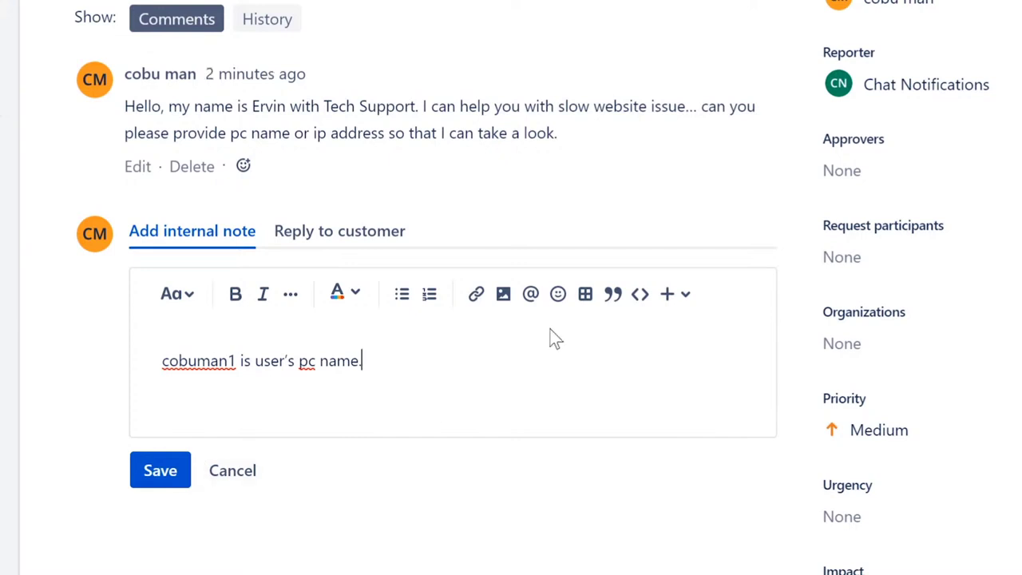
{"action": "type", "text": " Ervin"}
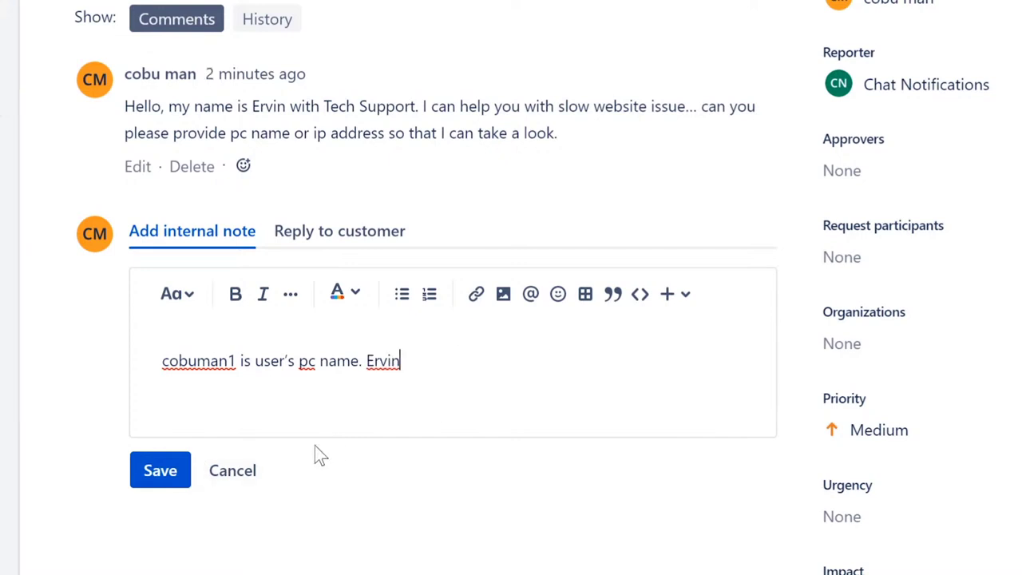
{"action": "left_click", "coordinate": [156, 471]}
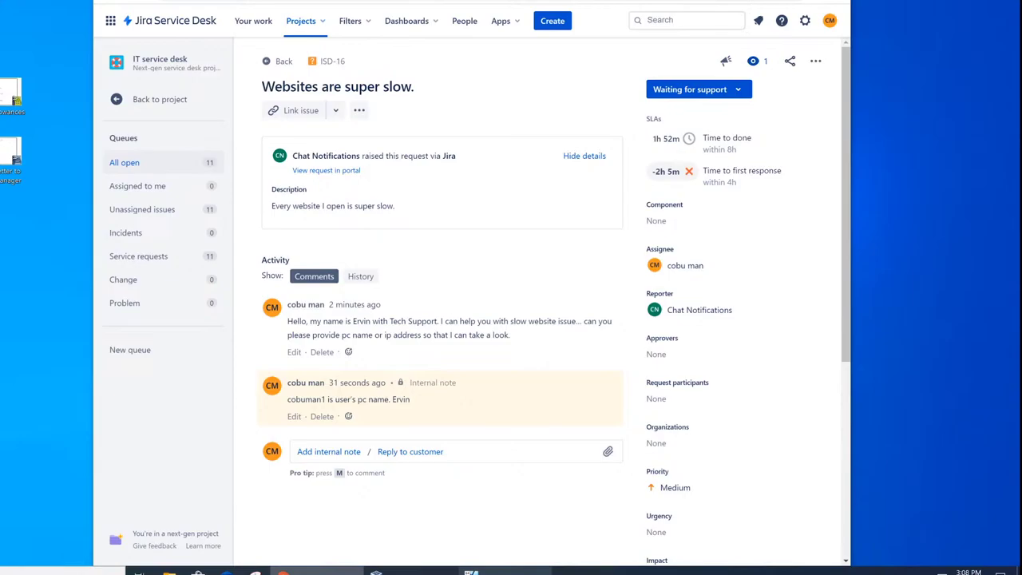
Step: On the remote PC cobuman1, search Windows for 'update' to reach Check for updates
{"action": "key", "text": "alt+Tab"}
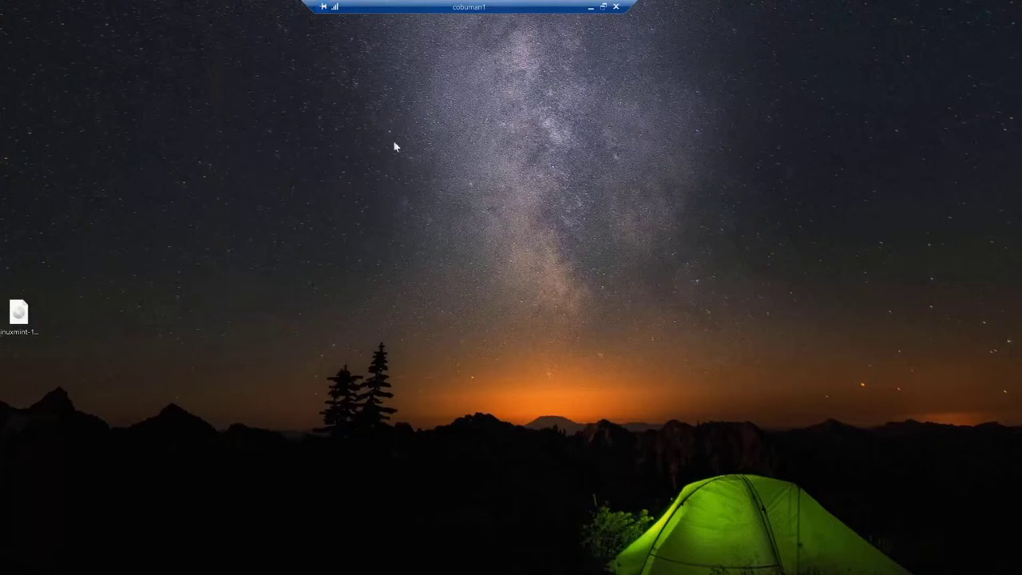
{"action": "key", "text": "super+d"}
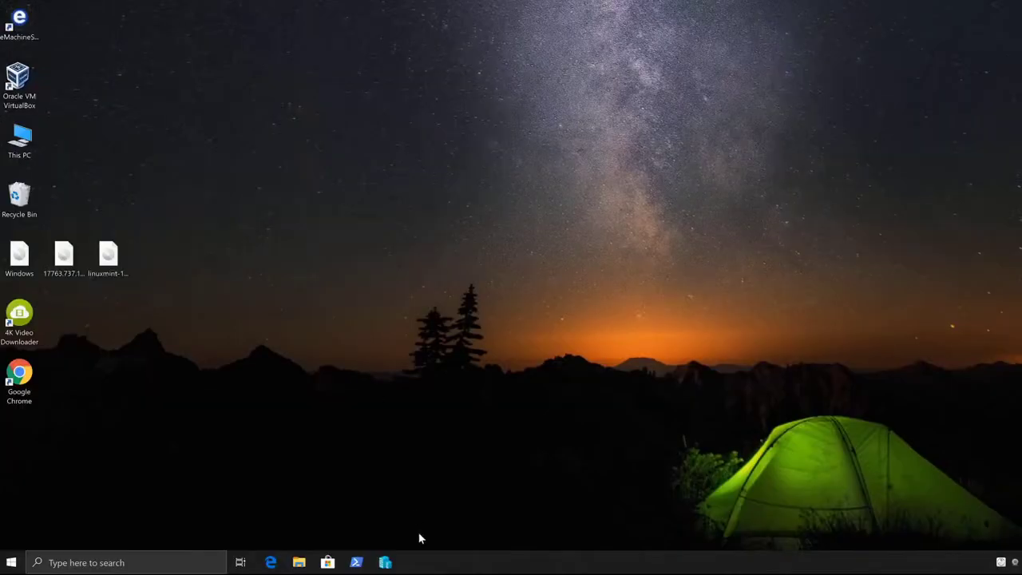
{"action": "left_click", "coordinate": [126, 562]}
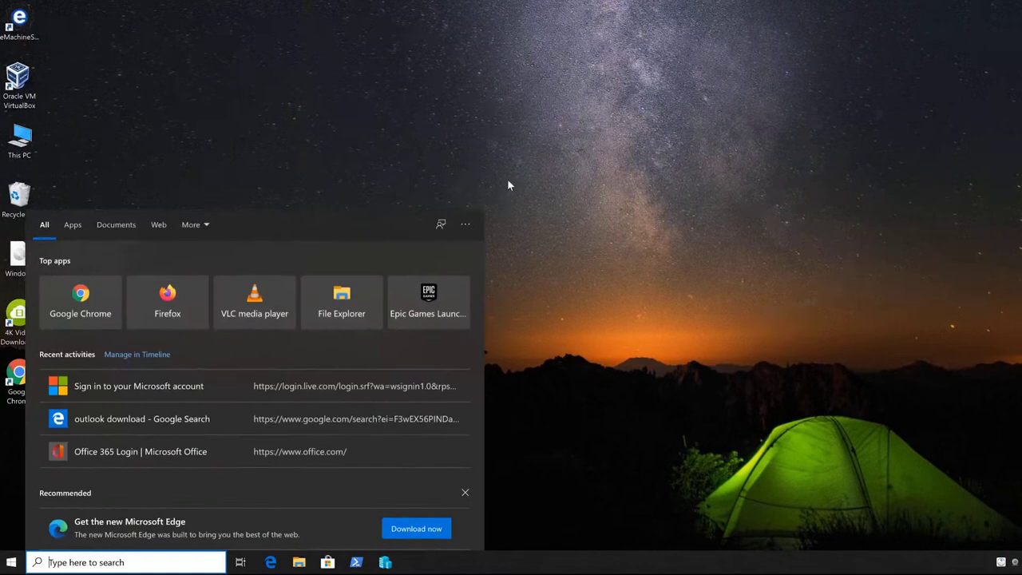
{"action": "left_click", "coordinate": [550, 169]}
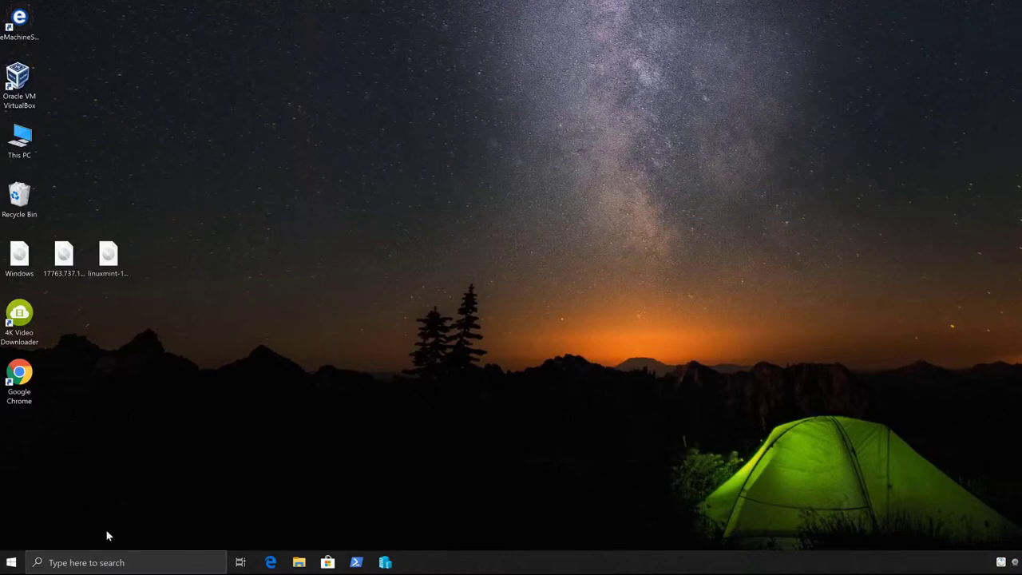
{"action": "left_click", "coordinate": [111, 561]}
{"action": "type", "text": "update"}
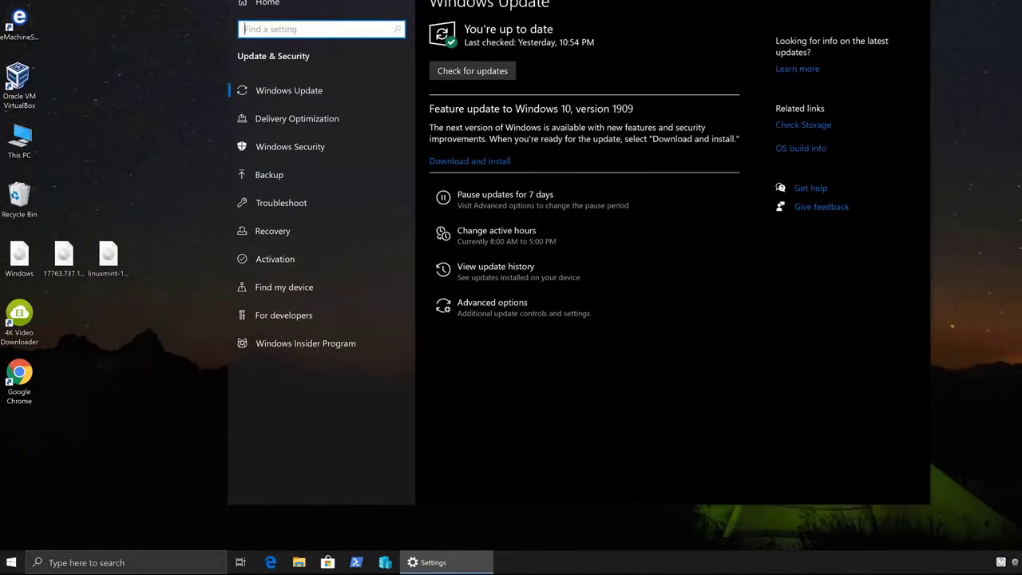
Step: Check for Windows updates on the remote PC and place Task Manager beside Windows Update
{"action": "left_click", "coordinate": [510, 72]}
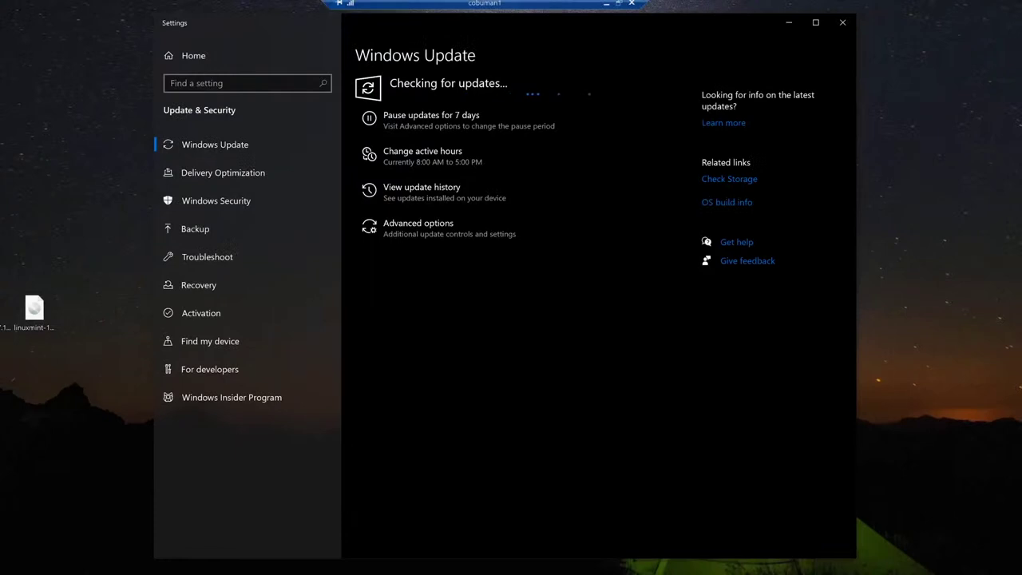
{"action": "right_click", "coordinate": [691, 574]}
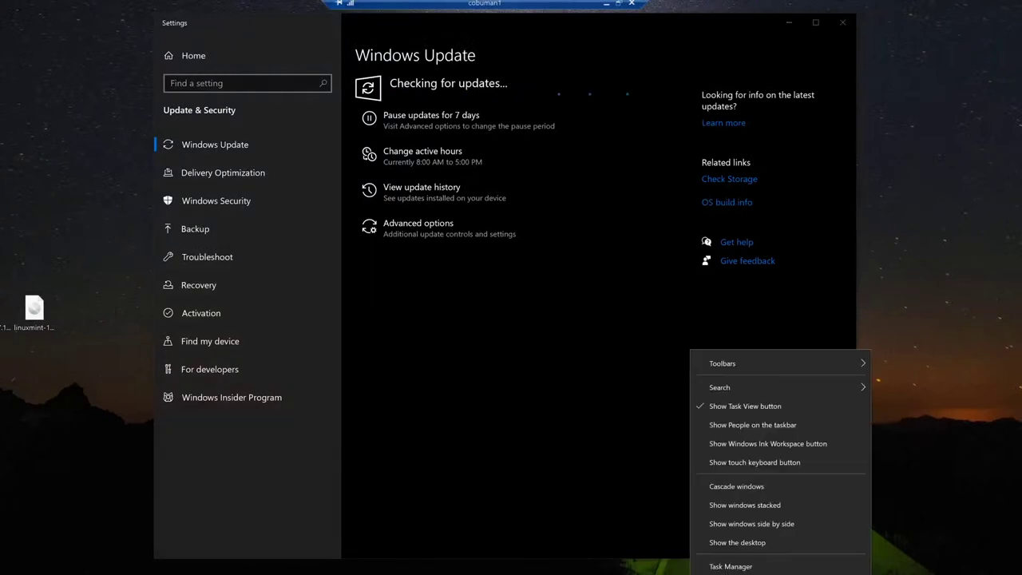
{"action": "left_click", "coordinate": [754, 568]}
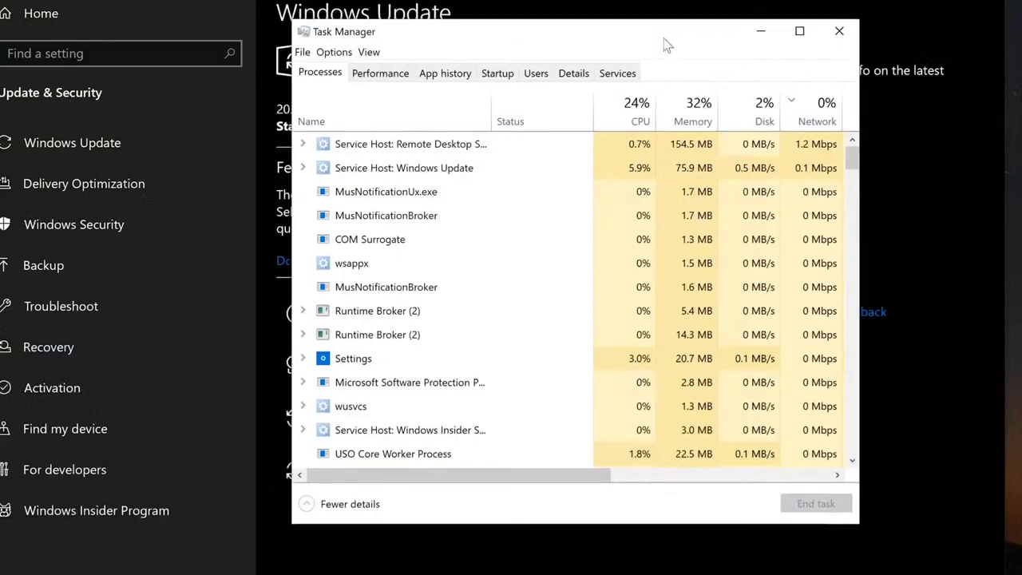
{"action": "left_click_drag", "start_coordinate": [667, 46], "coordinate": [801, 241]}
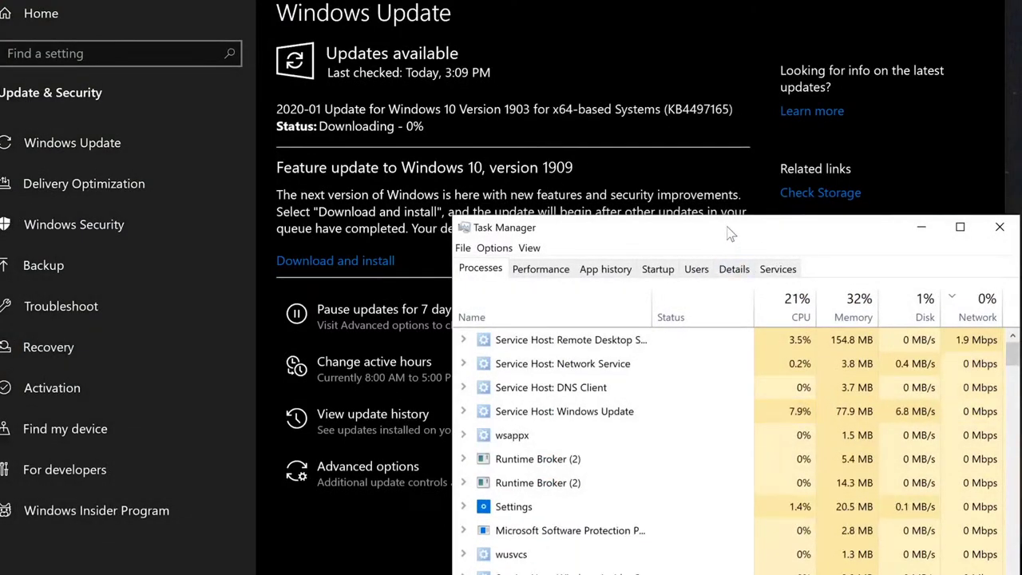
{"action": "left_click_drag", "start_coordinate": [715, 249], "coordinate": [727, 247]}
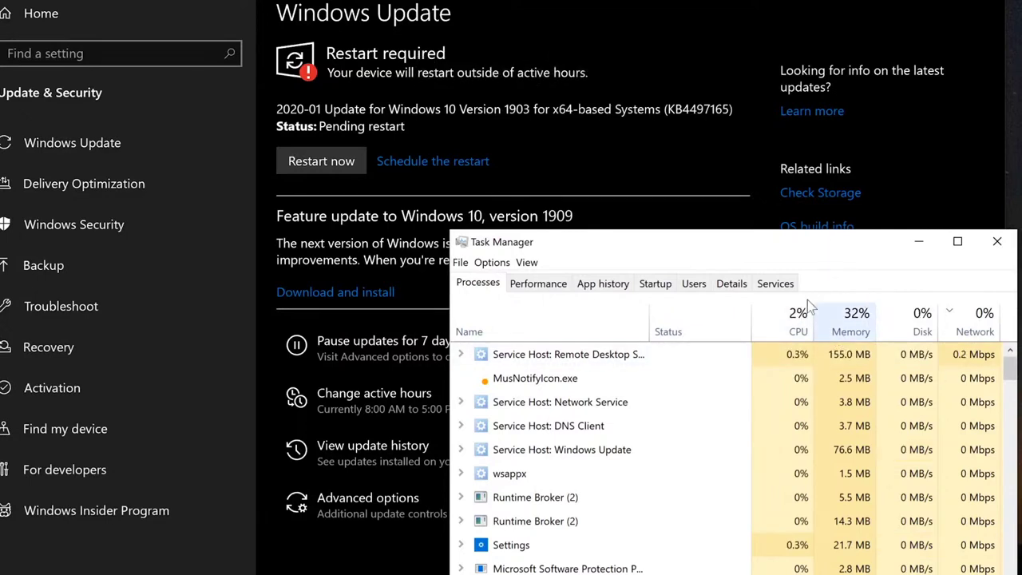
{"action": "left_click_drag", "start_coordinate": [646, 248], "coordinate": [611, 225]}
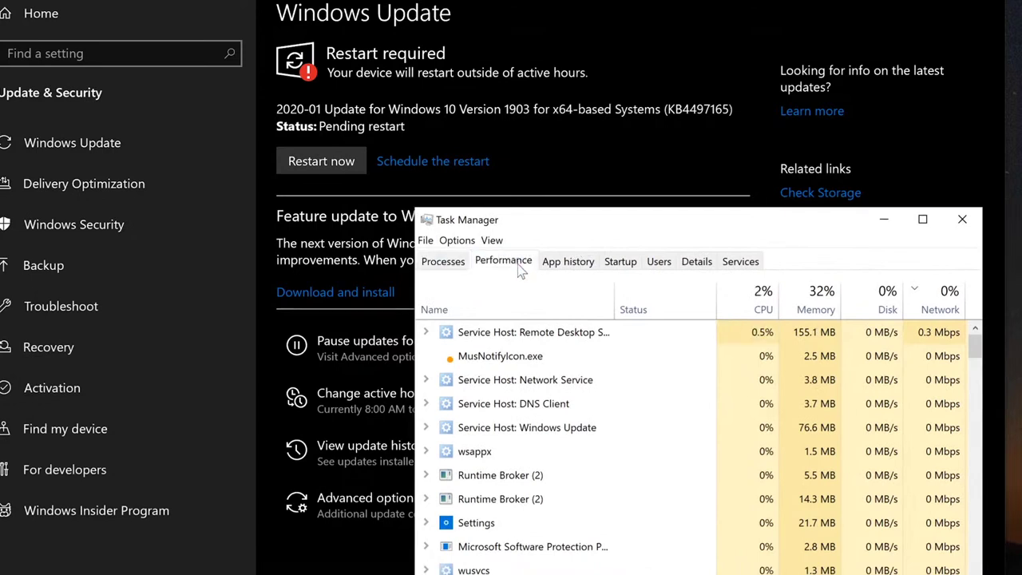
{"action": "left_click", "coordinate": [519, 267]}
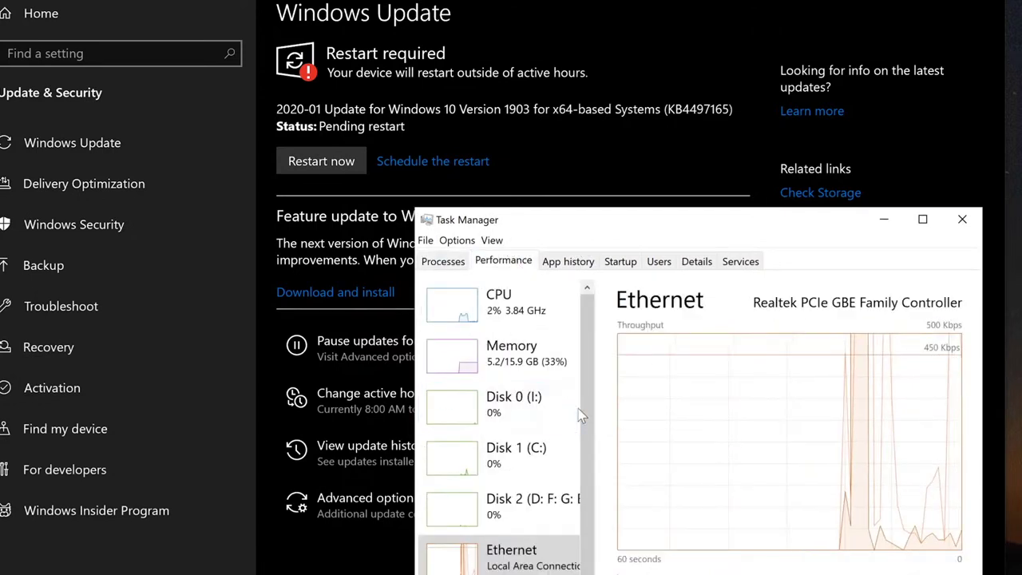
{"action": "scroll", "coordinate": [511, 559], "scroll_direction": "down", "scroll_amount": 2}
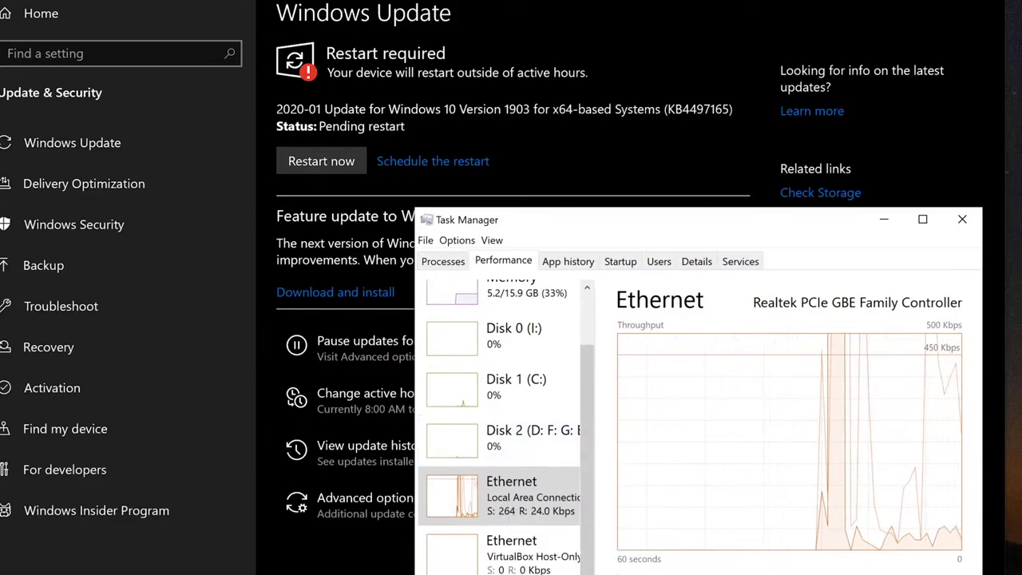
{"action": "scroll", "coordinate": [484, 452], "scroll_direction": "down", "scroll_amount": 1}
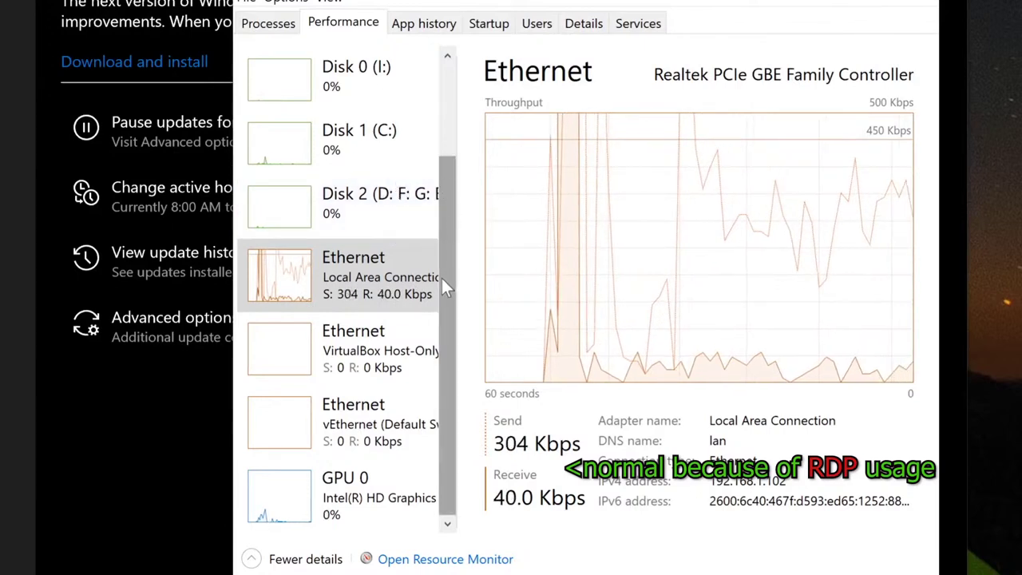
{"action": "left_click_drag", "start_coordinate": [445, 287], "coordinate": [463, 188]}
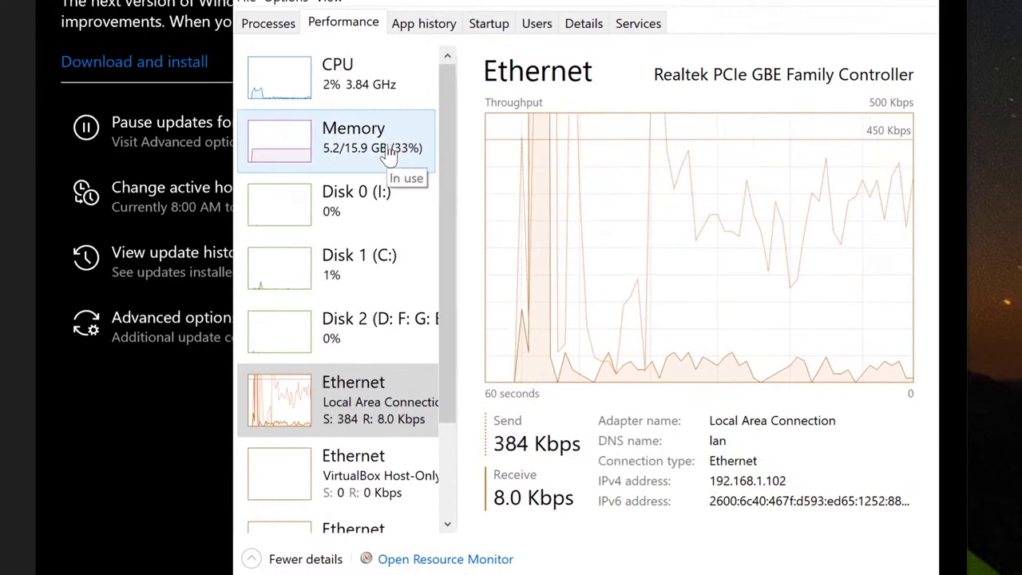
{"action": "left_click", "coordinate": [293, 27]}
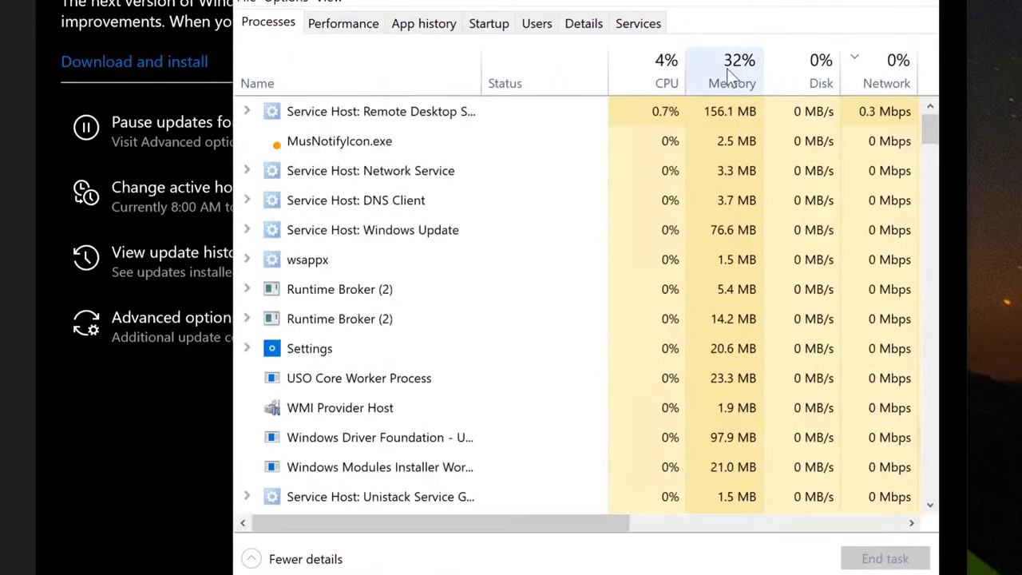
Step: Sort processes by CPU, expand Service Host: Remote Desktop, then bring Windows Update forward
{"action": "left_click", "coordinate": [640, 60]}
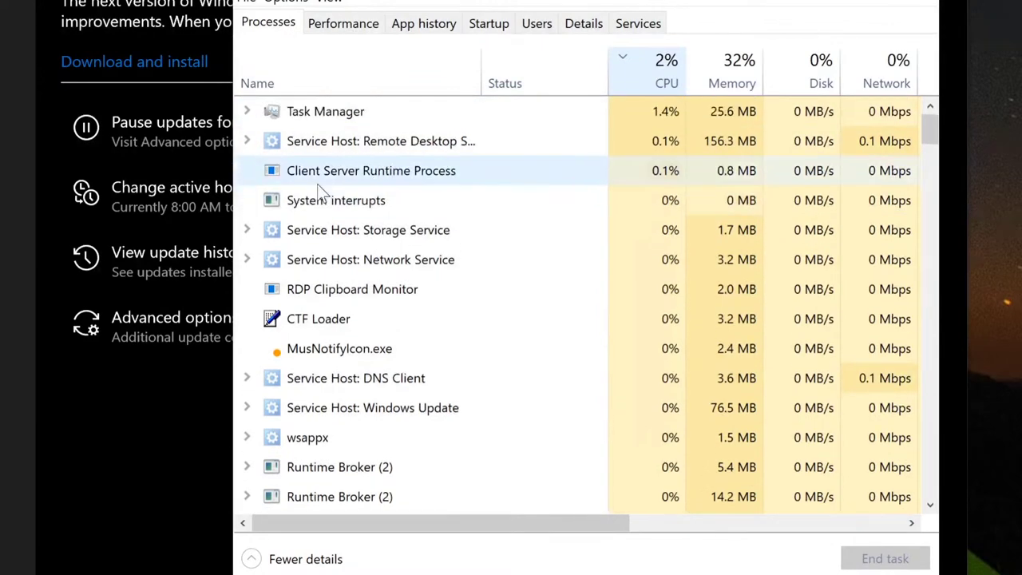
{"action": "left_click", "coordinate": [247, 141]}
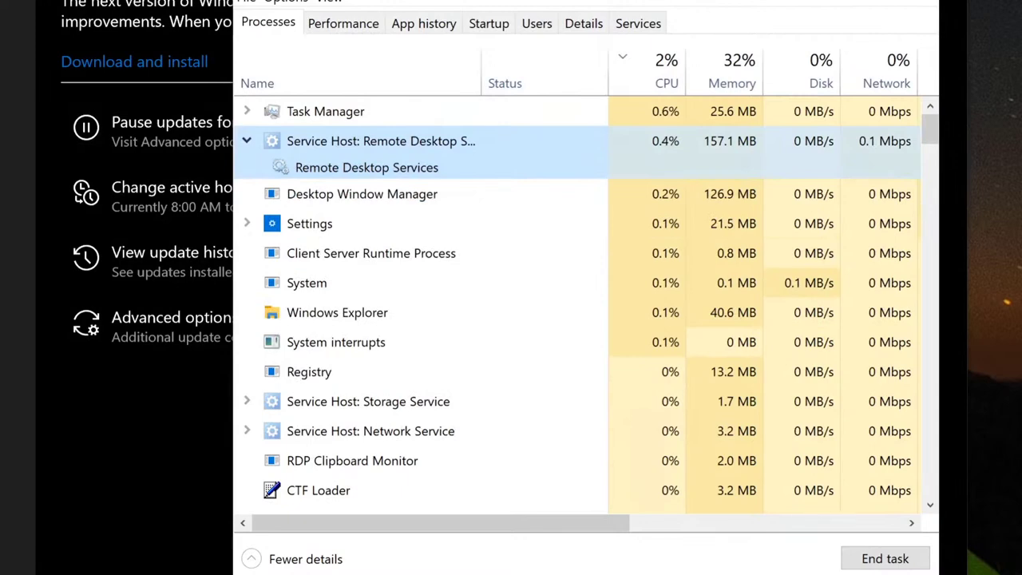
{"action": "key", "text": "alt+Tab"}
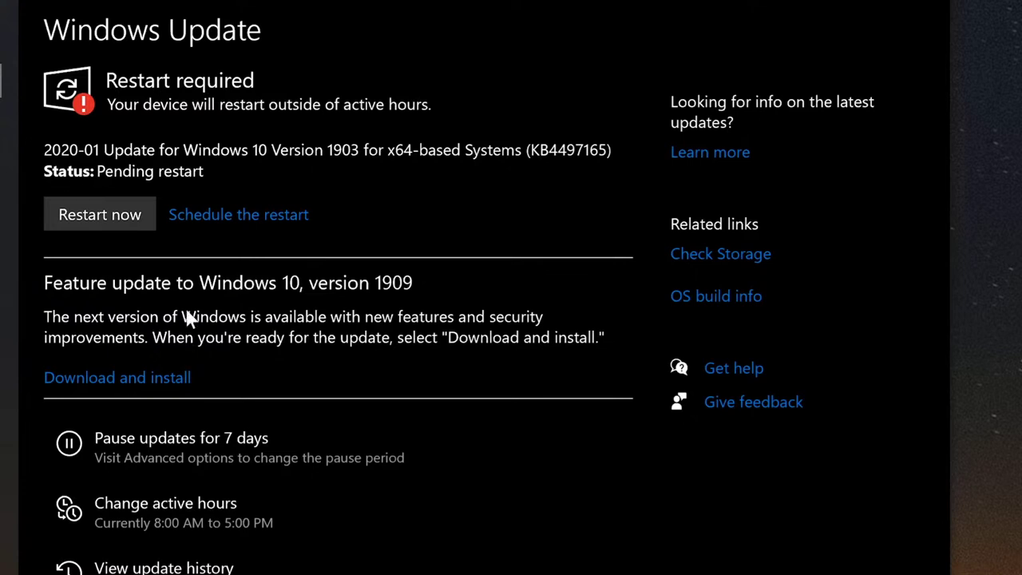
Step: Show the Local Area Connection Ethernet performance page in a widened Task Manager with full device names
{"action": "left_click", "coordinate": [132, 218]}
{"action": "key", "text": "ctrl+shift+Escape"}
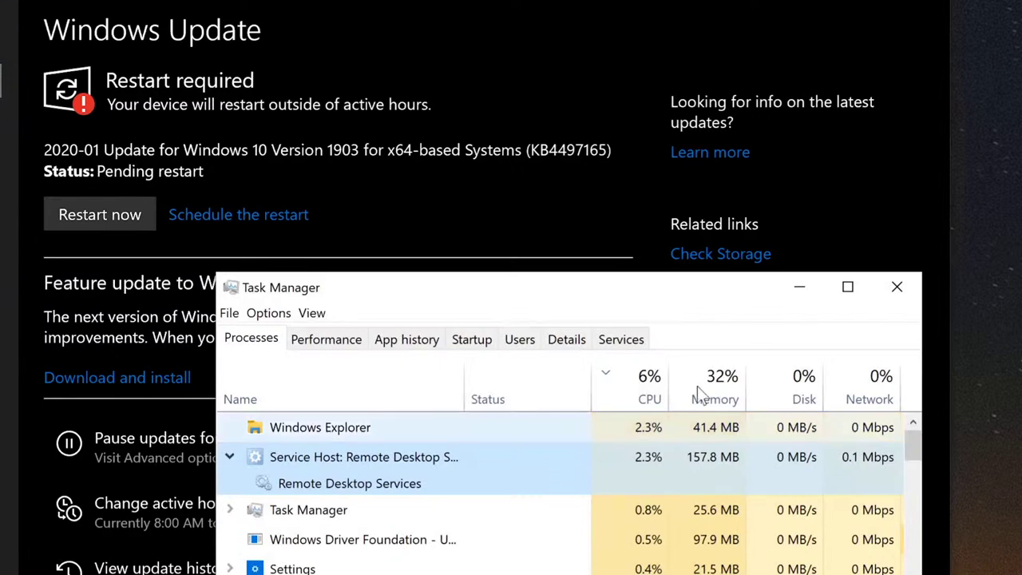
{"action": "left_click", "coordinate": [325, 338]}
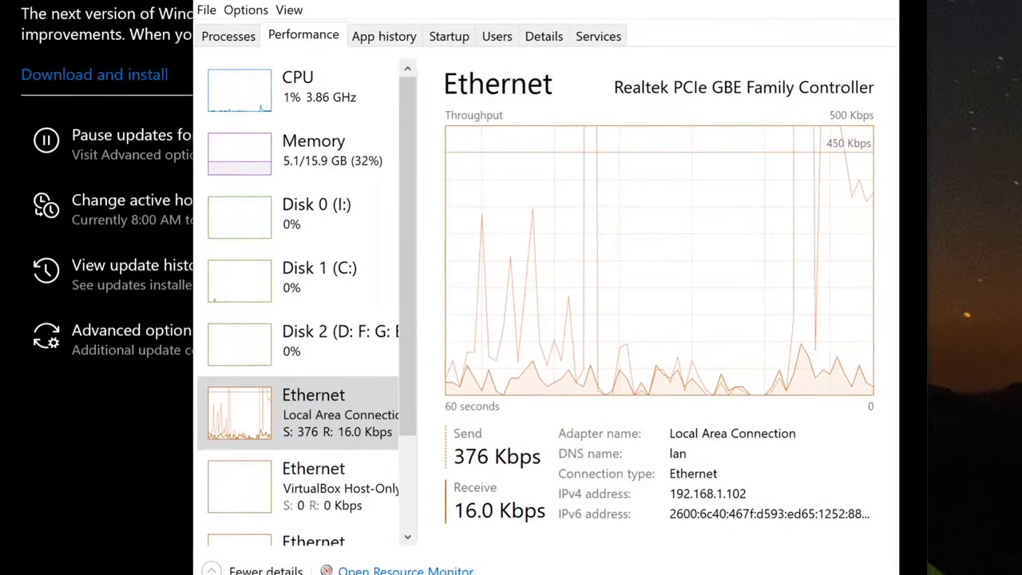
{"action": "left_click_drag", "start_coordinate": [617, 0], "coordinate": [407, 8]}
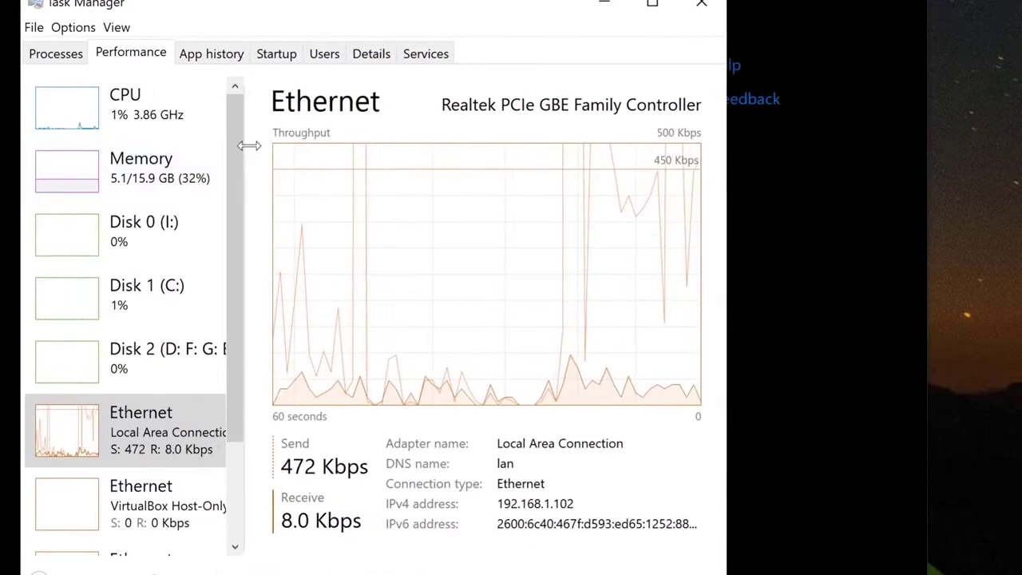
{"action": "left_click_drag", "start_coordinate": [249, 145], "coordinate": [302, 134]}
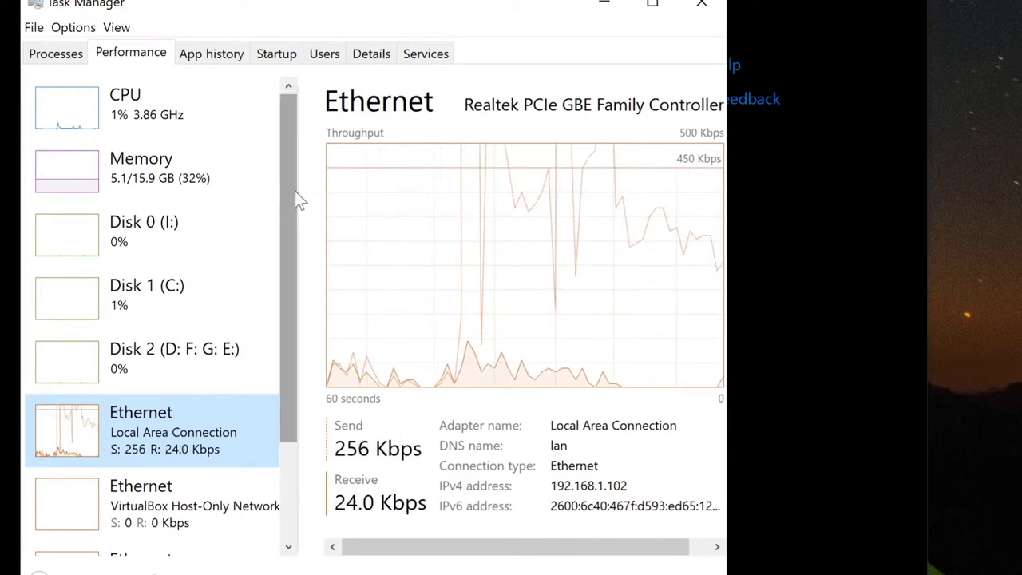
{"action": "mouse_move", "coordinate": [299, 186]}
{"action": "left_mouse_down"}
{"action": "mouse_move", "coordinate": [337, 168]}
{"action": "mouse_move", "coordinate": [301, 170]}
{"action": "left_mouse_up"}
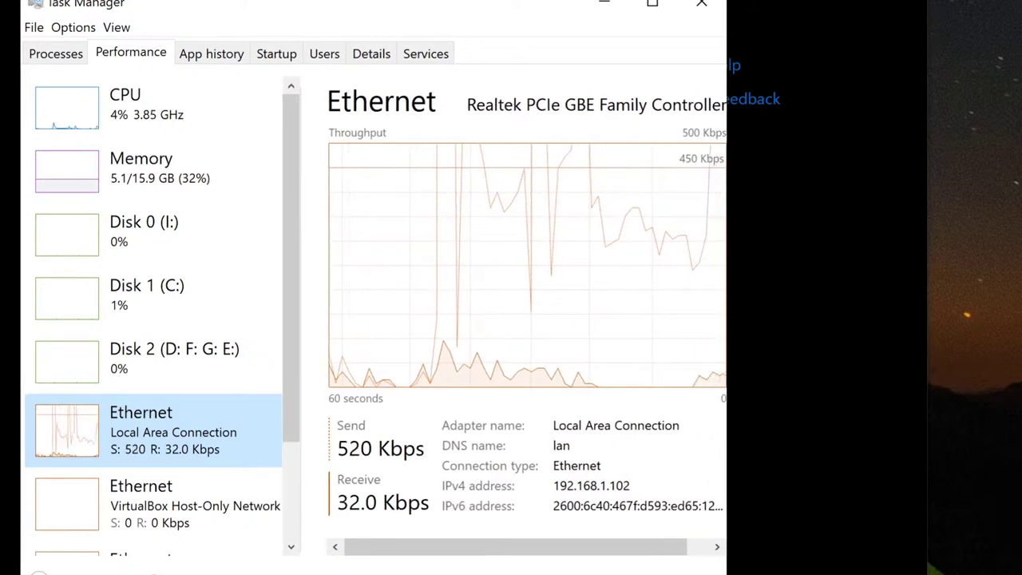
{"action": "left_click_drag", "start_coordinate": [727, 239], "coordinate": [882, 240]}
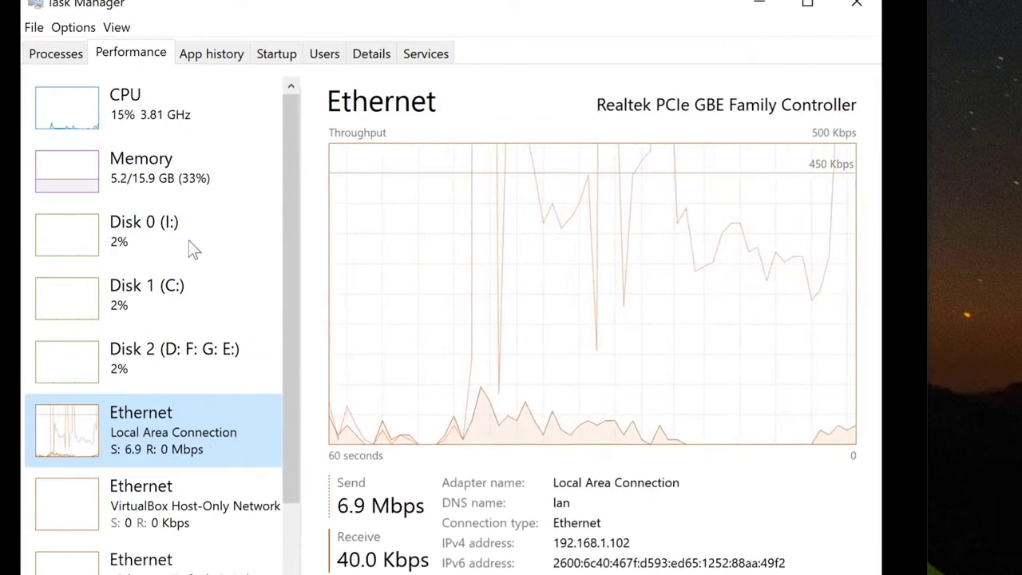
{"action": "left_click_drag", "start_coordinate": [304, 189], "coordinate": [359, 182]}
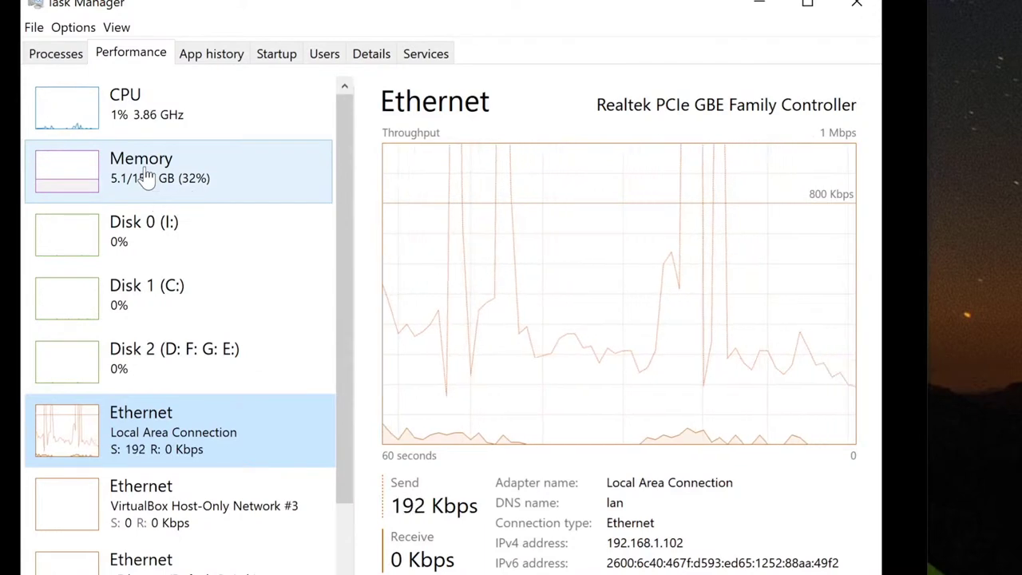
Step: Begin an internal note on ISD-16 saying there are no issues at the moment
{"action": "left_click", "coordinate": [56, 55]}
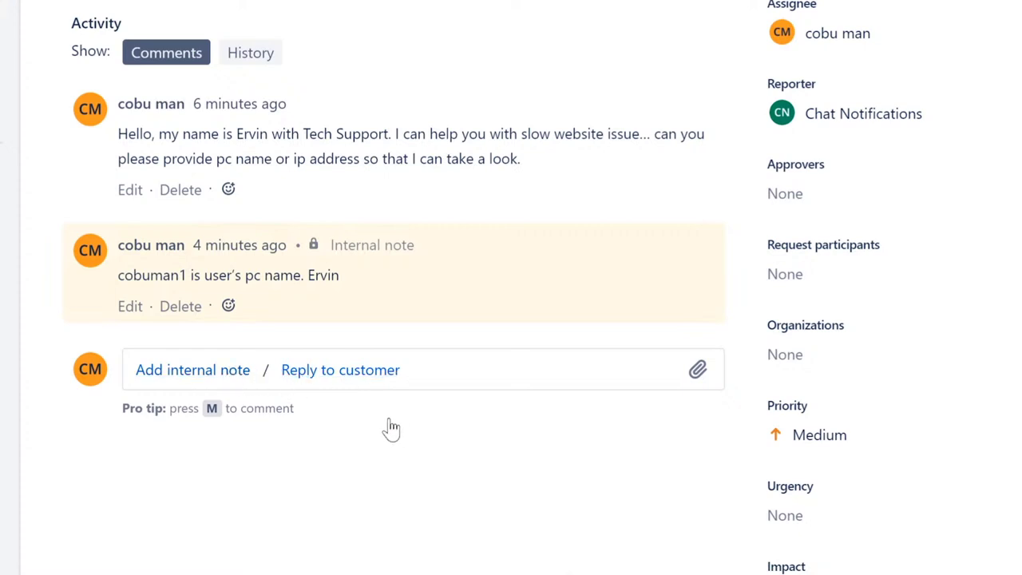
{"action": "left_click", "coordinate": [179, 361]}
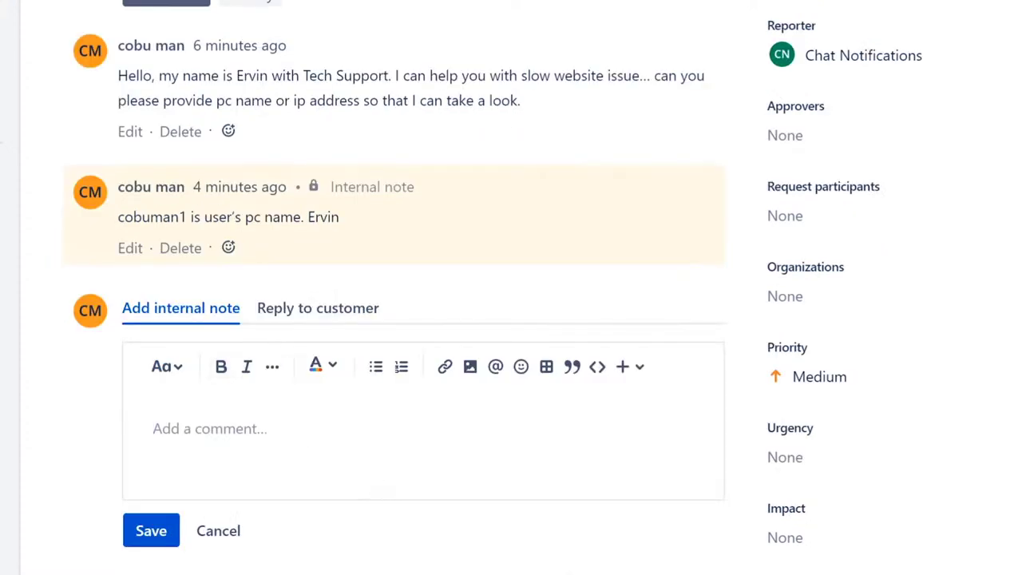
{"action": "type", "text": "There ar"}
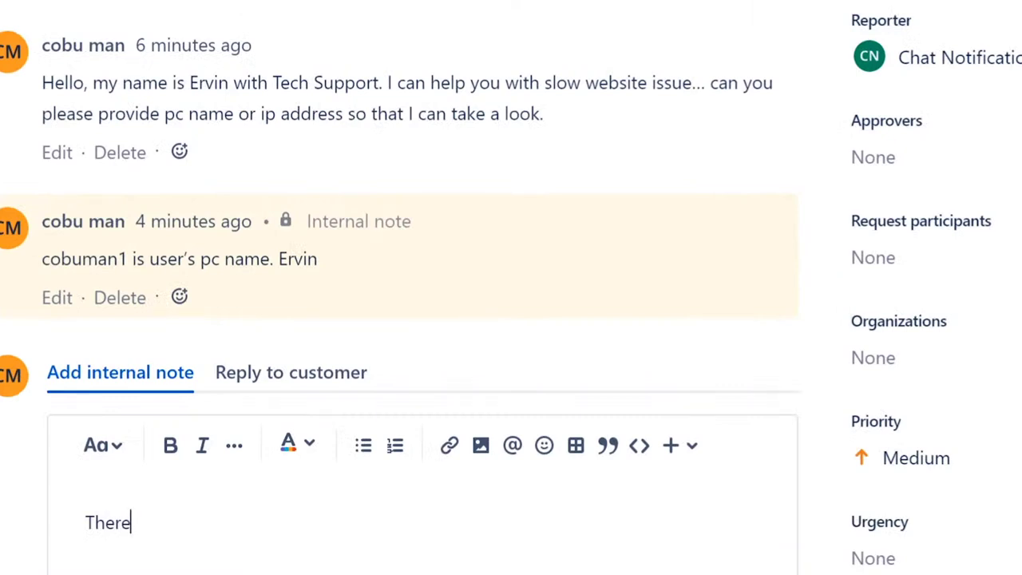
{"action": "type", "text": "iss"}
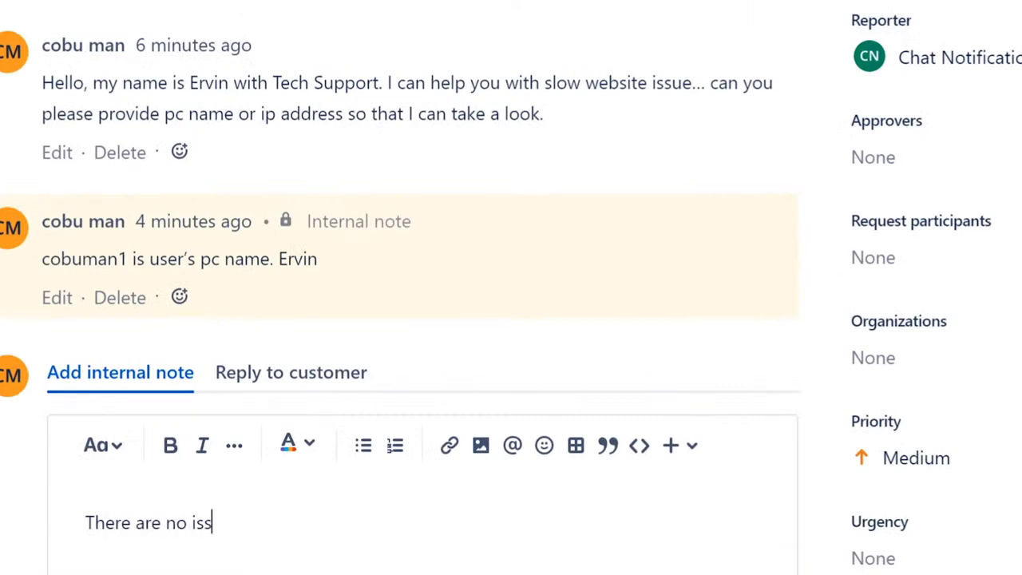
{"action": "type", "text": "ues at the mo"}
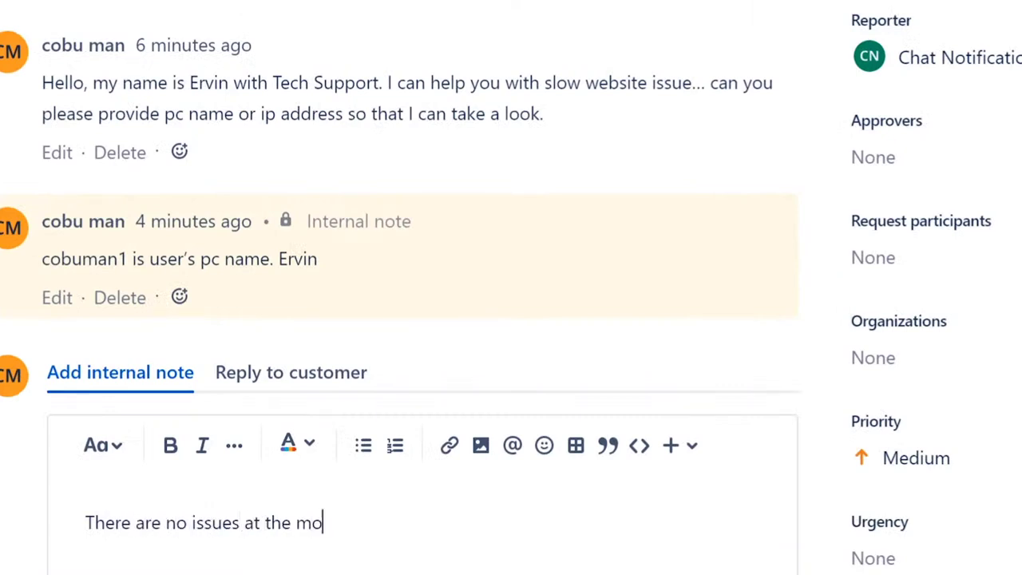
{"action": "type", "text": "ment."}
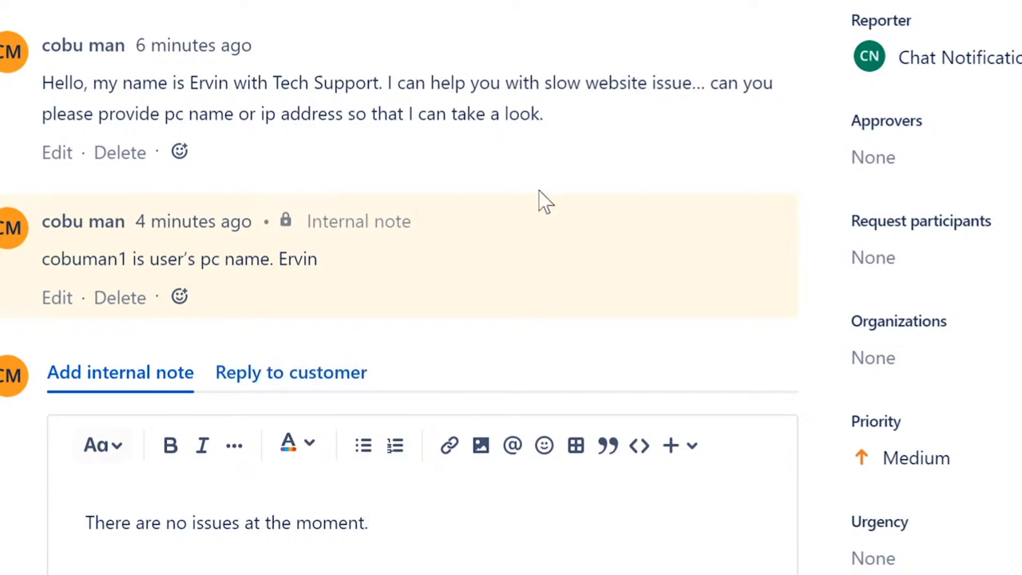
{"action": "scroll", "coordinate": [540, 200], "scroll_direction": "up", "scroll_amount": 1}
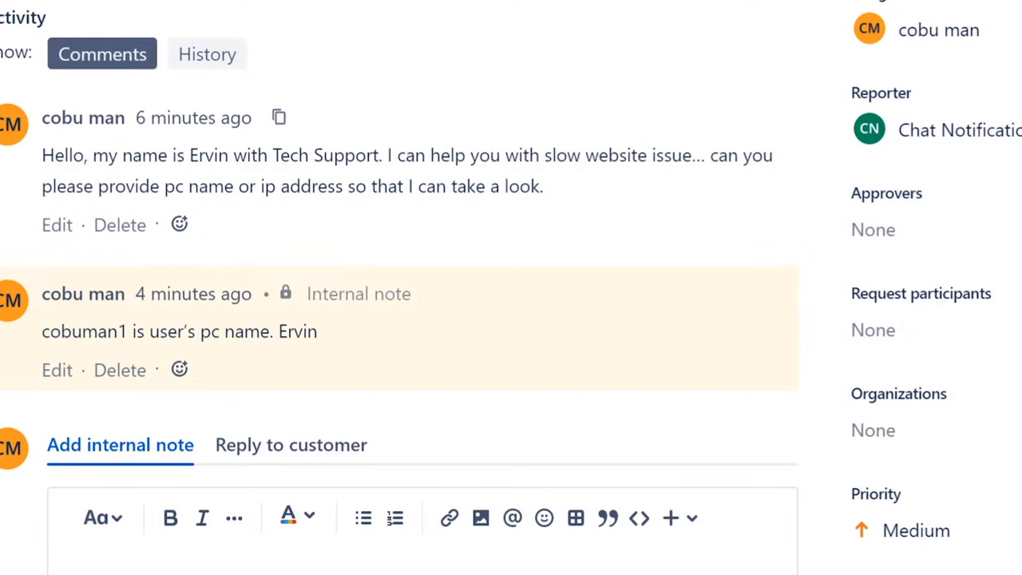
{"action": "scroll", "coordinate": [556, 156], "scroll_direction": "down", "scroll_amount": 3}
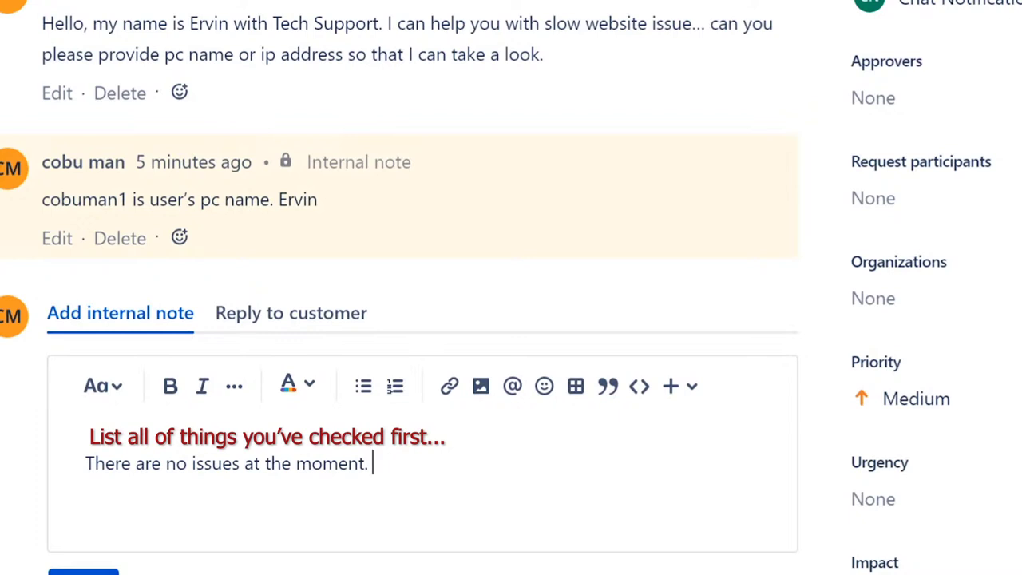
Step: Add that the ticket stays open 24hrs to monitor, sign with the agent's name, and save
{"action": "type", "text": "I will keep "}
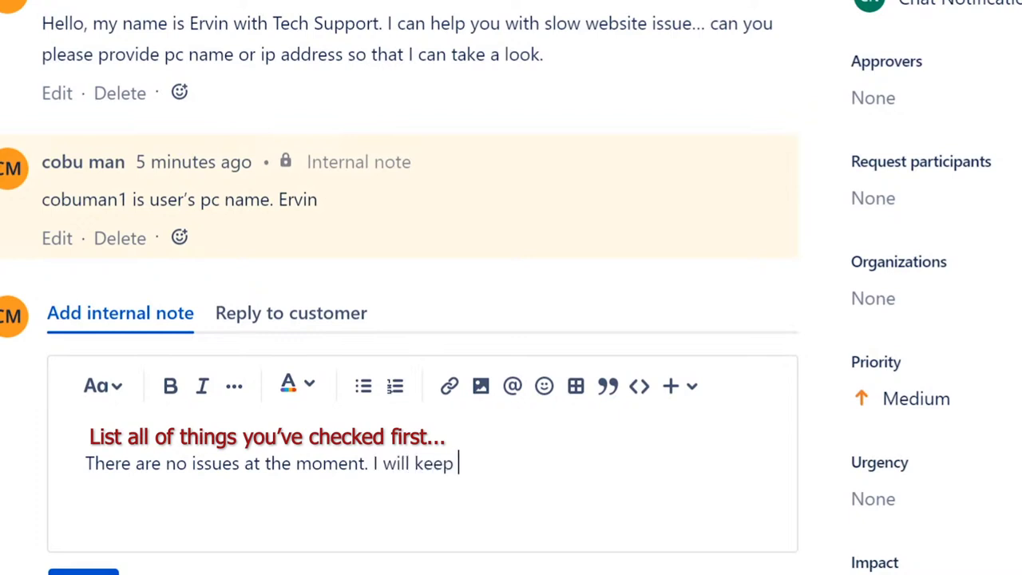
{"action": "type", "text": "the ticke topne"}
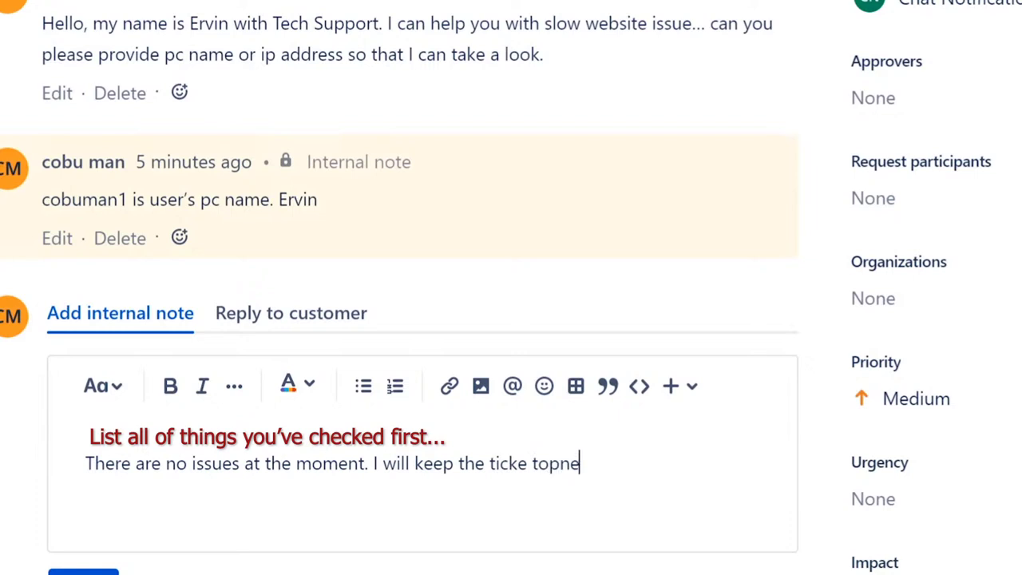
{"action": "key", "text": "BackSpace"}
{"action": "key", "text": "BackSpace"}
{"action": "key", "text": "BackSpace"}
{"action": "key", "text": "BackSpace"}
{"action": "key", "text": "BackSpace"}
{"action": "key", "text": "BackSpace"}
{"action": "type", "text": "t open for 24"}
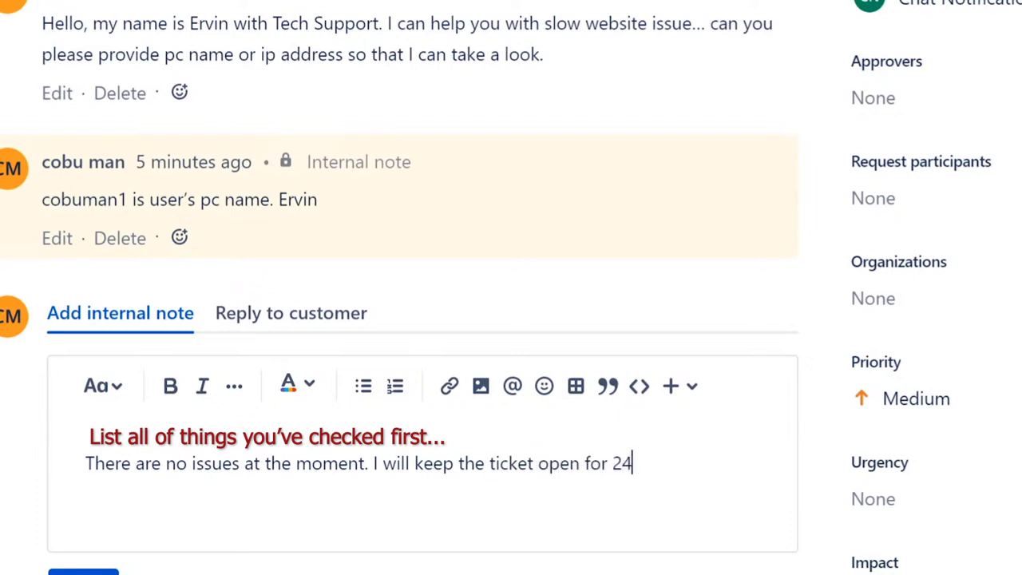
{"action": "type", "text": "hrs to monitor"}
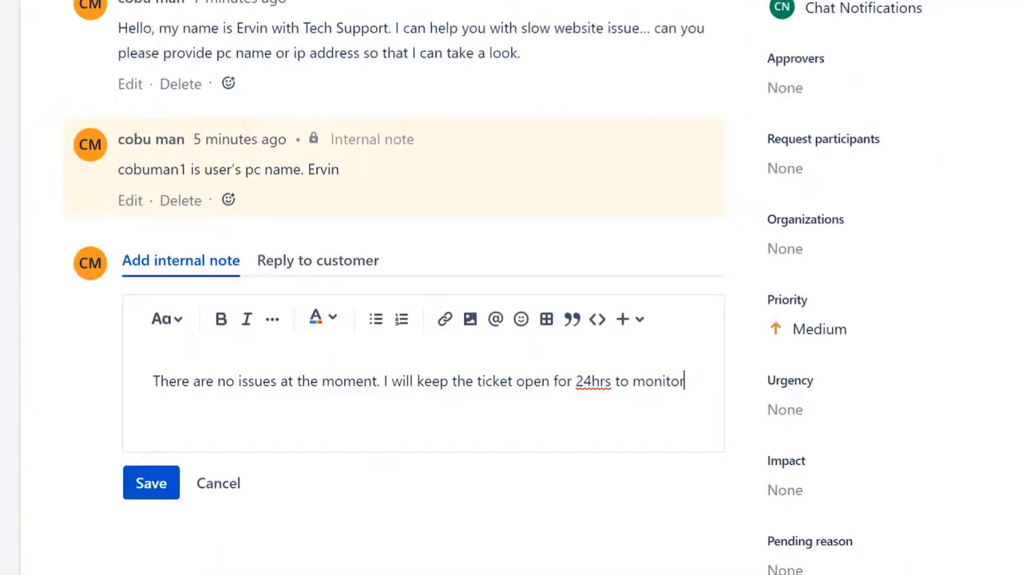
{"action": "type", "text": "."}
{"action": "key", "text": "Return"}
{"action": "type", "text": "Ervin"}
{"action": "left_click", "coordinate": [165, 487]}
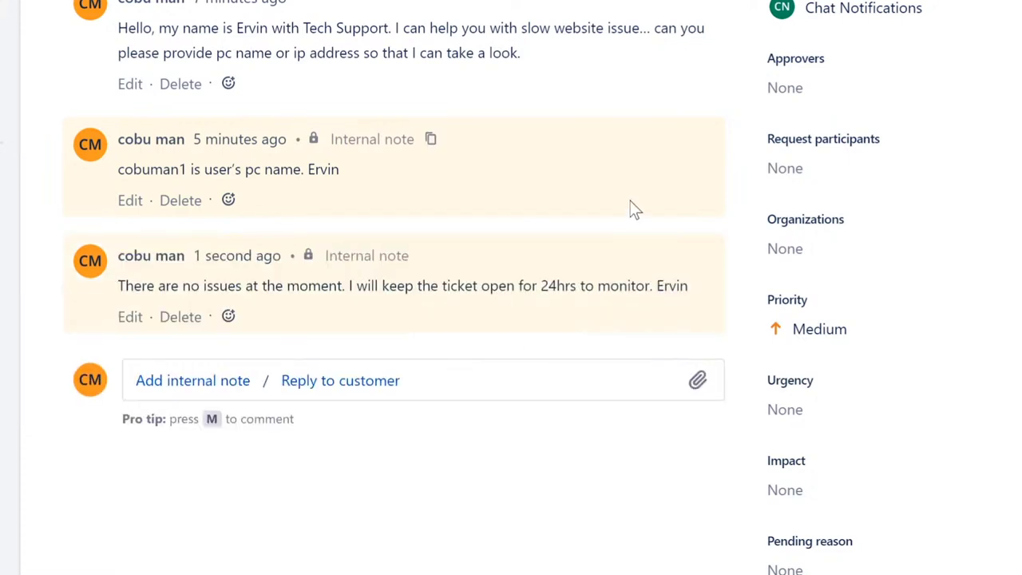
Step: Set ISD-16 to Waiting for customer via Respond to customer, then return to the All open queue
{"action": "scroll", "coordinate": [629, 183], "scroll_direction": "up", "scroll_amount": 1}
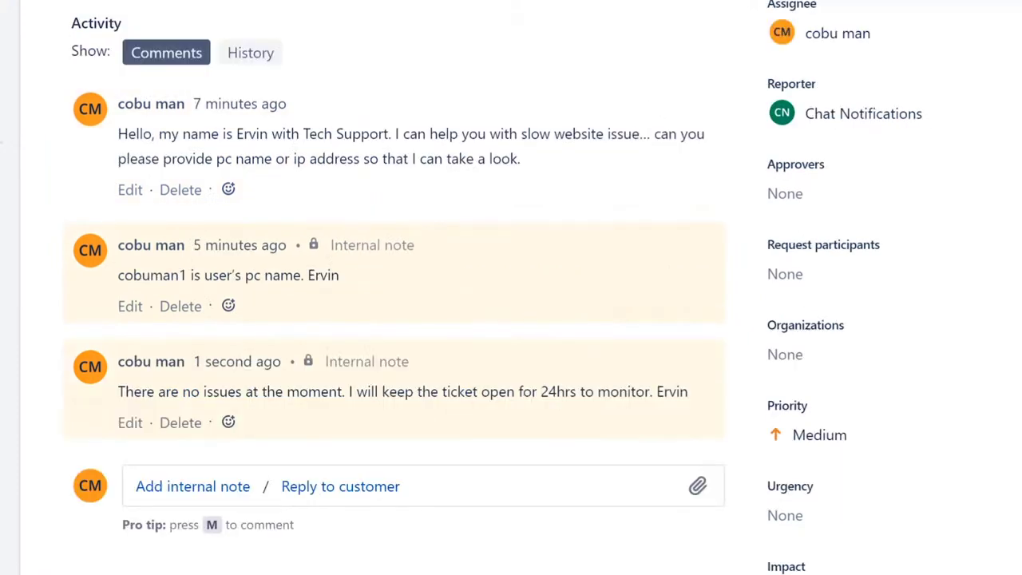
{"action": "left_click", "coordinate": [755, 38]}
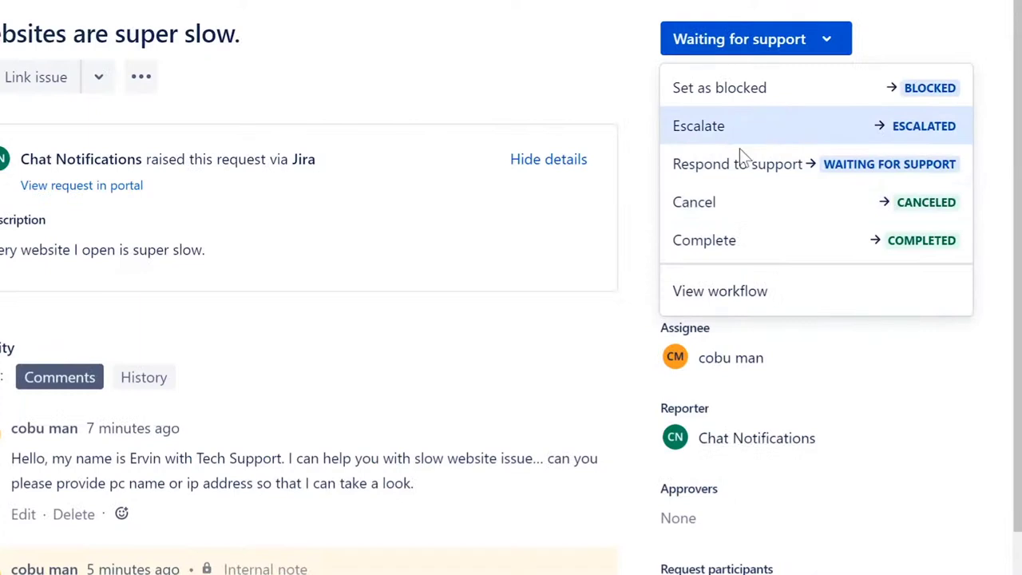
{"action": "left_click", "coordinate": [779, 163]}
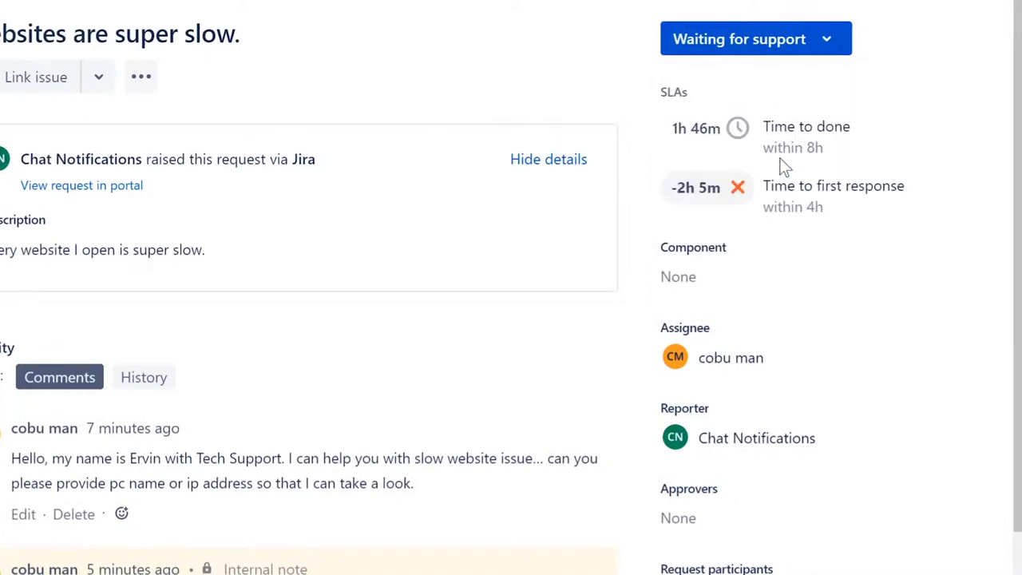
{"action": "left_click", "coordinate": [811, 40]}
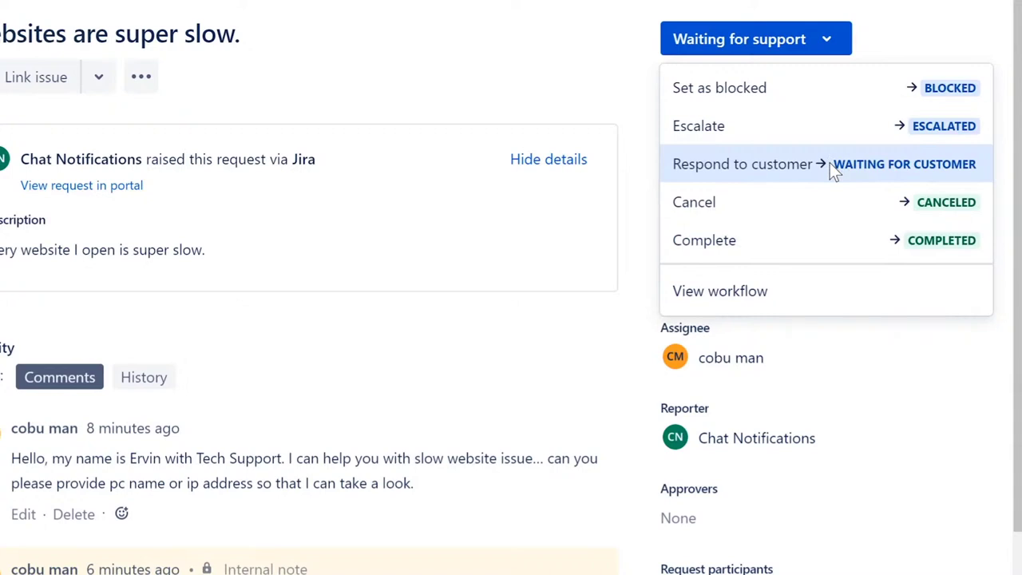
{"action": "left_click", "coordinate": [829, 163]}
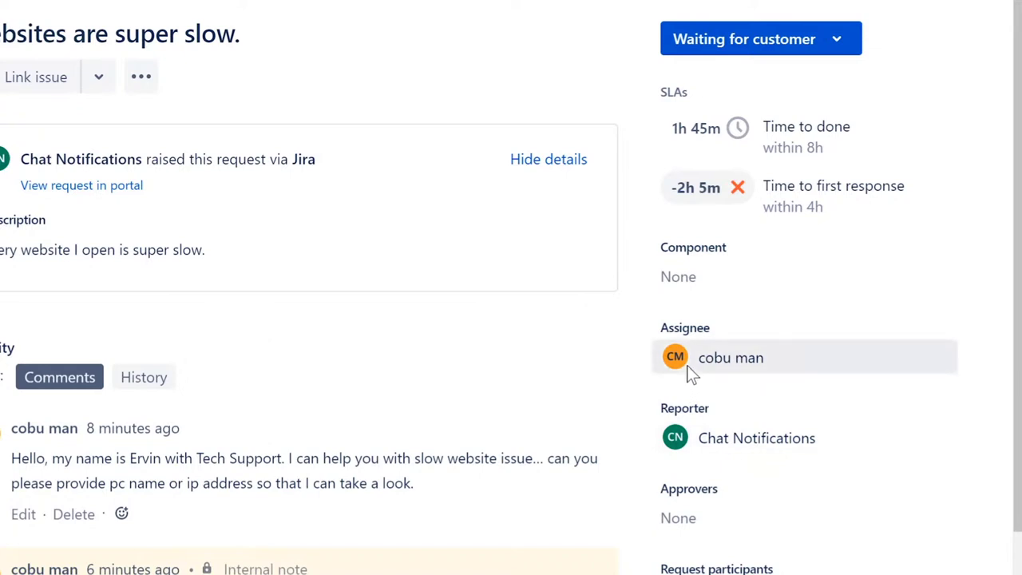
{"action": "mouse_move", "coordinate": [691, 376]}
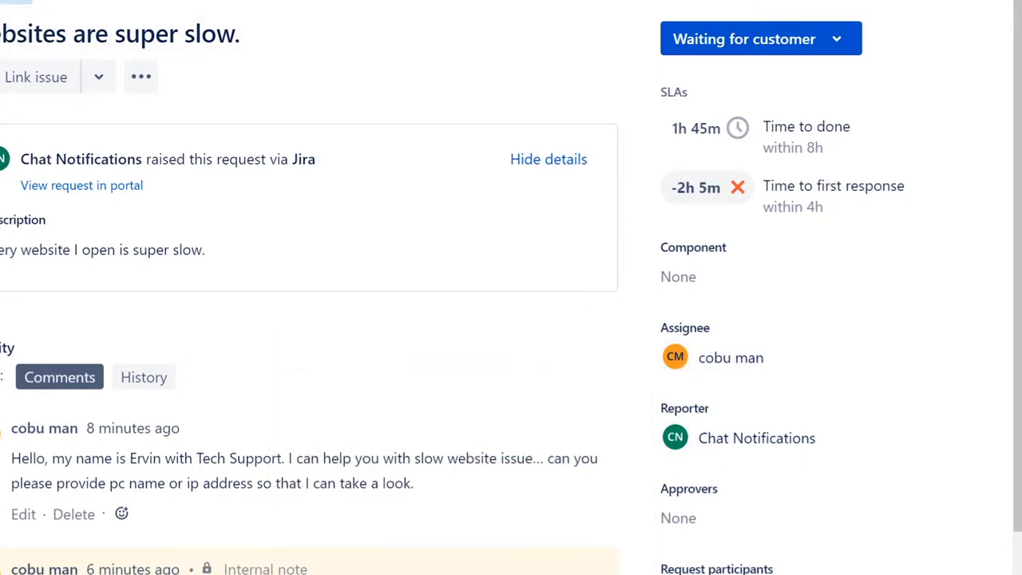
{"action": "left_click", "coordinate": [11, 104]}
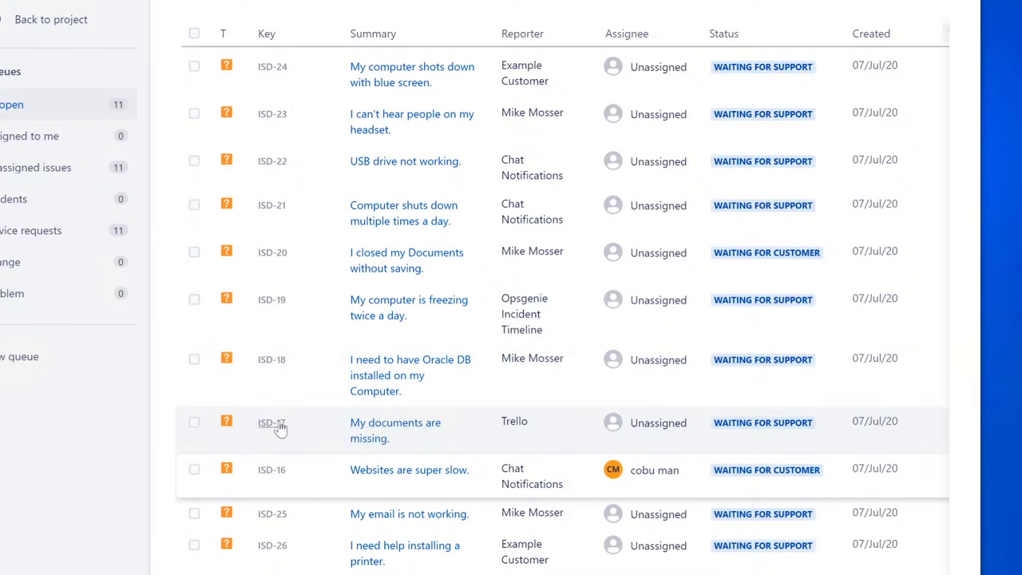
Step: Open ISD-17 'My documents are missing.' and assign it to yourself
{"action": "left_click", "coordinate": [415, 431]}
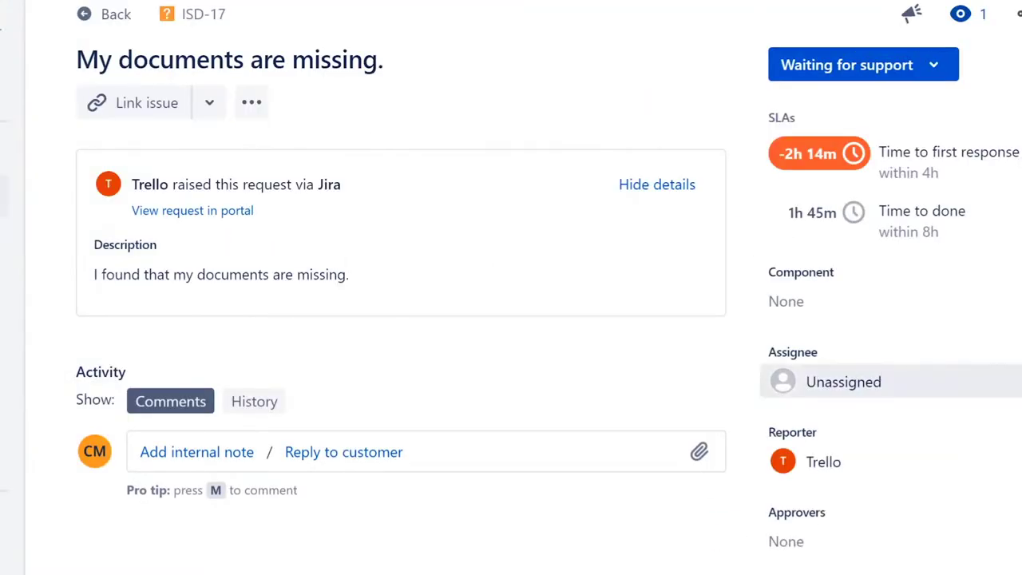
{"action": "left_click", "coordinate": [854, 381]}
{"action": "left_click", "coordinate": [884, 443]}
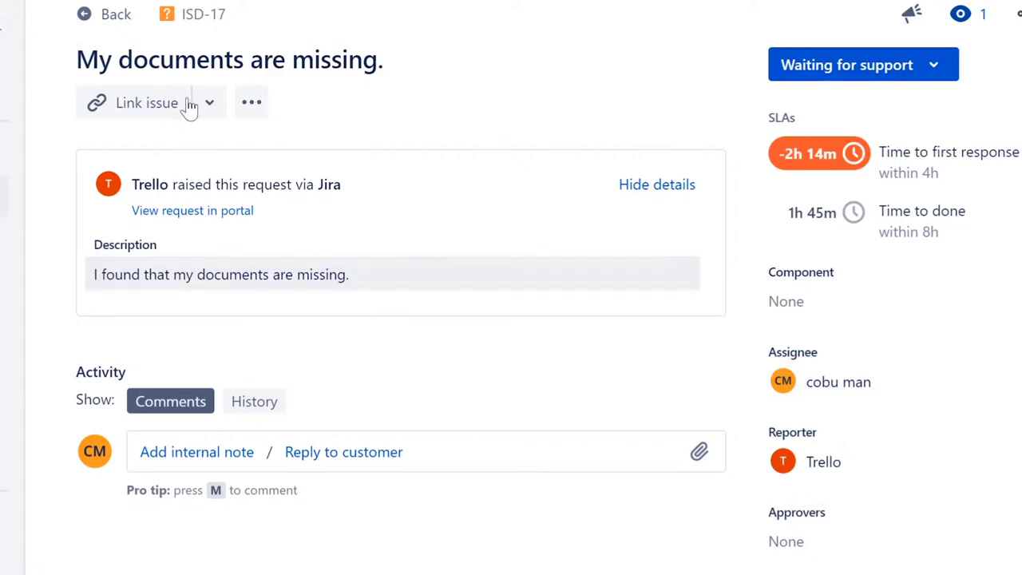
Step: Highlight the ISD-17 title and description text while reviewing the request
{"action": "double_click", "coordinate": [367, 60]}
{"action": "left_click_drag", "start_coordinate": [96, 44], "coordinate": [27, 51]}
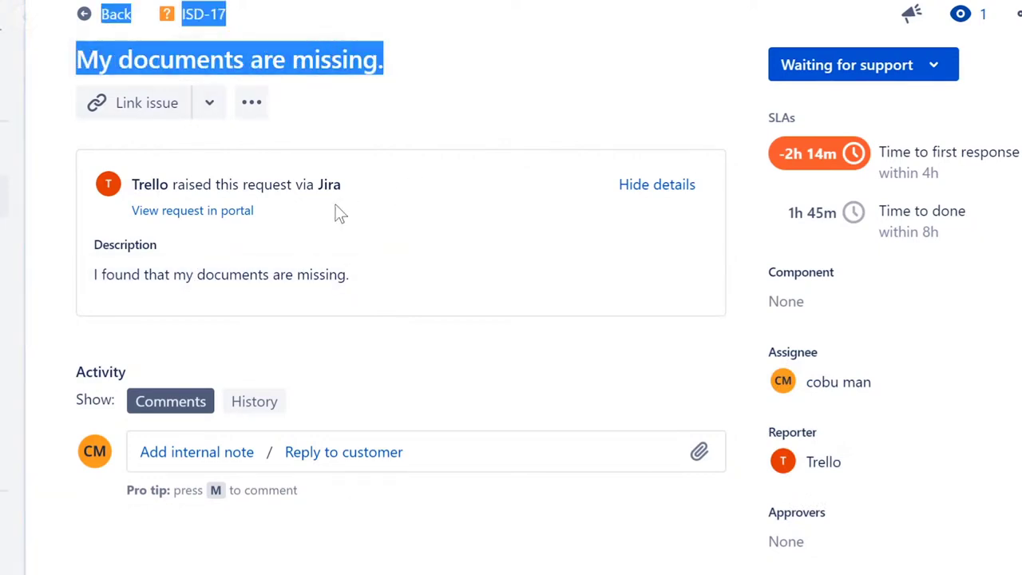
{"action": "left_click", "coordinate": [356, 286]}
{"action": "left_click_drag", "start_coordinate": [356, 279], "coordinate": [99, 275]}
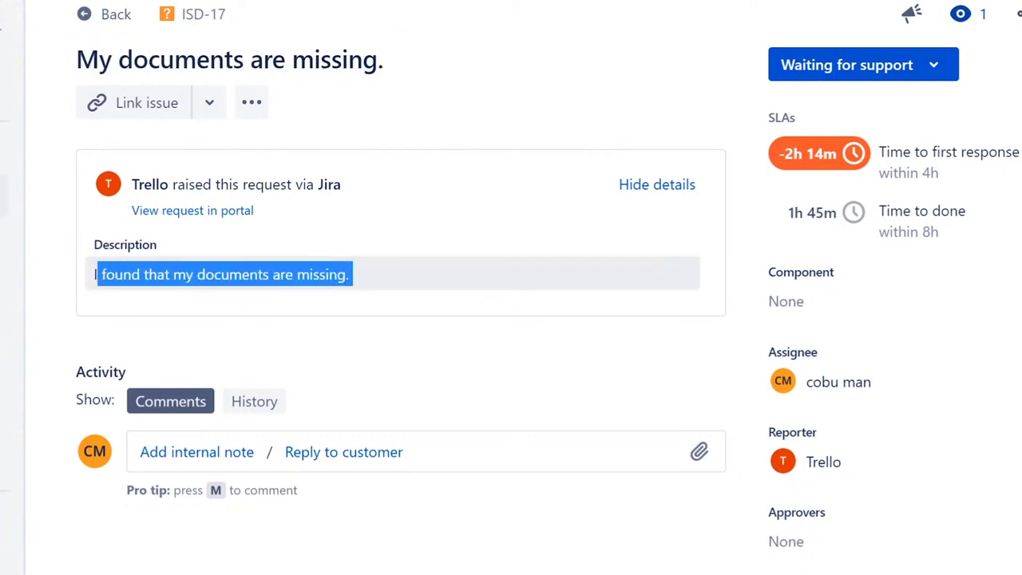
{"action": "left_click", "coordinate": [99, 276]}
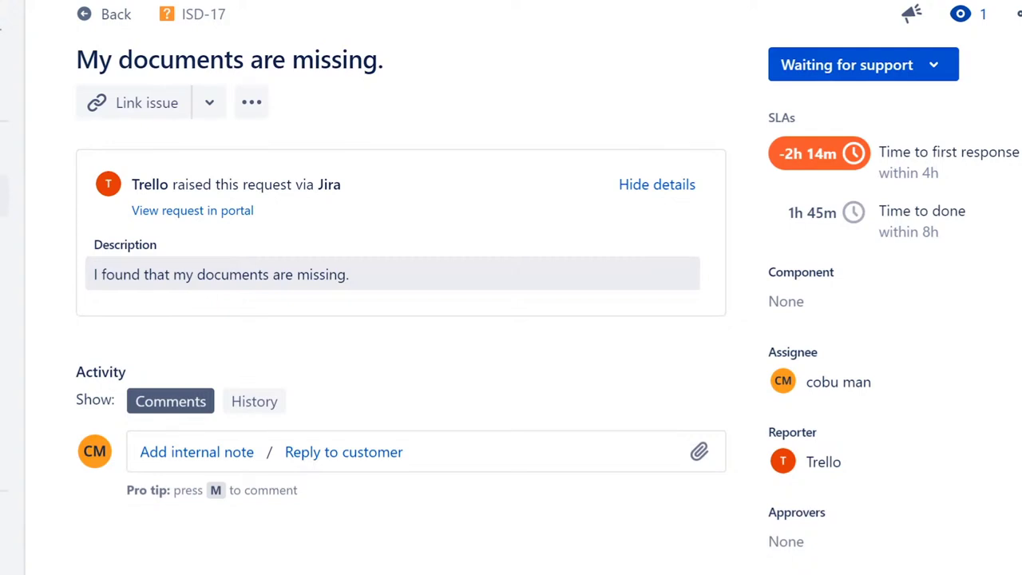
Step: Start a customer reply on ISD-17 introducing the agent from Pc support about the missing files
{"action": "left_click", "coordinate": [352, 455]}
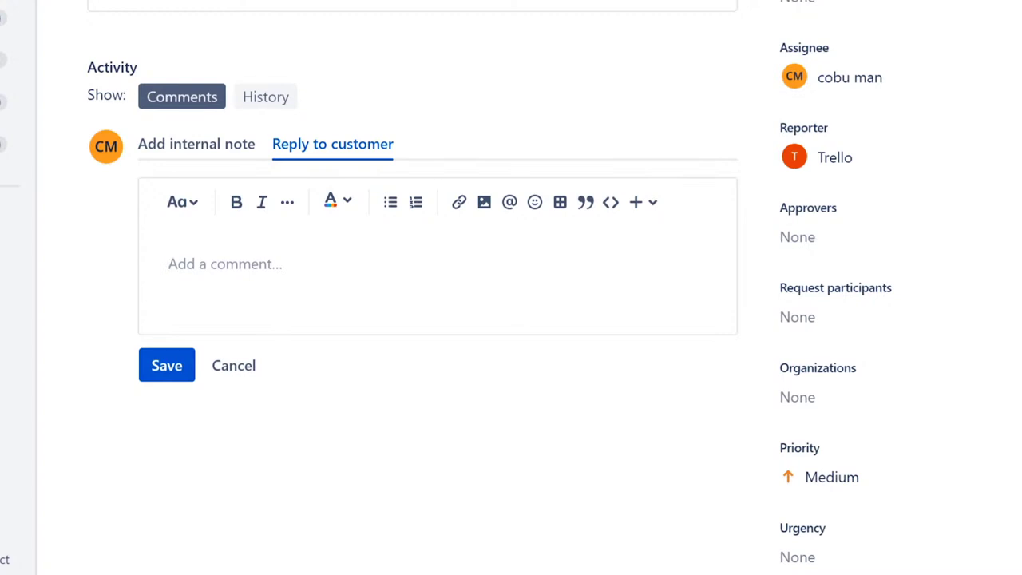
{"action": "type", "text": "Hello, this is"}
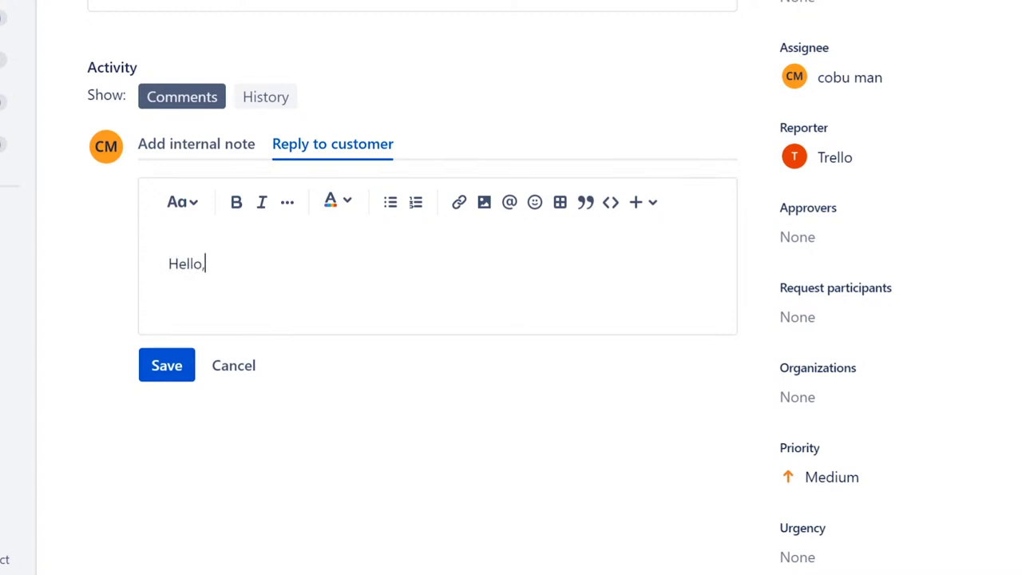
{"action": "type", "text": " Ervi"}
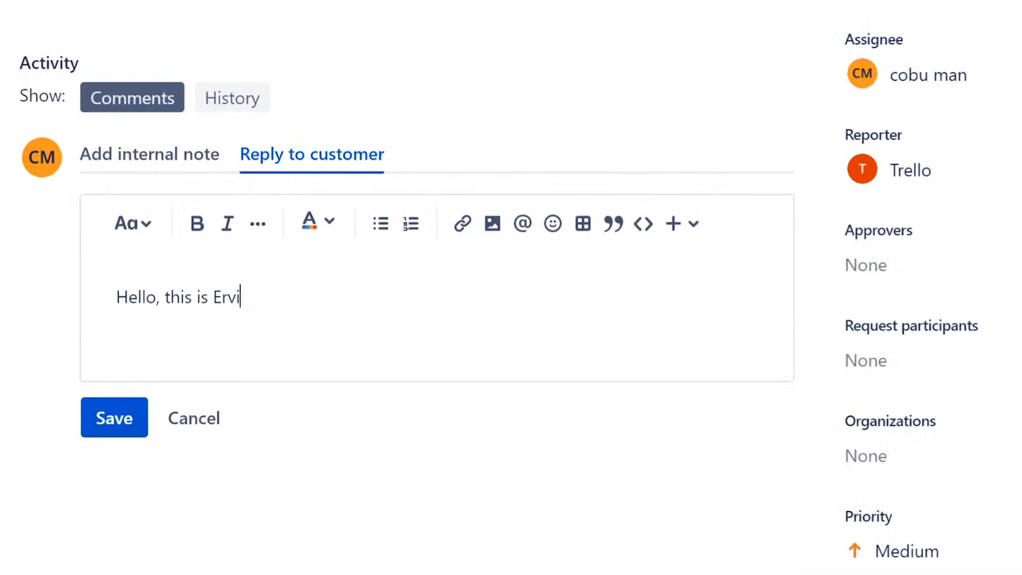
{"action": "type", "text": "n with Pc"}
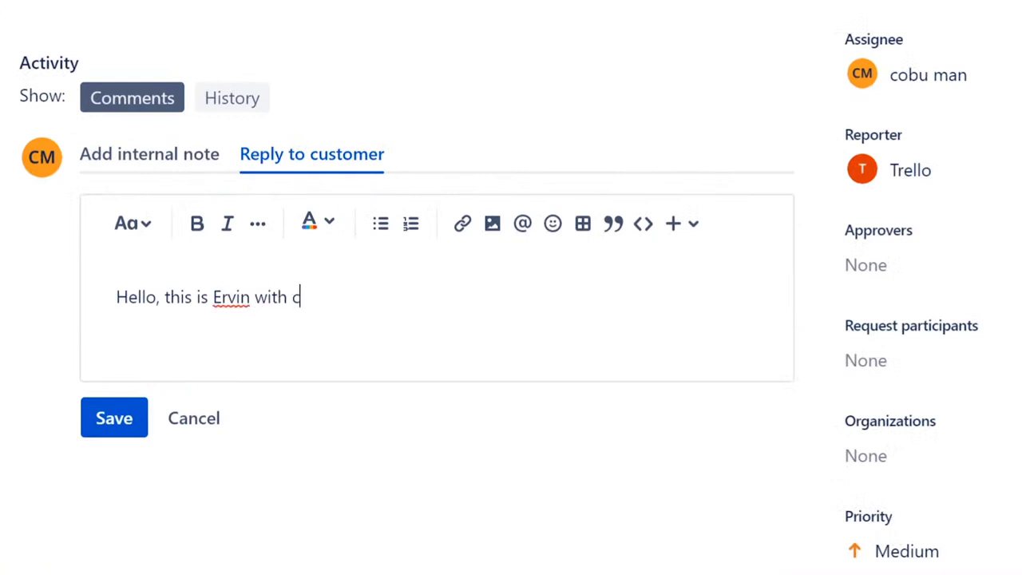
{"action": "key", "text": "BackSpace"}
{"action": "type", "text": "Pc support"}
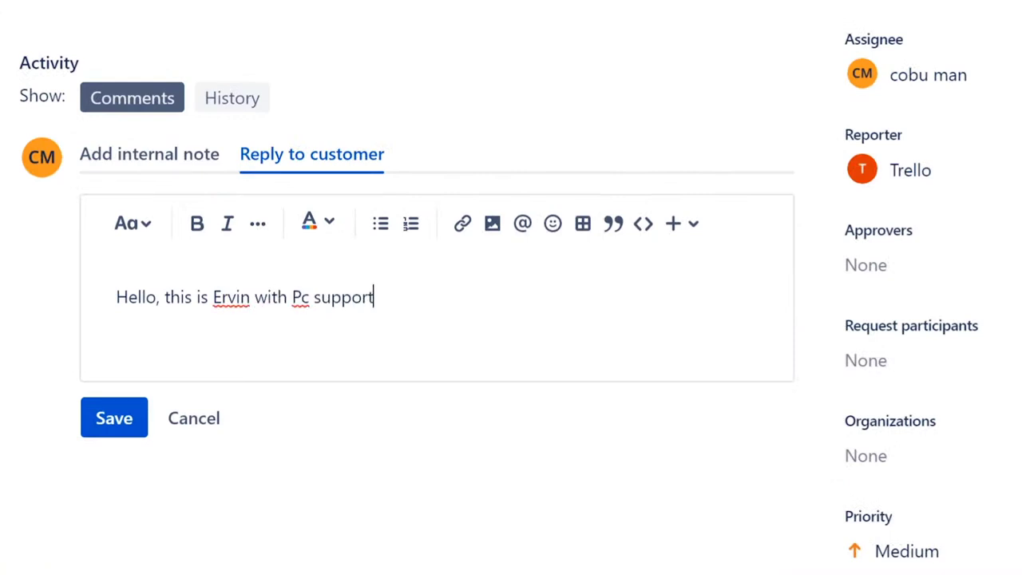
{"action": "type", "text": ". I have y"}
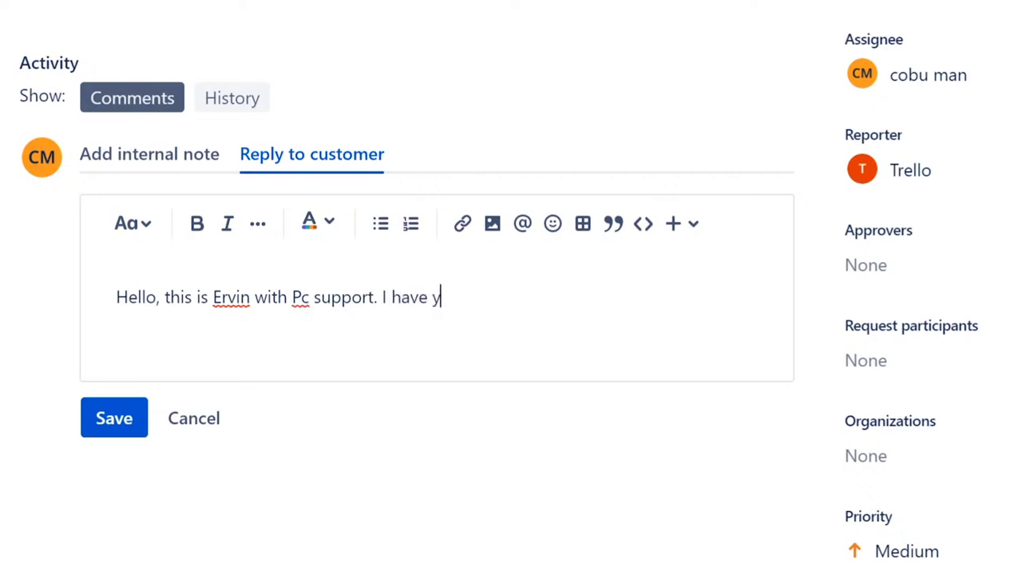
{"action": "type", "text": "our ticket about "}
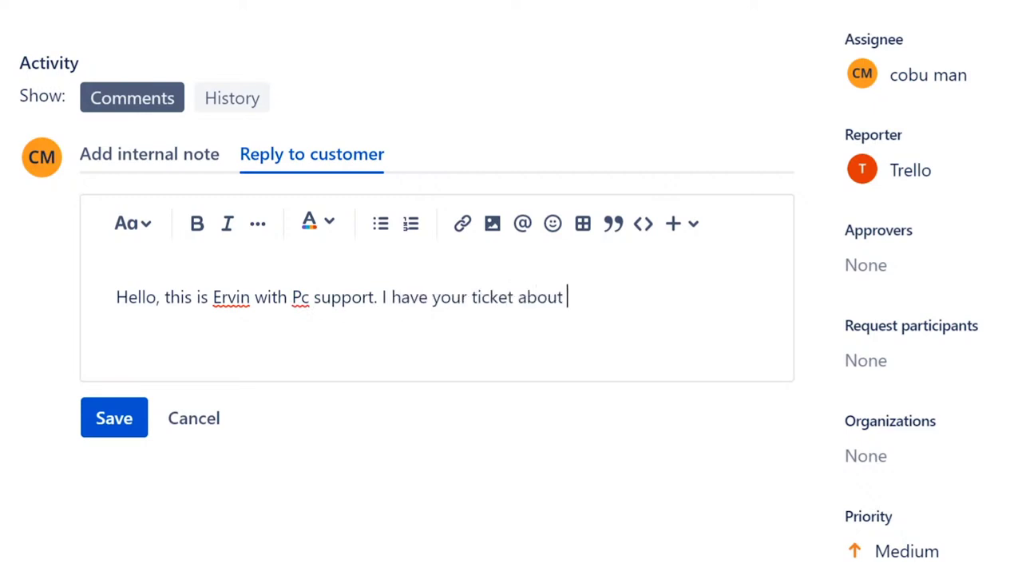
{"action": "type", "text": "missiling files"}
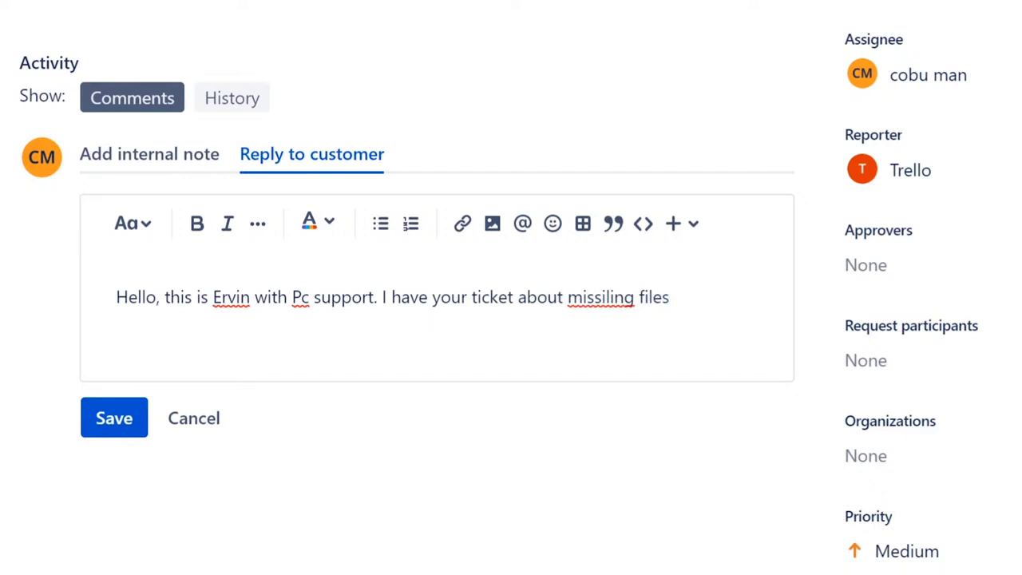
Step: Correct the misspelling to 'missing' and add 'Can you please provide your Pc name?'
{"action": "right_click", "coordinate": [595, 297]}
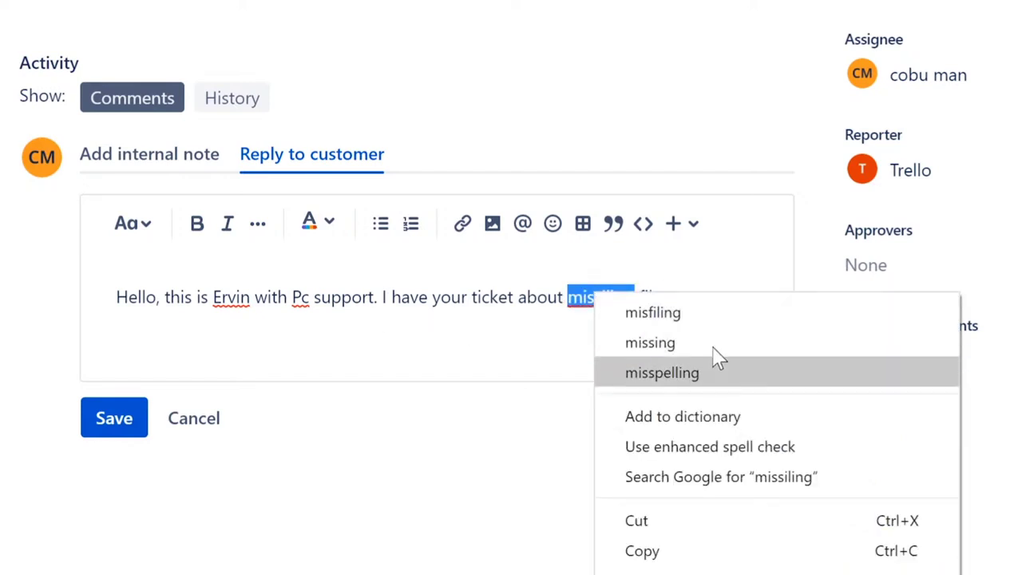
{"action": "key", "text": "Escape"}
{"action": "type", "text": "missing"}
{"action": "key", "text": "End"}
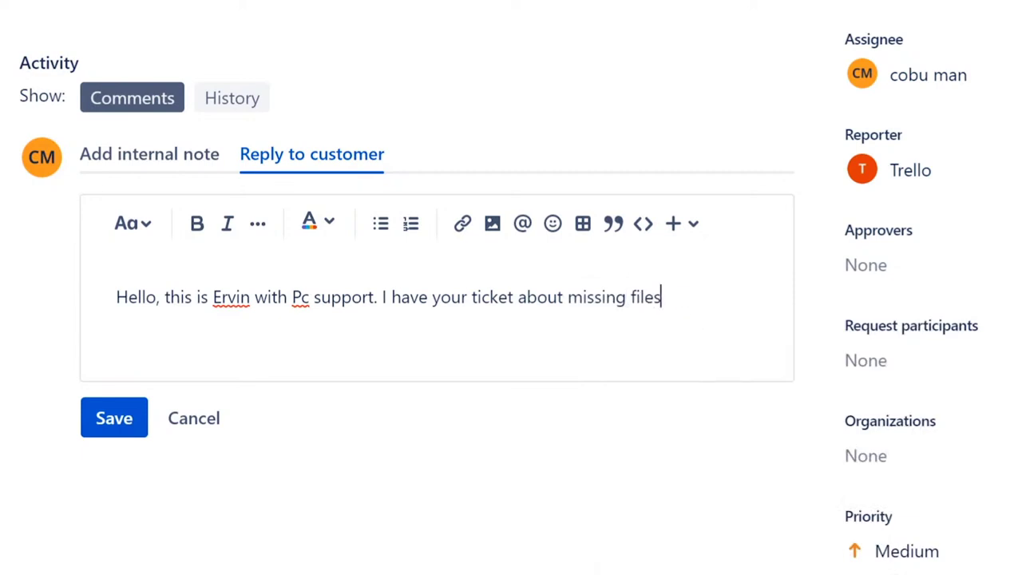
{"action": "type", "text": ". Can you please prov"}
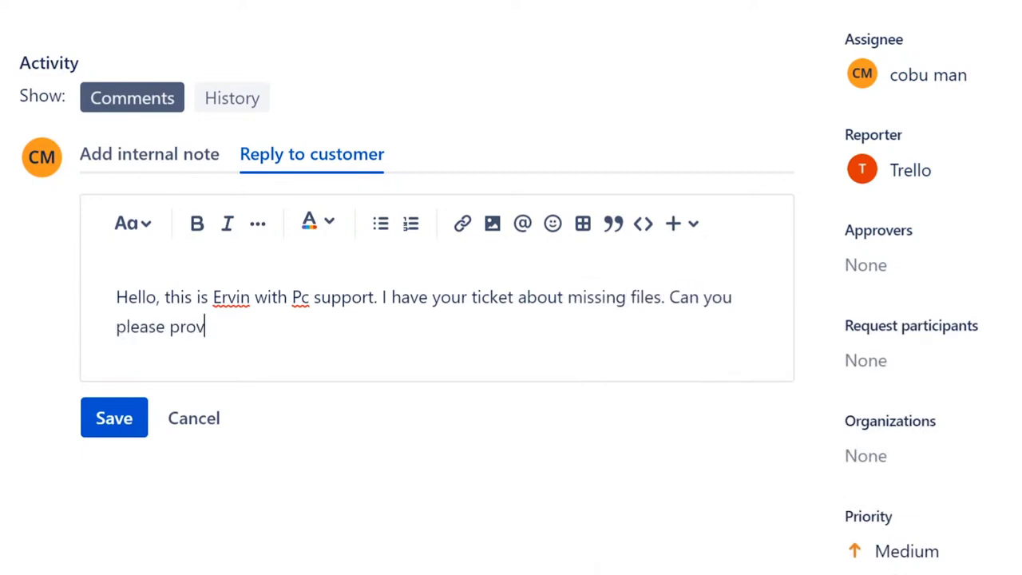
{"action": "type", "text": "ide your Pc name."}
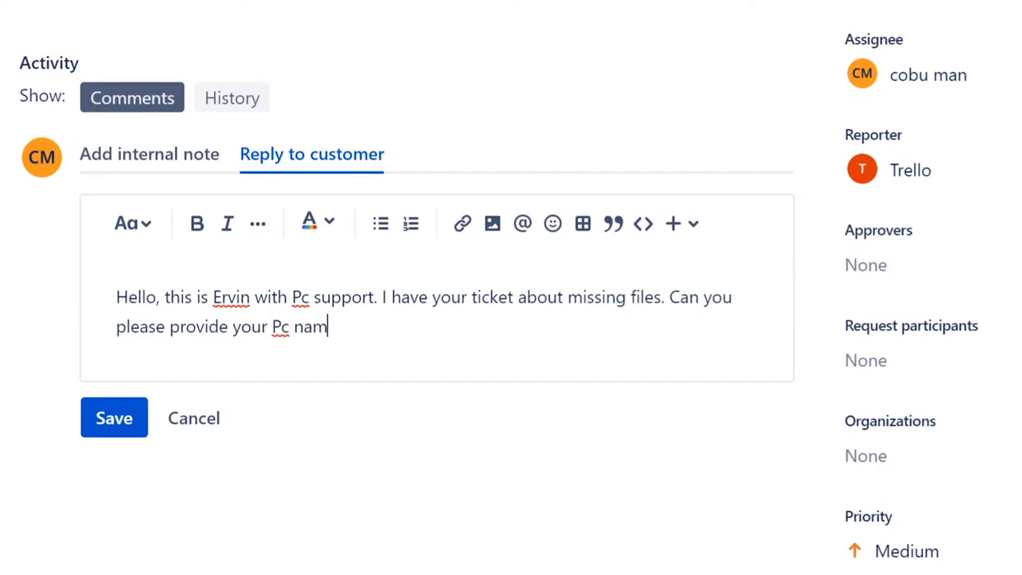
{"action": "key", "text": "BackSpace"}
{"action": "type", "text": "?"}
{"action": "key", "text": "Left"}
{"action": "key", "text": "Left"}
{"action": "key", "text": "Left"}
{"action": "key", "text": "Left"}
{"action": "key", "text": "Left"}
{"action": "key", "text": "Left"}
{"action": "key", "text": "Left"}
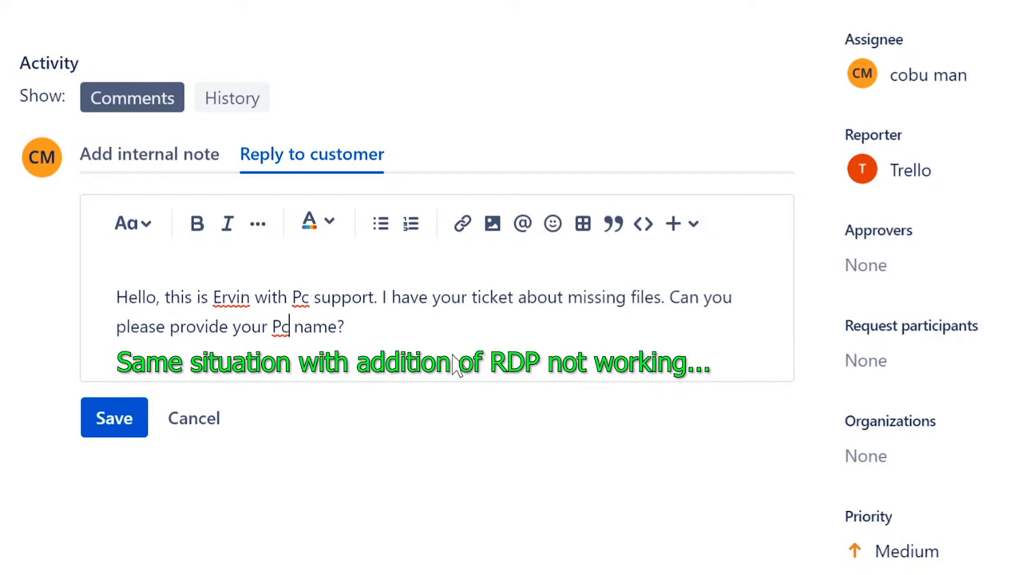
Step: Post the pending reply, then open ISD-11 and look over its title and description
{"action": "left_click", "coordinate": [138, 427]}
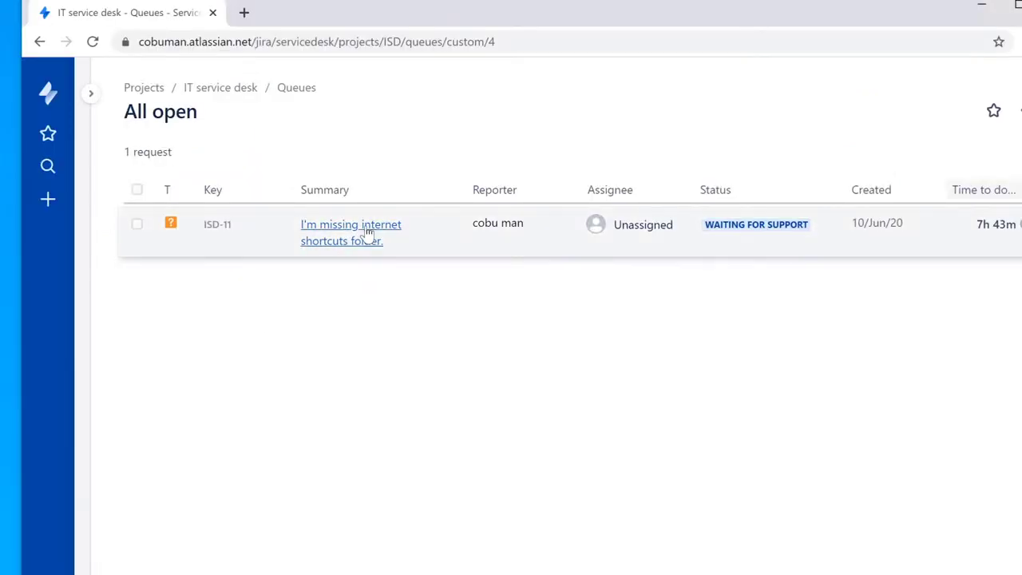
{"action": "left_click", "coordinate": [365, 232]}
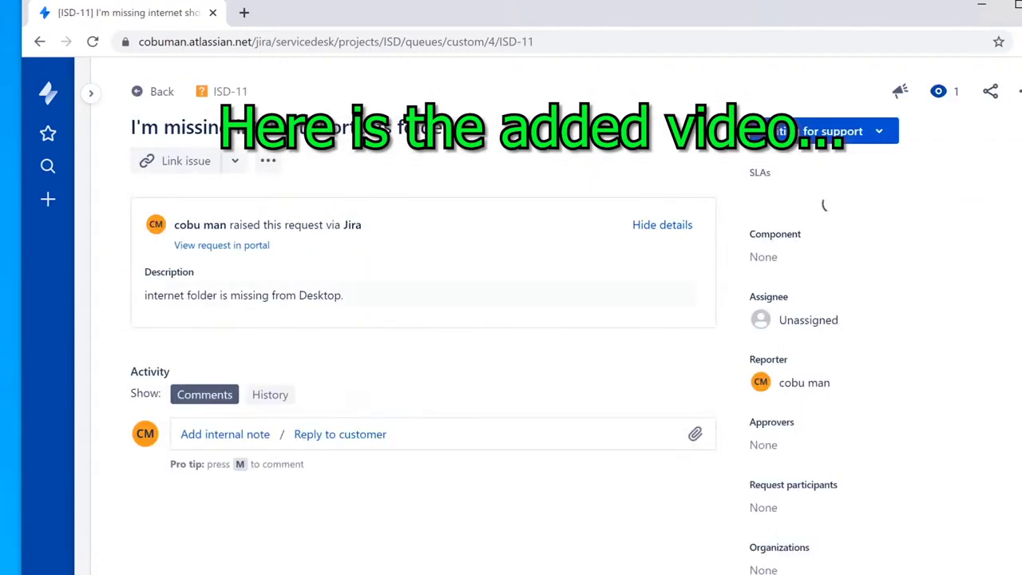
{"action": "left_click_drag", "start_coordinate": [132, 127], "coordinate": [452, 127]}
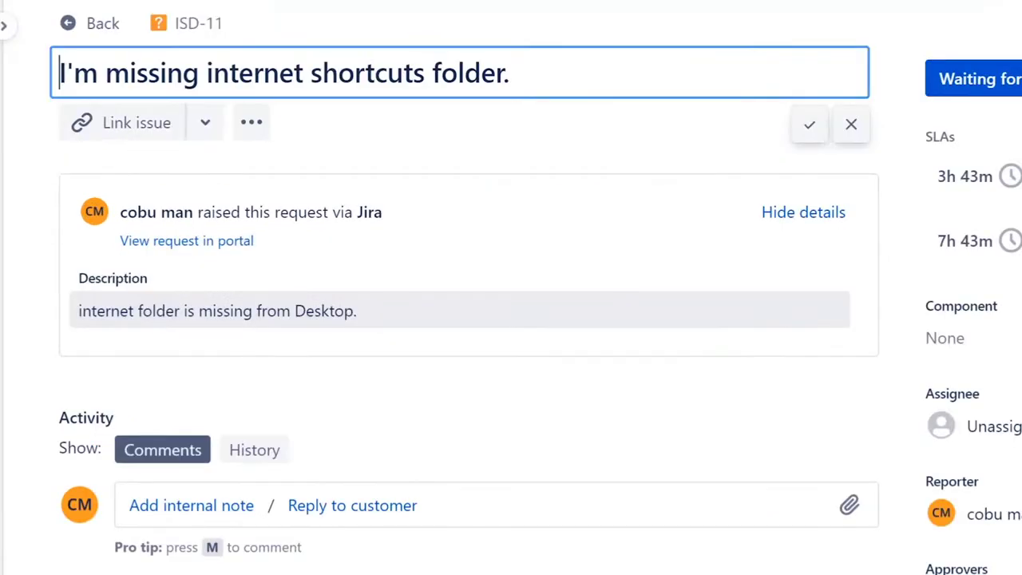
{"action": "left_click_drag", "start_coordinate": [344, 297], "coordinate": [180, 300]}
{"action": "left_click", "coordinate": [321, 301]}
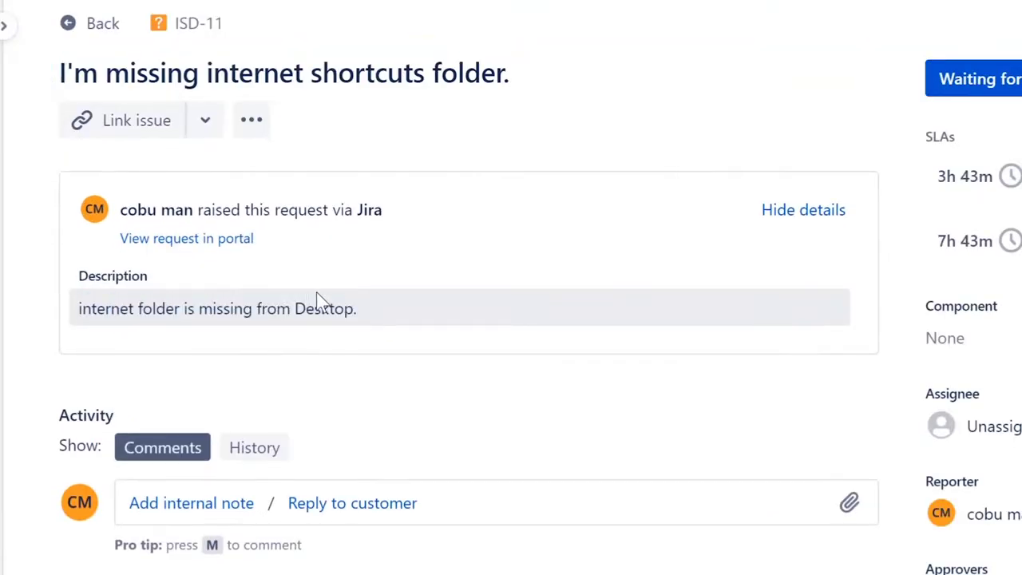
Step: Add a blank line below ISD-11's description and assign the ticket to yourself
{"action": "left_click", "coordinate": [354, 316]}
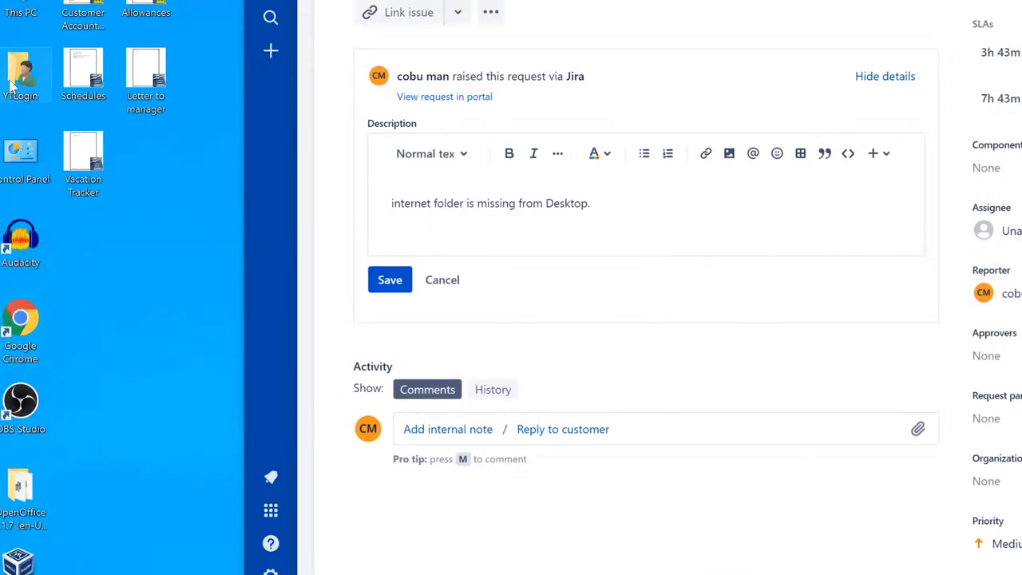
{"action": "left_click_drag", "start_coordinate": [43, 483], "coordinate": [107, 423]}
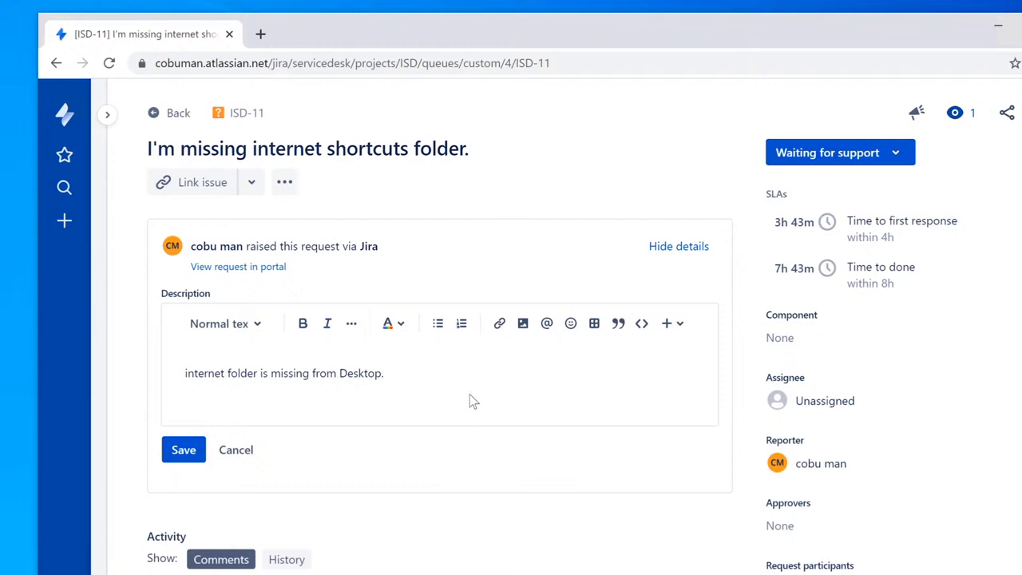
{"action": "key", "text": "Return"}
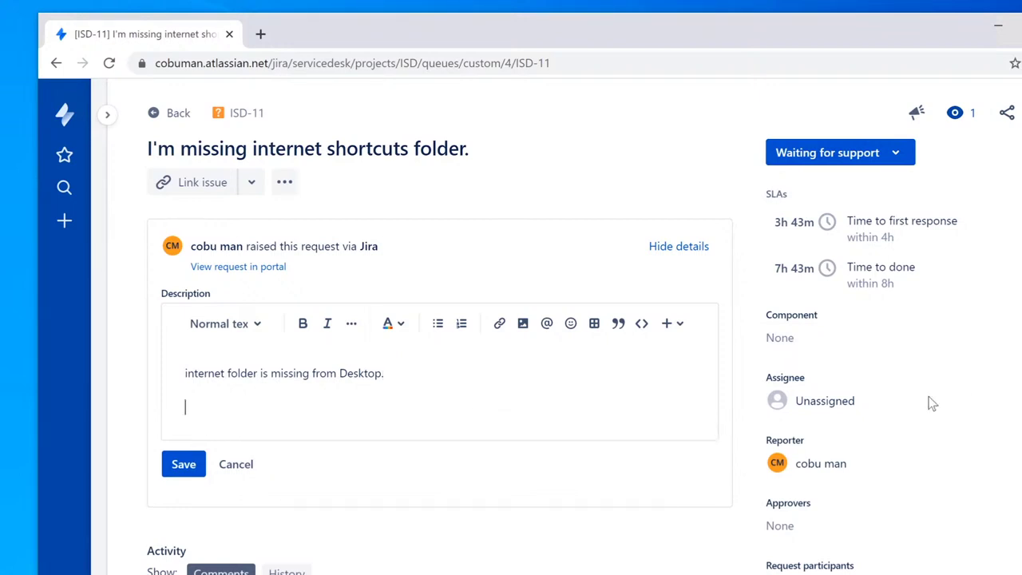
{"action": "left_click", "coordinate": [846, 400]}
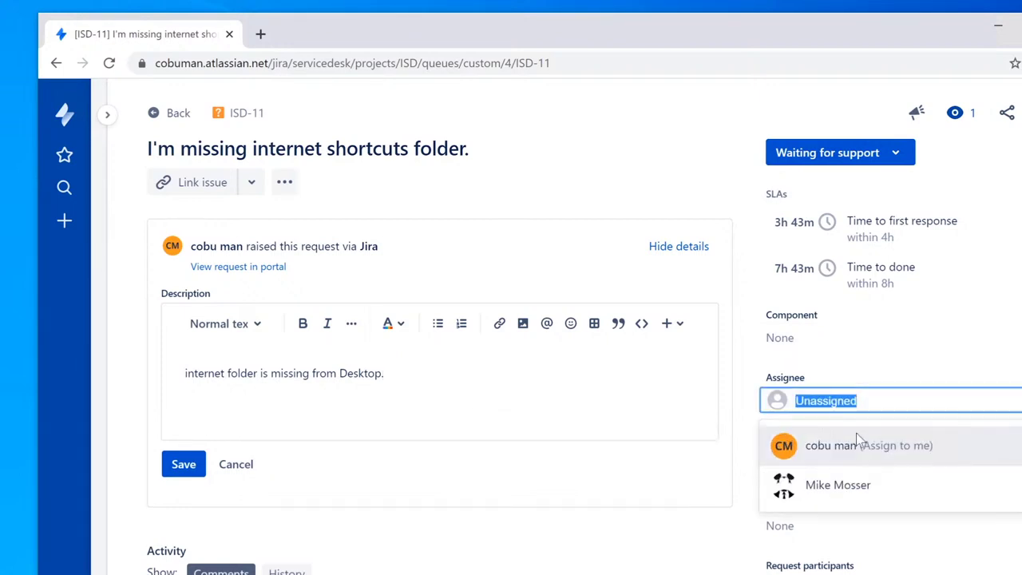
{"action": "left_click", "coordinate": [867, 445]}
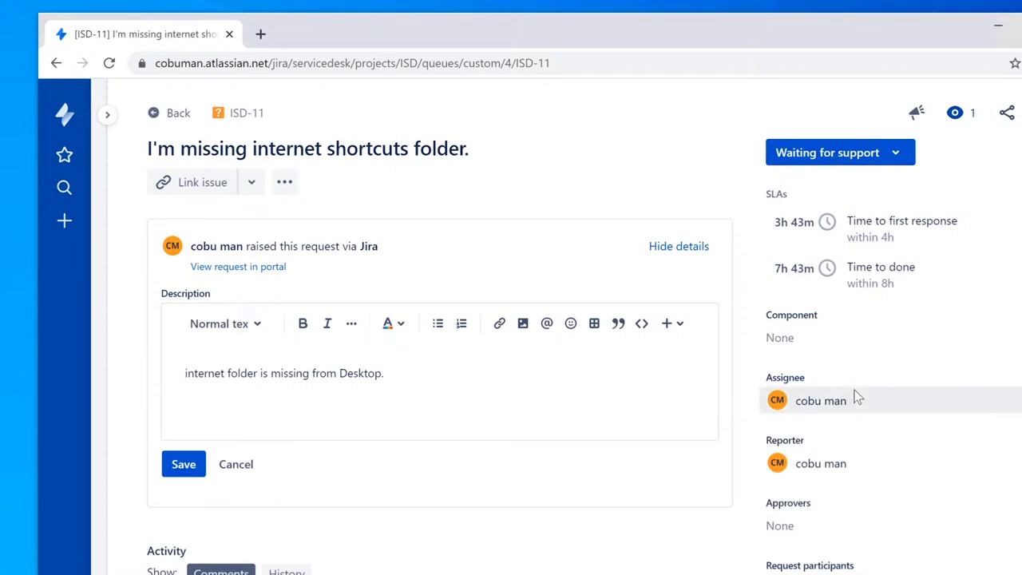
{"action": "scroll", "coordinate": [439, 320], "scroll_direction": "down", "scroll_amount": 2}
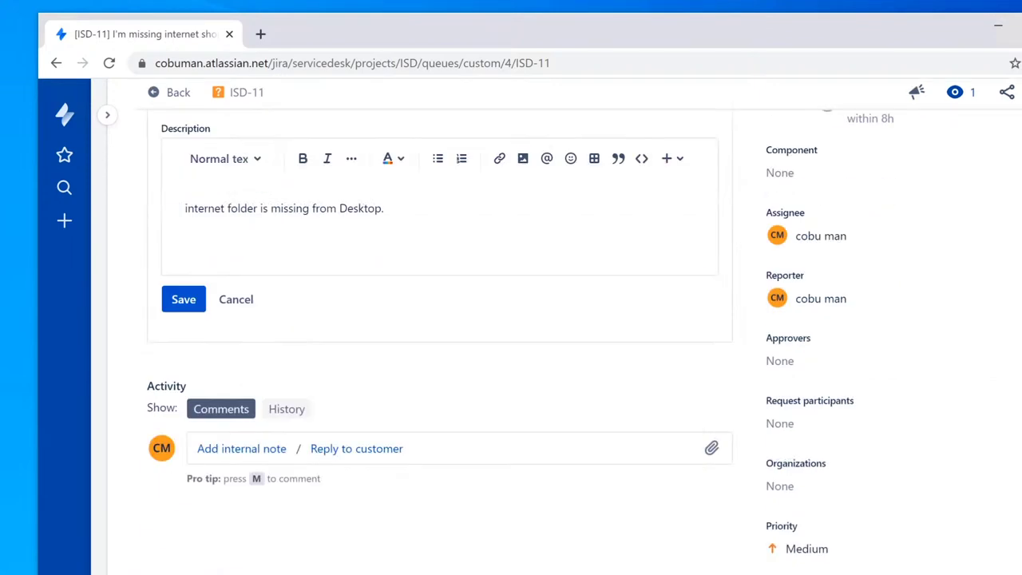
Step: Post a Help Desk reply asking the customer for their PC name so the folder can be restored
{"action": "left_click", "coordinate": [343, 447]}
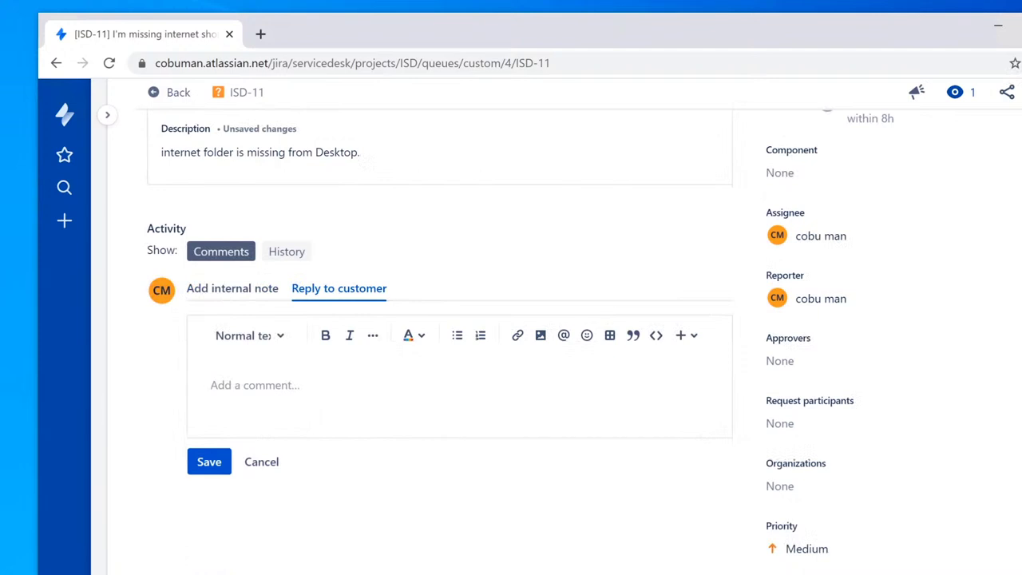
{"action": "type", "text": "Hello, th"}
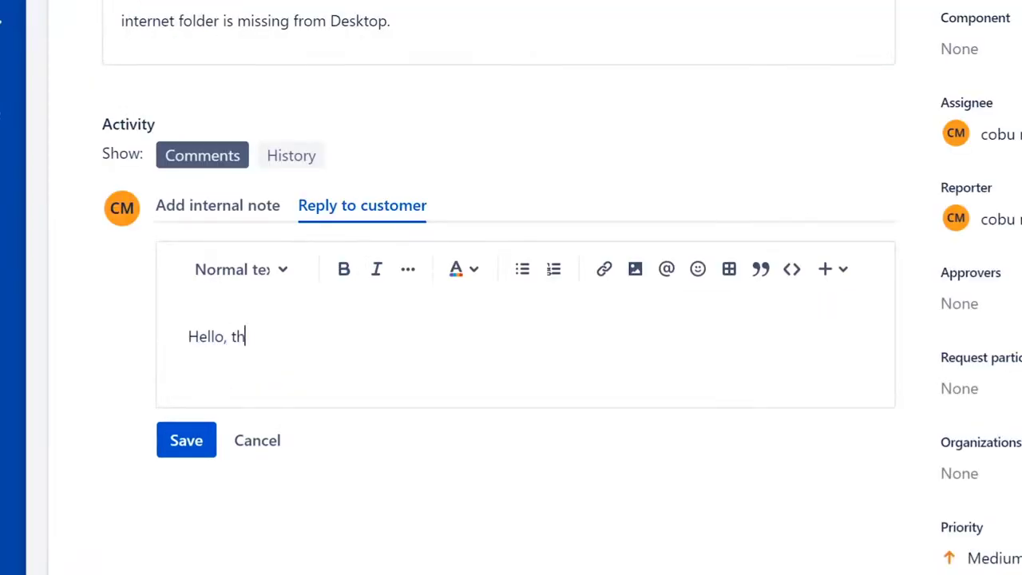
{"action": "type", "text": "is is Ervin "}
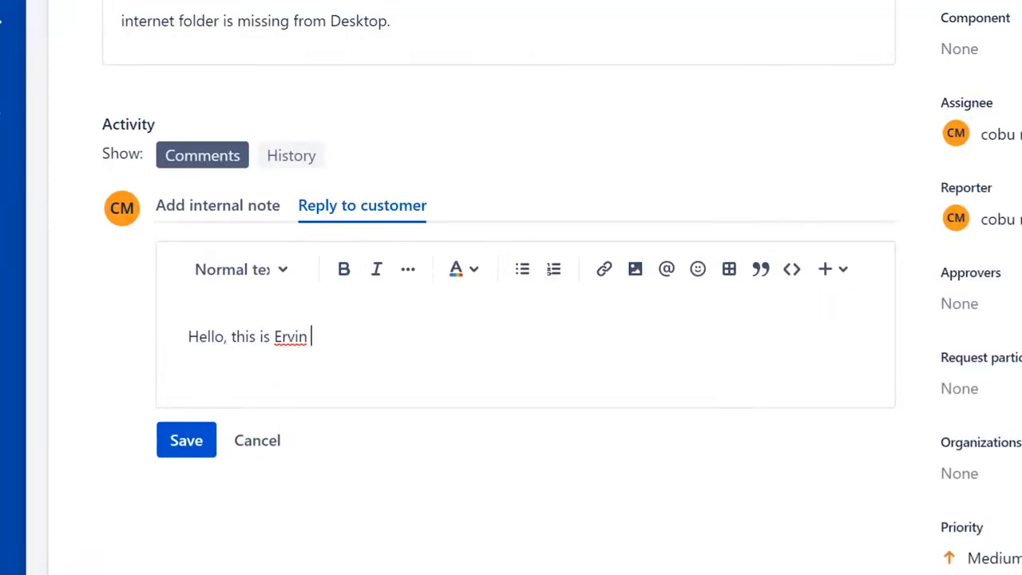
{"action": "type", "text": "with EUS"}
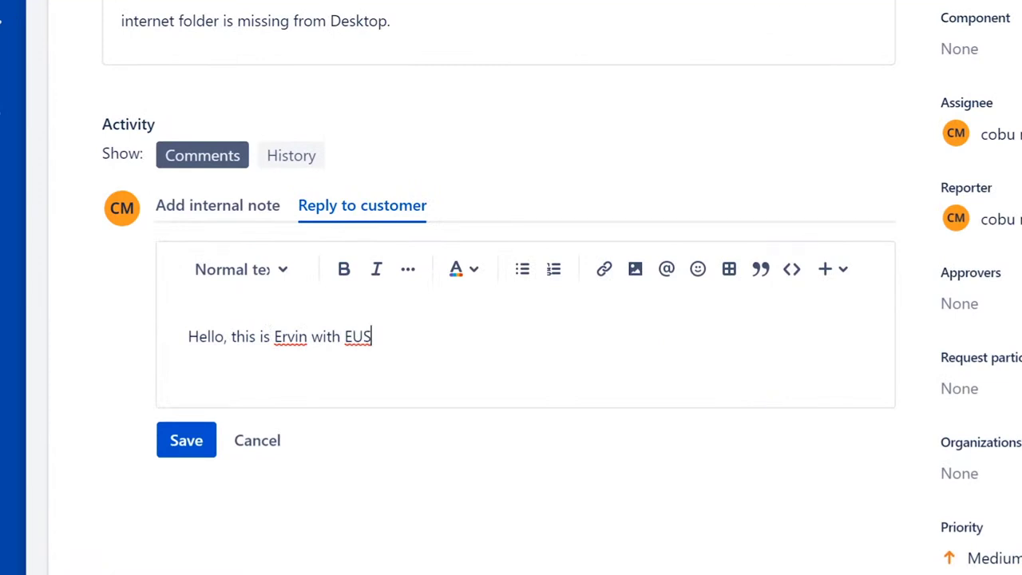
{"action": "key", "text": "BackSpace"}
{"action": "key", "text": "BackSpace"}
{"action": "key", "text": "BackSpace"}
{"action": "type", "text": "tech support."}
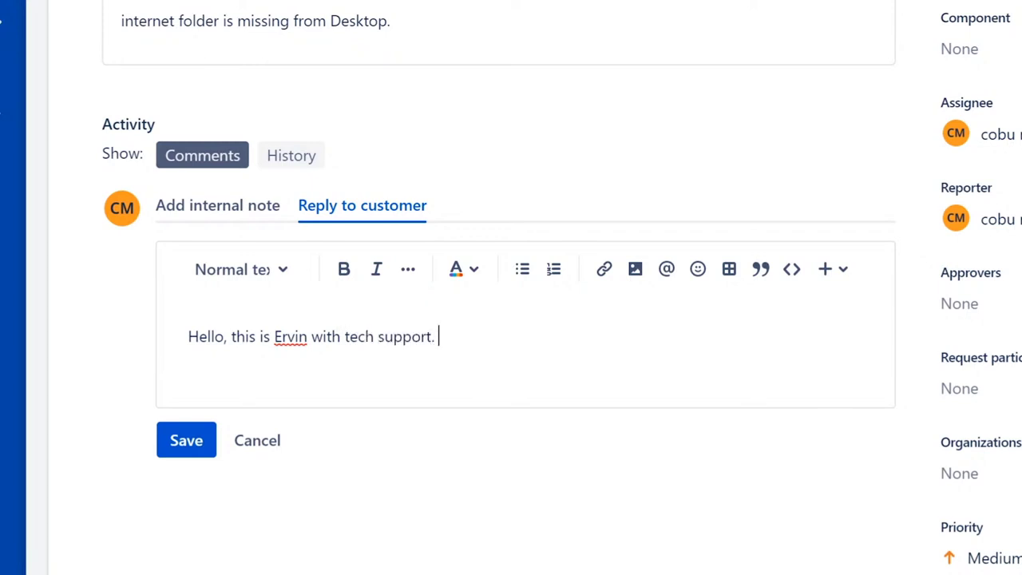
{"action": "key", "text": "BackSpace"}
{"action": "key", "text": "BackSpace"}
{"action": "key", "text": "BackSpace"}
{"action": "key", "text": "BackSpace"}
{"action": "key", "text": "BackSpace"}
{"action": "key", "text": "BackSpace"}
{"action": "key", "text": "BackSpace"}
{"action": "key", "text": "BackSpace"}
{"action": "key", "text": "BackSpace"}
{"action": "key", "text": "BackSpace"}
{"action": "key", "text": "BackSpace"}
{"action": "key", "text": "BackSpace"}
{"action": "key", "text": "BackSpace"}
{"action": "key", "text": "BackSpace"}
{"action": "type", "text": "Help"}
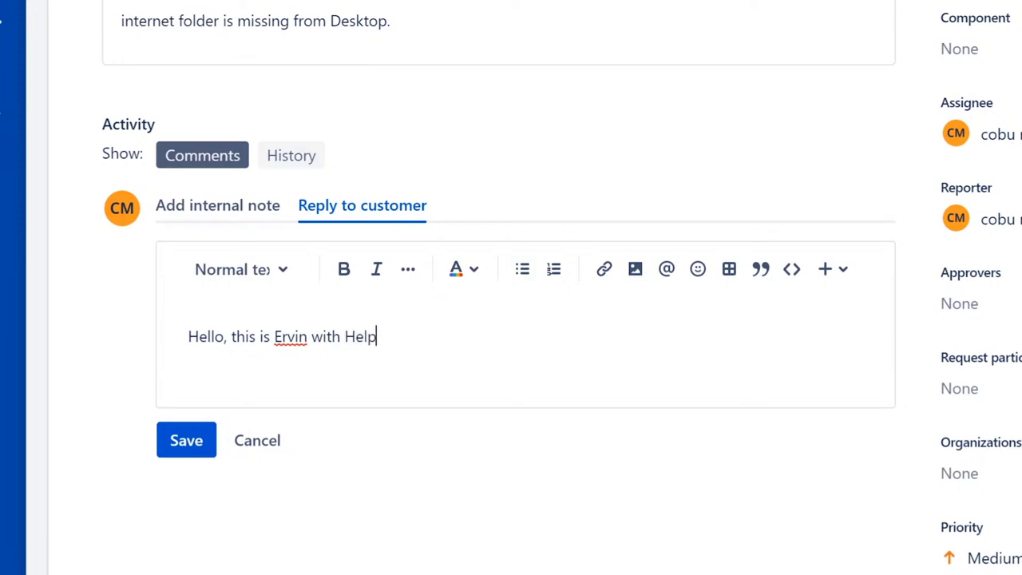
{"action": "type", "text": " Desk. Can yo"}
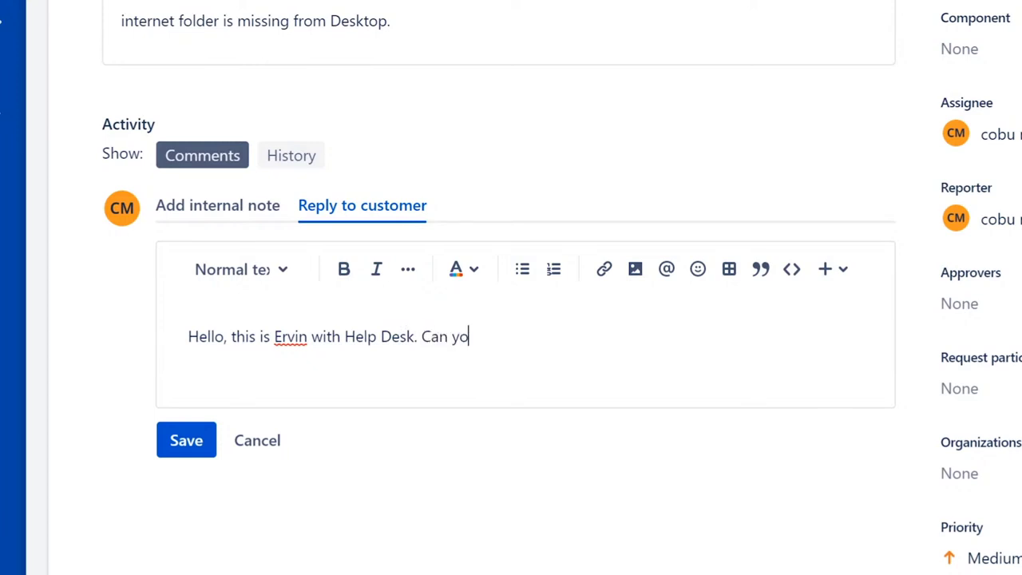
{"action": "type", "text": "u please provi"}
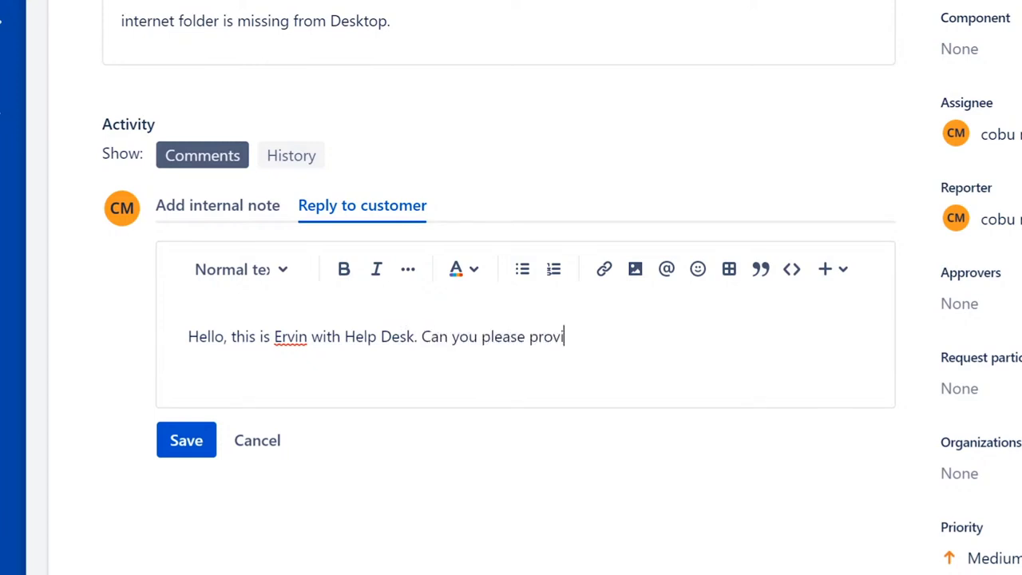
{"action": "type", "text": "de your PC nam"}
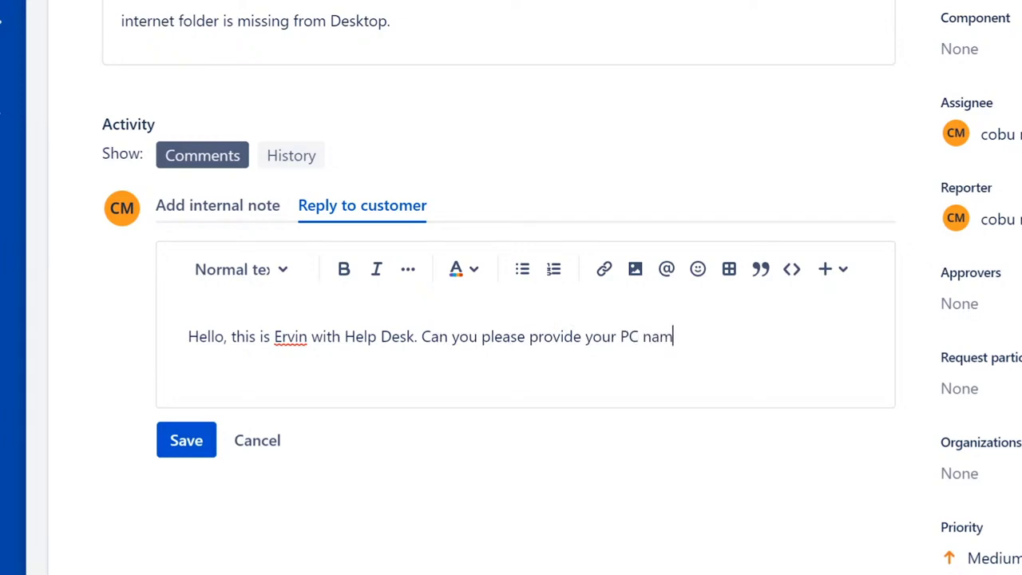
{"action": "type", "text": "e so that I can restore "}
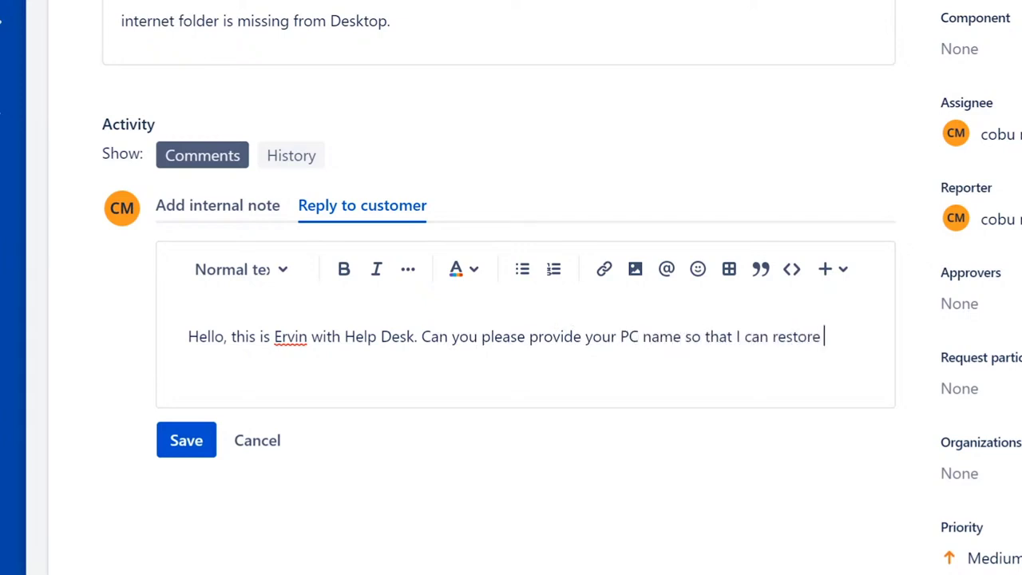
{"action": "type", "text": "your folder?"}
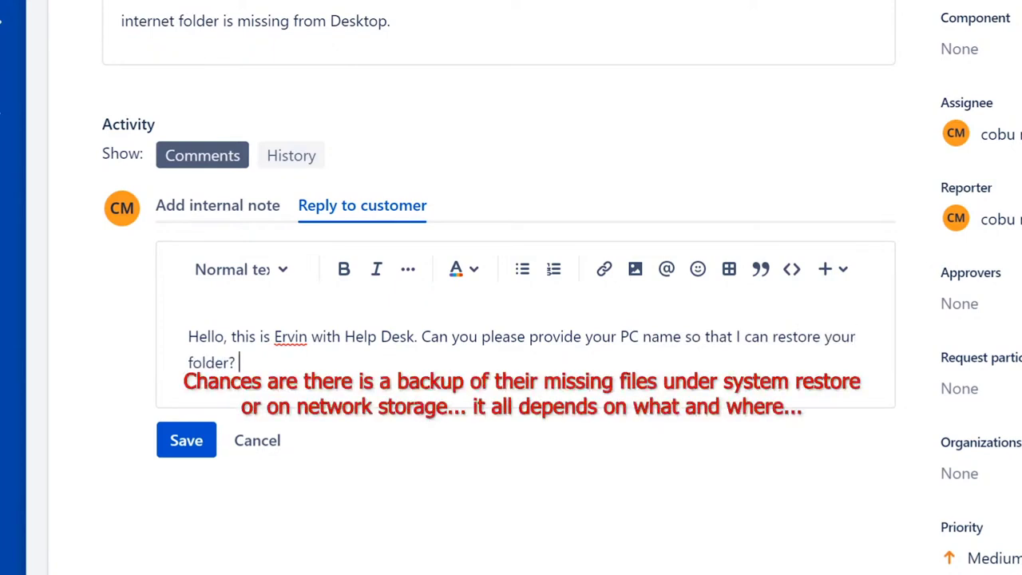
{"action": "type", "text": " Thanks yo"}
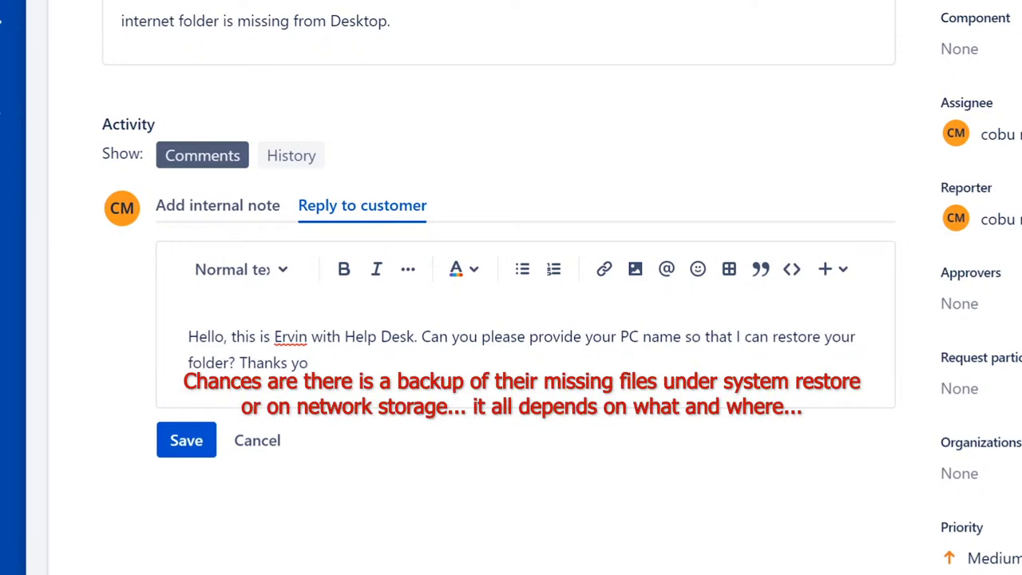
{"action": "key", "text": "BackSpace"}
{"action": "key", "text": "BackSpace"}
{"action": "key", "text": "BackSpace"}
{"action": "type", "text": ", Ervin."}
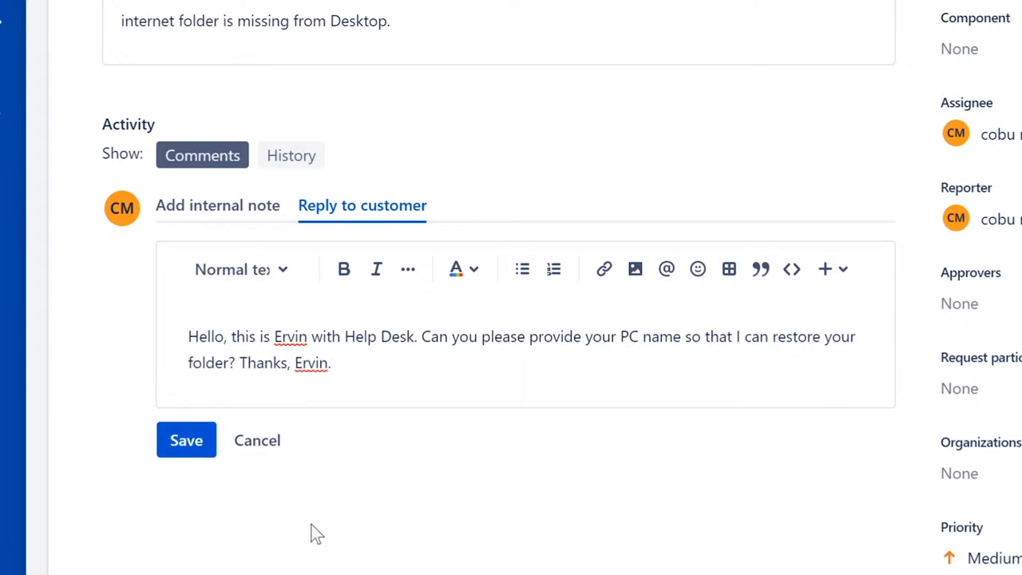
{"action": "left_click", "coordinate": [184, 439]}
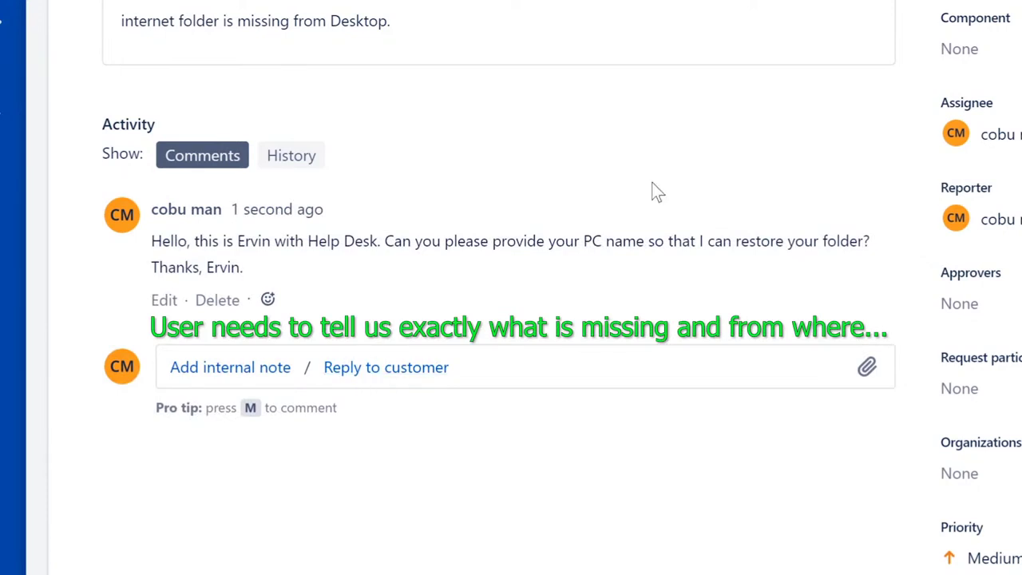
{"action": "scroll", "coordinate": [538, 343], "scroll_direction": "up", "scroll_amount": 3}
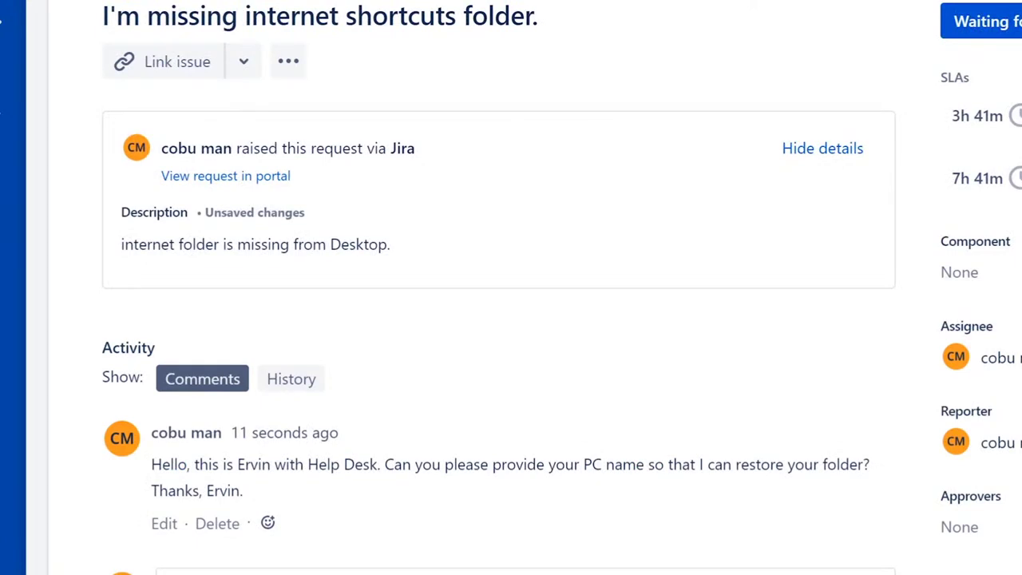
Step: Save an internal note recording the user's PC name, then bring File Explorer to the front
{"action": "left_click", "coordinate": [492, 409]}
{"action": "type", "text": "cobu"}
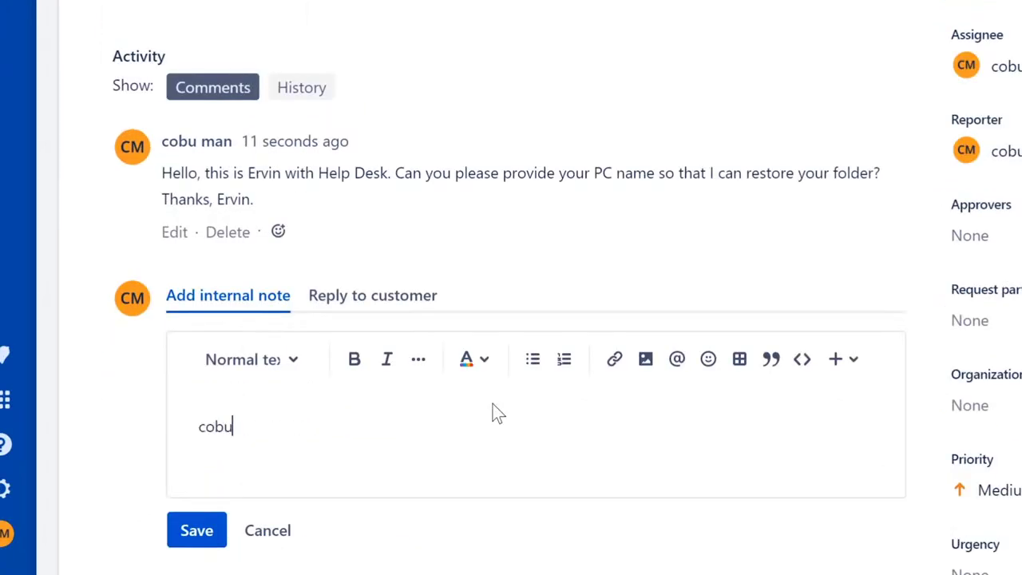
{"action": "key", "text": "BackSpace"}
{"action": "key", "text": "BackSpace"}
{"action": "key", "text": "BackSpace"}
{"action": "key", "text": "BackSpace"}
{"action": "type", "text": "the pc"}
{"action": "key", "text": "BackSpace"}
{"action": "key", "text": "BackSpace"}
{"action": "key", "text": "BackSpace"}
{"action": "key", "text": "BackSpace"}
{"action": "key", "text": "BackSpace"}
{"action": "key", "text": "BackSpace"}
{"action": "type", "text": "user's Pc"}
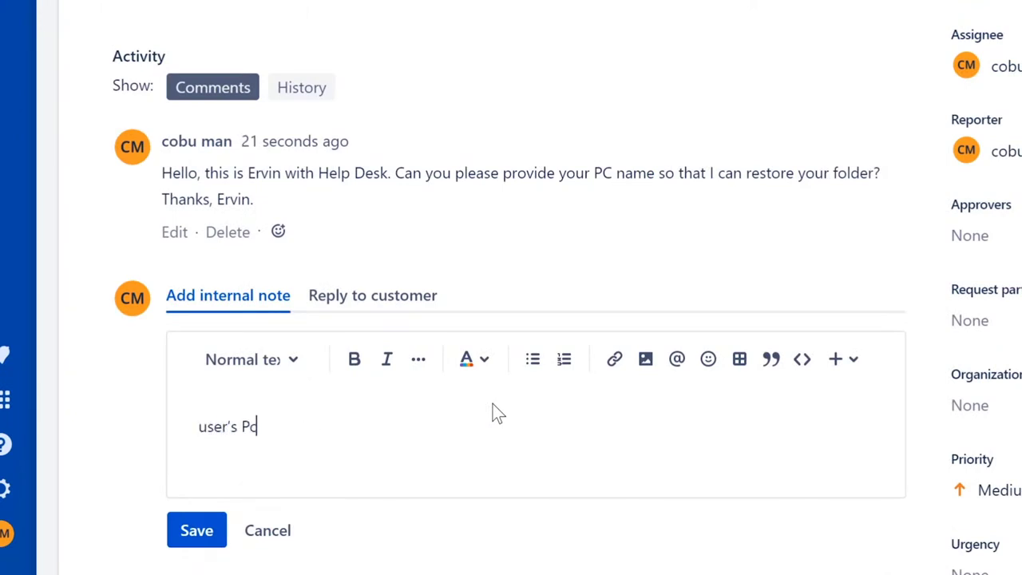
{"action": "type", "text": " name is cobuman1"}
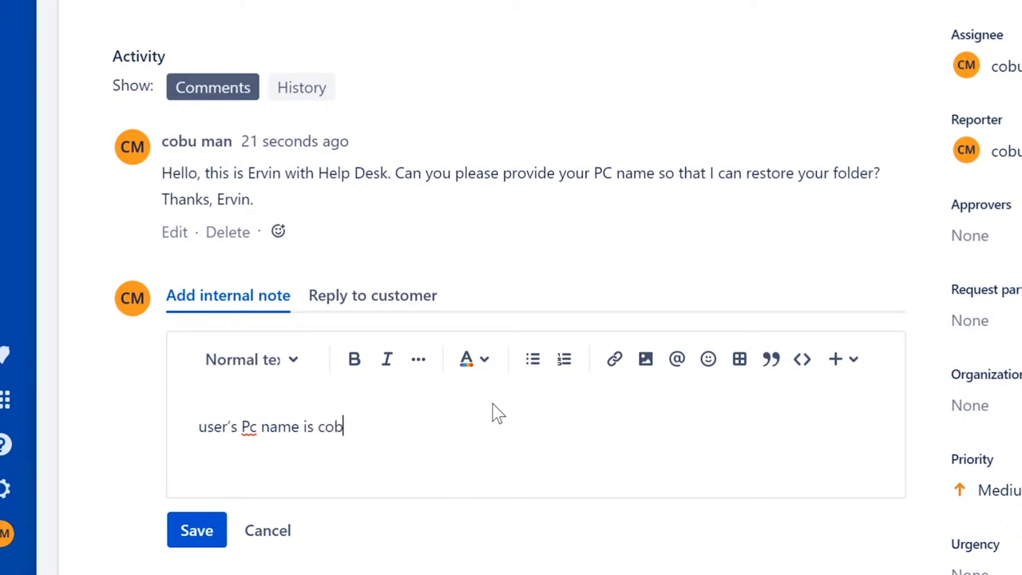
{"action": "left_click", "coordinate": [196, 530]}
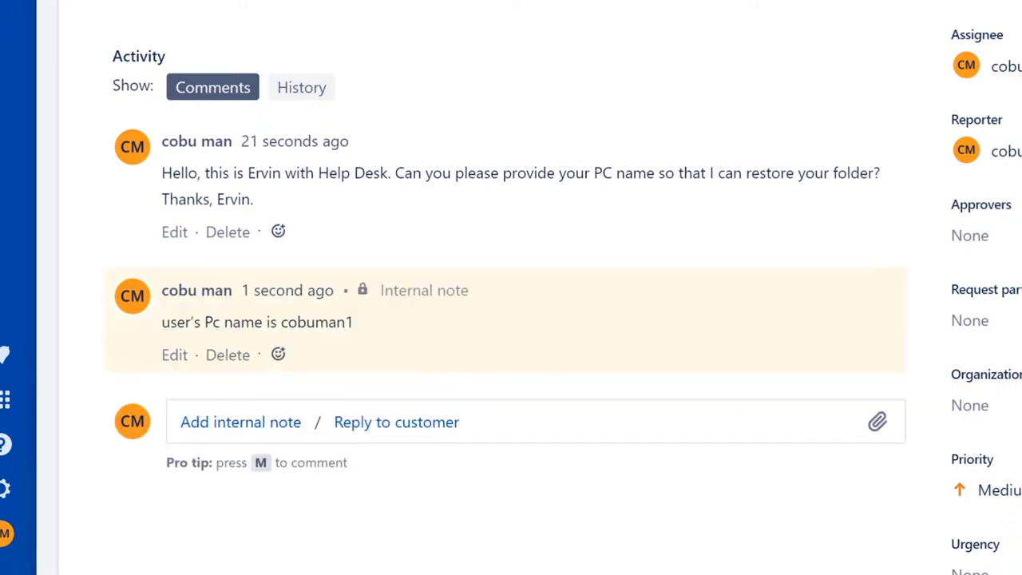
{"action": "mouse_move", "coordinate": [180, 573]}
{"action": "left_click", "coordinate": [180, 551]}
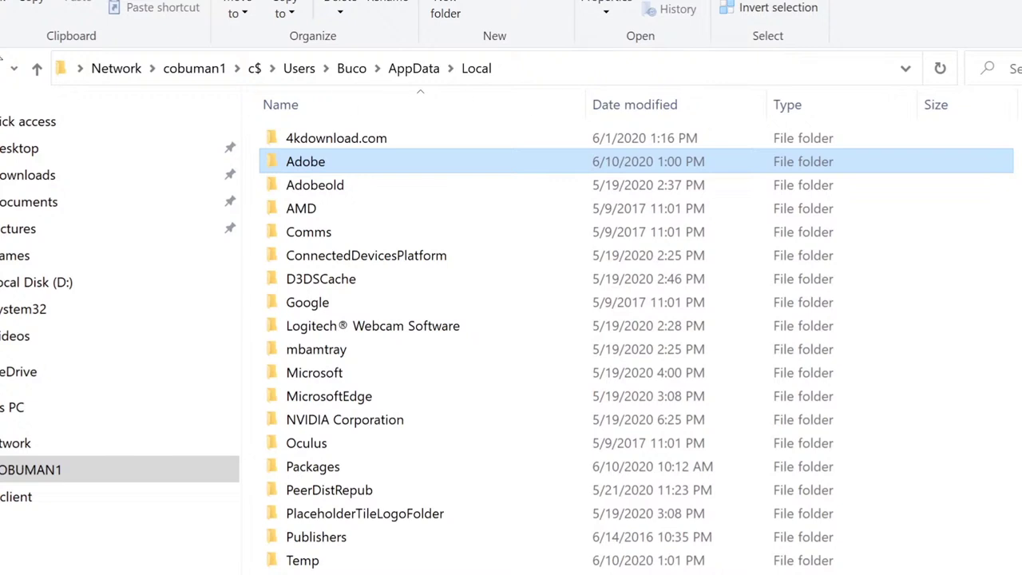
Step: In the user's Desktop folder, create a new folder named 'Internet Shortcuts'
{"action": "left_click", "coordinate": [352, 69]}
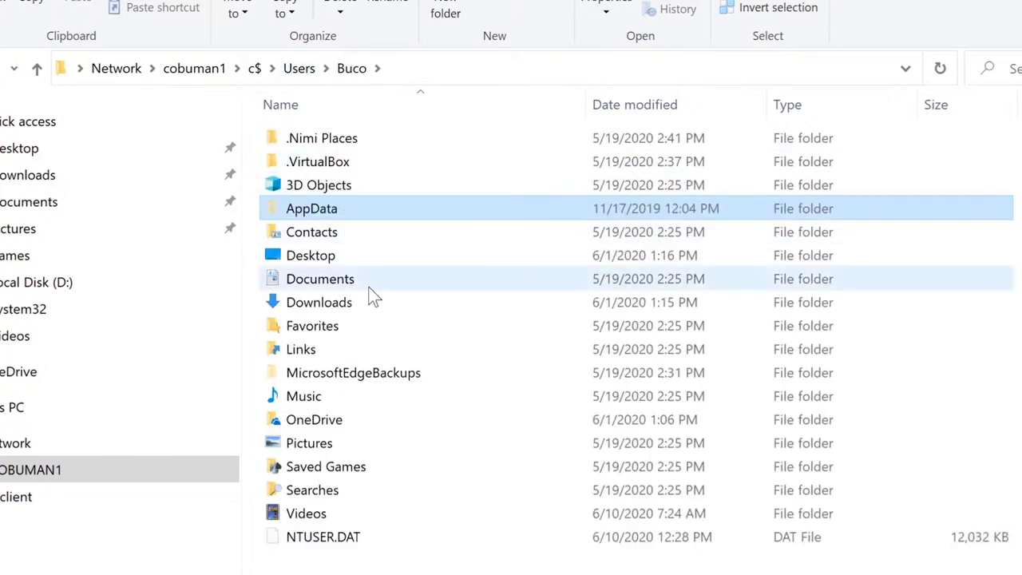
{"action": "double_click", "coordinate": [354, 256]}
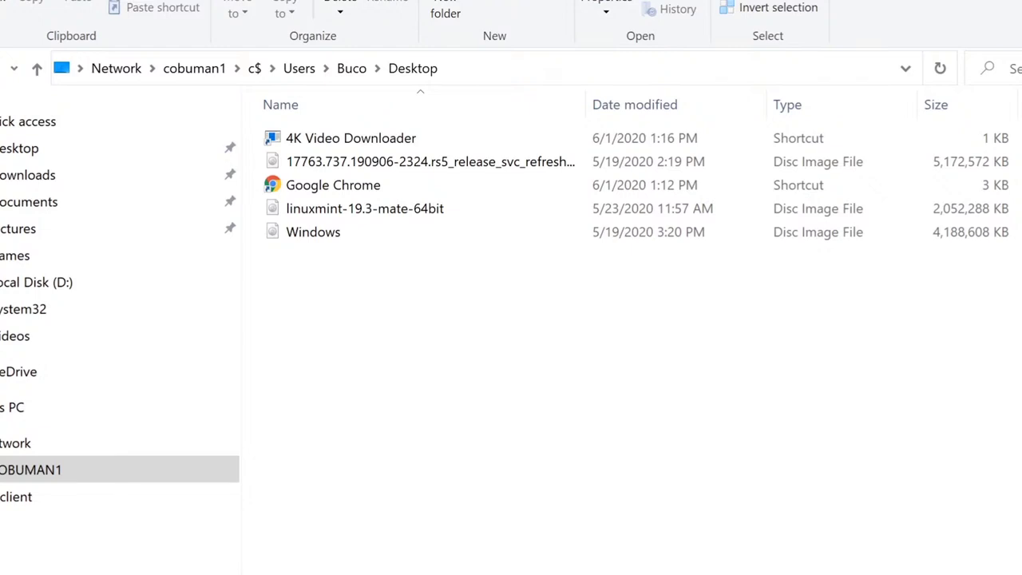
{"action": "mouse_move", "coordinate": [263, 520]}
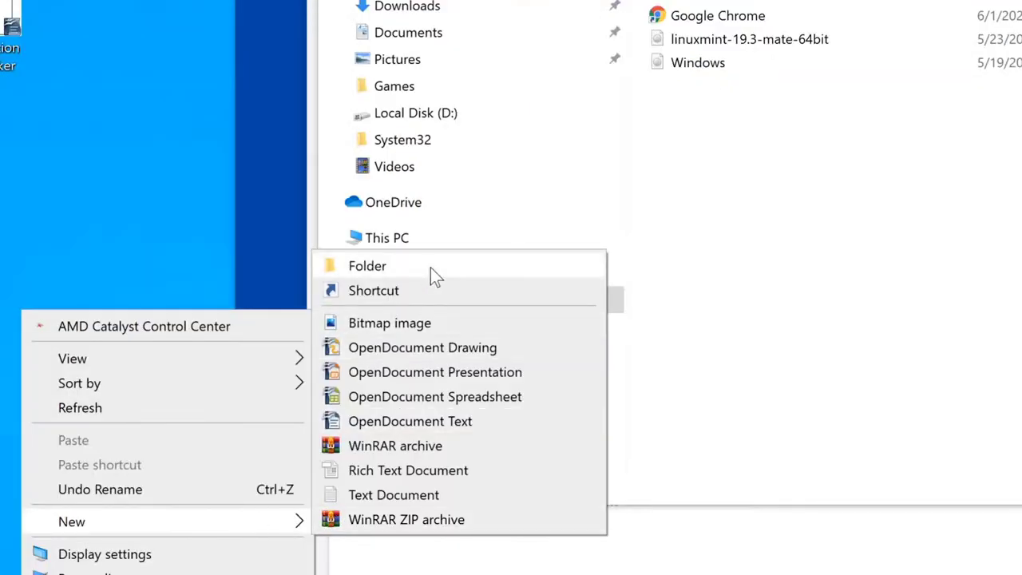
{"action": "left_click", "coordinate": [431, 267]}
{"action": "type", "text": "Int"}
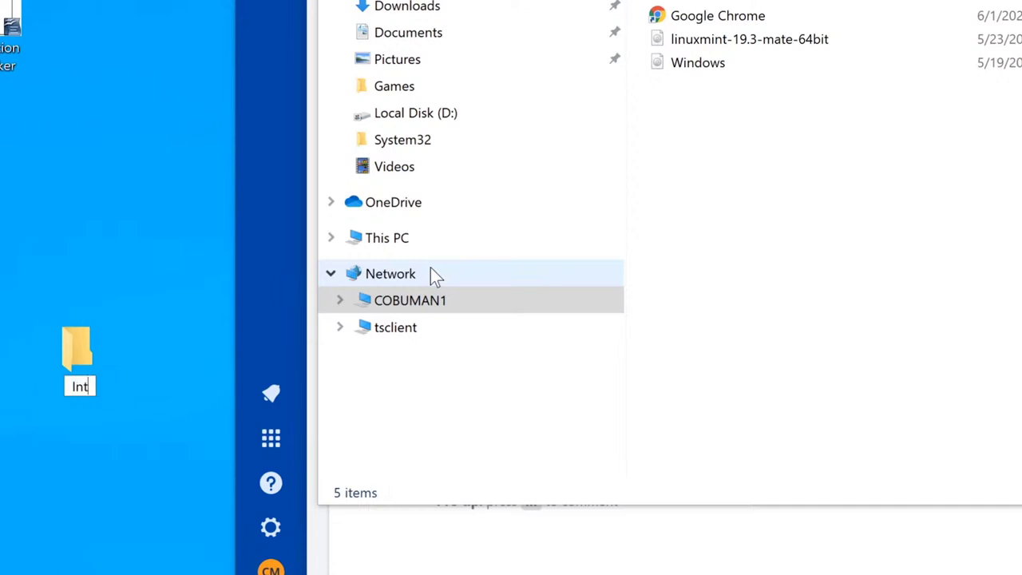
{"action": "type", "text": "ernet Sho"}
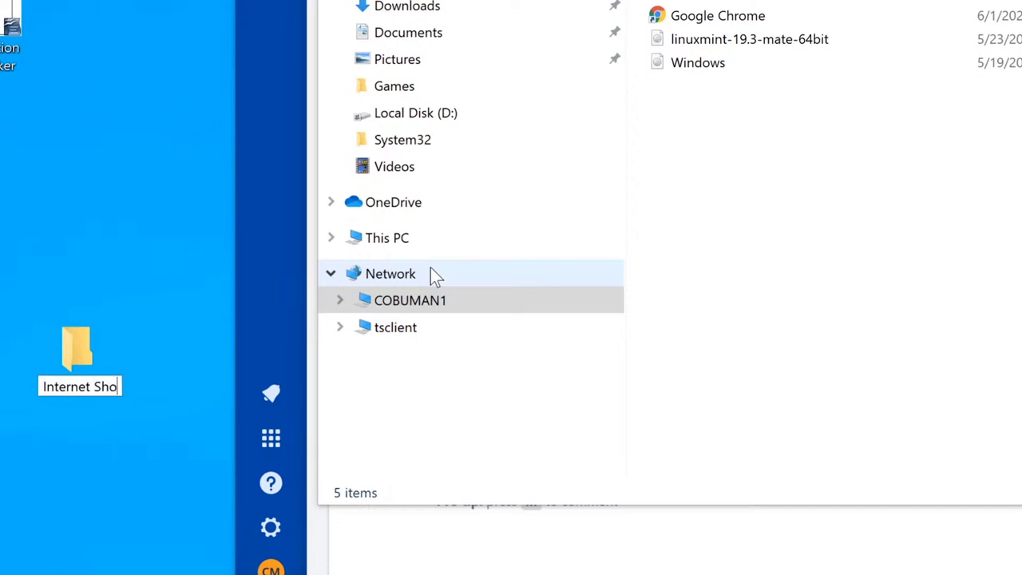
{"action": "type", "text": "rtcuts"}
{"action": "key", "text": "Return"}
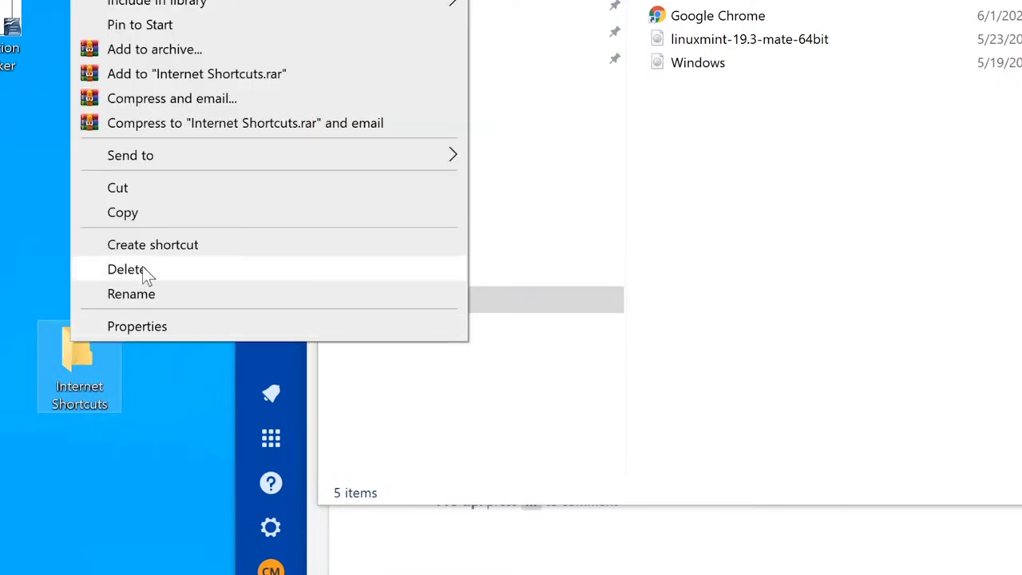
Step: Copy the Internet Shortcuts folder onto the remote Desktop and place it at the top centre
{"action": "left_click", "coordinate": [170, 219]}
{"action": "right_click", "coordinate": [815, 210]}
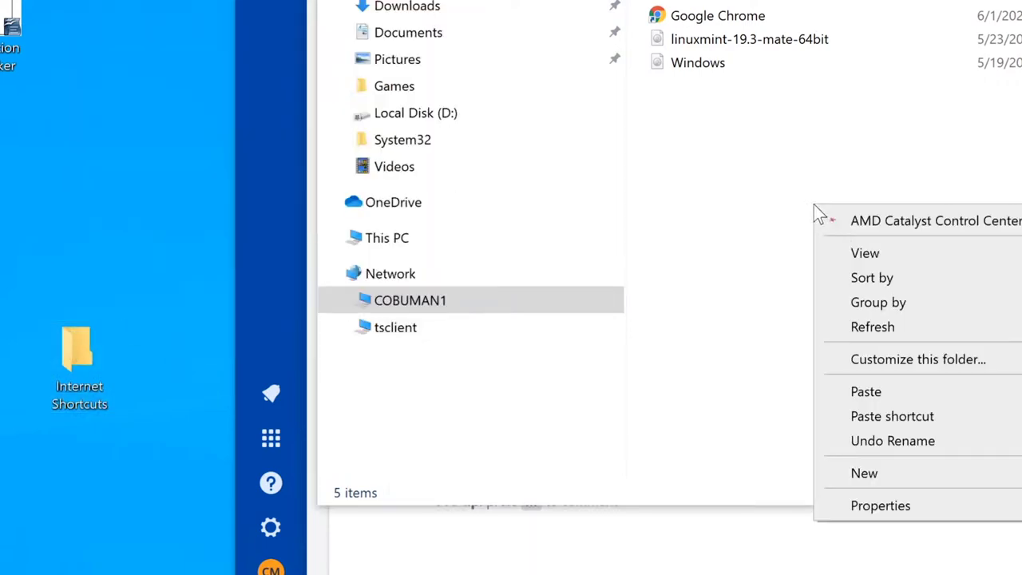
{"action": "left_click", "coordinate": [854, 390]}
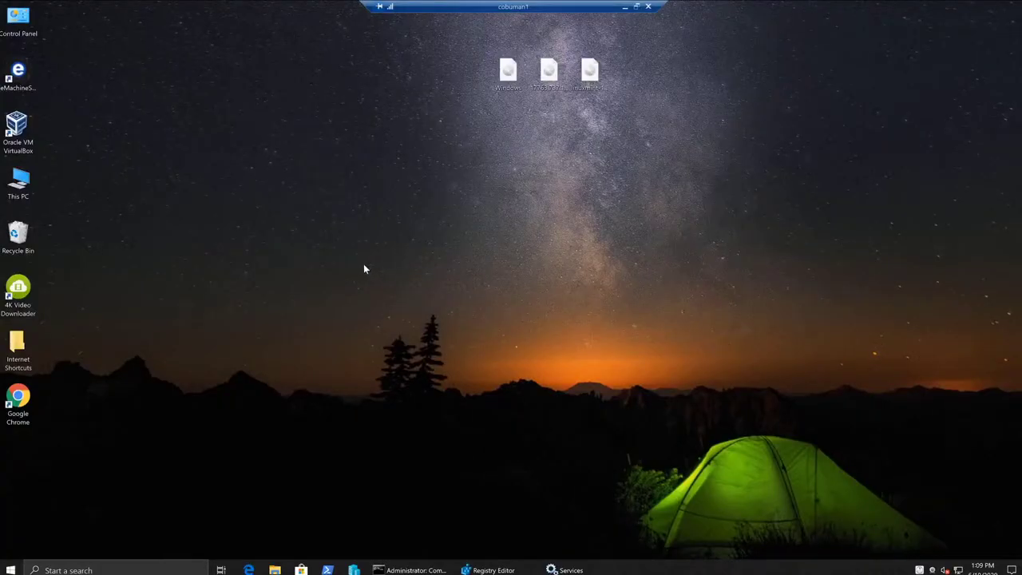
{"action": "left_click_drag", "start_coordinate": [18, 345], "coordinate": [394, 220]}
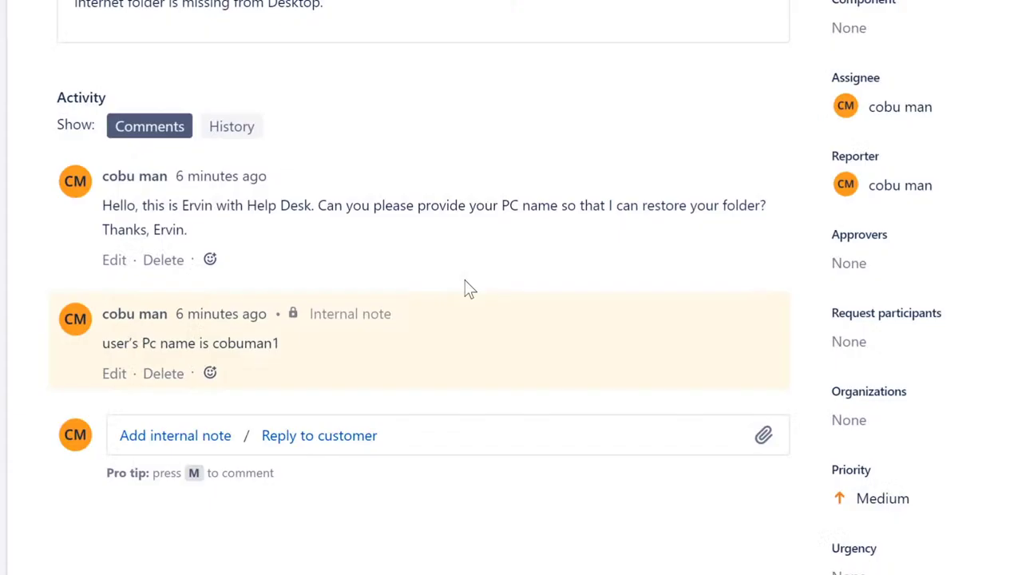
Step: Post a public reply on ISD-11: 'made a copy of internet folder to desktop.'
{"action": "scroll", "coordinate": [469, 289], "scroll_direction": "down", "scroll_amount": 1}
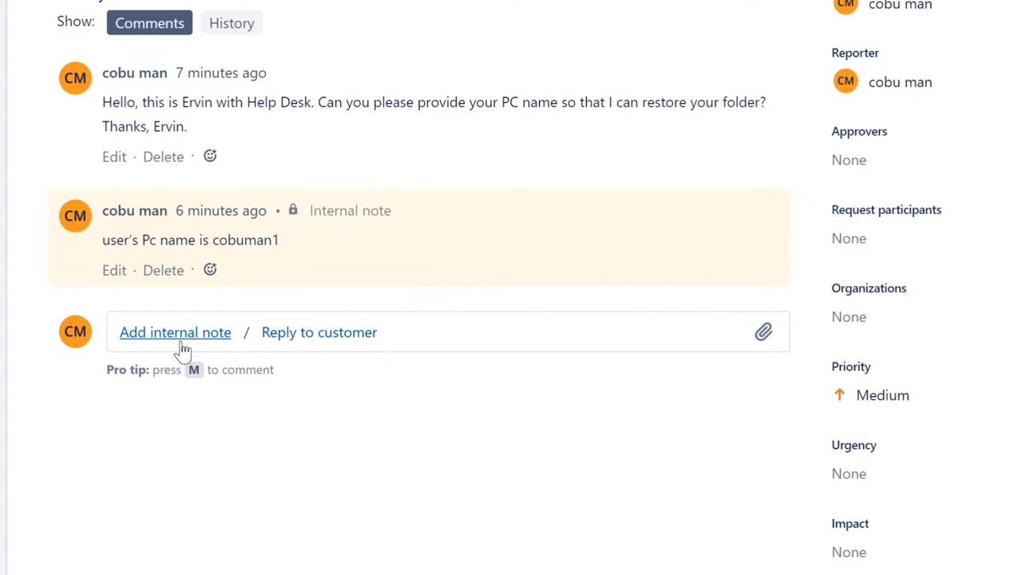
{"action": "left_click", "coordinate": [312, 341]}
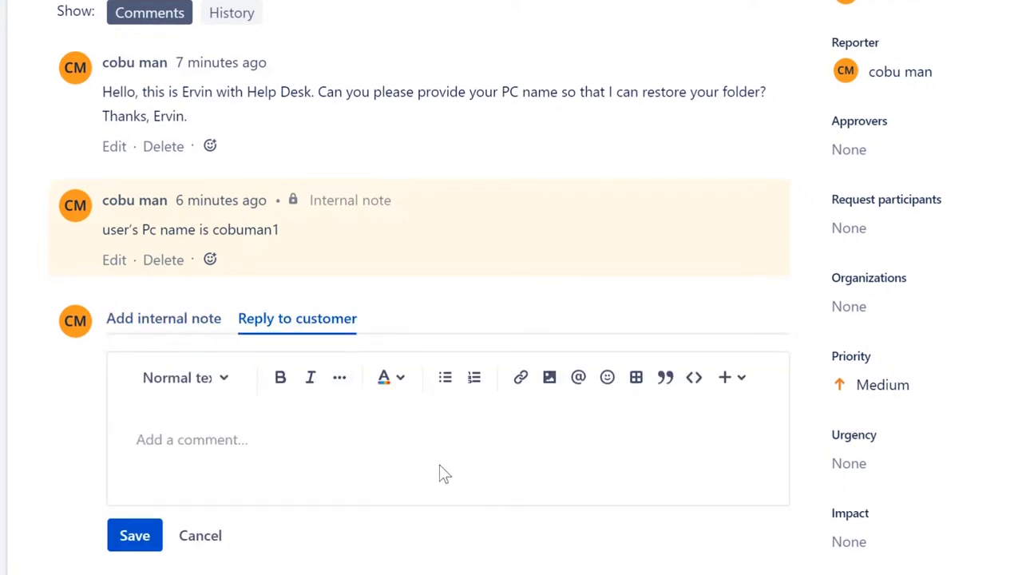
{"action": "type", "text": "made a cop"}
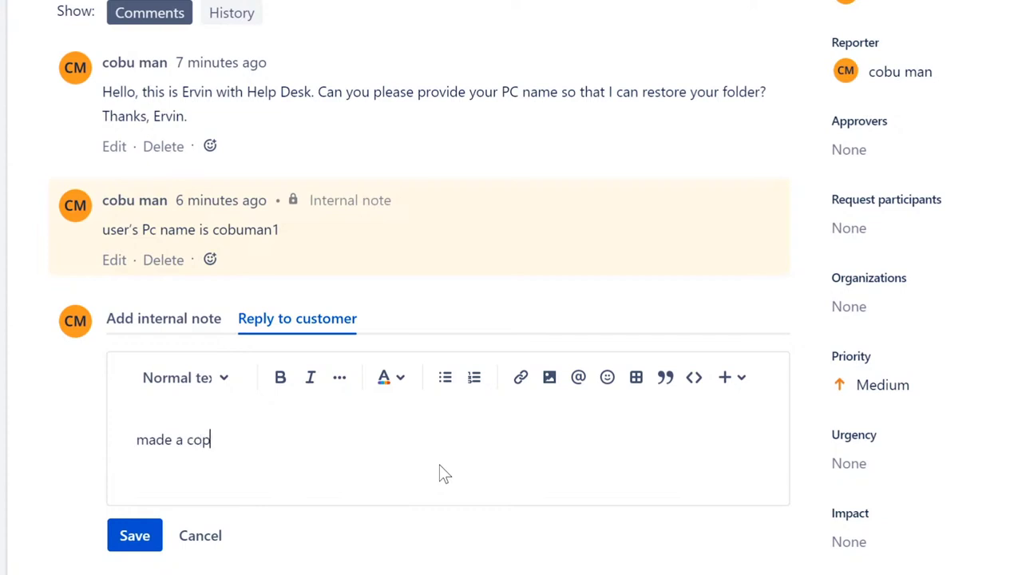
{"action": "type", "text": "y of internet"}
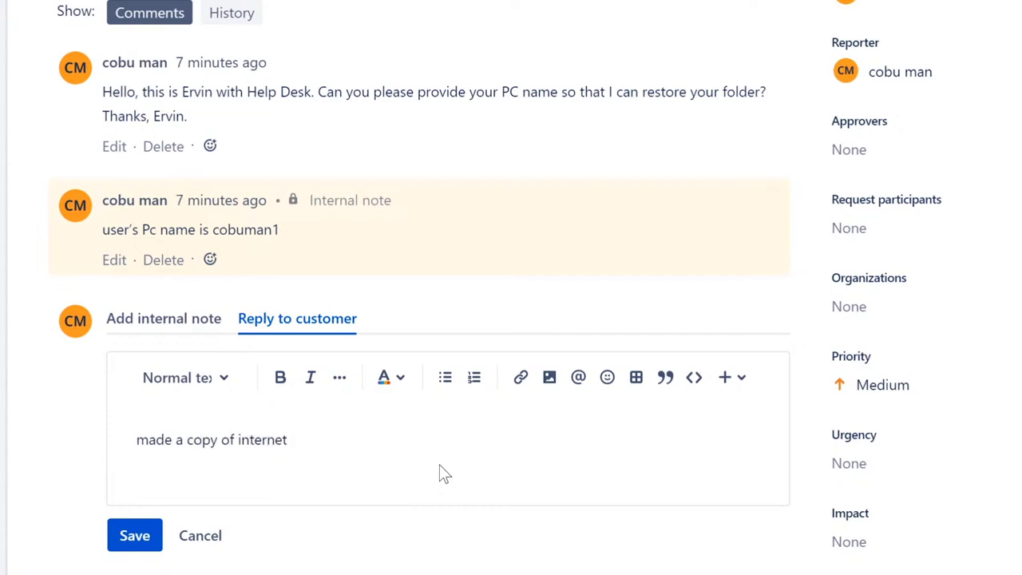
{"action": "type", "text": " folder to desktop. Ervin"}
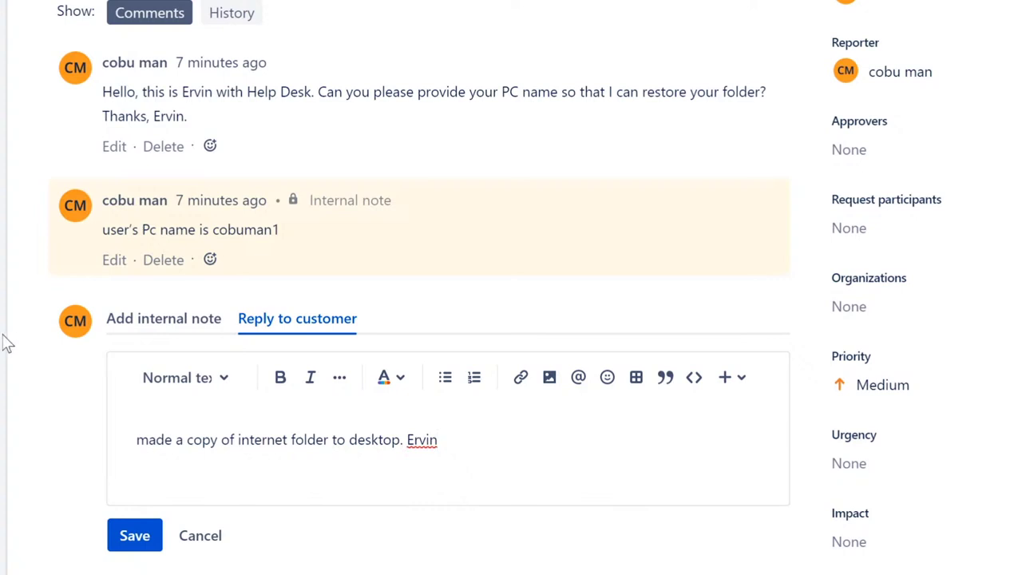
{"action": "left_click", "coordinate": [135, 536]}
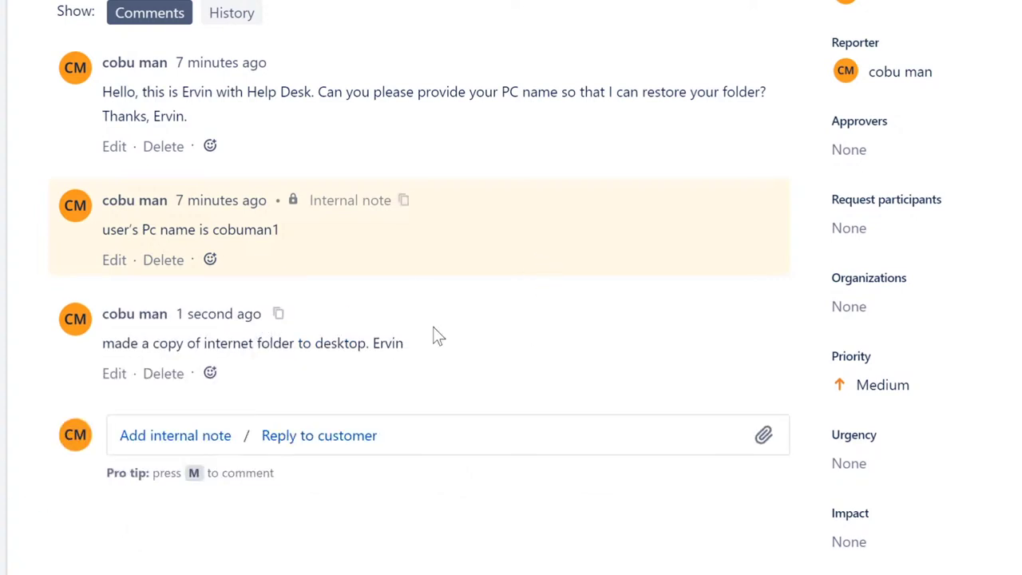
Step: Transition ISD-11 to Complete, returning to the All open queue
{"action": "scroll", "coordinate": [423, 287], "scroll_direction": "up", "scroll_amount": 2}
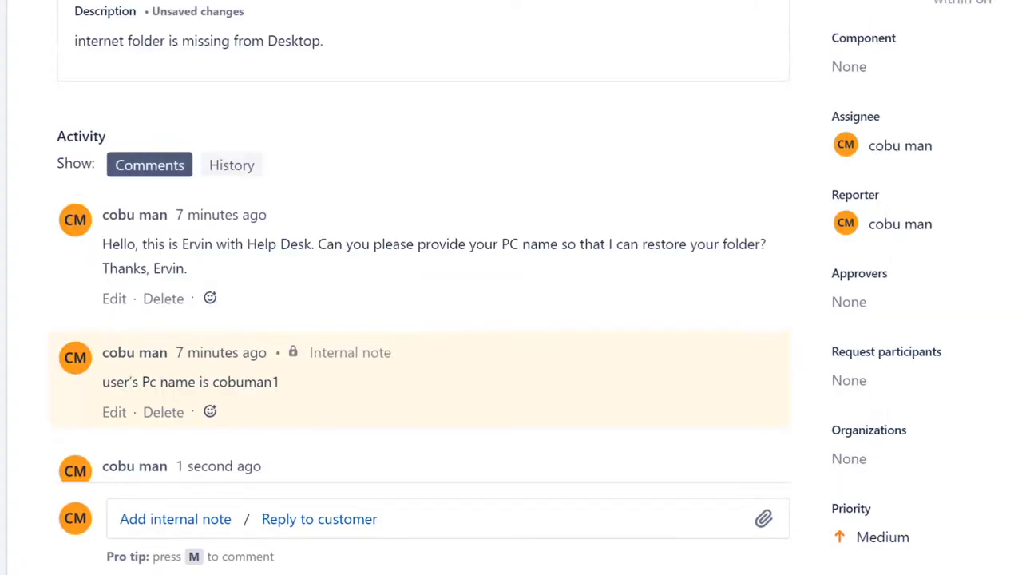
{"action": "left_click", "coordinate": [985, 1]}
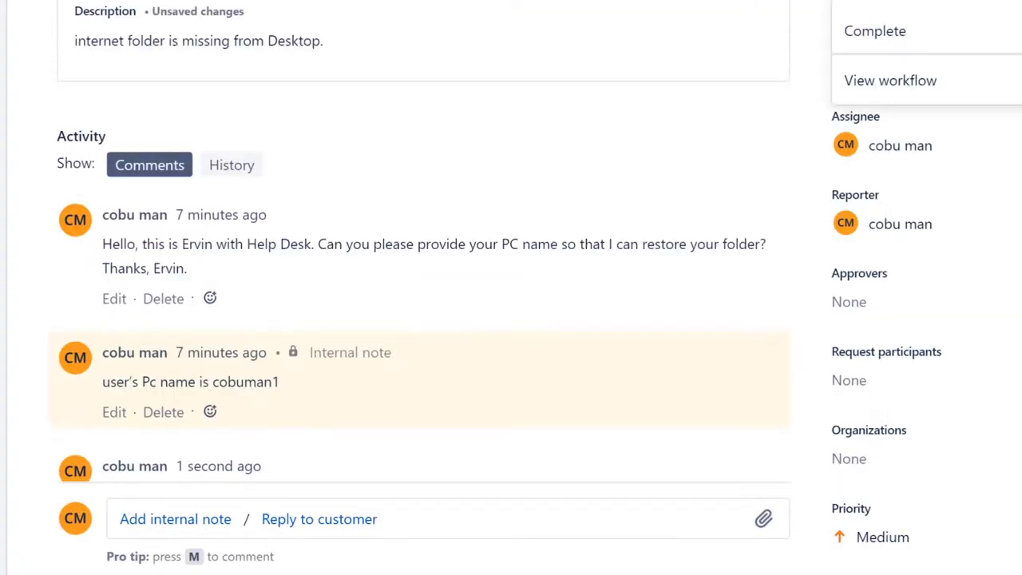
{"action": "left_click", "coordinate": [987, 32]}
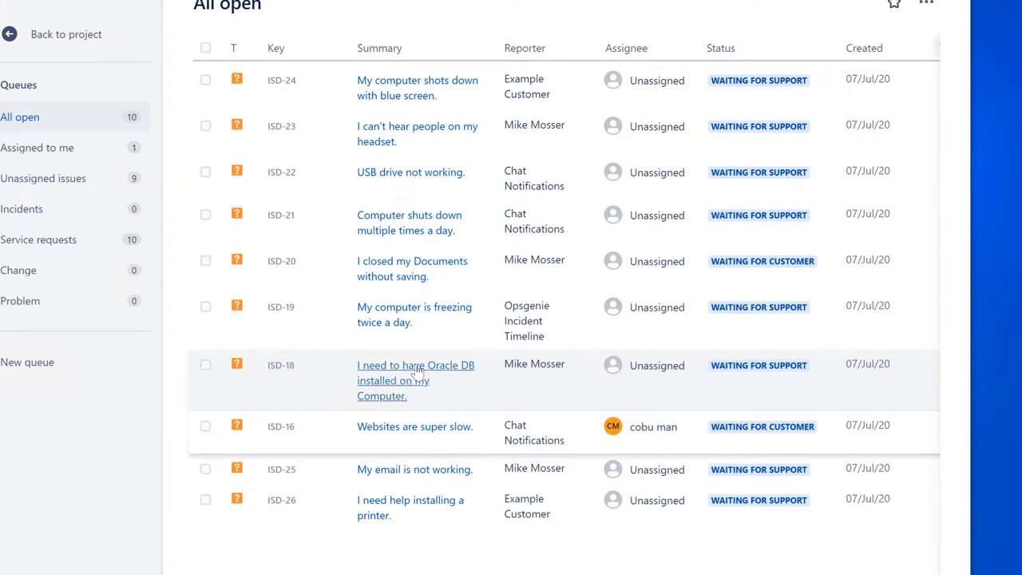
Step: Open ISD-18, 'I need to have Oracle DB installed on my Computer.'
{"action": "left_click", "coordinate": [415, 369]}
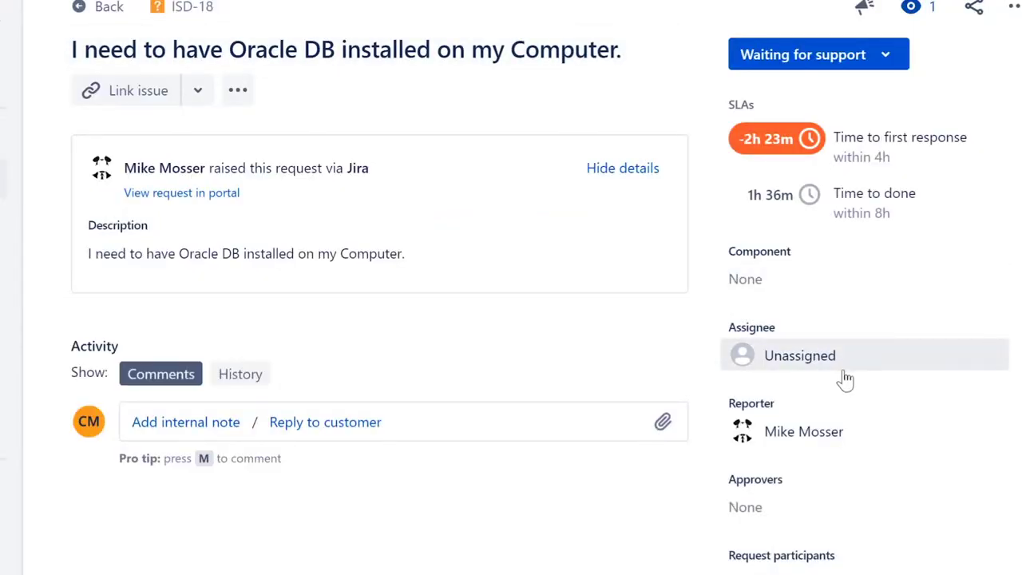
Step: Assign ISD-18 to yourself and review its title and reporter details
{"action": "left_click", "coordinate": [840, 369]}
{"action": "left_click", "coordinate": [787, 411]}
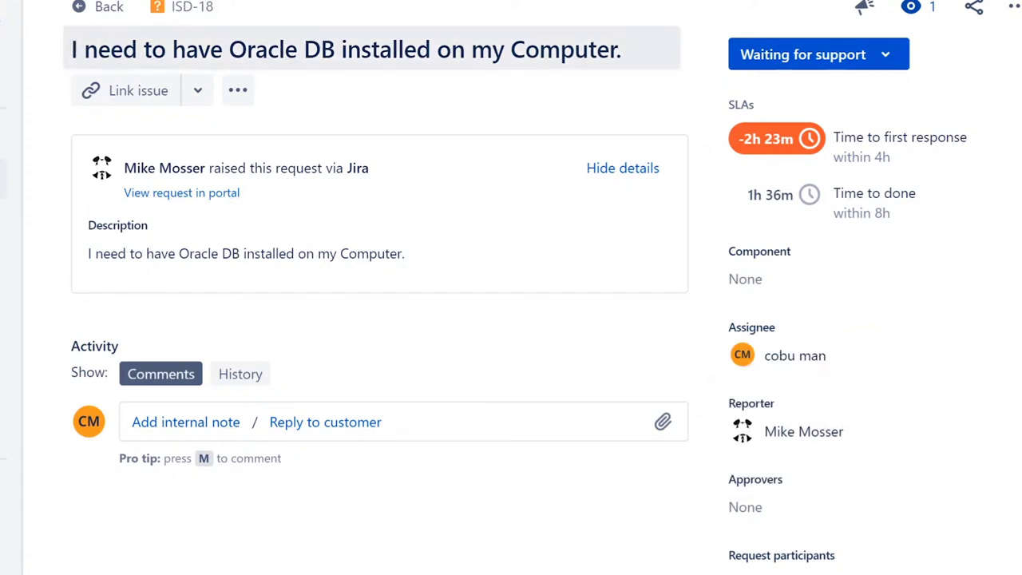
{"action": "left_click_drag", "start_coordinate": [71, 50], "coordinate": [628, 64]}
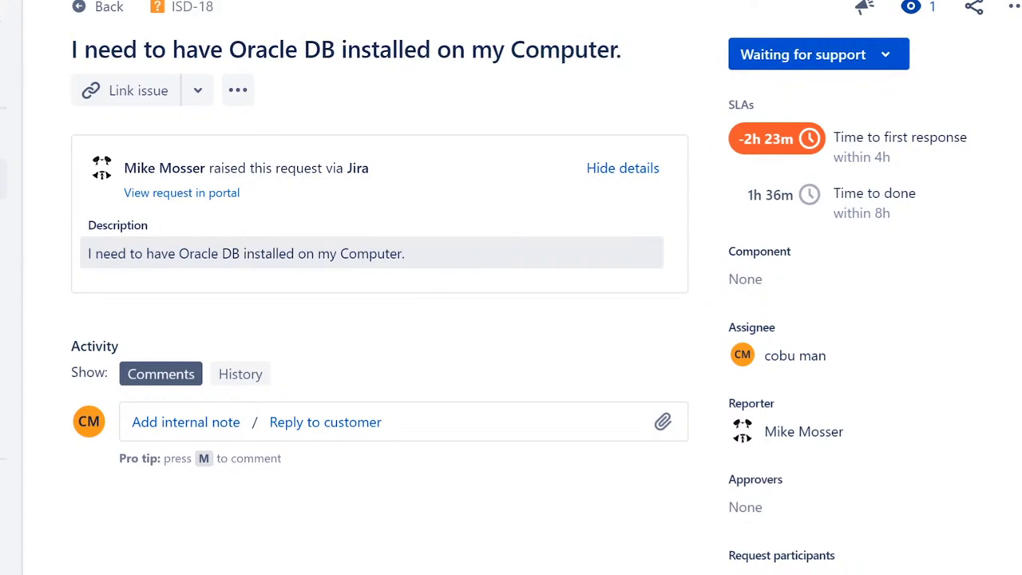
{"action": "left_click_drag", "start_coordinate": [206, 168], "coordinate": [125, 170]}
{"action": "left_click", "coordinate": [375, 453]}
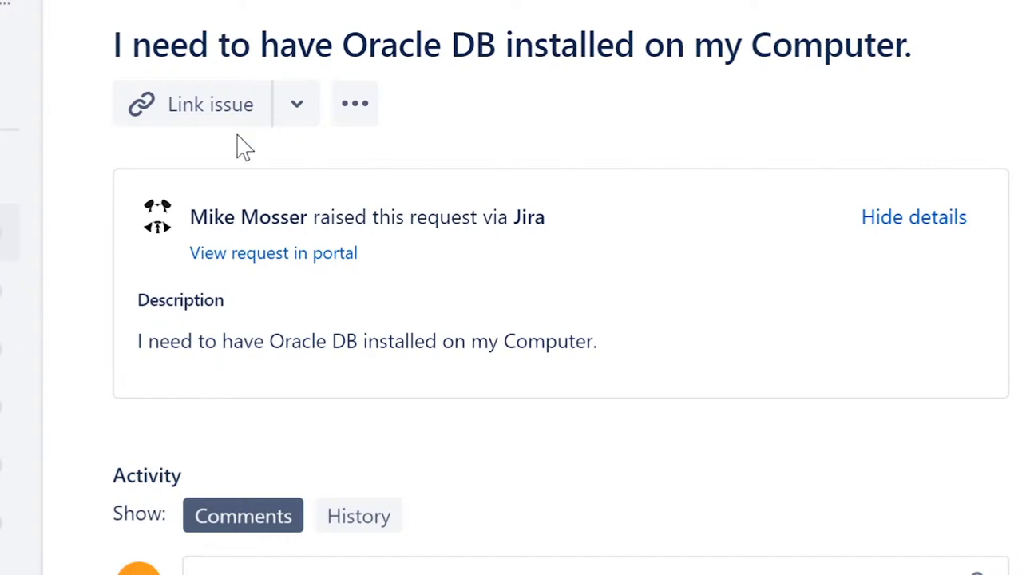
Step: Click into ISD-18's title and description without changing either
{"action": "left_click_drag", "start_coordinate": [189, 217], "coordinate": [308, 218]}
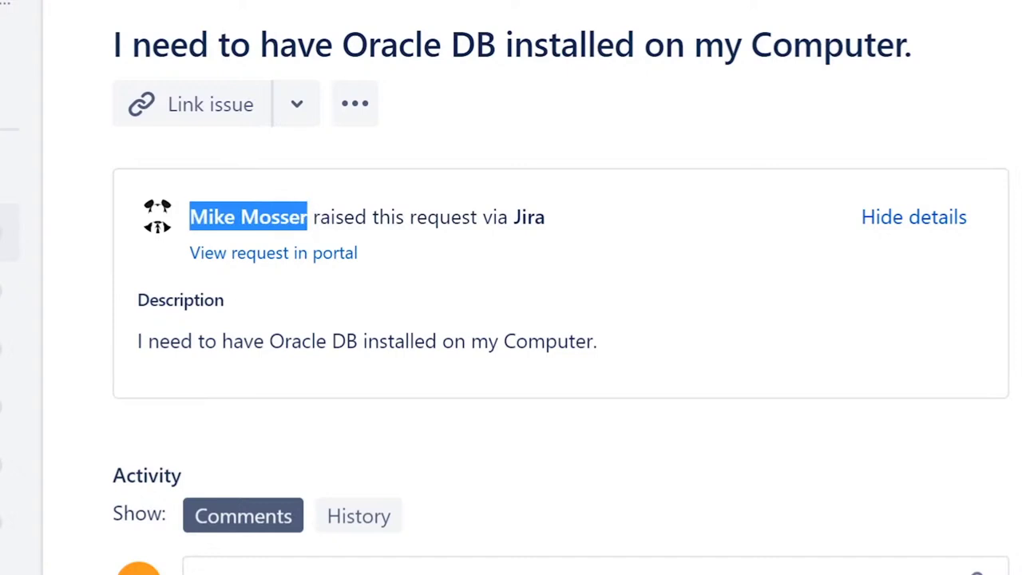
{"action": "left_click", "coordinate": [288, 199]}
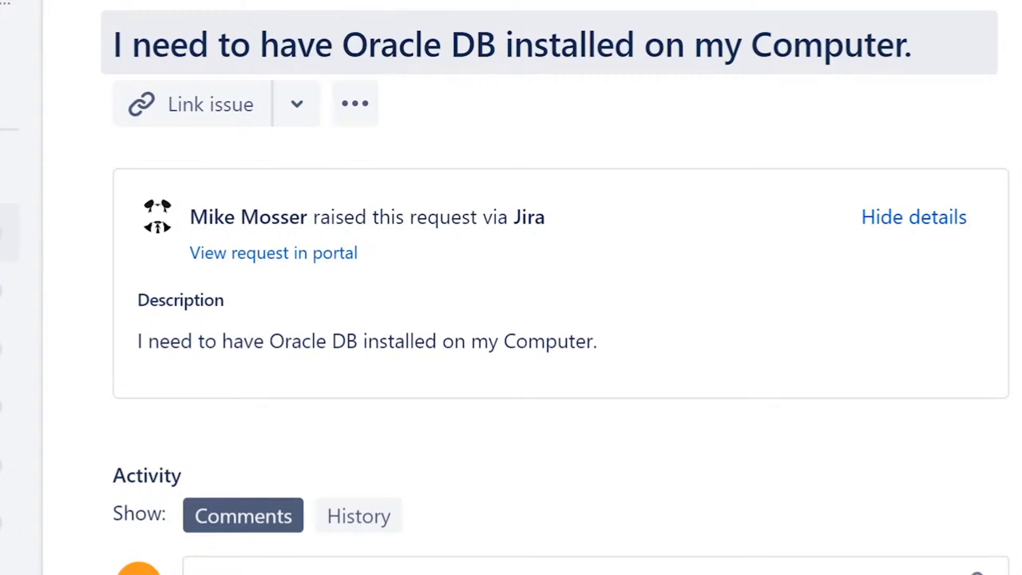
{"action": "left_click", "coordinate": [476, 44]}
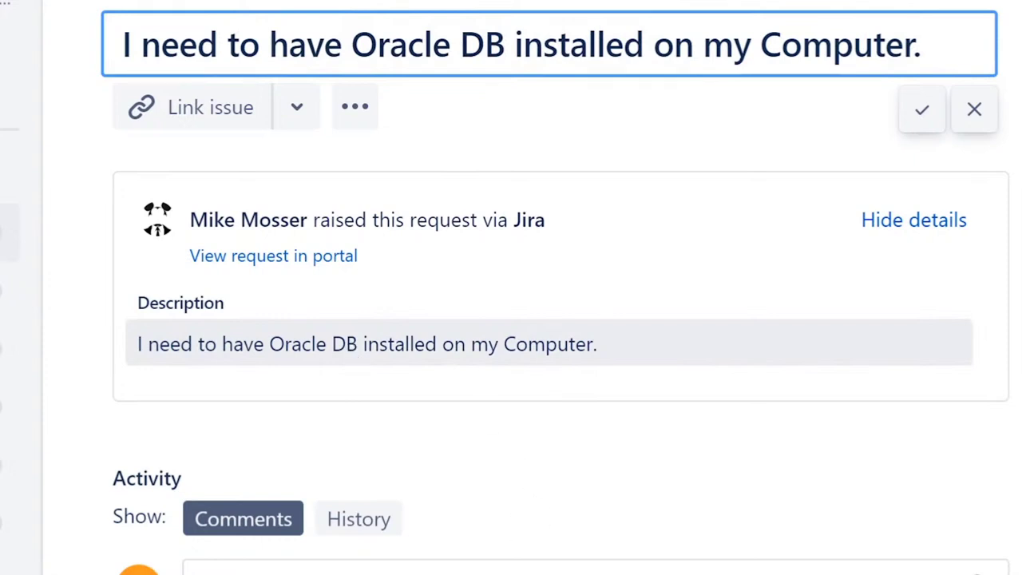
{"action": "left_click", "coordinate": [351, 351]}
Step: Post a customer reply saying Oracle DB must be checked against the approved software list before installing
{"action": "key", "text": "Escape"}
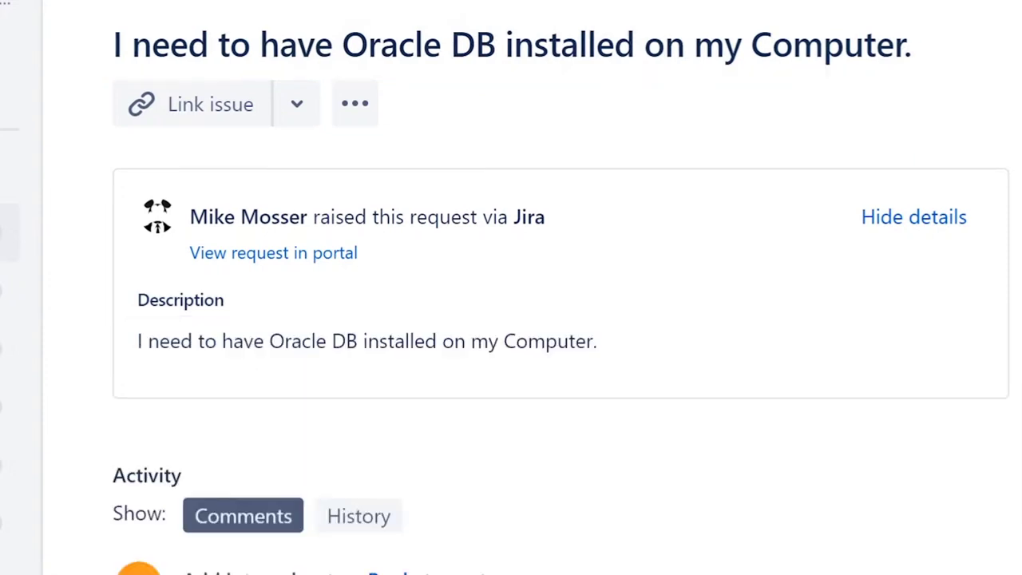
{"action": "type", "text": "mHello, "}
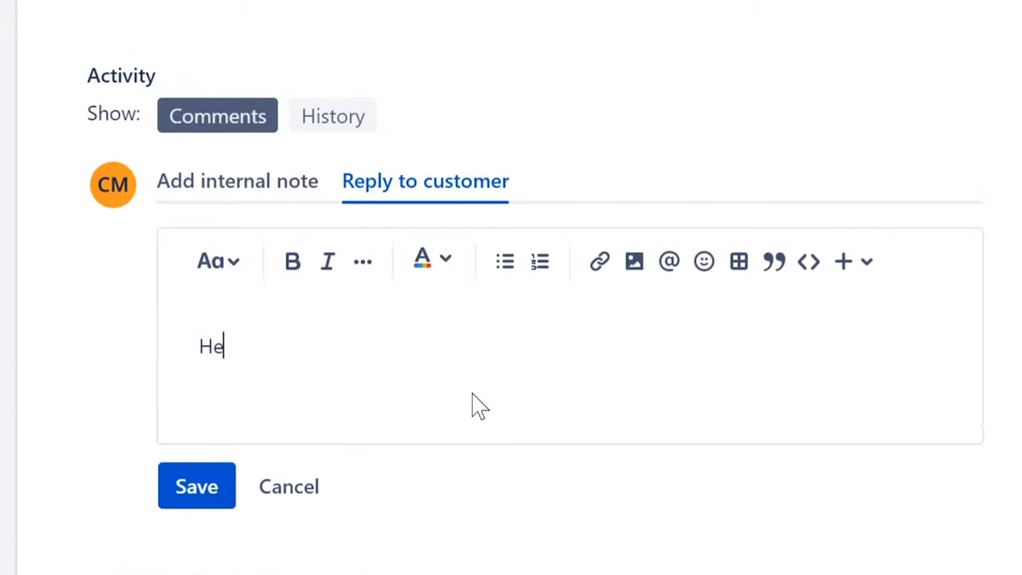
{"action": "type", "text": "my names i"}
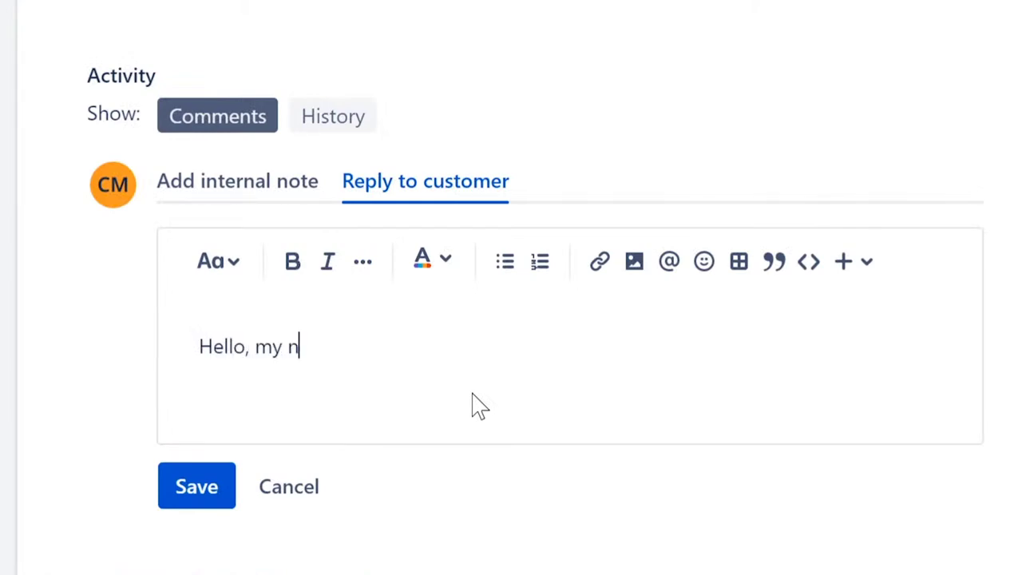
{"action": "type", "text": "vin."}
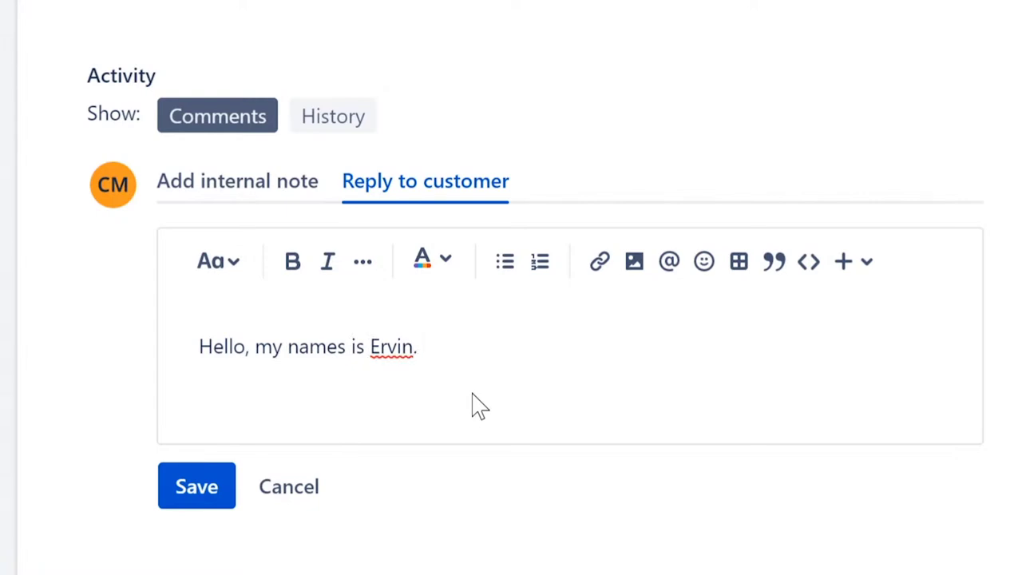
{"action": "key", "text": "BackSpace"}
{"action": "type", "text": "with Pc supp"}
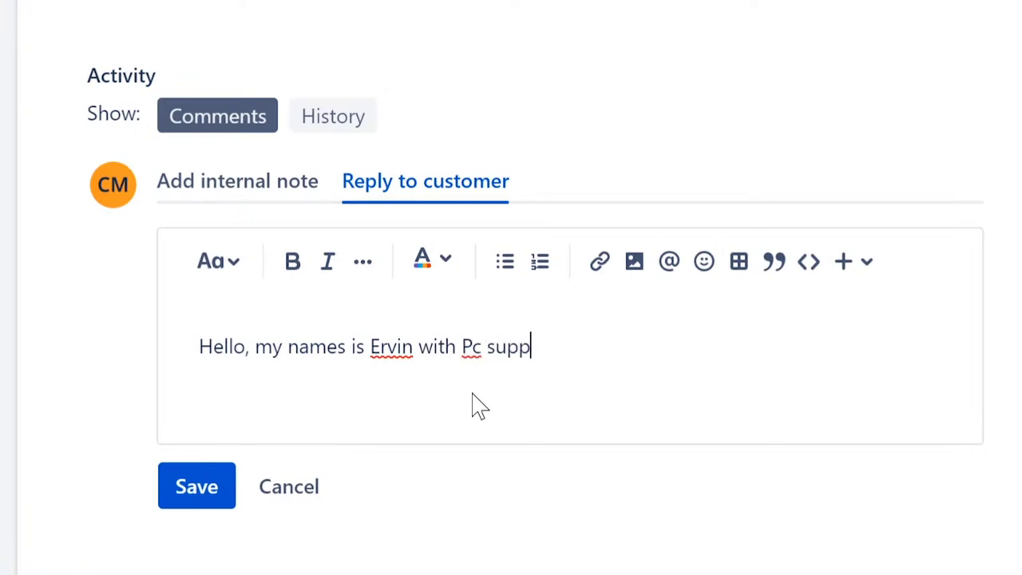
{"action": "type", "text": "ort. I have your ticket about"}
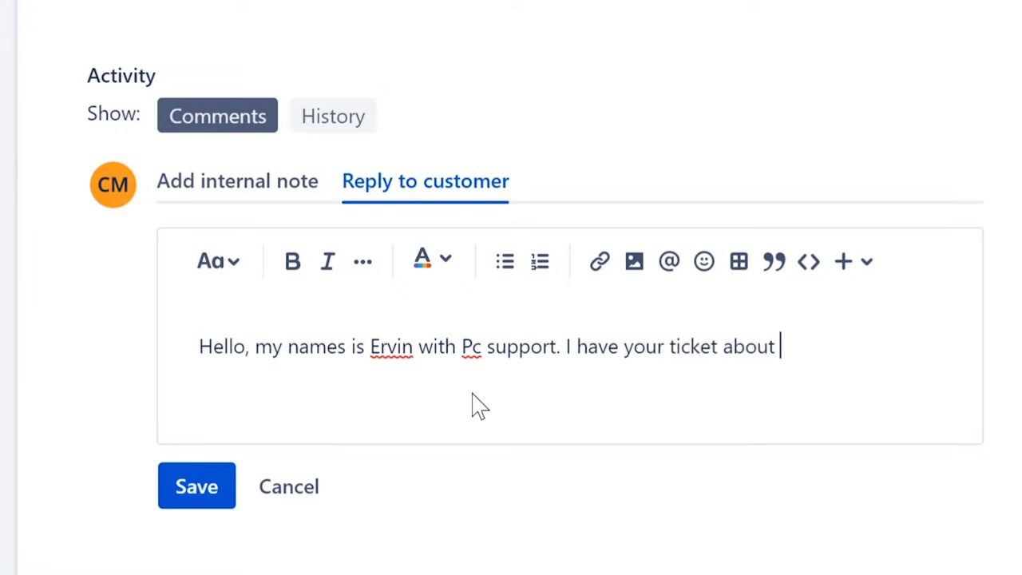
{"action": "type", "text": " installing Or"}
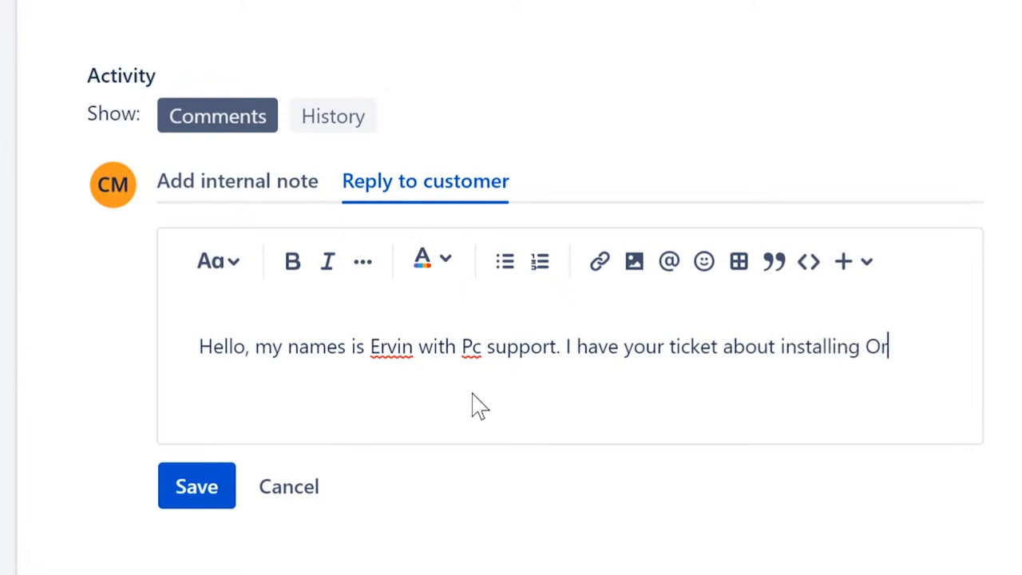
{"action": "type", "text": "acle DB"}
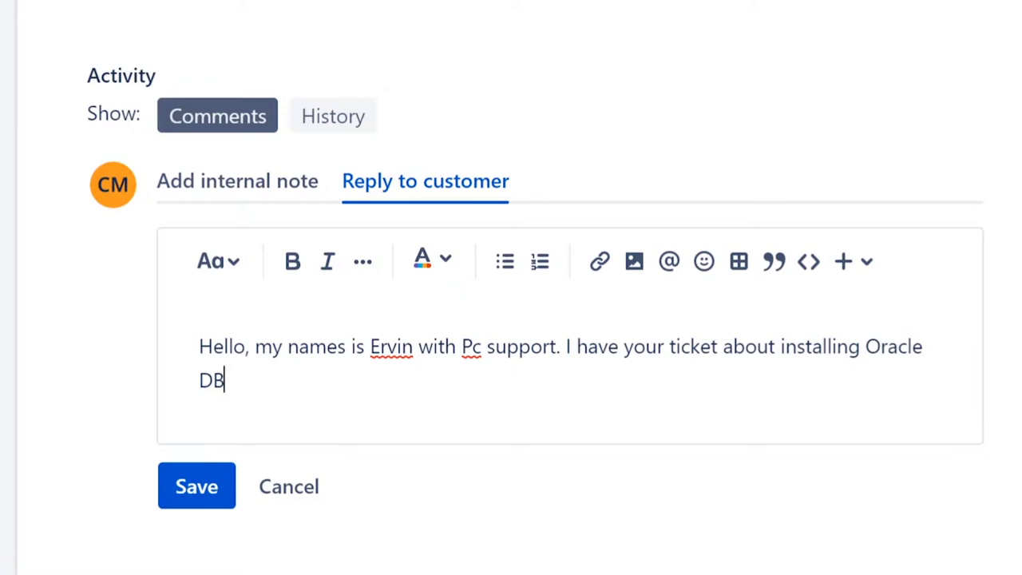
{"action": "type", "text": "; do you have"}
{"action": "key", "text": "BackSpace"}
{"action": "key", "text": "BackSpace"}
{"action": "key", "text": "BackSpace"}
{"action": "key", "text": "BackSpace"}
{"action": "key", "text": "BackSpace"}
{"action": "key", "text": "BackSpace"}
{"action": "key", "text": "BackSpace"}
{"action": "key", "text": "BackSpace"}
{"action": "key", "text": "BackSpace"}
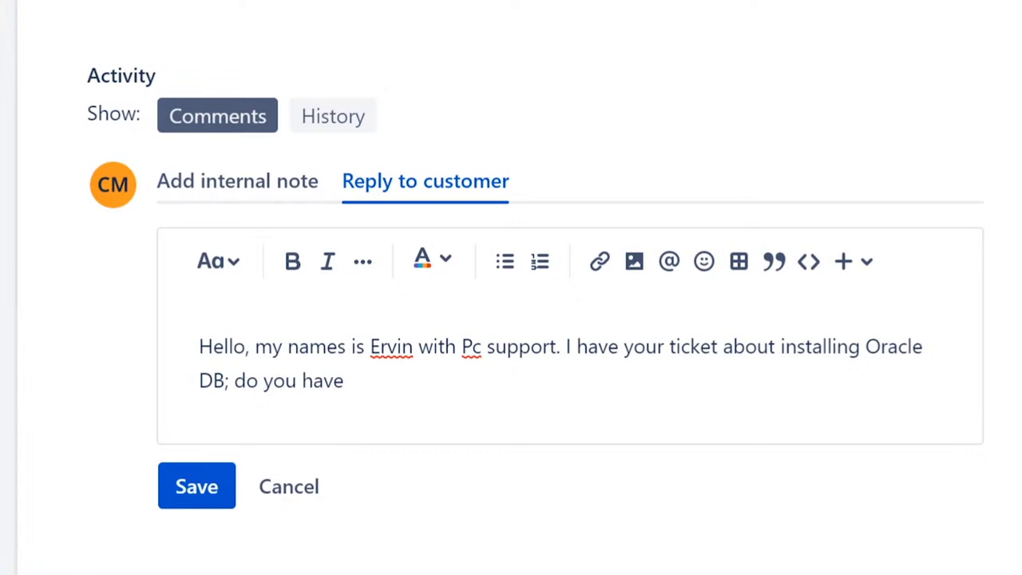
{"action": "key", "text": "BackSpace"}
{"action": "key", "text": "BackSpace"}
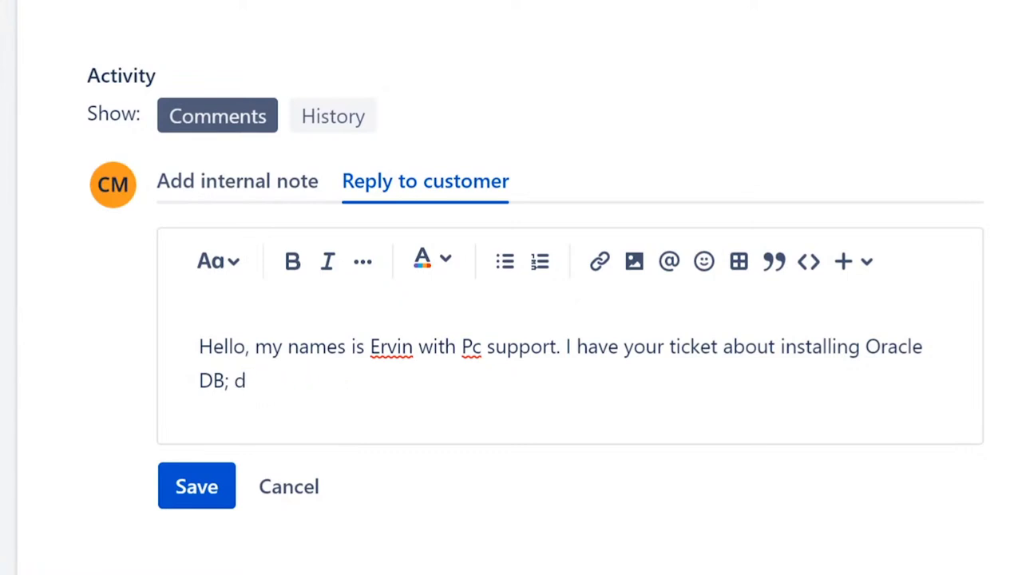
{"action": "type", "text": "id you request a li"}
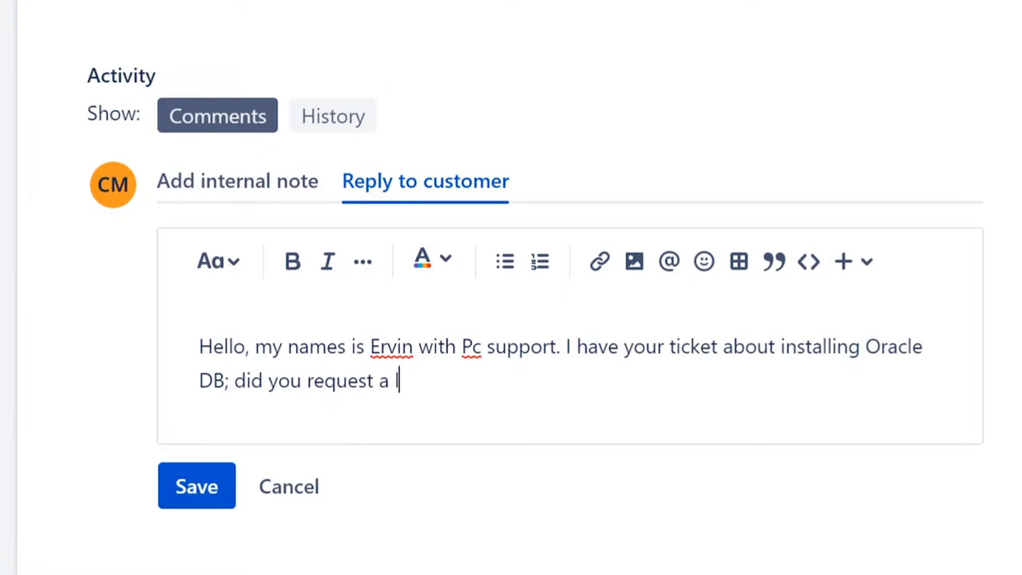
{"action": "type", "text": "cense "}
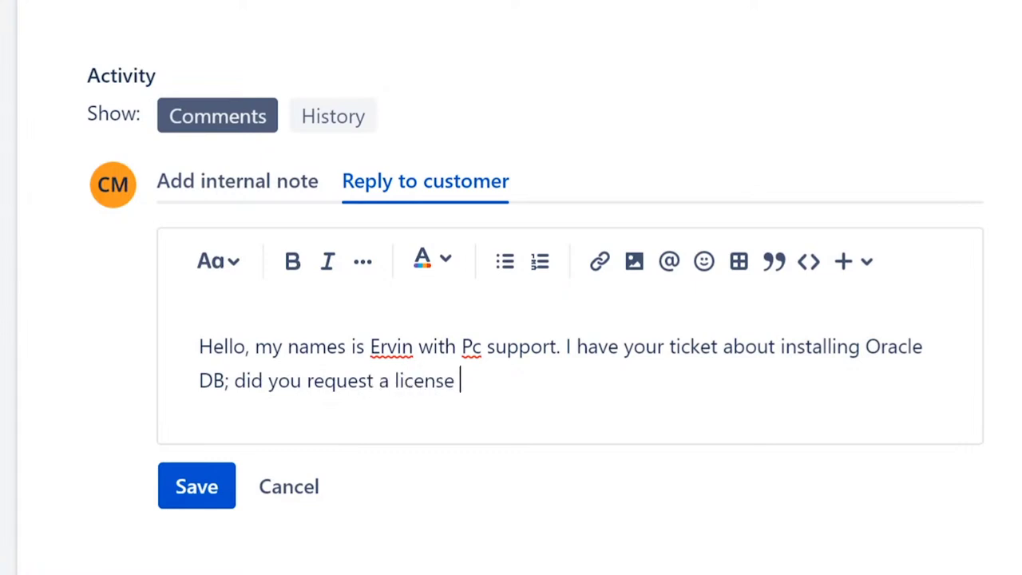
{"action": "type", "text": "for this foft"}
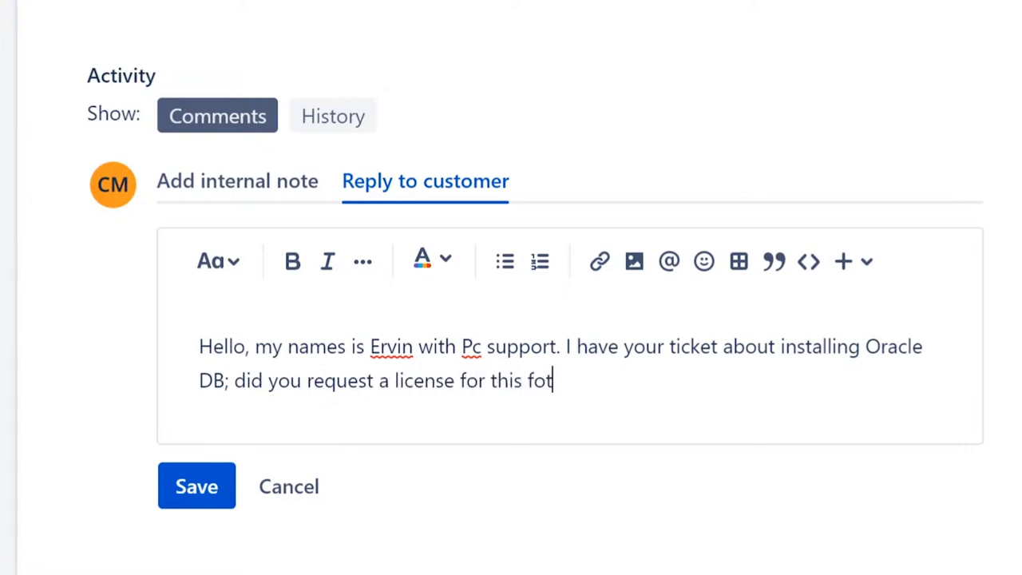
{"action": "key", "text": "BackSpace"}
{"action": "type", "text": "ftwar"}
{"action": "key", "text": "BackSpace"}
{"action": "key", "text": "BackSpace"}
{"action": "key", "text": "BackSpace"}
{"action": "key", "text": "BackSpace"}
{"action": "key", "text": "BackSpace"}
{"action": "key", "text": "BackSpace"}
{"action": "key", "text": "BackSpace"}
{"action": "type", "text": "software"}
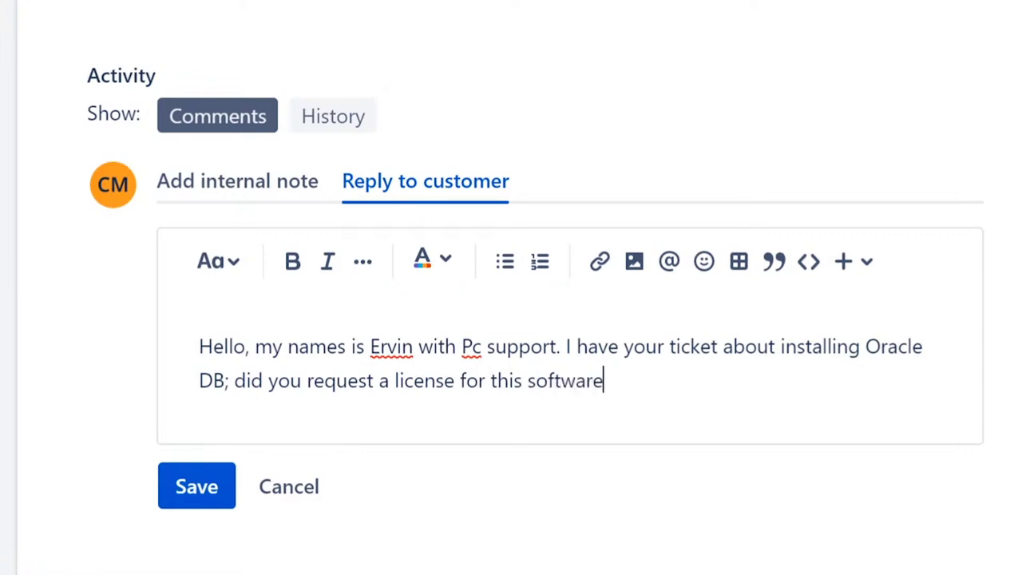
{"action": "type", "text": "."}
{"action": "key", "text": "BackSpace"}
{"action": "type", "text": "?"}
{"action": "key", "text": "BackSpace"}
{"action": "key", "text": "BackSpace"}
{"action": "key", "text": "BackSpace"}
{"action": "key", "text": "BackSpace"}
{"action": "key", "text": "BackSpace"}
{"action": "key", "text": "BackSpace"}
{"action": "key", "text": "BackSpace"}
{"action": "key", "text": "BackSpace"}
{"action": "key", "text": "BackSpace"}
{"action": "key", "text": "BackSpace"}
{"action": "key", "text": "BackSpace"}
{"action": "key", "text": "BackSpace"}
{"action": "key", "text": "BackSpace"}
{"action": "key", "text": "BackSpace"}
{"action": "key", "text": "BackSpace"}
{"action": "key", "text": "BackSpace"}
{"action": "key", "text": "BackSpace"}
{"action": "key", "text": "BackSpace"}
{"action": "key", "text": "BackSpace"}
{"action": "key", "text": "BackSpace"}
{"action": "key", "text": "BackSpace"}
{"action": "key", "text": "BackSpace"}
{"action": "key", "text": "BackSpace"}
{"action": "key", "text": "BackSpace"}
{"action": "key", "text": "BackSpace"}
{"action": "key", "text": "BackSpace"}
{"action": "key", "text": "BackSpace"}
{"action": "key", "text": "BackSpace"}
{"action": "key", "text": "BackSpace"}
{"action": "key", "text": "BackSpace"}
{"action": "key", "text": "BackSpace"}
{"action": "key", "text": "BackSpace"}
{"action": "key", "text": "BackSpace"}
{"action": "key", "text": "BackSpace"}
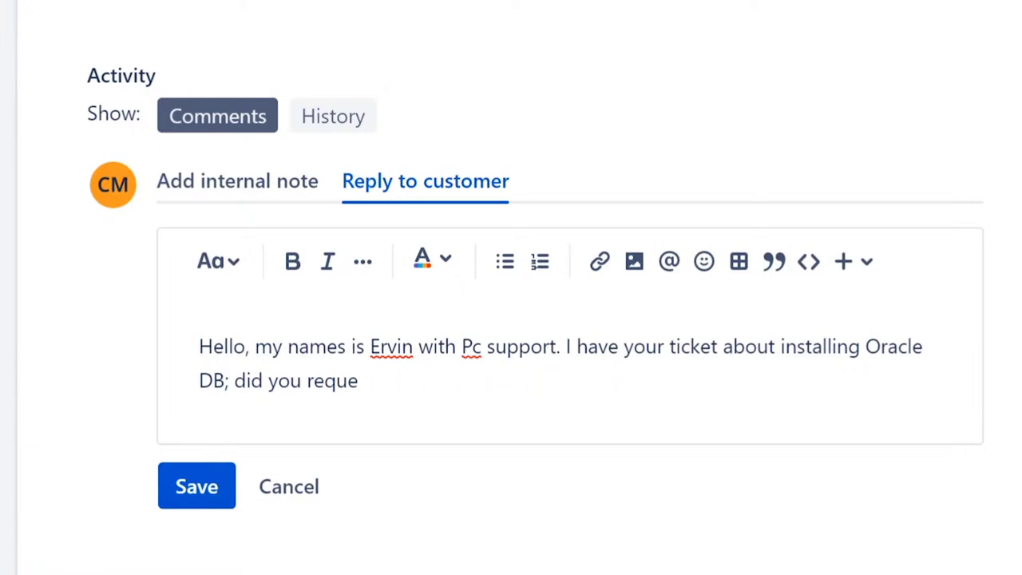
{"action": "key", "text": "BackSpace"}
{"action": "key", "text": "BackSpace"}
{"action": "key", "text": "BackSpace"}
{"action": "key", "text": "BackSpace"}
{"action": "key", "text": "BackSpace"}
{"action": "key", "text": "BackSpace"}
{"action": "key", "text": "BackSpace"}
{"action": "key", "text": "BackSpace"}
{"action": "key", "text": "BackSpace"}
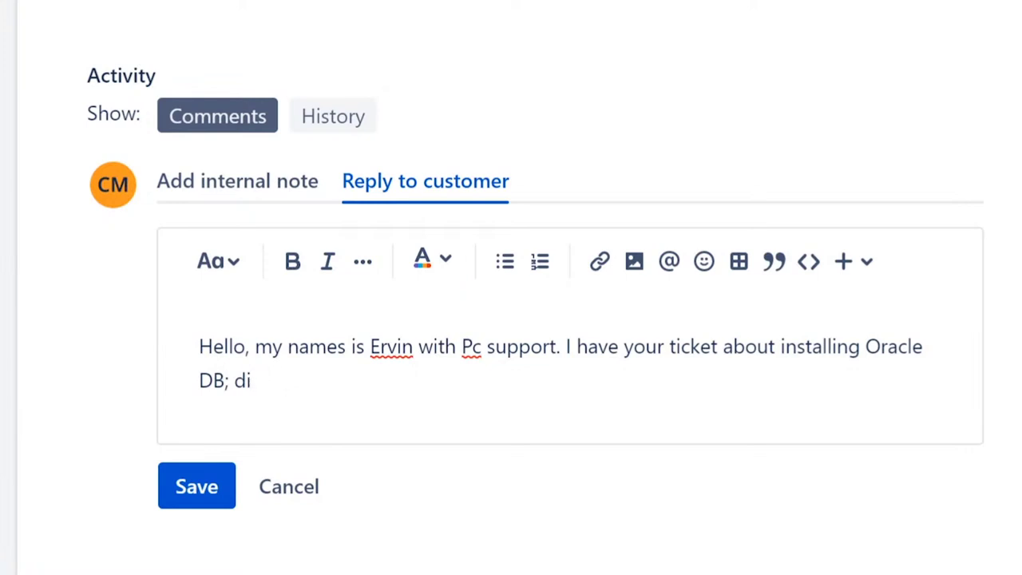
{"action": "key", "text": "BackSpace"}
{"action": "type", "text": "before I "}
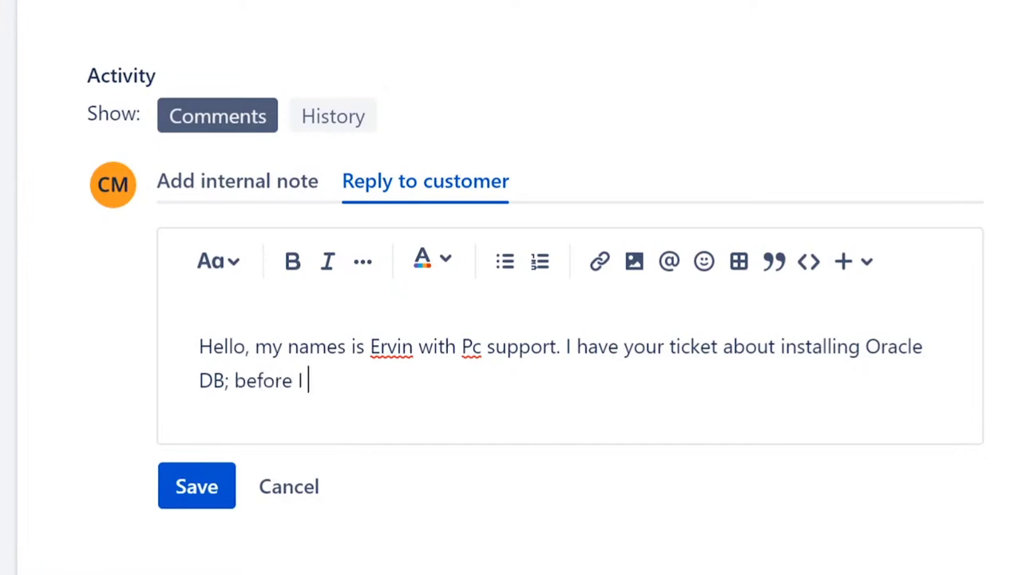
{"action": "type", "text": "install this fo"}
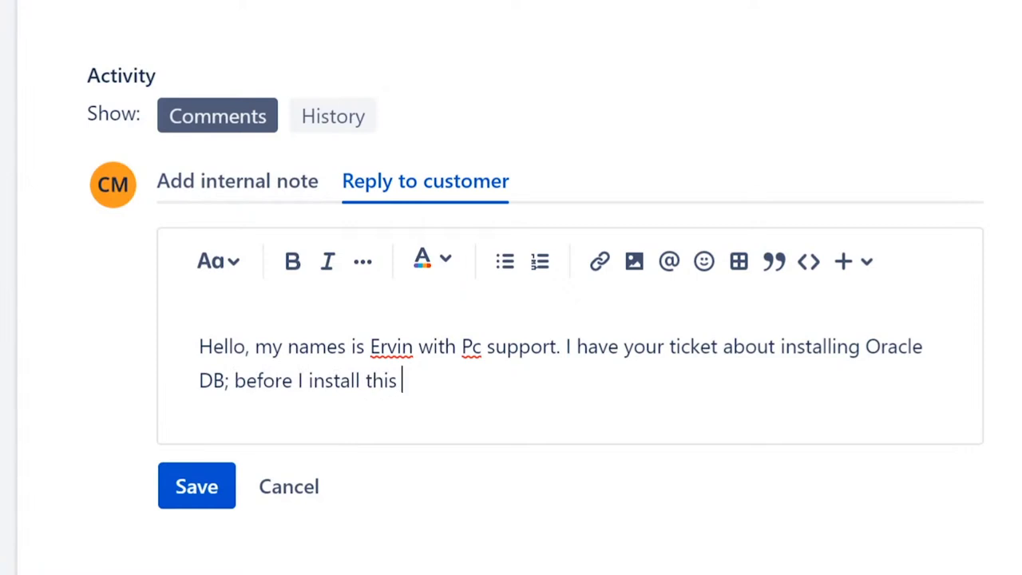
{"action": "key", "text": "BackSpace"}
{"action": "key", "text": "BackSpace"}
{"action": "type", "text": "software "}
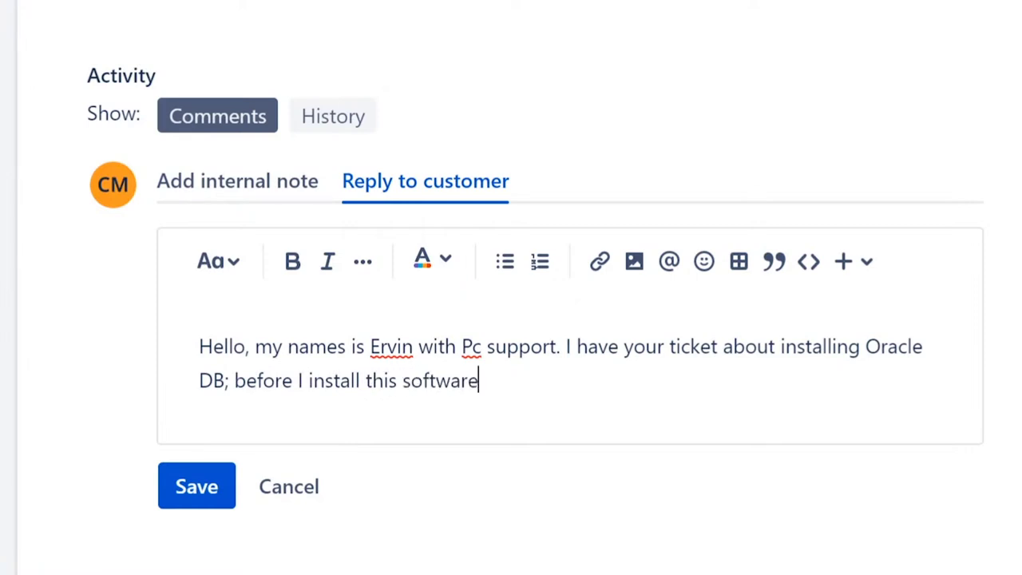
{"action": "type", "text": "I have "}
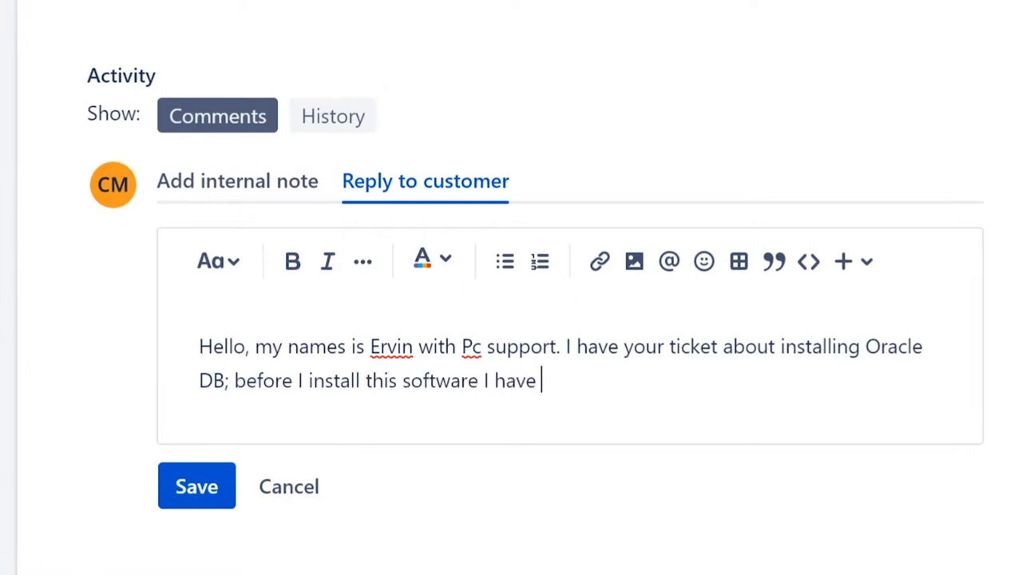
{"action": "type", "text": "check "}
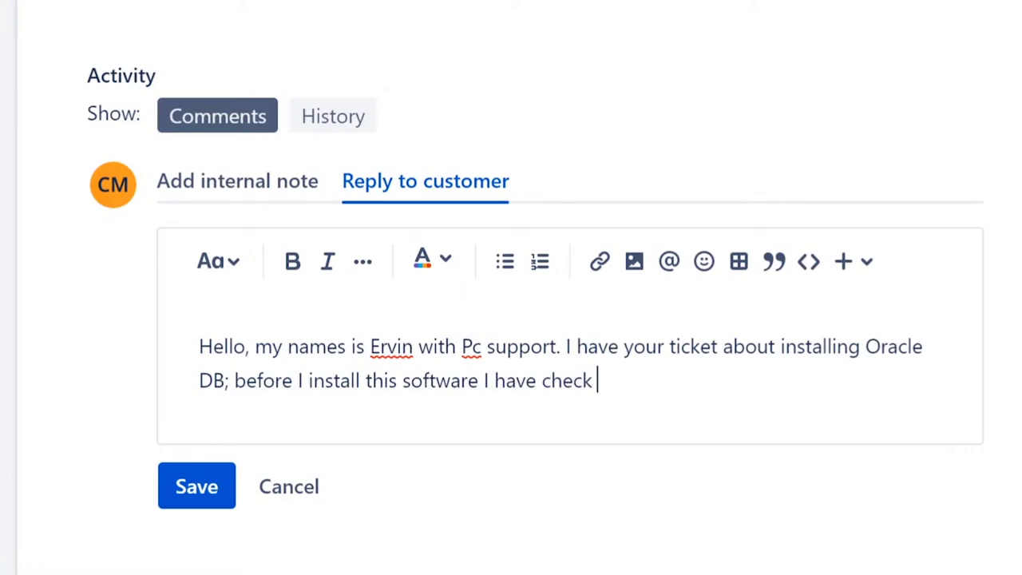
{"action": "type", "text": "to see if i"}
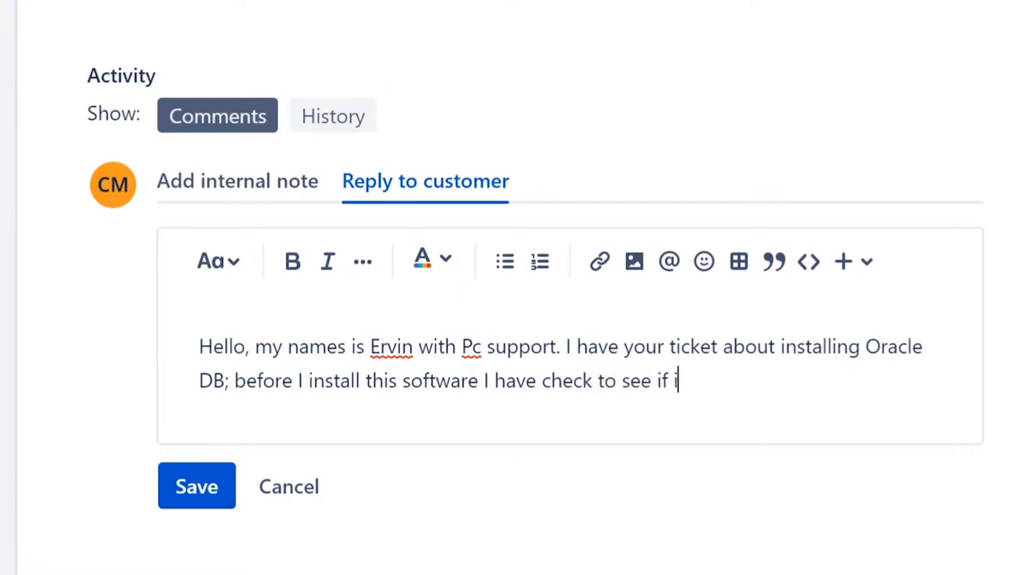
{"action": "type", "text": "t's on ap"}
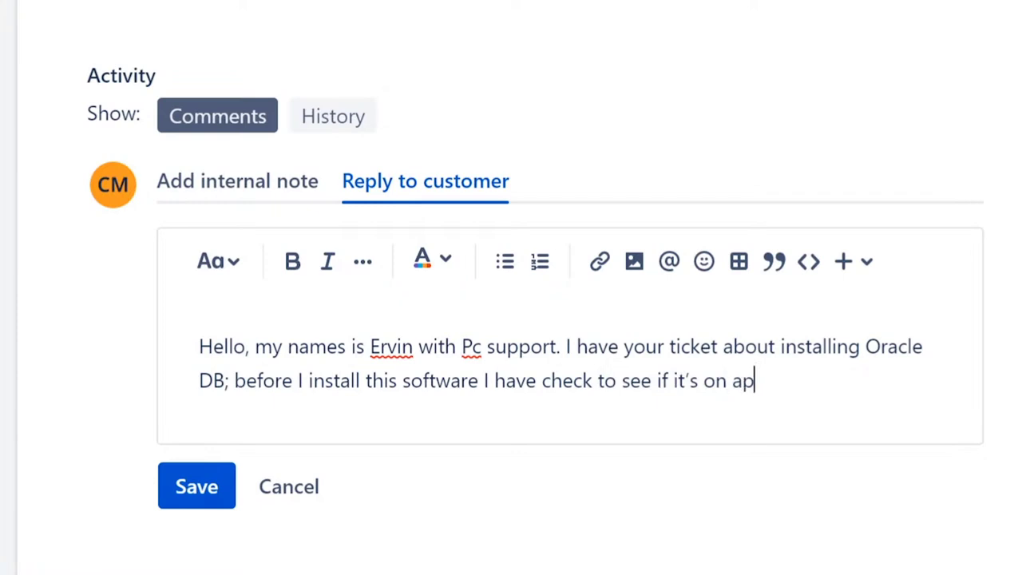
{"action": "type", "text": "proved soft"}
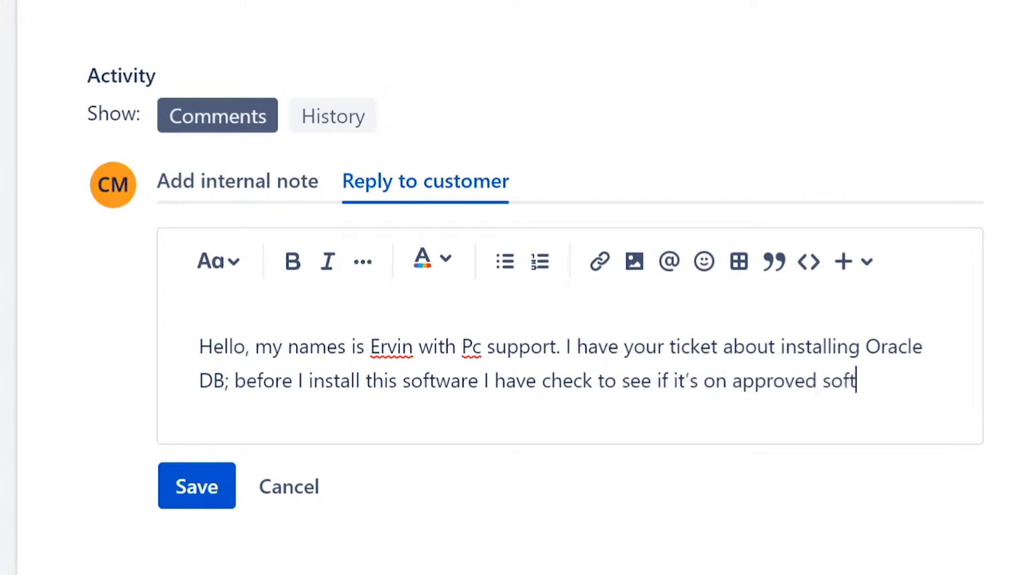
{"action": "type", "text": "ware list..."}
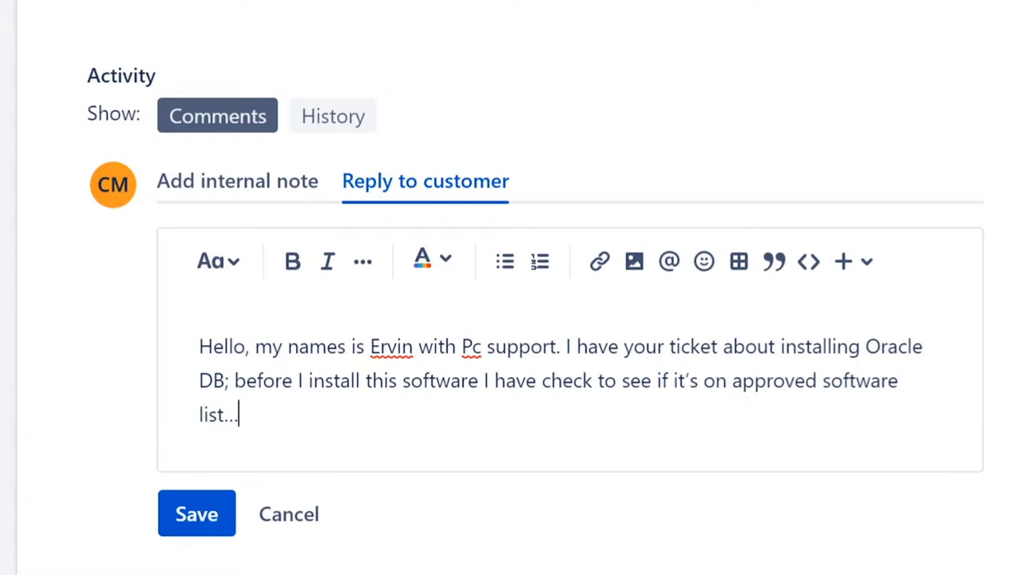
{"action": "left_click", "coordinate": [216, 520]}
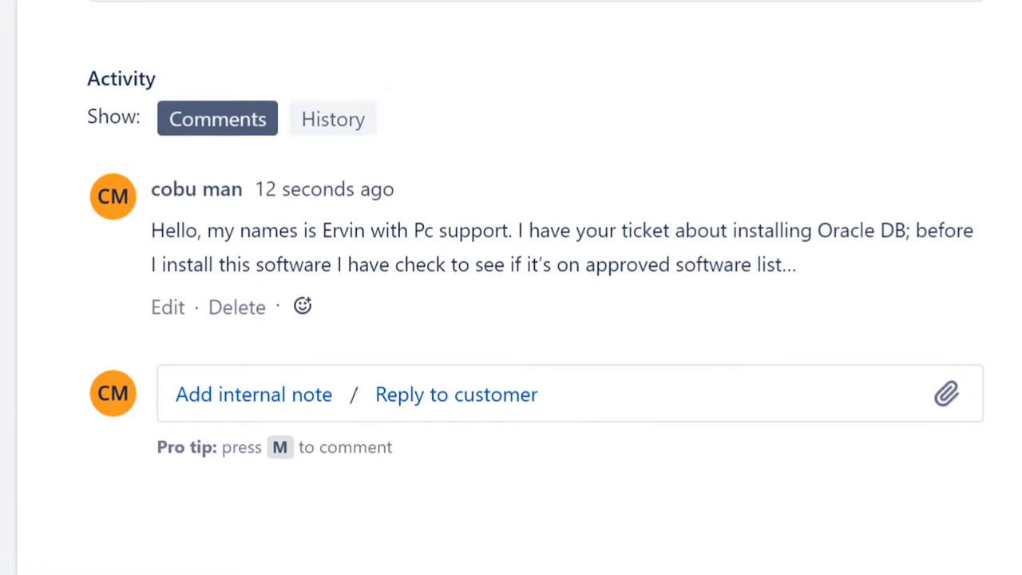
Step: Open ISD-18's description for editing and place the cursor at its end, leaving the text unchanged
{"action": "left_click", "coordinate": [143, 265]}
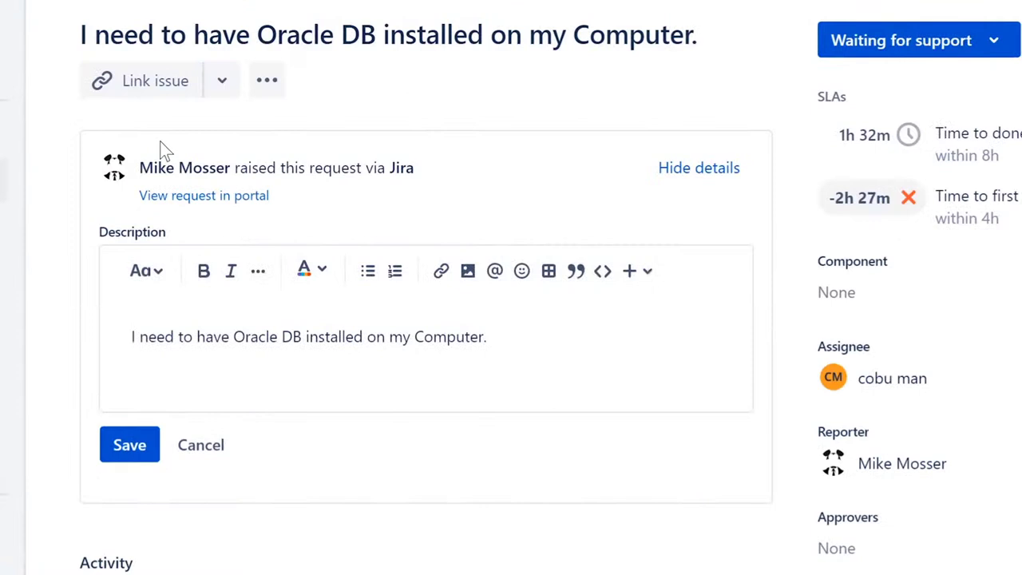
{"action": "left_click_drag", "start_coordinate": [138, 168], "coordinate": [227, 168]}
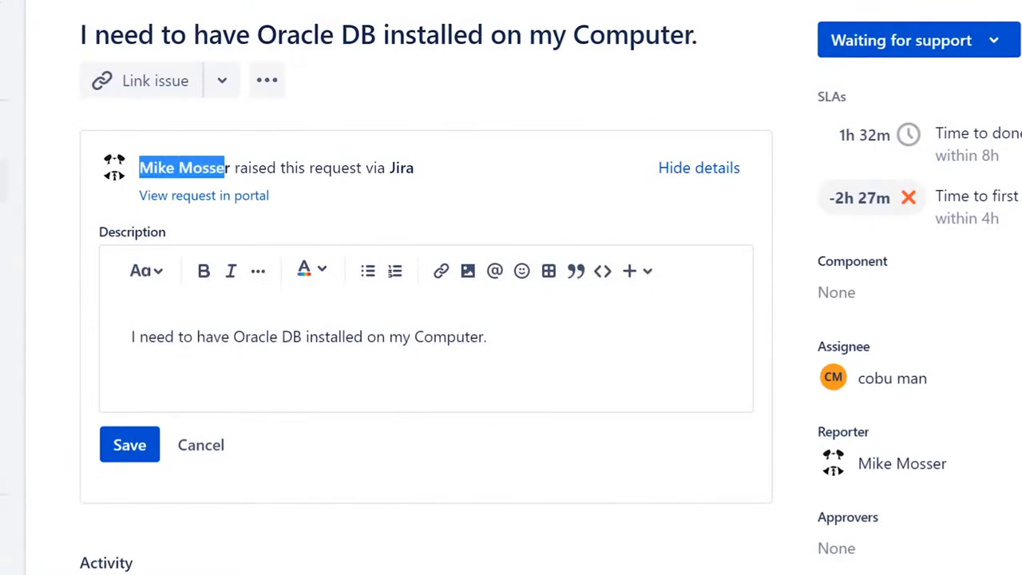
{"action": "left_click", "coordinate": [486, 336]}
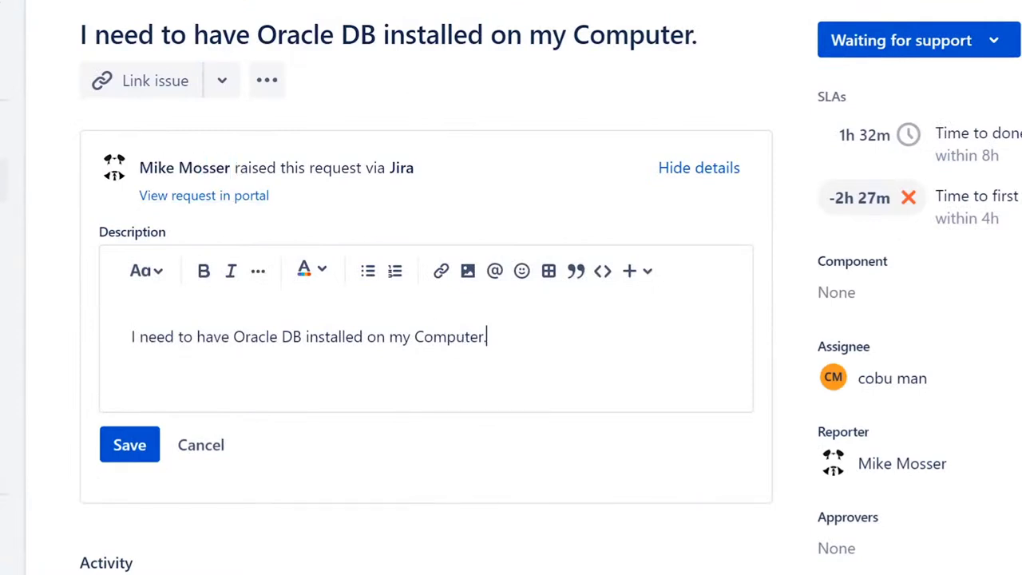
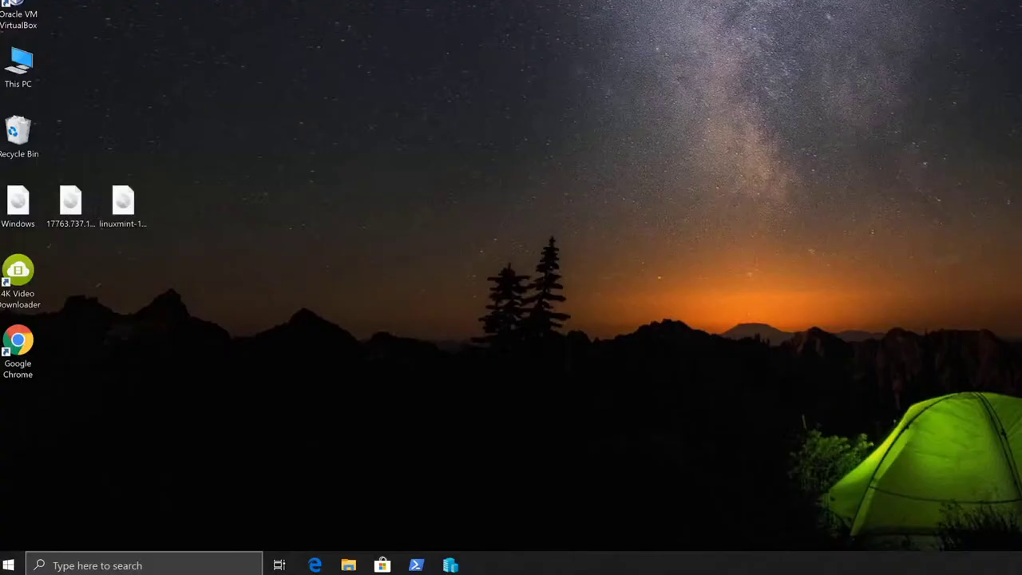
Step: Search 'control' to launch Control Panel, then go into the Administrative Tools folder
{"action": "key", "text": "super+s"}
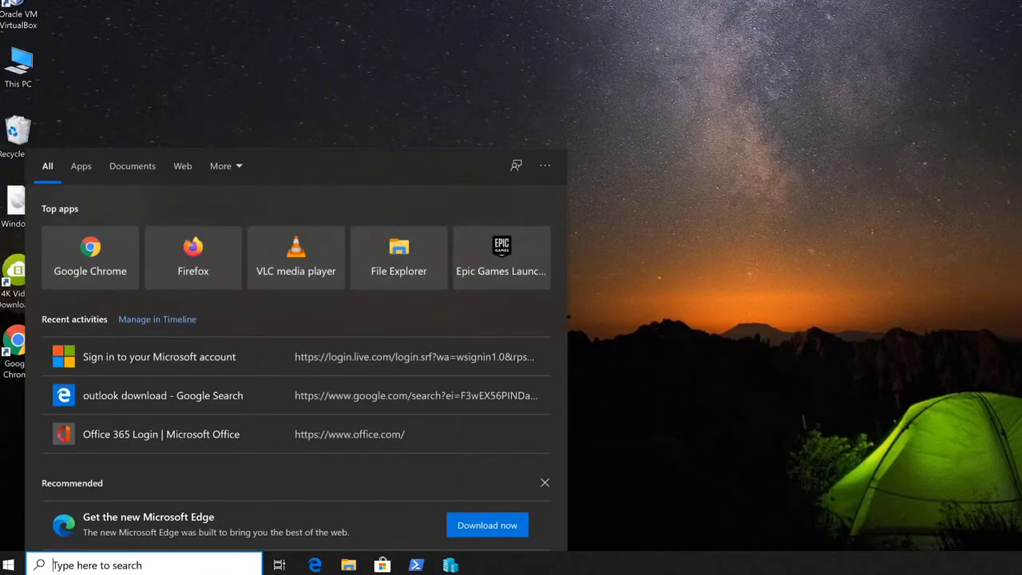
{"action": "type", "text": "control"}
{"action": "key", "text": "Return"}
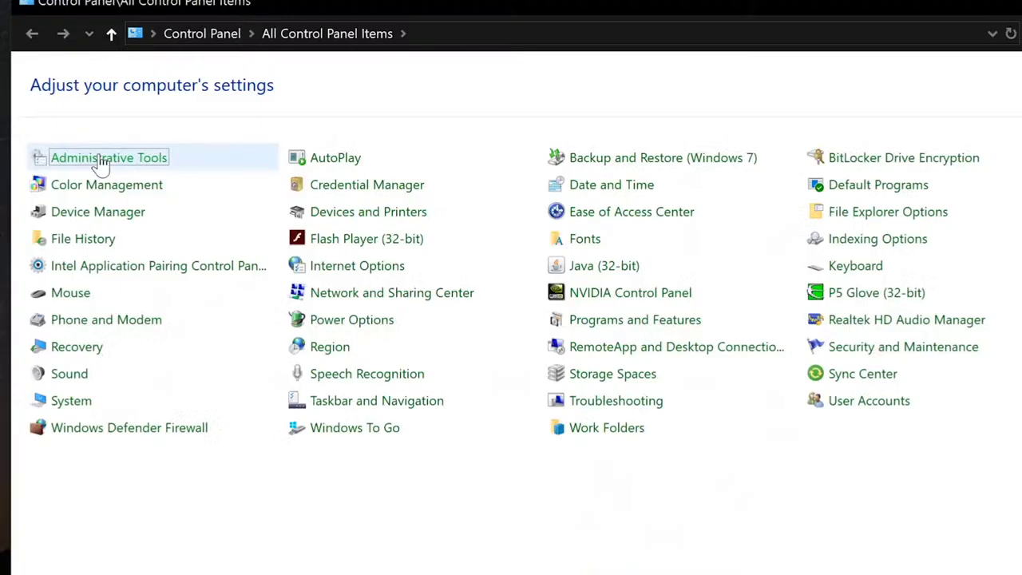
{"action": "left_click", "coordinate": [254, 172]}
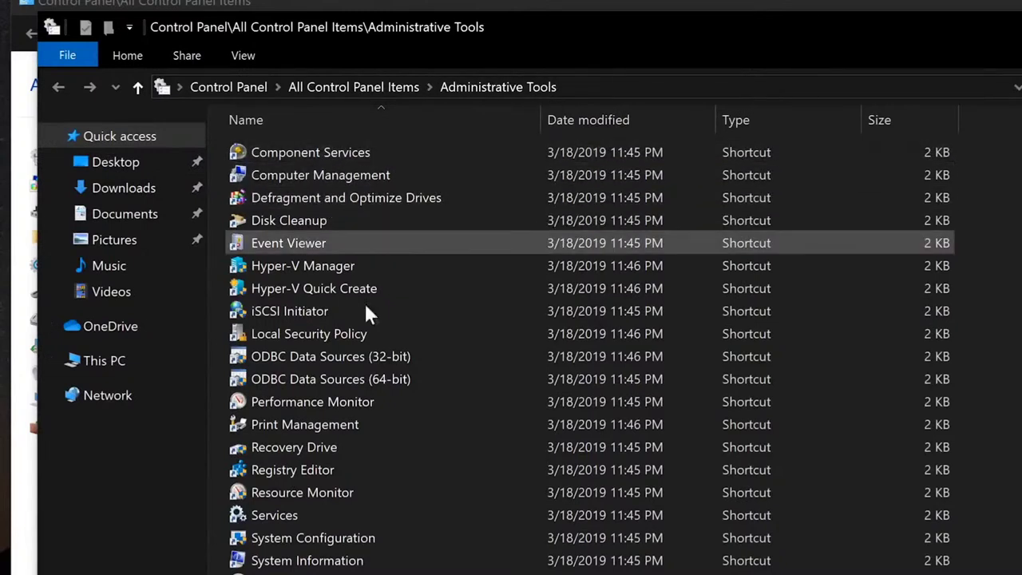
{"action": "double_click", "coordinate": [323, 379]}
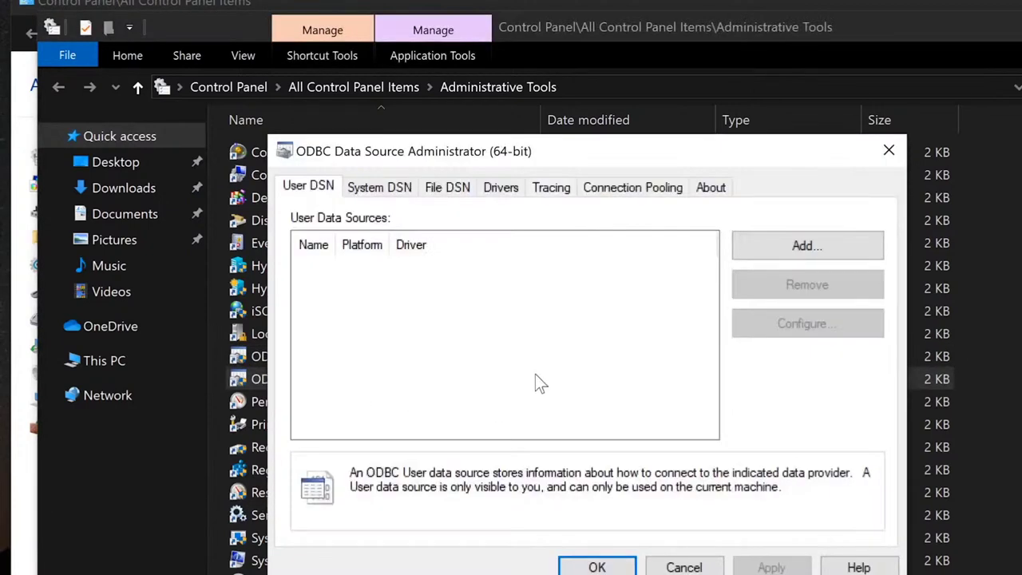
{"action": "left_click", "coordinate": [440, 190]}
{"action": "left_click", "coordinate": [389, 192]}
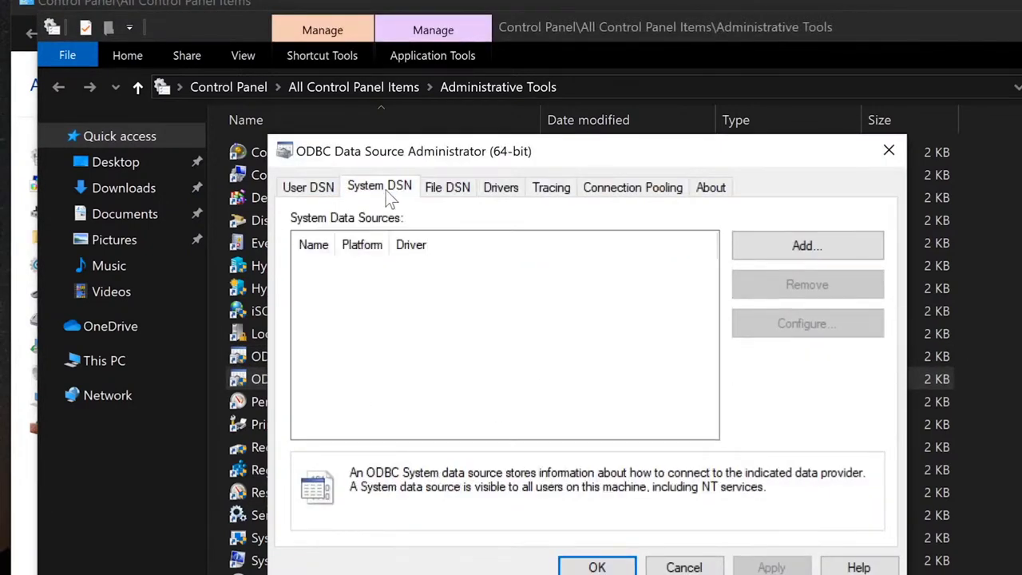
{"action": "left_click", "coordinate": [298, 190]}
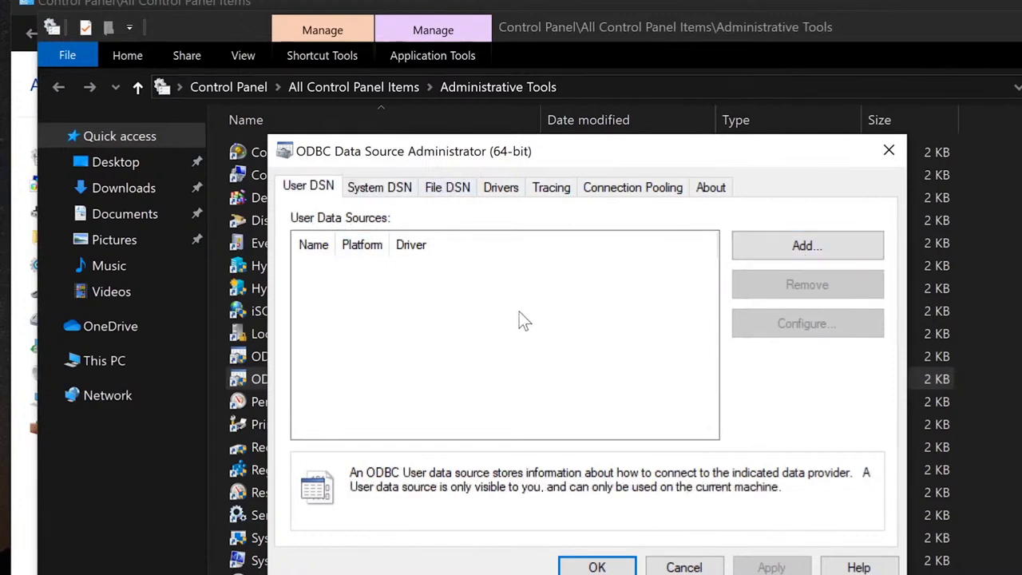
{"action": "left_click", "coordinate": [501, 191]}
{"action": "left_click", "coordinate": [352, 321]}
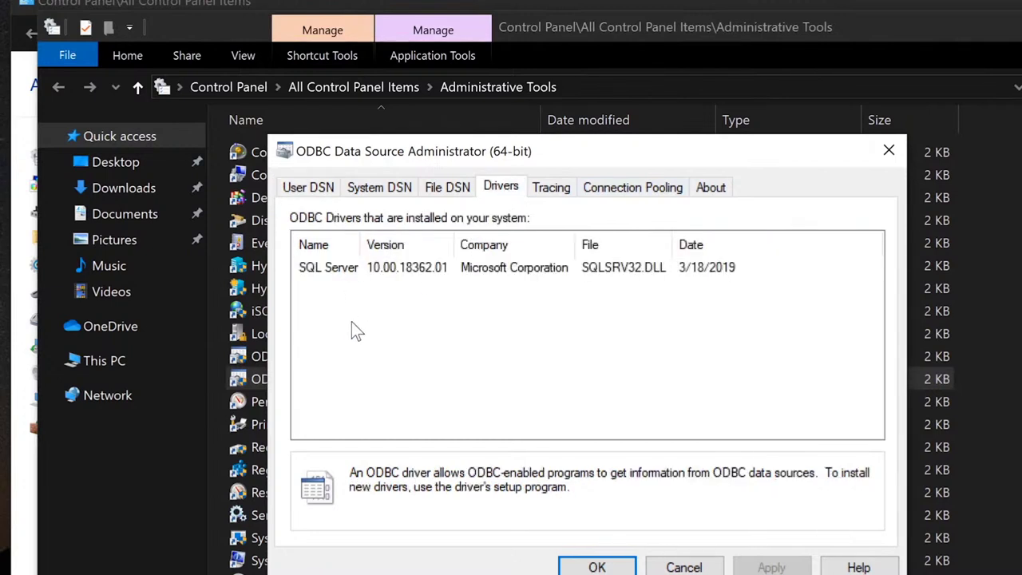
{"action": "left_click", "coordinate": [326, 268]}
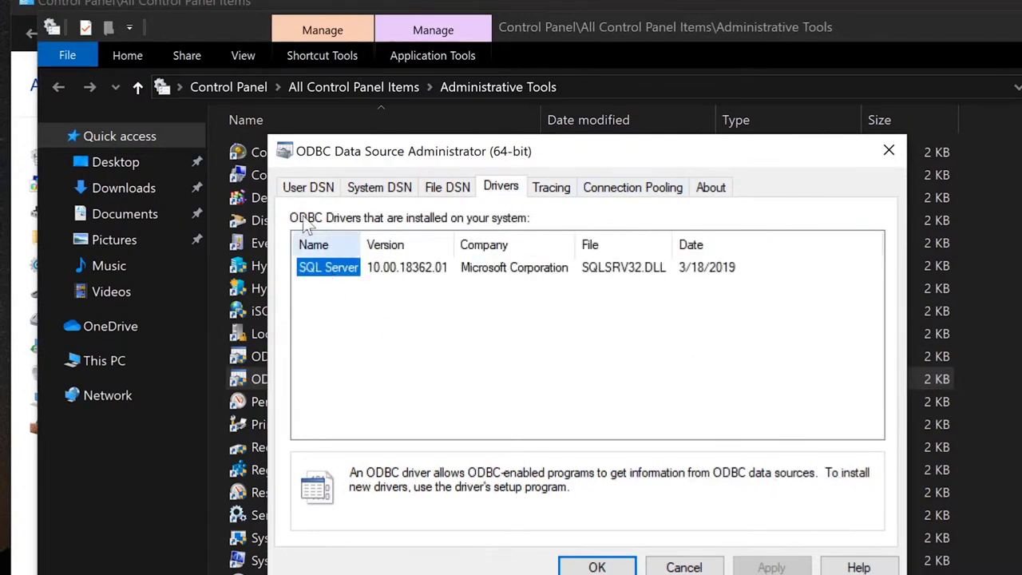
{"action": "left_click", "coordinate": [306, 183]}
{"action": "left_click", "coordinate": [393, 190]}
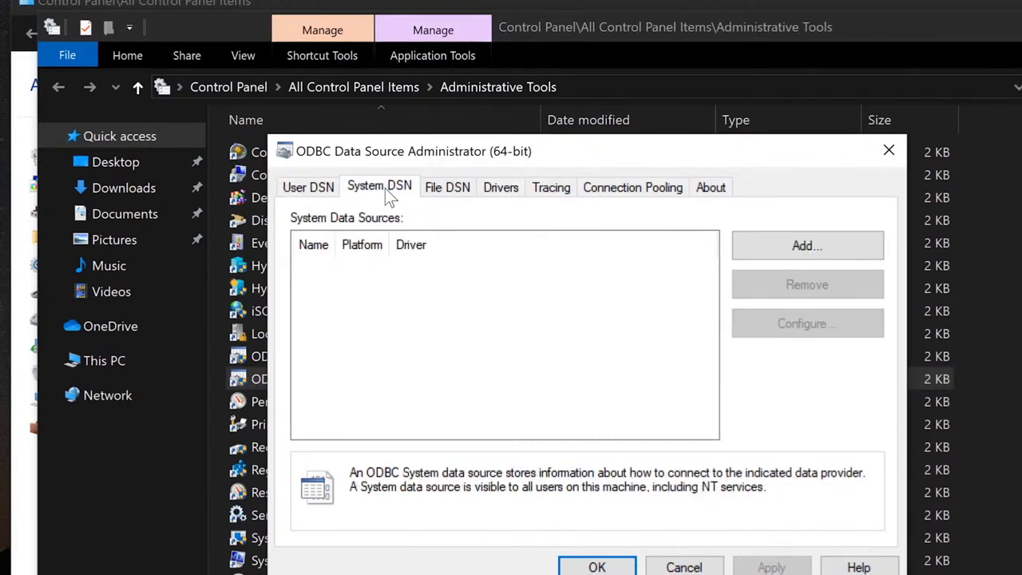
{"action": "left_click", "coordinate": [802, 245]}
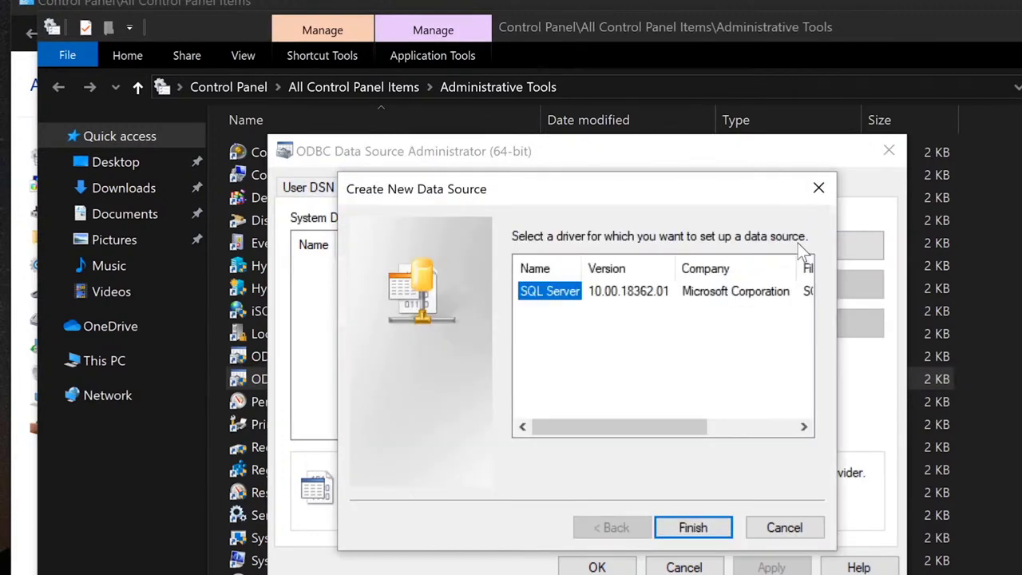
{"action": "left_click", "coordinate": [692, 316]}
{"action": "left_click", "coordinate": [782, 524]}
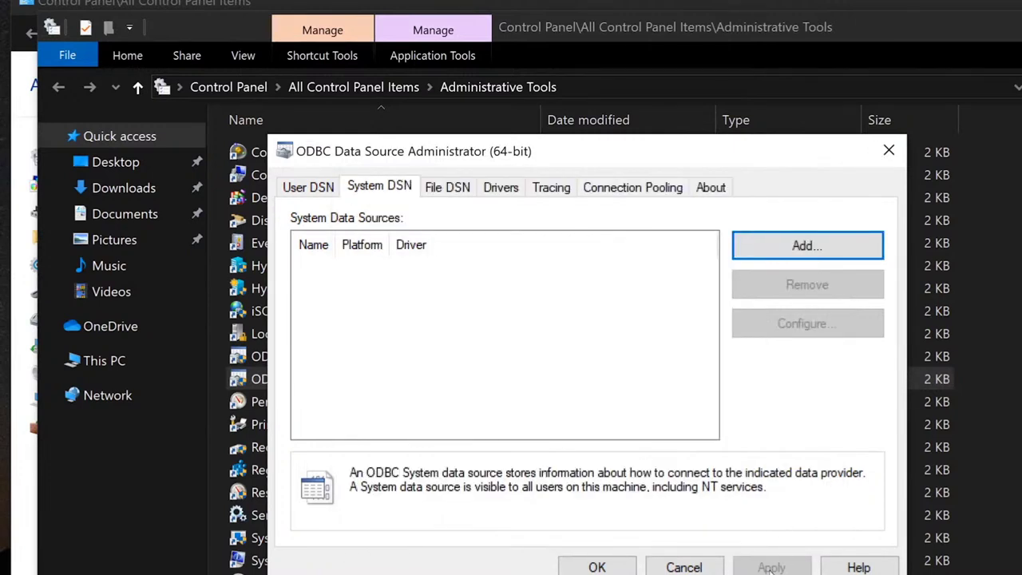
{"action": "left_click", "coordinate": [707, 567]}
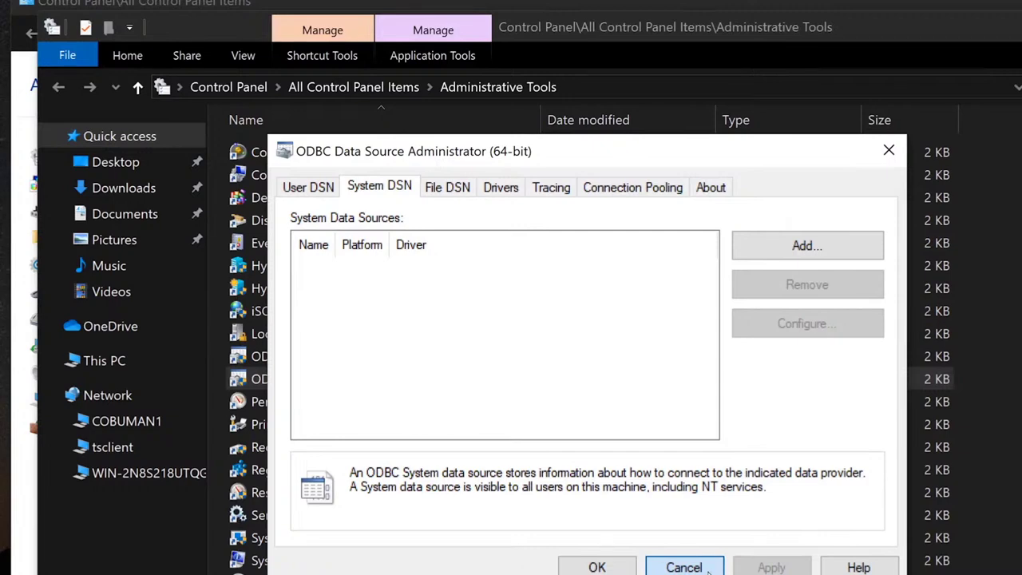
{"action": "left_click", "coordinate": [707, 568]}
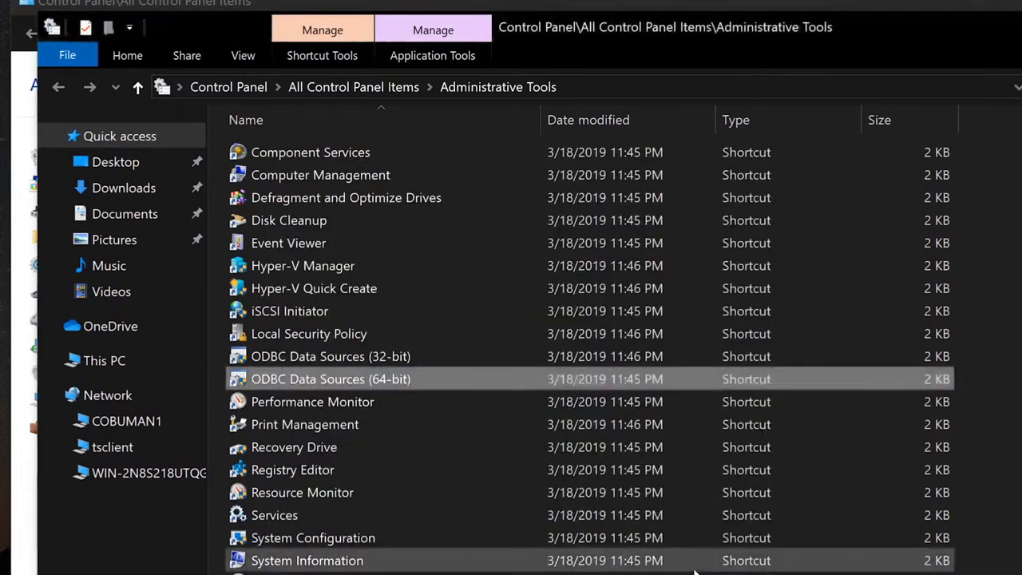
{"action": "left_click", "coordinate": [602, 348]}
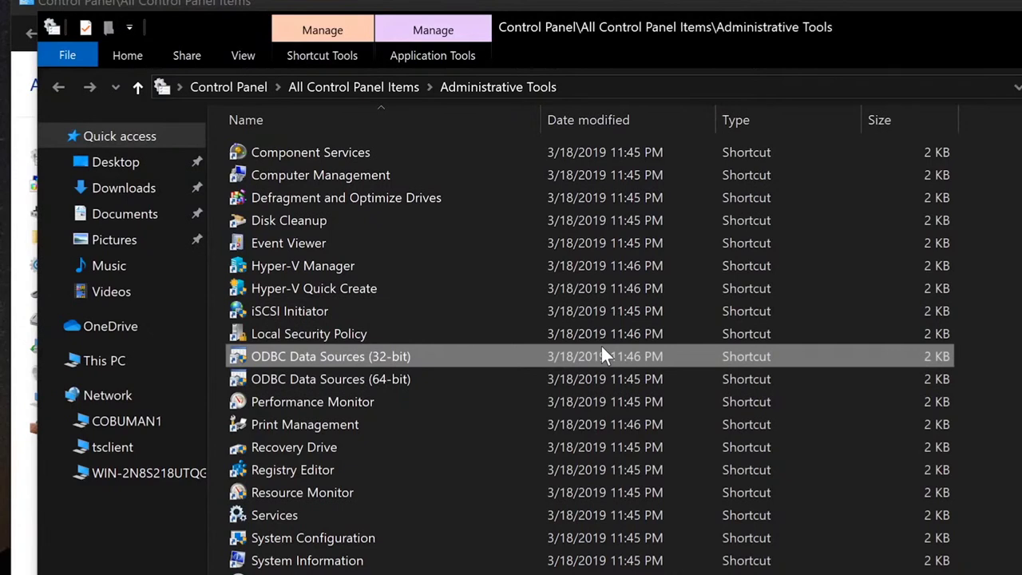
{"action": "left_click", "coordinate": [615, 304]}
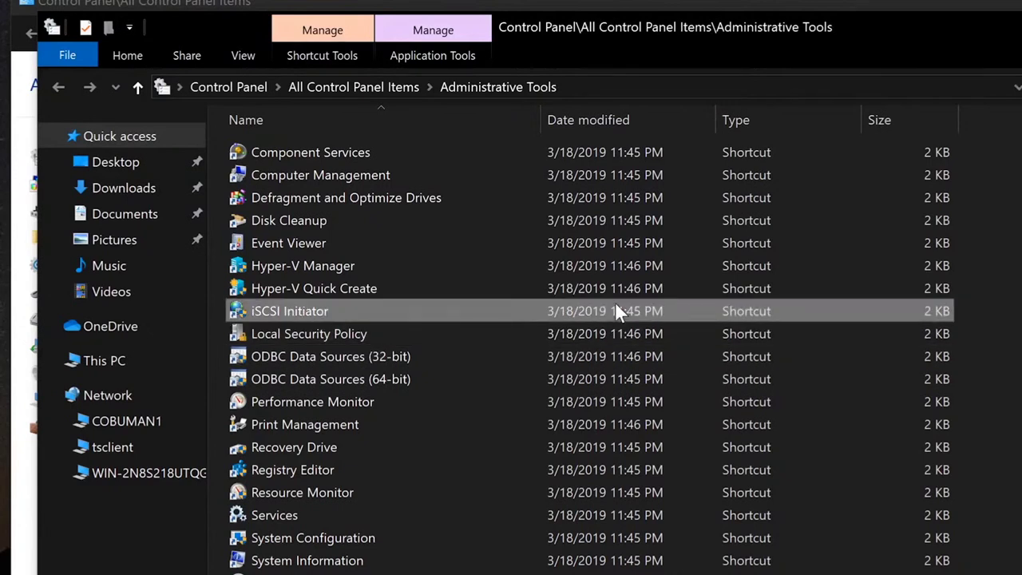
{"action": "left_click", "coordinate": [600, 288]}
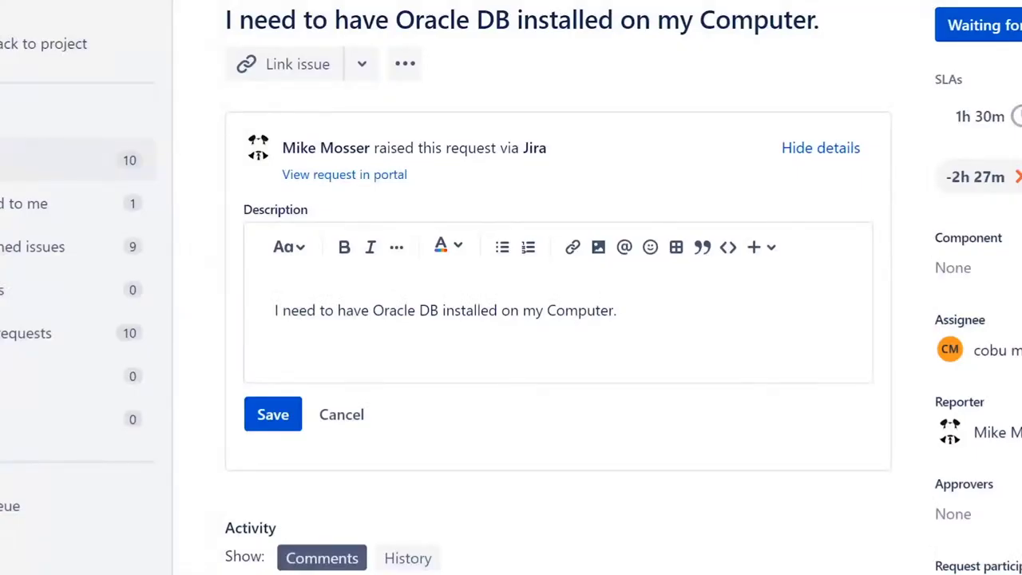
Step: Save the internal note 'Subscribed PC to Oracle DB/installed software as requested.' on ISD-18, signed with the agent's name
{"action": "scroll", "coordinate": [559, 319], "scroll_direction": "down", "scroll_amount": 3}
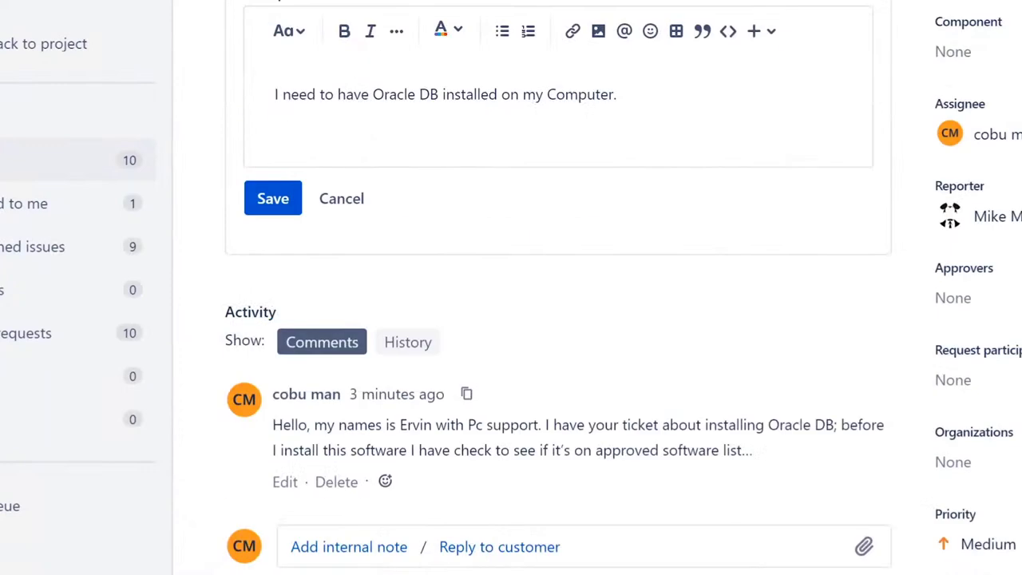
{"action": "left_click", "coordinate": [368, 550]}
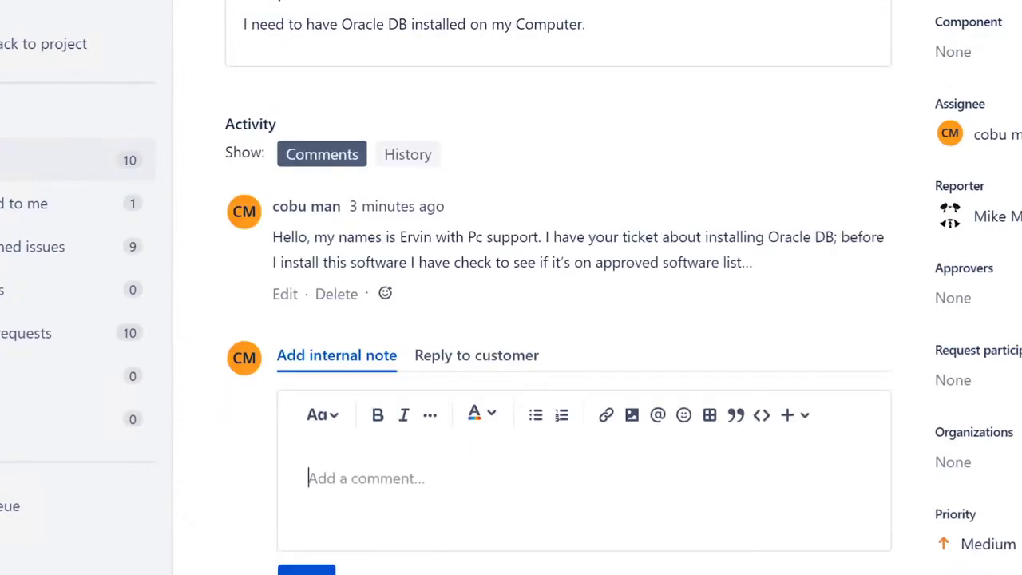
{"action": "type", "text": "IN"}
{"action": "key", "text": "BackSpace"}
{"action": "type", "text": "nstall"}
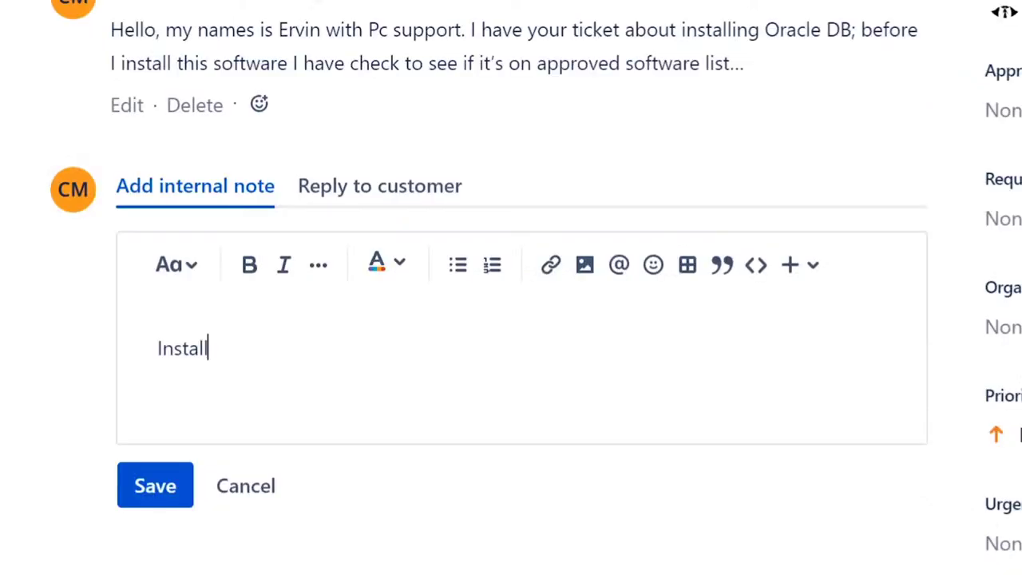
{"action": "key", "text": "BackSpace"}
{"action": "key", "text": "BackSpace"}
{"action": "key", "text": "BackSpace"}
{"action": "key", "text": "BackSpace"}
{"action": "key", "text": "BackSpace"}
{"action": "key", "text": "BackSpace"}
{"action": "key", "text": "BackSpace"}
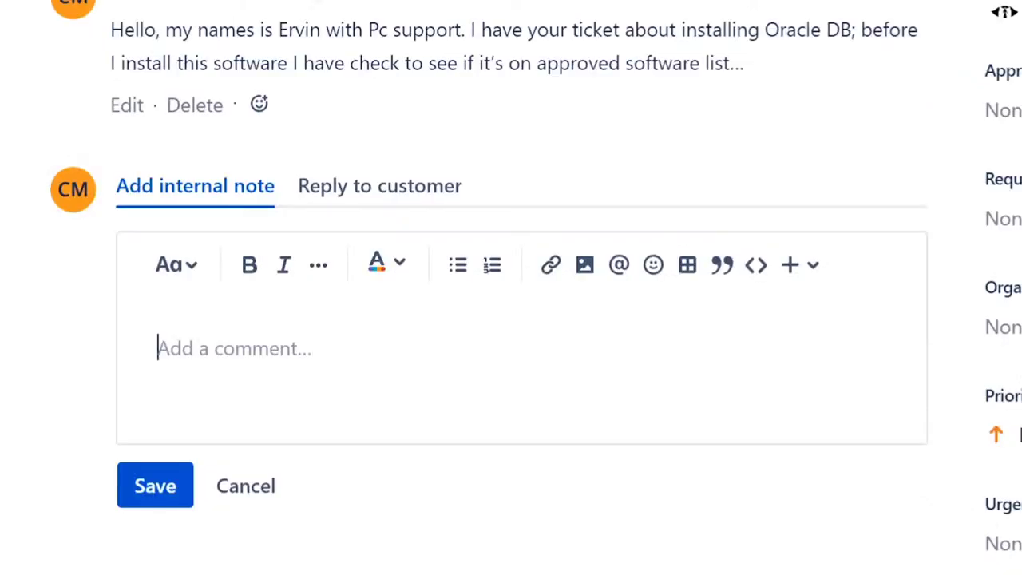
{"action": "type", "text": "Subscribed Pc"}
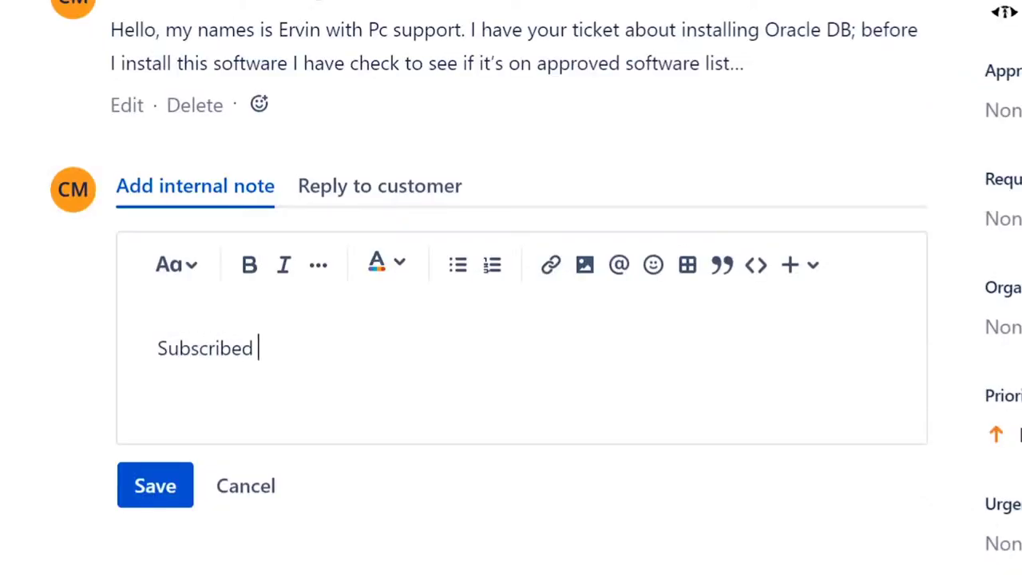
{"action": "key", "text": "BackSpace"}
{"action": "key", "text": "BackSpace"}
{"action": "type", "text": "C to O"}
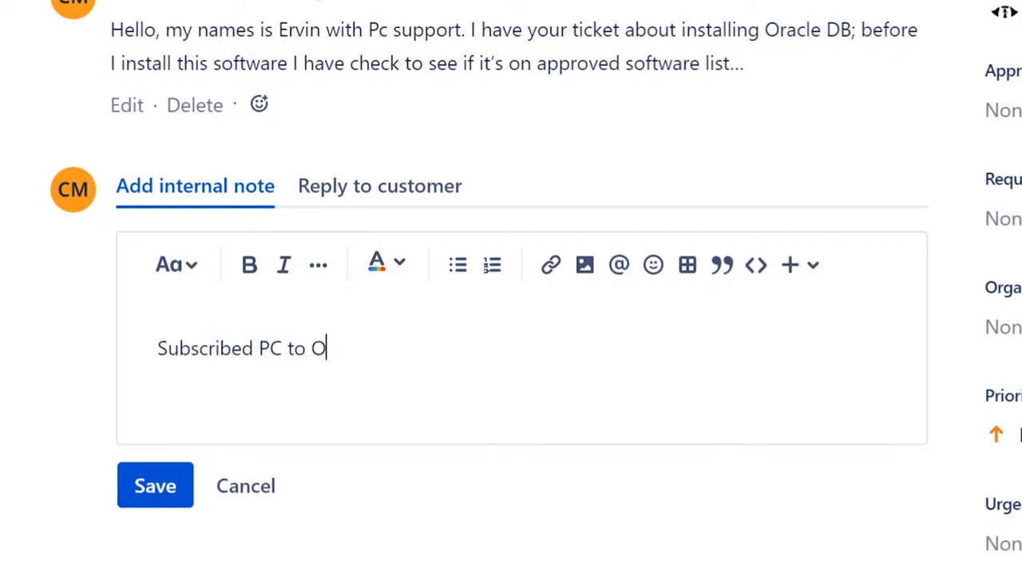
{"action": "type", "text": "racle DB,"}
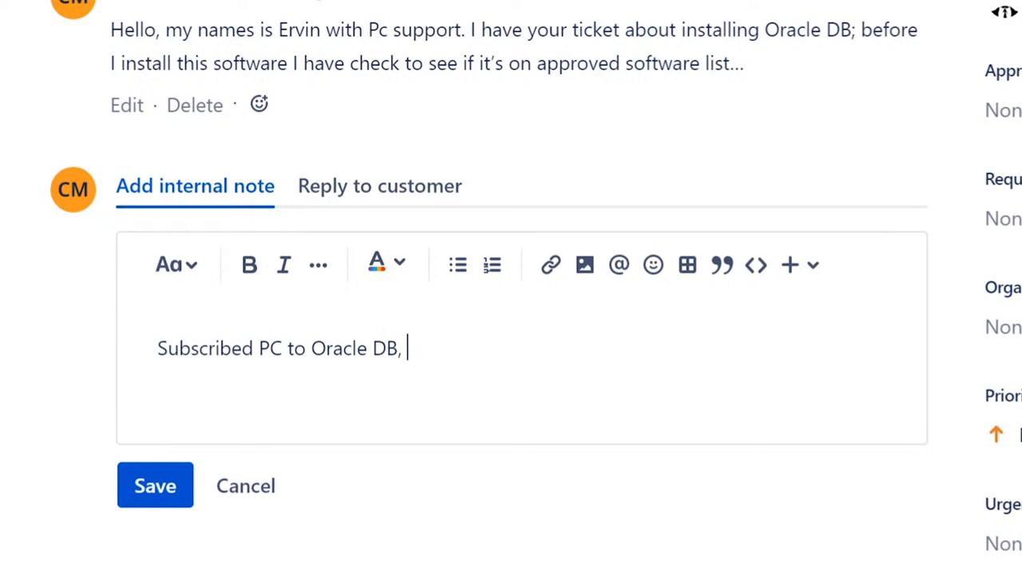
{"action": "key", "text": "BackSpace"}
{"action": "key", "text": "BackSpace"}
{"action": "type", "text": "/installed "}
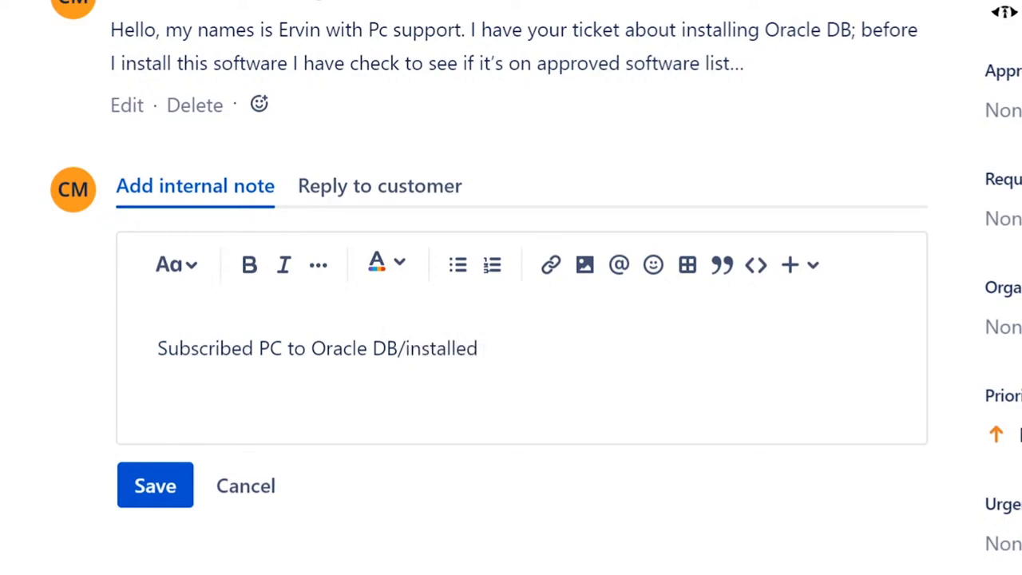
{"action": "type", "text": "software as"}
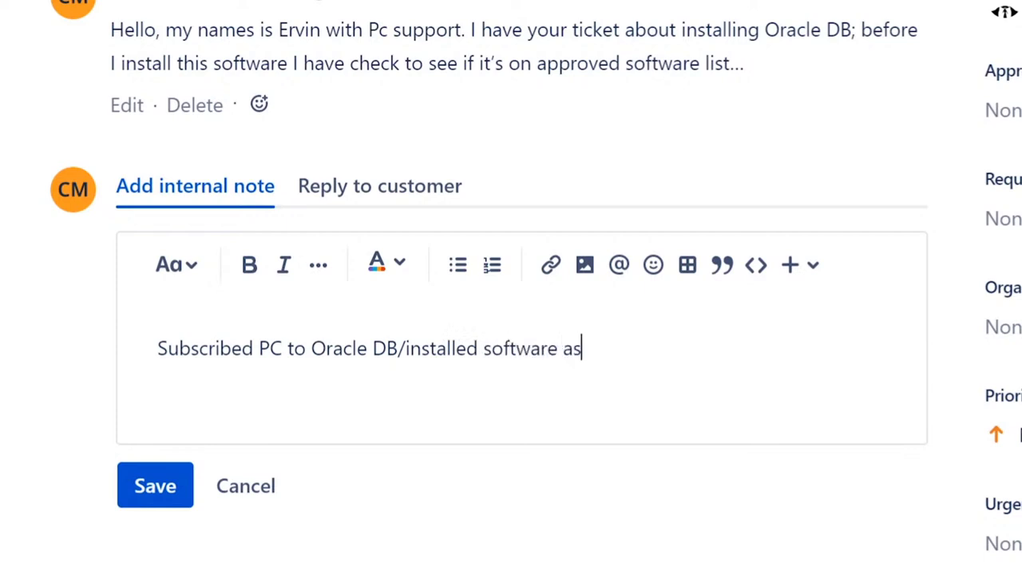
{"action": "type", "text": " requested. Ervin"}
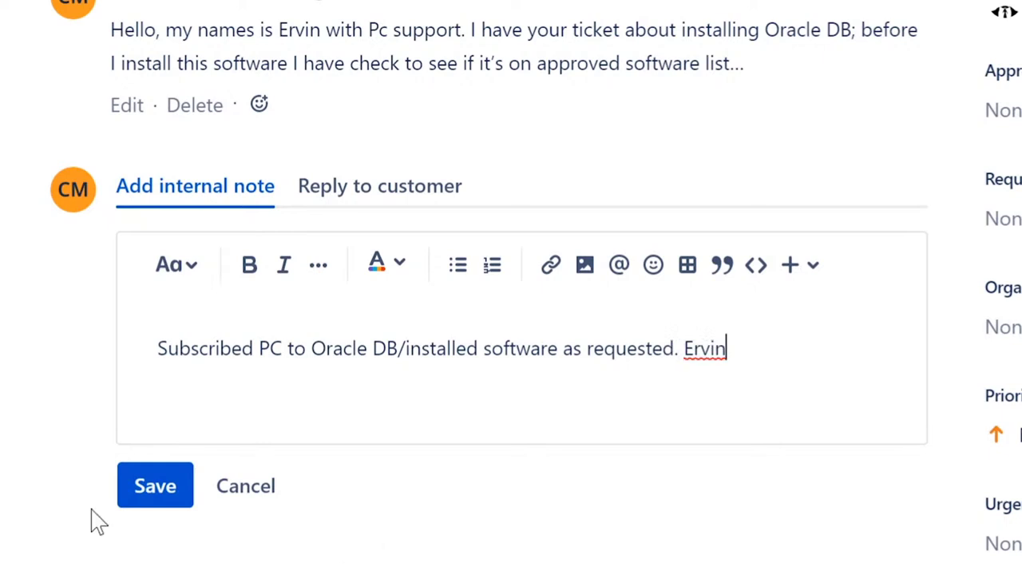
{"action": "left_click", "coordinate": [170, 499]}
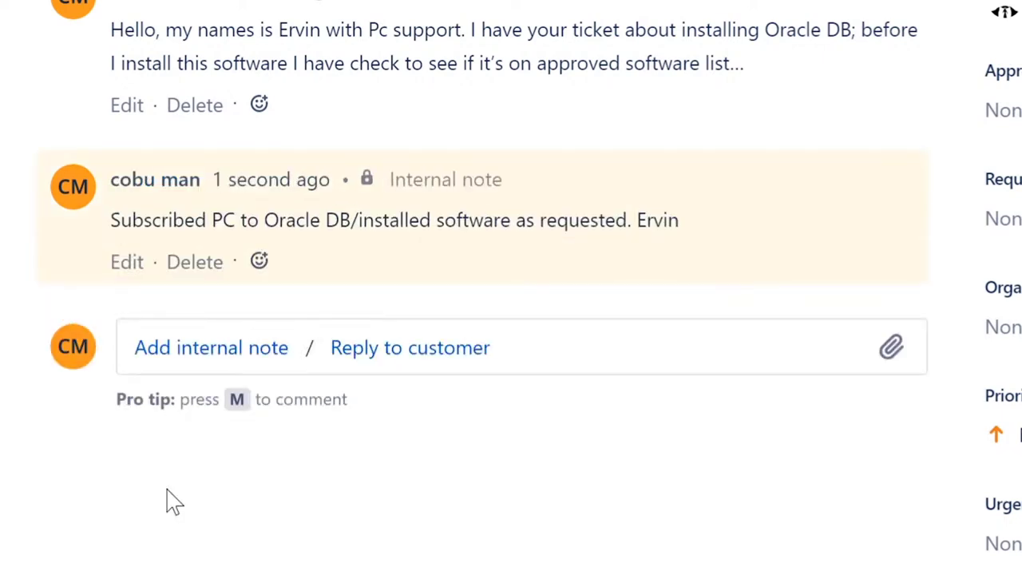
Step: Transition ISD-18 from Waiting for support to Completed
{"action": "scroll", "coordinate": [588, 242], "scroll_direction": "up", "scroll_amount": 3}
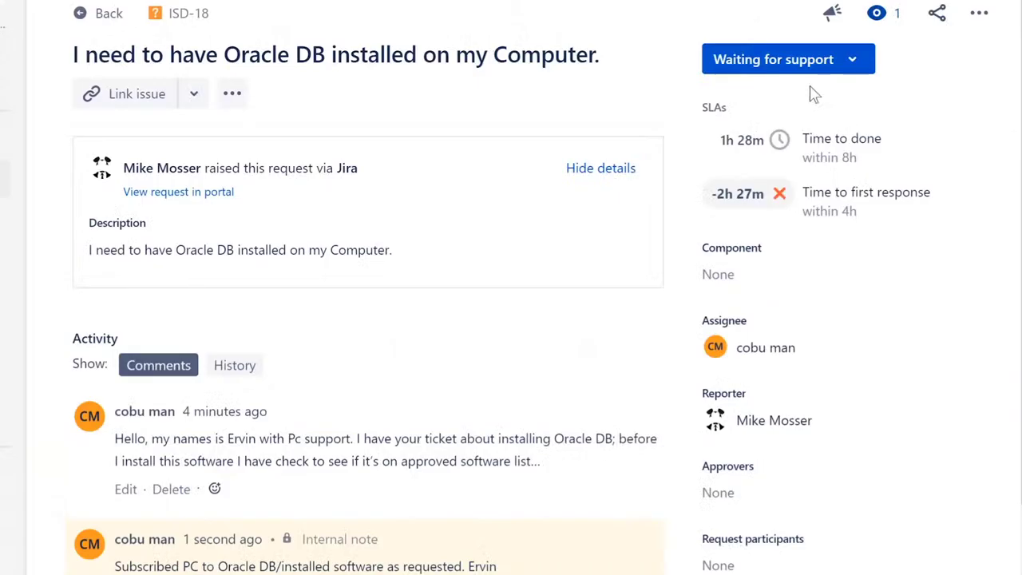
{"action": "left_click", "coordinate": [855, 74]}
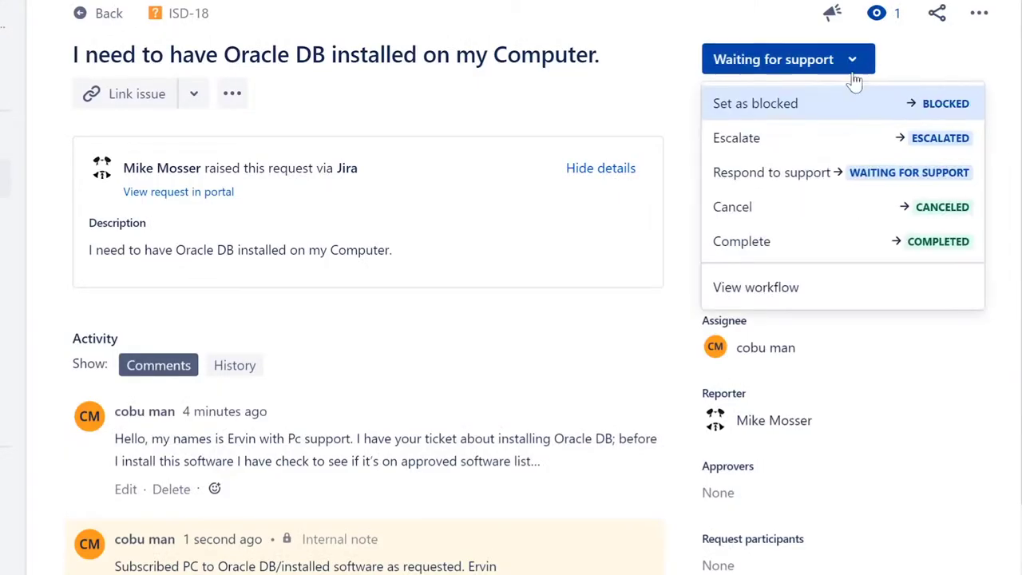
{"action": "left_click", "coordinate": [830, 246]}
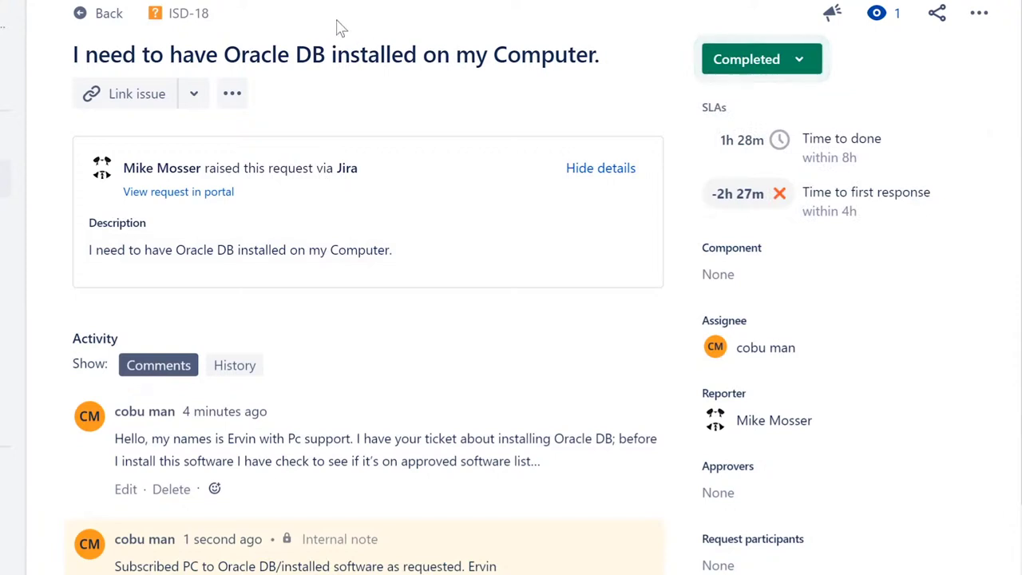
Step: Go back to the All open queue, open ISD-19 and assign it to yourself
{"action": "left_click", "coordinate": [100, 19]}
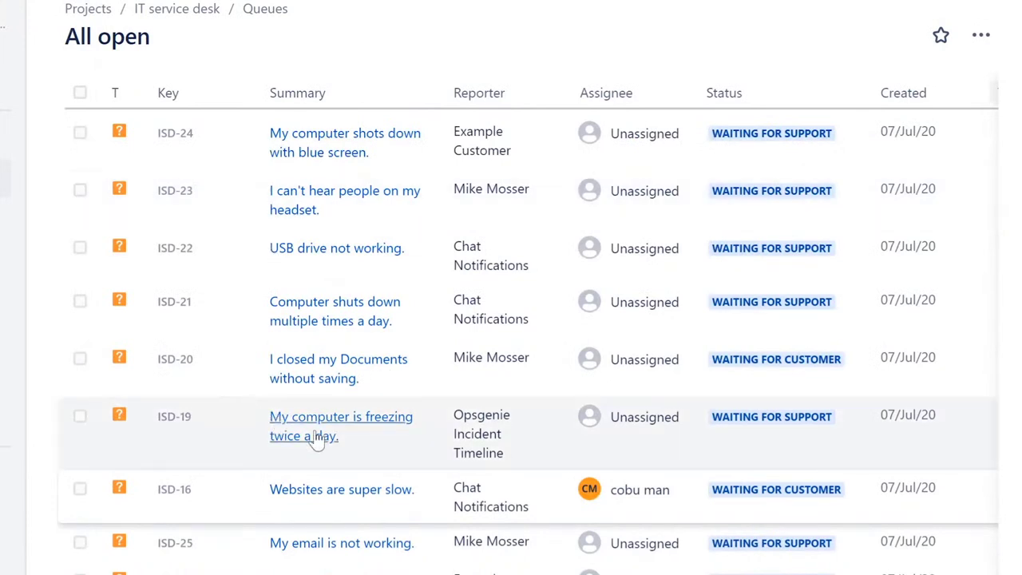
{"action": "left_click", "coordinate": [368, 426]}
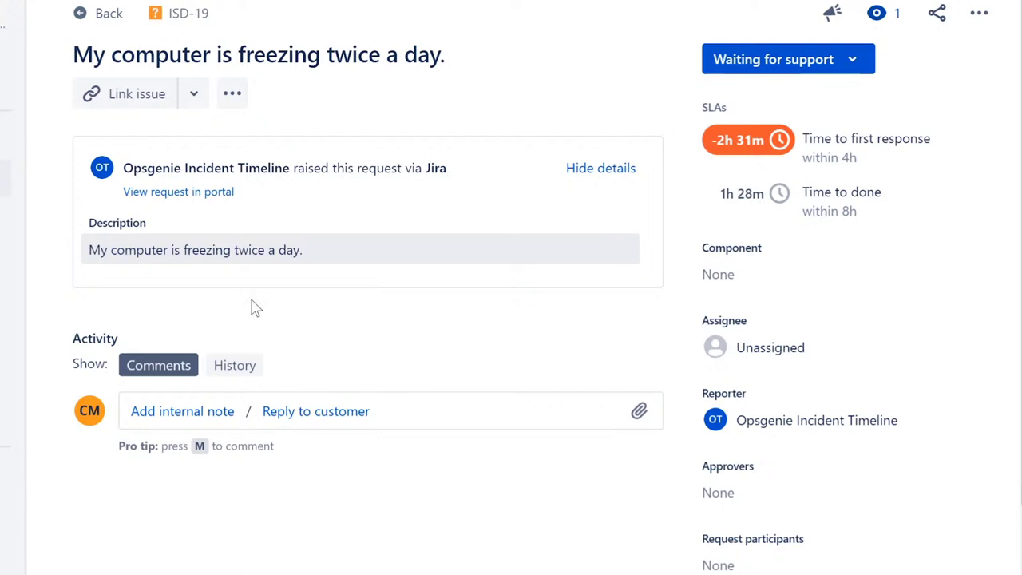
{"action": "left_click", "coordinate": [766, 347]}
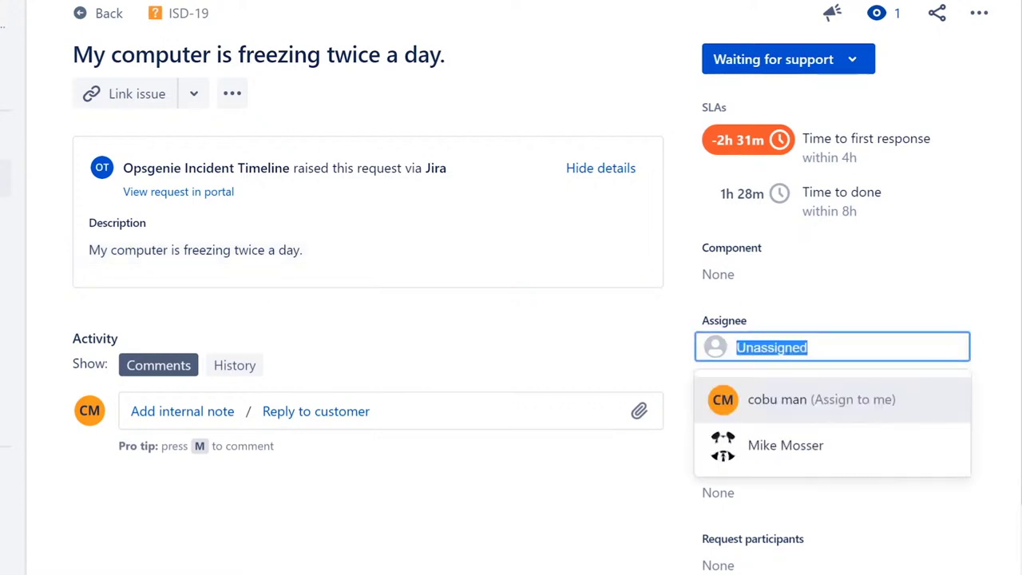
{"action": "left_click", "coordinate": [750, 415]}
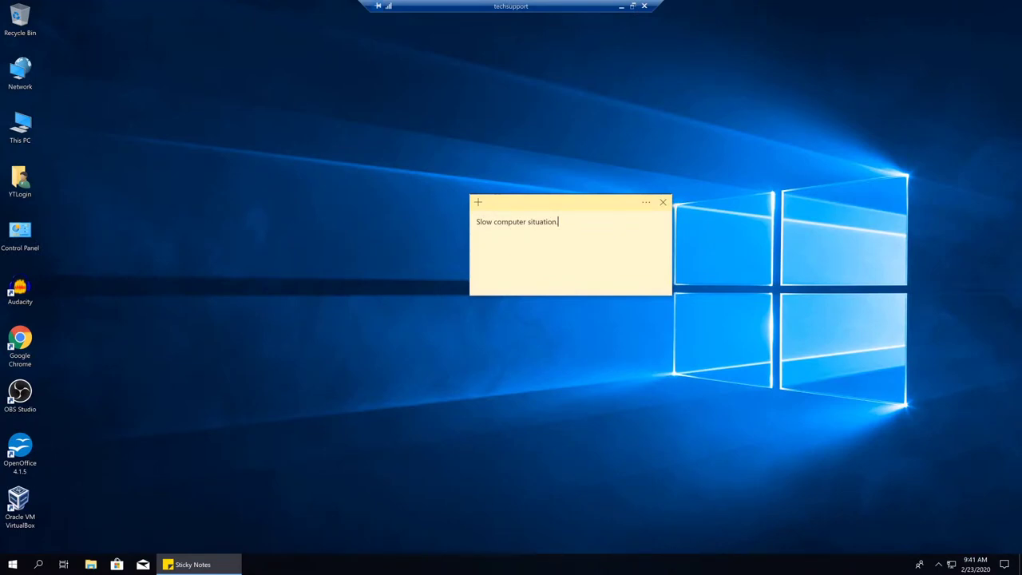
{"action": "key", "text": "shift+Left"}
{"action": "key", "text": "shift+Left"}
{"action": "key", "text": "shift+Left"}
{"action": "key", "text": "shift+Left"}
{"action": "key", "text": "shift+Left"}
{"action": "key", "text": "shift+Left"}
{"action": "key", "text": "shift+Left"}
{"action": "key", "text": "shift+Left"}
{"action": "key", "text": "shift+Left"}
{"action": "key", "text": "shift+Left"}
{"action": "key", "text": "shift+Left"}
{"action": "key", "text": "shift+Left"}
{"action": "key", "text": "shift+Left"}
{"action": "key", "text": "shift+Left"}
{"action": "key", "text": "shift+Left"}
{"action": "key", "text": "shift+Left"}
{"action": "key", "text": "shift+Left"}
{"action": "key", "text": "shift+Left"}
{"action": "key", "text": "shift+Left"}
{"action": "key", "text": "shift+Left"}
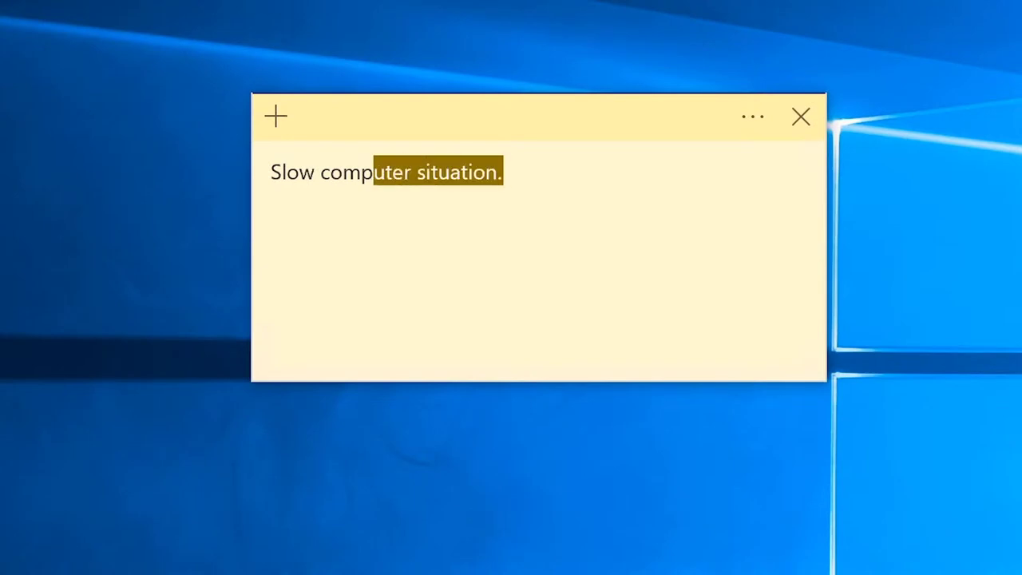
{"action": "key", "text": "Right"}
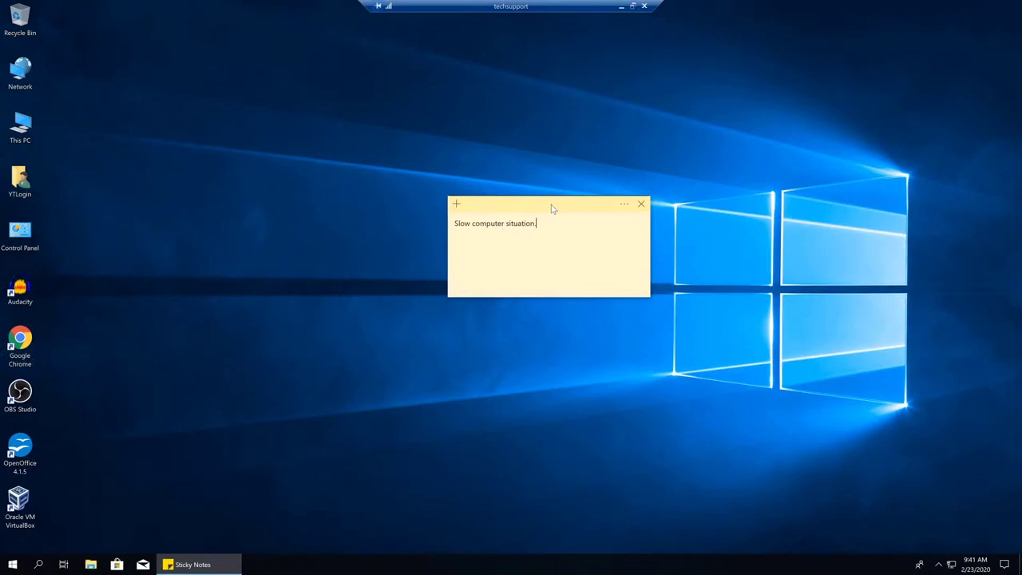
Step: Search 'update' from Start to reach Windows Update settings and reposition the Settings window
{"action": "left_click", "coordinate": [13, 564]}
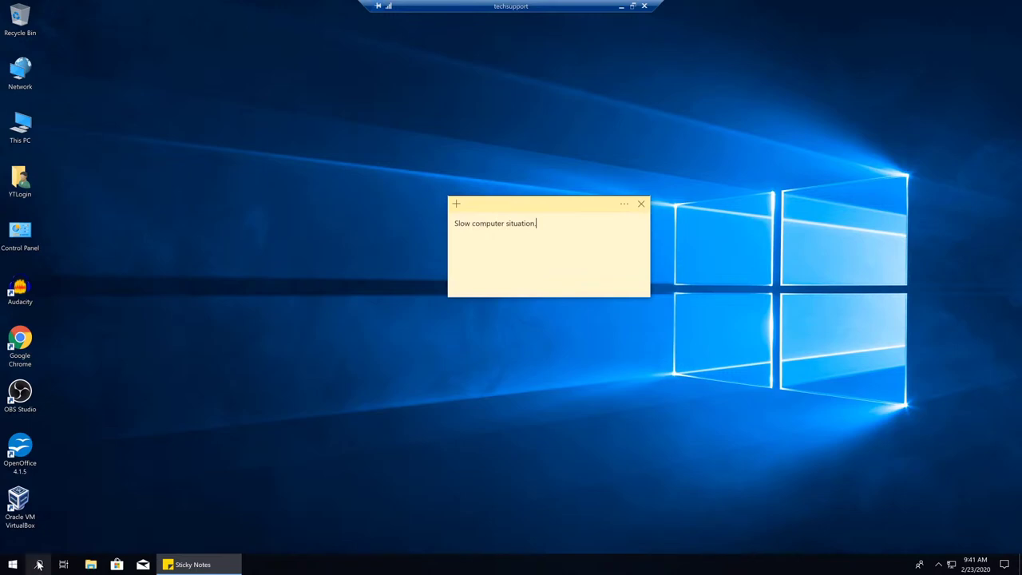
{"action": "type", "text": "upda"}
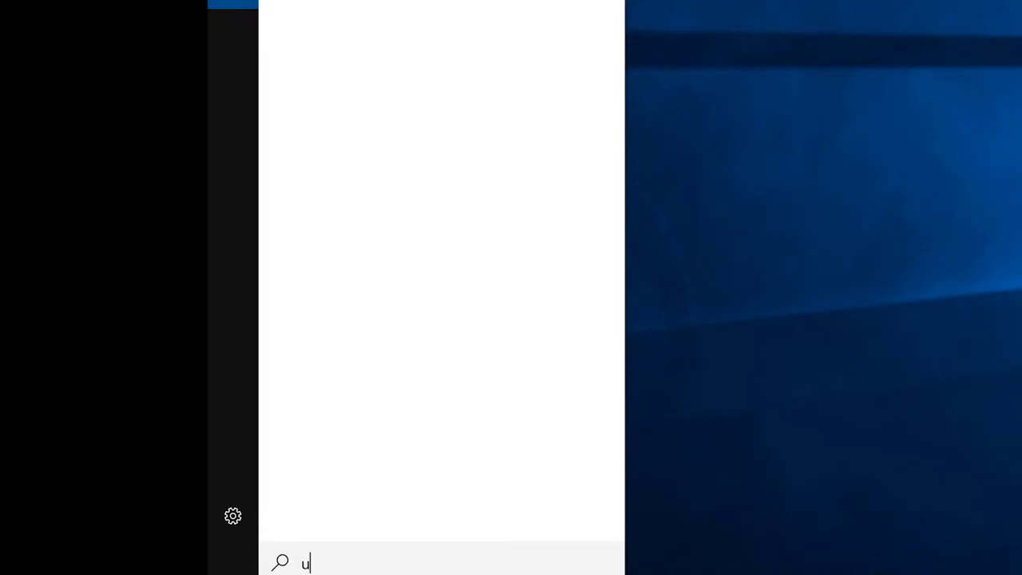
{"action": "type", "text": "te"}
{"action": "key", "text": "Return"}
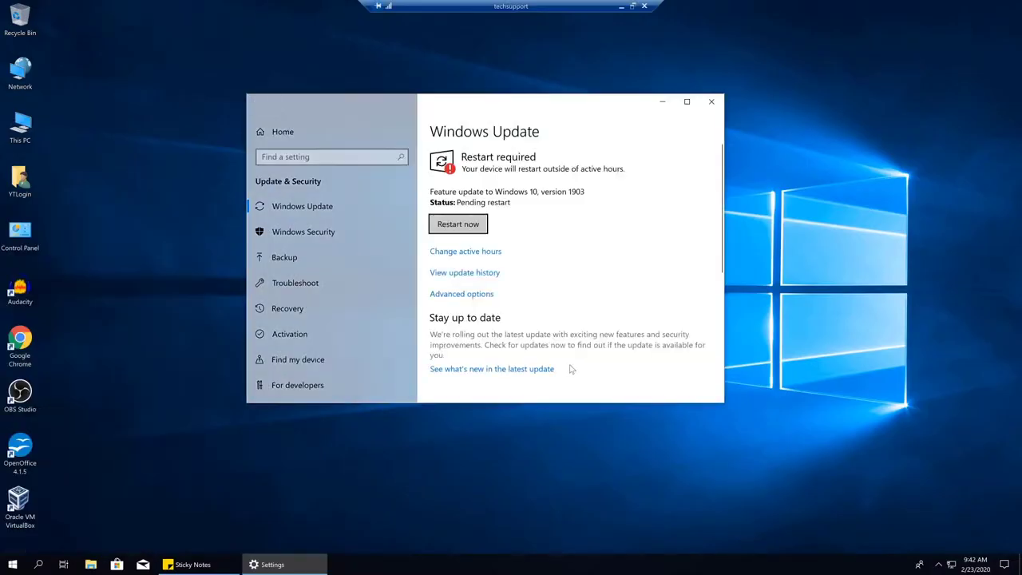
{"action": "left_click_drag", "start_coordinate": [539, 102], "coordinate": [562, 133]}
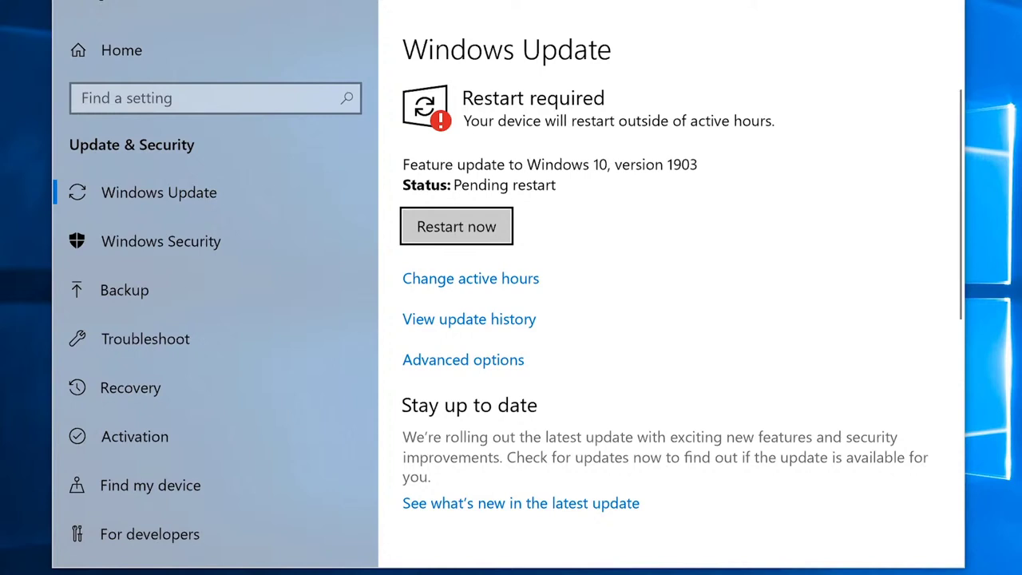
{"action": "left_click_drag", "start_coordinate": [627, 2], "coordinate": [632, 0]}
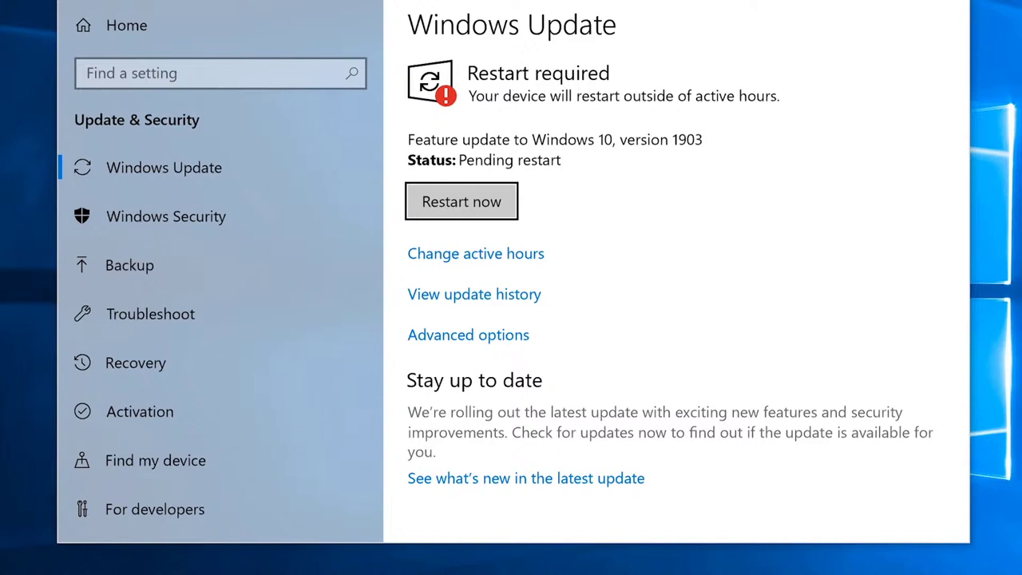
{"action": "left_click_drag", "start_coordinate": [597, 0], "coordinate": [573, 2]}
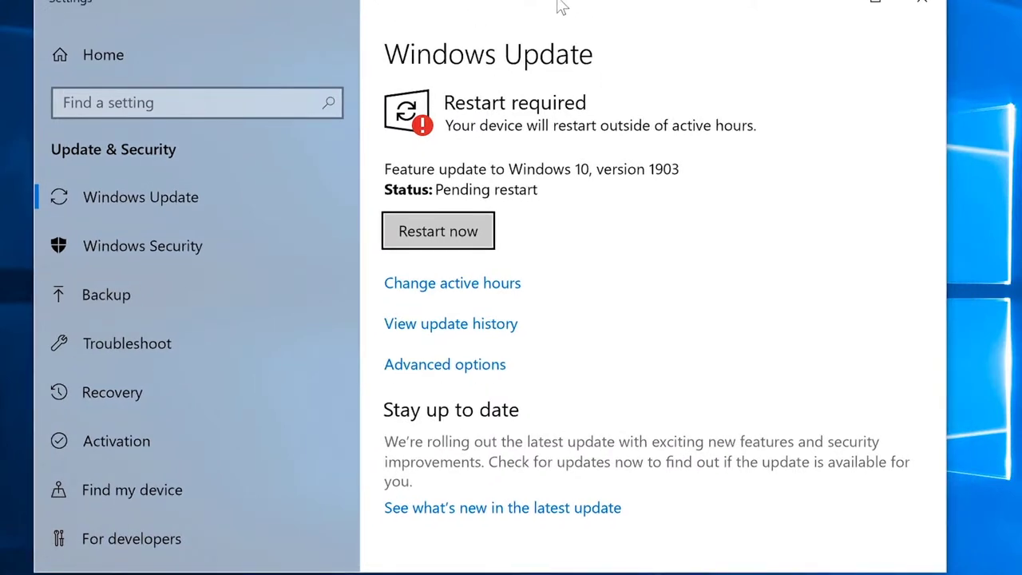
Step: Nudge the Settings window slightly lower on the screen
{"action": "left_click_drag", "start_coordinate": [564, 7], "coordinate": [560, 20]}
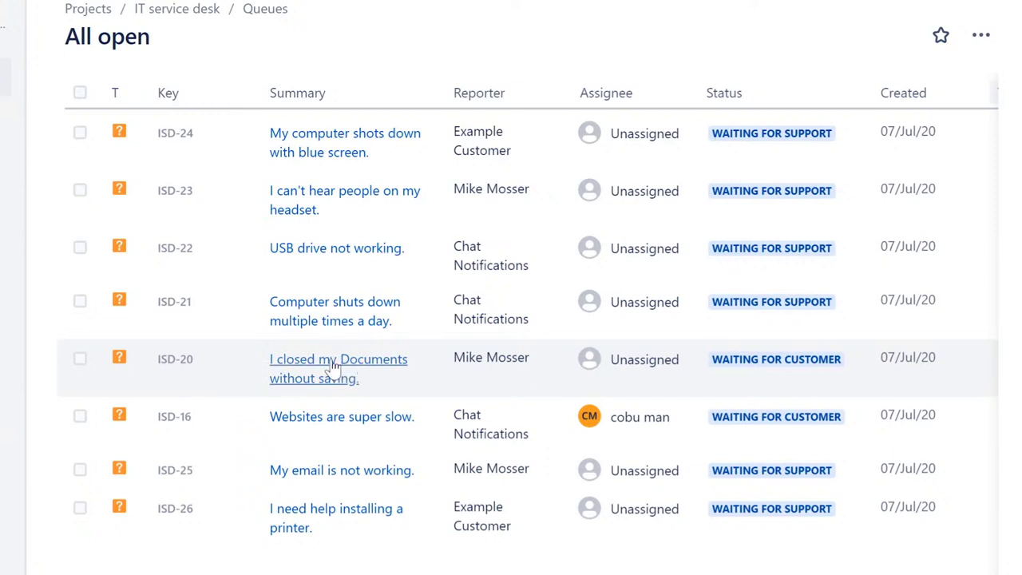
Step: Open request ISD-20 'I closed my Documents without saving.' from the All open queue
{"action": "left_click", "coordinate": [388, 366]}
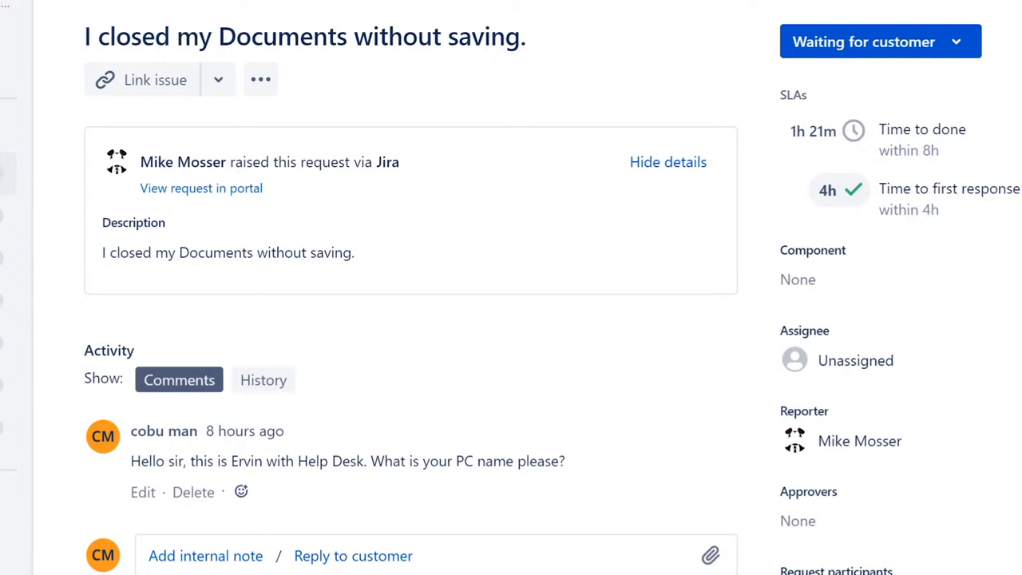
Step: Set the Assignee of ISD-20 to yourself using 'Assign to me'
{"action": "left_click", "coordinate": [867, 359]}
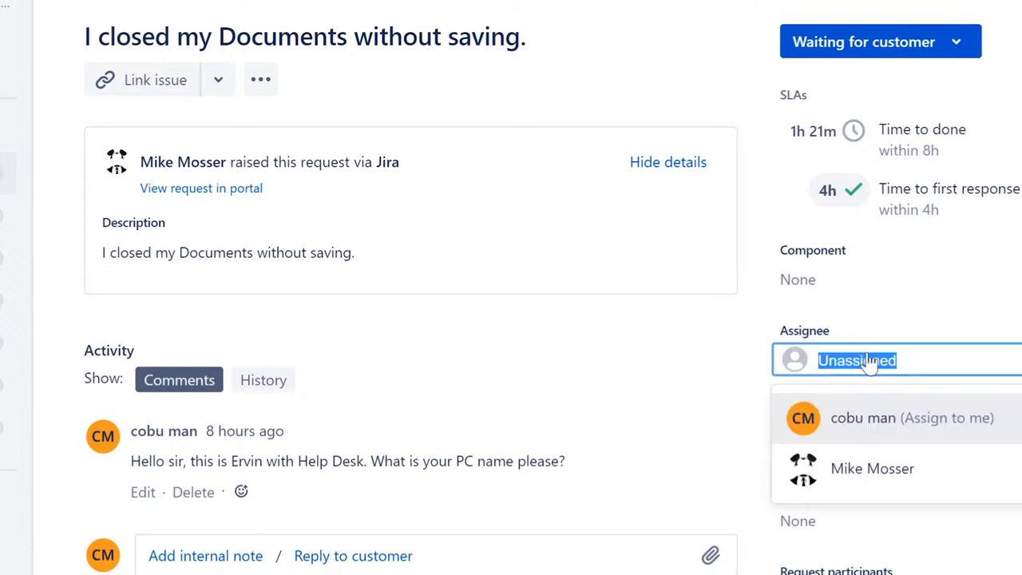
{"action": "left_click", "coordinate": [862, 419]}
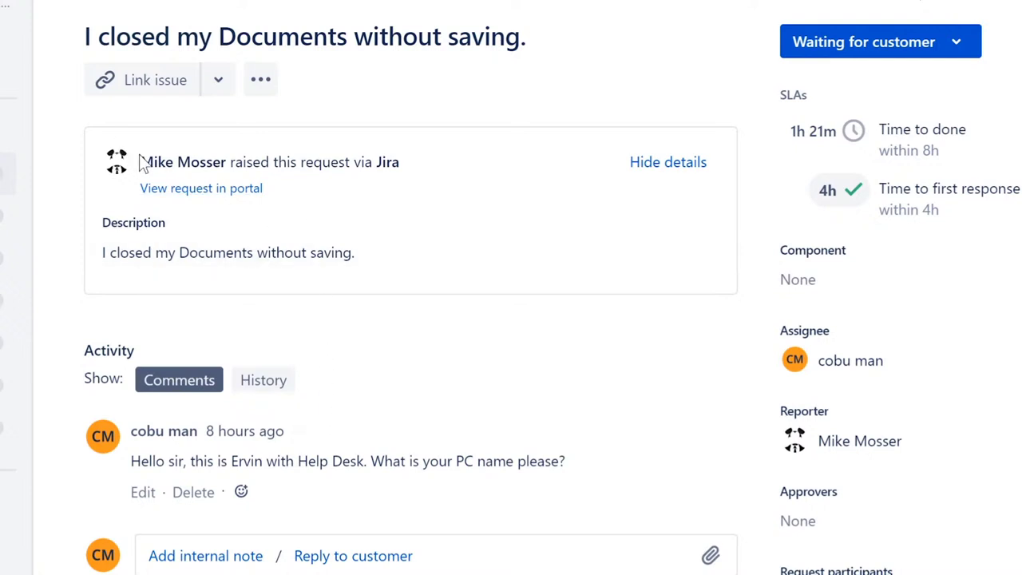
{"action": "left_click_drag", "start_coordinate": [153, 162], "coordinate": [203, 163]}
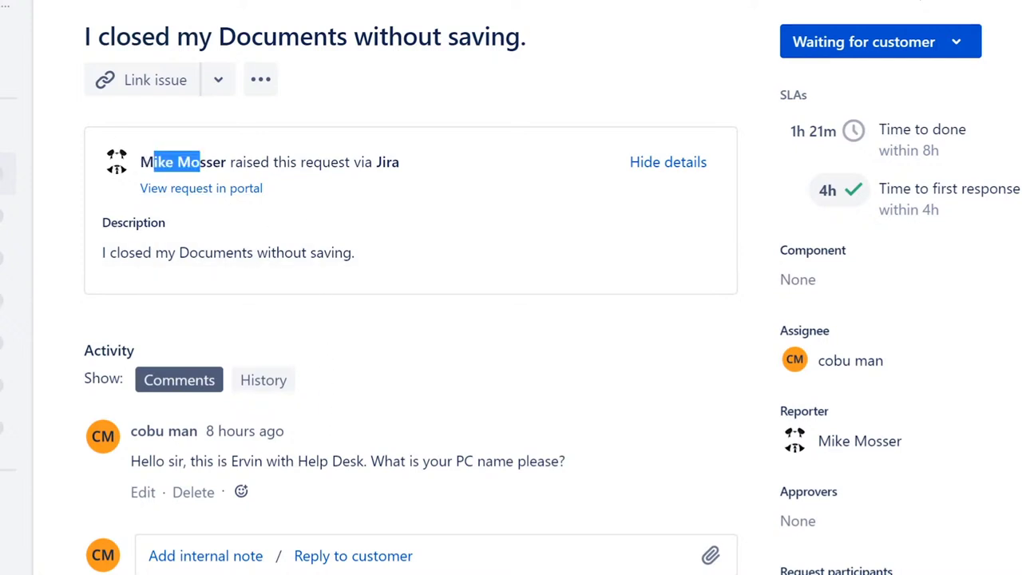
{"action": "left_click", "coordinate": [228, 170]}
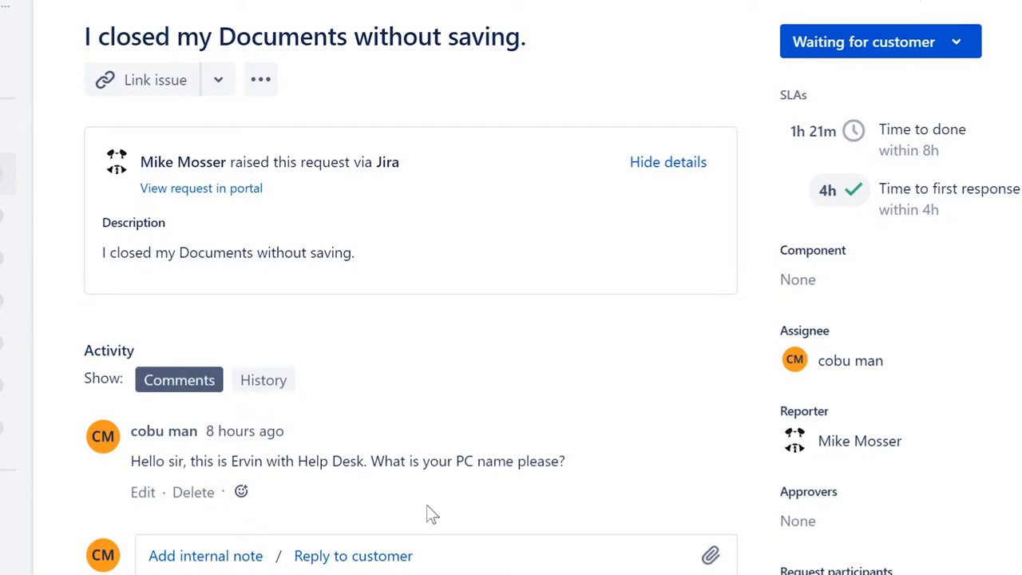
{"action": "scroll", "coordinate": [427, 510], "scroll_direction": "down", "scroll_amount": 4}
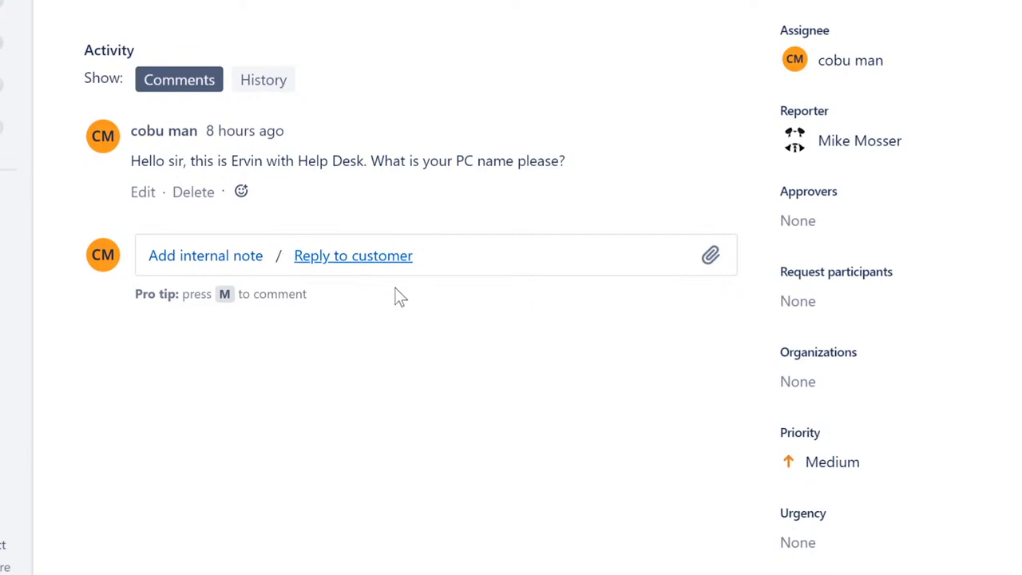
Step: Begin the customer reply introducing the agent from Help Desk Tier1 and referencing the unsaved-document ticket
{"action": "left_click", "coordinate": [371, 259]}
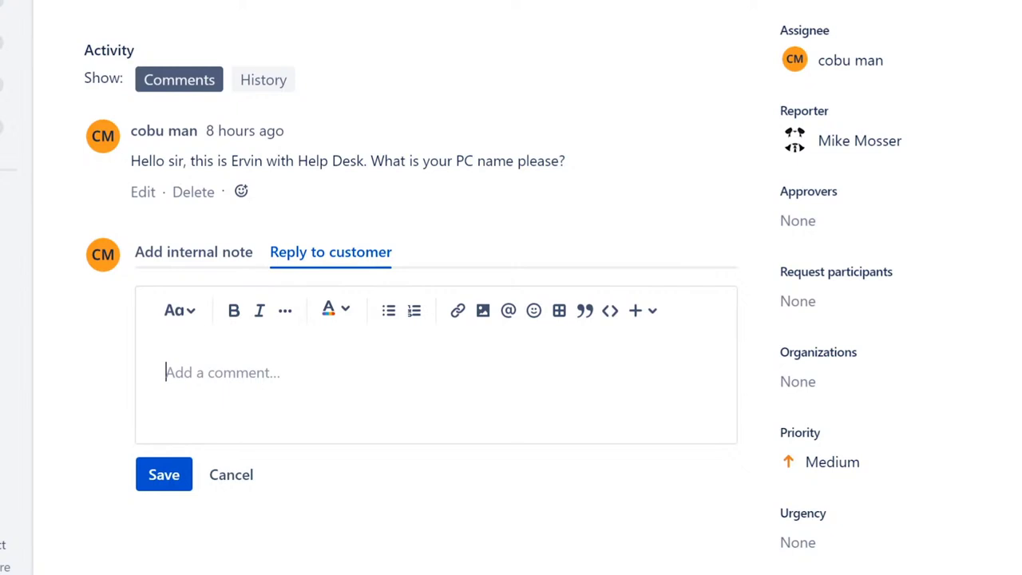
{"action": "type", "text": "H"}
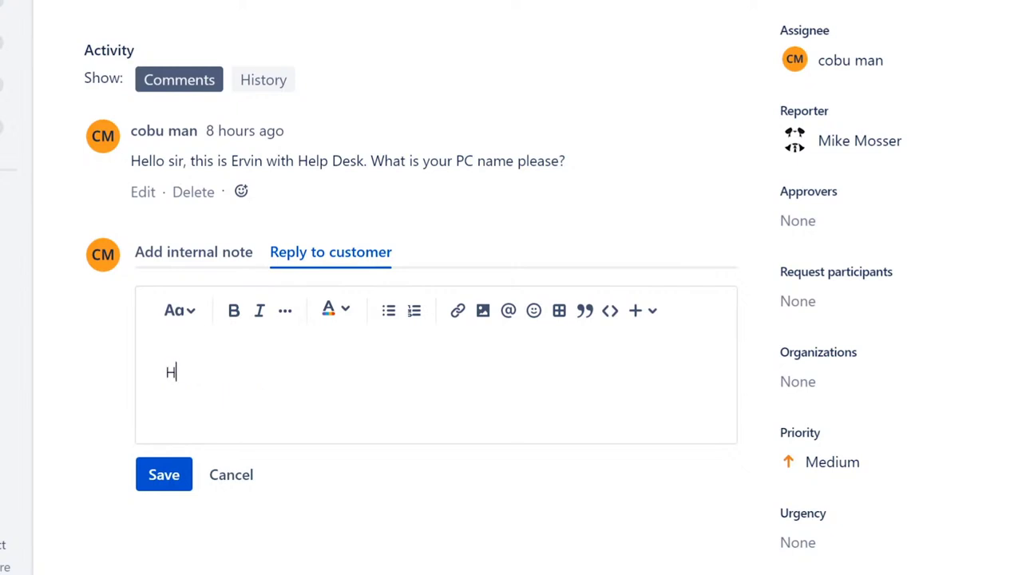
{"action": "type", "text": "ello, my name is E"}
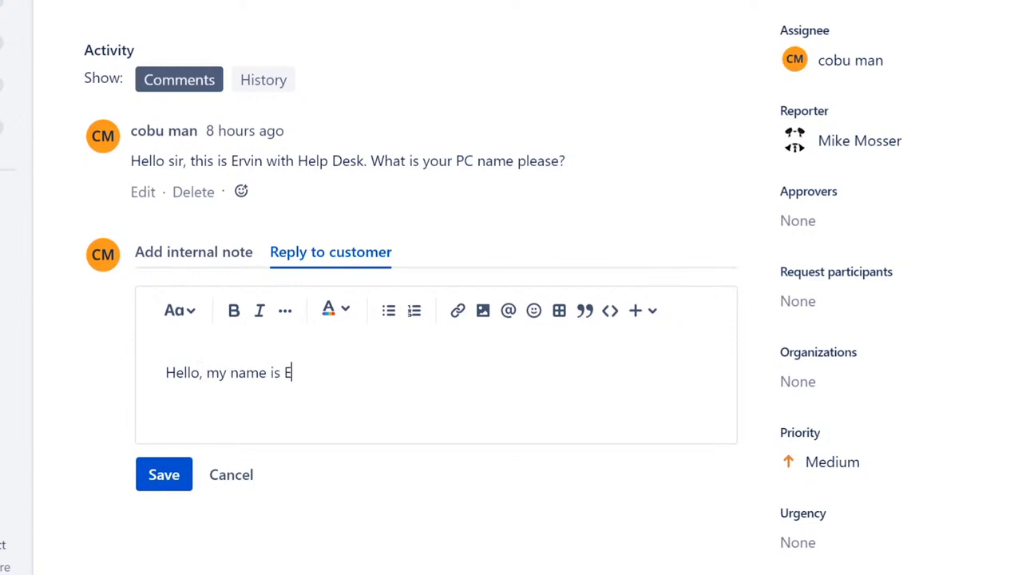
{"action": "type", "text": "rvin with Help D"}
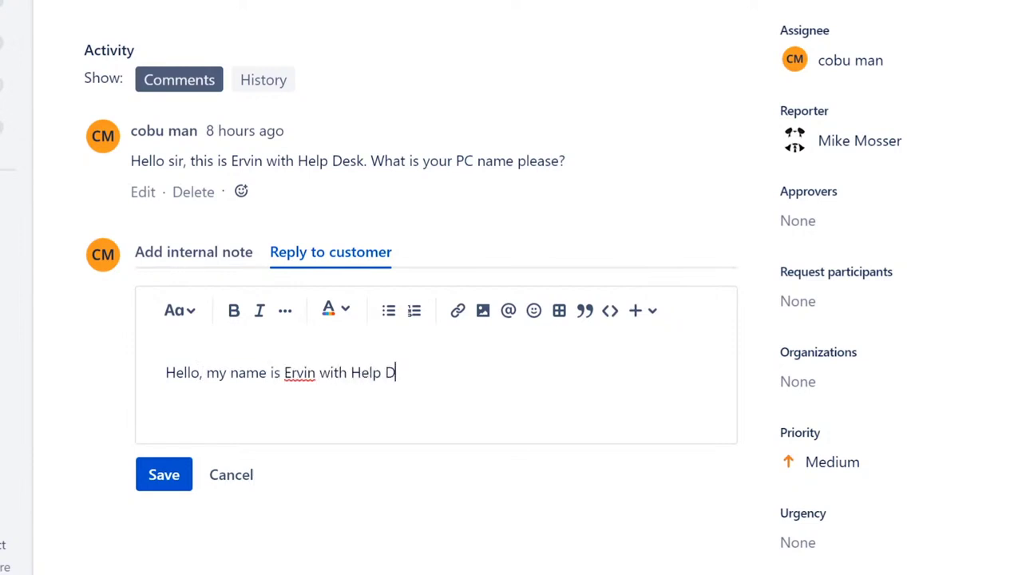
{"action": "type", "text": "esk Tie"}
{"action": "type", "text": "r1"}
{"action": "type", "text": ","}
{"action": "key", "text": "BackSpace"}
{"action": "key", "text": "BackSpace"}
{"action": "type", "text": ". "}
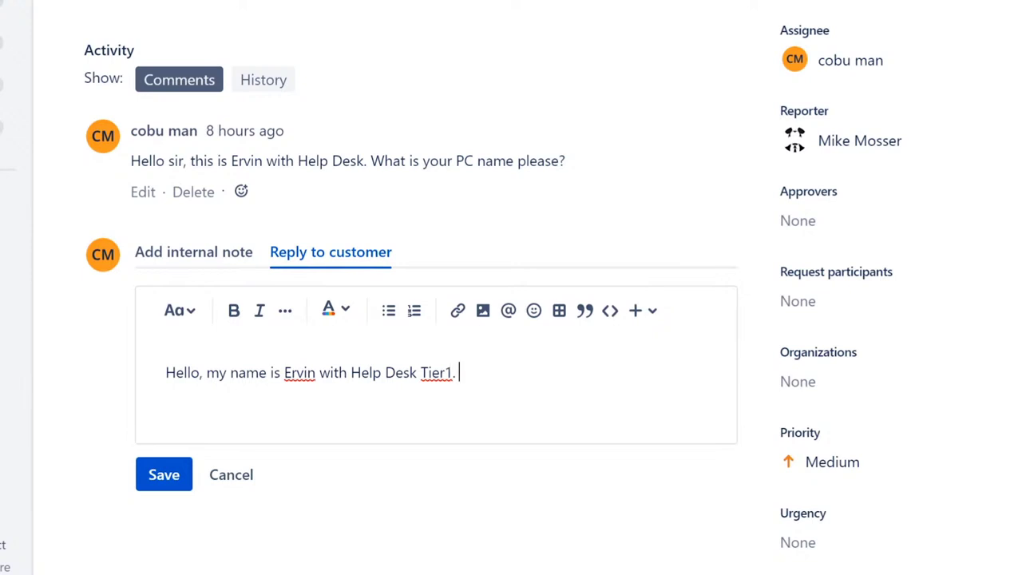
{"action": "type", "text": "I have your ti"}
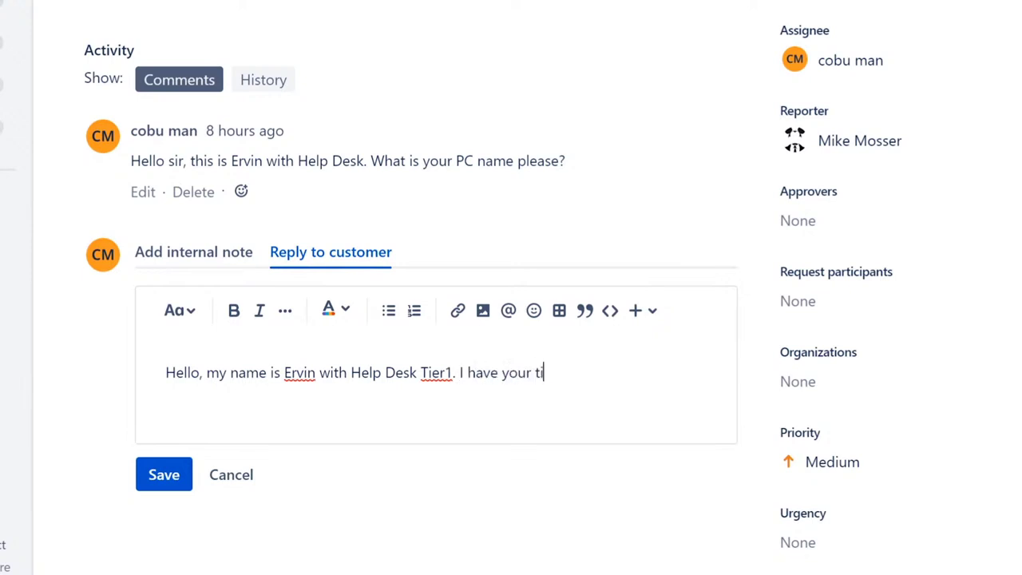
{"action": "type", "text": "cket about "}
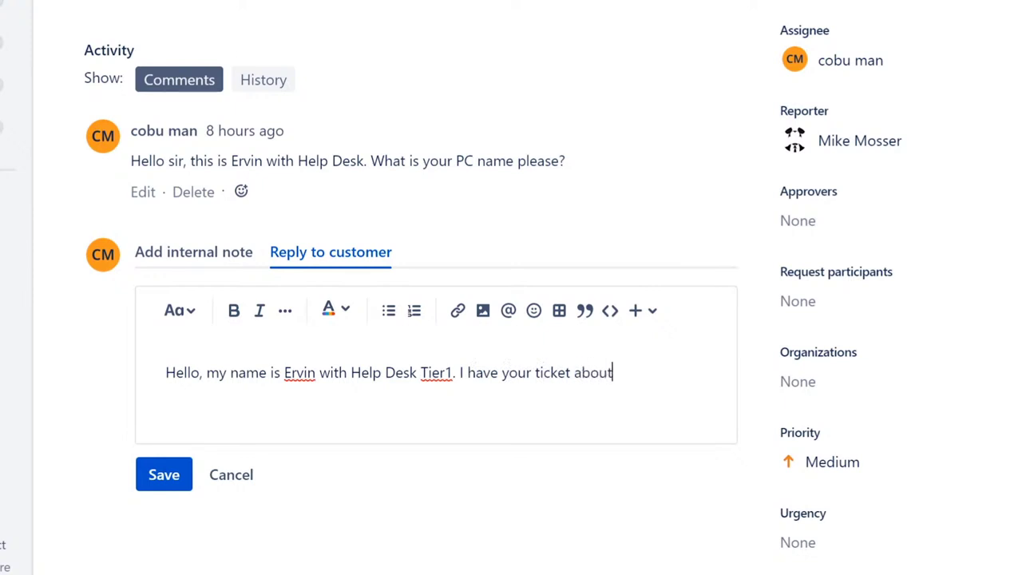
{"action": "type", "text": "closing a doc"}
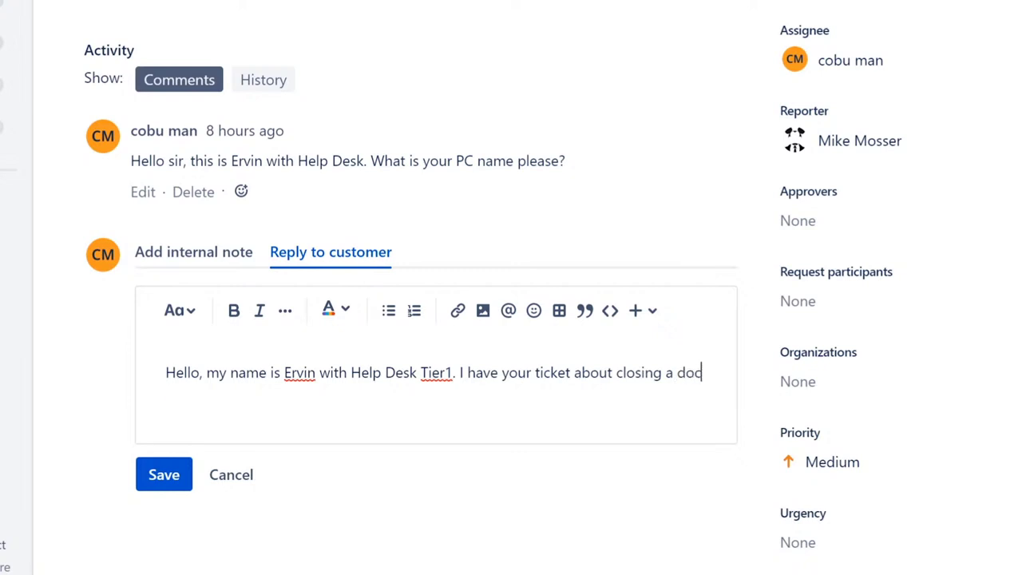
{"action": "type", "text": "ument w"}
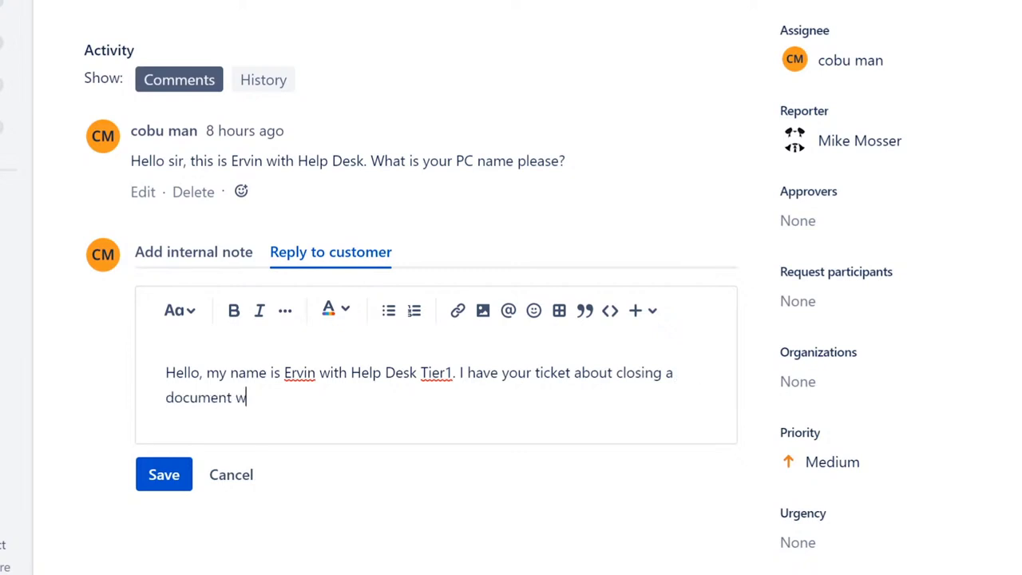
{"action": "type", "text": "ithout saving "}
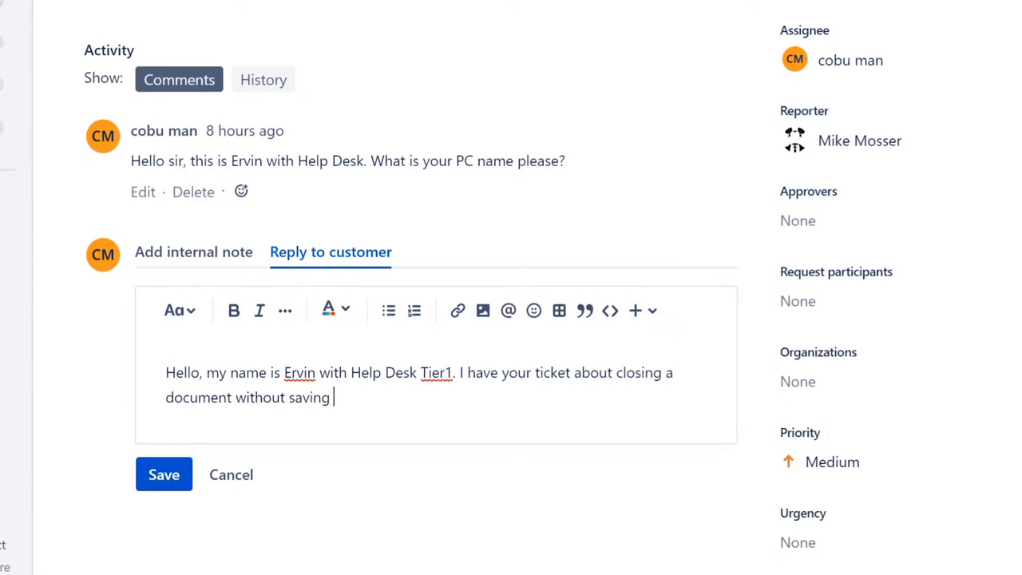
{"action": "type", "text": "it... Did you happen to"}
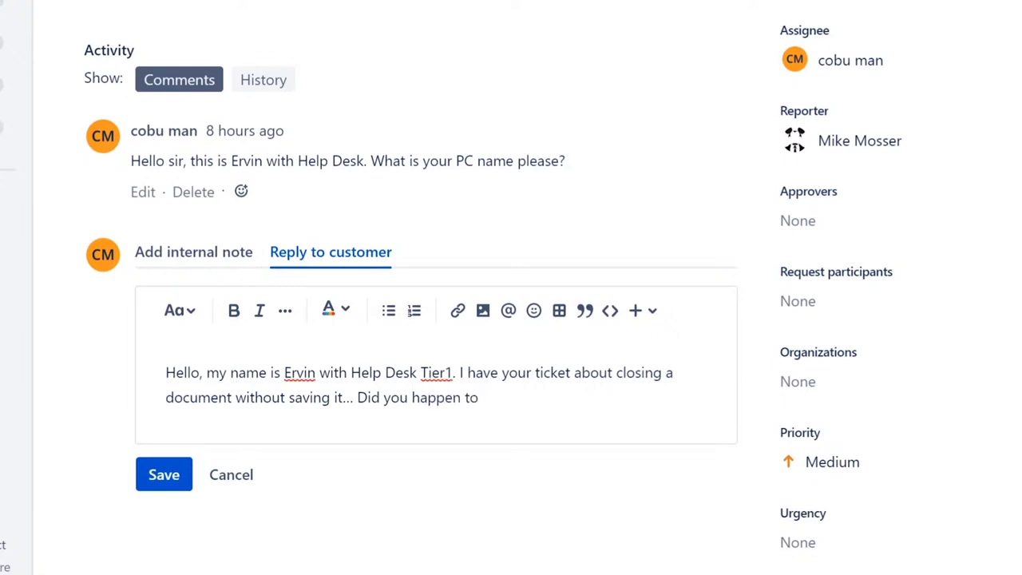
{"action": "type", "text": " save it somew"}
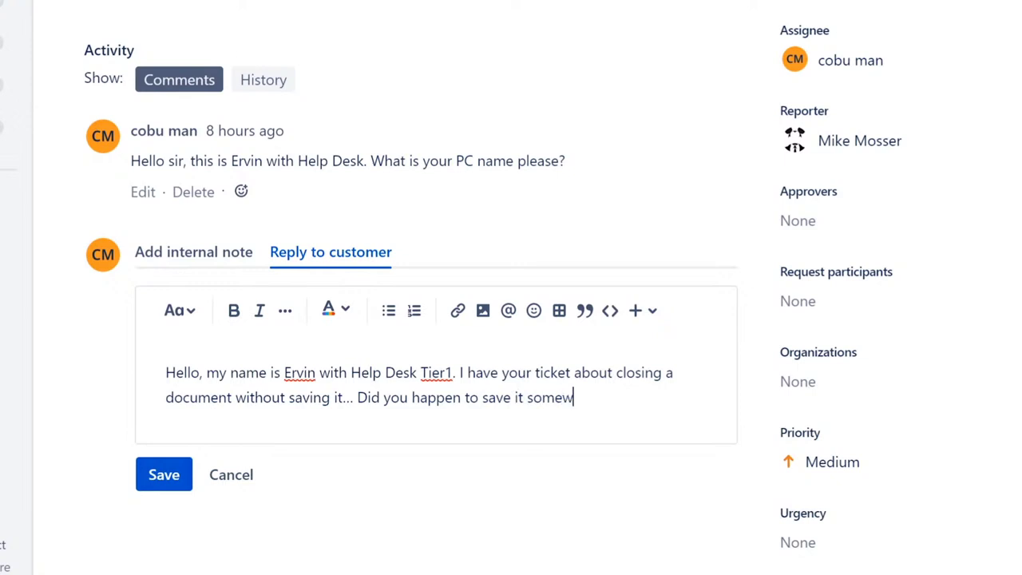
{"action": "type", "text": "here else? "}
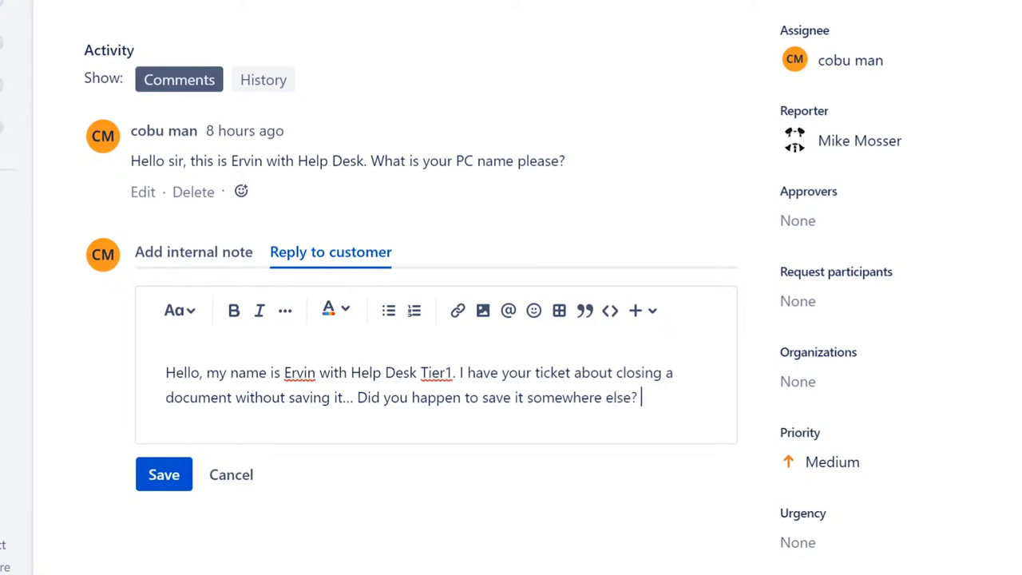
{"action": "type", "text": "or"}
Step: Finish asking whether they saved elsewhere or just closed the window, add a smiling emoji, and post
{"action": "key", "text": "BackSpace"}
{"action": "key", "text": "BackSpace"}
{"action": "key", "text": "BackSpace"}
{"action": "key", "text": "BackSpace"}
{"action": "type", "text": "or did just"}
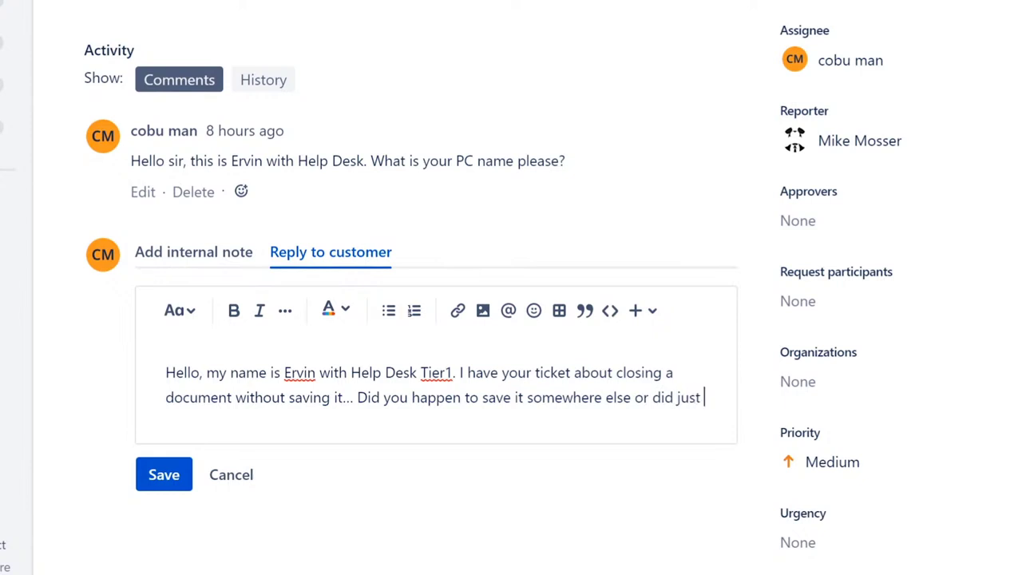
{"action": "type", "text": " close the w"}
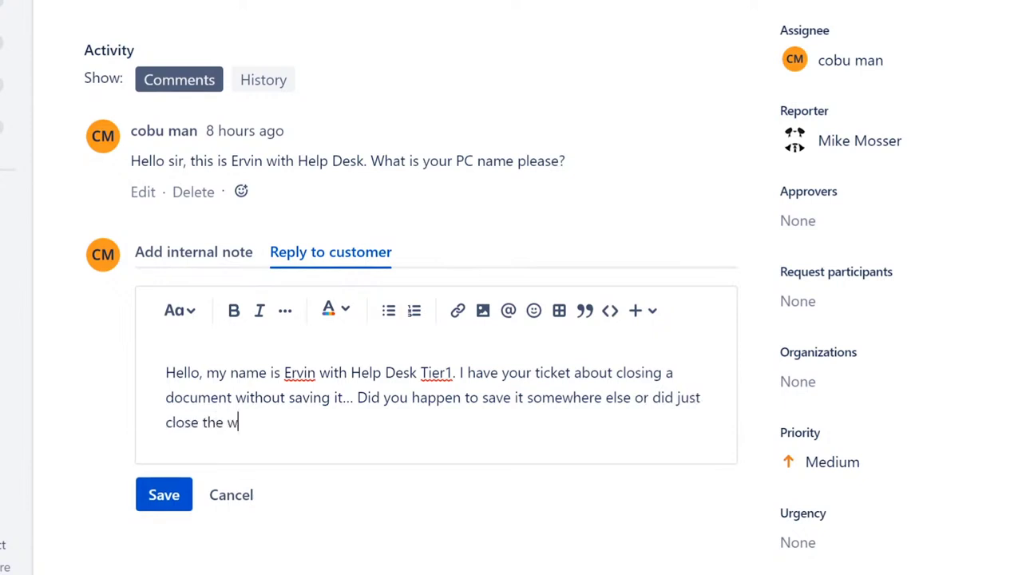
{"action": "type", "text": "indow?"}
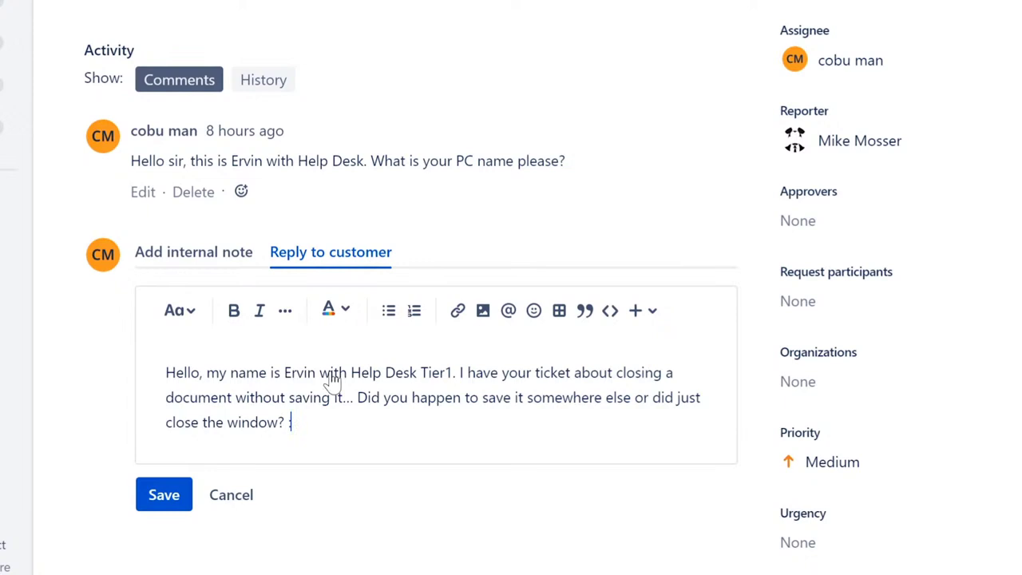
{"action": "type", "text": ":)"}
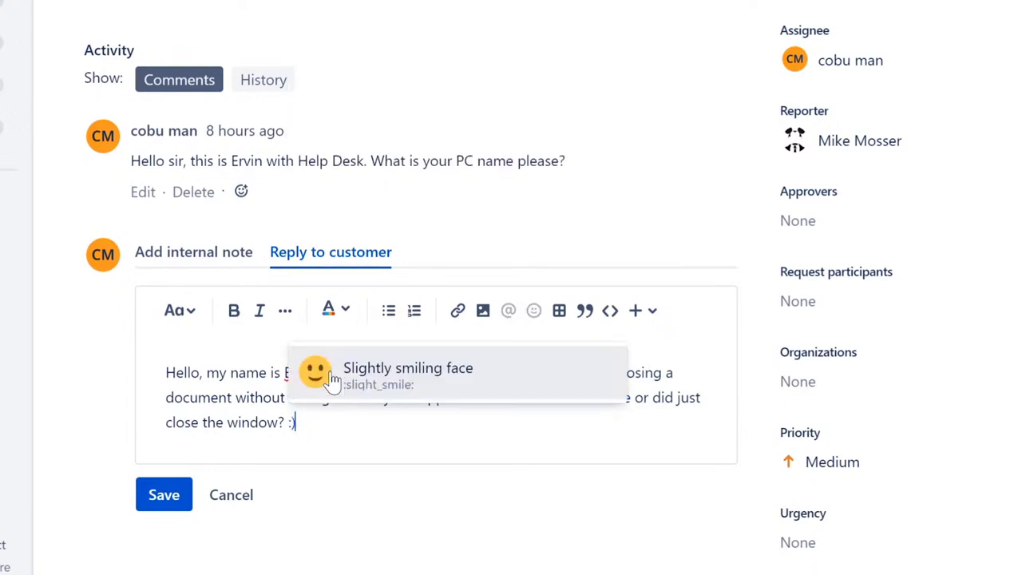
{"action": "key", "text": "Return"}
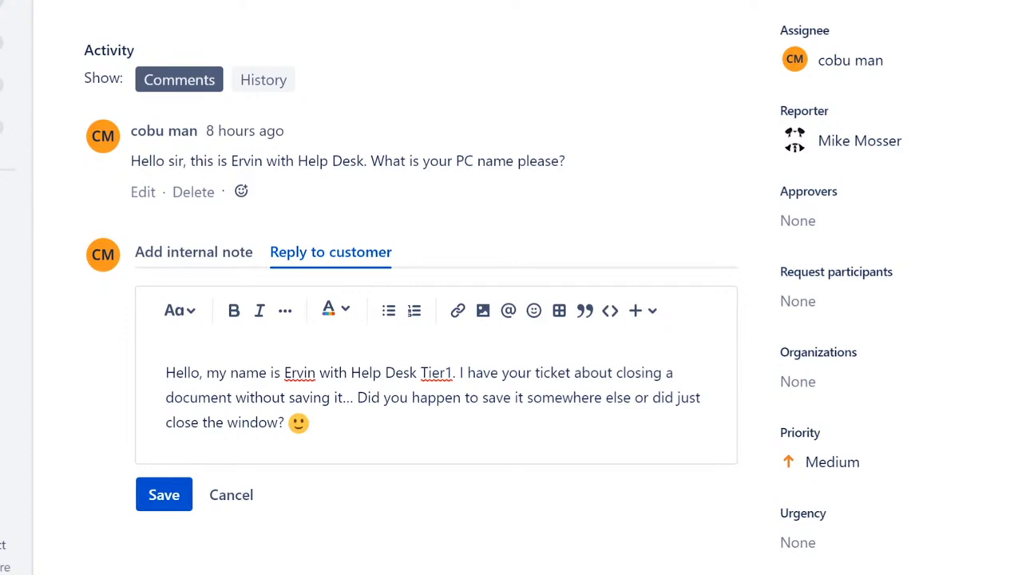
{"action": "left_click", "coordinate": [168, 499]}
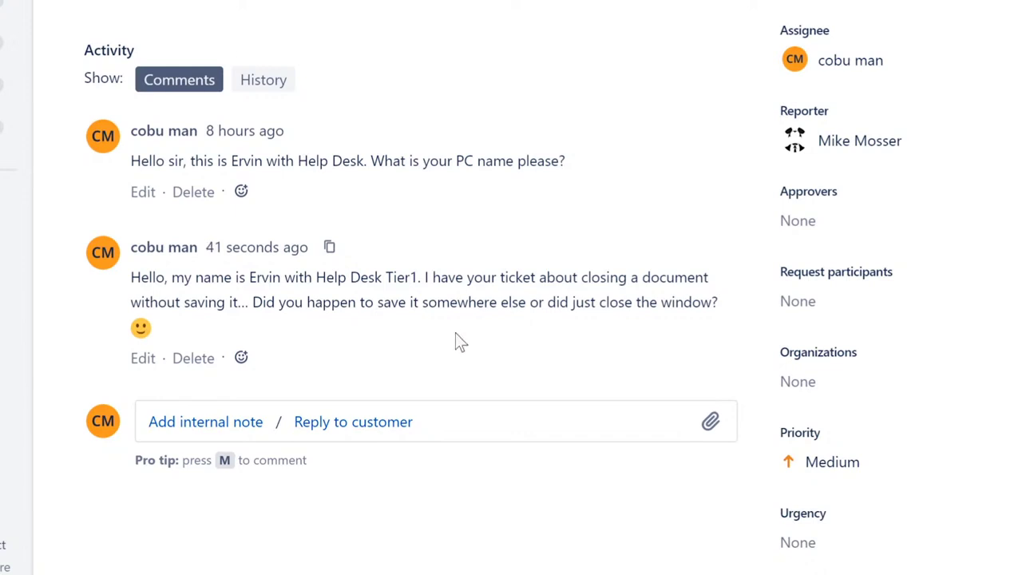
Step: Write a new reply: 'Unfortunately, we don't have a way to recover that file... it is gone forever. :('
{"action": "left_click", "coordinate": [354, 429]}
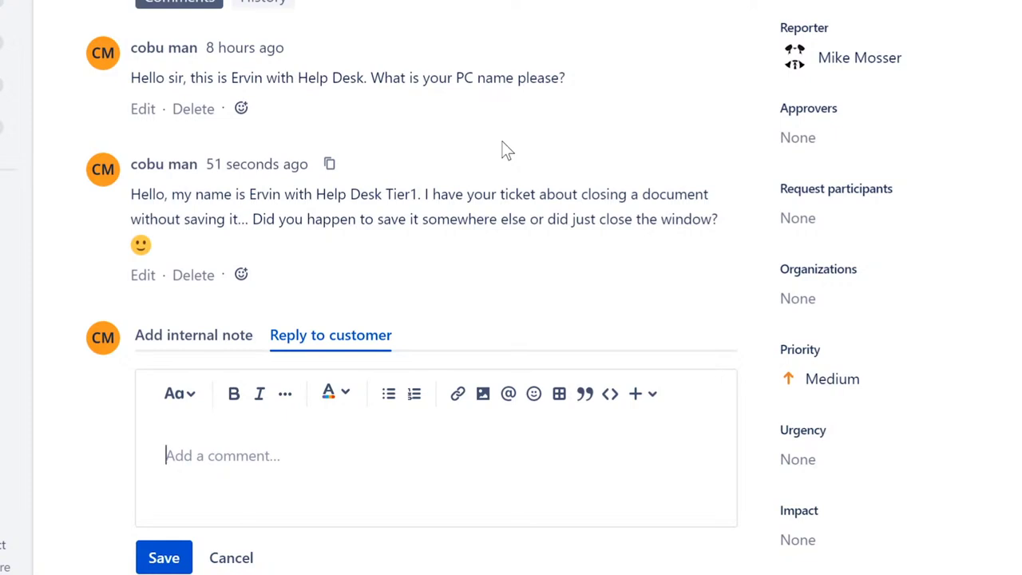
{"action": "type", "text": "Unfor"}
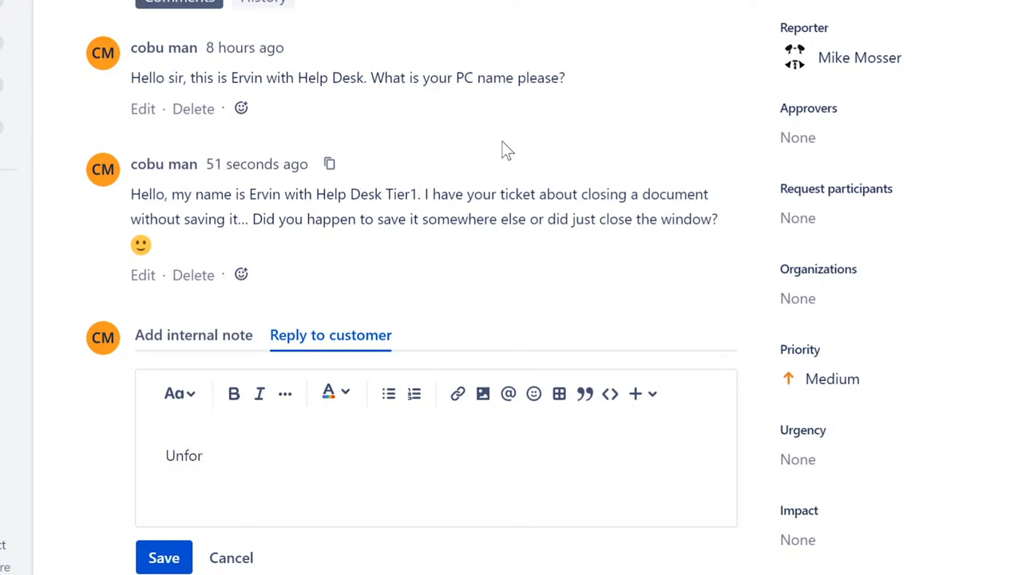
{"action": "type", "text": "tunatelly, we"}
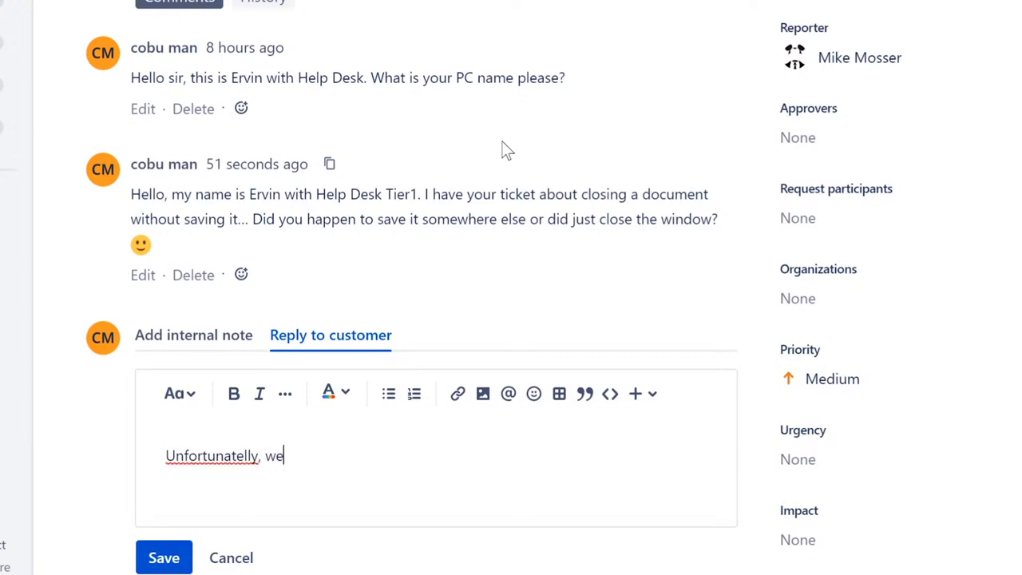
{"action": "type", "text": " dont'"}
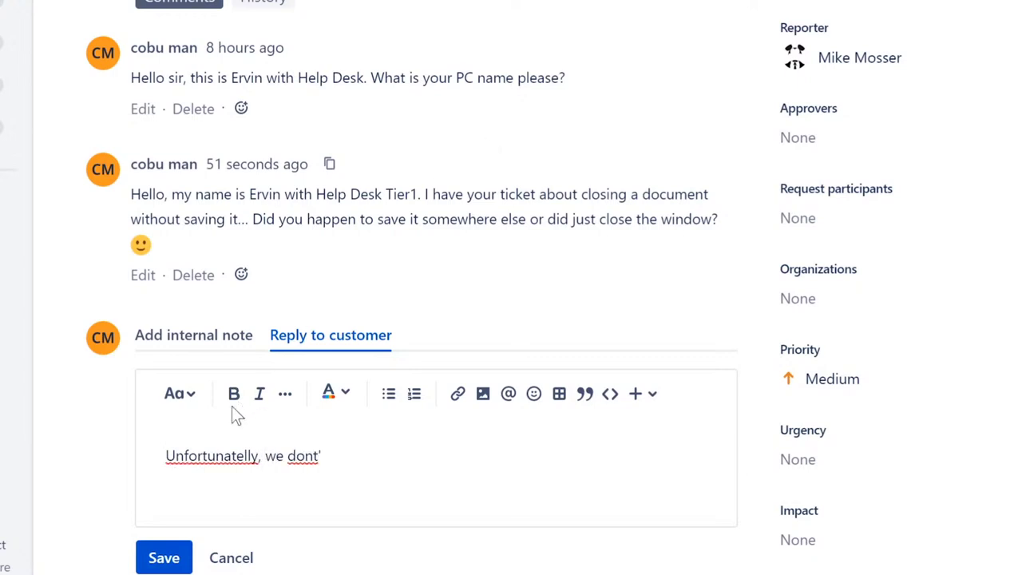
{"action": "double_click", "coordinate": [211, 454]}
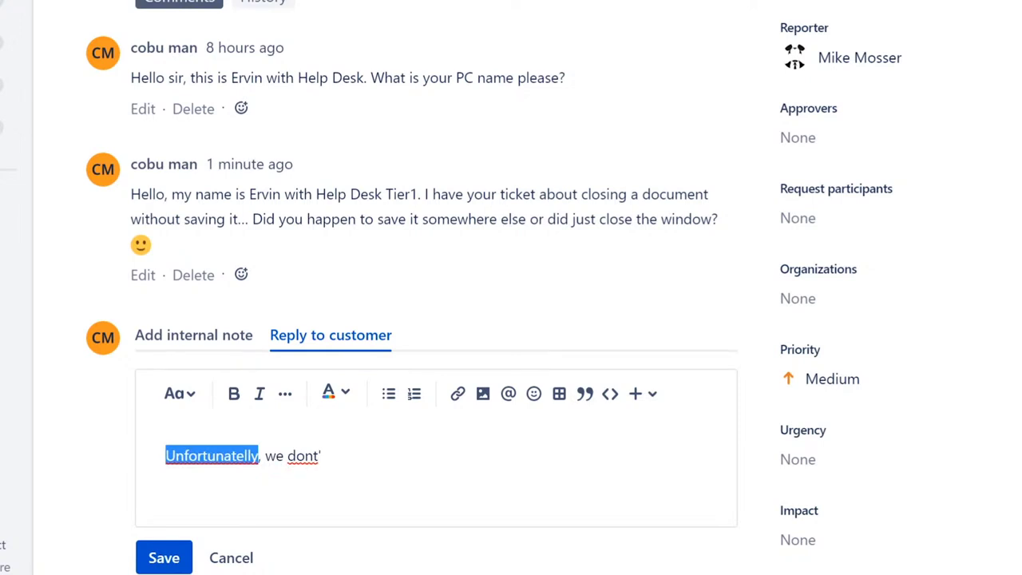
{"action": "right_click", "coordinate": [237, 456]}
{"action": "left_click", "coordinate": [383, 176]}
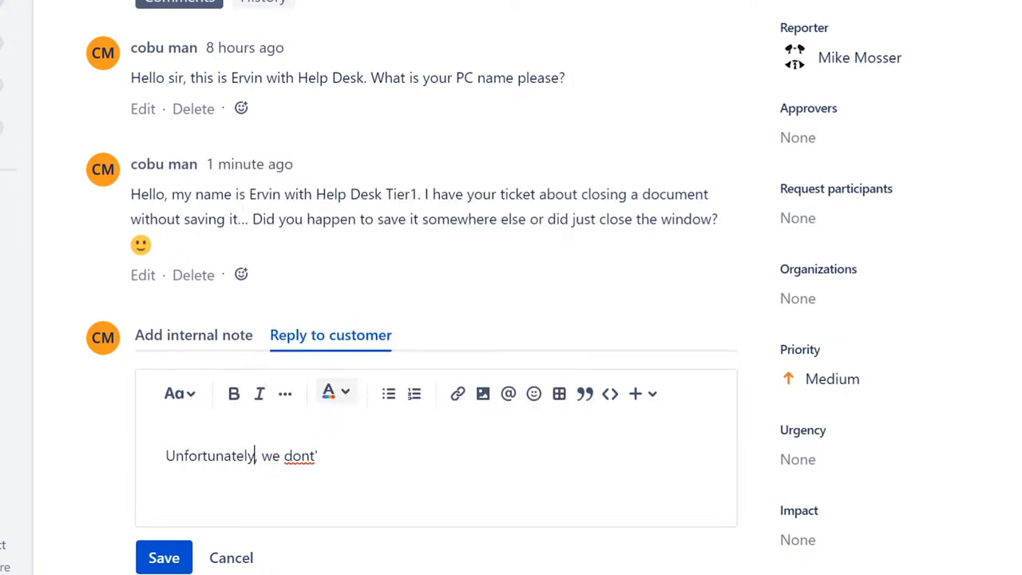
{"action": "left_click", "coordinate": [321, 456]}
{"action": "key", "text": "BackSpace"}
{"action": "key", "text": "BackSpace"}
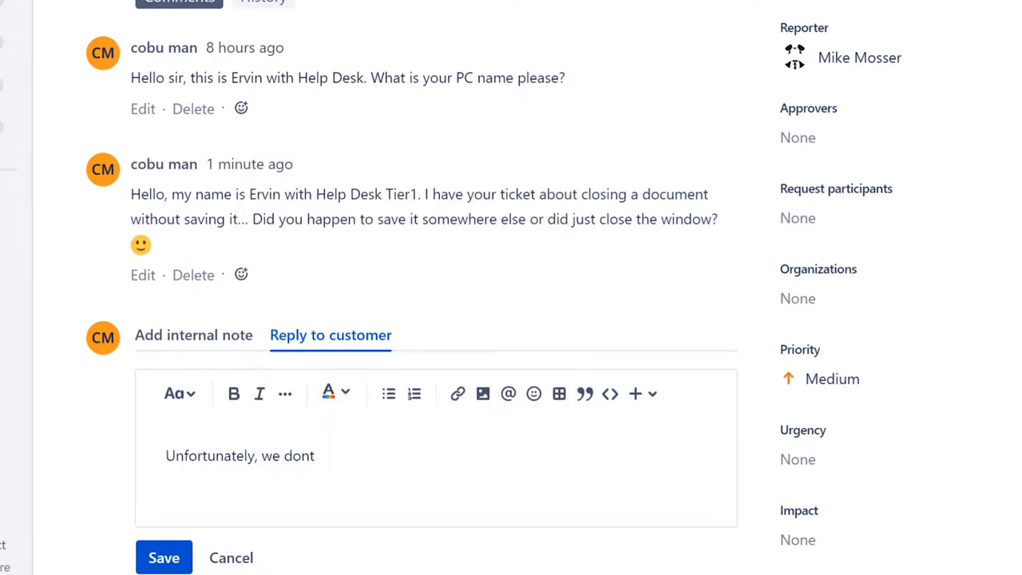
{"action": "type", "text": "'t "}
{"action": "type", "text": "have a way r"}
{"action": "key", "text": "BackSpace"}
{"action": "type", "text": "to reco"}
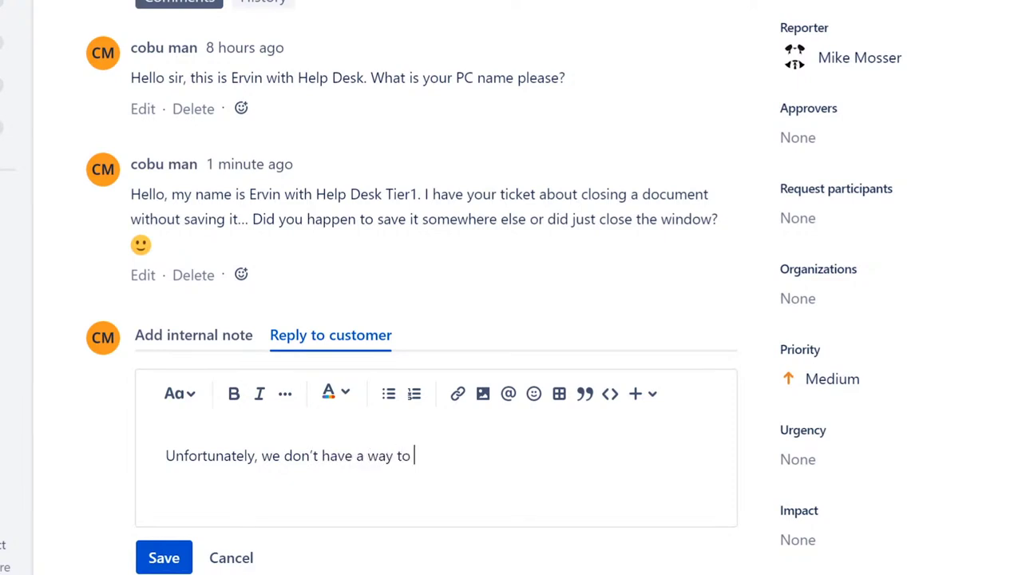
{"action": "type", "text": "ver "}
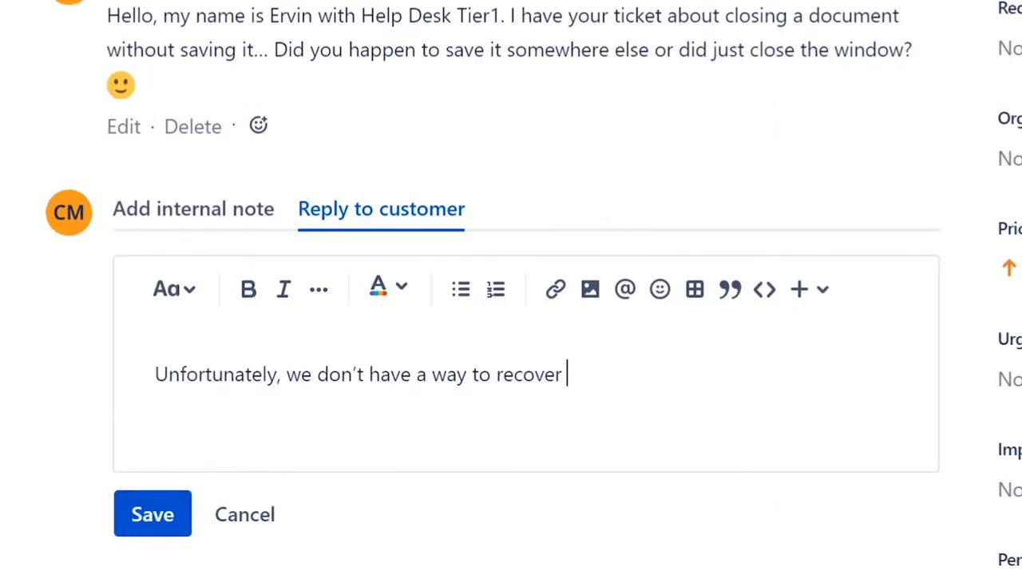
{"action": "type", "text": "that file"}
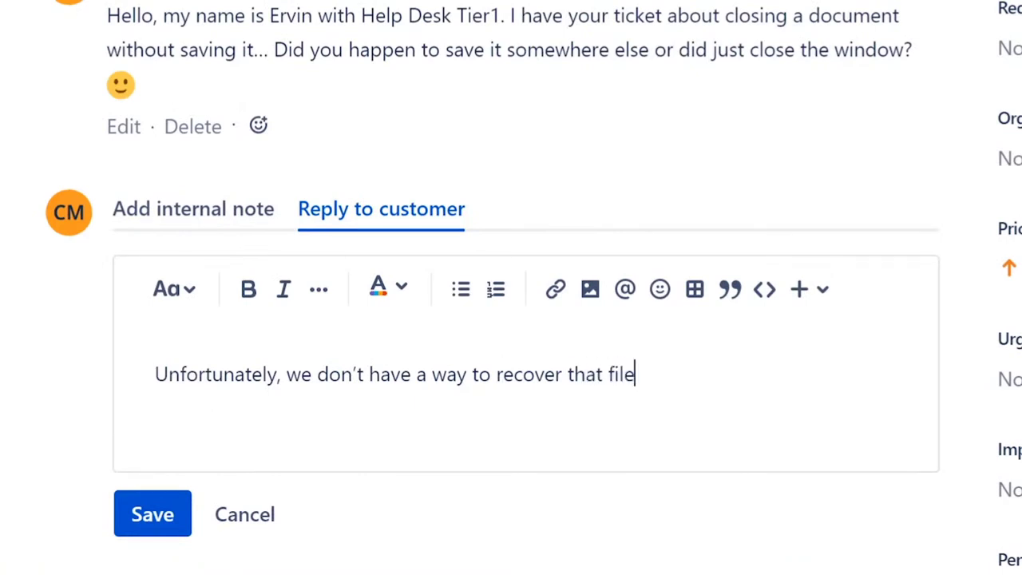
{"action": "type", "text": "... once you "}
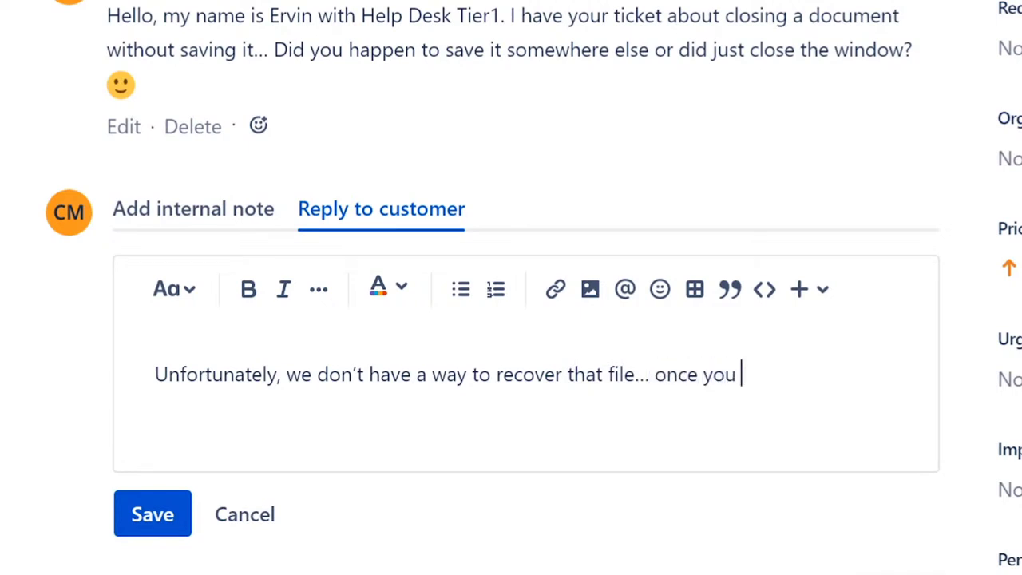
{"action": "type", "text": "close the "}
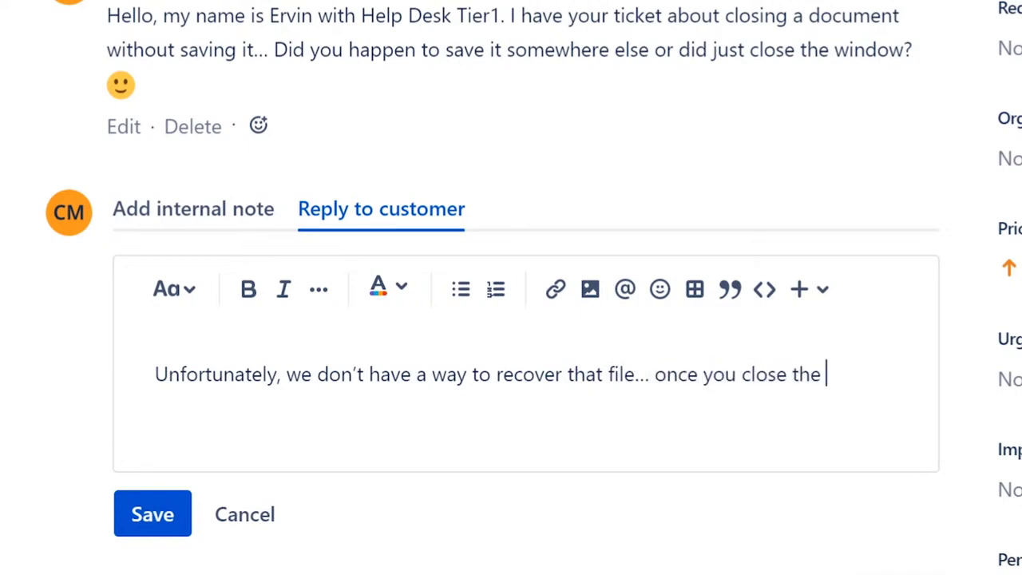
{"action": "type", "text": "window like "}
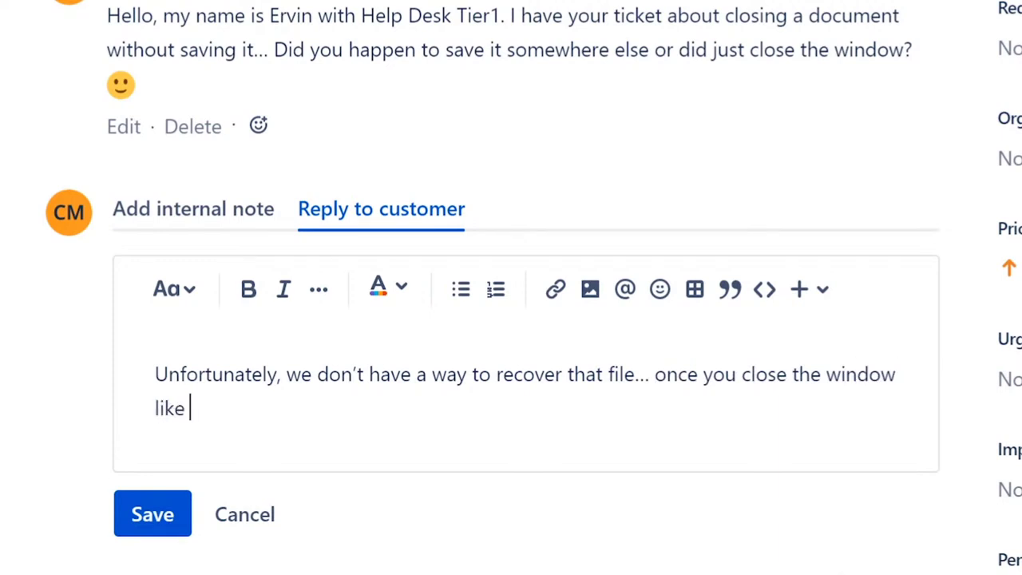
{"action": "type", "text": "that it"}
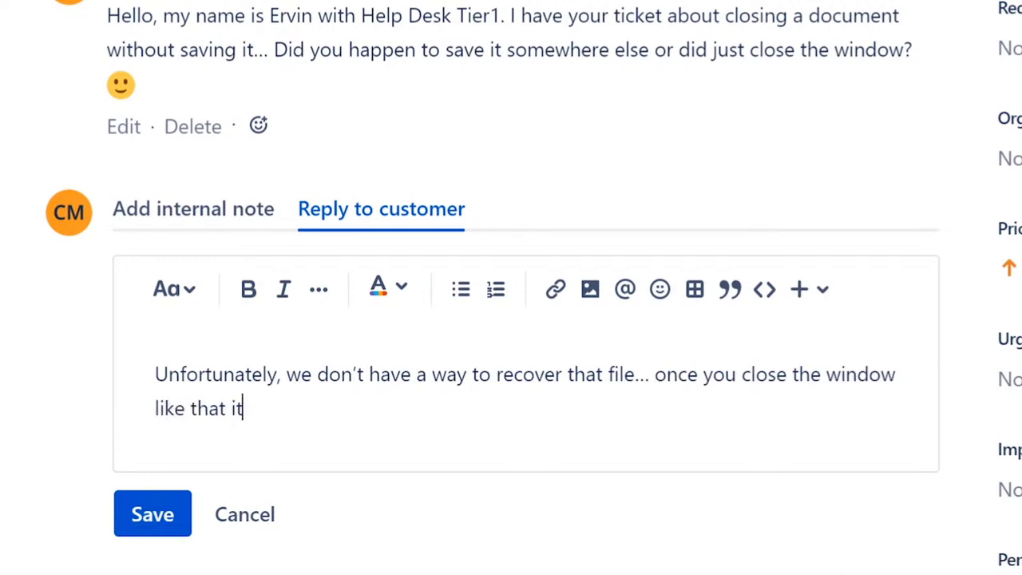
{"action": "type", "text": " is gone for "}
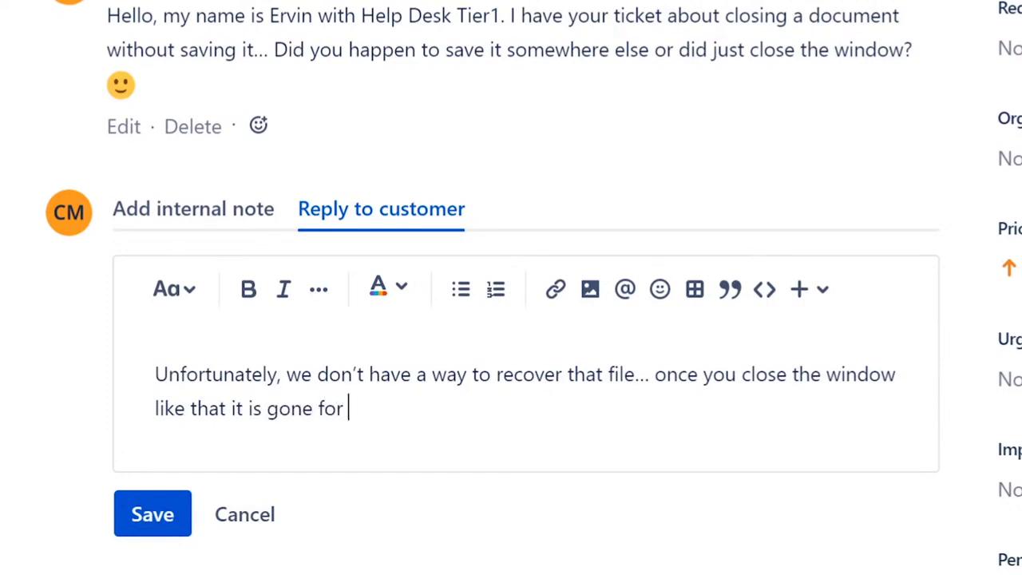
{"action": "type", "text": "e"}
{"action": "key", "text": "BackSpace"}
{"action": "key", "text": "BackSpace"}
{"action": "type", "text": "ever. :("}
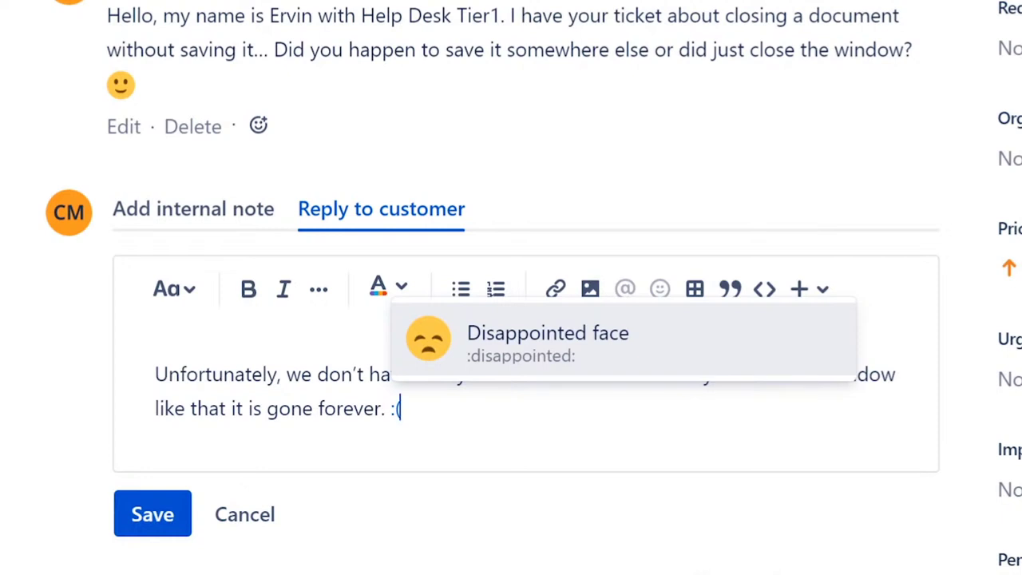
Step: Turn the frown into a disappointed-face emoji and add 'However, I can take a look at your PC...'
{"action": "left_click", "coordinate": [560, 353]}
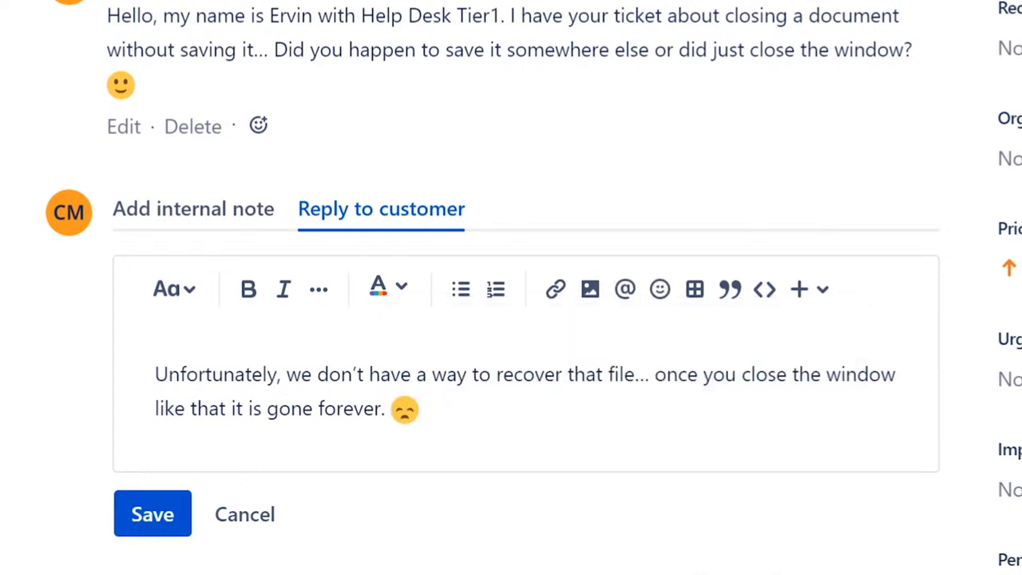
{"action": "type", "text": "However, "}
{"action": "type", "text": "I can t"}
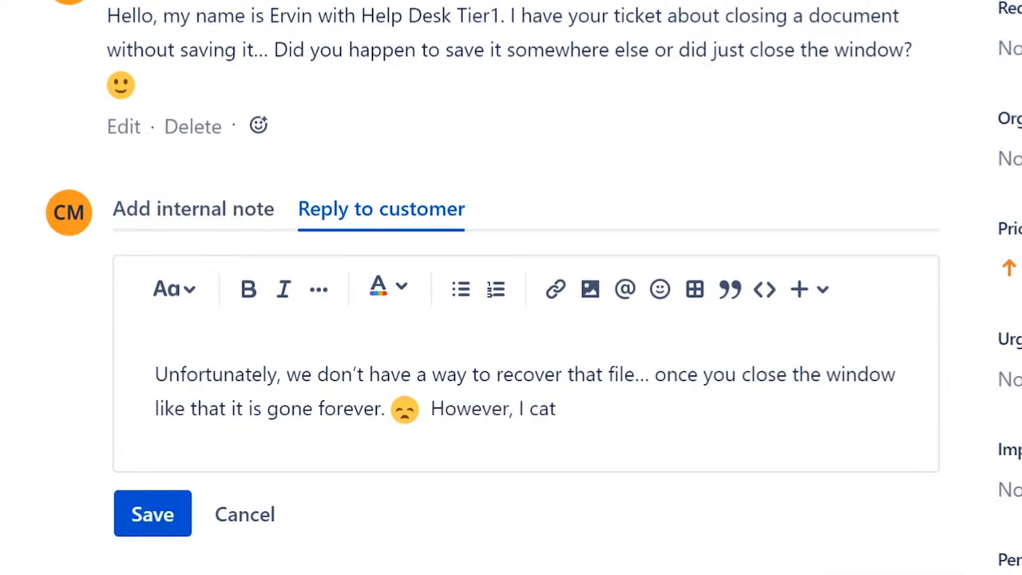
{"action": "key", "text": "BackSpace"}
{"action": "type", "text": "n take a loo"}
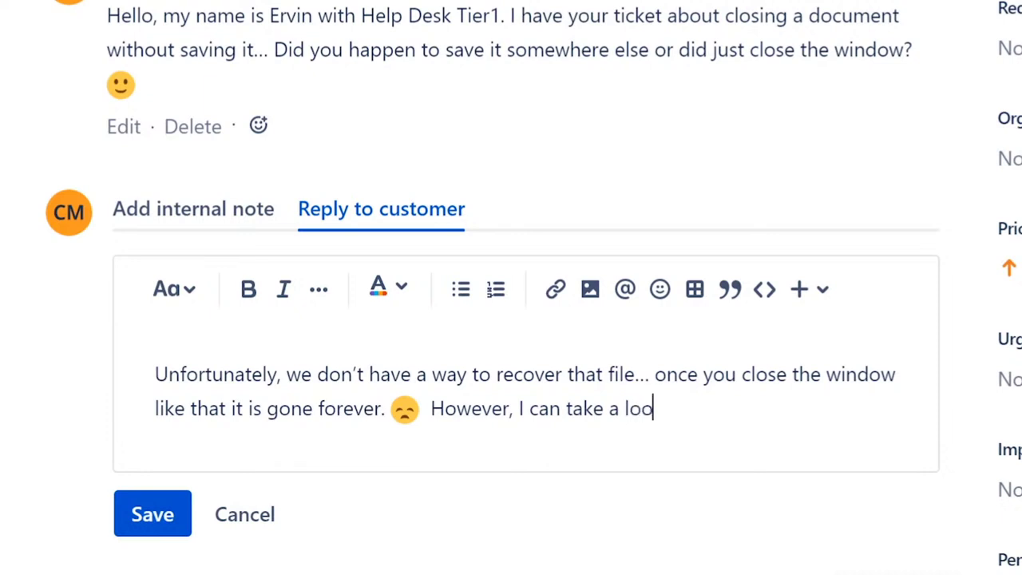
{"action": "type", "text": "k at your Pc"}
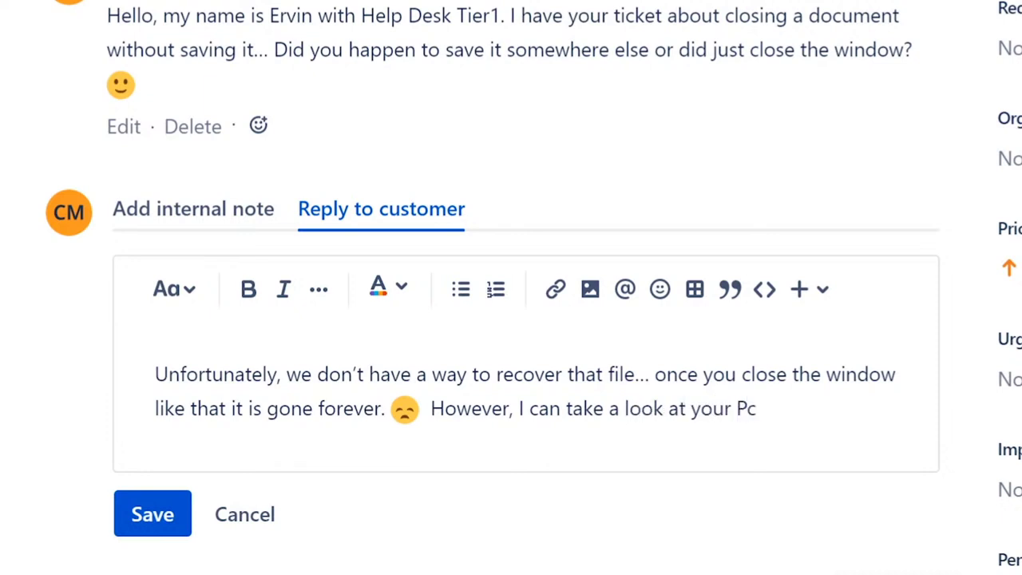
{"action": "key", "text": "BackSpace"}
{"action": "type", "text": "C to see if"}
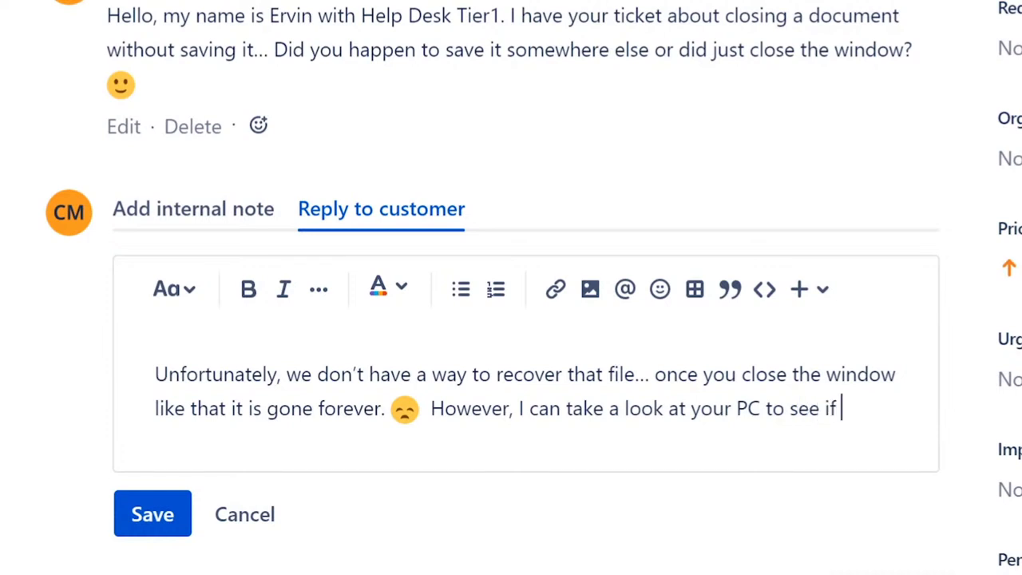
{"action": "type", "text": " I can find"}
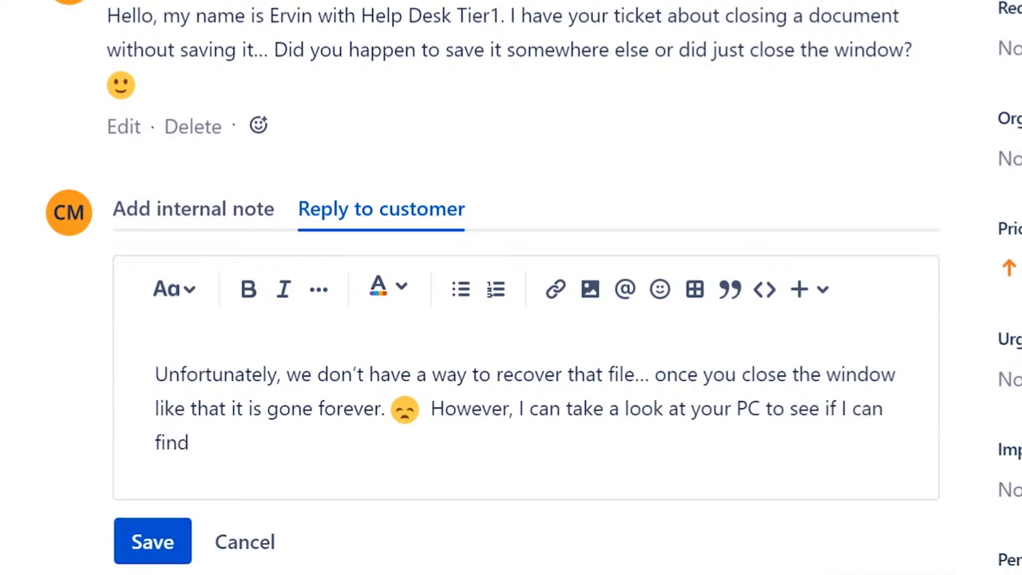
{"action": "type", "text": " a time "}
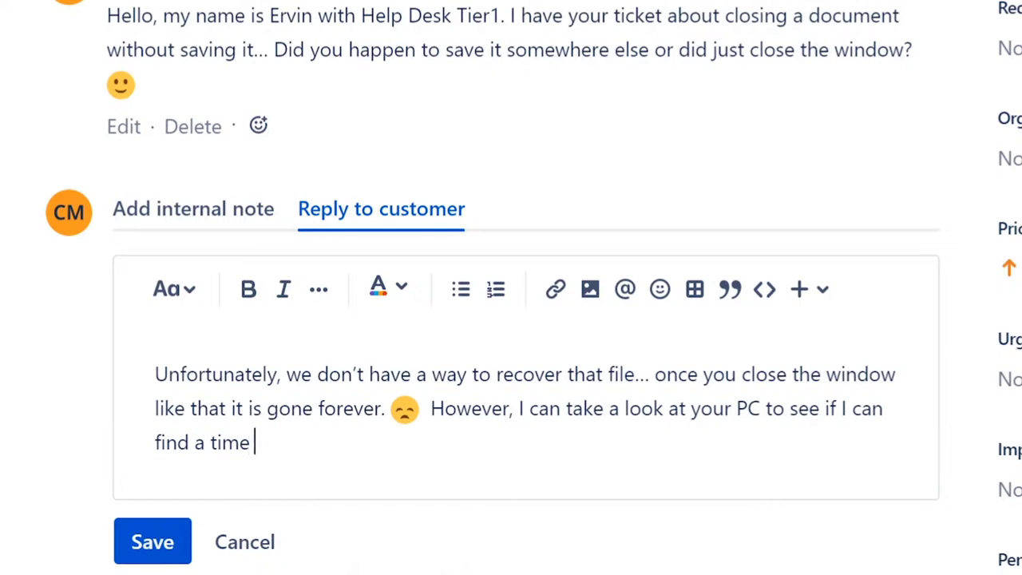
{"action": "type", "text": "based backup"}
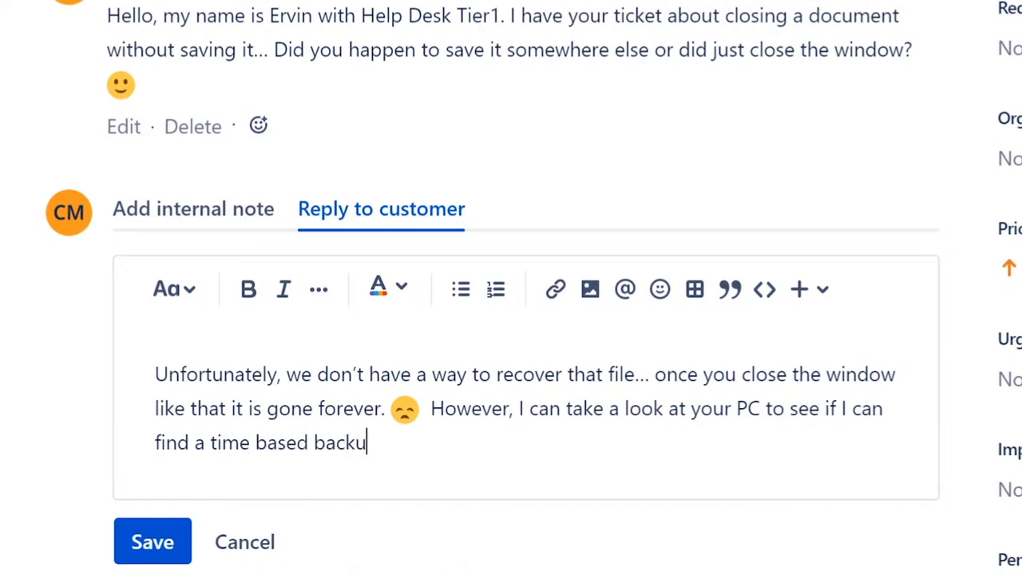
Step: Complete the reply with 'time based saved backup... but I'm not 100% sure there is something there.'
{"action": "key", "text": "Left"}
{"action": "key", "text": "Left"}
{"action": "key", "text": "Left"}
{"action": "key", "text": "Left"}
{"action": "key", "text": "Left"}
{"action": "key", "text": "Left"}
{"action": "type", "text": "saved"}
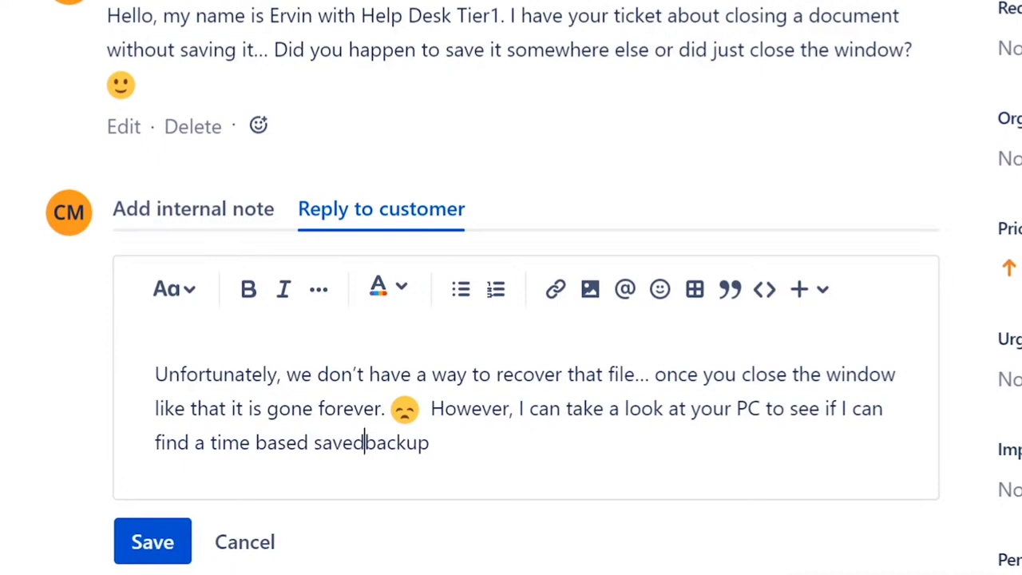
{"action": "key", "text": "Right"}
{"action": "key", "text": "Right"}
{"action": "key", "text": "Right"}
{"action": "key", "text": "Right"}
{"action": "key", "text": "Right"}
{"action": "key", "text": "Right"}
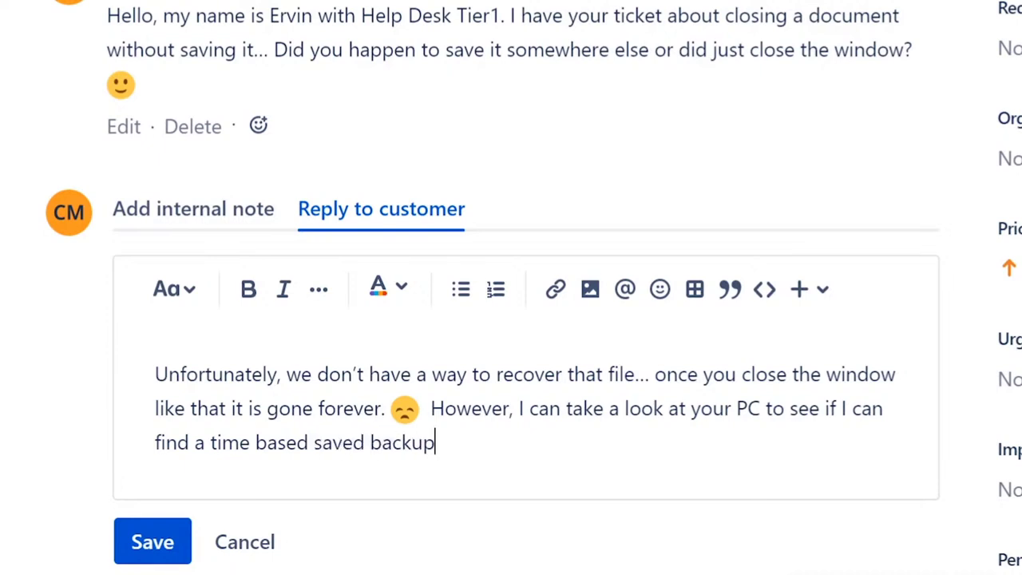
{"action": "type", "text": "... but I'm "}
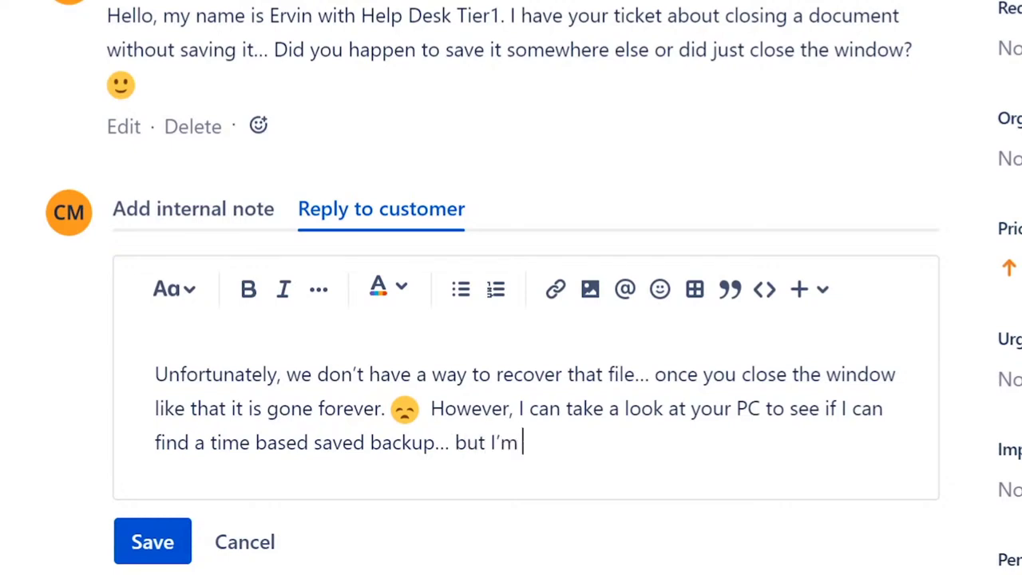
{"action": "type", "text": "not con"}
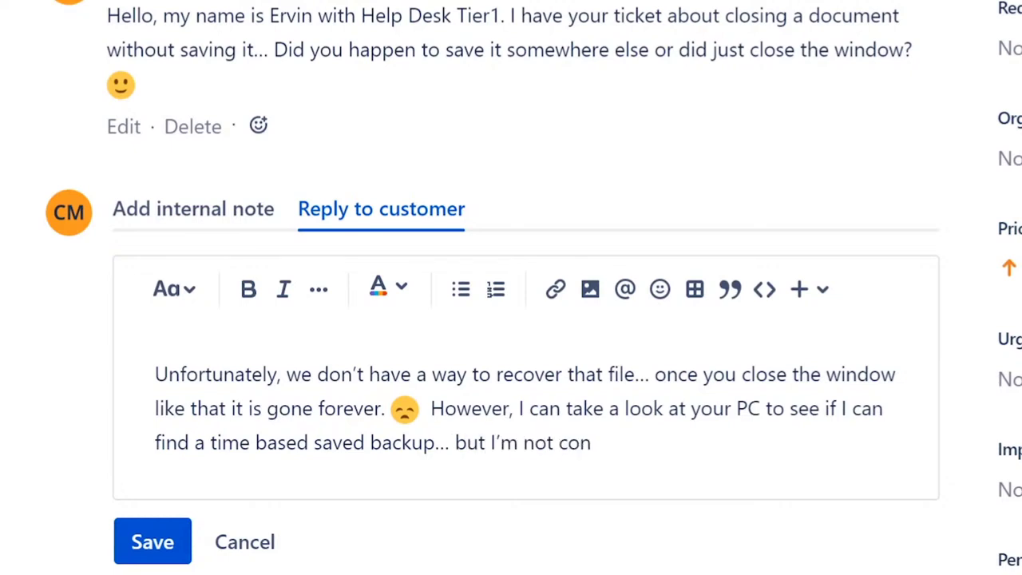
{"action": "key", "text": "BackSpace"}
{"action": "key", "text": "BackSpace"}
{"action": "key", "text": "BackSpace"}
{"action": "type", "text": "100% sure there "}
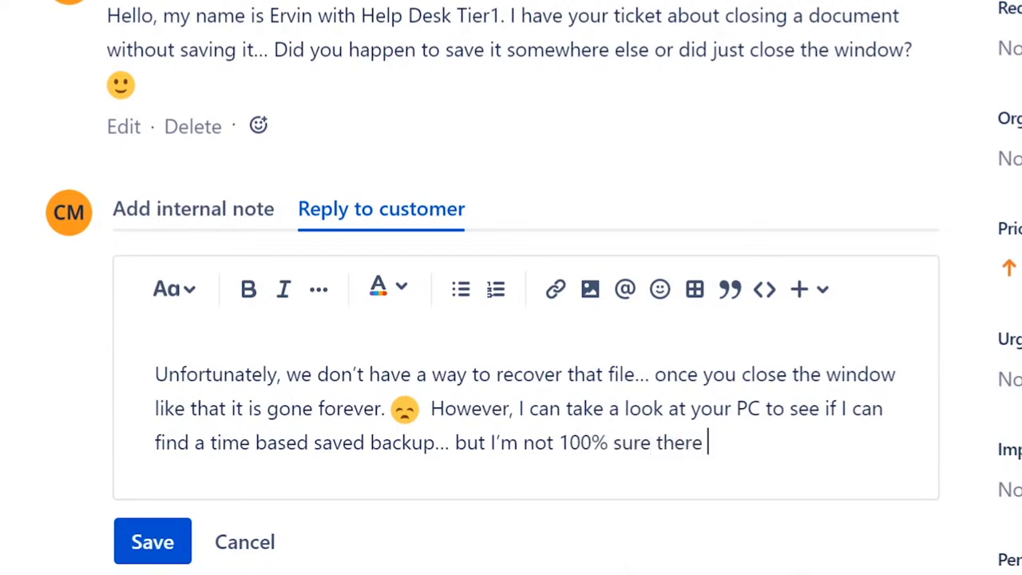
{"action": "type", "text": "is something there"}
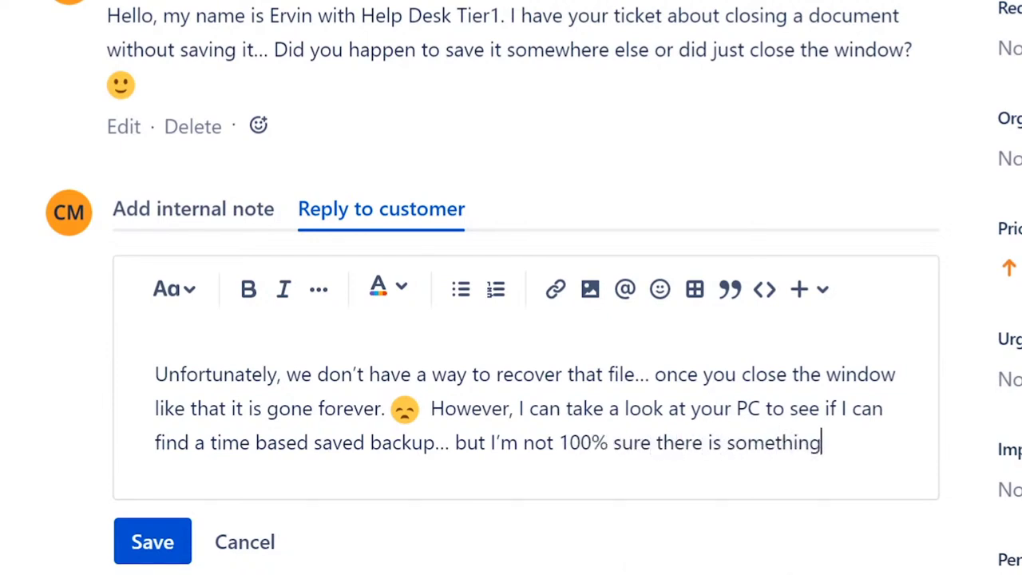
{"action": "type", "text": "."}
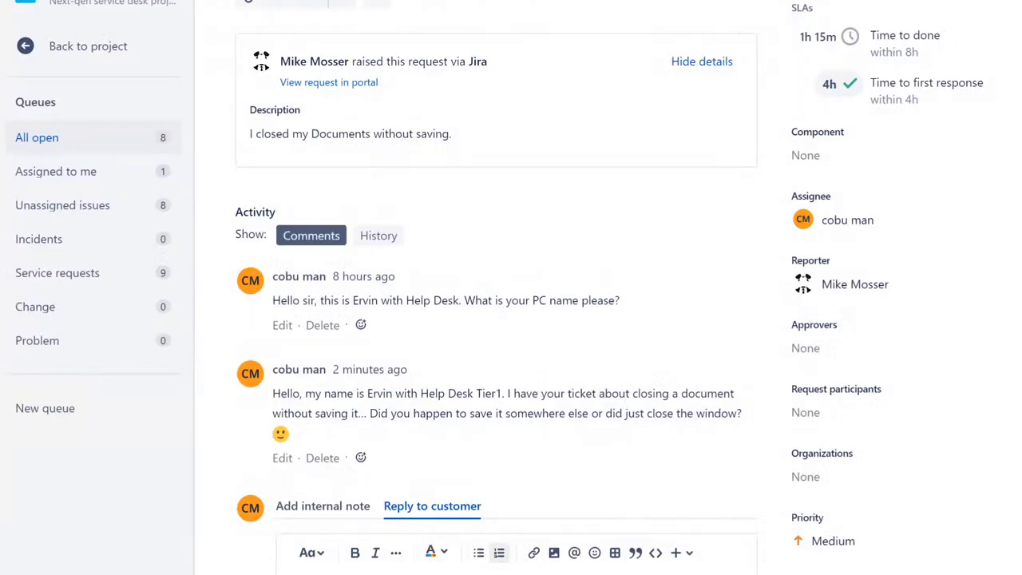
{"action": "scroll", "coordinate": [415, 551], "scroll_direction": "down", "scroll_amount": 3}
Step: Post the backup-offer reply about the unrecoverable file and scroll back up the ticket
{"action": "left_click", "coordinate": [307, 455]}
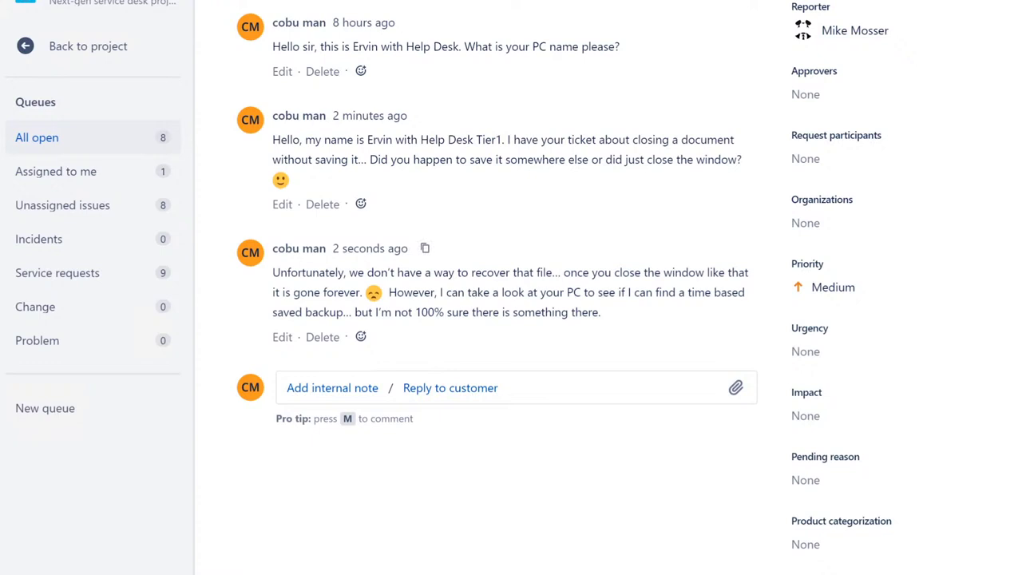
{"action": "scroll", "coordinate": [467, 315], "scroll_direction": "up", "scroll_amount": 1}
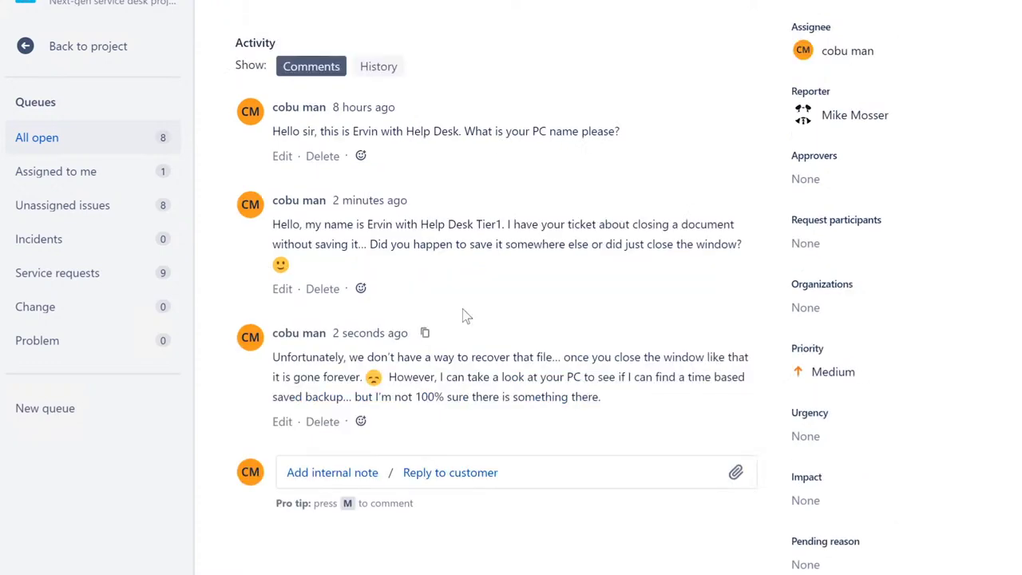
{"action": "scroll", "coordinate": [467, 315], "scroll_direction": "up", "scroll_amount": 2}
{"action": "scroll", "coordinate": [725, 369], "scroll_direction": "up", "scroll_amount": 1}
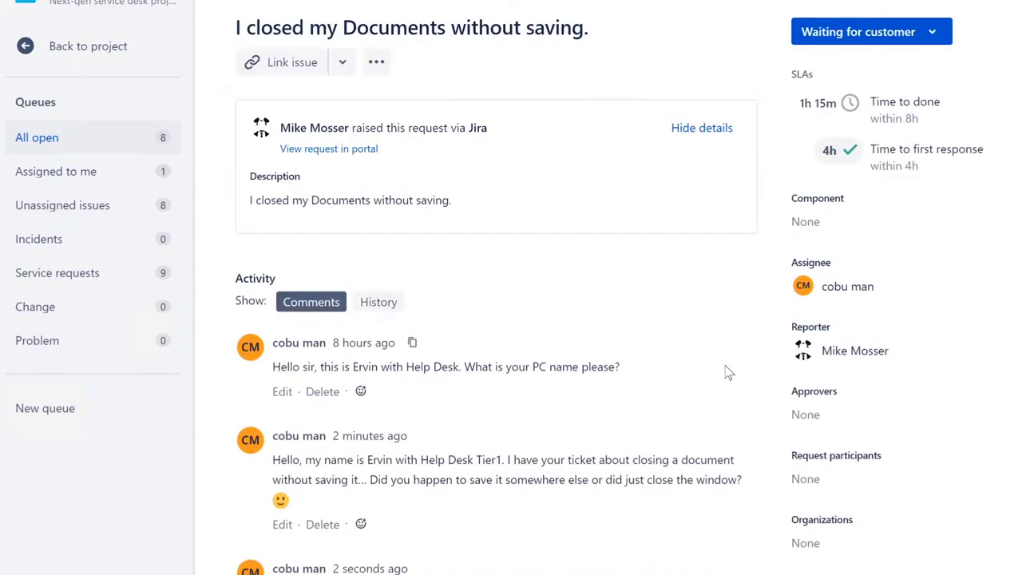
Step: Move the unsaved-Documents request from Waiting for customer to Completed
{"action": "left_click", "coordinate": [926, 31]}
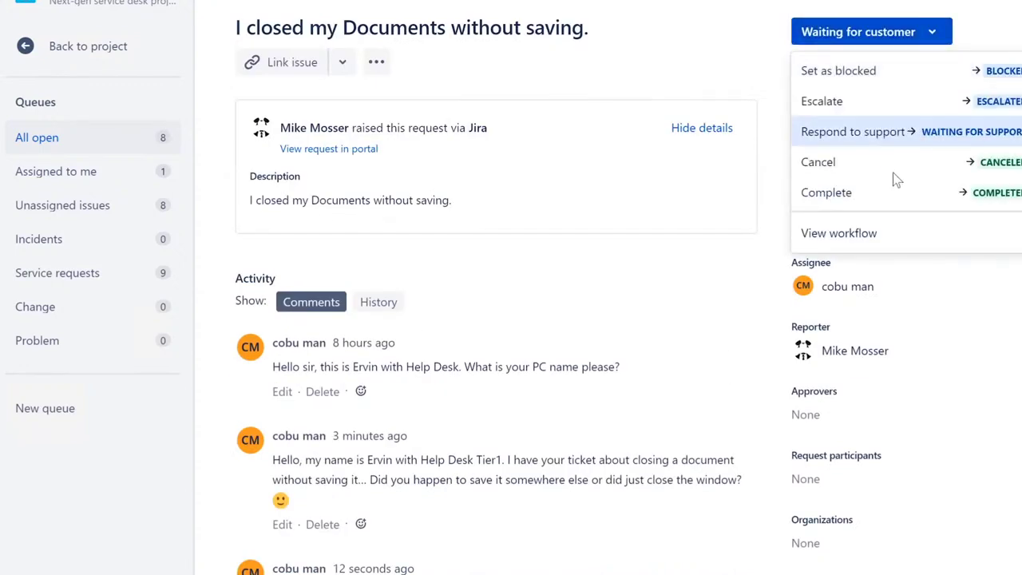
{"action": "left_click", "coordinate": [882, 189]}
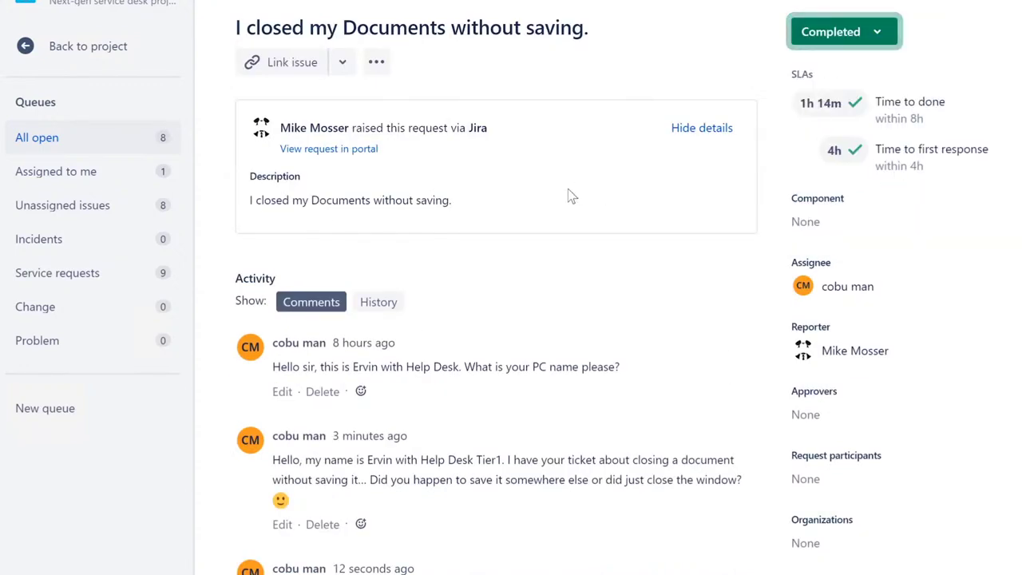
{"action": "left_click", "coordinate": [440, 209]}
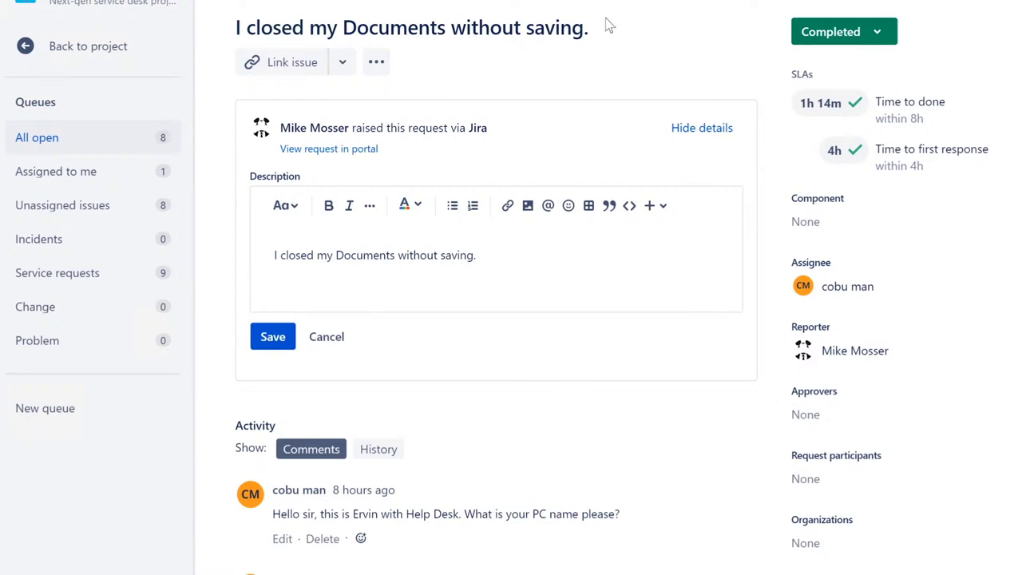
{"action": "left_click", "coordinate": [478, 27]}
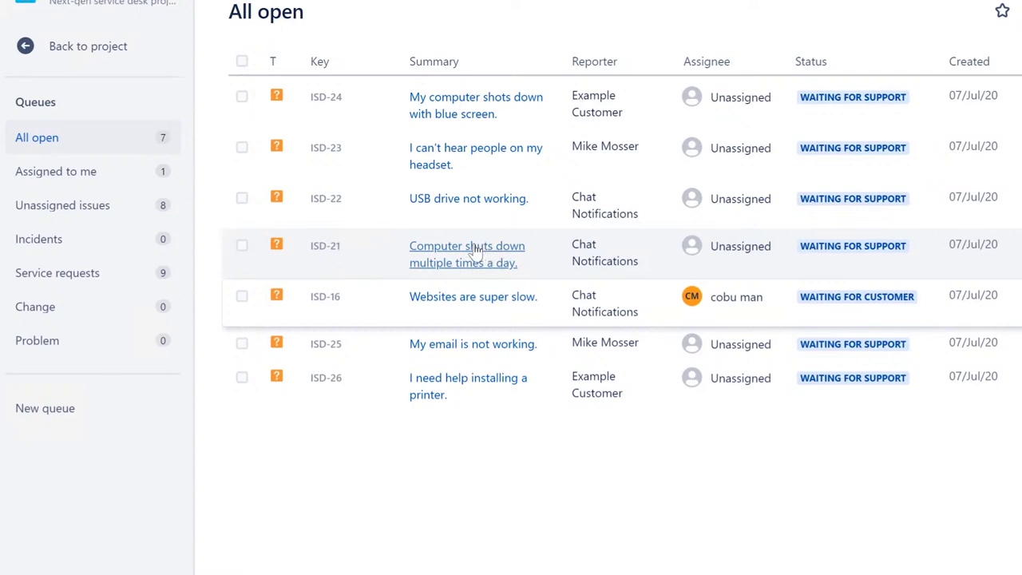
Step: Open ISD-21 'Computer shuts down multiple times a day.', assign it to yourself, and start a customer reply
{"action": "left_click", "coordinate": [476, 250]}
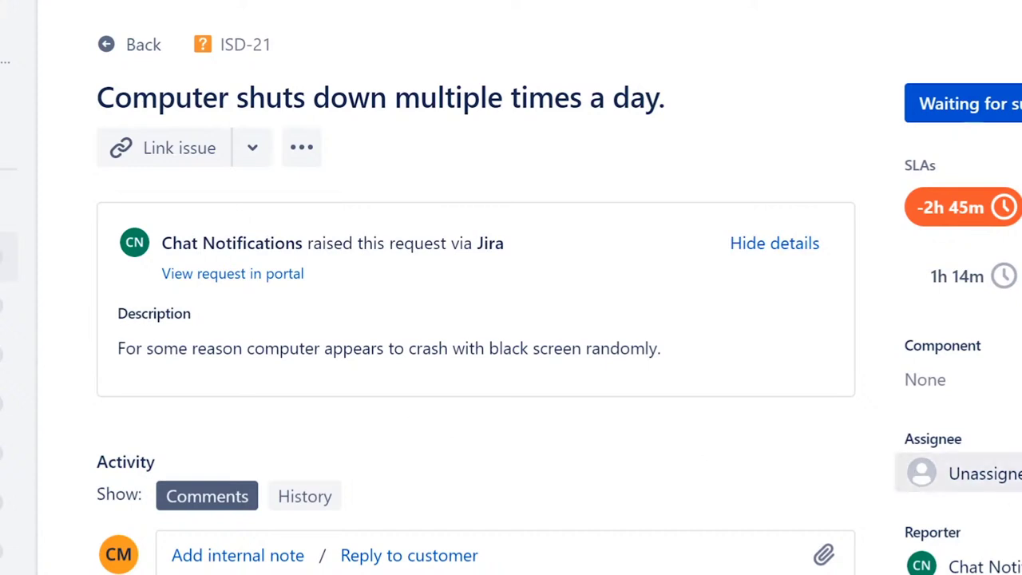
{"action": "left_click", "coordinate": [985, 474]}
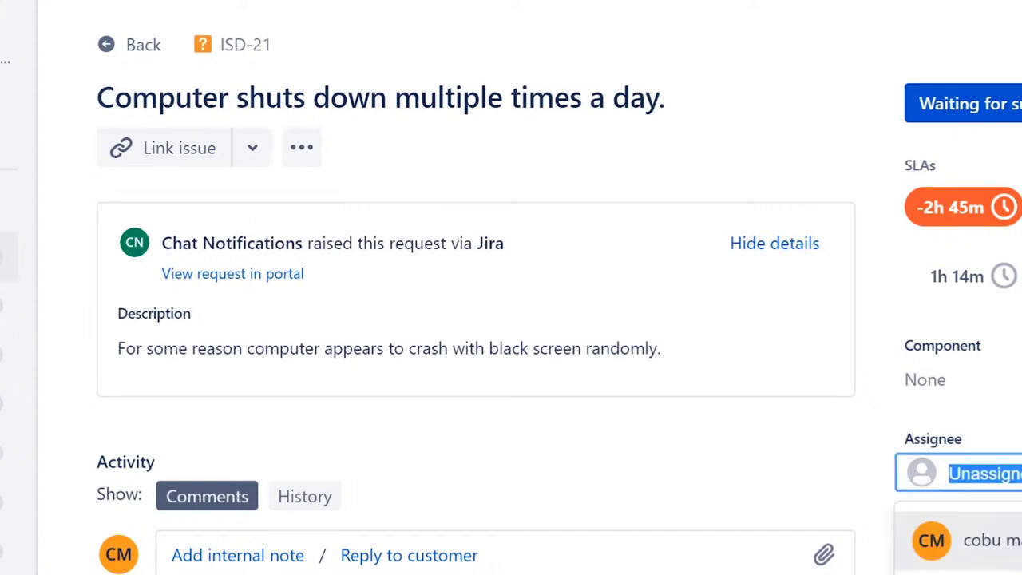
{"action": "left_click", "coordinate": [1010, 553]}
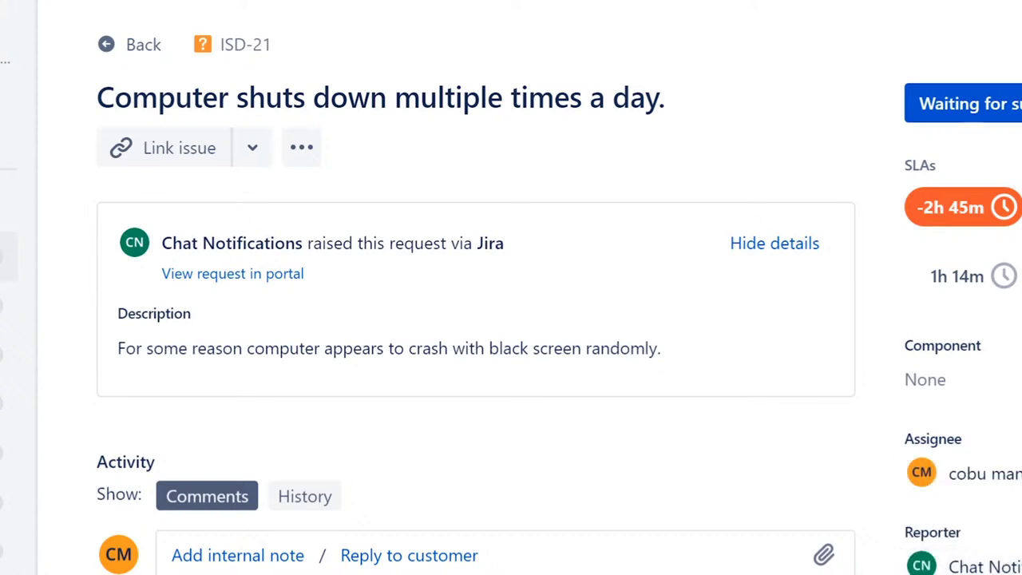
{"action": "left_click", "coordinate": [409, 555]}
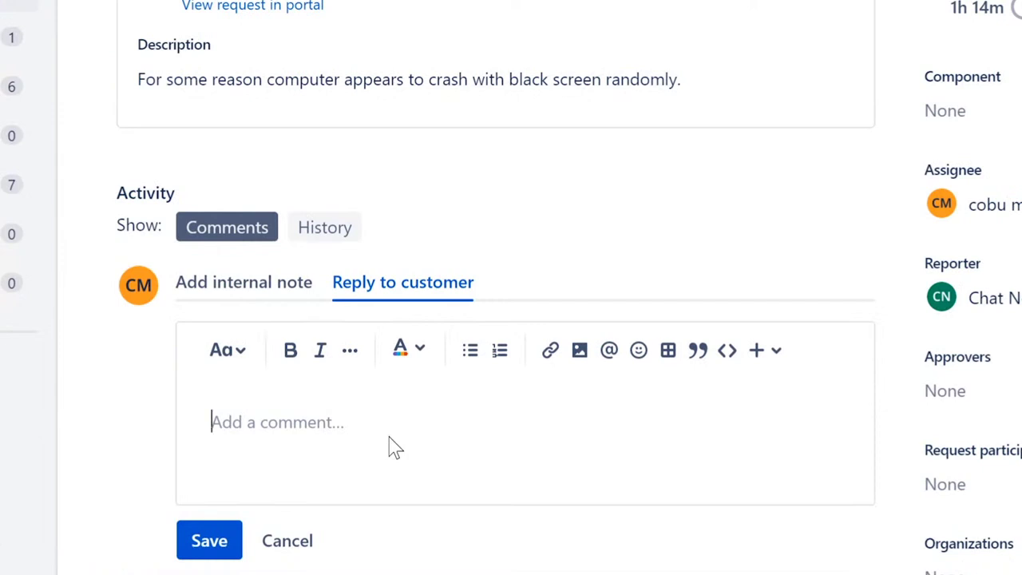
Step: Post a PC-support introduction asking whether shutdowns show an error or the screen simply goes dark
{"action": "type", "text": "Hello, "}
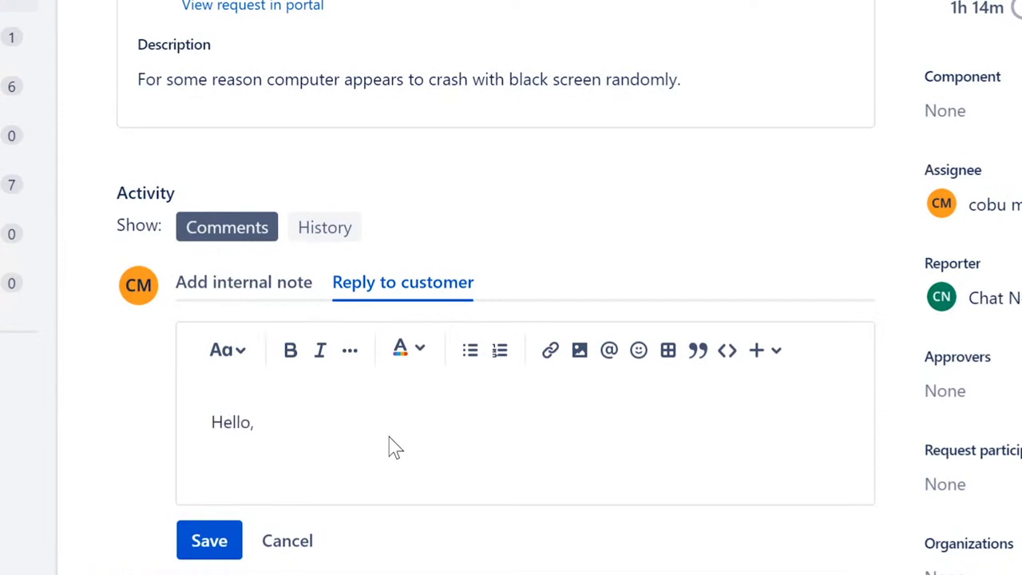
{"action": "type", "text": "this iis Ervin wit"}
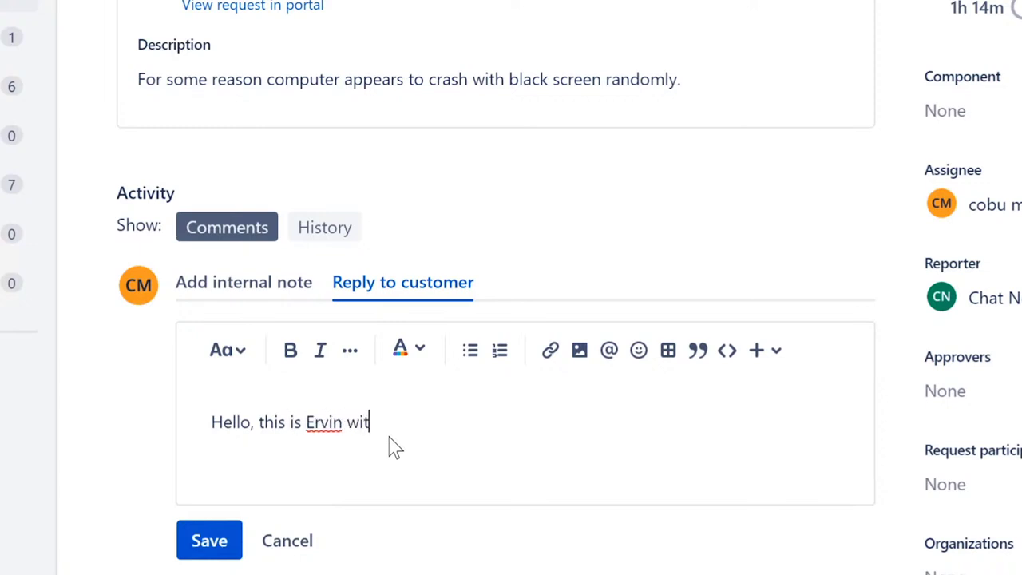
{"action": "type", "text": "h Pc support."}
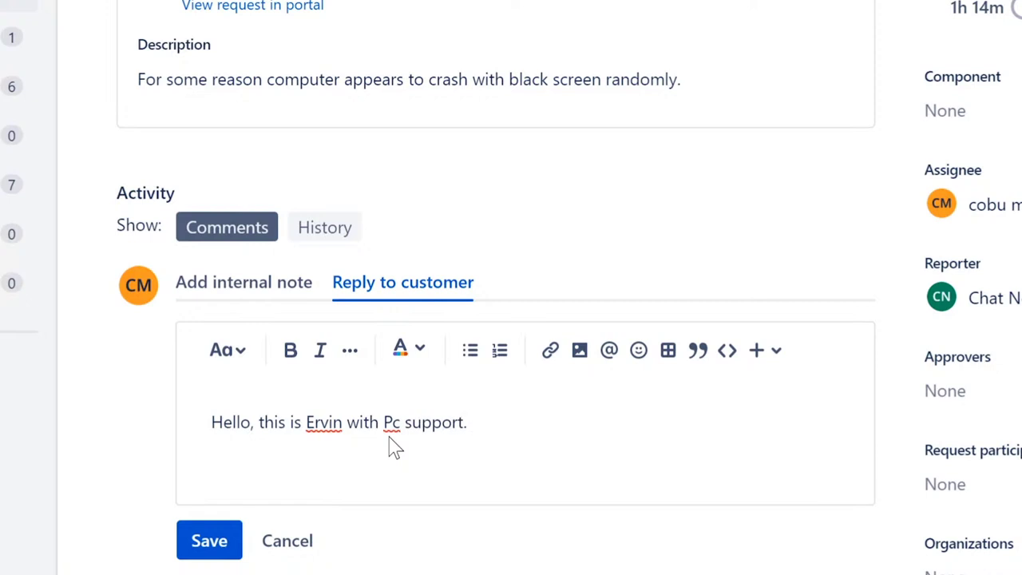
{"action": "type", "text": " When you"}
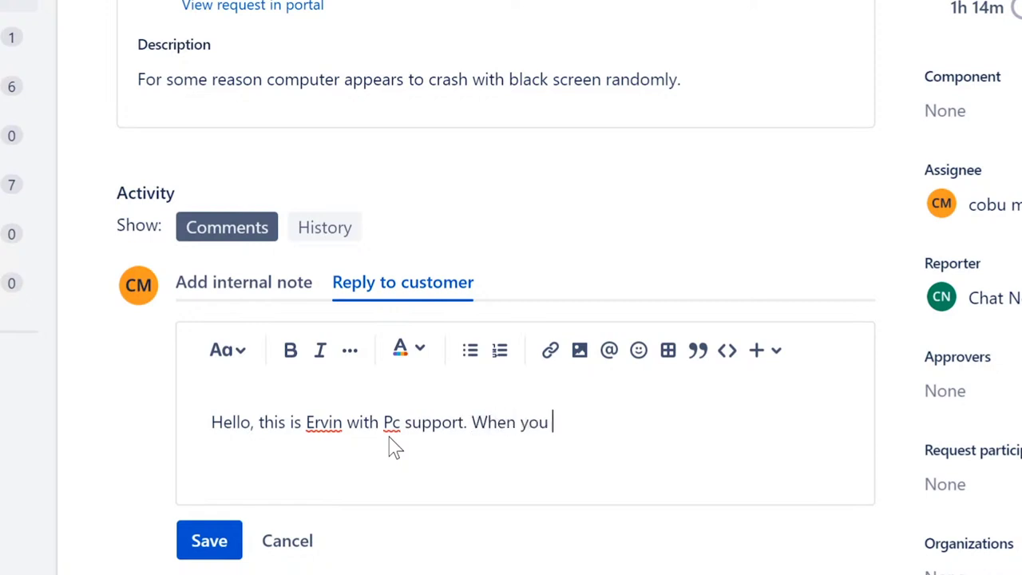
{"action": "key", "text": "BackSpace"}
{"action": "type", "text": "r compute"}
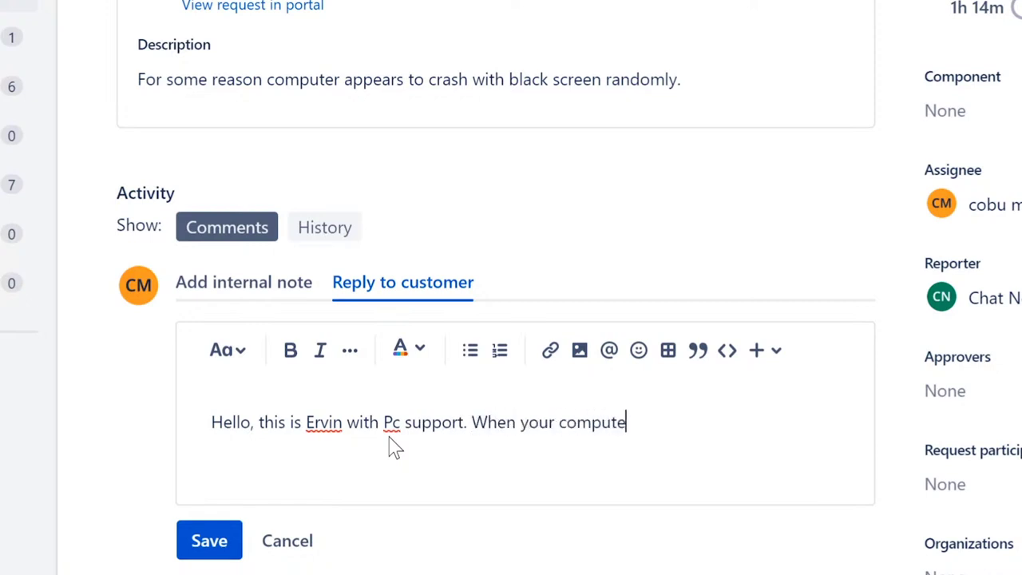
{"action": "type", "text": "r shutd"}
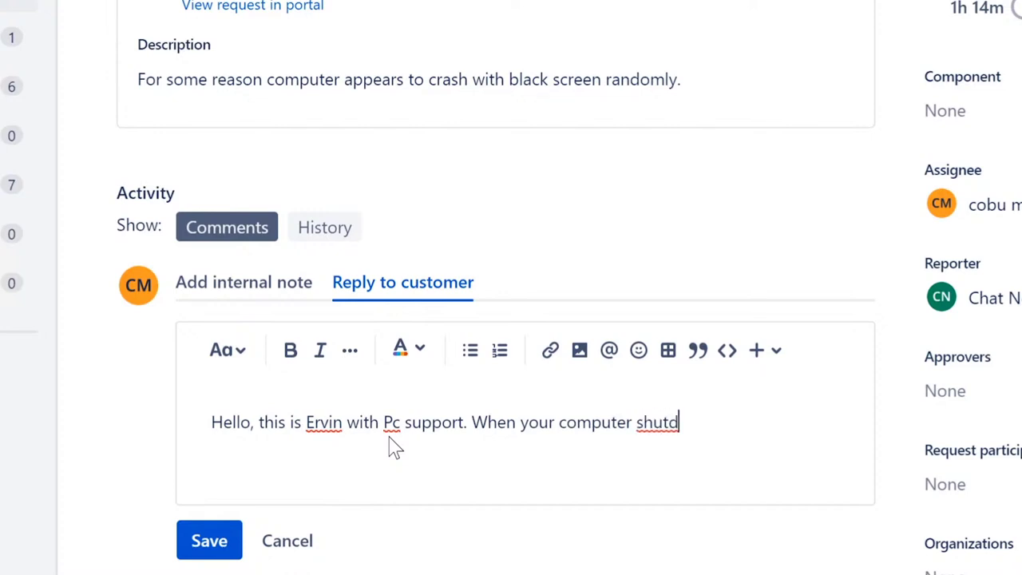
{"action": "key", "text": "BackSpace"}
{"action": "type", "text": "s down"}
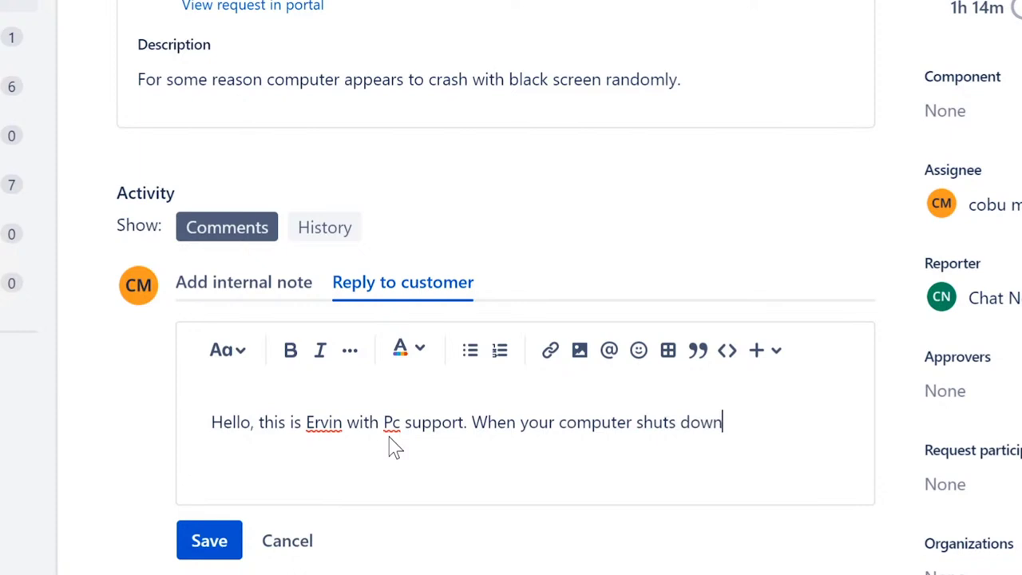
{"action": "type", "text": "... does it give you "}
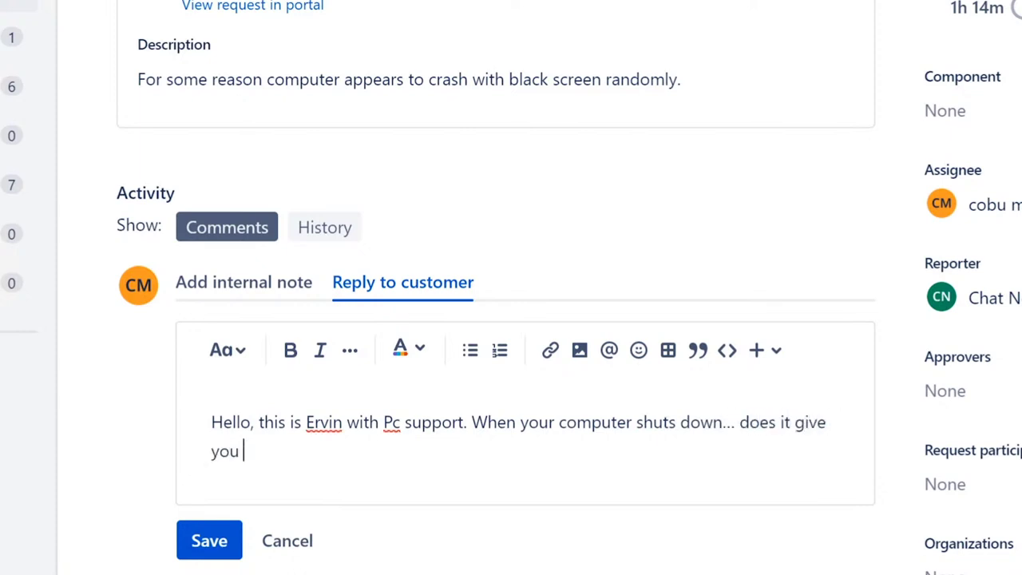
{"action": "type", "text": "any error o"}
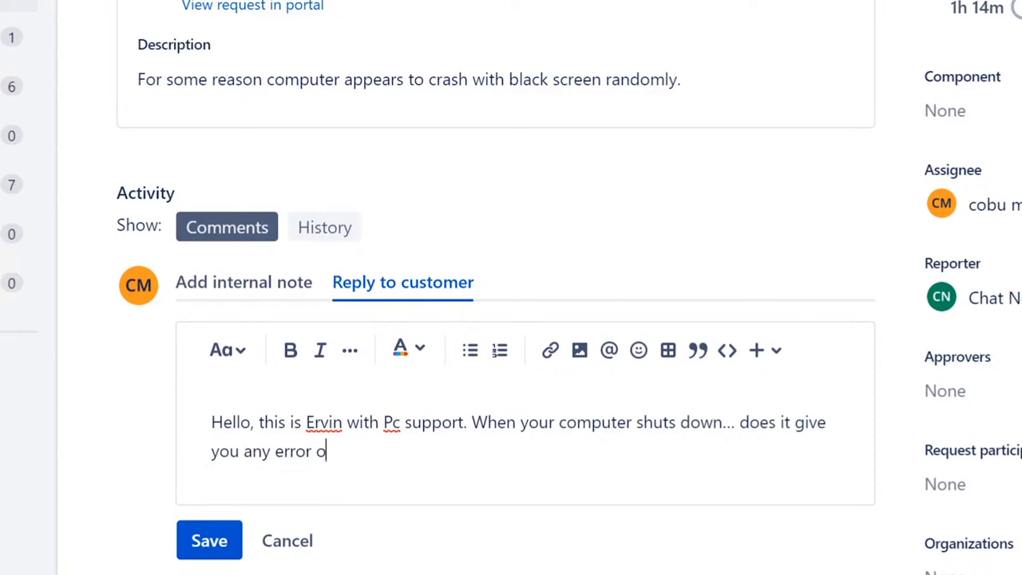
{"action": "type", "text": "r does scr"}
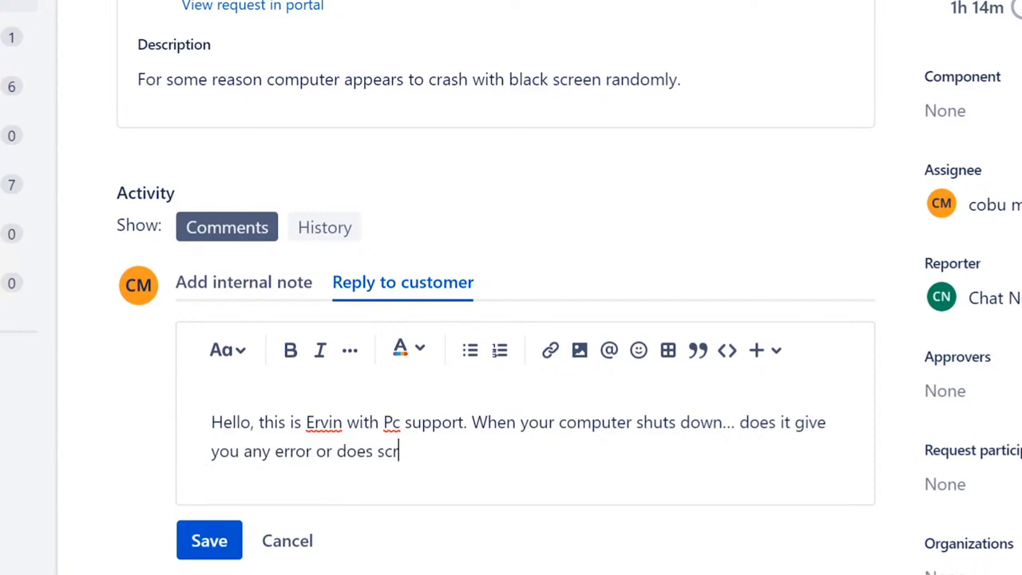
{"action": "type", "text": "een simp"}
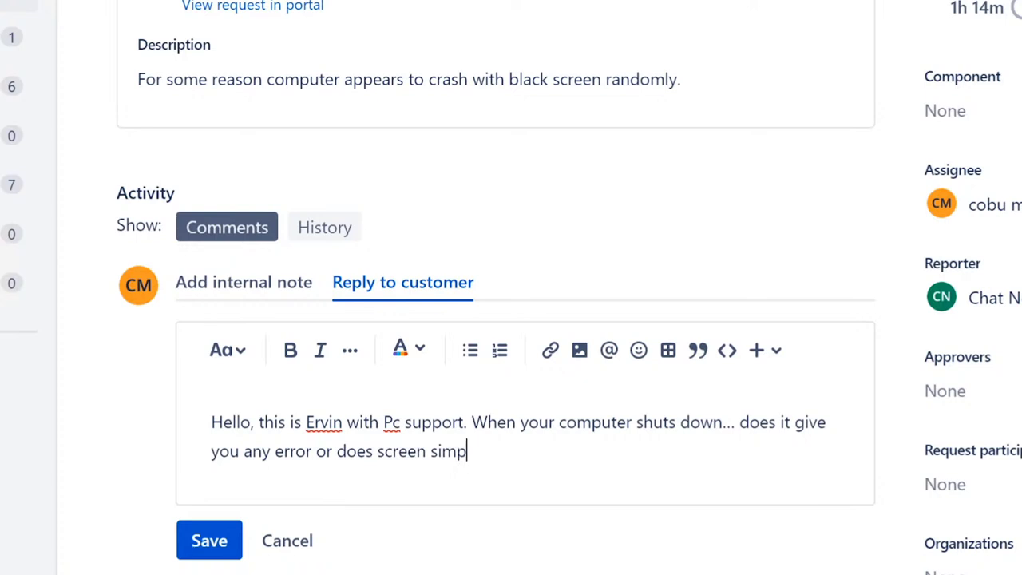
{"action": "type", "text": "ly go dark?"}
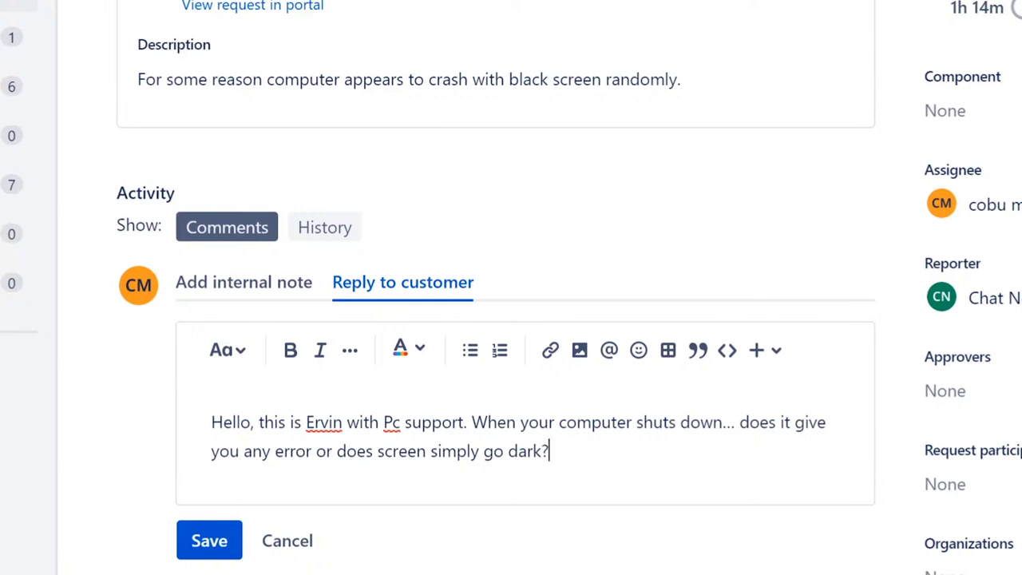
{"action": "key", "text": "BackSpace"}
{"action": "key", "text": "BackSpace"}
{"action": "key", "text": "BackSpace"}
{"action": "key", "text": "BackSpace"}
{"action": "key", "text": "BackSpace"}
{"action": "key", "text": "BackSpace"}
{"action": "key", "text": "BackSpace"}
{"action": "key", "text": "BackSpace"}
{"action": "key", "text": "BackSpace"}
{"action": "key", "text": "BackSpace"}
{"action": "key", "text": "BackSpace"}
{"action": "key", "text": "BackSpace"}
{"action": "key", "text": "BackSpace"}
{"action": "key", "text": "BackSpace"}
{"action": "key", "text": "BackSpace"}
{"action": "key", "text": "BackSpace"}
{"action": "key", "text": "BackSpace"}
{"action": "key", "text": "BackSpace"}
{"action": "key", "text": "BackSpace"}
{"action": "key", "text": "BackSpace"}
{"action": "key", "text": "BackSpace"}
{"action": "key", "text": "BackSpace"}
{"action": "key", "text": "BackSpace"}
{"action": "key", "text": "BackSpace"}
{"action": "key", "text": "BackSpace"}
{"action": "key", "text": "BackSpace"}
{"action": "key", "text": "BackSpace"}
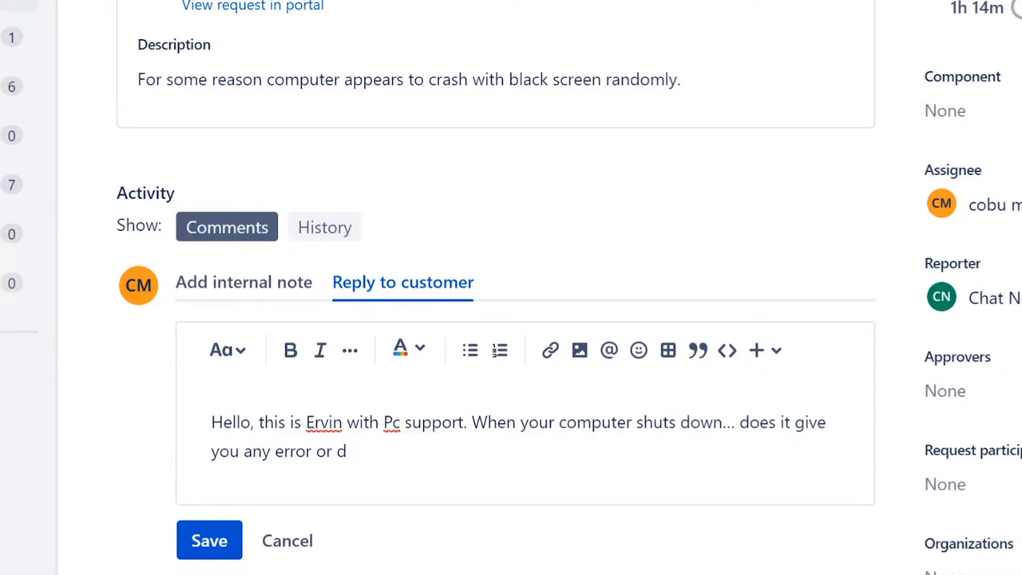
{"action": "type", "text": "does screen simply go da"}
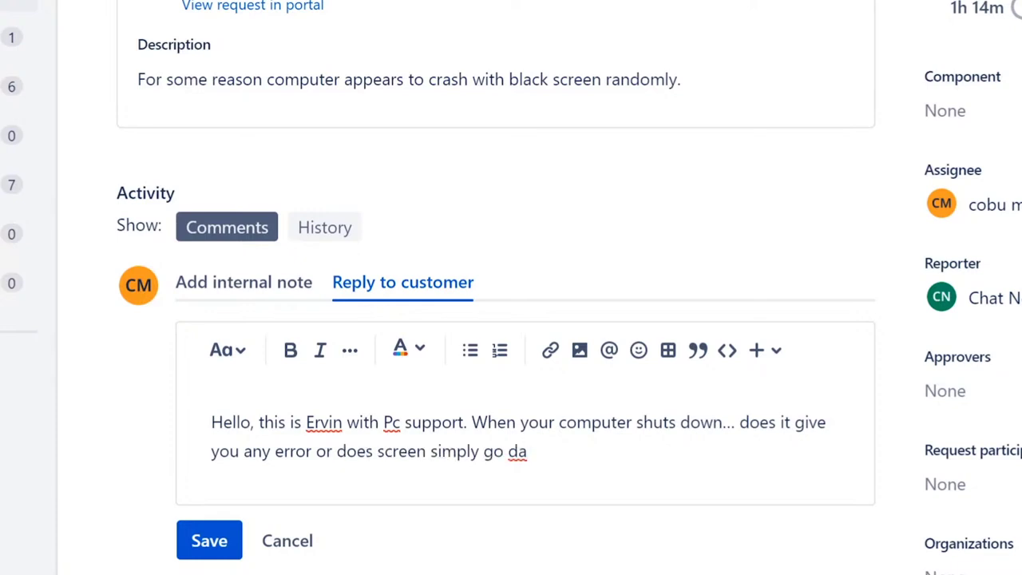
{"action": "type", "text": "rk?"}
{"action": "left_click", "coordinate": [196, 551]}
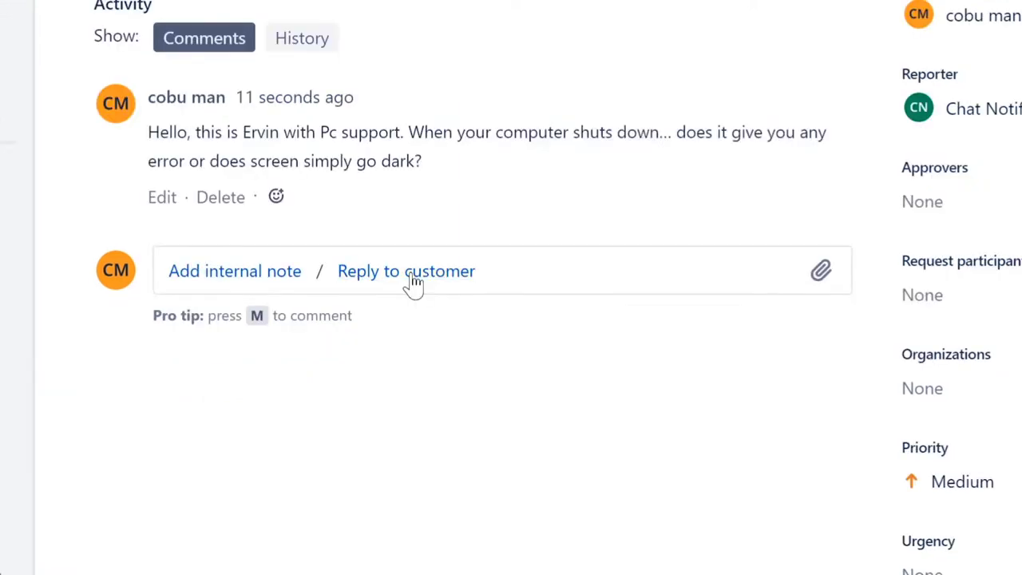
Step: Draft a reply saying it may be hardware and diagnostics are needed, correcting 'diagionstic' to 'diagnostics'
{"action": "left_click", "coordinate": [414, 281]}
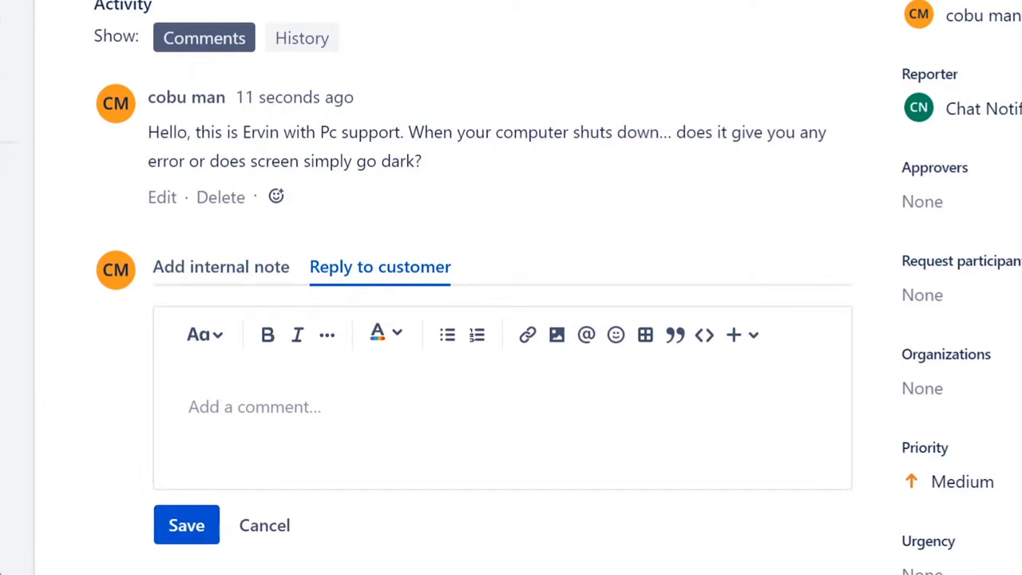
{"action": "type", "text": "It "}
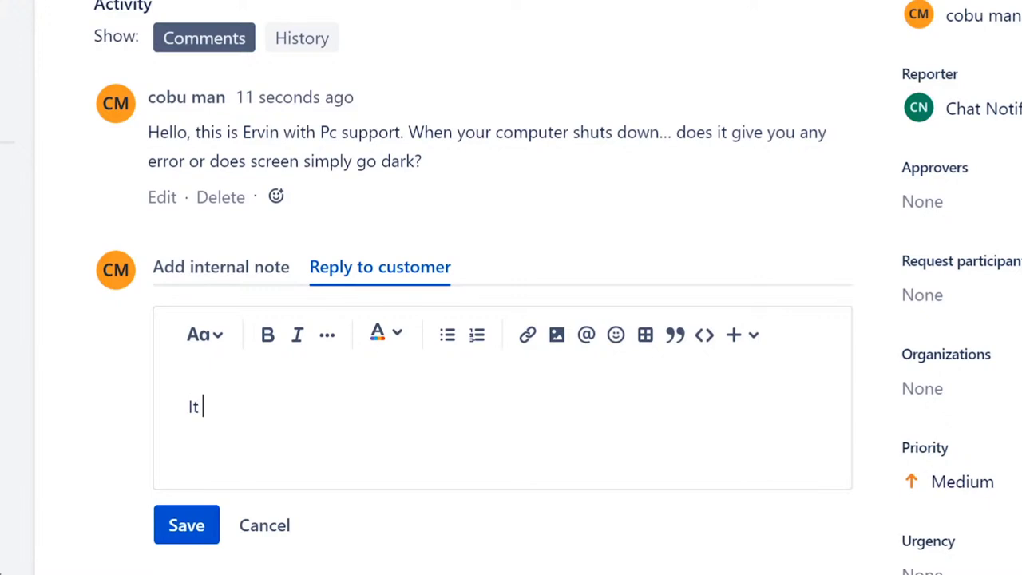
{"action": "type", "text": "sounds like it could "}
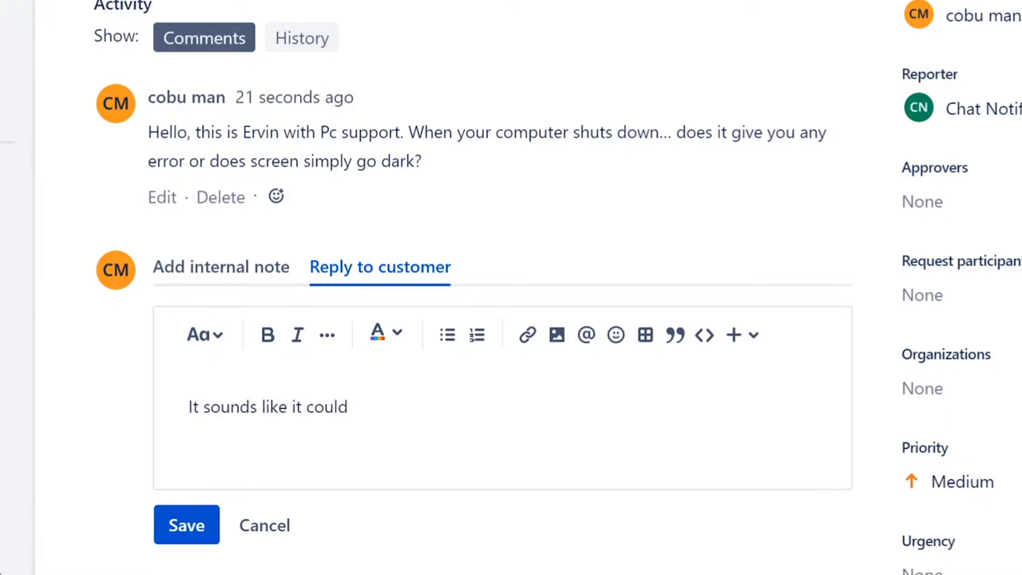
{"action": "type", "text": "a hardware "}
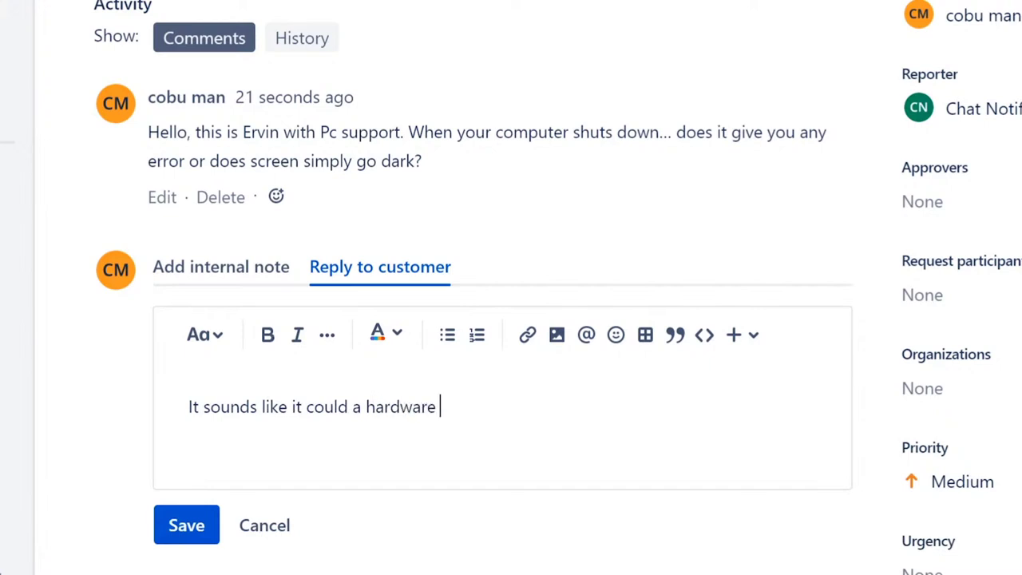
{"action": "type", "text": "issue... We wi"}
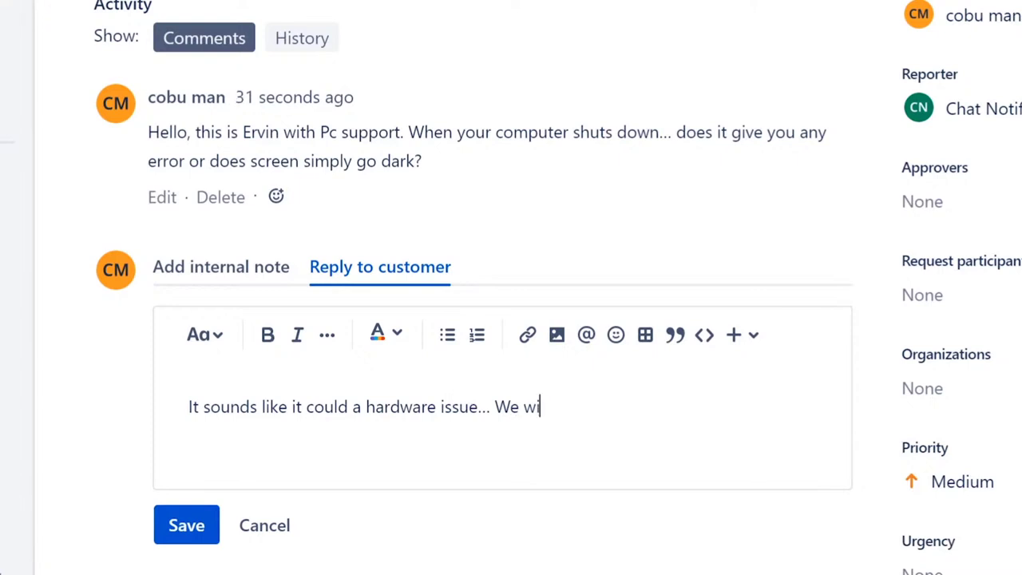
{"action": "type", "text": "ll need to di"}
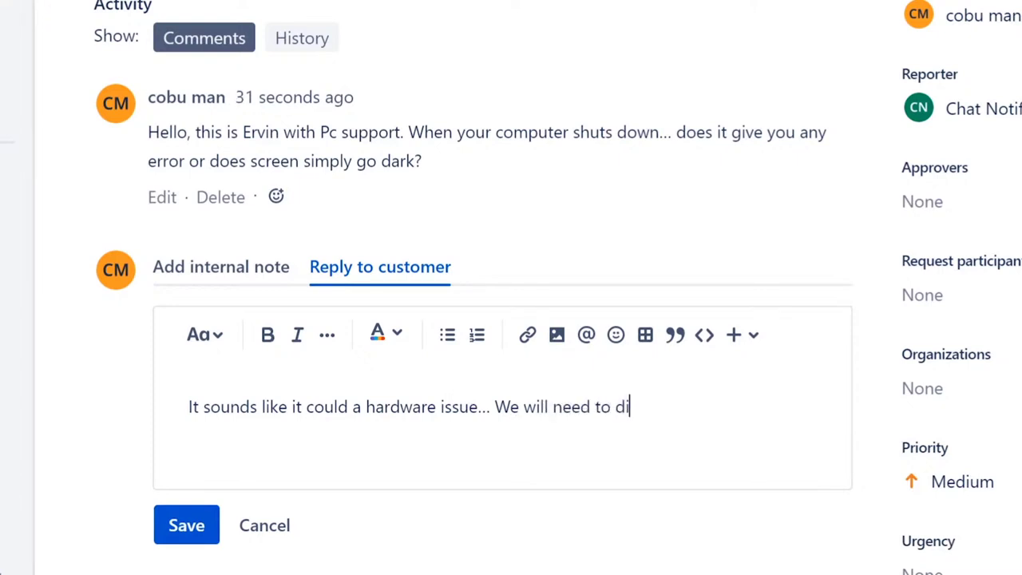
{"action": "key", "text": "BackSpace"}
{"action": "key", "text": "BackSpace"}
{"action": "type", "text": "perform a"}
{"action": "key", "text": "BackSpace"}
{"action": "type", "text": "a di"}
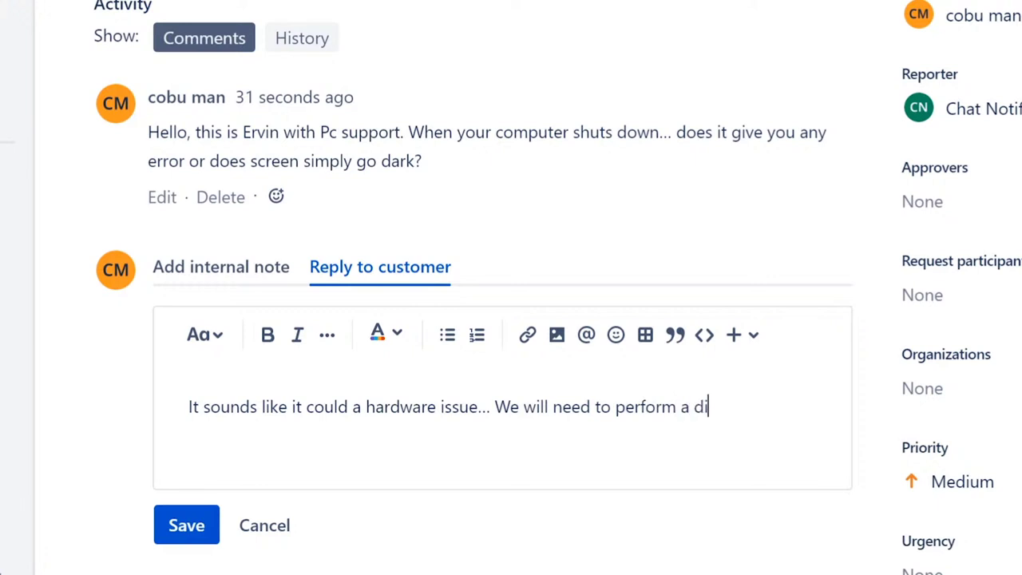
{"action": "key", "text": "BackSpace"}
{"action": "key", "text": "BackSpace"}
{"action": "type", "text": "hardware diagionsit"}
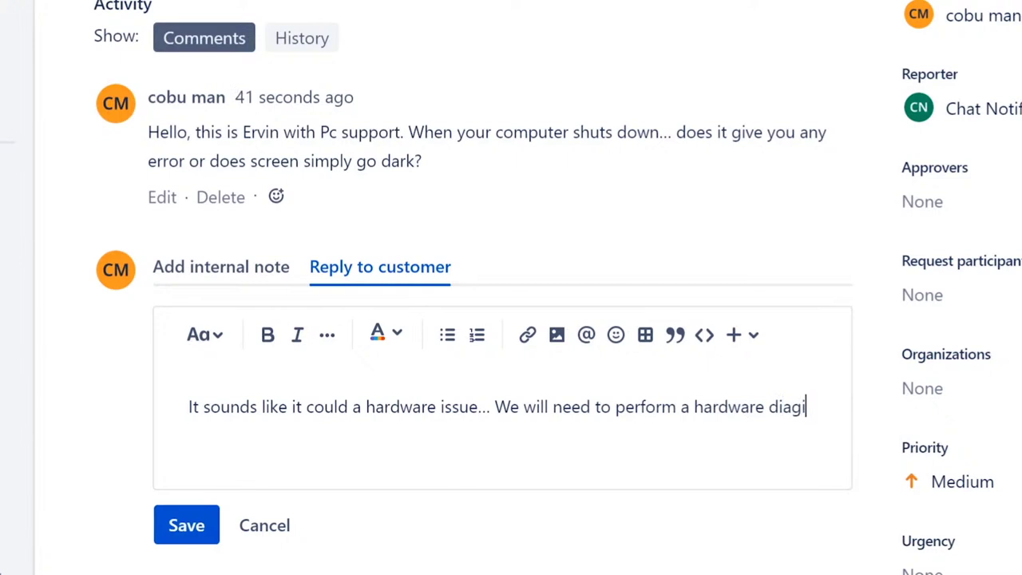
{"action": "key", "text": "BackSpace"}
{"action": "key", "text": "BackSpace"}
{"action": "type", "text": "t"}
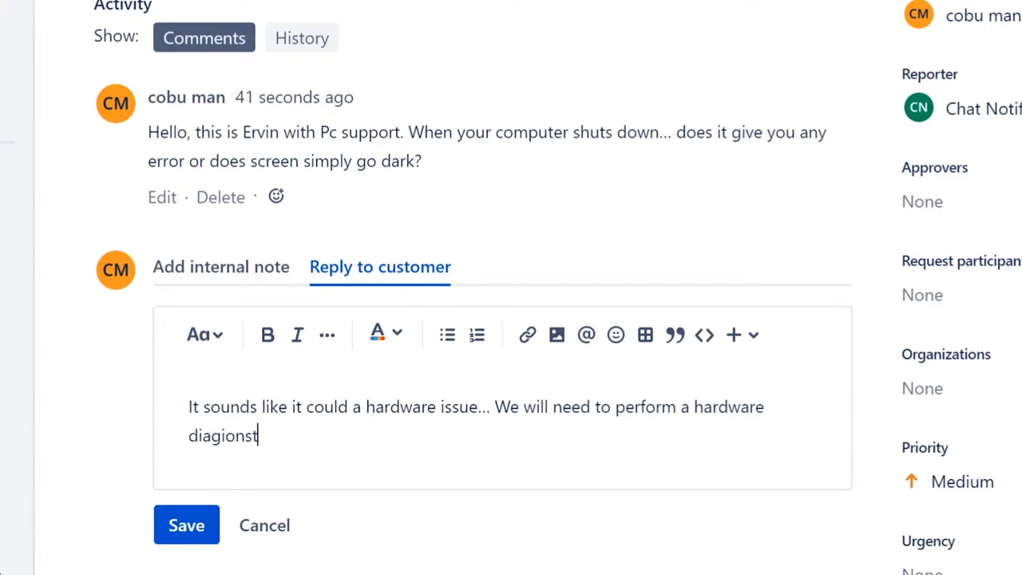
{"action": "type", "text": "ic on this"}
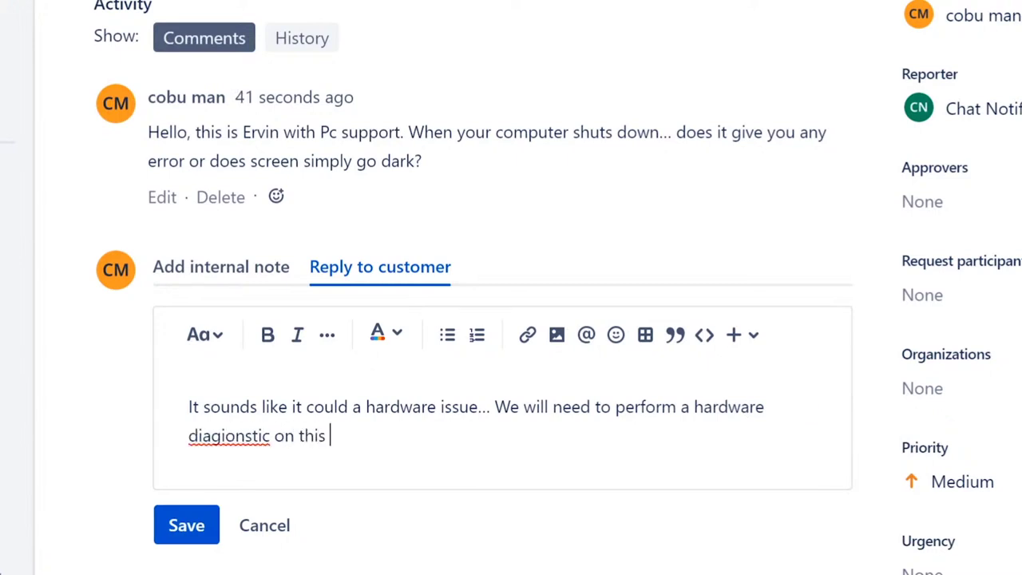
{"action": "type", "text": " P"}
{"action": "key", "text": "BackSpace"}
{"action": "type", "text": "computer."}
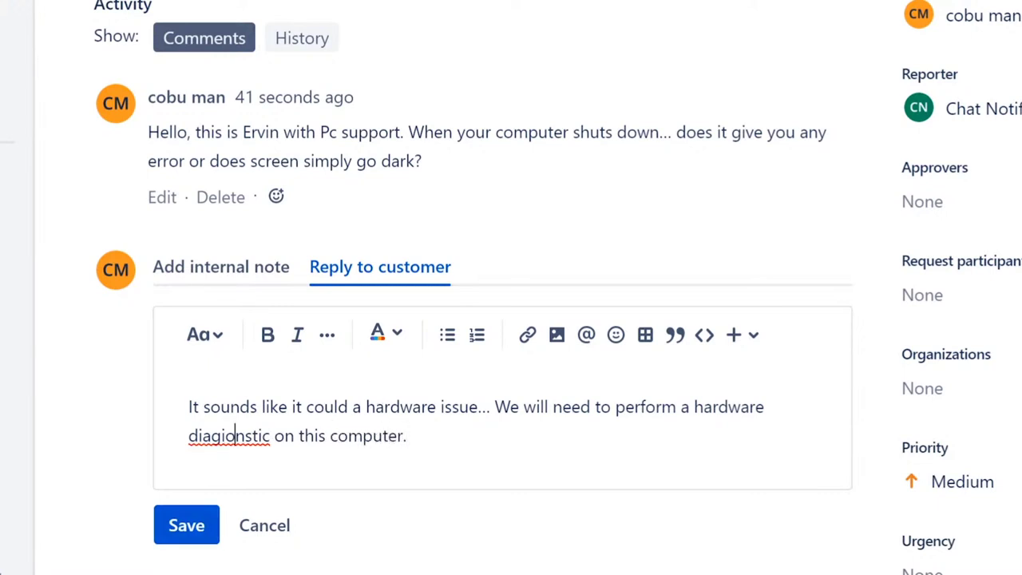
{"action": "right_click", "coordinate": [225, 435]}
{"action": "left_click", "coordinate": [396, 125]}
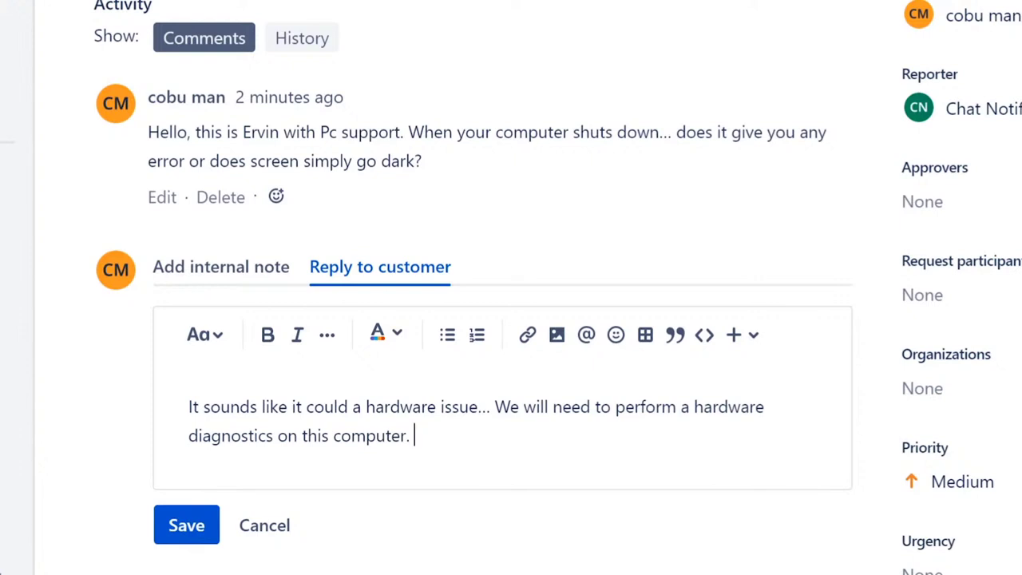
Step: Post the hardware-diagnostics reply as the second comment on ISD-21
{"action": "left_click", "coordinate": [187, 530]}
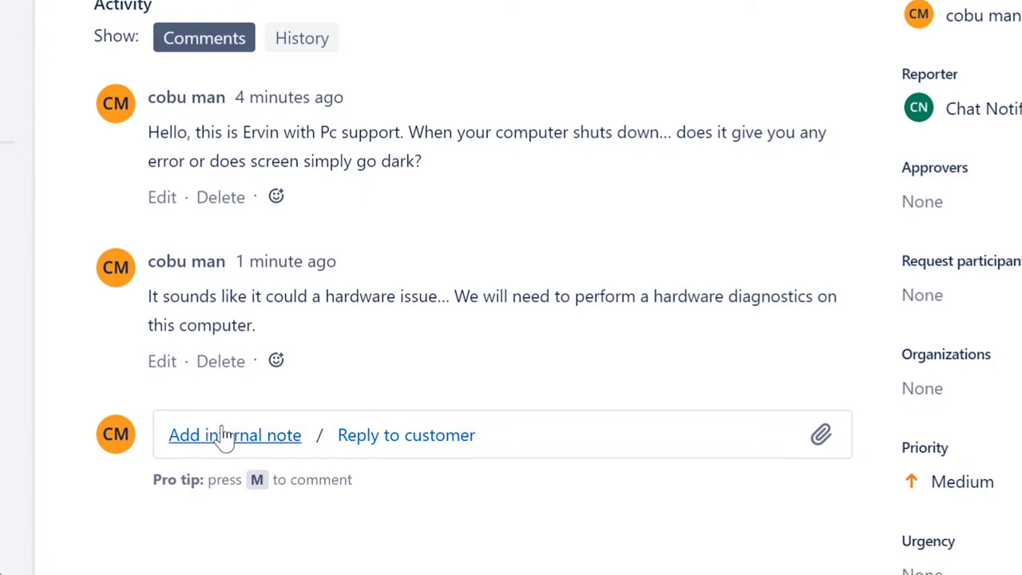
{"action": "left_click", "coordinate": [665, 456]}
Step: Save an internal note recording the user's PC name, then bring up the Win+X admin menu
{"action": "left_click", "coordinate": [324, 546]}
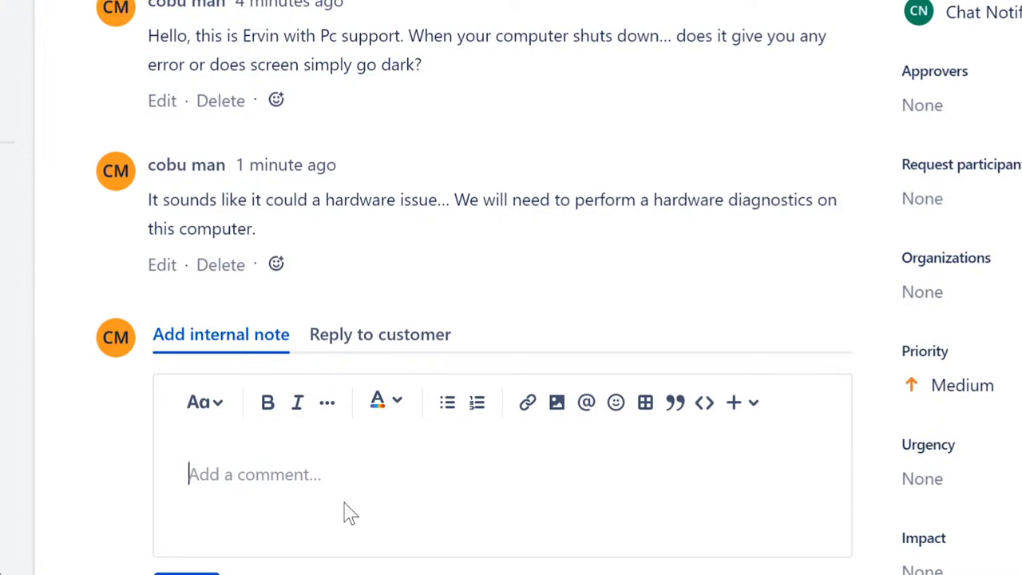
{"action": "type", "text": "User's P"}
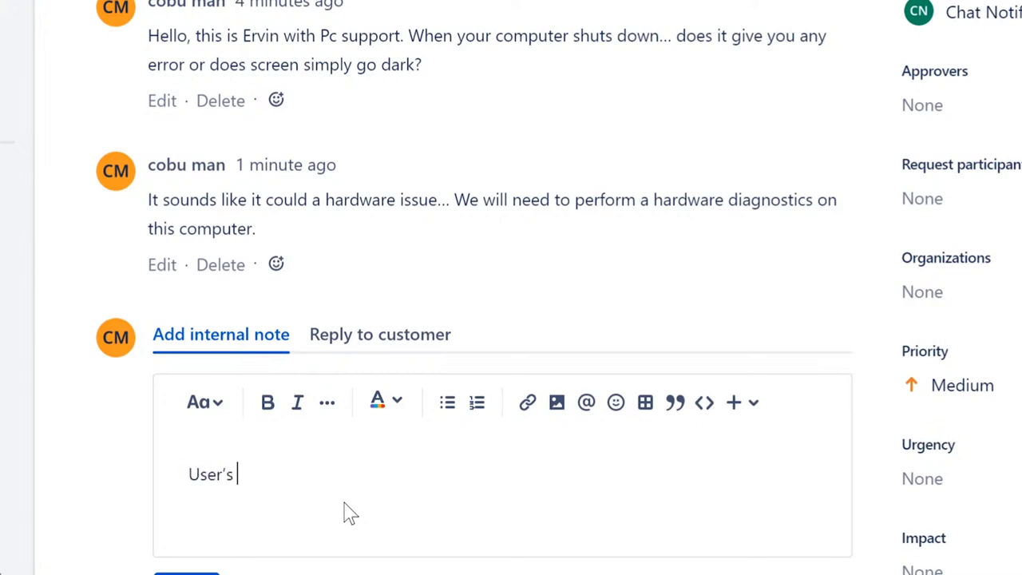
{"action": "type", "text": "c name is "}
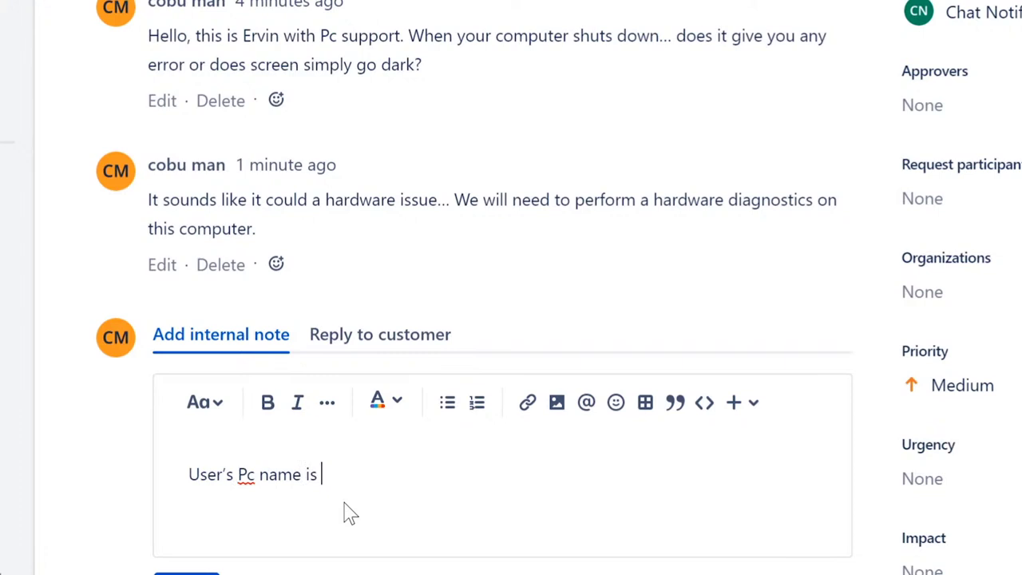
{"action": "type", "text": "cobuman1. Ervin"}
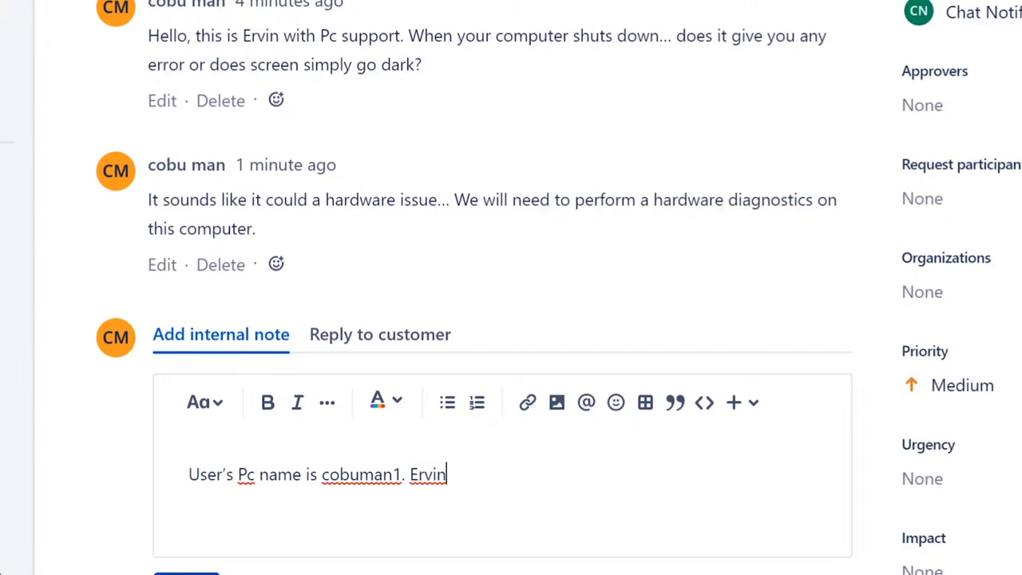
{"action": "left_click", "coordinate": [183, 573]}
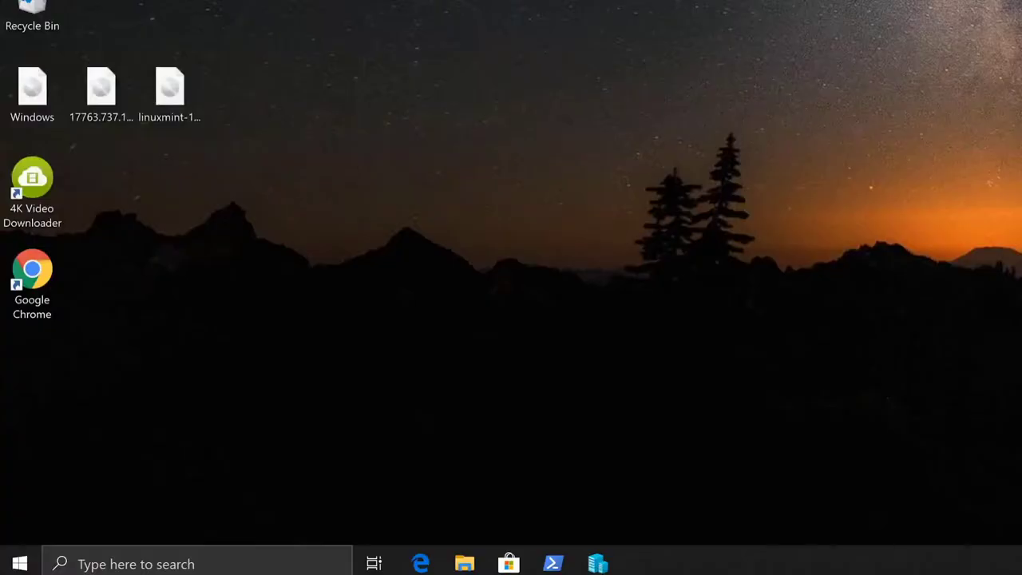
{"action": "right_click", "coordinate": [19, 562]}
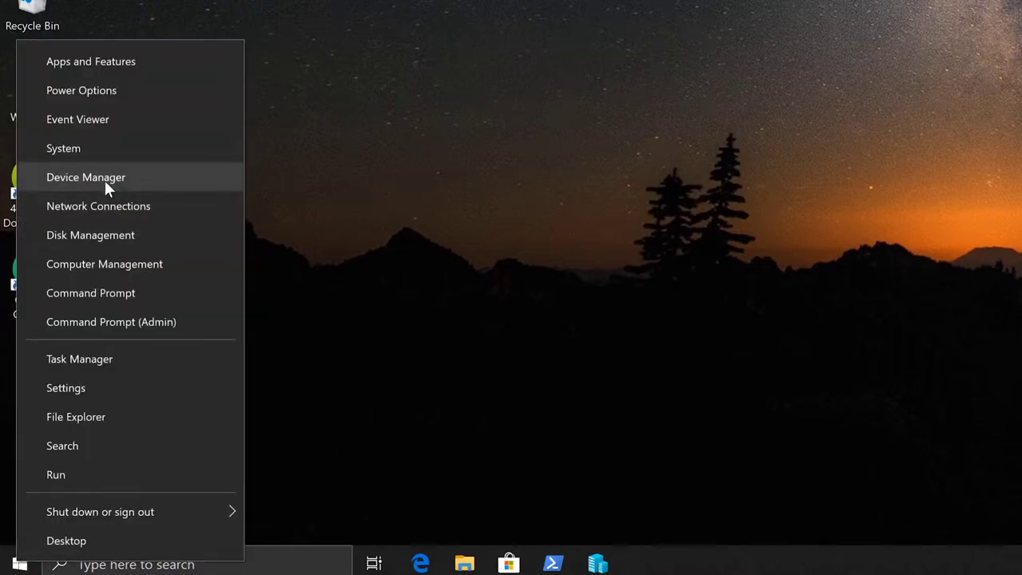
Step: Launch Event Viewer, reposition and enlarge its window, and expand Windows Logs
{"action": "left_click", "coordinate": [77, 119]}
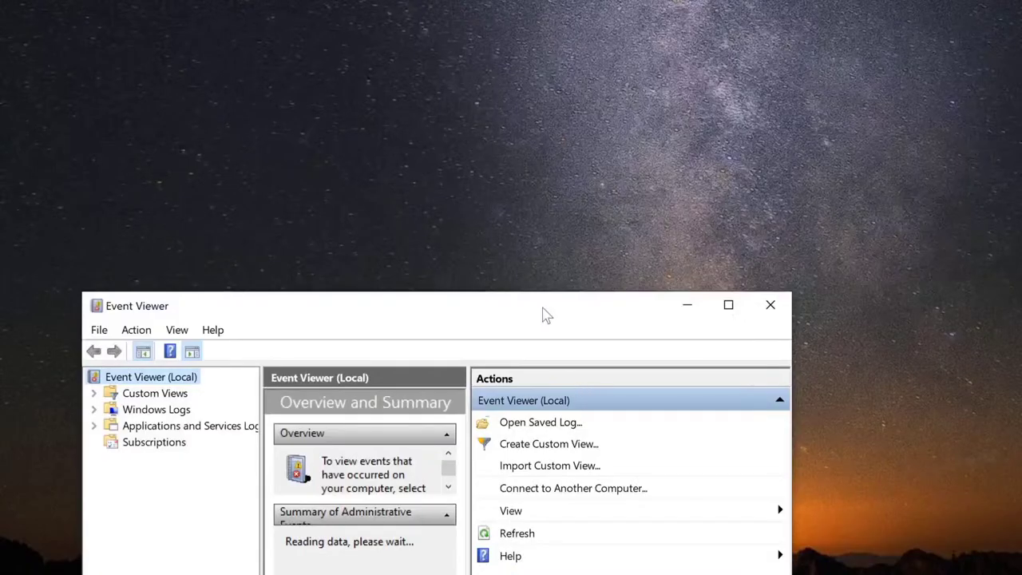
{"action": "left_click_drag", "start_coordinate": [543, 315], "coordinate": [582, 28]}
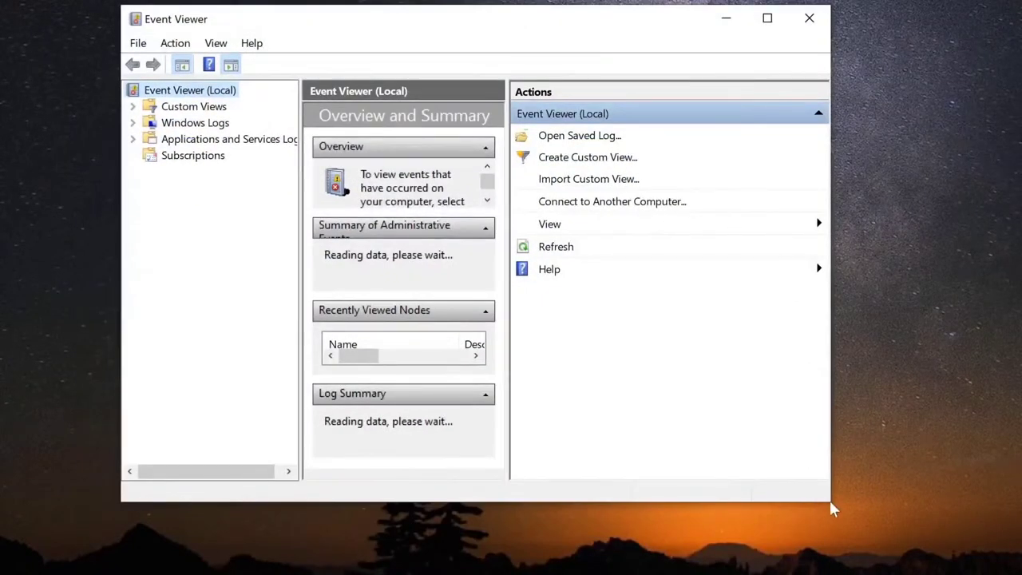
{"action": "left_click_drag", "start_coordinate": [838, 506], "coordinate": [991, 574]}
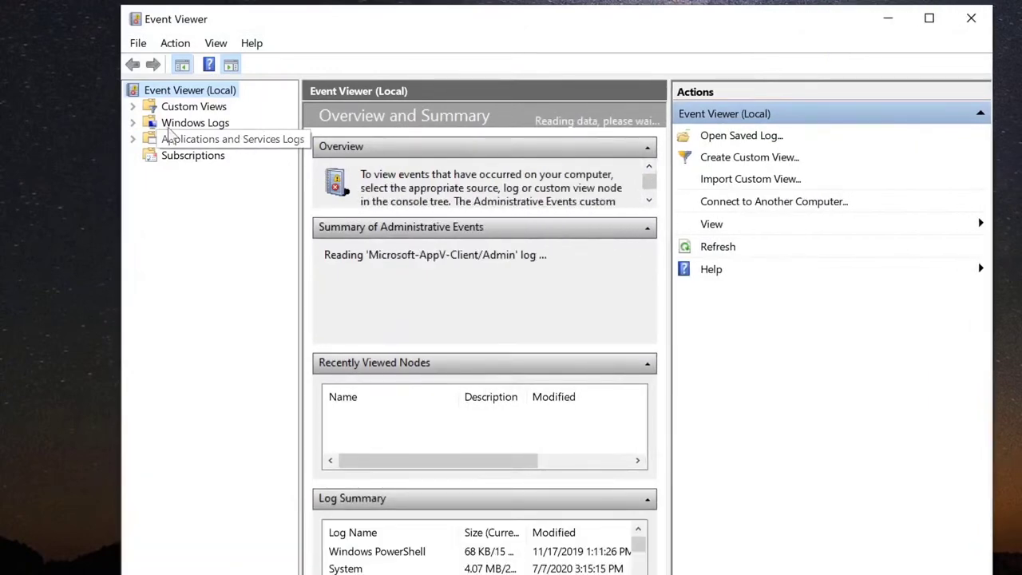
{"action": "left_click", "coordinate": [132, 123]}
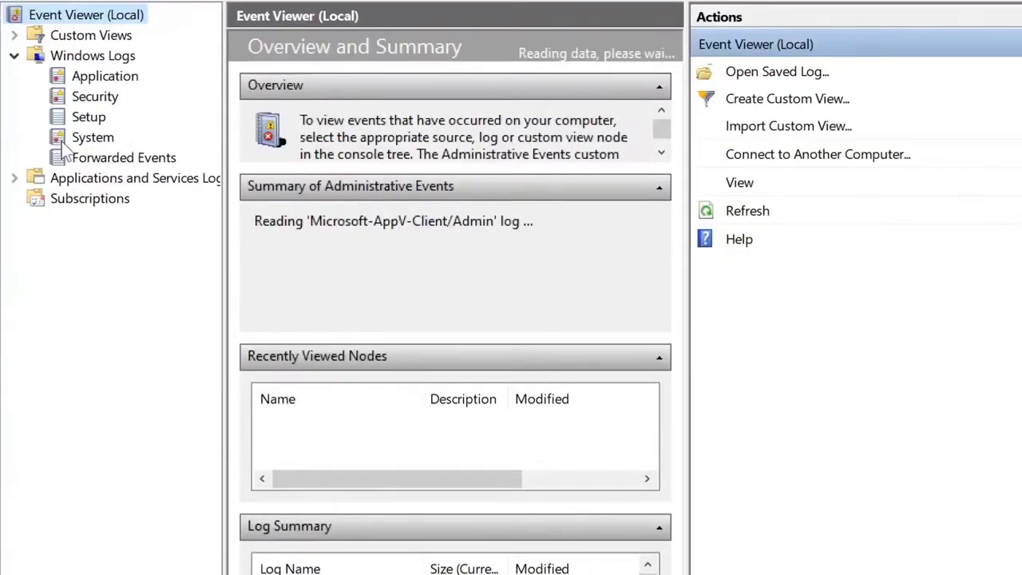
Step: Show the System log's 8,145 events in a maximized window, sorted by Level
{"action": "left_click", "coordinate": [174, 192]}
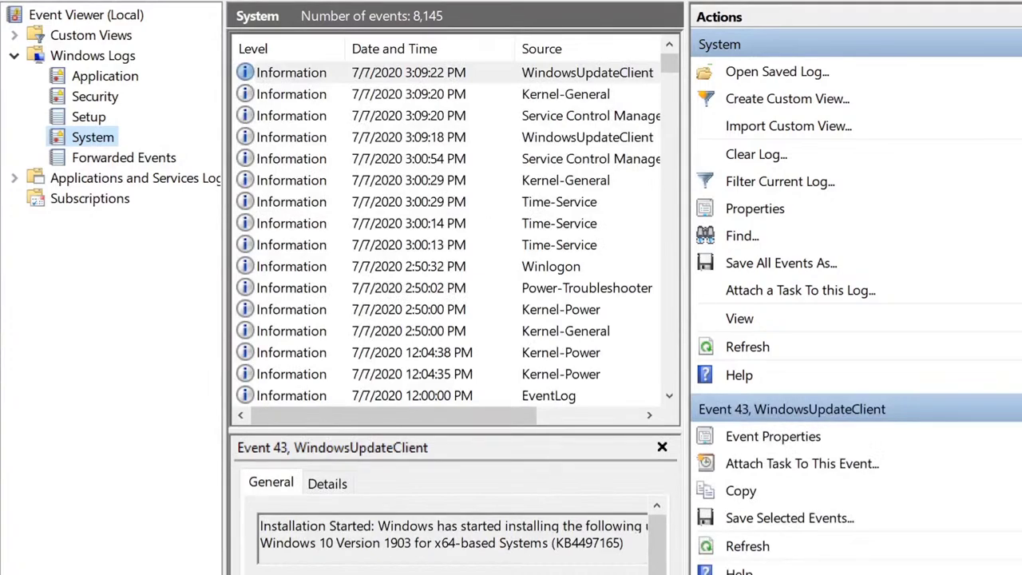
{"action": "key", "text": "super+Up"}
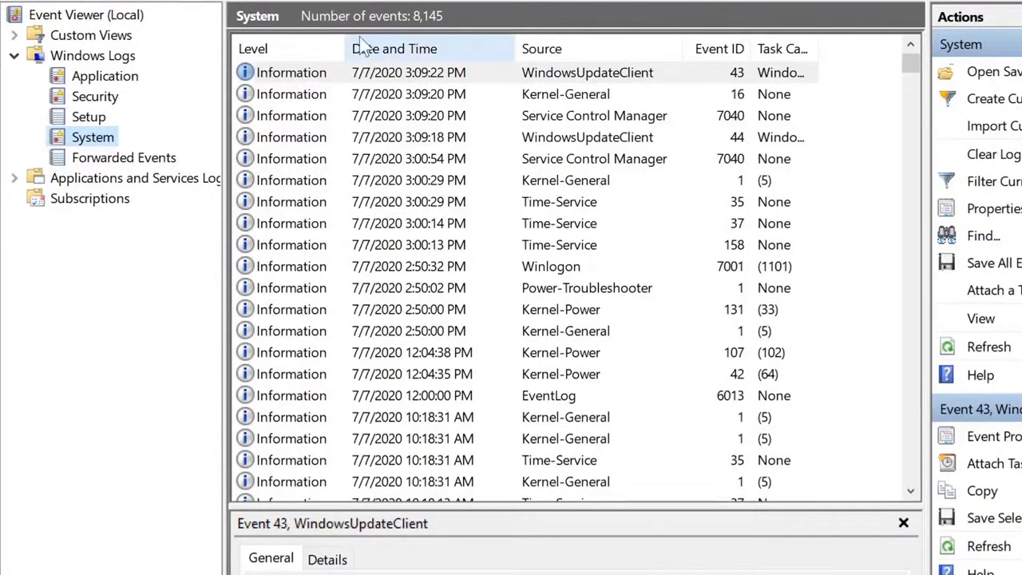
{"action": "left_click", "coordinate": [273, 42]}
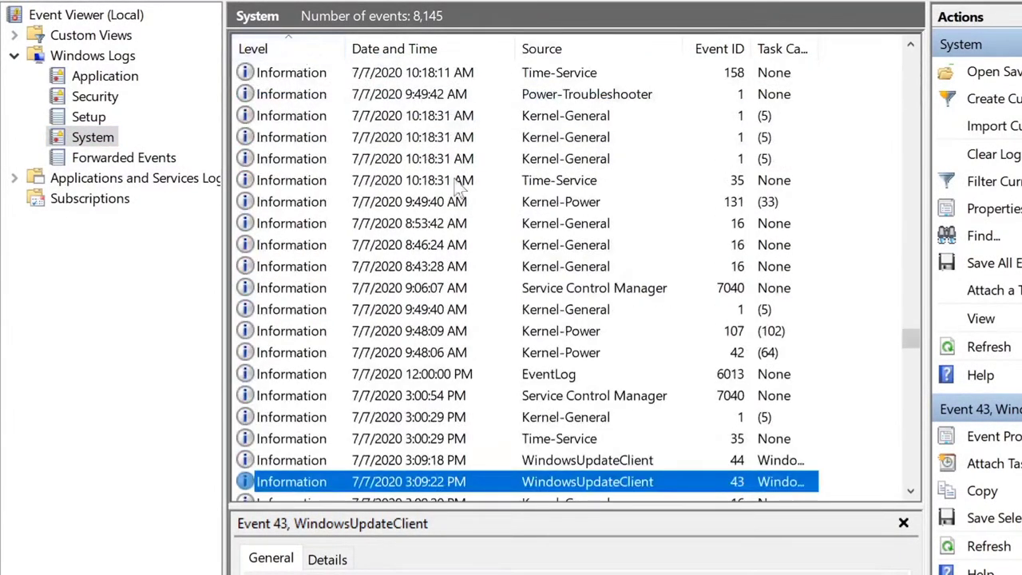
Step: Scroll through the System events and select an Ntfs event 98 for preview
{"action": "scroll", "coordinate": [706, 268], "scroll_direction": "down", "scroll_amount": 2}
{"action": "scroll", "coordinate": [707, 269], "scroll_direction": "up", "scroll_amount": 15}
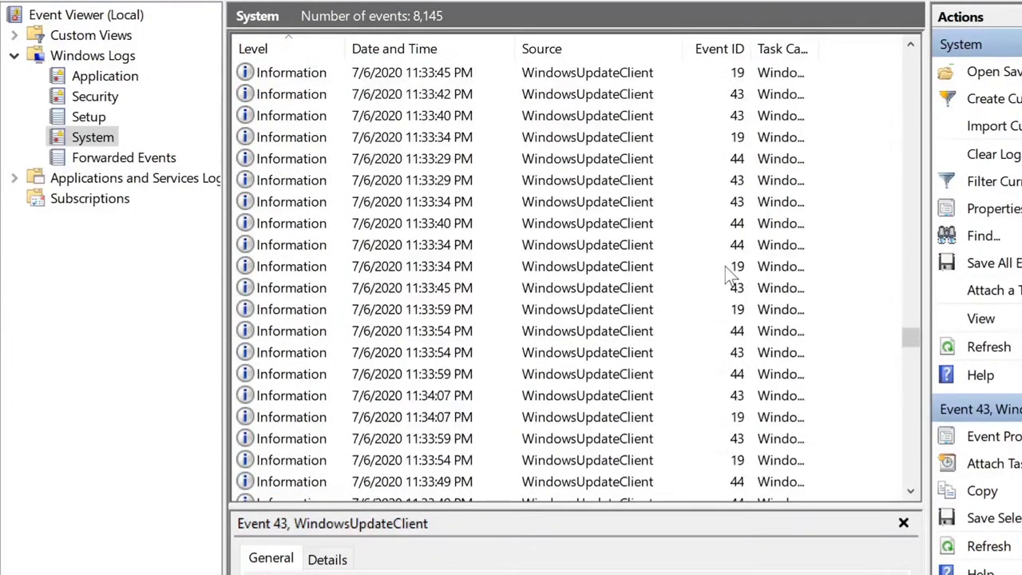
{"action": "scroll", "coordinate": [702, 272], "scroll_direction": "up", "scroll_amount": 15}
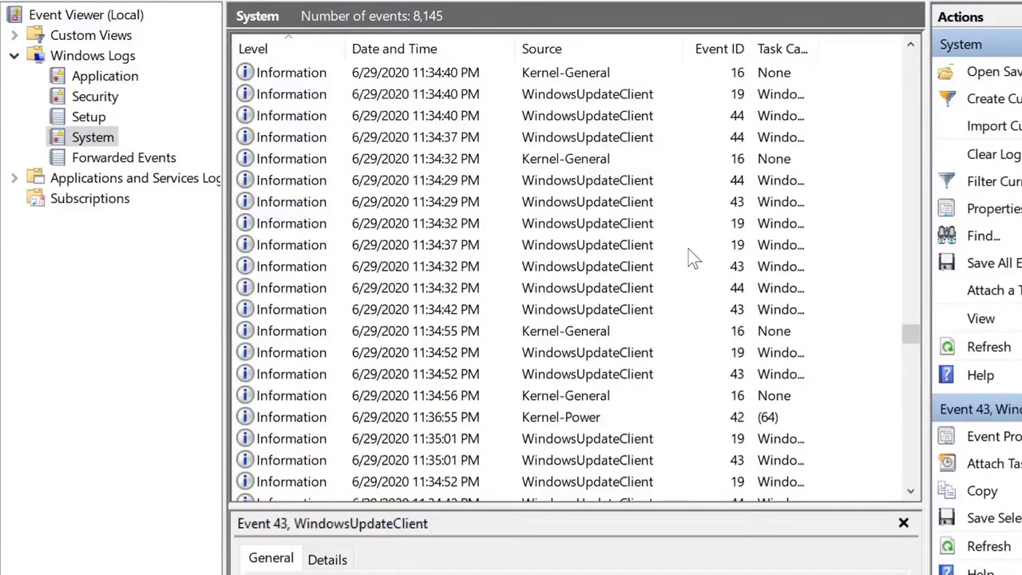
{"action": "scroll", "coordinate": [686, 194], "scroll_direction": "down", "scroll_amount": 10}
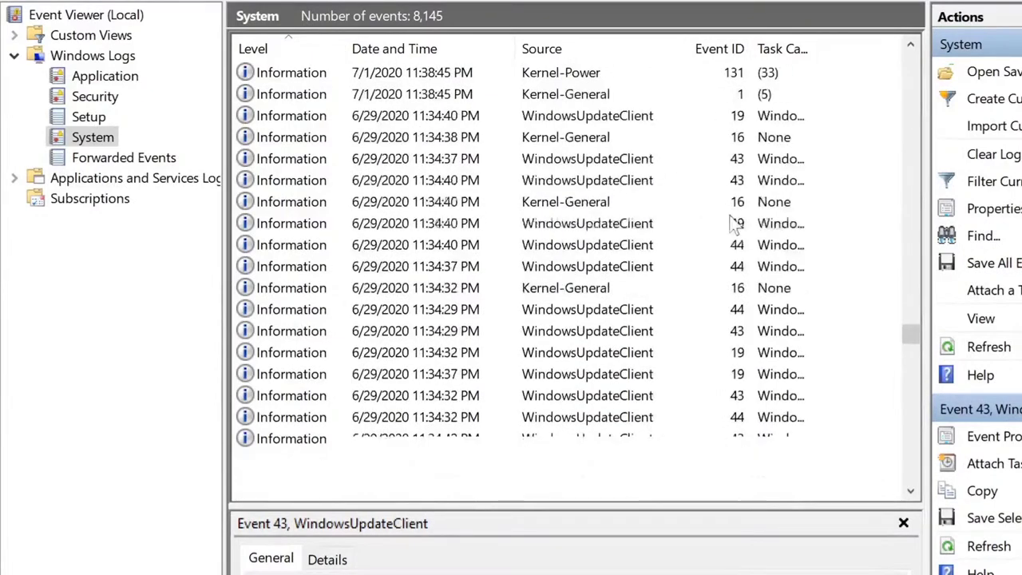
{"action": "scroll", "coordinate": [802, 275], "scroll_direction": "down", "scroll_amount": 15}
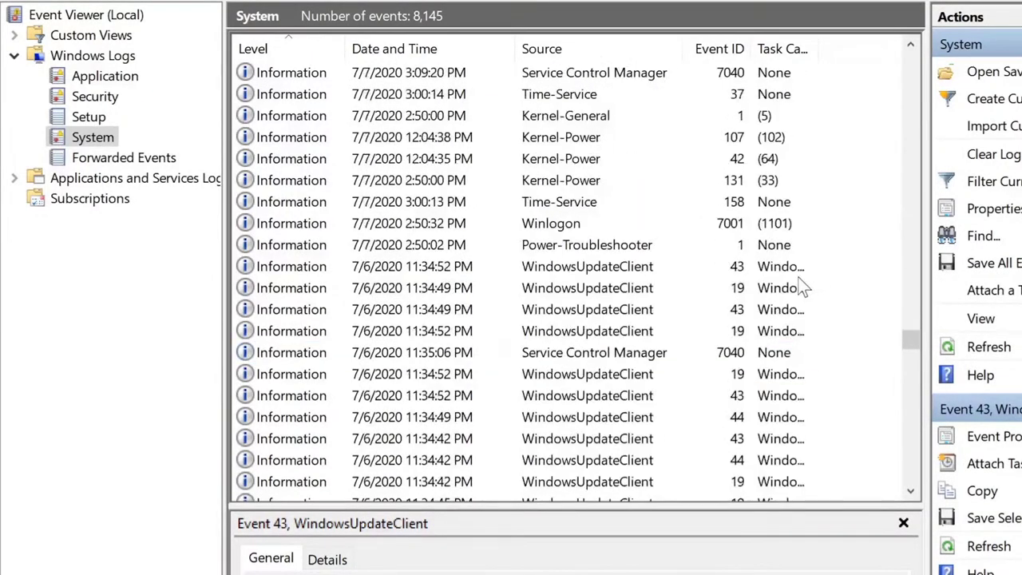
{"action": "scroll", "coordinate": [726, 255], "scroll_direction": "down", "scroll_amount": 10}
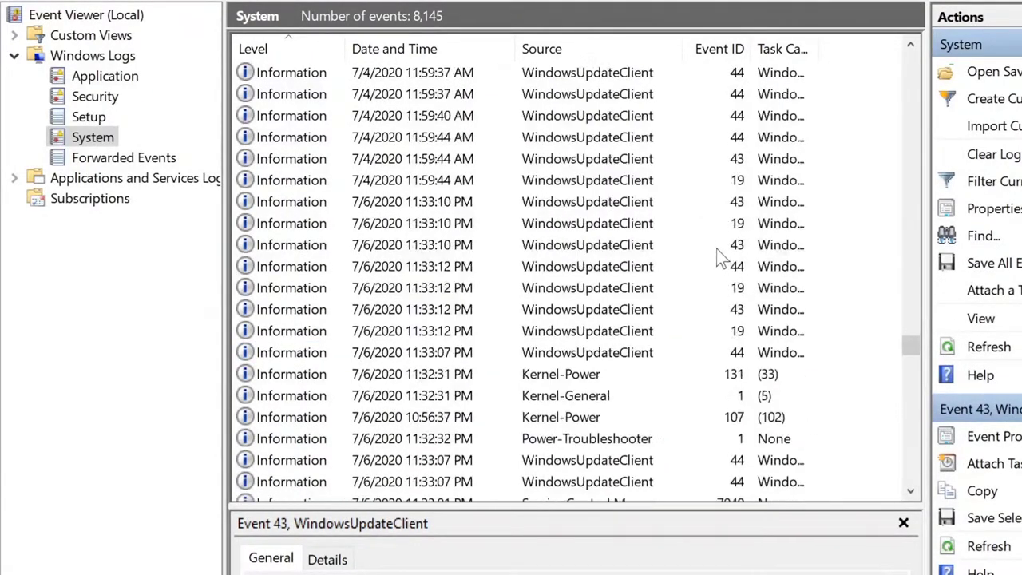
{"action": "scroll", "coordinate": [199, 90], "scroll_direction": "right", "scroll_amount": 1}
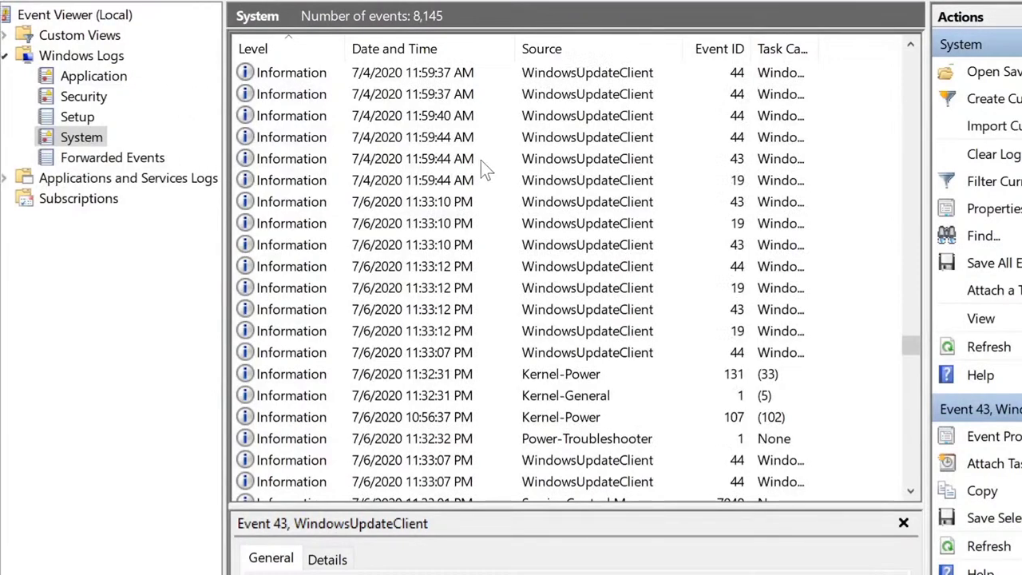
{"action": "scroll", "coordinate": [483, 164], "scroll_direction": "down", "scroll_amount": 15}
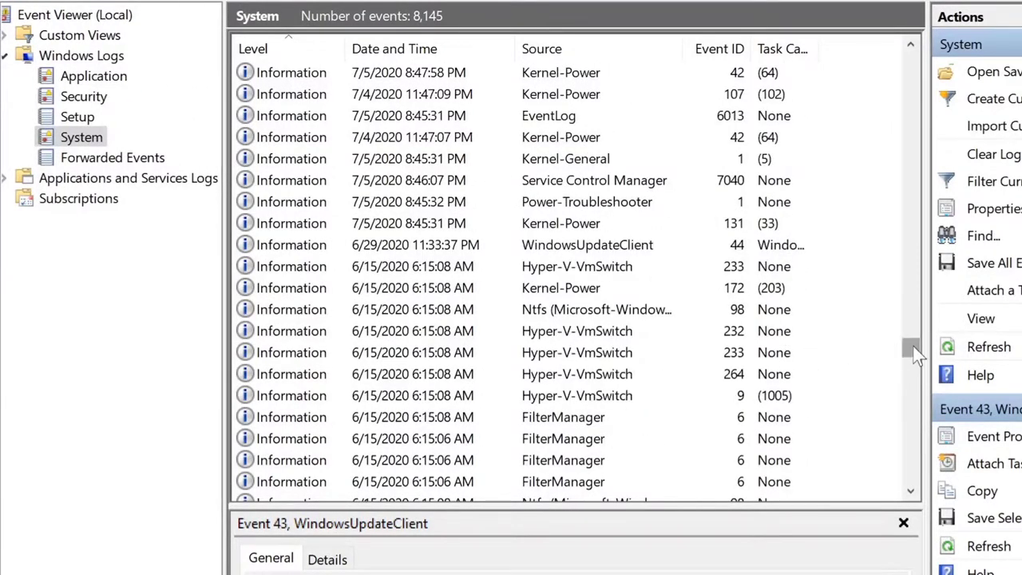
{"action": "left_click_drag", "start_coordinate": [913, 378], "coordinate": [912, 486]}
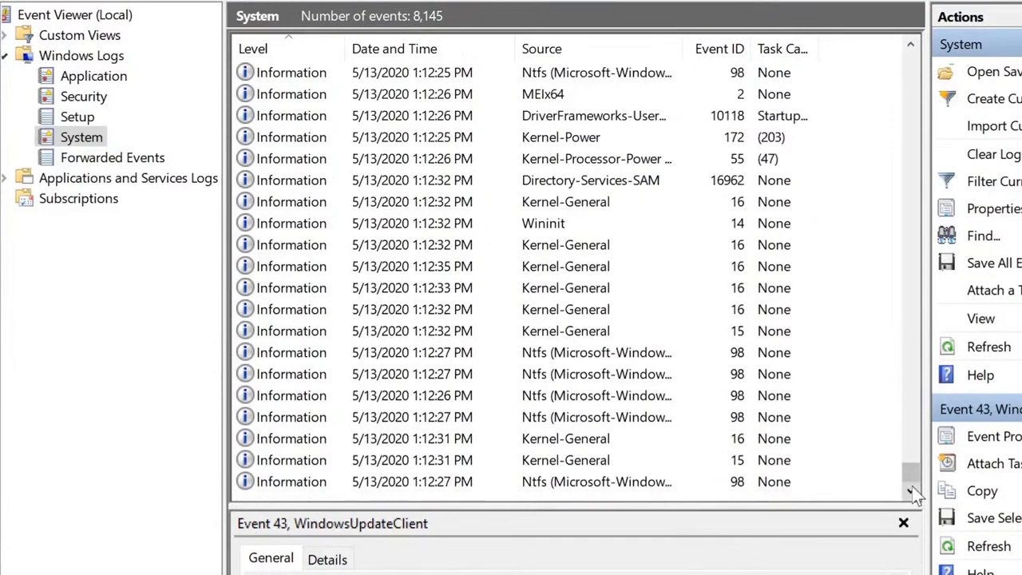
{"action": "left_click", "coordinate": [570, 375]}
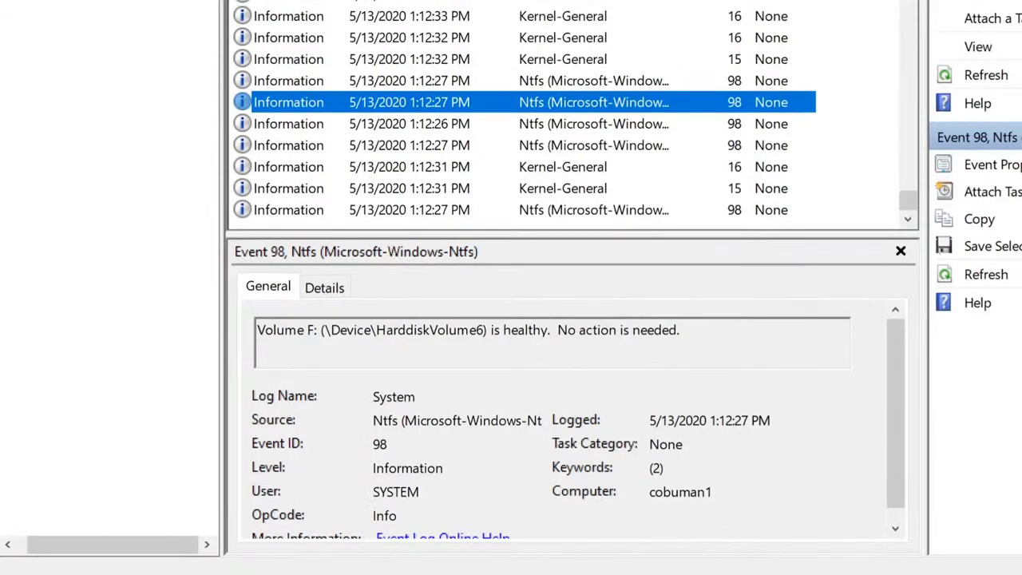
Step: Preview the 5/13/2020 1:12:27 PM Ntfs event 98 reporting Volume G is healthy
{"action": "left_click_drag", "start_coordinate": [680, 330], "coordinate": [257, 330]}
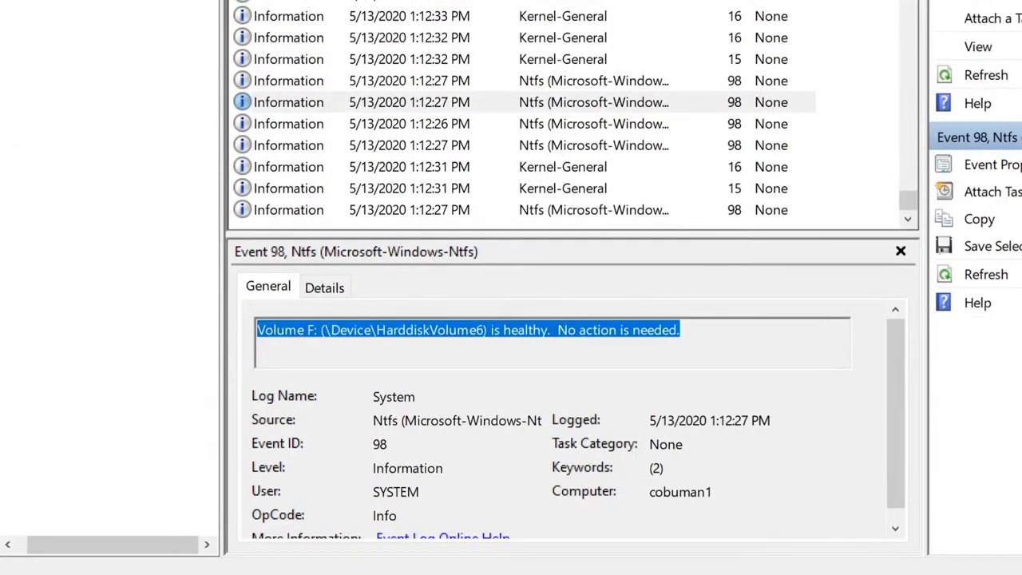
{"action": "left_click", "coordinate": [372, 125]}
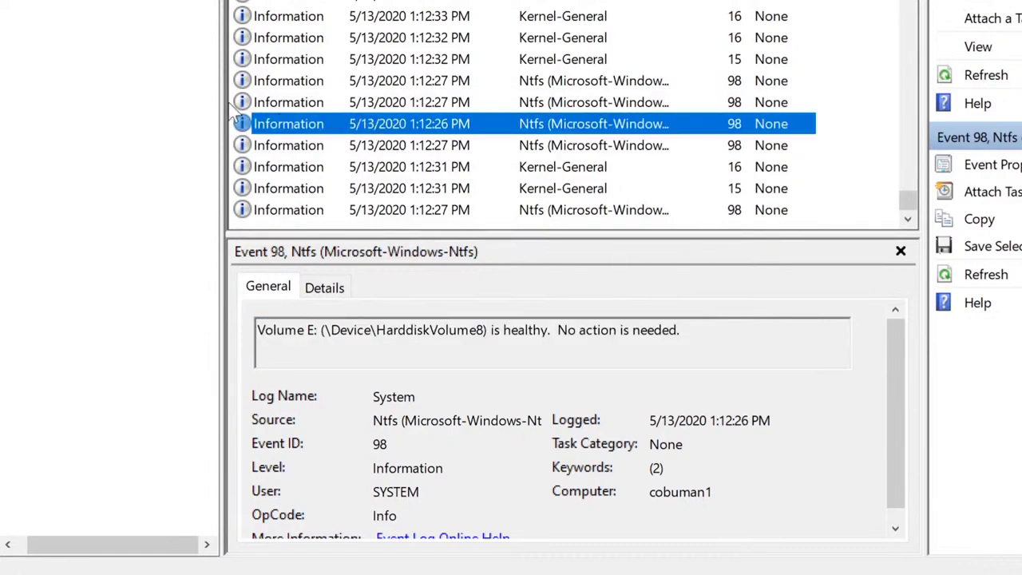
{"action": "left_click", "coordinate": [259, 82]}
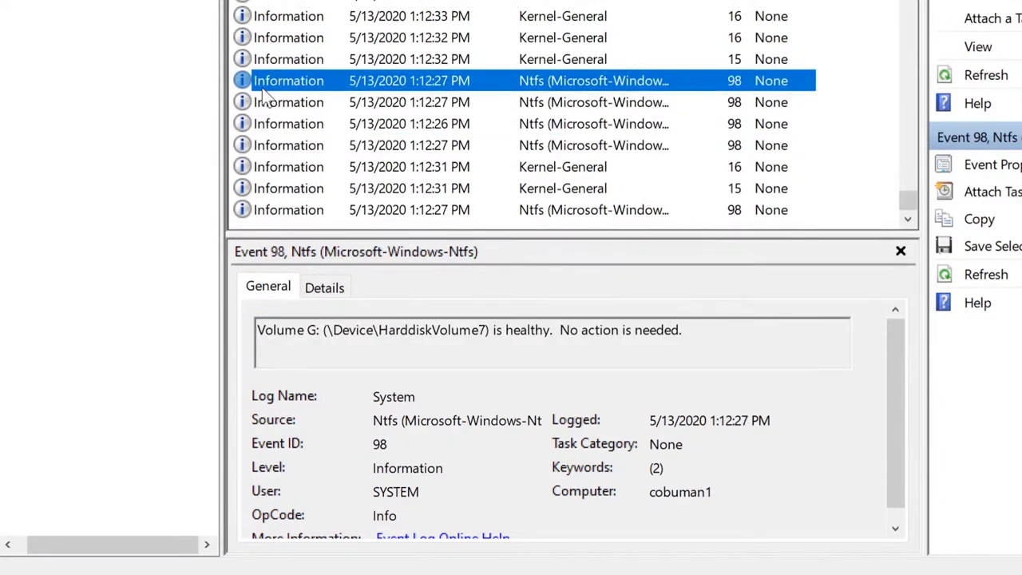
{"action": "scroll", "coordinate": [257, 96], "scroll_direction": "up", "scroll_amount": 5}
{"action": "scroll", "coordinate": [511, 126], "scroll_direction": "up", "scroll_amount": 10}
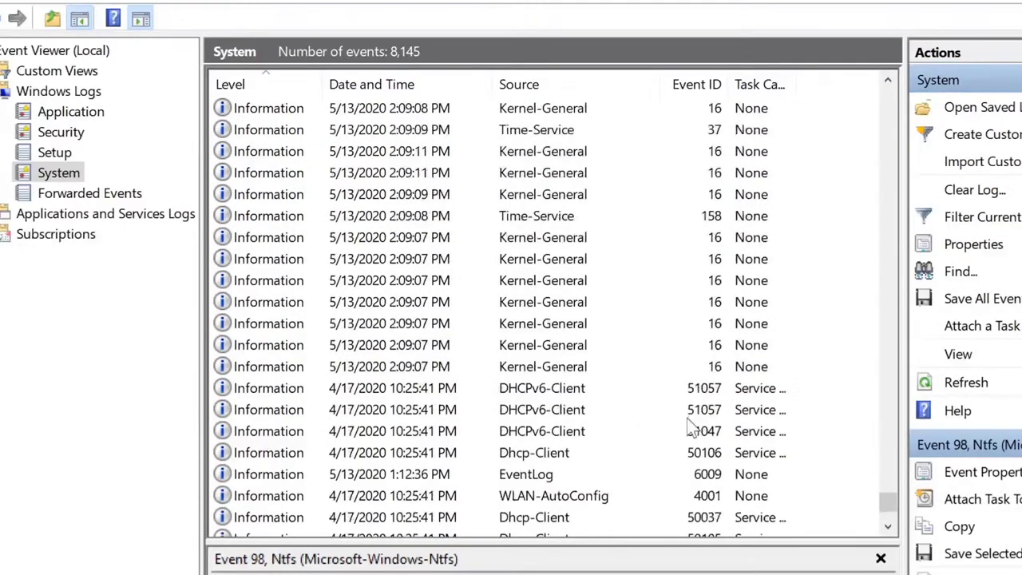
Step: Preview the Kernel-PnP warning, HttpEvent 15016 error and DistributedCOM 10010 error in the System log
{"action": "left_click_drag", "start_coordinate": [891, 502], "coordinate": [887, 108]}
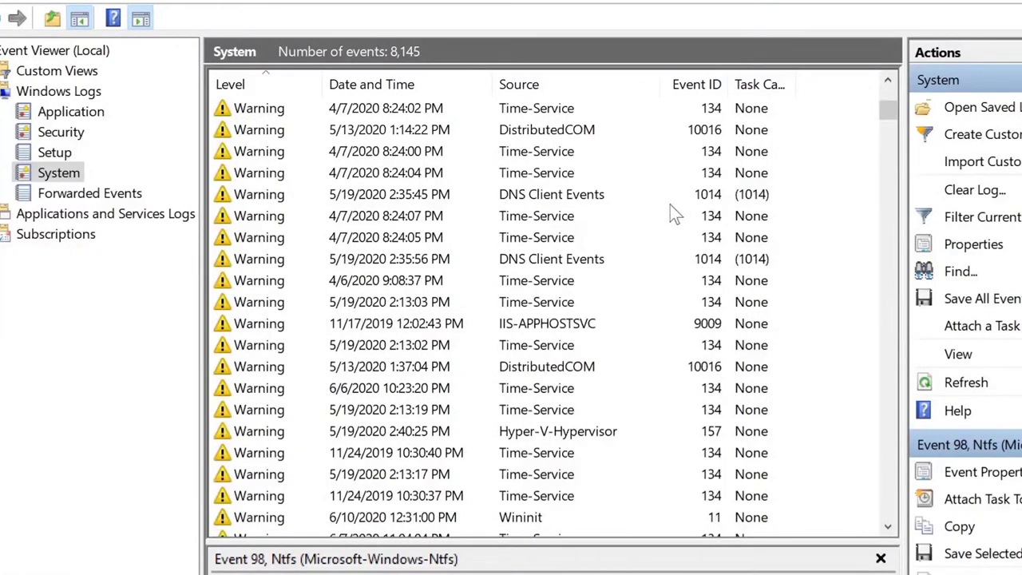
{"action": "scroll", "coordinate": [546, 303], "scroll_direction": "down", "scroll_amount": 3}
{"action": "scroll", "coordinate": [272, 292], "scroll_direction": "up", "scroll_amount": 6}
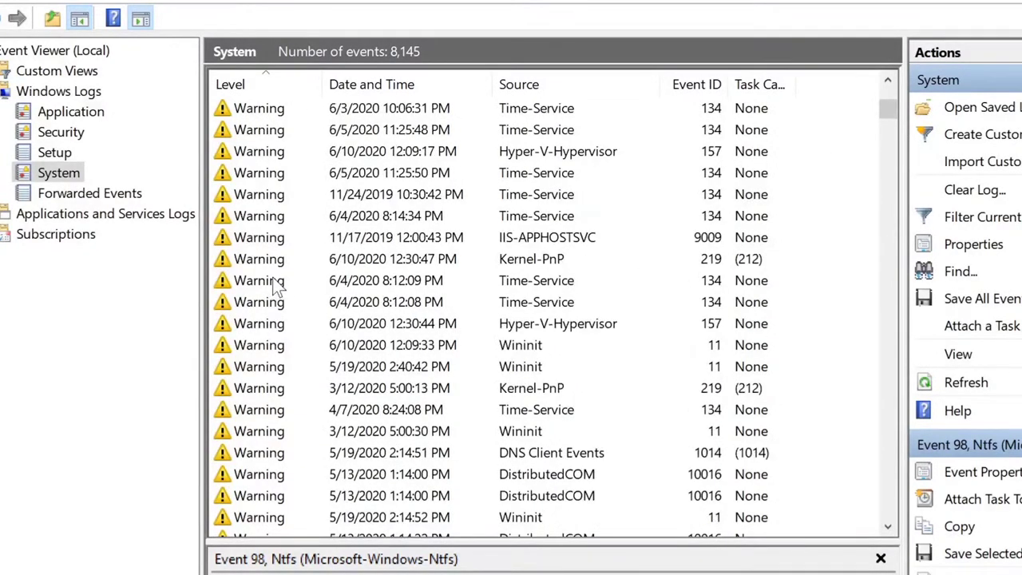
{"action": "left_click", "coordinate": [252, 173]}
{"action": "scroll", "coordinate": [259, 176], "scroll_direction": "up", "scroll_amount": 15}
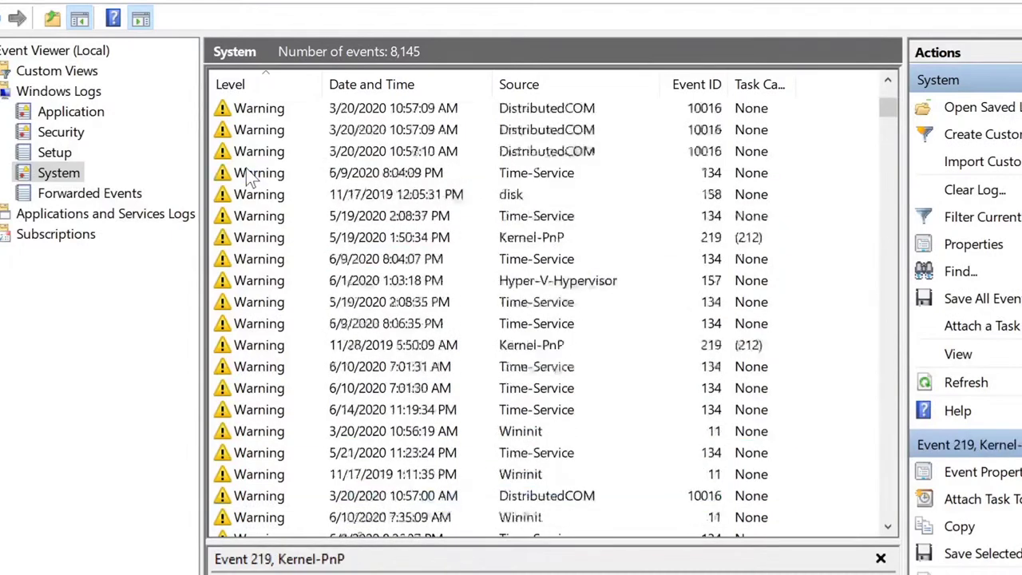
{"action": "scroll", "coordinate": [268, 178], "scroll_direction": "up", "scroll_amount": 1}
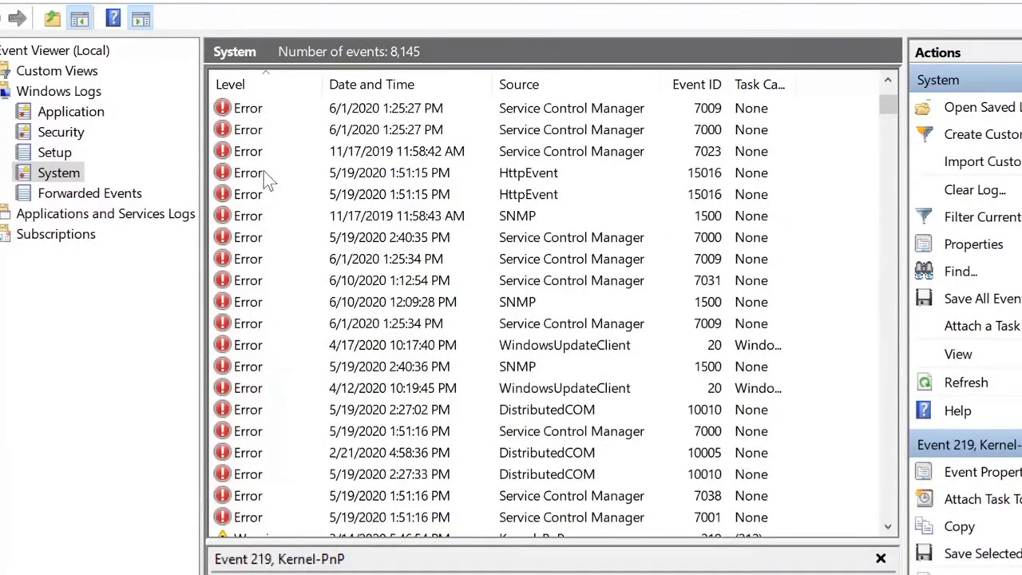
{"action": "left_click", "coordinate": [269, 194]}
{"action": "scroll", "coordinate": [272, 199], "scroll_direction": "up", "scroll_amount": 10}
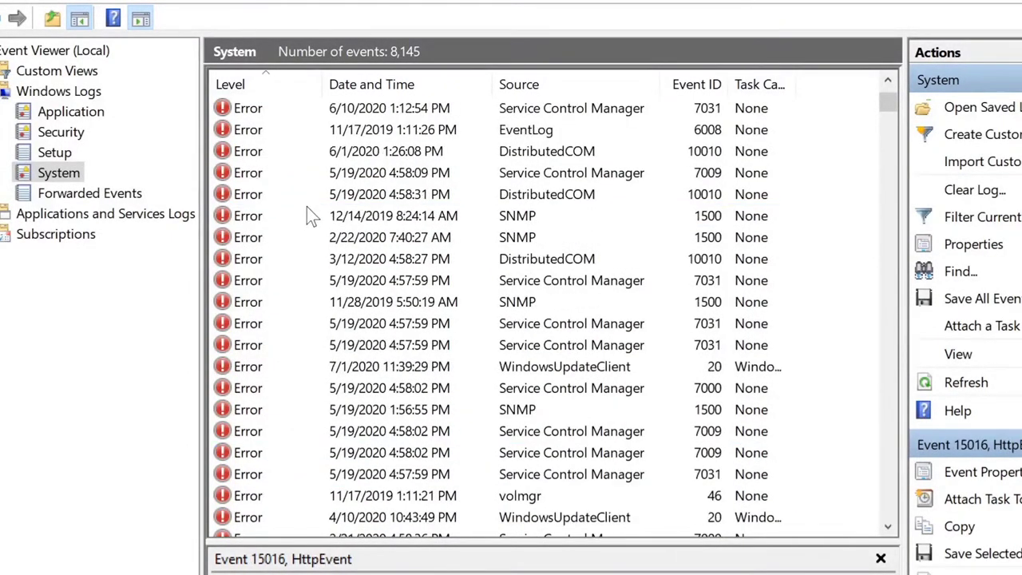
{"action": "scroll", "coordinate": [307, 207], "scroll_direction": "up", "scroll_amount": 5}
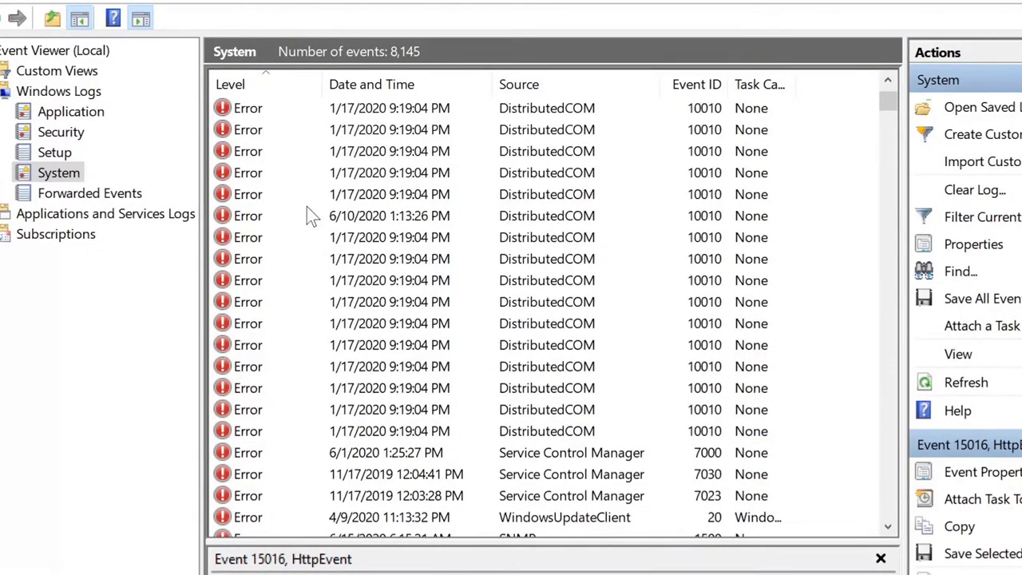
{"action": "scroll", "coordinate": [619, 377], "scroll_direction": "up", "scroll_amount": 6}
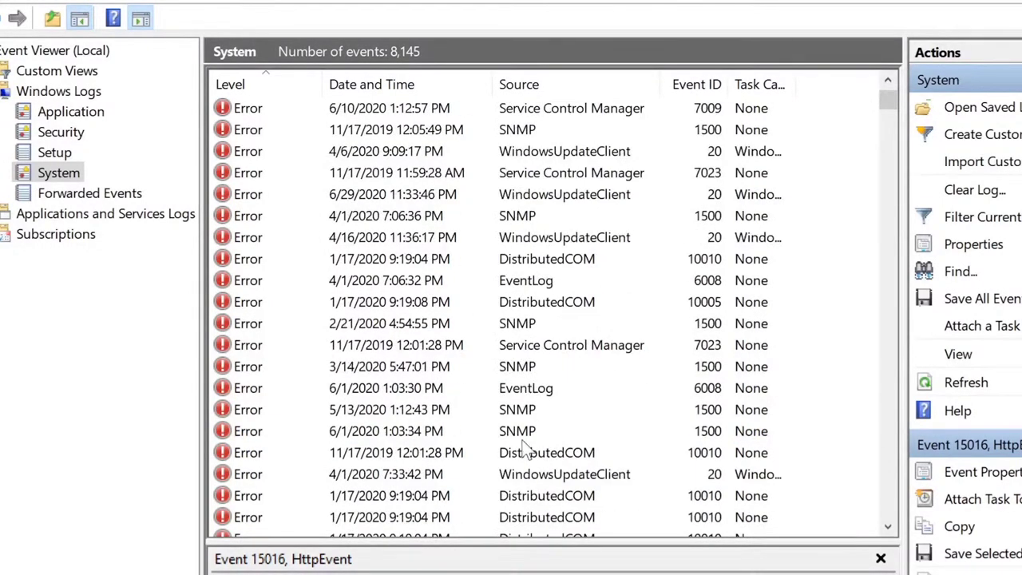
{"action": "scroll", "coordinate": [522, 415], "scroll_direction": "down", "scroll_amount": 5}
{"action": "left_click", "coordinate": [520, 388]}
{"action": "scroll", "coordinate": [525, 387], "scroll_direction": "up", "scroll_amount": 5}
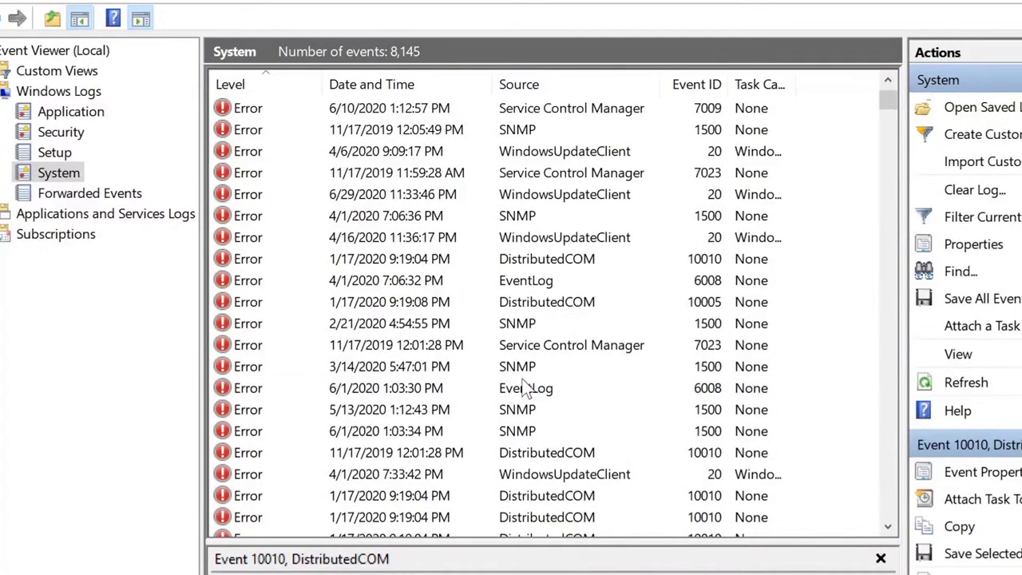
{"action": "scroll", "coordinate": [587, 399], "scroll_direction": "up", "scroll_amount": 10}
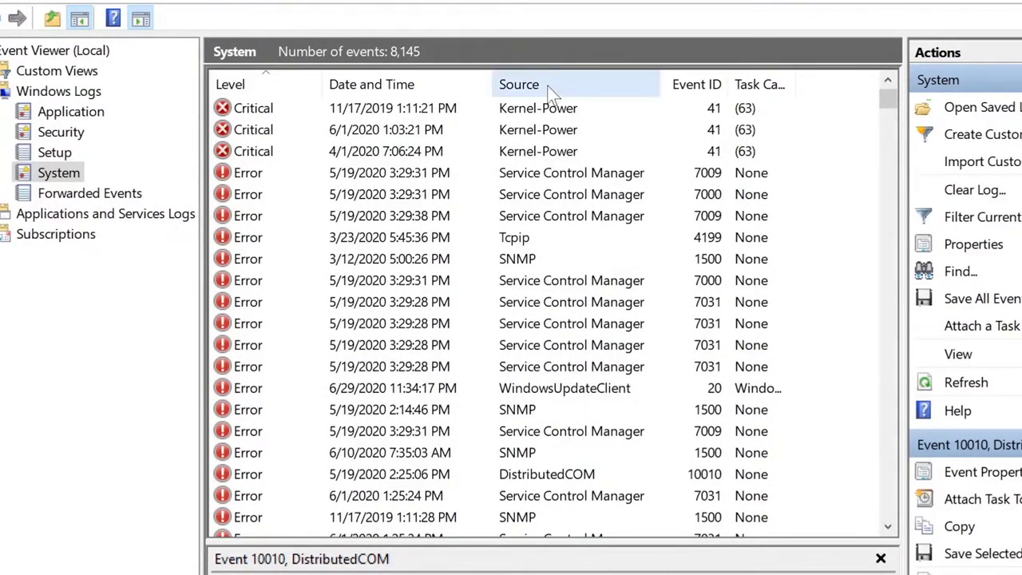
Step: Scroll the System log and inspect the 2:27:33 PM DistributedCOM error
{"action": "scroll", "coordinate": [551, 244], "scroll_direction": "down", "scroll_amount": 10}
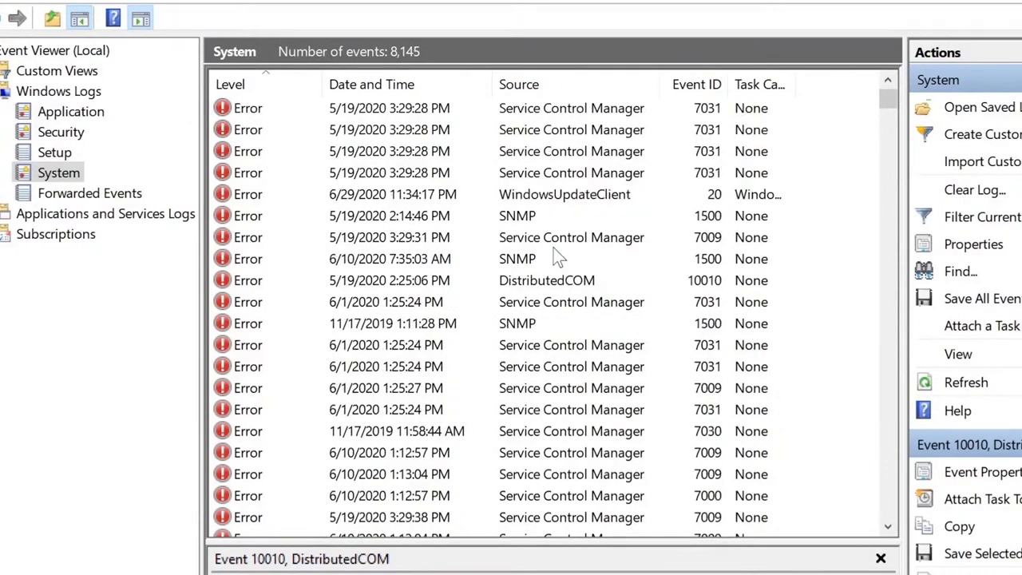
{"action": "scroll", "coordinate": [569, 245], "scroll_direction": "down", "scroll_amount": 12}
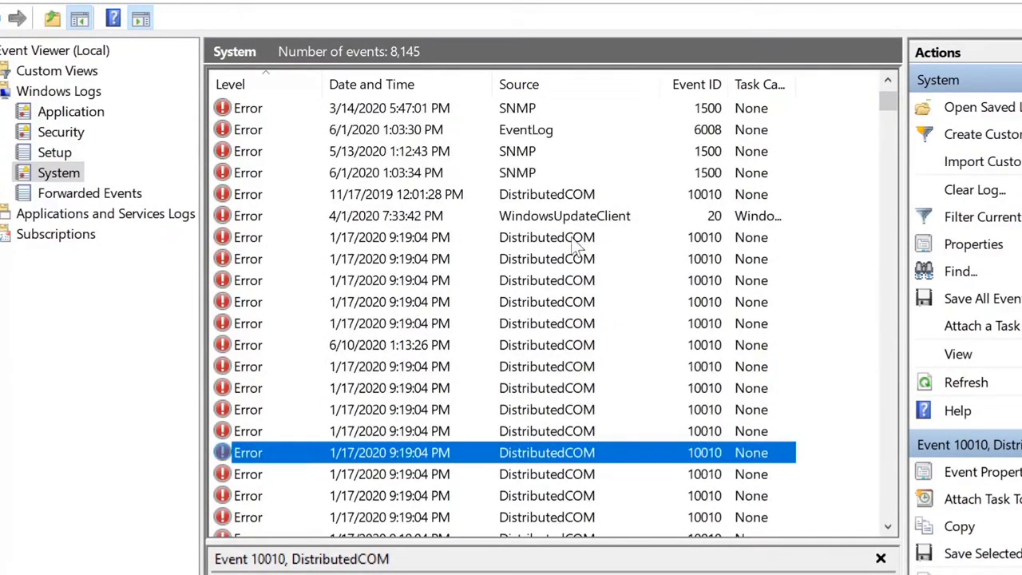
{"action": "scroll", "coordinate": [576, 245], "scroll_direction": "down", "scroll_amount": 13}
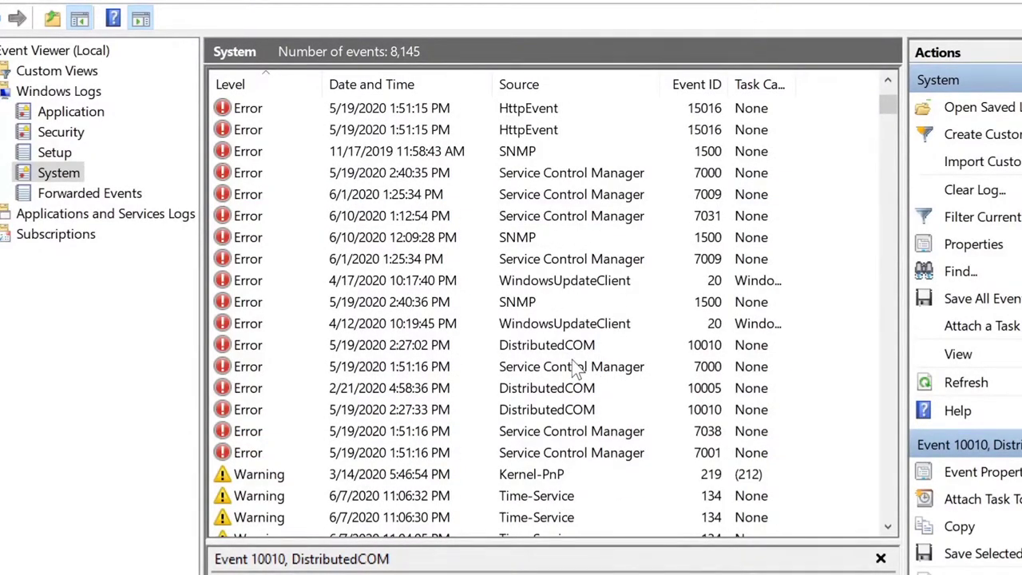
{"action": "scroll", "coordinate": [574, 369], "scroll_direction": "up", "scroll_amount": 3}
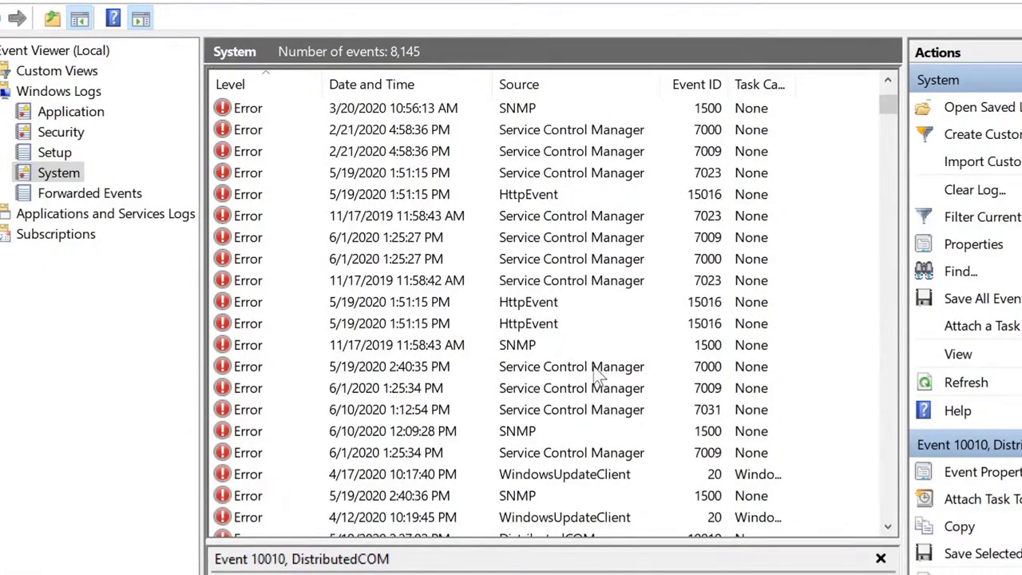
{"action": "scroll", "coordinate": [595, 375], "scroll_direction": "down", "scroll_amount": 4}
{"action": "left_click", "coordinate": [260, 351]}
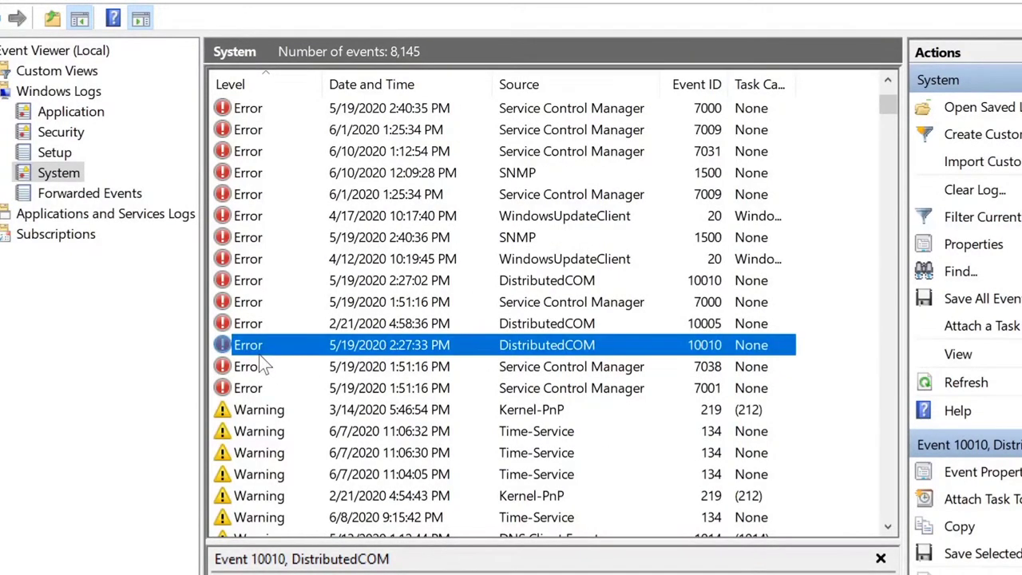
{"action": "scroll", "coordinate": [520, 359], "scroll_direction": "down", "scroll_amount": 9}
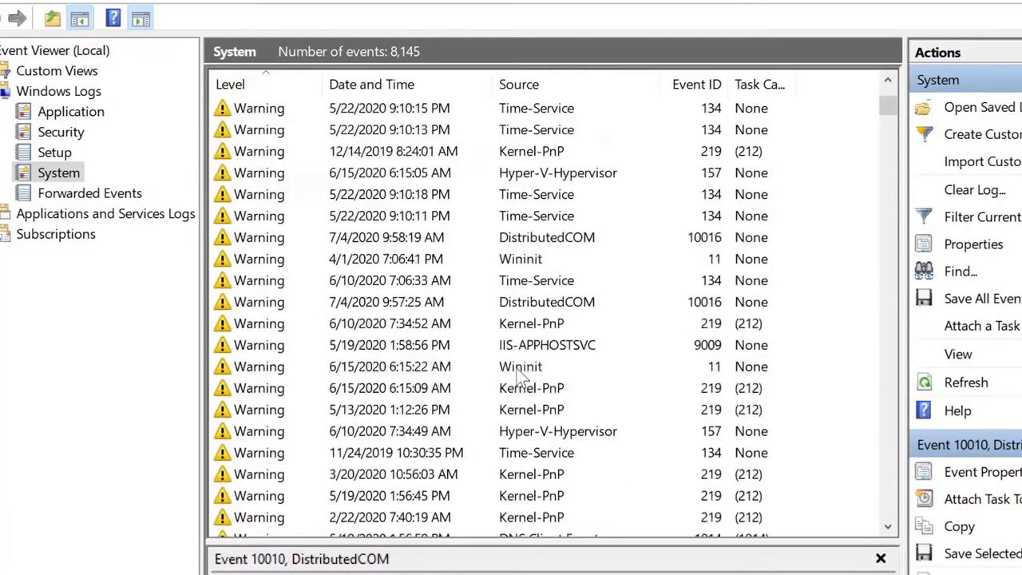
{"action": "scroll", "coordinate": [511, 356], "scroll_direction": "up", "scroll_amount": 10}
{"action": "scroll", "coordinate": [507, 355], "scroll_direction": "up", "scroll_amount": 13}
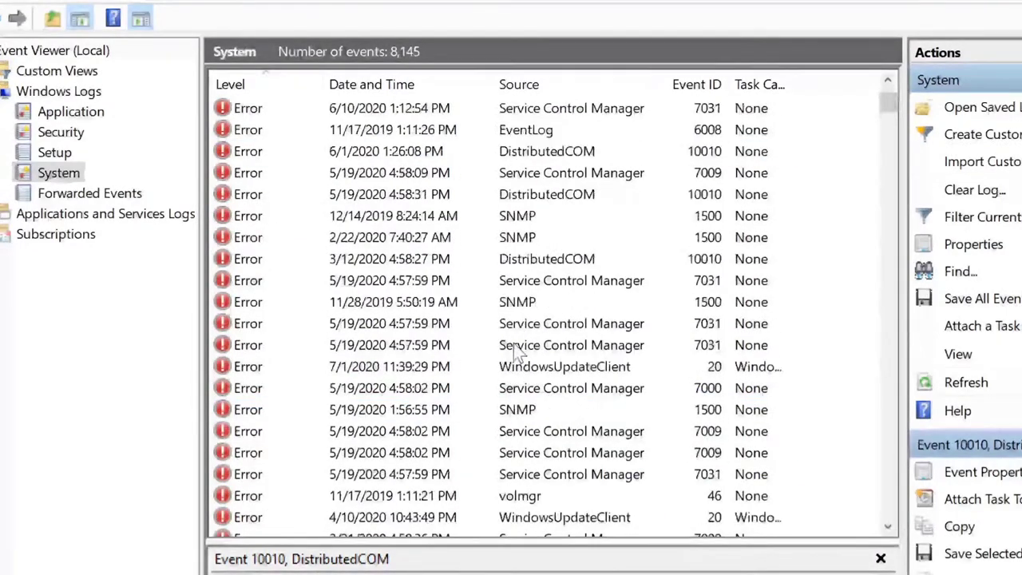
Step: Preview the SNMP 1500 error, then scroll the list back toward the Service Control Manager errors
{"action": "left_click", "coordinate": [592, 346]}
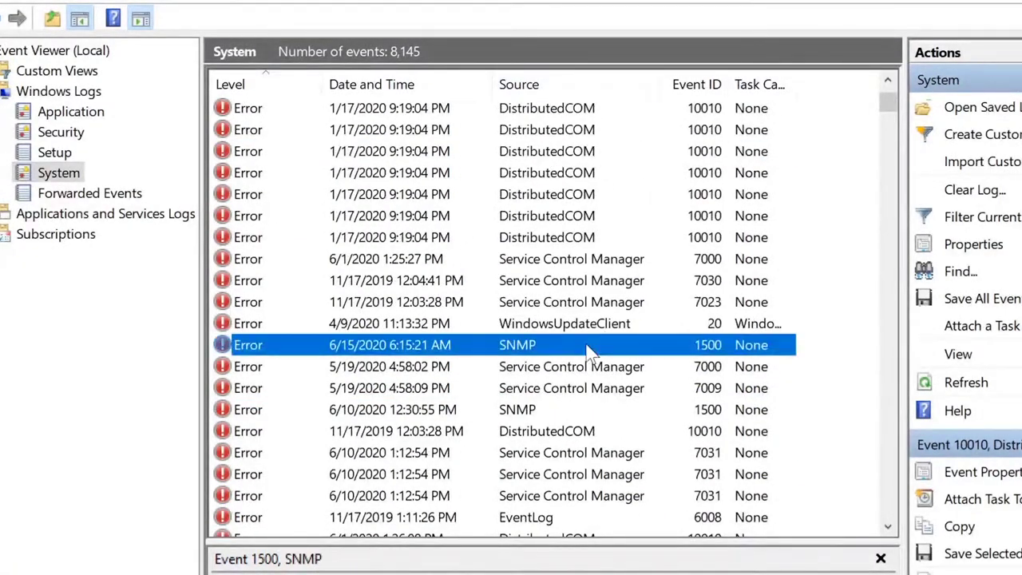
{"action": "scroll", "coordinate": [587, 351], "scroll_direction": "down", "scroll_amount": 4}
{"action": "scroll", "coordinate": [587, 351], "scroll_direction": "down", "scroll_amount": 16}
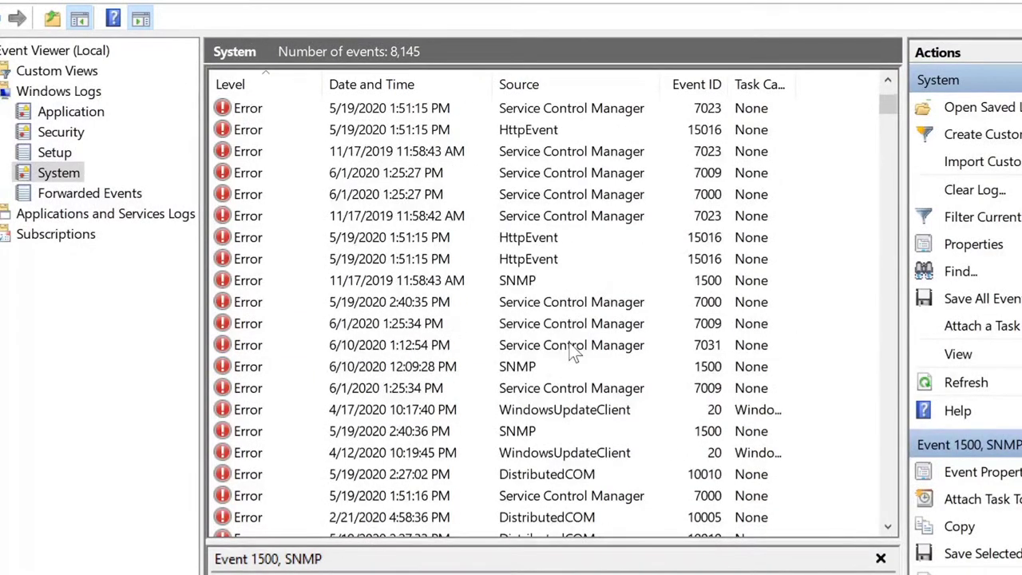
{"action": "scroll", "coordinate": [585, 353], "scroll_direction": "down", "scroll_amount": 15}
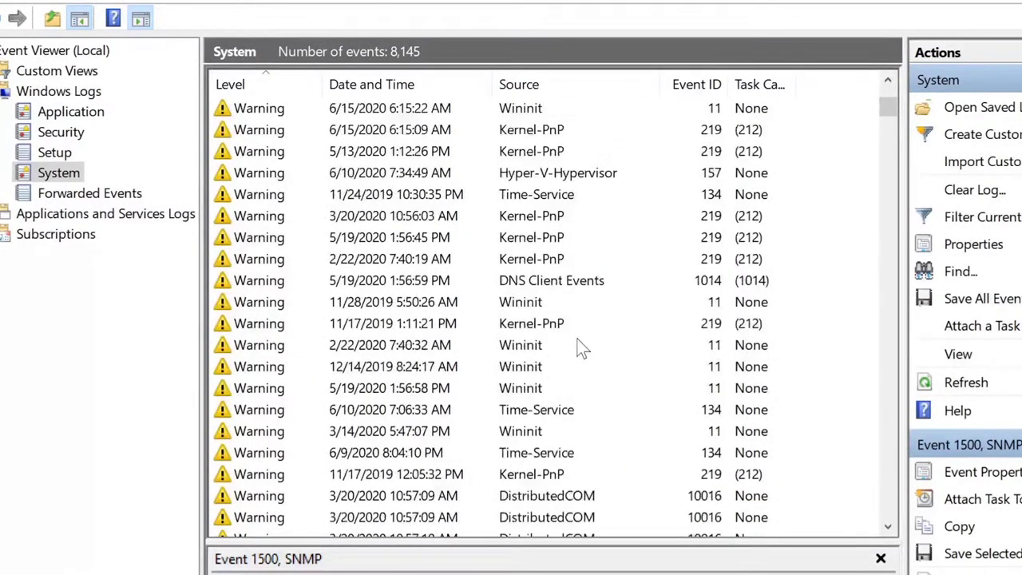
{"action": "scroll", "coordinate": [587, 344], "scroll_direction": "down", "scroll_amount": 15}
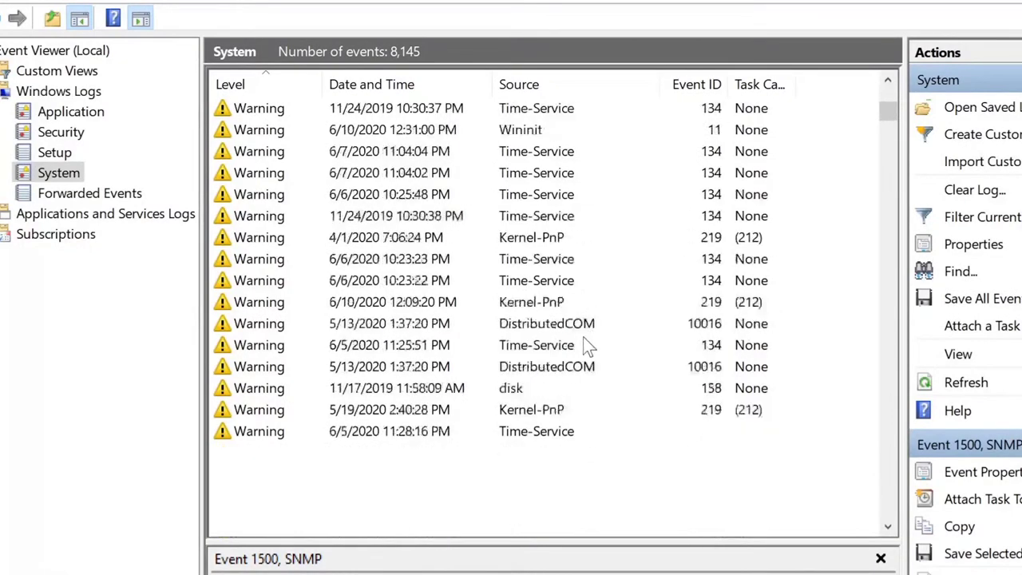
{"action": "scroll", "coordinate": [595, 334], "scroll_direction": "down", "scroll_amount": 15}
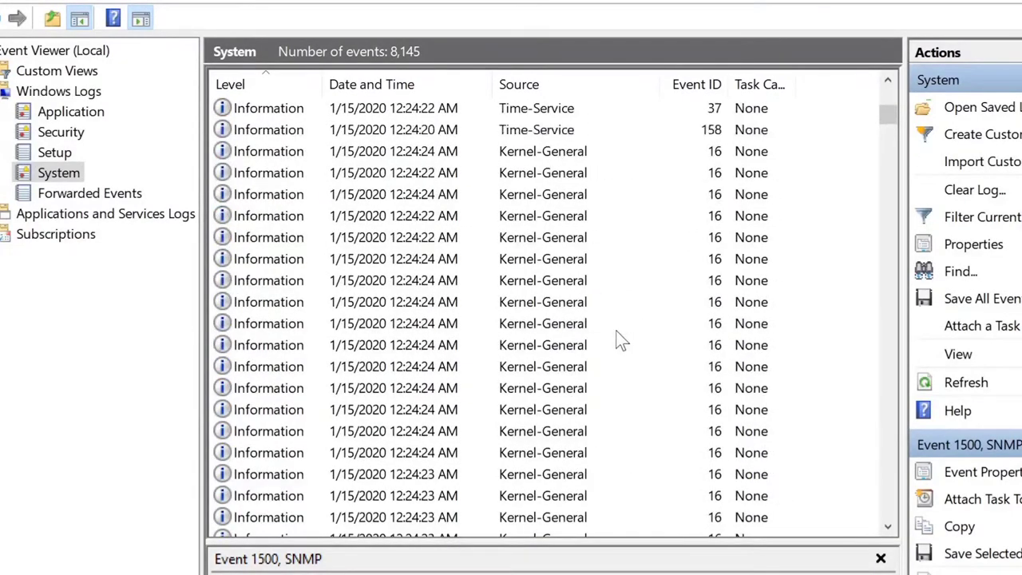
{"action": "scroll", "coordinate": [599, 339], "scroll_direction": "down", "scroll_amount": 15}
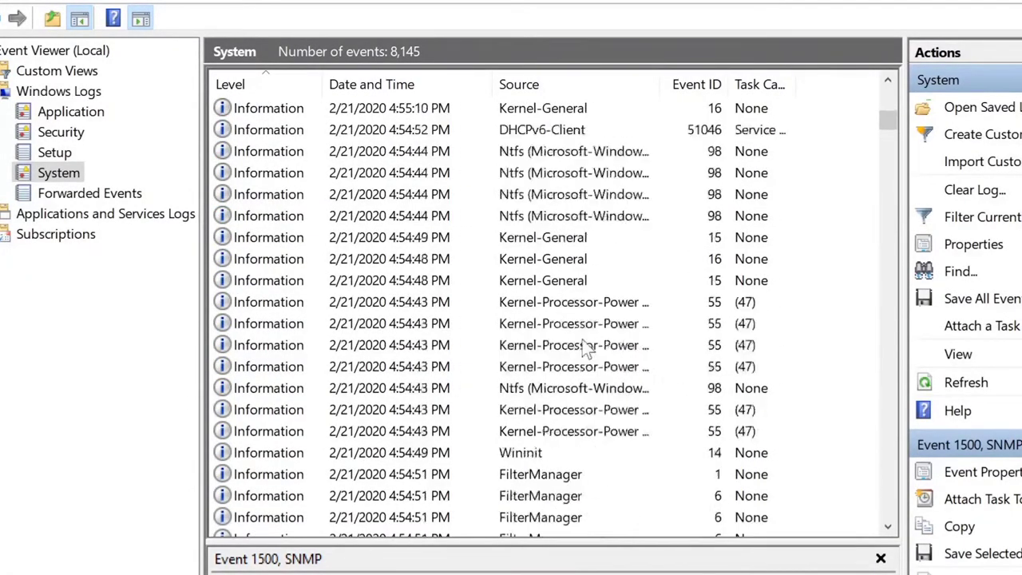
{"action": "scroll", "coordinate": [589, 348], "scroll_direction": "up", "scroll_amount": 10}
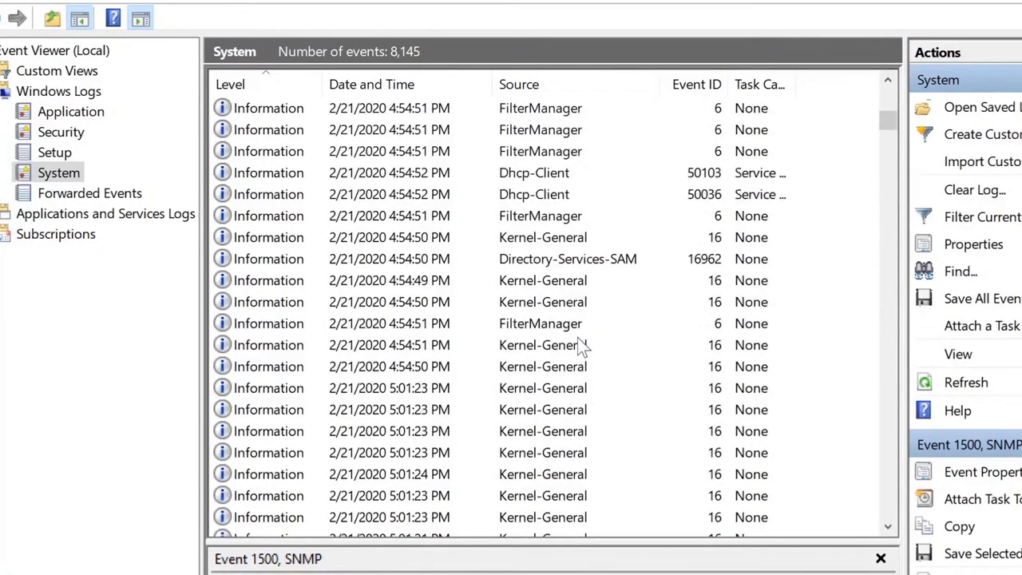
{"action": "scroll", "coordinate": [590, 331], "scroll_direction": "up", "scroll_amount": 10}
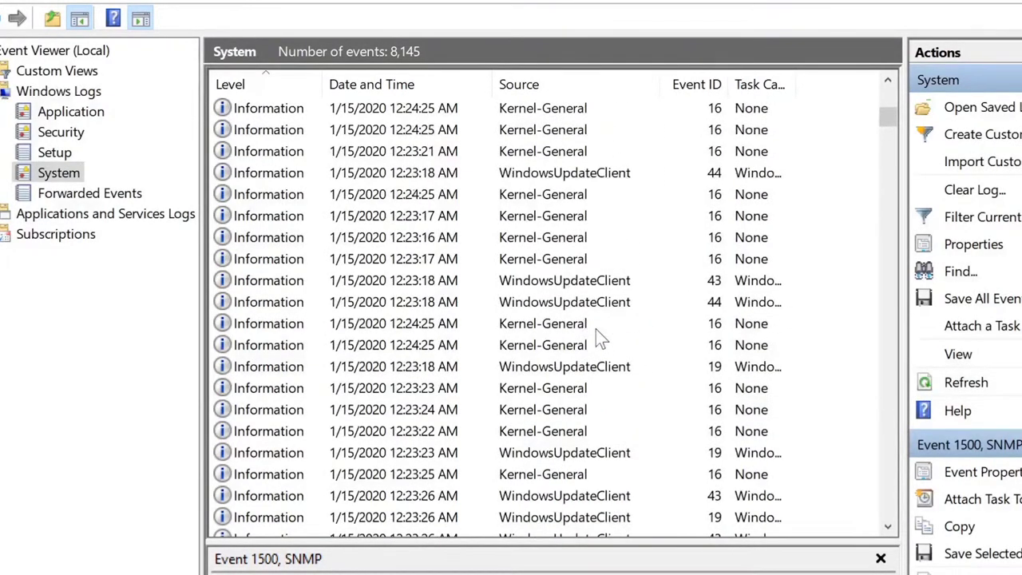
{"action": "scroll", "coordinate": [595, 340], "scroll_direction": "up", "scroll_amount": 15}
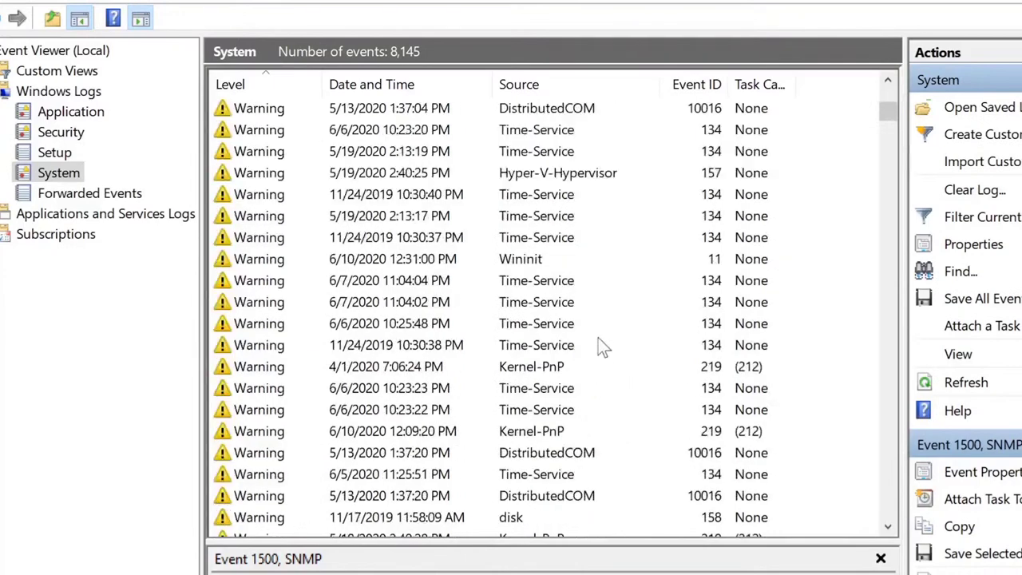
{"action": "scroll", "coordinate": [607, 355], "scroll_direction": "up", "scroll_amount": 12}
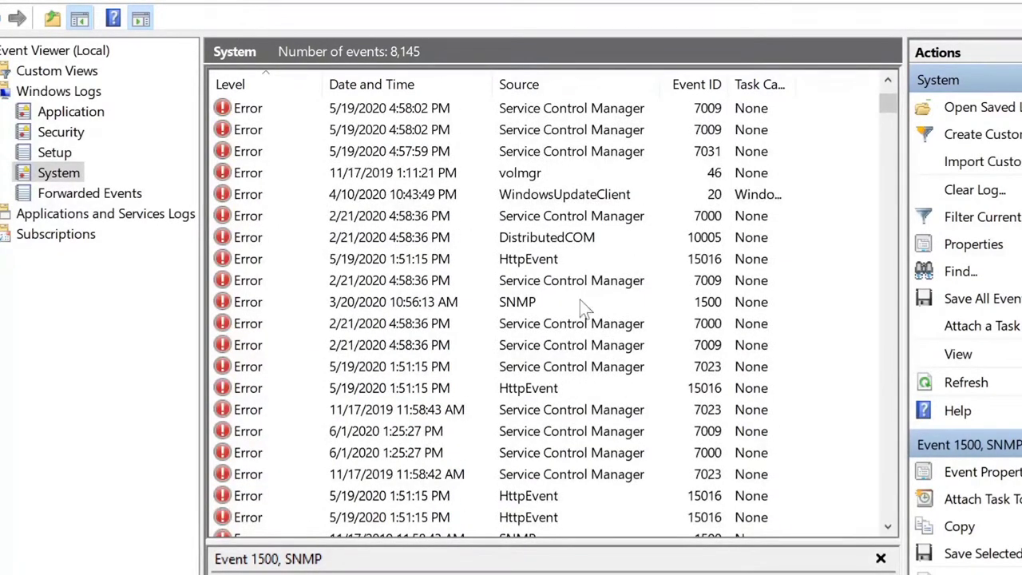
Step: Compare Event 7009 and 7000 errors, ending on the 5/19/2020 Event 7000 Audiosrv logon failure
{"action": "left_click", "coordinate": [542, 131]}
{"action": "left_click", "coordinate": [561, 217]}
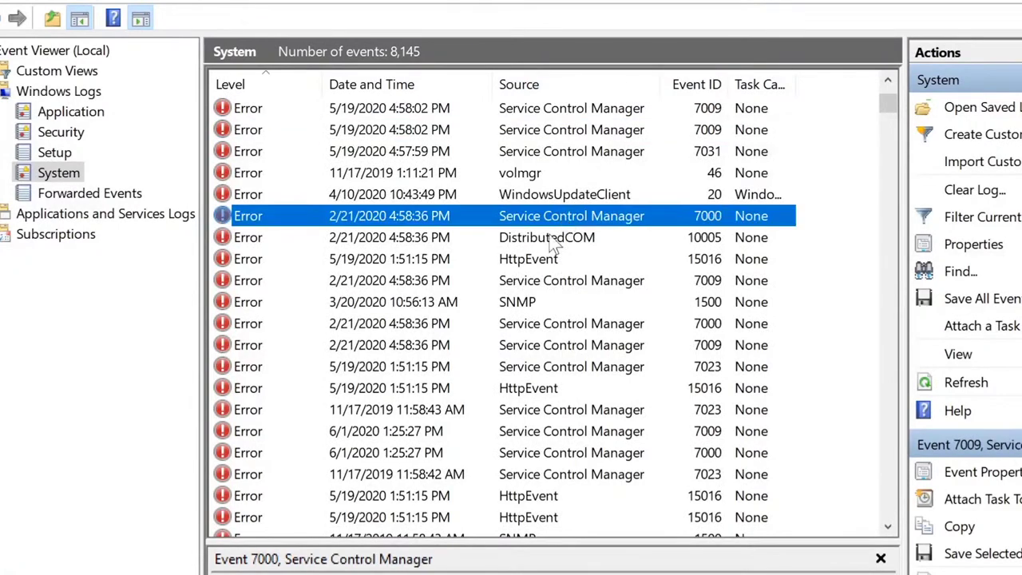
{"action": "left_click_drag", "start_coordinate": [686, 344], "coordinate": [229, 327]}
{"action": "left_click", "coordinate": [619, 124]}
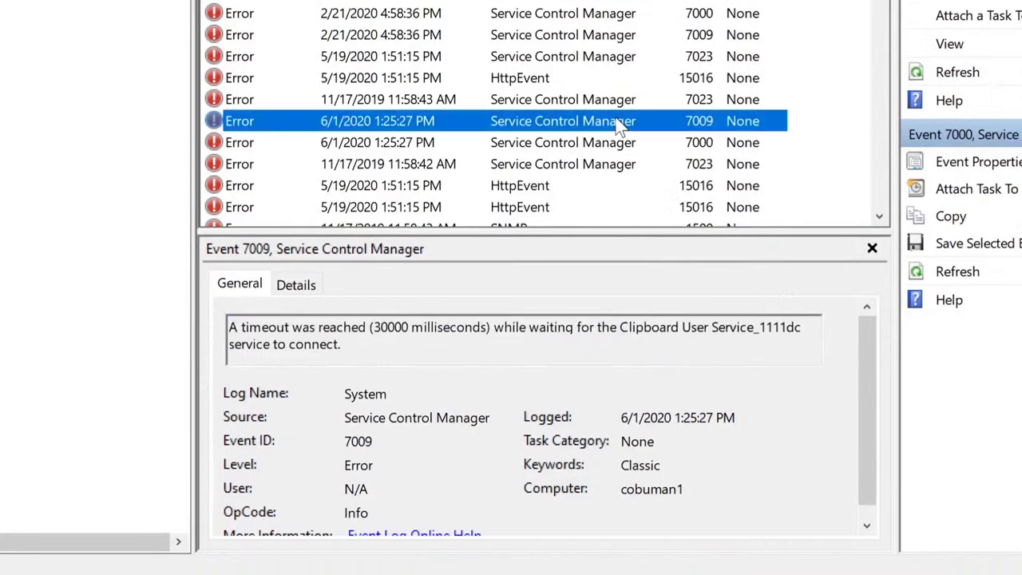
{"action": "scroll", "coordinate": [621, 162], "scroll_direction": "down", "scroll_amount": 5}
{"action": "scroll", "coordinate": [636, 171], "scroll_direction": "down", "scroll_amount": 4}
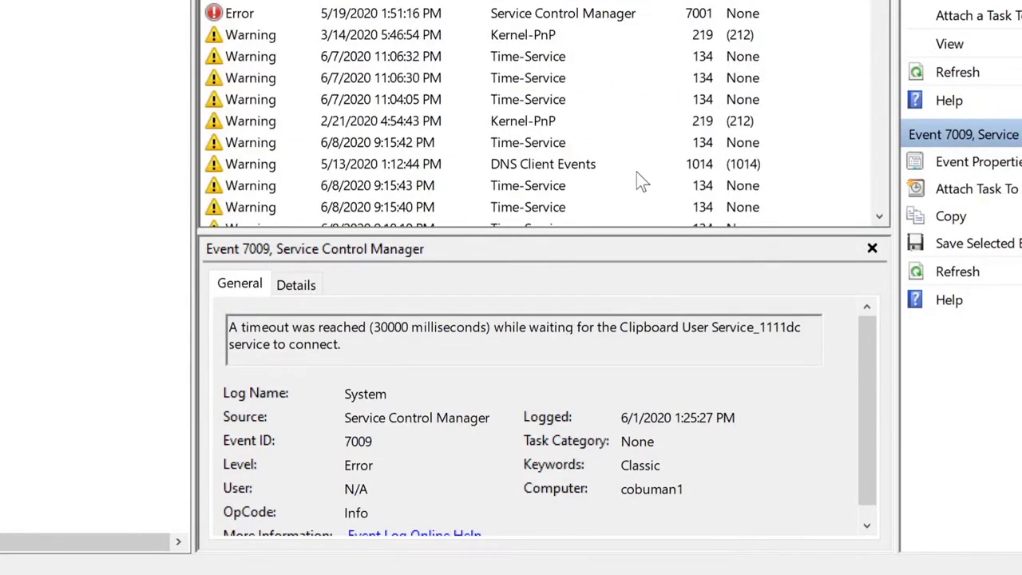
{"action": "scroll", "coordinate": [636, 171], "scroll_direction": "up", "scroll_amount": 3}
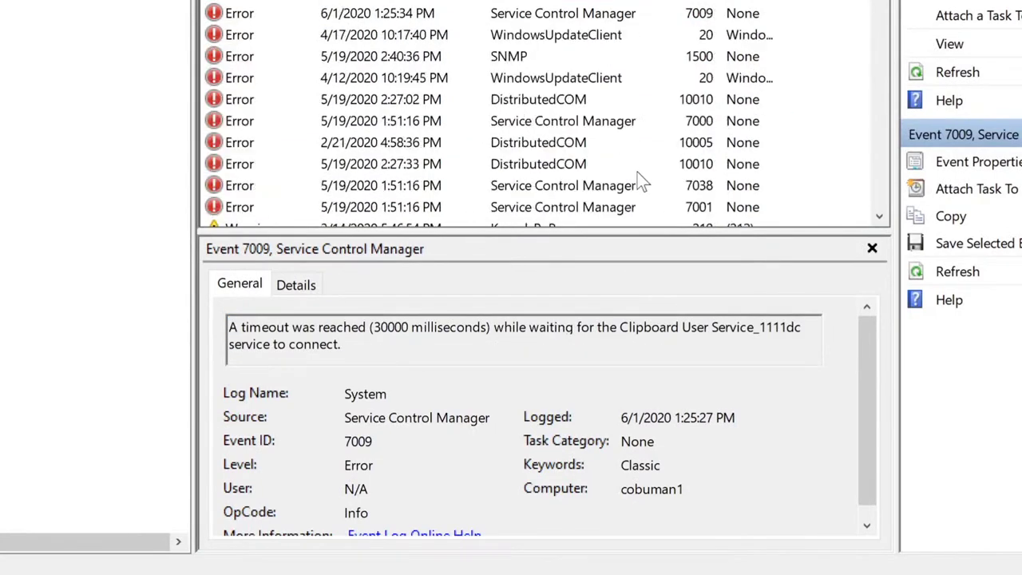
{"action": "left_click", "coordinate": [323, 128]}
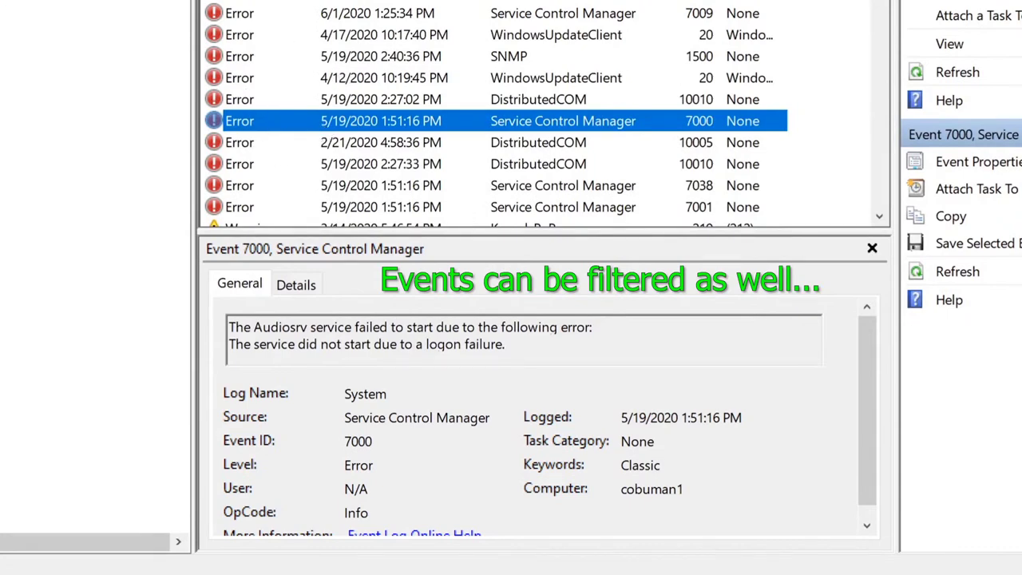
Step: Replace a 'reliability monitor' Start search with 'control' and launch Control Panel
{"action": "key", "text": "super"}
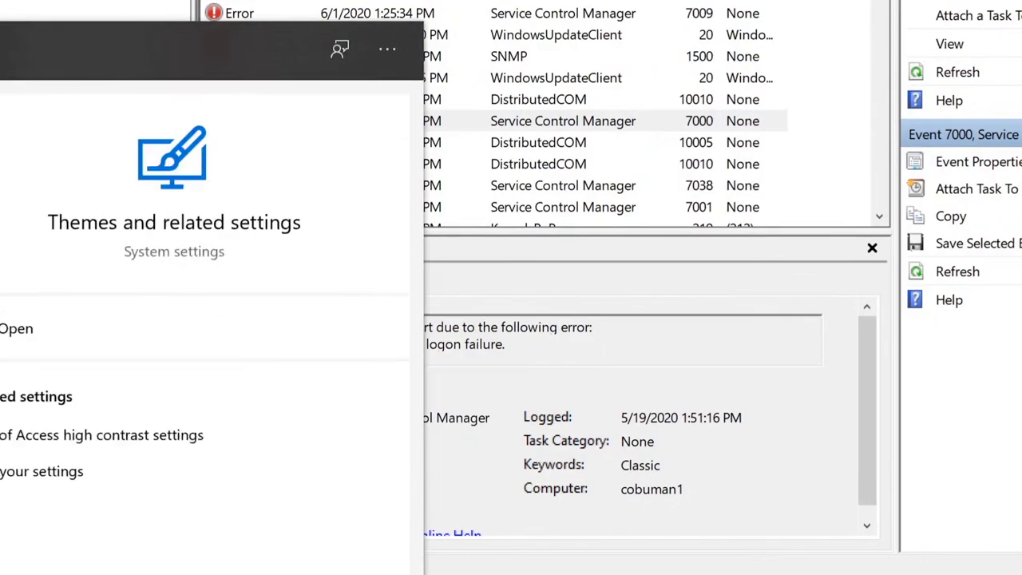
{"action": "type", "text": "it"}
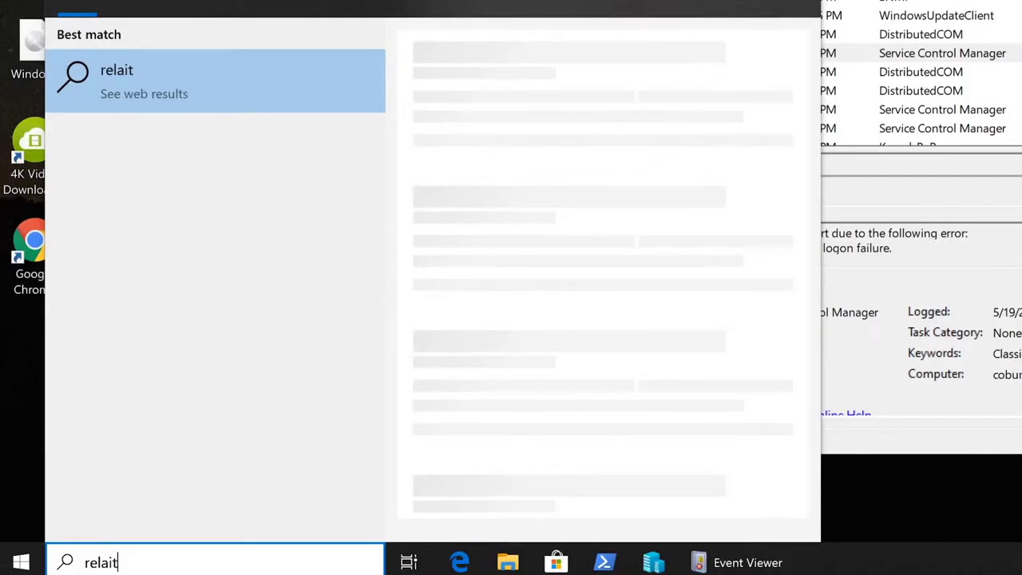
{"action": "key", "text": "BackSpace"}
{"action": "key", "text": "BackSpace"}
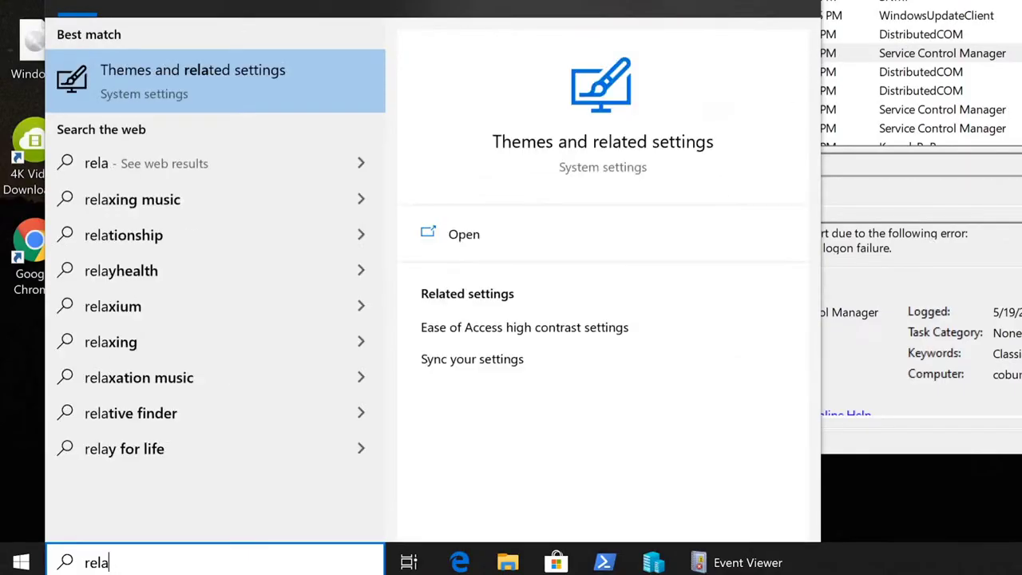
{"action": "type", "text": "ibil"}
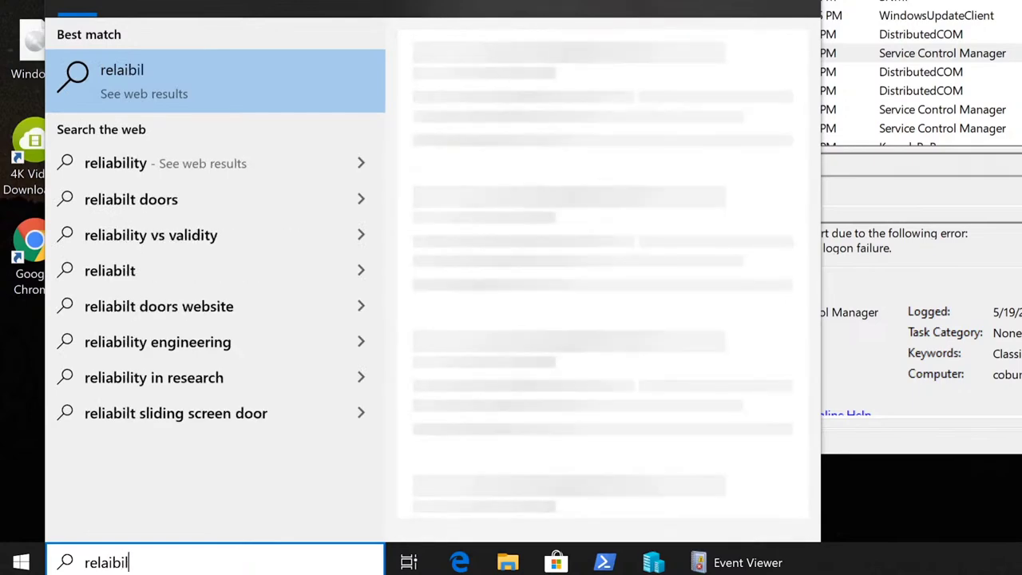
{"action": "type", "text": "ity montor"}
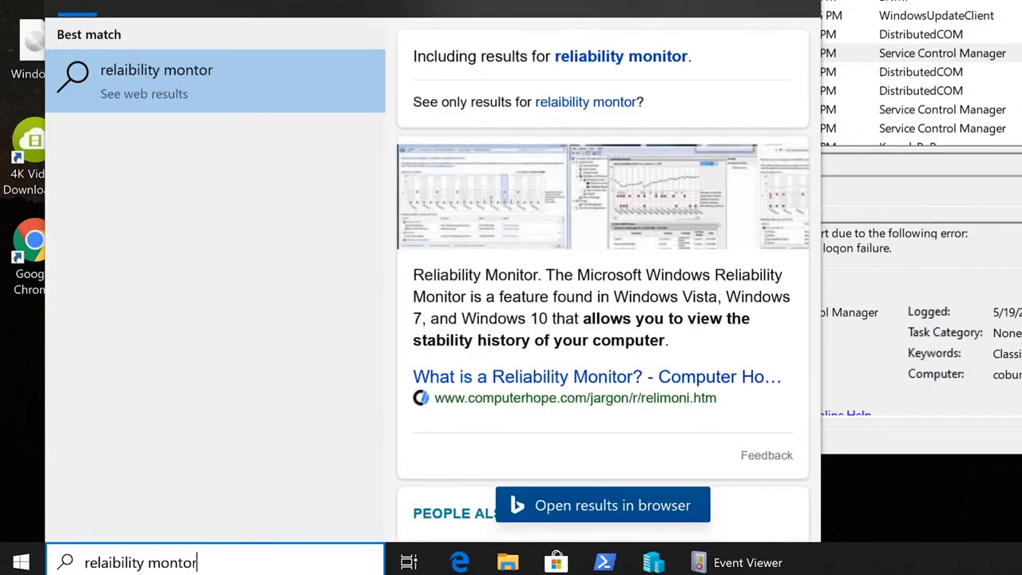
{"action": "key", "text": "ctrl+a"}
{"action": "type", "text": "contro"}
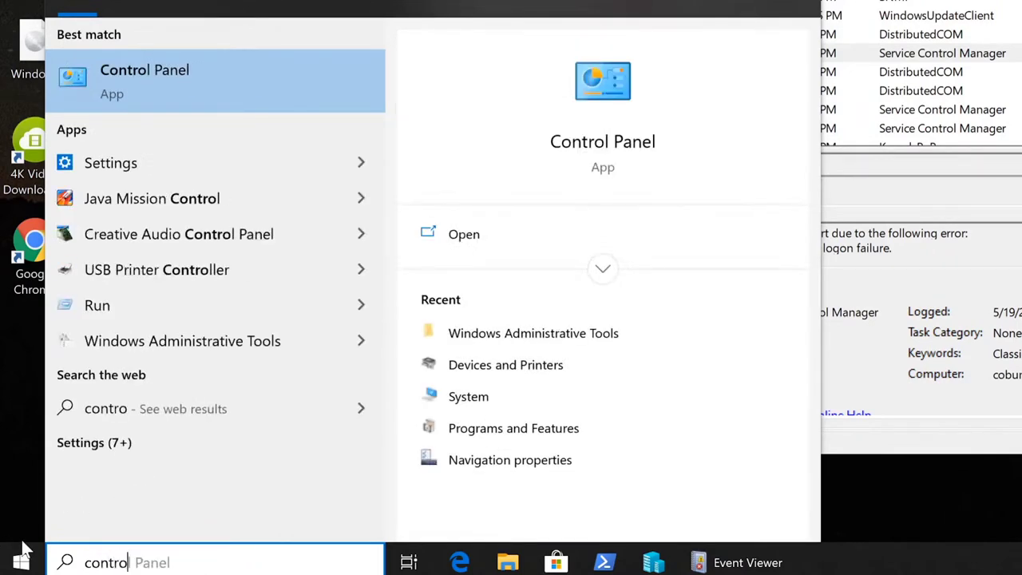
{"action": "key", "text": "Return"}
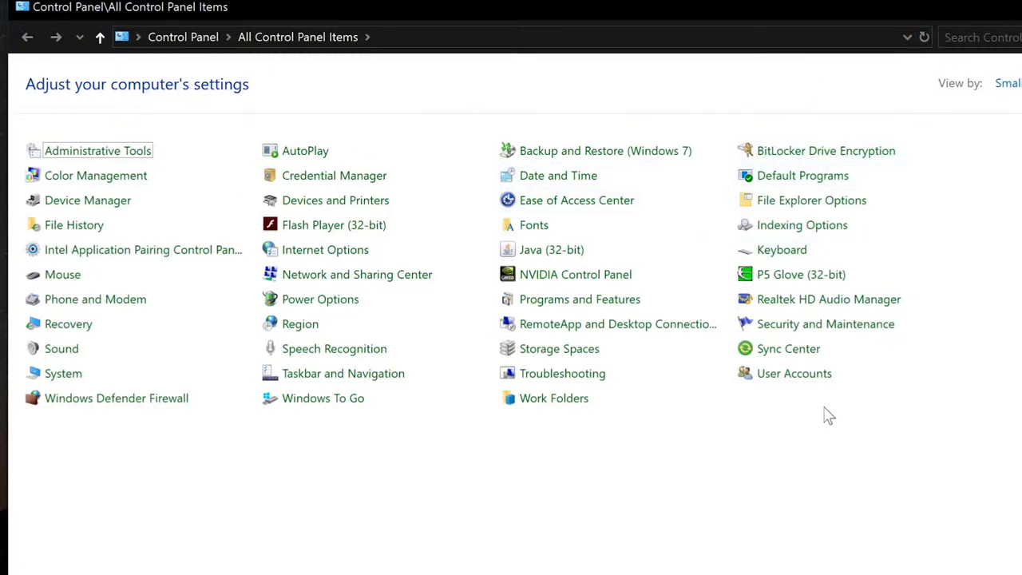
Step: Open Security and Maintenance, check its message settings, and expand the Security section
{"action": "left_click", "coordinate": [805, 327]}
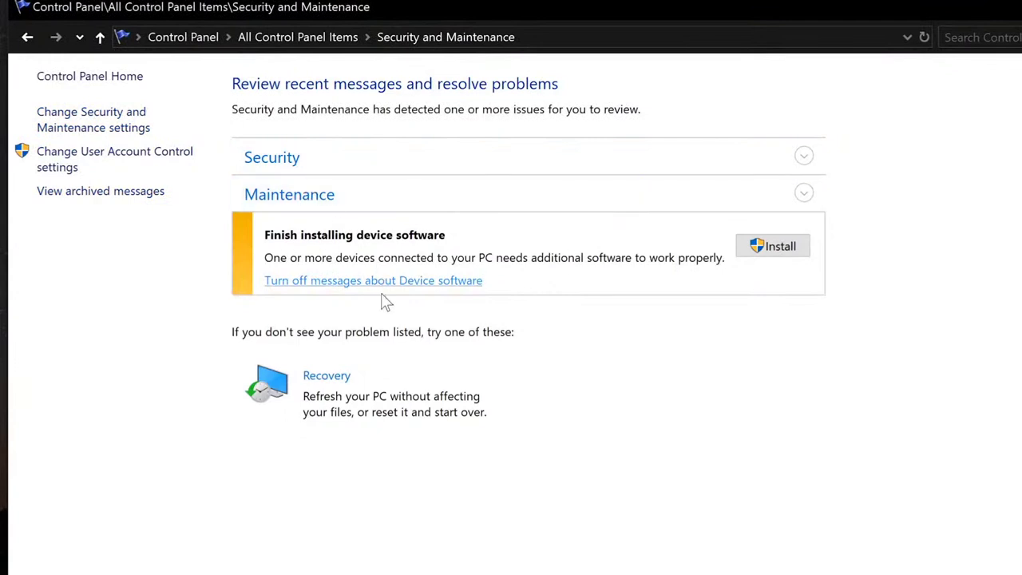
{"action": "left_click", "coordinate": [300, 159]}
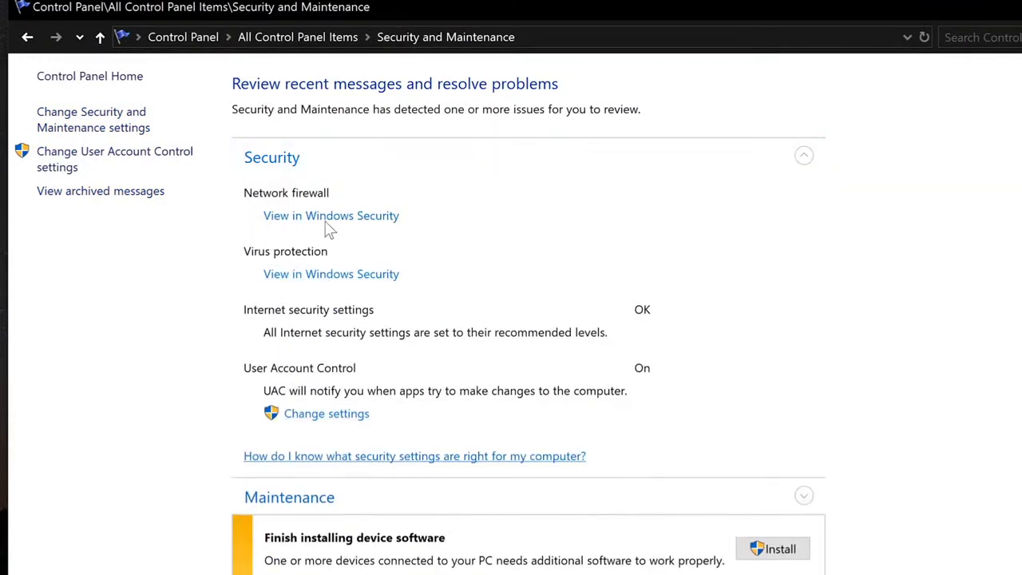
{"action": "scroll", "coordinate": [403, 439], "scroll_direction": "down", "scroll_amount": 1}
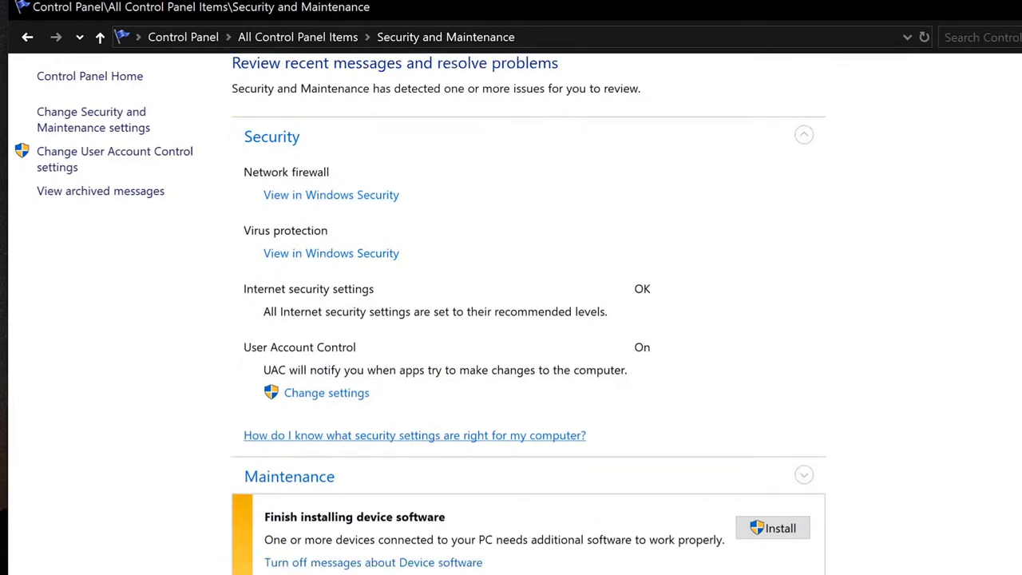
{"action": "left_click", "coordinate": [91, 122]}
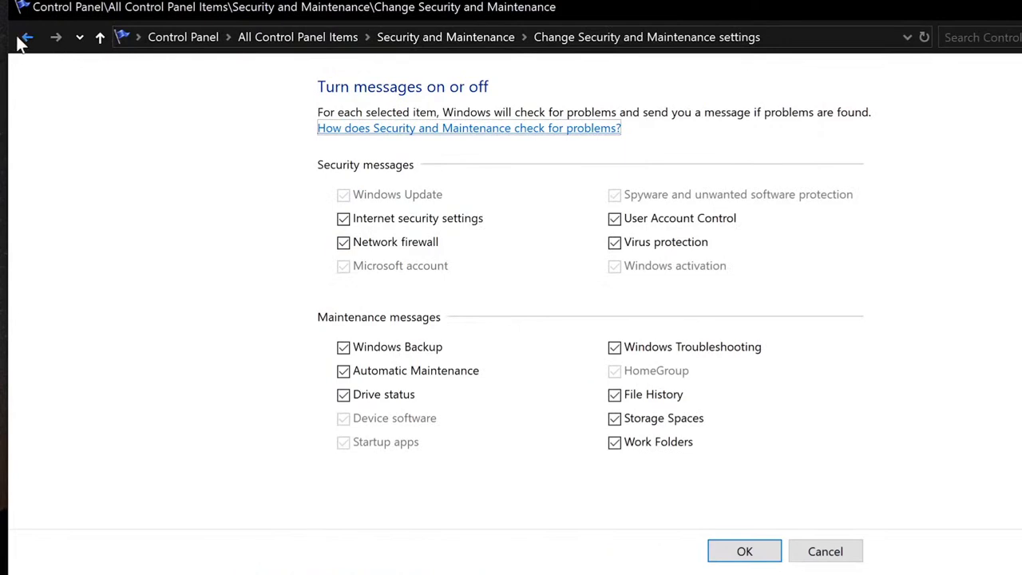
{"action": "left_click", "coordinate": [25, 37]}
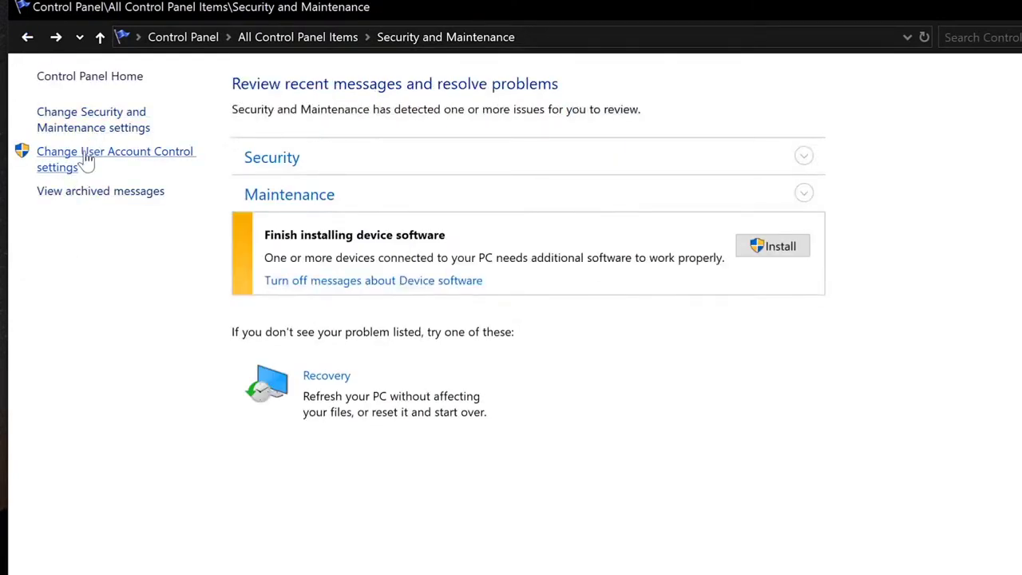
{"action": "left_click", "coordinate": [297, 174]}
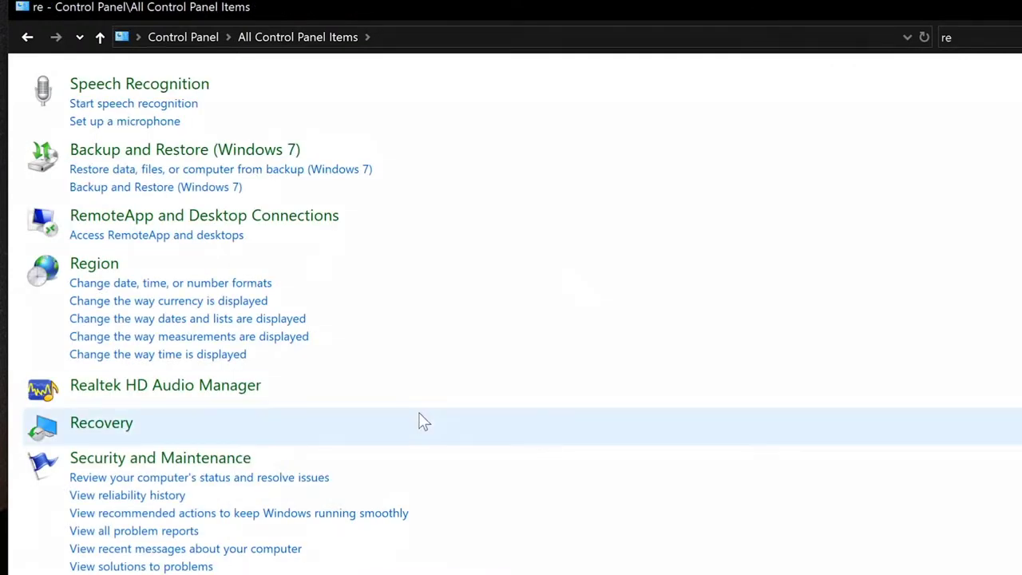
Step: Open reliability history and display the 6/27/2020 hardware error's LiveKernelEvent code 190 details
{"action": "left_click", "coordinate": [136, 496]}
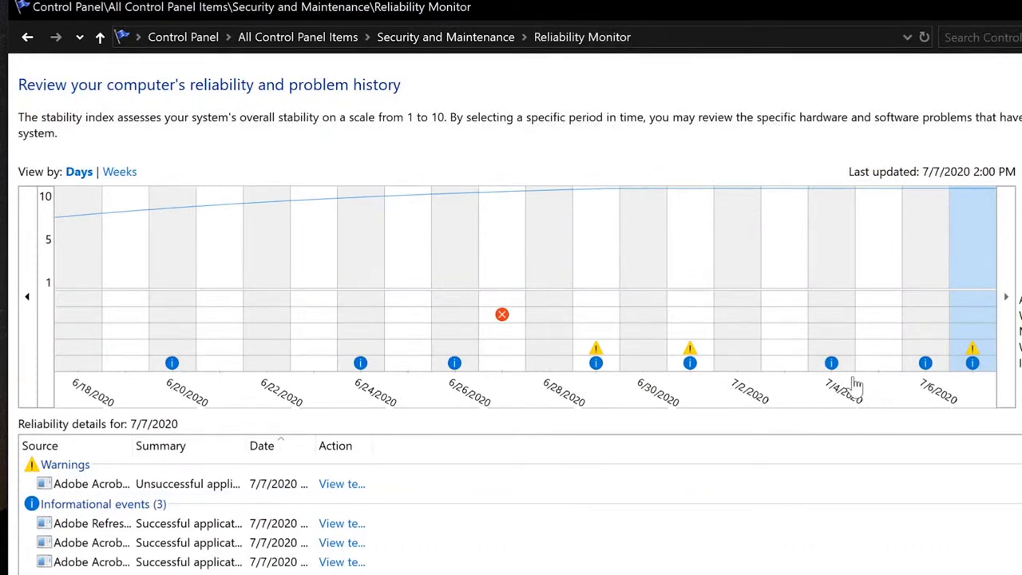
{"action": "left_click", "coordinate": [502, 324]}
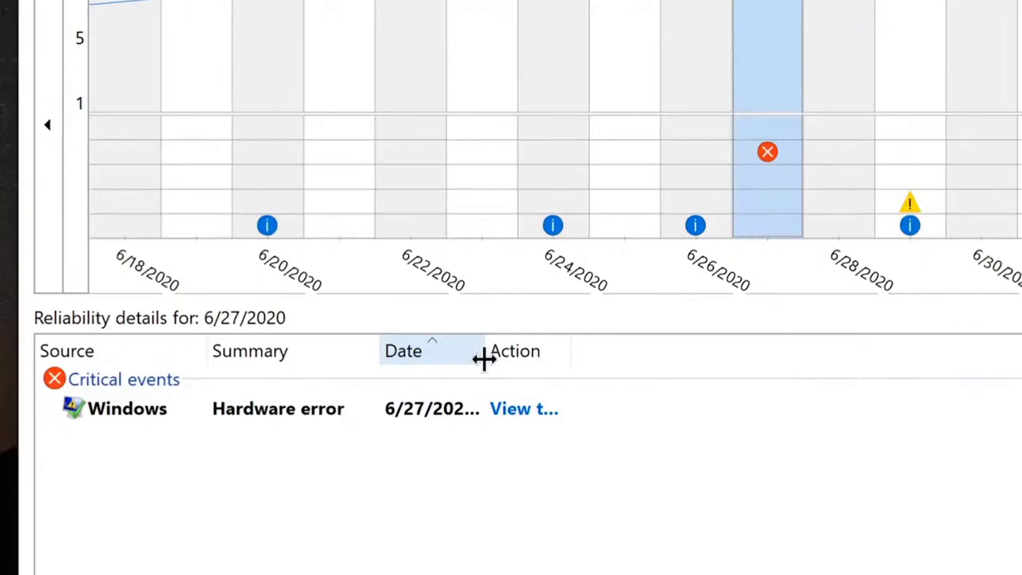
{"action": "left_click_drag", "start_coordinate": [314, 448], "coordinate": [375, 447]}
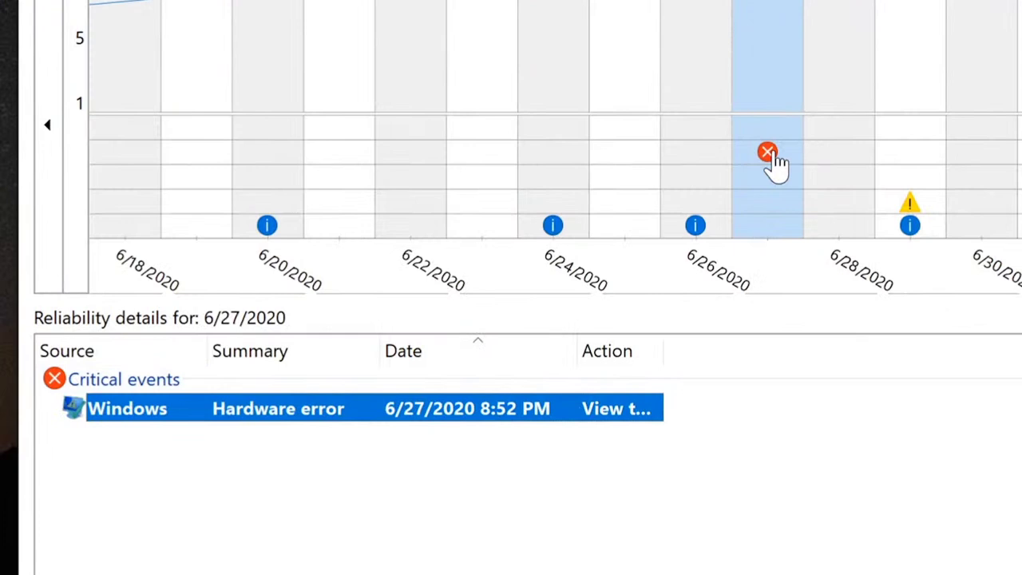
{"action": "double_click", "coordinate": [148, 425]}
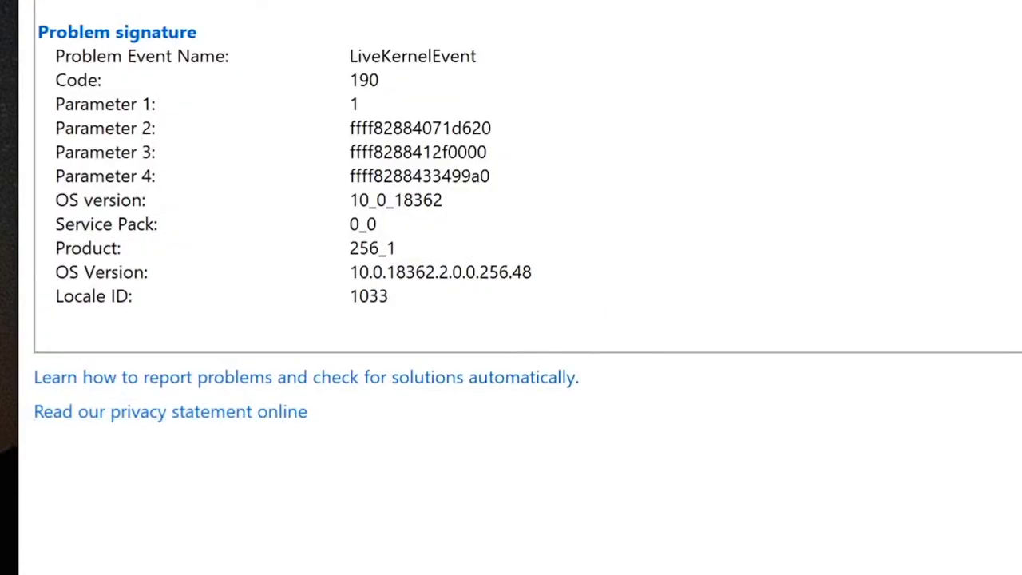
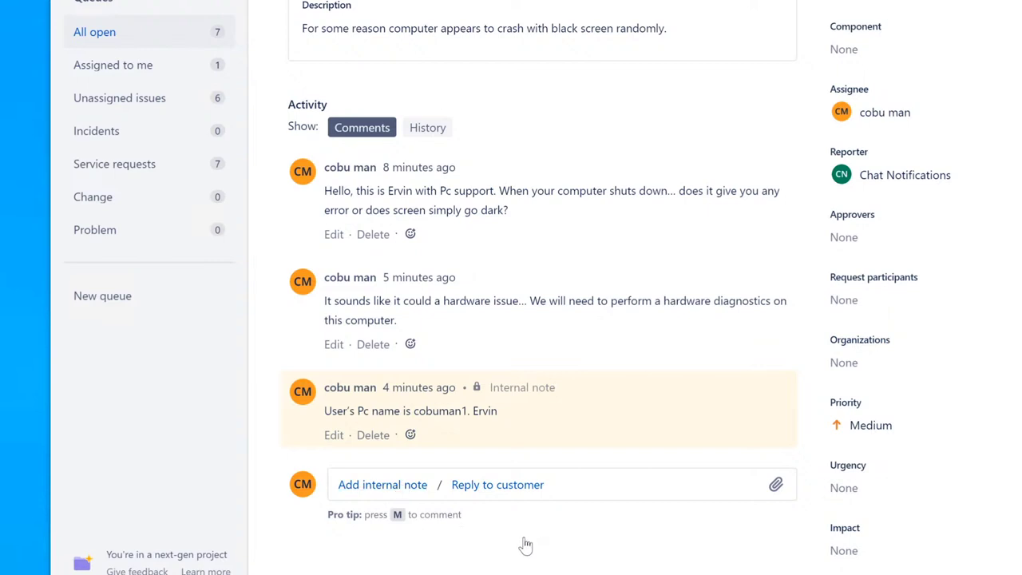
Step: Add and save an internal note: 'Routed issue to local pc support to troubleshoot hardware issues.'
{"action": "left_click", "coordinate": [501, 474]}
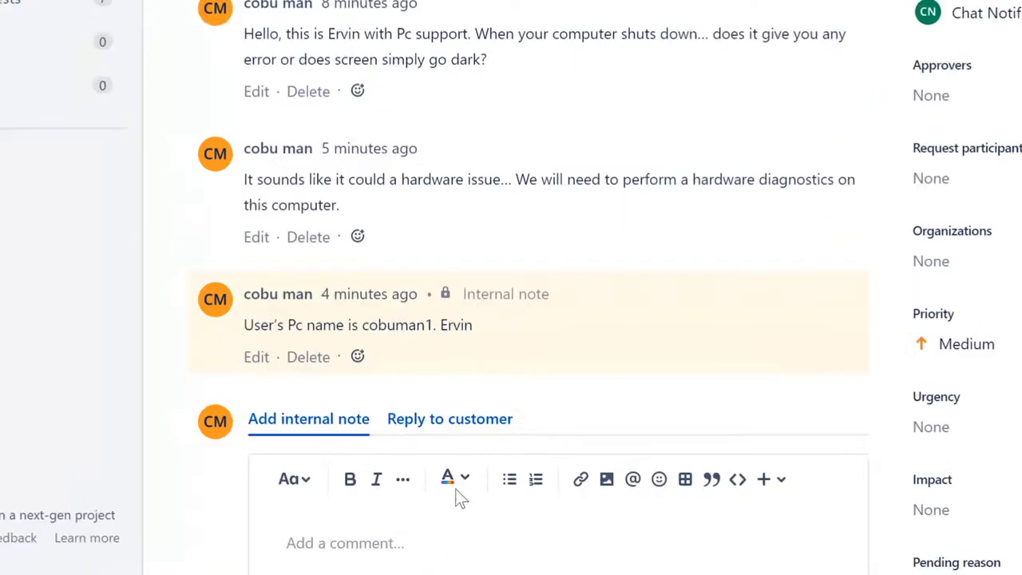
{"action": "scroll", "coordinate": [471, 536], "scroll_direction": "down", "scroll_amount": 5}
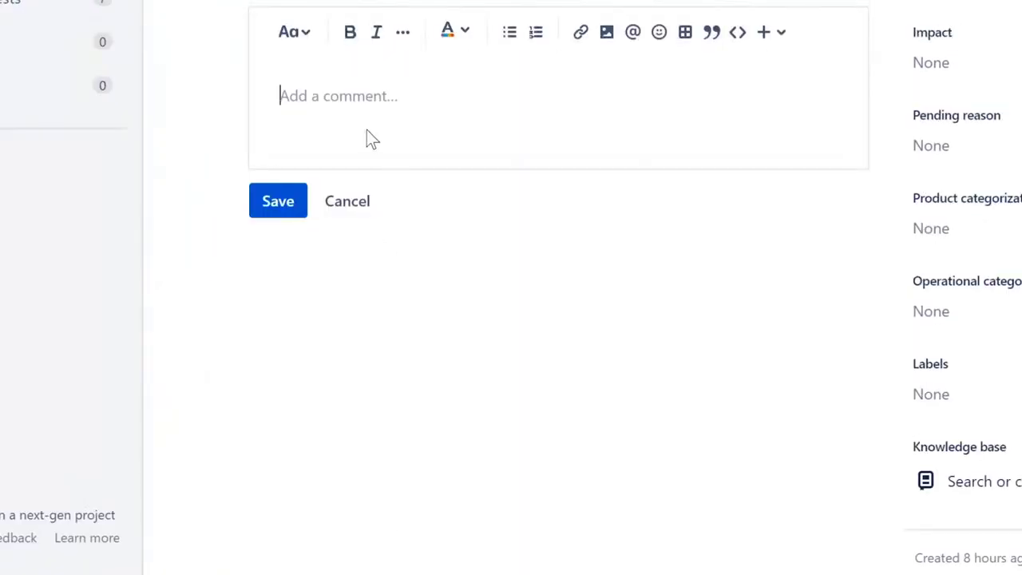
{"action": "type", "text": "Routed issu"}
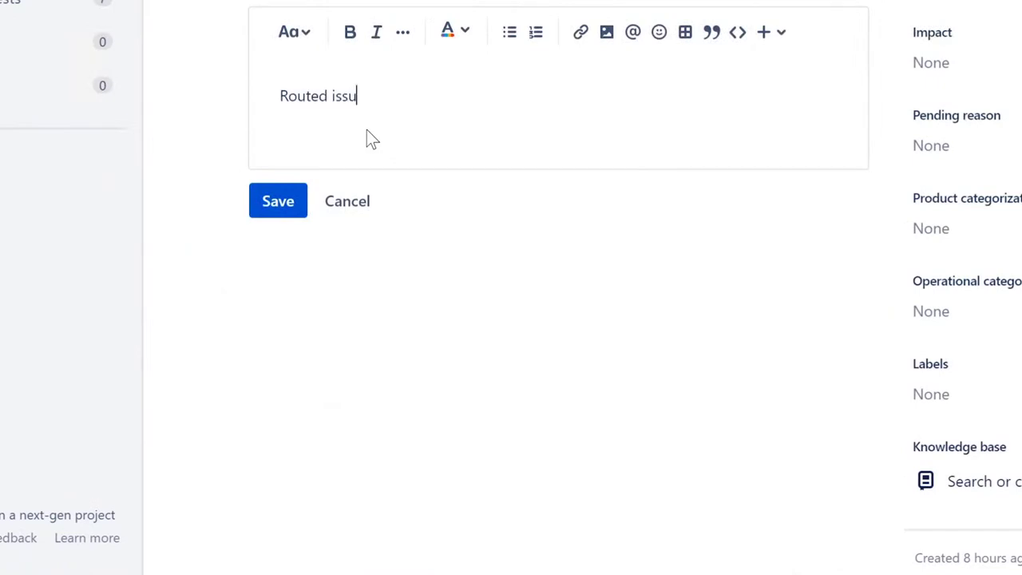
{"action": "type", "text": "e to local p"}
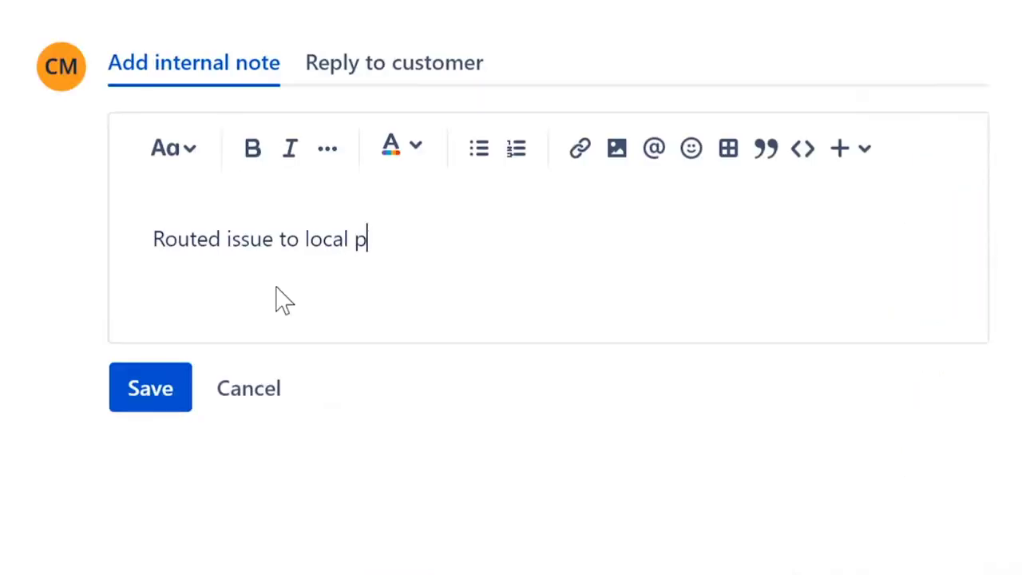
{"action": "type", "text": "c ss"}
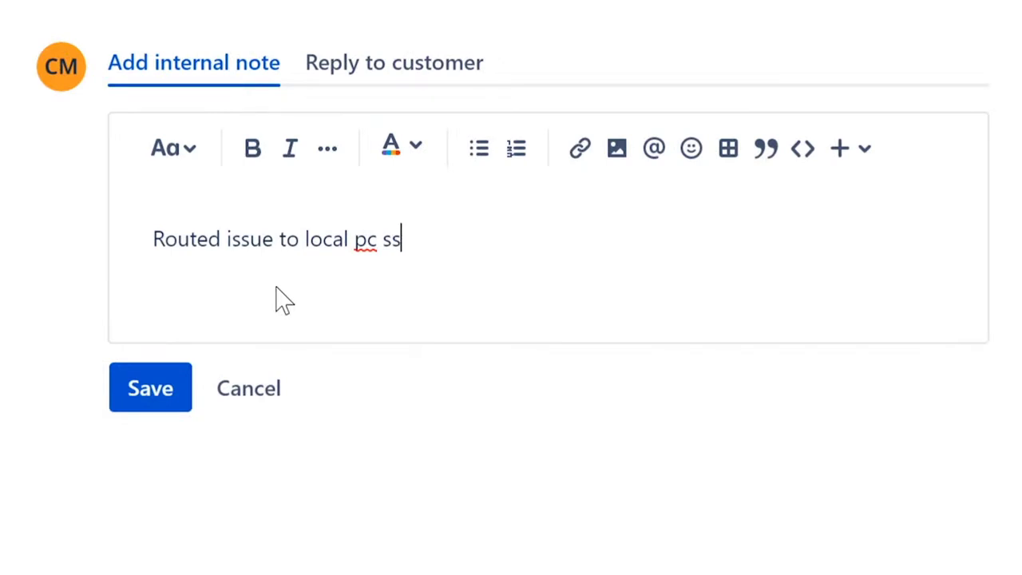
{"action": "key", "text": "BackSpace"}
{"action": "type", "text": "upport to "}
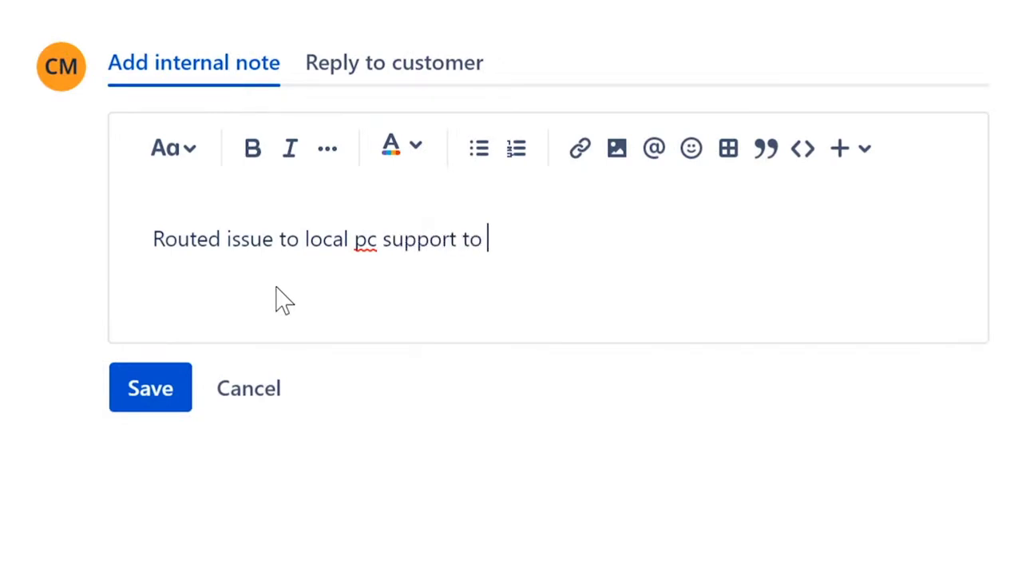
{"action": "type", "text": "troub"}
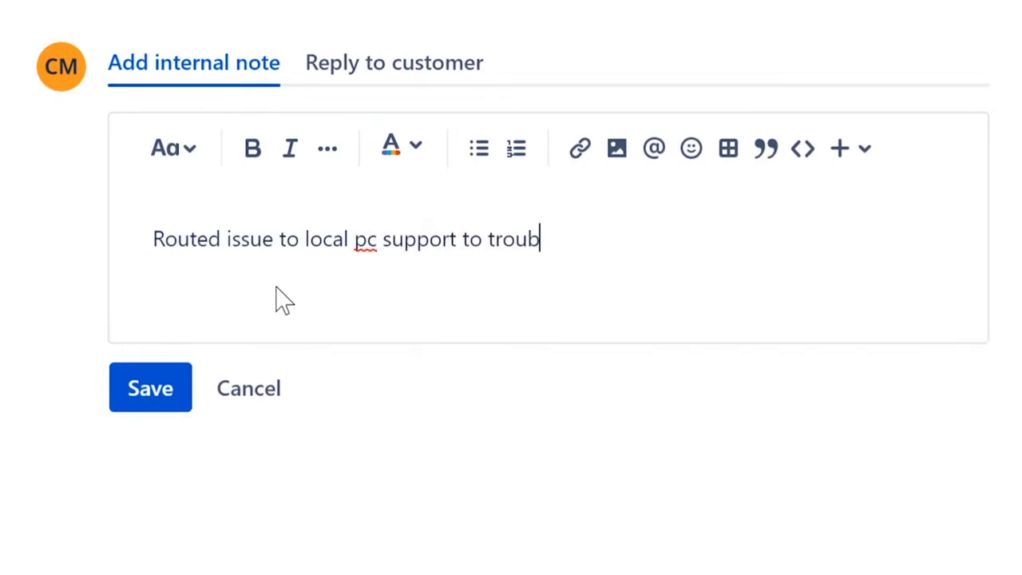
{"action": "type", "text": "lshoot ha"}
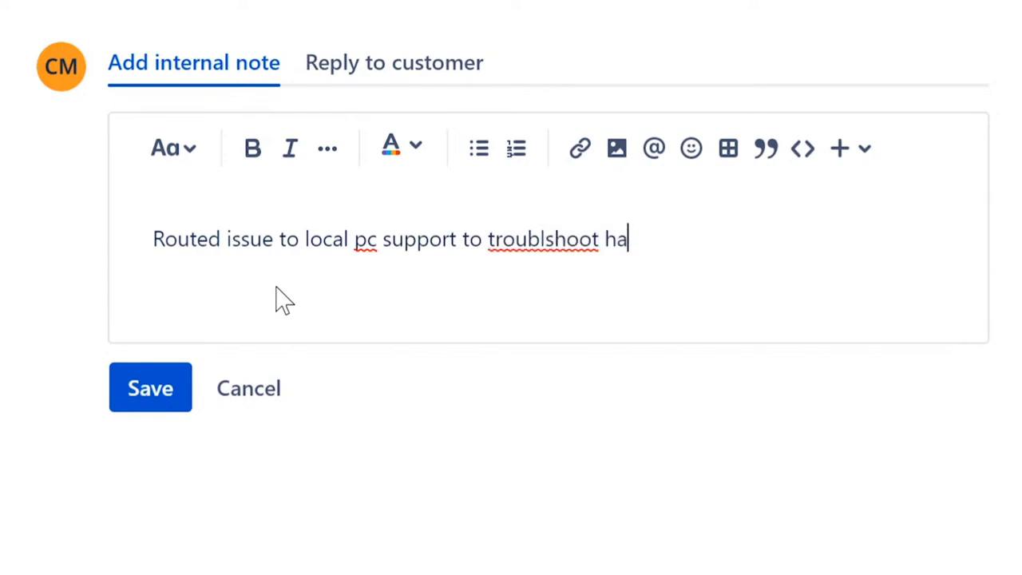
{"action": "type", "text": "rdware issues."}
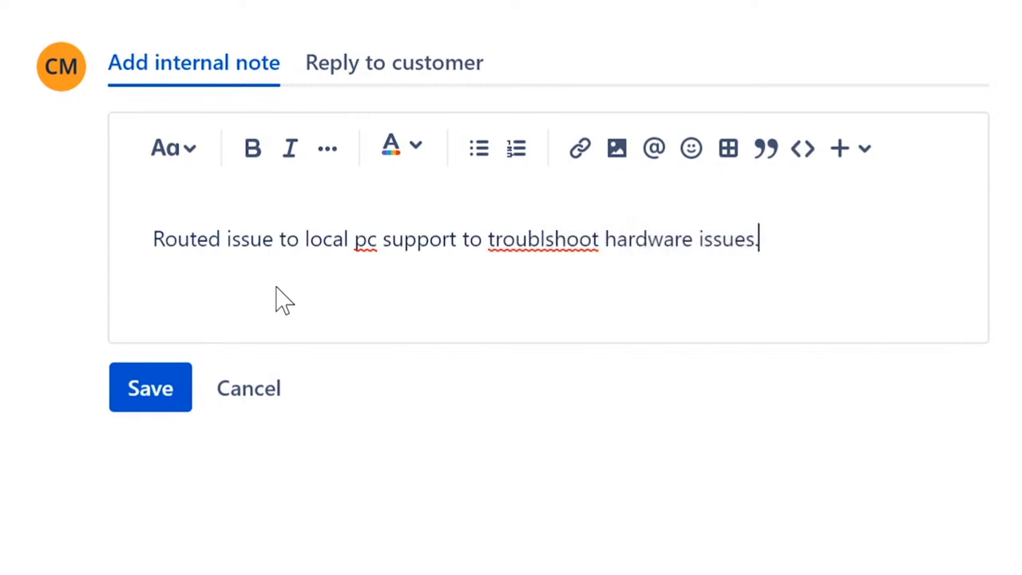
{"action": "type", "text": " Ervin"}
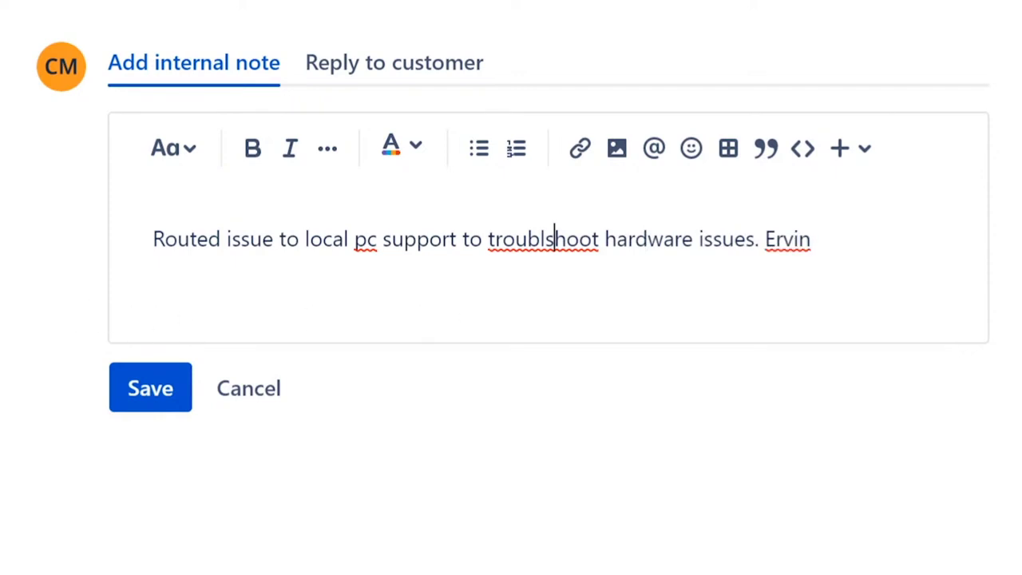
{"action": "right_click", "coordinate": [554, 240]}
{"action": "left_click", "coordinate": [649, 271]}
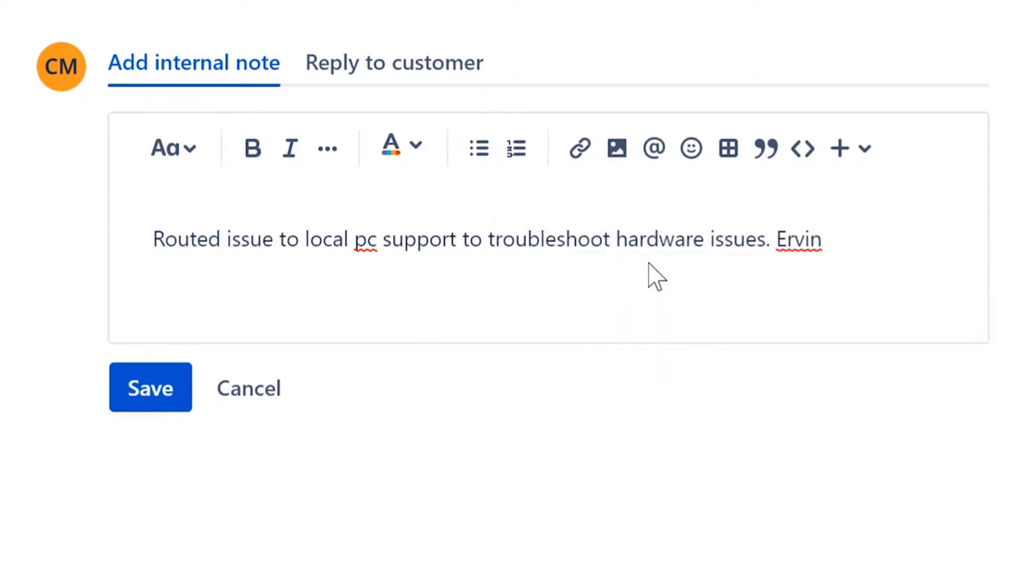
{"action": "left_click", "coordinate": [160, 392]}
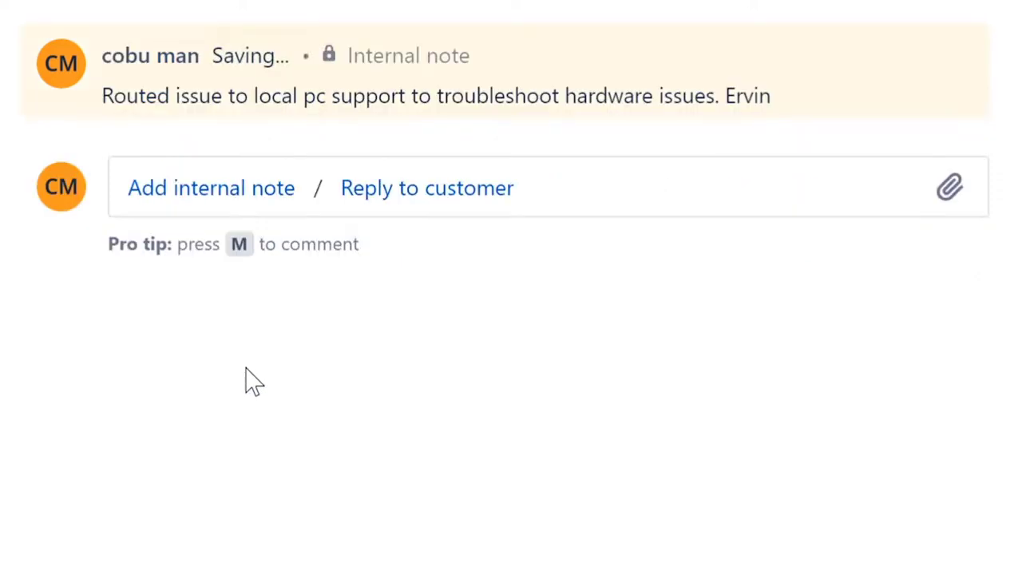
{"action": "scroll", "coordinate": [511, 344], "scroll_direction": "up", "scroll_amount": 5}
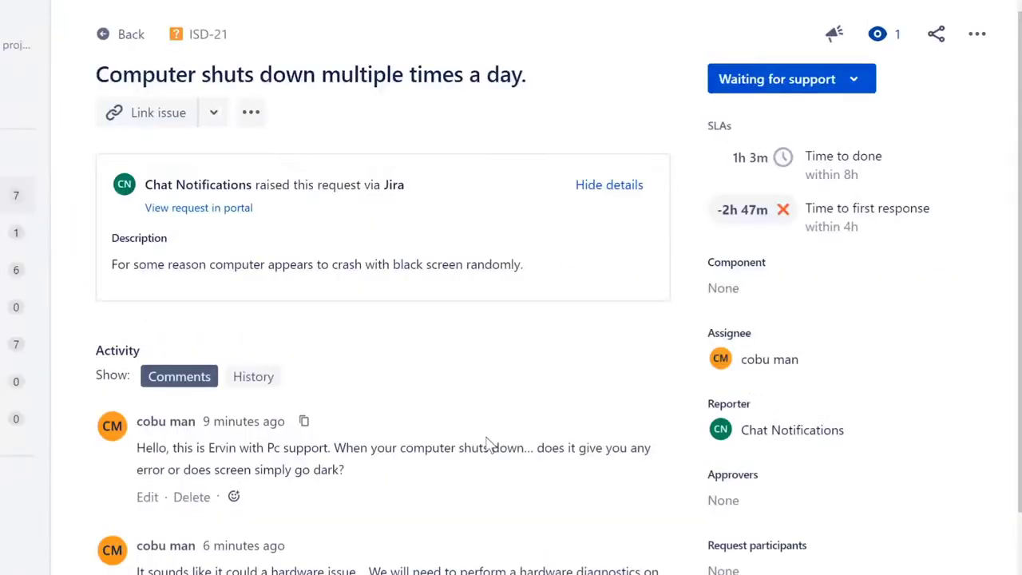
Step: Set ISD-21's status to Completed and return to the All open queue
{"action": "left_click", "coordinate": [852, 81]}
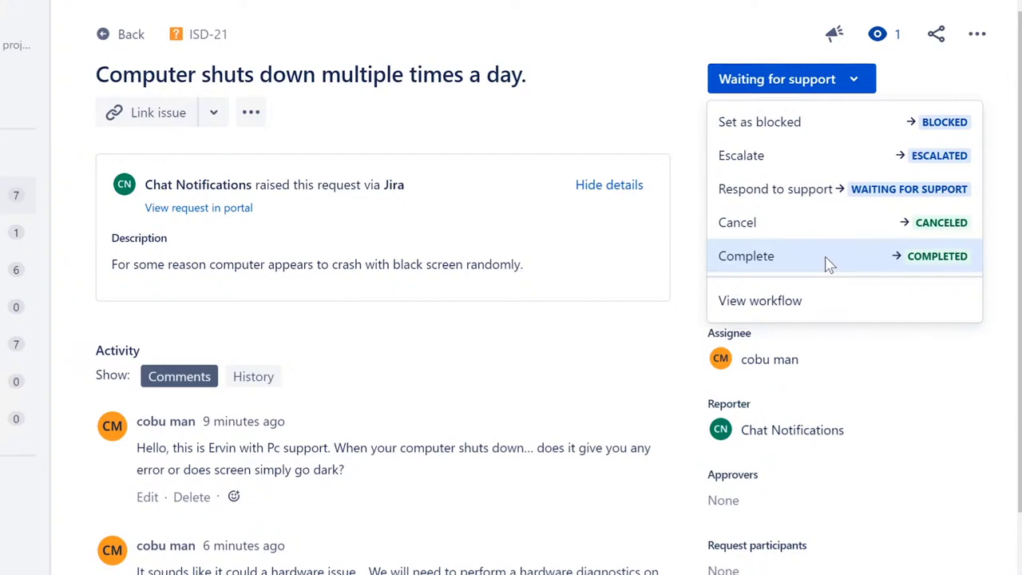
{"action": "left_click", "coordinate": [828, 263]}
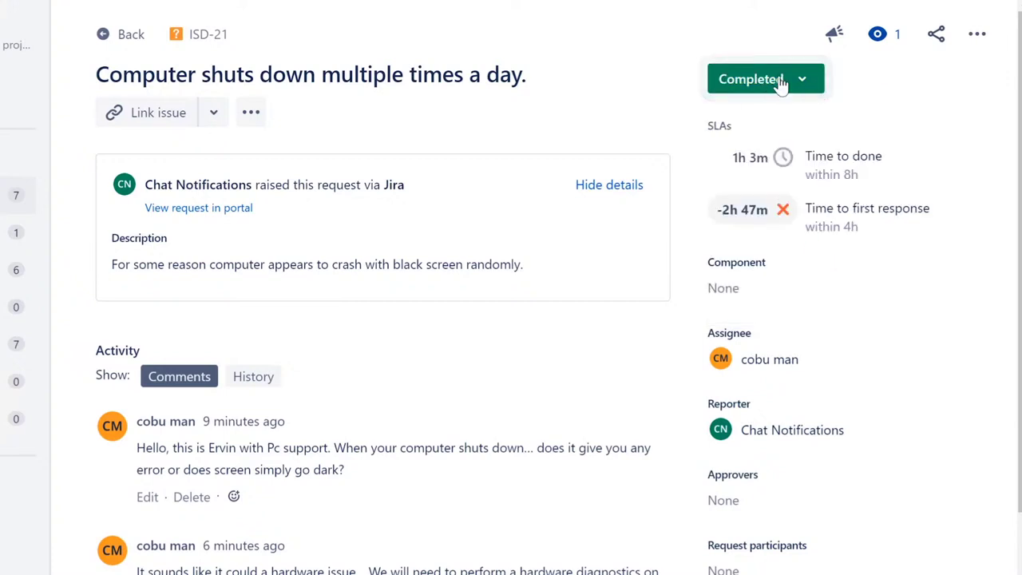
{"action": "left_click", "coordinate": [114, 32]}
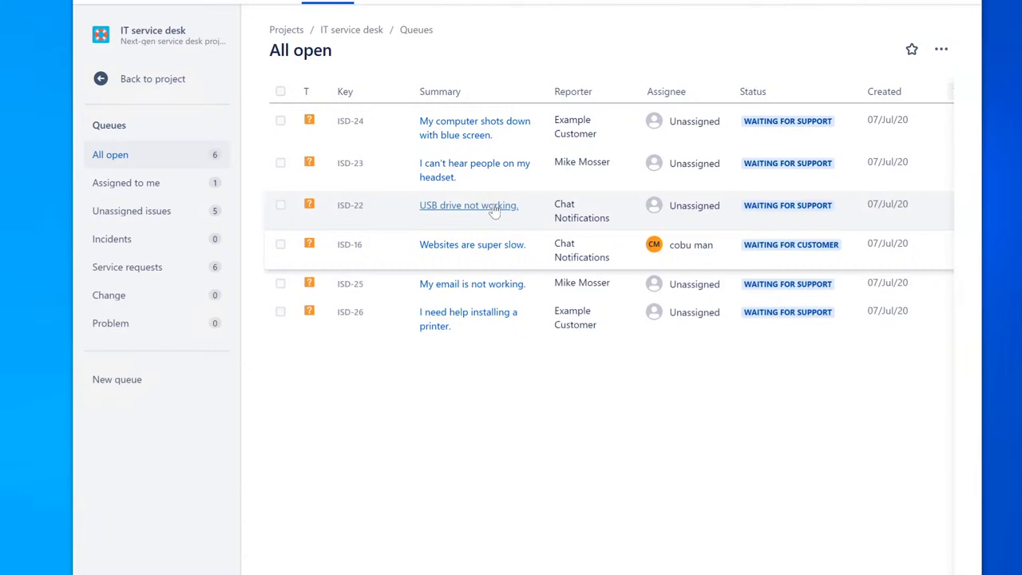
Step: Open the 'USB drive not working.' ticket and assign it to yourself
{"action": "left_click", "coordinate": [494, 209]}
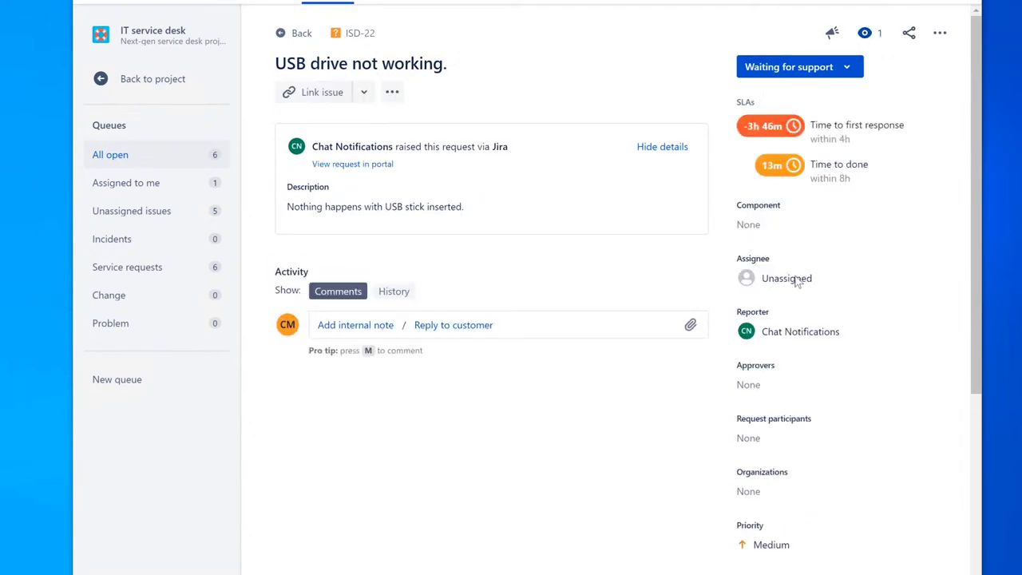
{"action": "left_click", "coordinate": [843, 287]}
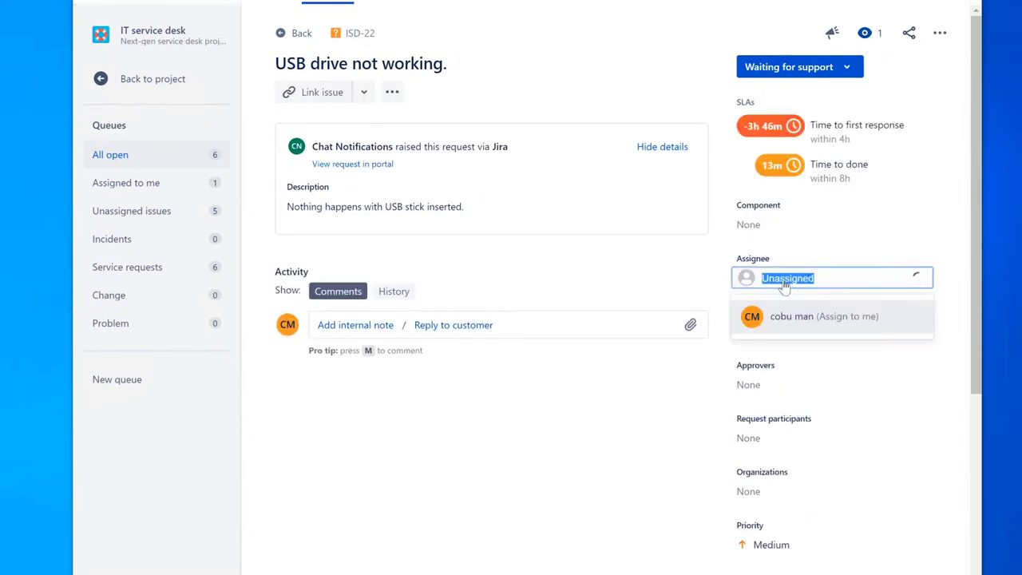
{"action": "left_click", "coordinate": [805, 320]}
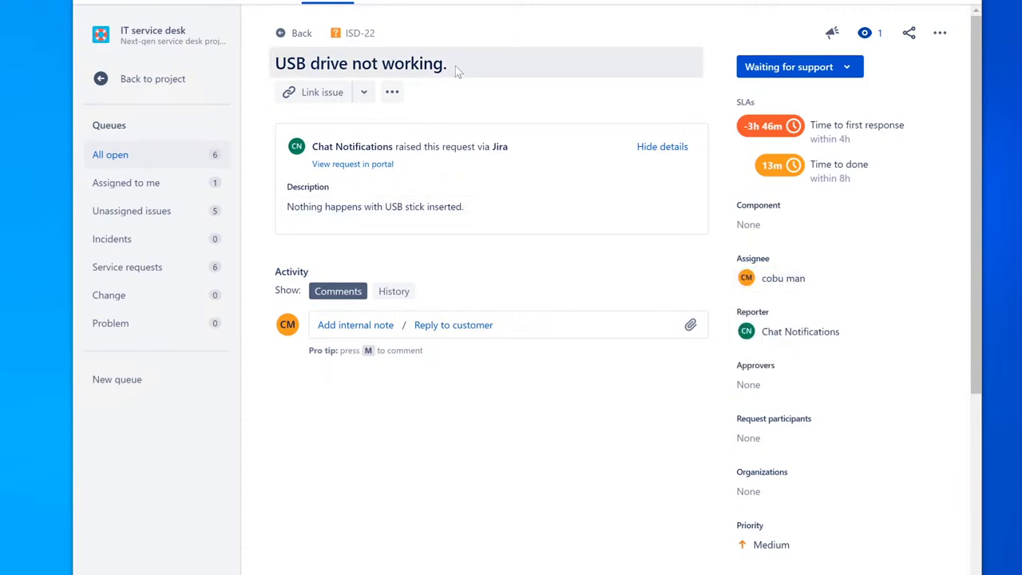
Step: Select the ticket title and description sentence to review the reported USB problem
{"action": "left_click_drag", "start_coordinate": [455, 65], "coordinate": [274, 66]}
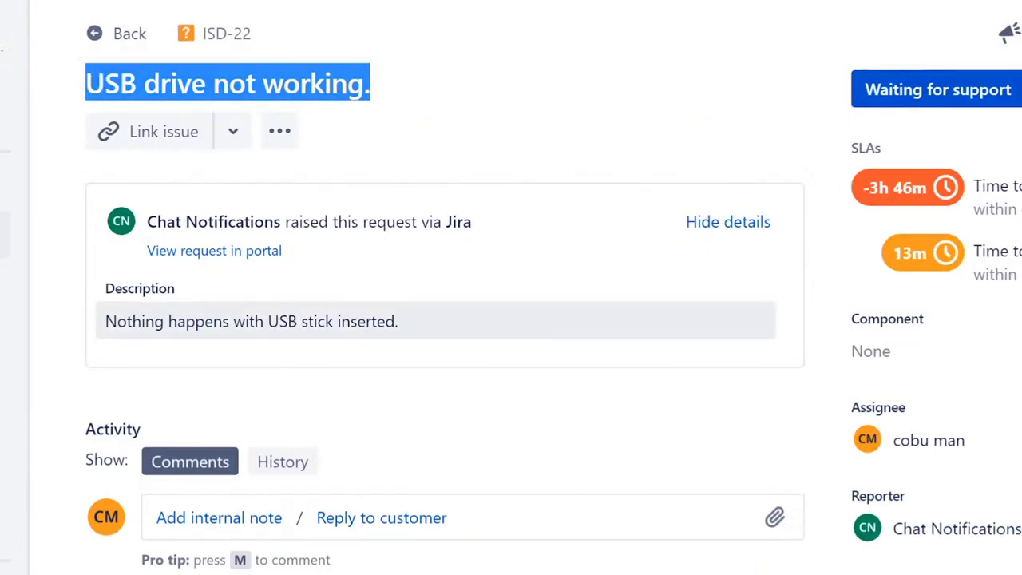
{"action": "left_click_drag", "start_coordinate": [403, 321], "coordinate": [141, 321]}
{"action": "left_click", "coordinate": [141, 321]}
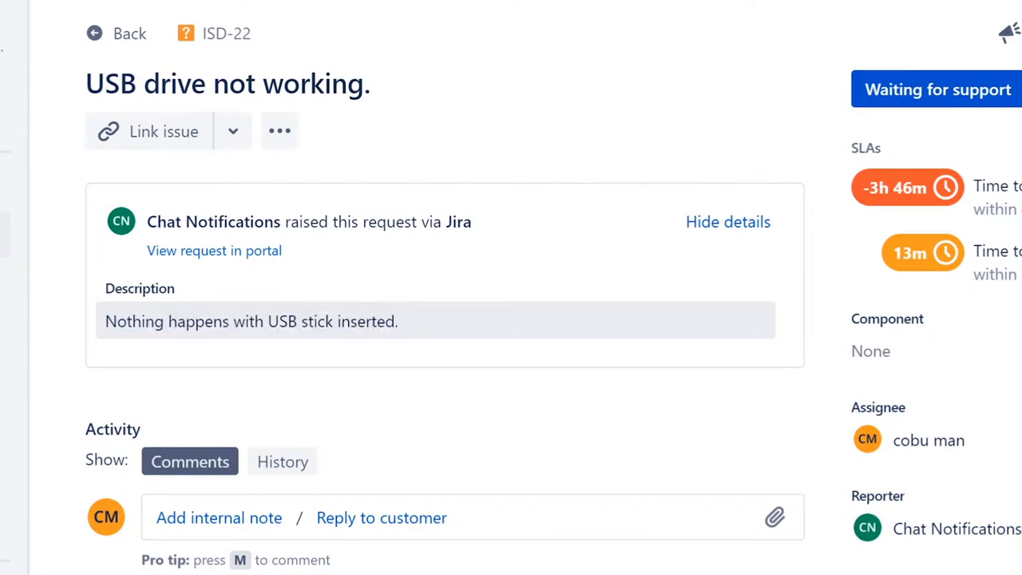
{"action": "triple_click", "coordinate": [141, 321]}
{"action": "left_click", "coordinate": [447, 351]}
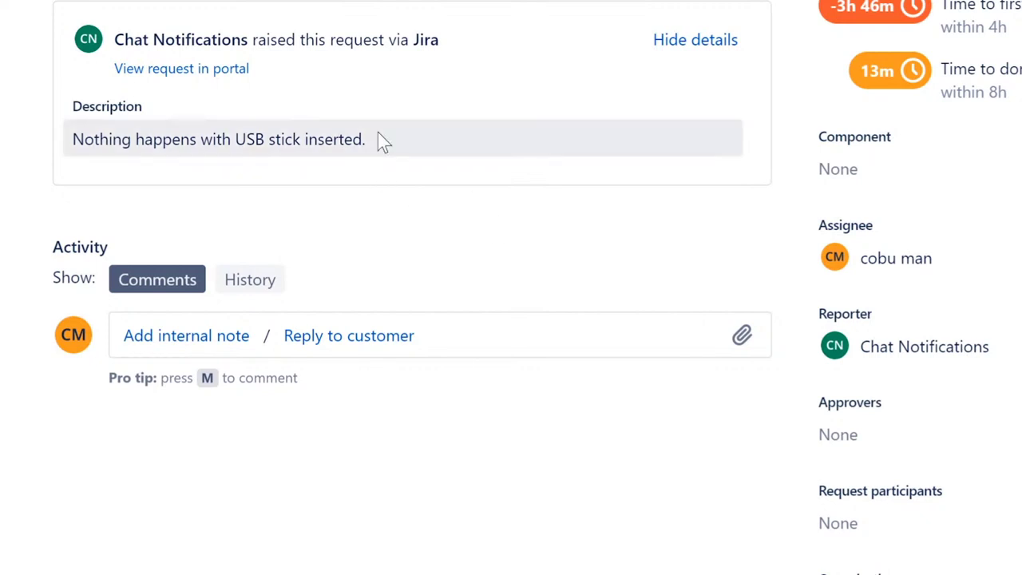
Step: Leave ISD-22's description unchanged and start a blank reply to the customer
{"action": "left_click_drag", "start_coordinate": [375, 139], "coordinate": [73, 128]}
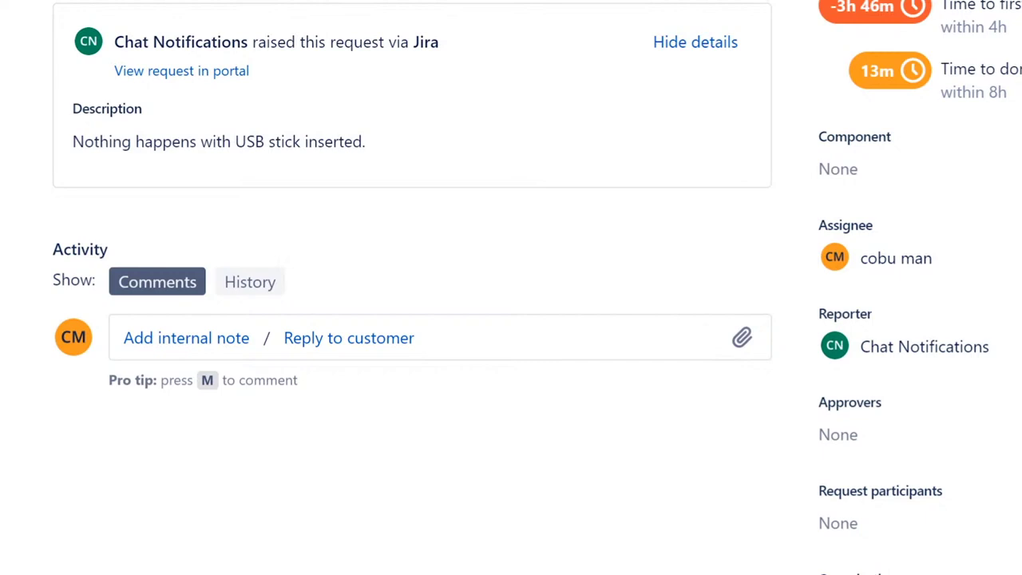
{"action": "left_click", "coordinate": [236, 152]}
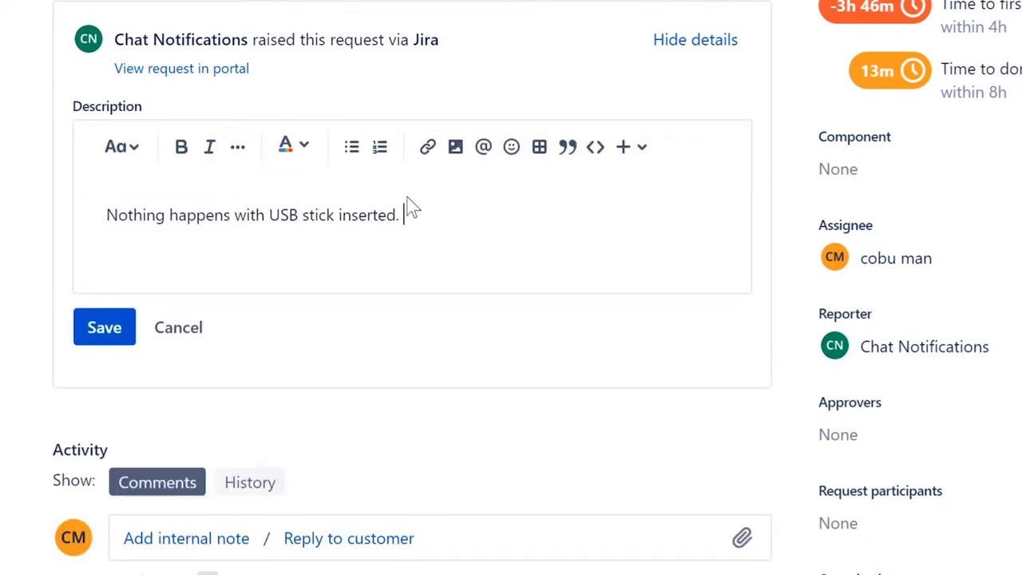
{"action": "left_click", "coordinate": [184, 327]}
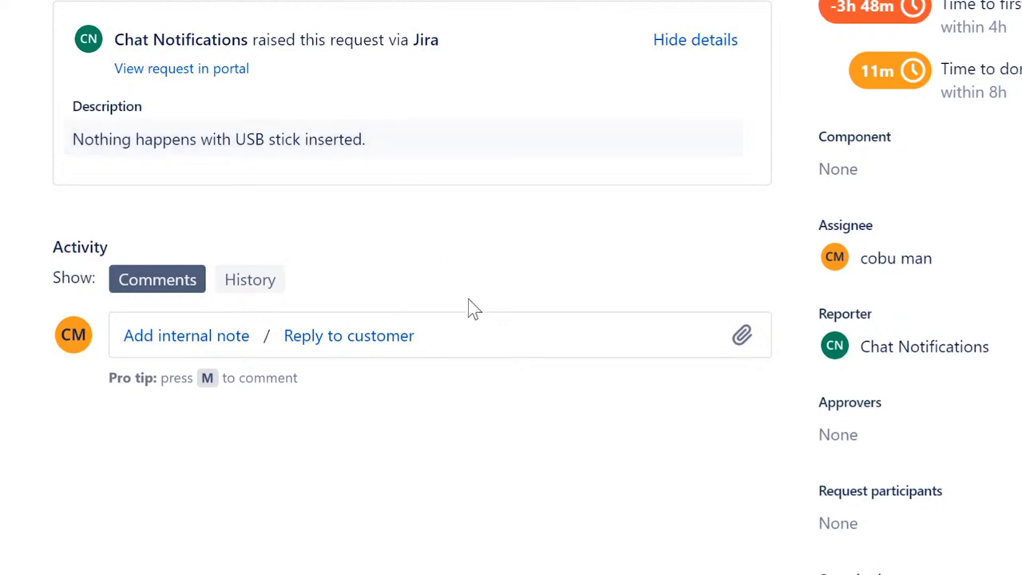
{"action": "left_click", "coordinate": [387, 134]}
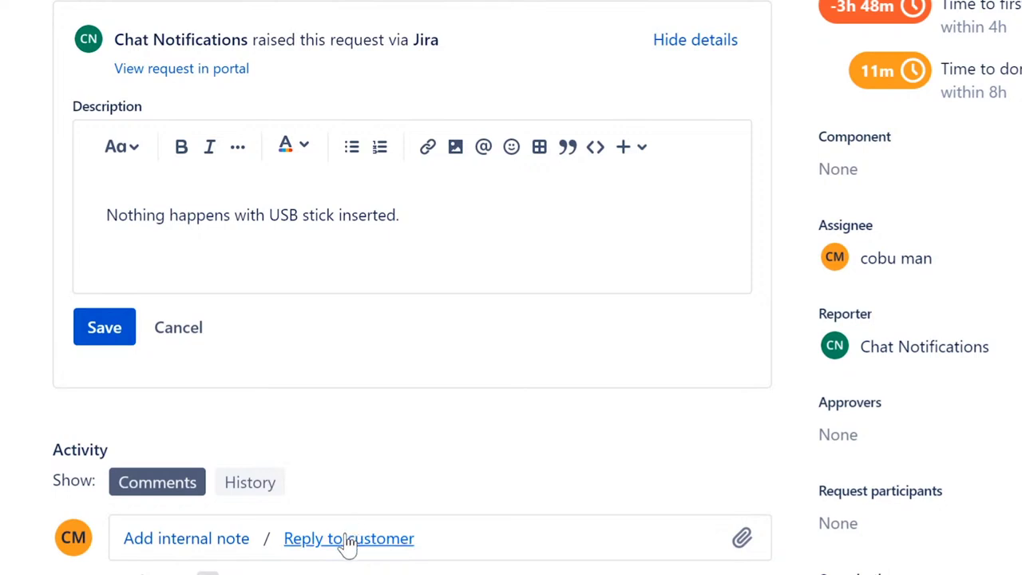
{"action": "left_click", "coordinate": [385, 540]}
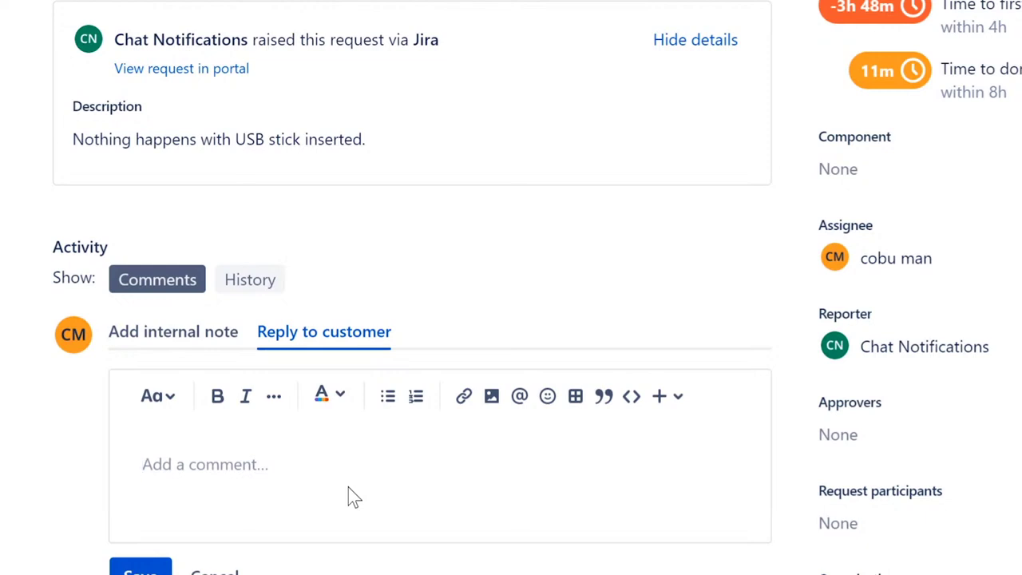
Step: Begin the reply with the Tech Support greeting and a correctly spelled 'Unfortunately,'
{"action": "type", "text": "Hello, "}
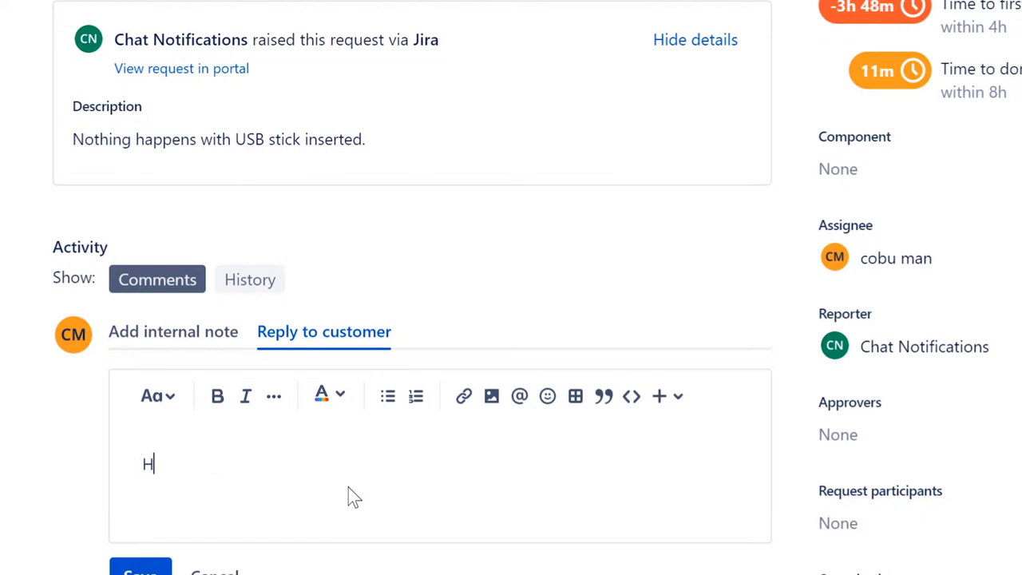
{"action": "type", "text": "m"}
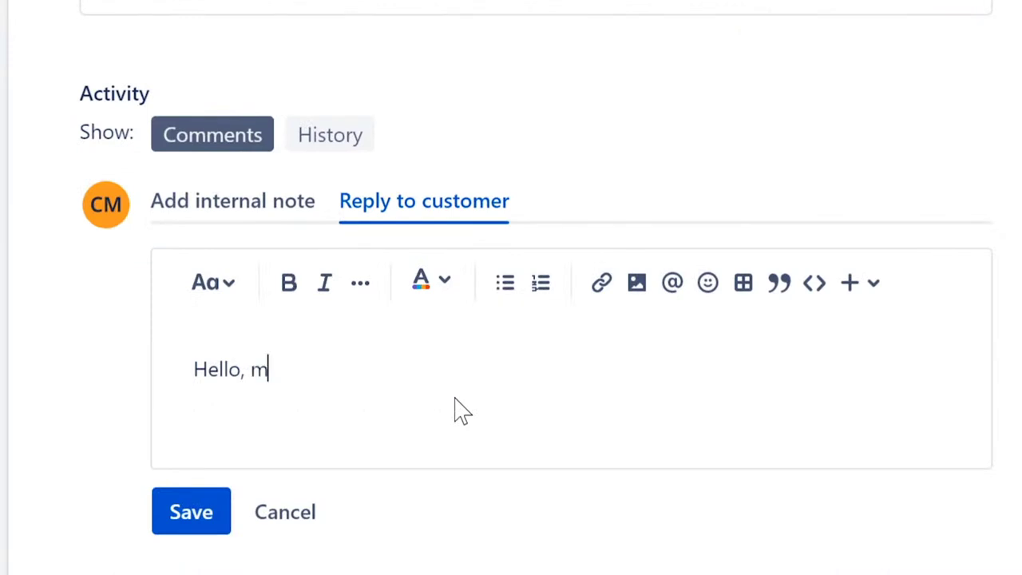
{"action": "type", "text": "y name "}
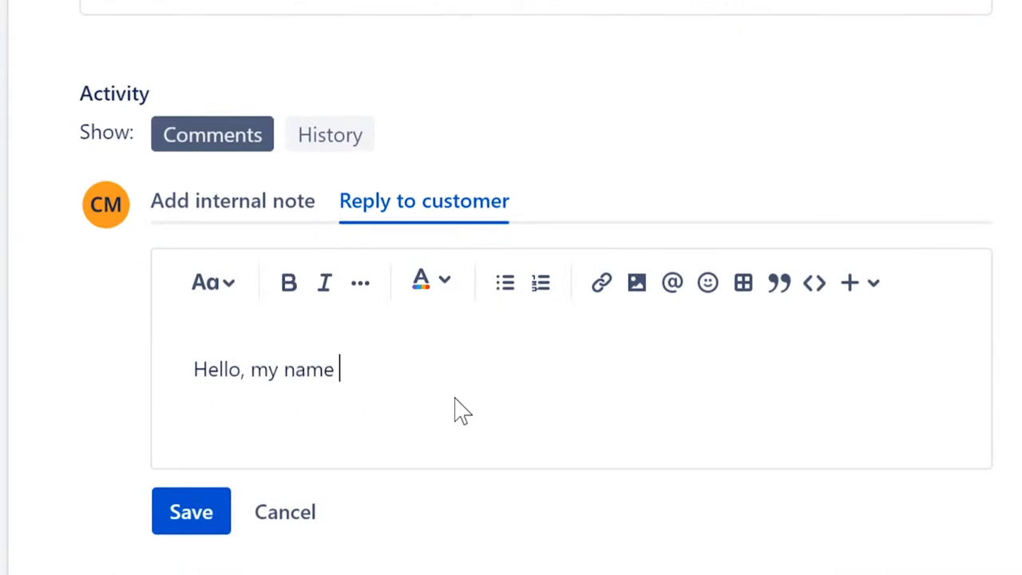
{"action": "type", "text": "is Ervin with "}
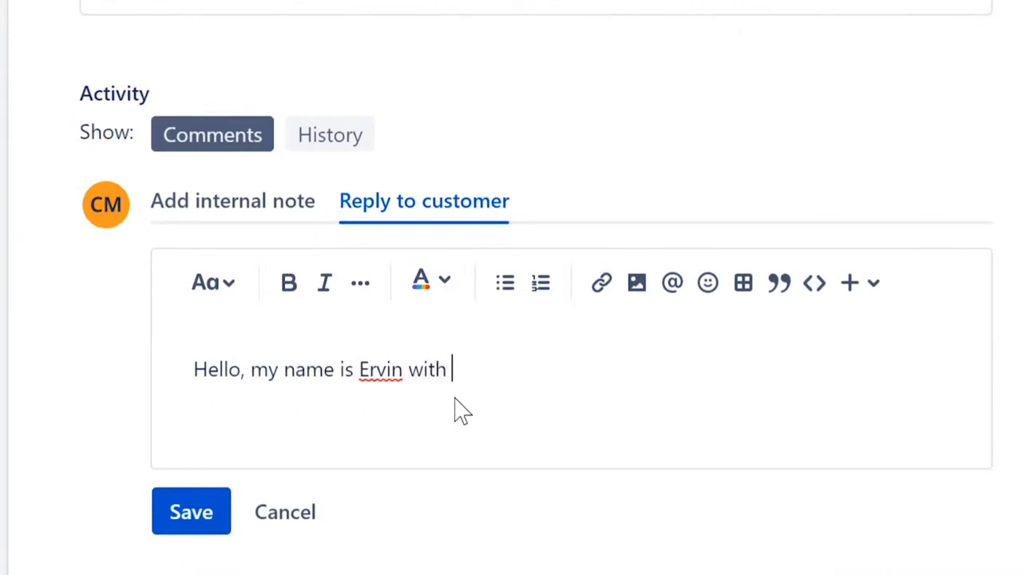
{"action": "type", "text": "Tech Support. U"}
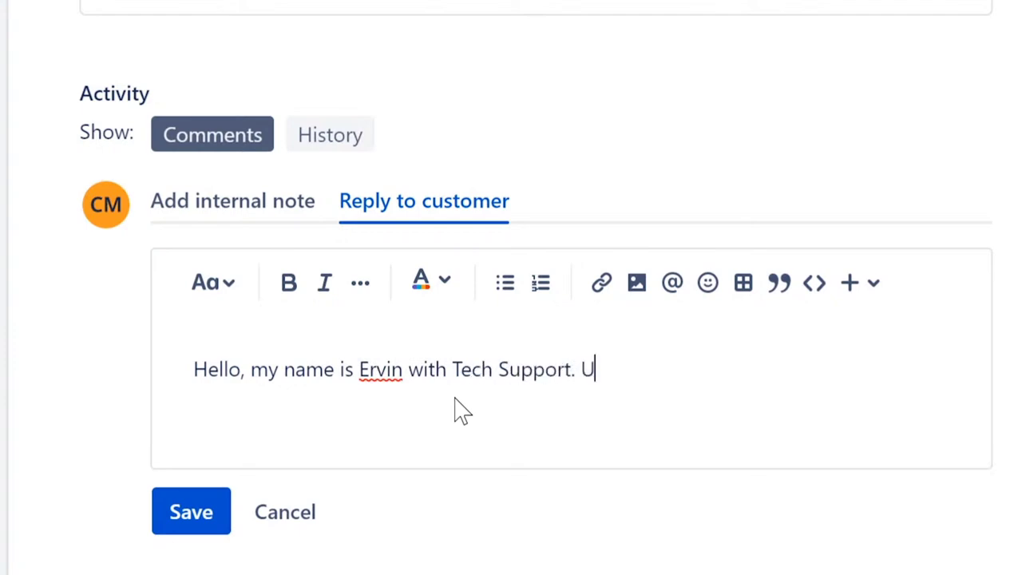
{"action": "type", "text": "nfortunatlly,"}
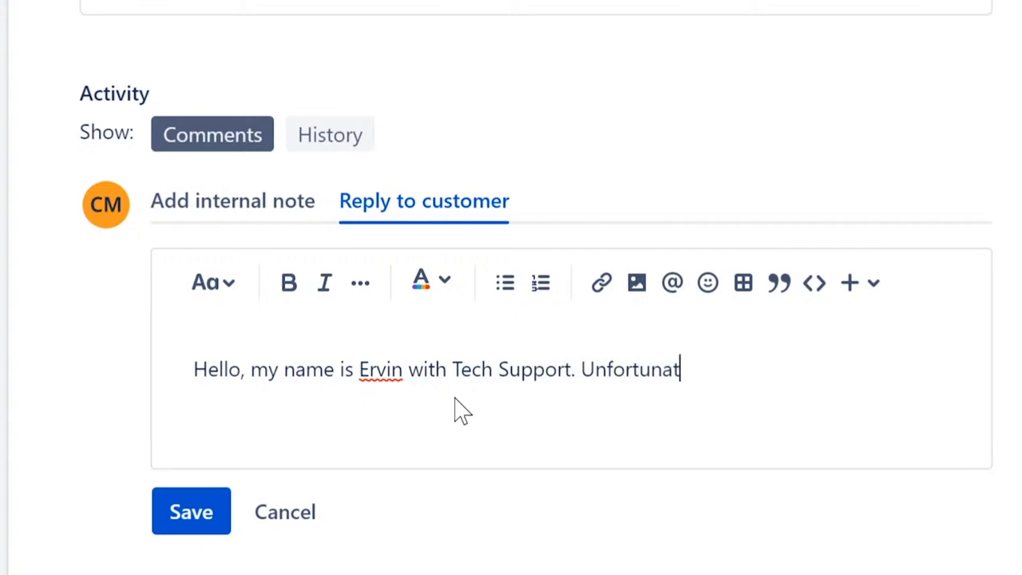
{"action": "right_click", "coordinate": [684, 369]}
{"action": "left_click", "coordinate": [750, 376]}
{"action": "key", "text": "End"}
Step: Explain USB ports are disabled under company security policy, then add 'If you need further assistance please let me know...'
{"action": "type", "text": "our compan"}
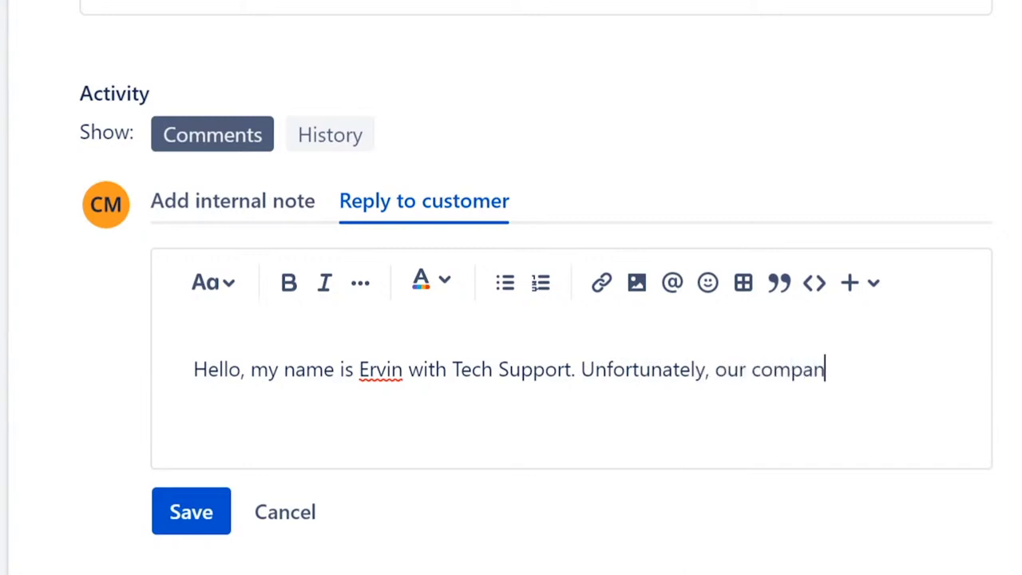
{"action": "type", "text": "y has USB"}
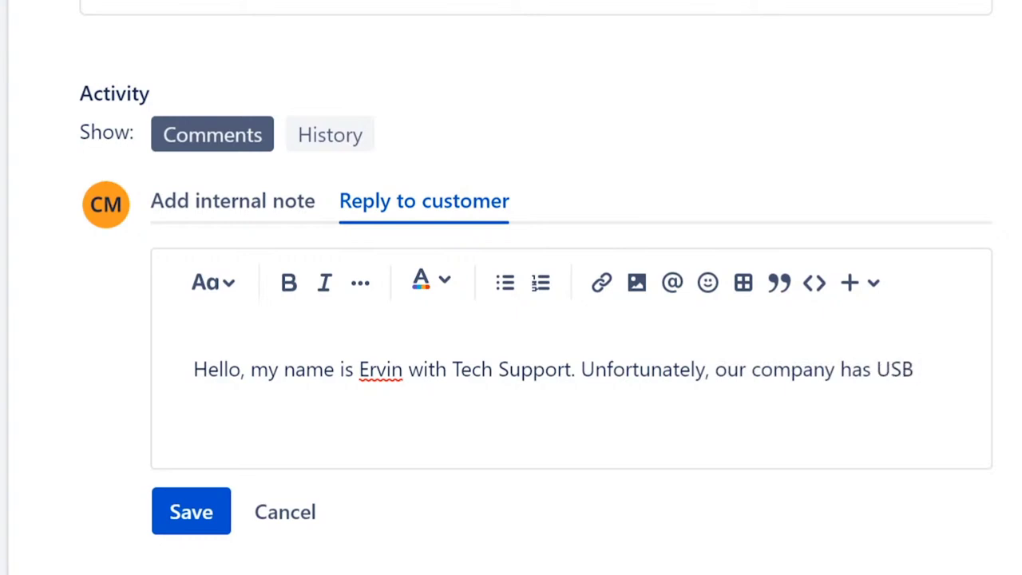
{"action": "type", "text": " prot"}
{"action": "key", "text": "BackSpace"}
{"action": "key", "text": "BackSpace"}
{"action": "key", "text": "BackSpace"}
{"action": "type", "text": "ort disabled by"}
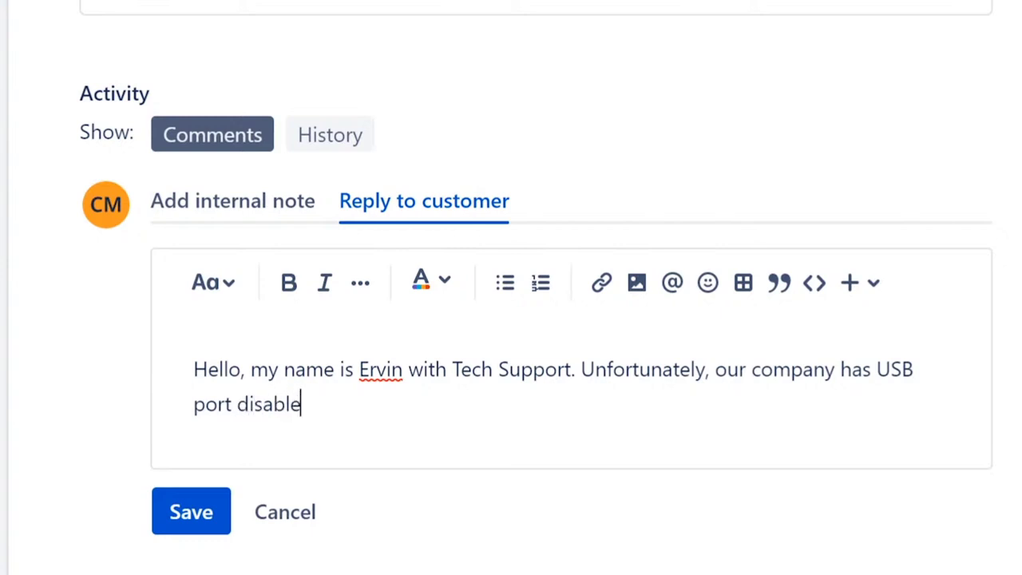
{"action": "key", "text": "BackSpace"}
{"action": "key", "text": "BackSpace"}
{"action": "type", "text": "as USB po"}
{"action": "key", "text": "BackSpace"}
{"action": "type", "text": "art of companie"}
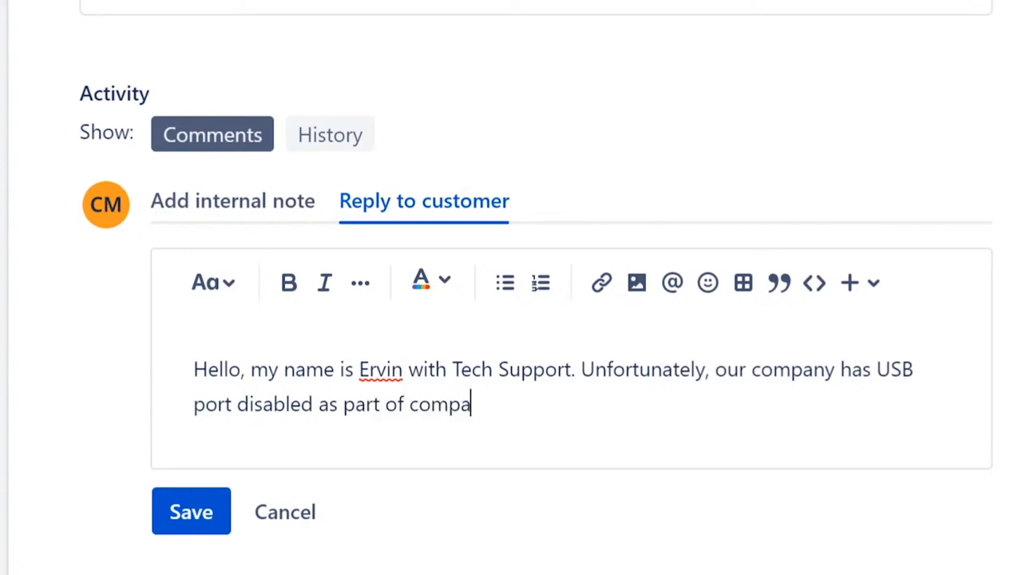
{"action": "key", "text": "BackSpace"}
{"action": "type", "text": "y pol"}
{"action": "key", "text": "BackSpace"}
{"action": "key", "text": "BackSpace"}
{"action": "key", "text": "BackSpace"}
{"action": "type", "text": "security "}
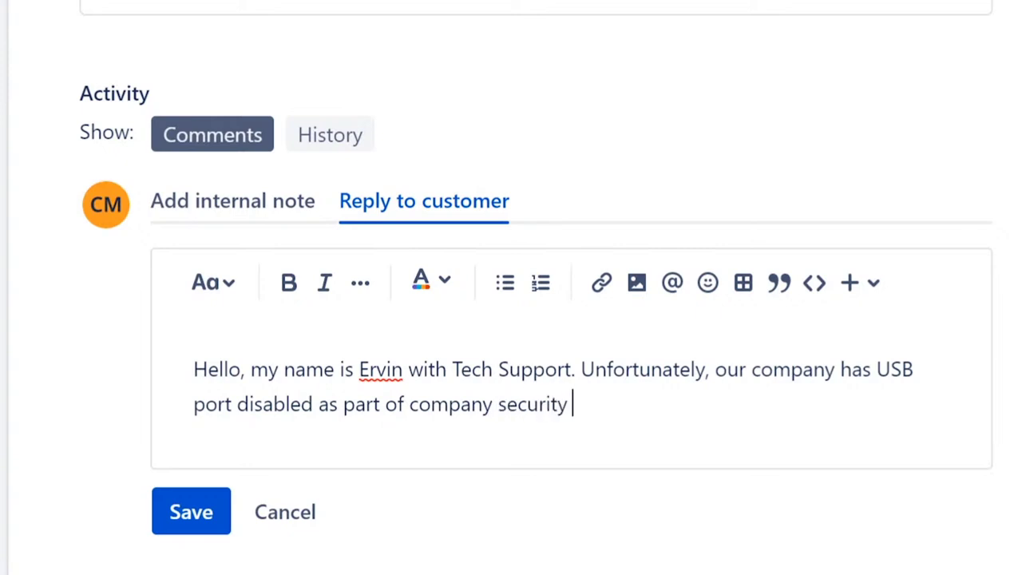
{"action": "type", "text": "policy."}
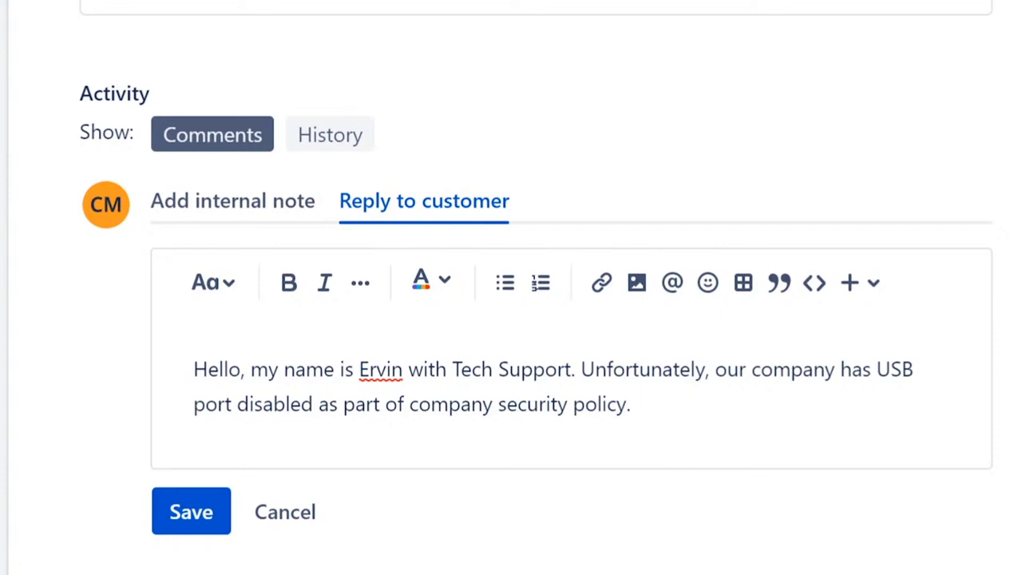
{"action": "type", "text": "If you need further"}
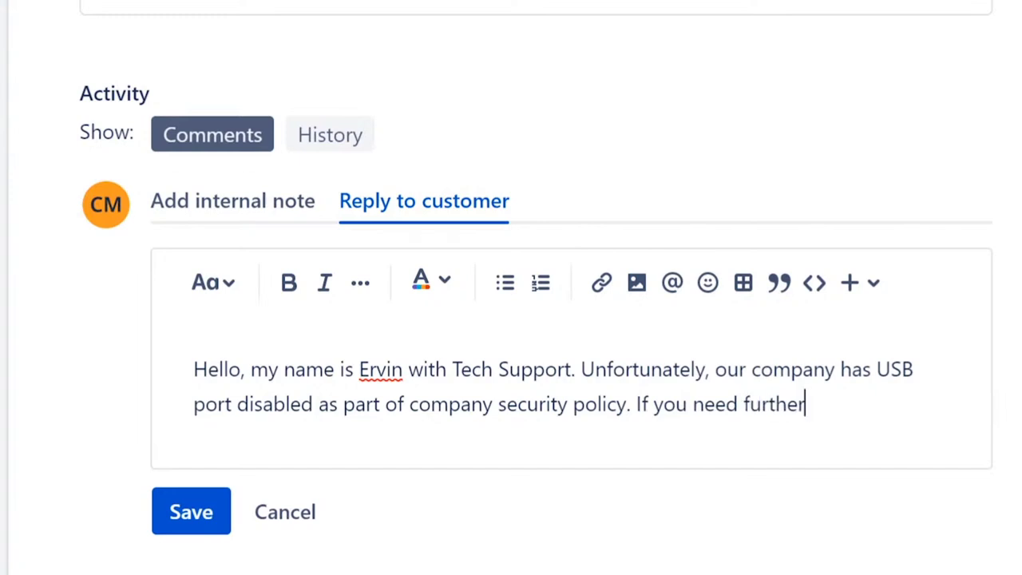
{"action": "type", "text": " assistance plea"}
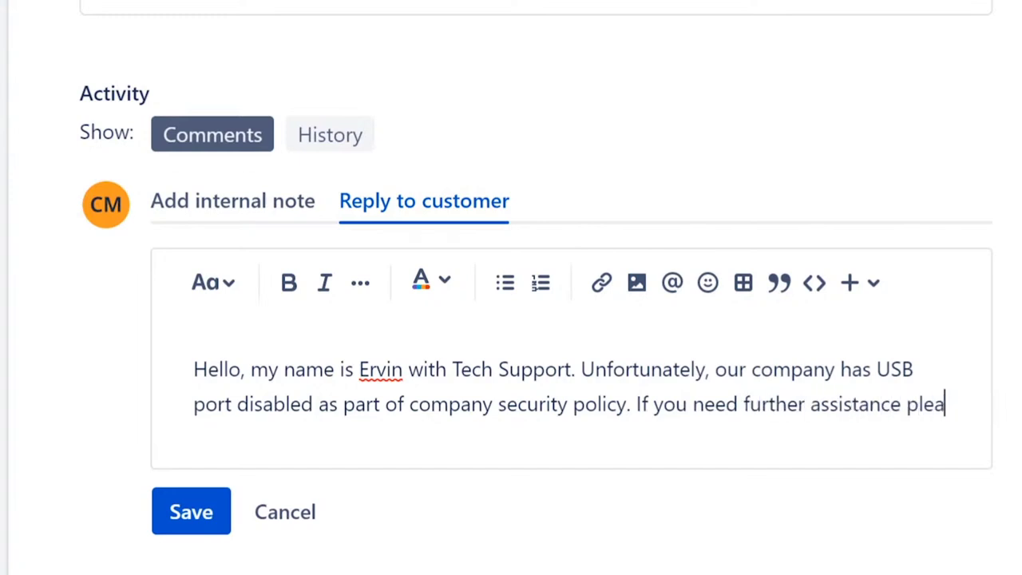
{"action": "type", "text": "se let me know"}
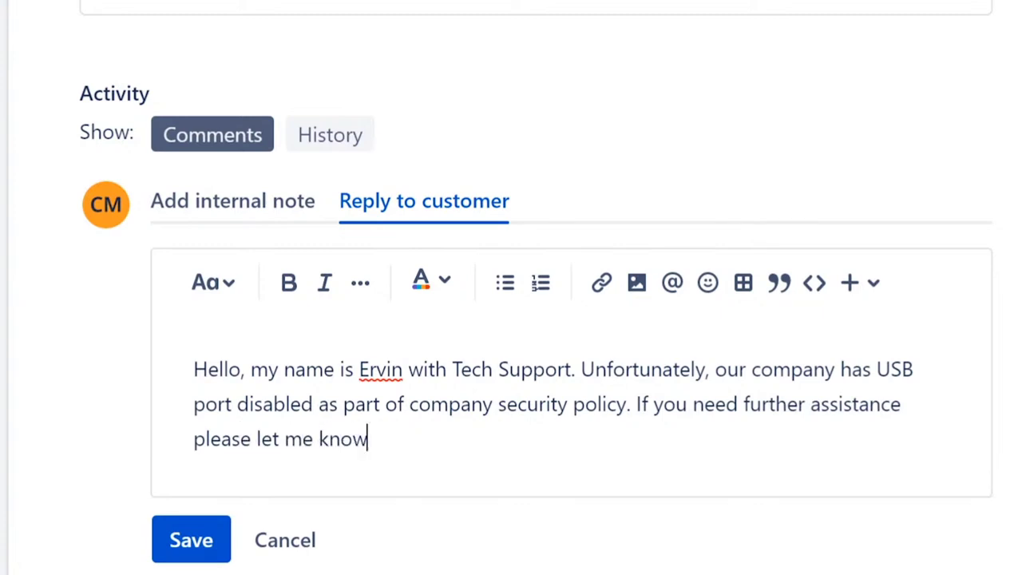
{"action": "type", "text": "..."}
Step: Append 'but, when it comes to USB ports this is something controlled by Security team.' to the reply
{"action": "left_click_drag", "start_coordinate": [194, 404], "coordinate": [630, 404]}
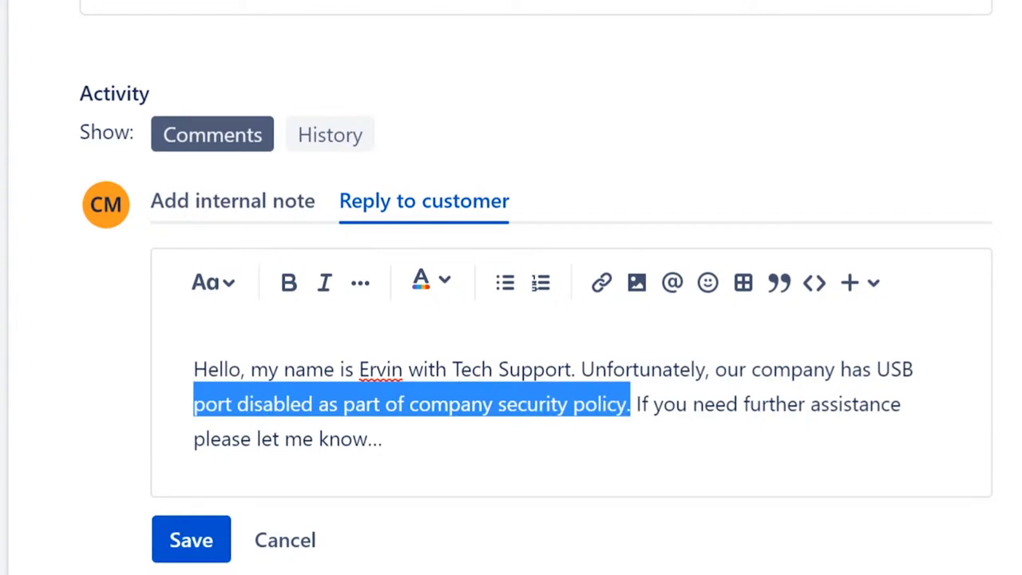
{"action": "left_click", "coordinate": [383, 438]}
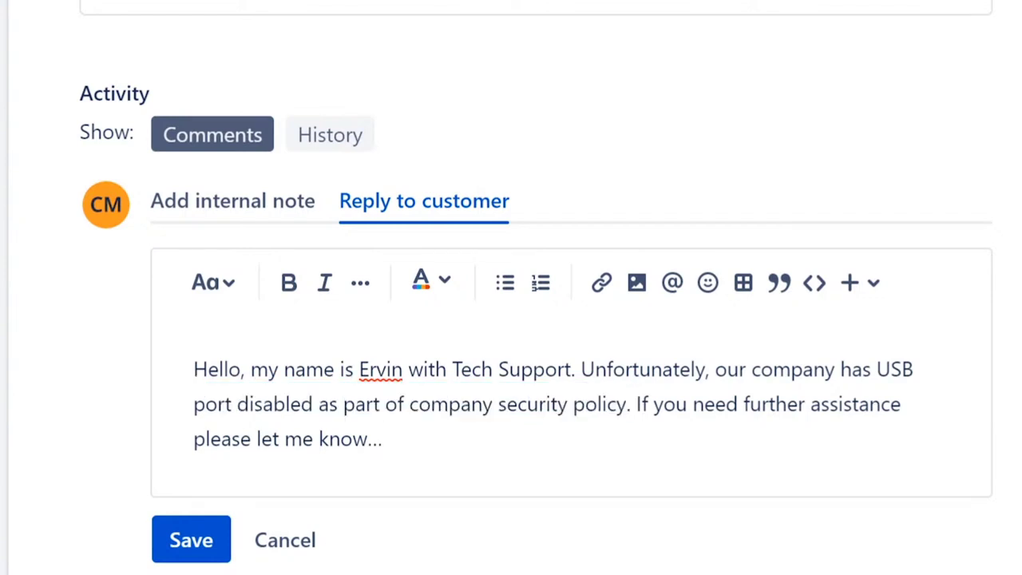
{"action": "left_click_drag", "start_coordinate": [383, 438], "coordinate": [630, 404]}
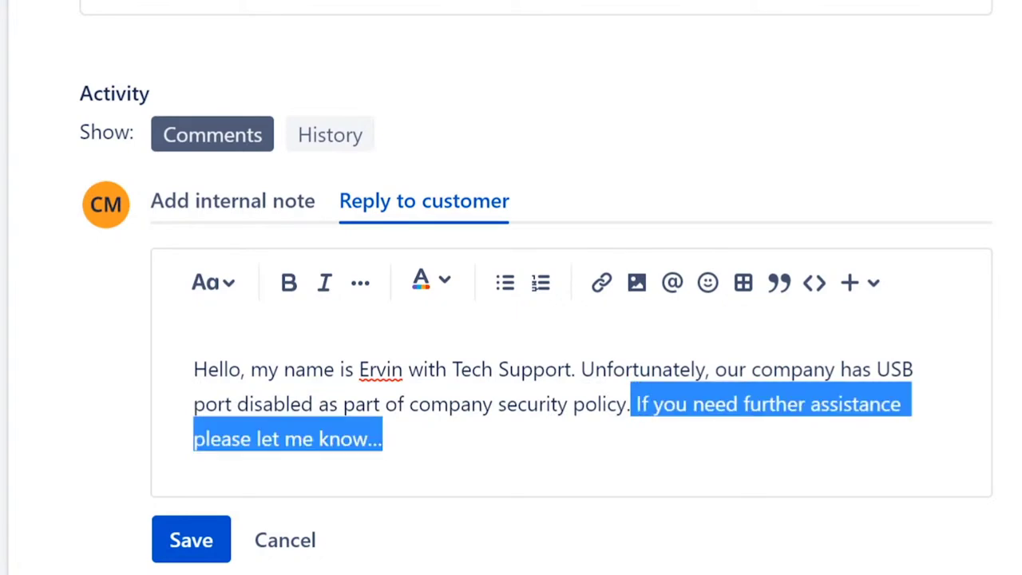
{"action": "mouse_move", "coordinate": [630, 404]}
{"action": "left_mouse_down"}
{"action": "mouse_move", "coordinate": [645, 404]}
{"action": "mouse_move", "coordinate": [635, 404]}
{"action": "left_mouse_up"}
{"action": "left_click", "coordinate": [383, 439]}
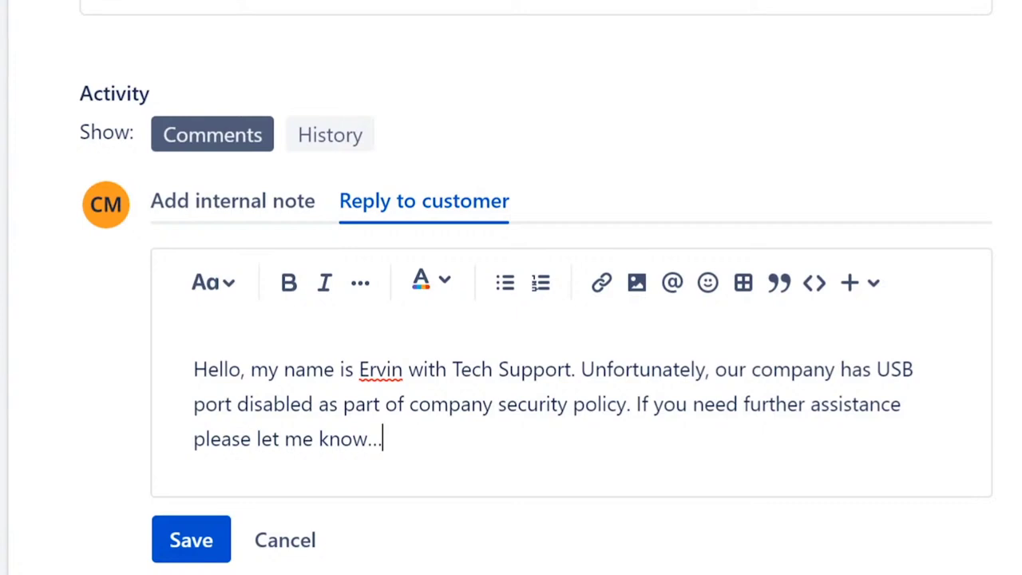
{"action": "type", "text": "but"}
{"action": "key", "text": "BackSpace"}
{"action": "type", "text": ", when it "}
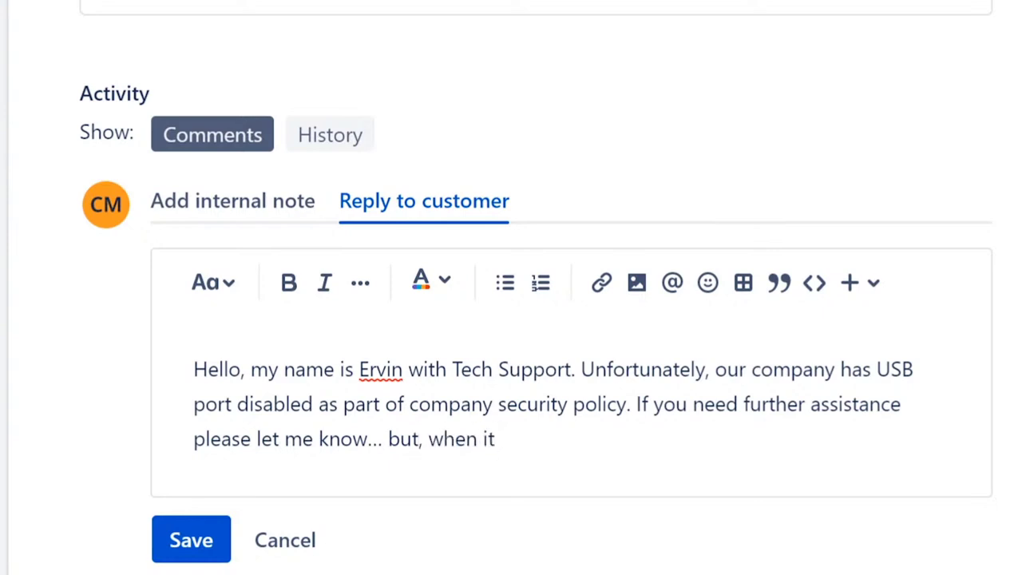
{"action": "type", "text": "comes "}
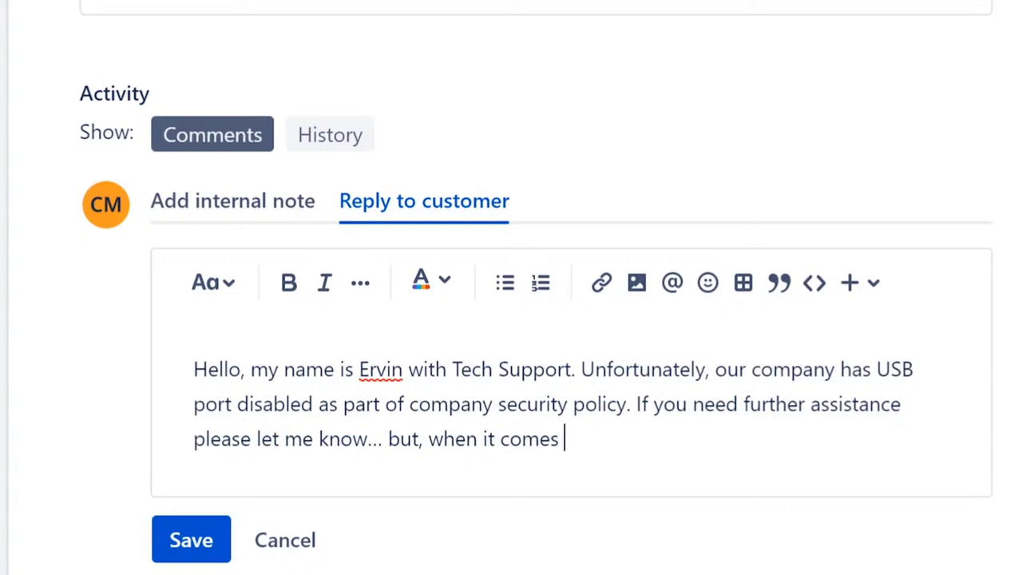
{"action": "type", "text": "to USB ports "}
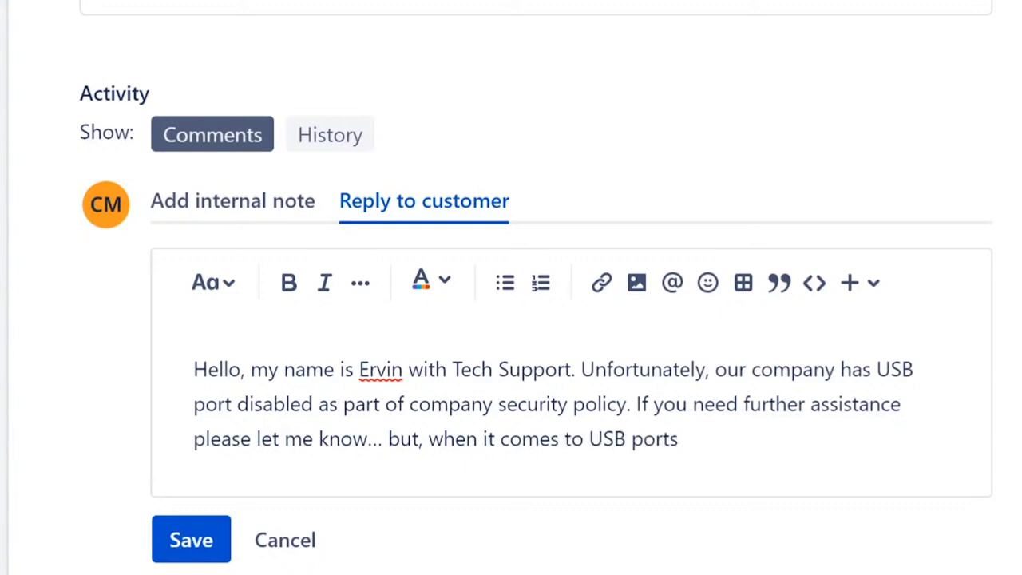
{"action": "type", "text": "this is something "}
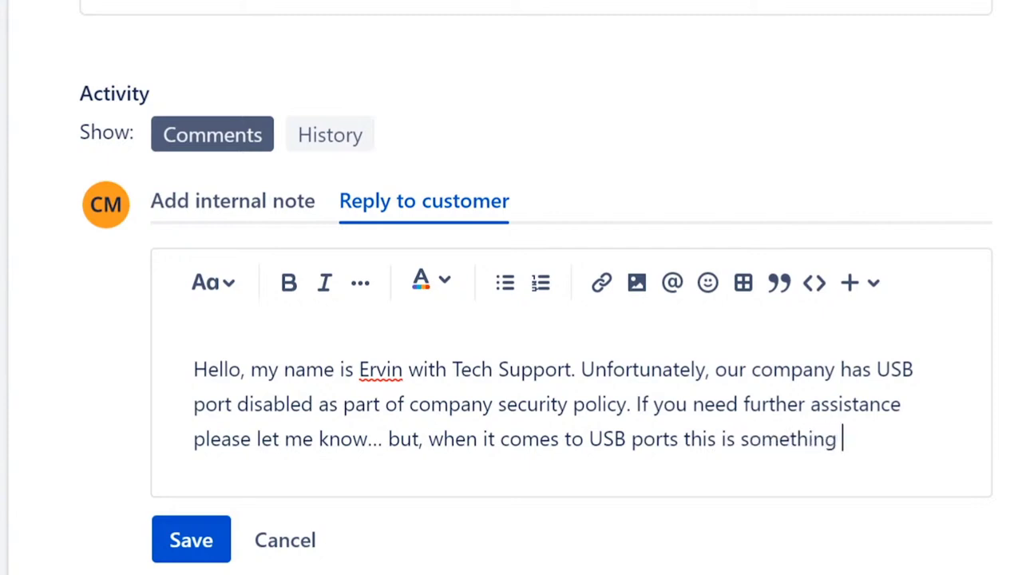
{"action": "type", "text": "controlled "}
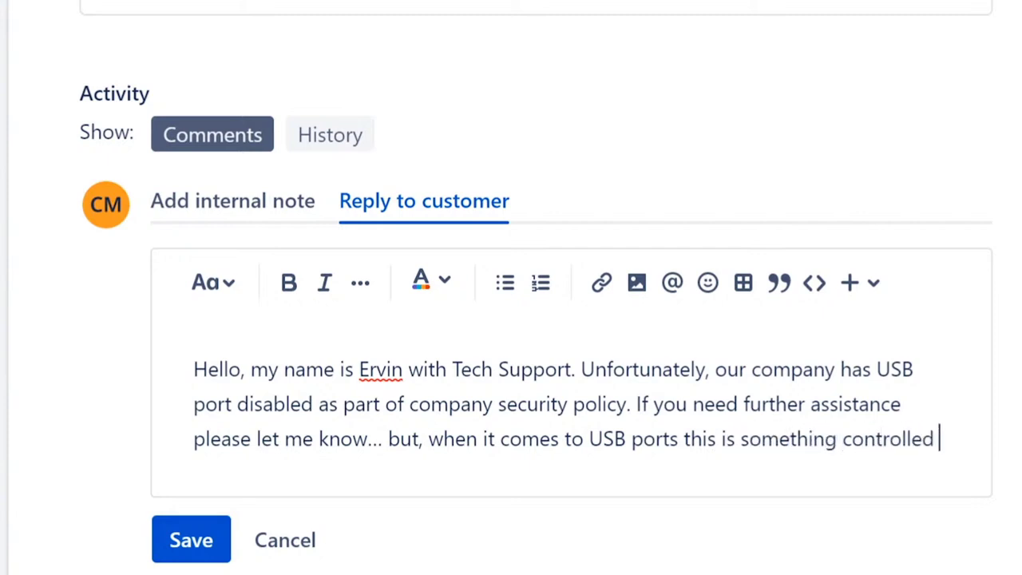
{"action": "type", "text": "by"}
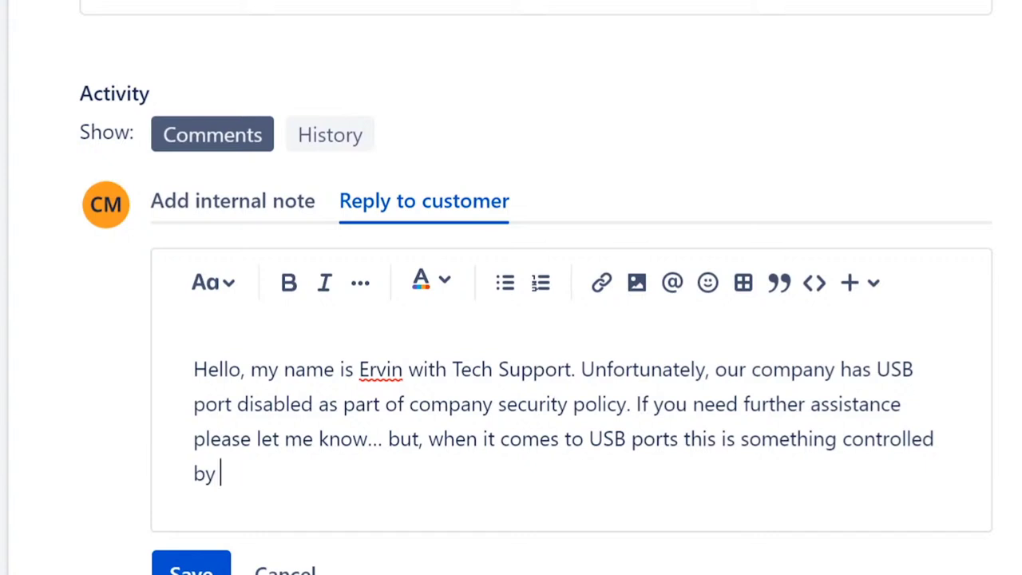
{"action": "type", "text": " Security team."}
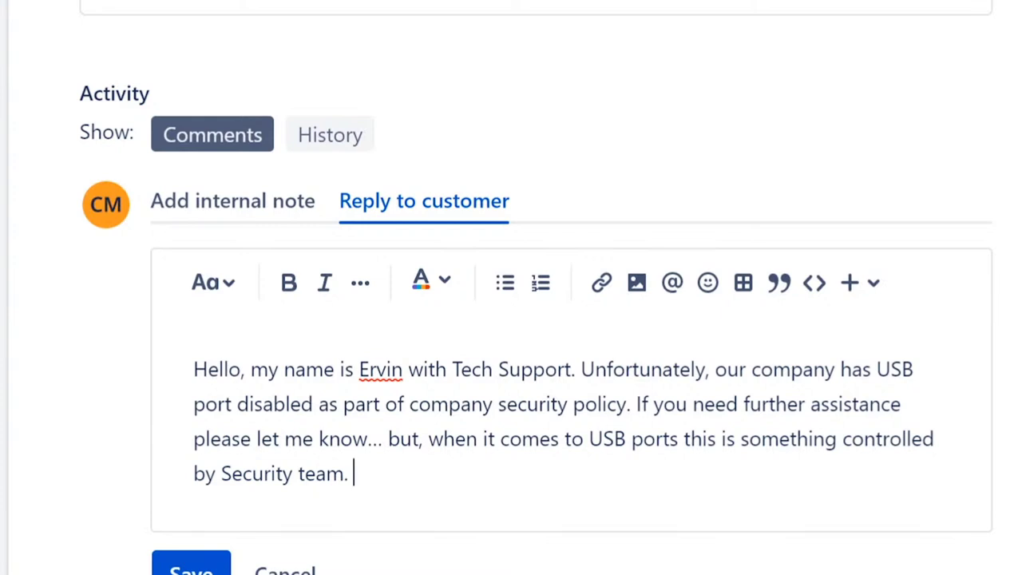
Step: Save the customer reply, then select the Games (I:) drive in File Explorer's This PC
{"action": "left_click", "coordinate": [191, 567]}
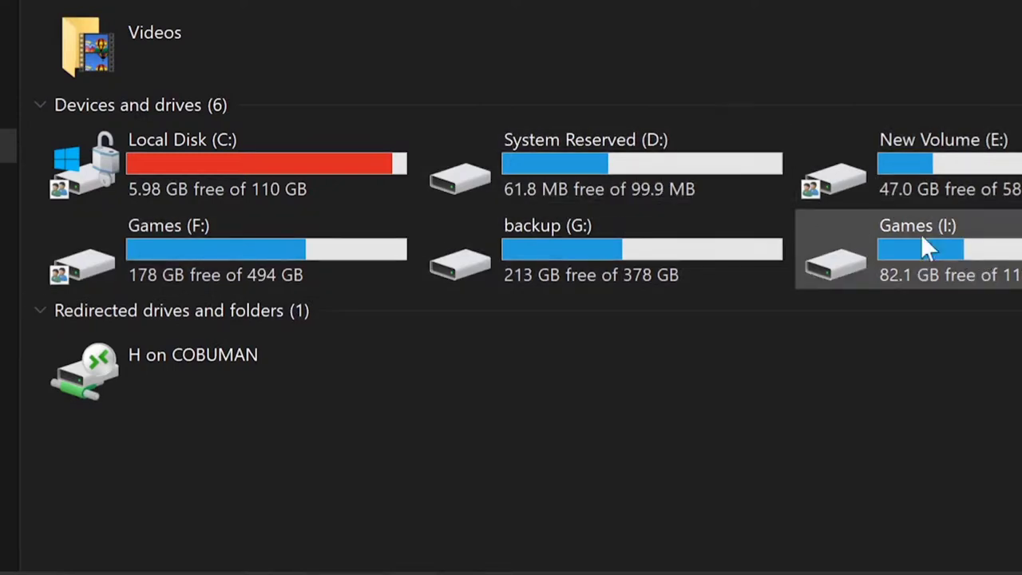
{"action": "left_click", "coordinate": [832, 267]}
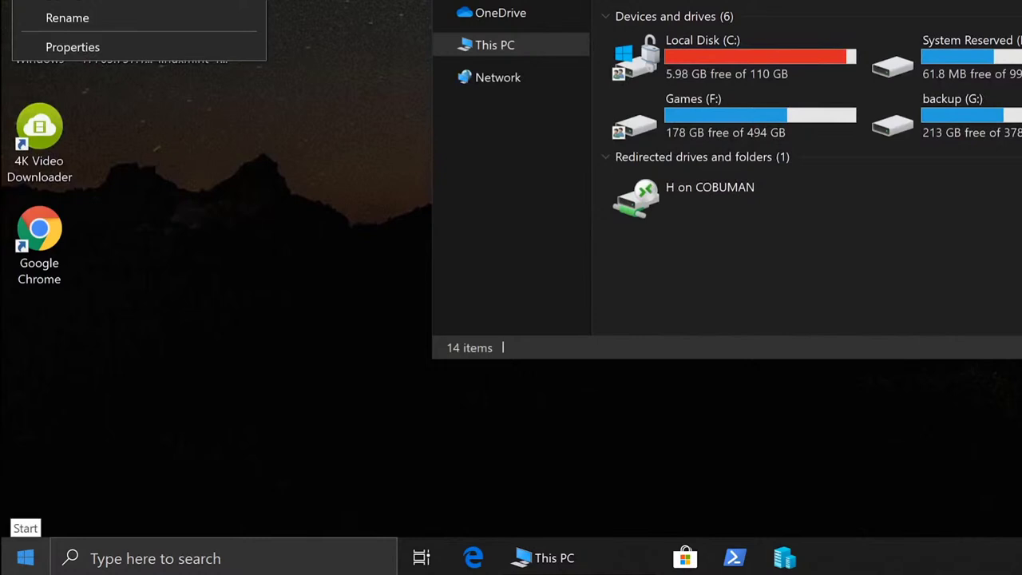
{"action": "right_click", "coordinate": [24, 558]}
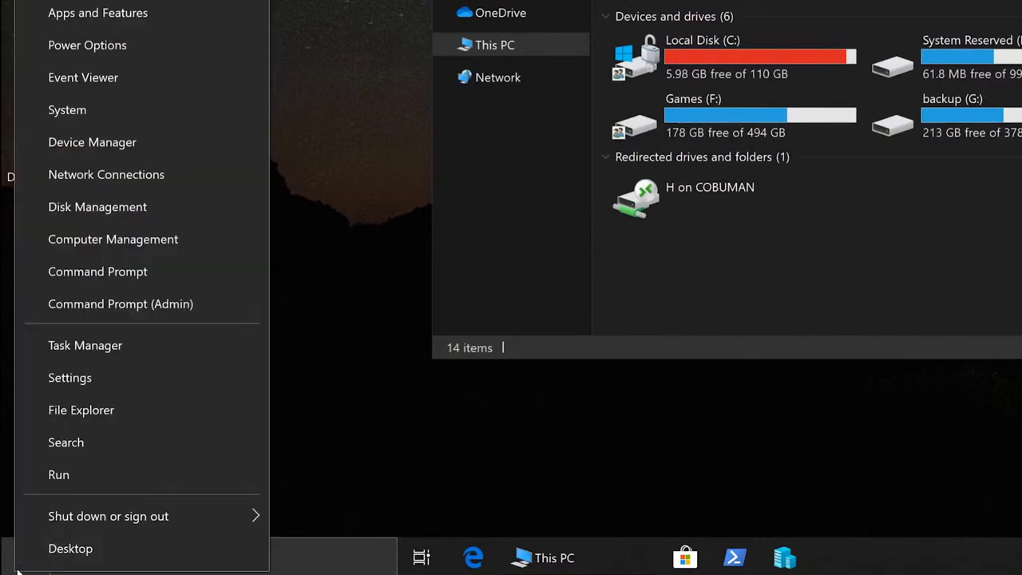
Step: In Device Manager, open the properties of the Unknown USB Device under Universal Serial Bus controllers
{"action": "left_click", "coordinate": [96, 143]}
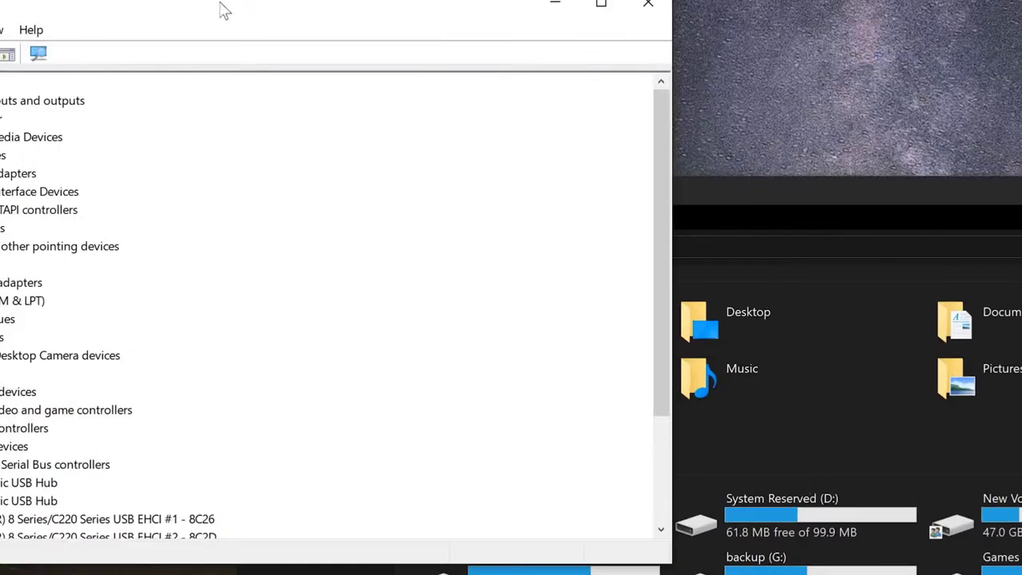
{"action": "scroll", "coordinate": [488, 456], "scroll_direction": "down", "scroll_amount": 3}
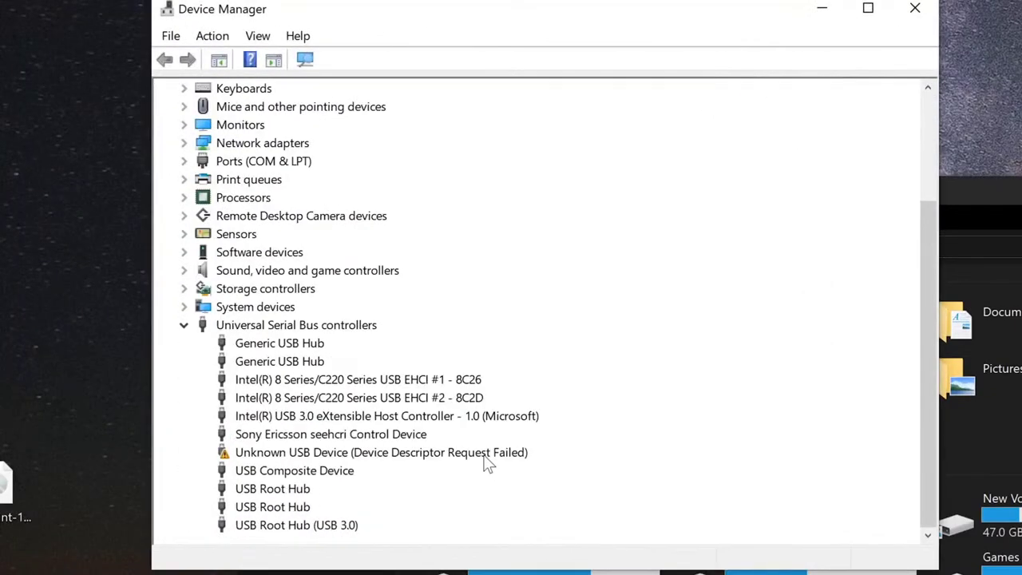
{"action": "left_click", "coordinate": [365, 459]}
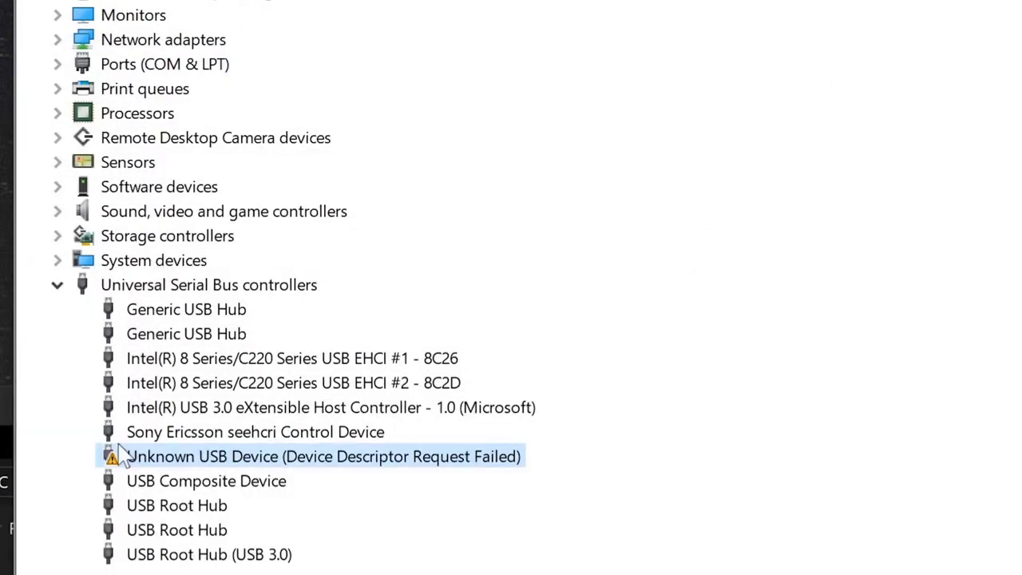
{"action": "right_click", "coordinate": [154, 456]}
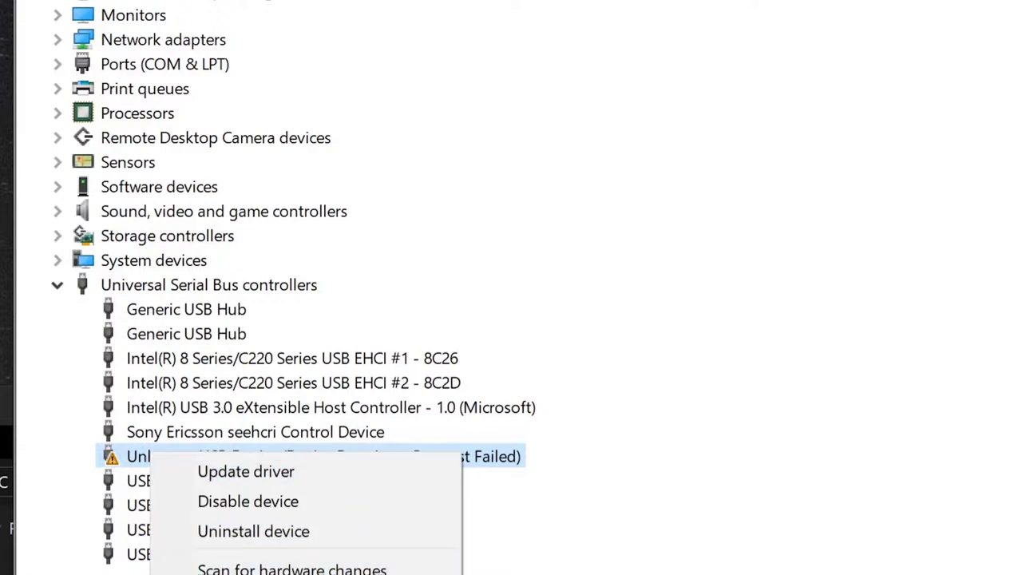
{"action": "key", "text": "r"}
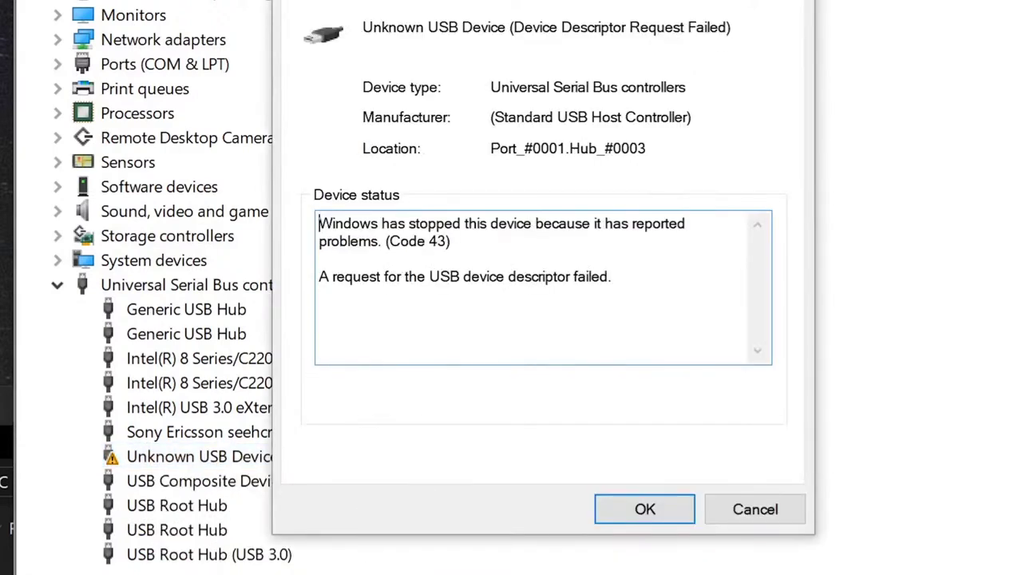
Step: Read the Unknown USB Device's Code 43 status and close its Properties dialog
{"action": "left_click_drag", "start_coordinate": [451, 241], "coordinate": [318, 224]}
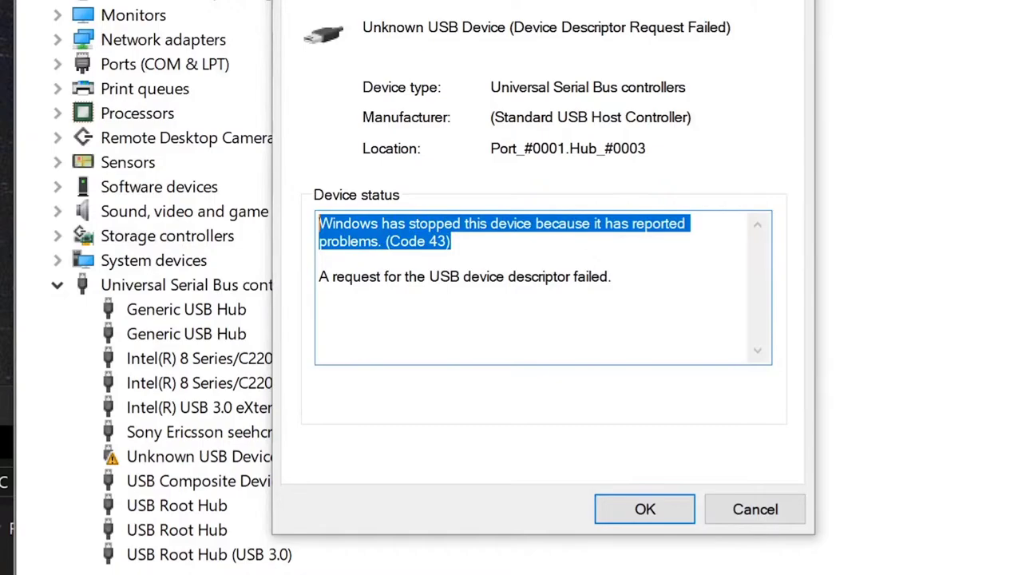
{"action": "left_click", "coordinate": [451, 241]}
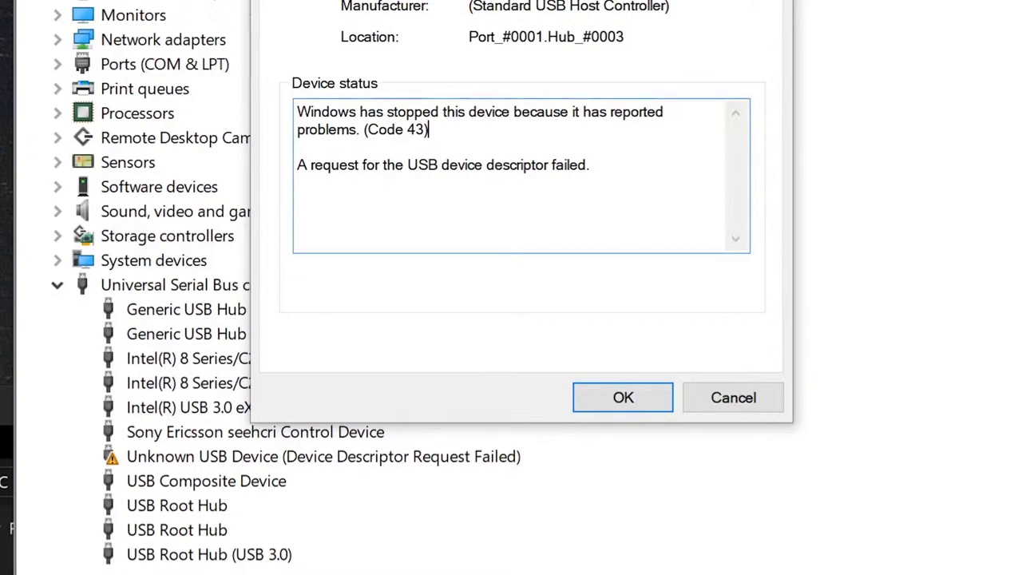
{"action": "key", "text": "Escape"}
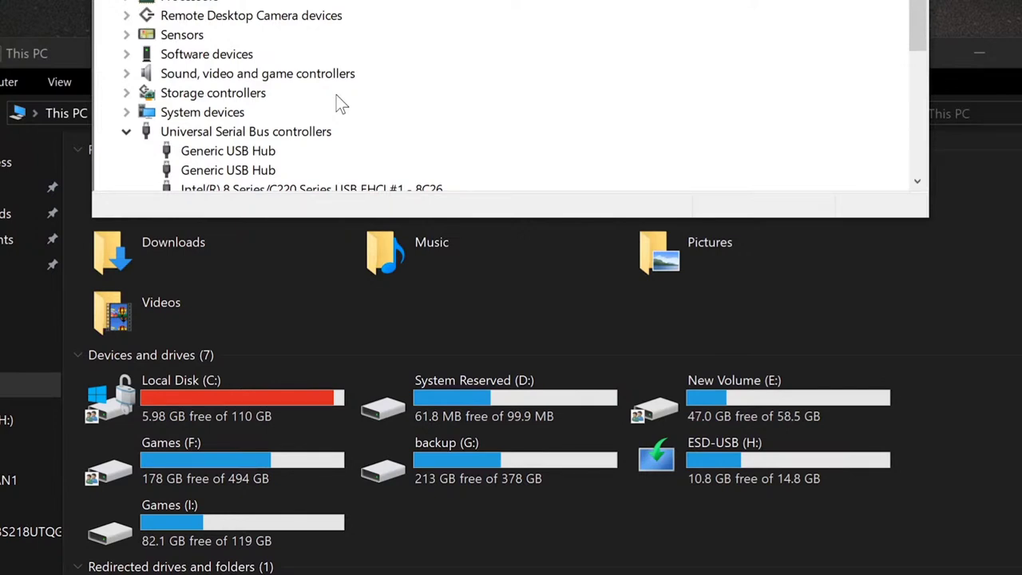
Step: Select the new ESD-USB (H:) drive in File Explorer and return to Device Manager
{"action": "scroll", "coordinate": [339, 92], "scroll_direction": "down", "scroll_amount": 3}
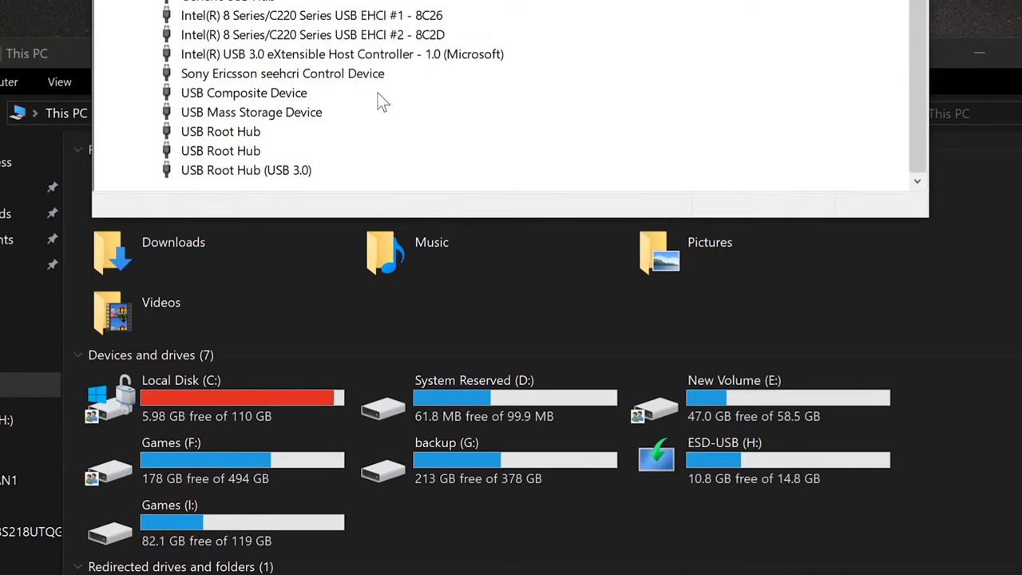
{"action": "scroll", "coordinate": [381, 101], "scroll_direction": "up", "scroll_amount": 3}
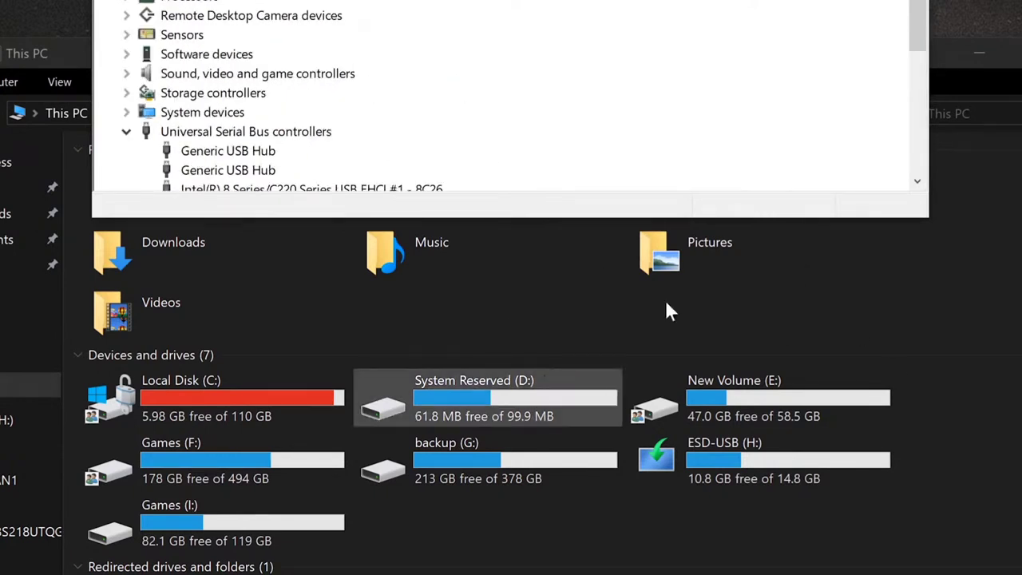
{"action": "left_click", "coordinate": [956, 72]}
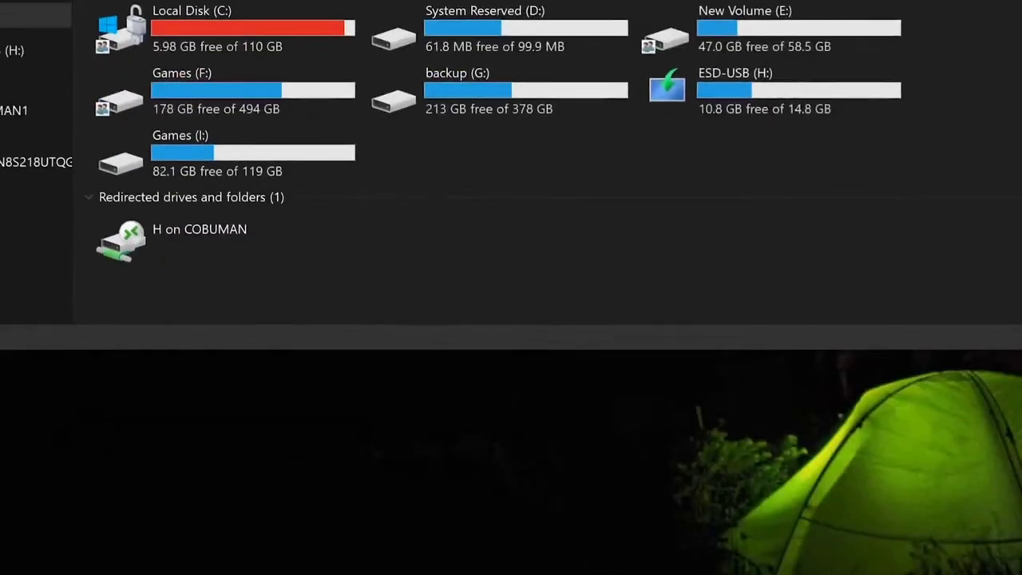
{"action": "left_click", "coordinate": [728, 94]}
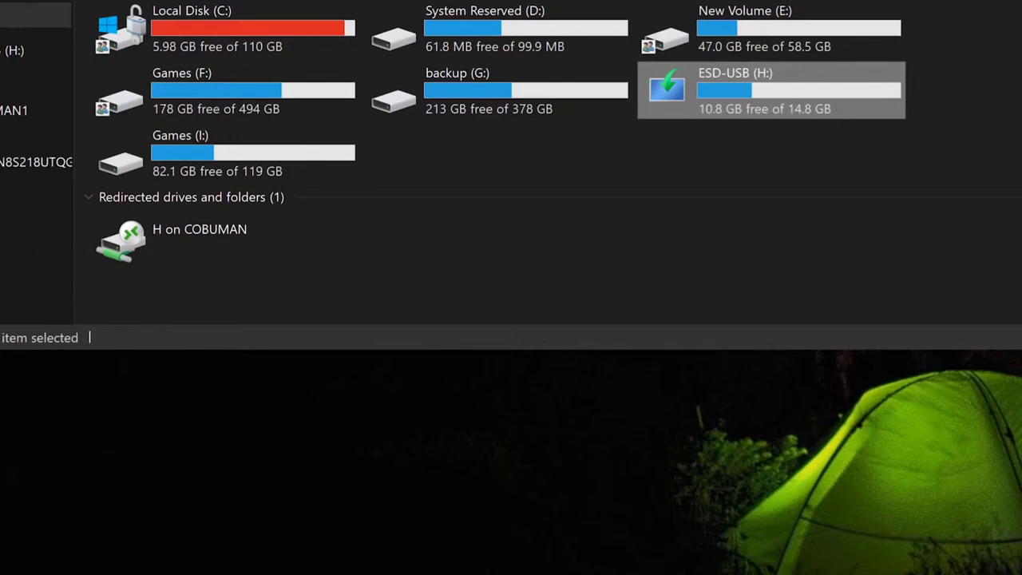
{"action": "key", "text": "alt+Tab"}
Step: Check the Storage controllers entries, then close Device Manager
{"action": "scroll", "coordinate": [503, 95], "scroll_direction": "down", "scroll_amount": 3}
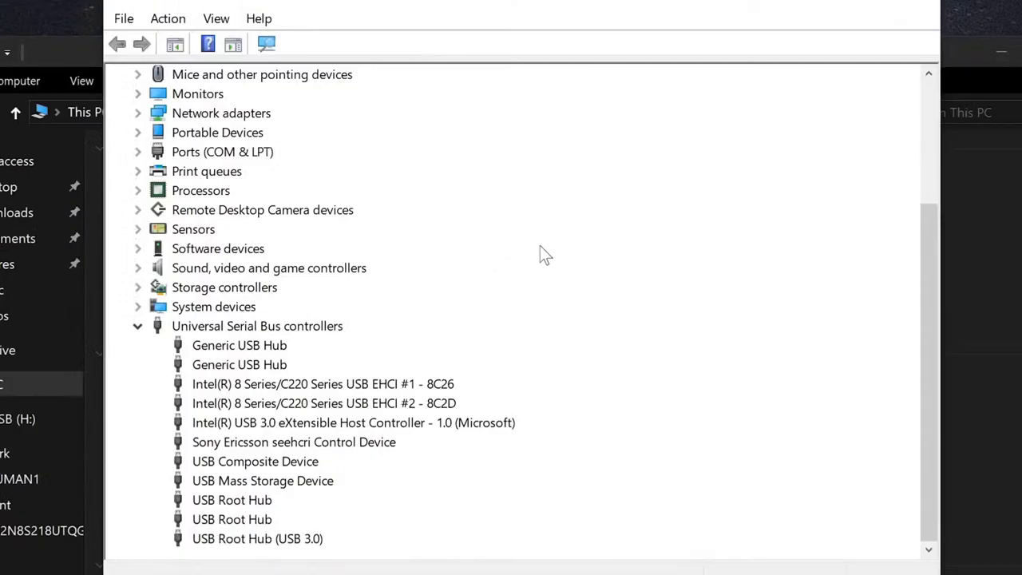
{"action": "left_click", "coordinate": [139, 288]}
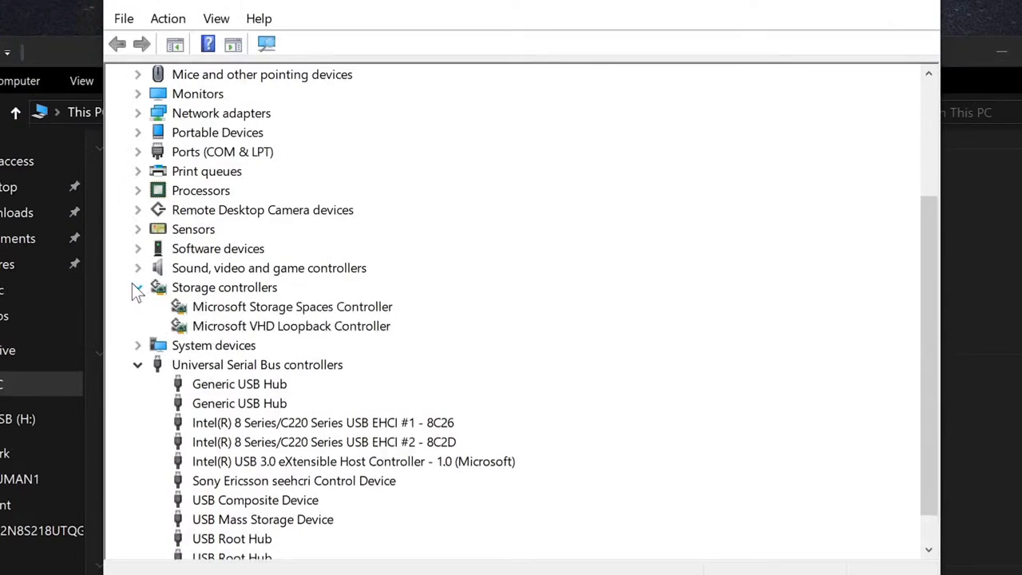
{"action": "left_click", "coordinate": [138, 287]}
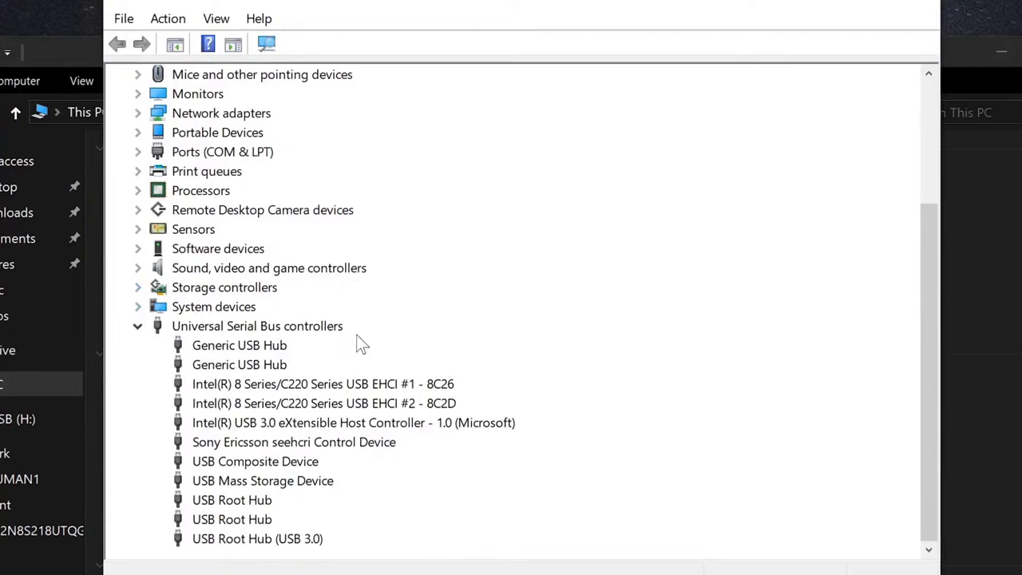
{"action": "left_click_drag", "start_coordinate": [639, 6], "coordinate": [620, 200]}
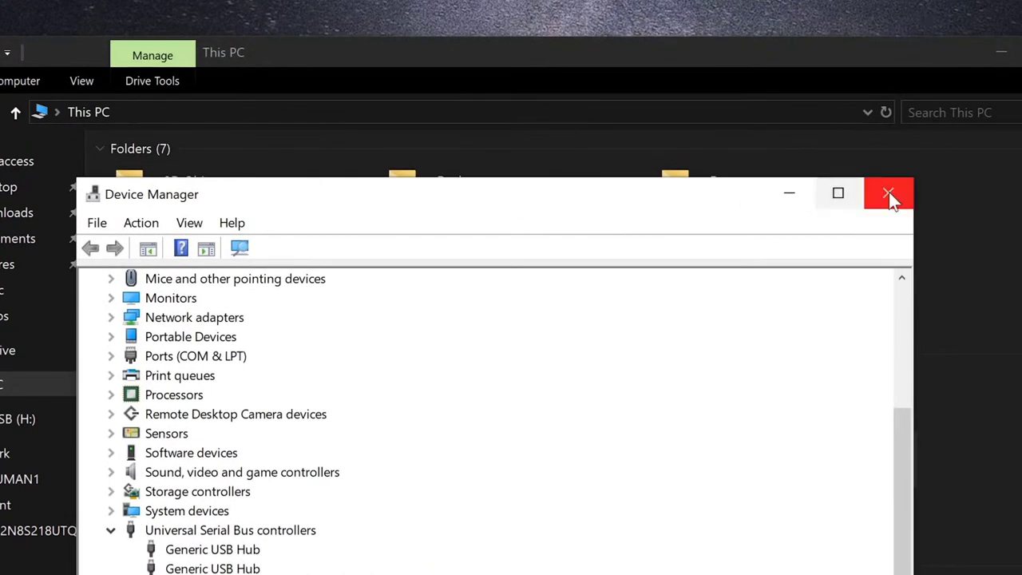
{"action": "left_click", "coordinate": [888, 193]}
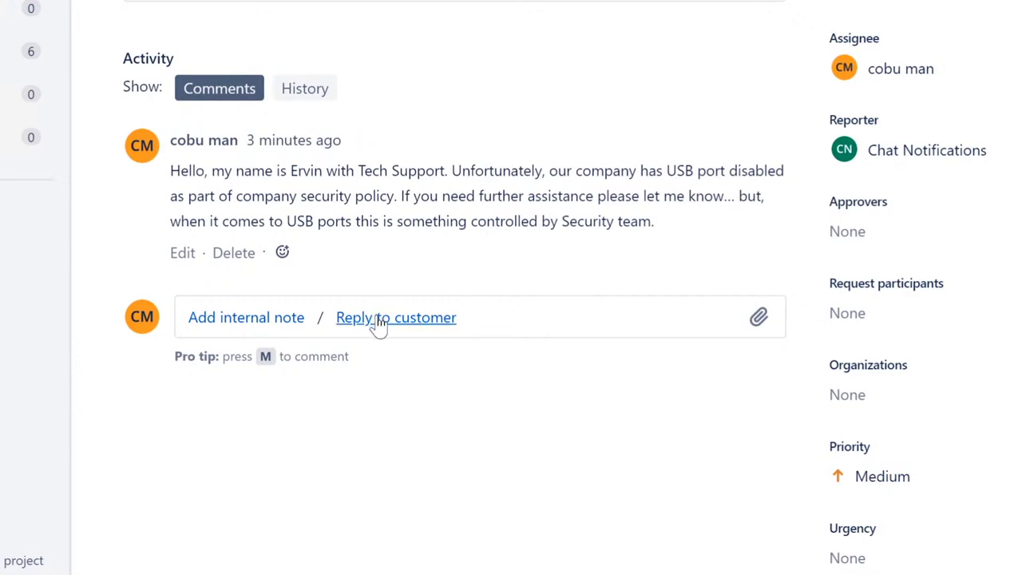
Step: Add a signed internal note that the user was told security policy disables USB ports by default
{"action": "left_click", "coordinate": [276, 318]}
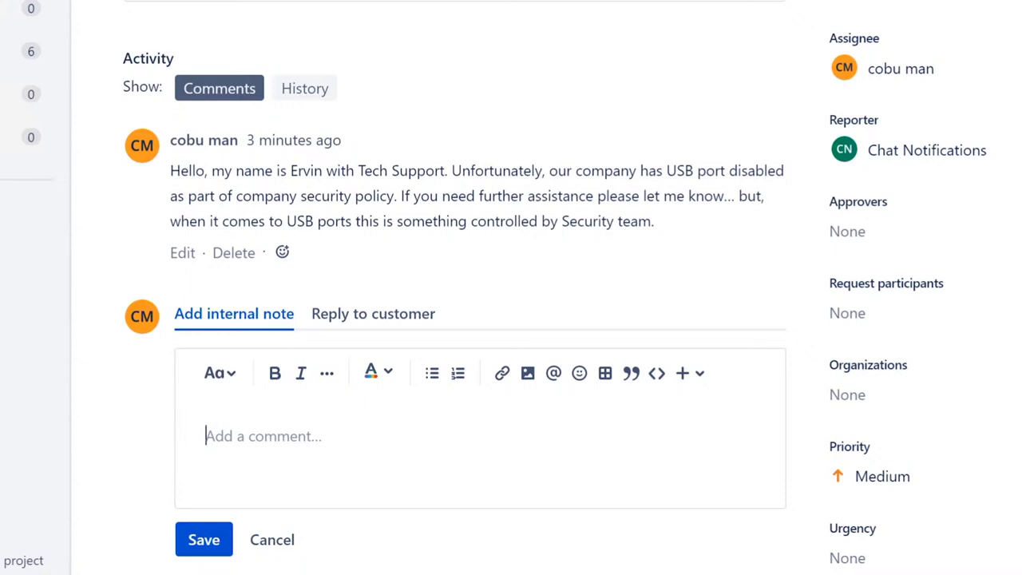
{"action": "type", "text": "NOt"}
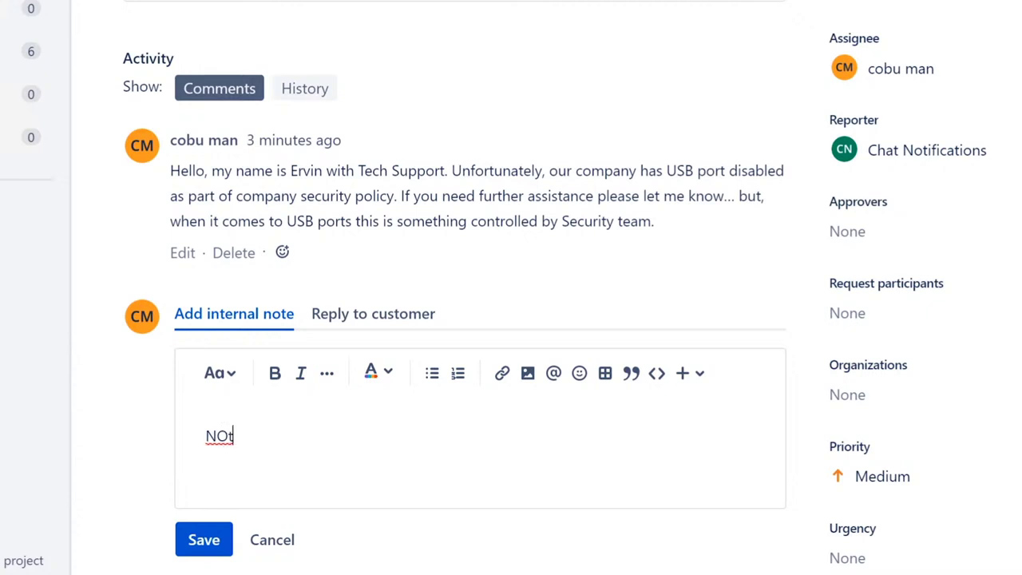
{"action": "key", "text": "BackSpace"}
{"action": "key", "text": "BackSpace"}
{"action": "type", "text": "otified user of "}
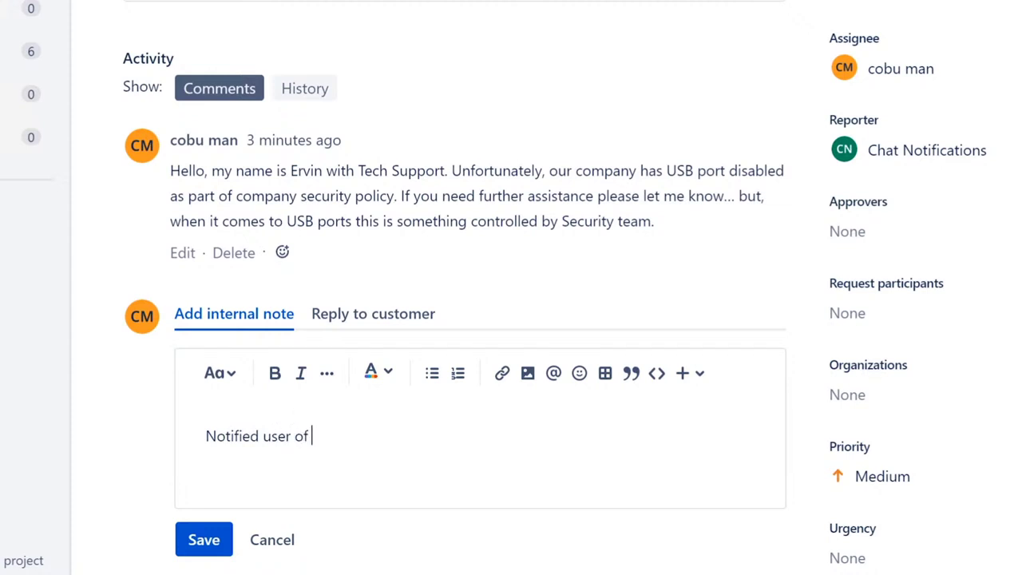
{"action": "type", "text": "company s"}
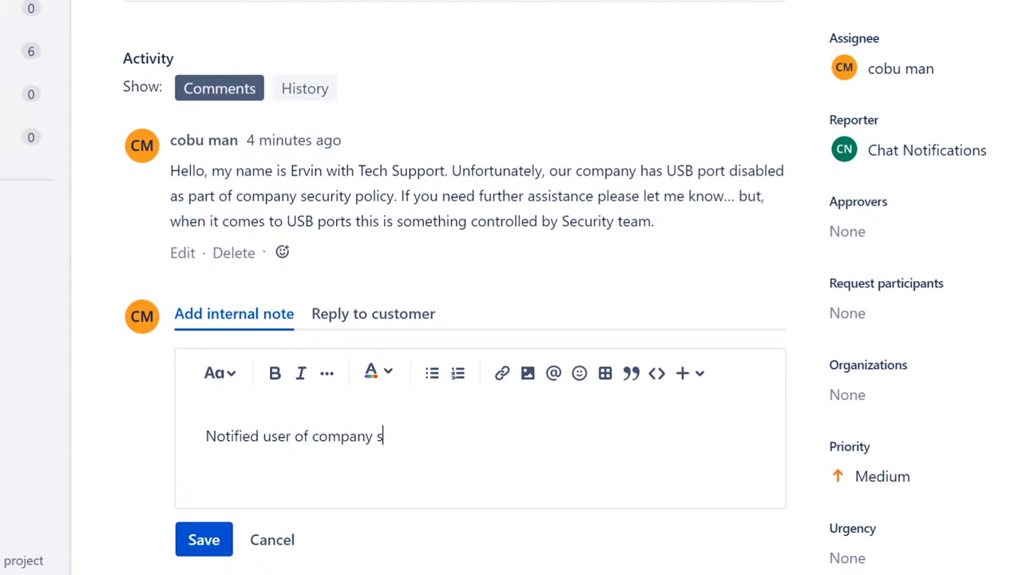
{"action": "type", "text": "ecurity poli"}
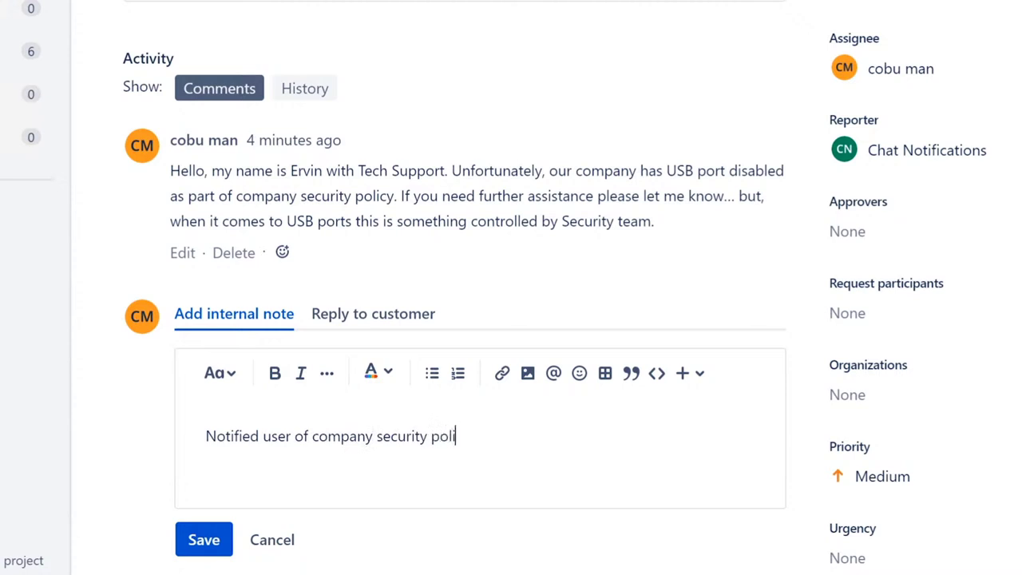
{"action": "type", "text": "cy in regeard"}
{"action": "key", "text": "BackSpace"}
{"action": "key", "text": "BackSpace"}
{"action": "key", "text": "BackSpace"}
{"action": "key", "text": "BackSpace"}
{"action": "type", "text": "ar"}
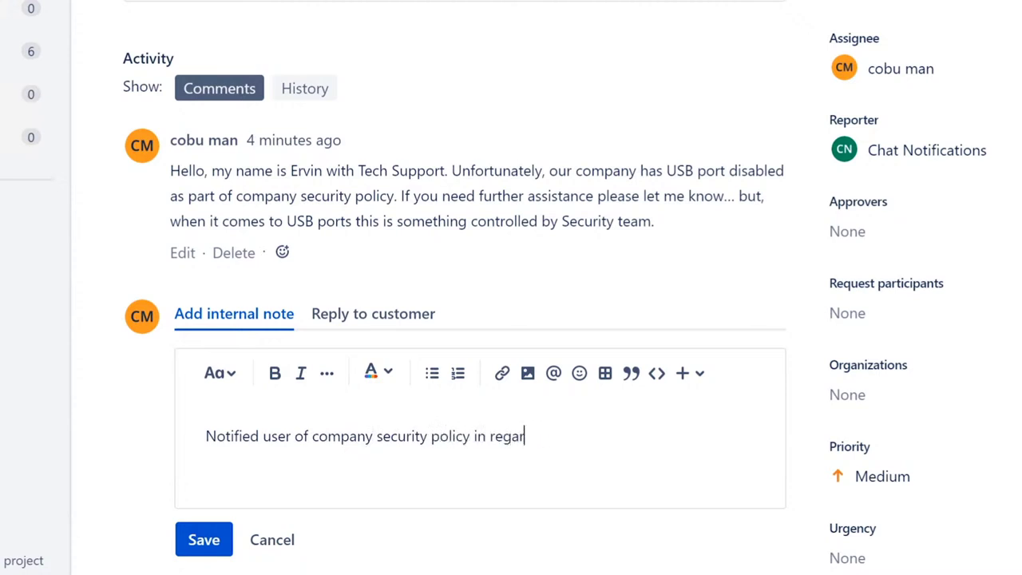
{"action": "type", "text": "ds to Usb ports"}
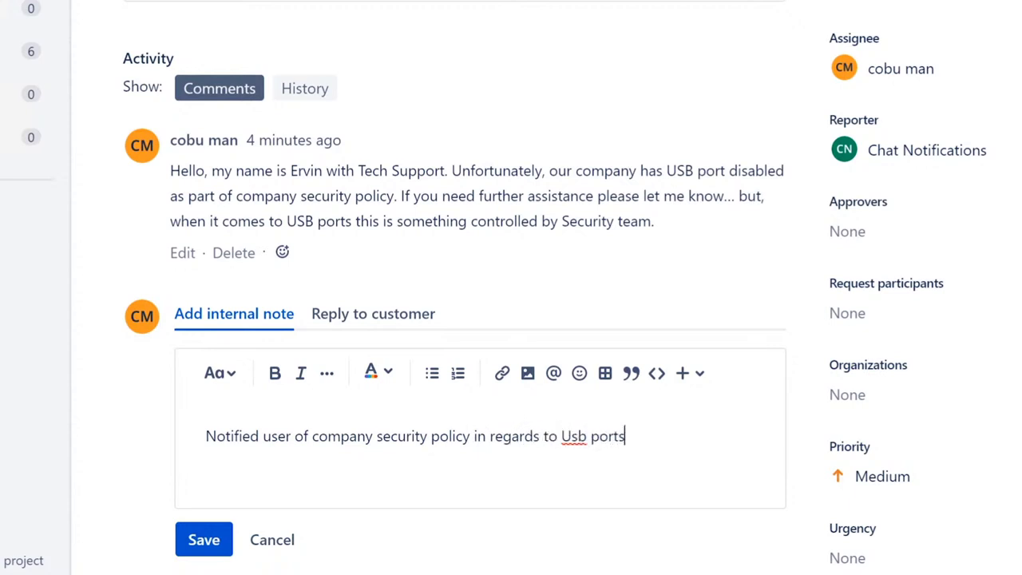
{"action": "type", "text": ". The are disabled"}
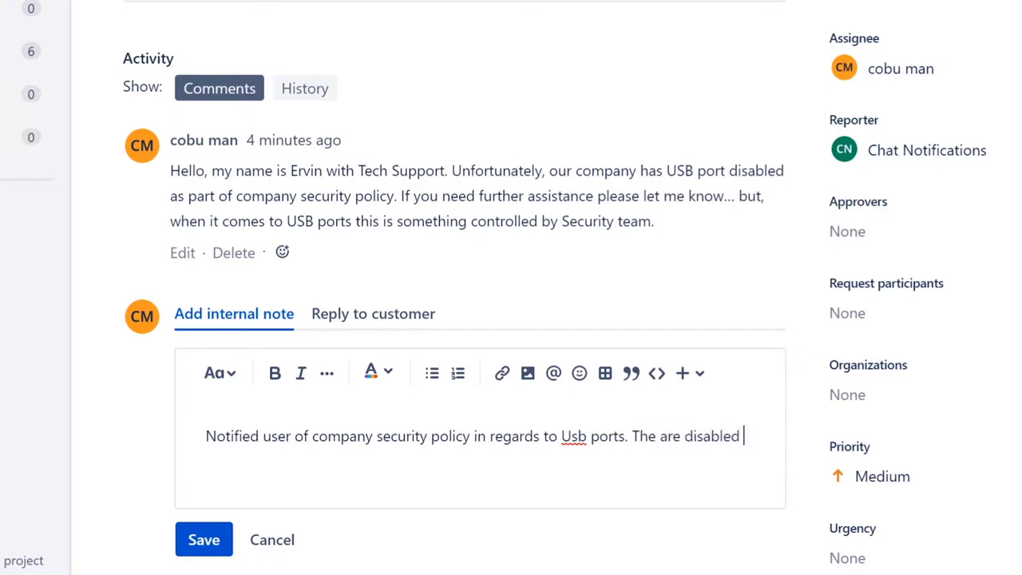
{"action": "type", "text": " by default."}
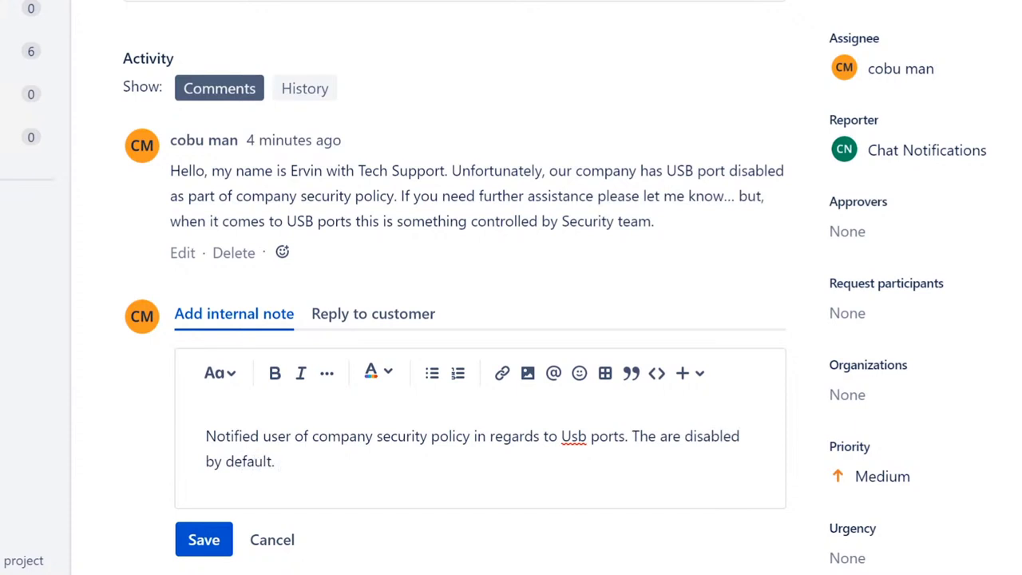
{"action": "type", "text": " ERvin"}
{"action": "key", "text": "BackSpace"}
{"action": "key", "text": "BackSpace"}
{"action": "key", "text": "BackSpace"}
{"action": "key", "text": "BackSpace"}
{"action": "type", "text": "rvin"}
{"action": "left_click_drag", "start_coordinate": [376, 435], "coordinate": [487, 436]}
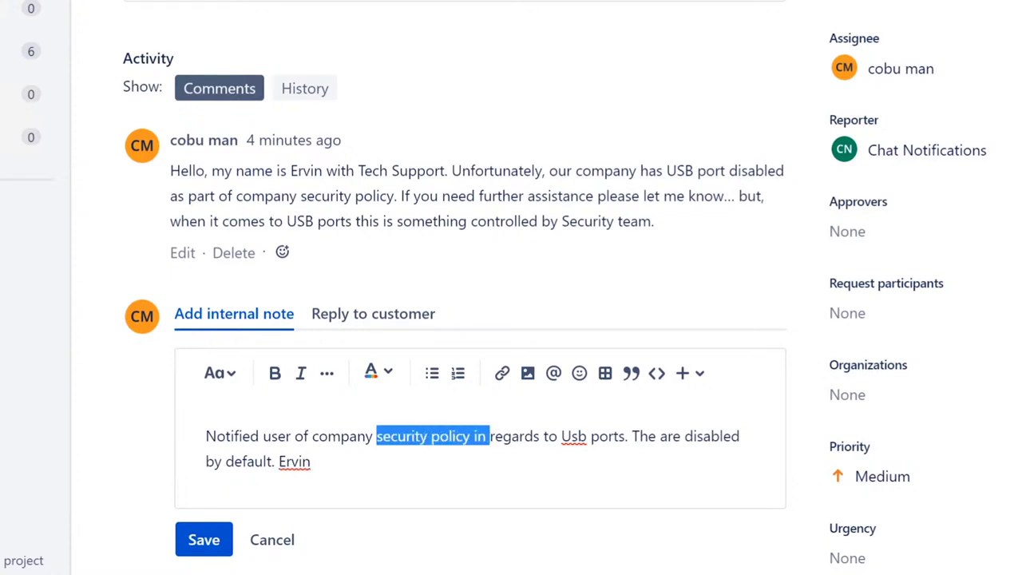
{"action": "left_click", "coordinate": [313, 461]}
{"action": "left_click", "coordinate": [200, 541]}
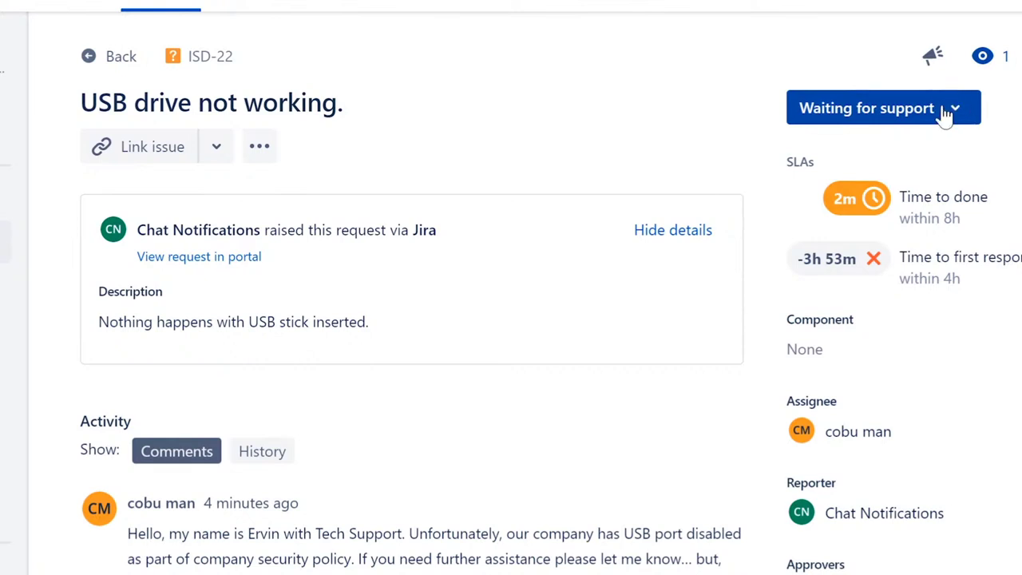
Step: Transition ISD-22 from Waiting for support to Completed and return to the All open queue
{"action": "left_click", "coordinate": [946, 112]}
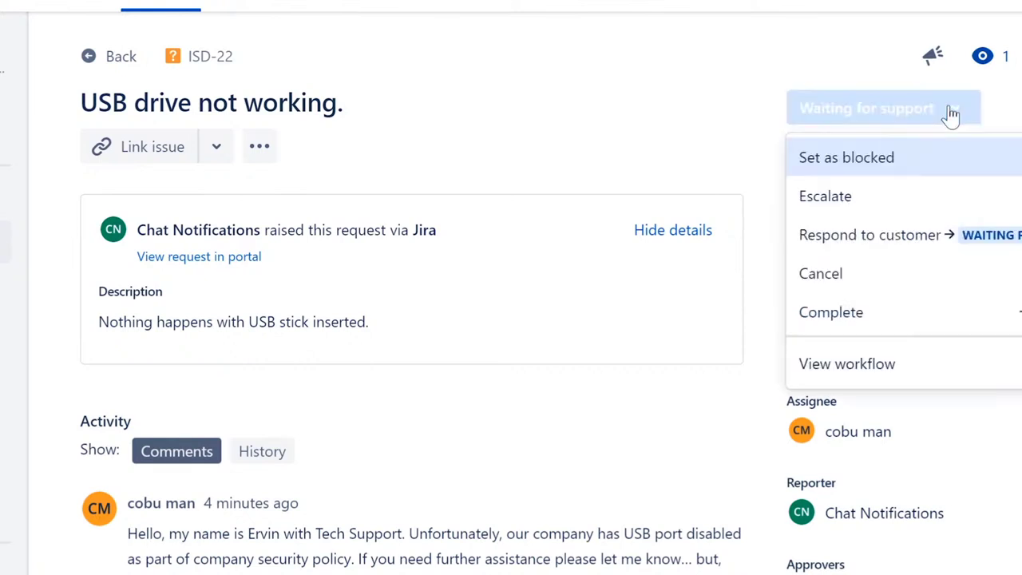
{"action": "left_click", "coordinate": [900, 312]}
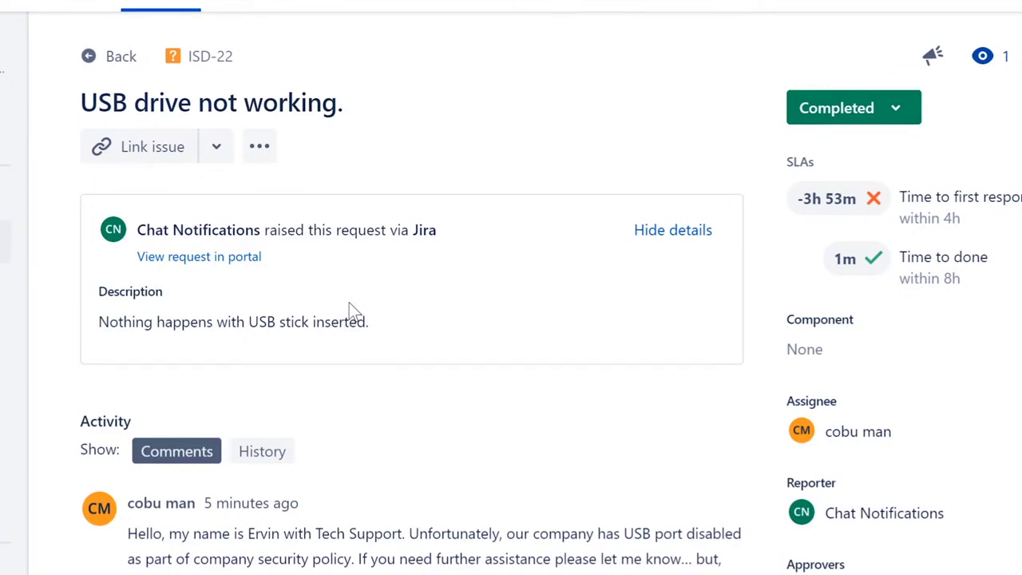
{"action": "left_click", "coordinate": [104, 63]}
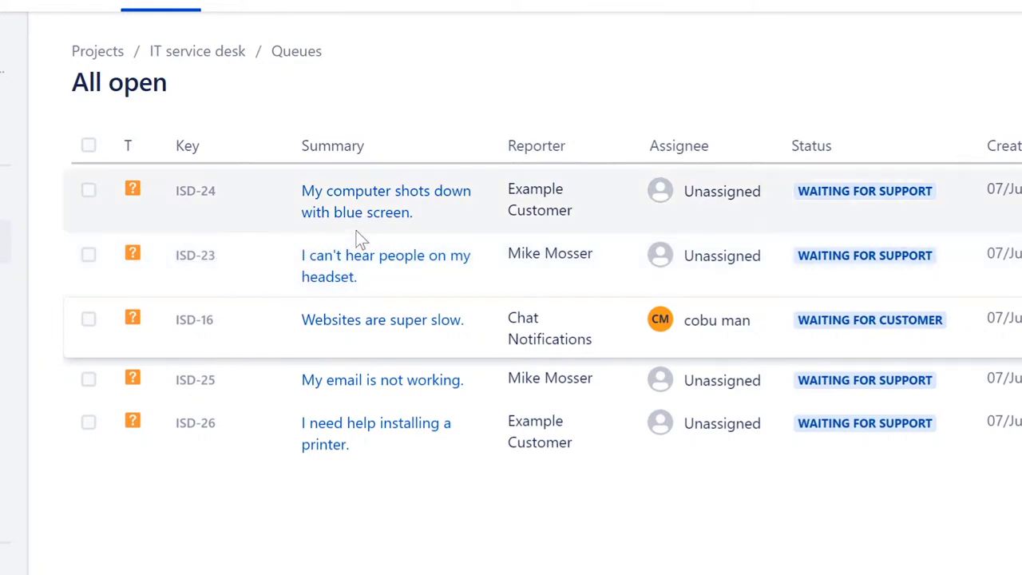
Step: Open ISD-23, 'I can't hear people on my headset.', from the All open queue
{"action": "left_click", "coordinate": [399, 268]}
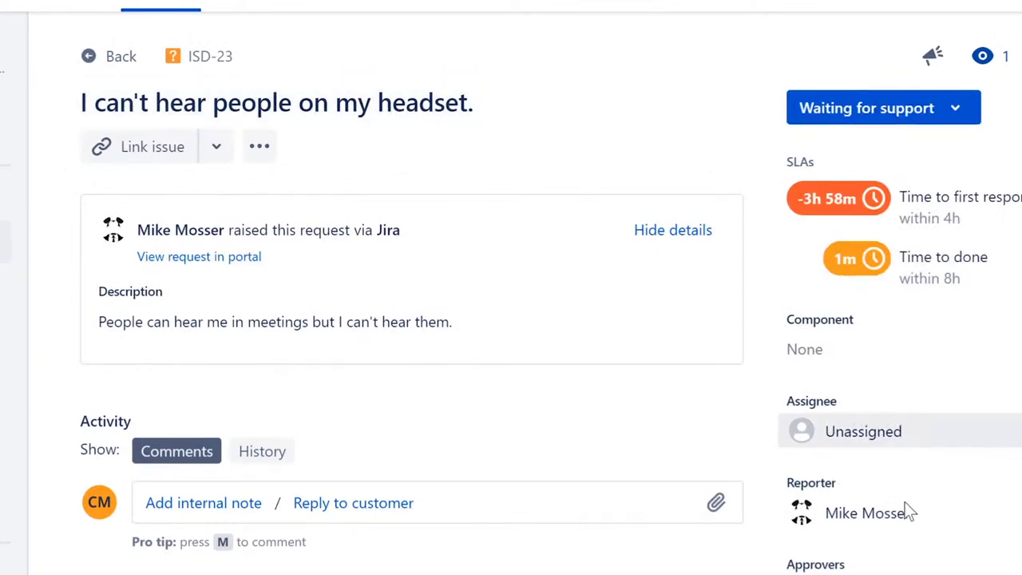
Step: Assign ISD-23 to yourself, leaving the description unchanged after a cancelled edit
{"action": "left_click", "coordinate": [857, 435]}
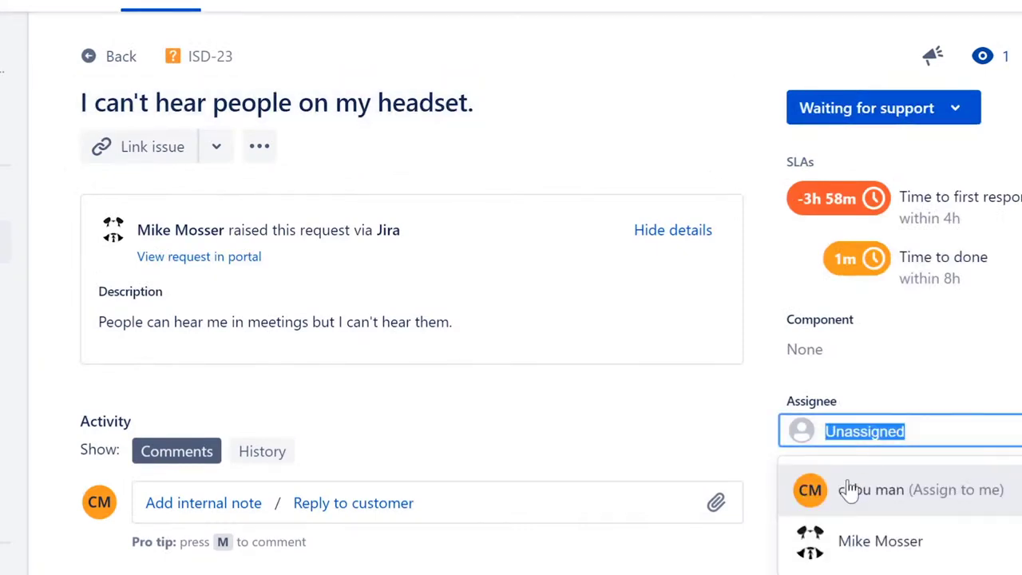
{"action": "left_click", "coordinate": [802, 487]}
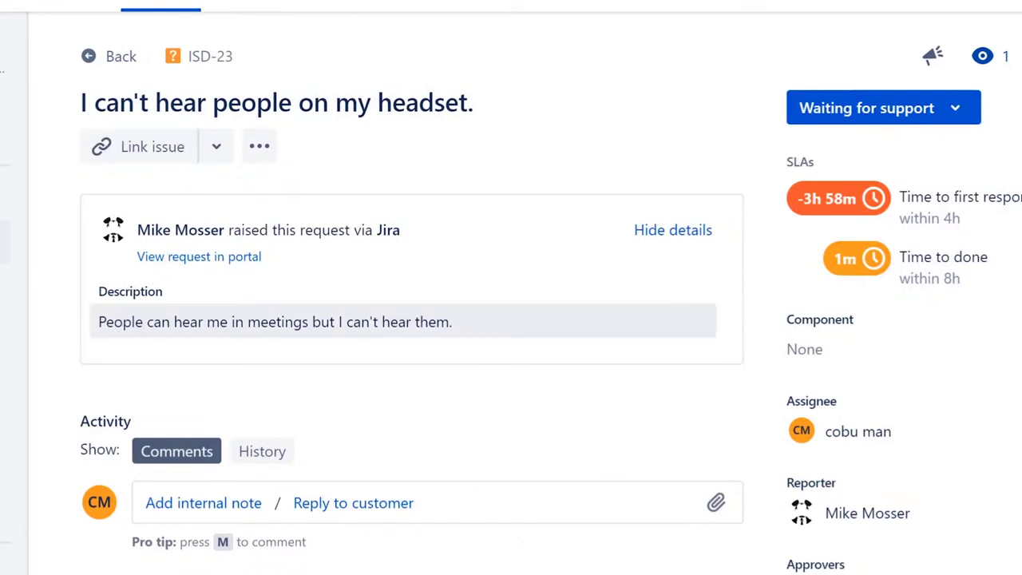
{"action": "left_click_drag", "start_coordinate": [97, 322], "coordinate": [474, 342]}
{"action": "left_click", "coordinate": [443, 323]}
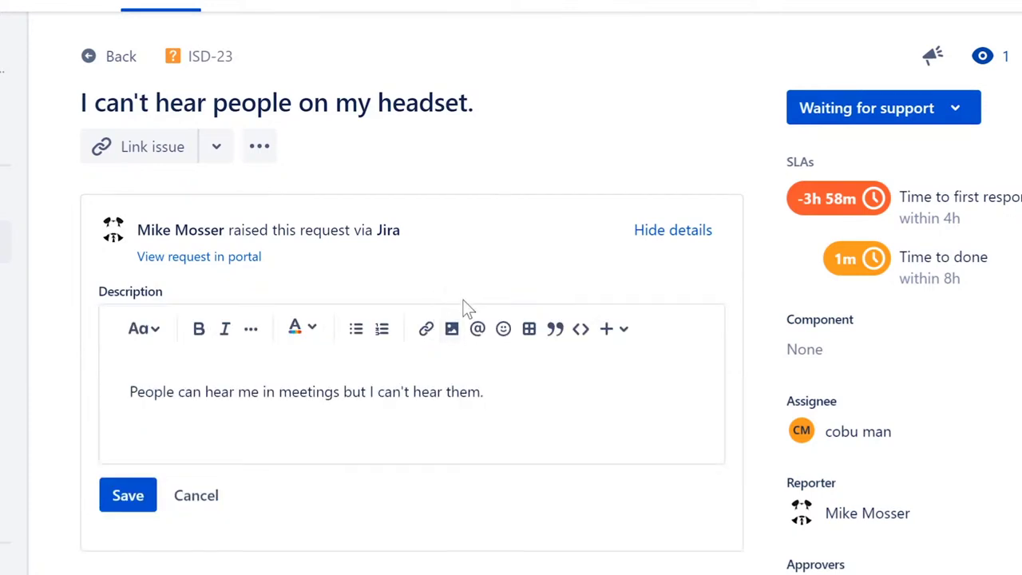
{"action": "left_click", "coordinate": [196, 496]}
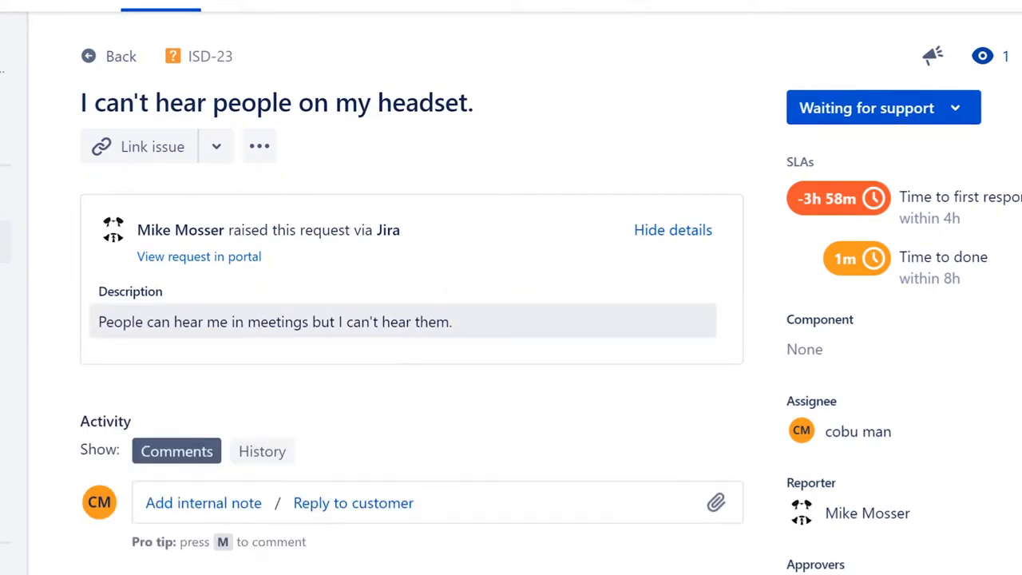
Step: Reply offering headset help, asking to take control of the computer and for its PC name or IP address
{"action": "left_click", "coordinate": [375, 504]}
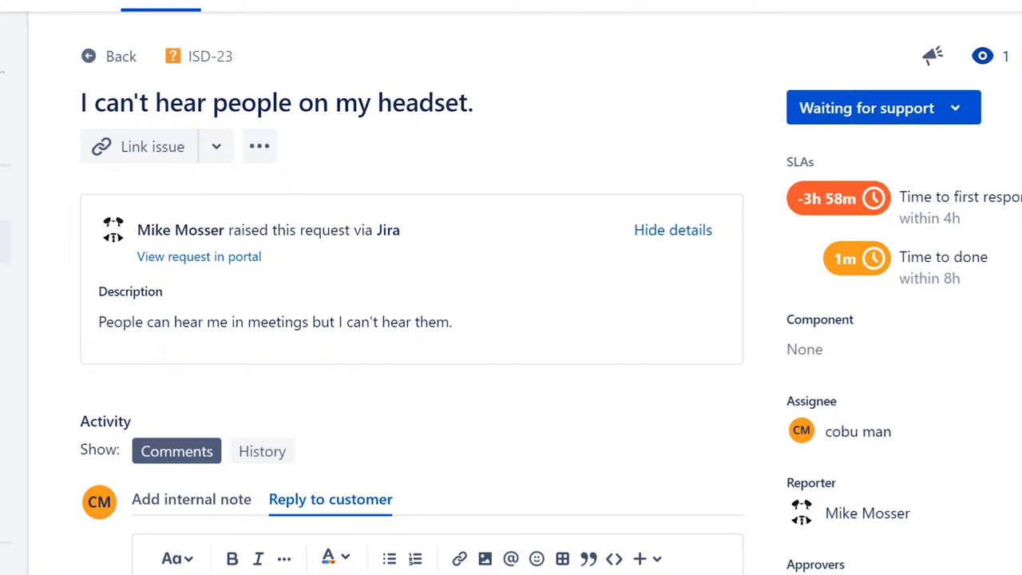
{"action": "type", "text": "s Ervin with"}
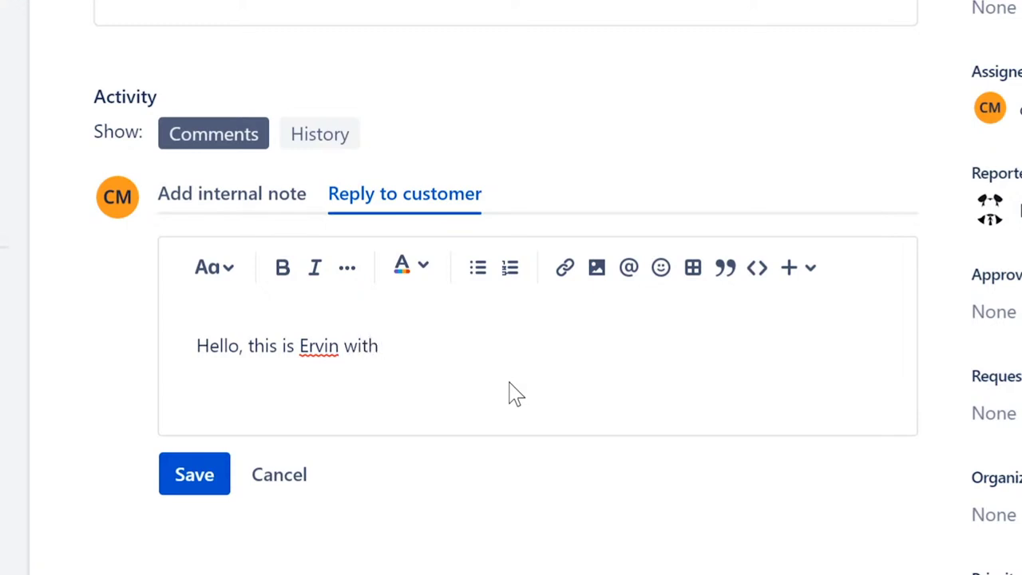
{"action": "type", "text": " Help Desk"}
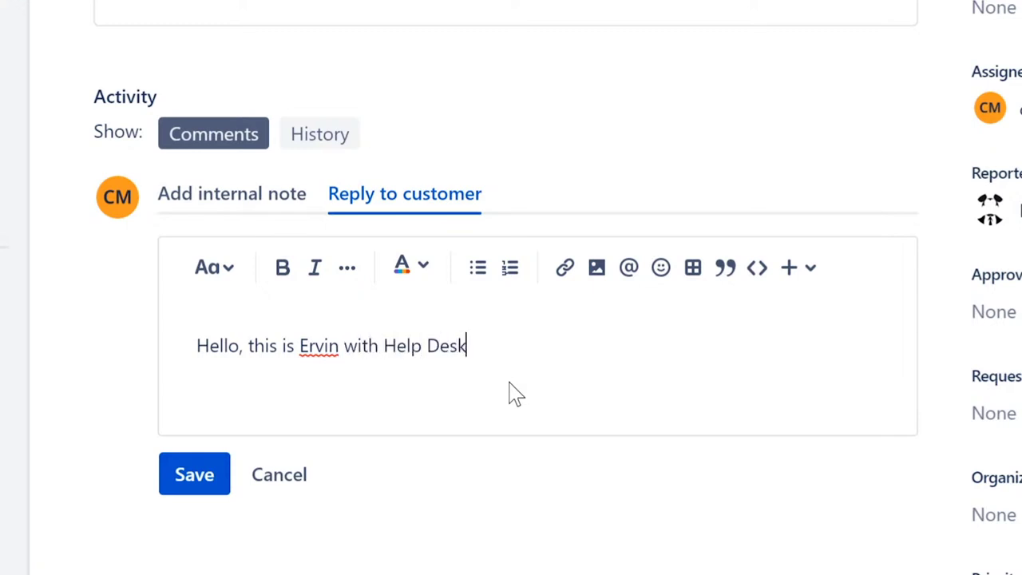
{"action": "type", "text": ". I can help you with "}
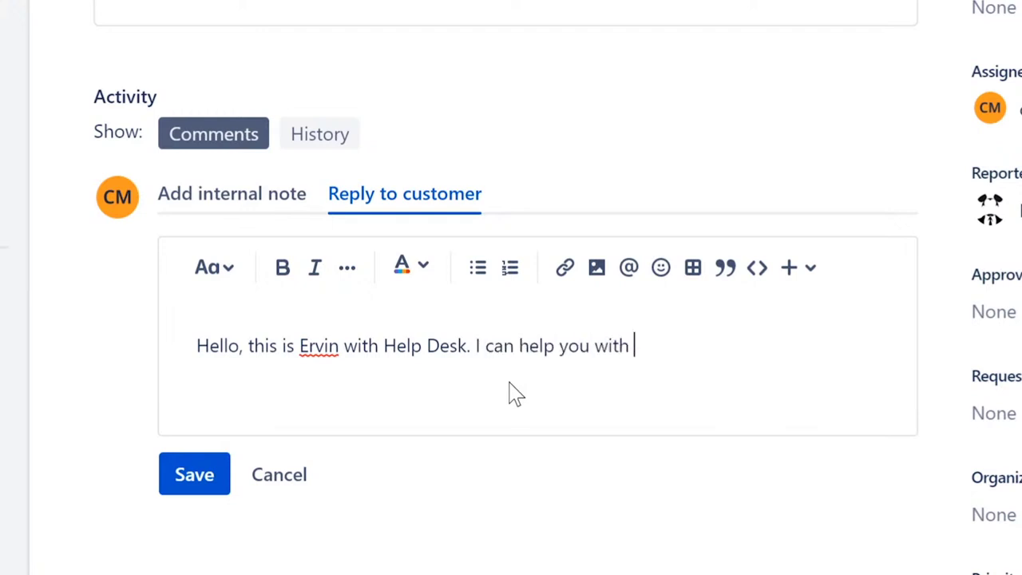
{"action": "type", "text": "headset issu"}
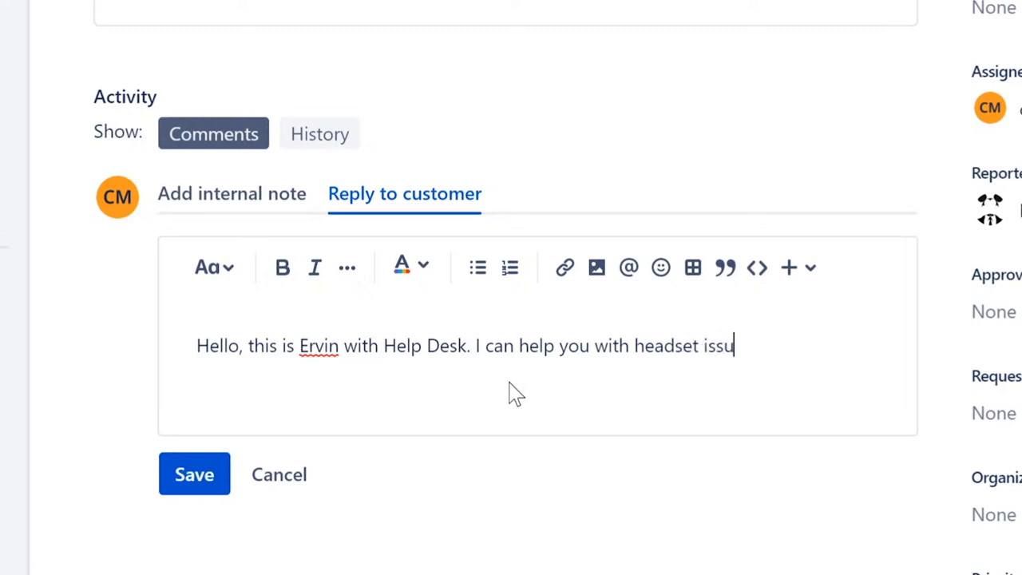
{"action": "type", "text": "e. c"}
{"action": "key", "text": "BackSpace"}
{"action": "type", "text": "May "}
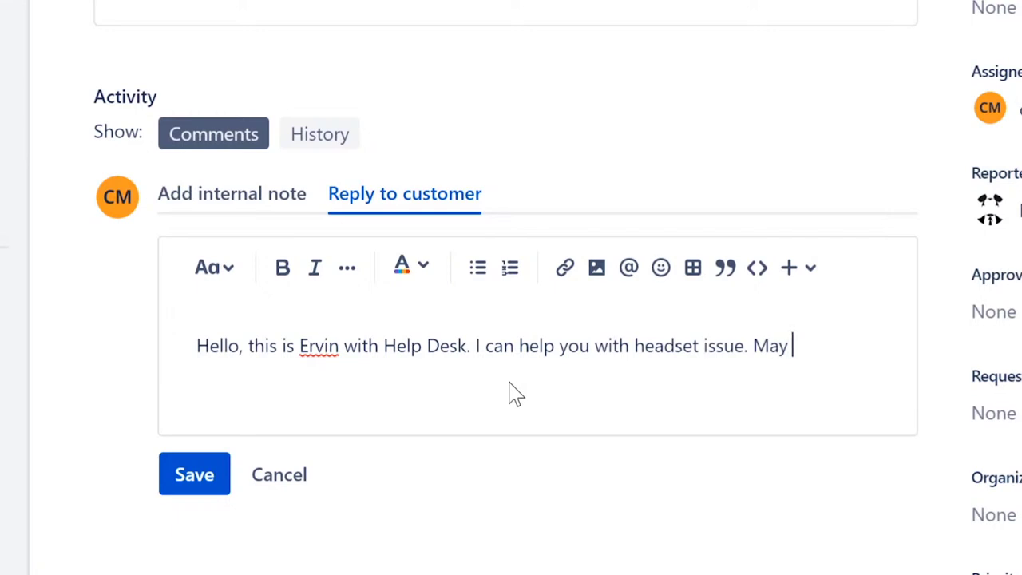
{"action": "type", "text": "I take t"}
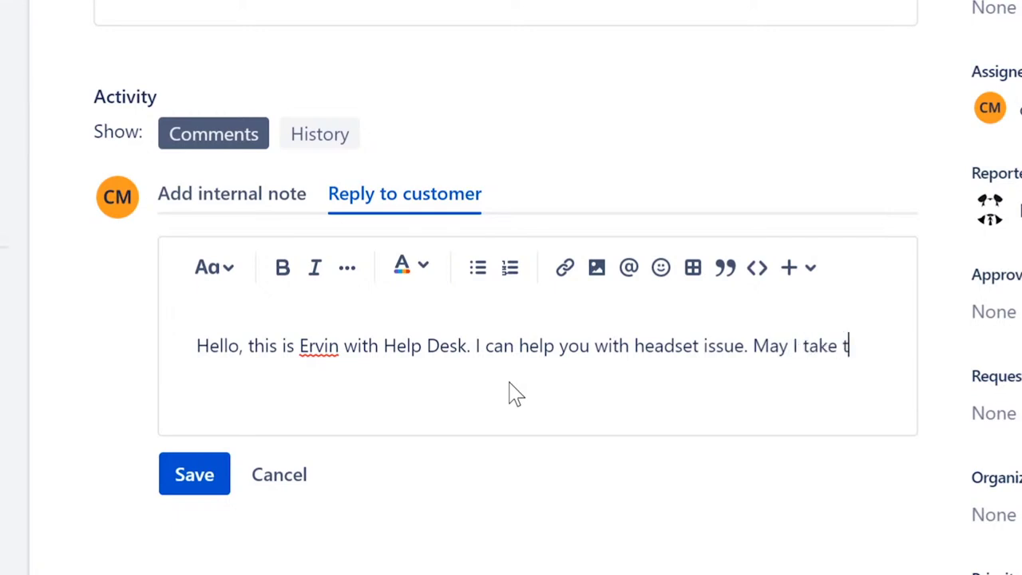
{"action": "key", "text": "BackSpace"}
{"action": "type", "text": "control of ryou"}
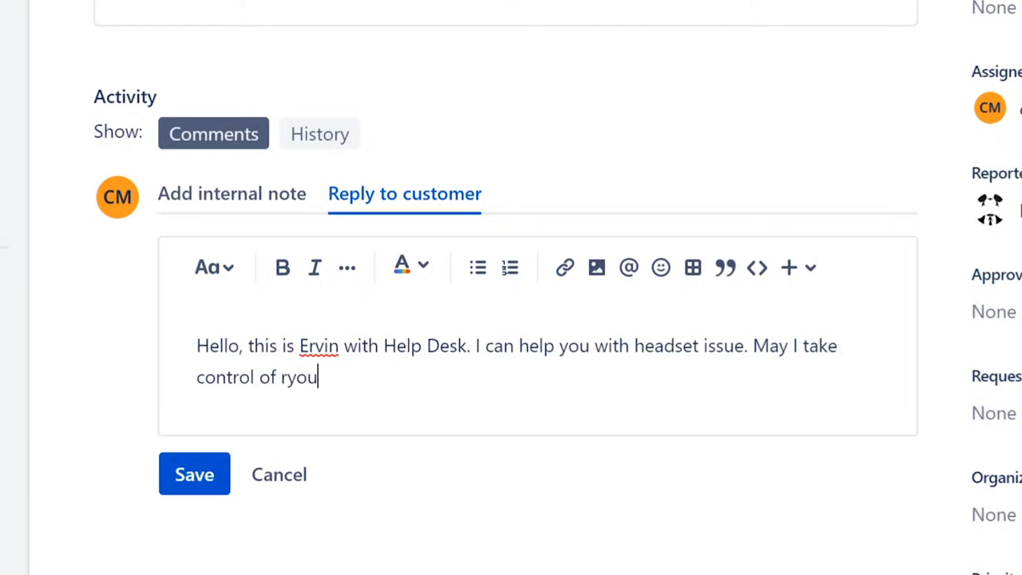
{"action": "key", "text": "BackSpace"}
{"action": "key", "text": "BackSpace"}
{"action": "key", "text": "BackSpace"}
{"action": "key", "text": "BackSpace"}
{"action": "type", "text": "your computer to "}
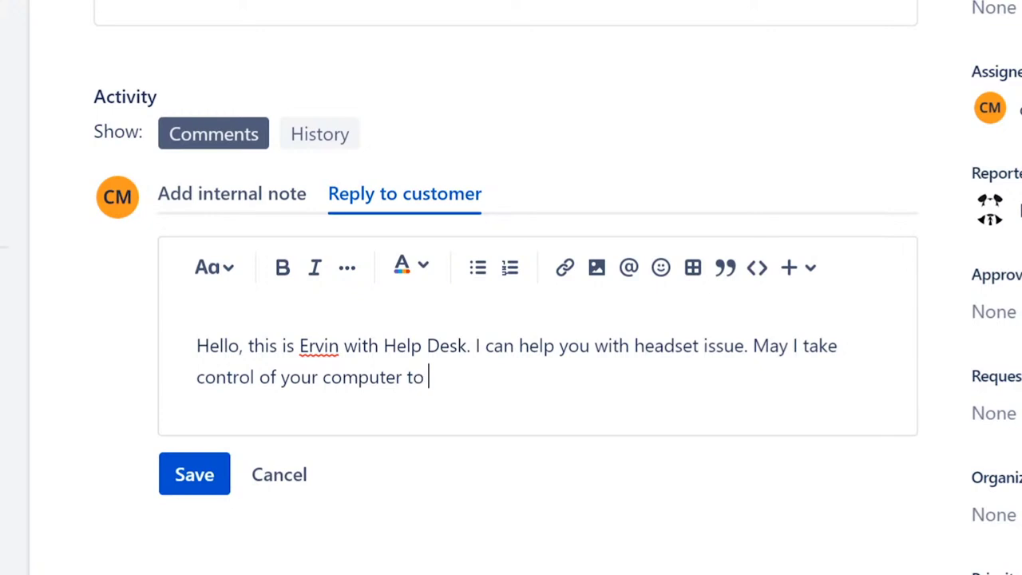
{"action": "type", "text": "fix it?"}
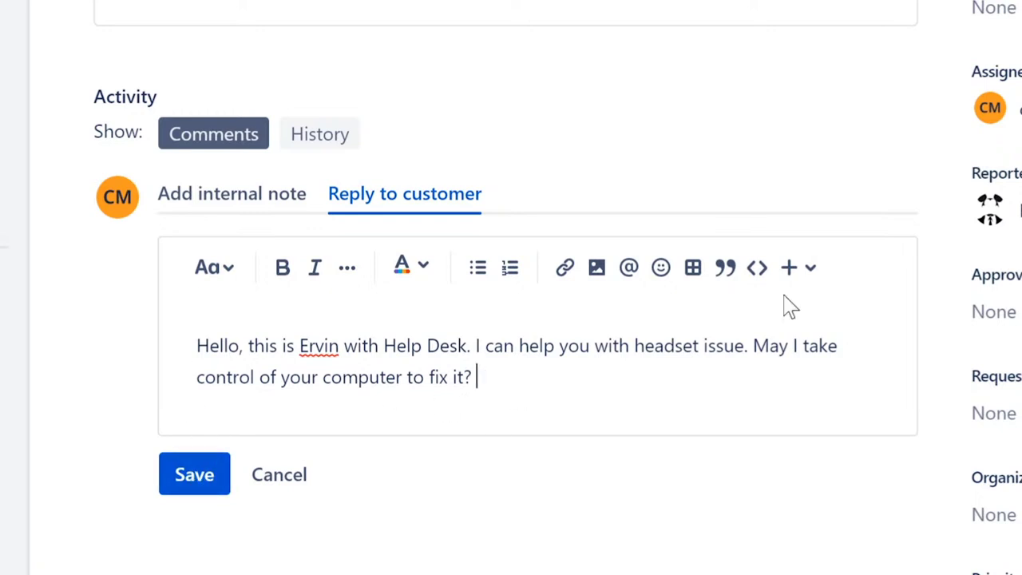
{"action": "type", "text": "If so, please sen"}
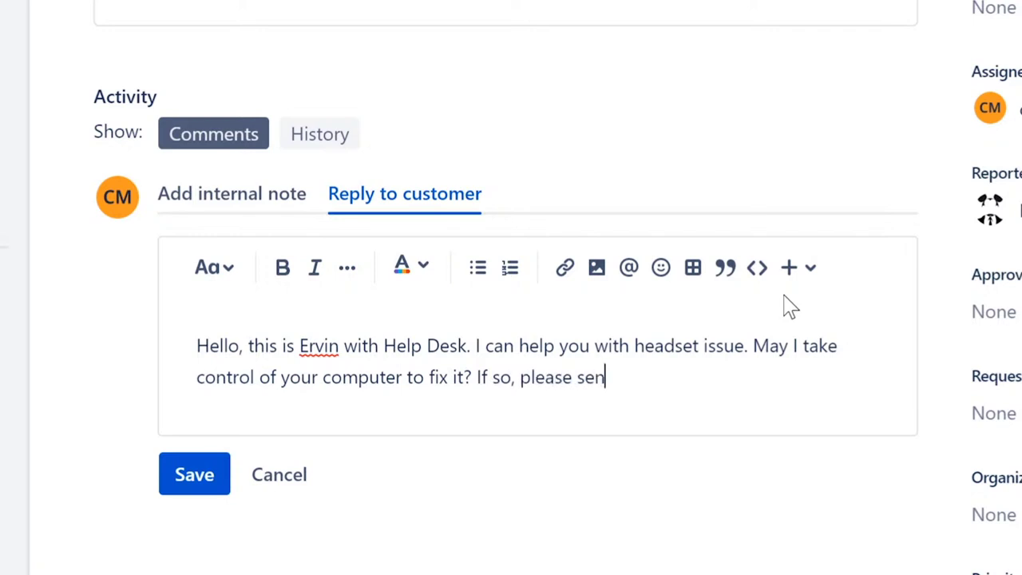
{"action": "type", "text": "d me your P"}
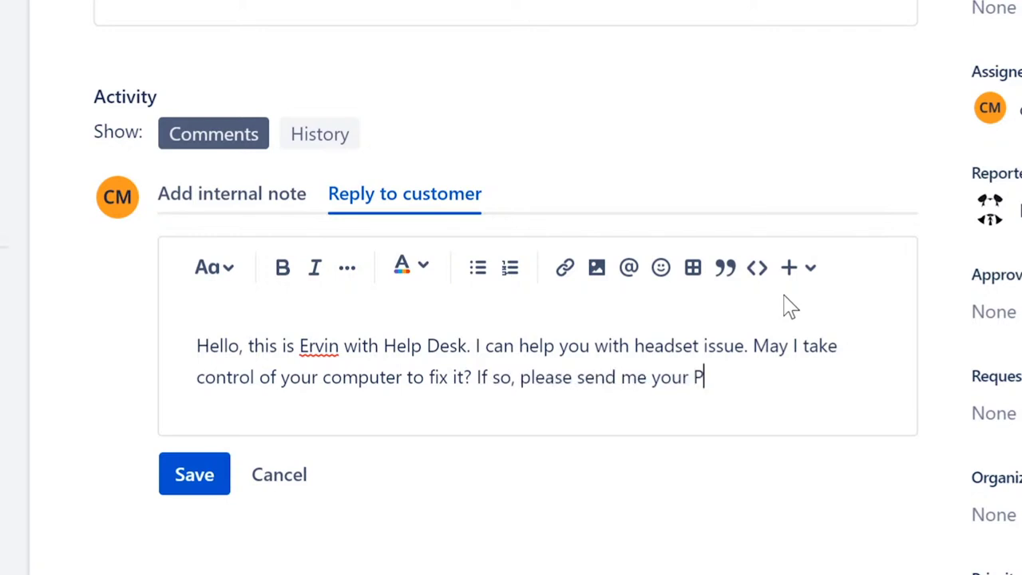
{"action": "type", "text": "C name or ip add"}
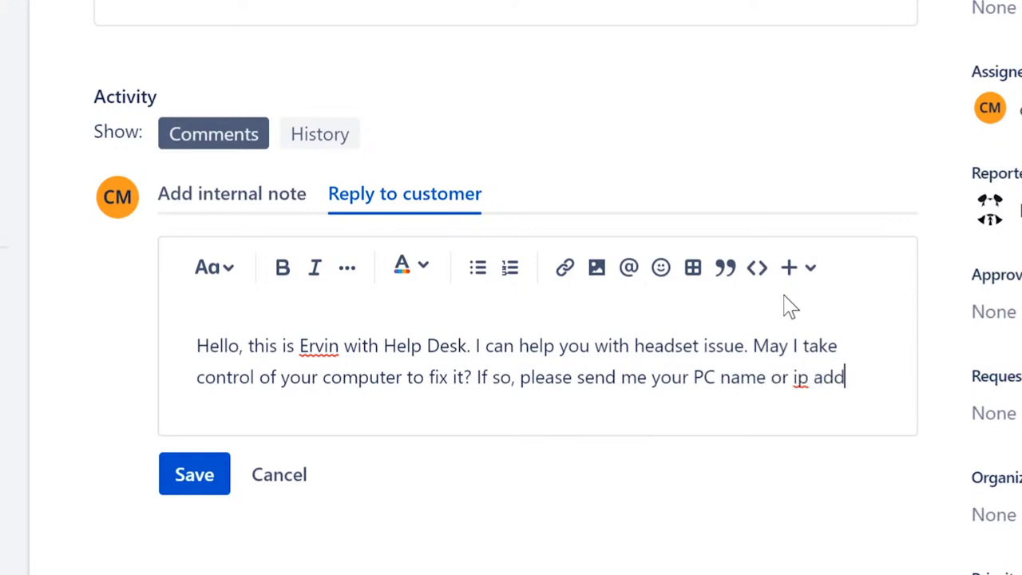
{"action": "type", "text": "ress."}
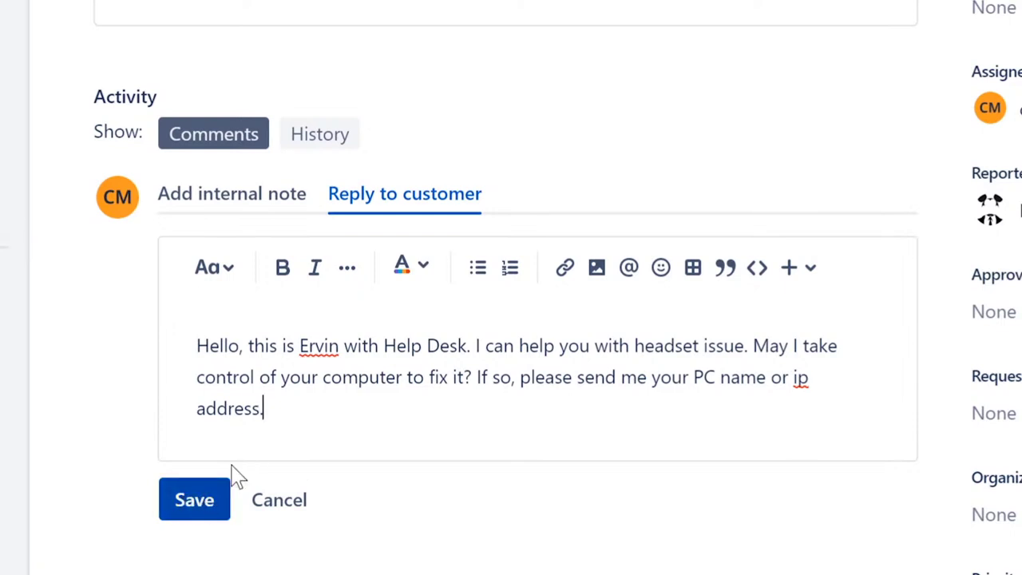
{"action": "left_click", "coordinate": [217, 493]}
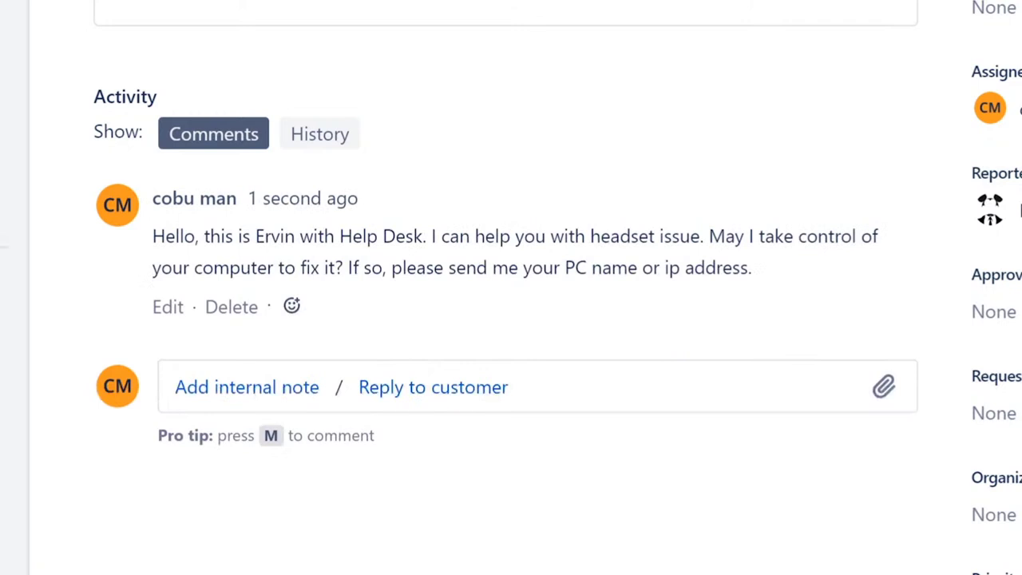
Step: Save an internal note reading 'user's pc name is cobuman1'
{"action": "left_click", "coordinate": [264, 395]}
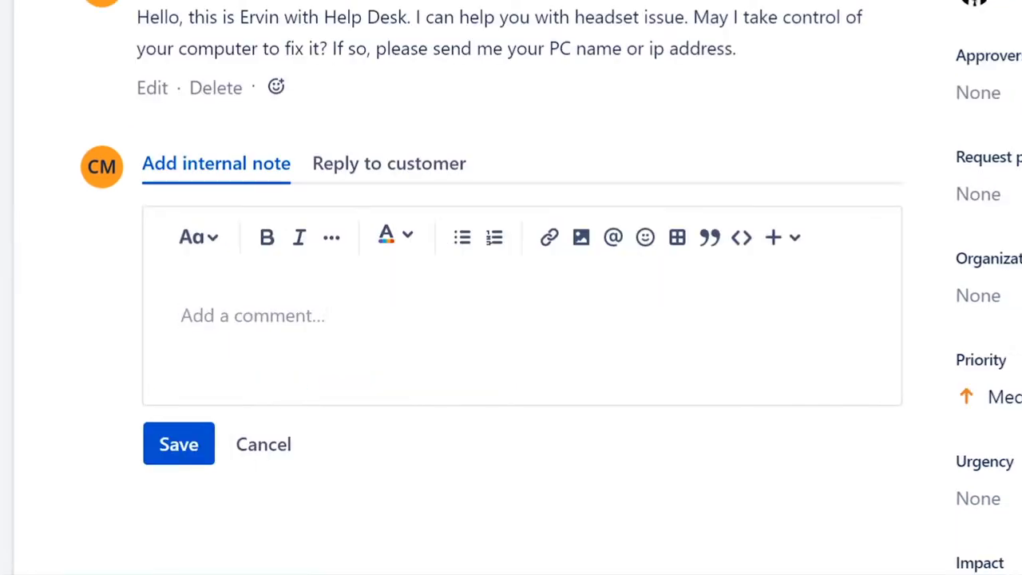
{"action": "type", "text": "user's pc"}
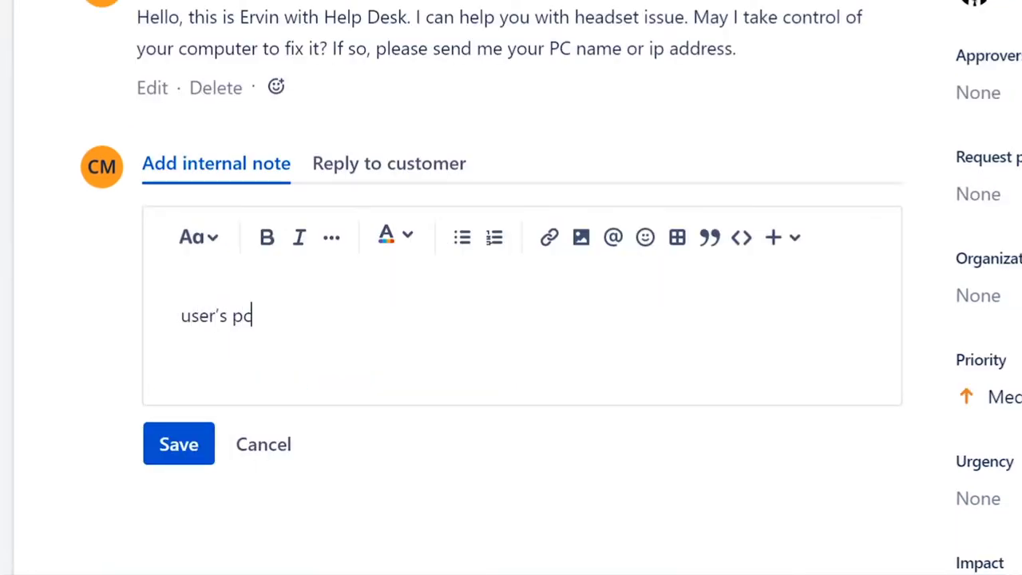
{"action": "type", "text": " name is "}
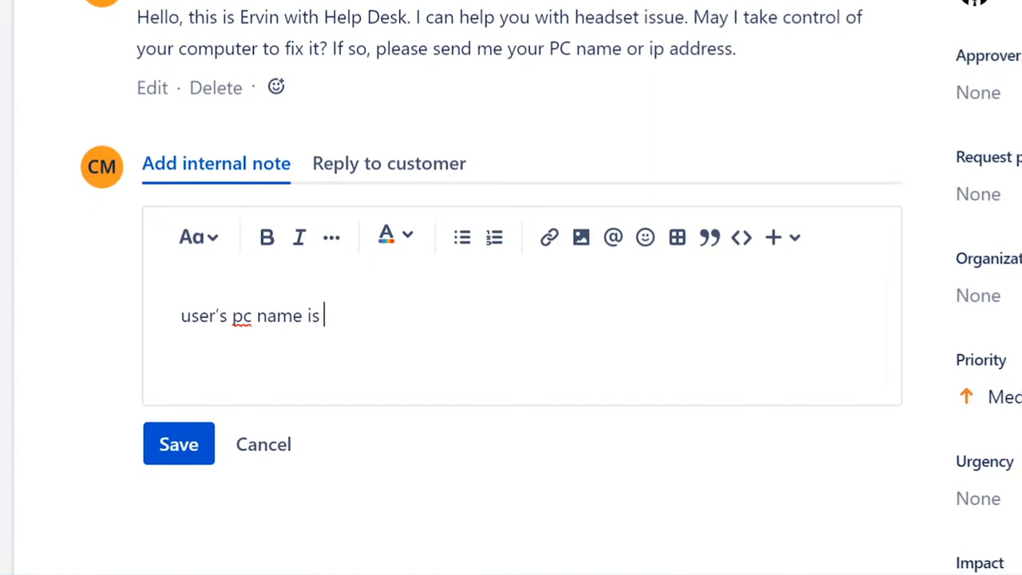
{"action": "type", "text": "cobuman1"}
{"action": "left_click", "coordinate": [164, 457]}
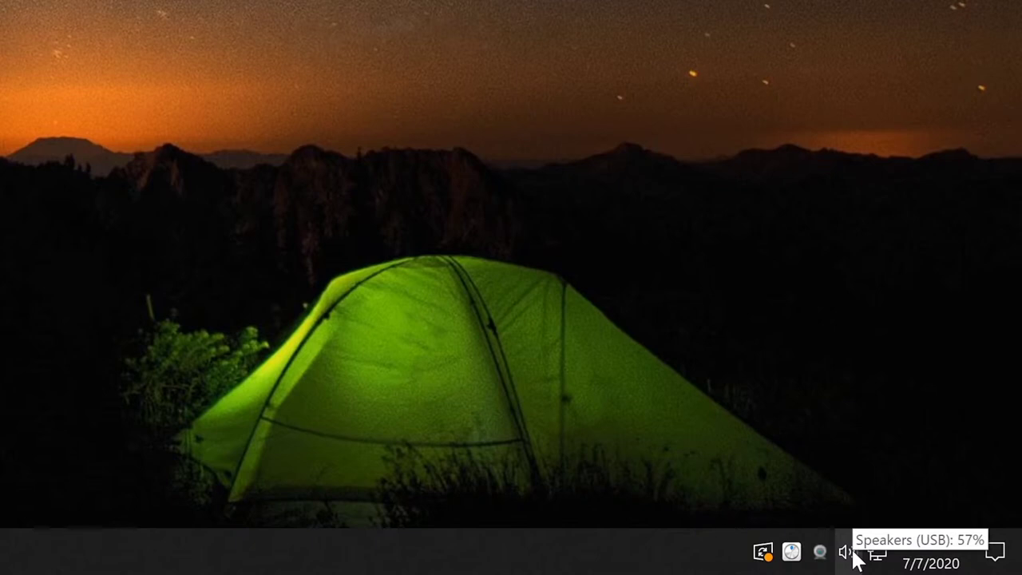
Step: Check the speaker volume, then open Windows Sound settings from the taskbar volume icon
{"action": "left_click", "coordinate": [853, 557]}
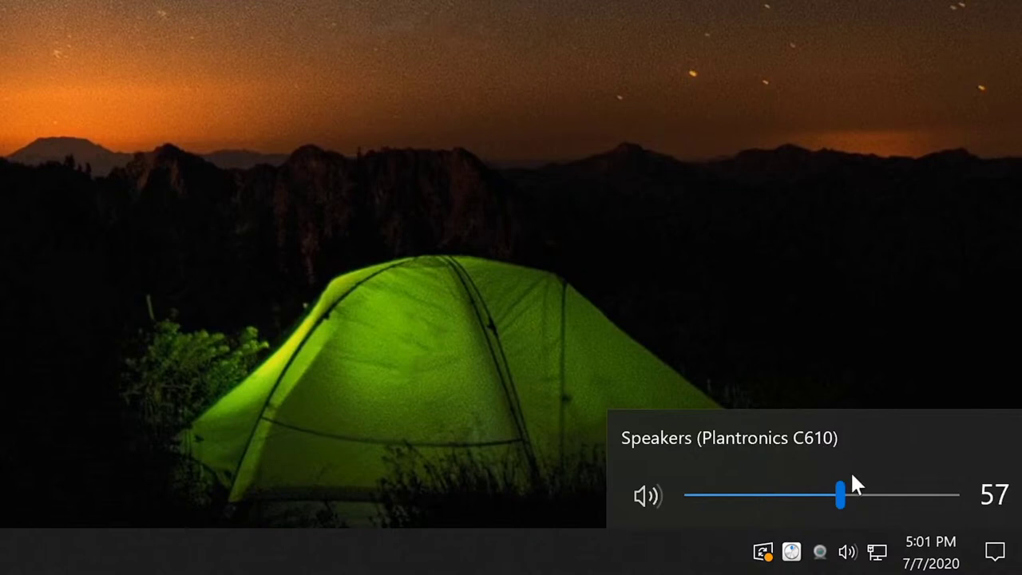
{"action": "right_click", "coordinate": [848, 551]}
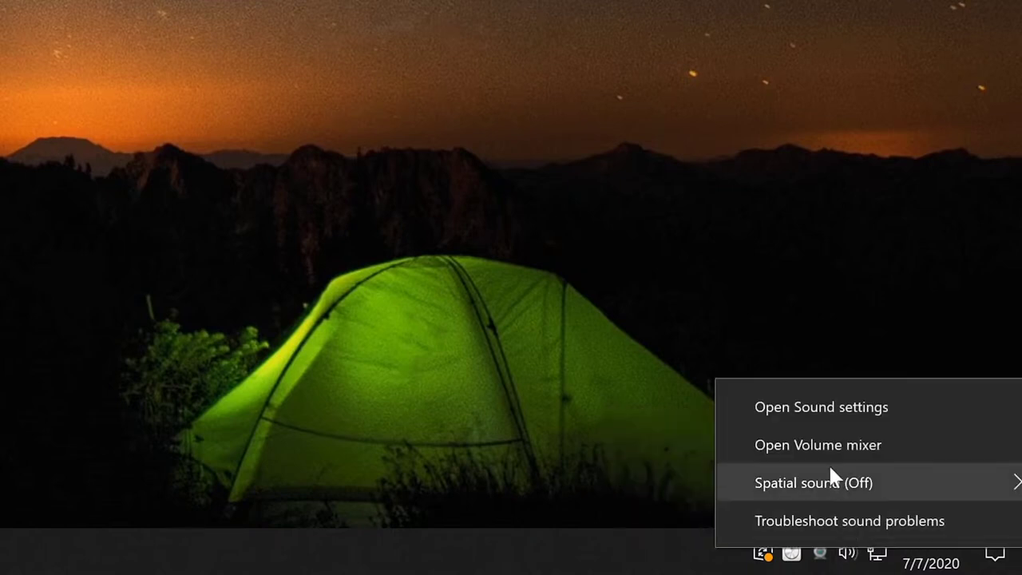
{"action": "left_click", "coordinate": [875, 407]}
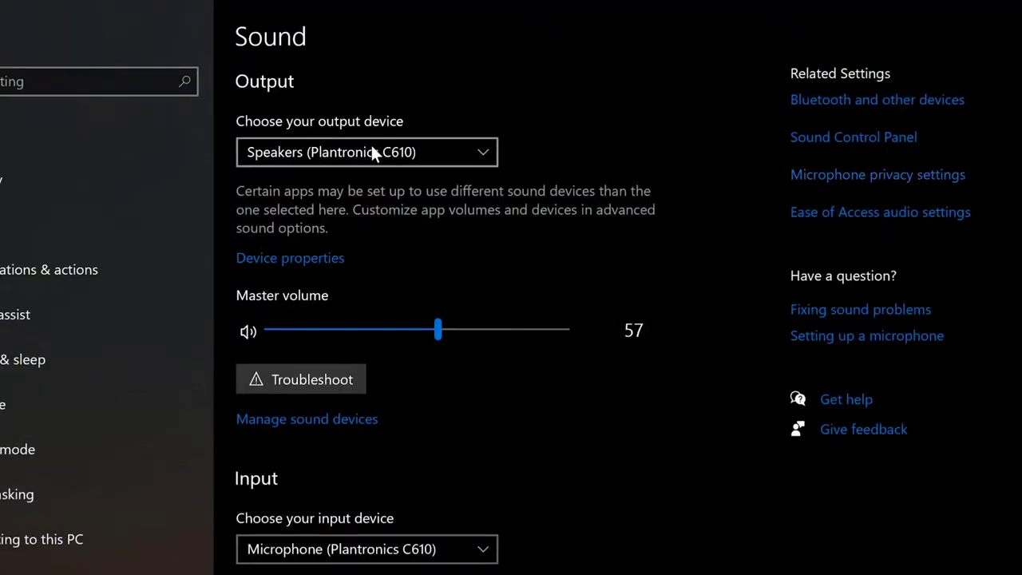
Step: Check the output device list, which offers only Speakers (Plantronics C610)
{"action": "left_click", "coordinate": [328, 152]}
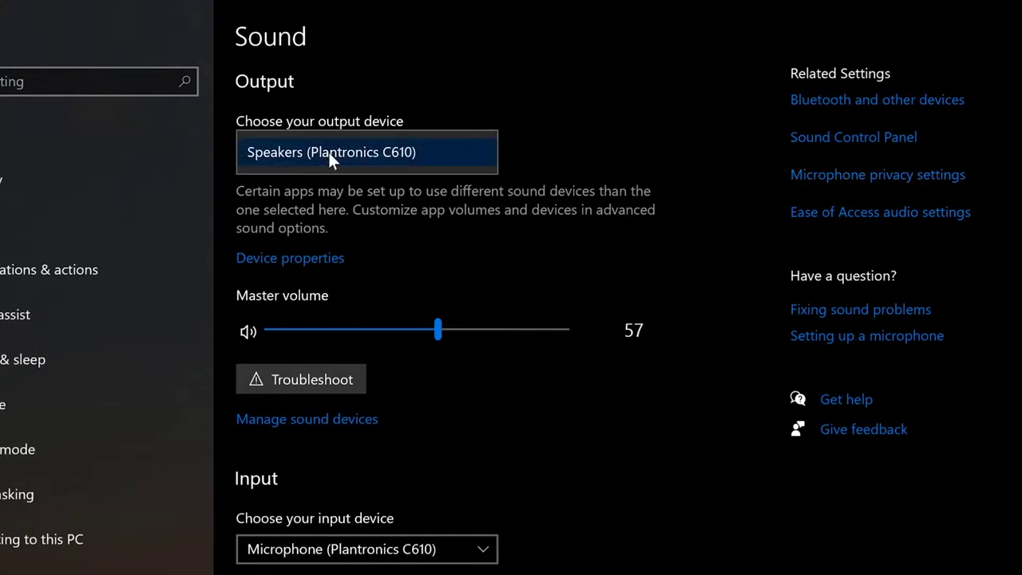
{"action": "left_click", "coordinate": [510, 189]}
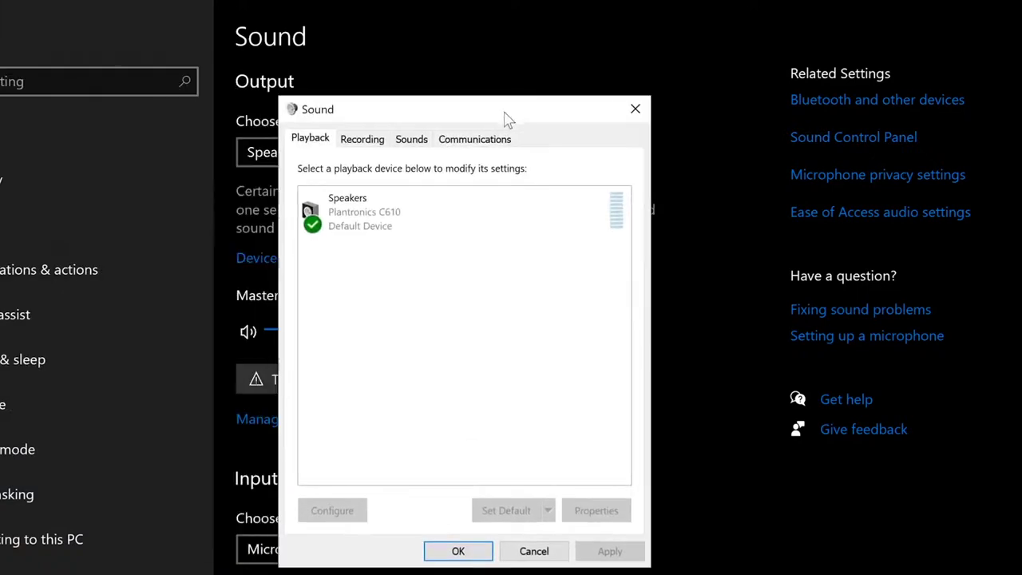
Step: Show disabled devices in the Sound control panel's Playback list
{"action": "right_click", "coordinate": [429, 316]}
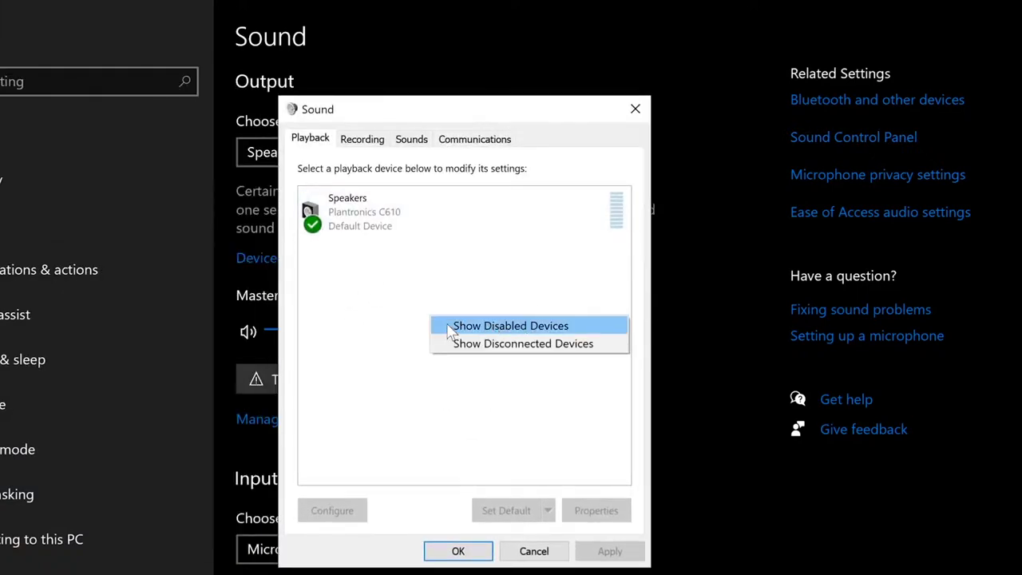
{"action": "right_click", "coordinate": [377, 293]}
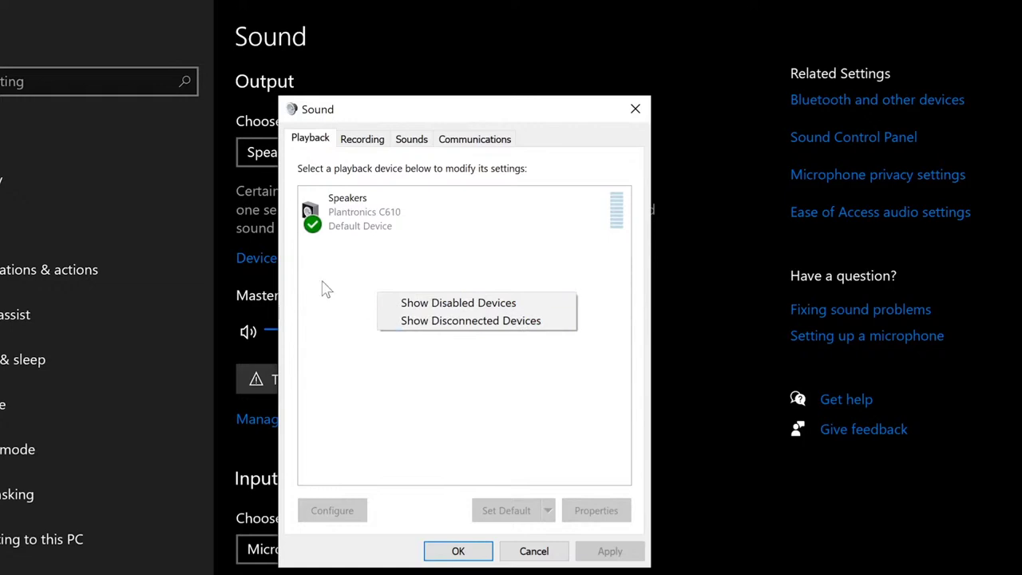
{"action": "left_click", "coordinate": [419, 300]}
{"action": "right_click", "coordinate": [448, 380]}
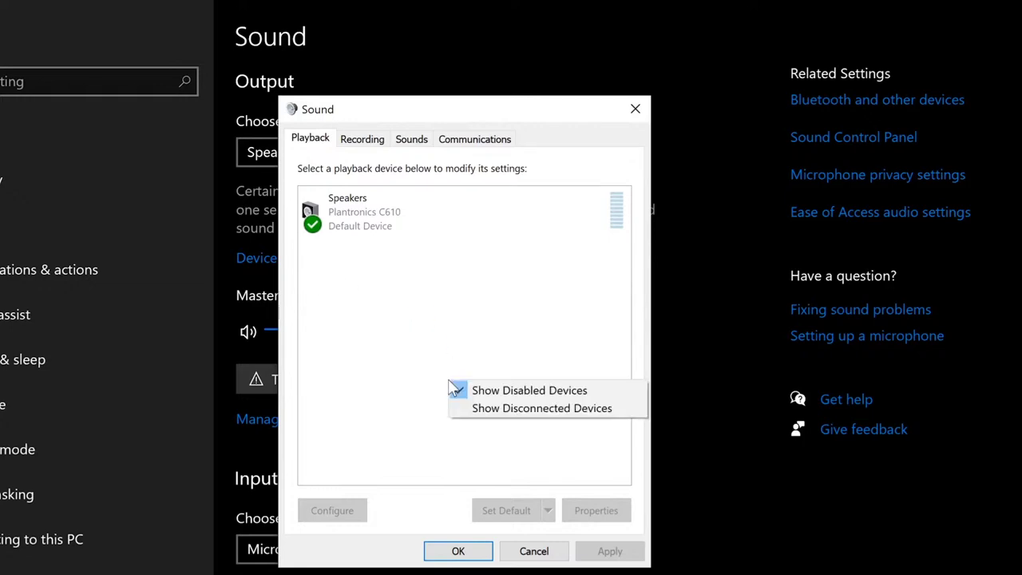
{"action": "left_click", "coordinate": [367, 331]}
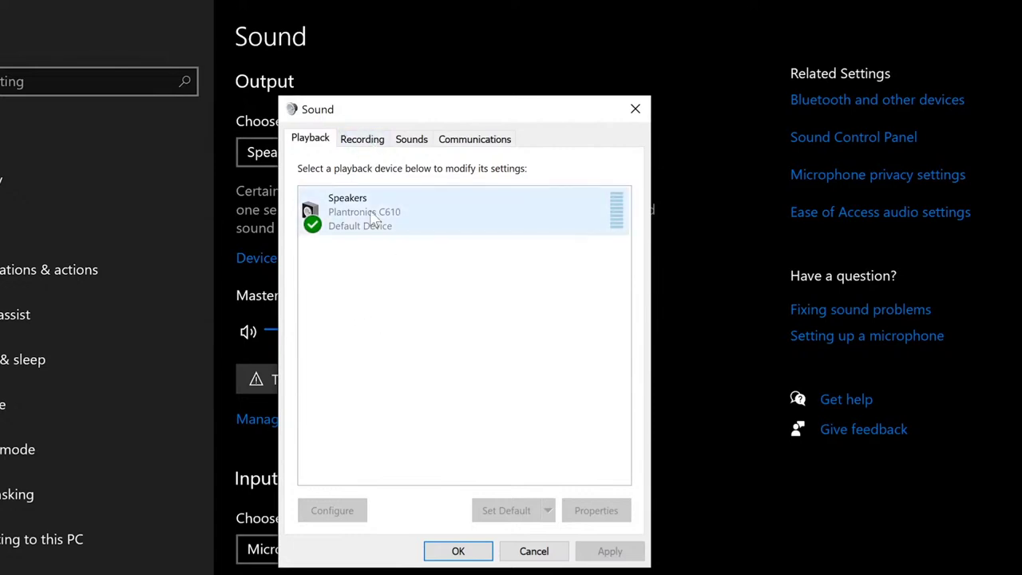
Step: Disable and re-enable the Plantronics C610 speakers, then view the recording devices
{"action": "left_click", "coordinate": [376, 220]}
{"action": "right_click", "coordinate": [384, 341]}
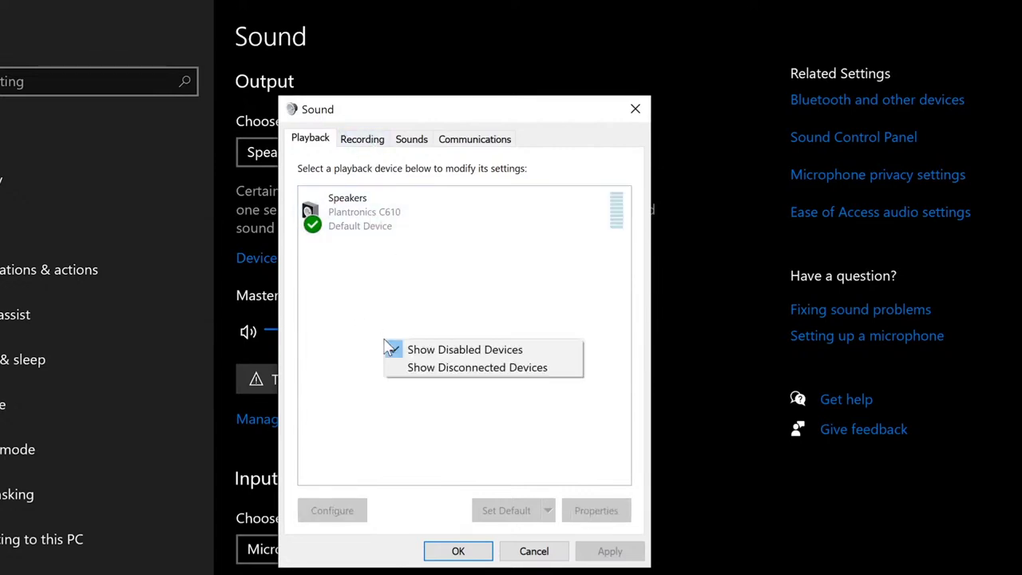
{"action": "right_click", "coordinate": [364, 221]}
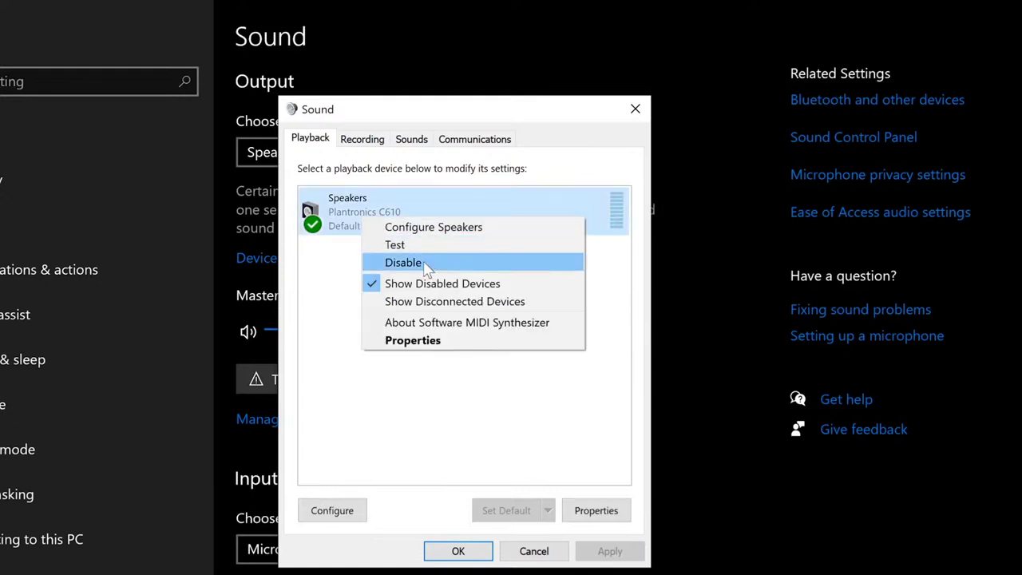
{"action": "left_click", "coordinate": [416, 269]}
{"action": "right_click", "coordinate": [357, 198]}
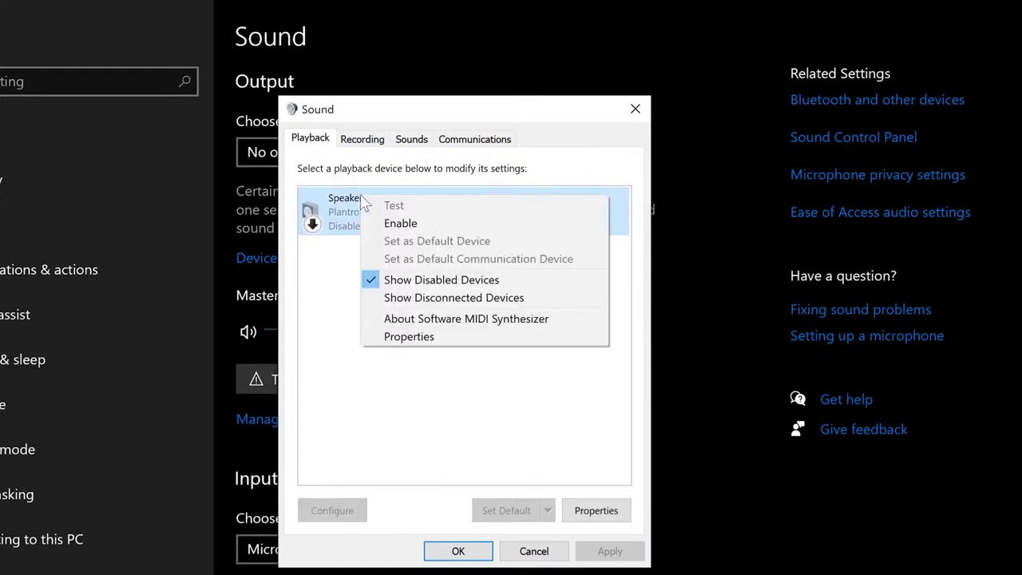
{"action": "left_click", "coordinate": [430, 225]}
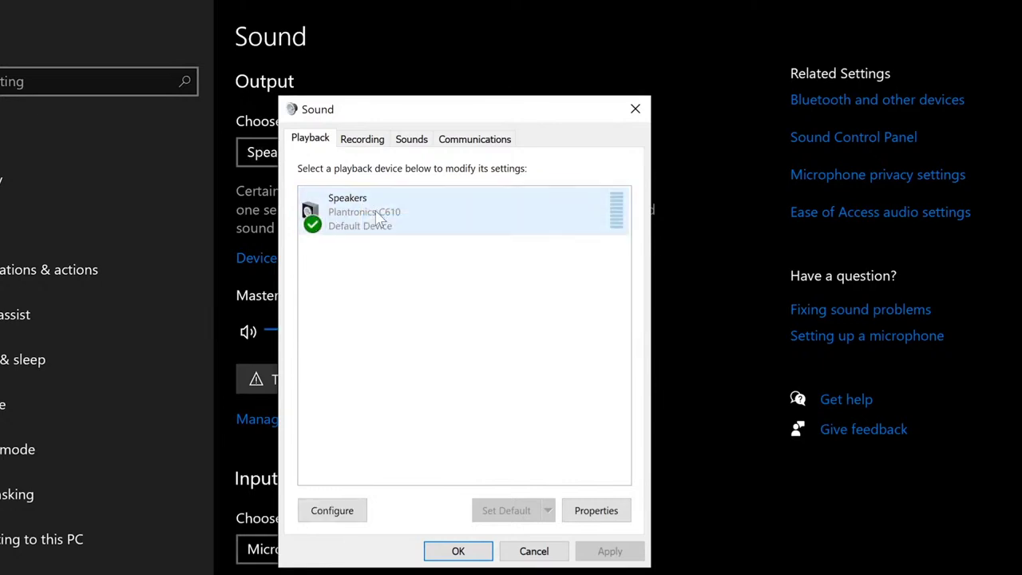
{"action": "left_click", "coordinate": [365, 140]}
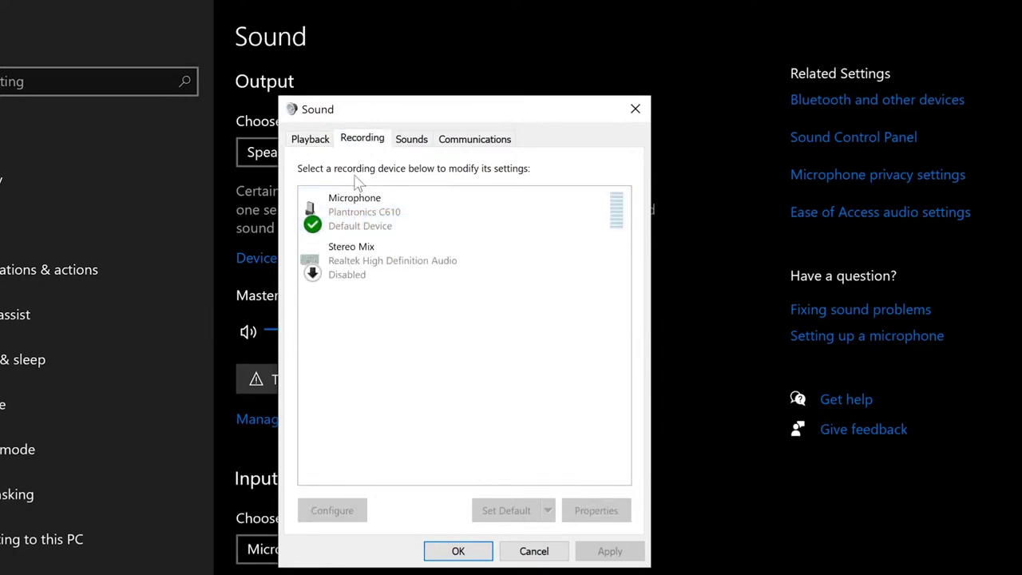
Step: Raise the Plantronics C610 microphone level from 57 to 77 and close the sound dialogs
{"action": "left_click", "coordinate": [403, 225]}
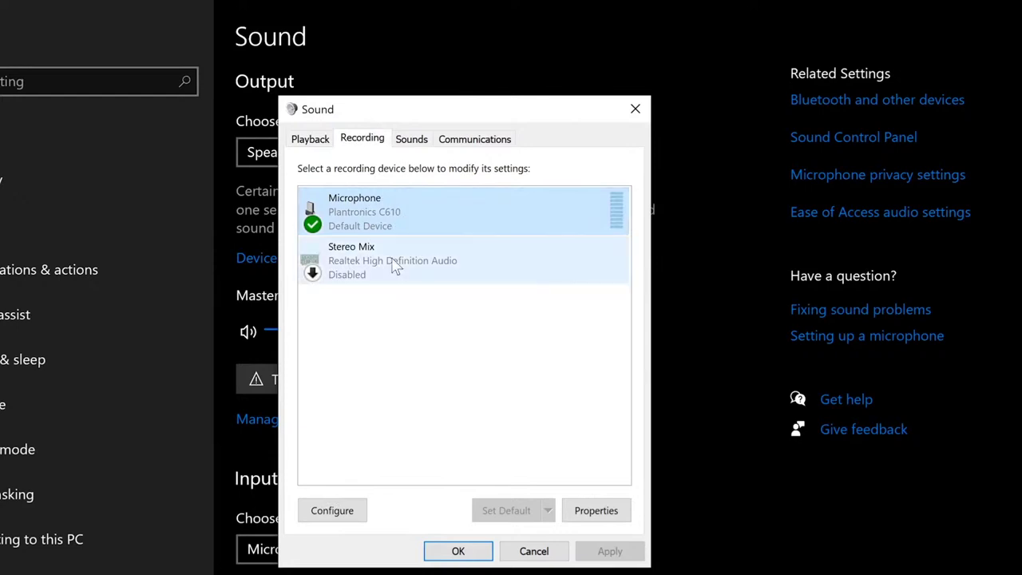
{"action": "left_click", "coordinate": [392, 266]}
{"action": "left_click", "coordinate": [388, 224]}
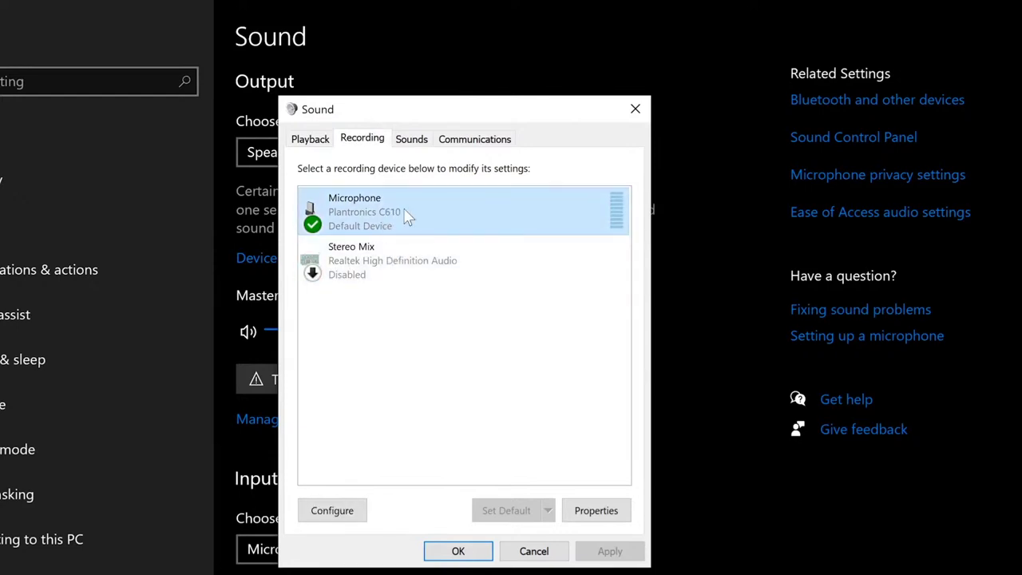
{"action": "double_click", "coordinate": [407, 216]}
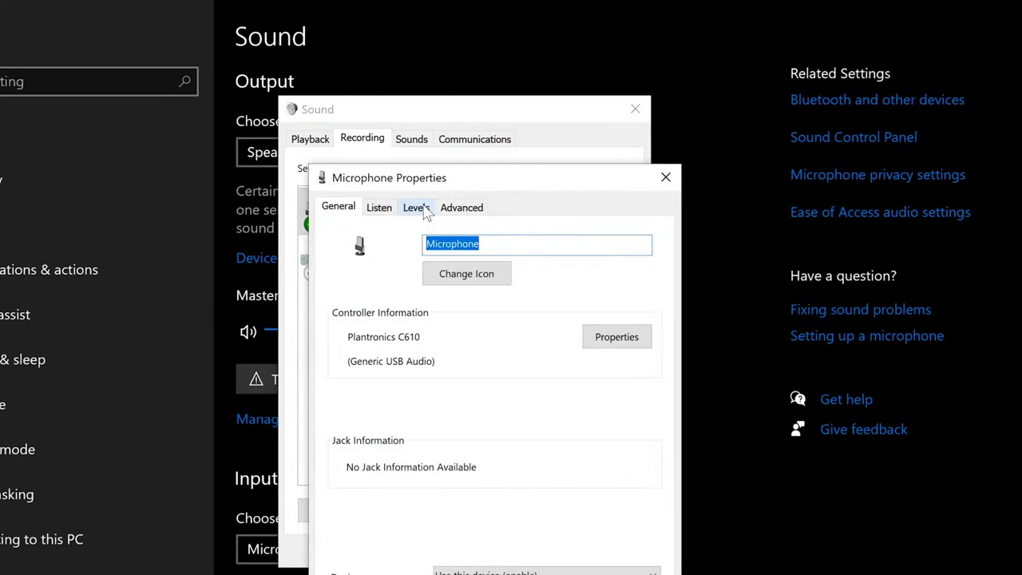
{"action": "left_click", "coordinate": [417, 207]}
{"action": "left_click", "coordinate": [435, 257]}
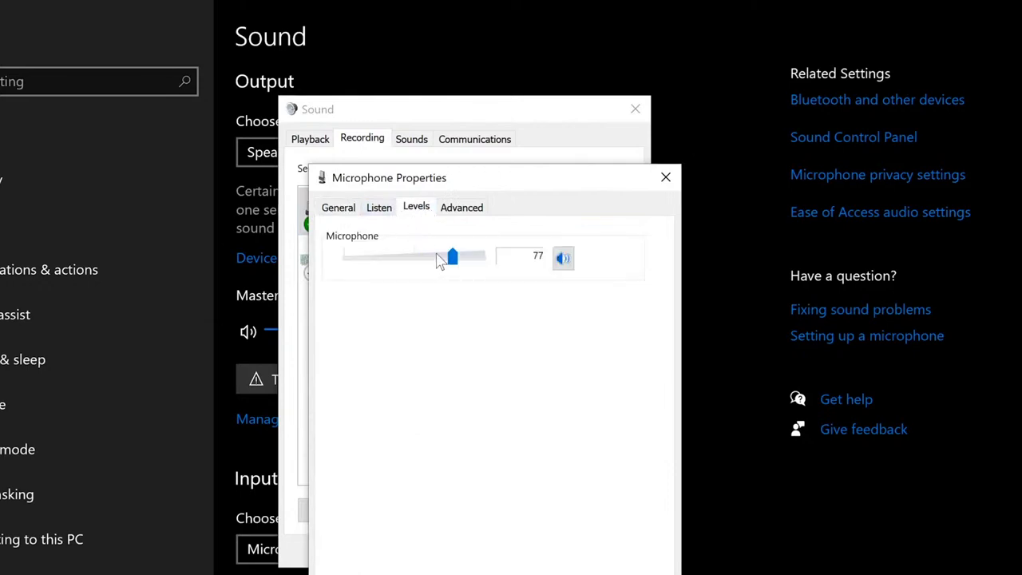
{"action": "key", "text": "Return"}
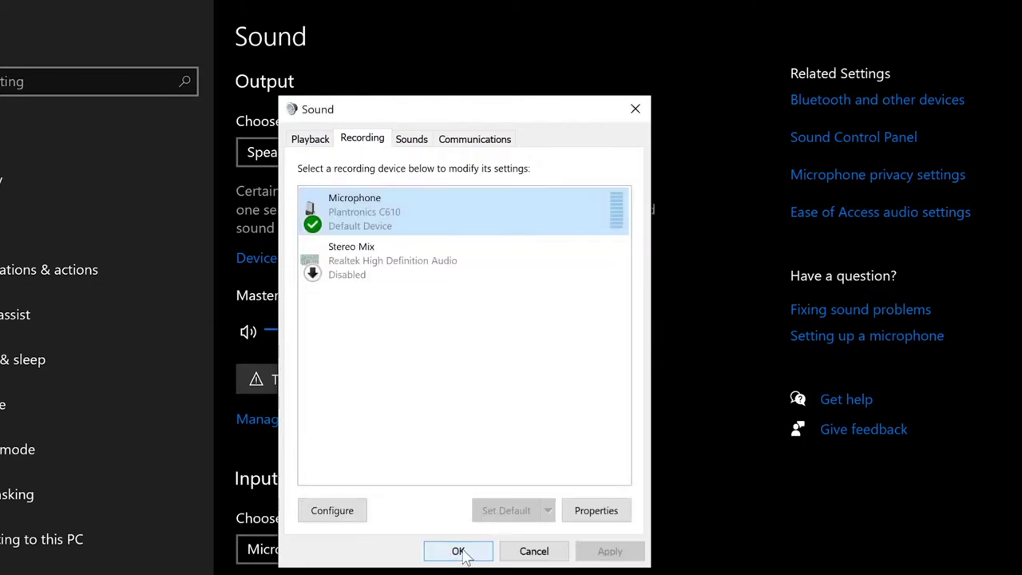
{"action": "left_click", "coordinate": [455, 550]}
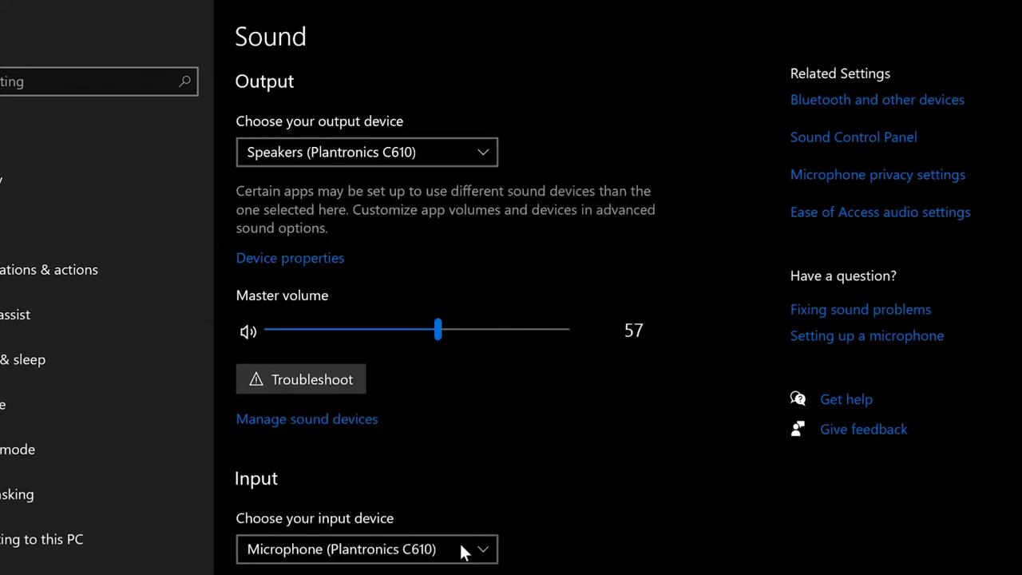
Step: Confirm Speakers (Plantronics C610) as output and master volume at 57, then close Sound settings
{"action": "left_click", "coordinate": [359, 144]}
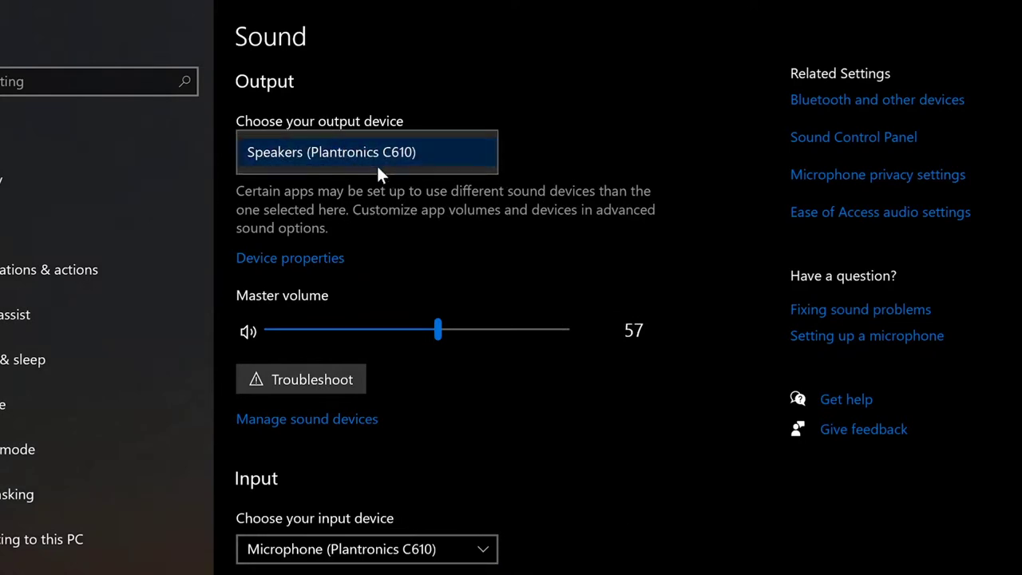
{"action": "left_click", "coordinate": [402, 208]}
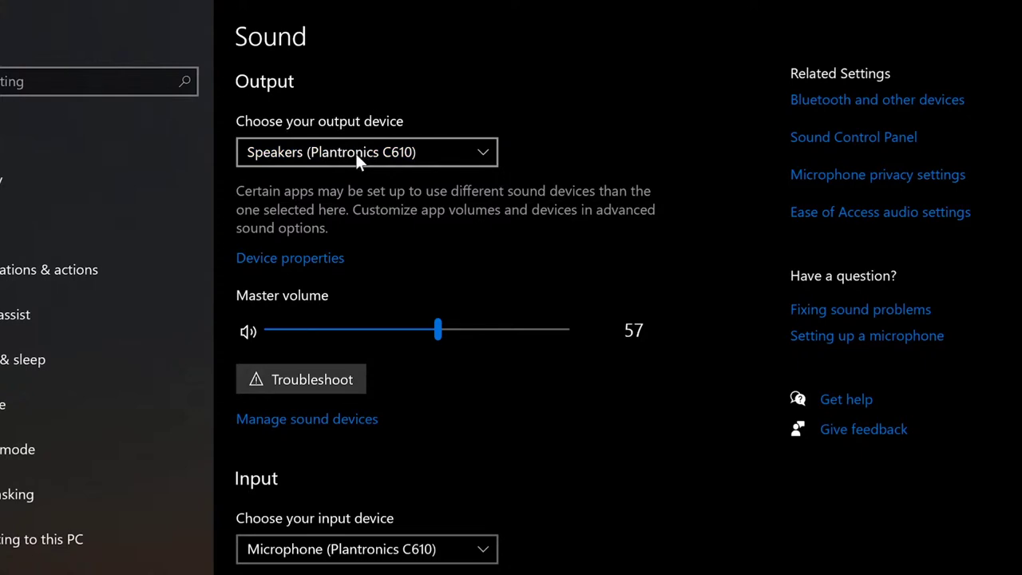
{"action": "left_click", "coordinate": [356, 153]}
{"action": "left_click", "coordinate": [429, 185]}
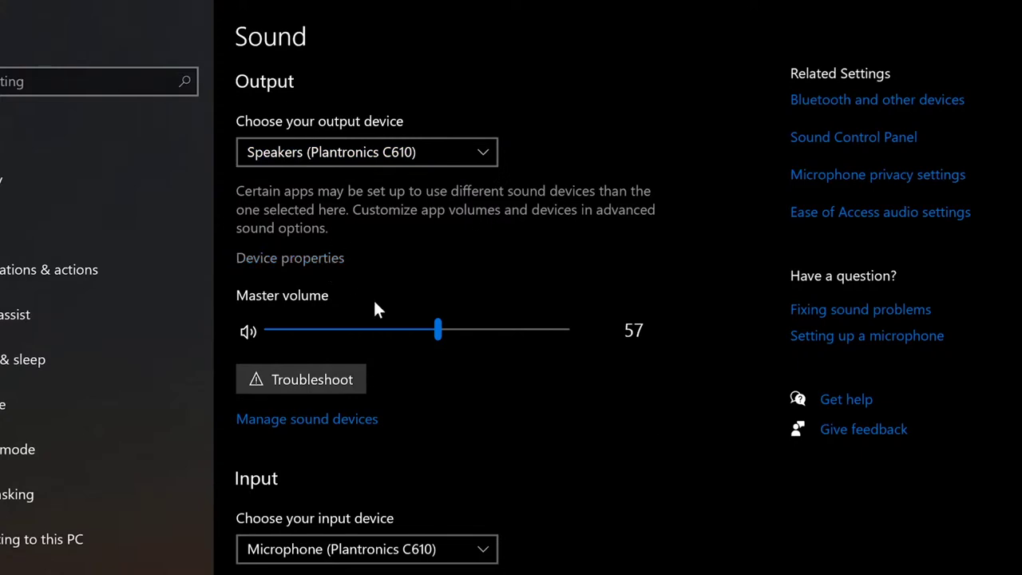
{"action": "left_click", "coordinate": [439, 330]}
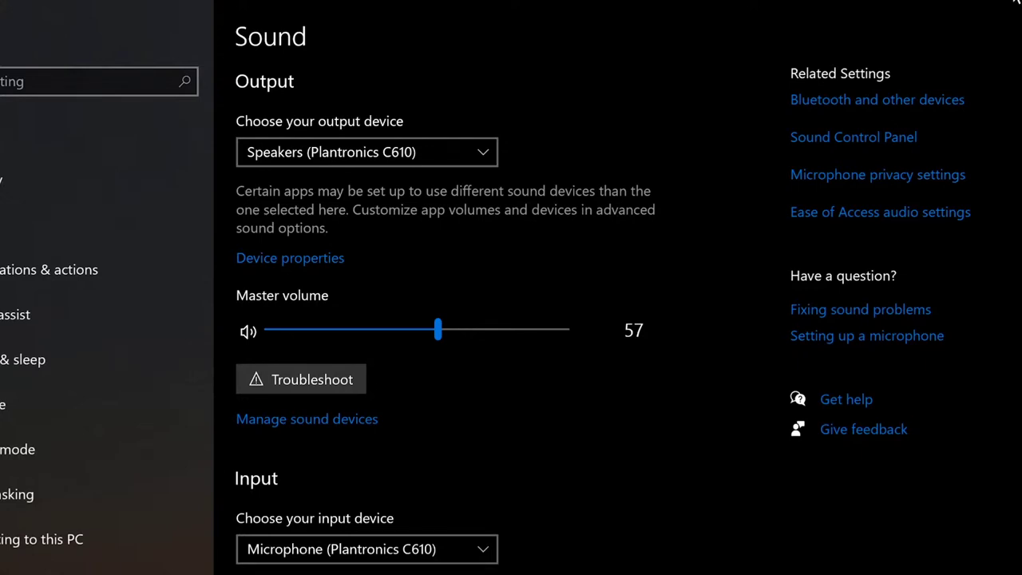
{"action": "left_click", "coordinate": [1015, 2]}
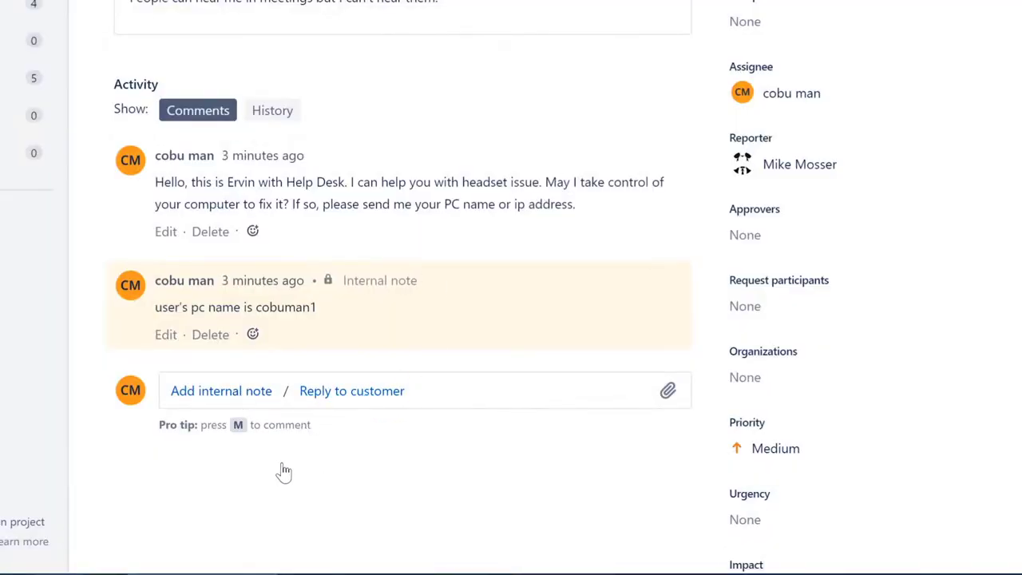
Step: Post the internal note 'I have configured the headset and tested.' with the agent's sign-off
{"action": "type", "text": "m"}
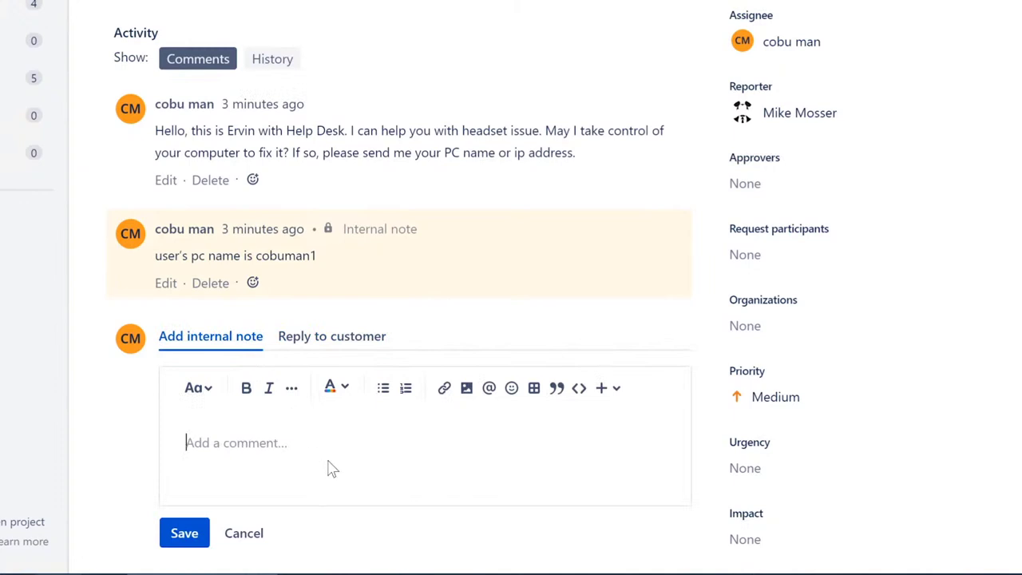
{"action": "type", "text": "I have configu"}
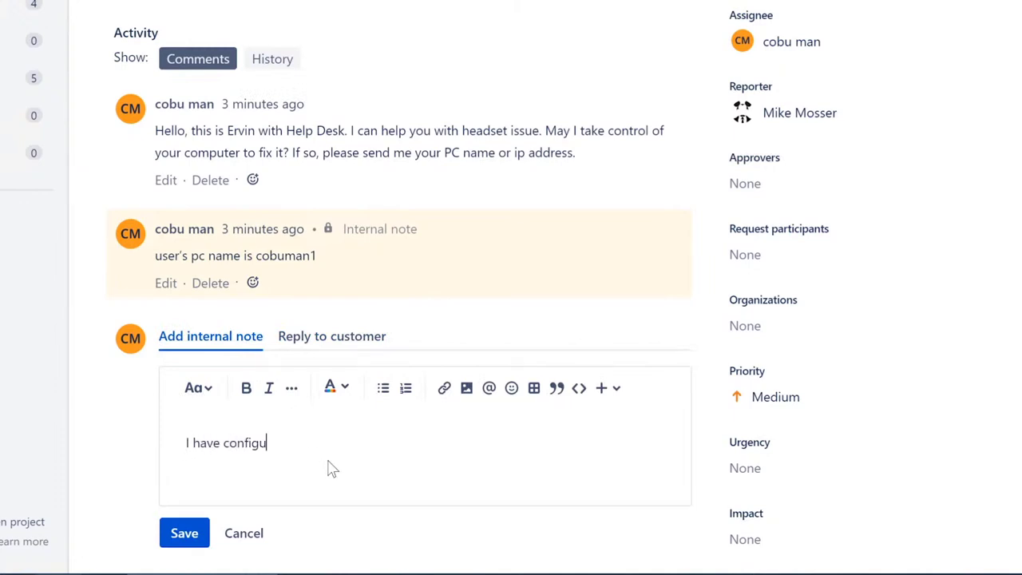
{"action": "type", "text": "red the headset and teste"}
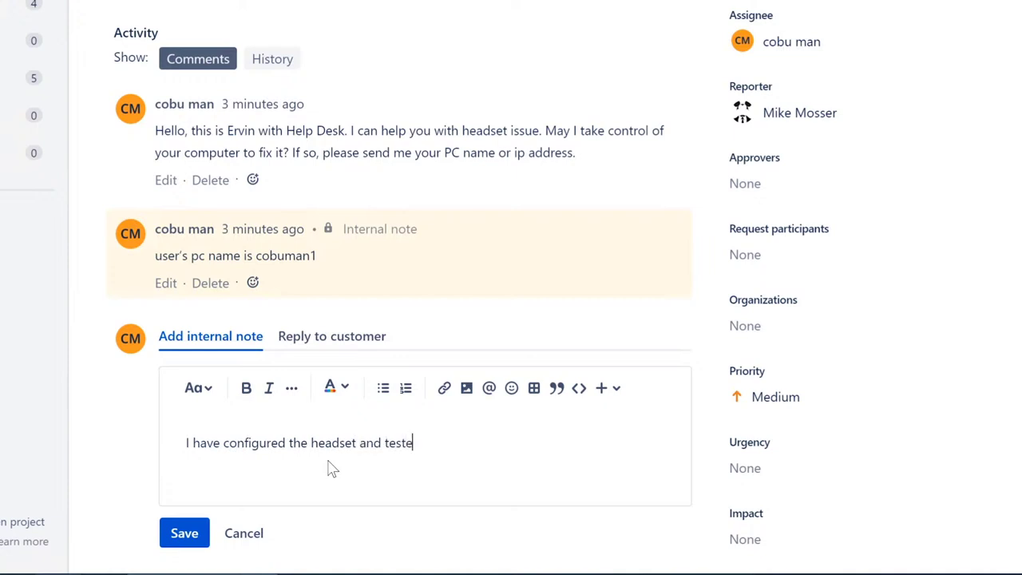
{"action": "type", "text": "d."}
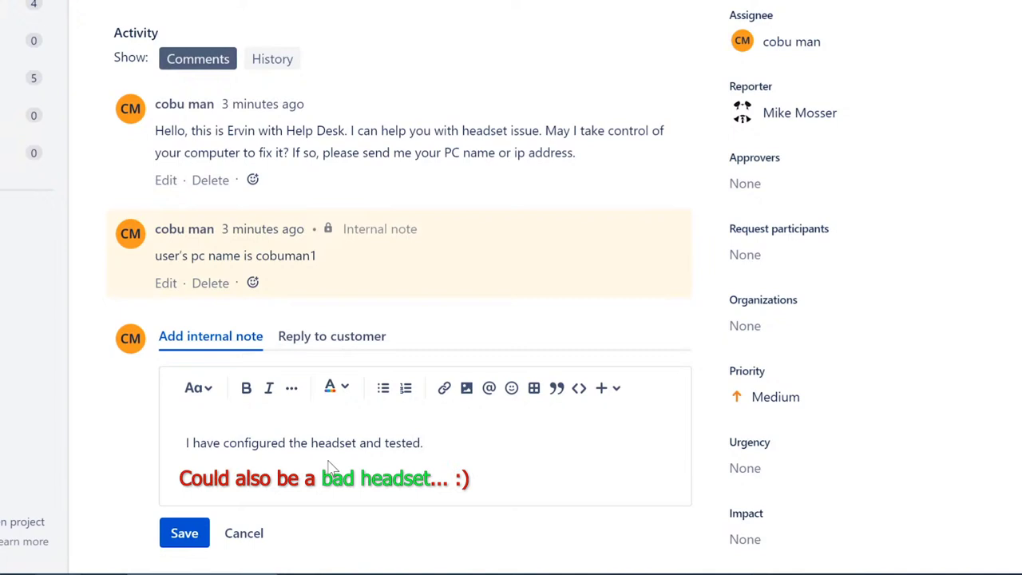
{"action": "type", "text": " Ervin"}
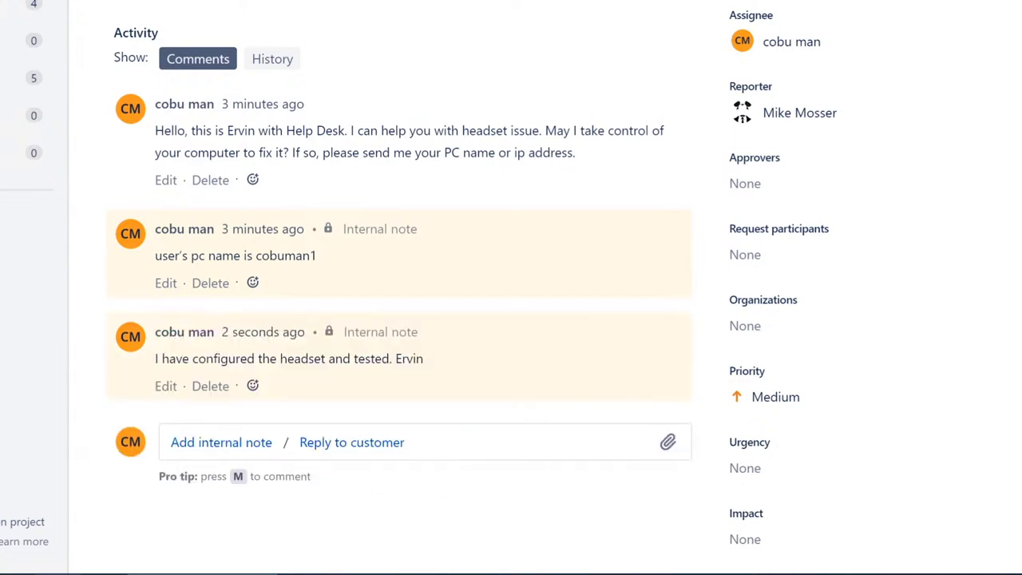
{"action": "scroll", "coordinate": [826, 36], "scroll_direction": "up", "scroll_amount": 1}
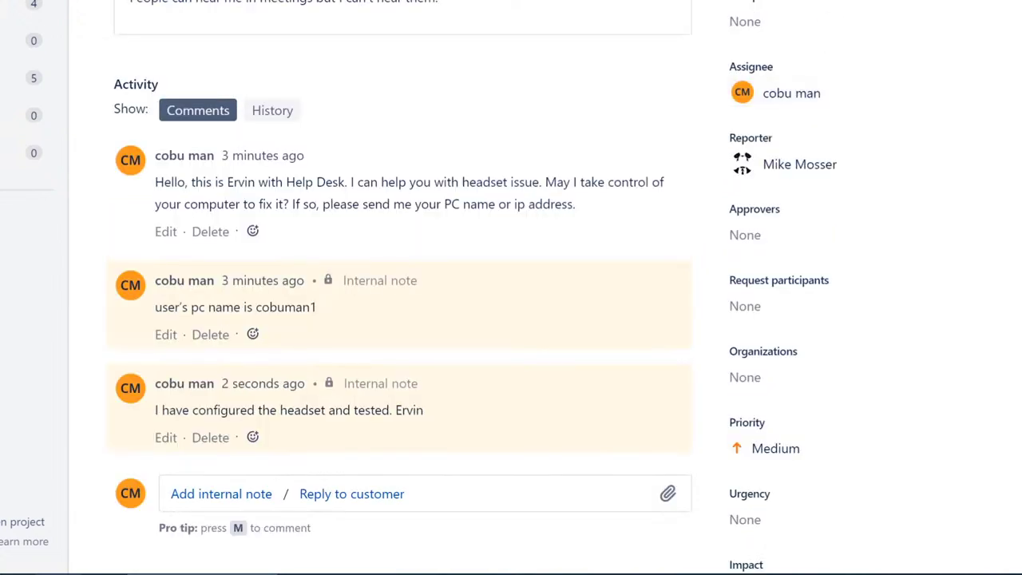
Step: Mark headset ticket ISD-23 as Completed and return to the All open queue
{"action": "left_click", "coordinate": [766, 53]}
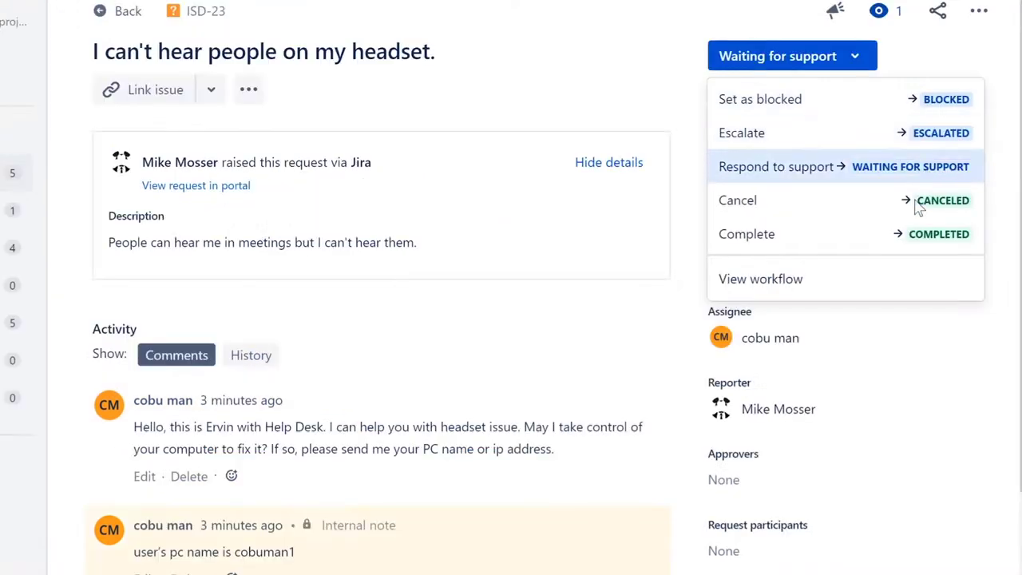
{"action": "left_click", "coordinate": [894, 236]}
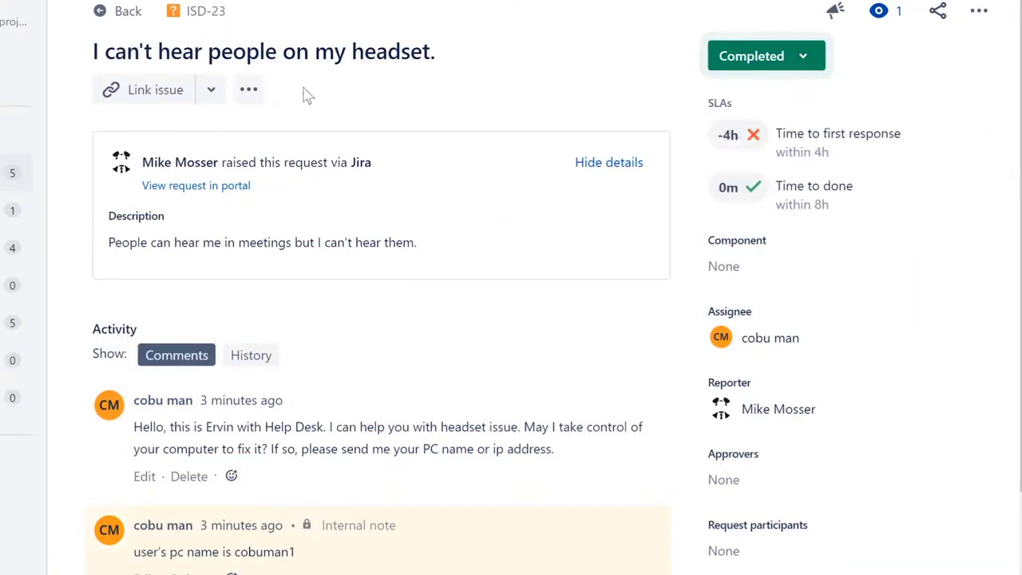
{"action": "left_click", "coordinate": [121, 18]}
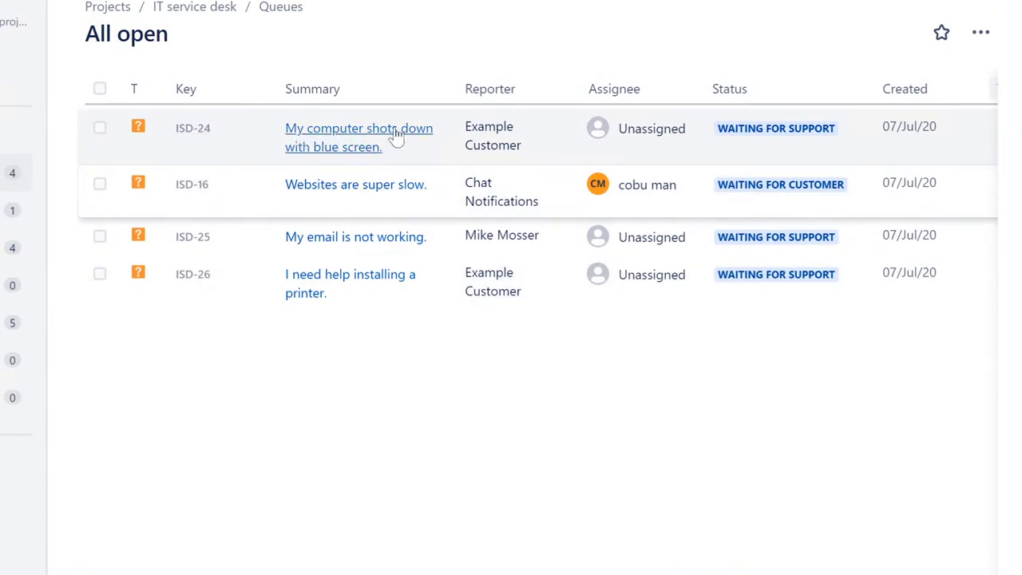
Step: Open blue-screen ticket ISD-24 and assign it to yourself
{"action": "left_click", "coordinate": [395, 137]}
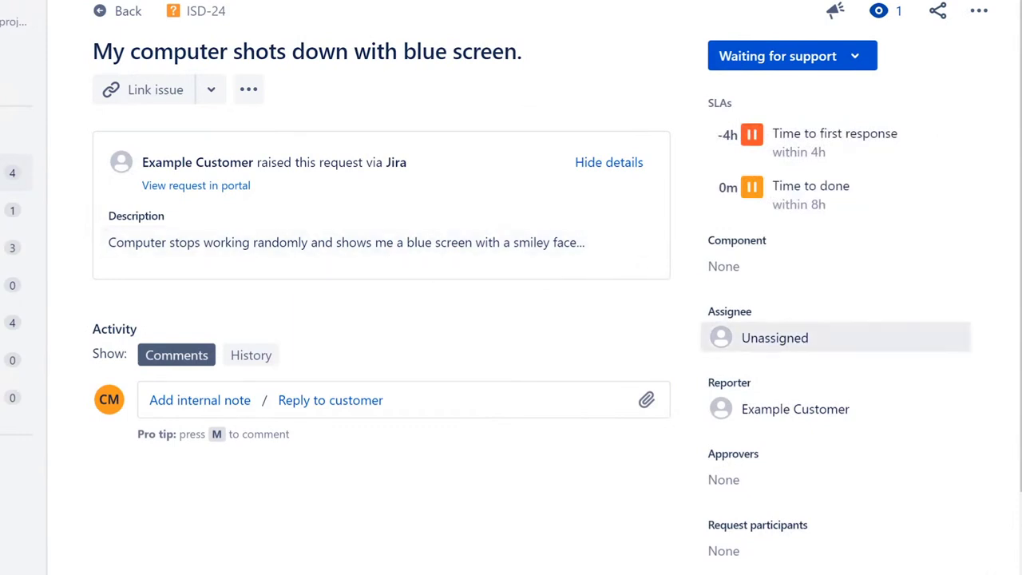
{"action": "left_click", "coordinate": [942, 338]}
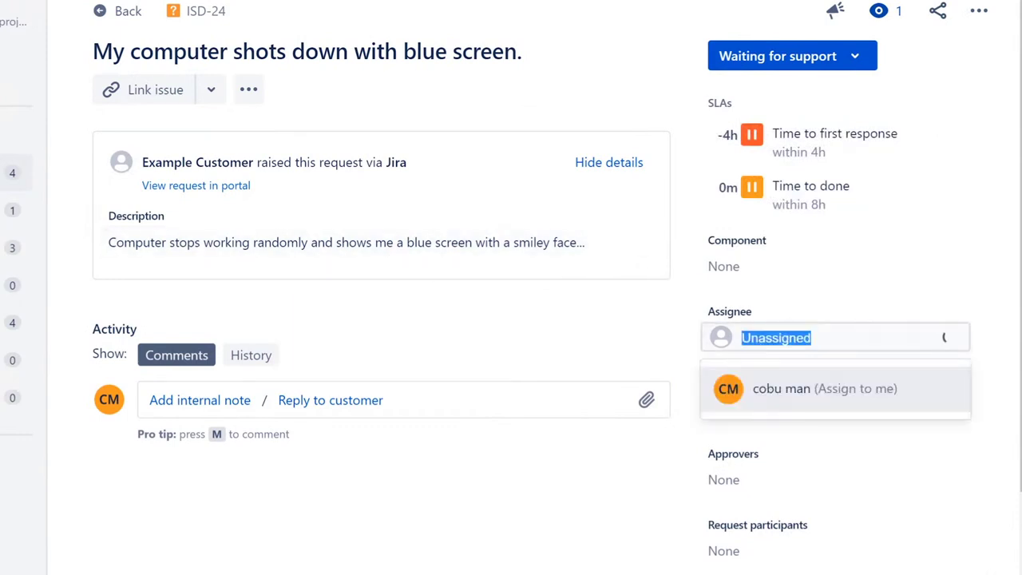
{"action": "left_click", "coordinate": [774, 396]}
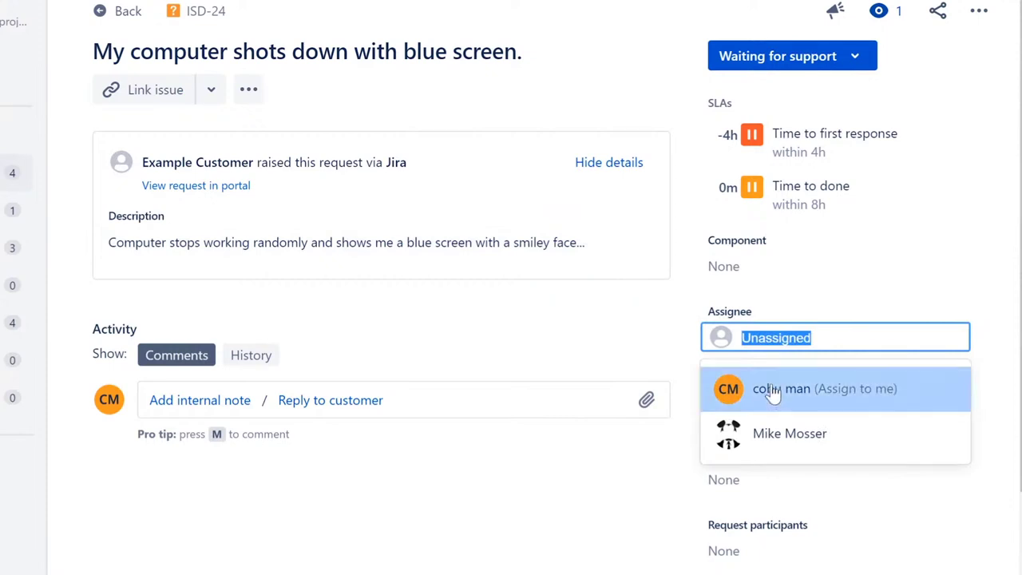
Step: Select the ticket title, then highlight the blue screen symptom text in the description
{"action": "left_click", "coordinate": [372, 254]}
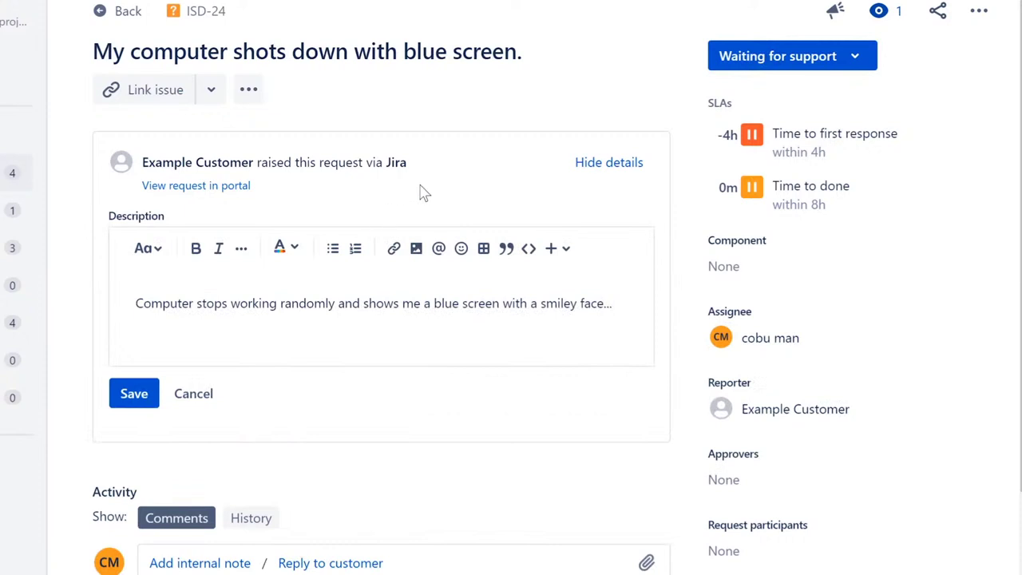
{"action": "left_click", "coordinate": [124, 51]}
{"action": "left_click_drag", "start_coordinate": [125, 51], "coordinate": [551, 42]}
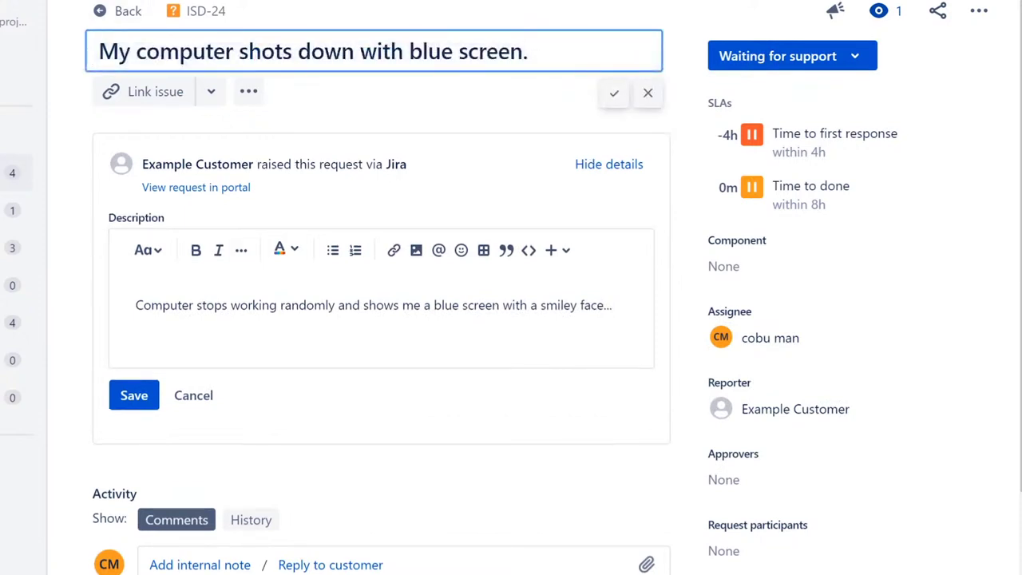
{"action": "left_click", "coordinate": [196, 280]}
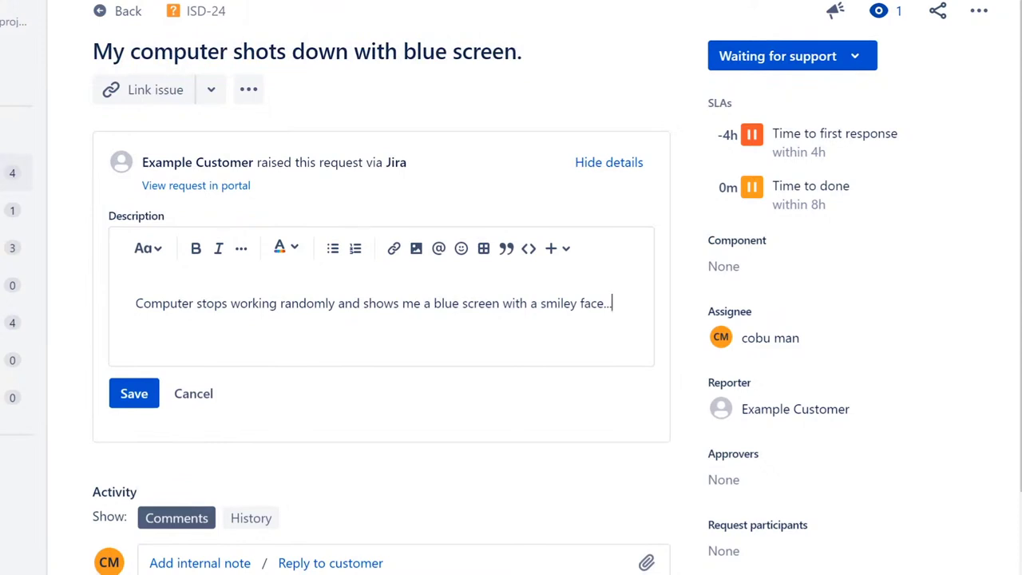
{"action": "left_click_drag", "start_coordinate": [612, 303], "coordinate": [142, 304]}
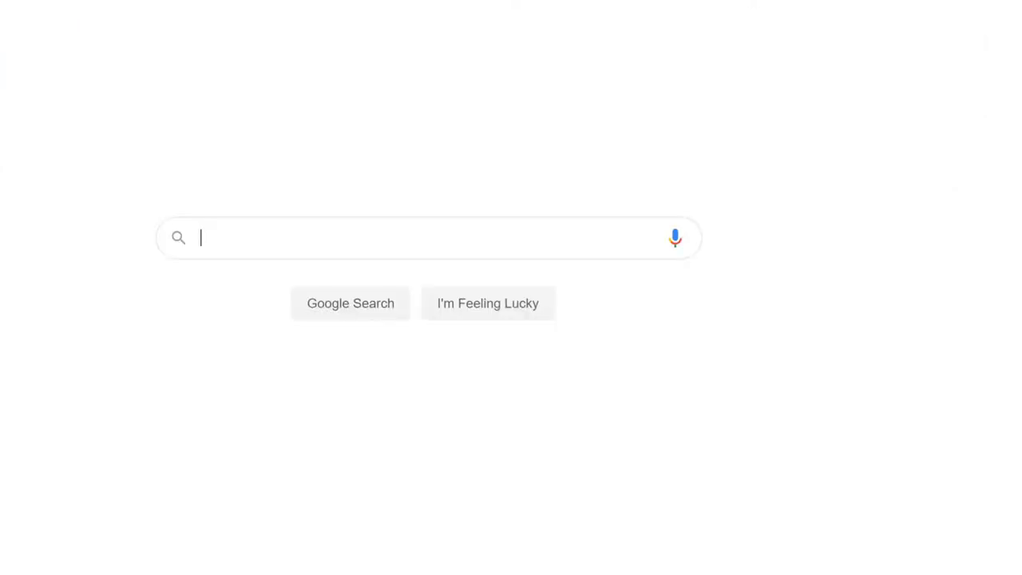
Step: Search Google for 'blue screen with smiley face' and preview the first image result
{"action": "type", "text": "blue scre"}
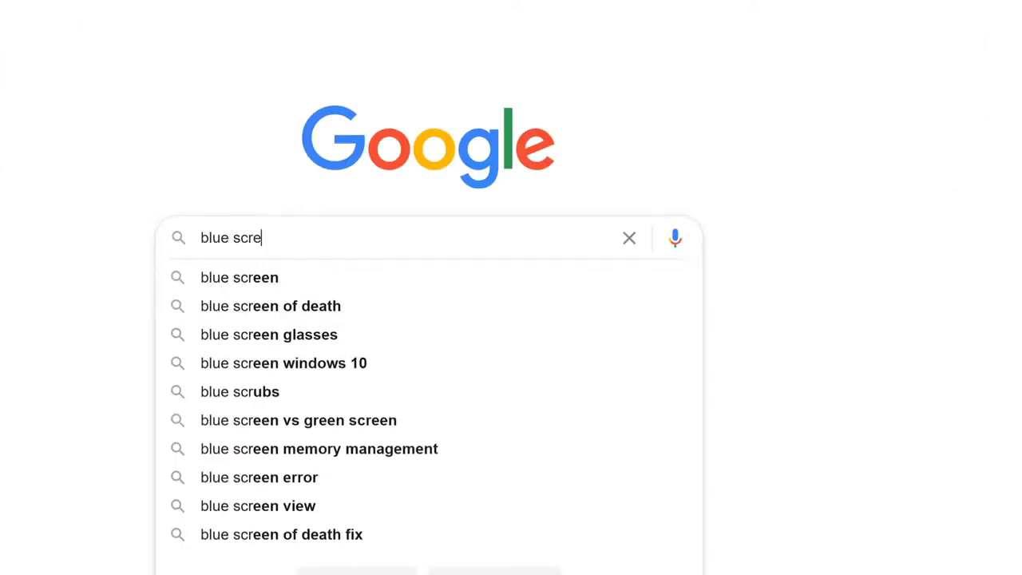
{"action": "type", "text": "en"}
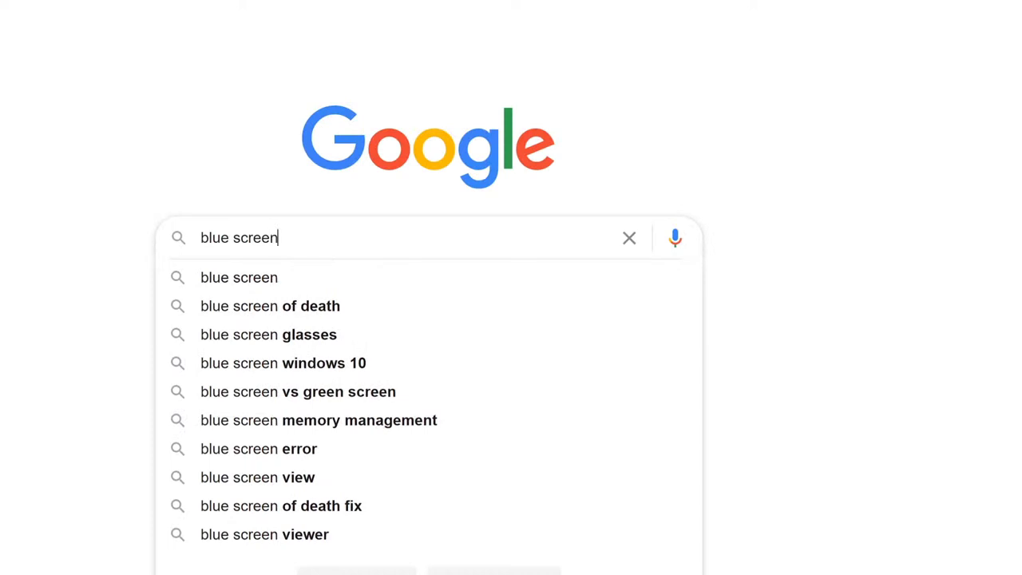
{"action": "type", "text": " wi"}
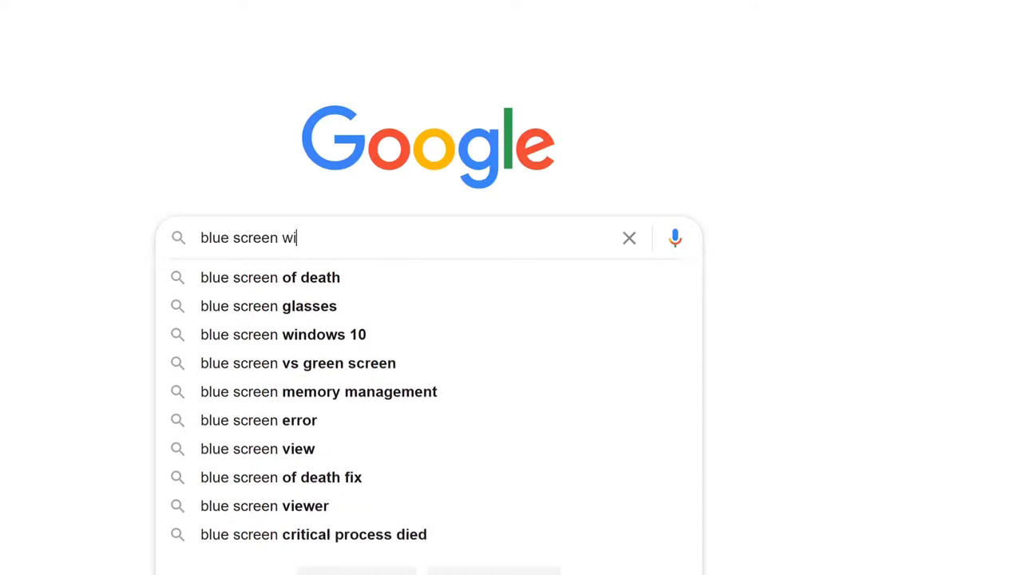
{"action": "type", "text": "th s"}
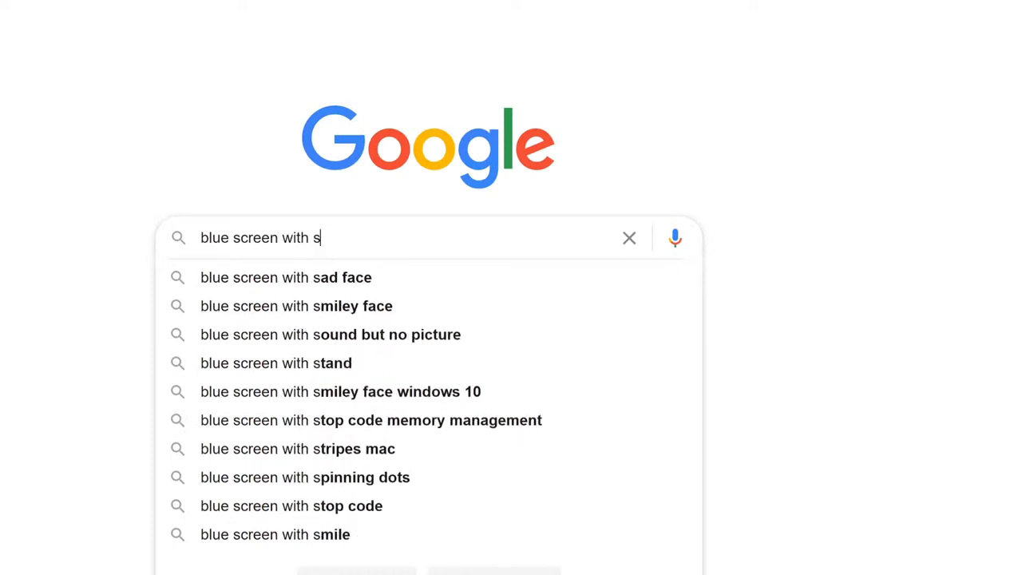
{"action": "key", "text": "Down"}
{"action": "key", "text": "Down"}
{"action": "key", "text": "Return"}
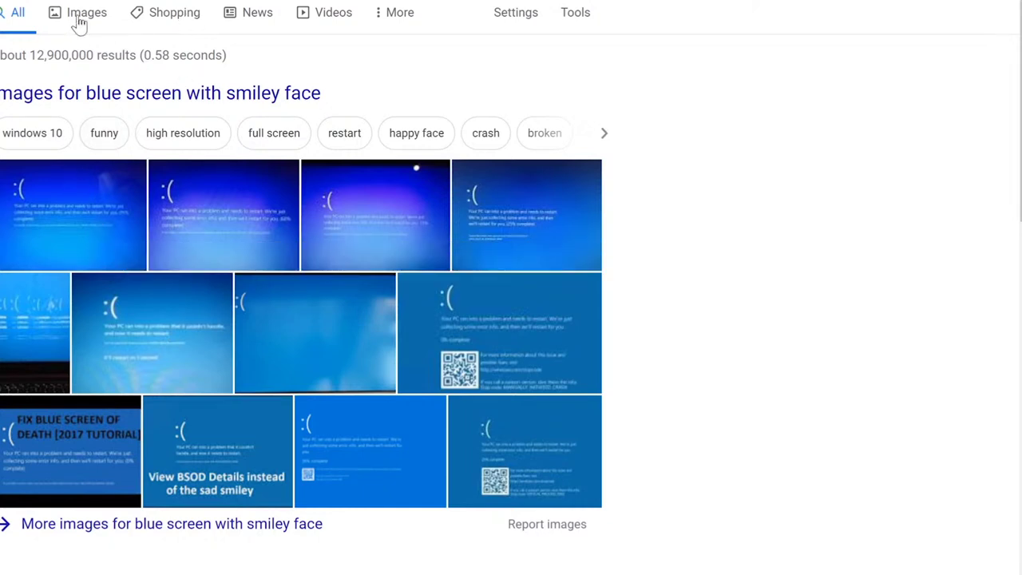
{"action": "left_click", "coordinate": [68, 214]}
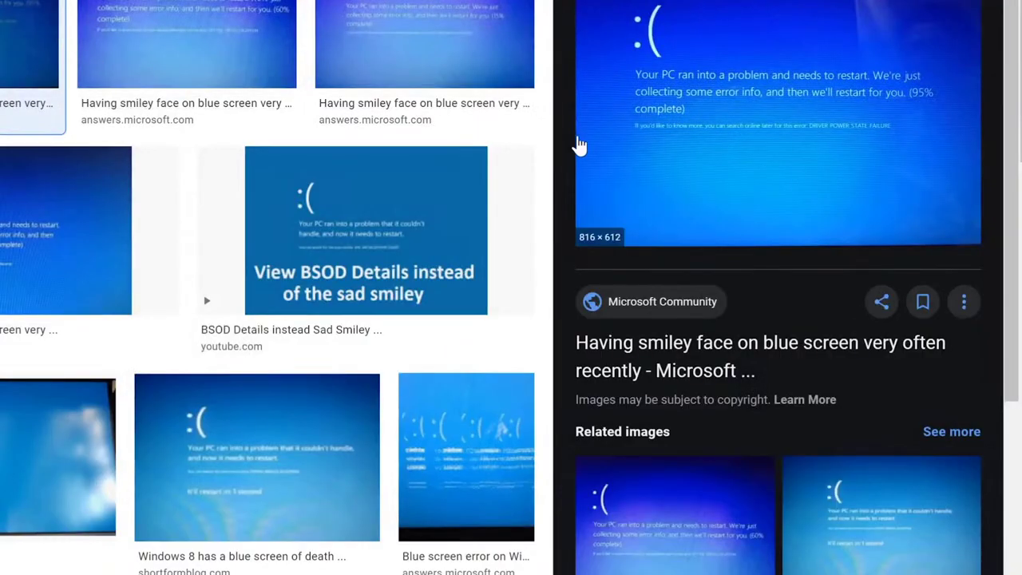
{"action": "scroll", "coordinate": [577, 143], "scroll_direction": "up", "scroll_amount": 1}
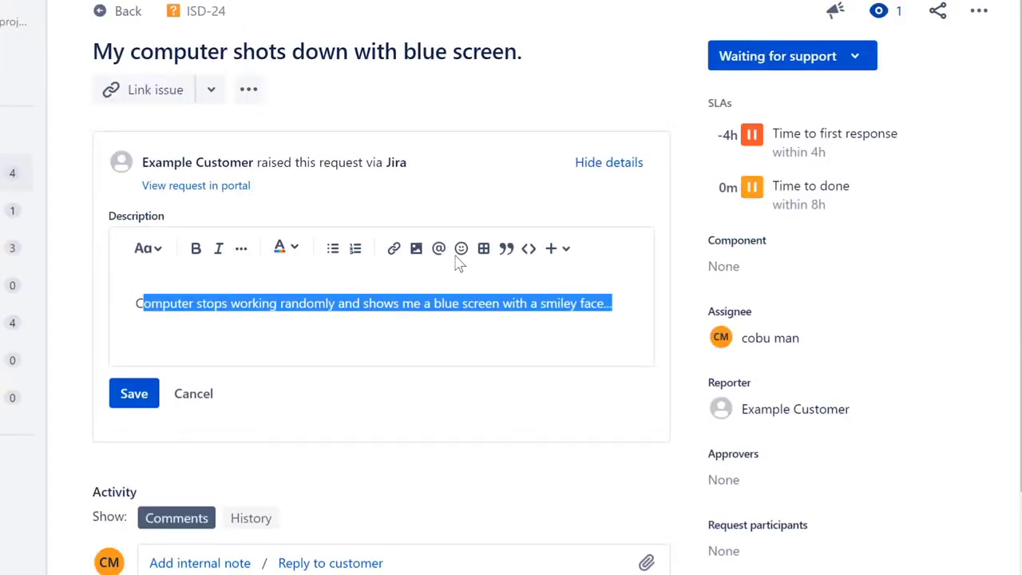
{"action": "left_click", "coordinate": [451, 523]}
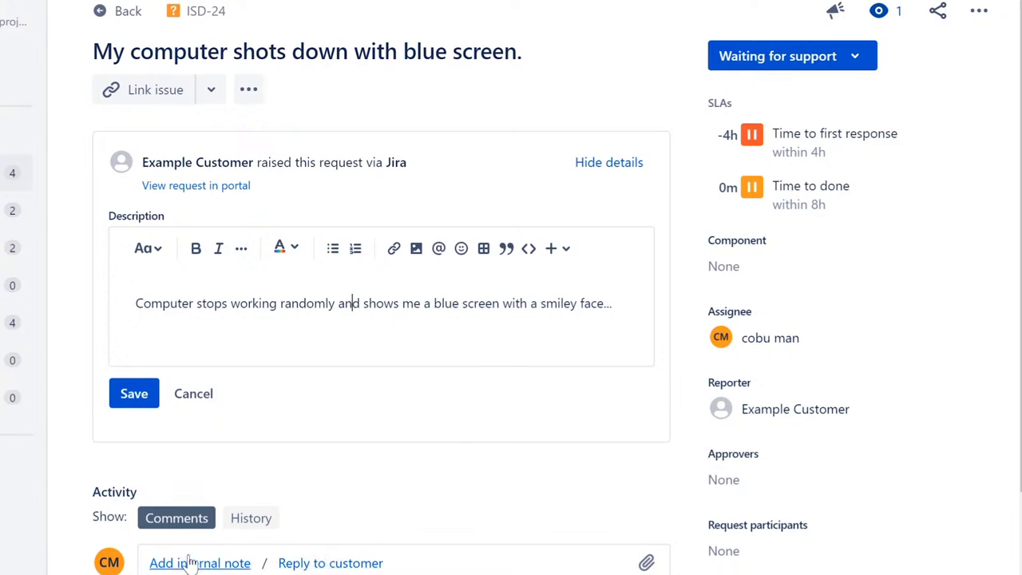
Step: Start an internal note: 'Talked to user to confirm that the issue is BSOD.'
{"action": "left_click", "coordinate": [244, 564]}
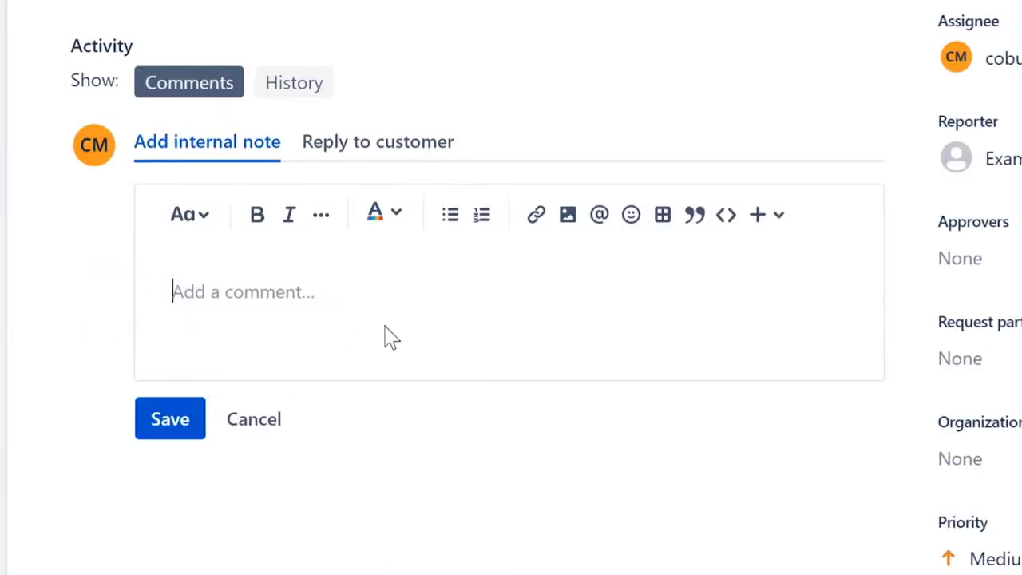
{"action": "type", "text": "Talke"}
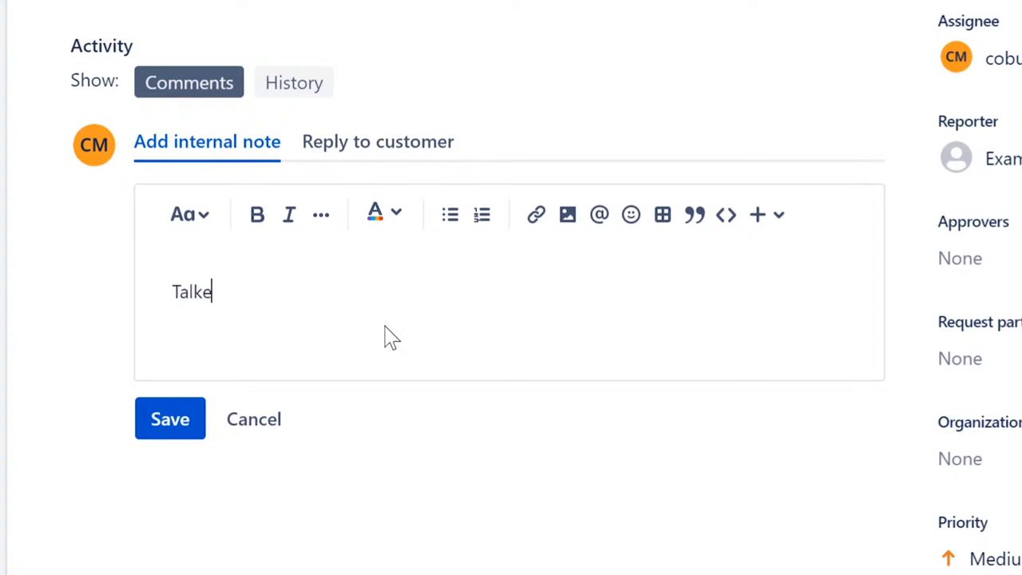
{"action": "type", "text": "d to user and"}
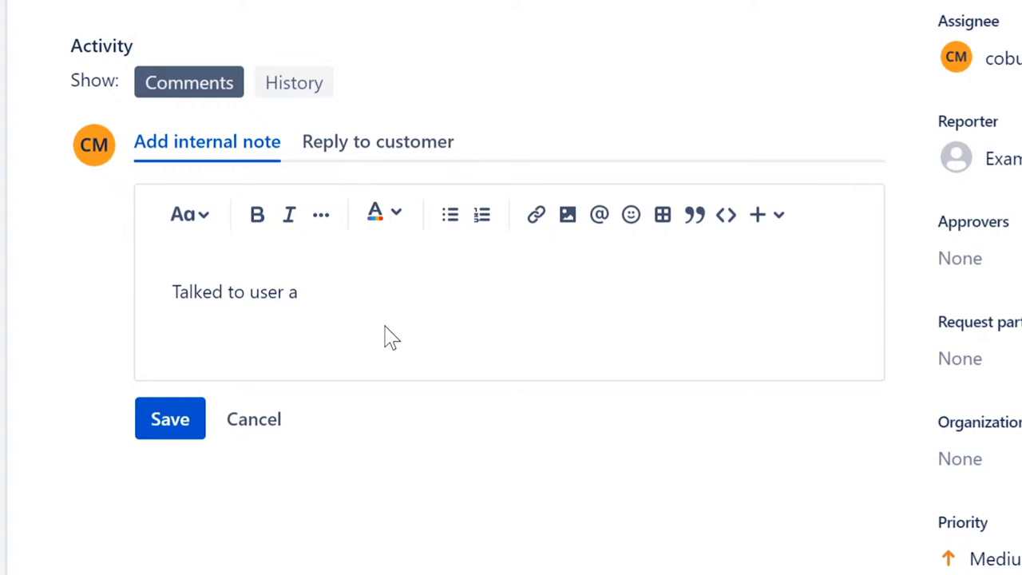
{"action": "key", "text": "BackSpace"}
{"action": "key", "text": "BackSpace"}
{"action": "key", "text": "BackSpace"}
{"action": "key", "text": "BackSpace"}
{"action": "type", "text": "to confir"}
{"action": "key", "text": "BackSpace"}
{"action": "type", "text": "m that the "}
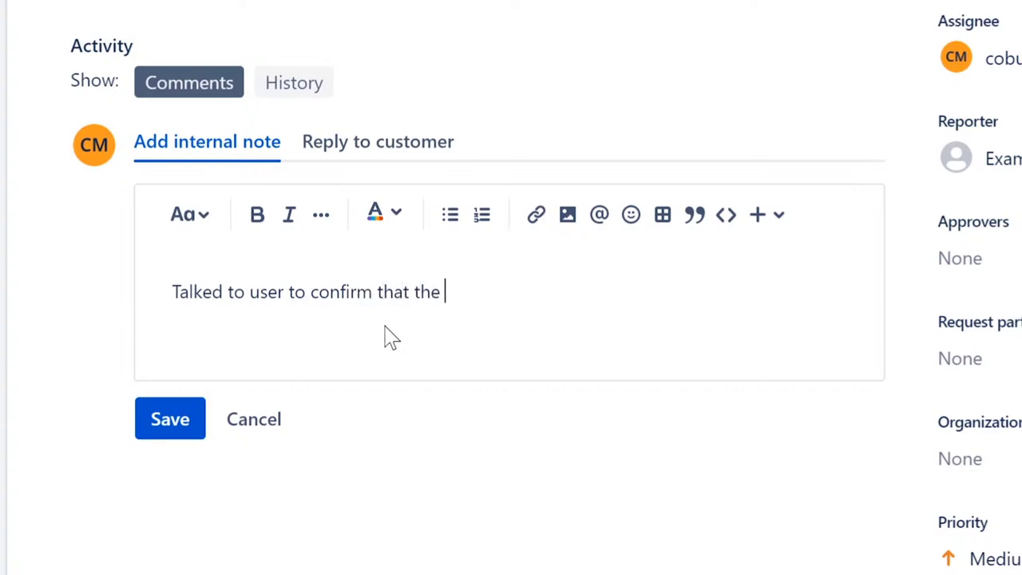
{"action": "type", "text": "issue is B"}
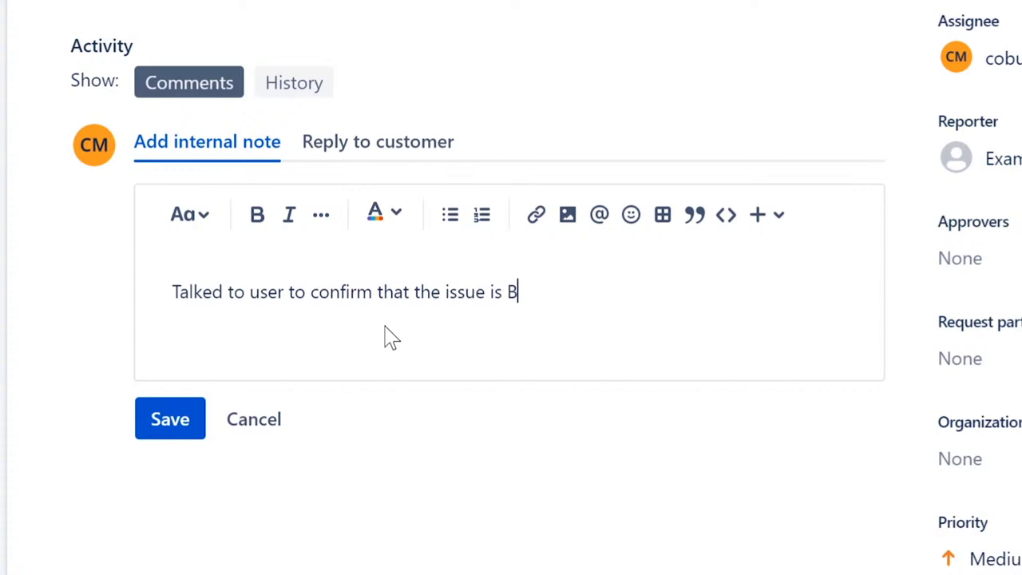
{"action": "type", "text": "SOD."}
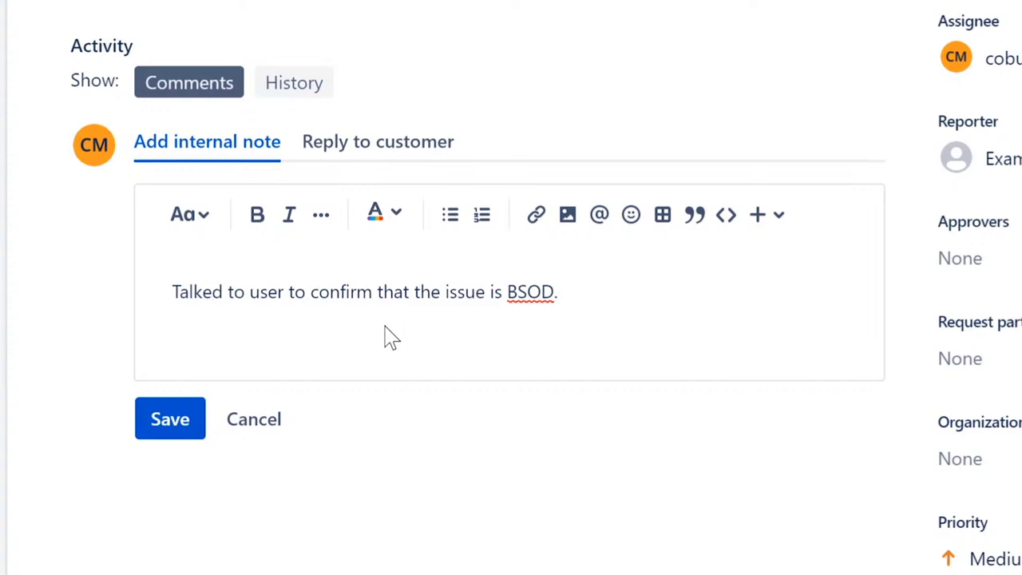
Step: Add 'Recommended to user', fixing the misspelling with the spell-check suggestion
{"action": "type", "text": "Recommon"}
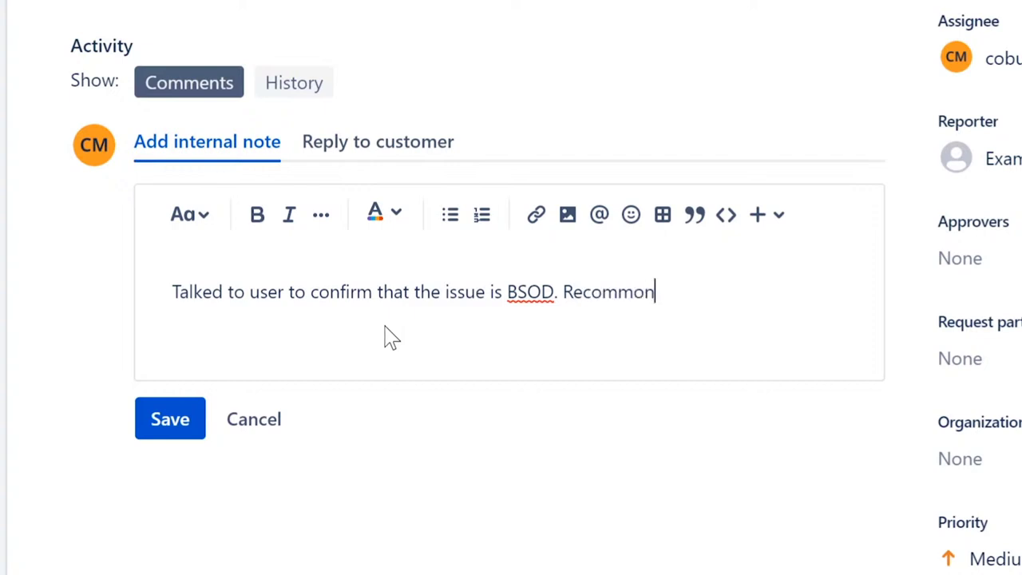
{"action": "type", "text": "ded to user"}
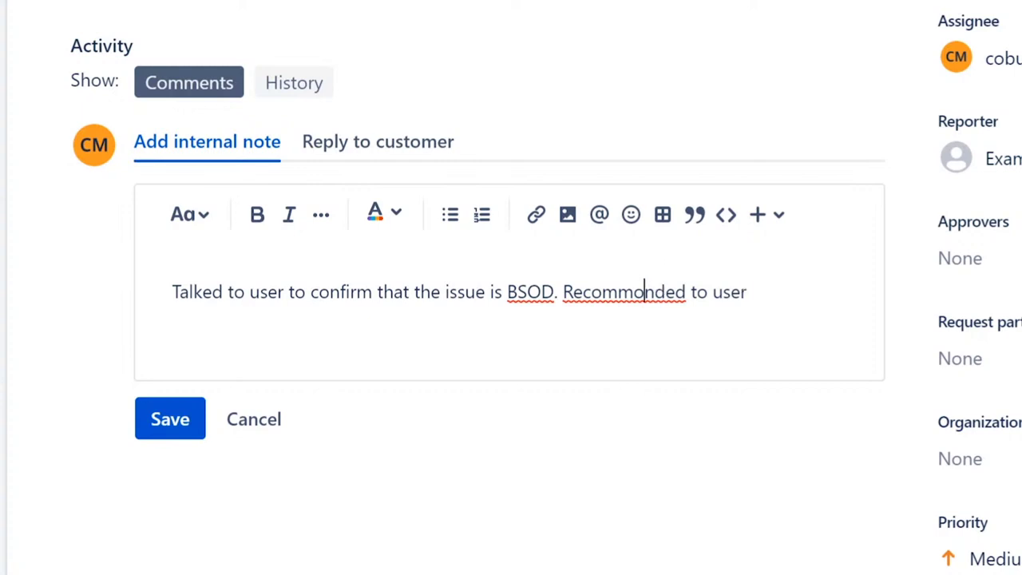
{"action": "double_click", "coordinate": [683, 294]}
{"action": "right_click", "coordinate": [642, 296]}
{"action": "left_click", "coordinate": [762, 313]}
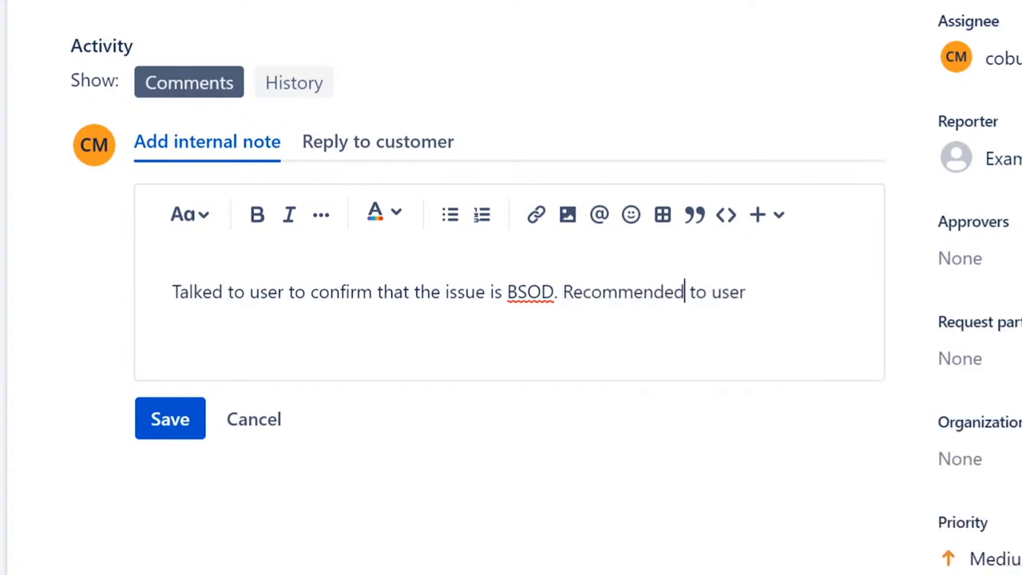
{"action": "left_click", "coordinate": [746, 292]}
Step: Continue with 'to take computer for hardware diagnostic to her local Pc support' and the agent's sign-off
{"action": "type", "text": "to take "}
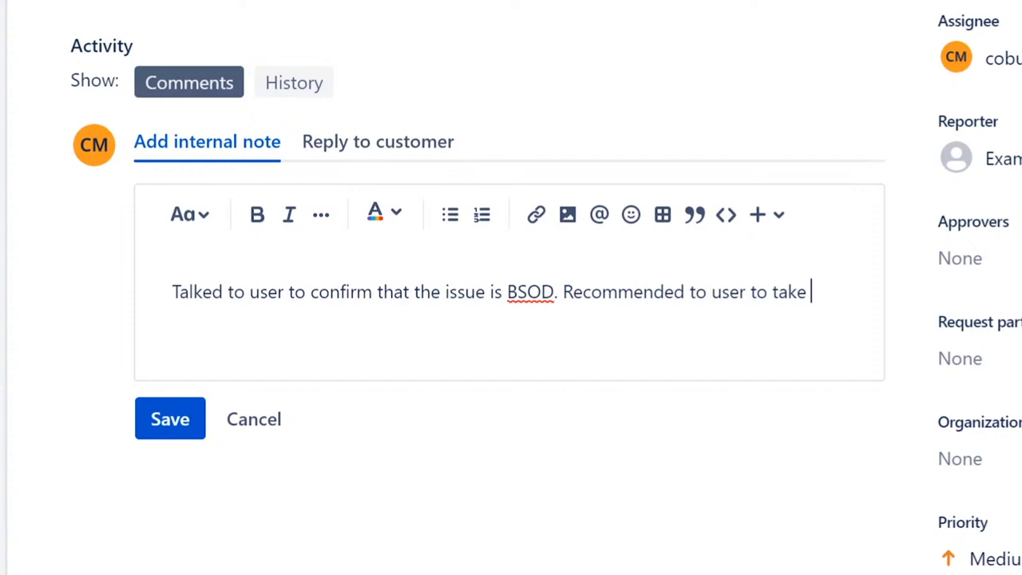
{"action": "type", "text": "computer"}
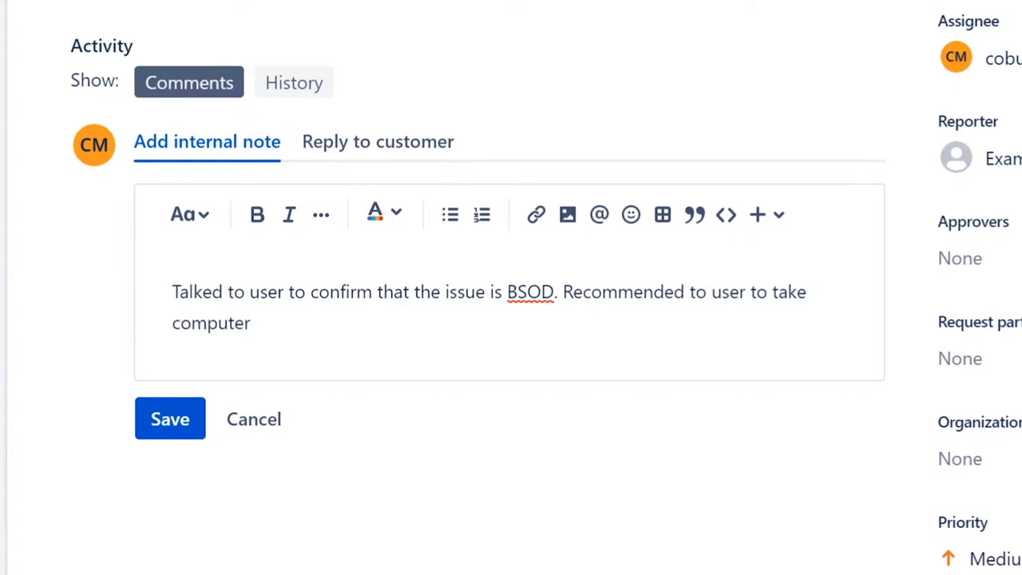
{"action": "type", "text": " for hardware di"}
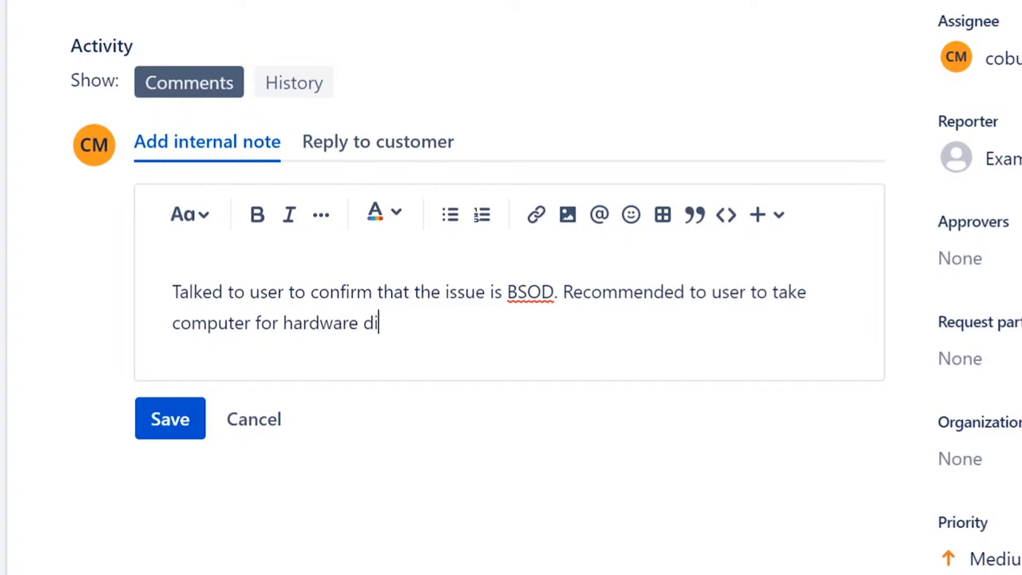
{"action": "type", "text": "agnostic "}
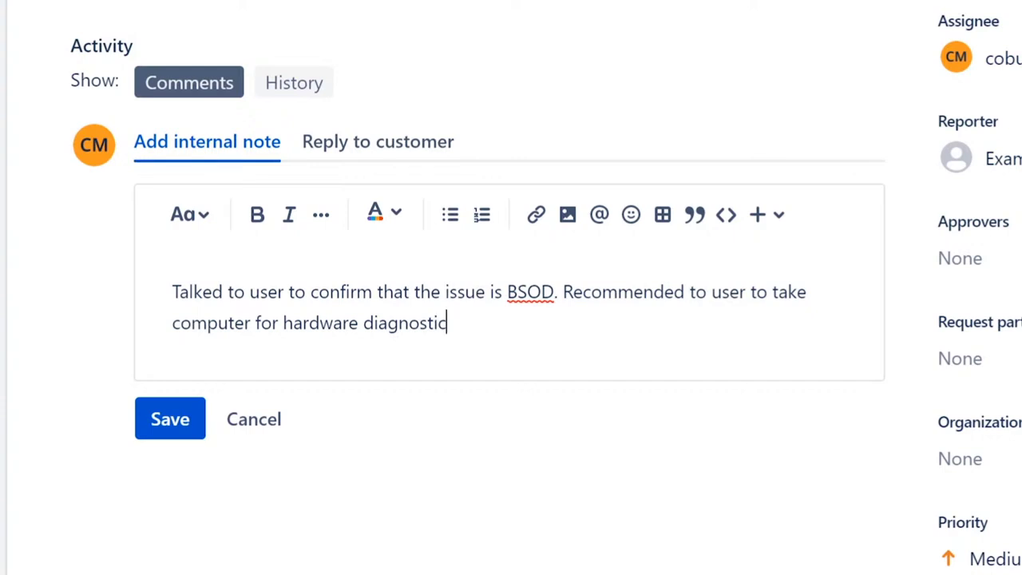
{"action": "type", "text": "; to he"}
{"action": "key", "text": "BackSpace"}
{"action": "key", "text": "BackSpace"}
{"action": "type", "text": "her local"}
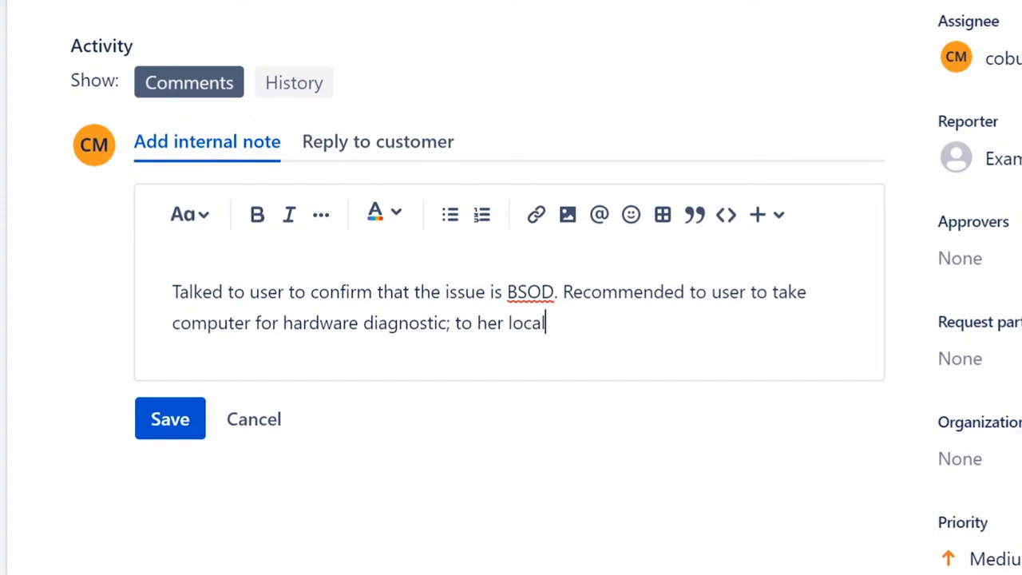
{"action": "type", "text": " Pc support. "}
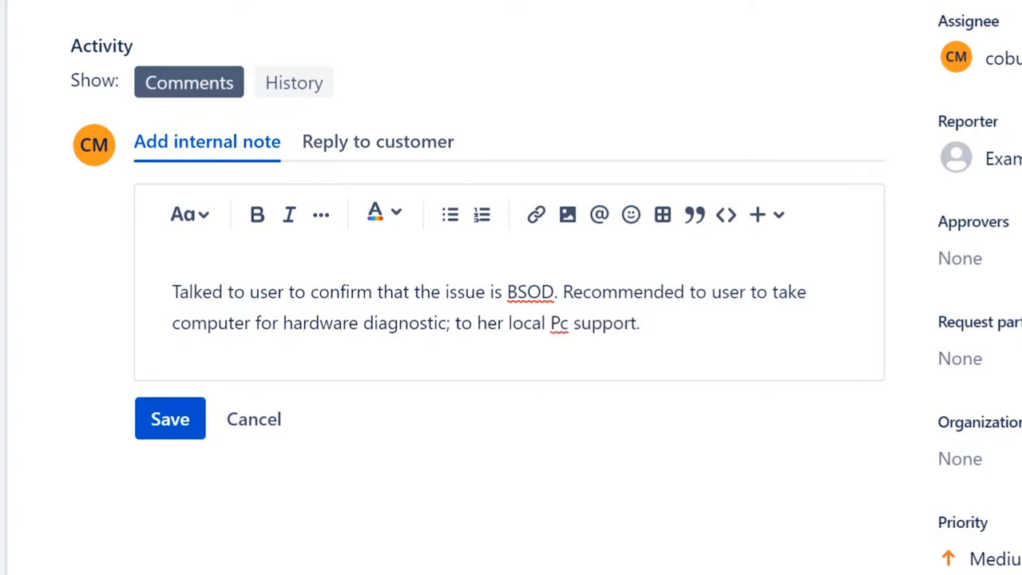
{"action": "type", "text": "ERv"}
{"action": "key", "text": "BackSpace"}
{"action": "key", "text": "BackSpace"}
{"action": "type", "text": "rvin"}
Step: Correct 'Pc' to 'PC', add 'Routed ticket to local Pc support.', and highlight 'hardware diagnostic'
{"action": "key", "text": "Left"}
{"action": "key", "text": "Left"}
{"action": "key", "text": "Left"}
{"action": "key", "text": "Left"}
{"action": "key", "text": "Left"}
{"action": "key", "text": "Left"}
{"action": "key", "text": "Left"}
{"action": "key", "text": "Left"}
{"action": "key", "text": "Left"}
{"action": "key", "text": "Left"}
{"action": "key", "text": "Left"}
{"action": "key", "text": "Left"}
{"action": "key", "text": "Left"}
{"action": "key", "text": "Left"}
{"action": "key", "text": "Left"}
{"action": "key", "text": "BackSpace"}
{"action": "type", "text": "C"}
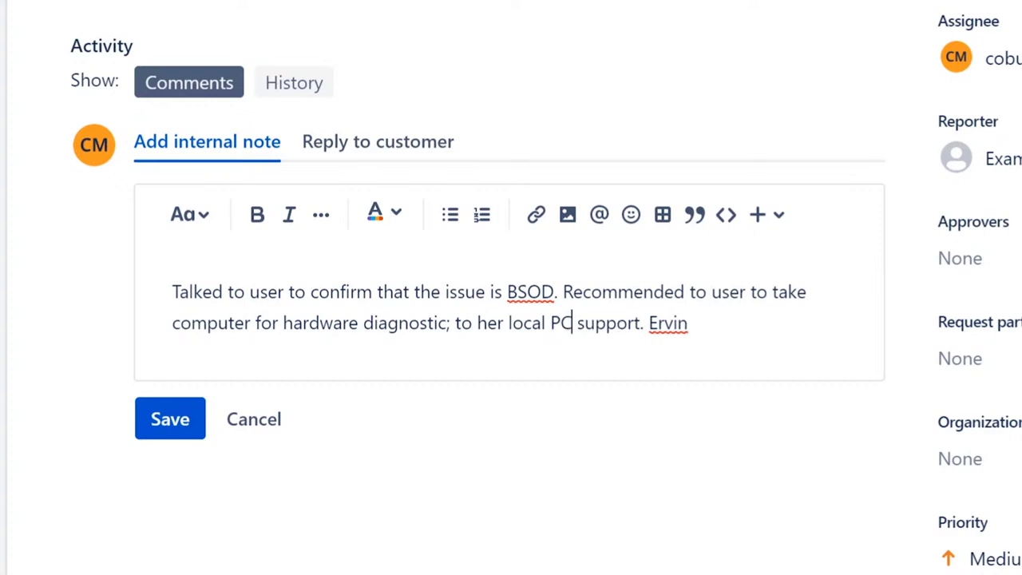
{"action": "key", "text": "Right"}
{"action": "key", "text": "Right"}
{"action": "key", "text": "Right"}
{"action": "key", "text": "Right"}
{"action": "key", "text": "Right"}
{"action": "key", "text": "Right"}
{"action": "key", "text": "Right"}
{"action": "key", "text": "Right"}
{"action": "key", "text": "Right"}
{"action": "key", "text": "Right"}
{"action": "type", "text": "Ro"}
{"action": "type", "text": "uted"}
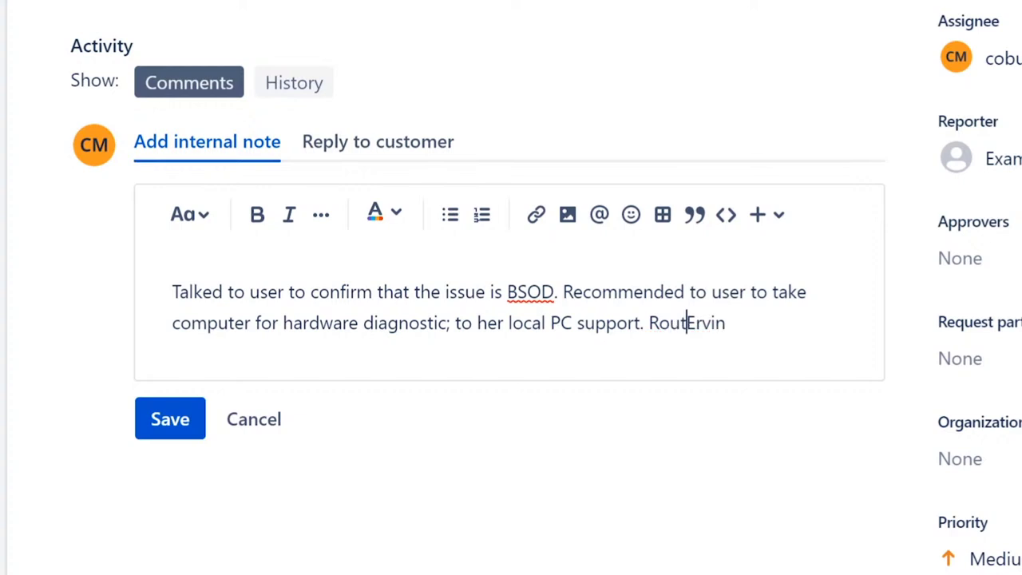
{"action": "type", "text": " ticket to "}
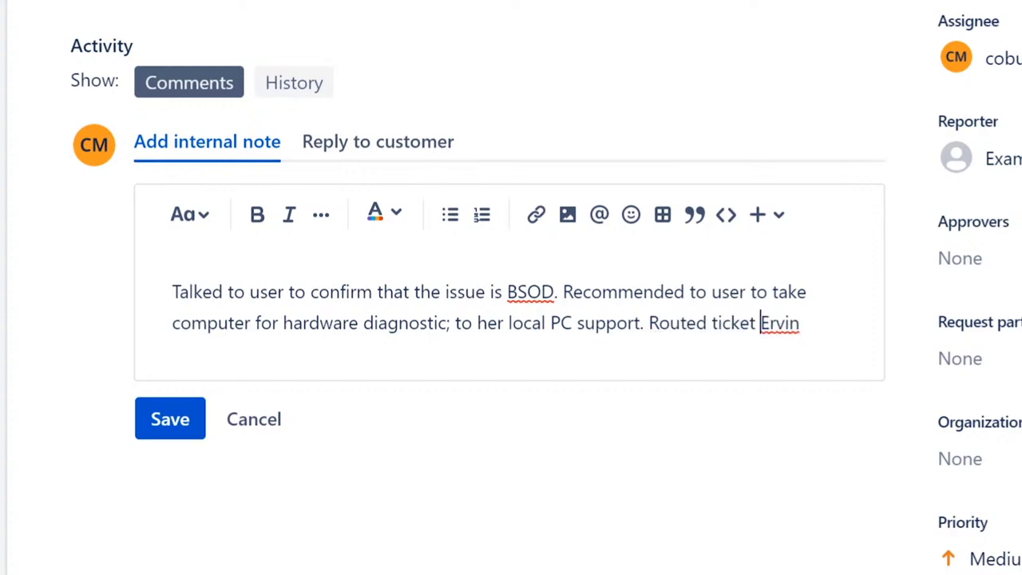
{"action": "type", "text": "loc"}
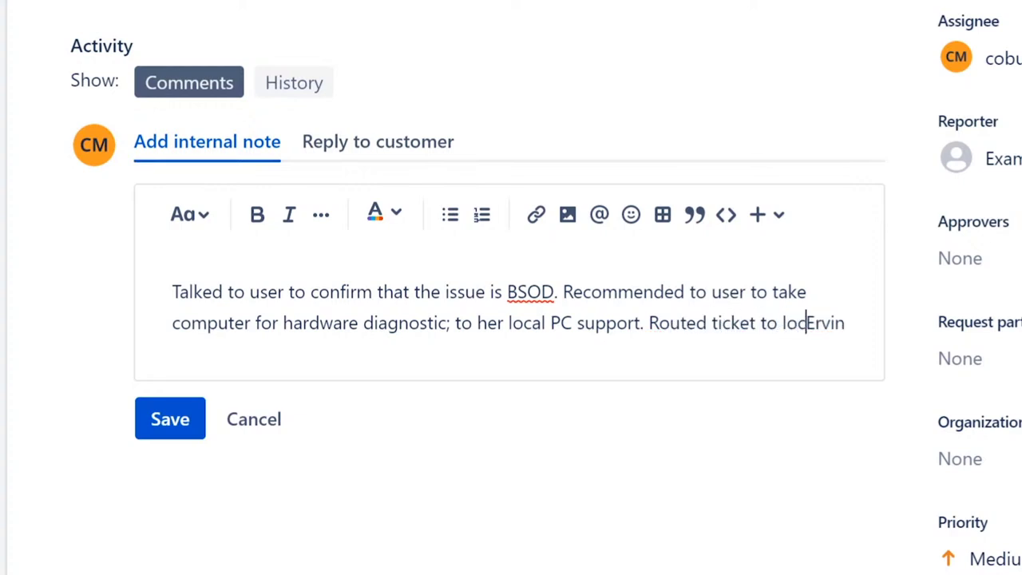
{"action": "type", "text": "al Pc support."}
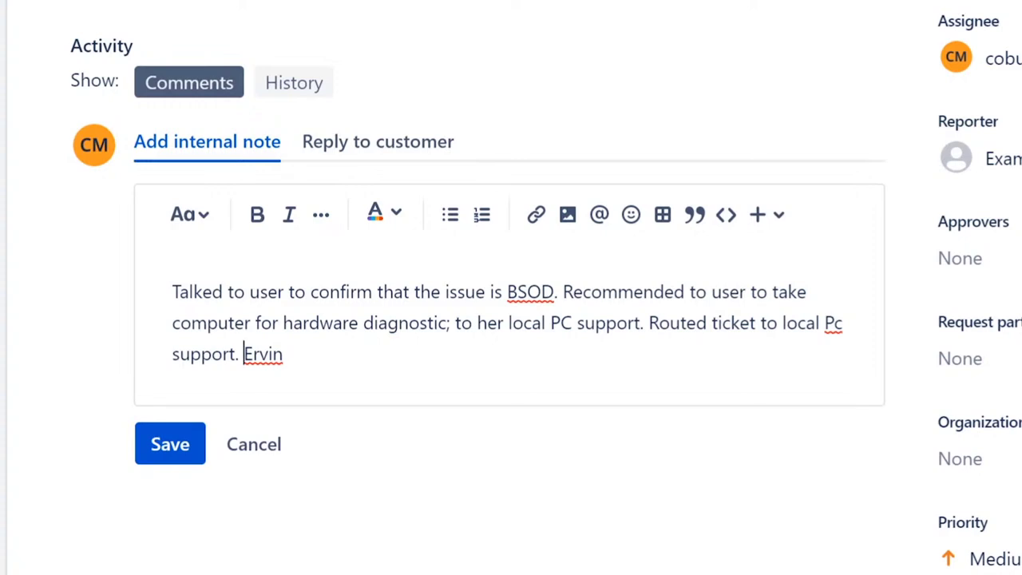
{"action": "left_click_drag", "start_coordinate": [282, 323], "coordinate": [447, 323]}
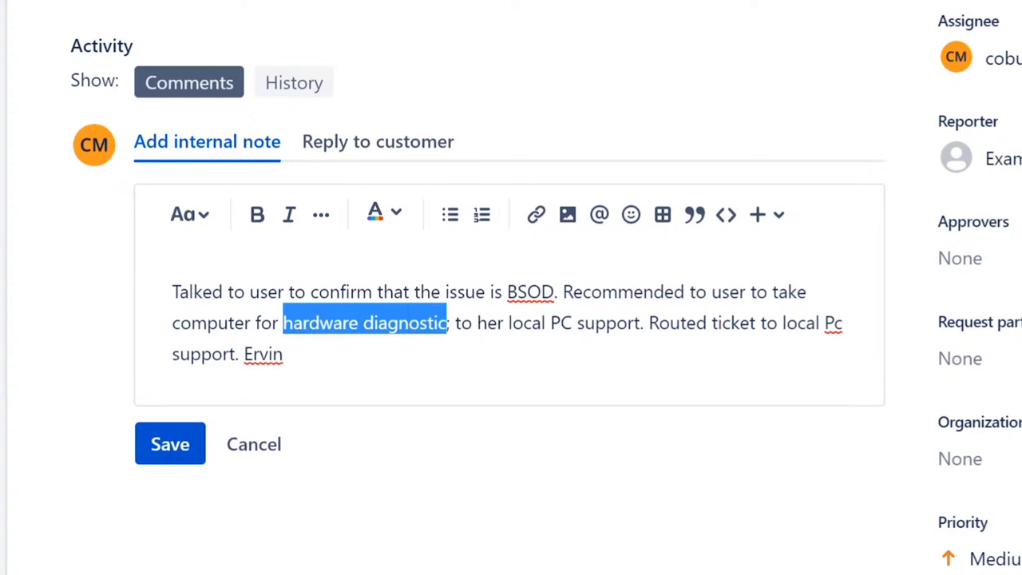
Step: Post the BSOD internal note, mark ISD-24 Completed, and return to the All open queue
{"action": "left_click", "coordinate": [160, 452]}
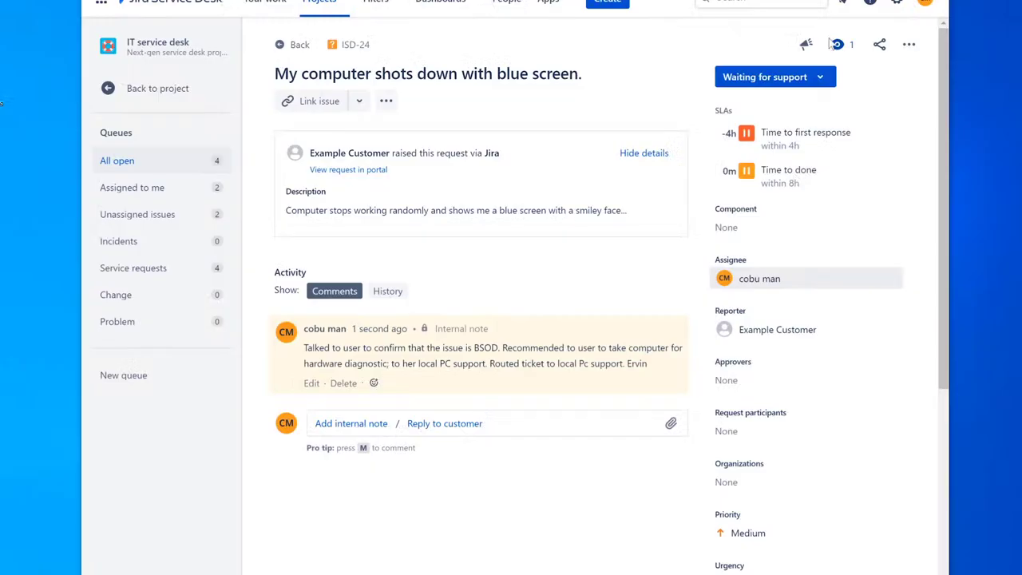
{"action": "left_click", "coordinate": [814, 76]}
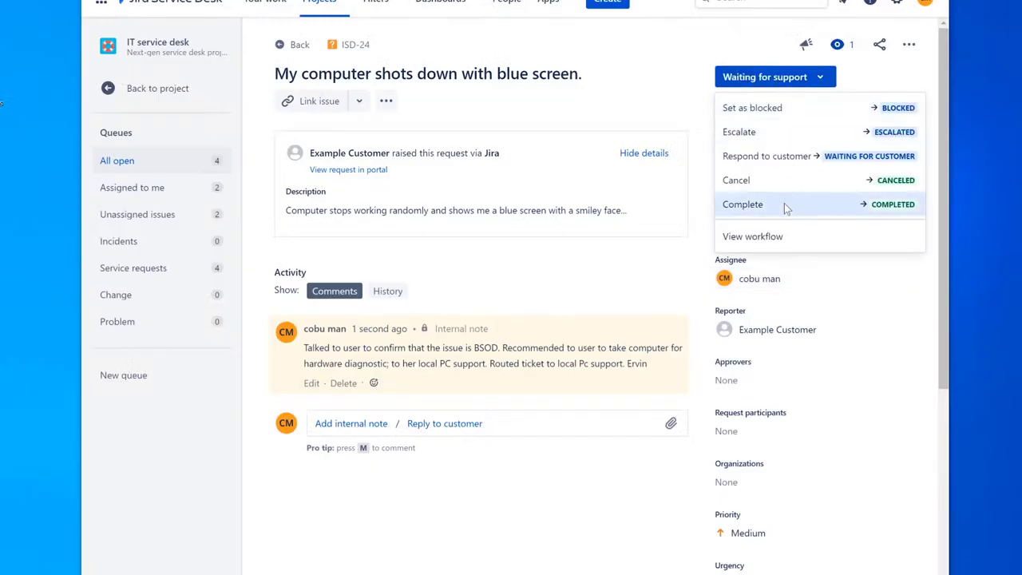
{"action": "left_click", "coordinate": [784, 202]}
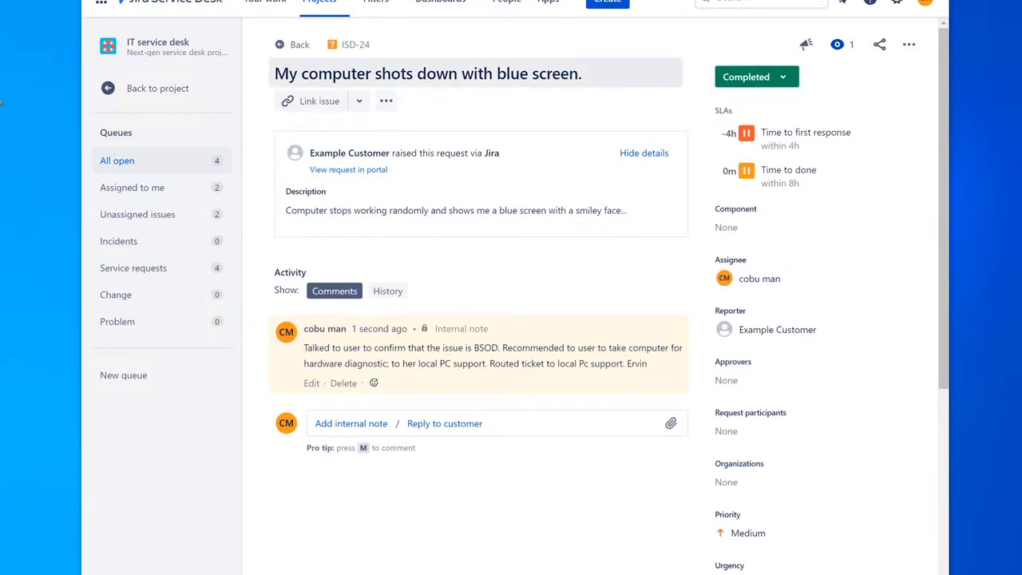
{"action": "left_click", "coordinate": [296, 47]}
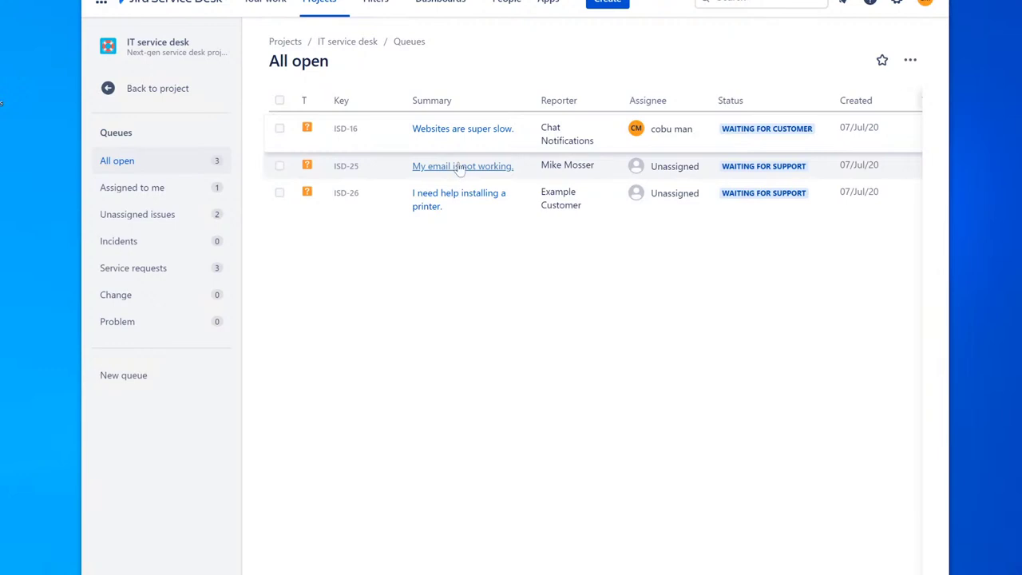
Step: Open ISD-25 'My email is not working.', view its Outlook screenshot, and assign it to yourself
{"action": "left_click", "coordinate": [457, 166]}
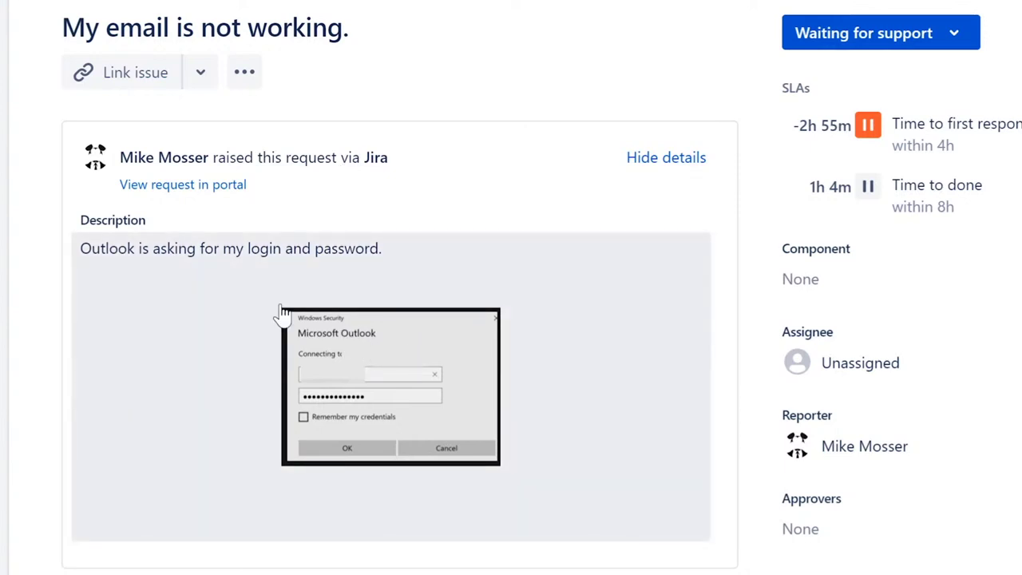
{"action": "left_click", "coordinate": [403, 381]}
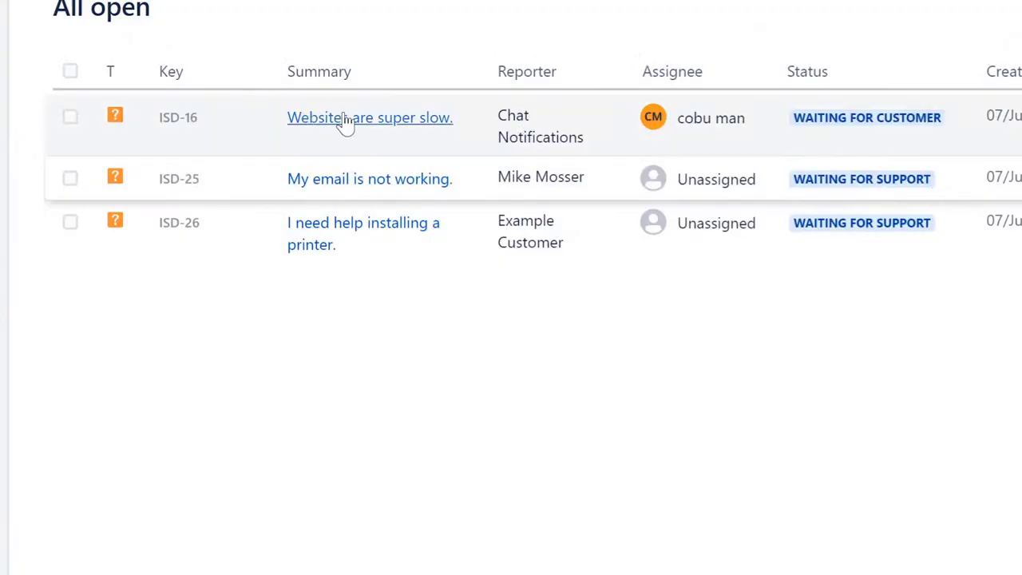
{"action": "left_click", "coordinate": [367, 181]}
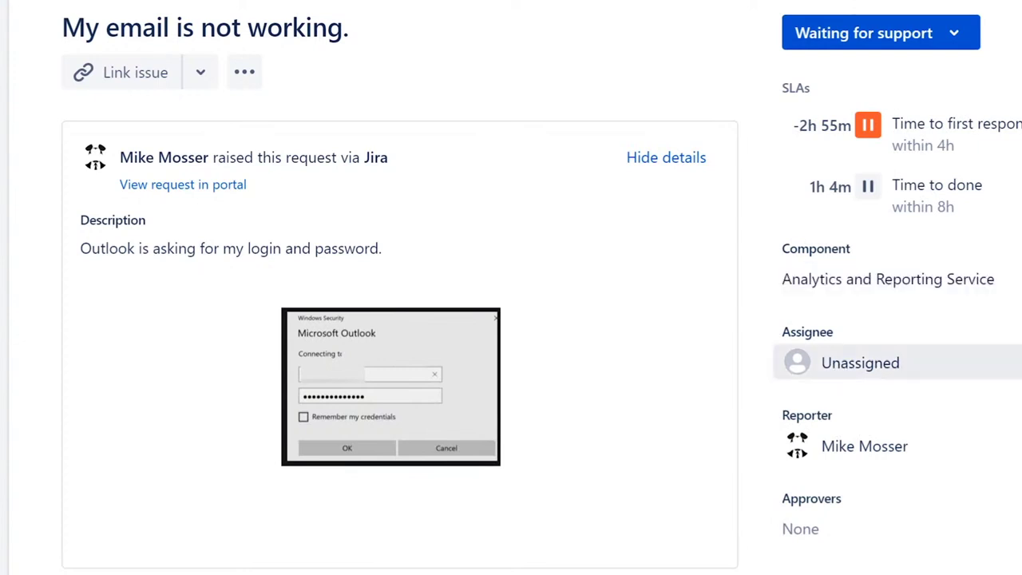
{"action": "left_click", "coordinate": [860, 363]}
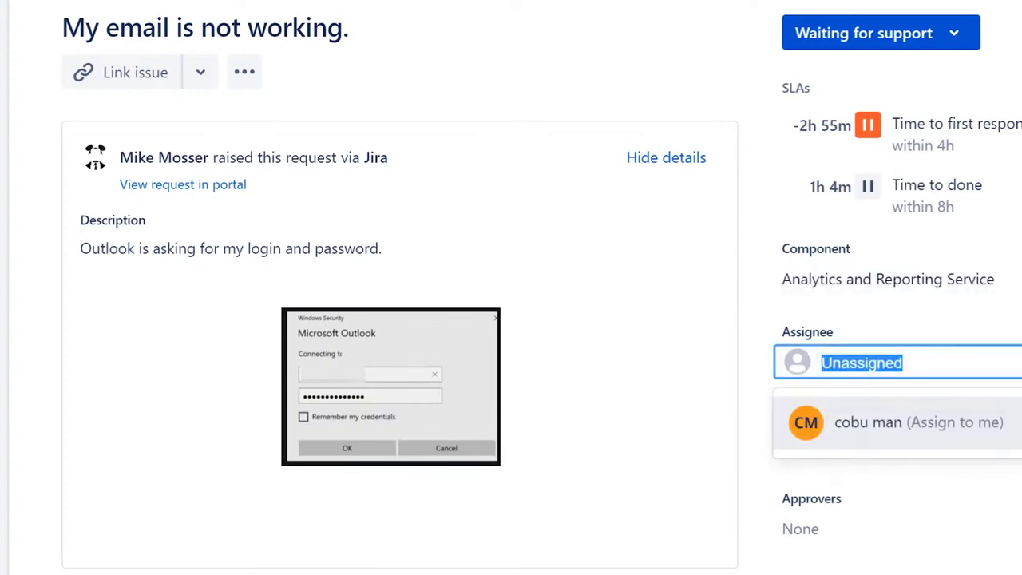
{"action": "left_click", "coordinate": [847, 415]}
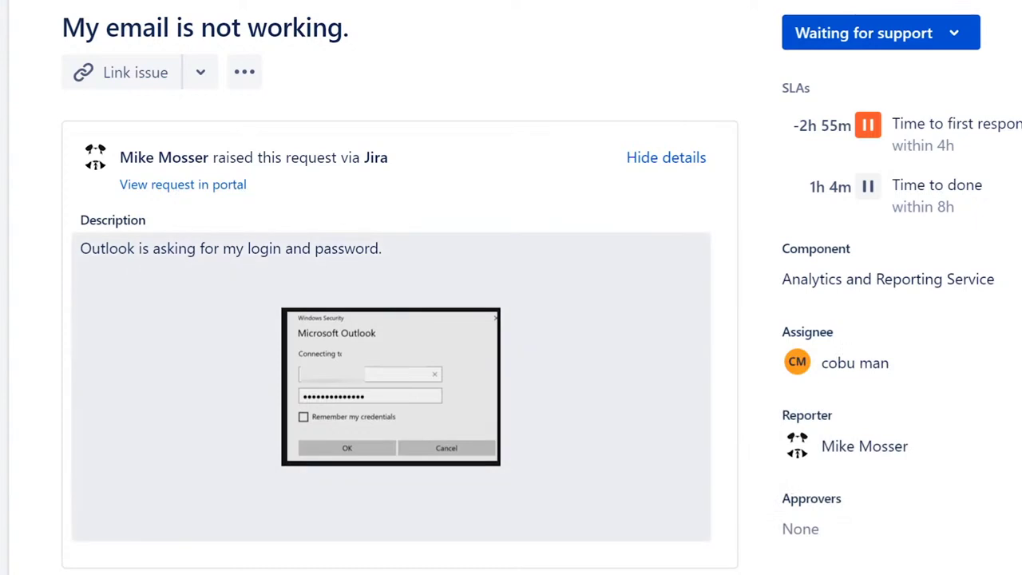
{"action": "left_click", "coordinate": [239, 272]}
{"action": "left_click_drag", "start_coordinate": [354, 32], "coordinate": [39, 11]}
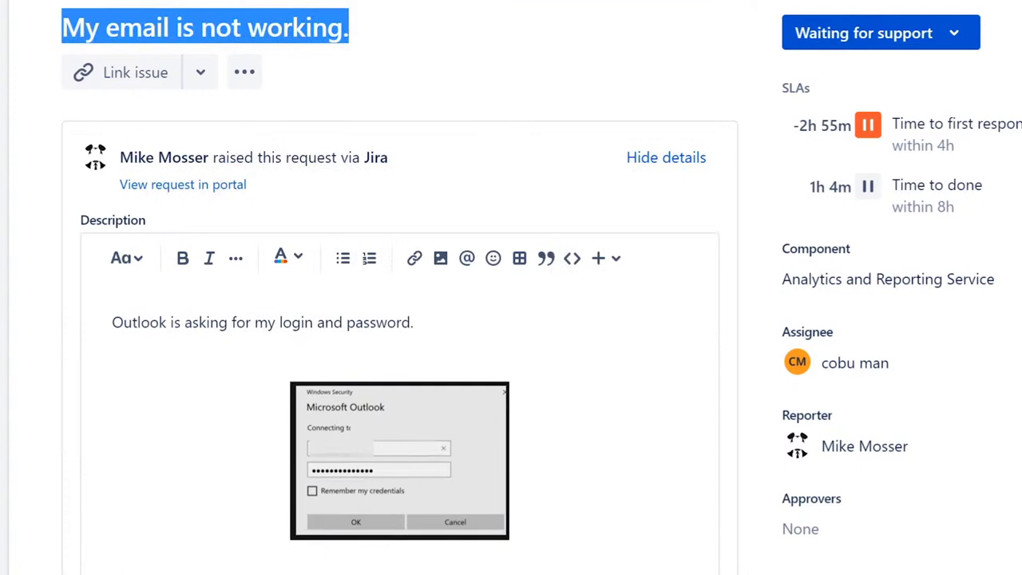
{"action": "left_click_drag", "start_coordinate": [112, 323], "coordinate": [417, 322]}
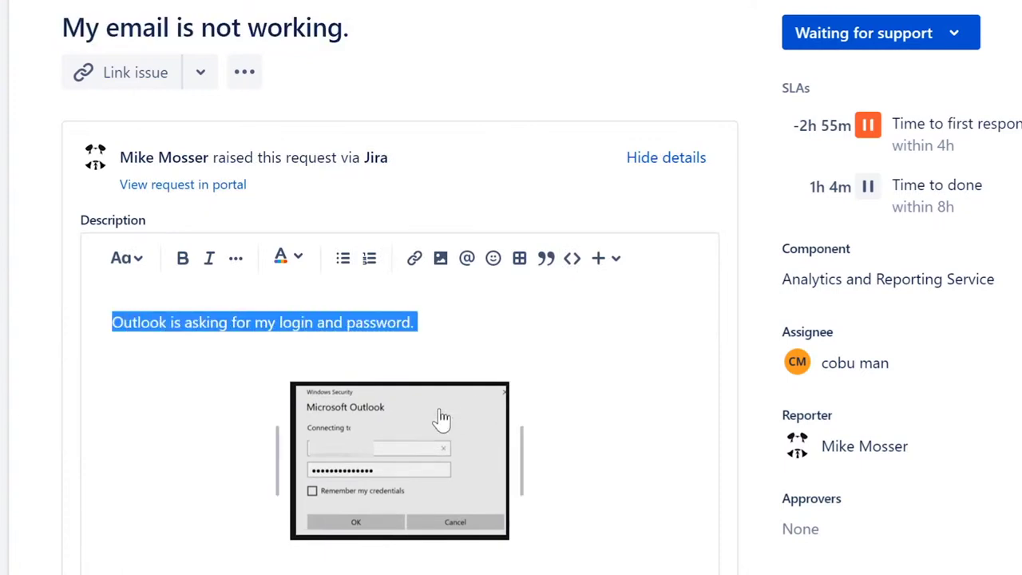
{"action": "scroll", "coordinate": [441, 425], "scroll_direction": "down", "scroll_amount": 3}
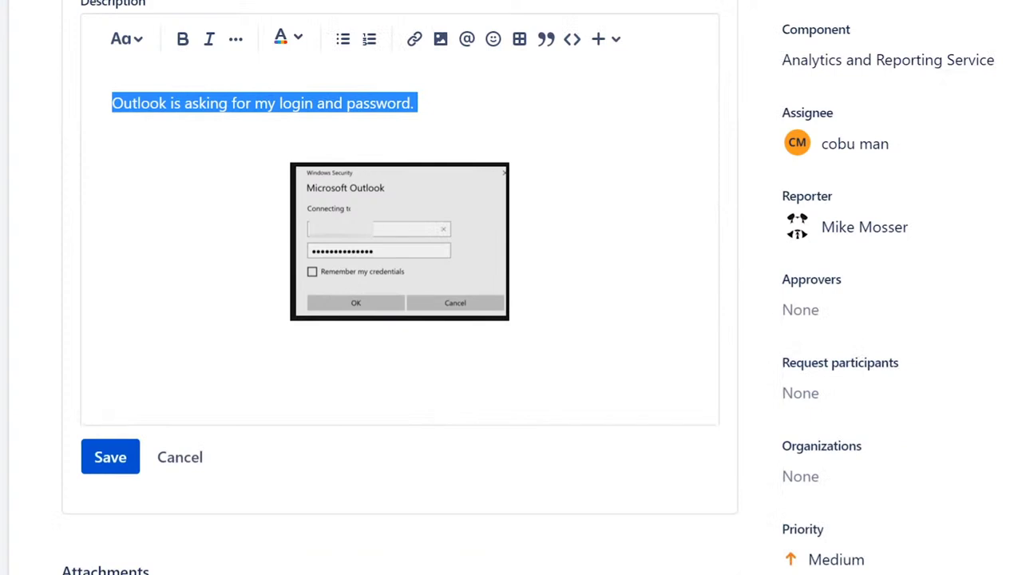
{"action": "scroll", "coordinate": [399, 319], "scroll_direction": "down", "scroll_amount": 3}
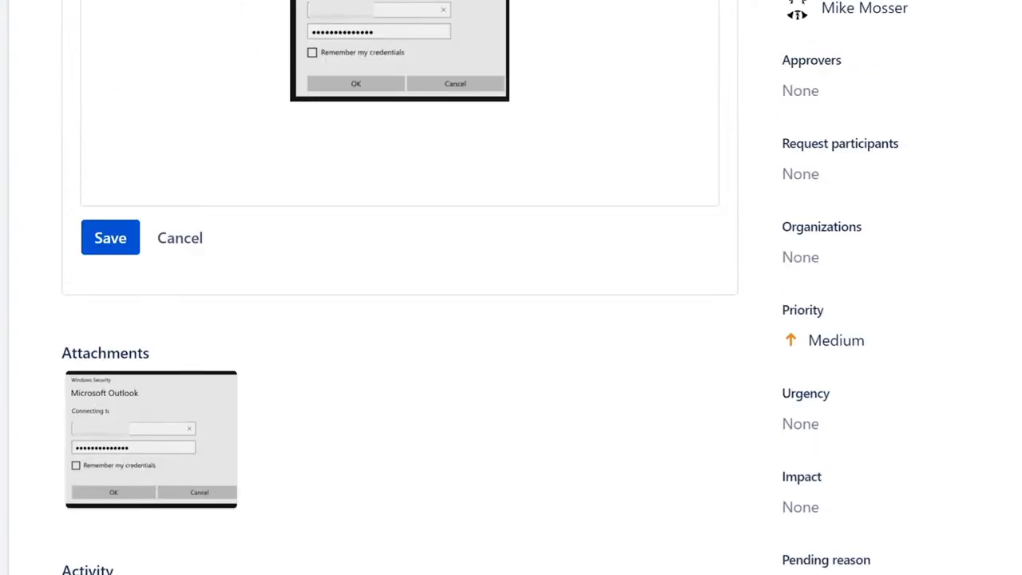
{"action": "scroll", "coordinate": [390, 472], "scroll_direction": "up", "scroll_amount": 6}
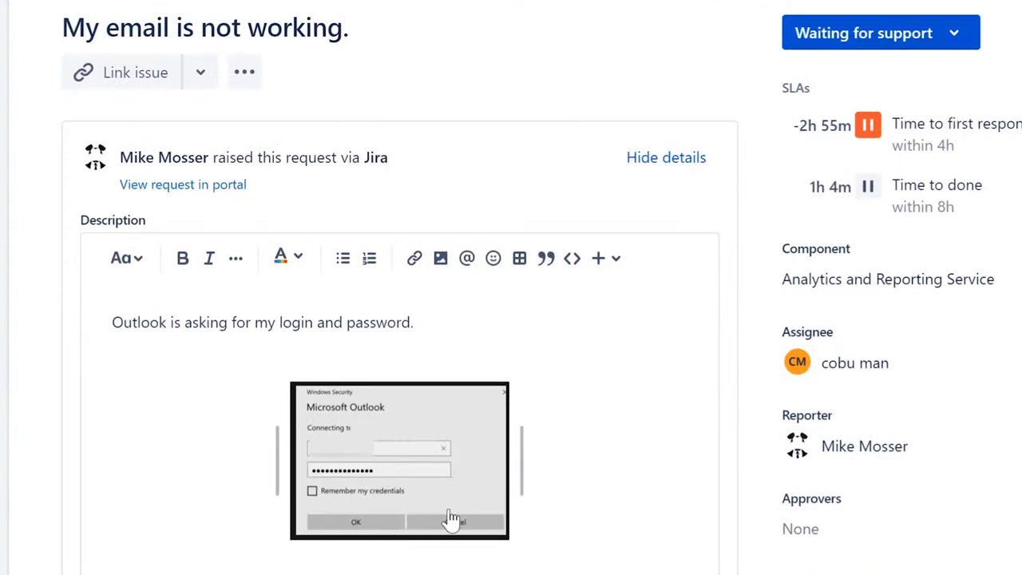
{"action": "left_click", "coordinate": [392, 435]}
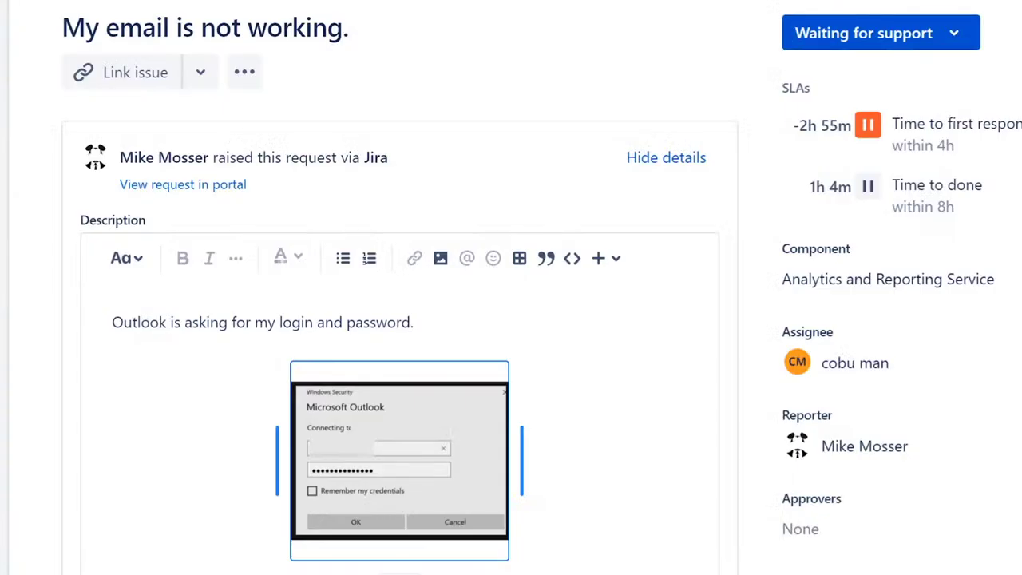
{"action": "scroll", "coordinate": [527, 543], "scroll_direction": "down", "scroll_amount": 4}
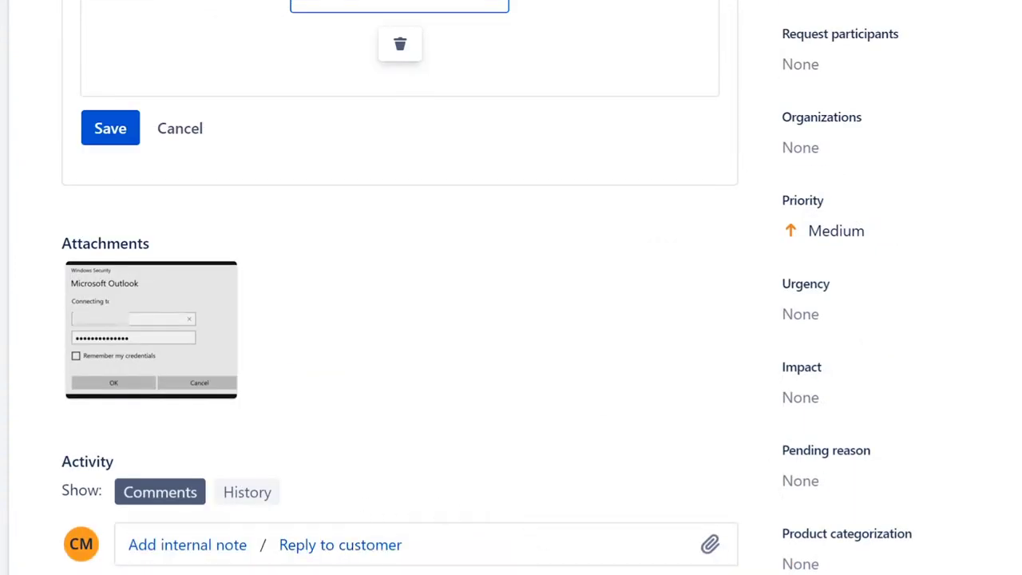
Step: Start a customer reply introducing the agent from PC support and acknowledging the email-not-working ticket
{"action": "left_click", "coordinate": [340, 545]}
{"action": "type", "text": "Hel"}
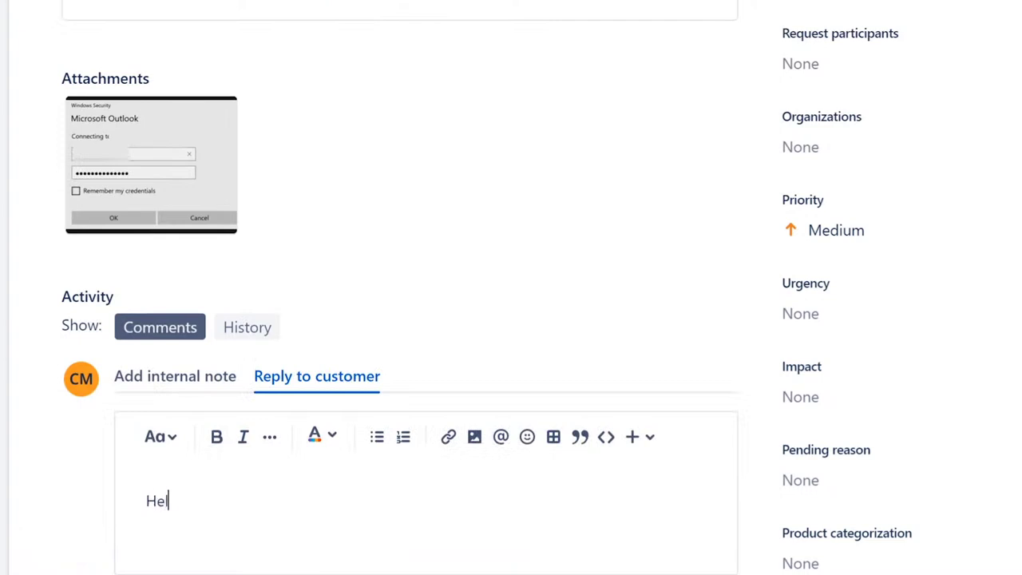
{"action": "type", "text": "lo, my name is Ervi"}
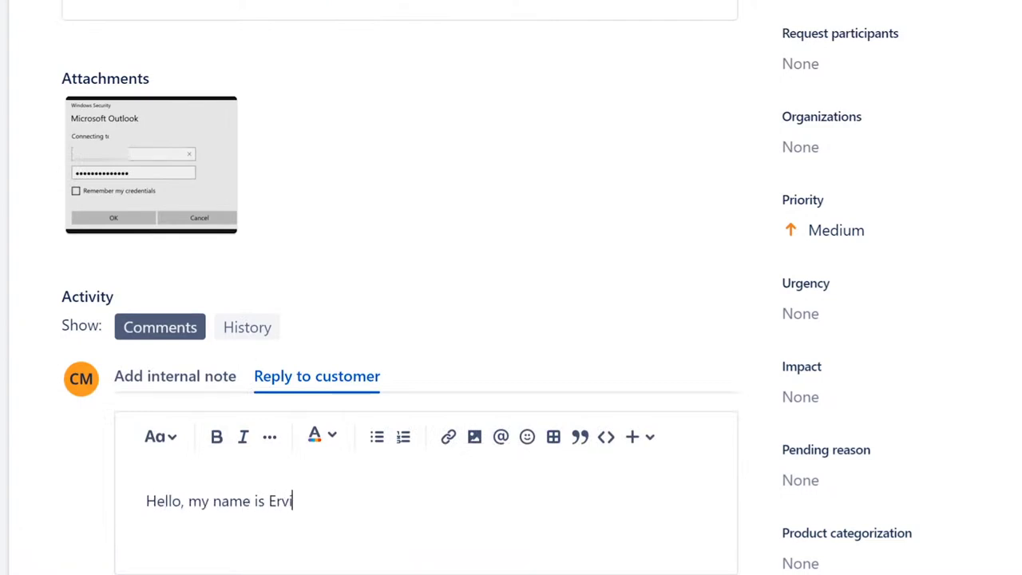
{"action": "type", "text": "n with Pc"}
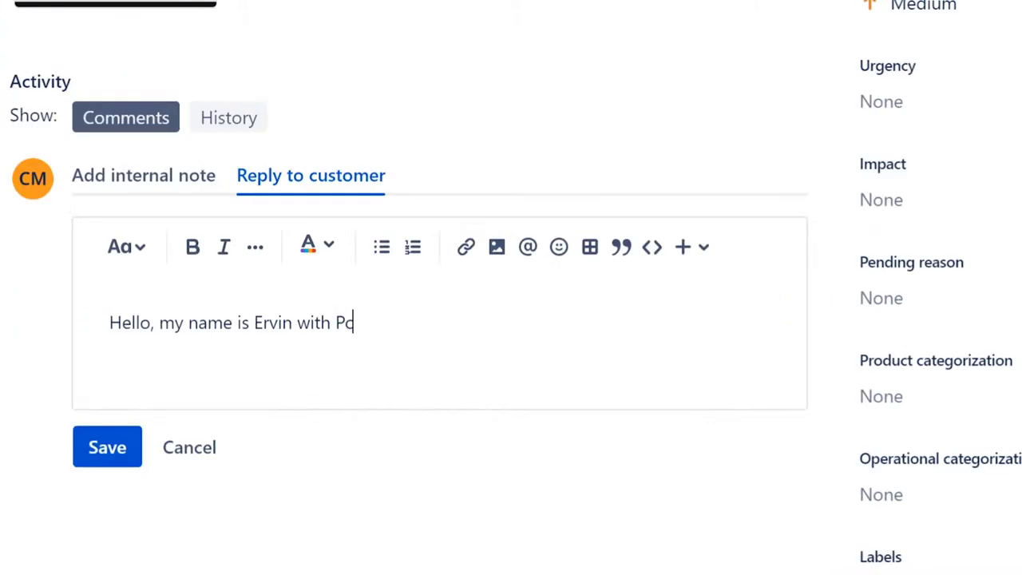
{"action": "type", "text": " support."}
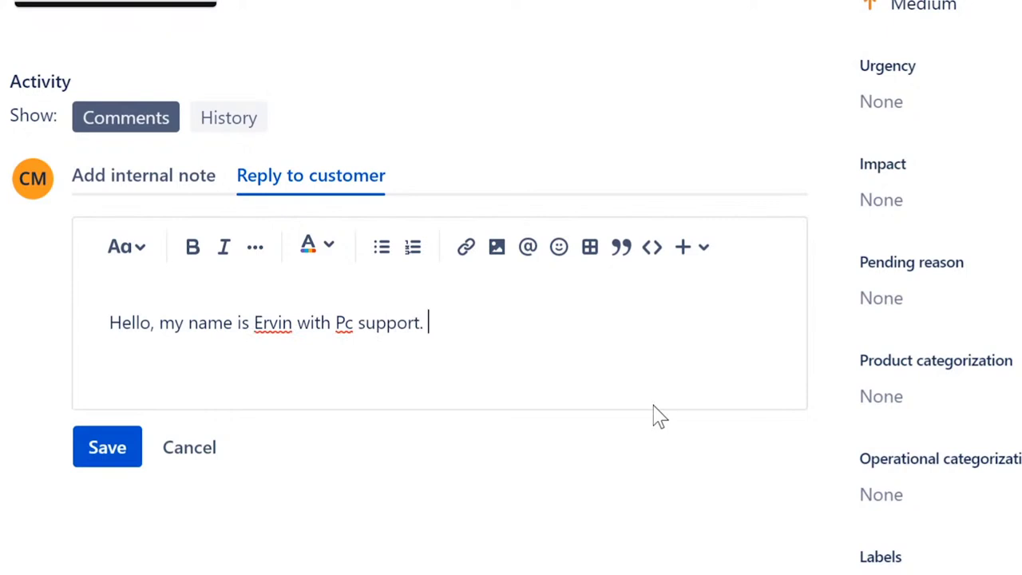
{"action": "scroll", "coordinate": [656, 415], "scroll_direction": "up", "scroll_amount": 5}
{"action": "scroll", "coordinate": [656, 415], "scroll_direction": "up", "scroll_amount": 3}
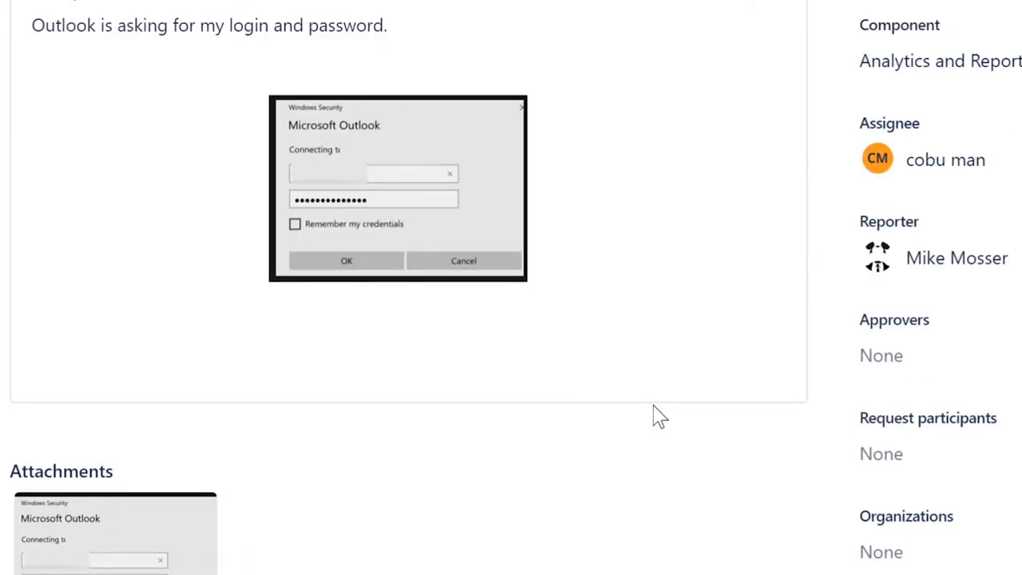
{"action": "scroll", "coordinate": [656, 415], "scroll_direction": "down", "scroll_amount": 8}
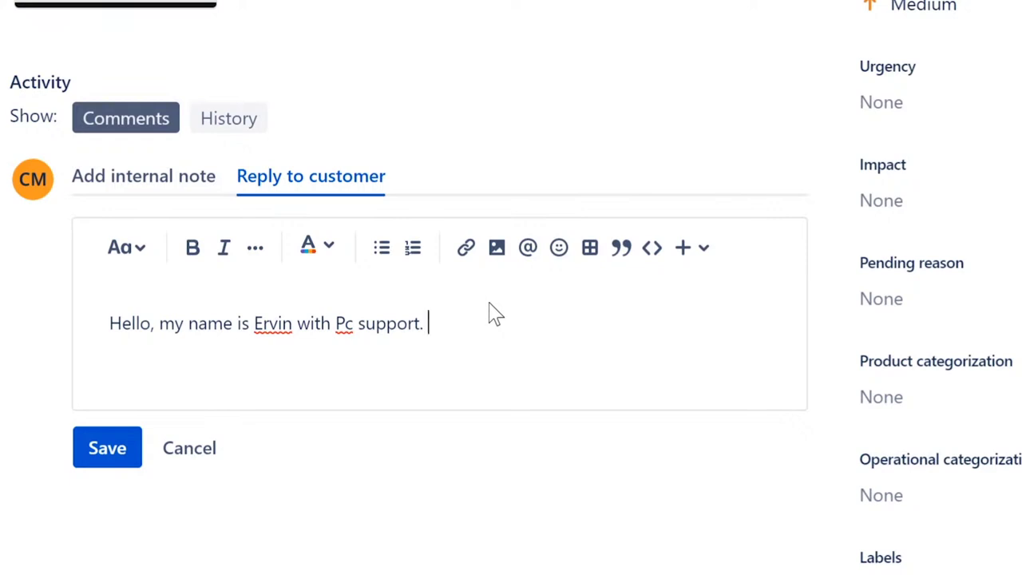
{"action": "type", "text": "I hae you"}
{"action": "key", "text": "BackSpace"}
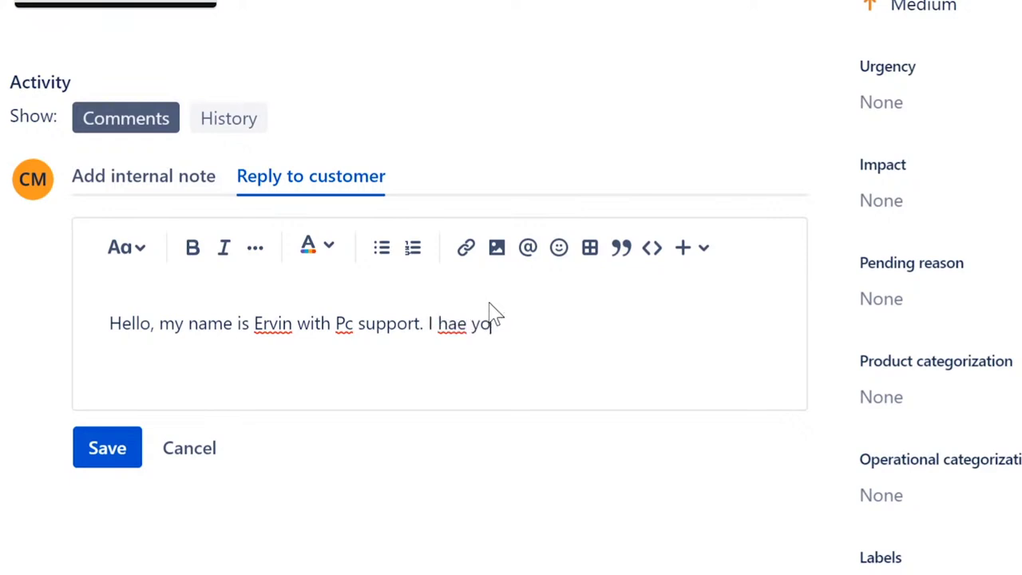
{"action": "key", "text": "BackSpace"}
{"action": "key", "text": "BackSpace"}
{"action": "key", "text": "BackSpace"}
{"action": "key", "text": "BackSpace"}
{"action": "type", "text": "ve your jti"}
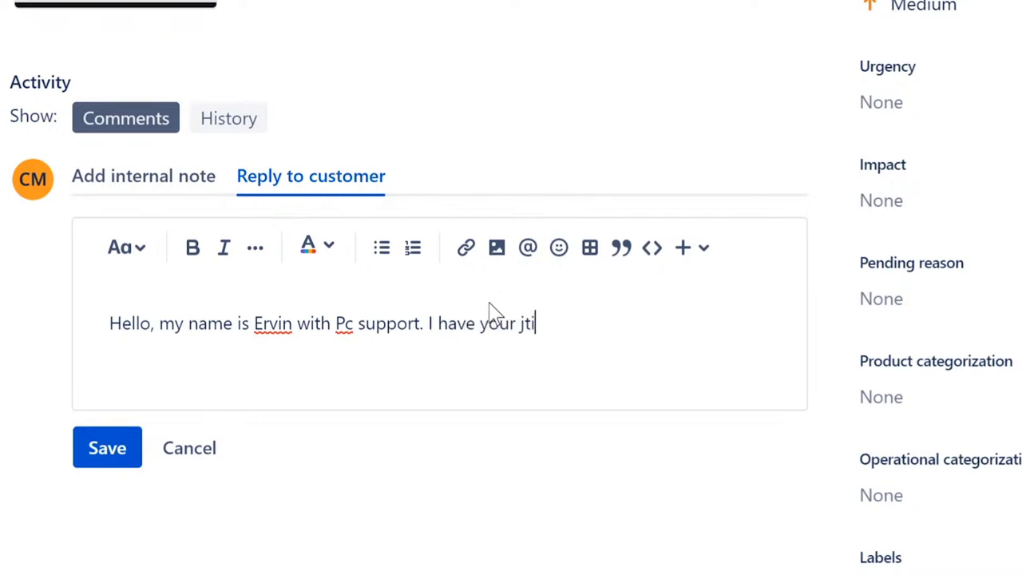
{"action": "key", "text": "BackSpace"}
{"action": "key", "text": "BackSpace"}
{"action": "key", "text": "BackSpace"}
{"action": "type", "text": "ticket about ema"}
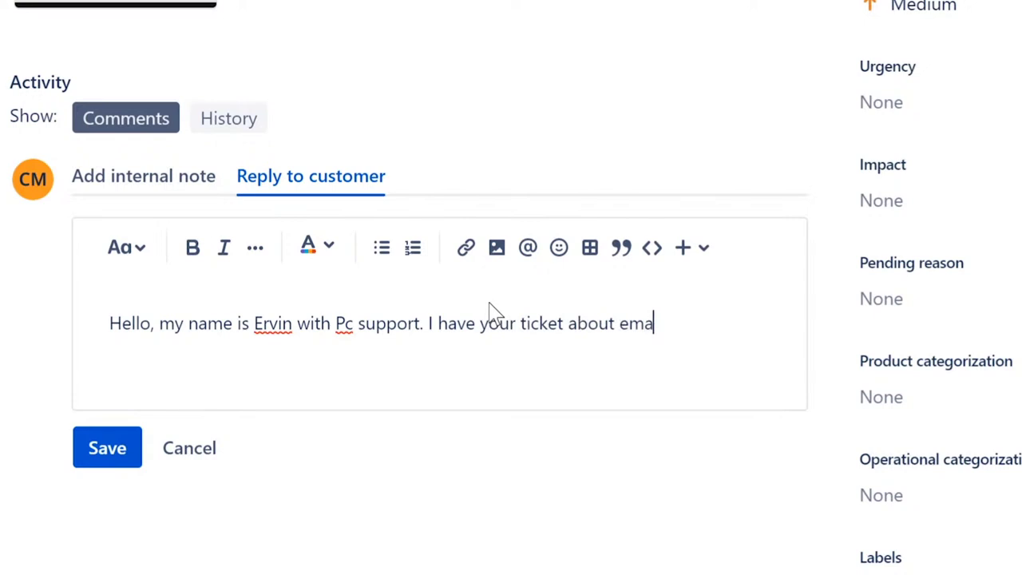
{"action": "type", "text": "il not working"}
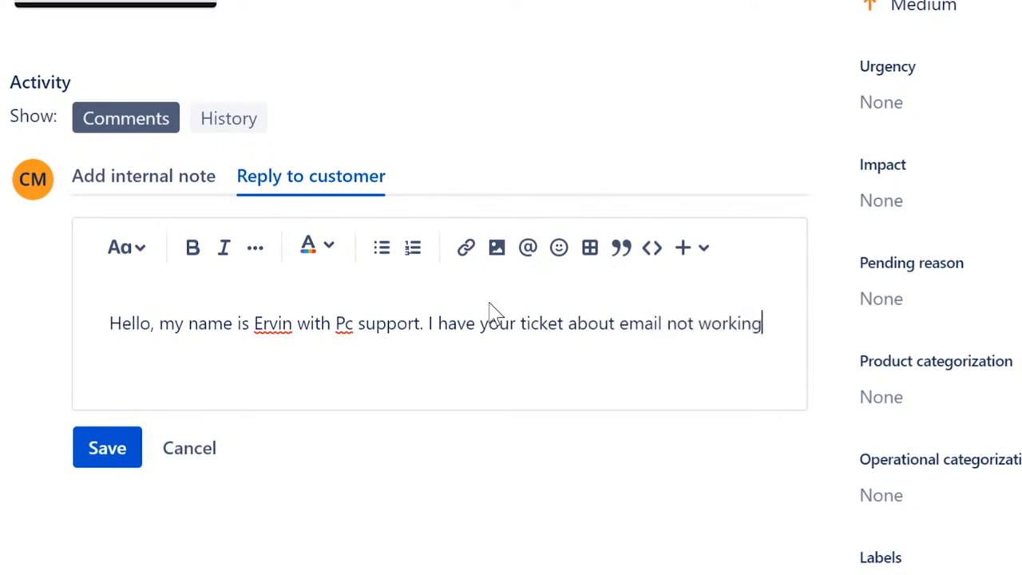
{"action": "type", "text": "."}
Step: Add 'Did you by chance change you password recently?', post the reply, and highlight the reporter's name
{"action": "key", "text": "Return"}
{"action": "type", "text": "Did you by"}
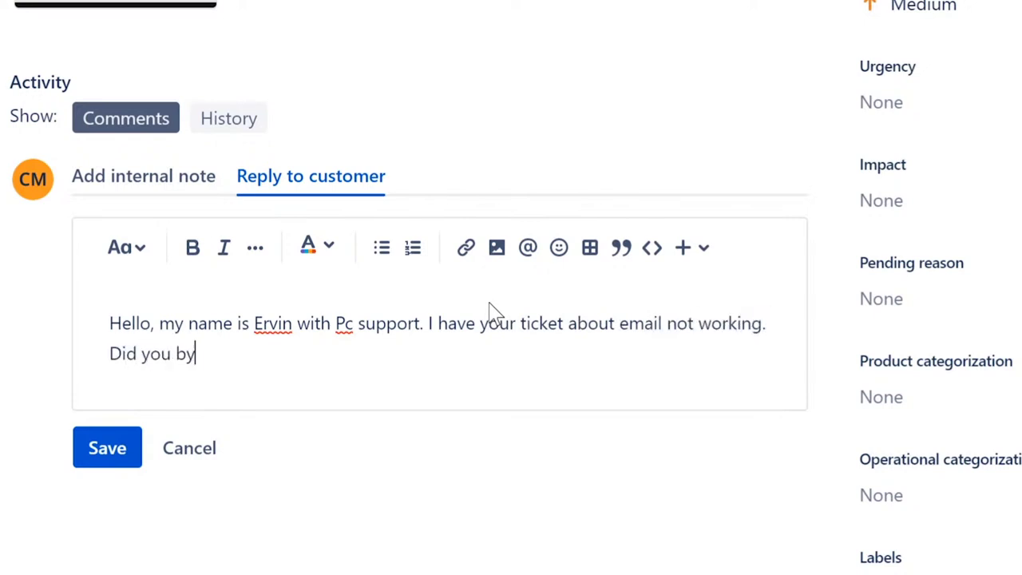
{"action": "type", "text": " chance chang"}
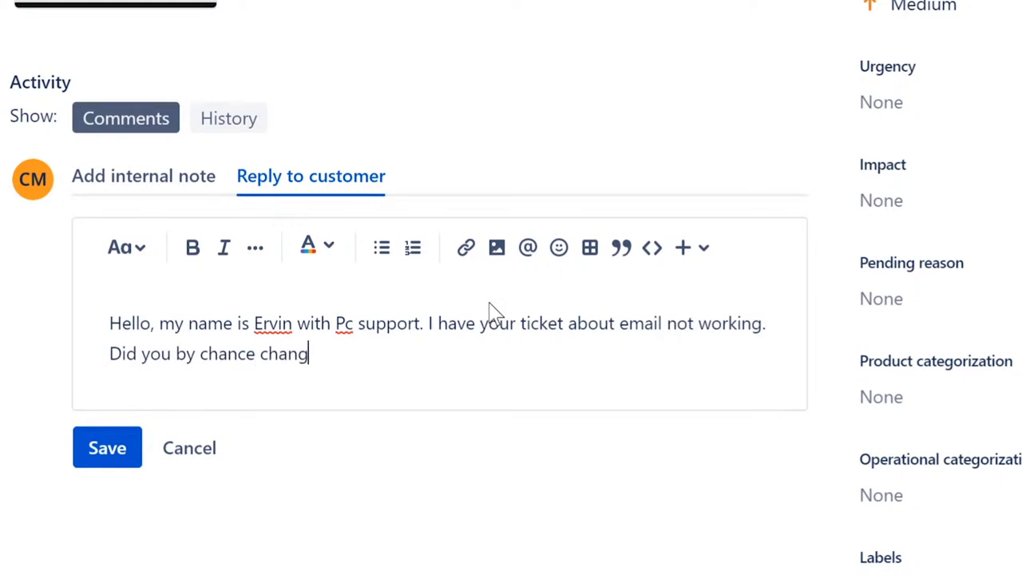
{"action": "type", "text": "e you password rec"}
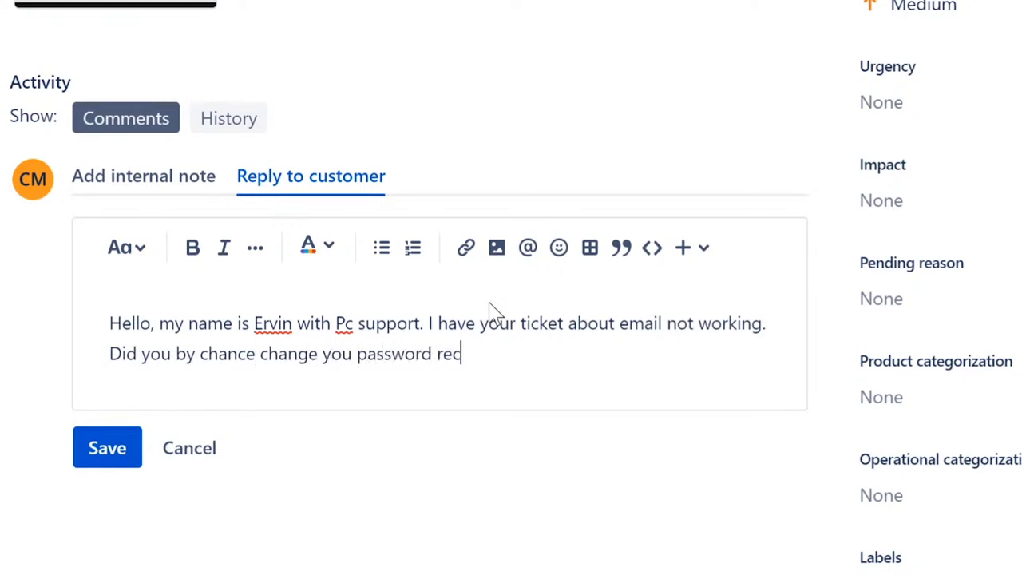
{"action": "type", "text": "ene"}
{"action": "key", "text": "BackSpace"}
{"action": "type", "text": "tly?"}
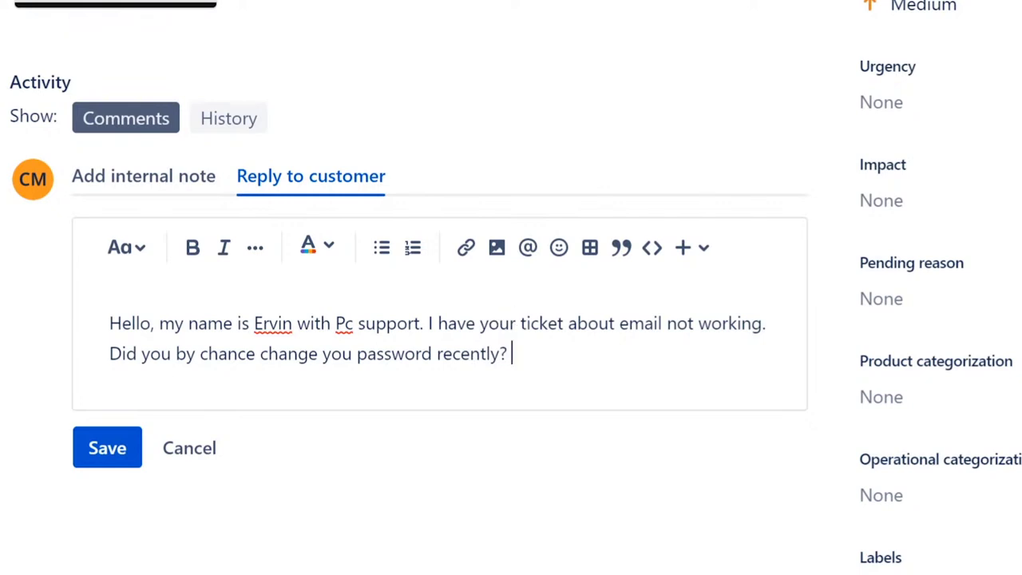
{"action": "left_click", "coordinate": [103, 461]}
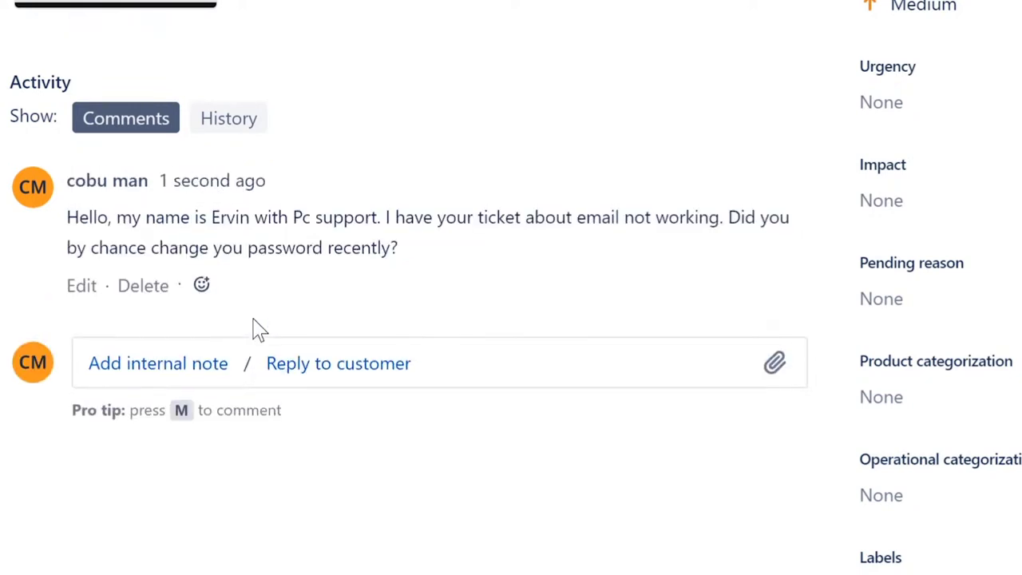
{"action": "scroll", "coordinate": [372, 251], "scroll_direction": "up", "scroll_amount": 10}
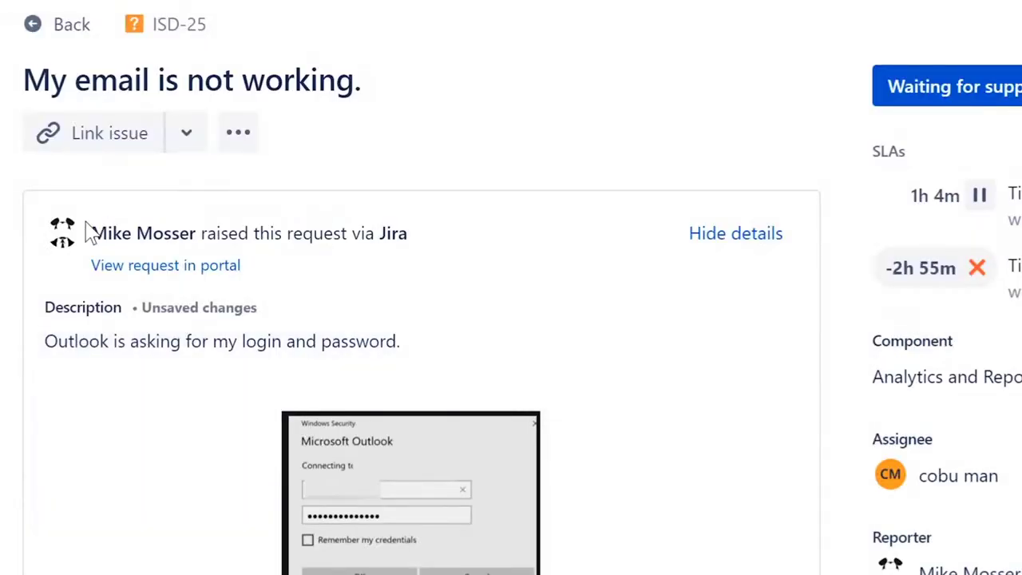
{"action": "left_click_drag", "start_coordinate": [89, 233], "coordinate": [196, 233]}
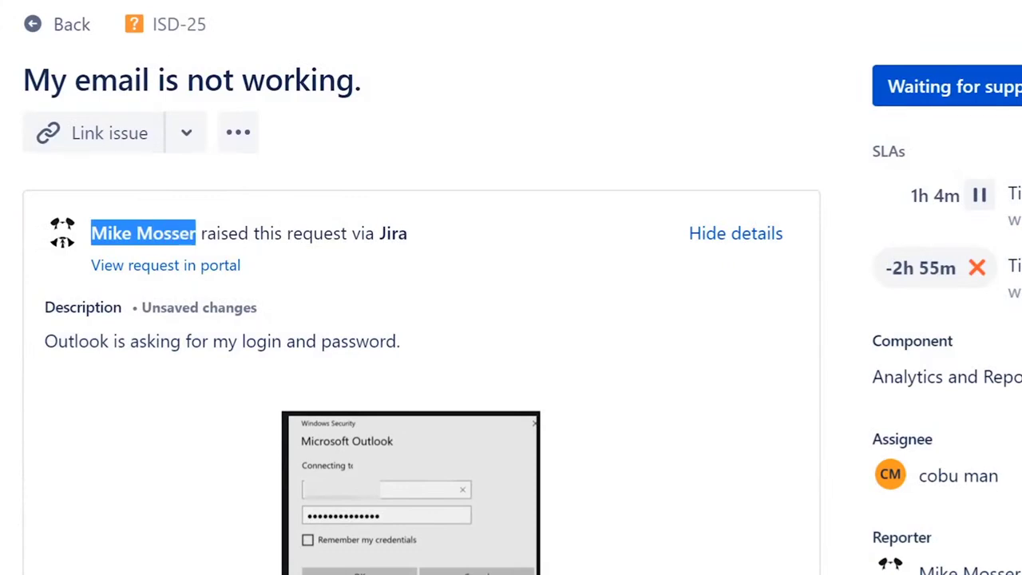
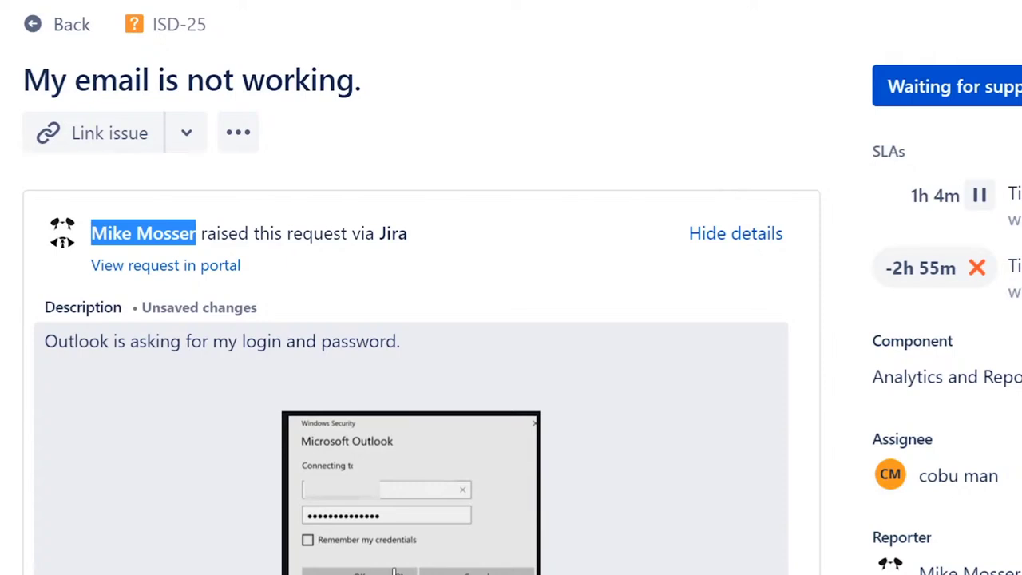
Step: Scroll through the email ticket's description, Outlook screenshot attachment and comments to review it
{"action": "scroll", "coordinate": [393, 569], "scroll_direction": "down", "scroll_amount": 2}
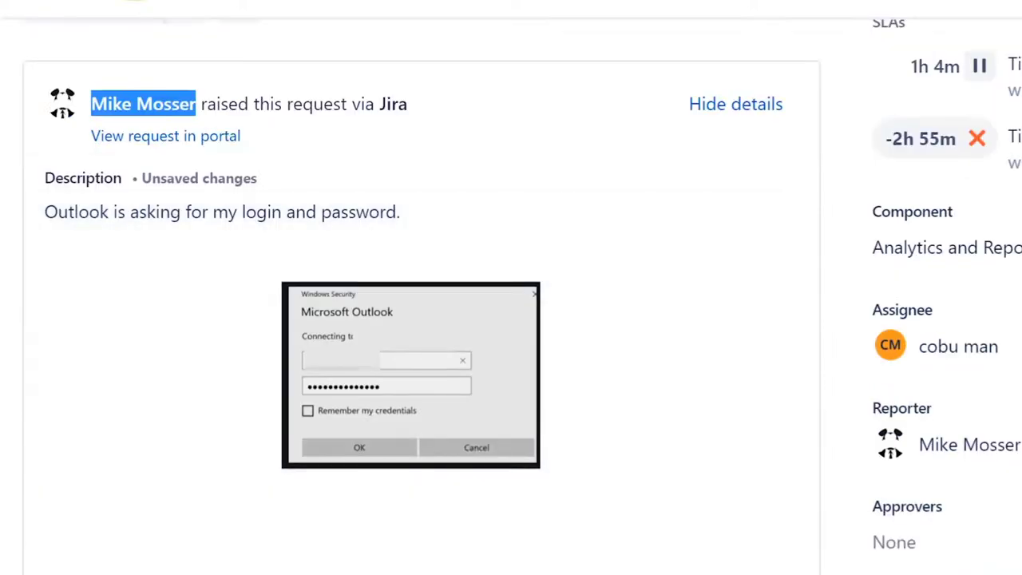
{"action": "scroll", "coordinate": [393, 568], "scroll_direction": "down", "scroll_amount": 6}
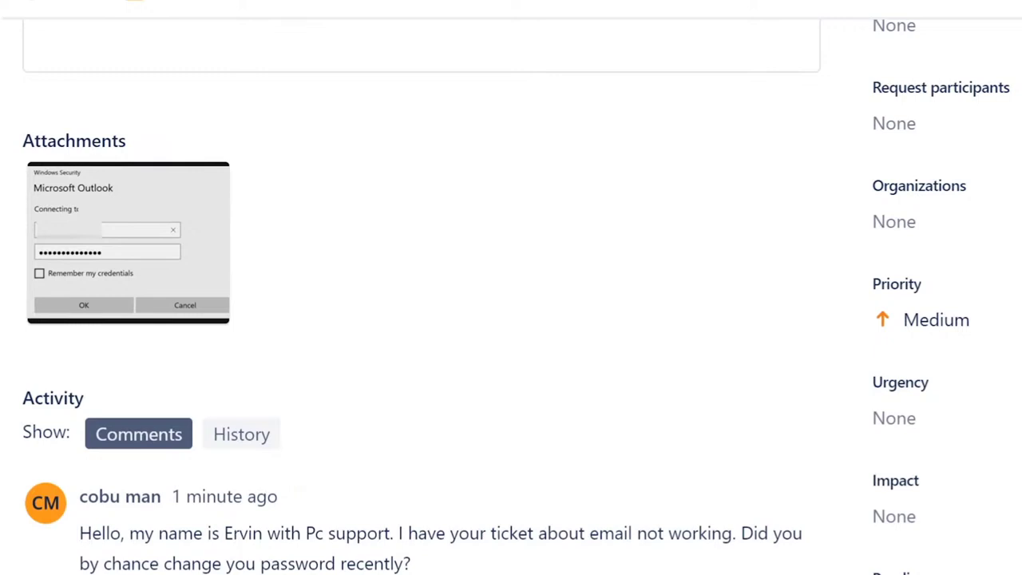
{"action": "scroll", "coordinate": [511, 320], "scroll_direction": "down", "scroll_amount": 5}
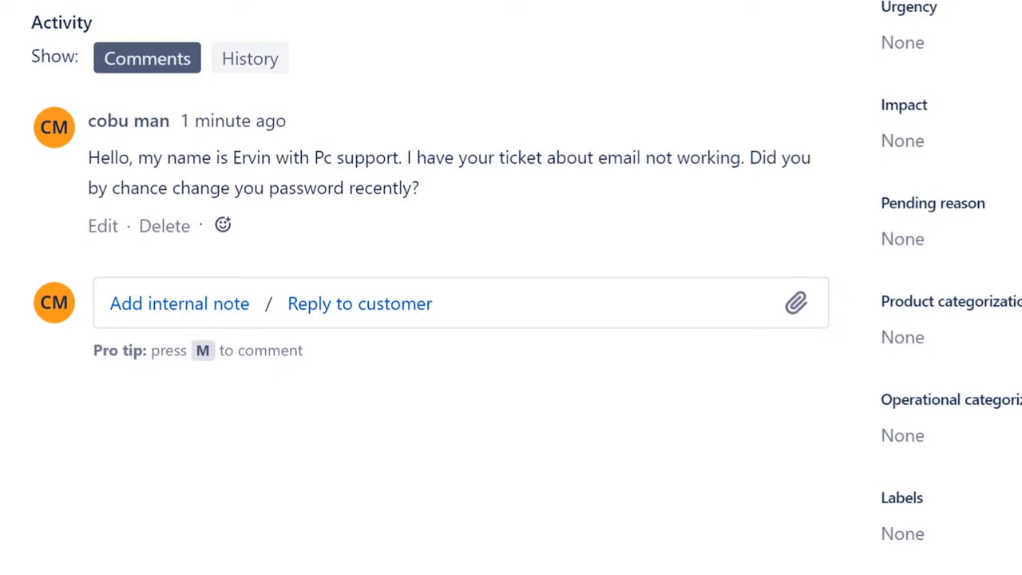
{"action": "scroll", "coordinate": [540, 471], "scroll_direction": "up", "scroll_amount": 4}
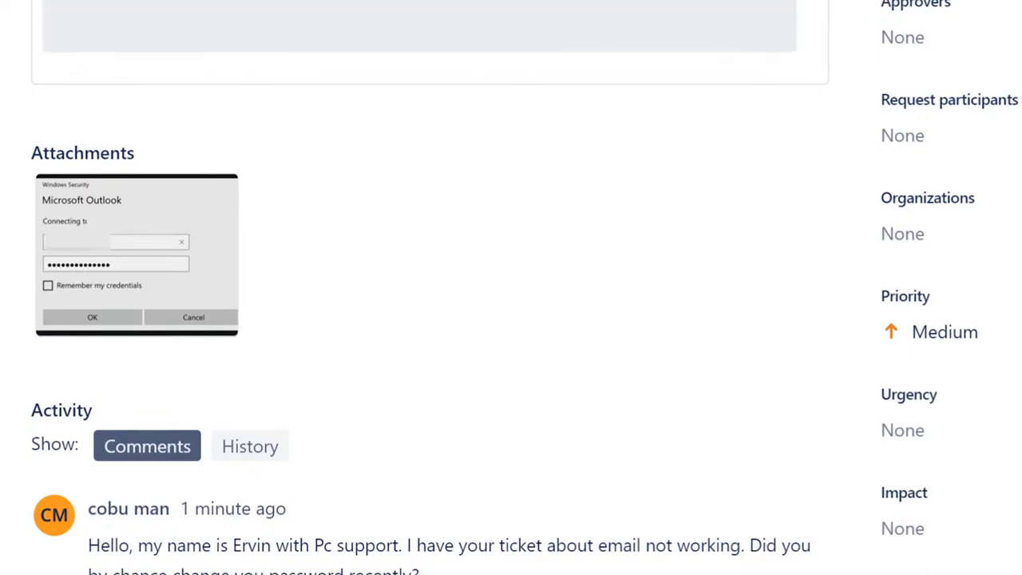
{"action": "scroll", "coordinate": [430, 288], "scroll_direction": "up", "scroll_amount": 3}
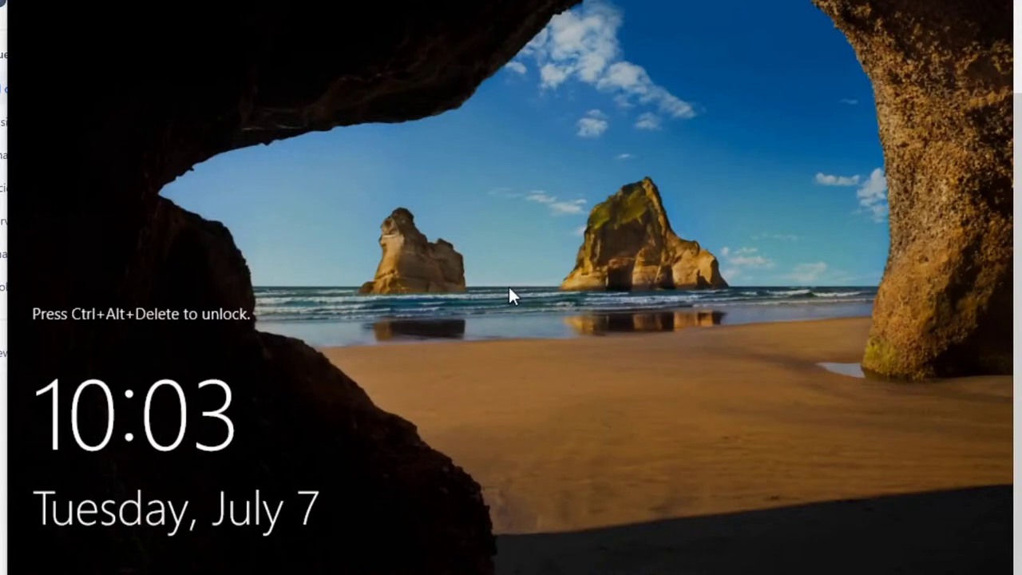
Step: Send Ctrl+Alt+Del to the Windows Server VM and sign in with the administrator password
{"action": "left_click", "coordinate": [284, 4]}
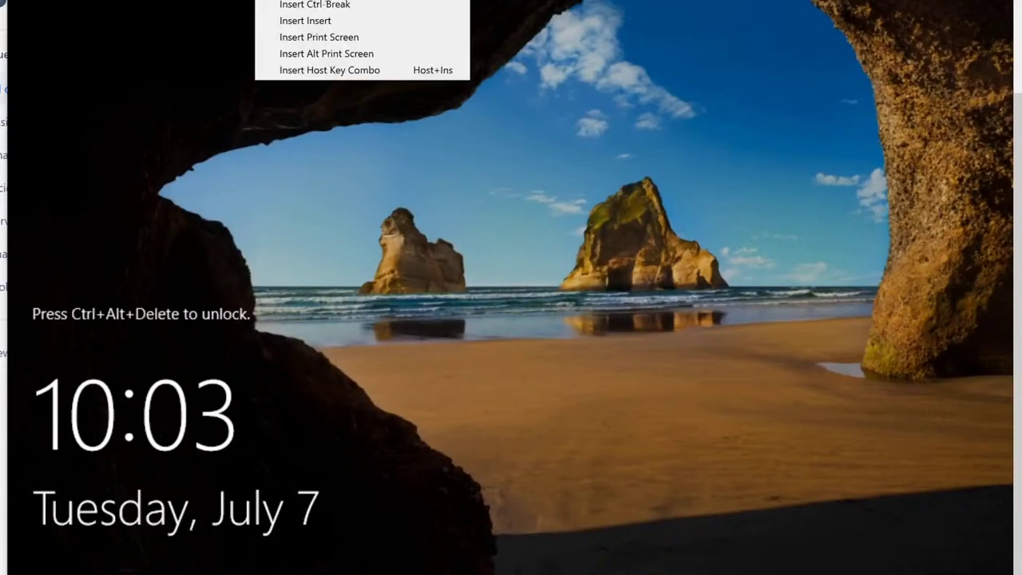
{"action": "left_click", "coordinate": [319, 3]}
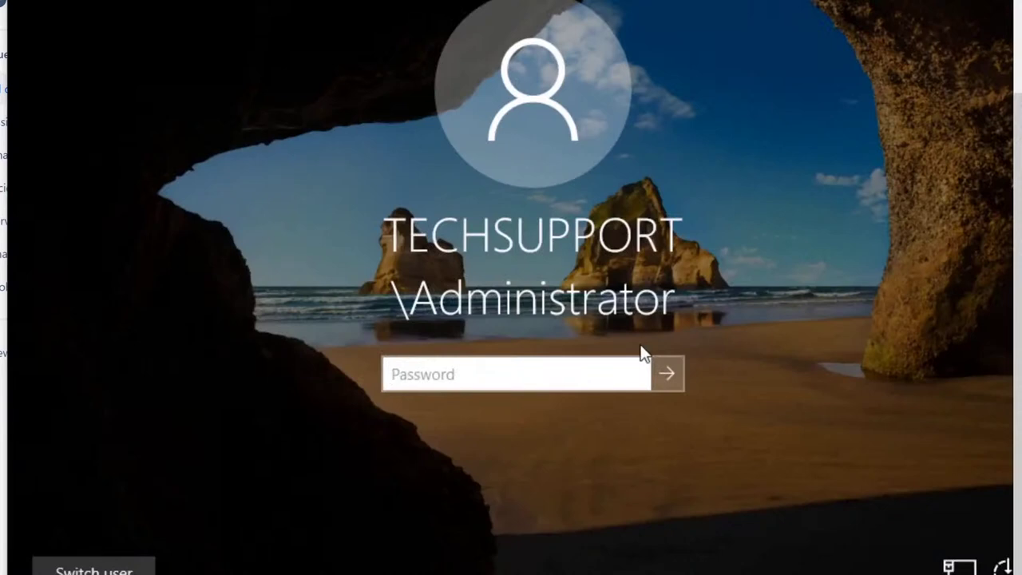
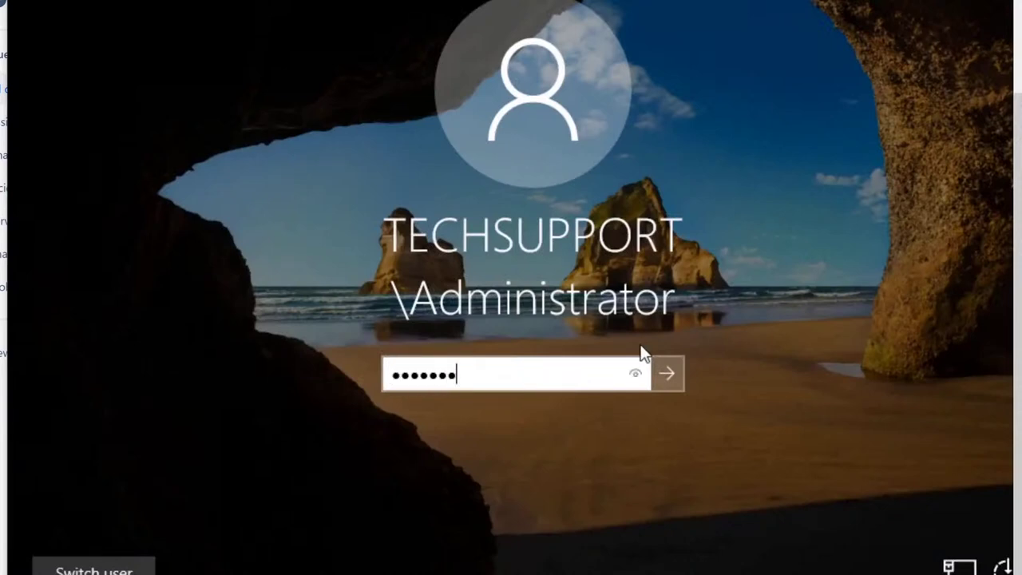
{"action": "key", "text": "Return"}
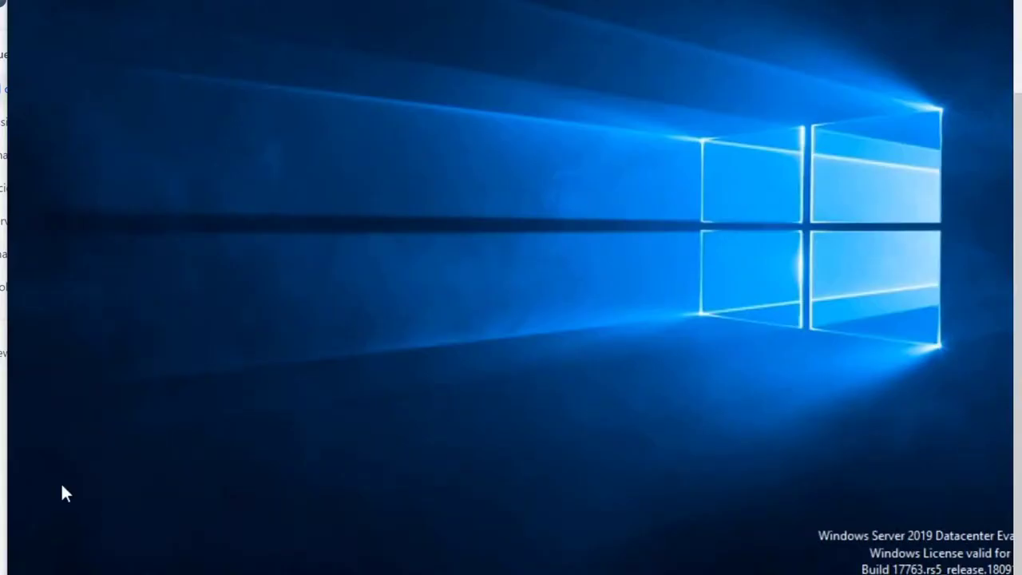
Step: Launch Active Directory Users and Computers from Windows Administrative Tools
{"action": "key", "text": "super"}
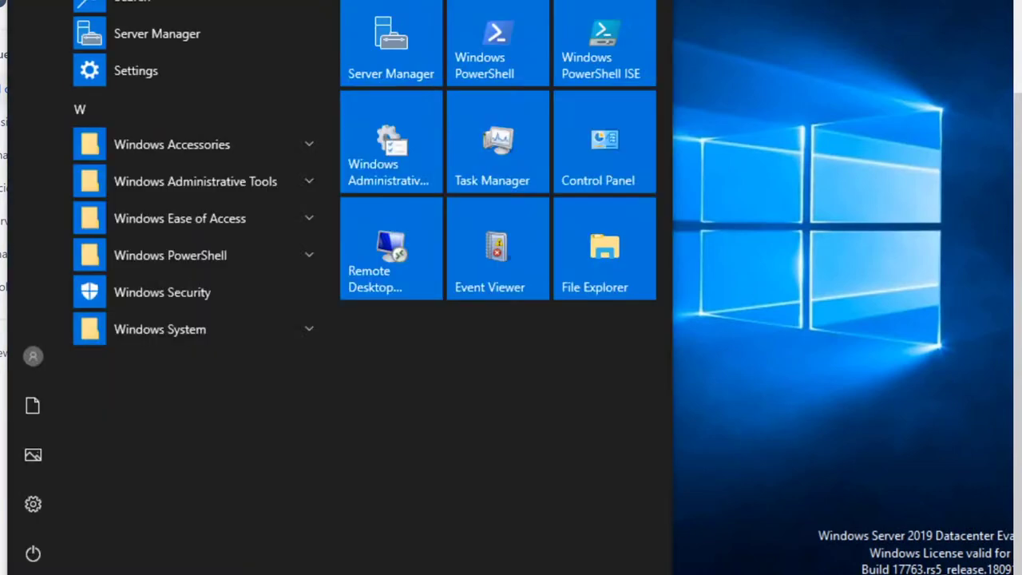
{"action": "left_click", "coordinate": [231, 184]}
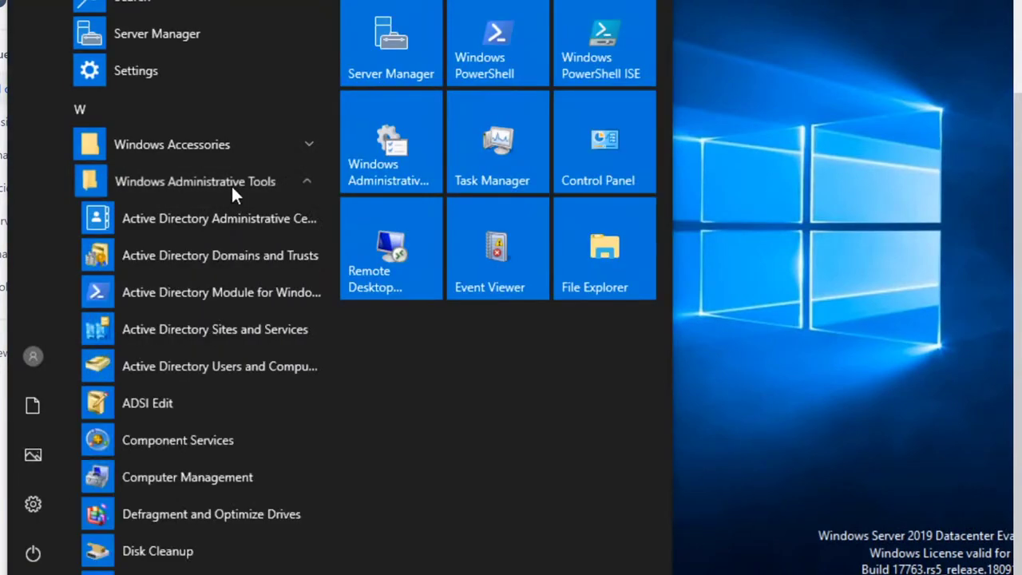
{"action": "left_click", "coordinate": [181, 358]}
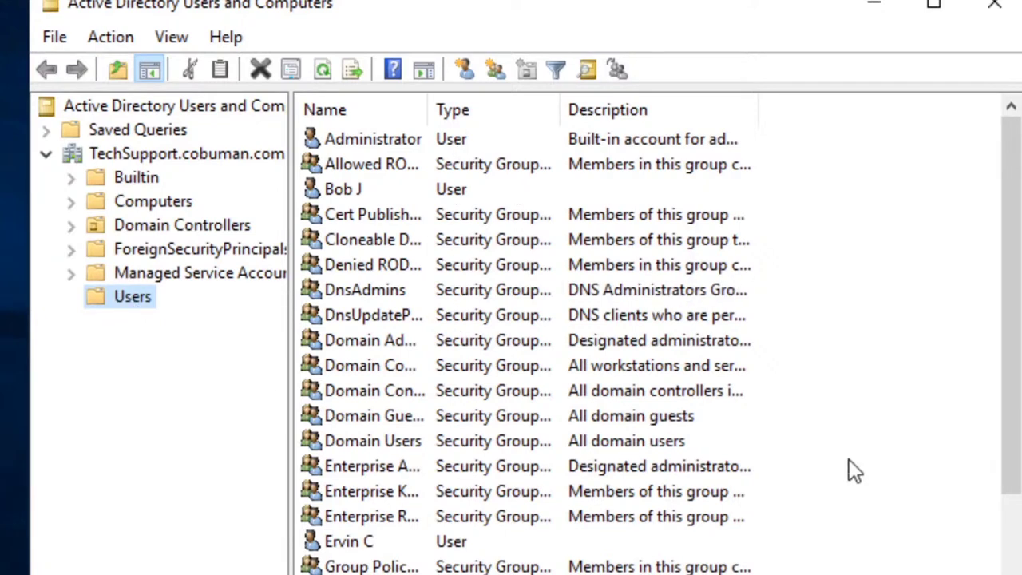
Step: Find the ticket requester by name in the Users container and select their account
{"action": "right_click", "coordinate": [140, 313]}
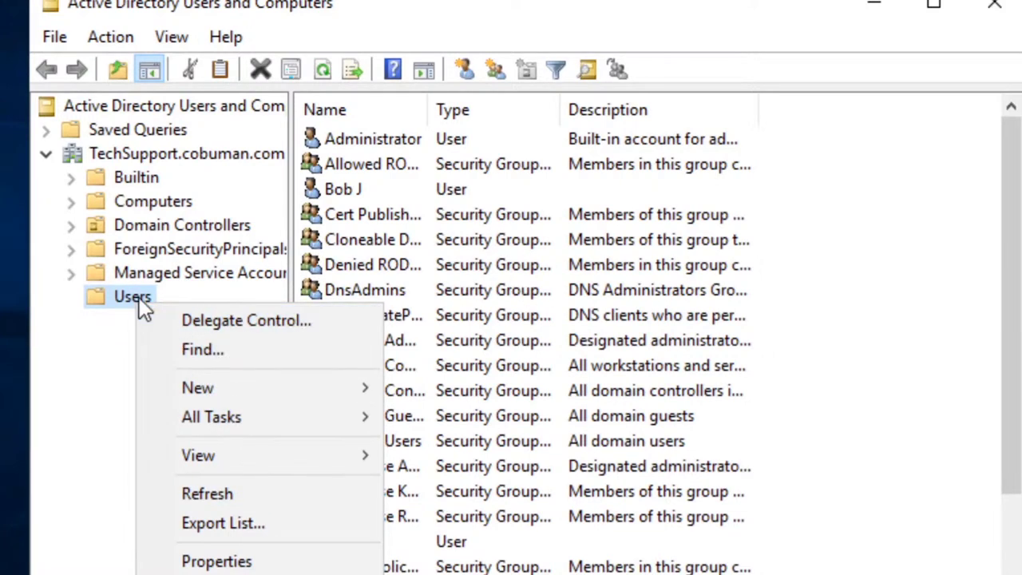
{"action": "left_click", "coordinate": [192, 351]}
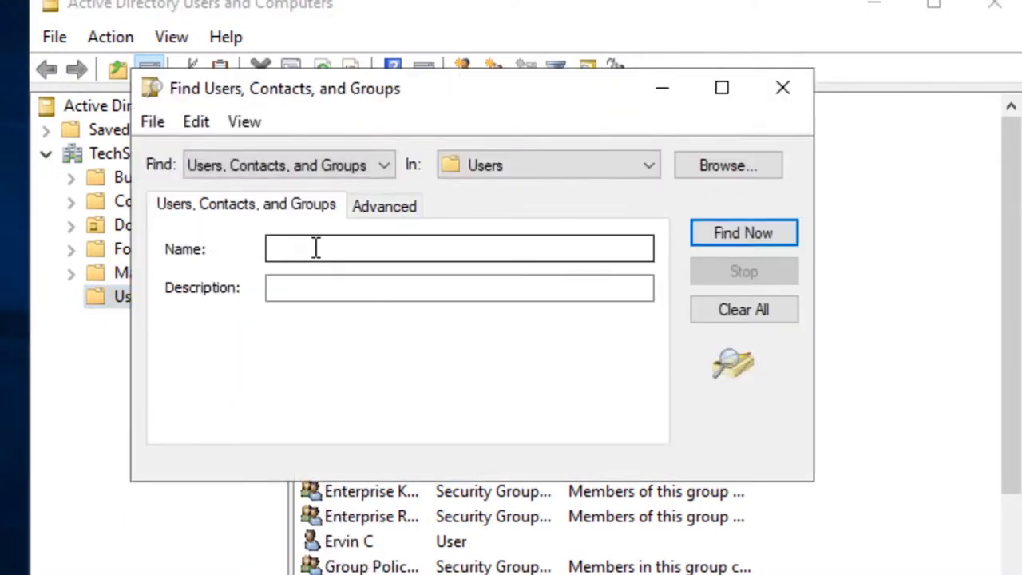
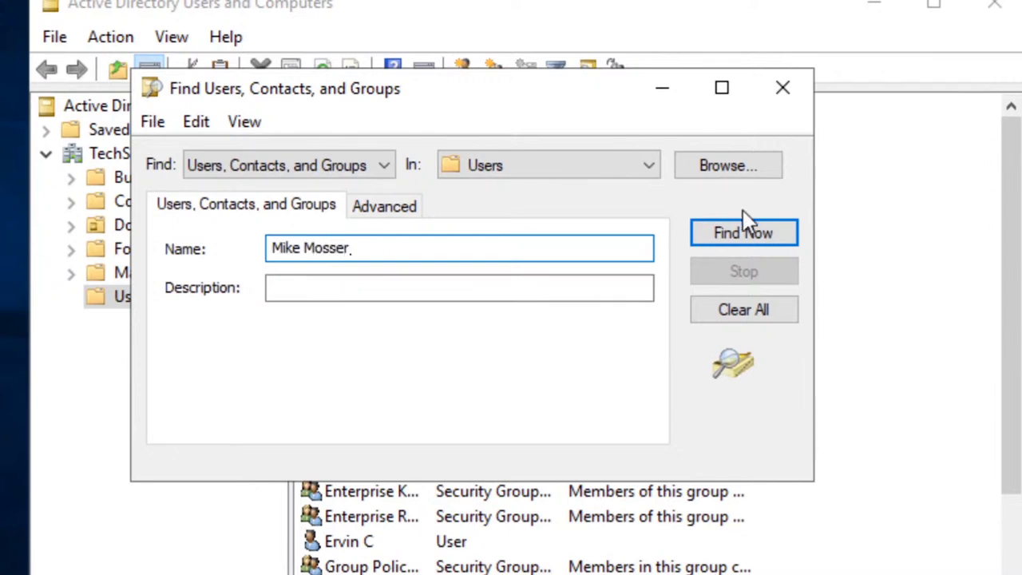
{"action": "left_click", "coordinate": [725, 235]}
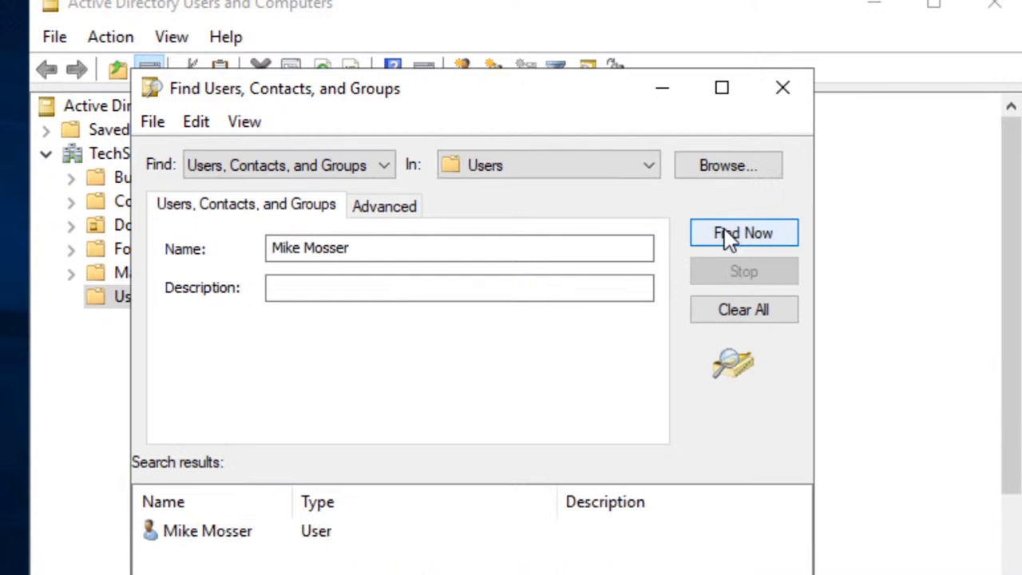
{"action": "left_click", "coordinate": [234, 543]}
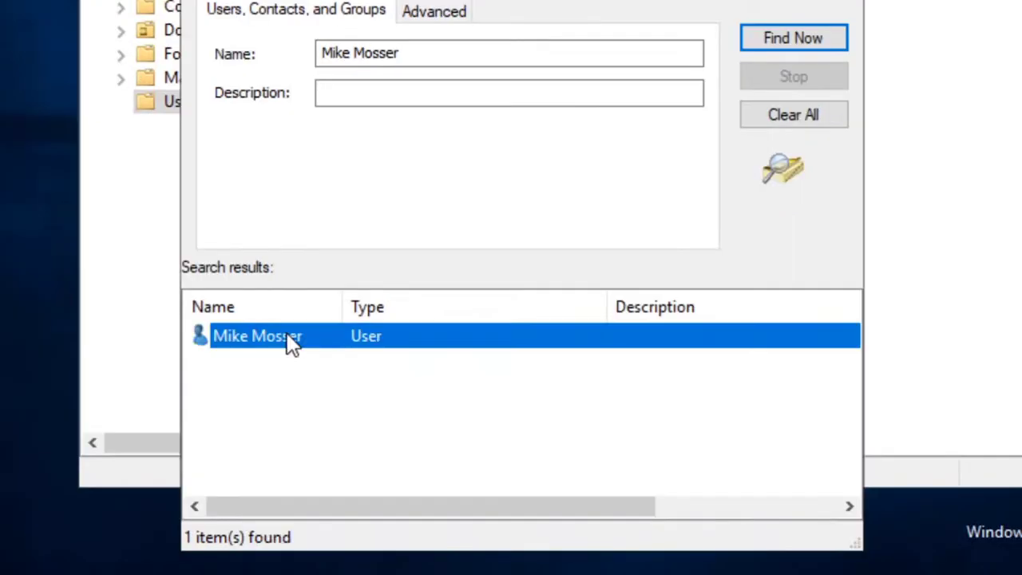
Step: Start a password reset on the requester's account and enter the new password and confirmation
{"action": "right_click", "coordinate": [292, 343]}
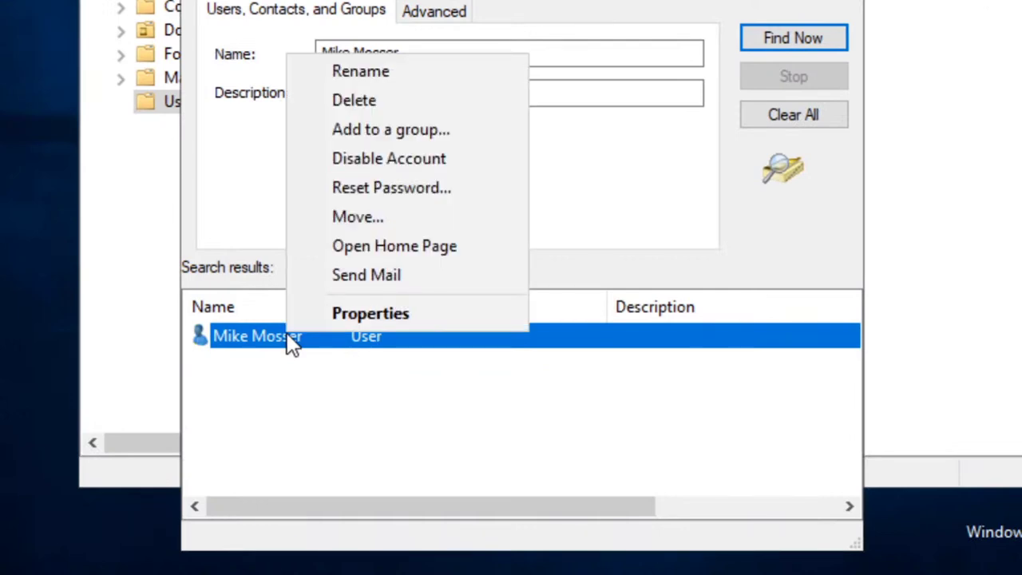
{"action": "left_click", "coordinate": [391, 189]}
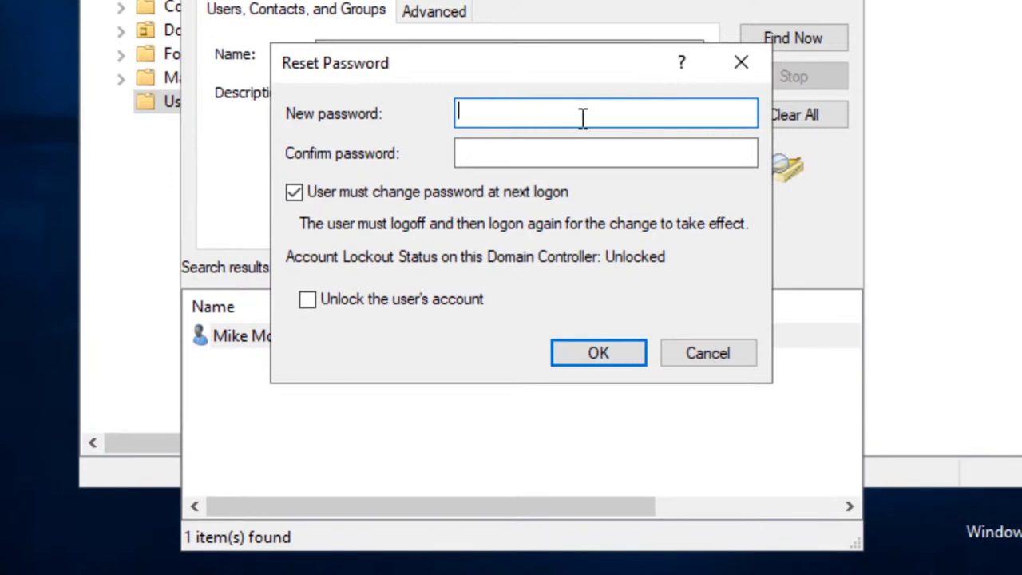
{"action": "type", "text": "•••••••••"}
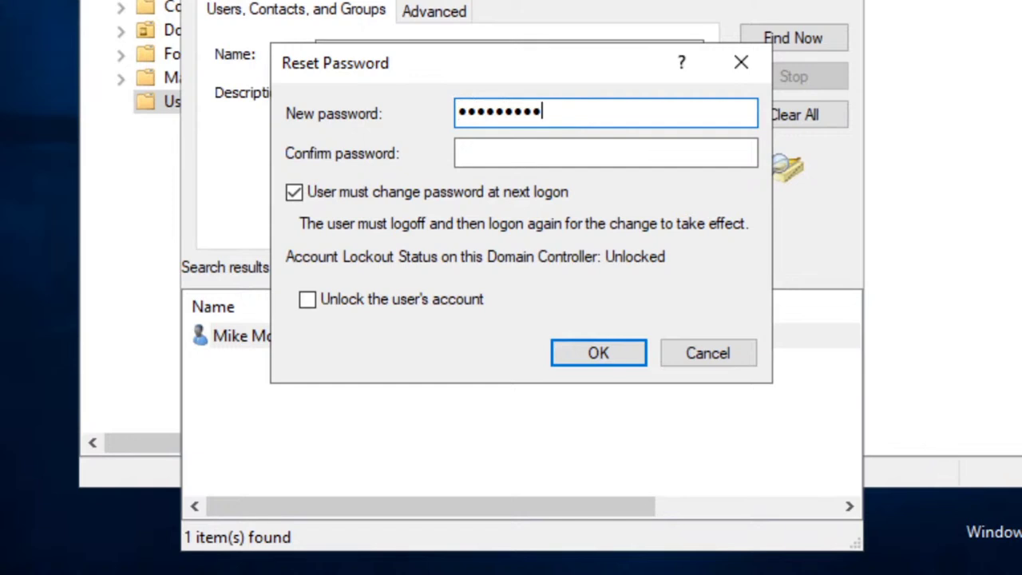
{"action": "type", "text": "••••"}
{"action": "key", "text": "Tab"}
{"action": "type", "text": "••••••"}
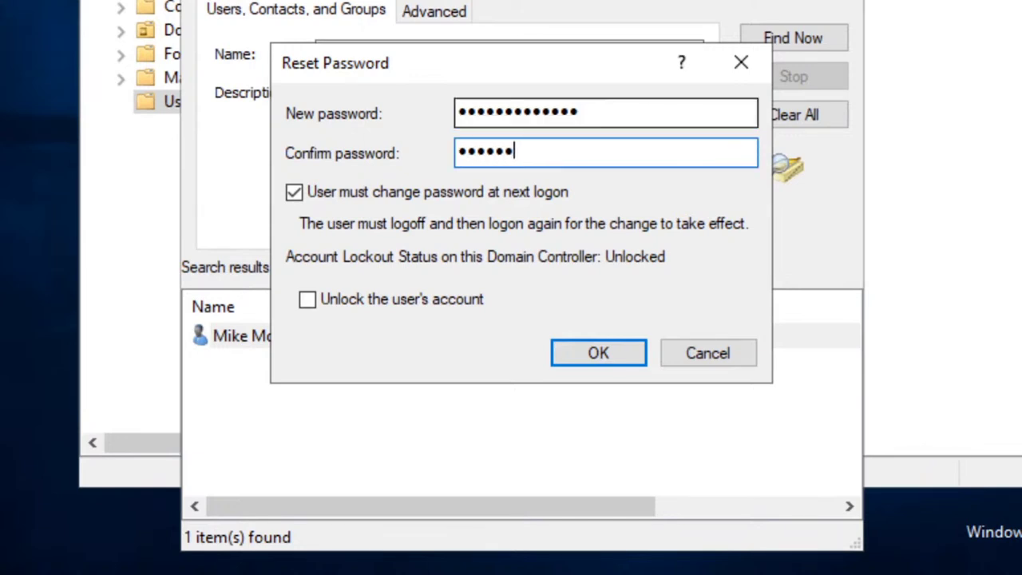
{"action": "type", "text": "•••••••"}
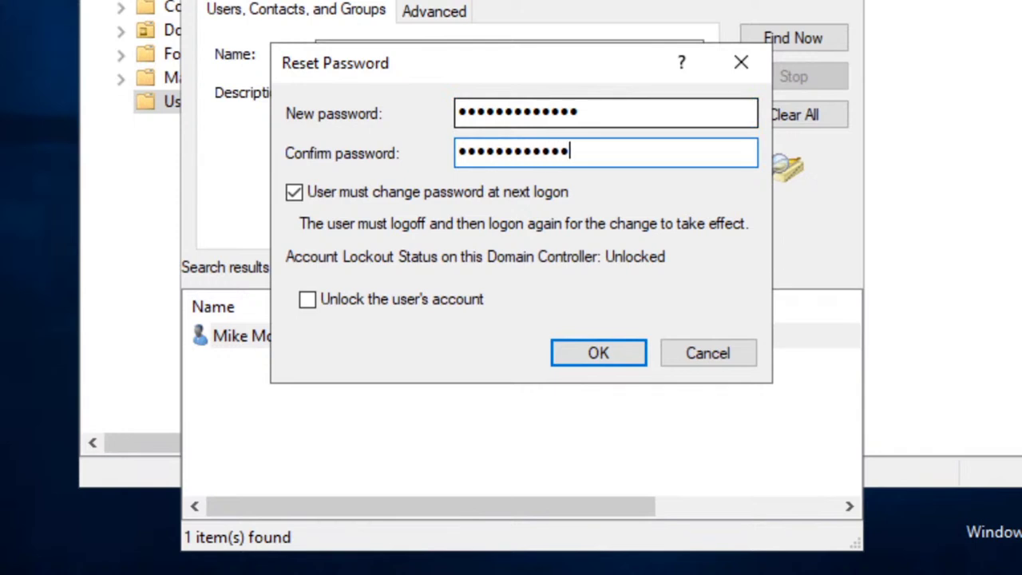
{"action": "type", "text": "•"}
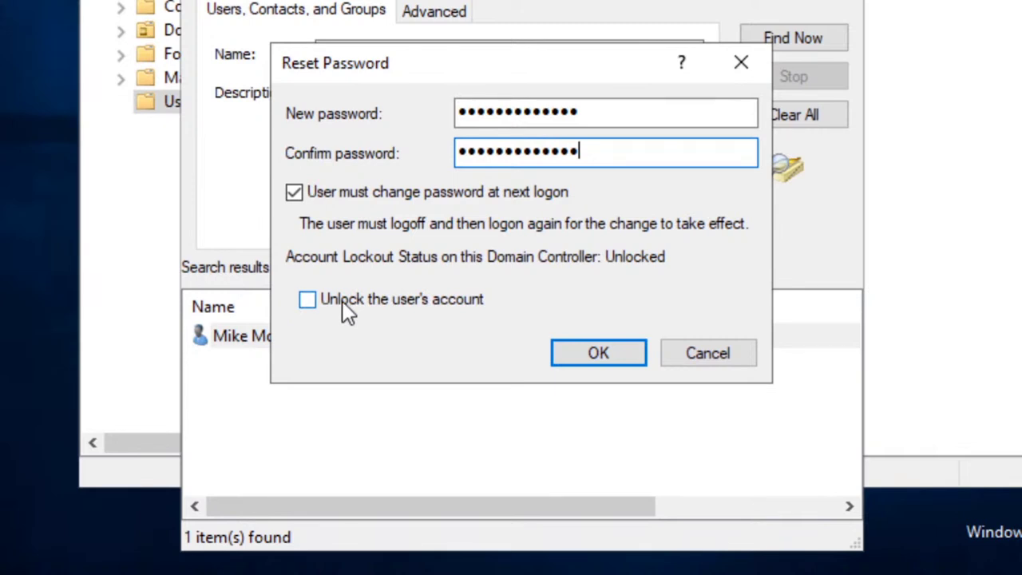
Step: Recheck both password entries, tick Unlock the user's account and apply the reset
{"action": "left_click", "coordinate": [596, 112]}
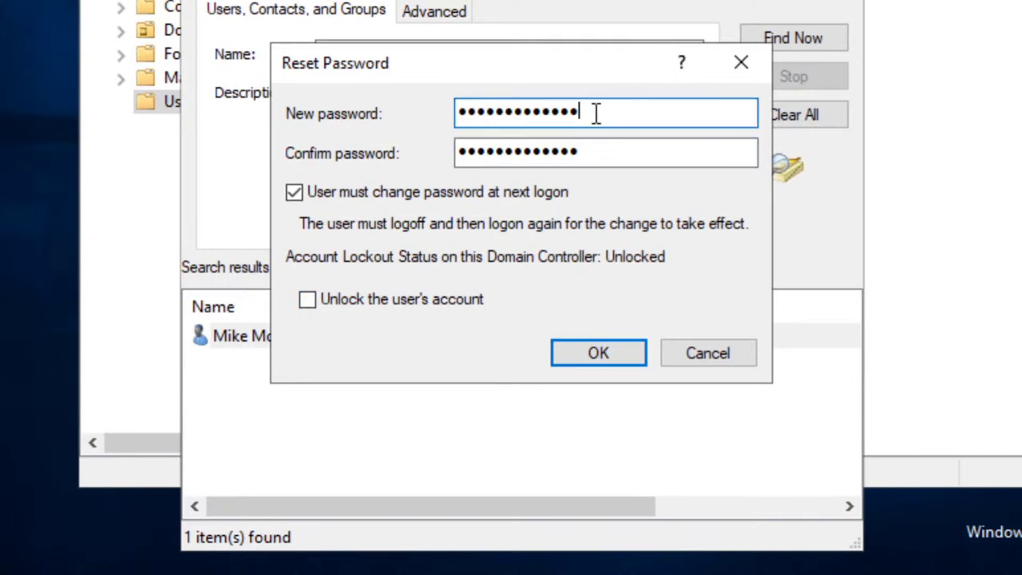
{"action": "left_click", "coordinate": [597, 152]}
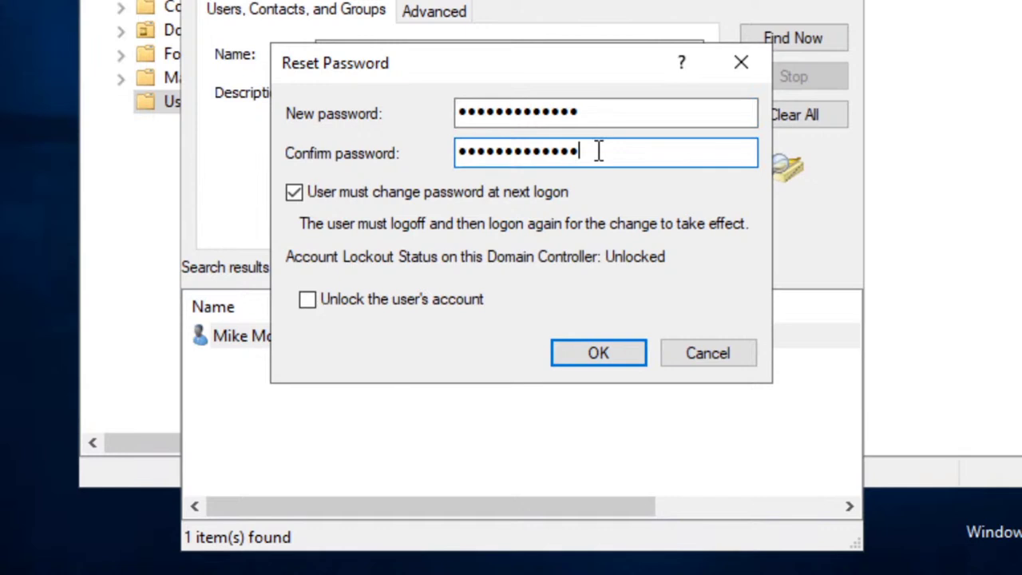
{"action": "left_click", "coordinate": [604, 113]}
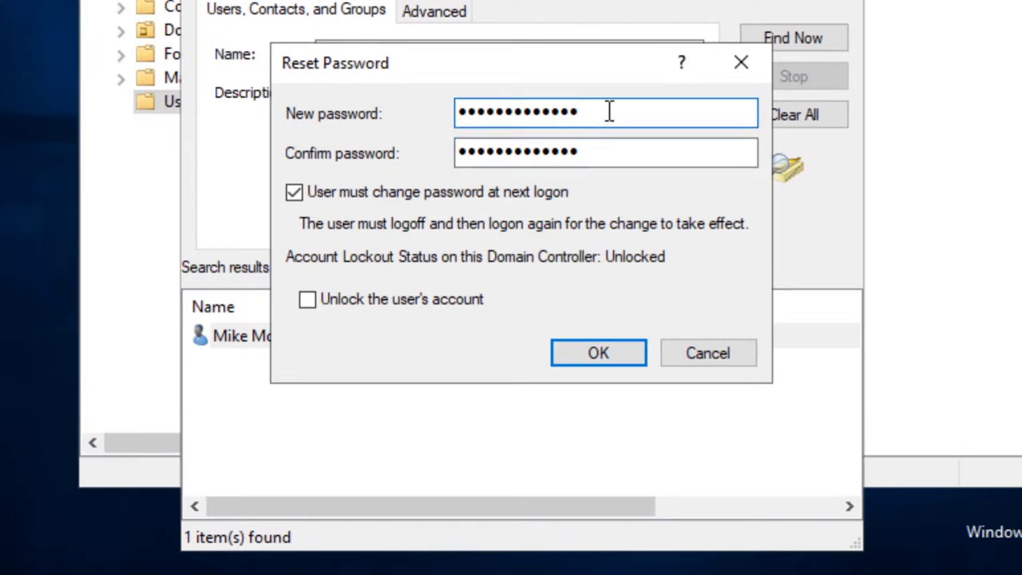
{"action": "left_click", "coordinate": [588, 144]}
{"action": "left_click", "coordinate": [599, 110]}
{"action": "left_click", "coordinate": [584, 151]}
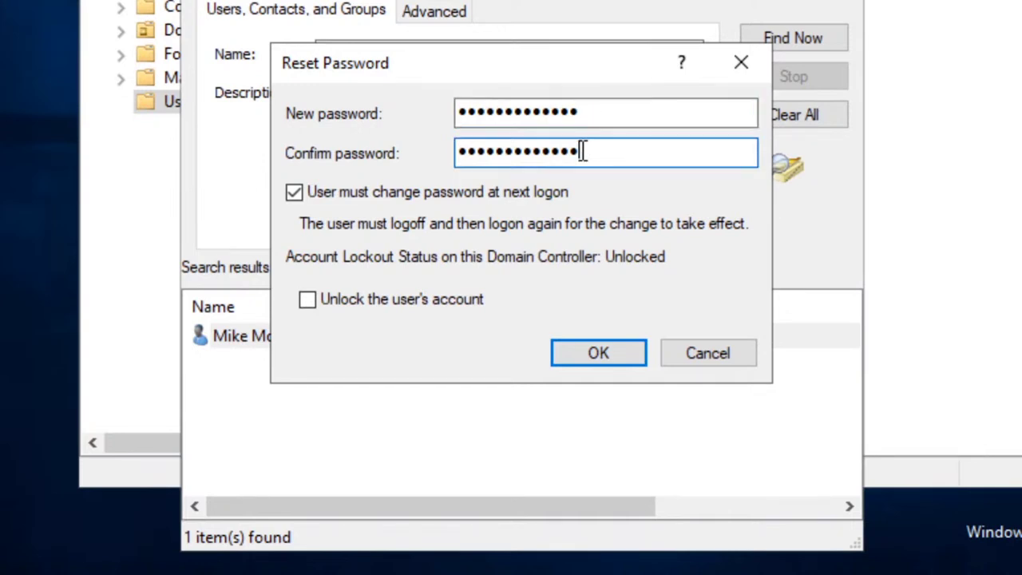
{"action": "left_click", "coordinate": [607, 117]}
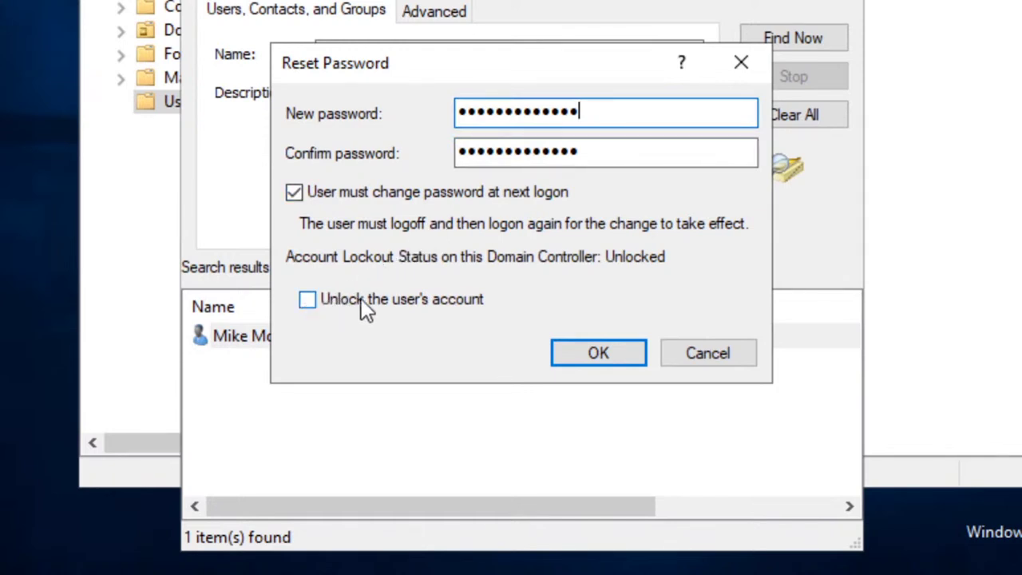
{"action": "left_click", "coordinate": [308, 300]}
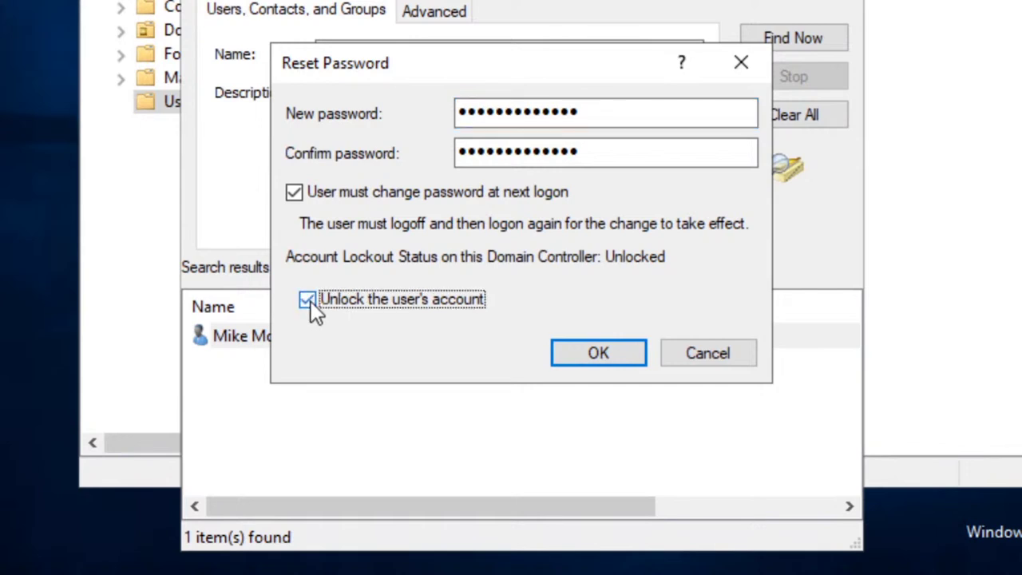
{"action": "left_click", "coordinate": [575, 351]}
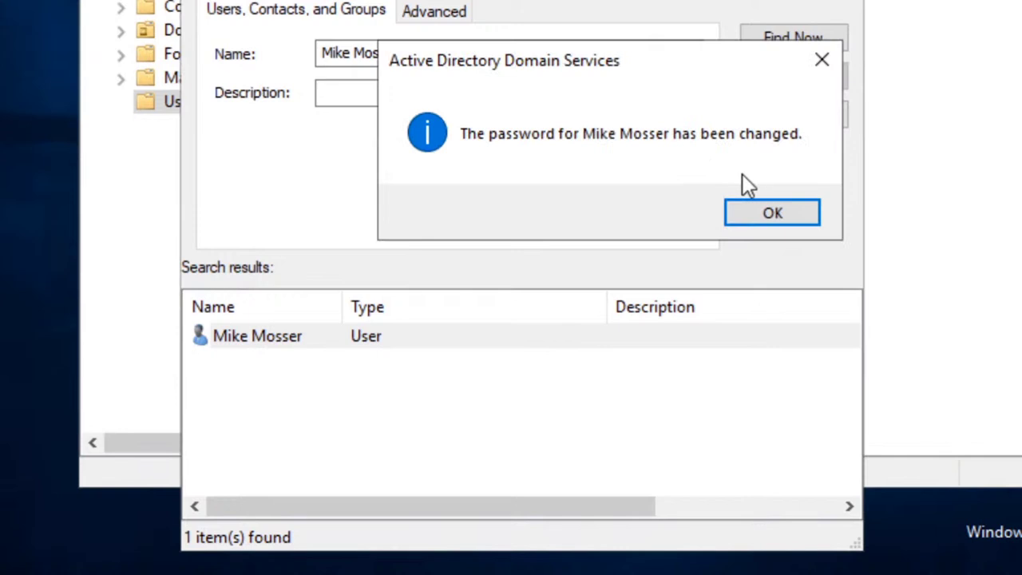
Step: Dismiss the password-changed confirmation and lock the server session
{"action": "left_click", "coordinate": [758, 215]}
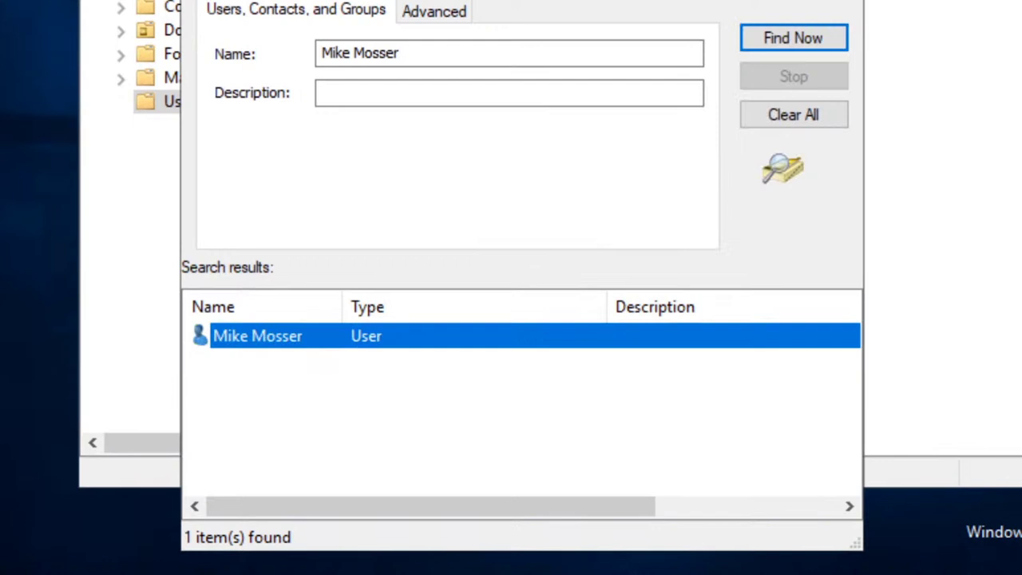
{"action": "key", "text": "super"}
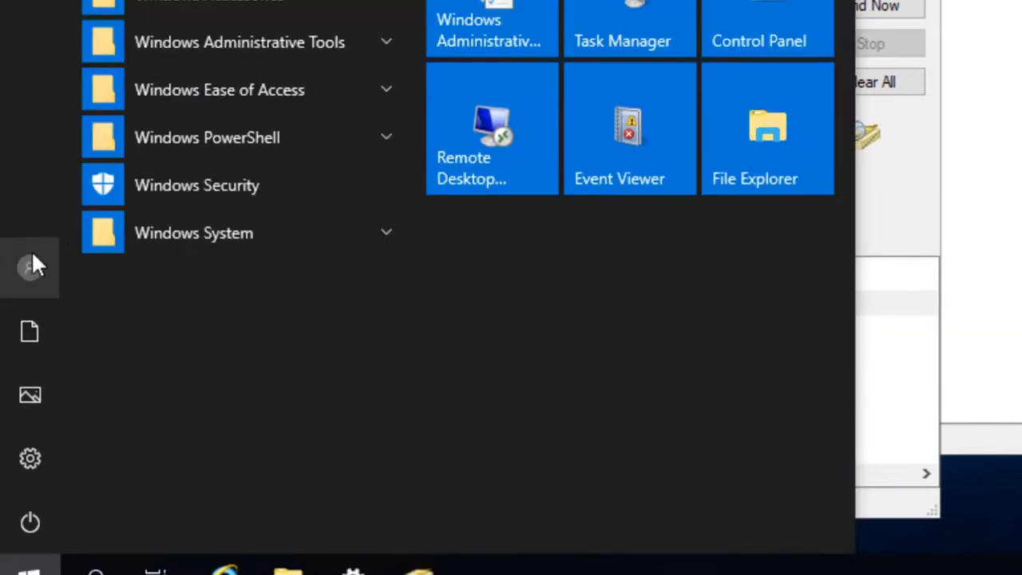
{"action": "left_click", "coordinate": [31, 264]}
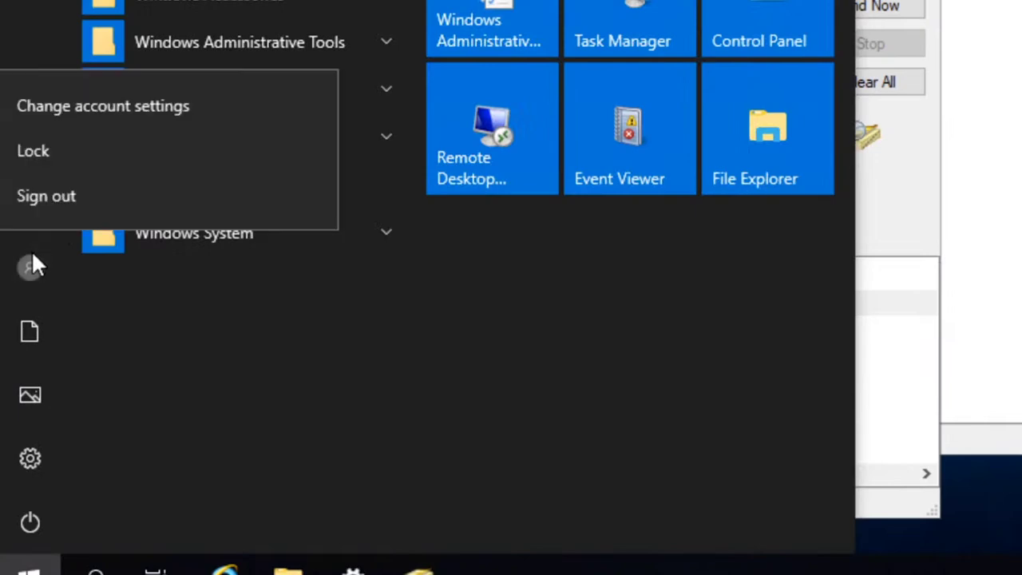
{"action": "left_click", "coordinate": [83, 152]}
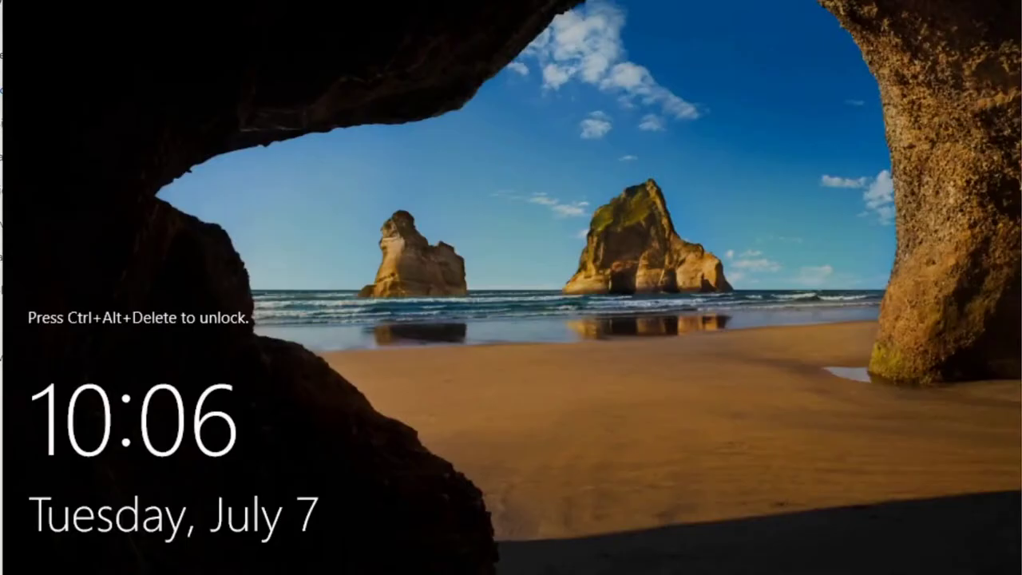
Step: Send Ctrl+Alt+Del to the VM to bring up the sign-in prompt
{"action": "key", "text": "ctrl+alt+Delete"}
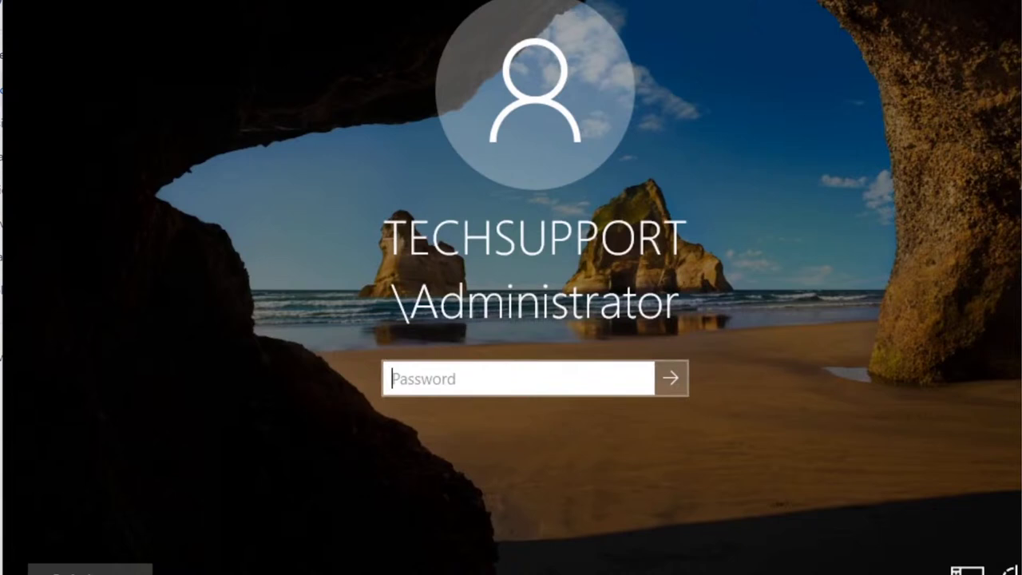
{"action": "key", "text": "ctrl+Home"}
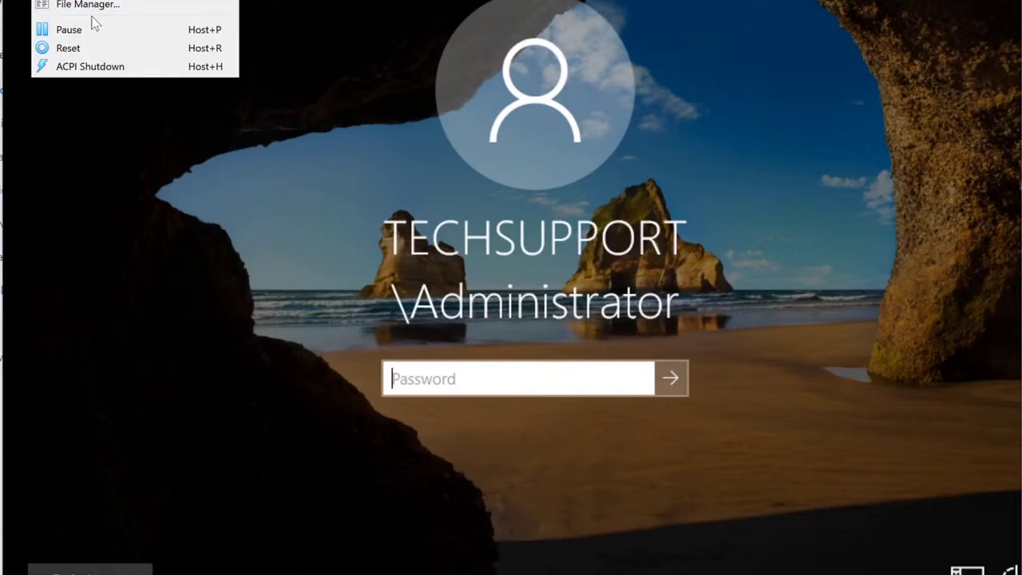
{"action": "left_click", "coordinate": [91, 29]}
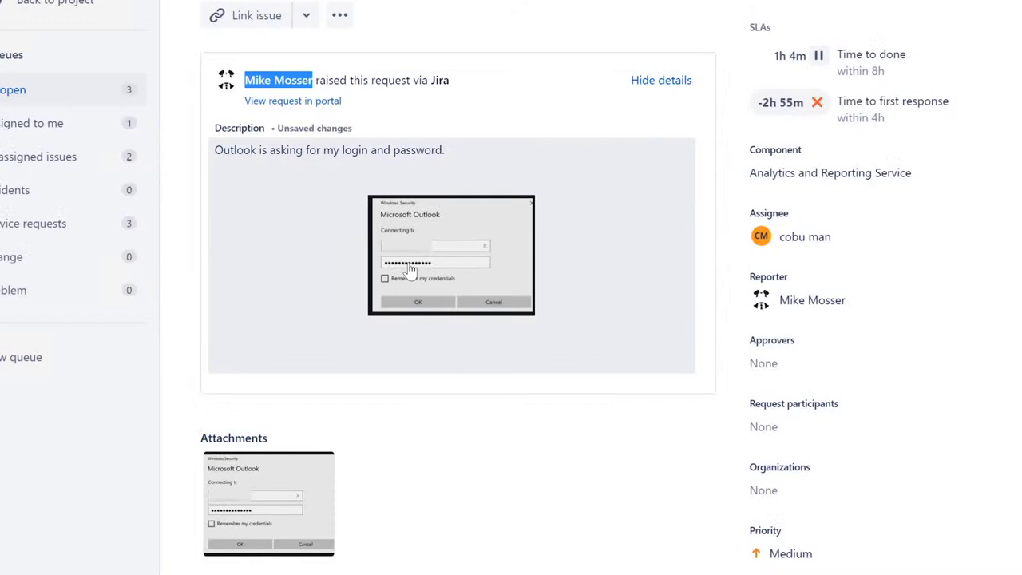
Step: After viewing the screenshot, save the internal note 'Resolved issue by password reset.' signed with the agent's name
{"action": "left_click", "coordinate": [284, 477]}
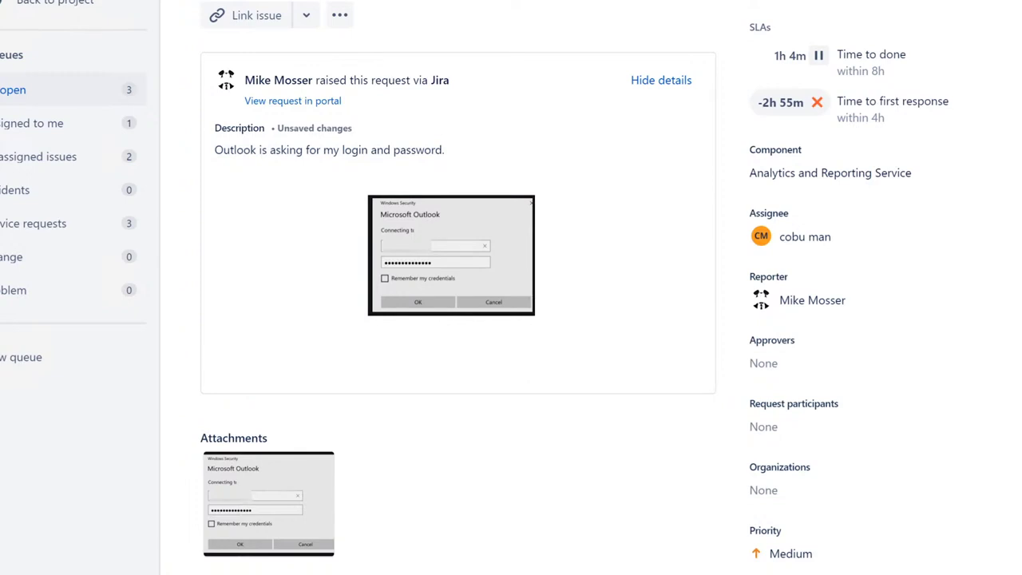
{"action": "scroll", "coordinate": [488, 432], "scroll_direction": "down", "scroll_amount": 3}
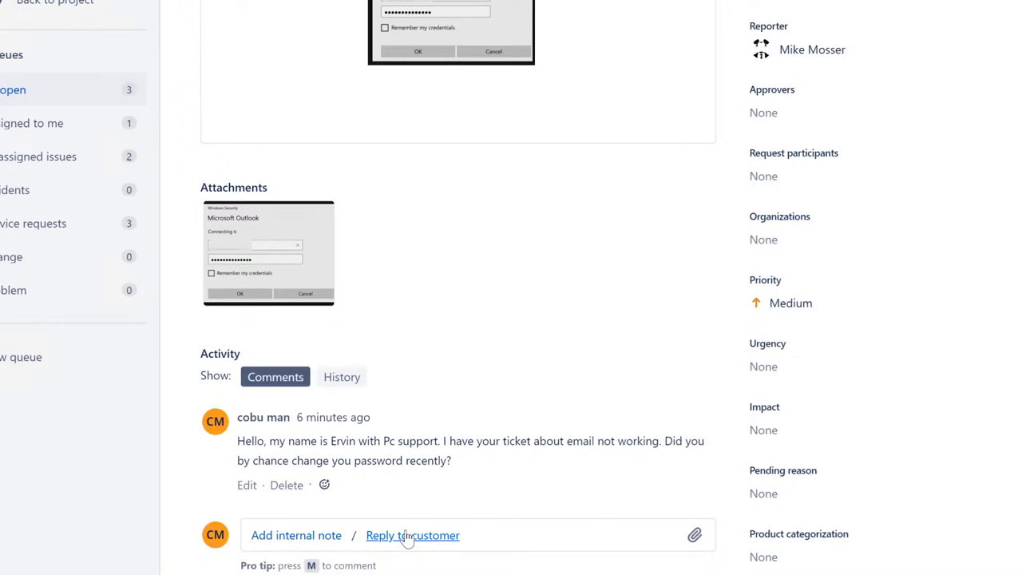
{"action": "left_click", "coordinate": [407, 536]}
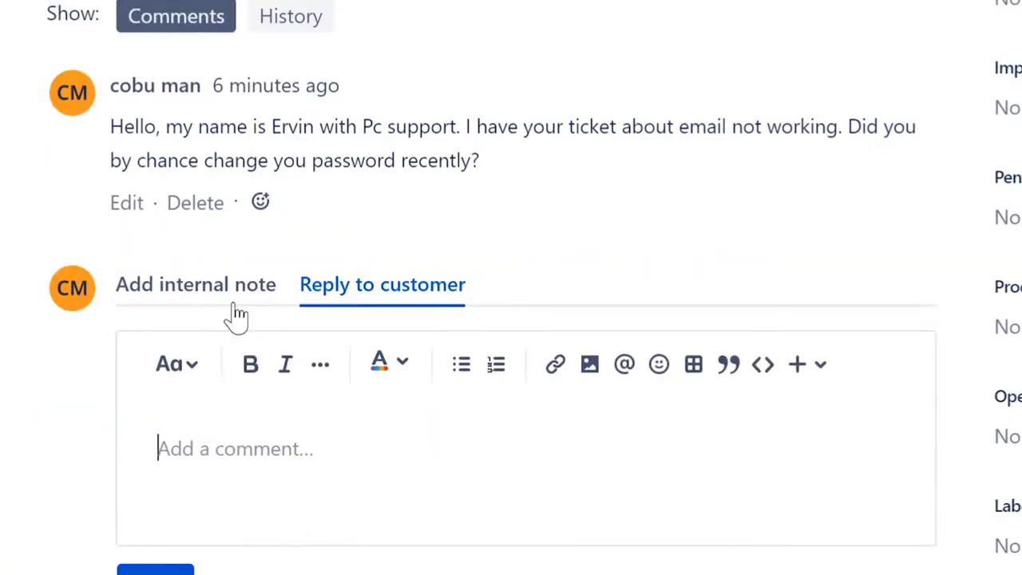
{"action": "left_click", "coordinate": [236, 304]}
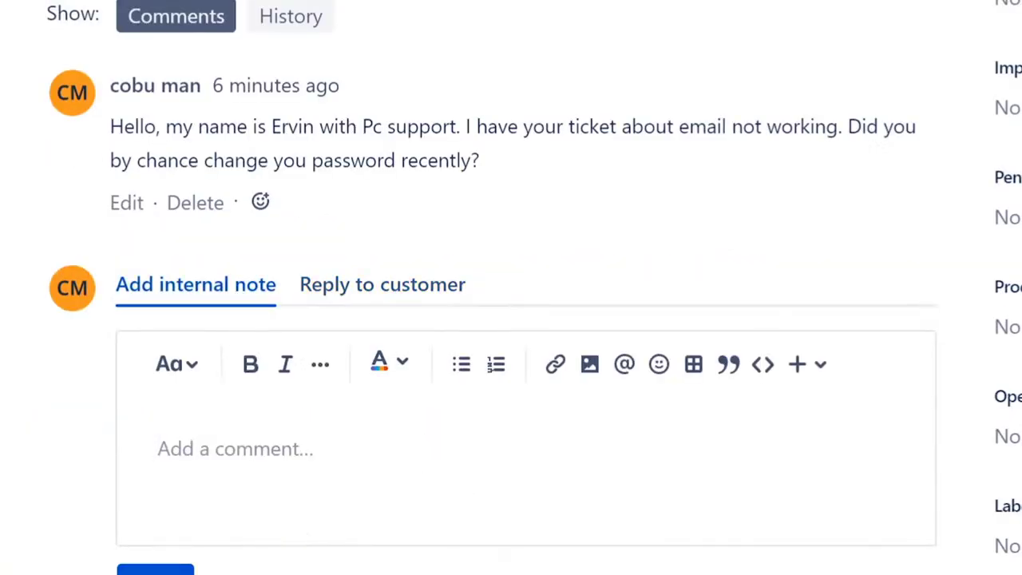
{"action": "type", "text": "REs"}
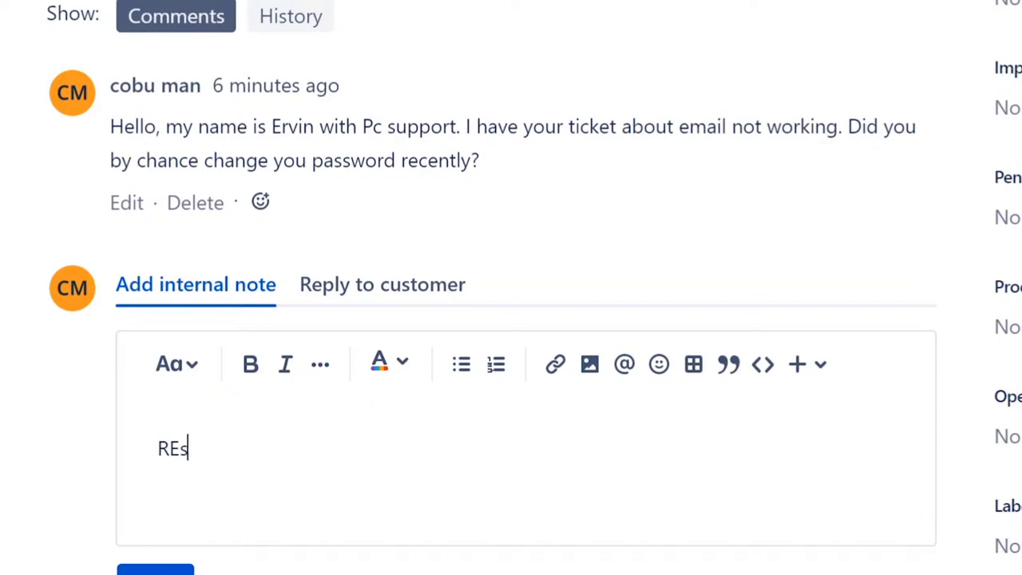
{"action": "key", "text": "BackSpace"}
{"action": "key", "text": "BackSpace"}
{"action": "type", "text": "esolved is"}
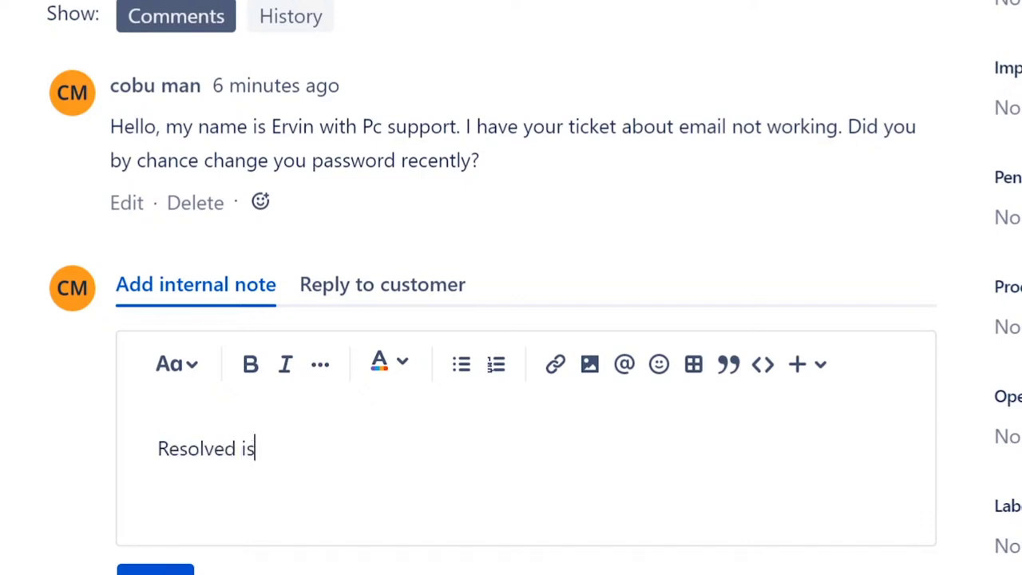
{"action": "type", "text": "sue by passwo"}
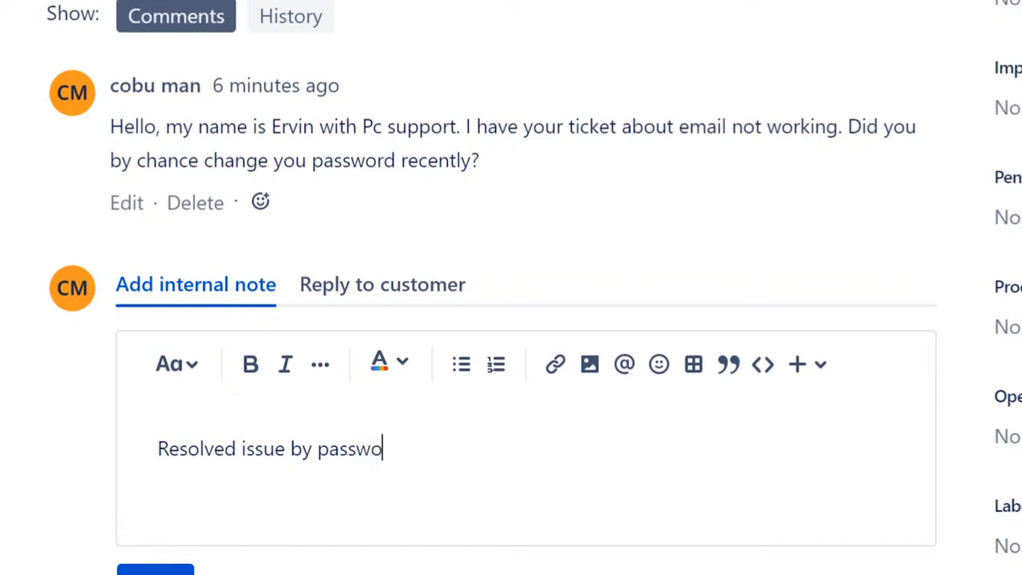
{"action": "type", "text": "rd reset"}
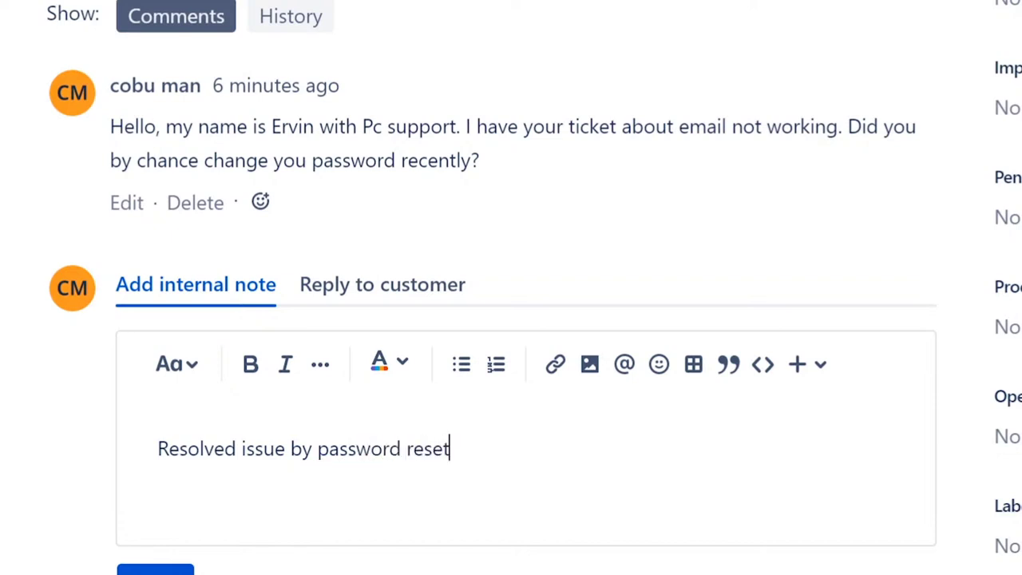
{"action": "type", "text": ". Ervin"}
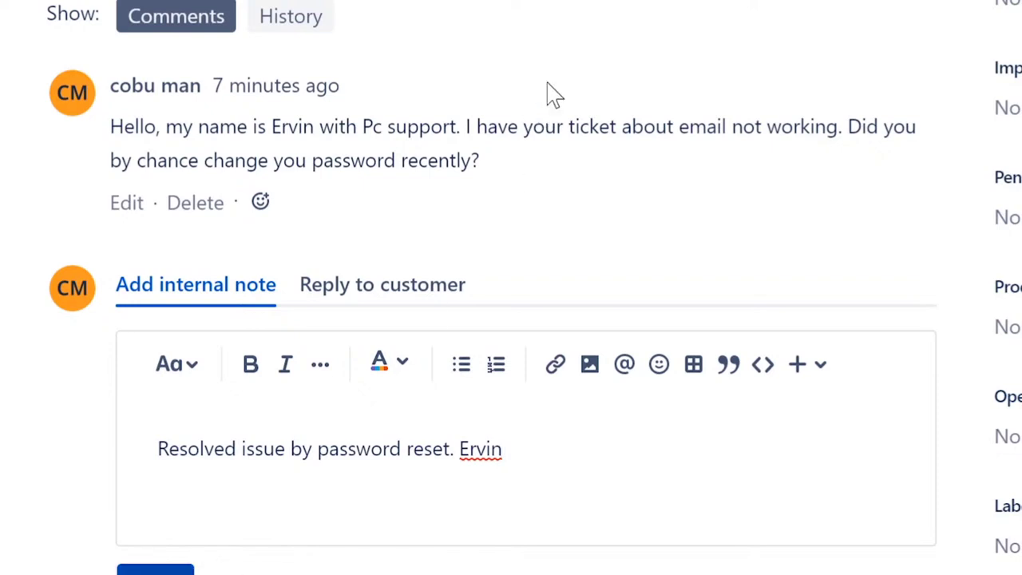
{"action": "key", "text": "ctrl+Return"}
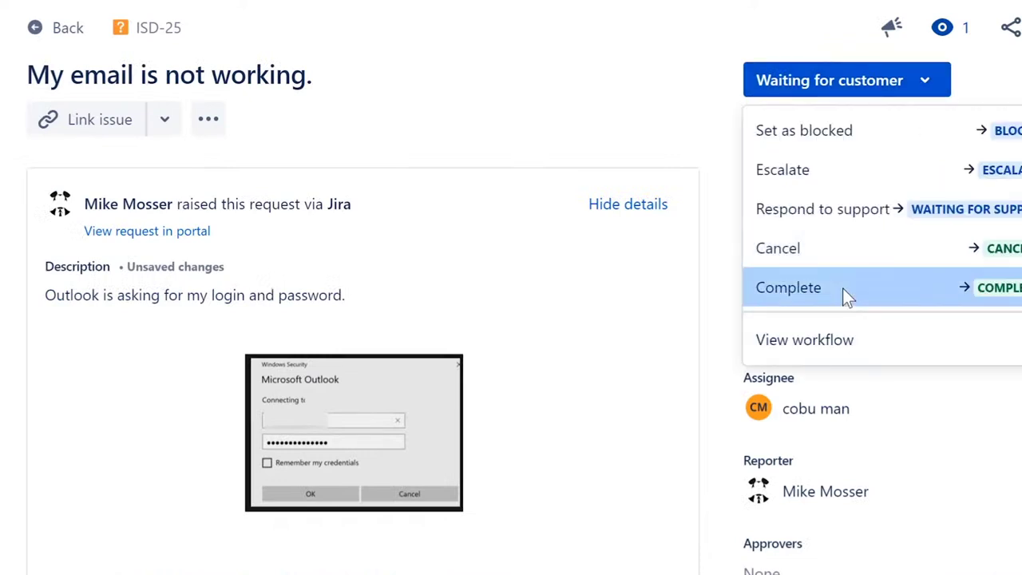
Step: Mark ISD-25 Completed, then open printer request ISD-26 and assign it to yourself
{"action": "left_click", "coordinate": [842, 287]}
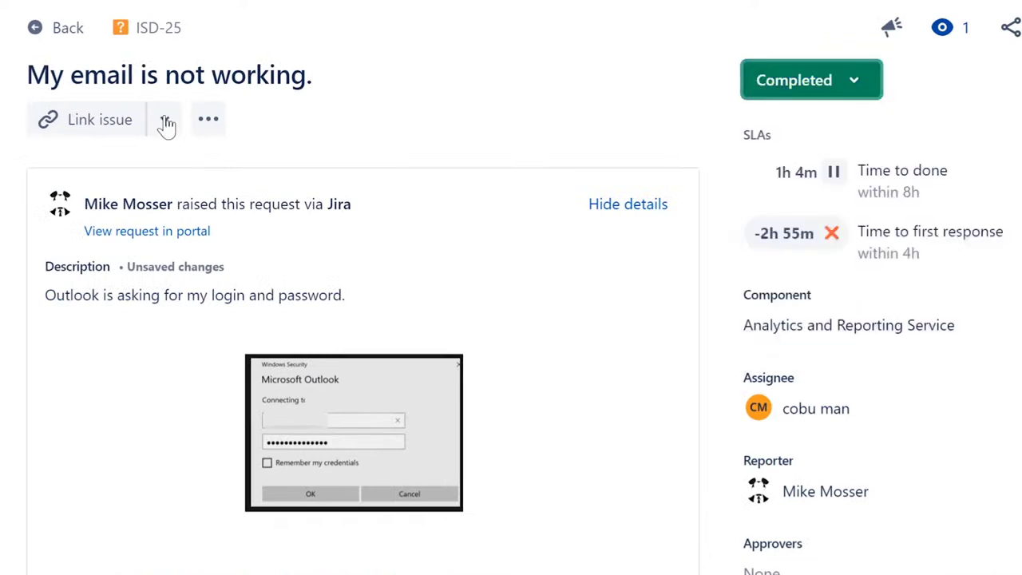
{"action": "left_click", "coordinate": [71, 32]}
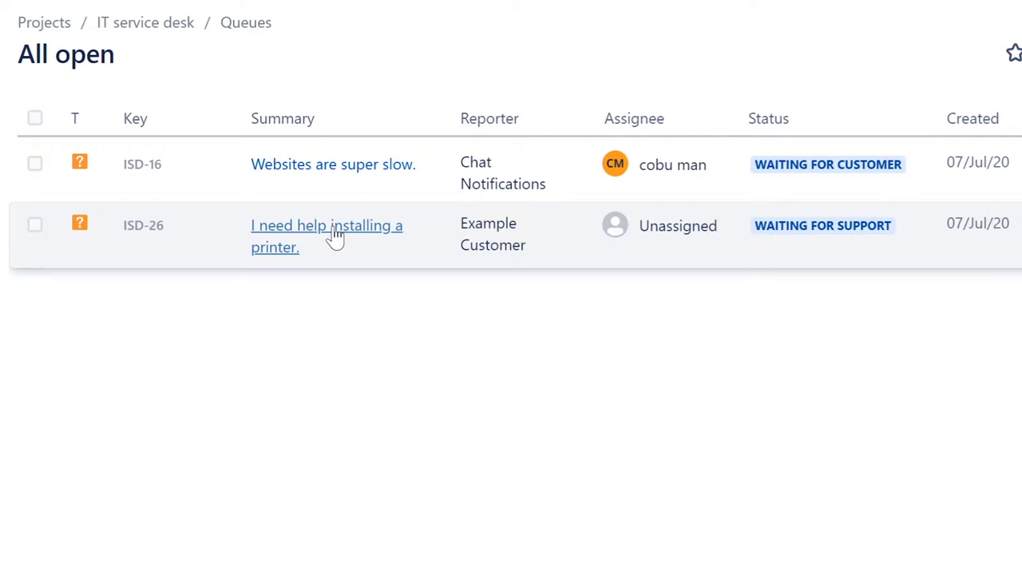
{"action": "left_click", "coordinate": [336, 231]}
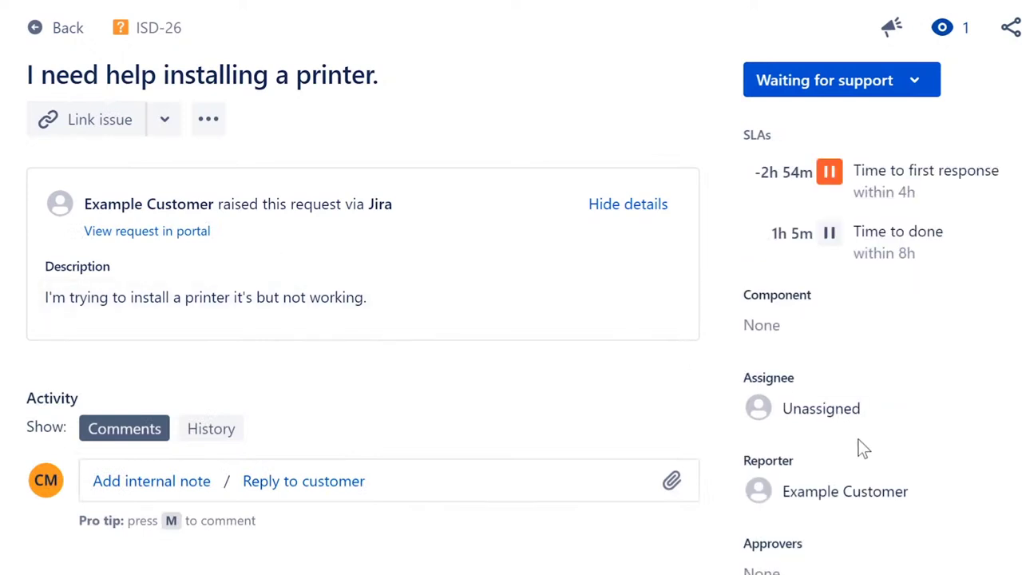
{"action": "left_click", "coordinate": [835, 413]}
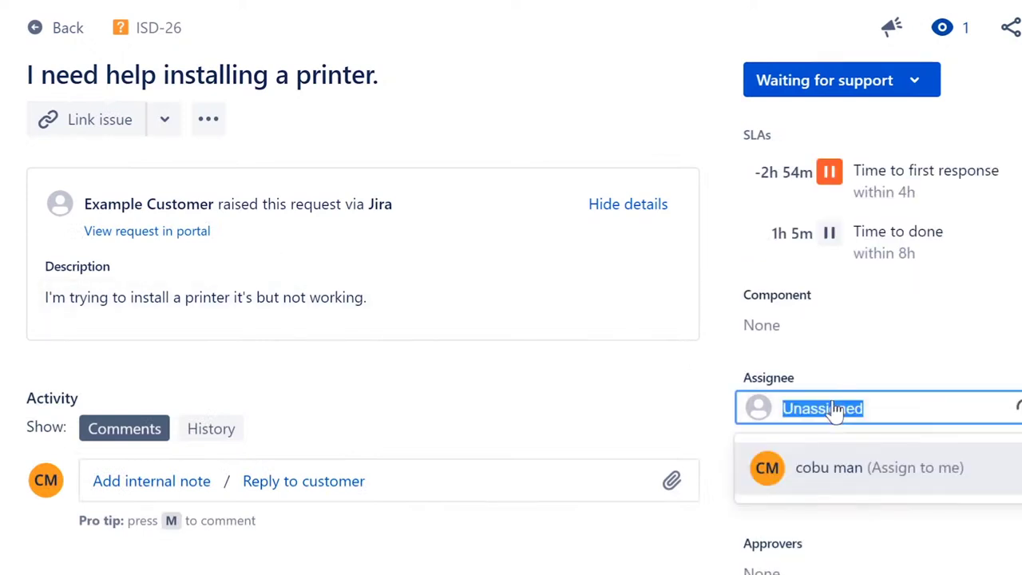
{"action": "left_click", "coordinate": [838, 474]}
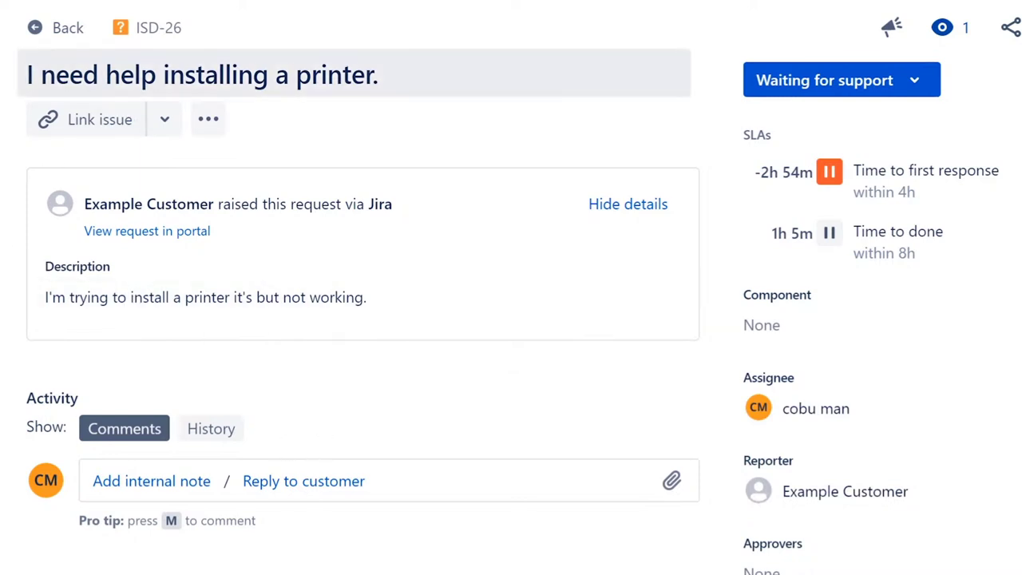
Step: Review the ISD-26 title and description text, leaving the description unchanged
{"action": "left_click_drag", "start_coordinate": [378, 75], "coordinate": [27, 77]}
{"action": "left_click", "coordinate": [45, 299]}
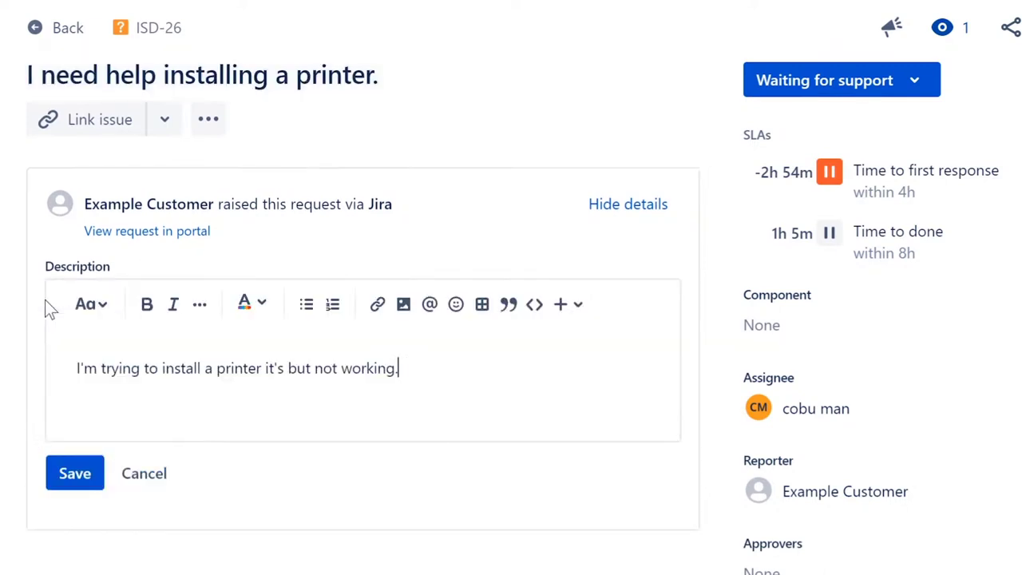
{"action": "left_click_drag", "start_coordinate": [332, 368], "coordinate": [73, 352]}
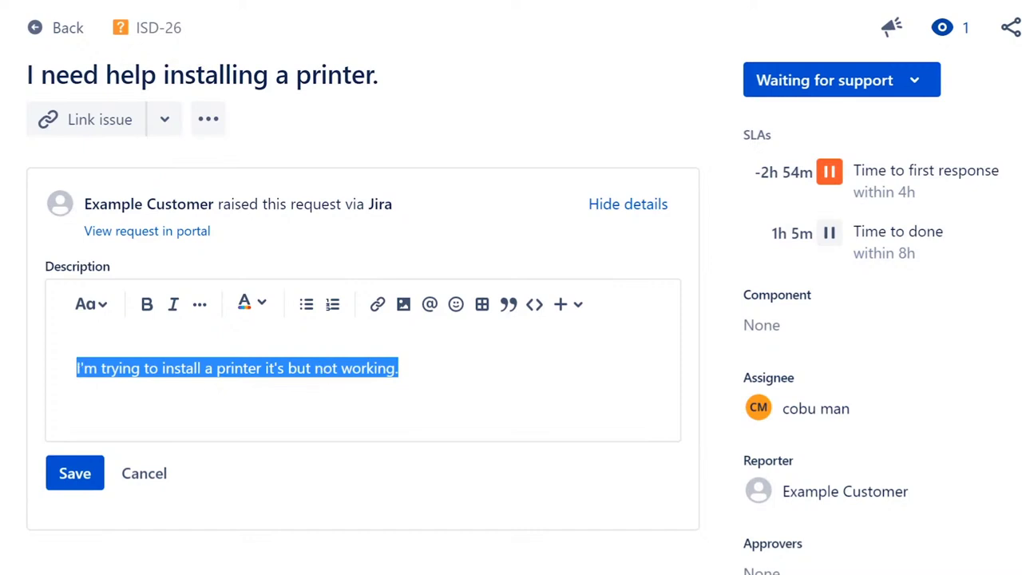
{"action": "left_click", "coordinate": [398, 368]}
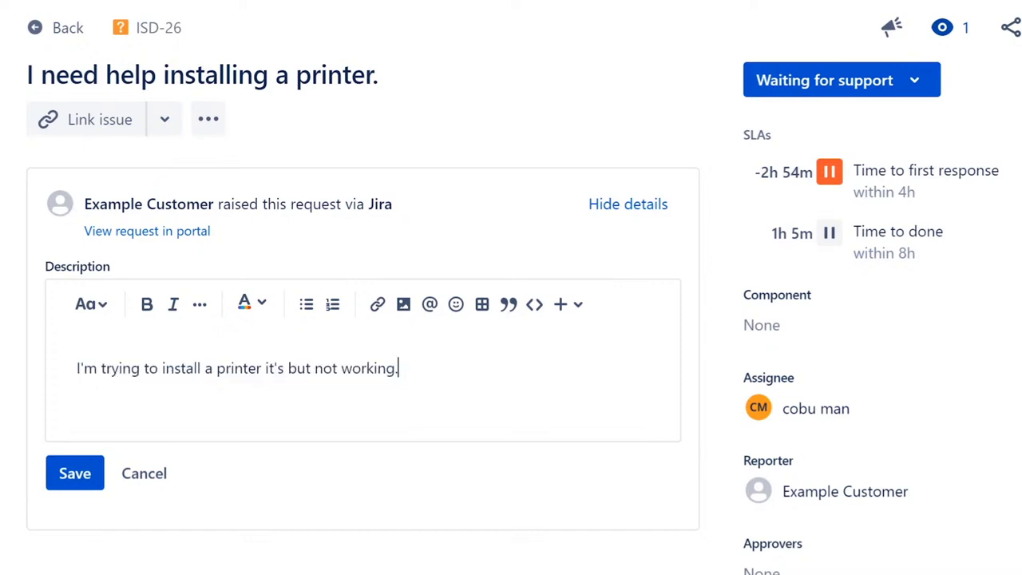
{"action": "left_click_drag", "start_coordinate": [399, 368], "coordinate": [69, 370]}
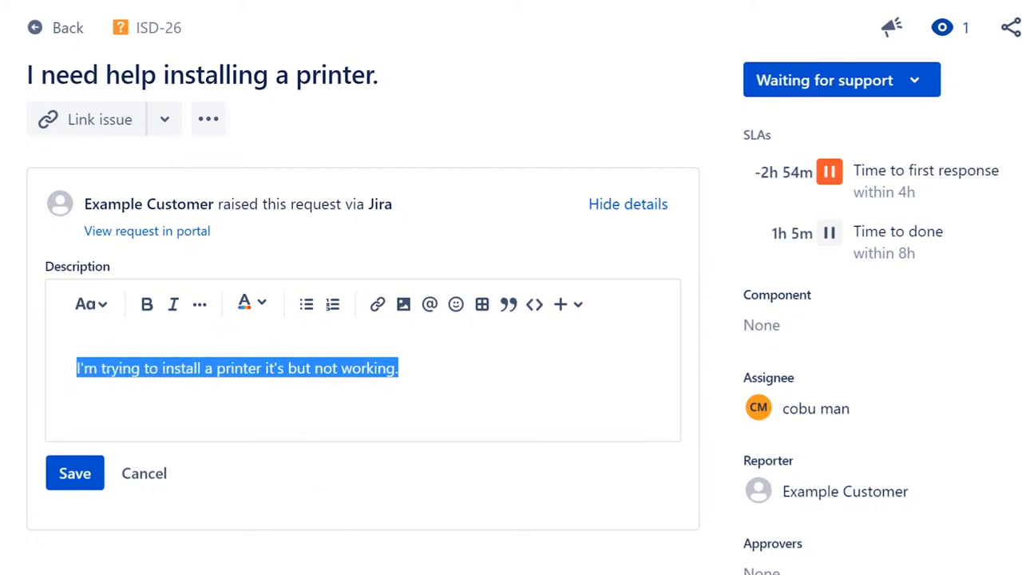
{"action": "key", "text": "Right"}
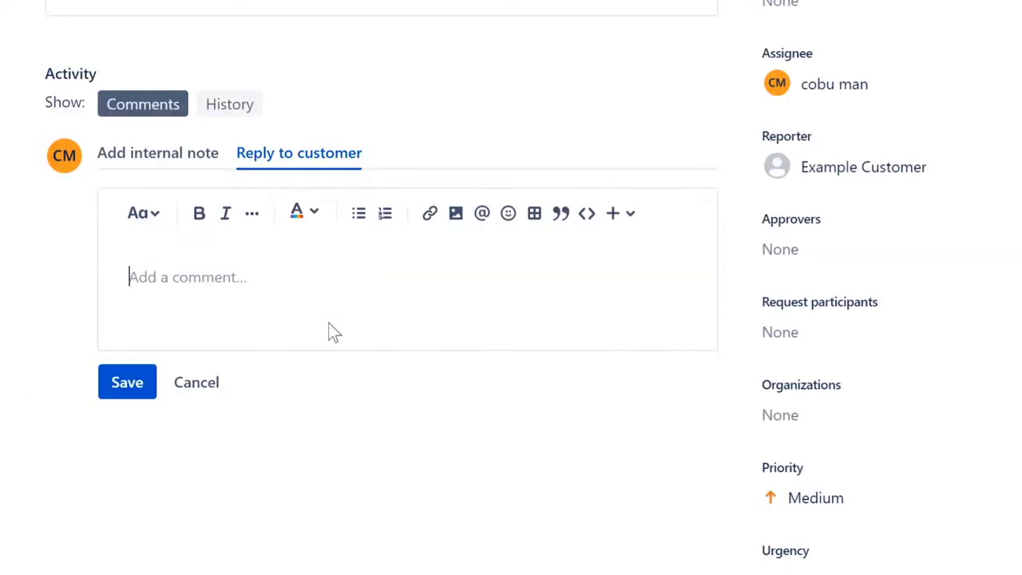
Step: Draft a customer reply introducing the Help Desk agent and asking: local printer or network printer?
{"action": "type", "text": "Hello, "}
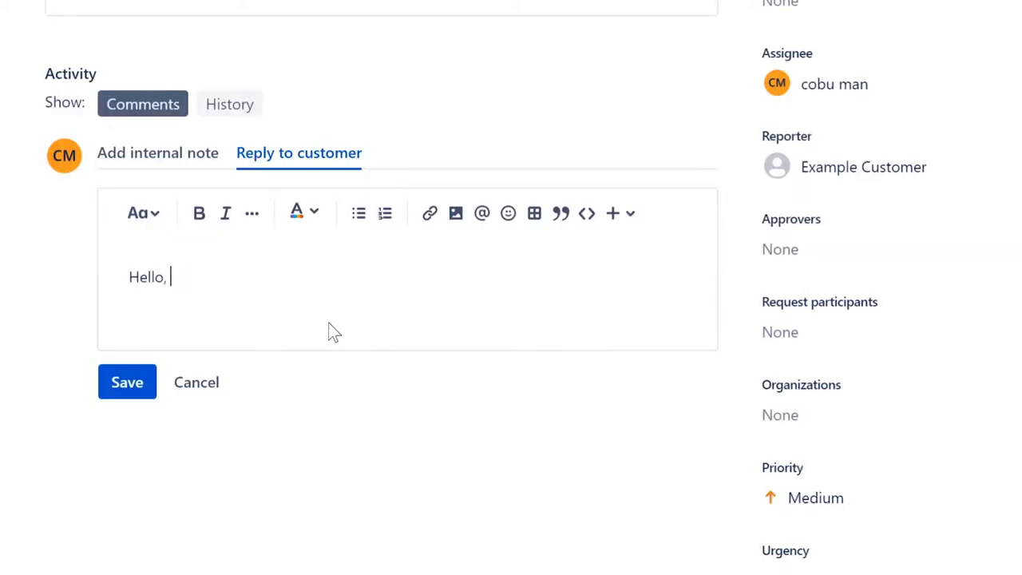
{"action": "type", "text": "my name is Ervin "}
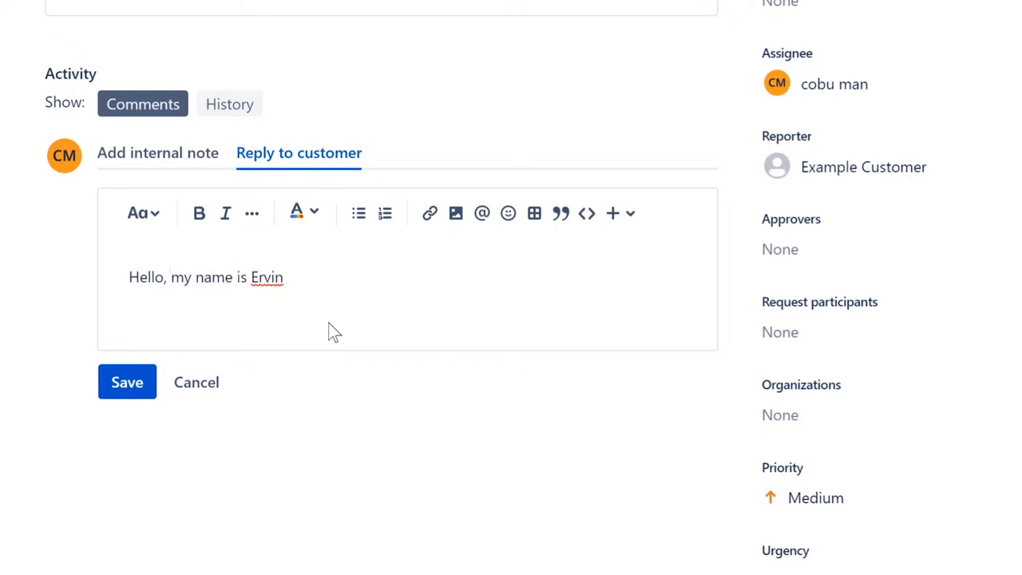
{"action": "type", "text": "with Help Desk"}
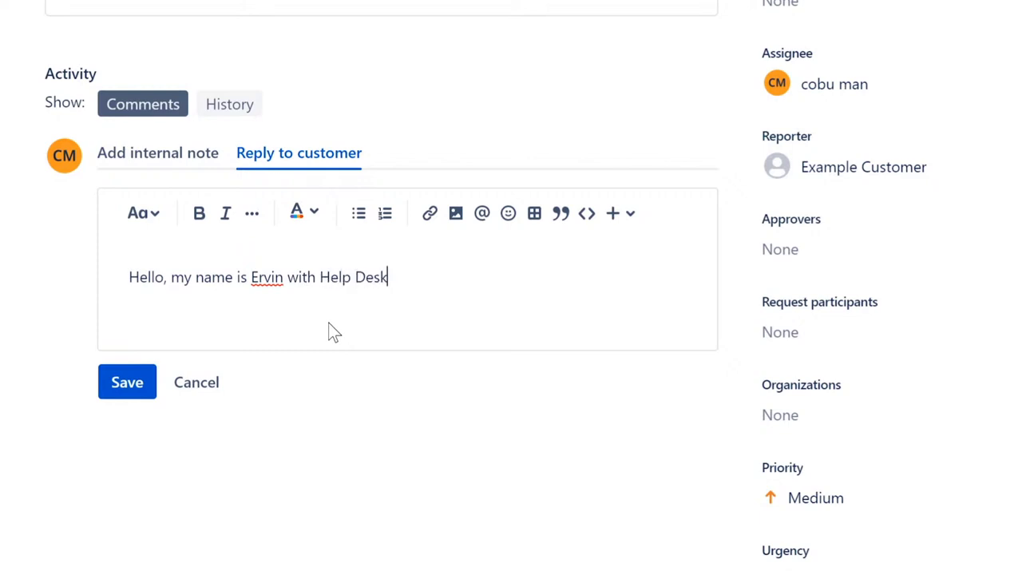
{"action": "type", "text": ". What kind of printer "}
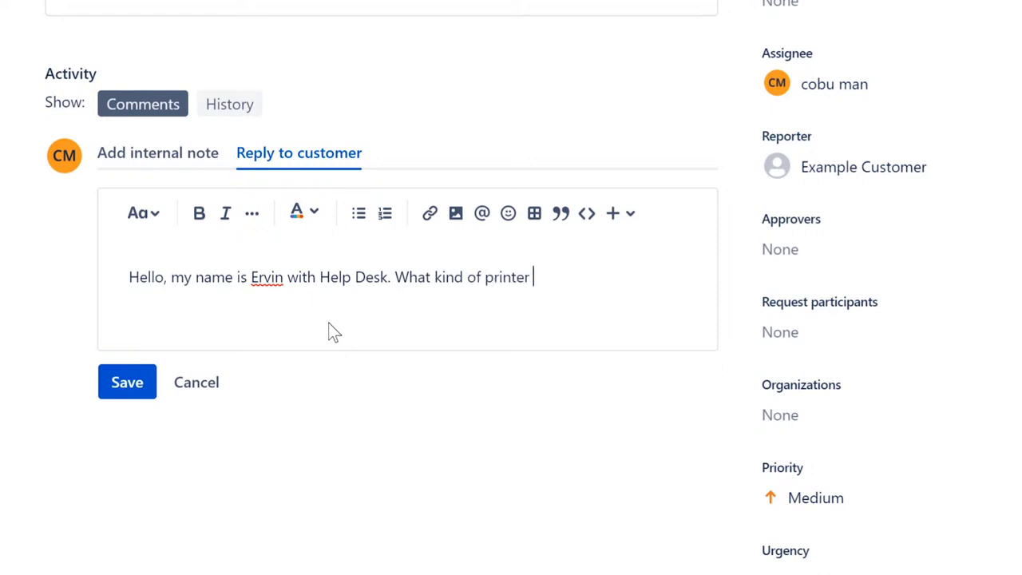
{"action": "type", "text": "are you trying "}
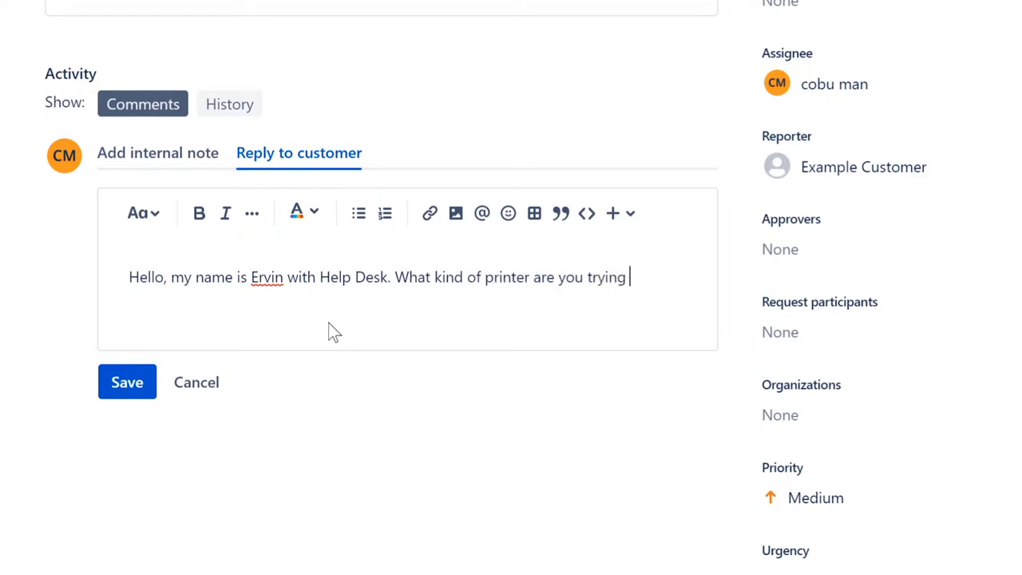
{"action": "type", "text": "to add?"}
{"action": "key", "text": "Return"}
{"action": "type", "text": "Local p"}
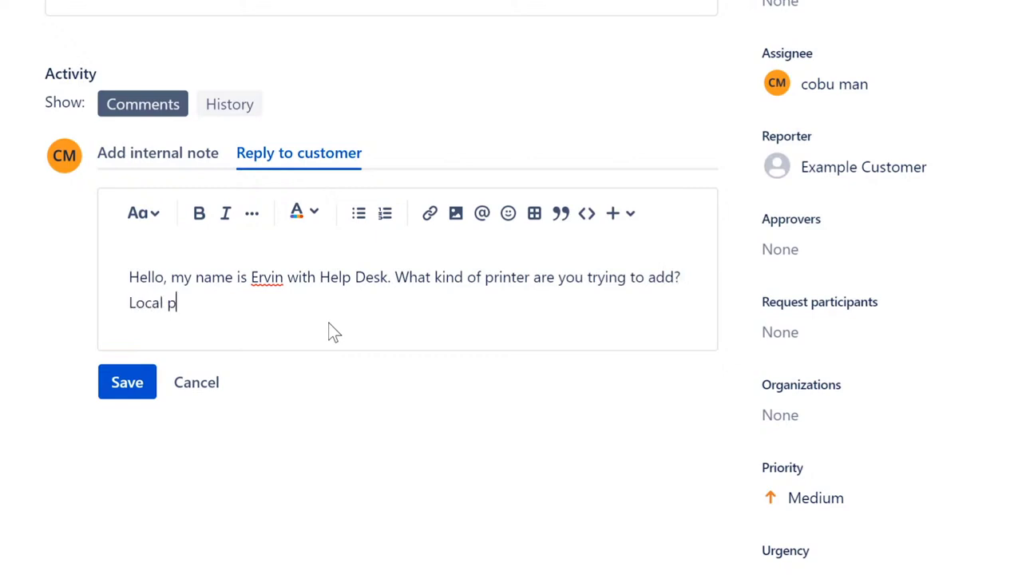
{"action": "type", "text": "rinter or Network "}
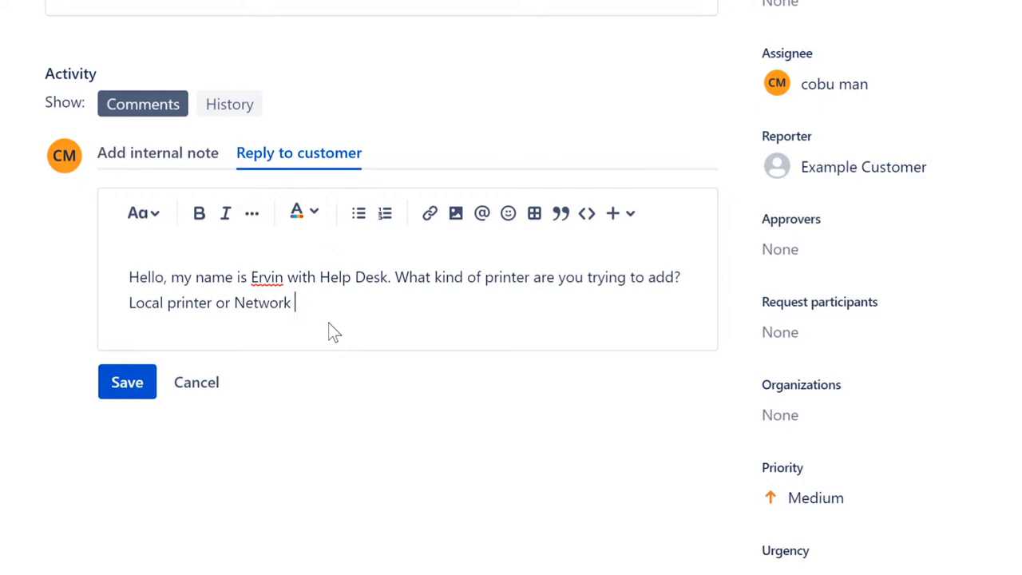
{"action": "type", "text": "printer?"}
Step: Highlight the 'Network printer' wording in the draft reply
{"action": "left_click_drag", "start_coordinate": [234, 302], "coordinate": [349, 326]}
{"action": "key", "text": "shift+Left"}
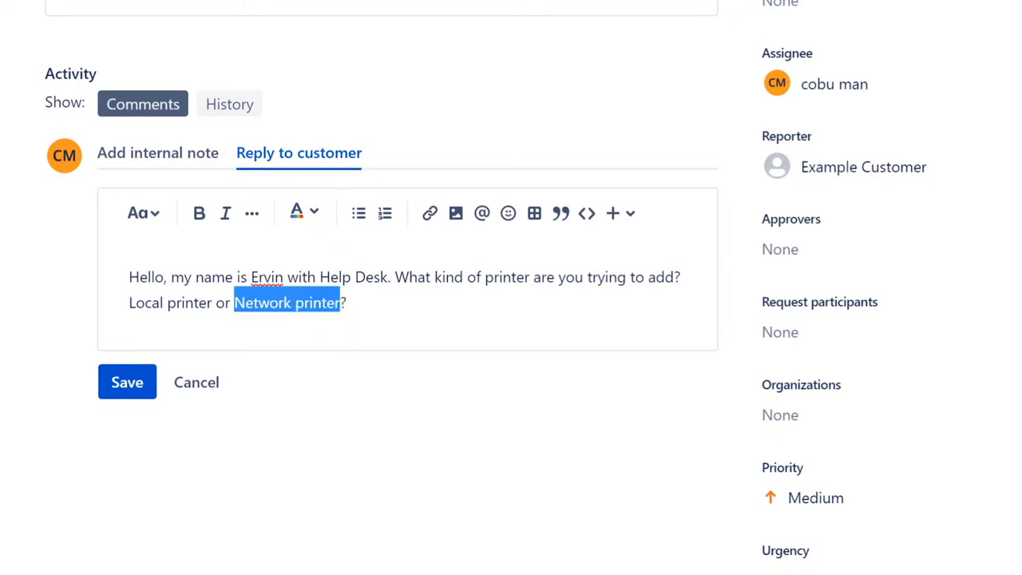
{"action": "left_click", "coordinate": [347, 303]}
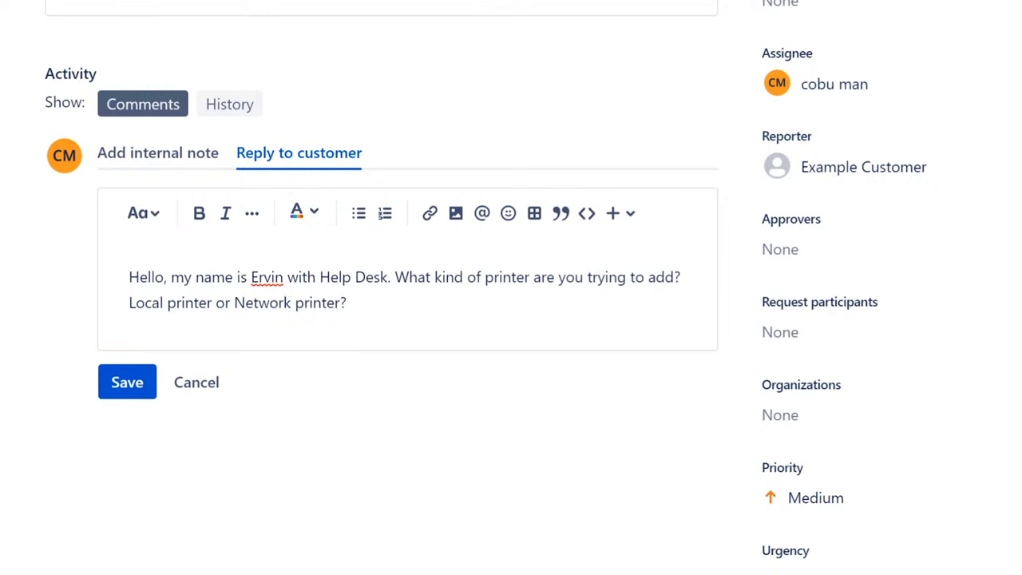
{"action": "left_click_drag", "start_coordinate": [244, 302], "coordinate": [341, 302]}
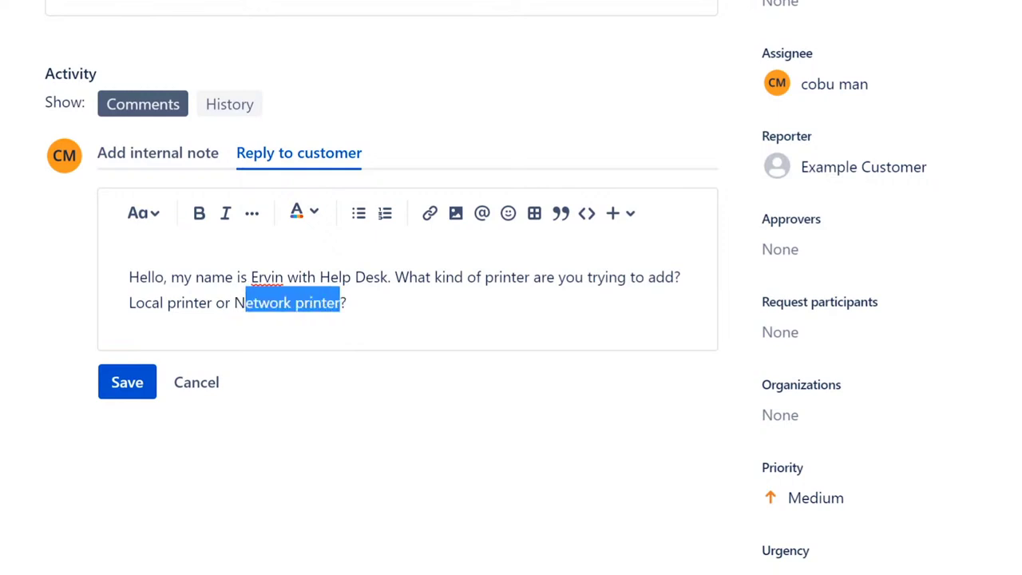
{"action": "left_click", "coordinate": [346, 302]}
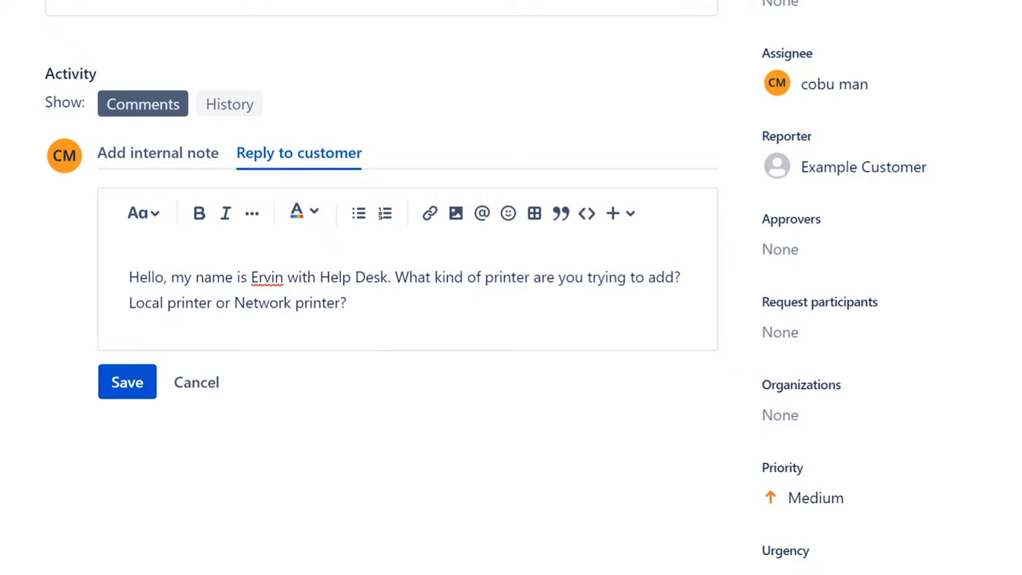
Step: Type a follow-up asking for the PC name, erase it, and post the reply
{"action": "type", "text": "Also, can youp"}
{"action": "key", "text": "BackSpace"}
{"action": "key", "text": "BackSpace"}
{"action": "type", "text": "please sne"}
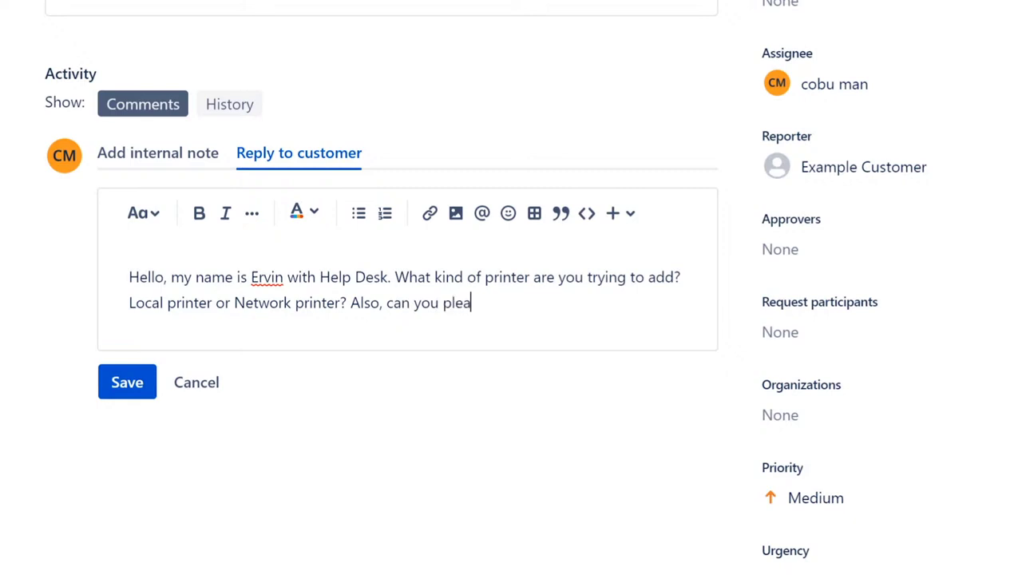
{"action": "key", "text": "BackSpace"}
{"action": "key", "text": "BackSpace"}
{"action": "type", "text": "end me your Pc"}
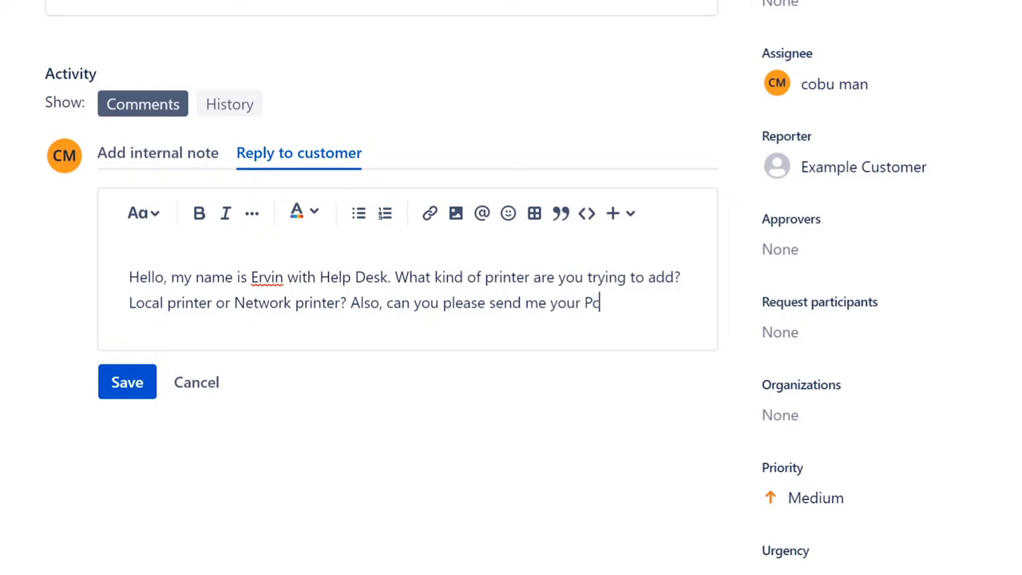
{"action": "key", "text": "BackSpace"}
{"action": "type", "text": "C name with"}
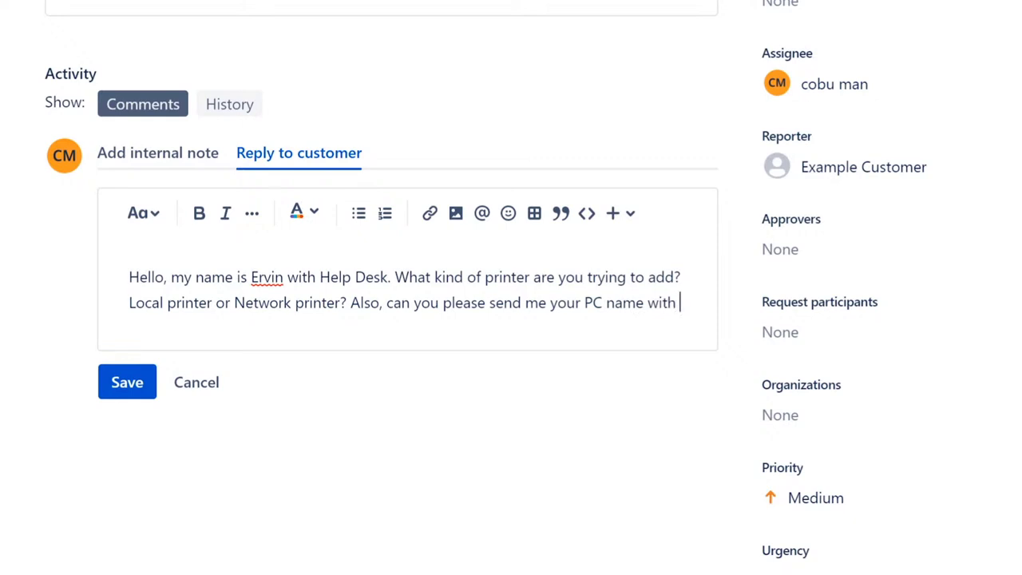
{"action": "key", "text": "BackSpace"}
{"action": "key", "text": "BackSpace"}
{"action": "key", "text": "BackSpace"}
{"action": "key", "text": "BackSpace"}
{"action": "key", "text": "BackSpace"}
{"action": "key", "text": "BackSpace"}
{"action": "key", "text": "BackSpace"}
{"action": "key", "text": "BackSpace"}
{"action": "key", "text": "BackSpace"}
{"action": "key", "text": "BackSpace"}
{"action": "key", "text": "BackSpace"}
{"action": "key", "text": "BackSpace"}
{"action": "key", "text": "BackSpace"}
{"action": "key", "text": "BackSpace"}
{"action": "key", "text": "BackSpace"}
{"action": "key", "text": "BackSpace"}
{"action": "key", "text": "BackSpace"}
{"action": "key", "text": "BackSpace"}
{"action": "key", "text": "BackSpace"}
{"action": "key", "text": "BackSpace"}
{"action": "key", "text": "BackSpace"}
{"action": "key", "text": "BackSpace"}
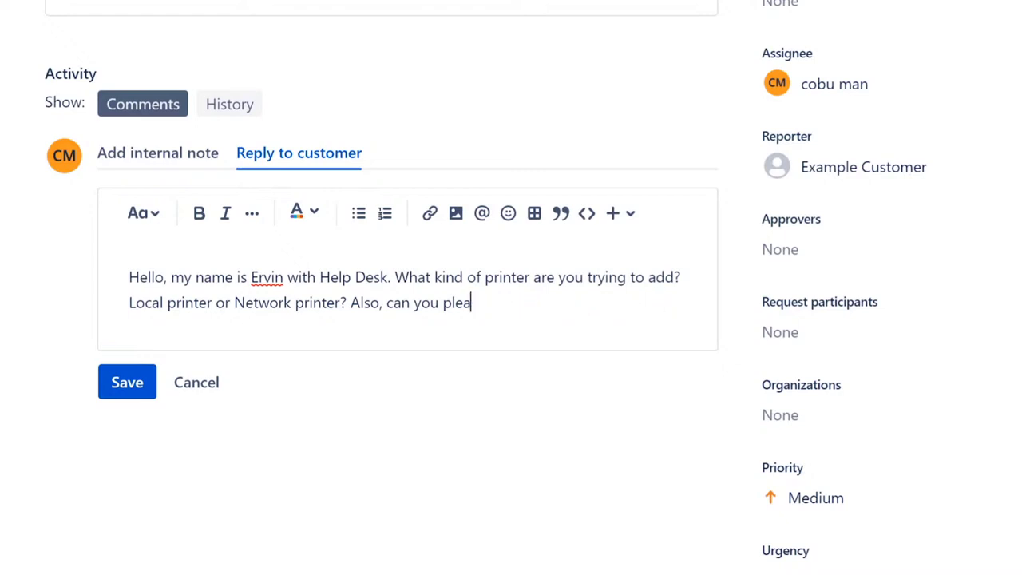
{"action": "key", "text": "BackSpace"}
{"action": "key", "text": "BackSpace"}
{"action": "key", "text": "BackSpace"}
{"action": "key", "text": "BackSpace"}
{"action": "key", "text": "BackSpace"}
{"action": "key", "text": "BackSpace"}
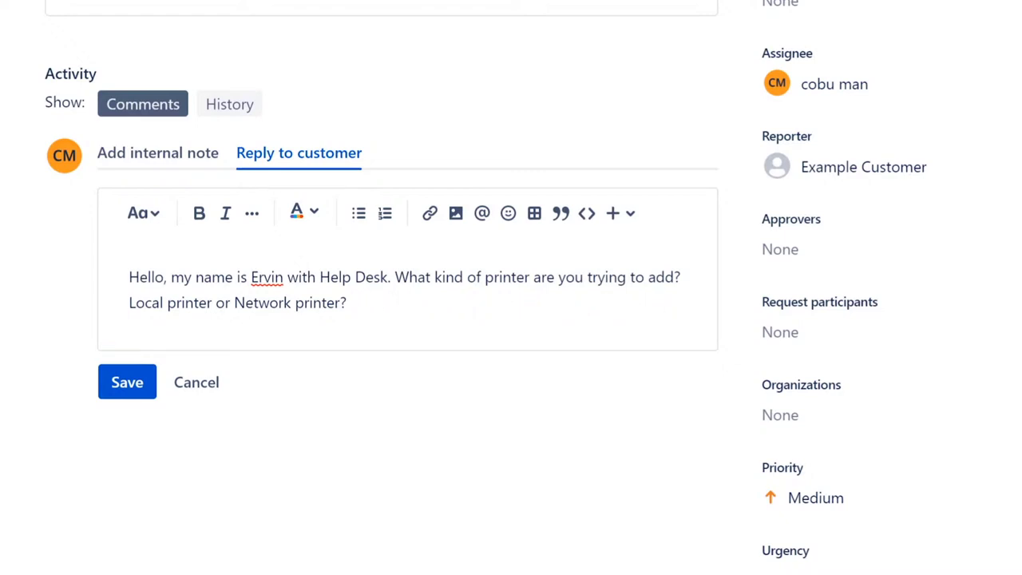
{"action": "left_click", "coordinate": [132, 390]}
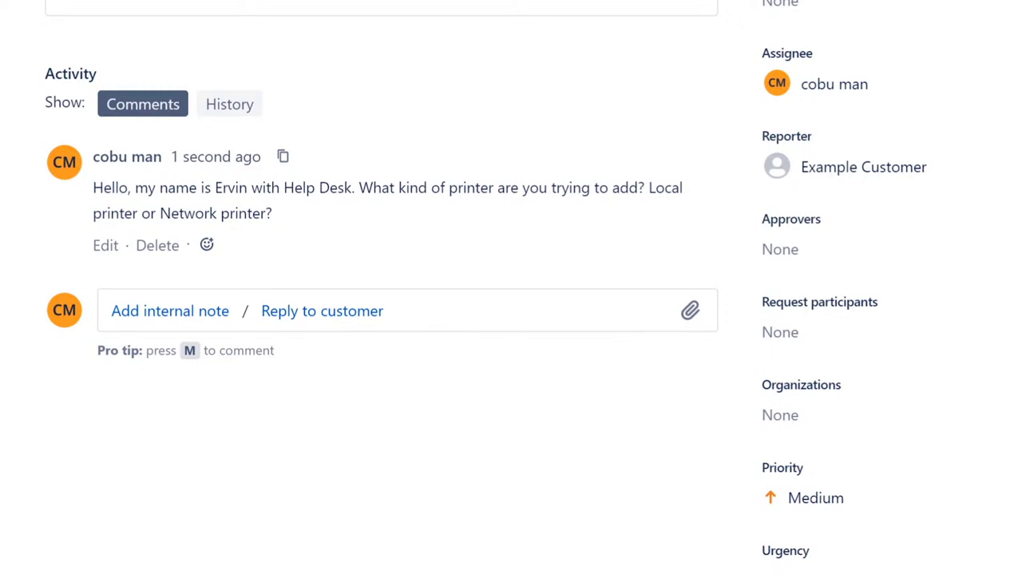
{"action": "left_click_drag", "start_coordinate": [648, 188], "coordinate": [281, 215]}
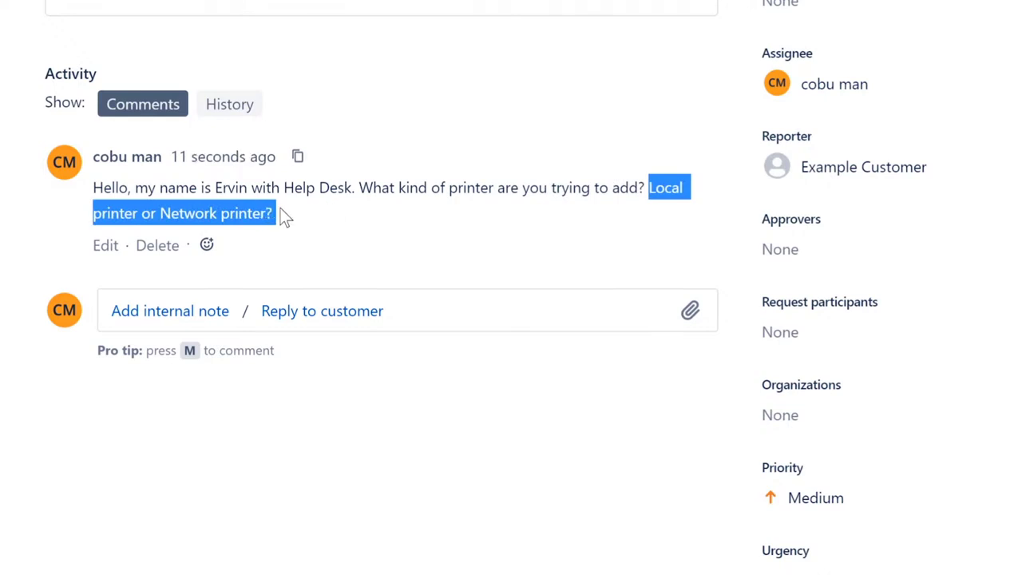
{"action": "left_click", "coordinate": [285, 216]}
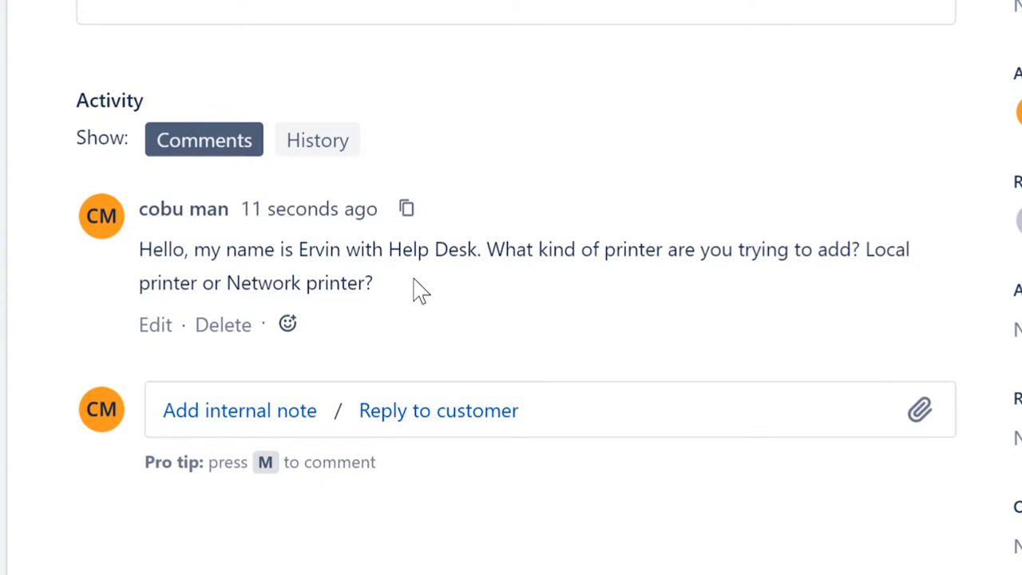
{"action": "left_click_drag", "start_coordinate": [864, 249], "coordinate": [203, 284]}
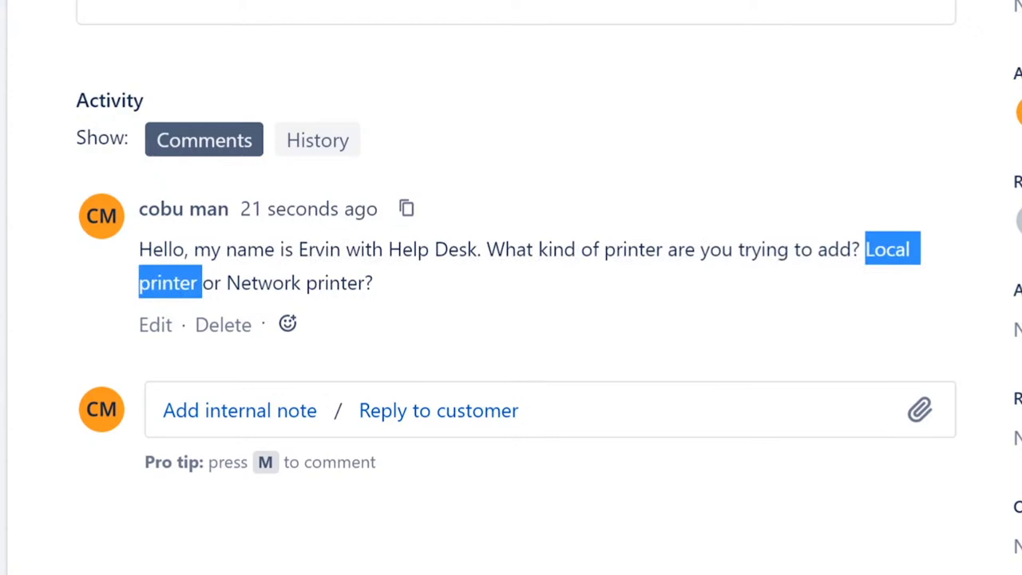
{"action": "left_click_drag", "start_coordinate": [227, 283], "coordinate": [399, 296]}
{"action": "left_click", "coordinate": [399, 295]}
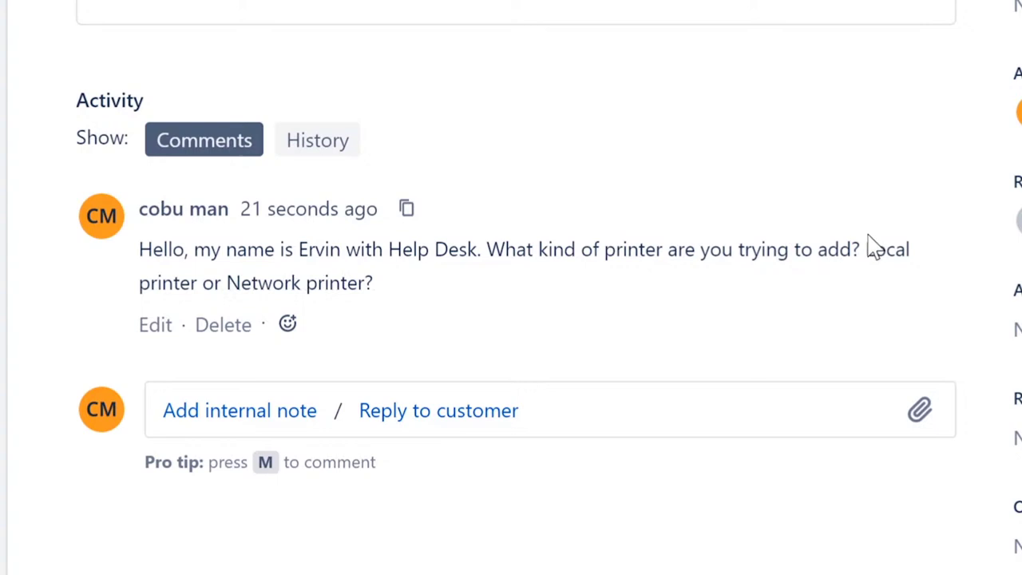
{"action": "left_click_drag", "start_coordinate": [866, 249], "coordinate": [198, 284]}
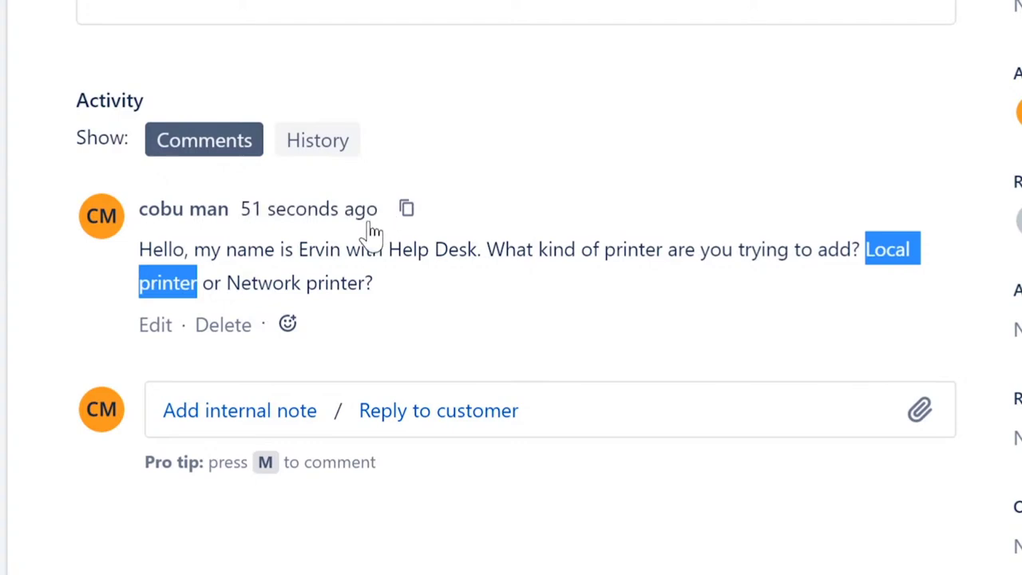
{"action": "left_click_drag", "start_coordinate": [226, 283], "coordinate": [364, 282]}
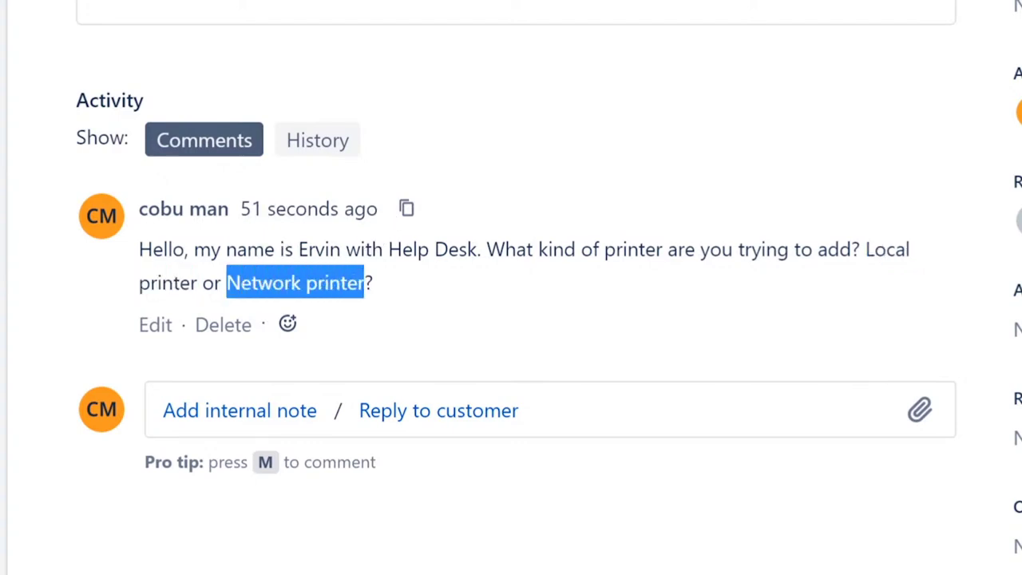
{"action": "left_click", "coordinate": [382, 287]}
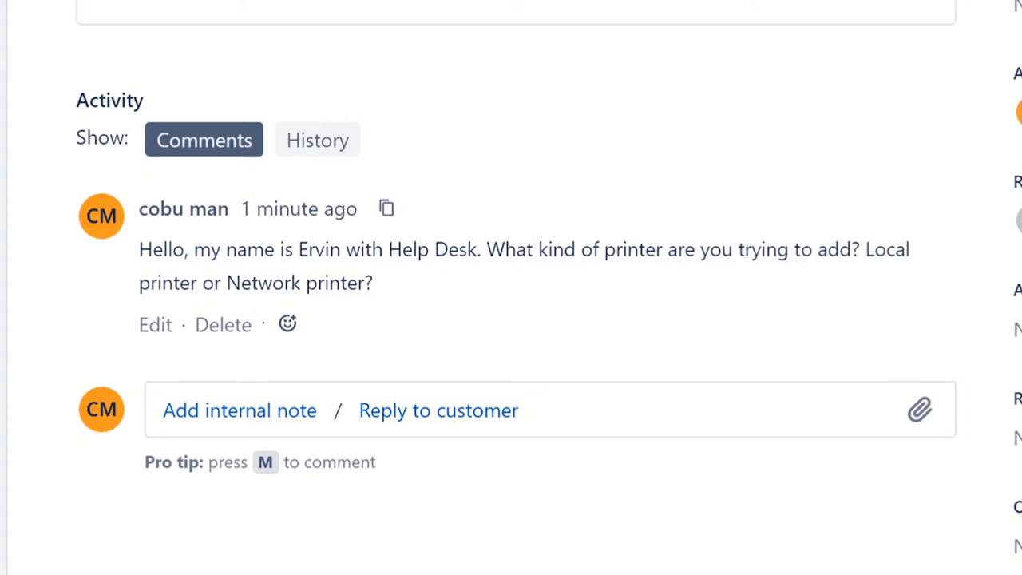
{"action": "left_click_drag", "start_coordinate": [226, 283], "coordinate": [373, 283]}
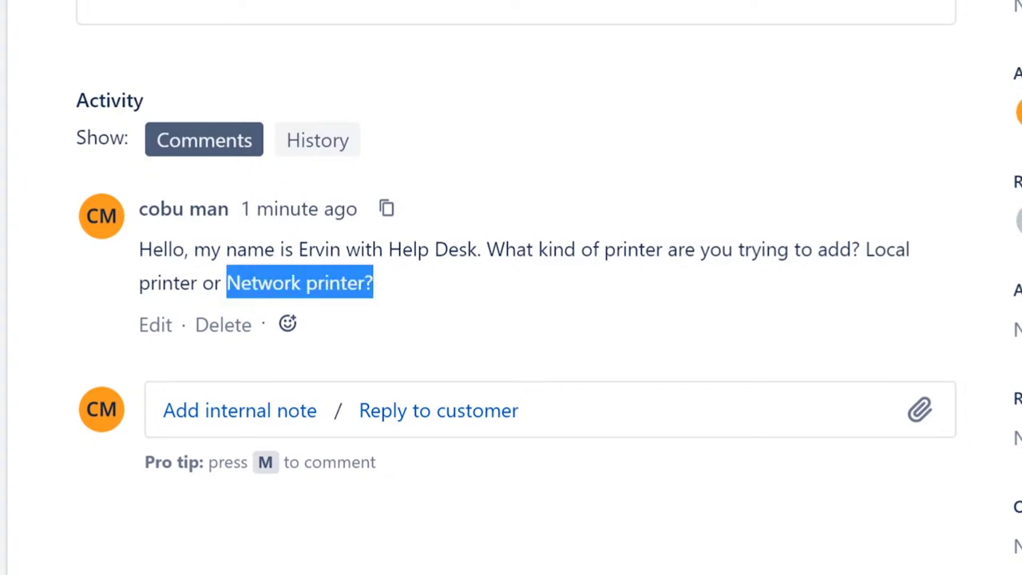
{"action": "left_click", "coordinate": [390, 285]}
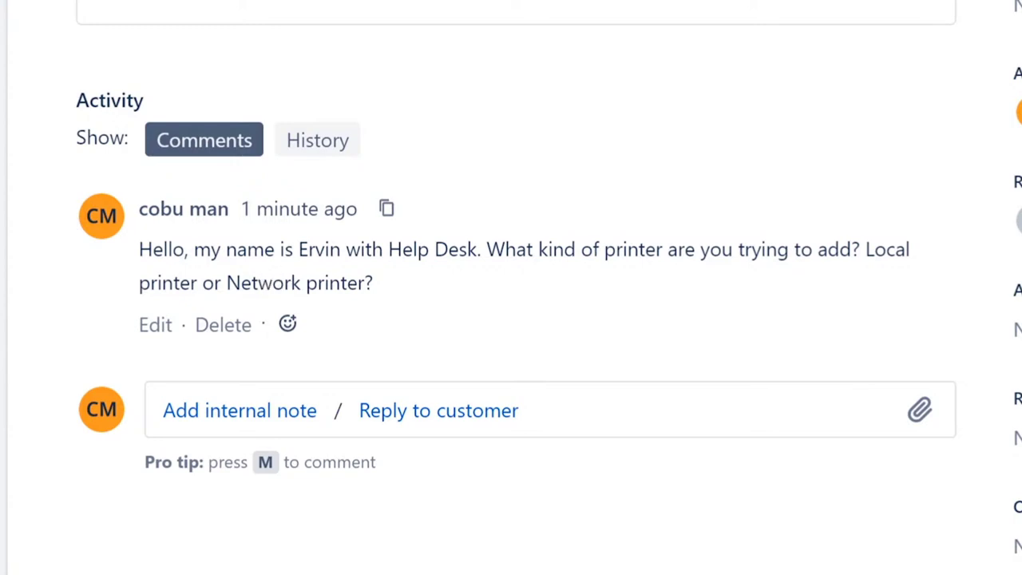
{"action": "left_click_drag", "start_coordinate": [227, 282], "coordinate": [383, 282]}
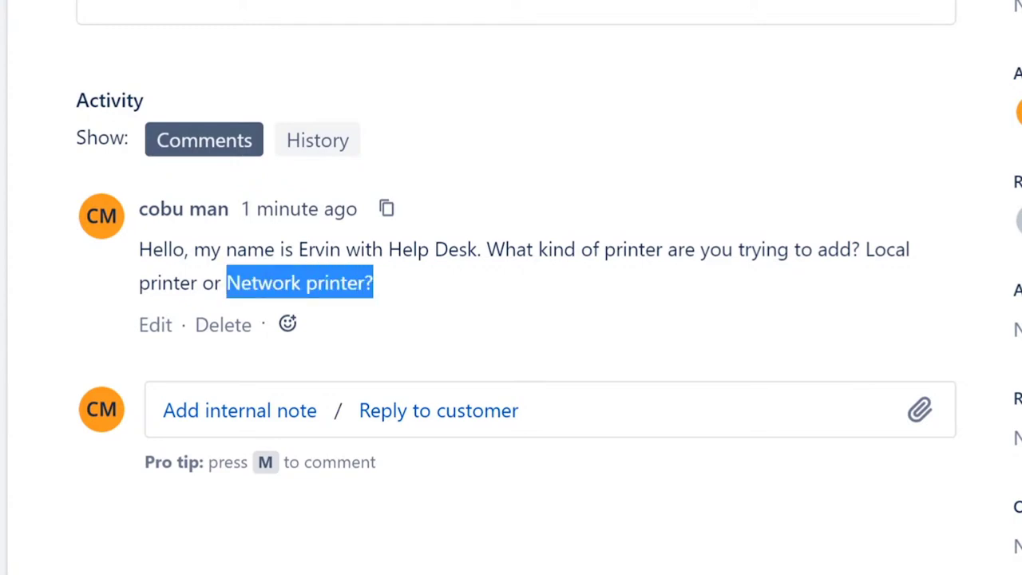
{"action": "left_click", "coordinate": [391, 295]}
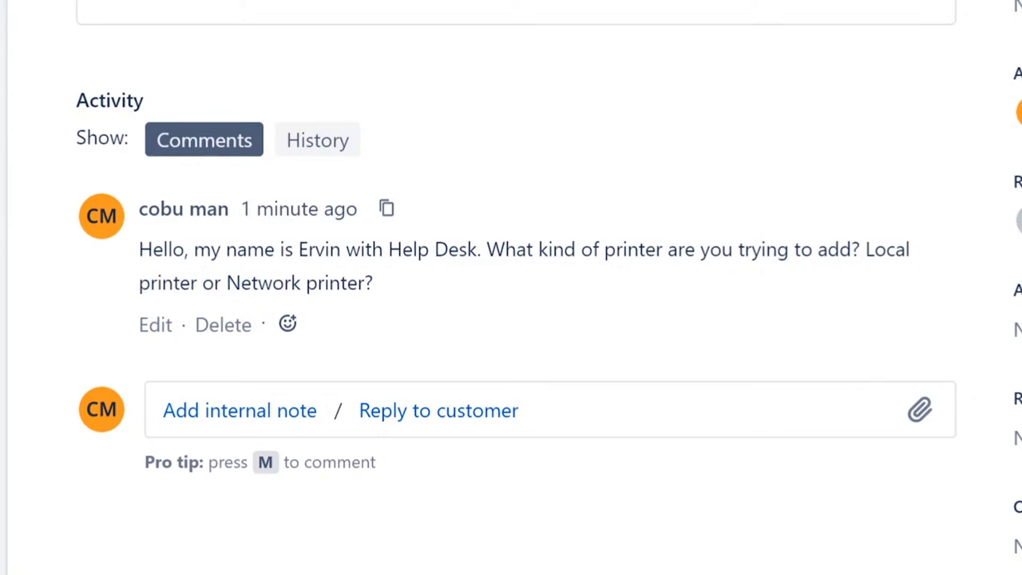
{"action": "left_click_drag", "start_coordinate": [381, 284], "coordinate": [134, 257]}
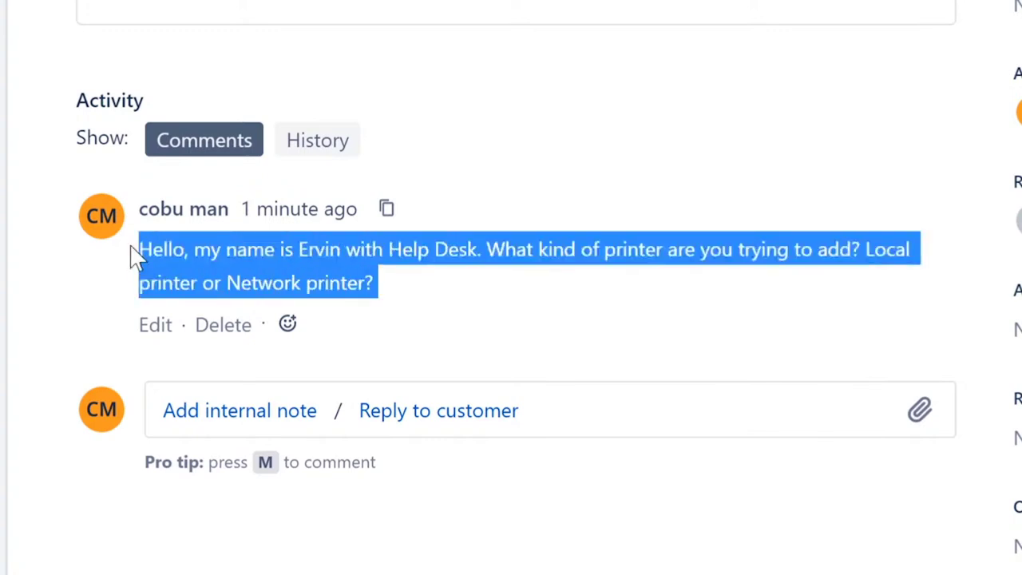
{"action": "left_click", "coordinate": [366, 281]}
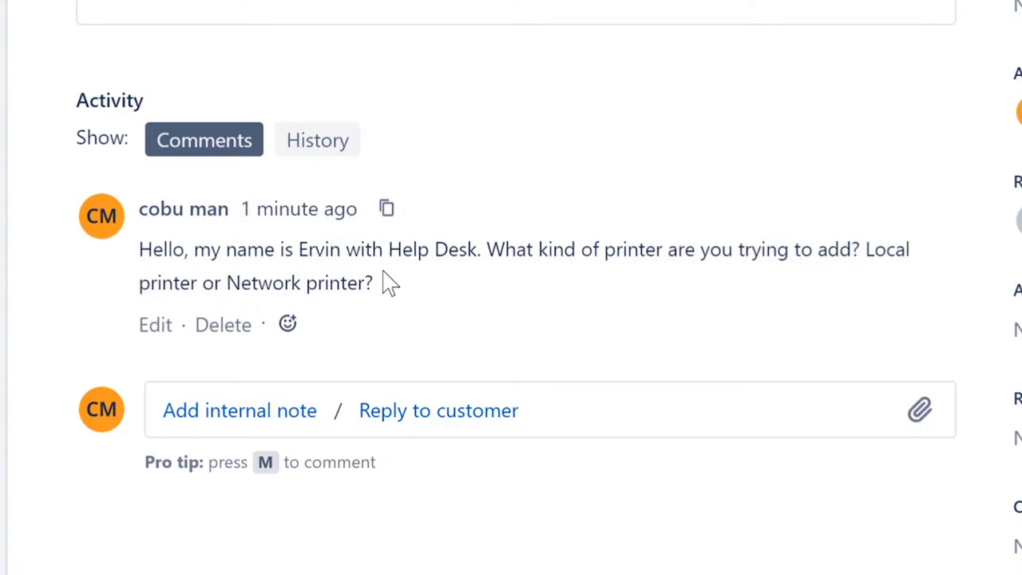
Step: Start a new reply: 'Okay, in that case can you please send me the ip address of the printer you're trying to add?'
{"action": "left_click", "coordinate": [453, 412]}
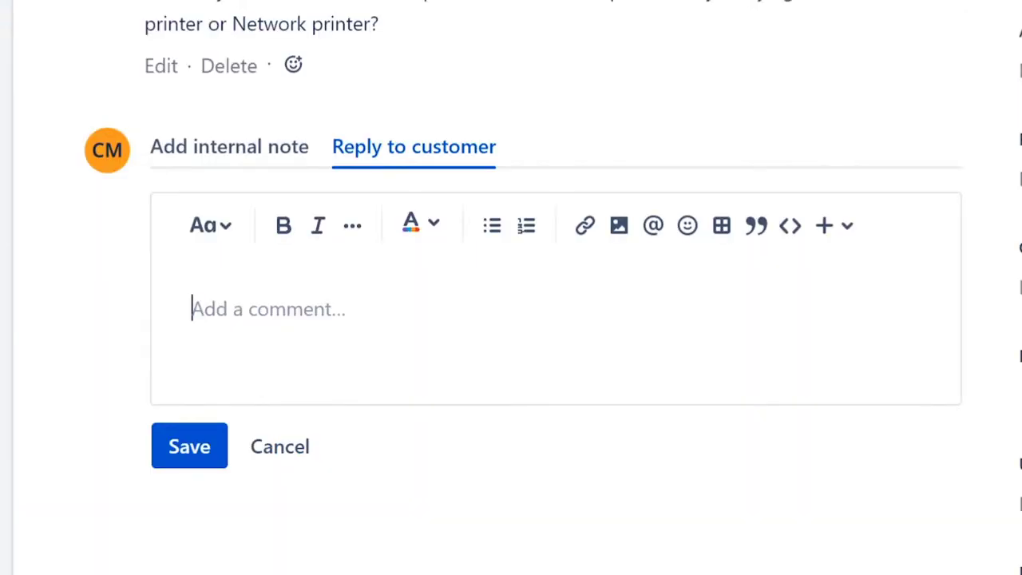
{"action": "type", "text": "Ok"}
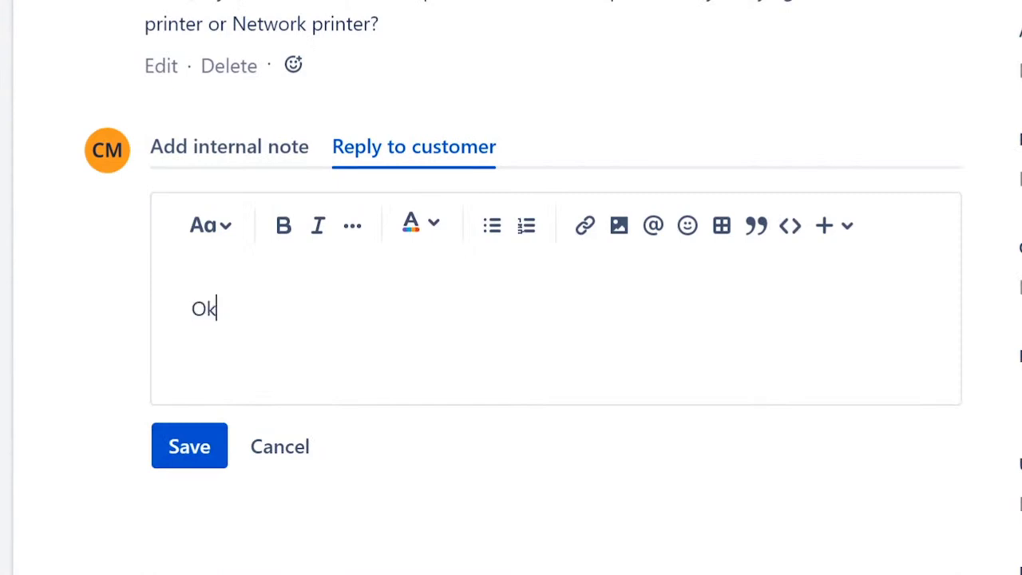
{"action": "type", "text": "ay, in that case can"}
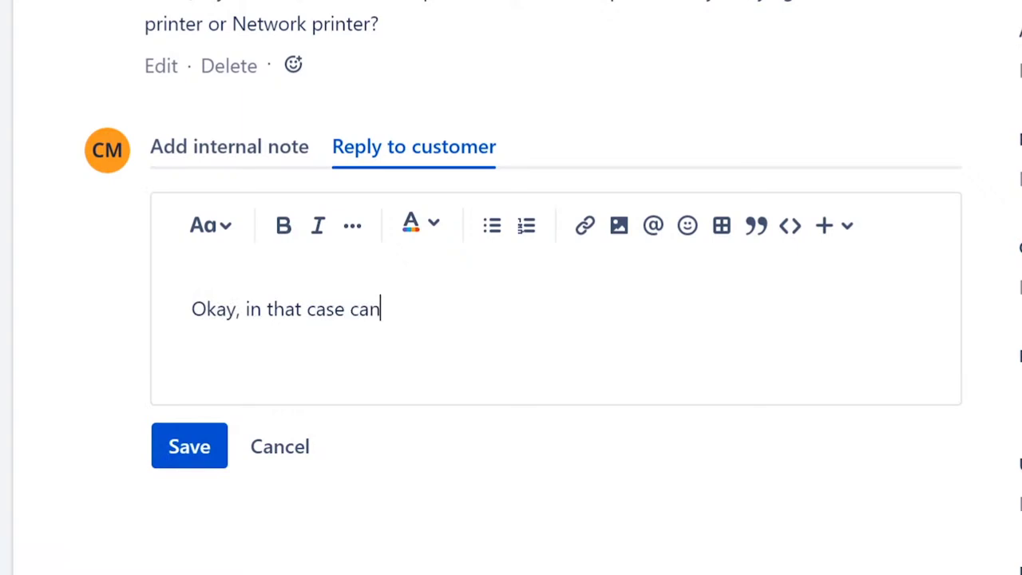
{"action": "type", "text": " ypu"}
{"action": "key", "text": "BackSpace"}
{"action": "key", "text": "BackSpace"}
{"action": "type", "text": "ou please send "}
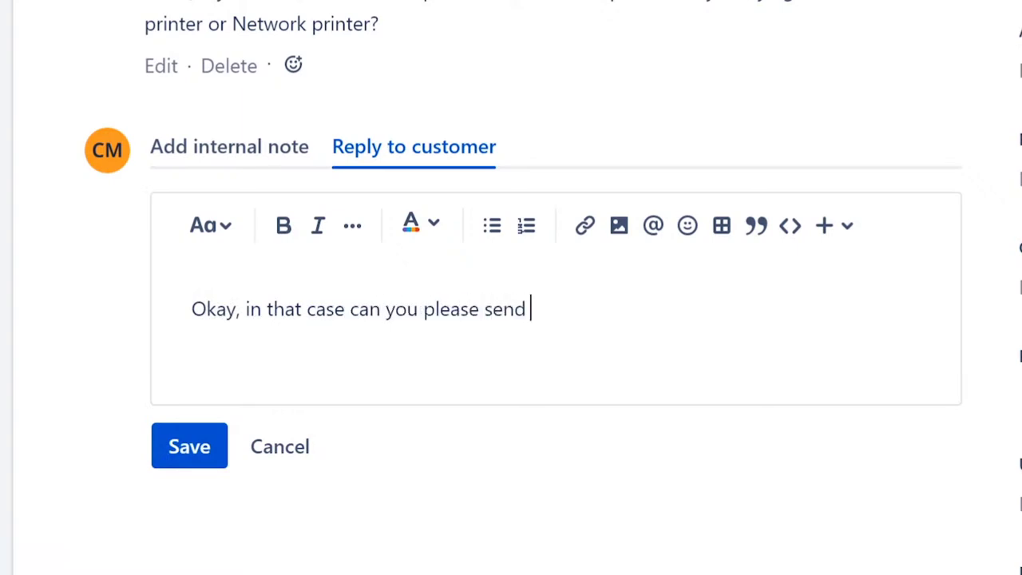
{"action": "type", "text": "me the ip a"}
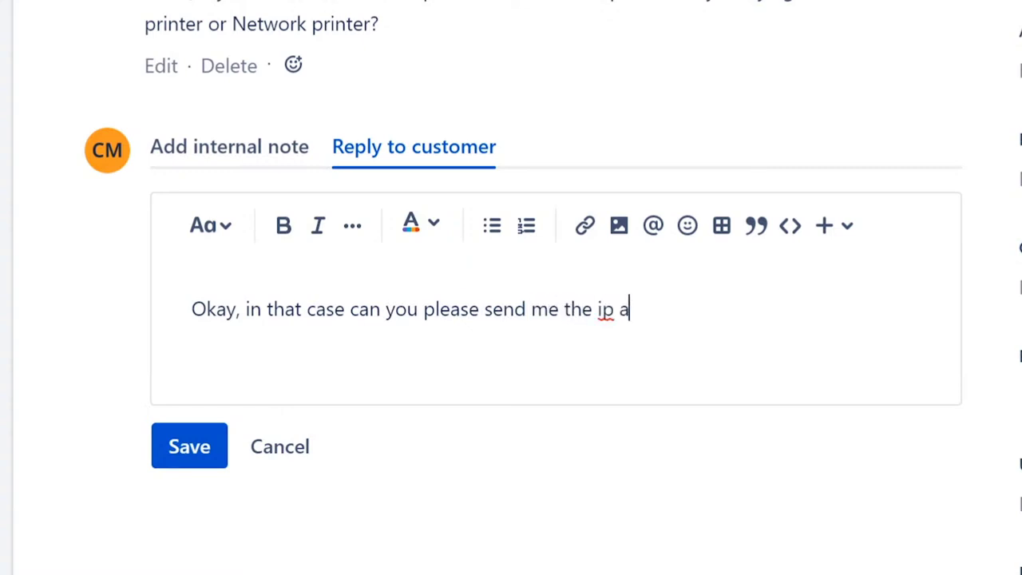
{"action": "type", "text": "ddress of"}
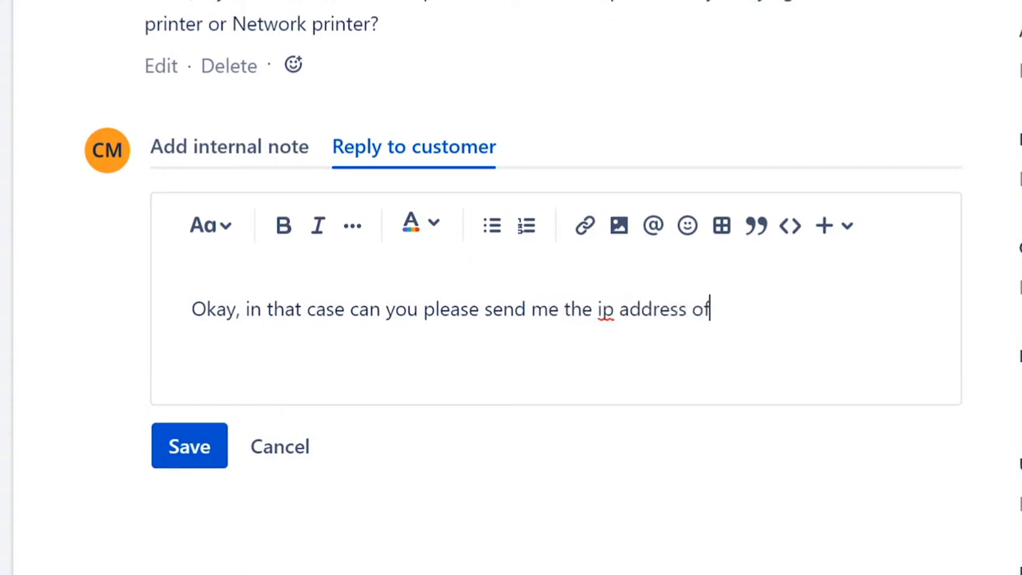
{"action": "type", "text": " the printer "}
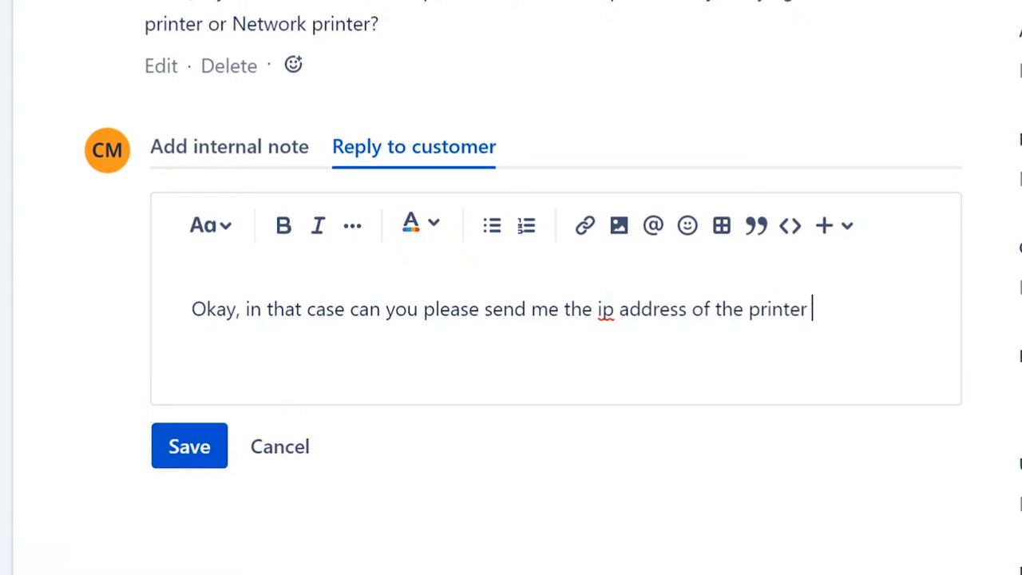
{"action": "type", "text": "you're trying to add"}
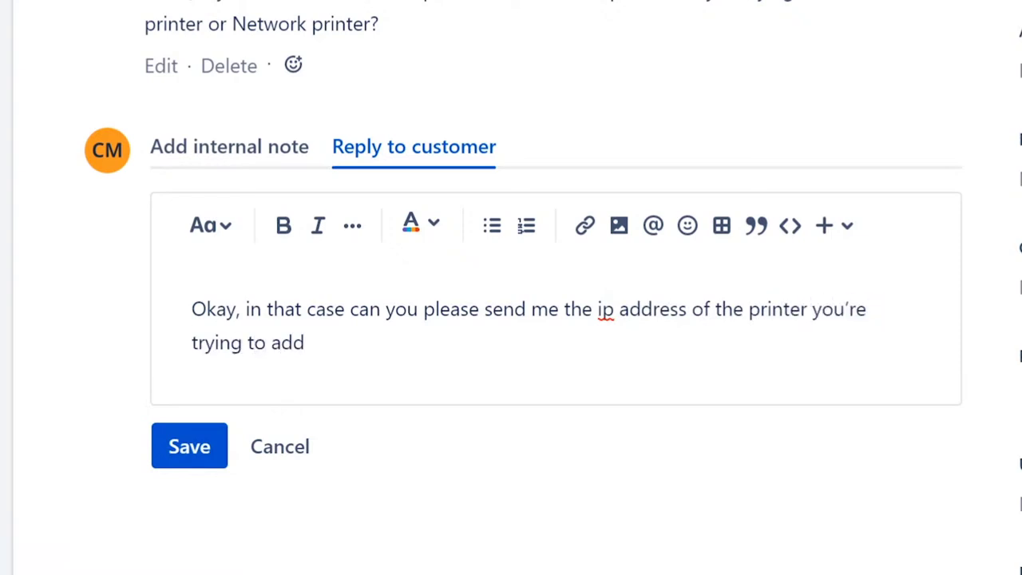
{"action": "type", "text": "?"}
Step: Insert 'I can add the printer for you; however, I need your PC name to take control remotly,' after 'Okay,'
{"action": "left_click", "coordinate": [240, 309]}
{"action": "left_click", "coordinate": [245, 309]}
{"action": "type", "text": "I can add "}
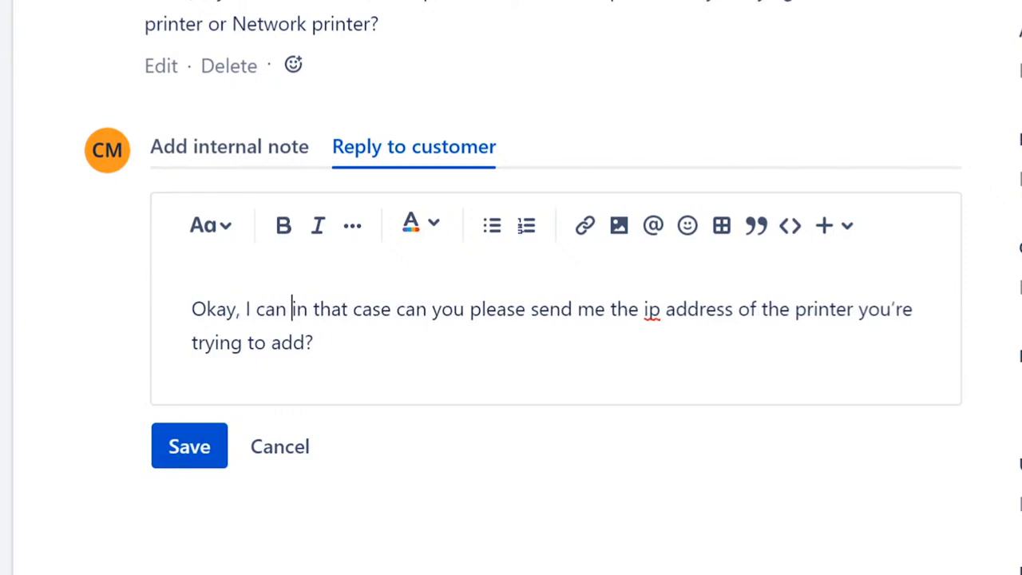
{"action": "type", "text": "the printe"}
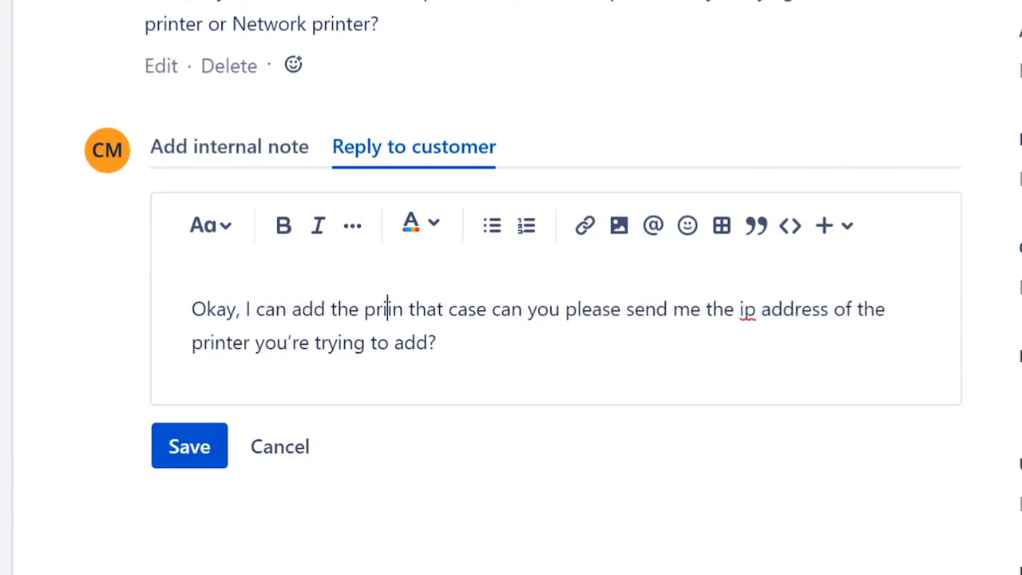
{"action": "type", "text": "r for y"}
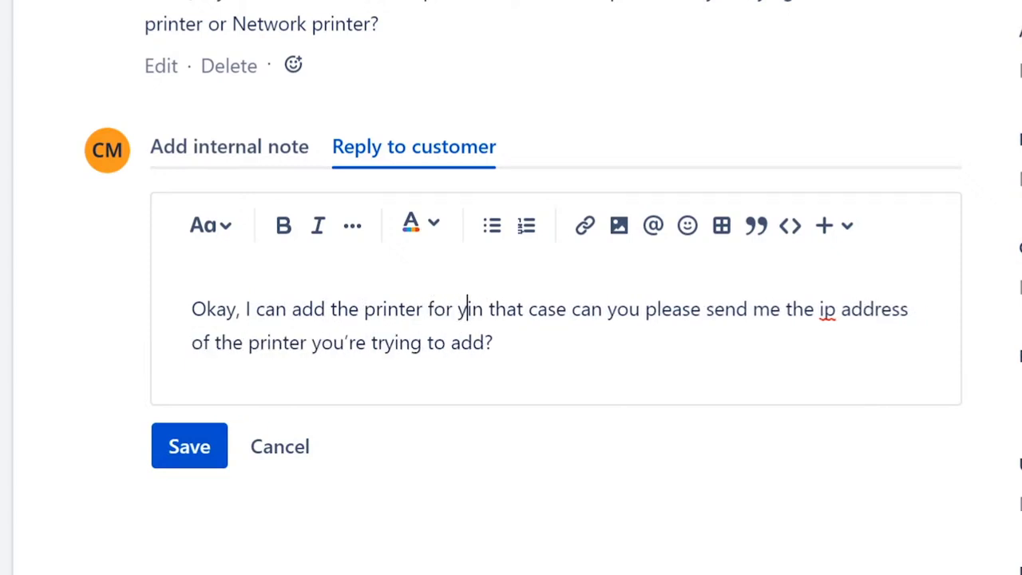
{"action": "type", "text": "ou; "}
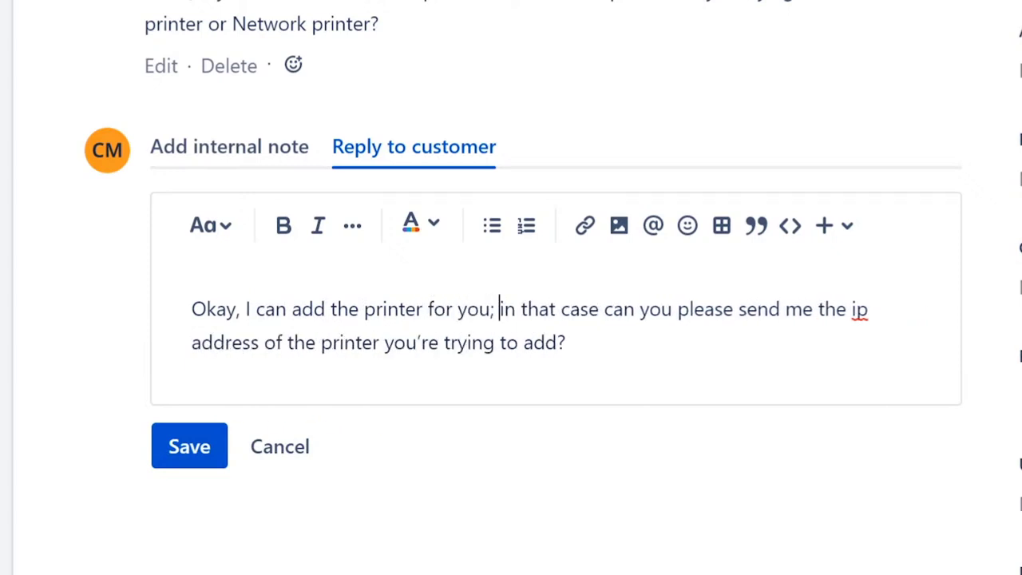
{"action": "type", "text": "however"}
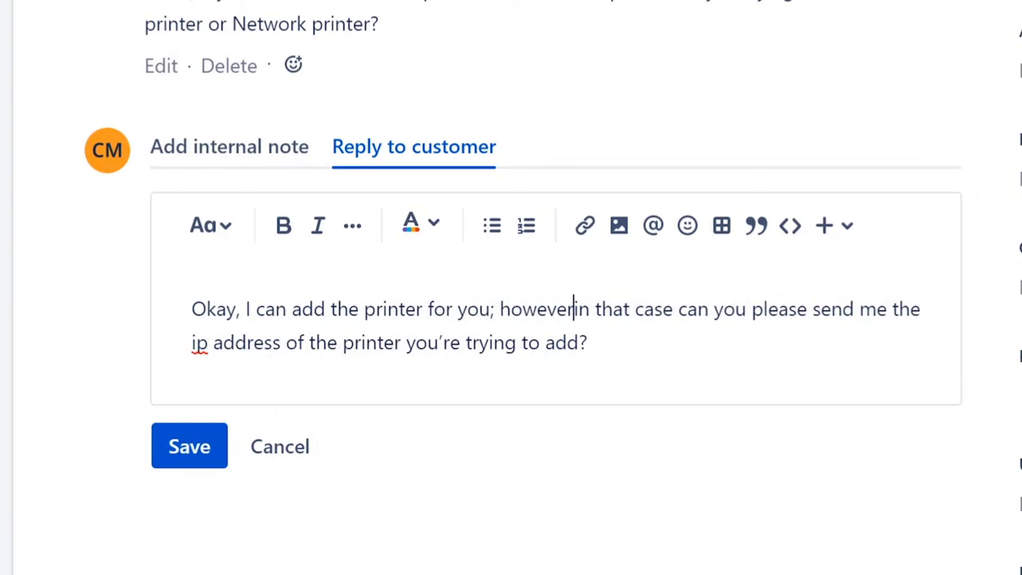
{"action": "type", "text": ", I need you"}
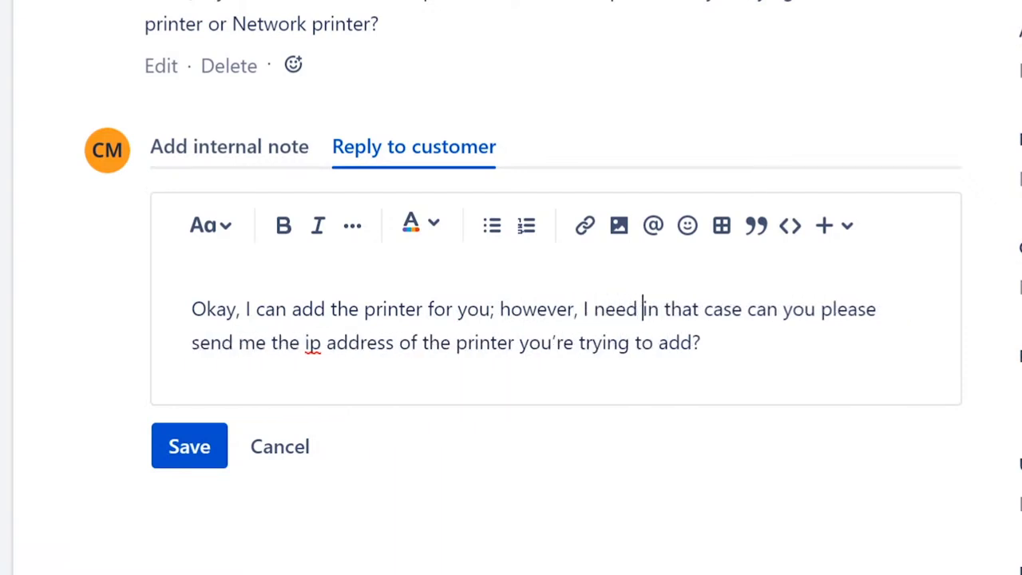
{"action": "type", "text": "r Pcin"}
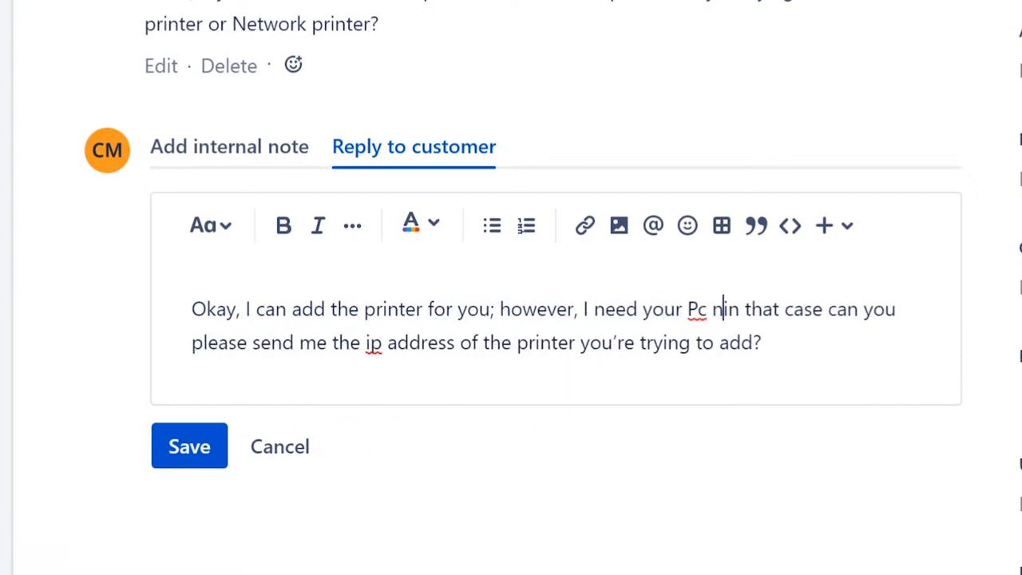
{"action": "key", "text": "BackSpace"}
{"action": "key", "text": "BackSpace"}
{"action": "type", "text": "C name"}
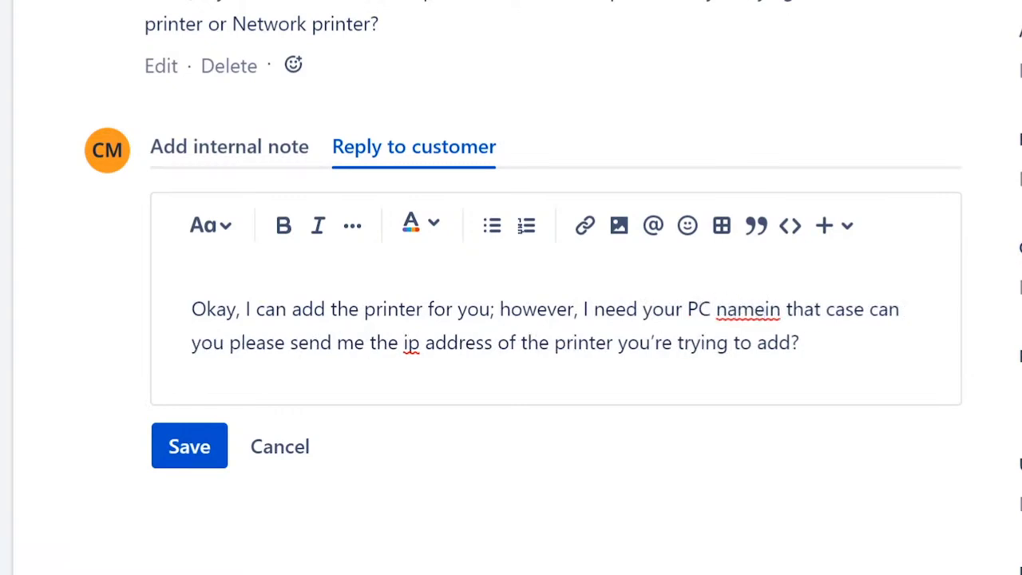
{"action": "type", "text": " to take contro"}
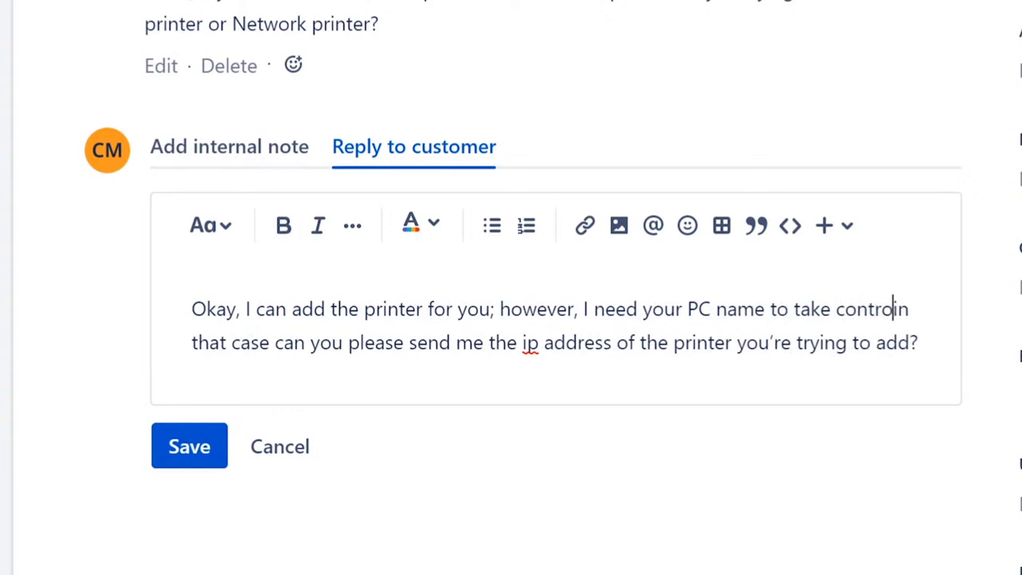
{"action": "type", "text": "l remotly"}
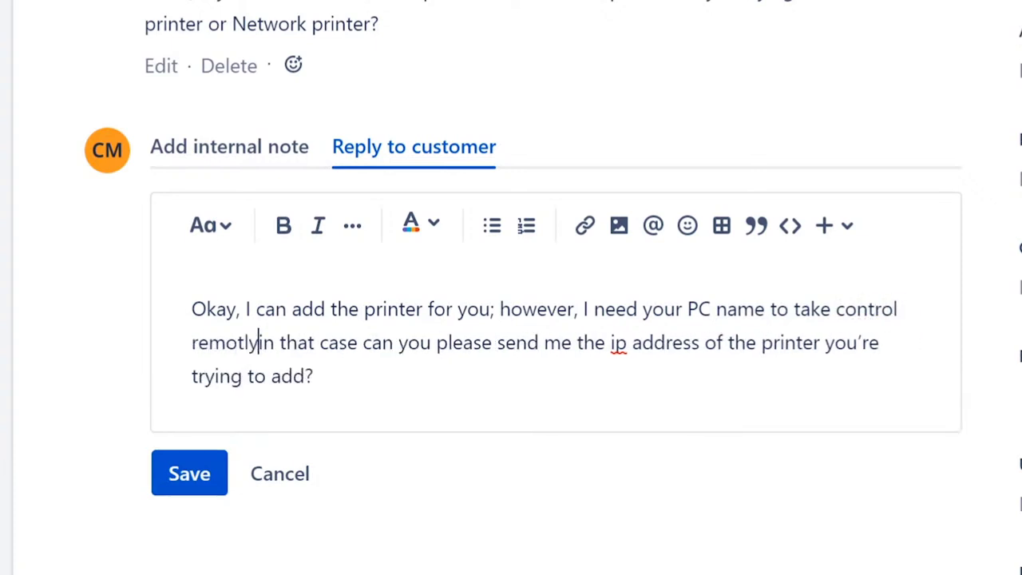
{"action": "type", "text": ","}
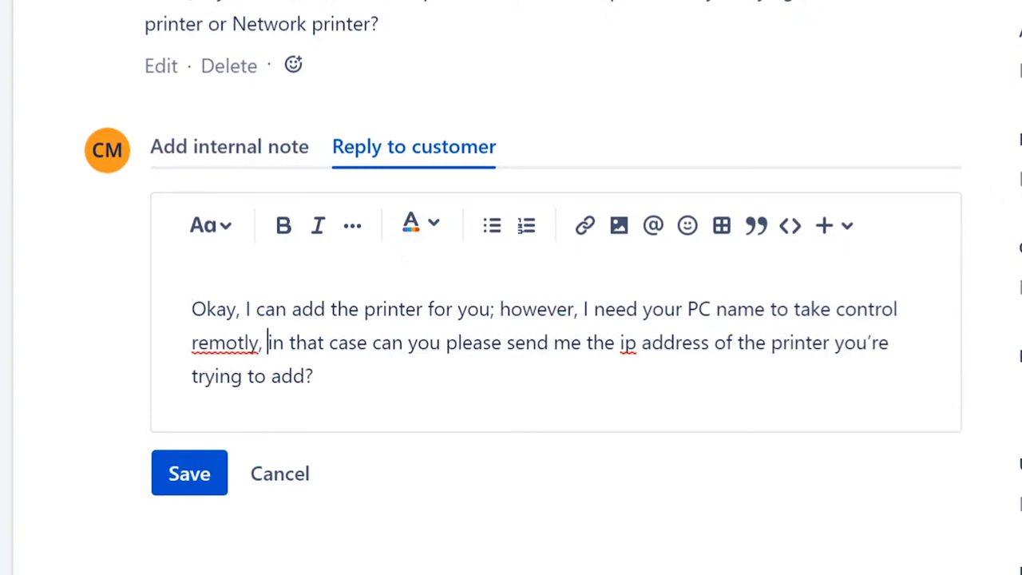
Step: Correct 'remotly' to 'remotely' and replace ', in that case' with 'and'
{"action": "double_click", "coordinate": [225, 342]}
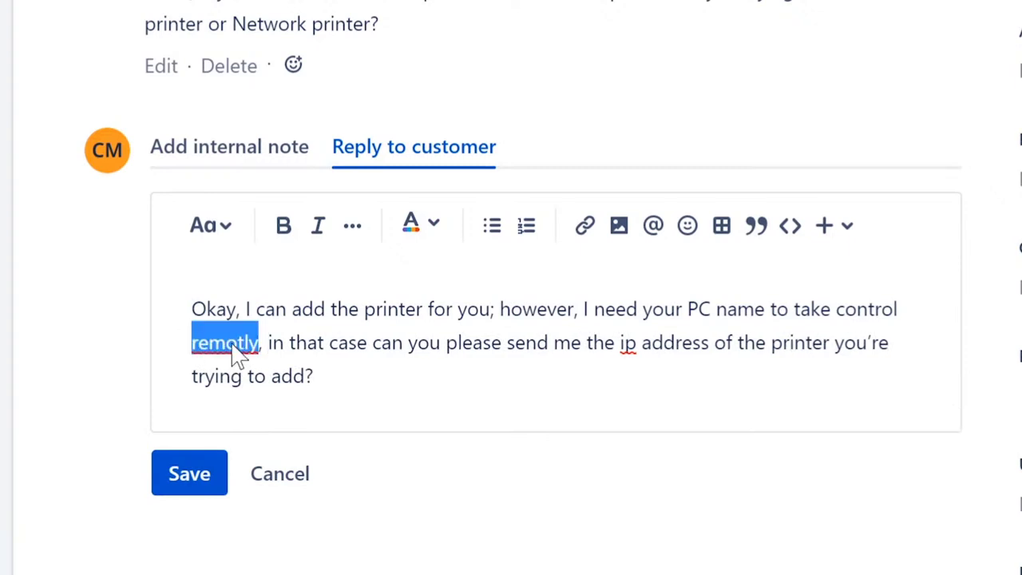
{"action": "right_click", "coordinate": [227, 343]}
{"action": "left_click", "coordinate": [357, 4]}
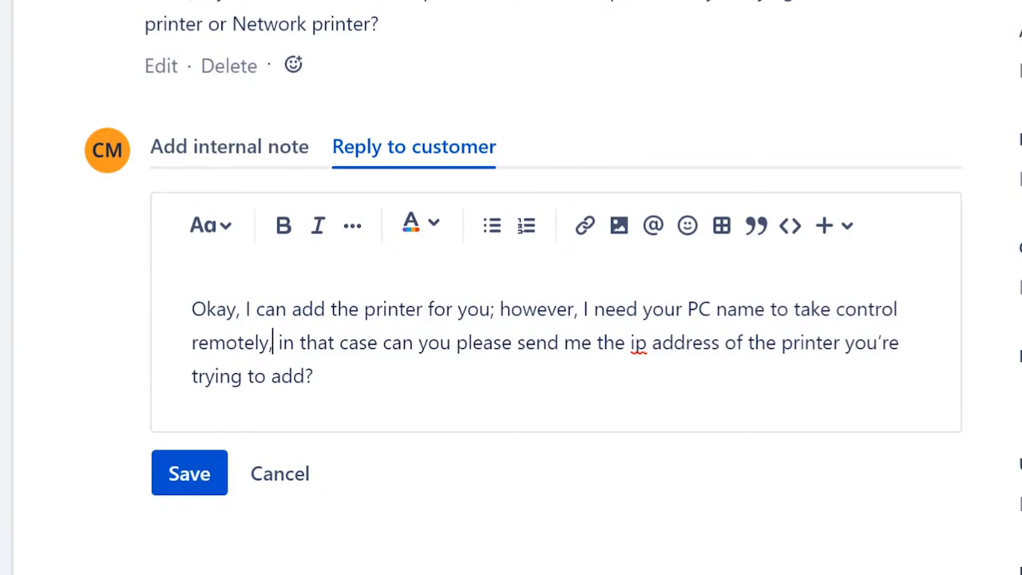
{"action": "left_click_drag", "start_coordinate": [378, 343], "coordinate": [270, 343]}
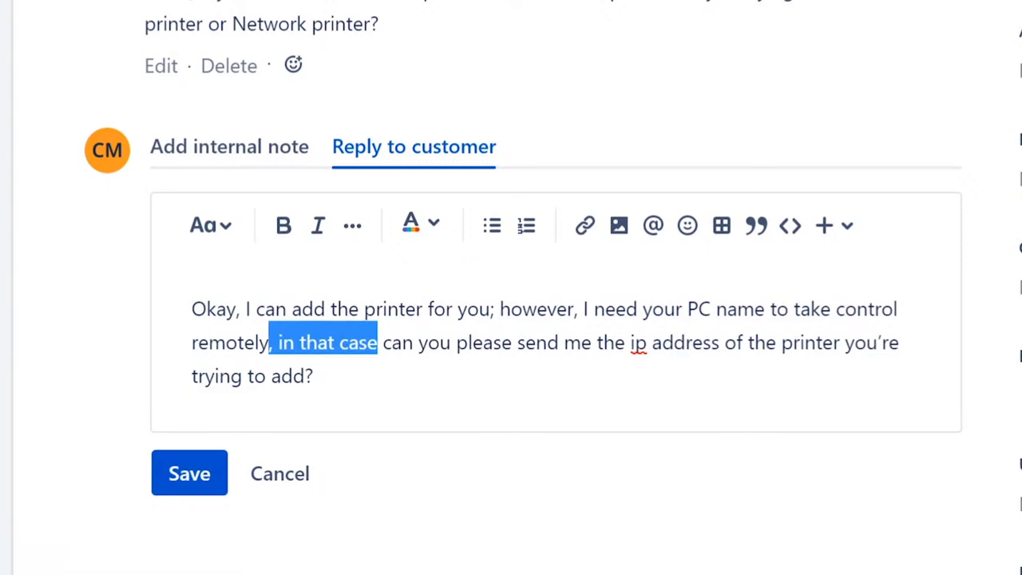
{"action": "type", "text": "and"}
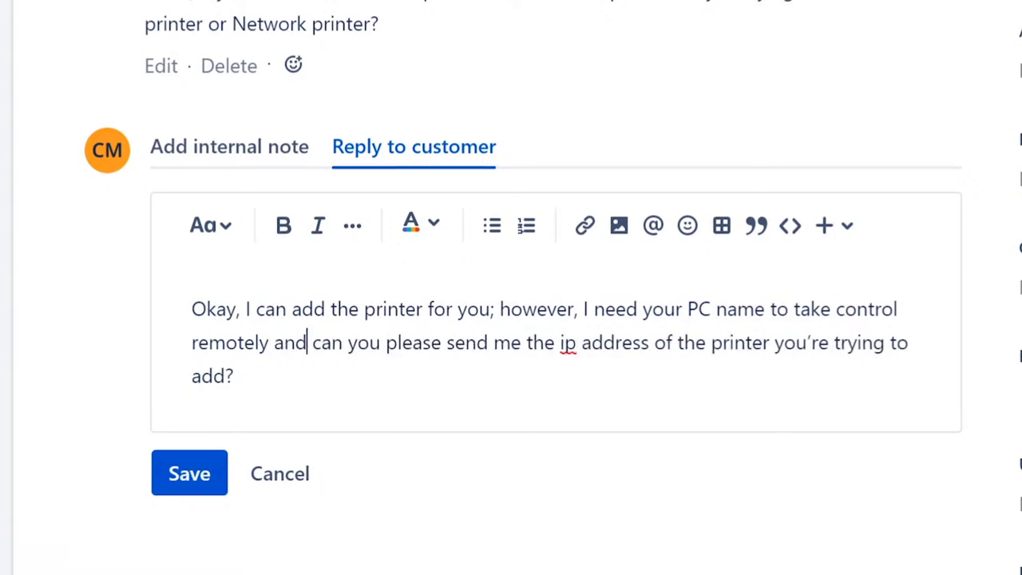
Step: Insert 'of your PC' after 'control' in the reply
{"action": "left_click", "coordinate": [582, 309]}
{"action": "left_click_drag", "start_coordinate": [191, 309], "coordinate": [237, 376]}
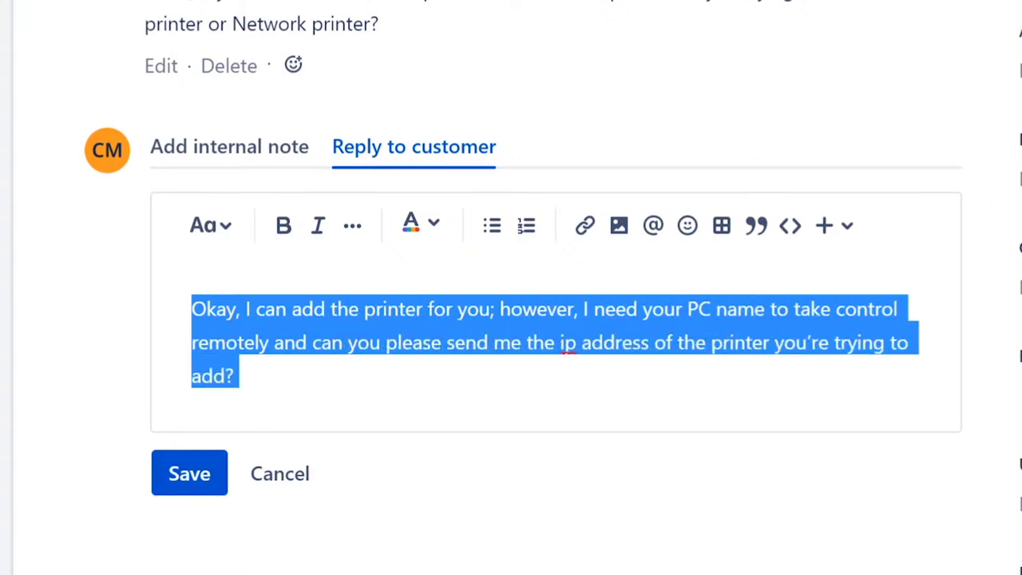
{"action": "left_click", "coordinate": [476, 343]}
{"action": "left_click", "coordinate": [902, 309]}
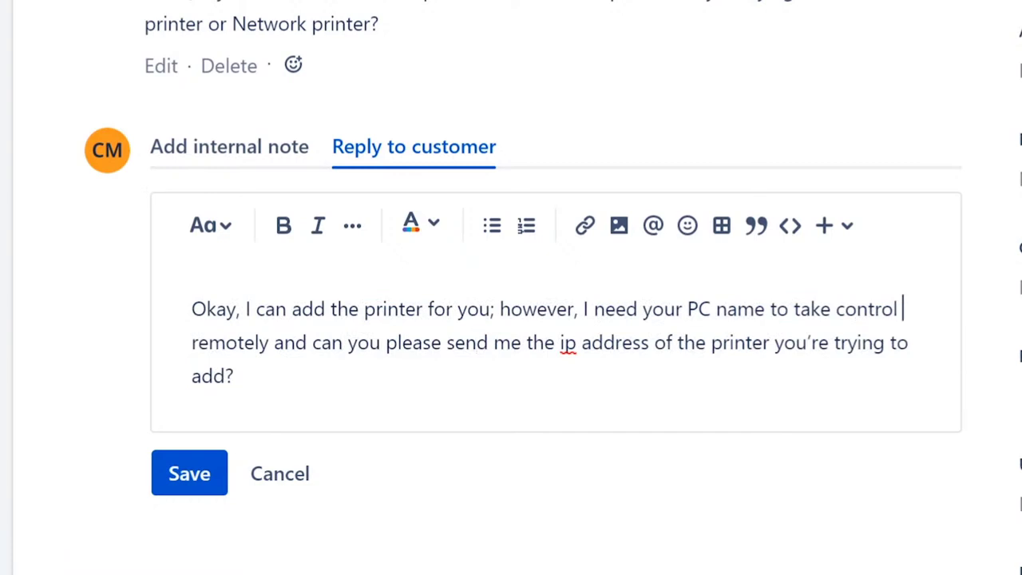
{"action": "type", "text": "of your Pc"}
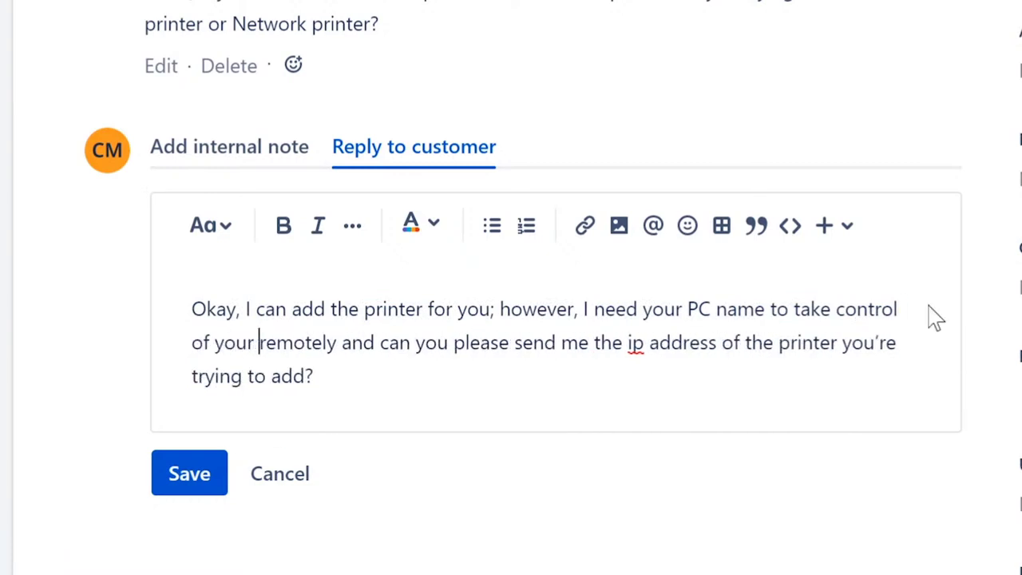
{"action": "key", "text": "BackSpace"}
{"action": "key", "text": "BackSpace"}
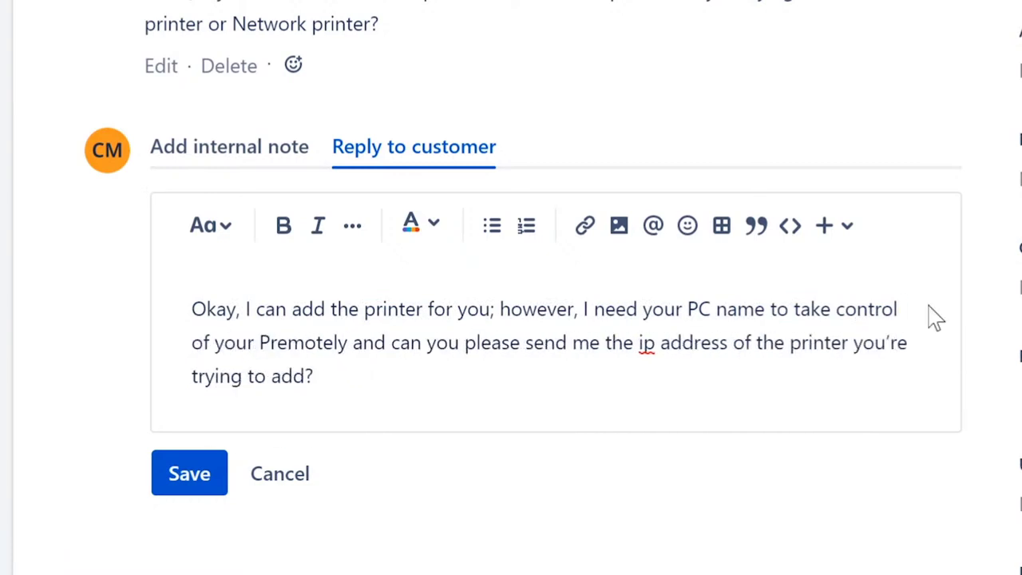
{"action": "type", "text": "C"}
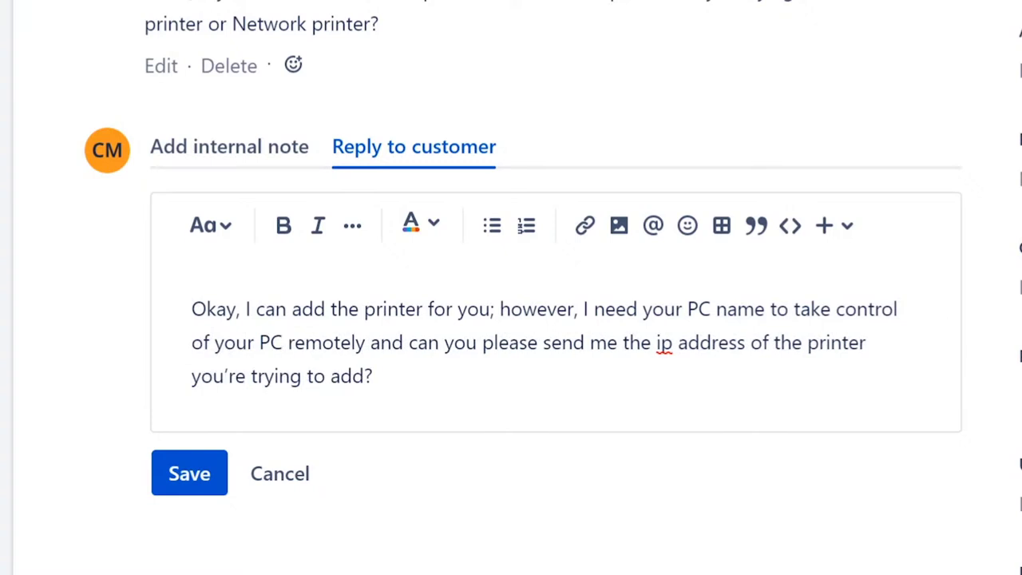
Step: Review the finished reply asking for PC name and printer IP, and save it
{"action": "left_click", "coordinate": [381, 375]}
{"action": "left_click", "coordinate": [283, 343]}
{"action": "left_click_drag", "start_coordinate": [629, 343], "coordinate": [377, 376]}
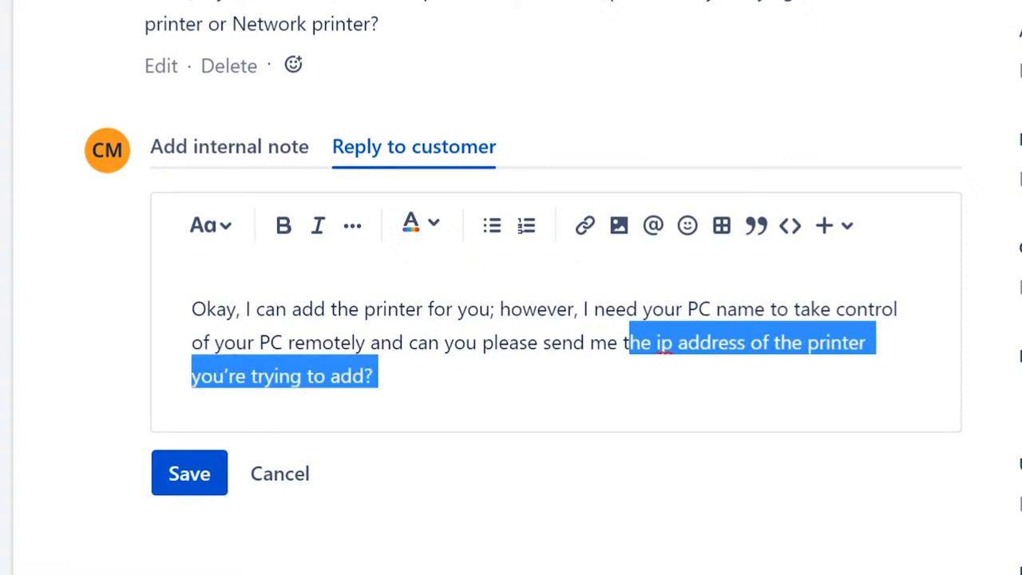
{"action": "left_click", "coordinate": [378, 376]}
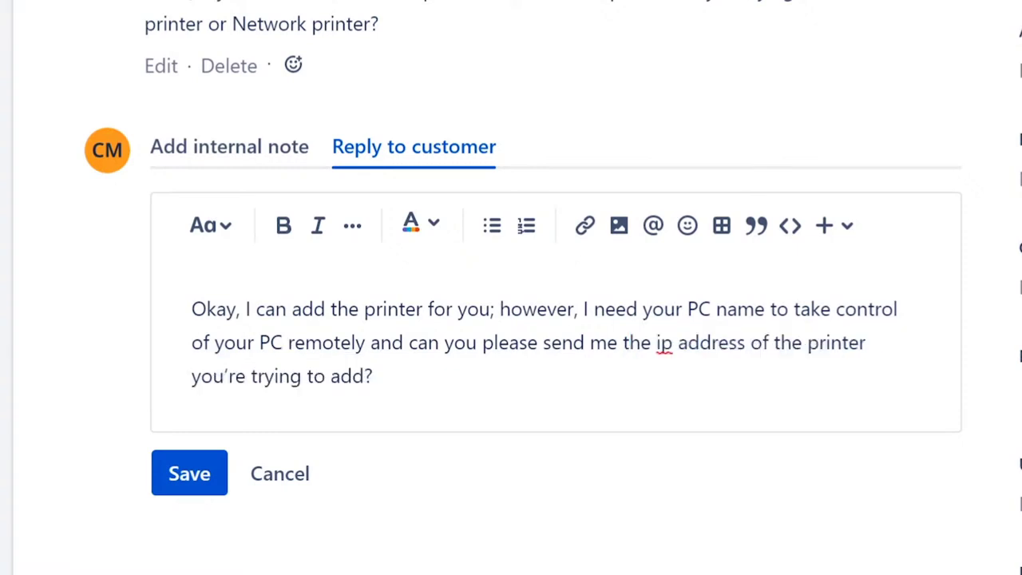
{"action": "left_click", "coordinate": [831, 309]}
{"action": "left_click", "coordinate": [628, 343]}
{"action": "left_click", "coordinate": [378, 376]}
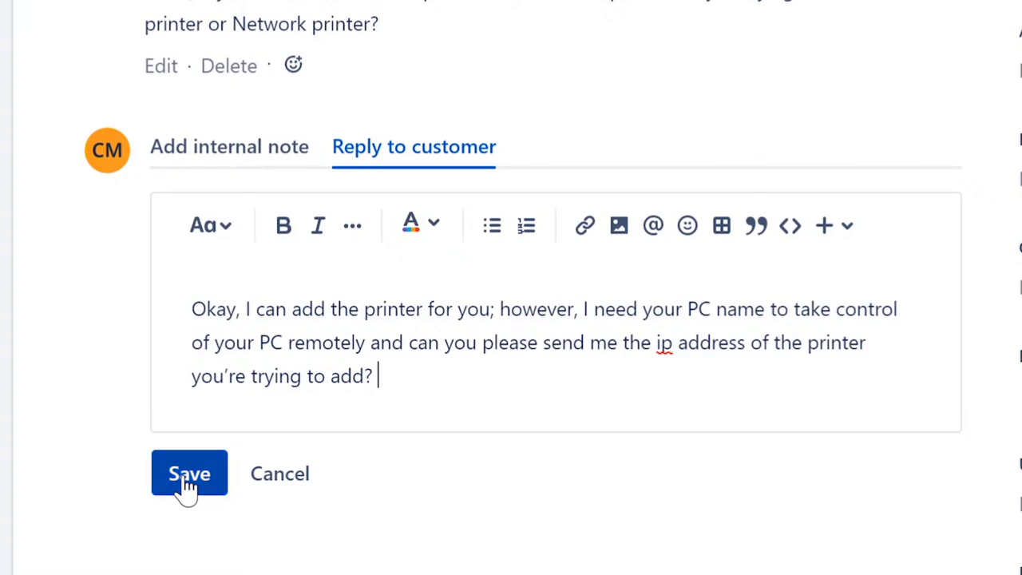
{"action": "key", "text": "ctrl+Return"}
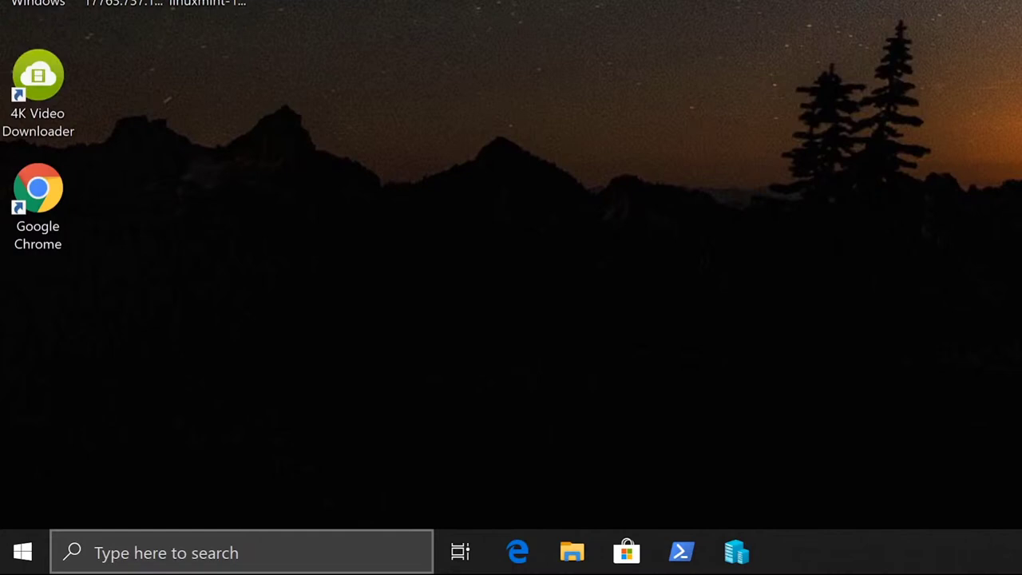
Step: Search Windows for 'devices' and open the Printers & scanners settings
{"action": "left_click", "coordinate": [240, 552]}
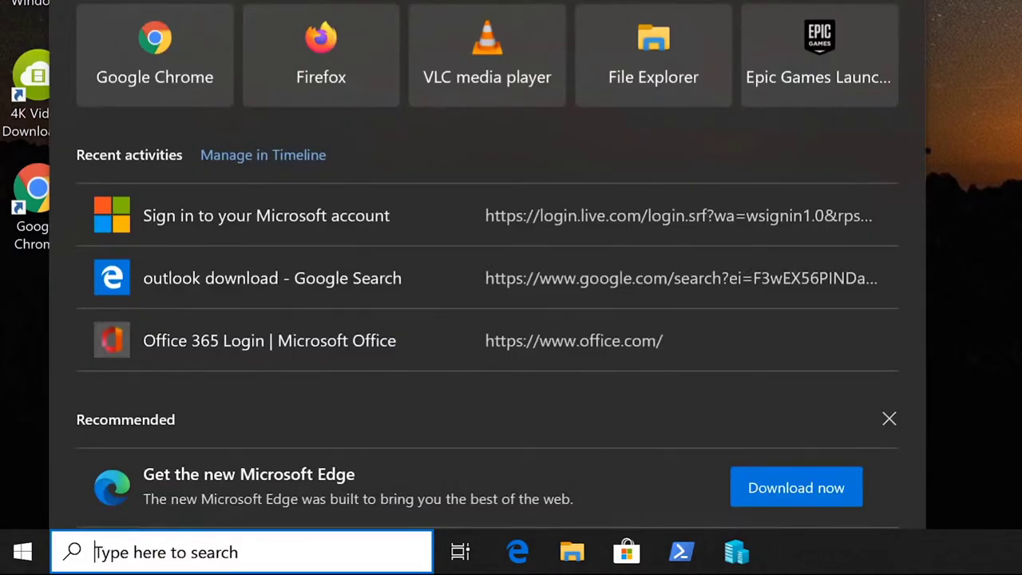
{"action": "type", "text": "de"}
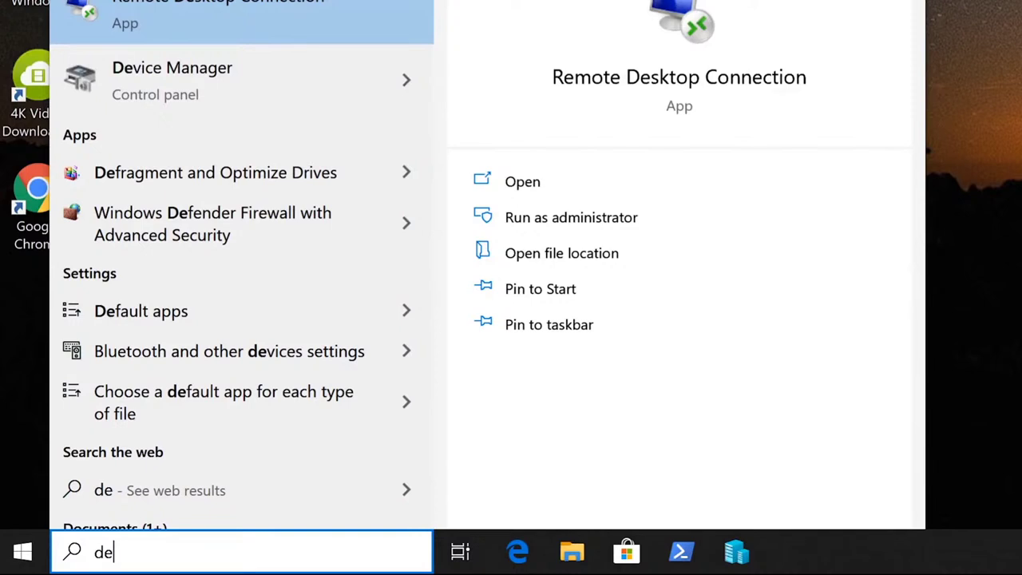
{"action": "key", "text": "BackSpace"}
{"action": "type", "text": "evice"}
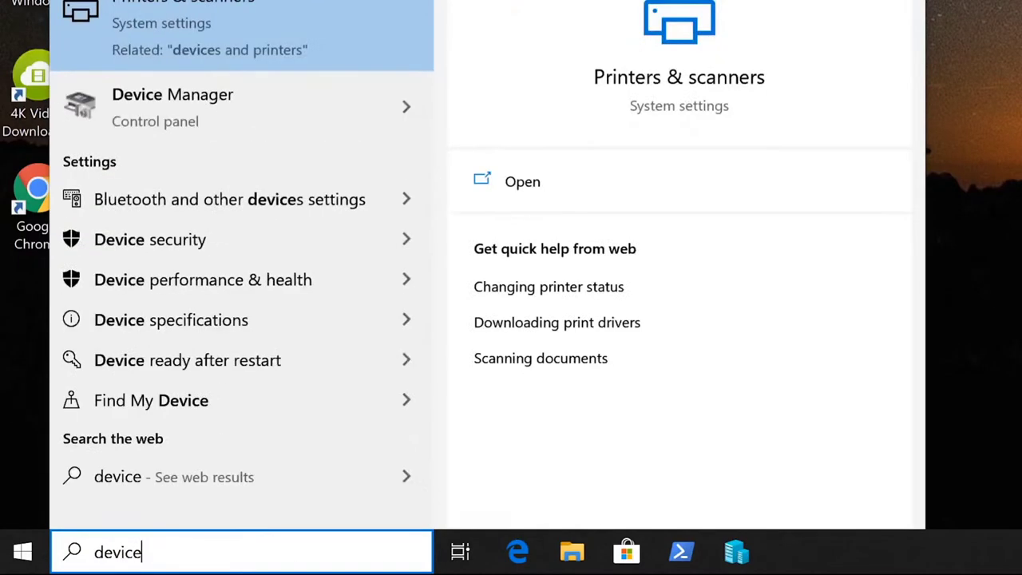
{"action": "type", "text": "s"}
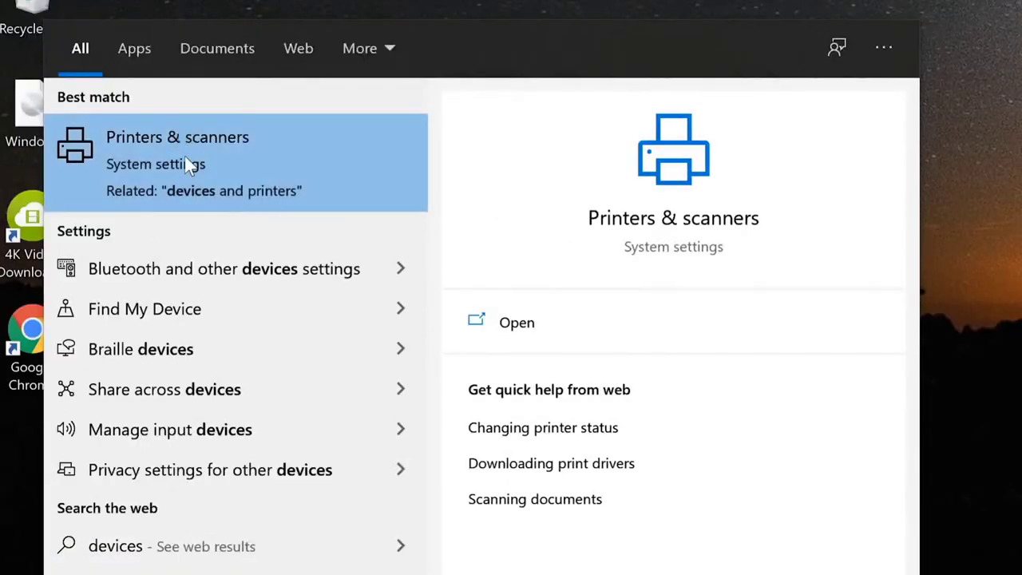
{"action": "left_click", "coordinate": [190, 20]}
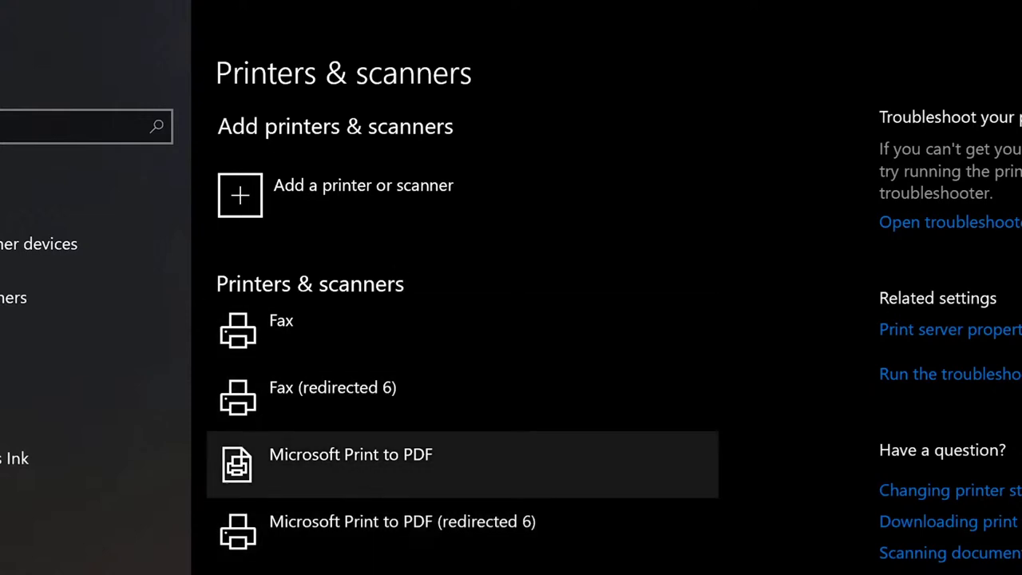
Step: Start adding a printer, choose 'The printer that I want isn't listed', then dismiss the Add Printer dialog
{"action": "left_click", "coordinate": [346, 185]}
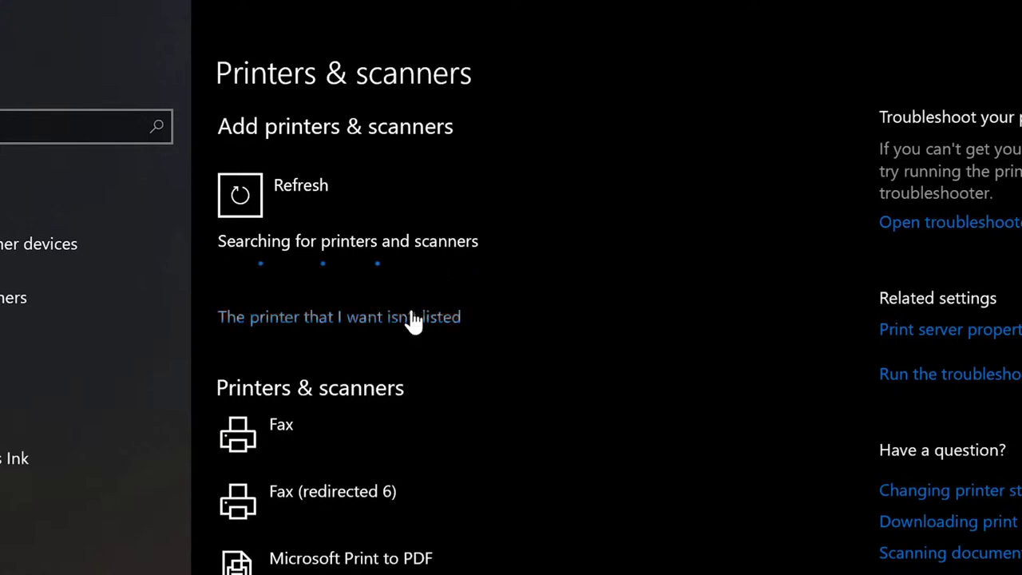
{"action": "left_click", "coordinate": [342, 320]}
{"action": "left_click_drag", "start_coordinate": [479, 259], "coordinate": [549, 169]}
{"action": "key", "text": "Escape"}
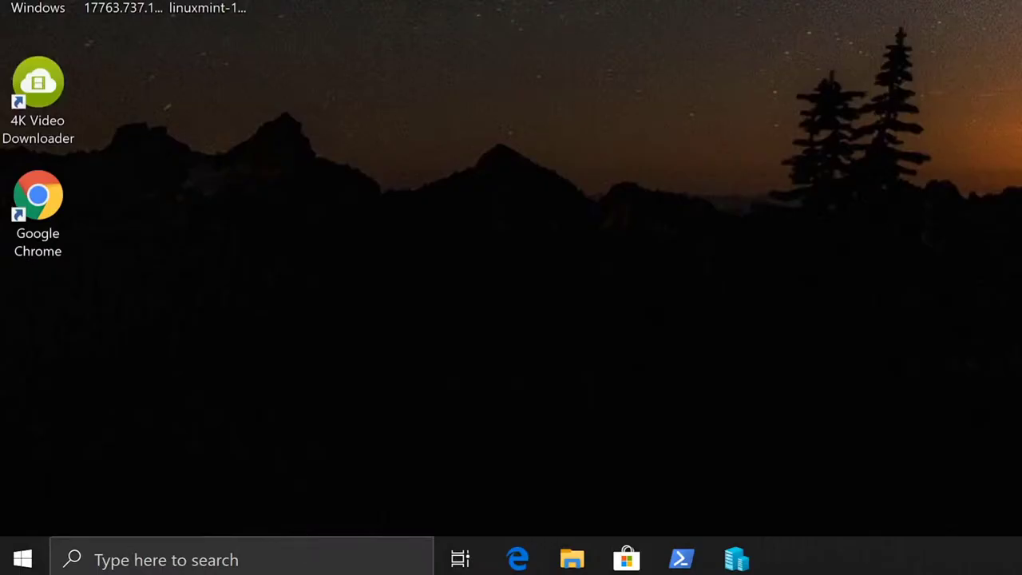
Step: Open Control Panel from Windows search and go to Devices and Printers
{"action": "key", "text": "super+s"}
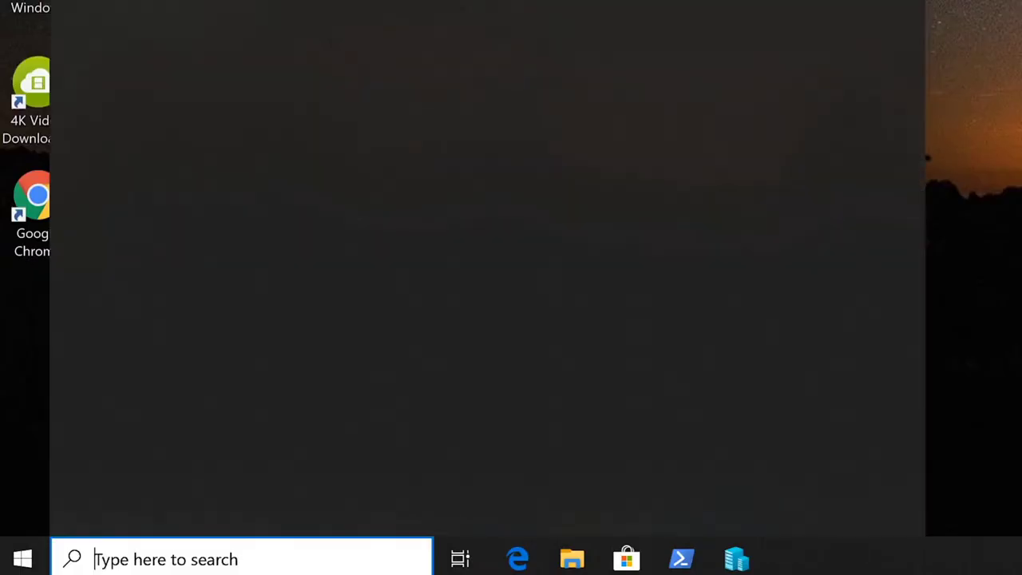
{"action": "type", "text": "contro"}
{"action": "key", "text": "Return"}
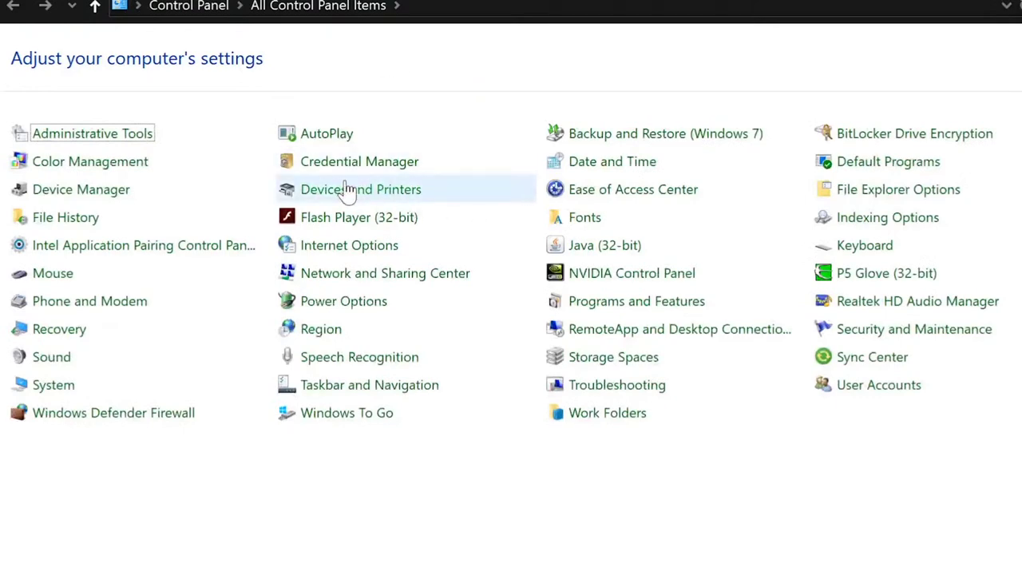
{"action": "left_click", "coordinate": [354, 194]}
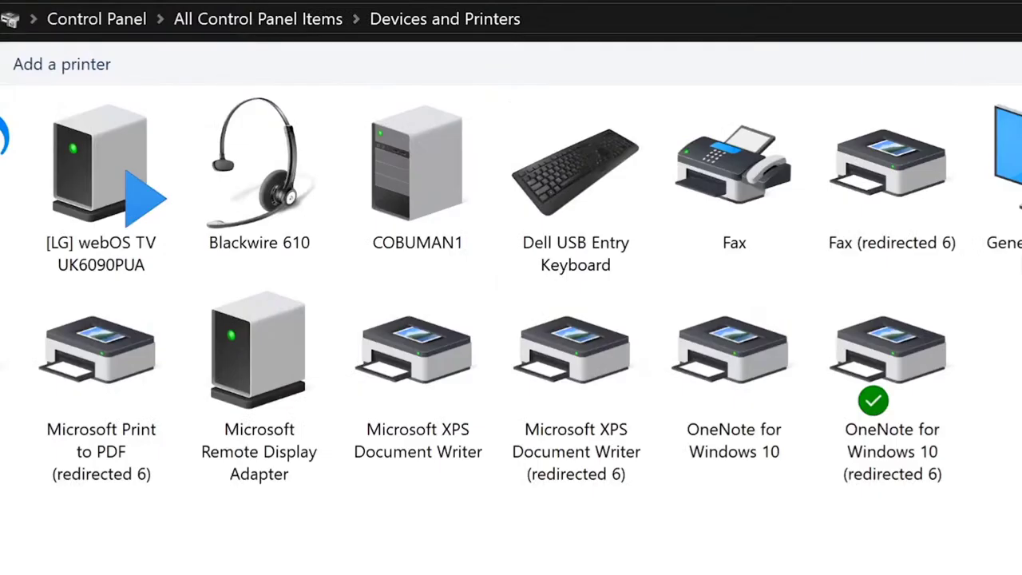
Step: Select all devices, then clear the selection, including the Blackwire 610 headset
{"action": "left_click_drag", "start_coordinate": [7, 547], "coordinate": [1021, 147]}
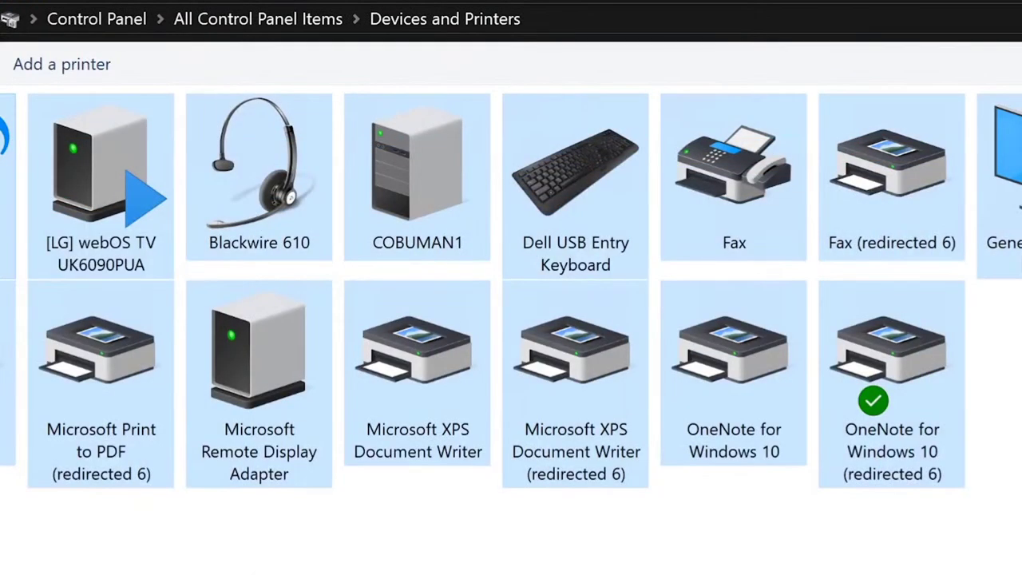
{"action": "key", "text": "Escape"}
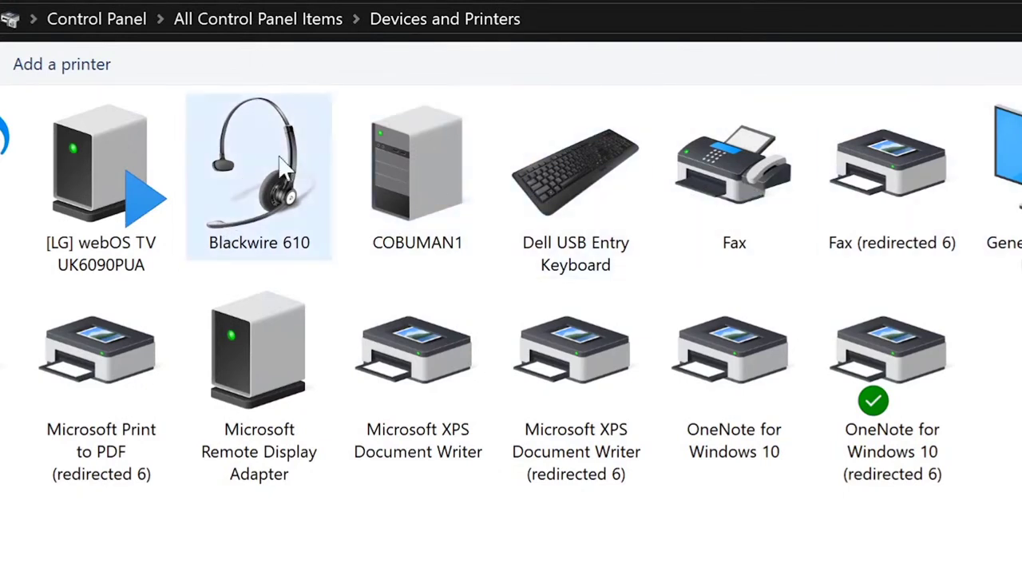
{"action": "left_click", "coordinate": [237, 162]}
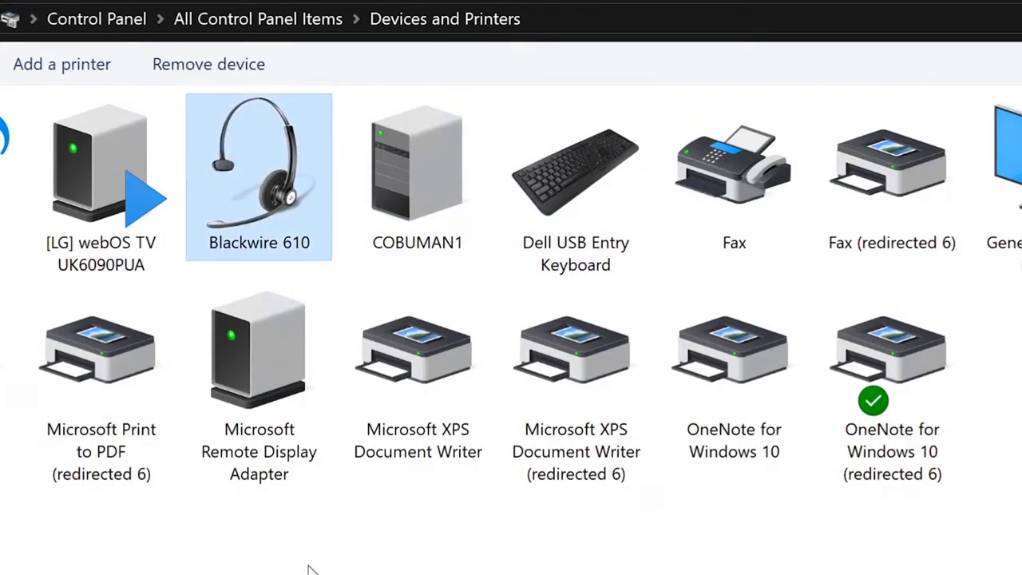
{"action": "left_click", "coordinate": [679, 559]}
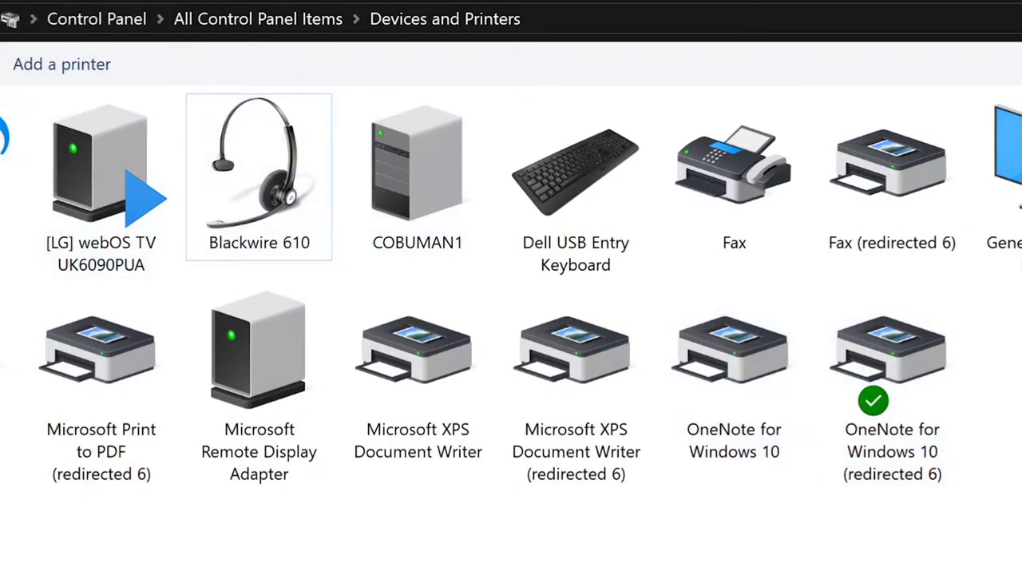
Step: Add a local printer by TCP/IP address 192.168.2.1 through the Add Printer wizard
{"action": "left_click", "coordinate": [69, 72]}
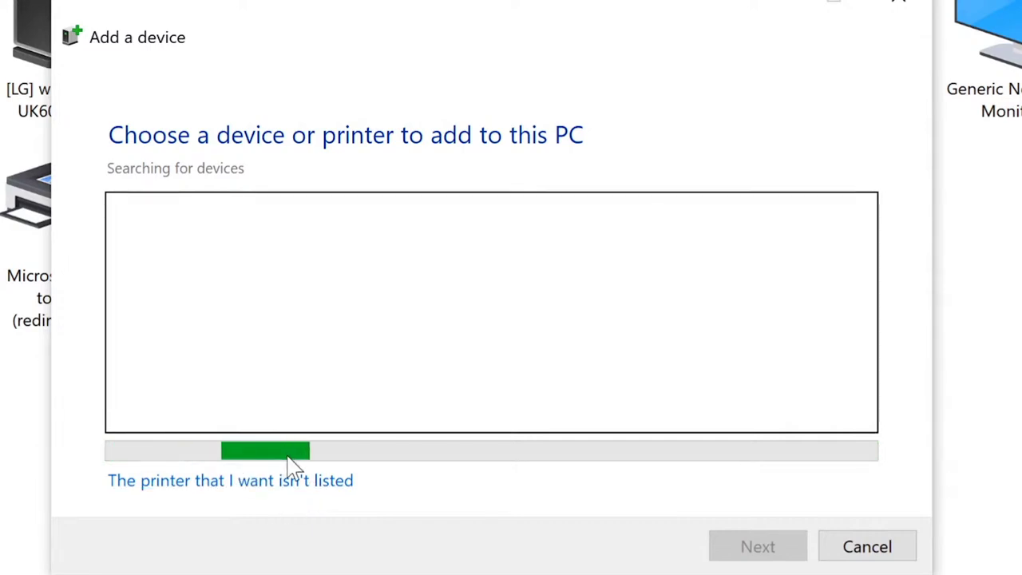
{"action": "left_click", "coordinate": [277, 488]}
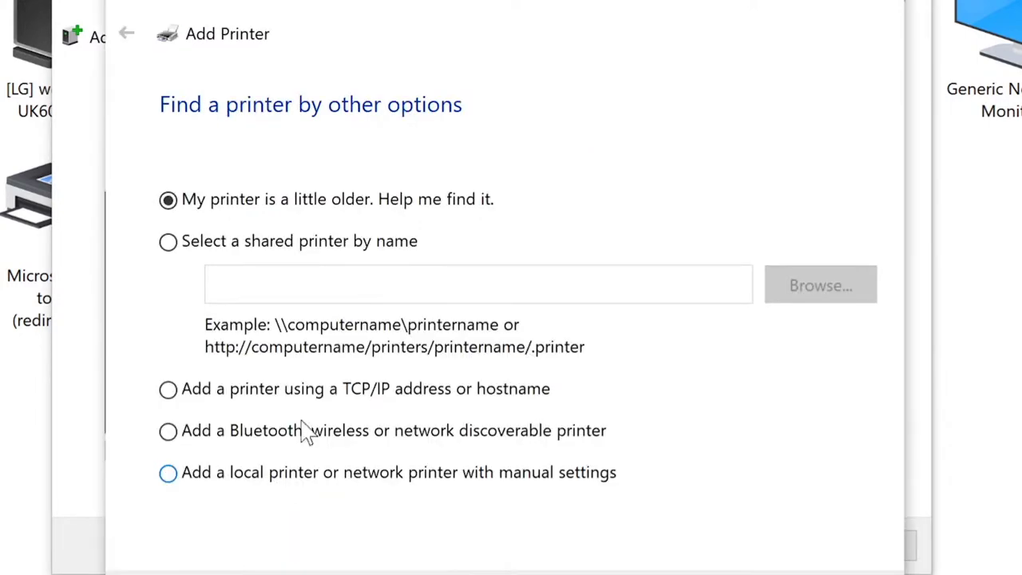
{"action": "left_click_drag", "start_coordinate": [467, 4], "coordinate": [524, 0]}
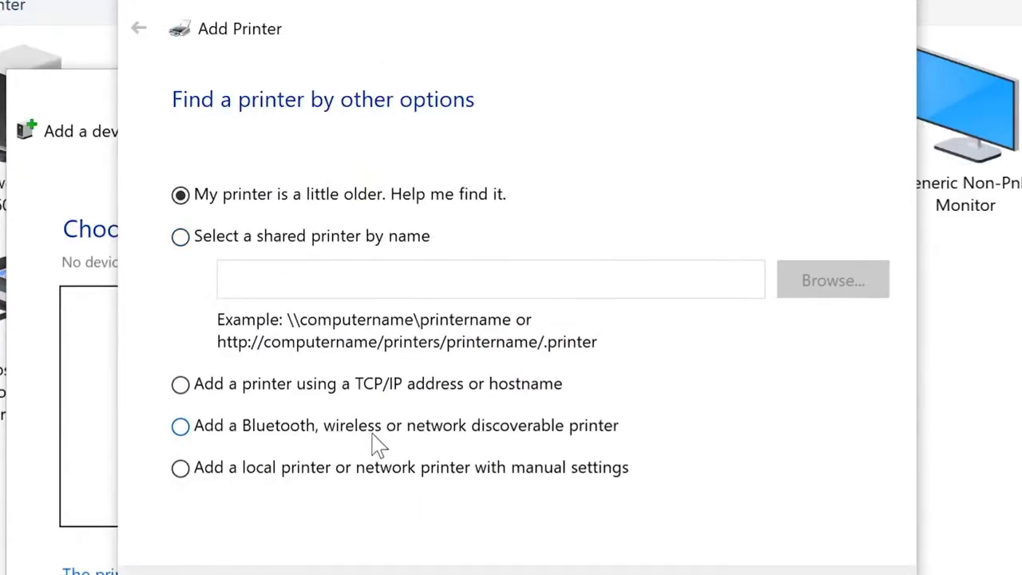
{"action": "left_click", "coordinate": [327, 479]}
{"action": "left_click", "coordinate": [227, 389]}
{"action": "key", "text": "Return"}
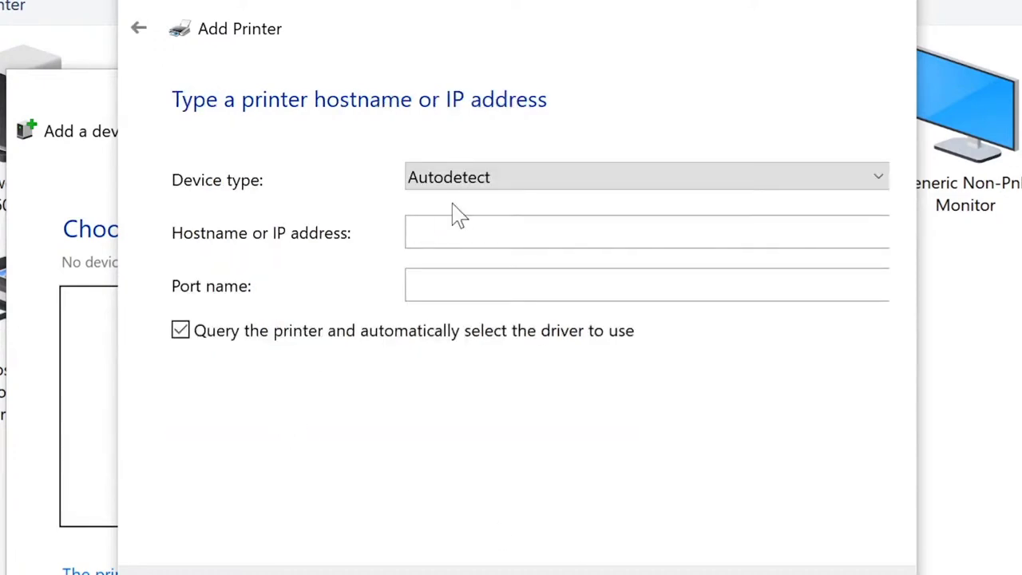
{"action": "left_click", "coordinate": [457, 224]}
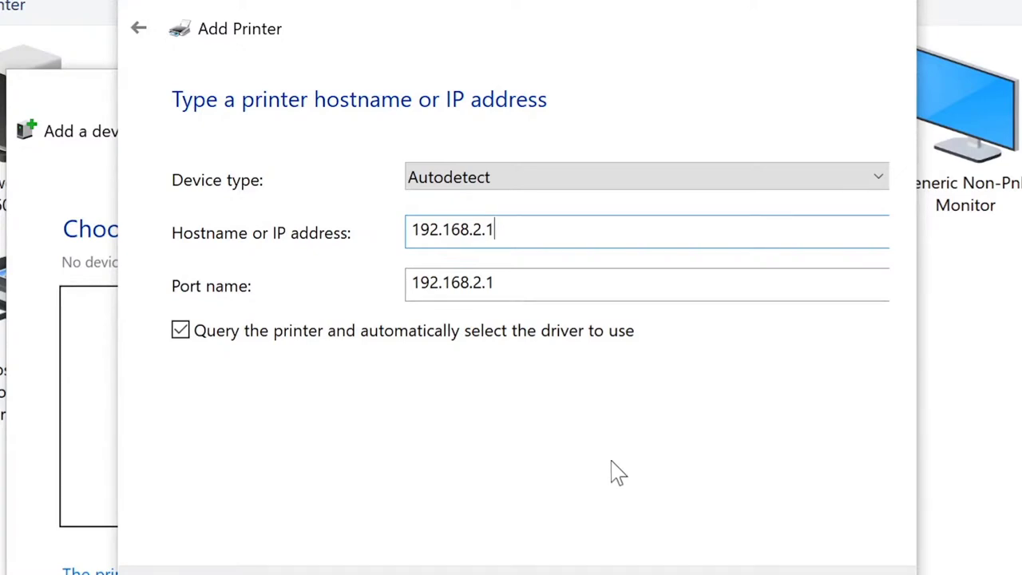
{"action": "left_click", "coordinate": [782, 568]}
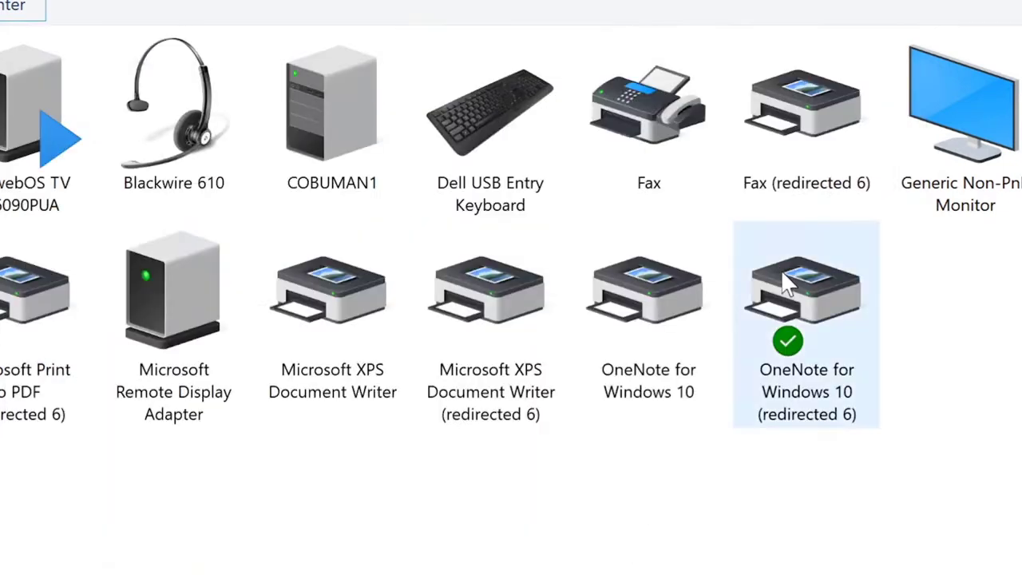
{"action": "left_click", "coordinate": [792, 314]}
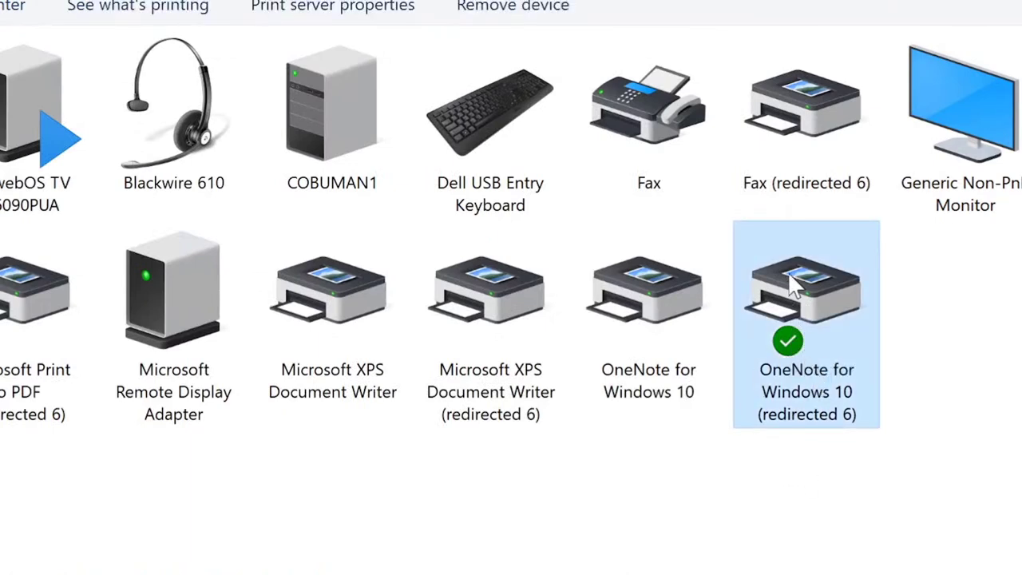
{"action": "mouse_move", "coordinate": [790, 284]}
{"action": "right_click", "coordinate": [803, 300]}
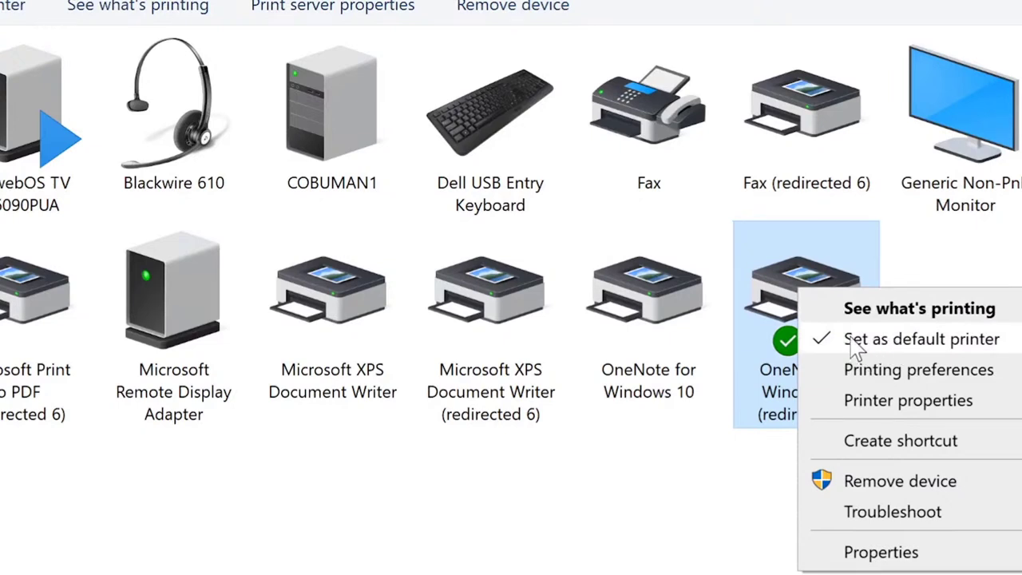
{"action": "left_click", "coordinate": [848, 340]}
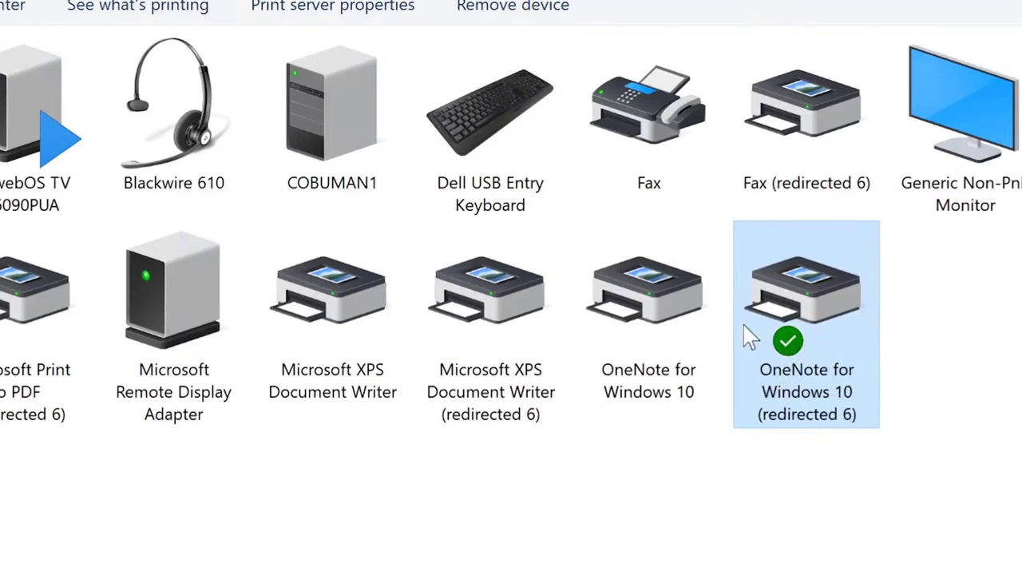
{"action": "key", "text": "ctrl+space"}
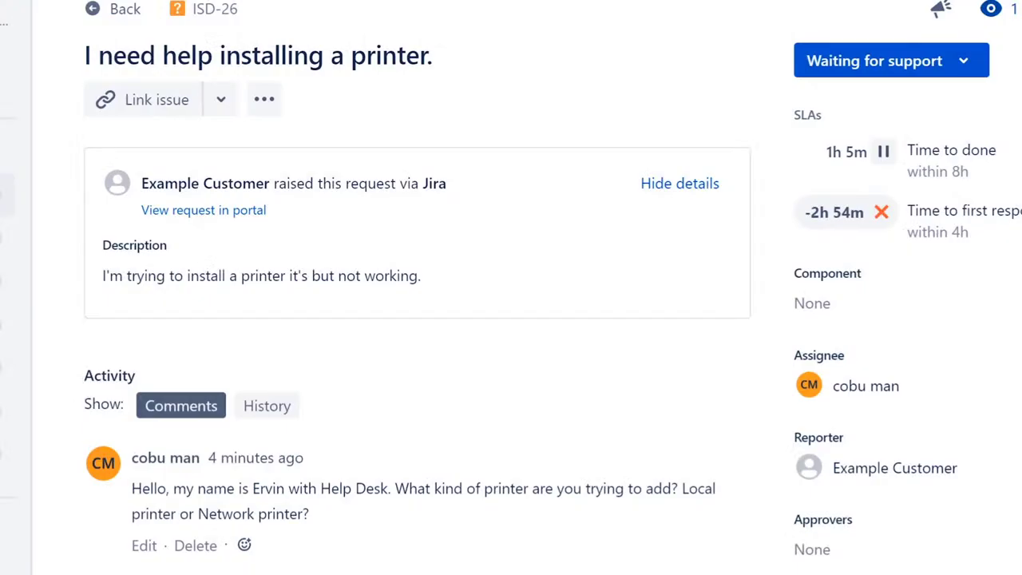
Step: Post internal note 'Added printer as requested.' signed with the agent's name
{"action": "scroll", "coordinate": [221, 511], "scroll_direction": "down", "scroll_amount": 3}
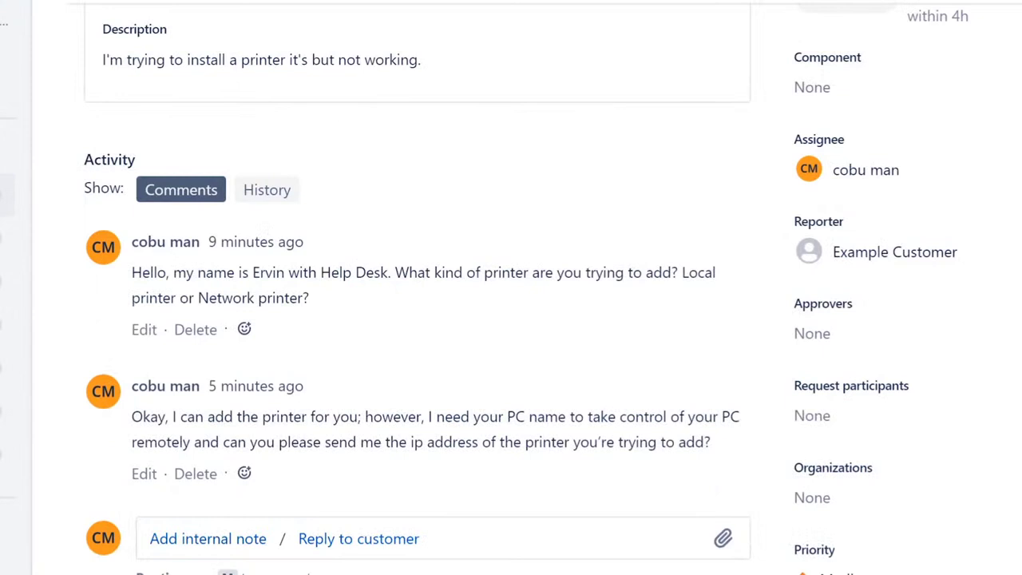
{"action": "scroll", "coordinate": [309, 342], "scroll_direction": "down", "scroll_amount": 3}
{"action": "left_click", "coordinate": [219, 224]}
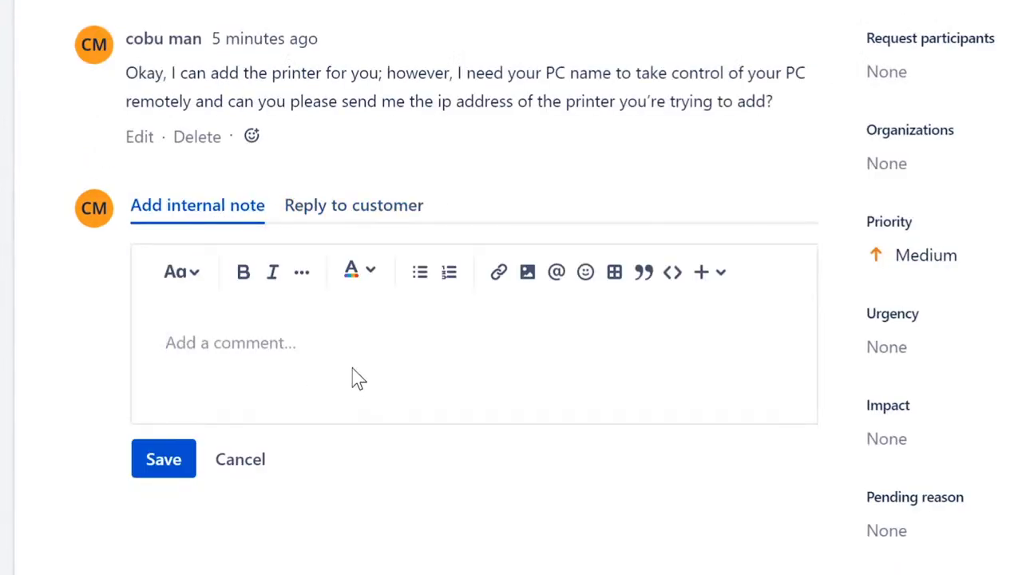
{"action": "type", "text": "Adde"}
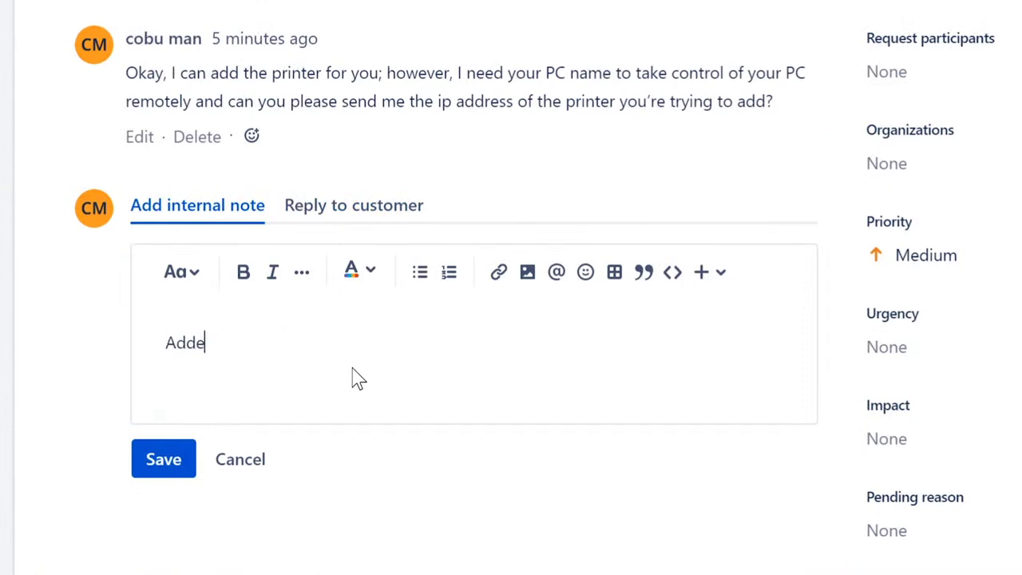
{"action": "type", "text": "d printer as requeste"}
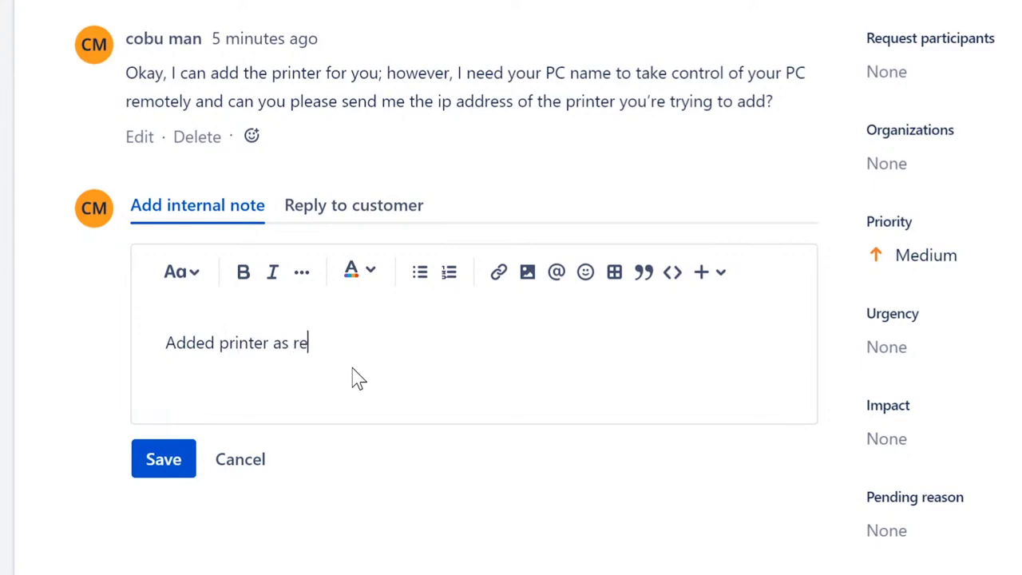
{"action": "type", "text": "d. Ervin"}
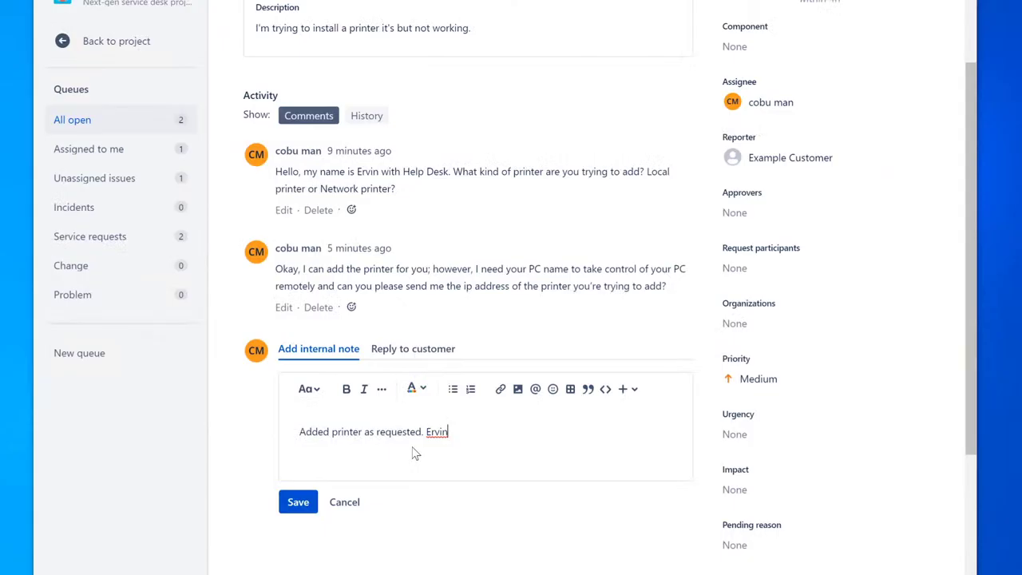
{"action": "left_click", "coordinate": [300, 509]}
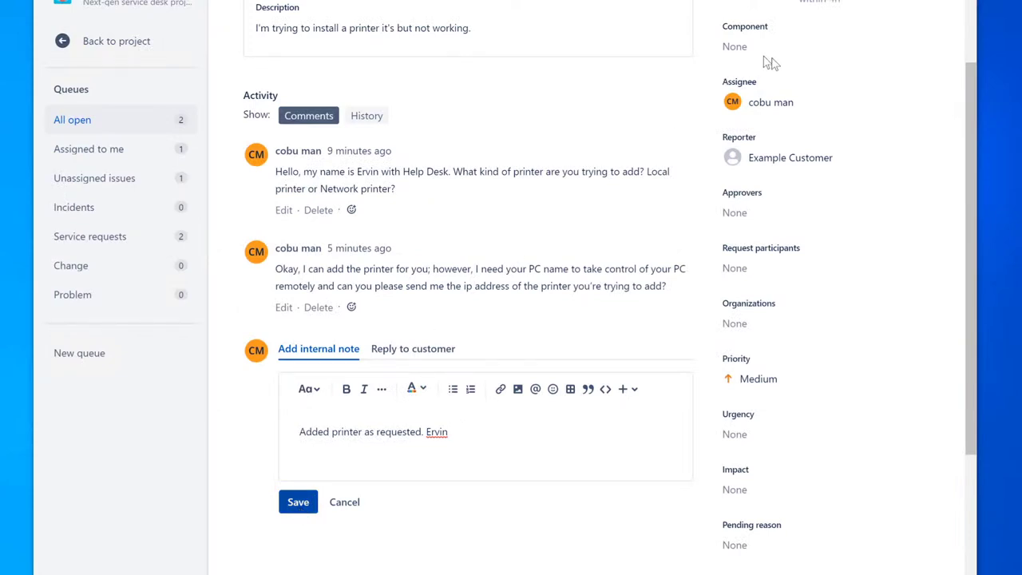
Step: Set the ticket status to Completed and return to the All open queue
{"action": "scroll", "coordinate": [829, 183], "scroll_direction": "up", "scroll_amount": 2}
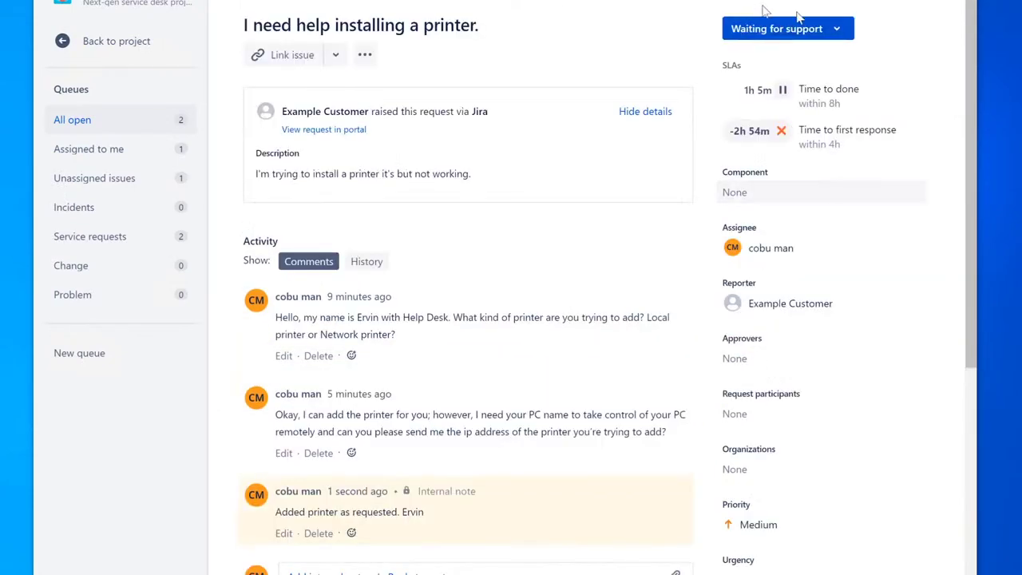
{"action": "left_click", "coordinate": [834, 30]}
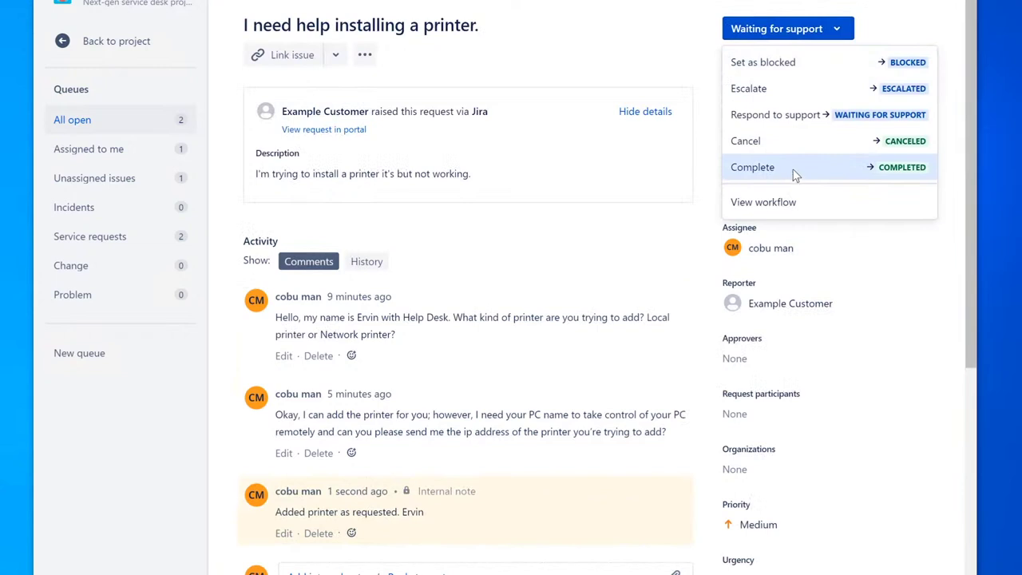
{"action": "left_click", "coordinate": [793, 170]}
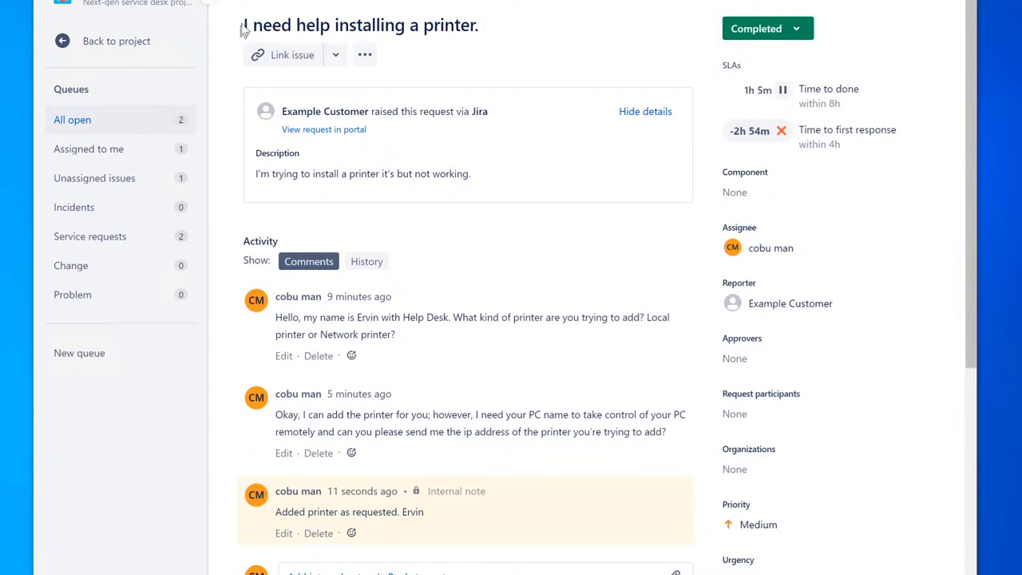
{"action": "left_click", "coordinate": [267, 4]}
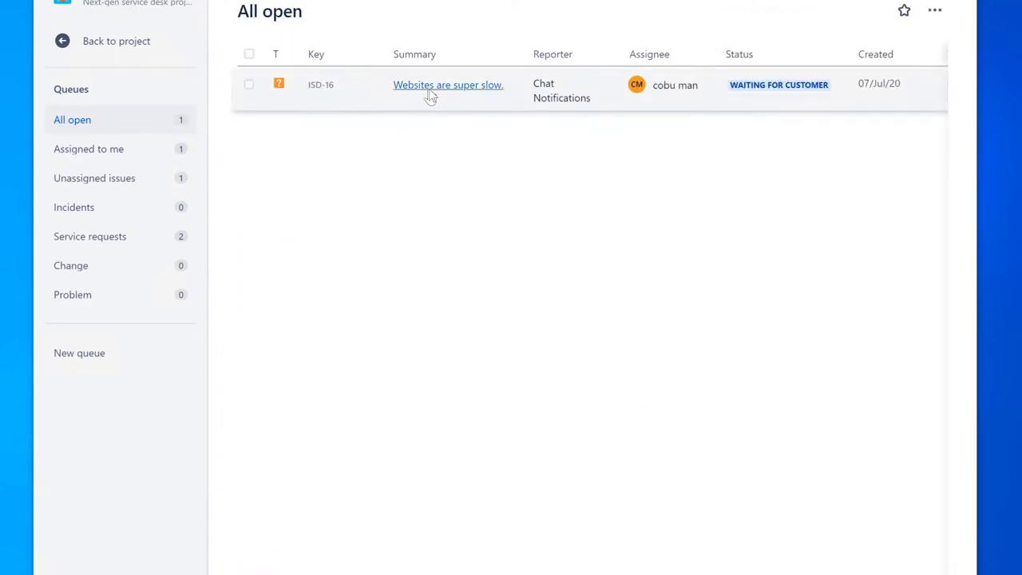
Step: Open ticket 'Websites are super slow.' and briefly select its last internal note's text
{"action": "left_click", "coordinate": [433, 94]}
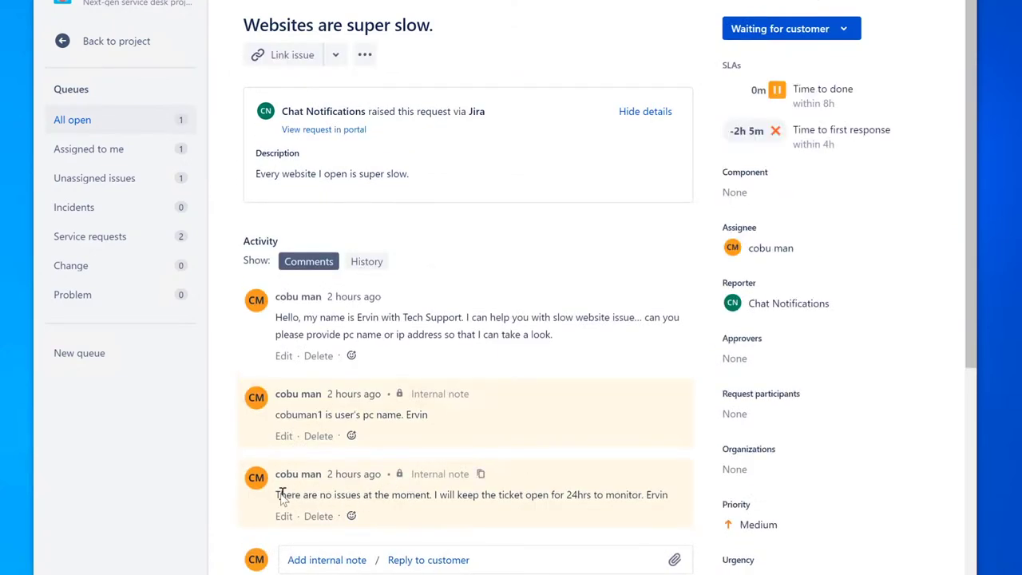
{"action": "left_click_drag", "start_coordinate": [279, 495], "coordinate": [657, 499]}
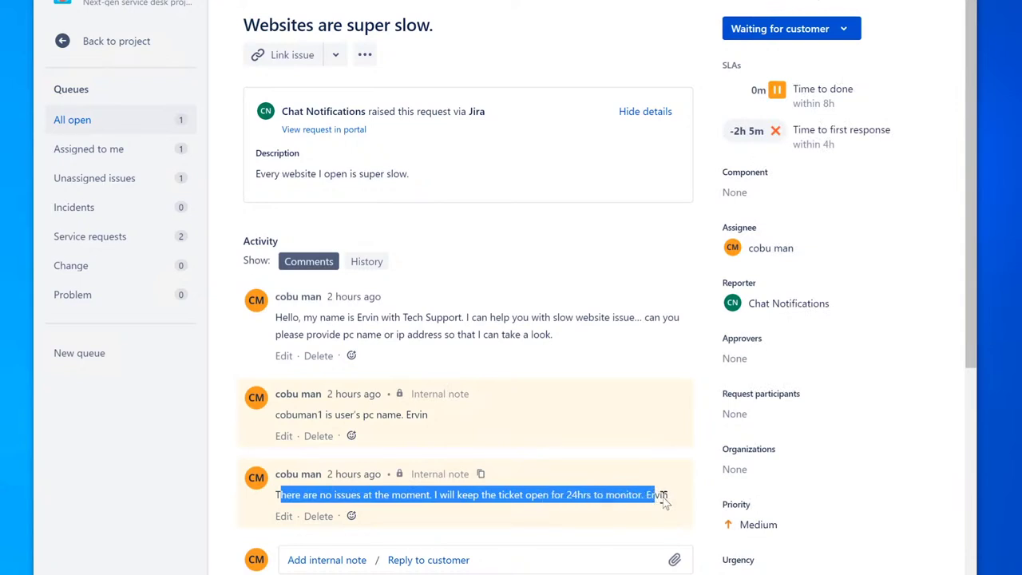
{"action": "left_click", "coordinate": [663, 499]}
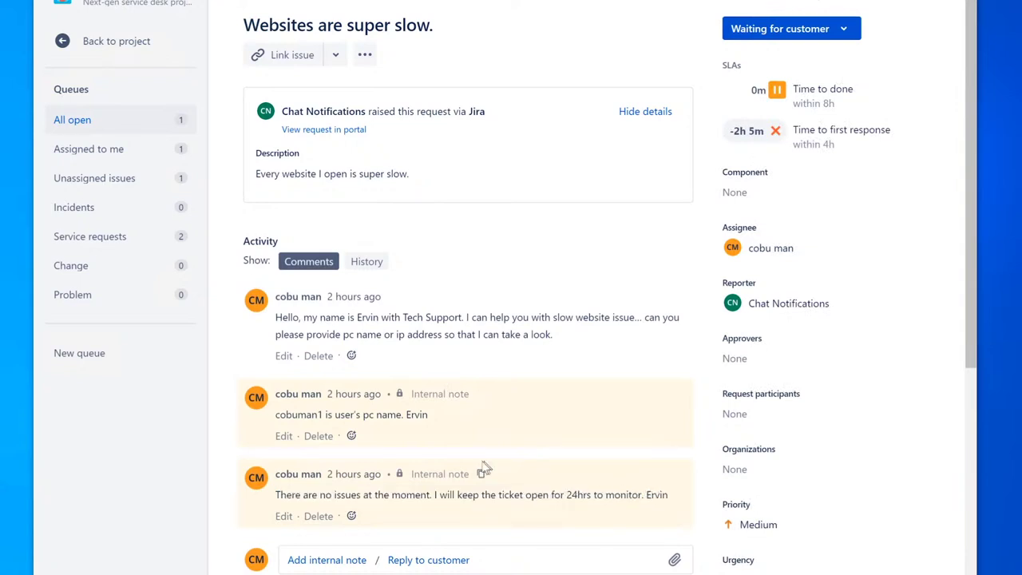
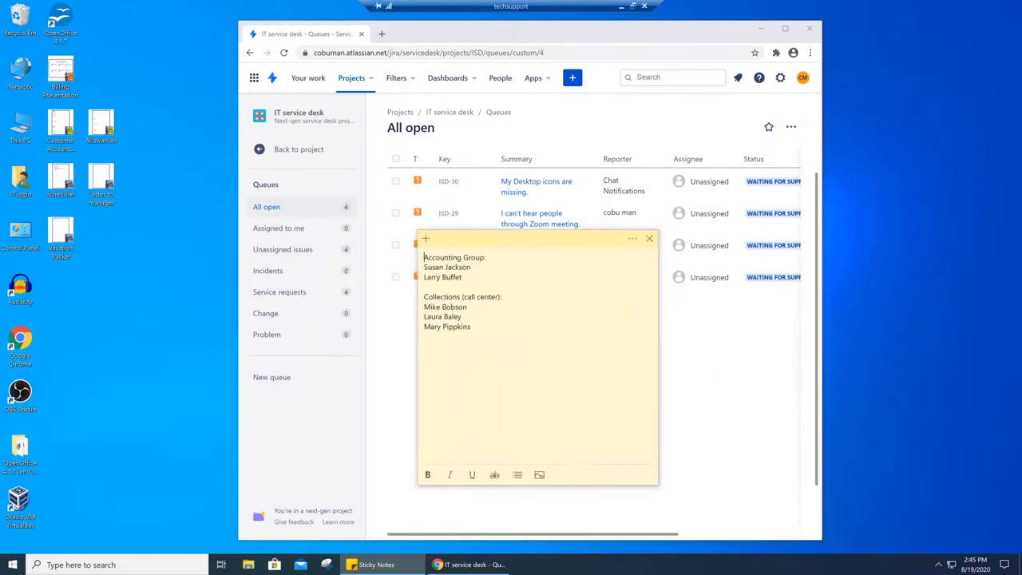
Step: Highlight the Accounting Group and Collections (call center) staff lines in the sticky note
{"action": "left_click_drag", "start_coordinate": [424, 257], "coordinate": [464, 277]}
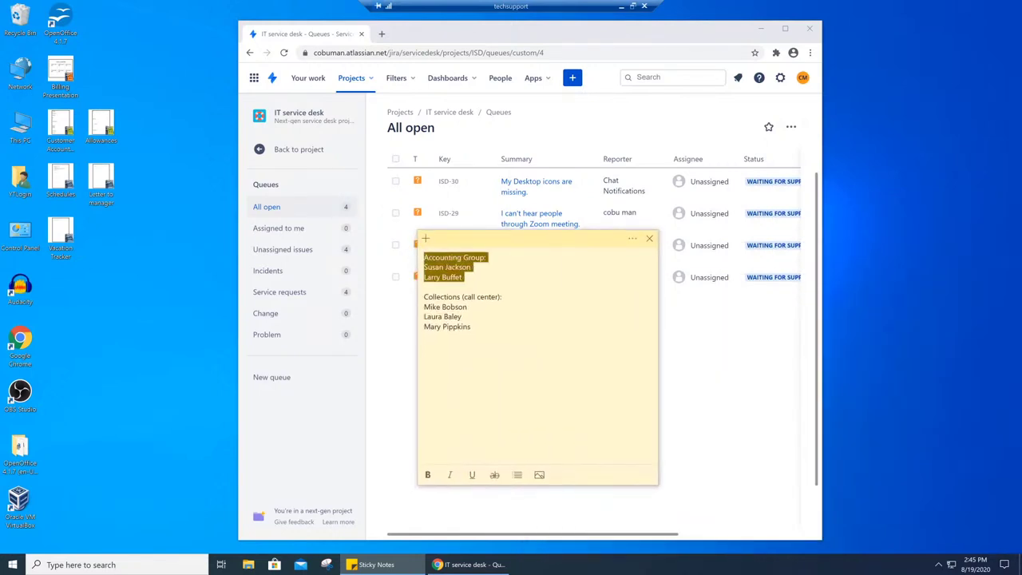
{"action": "left_click_drag", "start_coordinate": [471, 326], "coordinate": [328, 240]}
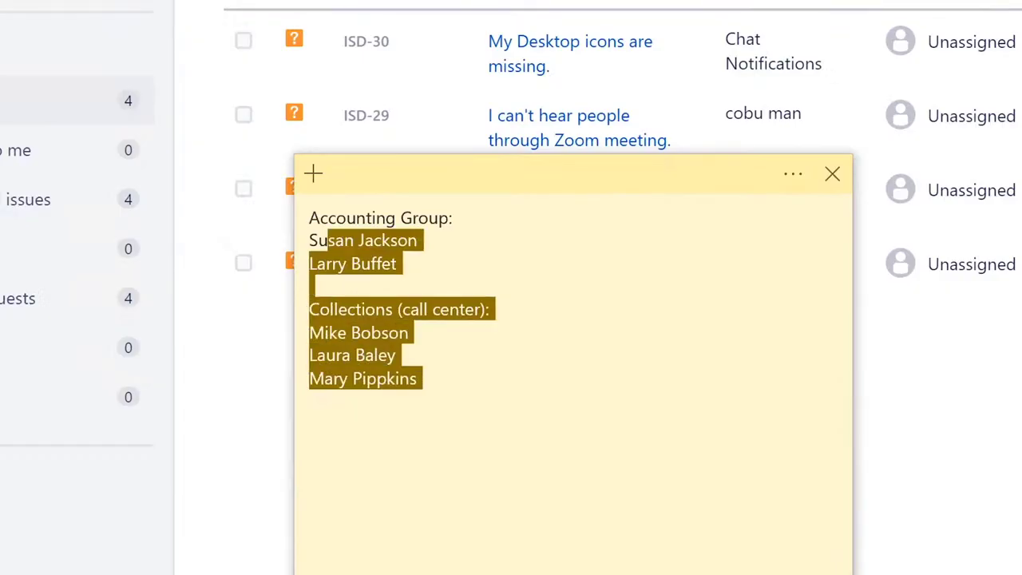
{"action": "left_click", "coordinate": [311, 286]}
{"action": "left_click", "coordinate": [466, 309]}
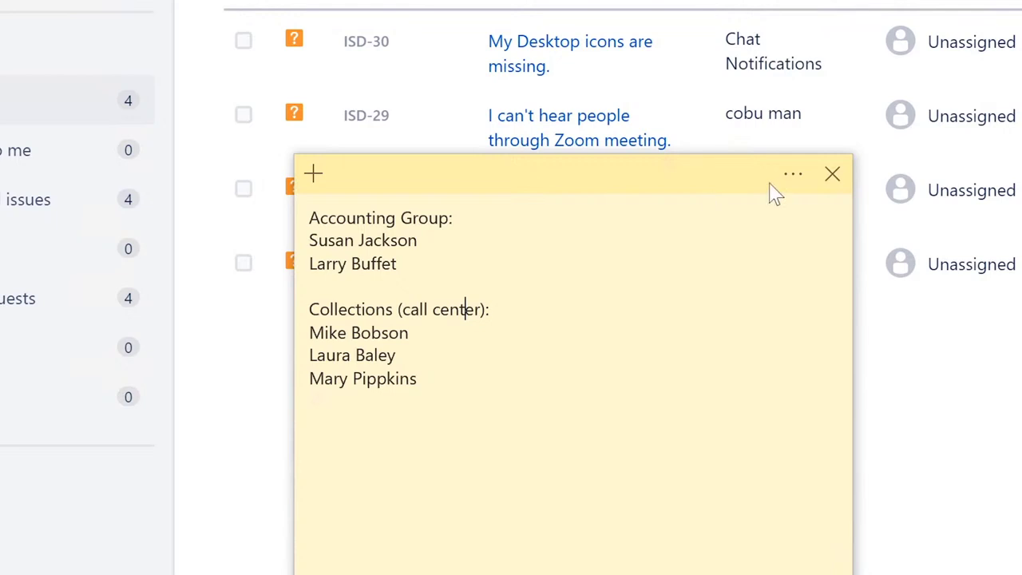
Step: Move the note higher up the screen and highlight the three call center staff names
{"action": "left_click_drag", "start_coordinate": [652, 171], "coordinate": [652, 108]}
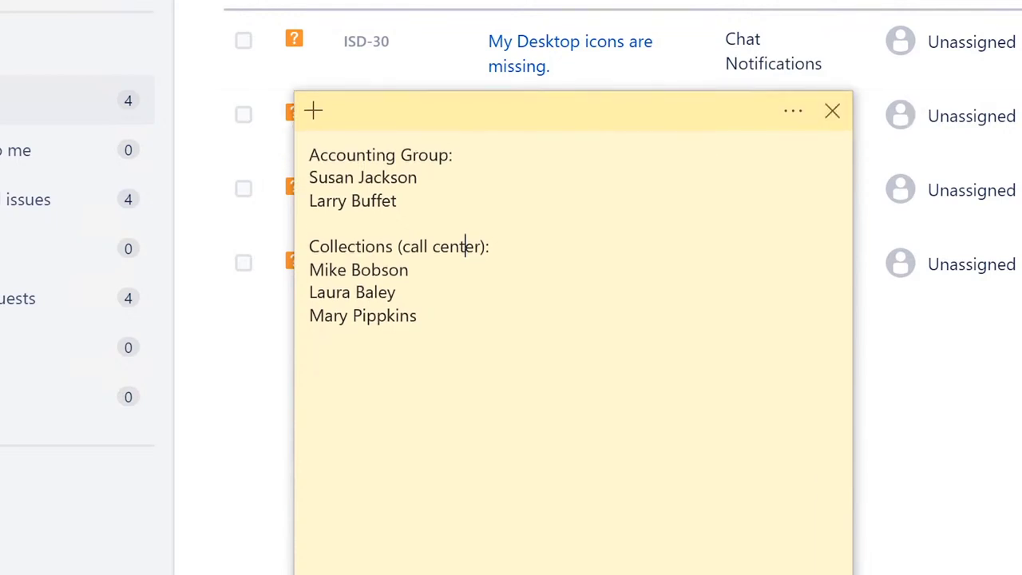
{"action": "left_click_drag", "start_coordinate": [421, 316], "coordinate": [309, 270]}
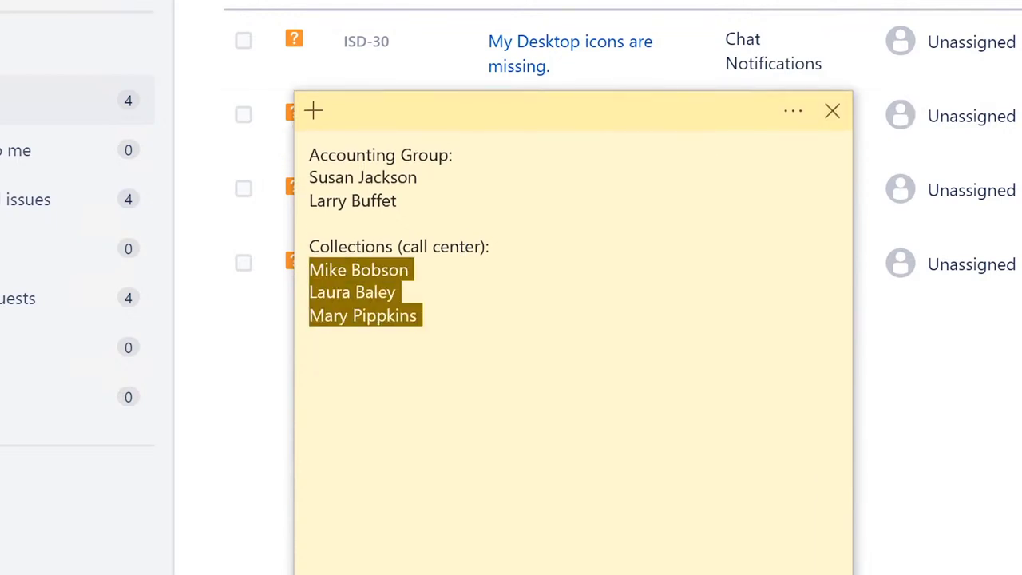
{"action": "left_click", "coordinate": [417, 315]}
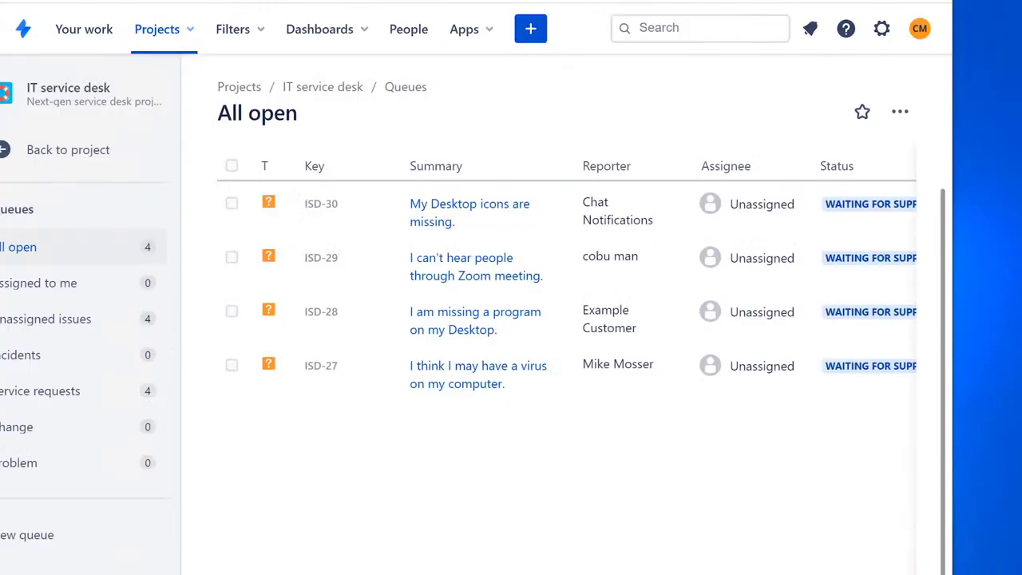
Step: Maximize Chrome and scroll the queue to show the four tickets' -85h 45m Time to done timers
{"action": "key", "text": "super+Up"}
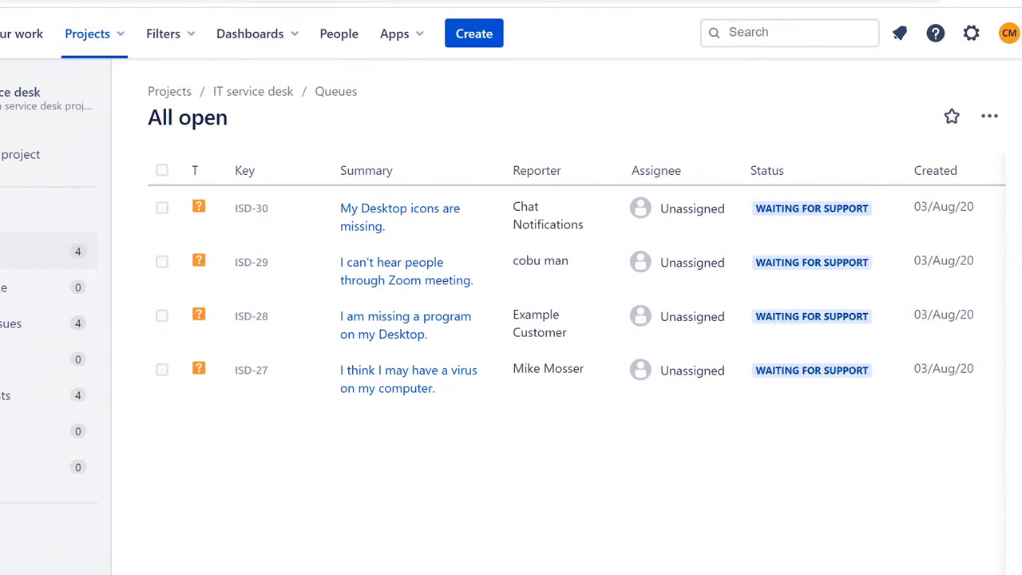
{"action": "scroll", "coordinate": [1016, 198], "scroll_direction": "right", "scroll_amount": 3}
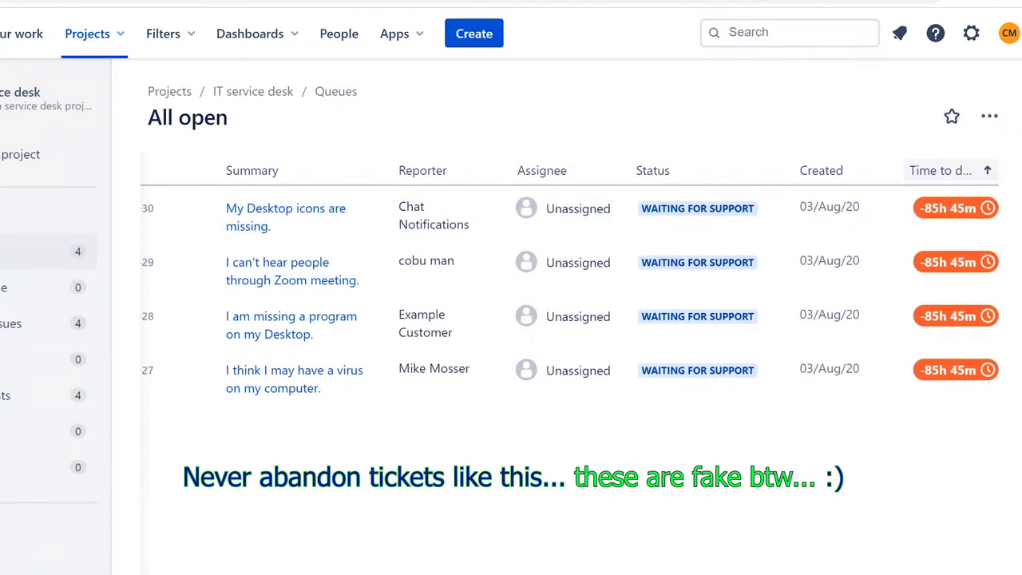
{"action": "scroll", "coordinate": [570, 295], "scroll_direction": "left", "scroll_amount": 1}
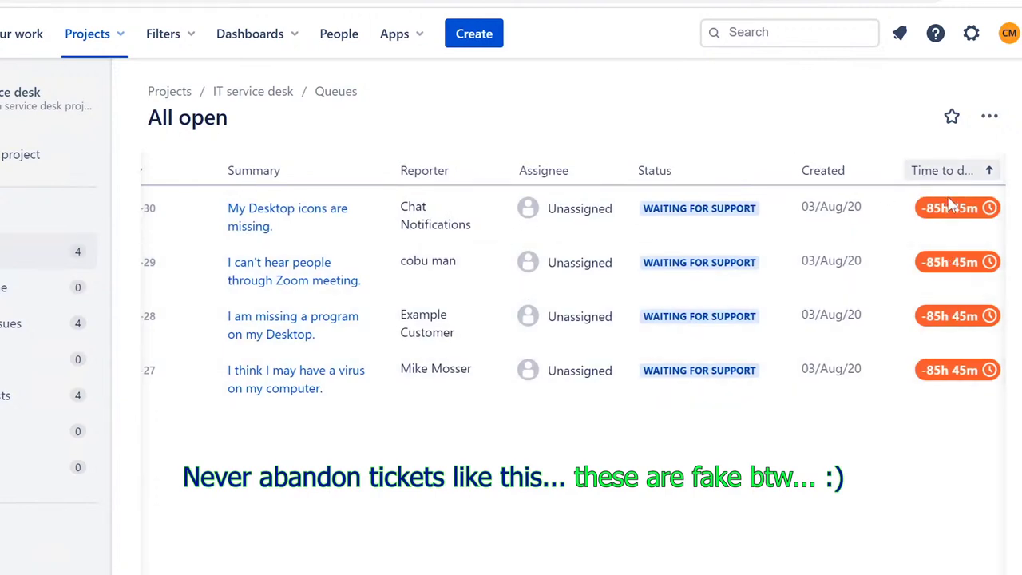
{"action": "mouse_move", "coordinate": [900, 213]}
Step: Create and submit an IT help ticket with 'fake ticket' as both summary and description
{"action": "left_click", "coordinate": [497, 35]}
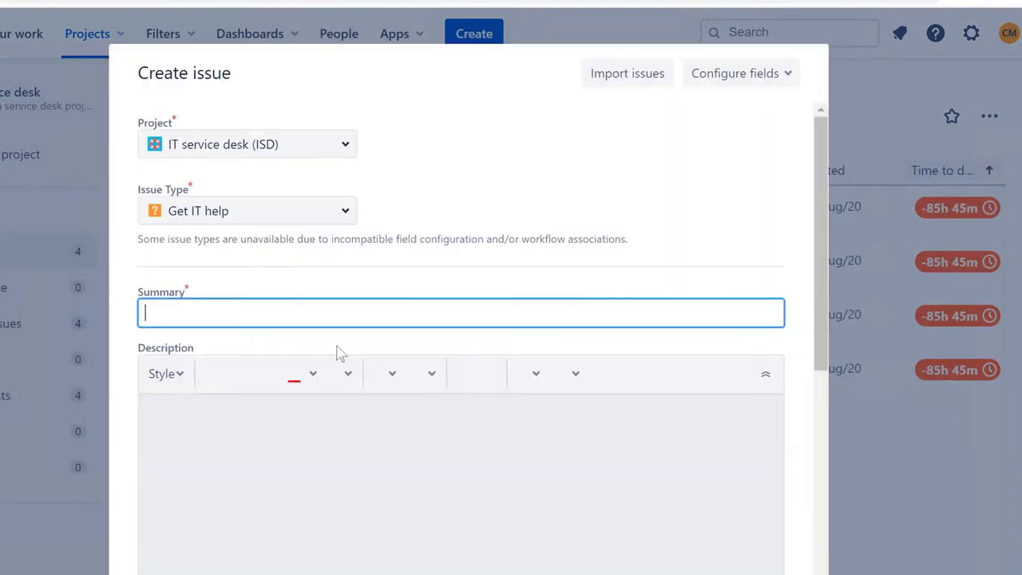
{"action": "type", "text": "fake tickets"}
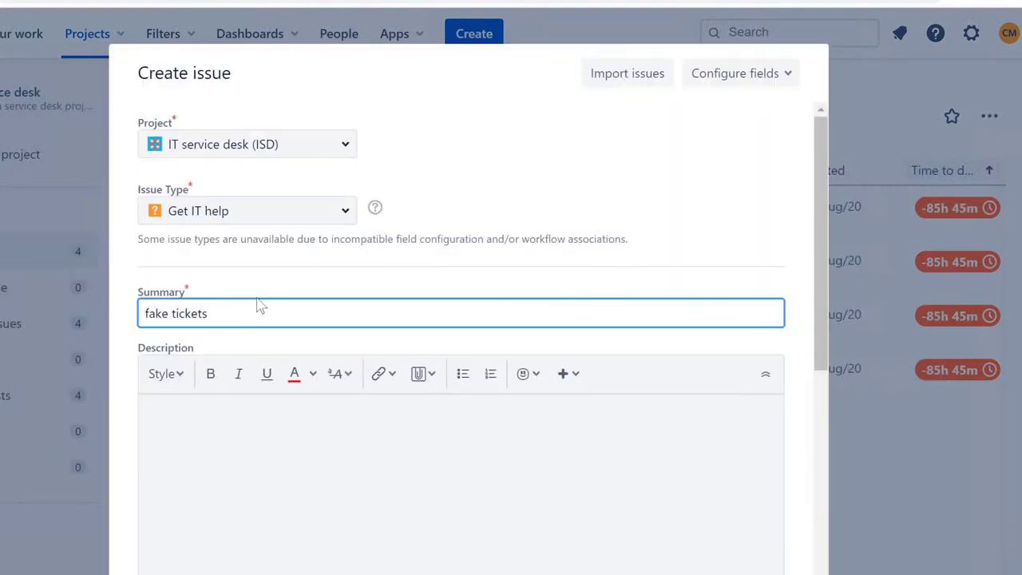
{"action": "key", "text": "BackSpace"}
{"action": "key", "text": "Tab"}
{"action": "type", "text": "fake ti"}
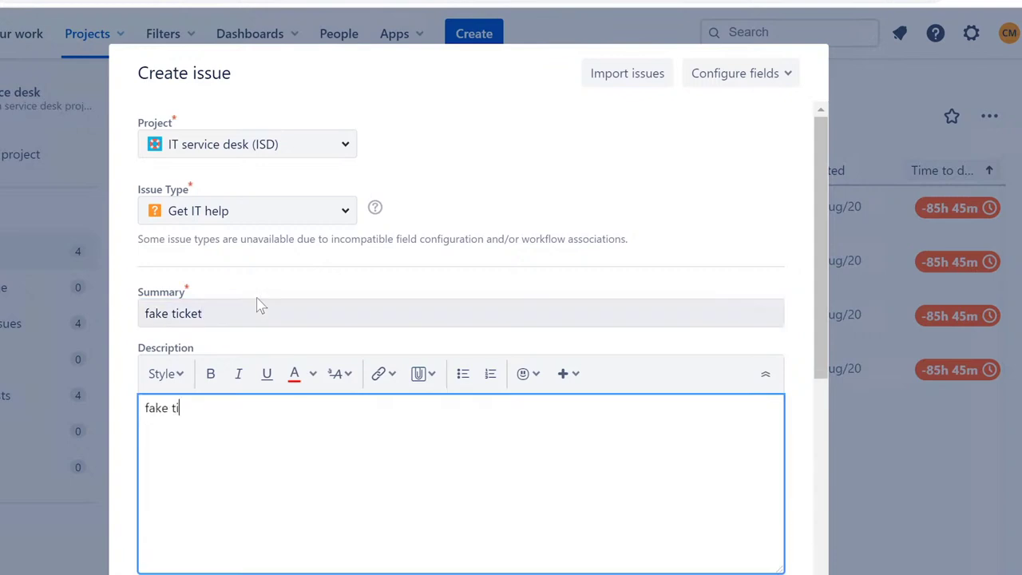
{"action": "type", "text": "cket"}
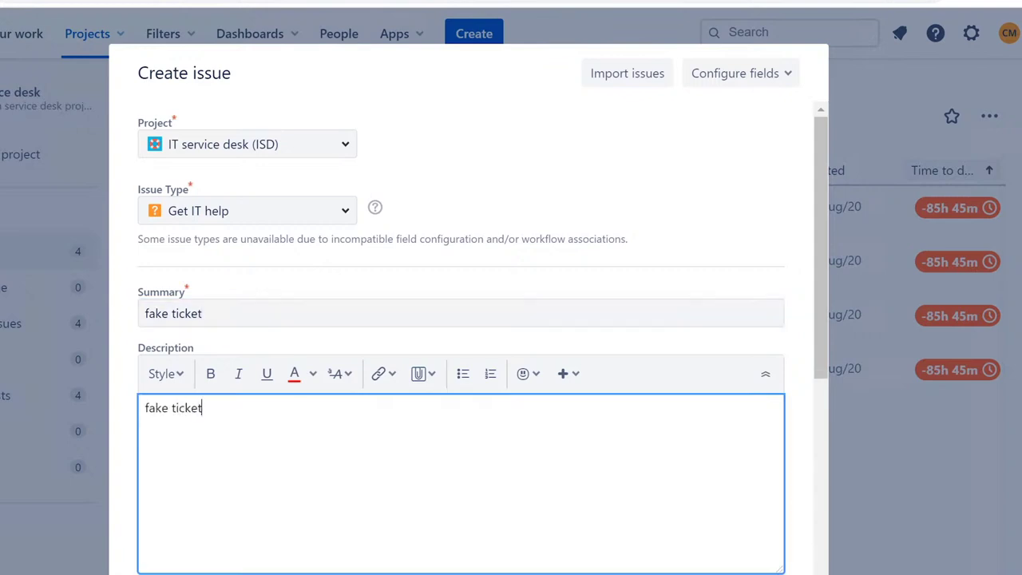
{"action": "key", "text": "alt+s"}
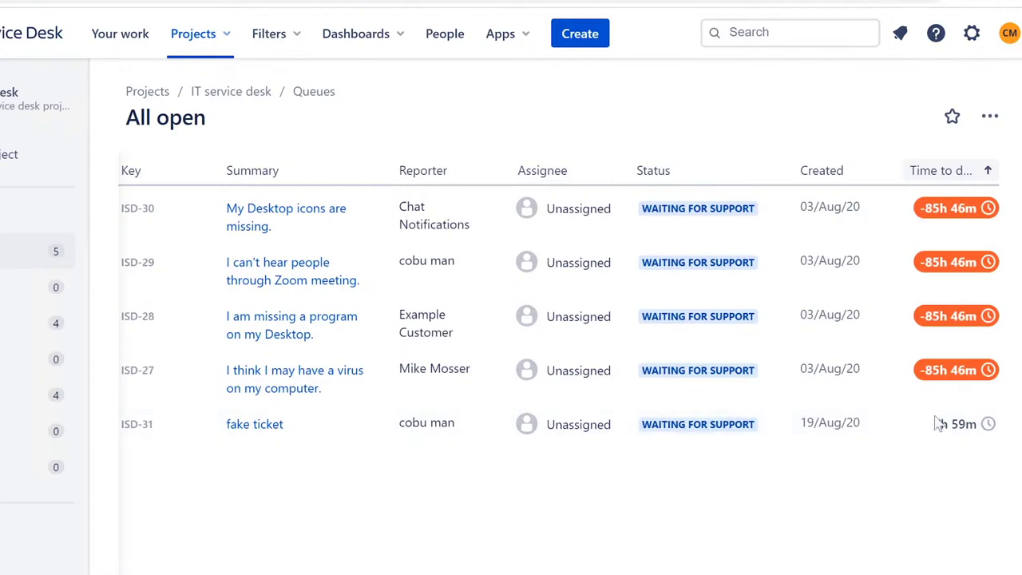
Step: Open ticket ISD-30, 'My Desktop icons are missing.', from the All open queue
{"action": "mouse_move", "coordinate": [988, 424]}
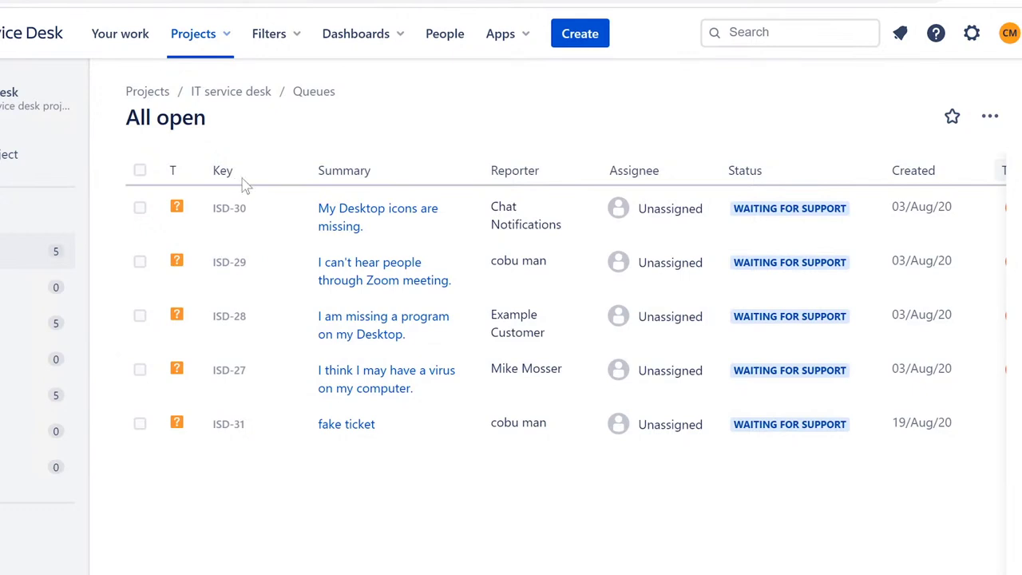
{"action": "left_click", "coordinate": [389, 216]}
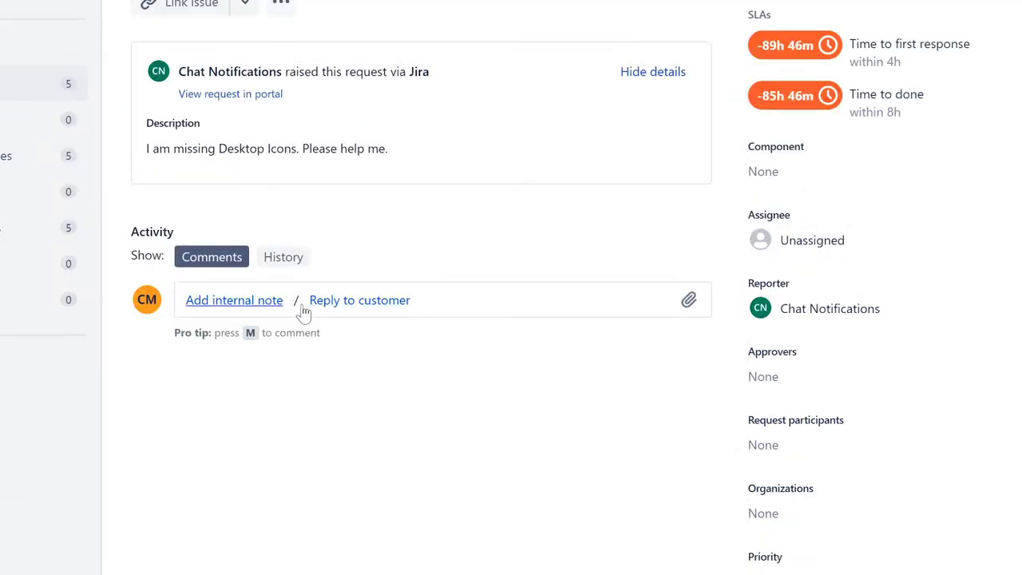
Step: Start an empty internal note on ISD-30, toggling to Reply to customer and back
{"action": "left_click", "coordinate": [229, 307]}
{"action": "left_click", "coordinate": [342, 302]}
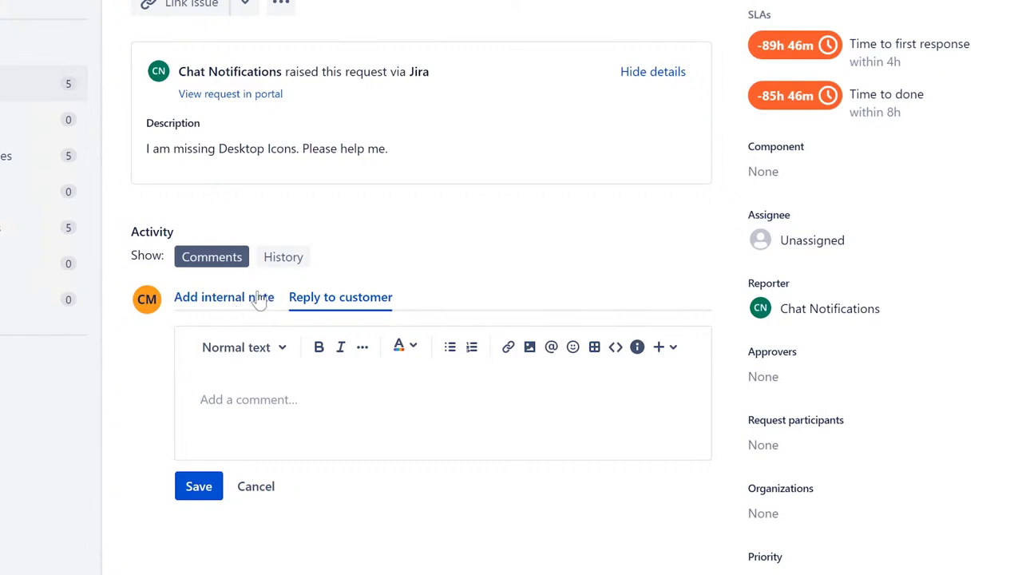
{"action": "left_click", "coordinate": [249, 302]}
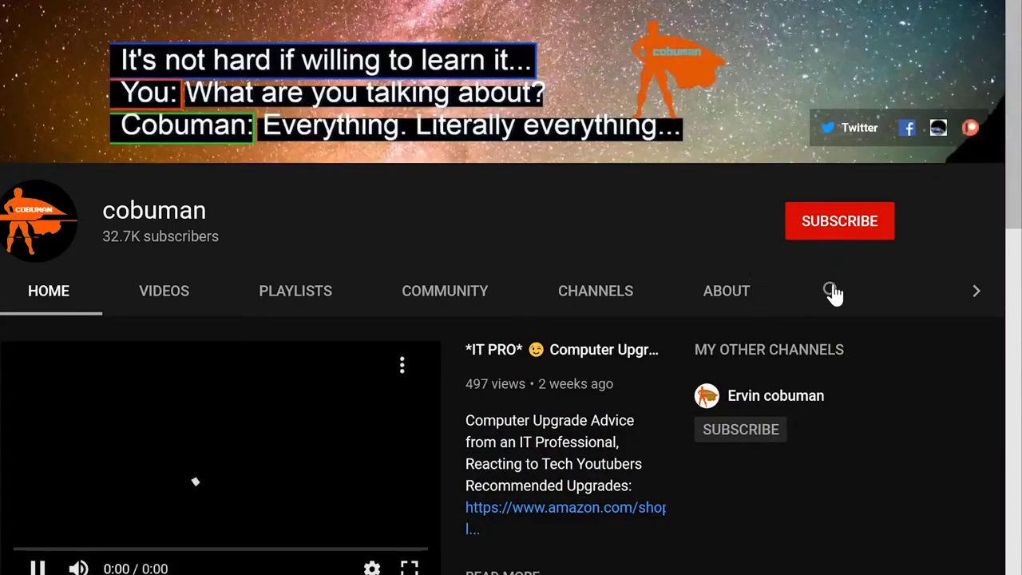
Step: Search the YouTube channel for 'tickets' and browse the help desk ticket training videos
{"action": "left_click", "coordinate": [829, 292]}
{"action": "type", "text": "tickets"}
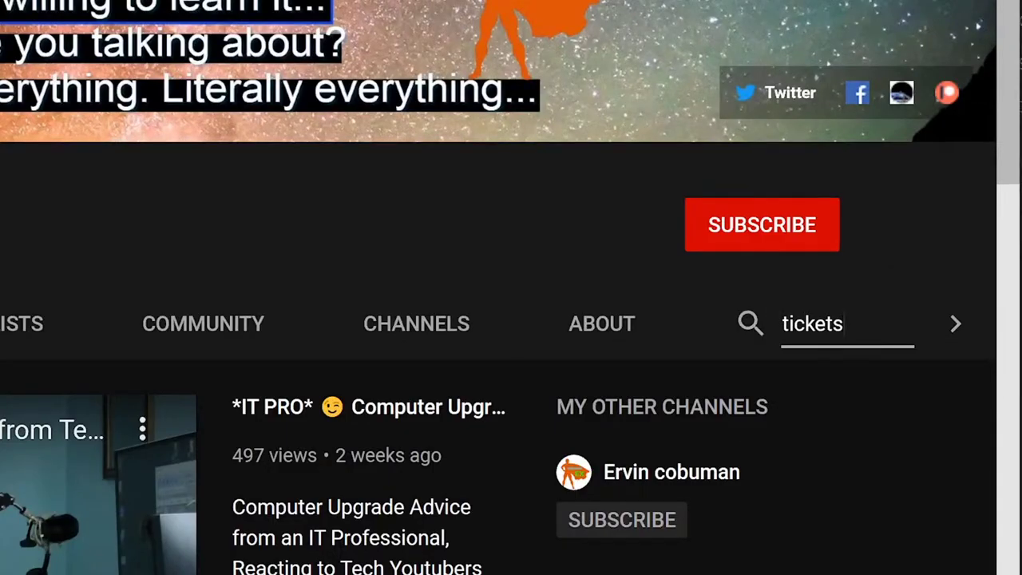
{"action": "key", "text": "Return"}
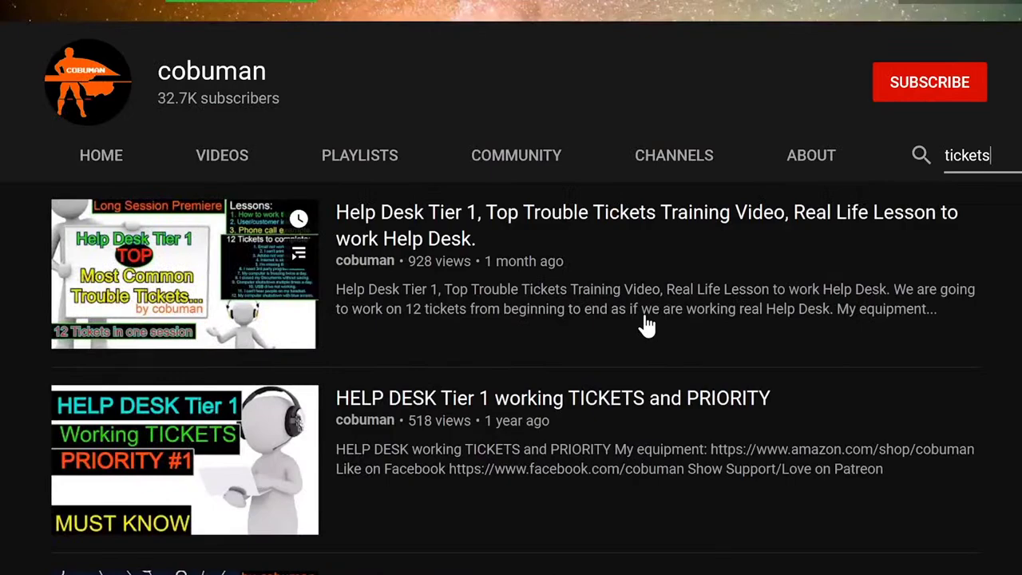
{"action": "scroll", "coordinate": [646, 325], "scroll_direction": "down", "scroll_amount": 3}
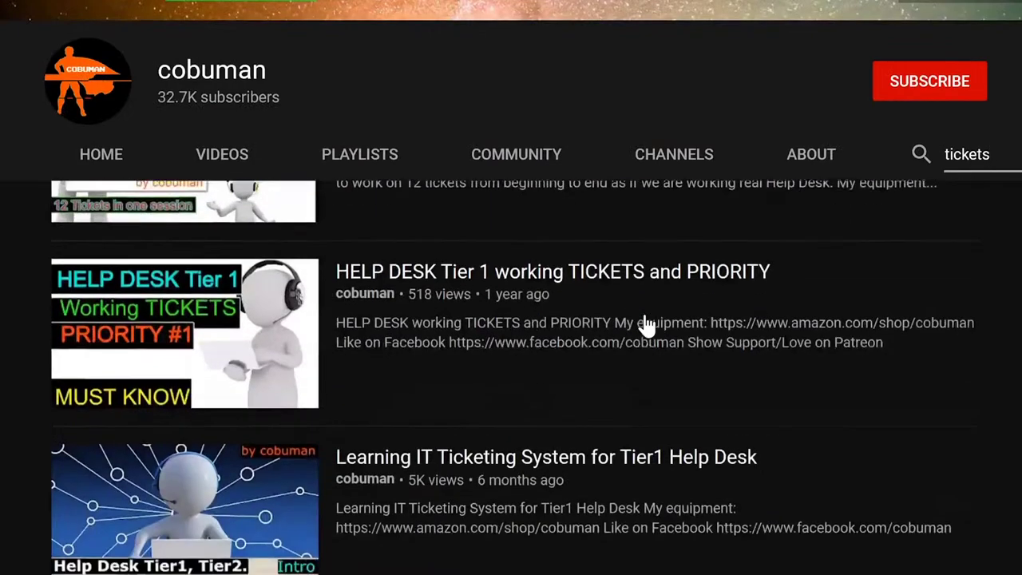
{"action": "scroll", "coordinate": [647, 325], "scroll_direction": "down", "scroll_amount": 10}
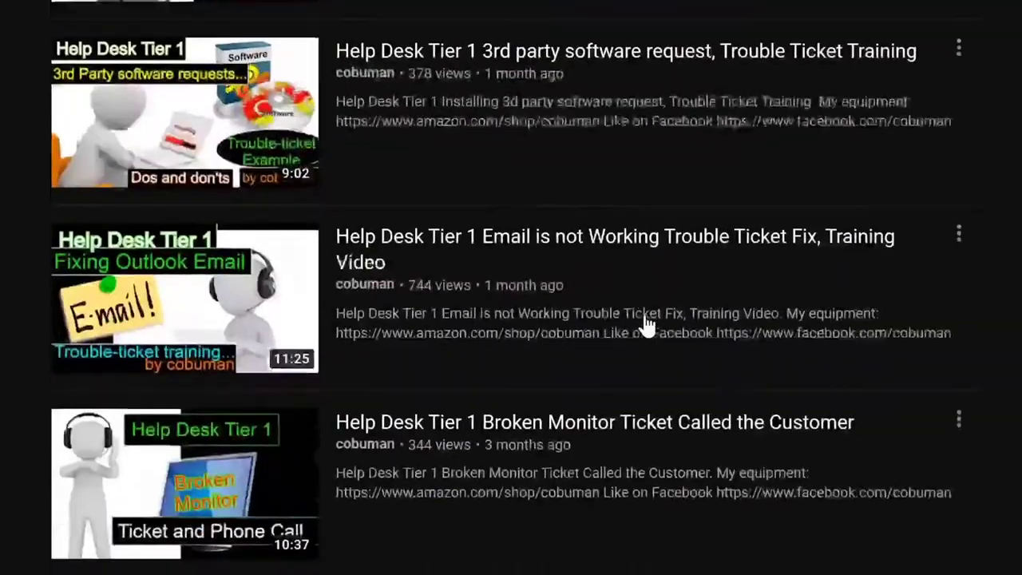
{"action": "scroll", "coordinate": [646, 325], "scroll_direction": "down", "scroll_amount": 9}
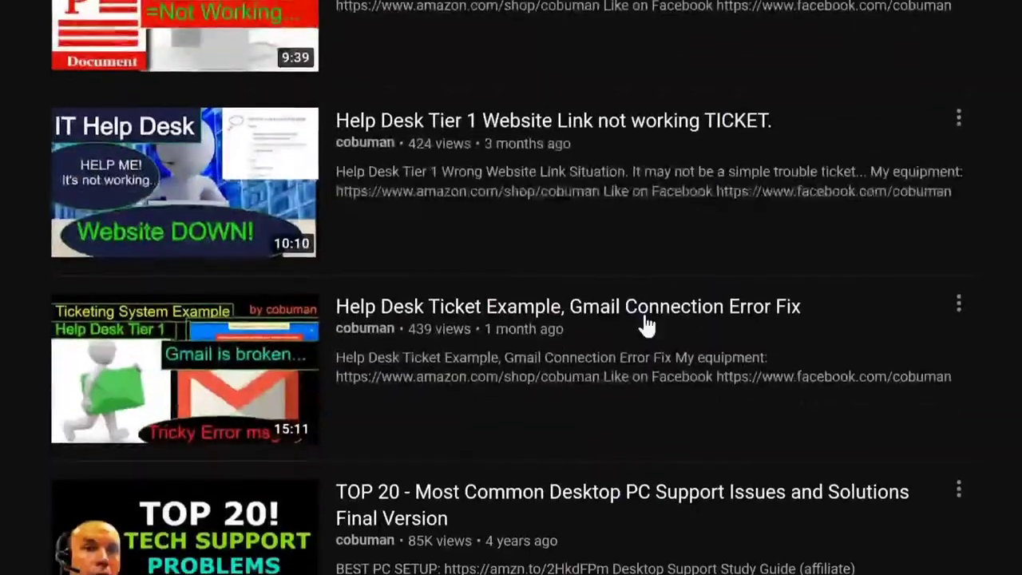
{"action": "scroll", "coordinate": [647, 325], "scroll_direction": "up", "scroll_amount": 4}
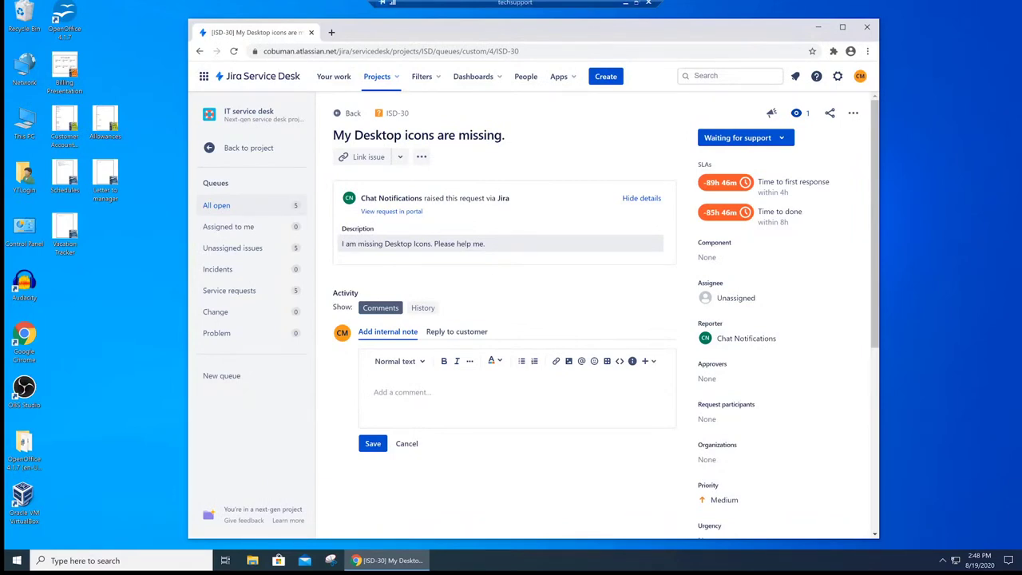
Step: Reopen ISD-30 from the All open queue, then select and reposition the four left-column desktop shortcuts
{"action": "left_click", "coordinate": [199, 51]}
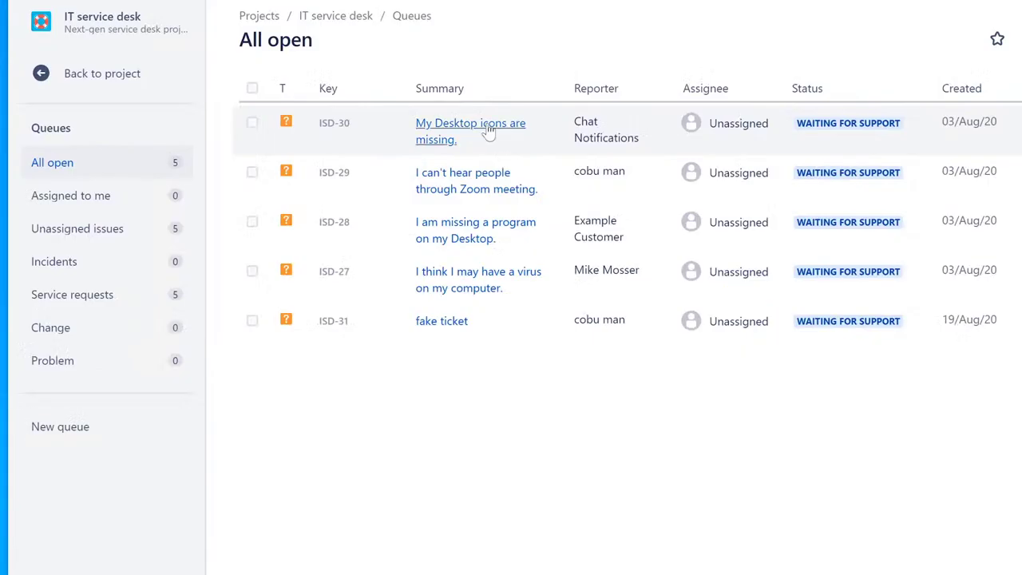
{"action": "left_click", "coordinate": [487, 130]}
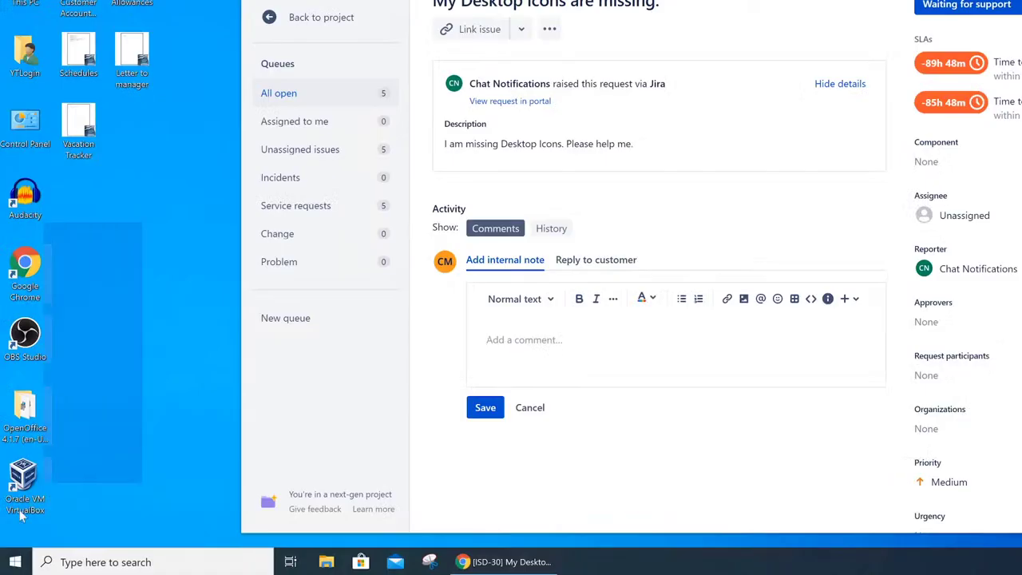
{"action": "right_click", "coordinate": [45, 274]}
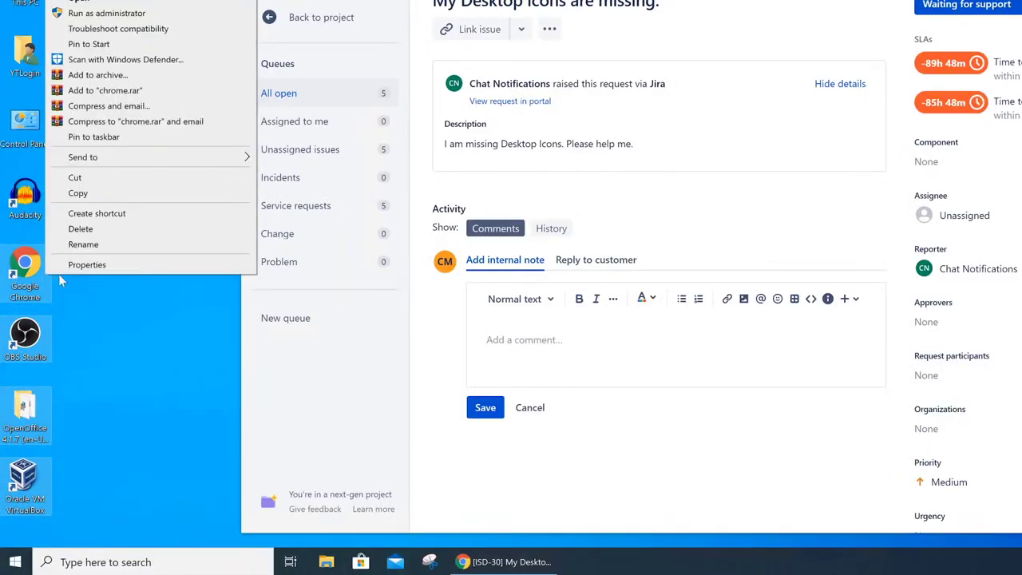
{"action": "left_click", "coordinate": [133, 357]}
{"action": "left_click_drag", "start_coordinate": [87, 246], "coordinate": [2, 513]}
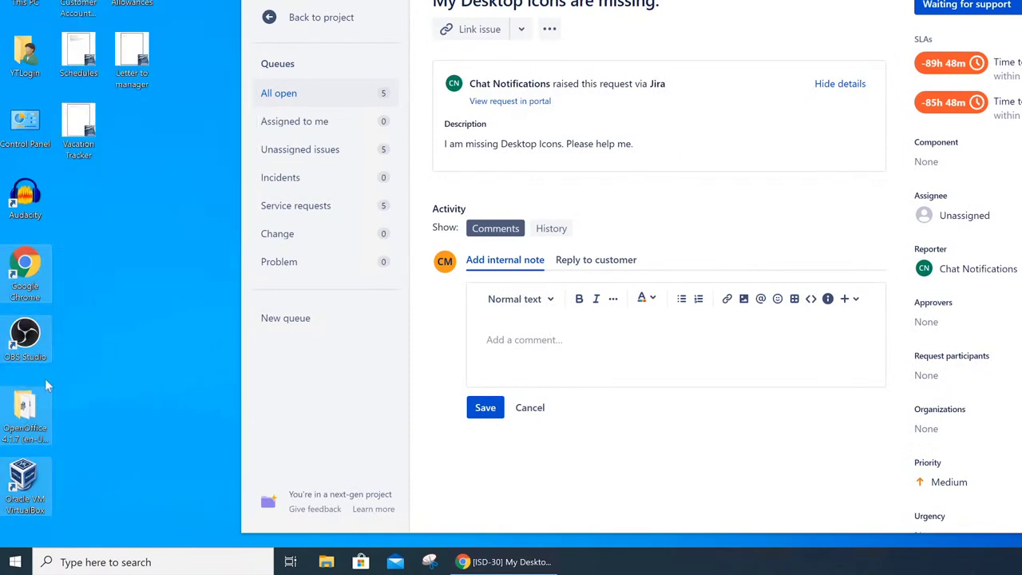
{"action": "left_click_drag", "start_coordinate": [55, 265], "coordinate": [29, 268]}
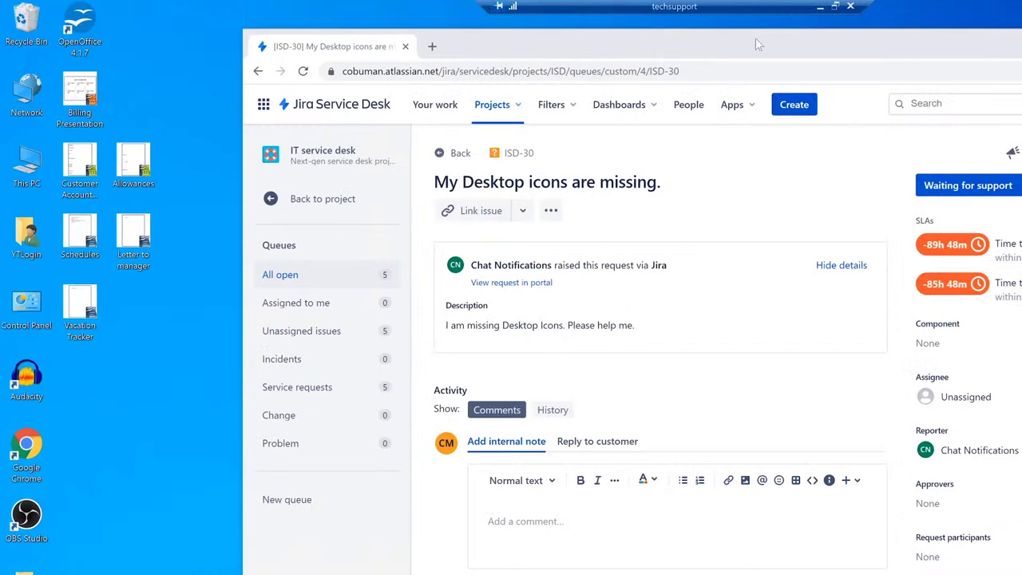
Step: Select and deselect the desktop document icons and the seven icons from OpenOffice down
{"action": "mouse_move", "coordinate": [755, 38]}
{"action": "left_mouse_down"}
{"action": "mouse_move", "coordinate": [767, 54]}
{"action": "mouse_move", "coordinate": [756, 29]}
{"action": "left_mouse_up"}
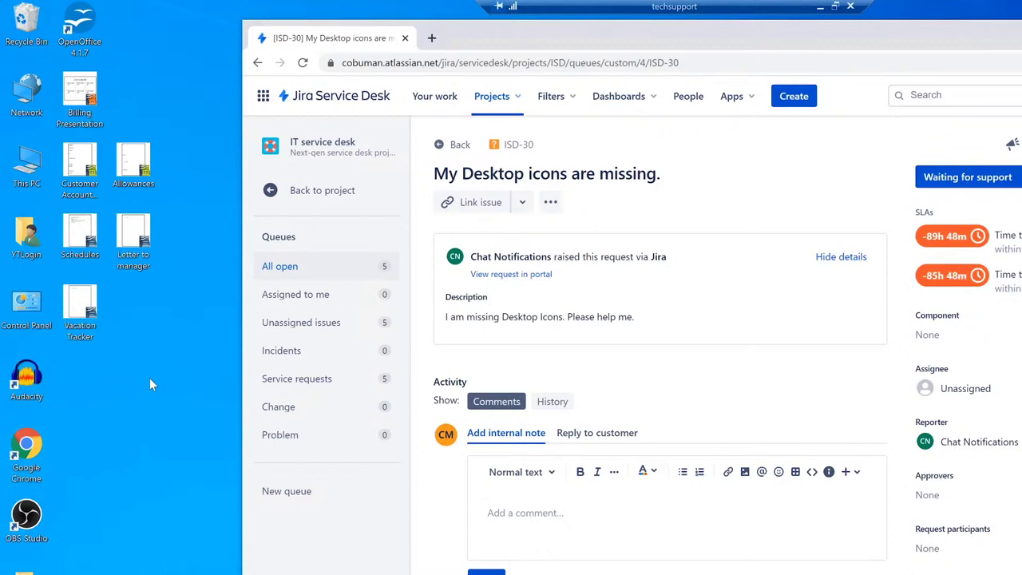
{"action": "left_click_drag", "start_coordinate": [189, 70], "coordinate": [75, 356]}
{"action": "left_click", "coordinate": [180, 371]}
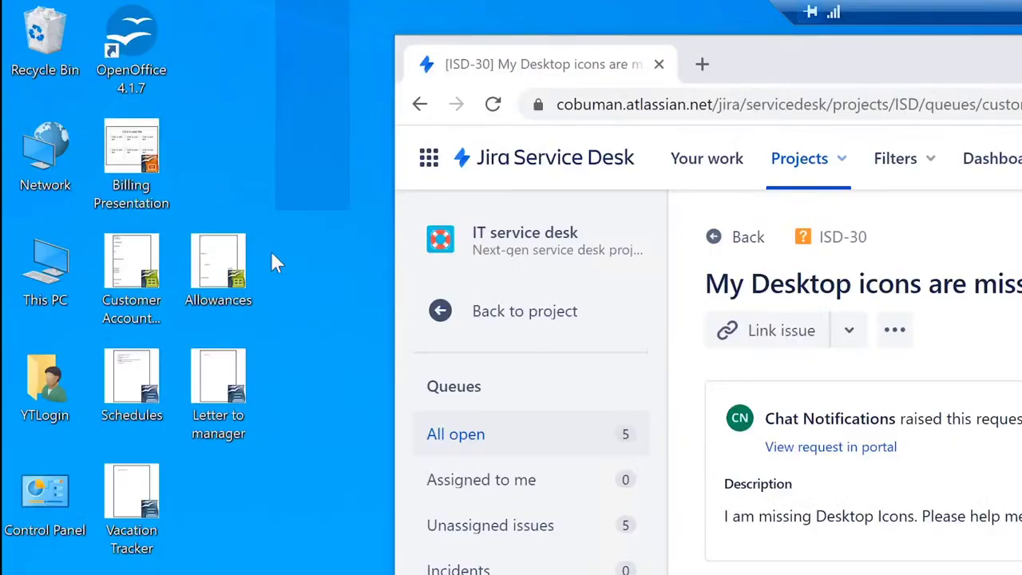
{"action": "left_click_drag", "start_coordinate": [271, 254], "coordinate": [142, 573]}
{"action": "left_click", "coordinate": [267, 549]}
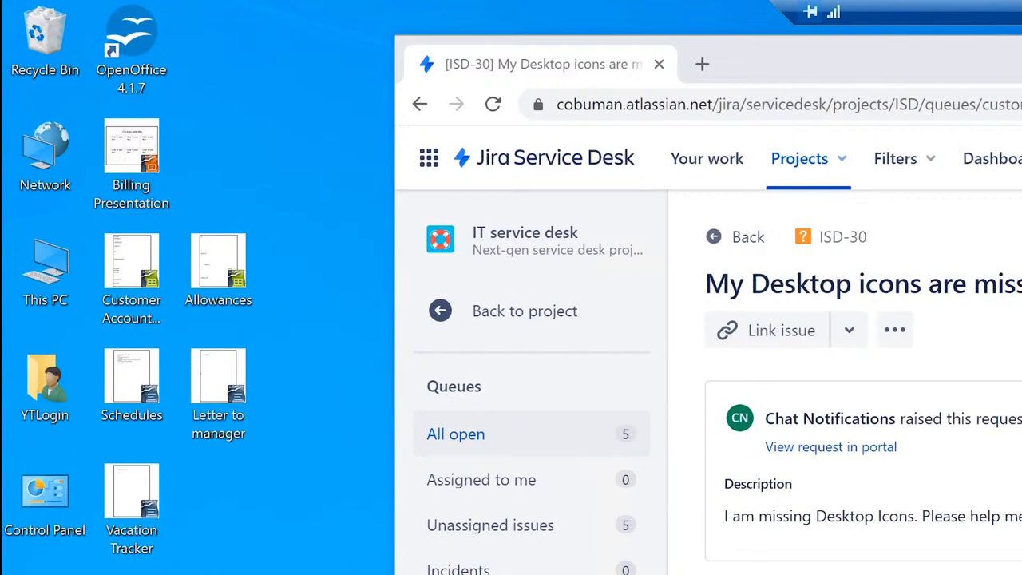
Step: Recheck the six desktop document icons, then return to the All open ticket queue
{"action": "left_click_drag", "start_coordinate": [340, 144], "coordinate": [120, 559]}
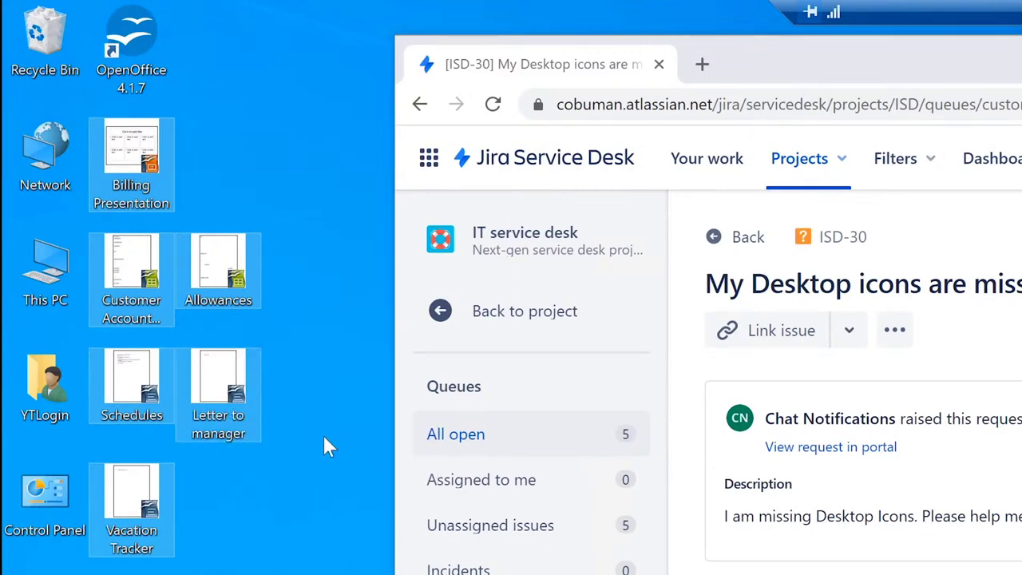
{"action": "left_click", "coordinate": [351, 303]}
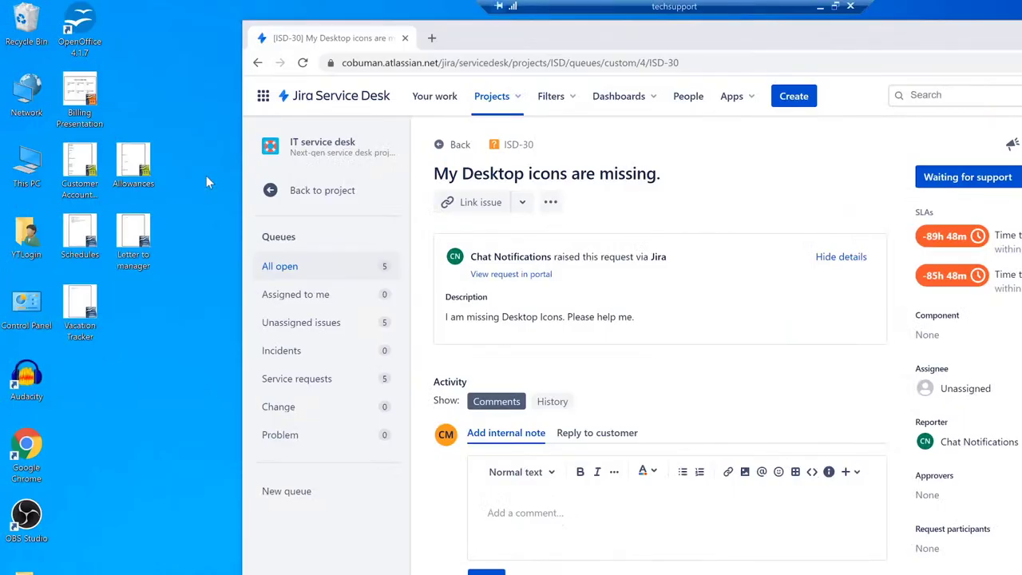
{"action": "left_click_drag", "start_coordinate": [225, 86], "coordinate": [72, 365]}
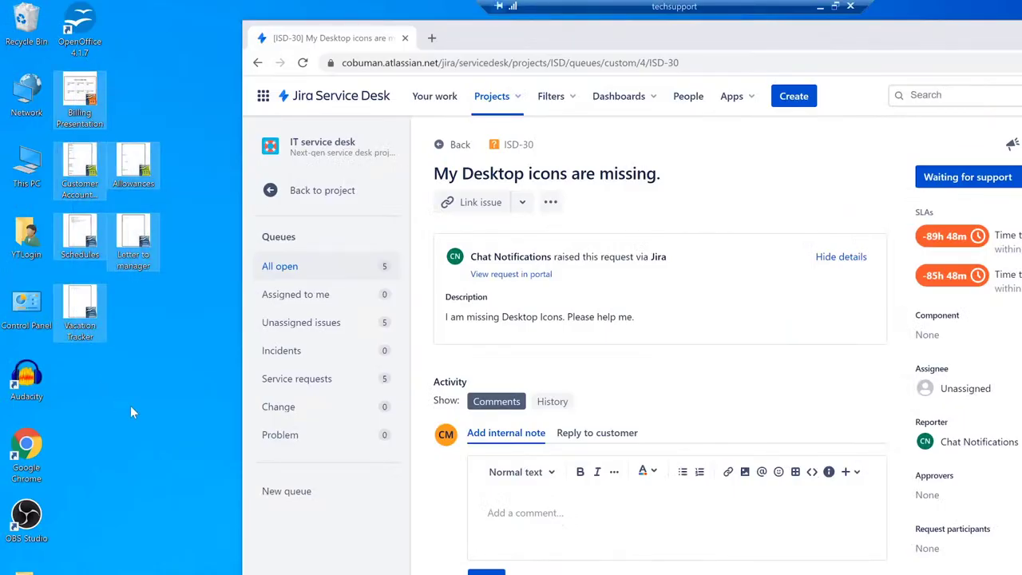
{"action": "left_click", "coordinate": [130, 405]}
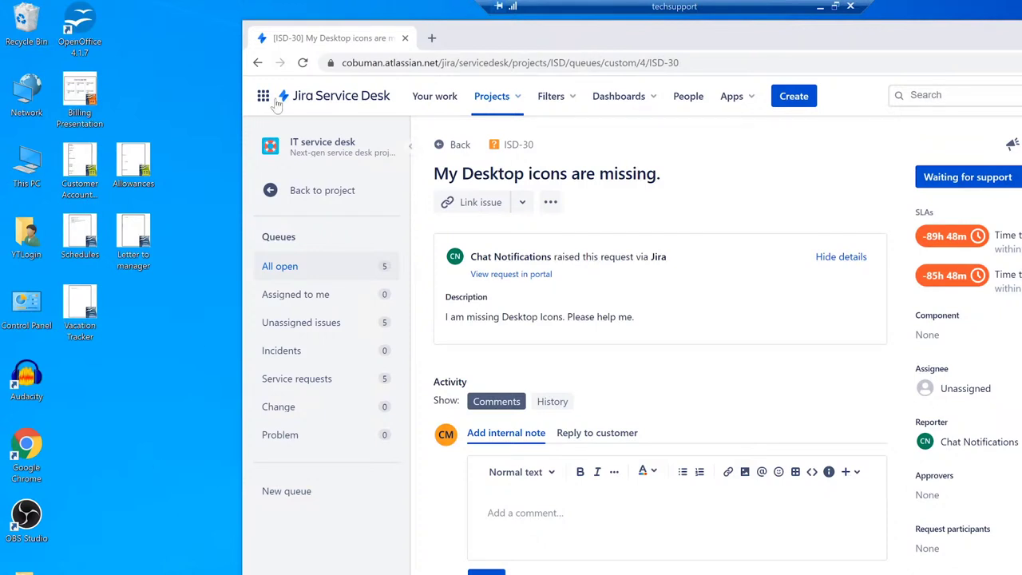
{"action": "left_click", "coordinate": [257, 63]}
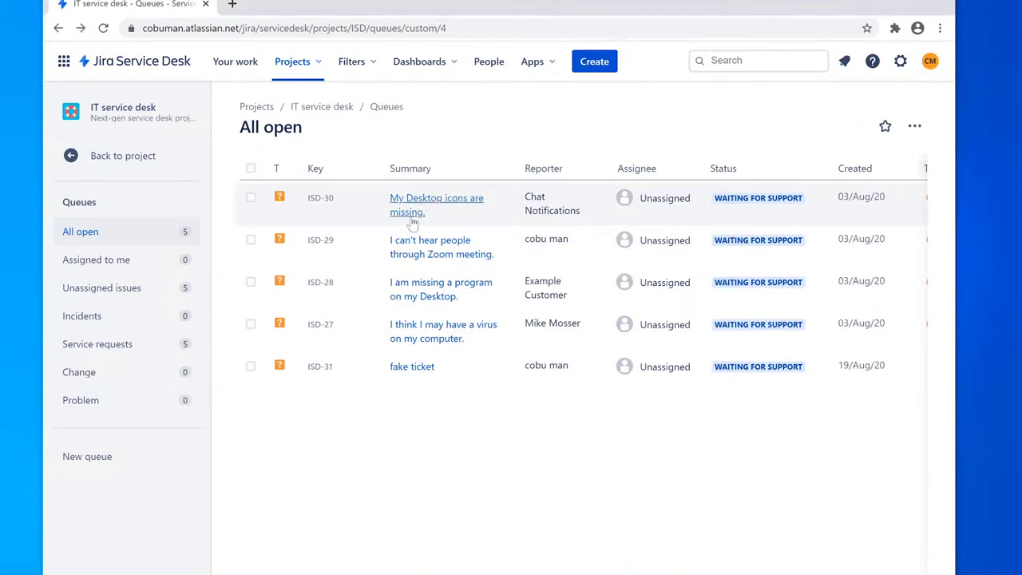
Step: Open Zoom audio ticket ISD-29 and bring up Sound settings from the tray speaker icon
{"action": "left_click", "coordinate": [443, 252]}
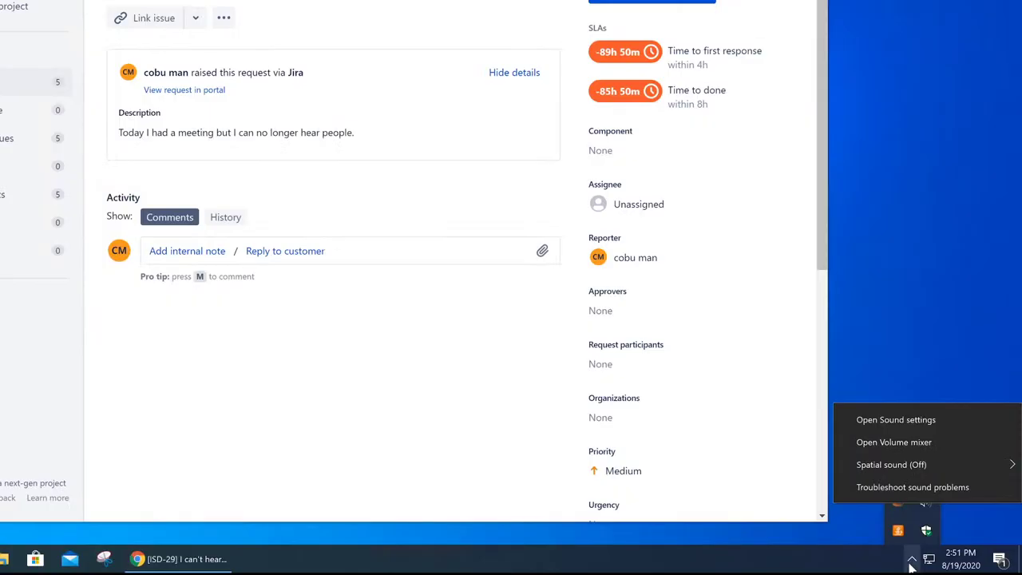
{"action": "left_click", "coordinate": [912, 559]}
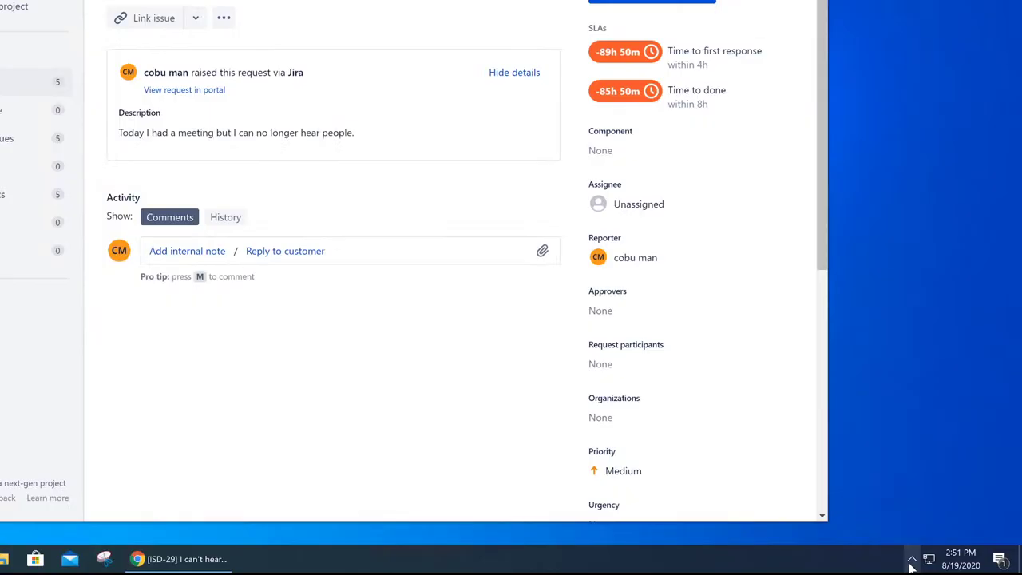
{"action": "left_click", "coordinate": [912, 558]}
{"action": "right_click", "coordinate": [925, 504]}
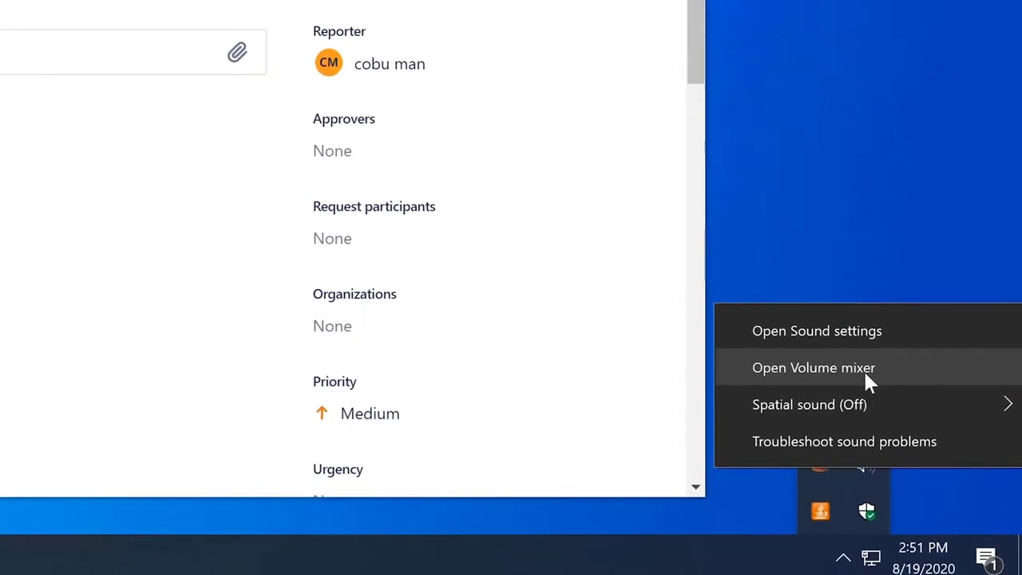
{"action": "left_click", "coordinate": [846, 310]}
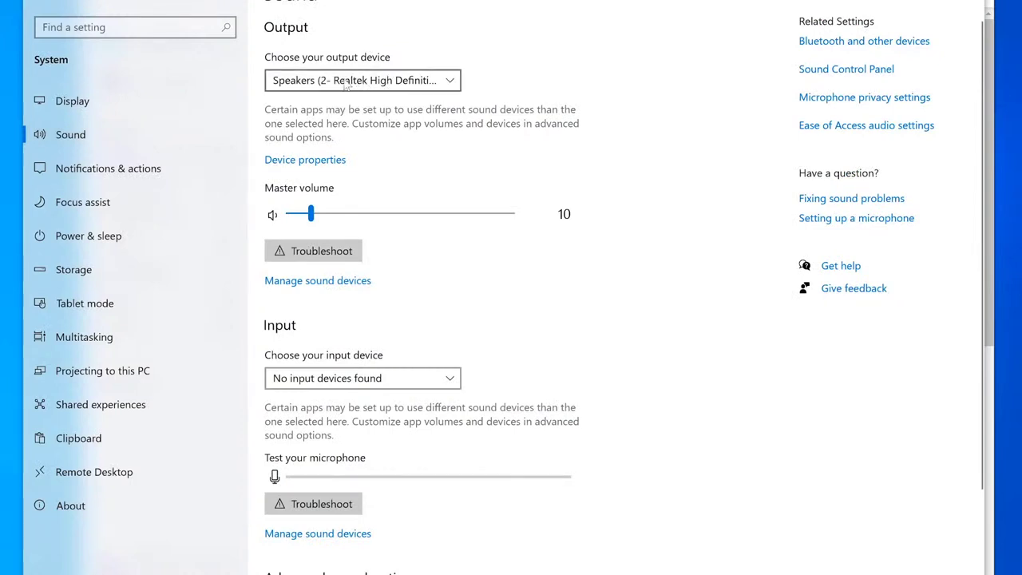
Step: Check the output and input device lists unchanged, then open the classic Sound control panel
{"action": "left_click", "coordinate": [390, 84]}
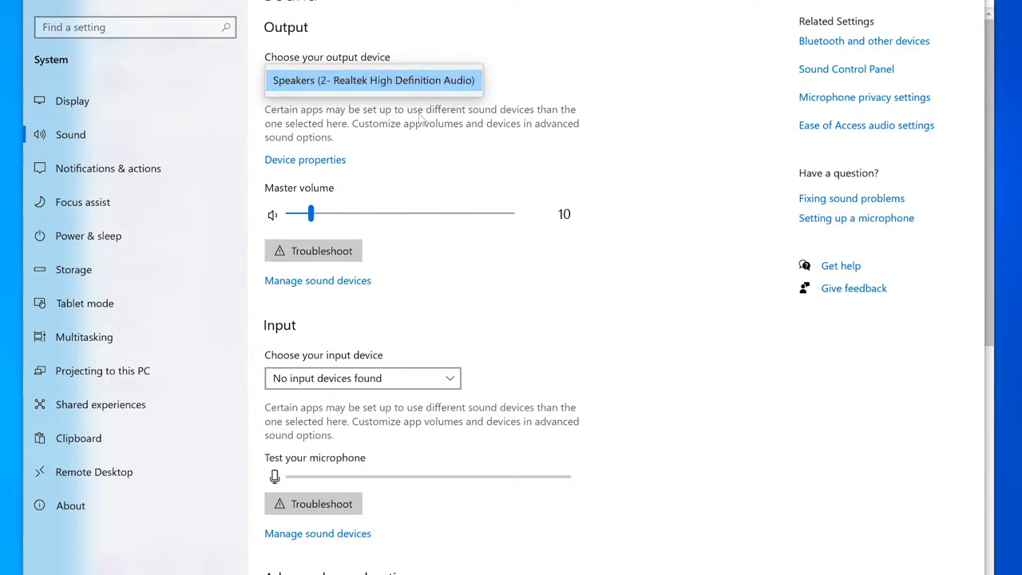
{"action": "left_click", "coordinate": [421, 118]}
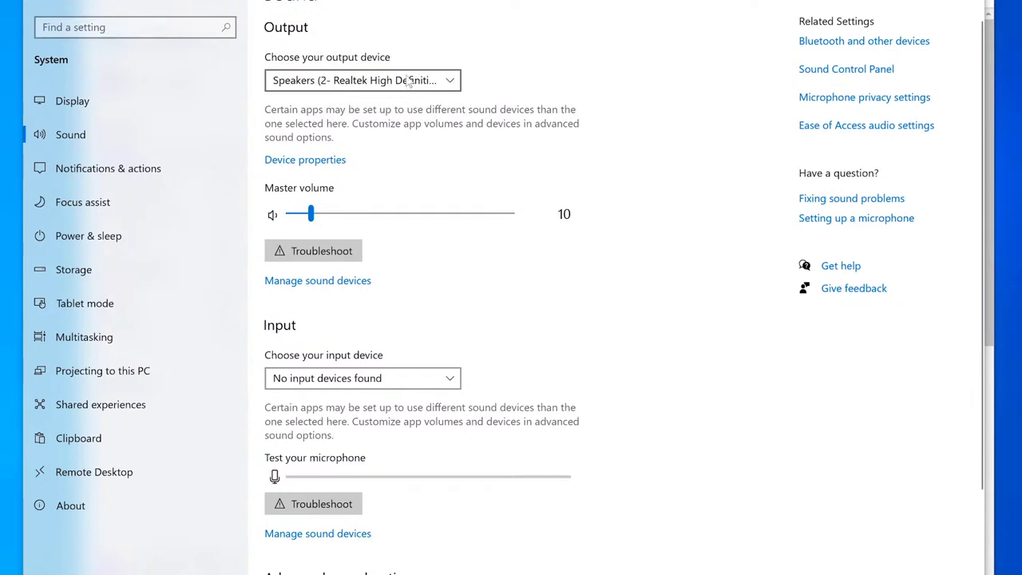
{"action": "left_click", "coordinate": [405, 86]}
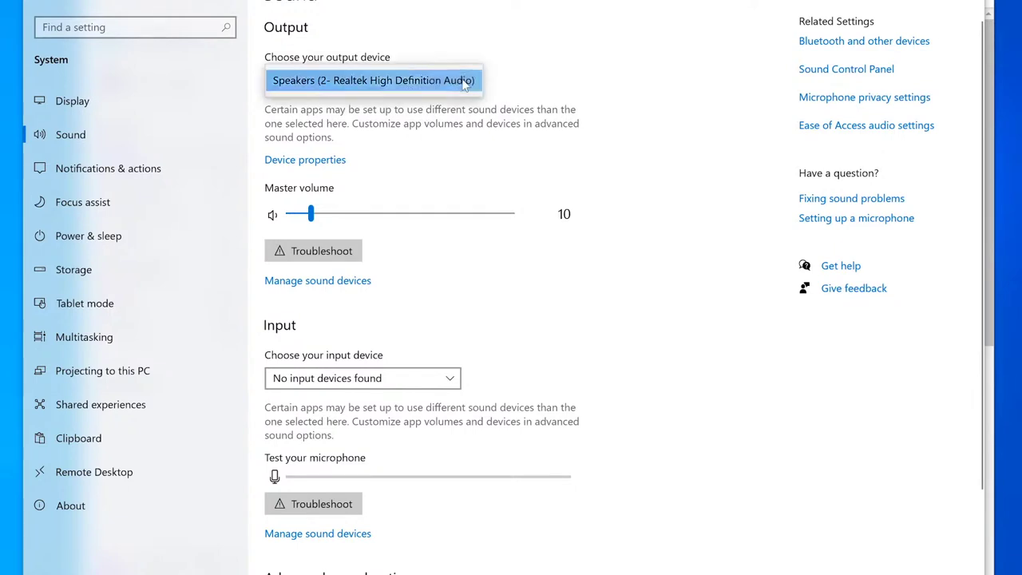
{"action": "left_click", "coordinate": [403, 126]}
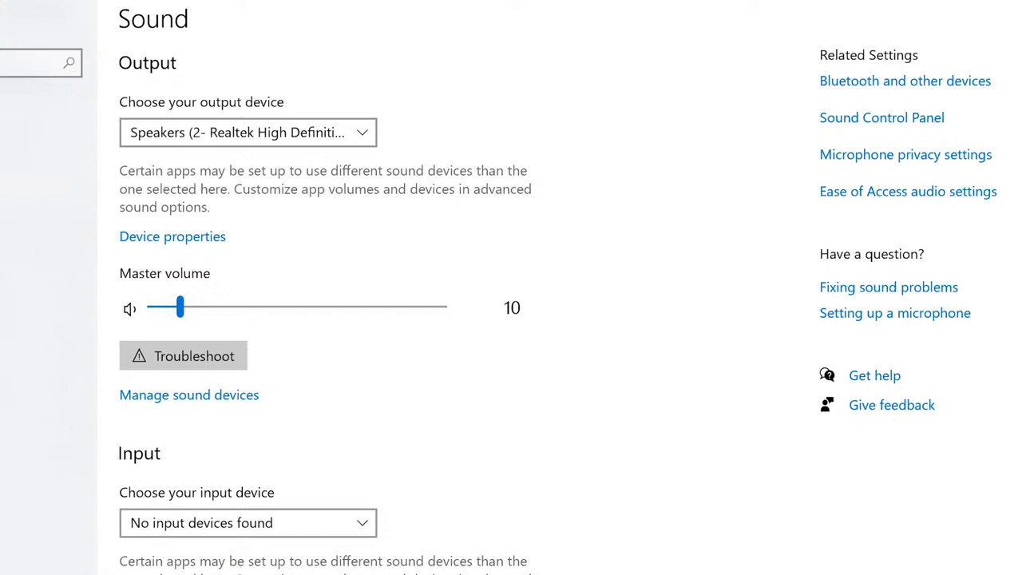
{"action": "left_click", "coordinate": [256, 530]}
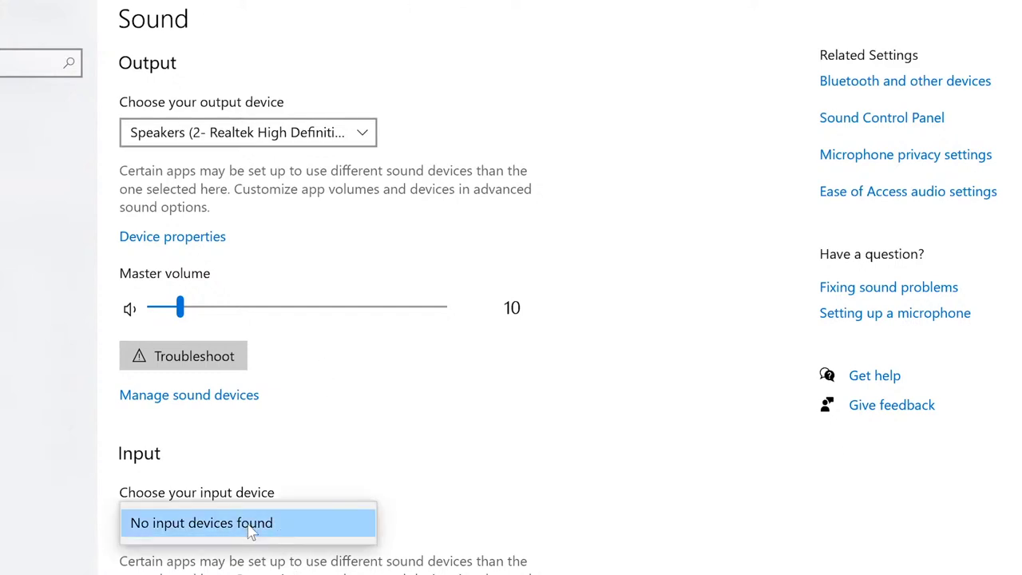
{"action": "left_click", "coordinate": [238, 556]}
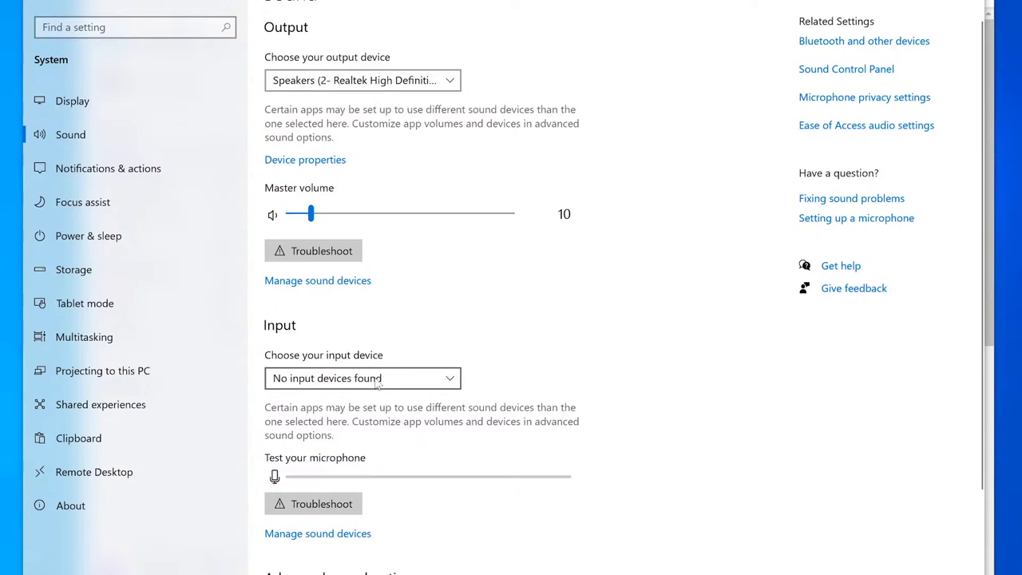
{"action": "left_click", "coordinate": [853, 74]}
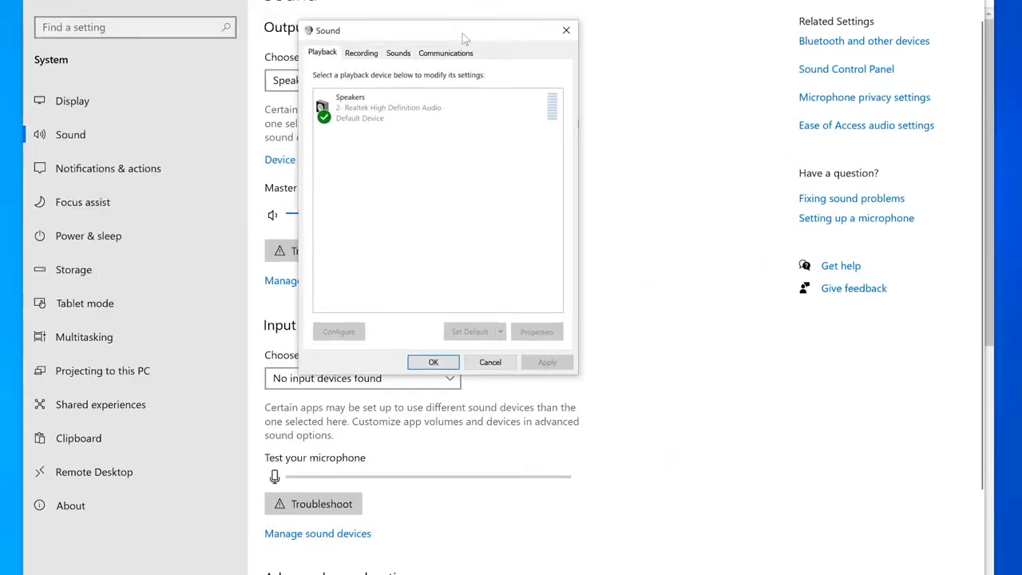
Step: Select the Playback tab's Speakers entries until Plantronics C610 appears as the Default Device
{"action": "left_click", "coordinate": [391, 108]}
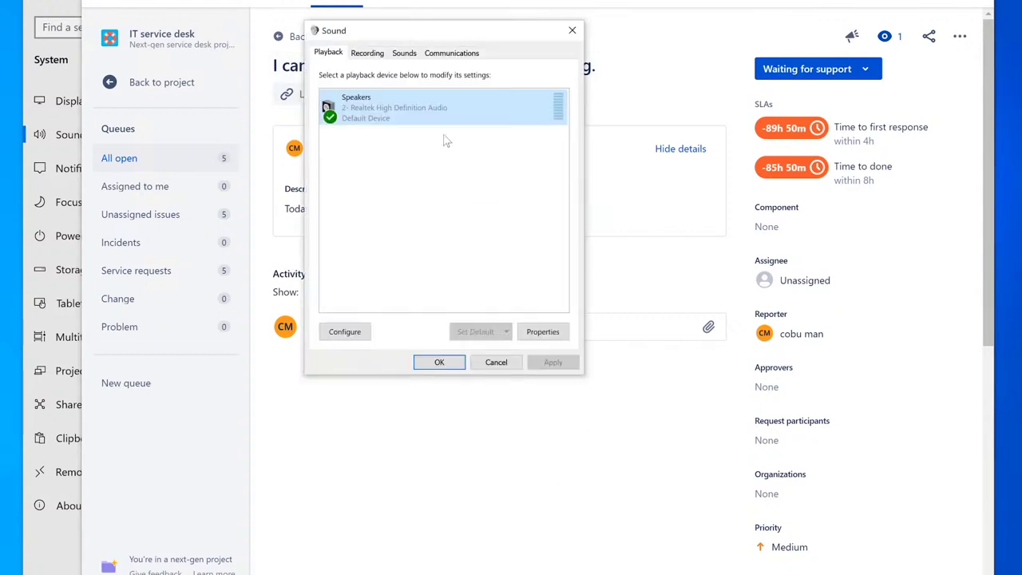
{"action": "left_click", "coordinate": [410, 162]}
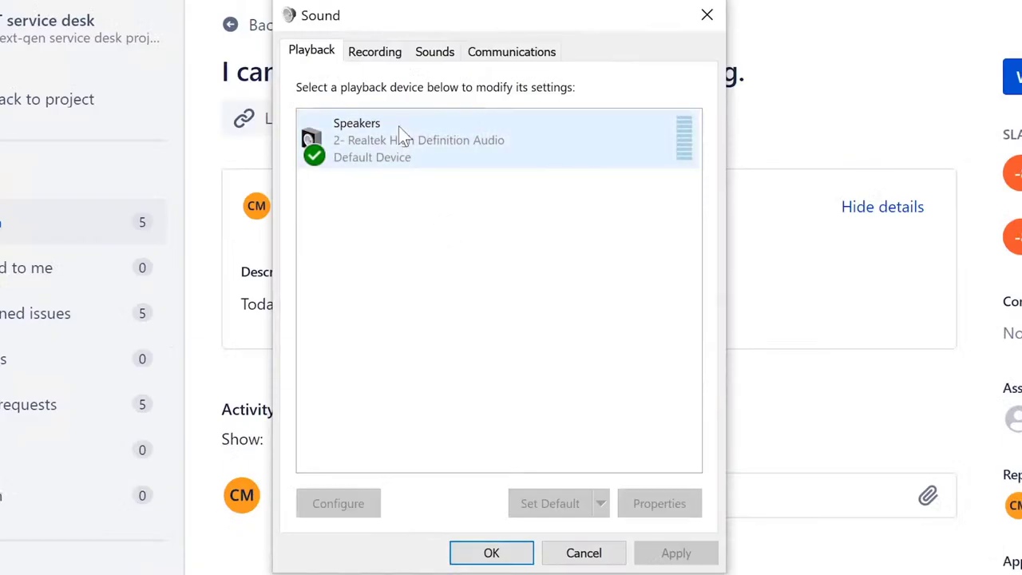
{"action": "left_click", "coordinate": [382, 115]}
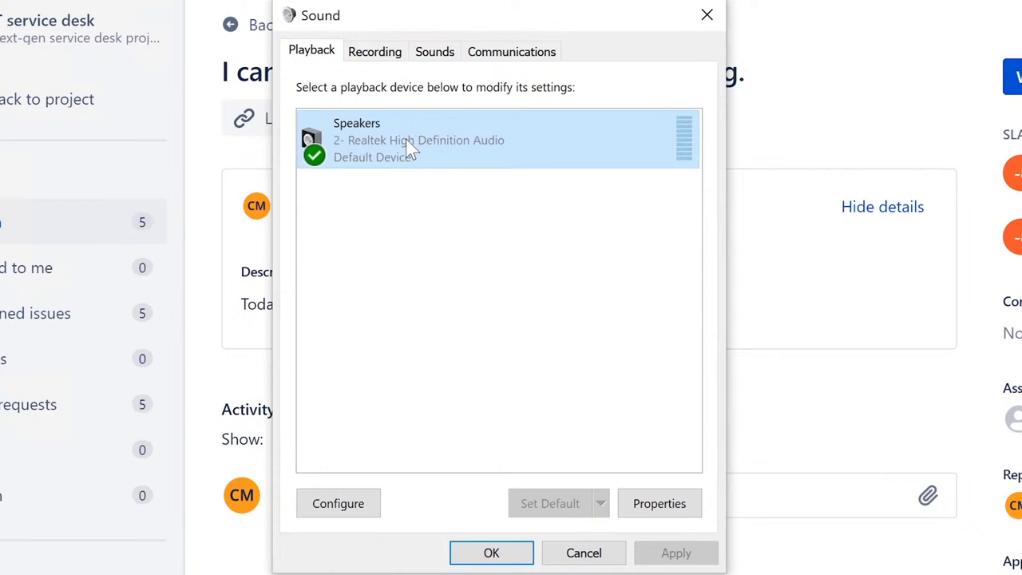
{"action": "left_click", "coordinate": [438, 289]}
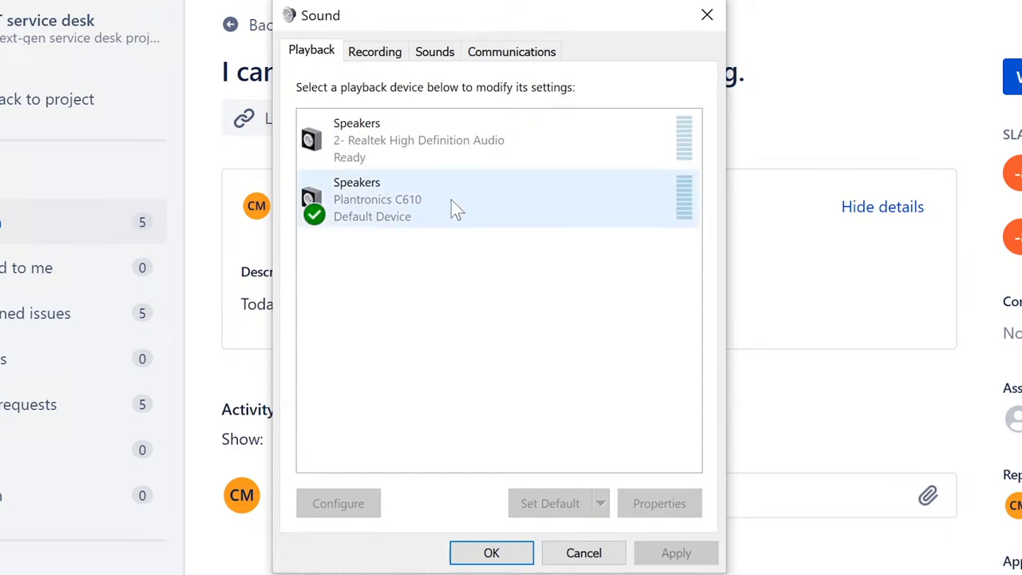
Step: Make the Realtek speakers the default device and default communication device
{"action": "left_click", "coordinate": [302, 220]}
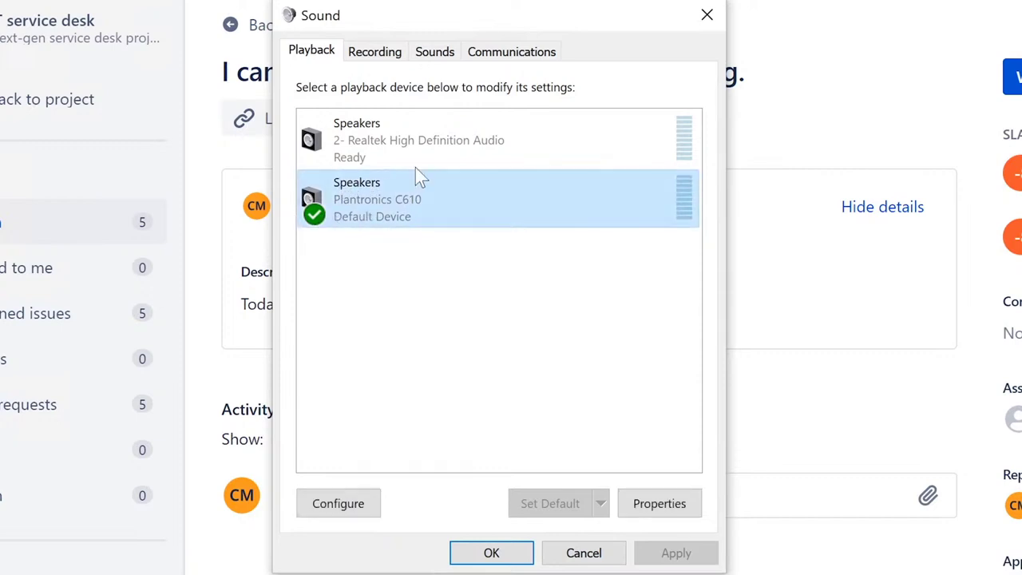
{"action": "left_click", "coordinate": [431, 141]}
{"action": "right_click", "coordinate": [432, 141]}
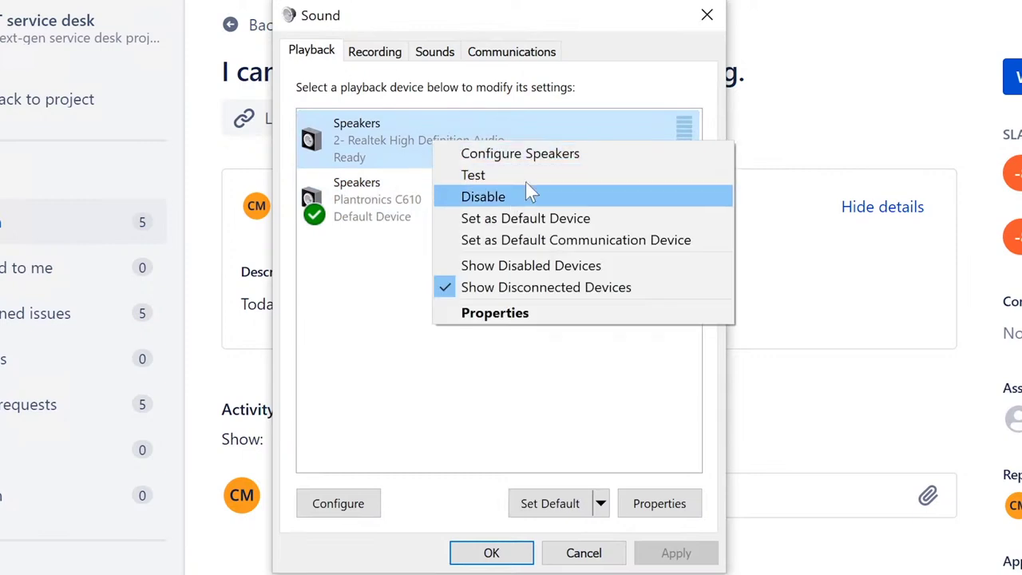
{"action": "left_click", "coordinate": [516, 218]}
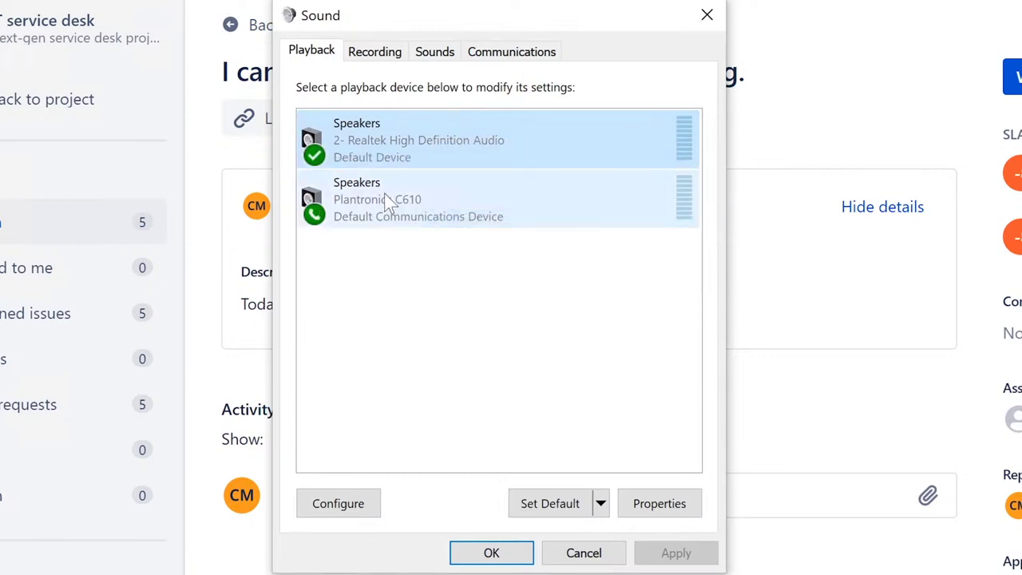
{"action": "right_click", "coordinate": [429, 148]}
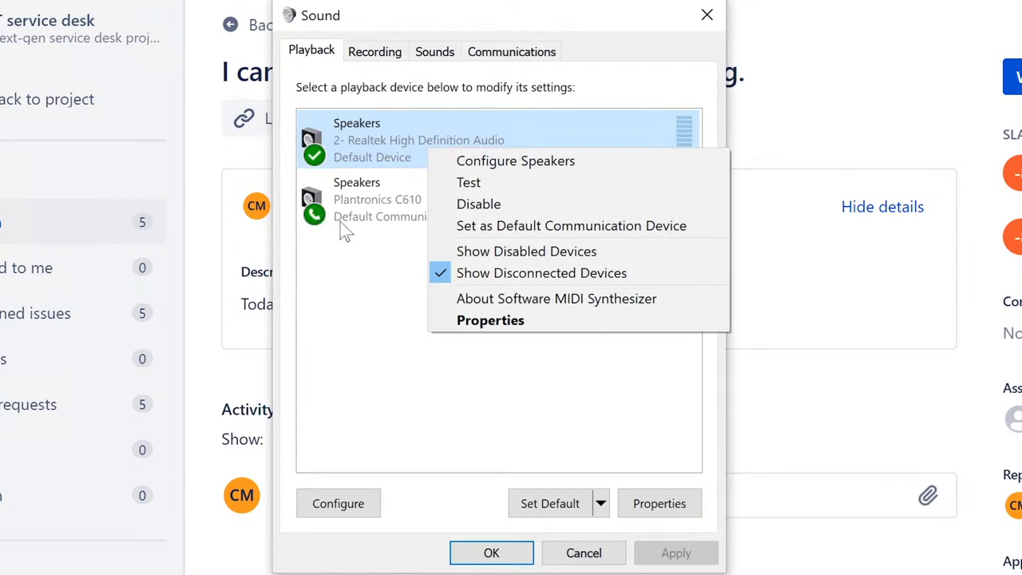
{"action": "left_click", "coordinate": [609, 226]}
Step: Make the Plantronics C610 speakers the default device and default communication device
{"action": "left_click", "coordinate": [428, 221]}
{"action": "right_click", "coordinate": [420, 201]}
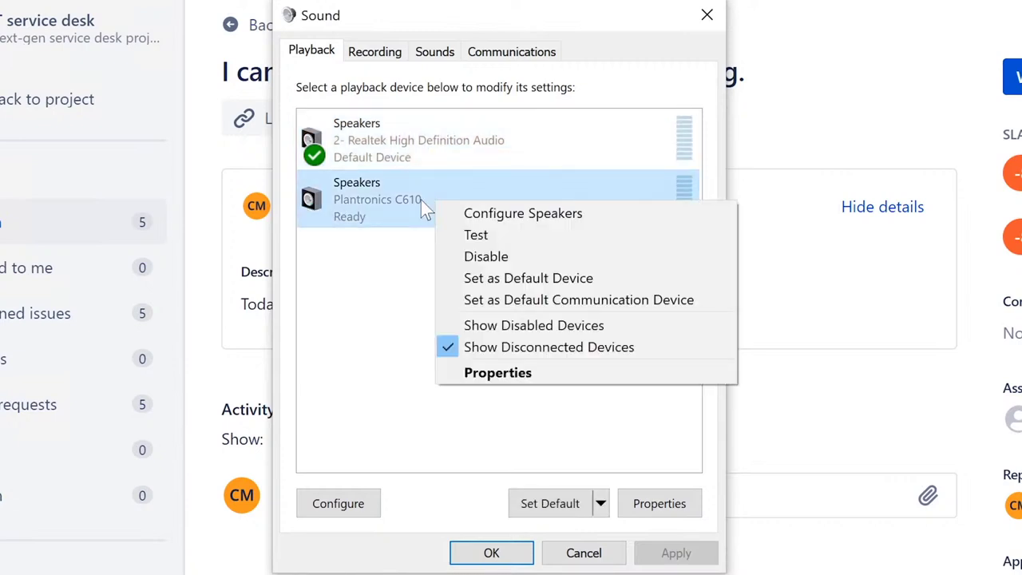
{"action": "left_click", "coordinate": [575, 279]}
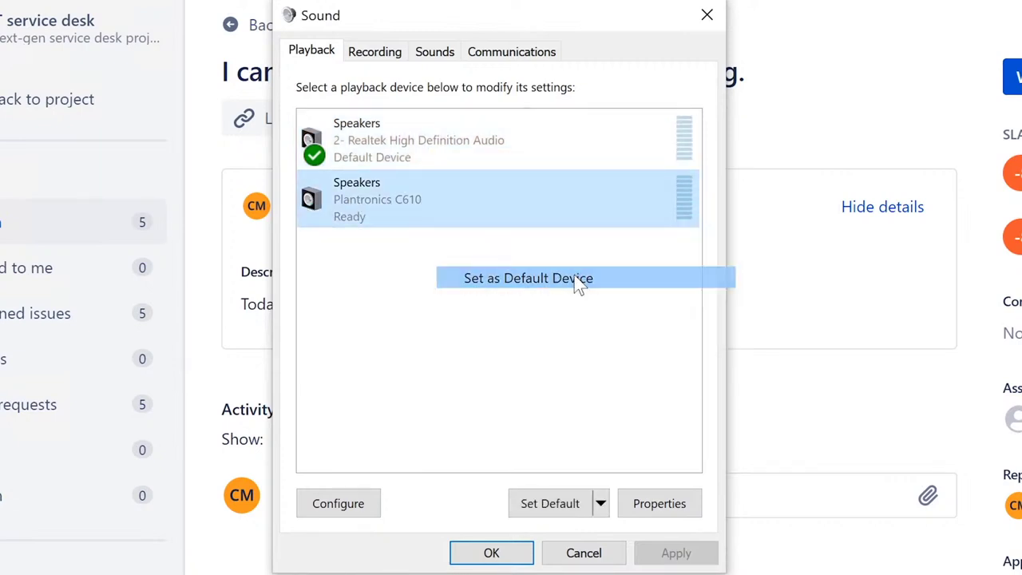
{"action": "left_click", "coordinate": [430, 149]}
{"action": "left_click", "coordinate": [376, 214]}
{"action": "right_click", "coordinate": [376, 214]}
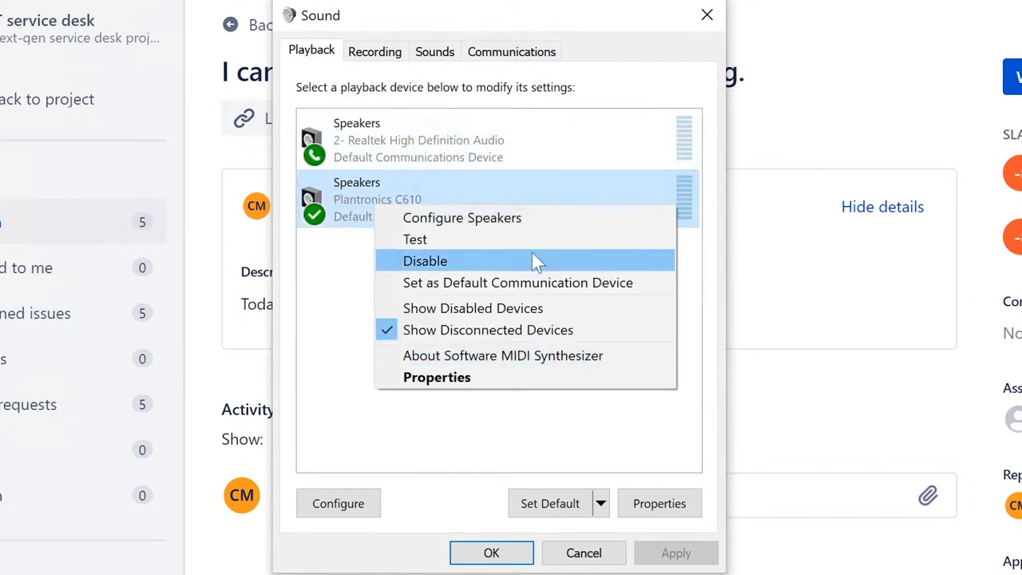
{"action": "left_click", "coordinate": [524, 284]}
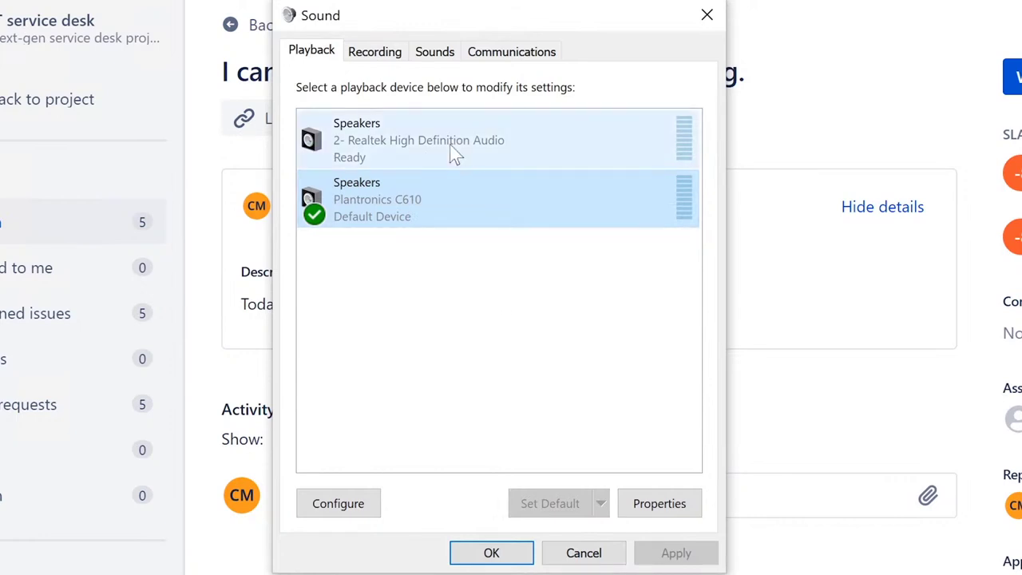
Step: Check the Plantronics C610 microphone and Line In recording devices, then return to Playback
{"action": "left_click", "coordinate": [377, 49]}
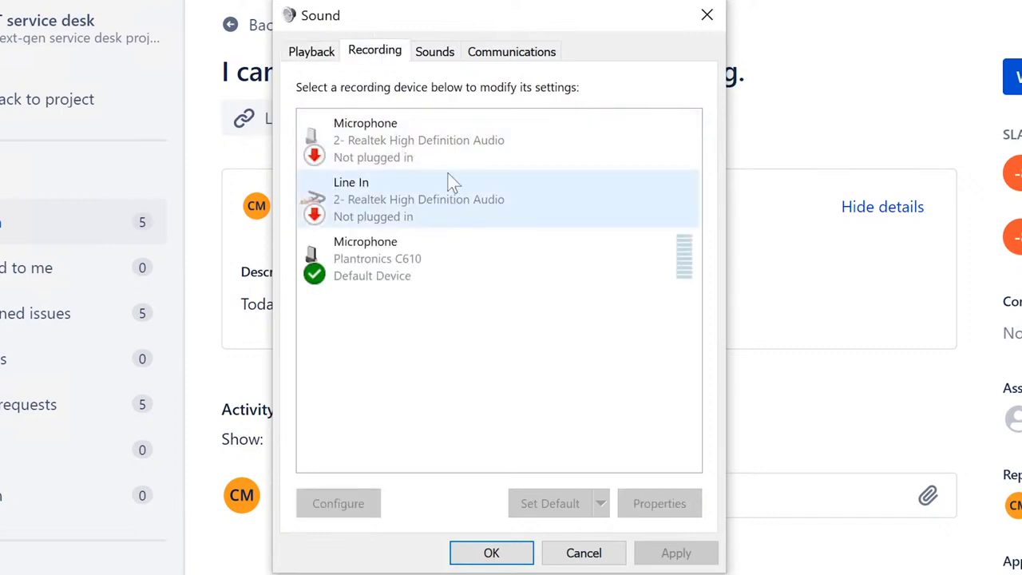
{"action": "left_click", "coordinate": [407, 270]}
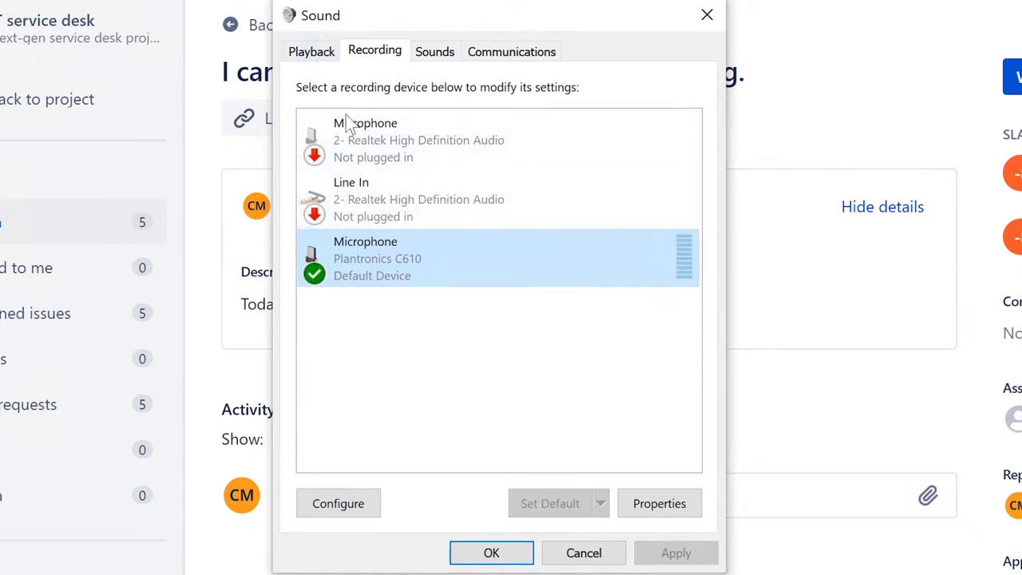
{"action": "left_click", "coordinate": [376, 193]}
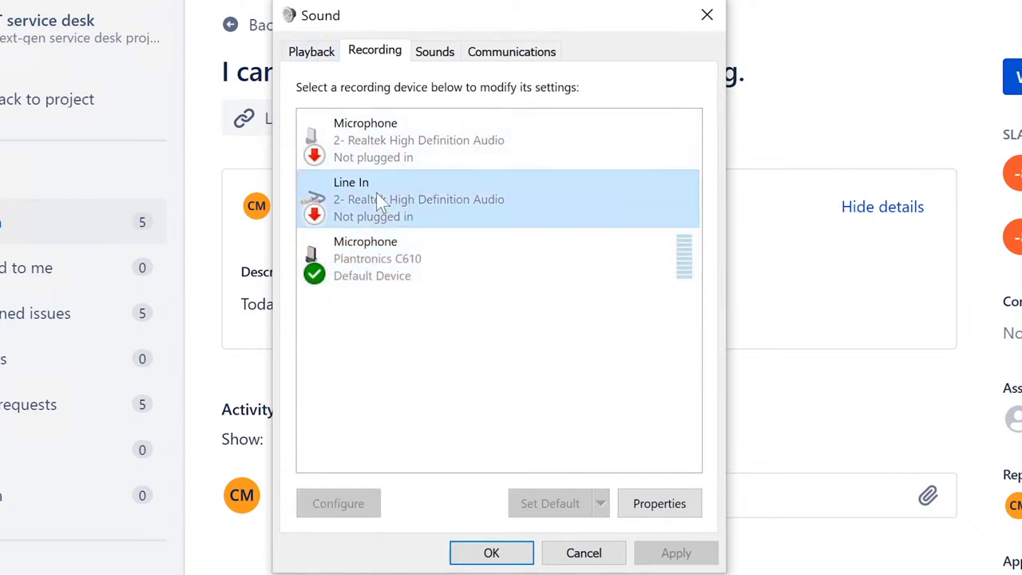
{"action": "left_click", "coordinate": [313, 52]}
{"action": "left_click", "coordinate": [534, 368]}
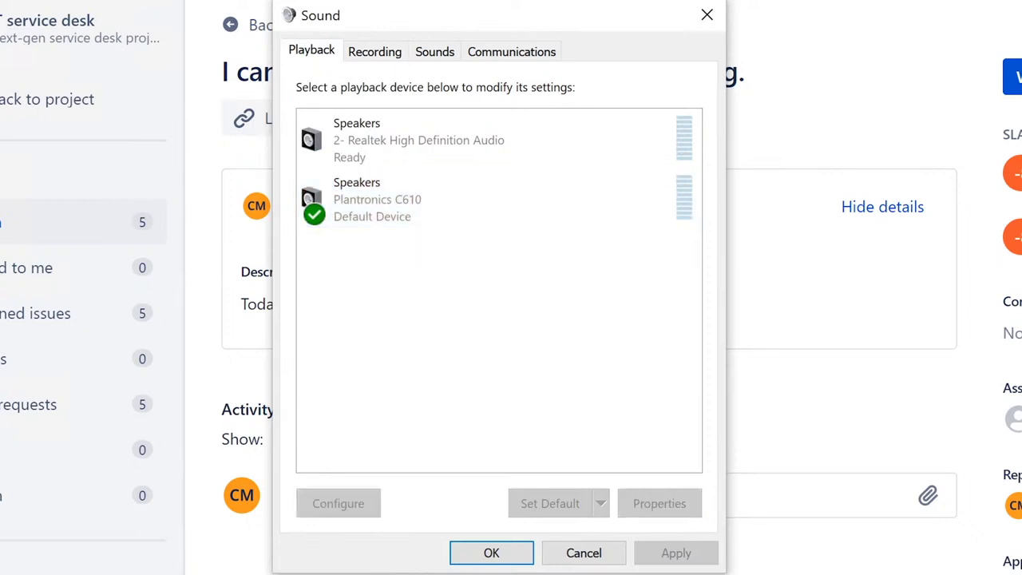
Step: Cancel the Sound dialog, open ISD-28 from the All open queue, and move Chrome beside Audacity
{"action": "left_click", "coordinate": [594, 561]}
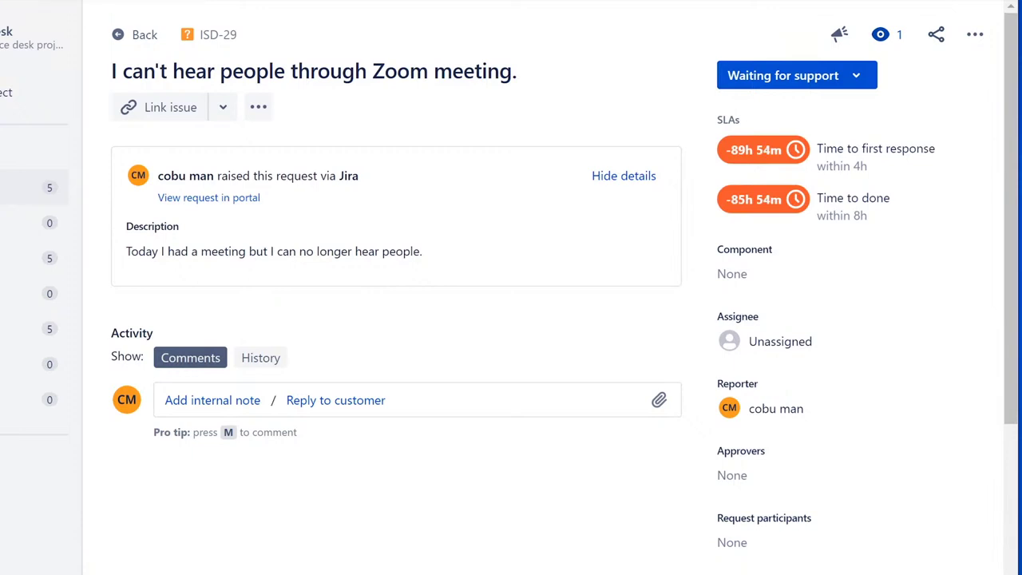
{"action": "key", "text": "alt+Left"}
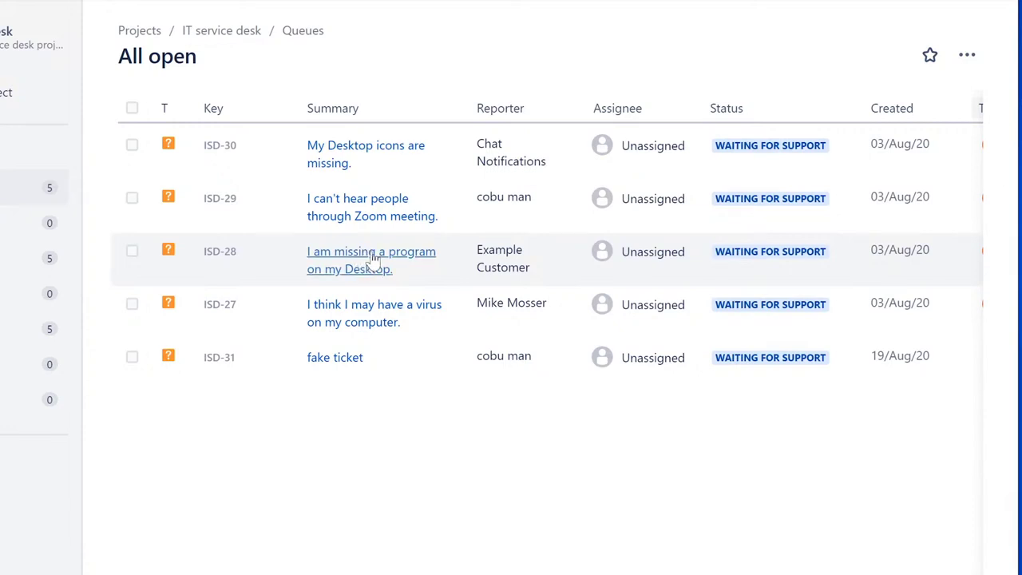
{"action": "left_click", "coordinate": [373, 257]}
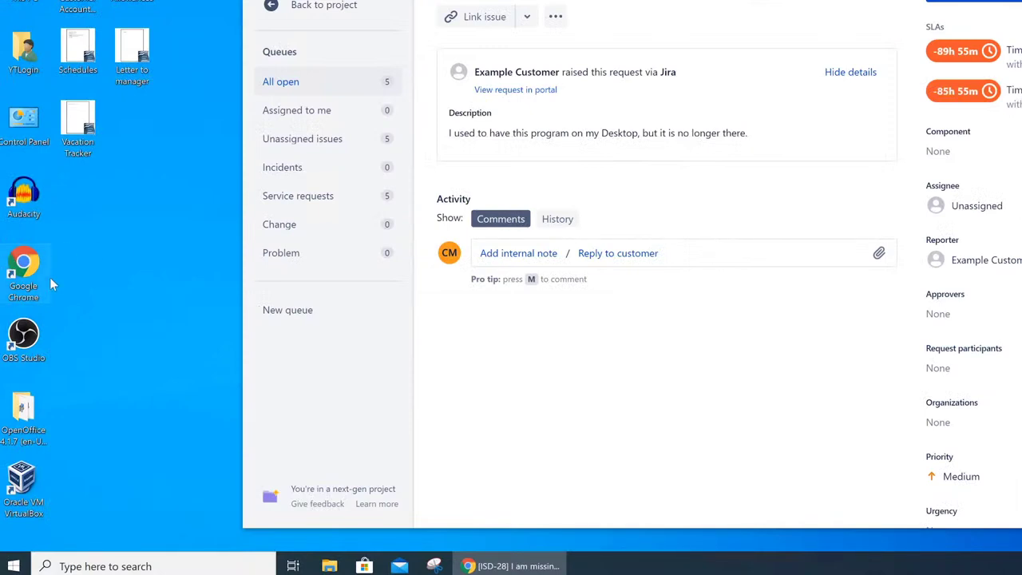
{"action": "left_click_drag", "start_coordinate": [49, 276], "coordinate": [132, 214]}
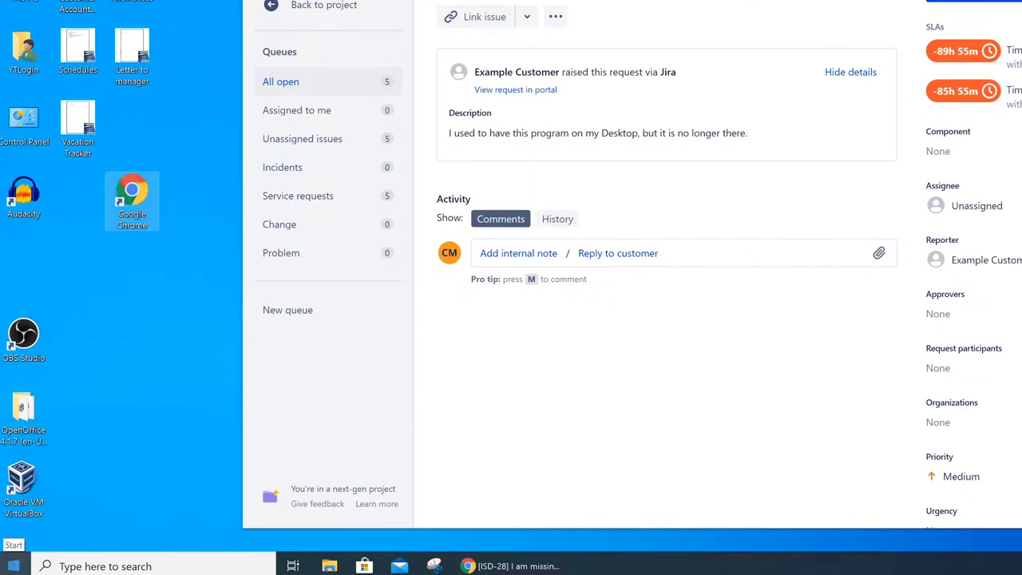
Step: Drag the Google Chrome desktop shortcut back below Audacity in the first icon column
{"action": "left_click", "coordinate": [13, 565]}
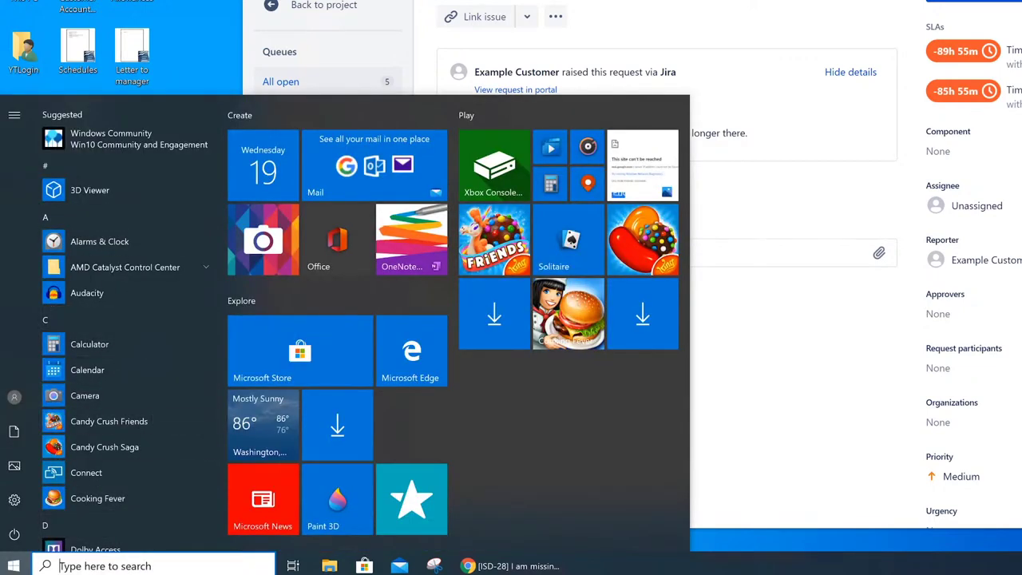
{"action": "key", "text": "Escape"}
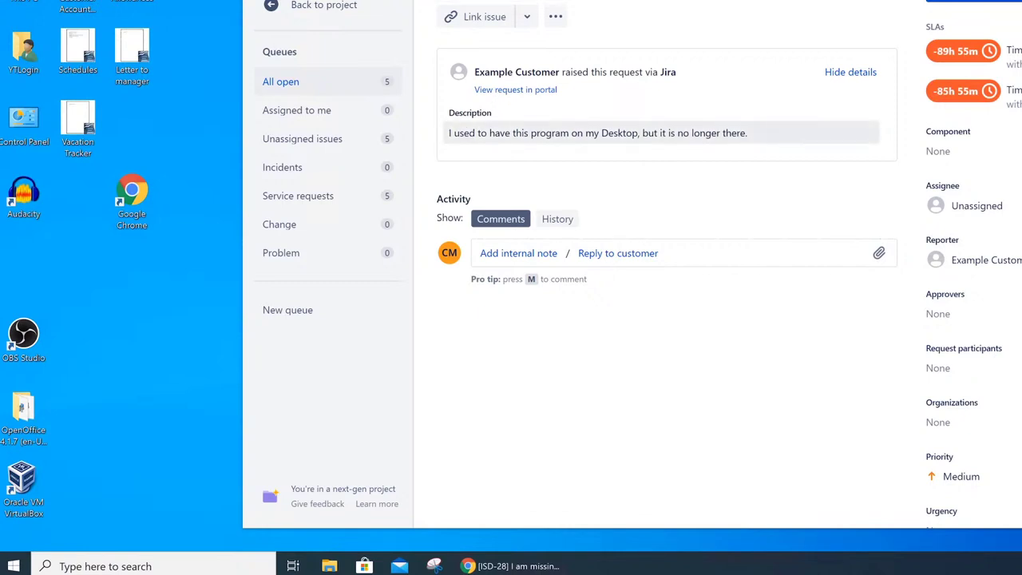
{"action": "left_click_drag", "start_coordinate": [137, 201], "coordinate": [36, 255]}
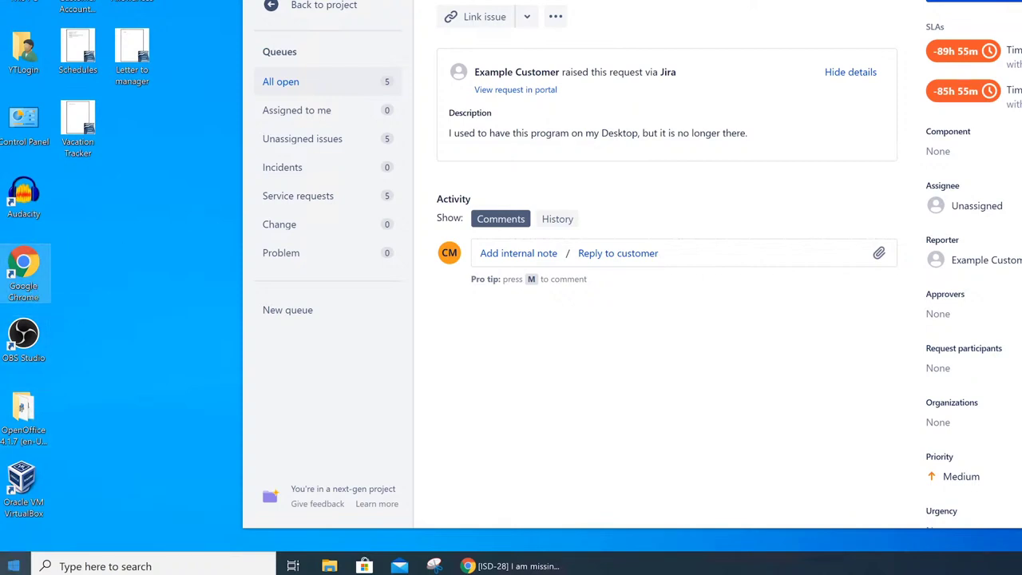
{"action": "left_click", "coordinate": [14, 565]}
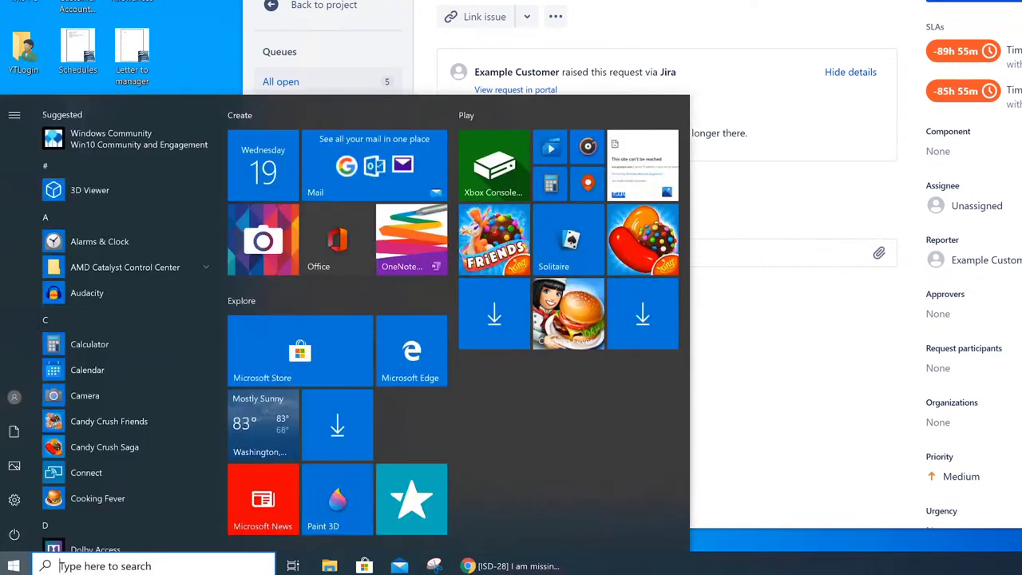
{"action": "key", "text": "Escape"}
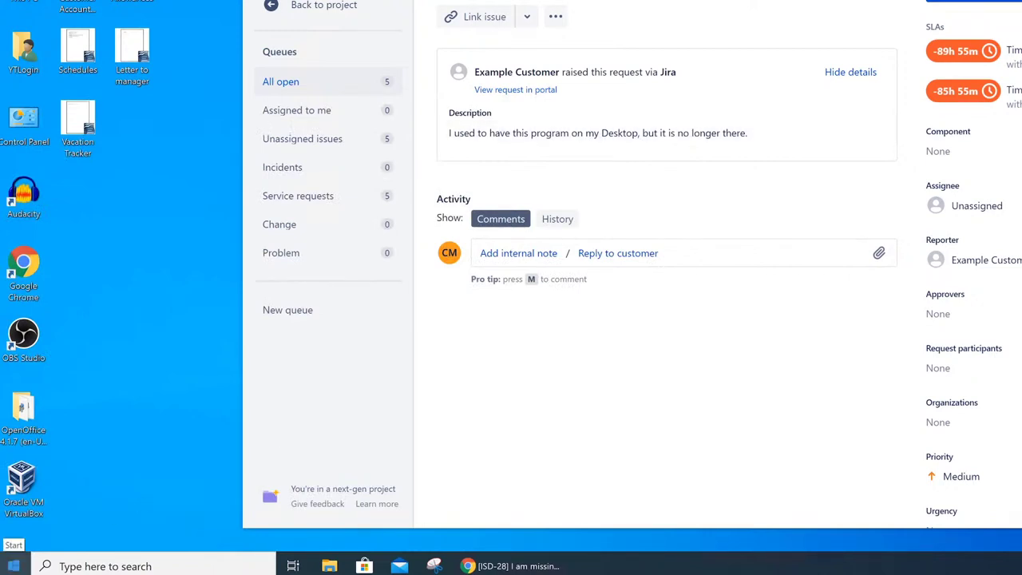
{"action": "left_click", "coordinate": [13, 566]}
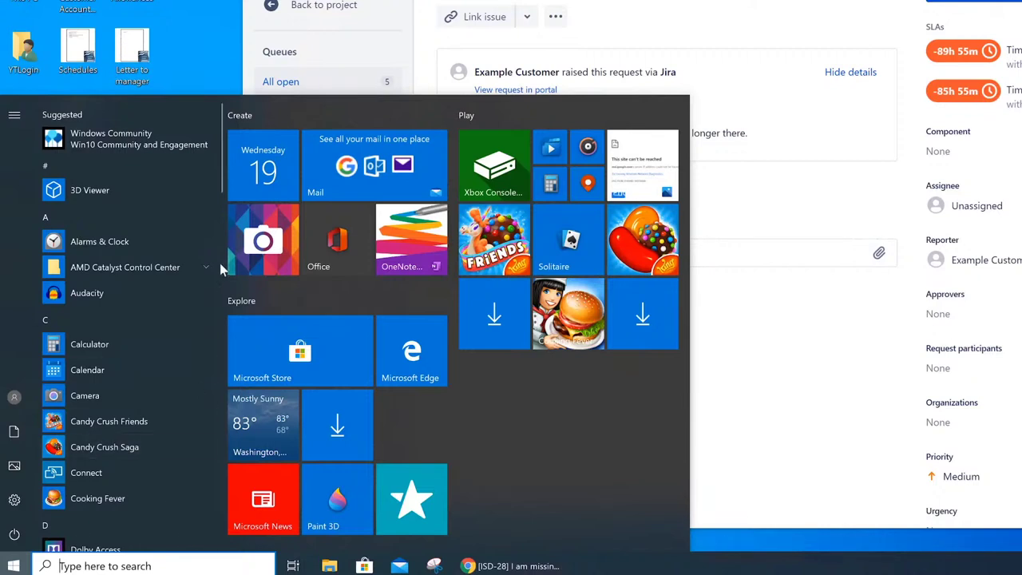
{"action": "scroll", "coordinate": [131, 356], "scroll_direction": "down", "scroll_amount": 3}
{"action": "scroll", "coordinate": [130, 357], "scroll_direction": "down", "scroll_amount": 3}
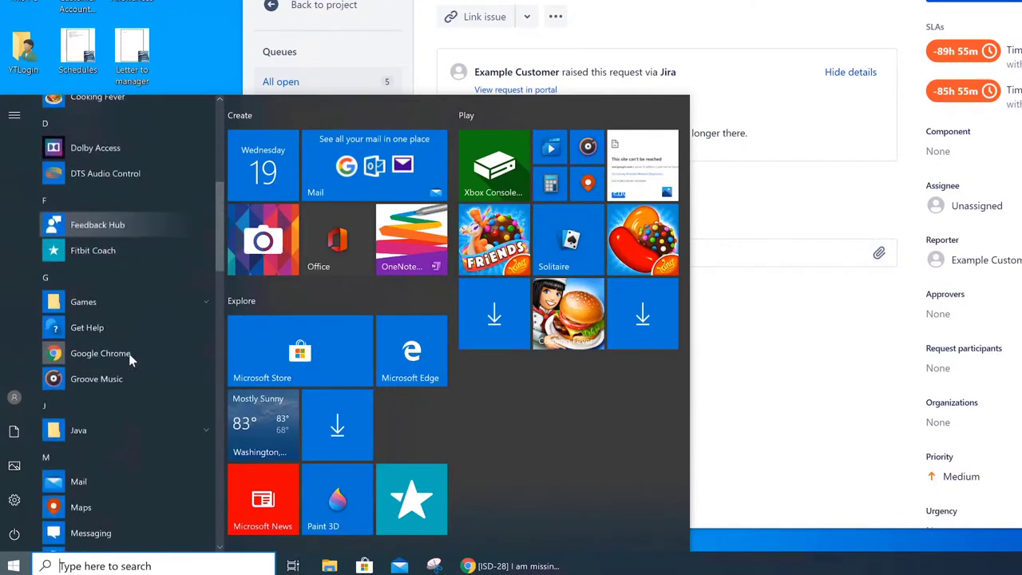
{"action": "scroll", "coordinate": [76, 415], "scroll_direction": "down", "scroll_amount": 4}
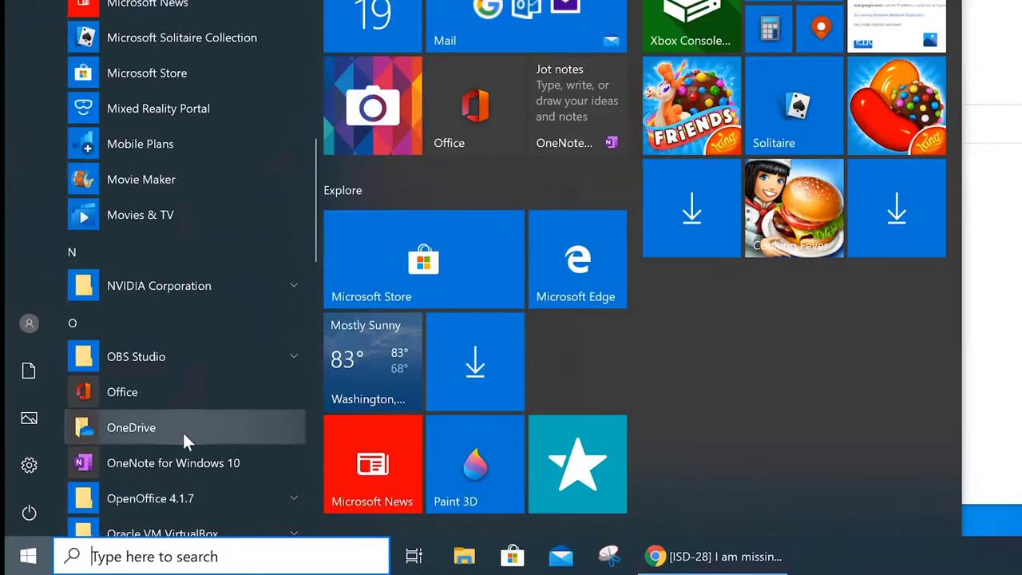
{"action": "scroll", "coordinate": [182, 430], "scroll_direction": "down", "scroll_amount": 2}
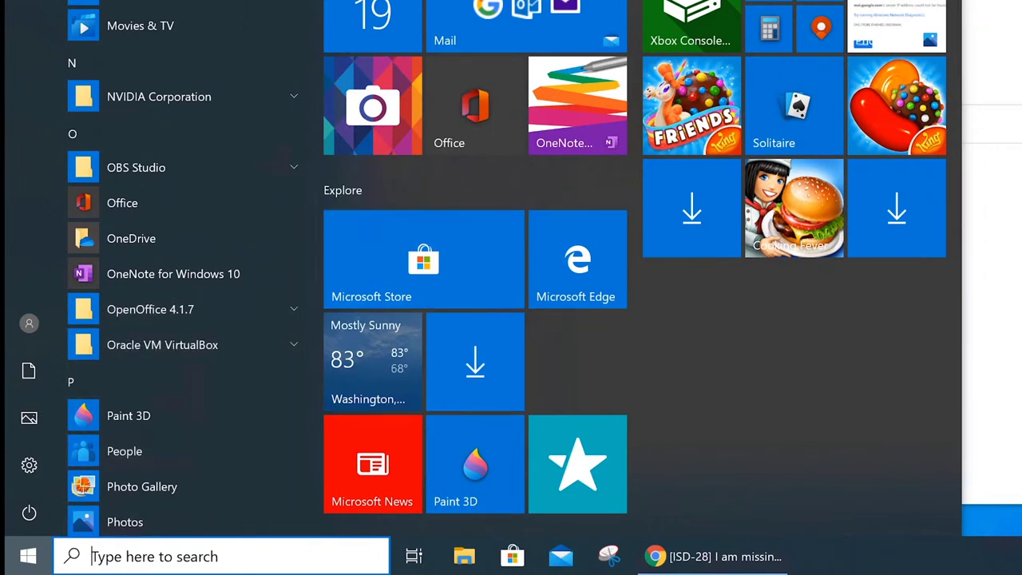
{"action": "key", "text": "Escape"}
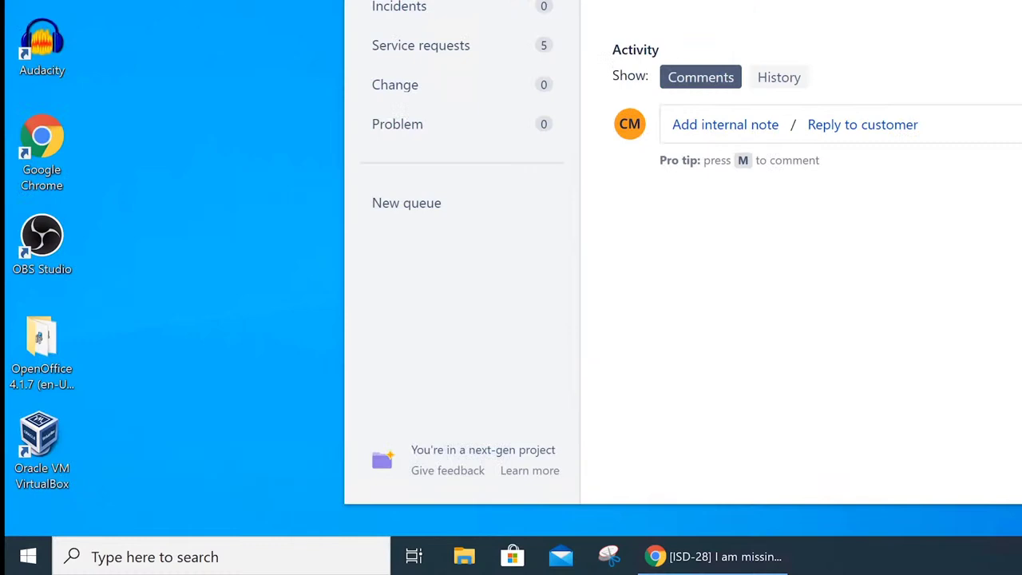
{"action": "left_click", "coordinate": [13, 560]}
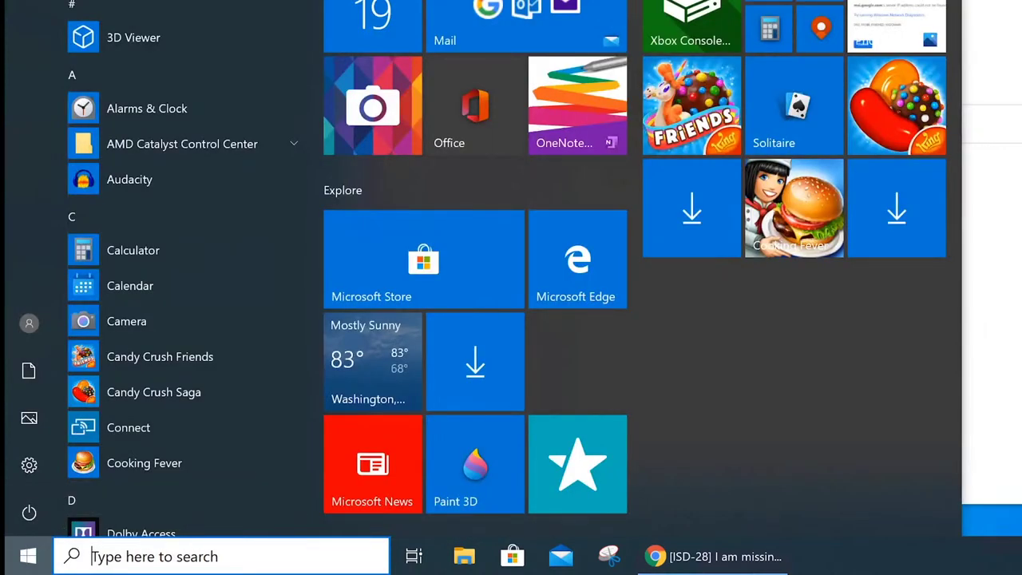
{"action": "key", "text": "super+s"}
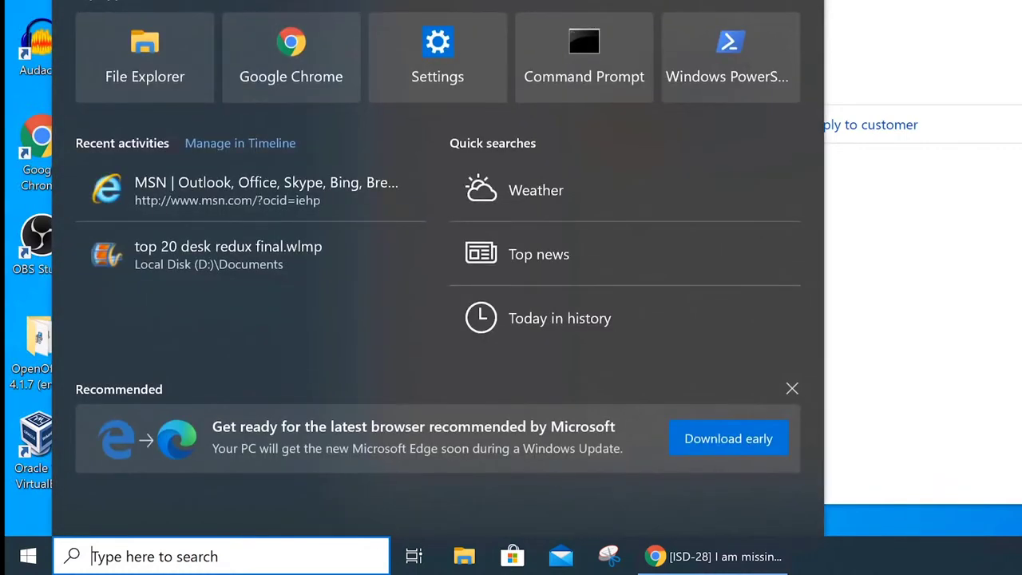
{"action": "key", "text": "Escape"}
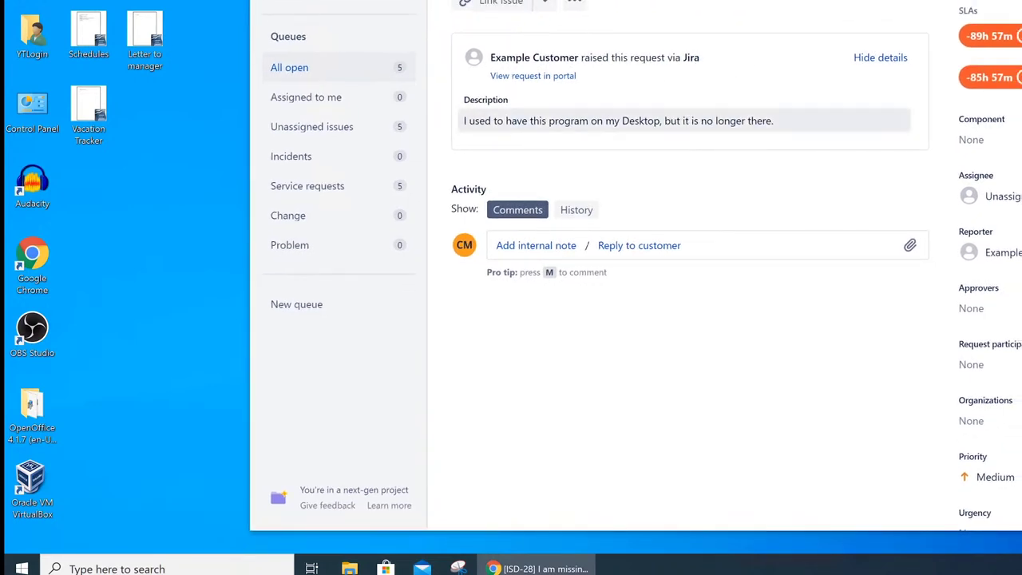
Step: Select the text 'this program on my Desktop' in the ISD-28 Description
{"action": "left_click_drag", "start_coordinate": [539, 121], "coordinate": [660, 121]}
{"action": "left_click", "coordinate": [660, 120]}
{"action": "left_click_drag", "start_coordinate": [661, 121], "coordinate": [529, 120]}
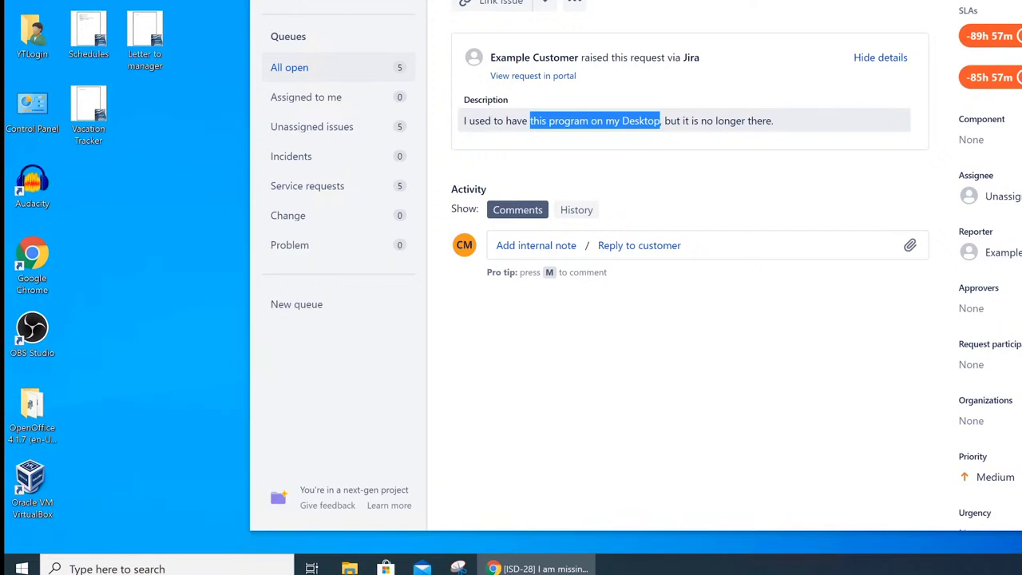
Step: Open This PC's Properties to view the System window and move it down and right
{"action": "right_click", "coordinate": [19, 147]}
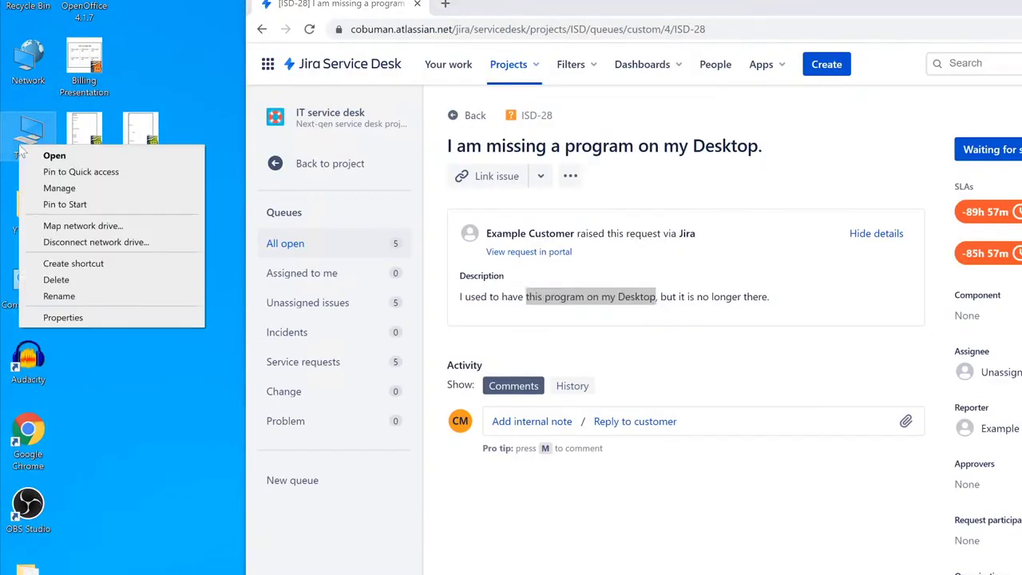
{"action": "left_click", "coordinate": [78, 316]}
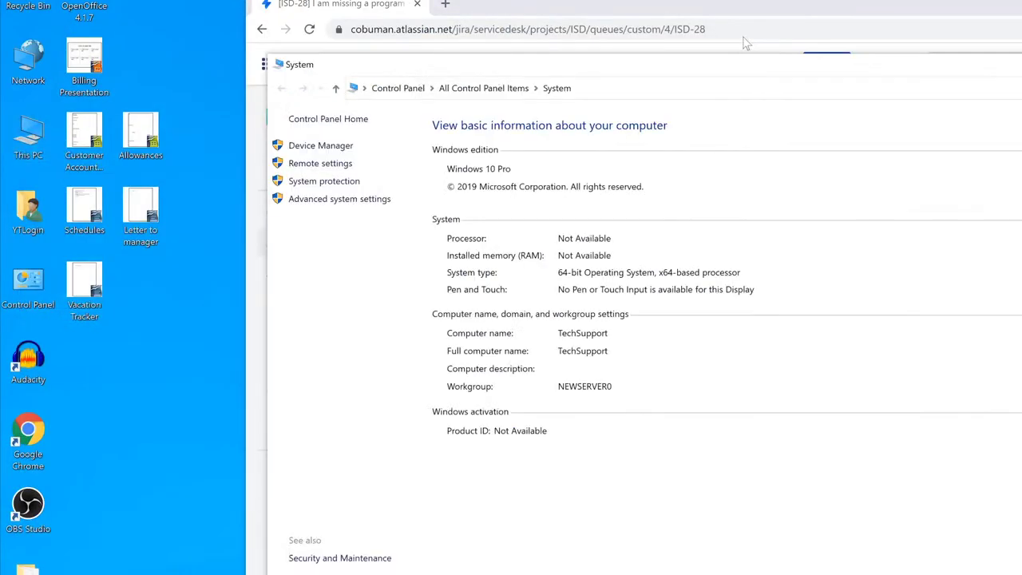
{"action": "left_click_drag", "start_coordinate": [715, 64], "coordinate": [733, 130]}
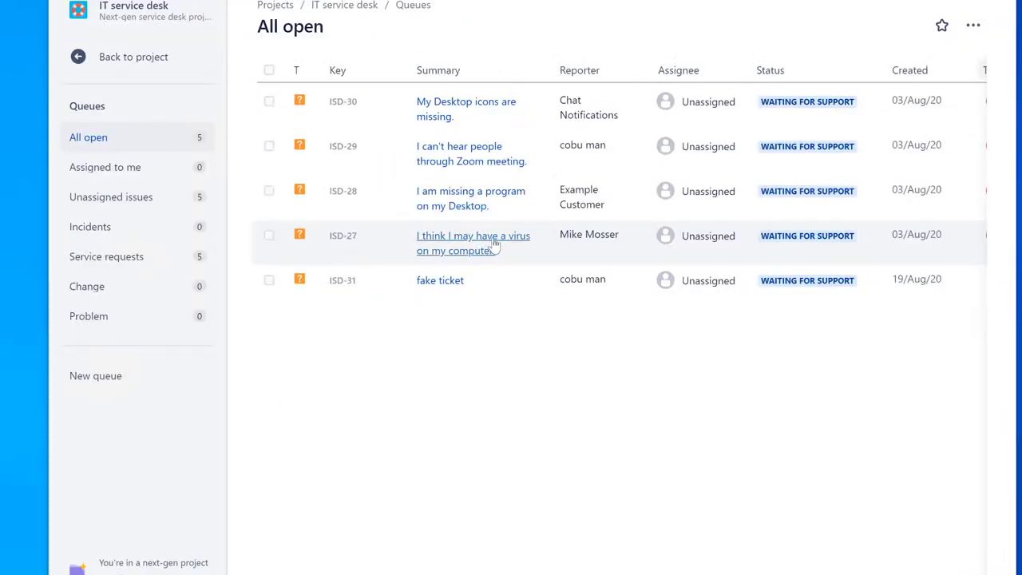
Step: Open virus ticket ISD-27 and make its Description field editable
{"action": "left_click", "coordinate": [520, 241]}
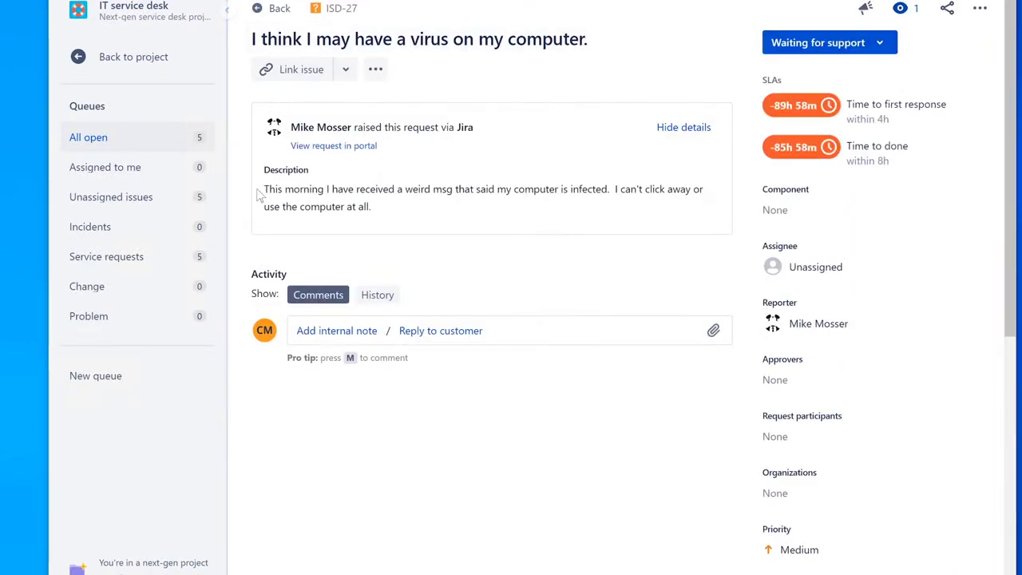
{"action": "left_click_drag", "start_coordinate": [446, 216], "coordinate": [271, 169]}
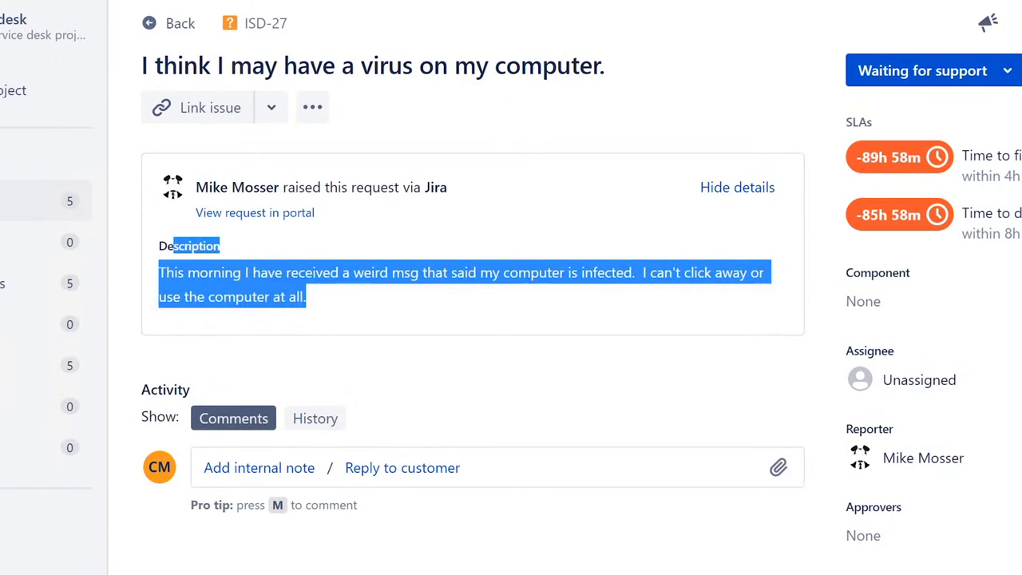
{"action": "left_click_drag", "start_coordinate": [167, 248], "coordinate": [158, 273]}
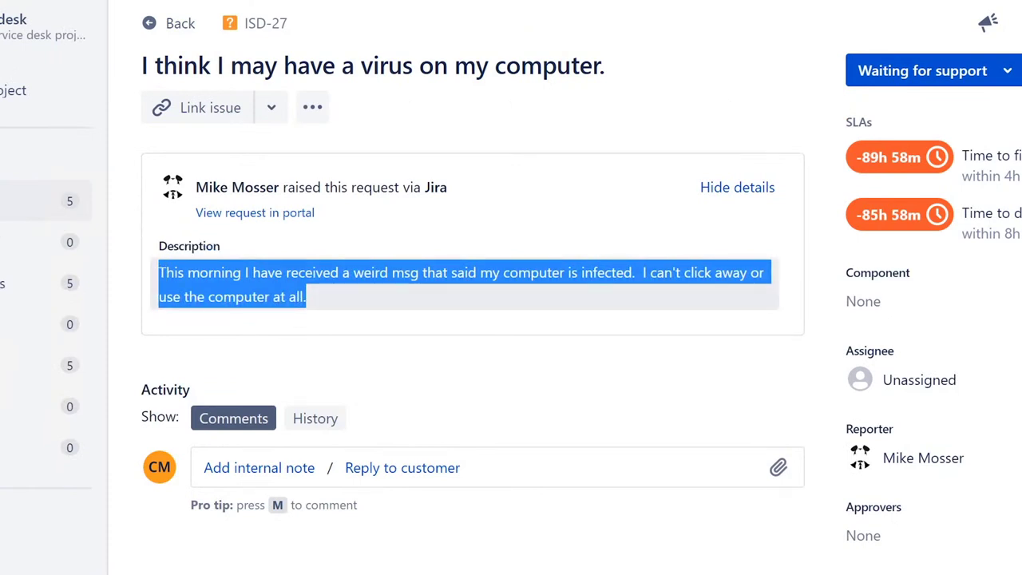
{"action": "left_click", "coordinate": [312, 292]}
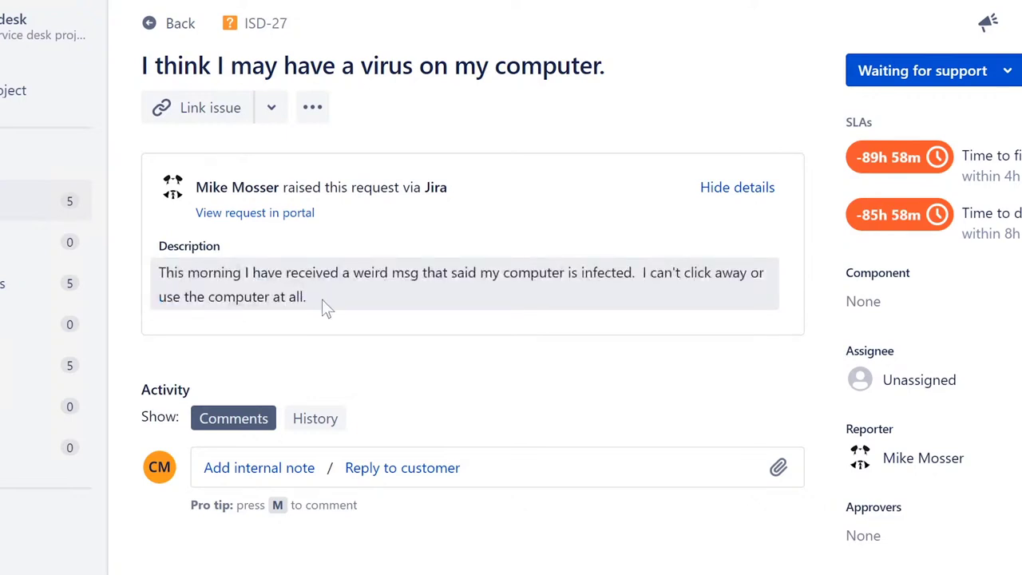
{"action": "left_click", "coordinate": [321, 299]}
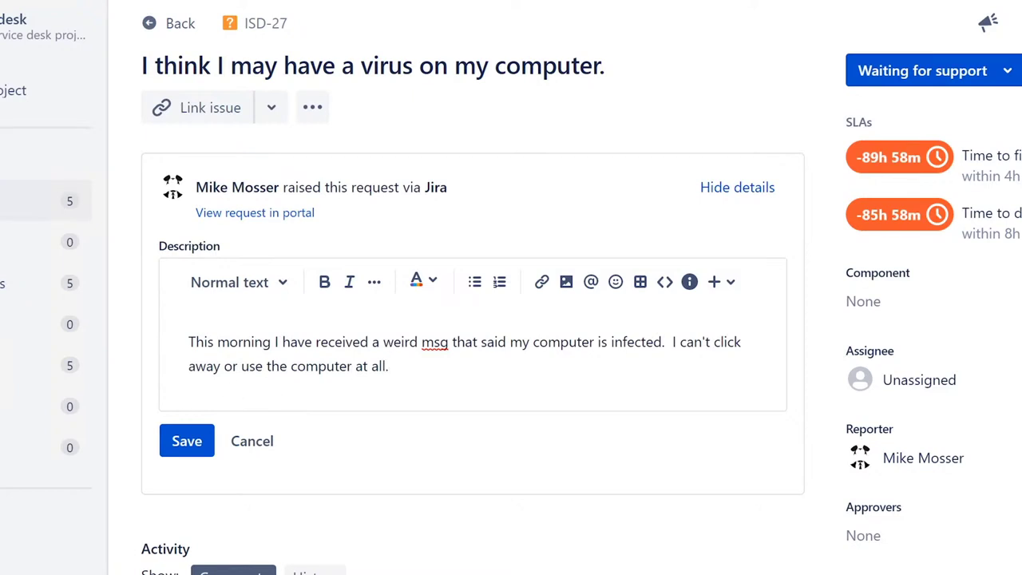
{"action": "left_click_drag", "start_coordinate": [188, 342], "coordinate": [389, 365]}
{"action": "left_click", "coordinate": [389, 366]}
{"action": "key", "text": "ctrl+a"}
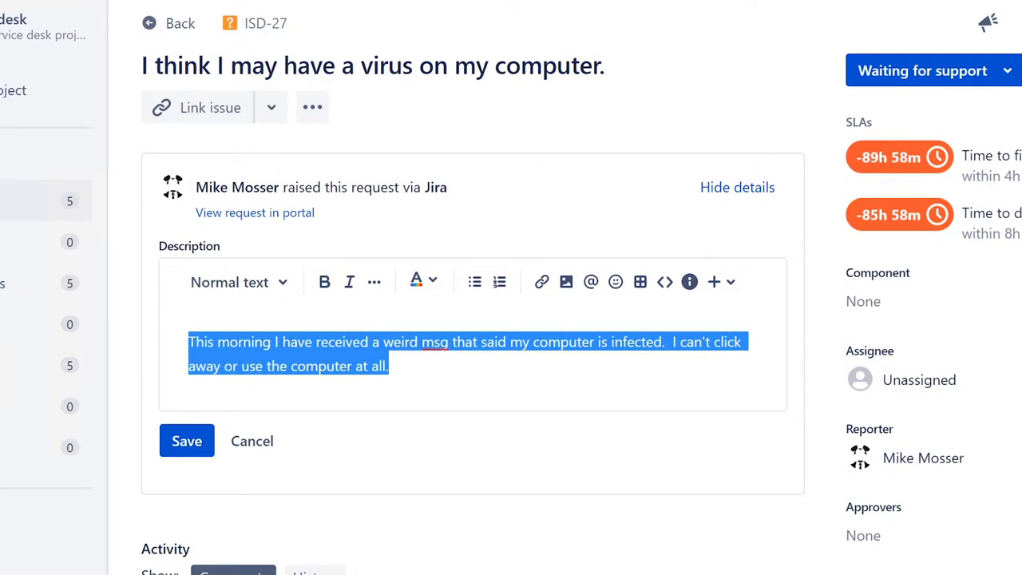
{"action": "left_click", "coordinate": [249, 342]}
{"action": "left_click_drag", "start_coordinate": [388, 366], "coordinate": [188, 342]}
{"action": "left_click", "coordinate": [388, 366]}
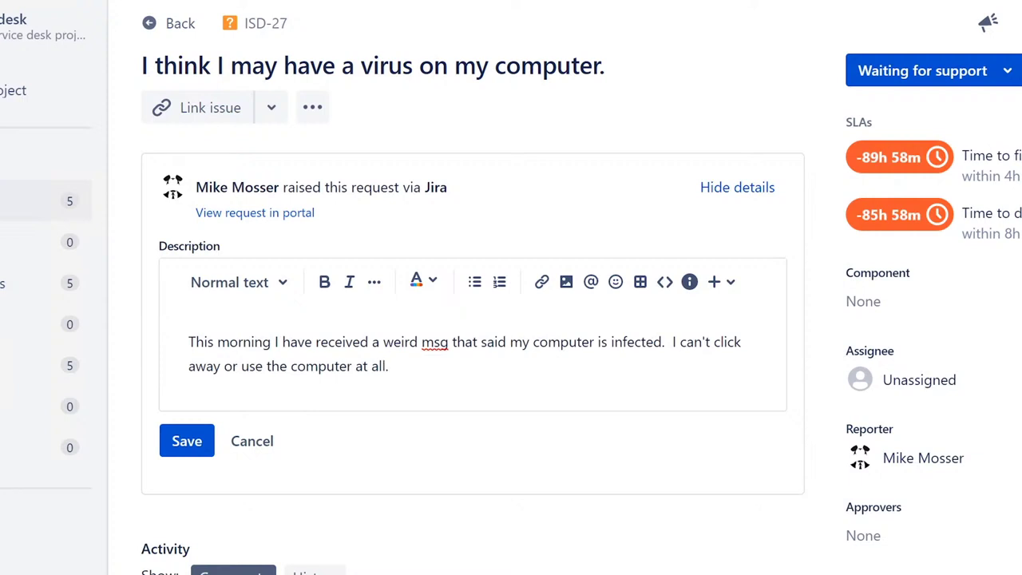
{"action": "left_click_drag", "start_coordinate": [217, 342], "coordinate": [388, 366]}
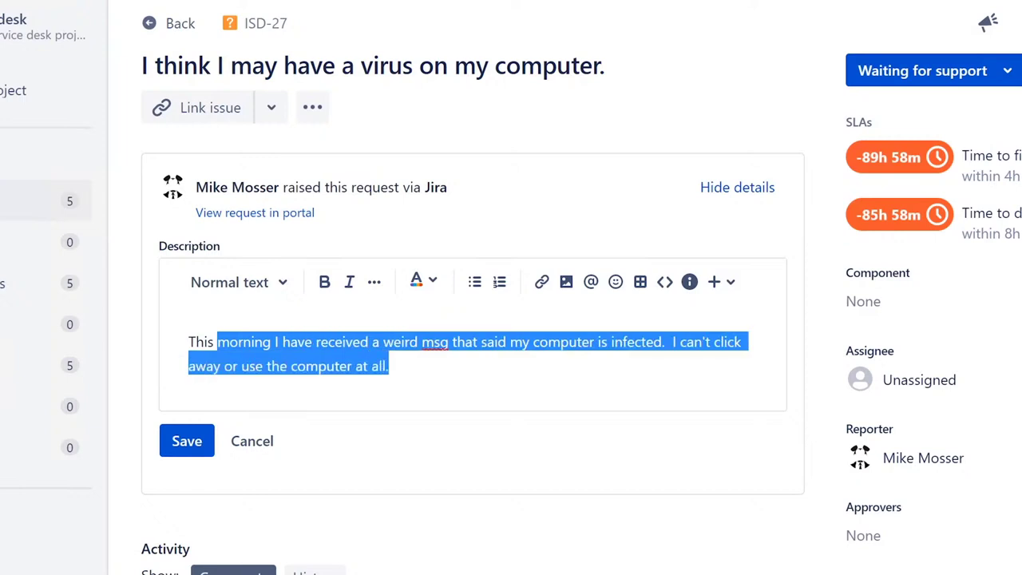
{"action": "left_click", "coordinate": [389, 365]}
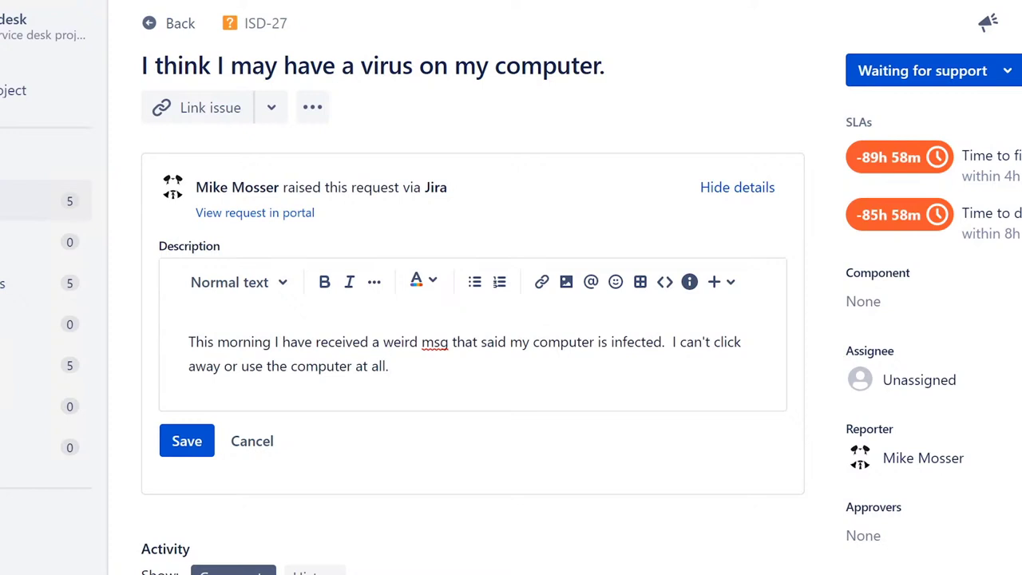
{"action": "left_click", "coordinate": [509, 341]}
{"action": "left_click", "coordinate": [388, 365]}
{"action": "left_click_drag", "start_coordinate": [664, 342], "coordinate": [389, 365]}
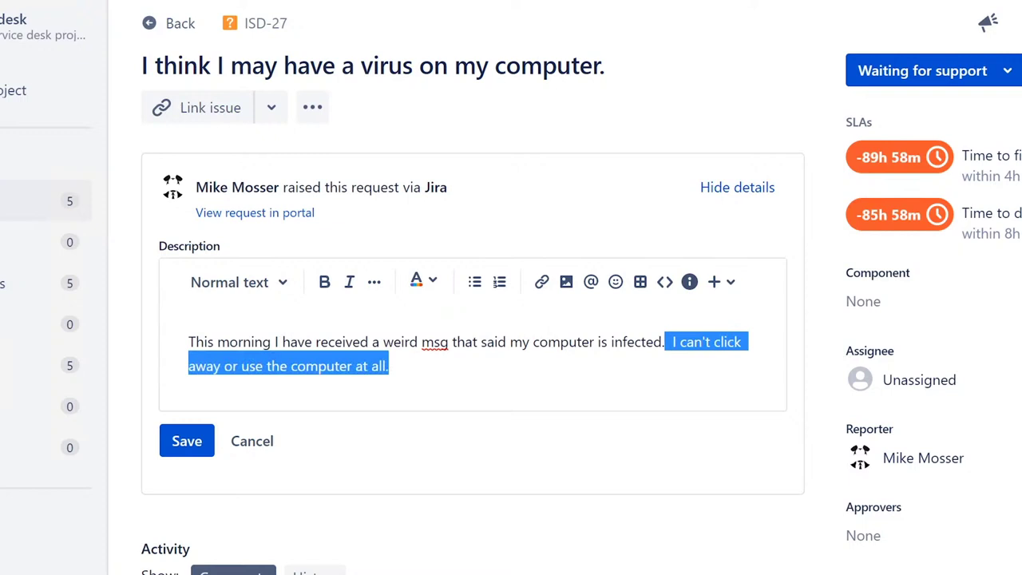
{"action": "left_click", "coordinate": [389, 365]}
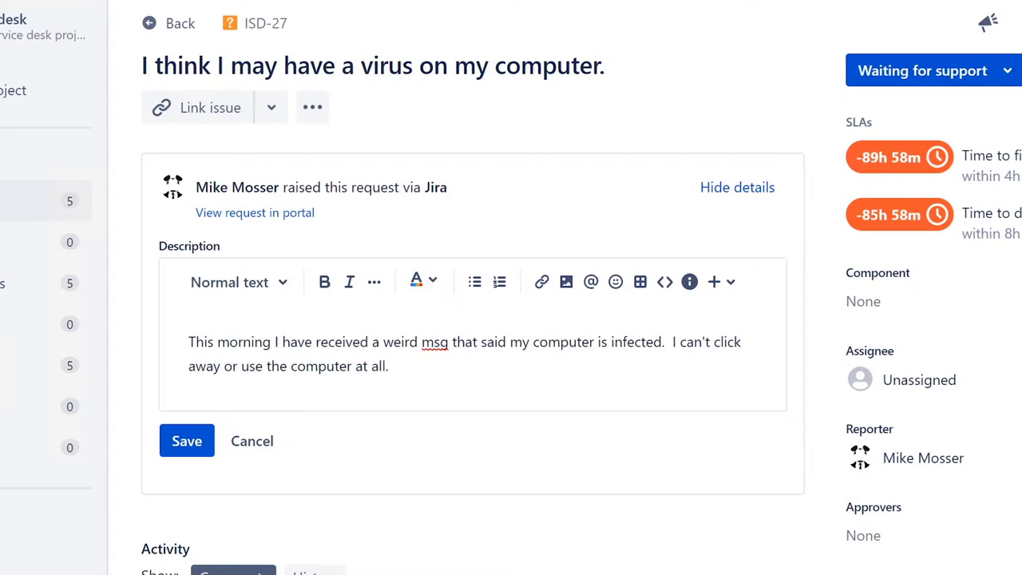
Step: Select the ISD-27 description paragraph with Shift+arrow keys, then deselect it
{"action": "key", "text": "shift+Left"}
{"action": "key", "text": "shift+Left"}
{"action": "key", "text": "shift+Left"}
{"action": "key", "text": "shift+Left"}
{"action": "key", "text": "shift+Left"}
{"action": "key", "text": "shift+Left"}
{"action": "key", "text": "shift+Left"}
{"action": "key", "text": "shift+Left"}
{"action": "key", "text": "shift+Left"}
{"action": "key", "text": "shift+Left"}
{"action": "key", "text": "shift+Left"}
{"action": "key", "text": "shift+Left"}
{"action": "key", "text": "shift+Up"}
{"action": "key", "text": "shift+Left"}
{"action": "key", "text": "shift+Left"}
{"action": "key", "text": "shift+Left"}
{"action": "key", "text": "shift+Left"}
{"action": "key", "text": "shift+Left"}
{"action": "key", "text": "shift+Left"}
{"action": "key", "text": "shift+Left"}
{"action": "key", "text": "shift+Left"}
{"action": "key", "text": "shift+Left"}
{"action": "key", "text": "shift+Left"}
{"action": "key", "text": "shift+Left"}
{"action": "key", "text": "shift+Left"}
{"action": "key", "text": "shift+Left"}
{"action": "key", "text": "shift+Left"}
{"action": "key", "text": "shift+Left"}
{"action": "key", "text": "shift+Left"}
{"action": "key", "text": "shift+Left"}
{"action": "key", "text": "shift+Left"}
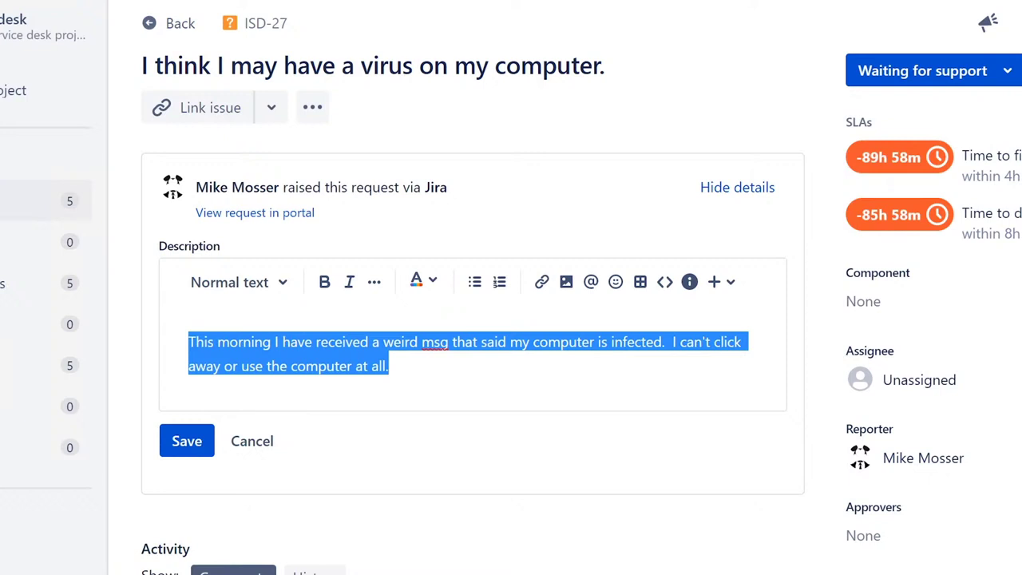
{"action": "key", "text": "Right"}
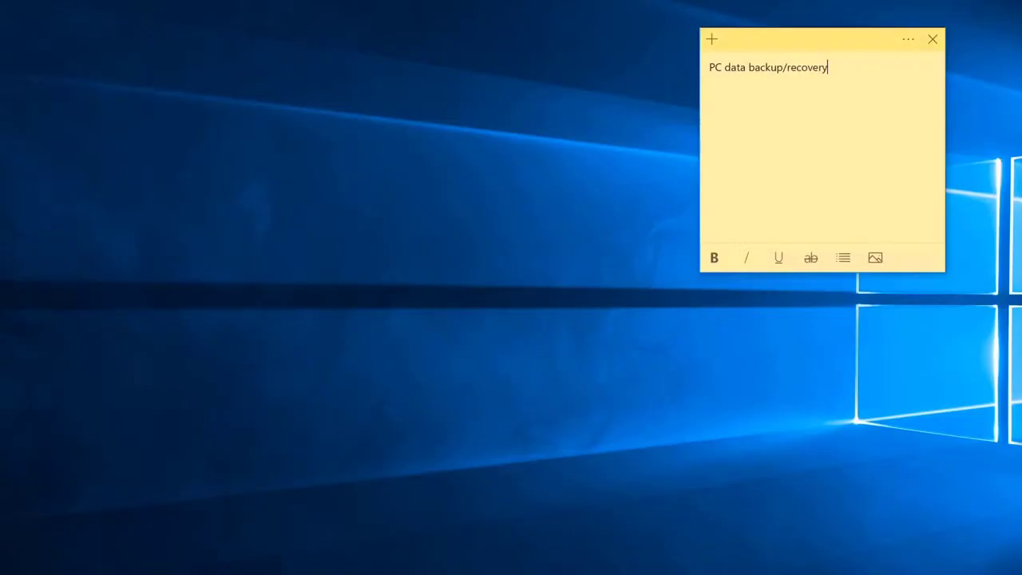
Step: Open This PC with Win+E and select the Gateway (F:) drive
{"action": "key", "text": "super+e"}
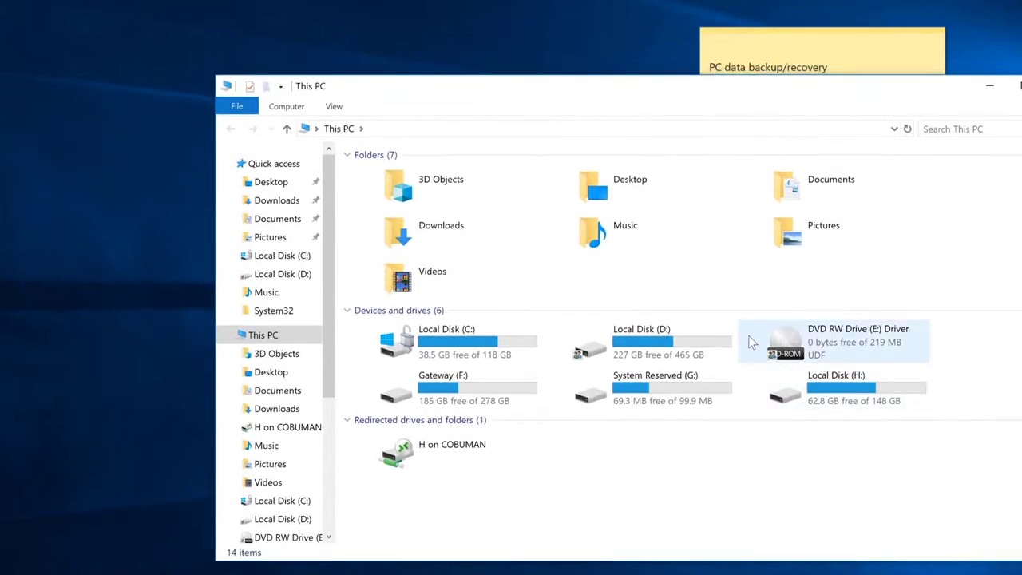
{"action": "left_click", "coordinate": [476, 390]}
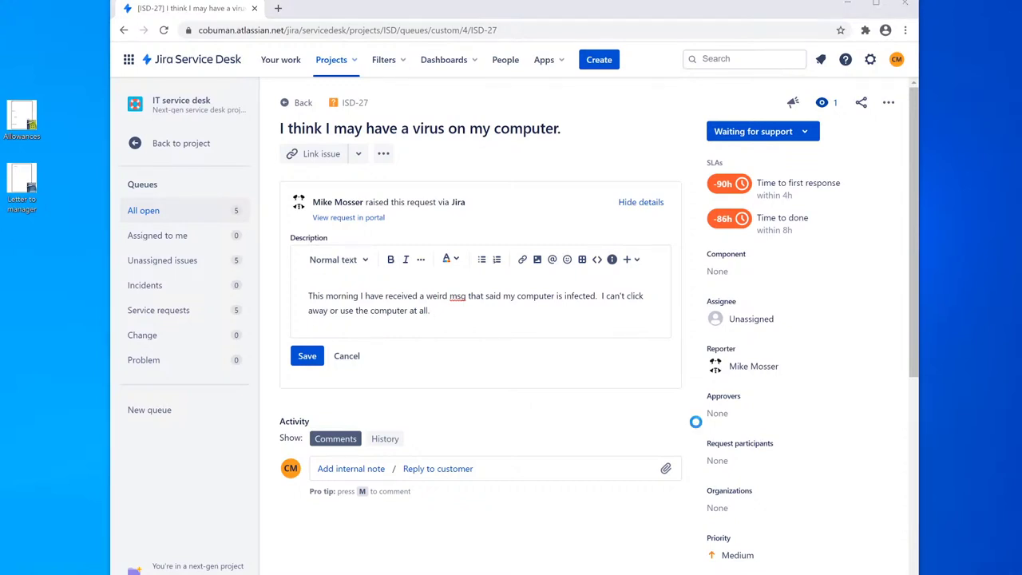
Step: Open This PC with Win+E and select Local Disk (D:)
{"action": "key", "text": "super+e"}
{"action": "left_click", "coordinate": [490, 333]}
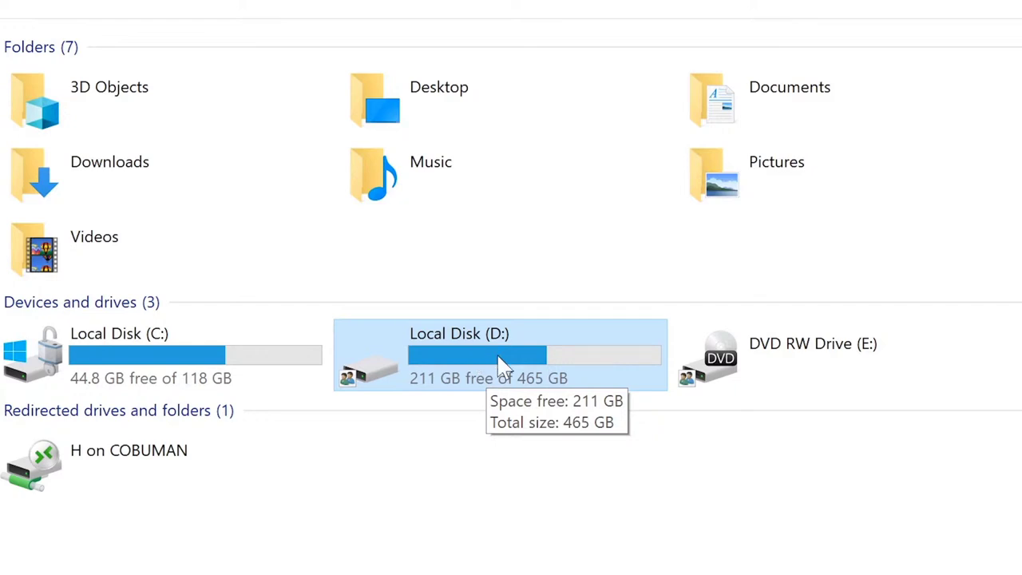
Step: Select Local Disk (C:) and open Task Manager from the taskbar
{"action": "left_click", "coordinate": [189, 372]}
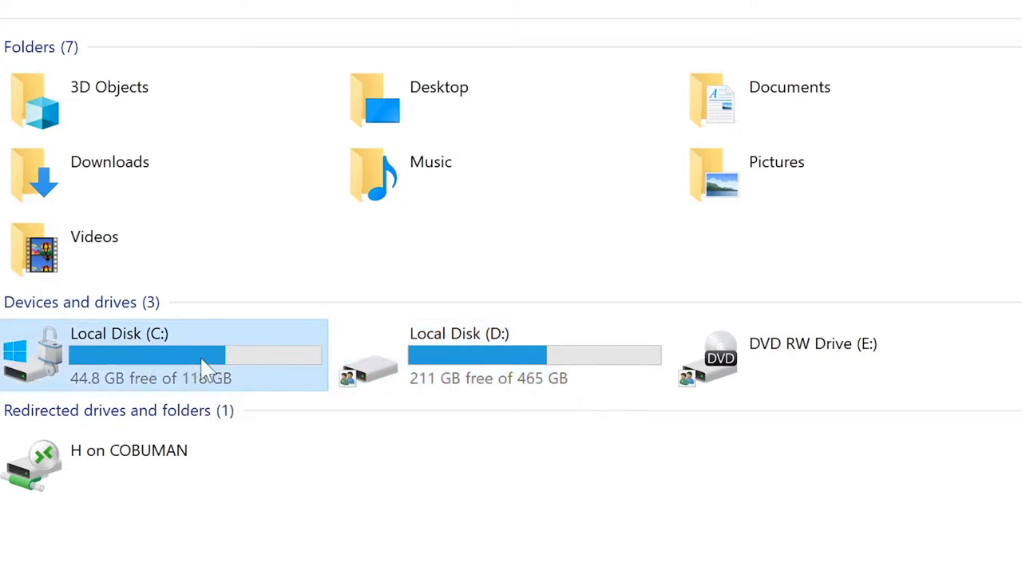
{"action": "mouse_move", "coordinate": [171, 363]}
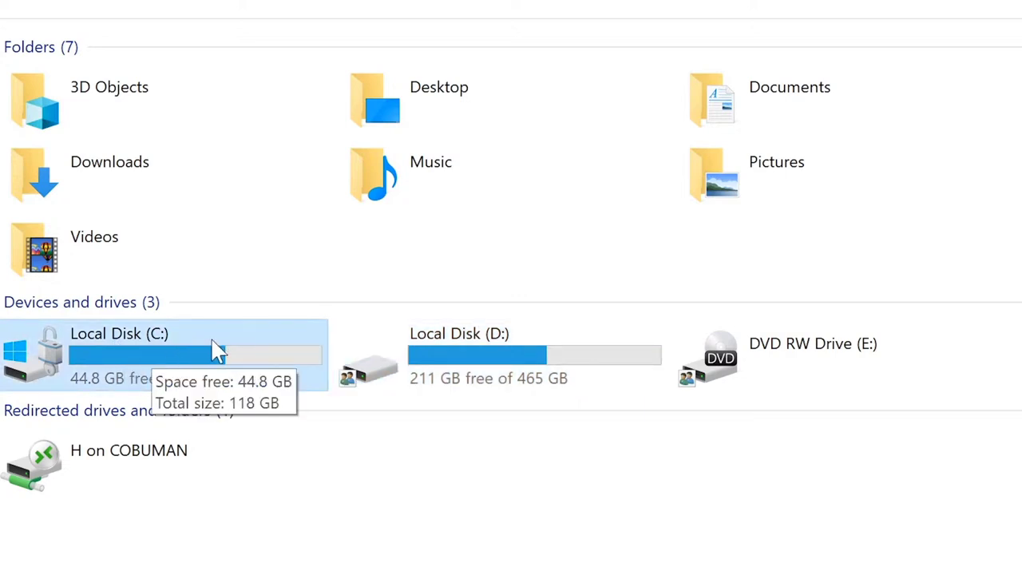
{"action": "right_click", "coordinate": [858, 573]}
{"action": "left_click", "coordinate": [894, 574]}
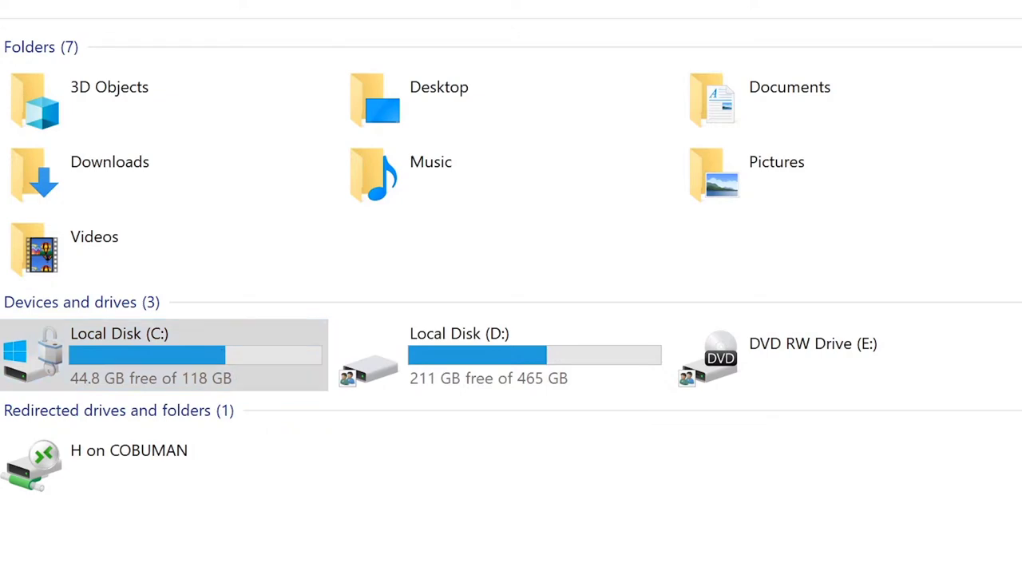
Step: Move Task Manager aside and show the context actions for Local Disk (D:)
{"action": "left_click_drag", "start_coordinate": [791, 192], "coordinate": [319, 0]}
{"action": "left_click_drag", "start_coordinate": [985, 142], "coordinate": [978, 247]}
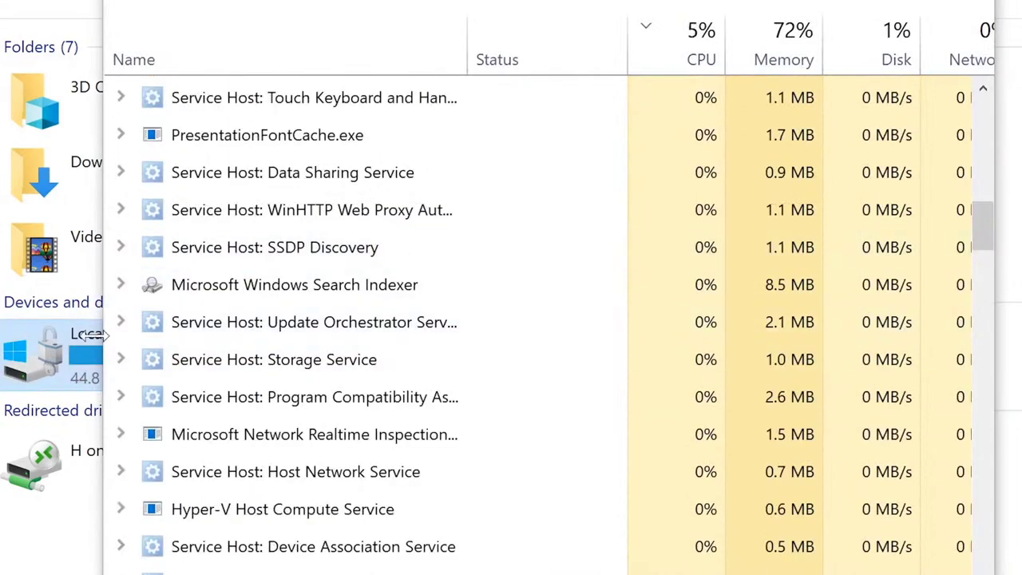
{"action": "left_click_drag", "start_coordinate": [511, 0], "coordinate": [710, 0]}
{"action": "left_click_drag", "start_coordinate": [383, 0], "coordinate": [708, 0]}
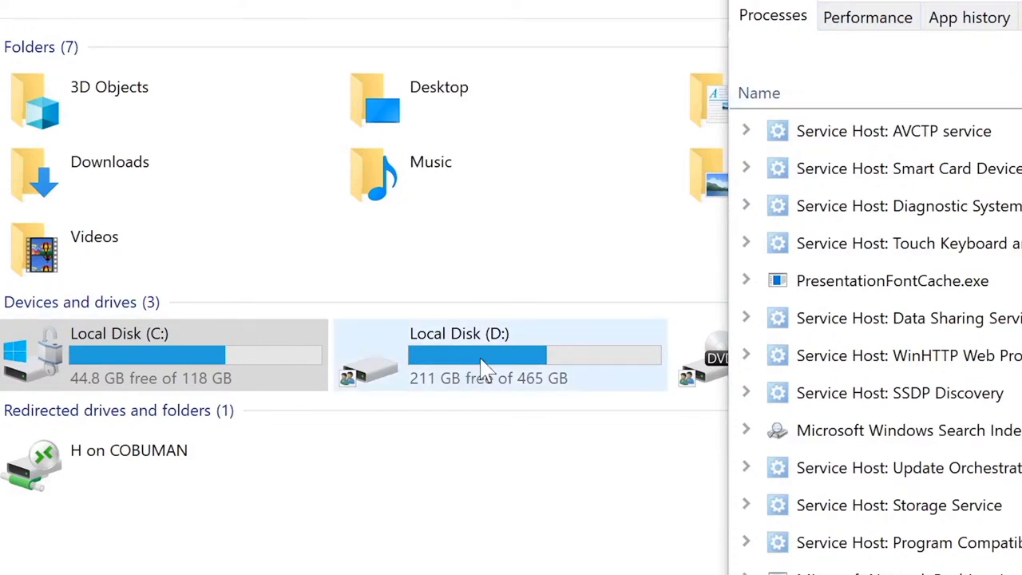
{"action": "left_click", "coordinate": [484, 364]}
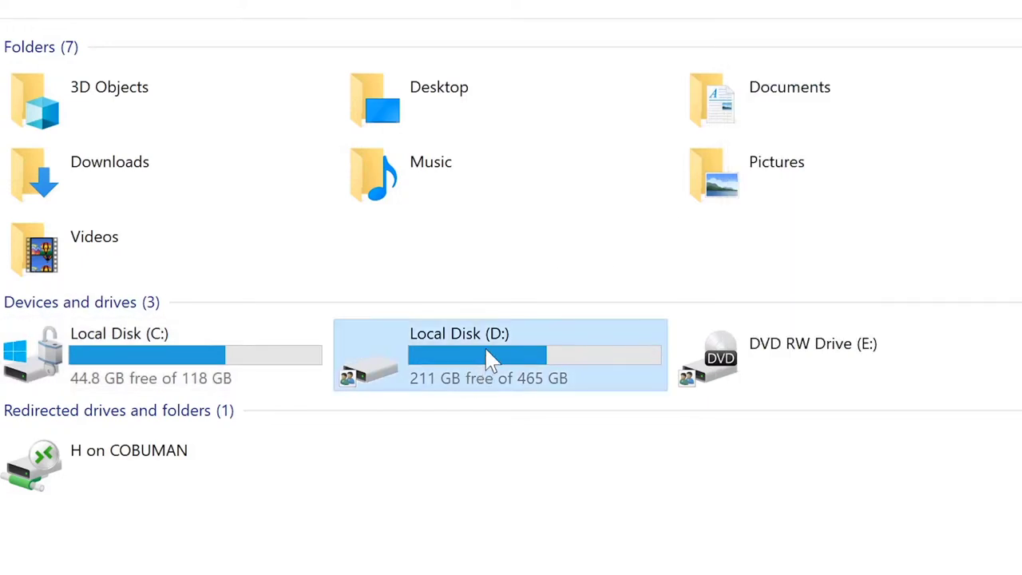
{"action": "right_click", "coordinate": [489, 359]}
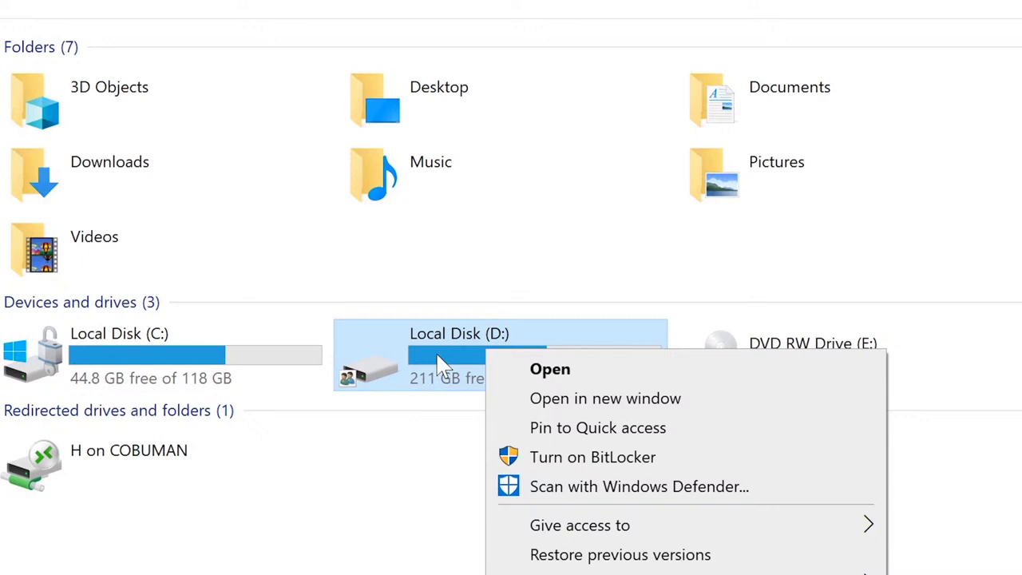
Step: Browse Local Disk (D:)'s folders, then go back to the This PC drive overview
{"action": "left_click", "coordinate": [442, 363]}
{"action": "double_click", "coordinate": [440, 363]}
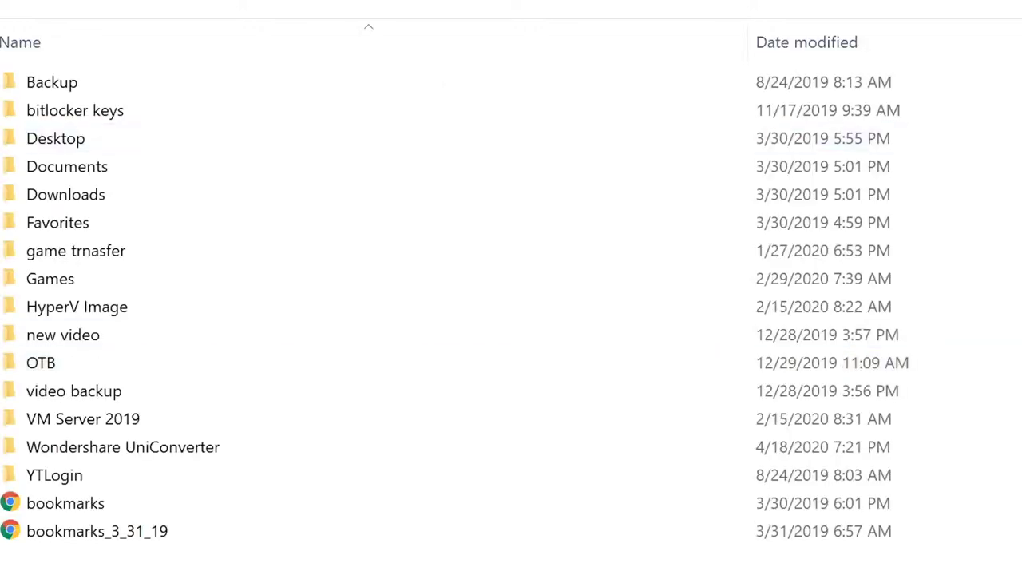
{"action": "key", "text": "alt+Left"}
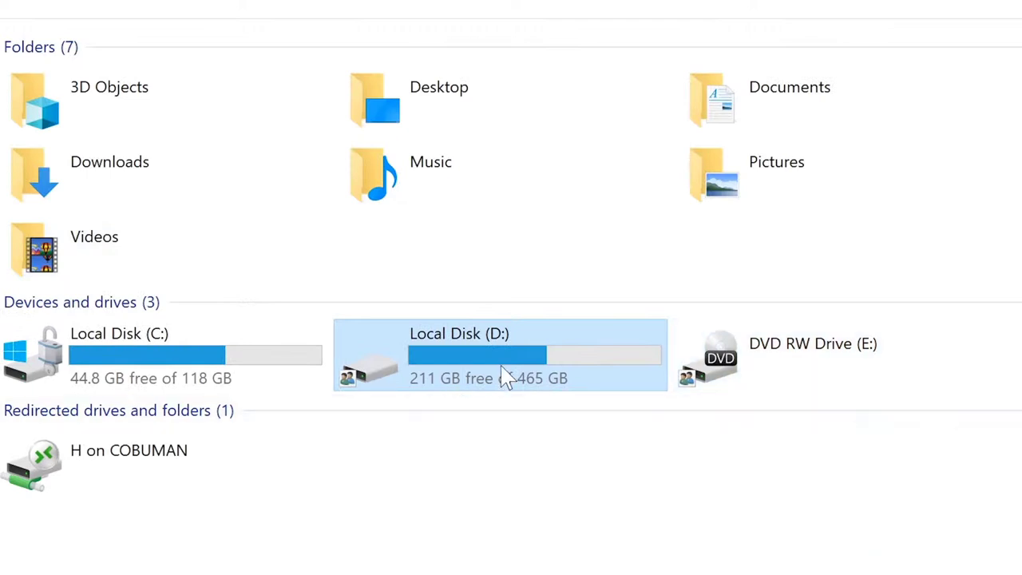
Step: Bring up BitLocker actions from Local Disk (C:) to reach the recovery-key prompt for locked Local Disk (H:)
{"action": "mouse_move", "coordinate": [505, 378]}
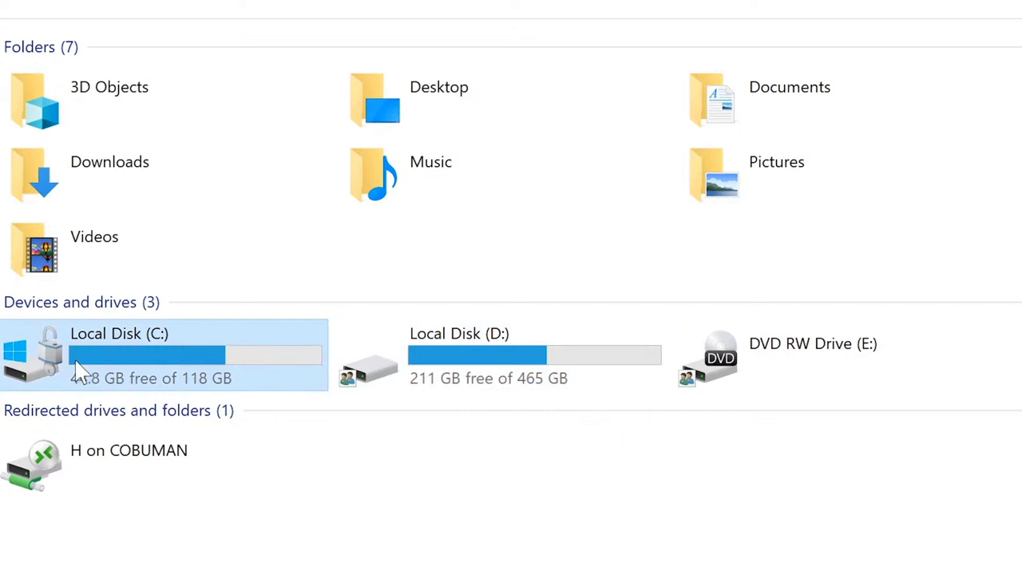
{"action": "mouse_move", "coordinate": [77, 358]}
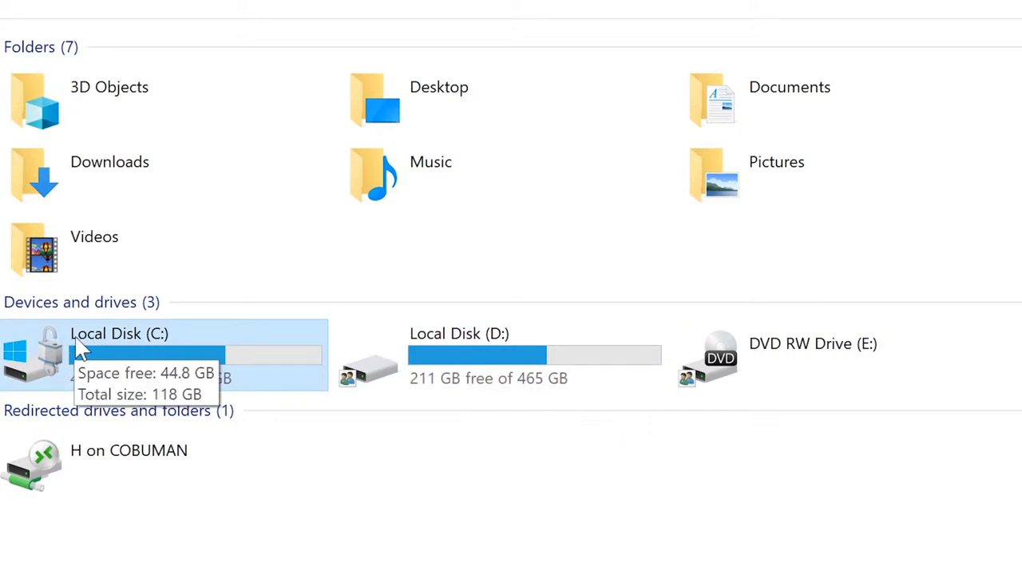
{"action": "right_click", "coordinate": [124, 339]}
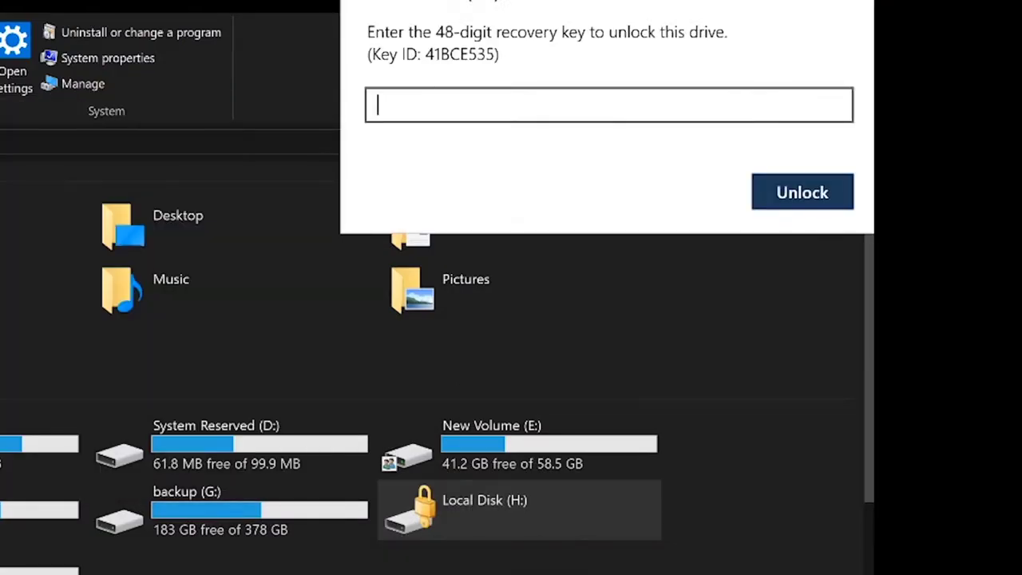
Step: Paste the 48-digit recovery key and unlock Local Disk (H:)
{"action": "key", "text": "ctrl+v"}
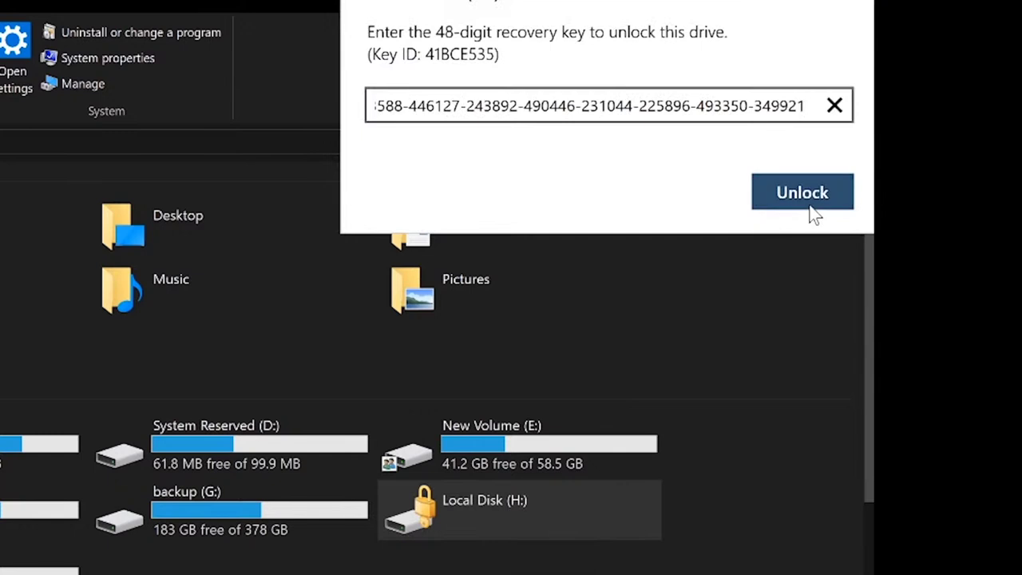
{"action": "left_click", "coordinate": [810, 207]}
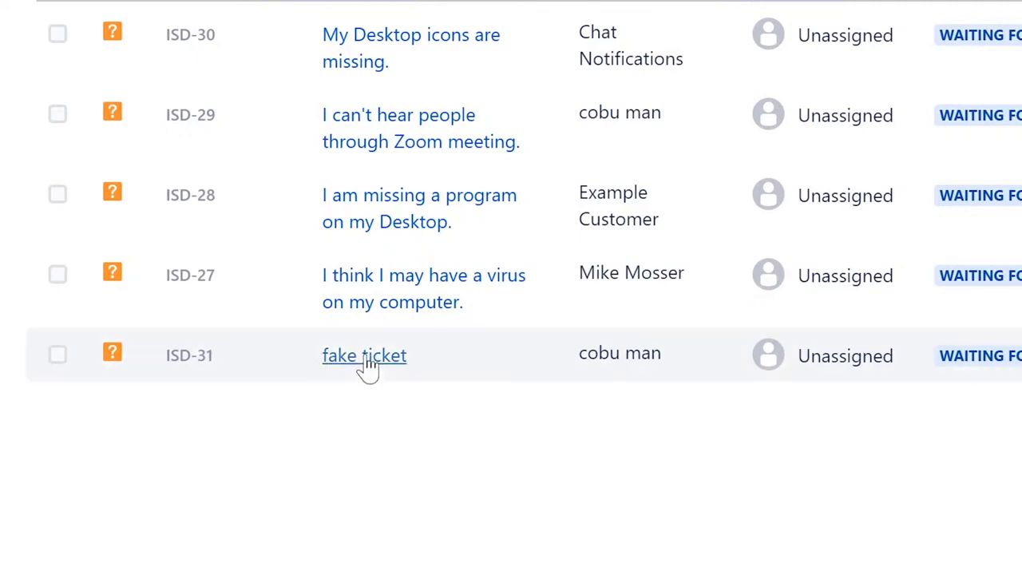
{"action": "left_click", "coordinate": [366, 359]}
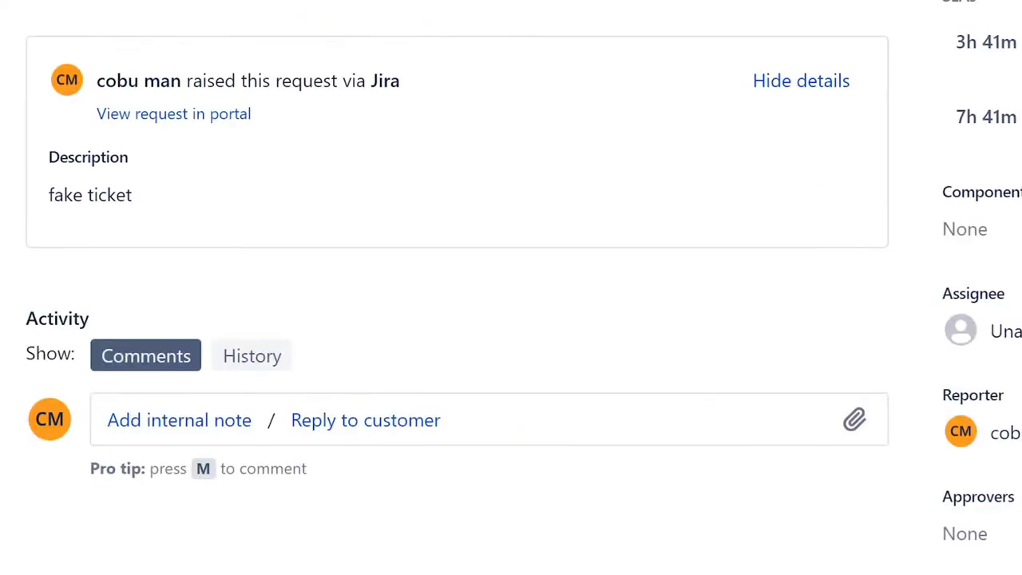
{"action": "key", "text": "alt+Left"}
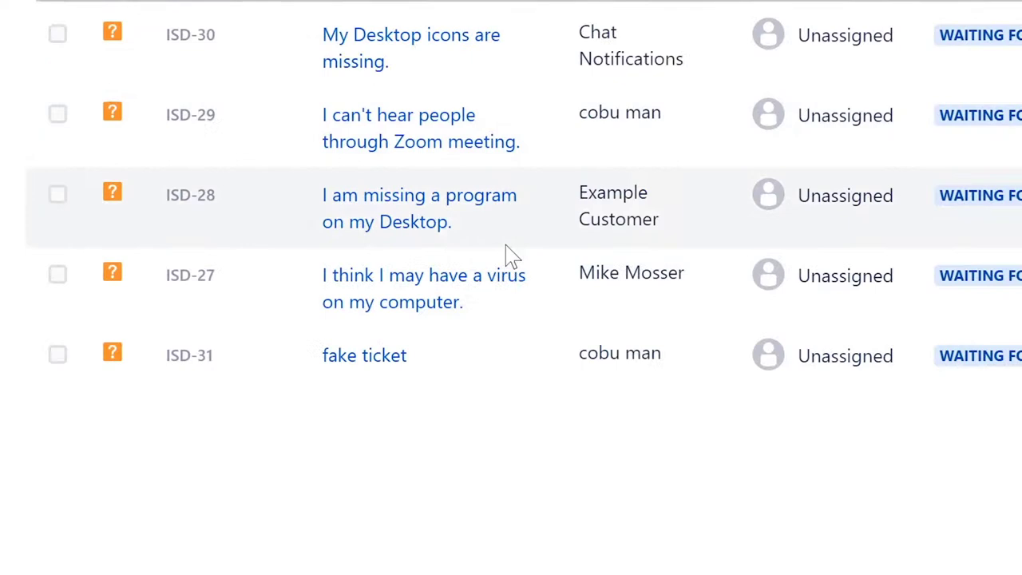
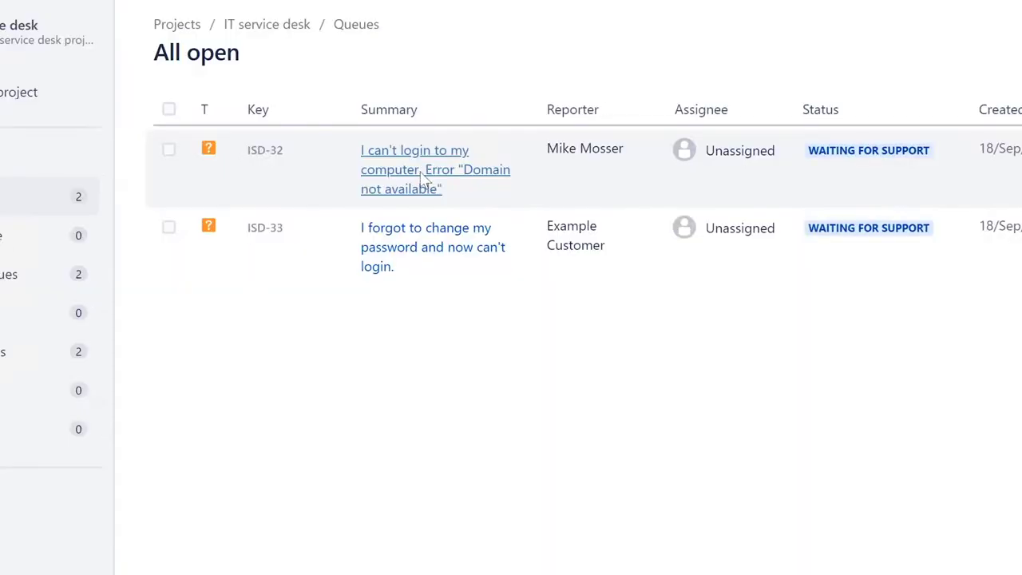
Step: Open ISD-32 and highlight its title and the 'Domain not available' description text
{"action": "left_click", "coordinate": [444, 239]}
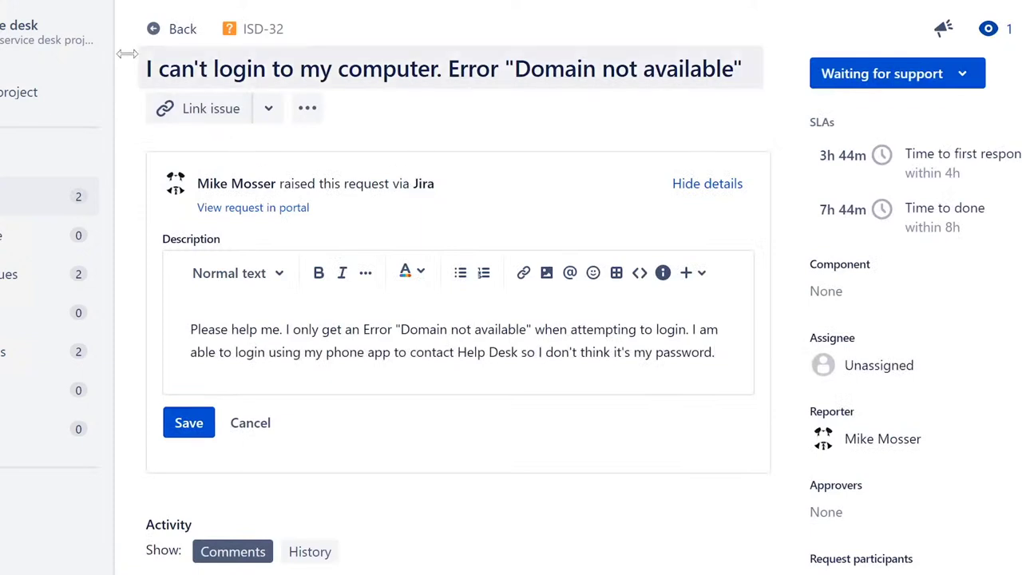
{"action": "mouse_move", "coordinate": [160, 74]}
{"action": "left_mouse_down"}
{"action": "mouse_move", "coordinate": [339, 83]}
{"action": "mouse_move", "coordinate": [141, 80]}
{"action": "left_mouse_up"}
{"action": "left_click", "coordinate": [141, 81]}
{"action": "triple_click", "coordinate": [144, 80]}
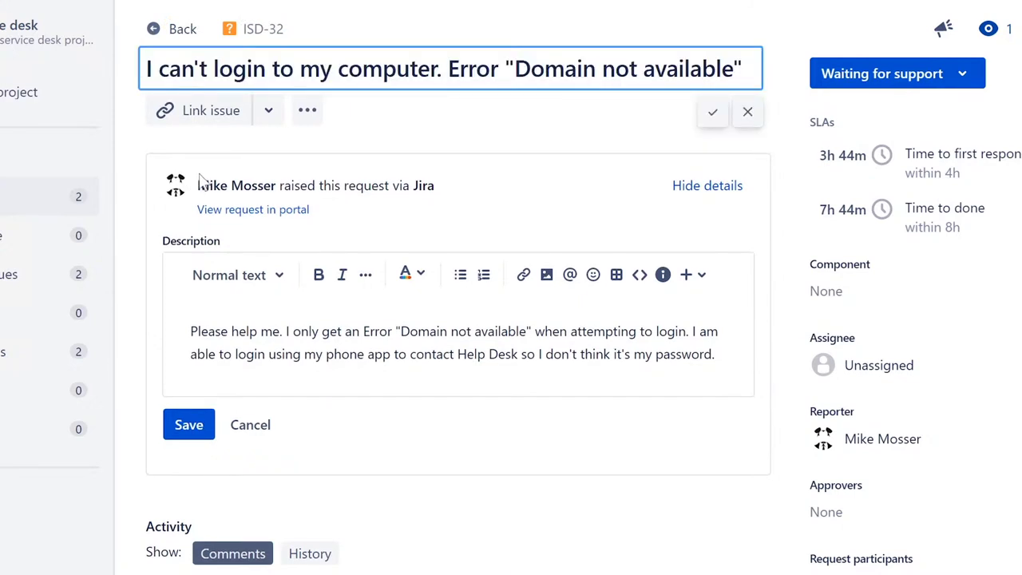
{"action": "left_click_drag", "start_coordinate": [197, 183], "coordinate": [263, 184]}
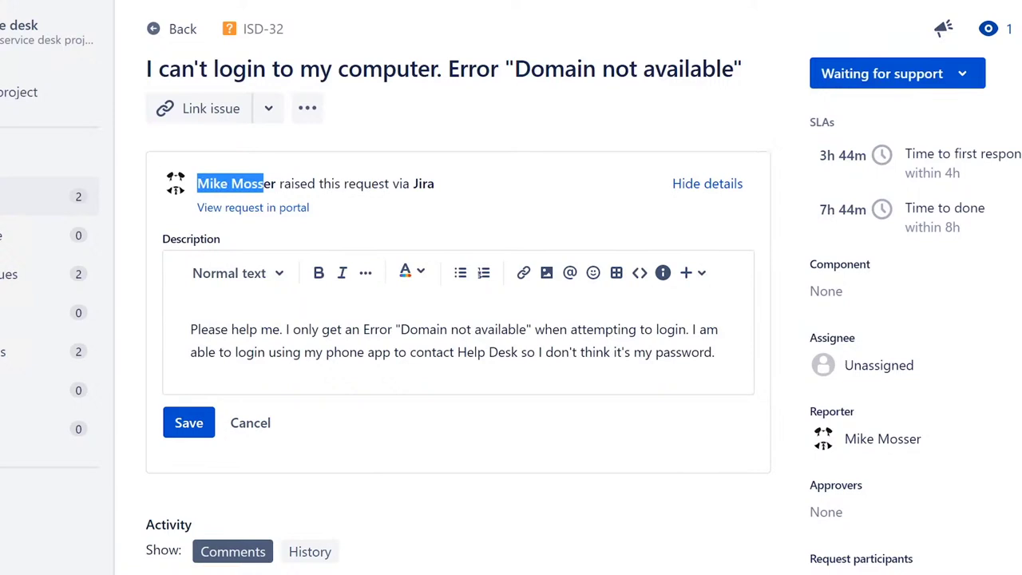
{"action": "left_click_drag", "start_coordinate": [190, 329], "coordinate": [715, 352]}
{"action": "left_click", "coordinate": [692, 328]}
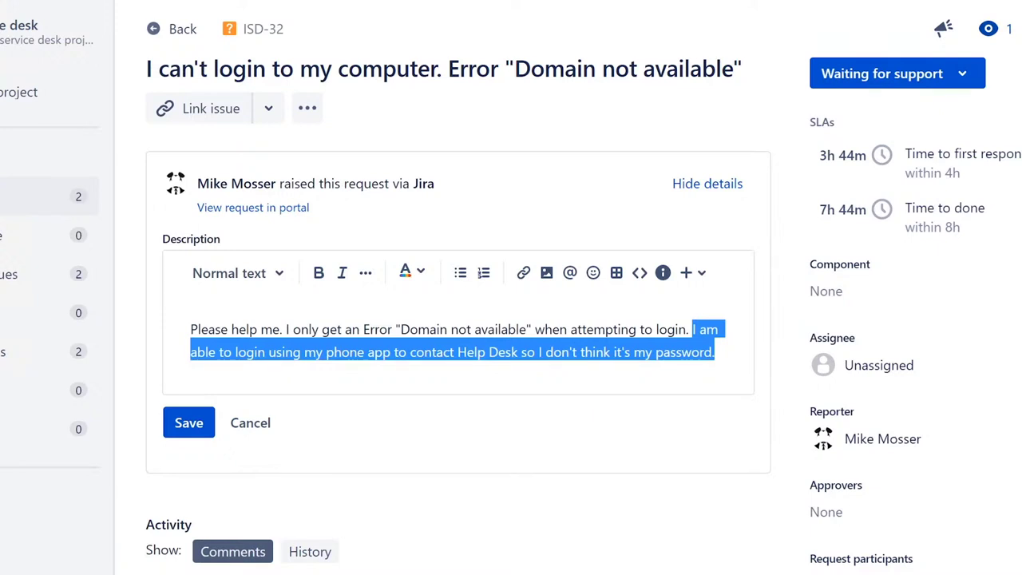
{"action": "left_click", "coordinate": [715, 352]}
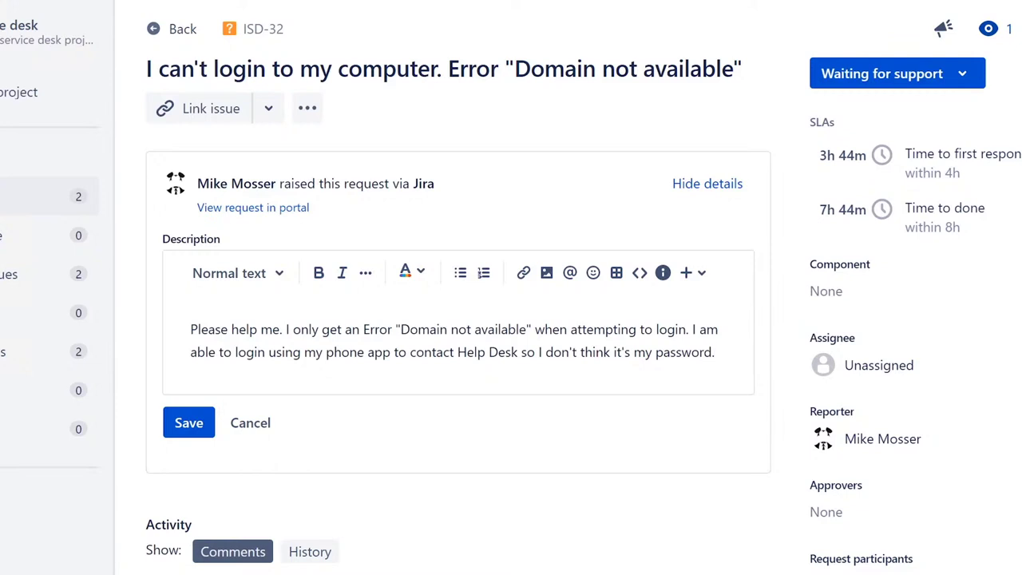
{"action": "left_click_drag", "start_coordinate": [396, 329], "coordinate": [531, 329]}
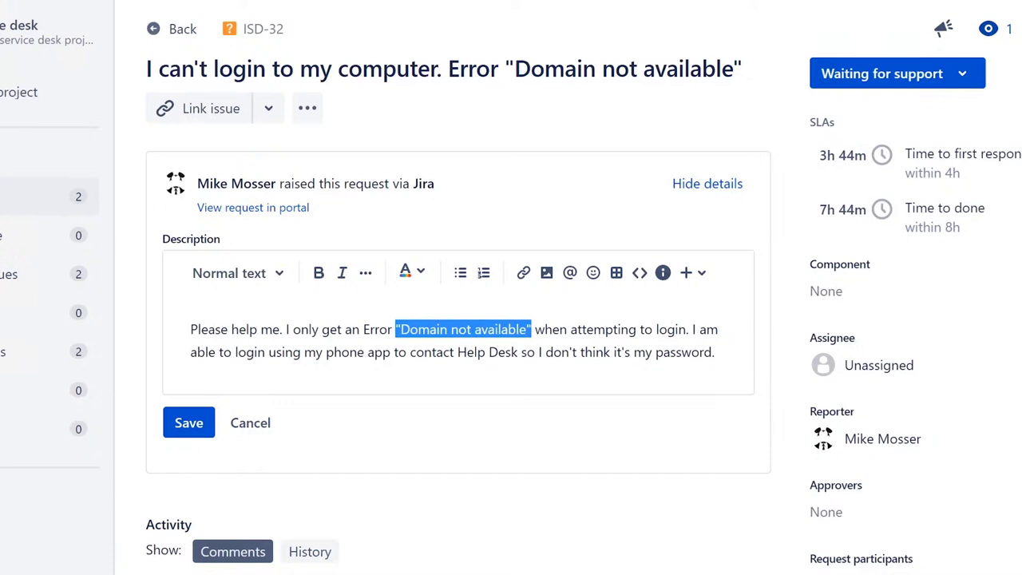
{"action": "left_click", "coordinate": [531, 329]}
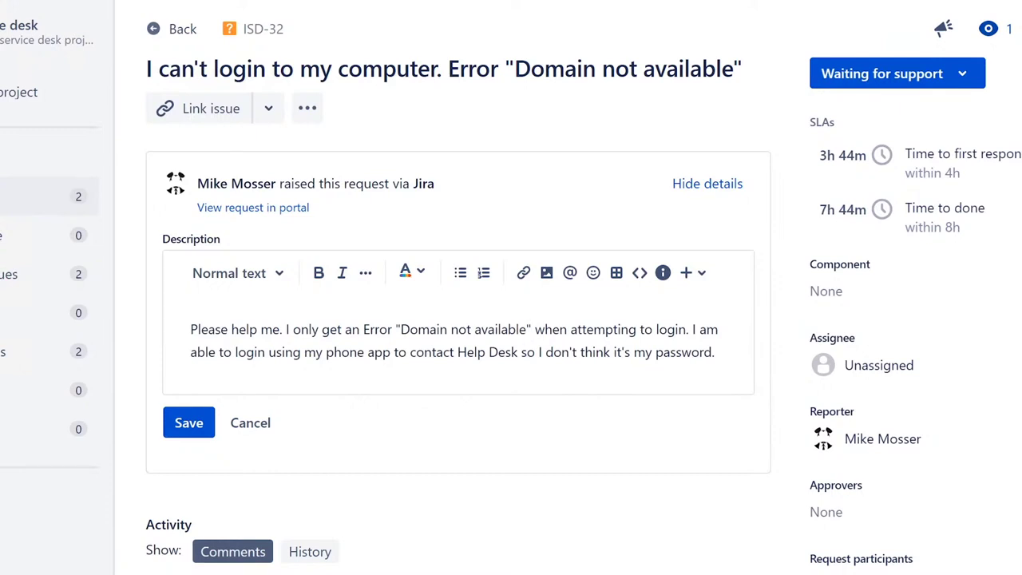
{"action": "left_click_drag", "start_coordinate": [396, 329], "coordinate": [530, 329]}
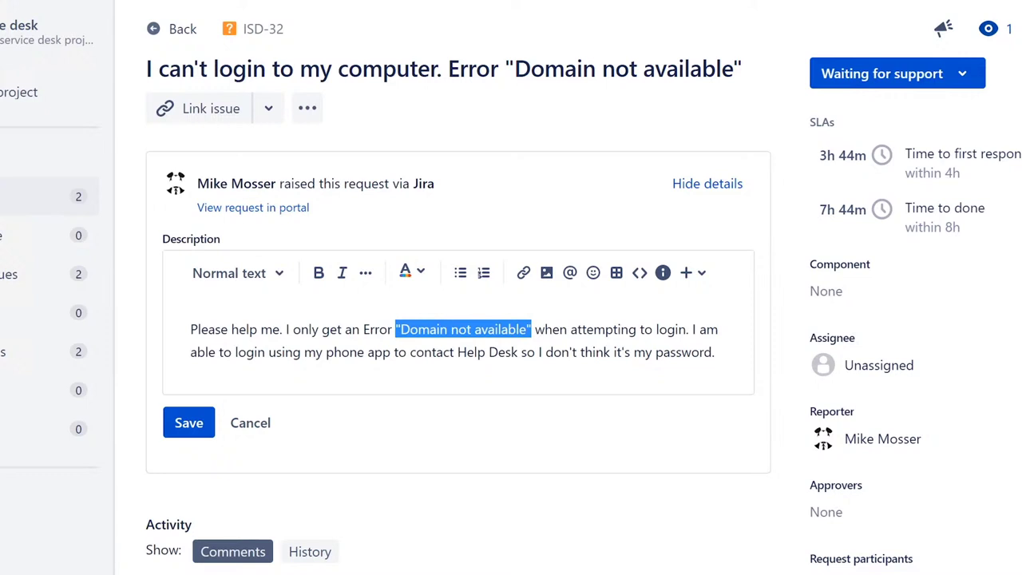
{"action": "left_click", "coordinate": [530, 329]}
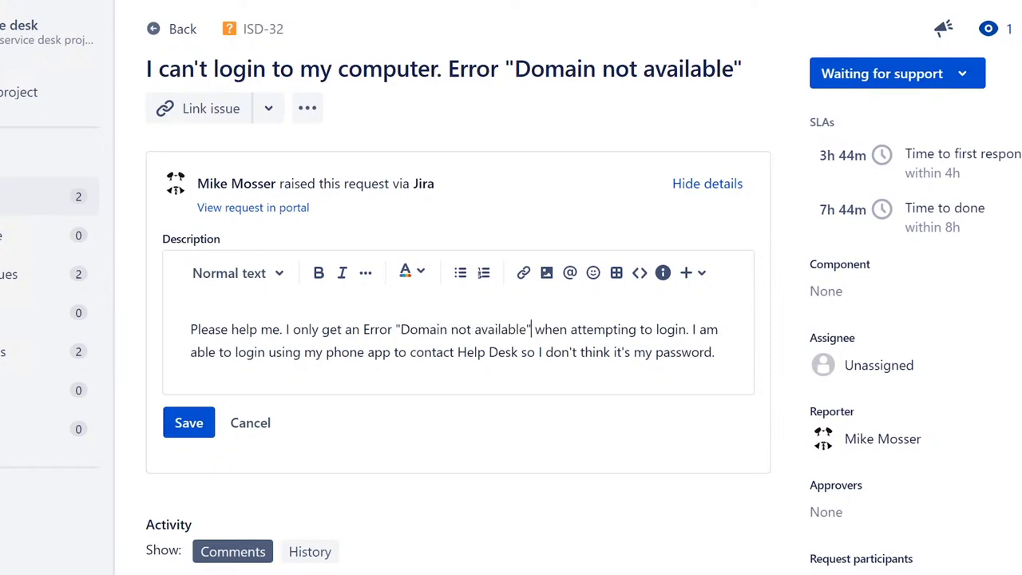
{"action": "mouse_move", "coordinate": [395, 328]}
{"action": "left_mouse_down"}
{"action": "mouse_move", "coordinate": [479, 351]}
{"action": "mouse_move", "coordinate": [532, 329]}
{"action": "mouse_move", "coordinate": [396, 328]}
{"action": "left_mouse_up"}
{"action": "left_click", "coordinate": [530, 329]}
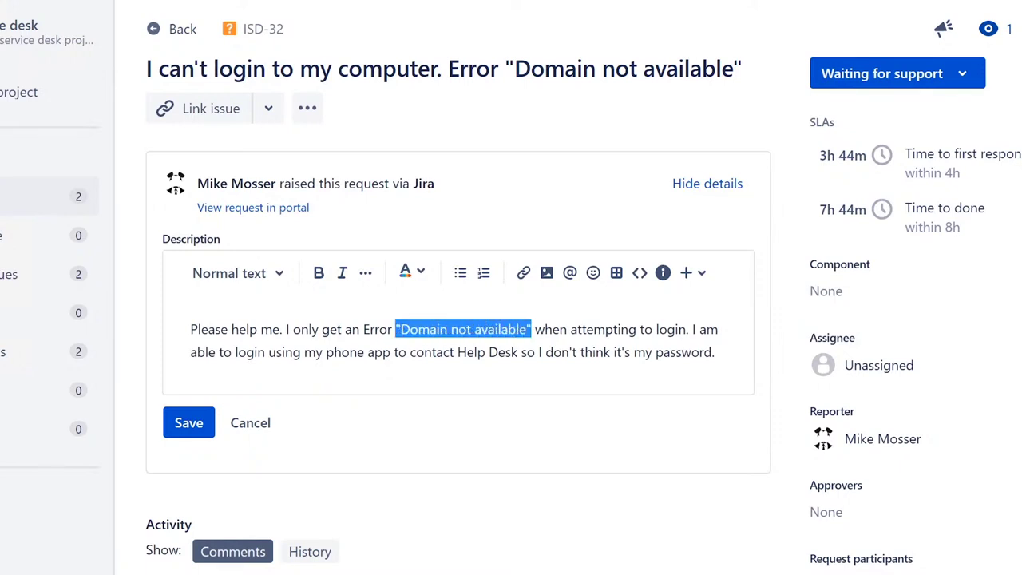
{"action": "left_click", "coordinate": [395, 329]}
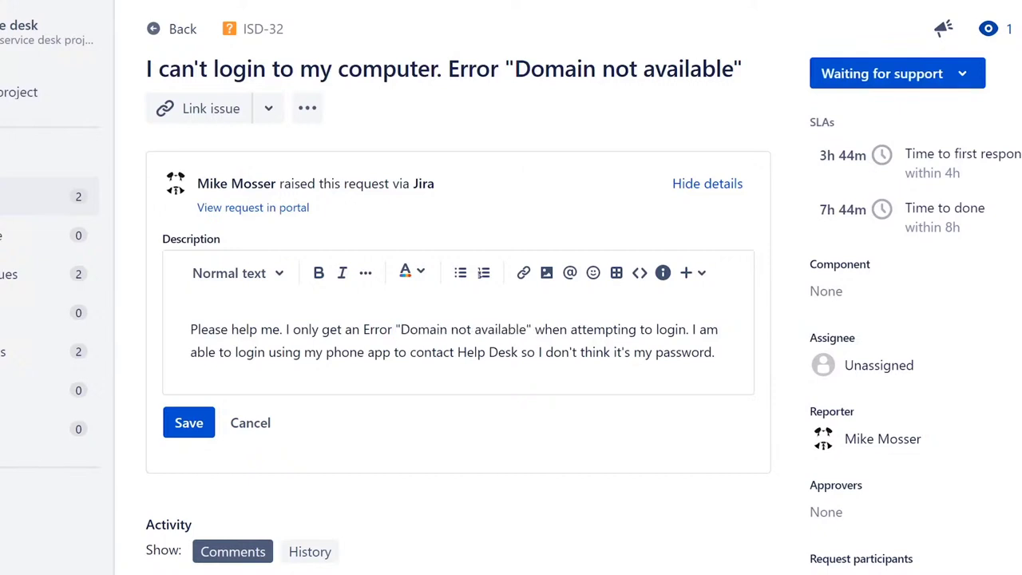
{"action": "left_click_drag", "start_coordinate": [395, 329], "coordinate": [531, 329]}
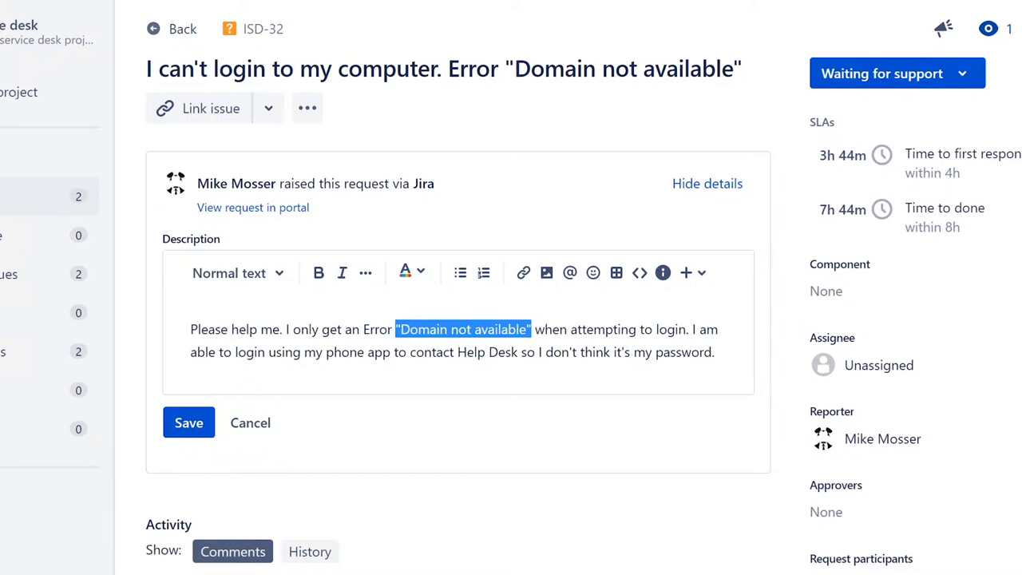
{"action": "key", "text": "shift+Left"}
{"action": "key", "text": "shift+Left"}
{"action": "key", "text": "shift+Left"}
{"action": "key", "text": "shift+Left"}
{"action": "key", "text": "shift+Right"}
{"action": "key", "text": "shift+Right"}
{"action": "key", "text": "shift+Right"}
{"action": "key", "text": "shift+Right"}
{"action": "left_click", "coordinate": [508, 329]}
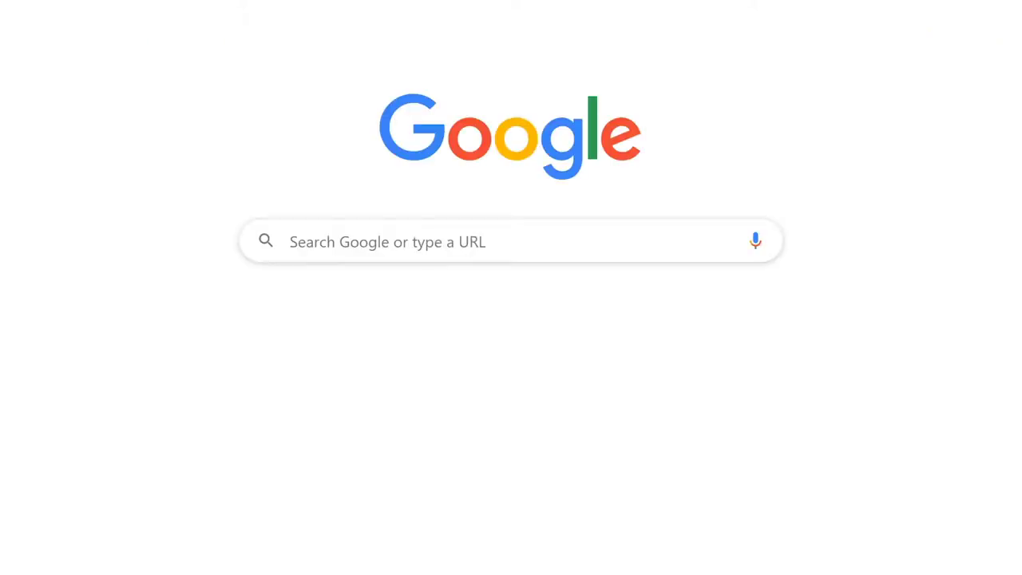
{"action": "type", "text": "cos"}
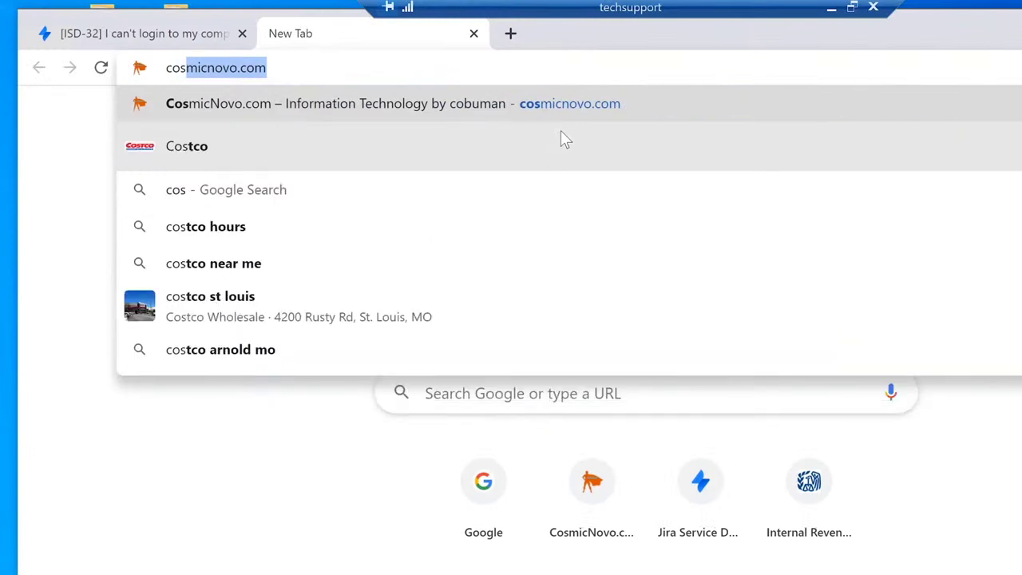
{"action": "key", "text": "Return"}
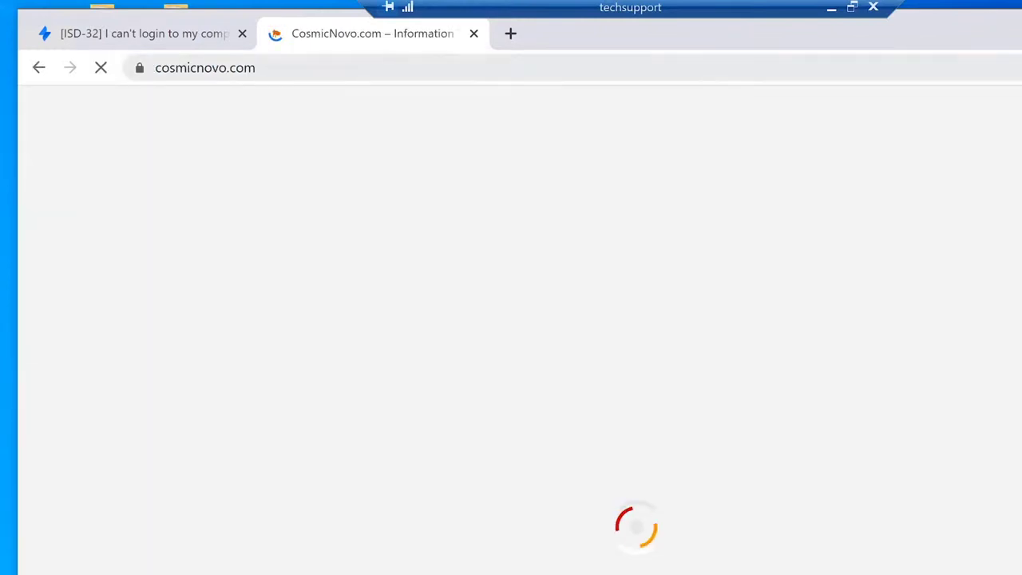
{"action": "left_click", "coordinate": [184, 68]}
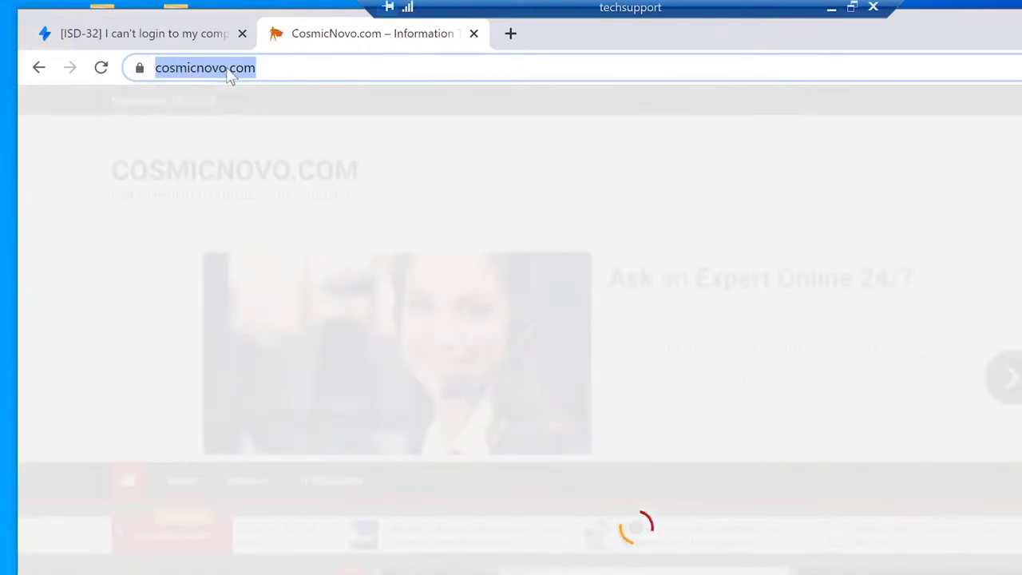
{"action": "scroll", "coordinate": [639, 334], "scroll_direction": "down", "scroll_amount": 3}
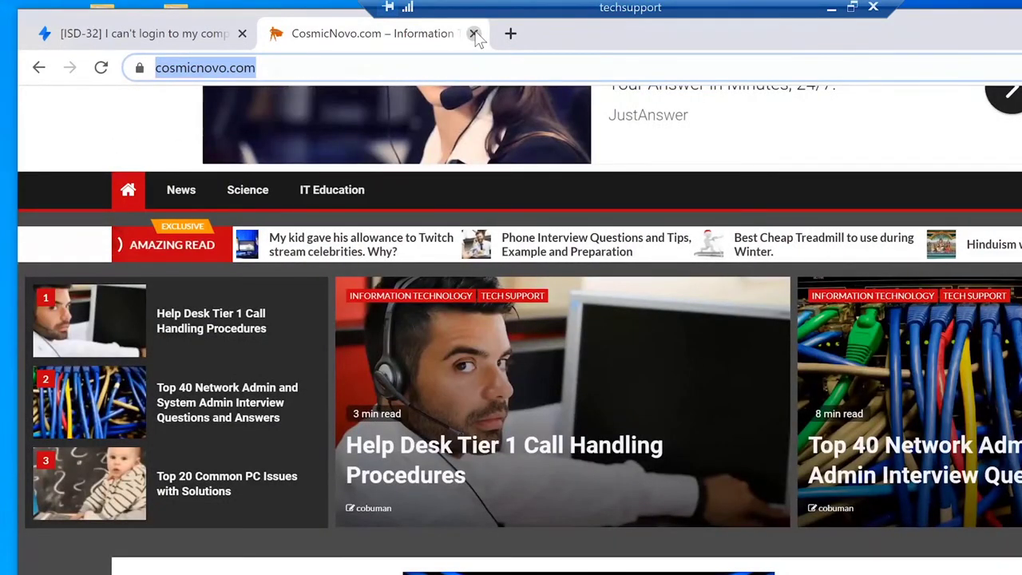
{"action": "left_click", "coordinate": [473, 34]}
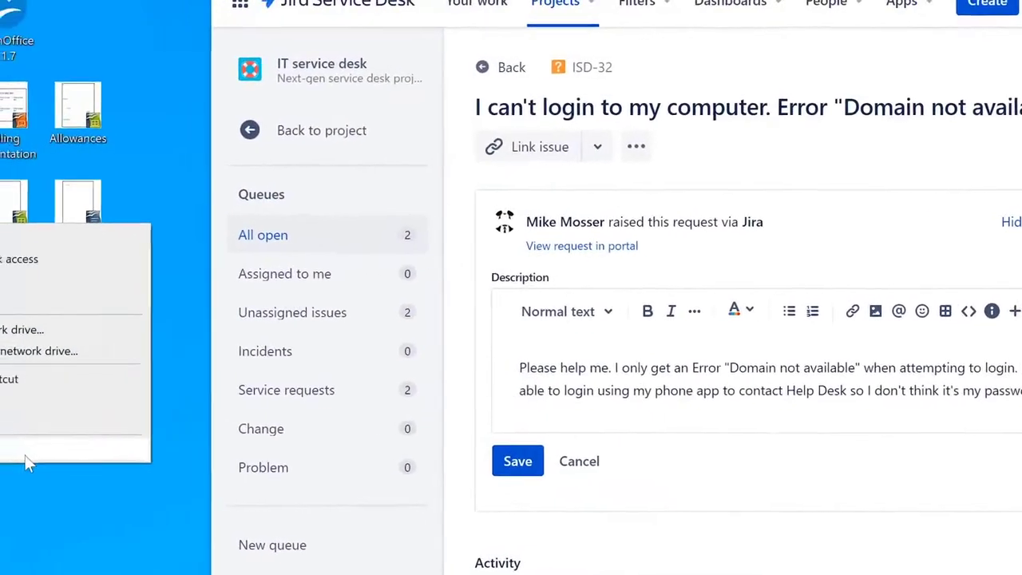
Step: Highlight 'Domain not available' in the ISD-32 description and open This PC's system properties
{"action": "left_click", "coordinate": [24, 453]}
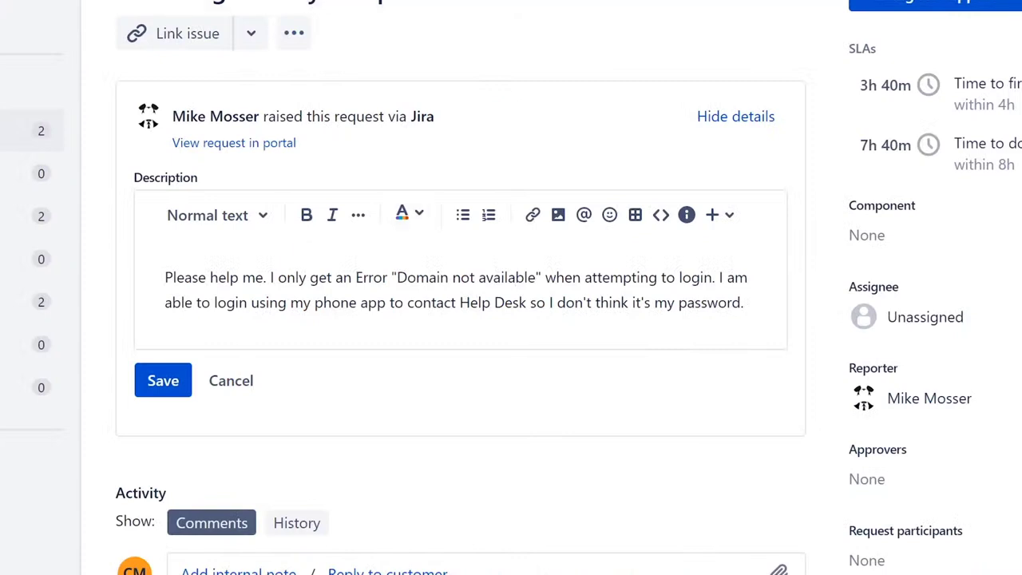
{"action": "left_click", "coordinate": [396, 277]}
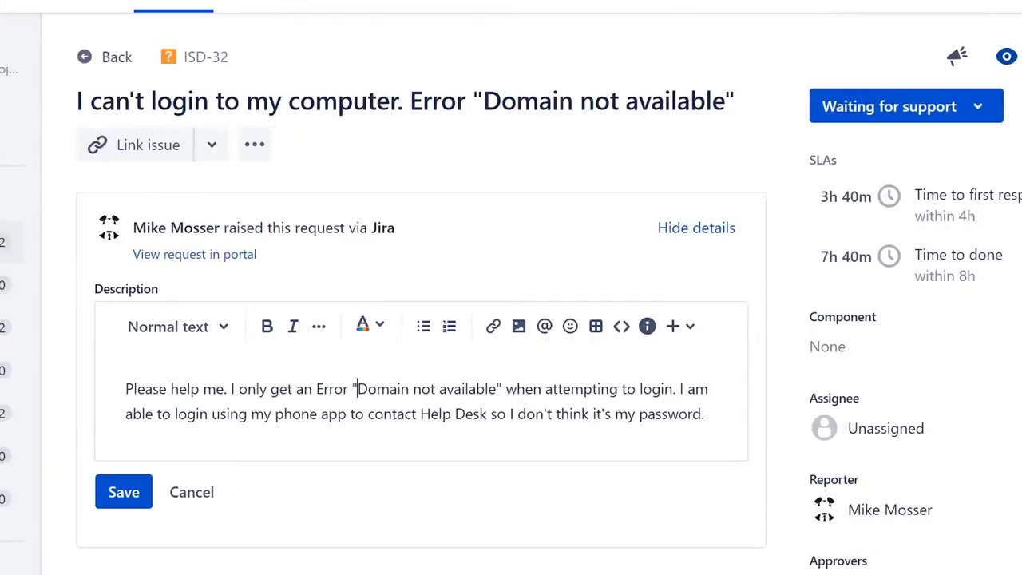
{"action": "key", "text": "shift+Left"}
{"action": "left_click_drag", "start_coordinate": [369, 381], "coordinate": [503, 388]}
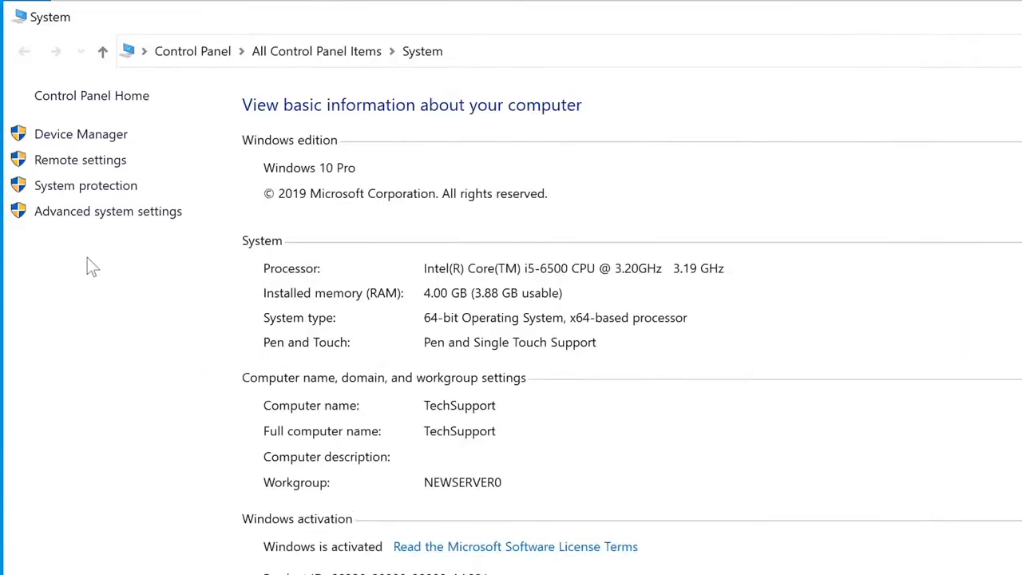
{"action": "left_click", "coordinate": [115, 214]}
Step: Show the TechSupport computer's name and workgroup settings in System Properties
{"action": "left_click_drag", "start_coordinate": [134, 64], "coordinate": [468, 98]}
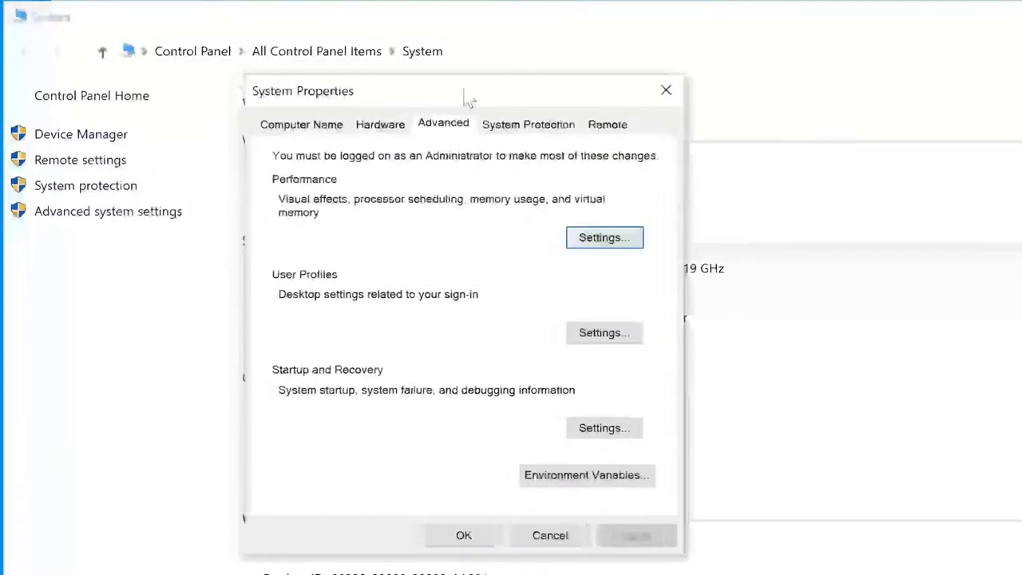
{"action": "left_click", "coordinate": [296, 125]}
{"action": "left_click_drag", "start_coordinate": [363, 89], "coordinate": [486, 84]}
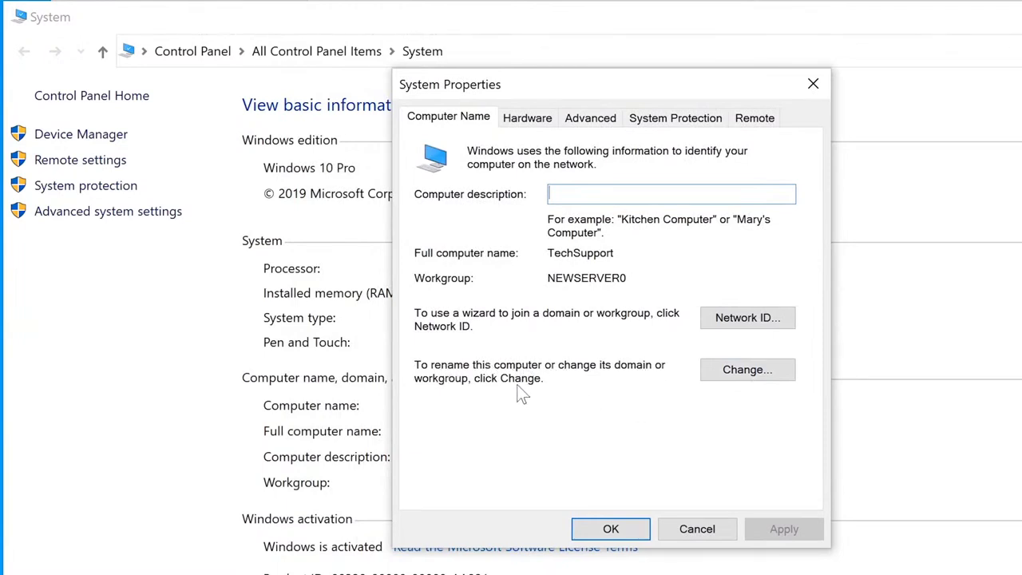
{"action": "left_click", "coordinate": [729, 371]}
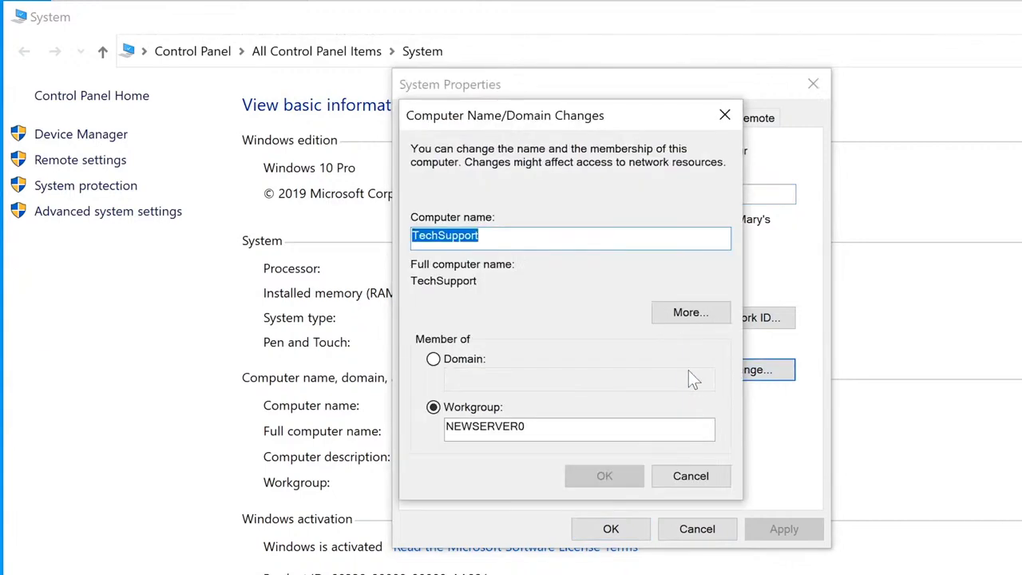
Step: Switch membership to Domain, enter techsupport.cobuman.com and confirm the join
{"action": "left_click", "coordinate": [433, 359]}
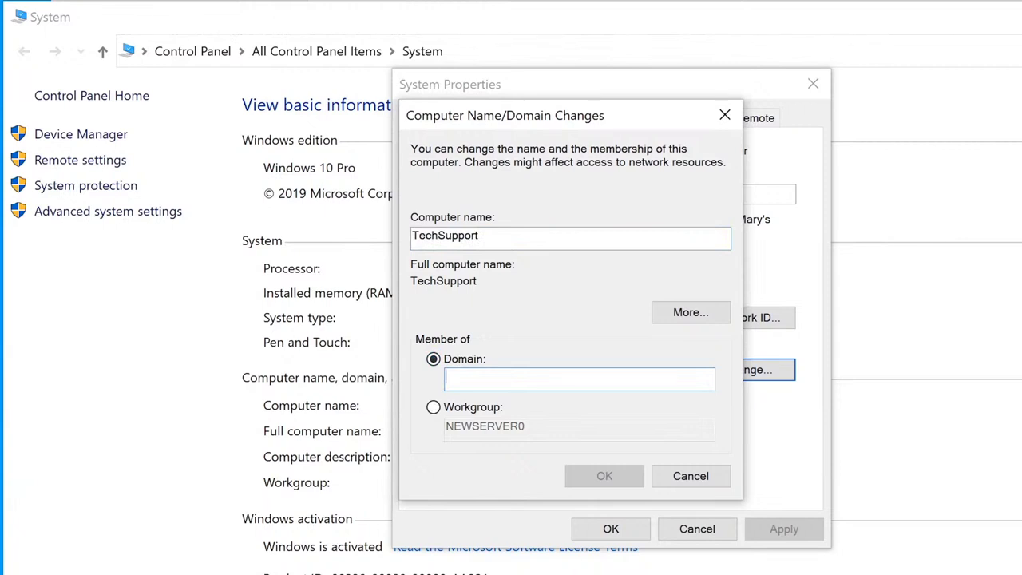
{"action": "type", "text": "techj"}
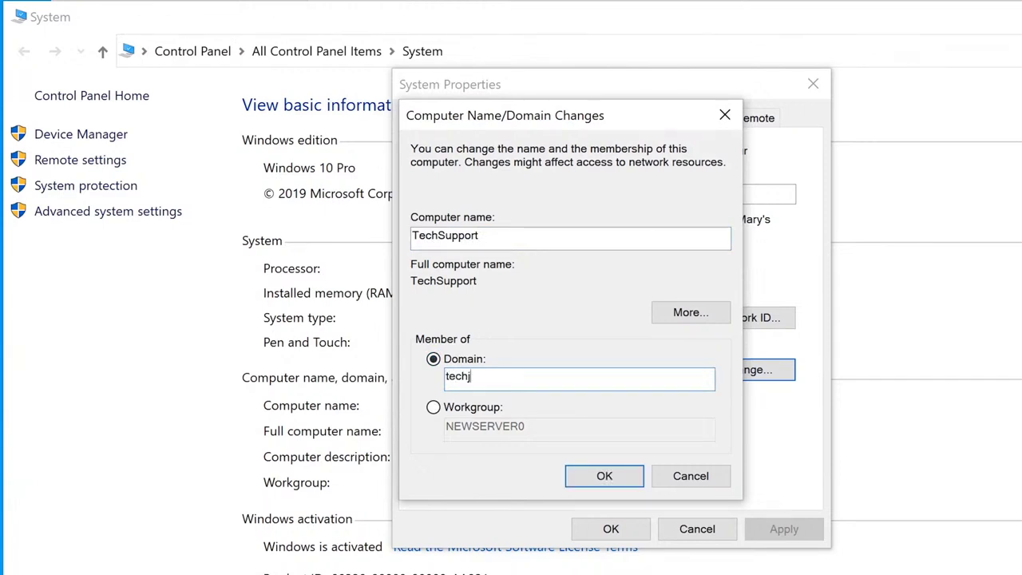
{"action": "key", "text": "BackSpace"}
{"action": "type", "text": "support.cobuma"}
{"action": "key", "text": "BackSpace"}
{"action": "type", "text": "man.com"}
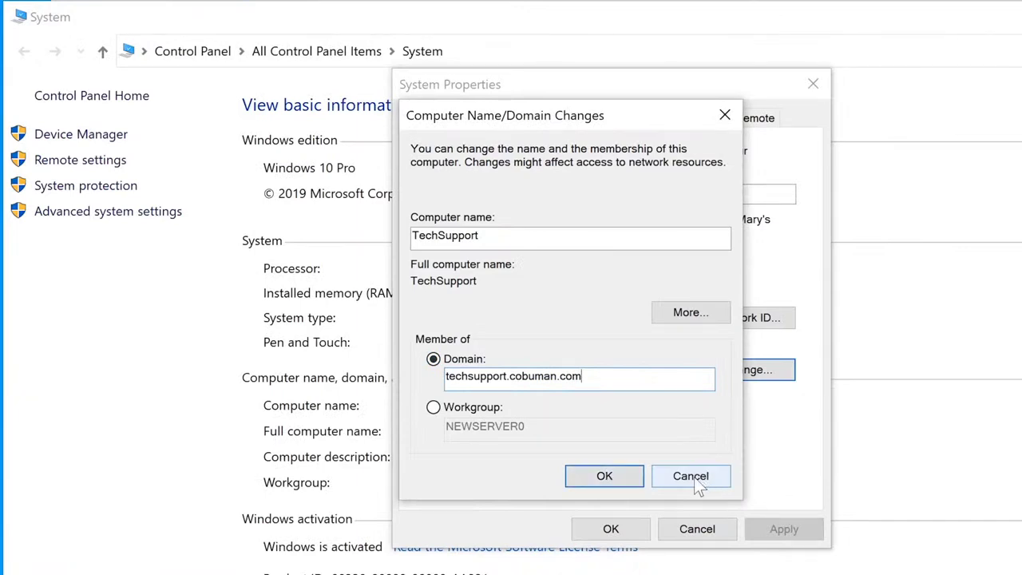
{"action": "left_click", "coordinate": [606, 475]}
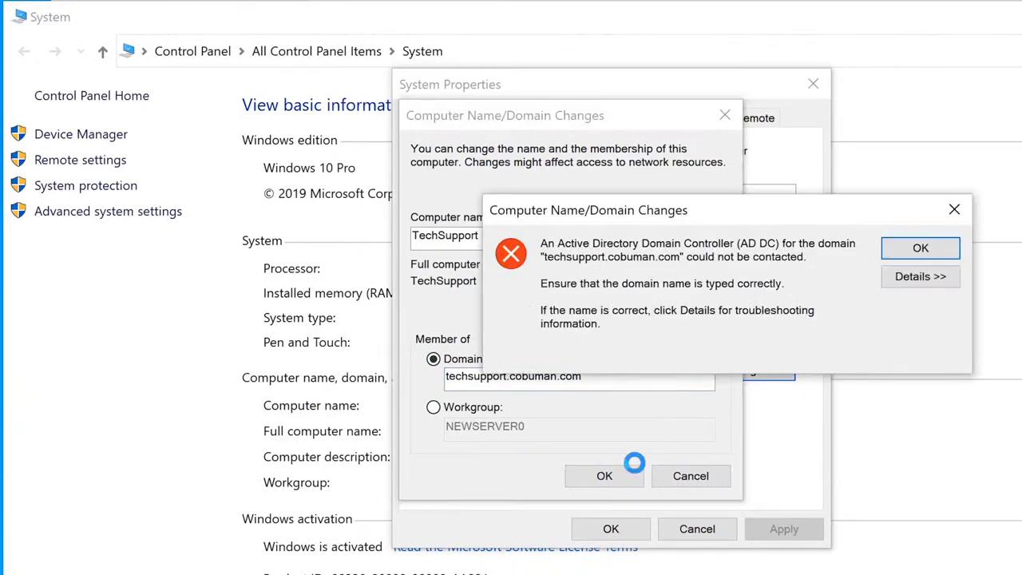
Step: Dismiss the domain controller error and cancel both dialogs, keeping workgroup NEWSERVER0
{"action": "left_click", "coordinate": [954, 209]}
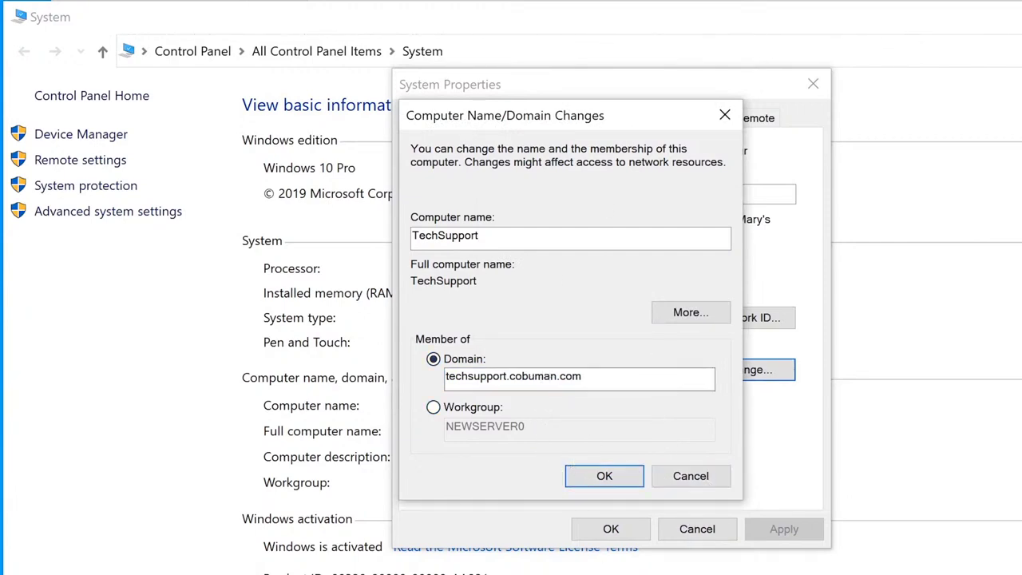
{"action": "left_click", "coordinate": [610, 477]}
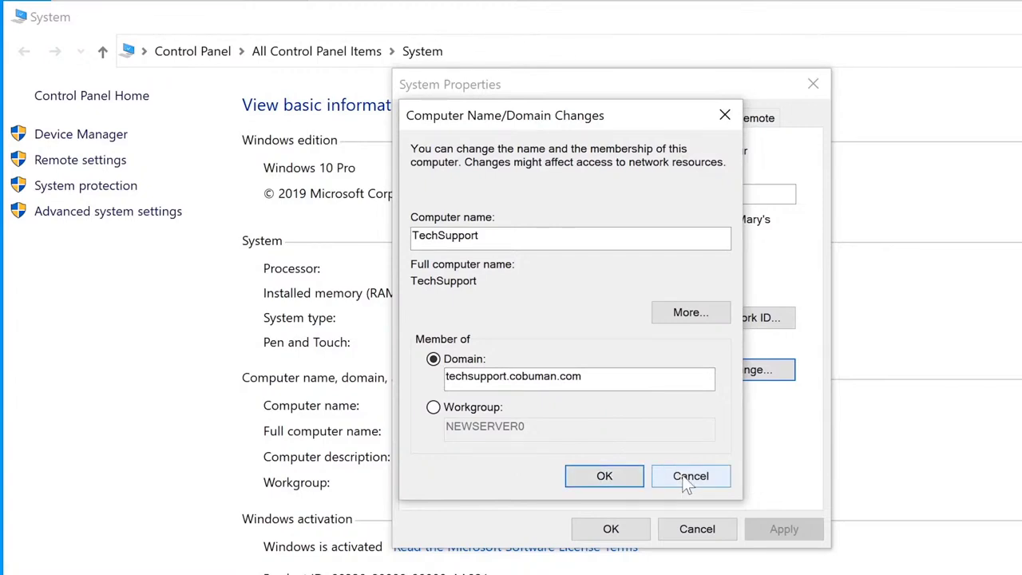
{"action": "left_click", "coordinate": [669, 480]}
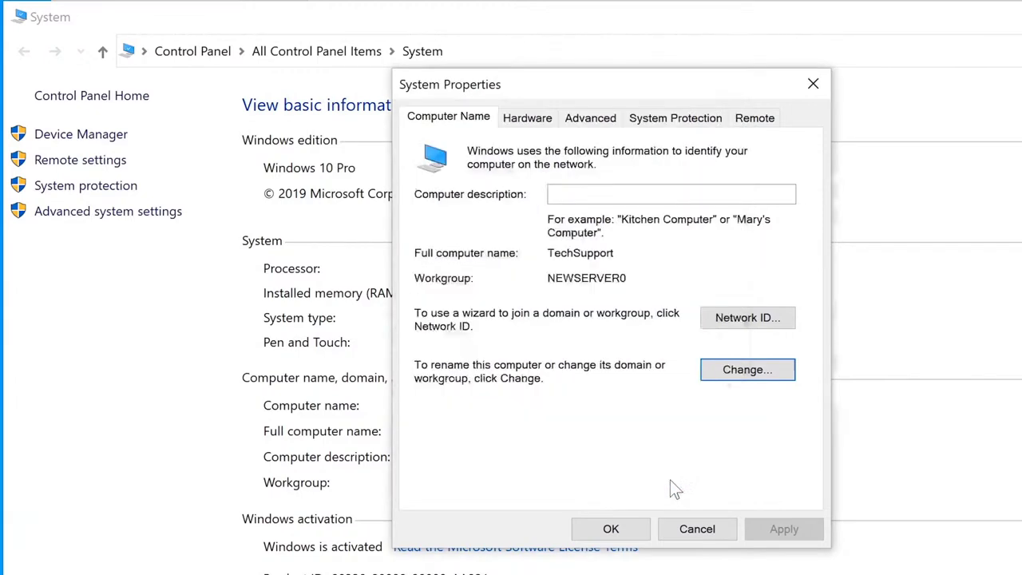
{"action": "left_click", "coordinate": [692, 532]}
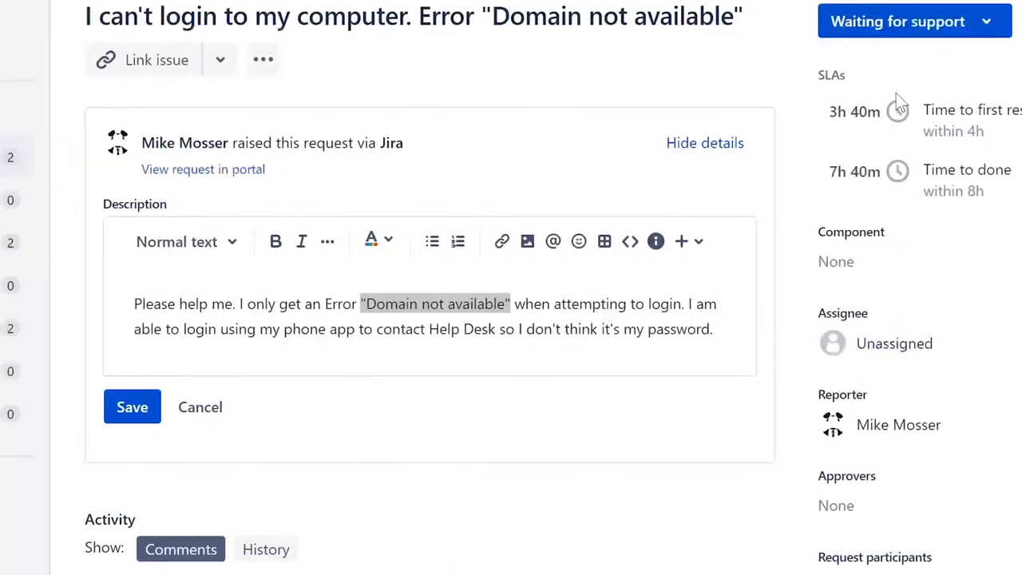
{"action": "left_click", "coordinate": [496, 304]}
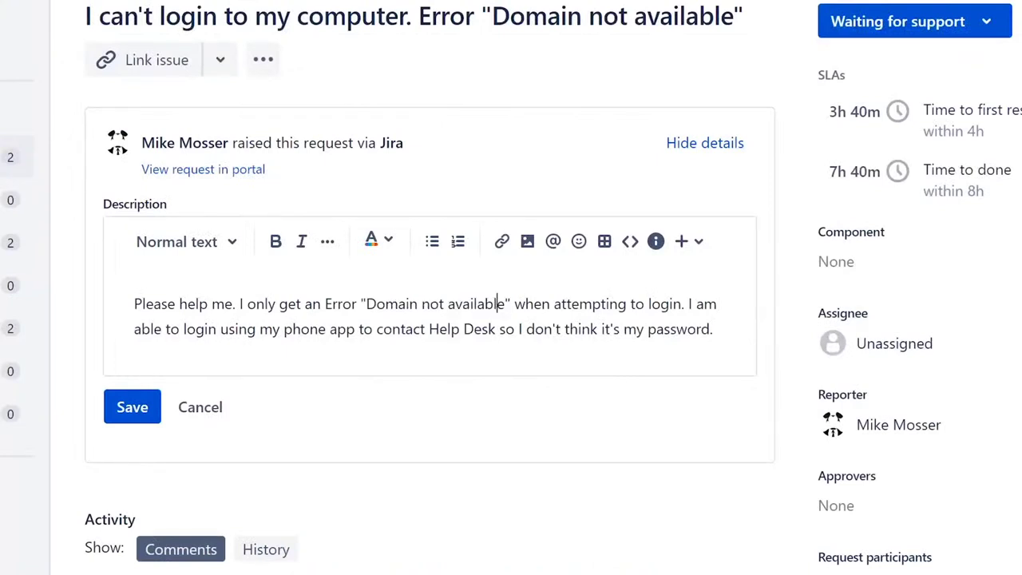
{"action": "left_click_drag", "start_coordinate": [511, 303], "coordinate": [361, 303]}
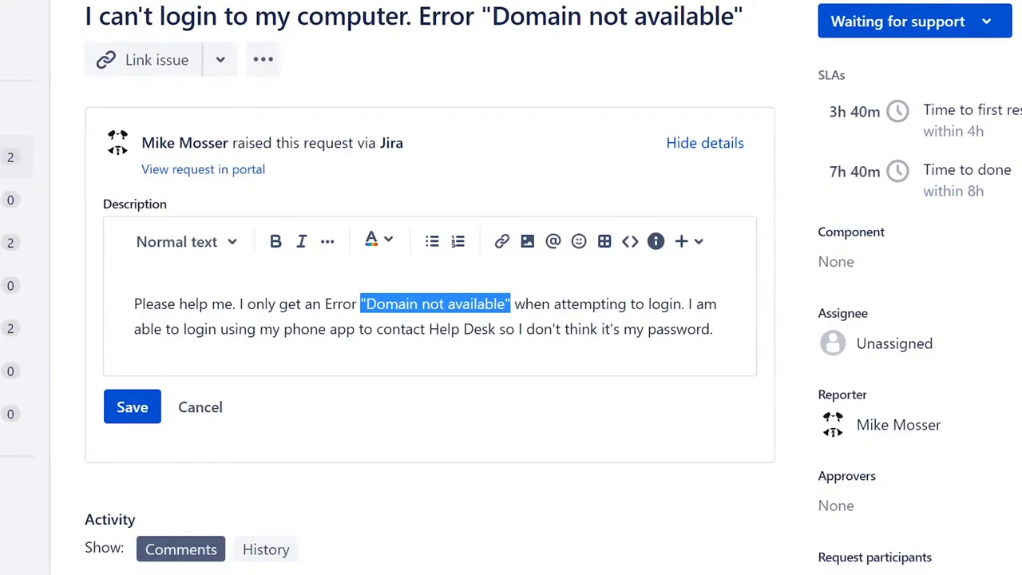
{"action": "left_click", "coordinate": [360, 303]}
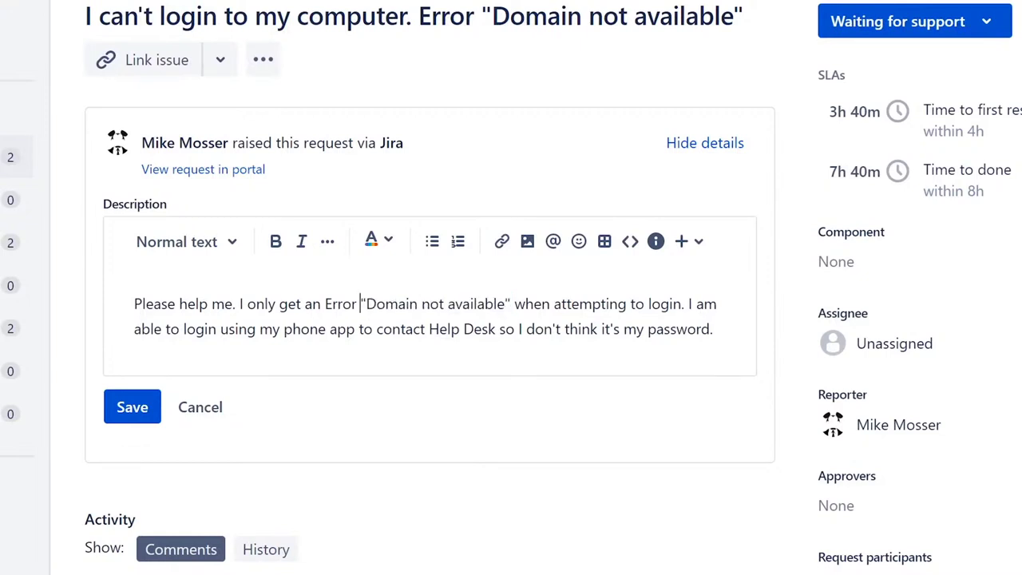
{"action": "left_click_drag", "start_coordinate": [360, 303], "coordinate": [510, 304]}
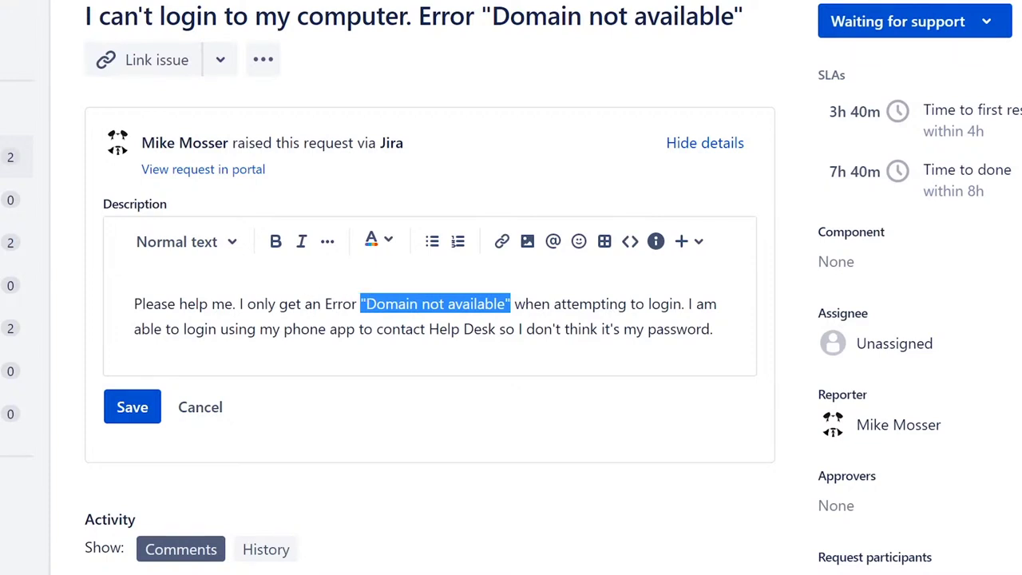
{"action": "left_click", "coordinate": [360, 303]}
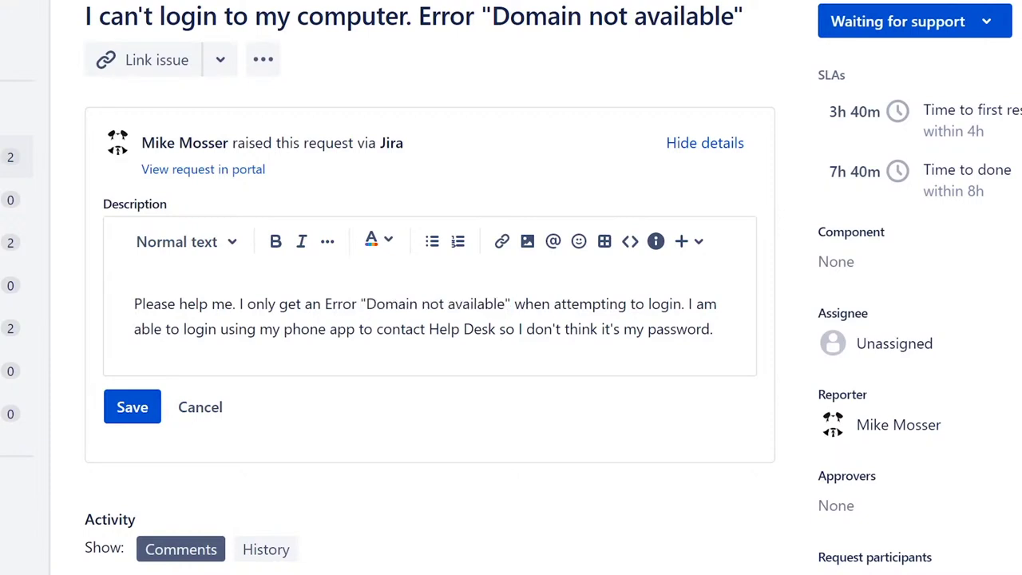
{"action": "left_click_drag", "start_coordinate": [360, 303], "coordinate": [510, 305]}
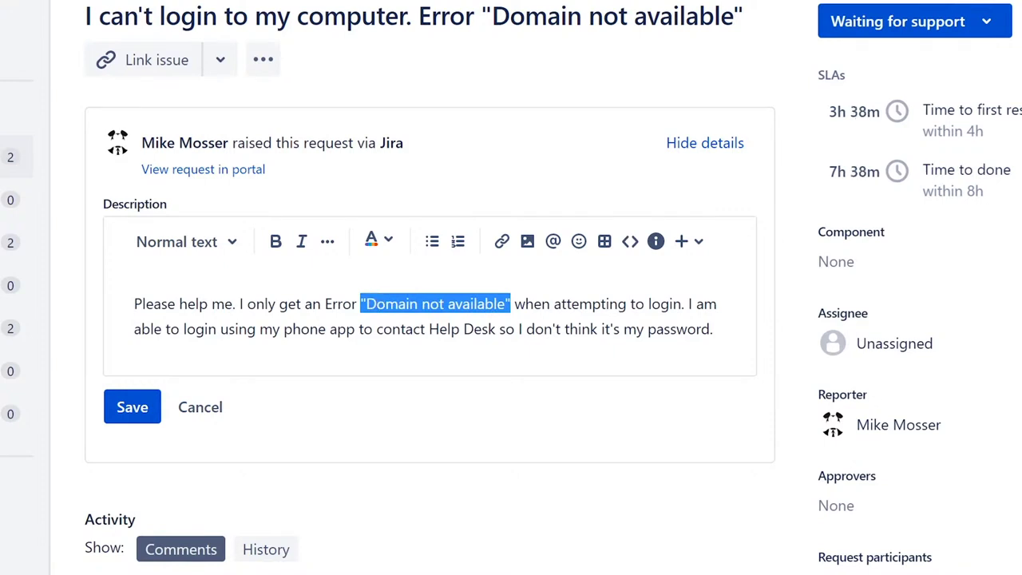
{"action": "left_click", "coordinate": [360, 303]}
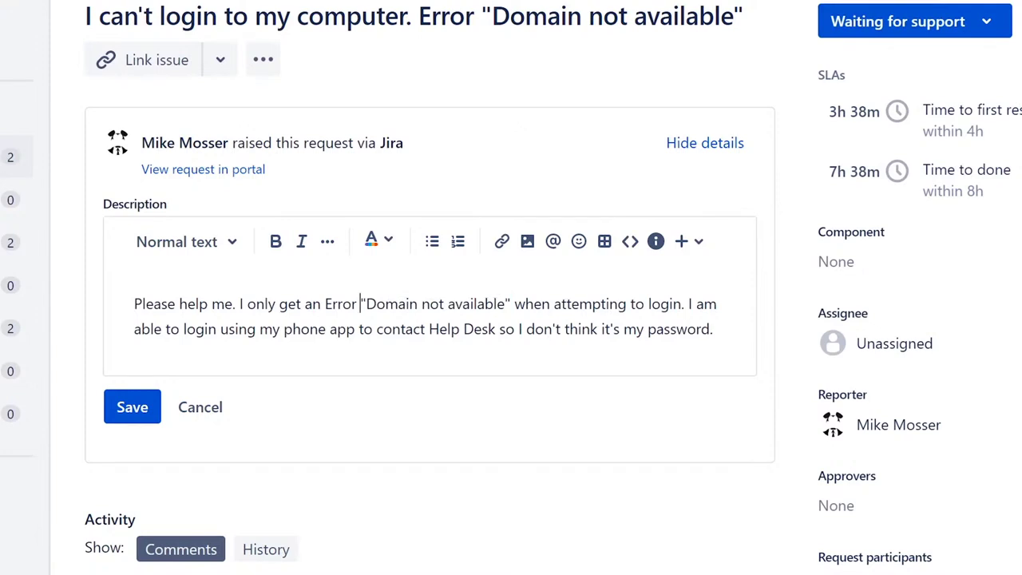
{"action": "left_click_drag", "start_coordinate": [360, 303], "coordinate": [509, 304]}
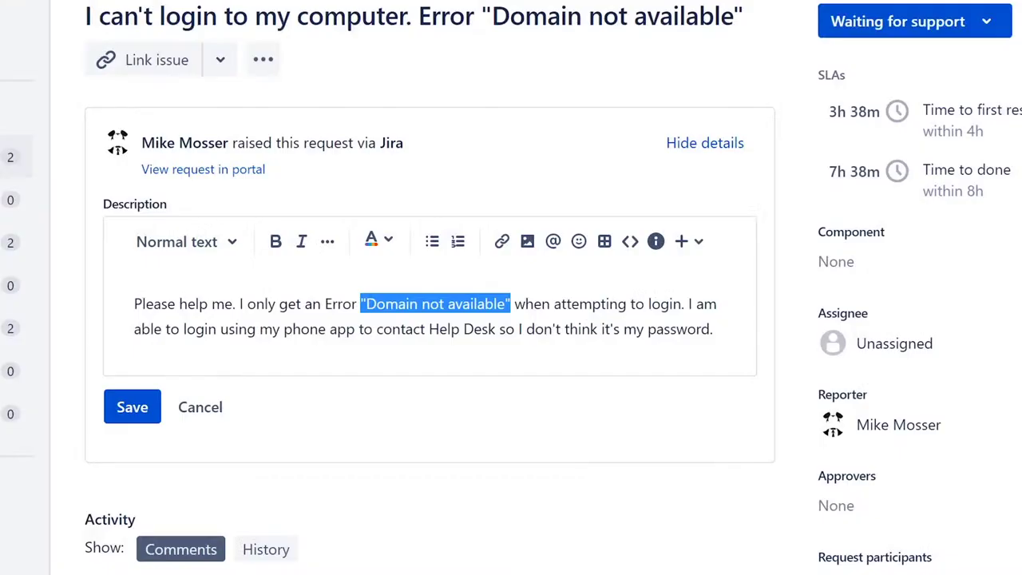
{"action": "left_click", "coordinate": [525, 303]}
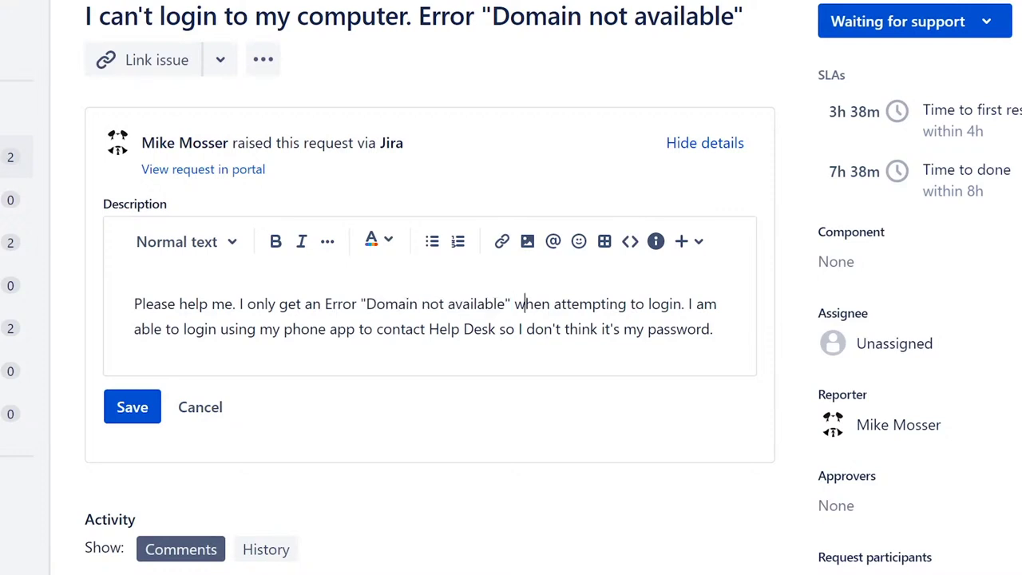
{"action": "left_click_drag", "start_coordinate": [360, 304], "coordinate": [505, 303]}
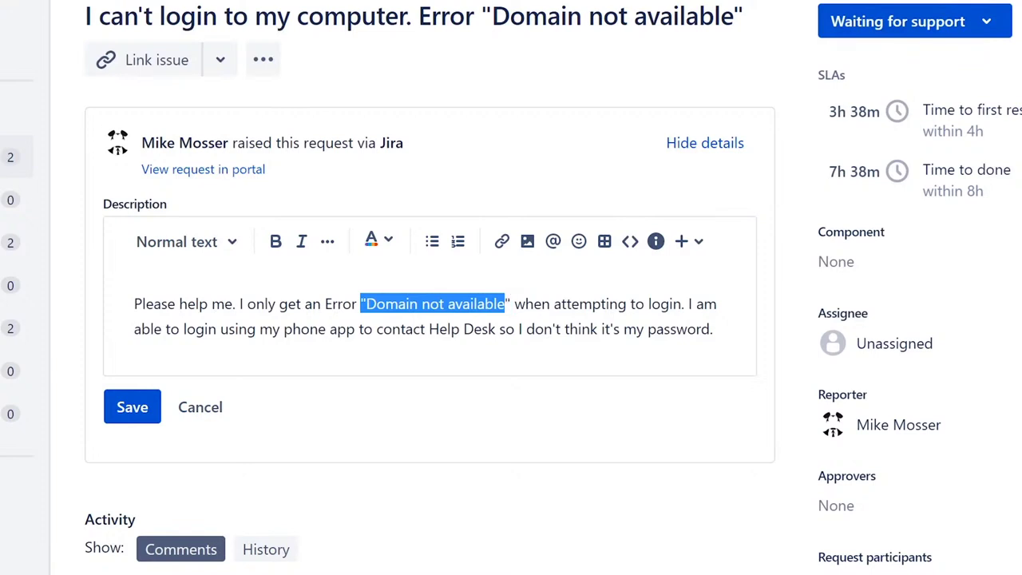
{"action": "left_click", "coordinate": [526, 303]}
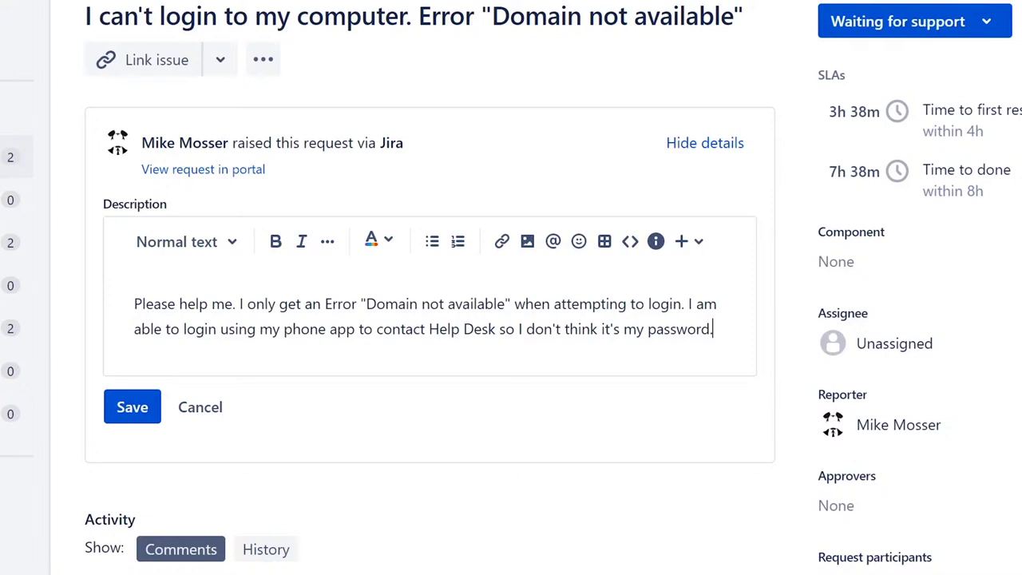
Step: Repeatedly highlight the quoted 'Domain not available' phrase, then bring System Properties into view
{"action": "left_click_drag", "start_coordinate": [509, 304], "coordinate": [359, 288]}
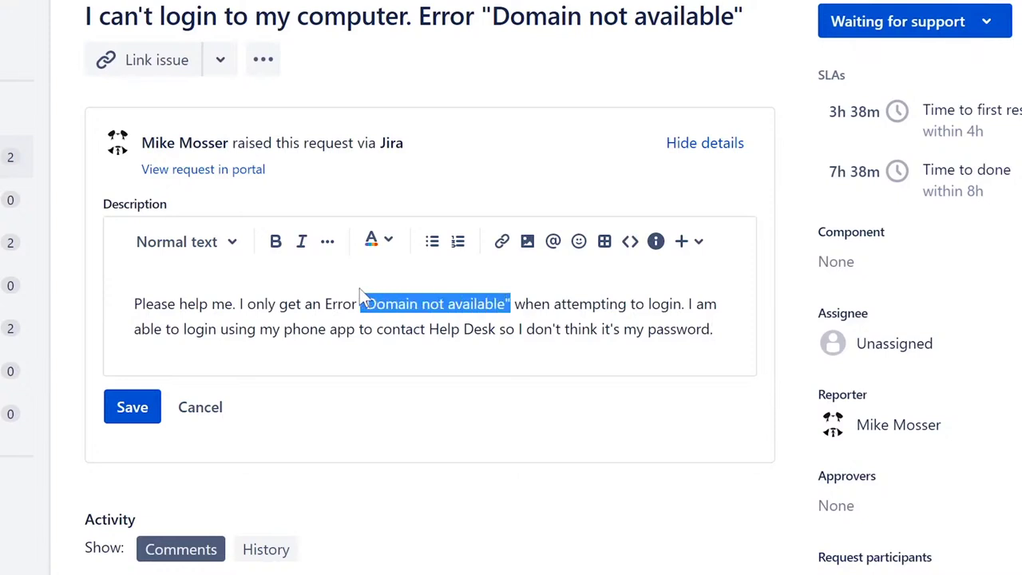
{"action": "left_click", "coordinate": [384, 303]}
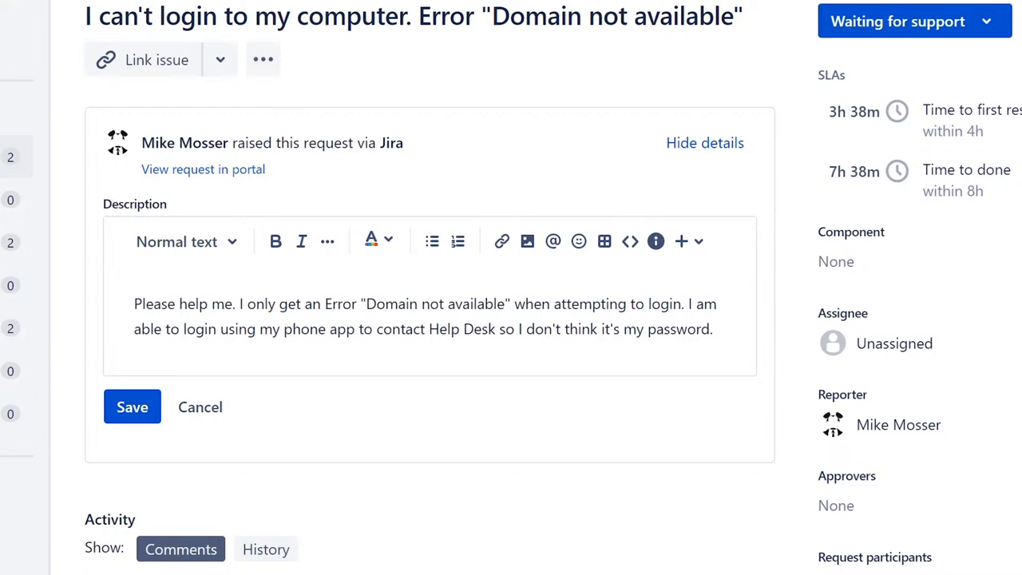
{"action": "left_click_drag", "start_coordinate": [360, 304], "coordinate": [511, 303]}
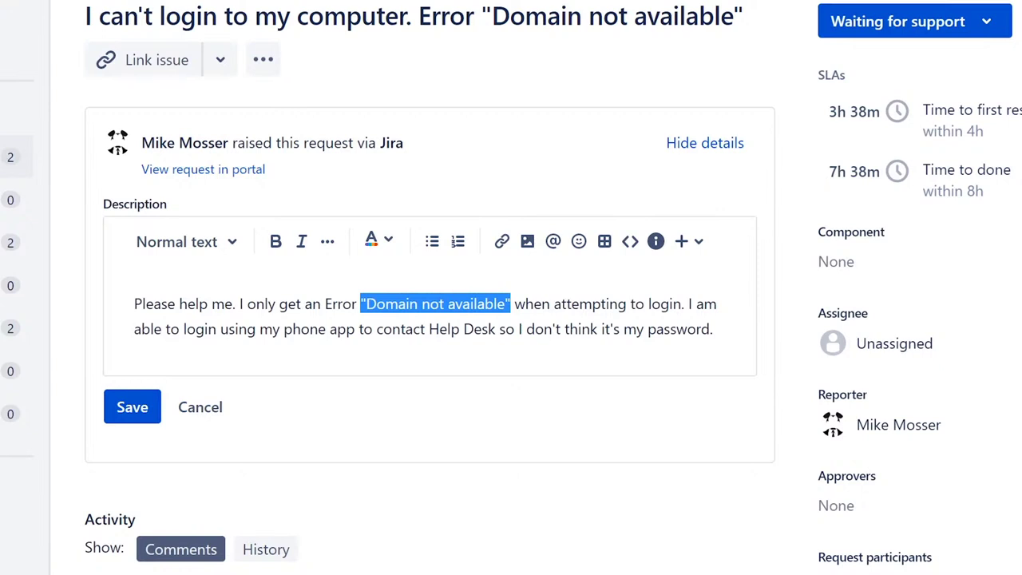
{"action": "left_click", "coordinate": [512, 303]}
{"action": "left_click_drag", "start_coordinate": [512, 303], "coordinate": [361, 303]}
{"action": "left_click", "coordinate": [365, 303]}
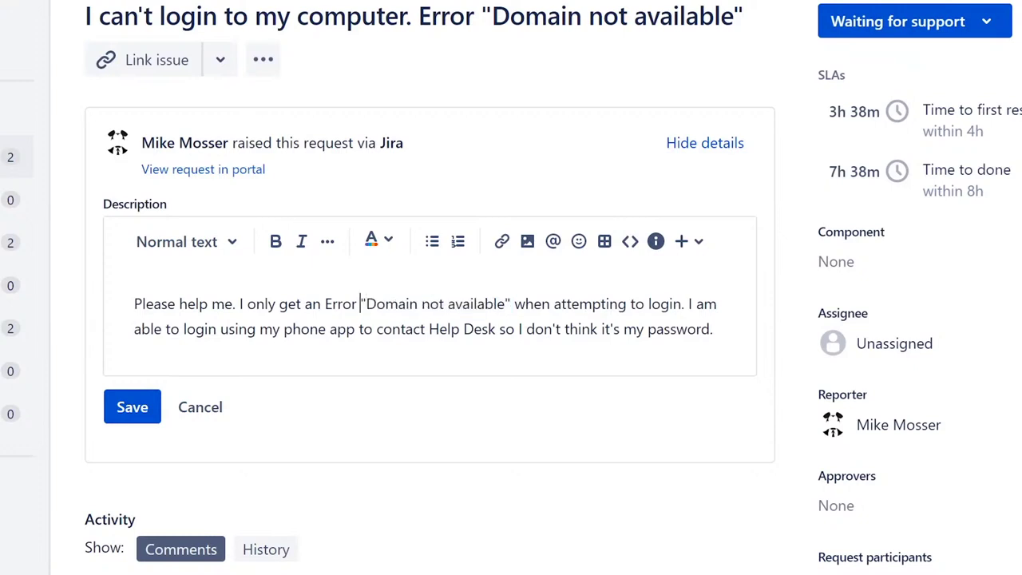
{"action": "left_click_drag", "start_coordinate": [360, 304], "coordinate": [510, 303]}
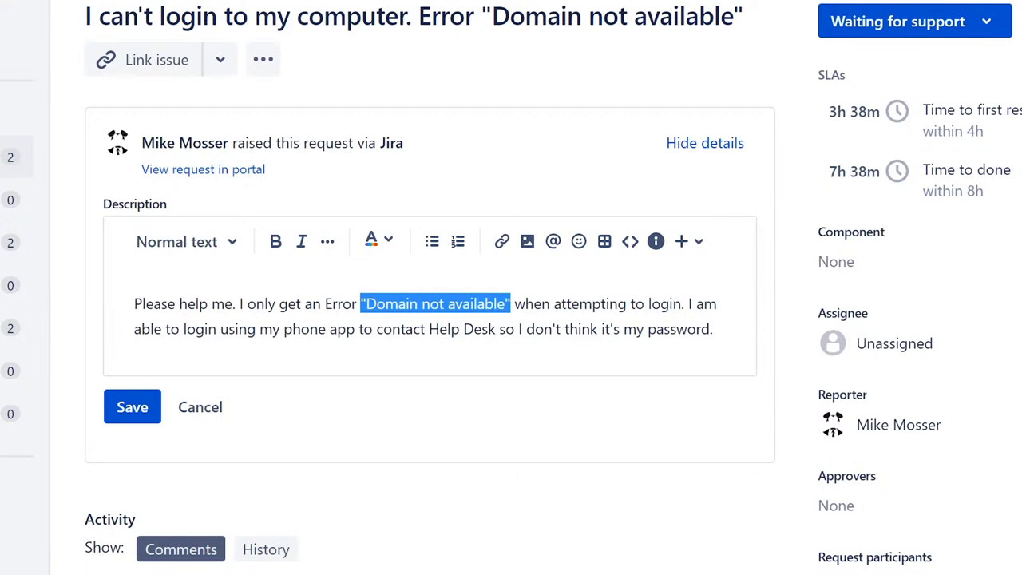
{"action": "left_click", "coordinate": [525, 304]}
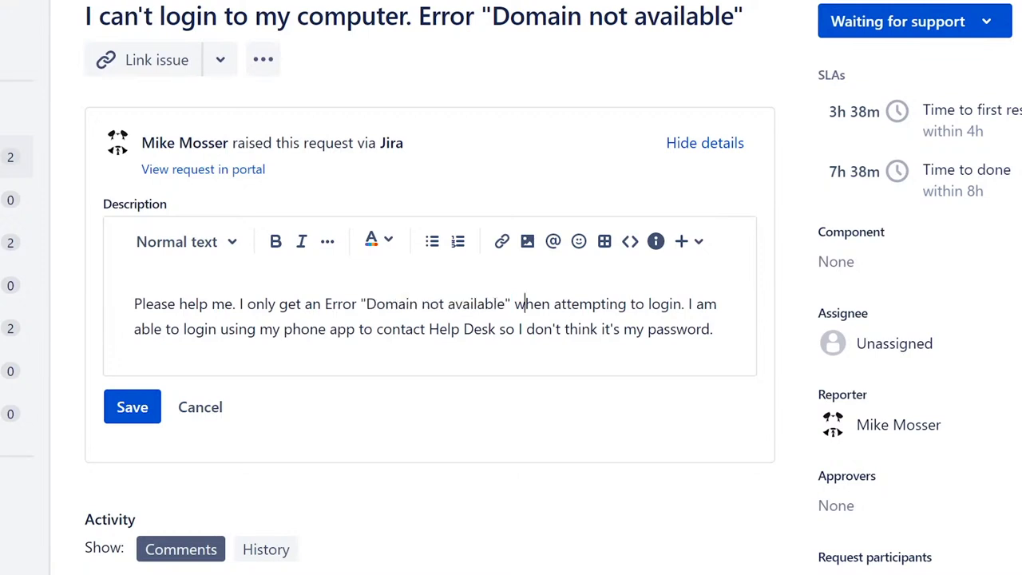
{"action": "left_click_drag", "start_coordinate": [511, 303], "coordinate": [360, 303]}
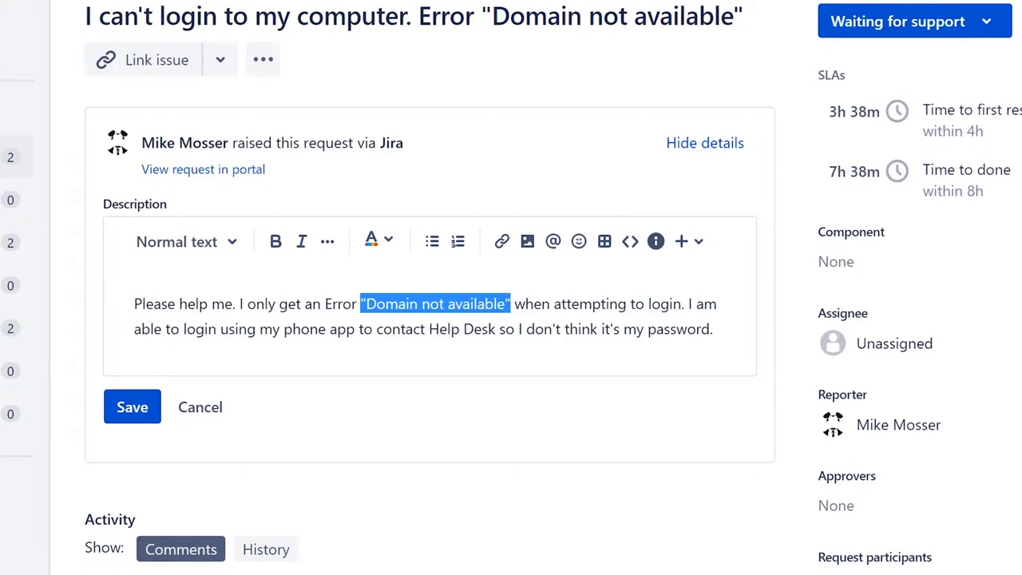
{"action": "left_click_drag", "start_coordinate": [360, 304], "coordinate": [510, 303]}
{"action": "left_click", "coordinate": [510, 303]}
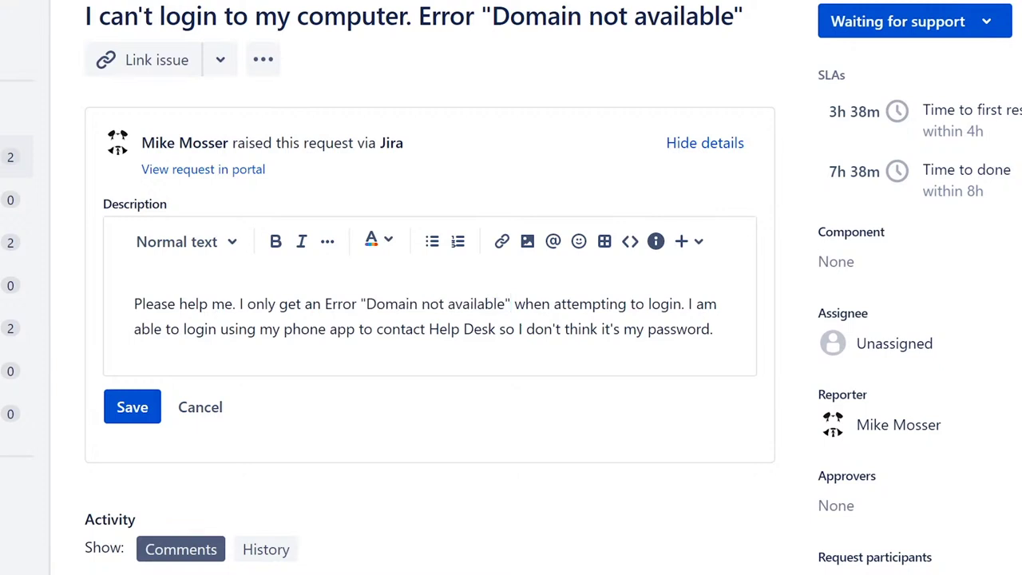
{"action": "left_click_drag", "start_coordinate": [510, 303], "coordinate": [360, 303]}
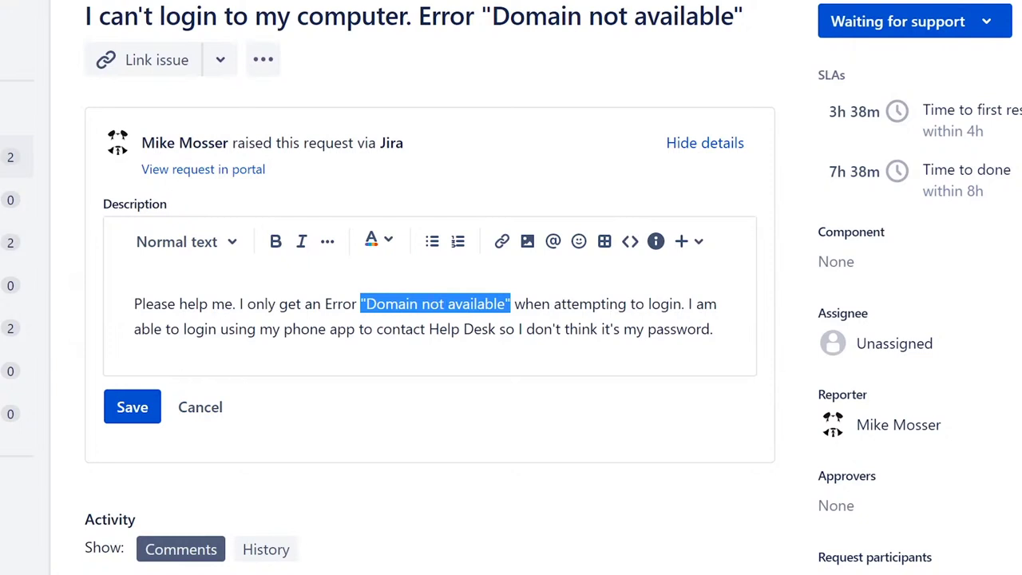
{"action": "left_click", "coordinate": [365, 303]}
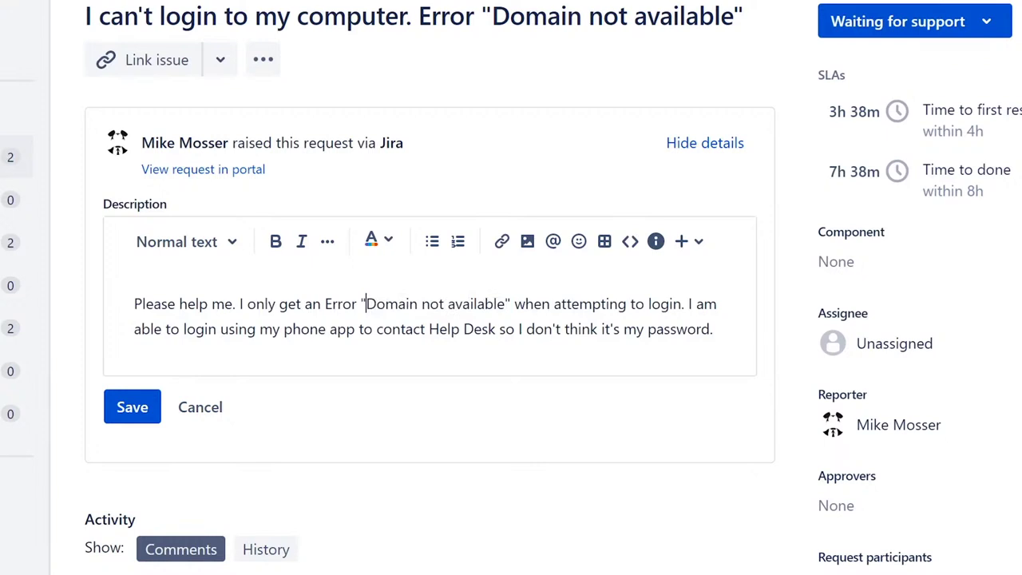
{"action": "left_click_drag", "start_coordinate": [359, 303], "coordinate": [511, 303]}
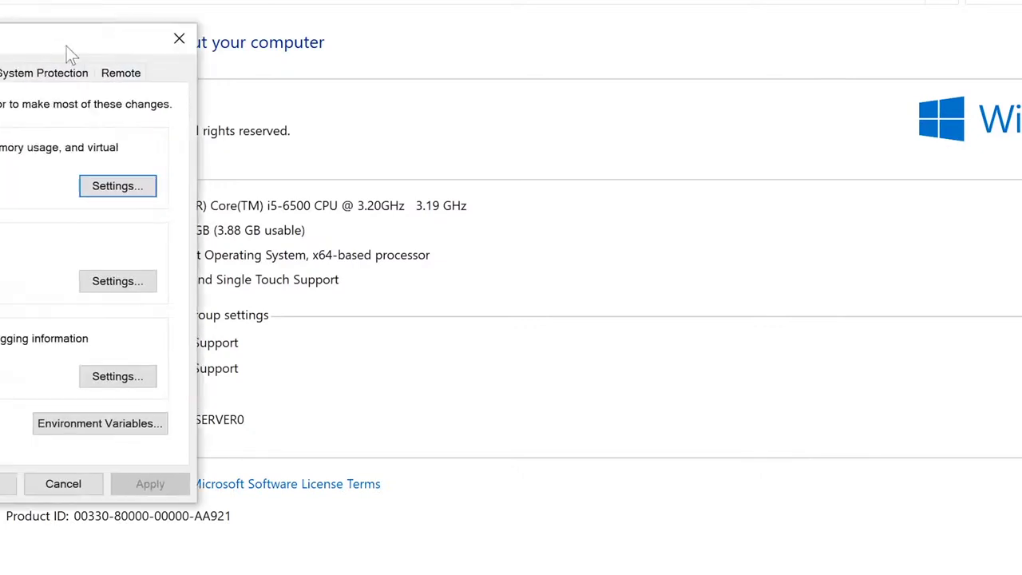
{"action": "left_click_drag", "start_coordinate": [71, 54], "coordinate": [566, 130]}
Step: Review TechSupport's name and NEWSERVER0 workgroup, then cancel both dialogs unchanged
{"action": "left_click", "coordinate": [417, 159]}
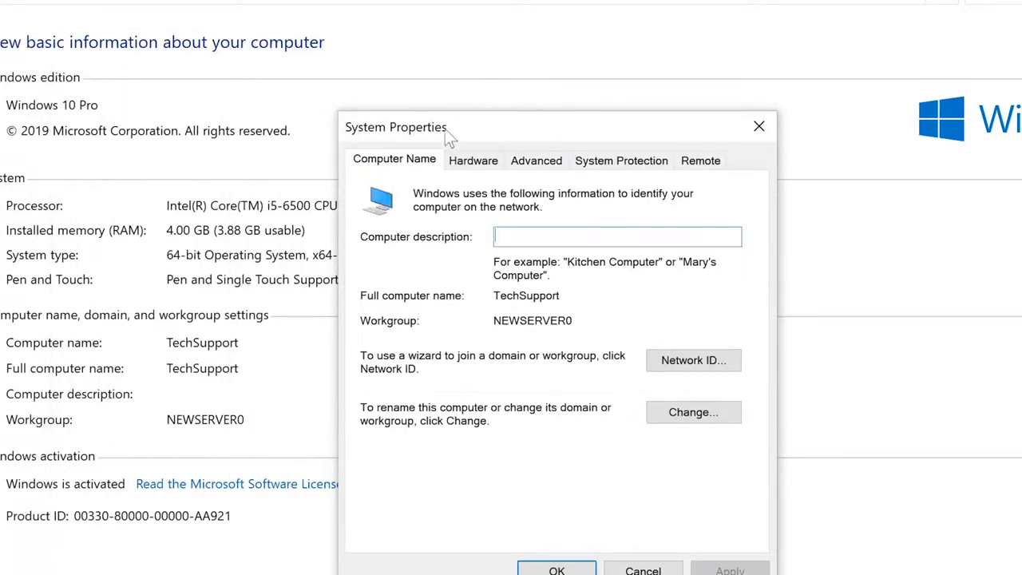
{"action": "left_click_drag", "start_coordinate": [455, 128], "coordinate": [295, 29]}
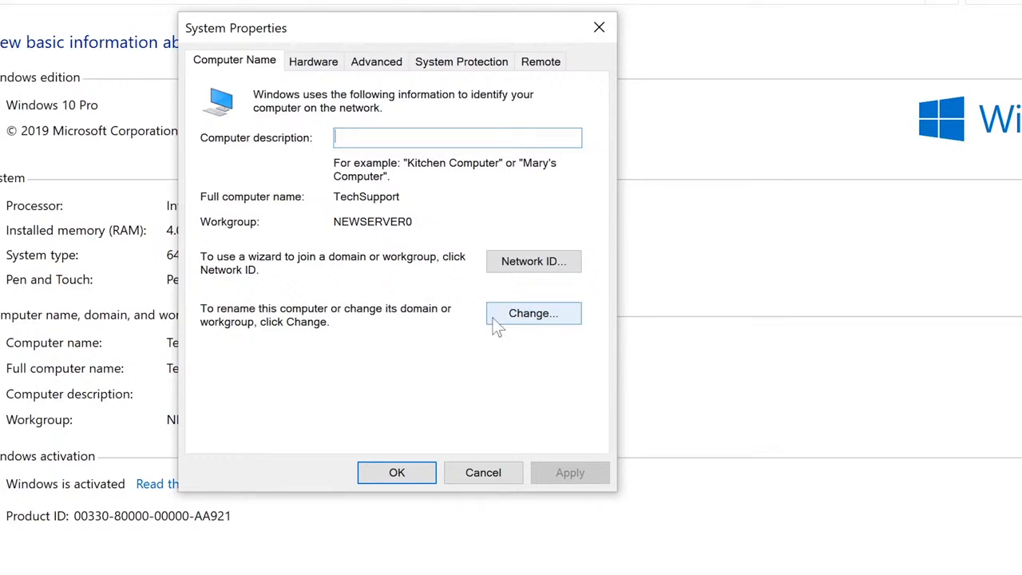
{"action": "left_click", "coordinate": [544, 322]}
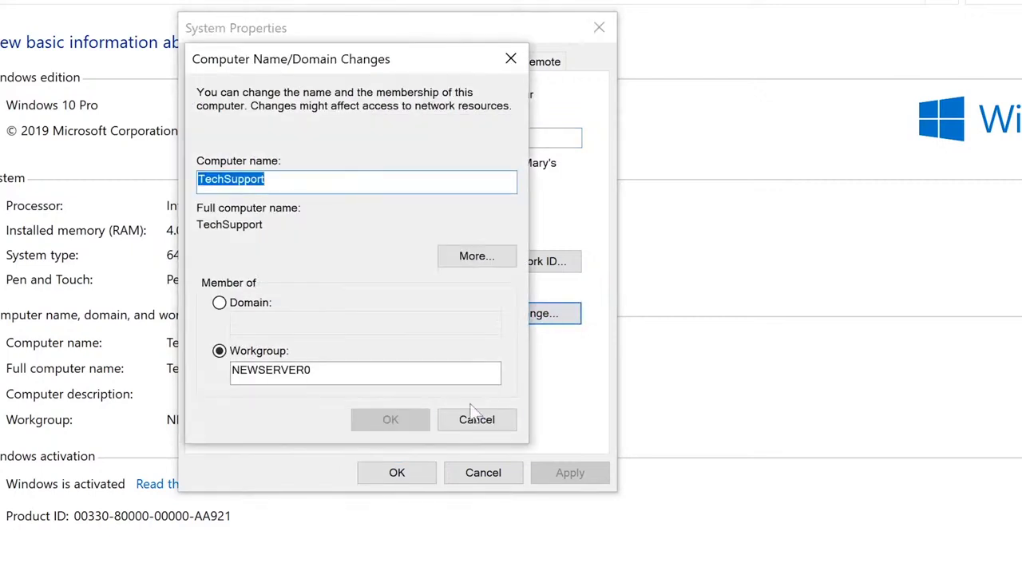
{"action": "left_click", "coordinate": [478, 427]}
{"action": "left_click", "coordinate": [482, 471]}
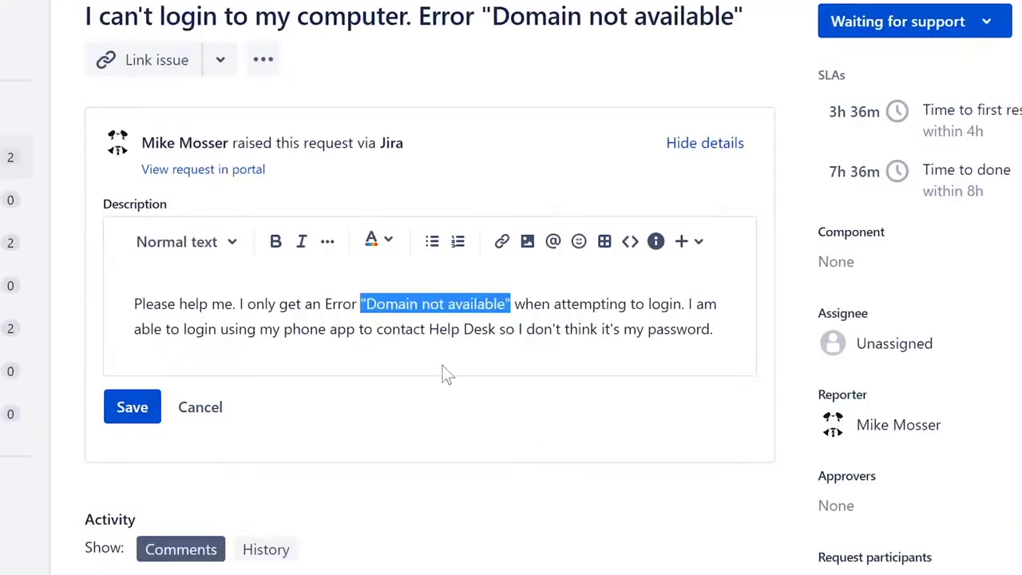
Step: Deselect the error text and cancel description editing, leaving ISD-32's description unchanged
{"action": "left_click", "coordinate": [487, 328]}
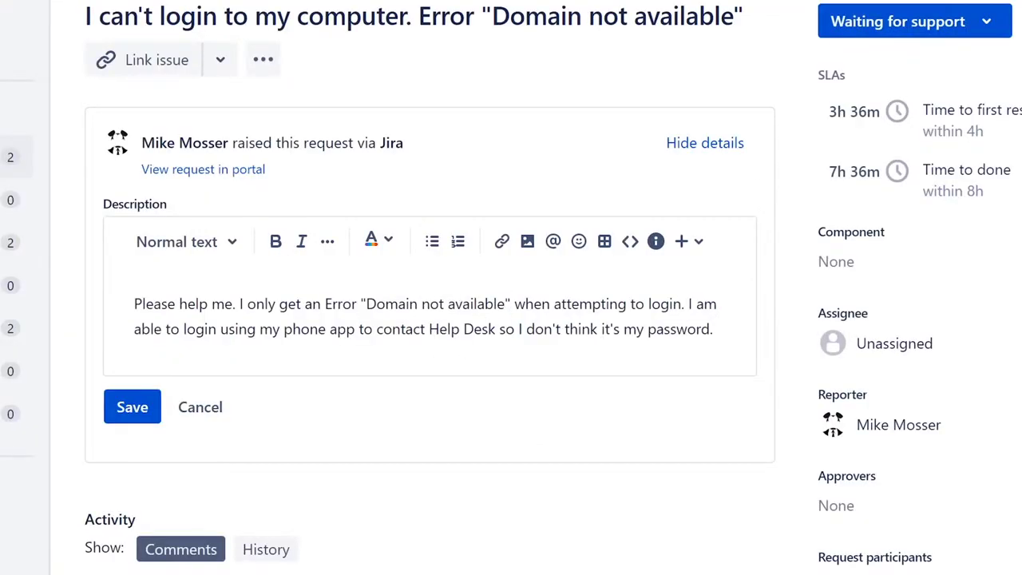
{"action": "left_click", "coordinate": [510, 303]}
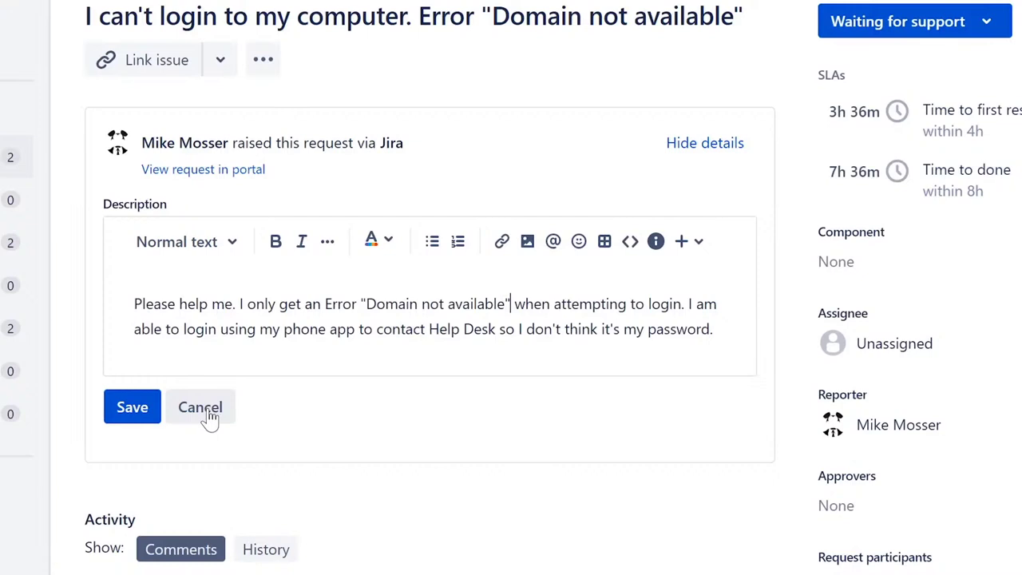
{"action": "left_click", "coordinate": [209, 417]}
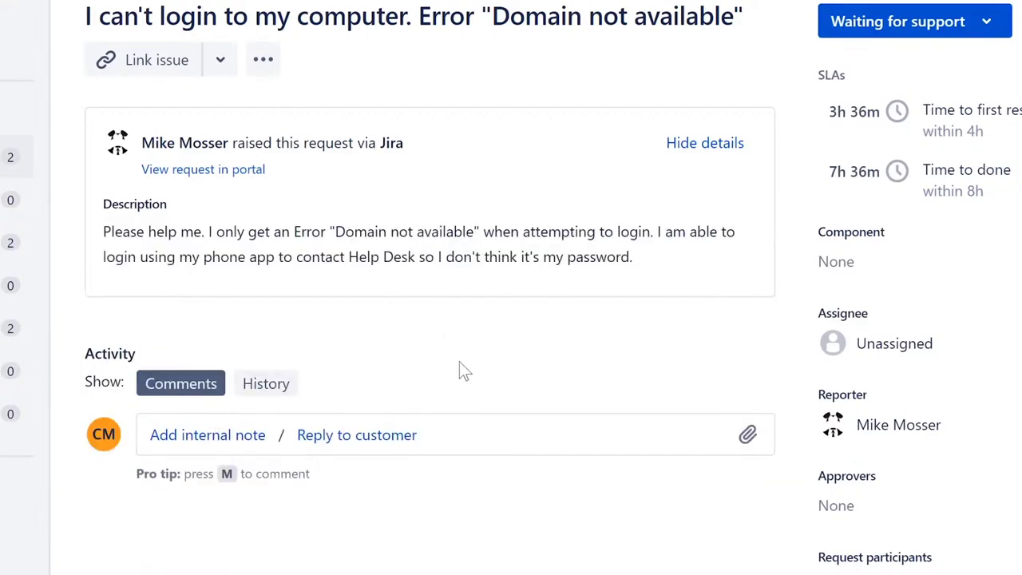
Step: Reply asking the customer to bring the computer back to the office, since it needs adding to Domain
{"action": "left_click", "coordinate": [374, 437]}
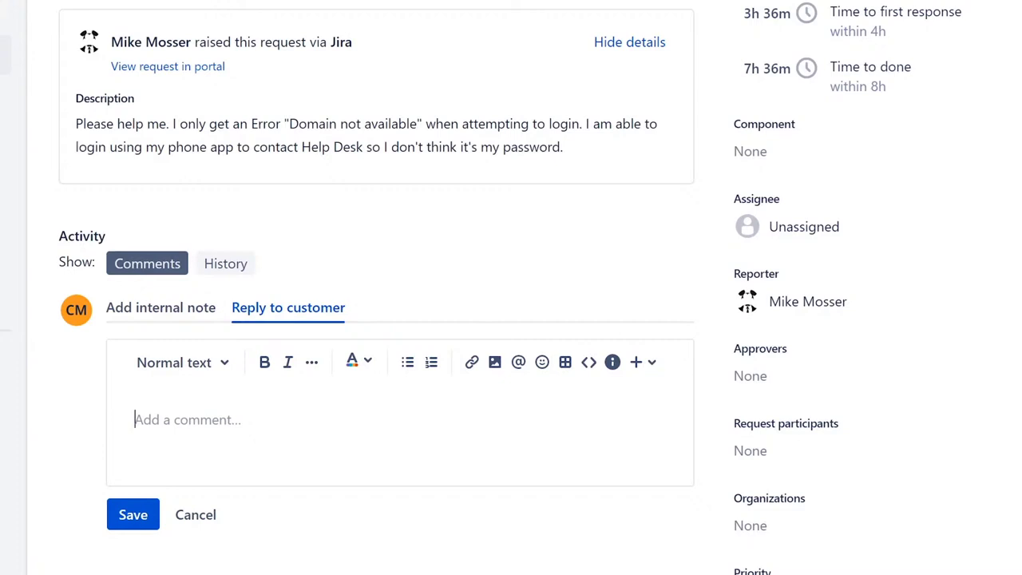
{"action": "type", "text": "Can you pl"}
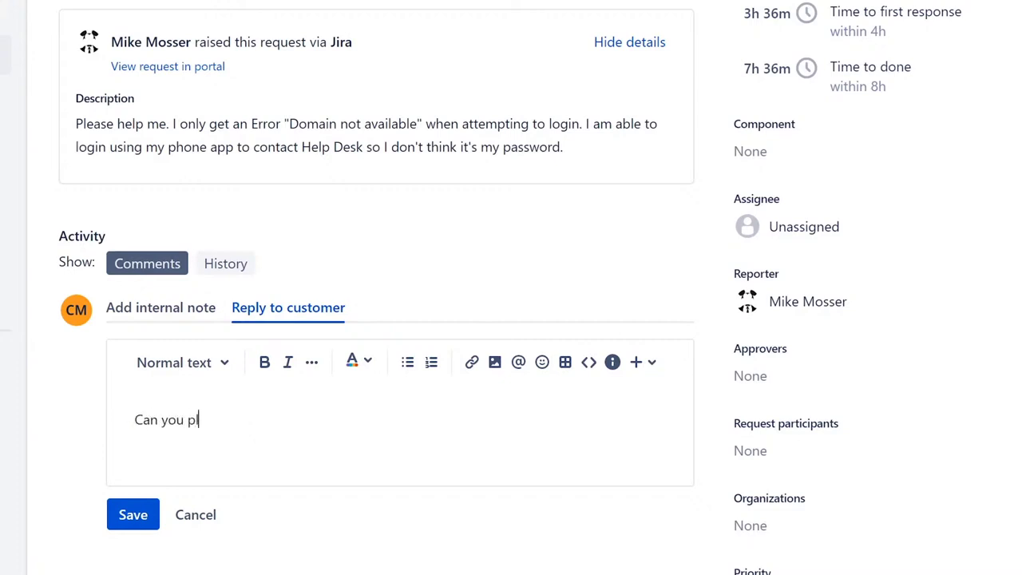
{"action": "type", "text": "ease bring ba"}
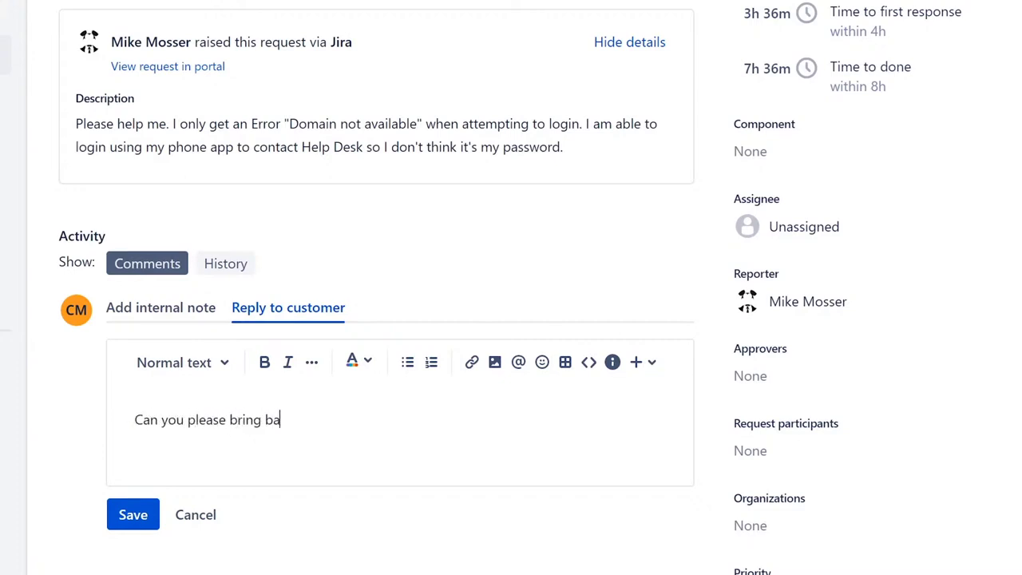
{"action": "type", "text": "ck the computer "}
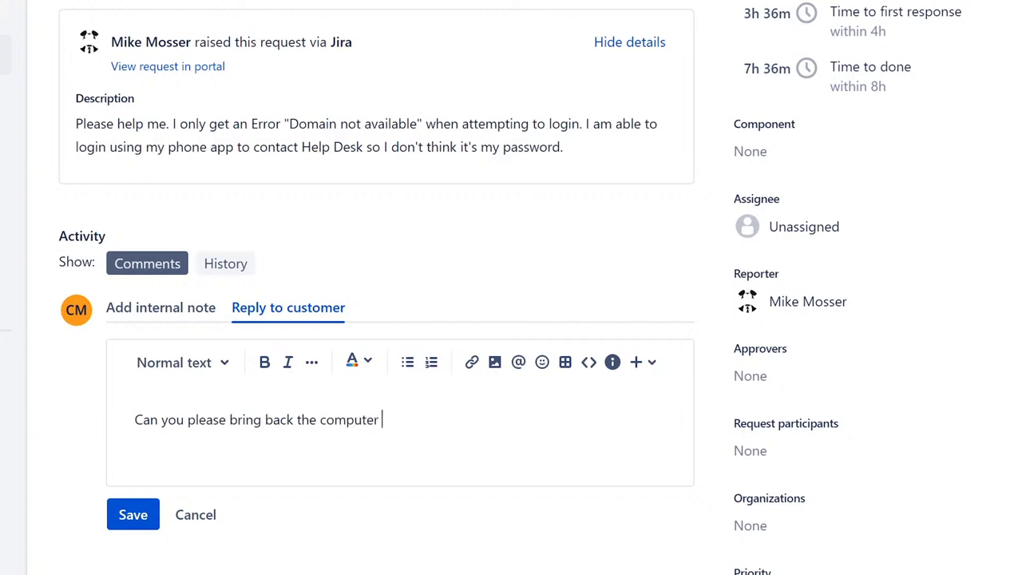
{"action": "type", "text": "to the office so we can f"}
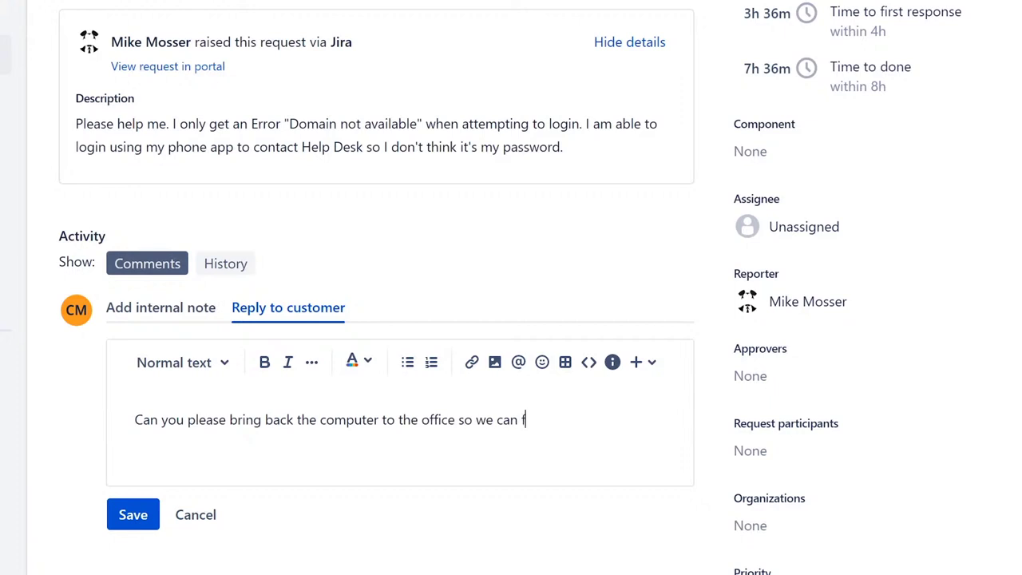
{"action": "type", "text": "ix it. Ervin"}
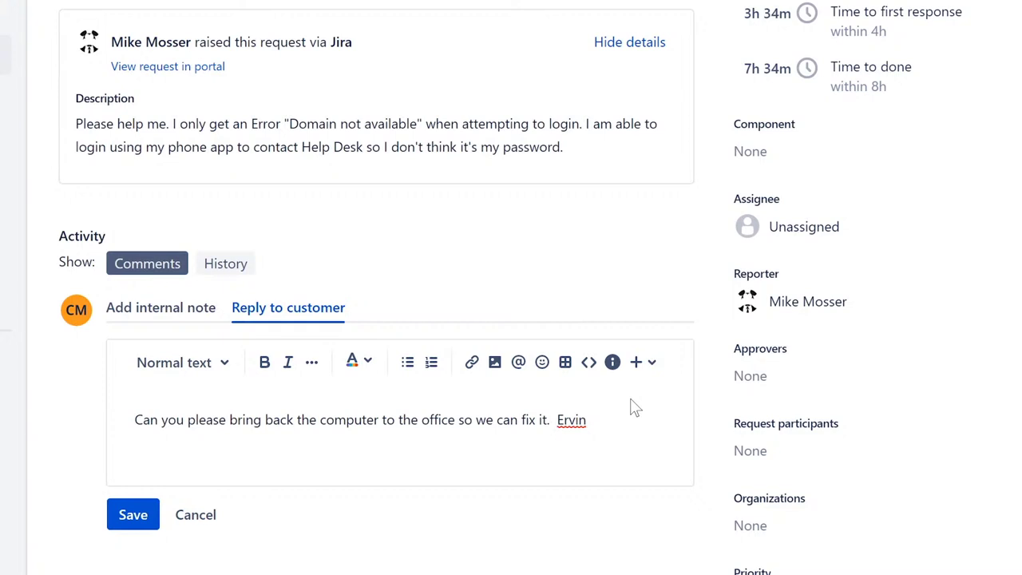
{"action": "type", "text": "Computer nee"}
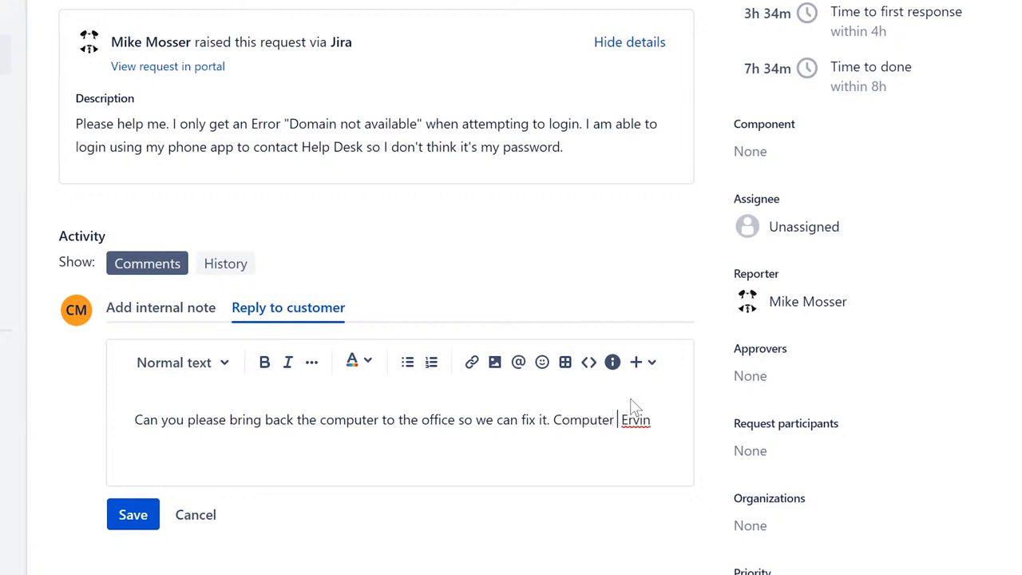
{"action": "type", "text": "ds to be adde"}
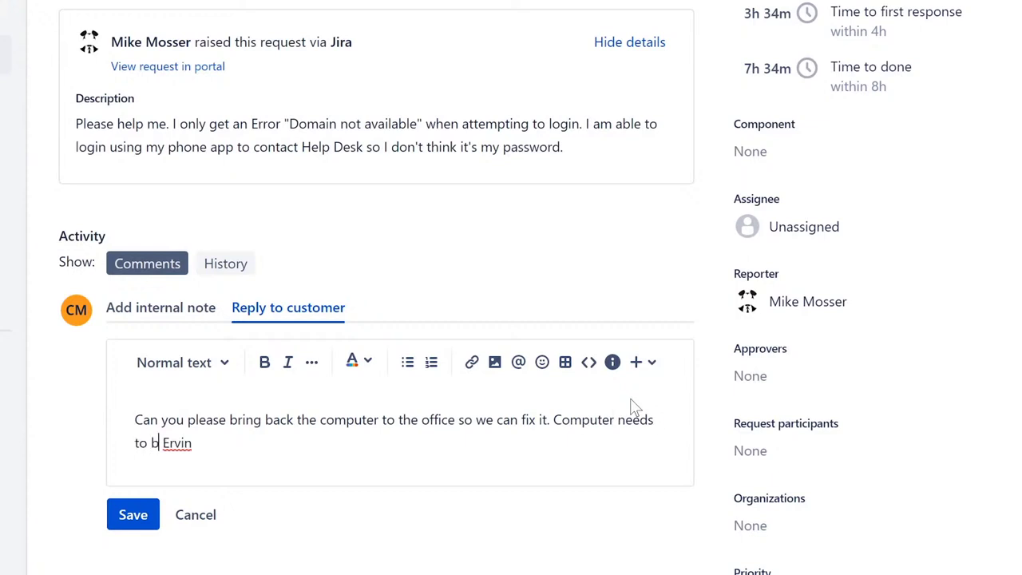
{"action": "type", "text": "d to Domain"}
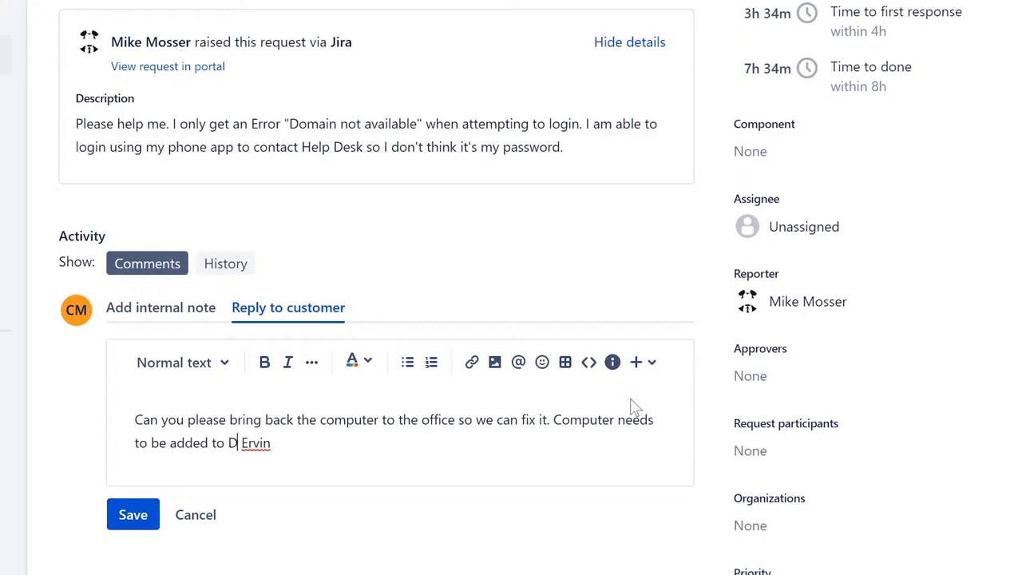
{"action": "type", "text": "."}
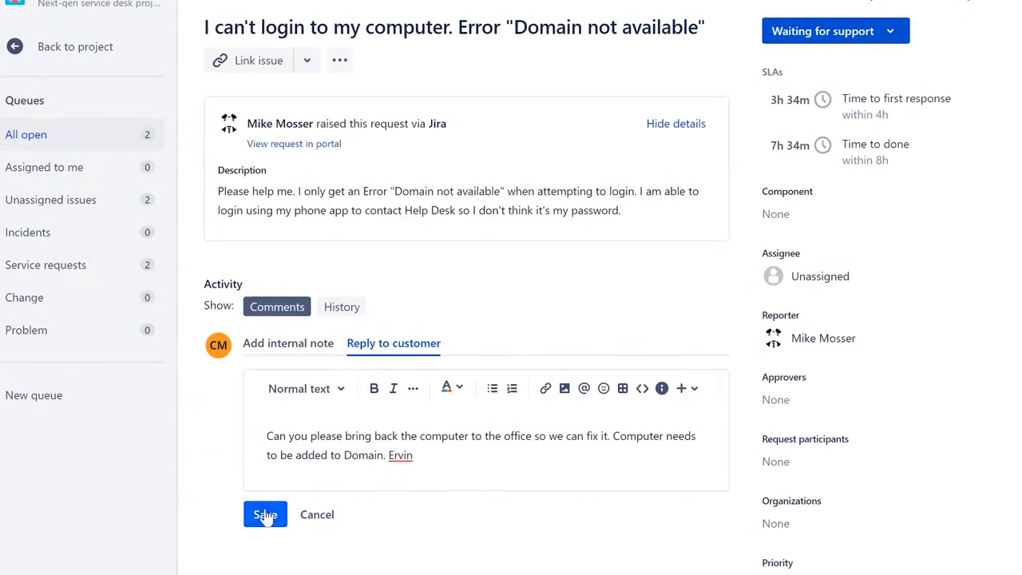
{"action": "left_click", "coordinate": [266, 515]}
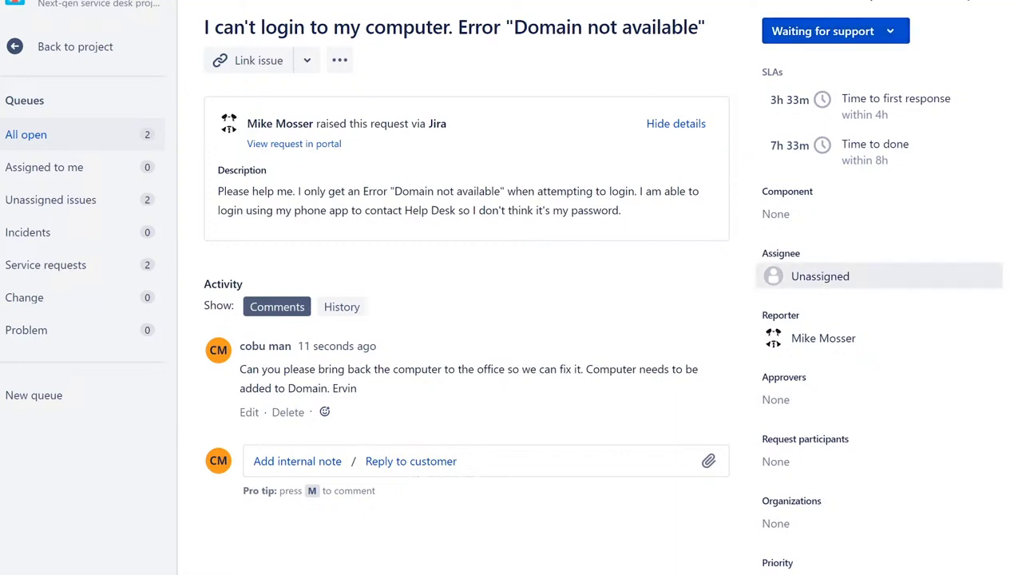
Step: Assign ISD-32 to yourself using Assign to me in the Assignee field
{"action": "left_click", "coordinate": [820, 276]}
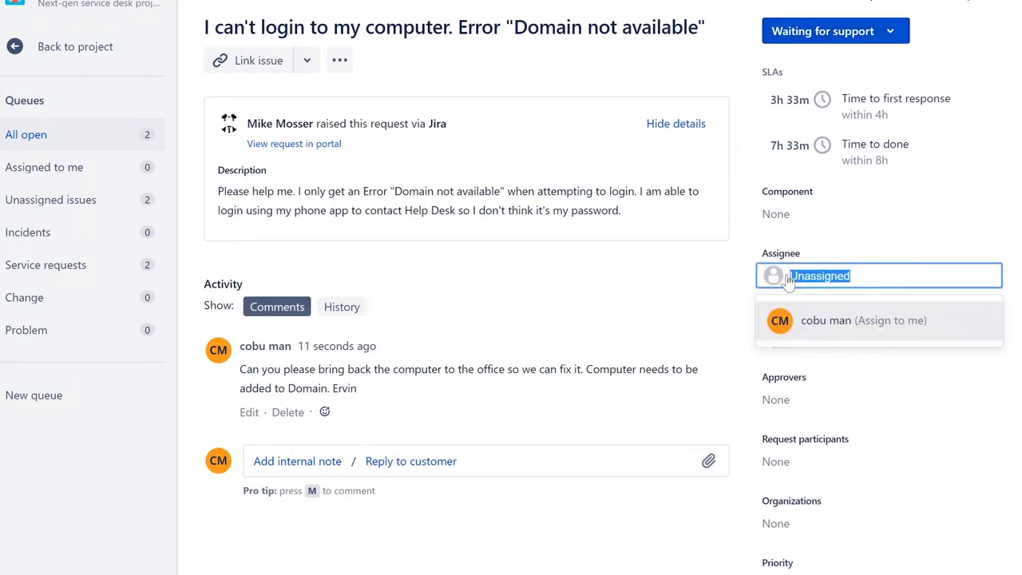
{"action": "left_click", "coordinate": [851, 331]}
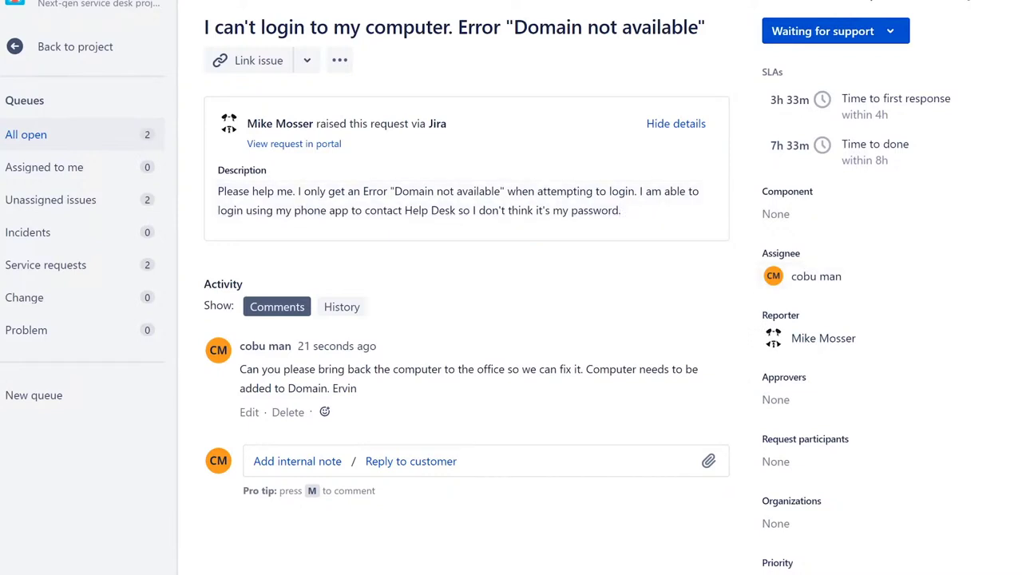
{"action": "scroll", "coordinate": [798, 263], "scroll_direction": "down", "scroll_amount": 1}
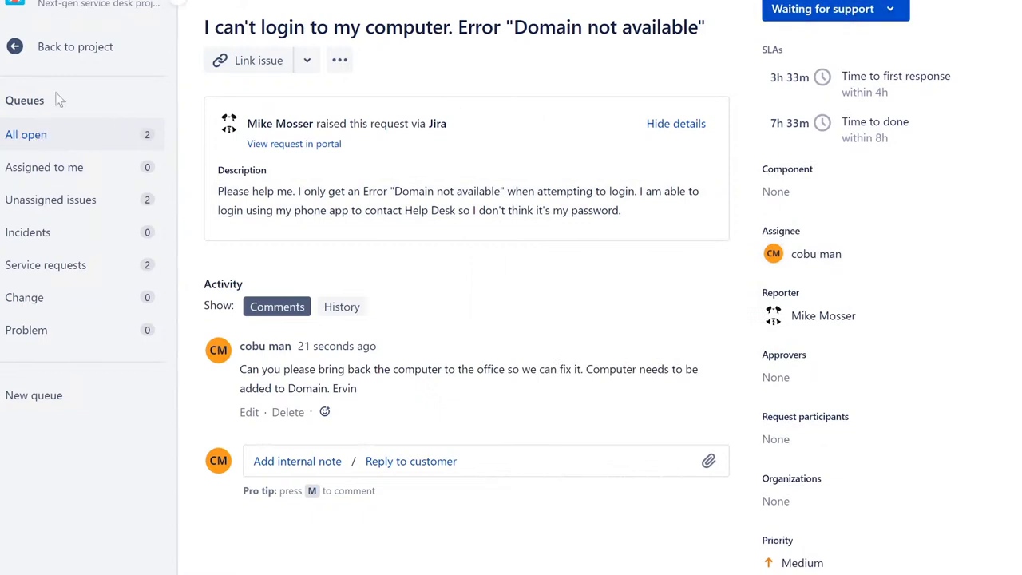
Step: Go to the All open queue and open ISD-33, the forgotten-password ticket
{"action": "left_click", "coordinate": [49, 137]}
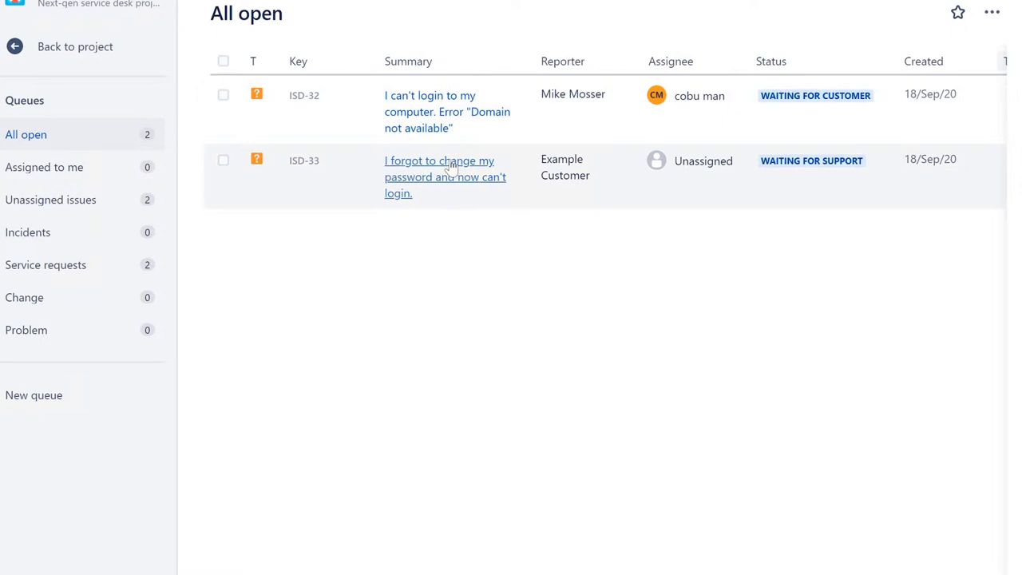
{"action": "left_click", "coordinate": [451, 165]}
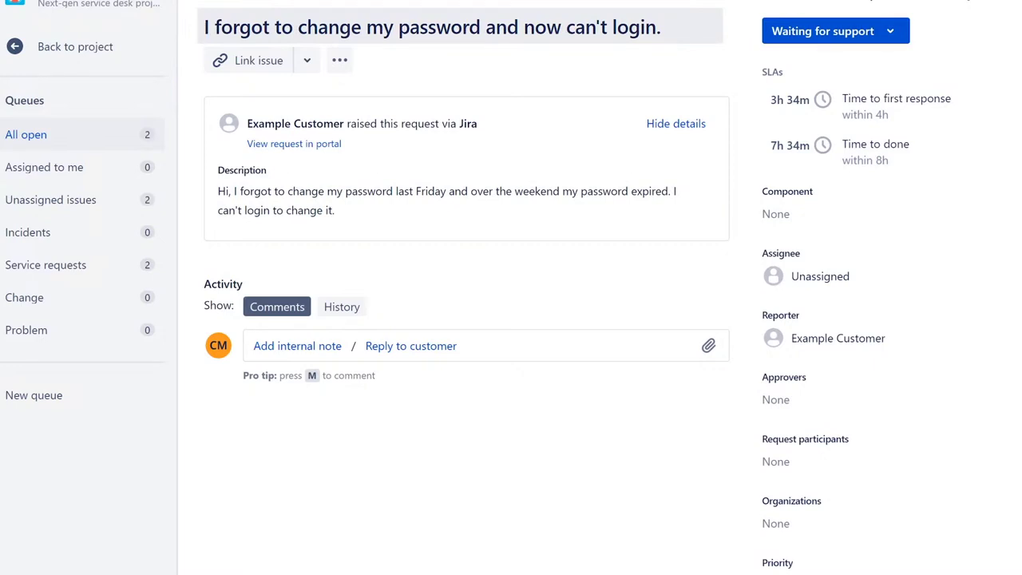
Step: Read through the ISD-33 title and description, and assign the ticket to yourself
{"action": "left_click_drag", "start_coordinate": [205, 27], "coordinate": [665, 40]}
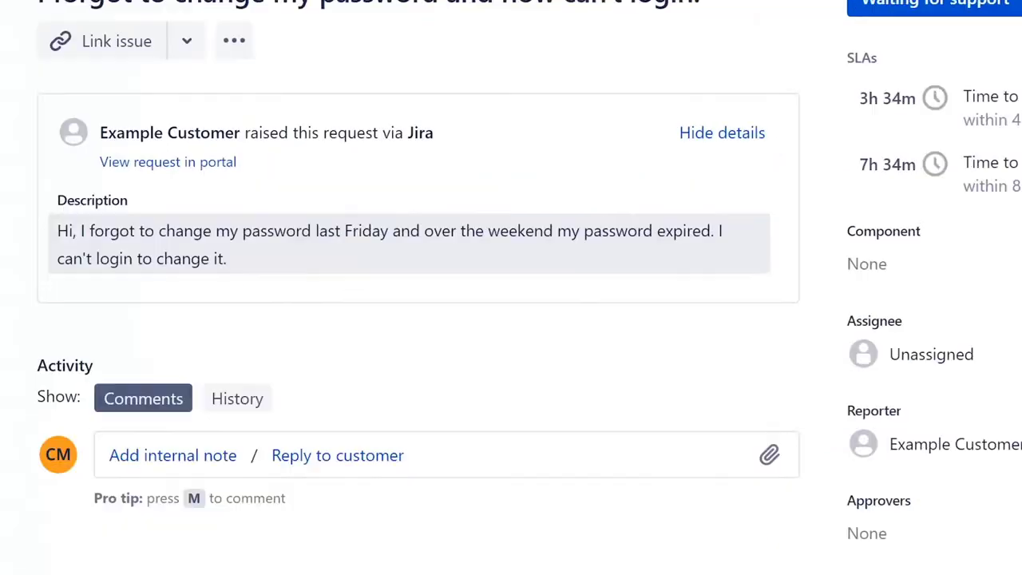
{"action": "left_click_drag", "start_coordinate": [217, 192], "coordinate": [337, 191]}
{"action": "left_click_drag", "start_coordinate": [230, 236], "coordinate": [289, 258]}
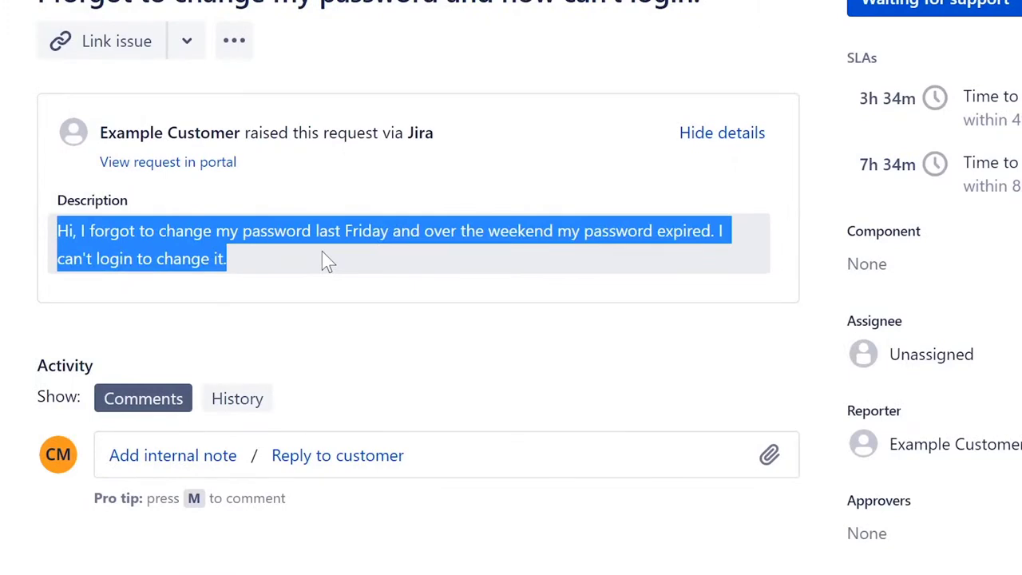
{"action": "left_click", "coordinate": [322, 251]}
{"action": "left_click", "coordinate": [934, 354]}
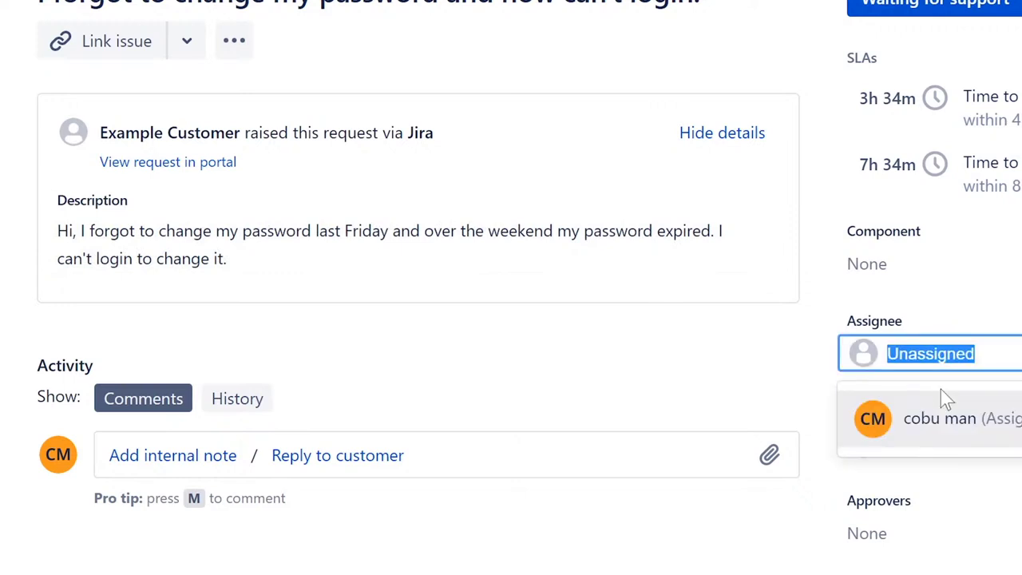
{"action": "left_click", "coordinate": [902, 423]}
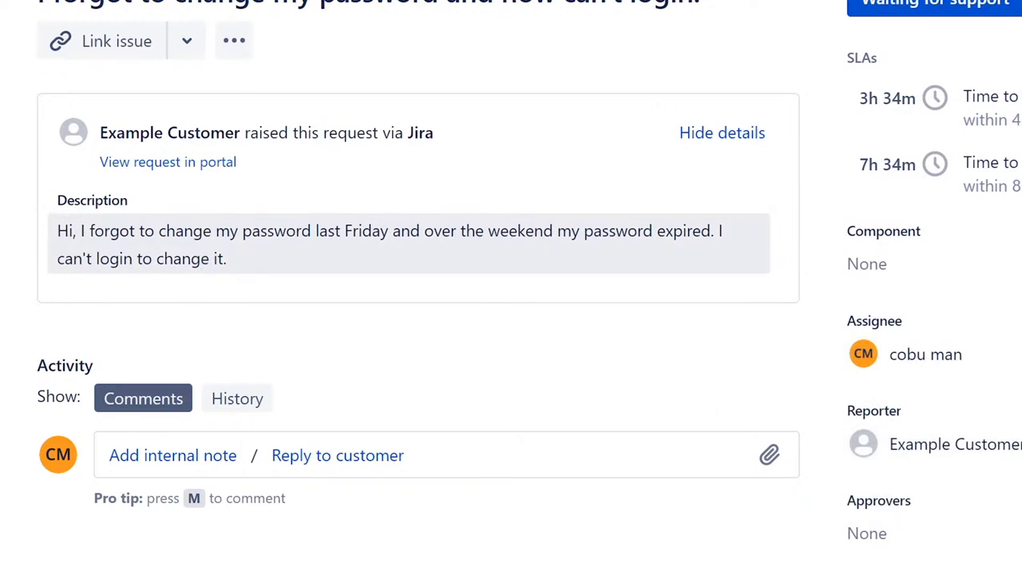
Step: Review the expired-password sentence, then open the description editor and save it
{"action": "left_click_drag", "start_coordinate": [76, 231], "coordinate": [710, 231]}
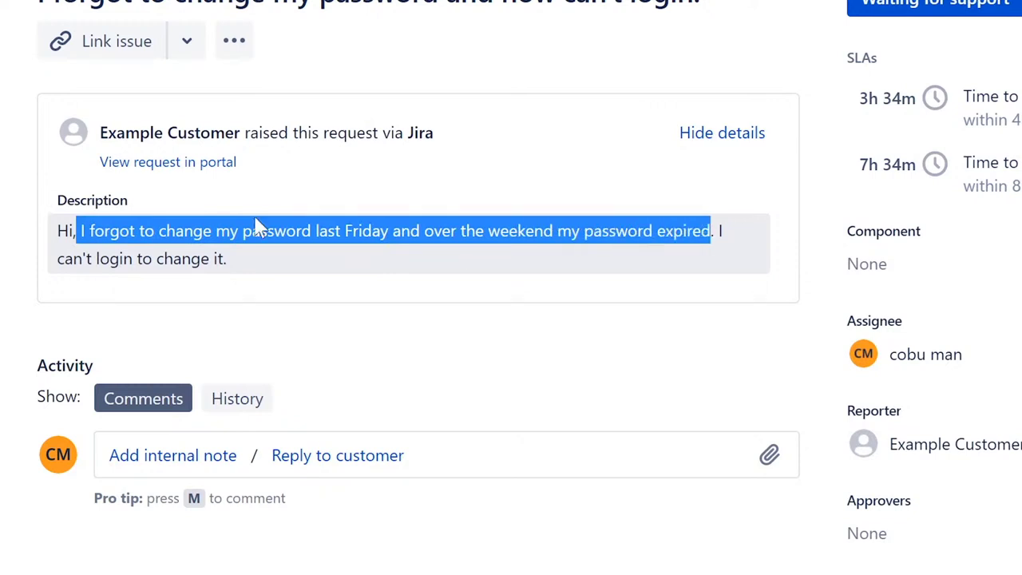
{"action": "left_click", "coordinate": [253, 257]}
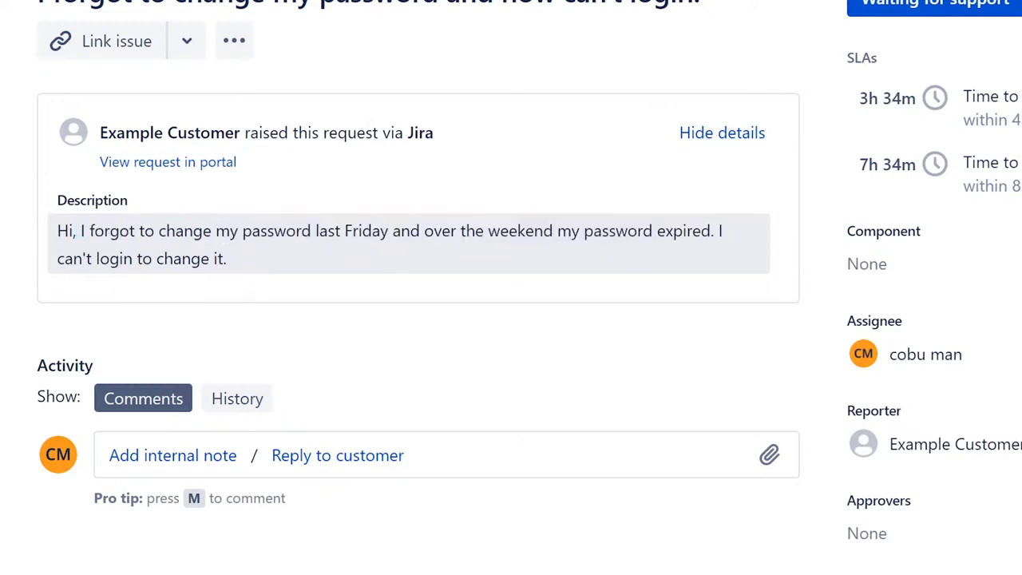
{"action": "left_click", "coordinate": [276, 240]}
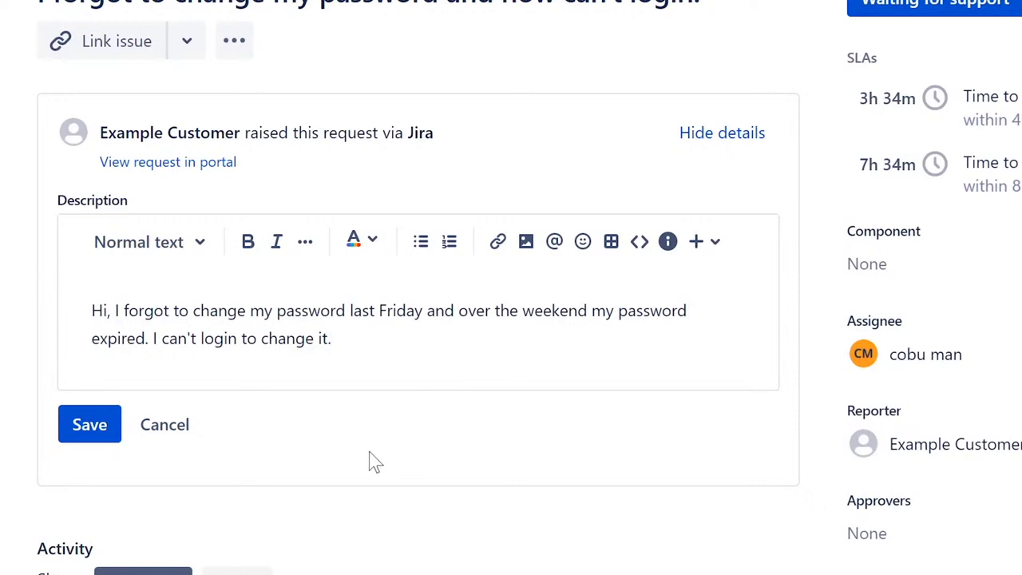
{"action": "left_click", "coordinate": [95, 427]}
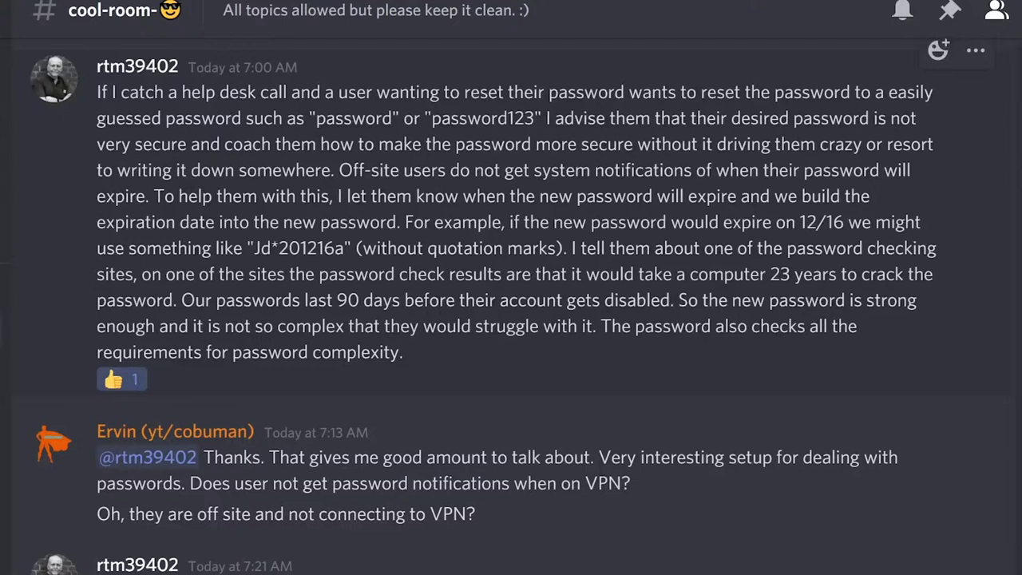
Step: Review the advice's opening lines, the help desk call, Off-site notifications and expiry-date sentences
{"action": "left_click_drag", "start_coordinate": [430, 91], "coordinate": [333, 170]}
{"action": "left_click", "coordinate": [111, 366]}
{"action": "left_click_drag", "start_coordinate": [339, 170], "coordinate": [399, 170]}
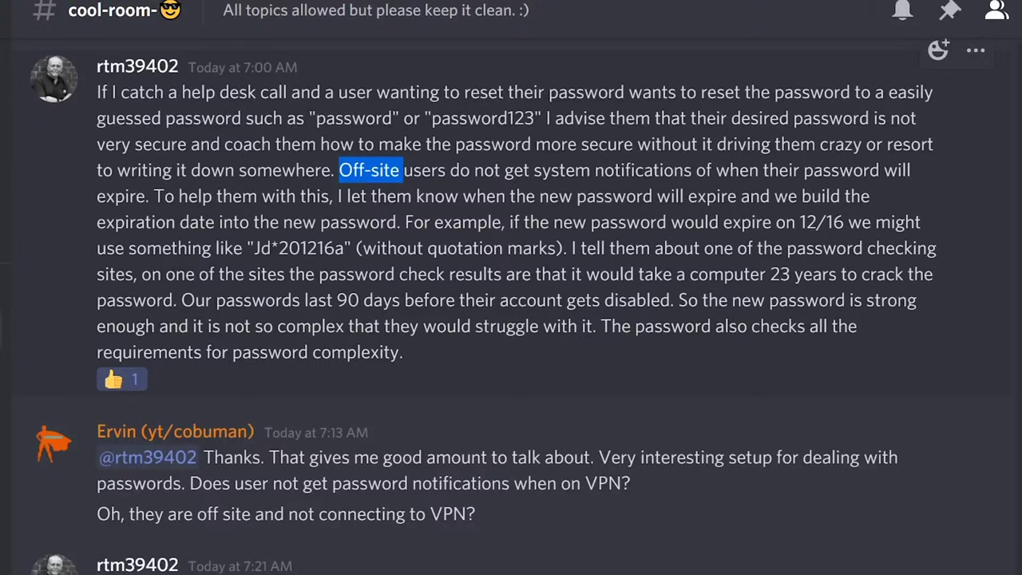
{"action": "left_click_drag", "start_coordinate": [121, 91], "coordinate": [286, 91]}
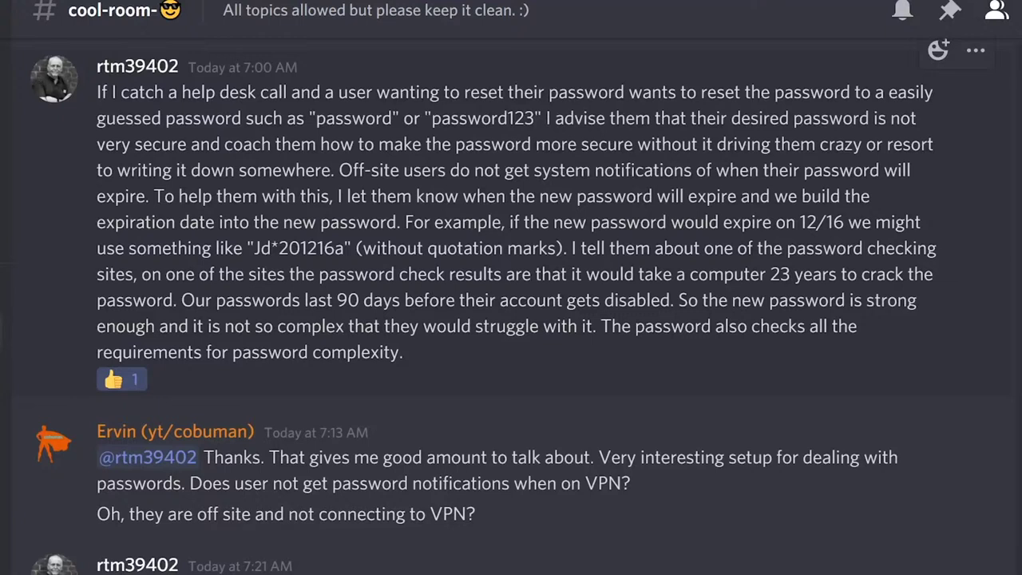
{"action": "left_click_drag", "start_coordinate": [339, 170], "coordinate": [150, 196]}
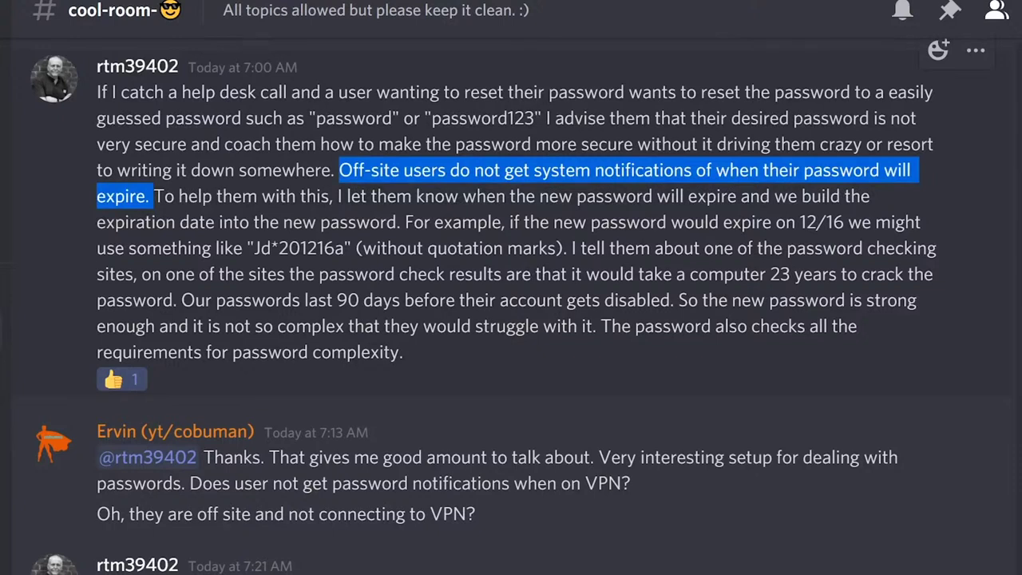
{"action": "left_click", "coordinate": [111, 365]}
{"action": "left_click_drag", "start_coordinate": [154, 195], "coordinate": [870, 195]}
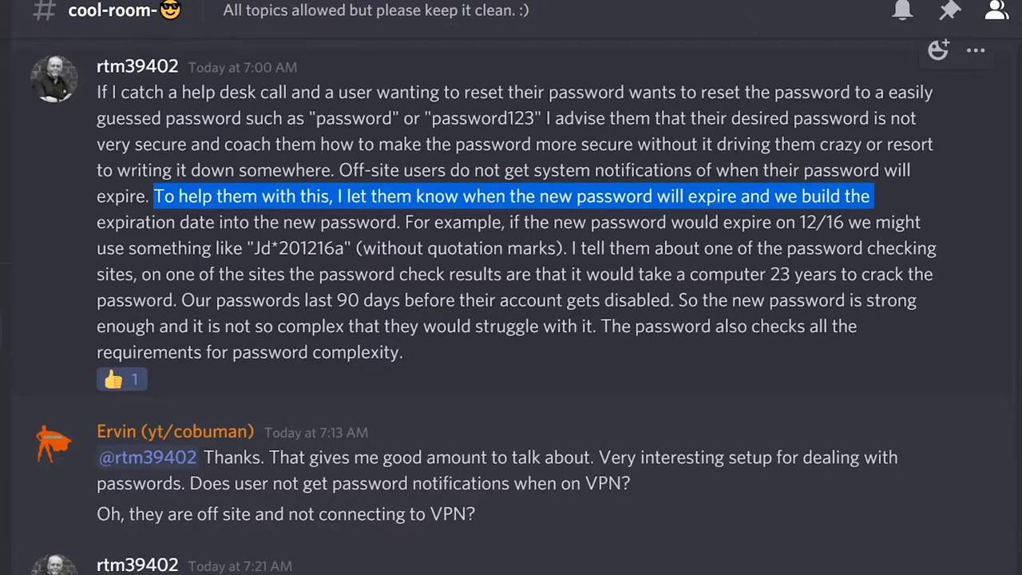
{"action": "left_click_drag", "start_coordinate": [870, 196], "coordinate": [404, 222]}
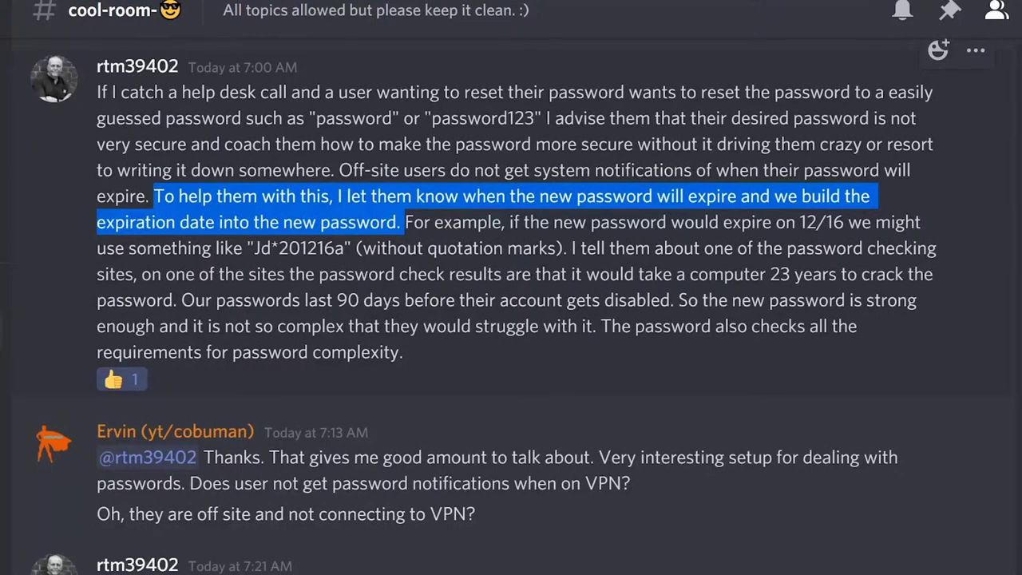
{"action": "left_click", "coordinate": [111, 365]}
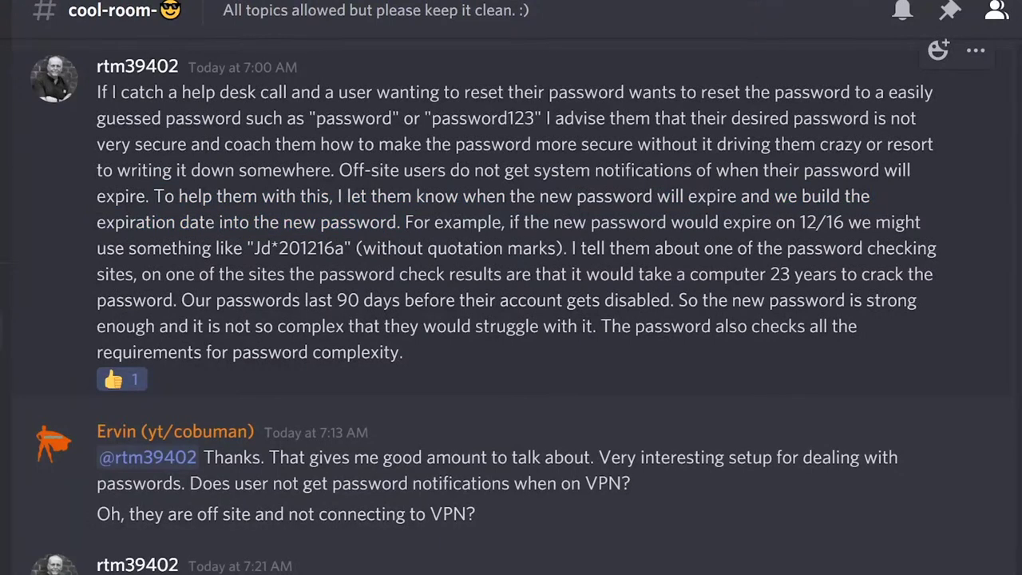
Step: Review the example password, password-checking sites and 90-day lifetime sentences, then reopen the Jira description
{"action": "mouse_move", "coordinate": [395, 222]}
{"action": "left_mouse_down"}
{"action": "mouse_move", "coordinate": [115, 222]}
{"action": "mouse_move", "coordinate": [415, 222]}
{"action": "left_mouse_up"}
{"action": "left_click_drag", "start_coordinate": [415, 222], "coordinate": [565, 247]}
{"action": "left_click_drag", "start_coordinate": [344, 247], "coordinate": [254, 248]}
{"action": "left_click_drag", "start_coordinate": [278, 247], "coordinate": [324, 247]}
{"action": "left_click_drag", "start_coordinate": [568, 247], "coordinate": [176, 301]}
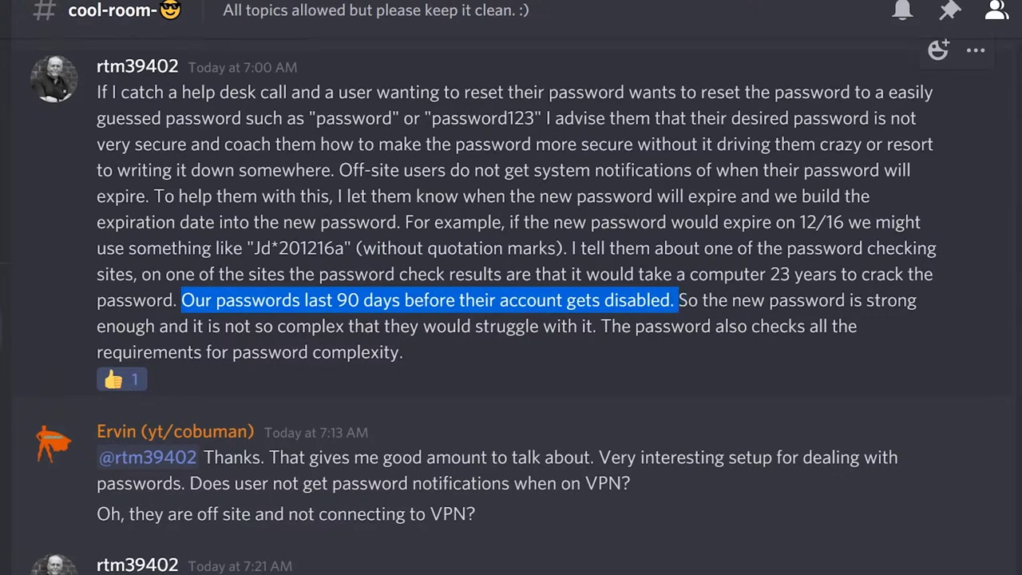
{"action": "left_click_drag", "start_coordinate": [678, 300], "coordinate": [493, 352]}
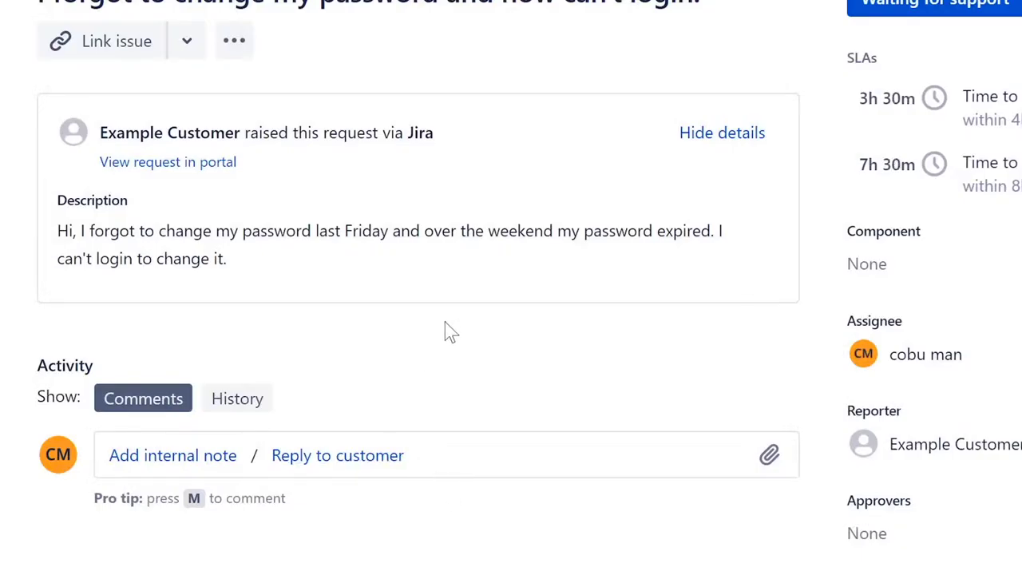
{"action": "left_click", "coordinate": [434, 237]}
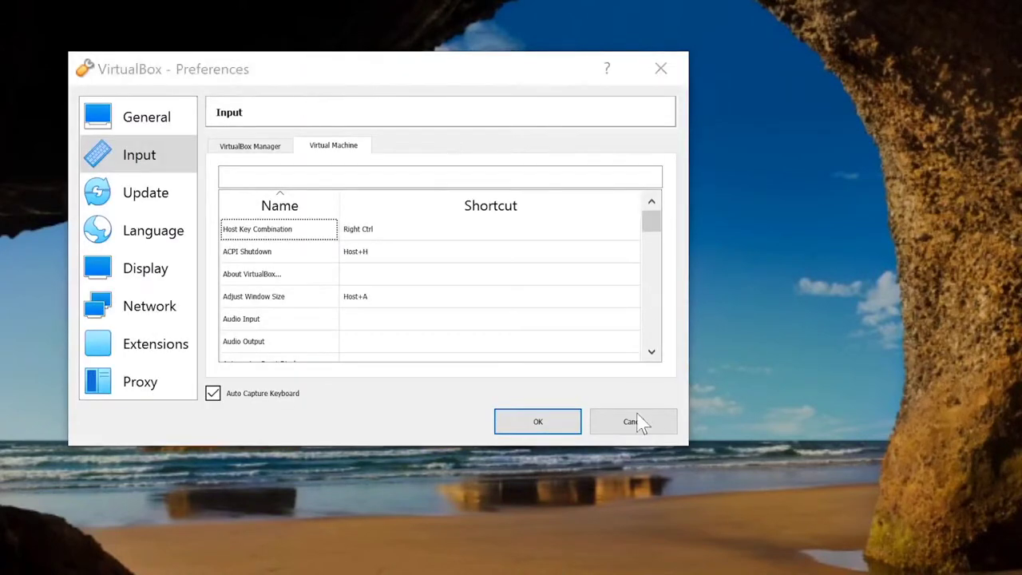
Step: Dismiss the VirtualBox input dialog and sign in as Administrator with the account password
{"action": "left_click", "coordinate": [643, 424]}
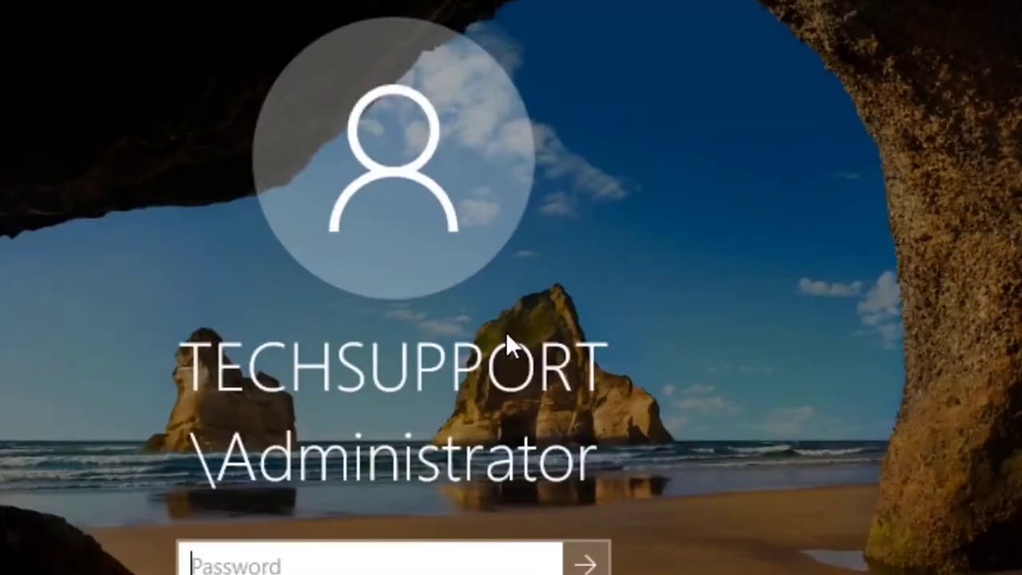
{"action": "type", "text": "********"}
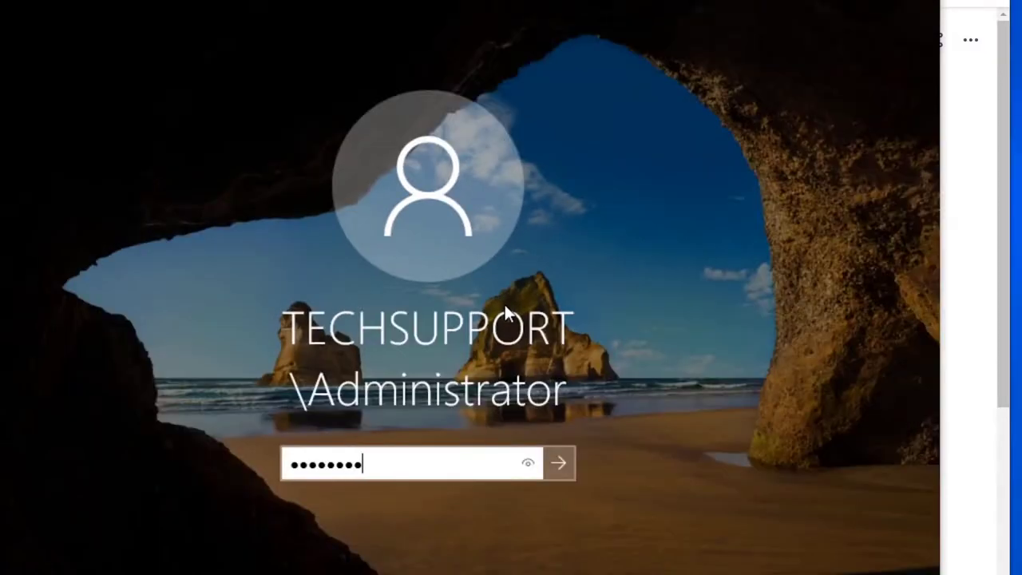
{"action": "key", "text": "Return"}
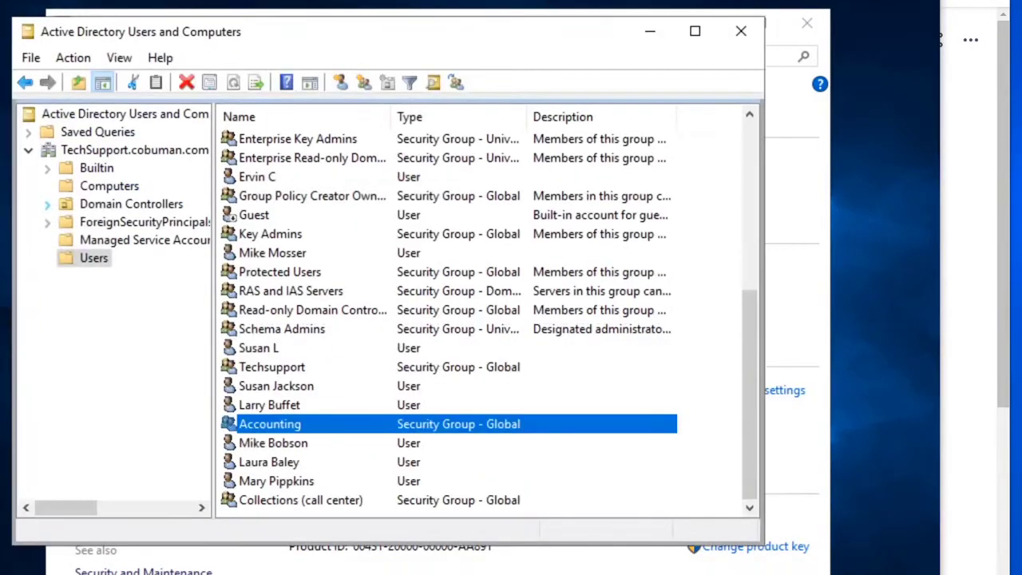
Step: Launch Find Users, Contacts, and Groups scoped to the Users container
{"action": "left_click", "coordinate": [366, 275]}
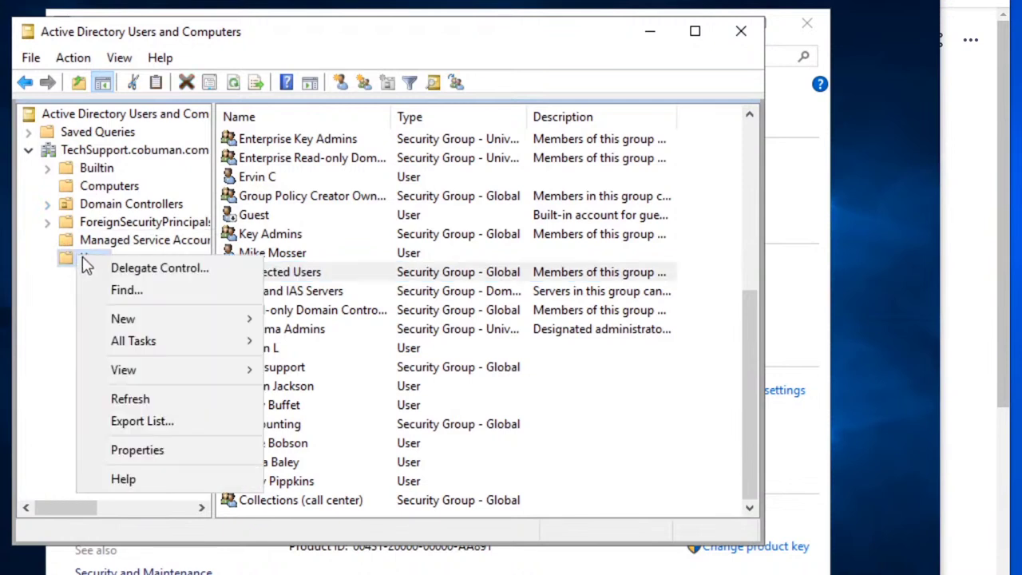
{"action": "right_click", "coordinate": [83, 257]}
{"action": "left_click", "coordinate": [128, 292]}
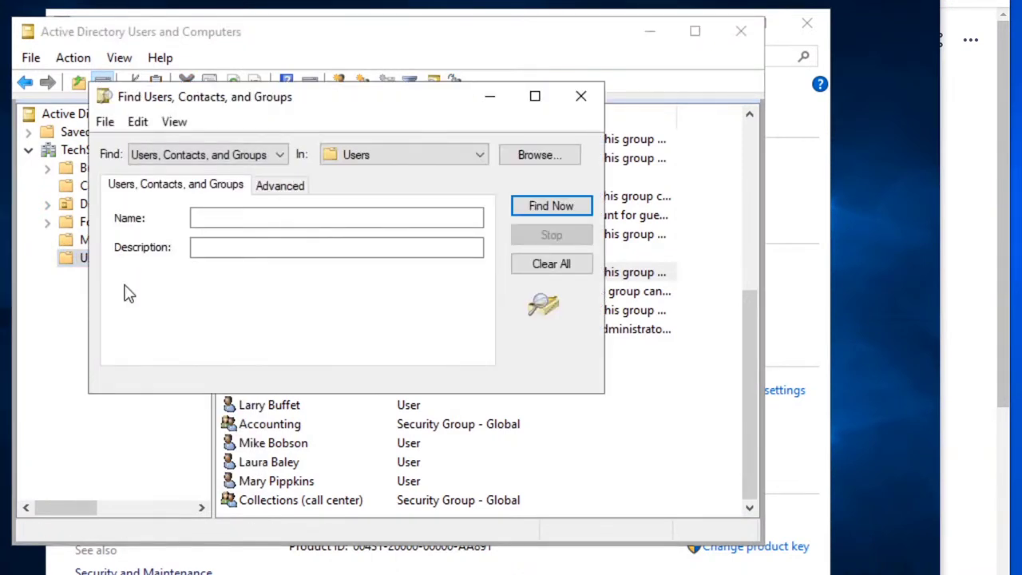
Step: Search by the expired user's first name and open Reset Password for their account
{"action": "left_click", "coordinate": [305, 212]}
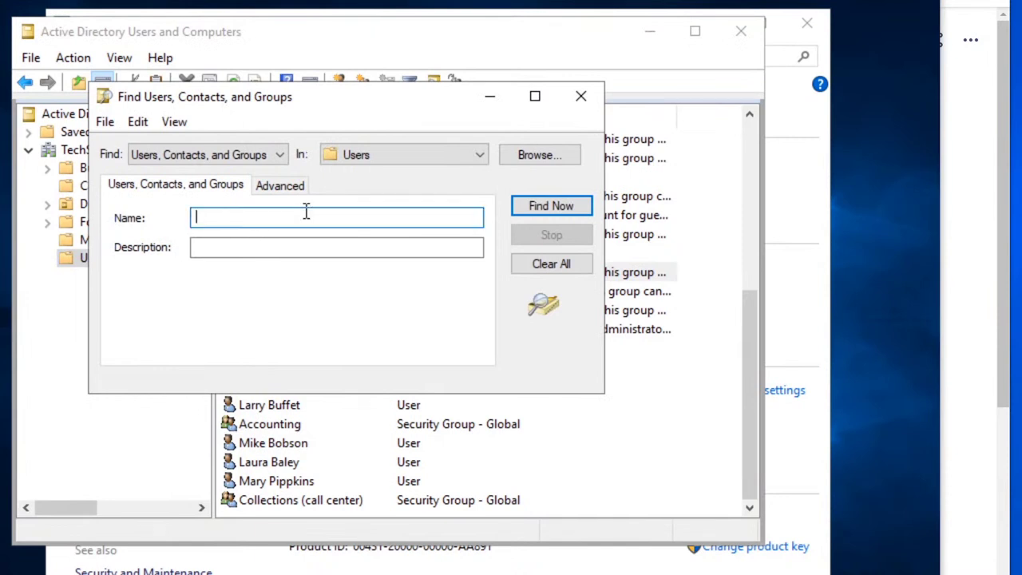
{"action": "type", "text": "mike"}
{"action": "left_click", "coordinate": [536, 209]}
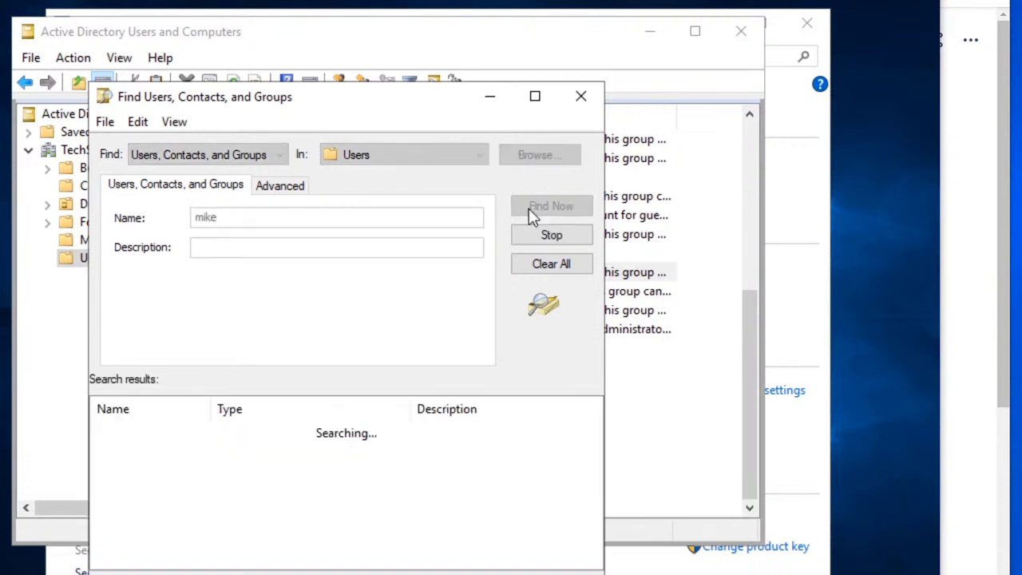
{"action": "left_click", "coordinate": [169, 452]}
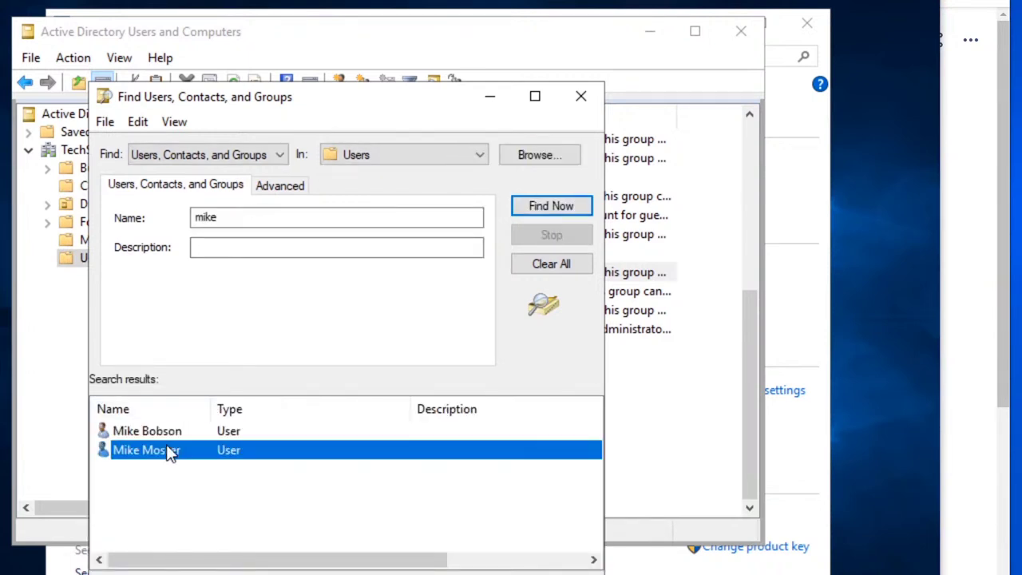
{"action": "right_click", "coordinate": [170, 452]}
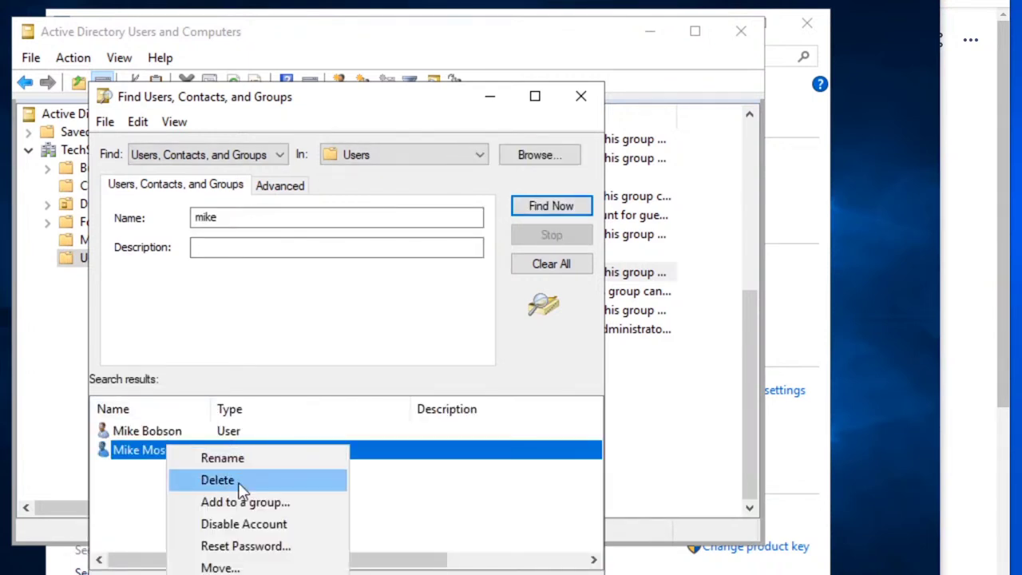
{"action": "left_click", "coordinate": [255, 546]}
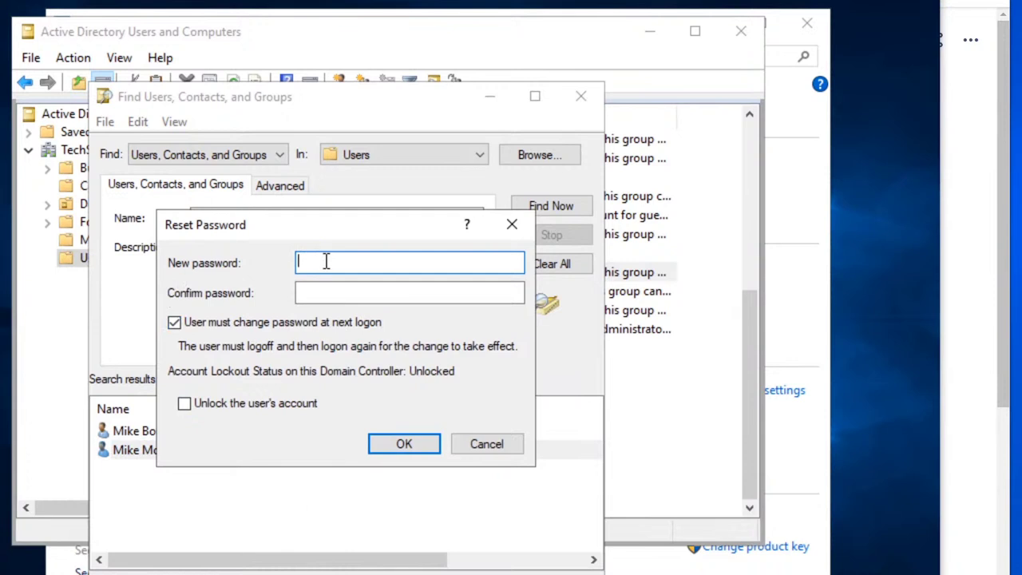
Step: Move between the New password and Confirm password fields of the Reset Password dialog
{"action": "left_click", "coordinate": [317, 287]}
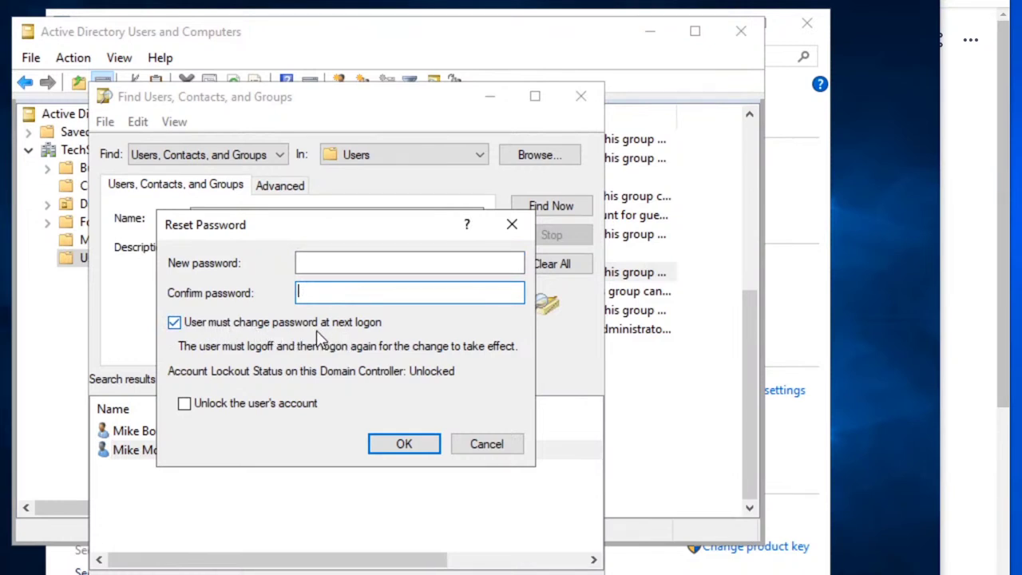
{"action": "left_click", "coordinate": [374, 264]}
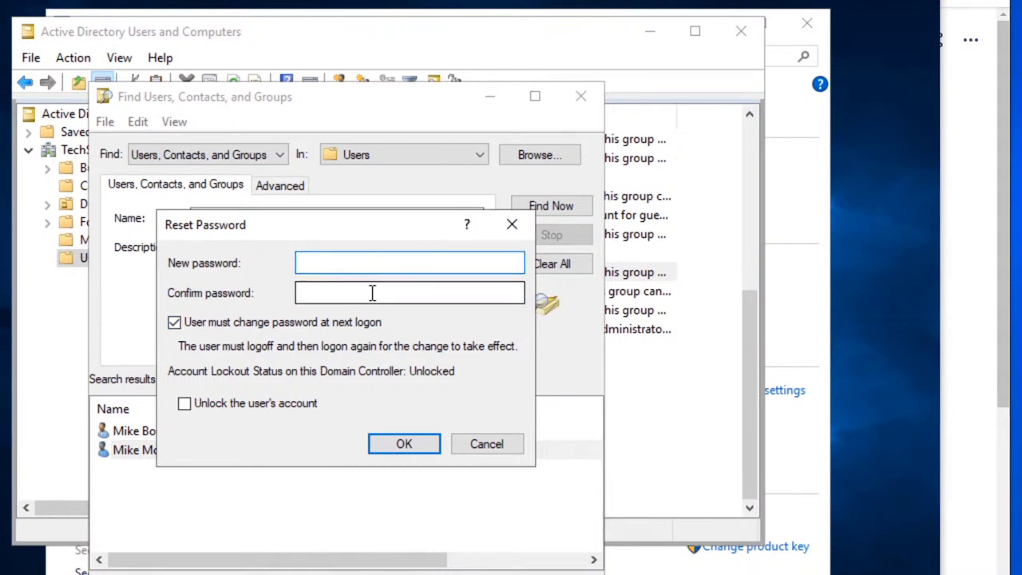
{"action": "left_click", "coordinate": [372, 293]}
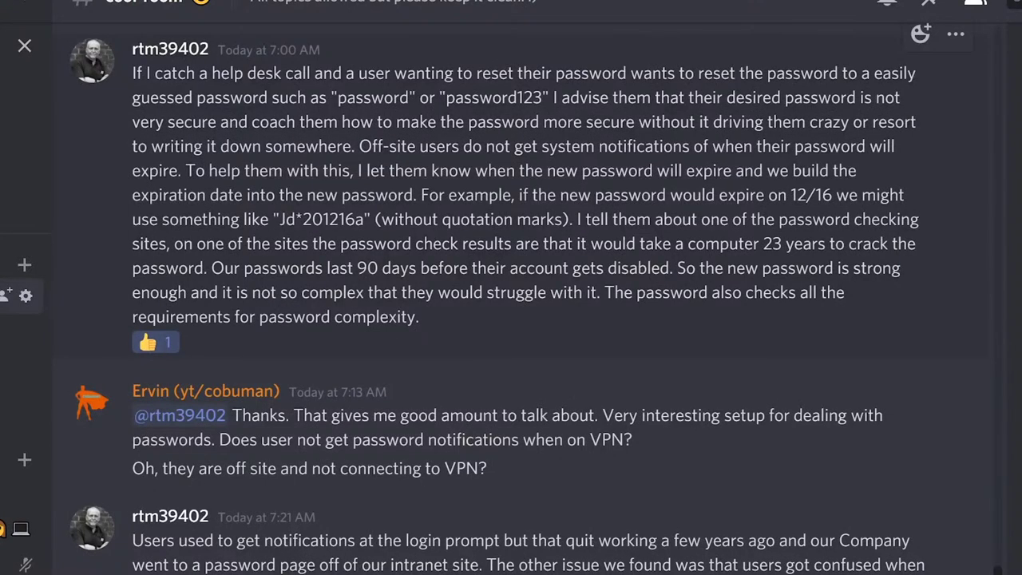
{"action": "left_click_drag", "start_coordinate": [280, 219], "coordinate": [355, 219]}
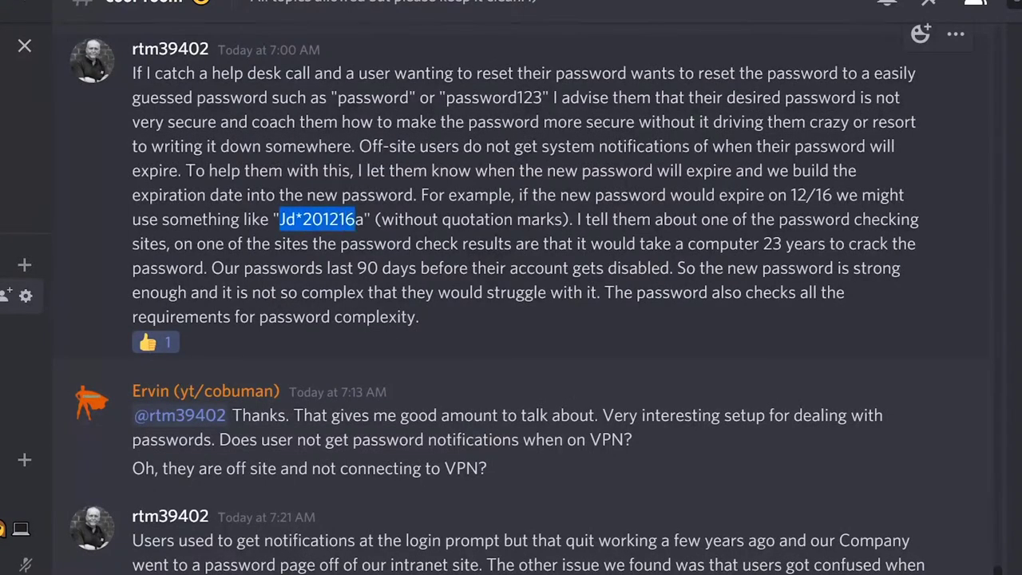
{"action": "left_click", "coordinate": [351, 219]}
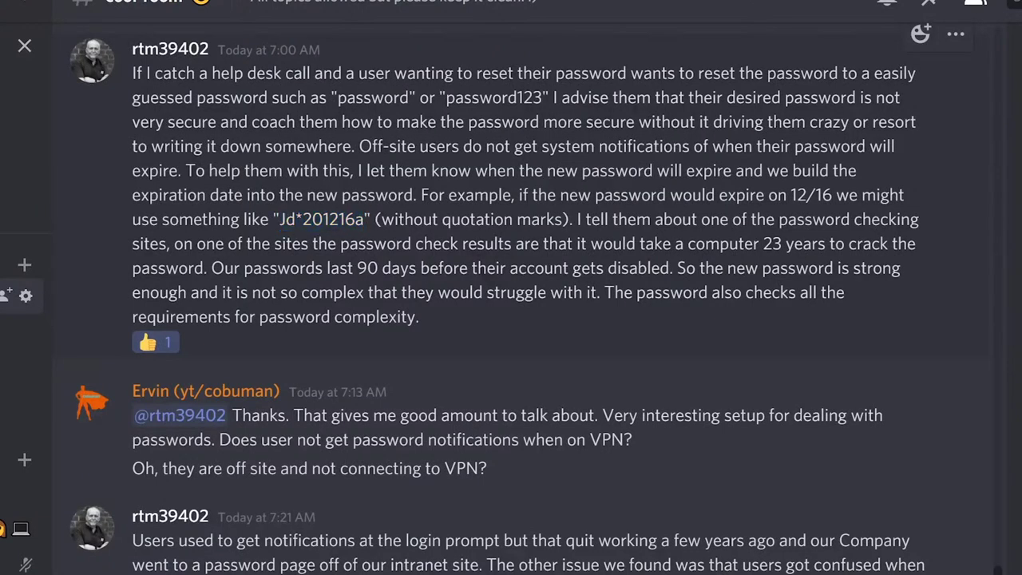
{"action": "left_click_drag", "start_coordinate": [364, 219], "coordinate": [278, 219]}
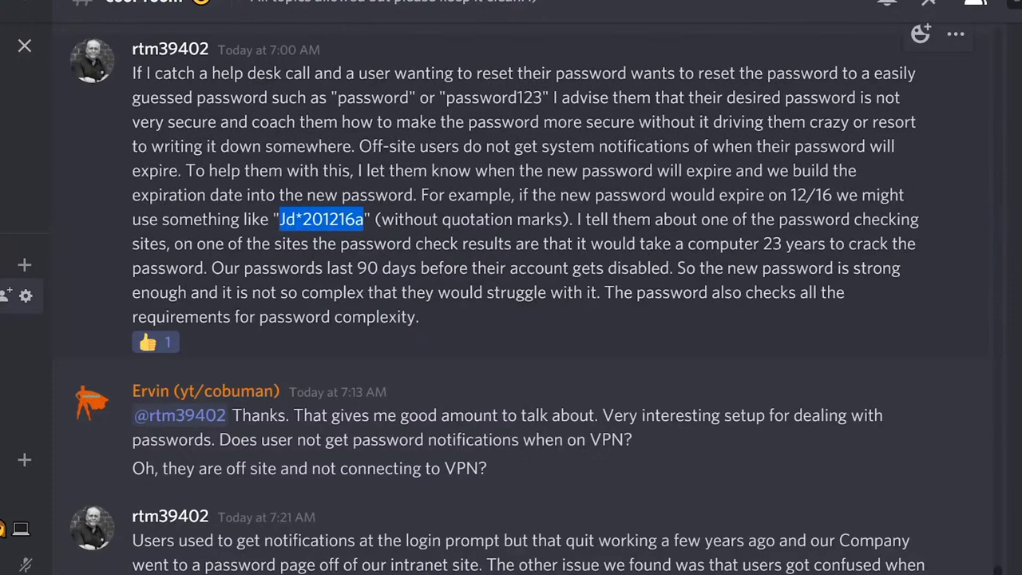
{"action": "left_click_drag", "start_coordinate": [359, 146], "coordinate": [417, 146]}
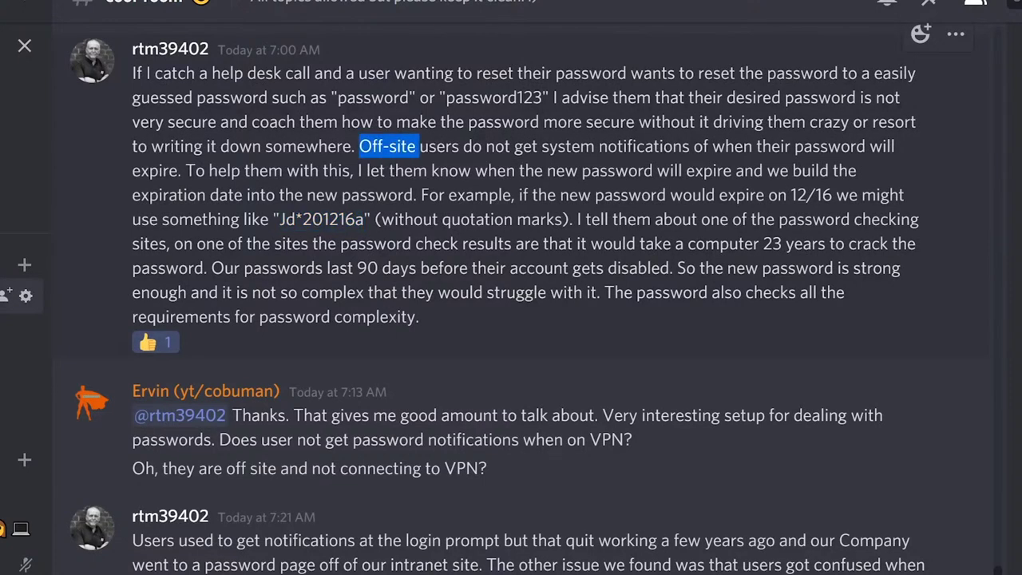
{"action": "left_click_drag", "start_coordinate": [278, 218], "coordinate": [364, 219]}
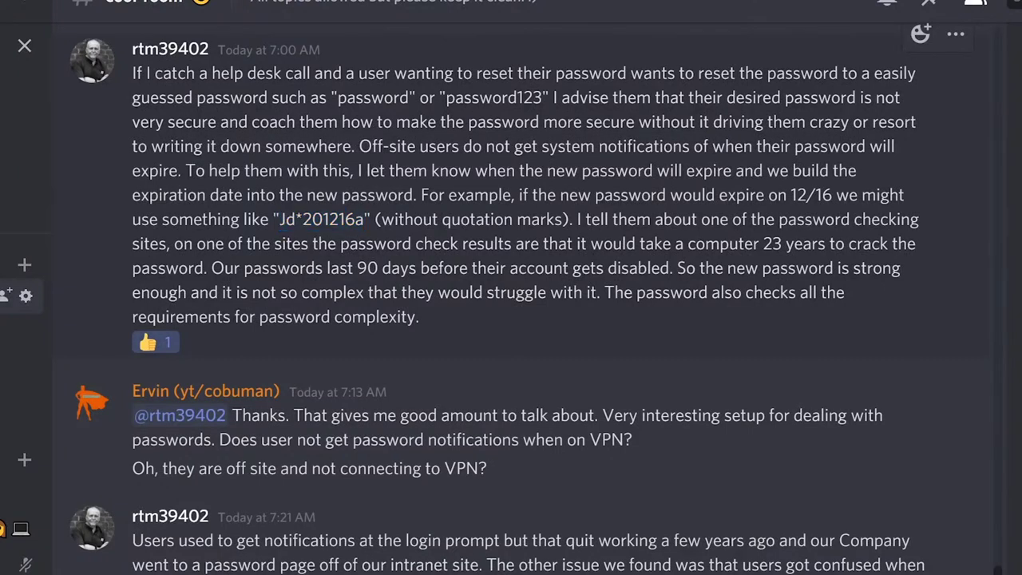
{"action": "left_click_drag", "start_coordinate": [278, 219], "coordinate": [364, 219]}
{"action": "left_click_drag", "start_coordinate": [279, 219], "coordinate": [364, 219]}
{"action": "scroll", "coordinate": [622, 255], "scroll_direction": "down", "scroll_amount": 3}
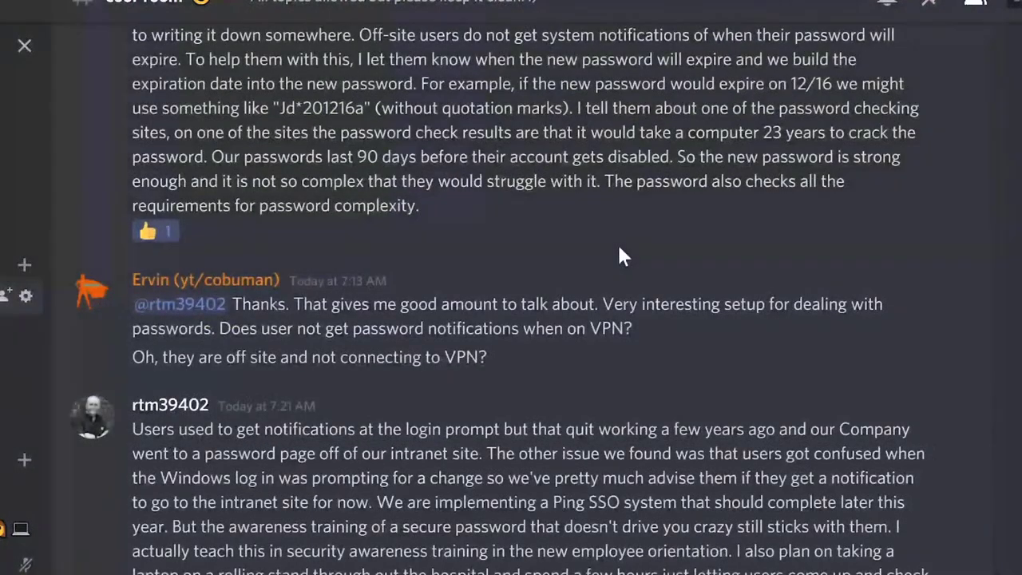
{"action": "scroll", "coordinate": [598, 259], "scroll_direction": "down", "scroll_amount": 3}
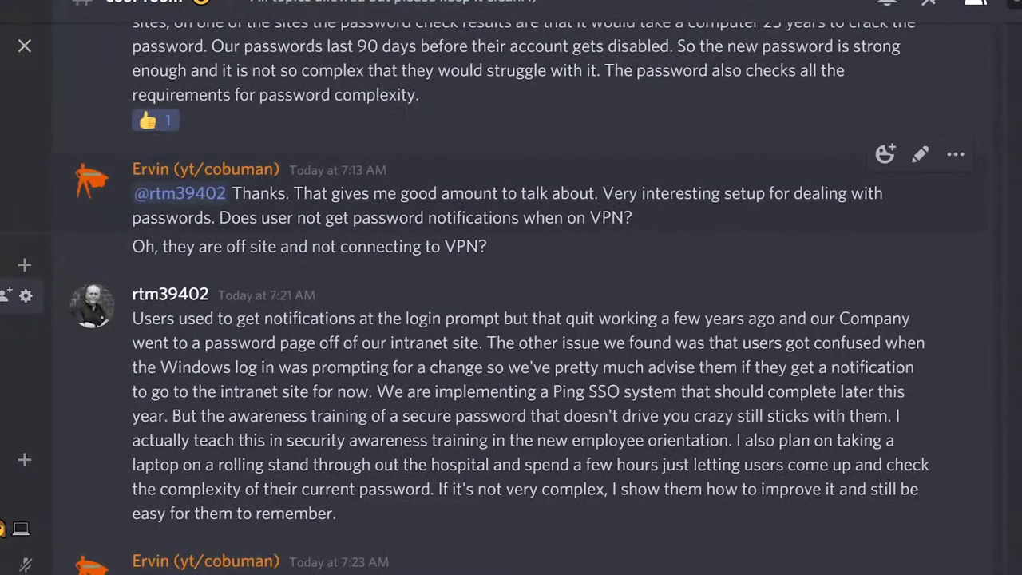
{"action": "left_click_drag", "start_coordinate": [232, 193], "coordinate": [286, 194]}
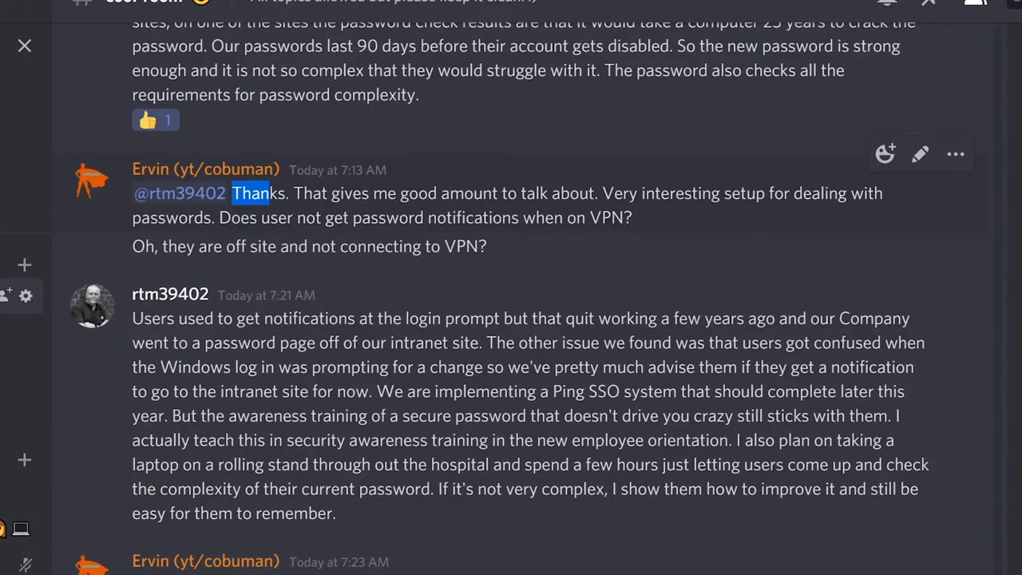
{"action": "left_click_drag", "start_coordinate": [269, 193], "coordinate": [436, 193]}
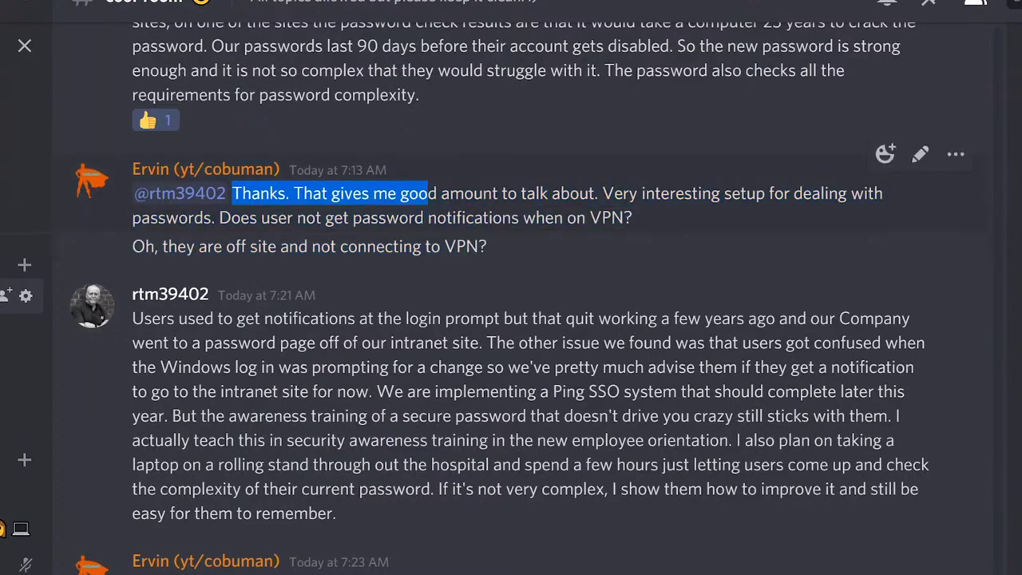
{"action": "left_click", "coordinate": [437, 193]}
{"action": "scroll", "coordinate": [424, 210], "scroll_direction": "up", "scroll_amount": 2}
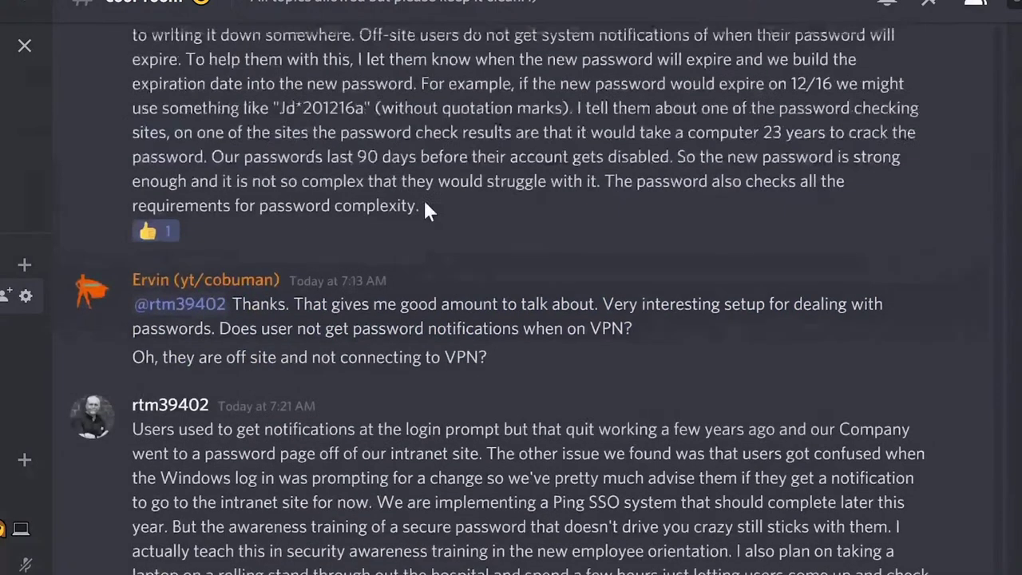
{"action": "left_click_drag", "start_coordinate": [278, 108], "coordinate": [364, 108]}
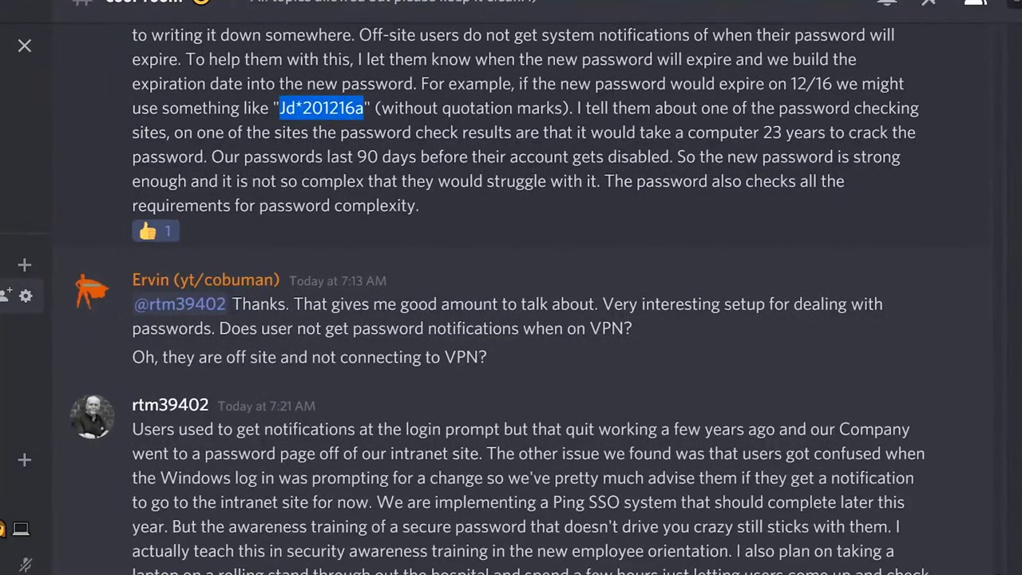
{"action": "left_click", "coordinate": [345, 281]}
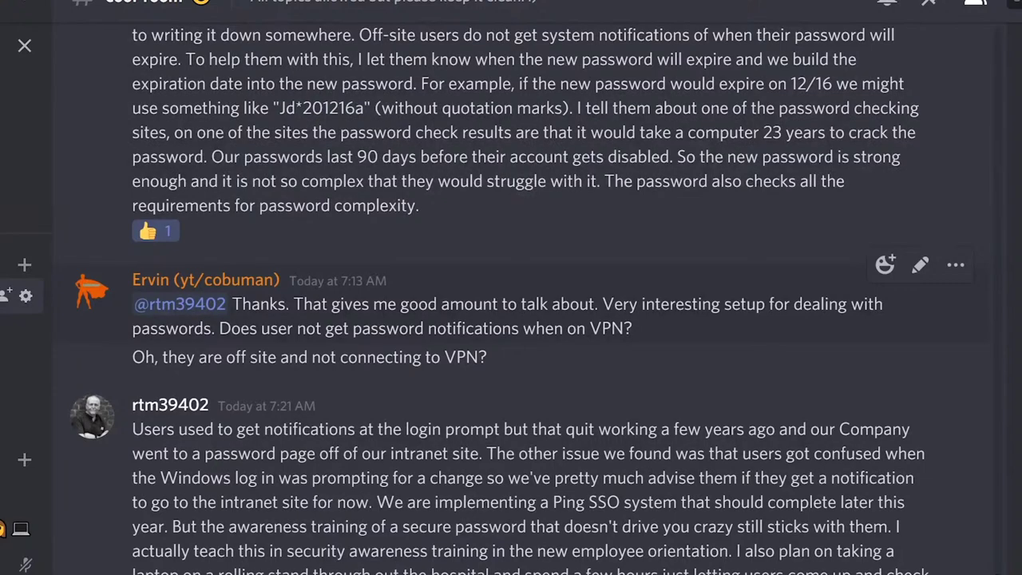
{"action": "left_click_drag", "start_coordinate": [231, 304], "coordinate": [600, 304]}
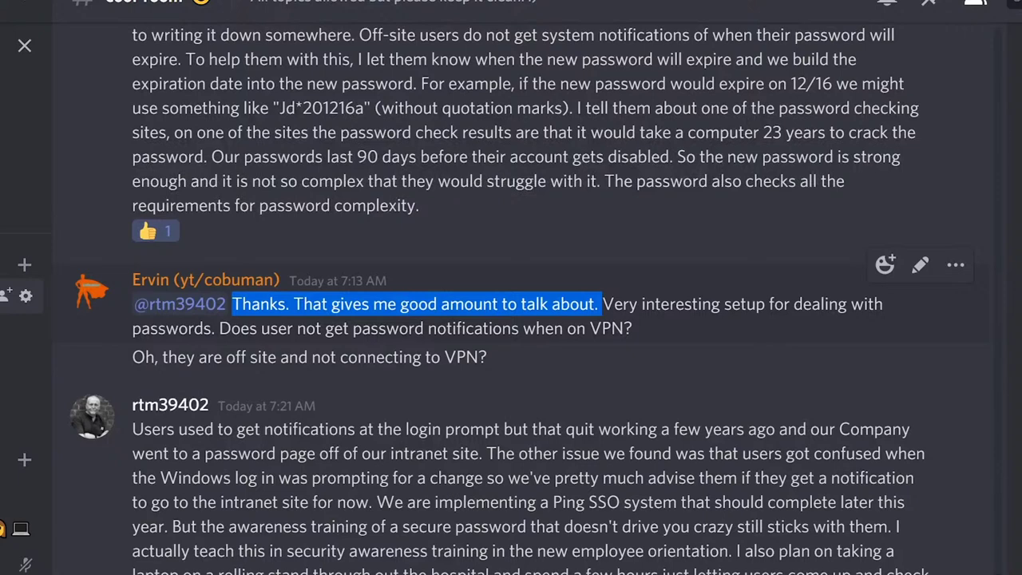
{"action": "left_click", "coordinate": [600, 304]}
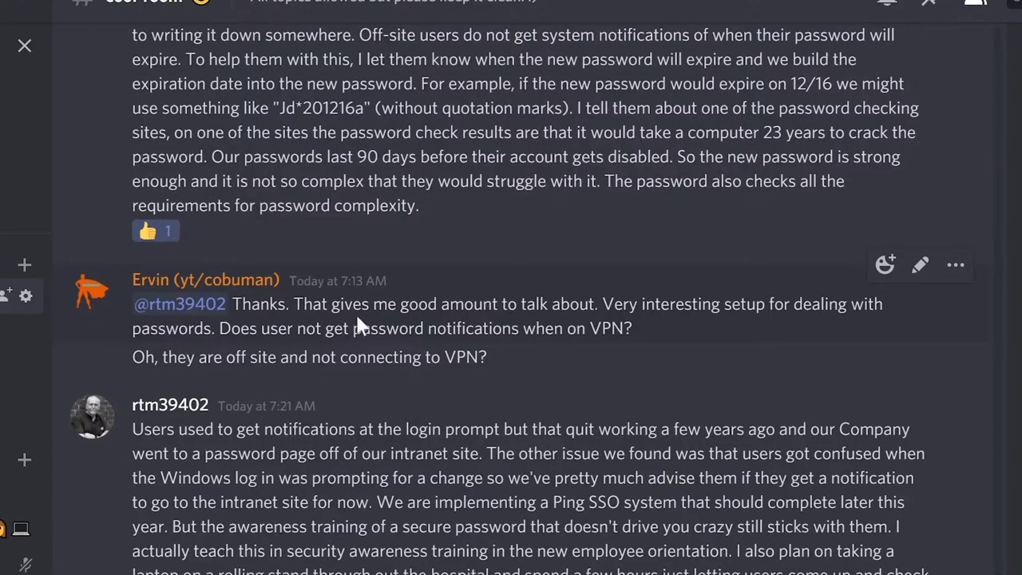
{"action": "scroll", "coordinate": [367, 325], "scroll_direction": "down", "scroll_amount": 5}
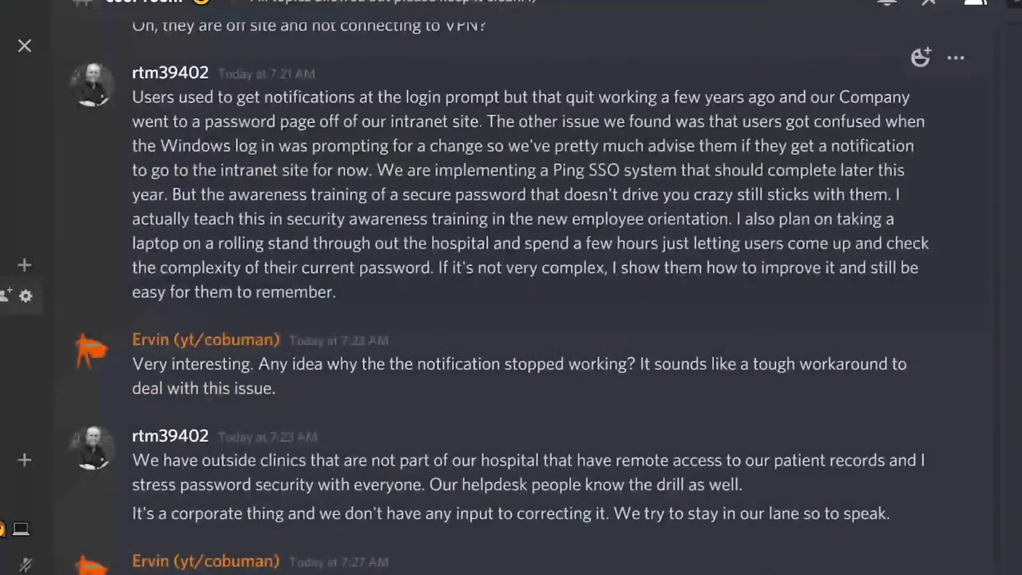
{"action": "left_click_drag", "start_coordinate": [132, 96], "coordinate": [261, 96]}
{"action": "scroll", "coordinate": [214, 115], "scroll_direction": "up", "scroll_amount": 2}
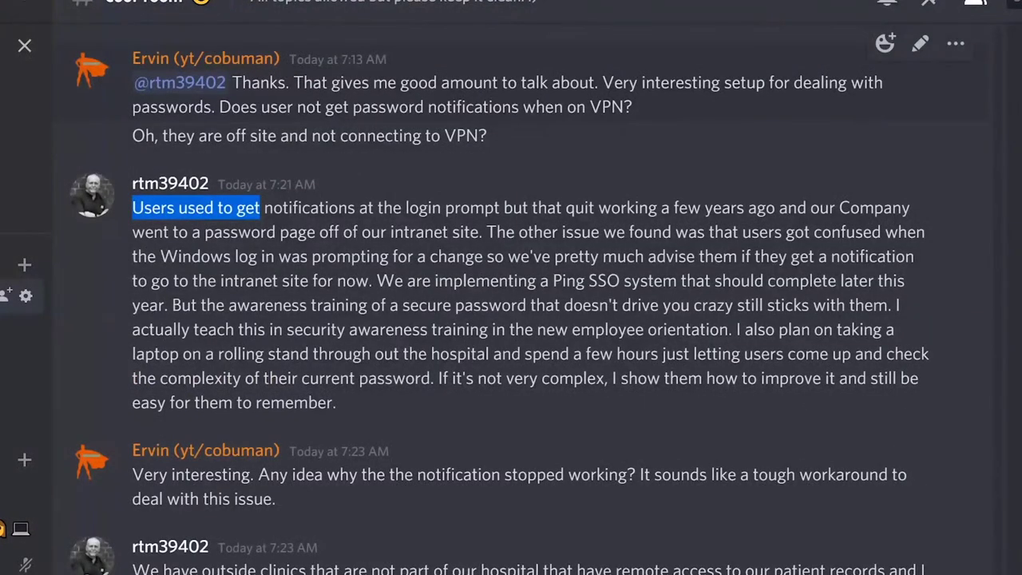
{"action": "left_click_drag", "start_coordinate": [219, 107], "coordinate": [648, 110]}
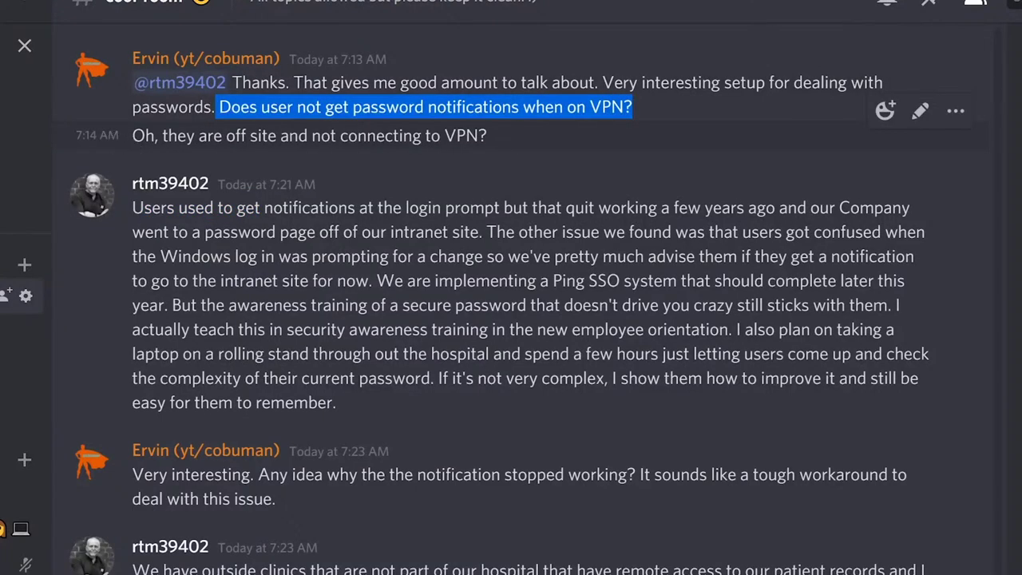
{"action": "left_click_drag", "start_coordinate": [132, 136], "coordinate": [487, 148]}
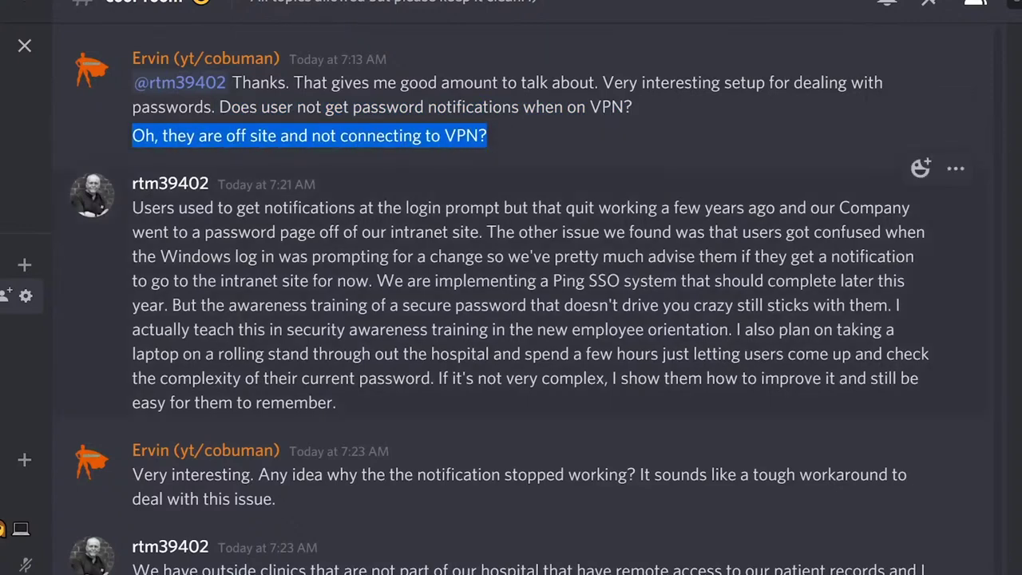
{"action": "left_click", "coordinate": [490, 163]}
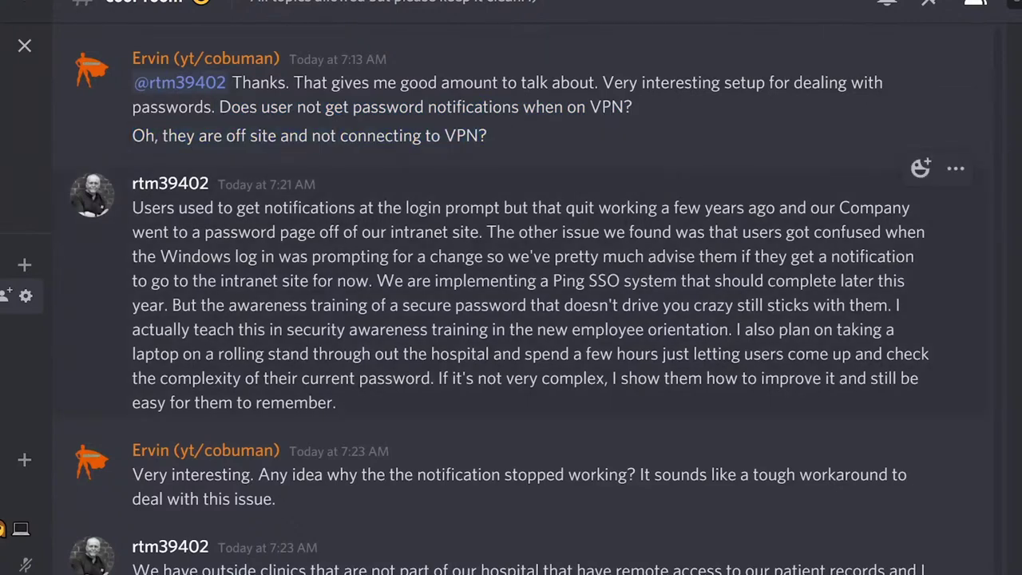
{"action": "left_click_drag", "start_coordinate": [132, 207], "coordinate": [477, 231]}
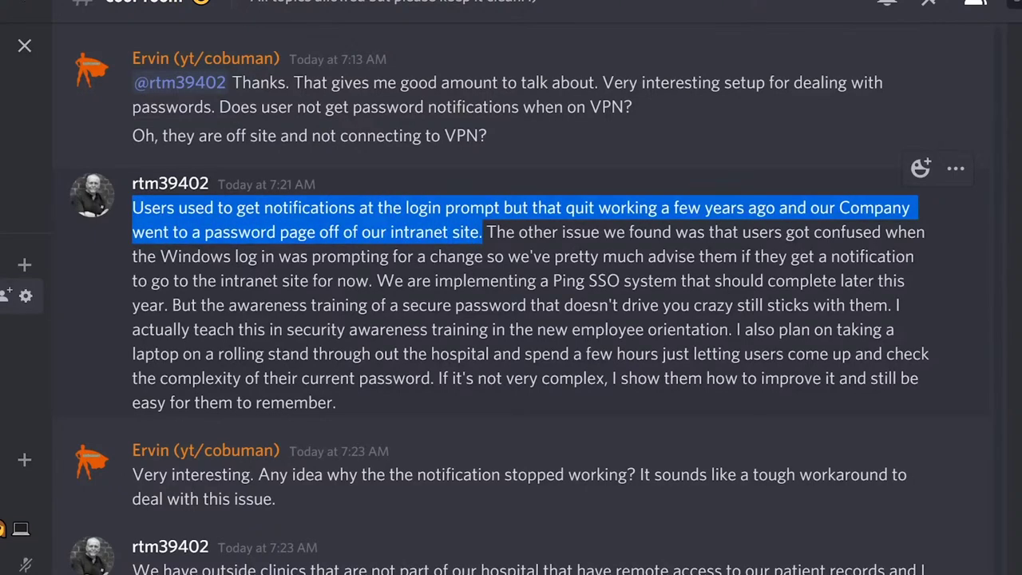
{"action": "left_click_drag", "start_coordinate": [482, 231], "coordinate": [486, 232]}
{"action": "left_click", "coordinate": [131, 215]}
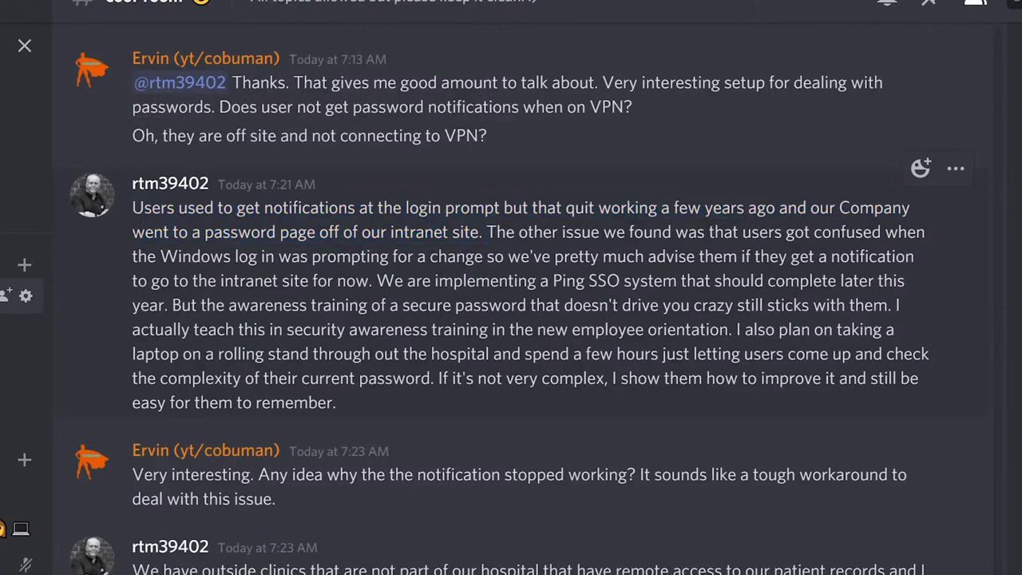
{"action": "left_click_drag", "start_coordinate": [133, 209], "coordinate": [434, 233]}
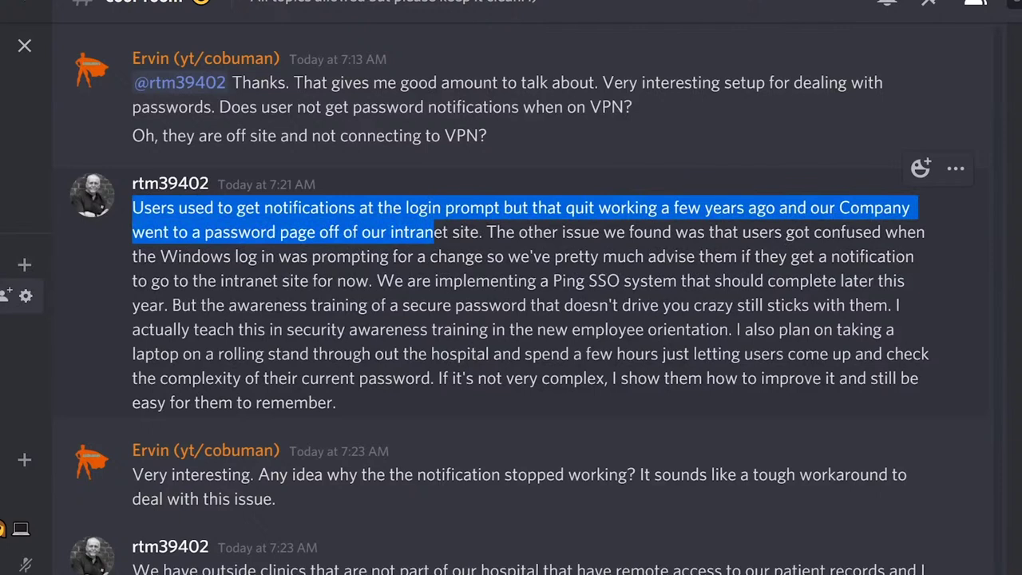
{"action": "left_click_drag", "start_coordinate": [434, 233], "coordinate": [482, 232]}
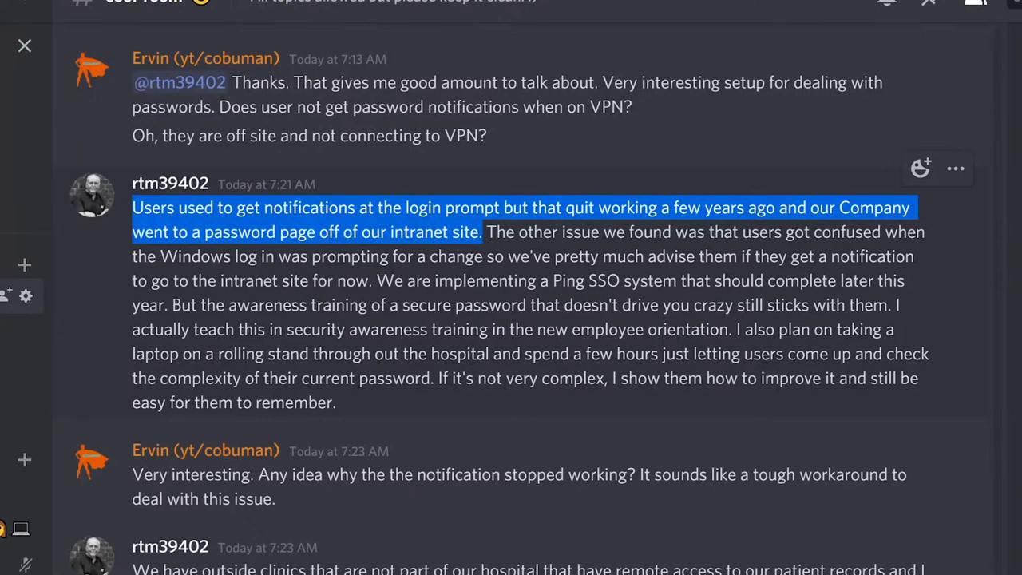
{"action": "left_click", "coordinate": [482, 232]}
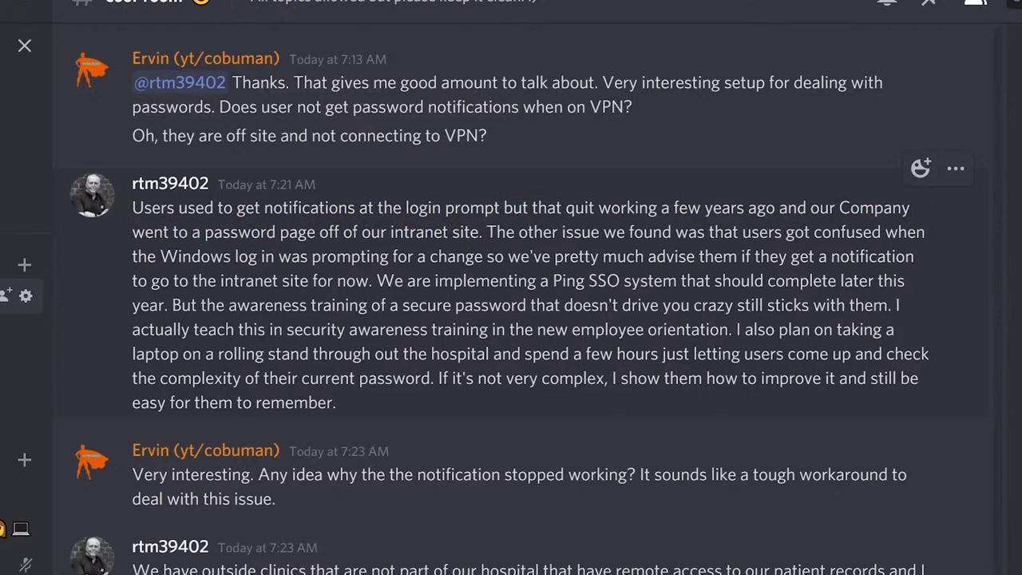
{"action": "left_click_drag", "start_coordinate": [486, 233], "coordinate": [496, 233]}
{"action": "left_click_drag", "start_coordinate": [497, 232], "coordinate": [519, 232]}
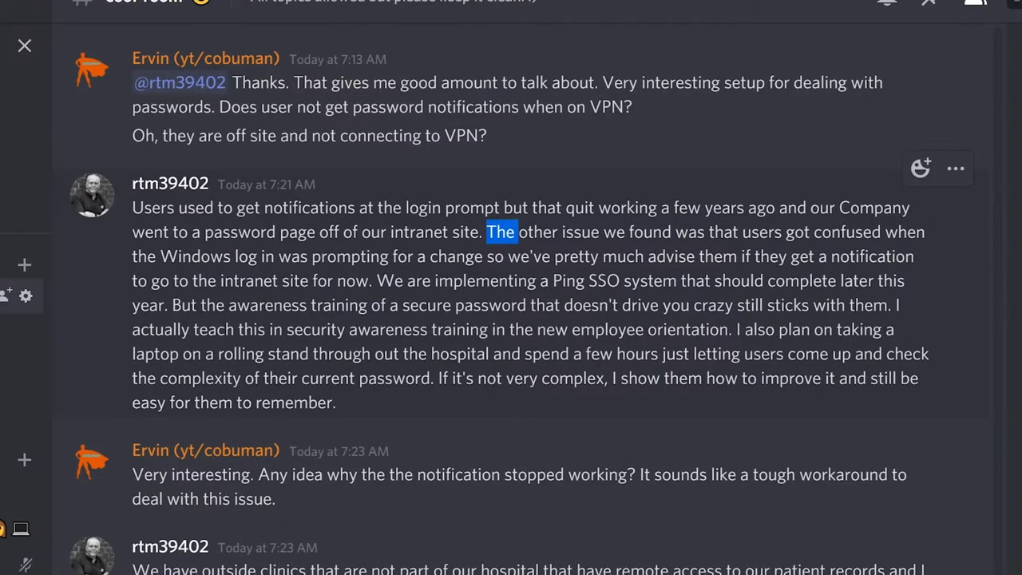
{"action": "left_click_drag", "start_coordinate": [517, 232], "coordinate": [550, 232]}
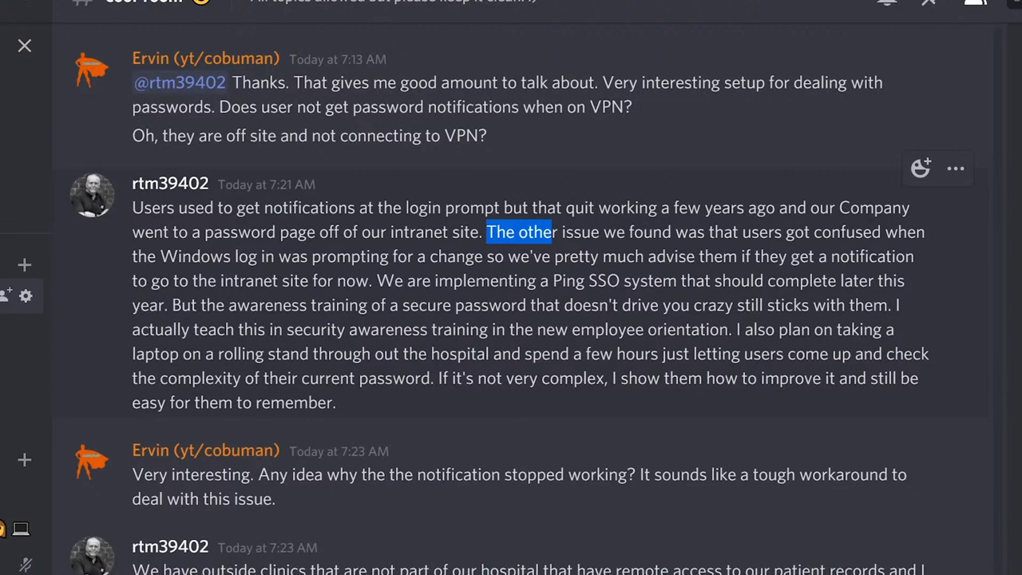
{"action": "left_click_drag", "start_coordinate": [555, 231], "coordinate": [558, 231]}
{"action": "left_click_drag", "start_coordinate": [558, 231], "coordinate": [558, 231]}
{"action": "left_click_drag", "start_coordinate": [558, 231], "coordinate": [551, 256]}
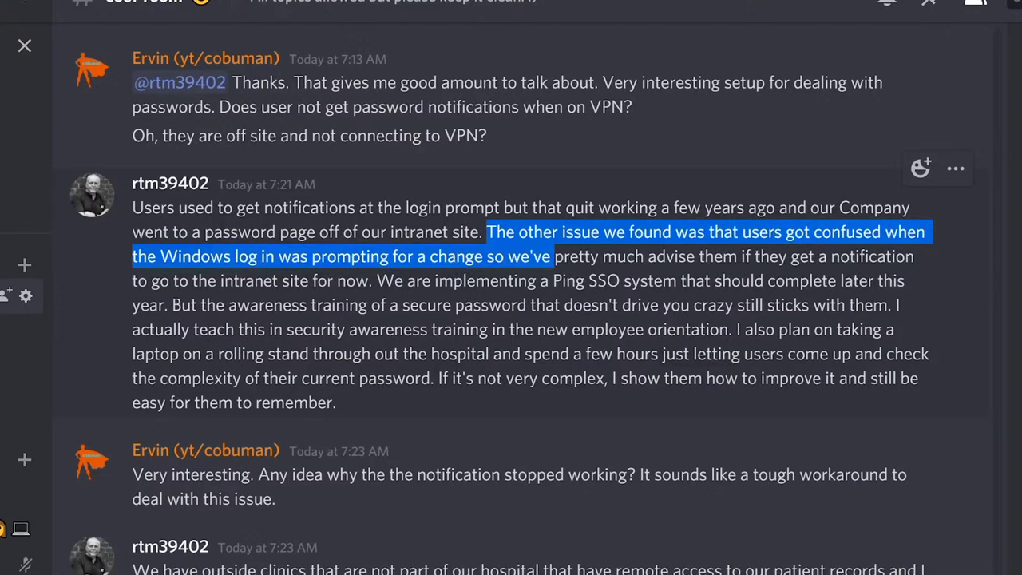
{"action": "key", "text": "Escape"}
{"action": "left_click_drag", "start_coordinate": [486, 231], "coordinate": [369, 280]}
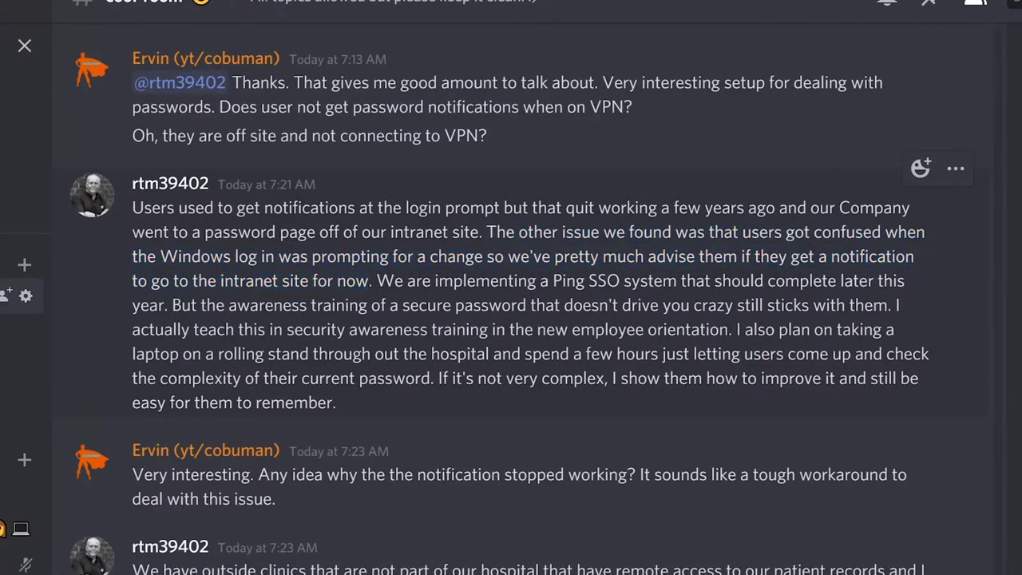
{"action": "left_click_drag", "start_coordinate": [376, 280], "coordinate": [607, 280]}
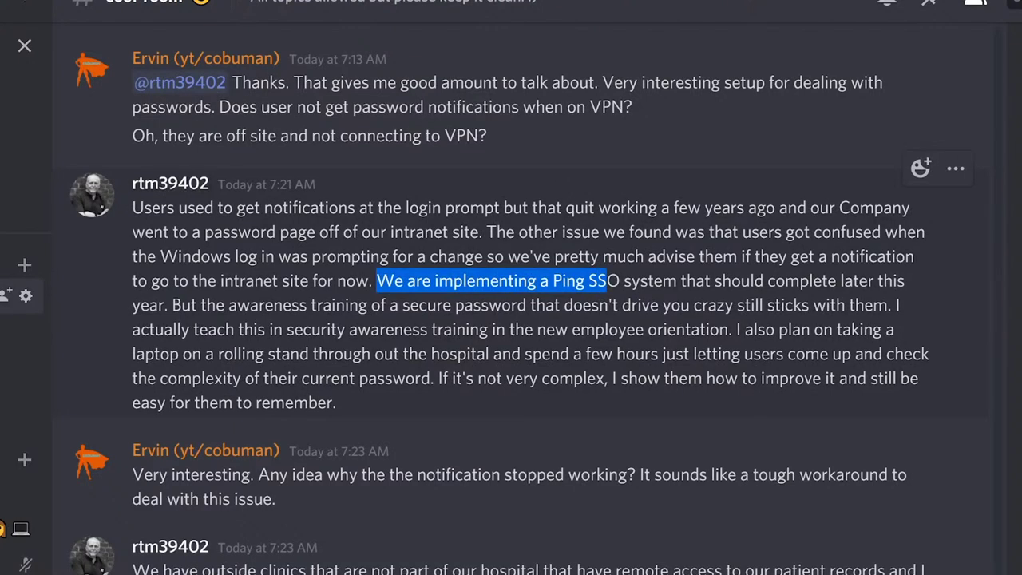
{"action": "left_click_drag", "start_coordinate": [607, 280], "coordinate": [888, 305]}
{"action": "left_click", "coordinate": [888, 305]}
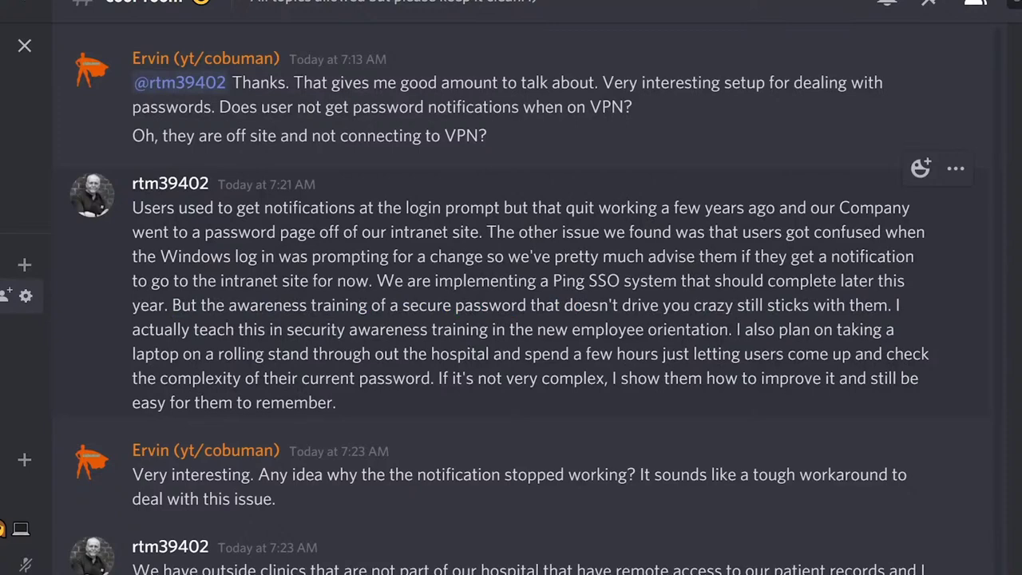
{"action": "left_click_drag", "start_coordinate": [891, 305], "coordinate": [172, 305]}
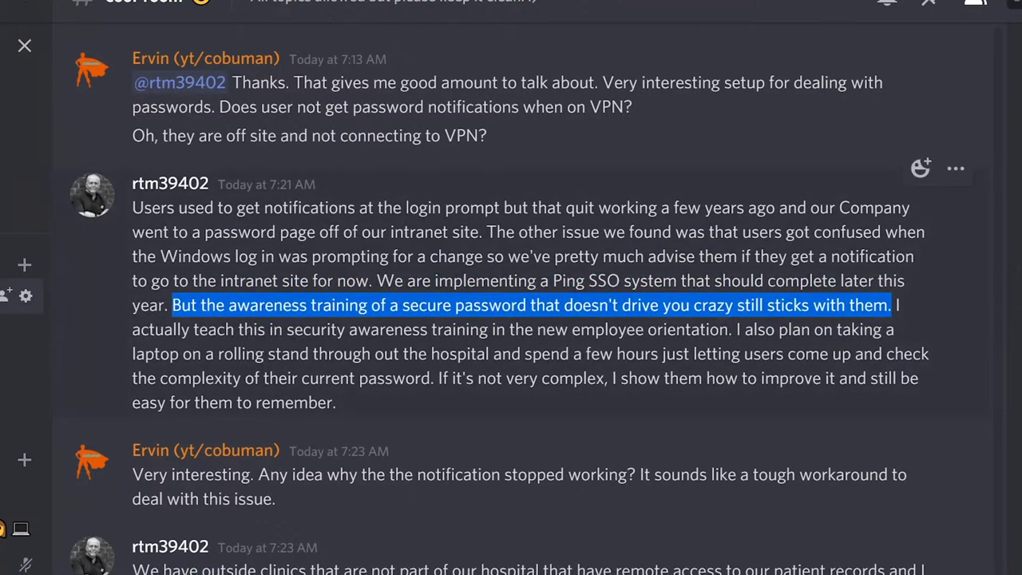
{"action": "key", "text": "Escape"}
{"action": "double_click", "coordinate": [897, 305]}
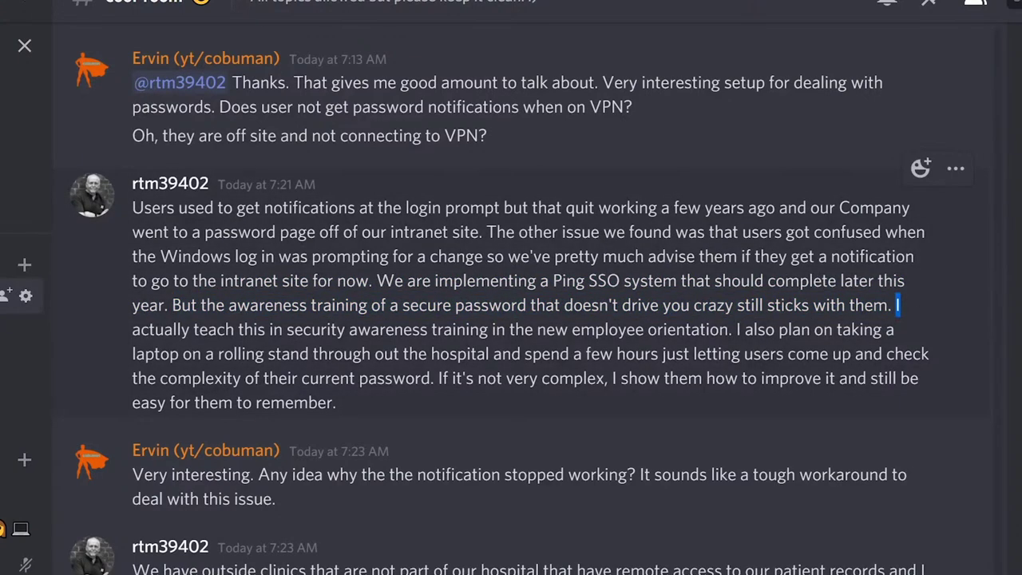
{"action": "left_click_drag", "start_coordinate": [896, 305], "coordinate": [731, 329]}
{"action": "left_click_drag", "start_coordinate": [736, 329], "coordinate": [438, 379]}
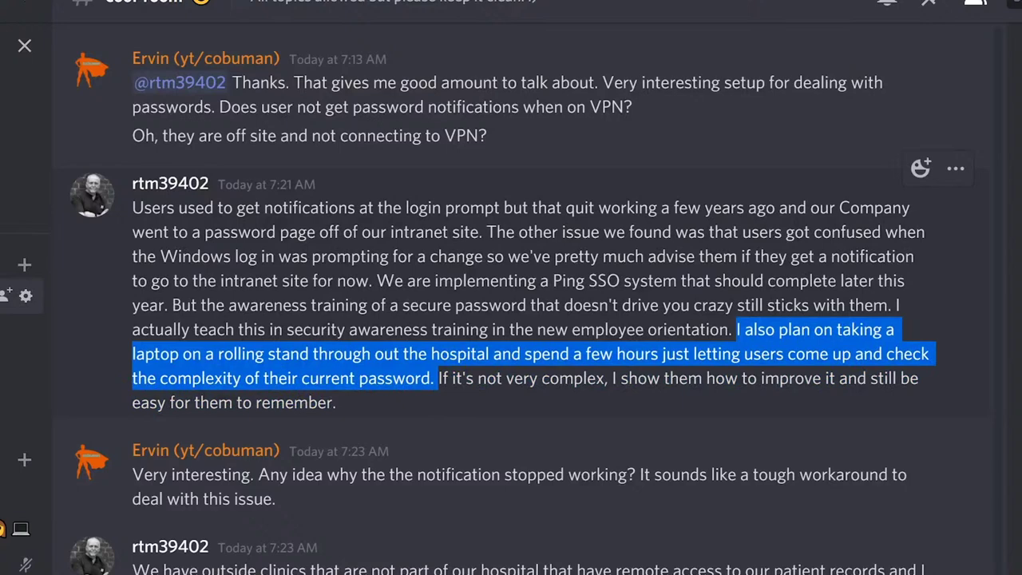
{"action": "left_click", "coordinate": [547, 290]}
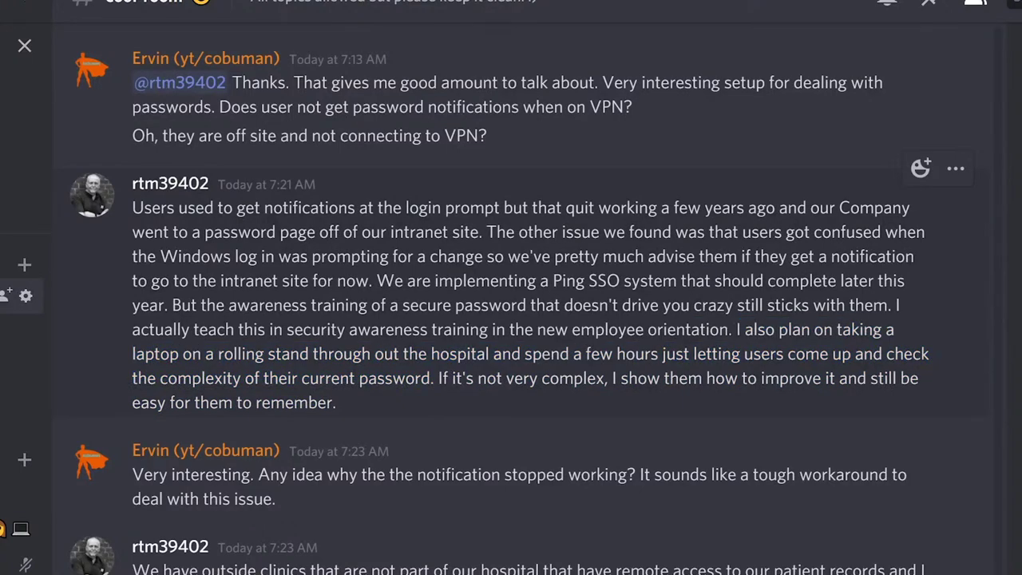
{"action": "left_click_drag", "start_coordinate": [736, 329], "coordinate": [433, 378]}
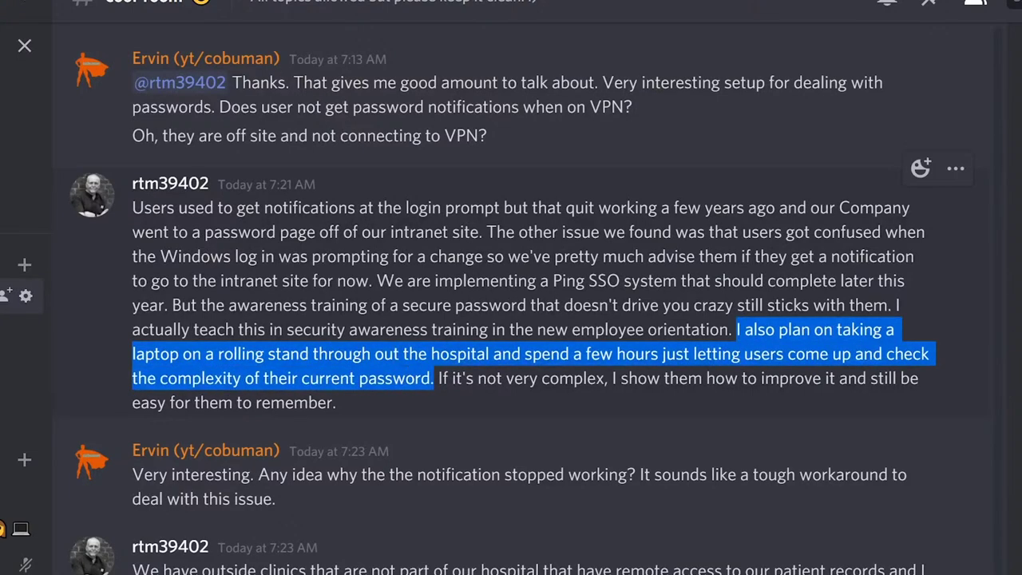
{"action": "left_click_drag", "start_coordinate": [433, 379], "coordinate": [439, 378]}
{"action": "mouse_move", "coordinate": [437, 378]}
{"action": "left_mouse_down"}
{"action": "mouse_move", "coordinate": [447, 377]}
{"action": "mouse_move", "coordinate": [438, 377]}
{"action": "left_mouse_up"}
{"action": "mouse_move", "coordinate": [438, 377]}
{"action": "left_mouse_down"}
{"action": "mouse_move", "coordinate": [421, 377]}
{"action": "mouse_move", "coordinate": [438, 378]}
{"action": "left_mouse_up"}
{"action": "left_click", "coordinate": [438, 377]}
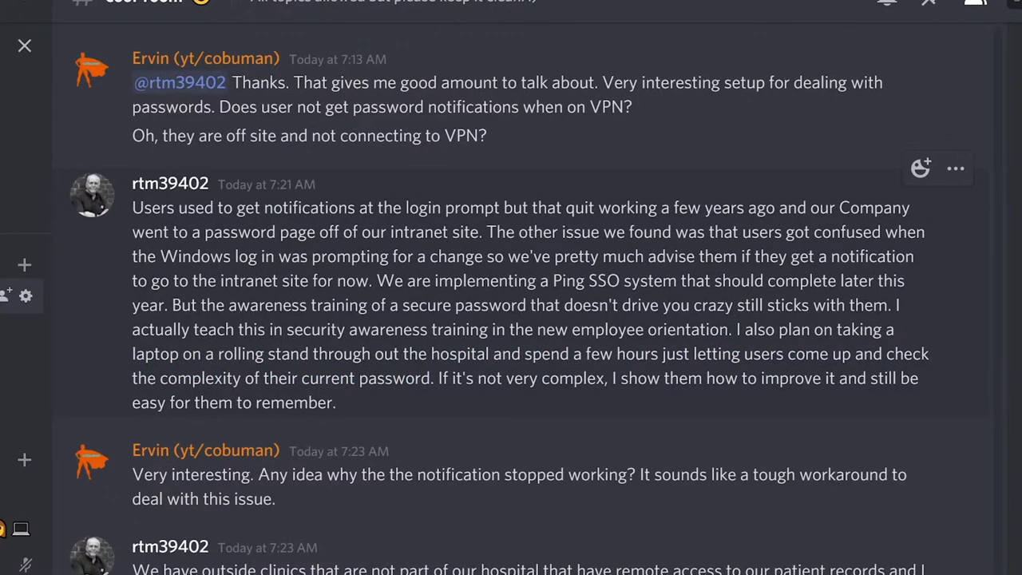
{"action": "left_click_drag", "start_coordinate": [736, 329], "coordinate": [812, 329]}
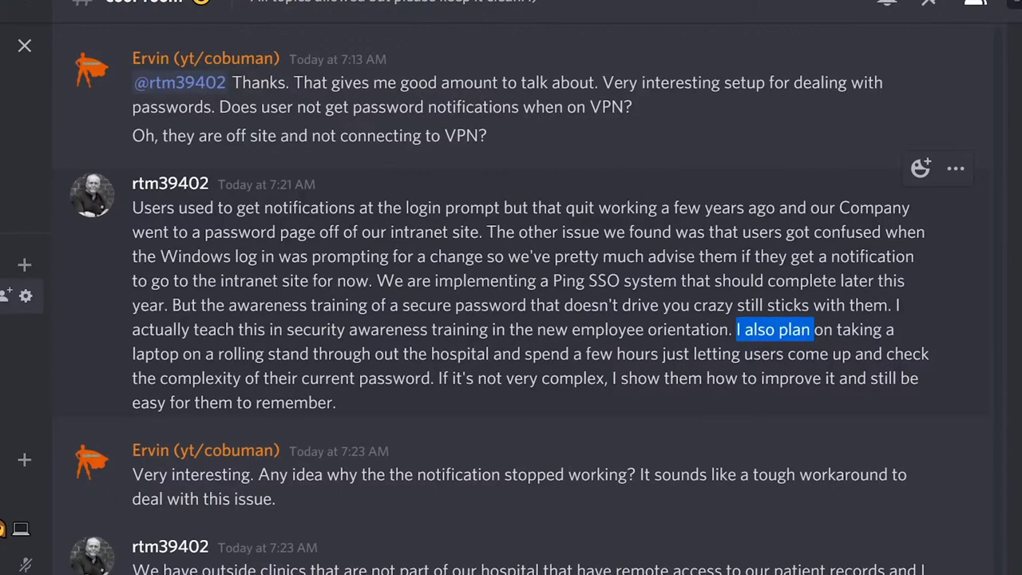
{"action": "key", "text": "Escape"}
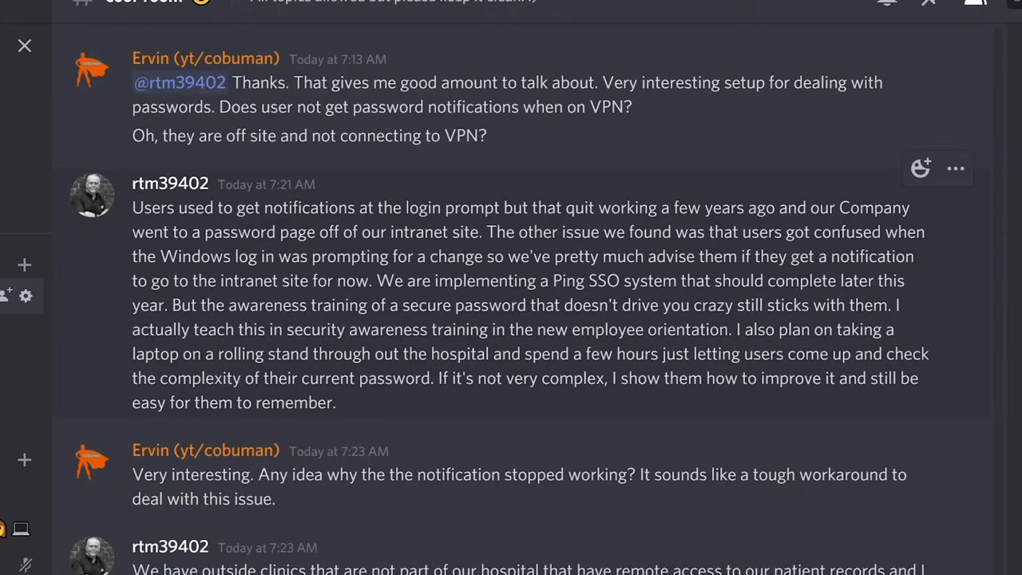
{"action": "left_click_drag", "start_coordinate": [438, 378], "coordinate": [781, 408]}
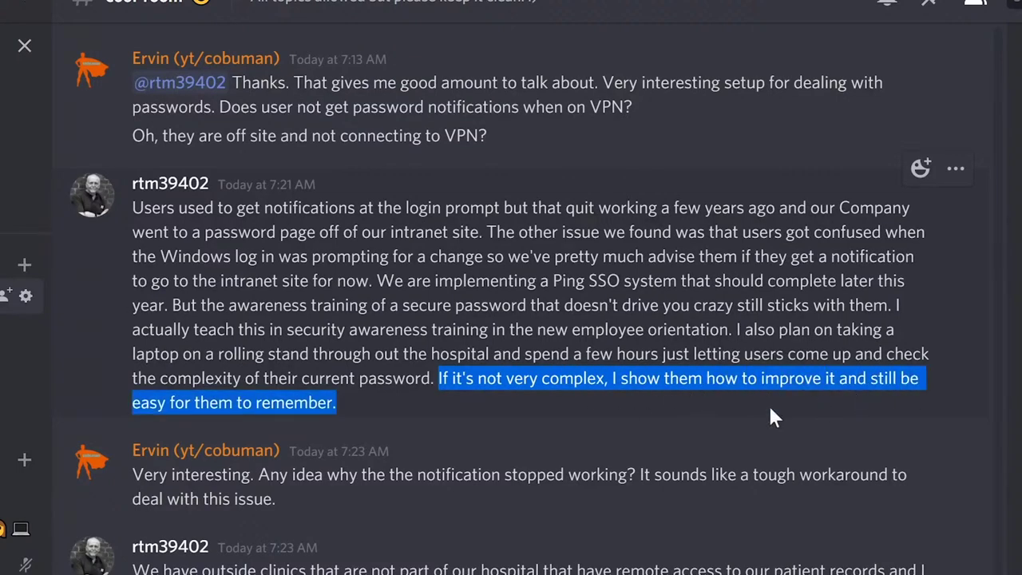
{"action": "key", "text": "Escape"}
Step: Scroll to the end of the thread and review the outside clinics remote-access and helpdesk staff remarks
{"action": "scroll", "coordinate": [744, 380], "scroll_direction": "down", "scroll_amount": 3}
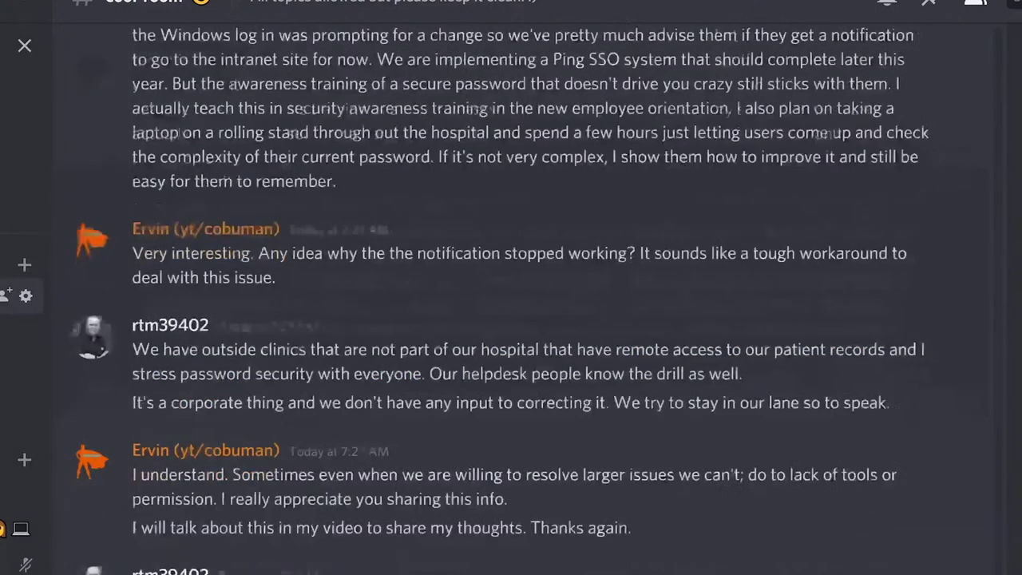
{"action": "scroll", "coordinate": [742, 388], "scroll_direction": "down", "scroll_amount": 2}
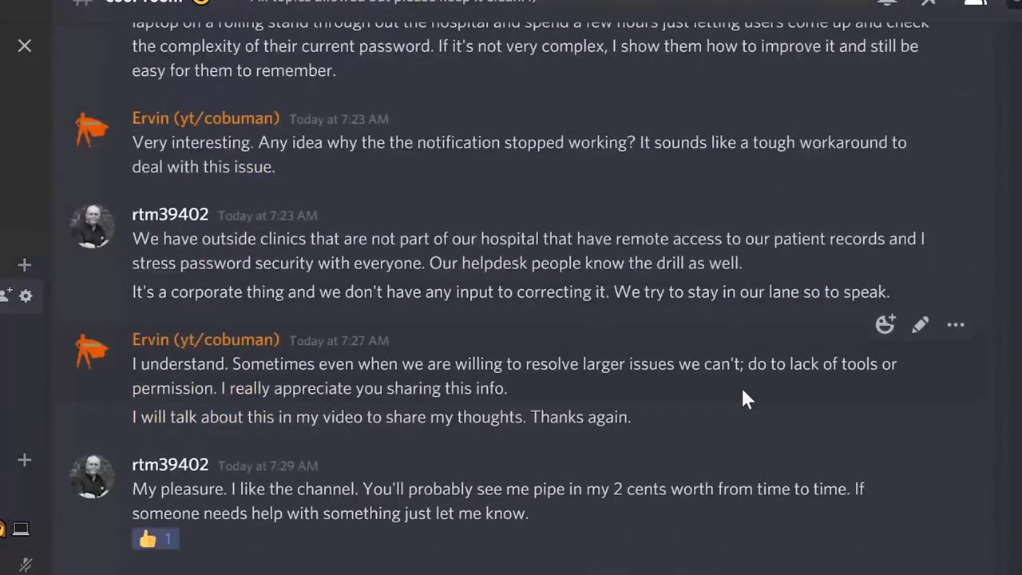
{"action": "scroll", "coordinate": [731, 387], "scroll_direction": "down", "scroll_amount": 1}
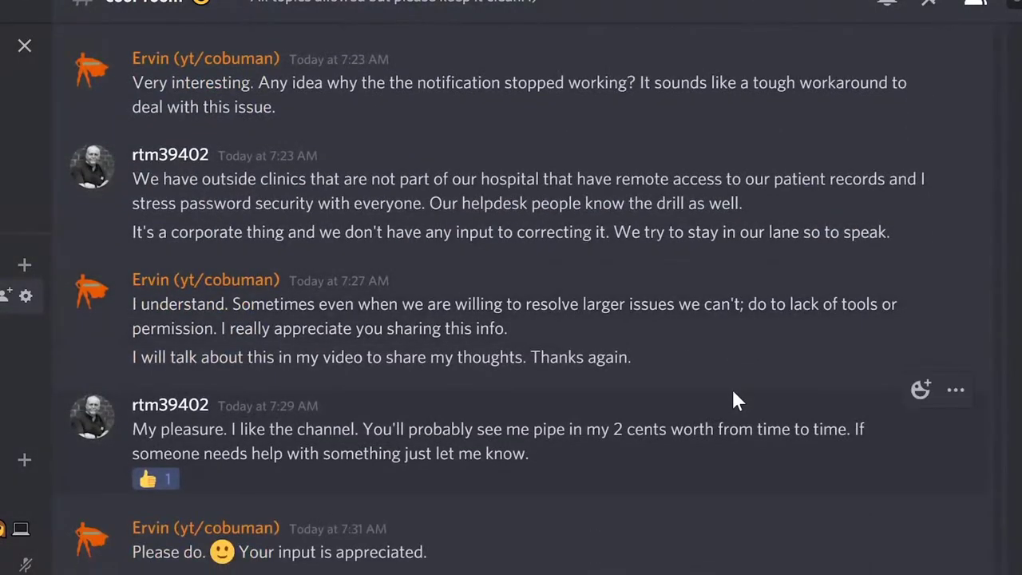
{"action": "left_click_drag", "start_coordinate": [132, 179], "coordinate": [432, 178]}
{"action": "left_click", "coordinate": [397, 172]}
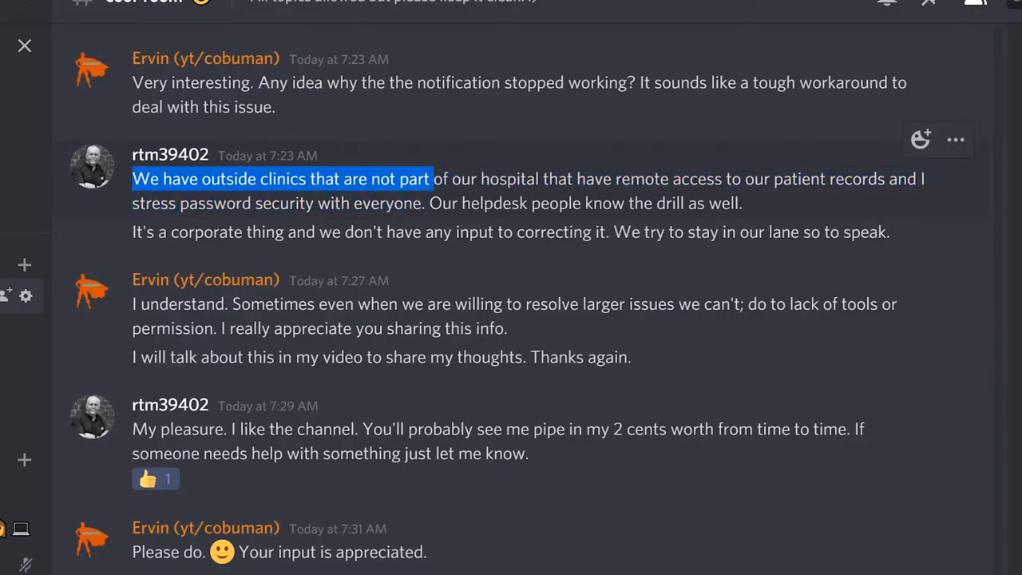
{"action": "left_click_drag", "start_coordinate": [429, 203], "coordinate": [129, 179]}
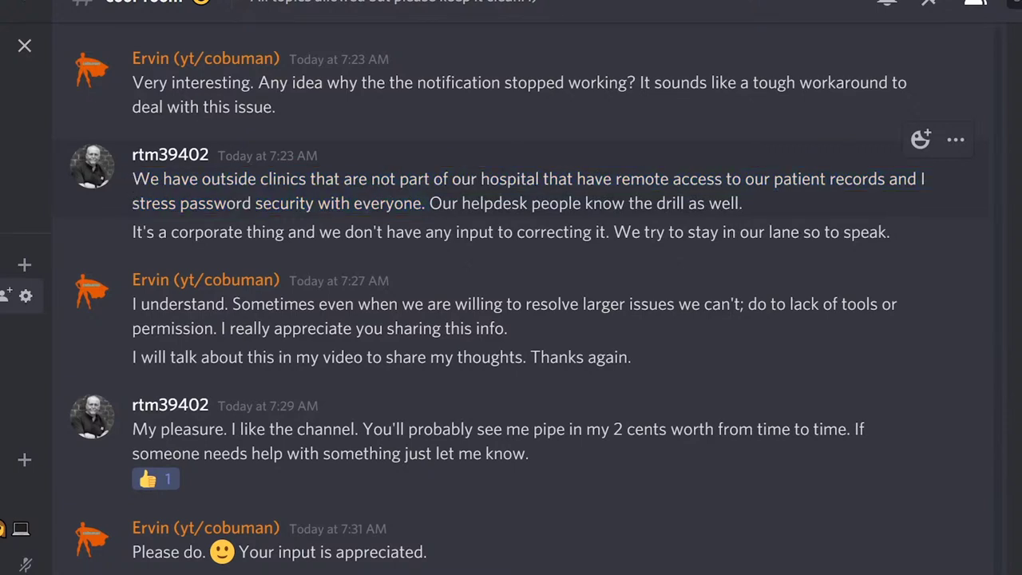
{"action": "left_click_drag", "start_coordinate": [132, 180], "coordinate": [426, 204]}
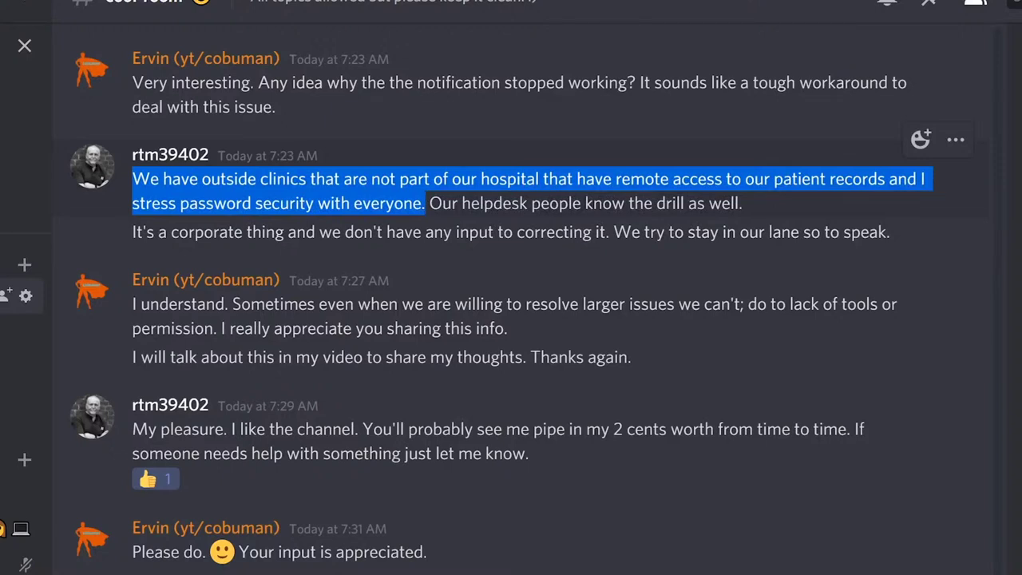
{"action": "left_click", "coordinate": [425, 203]}
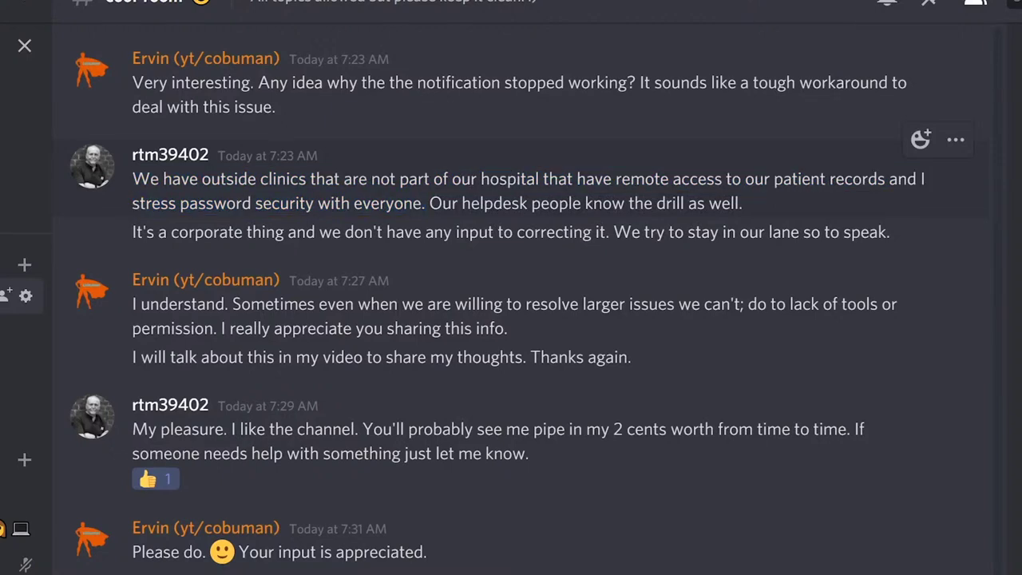
{"action": "left_click_drag", "start_coordinate": [429, 204], "coordinate": [770, 209]}
{"action": "left_click", "coordinate": [768, 207]}
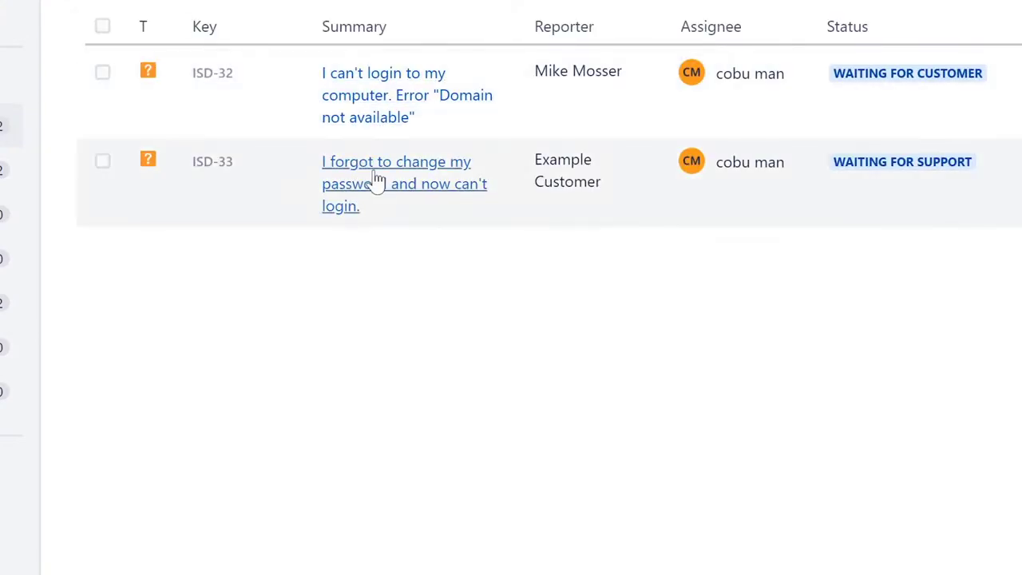
Step: Open ISD-33 from the queue, cancel the description edit, and re-read the customer's description
{"action": "left_click", "coordinate": [375, 180]}
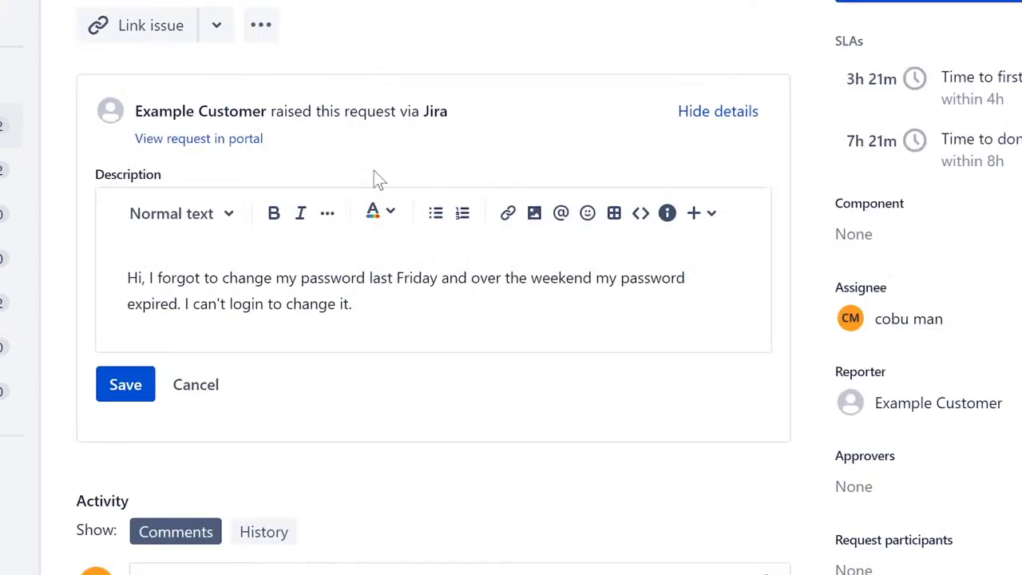
{"action": "left_click", "coordinate": [403, 333]}
{"action": "left_click", "coordinate": [209, 391]}
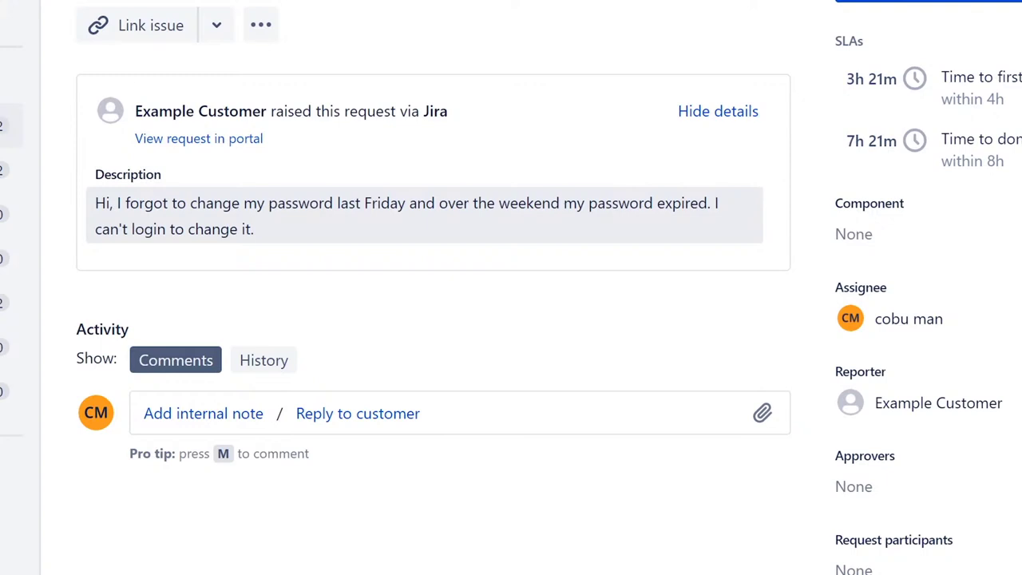
{"action": "left_click_drag", "start_coordinate": [95, 203], "coordinate": [266, 228]}
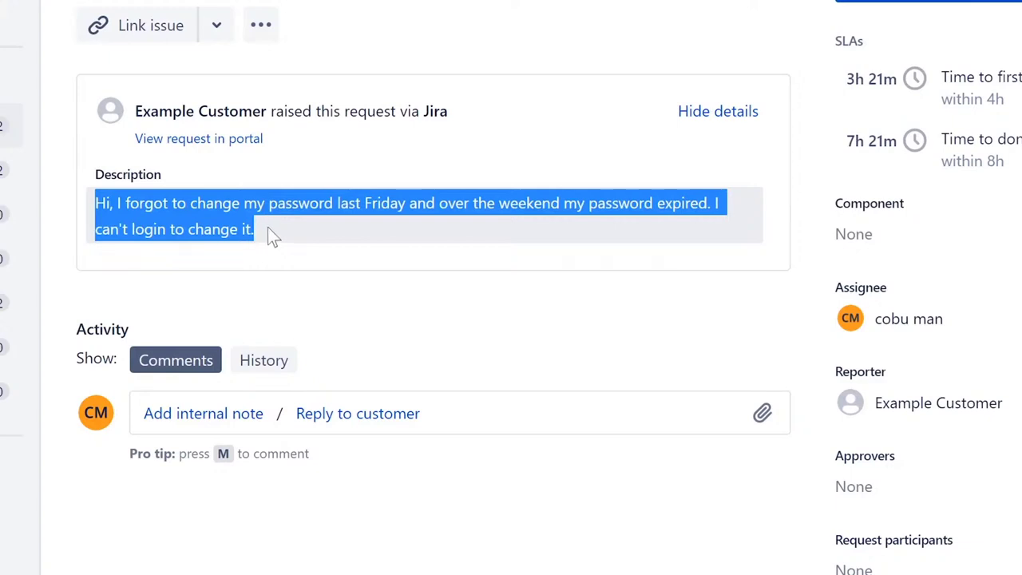
{"action": "left_click", "coordinate": [267, 228]}
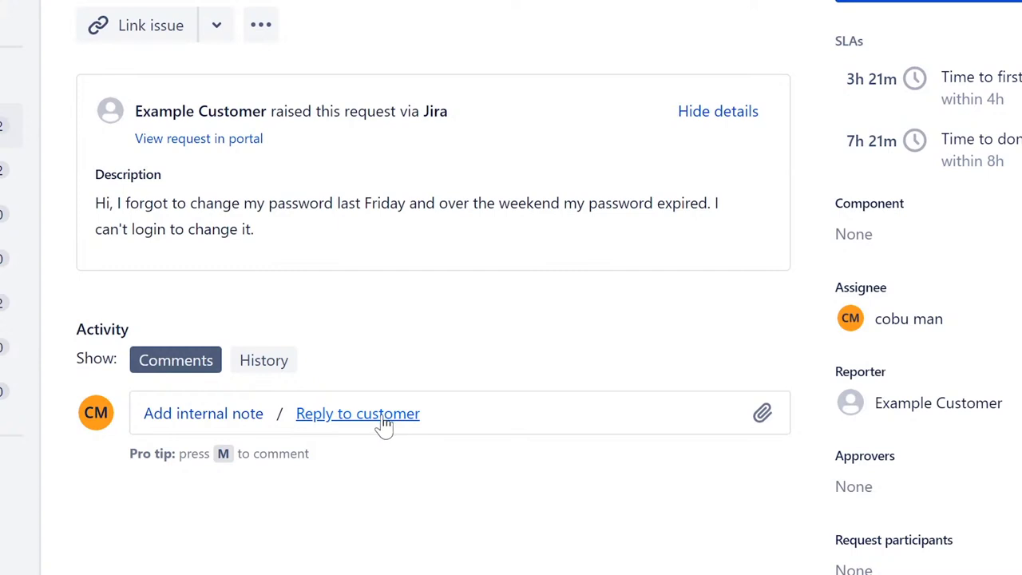
Step: Post the internal note 'I've reset user's password.' signed with the agent's name on ISD-33
{"action": "left_click", "coordinate": [384, 421]}
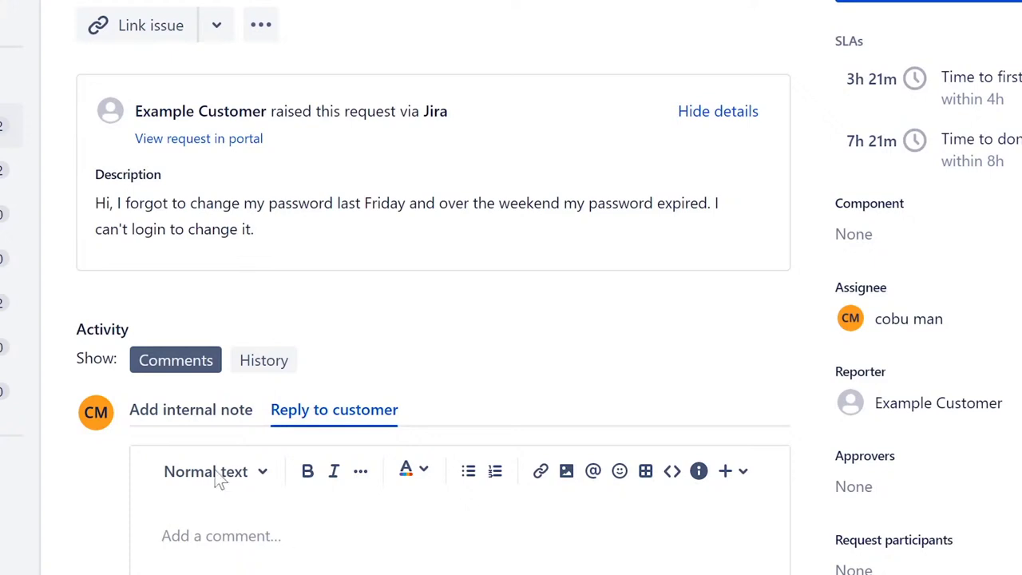
{"action": "left_click", "coordinate": [214, 408]}
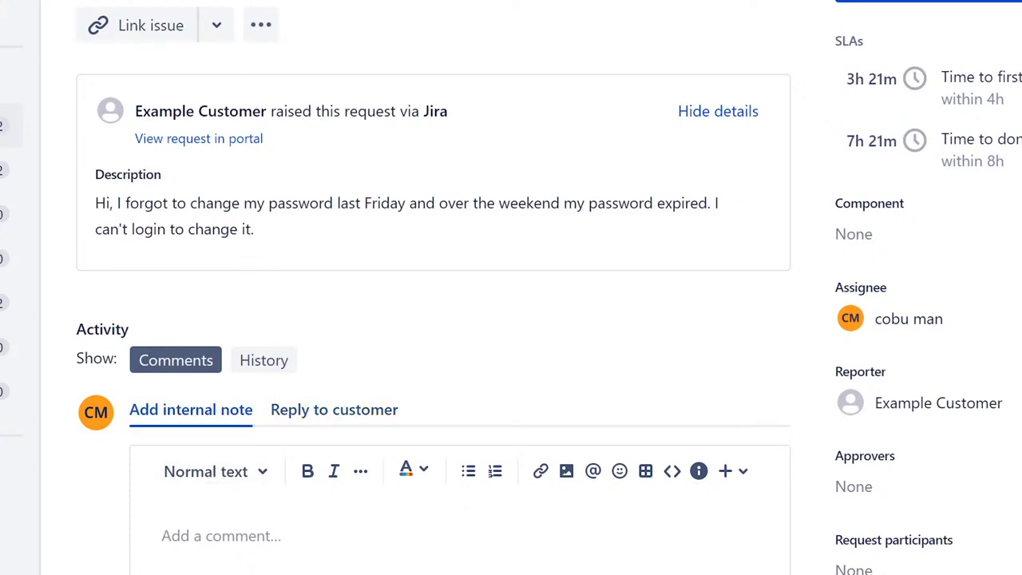
{"action": "type", "text": "I've "}
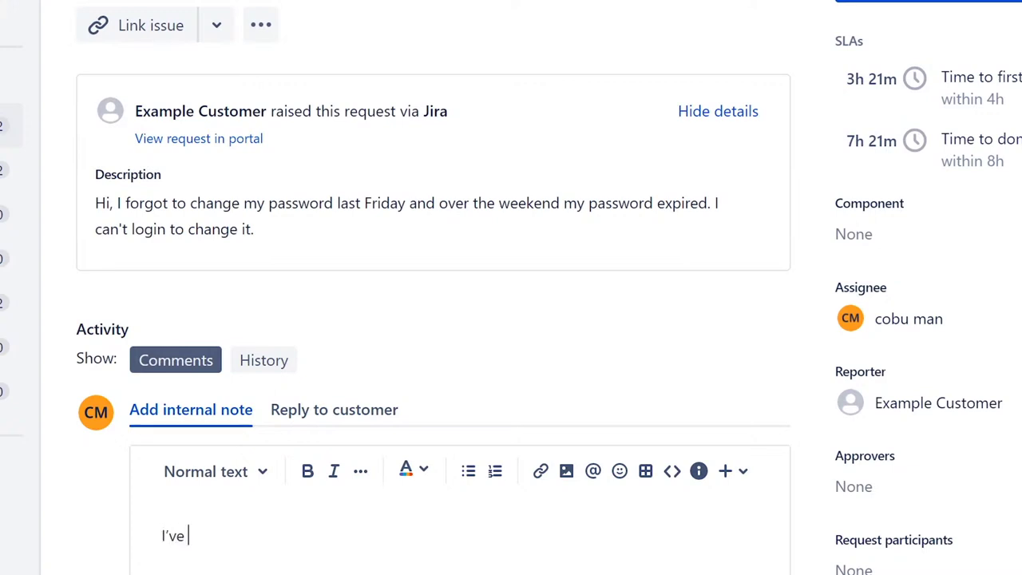
{"action": "type", "text": "reset user's password"}
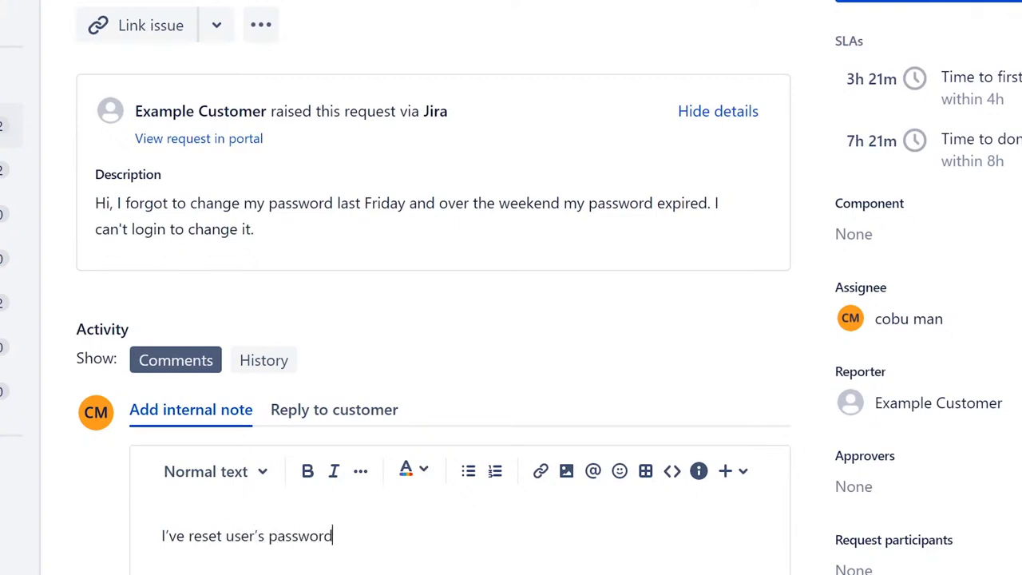
{"action": "type", "text": ". Ervin"}
{"action": "key", "text": "ctrl+Return"}
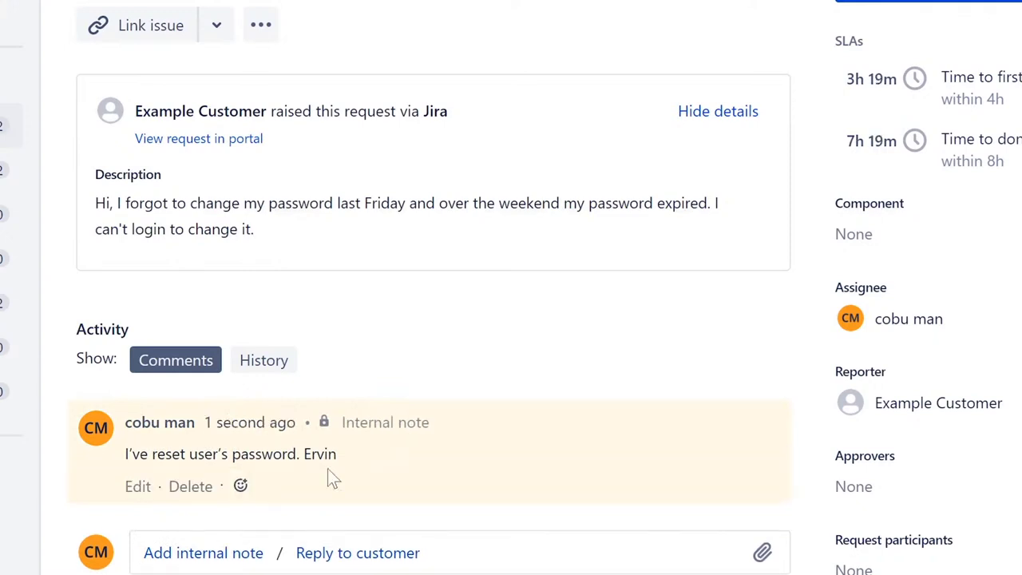
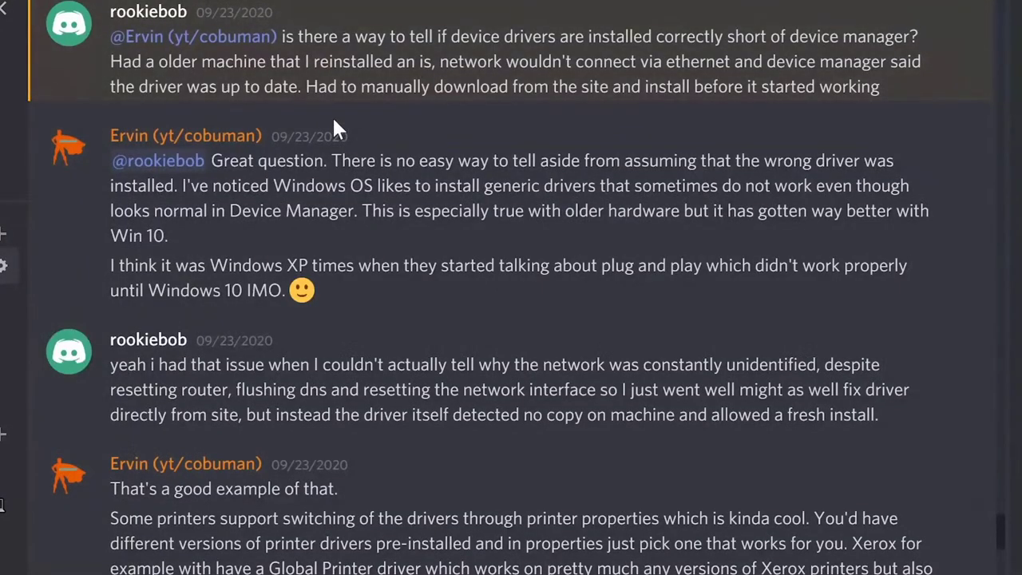
Step: Highlight and read the Discord question about checking drivers without using Device Manager
{"action": "mouse_move", "coordinate": [333, 120]}
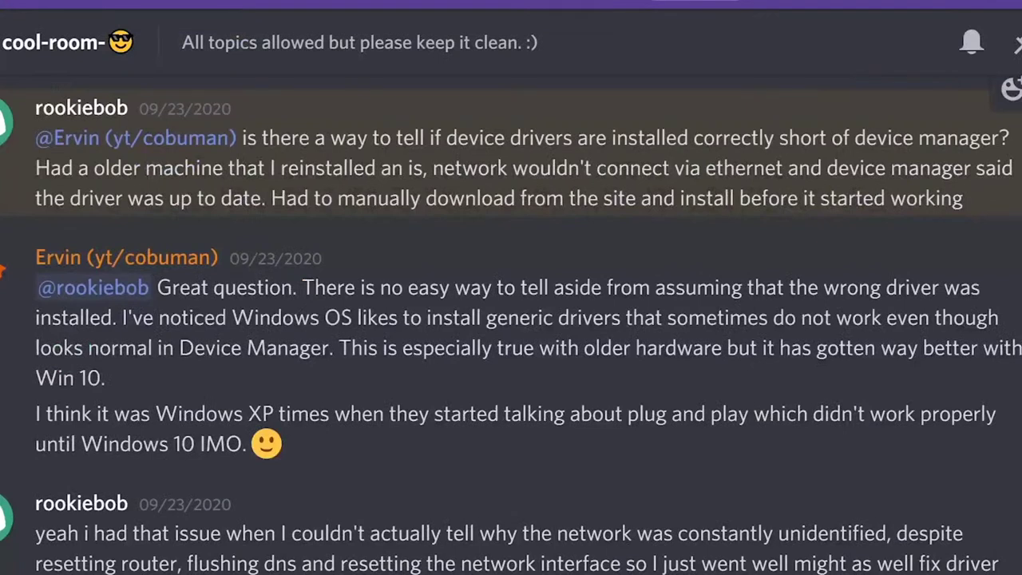
{"action": "left_click_drag", "start_coordinate": [298, 37], "coordinate": [662, 37]}
{"action": "left_click_drag", "start_coordinate": [703, 137], "coordinate": [963, 198]}
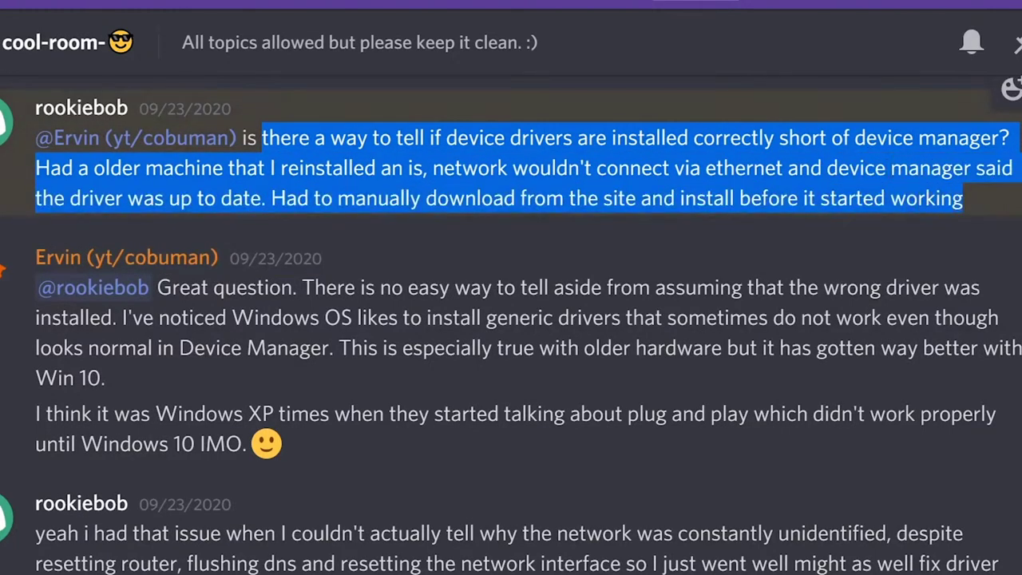
{"action": "left_click", "coordinate": [335, 167]}
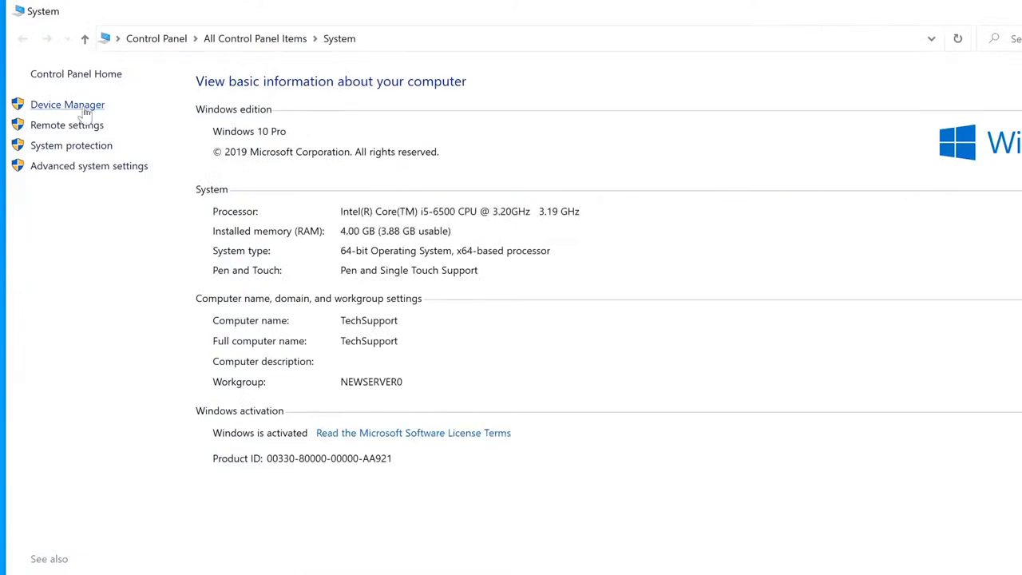
Step: Open Device Manager, reposition its window and expand the Network adapters category
{"action": "left_click", "coordinate": [67, 105]}
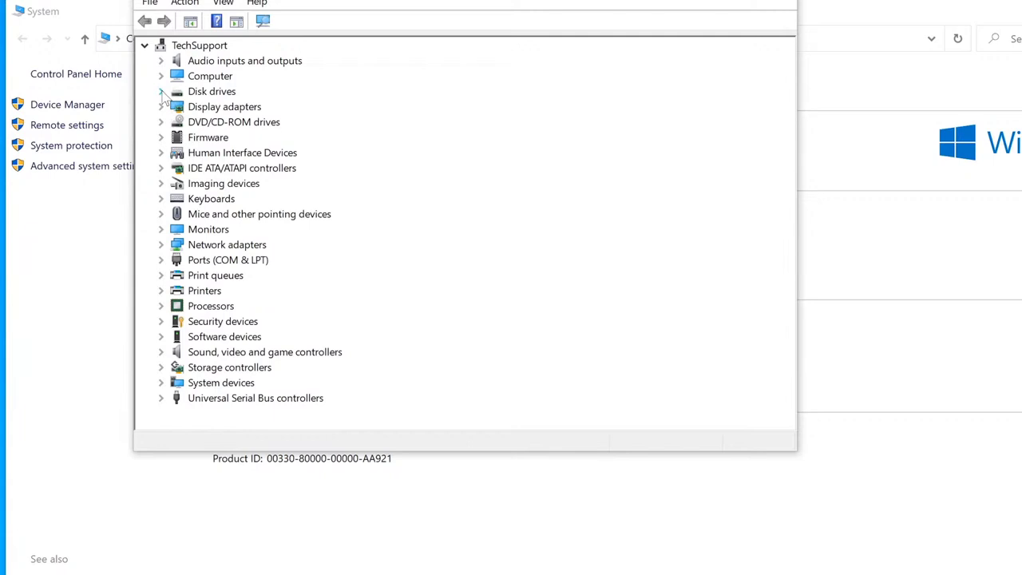
{"action": "left_click_drag", "start_coordinate": [320, 0], "coordinate": [384, 39]}
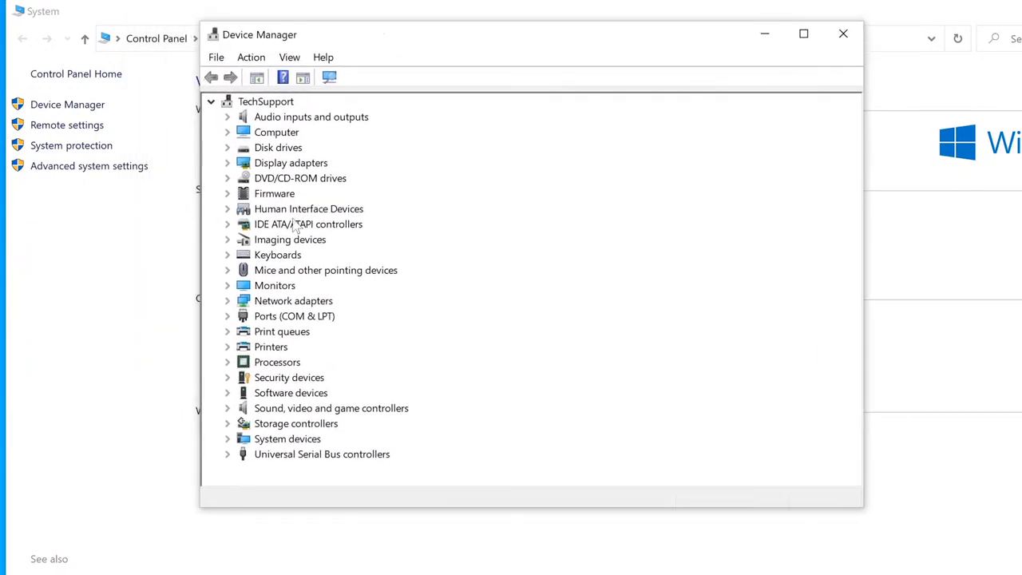
{"action": "left_click", "coordinate": [227, 301]}
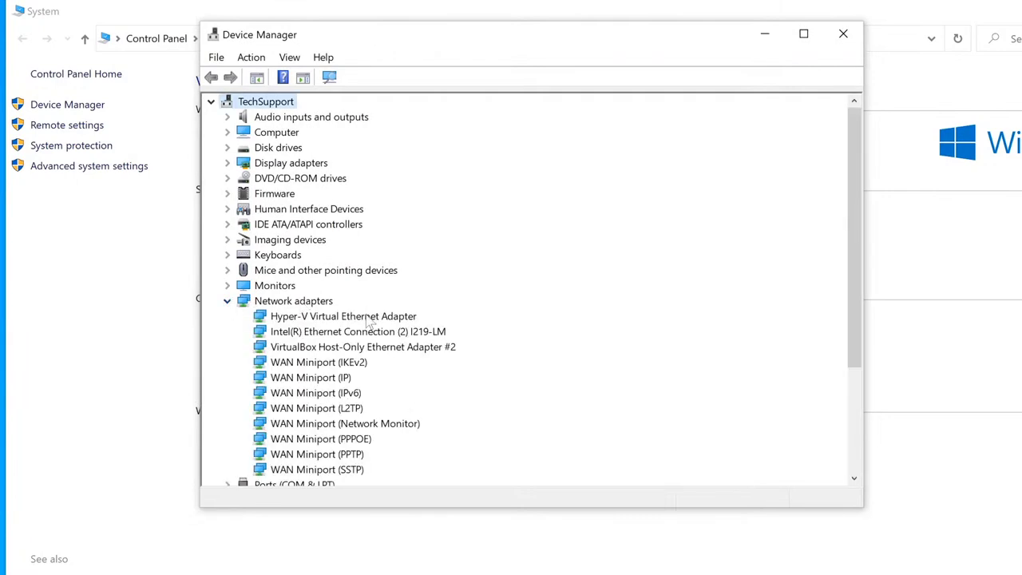
Step: Review the Intel, VirtualBox and Hyper-V adapters, then open the Intel Ethernet adapter's properties
{"action": "left_click", "coordinate": [348, 335]}
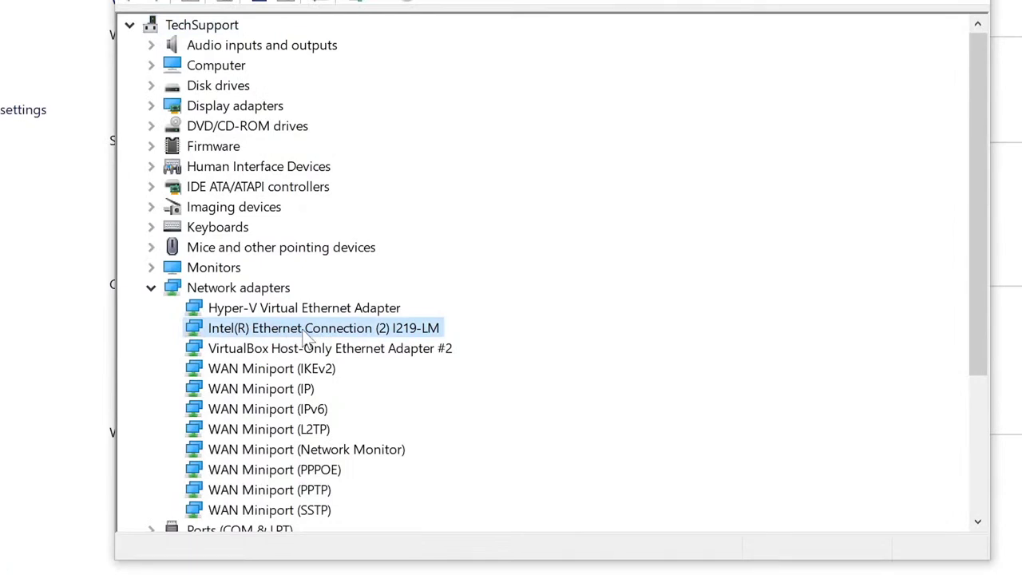
{"action": "left_click", "coordinate": [271, 350]}
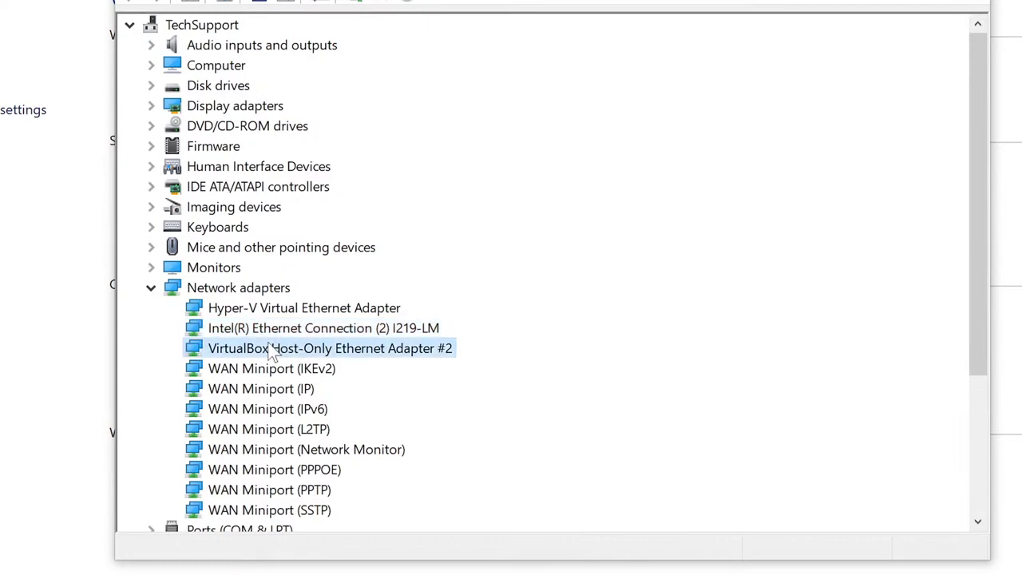
{"action": "left_click", "coordinate": [297, 311]}
{"action": "left_click", "coordinate": [292, 331]}
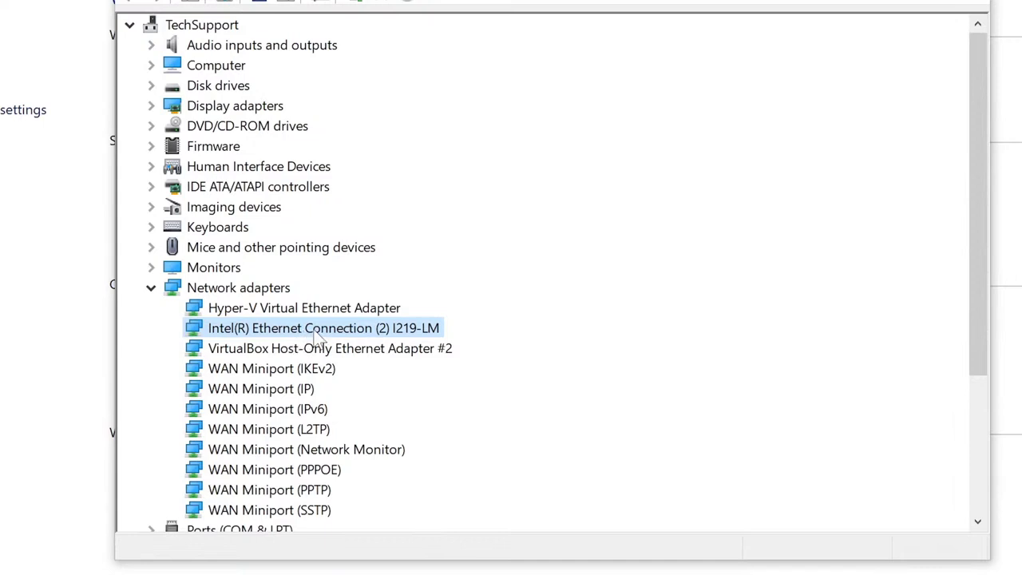
{"action": "scroll", "coordinate": [314, 334], "scroll_direction": "down", "scroll_amount": 4}
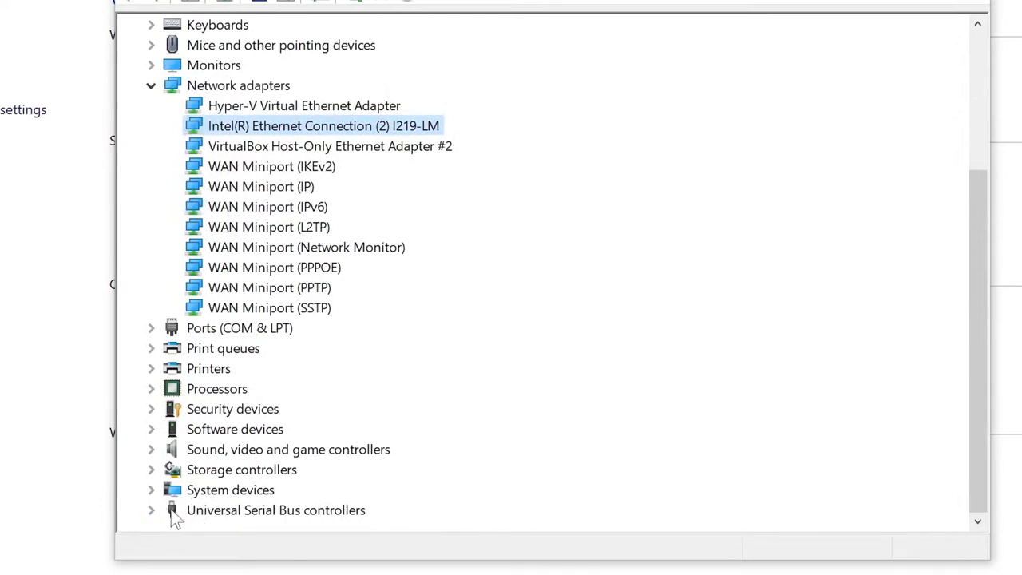
{"action": "scroll", "coordinate": [240, 403], "scroll_direction": "up", "scroll_amount": 2}
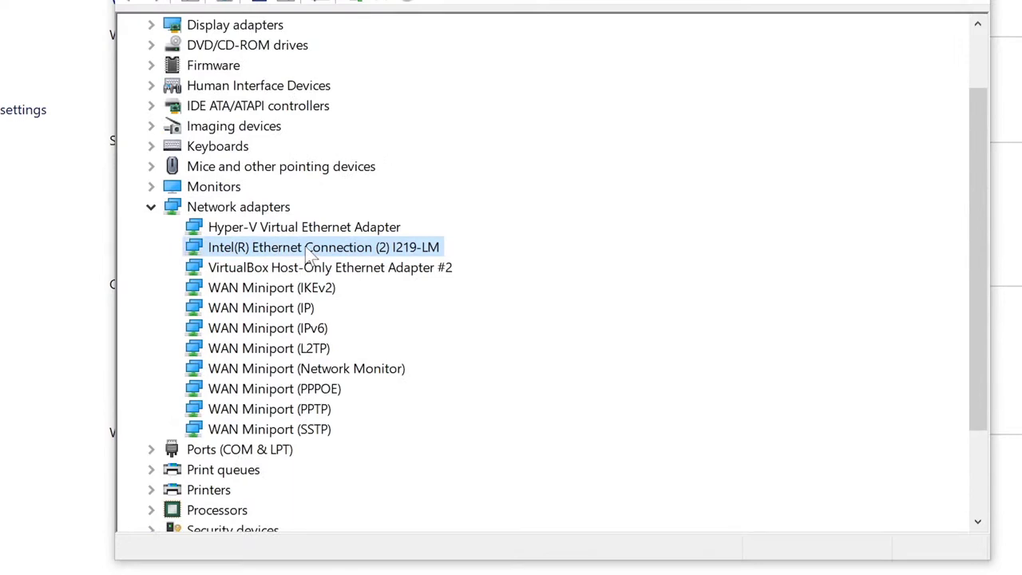
{"action": "right_click", "coordinate": [310, 254]}
{"action": "left_click", "coordinate": [380, 380]}
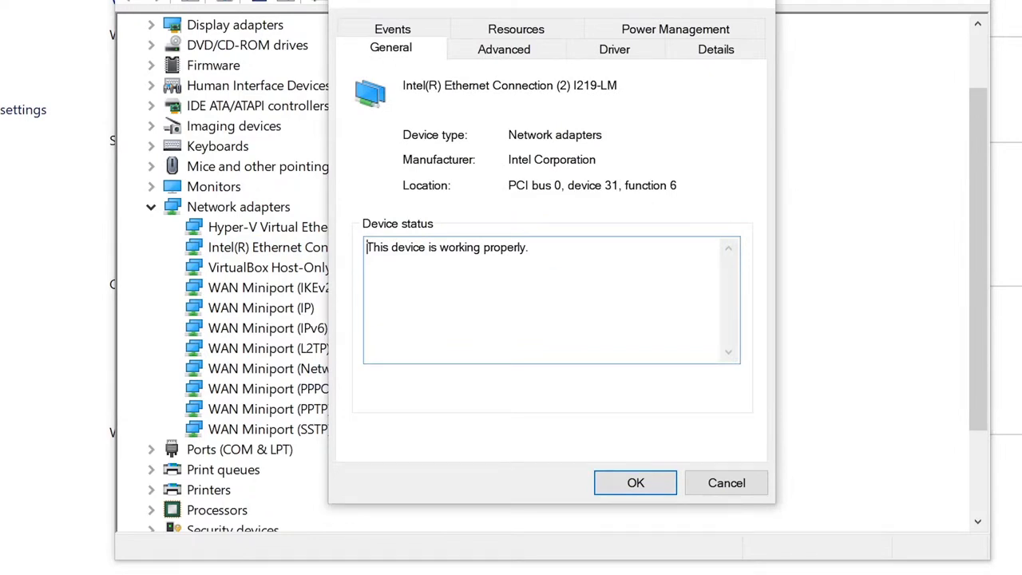
{"action": "key", "text": "ctrl+a"}
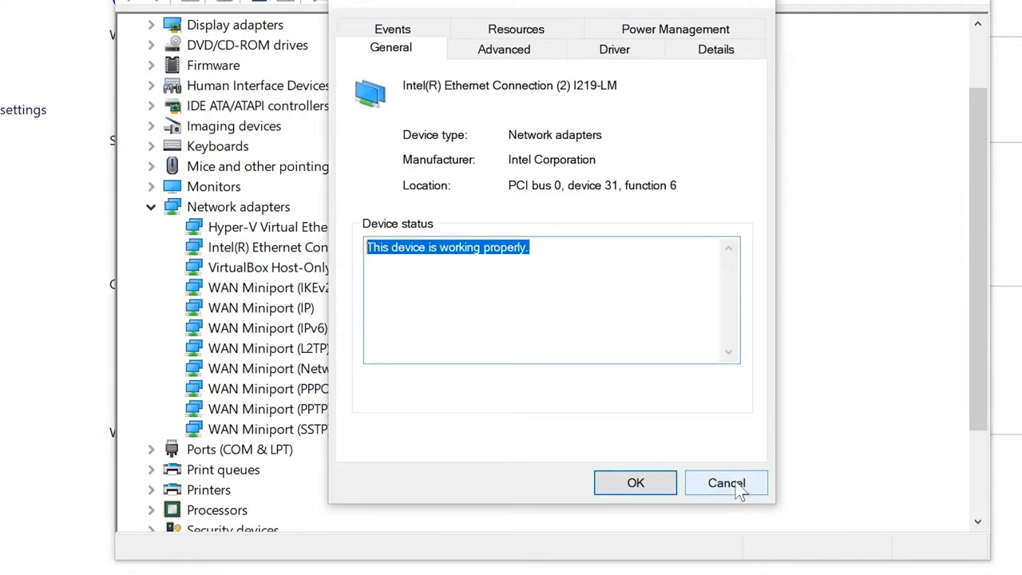
{"action": "left_click", "coordinate": [529, 247]}
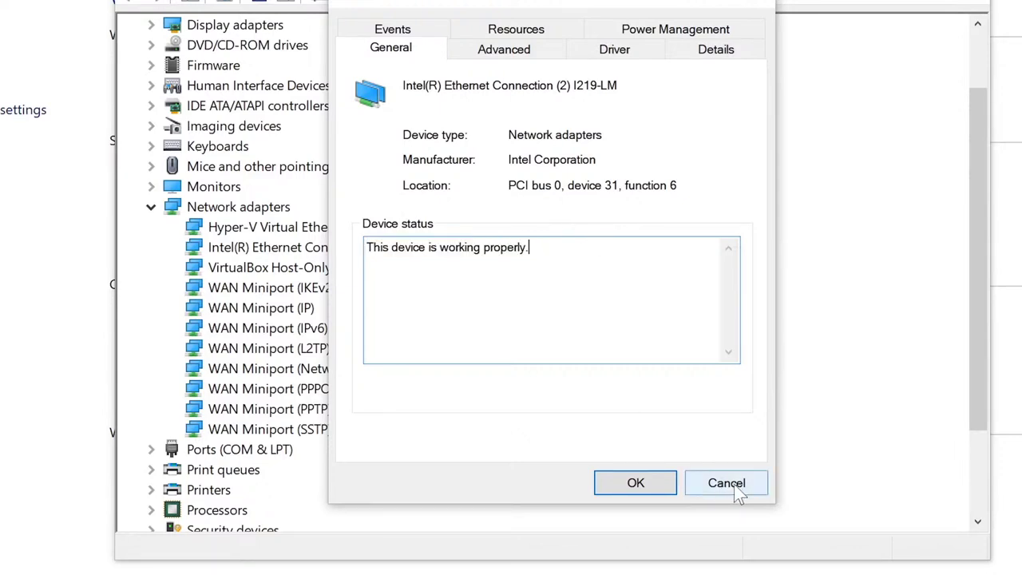
{"action": "left_click_drag", "start_coordinate": [589, 5], "coordinate": [704, 43]}
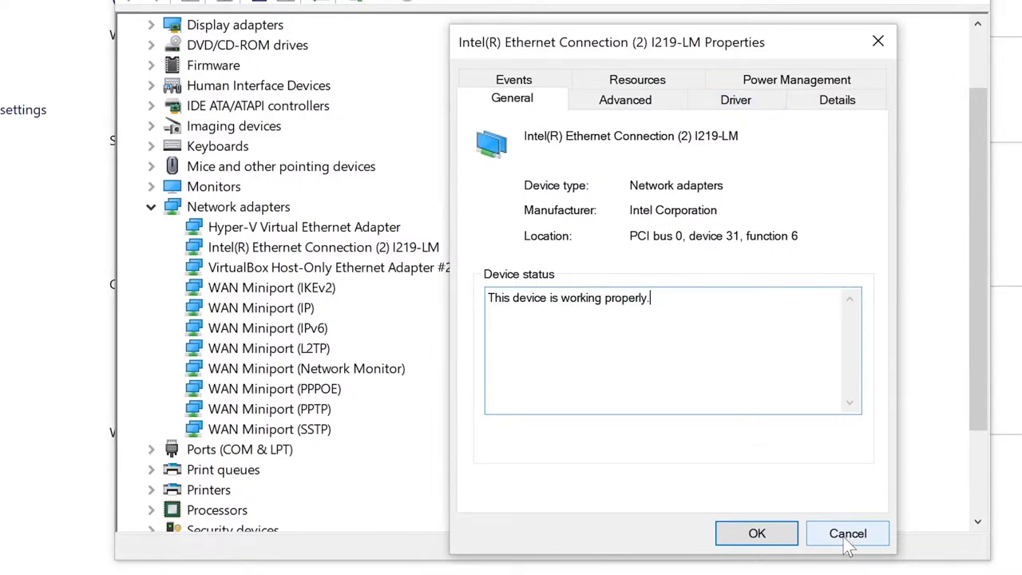
{"action": "left_click", "coordinate": [845, 539]}
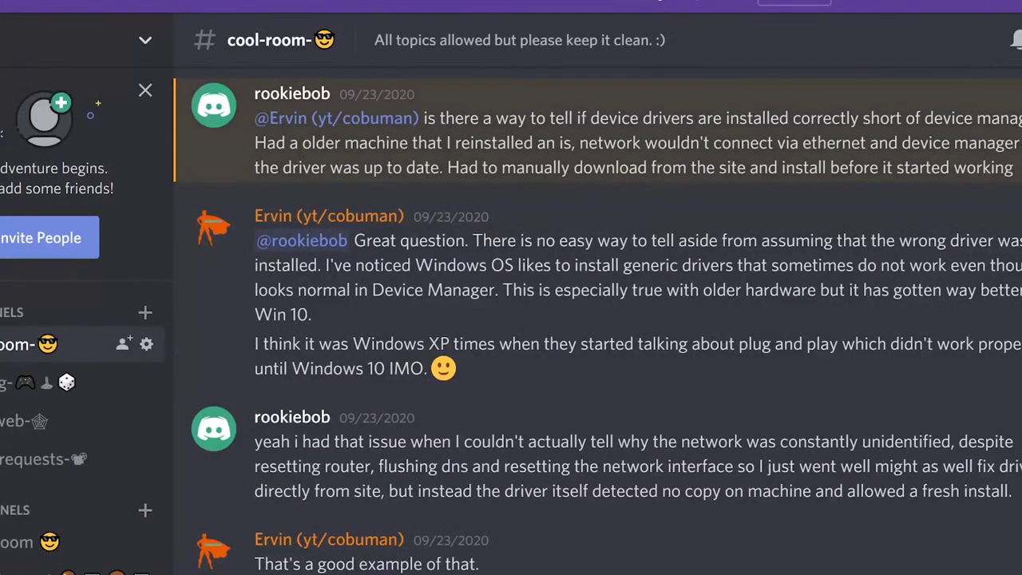
Step: Highlight the Discord reply's sentences on wrong drivers, Windows generic drivers and older hardware on Win 10
{"action": "left_click_drag", "start_coordinate": [266, 143], "coordinate": [597, 143]}
{"action": "left_click_drag", "start_coordinate": [474, 241], "coordinate": [517, 241]}
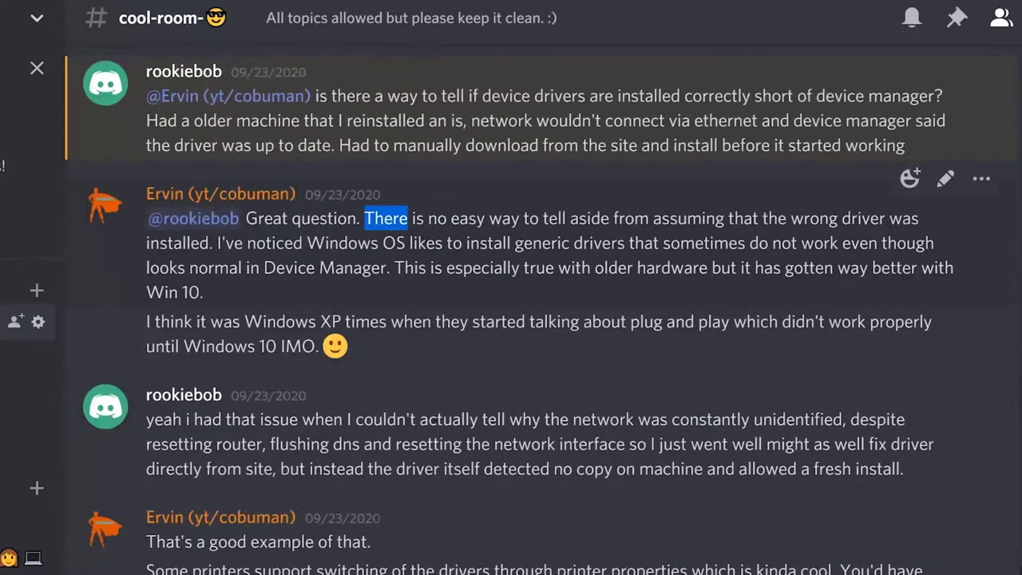
{"action": "left_click_drag", "start_coordinate": [408, 218], "coordinate": [391, 268]}
{"action": "left_click", "coordinate": [221, 243]}
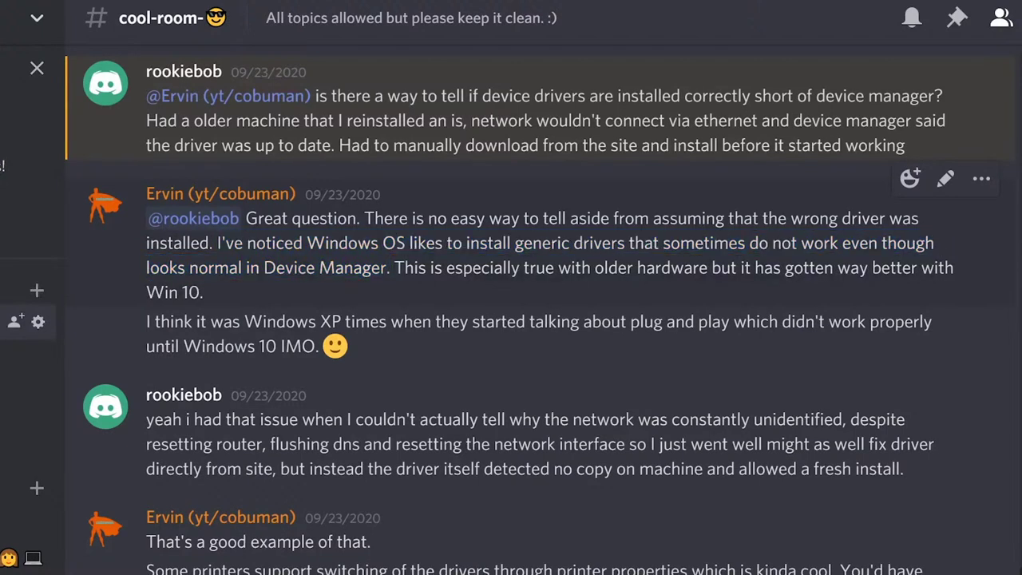
{"action": "left_click_drag", "start_coordinate": [216, 242], "coordinate": [396, 268]}
{"action": "left_click_drag", "start_coordinate": [425, 272], "coordinate": [405, 289]}
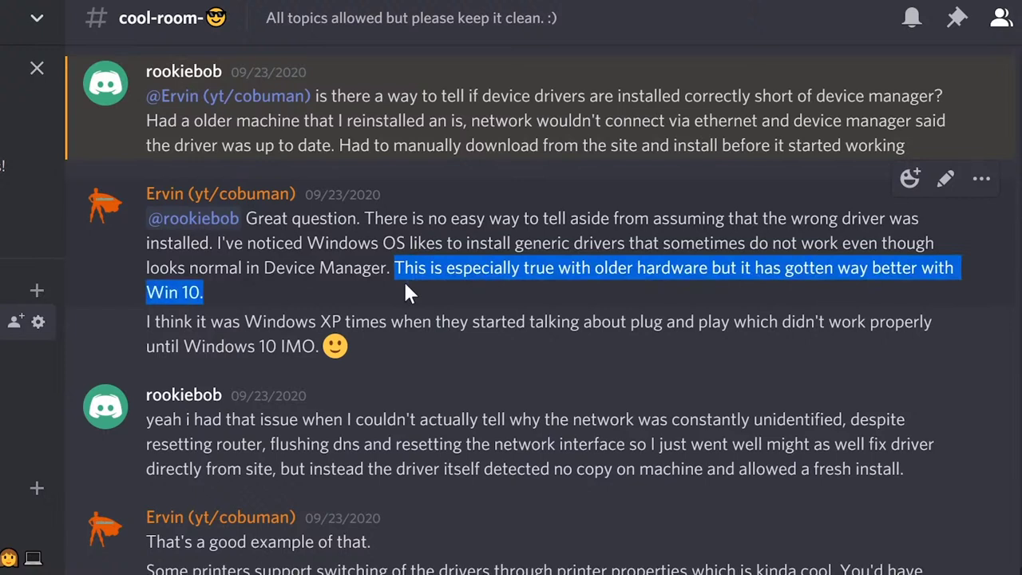
{"action": "left_click_drag", "start_coordinate": [454, 285], "coordinate": [664, 292]}
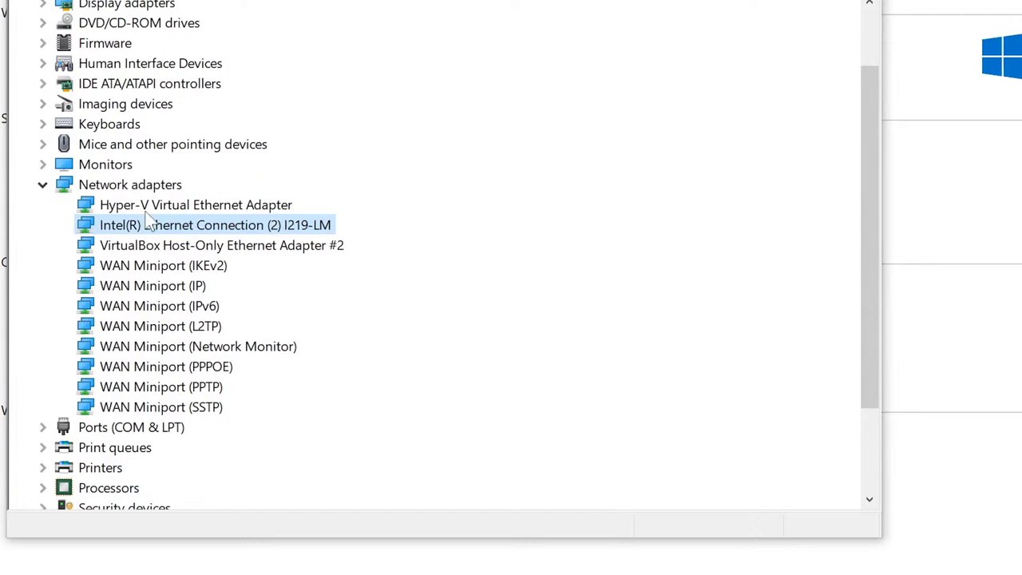
Step: Check the Intel Ethernet adapter's driver actions, then close Device Manager with Alt+F4
{"action": "right_click", "coordinate": [167, 226]}
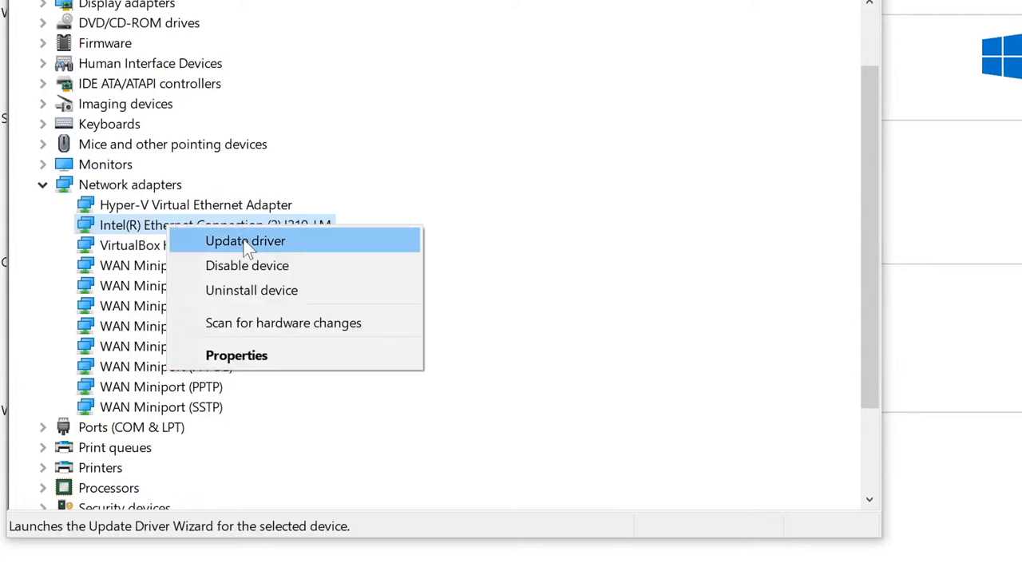
{"action": "left_click", "coordinate": [142, 226]}
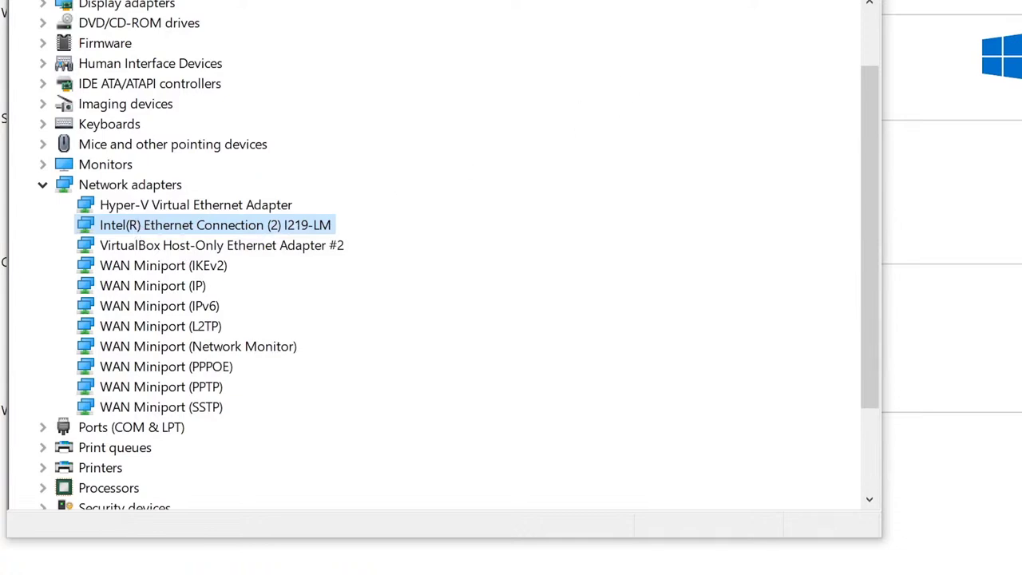
{"action": "key", "text": "alt+F4"}
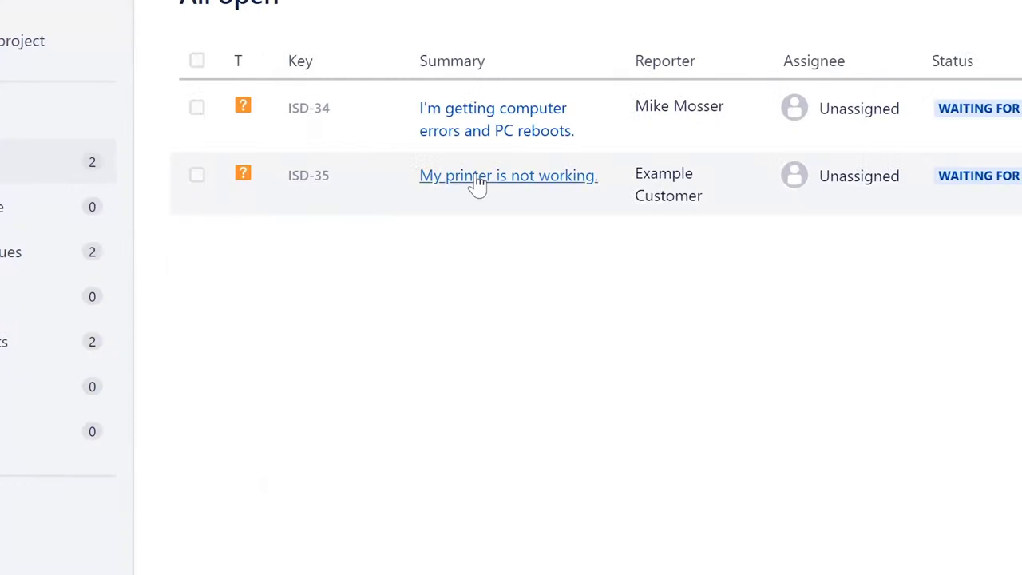
{"action": "left_click", "coordinate": [477, 179]}
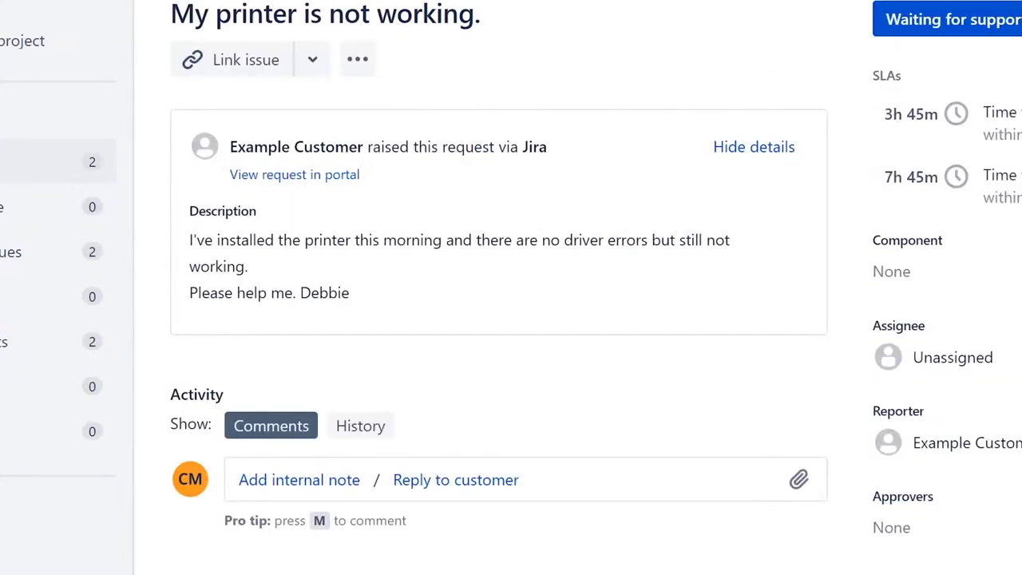
{"action": "left_click", "coordinate": [952, 357]}
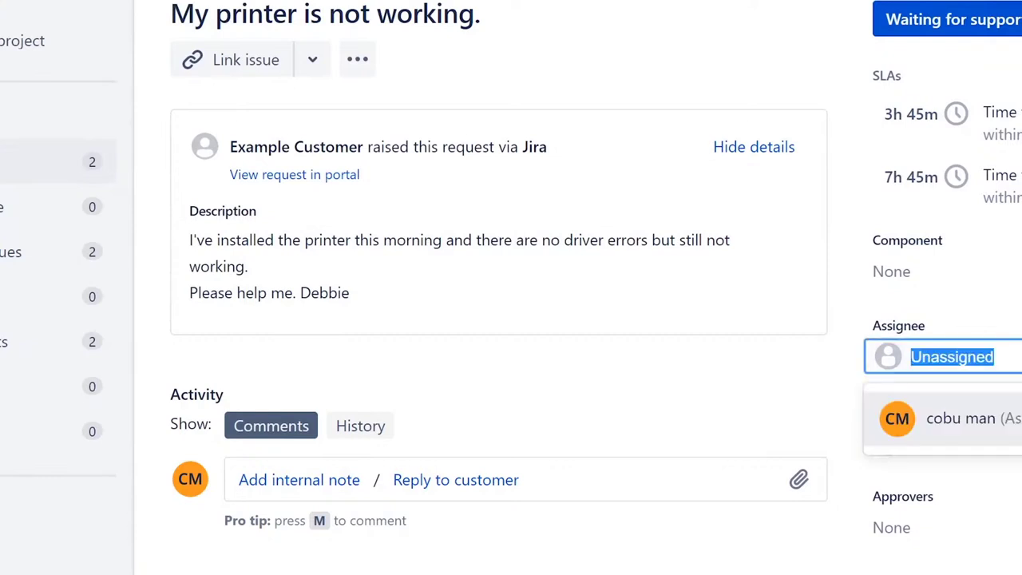
{"action": "left_click", "coordinate": [997, 424]}
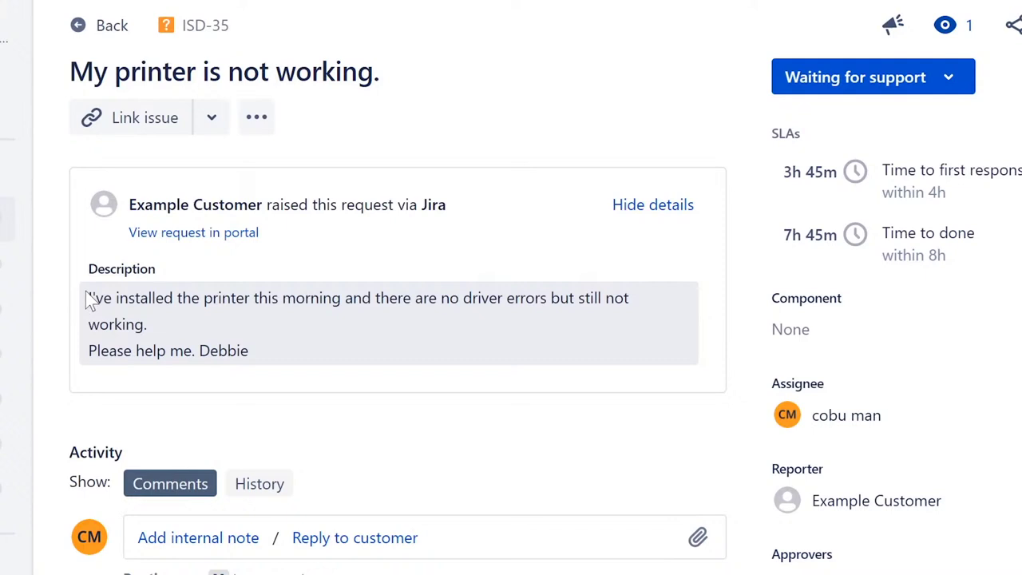
{"action": "left_click_drag", "start_coordinate": [72, 72], "coordinate": [431, 96]}
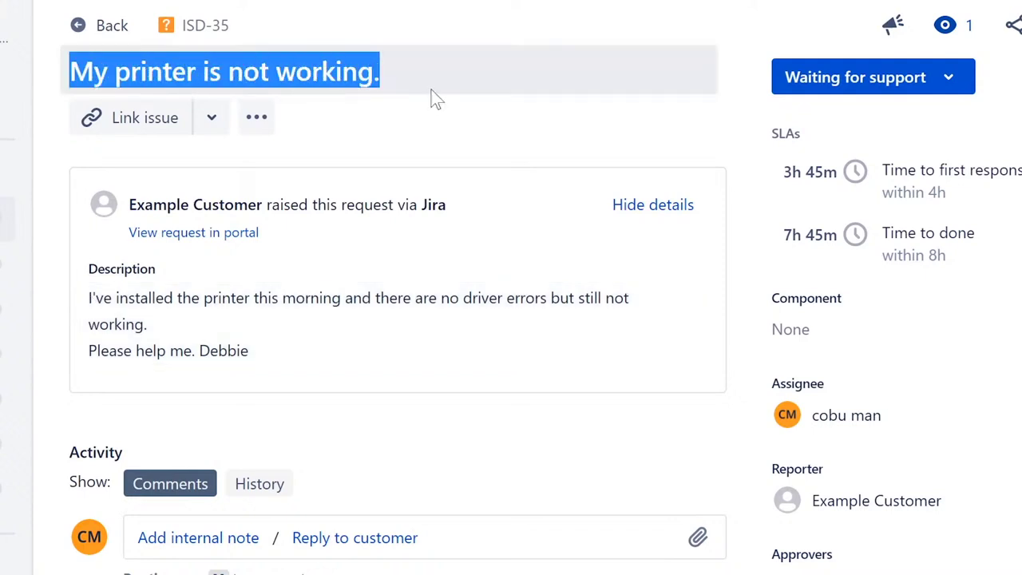
{"action": "triple_click", "coordinate": [102, 296]}
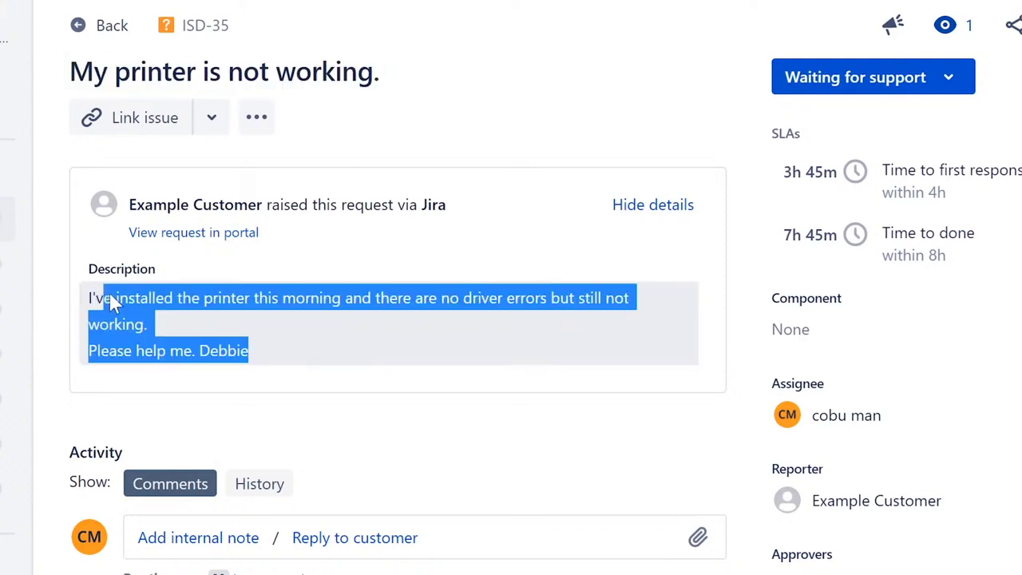
{"action": "left_click", "coordinate": [94, 299]}
{"action": "triple_click", "coordinate": [135, 299]}
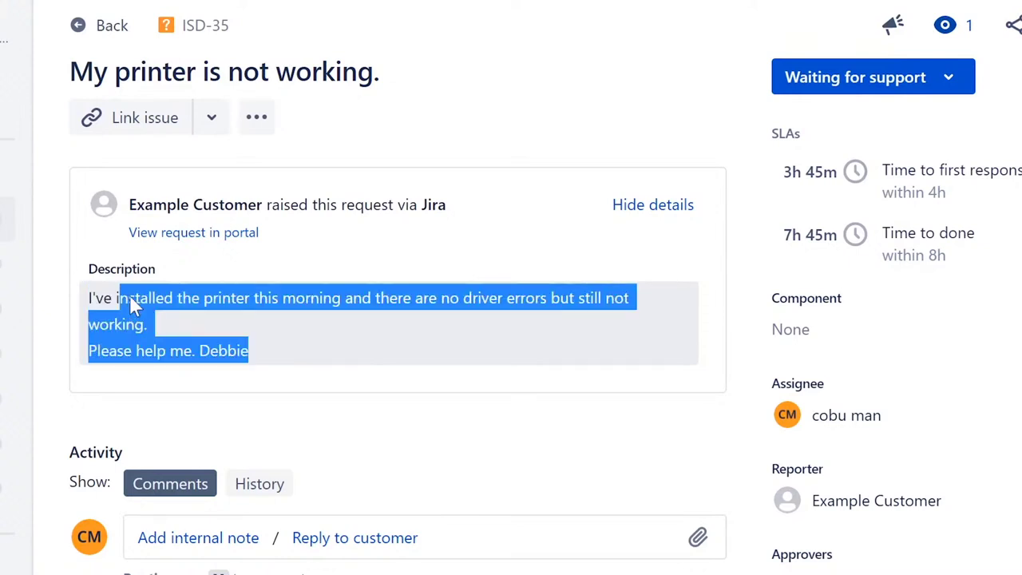
{"action": "left_click", "coordinate": [136, 299]}
{"action": "triple_click", "coordinate": [90, 300]}
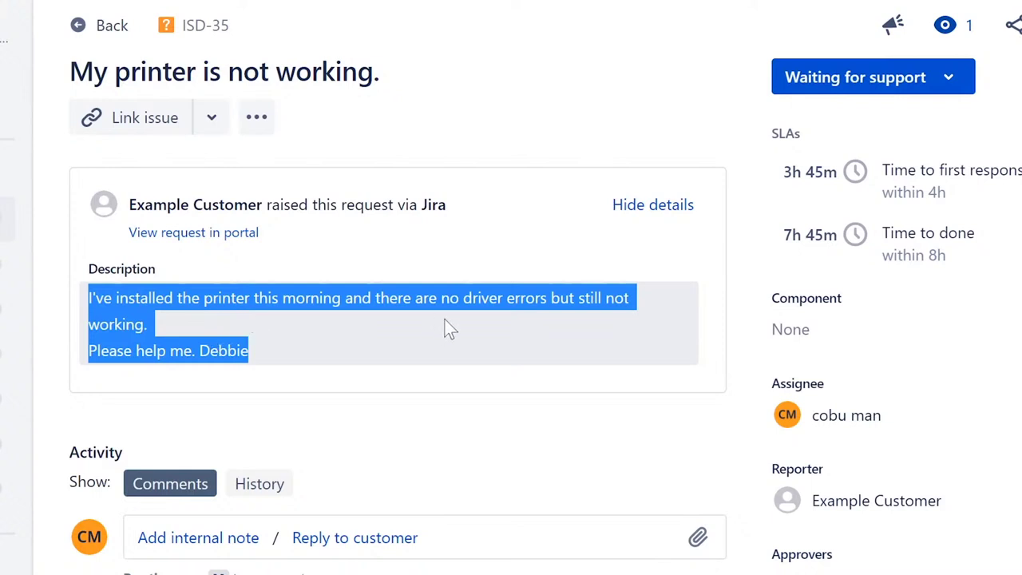
{"action": "left_click", "coordinate": [276, 356]}
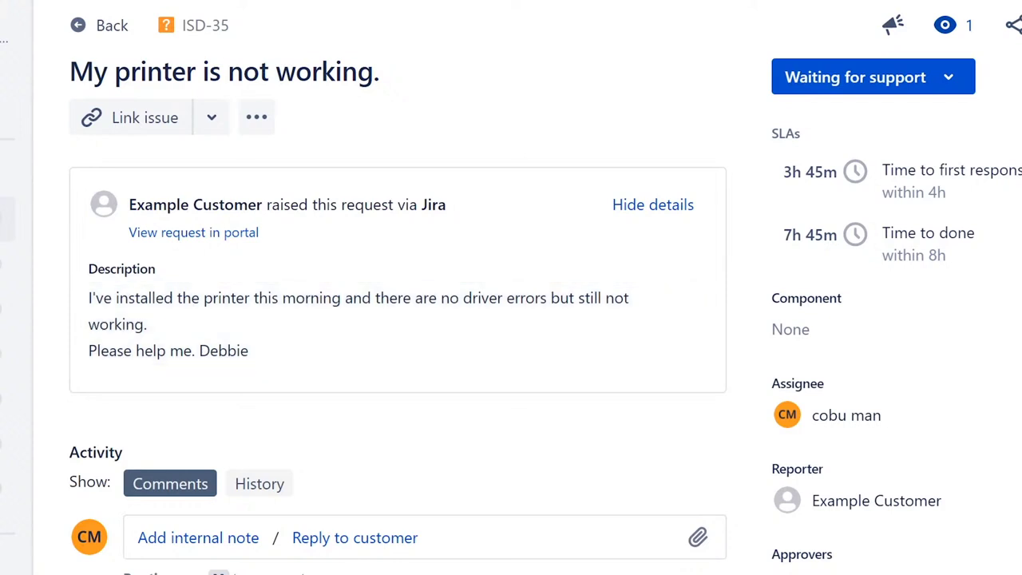
Step: Search Windows for 'printer' and open the Printers & scanners settings
{"action": "key", "text": "super"}
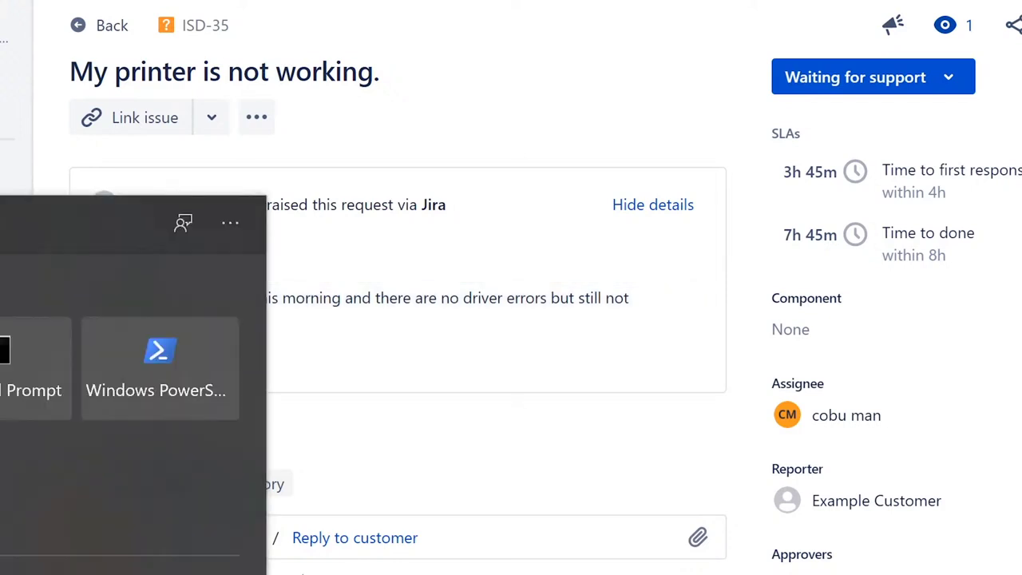
{"action": "type", "text": "ic"}
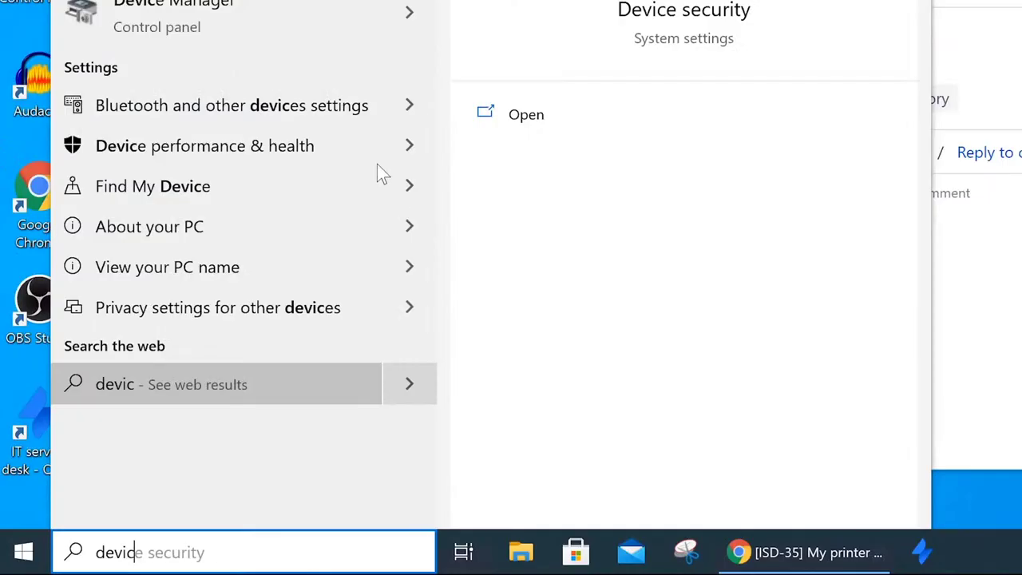
{"action": "key", "text": "BackSpace"}
{"action": "key", "text": "BackSpace"}
{"action": "key", "text": "BackSpace"}
{"action": "key", "text": "BackSpace"}
{"action": "key", "text": "BackSpace"}
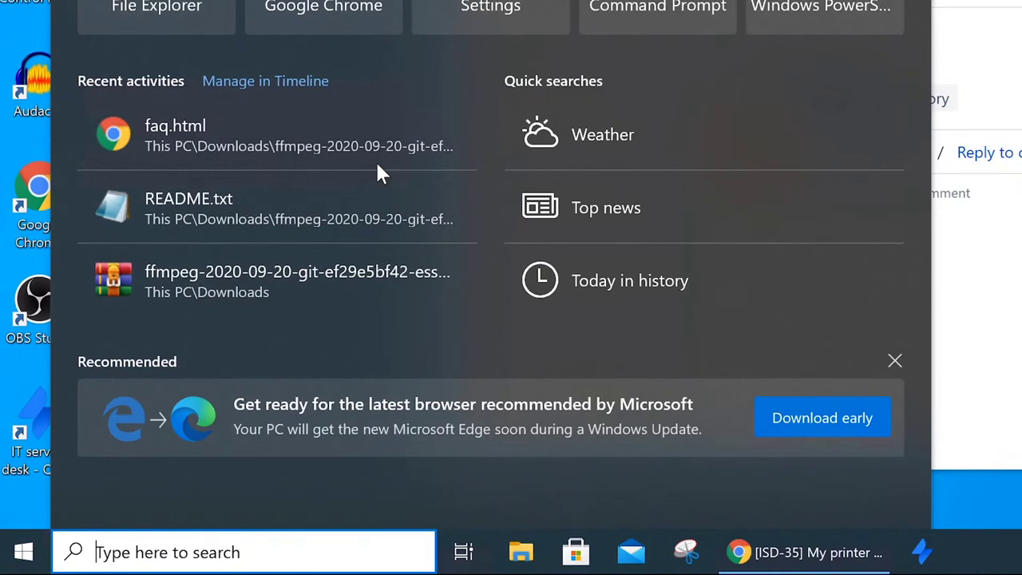
{"action": "type", "text": "printer"}
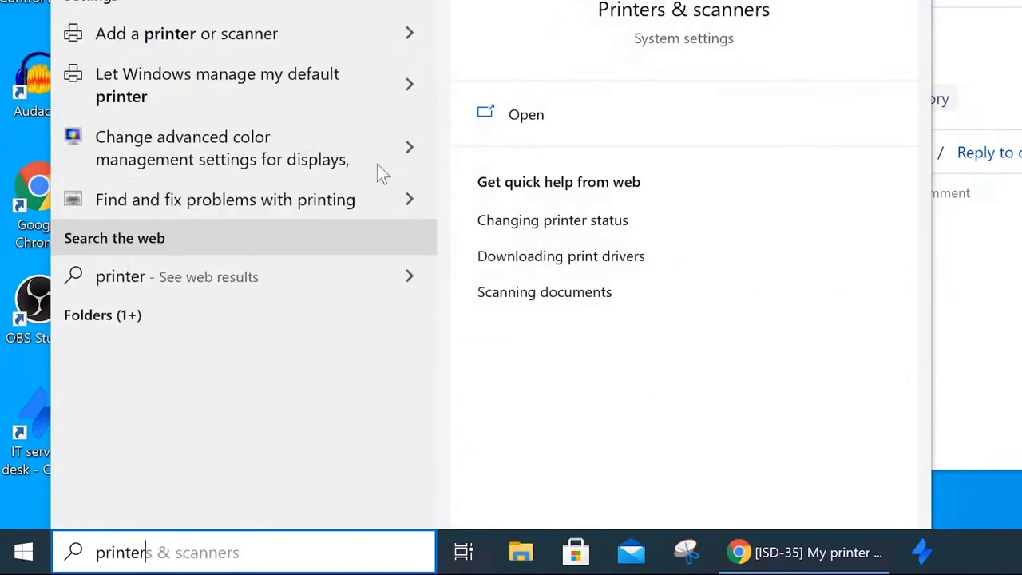
{"action": "key", "text": "Return"}
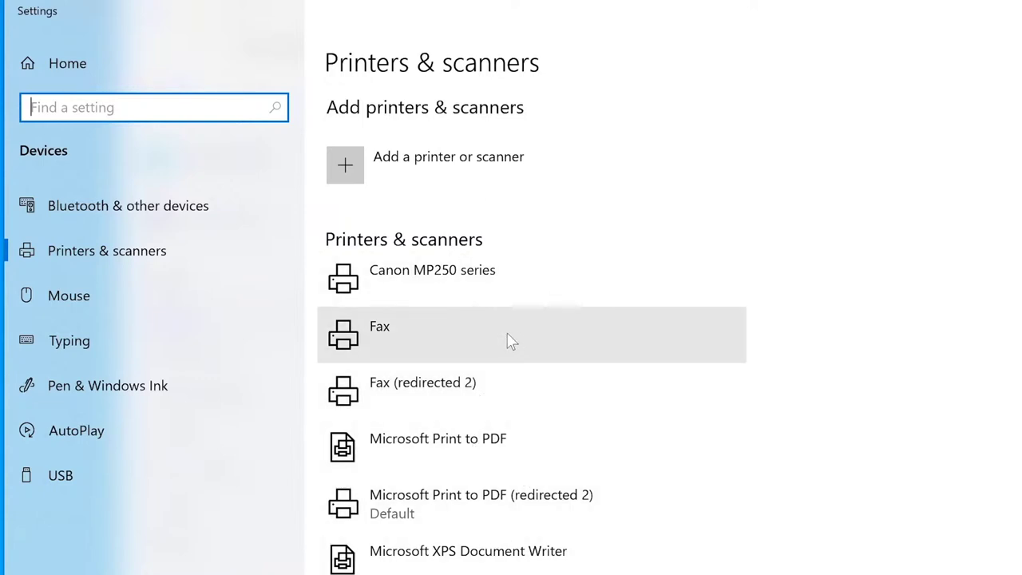
Step: Select the Canon MP250 series printer and open its management page
{"action": "left_click", "coordinate": [512, 299]}
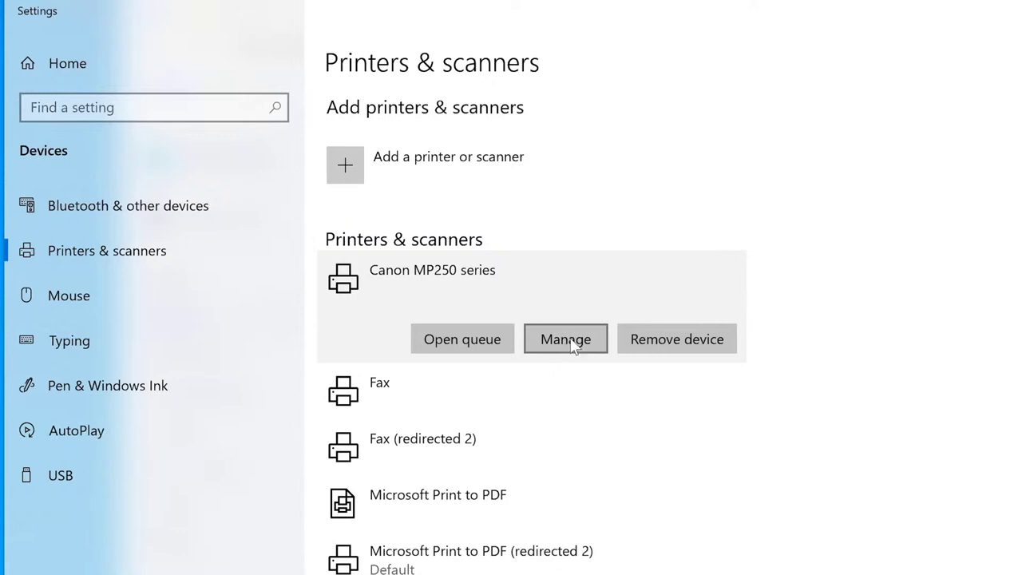
{"action": "left_click", "coordinate": [571, 342]}
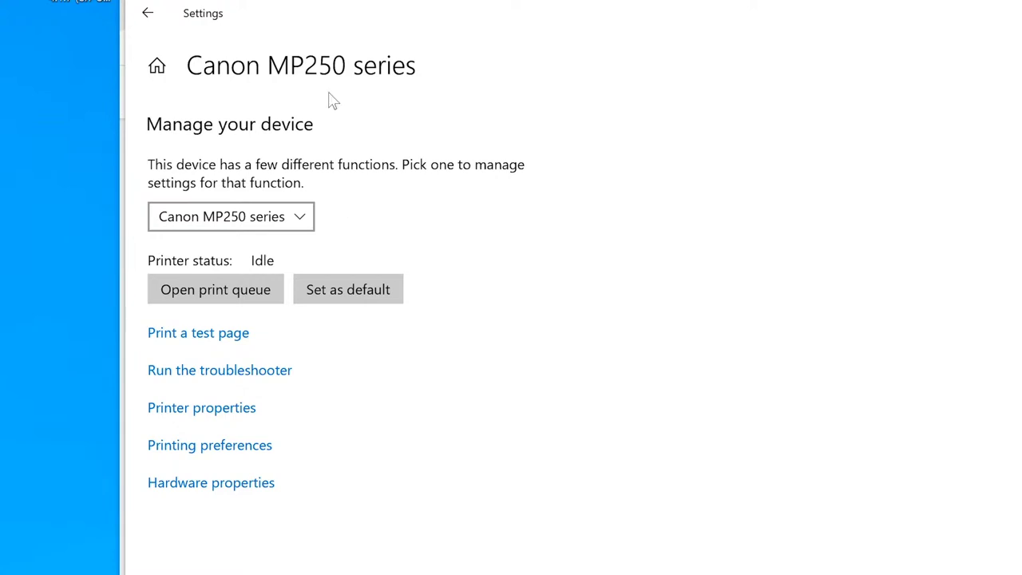
Step: Move the Settings window right beside the ISD-35 ticket and open the Canon printer properties
{"action": "left_click_drag", "start_coordinate": [324, 32], "coordinate": [385, 28]}
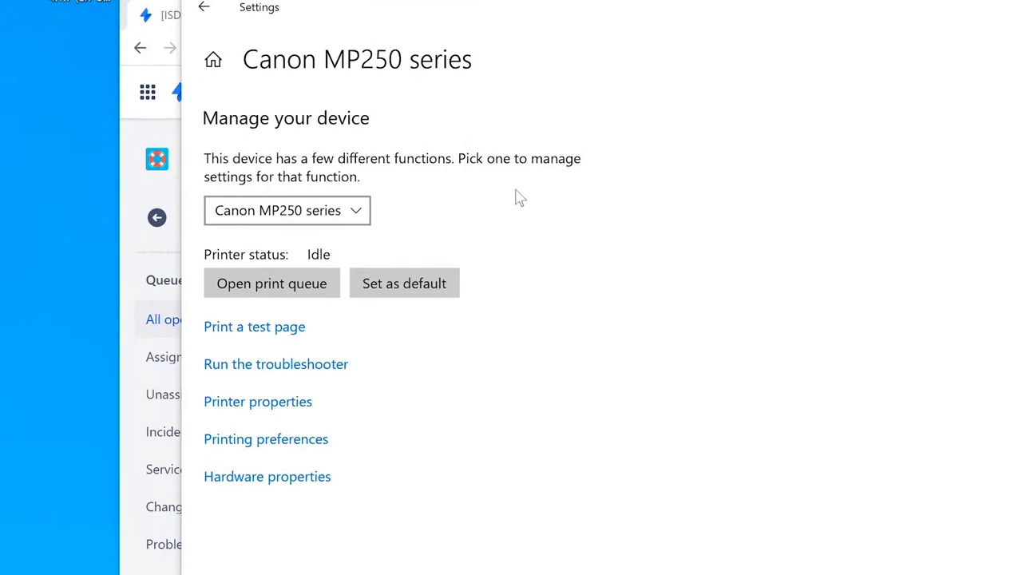
{"action": "left_click_drag", "start_coordinate": [476, 17], "coordinate": [870, 17]}
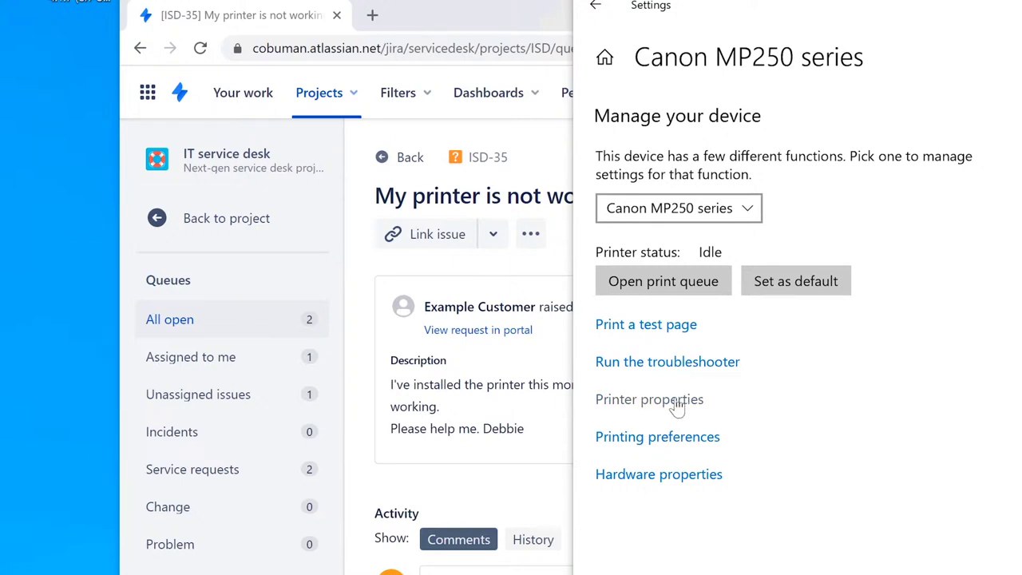
{"action": "left_click", "coordinate": [677, 400]}
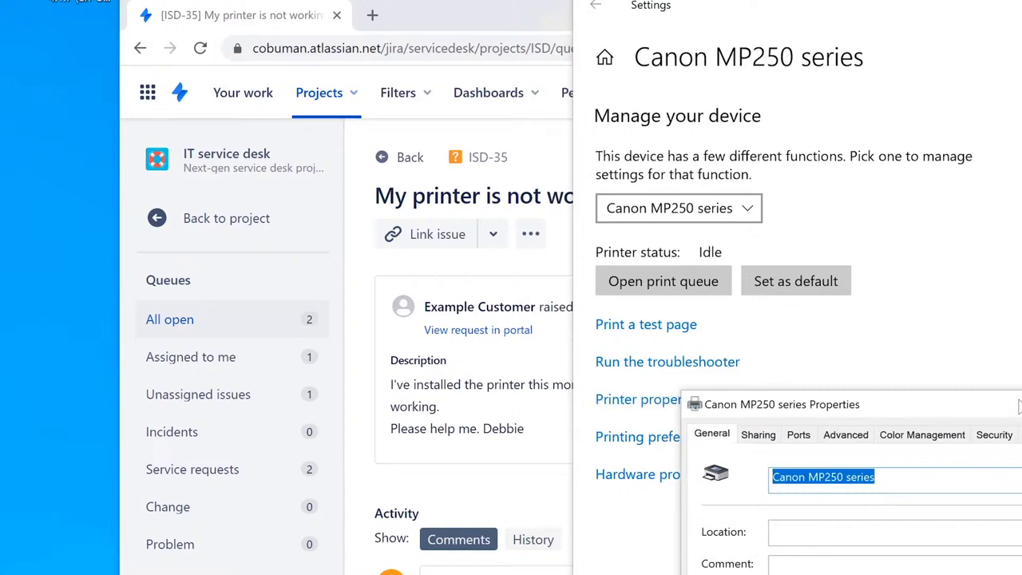
Step: Centre the Canon MP250 series Properties dialog and place the caret in its empty Location field
{"action": "left_click_drag", "start_coordinate": [1018, 407], "coordinate": [702, 177]}
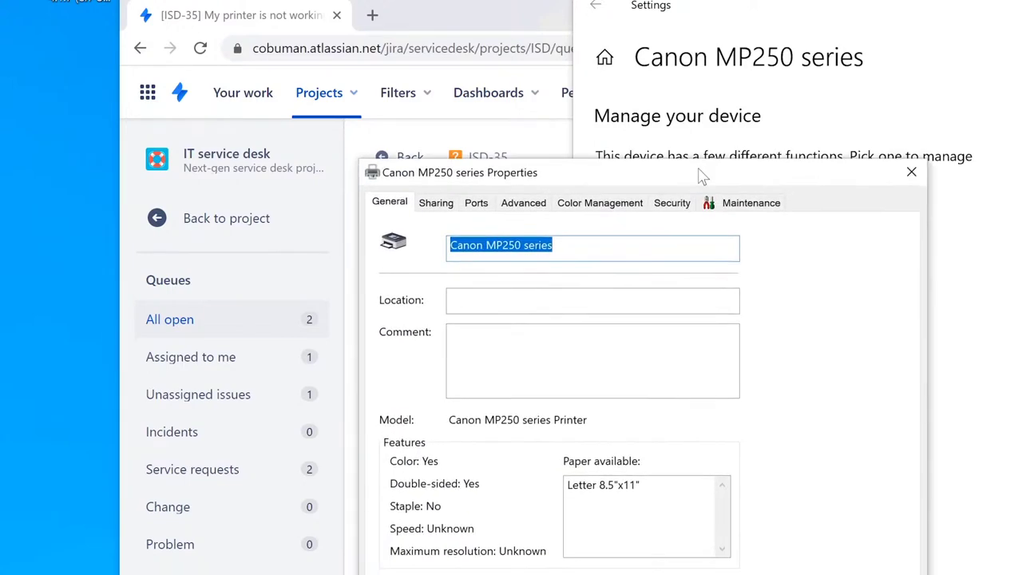
{"action": "left_click", "coordinate": [576, 241]}
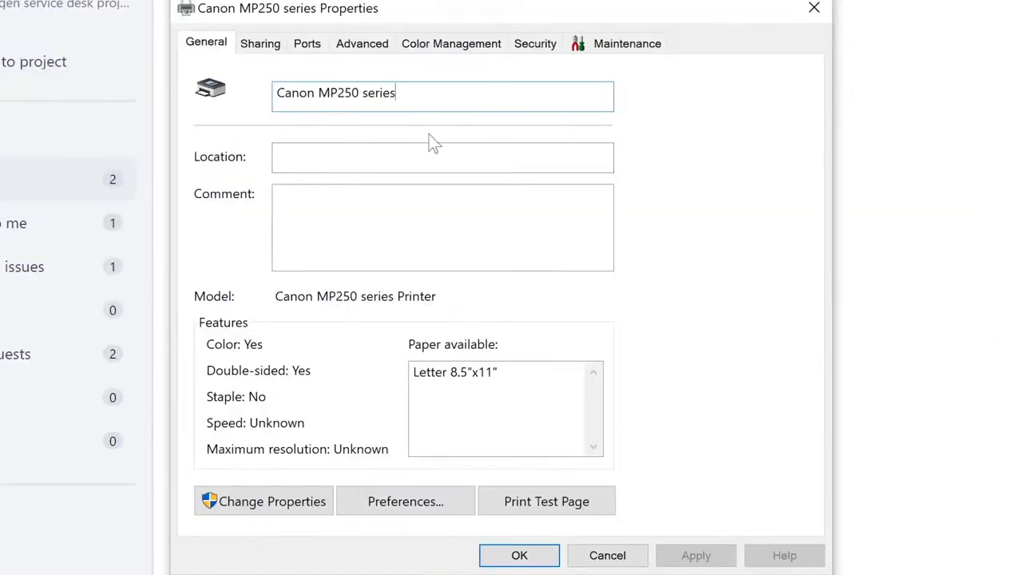
{"action": "left_click", "coordinate": [277, 157]}
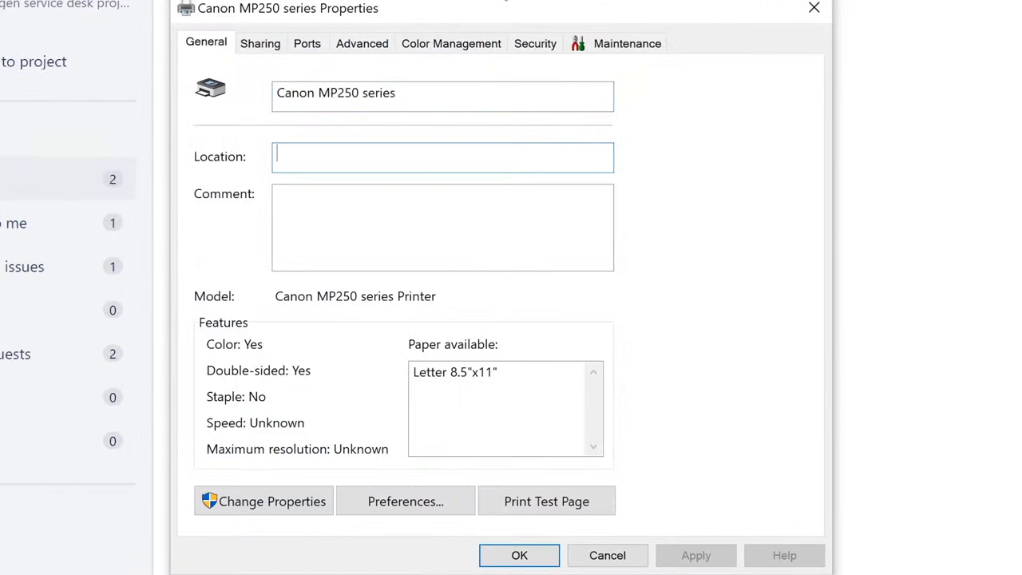
{"action": "left_click_drag", "start_coordinate": [499, 11], "coordinate": [501, 24]}
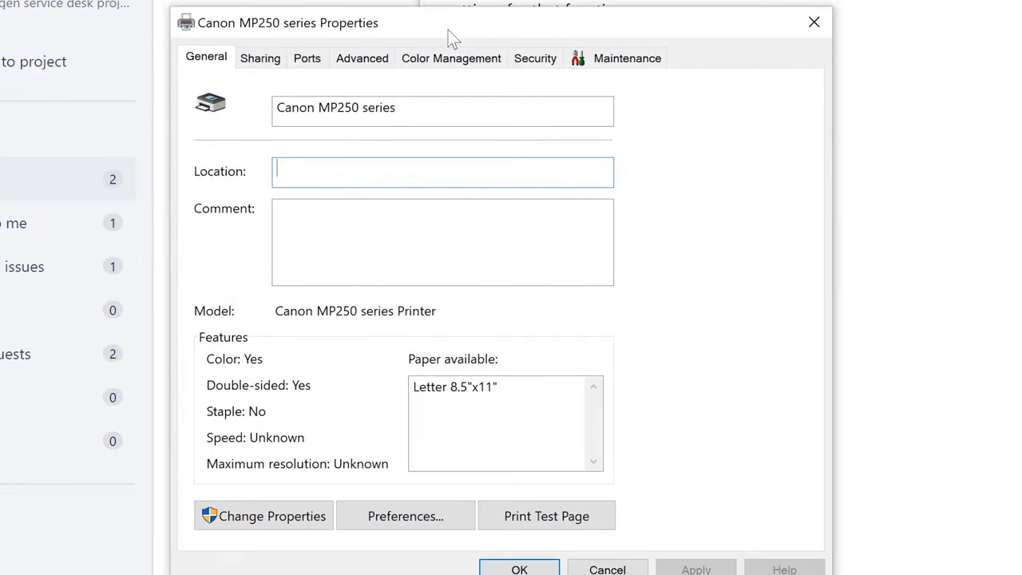
Step: Show the Canon MP250 series Advanced settings and move the dialog right to uncover the ticket
{"action": "left_click", "coordinate": [372, 63]}
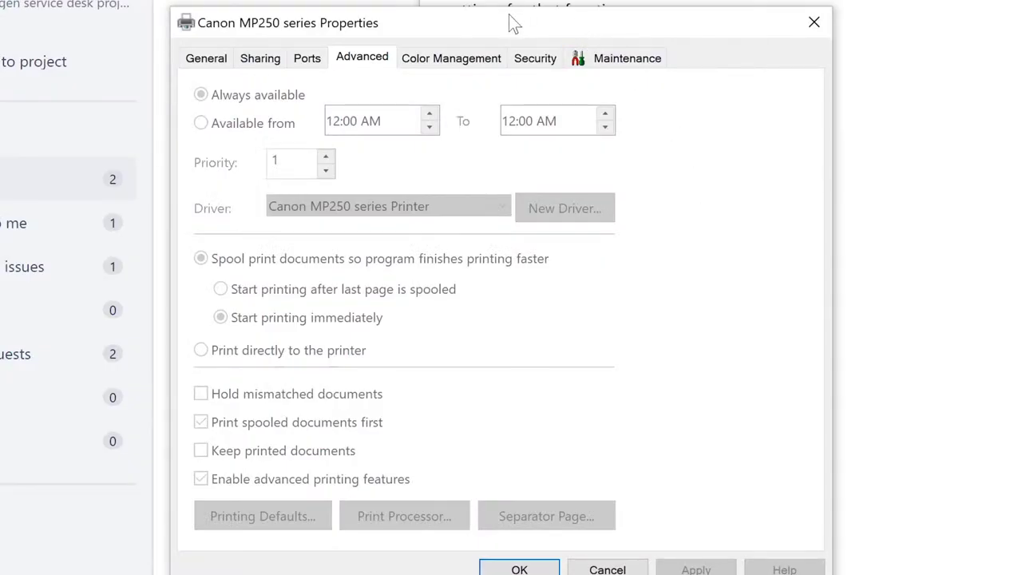
{"action": "left_click_drag", "start_coordinate": [506, 27], "coordinate": [503, 24]}
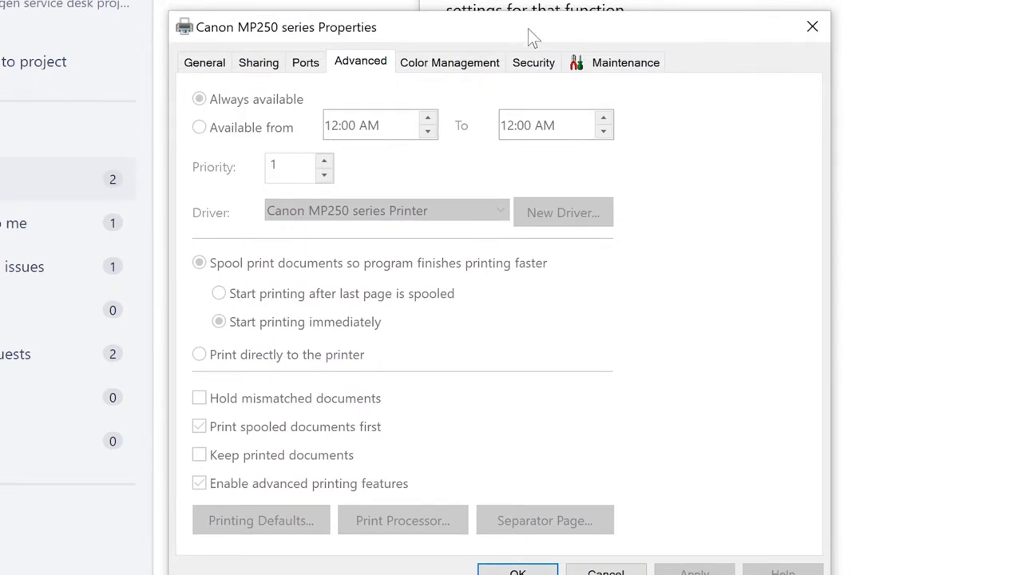
{"action": "left_click_drag", "start_coordinate": [528, 29], "coordinate": [731, 49]}
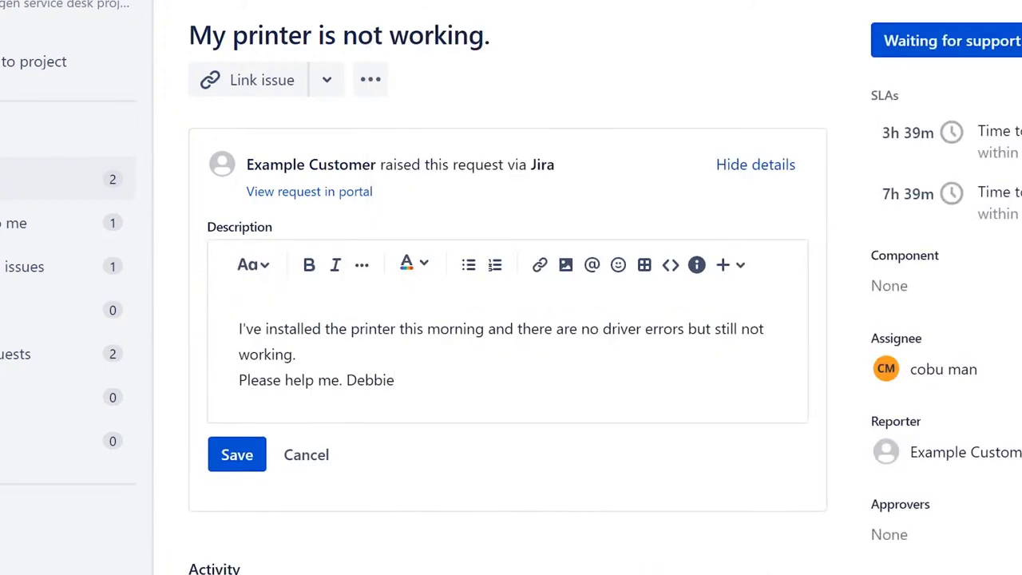
Step: Review the ISD-35 printer ticket's description, then start an empty reply to the customer
{"action": "left_click", "coordinate": [337, 379]}
{"action": "left_click", "coordinate": [300, 353]}
{"action": "left_click", "coordinate": [440, 328]}
{"action": "left_click", "coordinate": [300, 353]}
{"action": "left_click", "coordinate": [323, 463]}
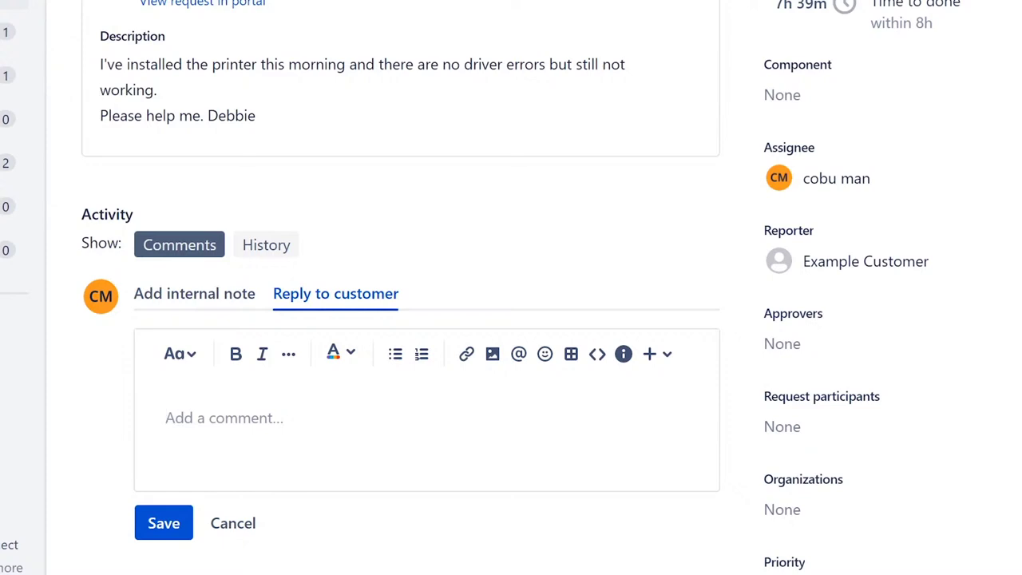
Step: Save an internal note on ISD-35: 'Configured printer as requested by user/customer.', signed with the agent's name
{"action": "left_click", "coordinate": [250, 308]}
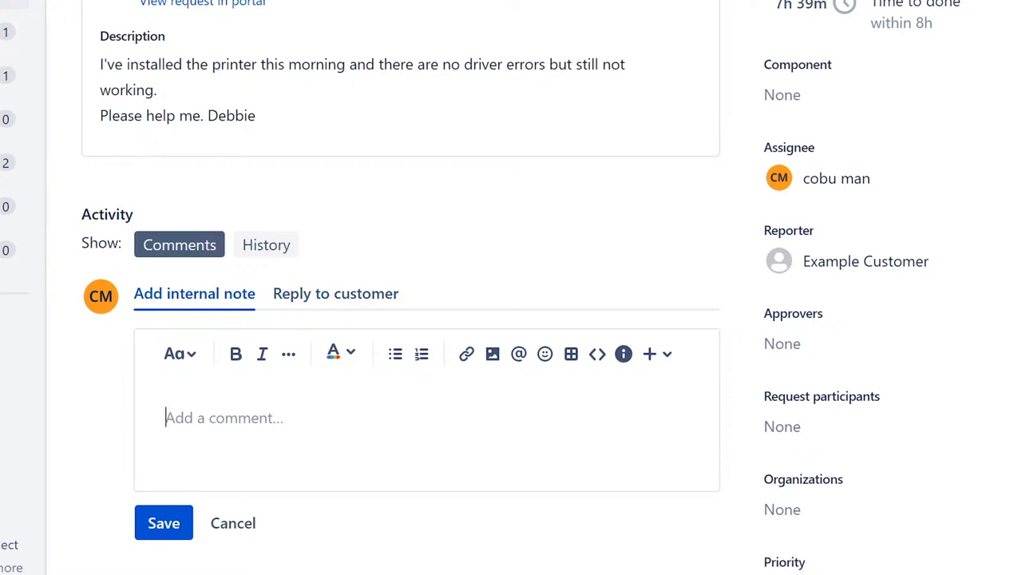
{"action": "type", "text": "Configured"}
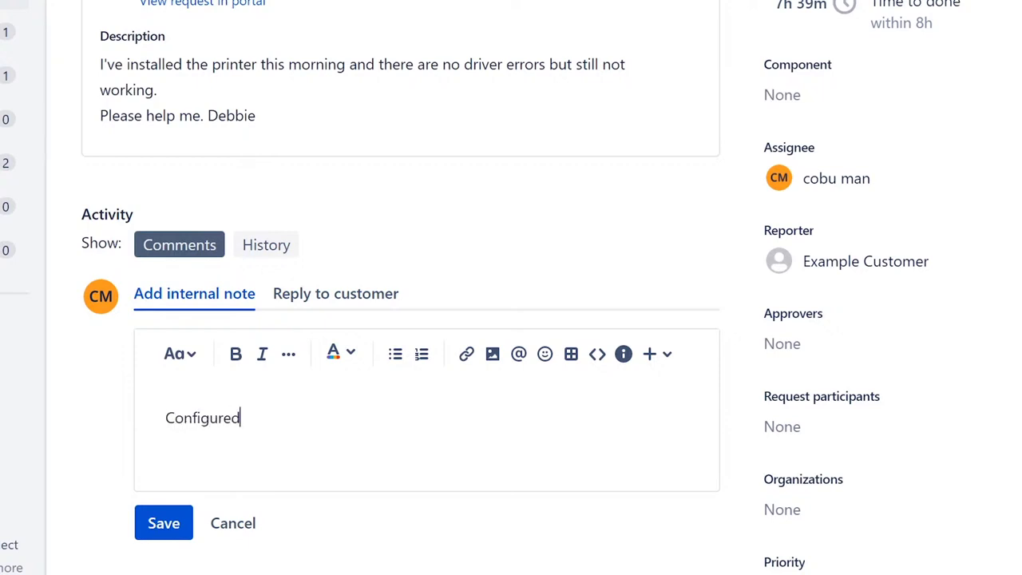
{"action": "type", "text": " printer as"}
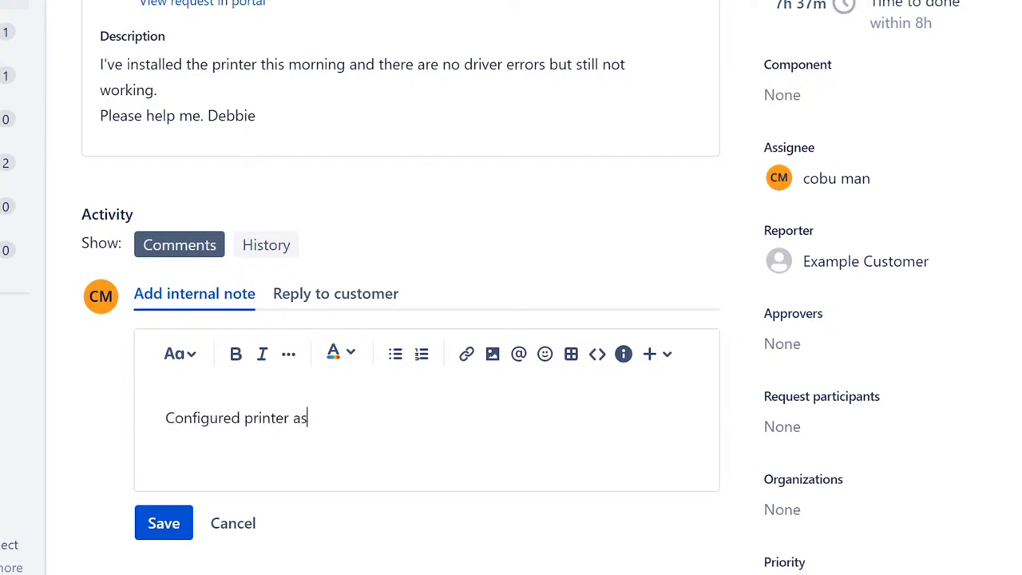
{"action": "type", "text": " requested by "}
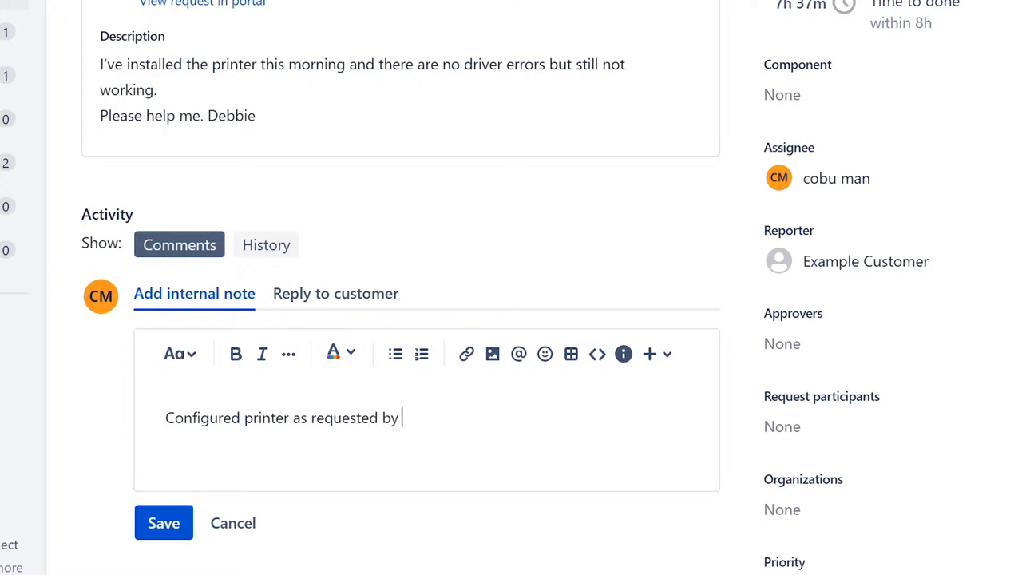
{"action": "type", "text": "user/customer. Ervin"}
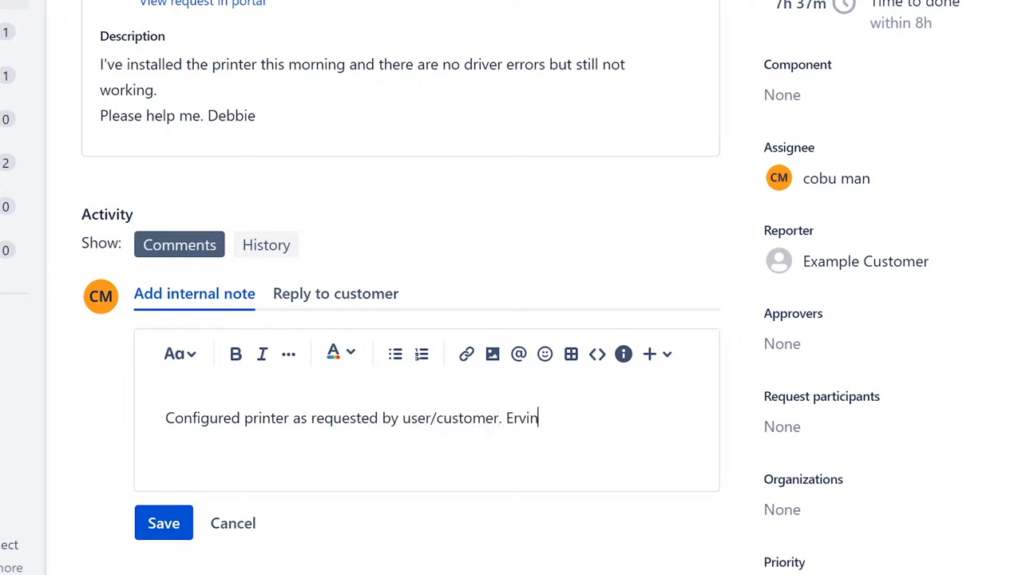
{"action": "left_click", "coordinate": [156, 529]}
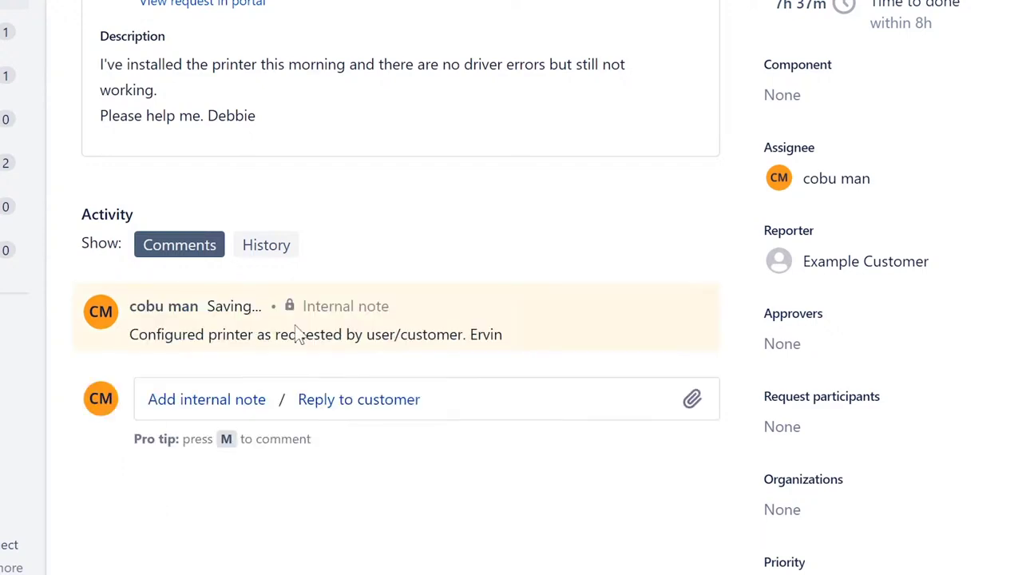
Step: Mark the ISD-35 printer ticket as Completed
{"action": "left_click", "coordinate": [843, 0]}
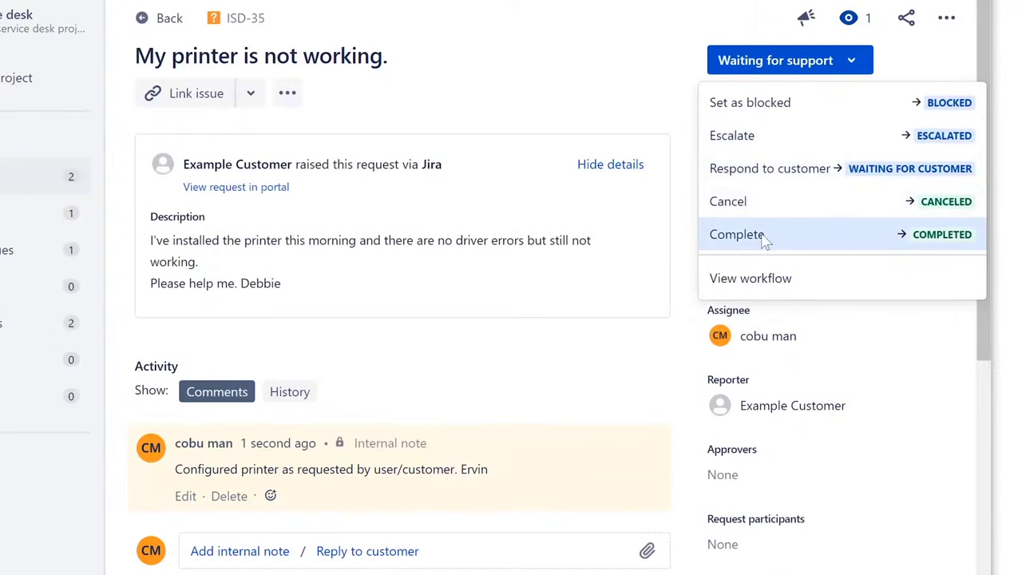
{"action": "left_click", "coordinate": [762, 238]}
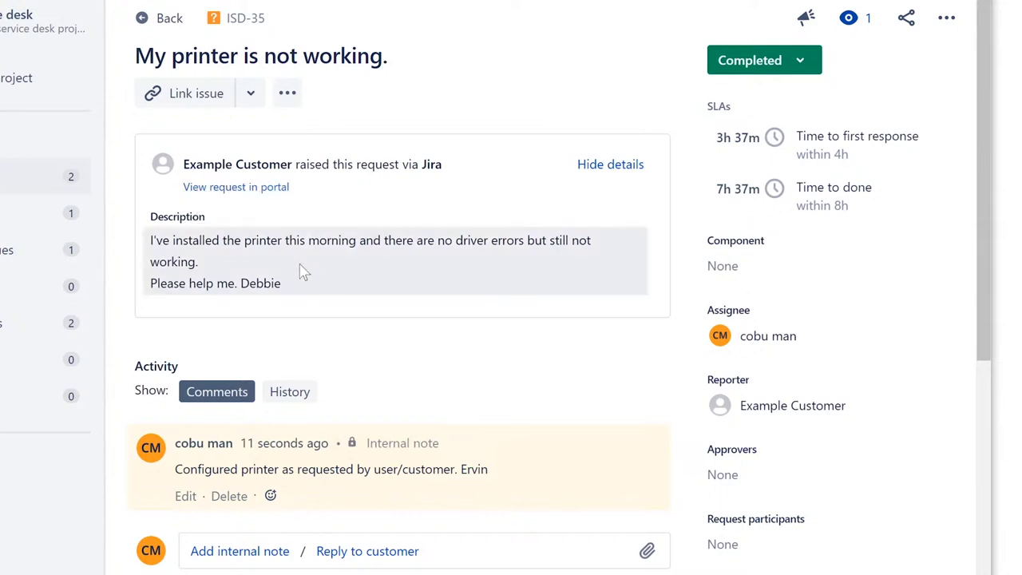
{"action": "left_click", "coordinate": [240, 263]}
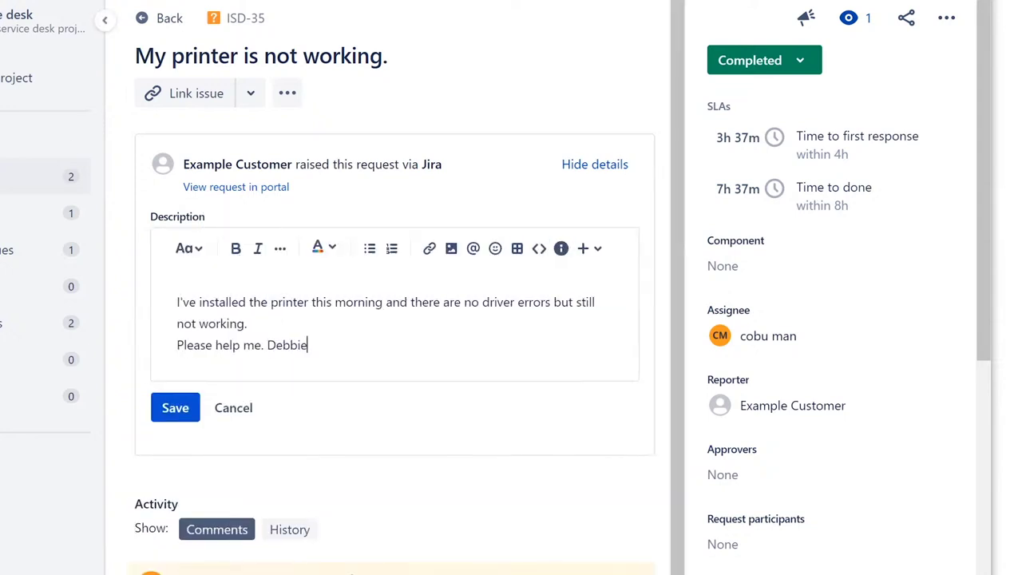
Step: Return to the All open queue and open the ISD-34 computer errors request
{"action": "left_click", "coordinate": [10, 176]}
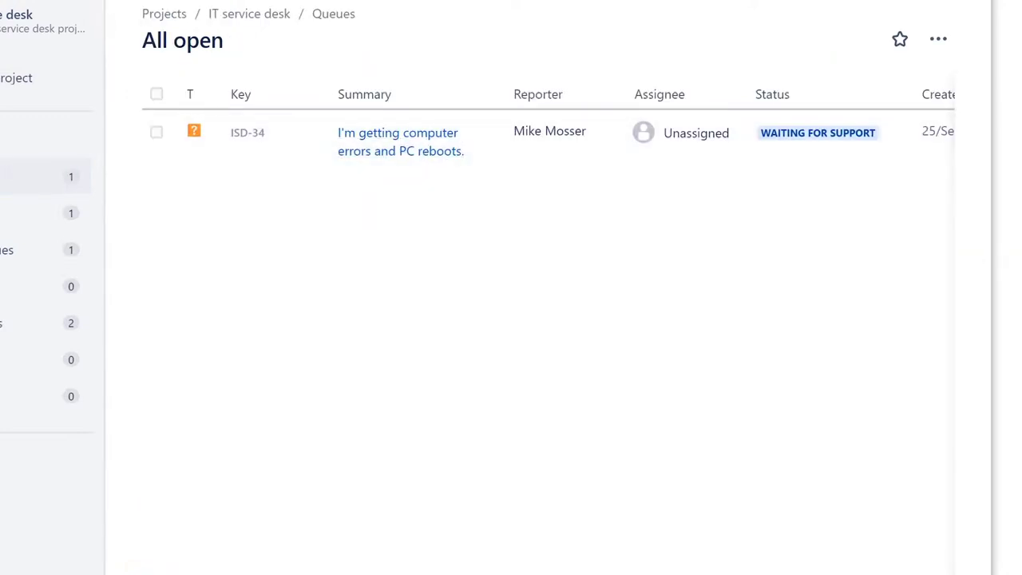
{"action": "scroll", "coordinate": [546, 121], "scroll_direction": "right", "scroll_amount": 2}
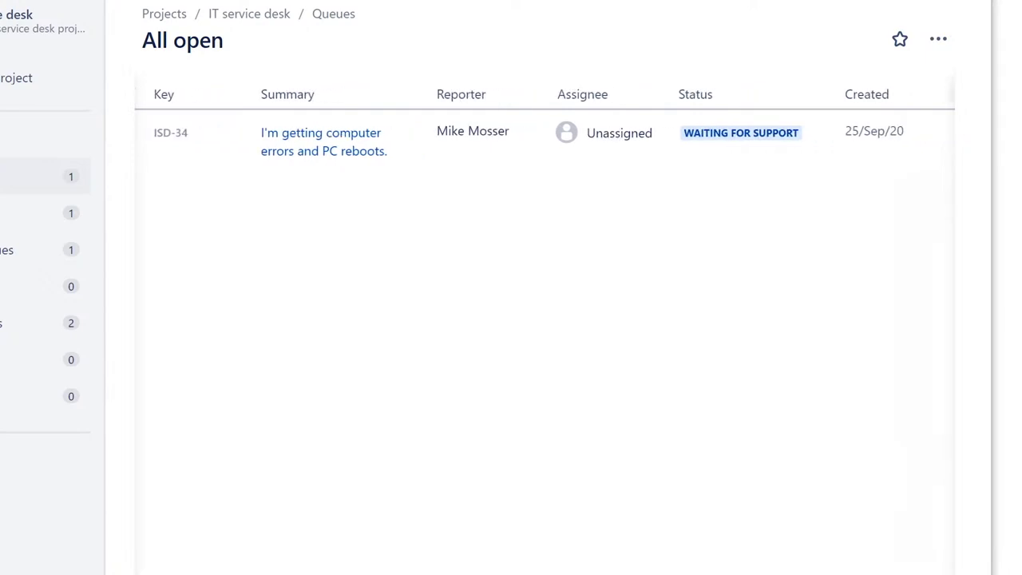
{"action": "scroll", "coordinate": [546, 128], "scroll_direction": "left", "scroll_amount": 2}
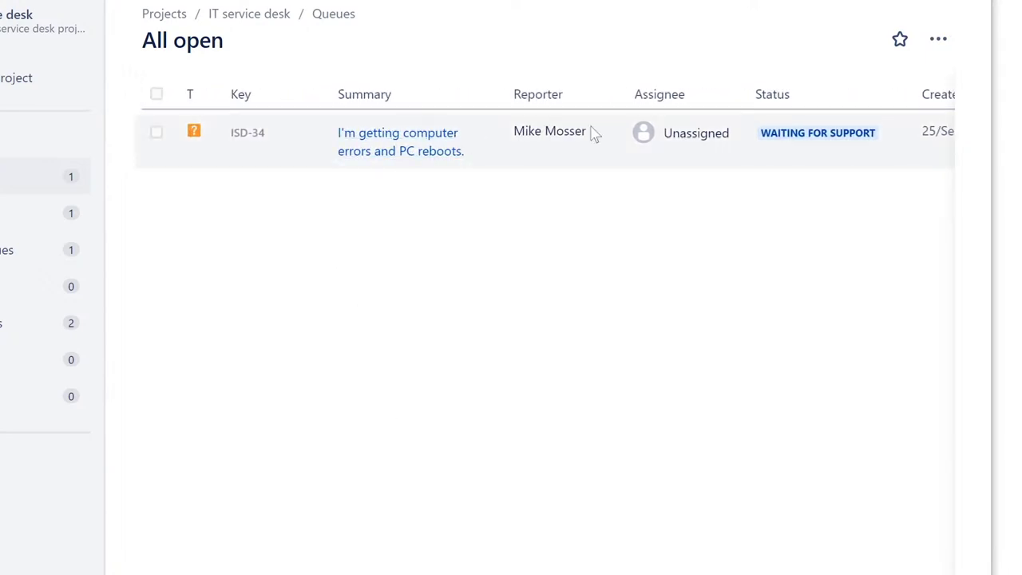
{"action": "left_click", "coordinate": [366, 143]}
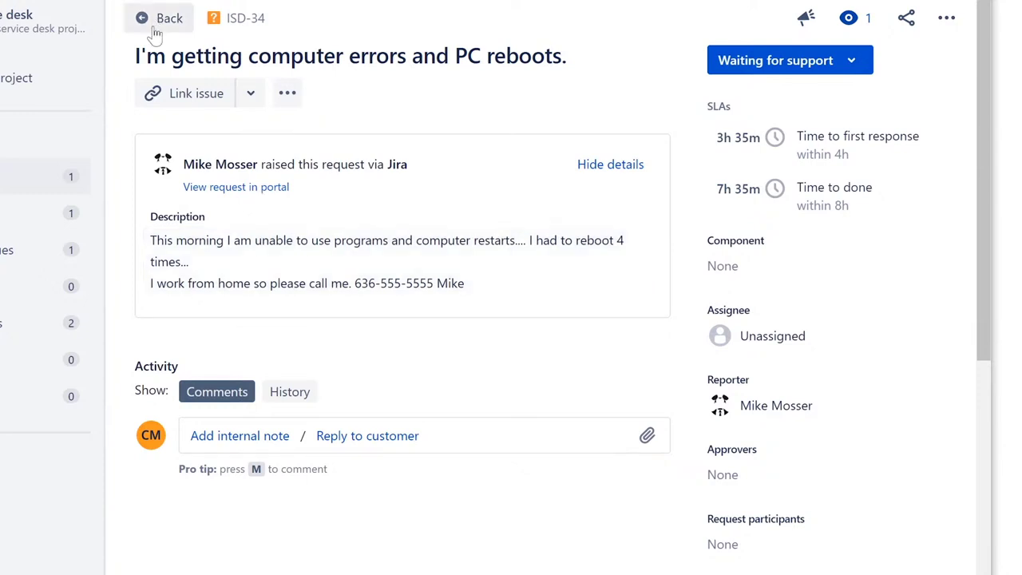
Step: Select the ISD-34 title and the description's opening and contact lines, then edit the description
{"action": "left_click_drag", "start_coordinate": [136, 56], "coordinate": [586, 63]}
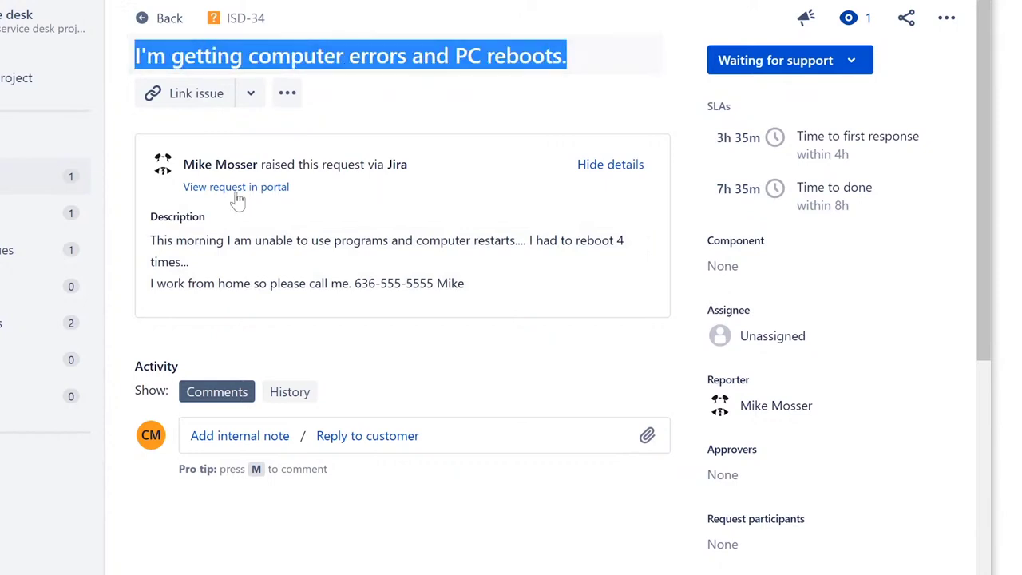
{"action": "left_click_drag", "start_coordinate": [150, 239], "coordinate": [490, 266]}
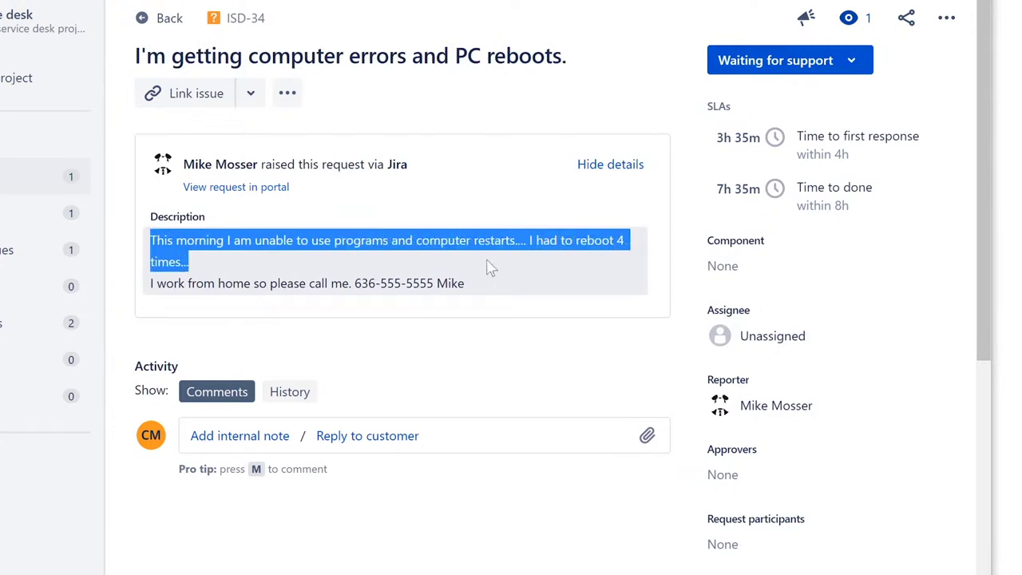
{"action": "left_click", "coordinate": [365, 269]}
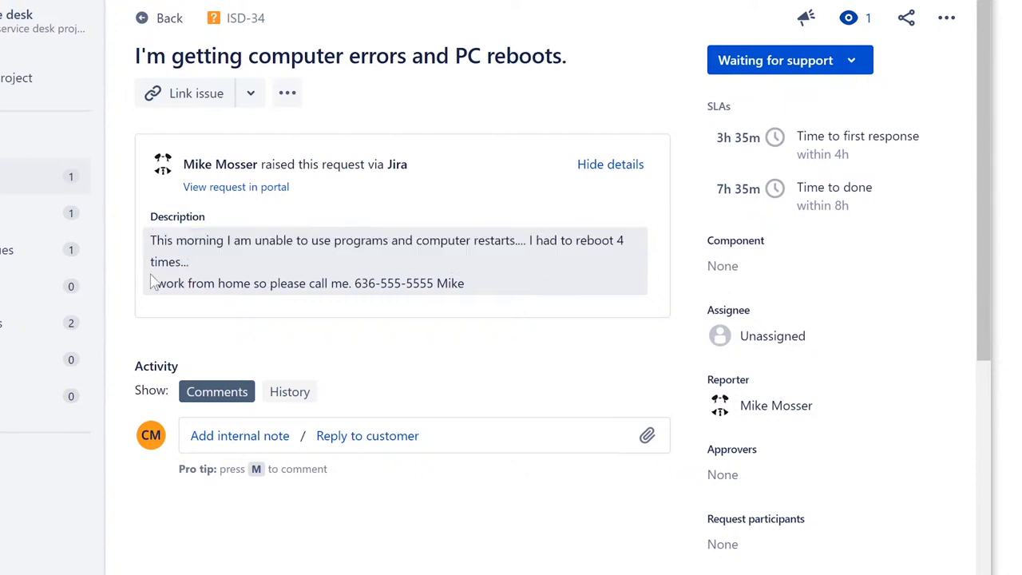
{"action": "mouse_move", "coordinate": [150, 285]}
{"action": "left_mouse_down"}
{"action": "mouse_move", "coordinate": [276, 295]}
{"action": "mouse_move", "coordinate": [167, 288]}
{"action": "left_mouse_up"}
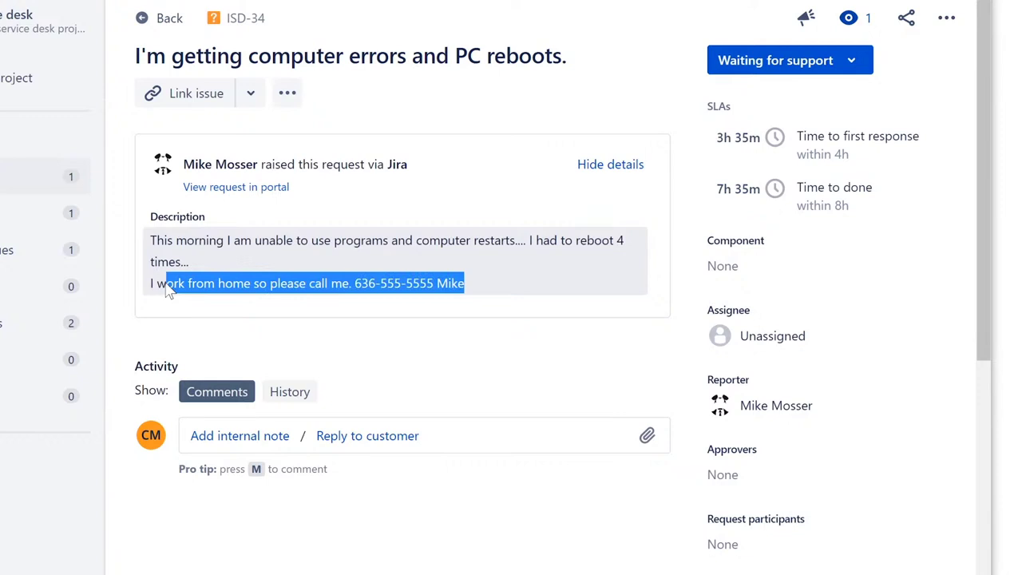
{"action": "left_click", "coordinate": [218, 293]}
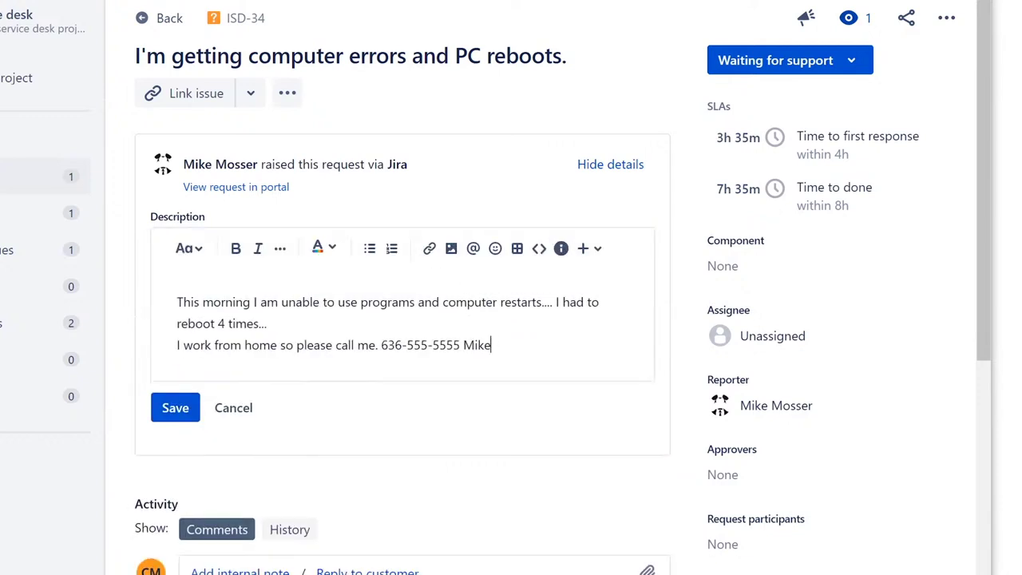
{"action": "key", "text": "Up"}
Step: Review the ISD-34 description, highlighting 'had to reboot 4 times...' and the first sentence
{"action": "left_click", "coordinate": [520, 361]}
{"action": "key", "text": "Up"}
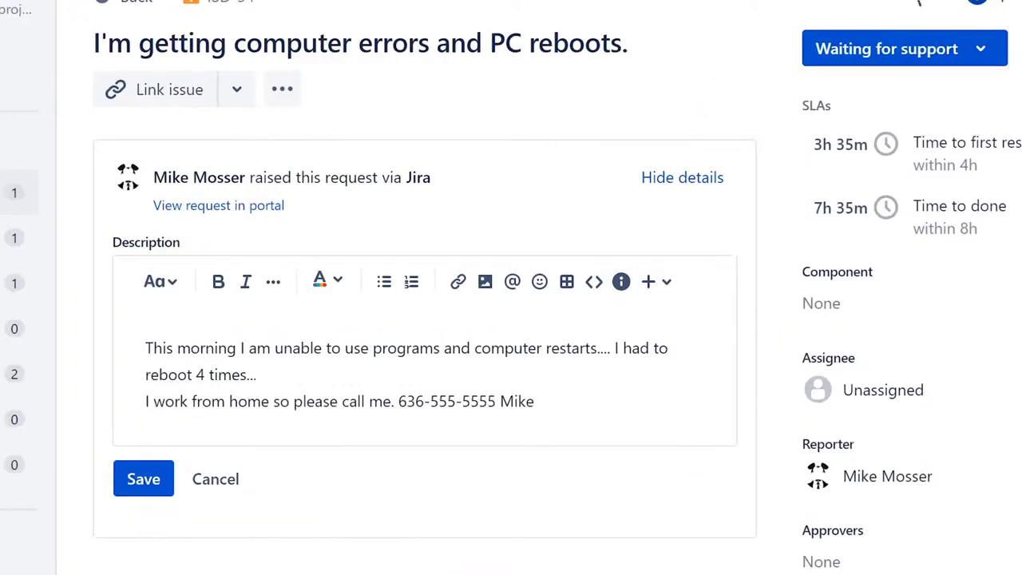
{"action": "left_click", "coordinate": [294, 401]}
{"action": "left_click_drag", "start_coordinate": [256, 374], "coordinate": [614, 348]}
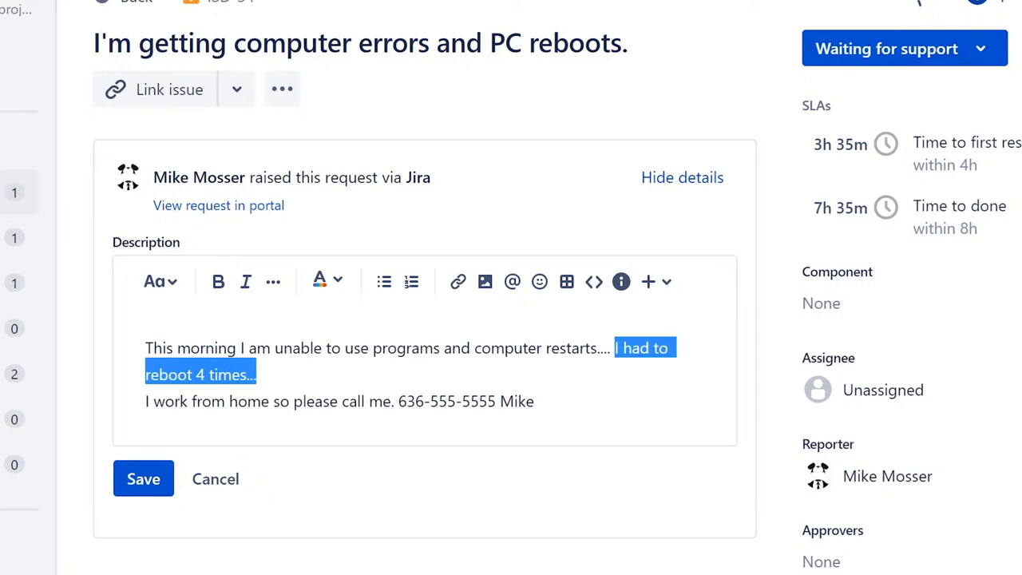
{"action": "left_click", "coordinate": [256, 375]}
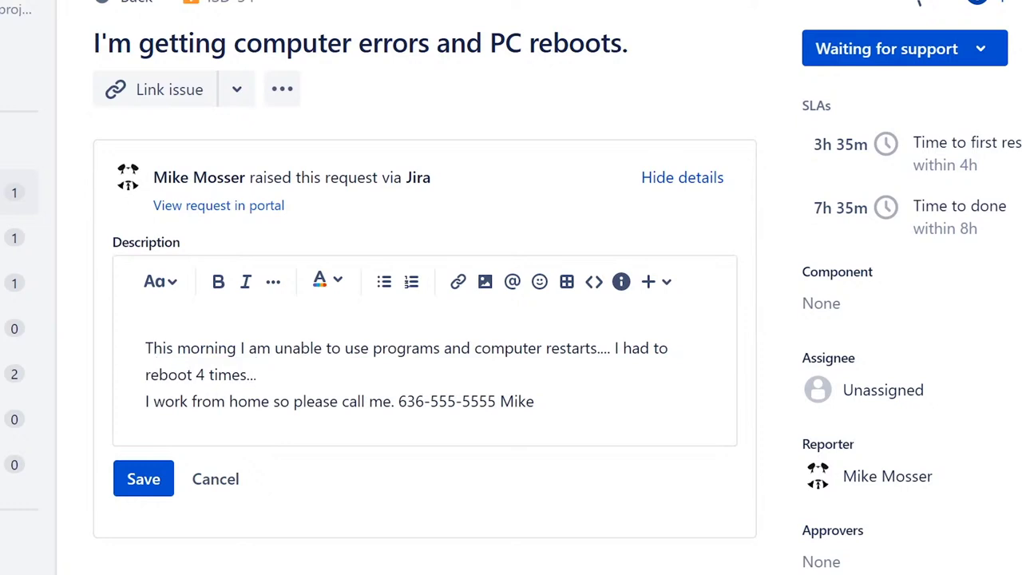
{"action": "left_click_drag", "start_coordinate": [153, 348], "coordinate": [571, 348]}
{"action": "left_click", "coordinate": [254, 374]}
{"action": "left_click_drag", "start_coordinate": [146, 348], "coordinate": [610, 348]}
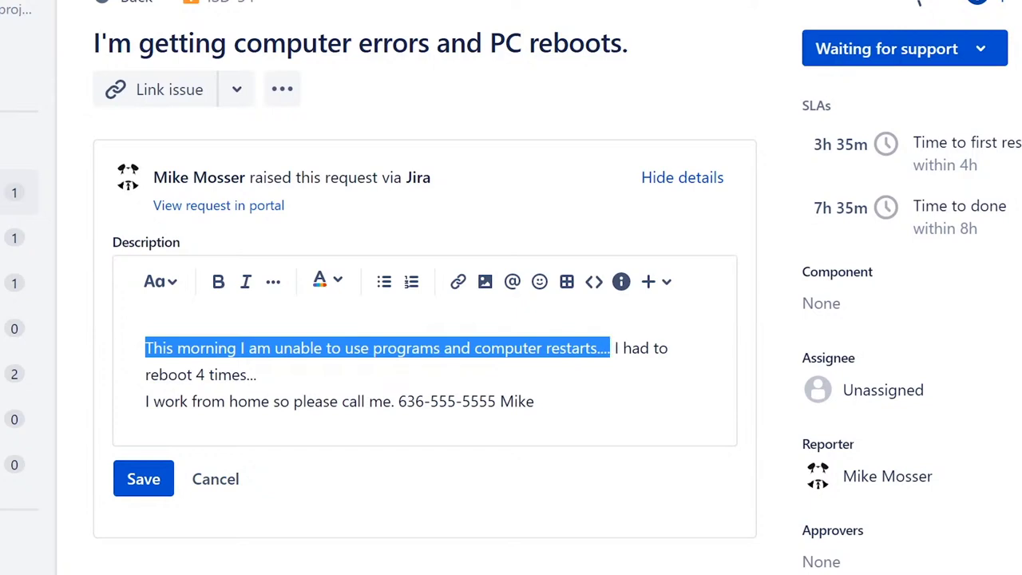
{"action": "left_click", "coordinate": [256, 374]}
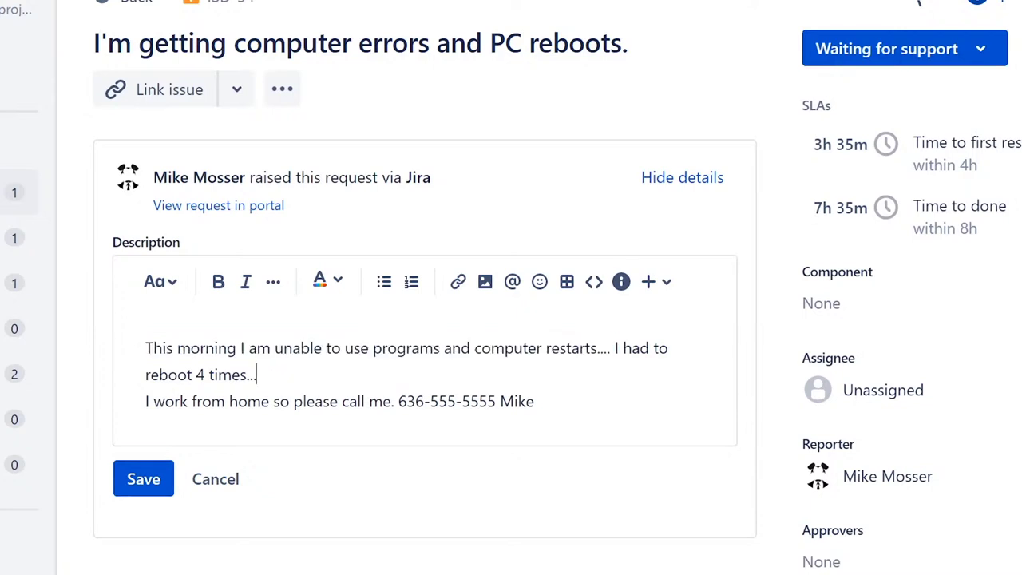
{"action": "left_click_drag", "start_coordinate": [325, 348], "coordinate": [439, 348]}
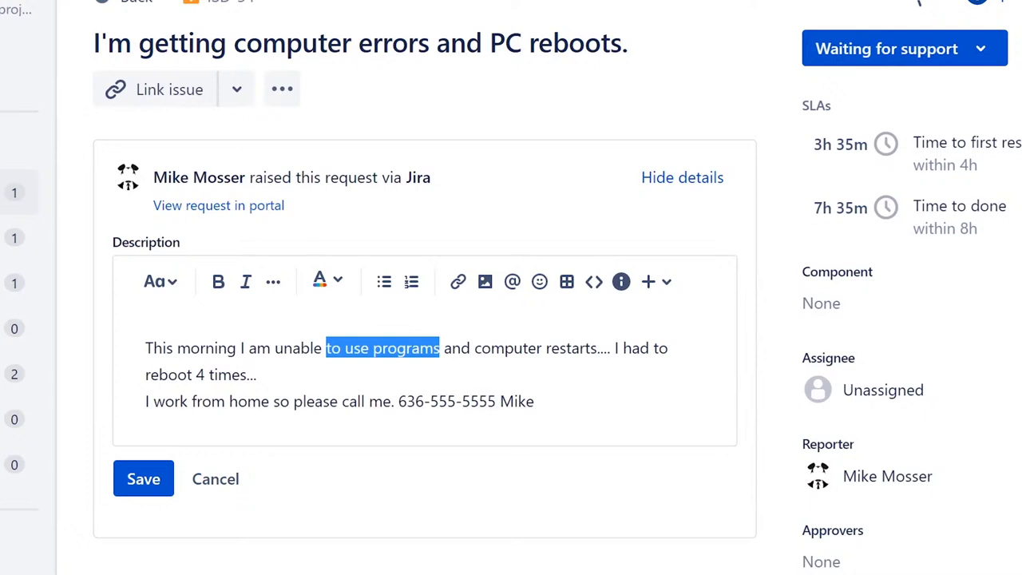
{"action": "left_click", "coordinate": [257, 375]}
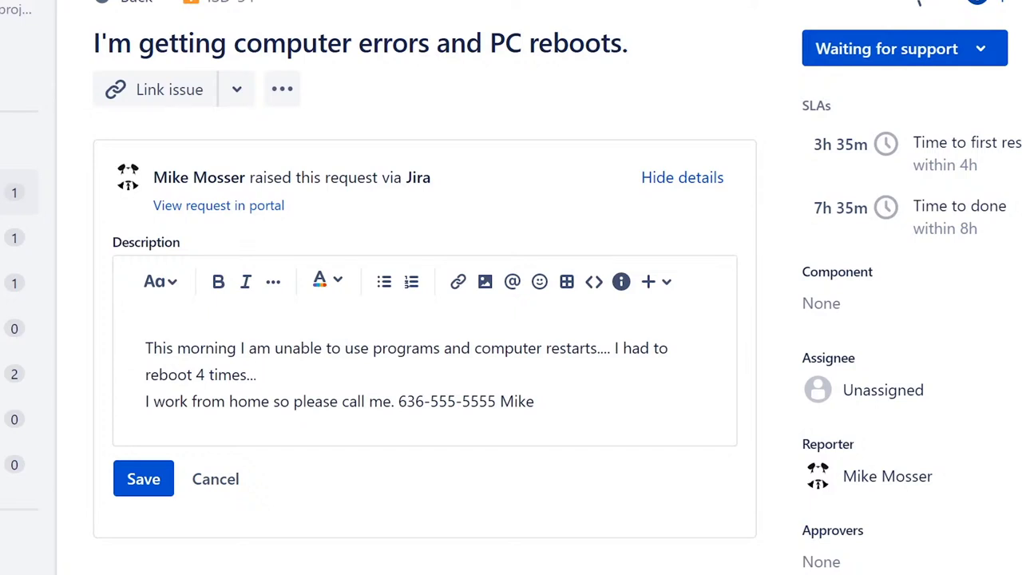
Step: Highlight 'to use programs' and 'computer restarts' on the description's first line
{"action": "left_click", "coordinate": [329, 348]}
{"action": "mouse_move", "coordinate": [330, 348]}
{"action": "left_mouse_down"}
{"action": "mouse_move", "coordinate": [388, 348]}
{"action": "mouse_move", "coordinate": [322, 348]}
{"action": "left_mouse_up"}
{"action": "left_click", "coordinate": [420, 348]}
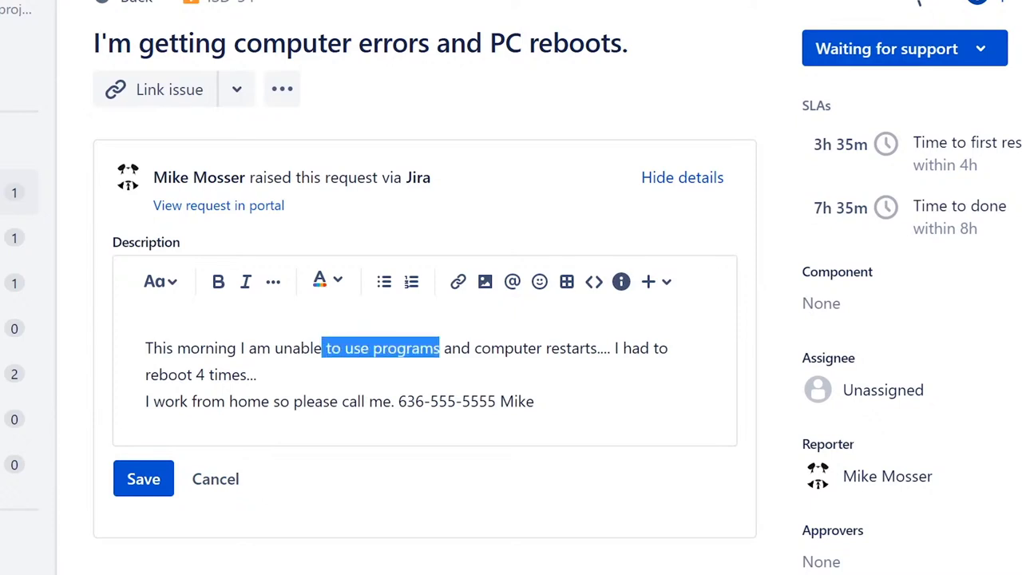
{"action": "left_click", "coordinate": [331, 348]}
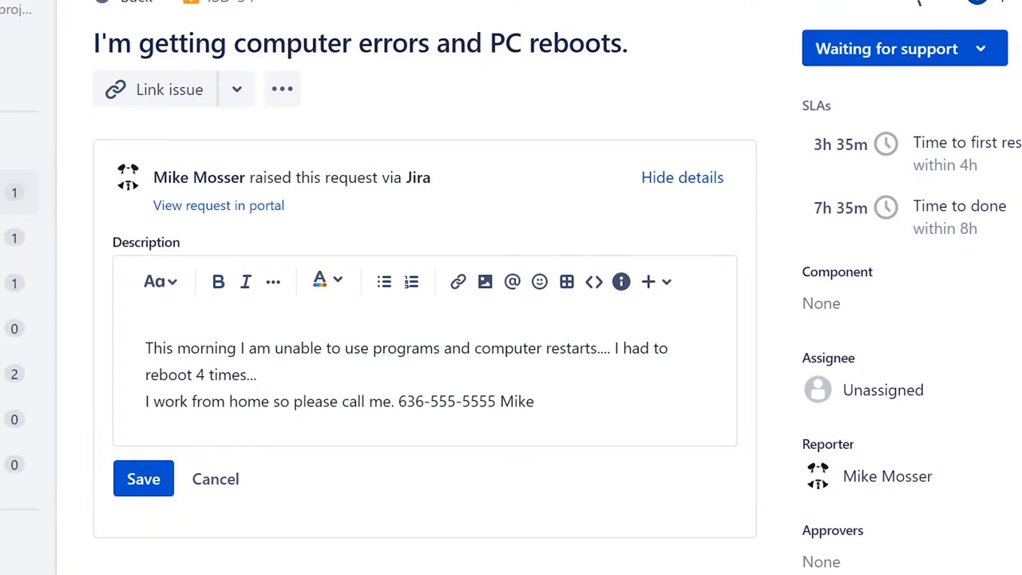
{"action": "left_click_drag", "start_coordinate": [474, 348], "coordinate": [597, 348]}
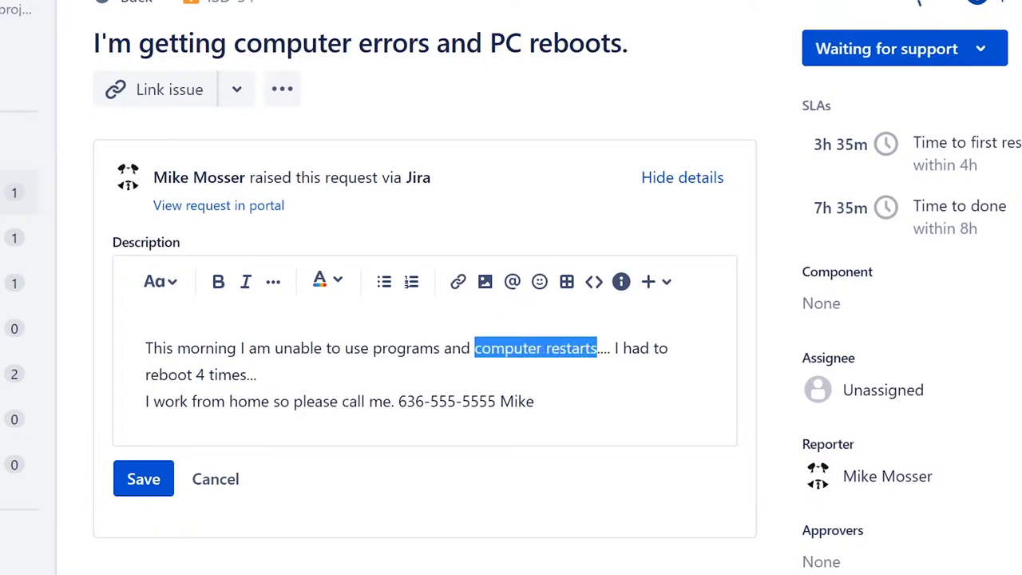
{"action": "left_click", "coordinate": [607, 348]}
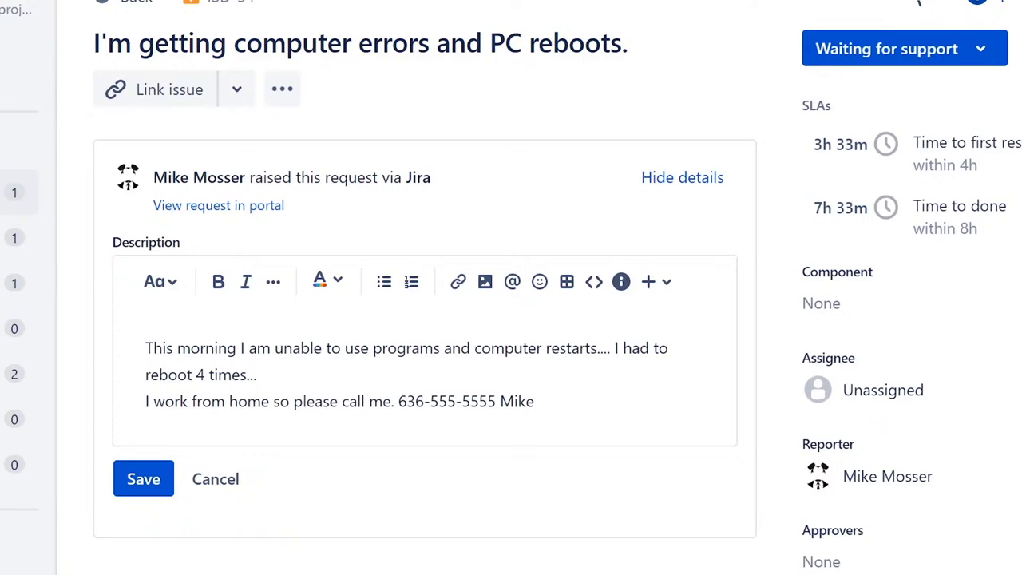
{"action": "left_click", "coordinate": [354, 348]}
{"action": "left_click", "coordinate": [470, 348]}
{"action": "left_click_drag", "start_coordinate": [471, 348], "coordinate": [600, 348]}
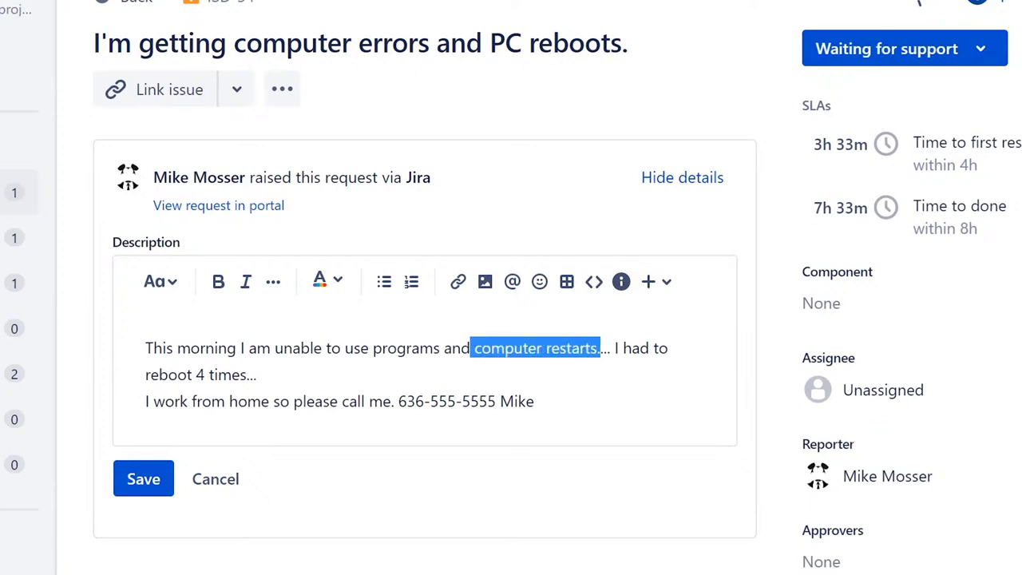
{"action": "left_click", "coordinate": [567, 348]}
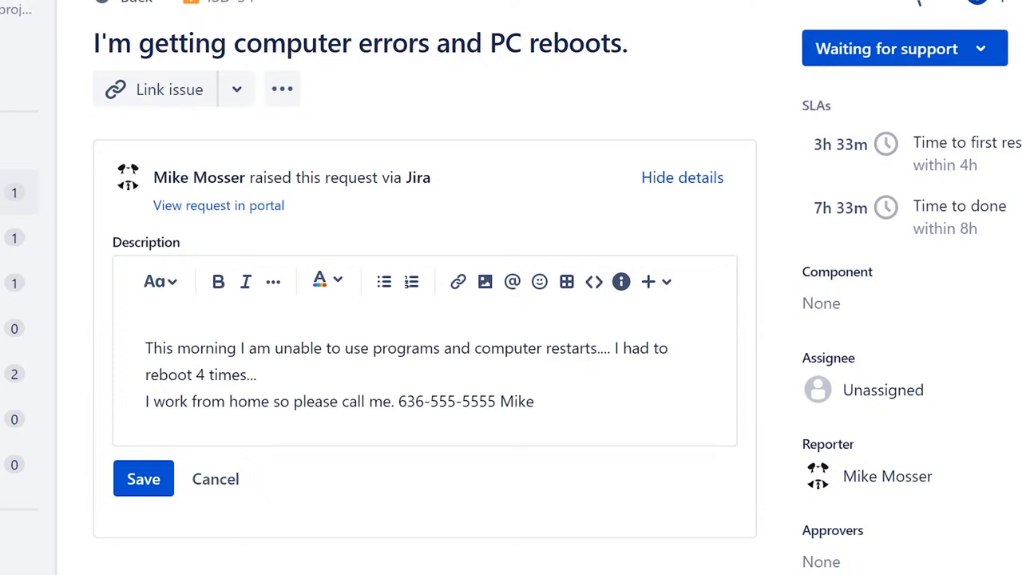
{"action": "left_click_drag", "start_coordinate": [474, 348], "coordinate": [591, 348]}
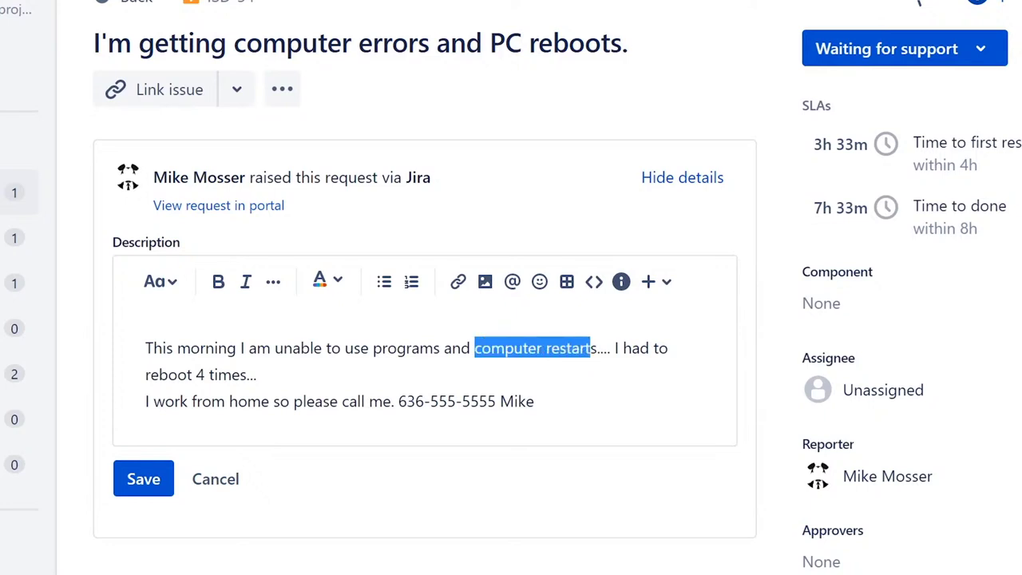
{"action": "left_click_drag", "start_coordinate": [441, 348], "coordinate": [153, 348]}
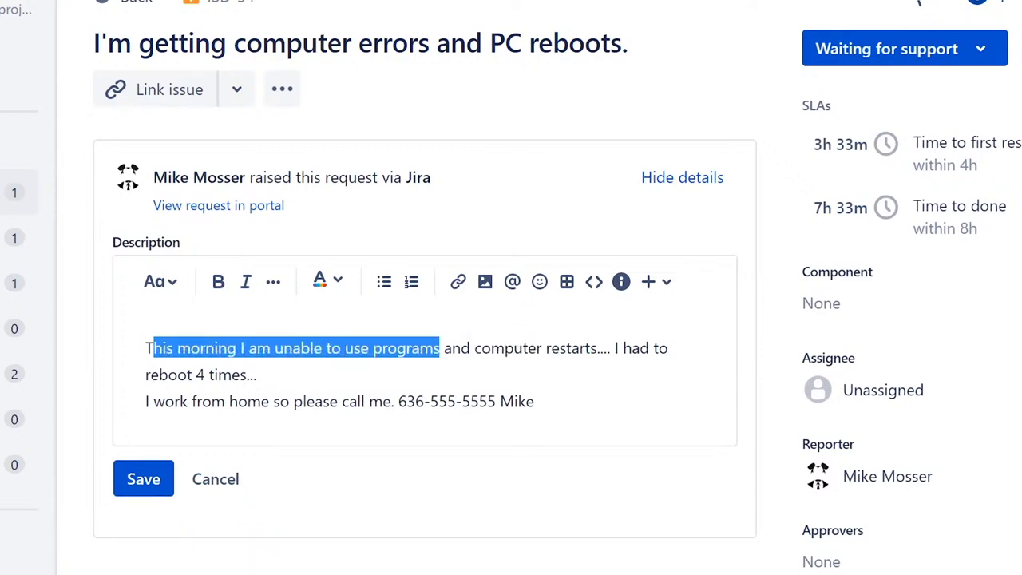
{"action": "left_click", "coordinate": [236, 348]}
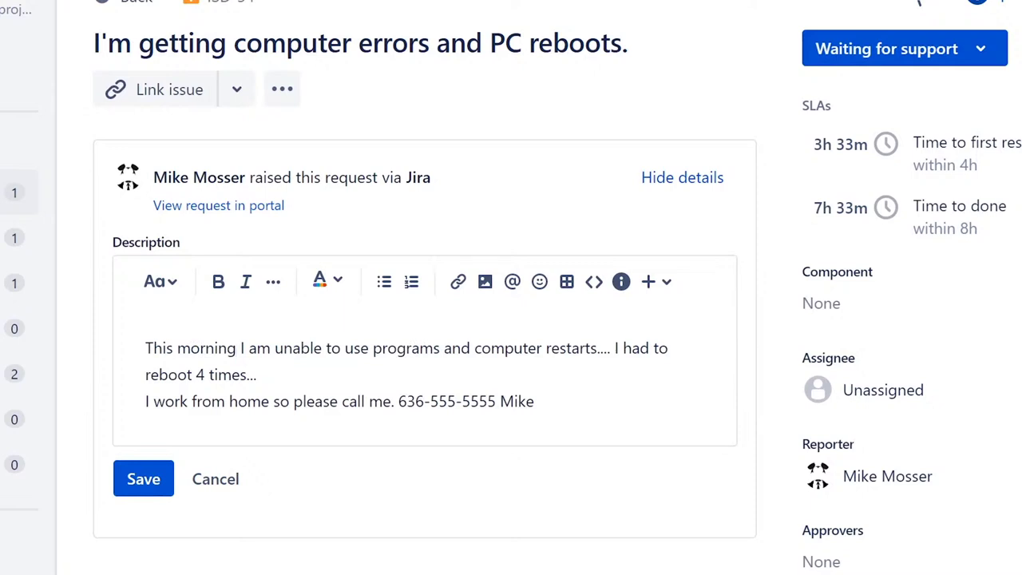
{"action": "left_click_drag", "start_coordinate": [292, 348], "coordinate": [443, 348]}
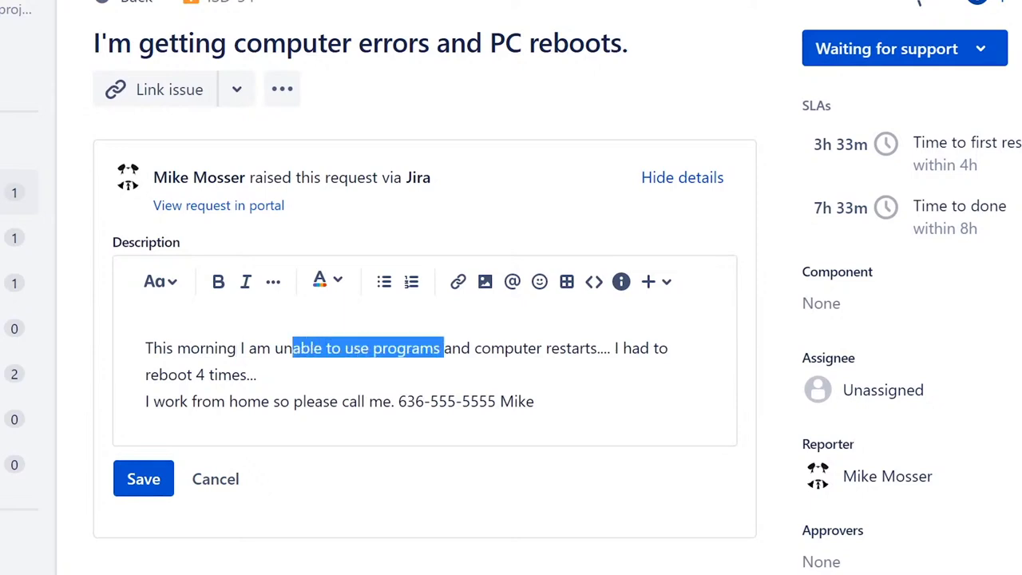
{"action": "left_click", "coordinate": [331, 348]}
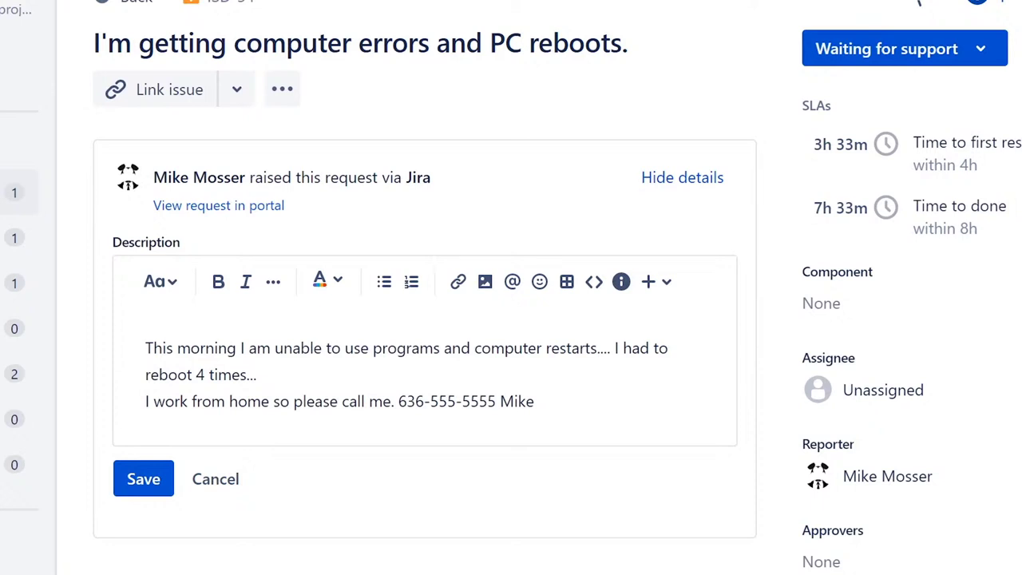
Step: Re-highlight 'I had to reboot 4 times...', leave the description unchanged, and start a customer reply
{"action": "left_click", "coordinate": [257, 375]}
{"action": "left_click_drag", "start_coordinate": [257, 374], "coordinate": [614, 348]}
{"action": "left_click", "coordinate": [257, 375]}
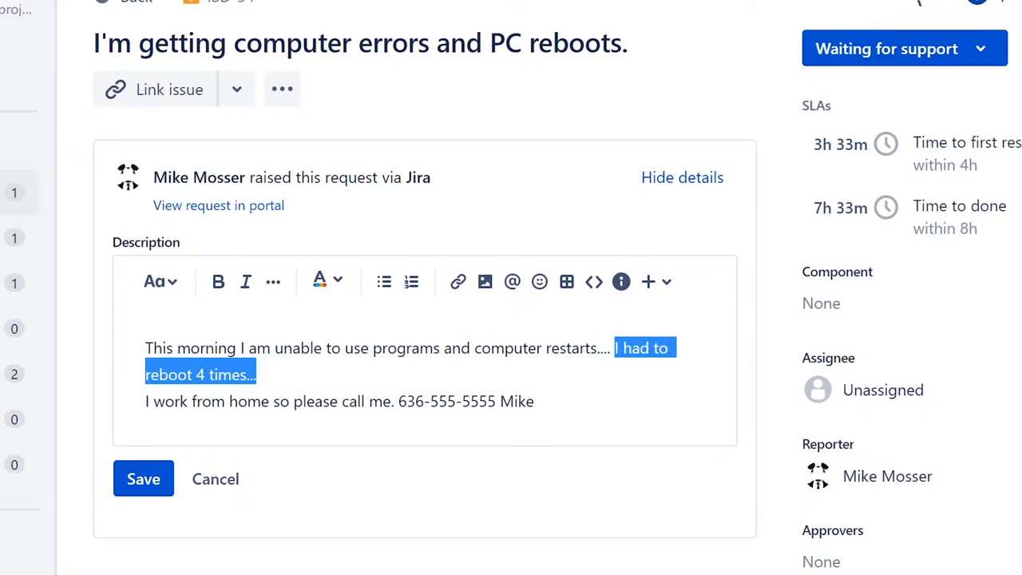
{"action": "left_click", "coordinate": [256, 374]}
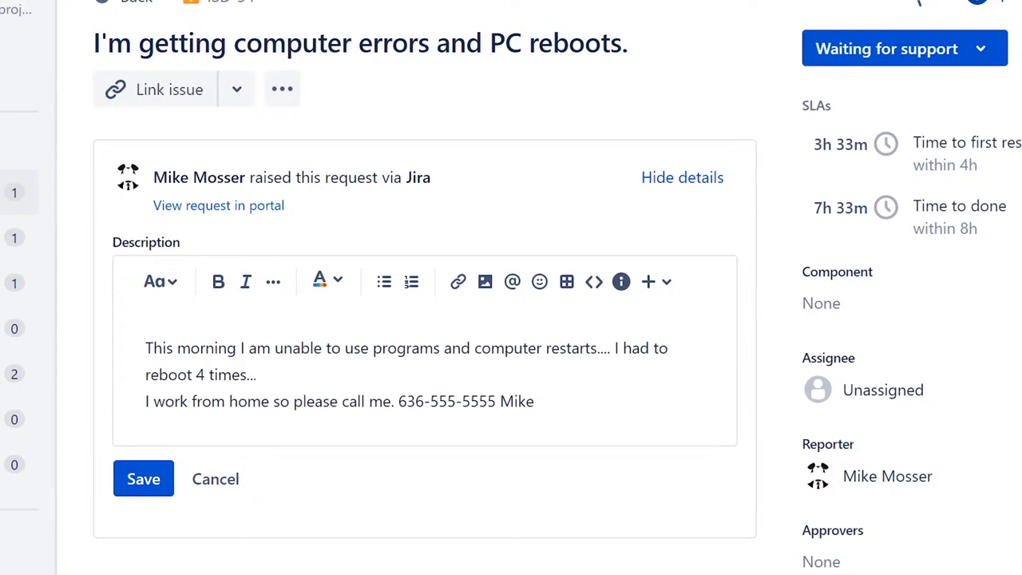
{"action": "left_click_drag", "start_coordinate": [256, 375], "coordinate": [614, 324]}
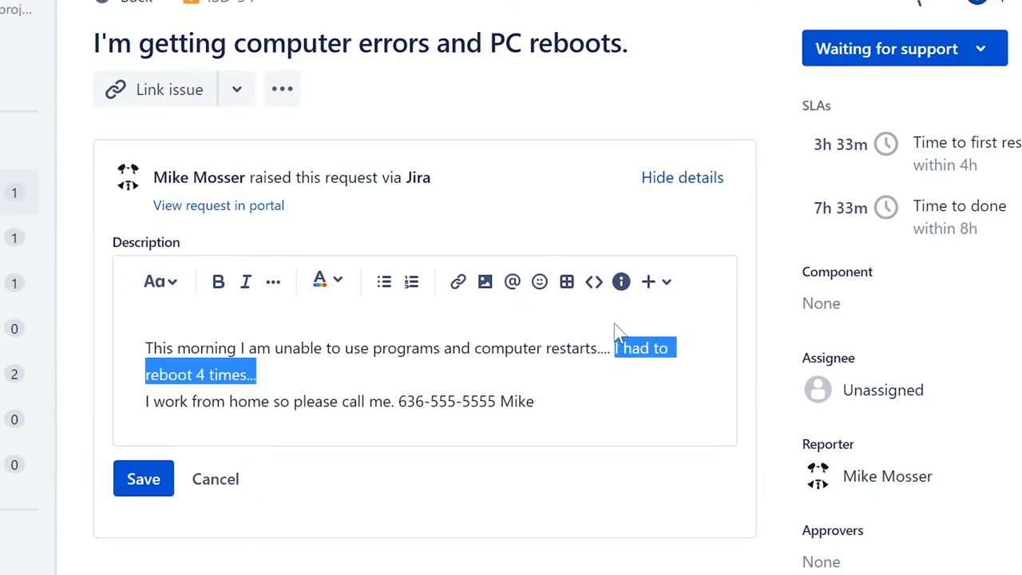
{"action": "left_click", "coordinate": [567, 348]}
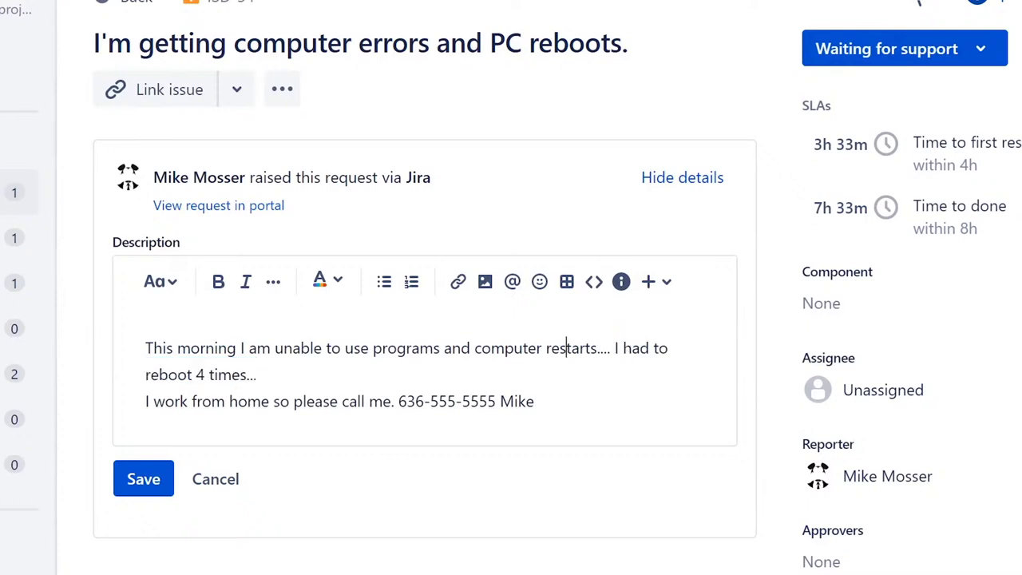
{"action": "left_click_drag", "start_coordinate": [614, 348], "coordinate": [256, 374]}
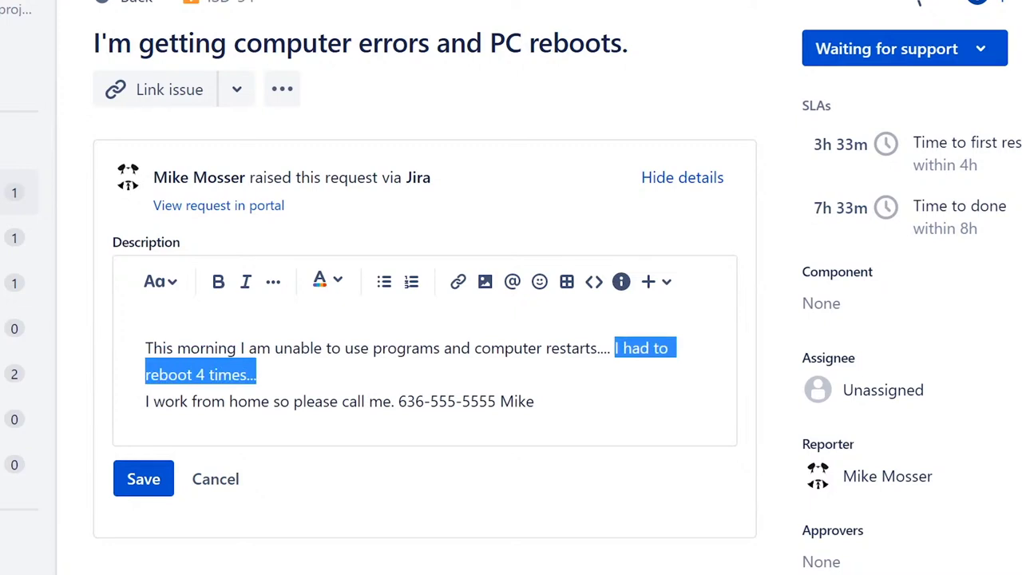
{"action": "left_click", "coordinate": [469, 401]}
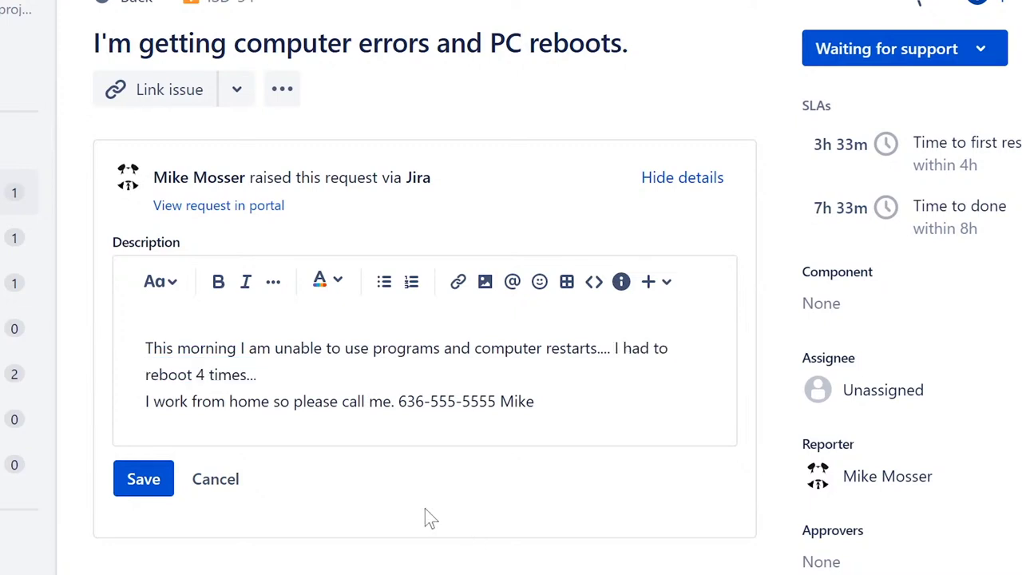
{"action": "left_click", "coordinate": [442, 373]}
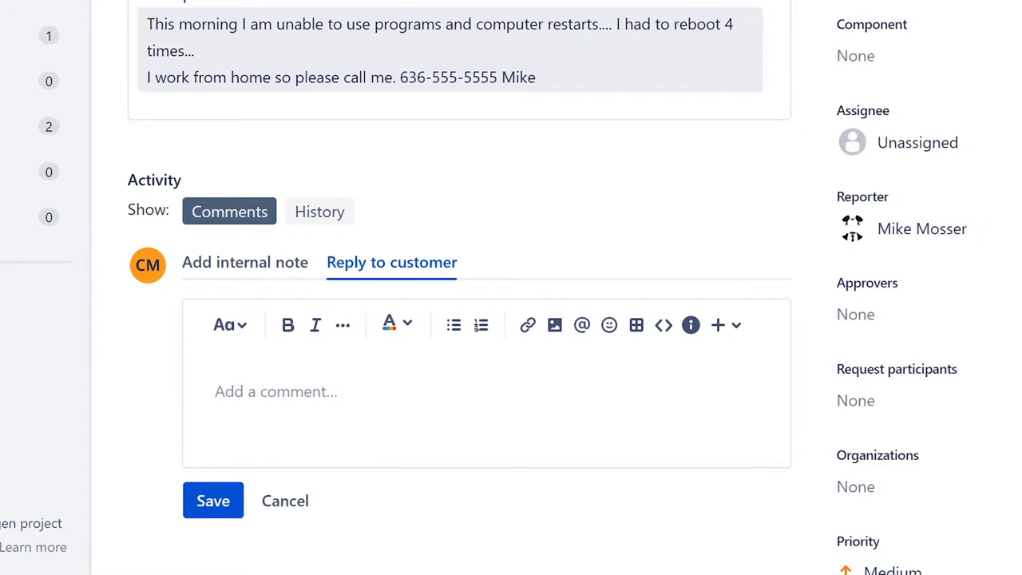
Step: Write 'Good morning,' and ask 'Do you turn off your computer at the end of shift or do you keep in on?'
{"action": "type", "text": "Good mro"}
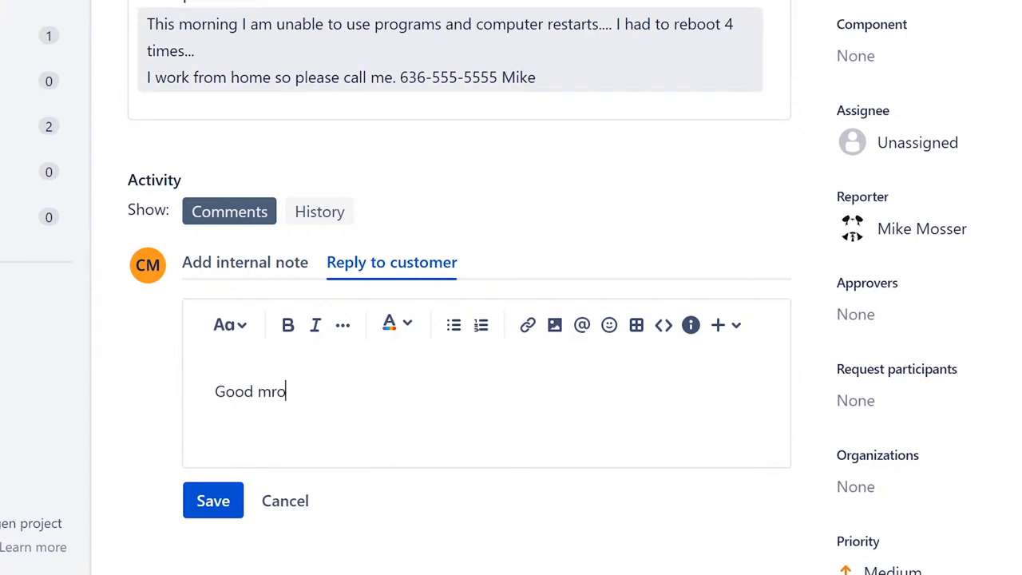
{"action": "type", "text": "n"}
{"action": "key", "text": "BackSpace"}
{"action": "key", "text": "BackSpace"}
{"action": "key", "text": "BackSpace"}
{"action": "type", "text": "orning,"}
{"action": "key", "text": "Return"}
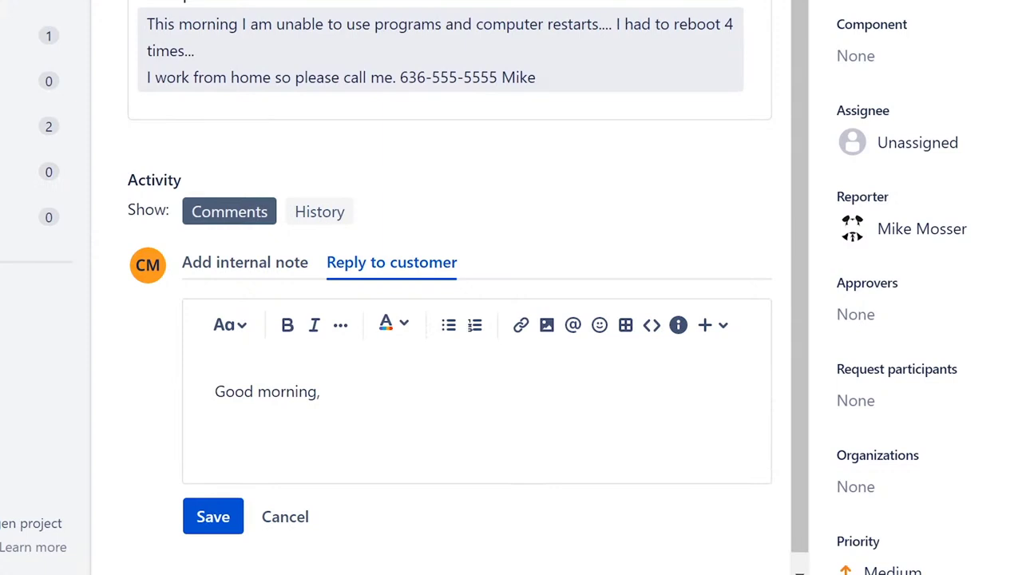
{"action": "type", "text": "Do you turn off your com"}
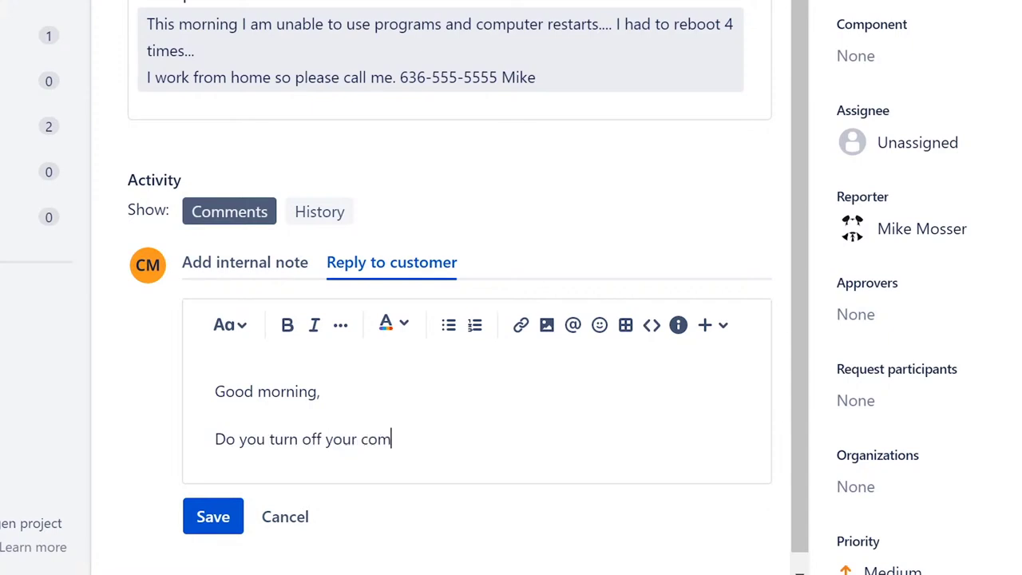
{"action": "type", "text": "puter ad"}
{"action": "key", "text": "BackSpace"}
{"action": "key", "text": "BackSpace"}
{"action": "type", "text": "t the "}
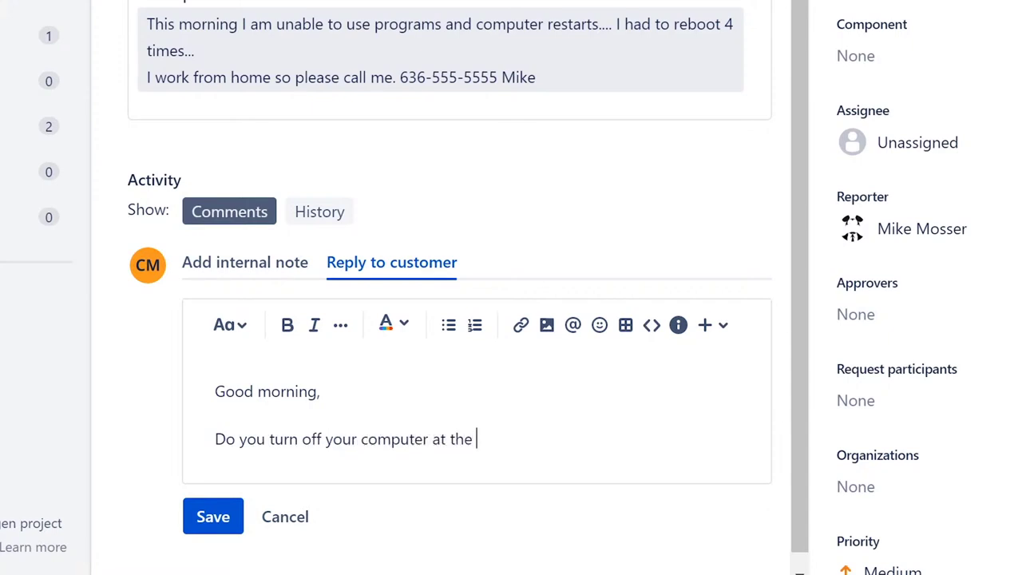
{"action": "type", "text": "end of shift o"}
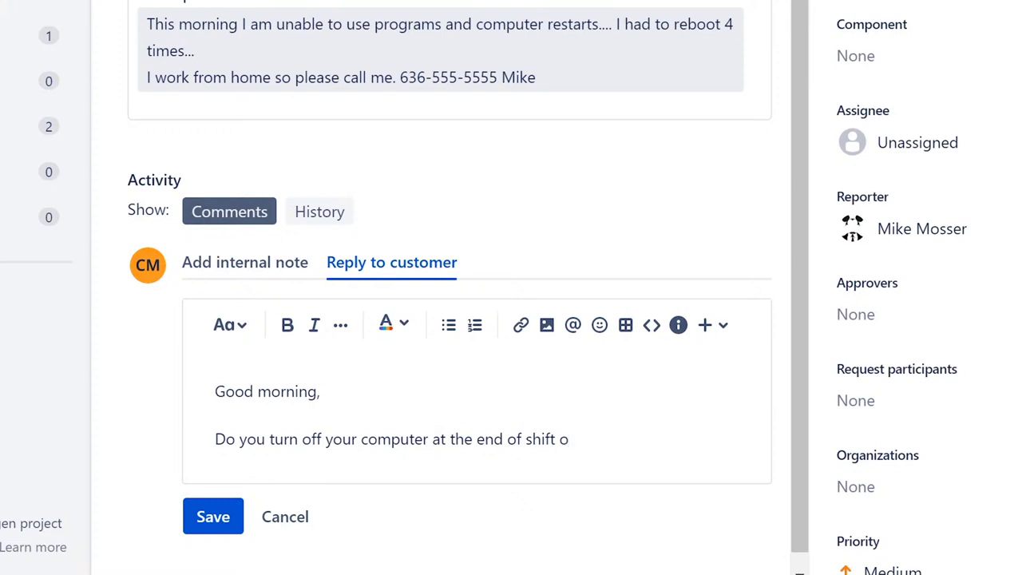
{"action": "type", "text": "r do you kee"}
{"action": "key", "text": "BackSpace"}
{"action": "type", "text": "e"}
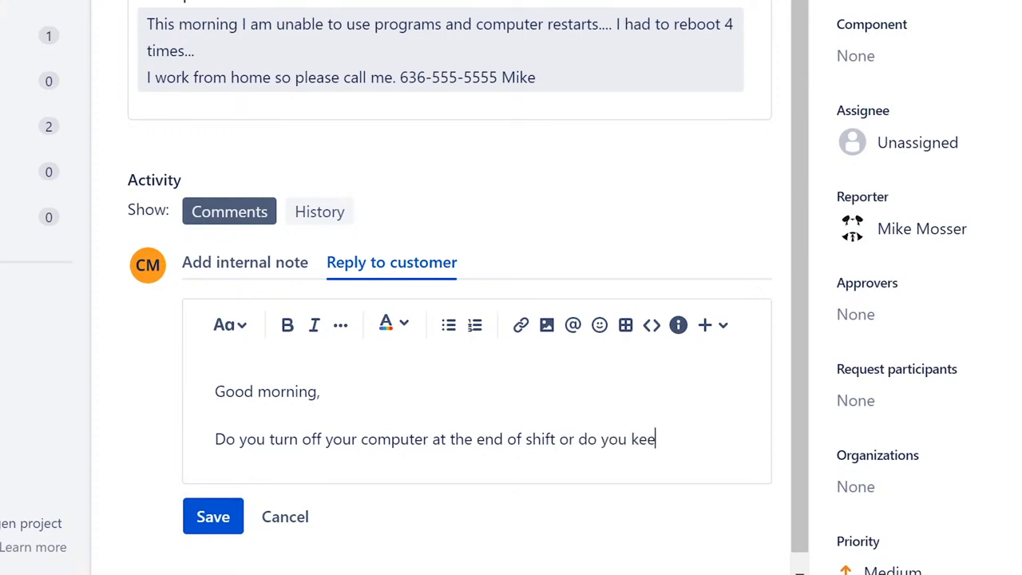
{"action": "type", "text": "p in on?"}
Step: Log the customer's answer 'I turn it off or shutdown...' and begin a 'Me: Please' line
{"action": "key", "text": "Return"}
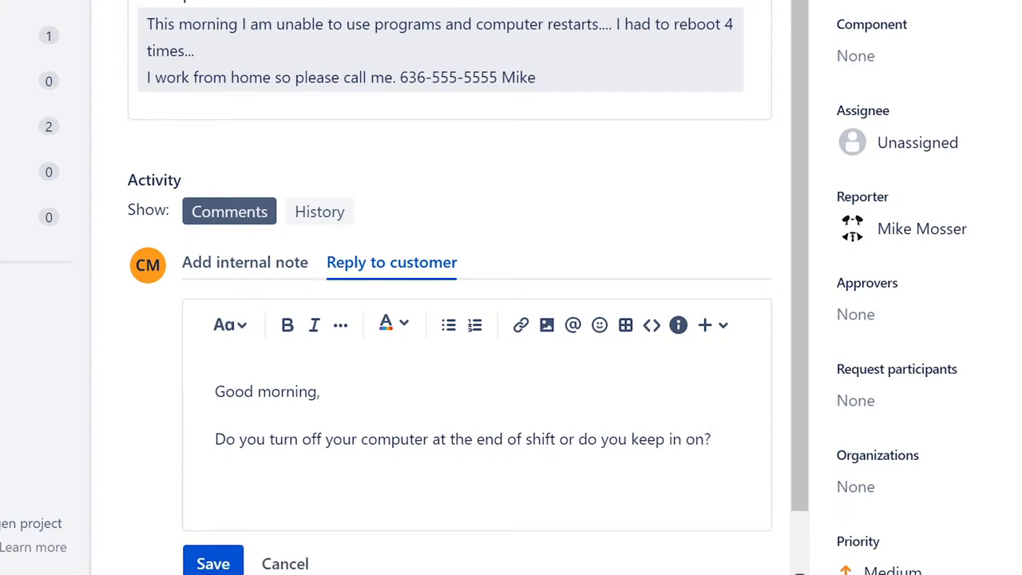
{"action": "type", "text": "Mike: I turne"}
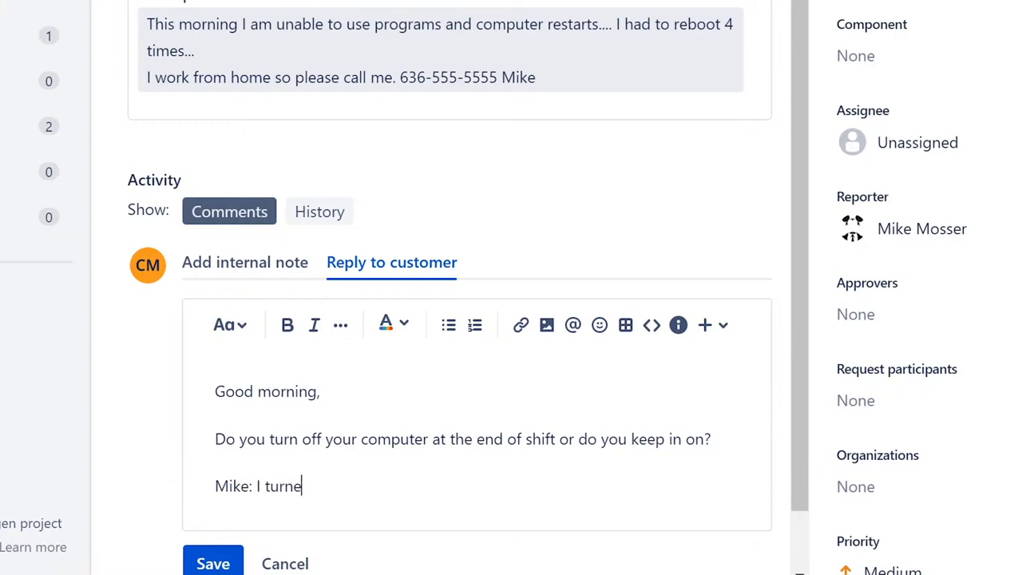
{"action": "key", "text": "BackSpace"}
{"action": "type", "text": "it off or shutdow"}
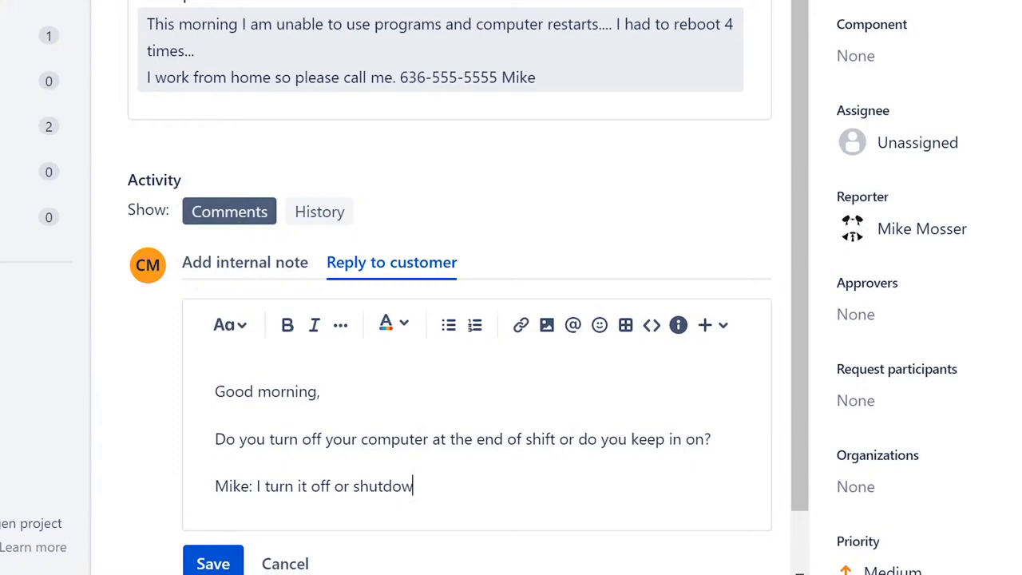
{"action": "type", "text": "n..."}
{"action": "key", "text": "Return"}
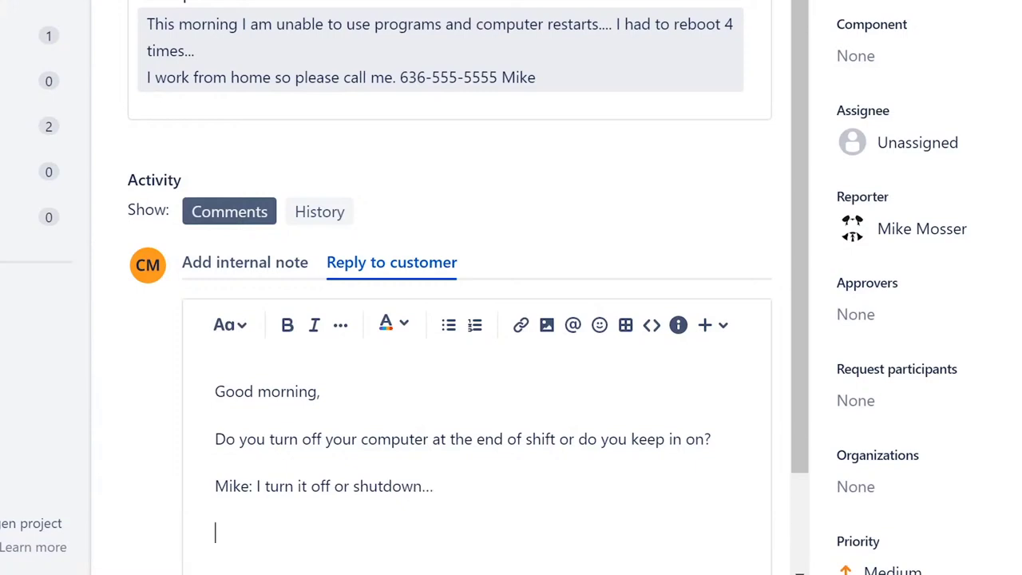
{"action": "type", "text": "Me: Please"}
Step: Continue 'Please' with 'leave computer on after work so that it can get updates.'
{"action": "scroll", "coordinate": [486, 137], "scroll_direction": "down", "scroll_amount": 2}
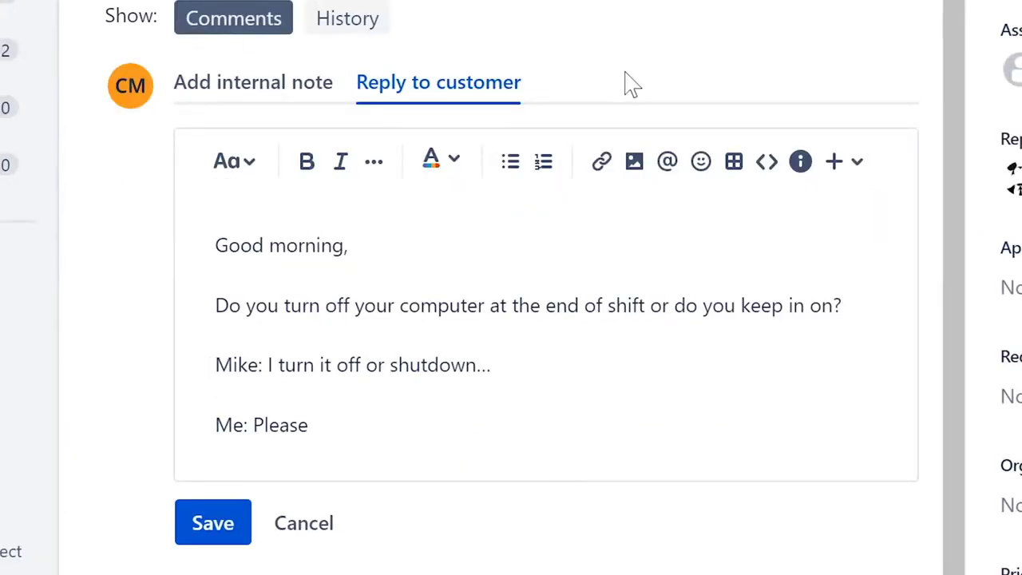
{"action": "type", "text": "insure"}
{"action": "key", "text": "BackSpace"}
{"action": "key", "text": "BackSpace"}
{"action": "key", "text": "BackSpace"}
{"action": "key", "text": "BackSpace"}
{"action": "key", "text": "BackSpace"}
{"action": "key", "text": "BackSpace"}
{"action": "type", "text": "leave"}
{"action": "key", "text": "ctrl+BackSpace"}
{"action": "type", "text": "insure that"}
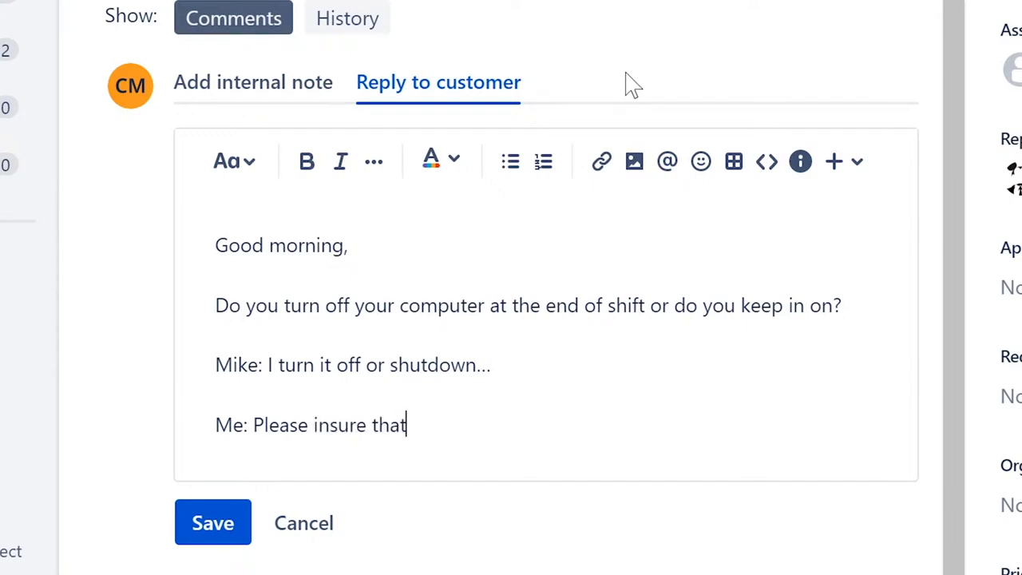
{"action": "key", "text": "BackSpace"}
{"action": "key", "text": "BackSpace"}
{"action": "key", "text": "BackSpace"}
{"action": "key", "text": "BackSpace"}
{"action": "key", "text": "BackSpace"}
{"action": "key", "text": "BackSpace"}
{"action": "key", "text": "BackSpace"}
{"action": "key", "text": "BackSpace"}
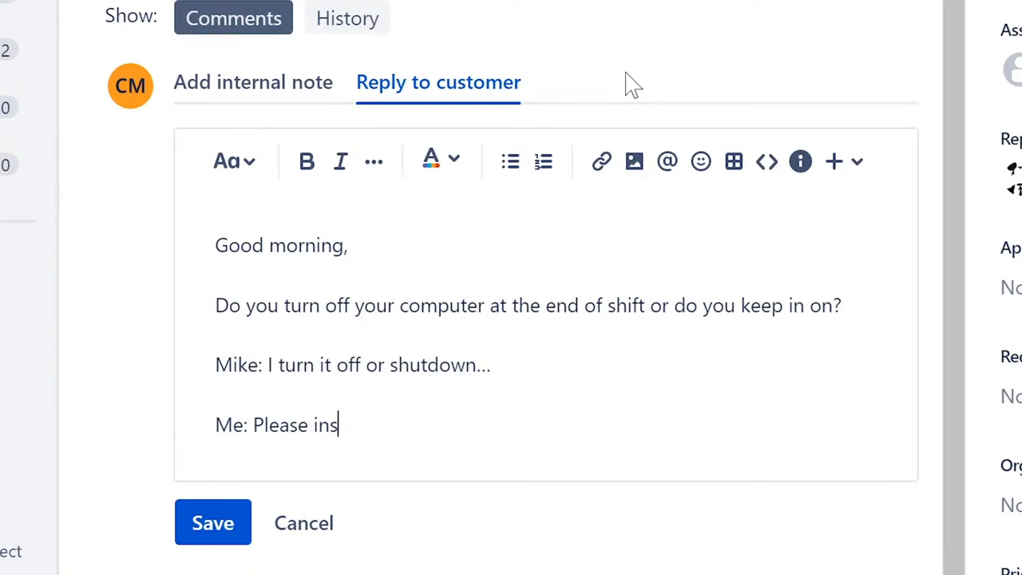
{"action": "key", "text": "BackSpace"}
{"action": "key", "text": "BackSpace"}
{"action": "key", "text": "BackSpace"}
{"action": "type", "text": "leave computer on "}
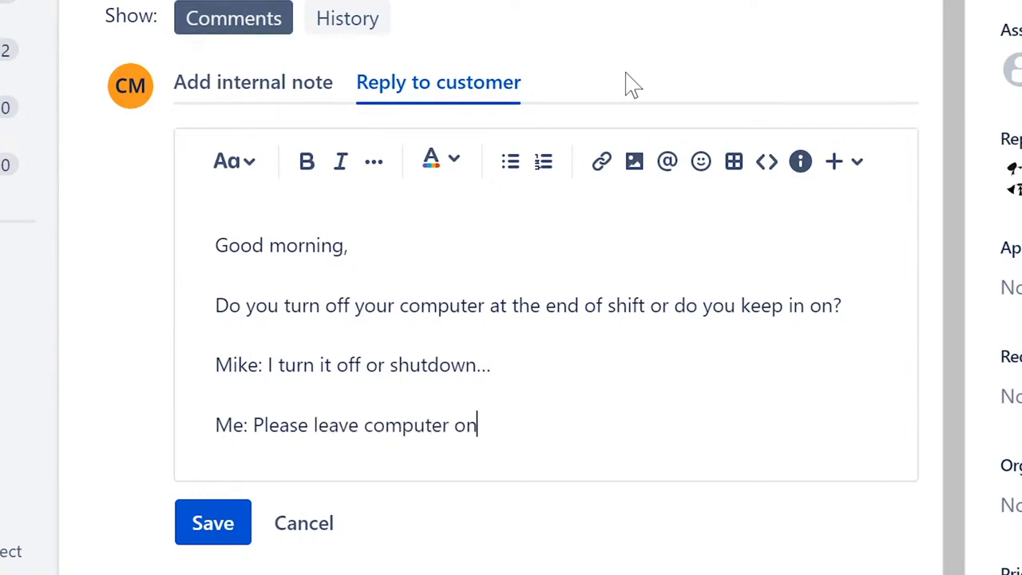
{"action": "type", "text": "after wor"}
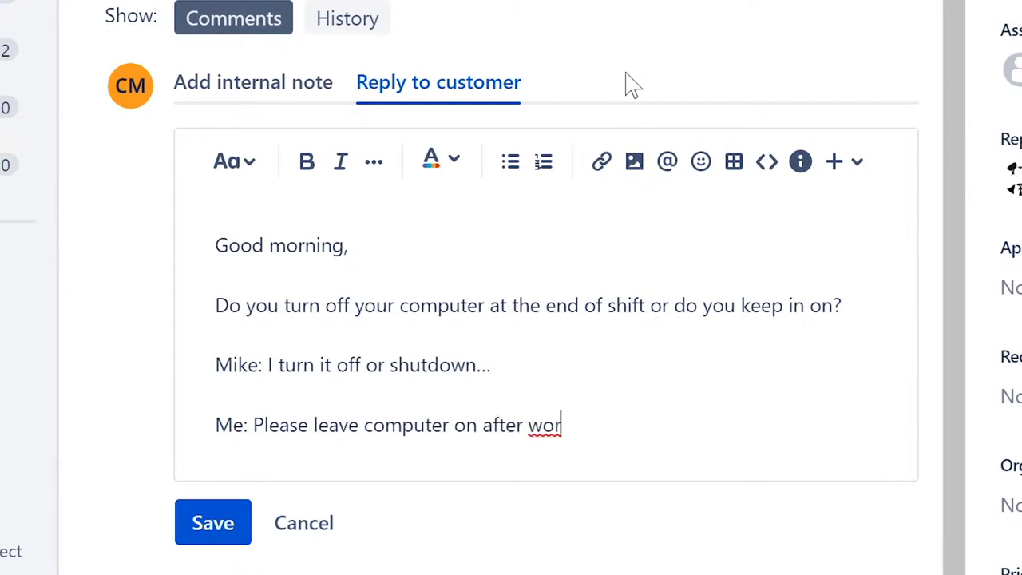
{"action": "type", "text": "k so that i"}
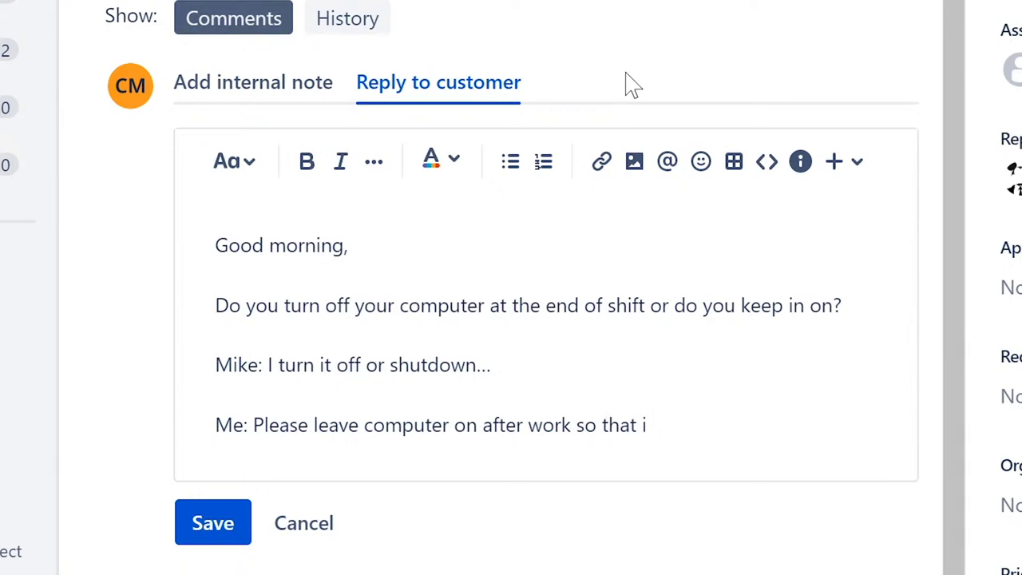
{"action": "type", "text": "t can get updates"}
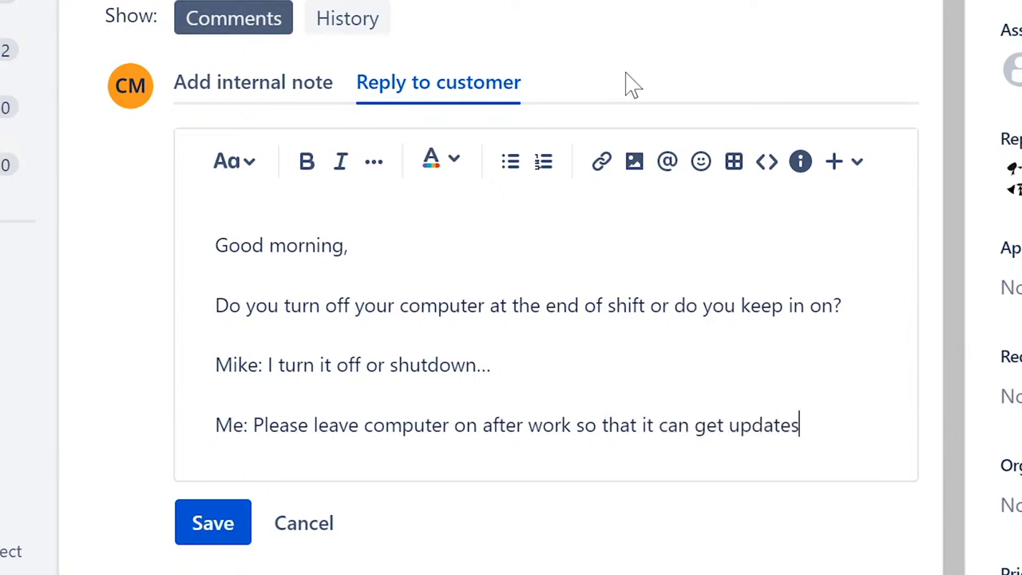
{"action": "type", "text": ". th"}
Step: Add 'This will minimize restarts and will allow for faster login.' and highlight the updates reason
{"action": "key", "text": "BackSpace"}
{"action": "key", "text": "BackSpace"}
{"action": "type", "text": "This will "}
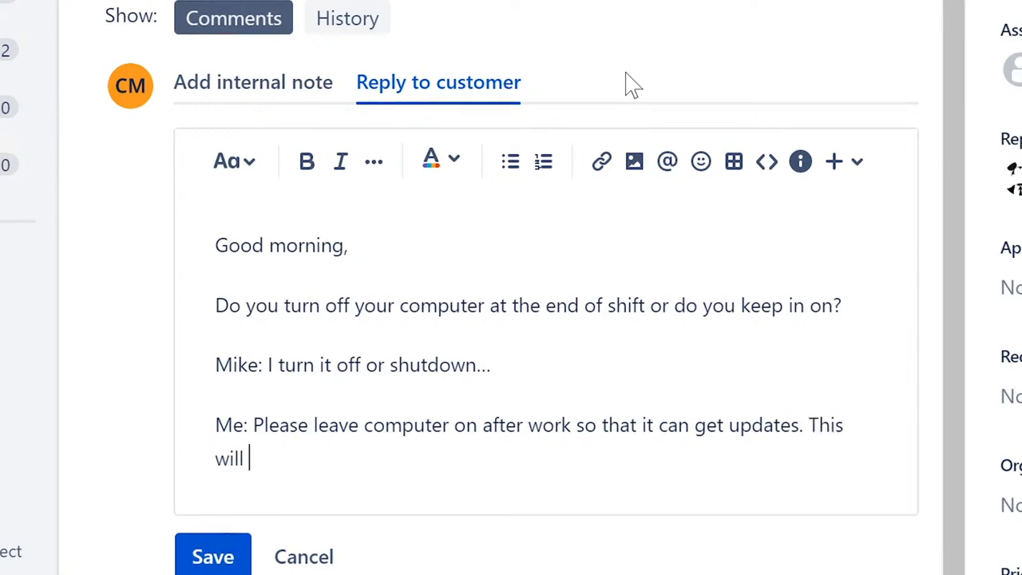
{"action": "type", "text": "i"}
{"action": "key", "text": "BackSpace"}
{"action": "type", "text": "minimize "}
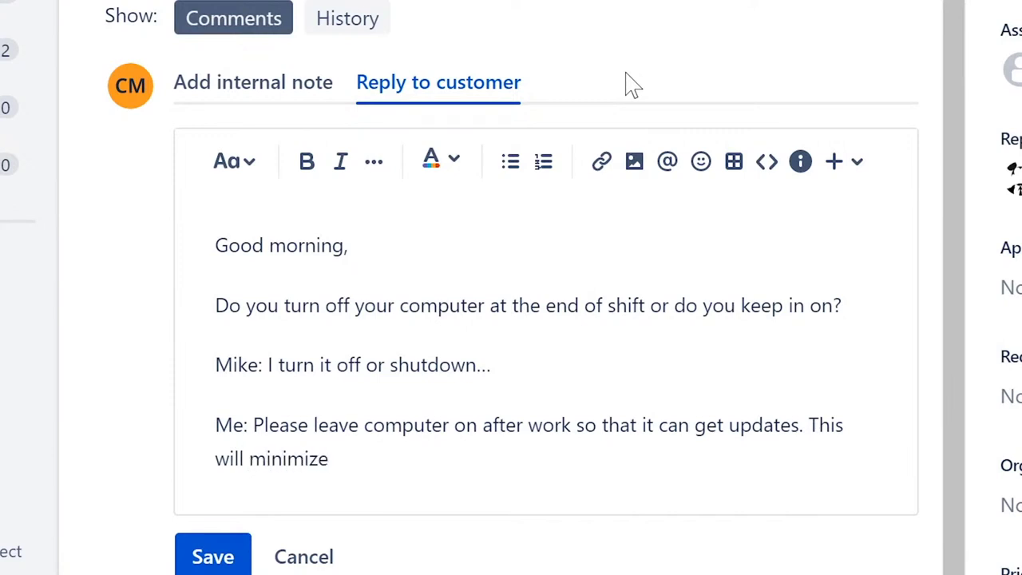
{"action": "type", "text": "restarts"}
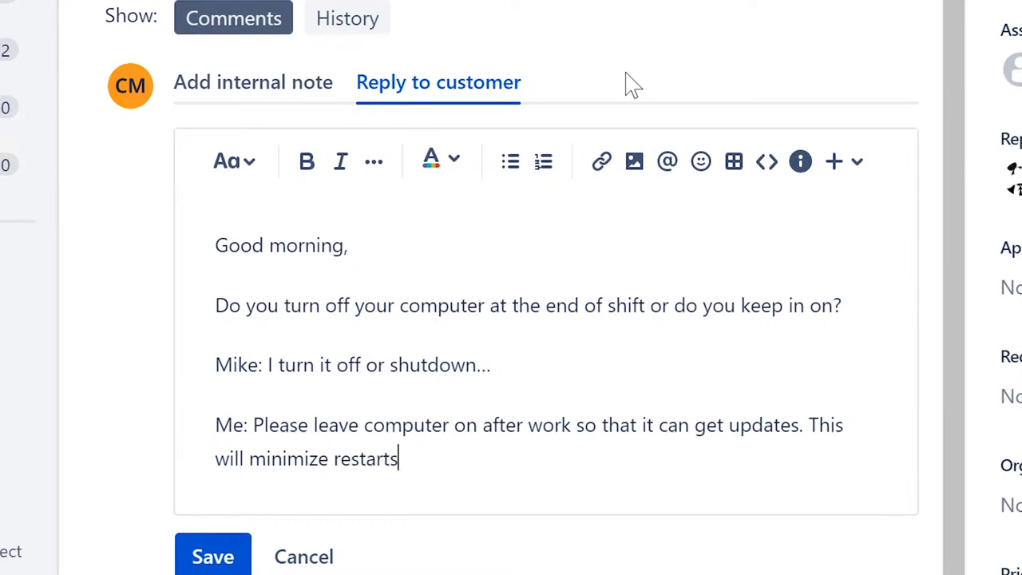
{"action": "type", "text": " and will allow fo"}
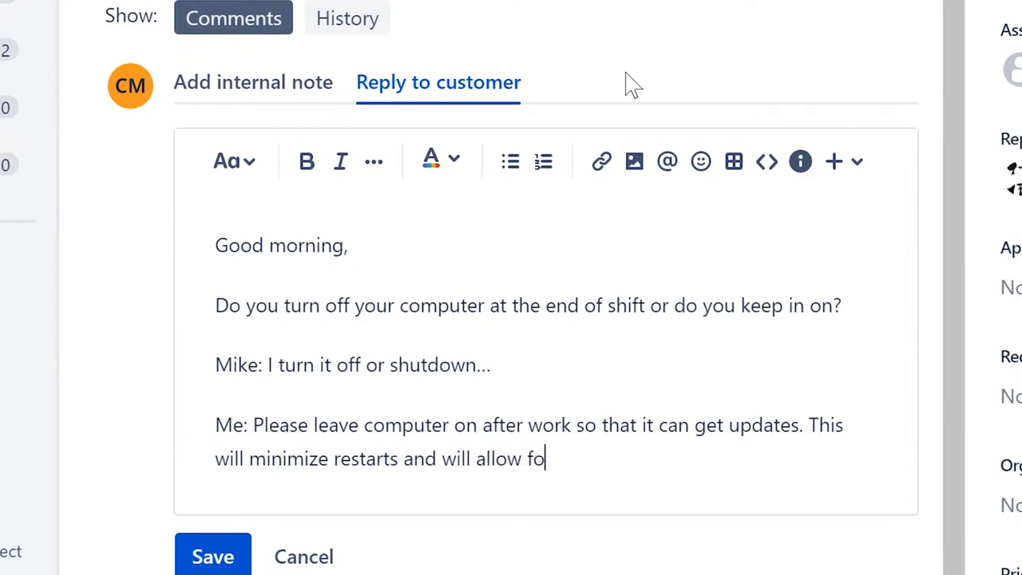
{"action": "type", "text": "r faste"}
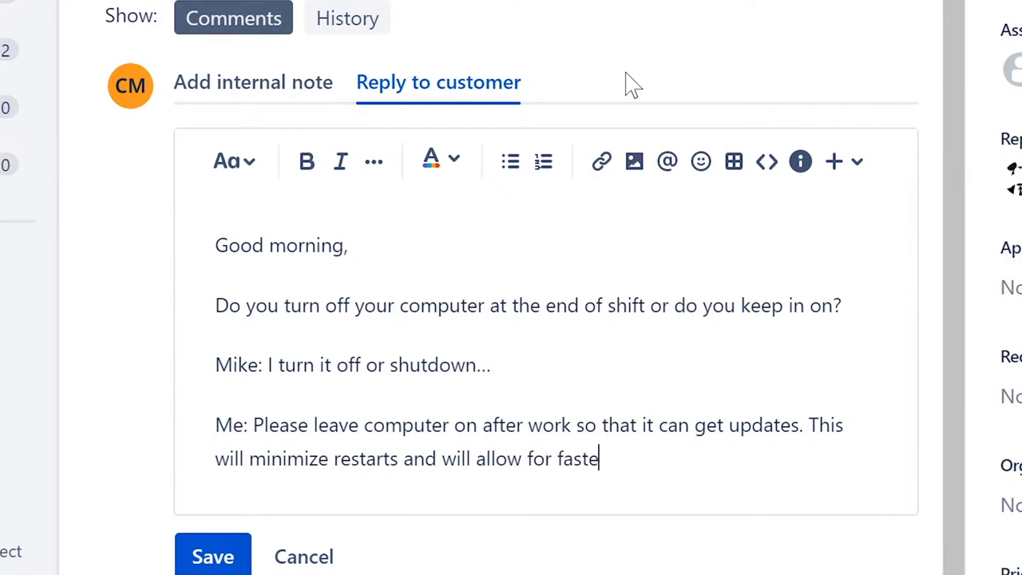
{"action": "type", "text": "r login."}
{"action": "scroll", "coordinate": [299, 100], "scroll_direction": "down", "scroll_amount": 1}
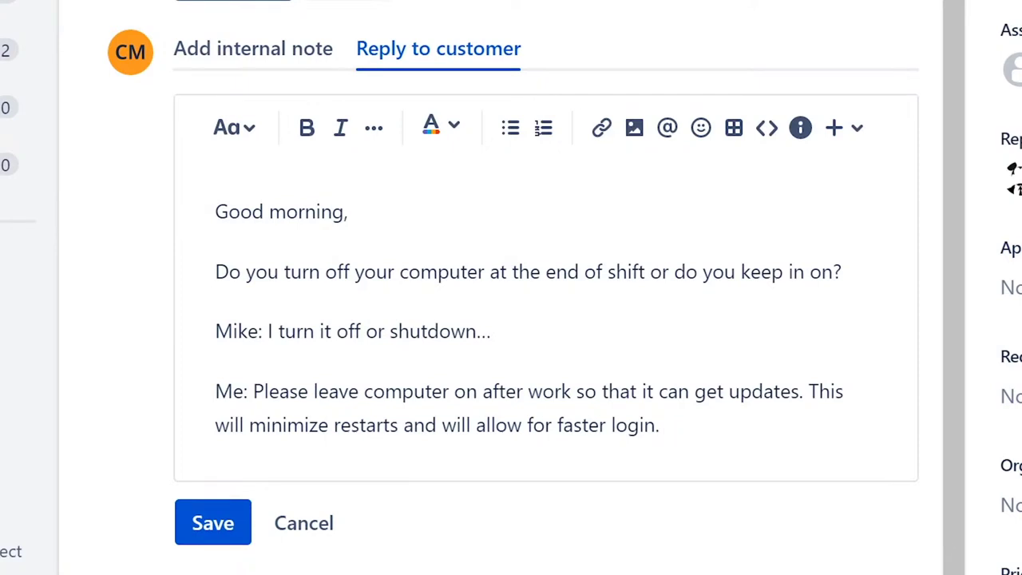
{"action": "left_click_drag", "start_coordinate": [466, 391], "coordinate": [803, 391]}
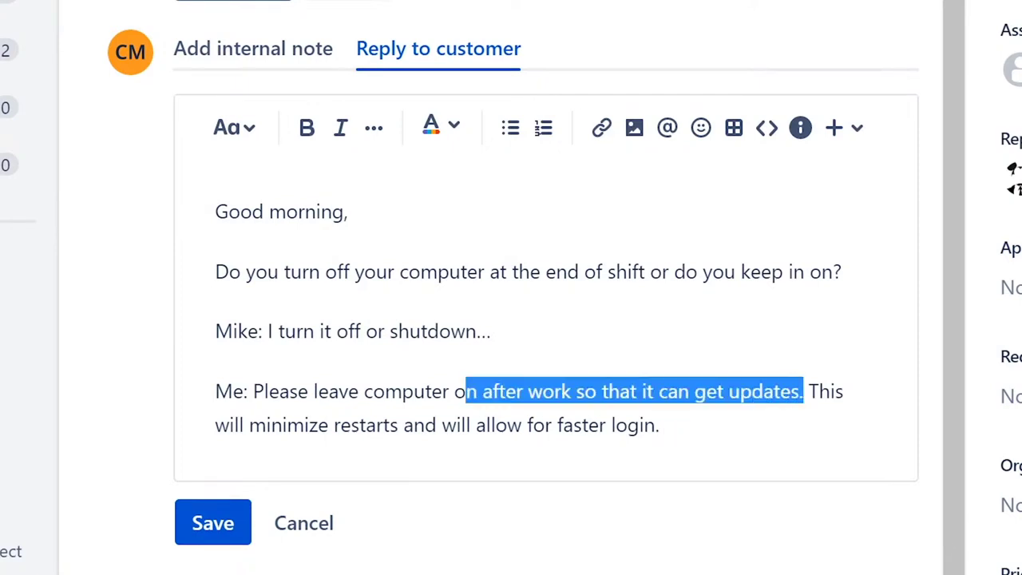
{"action": "left_click", "coordinate": [663, 424]}
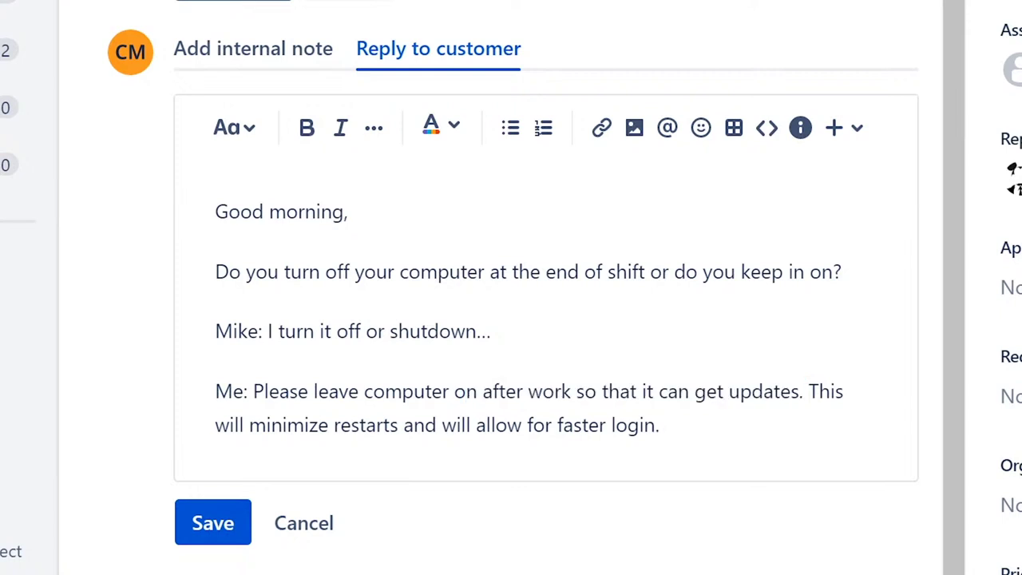
{"action": "scroll", "coordinate": [724, 50], "scroll_direction": "up", "scroll_amount": 6}
{"action": "left_click_drag", "start_coordinate": [722, 209], "coordinate": [892, 226]}
{"action": "left_click_drag", "start_coordinate": [622, 279], "coordinate": [199, 255]}
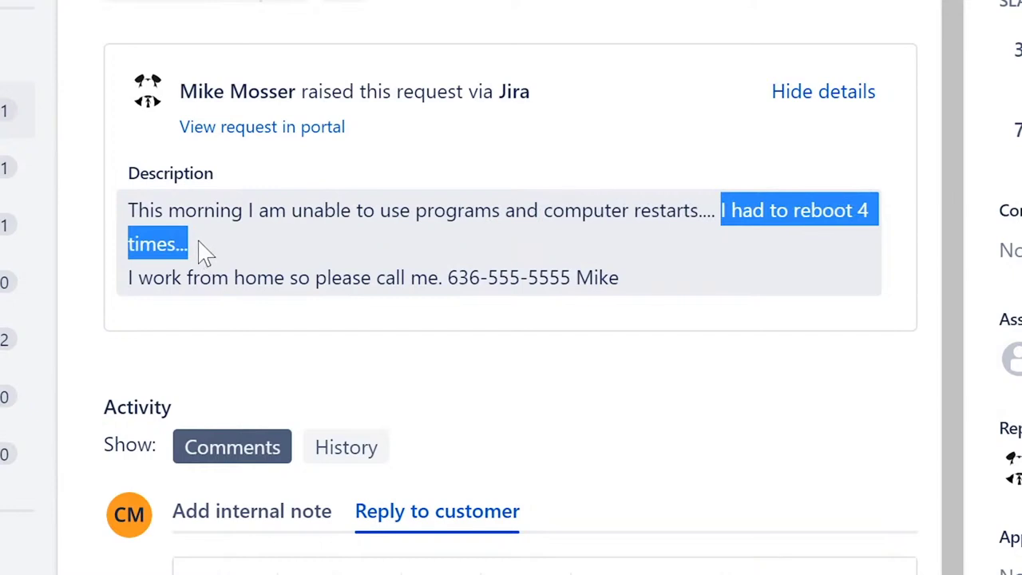
{"action": "left_click", "coordinate": [223, 250]}
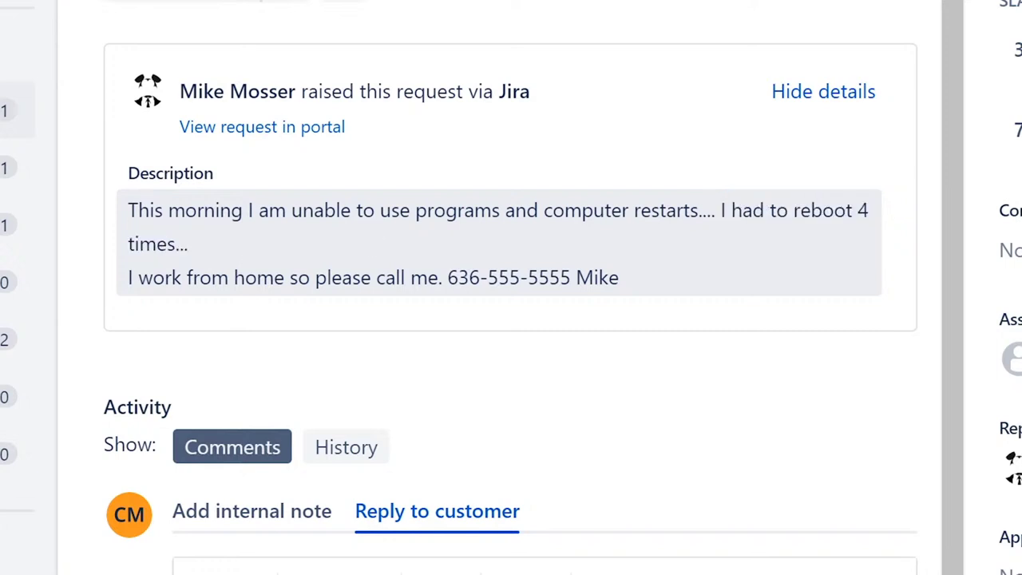
{"action": "left_click_drag", "start_coordinate": [721, 210], "coordinate": [866, 240]}
{"action": "left_click_drag", "start_coordinate": [721, 210], "coordinate": [379, 252]}
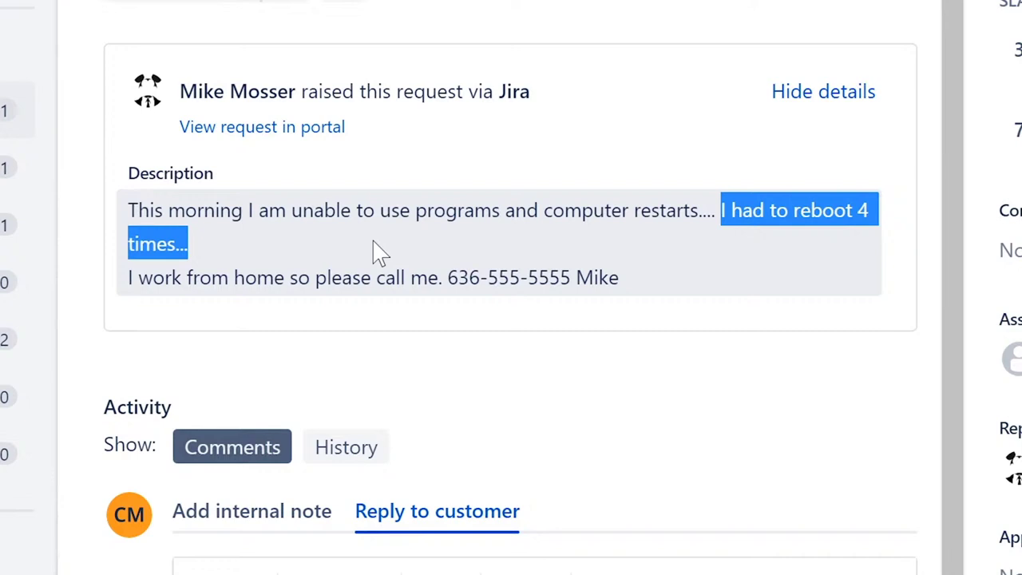
{"action": "left_click", "coordinate": [380, 252]}
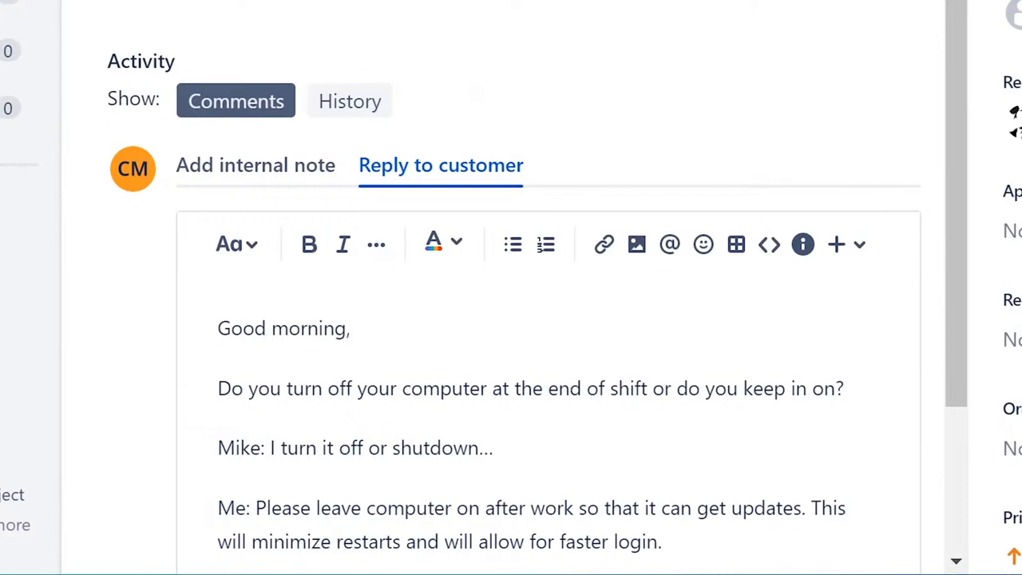
Step: Add a 'Me:' line saying the idle computer uses around 8 watts versus a 60 w light bulb
{"action": "scroll", "coordinate": [538, 319], "scroll_direction": "down", "scroll_amount": 3}
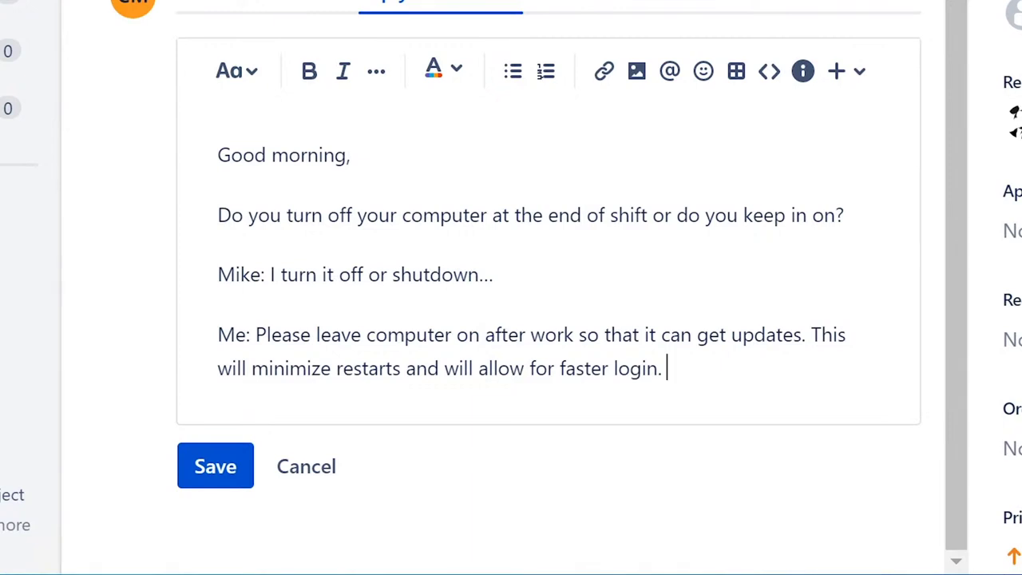
{"action": "key", "text": "Return"}
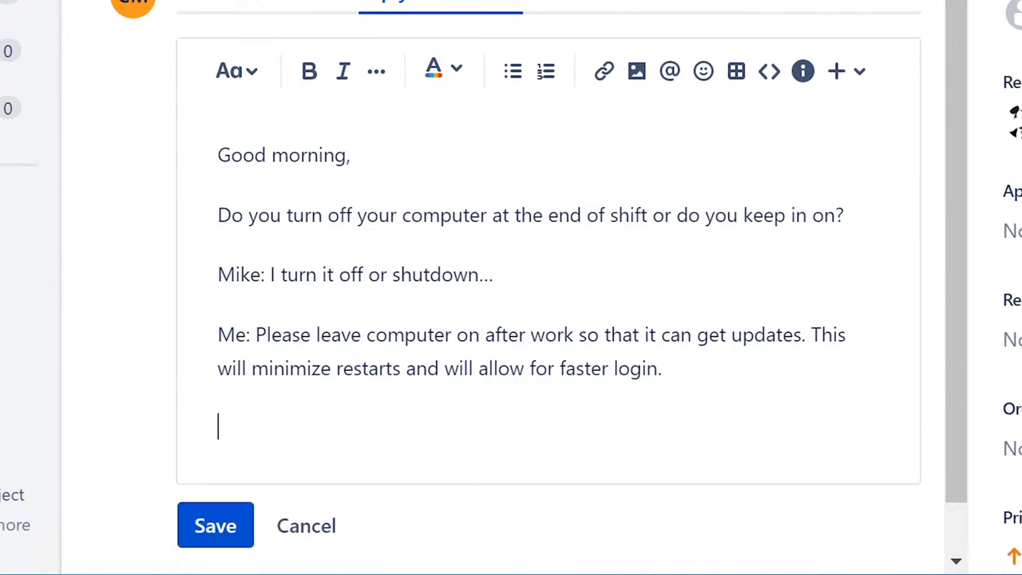
{"action": "type", "text": "Me: The"}
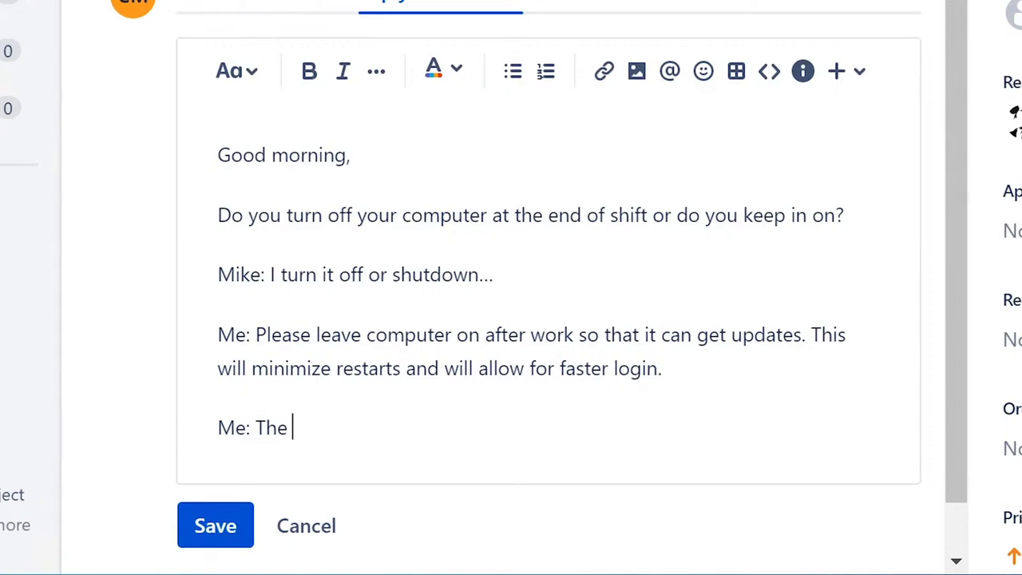
{"action": "key", "text": "BackSpace"}
{"action": "key", "text": "BackSpace"}
{"action": "key", "text": "BackSpace"}
{"action": "key", "text": "BackSpace"}
{"action": "type", "text": "Computer "}
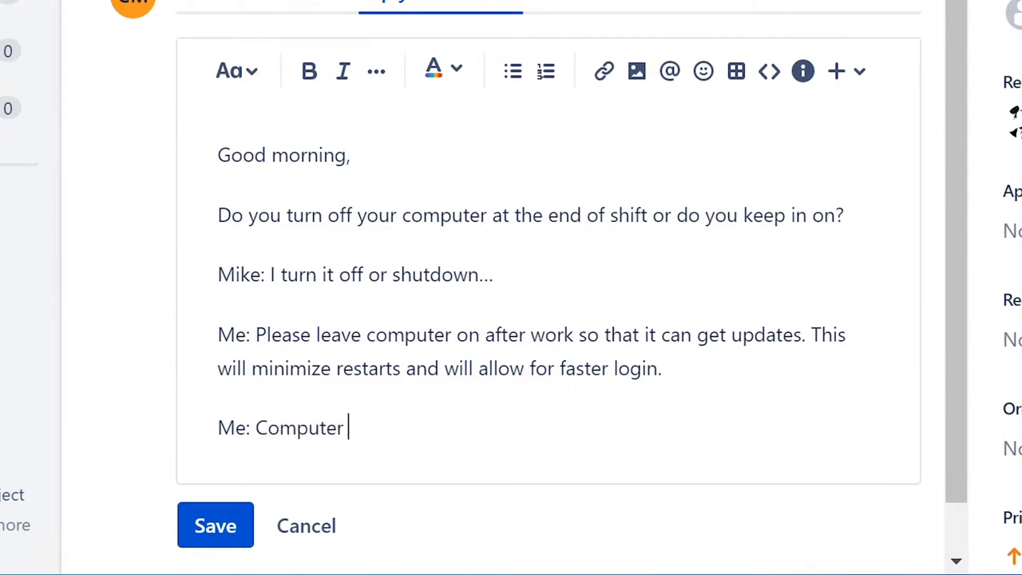
{"action": "type", "text": "uses very lit"}
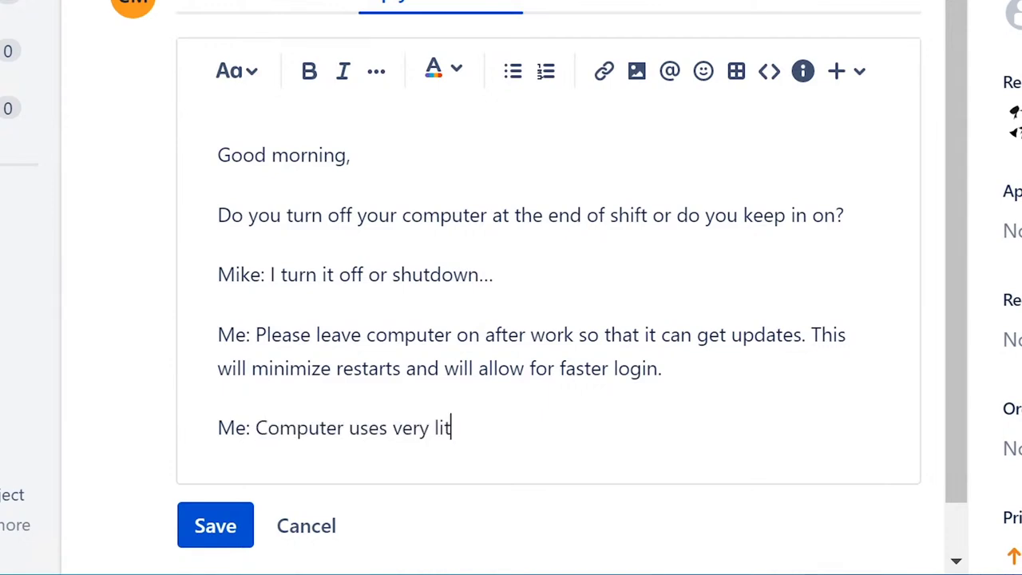
{"action": "type", "text": "tle power when "}
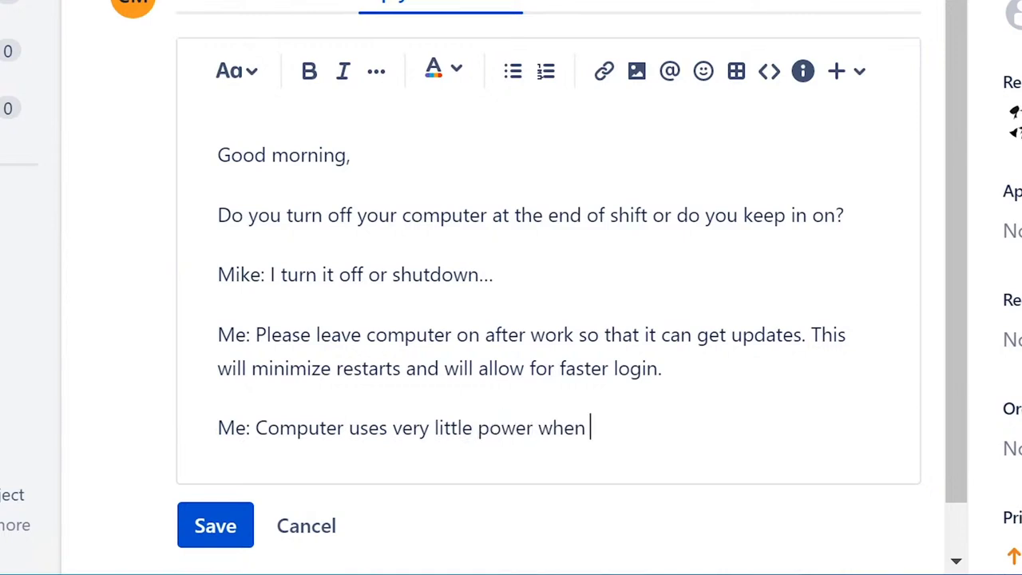
{"action": "type", "text": "no"}
{"action": "key", "text": "BackSpace"}
{"action": "type", "text": "not in use"}
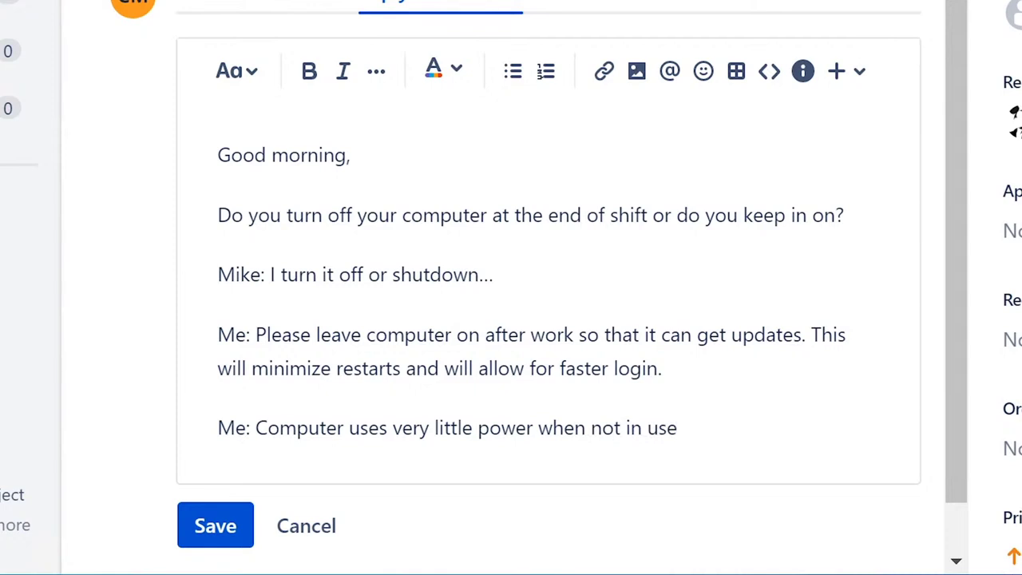
{"action": "type", "text": "... it uses a"}
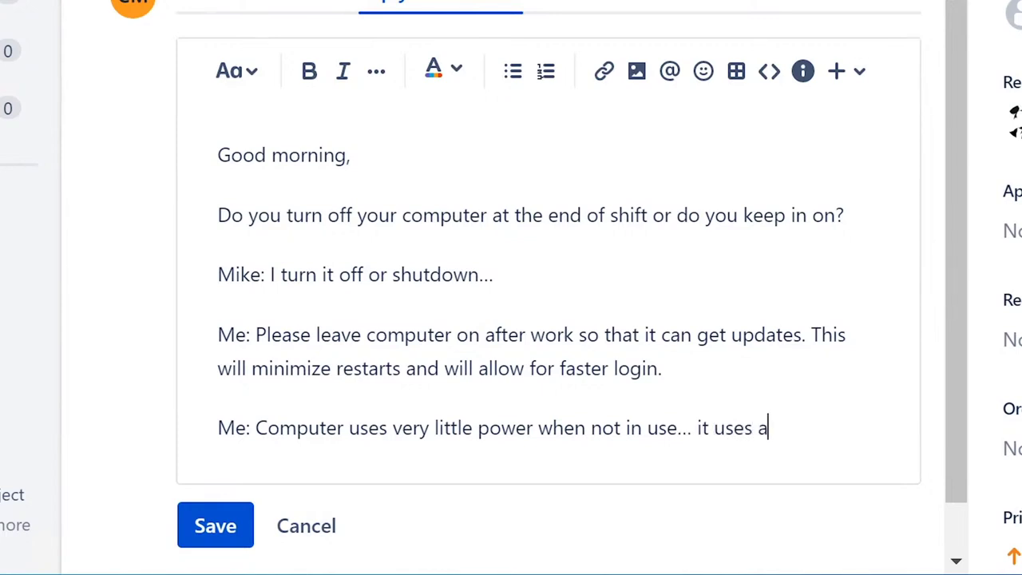
{"action": "type", "text": "round "}
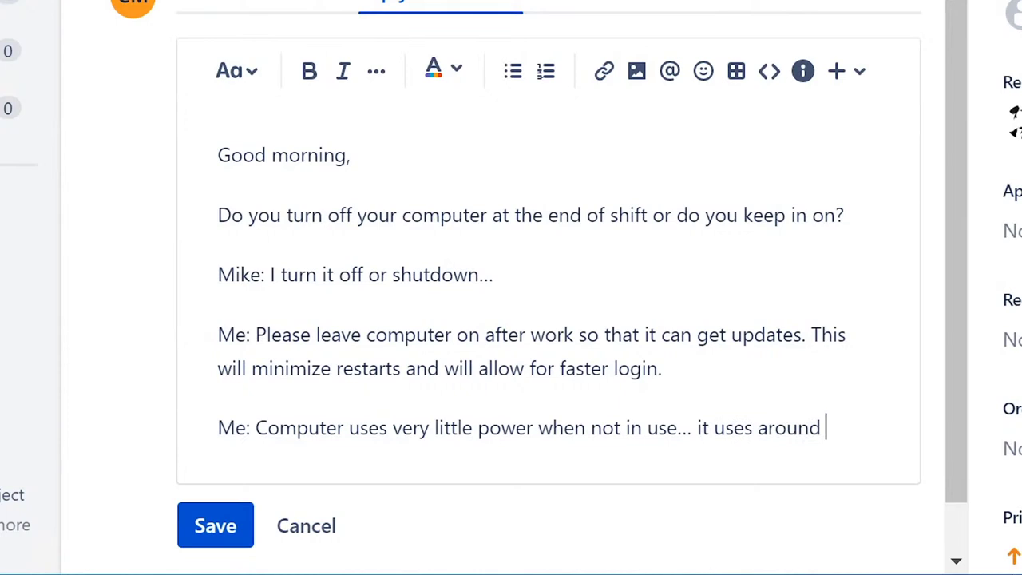
{"action": "type", "text": "8 watts "}
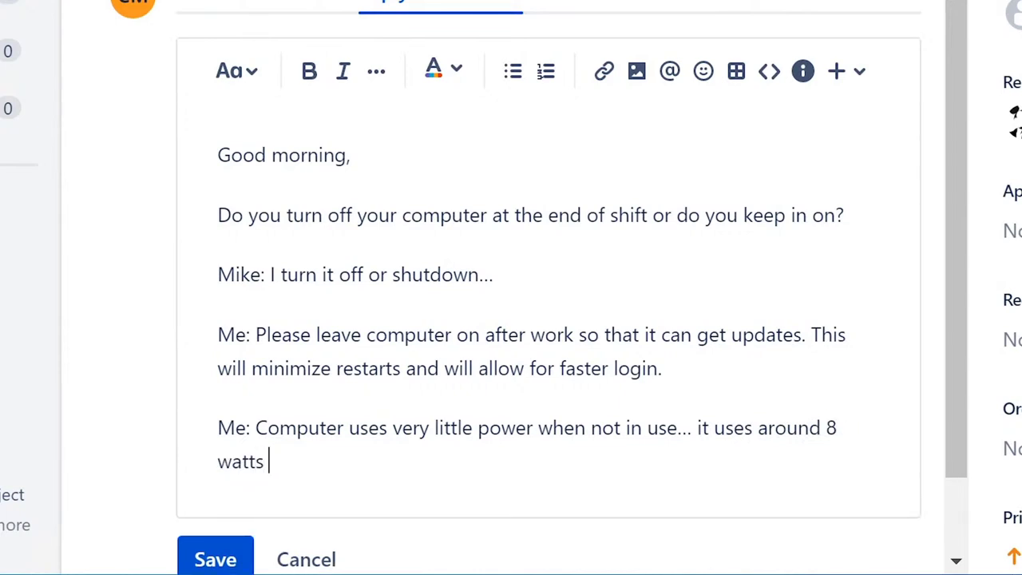
{"action": "type", "text": "compare"}
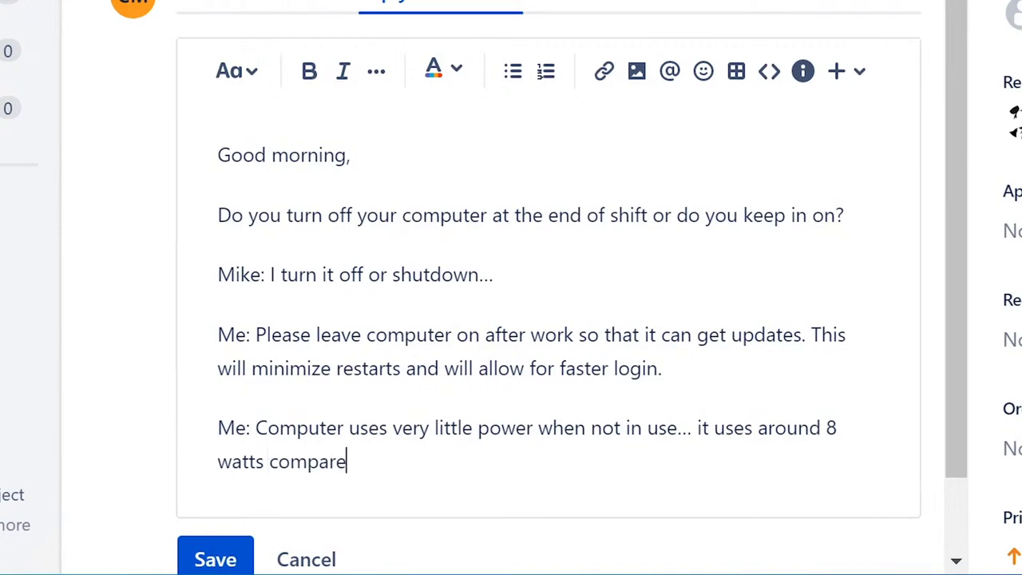
{"action": "type", "text": "d to a light bu"}
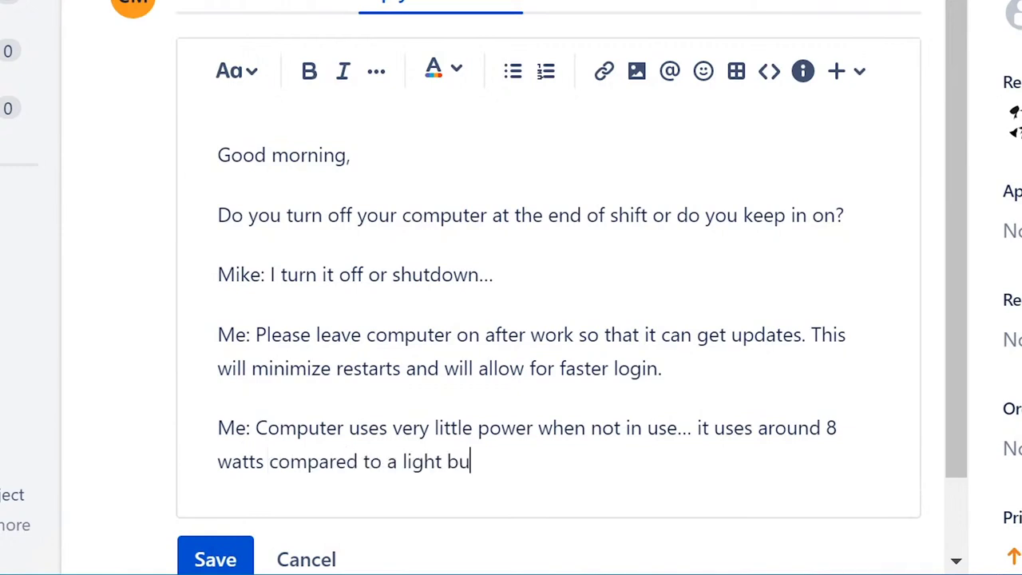
{"action": "type", "text": "lb"}
{"action": "key", "text": "BackSpace"}
{"action": "type", "text": "lb which i"}
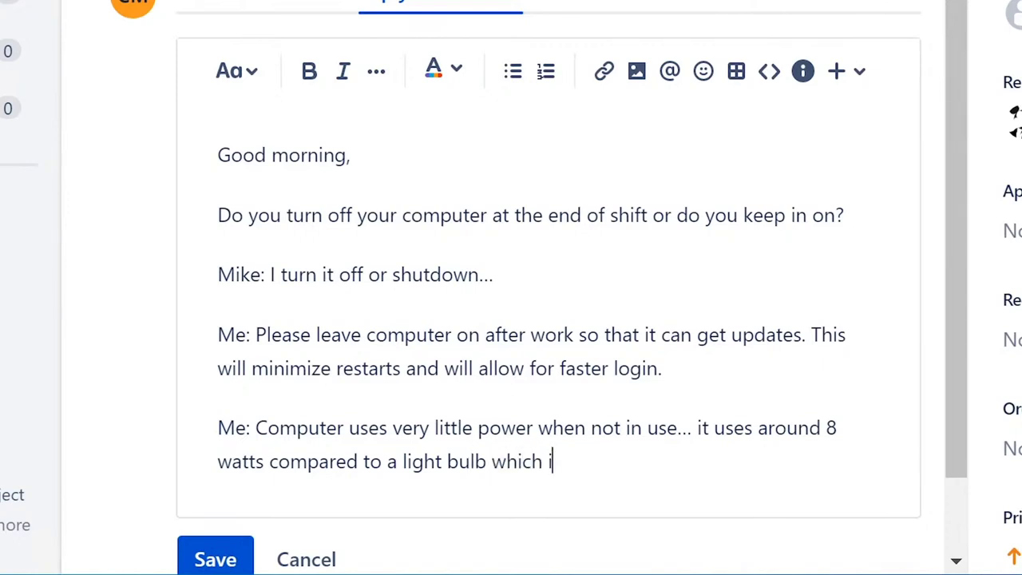
{"action": "type", "text": "s around"}
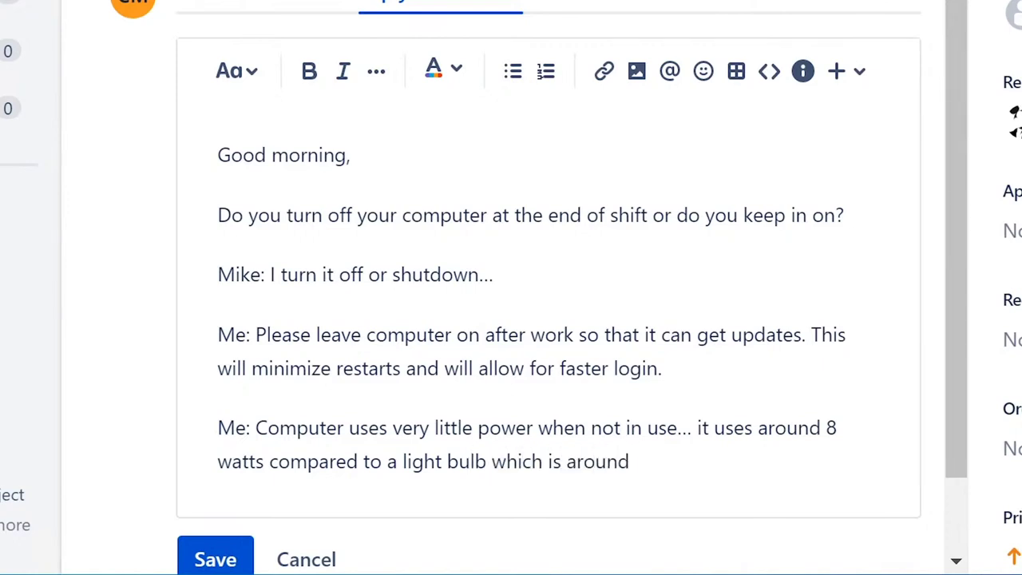
{"action": "type", "text": " 60 w..."}
{"action": "key", "text": "Return"}
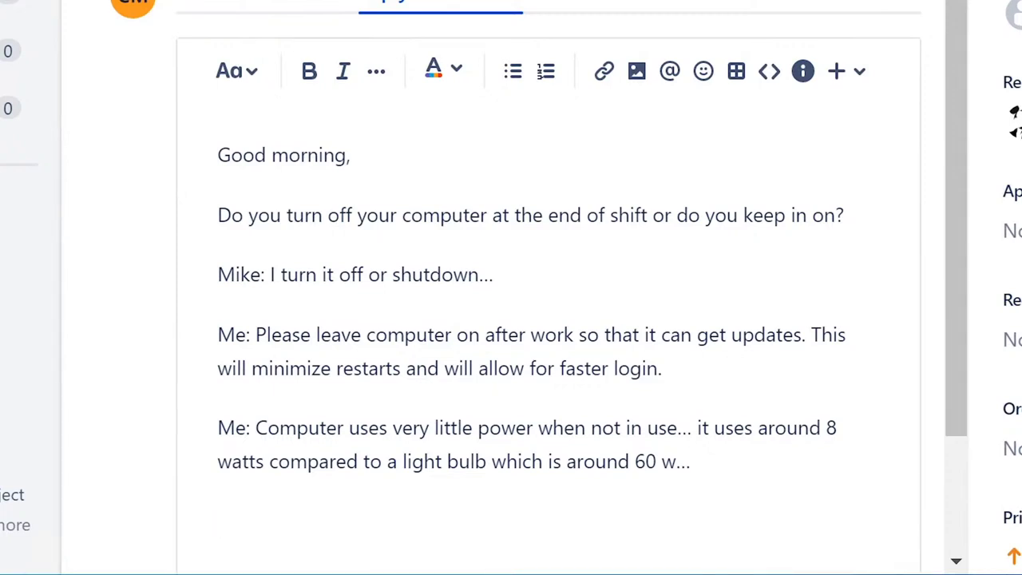
{"action": "scroll", "coordinate": [790, 412], "scroll_direction": "down", "scroll_amount": 2}
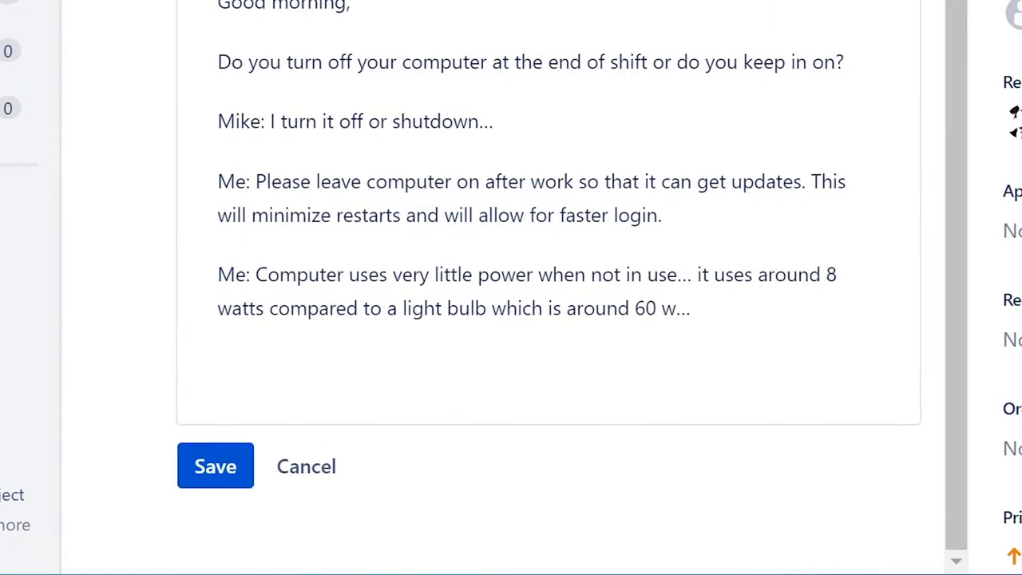
Step: Record the customer's 'okay, np.' reply on a new line, then start another 'Me:' line
{"action": "left_click_drag", "start_coordinate": [825, 274], "coordinate": [264, 309]}
{"action": "key", "text": "Return"}
{"action": "type", "text": "Mike: okay, n"}
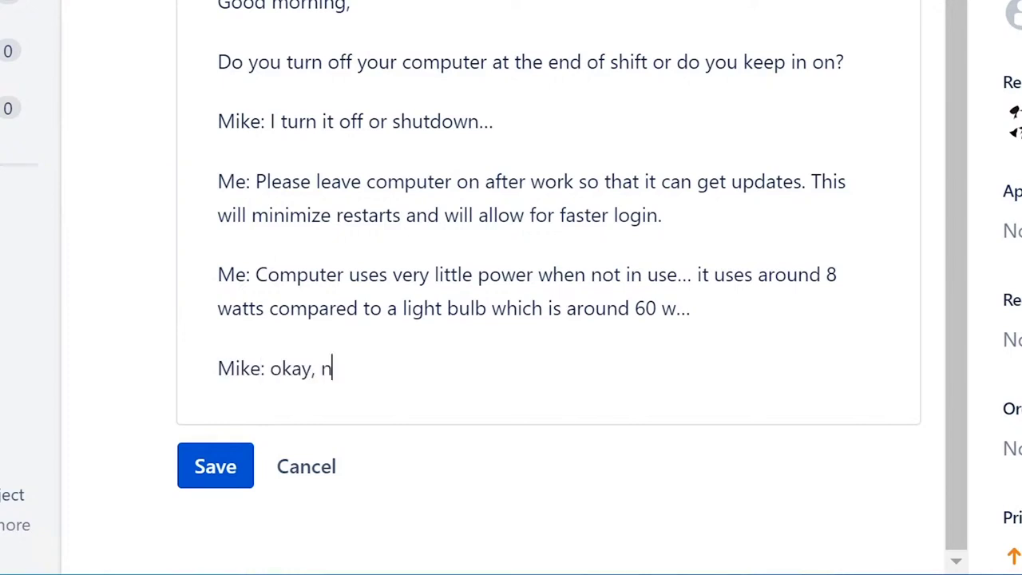
{"action": "type", "text": "p."}
{"action": "key", "text": "Return"}
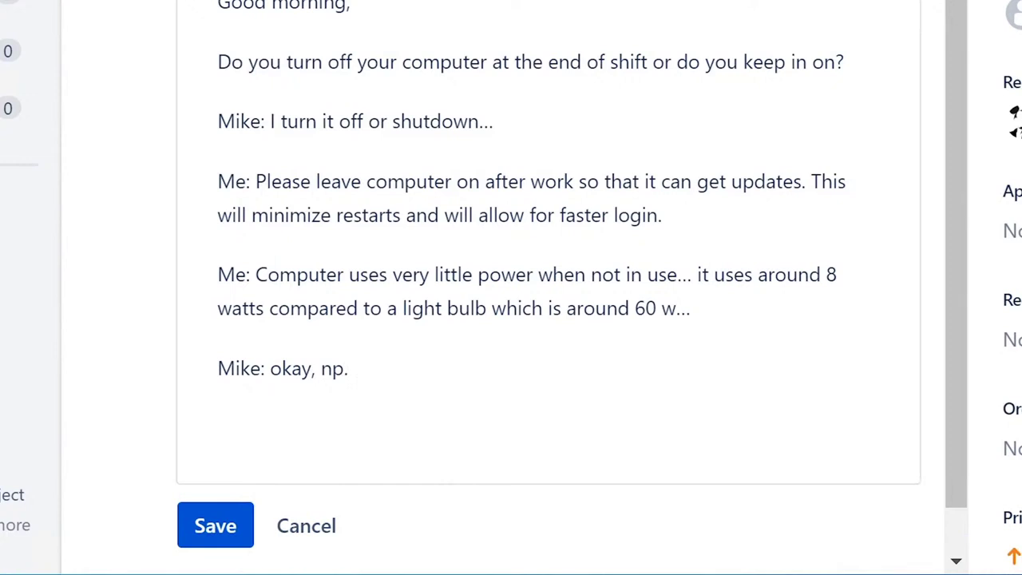
{"action": "type", "text": "Me:"}
{"action": "scroll", "coordinate": [549, 319], "scroll_direction": "up", "scroll_amount": 2}
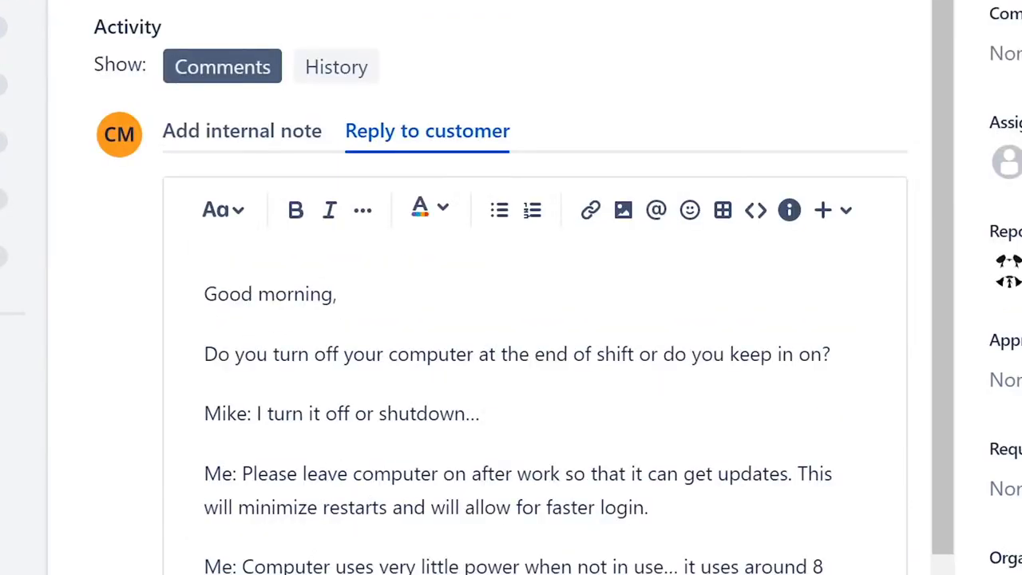
Step: Type 'A good way to insure programs work properly when working from home is to Login in this order:'
{"action": "scroll", "coordinate": [535, 319], "scroll_direction": "down", "scroll_amount": 3}
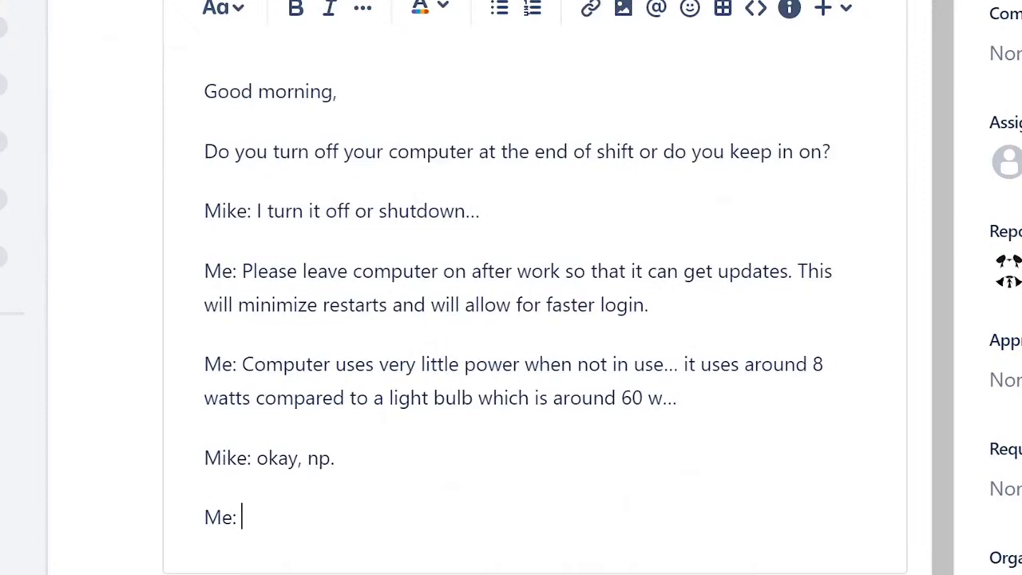
{"action": "type", "text": "a Good"}
{"action": "key", "text": "BackSpace"}
{"action": "key", "text": "BackSpace"}
{"action": "key", "text": "BackSpace"}
{"action": "key", "text": "BackSpace"}
{"action": "key", "text": "BackSpace"}
{"action": "key", "text": "BackSpace"}
{"action": "type", "text": "A good way to "}
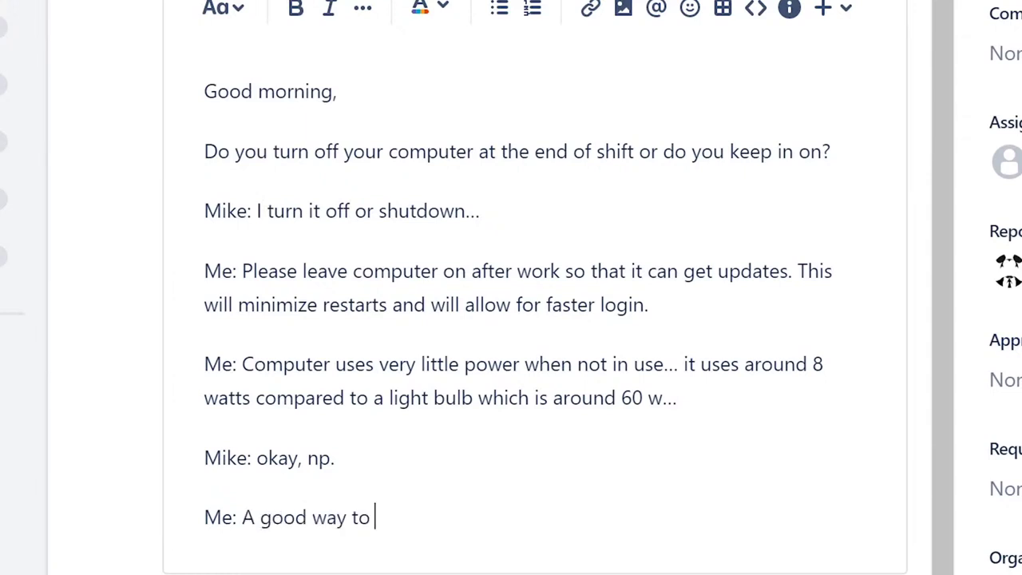
{"action": "type", "text": "insure "}
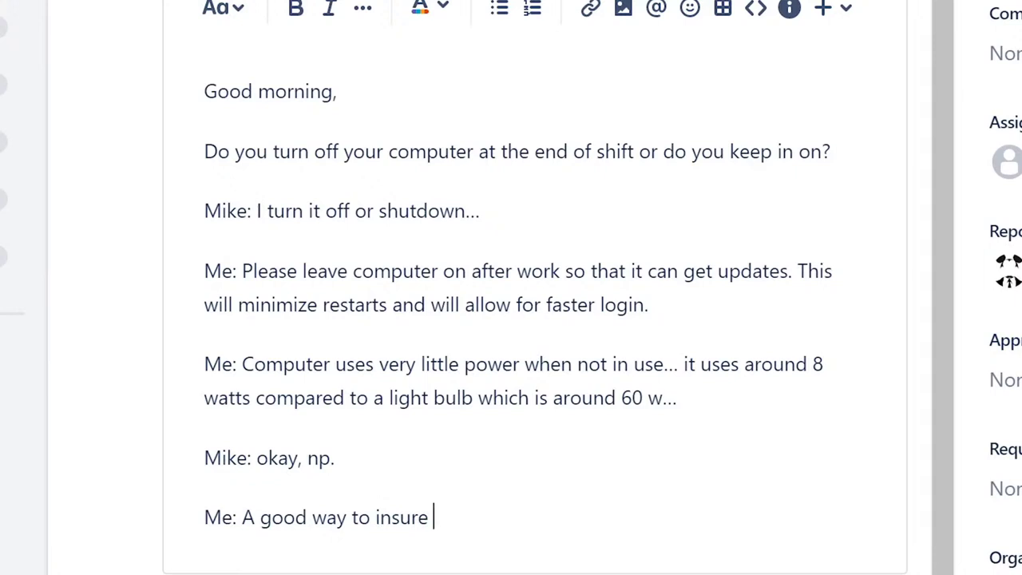
{"action": "type", "text": "programs wor"}
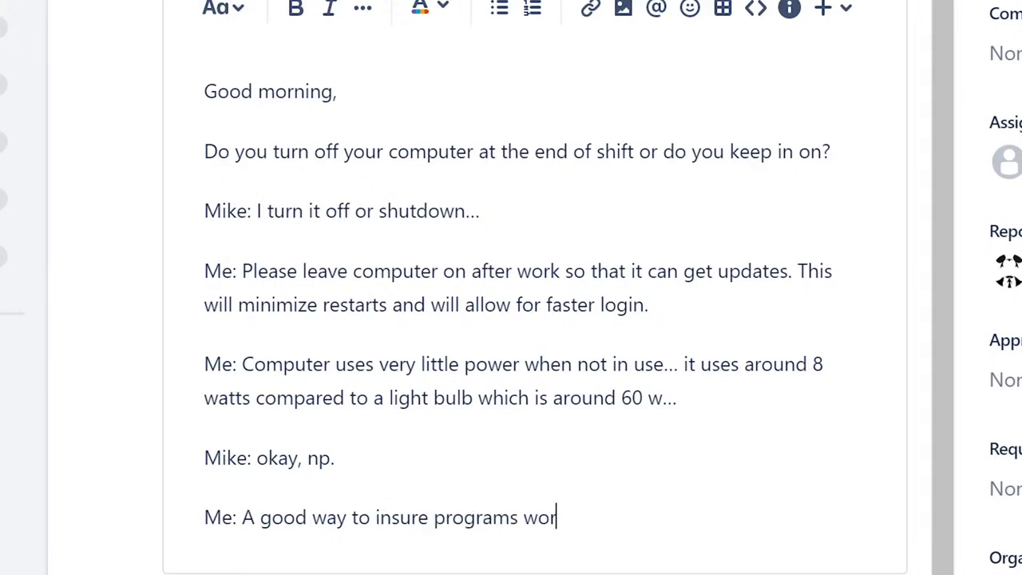
{"action": "type", "text": "k proep"}
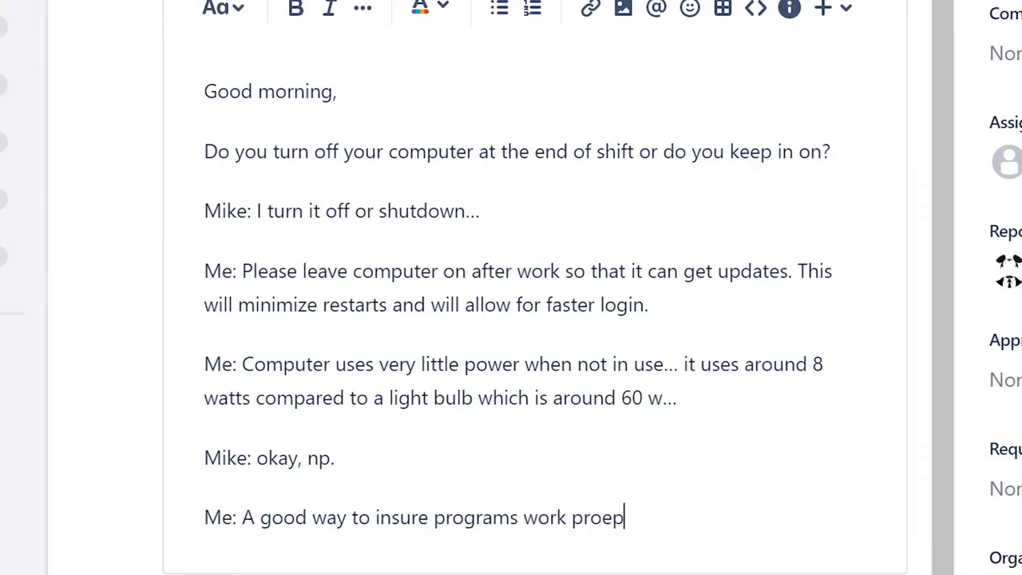
{"action": "key", "text": "BackSpace"}
{"action": "key", "text": "BackSpace"}
{"action": "type", "text": "reply wh"}
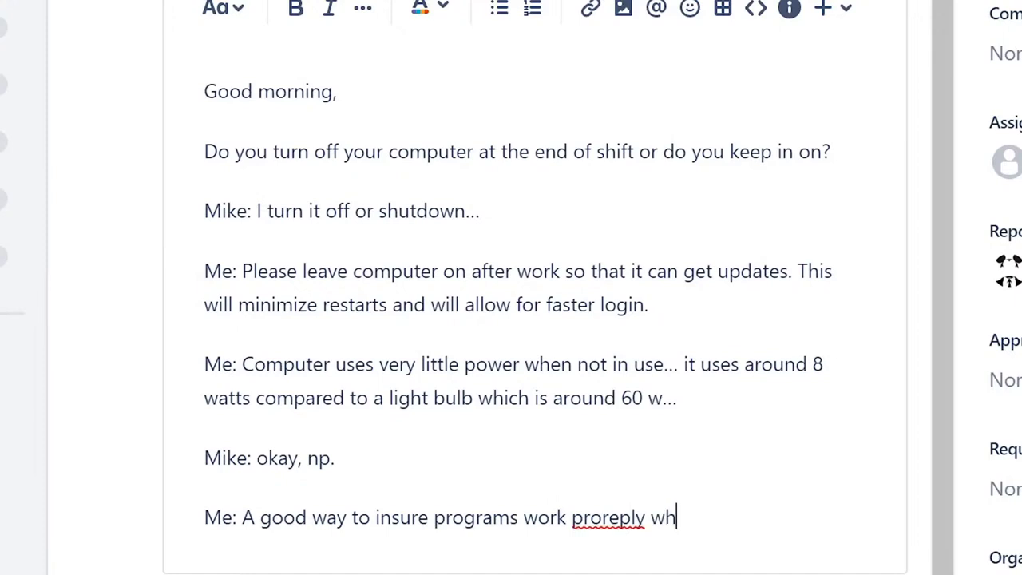
{"action": "type", "text": "en working from home"}
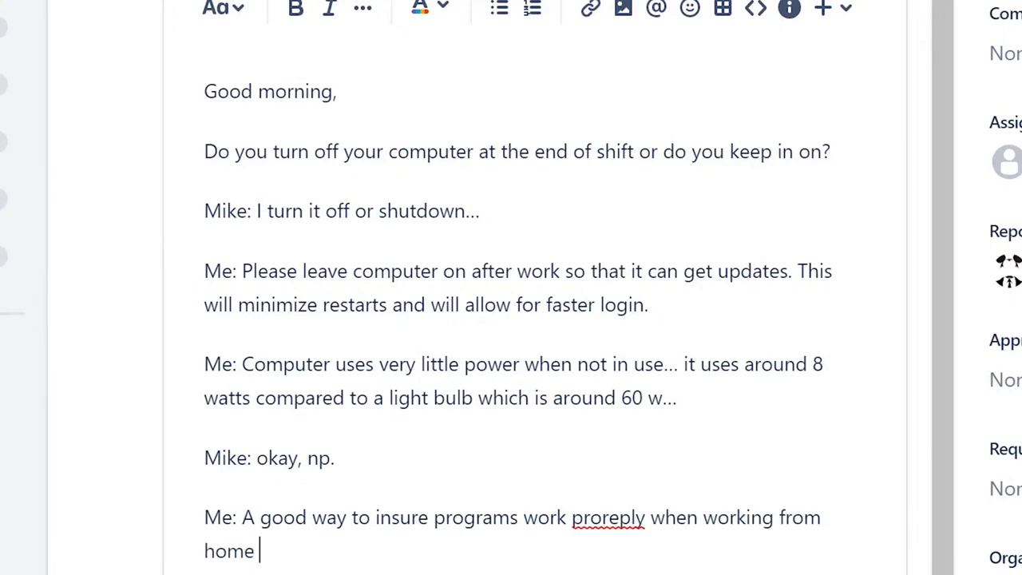
{"action": "right_click", "coordinate": [602, 516]}
{"action": "left_click", "coordinate": [742, 216]}
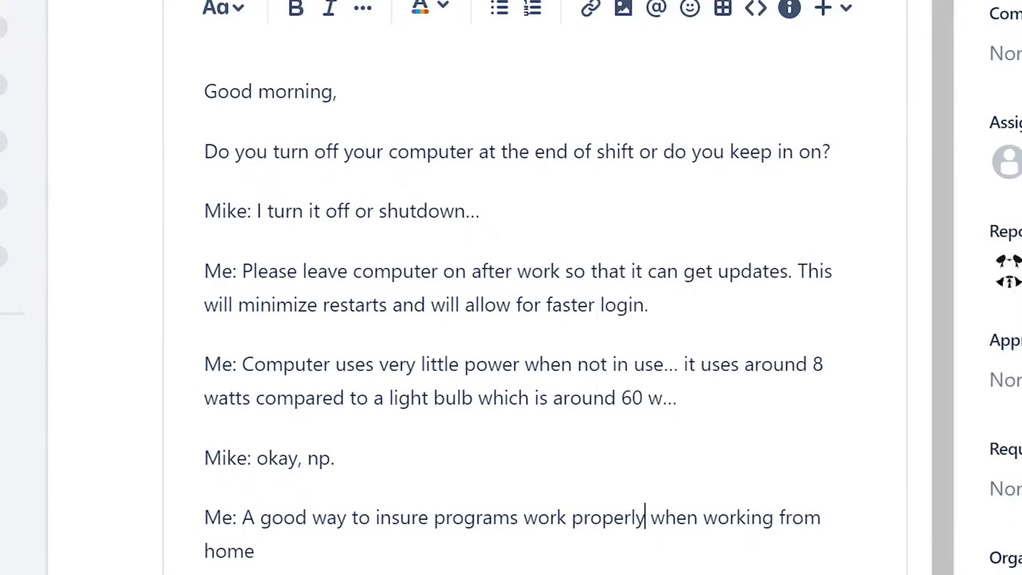
{"action": "left_click", "coordinate": [262, 551]}
{"action": "type", "text": "is to "}
{"action": "type", "text": "Login"}
{"action": "type", "text": " in "}
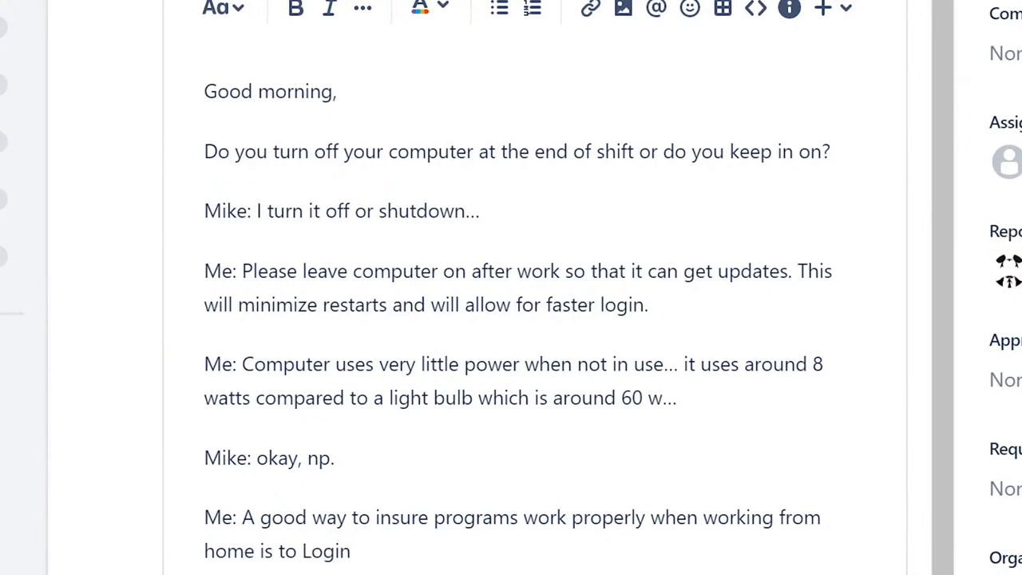
{"action": "type", "text": "this order:"}
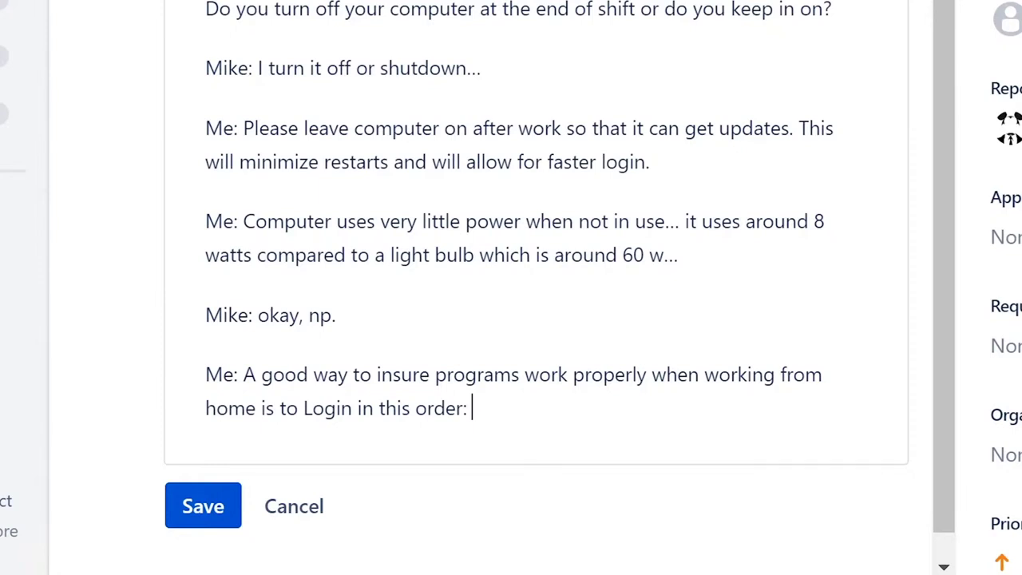
Step: Add 'Login to VPN first, then your IP Phone and then everything else... this will insure a proactive work day.'
{"action": "type", "text": "Login to VP"}
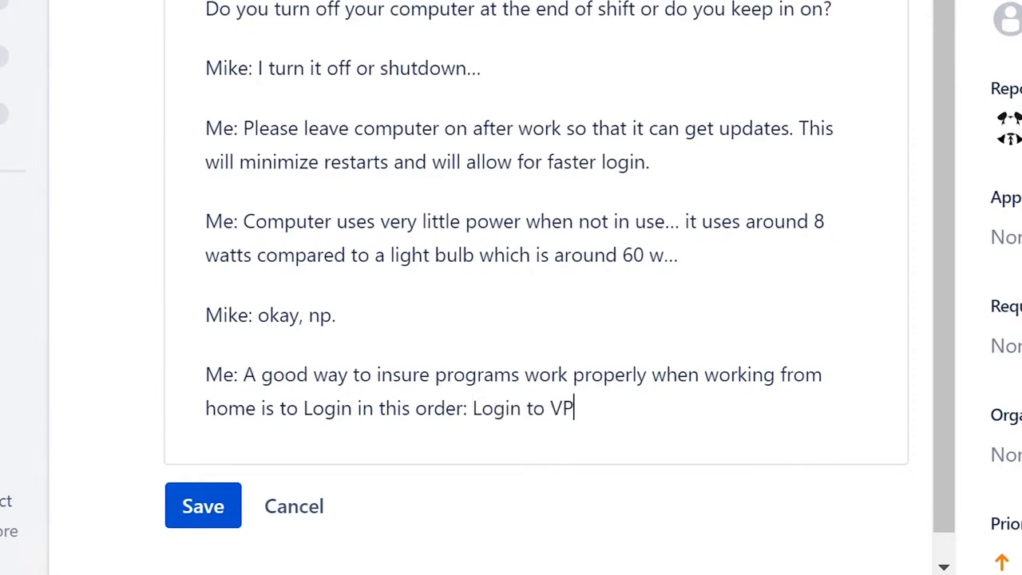
{"action": "type", "text": "N first, "}
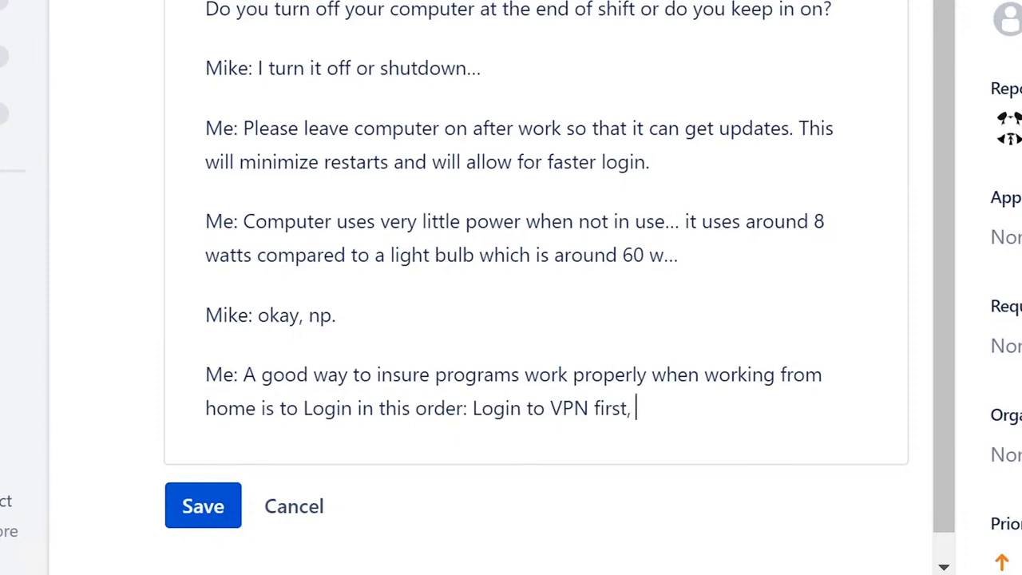
{"action": "type", "text": "then your"}
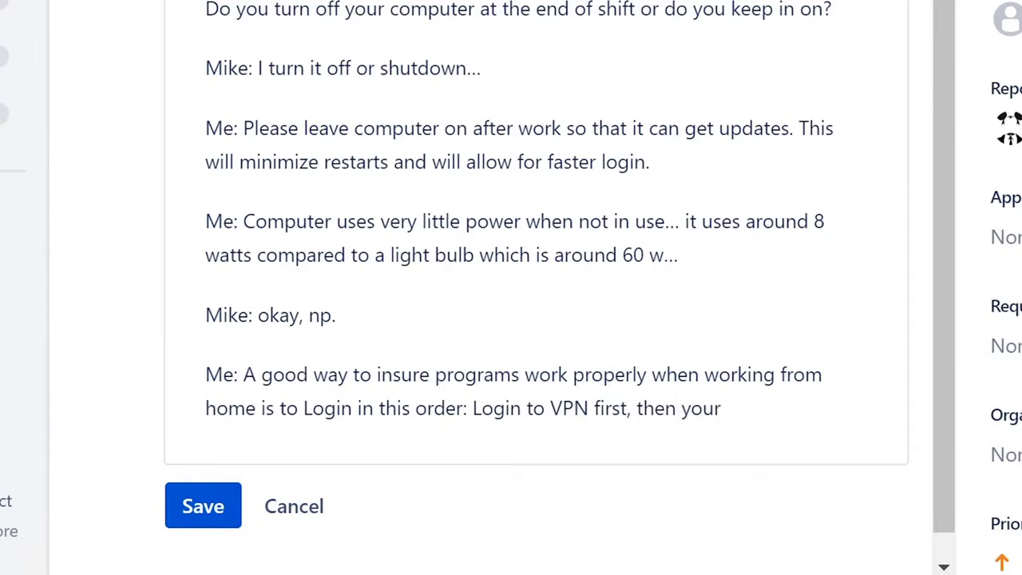
{"action": "type", "text": " IP Phon"}
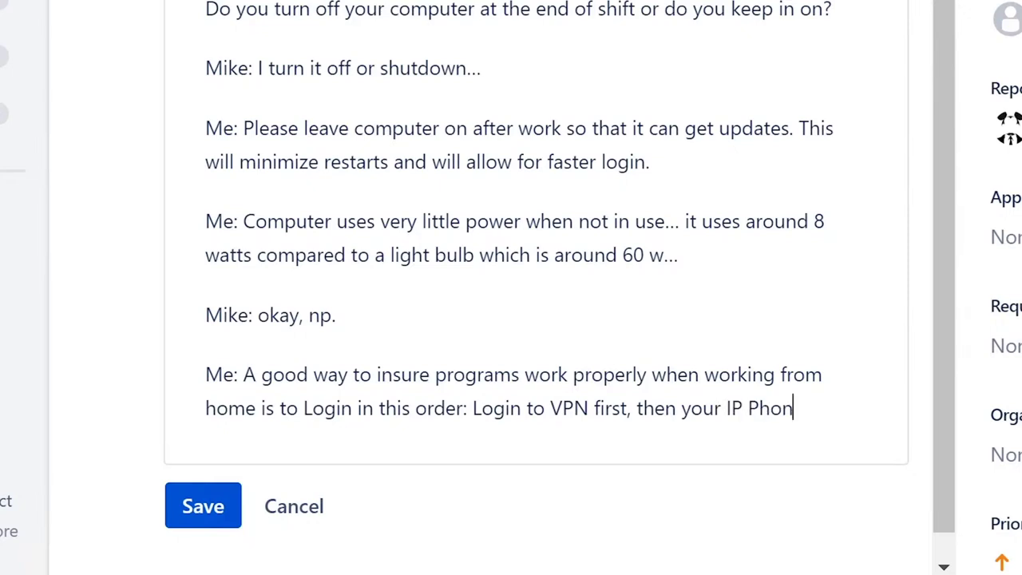
{"action": "type", "text": "e and then "}
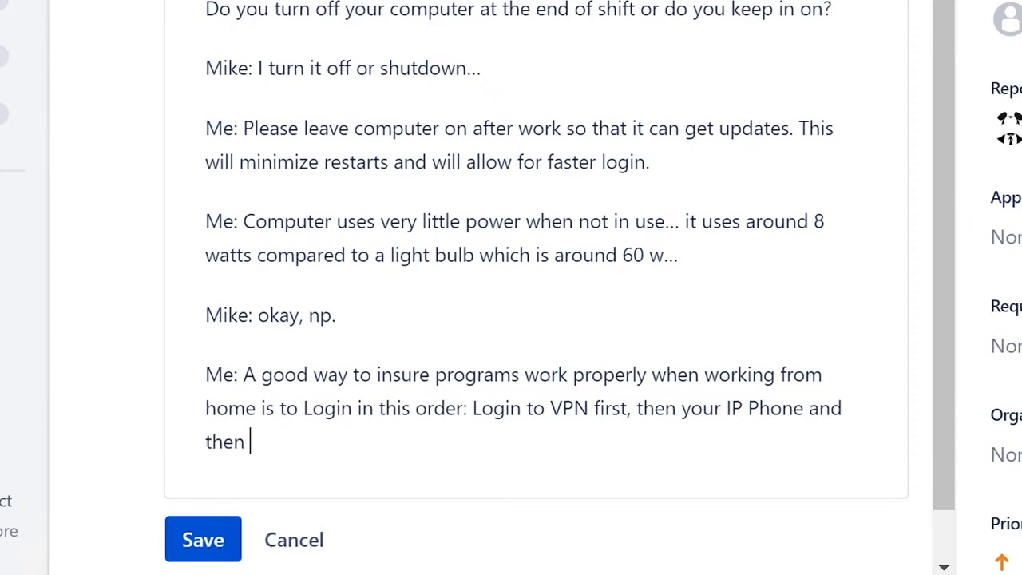
{"action": "type", "text": "everything e"}
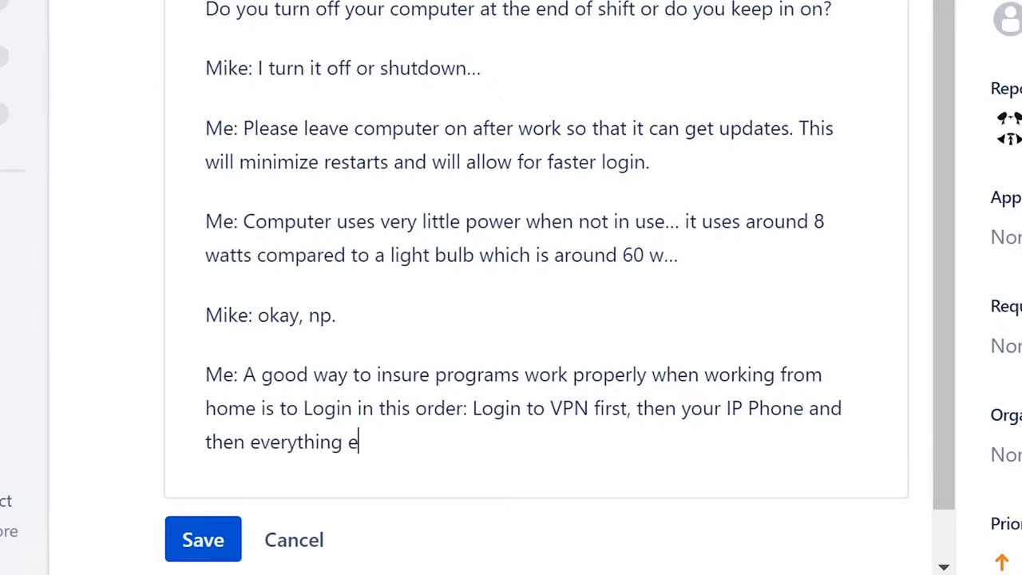
{"action": "type", "text": "lse... that"}
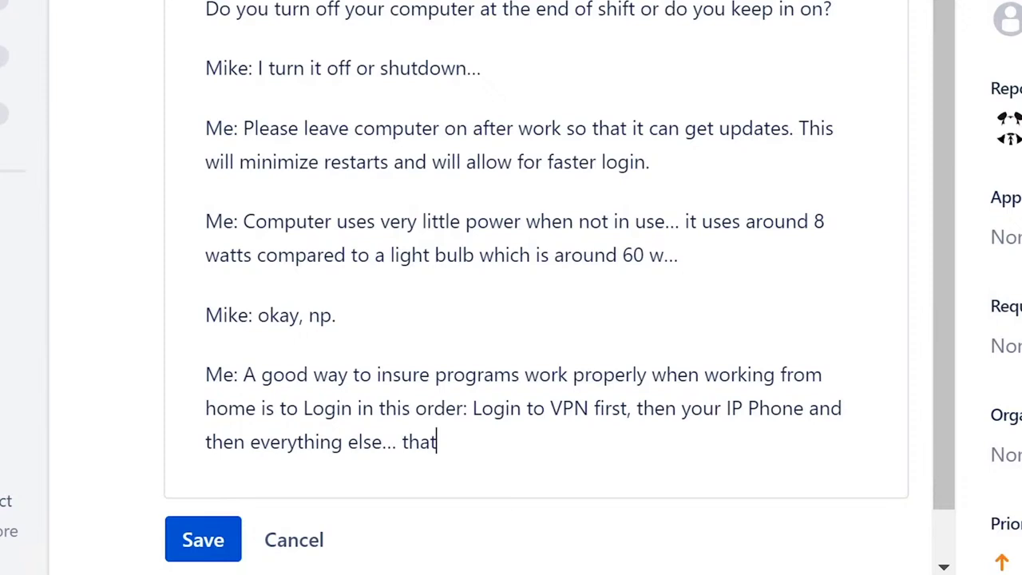
{"action": "key", "text": "BackSpace"}
{"action": "key", "text": "BackSpace"}
{"action": "type", "text": "is will insure "}
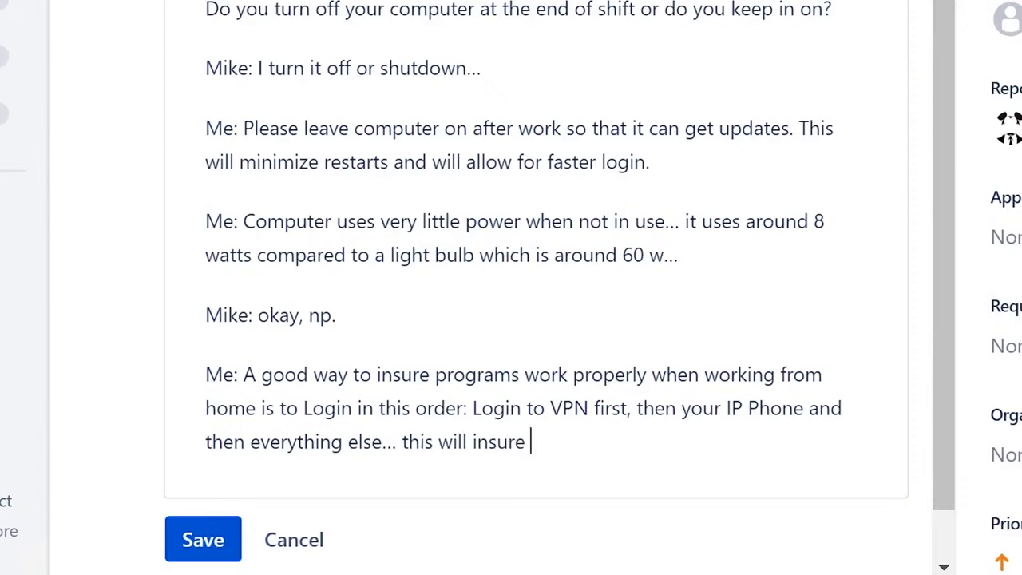
{"action": "type", "text": "safe"}
{"action": "key", "text": "BackSpace"}
{"action": "key", "text": "BackSpace"}
{"action": "key", "text": "BackSpace"}
{"action": "key", "text": "BackSpace"}
{"action": "type", "text": "po"}
{"action": "key", "text": "BackSpace"}
{"action": "type", "text": "roactive"}
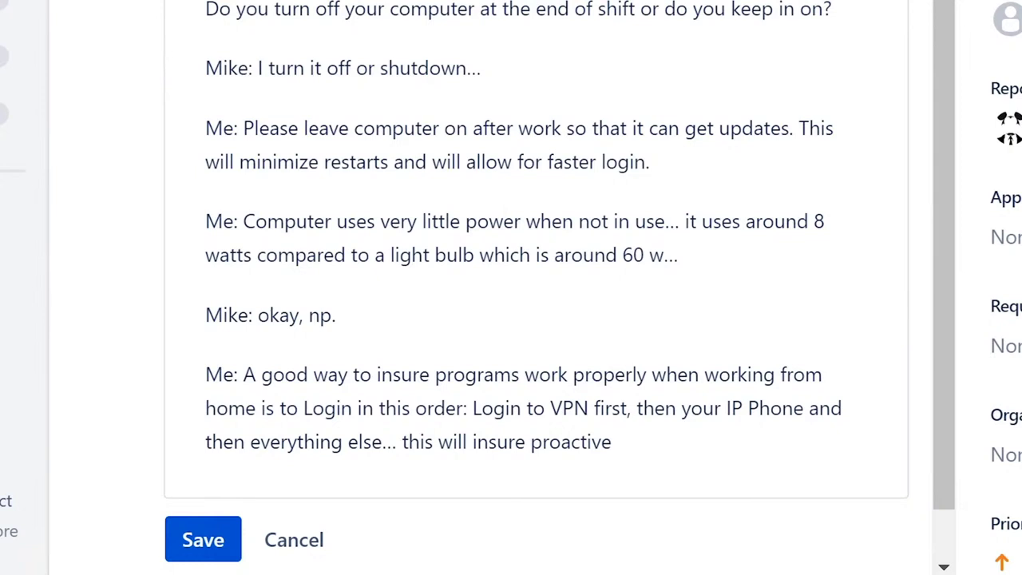
{"action": "type", "text": " work day."}
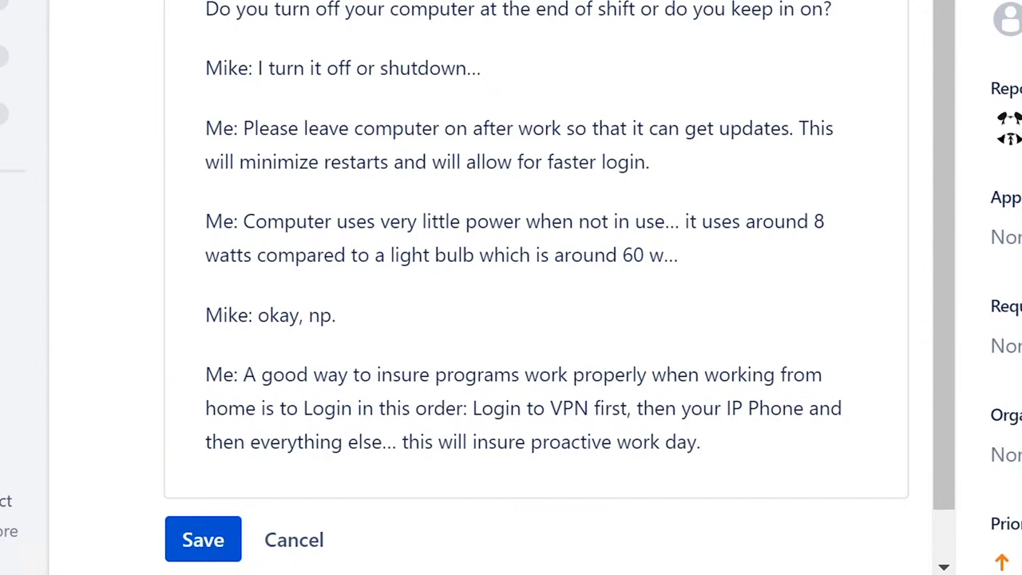
{"action": "key", "text": "Left"}
{"action": "key", "text": "Left"}
{"action": "key", "text": "Left"}
{"action": "key", "text": "Left"}
{"action": "key", "text": "Left"}
{"action": "key", "text": "Left"}
{"action": "key", "text": "Left"}
{"action": "key", "text": "Left"}
{"action": "key", "text": "Left"}
{"action": "key", "text": "Left"}
{"action": "key", "text": "Left"}
{"action": "key", "text": "Left"}
{"action": "key", "text": "Left"}
{"action": "key", "text": "Left"}
{"action": "key", "text": "Left"}
{"action": "key", "text": "Left"}
{"action": "key", "text": "Left"}
{"action": "key", "text": "Left"}
{"action": "key", "text": "Left"}
{"action": "type", "text": "a"}
{"action": "key", "text": "Right"}
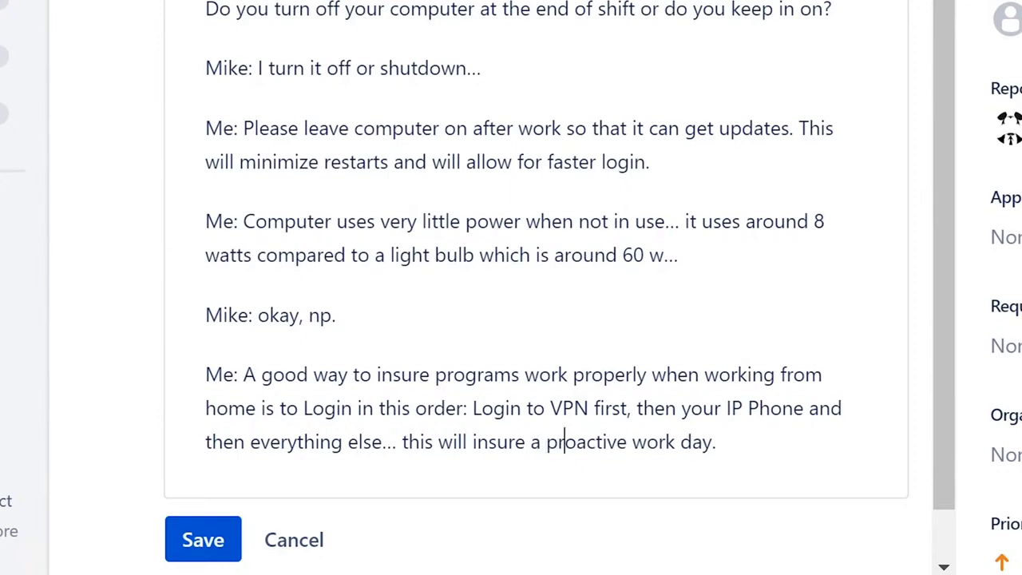
{"action": "key", "text": "End"}
{"action": "left_click_drag", "start_coordinate": [636, 408], "coordinate": [408, 441]}
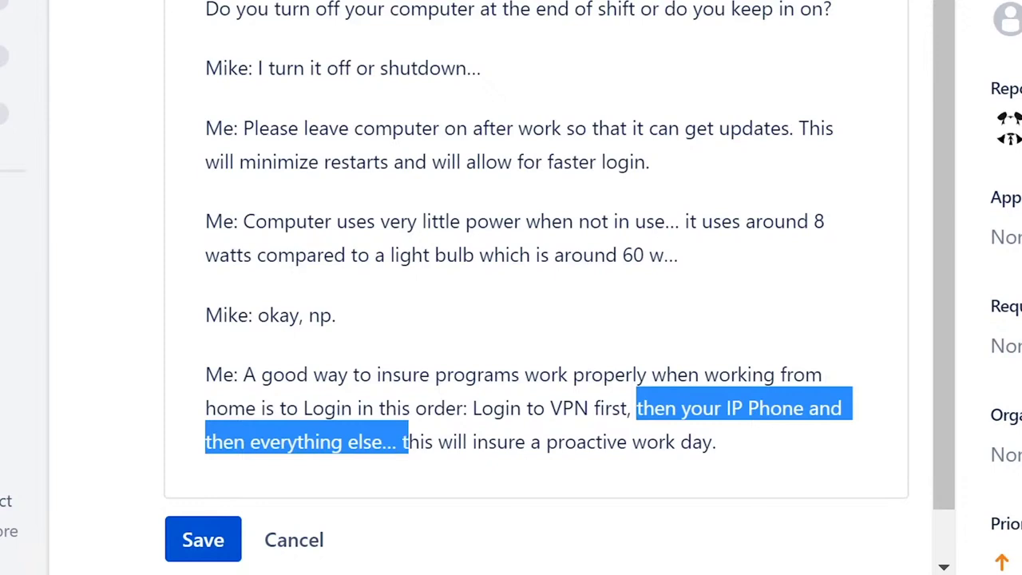
{"action": "left_click_drag", "start_coordinate": [480, 408], "coordinate": [621, 407]}
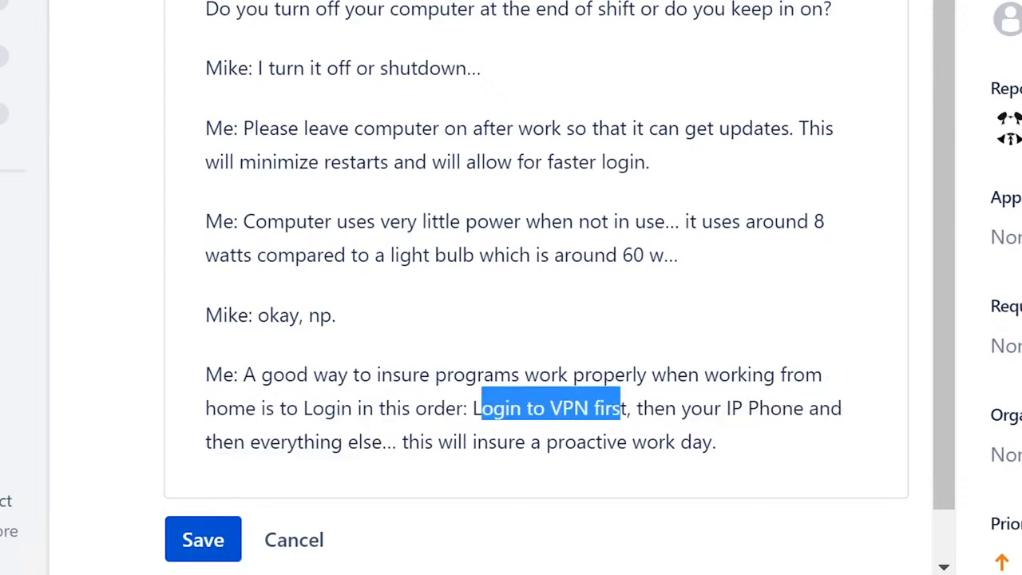
{"action": "left_click", "coordinate": [504, 408]}
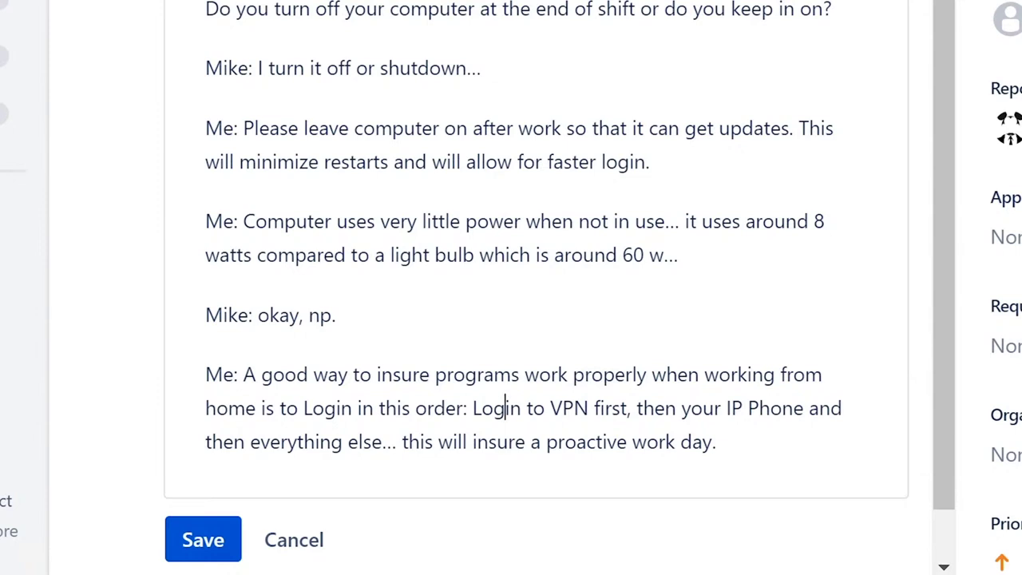
{"action": "scroll", "coordinate": [511, 287], "scroll_direction": "down", "scroll_amount": 1}
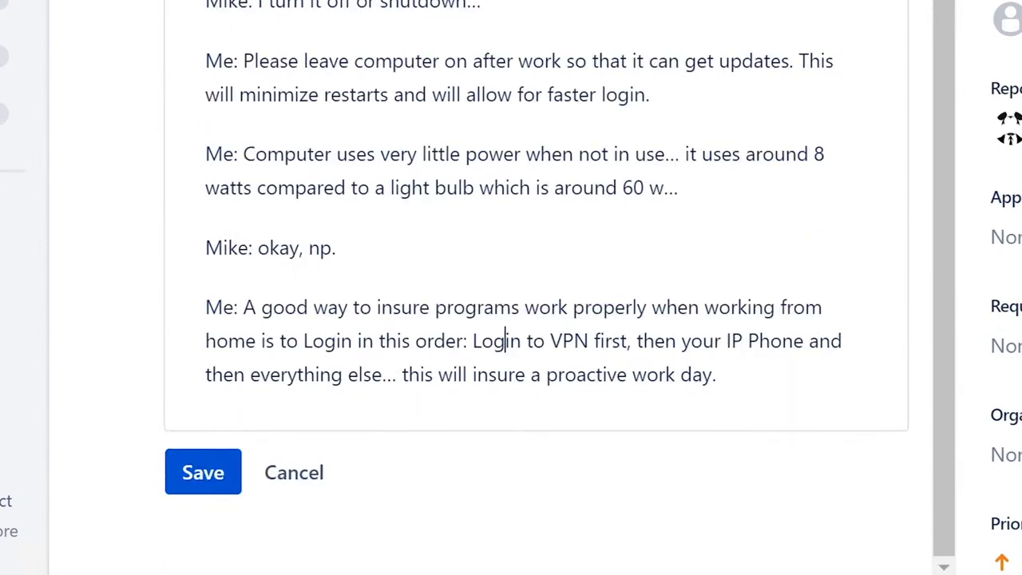
{"action": "left_click", "coordinate": [717, 374]}
Step: Review the finished dialogue reply on ISD-34 and send it to the customer with Ctrl+Enter
{"action": "scroll", "coordinate": [535, 288], "scroll_direction": "up", "scroll_amount": 2}
{"action": "scroll", "coordinate": [535, 287], "scroll_direction": "up", "scroll_amount": 2}
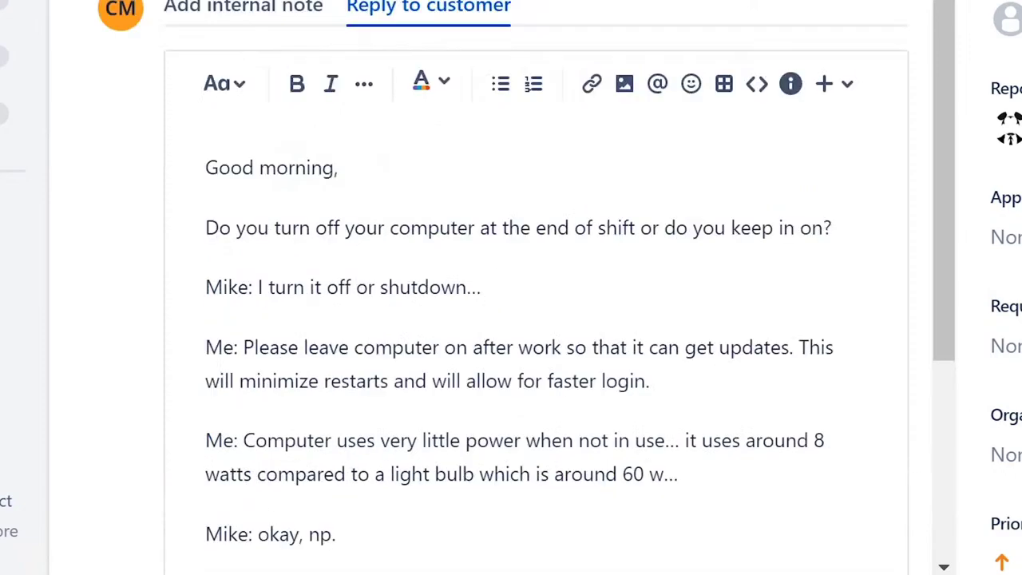
{"action": "scroll", "coordinate": [535, 287], "scroll_direction": "down", "scroll_amount": 2}
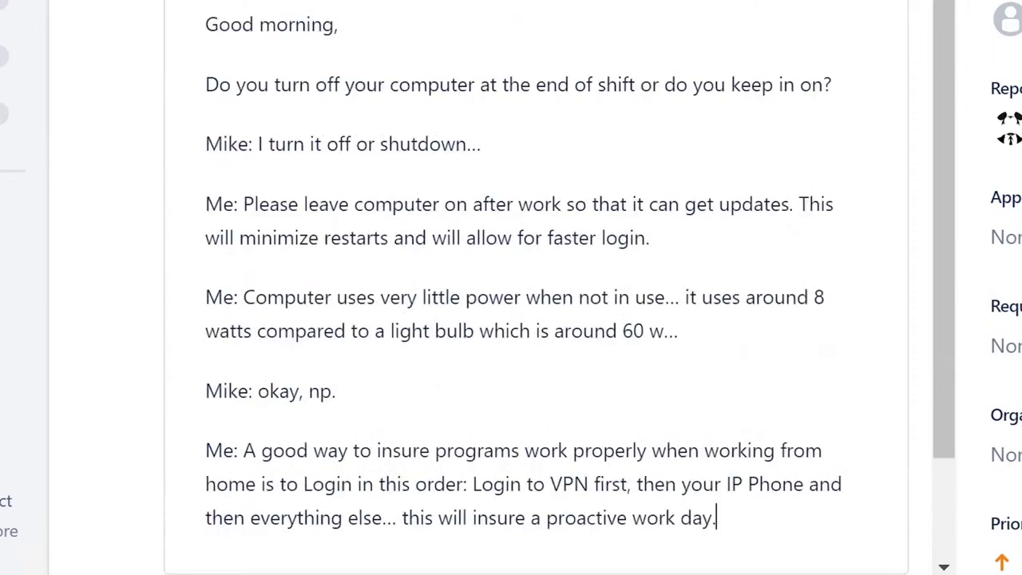
{"action": "scroll", "coordinate": [534, 287], "scroll_direction": "down", "scroll_amount": 2}
{"action": "left_click", "coordinate": [336, 247]}
{"action": "scroll", "coordinate": [535, 287], "scroll_direction": "up", "scroll_amount": 2}
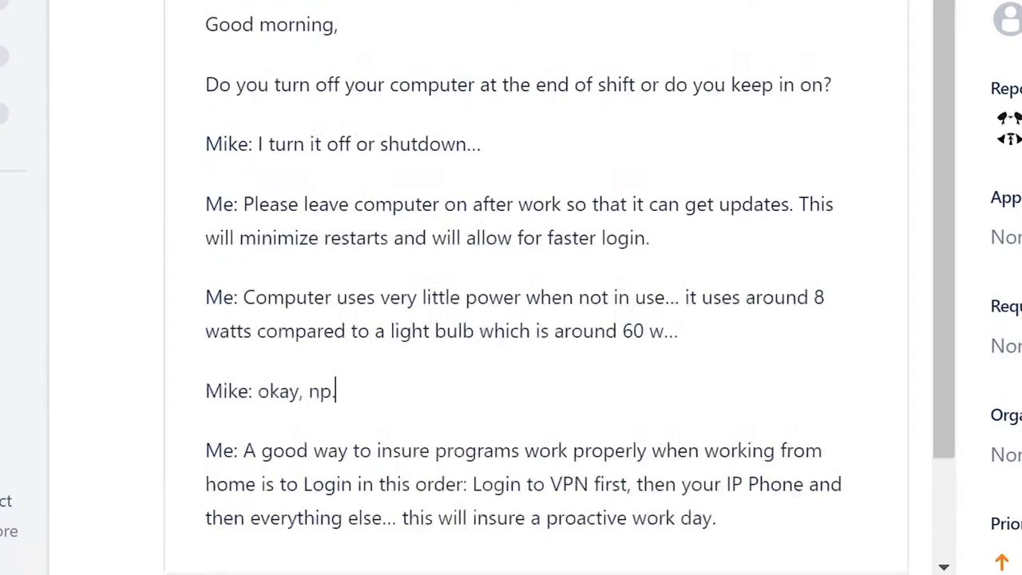
{"action": "scroll", "coordinate": [534, 287], "scroll_direction": "up", "scroll_amount": 2}
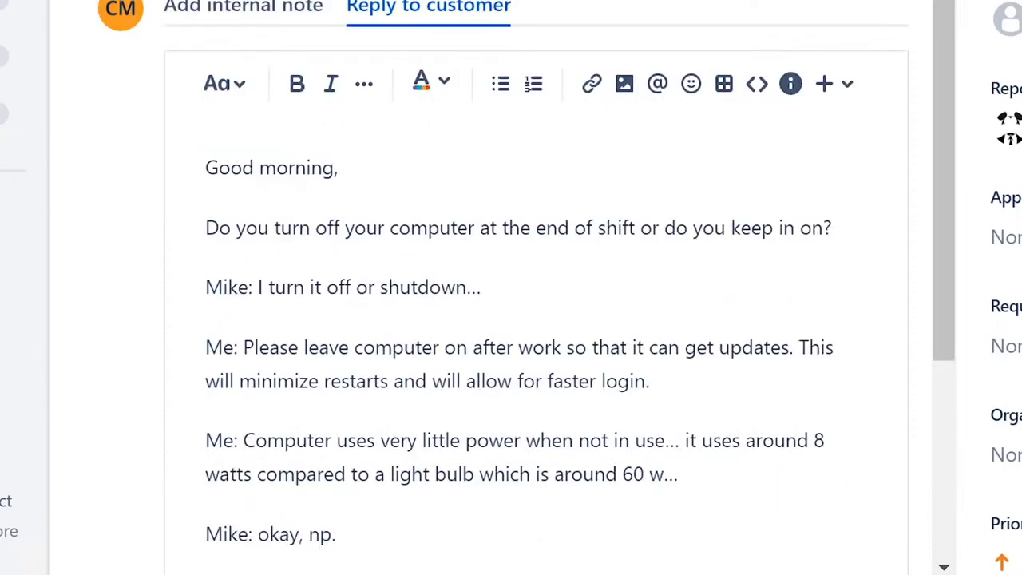
{"action": "scroll", "coordinate": [535, 287], "scroll_direction": "up", "scroll_amount": 2}
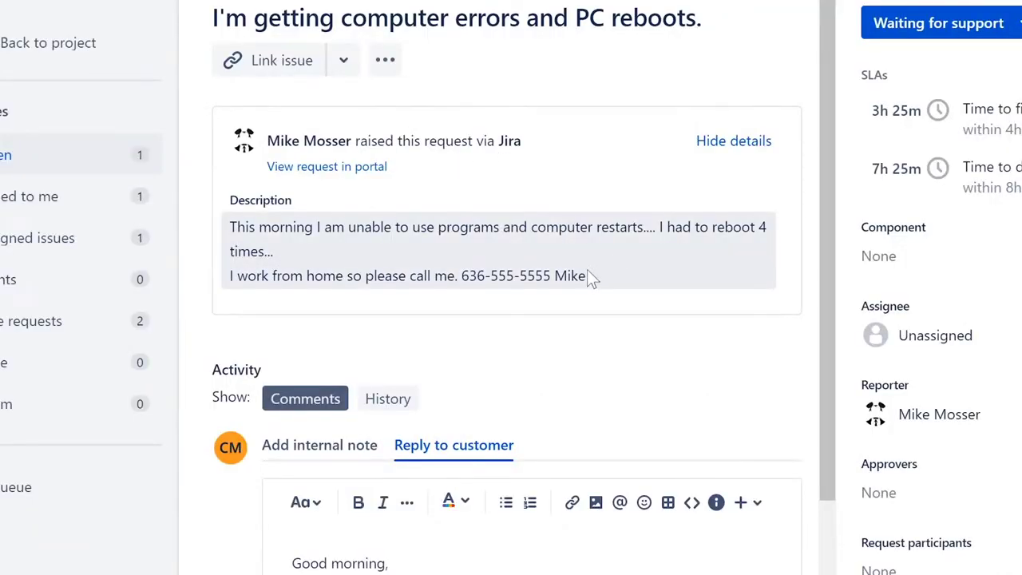
{"action": "scroll", "coordinate": [507, 287], "scroll_direction": "down", "scroll_amount": 4}
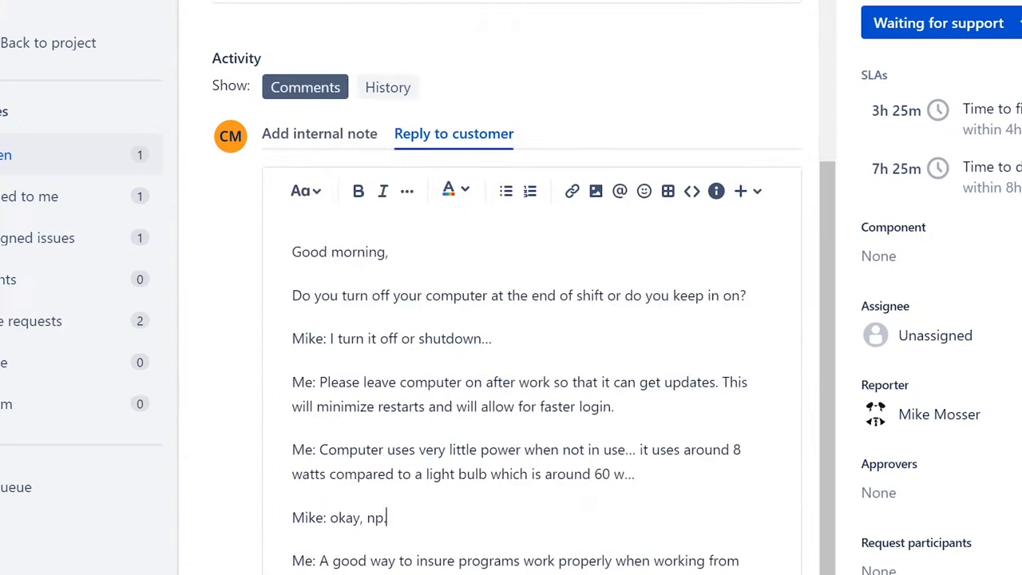
{"action": "scroll", "coordinate": [483, 439], "scroll_direction": "up", "scroll_amount": 4}
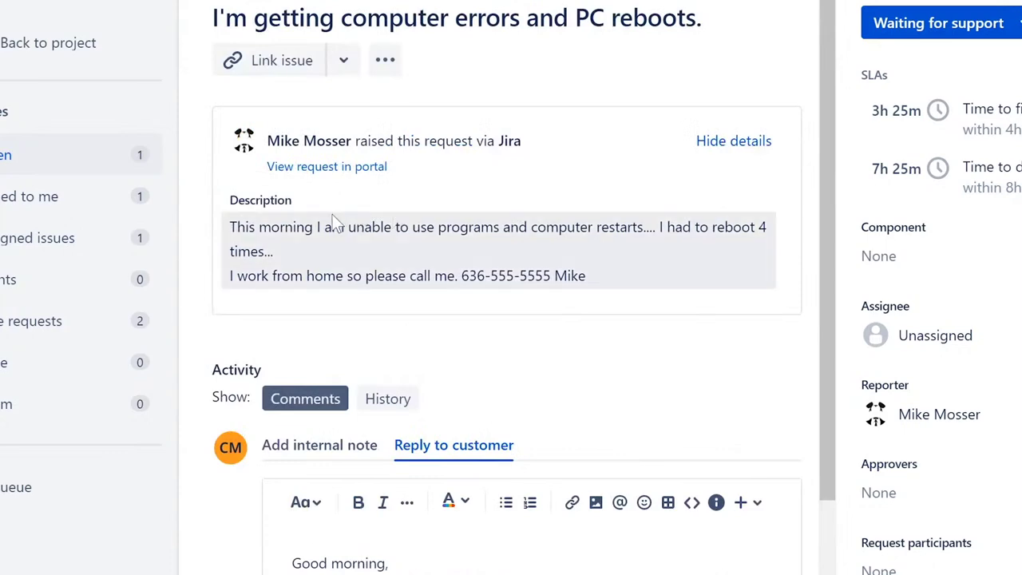
{"action": "scroll", "coordinate": [333, 226], "scroll_direction": "down", "scroll_amount": 3}
{"action": "scroll", "coordinate": [338, 231], "scroll_direction": "down", "scroll_amount": 2}
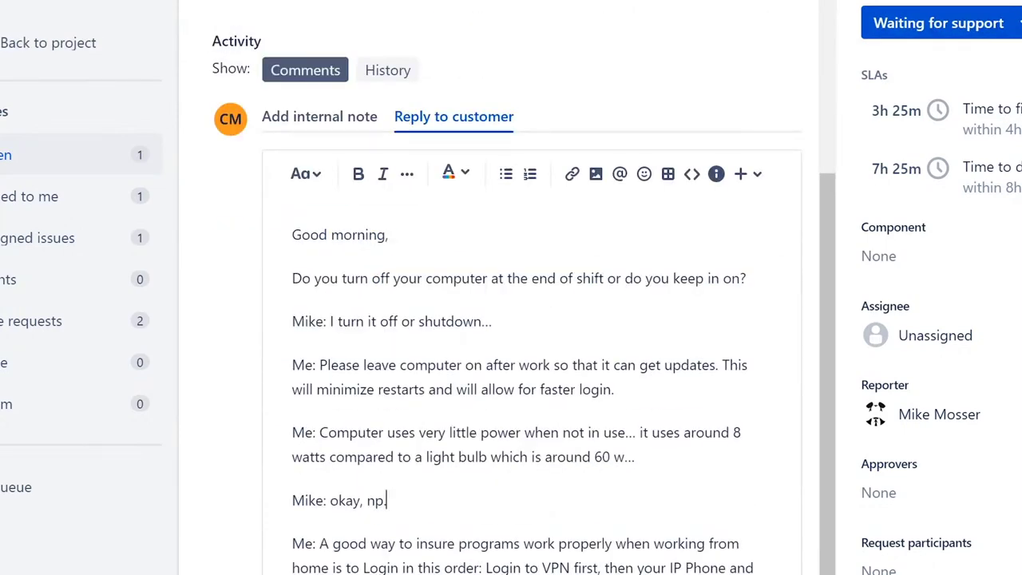
{"action": "key", "text": "ctrl+Return"}
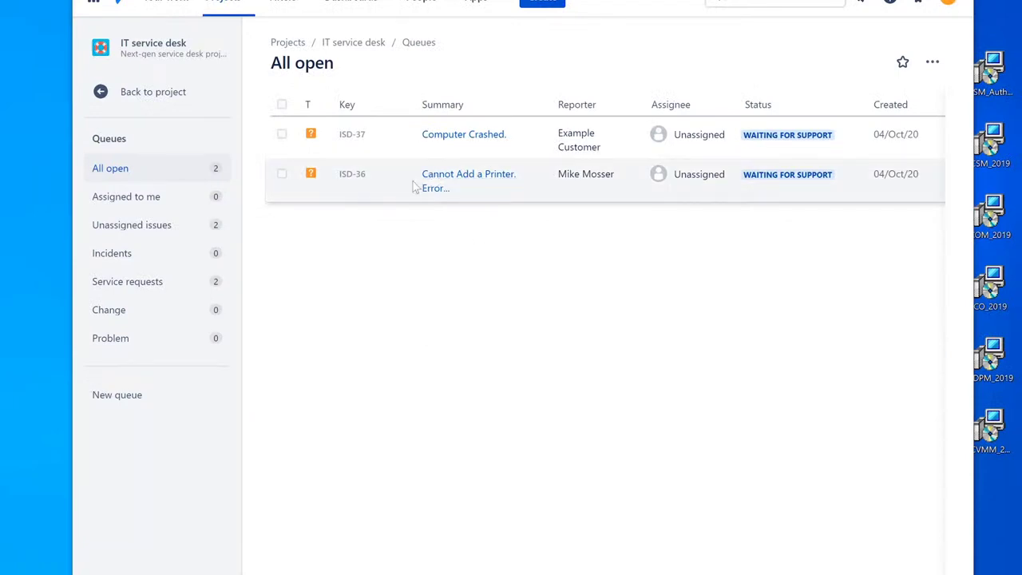
Step: Open ISD-36, highlight its description, and enlarge the print spooler error screenshot
{"action": "left_click", "coordinate": [366, 186]}
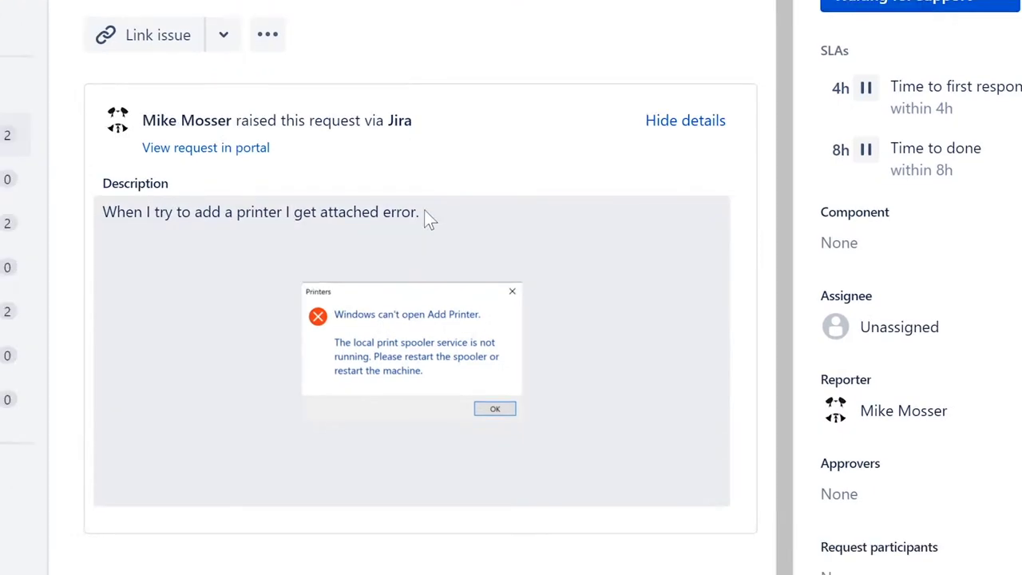
{"action": "left_click_drag", "start_coordinate": [424, 211], "coordinate": [103, 212]}
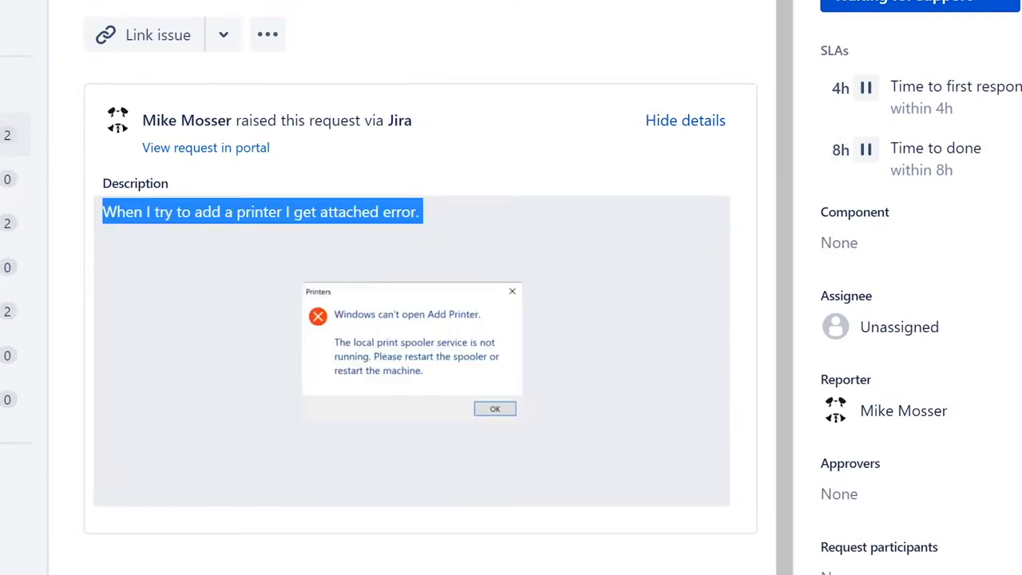
{"action": "left_click", "coordinate": [102, 211]}
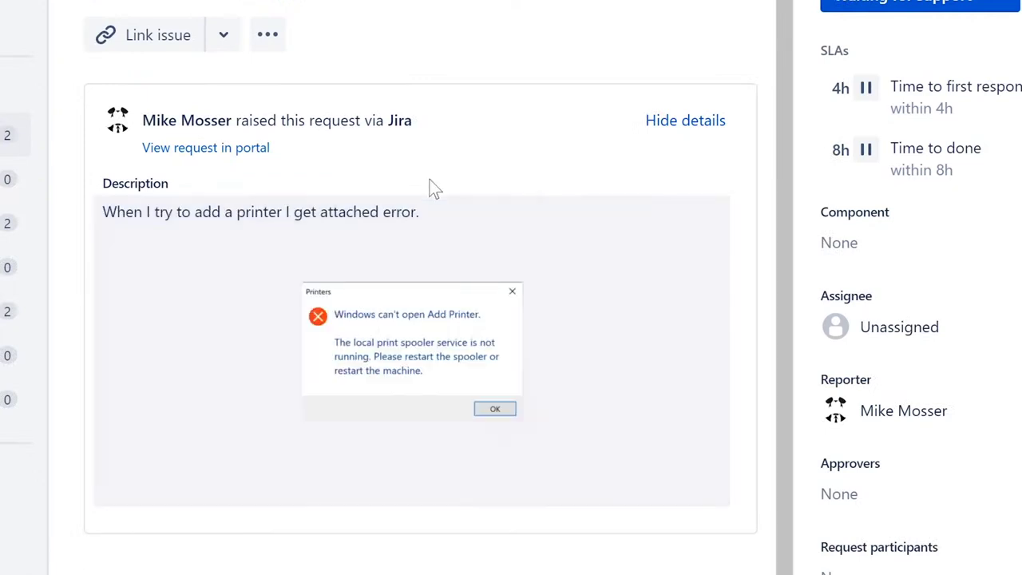
{"action": "left_click_drag", "start_coordinate": [424, 213], "coordinate": [102, 211]}
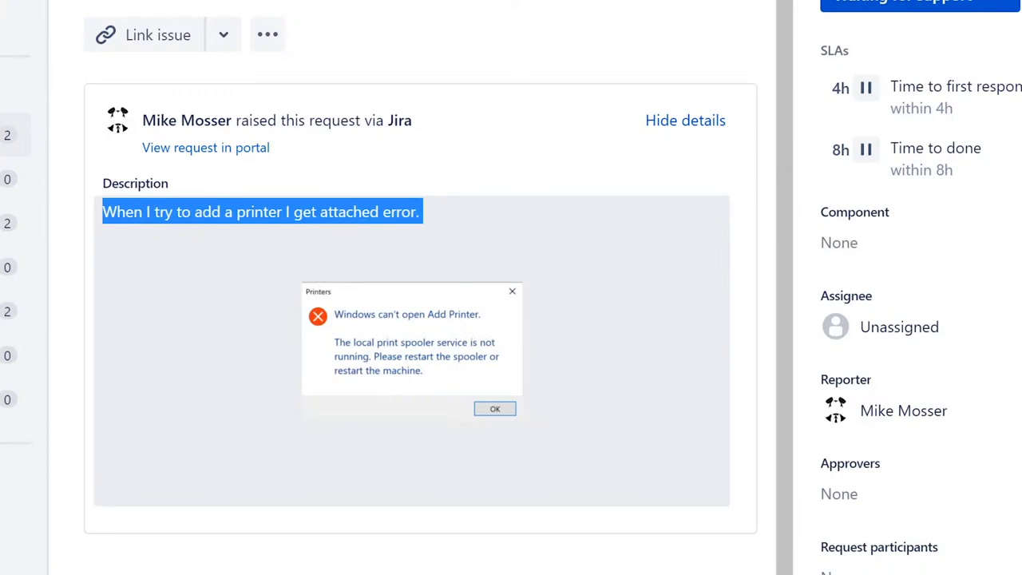
{"action": "left_click", "coordinate": [369, 340]}
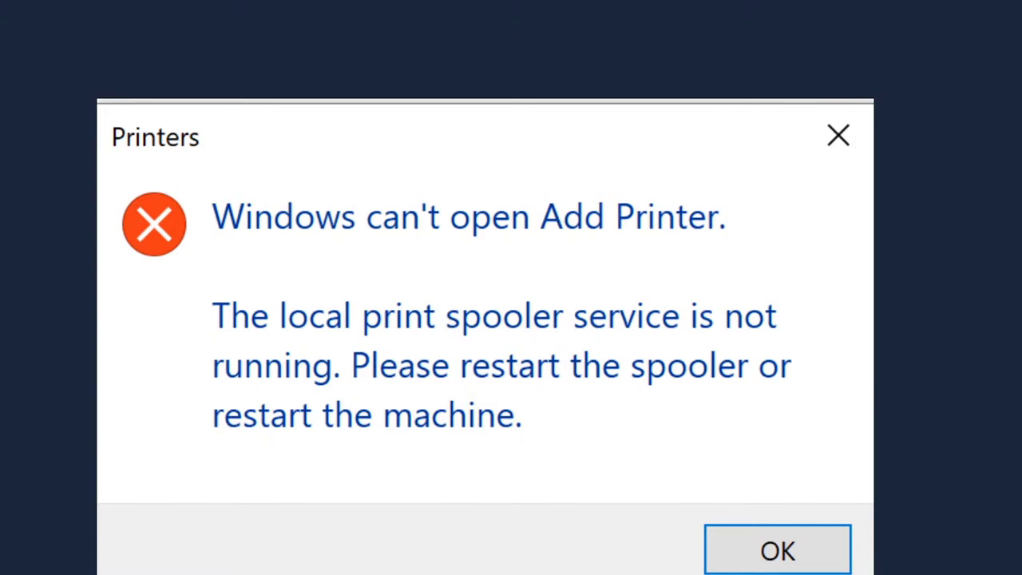
{"action": "key", "text": "Escape"}
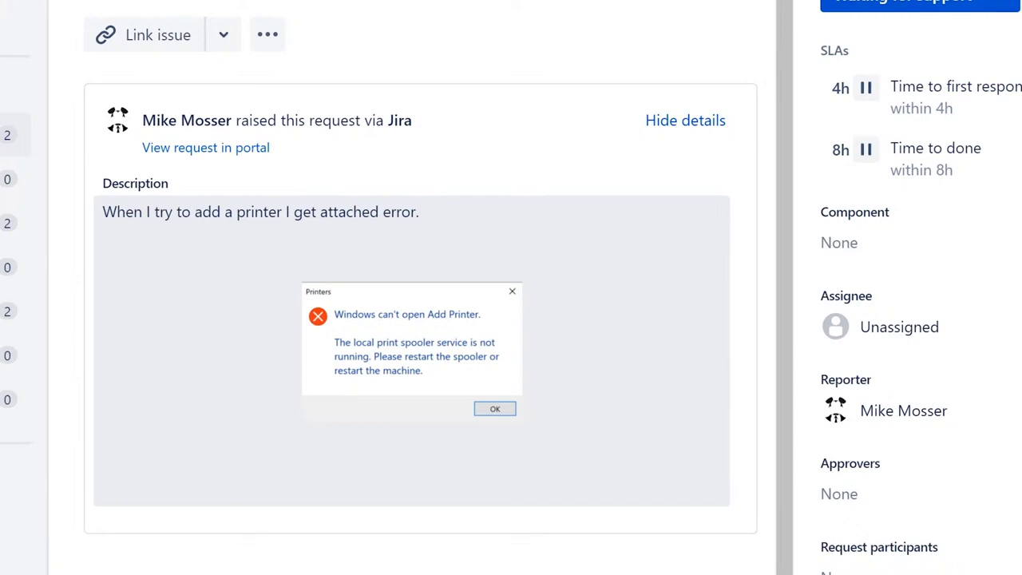
{"action": "left_click", "coordinate": [418, 321]}
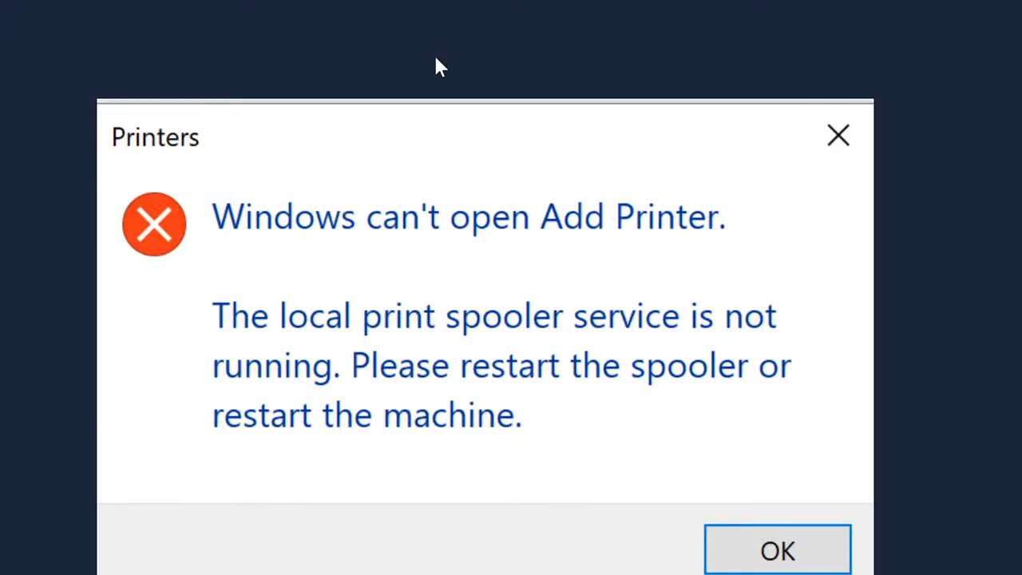
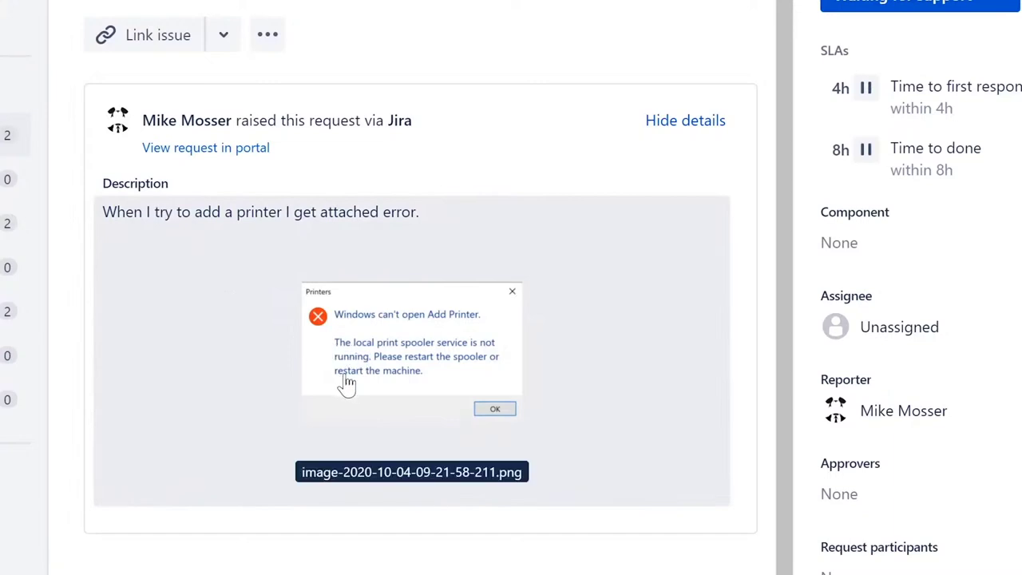
Step: Search Windows for 'printer' and open the Printers & scanners settings page
{"action": "key", "text": "super+s"}
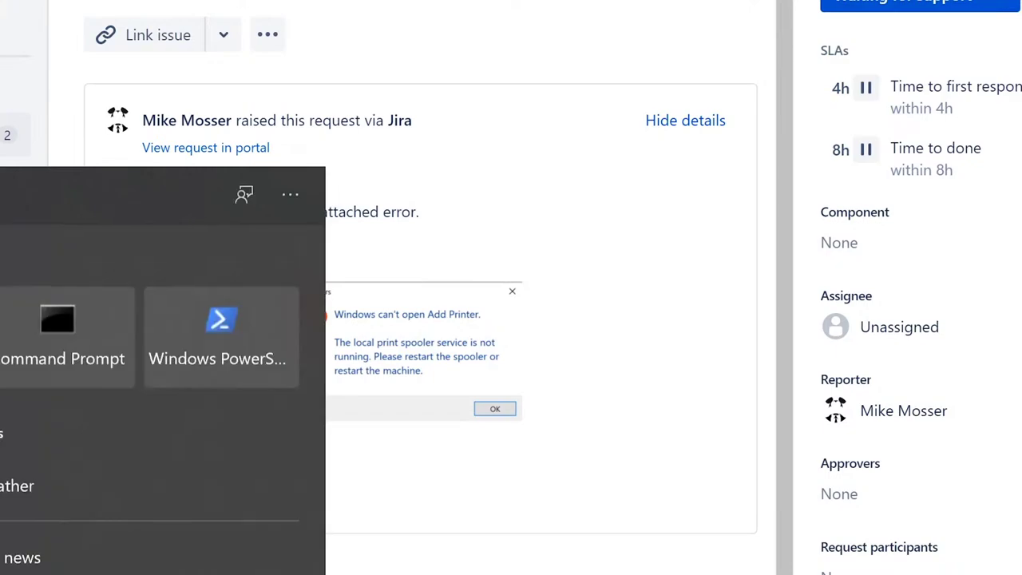
{"action": "type", "text": "s"}
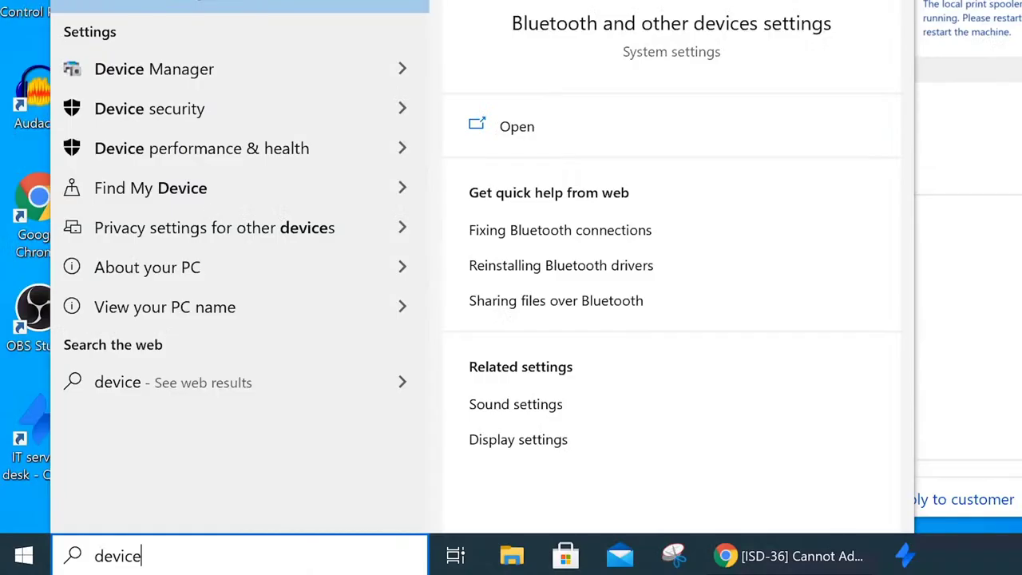
{"action": "key", "text": "BackSpace"}
{"action": "key", "text": "BackSpace"}
{"action": "key", "text": "BackSpace"}
{"action": "key", "text": "BackSpace"}
{"action": "key", "text": "BackSpace"}
{"action": "key", "text": "BackSpace"}
{"action": "type", "text": "printe"}
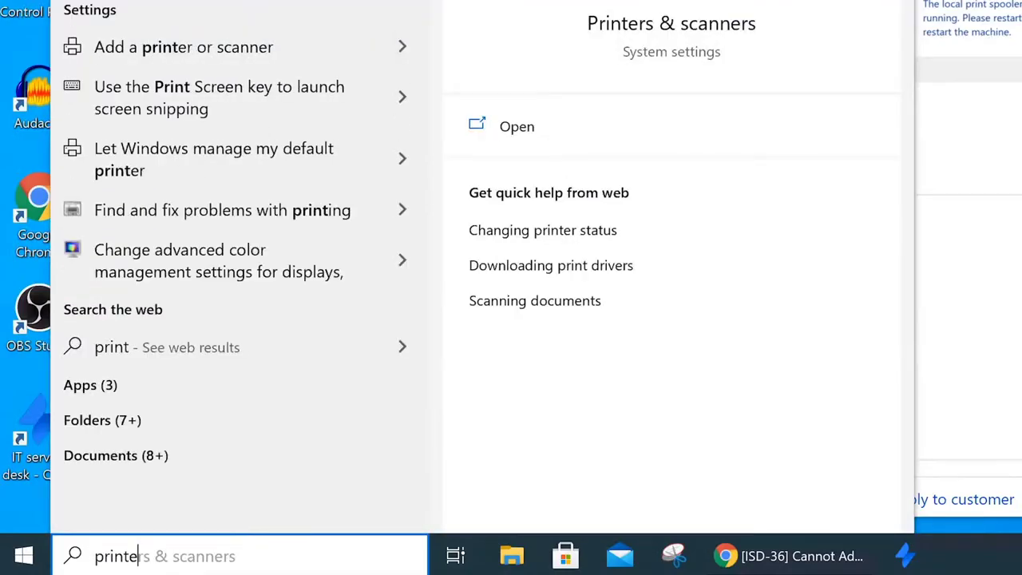
{"action": "type", "text": "r"}
{"action": "key", "text": "Return"}
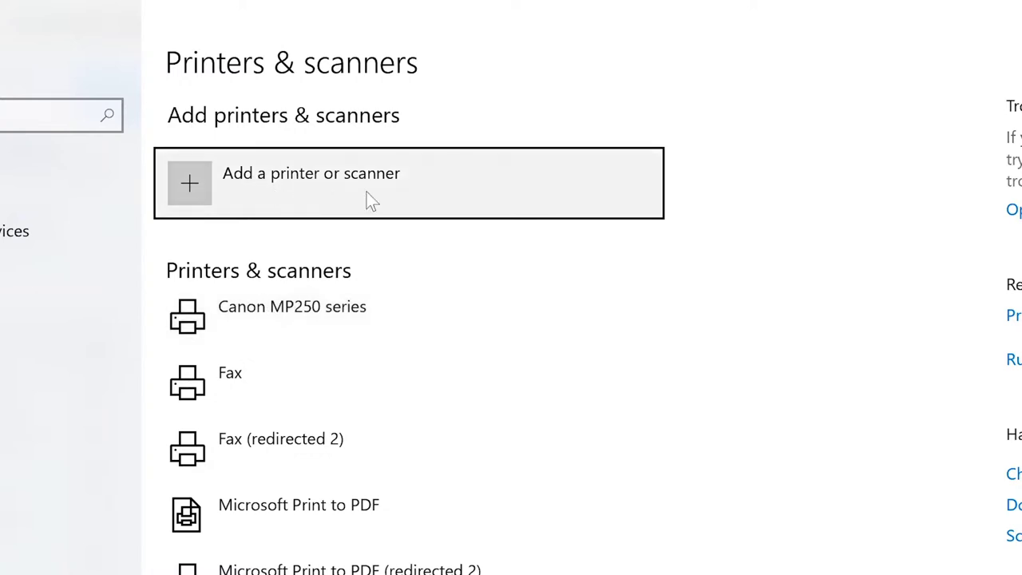
Step: Start 'Add a printer or scanner', then choose 'The printer that I want isn't listed'
{"action": "left_click", "coordinate": [319, 198]}
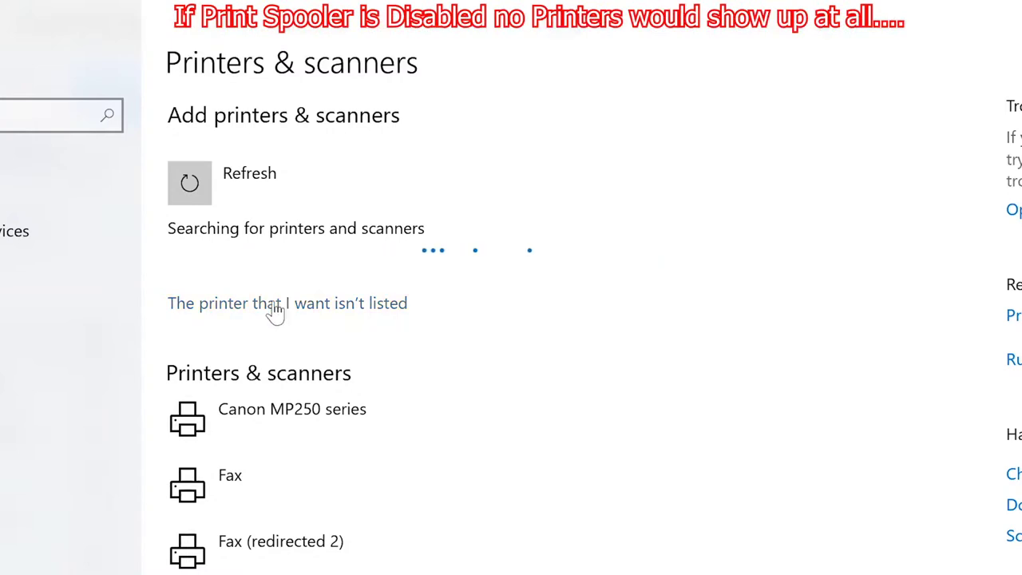
{"action": "left_click", "coordinate": [189, 183]}
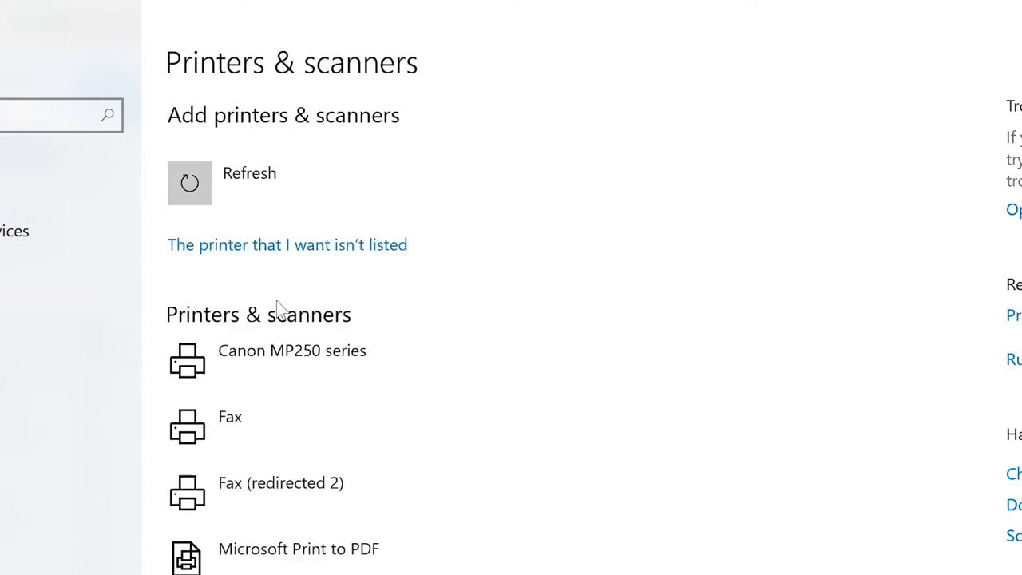
{"action": "left_click", "coordinate": [277, 245]}
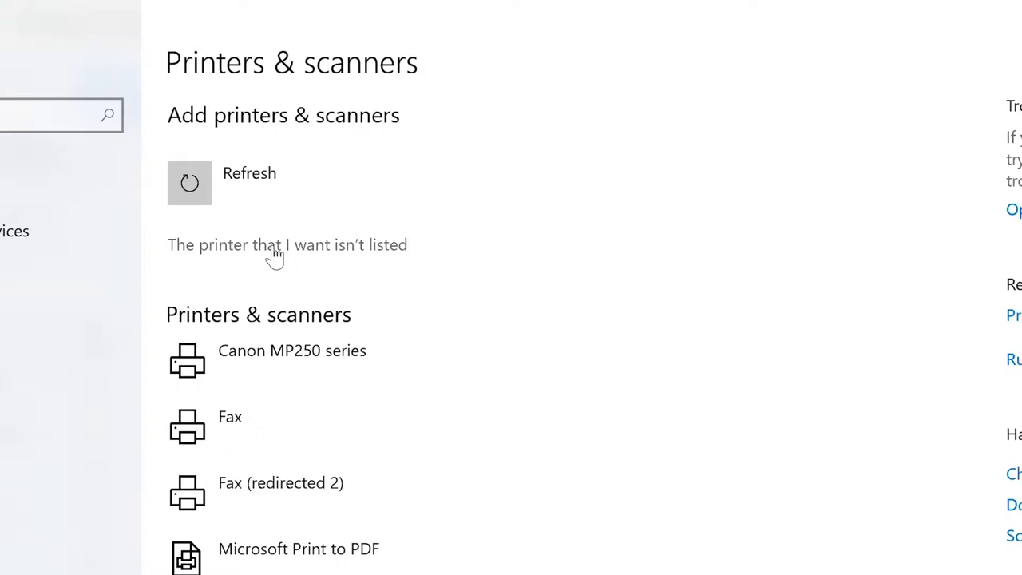
Step: Trigger the 'print spooler isn't running' error via the unlisted-printer option, then move the dialog up
{"action": "left_click", "coordinate": [276, 255]}
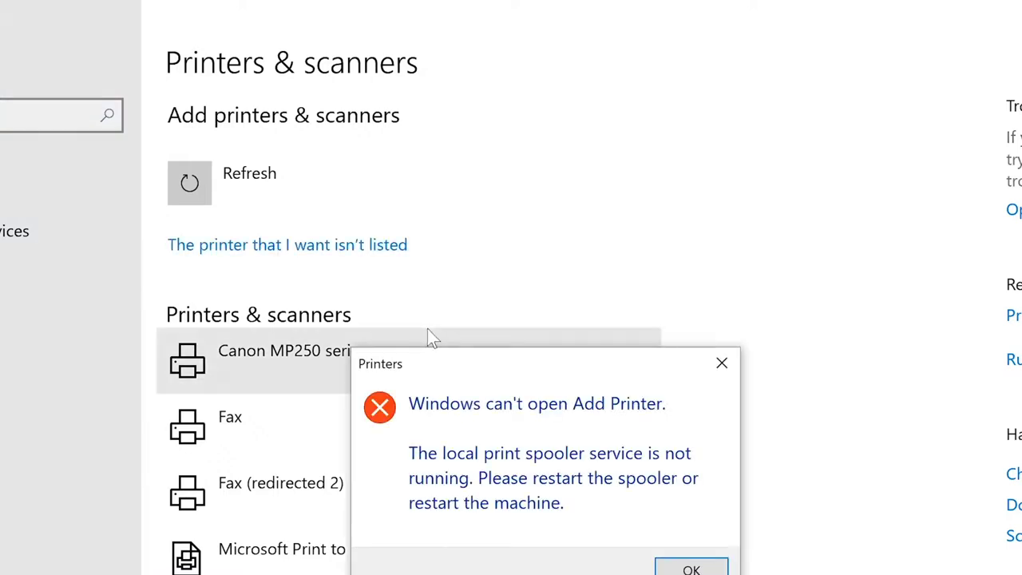
{"action": "left_click_drag", "start_coordinate": [570, 360], "coordinate": [560, 344]}
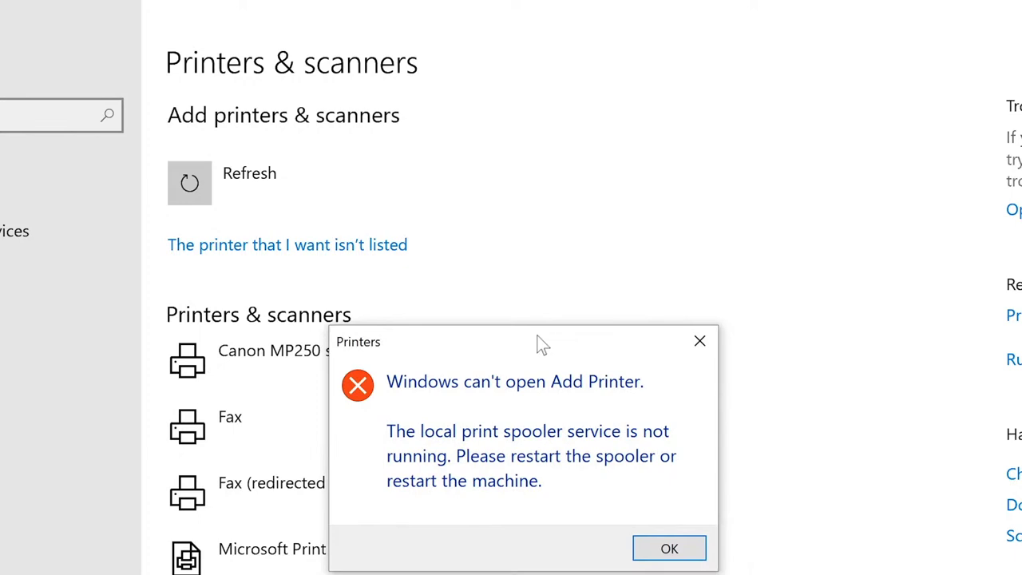
{"action": "left_click_drag", "start_coordinate": [539, 343], "coordinate": [516, 231]}
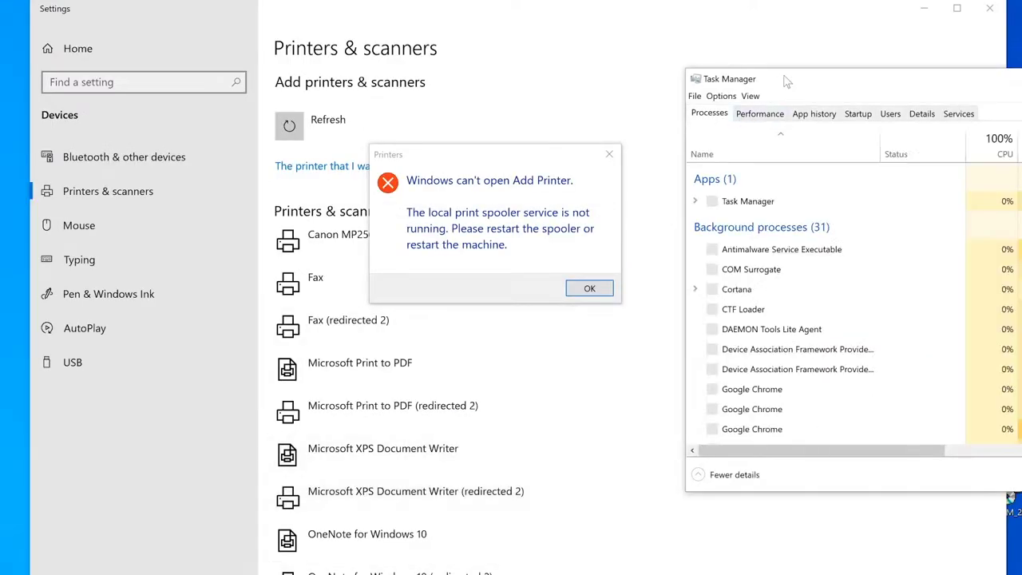
Step: Show Task Manager's Services tab and open the full Services console
{"action": "left_click_drag", "start_coordinate": [829, 75], "coordinate": [651, 94]}
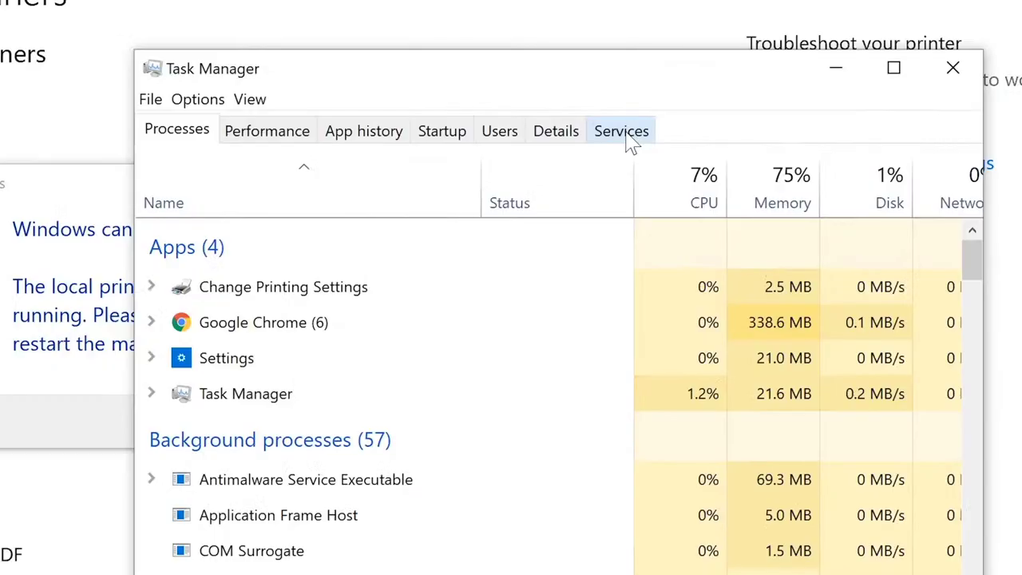
{"action": "left_click", "coordinate": [748, 125]}
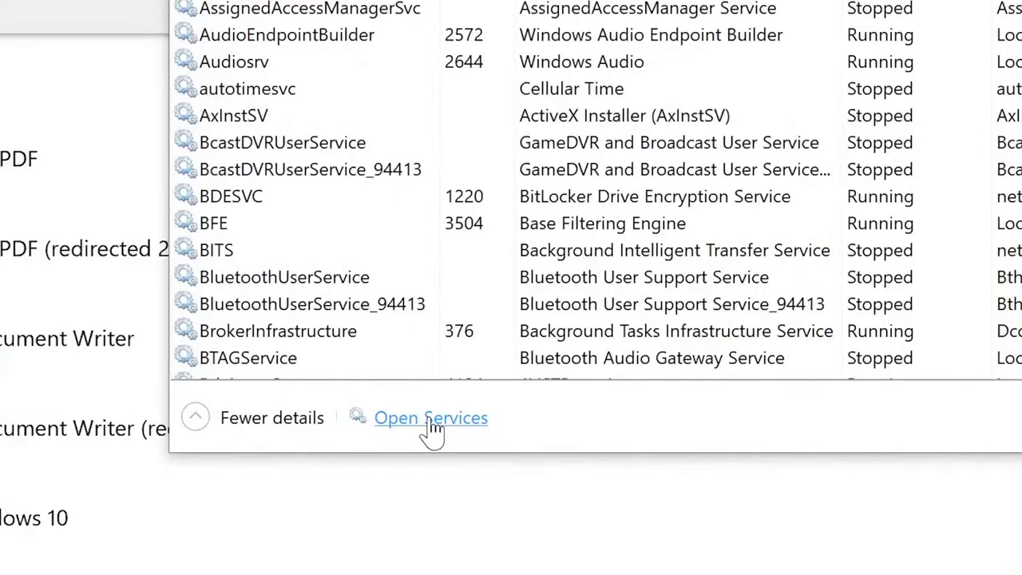
{"action": "left_click", "coordinate": [431, 421]}
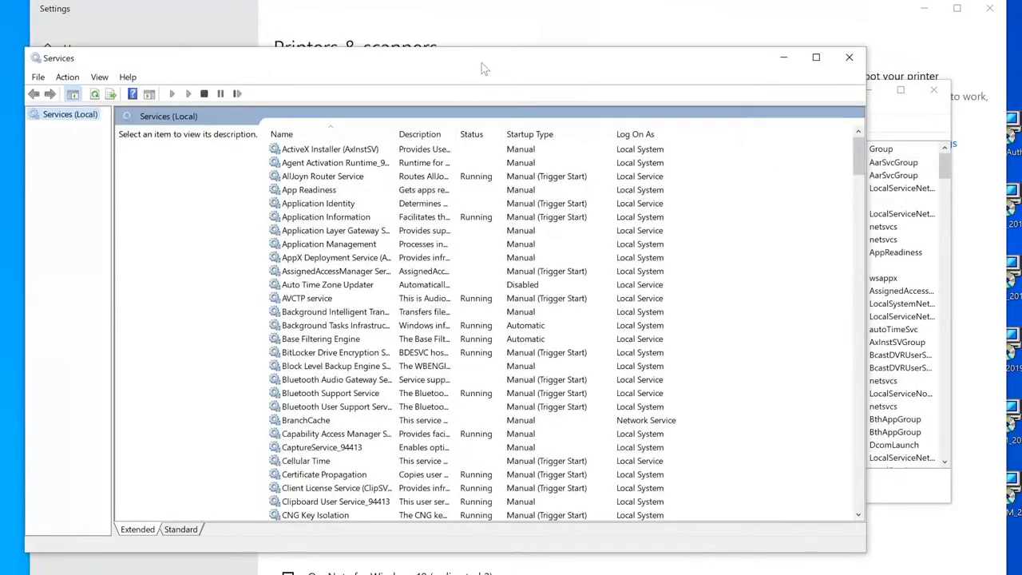
Step: Arrange the Services console and Task Manager side by side
{"action": "left_click_drag", "start_coordinate": [482, 68], "coordinate": [398, 67]}
{"action": "left_click_drag", "start_coordinate": [786, 103], "coordinate": [470, 88]}
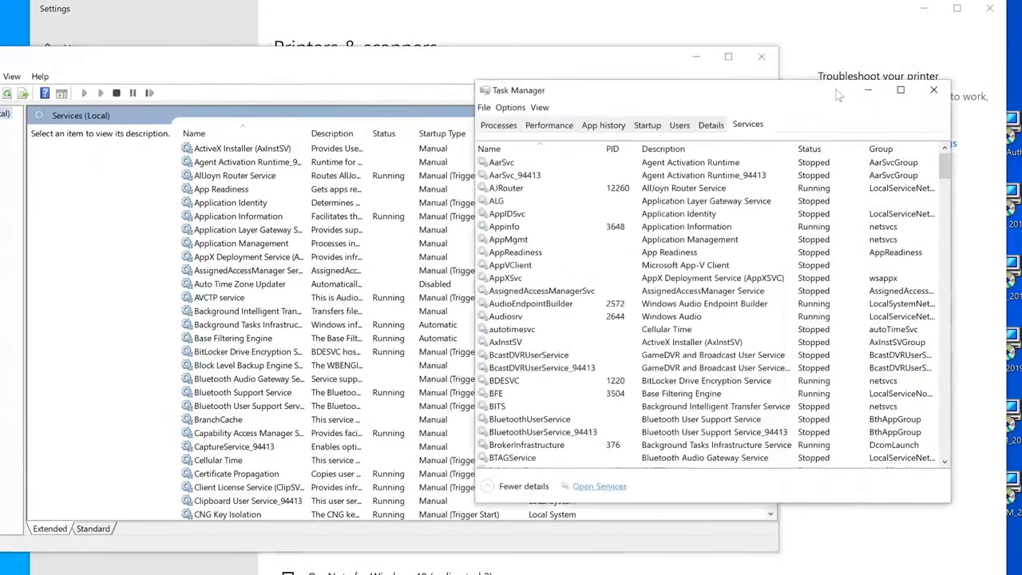
{"action": "left_click_drag", "start_coordinate": [683, 77], "coordinate": [881, 83]}
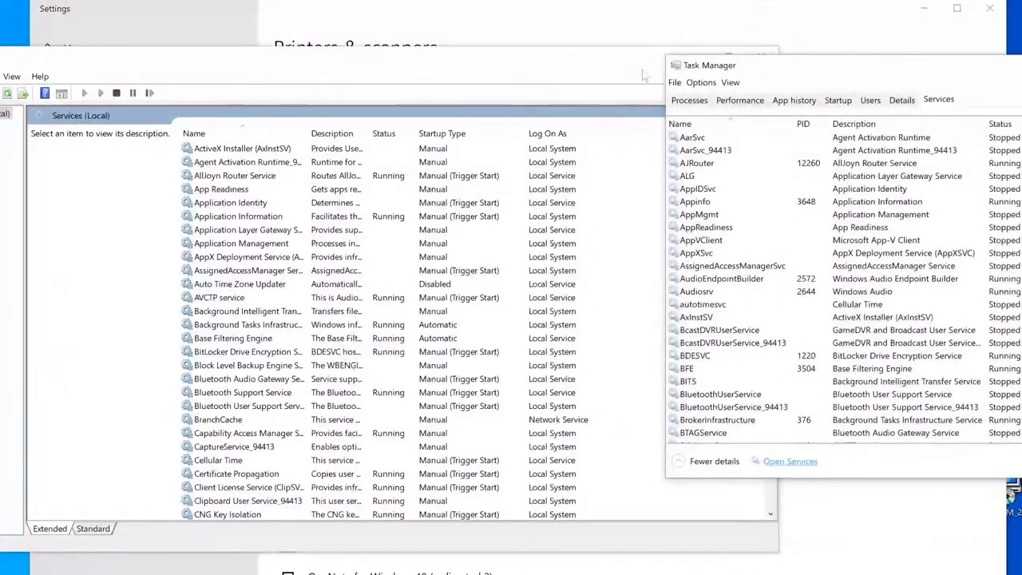
{"action": "left_click_drag", "start_coordinate": [593, 68], "coordinate": [705, 45]}
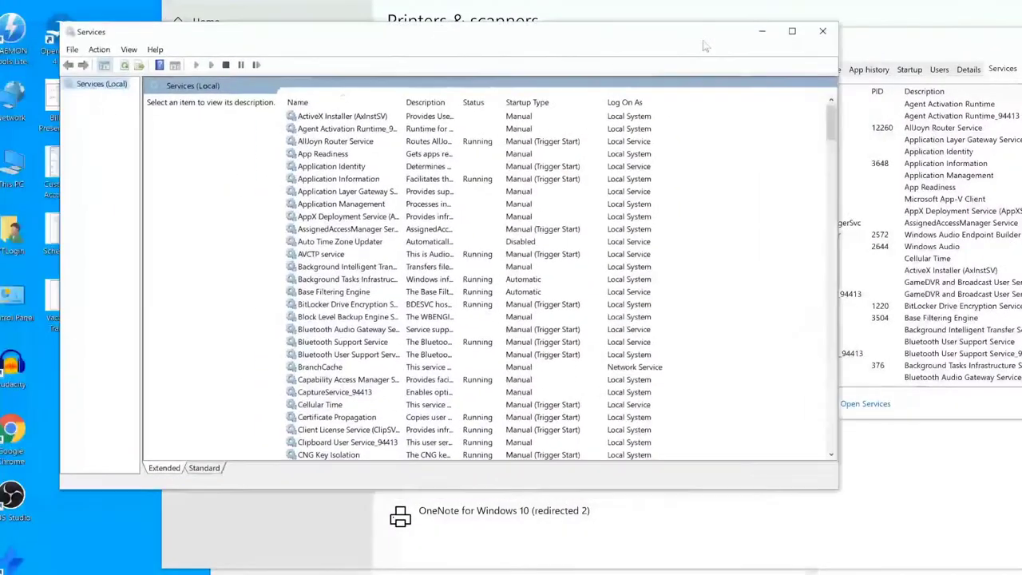
{"action": "left_click_drag", "start_coordinate": [843, 108], "coordinate": [731, 109]}
{"action": "left_click_drag", "start_coordinate": [808, 40], "coordinate": [794, 33]}
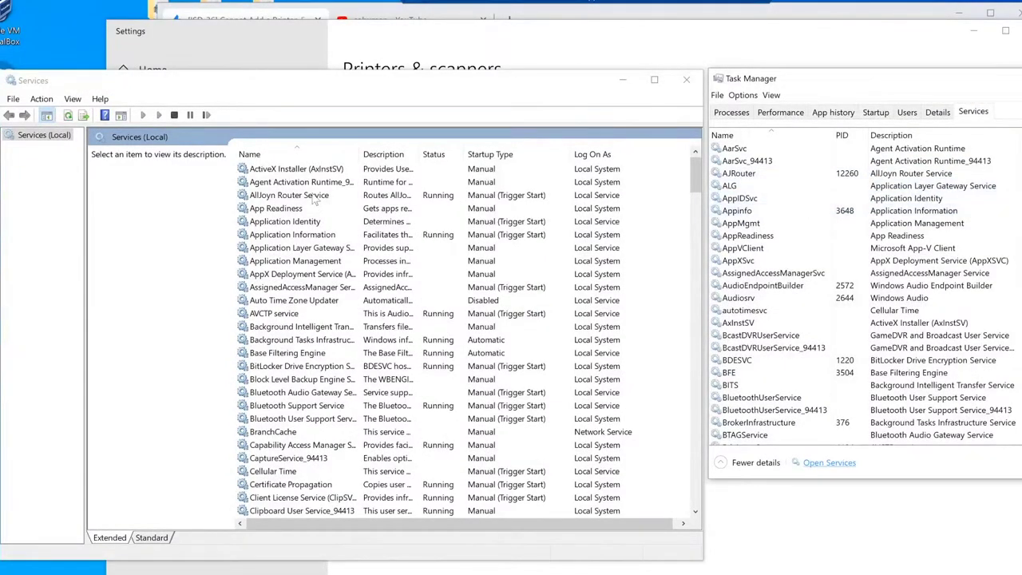
{"action": "left_click", "coordinate": [279, 185]}
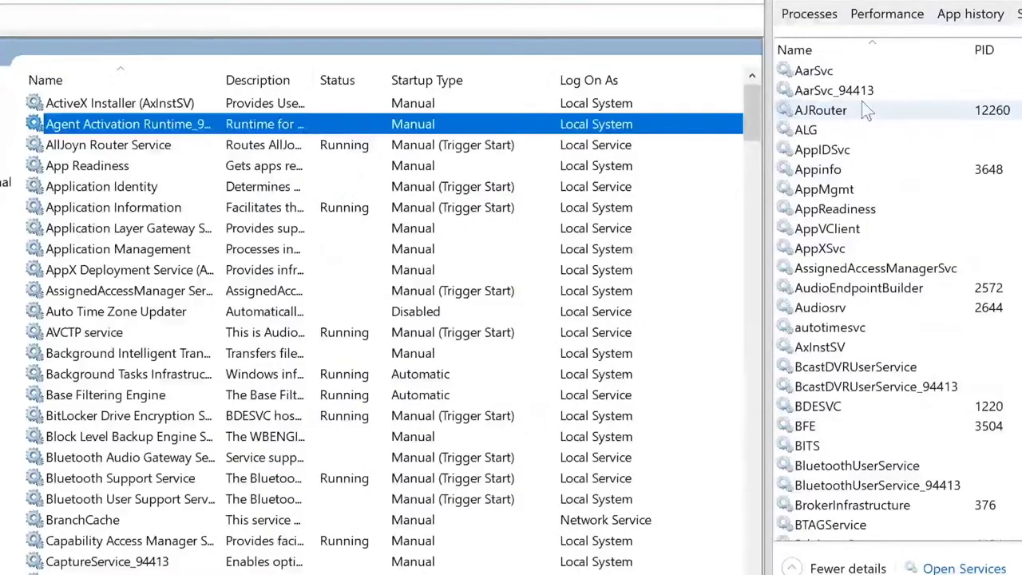
{"action": "left_click", "coordinate": [767, 174]}
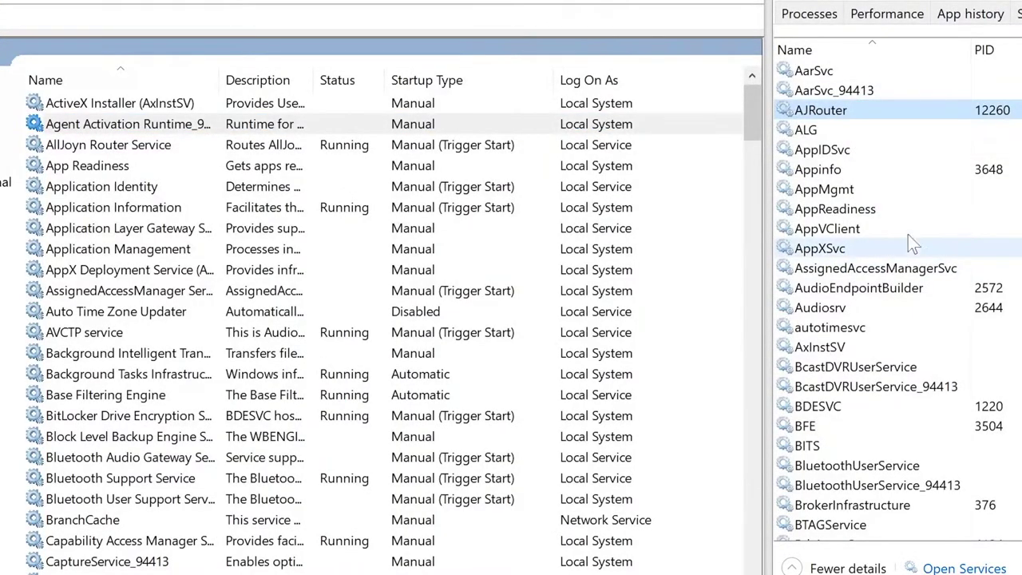
{"action": "left_click", "coordinate": [838, 70]}
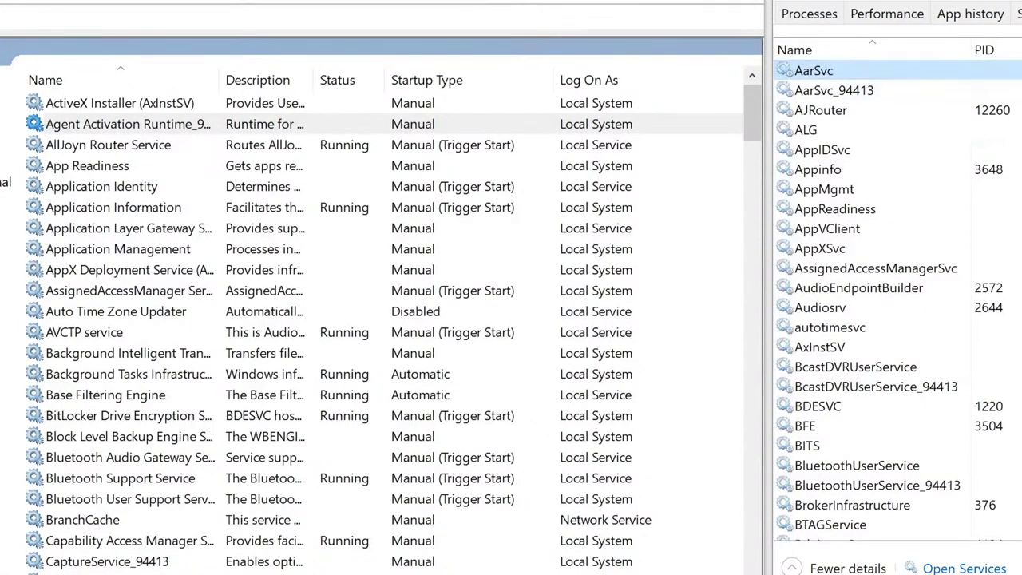
{"action": "left_click", "coordinate": [86, 112]}
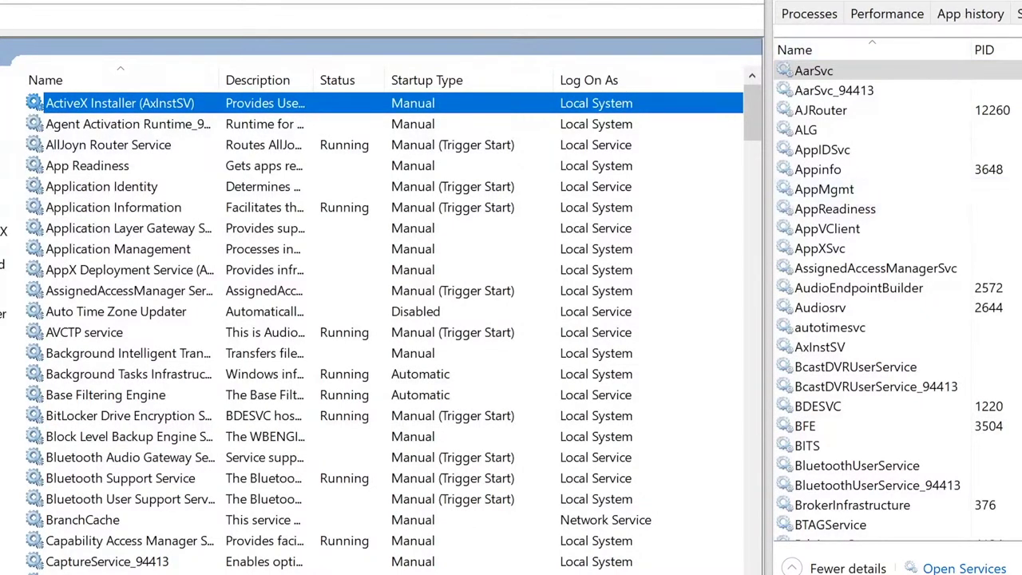
{"action": "left_click", "coordinate": [926, 307]}
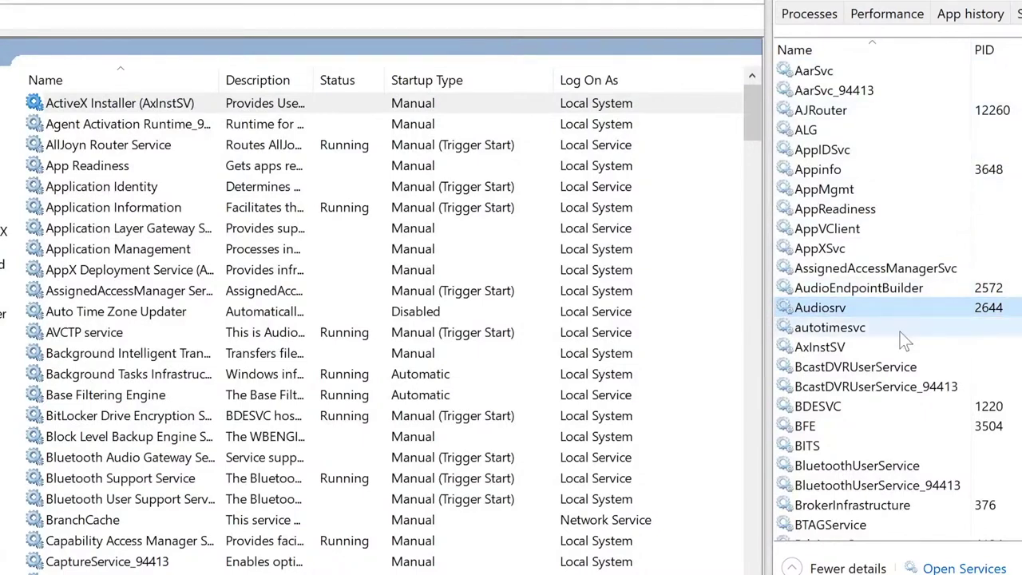
{"action": "left_click", "coordinate": [891, 356]}
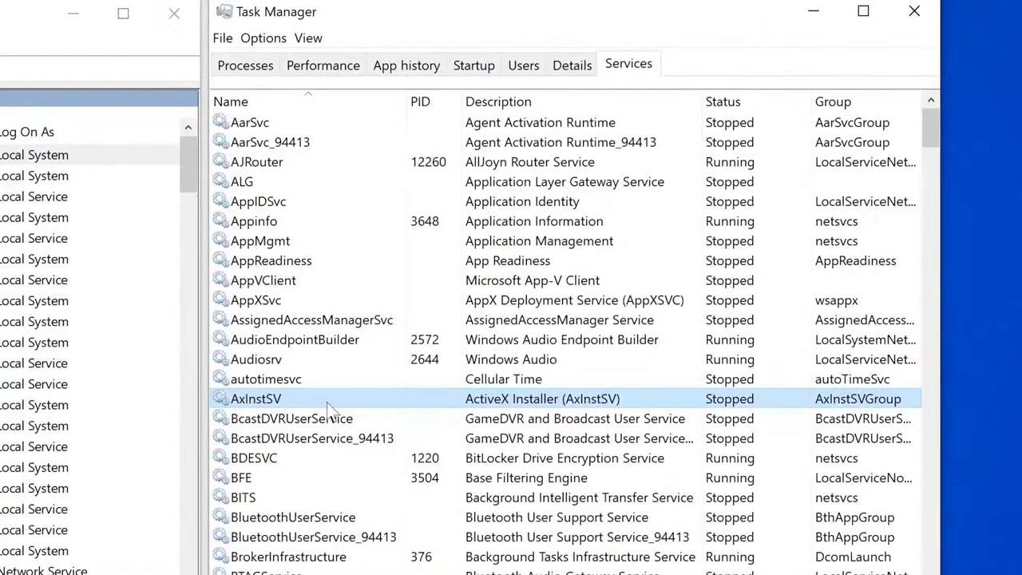
Step: Jump to the print services in Task Manager, checking PrintWorkflowUserSvc and PrintNotify
{"action": "type", "text": "pr"}
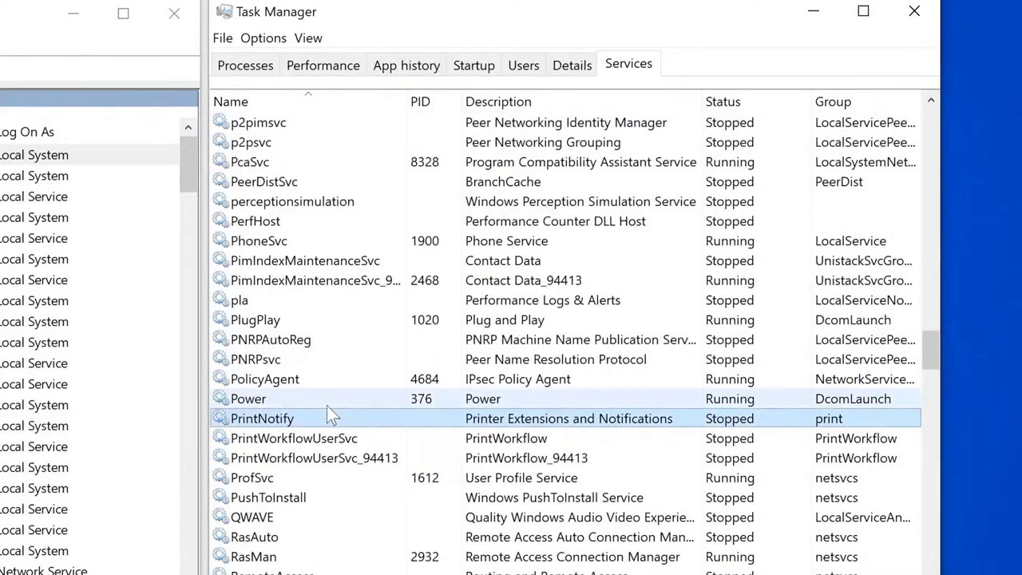
{"action": "left_click", "coordinate": [274, 440]}
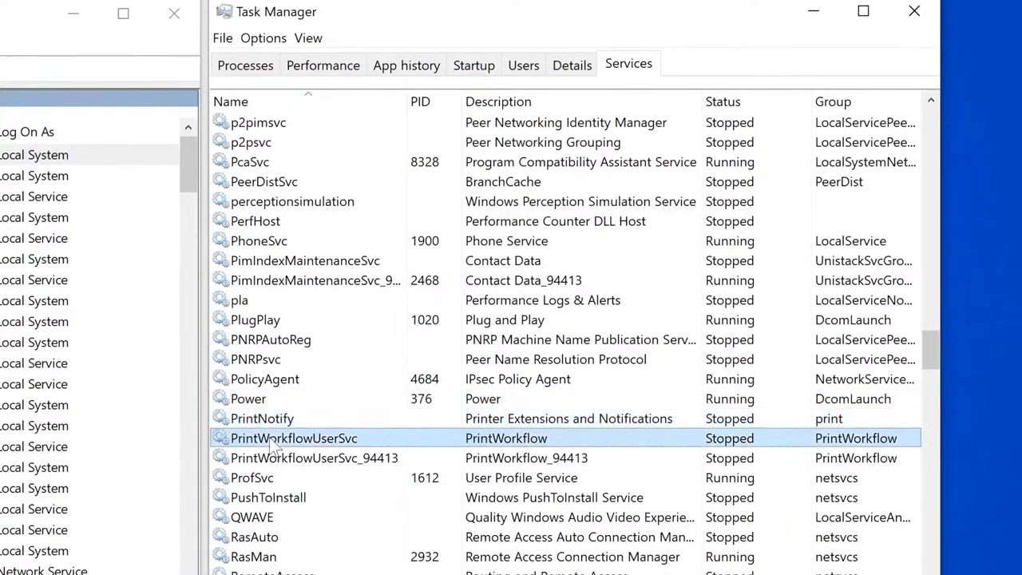
{"action": "left_click", "coordinate": [273, 459]}
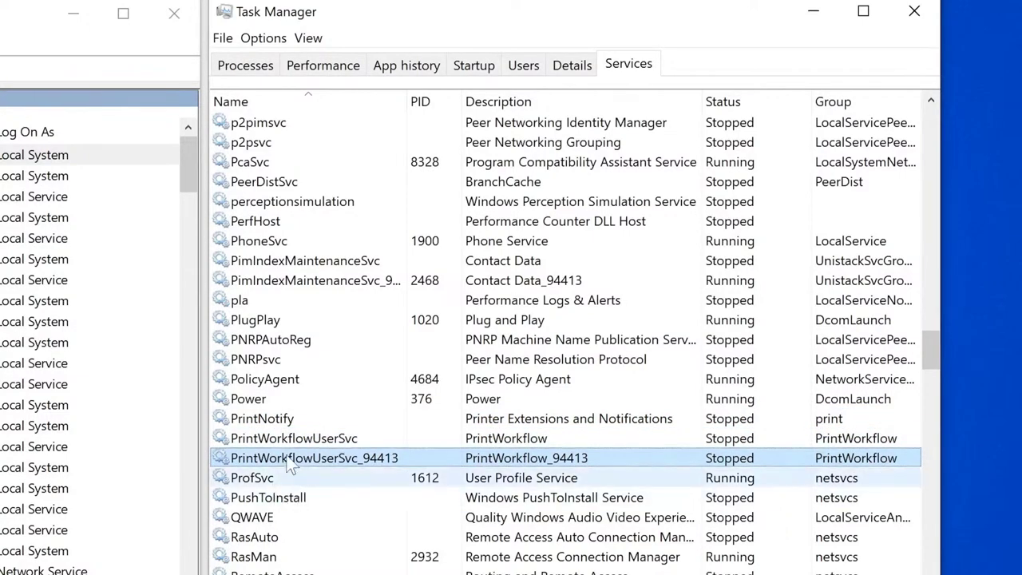
{"action": "left_click", "coordinate": [299, 420]}
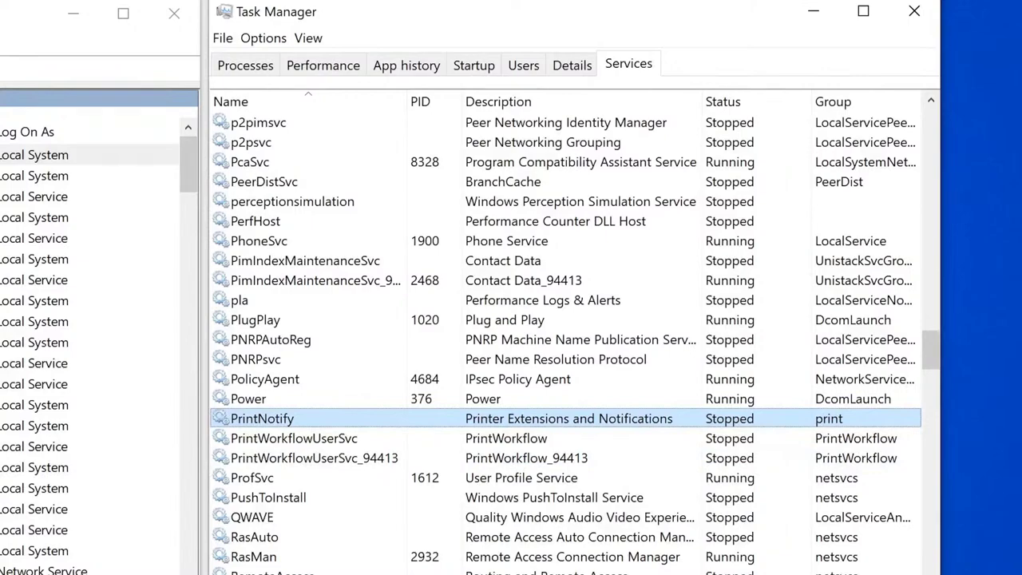
Step: Search the Services console for 'print', then select PrintNotify in Task Manager
{"action": "left_click", "coordinate": [16, 155]}
{"action": "left_click_drag", "start_coordinate": [181, 149], "coordinate": [145, 240]}
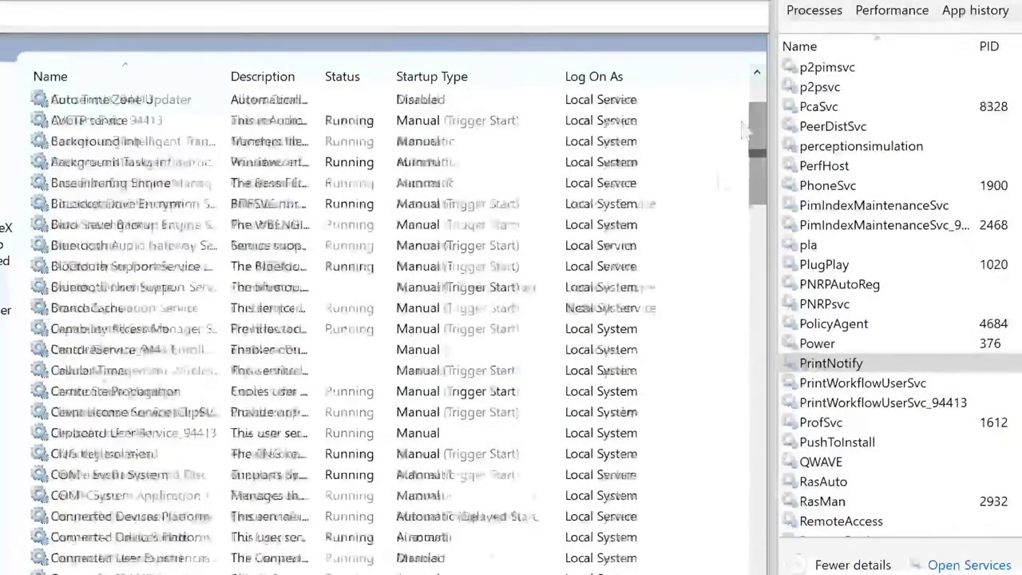
{"action": "scroll", "coordinate": [716, 191], "scroll_direction": "up", "scroll_amount": 6}
{"action": "left_click", "coordinate": [229, 272]}
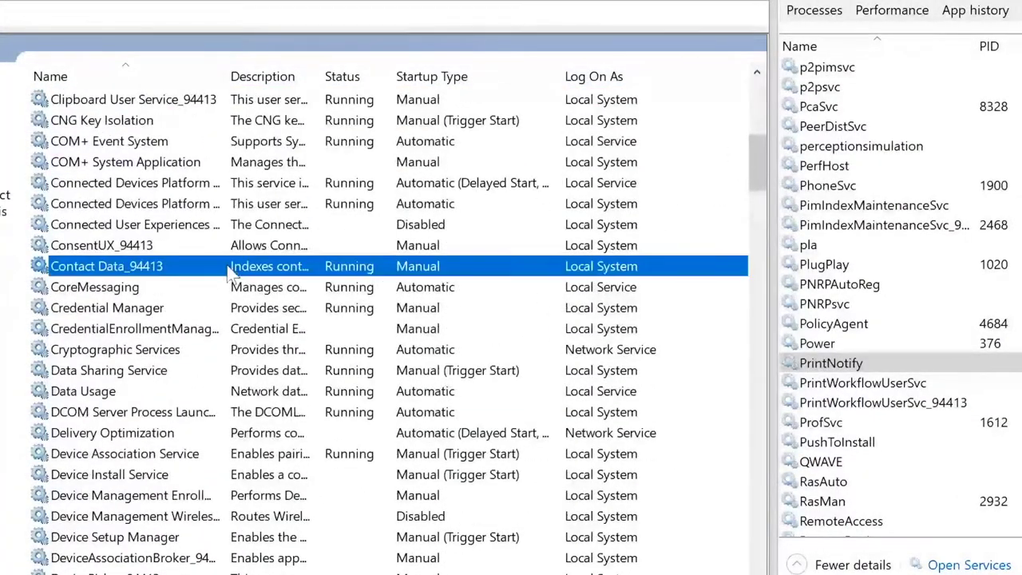
{"action": "type", "text": "print"}
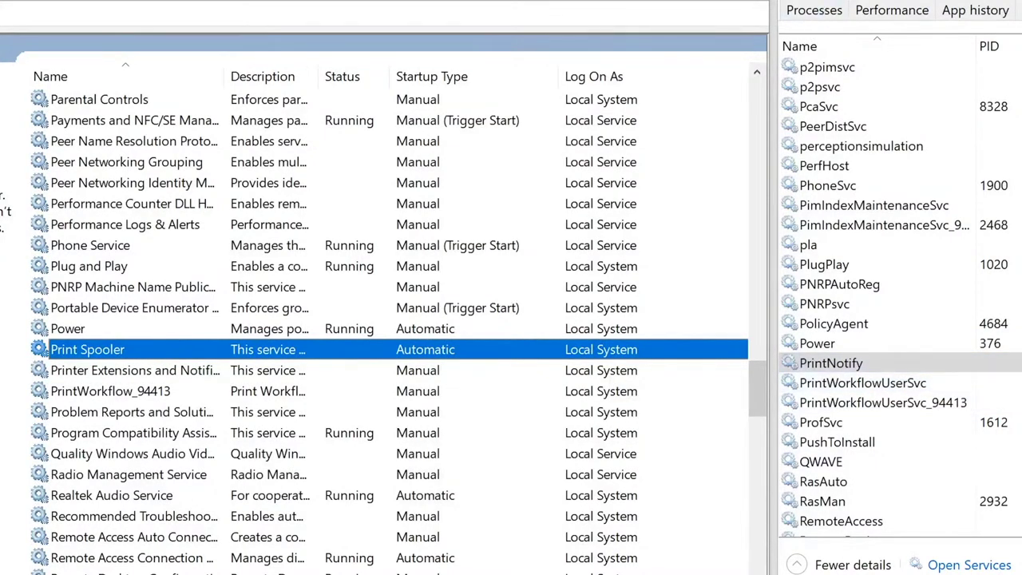
{"action": "left_click", "coordinate": [830, 362]}
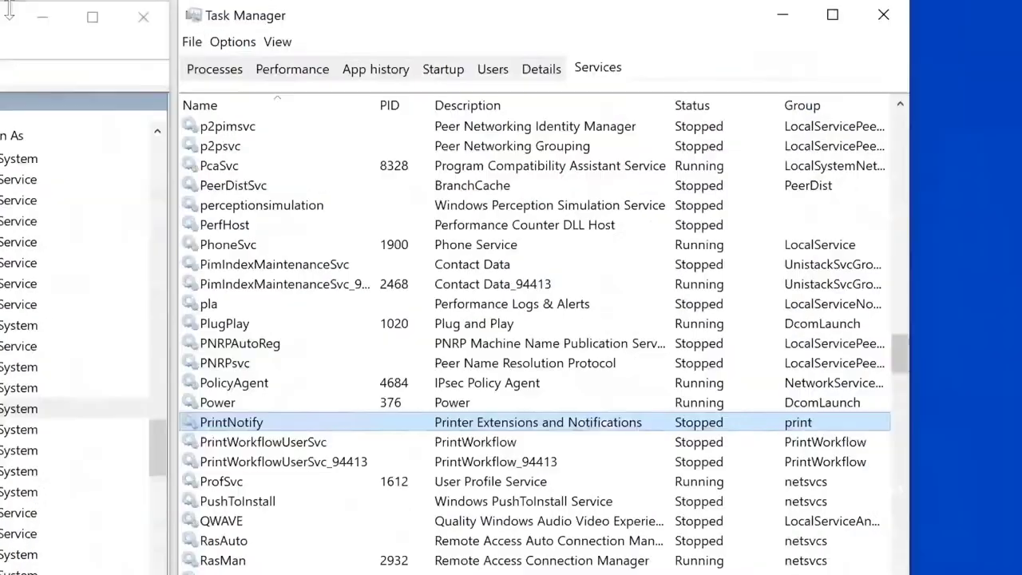
Step: Go back and forth between Task Manager and Services, finishing on the Services console
{"action": "key", "text": "alt+Tab"}
{"action": "left_click", "coordinate": [334, 13]}
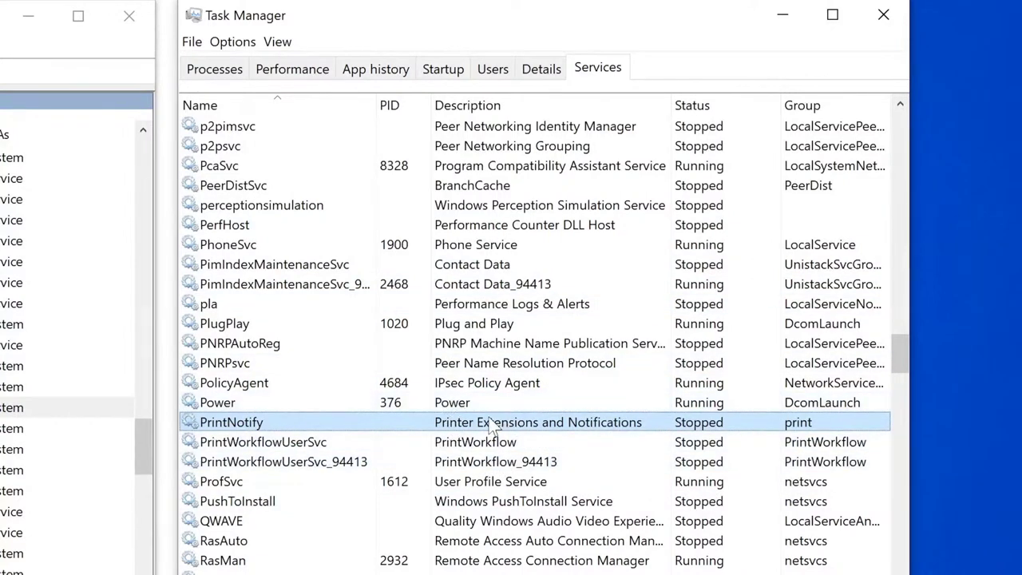
{"action": "left_click", "coordinate": [473, 345]}
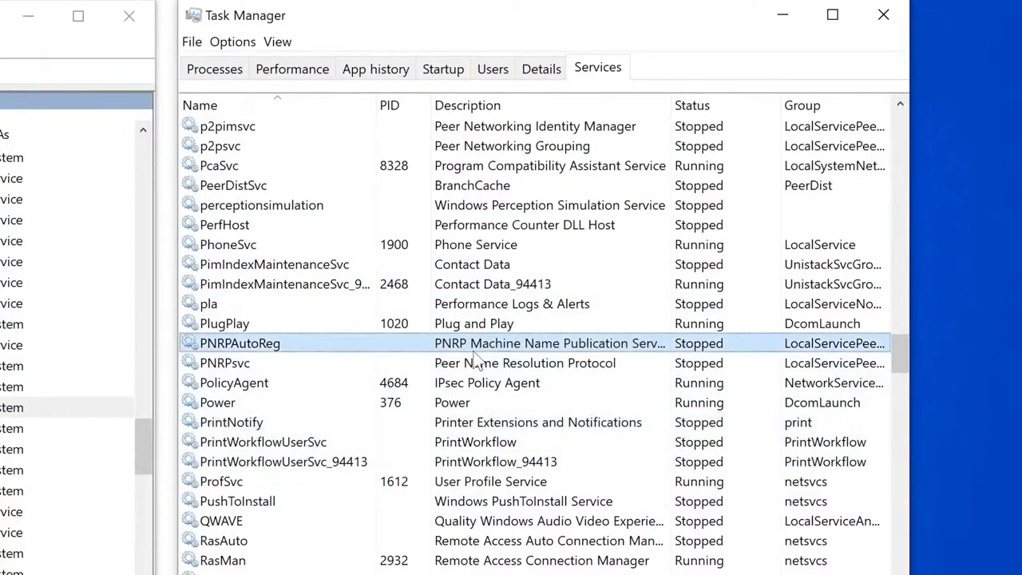
{"action": "mouse_move", "coordinate": [504, 18]}
{"action": "left_mouse_down"}
{"action": "mouse_move", "coordinate": [532, 26]}
{"action": "mouse_move", "coordinate": [508, 43]}
{"action": "mouse_move", "coordinate": [487, 20]}
{"action": "left_mouse_up"}
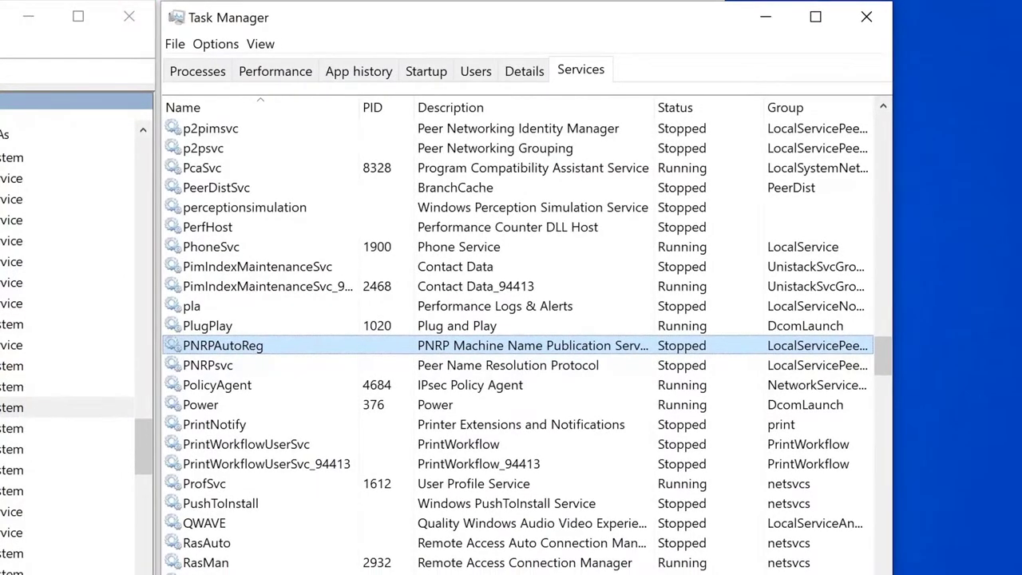
{"action": "key", "text": "alt+Tab"}
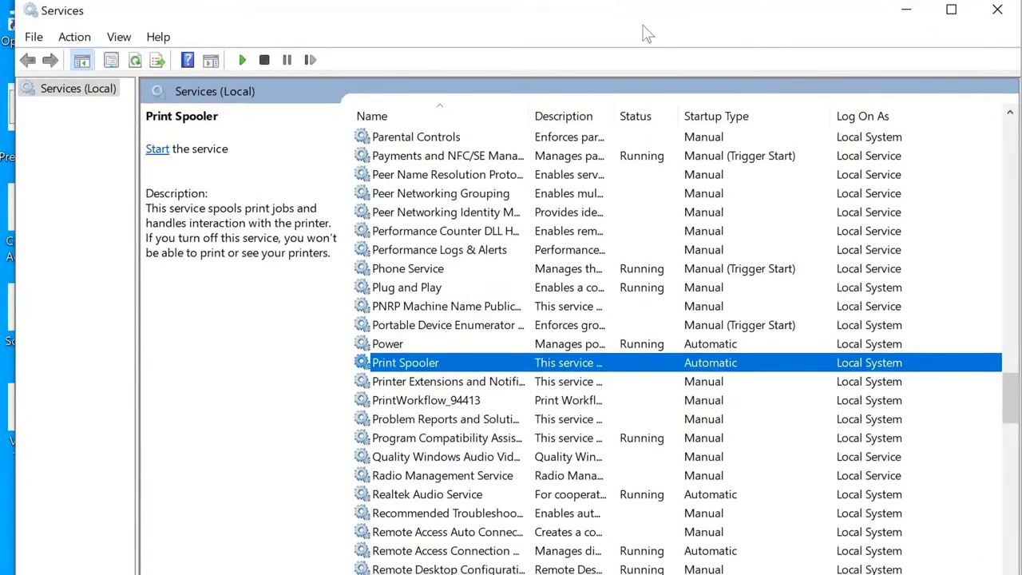
Step: Start Print Spooler from its right-click menu and refocus the Services window
{"action": "right_click", "coordinate": [430, 368]}
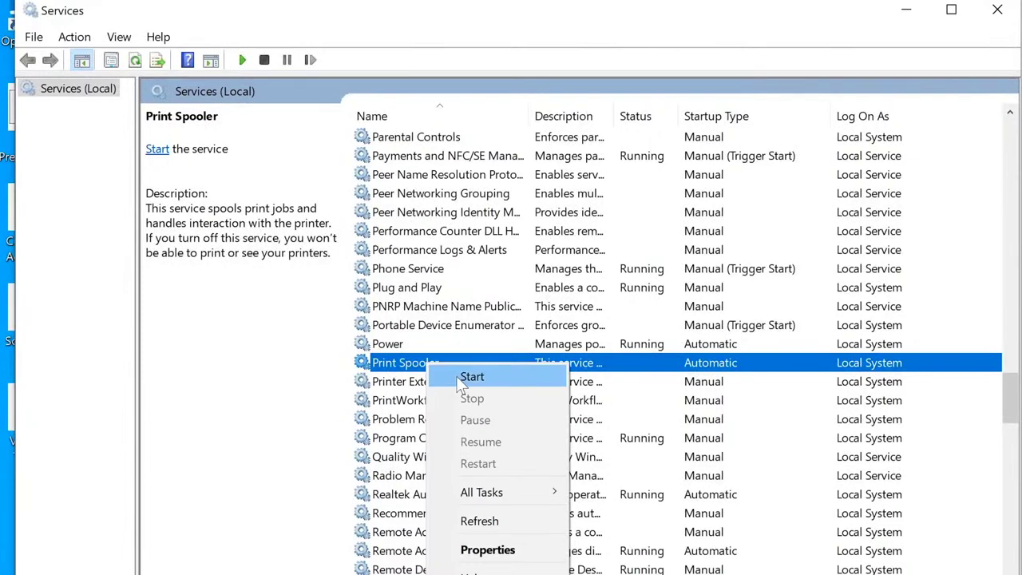
{"action": "right_click", "coordinate": [421, 367]}
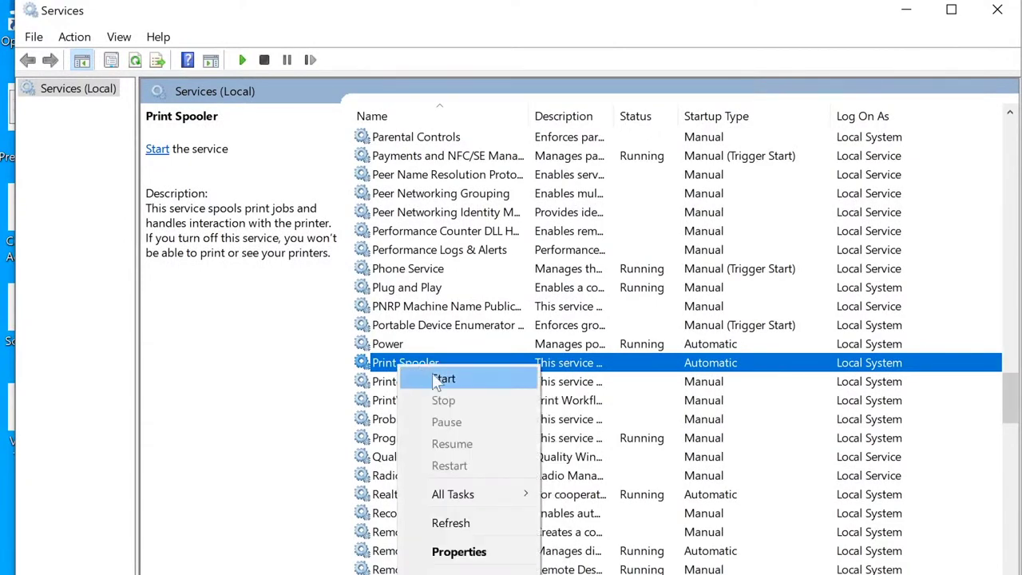
{"action": "left_click", "coordinate": [435, 380]}
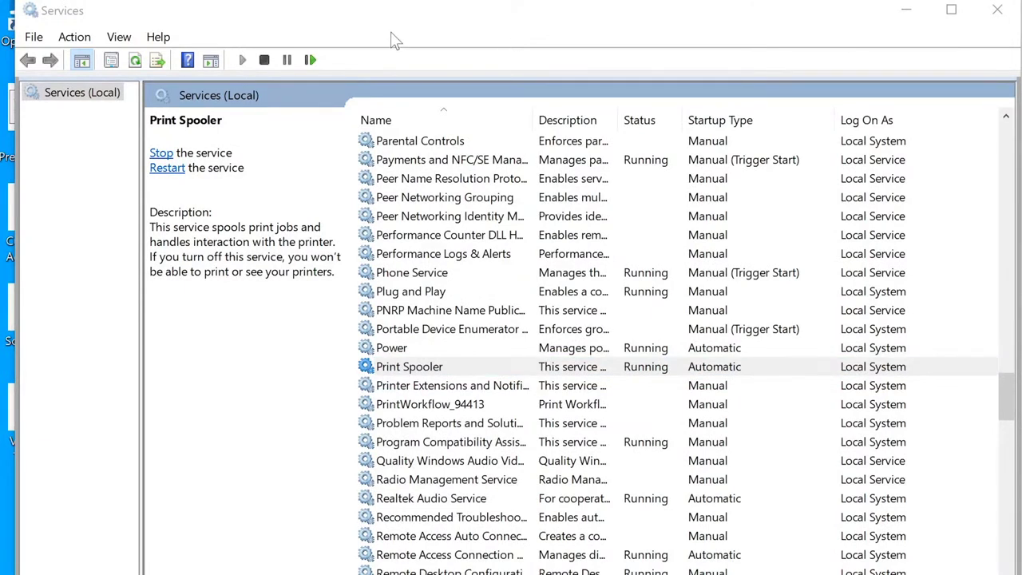
{"action": "left_click", "coordinate": [439, 17]}
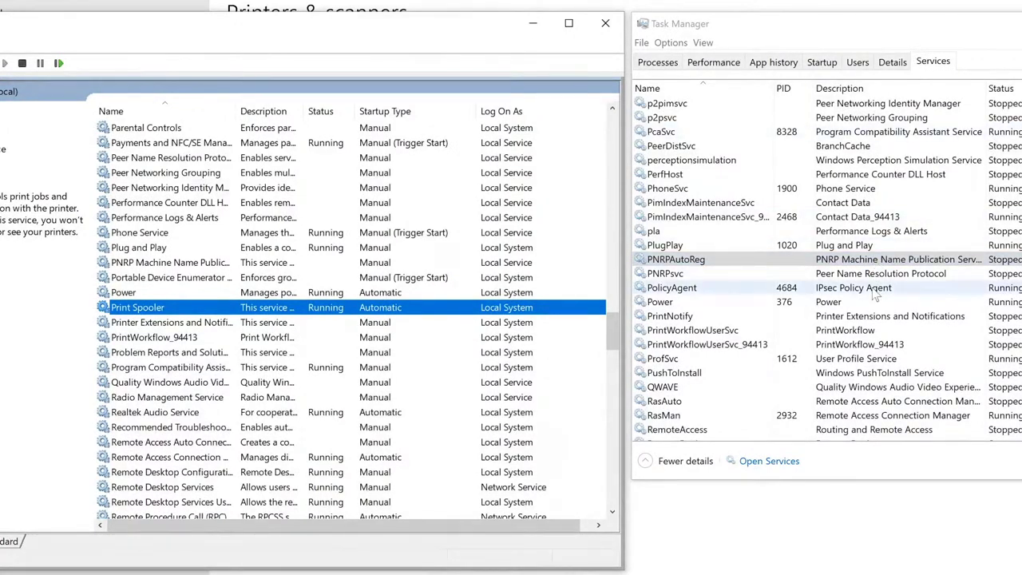
Step: Select PlugPlay in Task Manager's services list, then bring the Services console forward
{"action": "left_click", "coordinate": [755, 259]}
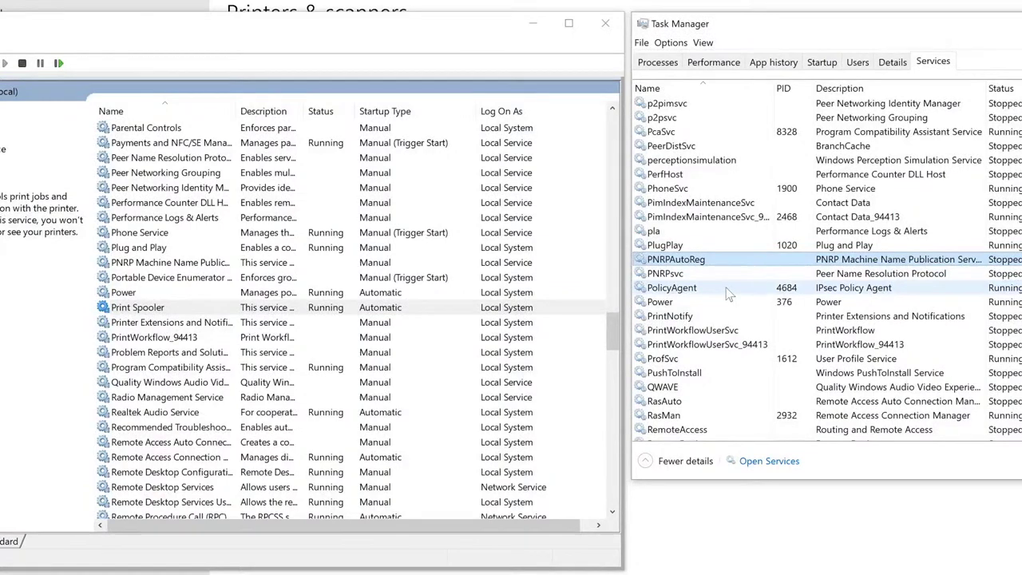
{"action": "left_click", "coordinate": [786, 247]}
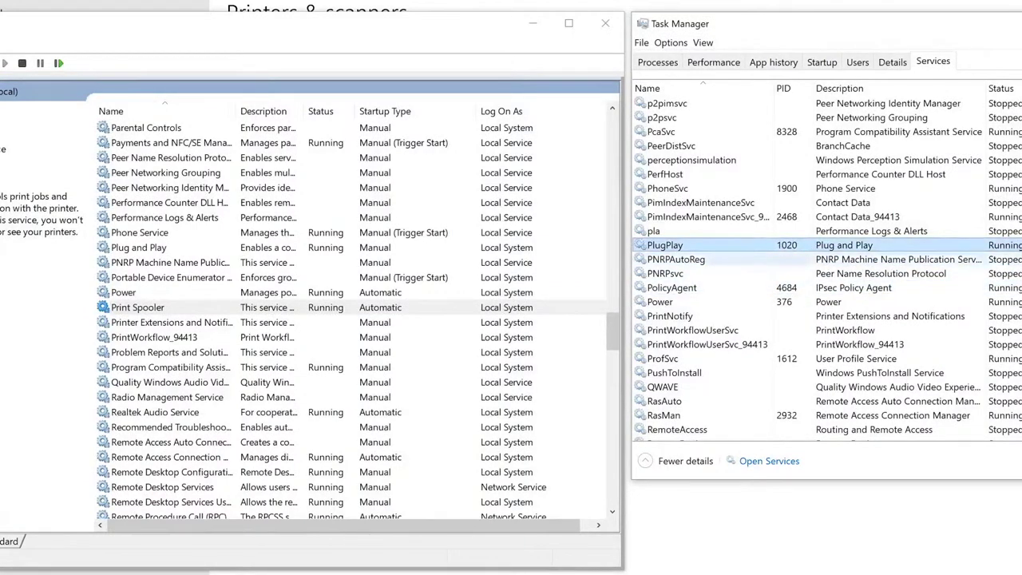
{"action": "scroll", "coordinate": [826, 264], "scroll_direction": "down", "scroll_amount": 1}
{"action": "scroll", "coordinate": [826, 264], "scroll_direction": "up", "scroll_amount": 3}
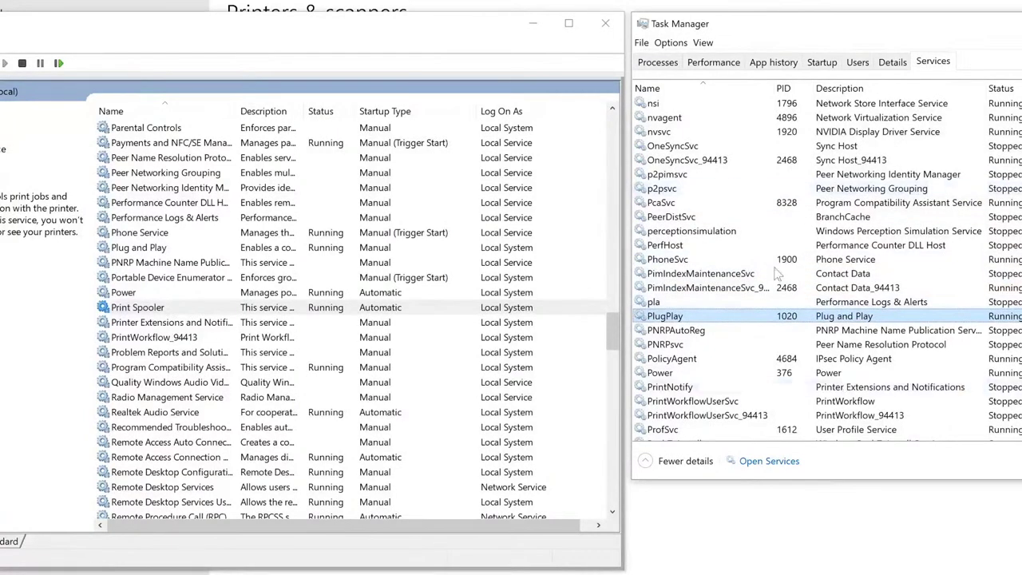
{"action": "left_click", "coordinate": [268, 32]}
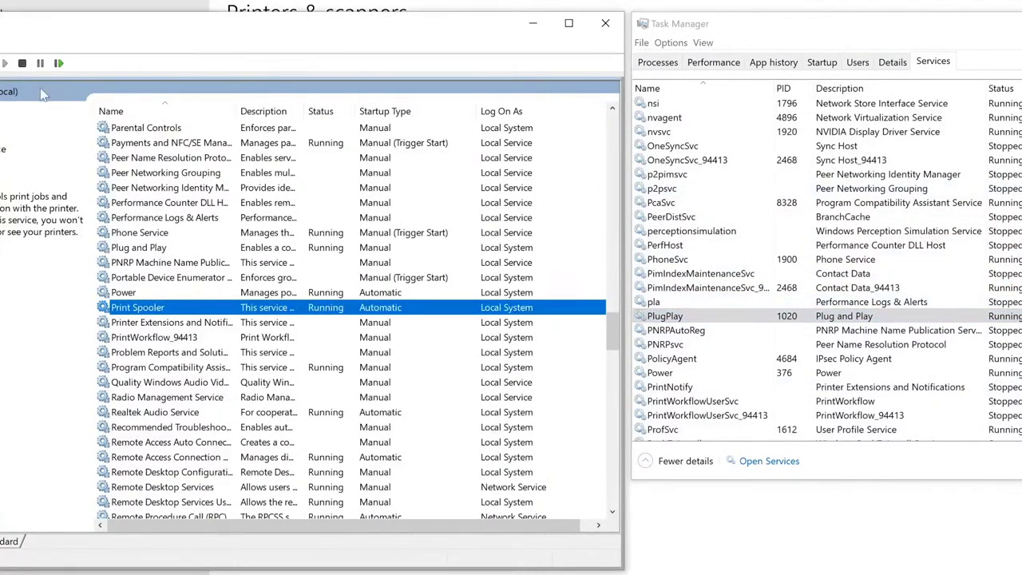
{"action": "left_click_drag", "start_coordinate": [81, 30], "coordinate": [84, 30]}
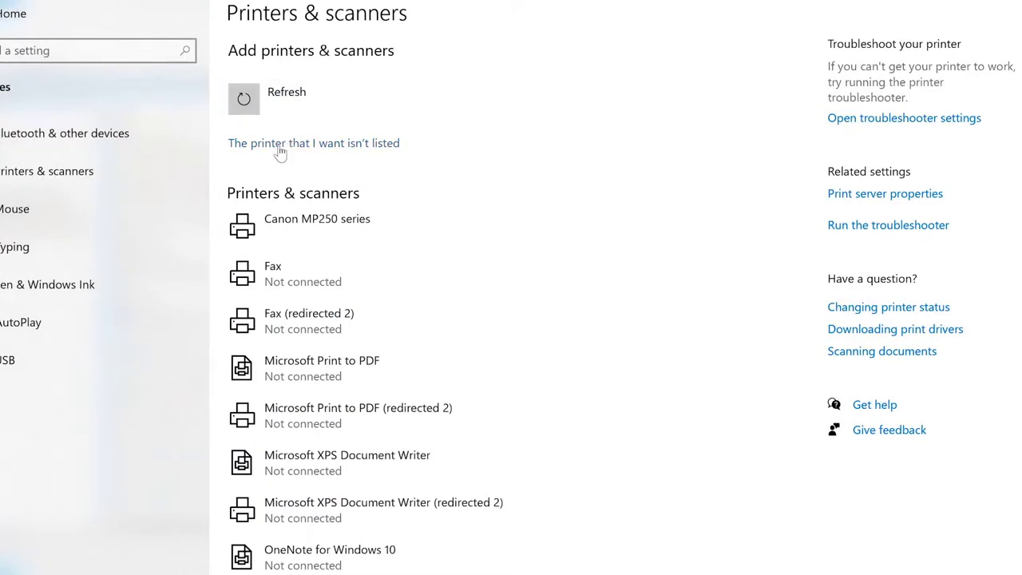
Step: Confirm the Add Printer wizard opens with the TCP/IP option, cancel it, then stop Print Spooler
{"action": "left_click", "coordinate": [281, 145]}
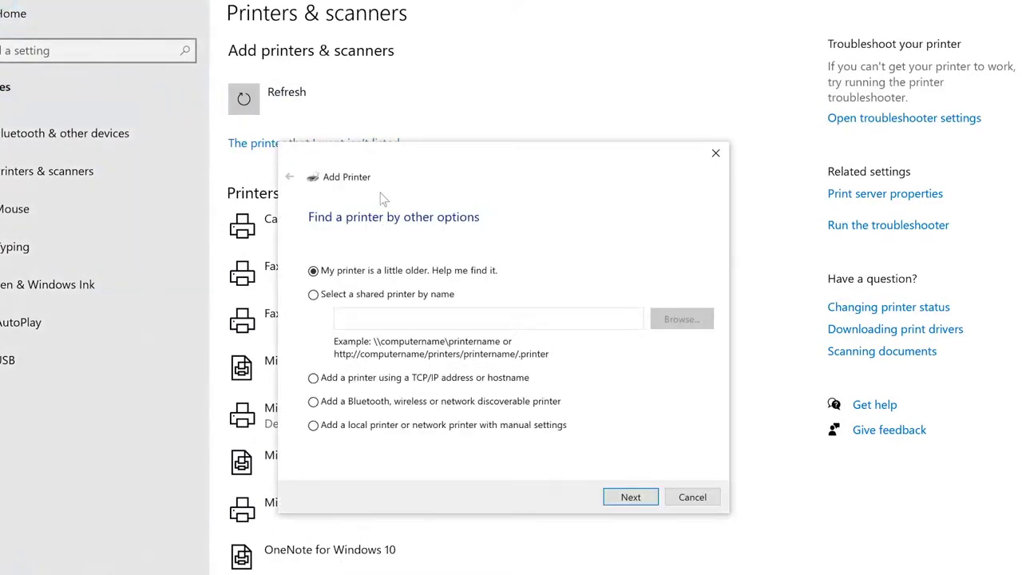
{"action": "left_click_drag", "start_coordinate": [475, 158], "coordinate": [490, 129]}
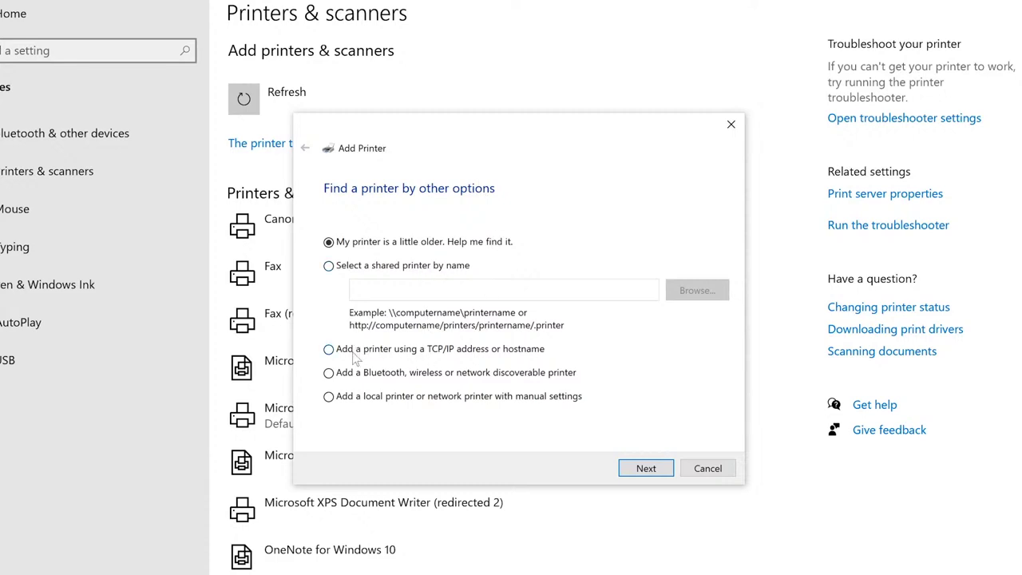
{"action": "left_click", "coordinate": [353, 351]}
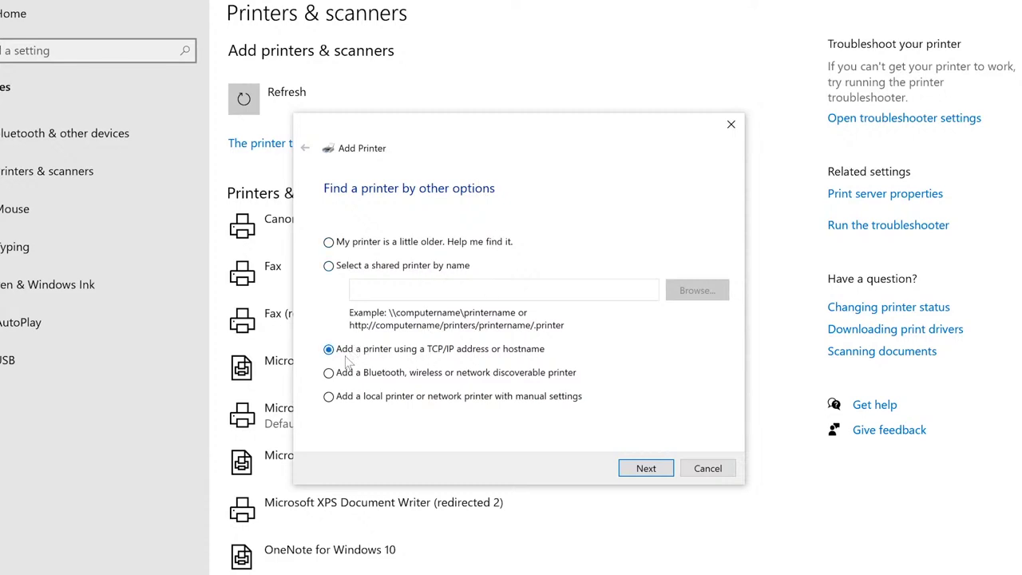
{"action": "left_click", "coordinate": [708, 469]}
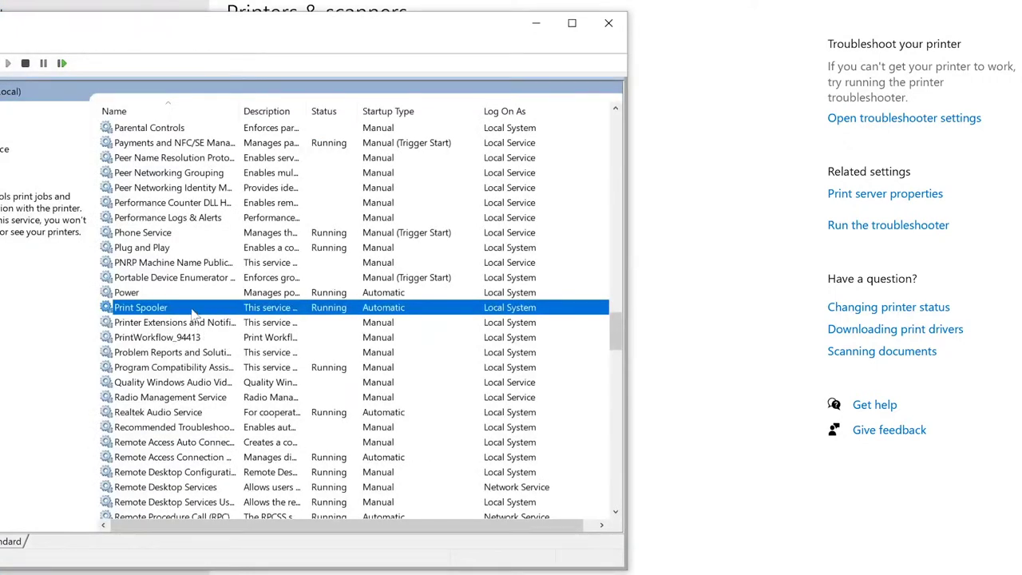
{"action": "right_click", "coordinate": [198, 311]}
{"action": "left_click", "coordinate": [228, 341]}
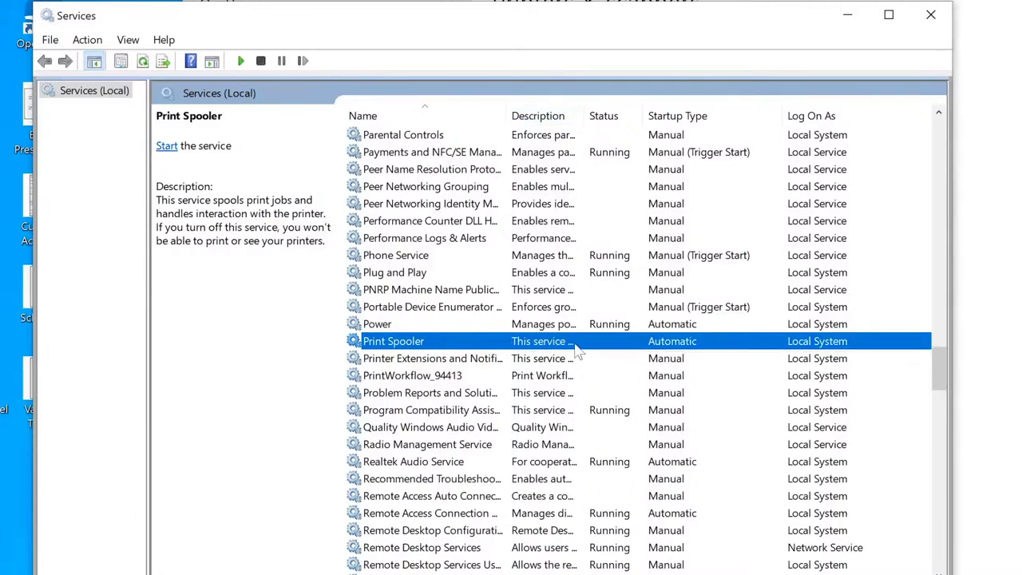
Step: Open Print Spooler's properties and apply the Disabled startup type
{"action": "left_click_drag", "start_coordinate": [597, 100], "coordinate": [605, 101]}
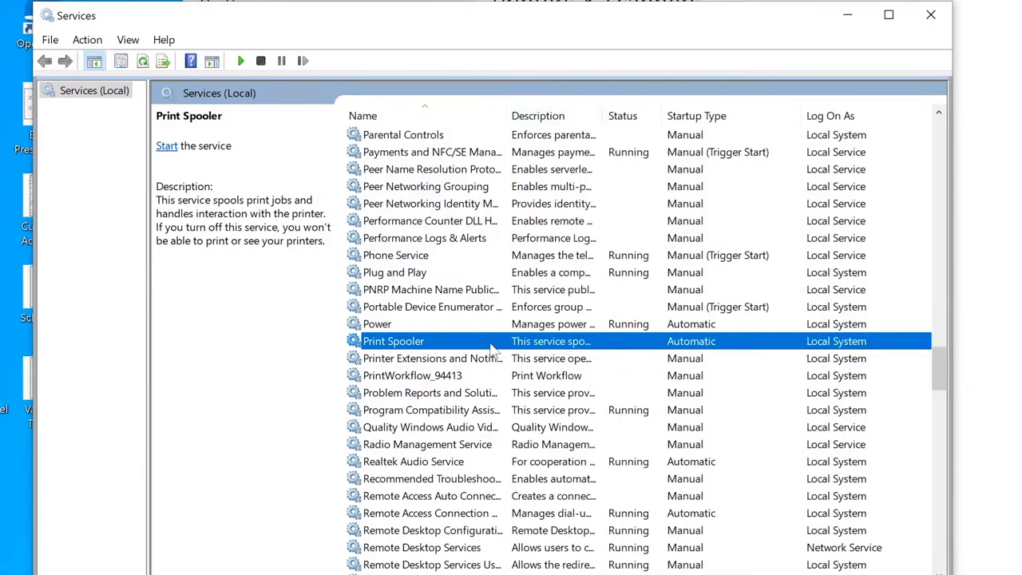
{"action": "right_click", "coordinate": [493, 348]}
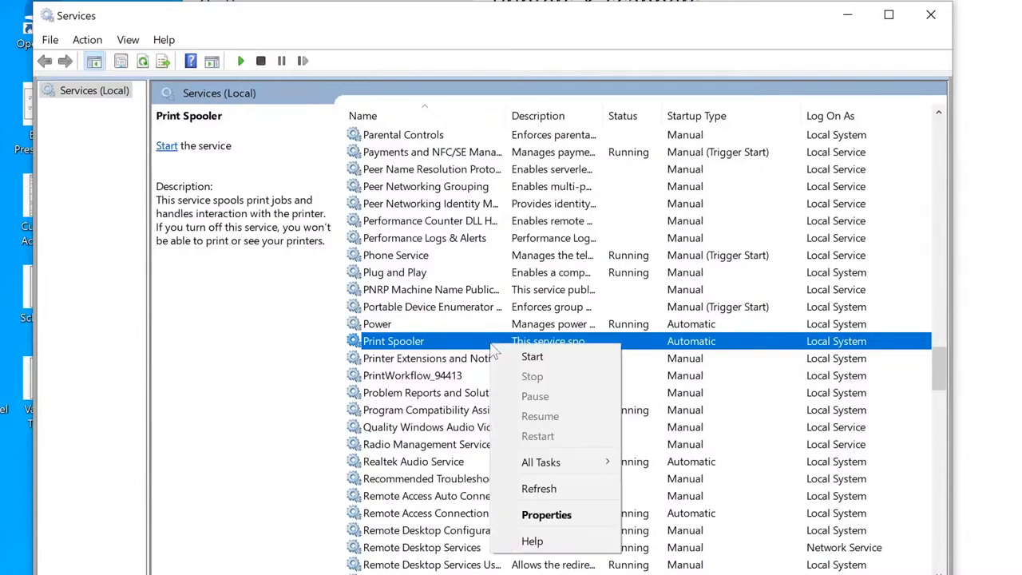
{"action": "left_click", "coordinate": [551, 515]}
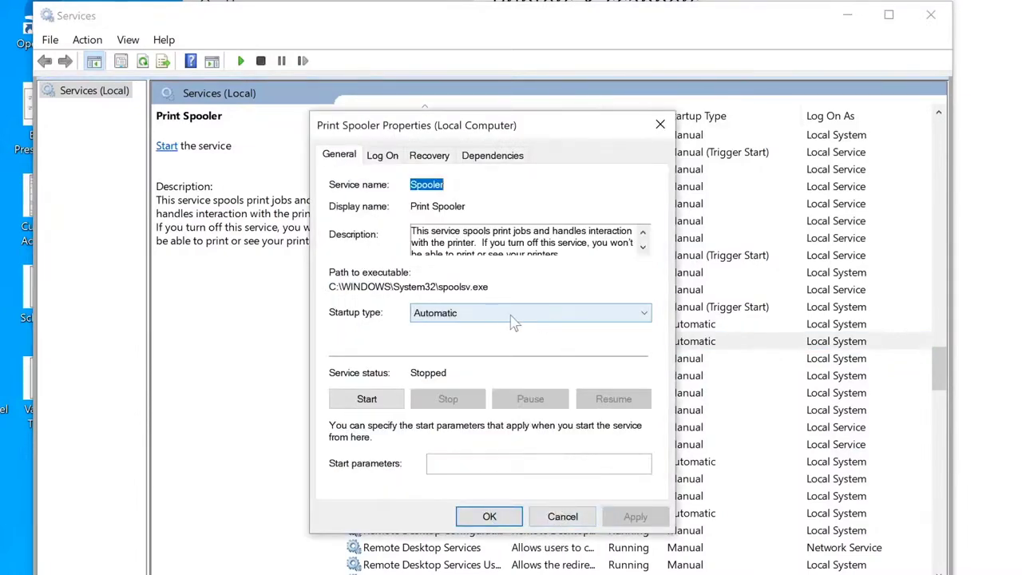
{"action": "left_click_drag", "start_coordinate": [582, 137], "coordinate": [859, 139]}
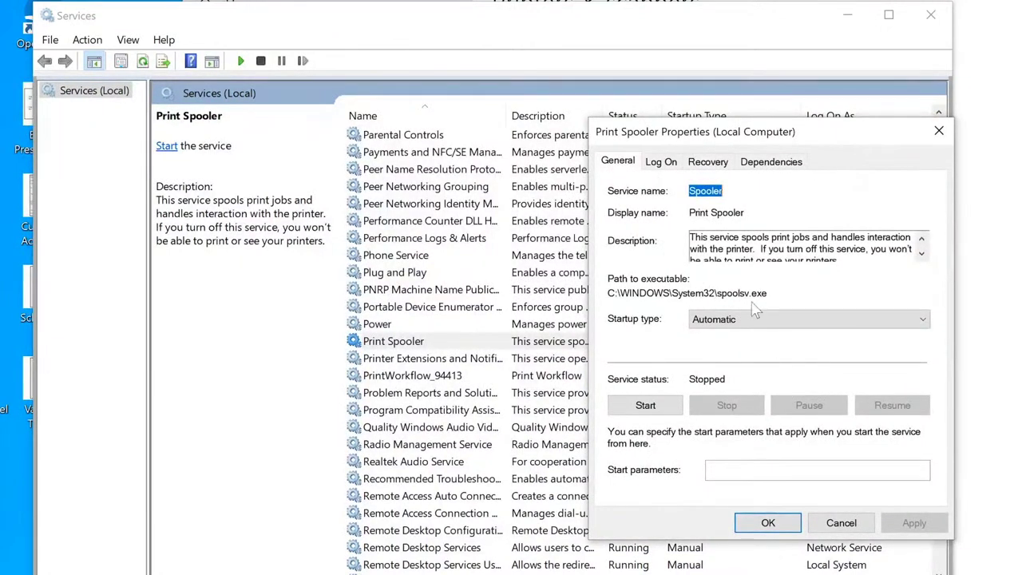
{"action": "left_click", "coordinate": [738, 320]}
{"action": "left_click", "coordinate": [718, 370]}
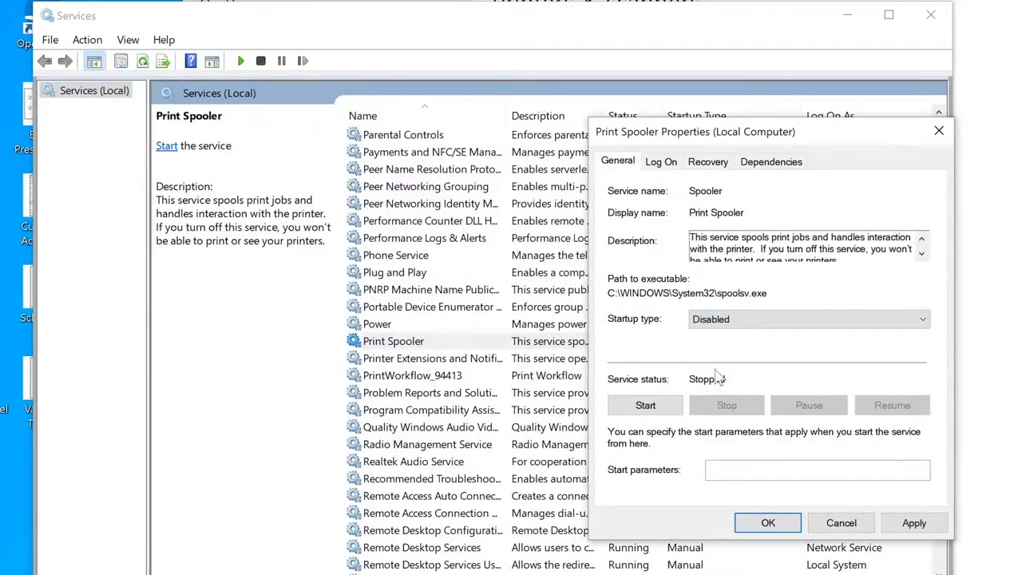
{"action": "left_click", "coordinate": [913, 525]}
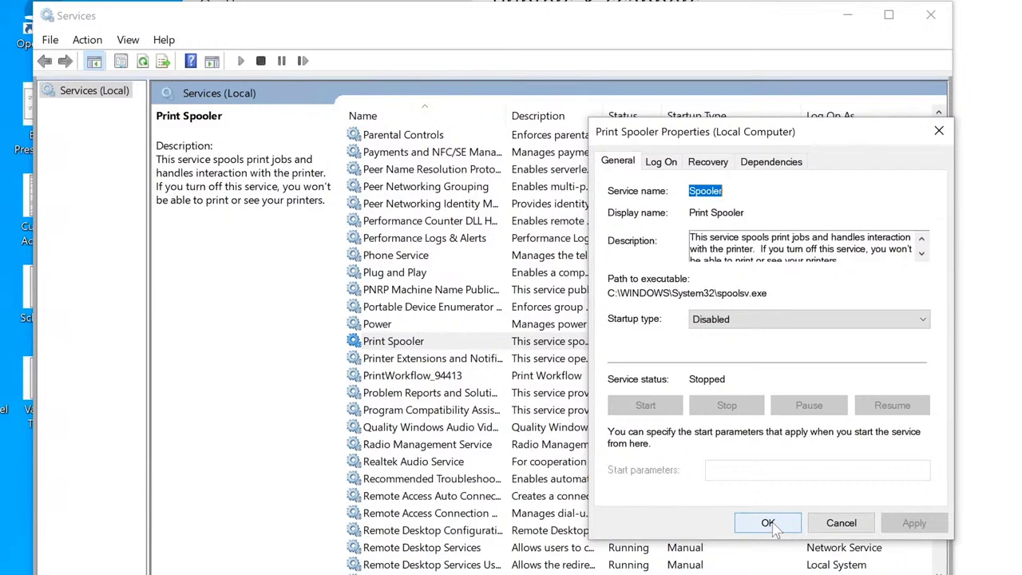
Step: Restore Print Spooler's startup type to Automatic, apply, and close the properties
{"action": "left_click", "coordinate": [790, 319]}
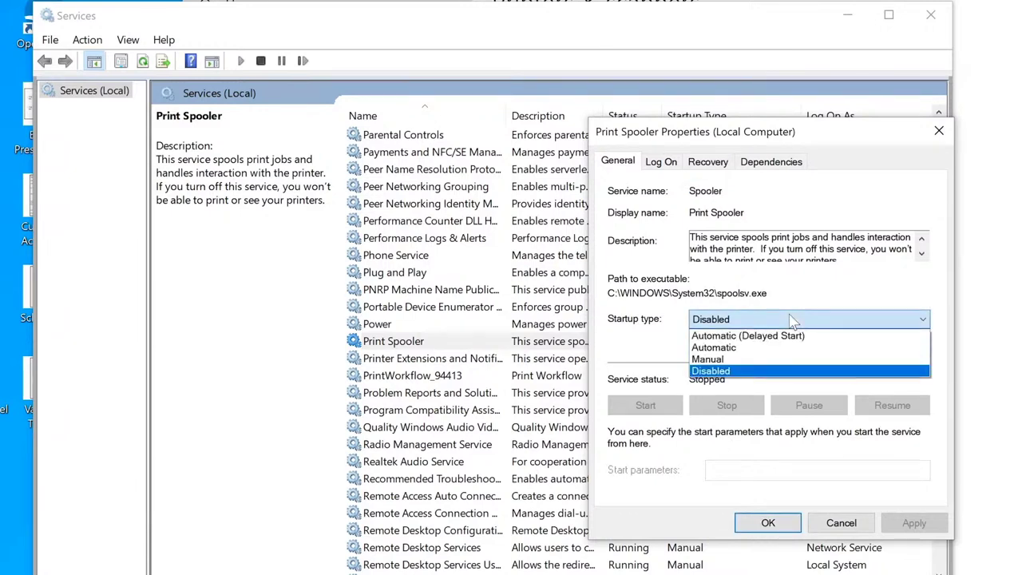
{"action": "left_click", "coordinate": [749, 348]}
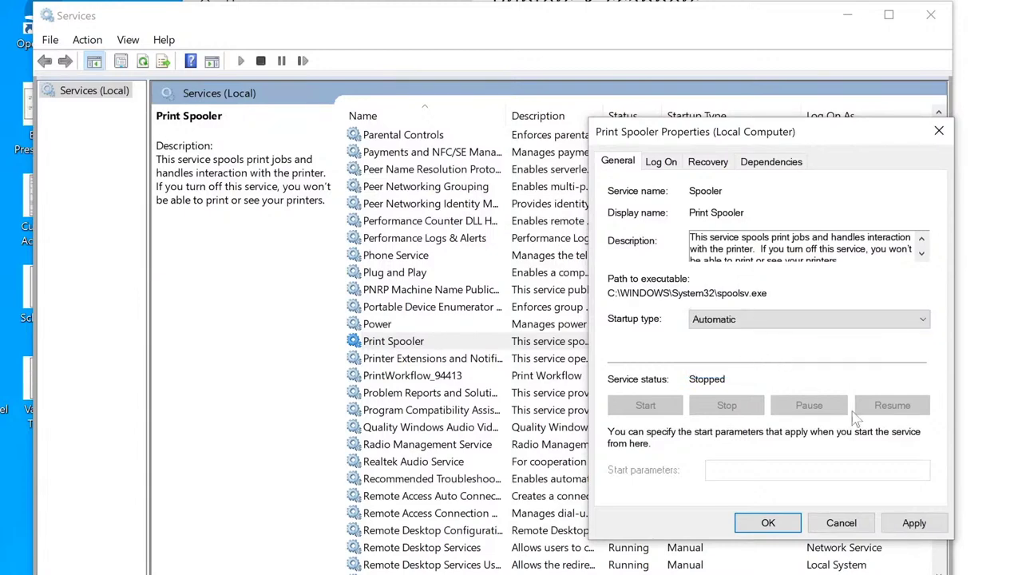
{"action": "left_click", "coordinate": [914, 523]}
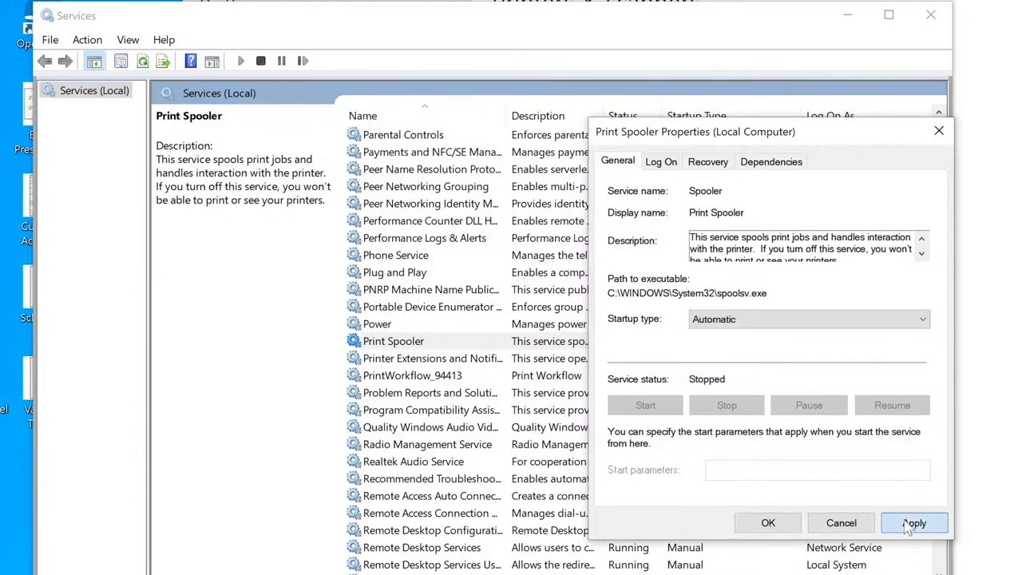
{"action": "left_click", "coordinate": [771, 523]}
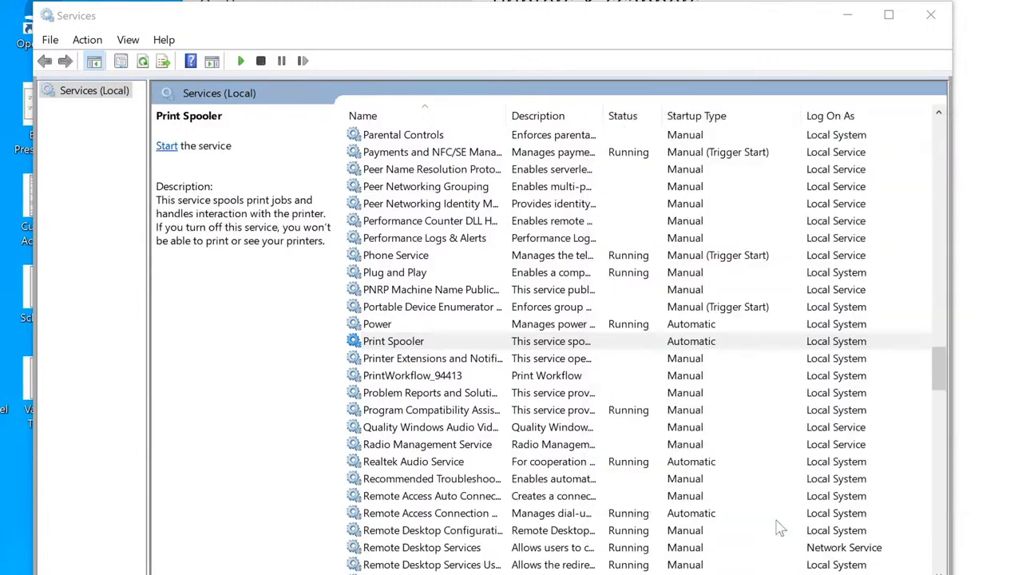
{"action": "right_click", "coordinate": [565, 343]}
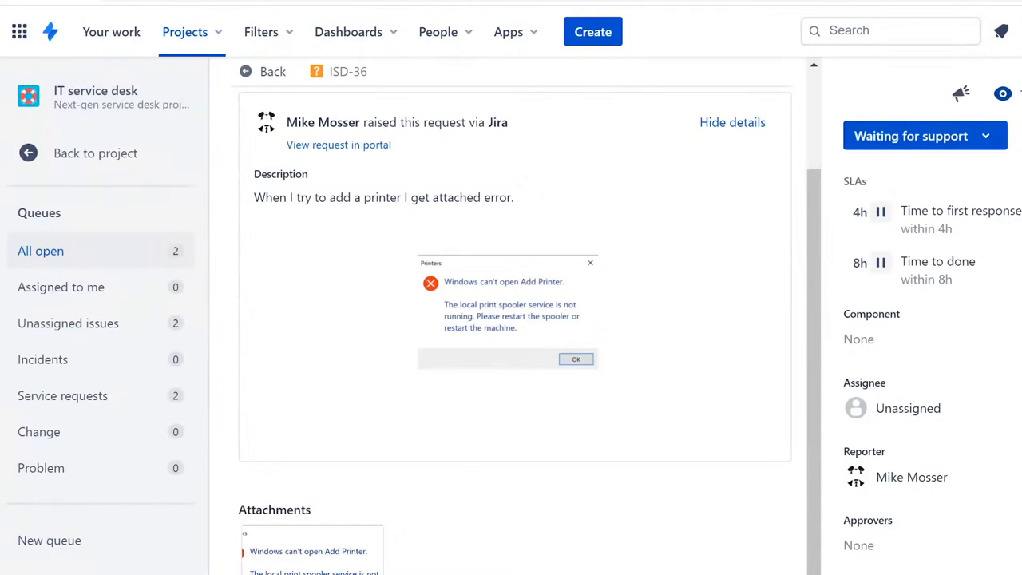
Step: Relaunch the Services app from Windows search and move it into view
{"action": "key", "text": "super"}
{"action": "type", "text": "services"}
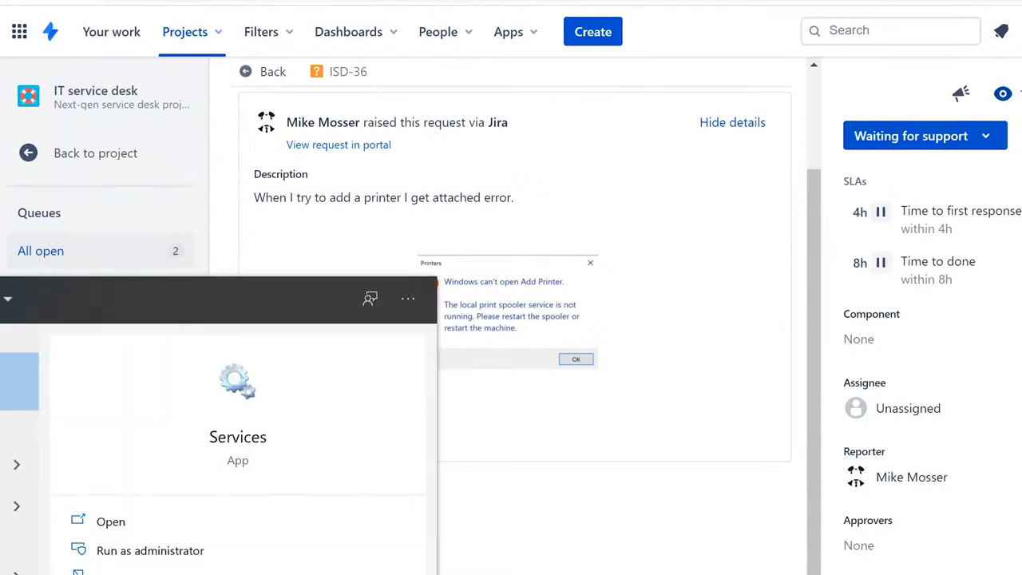
{"action": "key", "text": "Return"}
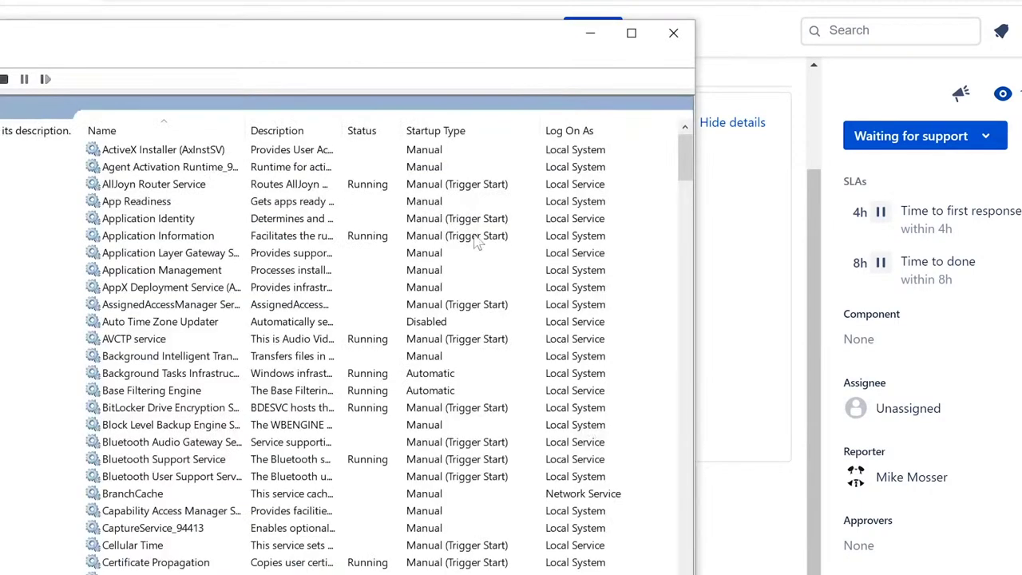
{"action": "left_click_drag", "start_coordinate": [461, 25], "coordinate": [698, 168]}
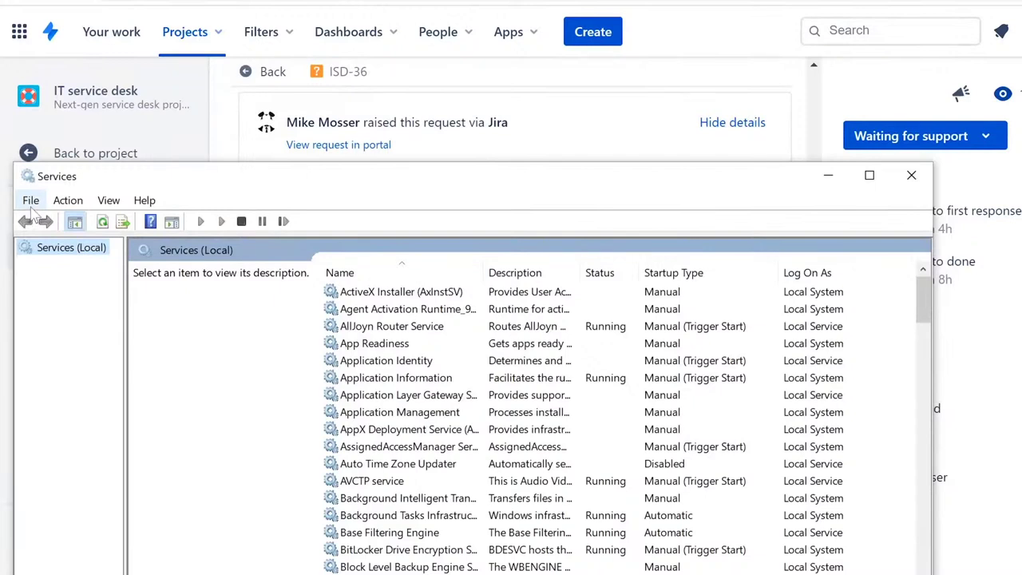
Step: Begin connecting to a remote computer by name, cancel it, and close the Services console
{"action": "left_click", "coordinate": [31, 206]}
{"action": "mouse_move", "coordinate": [68, 203]}
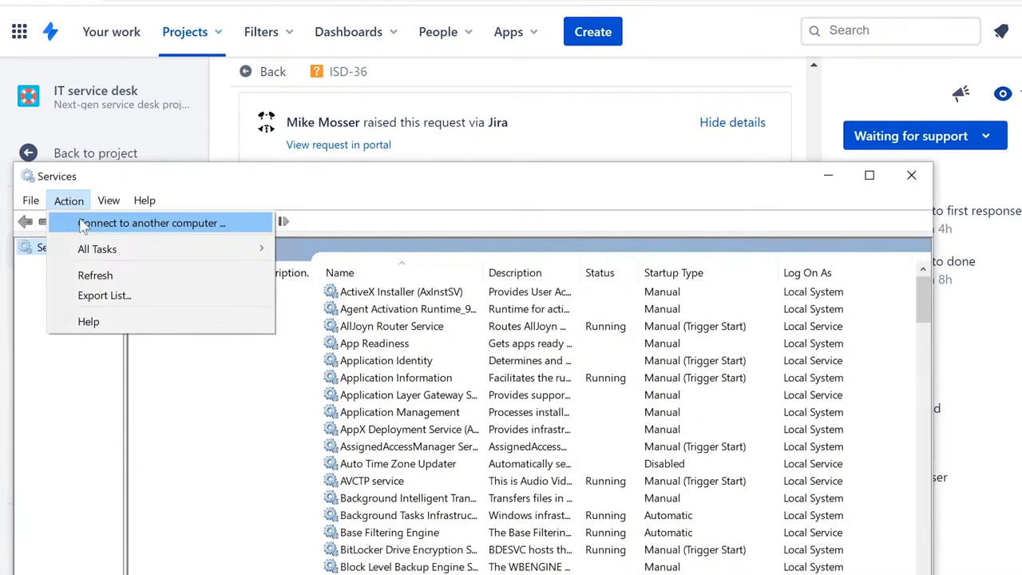
{"action": "left_click", "coordinate": [85, 229]}
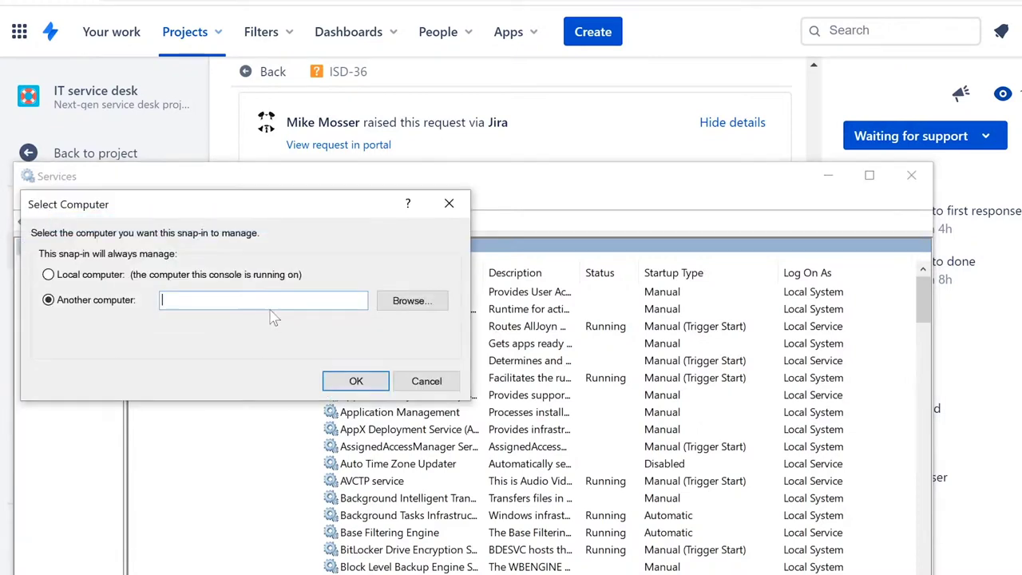
{"action": "type", "text": "mikescomputername"}
{"action": "left_click", "coordinate": [452, 386]}
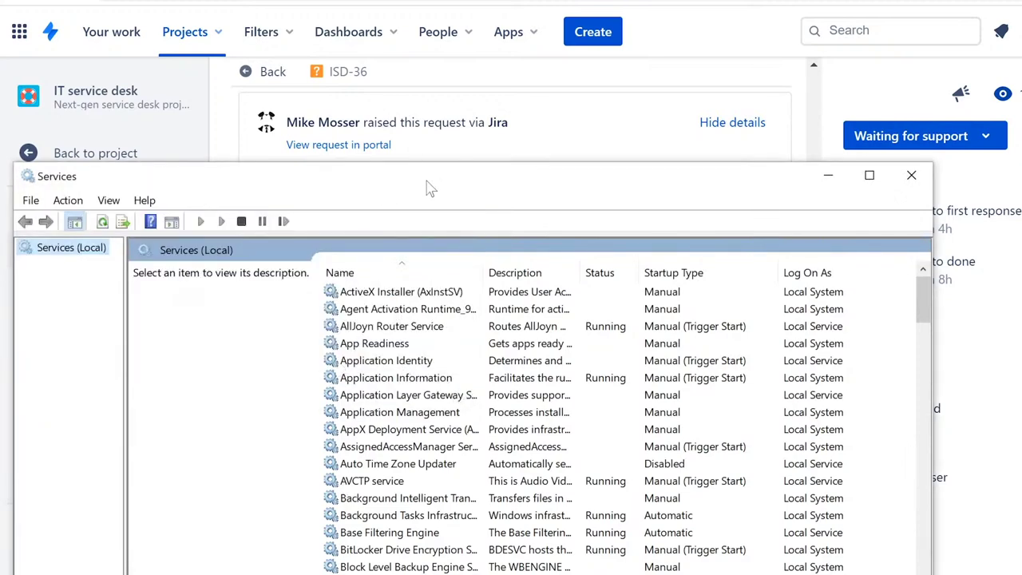
{"action": "left_click_drag", "start_coordinate": [426, 180], "coordinate": [393, 81]}
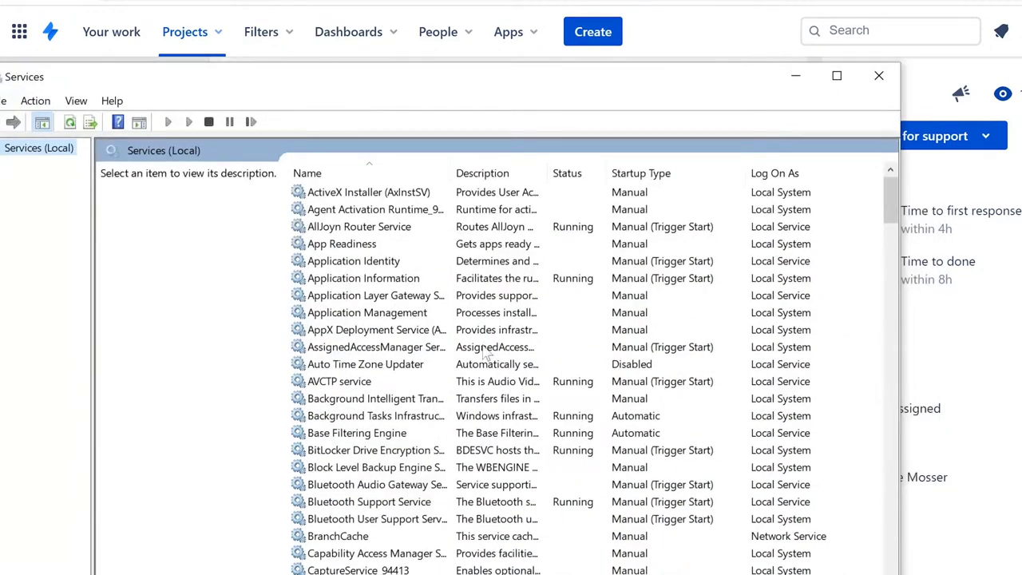
{"action": "left_click", "coordinate": [881, 76]}
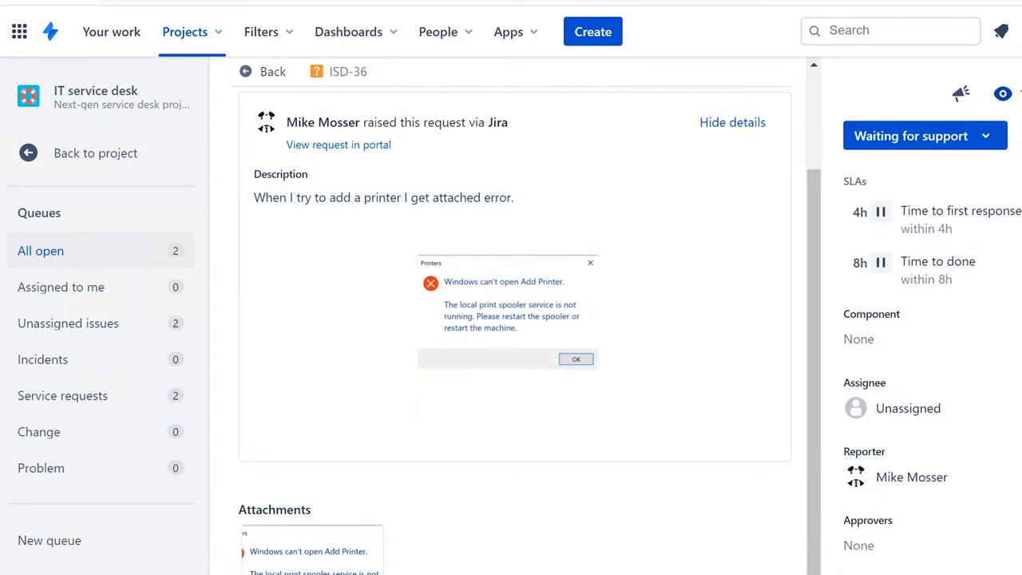
Step: Post a customer reply on ISD-36 saying printing is enabled on their computer and asking them to retry
{"action": "scroll", "coordinate": [514, 331], "scroll_direction": "down", "scroll_amount": 2}
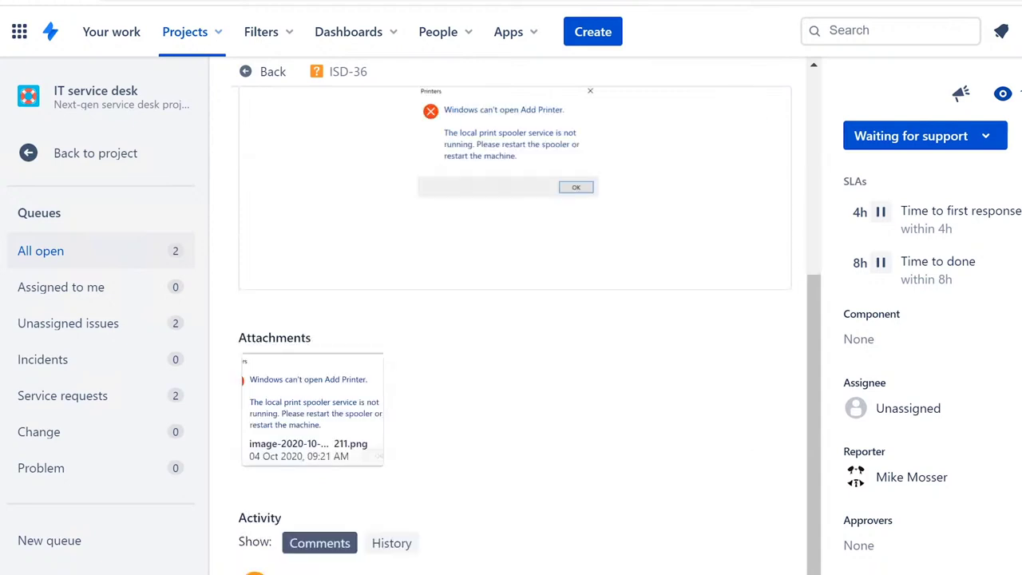
{"action": "type", "text": "Helo"}
{"action": "type", "text": "lo"}
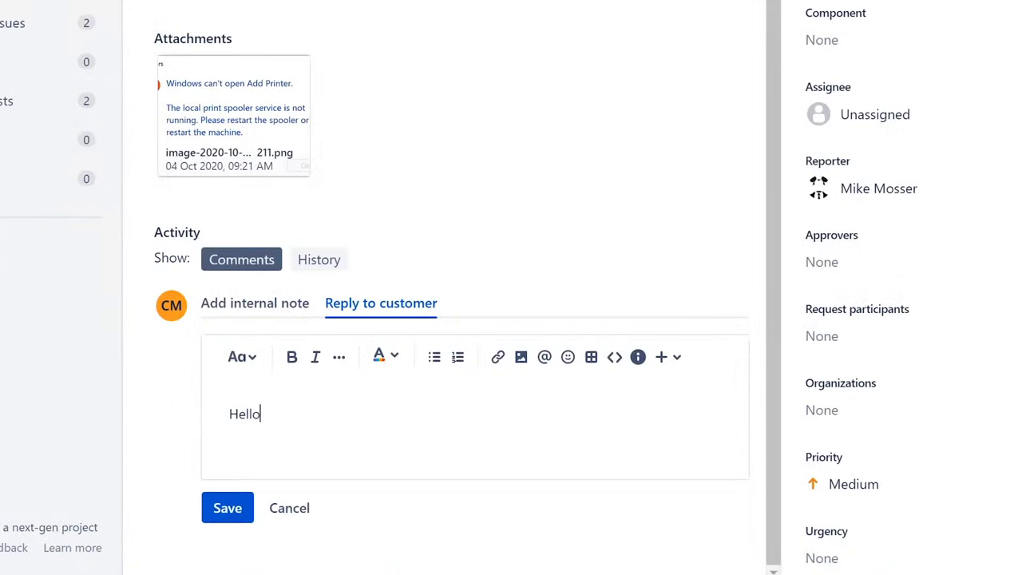
{"action": "type", "text": " Mike, I have enable"}
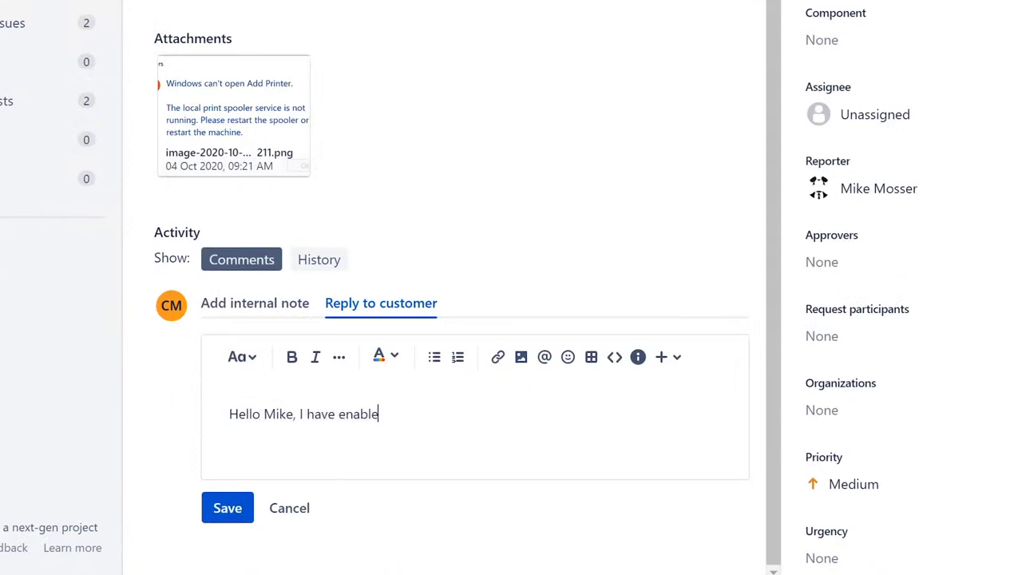
{"action": "type", "text": "d Printing on yuour"}
{"action": "key", "text": "BackSpace"}
{"action": "key", "text": "BackSpace"}
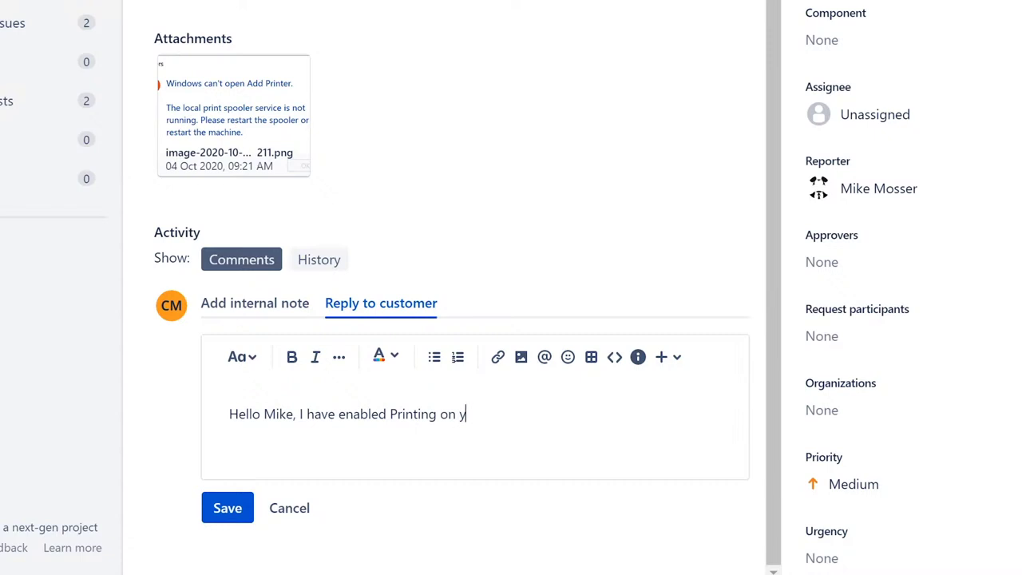
{"action": "type", "text": "our compute4r"}
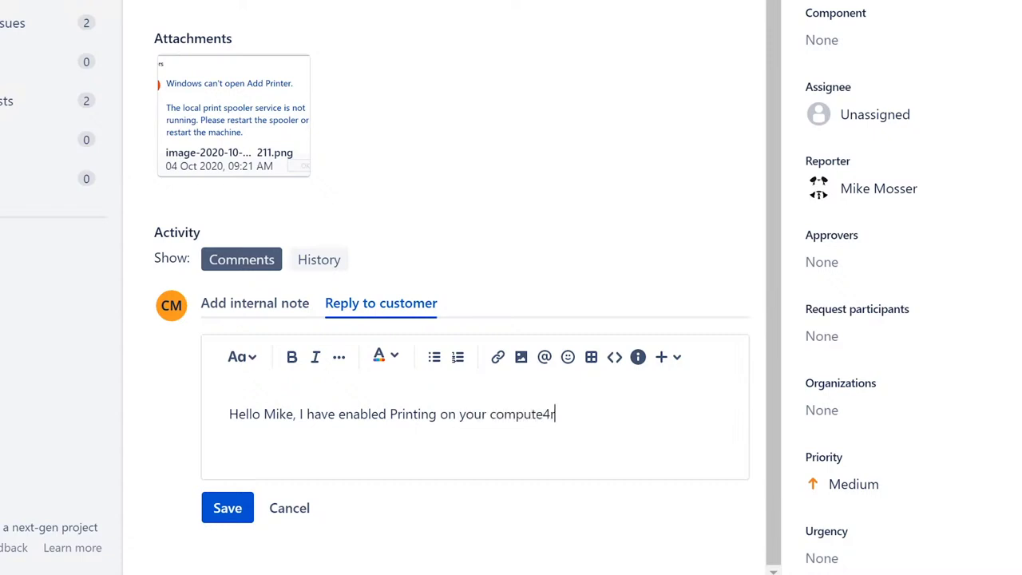
{"action": "key", "text": "BackSpace"}
{"action": "key", "text": "BackSpace"}
{"action": "type", "text": "r. Please try again and "}
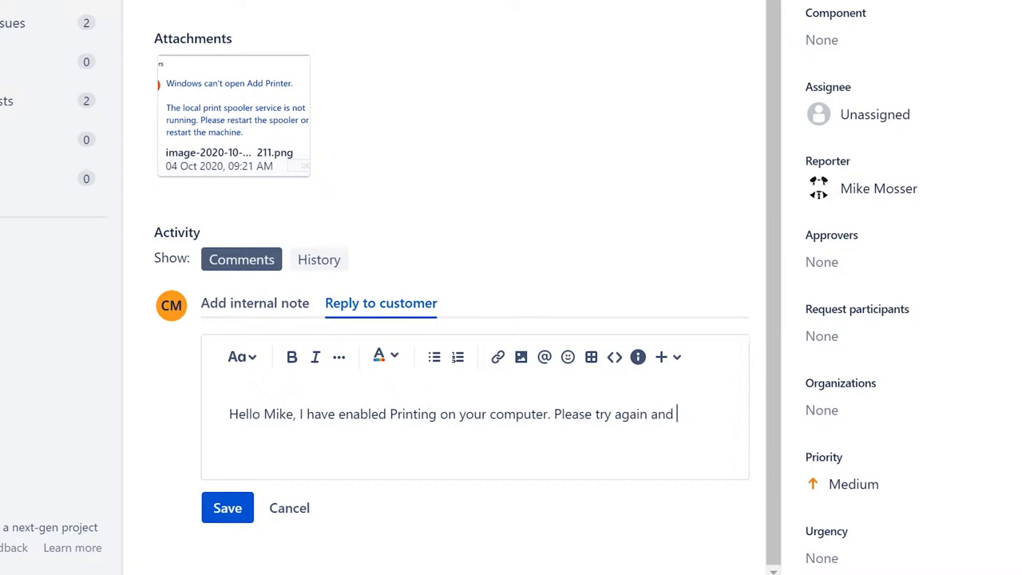
{"action": "type", "text": "let me know"}
{"action": "type", "text": "if a"}
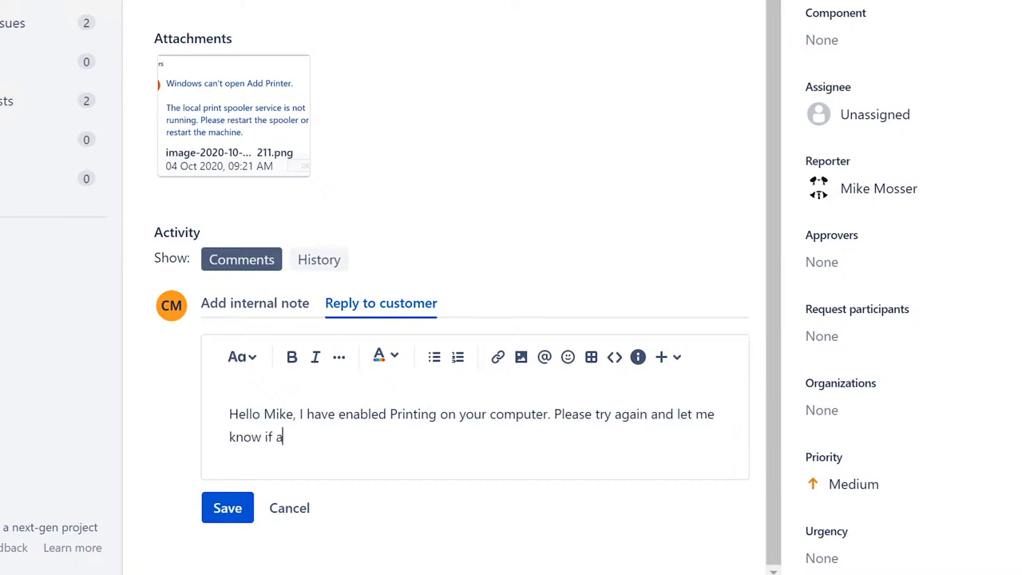
{"action": "type", "text": "ny issues. Ervin"}
{"action": "left_click", "coordinate": [222, 511]}
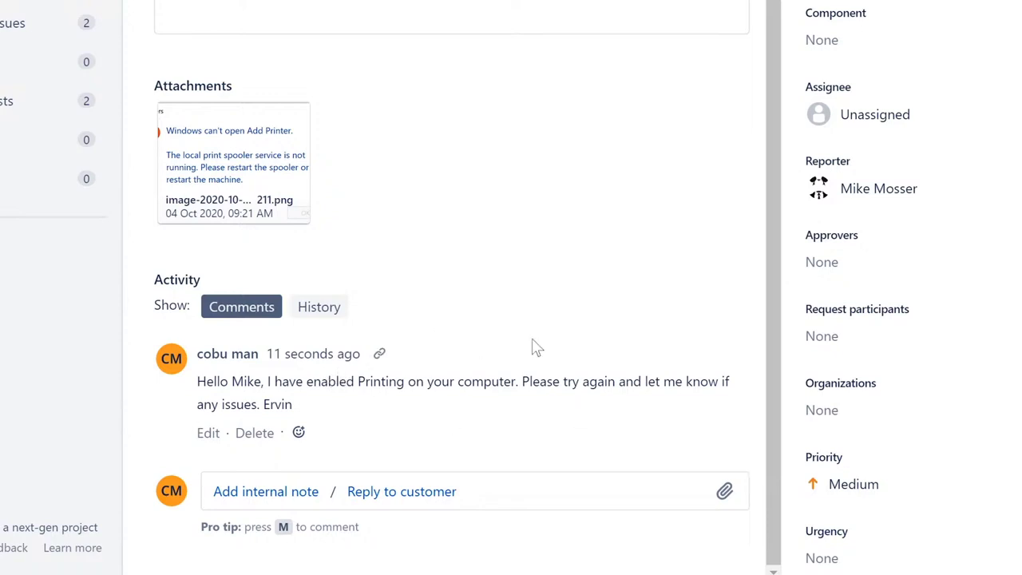
Step: Review the posted reply by highlighting its second sentence, then begin an internal note
{"action": "left_click_drag", "start_coordinate": [547, 382], "coordinate": [545, 403]}
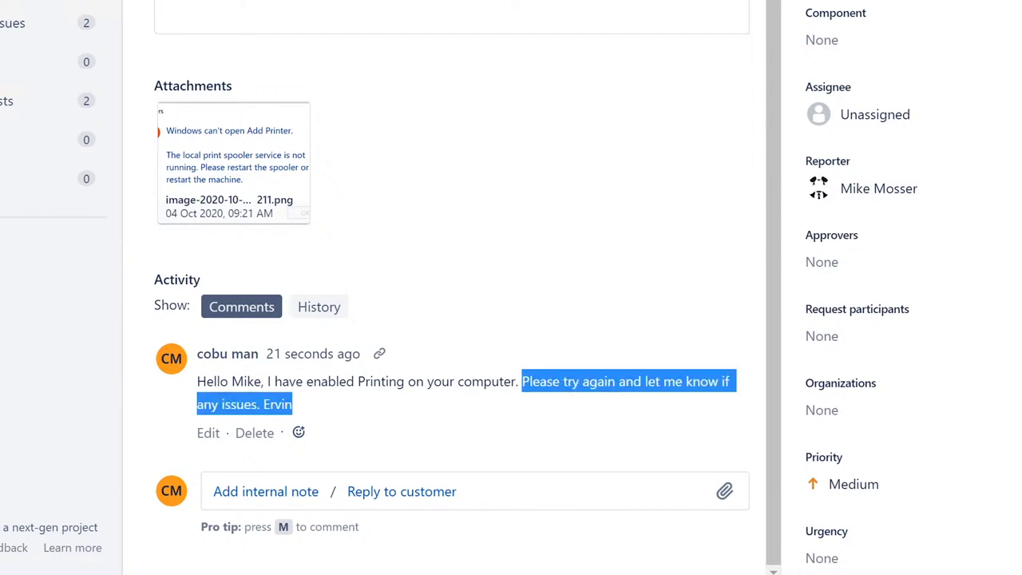
{"action": "left_click", "coordinate": [557, 460]}
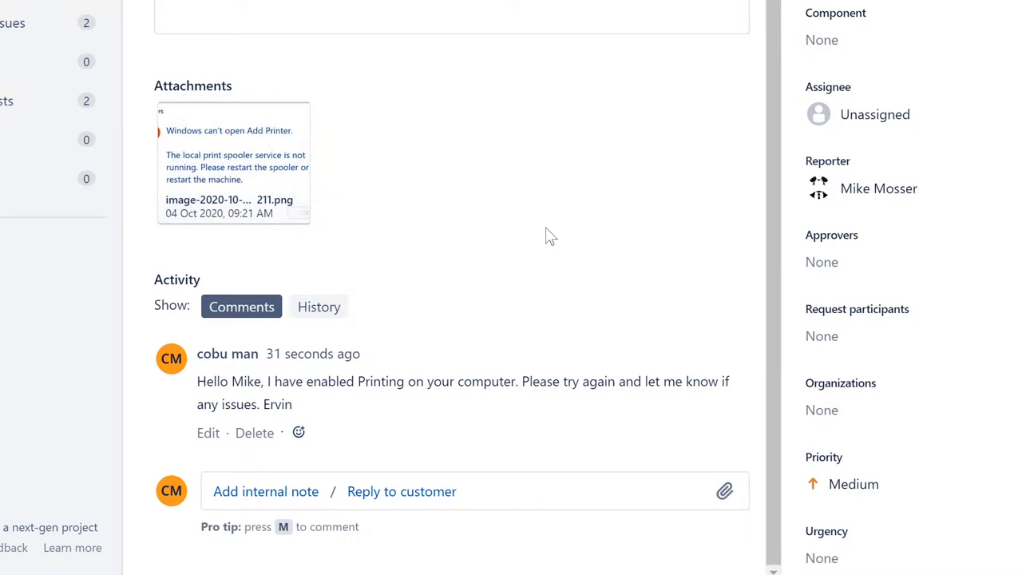
{"action": "left_click", "coordinate": [297, 501]}
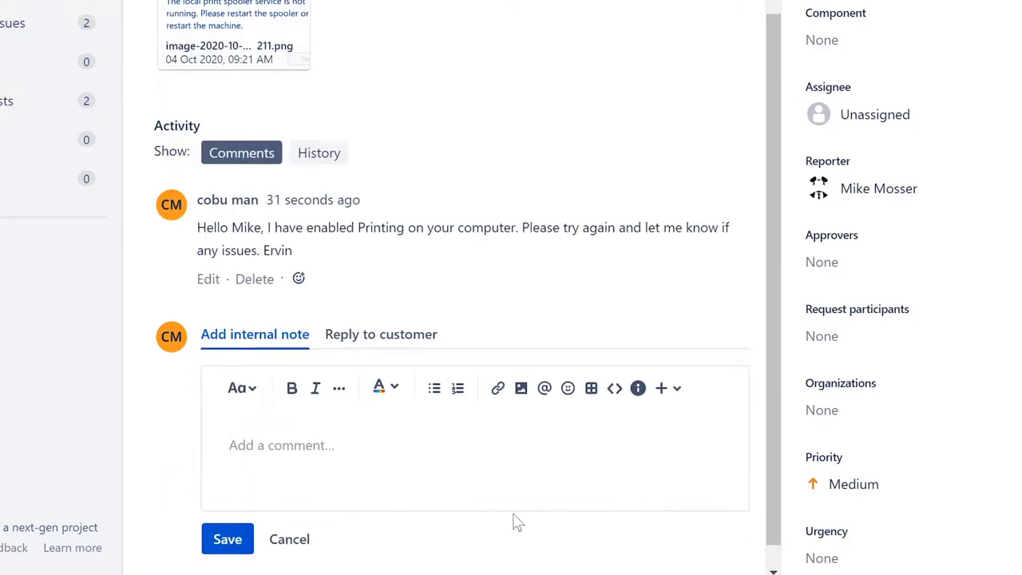
Step: Save the internal note 'Printing now works fine.' on ISD-36 and scroll back up the issue
{"action": "type", "text": "Printing "}
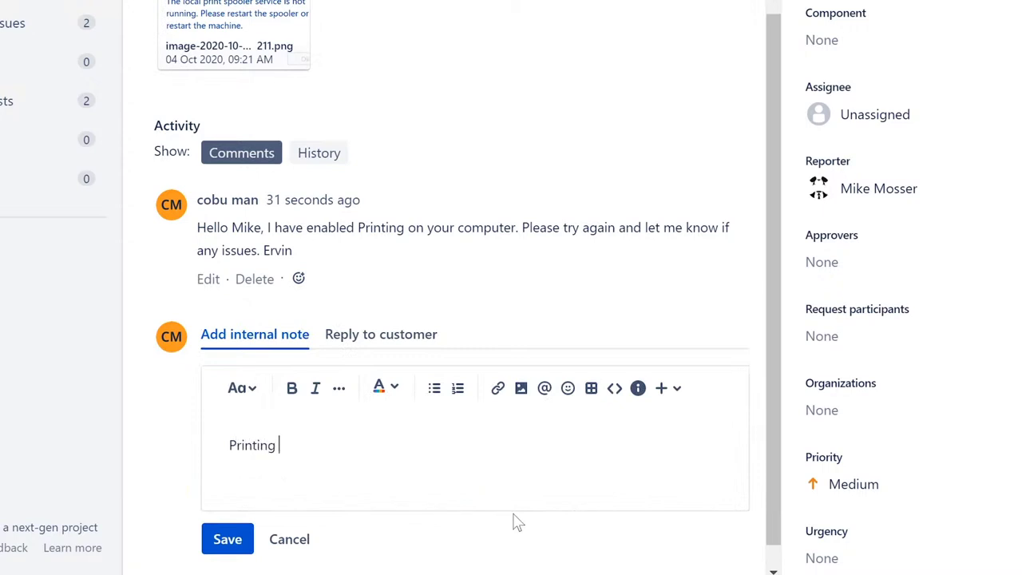
{"action": "type", "text": "now workis"}
{"action": "key", "text": "BackSpace"}
{"action": "type", "text": "s fine."}
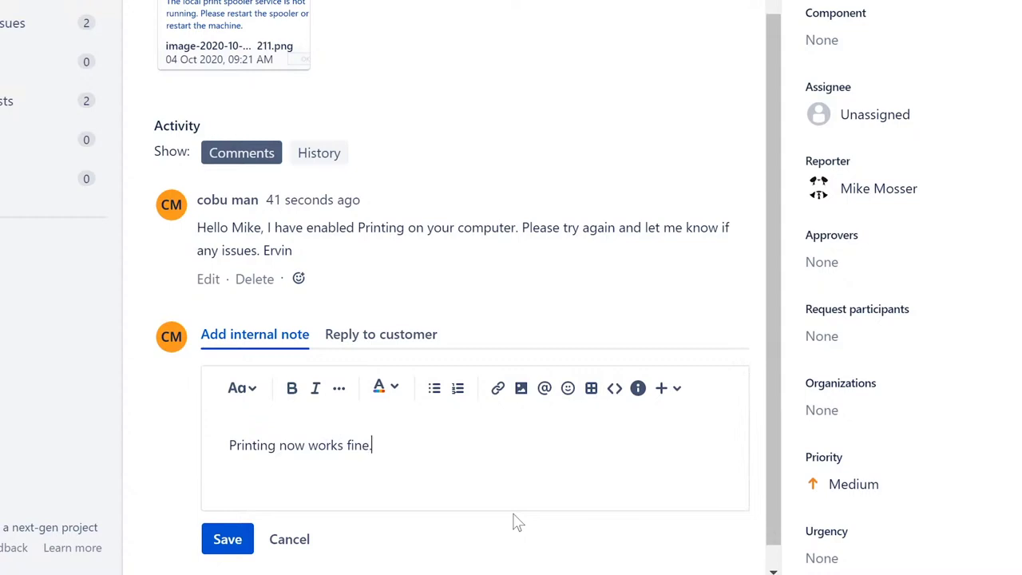
{"action": "type", "text": " Ervin"}
{"action": "left_click", "coordinate": [231, 539]}
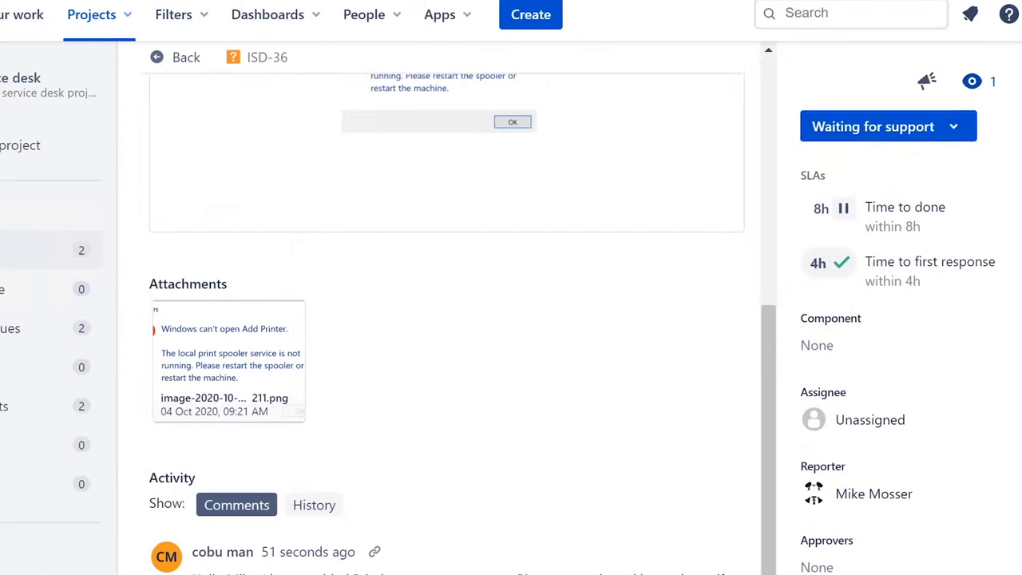
{"action": "scroll", "coordinate": [446, 319], "scroll_direction": "up", "scroll_amount": 3}
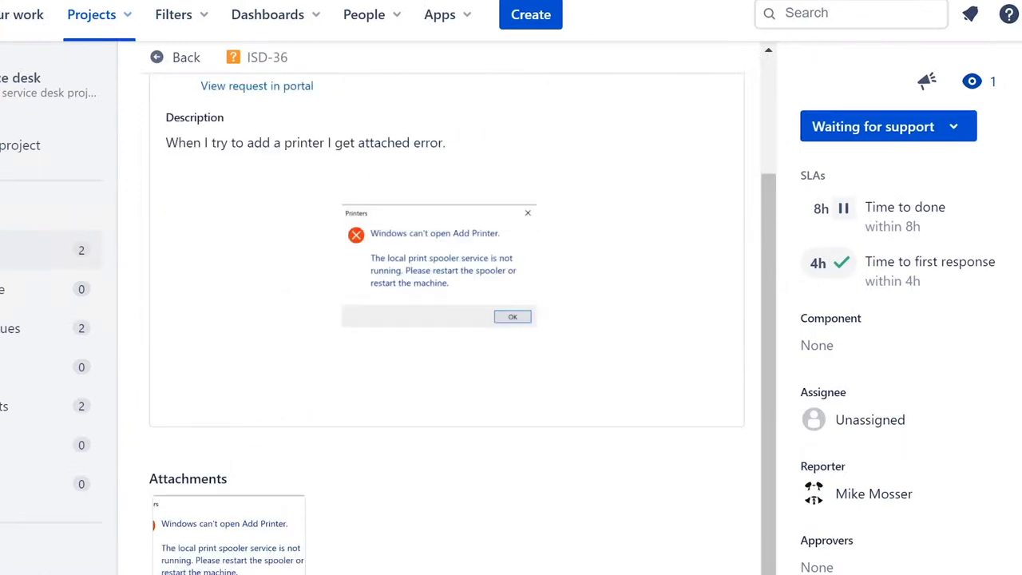
{"action": "scroll", "coordinate": [447, 319], "scroll_direction": "down", "scroll_amount": 3}
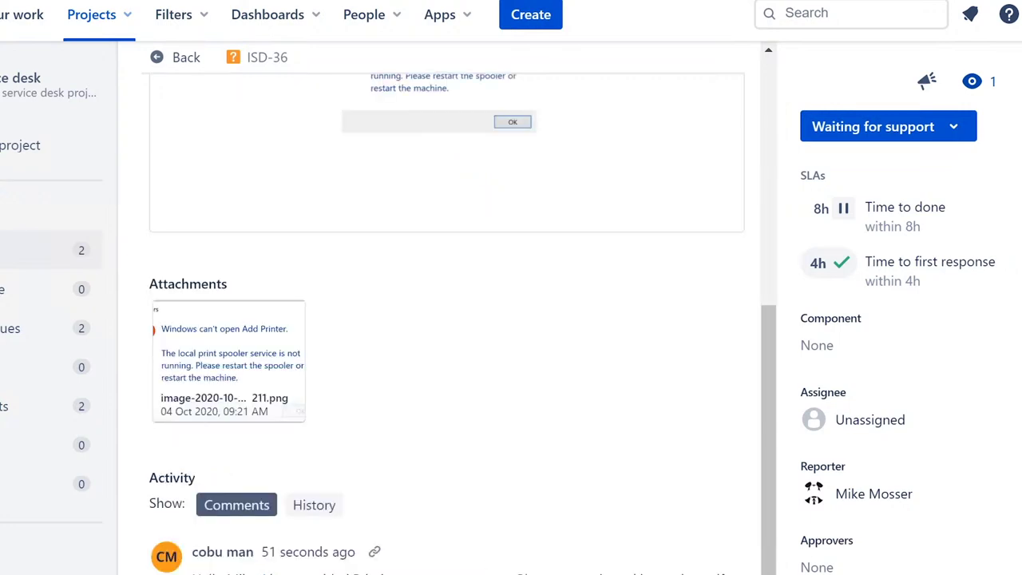
{"action": "scroll", "coordinate": [447, 320], "scroll_direction": "up", "scroll_amount": 4}
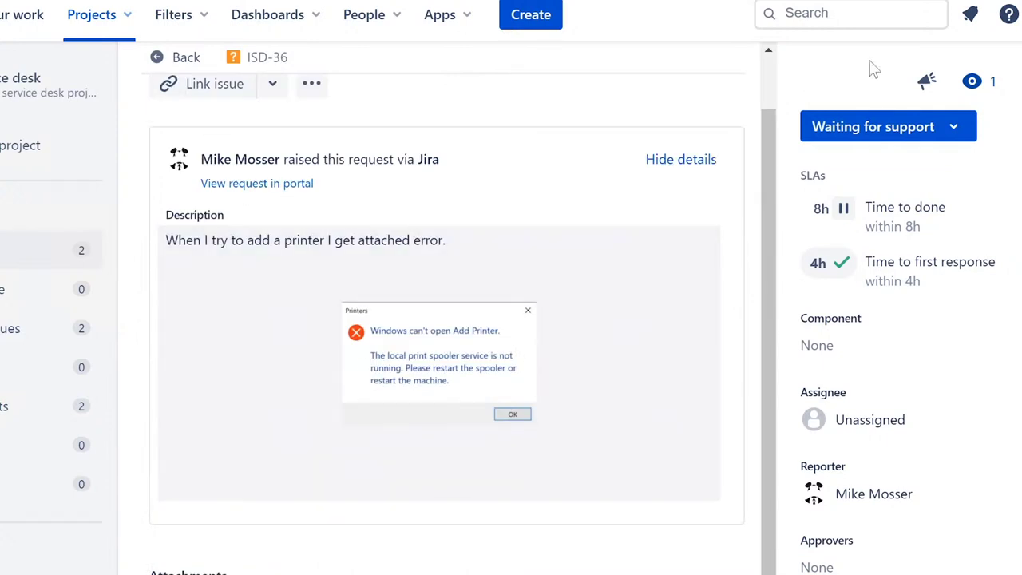
Step: Move ISD-36 from Waiting for support to Completed and return to the All open queue
{"action": "left_click", "coordinate": [956, 130]}
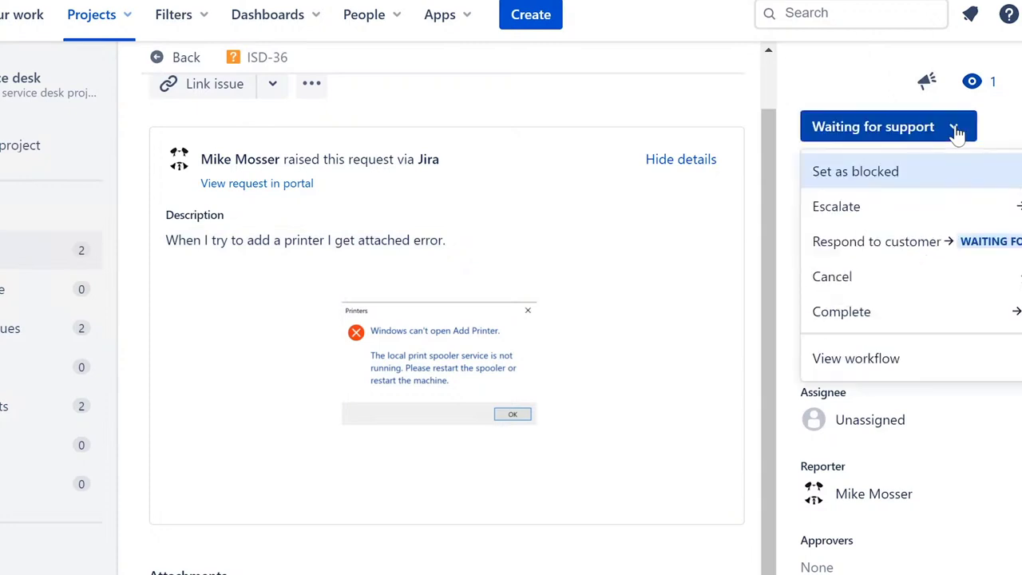
{"action": "left_click", "coordinate": [897, 318]}
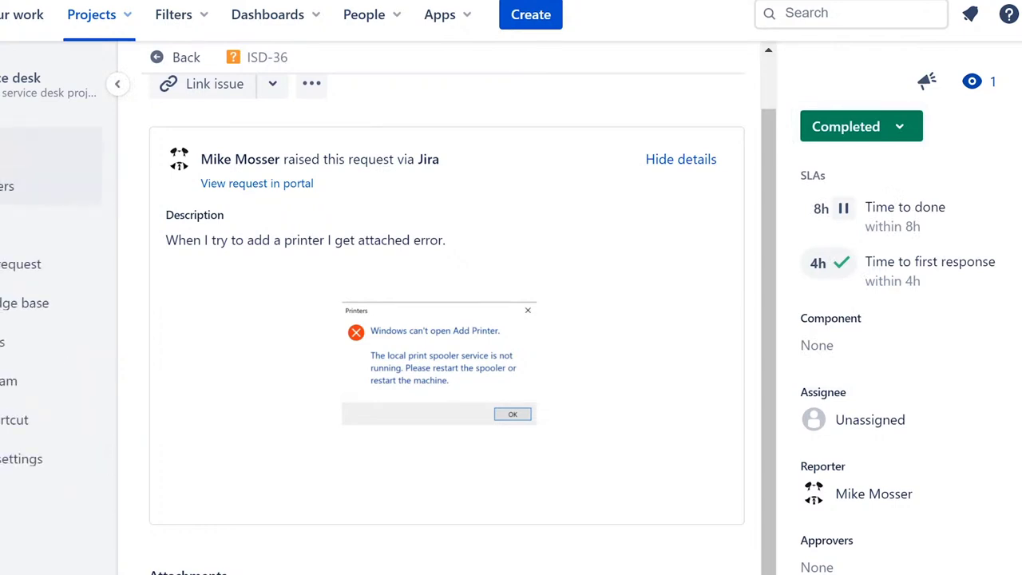
{"action": "left_click", "coordinate": [79, 146]}
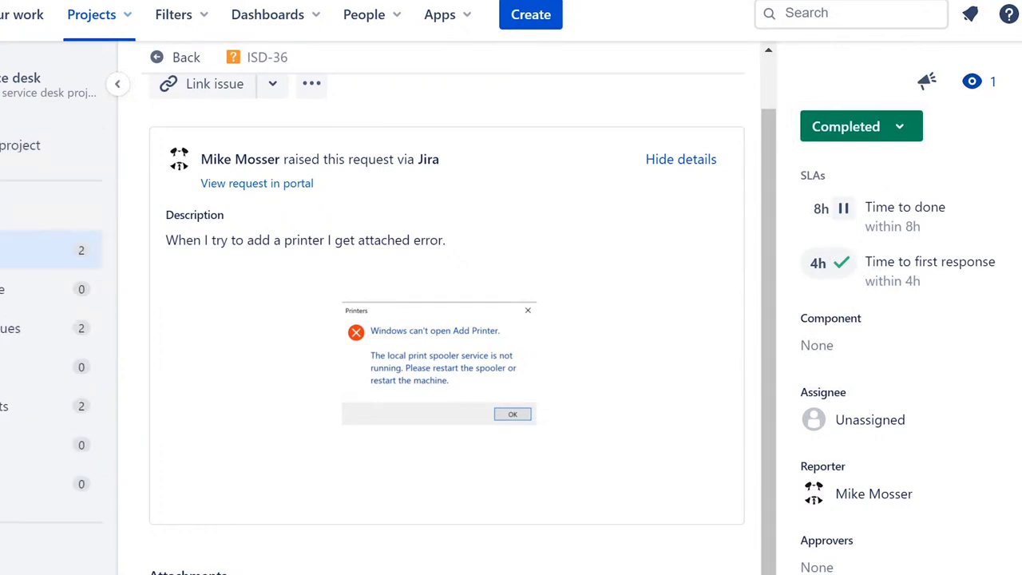
{"action": "left_click", "coordinate": [48, 250]}
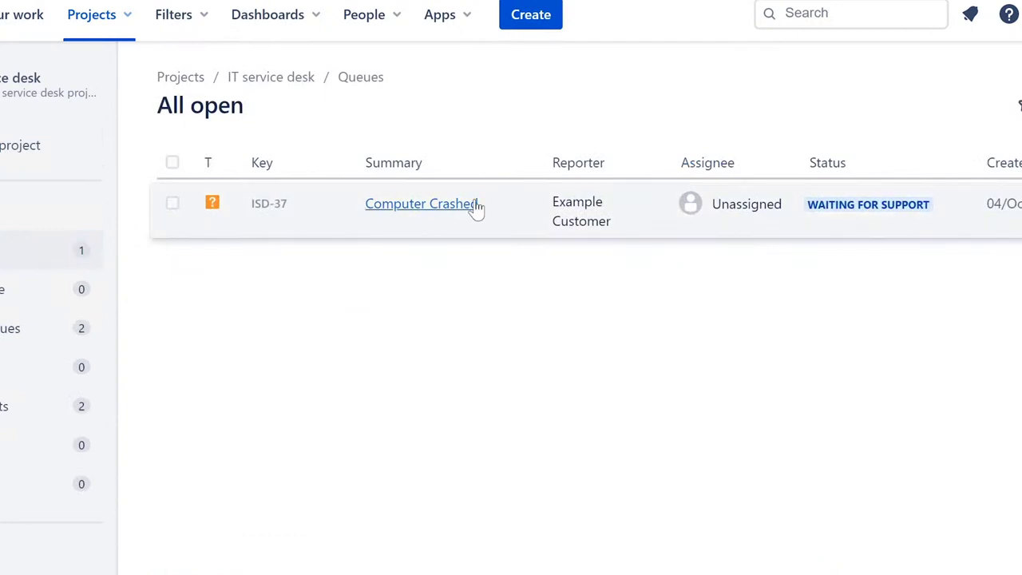
Step: Open ISD-37 'Computer Crashed.' and read its description reporting a burning-plastic smell
{"action": "left_click", "coordinate": [438, 206]}
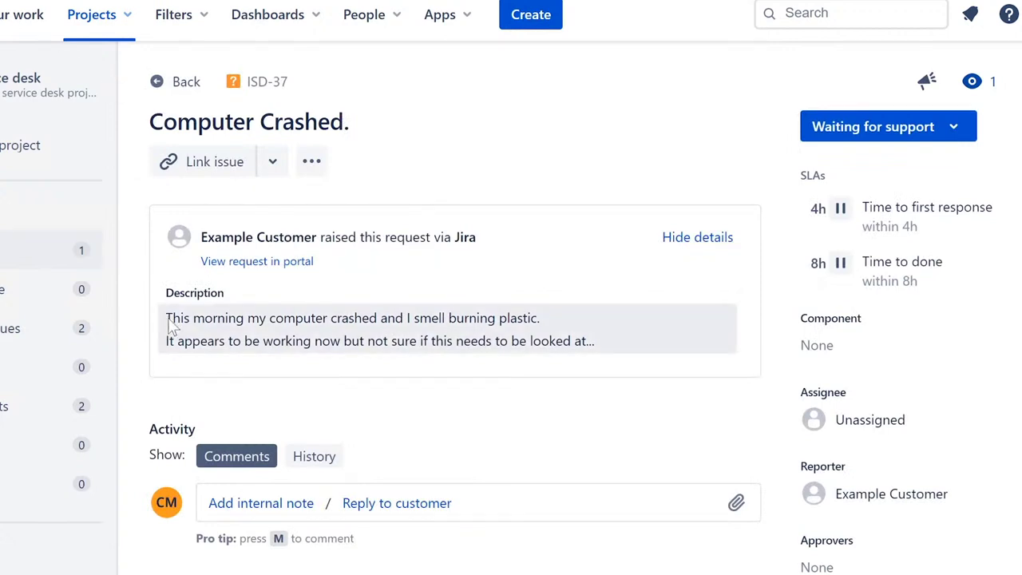
{"action": "left_click_drag", "start_coordinate": [172, 318], "coordinate": [562, 336]}
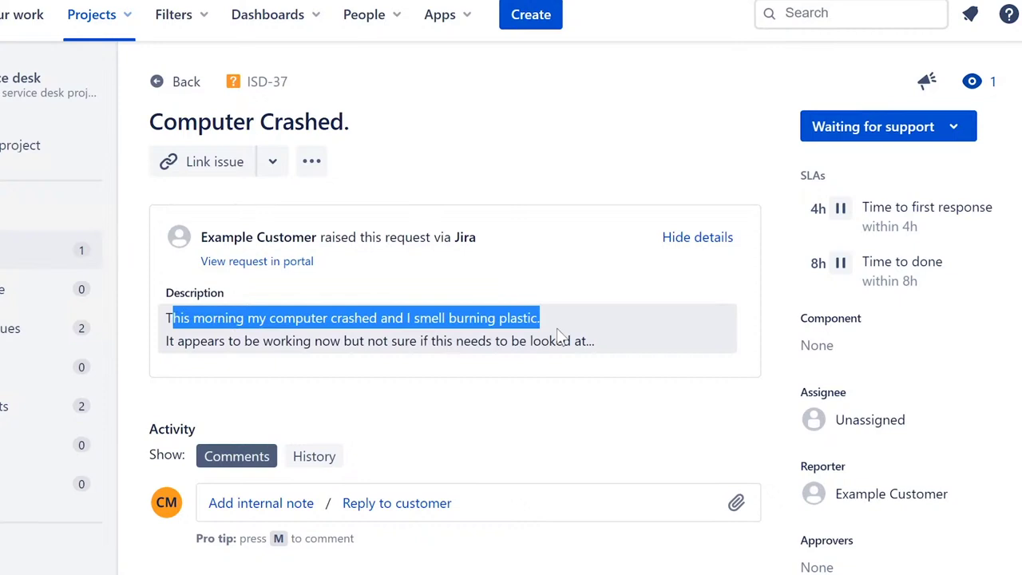
{"action": "left_click", "coordinate": [223, 357]}
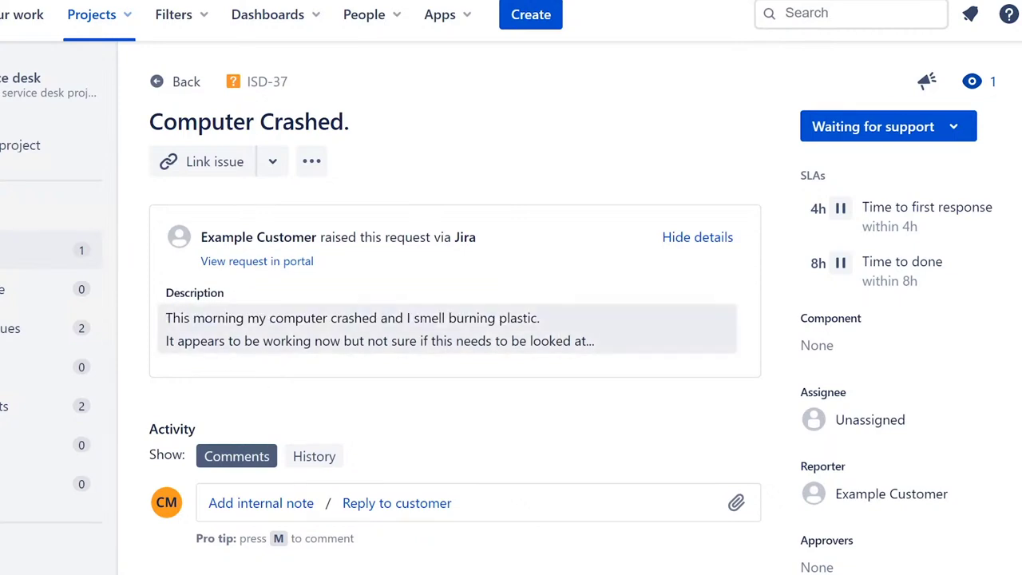
{"action": "left_click_drag", "start_coordinate": [594, 342], "coordinate": [166, 342]}
{"action": "left_click", "coordinate": [183, 351]}
{"action": "left_click_drag", "start_coordinate": [594, 341], "coordinate": [174, 342]}
{"action": "left_click_drag", "start_coordinate": [594, 342], "coordinate": [166, 342]}
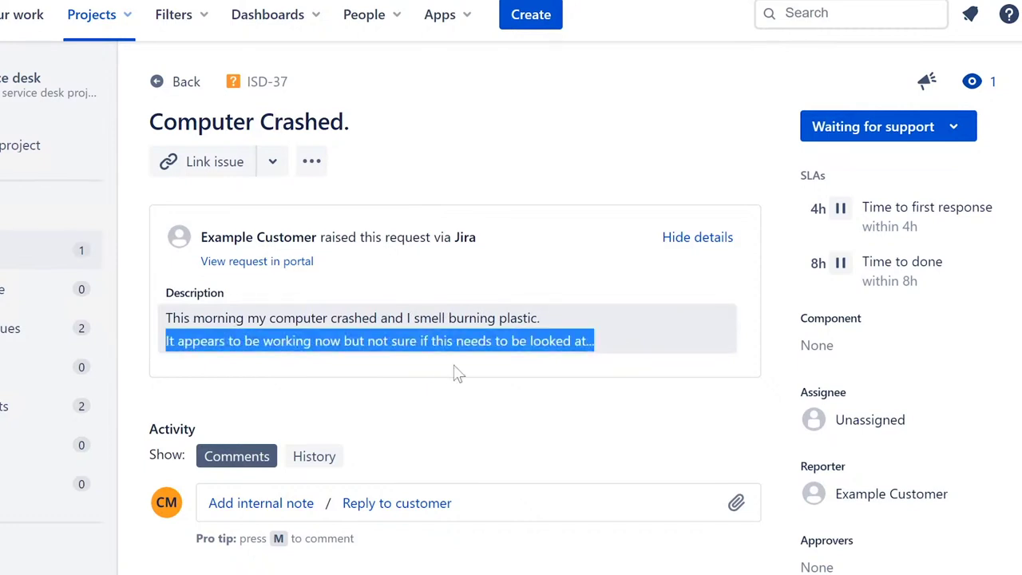
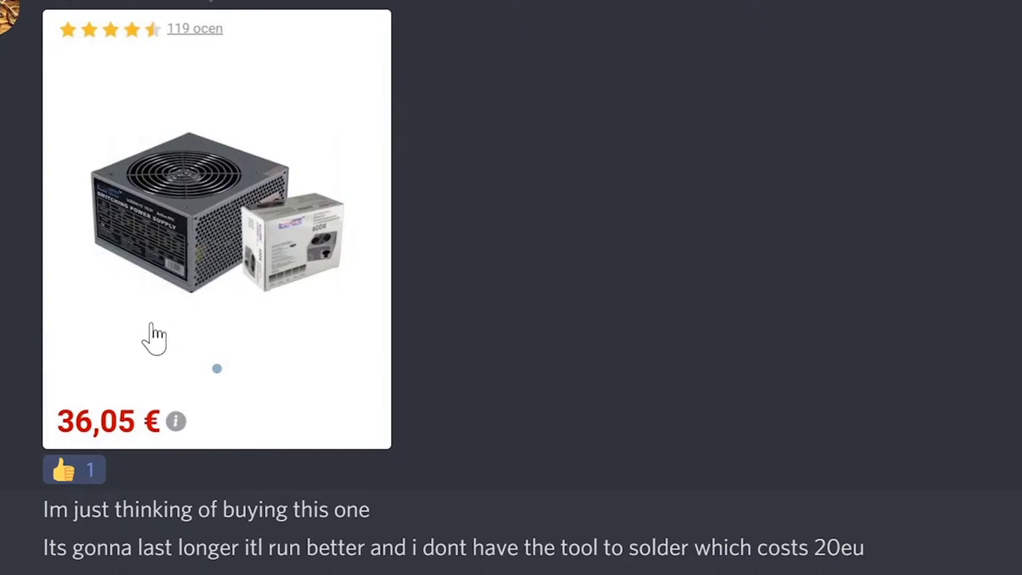
Step: Scroll through the Discord chat, then enlarge and close the red power cable photo
{"action": "scroll", "coordinate": [201, 319], "scroll_direction": "up", "scroll_amount": 2}
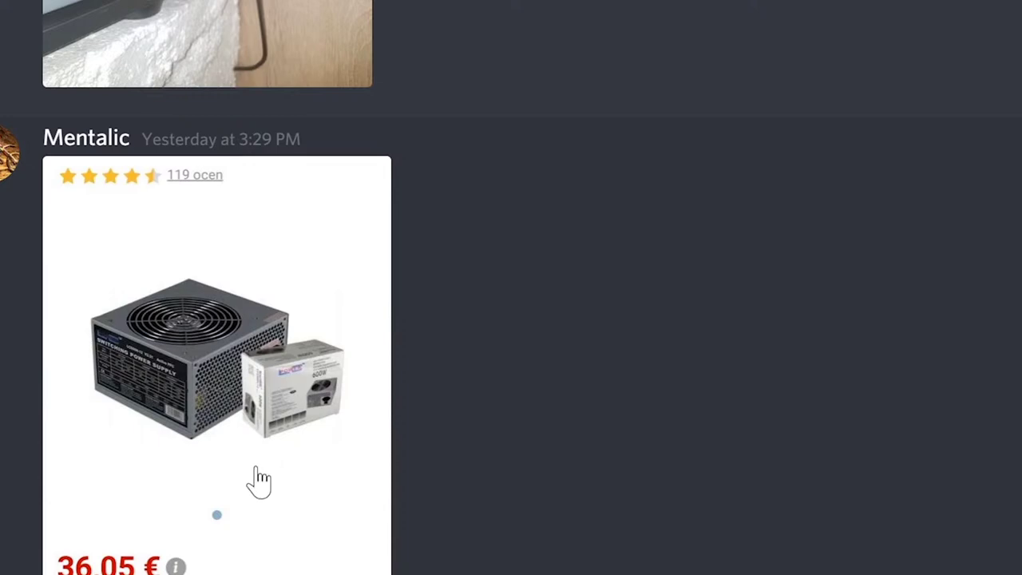
{"action": "scroll", "coordinate": [261, 480], "scroll_direction": "down", "scroll_amount": 4}
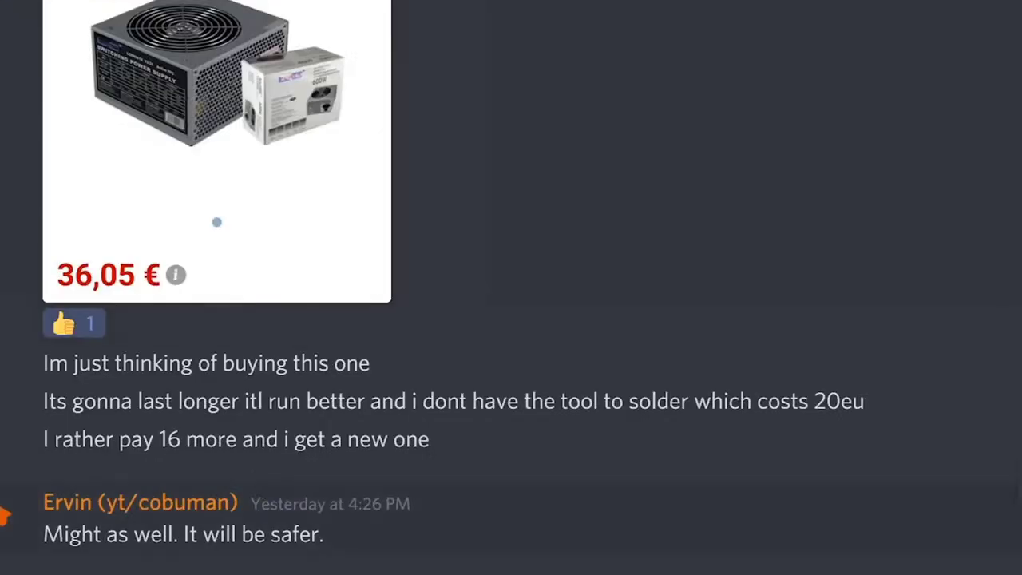
{"action": "scroll", "coordinate": [290, 274], "scroll_direction": "up", "scroll_amount": 9}
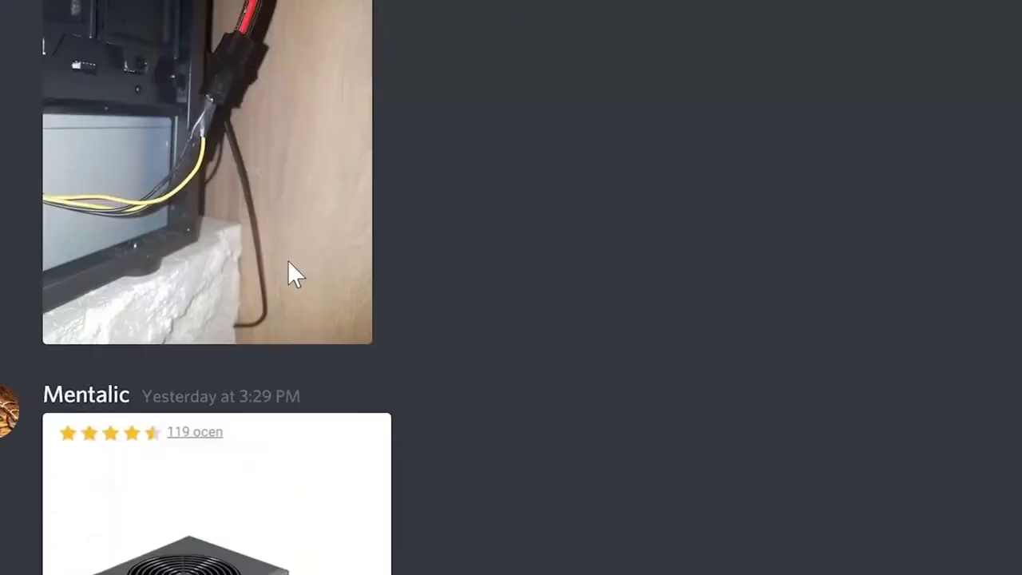
{"action": "scroll", "coordinate": [255, 370], "scroll_direction": "up", "scroll_amount": 8}
{"action": "scroll", "coordinate": [237, 406], "scroll_direction": "down", "scroll_amount": 4}
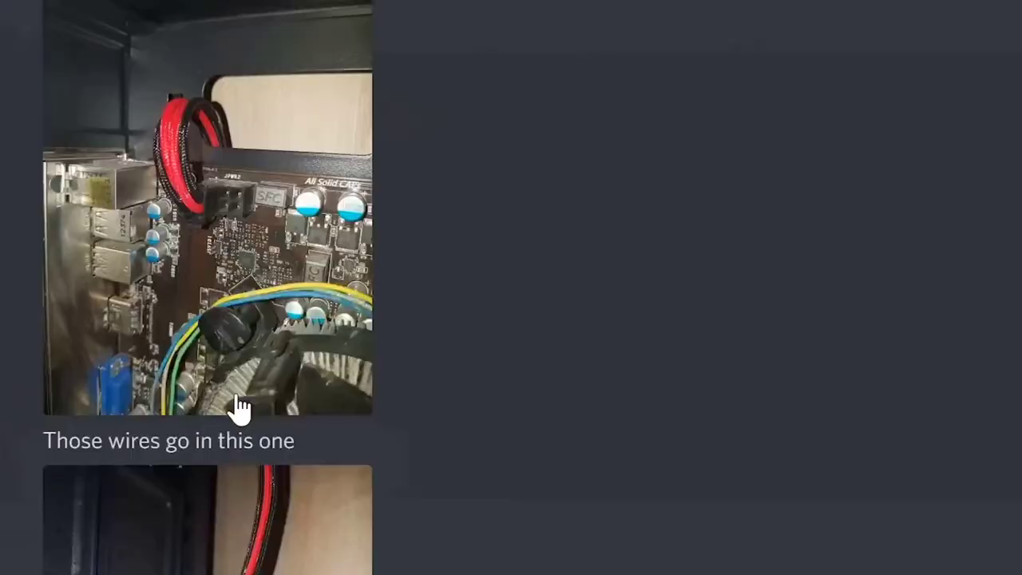
{"action": "left_click", "coordinate": [233, 569]}
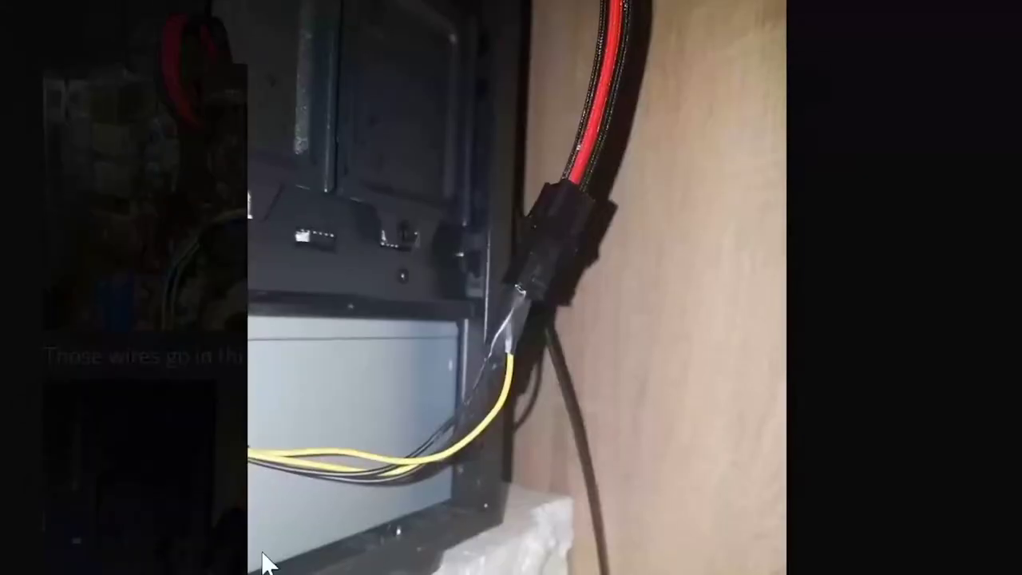
{"action": "left_click", "coordinate": [920, 273]}
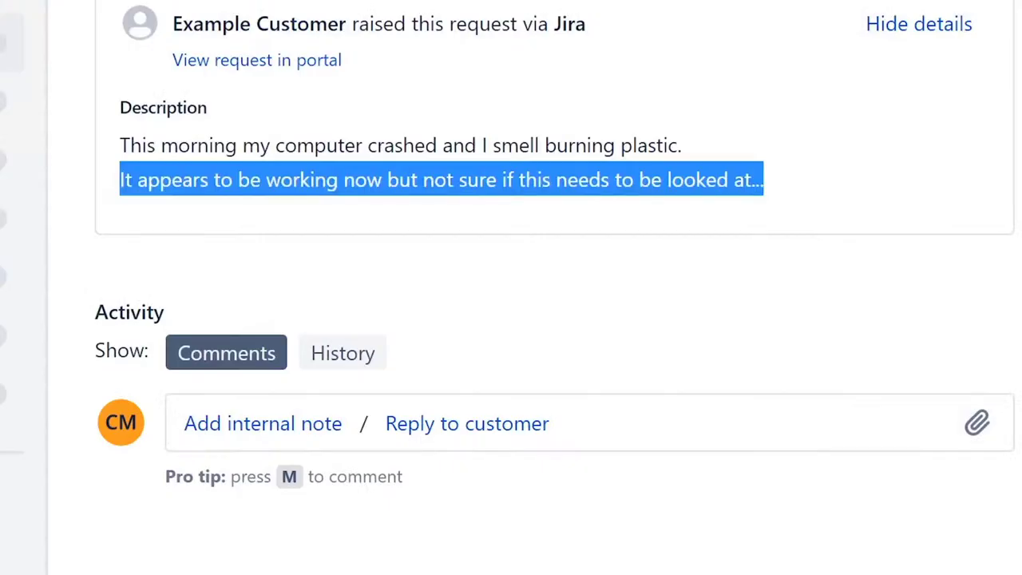
Step: Clear the description highlight and open an empty 'Reply to customer' editor
{"action": "left_click", "coordinate": [509, 137]}
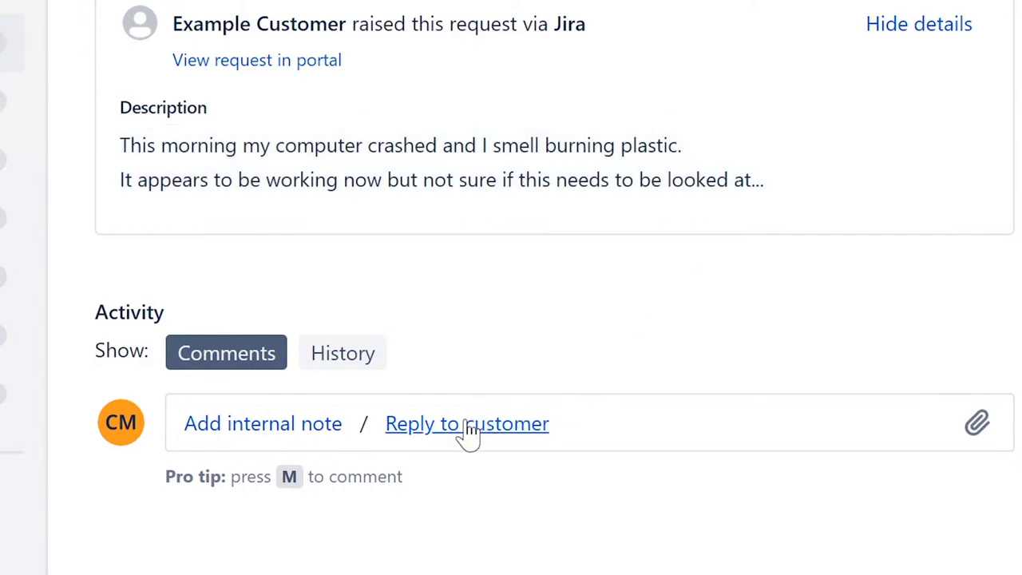
{"action": "left_click", "coordinate": [463, 423]}
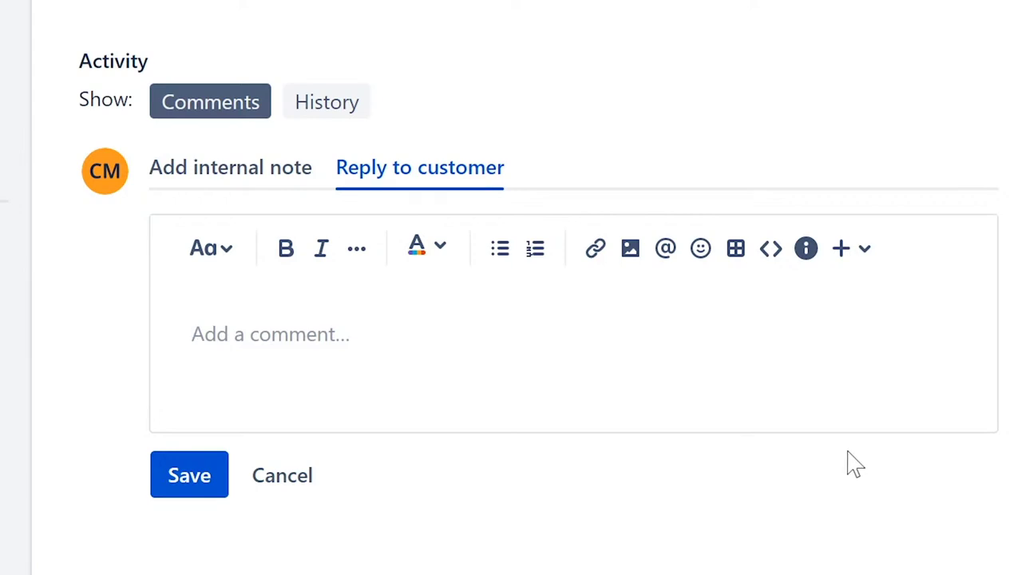
Step: Save a signed reply: likely a bad PSU, have a local PC tech take a look
{"action": "type", "text": "Please"}
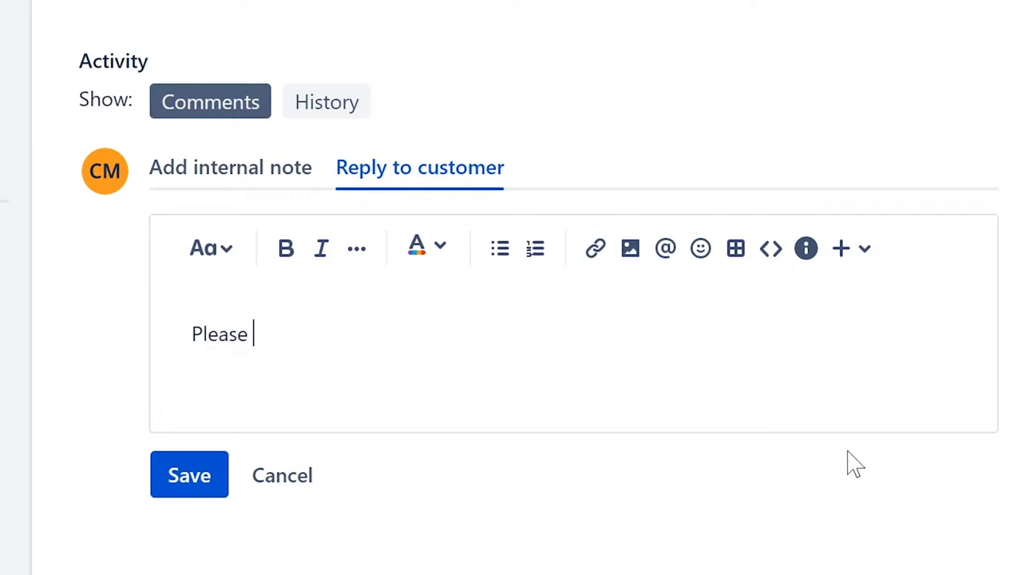
{"action": "key", "text": "BackSpace"}
{"action": "key", "text": "BackSpace"}
{"action": "key", "text": "BackSpace"}
{"action": "key", "text": "BackSpace"}
{"action": "key", "text": "BackSpace"}
{"action": "key", "text": "BackSpace"}
{"action": "key", "text": "BackSpace"}
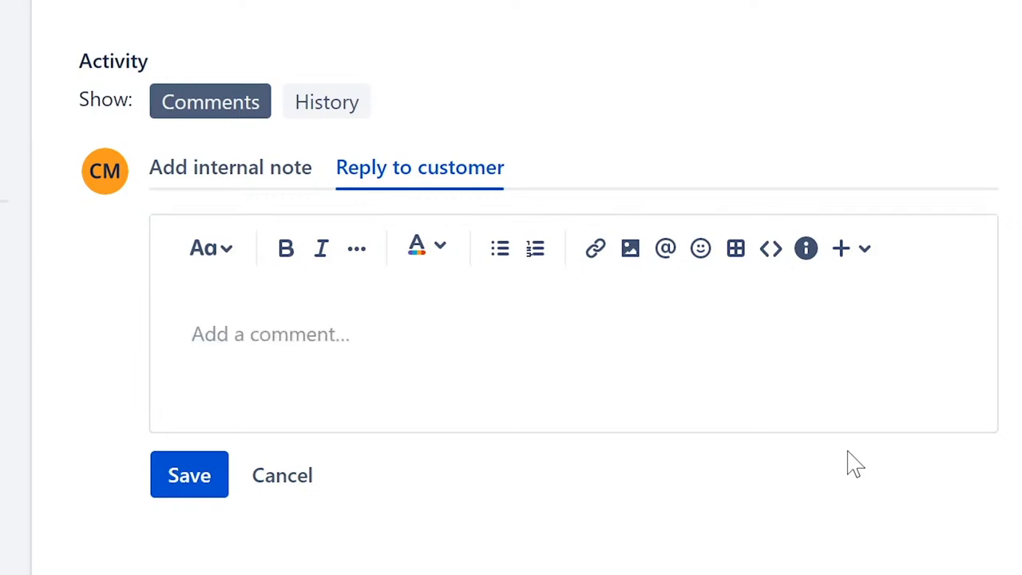
{"action": "type", "text": "Hello, "}
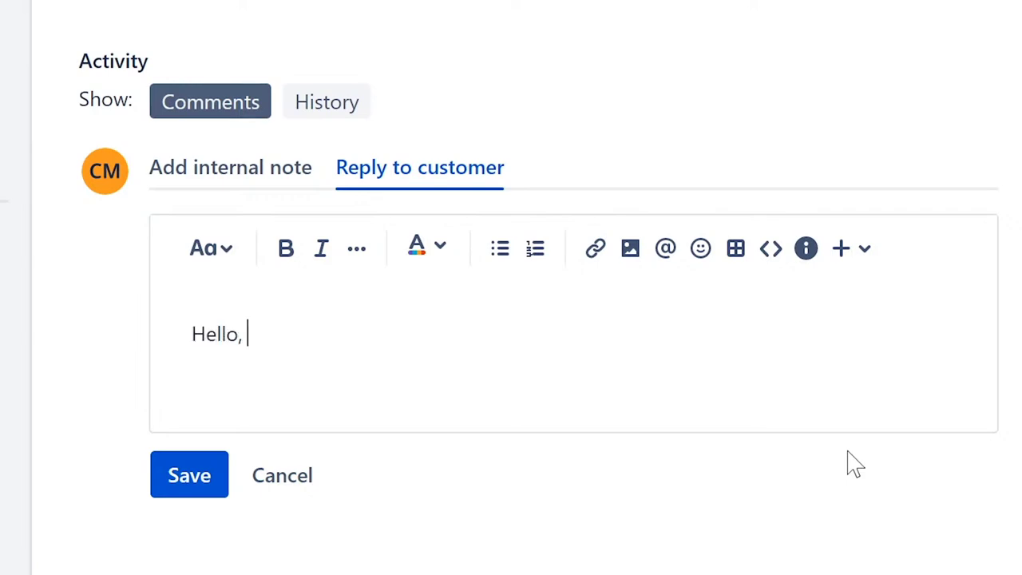
{"action": "type", "text": "it sounds li"}
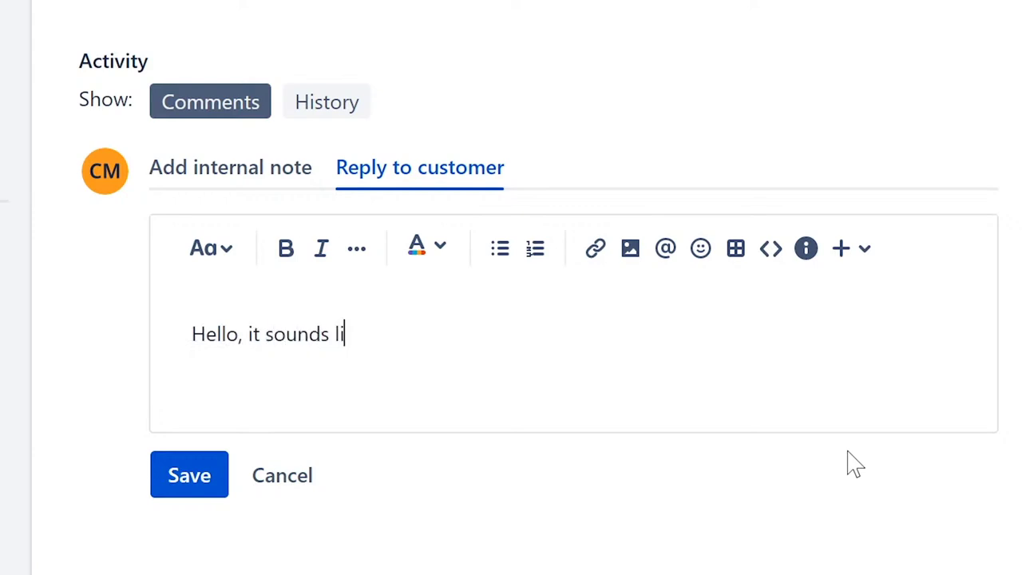
{"action": "type", "text": "ke you have a "}
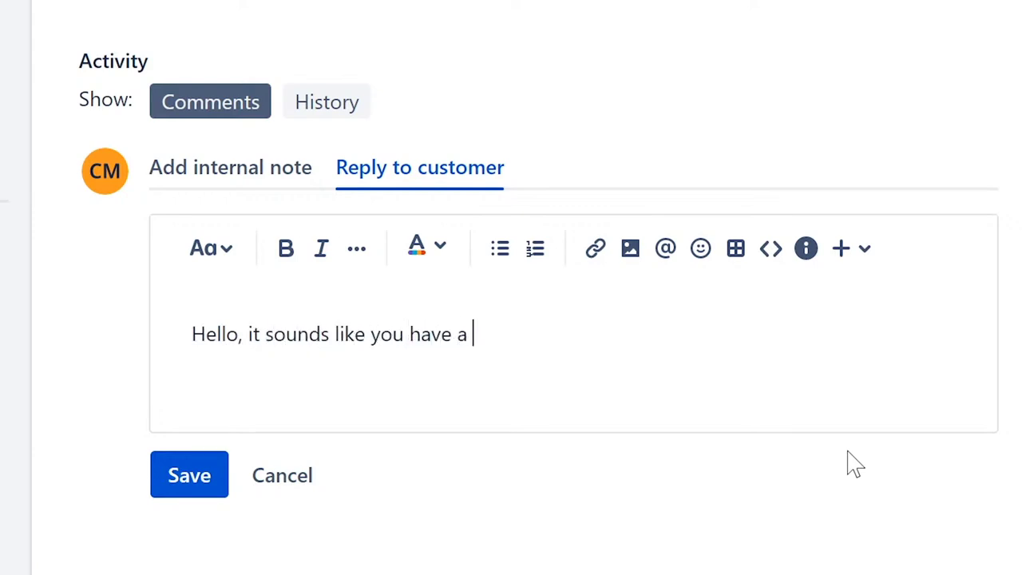
{"action": "type", "text": "bad PSU"}
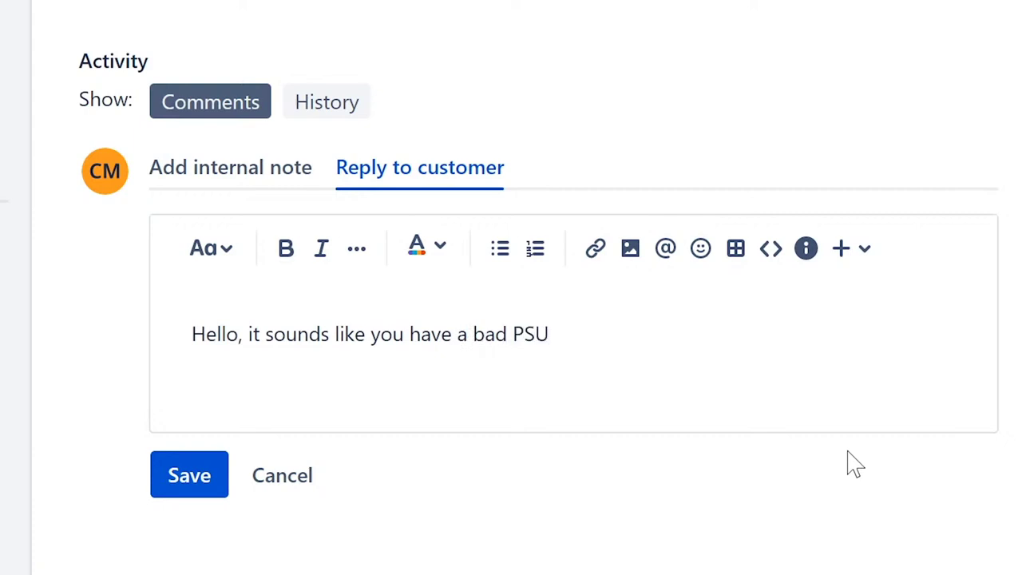
{"action": "type", "text": ". Please "}
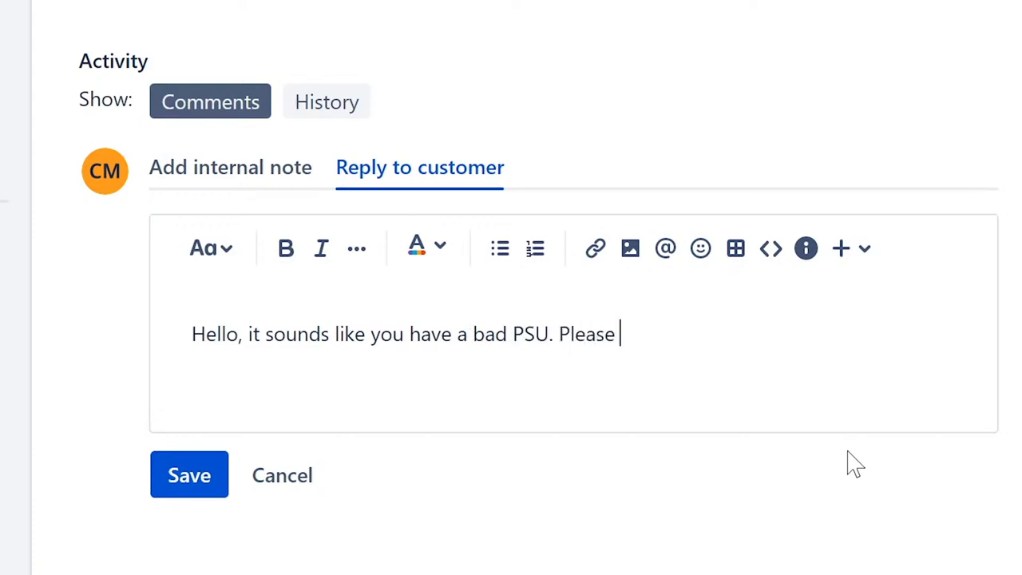
{"action": "type", "text": "take your c"}
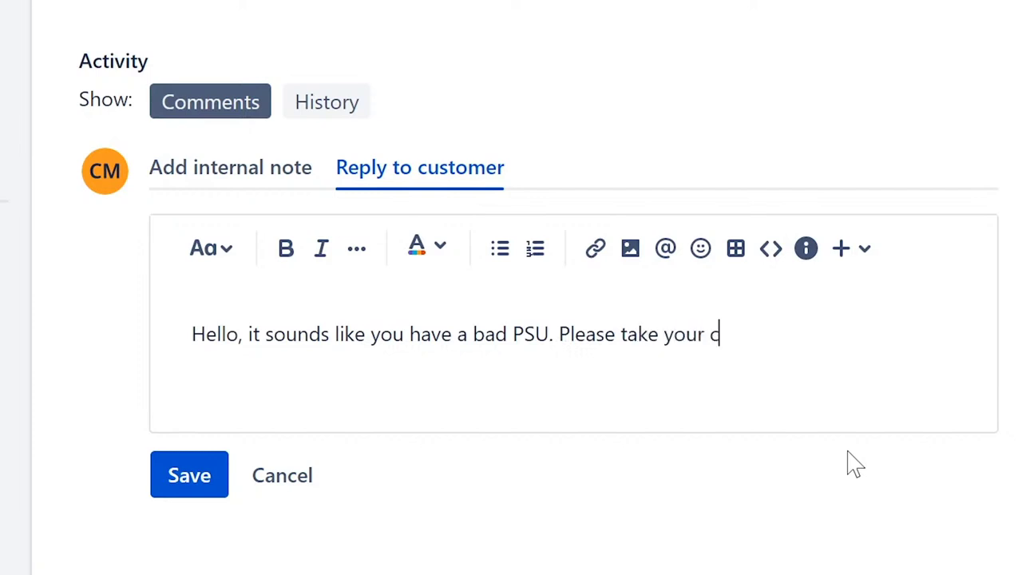
{"action": "type", "text": "omputer "}
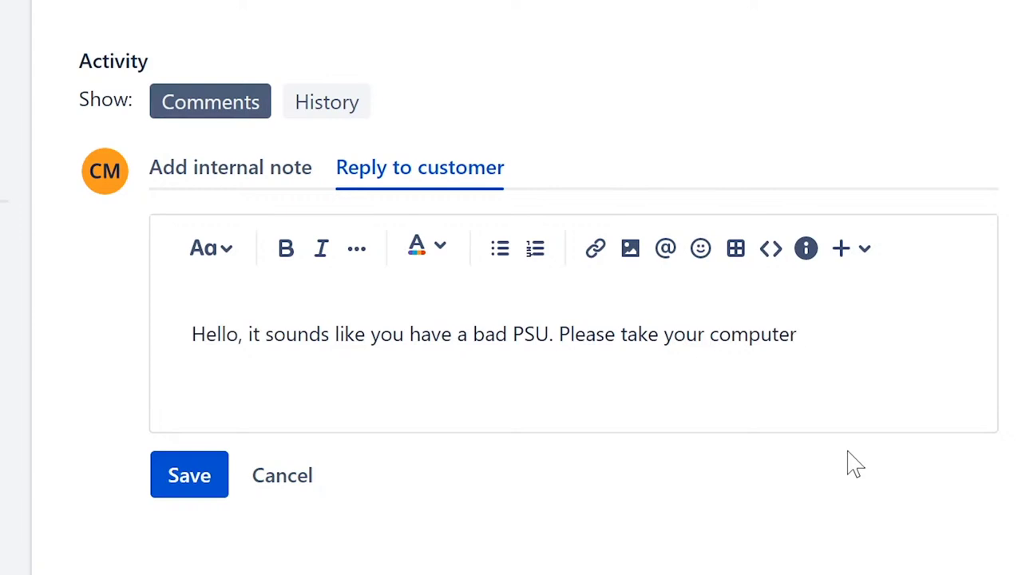
{"action": "type", "text": "to local Pc tec"}
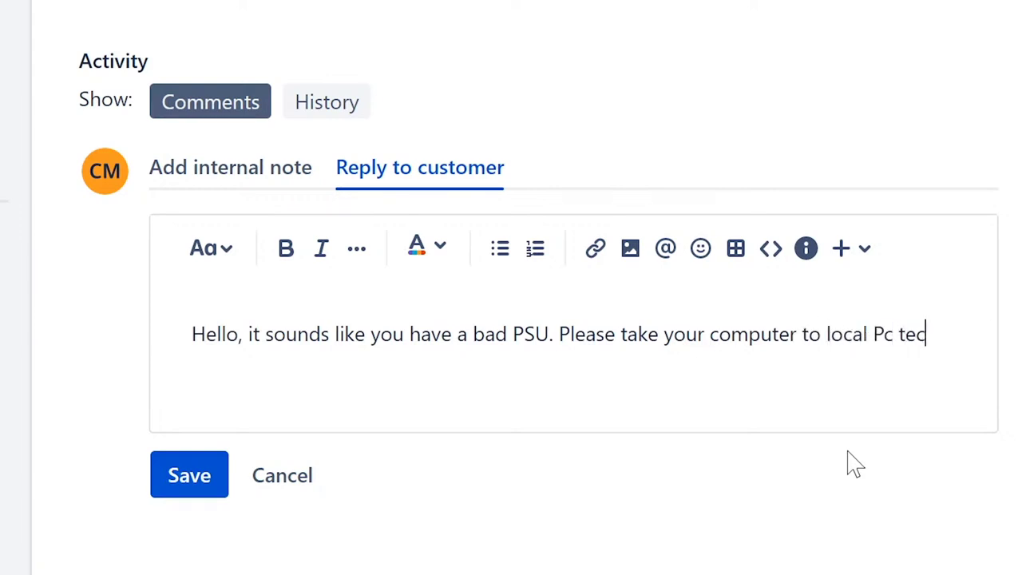
{"action": "type", "text": "h to ha"}
{"action": "key", "text": "BackSpace"}
{"action": "key", "text": "BackSpace"}
{"action": "type", "text": "take a look."}
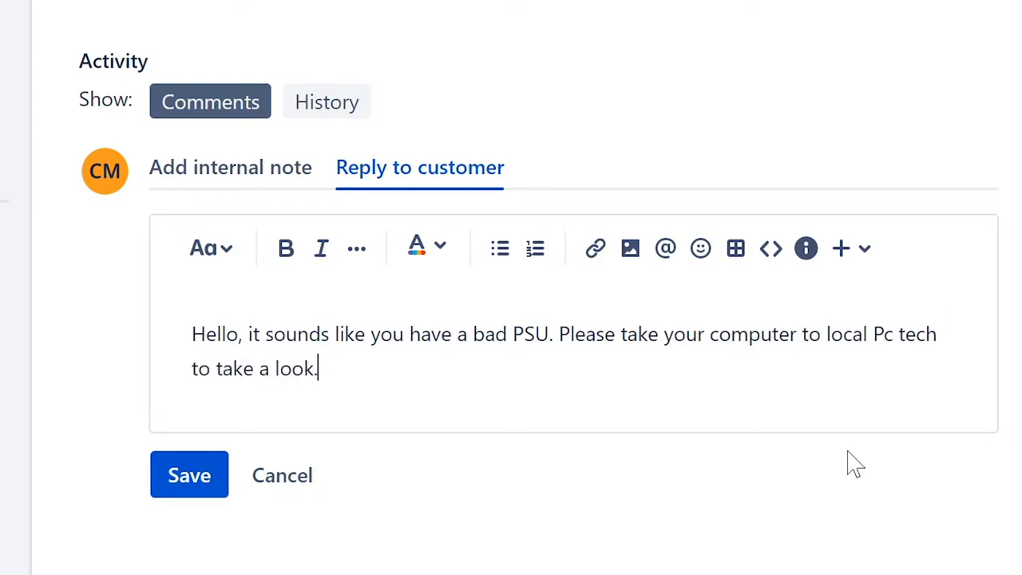
{"action": "type", "text": " Ervin"}
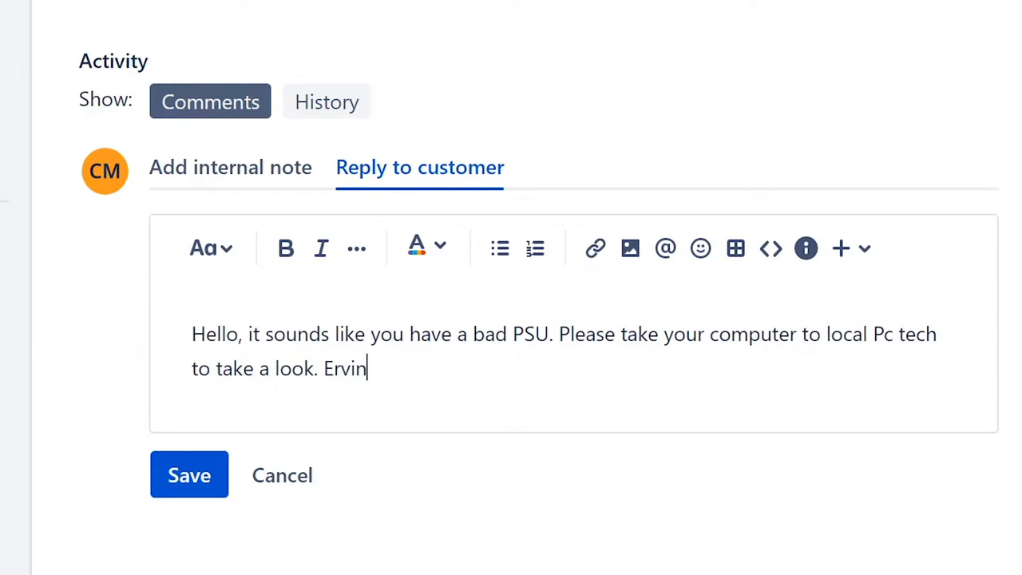
{"action": "left_click", "coordinate": [456, 333]}
{"action": "left_click", "coordinate": [615, 334]}
{"action": "left_click", "coordinate": [174, 484]}
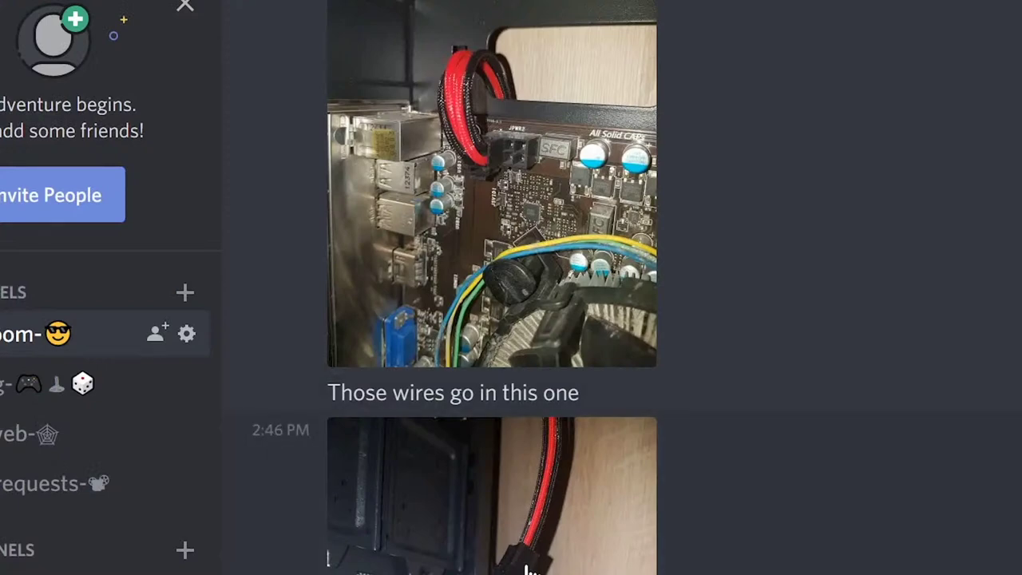
Step: Scroll back over the power-supply discussion in the Discord chat
{"action": "scroll", "coordinate": [605, 369], "scroll_direction": "down", "scroll_amount": 10}
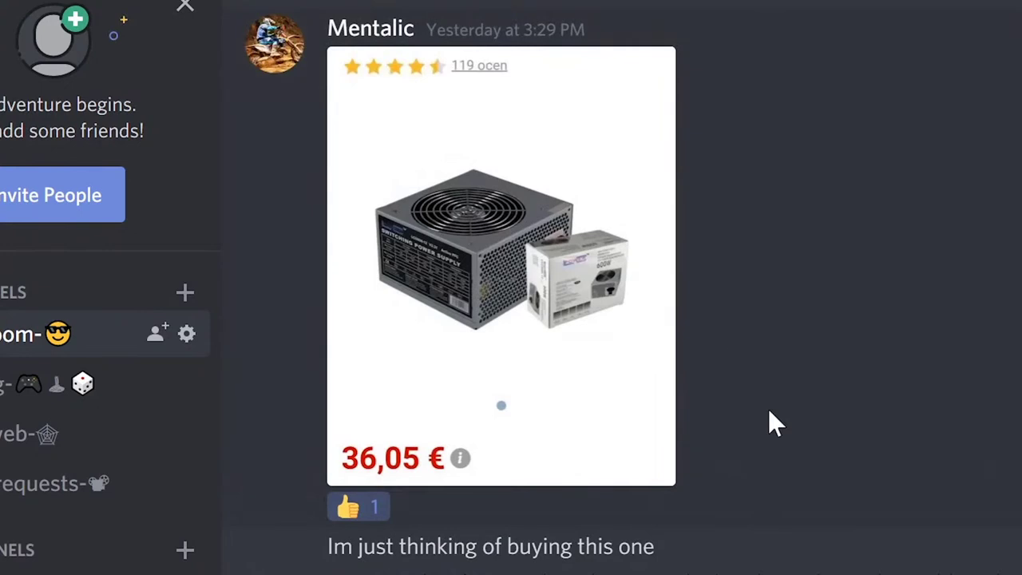
{"action": "scroll", "coordinate": [769, 411], "scroll_direction": "up", "scroll_amount": 2}
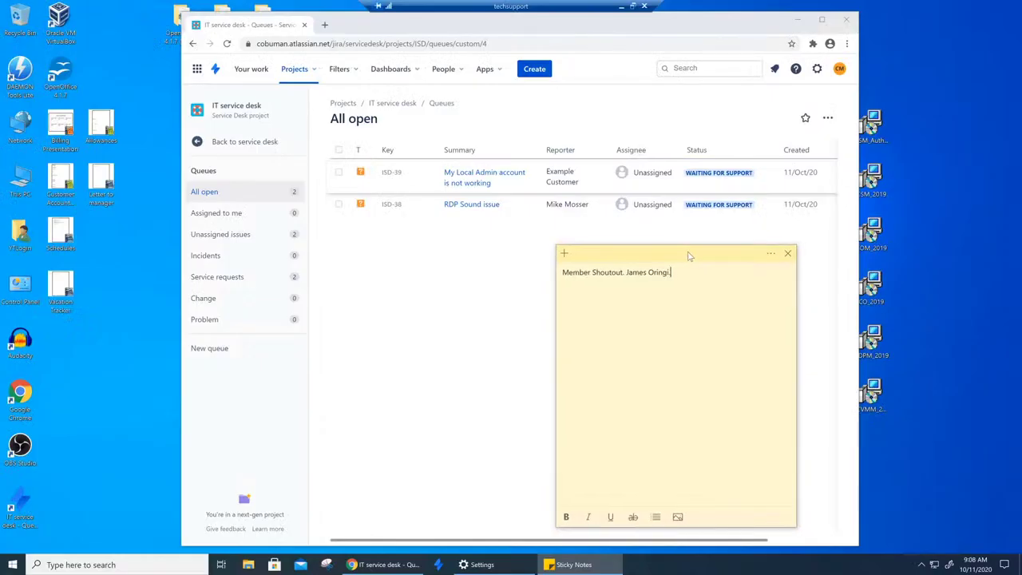
Step: Dismiss the sticky note and open 'RDP Sound issue' from the All open queue
{"action": "left_click", "coordinate": [786, 252]}
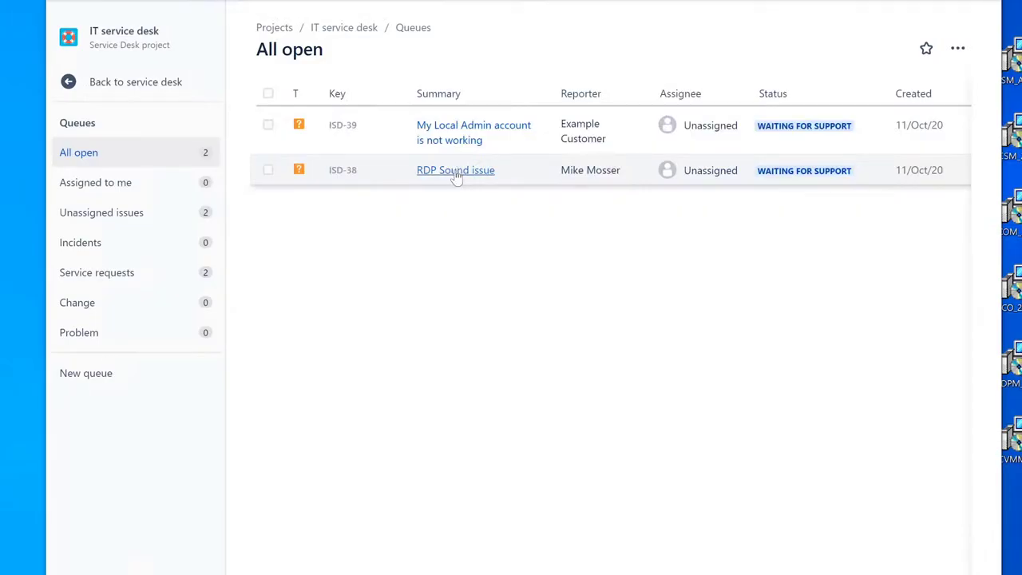
{"action": "left_click", "coordinate": [454, 171]}
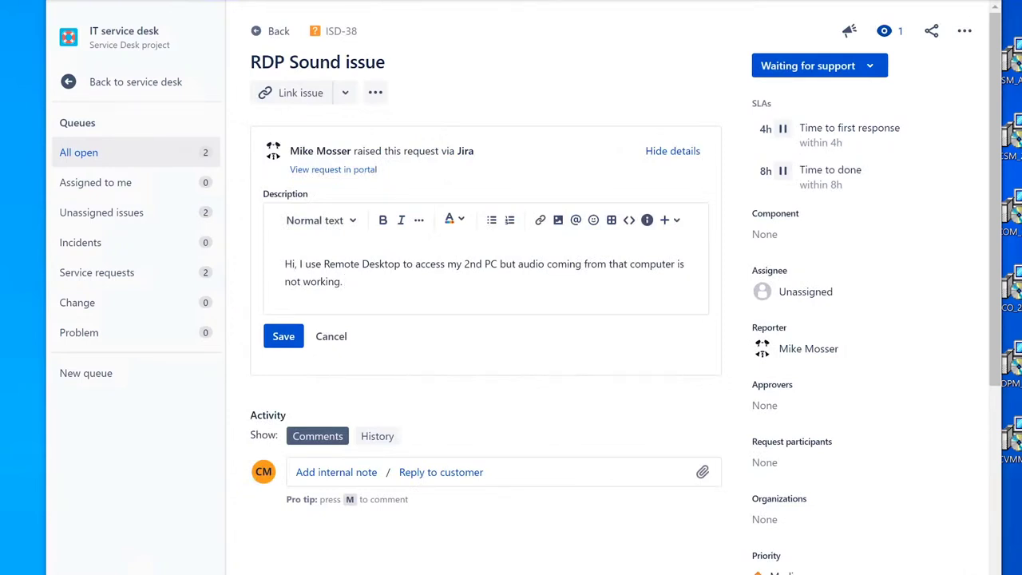
{"action": "key", "text": "ctrl+a"}
{"action": "left_click", "coordinate": [387, 263]}
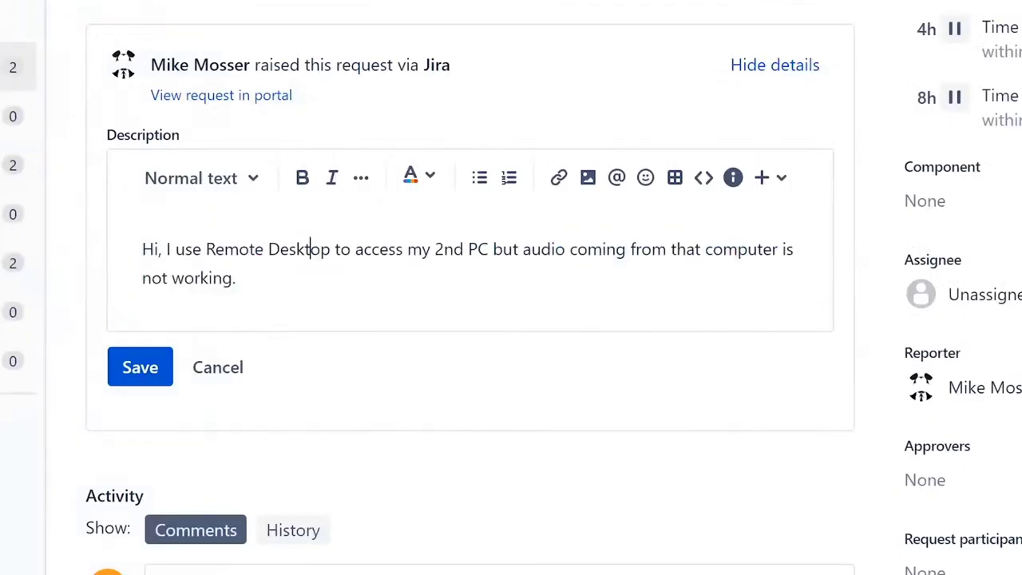
{"action": "left_click_drag", "start_coordinate": [270, 249], "coordinate": [492, 249]}
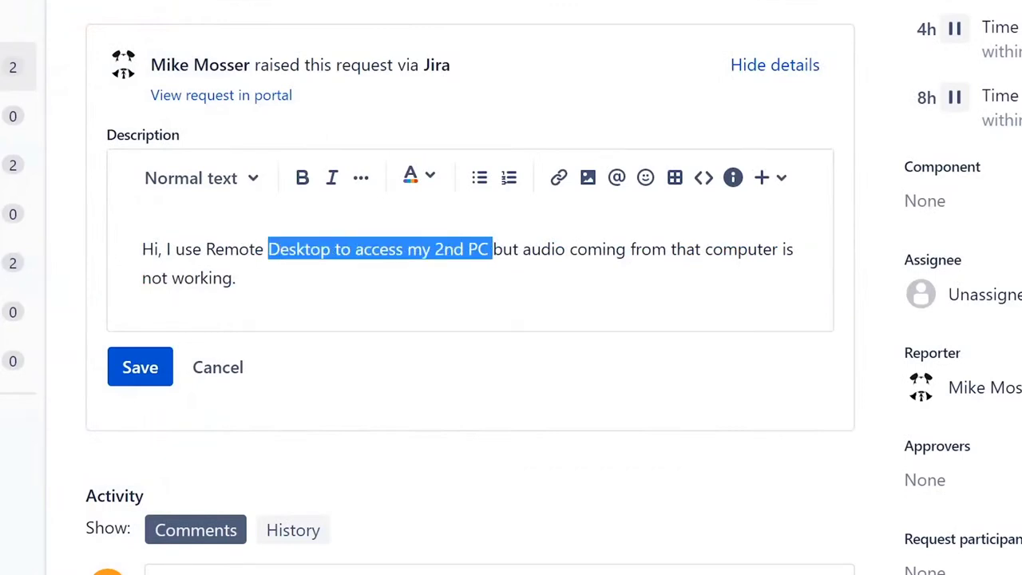
{"action": "left_click", "coordinate": [499, 249]}
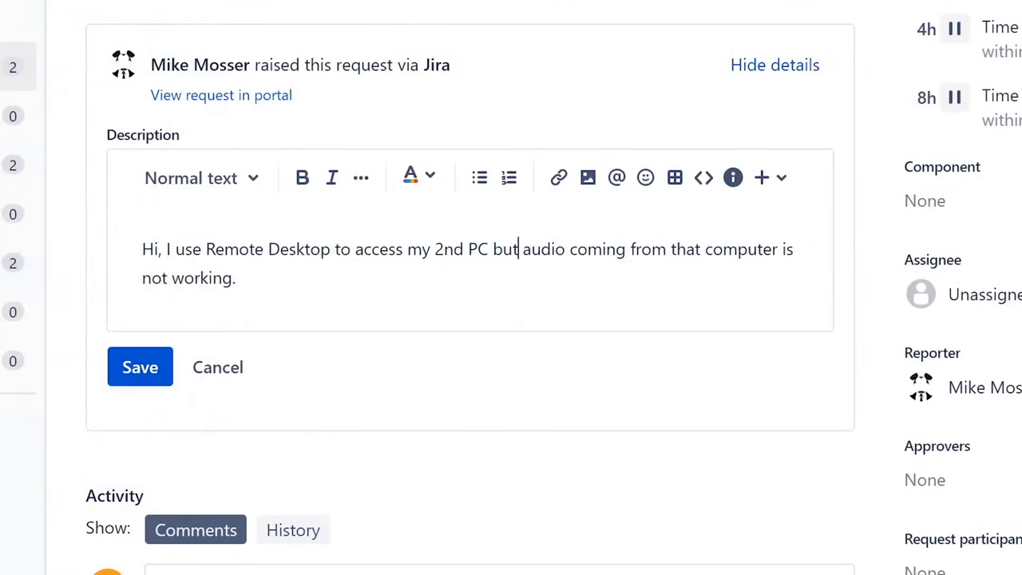
{"action": "left_click_drag", "start_coordinate": [521, 249], "coordinate": [239, 277]}
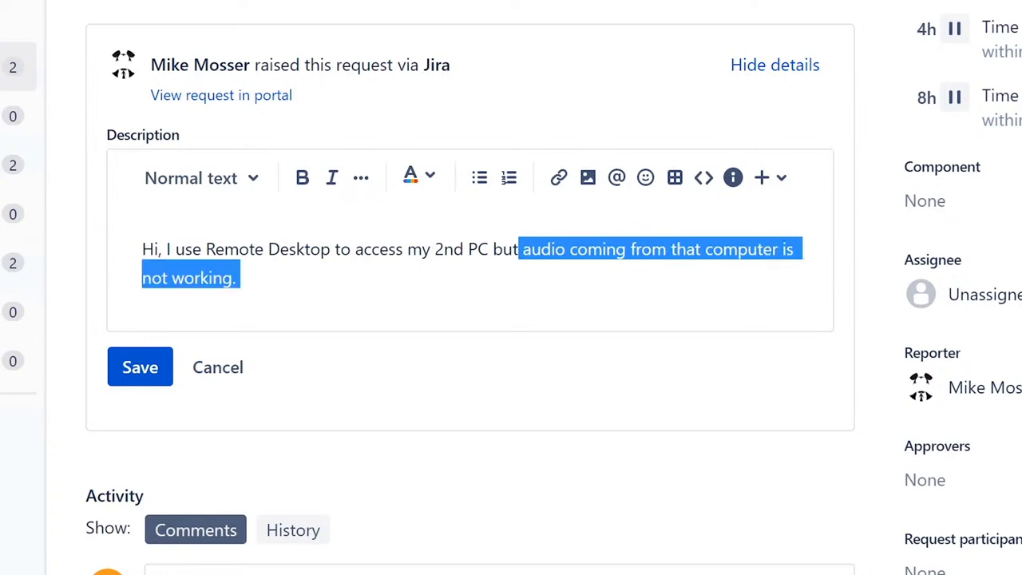
{"action": "left_click", "coordinate": [240, 278]}
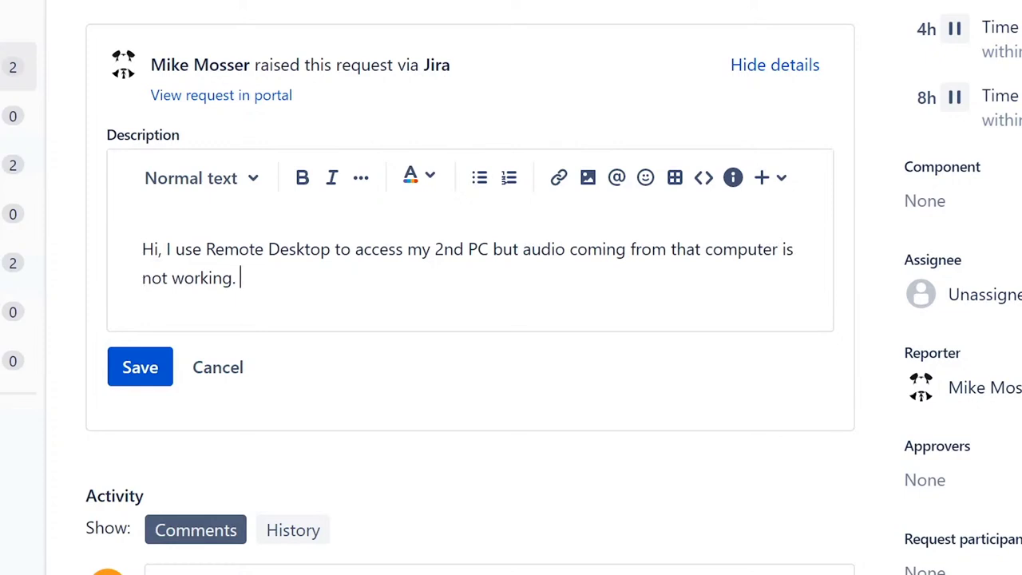
{"action": "left_click_drag", "start_coordinate": [205, 249], "coordinate": [330, 249]}
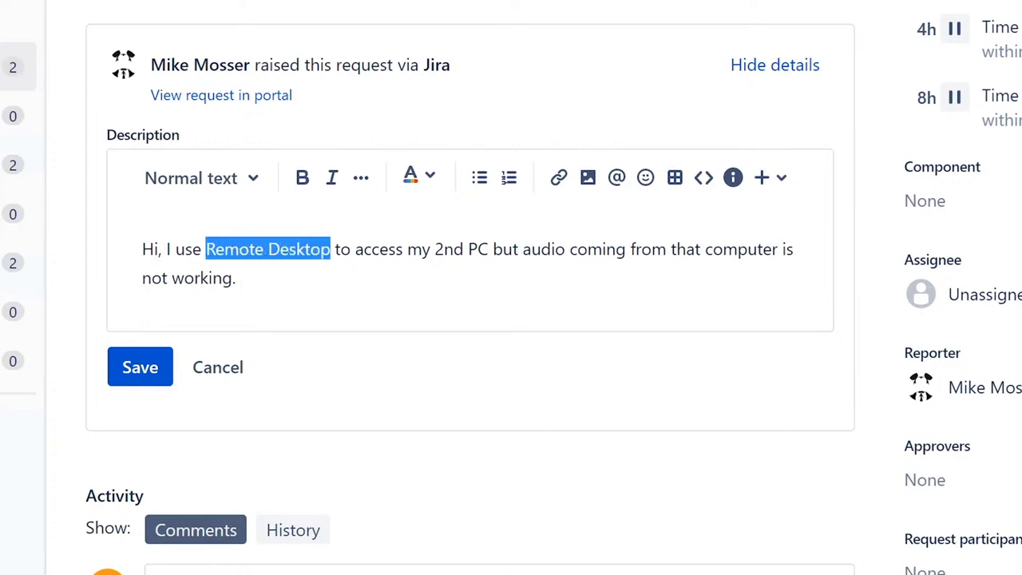
{"action": "left_click_drag", "start_coordinate": [434, 249], "coordinate": [488, 249]}
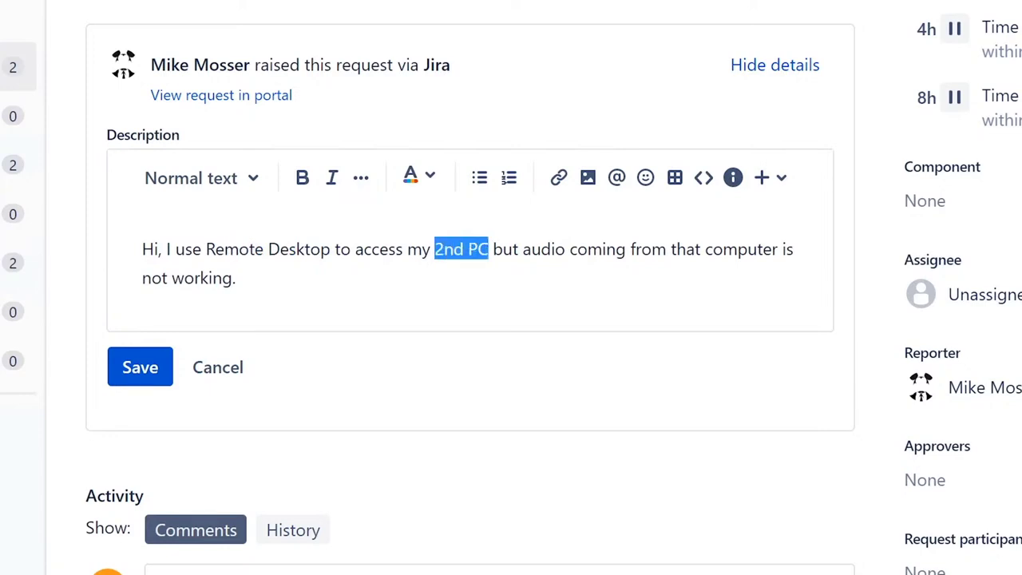
{"action": "left_click", "coordinate": [241, 277]}
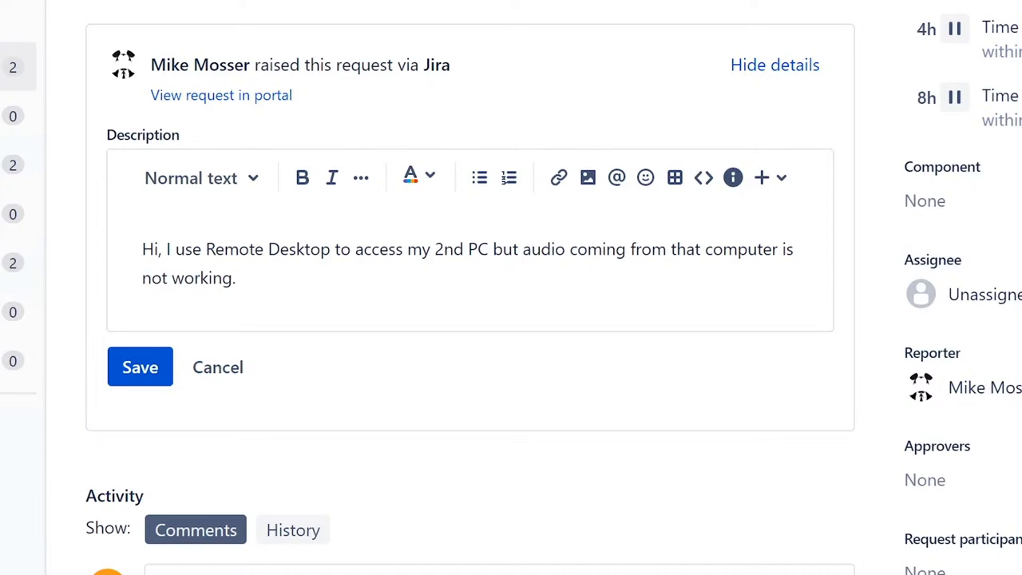
{"action": "left_click_drag", "start_coordinate": [205, 249], "coordinate": [330, 249]}
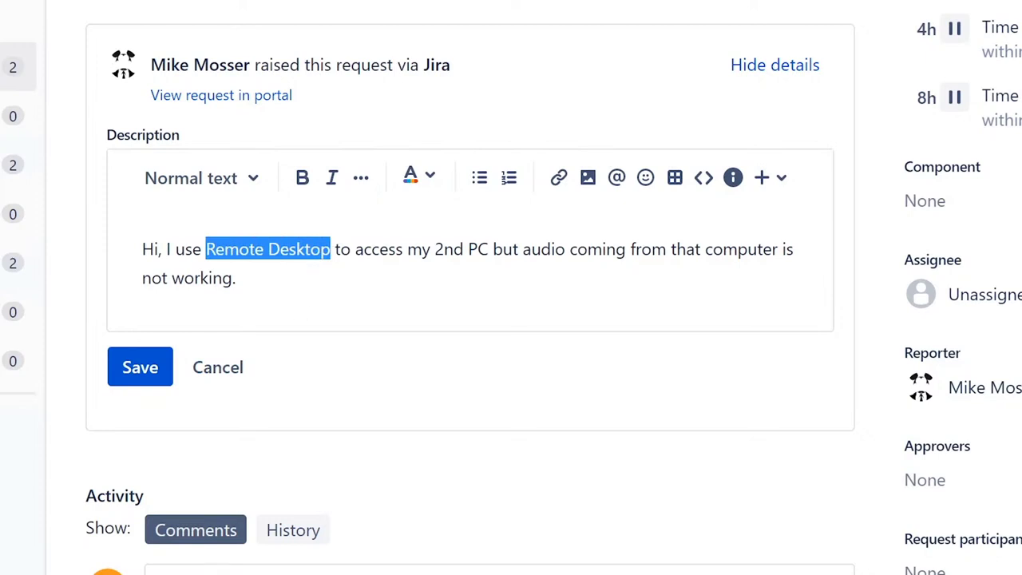
{"action": "left_click", "coordinate": [240, 278]}
{"action": "left_click_drag", "start_coordinate": [489, 249], "coordinate": [434, 249]}
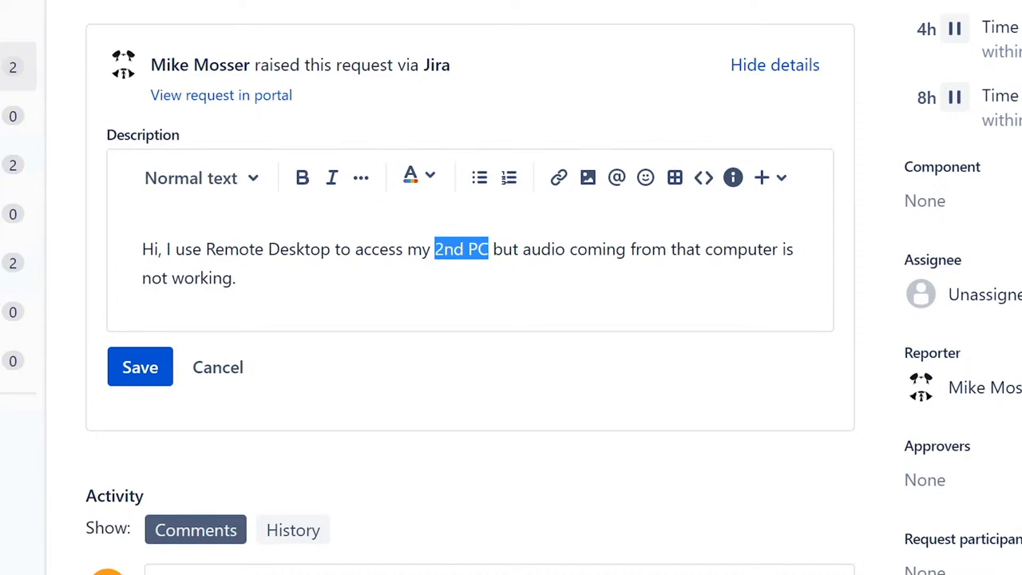
{"action": "left_click", "coordinate": [240, 277]}
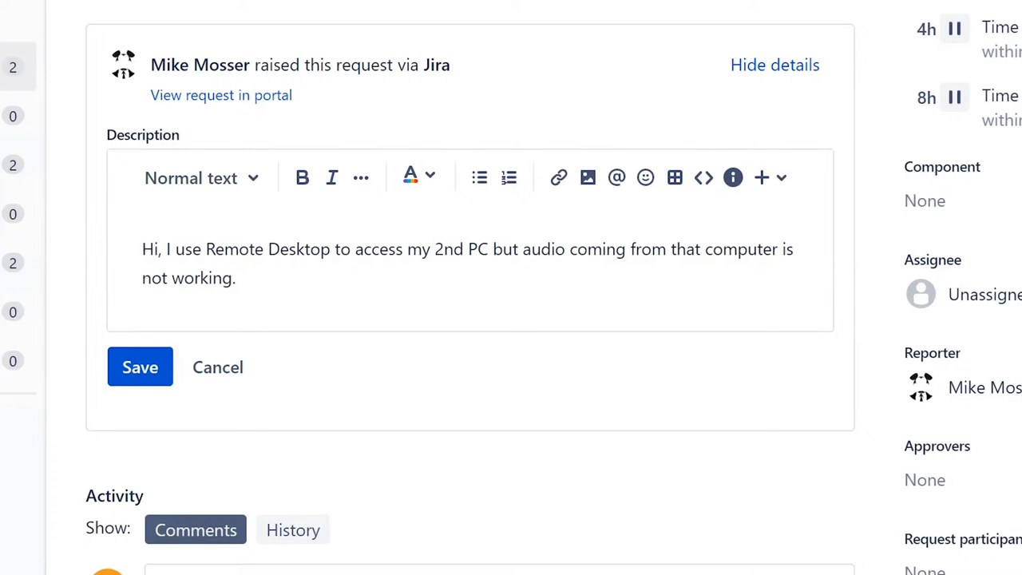
{"action": "left_click_drag", "start_coordinate": [205, 249], "coordinate": [330, 249]}
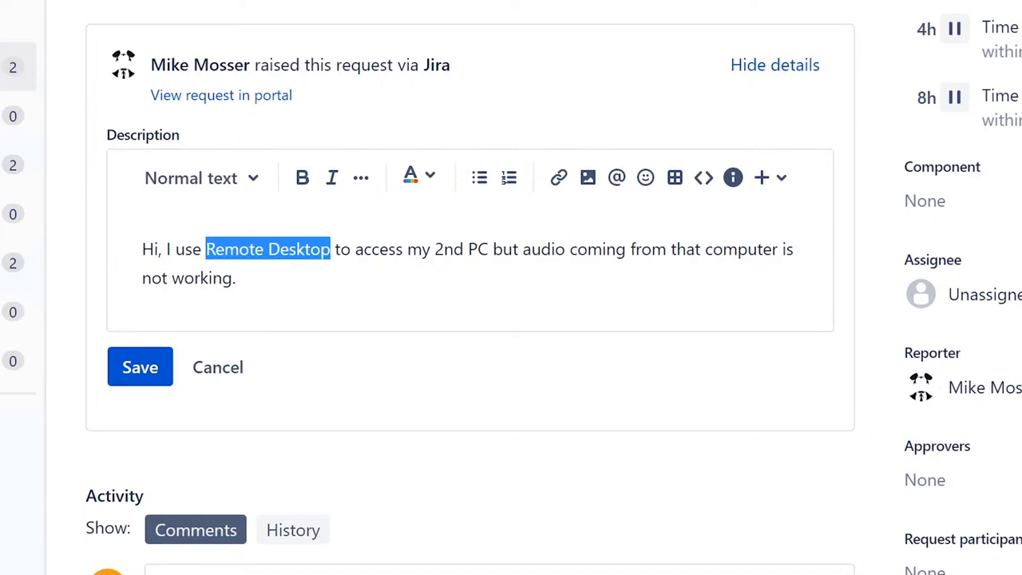
{"action": "left_click_drag", "start_coordinate": [431, 249], "coordinate": [777, 249]}
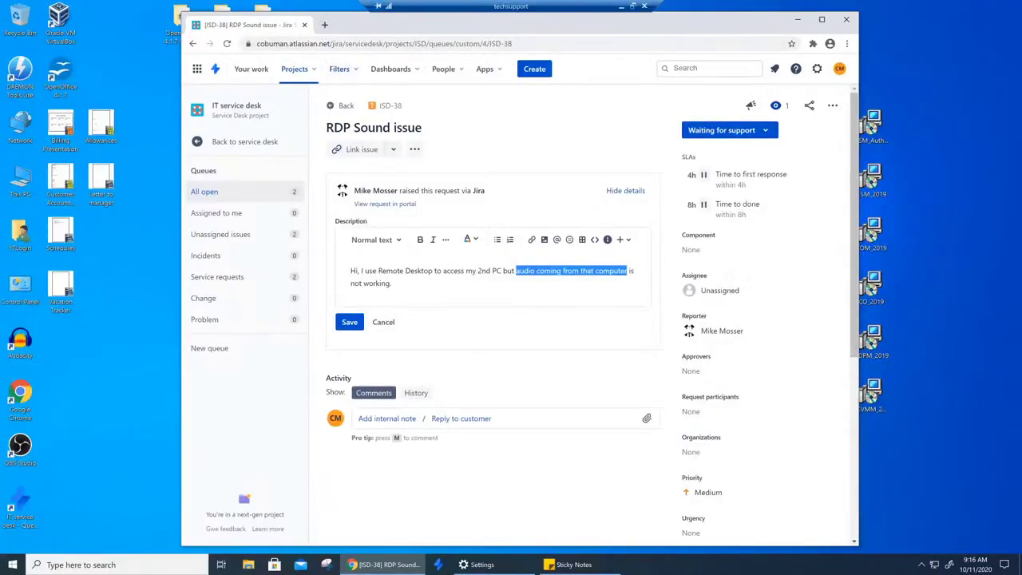
{"action": "left_click", "coordinate": [576, 271]}
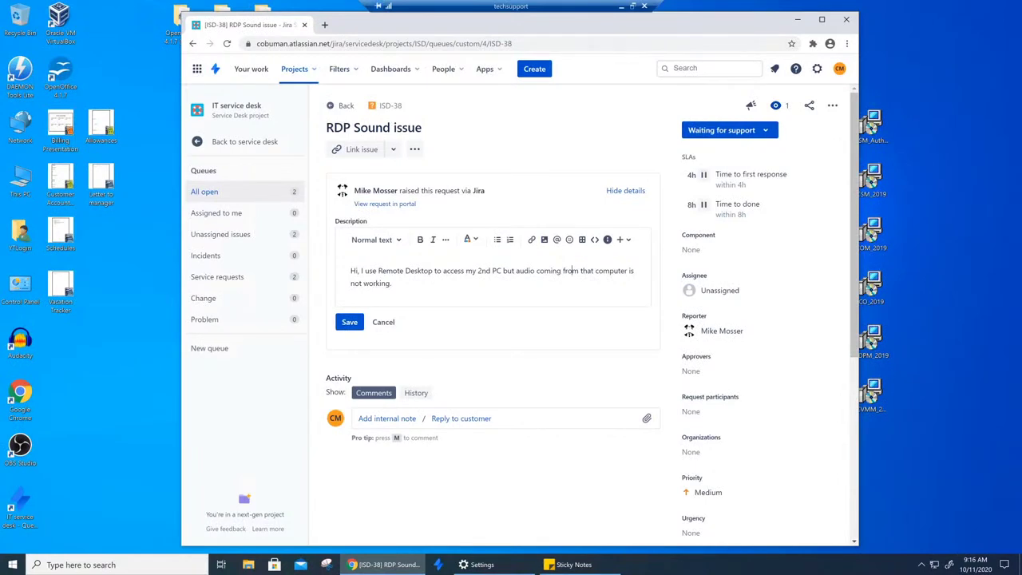
{"action": "left_click_drag", "start_coordinate": [516, 271], "coordinate": [393, 284]}
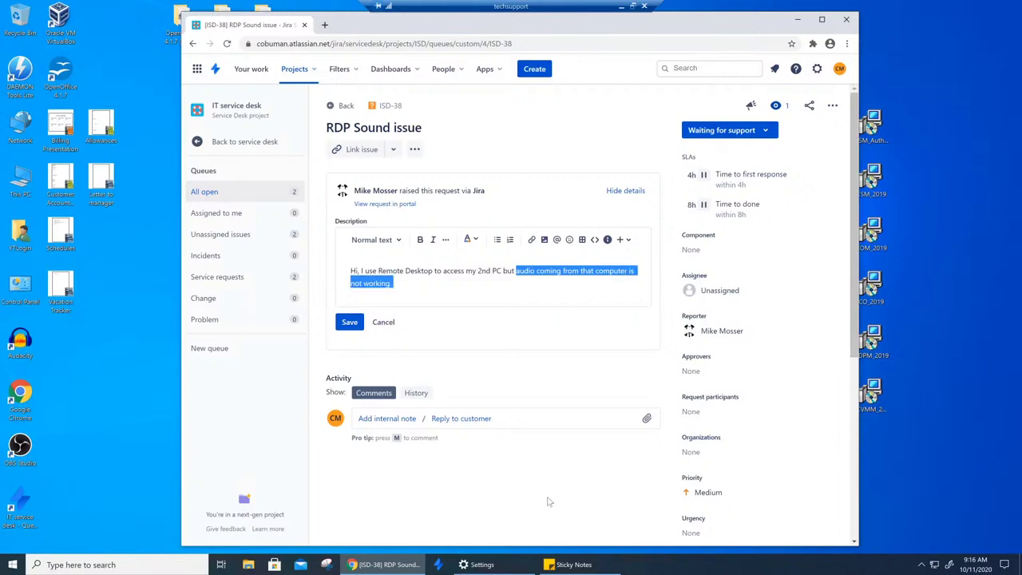
{"action": "left_click", "coordinate": [166, 563]}
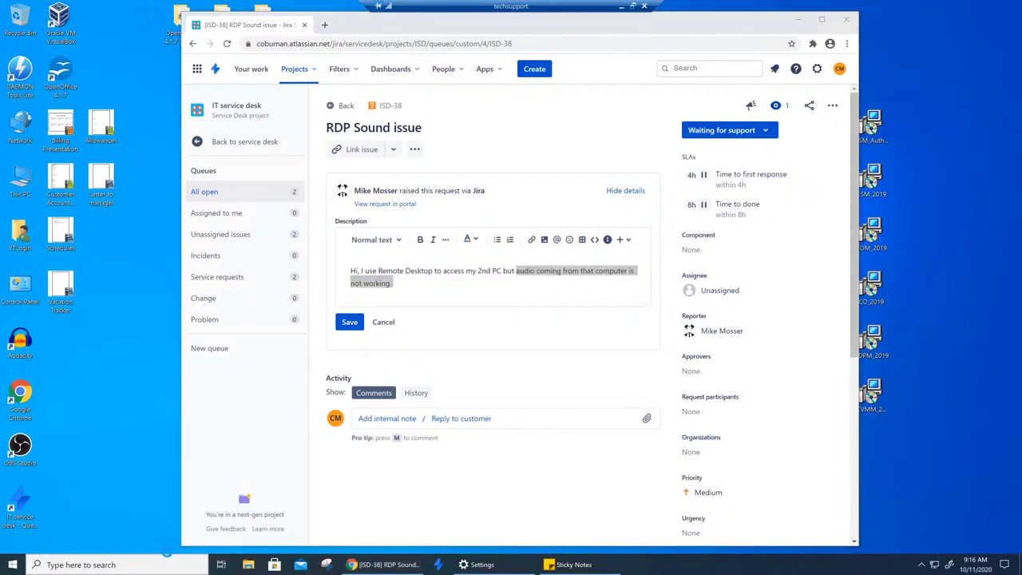
Step: Review Remote Desktop Connection's Local Resources audio settings unchanged, then minimize the window
{"action": "type", "text": "remote"}
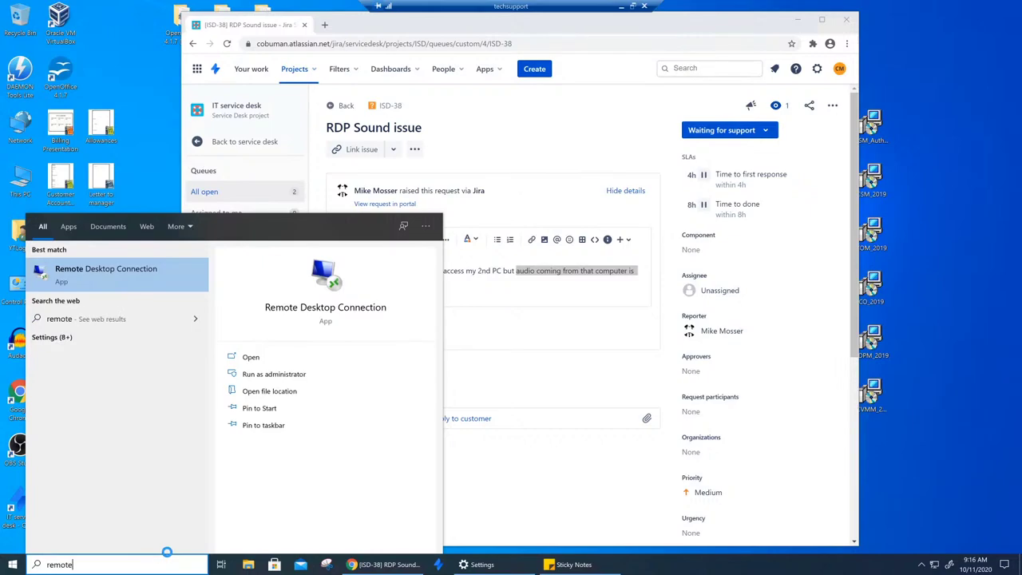
{"action": "key", "text": "Return"}
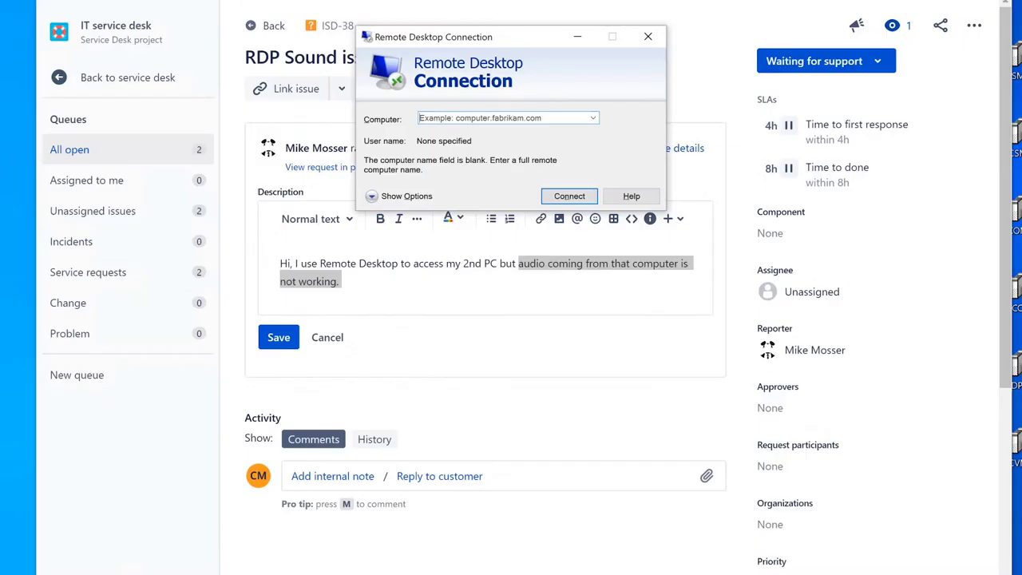
{"action": "left_click_drag", "start_coordinate": [530, 40], "coordinate": [530, 197]}
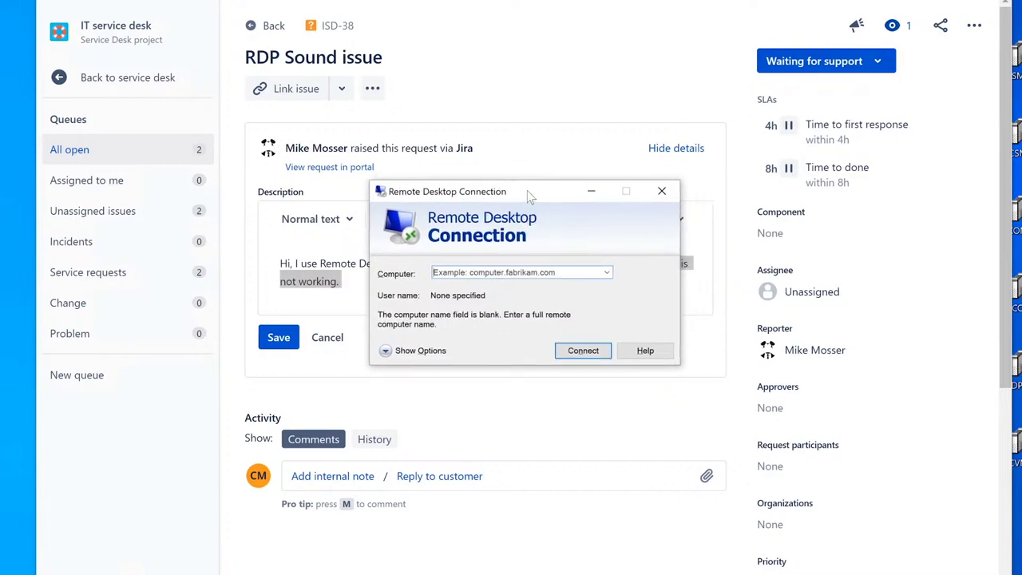
{"action": "left_click", "coordinate": [409, 353]}
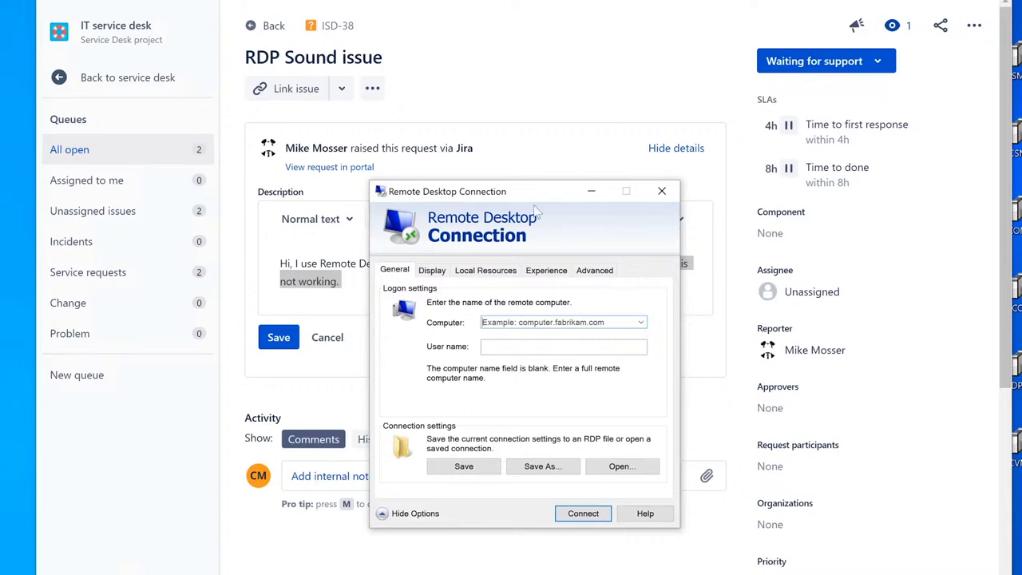
{"action": "left_click_drag", "start_coordinate": [536, 197], "coordinate": [523, 128]}
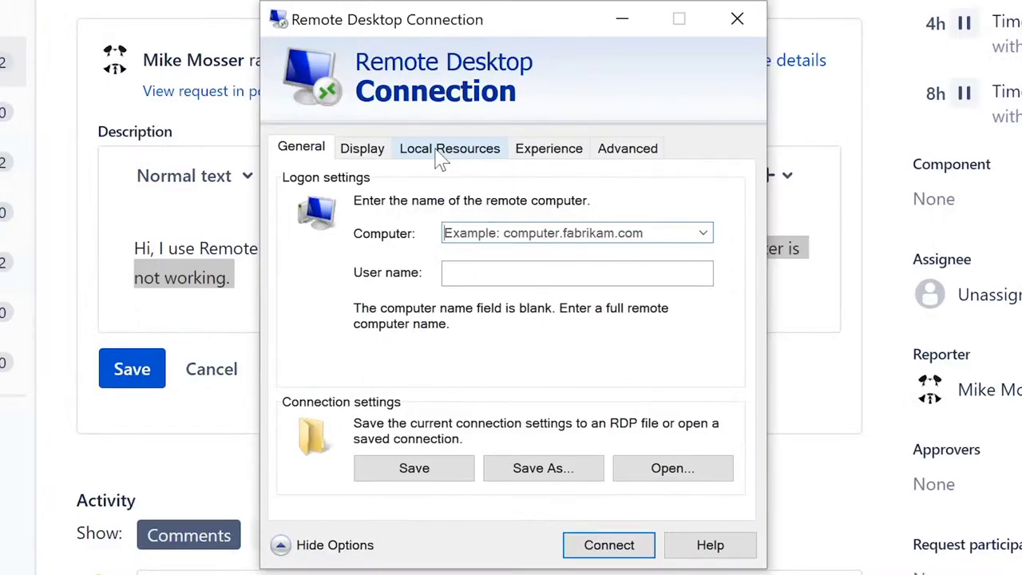
{"action": "left_click", "coordinate": [440, 153]}
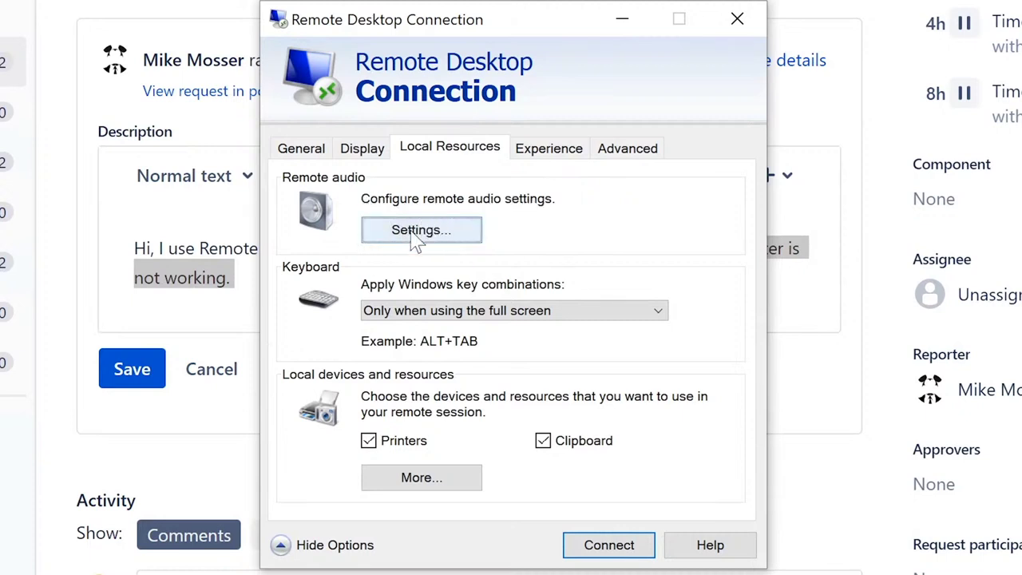
{"action": "left_click", "coordinate": [414, 239]}
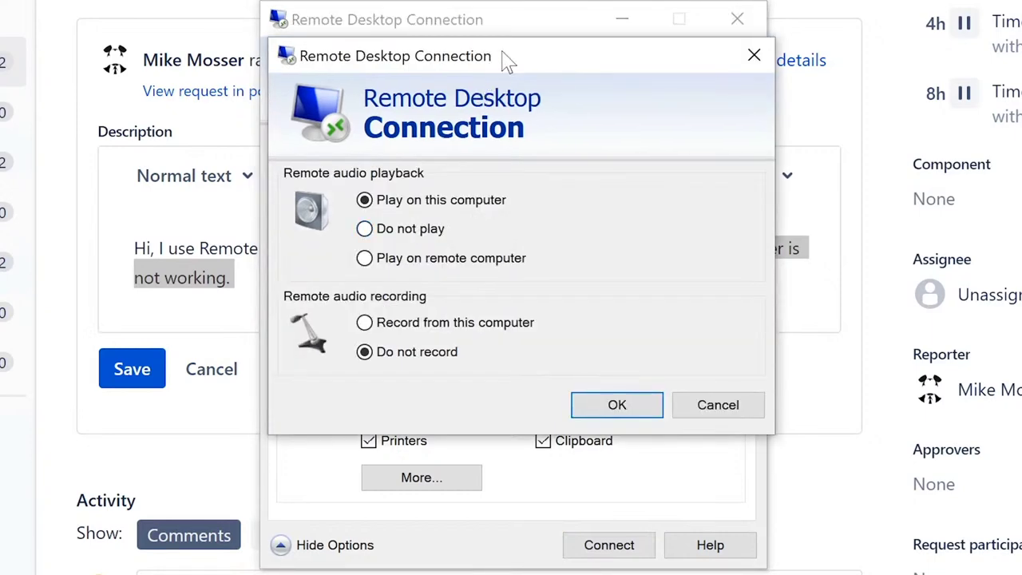
{"action": "left_click_drag", "start_coordinate": [502, 51], "coordinate": [487, 180]}
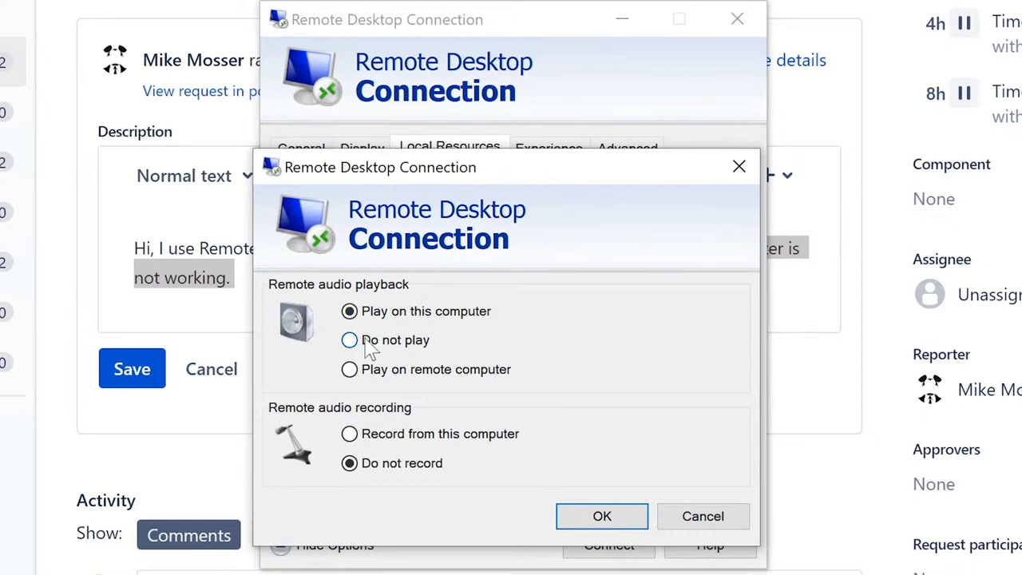
{"action": "left_click", "coordinate": [716, 521]}
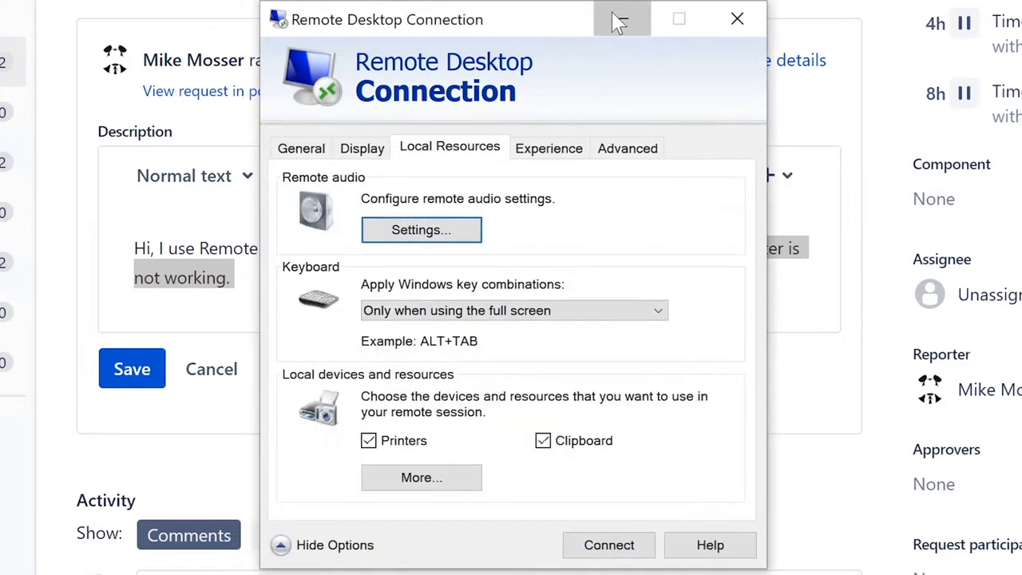
{"action": "left_click", "coordinate": [618, 18]}
Step: Load the cobuman YouTube channel from youtube.com in a new tab, dismissing the membership popup
{"action": "left_click", "coordinate": [321, 22]}
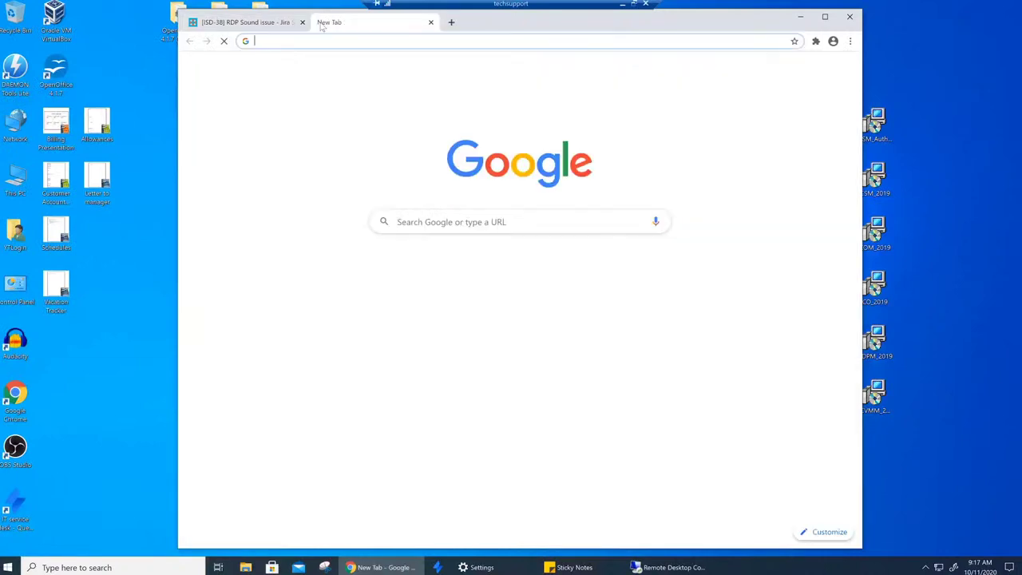
{"action": "type", "text": "you"}
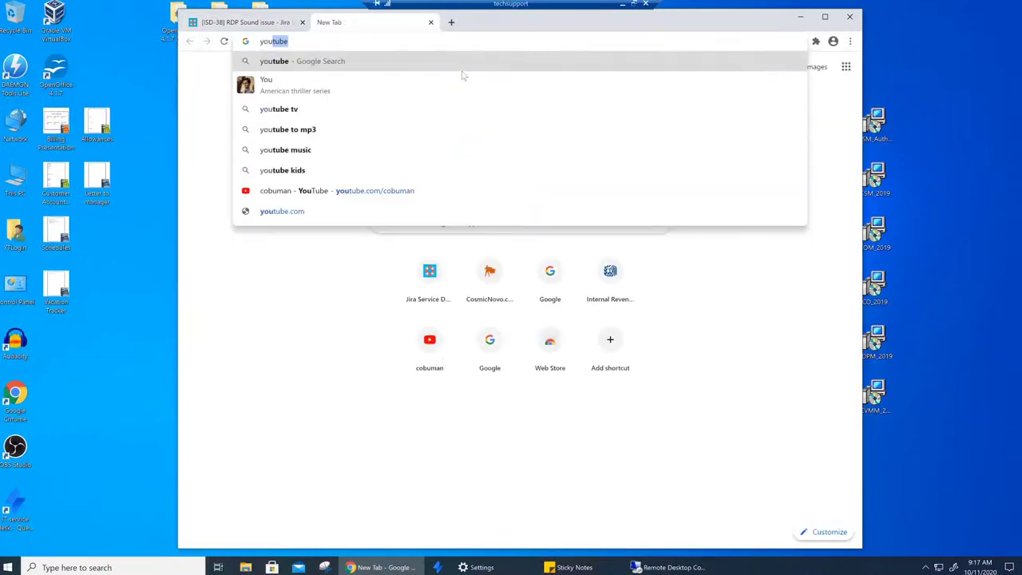
{"action": "type", "text": "tube.com"}
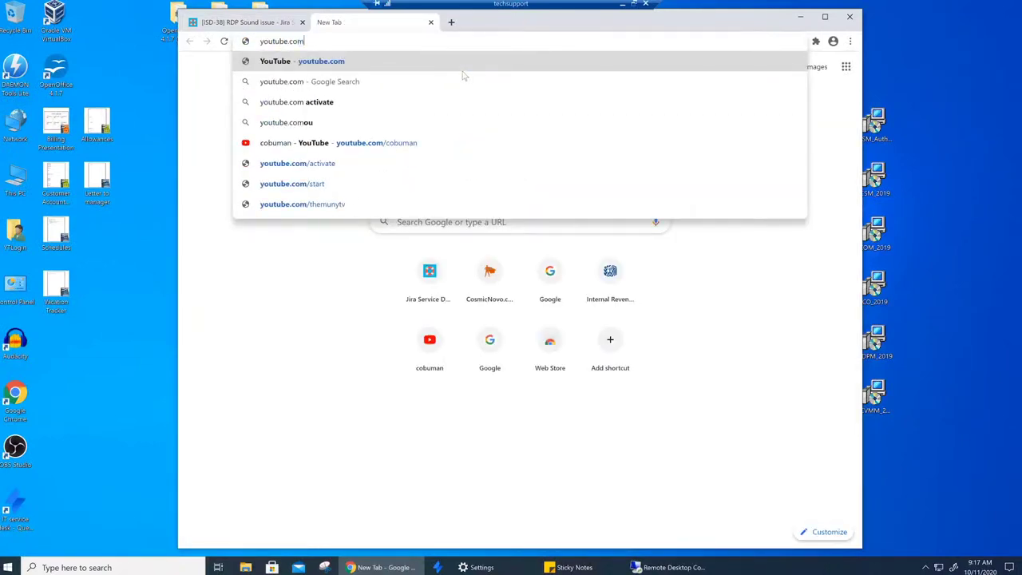
{"action": "key", "text": "Down"}
{"action": "key", "text": "Down"}
{"action": "key", "text": "Down"}
{"action": "key", "text": "Down"}
{"action": "key", "text": "Return"}
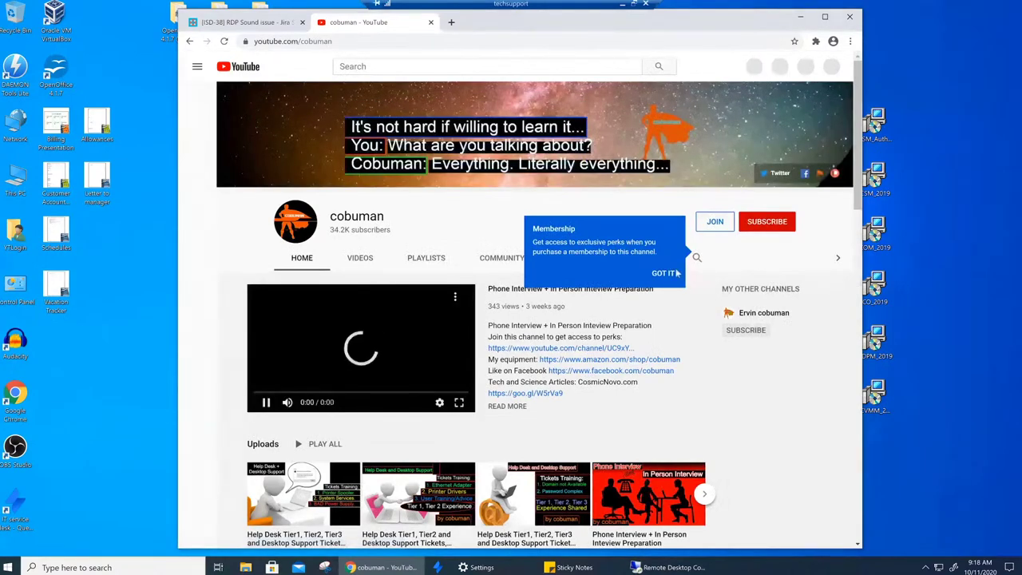
{"action": "left_click", "coordinate": [669, 276]}
{"action": "scroll", "coordinate": [426, 323], "scroll_direction": "down", "scroll_amount": 2}
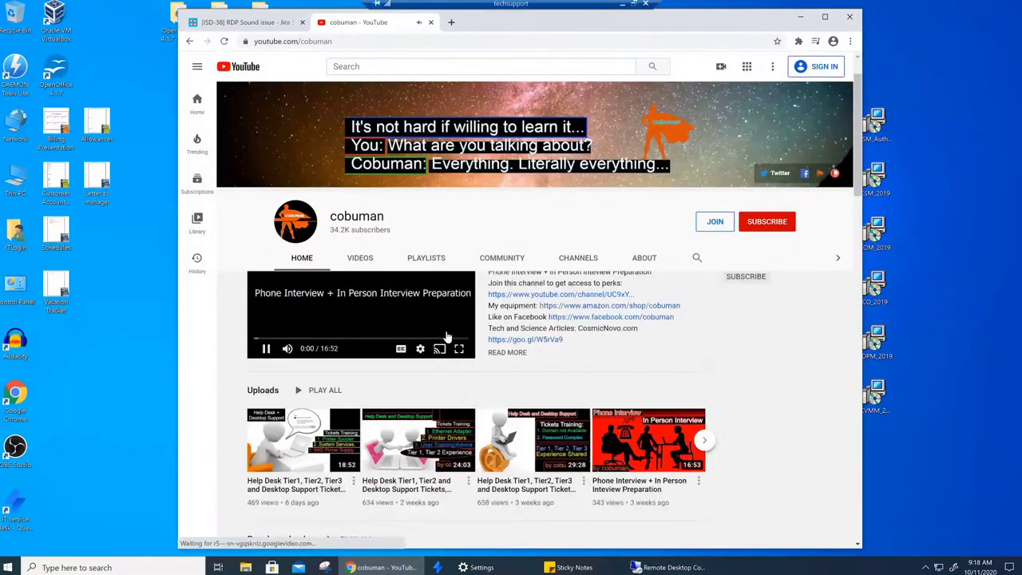
{"action": "scroll", "coordinate": [426, 324], "scroll_direction": "up", "scroll_amount": 1}
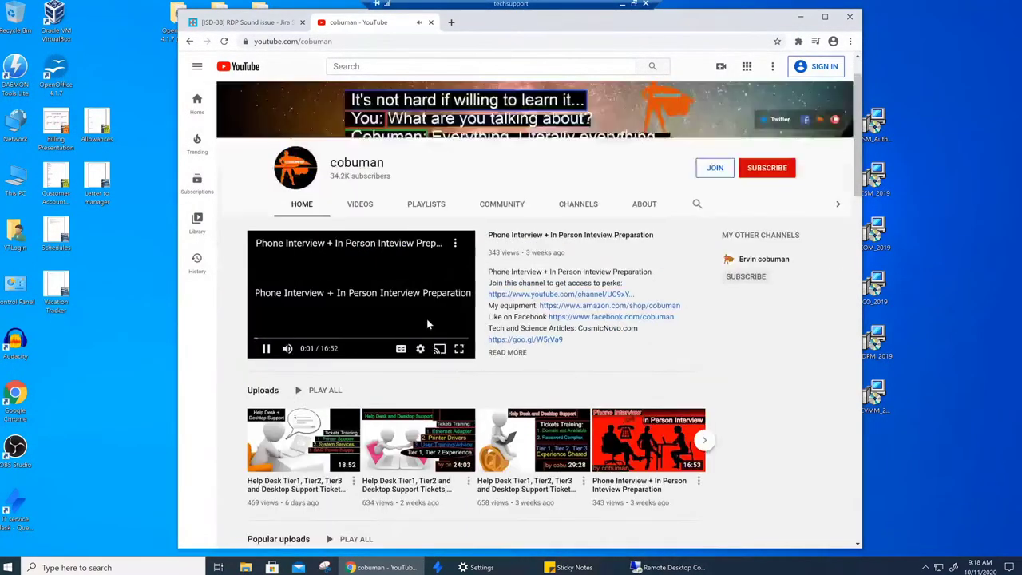
Step: Play the featured Phone Interview video with volume raised, pausing it at 1:54
{"action": "left_click", "coordinate": [276, 340]}
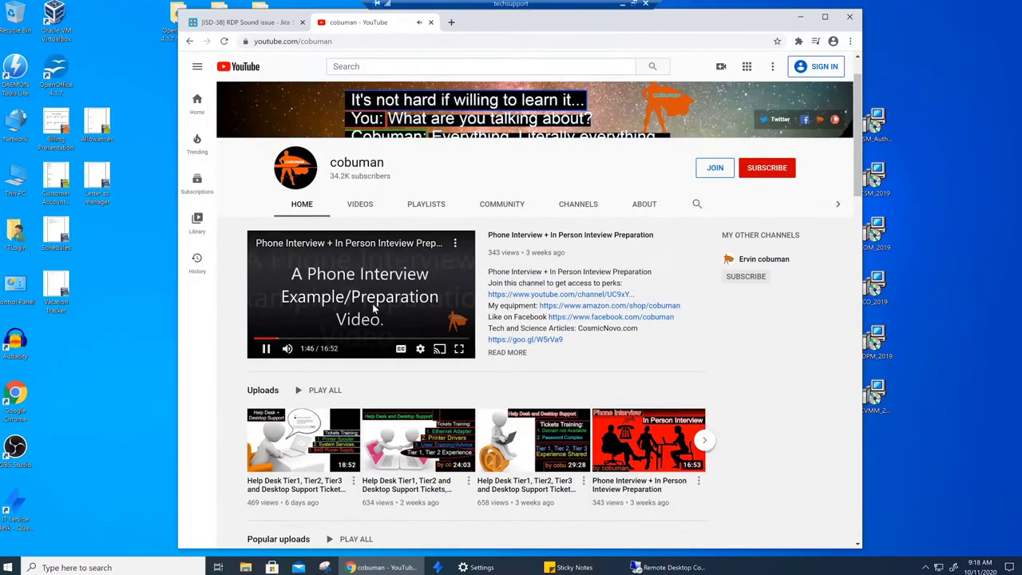
{"action": "key", "text": "XF86AudioLowerVolume"}
{"action": "key", "text": "XF86AudioRaiseVolume"}
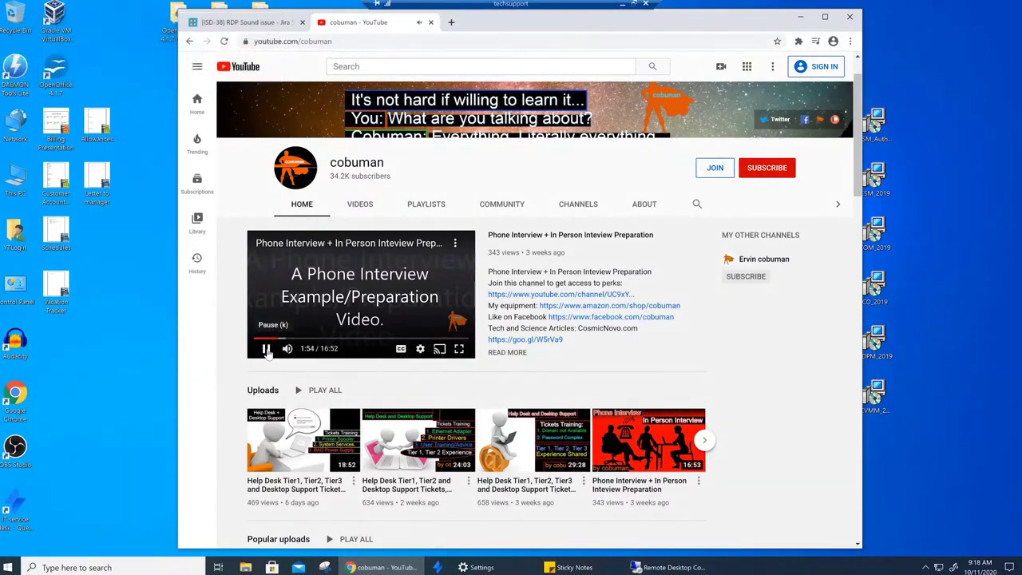
{"action": "left_click", "coordinate": [267, 351]}
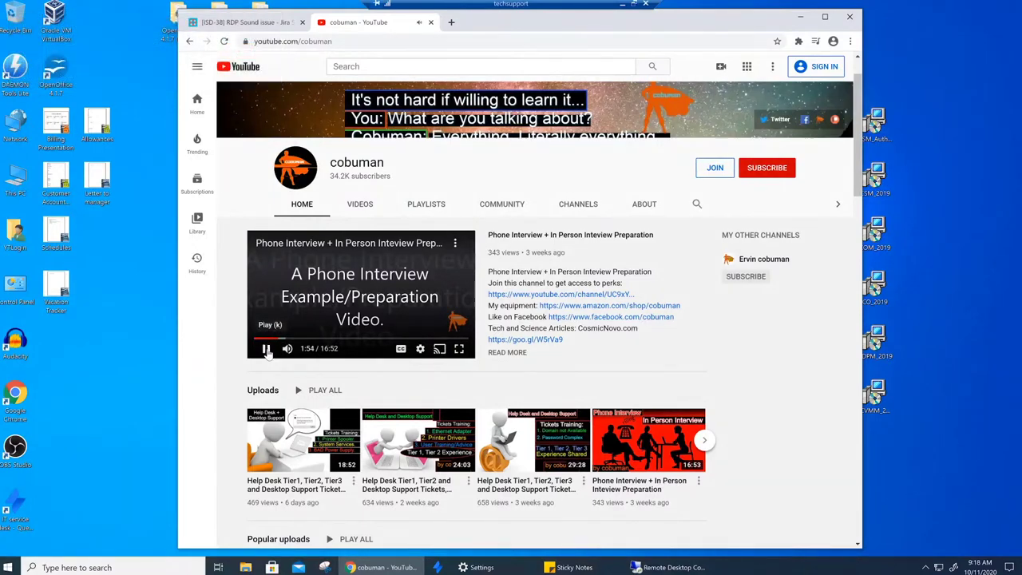
Step: Restore Remote Desktop Connection, check its audio settings, then close the window
{"action": "left_click", "coordinate": [674, 567]}
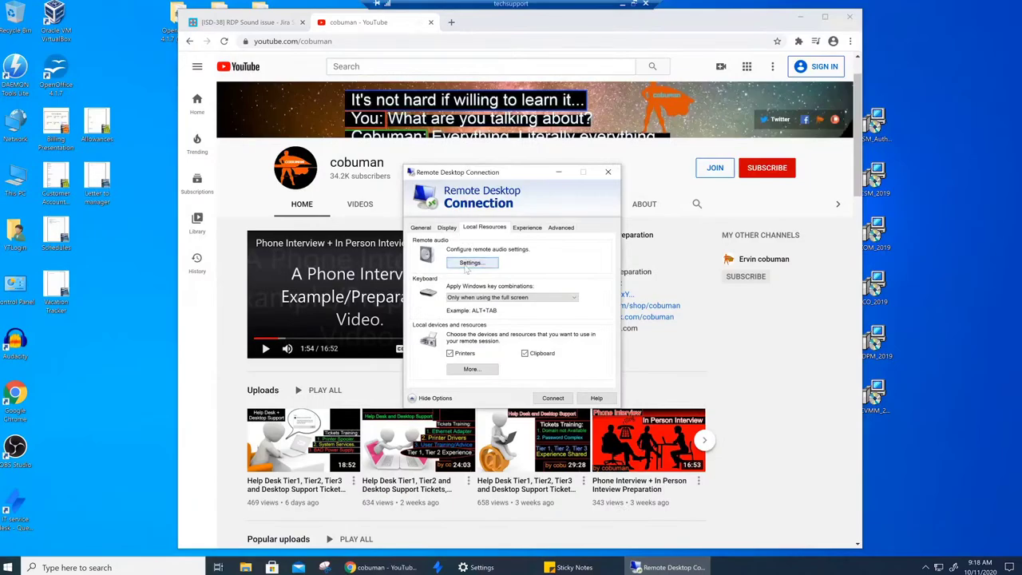
{"action": "left_click", "coordinate": [471, 262]}
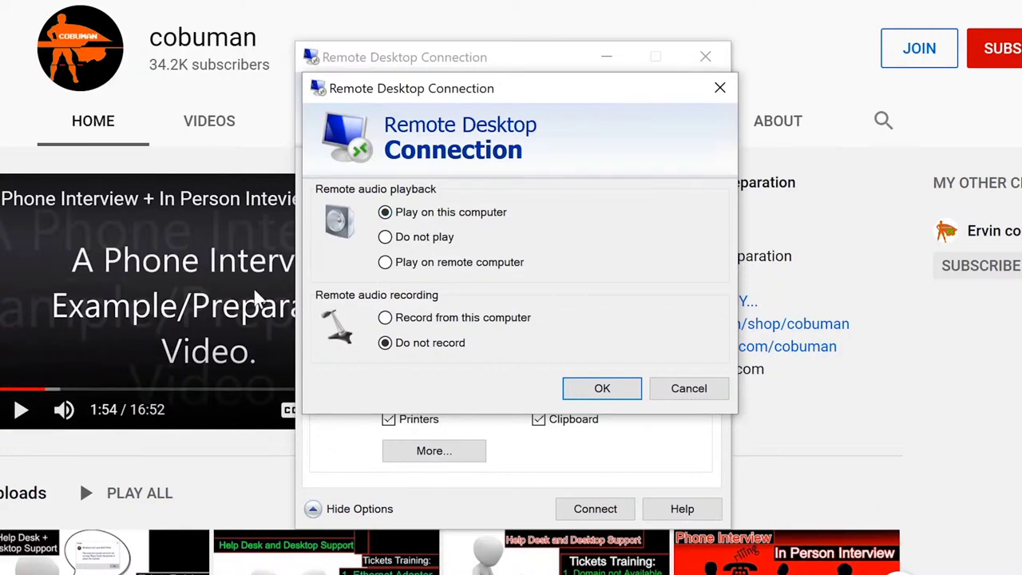
{"action": "left_click", "coordinate": [691, 389]}
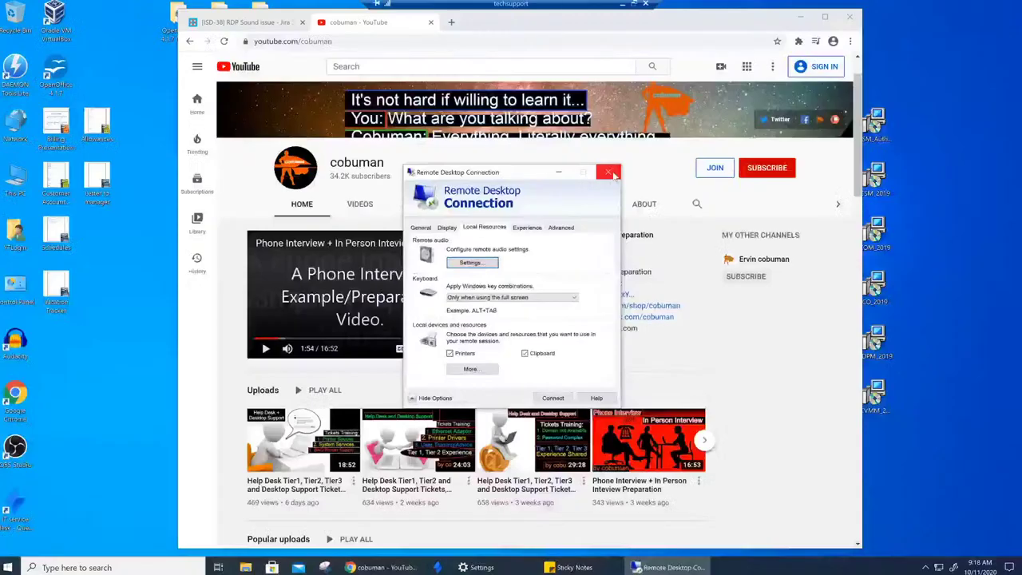
{"action": "left_click", "coordinate": [610, 172]}
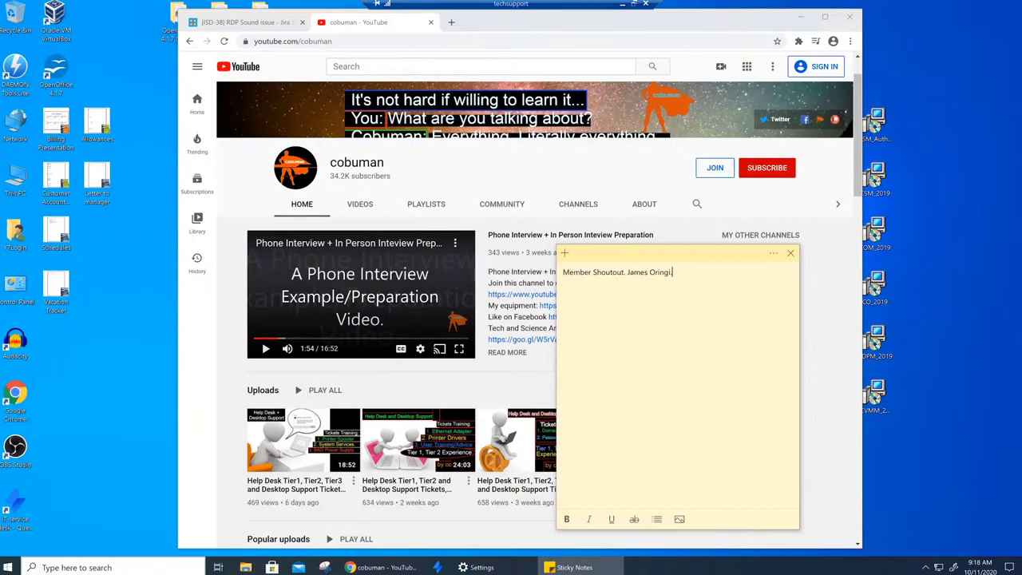
Step: Relaunch Remote Desktop Connection and set remote audio to 'Play on this computer'
{"action": "key", "text": "super+s"}
{"action": "type", "text": "emote"}
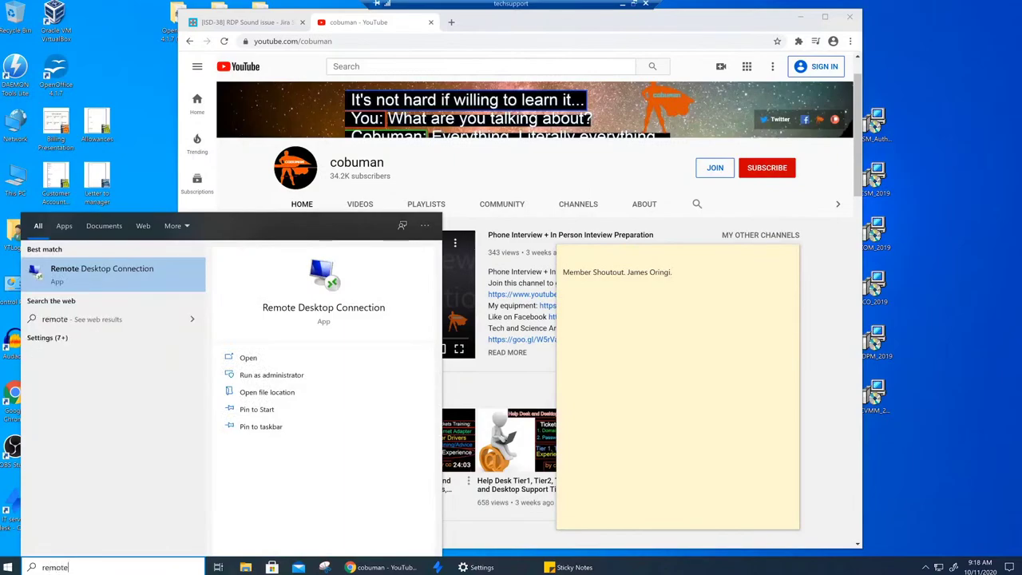
{"action": "key", "text": "Return"}
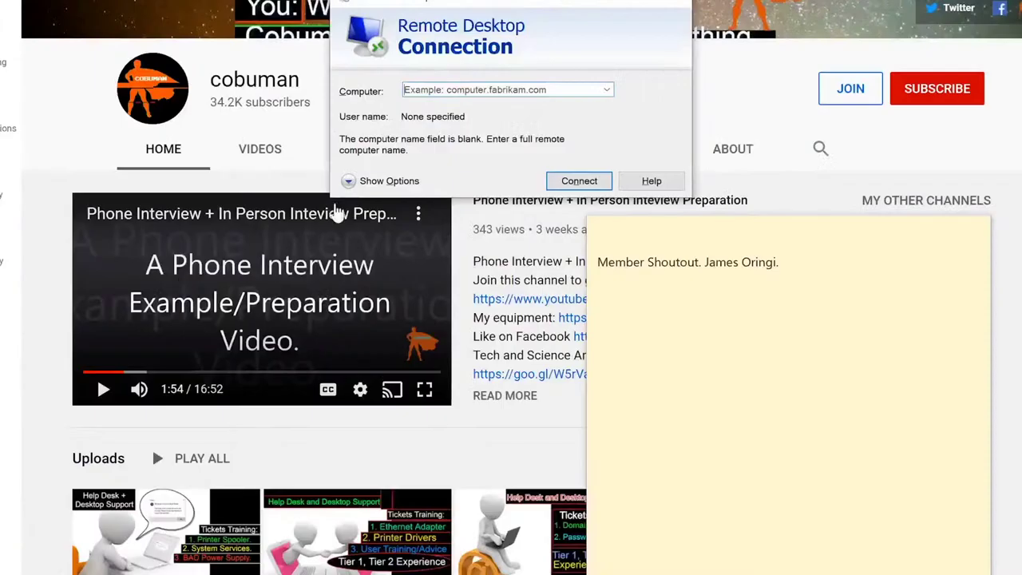
{"action": "left_click", "coordinate": [435, 223]}
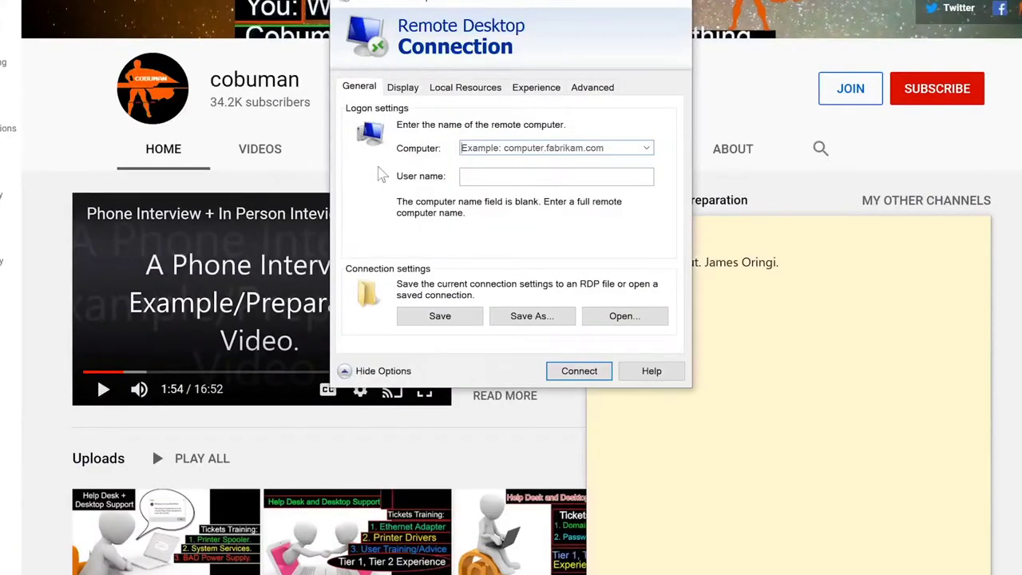
{"action": "left_click", "coordinate": [463, 88]}
{"action": "left_click", "coordinate": [452, 149]}
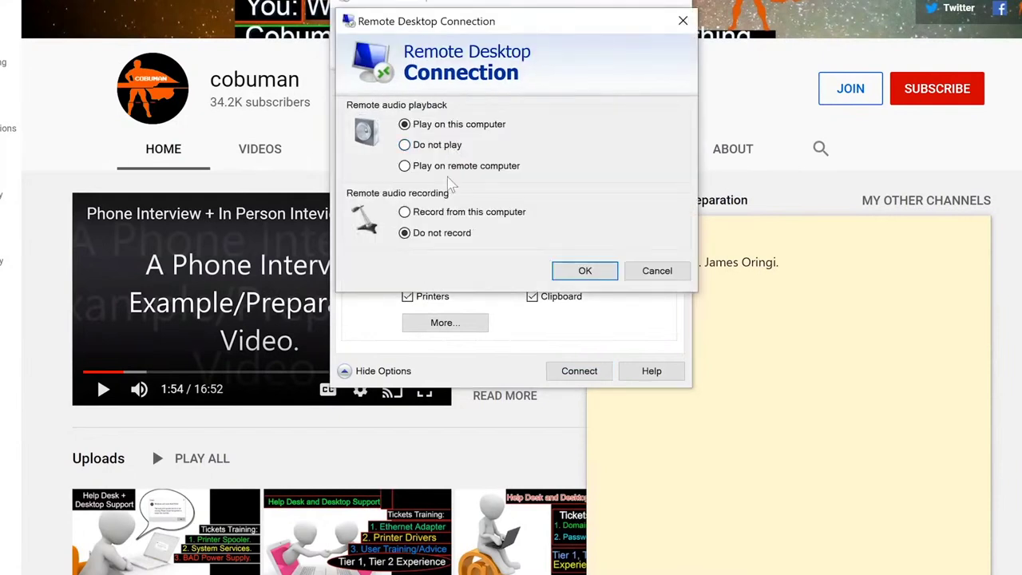
{"action": "left_click", "coordinate": [404, 165]}
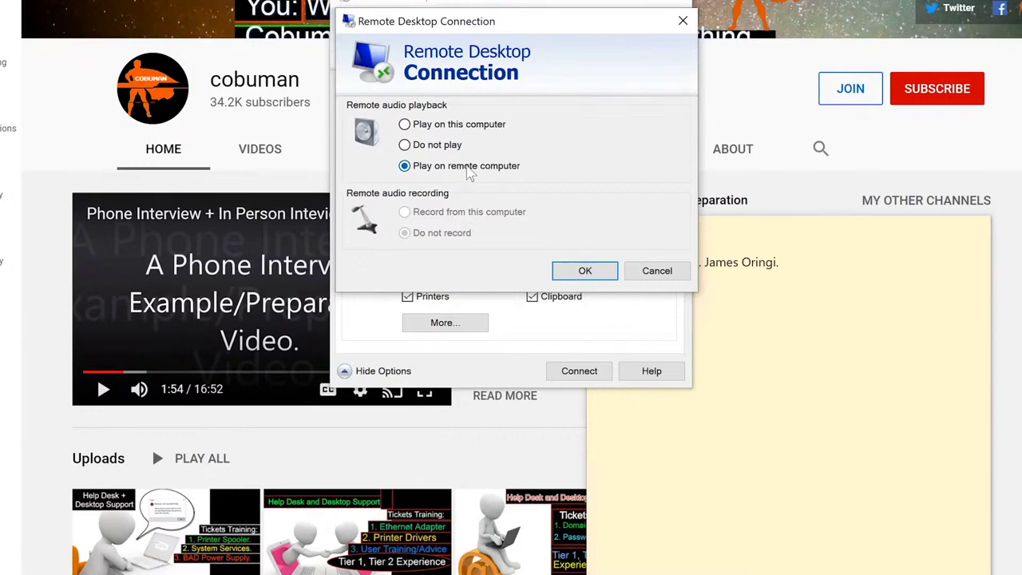
{"action": "left_click", "coordinate": [437, 128]}
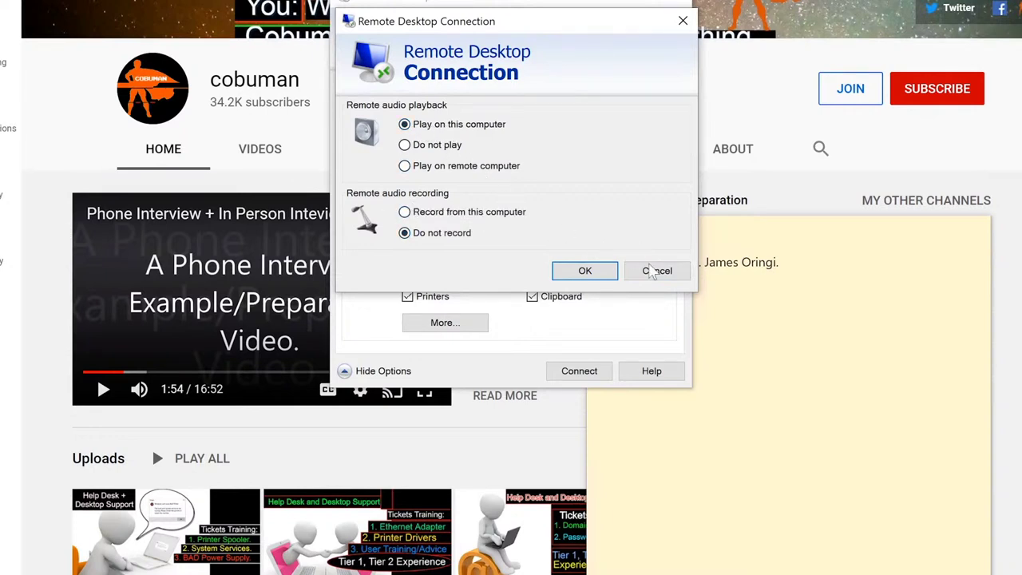
{"action": "left_click", "coordinate": [581, 271]}
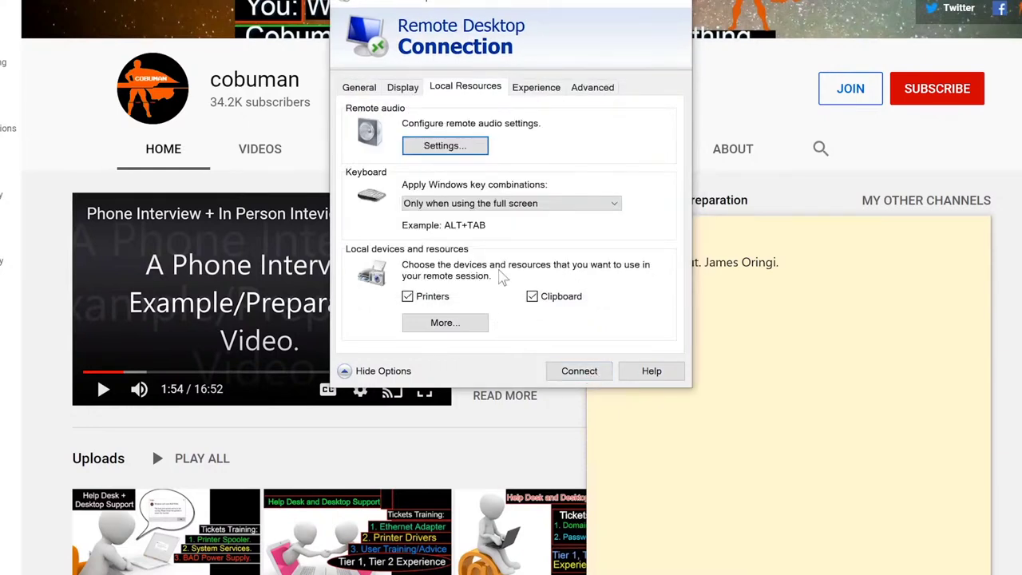
Step: Recheck the saved audio setting after a blank-computer-name error, then close Remote Desktop and the sticky note
{"action": "left_click", "coordinate": [578, 371]}
{"action": "left_click", "coordinate": [679, 289]}
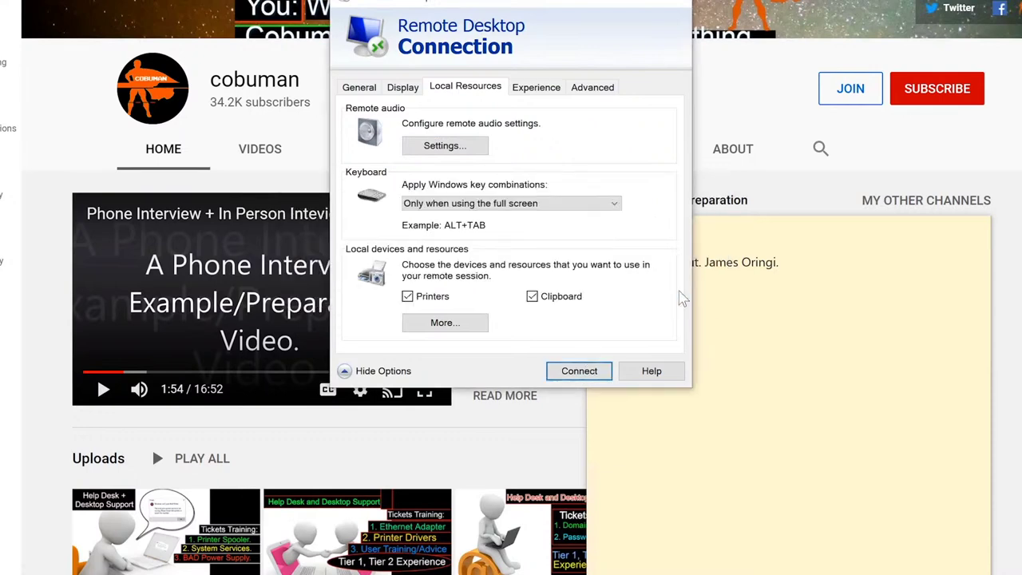
{"action": "left_click", "coordinate": [441, 146]}
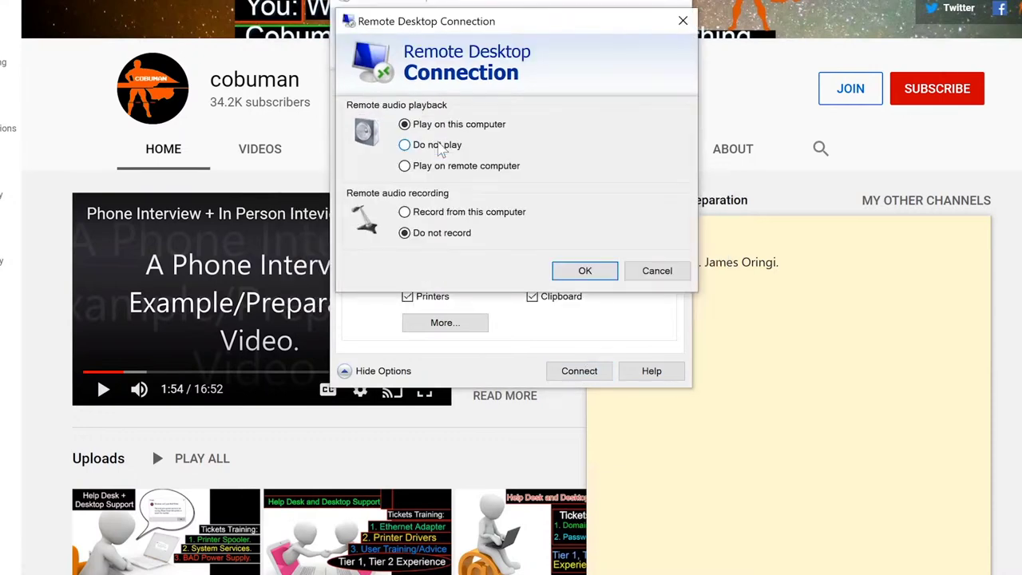
{"action": "left_click", "coordinate": [657, 271]}
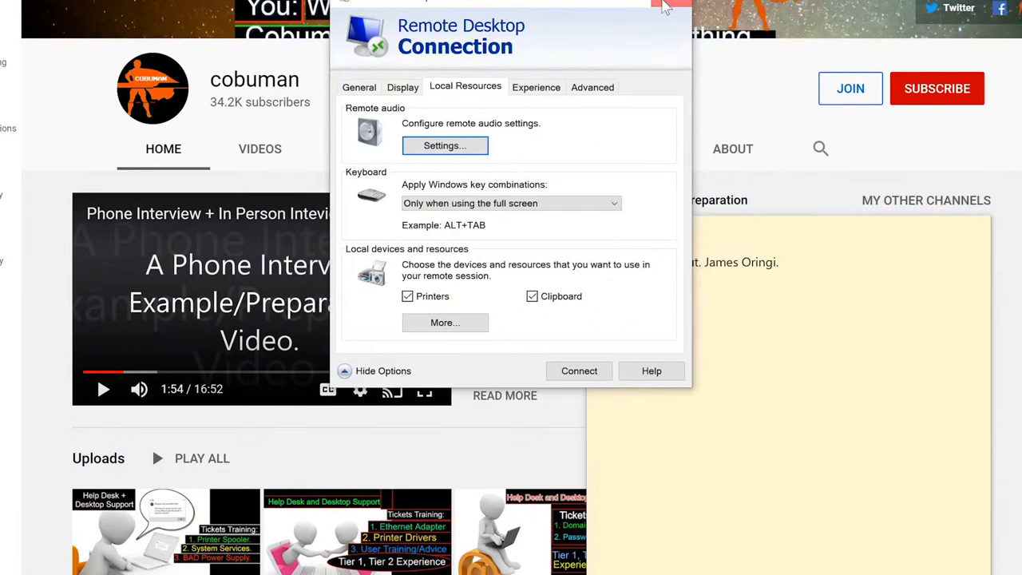
{"action": "left_click", "coordinate": [666, 8]}
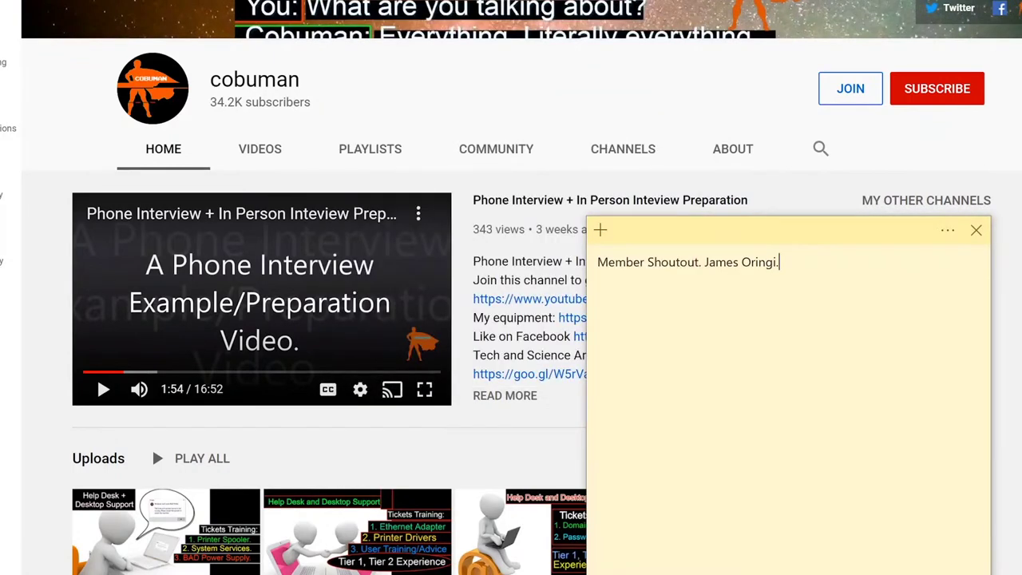
{"action": "left_click", "coordinate": [975, 230]}
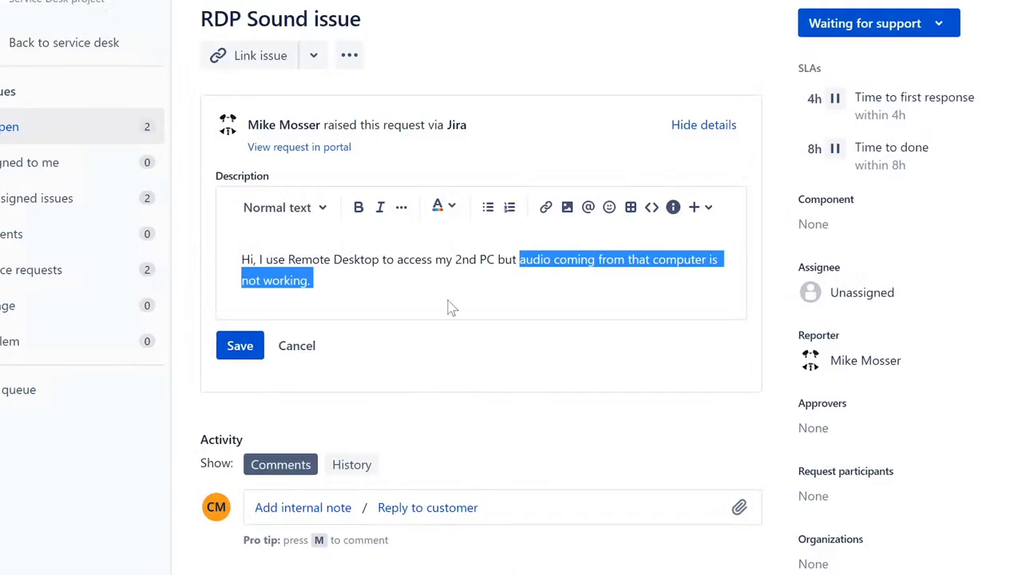
Step: Cancel the description edit and save an internal note: Remote Desktop settings changed to play audio locally
{"action": "left_click", "coordinate": [449, 305]}
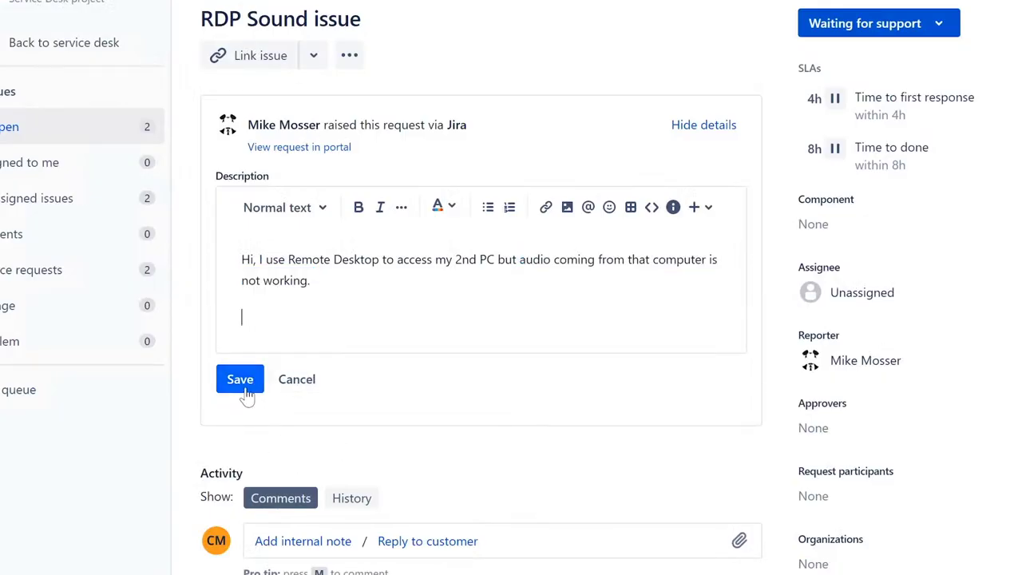
{"action": "left_click", "coordinate": [311, 381]}
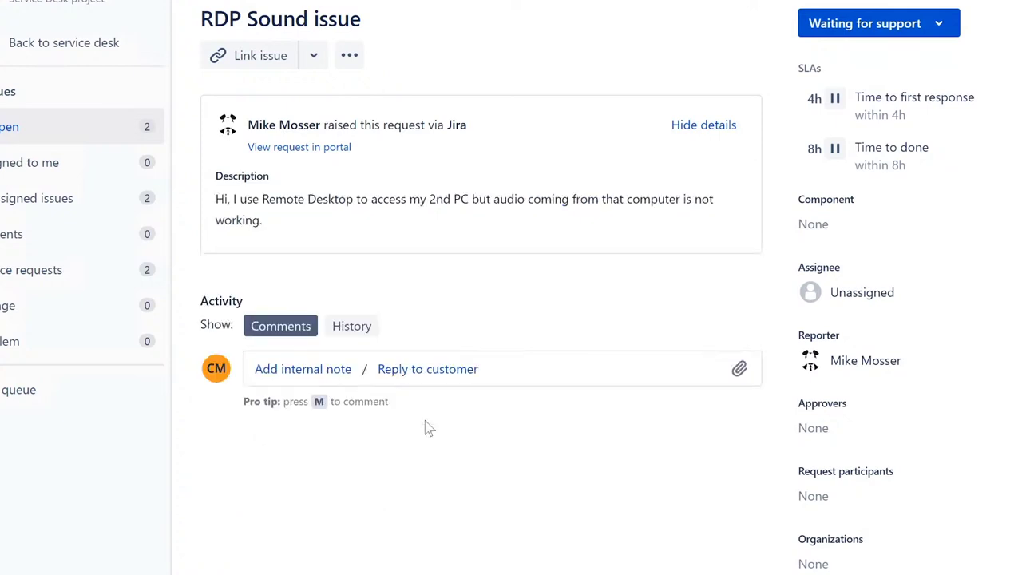
{"action": "left_click", "coordinate": [319, 369]}
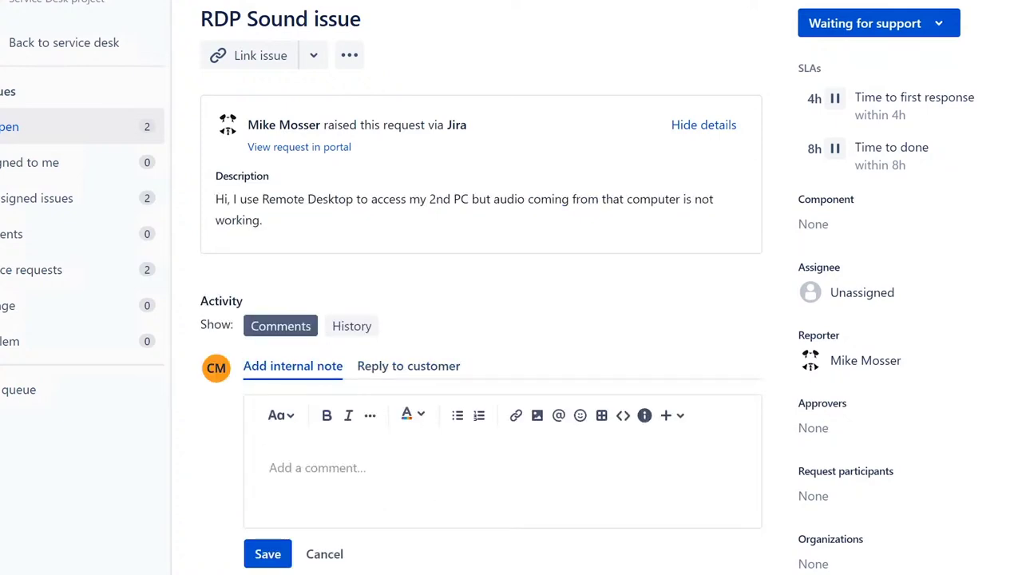
{"action": "type", "text": "Changed se"}
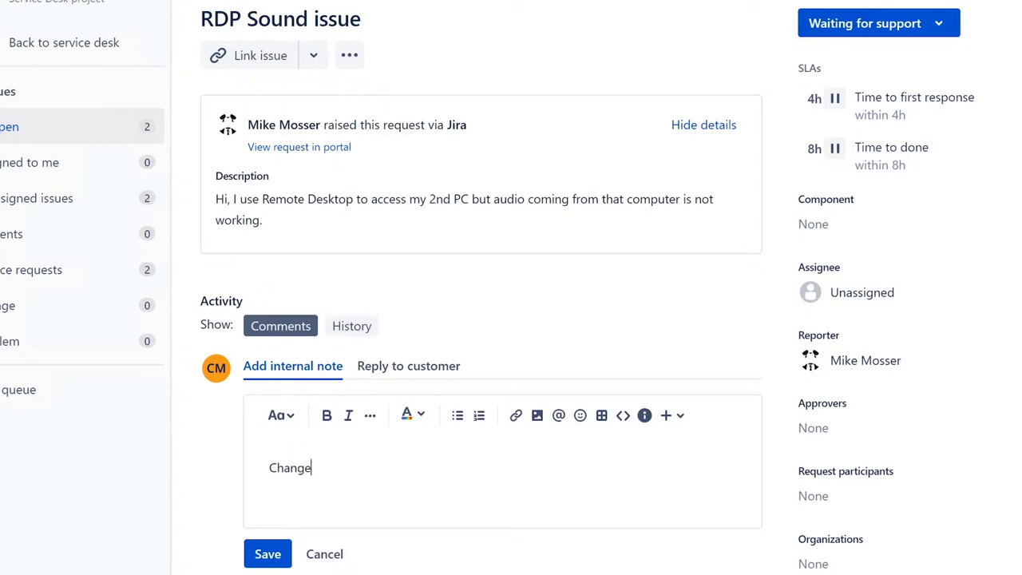
{"action": "key", "text": "BackSpace"}
{"action": "key", "text": "BackSpace"}
{"action": "type", "text": "Remote Desk"}
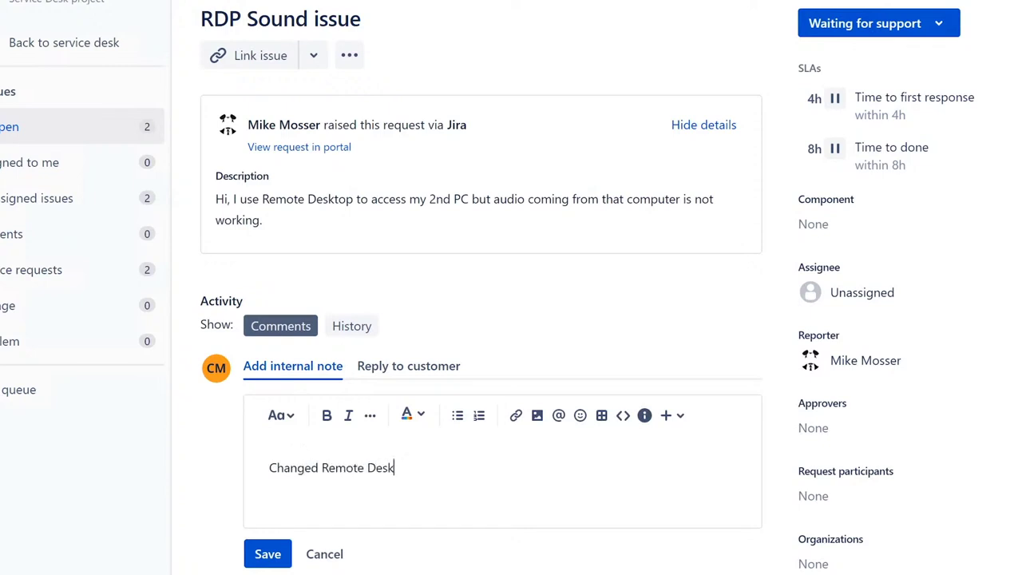
{"action": "type", "text": "otptop Settings to play "}
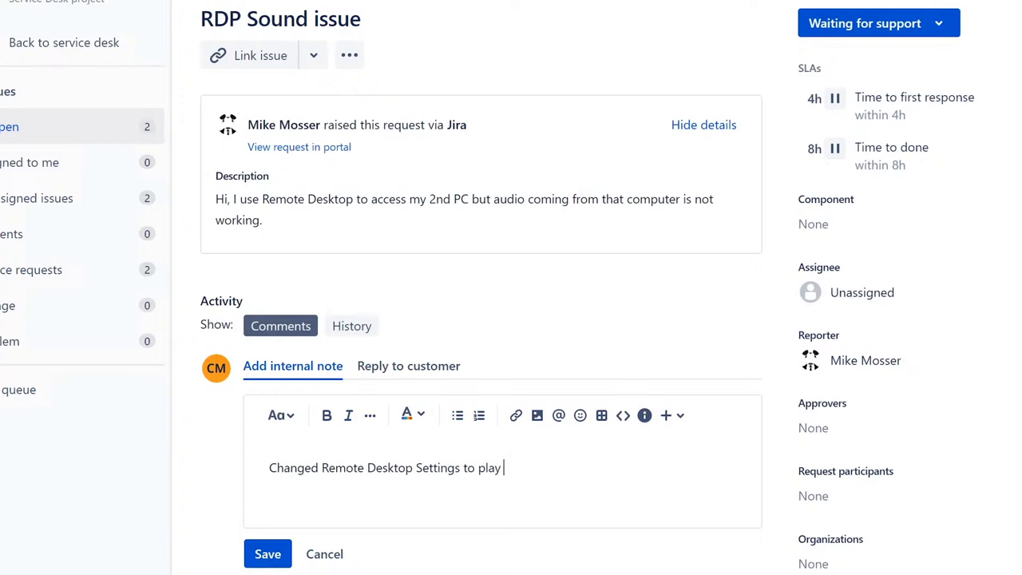
{"action": "type", "text": "adu"}
{"action": "key", "text": "BackSpace"}
{"action": "key", "text": "BackSpace"}
{"action": "key", "text": "BackSpace"}
{"action": "type", "text": "udio on a local "}
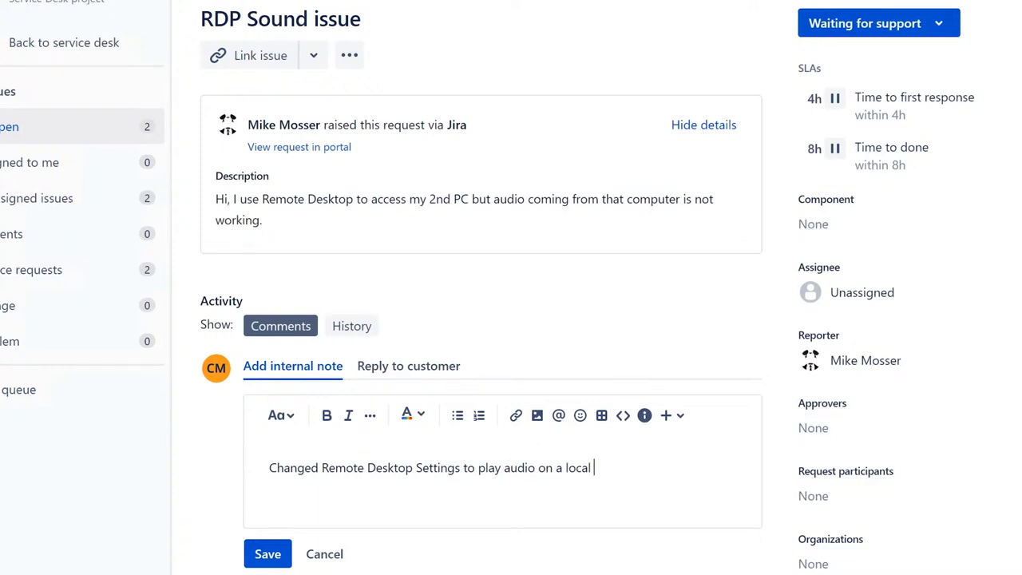
{"action": "type", "text": "computer."}
{"action": "left_click", "coordinate": [272, 555]}
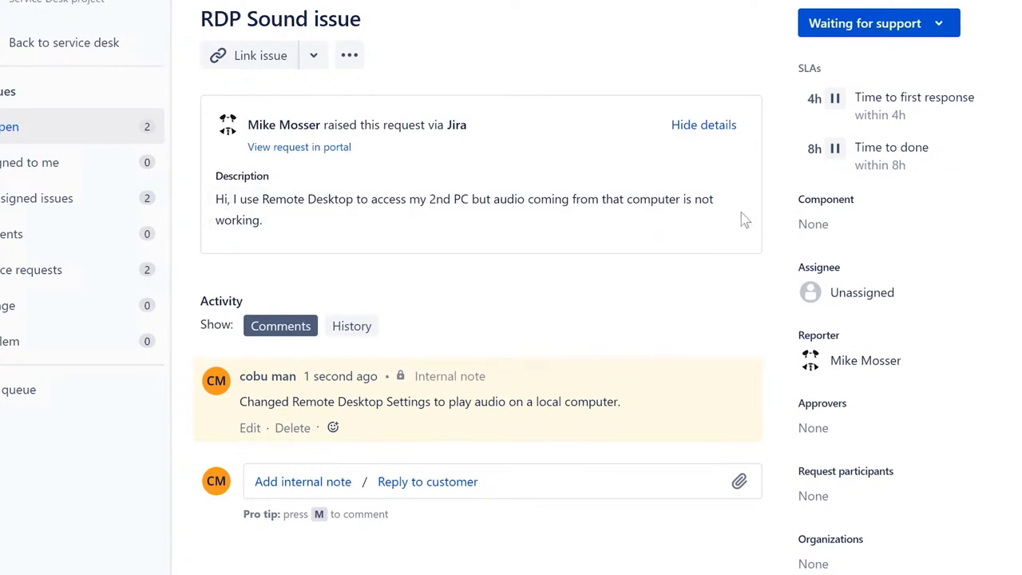
Step: Set Assignee to 'Assign to me' and transition the status to Complete
{"action": "left_click", "coordinate": [873, 292]}
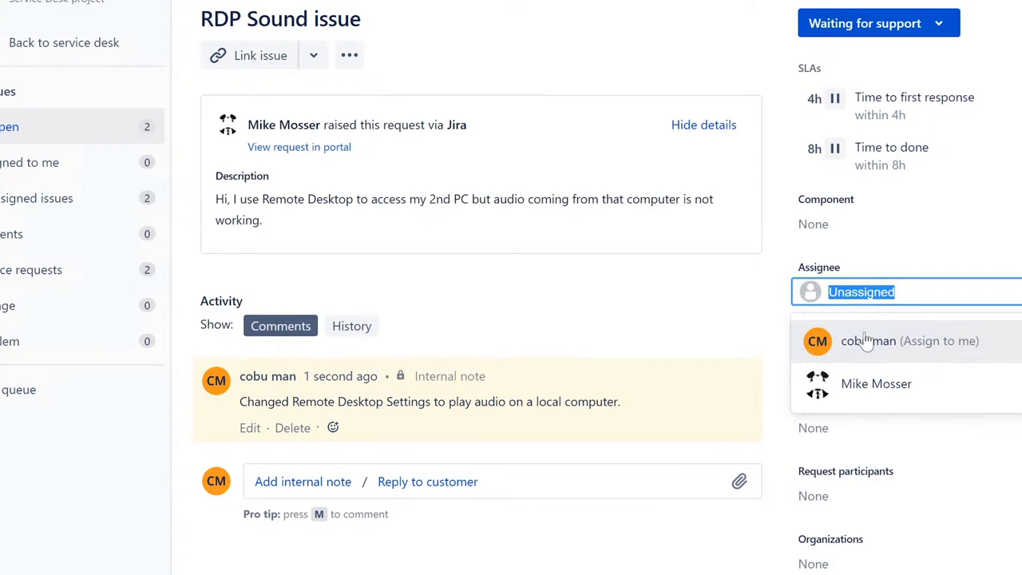
{"action": "left_click", "coordinate": [866, 340]}
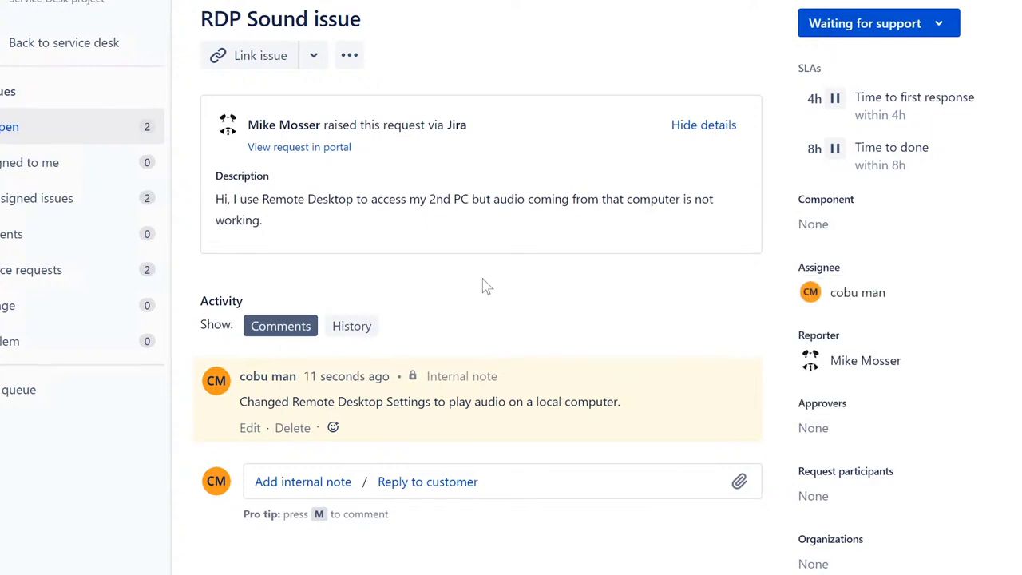
{"action": "left_click", "coordinate": [933, 30]}
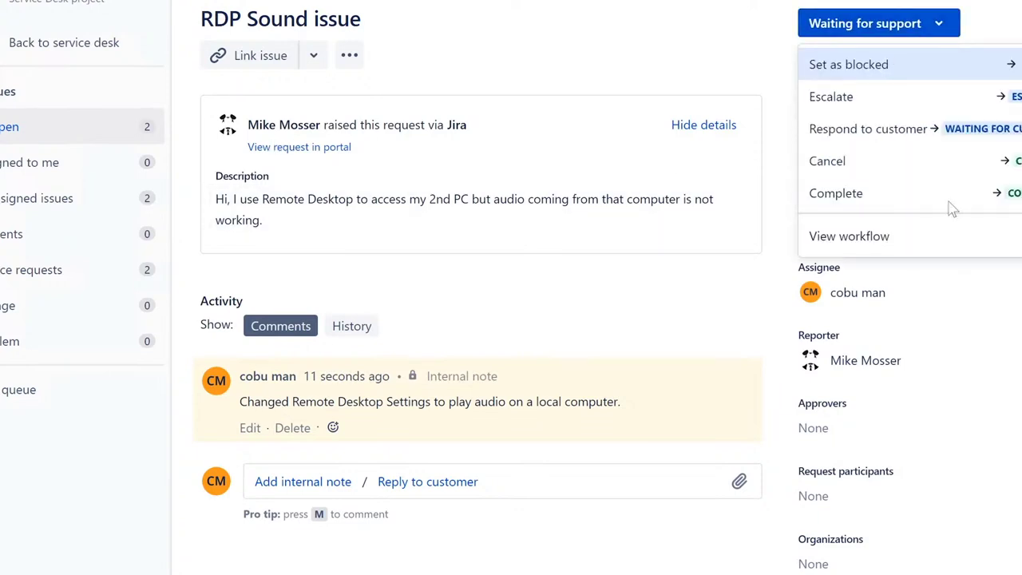
{"action": "left_click", "coordinate": [928, 198]}
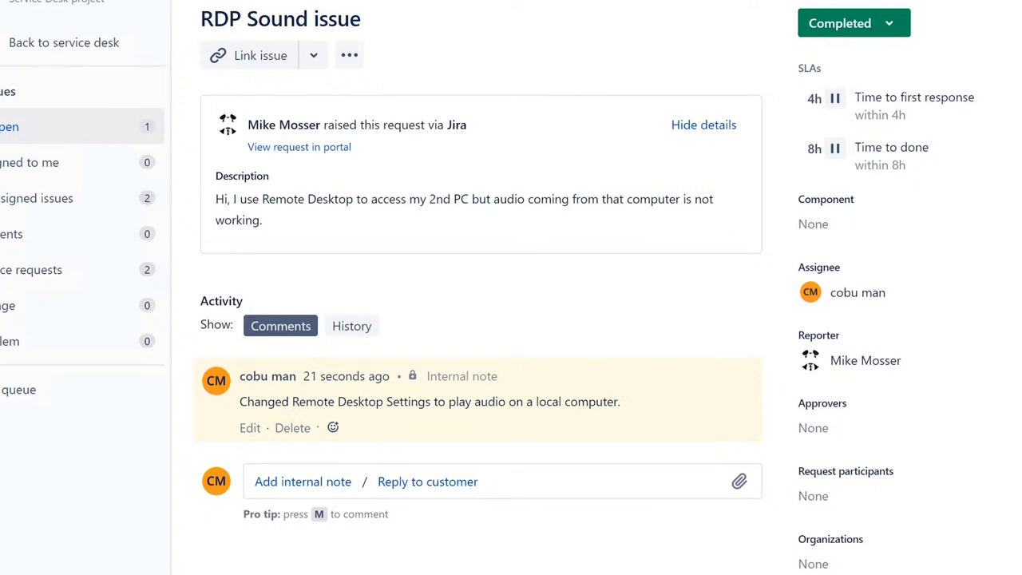
{"action": "key", "text": "super"}
Step: Launch Remote Desktop Connection from the remote desktop's search and nudge its window into place, computer name still blank
{"action": "type", "text": "remote"}
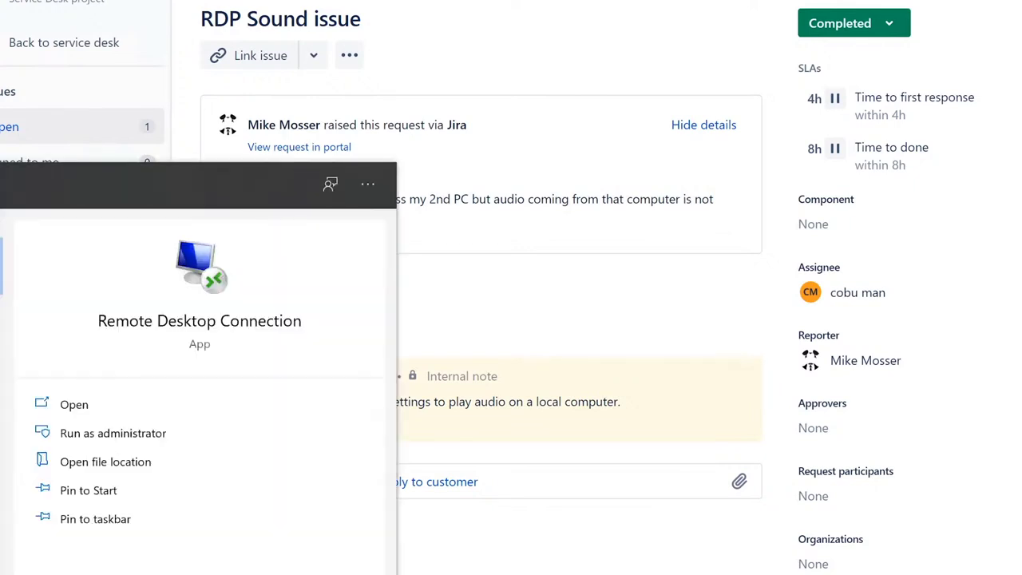
{"action": "key", "text": "Return"}
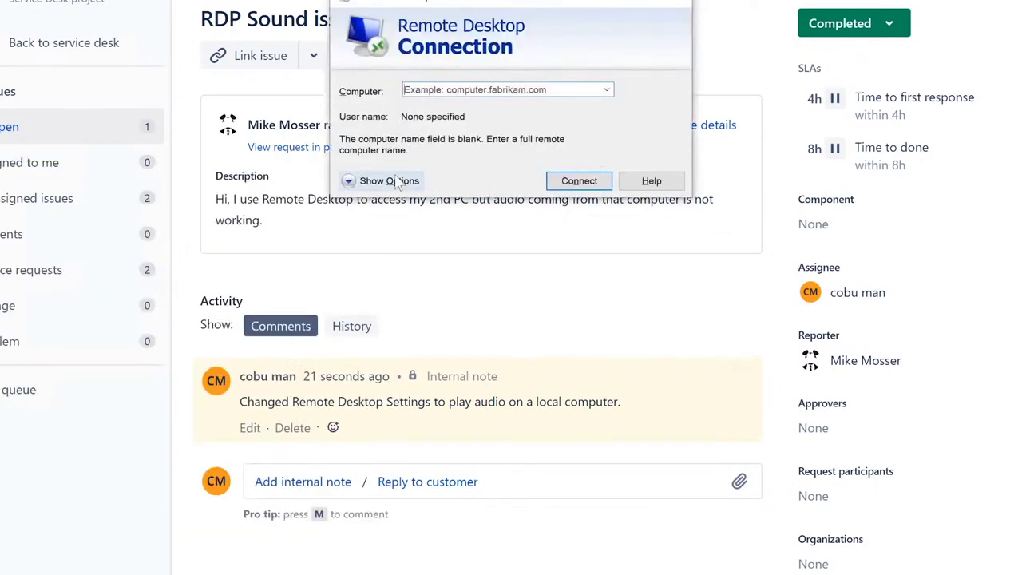
{"action": "left_click", "coordinate": [390, 182]}
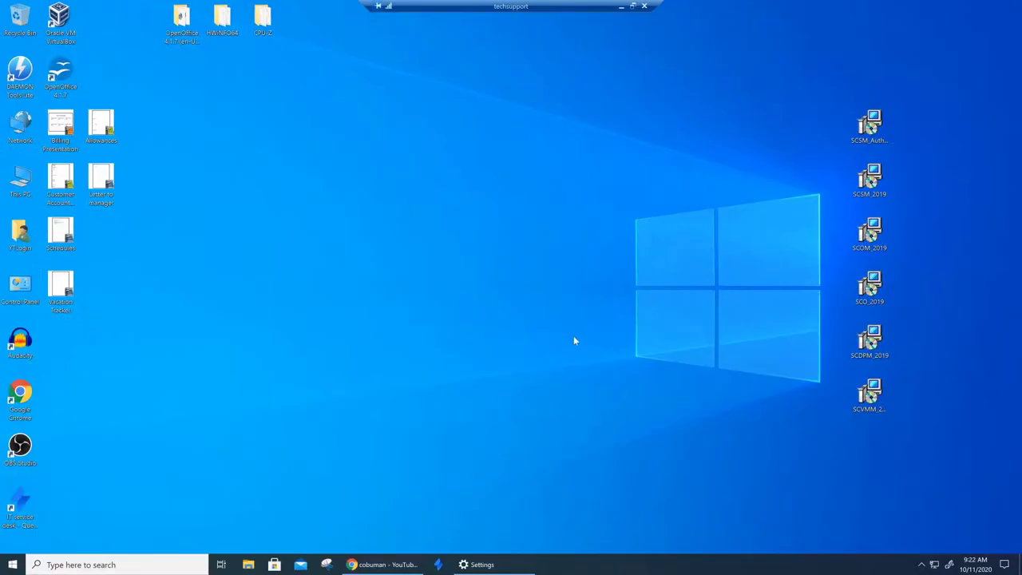
{"action": "key", "text": "super"}
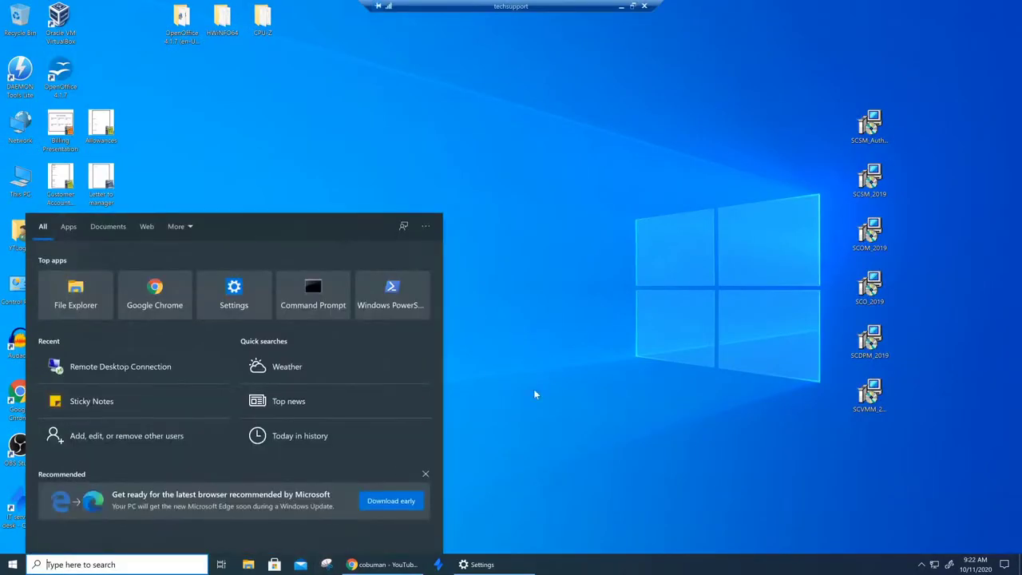
{"action": "type", "text": "remote"}
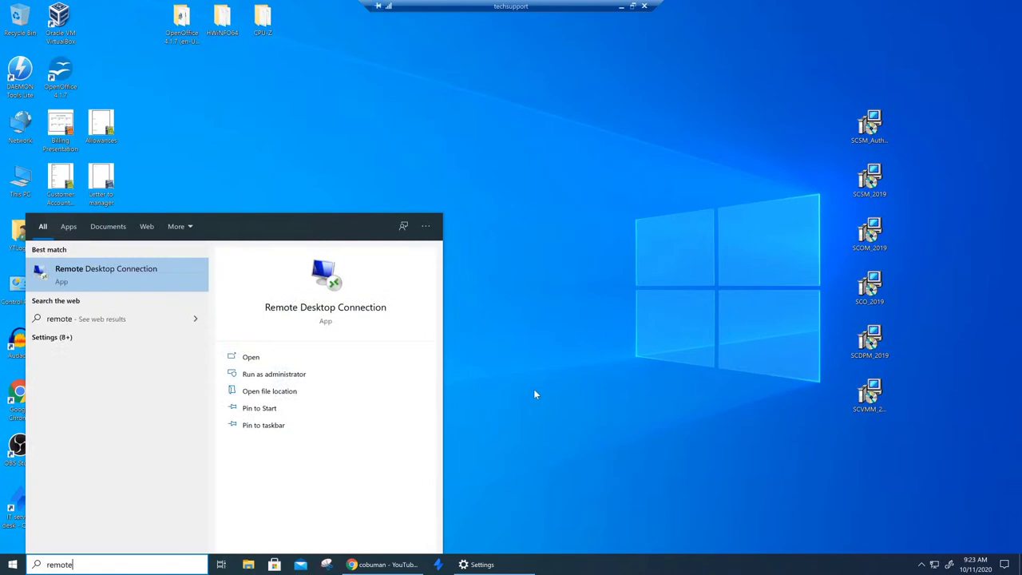
{"action": "key", "text": "Return"}
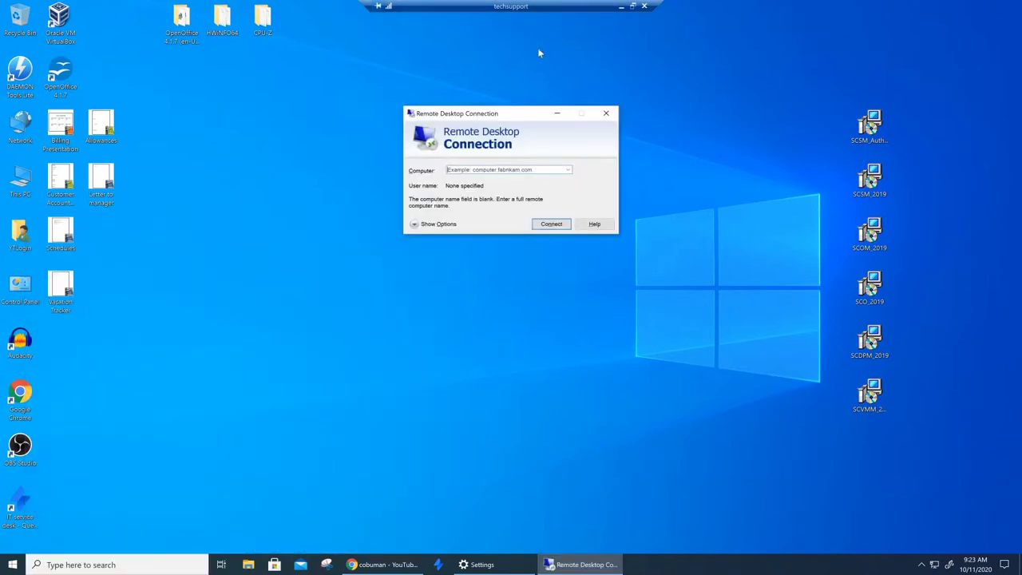
{"action": "left_click_drag", "start_coordinate": [503, 114], "coordinate": [513, 132]}
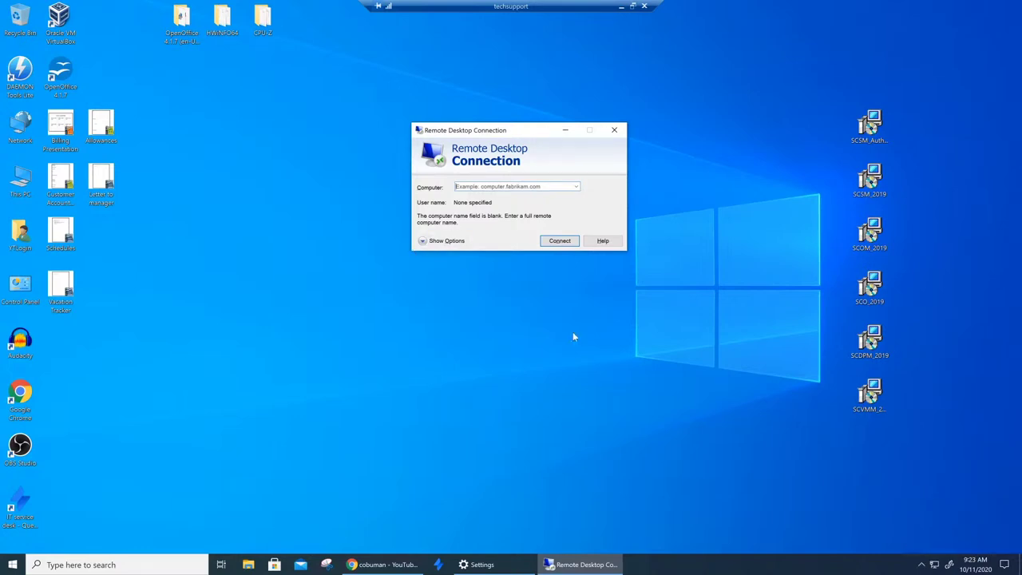
{"action": "left_click_drag", "start_coordinate": [511, 138], "coordinate": [506, 146]}
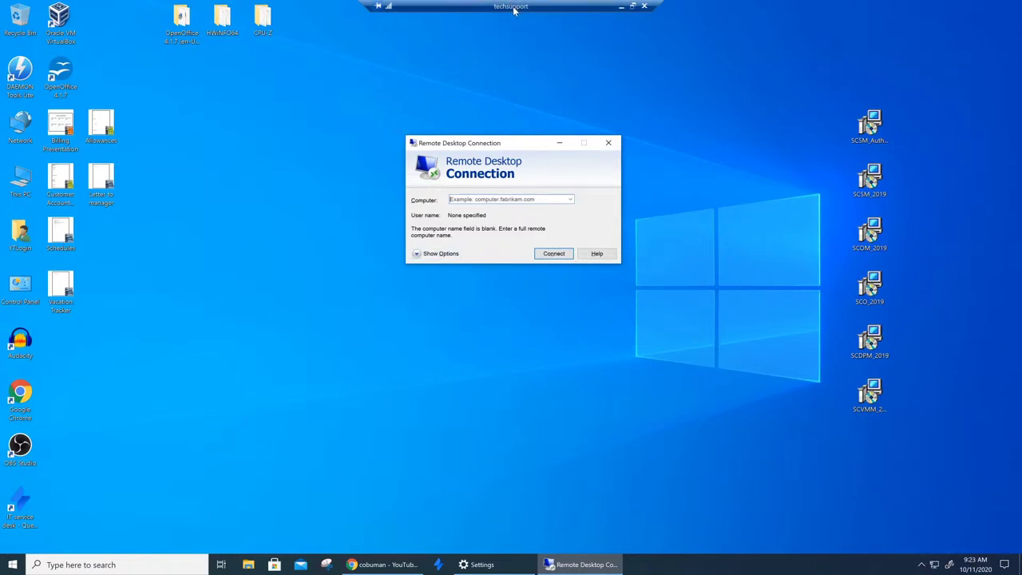
Step: Check the remote session's volume level from the tray's volume flyout
{"action": "left_click", "coordinate": [921, 564]}
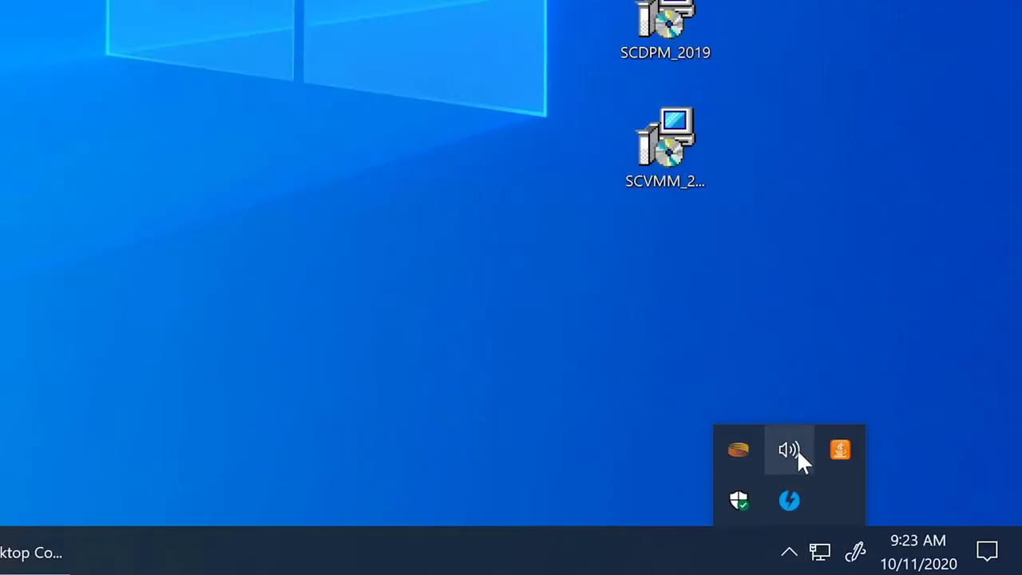
{"action": "left_click", "coordinate": [789, 450]}
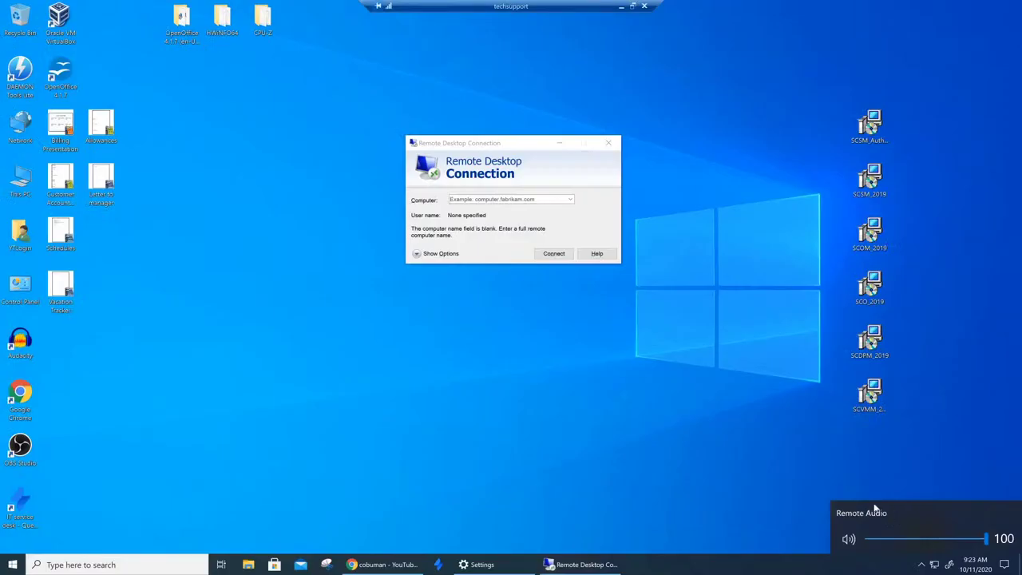
{"action": "left_click", "coordinate": [921, 564]}
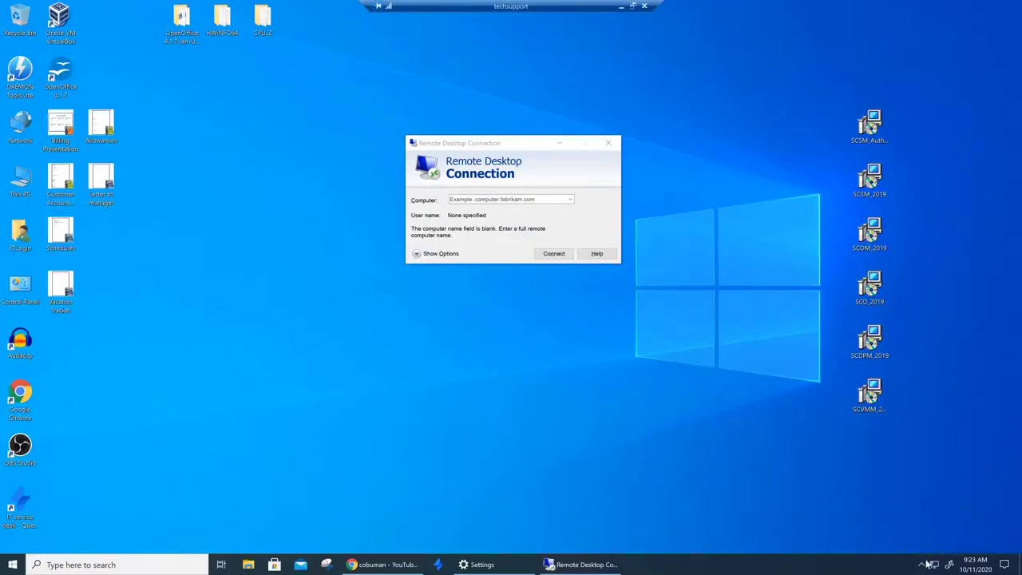
Step: Open Sound settings from the tray speaker and confirm Remote Audio is the output device
{"action": "left_click", "coordinate": [921, 564]}
{"action": "right_click", "coordinate": [919, 522]}
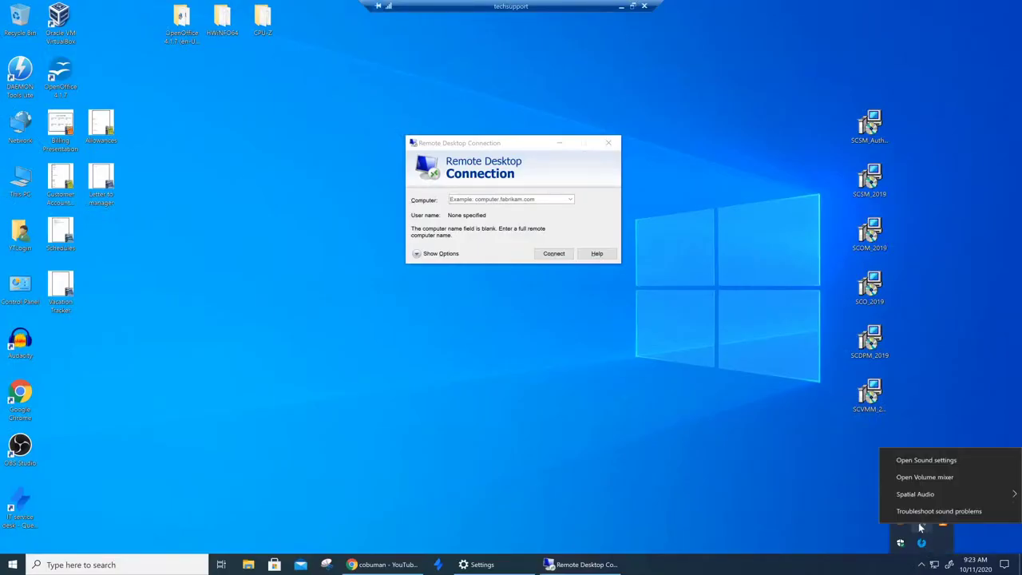
{"action": "left_click", "coordinate": [925, 459]}
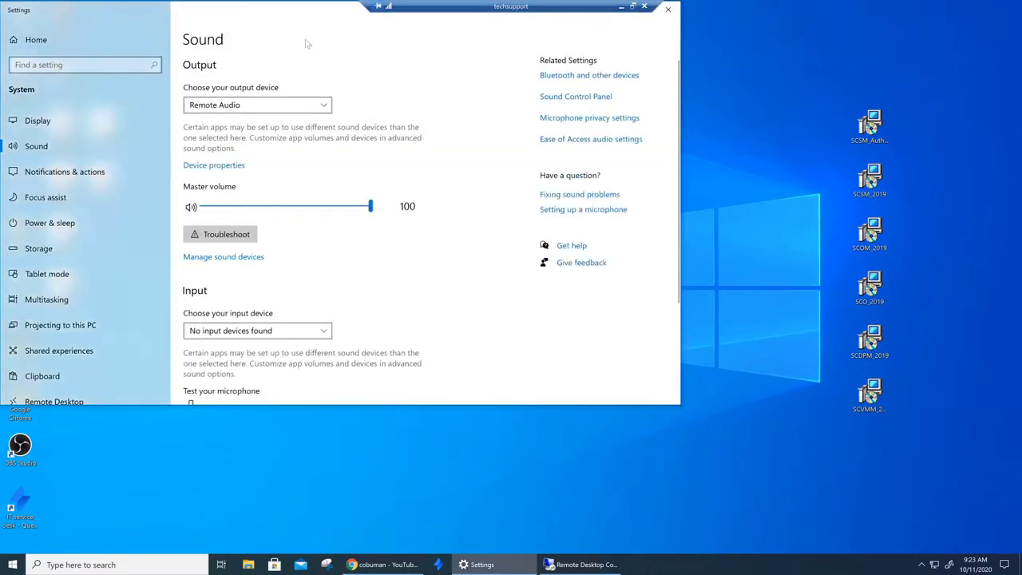
{"action": "left_click", "coordinate": [390, 159]}
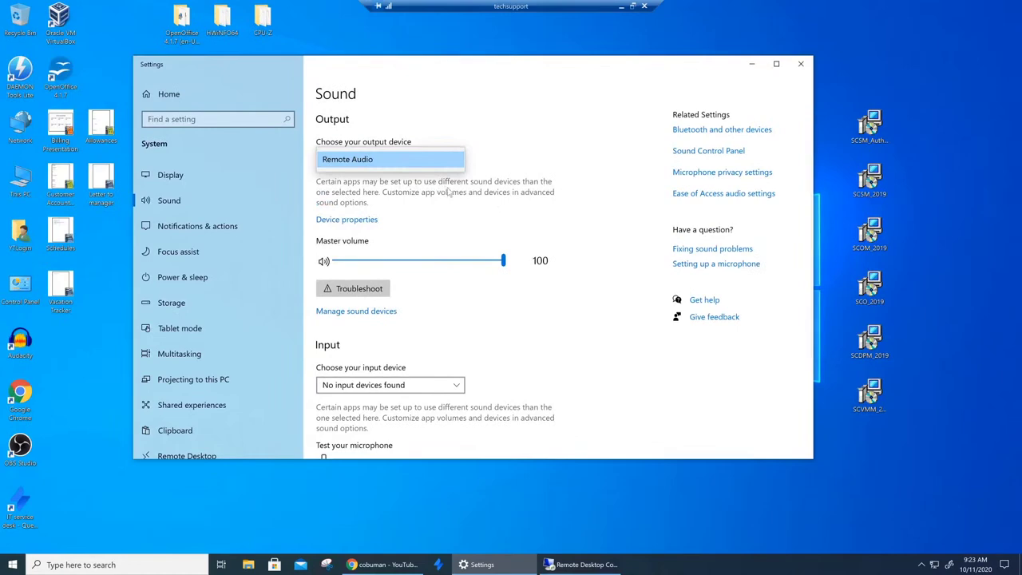
{"action": "left_click", "coordinate": [501, 195]}
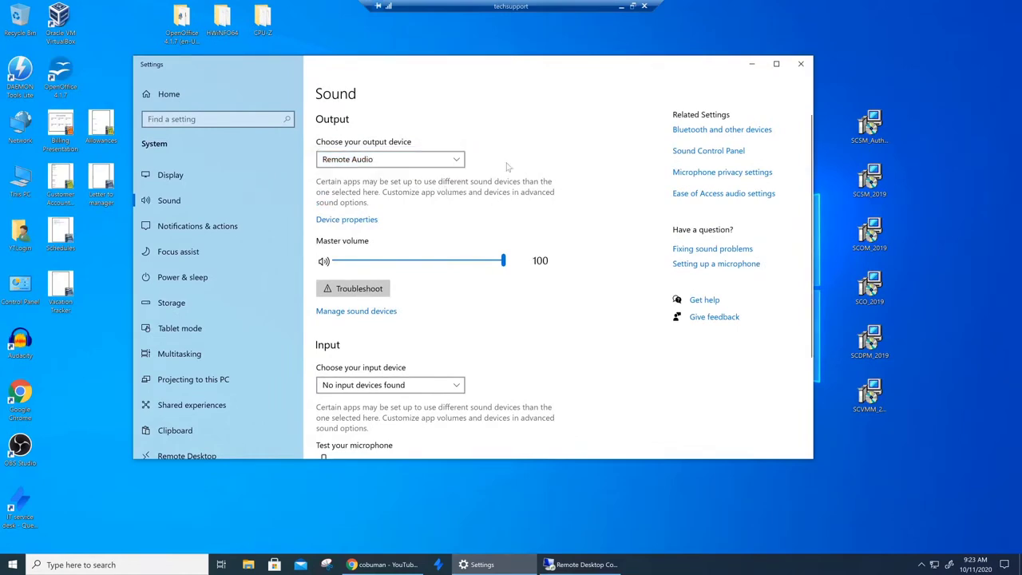
{"action": "left_click_drag", "start_coordinate": [556, 64], "coordinate": [592, 73]}
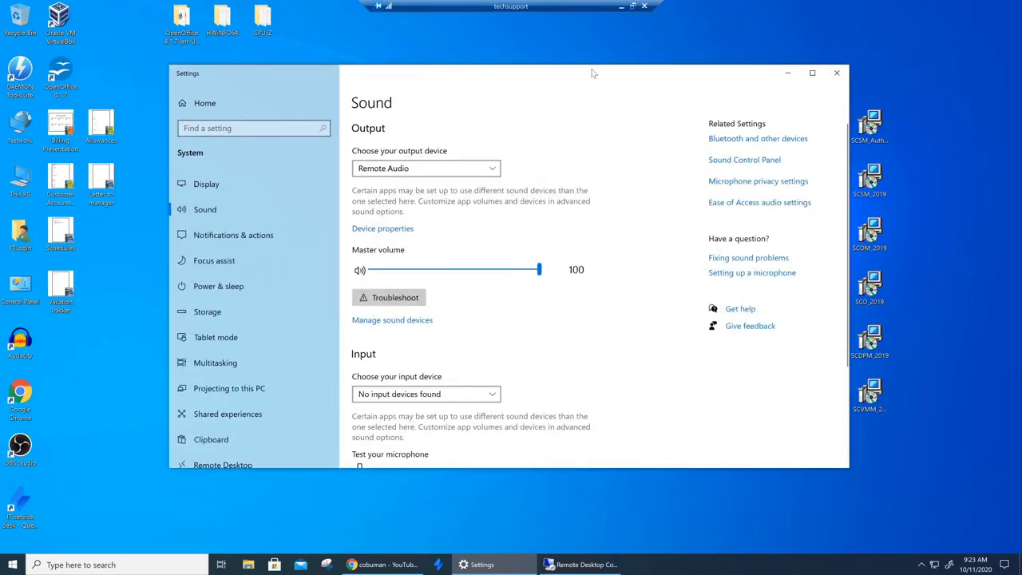
Step: Close Settings and set Local Resources remote audio to Play on remote computer
{"action": "left_click", "coordinate": [837, 72]}
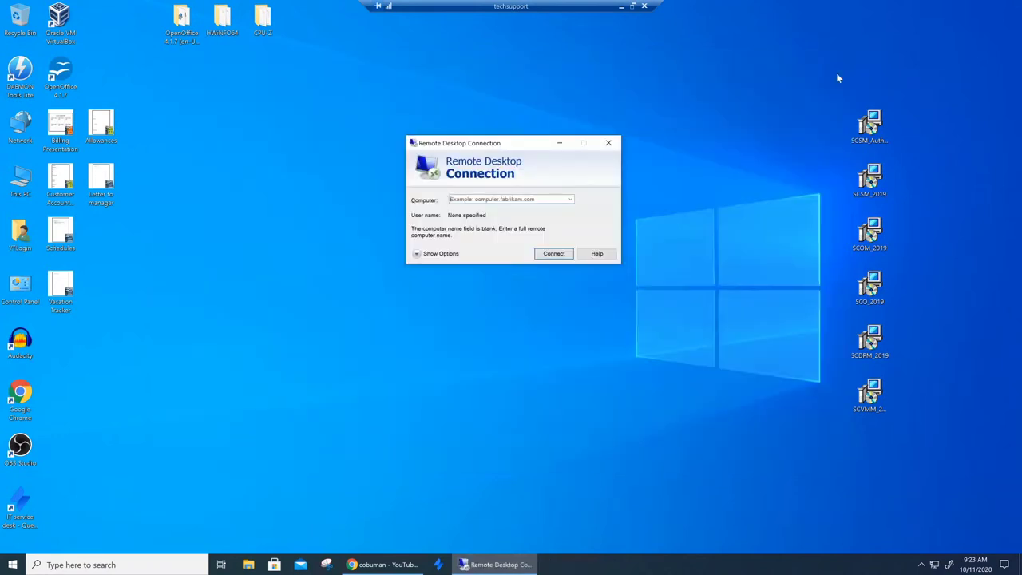
{"action": "left_click", "coordinate": [423, 254]}
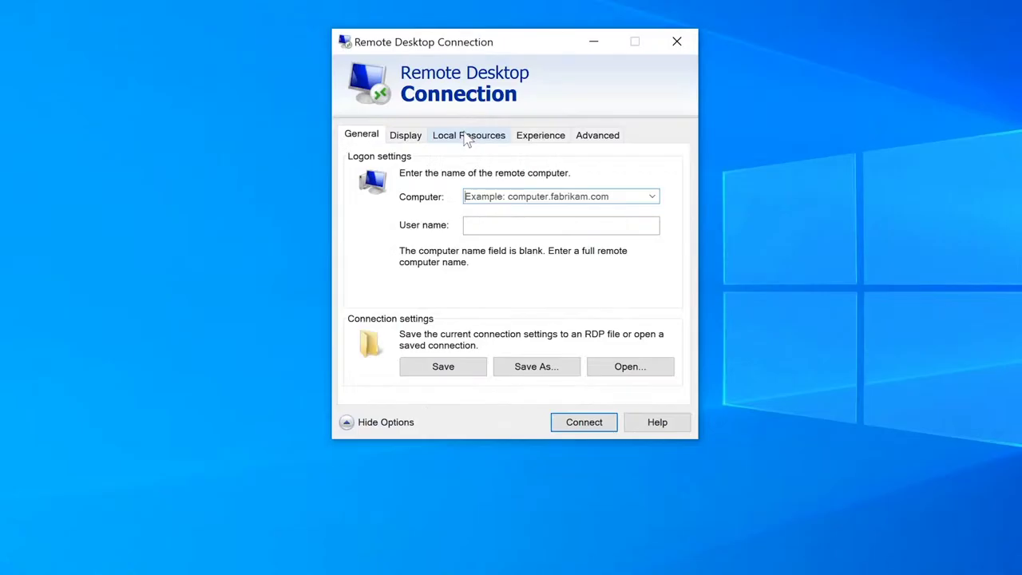
{"action": "left_click", "coordinate": [486, 197]}
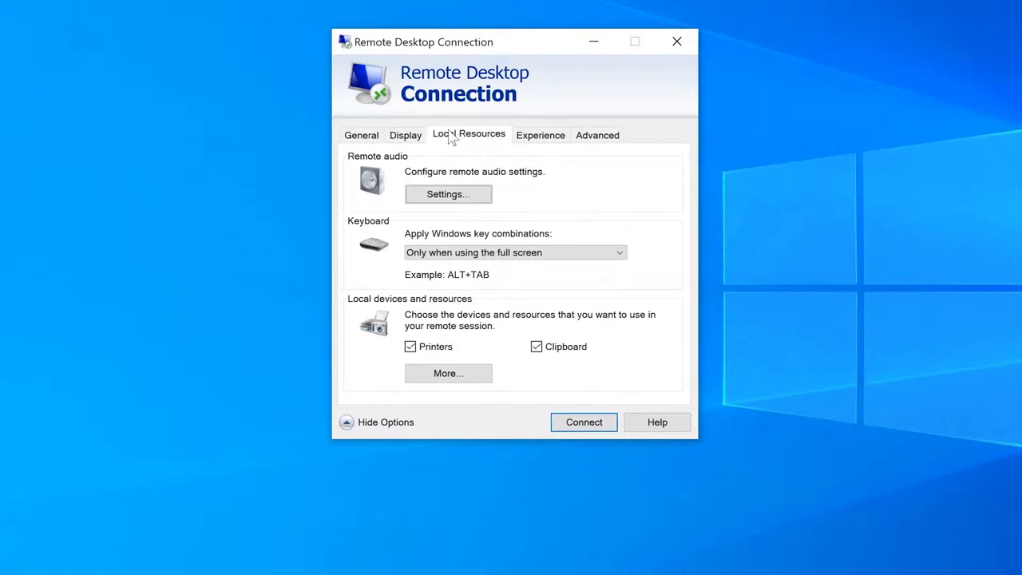
{"action": "left_click", "coordinate": [452, 199]}
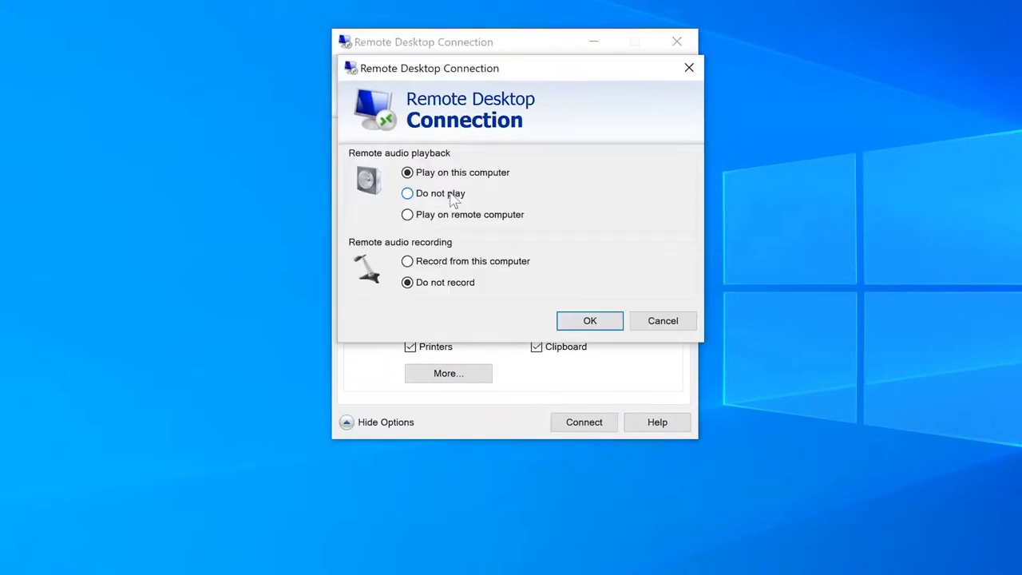
{"action": "left_click", "coordinate": [441, 217]}
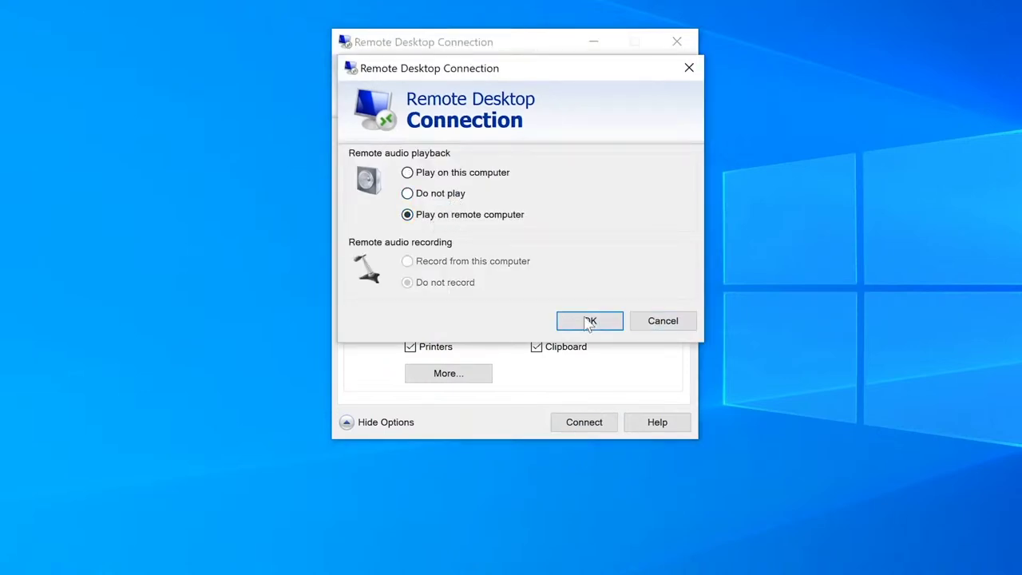
{"action": "left_click", "coordinate": [588, 320]}
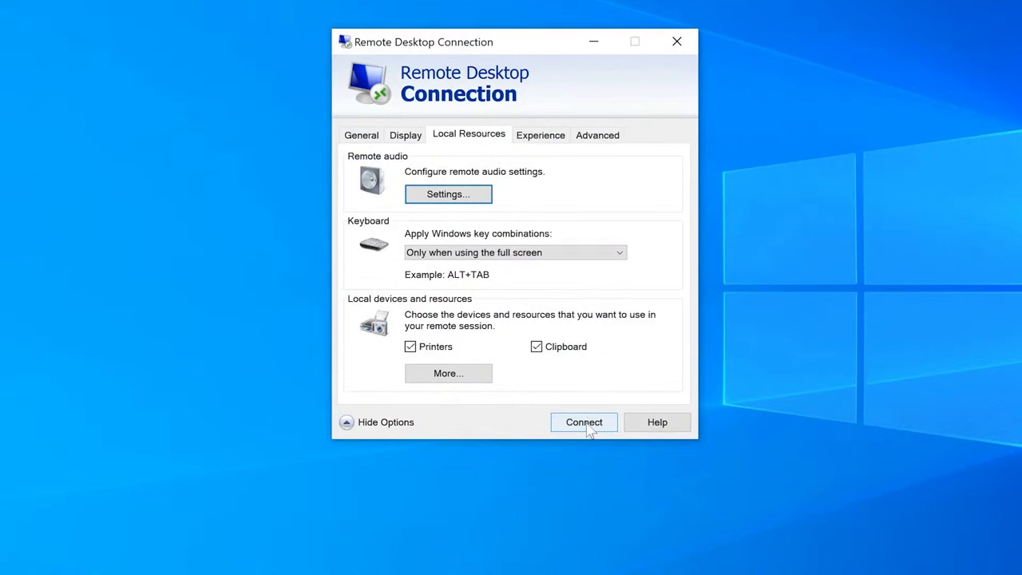
Step: Enter userscomputername as the computer name on General and connect
{"action": "left_click", "coordinate": [364, 137]}
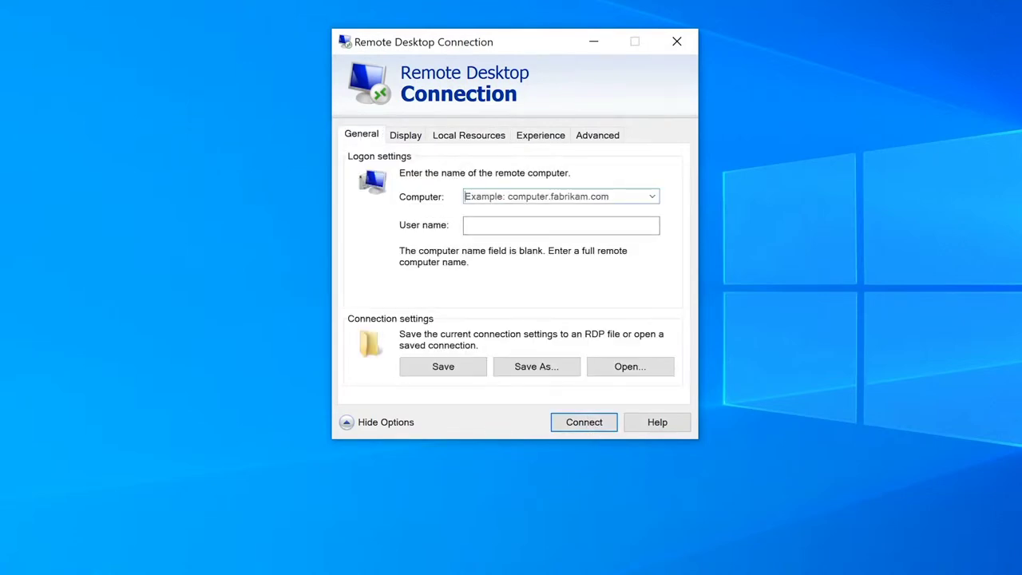
{"action": "type", "text": "users"}
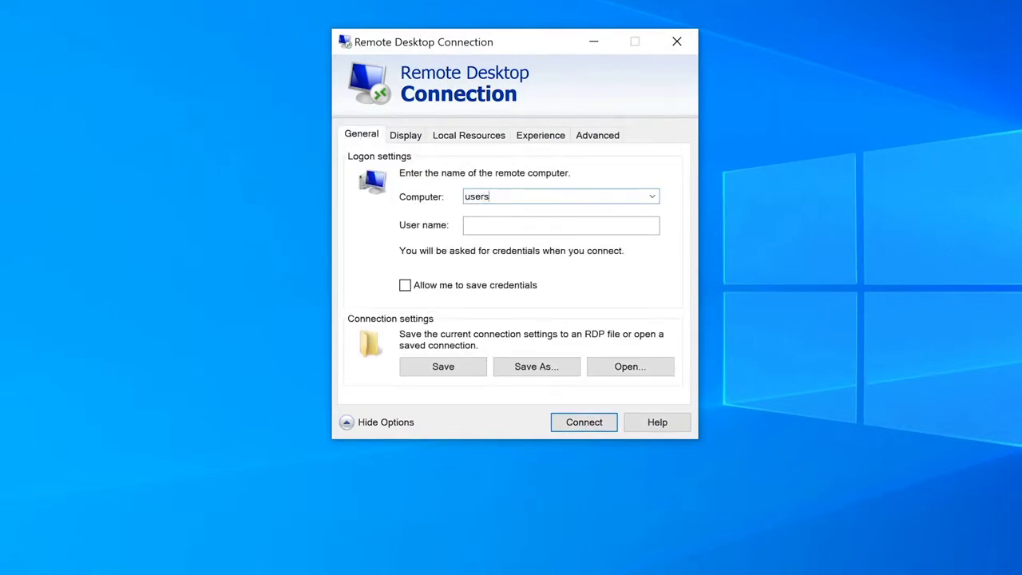
{"action": "type", "text": "computername"}
{"action": "left_click", "coordinate": [584, 422]}
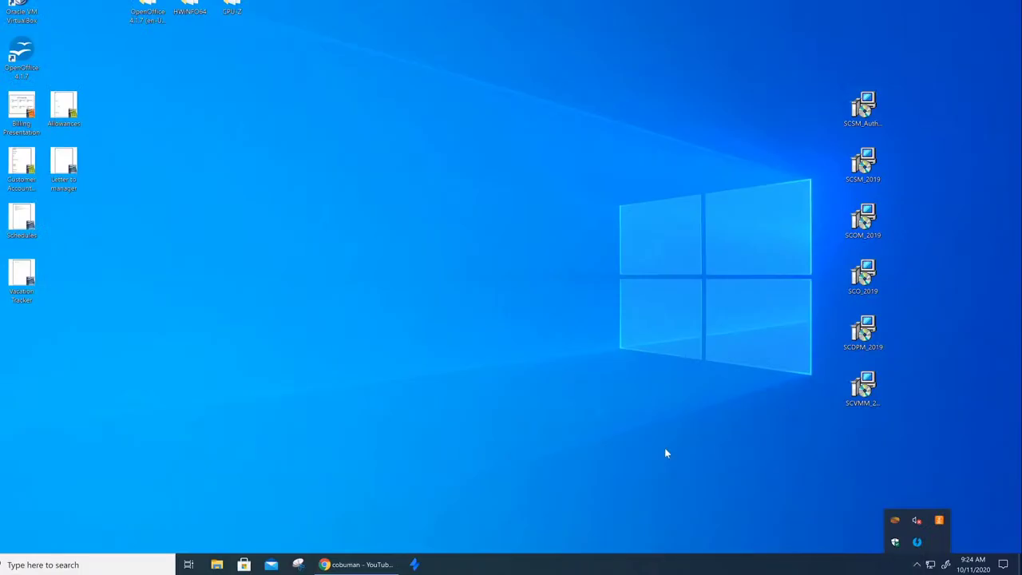
Step: Run the sound playback troubleshooter, then check the speaker volume in the tray flyout
{"action": "left_click", "coordinate": [916, 522]}
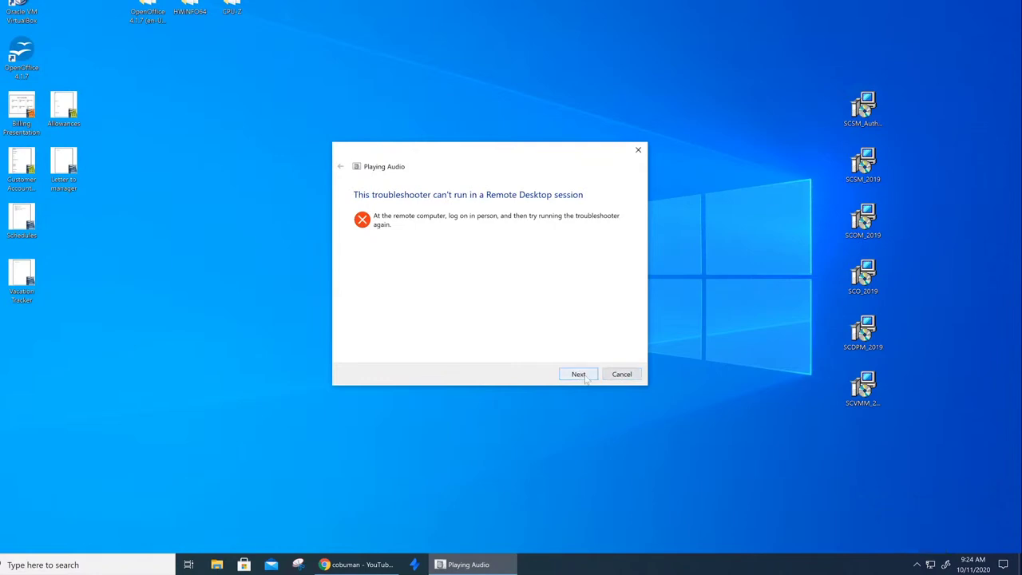
{"action": "left_click", "coordinate": [586, 379]}
{"action": "left_click", "coordinate": [621, 373]}
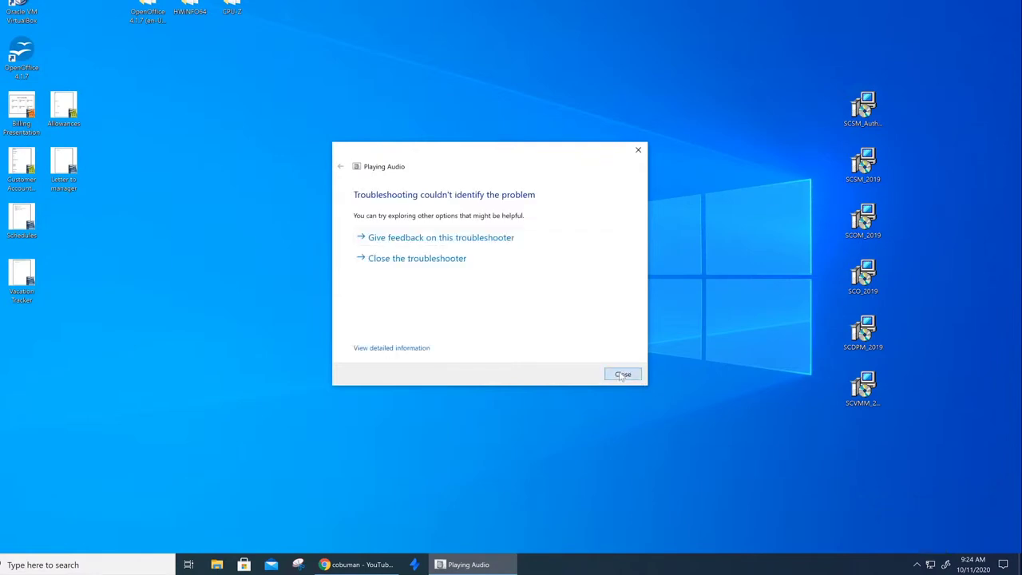
{"action": "left_click", "coordinate": [916, 563]}
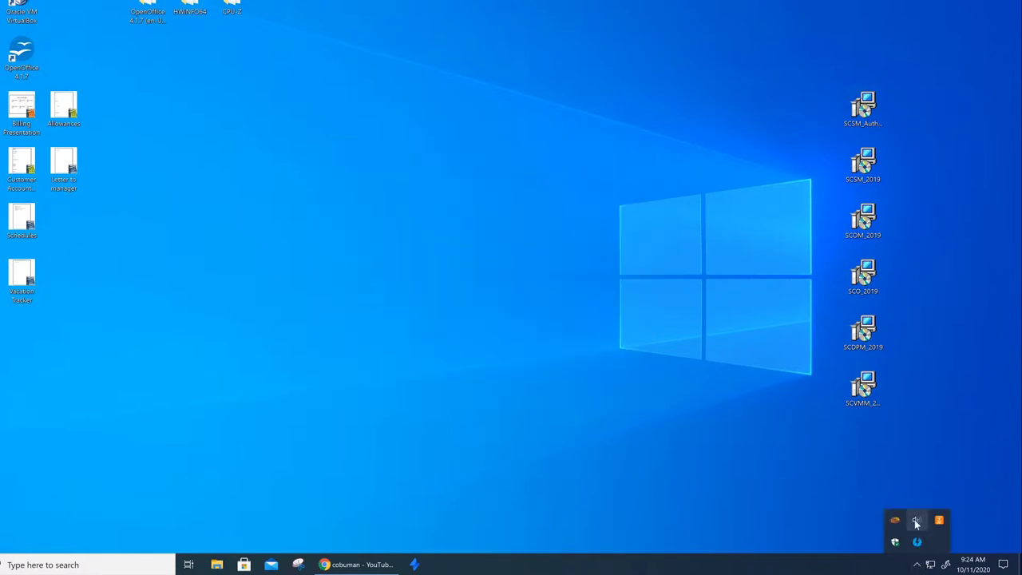
{"action": "left_click", "coordinate": [914, 519]}
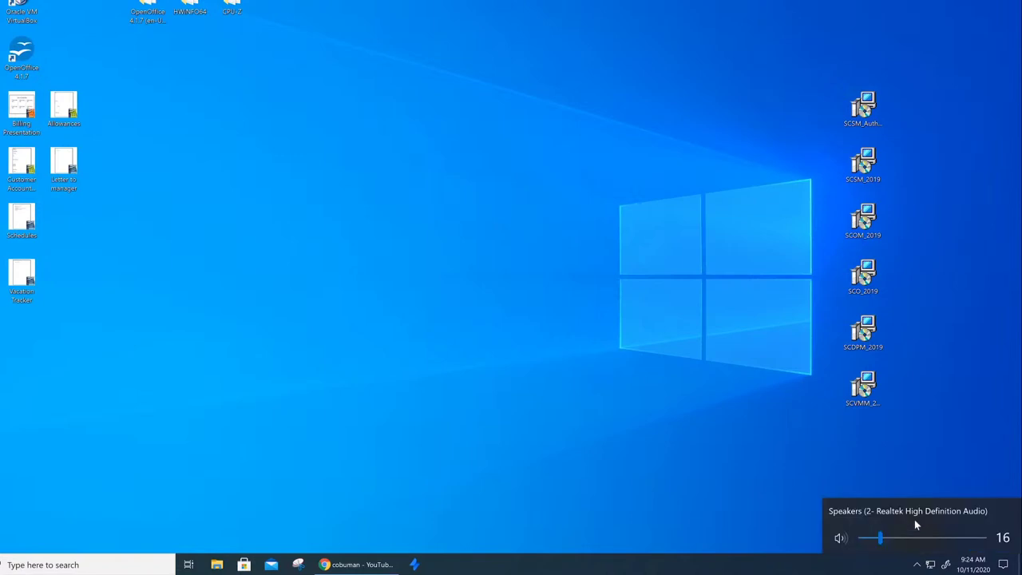
{"action": "left_click", "coordinate": [918, 566]}
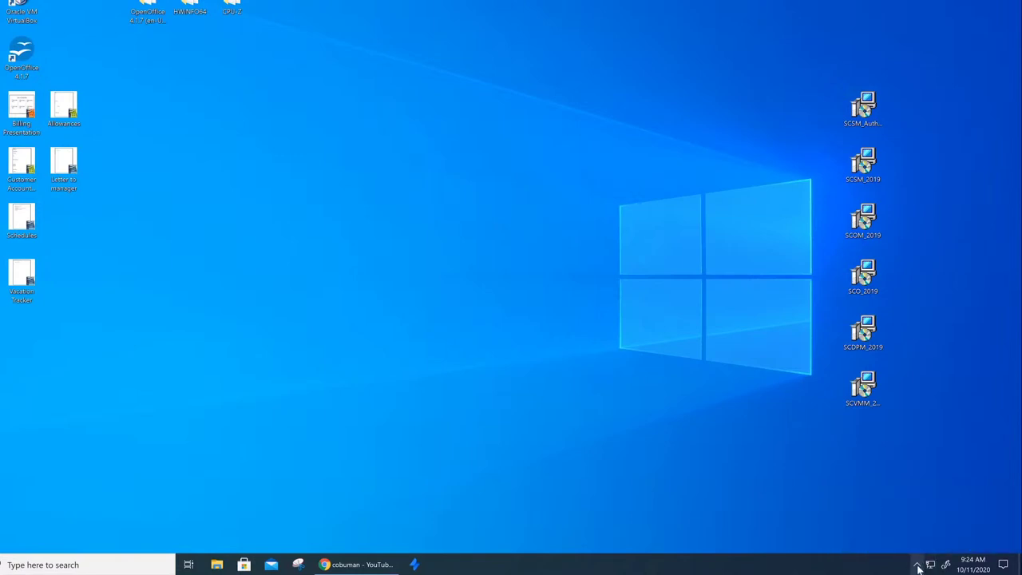
Step: Open Sound settings and confirm Speakers (2- Plantronics C610) as the output device
{"action": "left_click", "coordinate": [917, 564]}
{"action": "right_click", "coordinate": [917, 522]}
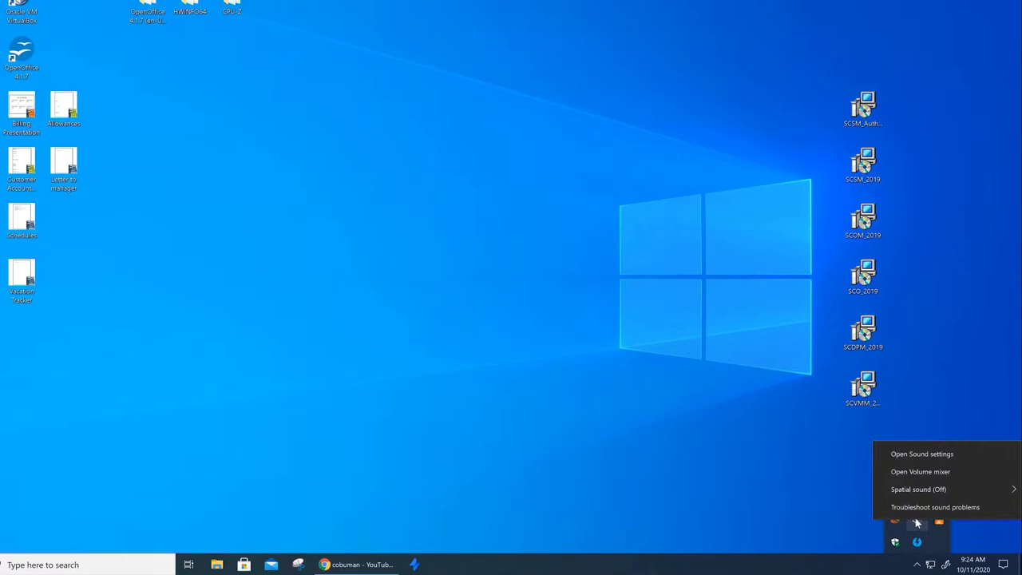
{"action": "left_click", "coordinate": [938, 455]}
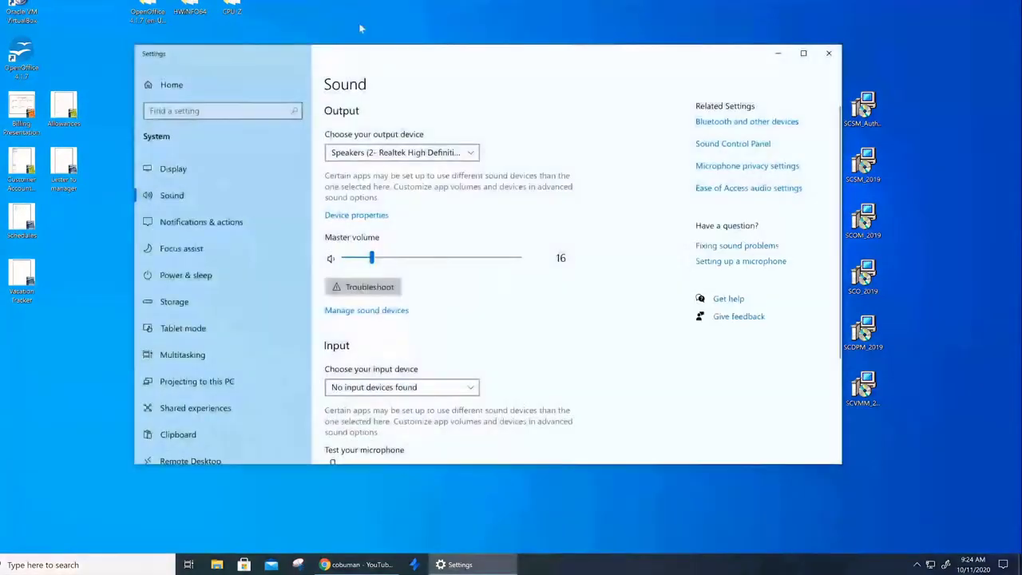
{"action": "left_click", "coordinate": [449, 152]}
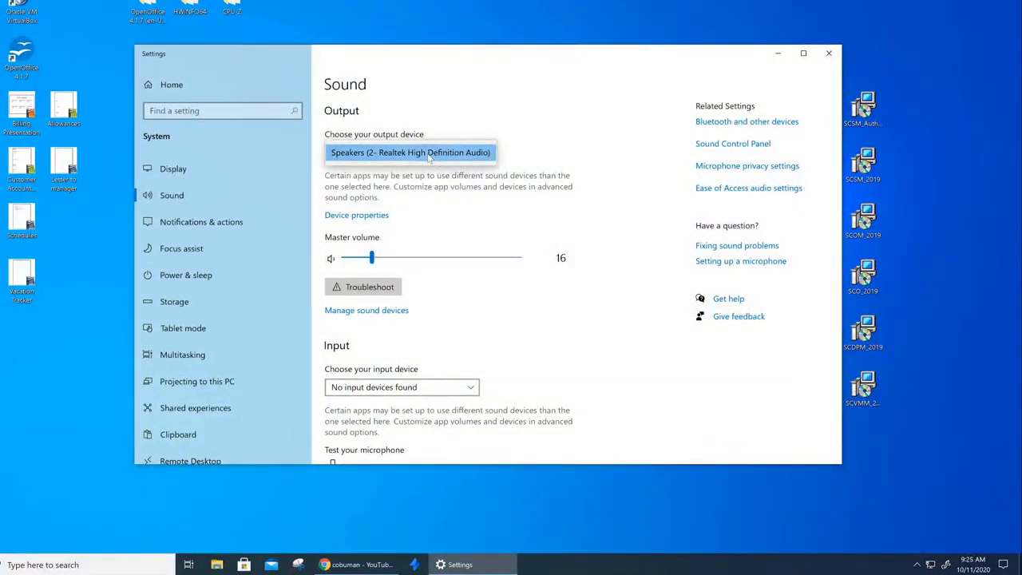
{"action": "left_click", "coordinate": [437, 186]}
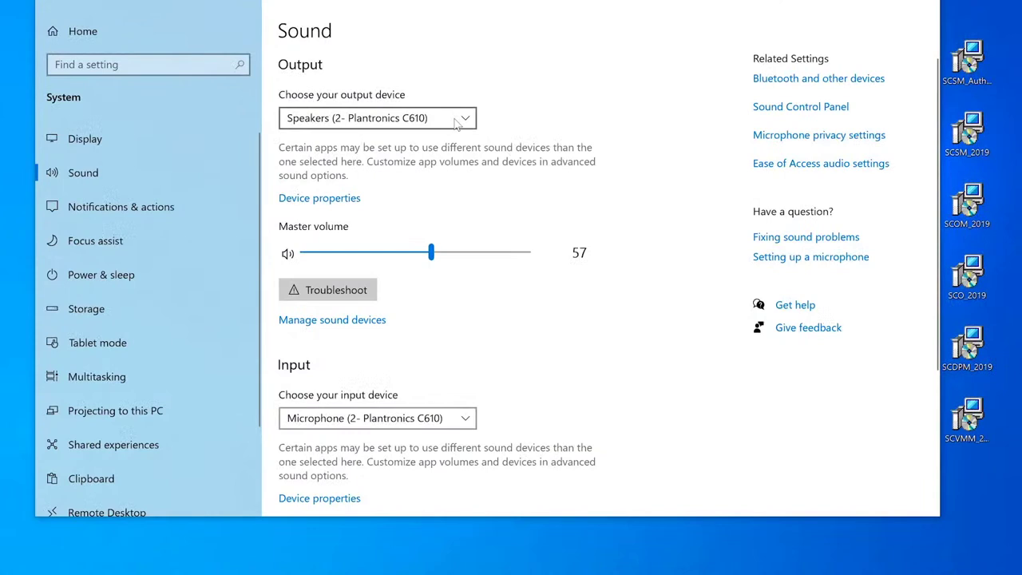
{"action": "left_click", "coordinate": [458, 119]}
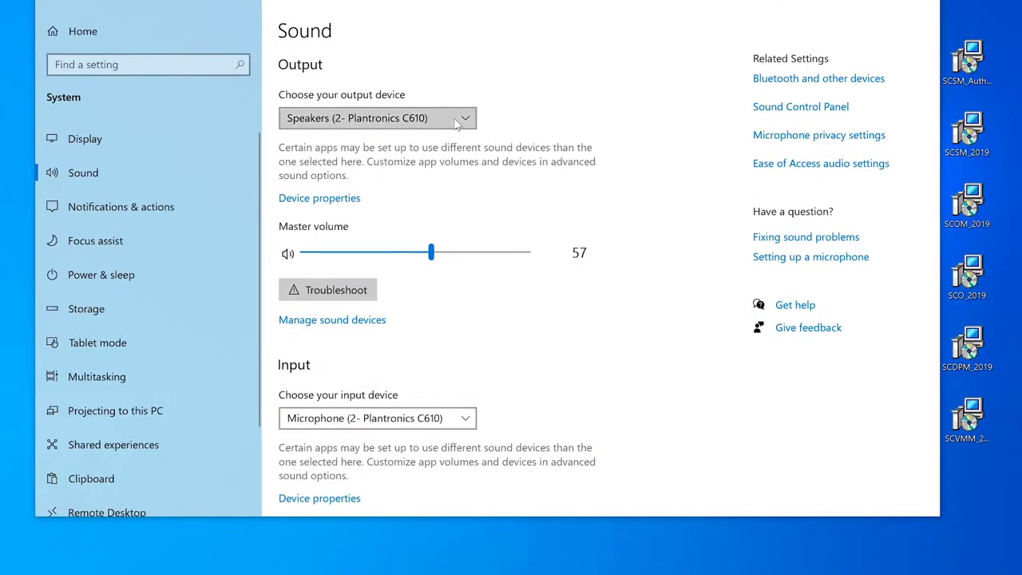
{"action": "left_click", "coordinate": [481, 189]}
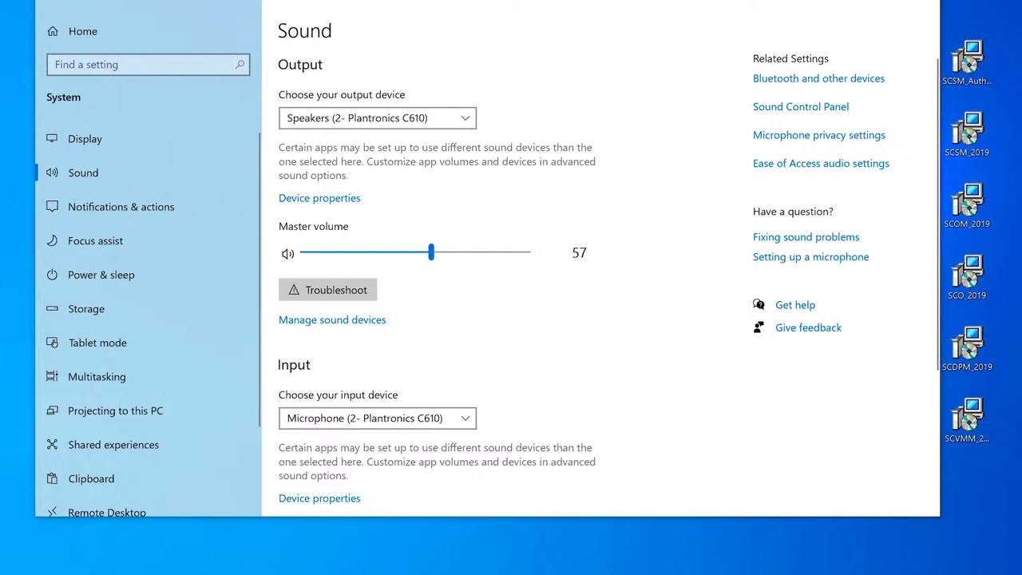
{"action": "key", "text": "super+s"}
{"action": "type", "text": "remote"}
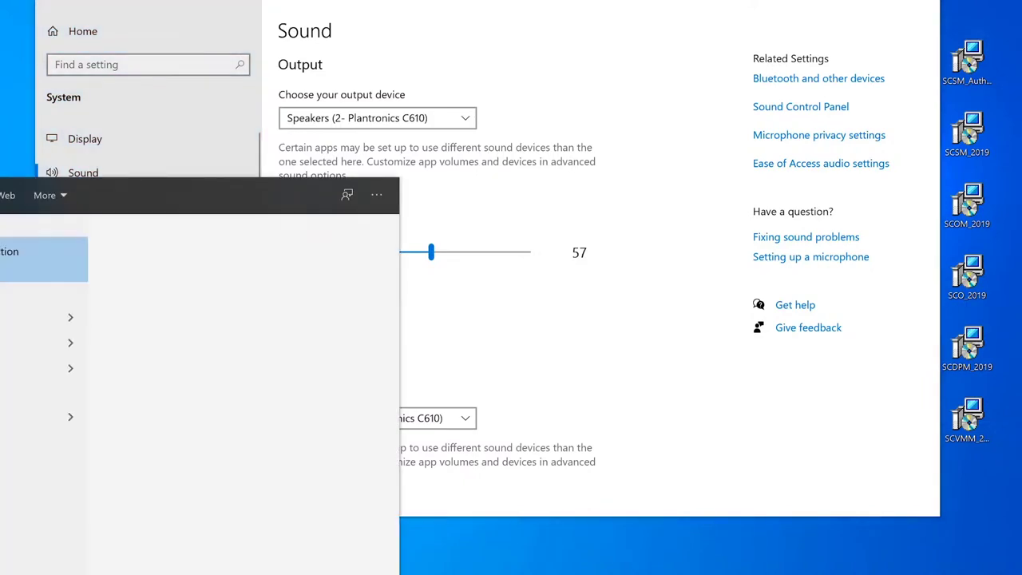
{"action": "key", "text": "Return"}
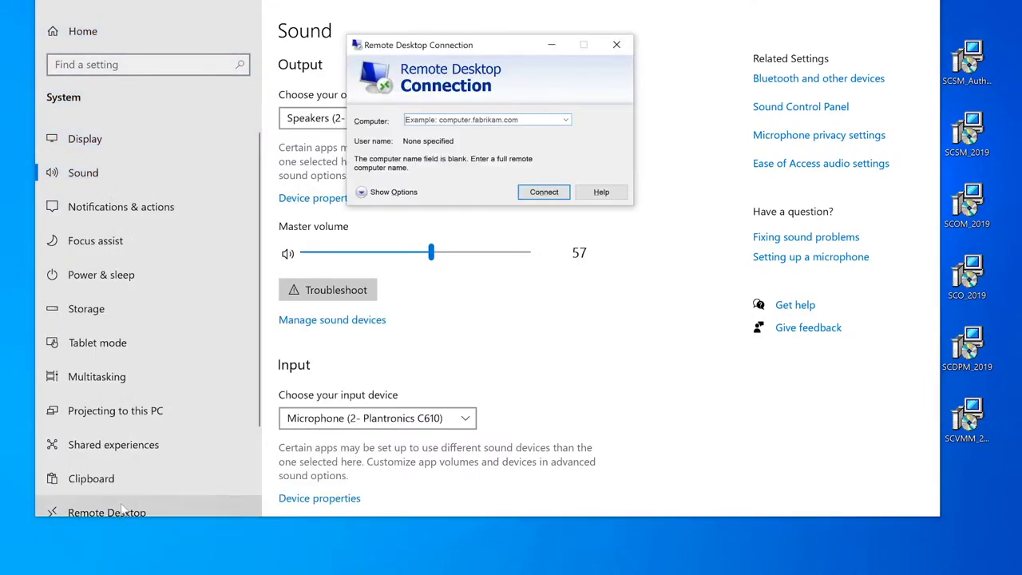
{"action": "left_click", "coordinate": [387, 193]}
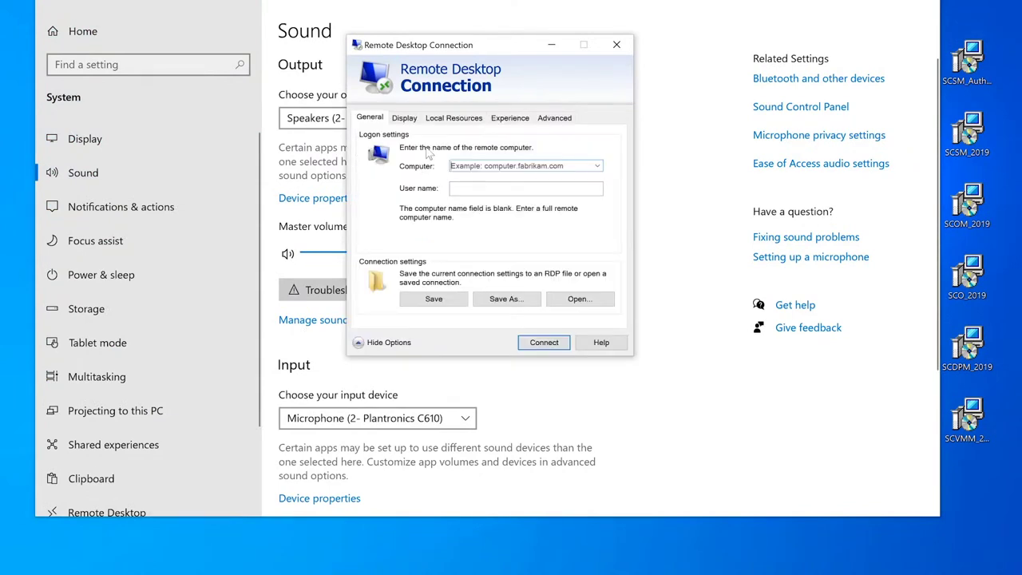
{"action": "left_click", "coordinate": [455, 117]}
{"action": "left_click", "coordinate": [437, 163]}
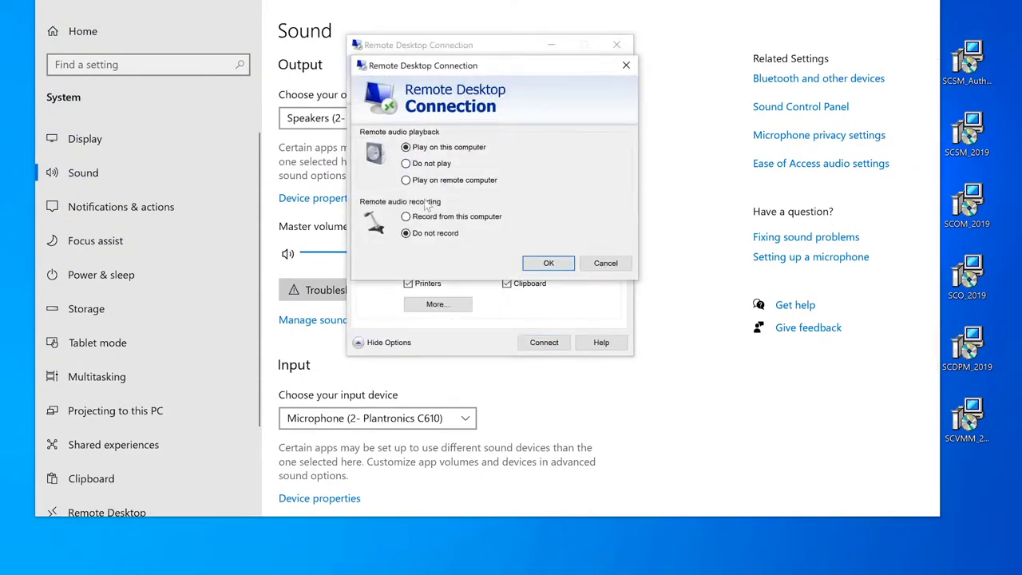
{"action": "left_click", "coordinate": [437, 182]}
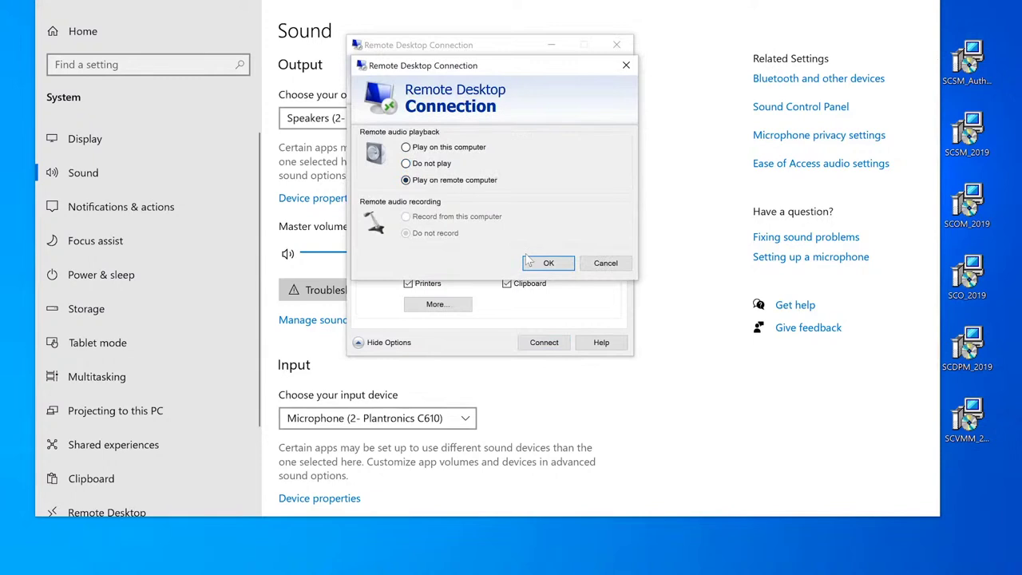
{"action": "left_click", "coordinate": [607, 267]}
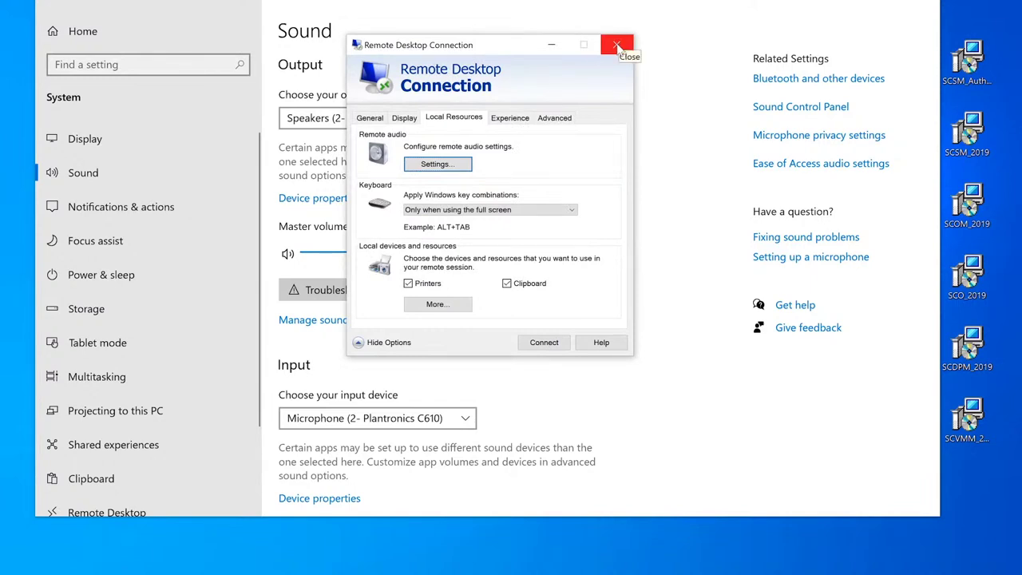
{"action": "left_click_drag", "start_coordinate": [505, 55], "coordinate": [499, 83]}
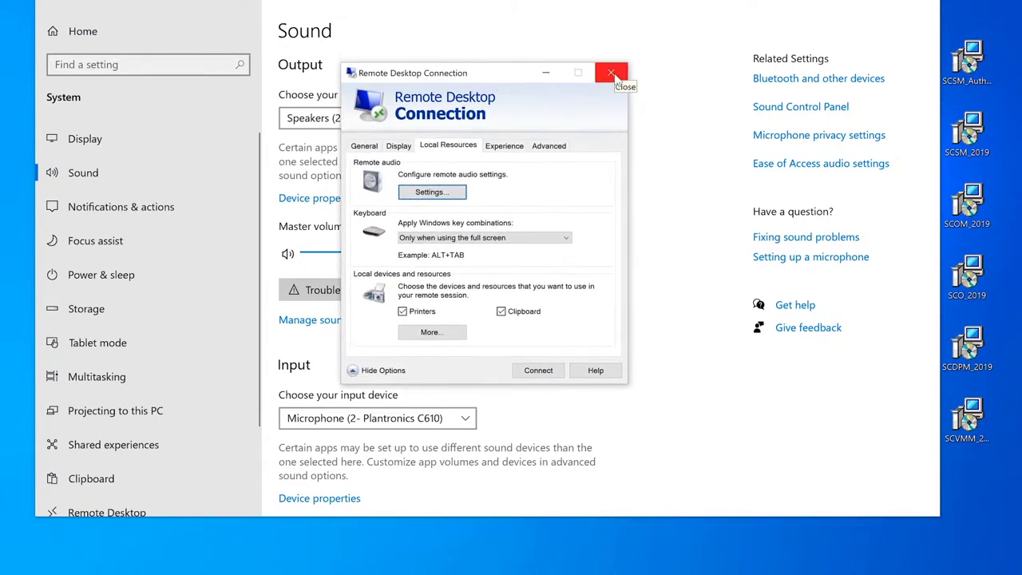
{"action": "left_click", "coordinate": [615, 78]}
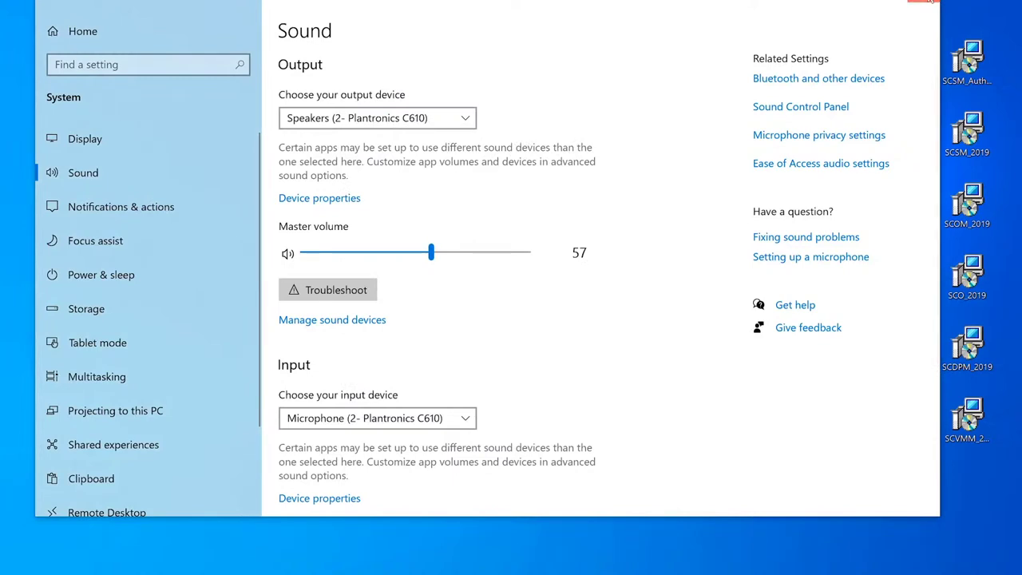
Step: Close Sound settings, bring the browser back, and open ticket ISD-39 from the queue
{"action": "left_click", "coordinate": [926, 2]}
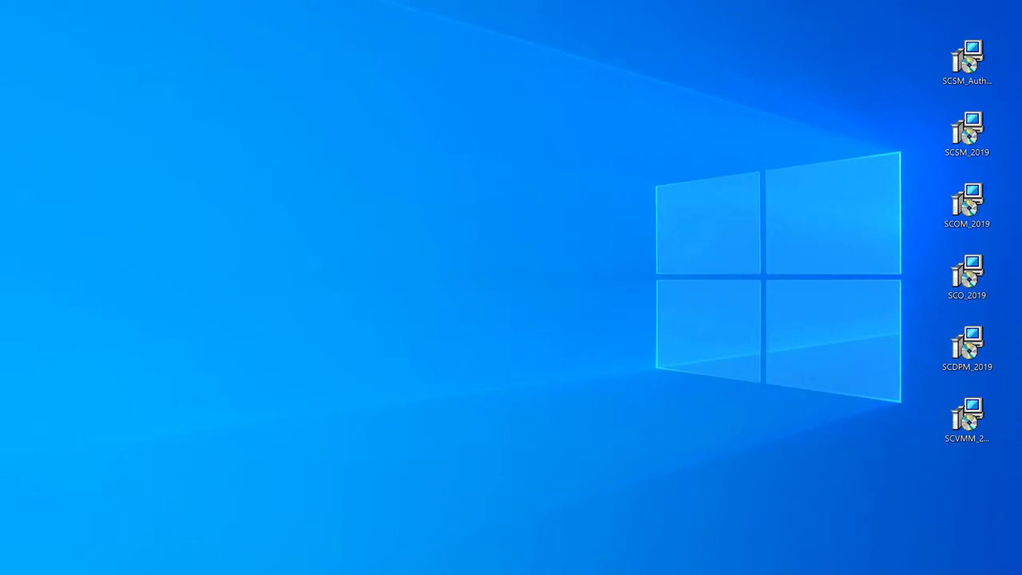
{"action": "mouse_move", "coordinate": [320, 570]}
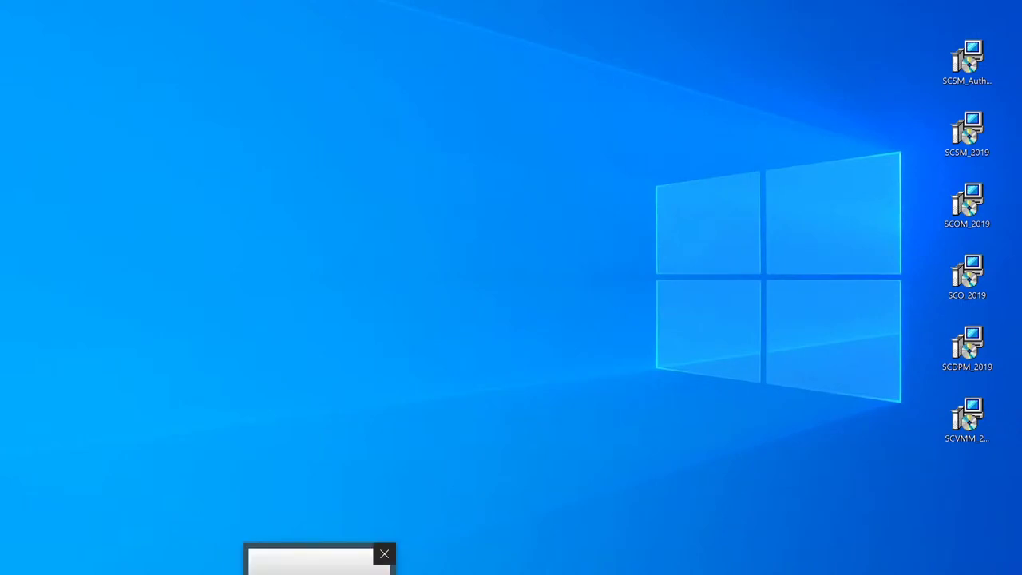
{"action": "left_click", "coordinate": [316, 561]}
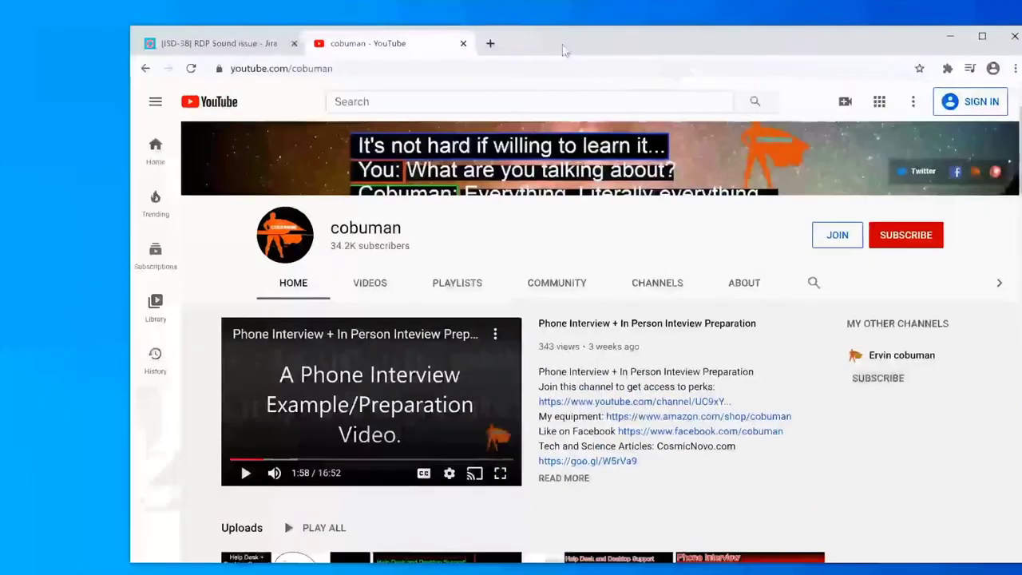
{"action": "left_click_drag", "start_coordinate": [564, 51], "coordinate": [488, 80]}
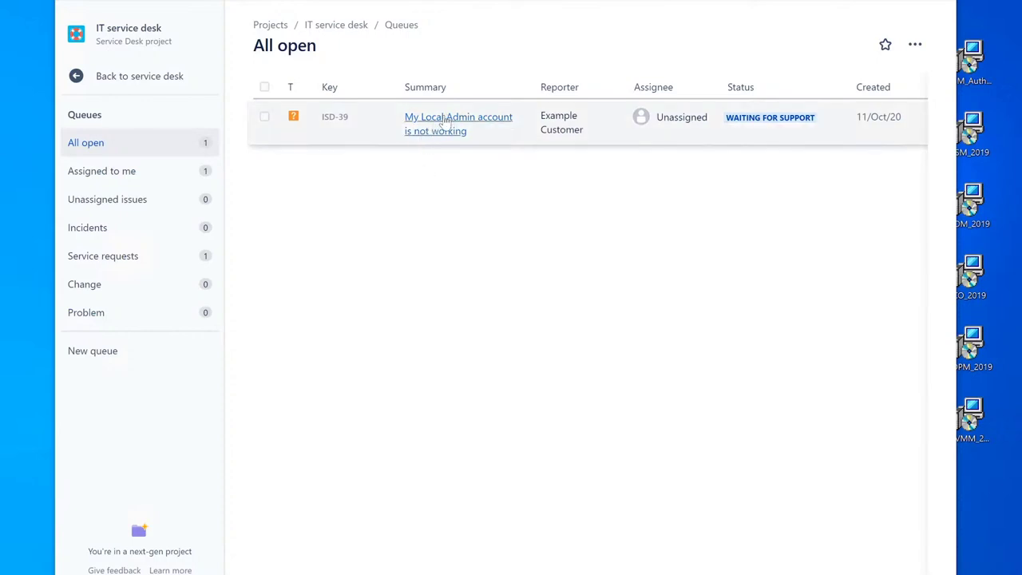
{"action": "left_click", "coordinate": [443, 120]}
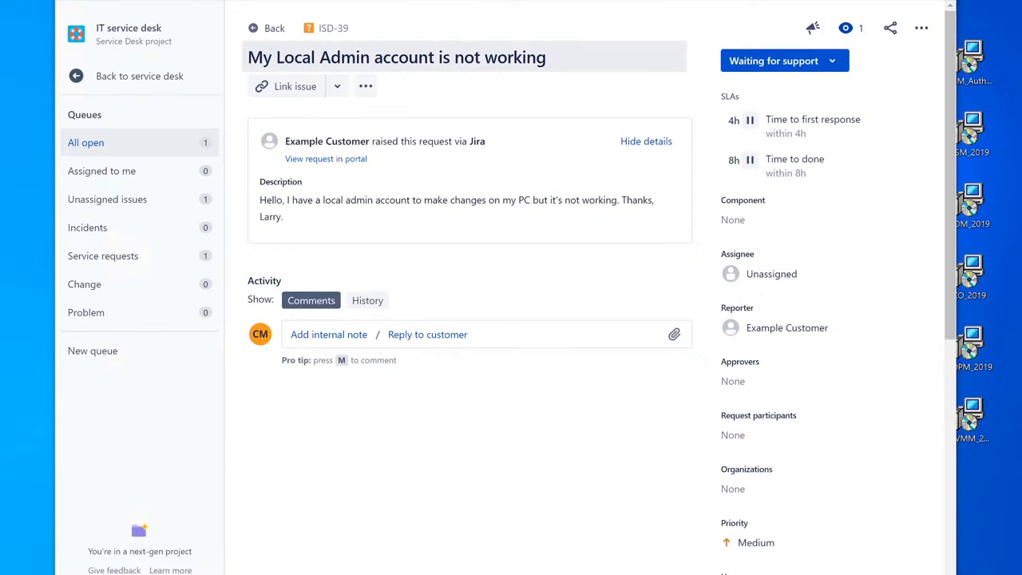
Step: Read the 'My Local Admin account is not working' description and assign ISD-39 to yourself
{"action": "left_click_drag", "start_coordinate": [249, 58], "coordinate": [383, 136]}
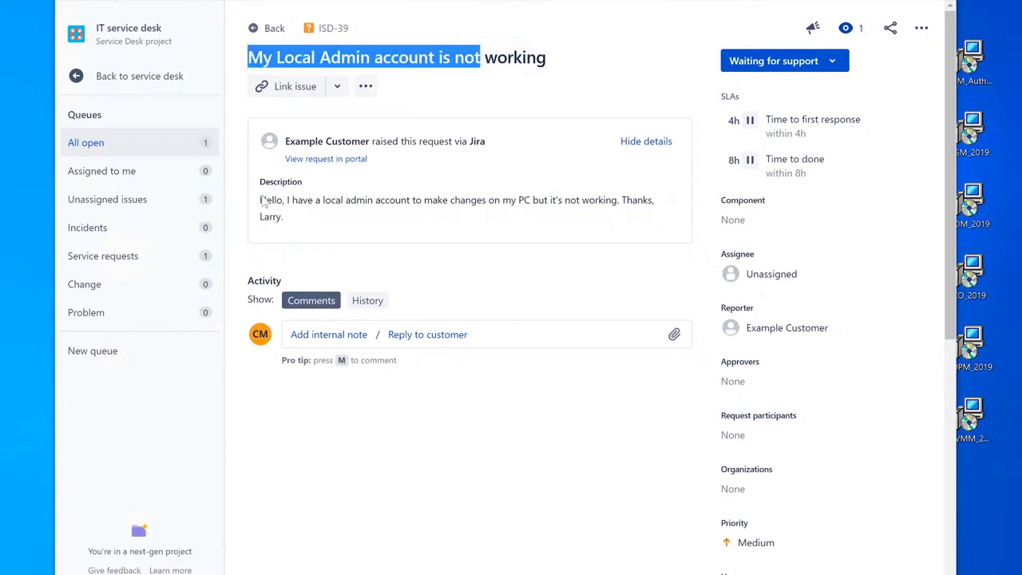
{"action": "left_click_drag", "start_coordinate": [261, 200], "coordinate": [525, 200]}
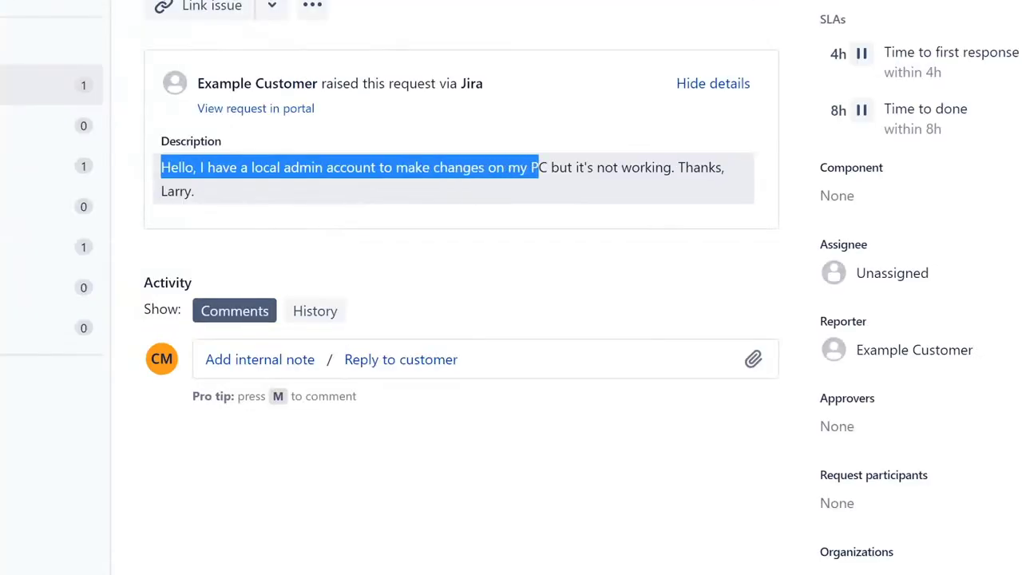
{"action": "left_click_drag", "start_coordinate": [540, 167], "coordinate": [677, 166]}
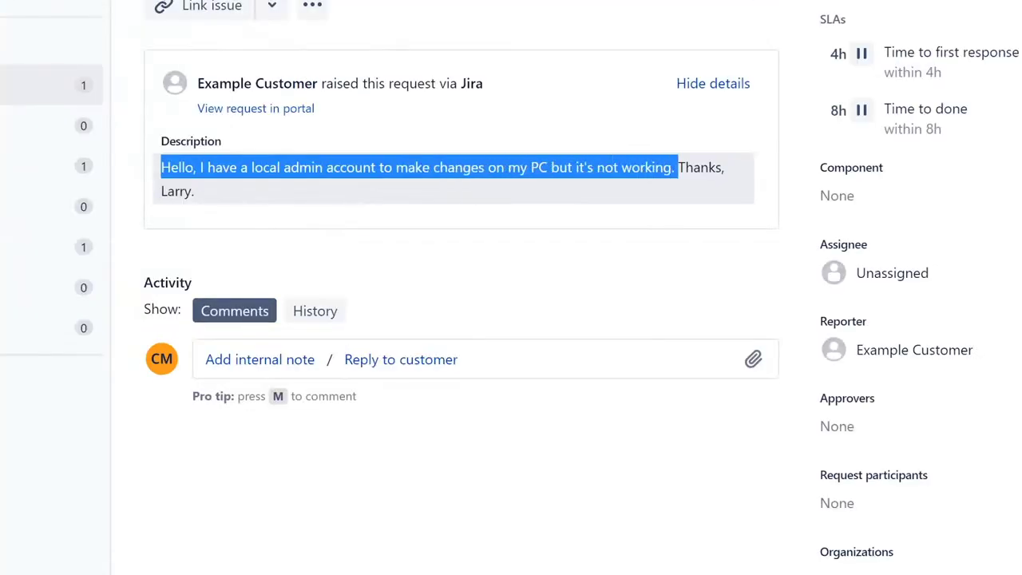
{"action": "left_click", "coordinate": [677, 167]}
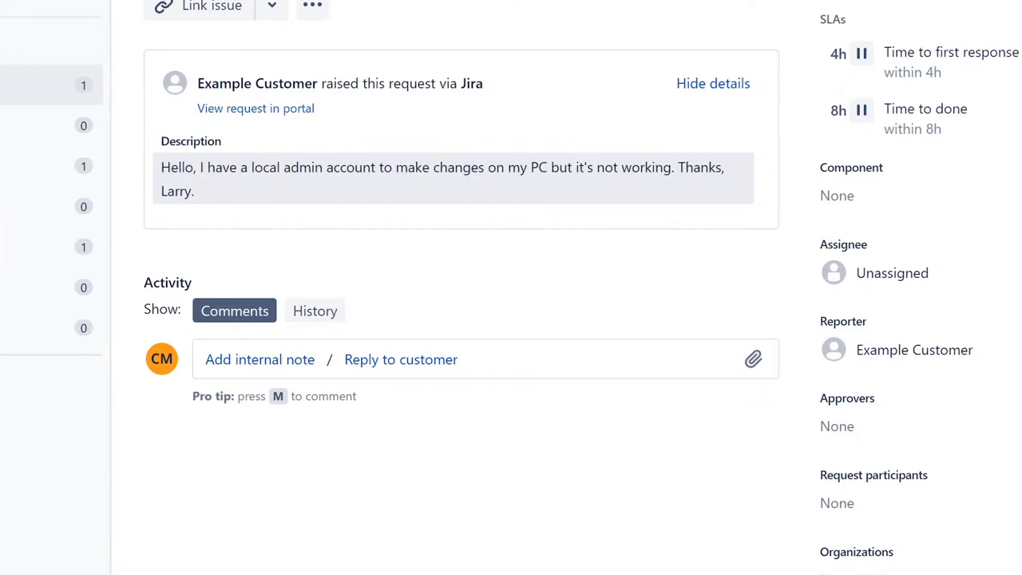
{"action": "left_click_drag", "start_coordinate": [675, 167], "coordinate": [199, 166]}
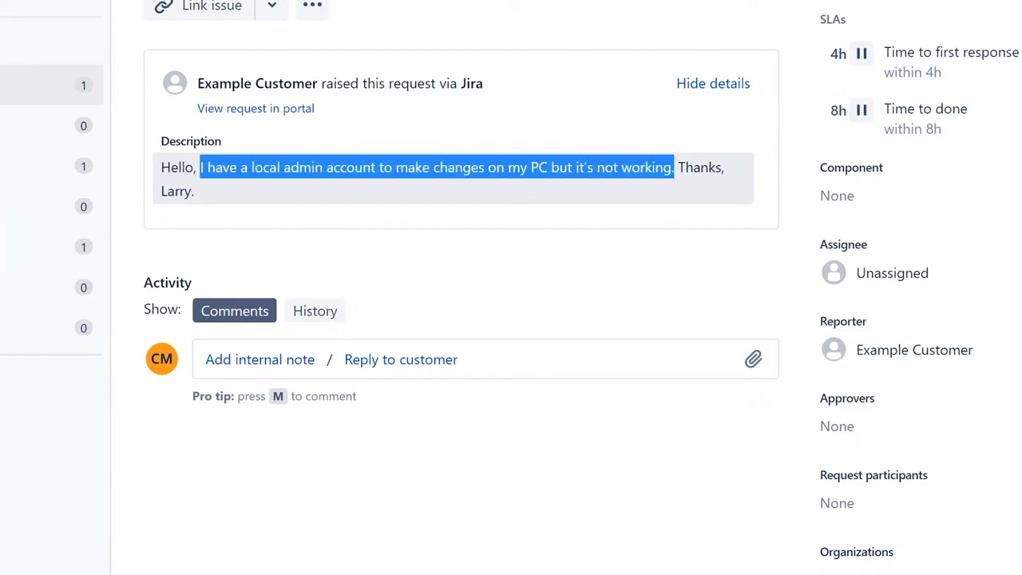
{"action": "left_click", "coordinate": [199, 167]}
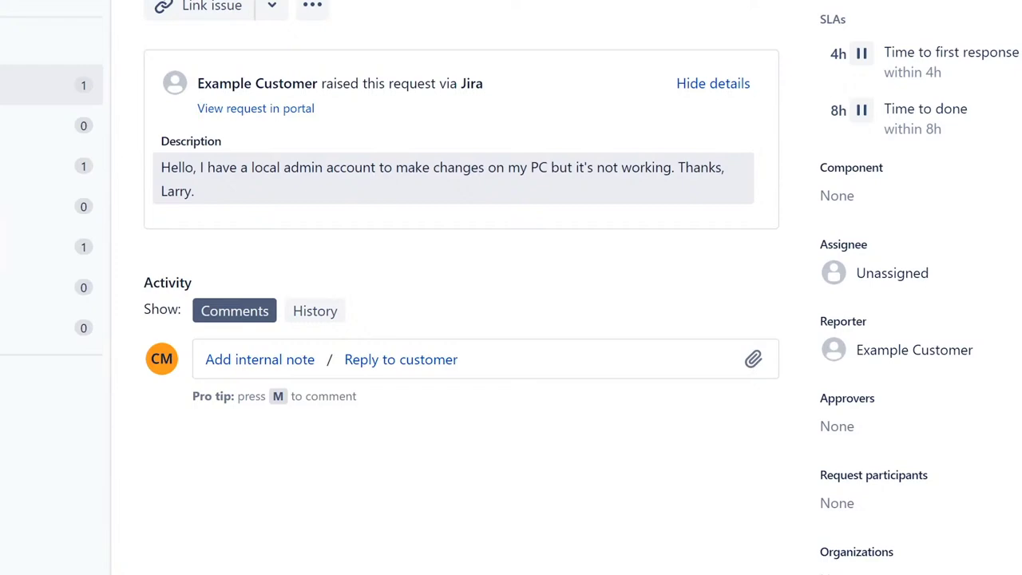
{"action": "left_click", "coordinate": [251, 166]}
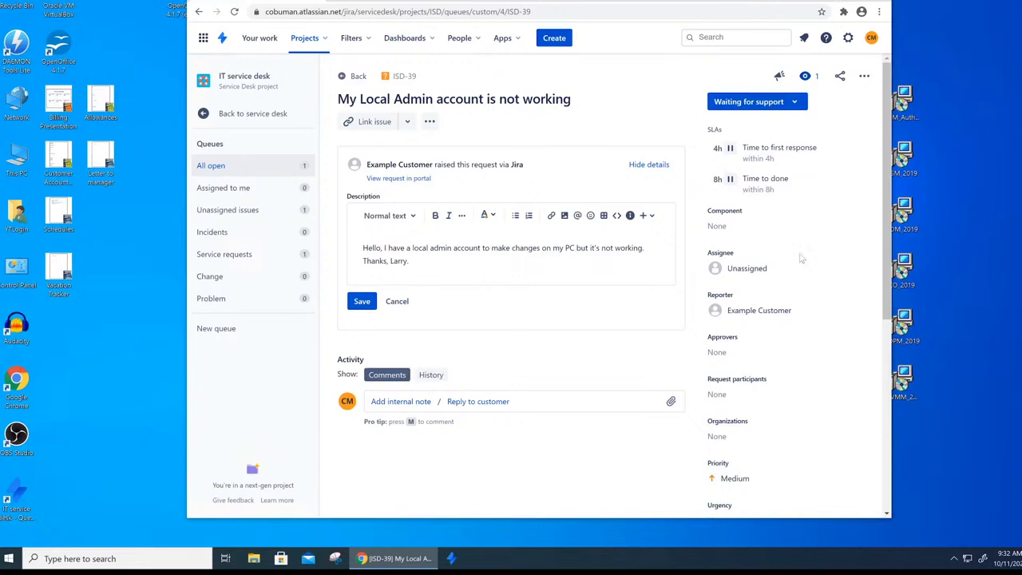
{"action": "left_click", "coordinate": [746, 269]}
{"action": "left_click", "coordinate": [751, 297]}
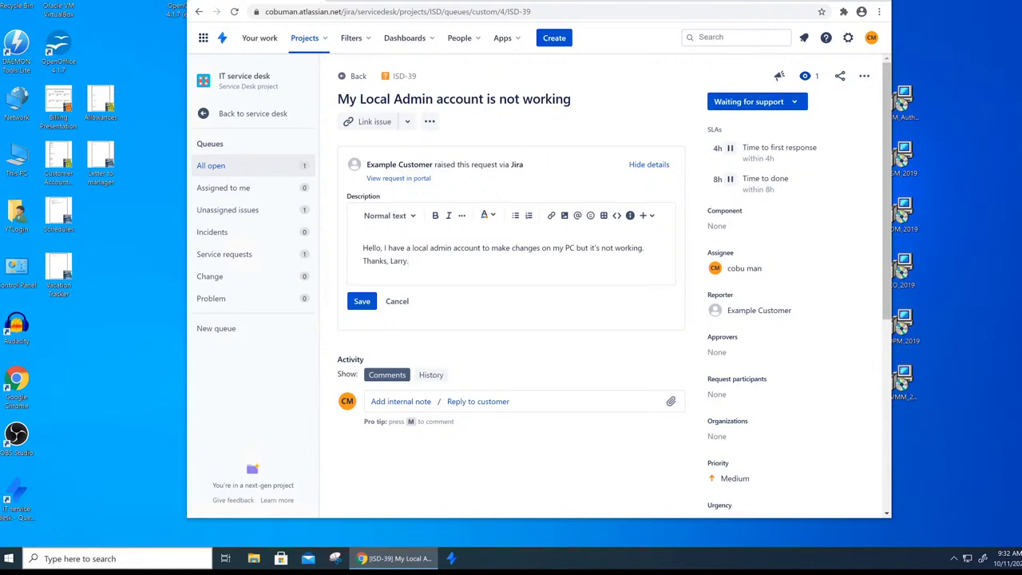
Step: Search 'users' to open the accounts settings page and view both administrator accounts' options
{"action": "key", "text": "super"}
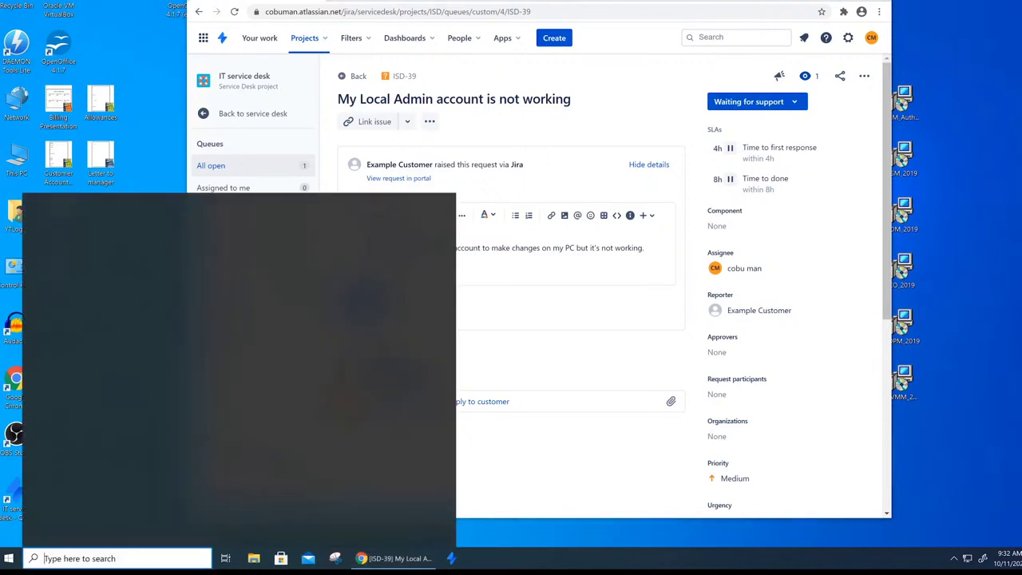
{"action": "type", "text": "users"}
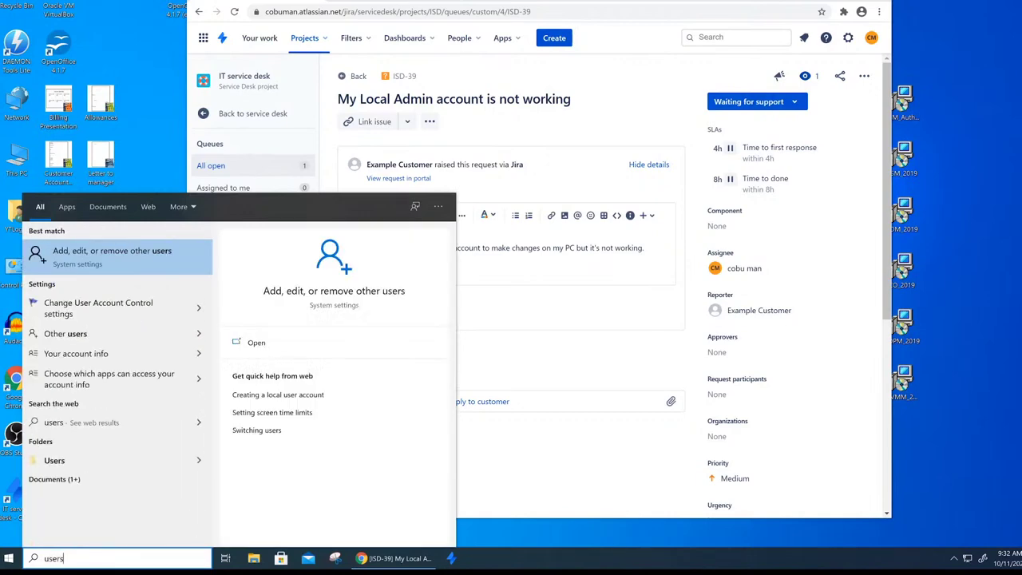
{"action": "left_click", "coordinate": [92, 256]}
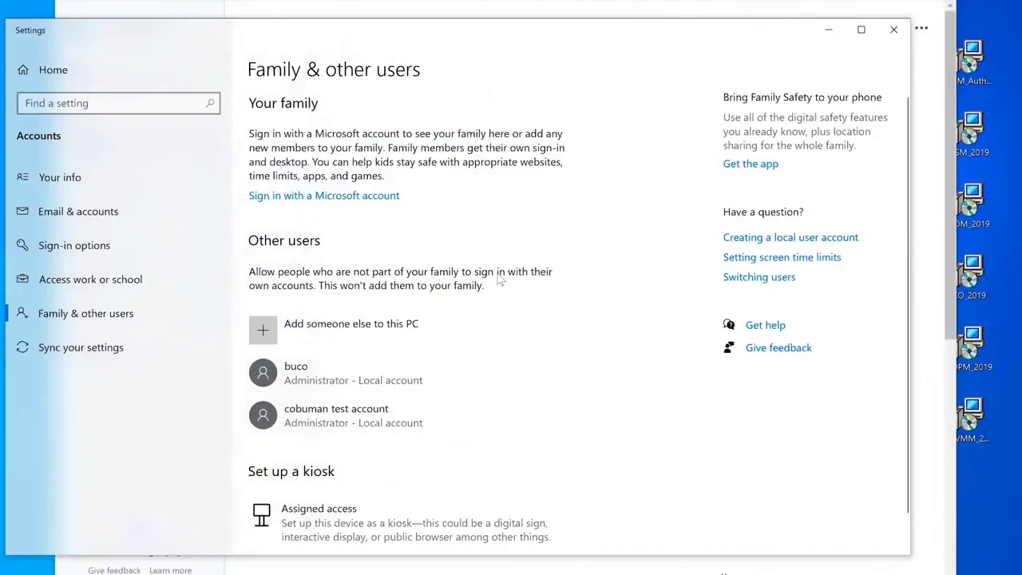
{"action": "scroll", "coordinate": [499, 279], "scroll_direction": "down", "scroll_amount": 1}
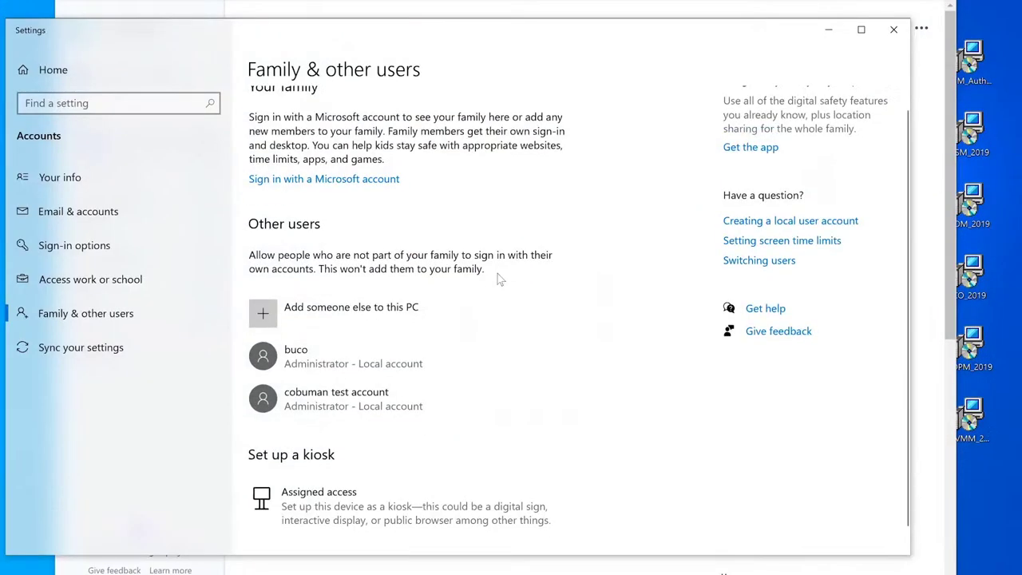
{"action": "left_click", "coordinate": [427, 358]}
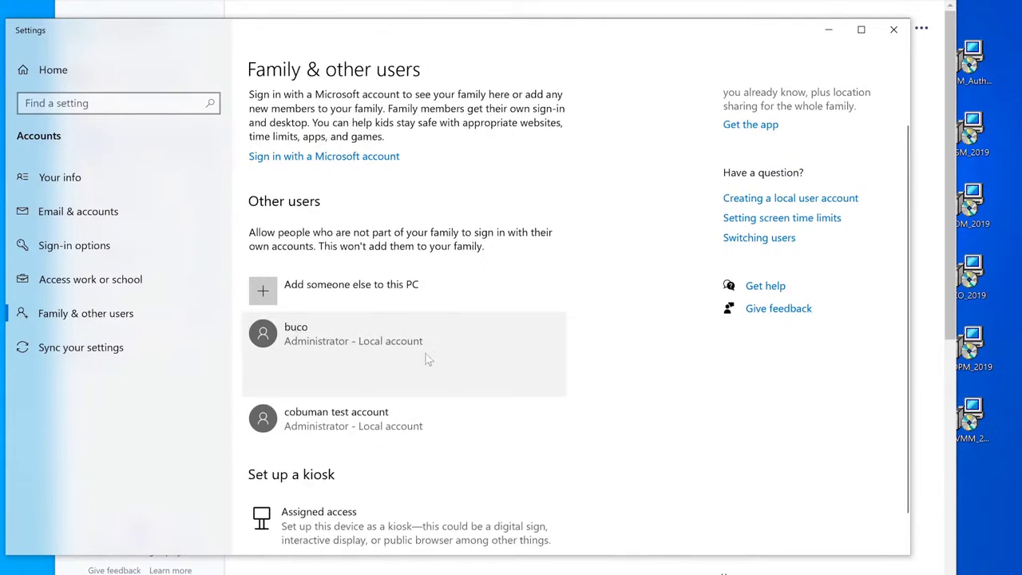
{"action": "left_click", "coordinate": [420, 424]}
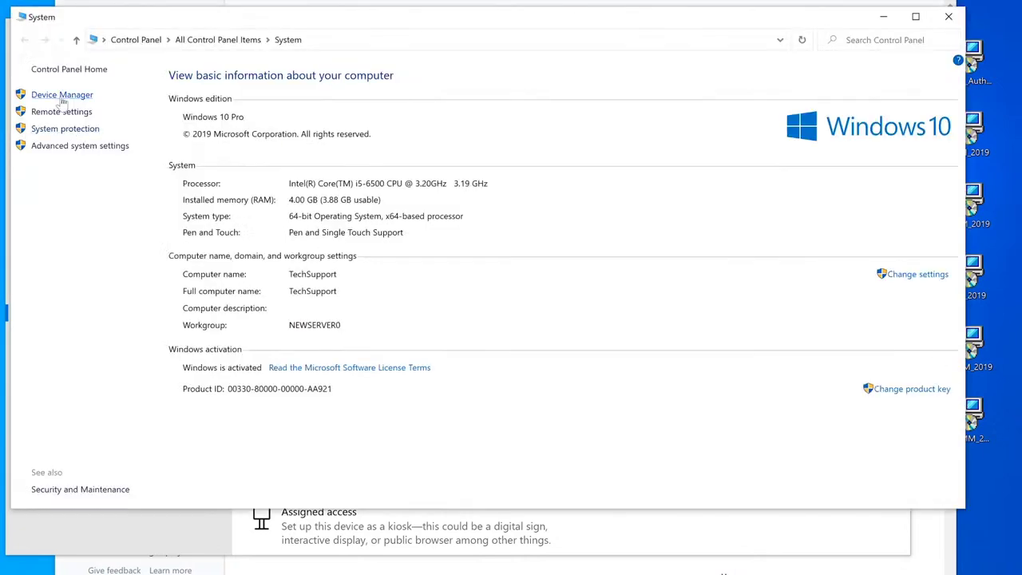
Step: Open advanced System Properties and its User Profiles settings list
{"action": "left_click", "coordinate": [65, 147]}
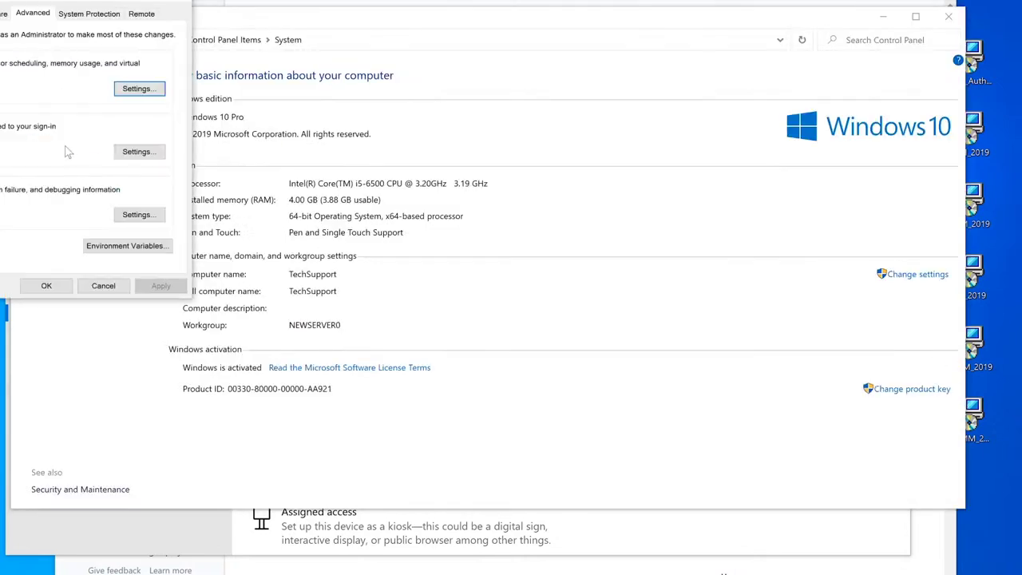
{"action": "left_click", "coordinate": [950, 16]}
{"action": "left_click_drag", "start_coordinate": [91, 7], "coordinate": [247, 112]}
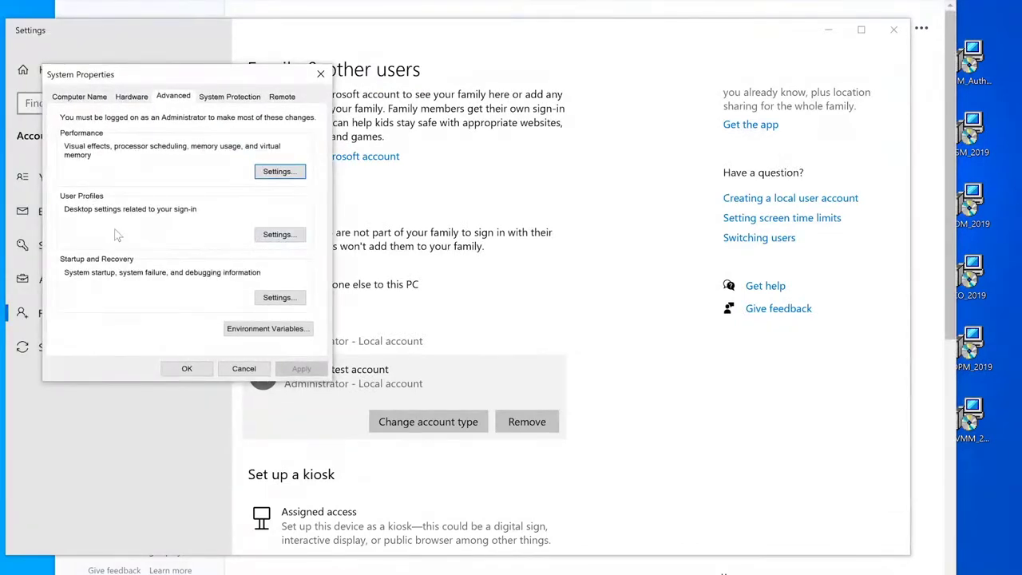
{"action": "left_click", "coordinate": [281, 235]}
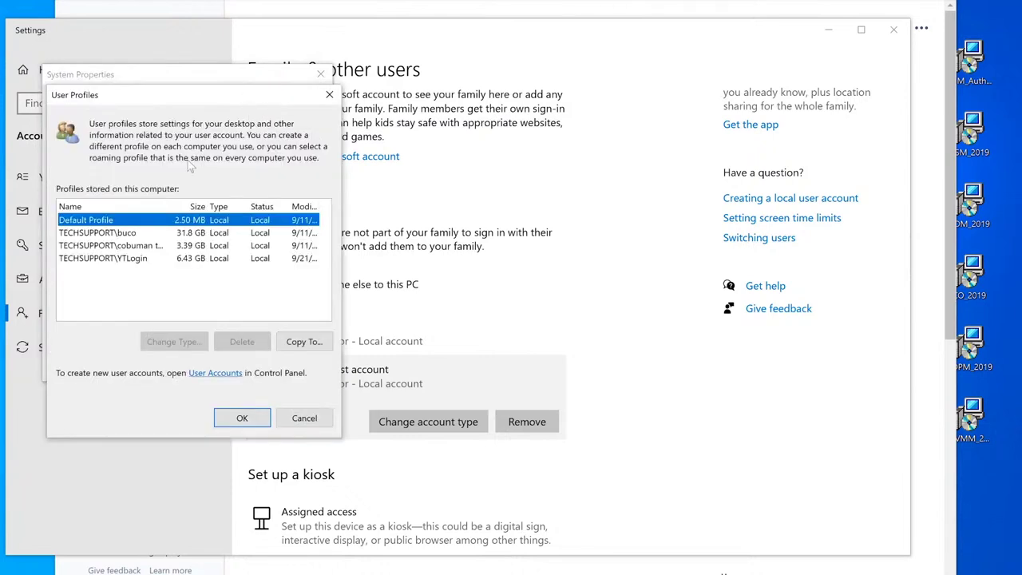
Step: Arrange Settings beside User Profiles, review the buco and cobuman test accounts, and refront the profiles list
{"action": "left_click_drag", "start_coordinate": [222, 97], "coordinate": [175, 97]}
{"action": "left_click", "coordinate": [527, 36]}
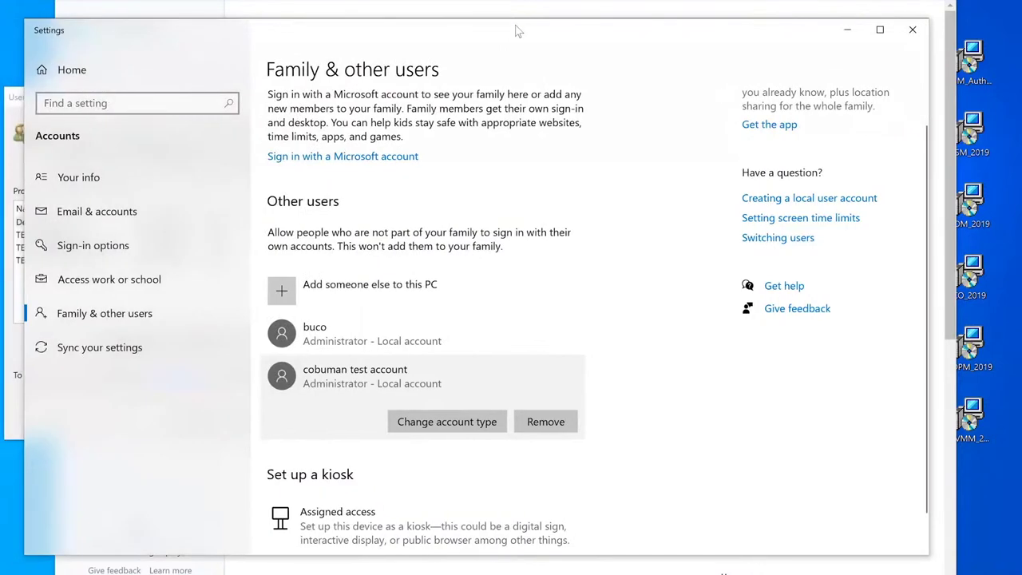
{"action": "left_click_drag", "start_coordinate": [515, 30], "coordinate": [653, 19]}
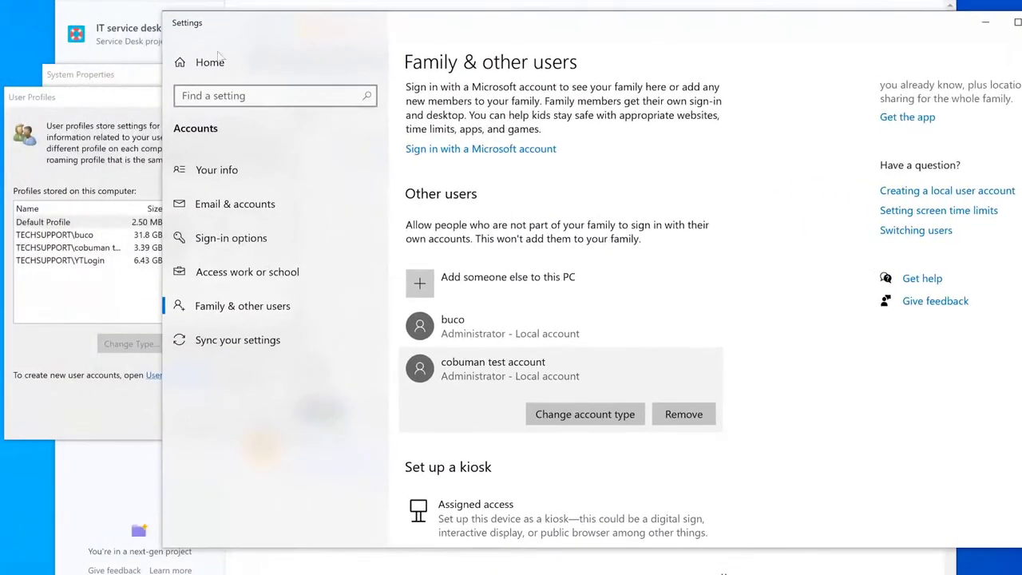
{"action": "left_click_drag", "start_coordinate": [122, 104], "coordinate": [209, 206]}
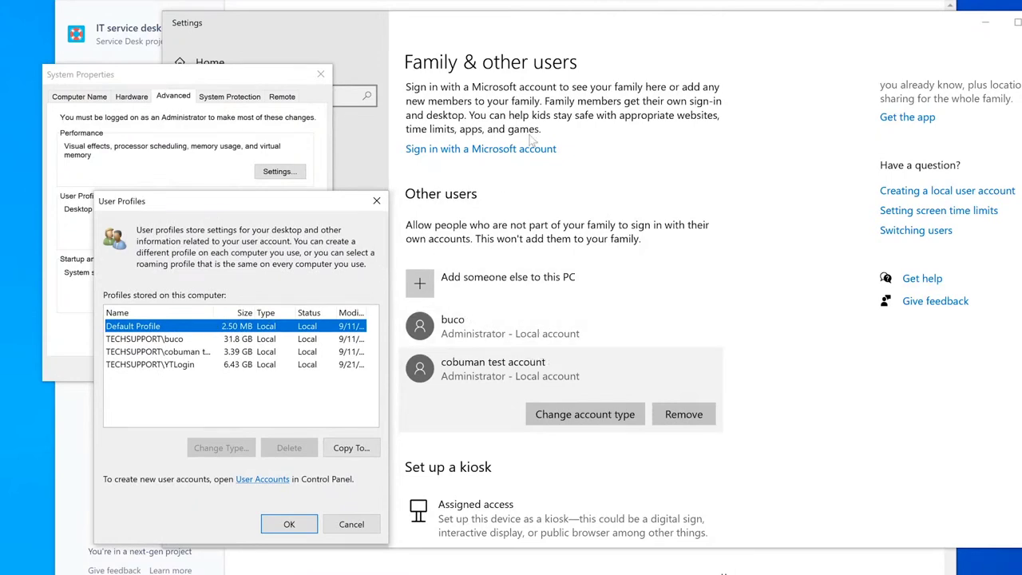
{"action": "left_click", "coordinate": [458, 72]}
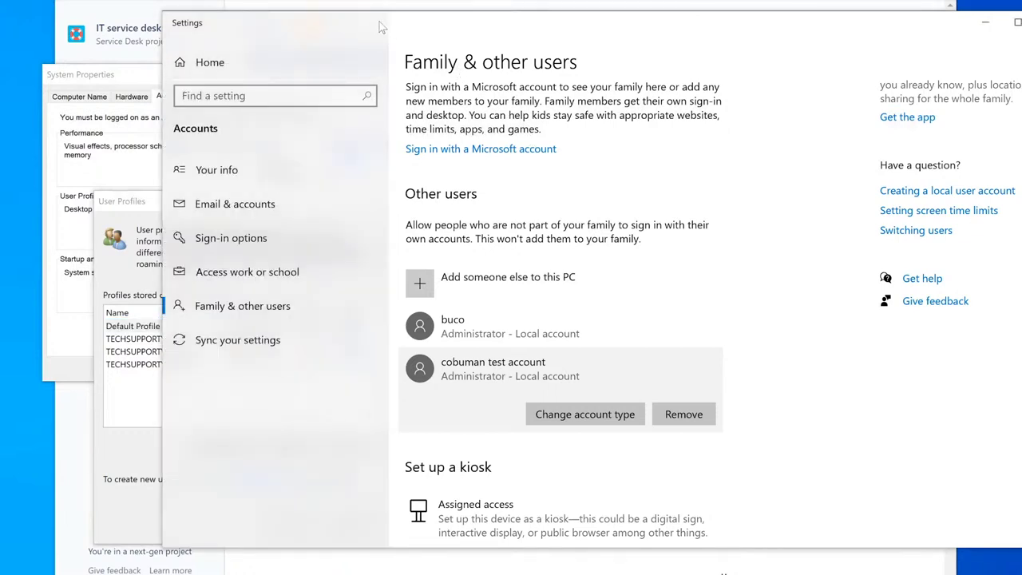
{"action": "left_click_drag", "start_coordinate": [378, 30], "coordinate": [312, 20]}
{"action": "left_click", "coordinate": [436, 311]}
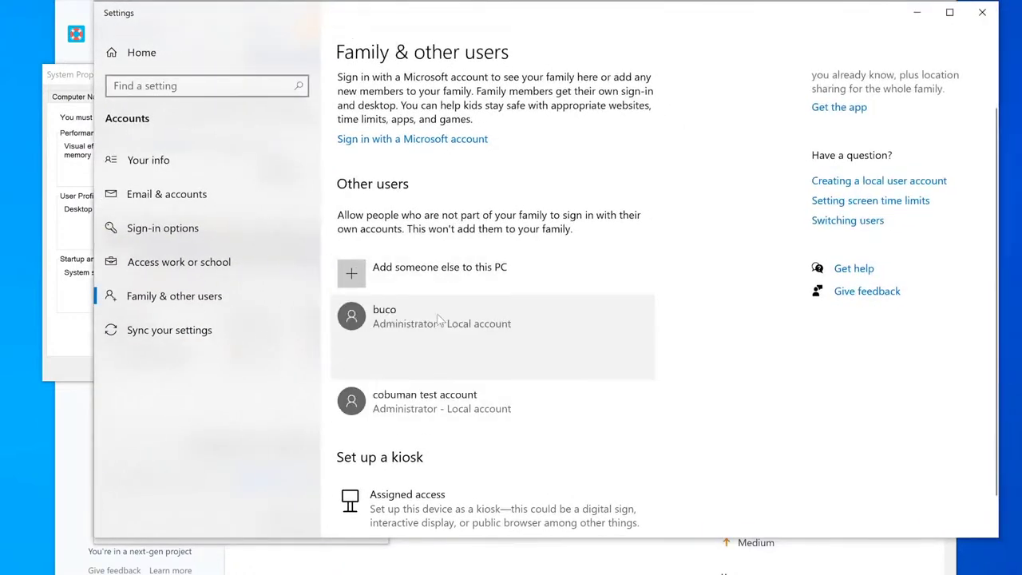
{"action": "left_click", "coordinate": [433, 408]}
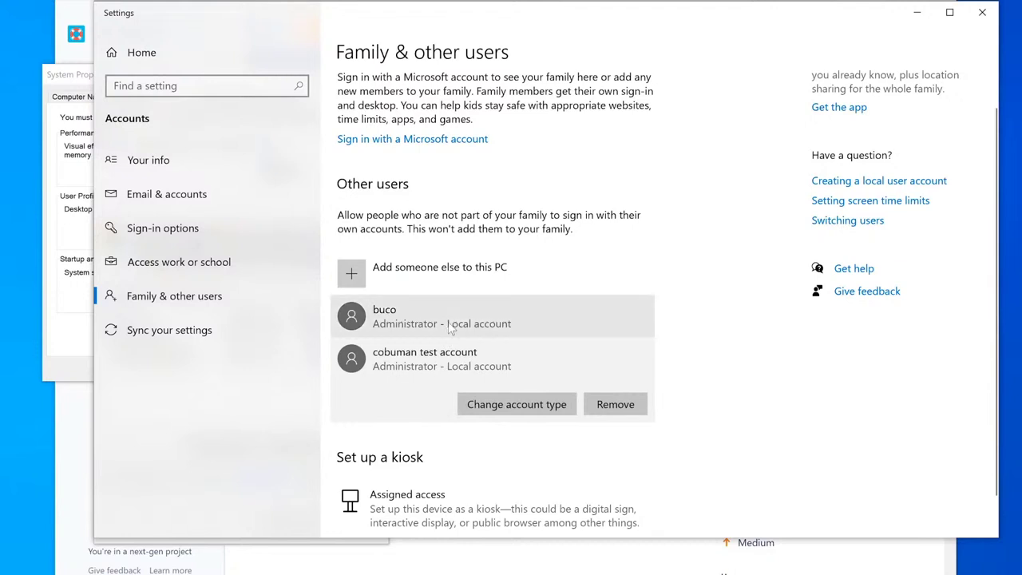
{"action": "left_click", "coordinate": [421, 316]}
{"action": "left_click", "coordinate": [408, 395]}
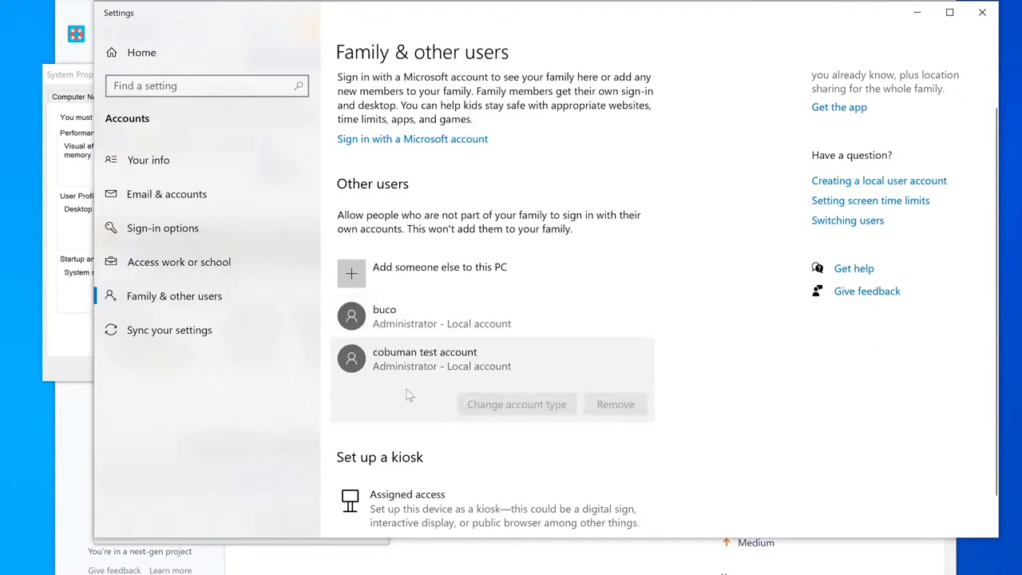
{"action": "left_click", "coordinate": [66, 78]}
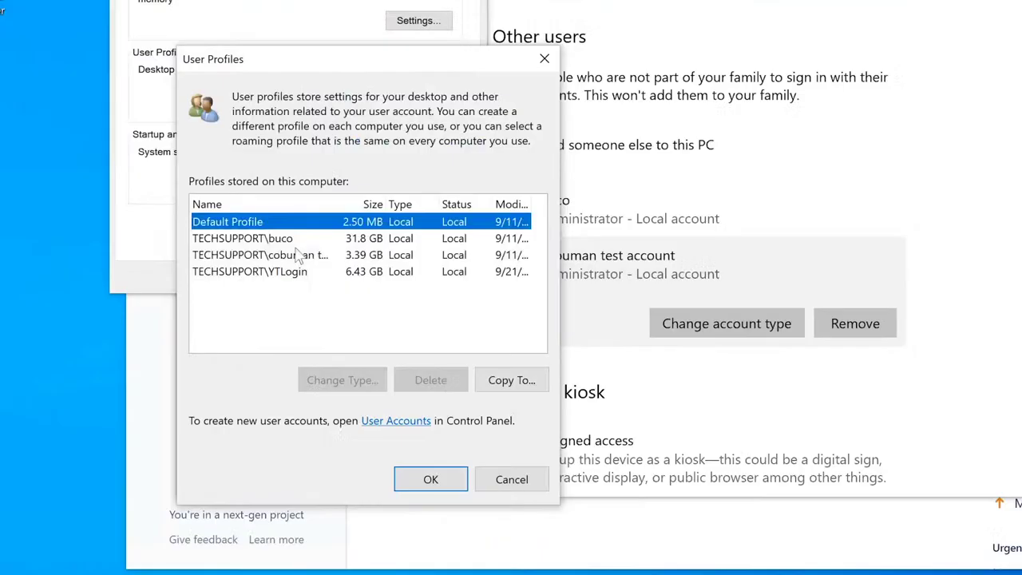
Step: Click through the cobuman, TECHSUPPORT\YTLogin and TECHSUPPORT\buco profiles to compare their sizes
{"action": "left_click", "coordinate": [297, 254]}
{"action": "left_click", "coordinate": [289, 272]}
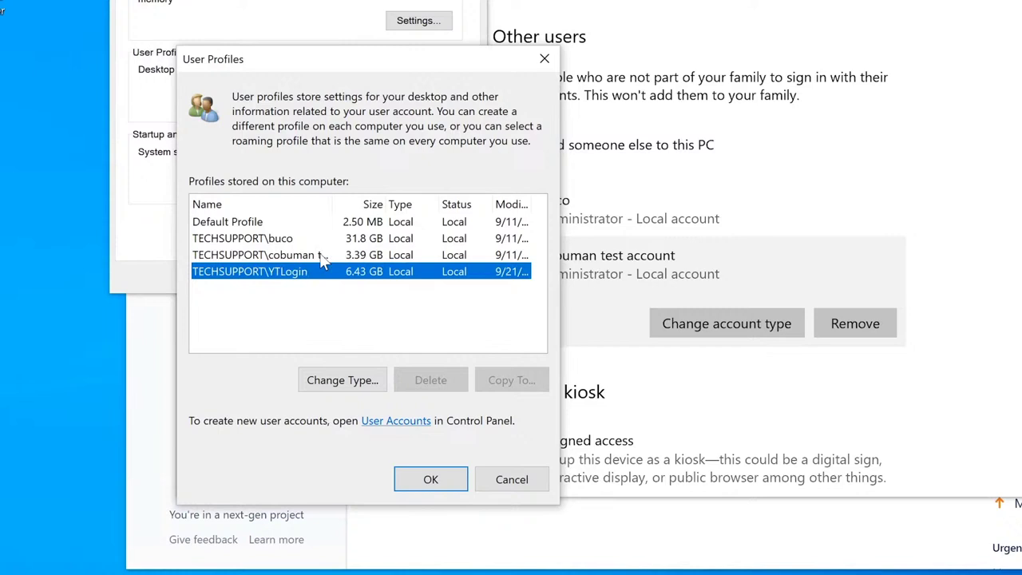
{"action": "left_click", "coordinate": [322, 259]}
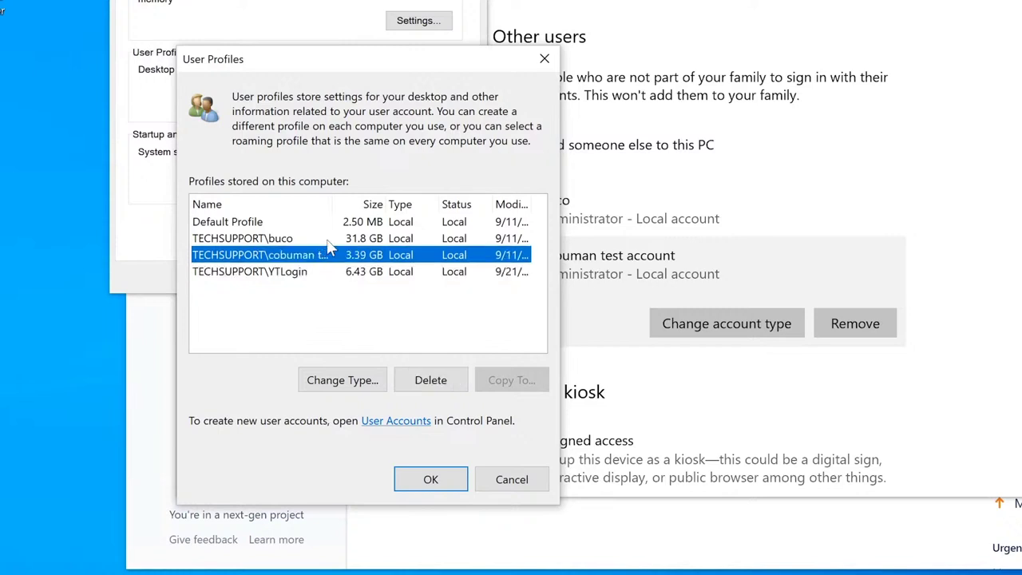
{"action": "left_click", "coordinate": [330, 244]}
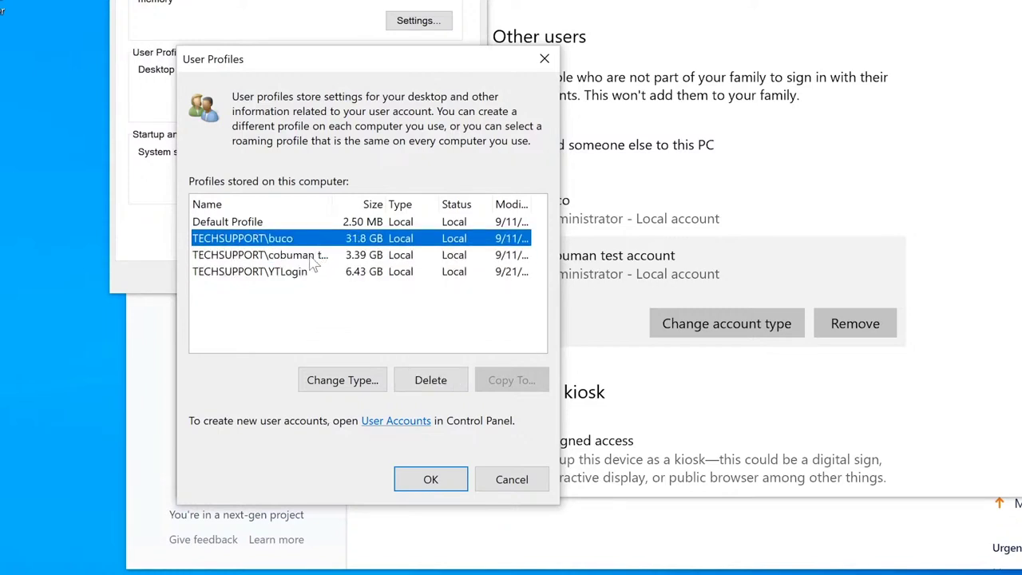
{"action": "left_click", "coordinate": [309, 256]}
{"action": "left_click", "coordinate": [332, 242]}
{"action": "left_click", "coordinate": [329, 257]}
{"action": "left_click", "coordinate": [320, 274]}
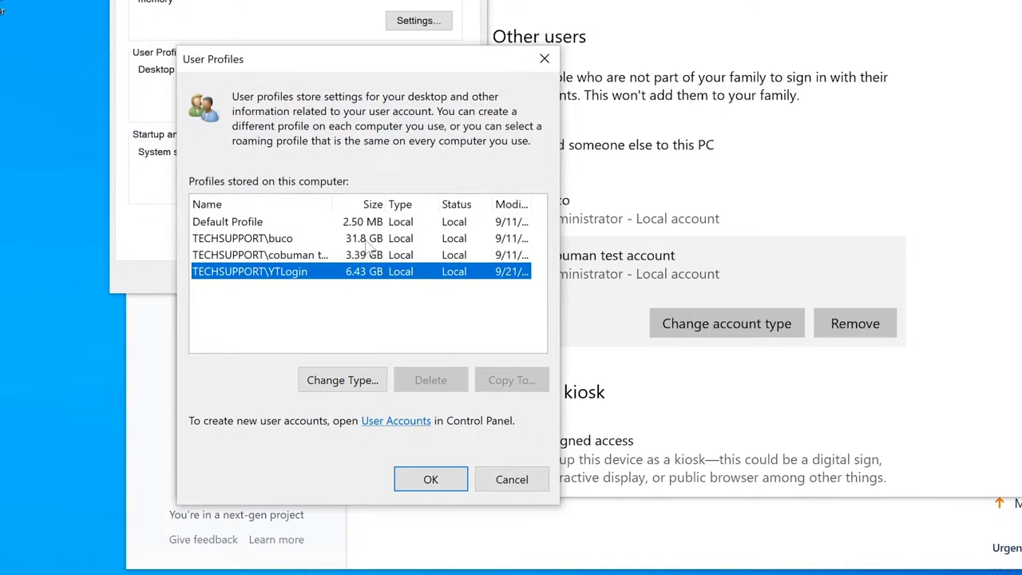
{"action": "left_click", "coordinate": [338, 239]}
{"action": "left_click", "coordinate": [329, 255]}
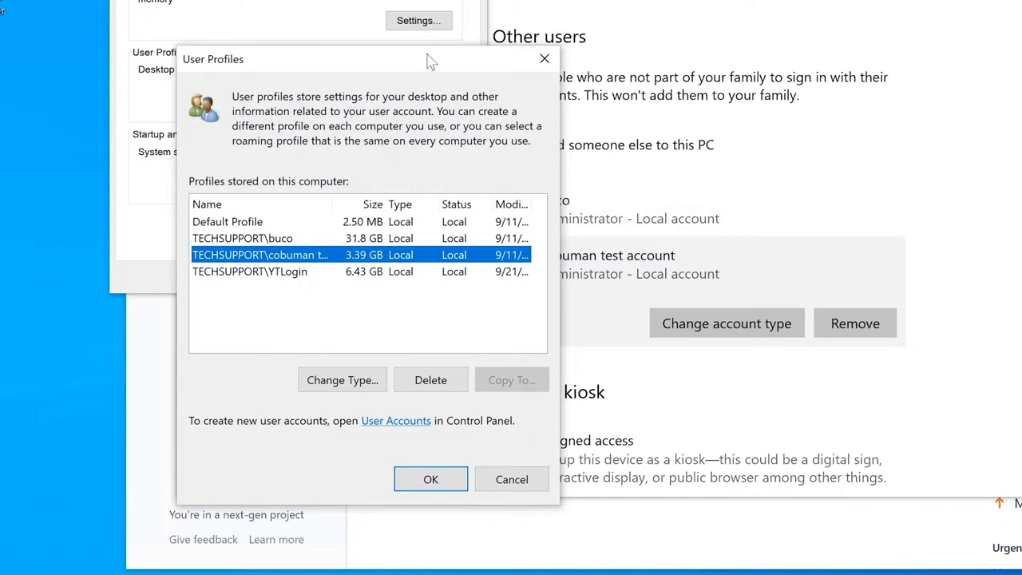
Step: Move the profiles list aside to compare buco and cobuman with the accounts, then open File Explorer
{"action": "left_click_drag", "start_coordinate": [428, 60], "coordinate": [335, 32]}
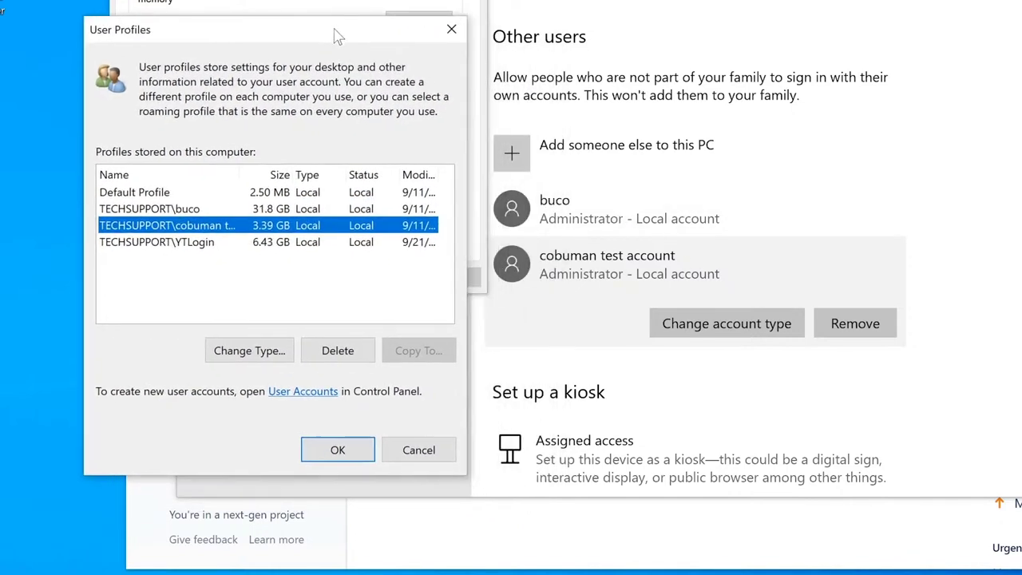
{"action": "left_click", "coordinate": [260, 209]}
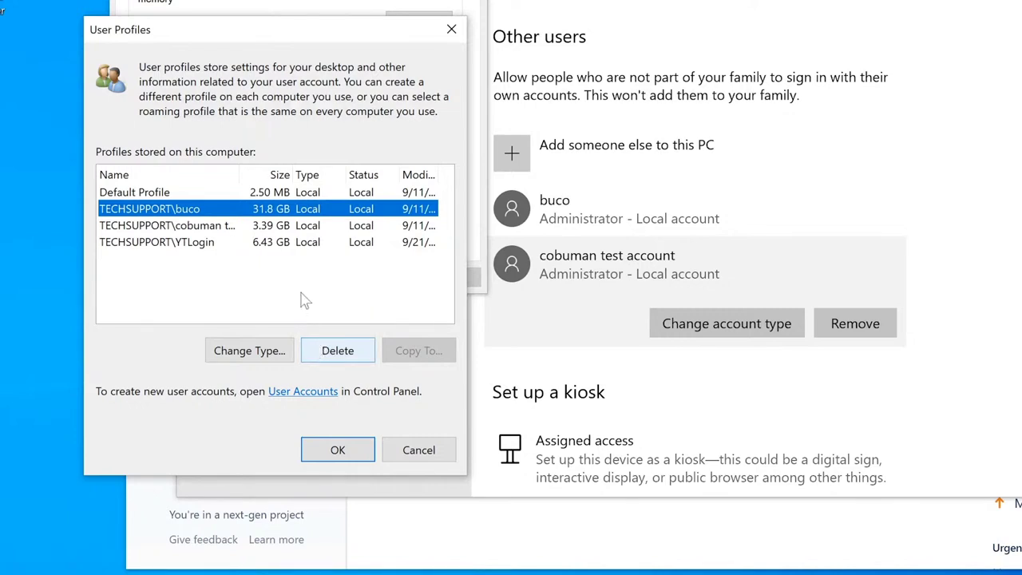
{"action": "left_click", "coordinate": [292, 227]}
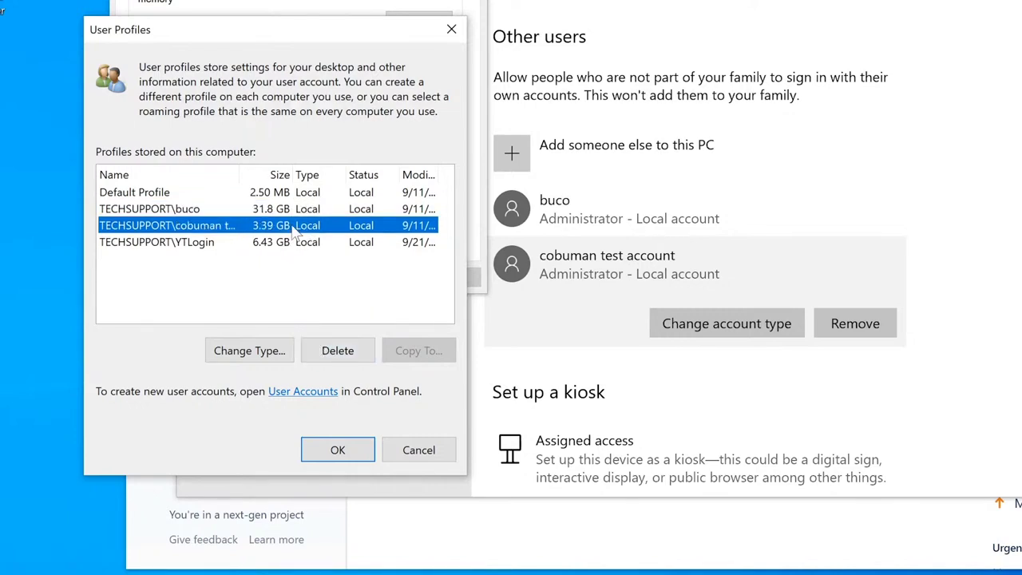
{"action": "left_click", "coordinate": [293, 209]}
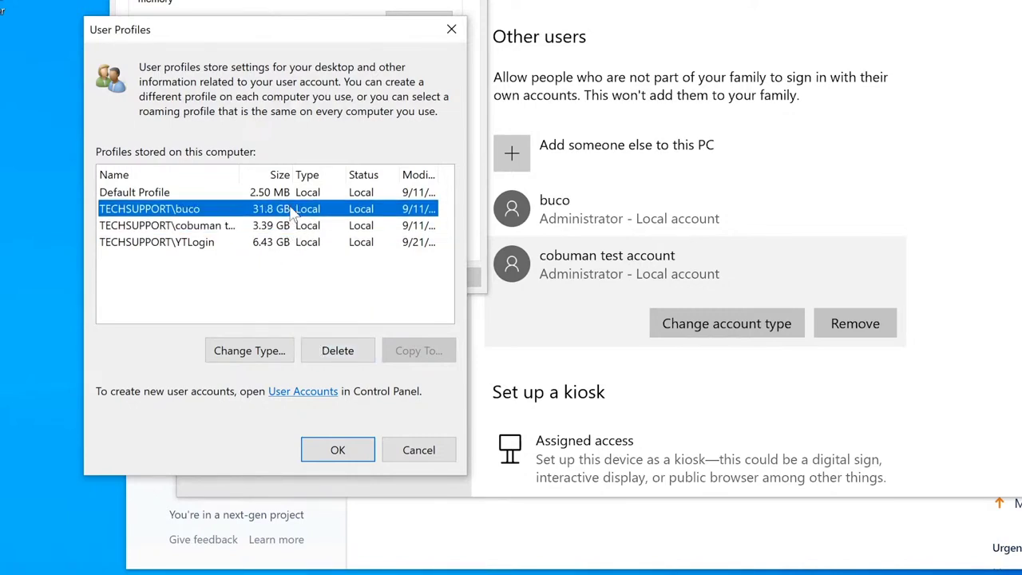
{"action": "key", "text": "super+e"}
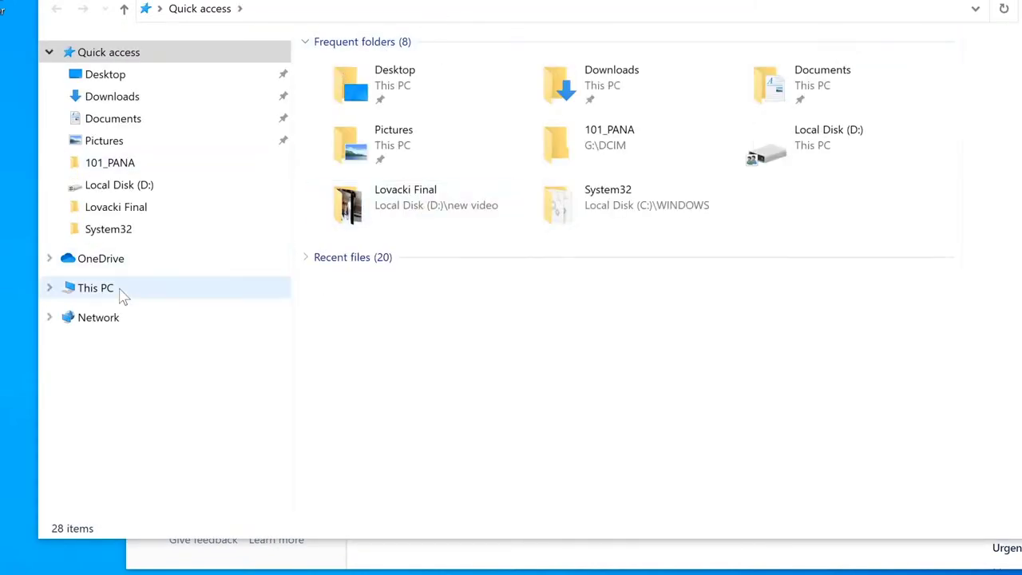
Step: Navigate File Explorer through This PC and Local Disk (C:) to the Users folder
{"action": "left_click", "coordinate": [128, 290]}
{"action": "left_click", "coordinate": [420, 297]}
{"action": "double_click", "coordinate": [416, 292]}
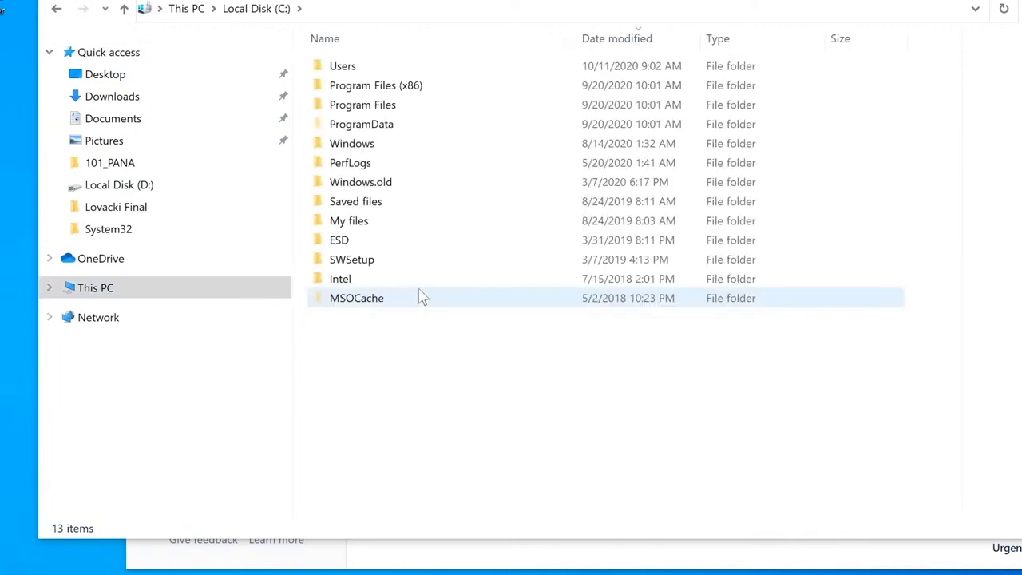
{"action": "double_click", "coordinate": [387, 70]}
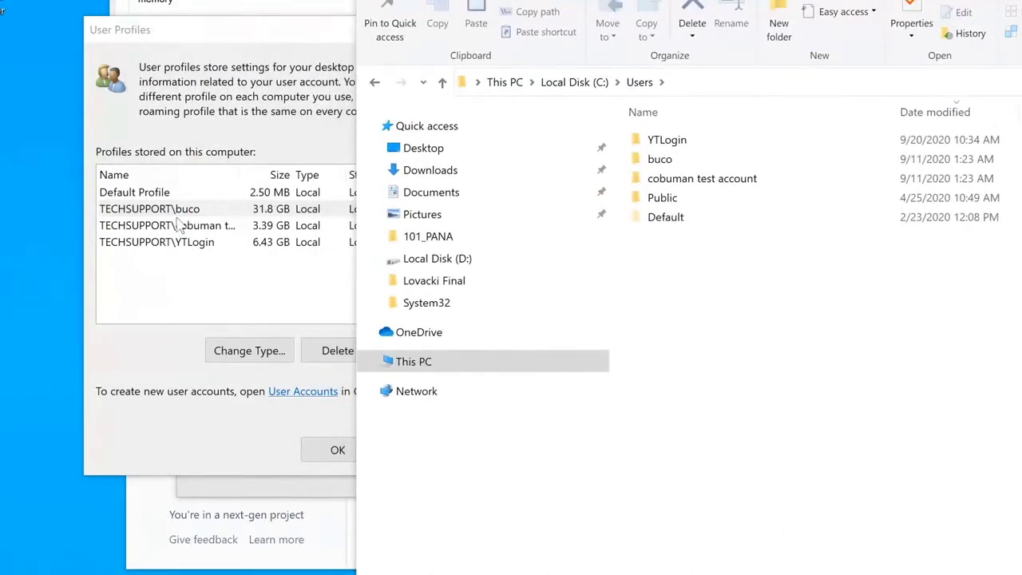
Step: Match the buco, cobuman and YTLogin user folders against the stored profiles list
{"action": "left_click", "coordinate": [659, 164]}
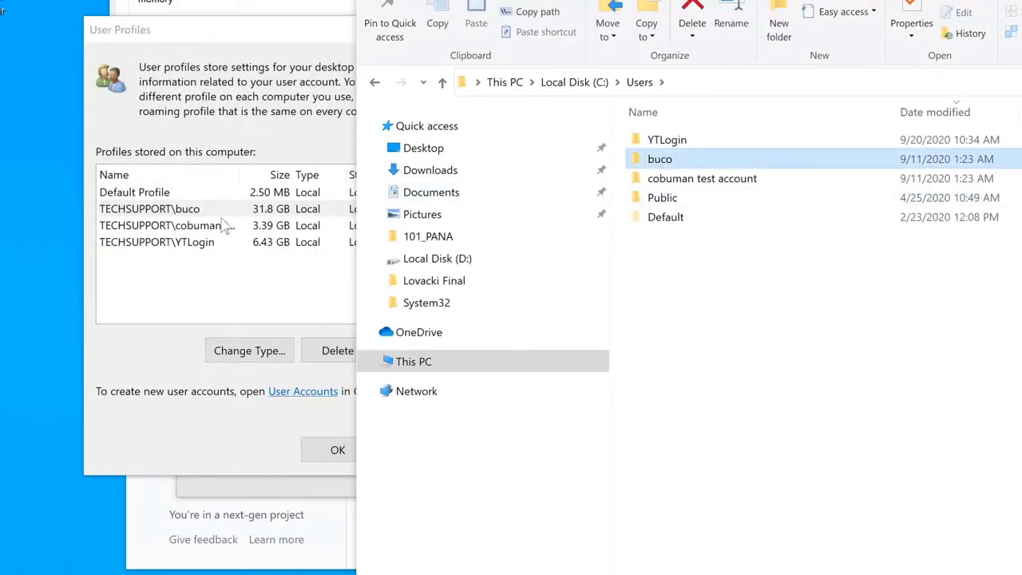
{"action": "left_click", "coordinate": [697, 184]}
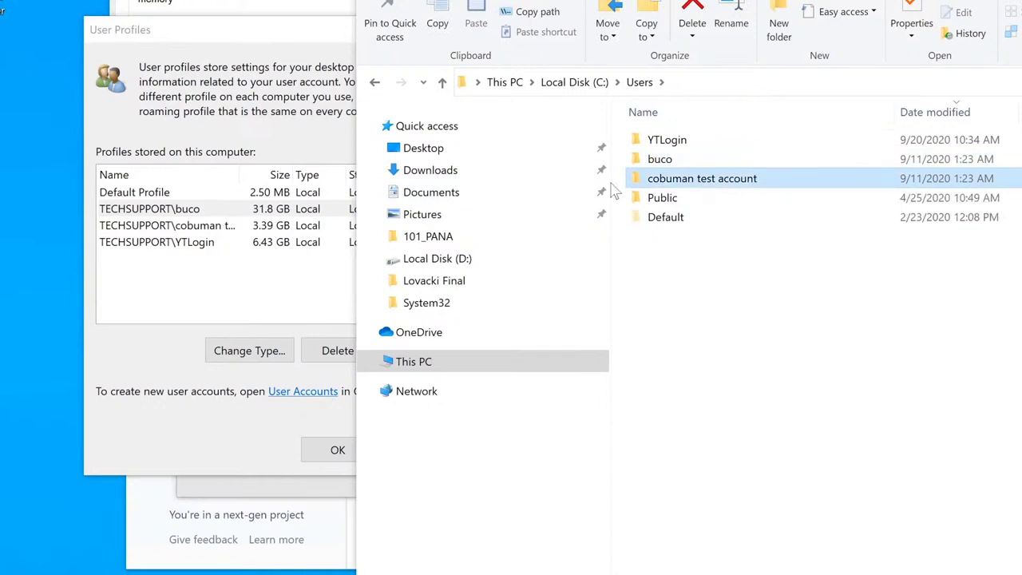
{"action": "left_click", "coordinate": [205, 228]}
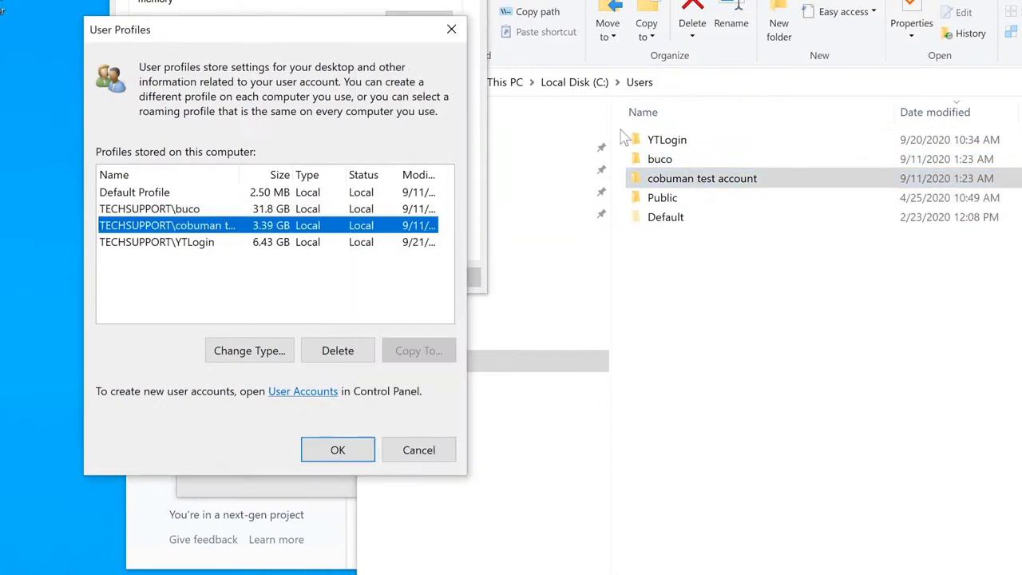
{"action": "left_click", "coordinate": [669, 142]}
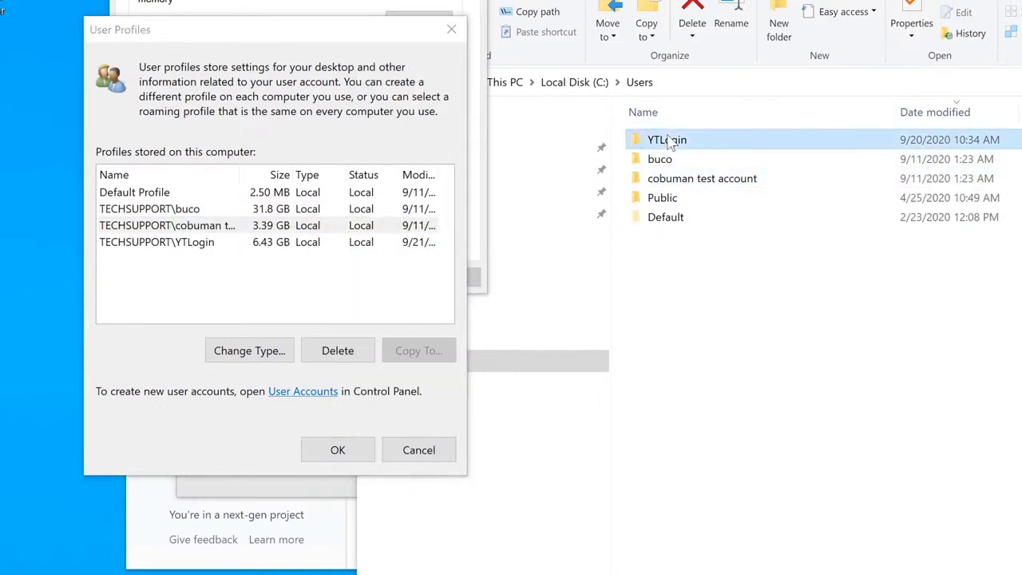
{"action": "left_click", "coordinate": [185, 244]}
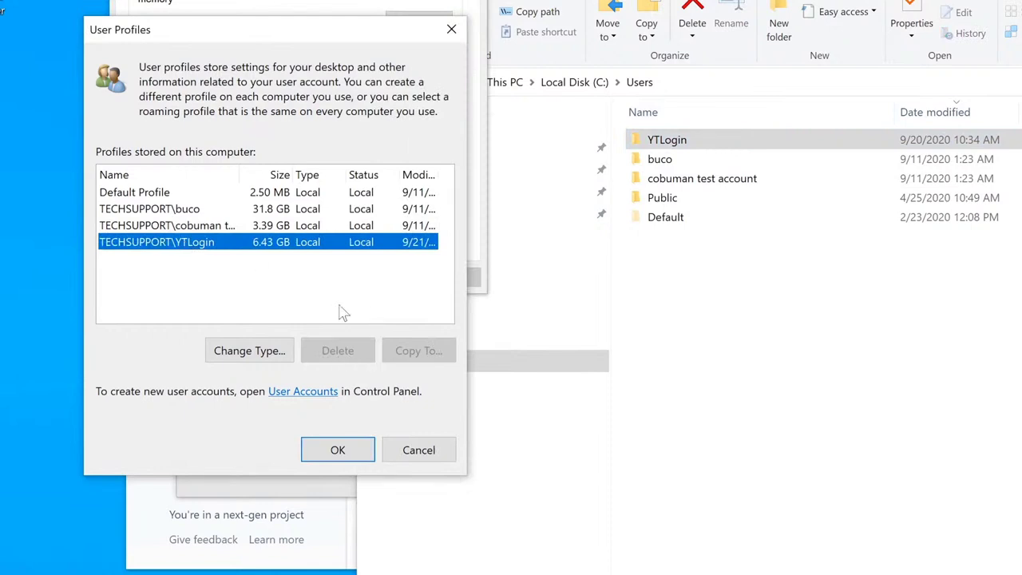
{"action": "left_click", "coordinate": [361, 227]}
{"action": "left_click", "coordinate": [362, 245]}
{"action": "left_click", "coordinate": [331, 227]}
{"action": "left_click", "coordinate": [306, 245]}
Step: Rearrange the windows, match TECHSUPPORT\buco to its folder, and open the buco user folder
{"action": "key", "text": "alt+Tab"}
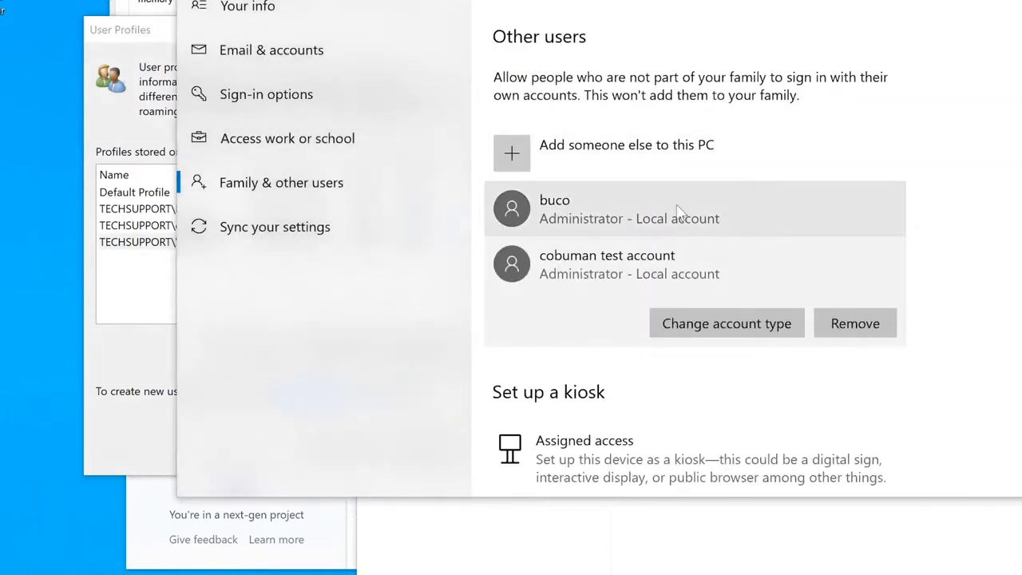
{"action": "left_click_drag", "start_coordinate": [157, 35], "coordinate": [132, 26]}
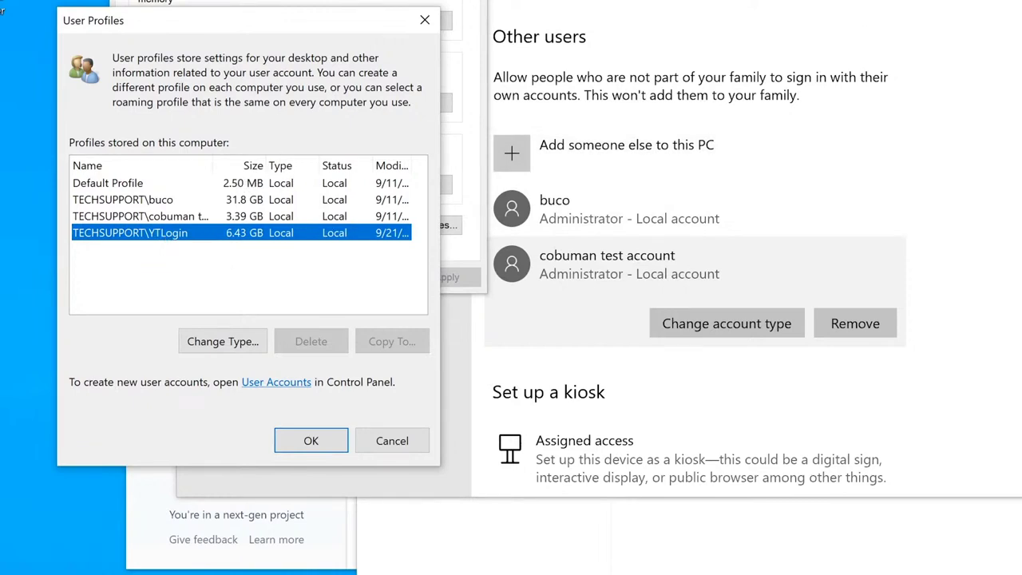
{"action": "key", "text": "alt+Tab"}
{"action": "left_click_drag", "start_coordinate": [269, 16], "coordinate": [443, 8]}
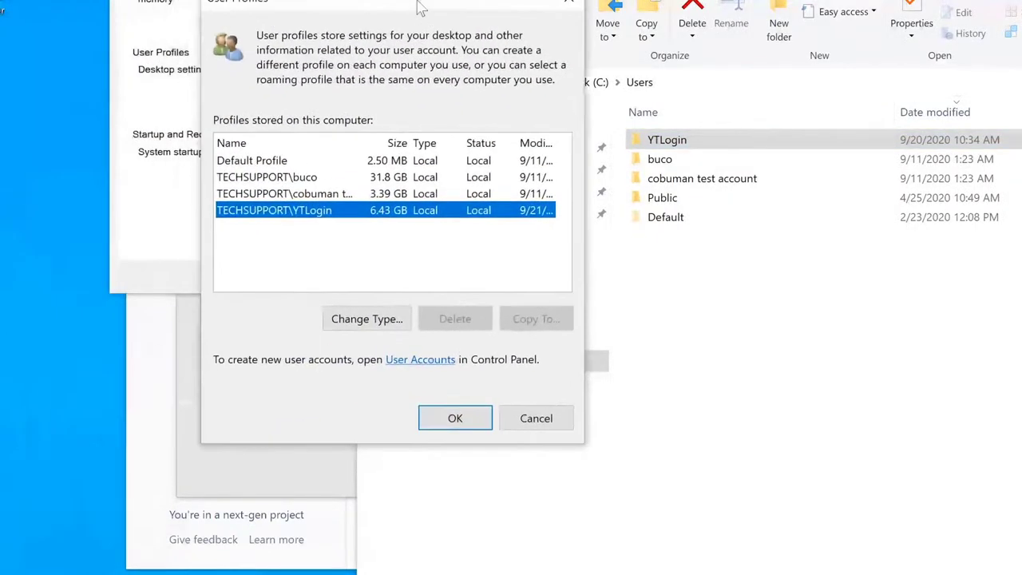
{"action": "left_click", "coordinate": [429, 179]}
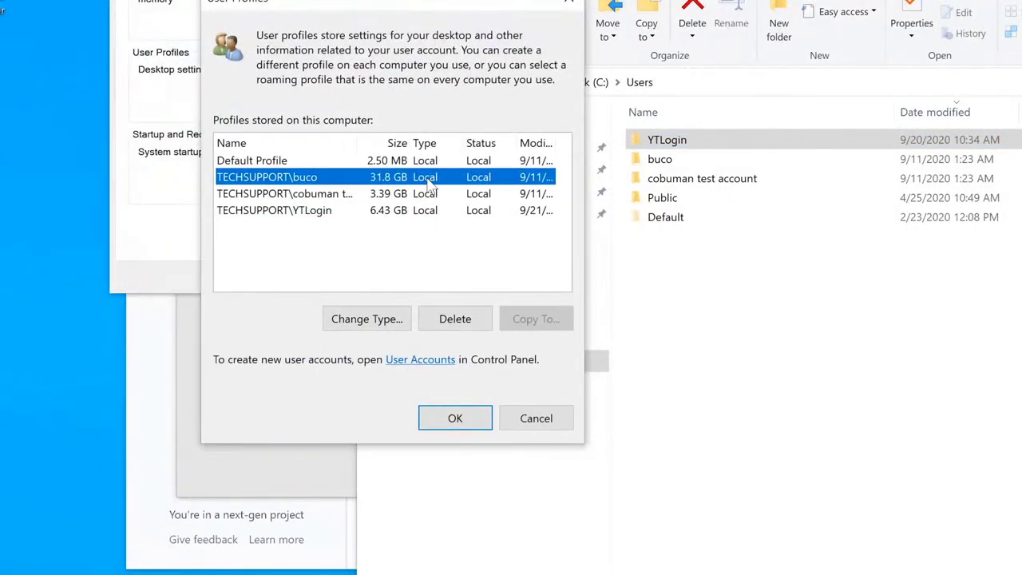
{"action": "left_click", "coordinate": [656, 162]}
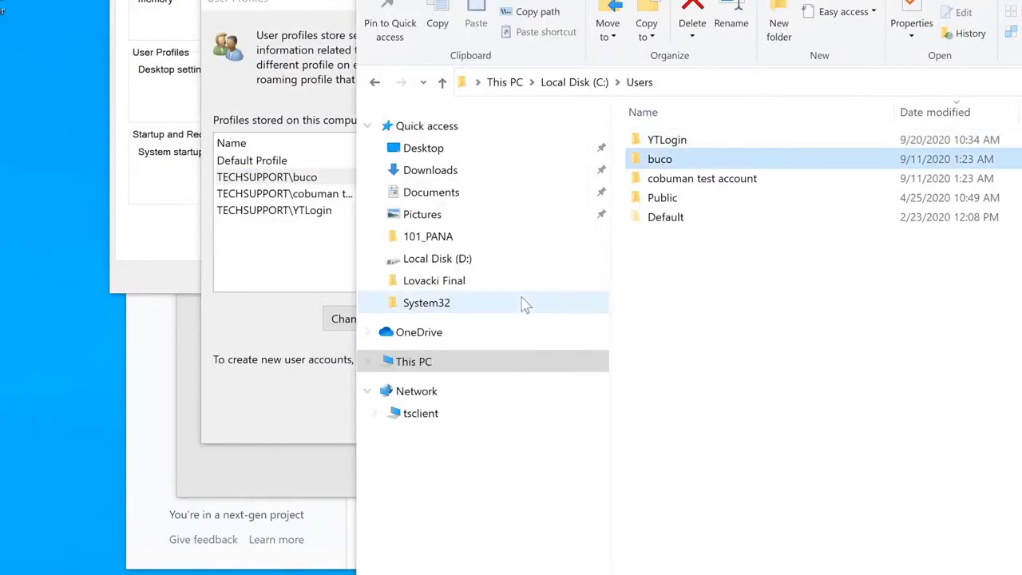
{"action": "left_click", "coordinate": [319, 177]}
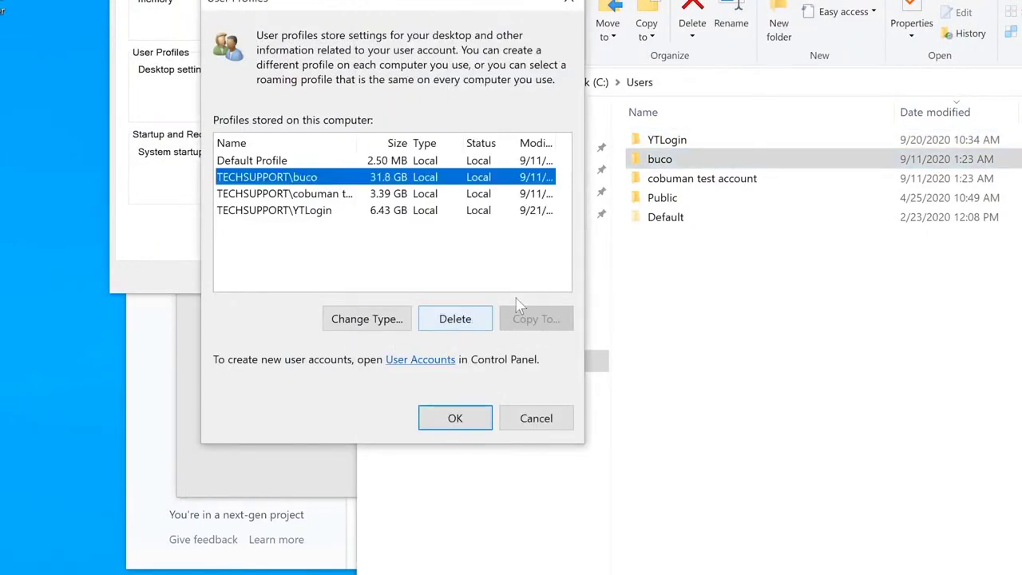
{"action": "double_click", "coordinate": [683, 161]}
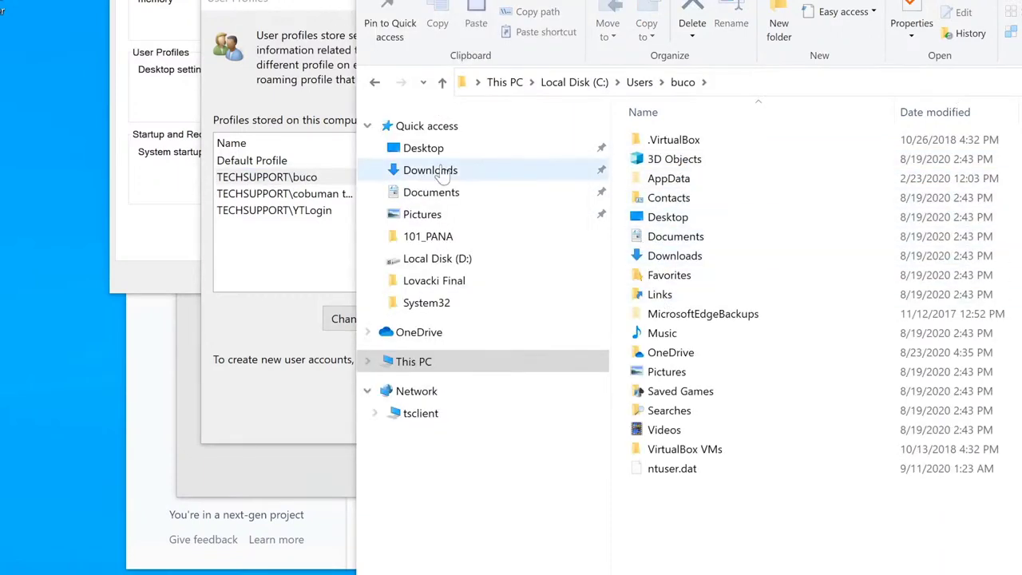
{"action": "left_click_drag", "start_coordinate": [326, 6], "coordinate": [204, 7]}
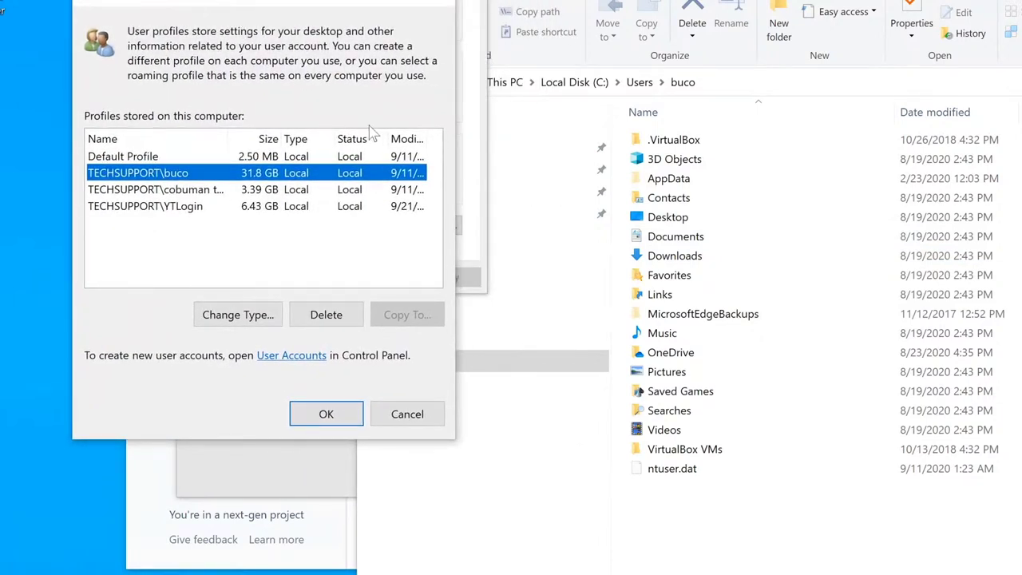
Step: Close User Profiles, choose Add someone else to this PC, and proceed without sign-in information
{"action": "left_click", "coordinate": [406, 417]}
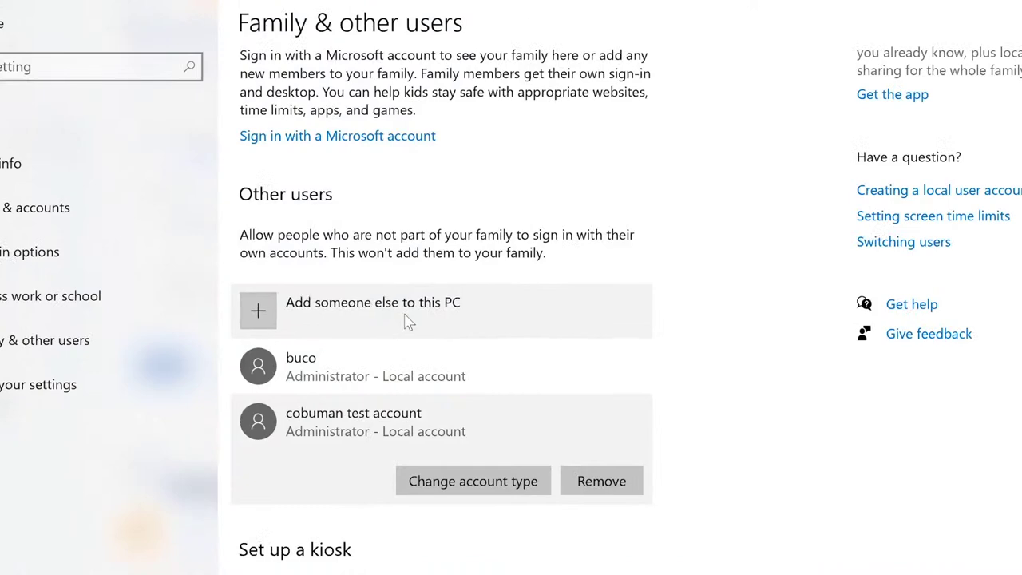
{"action": "left_click", "coordinate": [407, 319]}
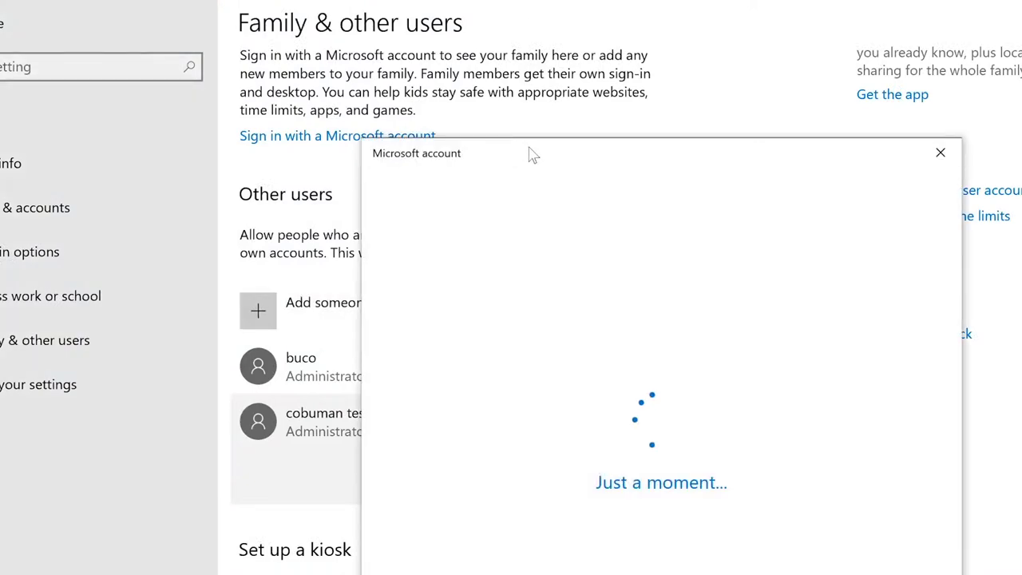
{"action": "left_click_drag", "start_coordinate": [529, 152], "coordinate": [287, 43]}
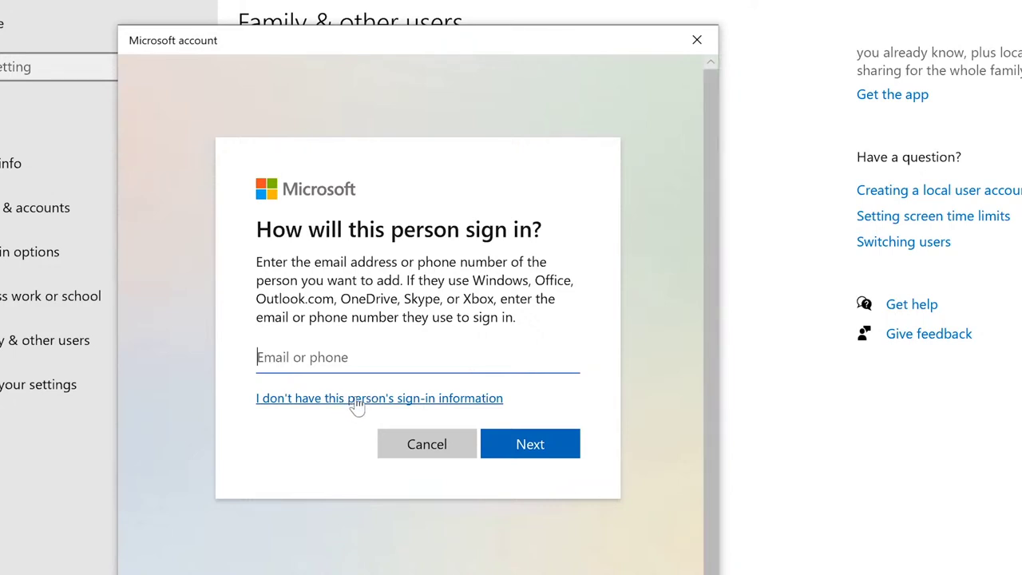
{"action": "left_click", "coordinate": [358, 404]}
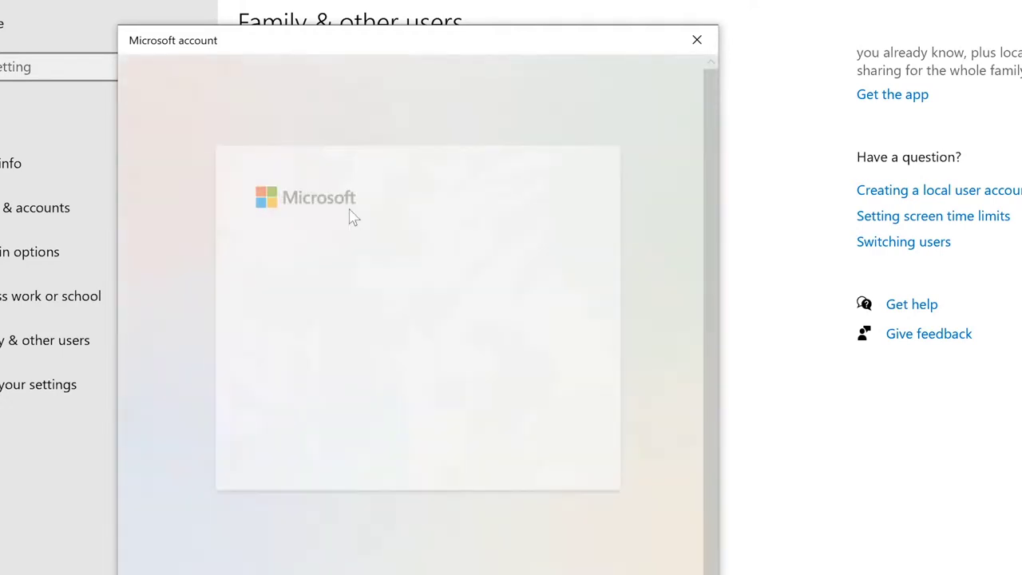
Step: Add a local user named LocalAdmin without a Microsoft account, entering its password twice
{"action": "left_click", "coordinate": [327, 393]}
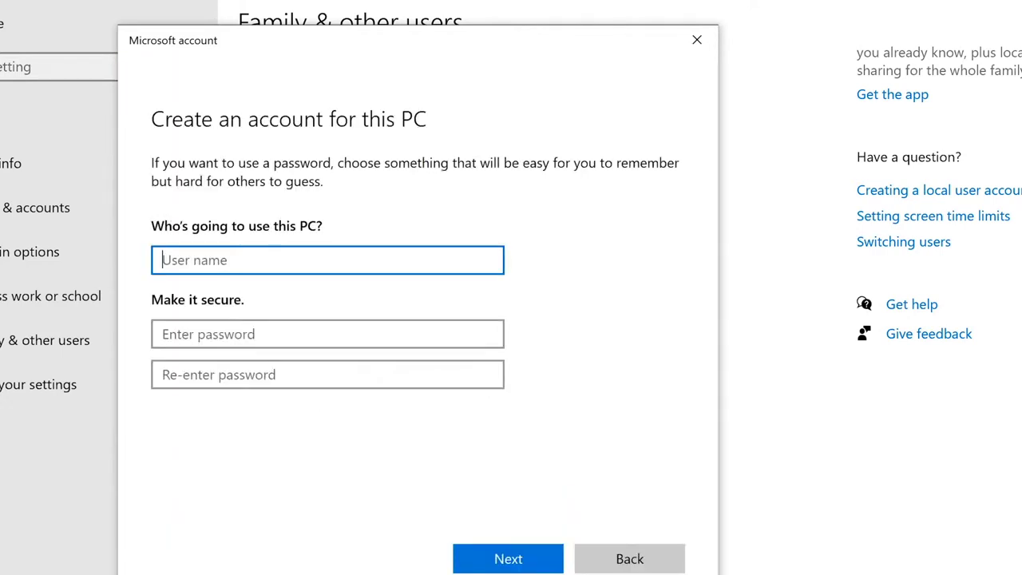
{"action": "type", "text": "LocalAdmin"}
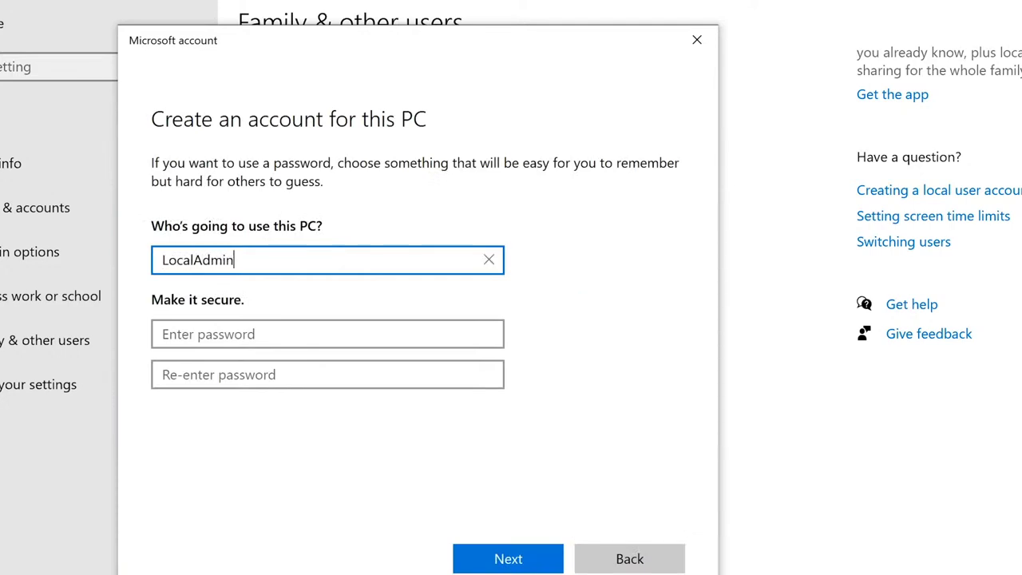
{"action": "key", "text": "Tab"}
{"action": "type", "text": "******"}
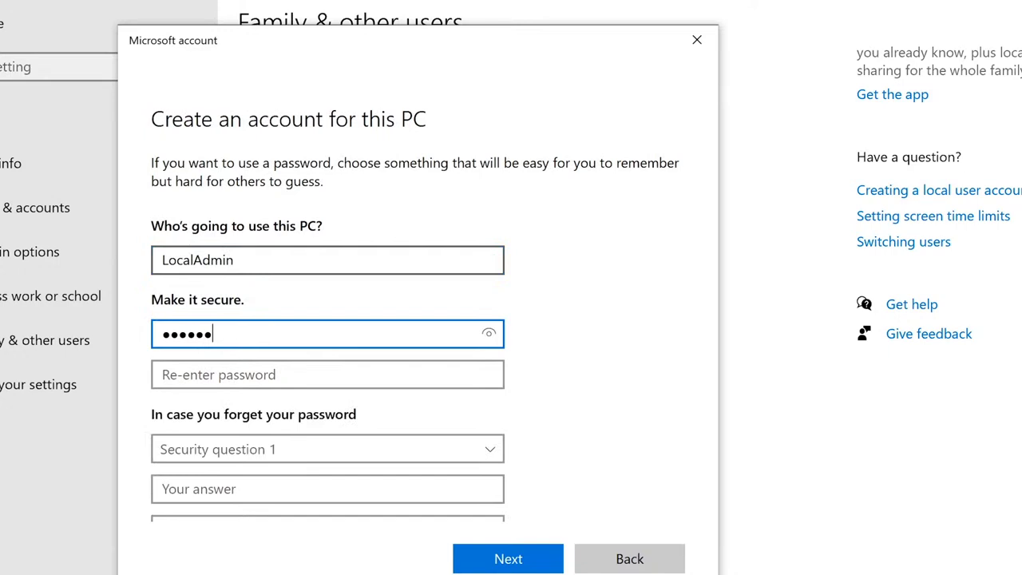
{"action": "type", "text": "**"}
{"action": "key", "text": "Tab"}
{"action": "type", "text": "*****"}
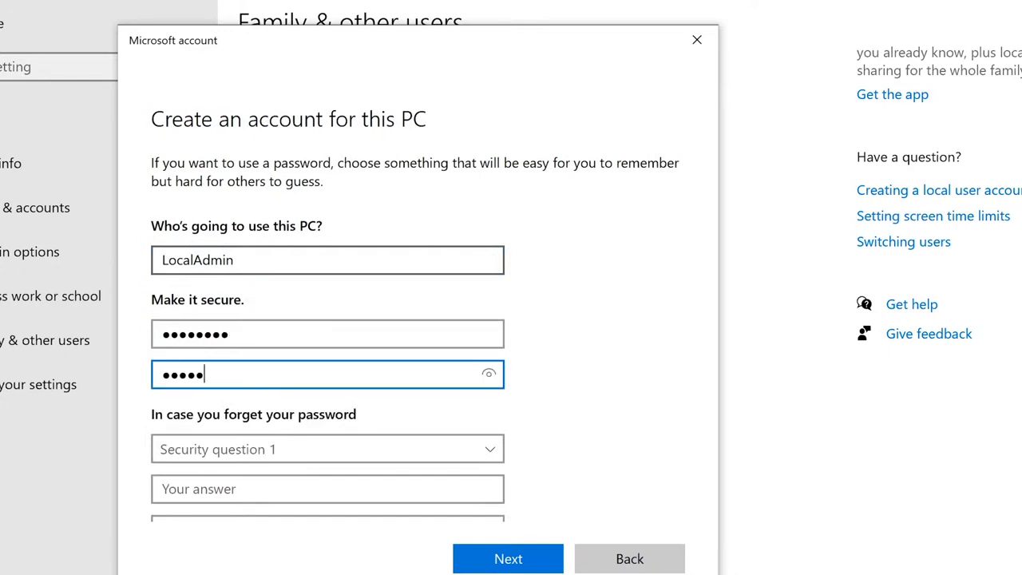
{"action": "type", "text": "***"}
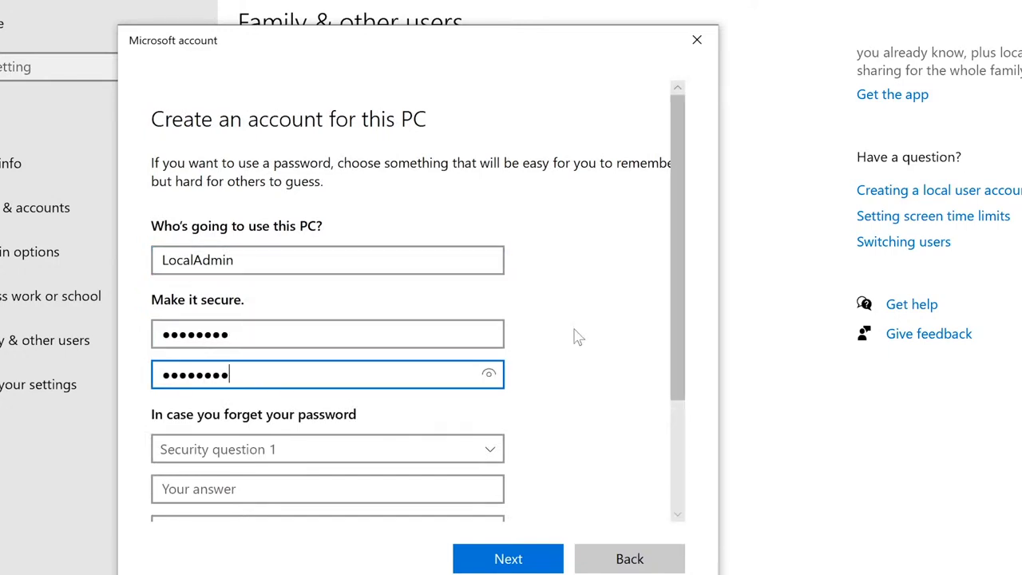
Step: Answer three security questions (first pet's name, birth city, childhood nickname) and finish creating the account
{"action": "scroll", "coordinate": [573, 335], "scroll_direction": "down", "scroll_amount": 3}
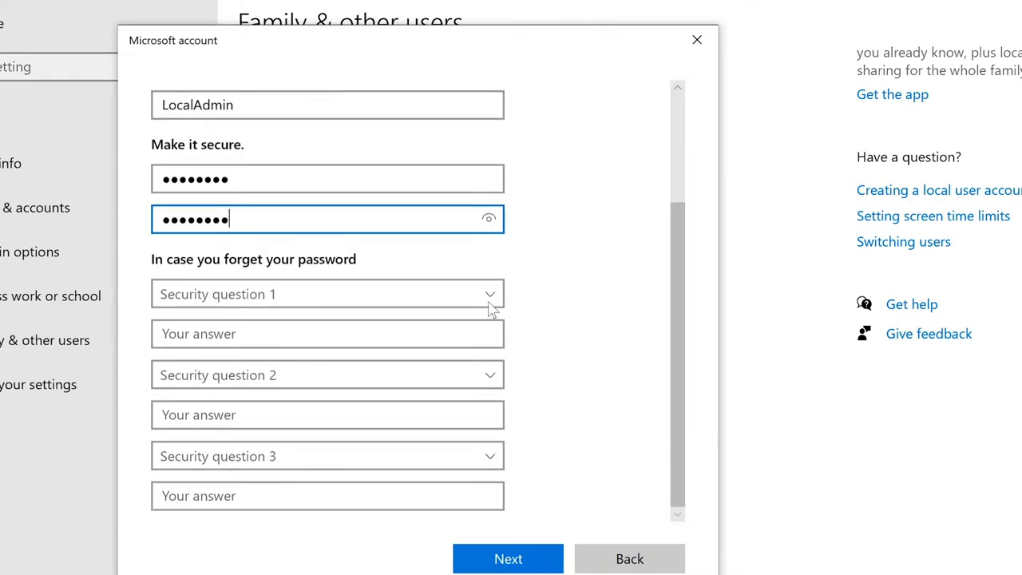
{"action": "left_click", "coordinate": [463, 287]}
{"action": "left_click", "coordinate": [378, 316]}
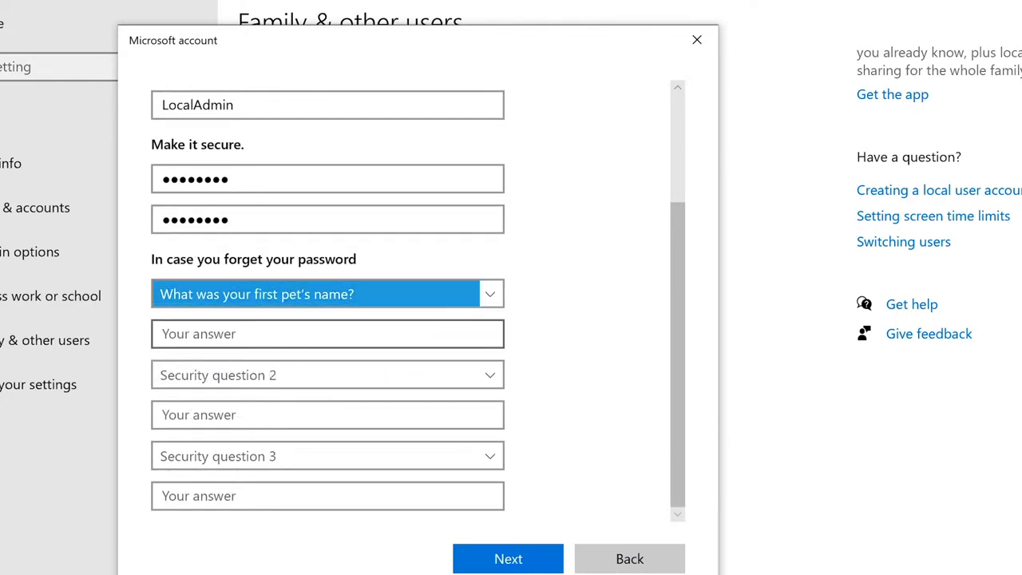
{"action": "left_click", "coordinate": [363, 334]}
{"action": "left_click", "coordinate": [331, 378]}
{"action": "left_click", "coordinate": [313, 421]}
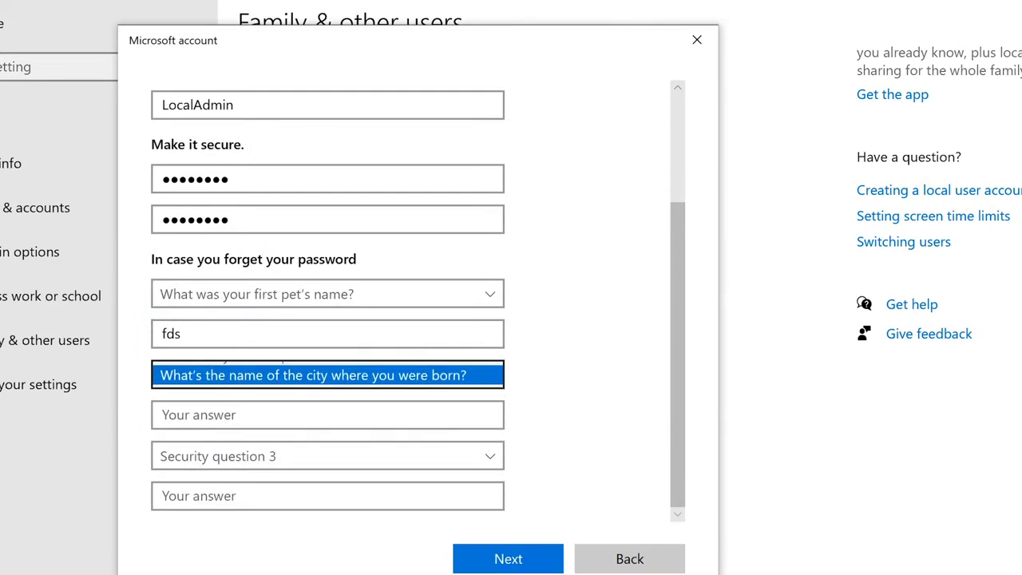
{"action": "left_click", "coordinate": [313, 422]}
{"action": "left_click", "coordinate": [421, 467]}
{"action": "left_click", "coordinate": [335, 414]}
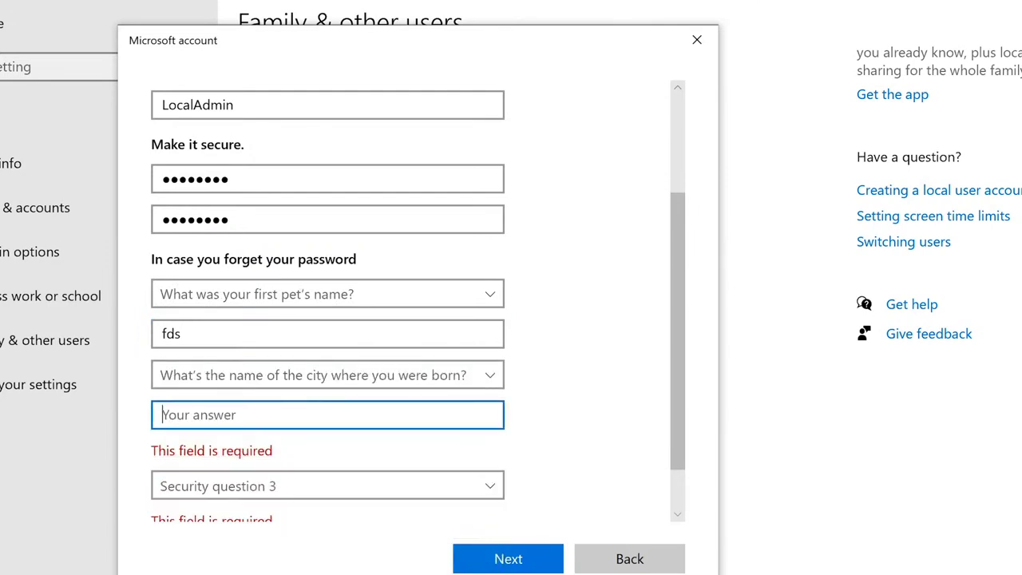
{"action": "left_click", "coordinate": [451, 467]}
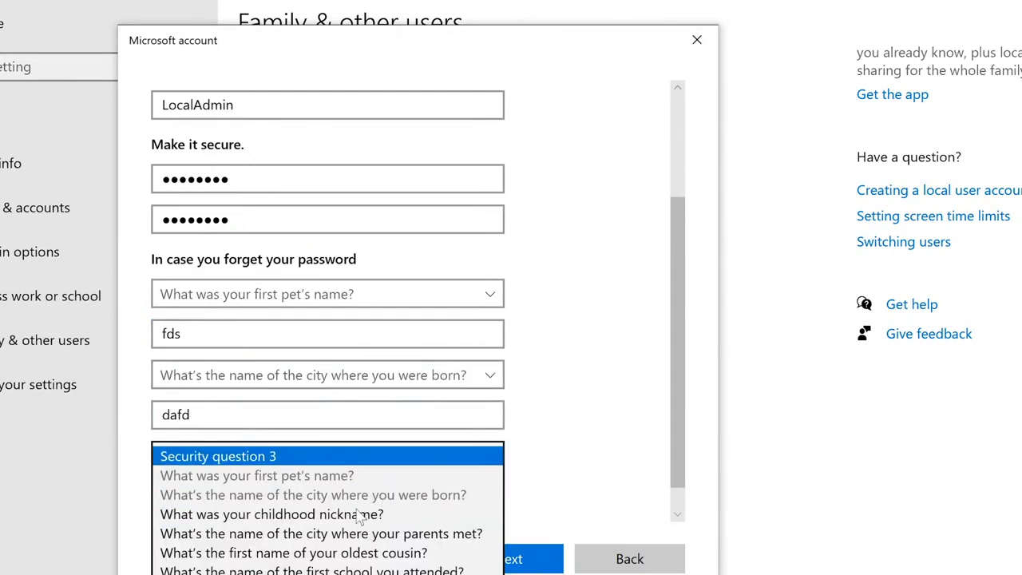
{"action": "left_click", "coordinate": [399, 513]}
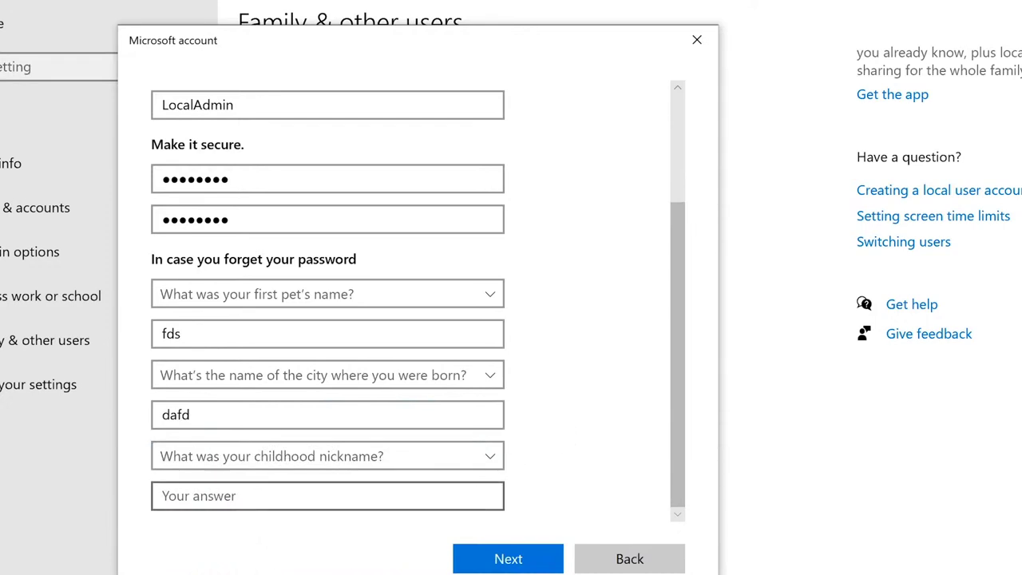
{"action": "left_click", "coordinate": [479, 496]}
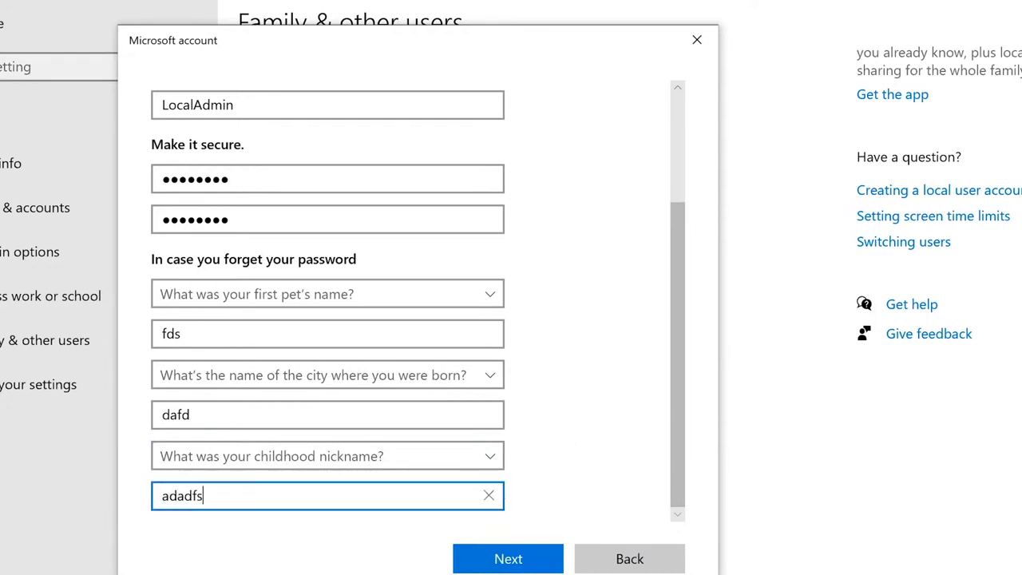
{"action": "left_click", "coordinate": [479, 558]}
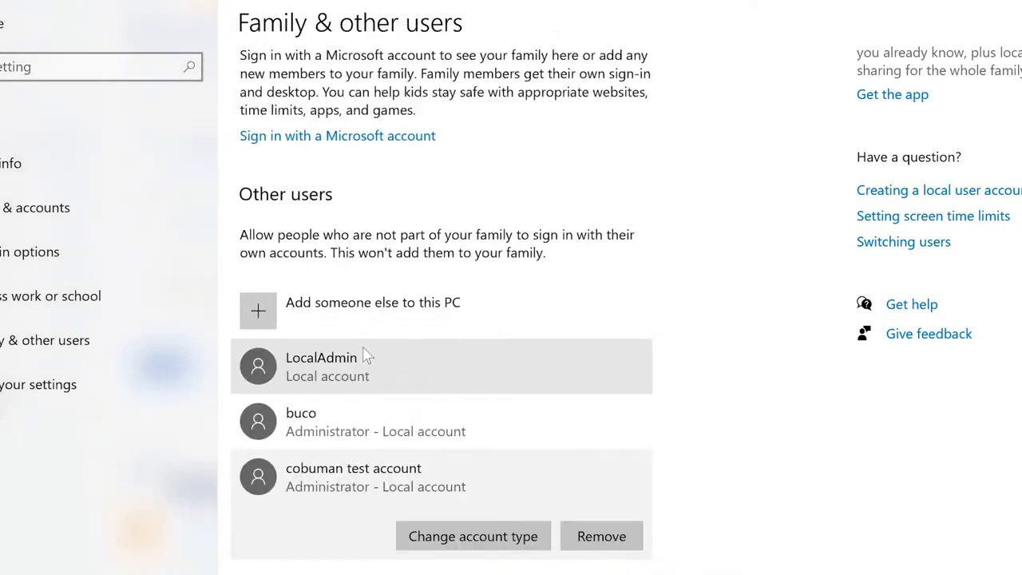
Step: Change the LocalAdmin account type to Administrator
{"action": "left_click", "coordinate": [345, 374]}
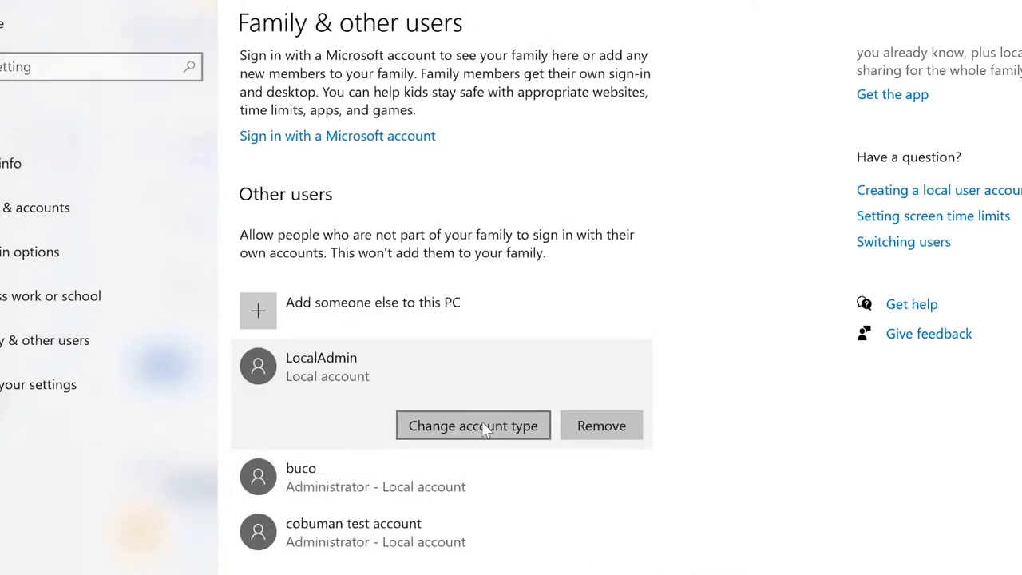
{"action": "left_click", "coordinate": [473, 426]}
{"action": "left_click", "coordinate": [380, 340]}
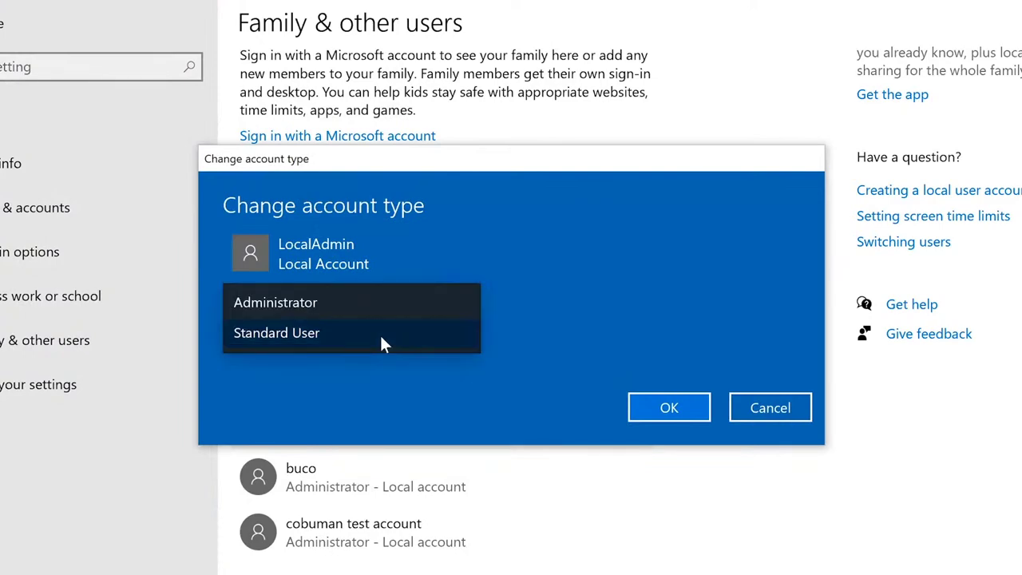
{"action": "left_click", "coordinate": [333, 305]}
{"action": "left_click", "coordinate": [669, 409]}
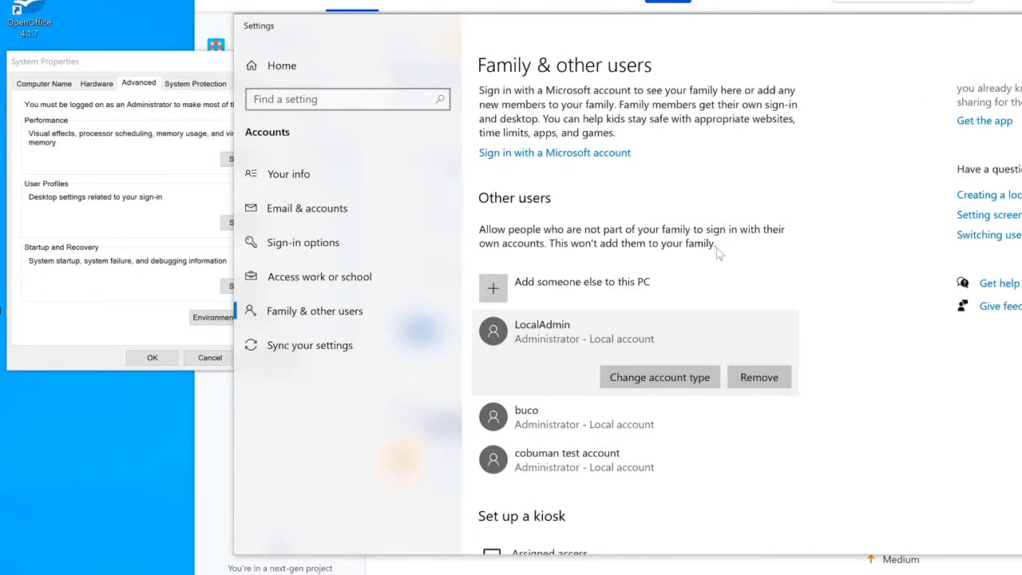
Step: Open the User Profiles list in System Properties and review the buco and cobuman test profiles
{"action": "left_click", "coordinate": [129, 167]}
{"action": "left_click", "coordinate": [251, 230]}
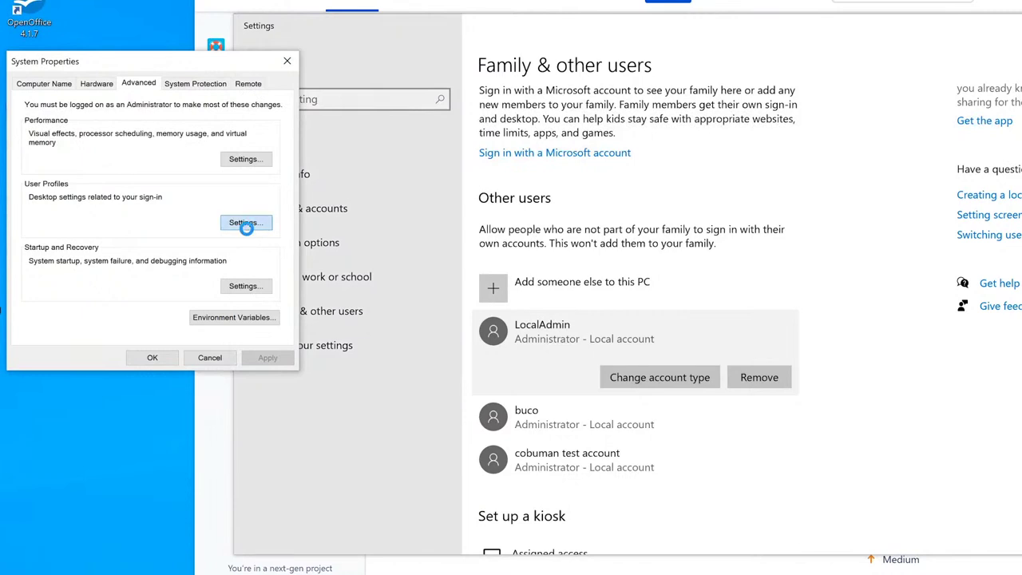
{"action": "left_click", "coordinate": [102, 222]}
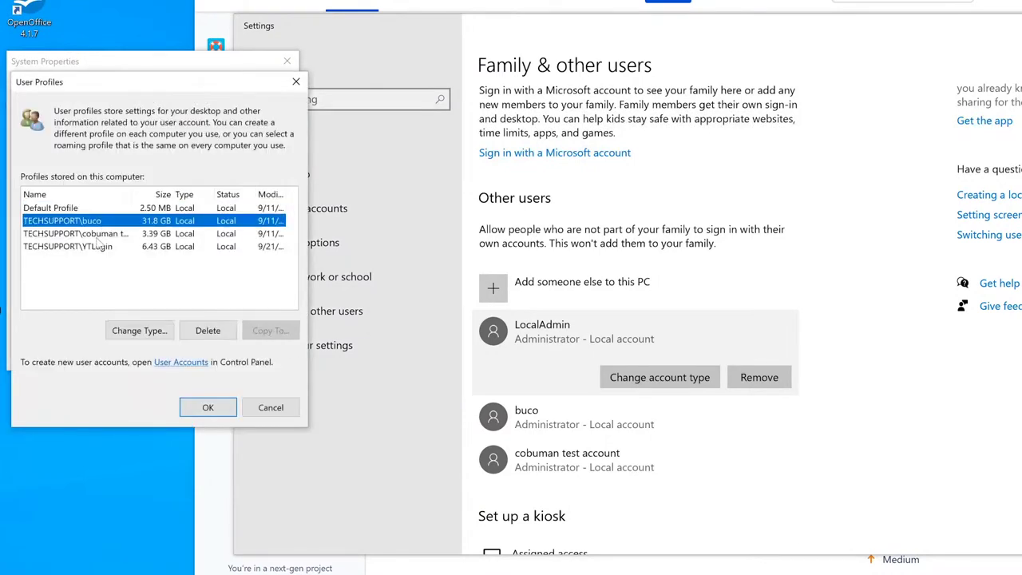
{"action": "left_click", "coordinate": [138, 234]}
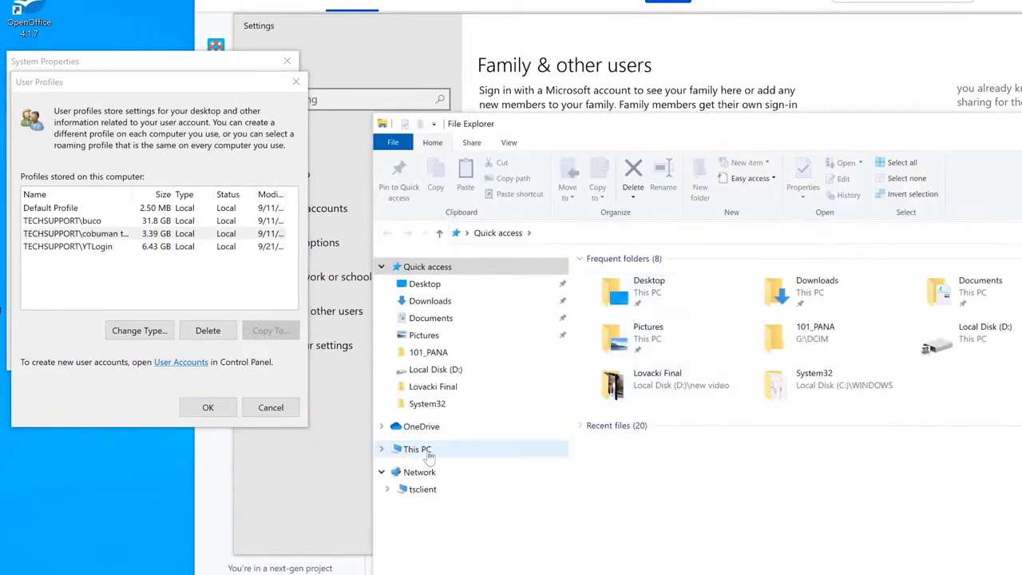
Step: Browse File Explorer from This PC into the Users folder on Local Disk (C:)
{"action": "left_click", "coordinate": [428, 452]}
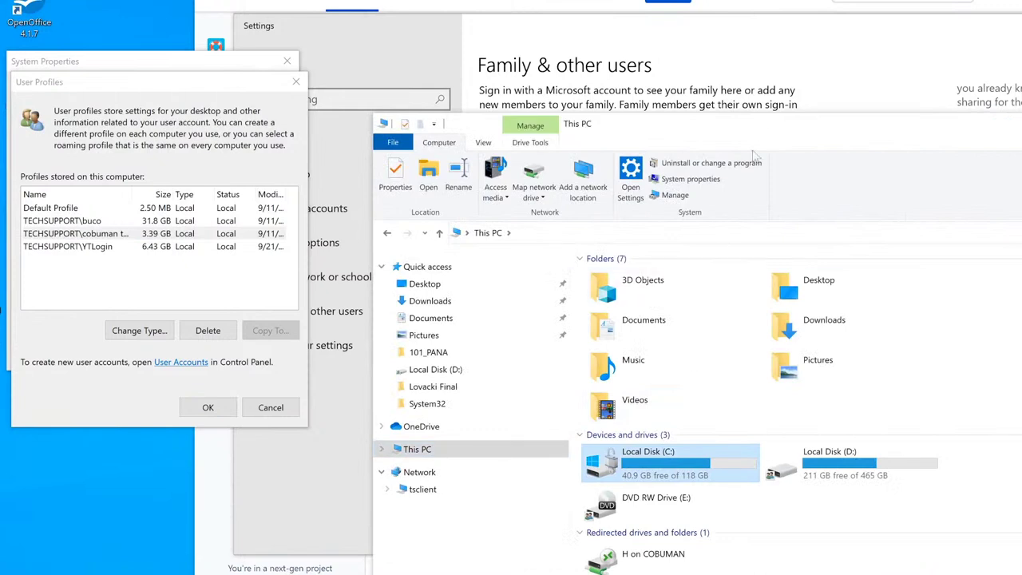
{"action": "left_click_drag", "start_coordinate": [681, 124], "coordinate": [565, 8]}
{"action": "double_click", "coordinate": [542, 340]}
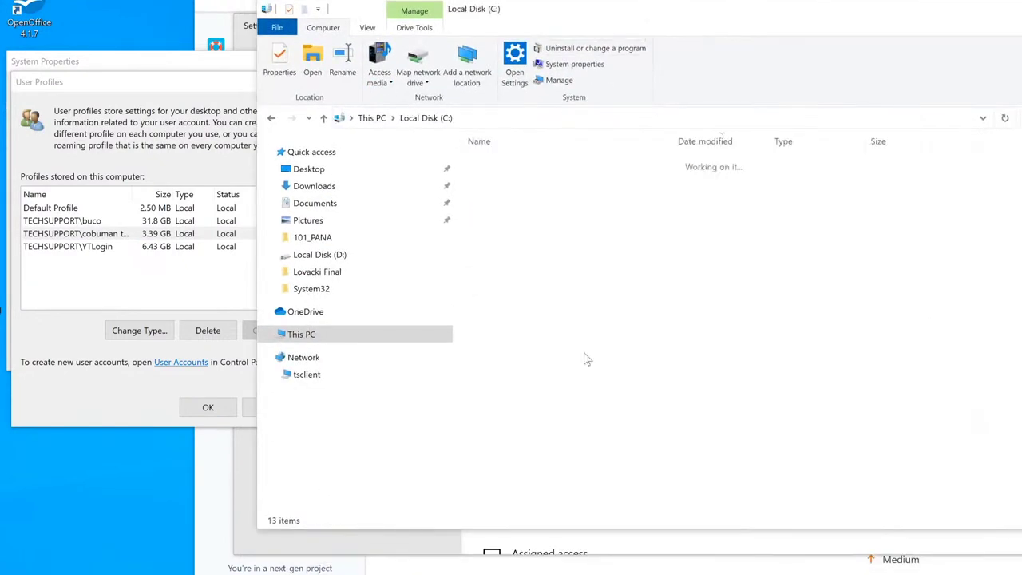
{"action": "double_click", "coordinate": [529, 164]}
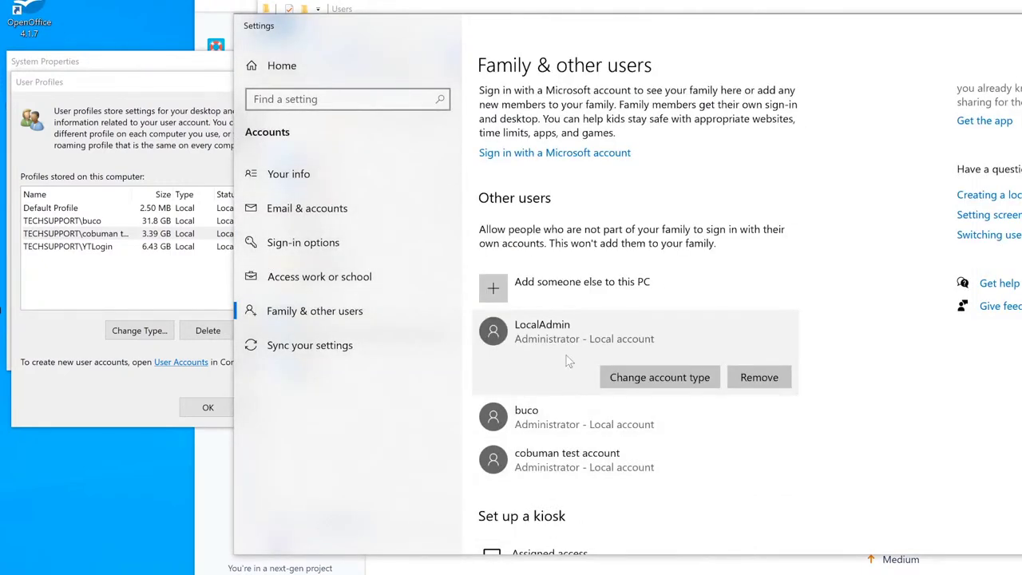
{"action": "left_click", "coordinate": [694, 12]}
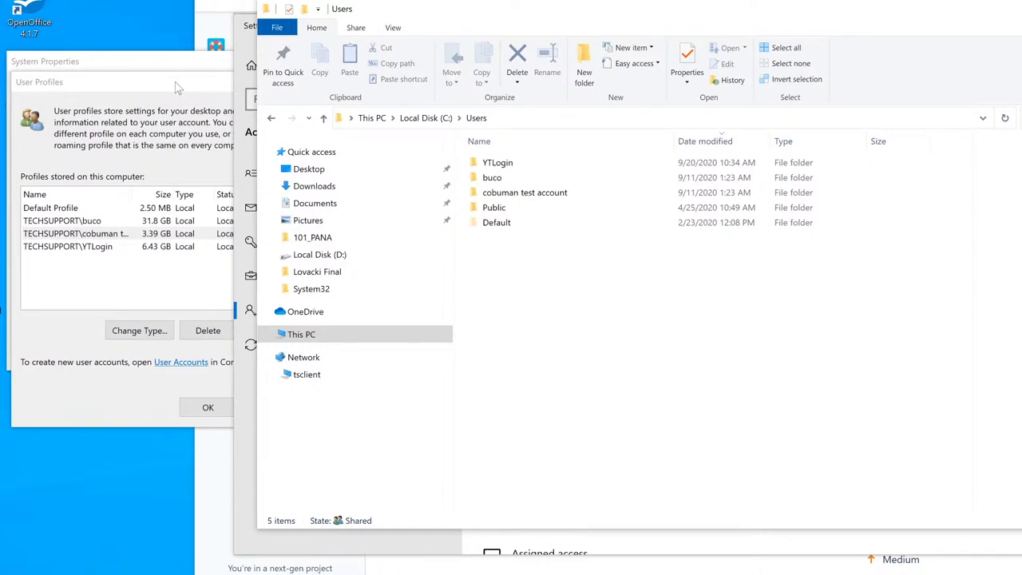
Step: Close the User Profiles list and move System Properties away from the desktop icons
{"action": "left_click", "coordinate": [162, 100]}
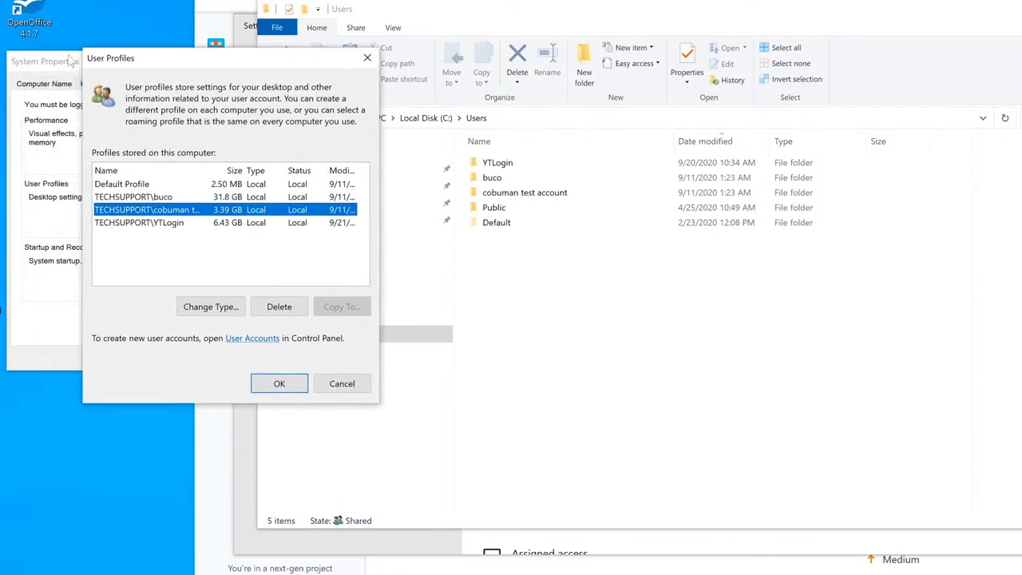
{"action": "left_click", "coordinate": [368, 60]}
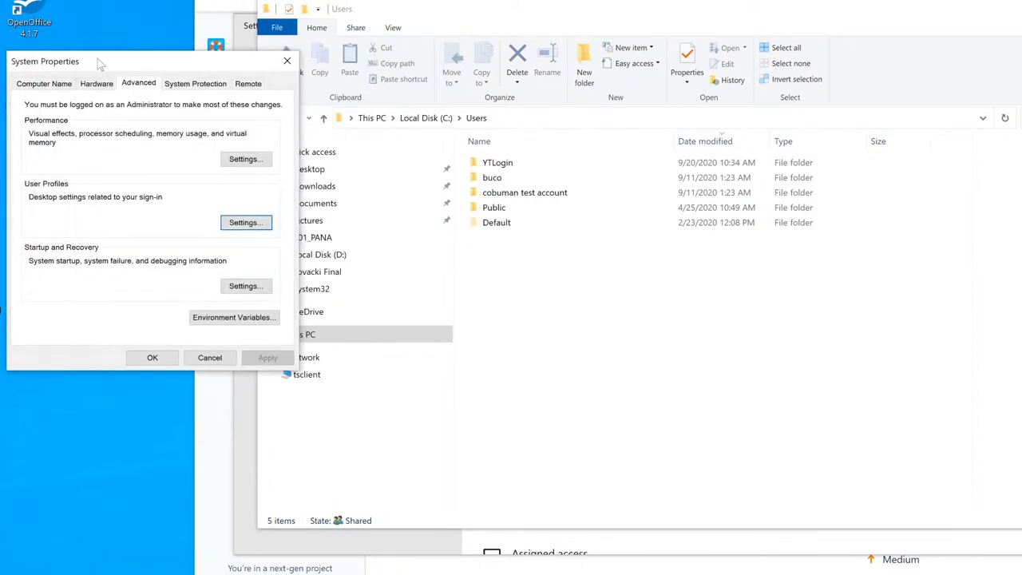
{"action": "left_click_drag", "start_coordinate": [100, 64], "coordinate": [198, 39]}
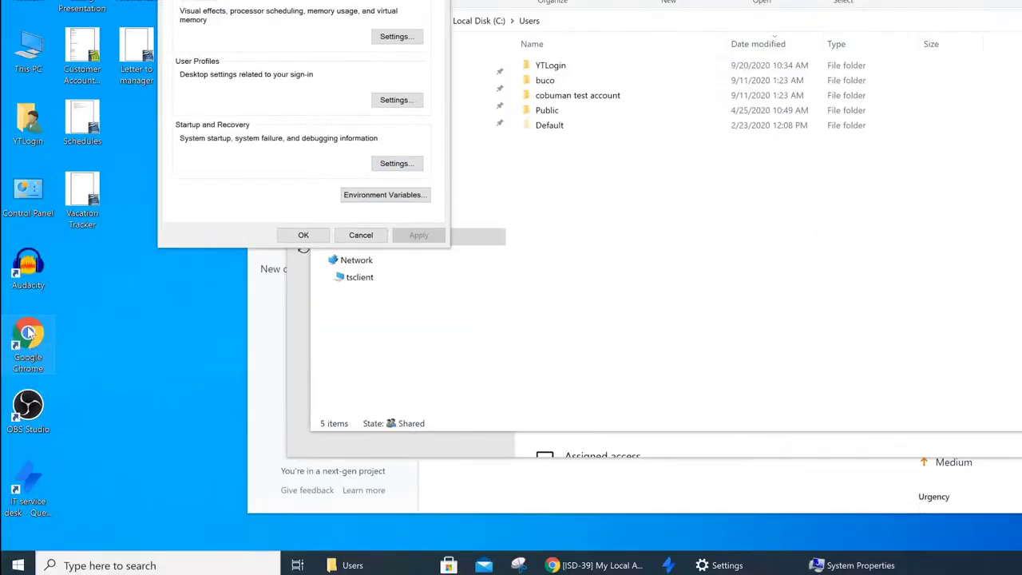
Step: Launch the Google Chrome desktop shortcut with Run as different user and bring the credentials prompt into view
{"action": "right_click", "coordinate": [28, 332]}
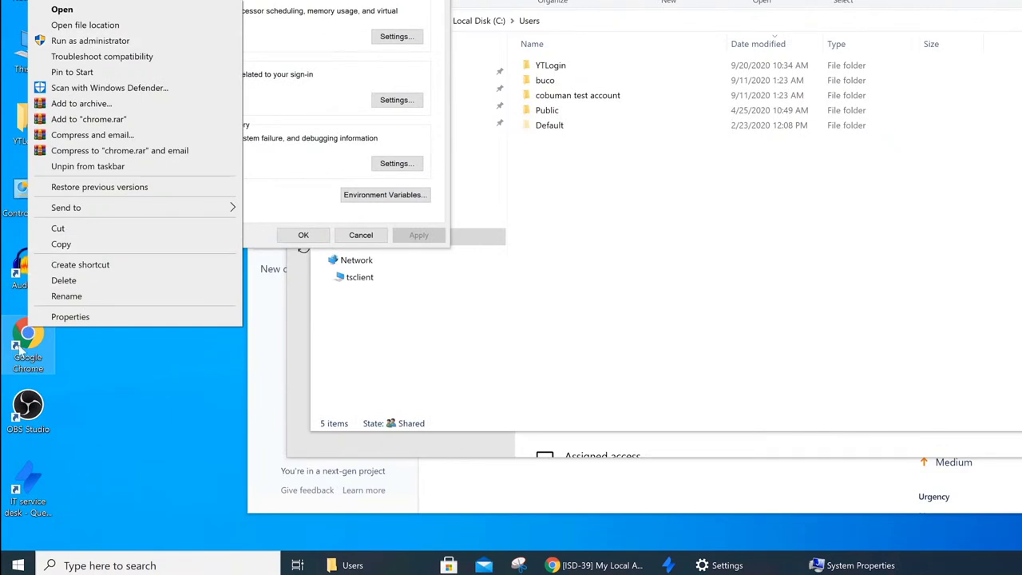
{"action": "right_click", "coordinate": [21, 350]}
{"action": "right_click", "coordinate": [22, 348]}
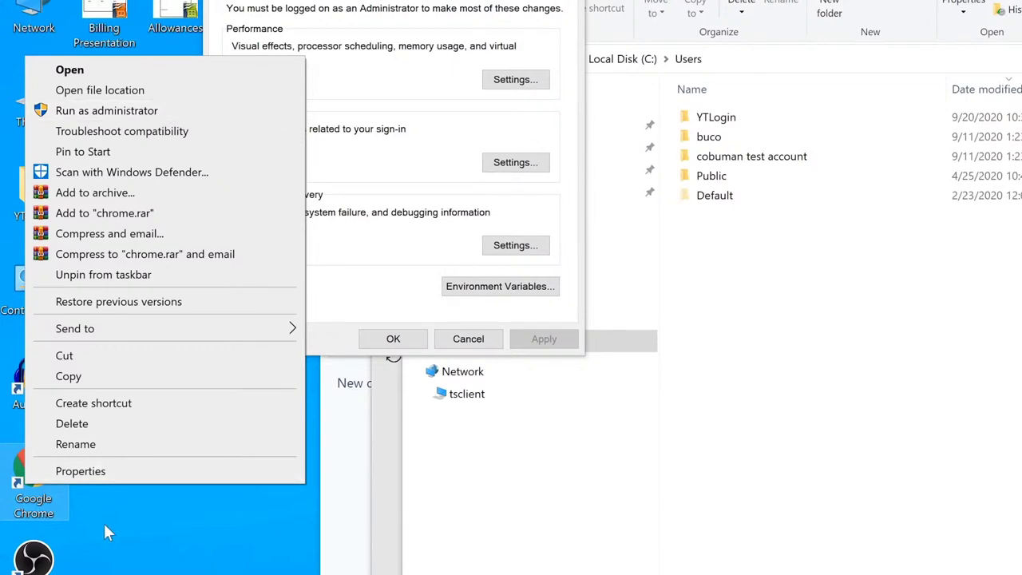
{"action": "left_click", "coordinate": [104, 523]}
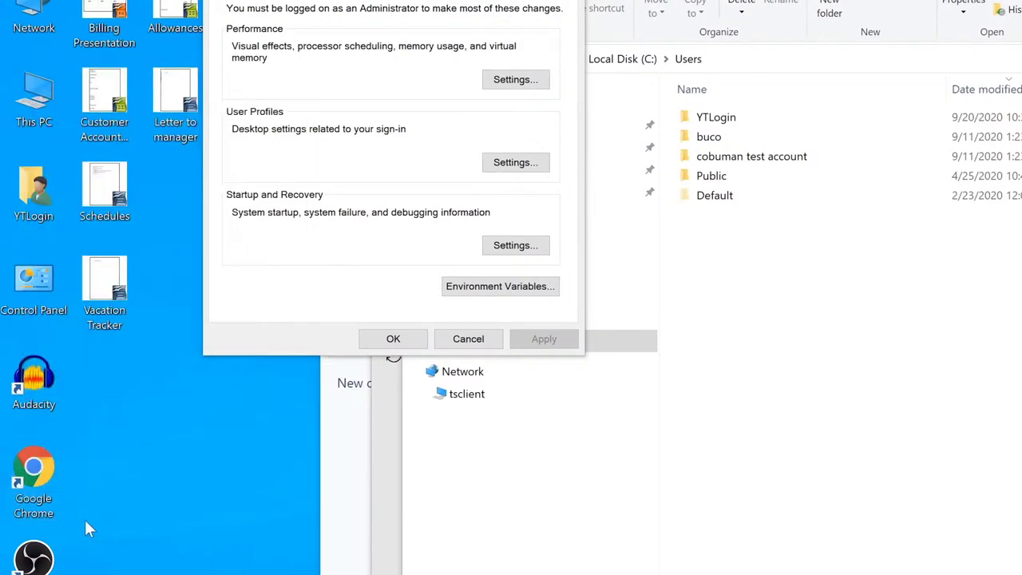
{"action": "right_click", "coordinate": [28, 482]}
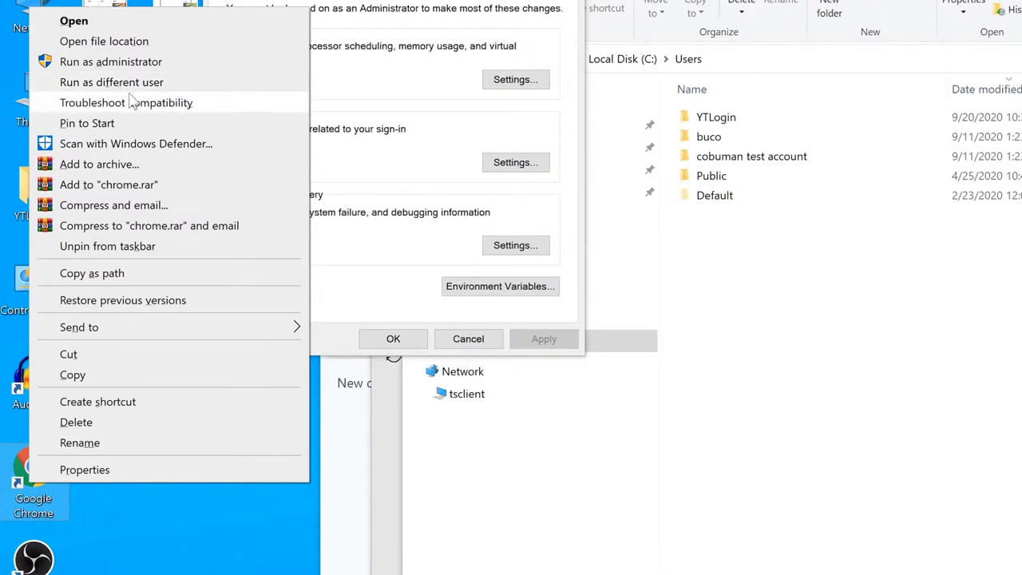
{"action": "key", "text": "Escape"}
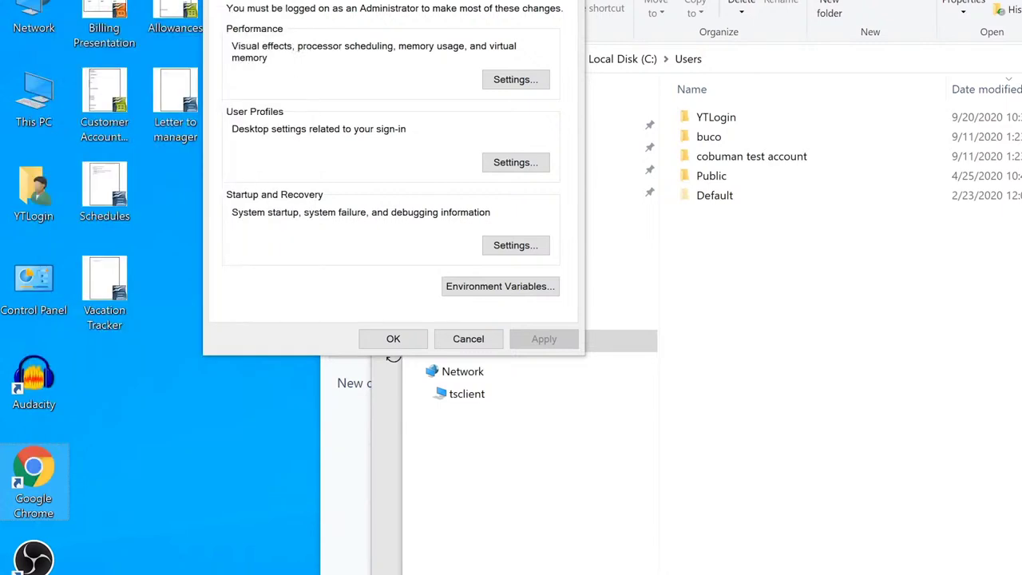
{"action": "right_click", "coordinate": [30, 476]}
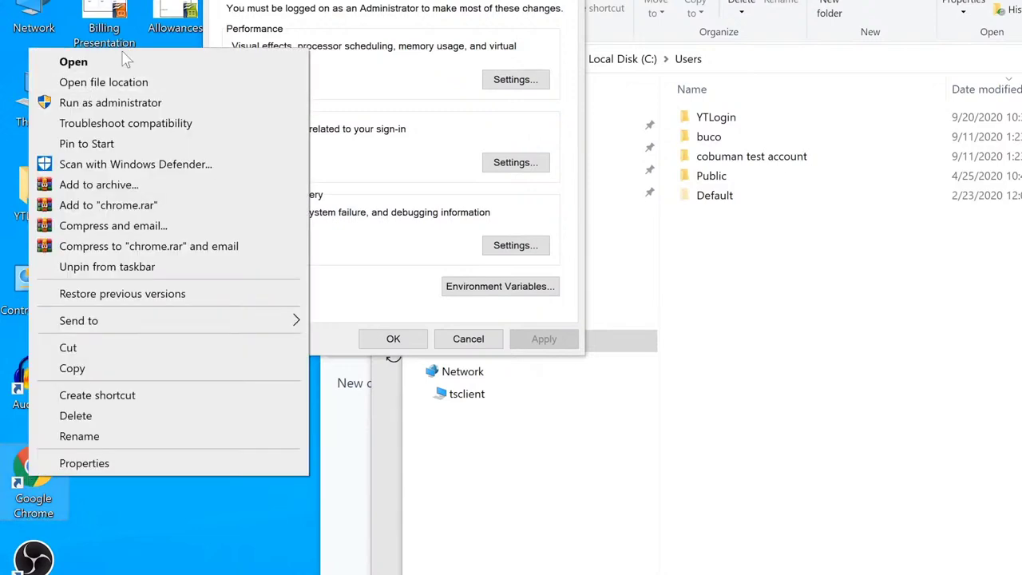
{"action": "key", "text": "Escape"}
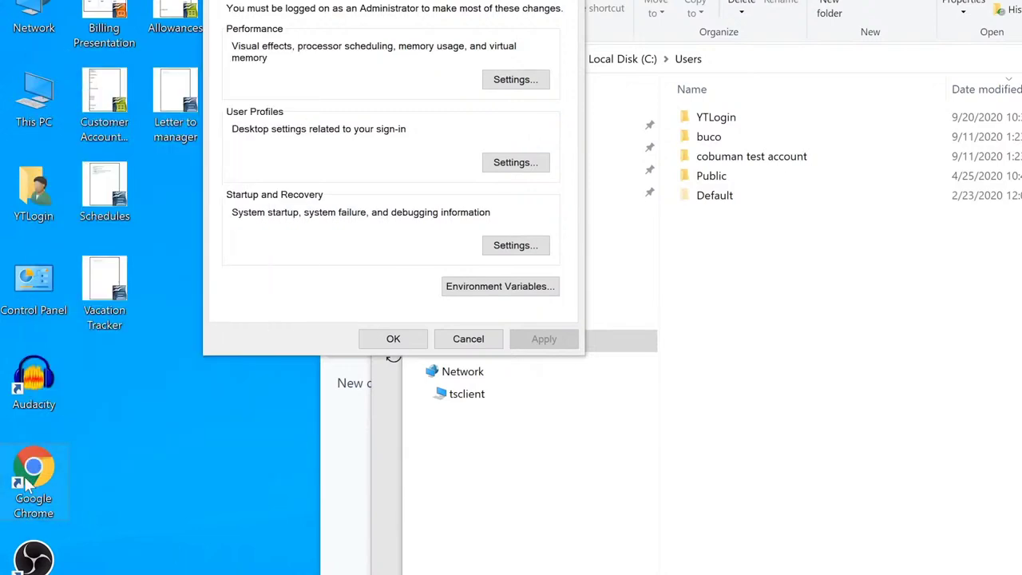
{"action": "right_click", "coordinate": [30, 482]}
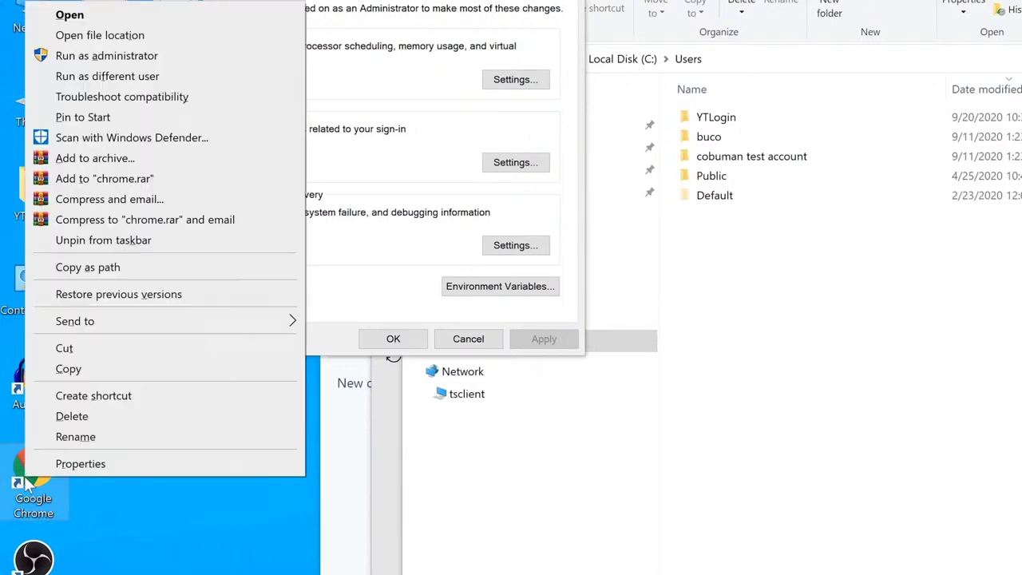
{"action": "left_click", "coordinate": [130, 76]}
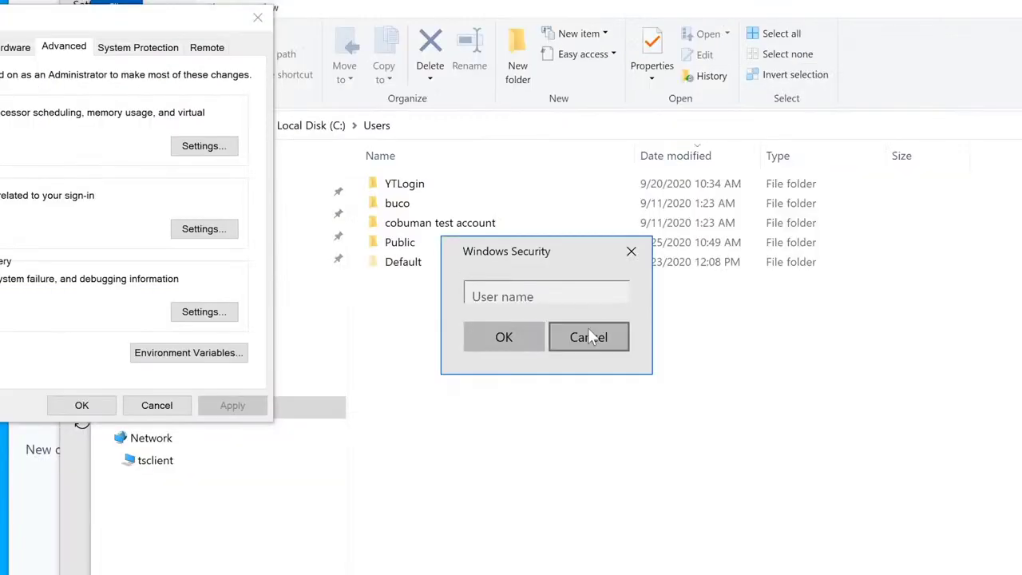
{"action": "left_click", "coordinate": [934, 317]}
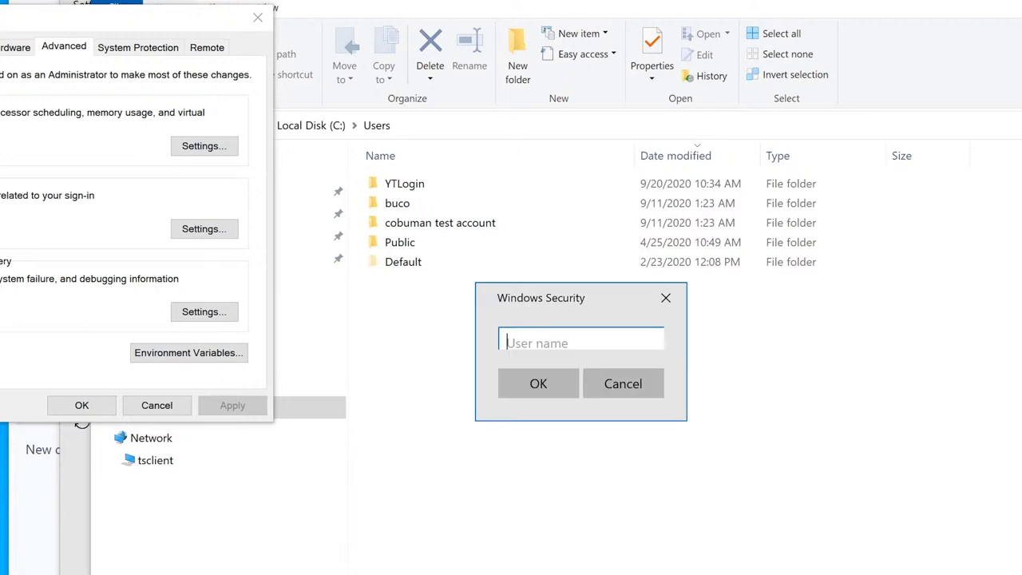
{"action": "left_click_drag", "start_coordinate": [590, 295], "coordinate": [542, 274]}
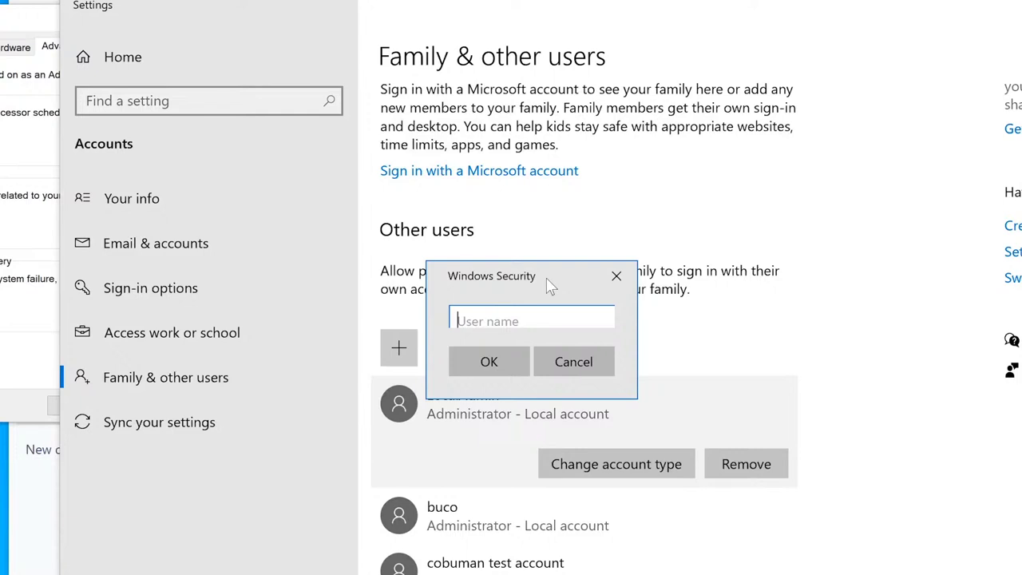
Step: Enter LocalAdmin as the user name and confirm launching Chrome under that account
{"action": "type", "text": "Loca"}
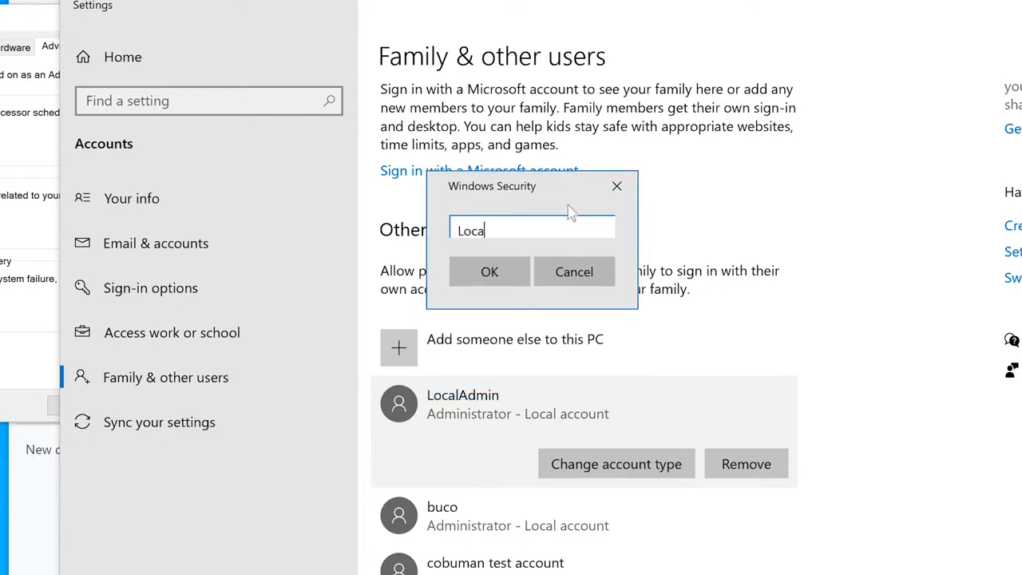
{"action": "type", "text": "Admin"}
{"action": "key", "text": "Return"}
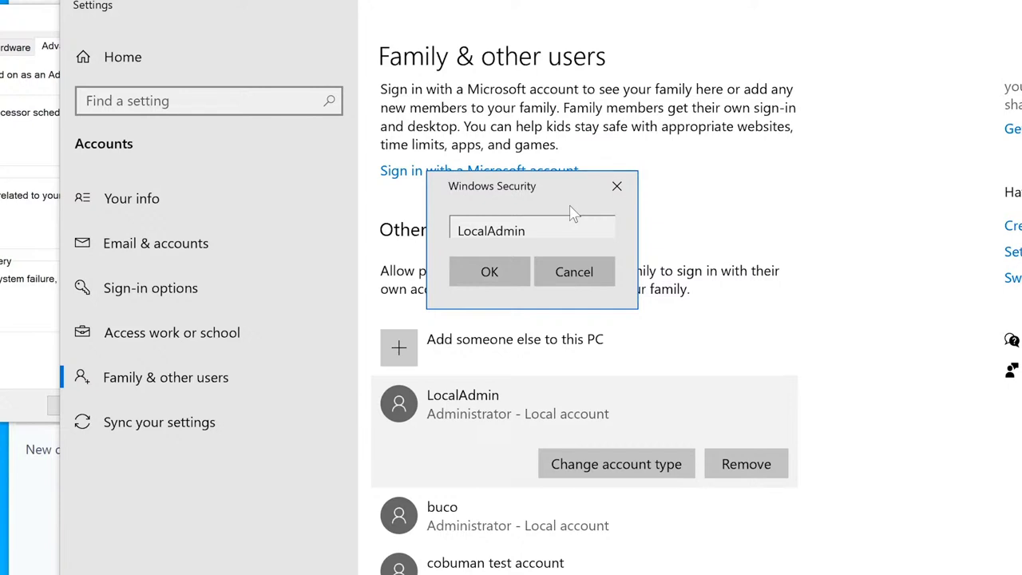
{"action": "left_click", "coordinate": [496, 279]}
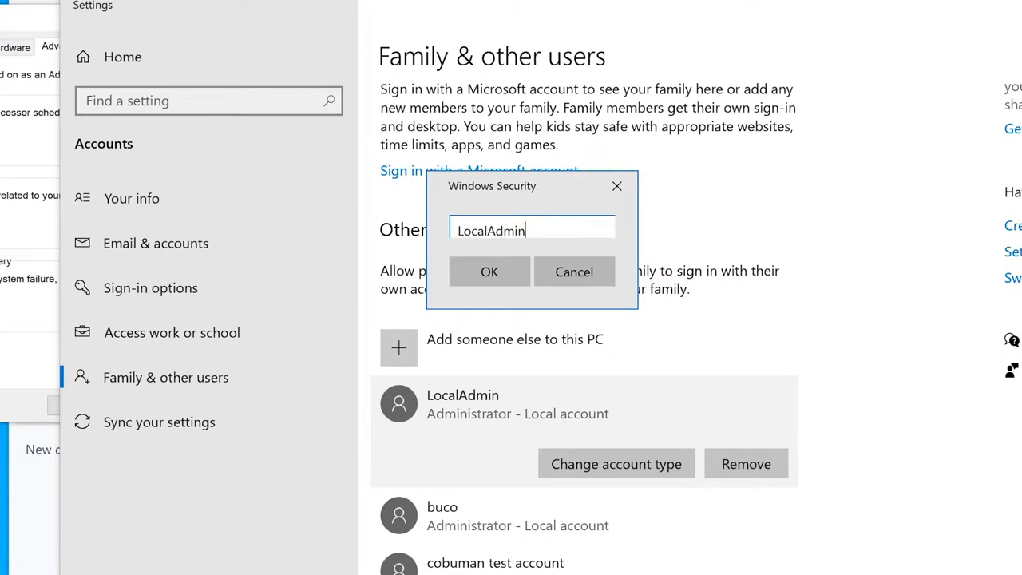
{"action": "left_click", "coordinate": [509, 273]}
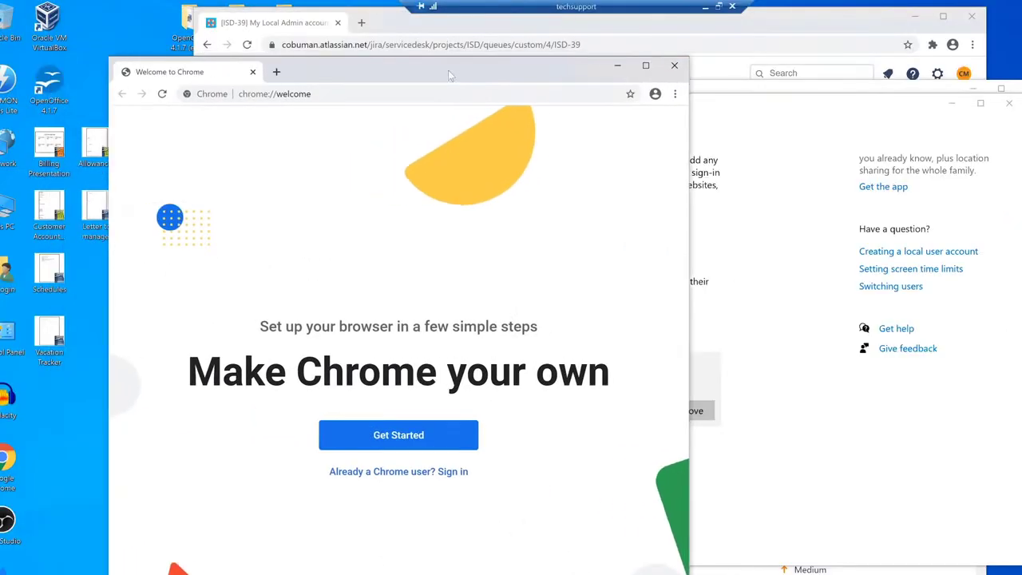
Step: Open the new LocalAdmin folder in C:\Users, granting permission to access it
{"action": "left_click_drag", "start_coordinate": [448, 70], "coordinate": [589, 32]}
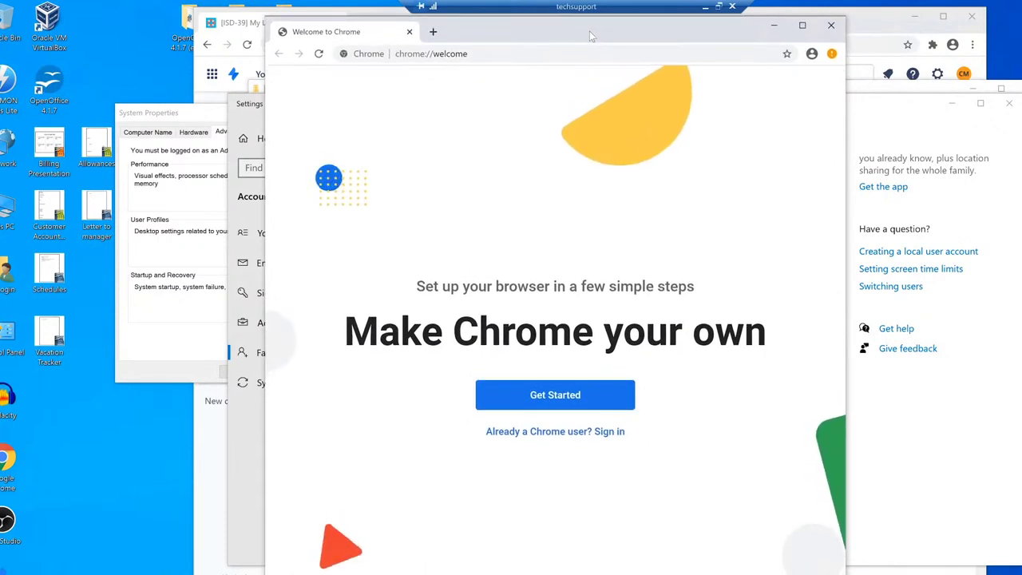
{"action": "left_click_drag", "start_coordinate": [589, 31], "coordinate": [430, 41]}
{"action": "left_click", "coordinate": [773, 23]}
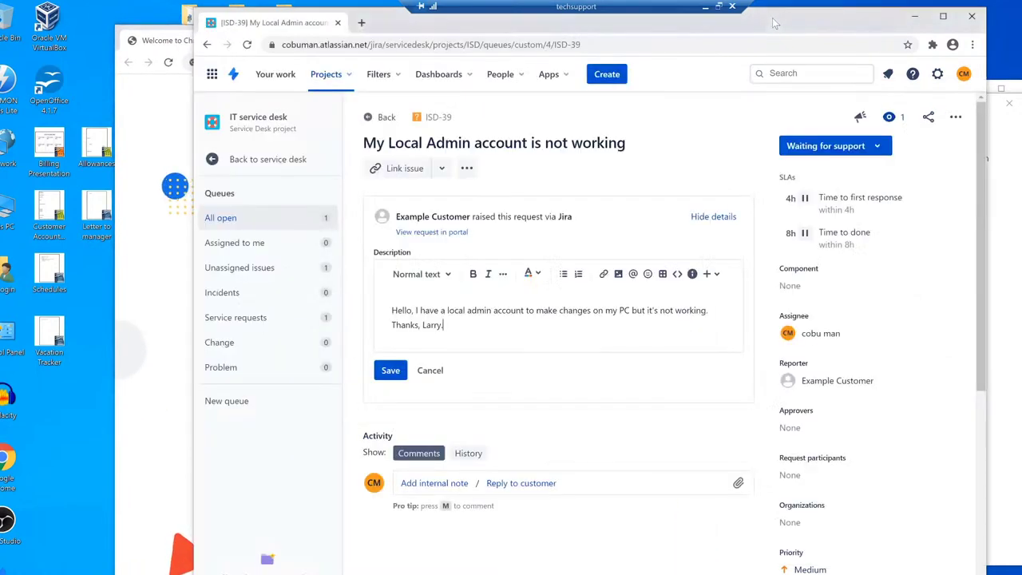
{"action": "left_click", "coordinate": [149, 38]}
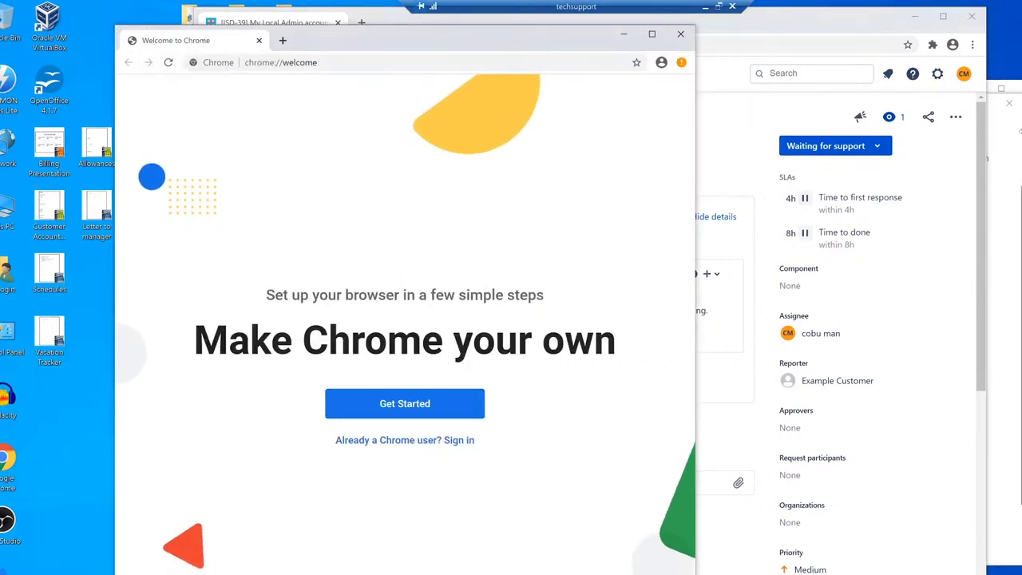
{"action": "key", "text": "alt+Tab"}
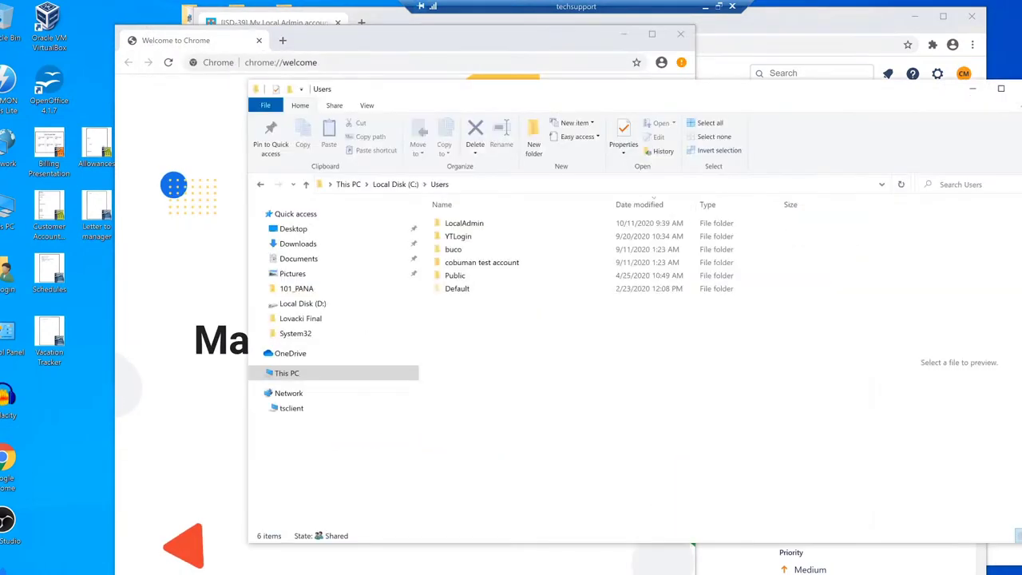
{"action": "left_click_drag", "start_coordinate": [605, 92], "coordinate": [669, 117]}
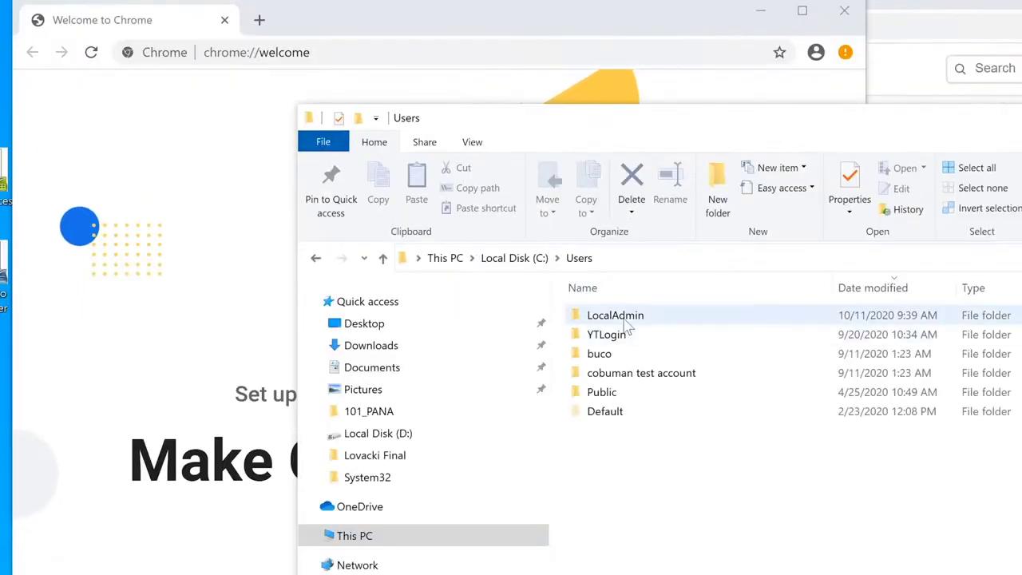
{"action": "left_click", "coordinate": [625, 320]}
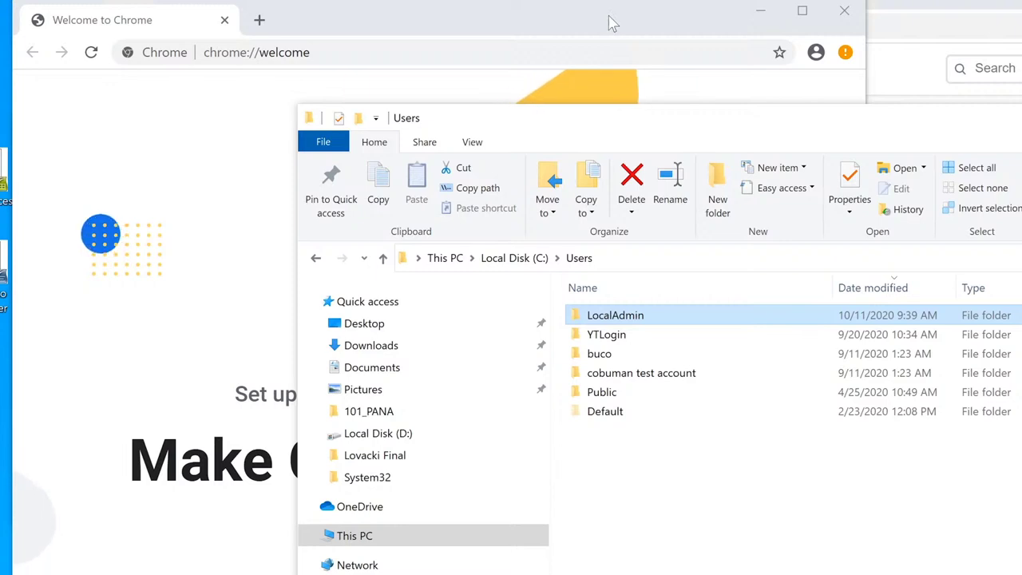
{"action": "left_click_drag", "start_coordinate": [608, 22], "coordinate": [581, 27]}
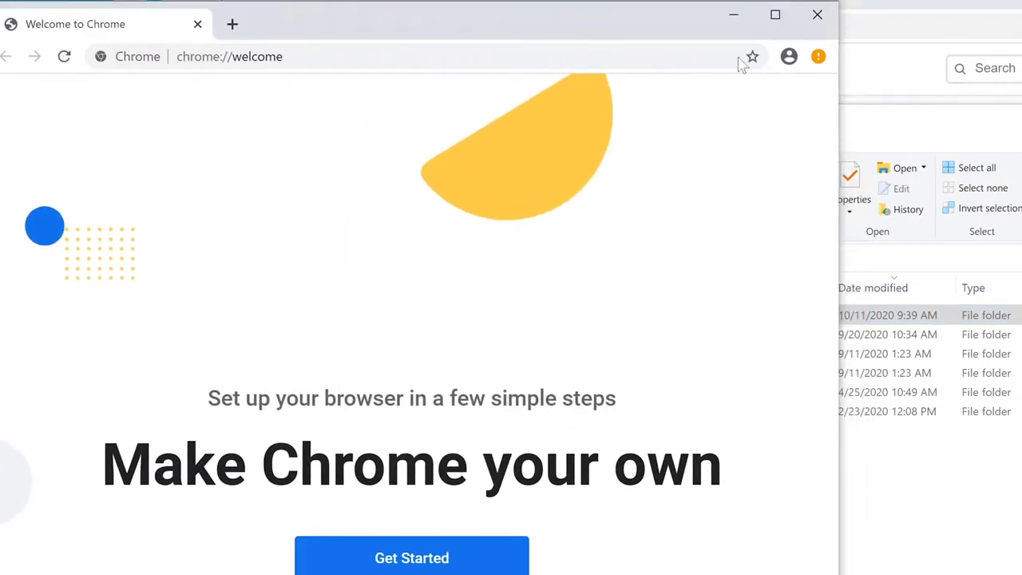
{"action": "left_click", "coordinate": [622, 312]}
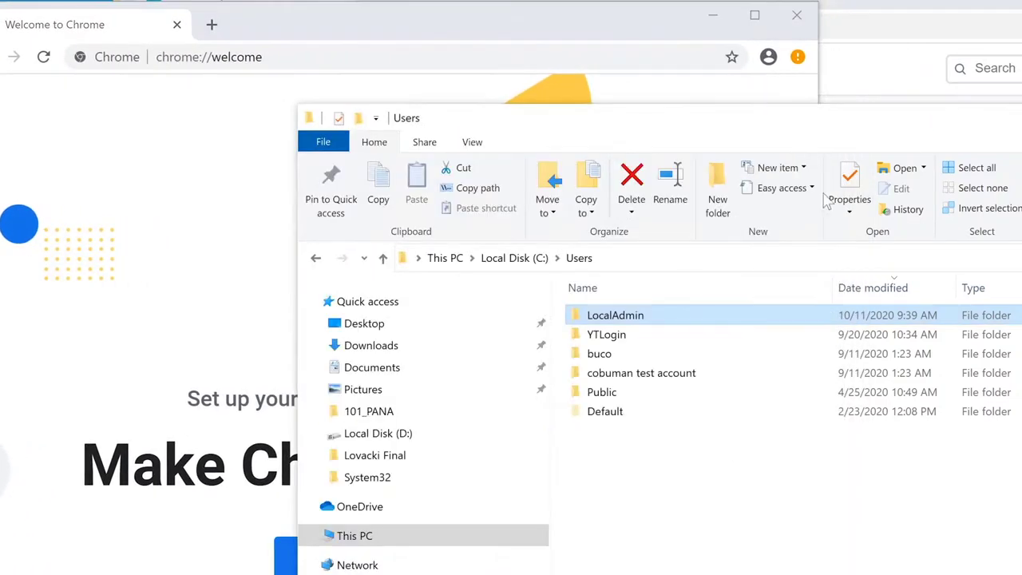
{"action": "double_click", "coordinate": [627, 314]}
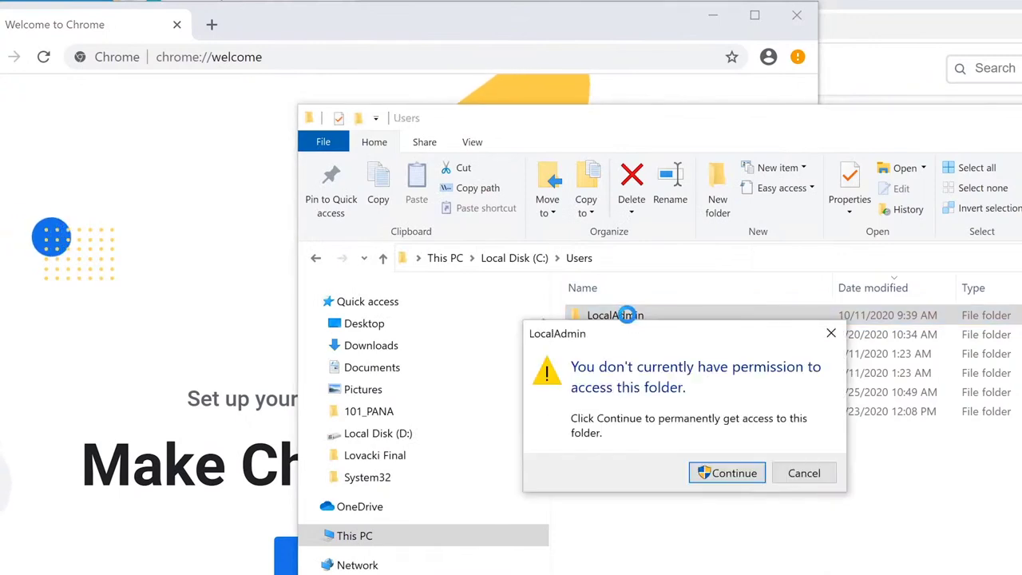
{"action": "left_click", "coordinate": [744, 482]}
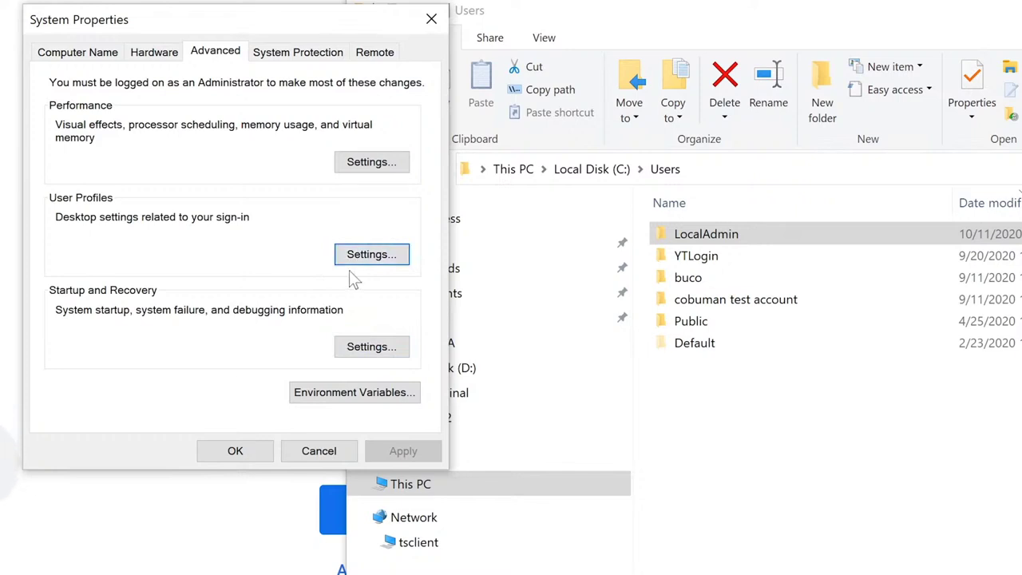
Step: Open User Profiles settings and select the 78.1 MB TECHSUPPORT\LocalAdmin profile
{"action": "left_click", "coordinate": [372, 254]}
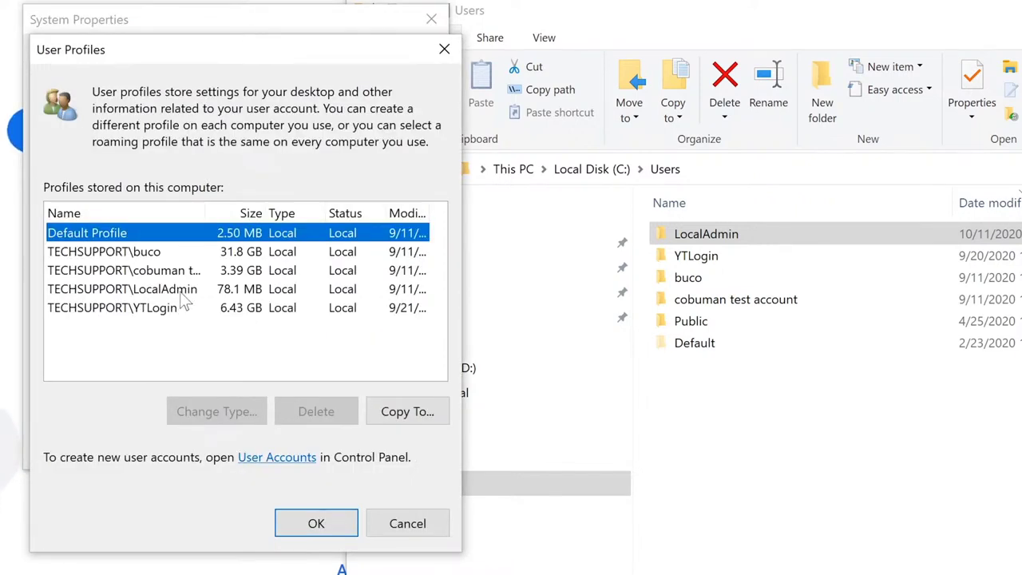
{"action": "left_click", "coordinate": [185, 290]}
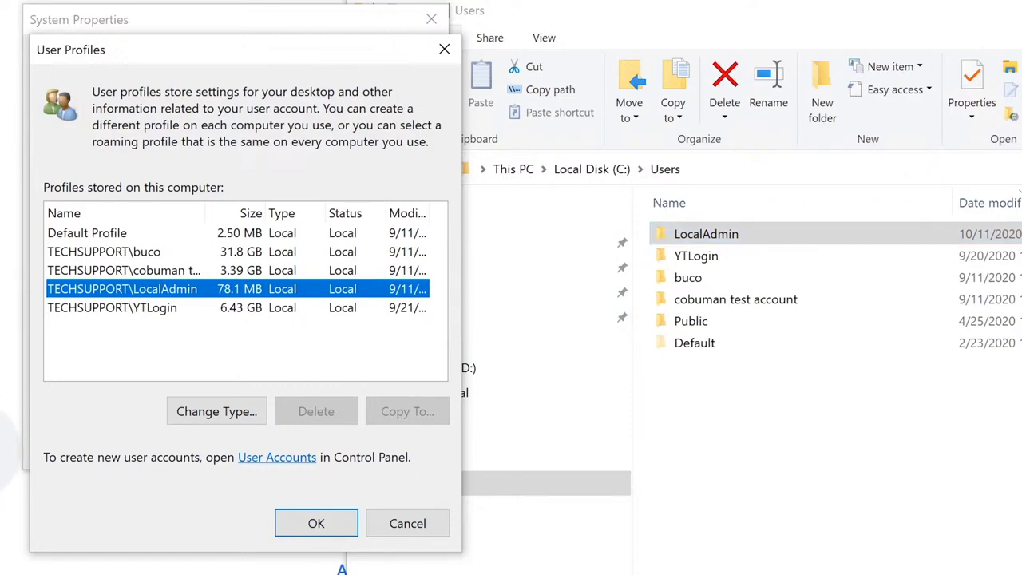
{"action": "key", "text": "alt+Tab"}
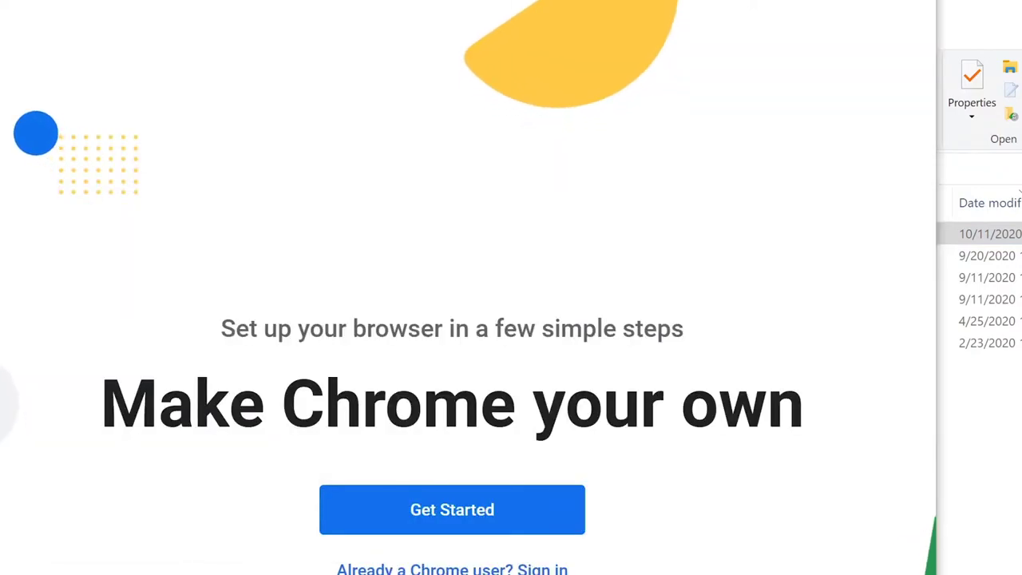
{"action": "key", "text": "alt+Tab"}
Step: Enter the LocalAdmin folder and browse AppData\Local, inspecting its Google, Microsoft and Temp folders
{"action": "right_click", "coordinate": [701, 229]}
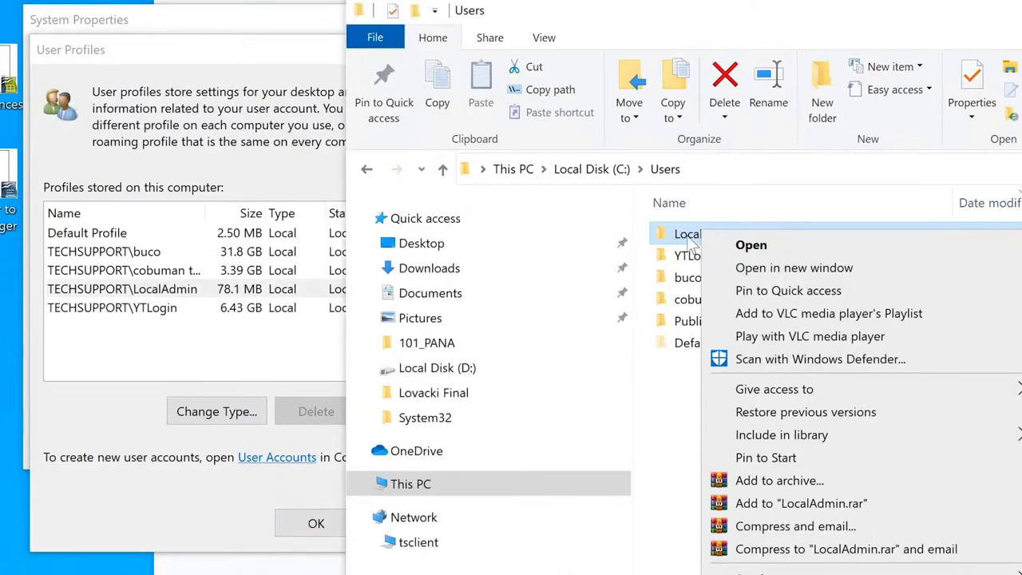
{"action": "left_click", "coordinate": [711, 244]}
{"action": "left_click", "coordinate": [860, 415]}
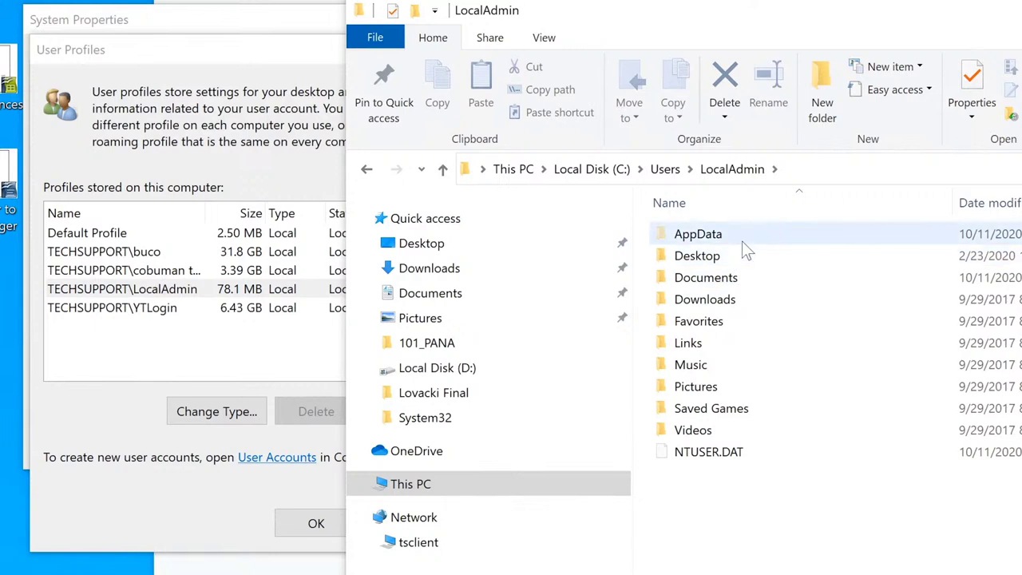
{"action": "double_click", "coordinate": [743, 242]}
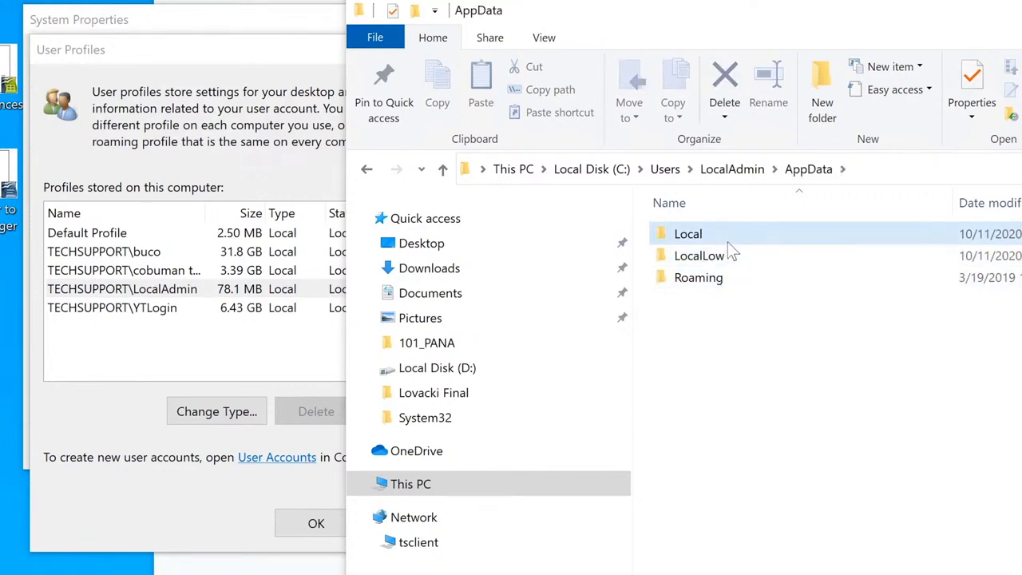
{"action": "double_click", "coordinate": [727, 235]}
{"action": "left_click", "coordinate": [731, 231]}
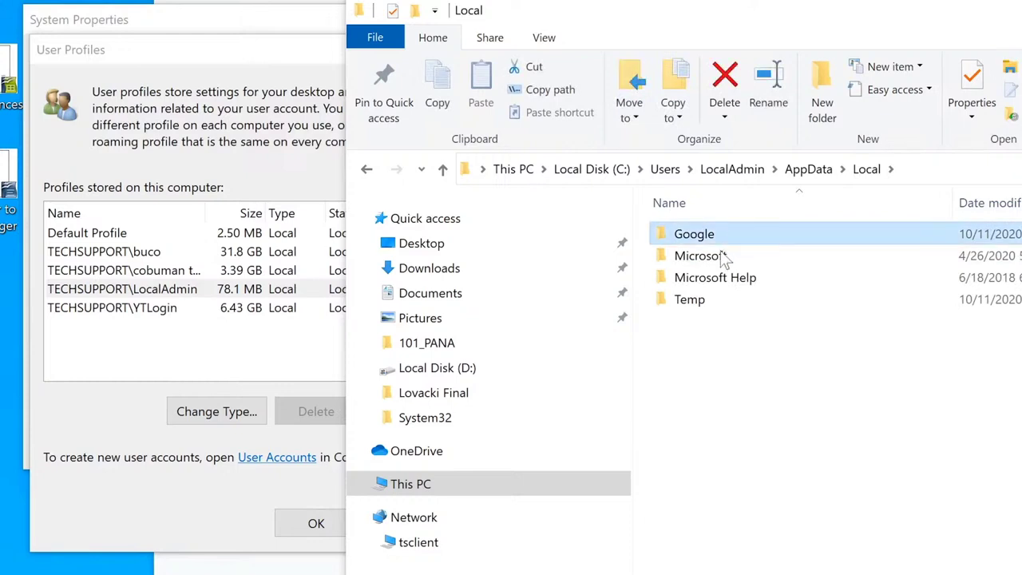
{"action": "left_click", "coordinate": [720, 263]}
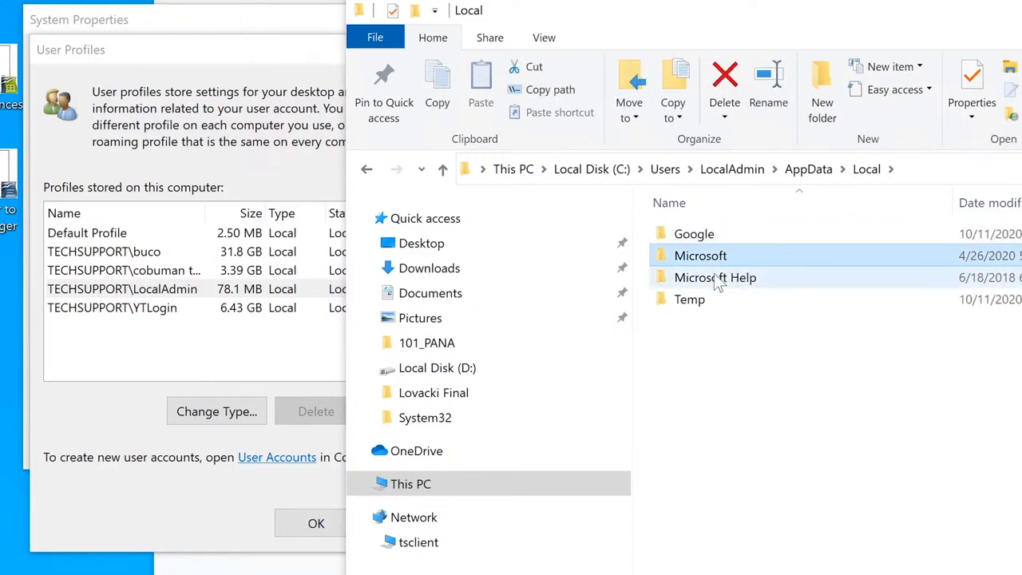
{"action": "left_click", "coordinate": [718, 279]}
{"action": "left_click", "coordinate": [701, 303]}
{"action": "left_click", "coordinate": [718, 256]}
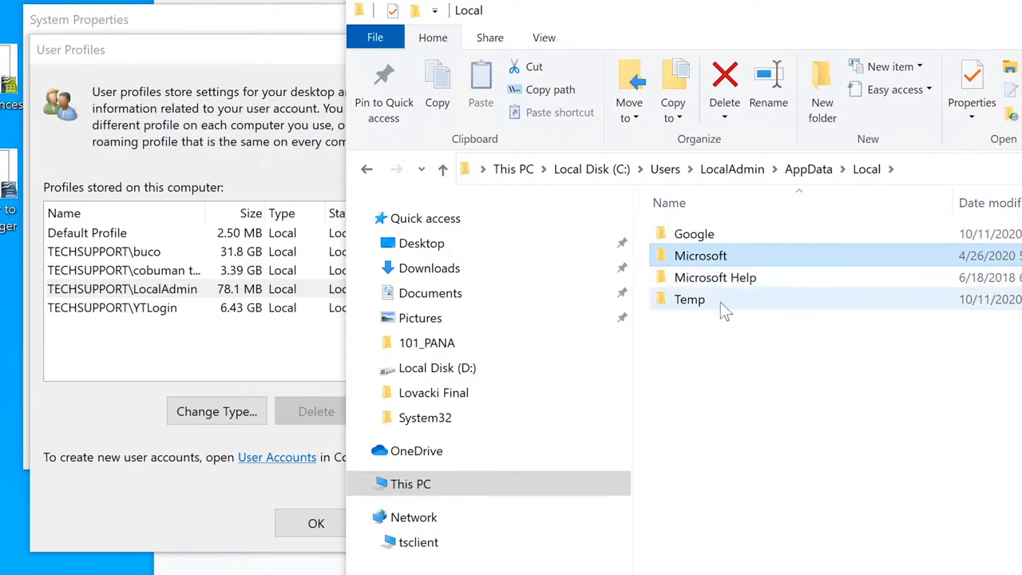
{"action": "left_click", "coordinate": [729, 237], "text": "ctrl"}
{"action": "left_click", "coordinate": [728, 237]}
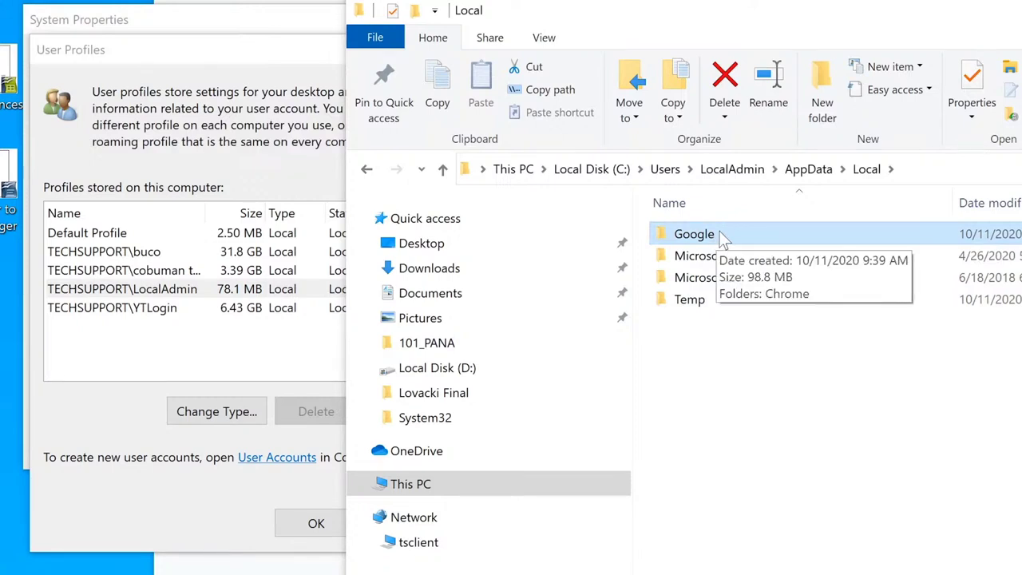
Step: Navigate back from AppData through LocalAdmin and Users to the root of Local Disk (C:)
{"action": "left_click", "coordinate": [367, 170]}
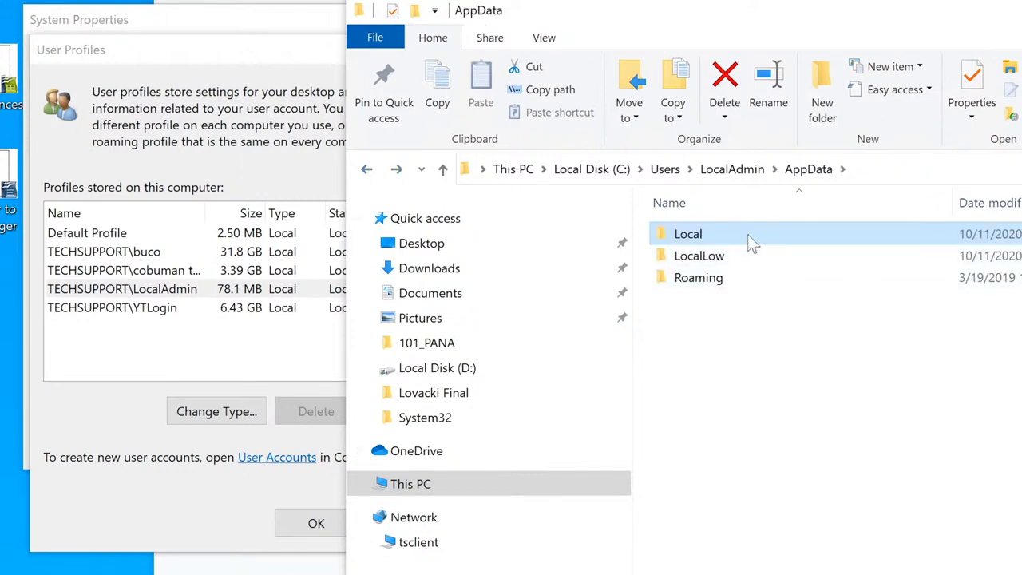
{"action": "key", "text": "F2"}
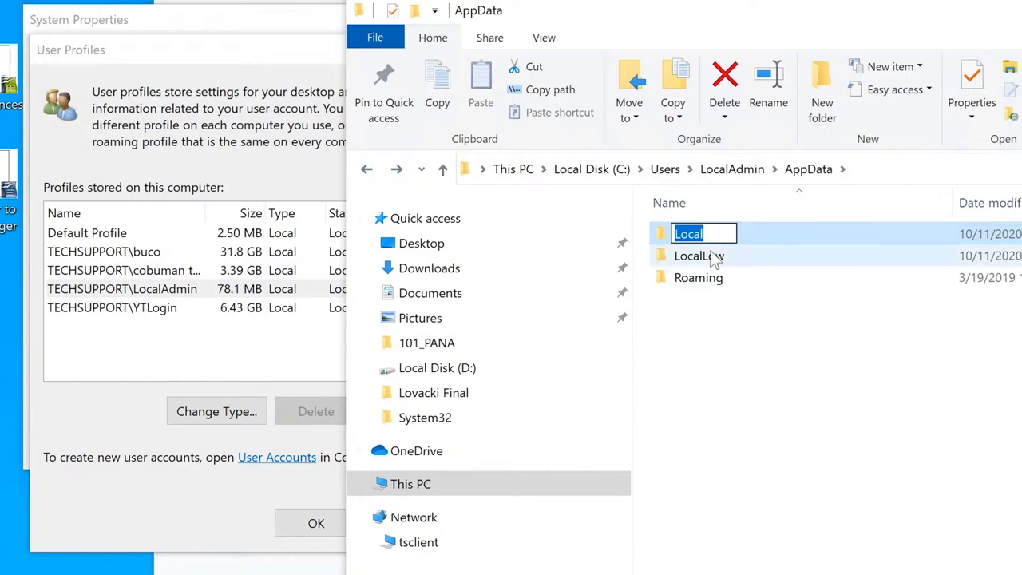
{"action": "left_click", "coordinate": [712, 257]}
{"action": "mouse_move", "coordinate": [712, 232]}
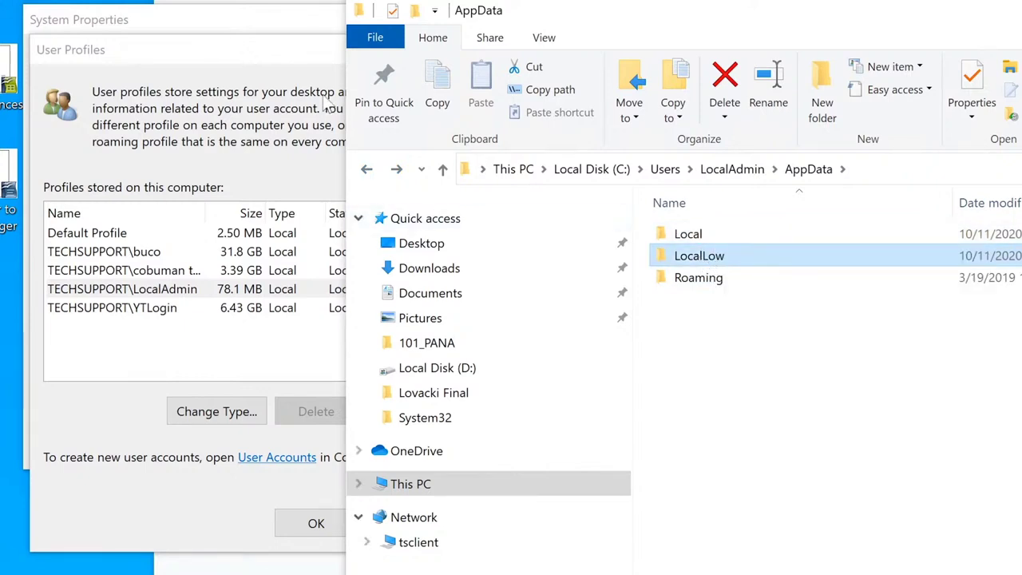
{"action": "left_click", "coordinate": [369, 168]}
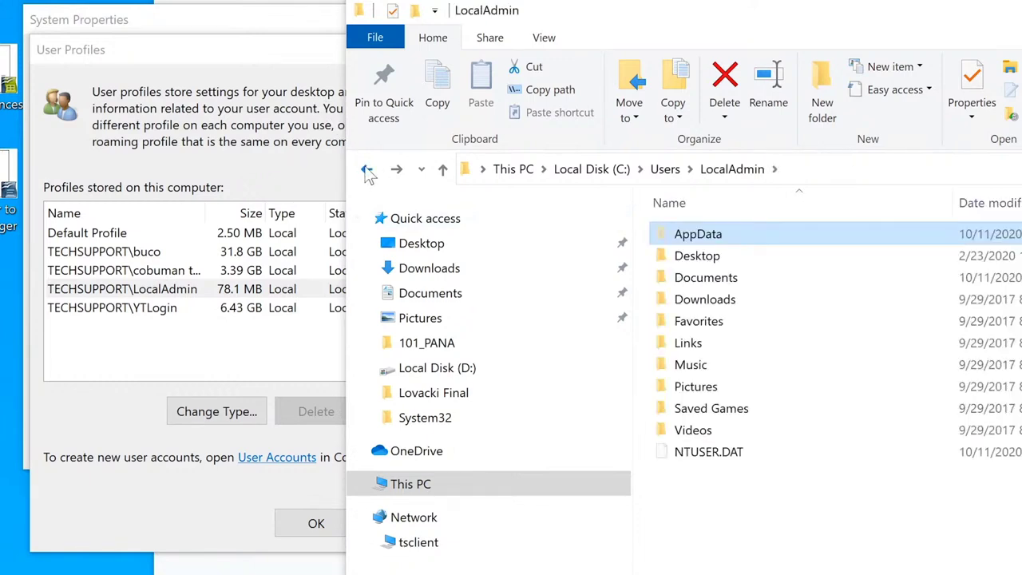
{"action": "left_click", "coordinate": [367, 169]}
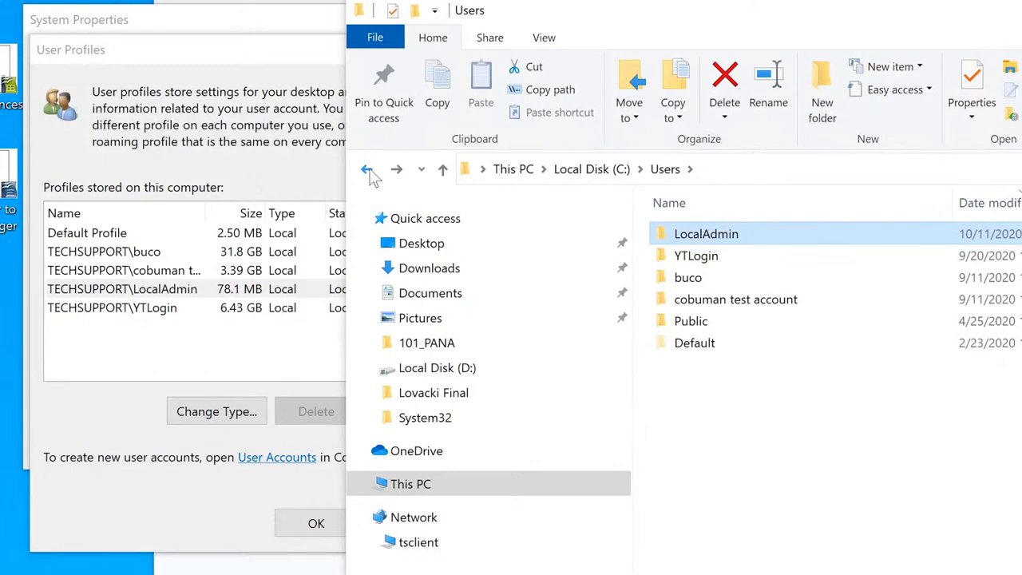
{"action": "left_click", "coordinate": [368, 169]}
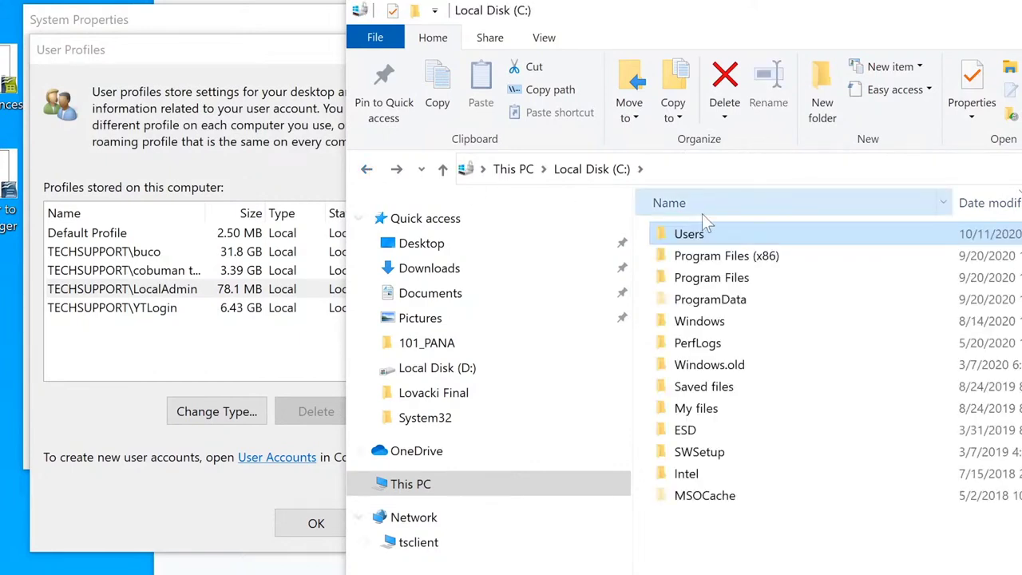
Step: Check the LocalAdmin folder in C:\Users against the profiles list, then close System Properties
{"action": "double_click", "coordinate": [685, 232]}
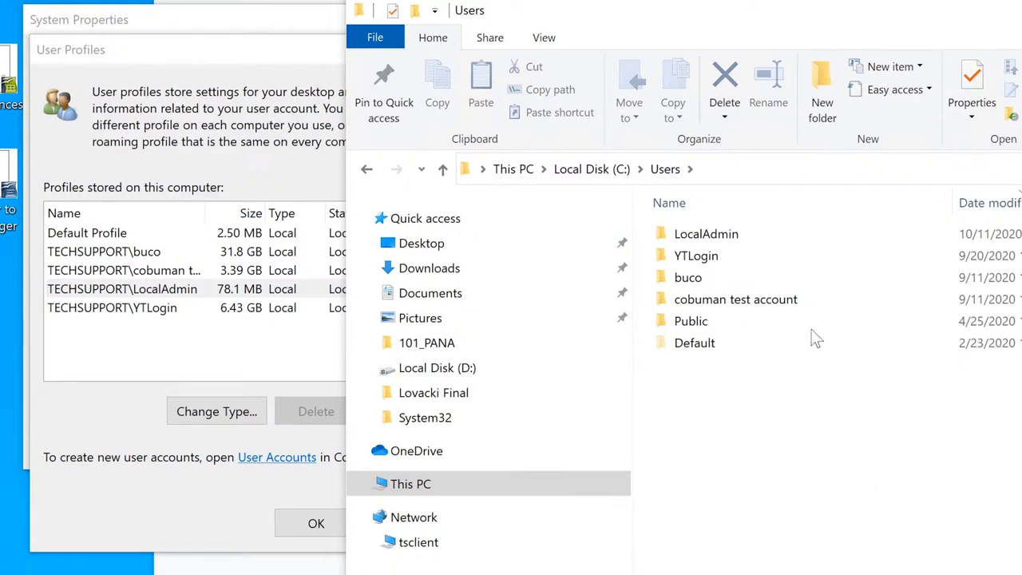
{"action": "left_click", "coordinate": [771, 230]}
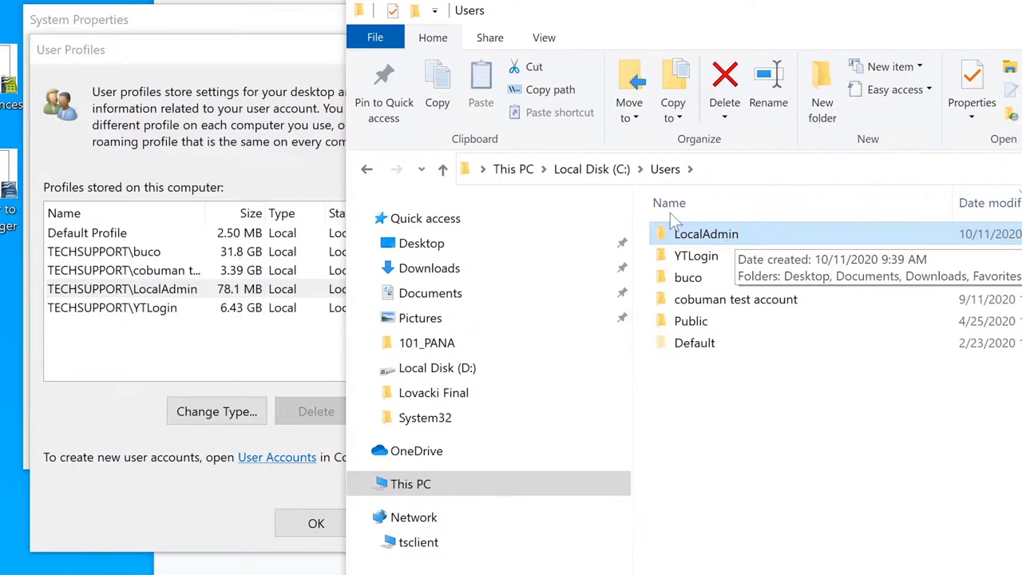
{"action": "left_click_drag", "start_coordinate": [276, 50], "coordinate": [230, 50]}
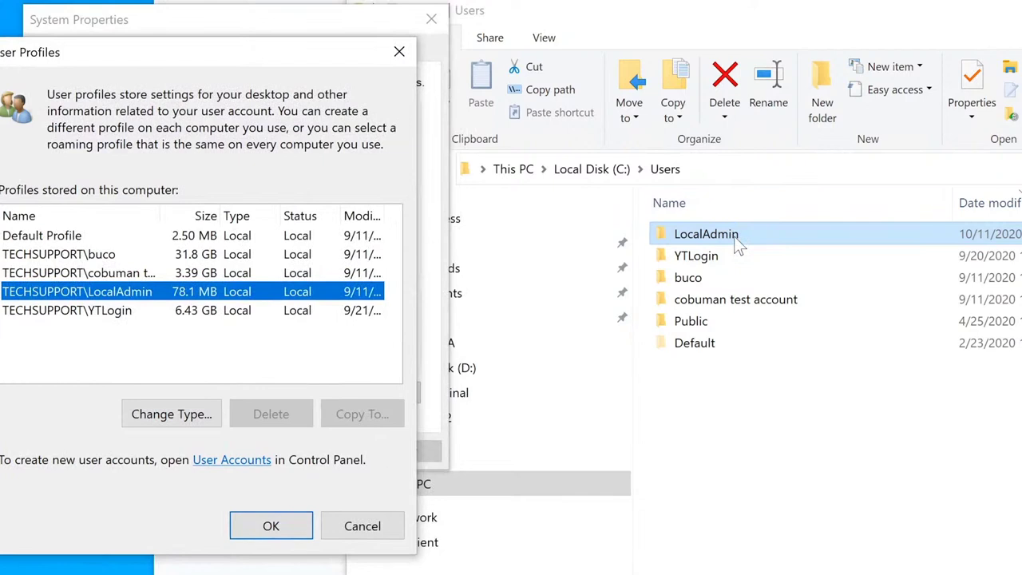
{"action": "left_click", "coordinate": [723, 257]}
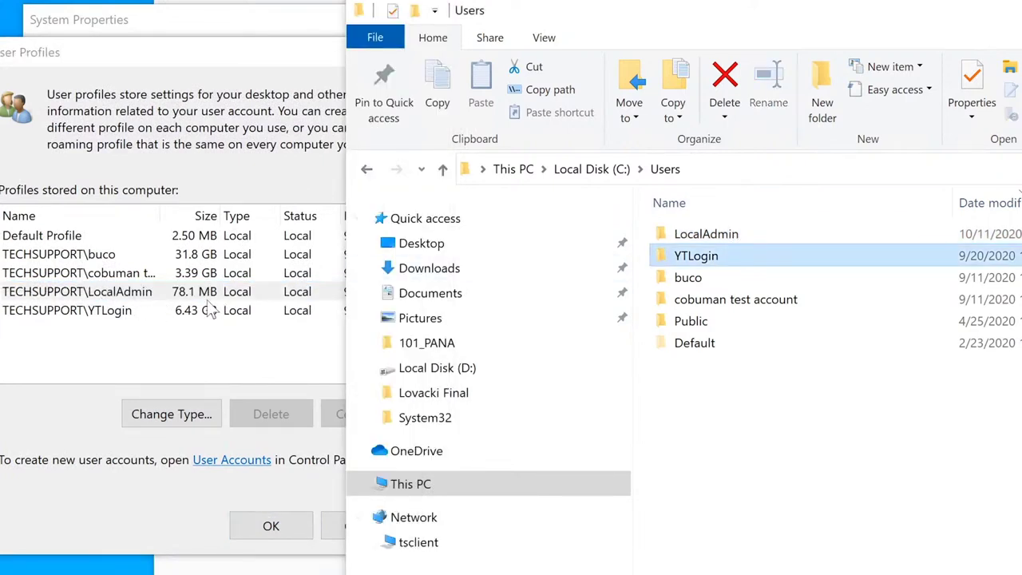
{"action": "left_click", "coordinate": [415, 284]}
{"action": "left_click", "coordinate": [756, 231]}
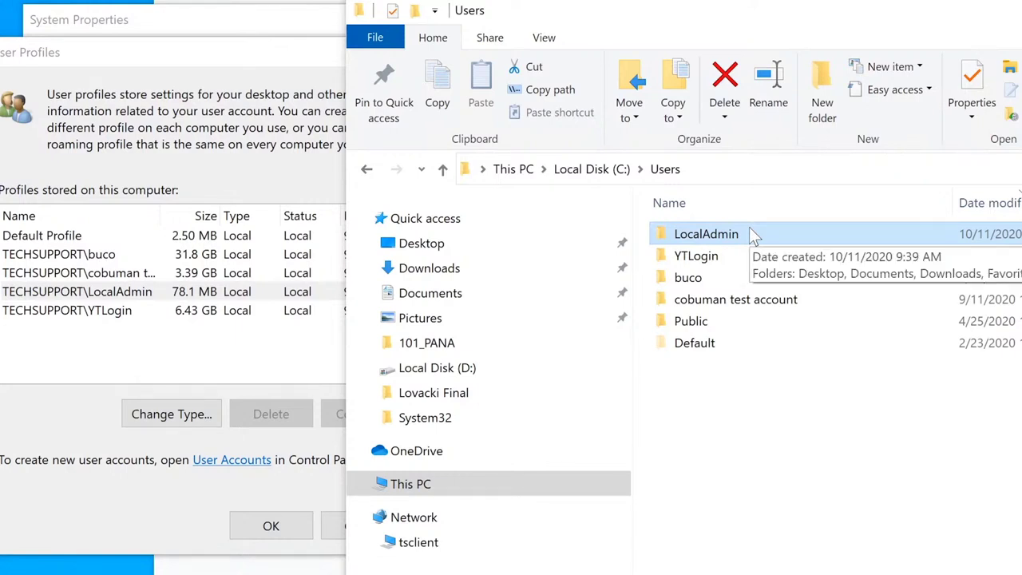
{"action": "left_click", "coordinate": [276, 54]}
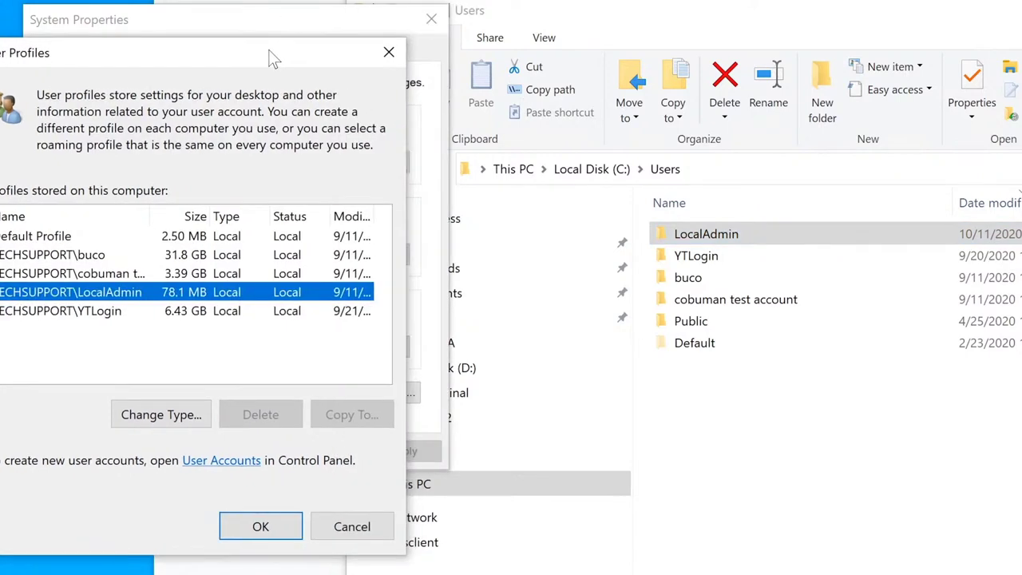
{"action": "left_click", "coordinate": [387, 56]}
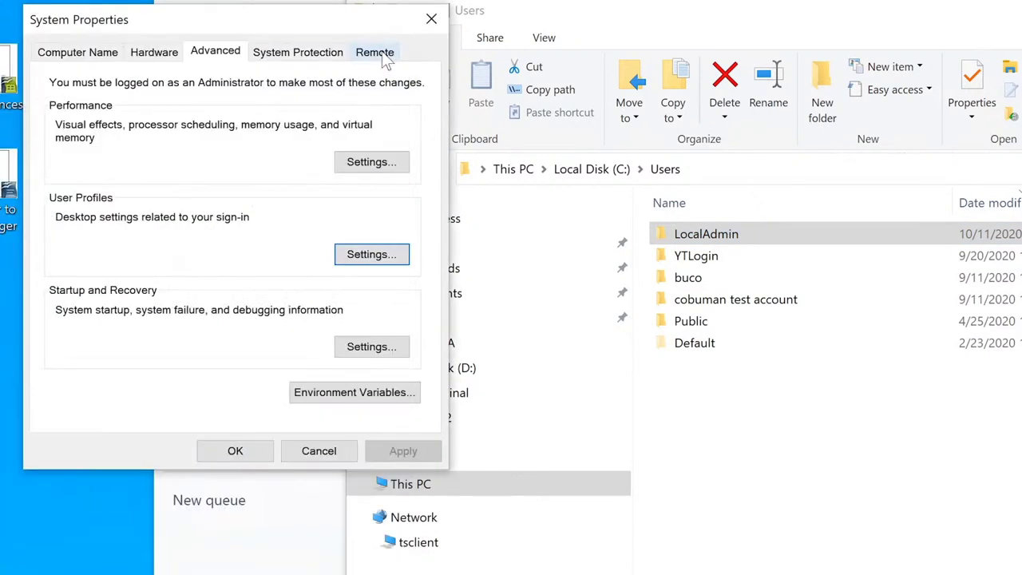
{"action": "left_click", "coordinate": [431, 19]}
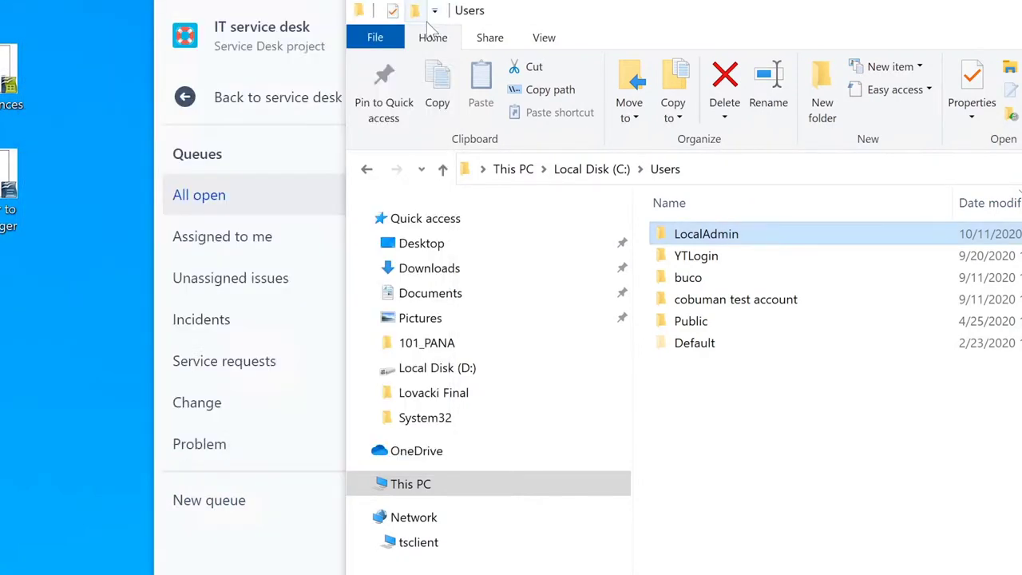
Step: Post a customer reply on ISD-39 saying local admin profile LocalAdmin was created, with its password
{"action": "left_click", "coordinate": [723, 239]}
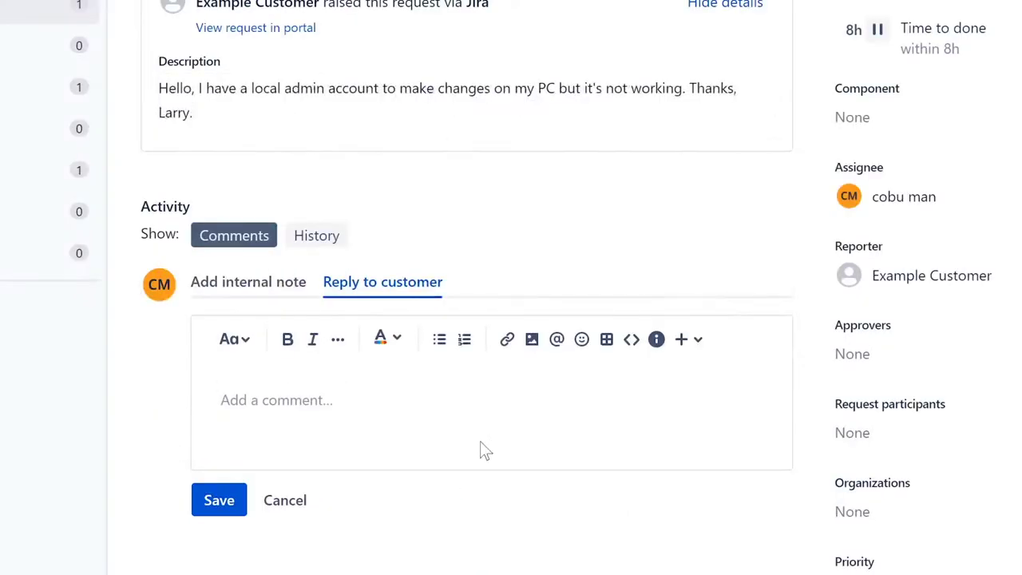
{"action": "type", "text": "Hello Larry, "}
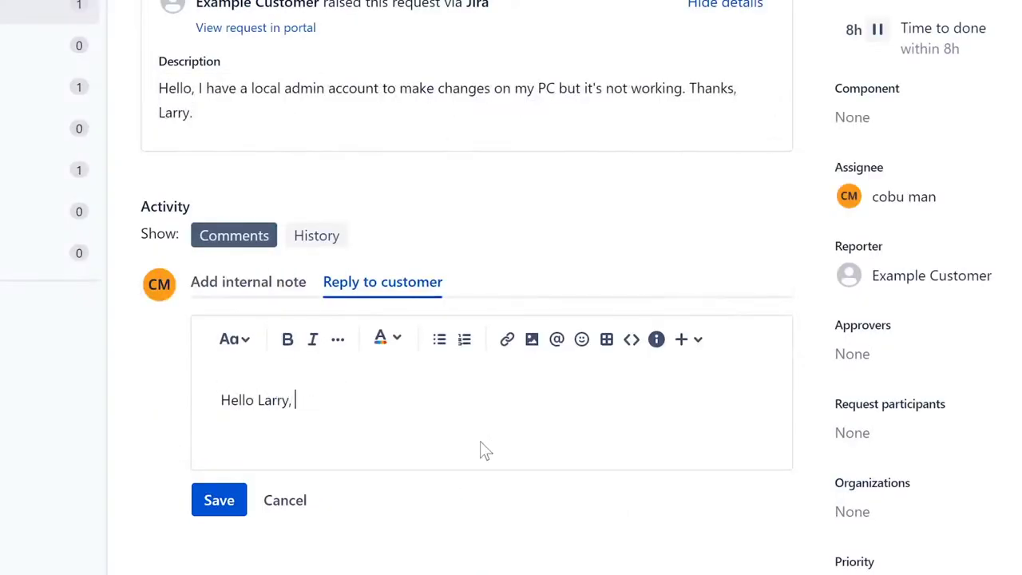
{"action": "type", "text": "I've created"}
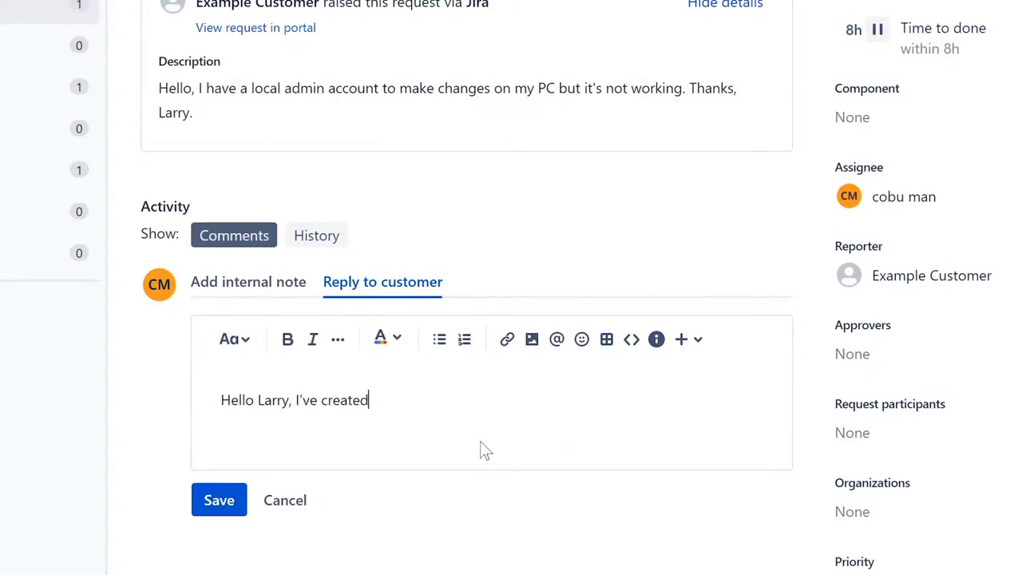
{"action": "type", "text": " alo"}
{"action": "key", "text": "BackSpace"}
{"action": "key", "text": "BackSpace"}
{"action": "type", "text": "local admin "}
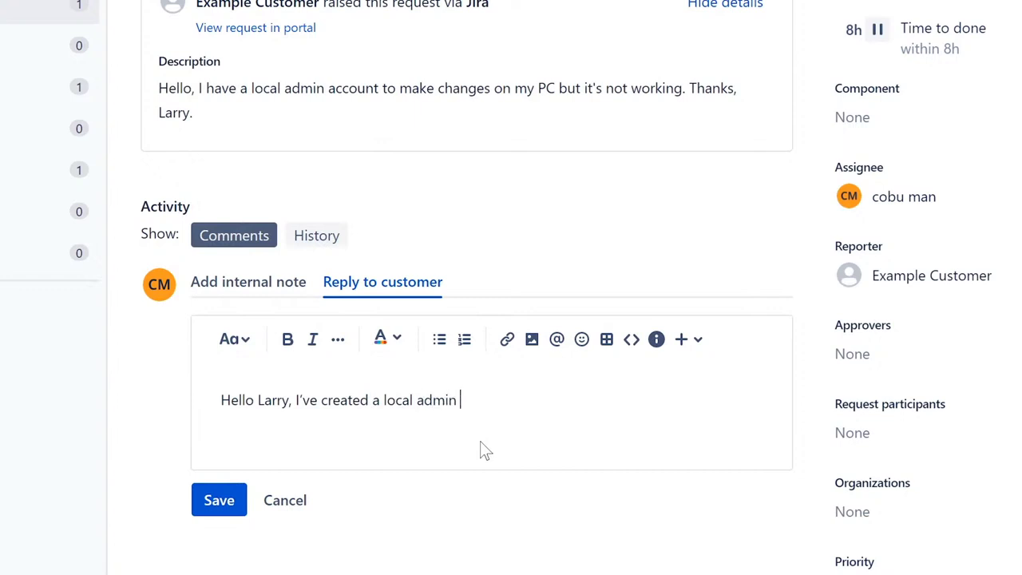
{"action": "type", "text": "profile named Loca"}
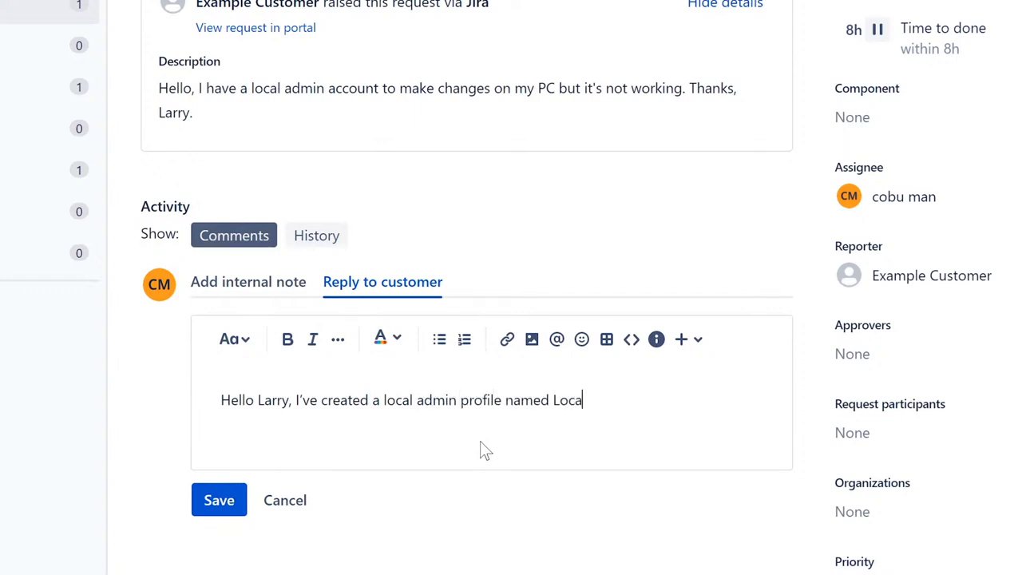
{"action": "type", "text": "l A"}
{"action": "key", "text": "BackSpace"}
{"action": "key", "text": "BackSpace"}
{"action": "type", "text": "Admin"}
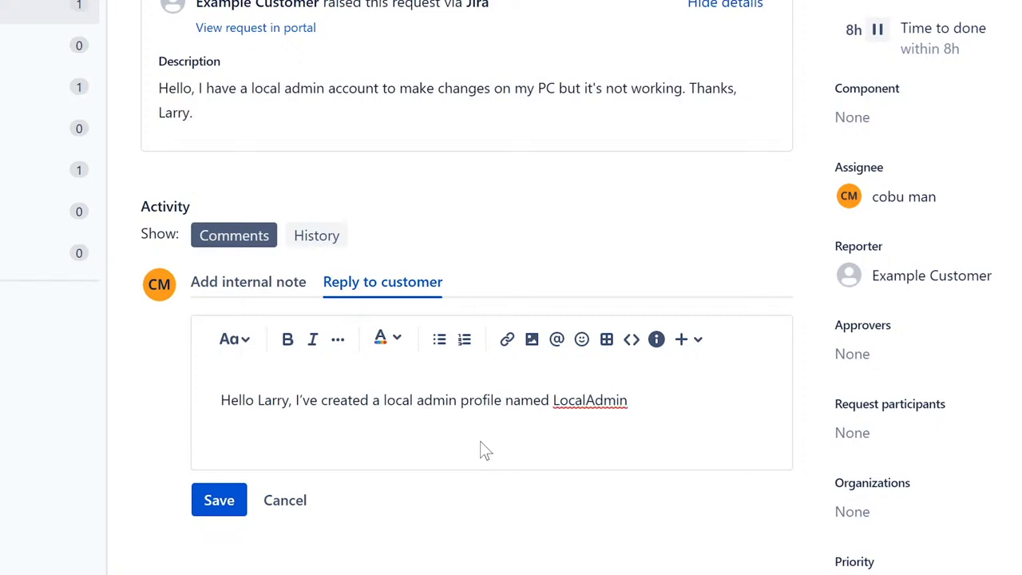
{"action": "type", "text": " and the password is"}
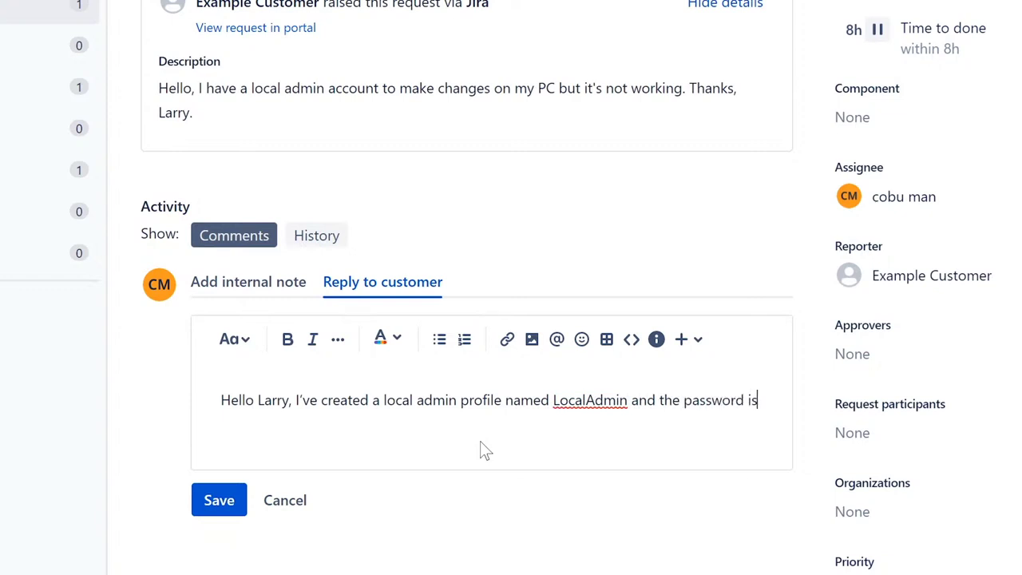
{"action": "type", "text": " XXXXXX. Ervin"}
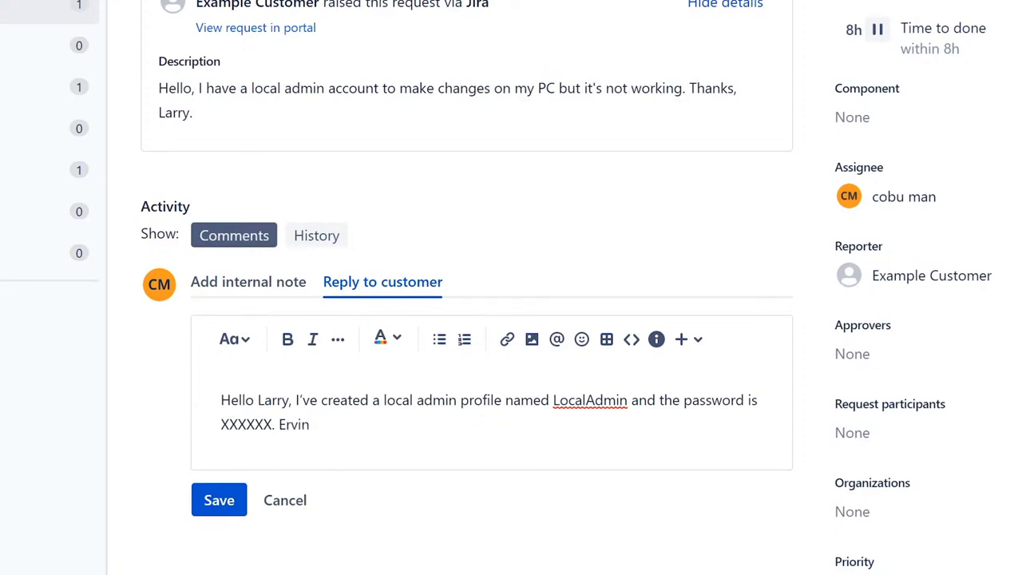
{"action": "left_click_drag", "start_coordinate": [552, 400], "coordinate": [627, 399]}
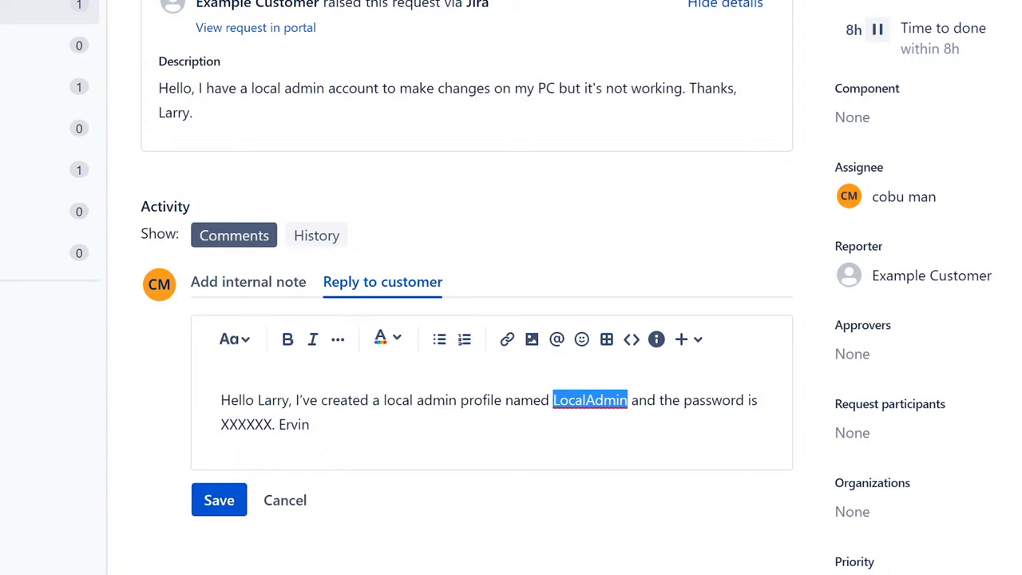
{"action": "left_click", "coordinate": [431, 400]}
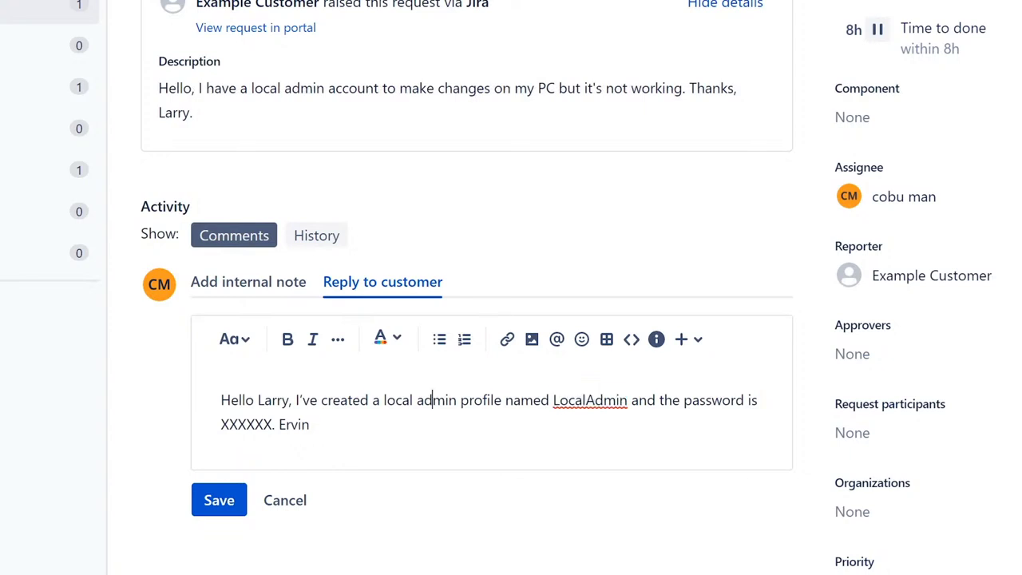
{"action": "left_click", "coordinate": [214, 503]}
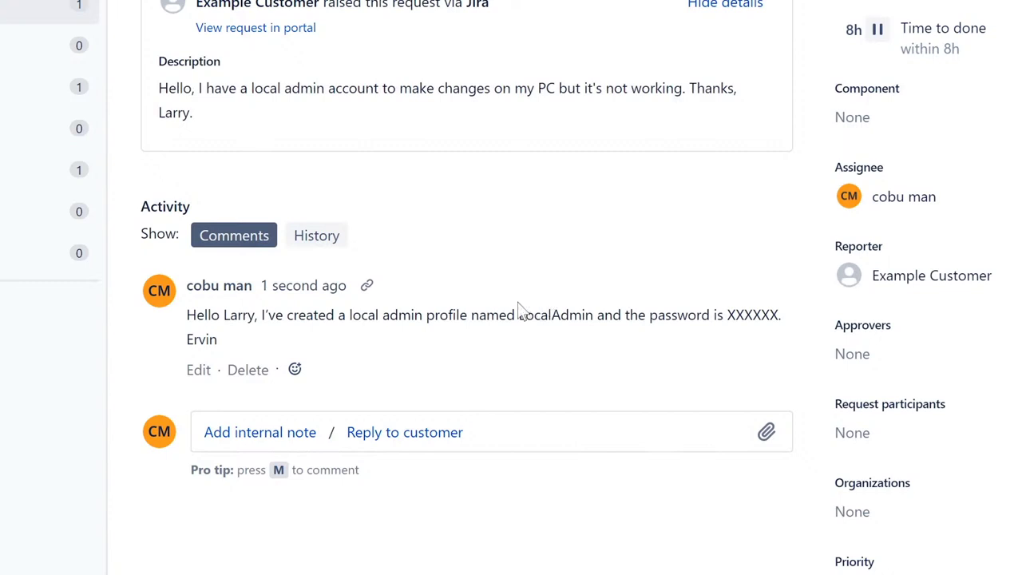
Step: Check the posted LocalAdmin reply, then transition ISD-39 from Waiting for support to Completed
{"action": "left_click_drag", "start_coordinate": [517, 311], "coordinate": [593, 315]}
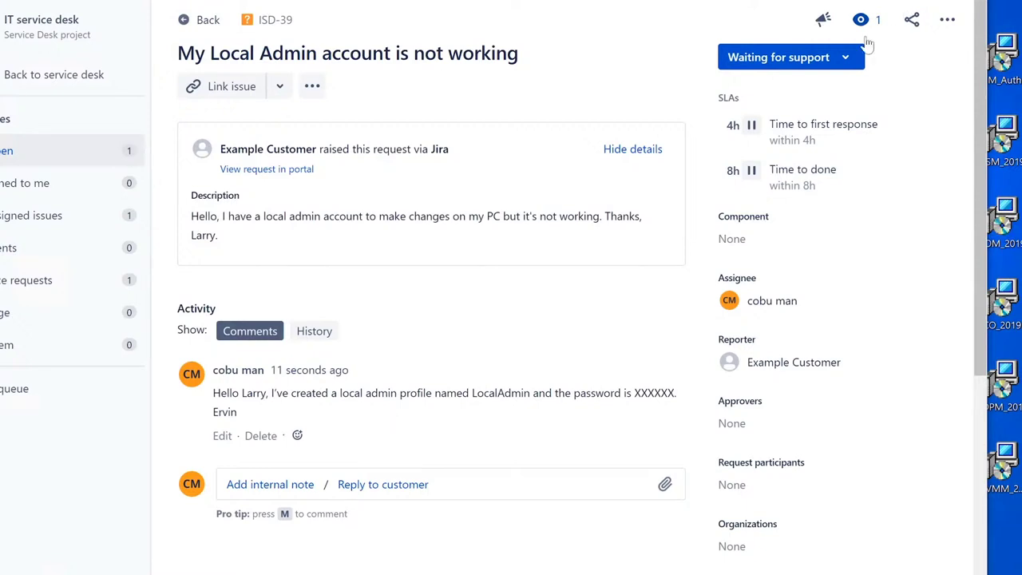
{"action": "left_click", "coordinate": [838, 59]}
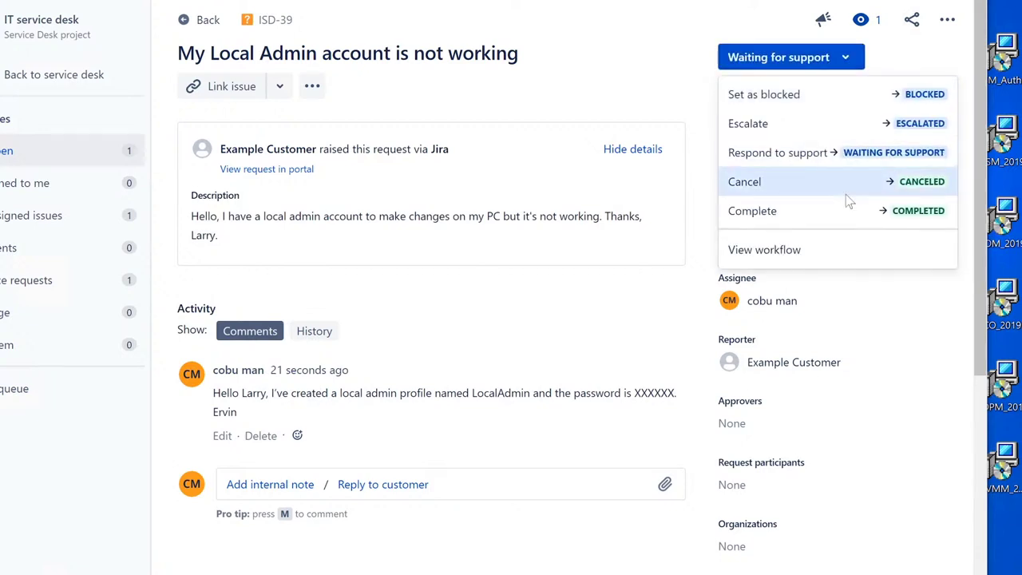
{"action": "left_click", "coordinate": [842, 212]}
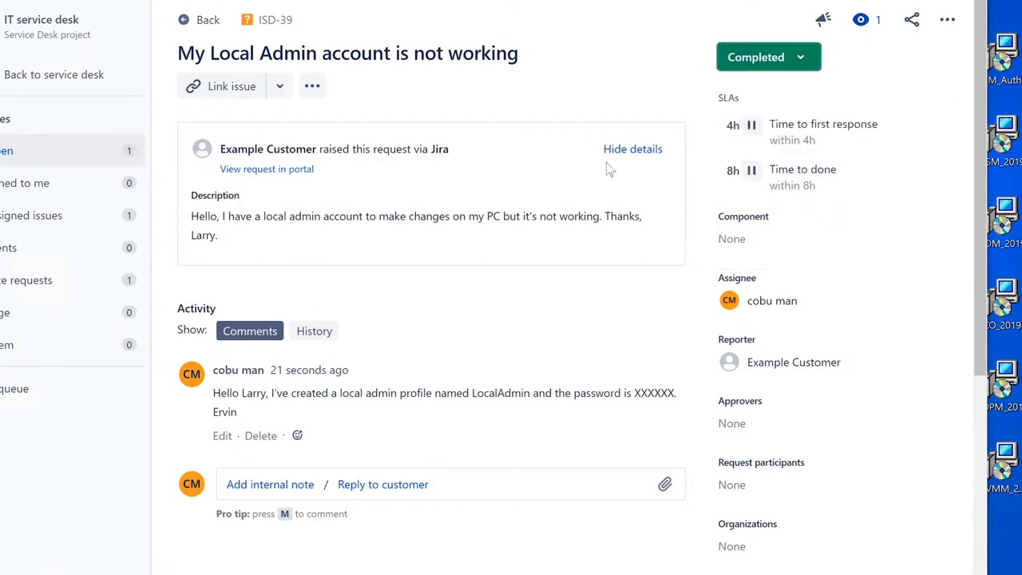
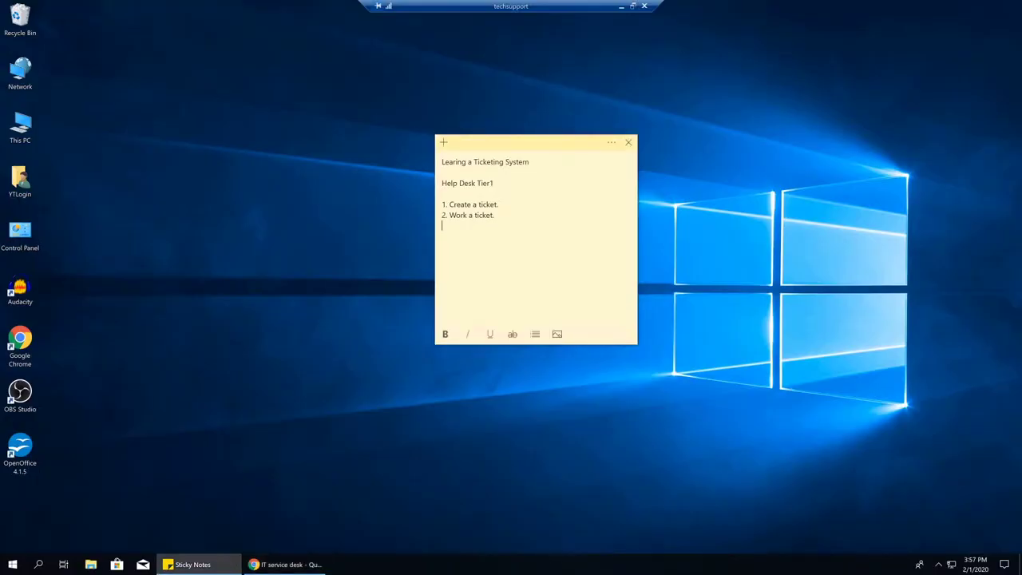
Step: Highlight the 'Create a ticket' line in the sticky note, then return to the Jira All open queue
{"action": "key", "text": "shift+Home"}
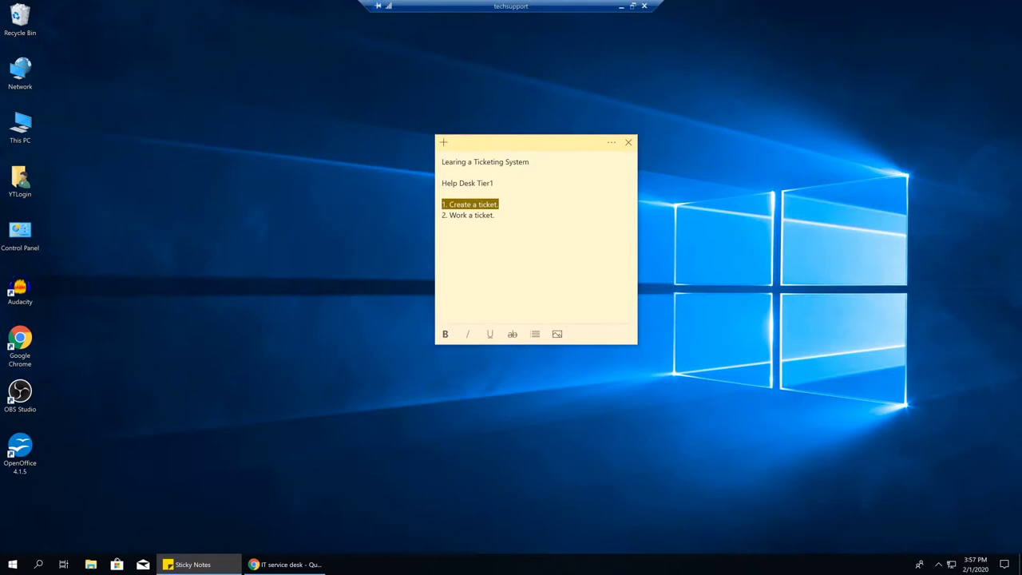
{"action": "left_click", "coordinate": [443, 226]}
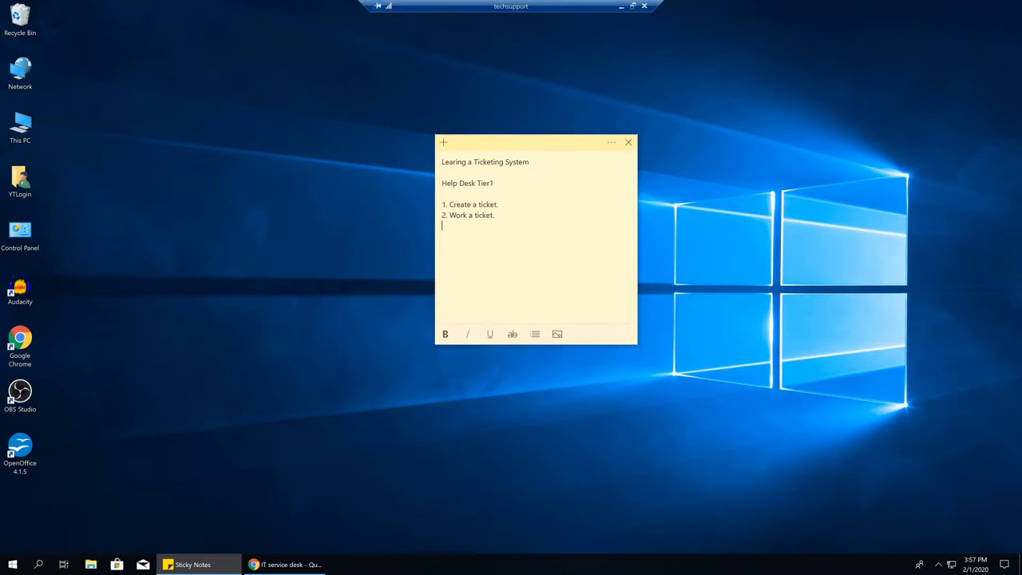
{"action": "left_click", "coordinate": [285, 564]}
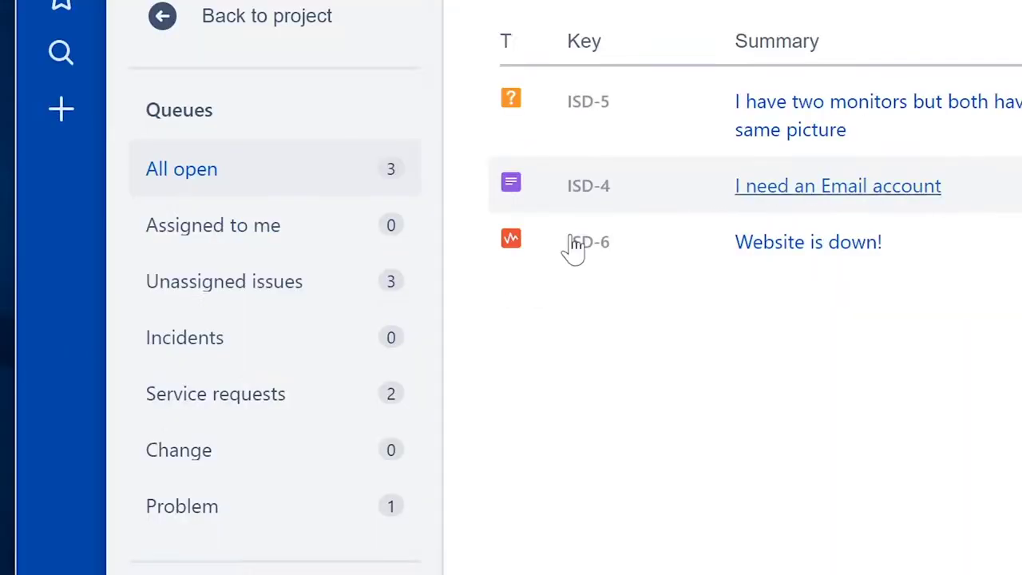
Step: Browse the Assigned to me, Unassigned, All open, Incidents, Service requests, Change and Problem queues
{"action": "left_click", "coordinate": [216, 231]}
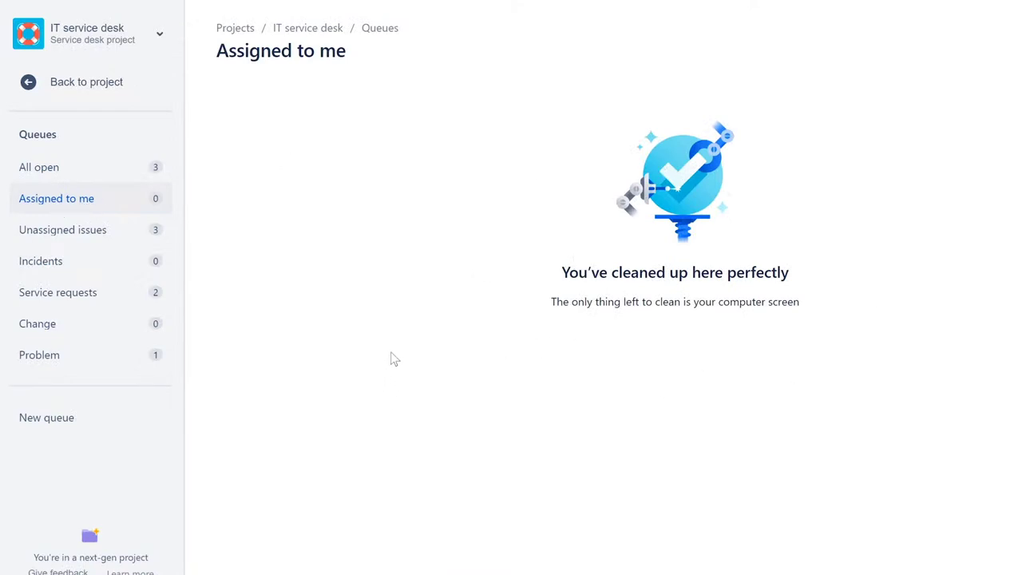
{"action": "left_click", "coordinate": [70, 233]}
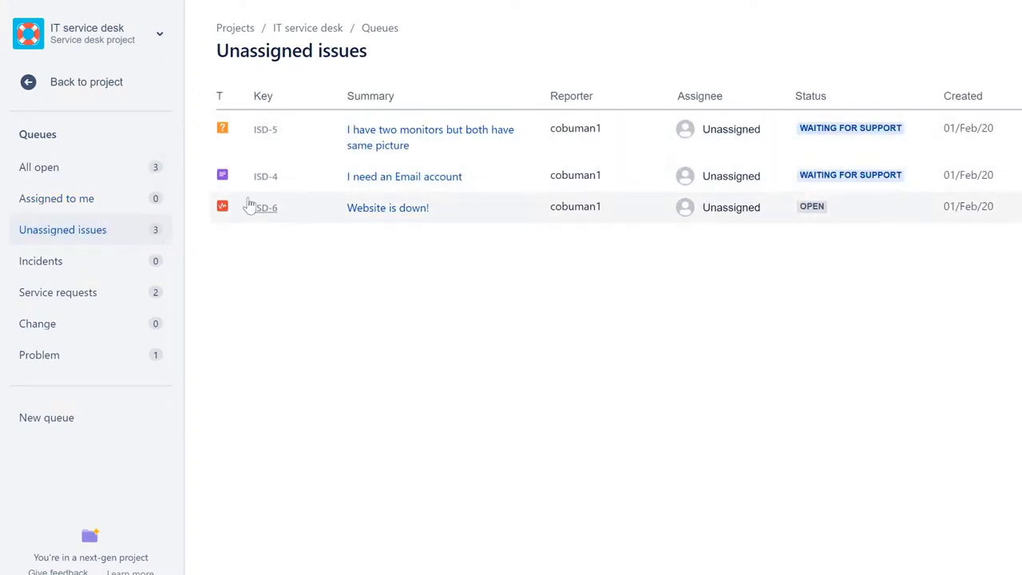
{"action": "left_click", "coordinate": [73, 166]}
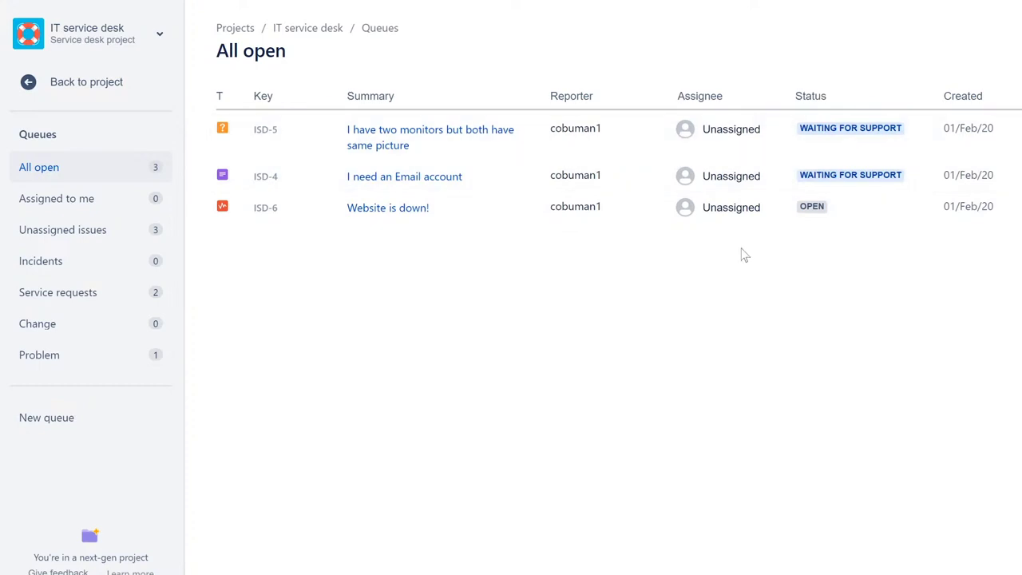
{"action": "left_click", "coordinate": [71, 268]}
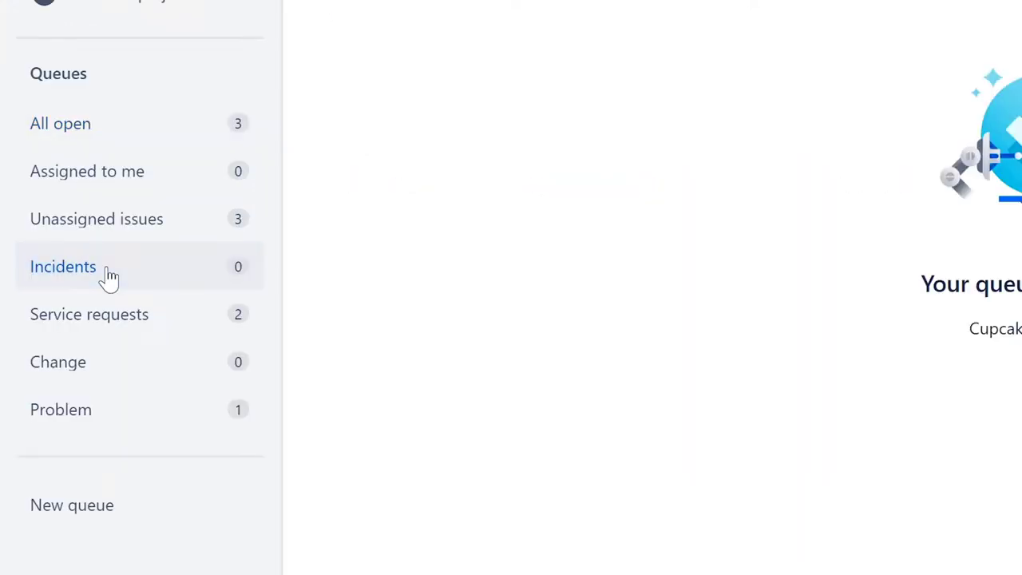
{"action": "left_click", "coordinate": [101, 328]}
{"action": "left_click", "coordinate": [100, 359]}
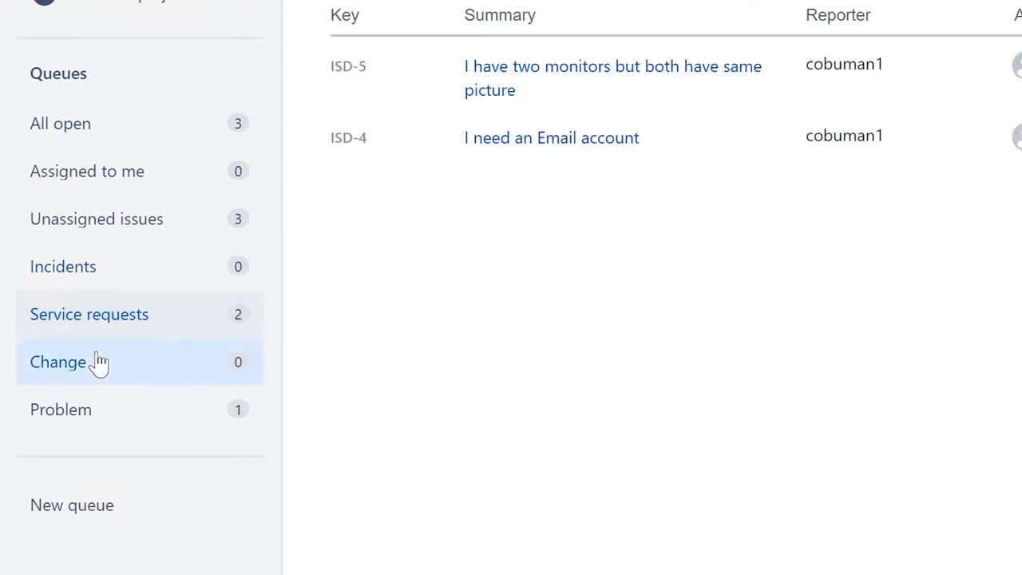
{"action": "left_click", "coordinate": [104, 408]}
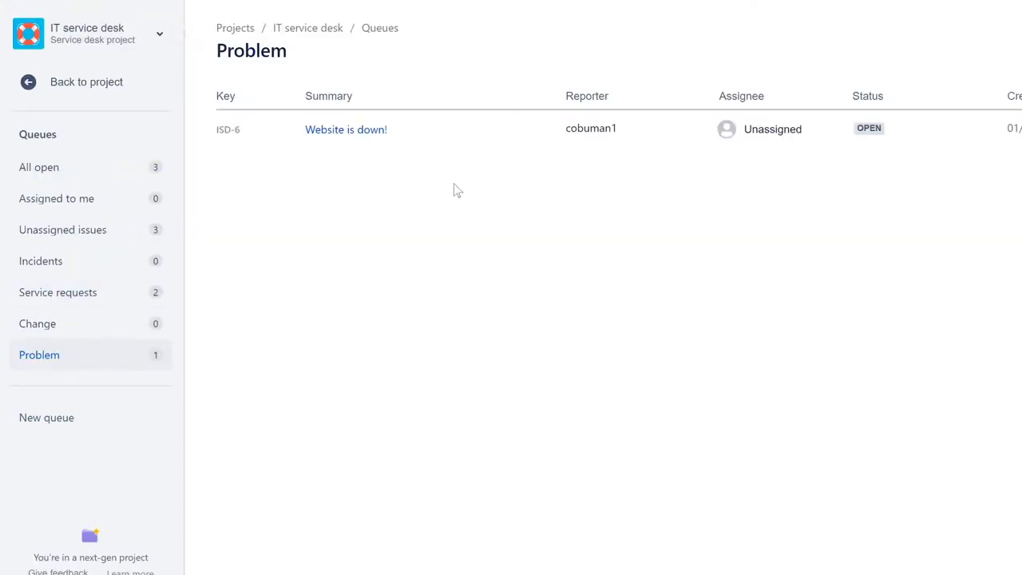
Step: Back in All open, point out ISD-5's reporter and start a new issue with C
{"action": "left_click", "coordinate": [91, 172]}
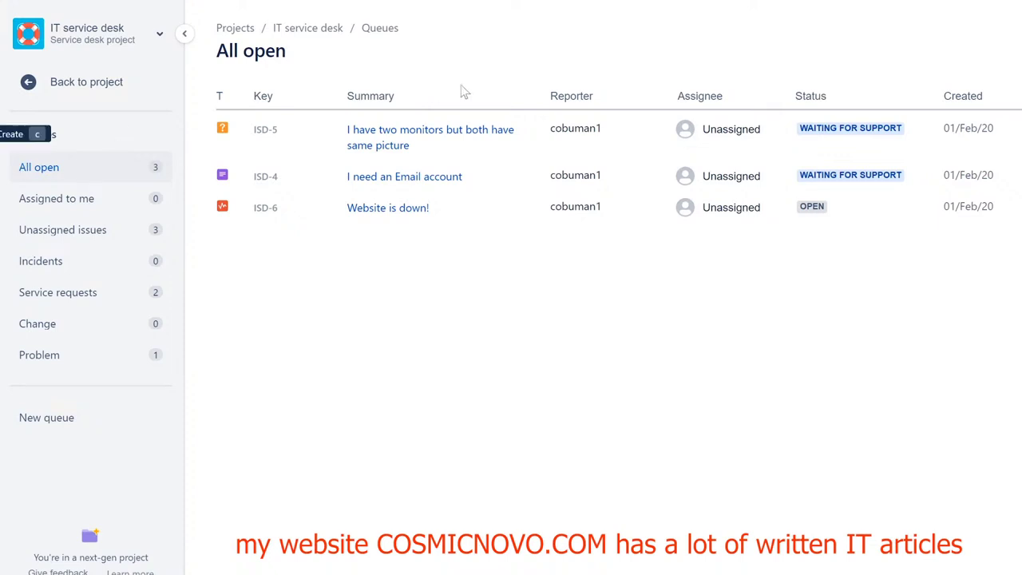
{"action": "left_click_drag", "start_coordinate": [603, 129], "coordinate": [549, 129]}
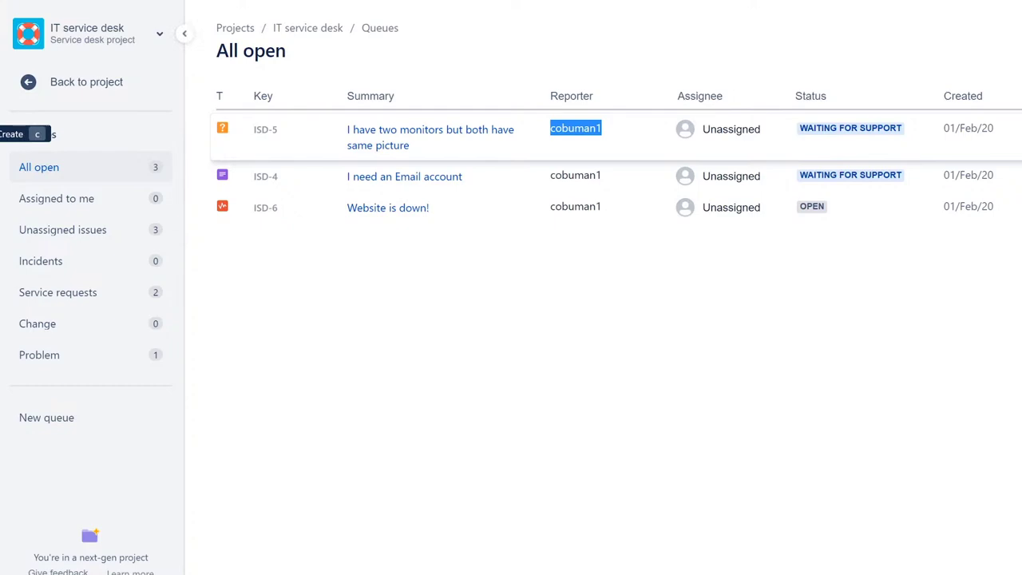
{"action": "key", "text": "c"}
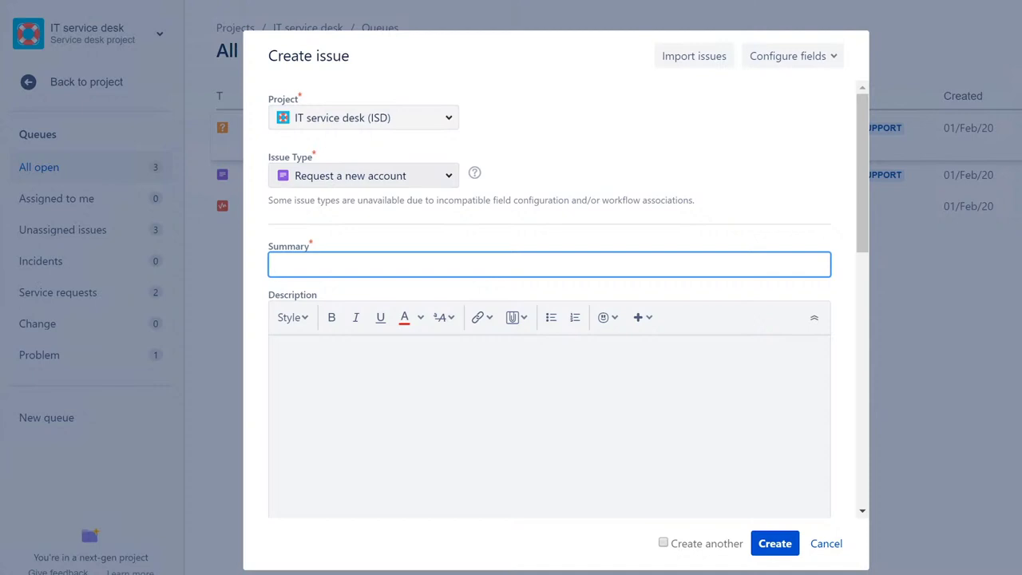
Step: Change the issue type from Request a new account to Get IT help, briefly trying Report an incident
{"action": "left_click", "coordinate": [359, 176]}
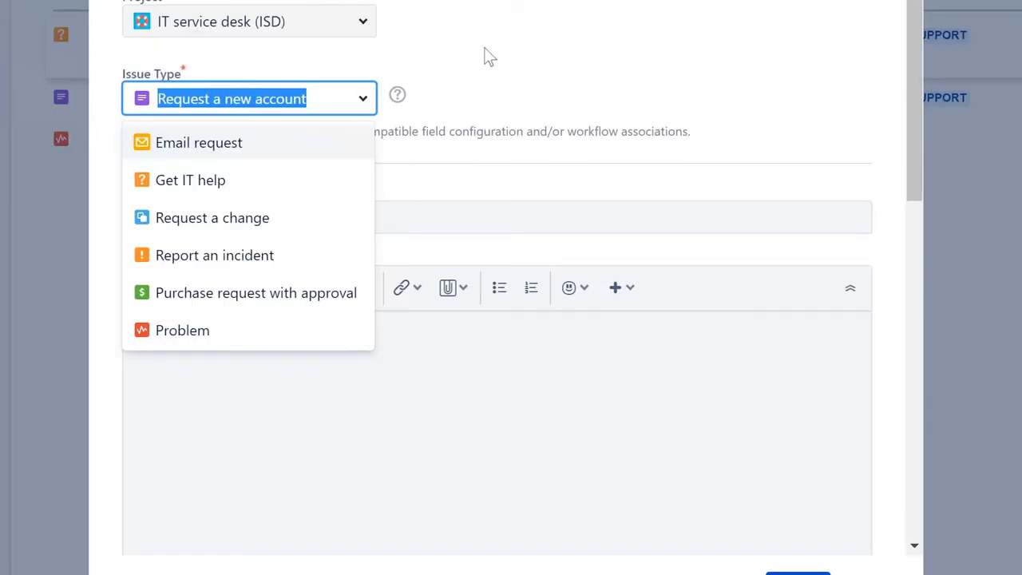
{"action": "left_click", "coordinate": [480, 47]}
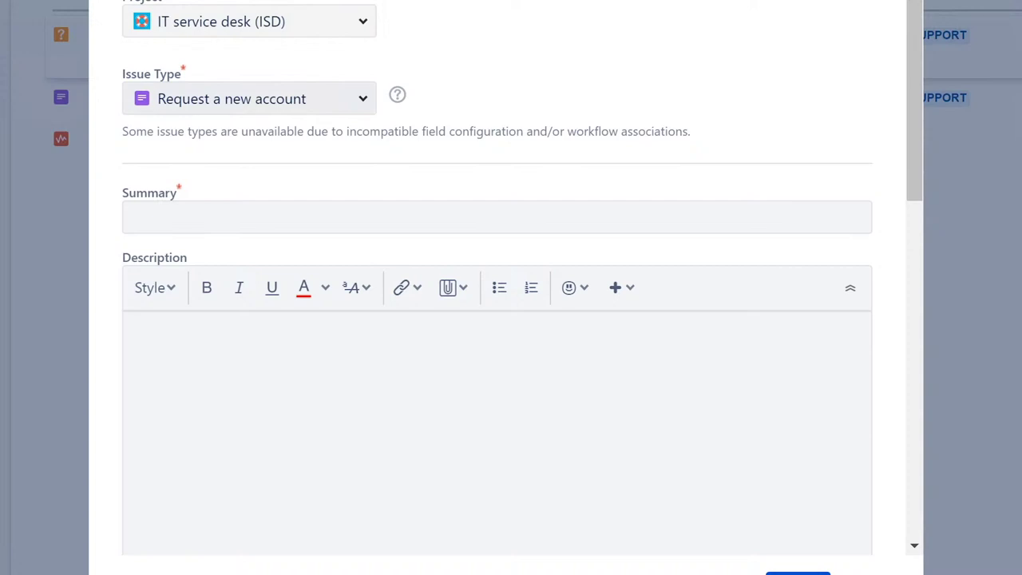
{"action": "left_click", "coordinate": [249, 98]}
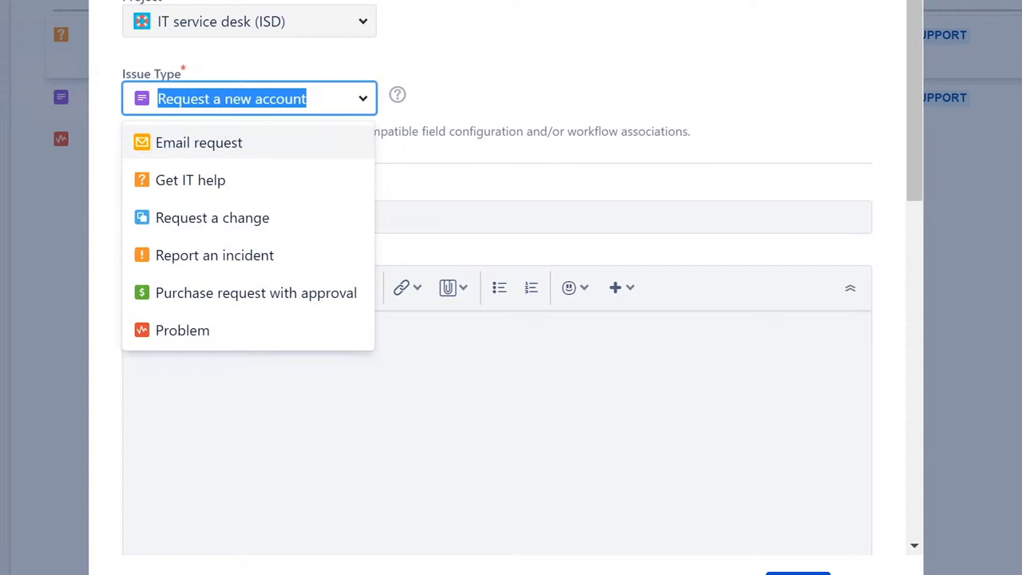
{"action": "type", "text": "r"}
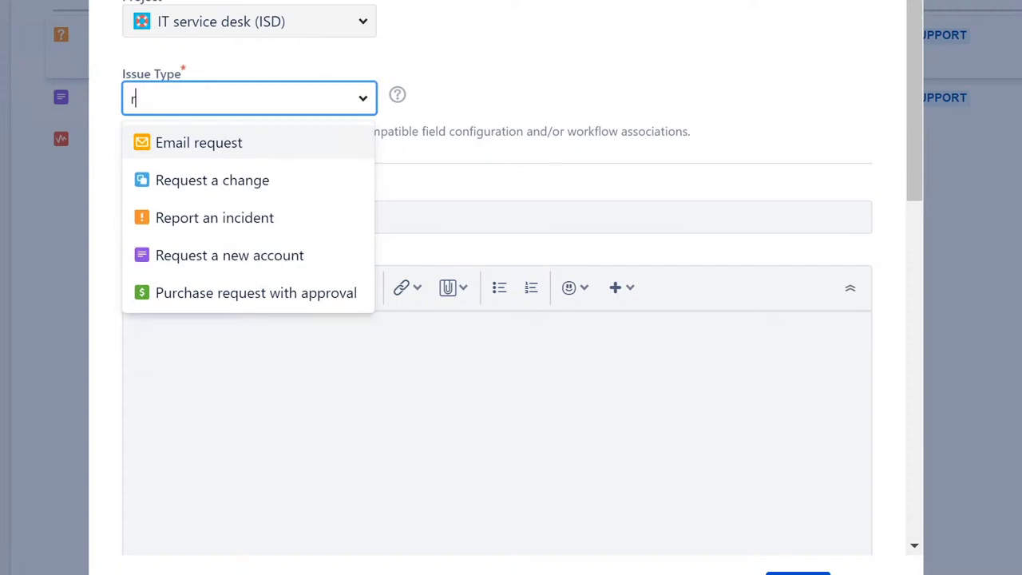
{"action": "type", "text": "eport"}
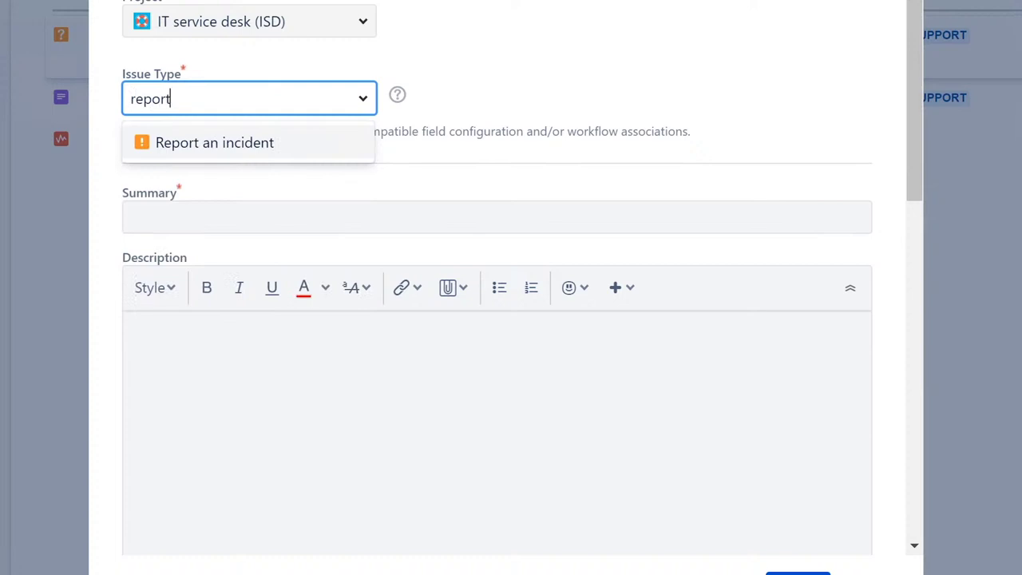
{"action": "left_click", "coordinate": [239, 145]}
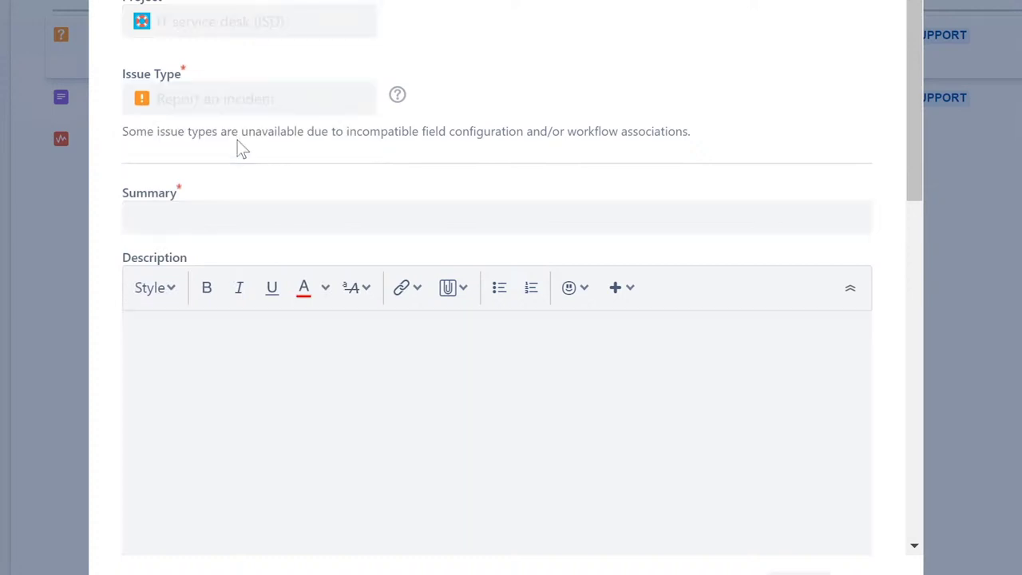
{"action": "left_click", "coordinate": [239, 98]}
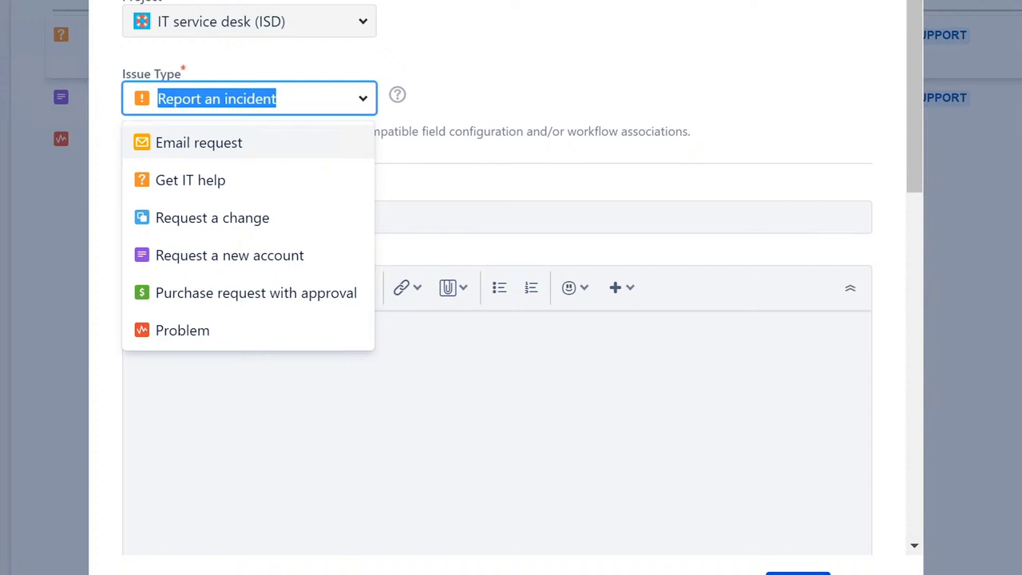
{"action": "type", "text": "get"}
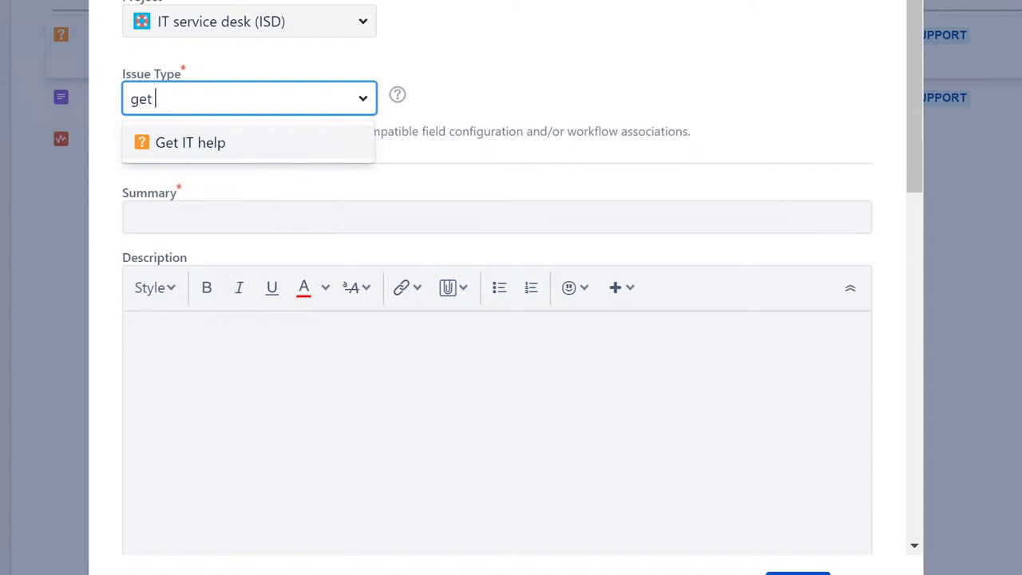
{"action": "left_click", "coordinate": [244, 142]}
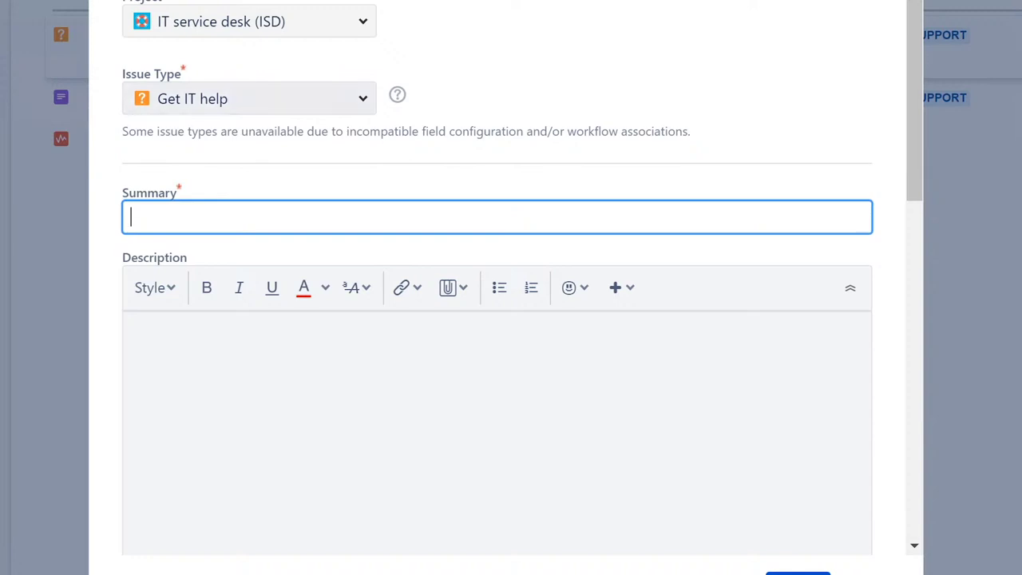
{"action": "left_click_drag", "start_coordinate": [184, 74], "coordinate": [114, 70]}
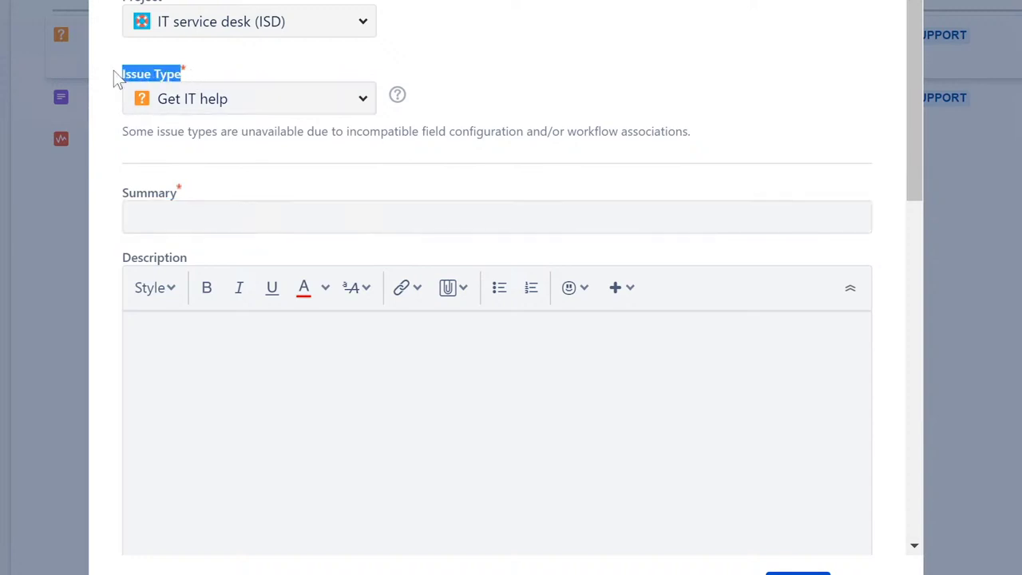
Step: Enter TEST as both the Summary and the Description, then scroll down the form
{"action": "left_click", "coordinate": [232, 216]}
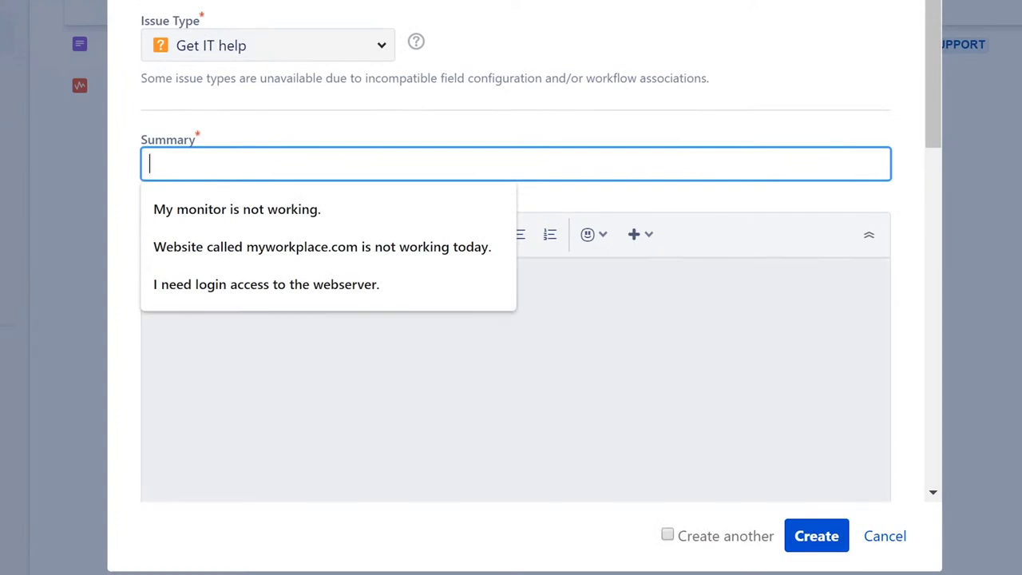
{"action": "left_click", "coordinate": [149, 273]}
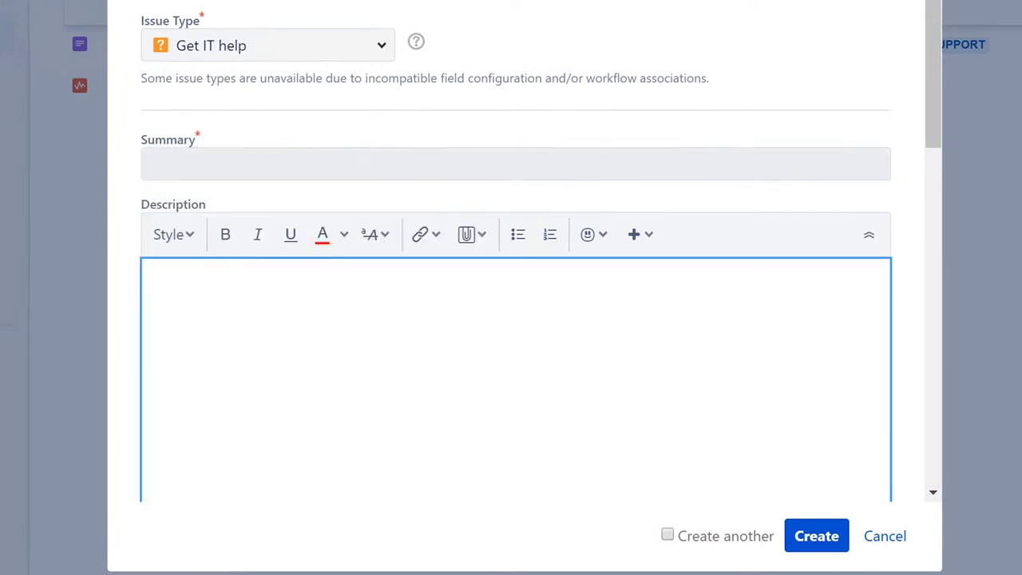
{"action": "left_click", "coordinate": [523, 164]}
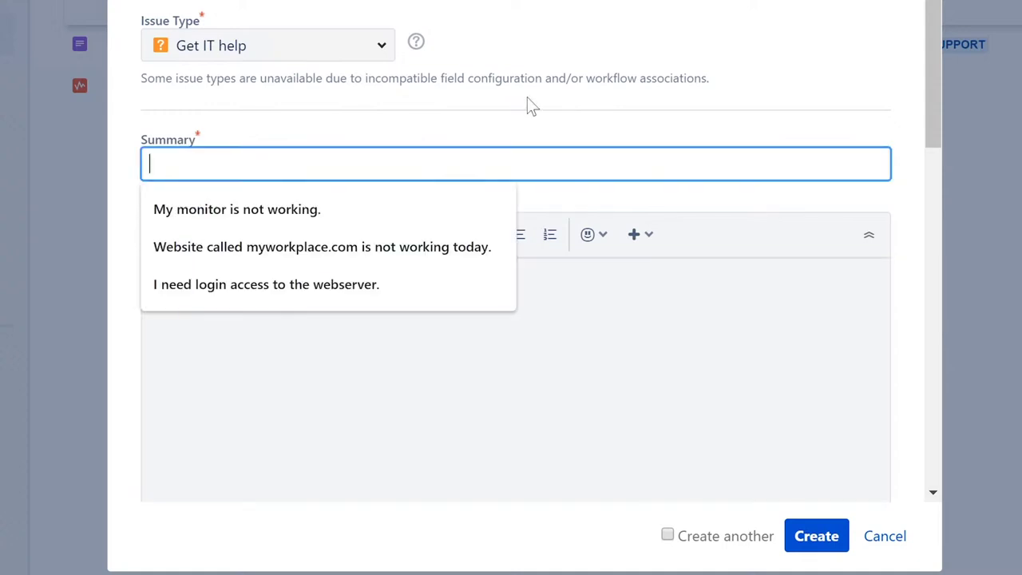
{"action": "type", "text": "TEST"}
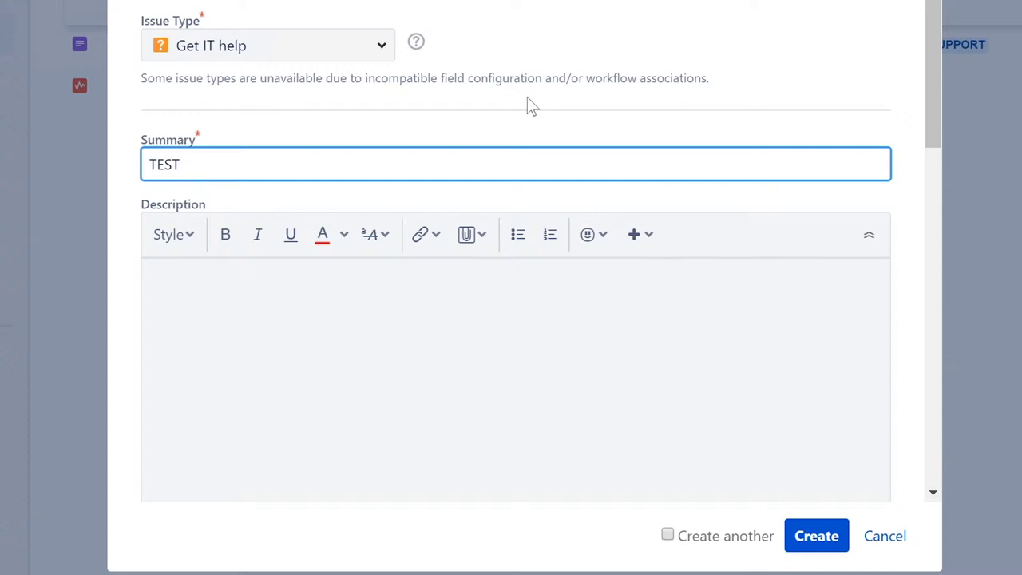
{"action": "key", "text": "Tab"}
{"action": "type", "text": "TEST"}
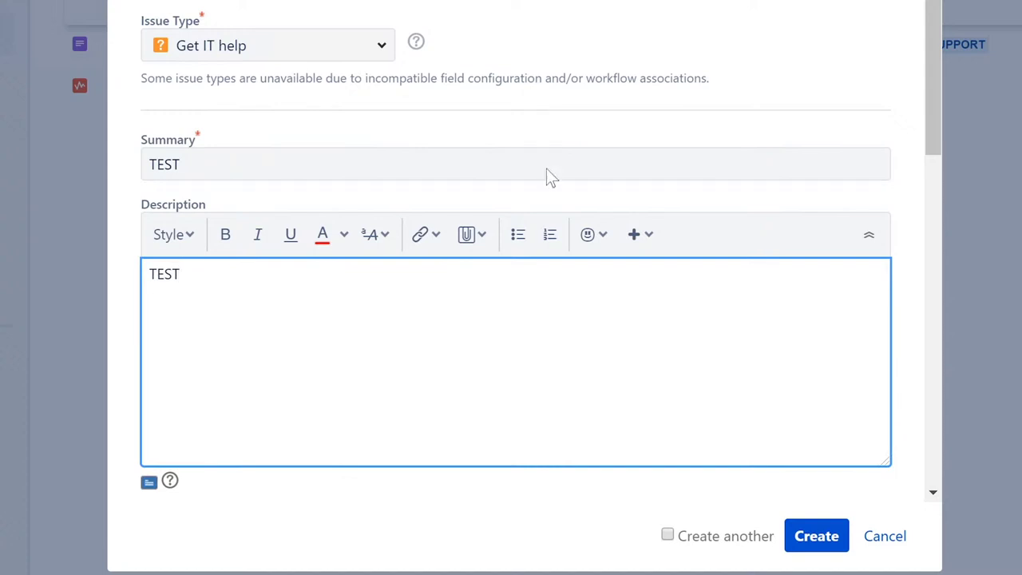
{"action": "scroll", "coordinate": [527, 98], "scroll_direction": "down", "scroll_amount": 2}
{"action": "scroll", "coordinate": [704, 337], "scroll_direction": "down", "scroll_amount": 2}
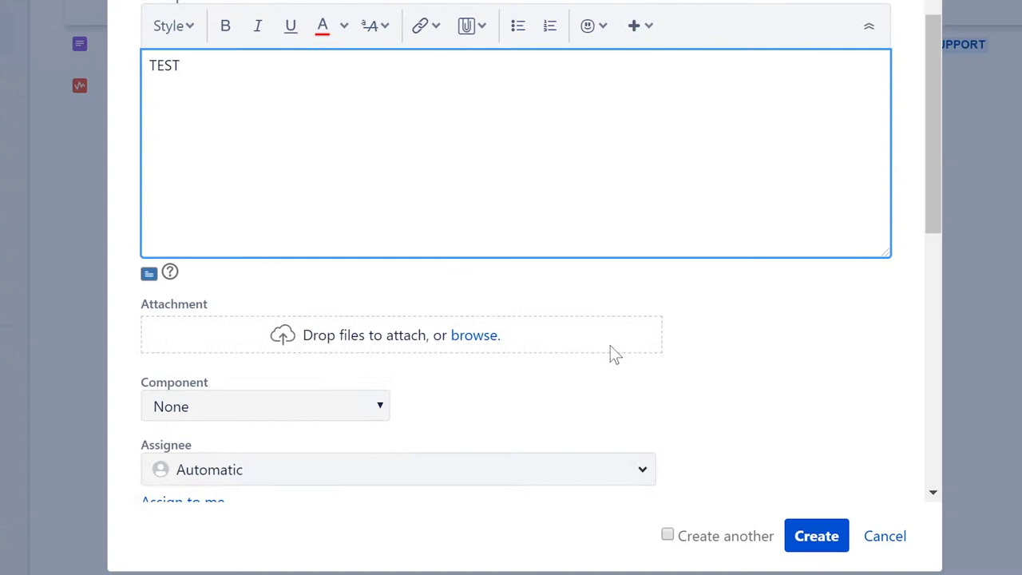
{"action": "scroll", "coordinate": [607, 317], "scroll_direction": "down", "scroll_amount": 2}
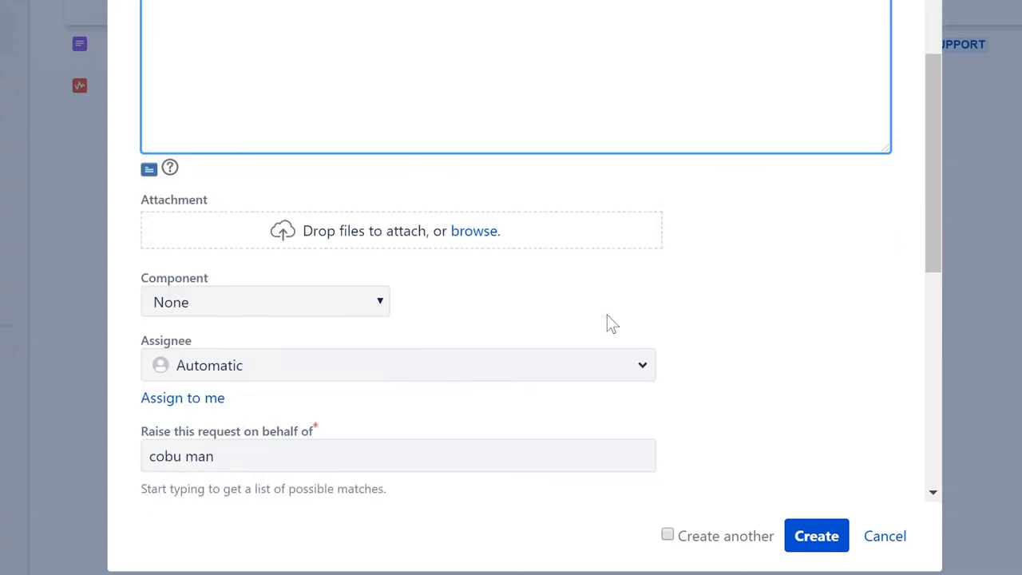
{"action": "scroll", "coordinate": [605, 317], "scroll_direction": "down", "scroll_amount": 2}
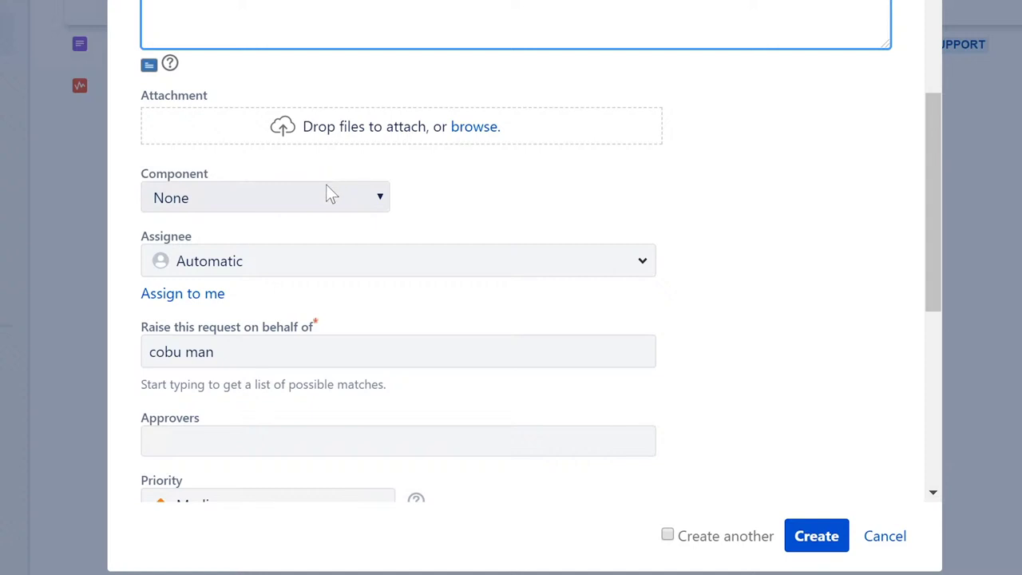
{"action": "scroll", "coordinate": [317, 142], "scroll_direction": "down", "scroll_amount": 1}
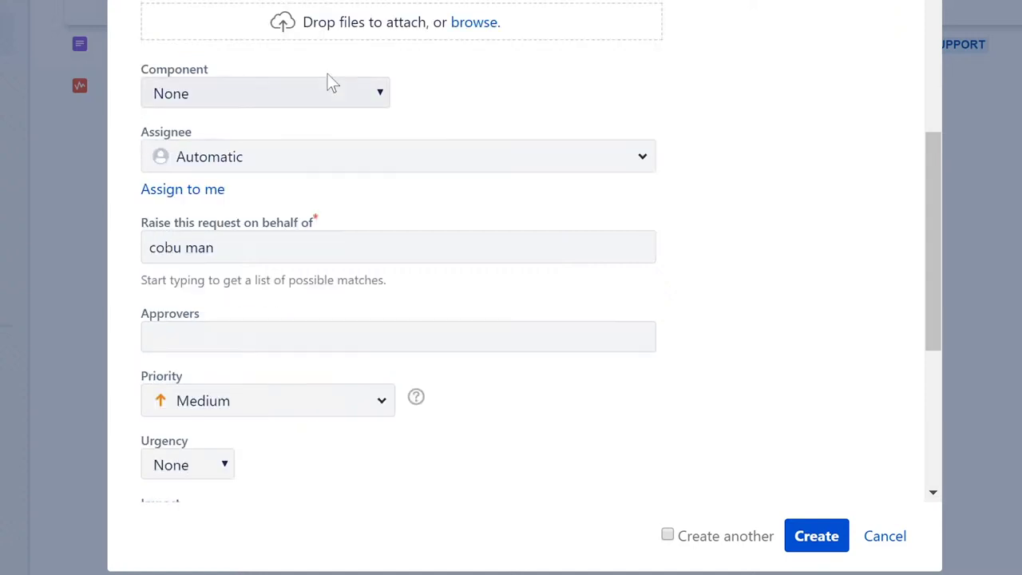
Step: Set the component to Active Directory, leaving Assignee as Automatic
{"action": "left_click", "coordinate": [311, 94]}
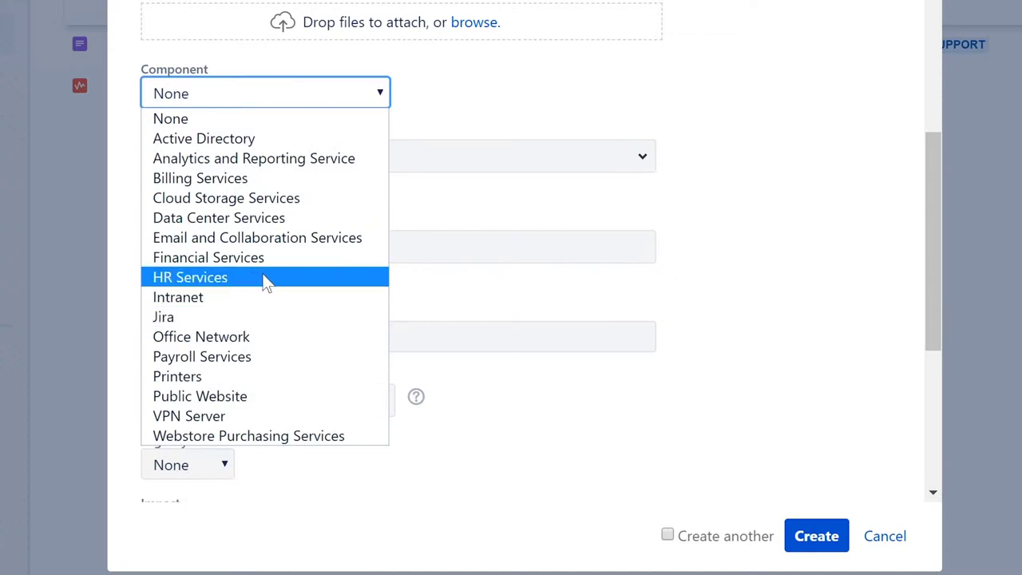
{"action": "left_click", "coordinate": [197, 140]}
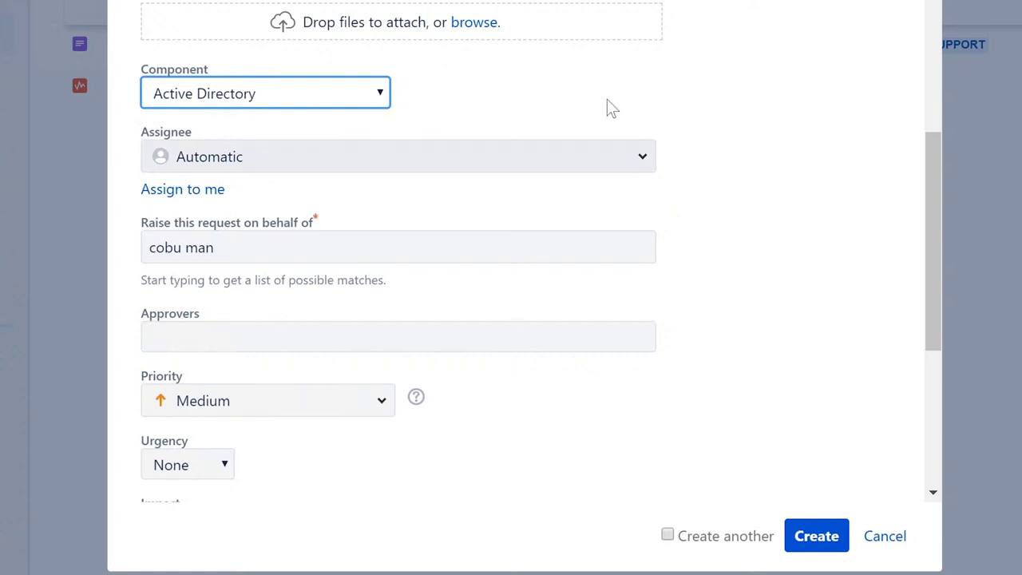
{"action": "left_click", "coordinate": [644, 158]}
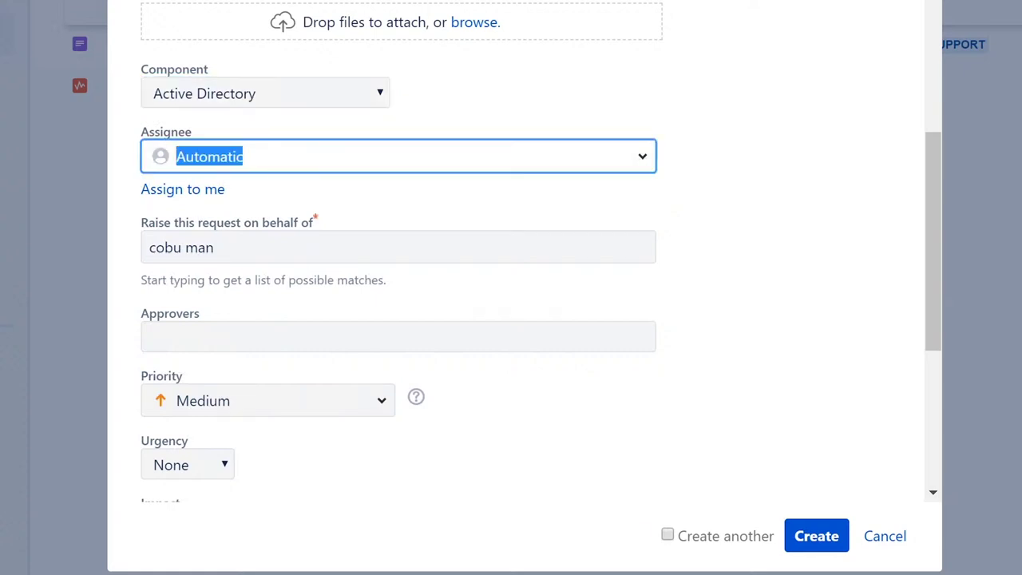
{"action": "left_click", "coordinate": [773, 118]}
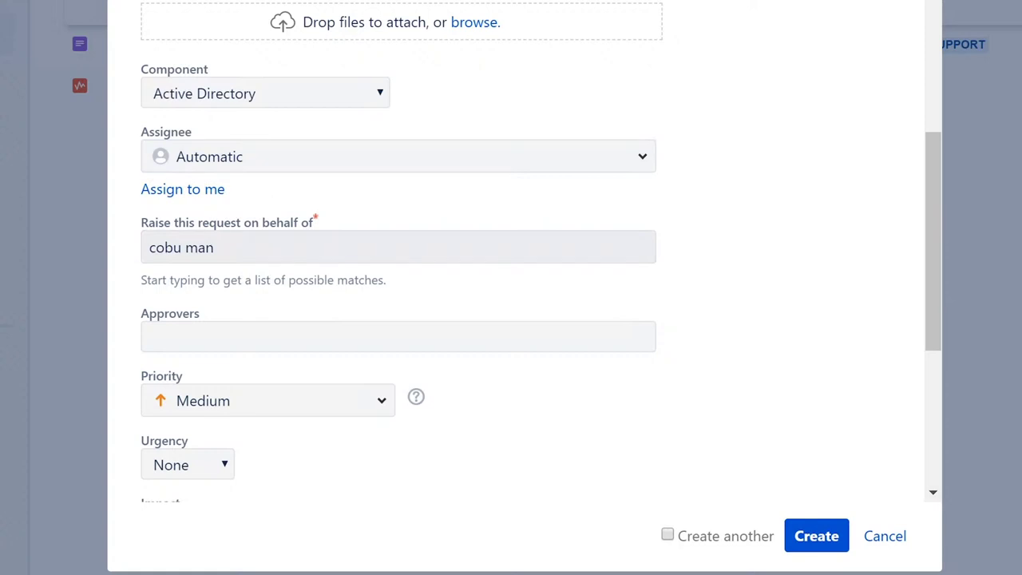
Step: Raise the request on behalf of the customer's user account
{"action": "key", "text": "Tab"}
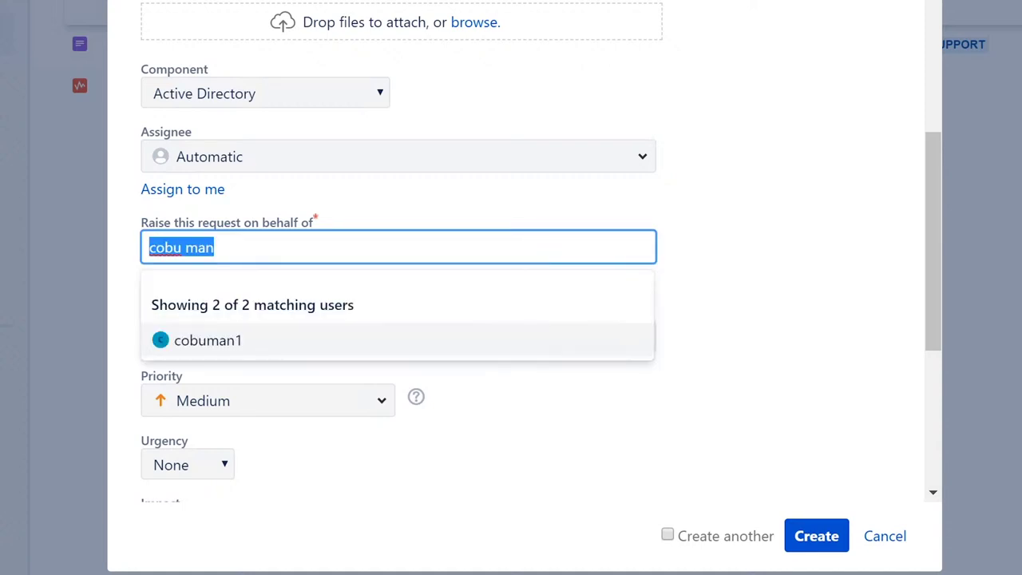
{"action": "left_click", "coordinate": [226, 348]}
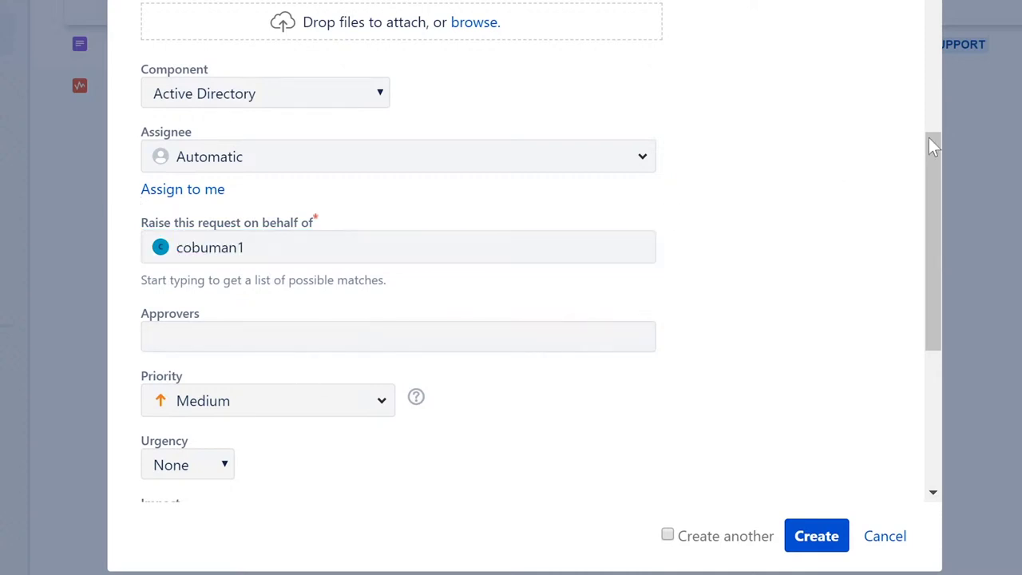
{"action": "left_click_drag", "start_coordinate": [925, 143], "coordinate": [915, 205]}
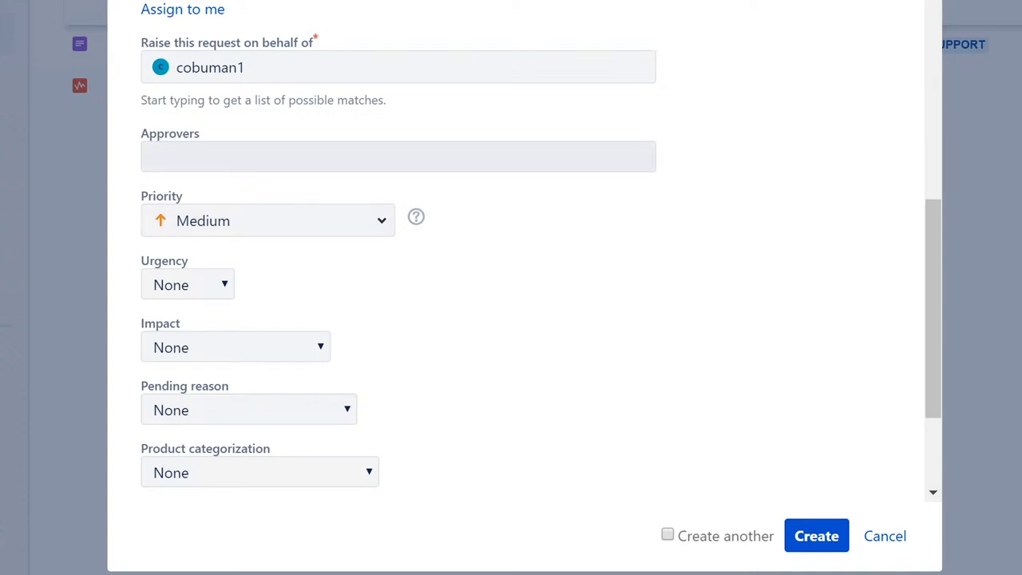
{"action": "left_click", "coordinate": [398, 156]}
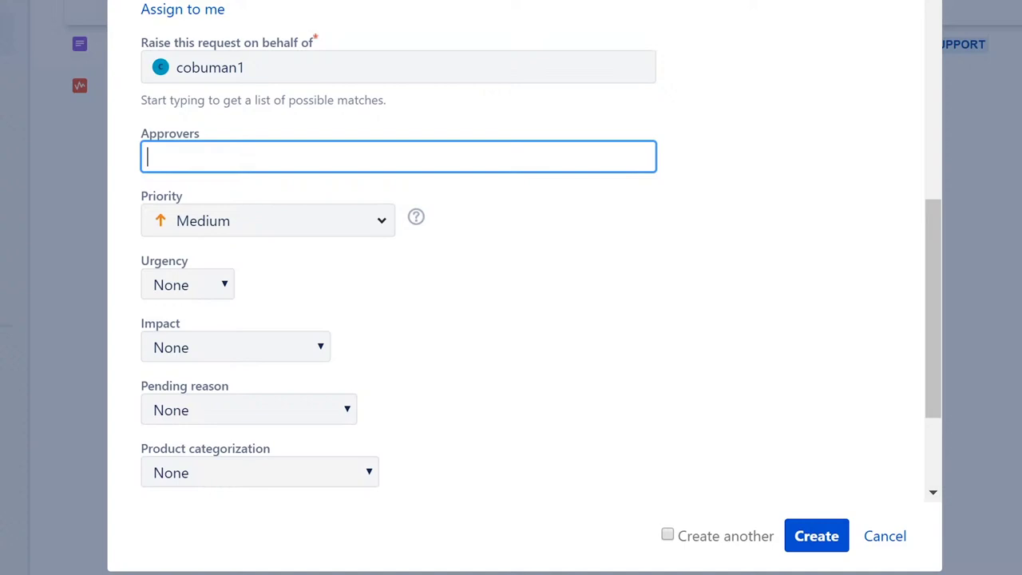
Step: Leave Approvers empty and set Priority to Highest and Urgency to Critical
{"action": "left_click", "coordinate": [490, 254]}
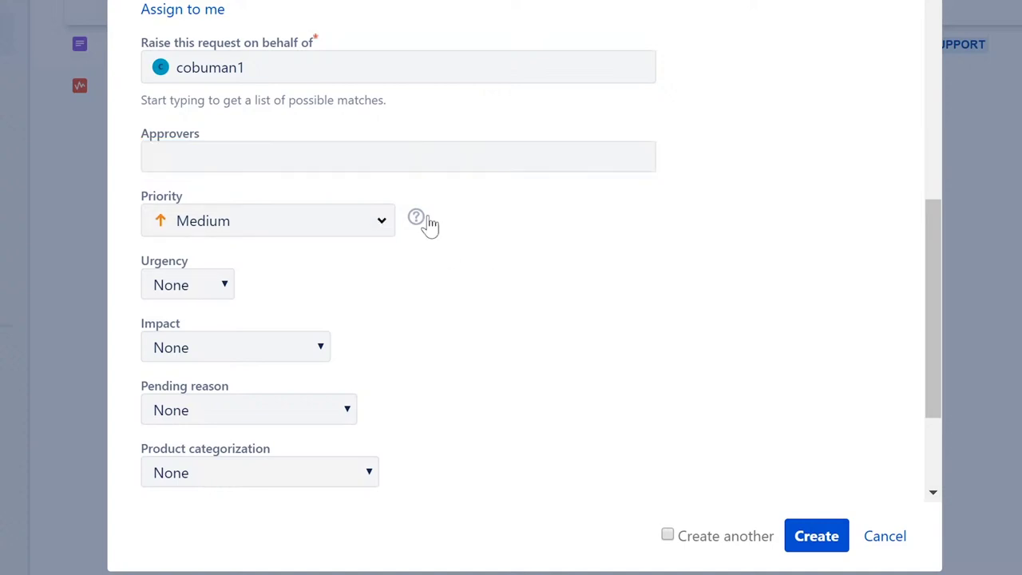
{"action": "left_click", "coordinate": [268, 220]}
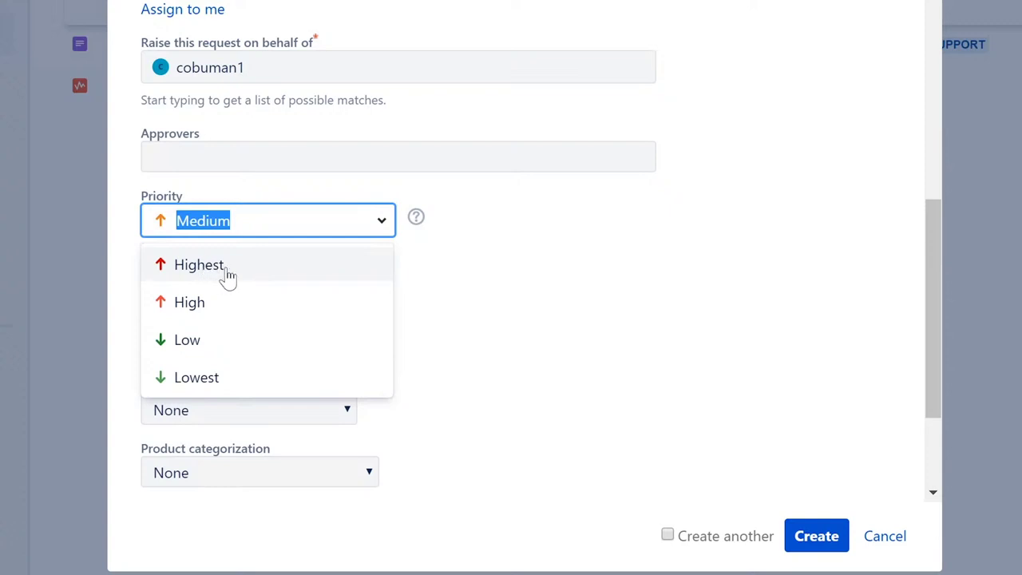
{"action": "left_click", "coordinate": [221, 271]}
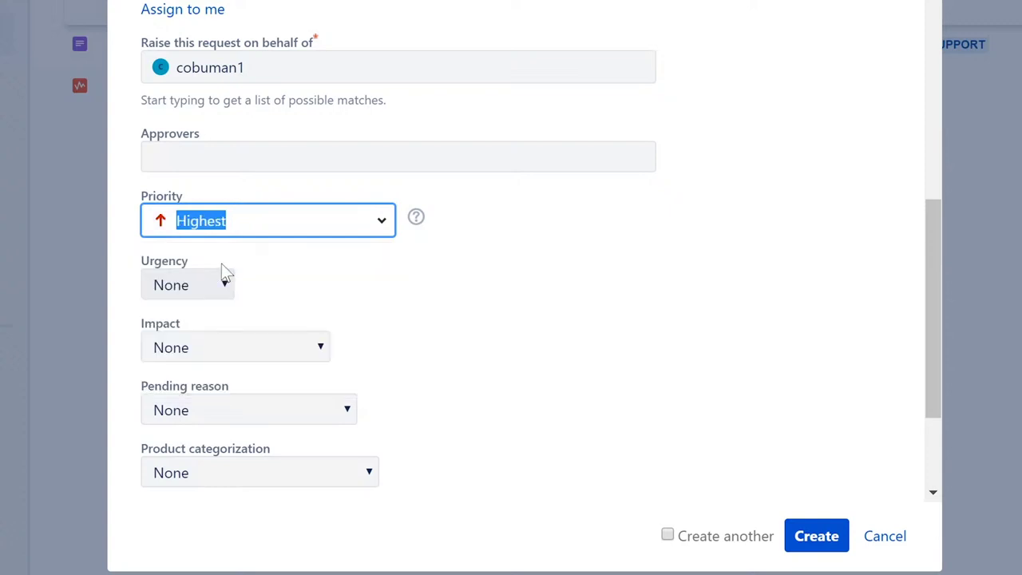
{"action": "left_click", "coordinate": [388, 287]}
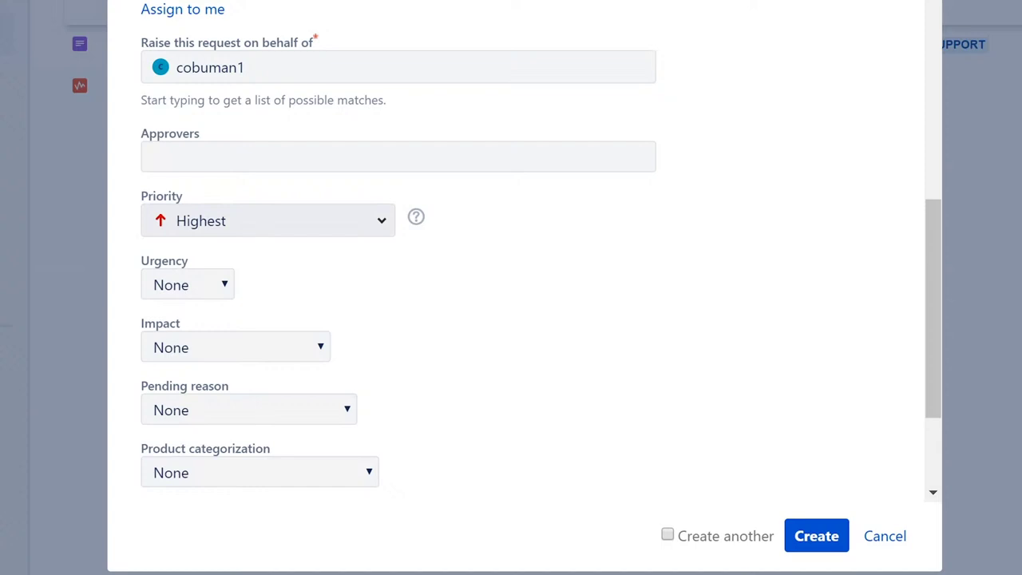
{"action": "left_click", "coordinate": [267, 221]}
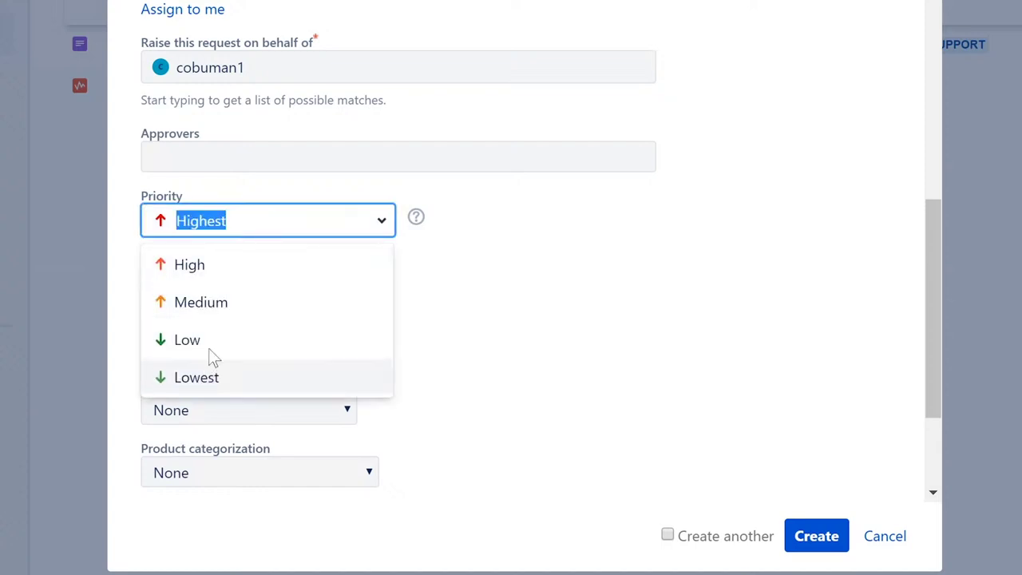
{"action": "left_click", "coordinate": [504, 296]}
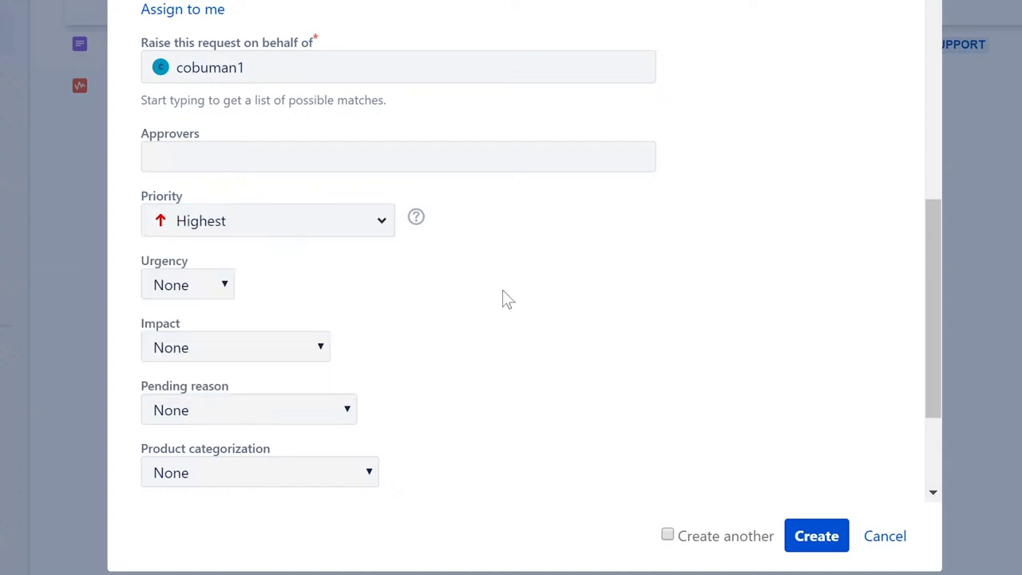
{"action": "left_click", "coordinate": [205, 296]}
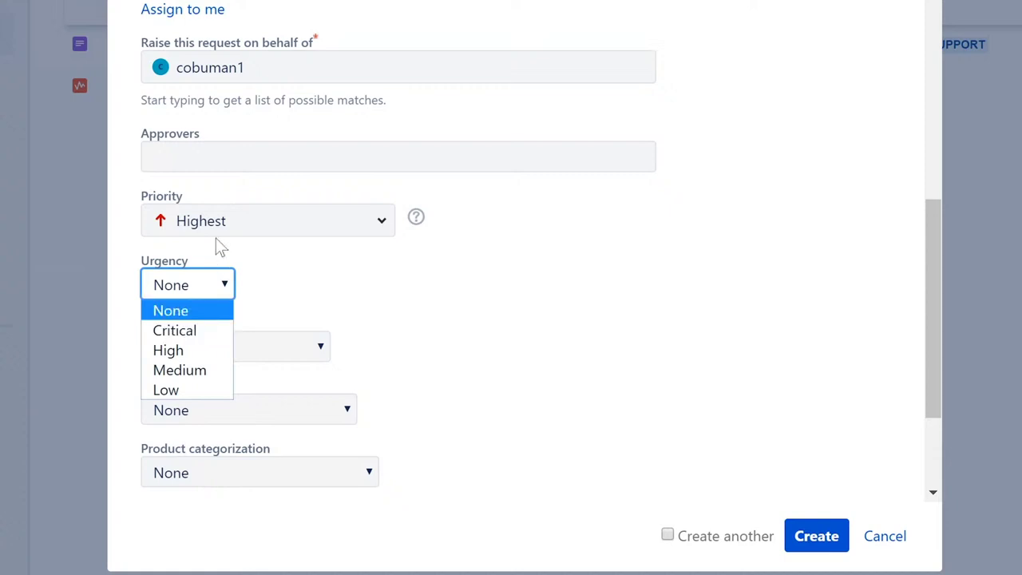
{"action": "left_click", "coordinate": [190, 335]}
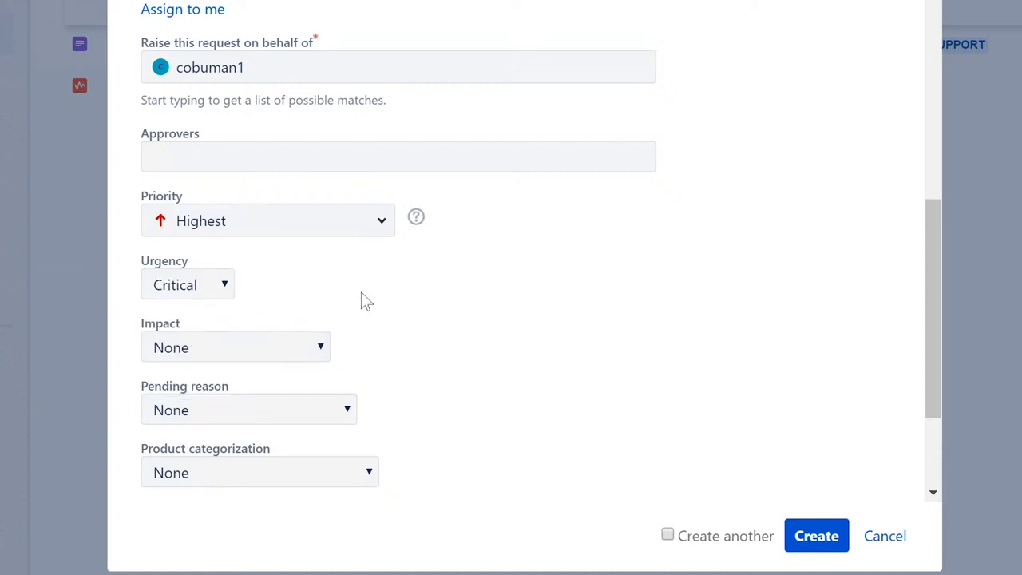
{"action": "scroll", "coordinate": [369, 300], "scroll_direction": "down", "scroll_amount": 2}
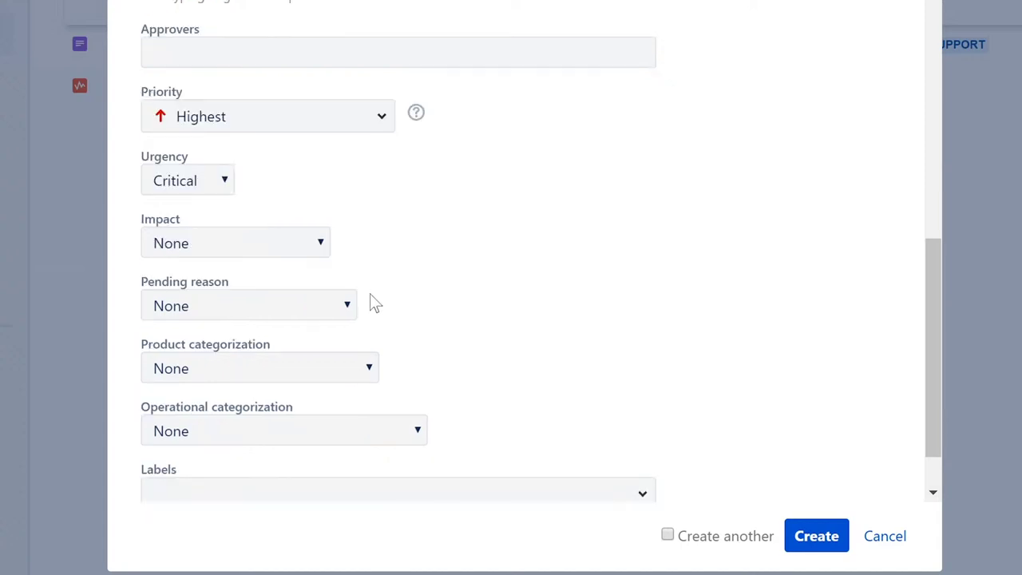
Step: Set Impact to Extensive / Widespread and leave Pending reason at None
{"action": "left_click", "coordinate": [229, 249]}
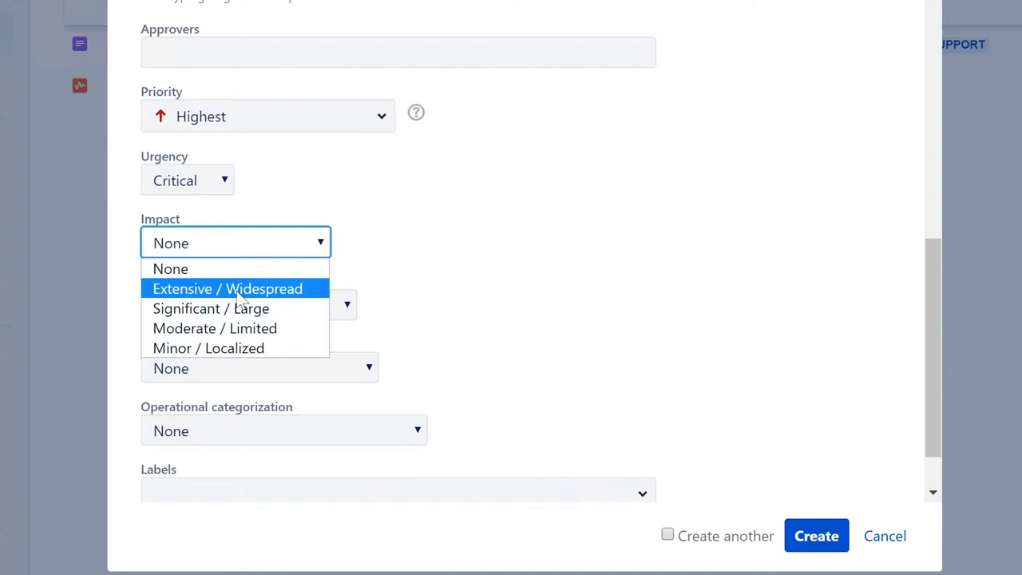
{"action": "left_click", "coordinate": [240, 289]}
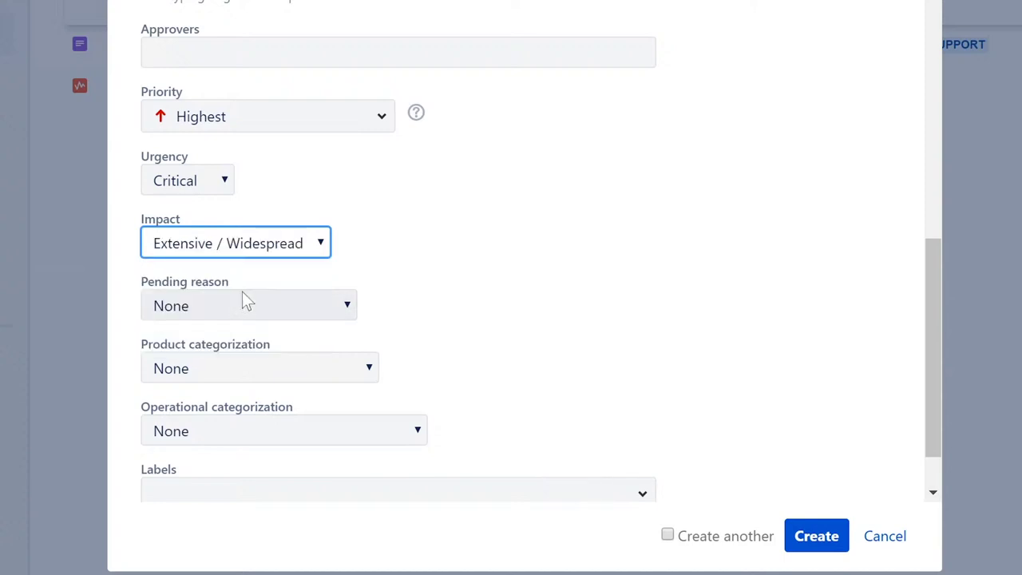
{"action": "left_click", "coordinate": [241, 245]}
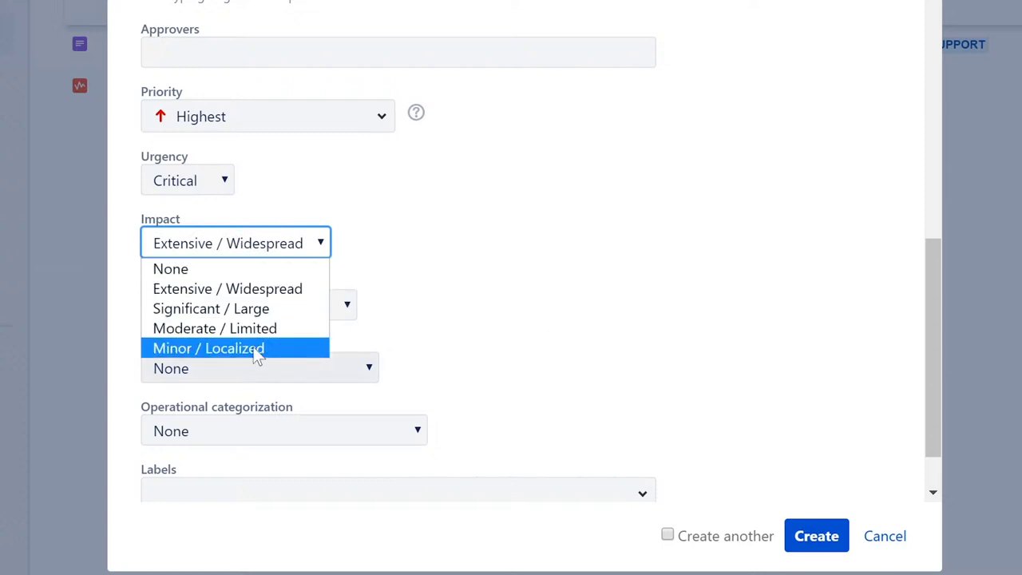
{"action": "key", "text": "Tab"}
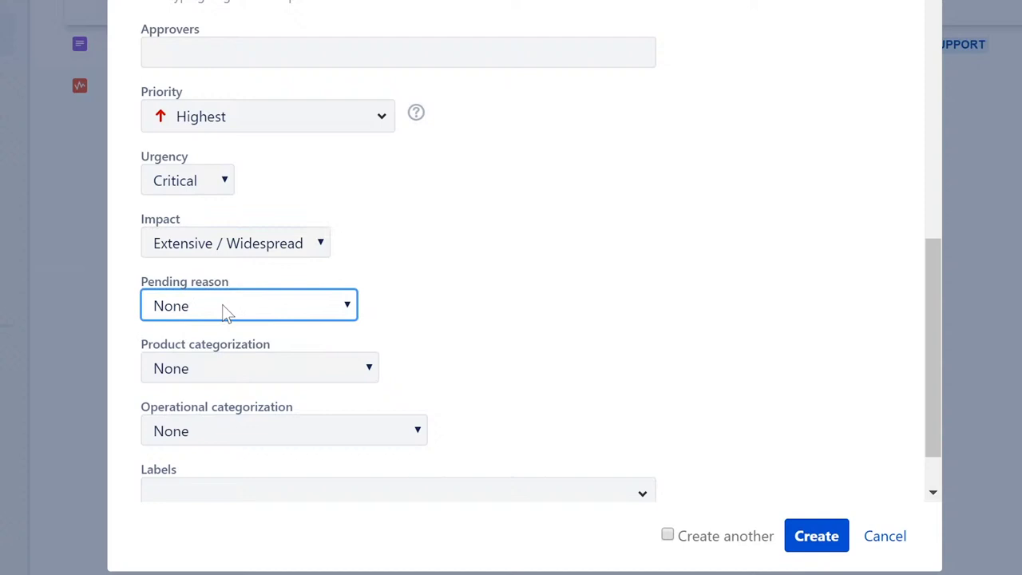
{"action": "left_click", "coordinate": [239, 310]}
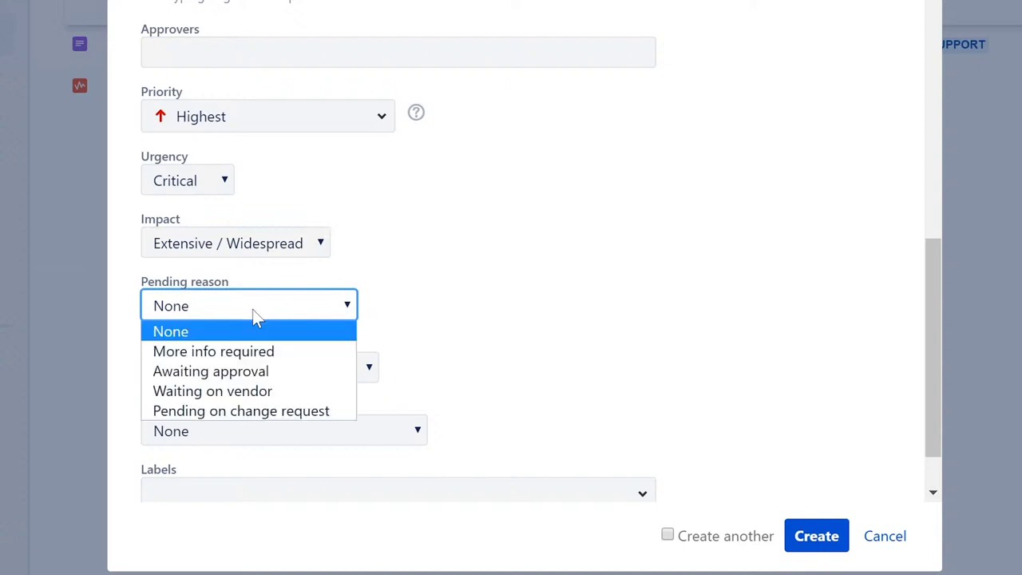
{"action": "left_click", "coordinate": [435, 269]}
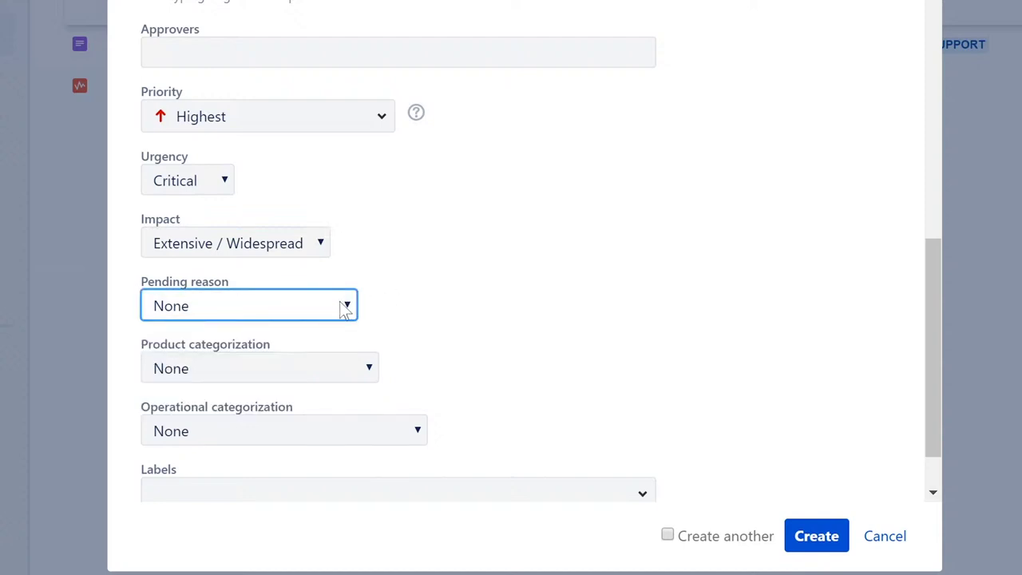
{"action": "scroll", "coordinate": [424, 281], "scroll_direction": "down", "scroll_amount": 2}
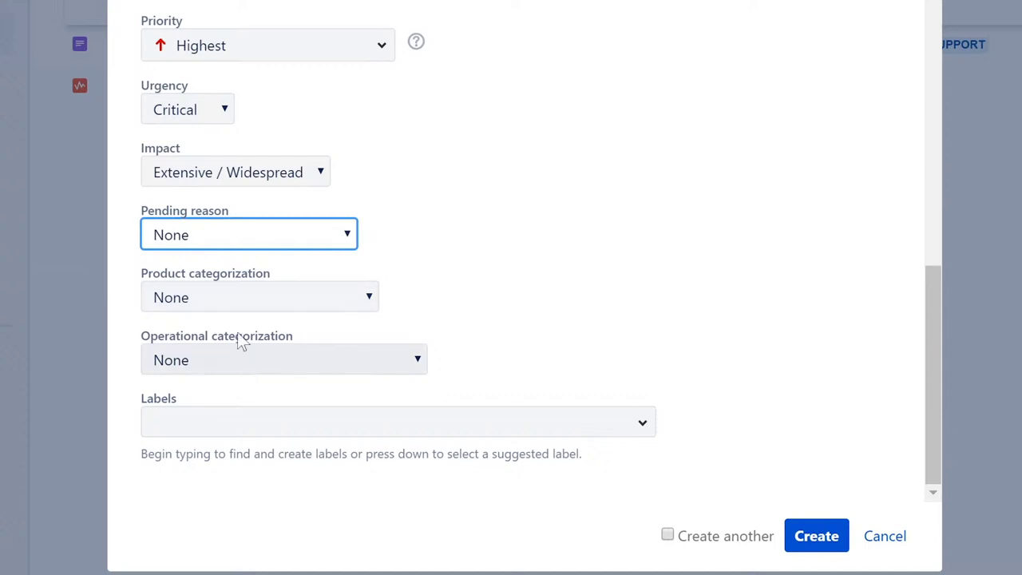
Step: Leave Product categorization at None and set Operational categorization to Connectivity
{"action": "left_click", "coordinate": [230, 295]}
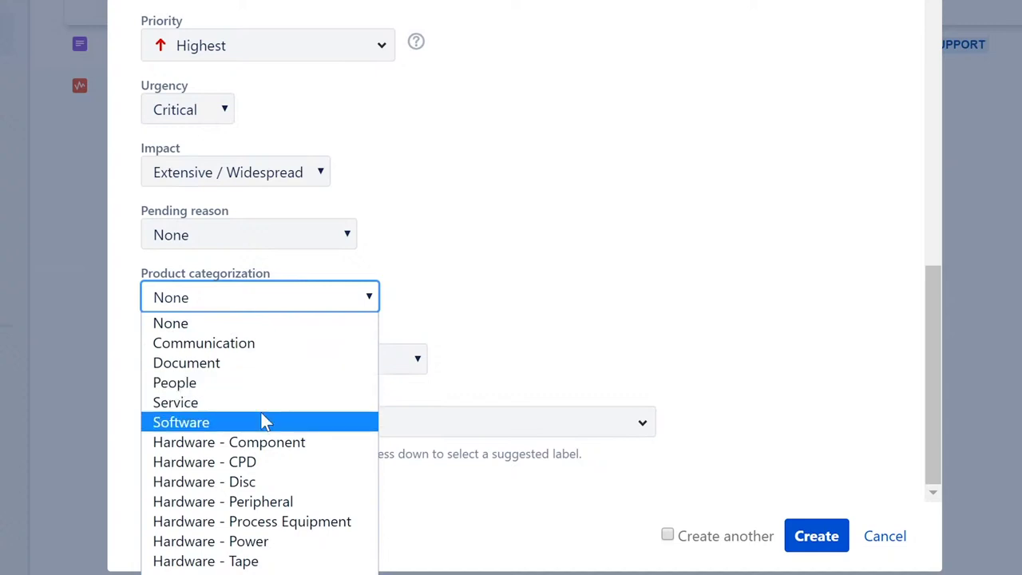
{"action": "left_click", "coordinate": [439, 300]}
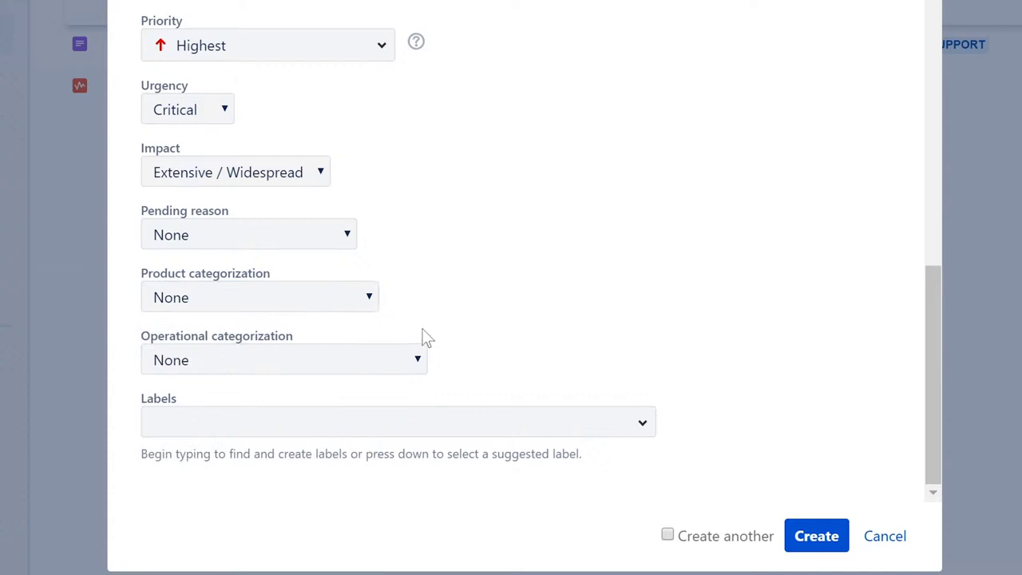
{"action": "left_click", "coordinate": [396, 361]}
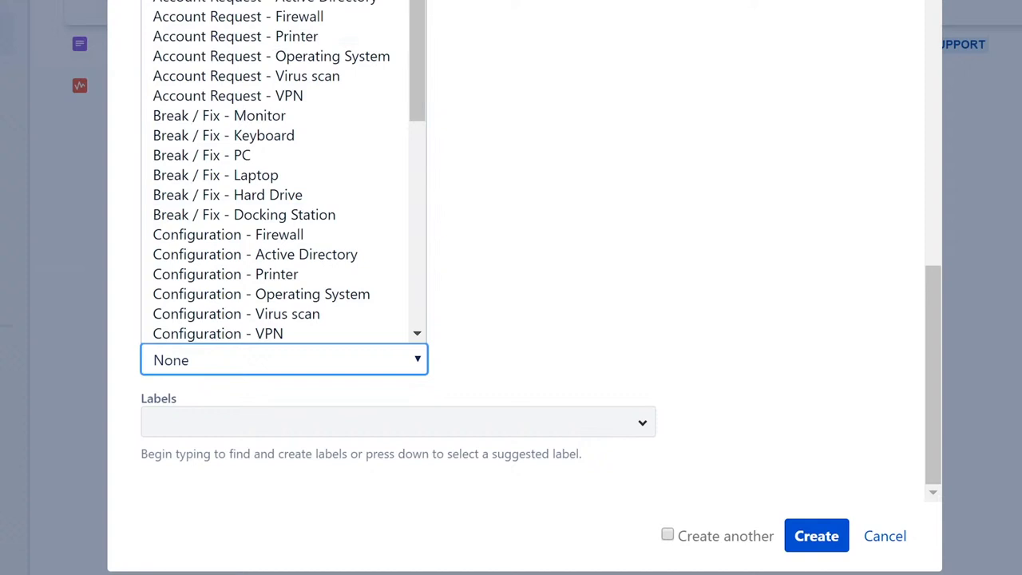
{"action": "key", "text": "Return"}
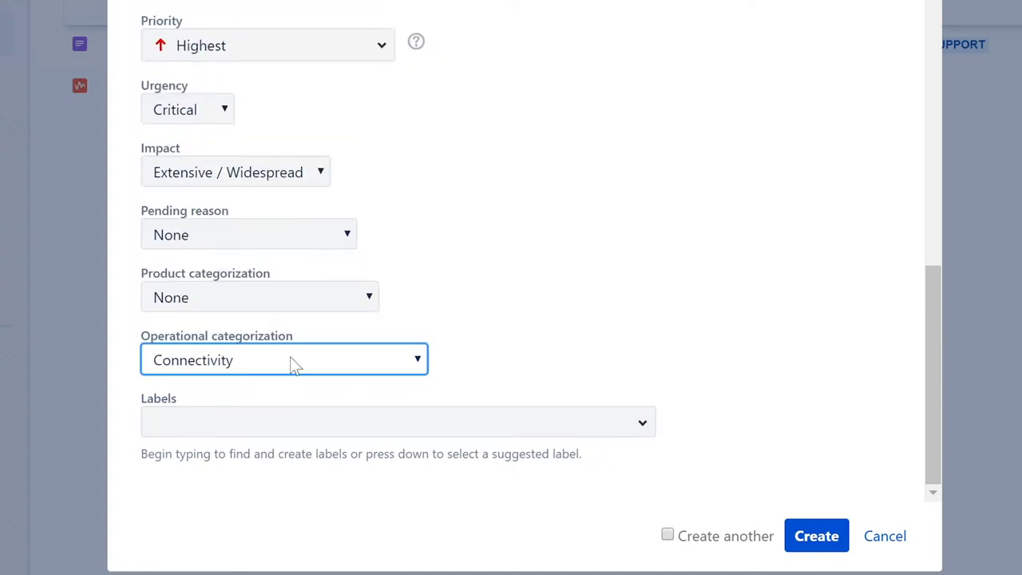
{"action": "left_click", "coordinate": [523, 288]}
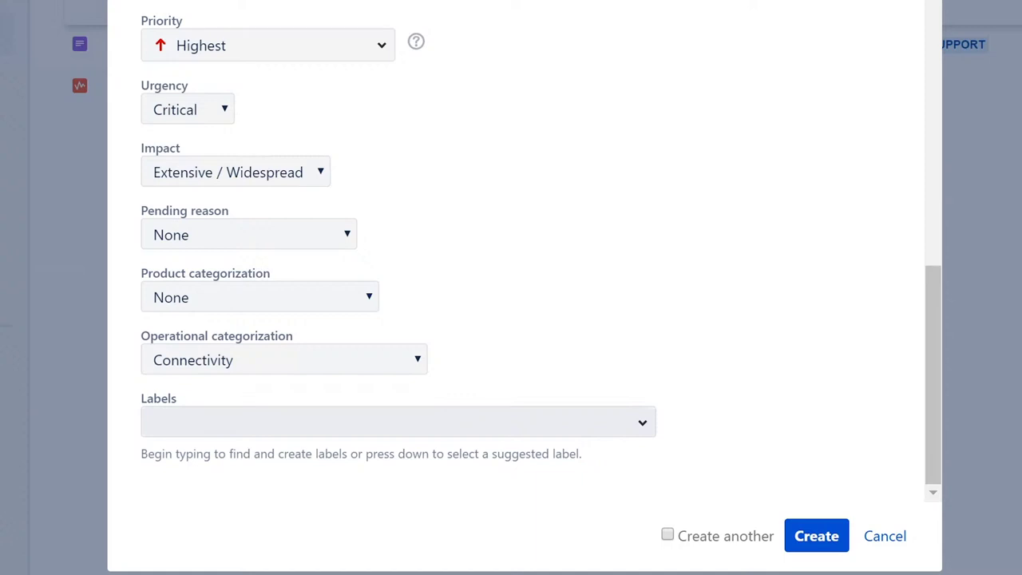
Step: Leave Labels empty and create the request, which becomes ISD-7
{"action": "left_click", "coordinate": [146, 421]}
{"action": "left_click", "coordinate": [641, 423]}
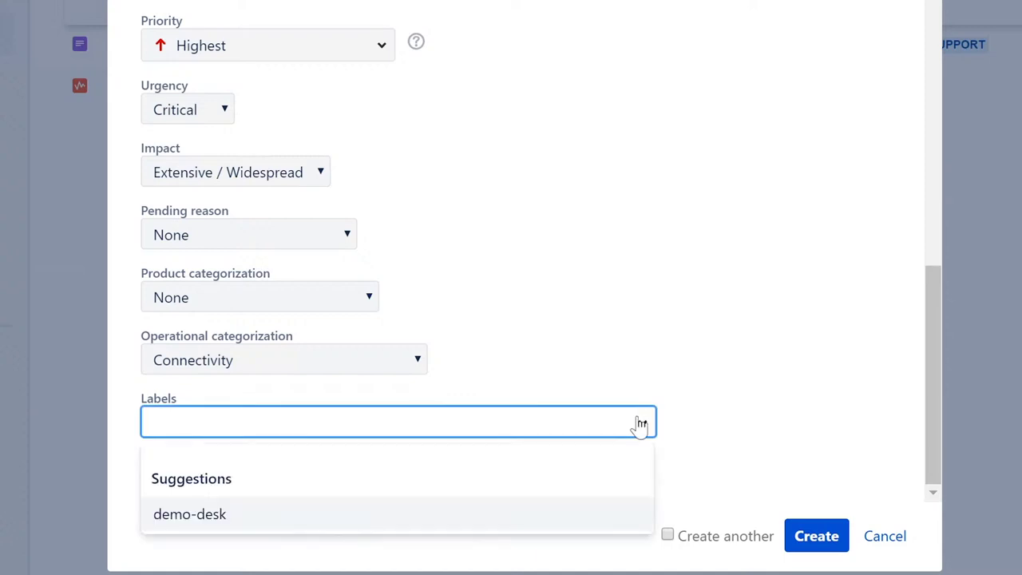
{"action": "left_click", "coordinate": [707, 353]}
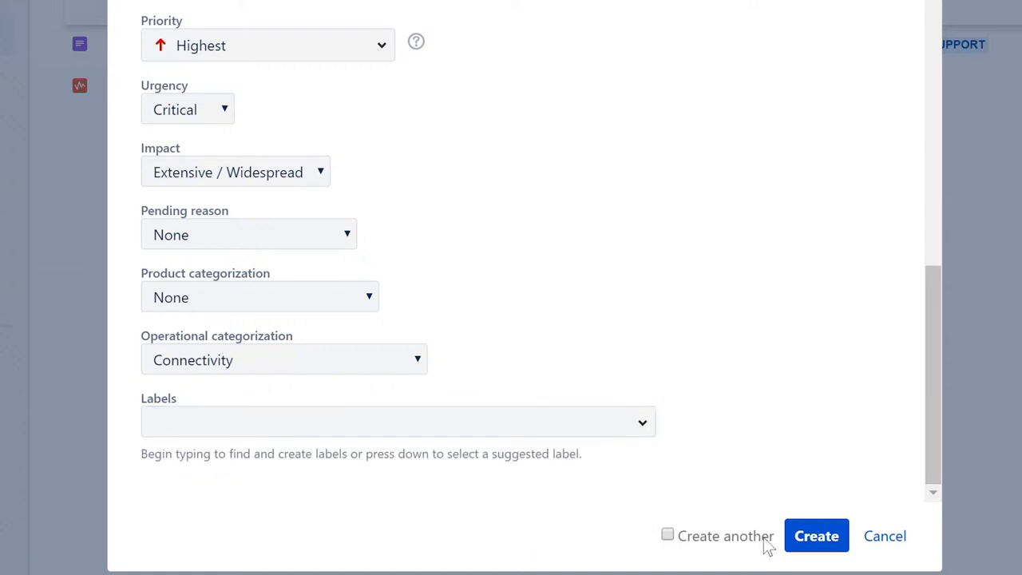
{"action": "left_click", "coordinate": [817, 538]}
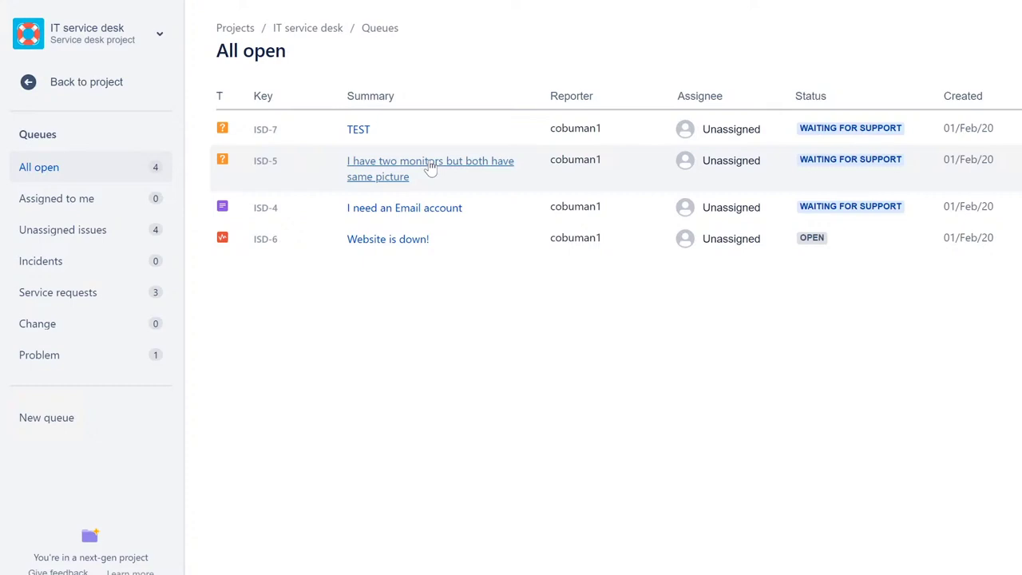
Step: Open ISD-5, 'I have two monitors but both have same picture', from the All open queue
{"action": "left_click", "coordinate": [431, 166]}
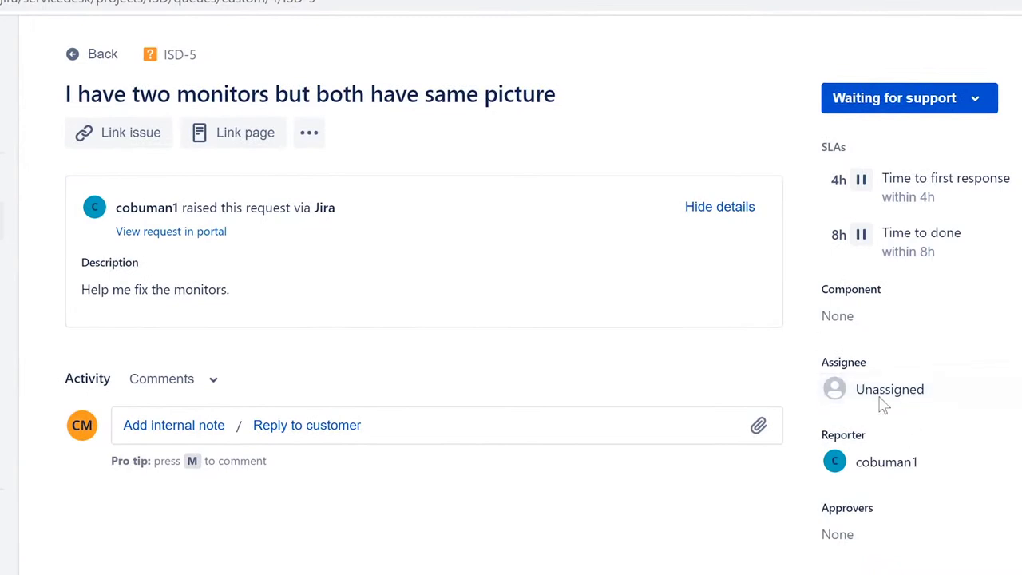
Step: Assign ISD-5 to yourself, then reopen it from the All open queue
{"action": "left_click", "coordinate": [564, 190]}
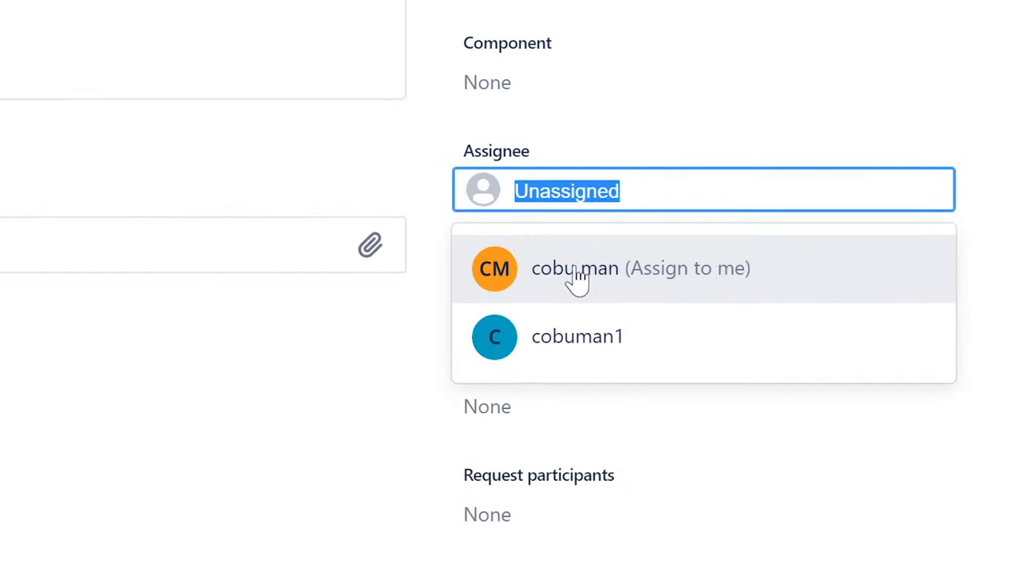
{"action": "left_click", "coordinate": [671, 272]}
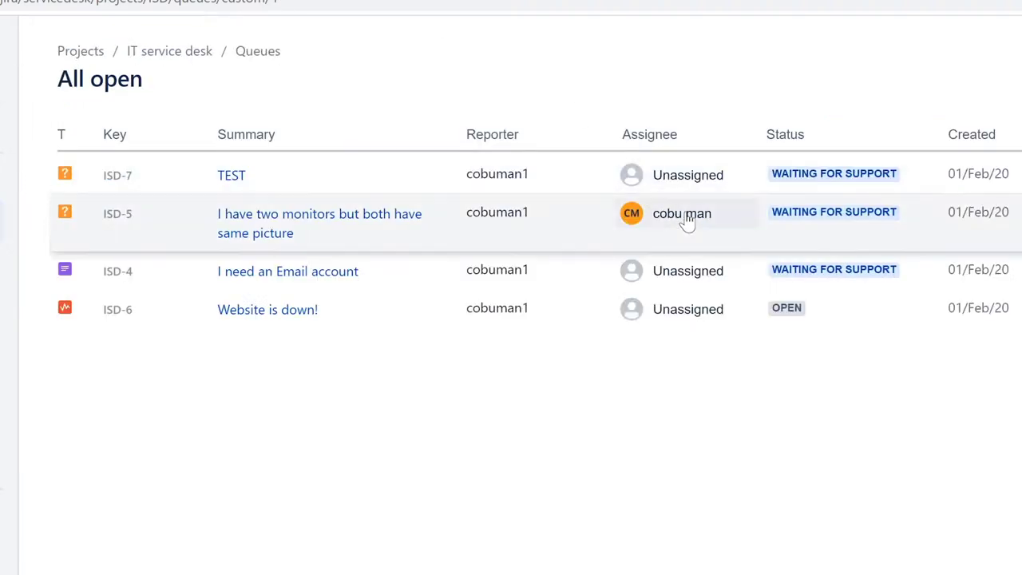
{"action": "mouse_move", "coordinate": [691, 222]}
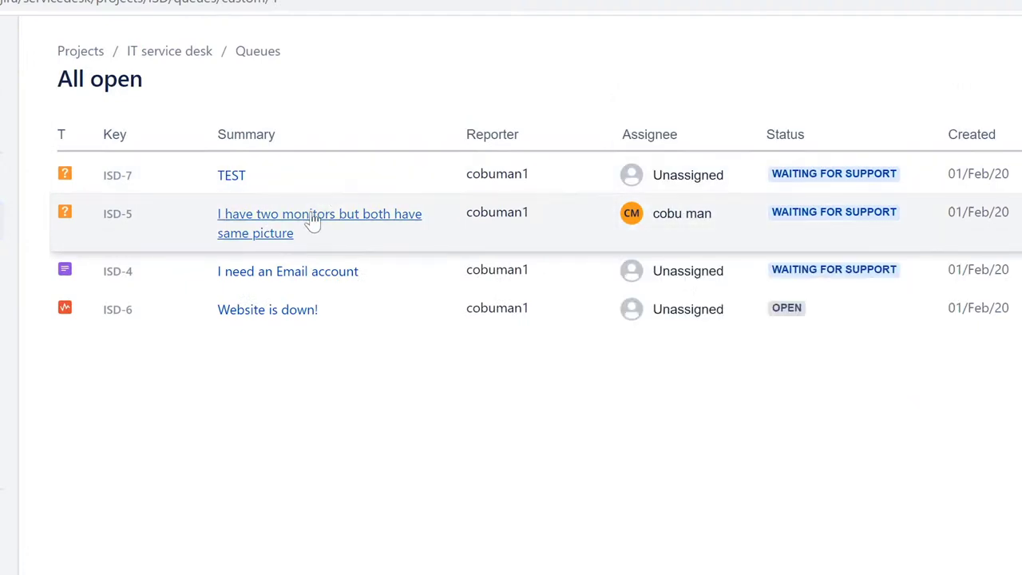
{"action": "left_click", "coordinate": [328, 234]}
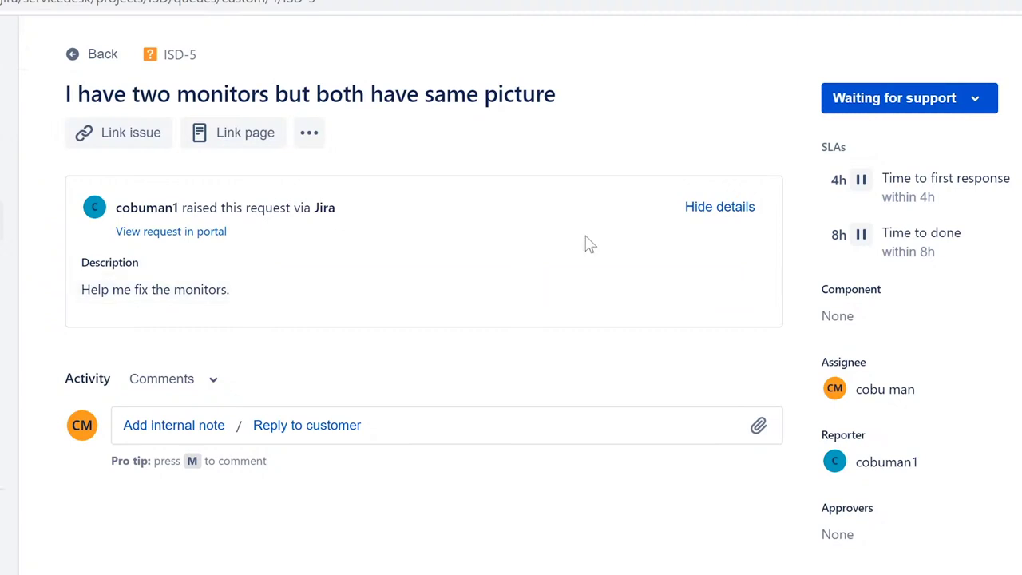
Step: View ISD-5 in the customer portal, then switch back to its agent view
{"action": "left_click", "coordinate": [157, 233]}
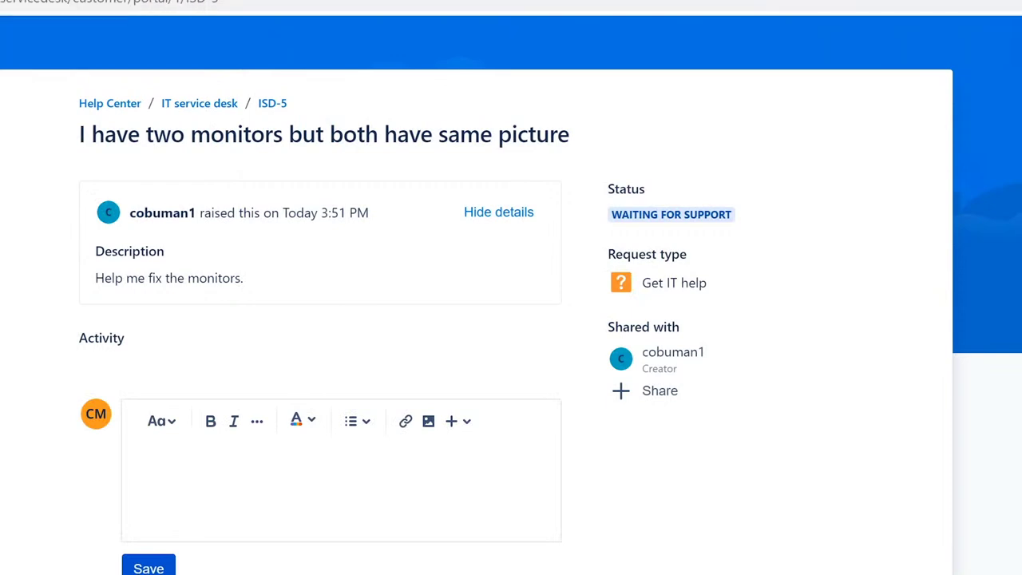
{"action": "key", "text": "ctrl+Tab"}
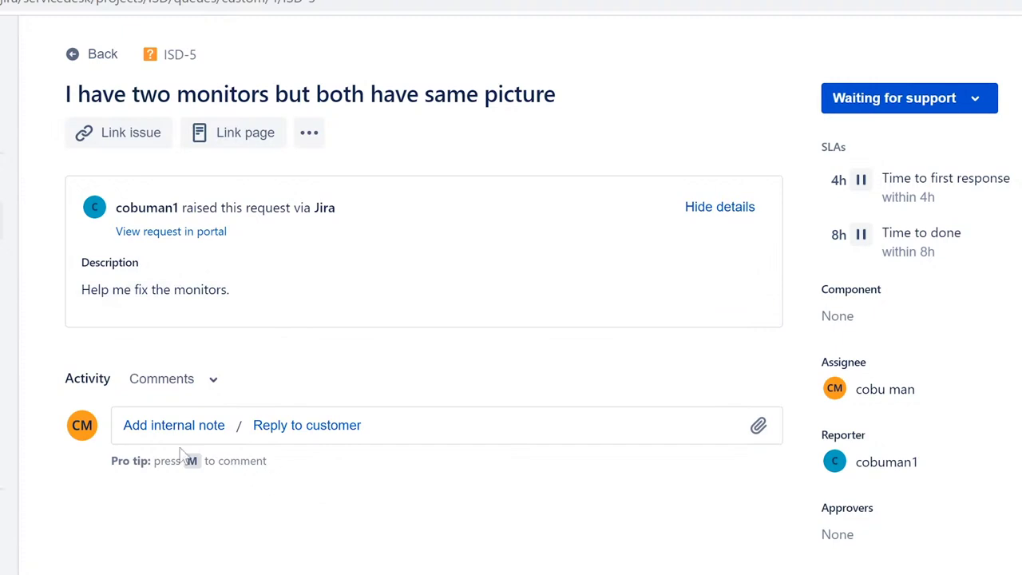
Step: Start the ISD-5 customer reply with an introduction from Tech Support at STL, MO, about the monitor ticket
{"action": "left_click", "coordinate": [312, 425]}
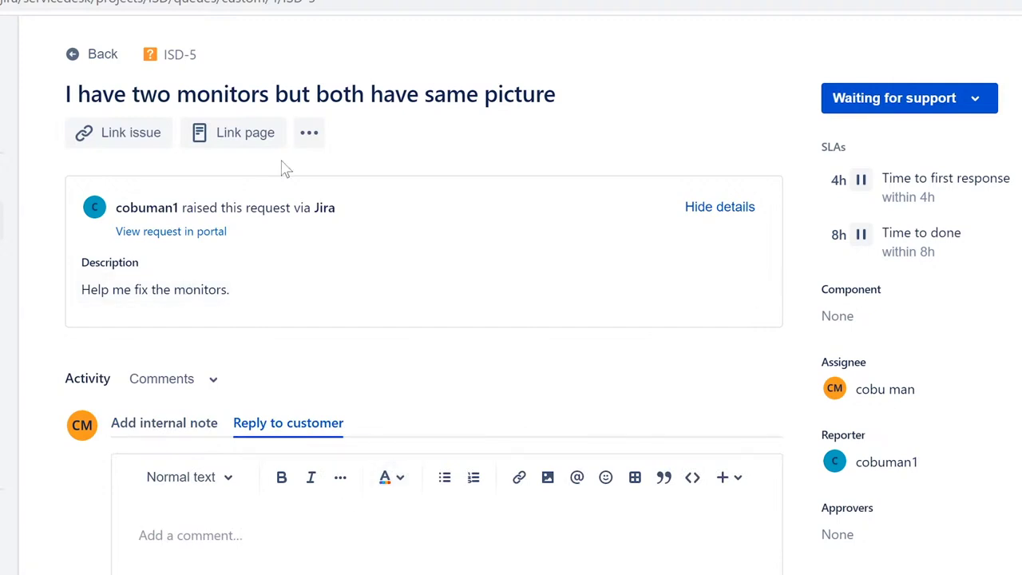
{"action": "left_click_drag", "start_coordinate": [65, 94], "coordinate": [561, 103]}
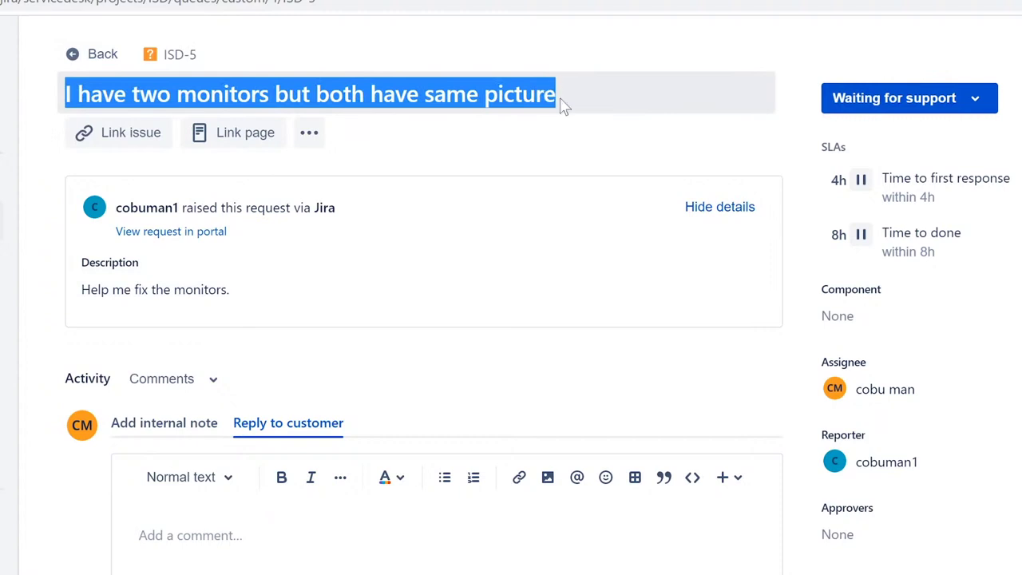
{"action": "left_click", "coordinate": [240, 517]}
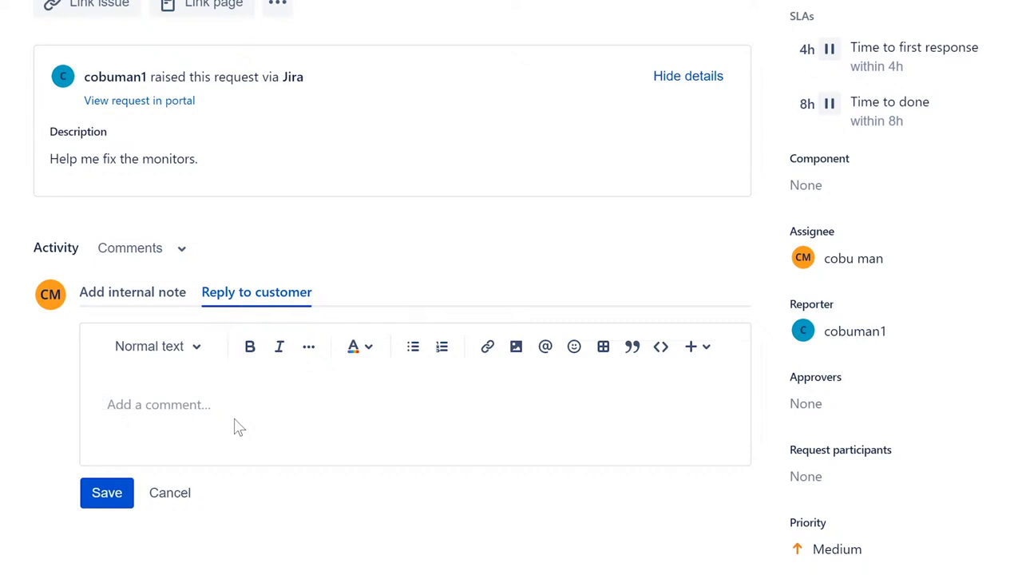
{"action": "type", "text": "Hello, my na"}
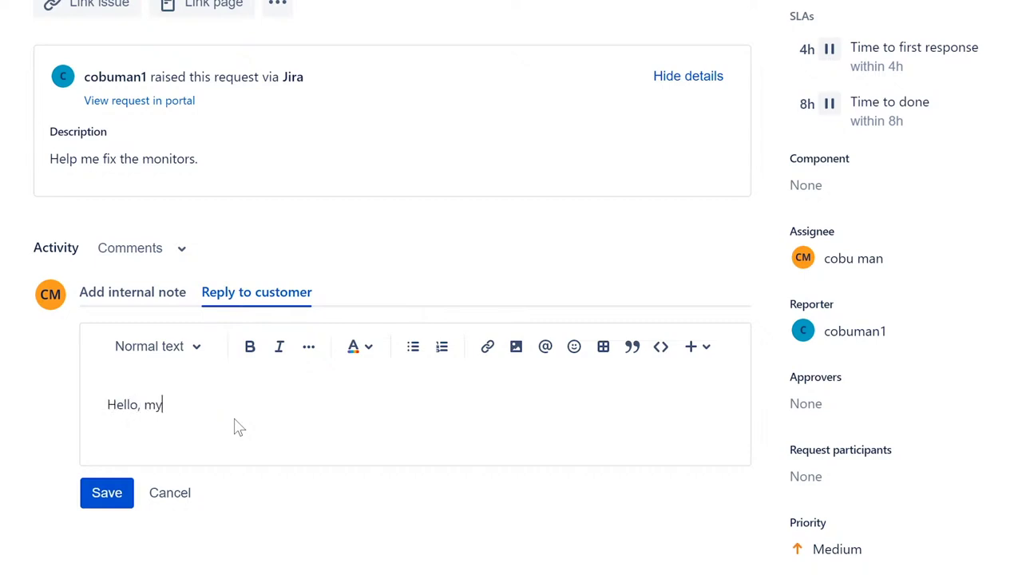
{"action": "type", "text": "me is Ervin "}
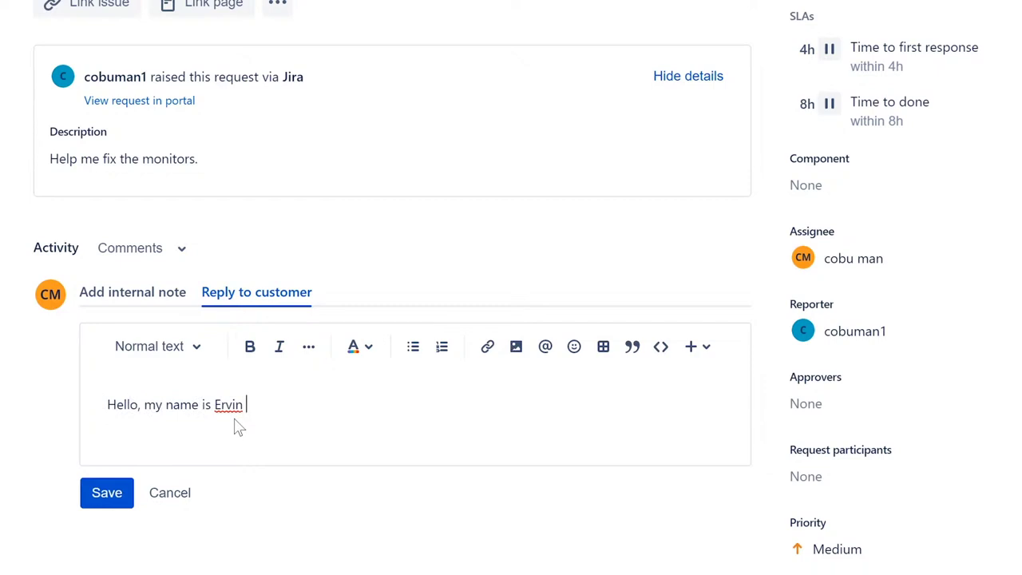
{"action": "type", "text": "at"}
{"action": "key", "text": "BackSpace"}
{"action": "key", "text": "BackSpace"}
{"action": "type", "text": "with Tech SuPport"}
{"action": "key", "text": "BackSpace"}
{"action": "key", "text": "BackSpace"}
{"action": "key", "text": "BackSpace"}
{"action": "key", "text": "BackSpace"}
{"action": "key", "text": "BackSpace"}
{"action": "type", "text": "po"}
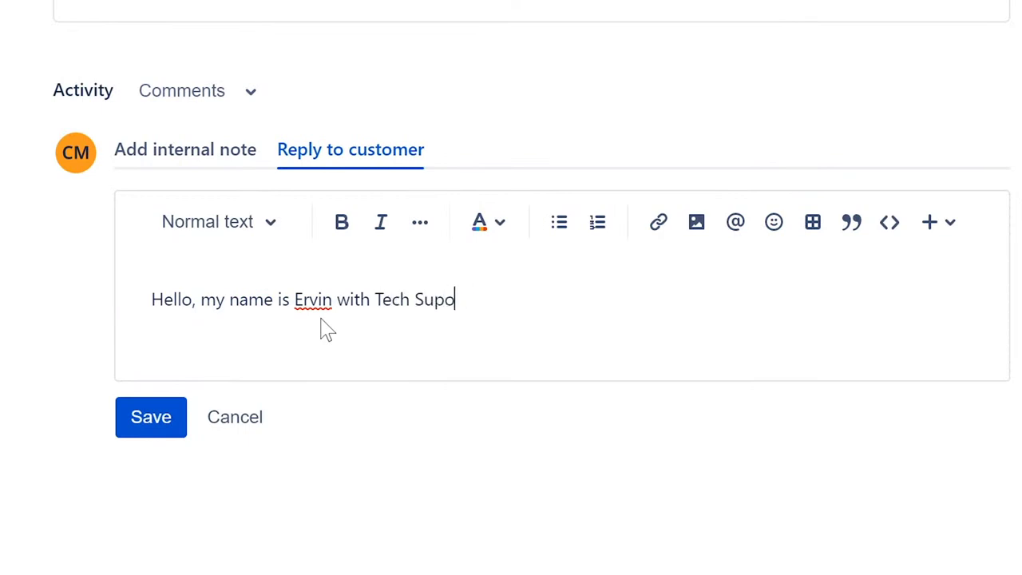
{"action": "key", "text": "BackSpace"}
{"action": "type", "text": "port at STL, MO."}
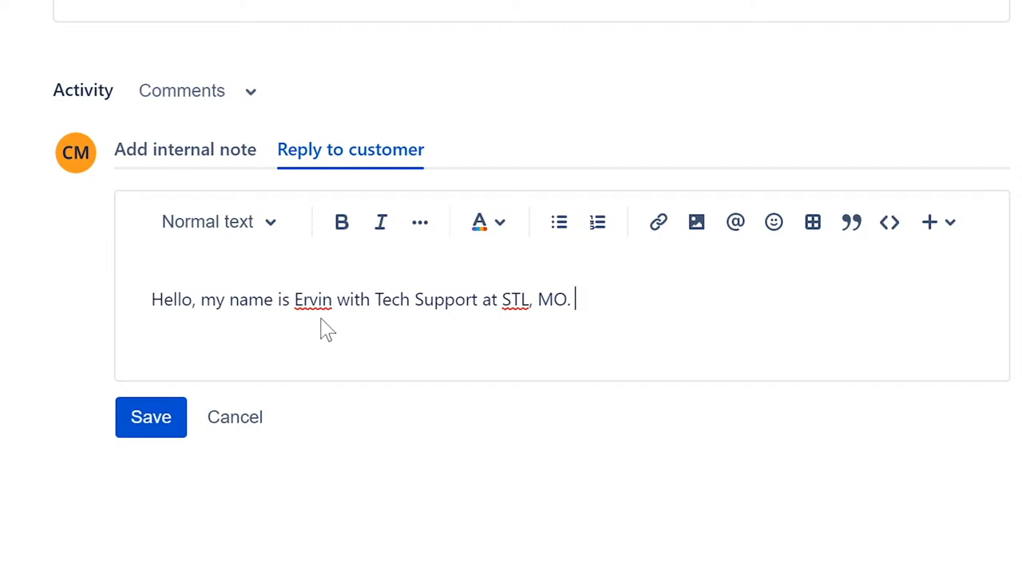
{"action": "type", "text": "I have your ticket about "}
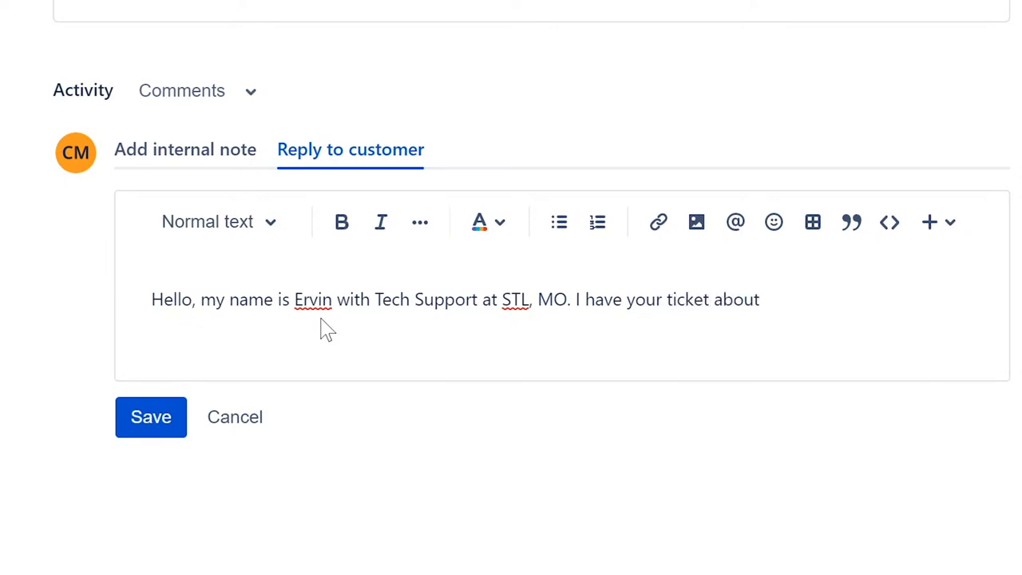
{"action": "type", "text": "a monitor."}
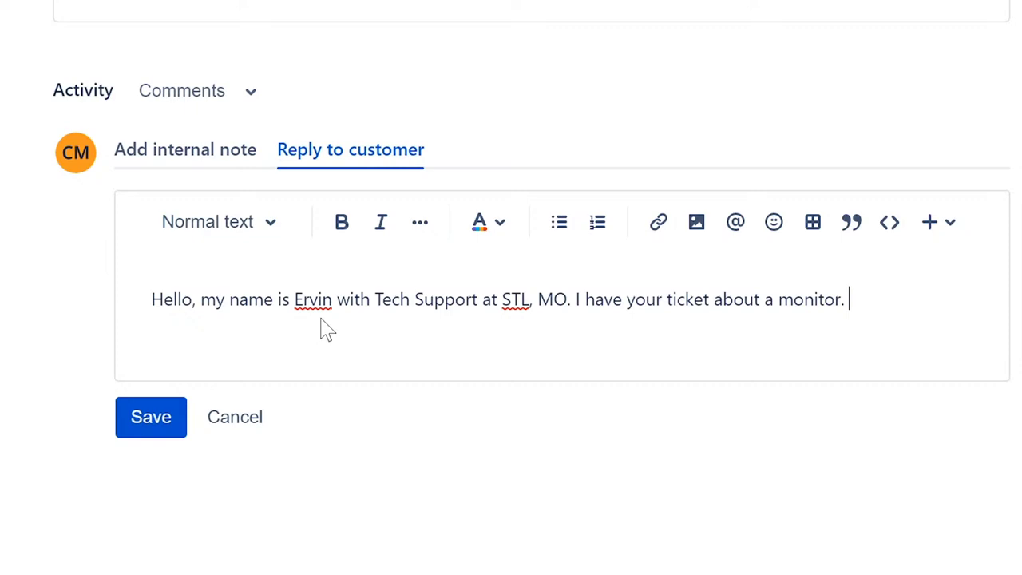
Step: Add lines asking about expanding the desktop onto the 2nd monitor and offering to stop by
{"action": "key", "text": "Return"}
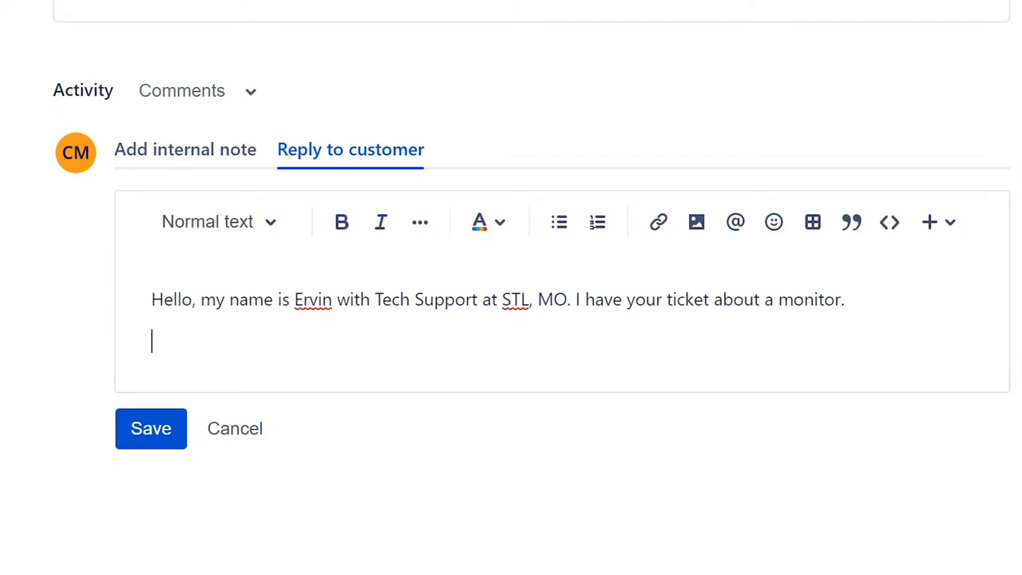
{"action": "type", "text": "Have you t"}
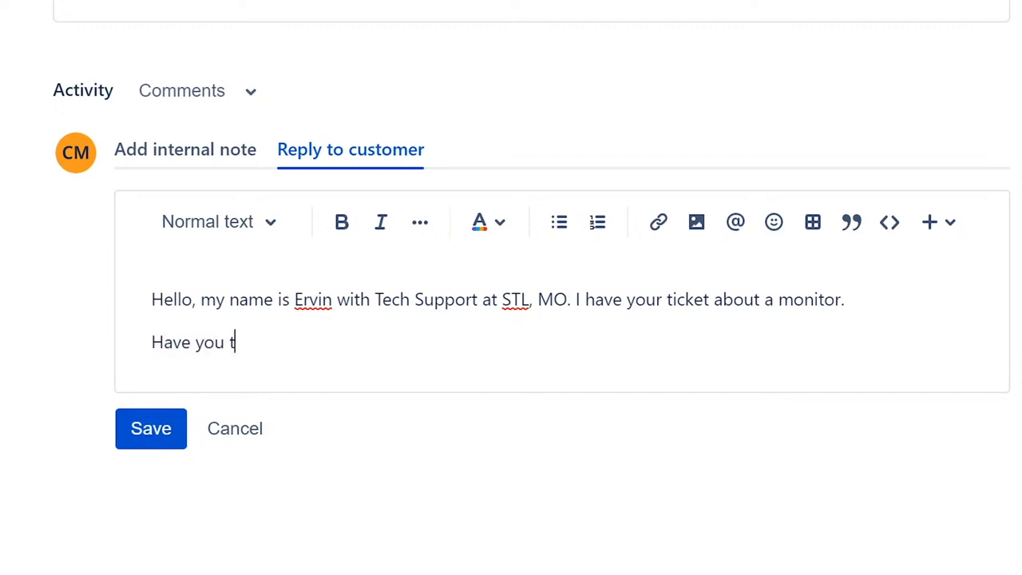
{"action": "type", "text": "ried Exp"}
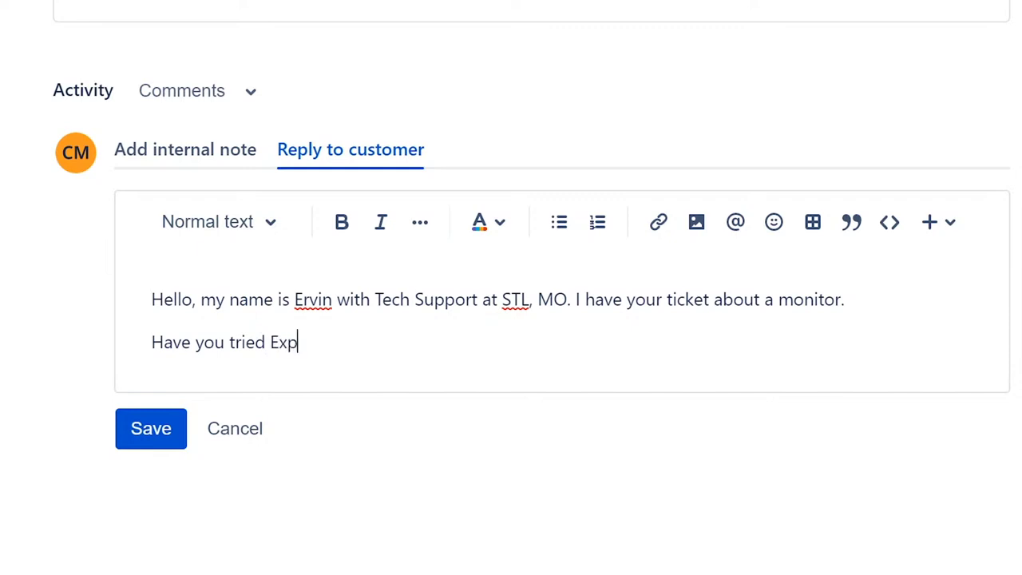
{"action": "type", "text": "anding your De"}
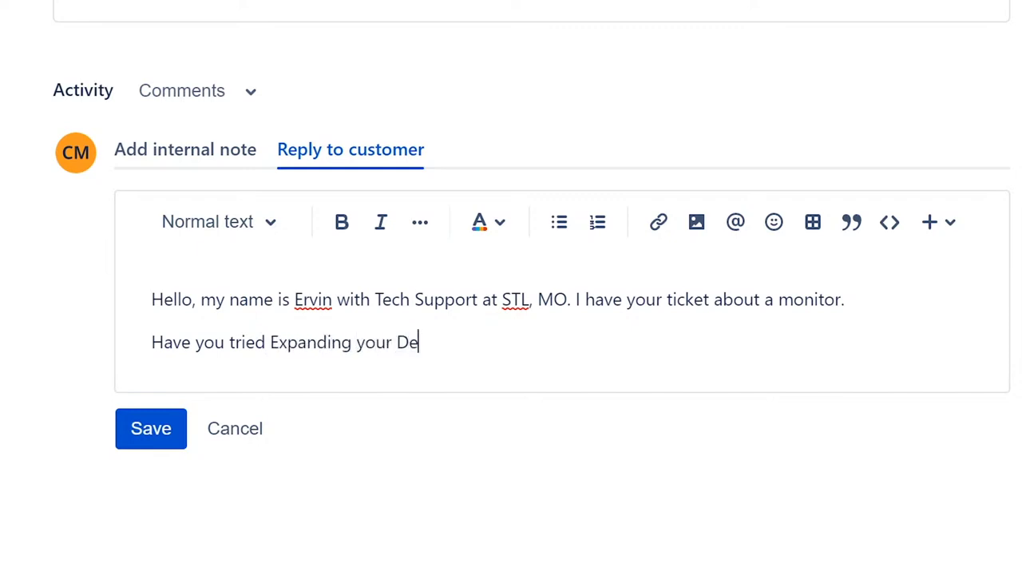
{"action": "type", "text": "sktop on to s"}
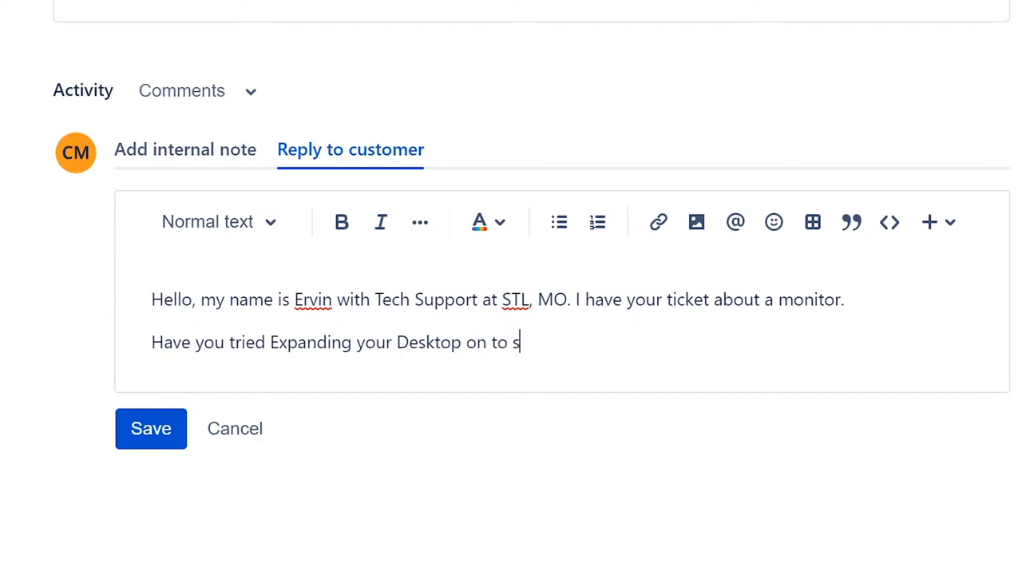
{"action": "key", "text": "BackSpace"}
{"action": "type", "text": "2nd monitor."}
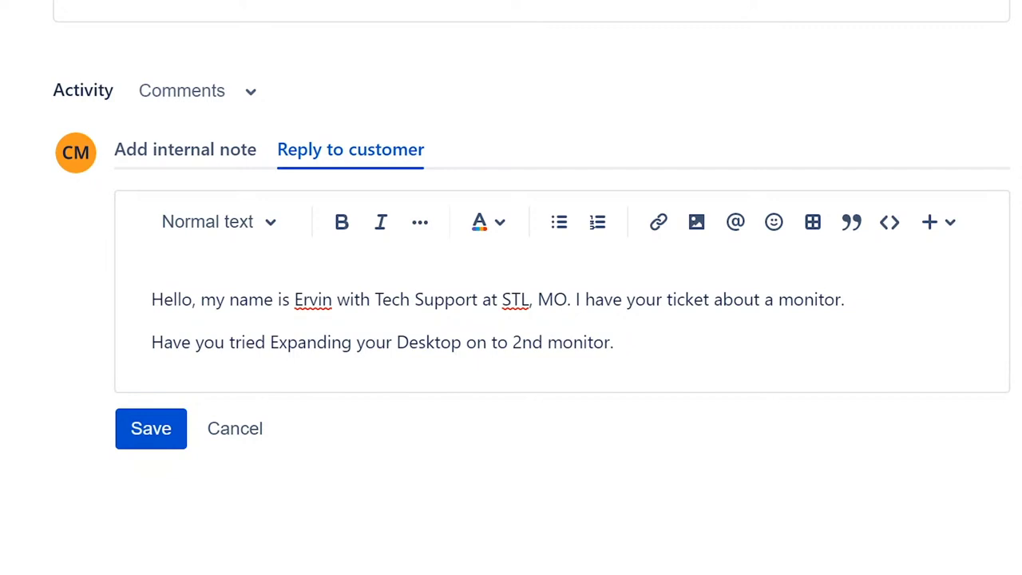
{"action": "key", "text": "BackSpace"}
{"action": "key", "text": "BackSpace"}
{"action": "type", "text": "?"}
{"action": "key", "text": "Return"}
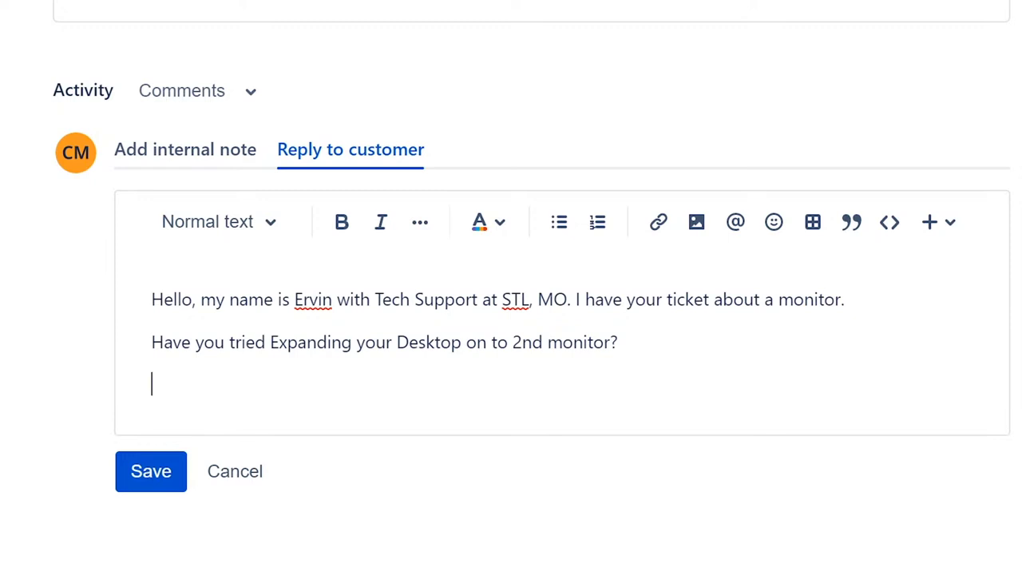
{"action": "type", "text": "I"}
{"action": "key", "text": "BackSpace"}
{"action": "type", "text": "May I stop by to tkae"}
{"action": "key", "text": "BackSpace"}
{"action": "key", "text": "BackSpace"}
{"action": "key", "text": "BackSpace"}
{"action": "type", "text": "ake a look? When would be good for you?"}
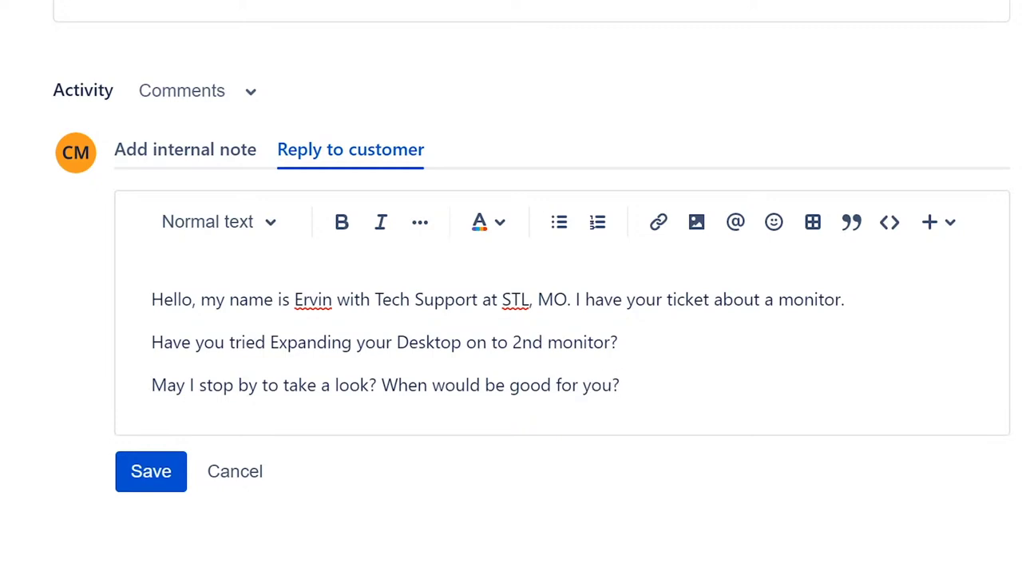
Step: Save the drafted reply so it posts as a customer comment on ISD-5
{"action": "left_click", "coordinate": [144, 473]}
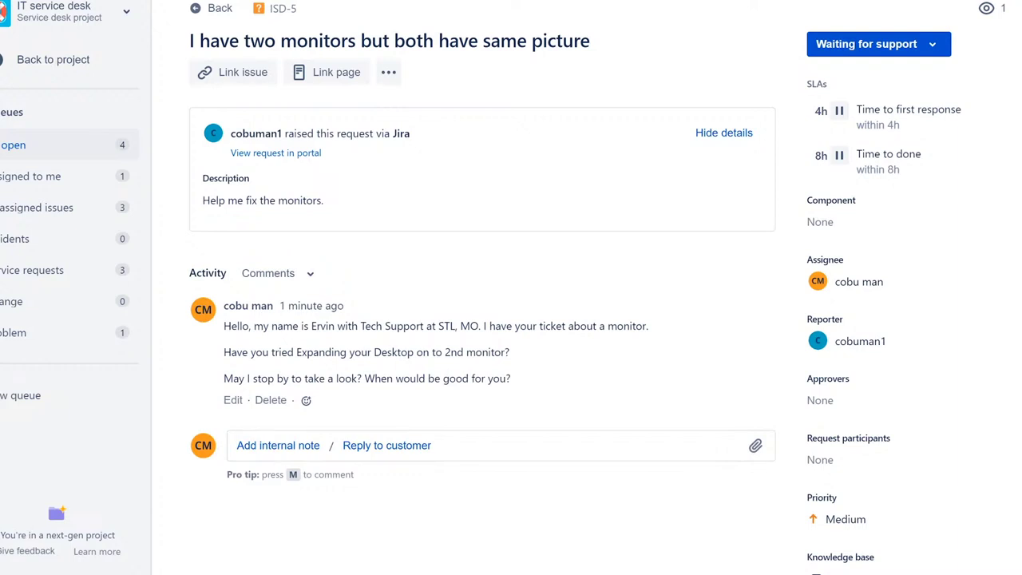
{"action": "left_click_drag", "start_coordinate": [311, 326], "coordinate": [335, 326]}
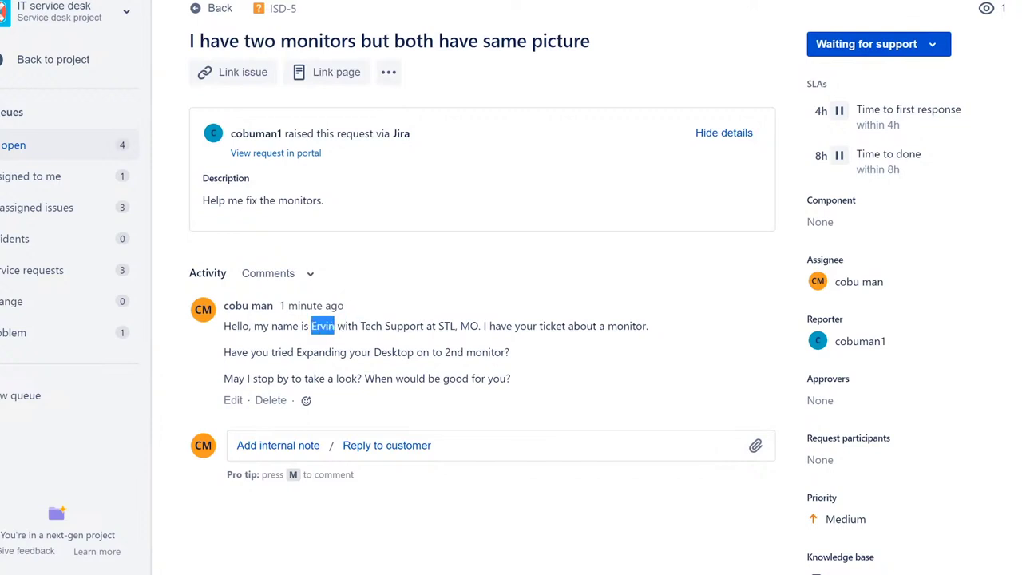
{"action": "left_click", "coordinate": [411, 348]}
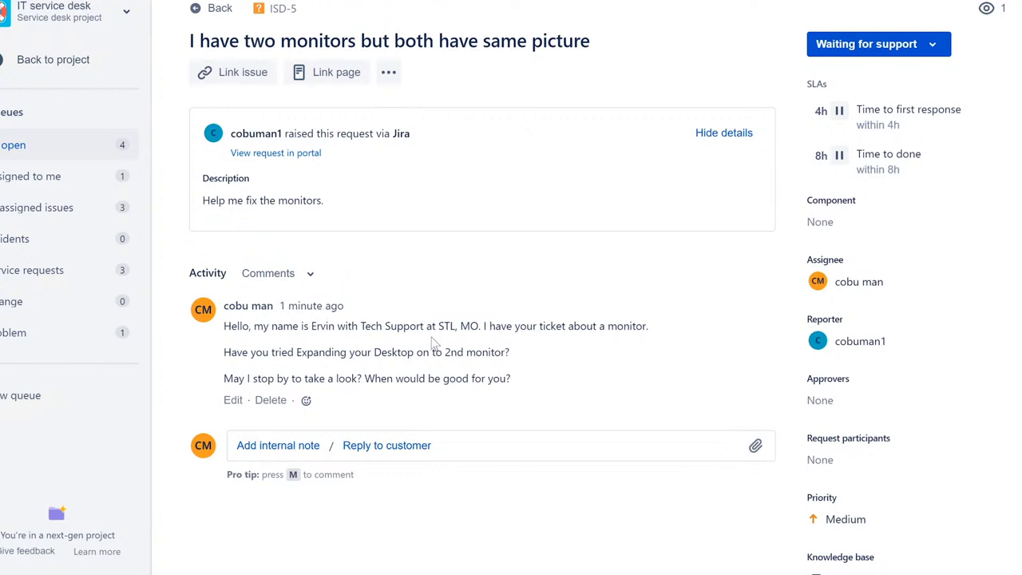
{"action": "scroll", "coordinate": [439, 341], "scroll_direction": "down", "scroll_amount": 1}
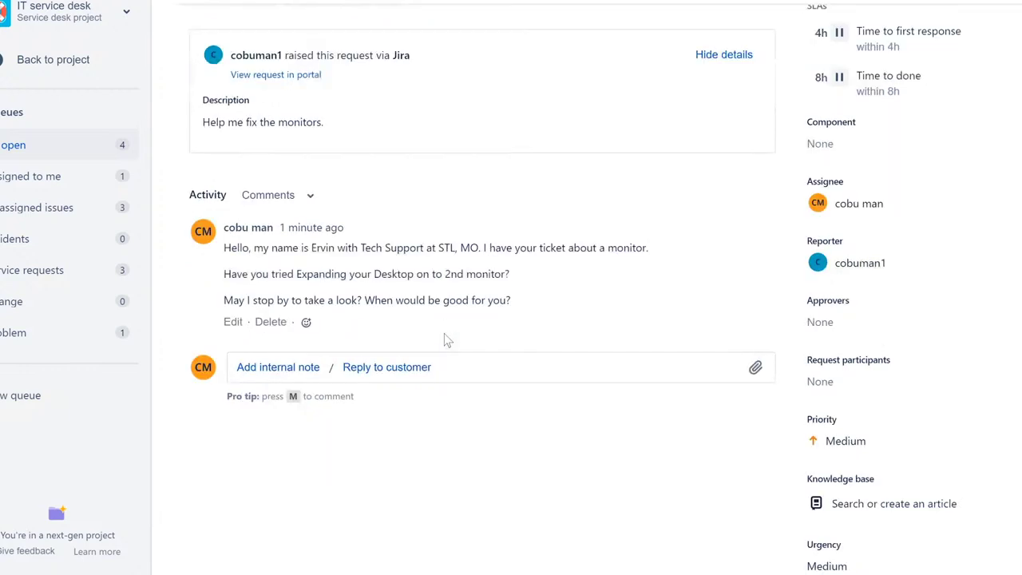
{"action": "left_click", "coordinate": [279, 368]}
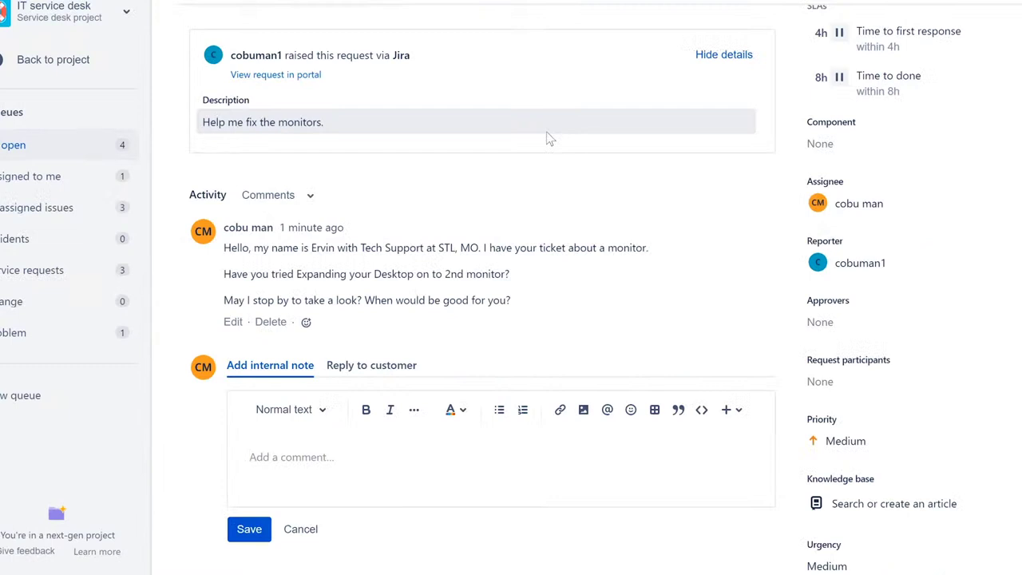
{"action": "type", "text": "Reached out "}
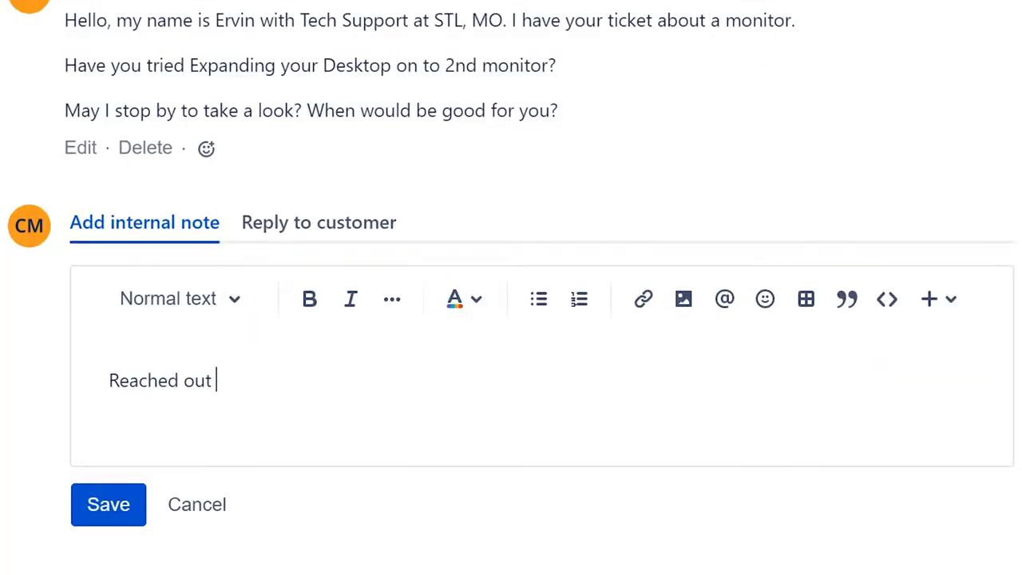
{"action": "type", "text": "to compus"}
{"action": "key", "text": "BackSpace"}
{"action": "key", "text": "BackSpace"}
{"action": "key", "text": "BackSpace"}
{"action": "key", "text": "BackSpace"}
{"action": "key", "text": "BackSpace"}
{"action": "type", "text": "user and "}
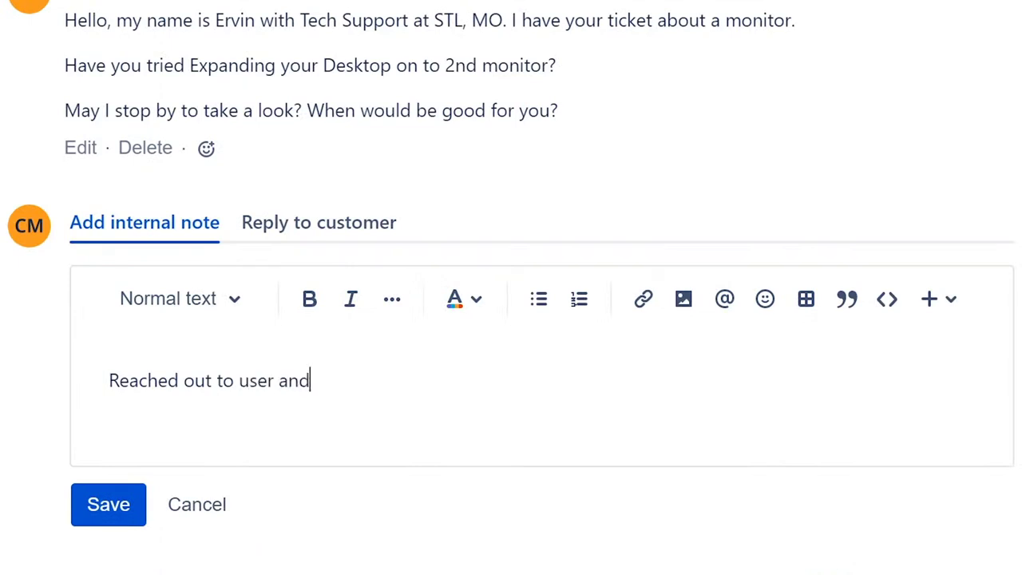
{"action": "type", "text": "awaiting "}
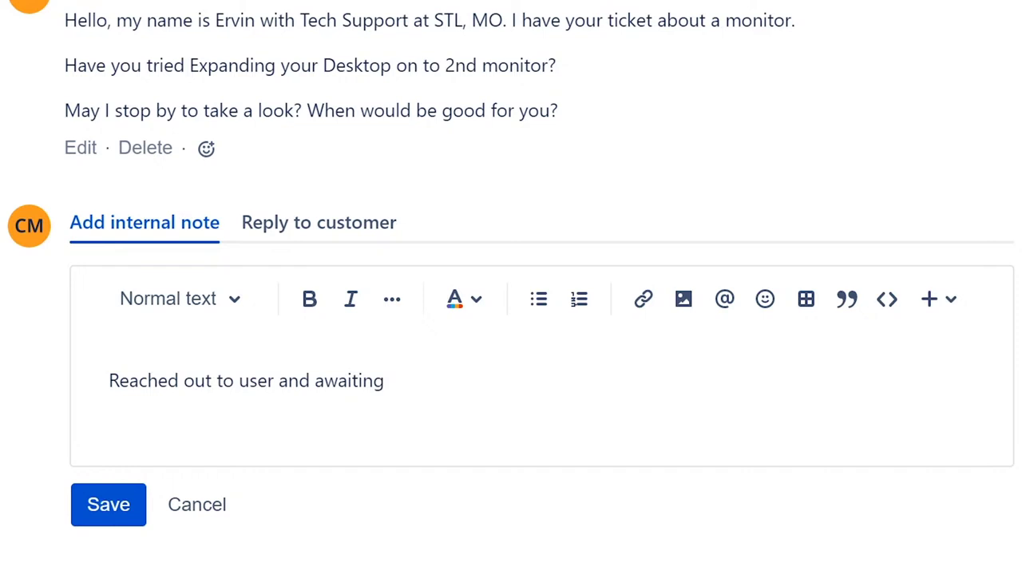
{"action": "type", "text": "feedback."}
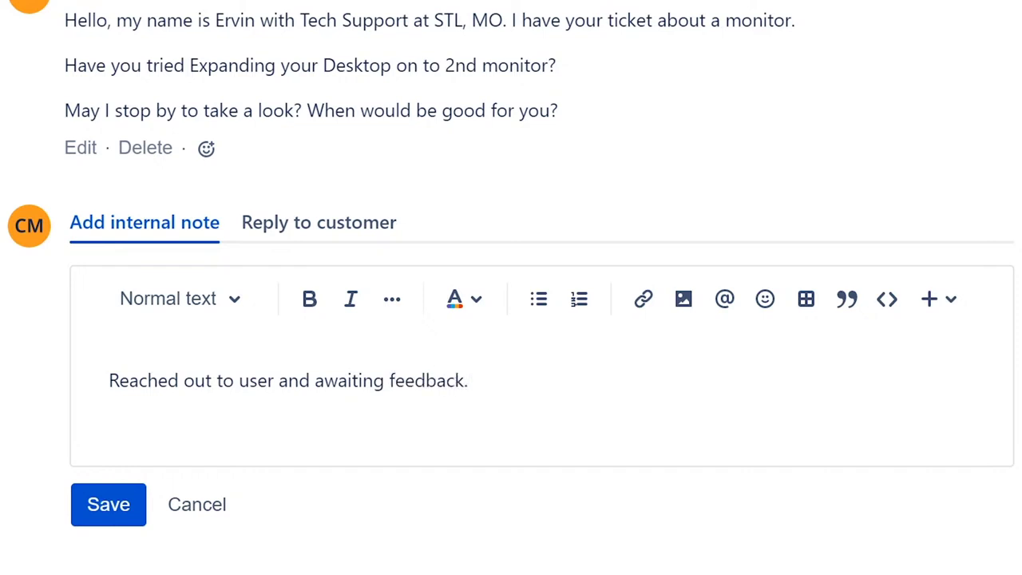
{"action": "left_click", "coordinate": [110, 517]}
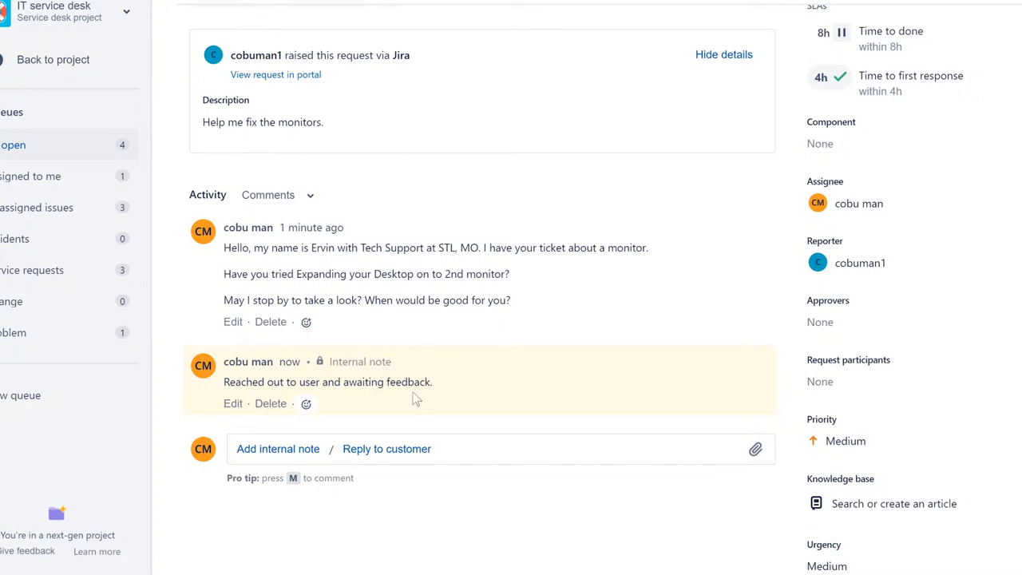
{"action": "scroll", "coordinate": [416, 399], "scroll_direction": "up", "scroll_amount": 2}
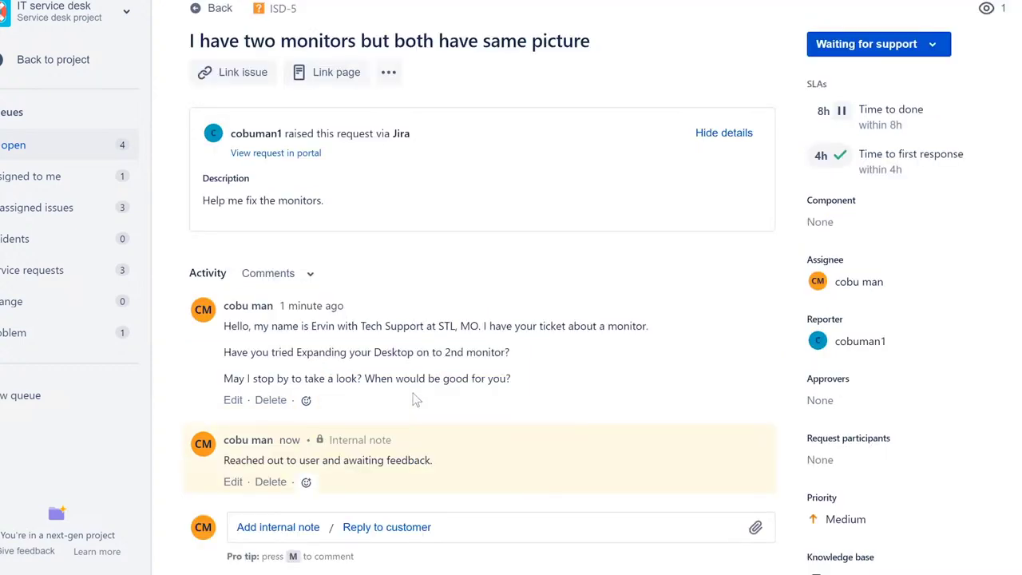
{"action": "scroll", "coordinate": [416, 399], "scroll_direction": "down", "scroll_amount": 2}
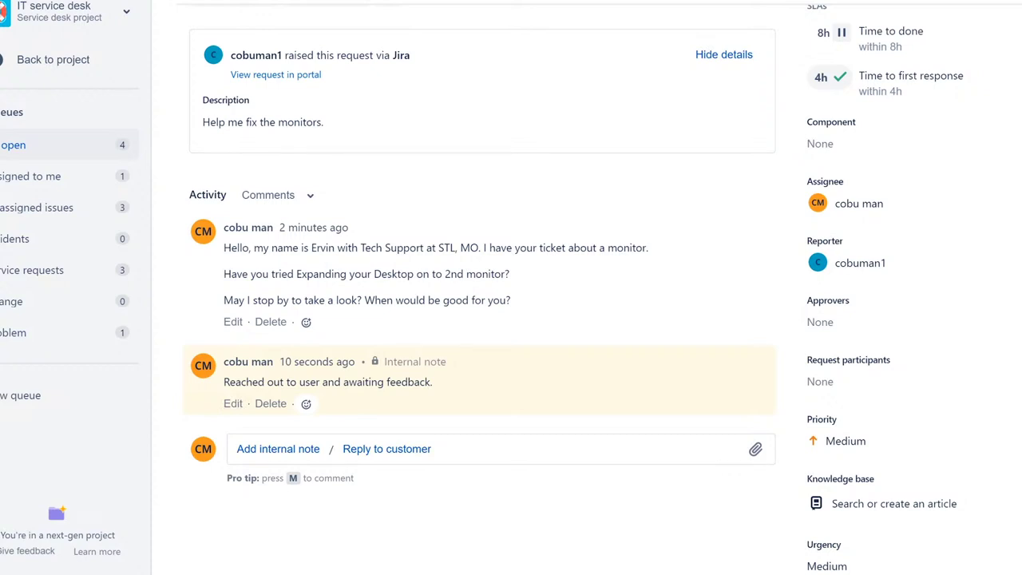
{"action": "scroll", "coordinate": [479, 288], "scroll_direction": "up", "scroll_amount": 2}
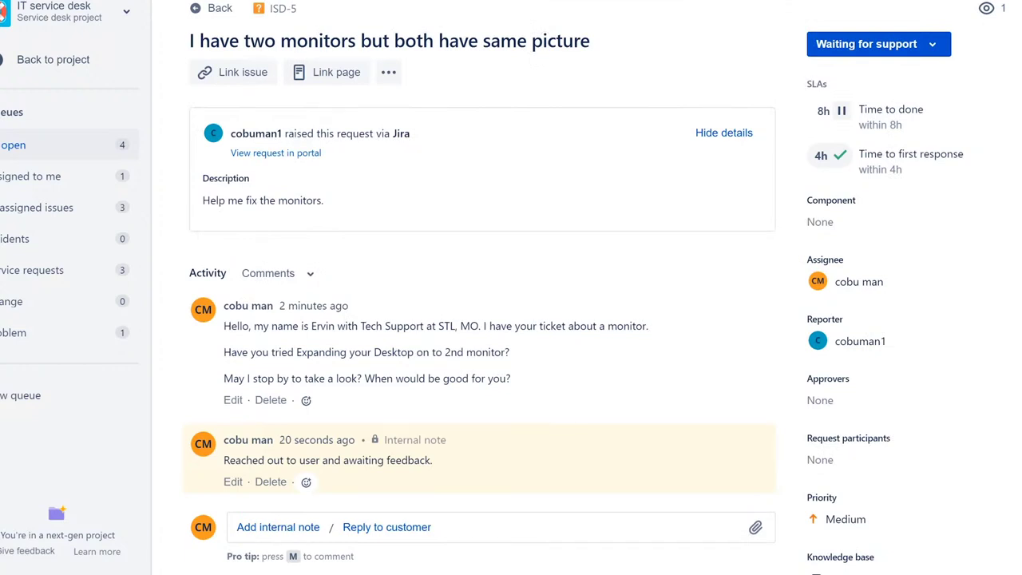
{"action": "scroll", "coordinate": [479, 288], "scroll_direction": "down", "scroll_amount": 2}
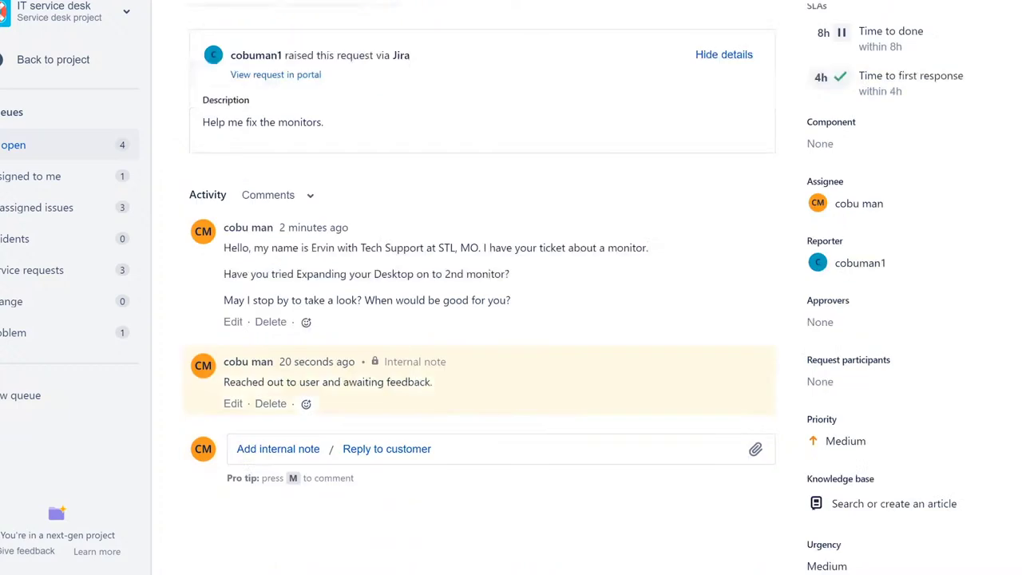
Step: Add and save the internal note 'Configured dual monitor' on ISD-5
{"action": "left_click", "coordinate": [297, 451]}
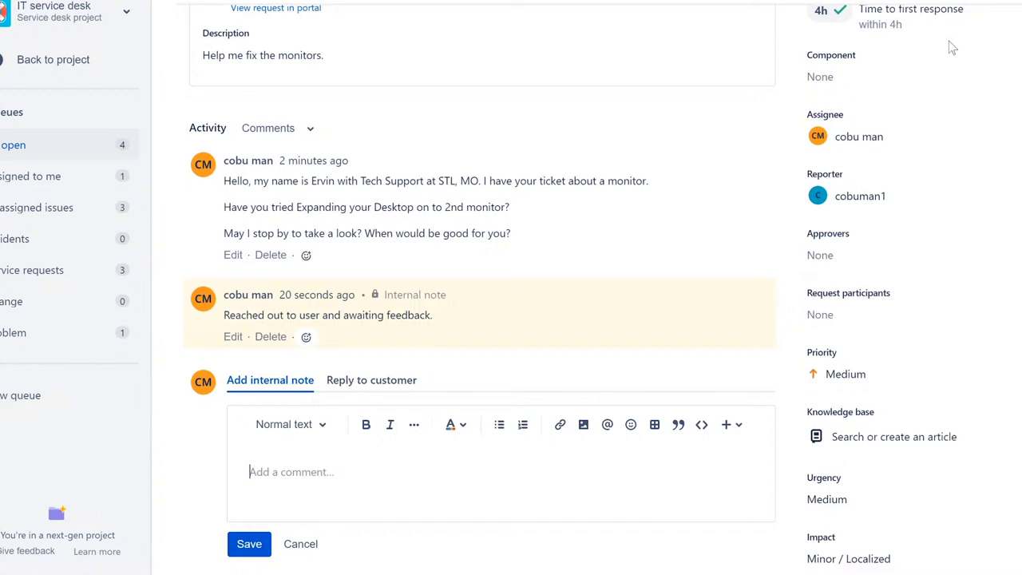
{"action": "type", "text": "Configured dual monitor"}
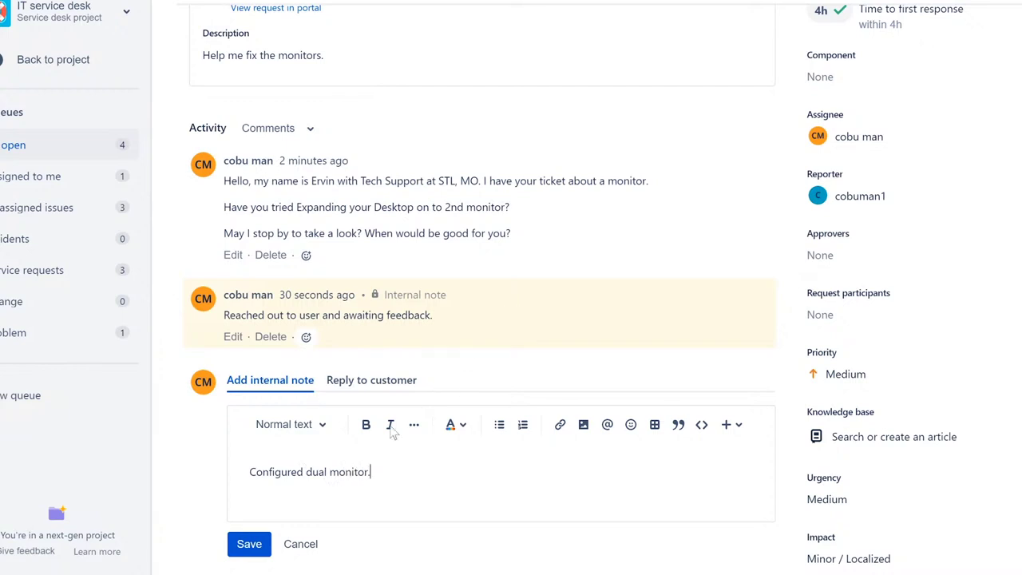
{"action": "left_click", "coordinate": [249, 544]}
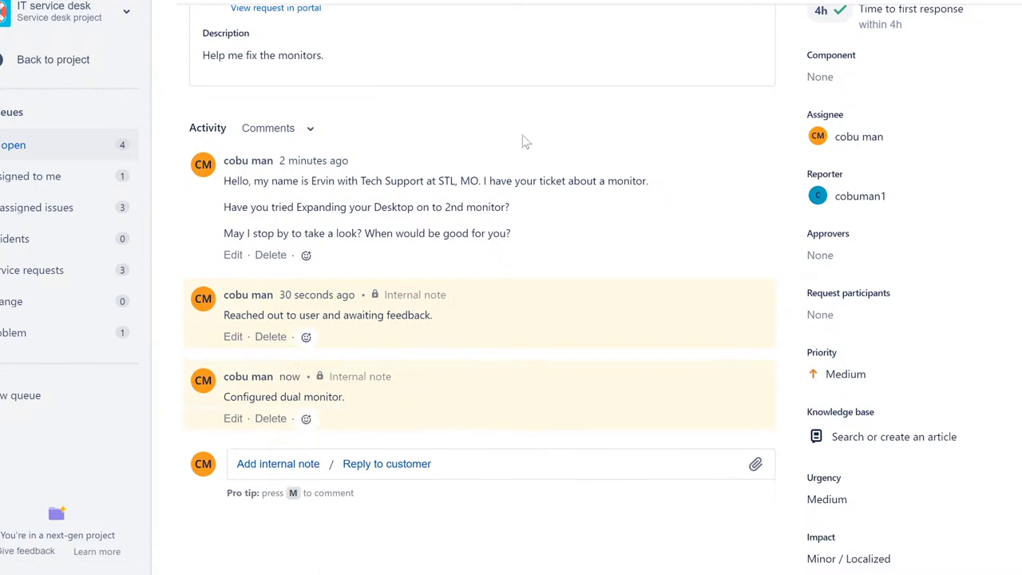
{"action": "scroll", "coordinate": [600, 264], "scroll_direction": "up", "scroll_amount": 1}
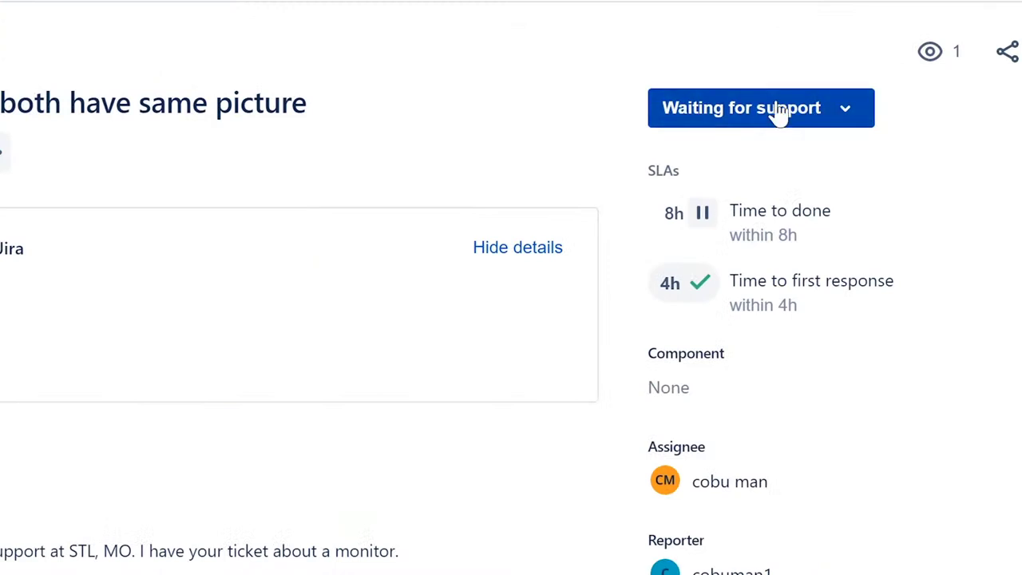
Step: Change ISD-5's status from Waiting for support to Completed, then check its watchers
{"action": "left_click", "coordinate": [838, 120]}
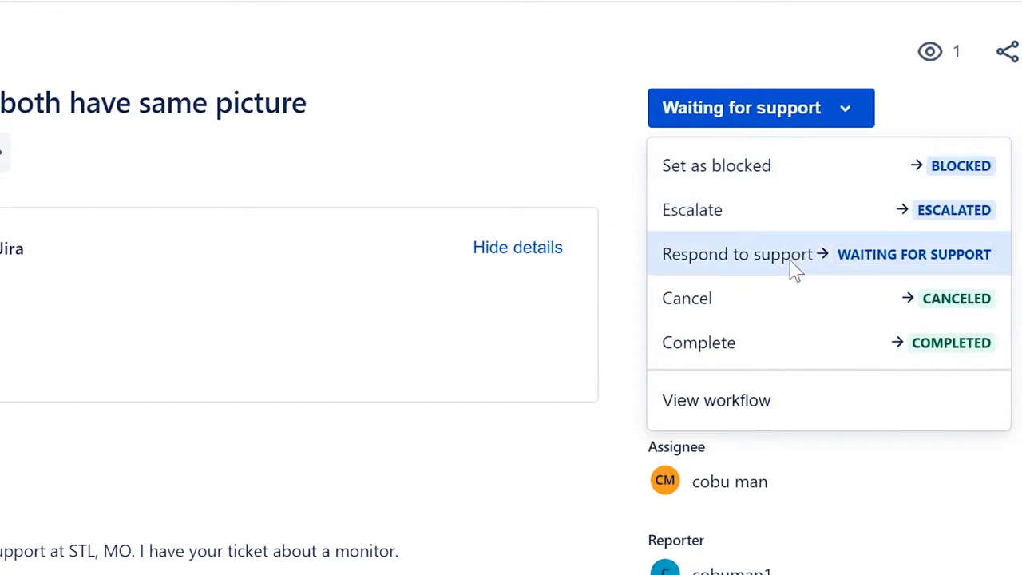
{"action": "left_click", "coordinate": [794, 360]}
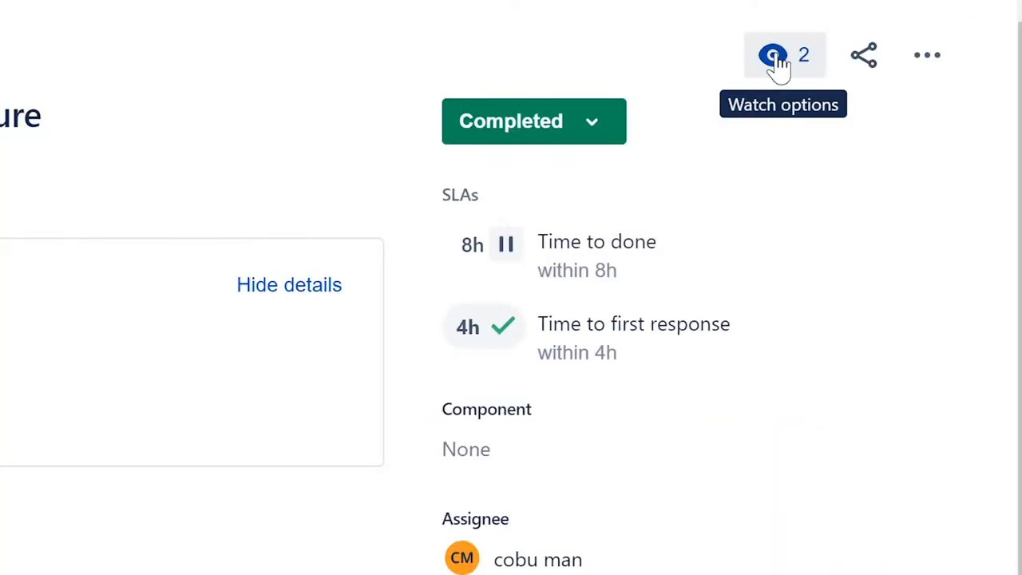
{"action": "left_click", "coordinate": [775, 64]}
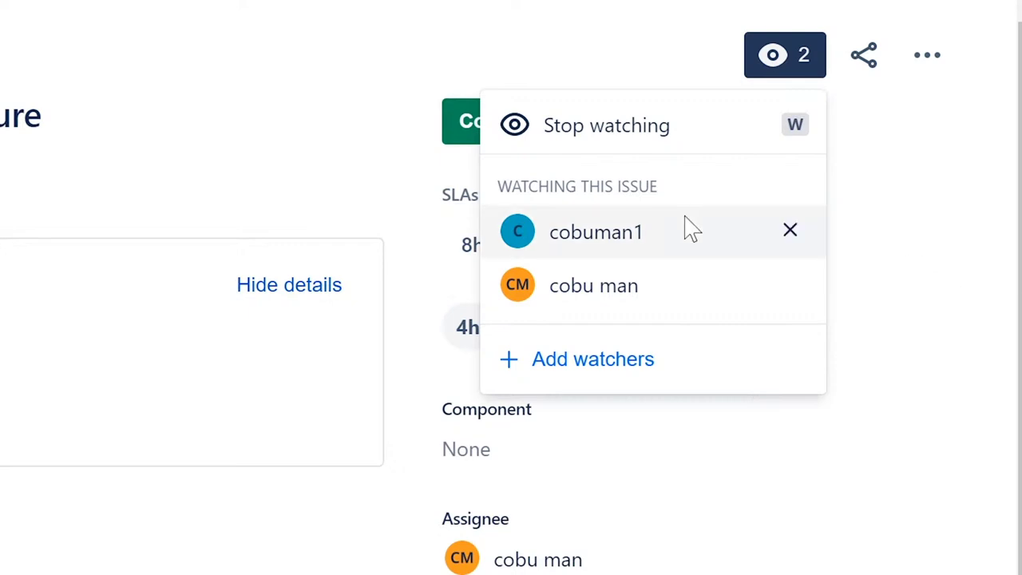
{"action": "left_click", "coordinate": [923, 266]}
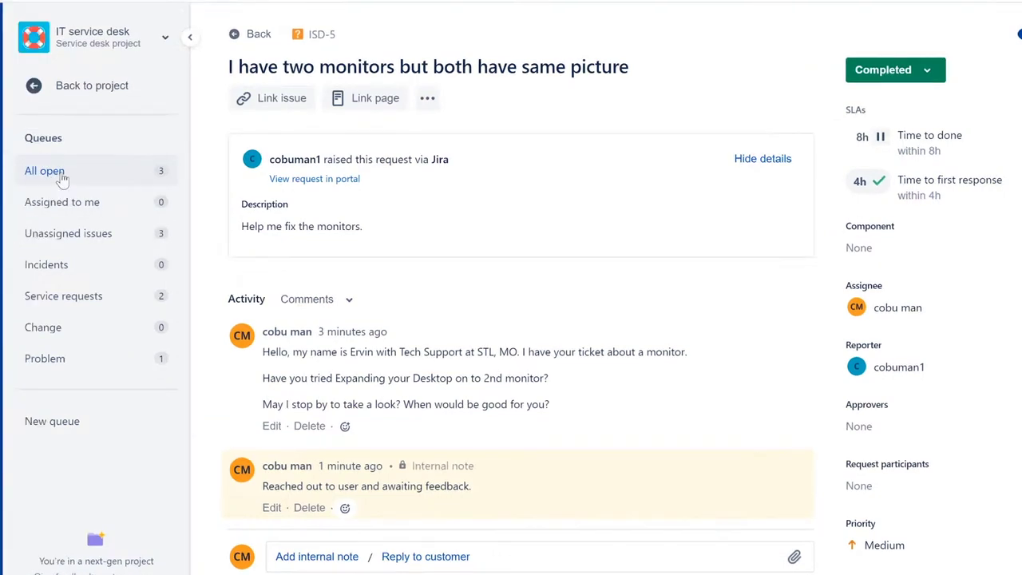
Step: Open ticket ISD-6 'Website is down!' from the All open queue
{"action": "left_click", "coordinate": [34, 148]}
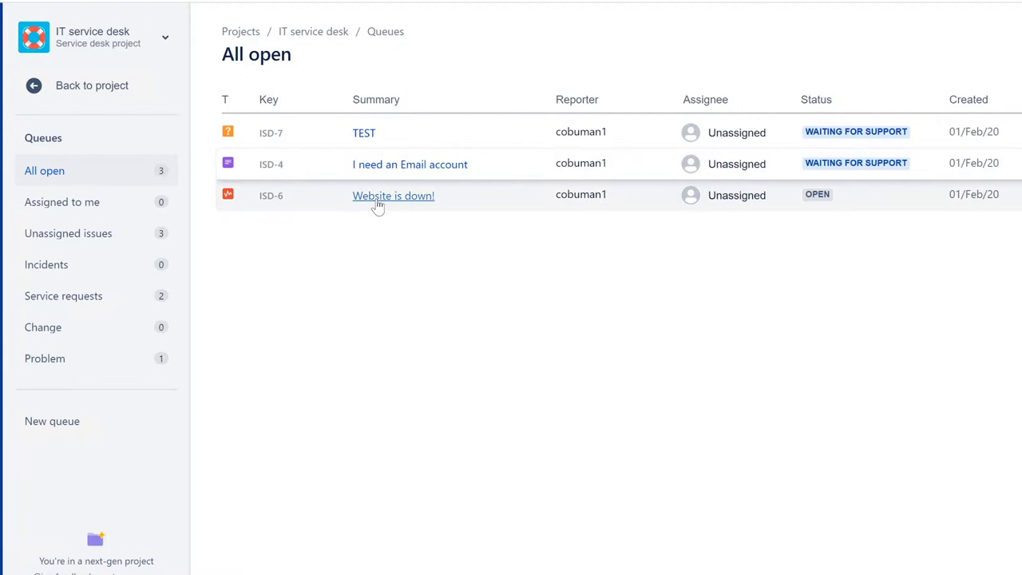
{"action": "left_click", "coordinate": [389, 198]}
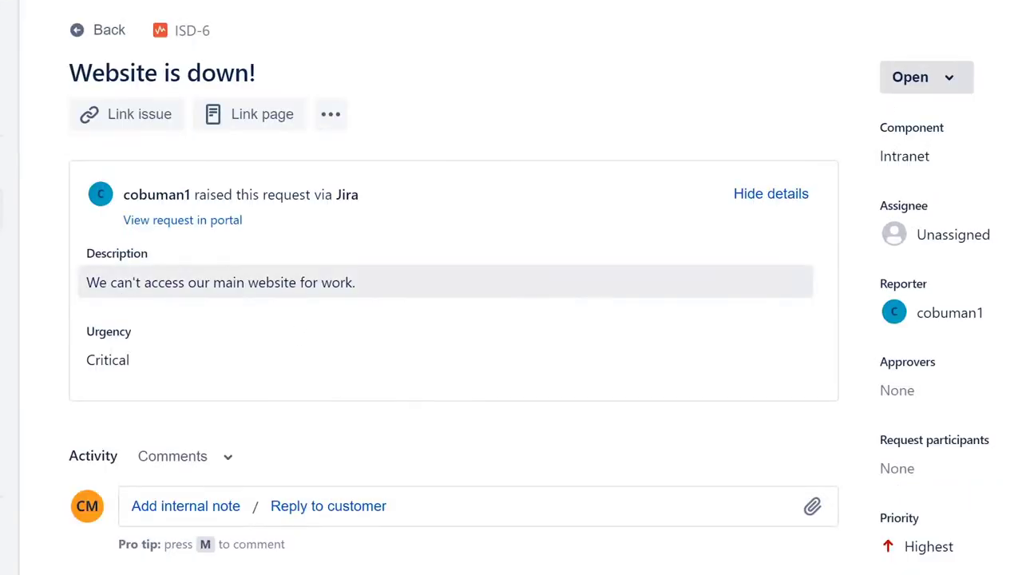
{"action": "left_click_drag", "start_coordinate": [139, 357], "coordinate": [127, 360]}
{"action": "left_click", "coordinate": [80, 365]}
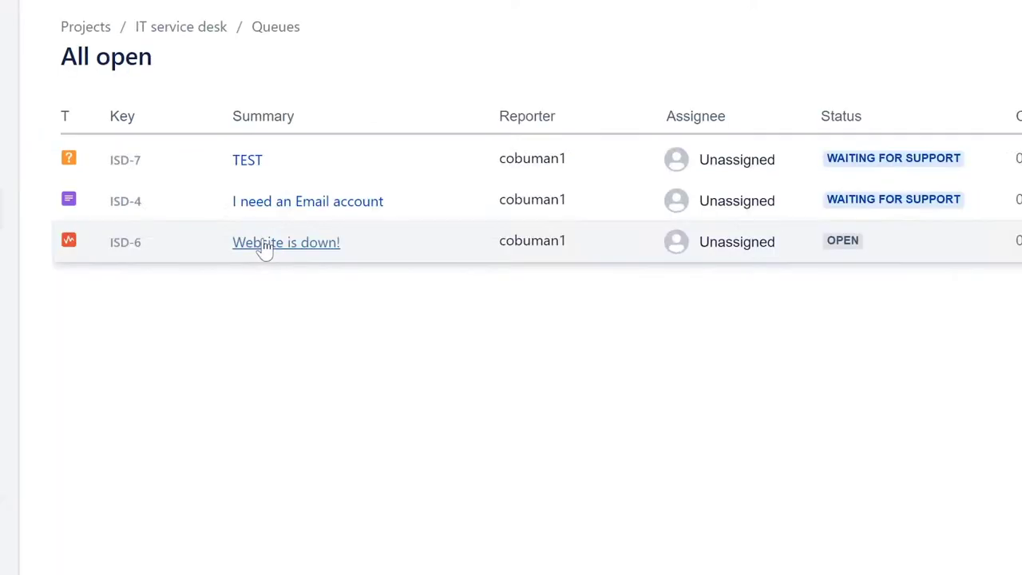
{"action": "left_click", "coordinate": [274, 245]}
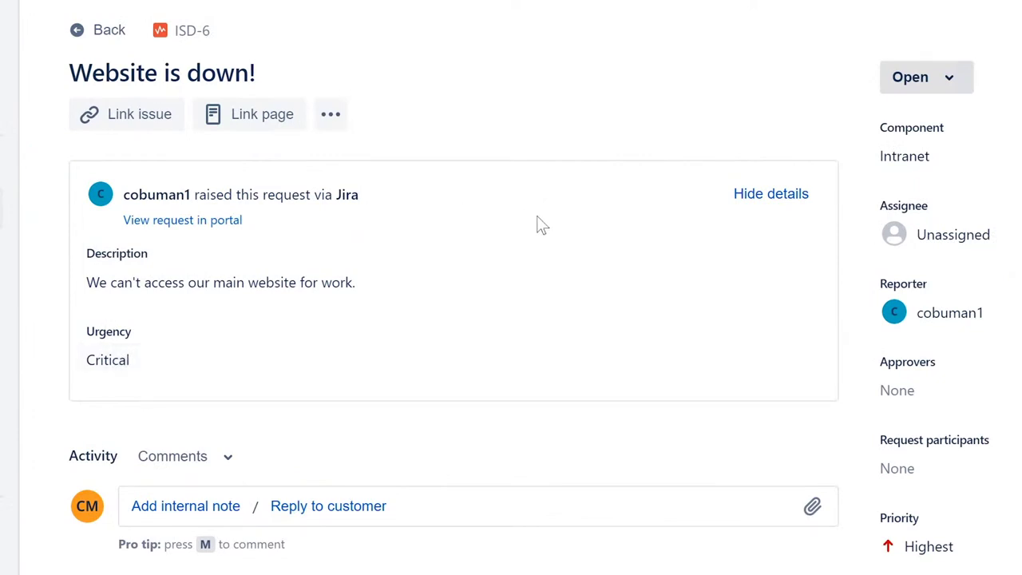
{"action": "scroll", "coordinate": [516, 346], "scroll_direction": "down", "scroll_amount": 2}
{"action": "scroll", "coordinate": [520, 345], "scroll_direction": "up", "scroll_amount": 2}
{"action": "scroll", "coordinate": [696, 467], "scroll_direction": "down", "scroll_amount": 3}
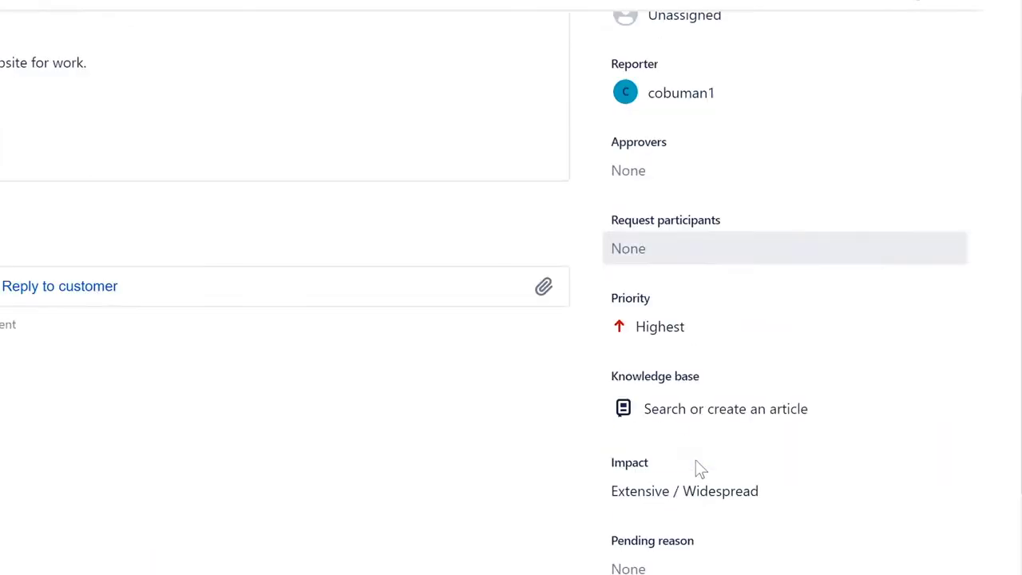
{"action": "left_click", "coordinate": [680, 250]}
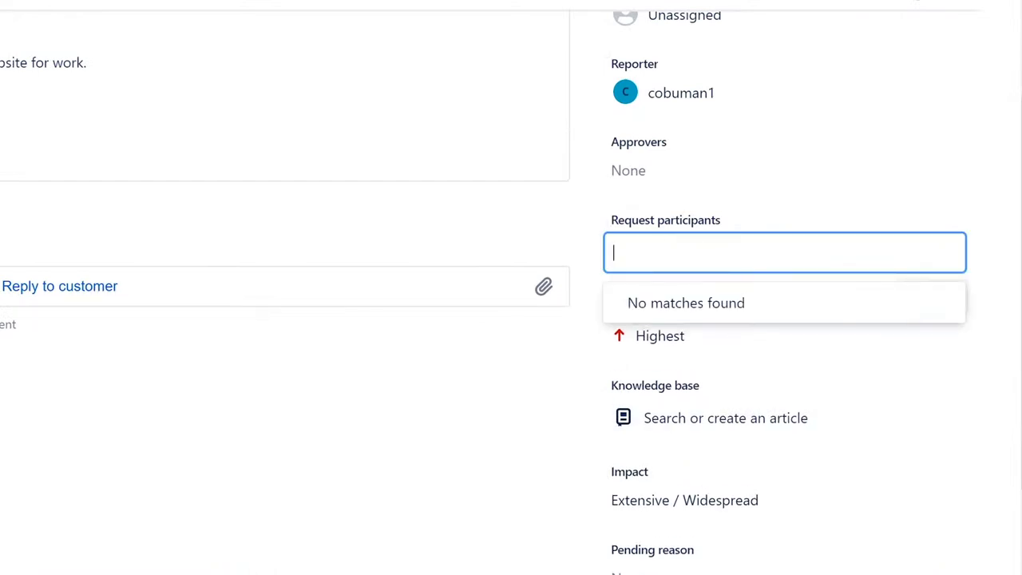
{"action": "type", "text": "Joe Sm"}
{"action": "key", "text": "BackSpace"}
{"action": "type", "text": "hsmo"}
{"action": "key", "text": "BackSpace"}
{"action": "key", "text": "BackSpace"}
{"action": "key", "text": "BackSpace"}
{"action": "type", "text": "mo"}
{"action": "type", "text": ", Bob"}
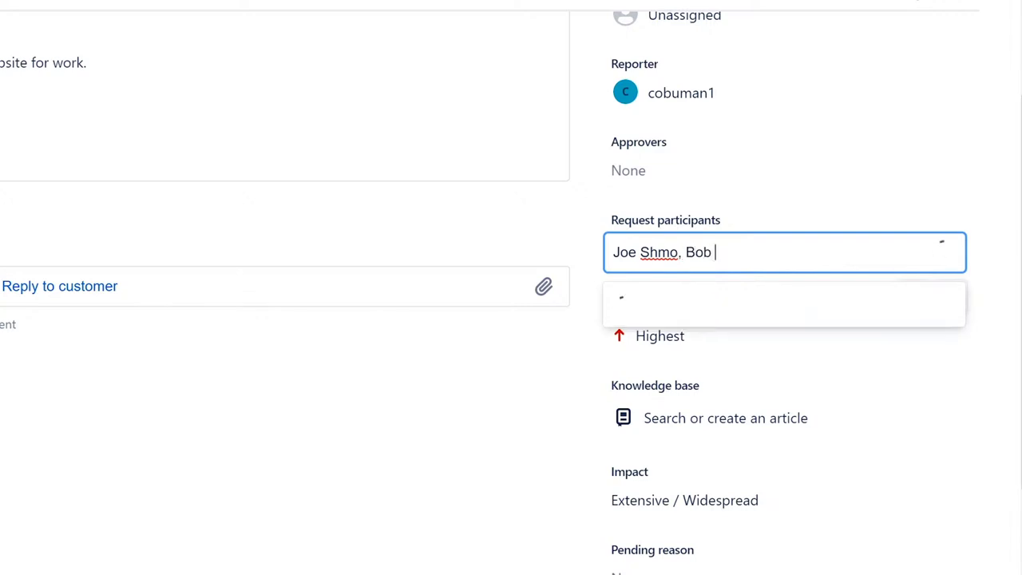
{"action": "type", "text": " Itsaboy"}
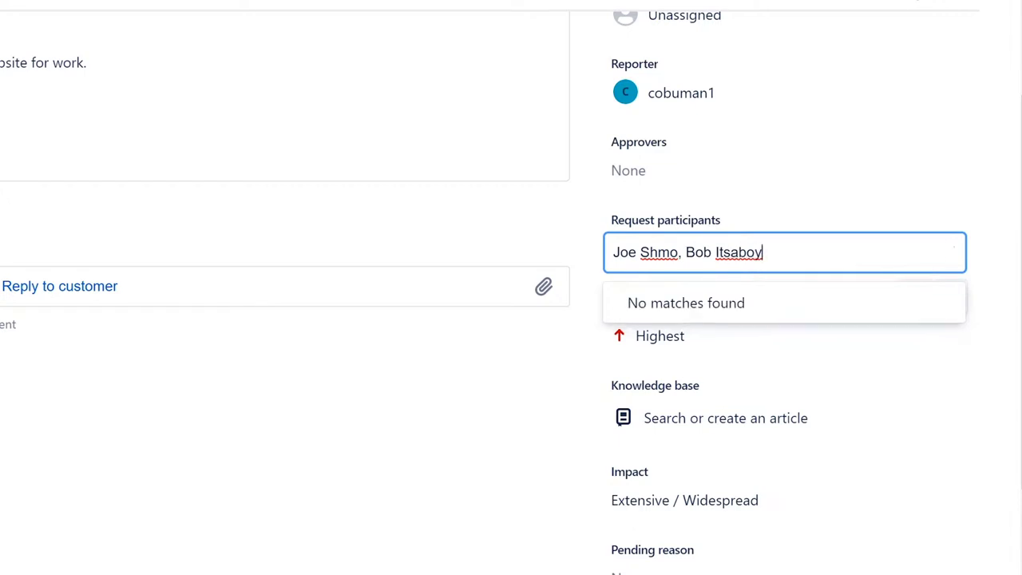
{"action": "key", "text": "BackSpace"}
{"action": "key", "text": "BackSpace"}
{"action": "key", "text": "BackSpace"}
{"action": "key", "text": "BackSpace"}
{"action": "key", "text": "BackSpace"}
{"action": "key", "text": "BackSpace"}
{"action": "key", "text": "BackSpace"}
{"action": "key", "text": "BackSpace"}
{"action": "key", "text": "BackSpace"}
{"action": "key", "text": "BackSpace"}
{"action": "key", "text": "BackSpace"}
{"action": "key", "text": "BackSpace"}
{"action": "key", "text": "BackSpace"}
{"action": "key", "text": "BackSpace"}
{"action": "key", "text": "BackSpace"}
{"action": "key", "text": "BackSpace"}
{"action": "key", "text": "BackSpace"}
{"action": "key", "text": "BackSpace"}
{"action": "key", "text": "BackSpace"}
{"action": "key", "text": "BackSpace"}
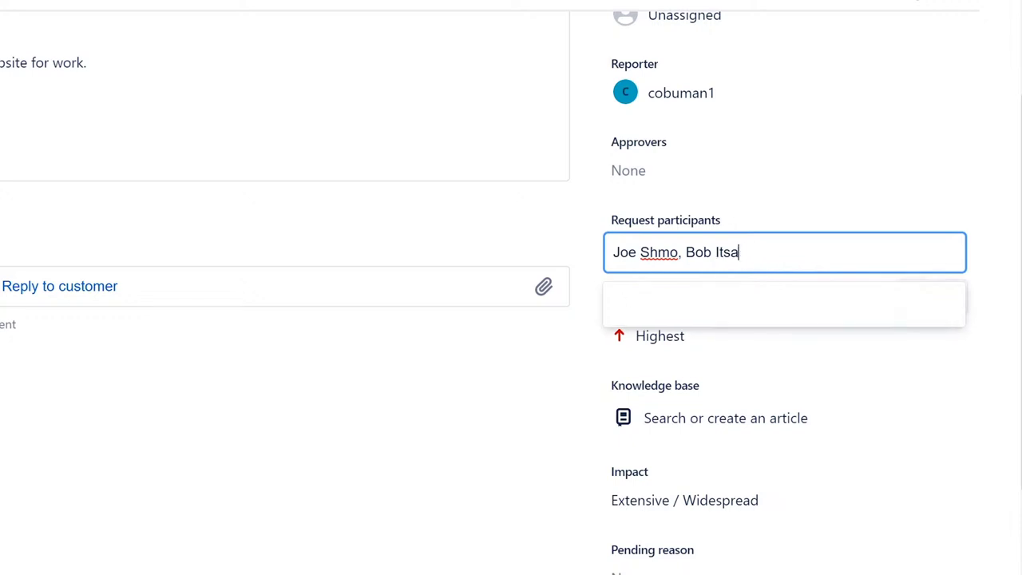
{"action": "left_click", "coordinate": [459, 448]}
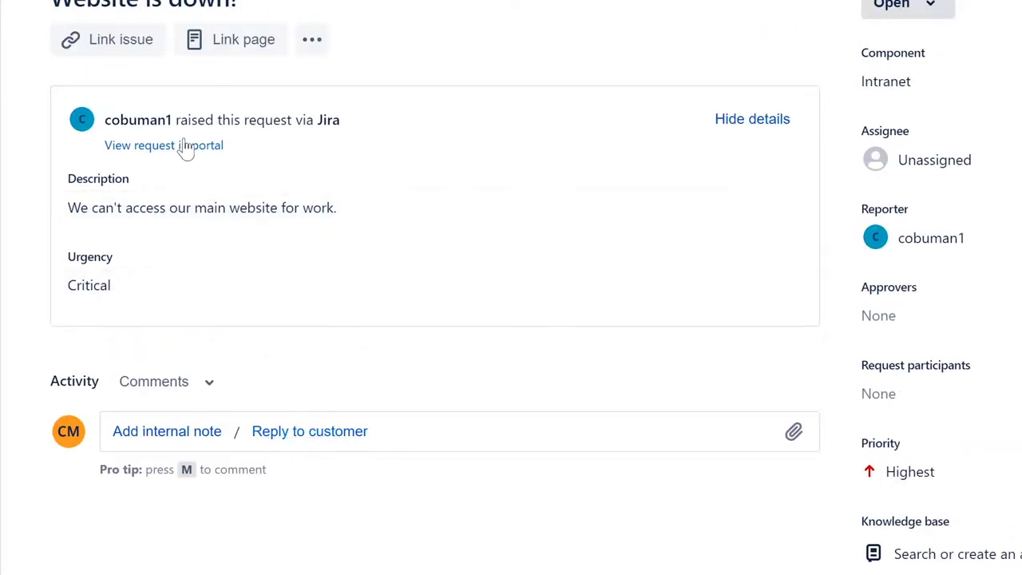
Step: Draft an ISD-6 reply asking how many people are impacted, when it last worked, and about the link
{"action": "left_click", "coordinate": [331, 437]}
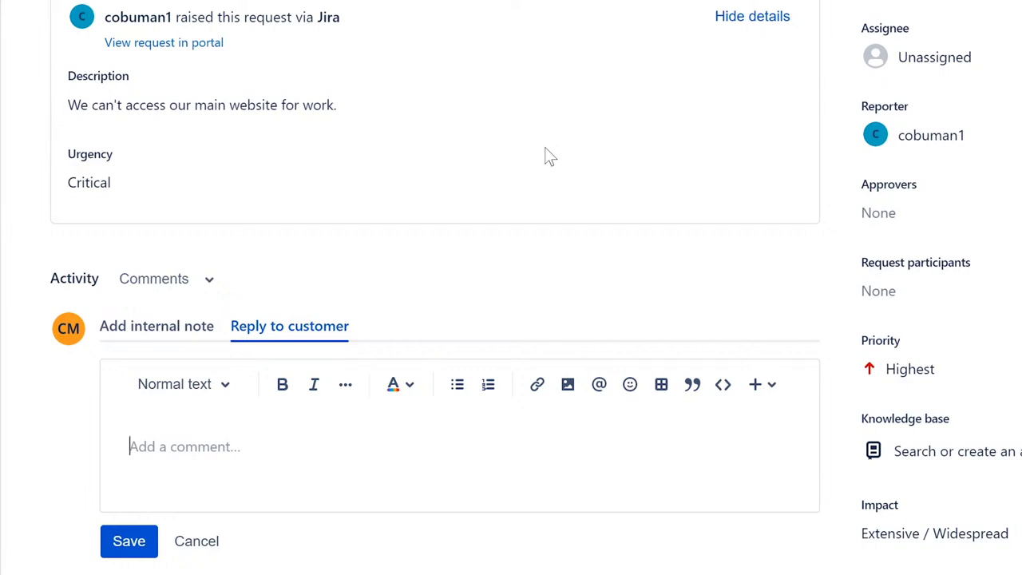
{"action": "type", "text": "How "}
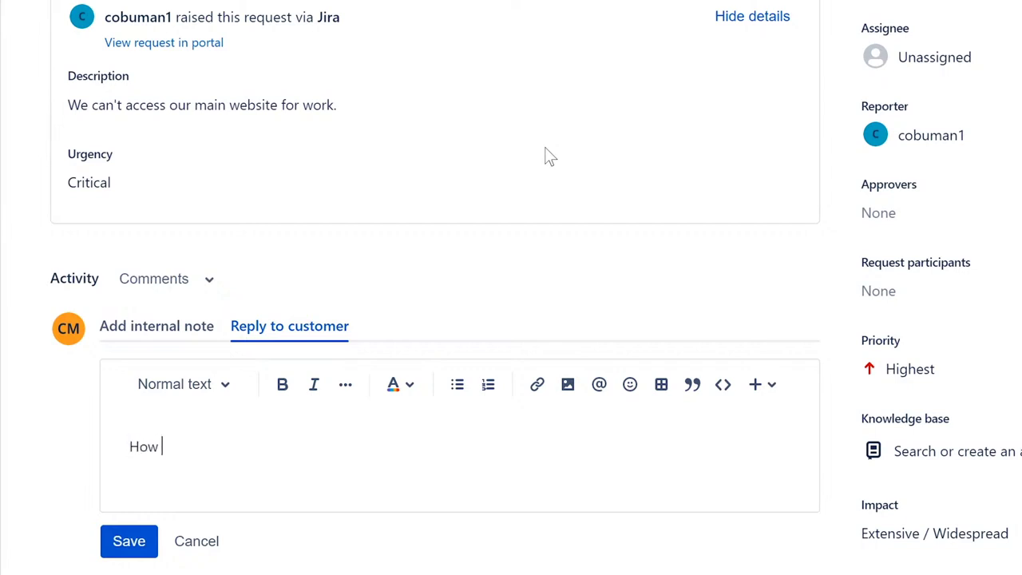
{"action": "type", "text": "many upeople are impacted."}
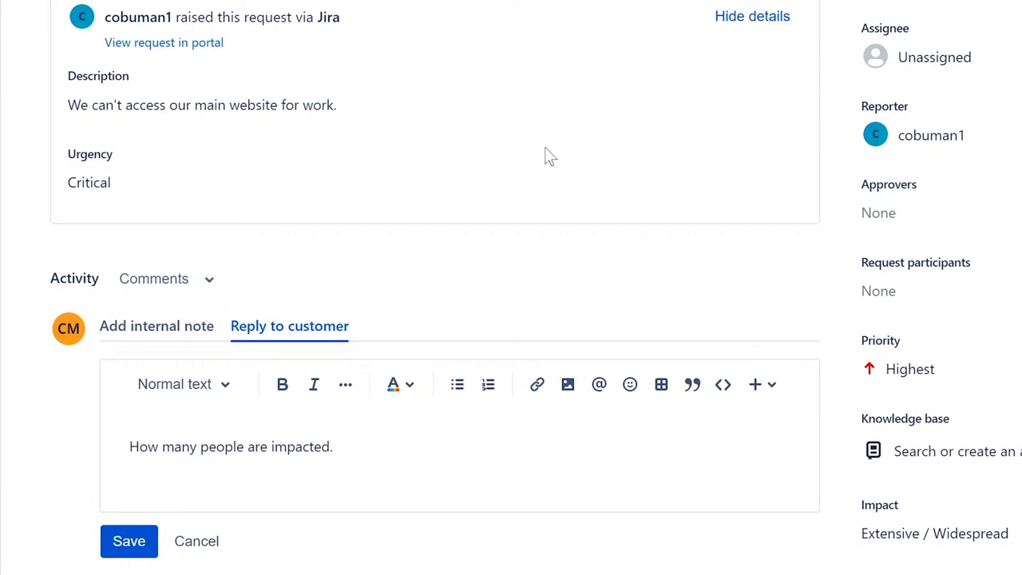
{"action": "key", "text": "BackSpace"}
{"action": "type", "text": "?"}
{"action": "key", "text": "Return"}
{"action": "type", "text": "When was the last time it worked?"}
{"action": "key", "text": "Return"}
{"action": "type", "text": "Are you use"}
{"action": "key", "text": "BackSpace"}
{"action": "type", "text": "ing the corre"}
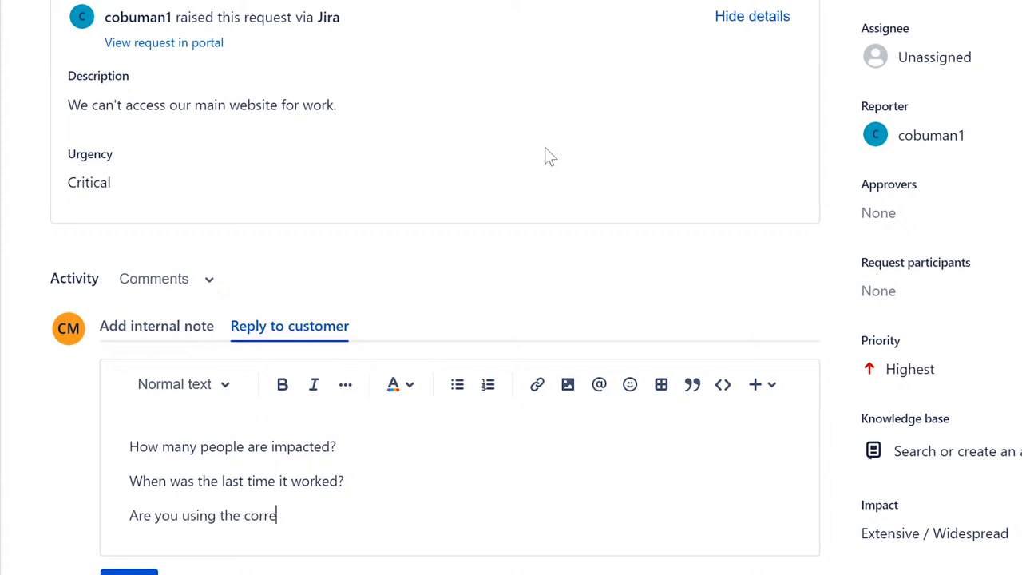
{"action": "type", "text": "ct link?"}
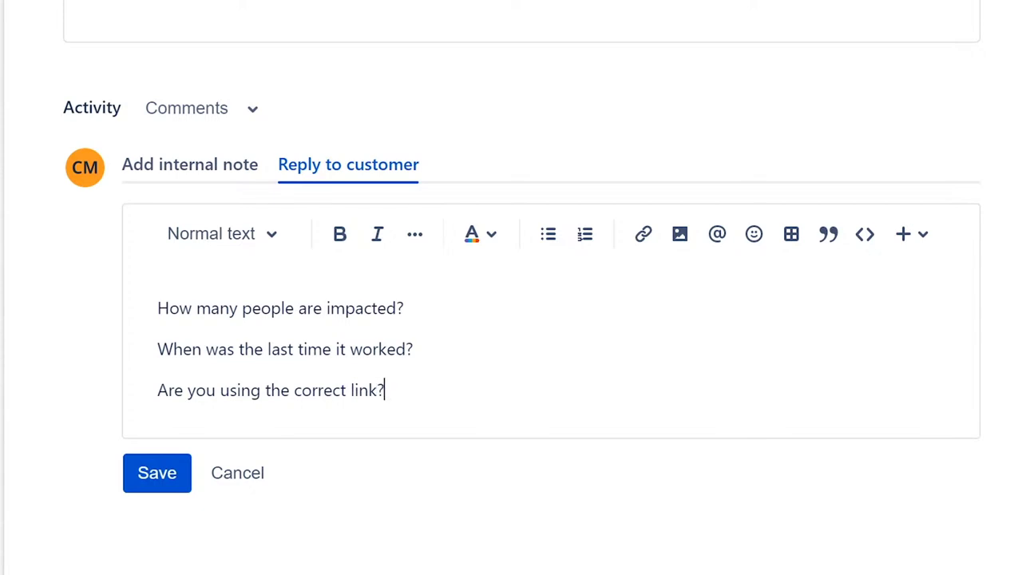
{"action": "key", "text": "Return"}
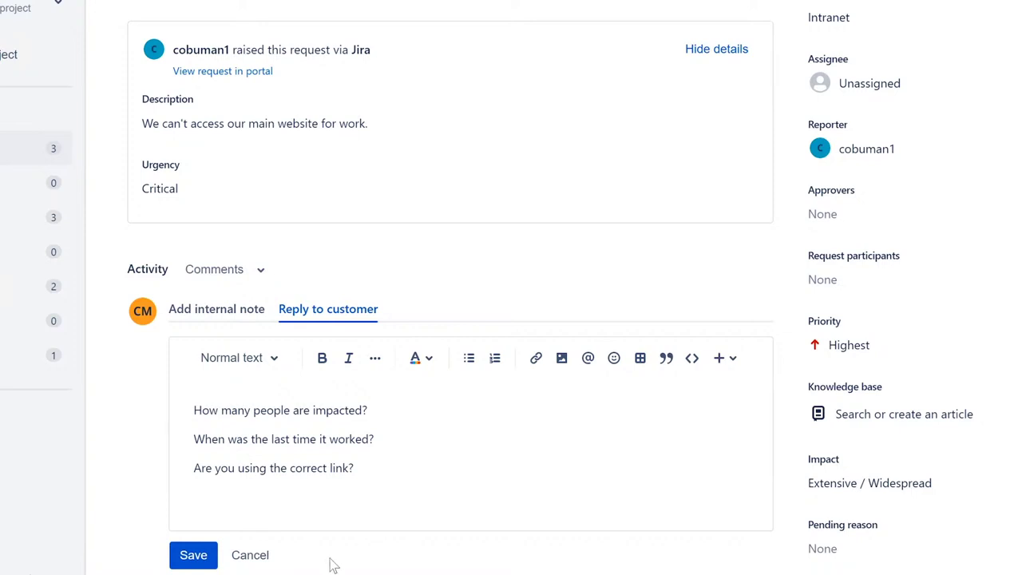
Step: Save the three-question reply so it posts to the ISD-6 customer
{"action": "left_click", "coordinate": [195, 558]}
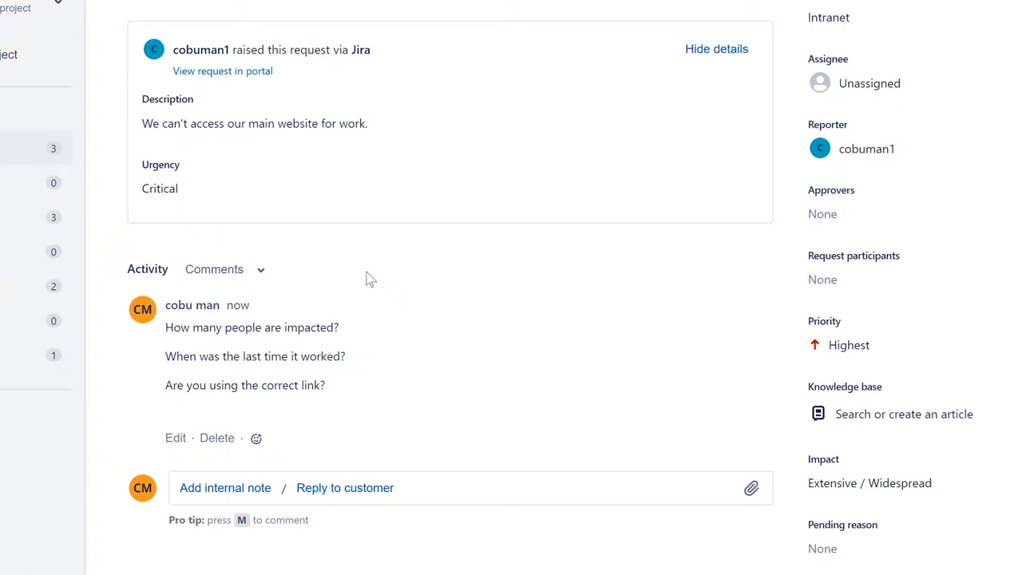
{"action": "scroll", "coordinate": [368, 279], "scroll_direction": "up", "scroll_amount": 1}
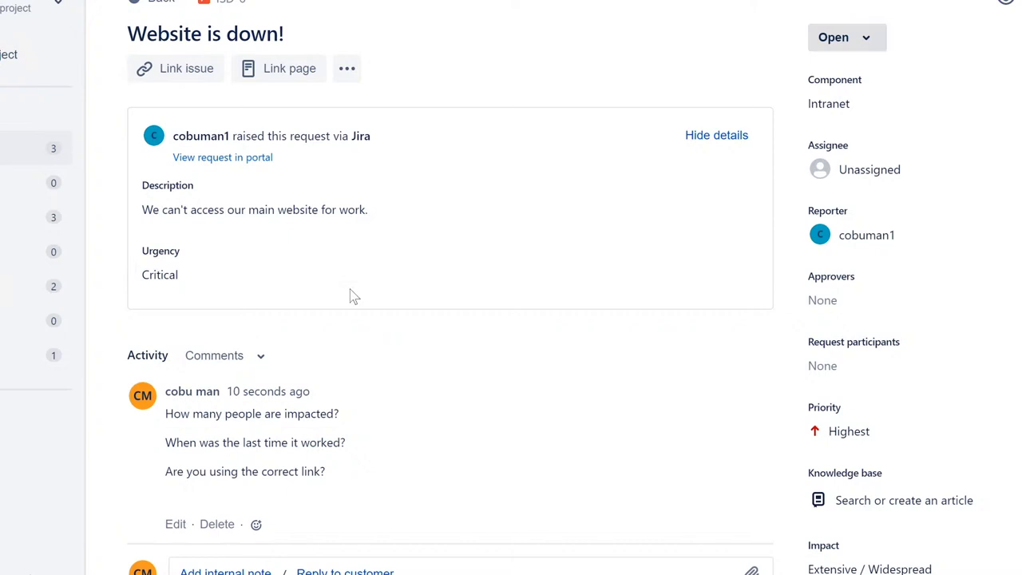
{"action": "scroll", "coordinate": [366, 276], "scroll_direction": "down", "scroll_amount": 1}
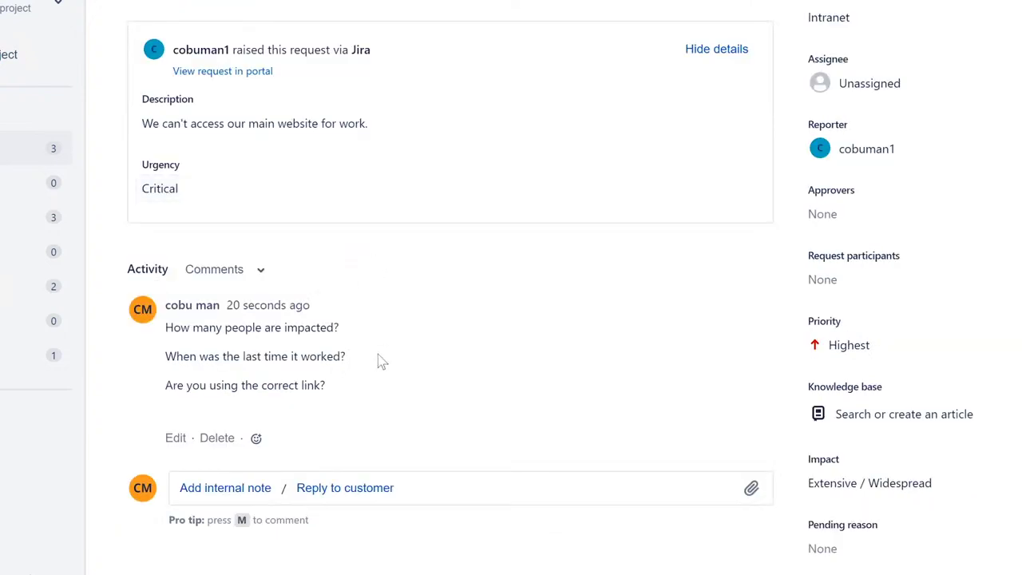
{"action": "left_click", "coordinate": [231, 488]}
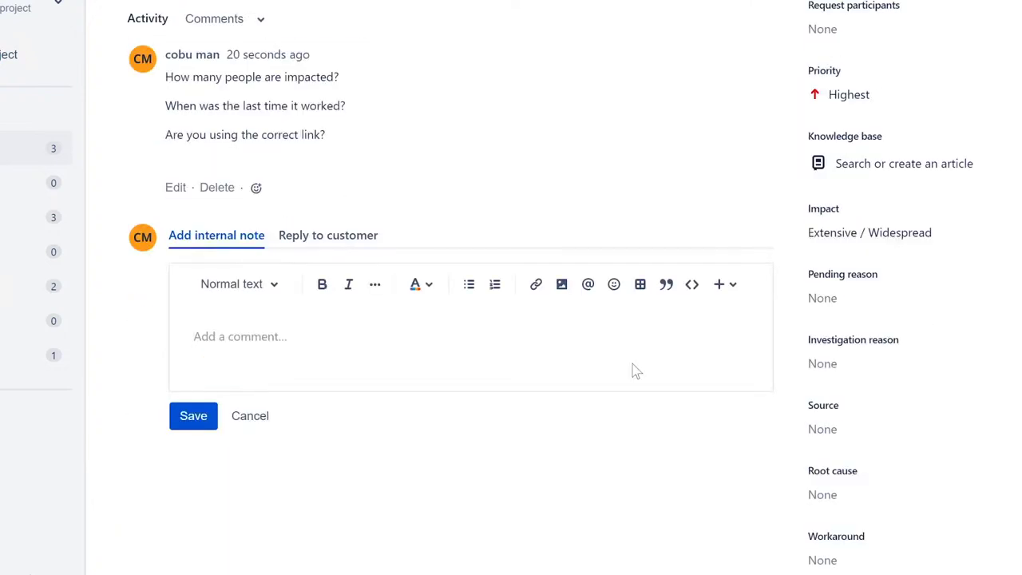
Step: Save the internal note 'Contacted user requesting more information.' on ISD-6
{"action": "type", "text": "Contacted user with more"}
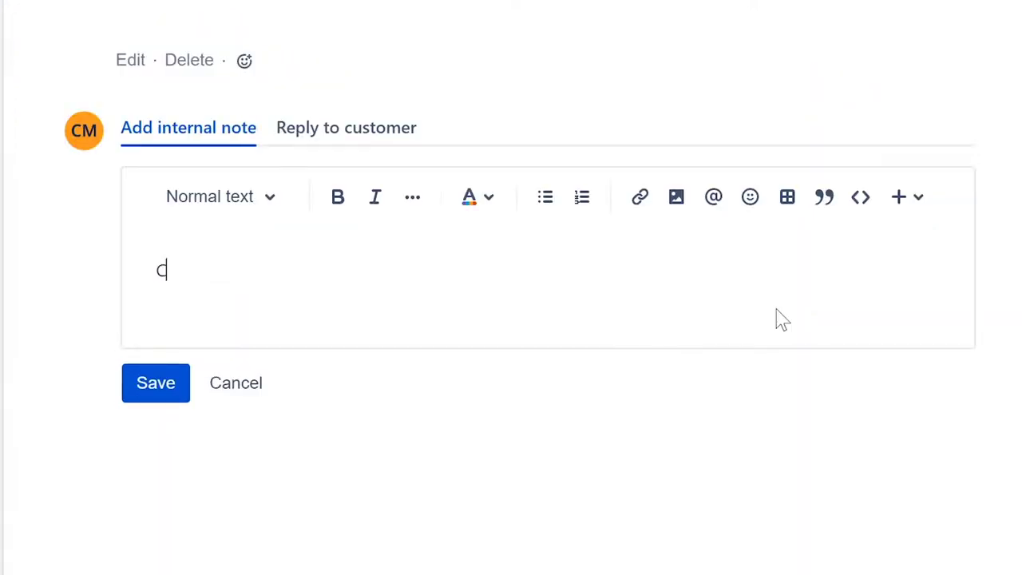
{"action": "key", "text": "BackSpace"}
{"action": "key", "text": "BackSpace"}
{"action": "key", "text": "BackSpace"}
{"action": "key", "text": "BackSpace"}
{"action": "key", "text": "BackSpace"}
{"action": "key", "text": "BackSpace"}
{"action": "key", "text": "BackSpace"}
{"action": "key", "text": "BackSpace"}
{"action": "key", "text": "BackSpace"}
{"action": "type", "text": "requesting mor einf"}
{"action": "key", "text": "BackSpace"}
{"action": "key", "text": "BackSpace"}
{"action": "key", "text": "BackSpace"}
{"action": "key", "text": "BackSpace"}
{"action": "key", "text": "BackSpace"}
{"action": "type", "text": "e information."}
{"action": "left_click", "coordinate": [164, 393]}
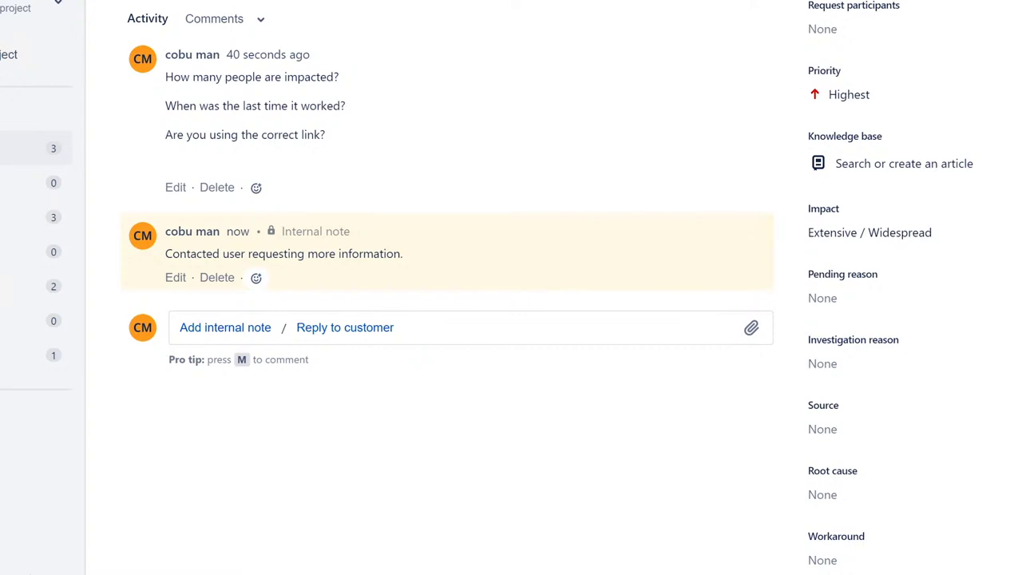
{"action": "double_click", "coordinate": [234, 253]}
{"action": "left_click_drag", "start_coordinate": [245, 253], "coordinate": [272, 253]}
{"action": "left_click_drag", "start_coordinate": [386, 254], "coordinate": [410, 258]}
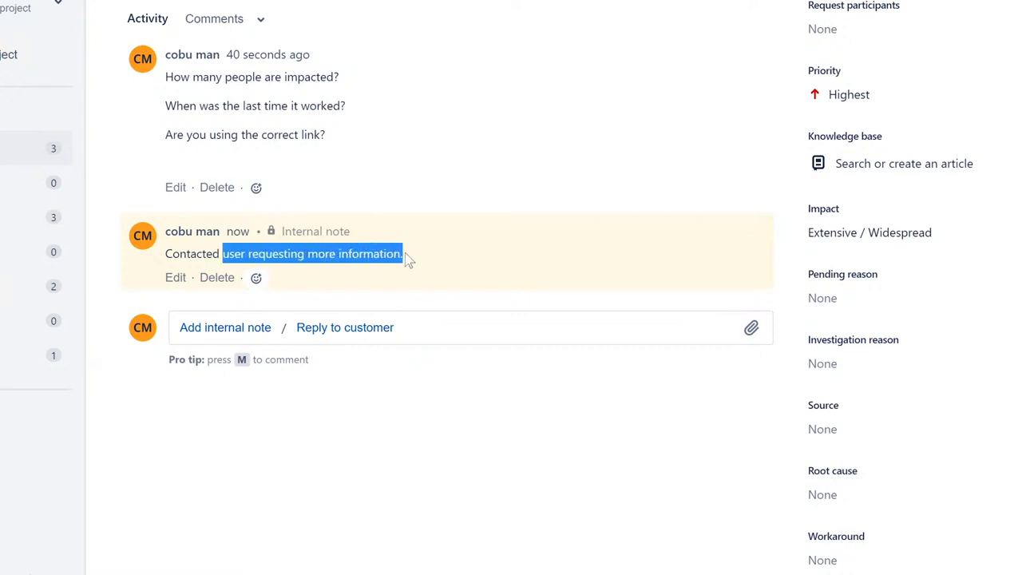
{"action": "left_click", "coordinate": [315, 270]}
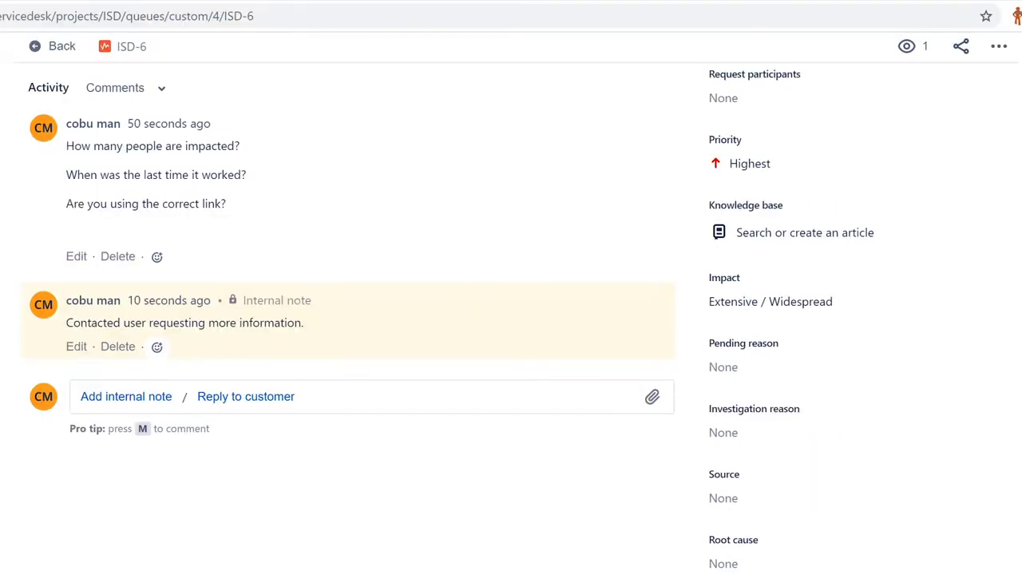
{"action": "scroll", "coordinate": [162, 331], "scroll_direction": "up", "scroll_amount": 5}
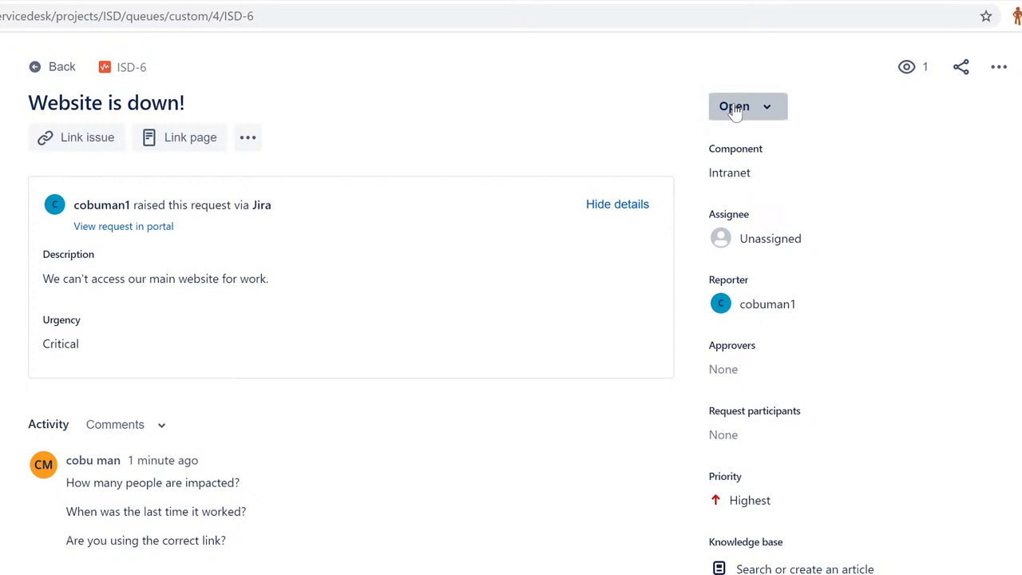
{"action": "left_click", "coordinate": [768, 110]}
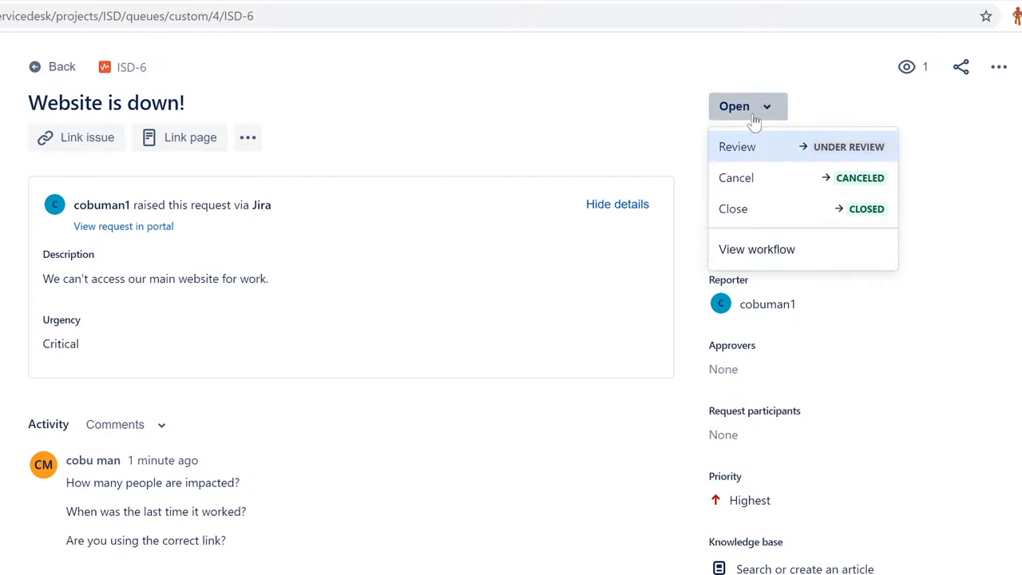
{"action": "left_click", "coordinate": [768, 107]}
{"action": "left_click", "coordinate": [768, 106]}
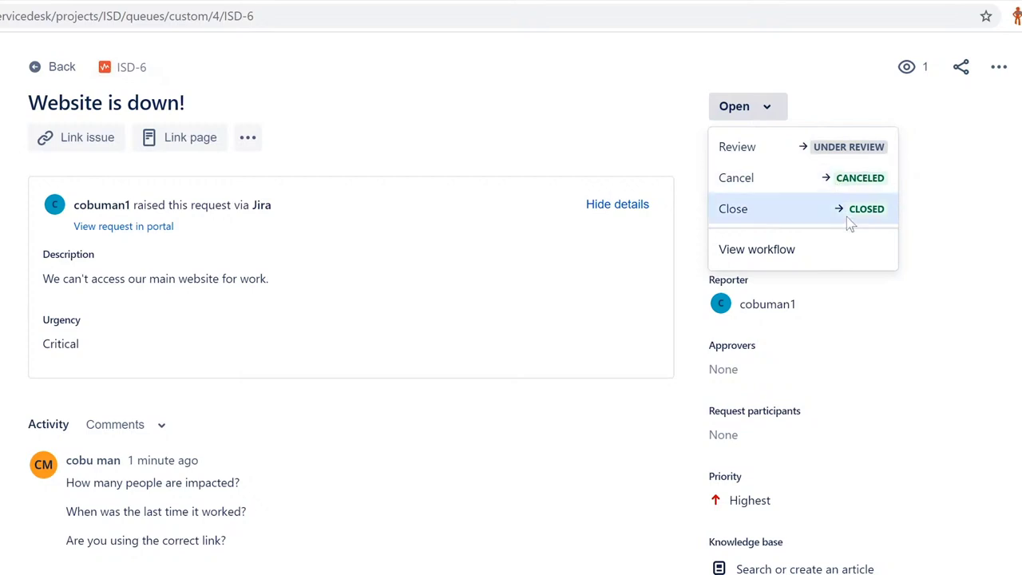
{"action": "left_click", "coordinate": [968, 213]}
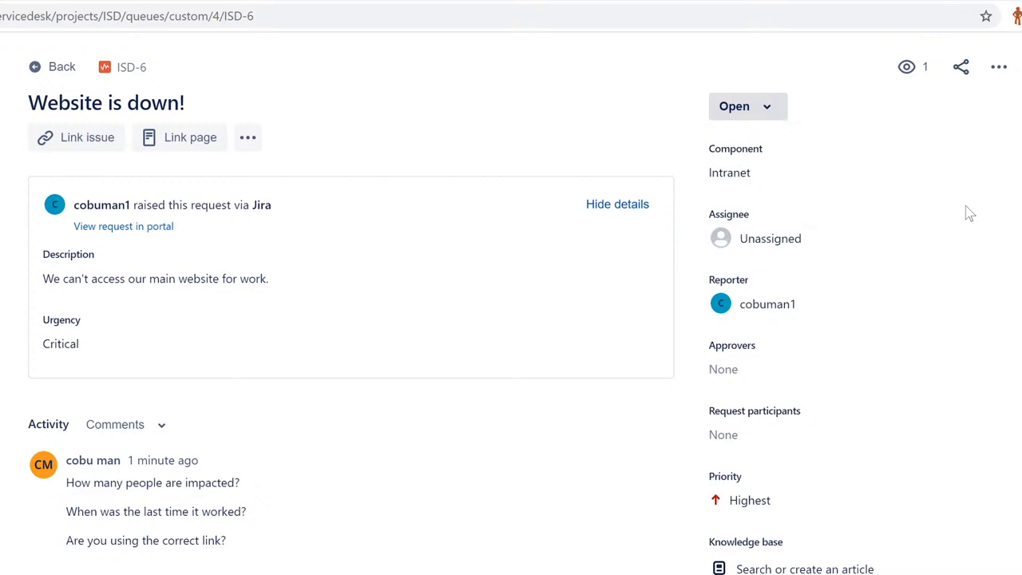
{"action": "scroll", "coordinate": [969, 216], "scroll_direction": "down", "scroll_amount": 8}
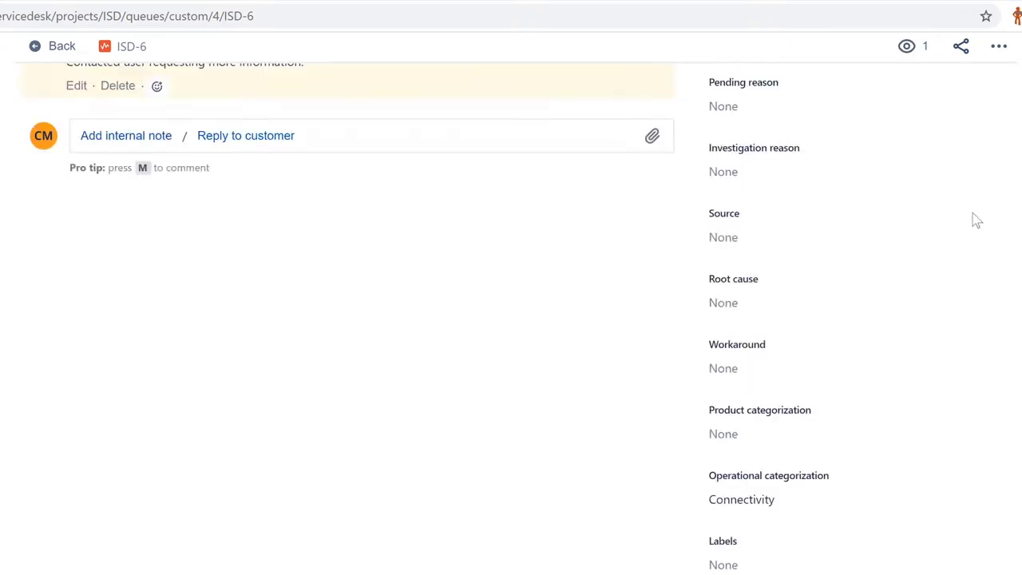
{"action": "scroll", "coordinate": [973, 219], "scroll_direction": "up", "scroll_amount": 6}
{"action": "scroll", "coordinate": [972, 220], "scroll_direction": "up", "scroll_amount": 1}
{"action": "left_click", "coordinate": [751, 107]}
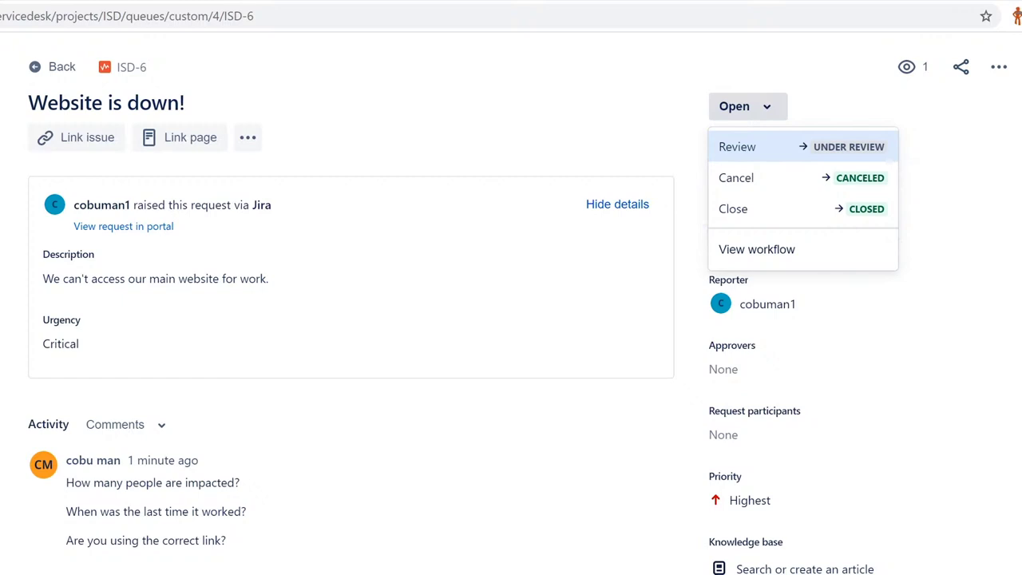
{"action": "key", "text": "Escape"}
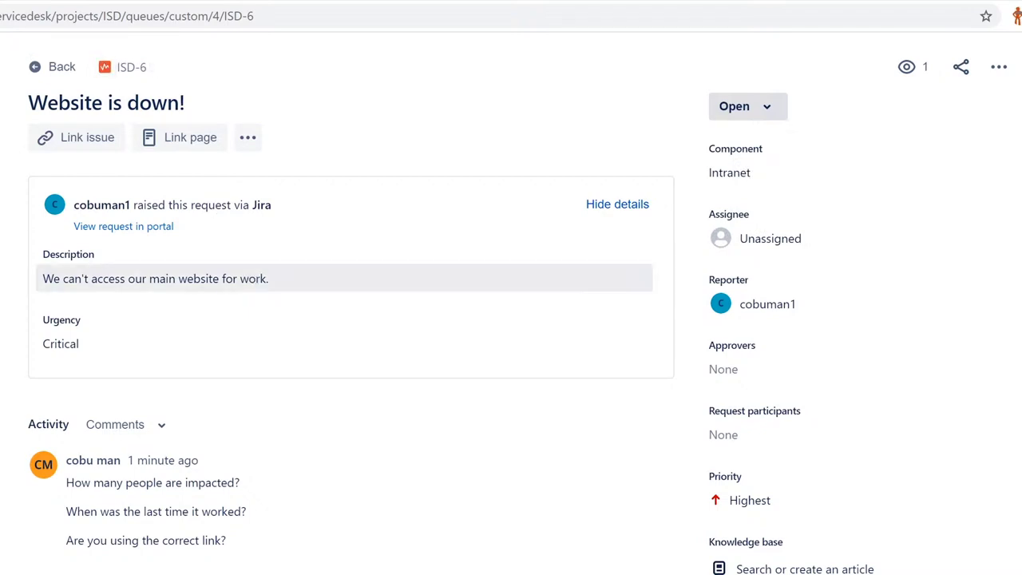
Step: Assign ISD-6 to myself and go back to the All open queue
{"action": "left_click", "coordinate": [231, 281]}
{"action": "left_click", "coordinate": [993, 238]}
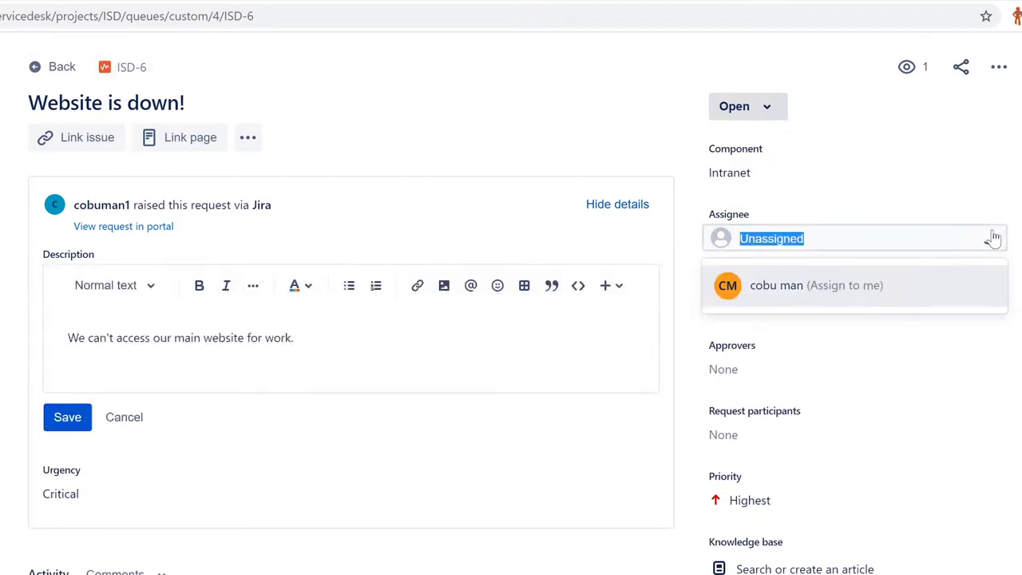
{"action": "key", "text": "Escape"}
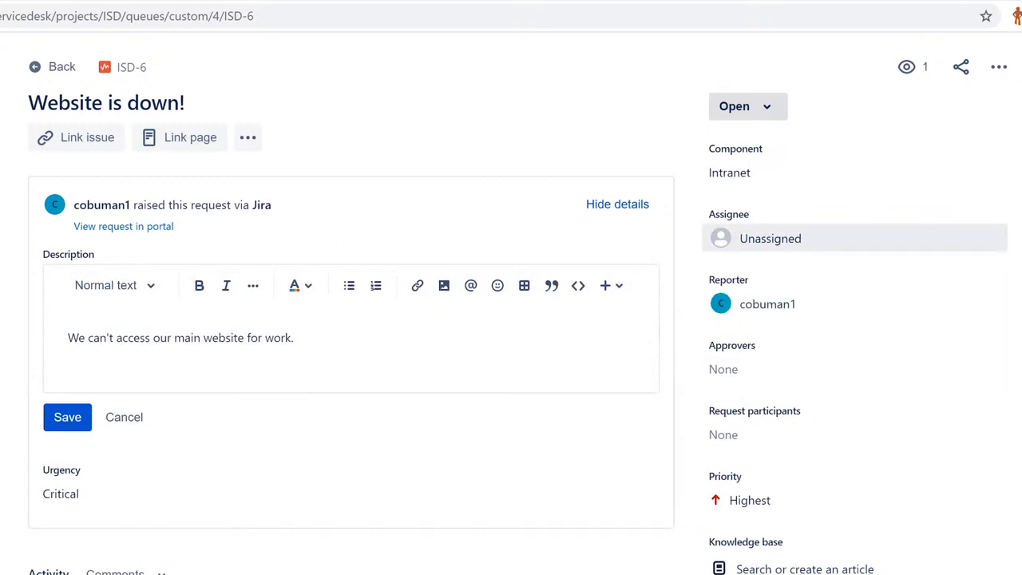
{"action": "left_click", "coordinate": [802, 238]}
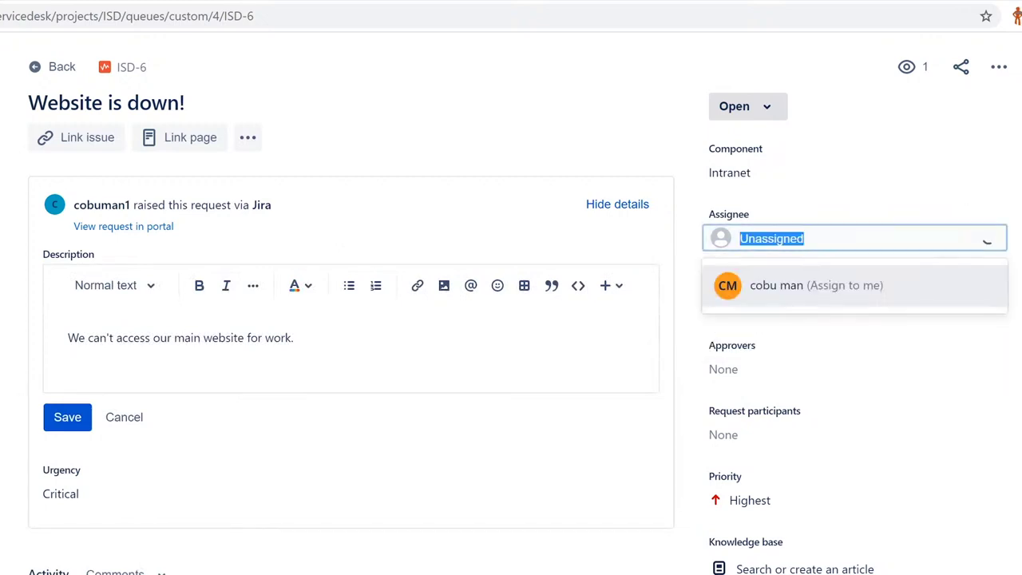
{"action": "left_click", "coordinate": [804, 289]}
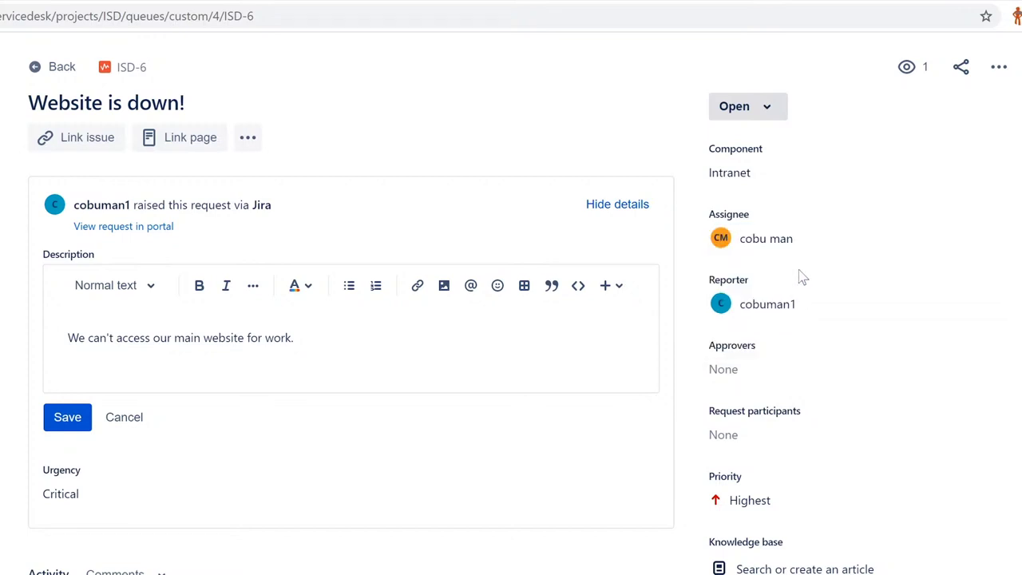
{"action": "left_click", "coordinate": [765, 106]}
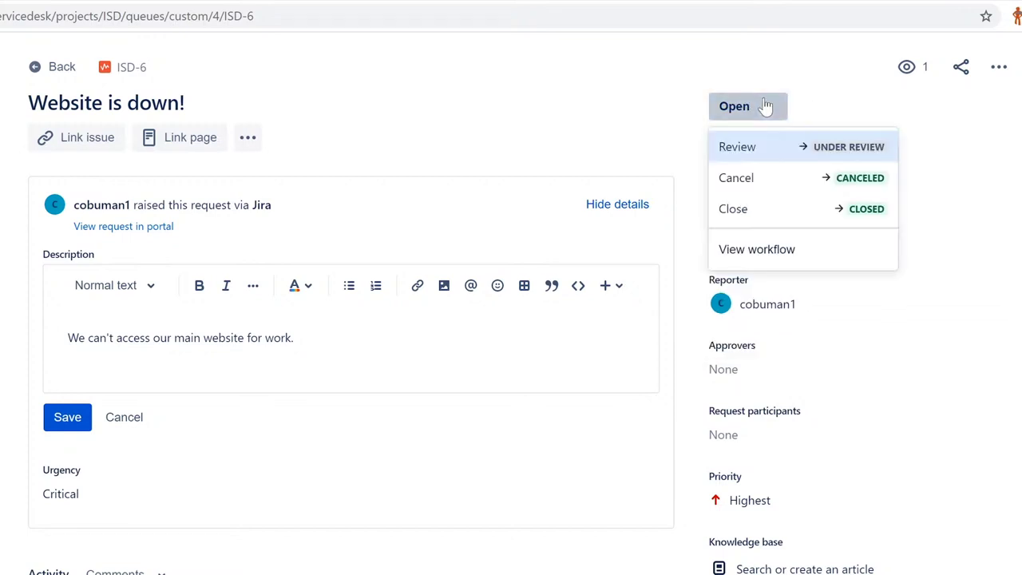
{"action": "left_click", "coordinate": [764, 106]}
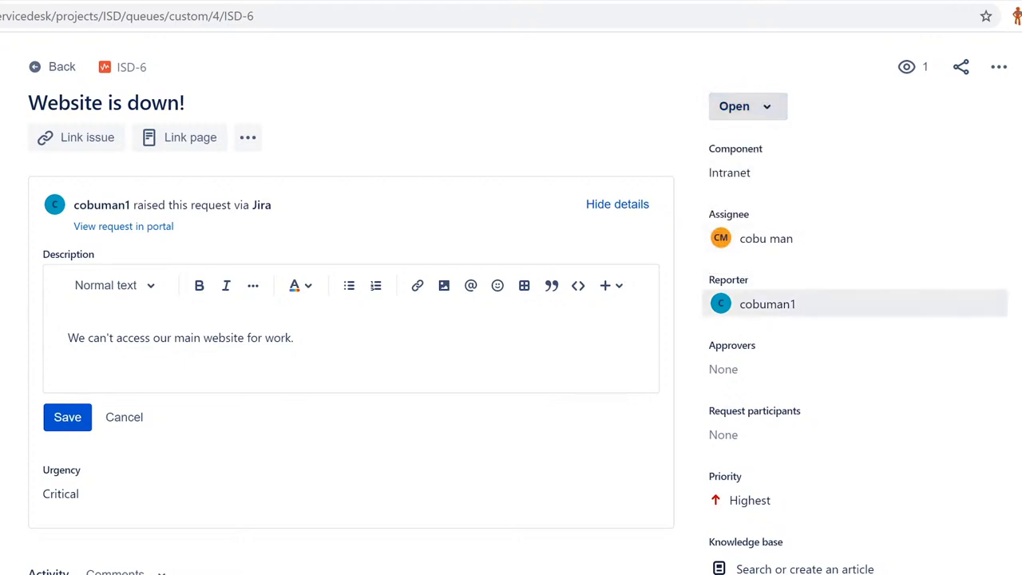
{"action": "mouse_move", "coordinate": [742, 304]}
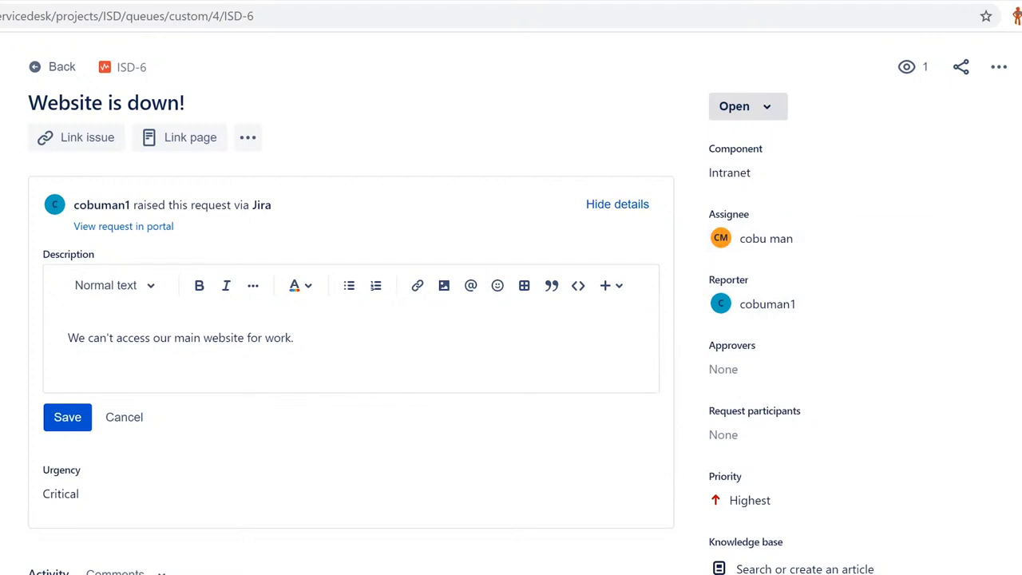
{"action": "key", "text": "alt+Left"}
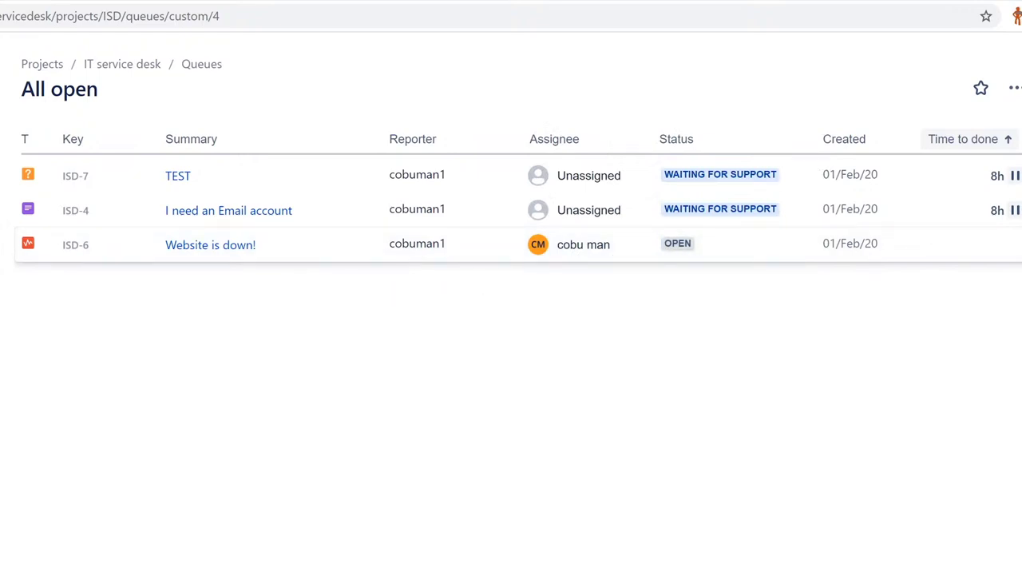
Step: Check ISD-6 under Assigned to me, then return to All open and the project navigation
{"action": "left_click", "coordinate": [116, 217]}
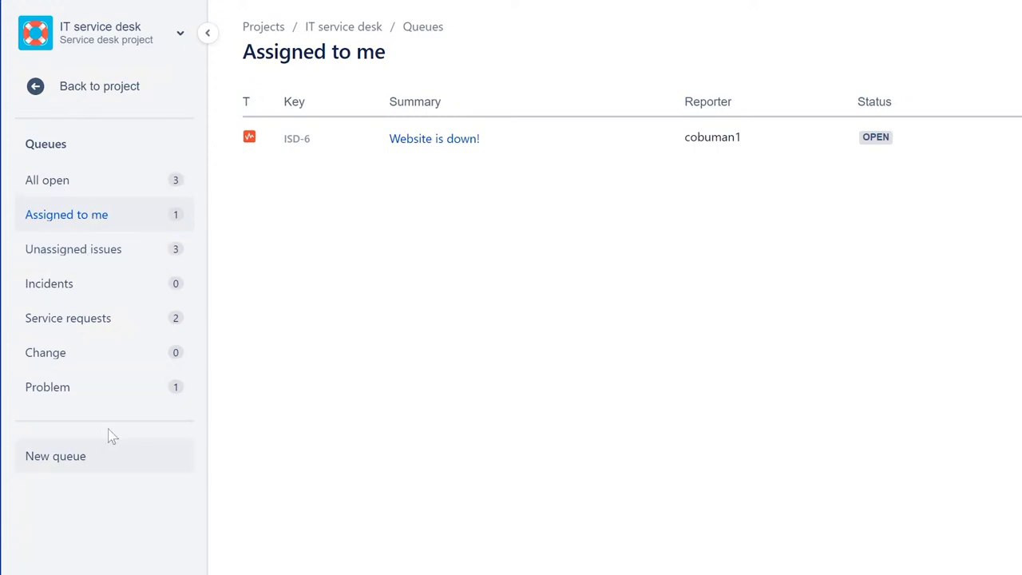
{"action": "left_click", "coordinate": [97, 177]}
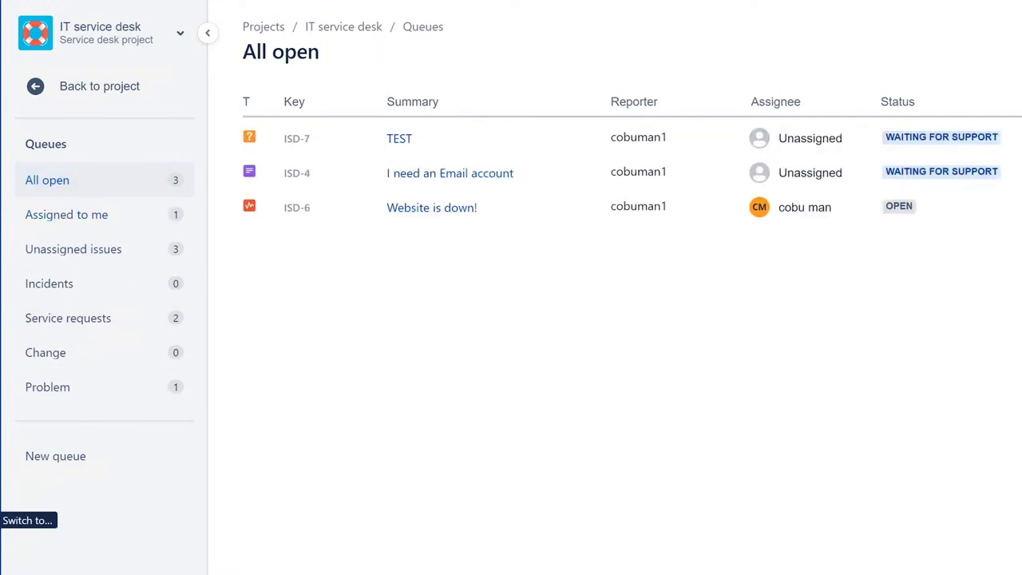
{"action": "left_click", "coordinate": [8, 539]}
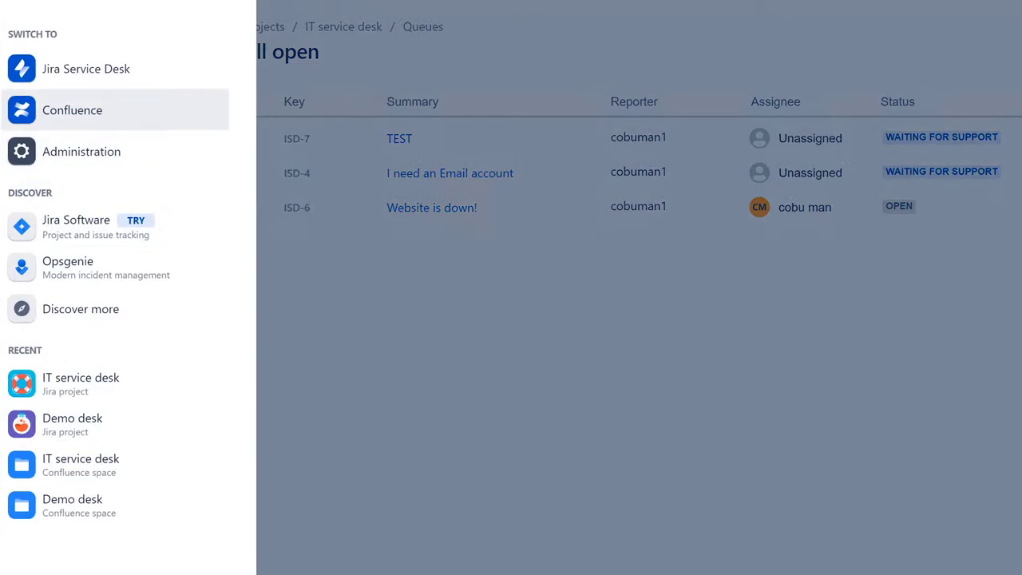
{"action": "key", "text": "Escape"}
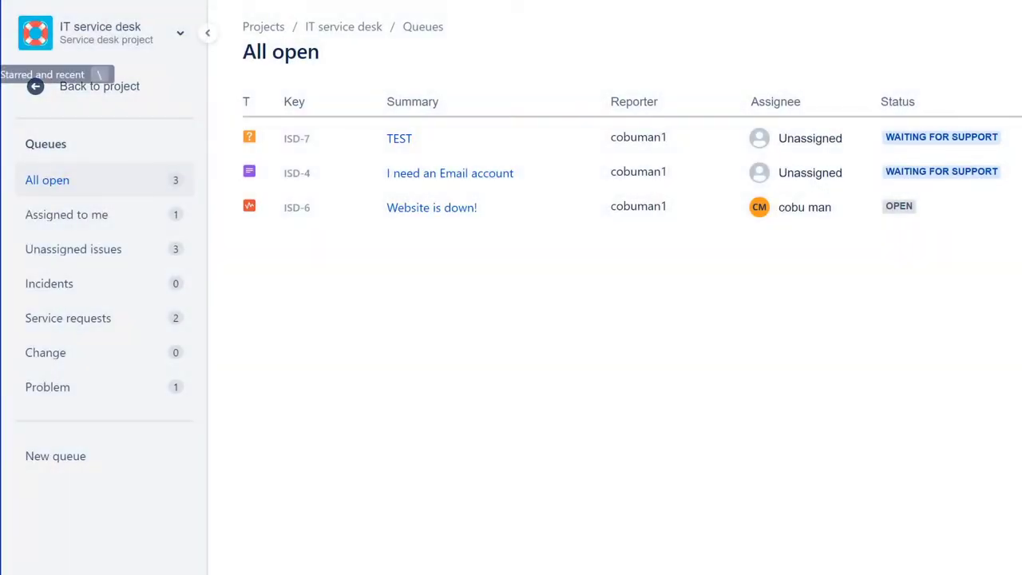
{"action": "left_click", "coordinate": [67, 92]}
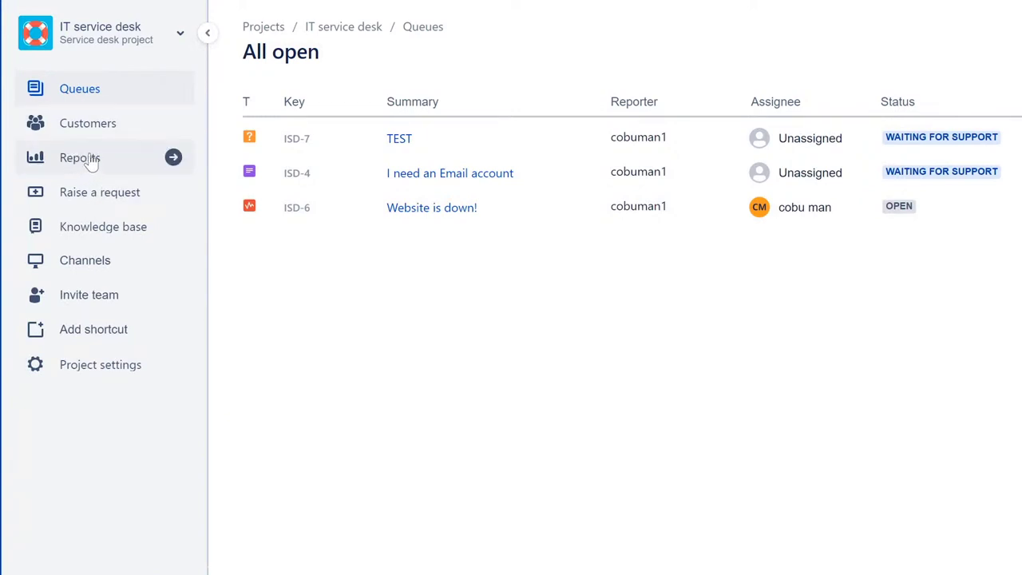
Step: Check the Workload report for the agent's one in-progress issue, then return to the All open queue listing ISD-7, ISD-4 and ISD-6
{"action": "left_click", "coordinate": [71, 159]}
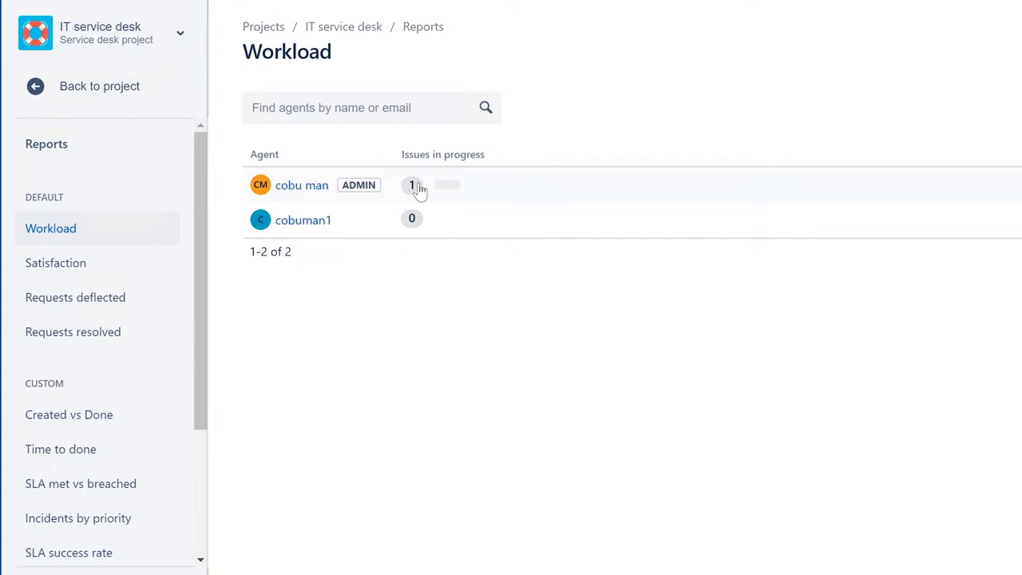
{"action": "left_click", "coordinate": [453, 190]}
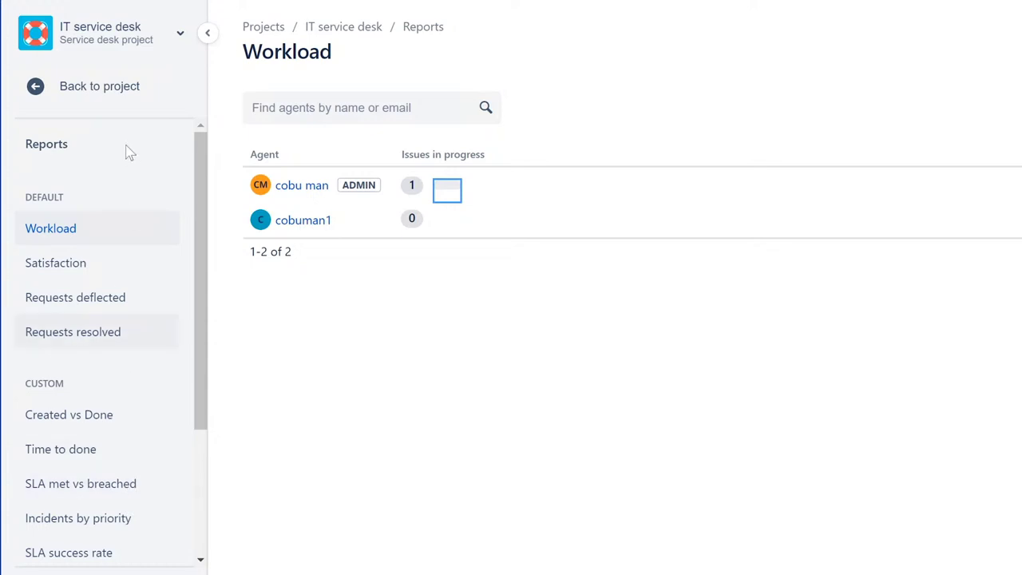
{"action": "left_click", "coordinate": [42, 89]}
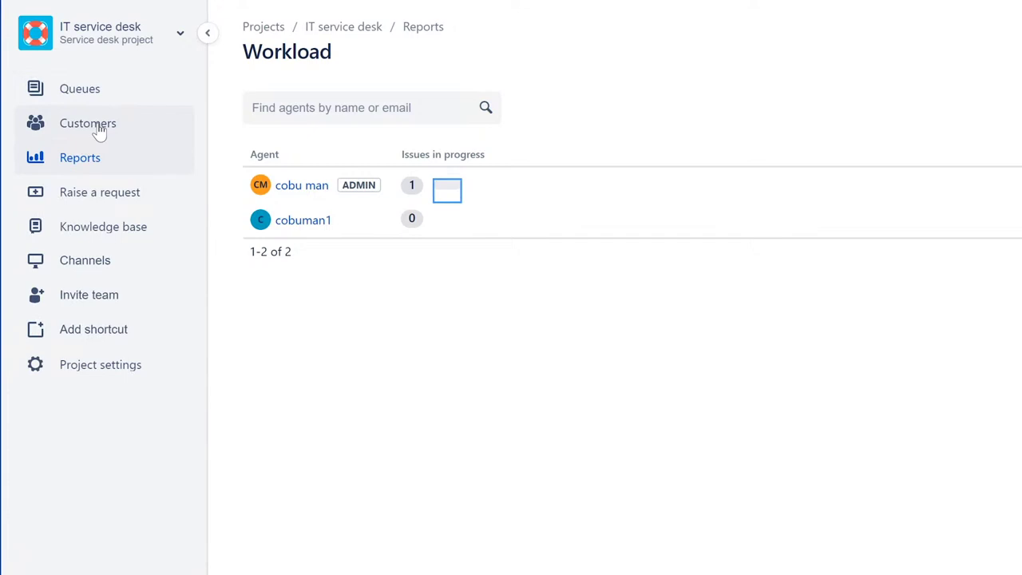
{"action": "left_click", "coordinate": [107, 89]}
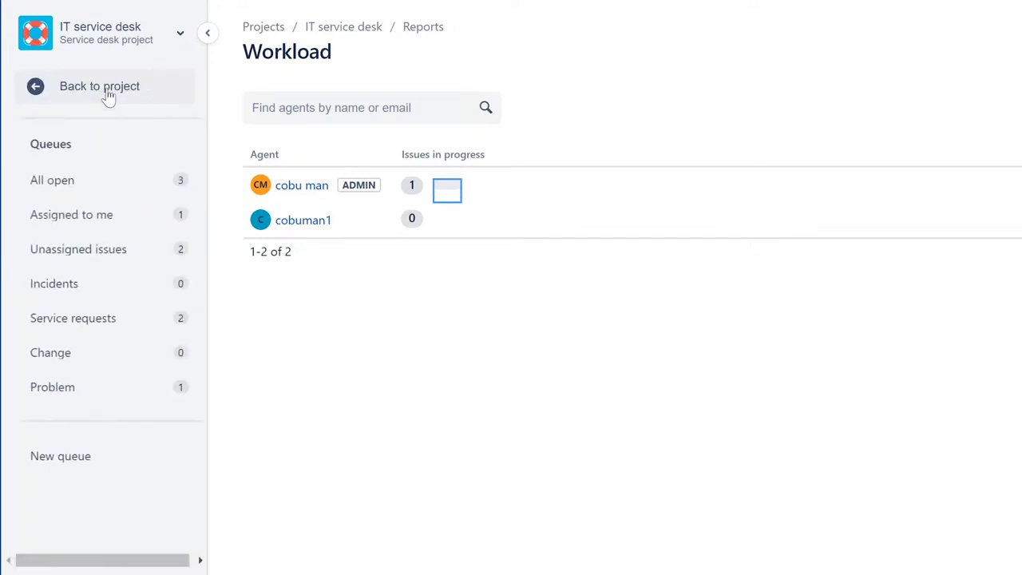
{"action": "left_click", "coordinate": [77, 188]}
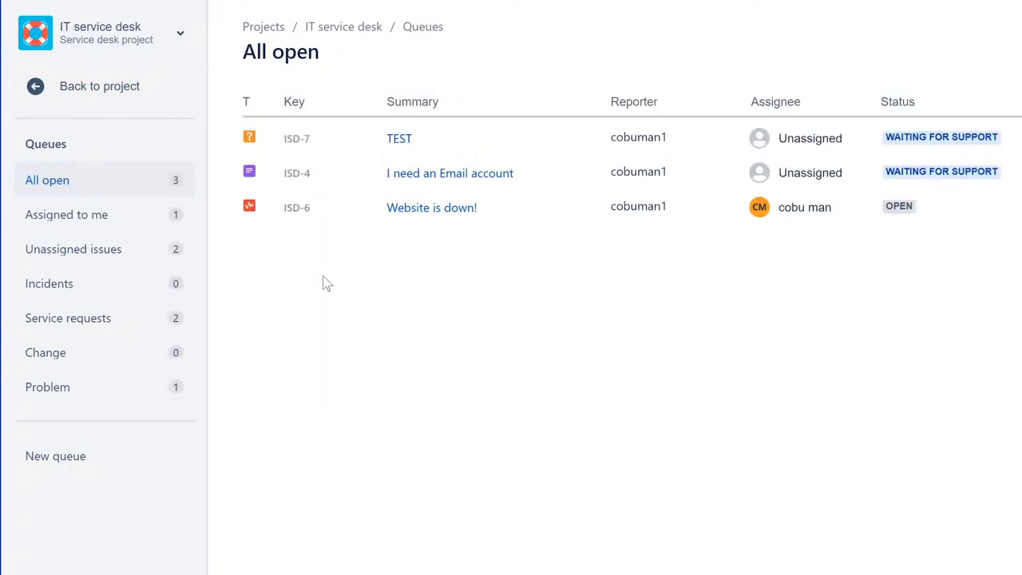
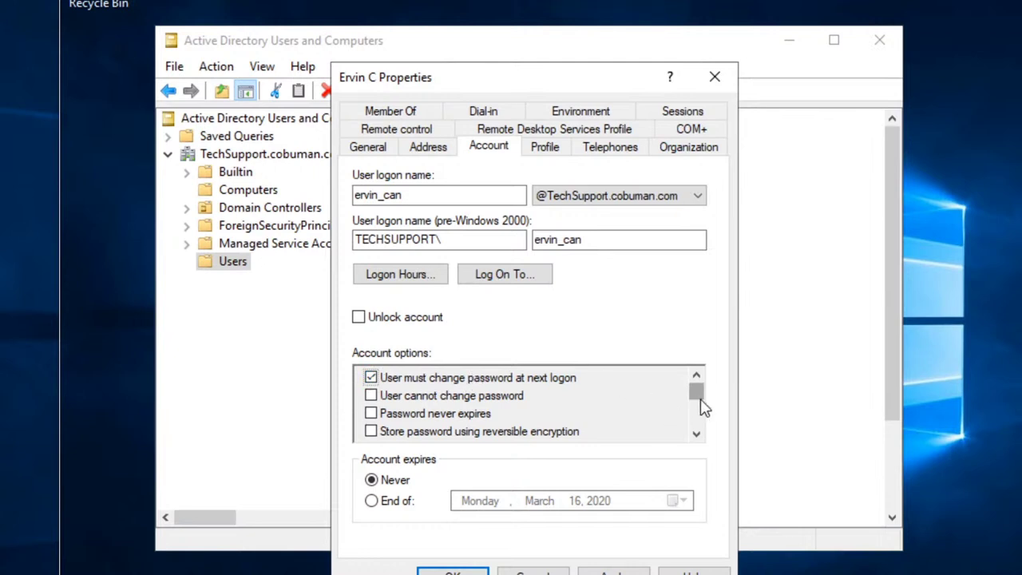
{"action": "mouse_move", "coordinate": [698, 392]}
{"action": "left_mouse_down"}
{"action": "mouse_move", "coordinate": [691, 429]}
{"action": "mouse_move", "coordinate": [698, 384]}
{"action": "left_mouse_up"}
{"action": "key", "text": "Return"}
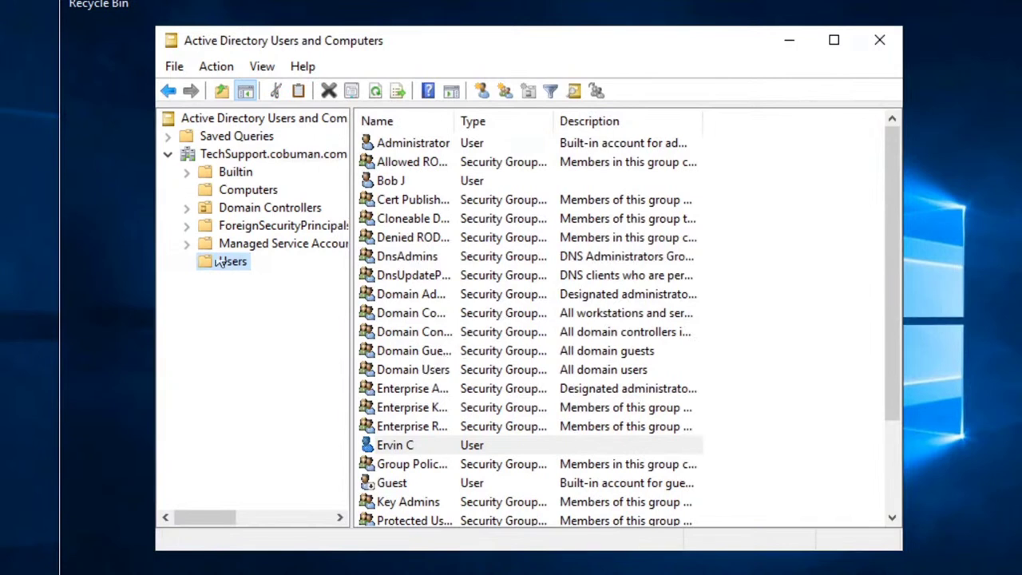
{"action": "left_click", "coordinate": [389, 449]}
{"action": "right_click", "coordinate": [390, 450]}
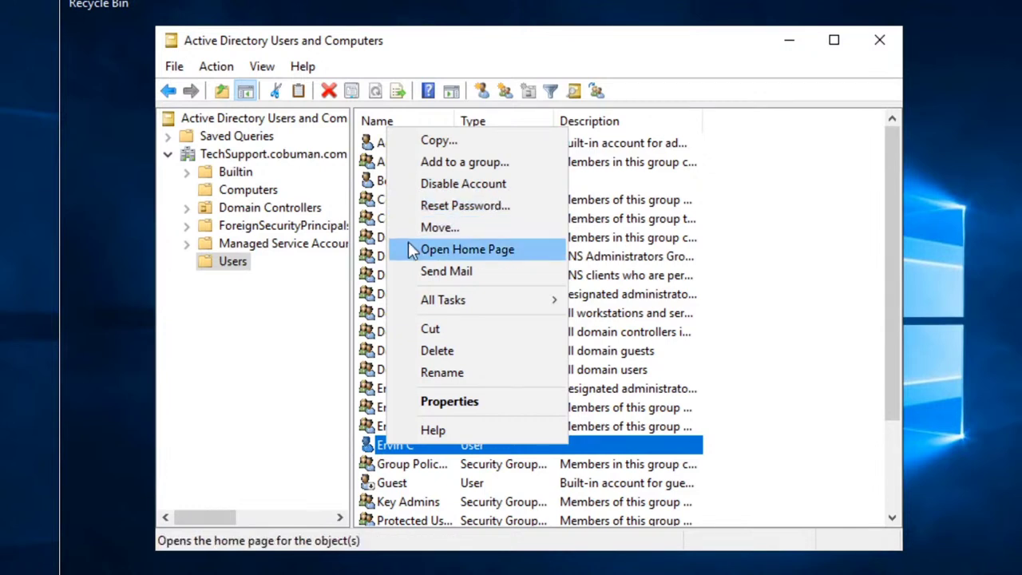
{"action": "left_click", "coordinate": [289, 367]}
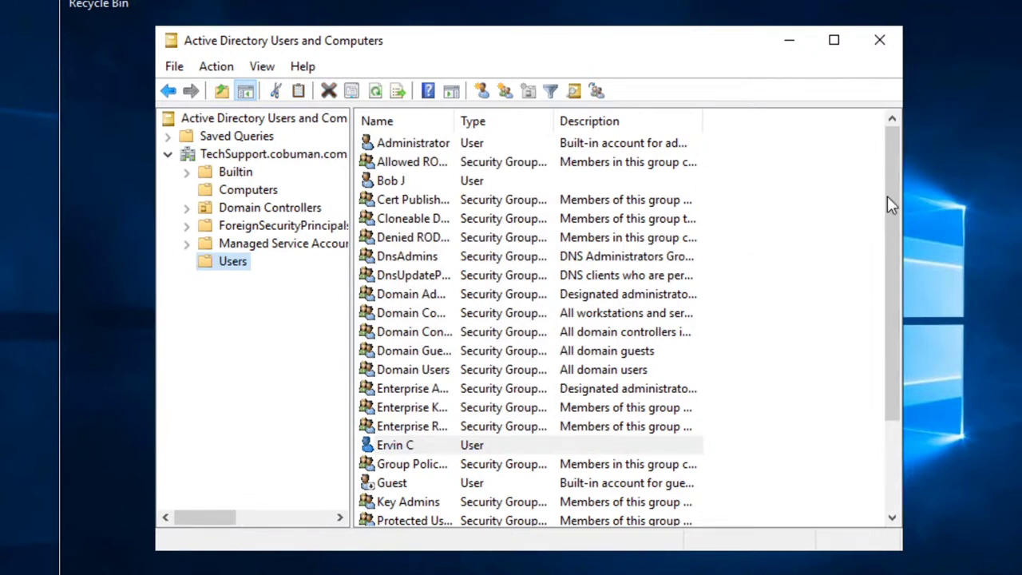
{"action": "left_click_drag", "start_coordinate": [888, 196], "coordinate": [882, 231]}
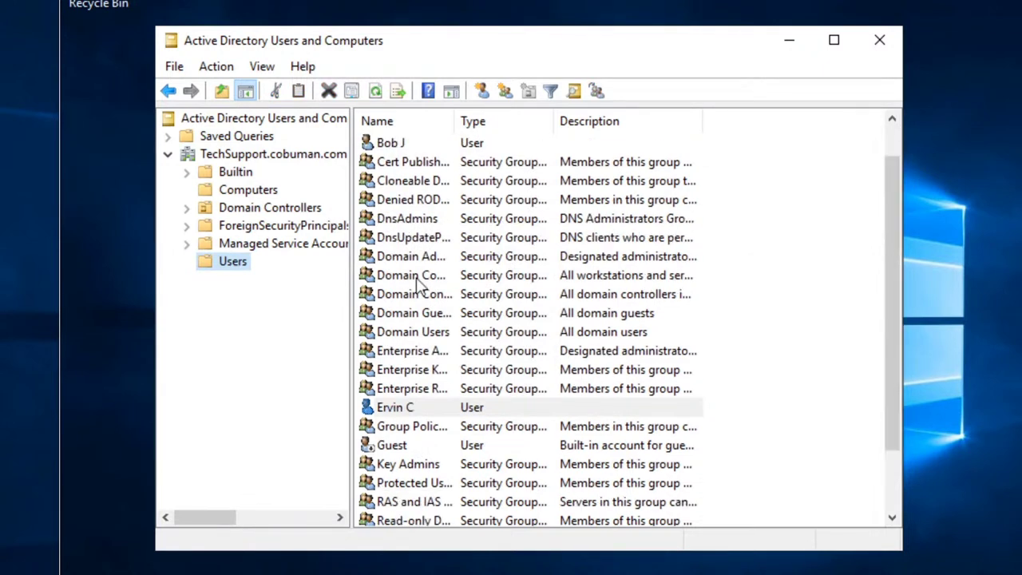
{"action": "right_click", "coordinate": [233, 266]}
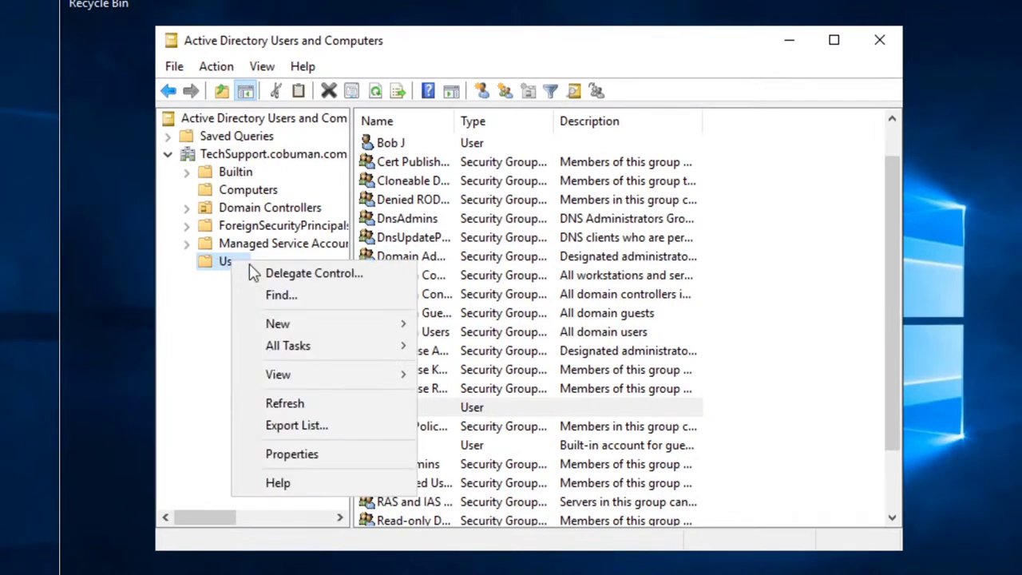
{"action": "left_click", "coordinate": [287, 295]}
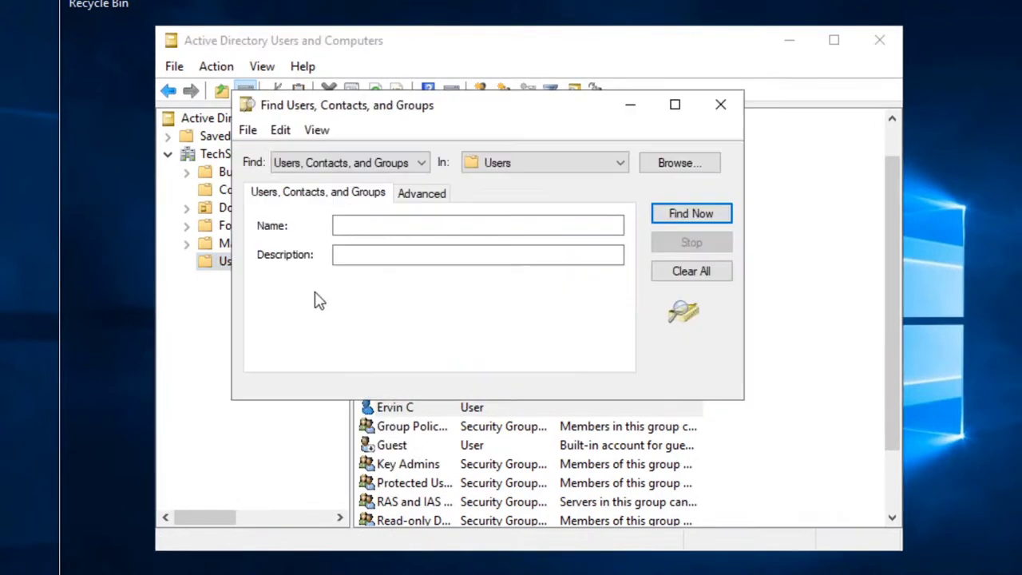
{"action": "left_click", "coordinate": [467, 227]}
{"action": "type", "text": "ervi"}
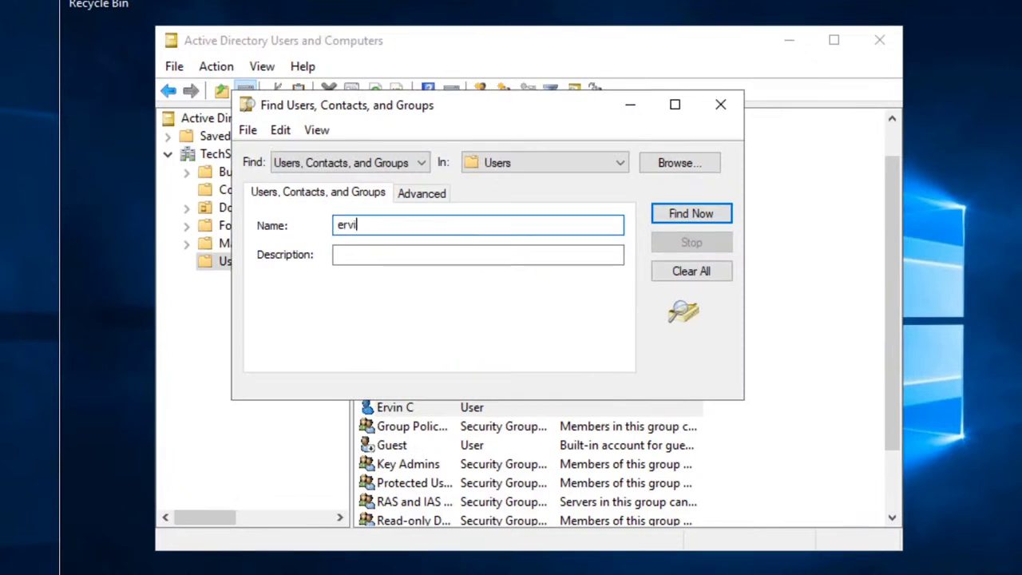
{"action": "type", "text": "n_can"}
{"action": "key", "text": "Return"}
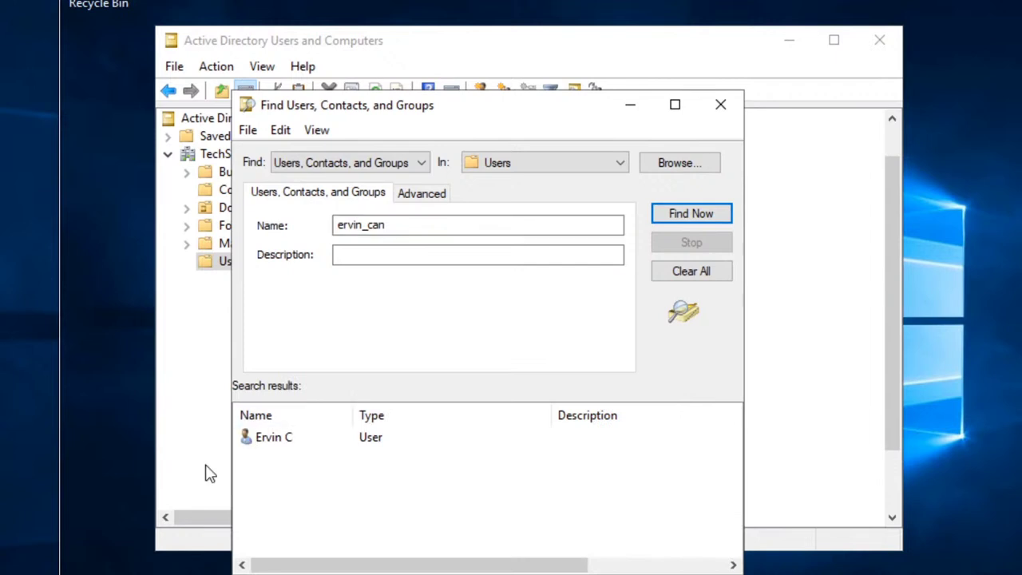
{"action": "left_click", "coordinate": [272, 446]}
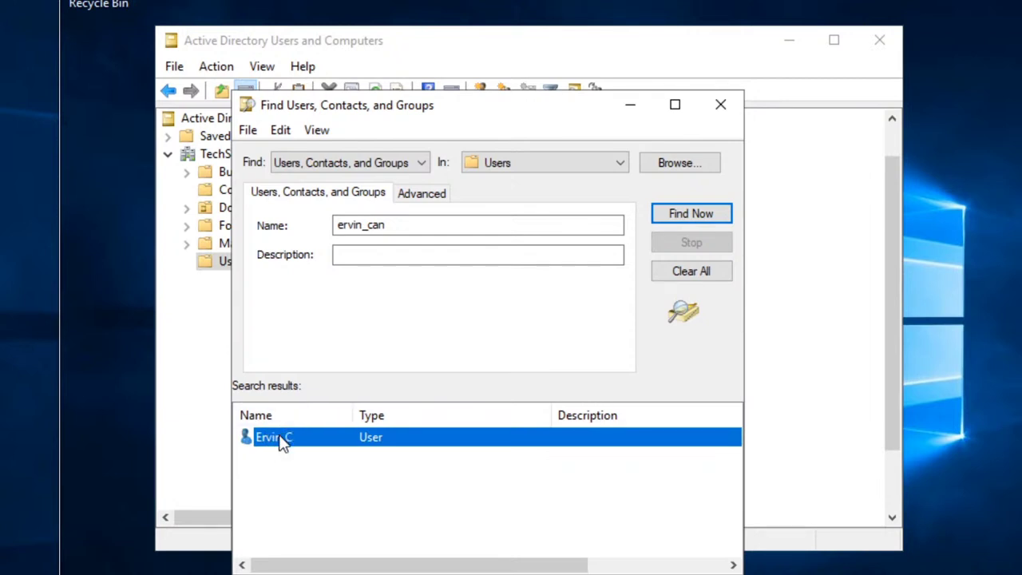
{"action": "right_click", "coordinate": [281, 445]}
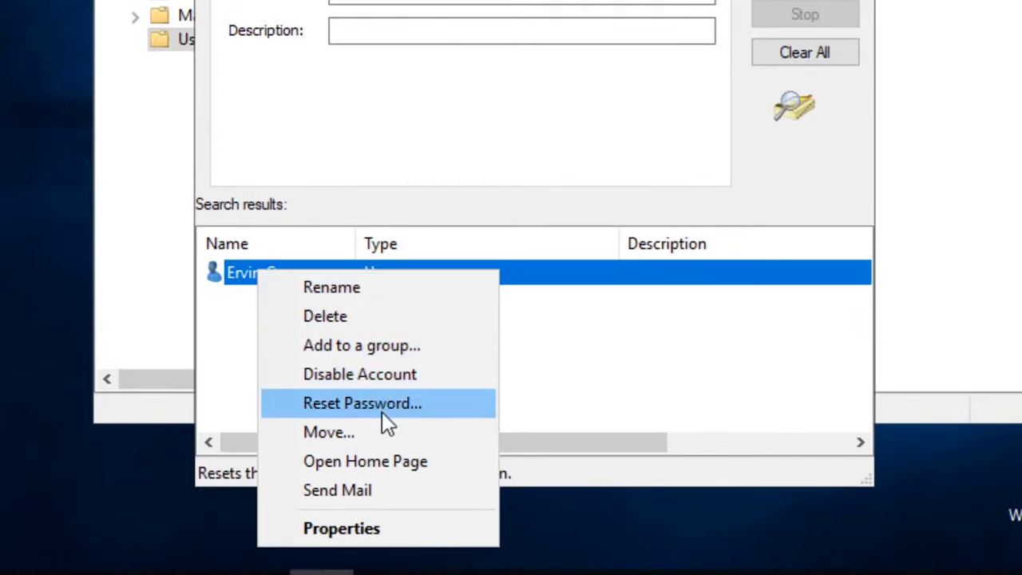
{"action": "left_click", "coordinate": [386, 409]}
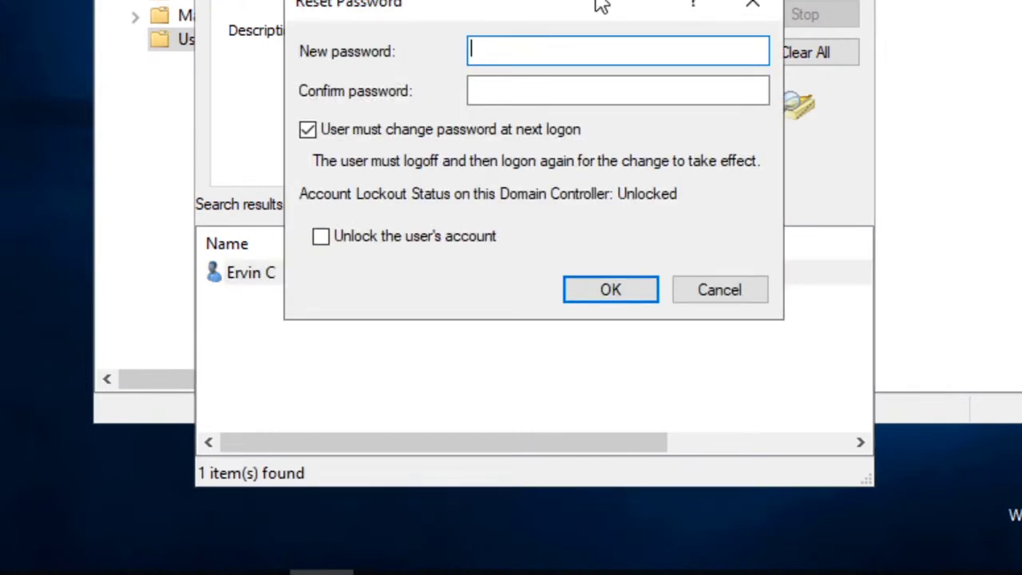
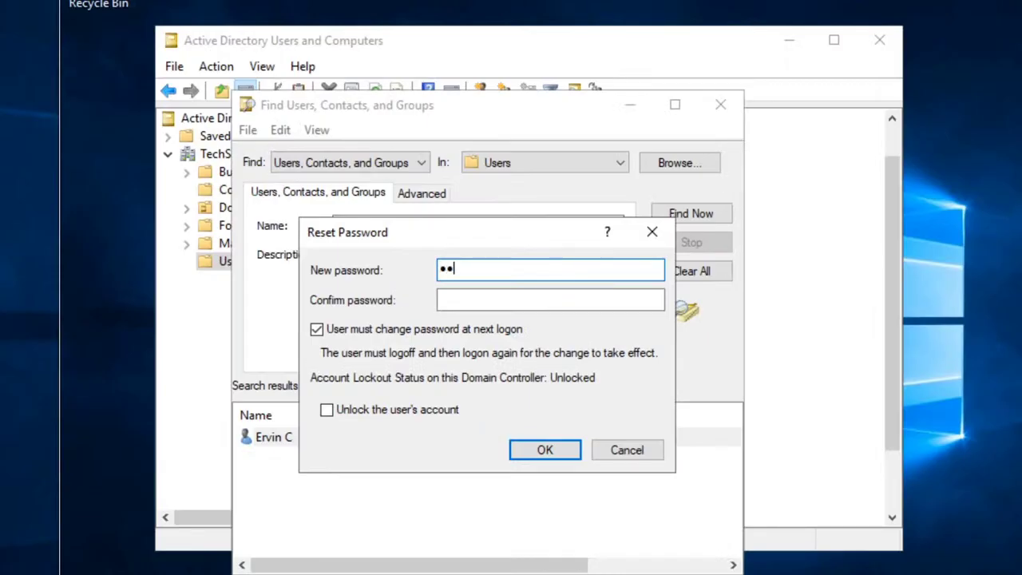
{"action": "left_click", "coordinate": [447, 299]}
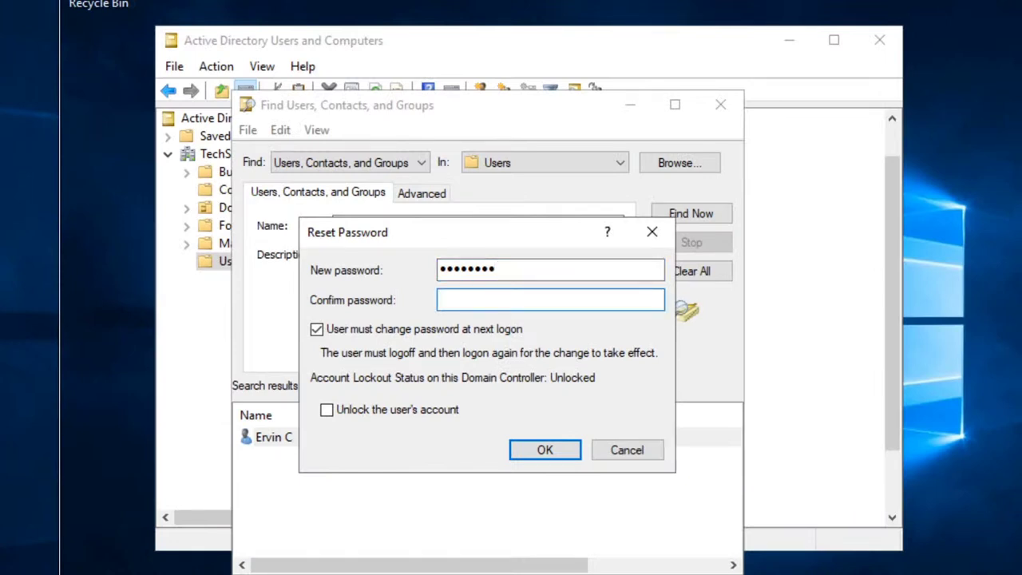
{"action": "left_click", "coordinate": [544, 449]}
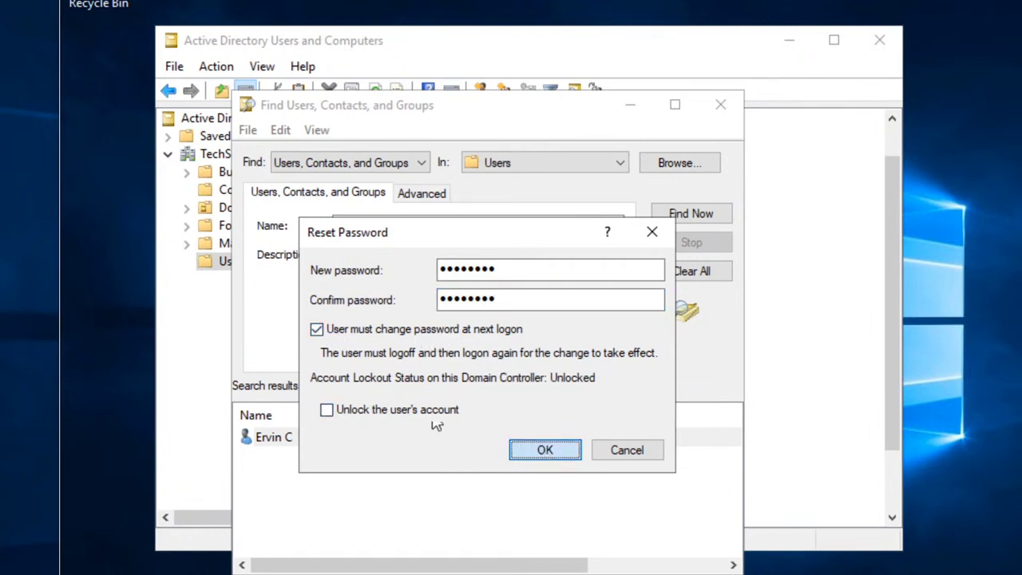
{"action": "left_click", "coordinate": [329, 412]}
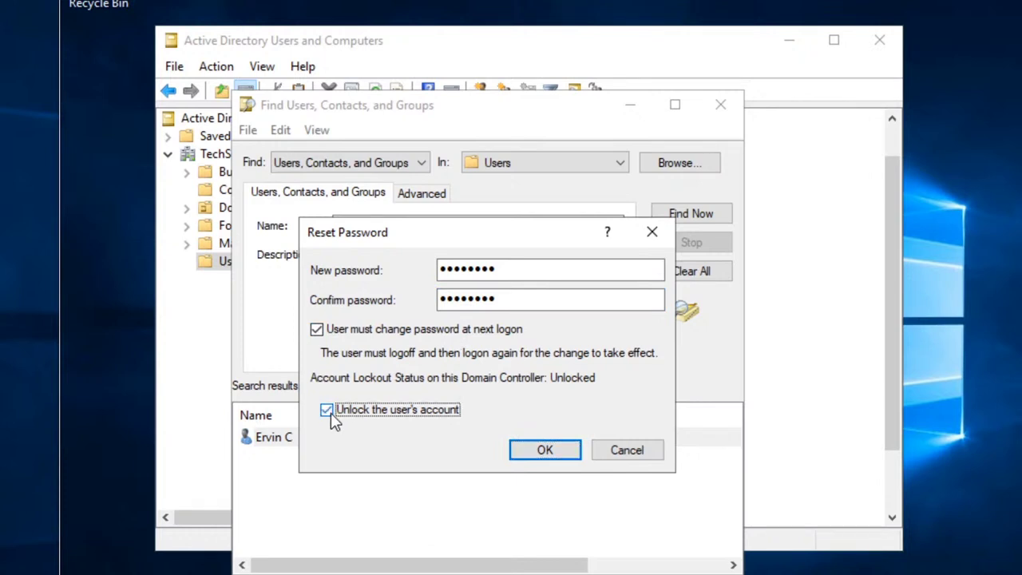
{"action": "left_click", "coordinate": [541, 450]}
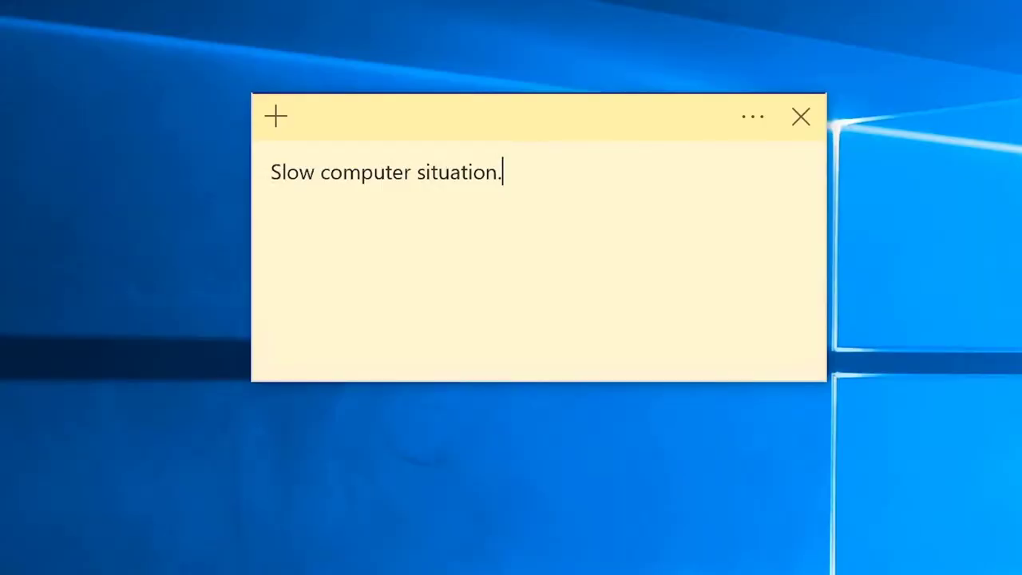
Step: Select and deselect the 'Slow computer situation.' note text, then bring up Windows search
{"action": "key", "text": "shift+Left"}
{"action": "key", "text": "shift+Left"}
{"action": "key", "text": "shift+Left"}
{"action": "key", "text": "shift+Left"}
{"action": "key", "text": "shift+Left"}
{"action": "key", "text": "shift+Left"}
{"action": "key", "text": "shift+Left"}
{"action": "key", "text": "shift+Left"}
{"action": "key", "text": "shift+Left"}
{"action": "key", "text": "shift+Left"}
{"action": "key", "text": "shift+Left"}
{"action": "key", "text": "shift+Left"}
{"action": "key", "text": "shift+Left"}
{"action": "key", "text": "shift+Left"}
{"action": "key", "text": "shift+Left"}
{"action": "key", "text": "shift+Left"}
{"action": "key", "text": "shift+Left"}
{"action": "key", "text": "shift+Left"}
{"action": "key", "text": "shift+Left"}
{"action": "key", "text": "shift+Left"}
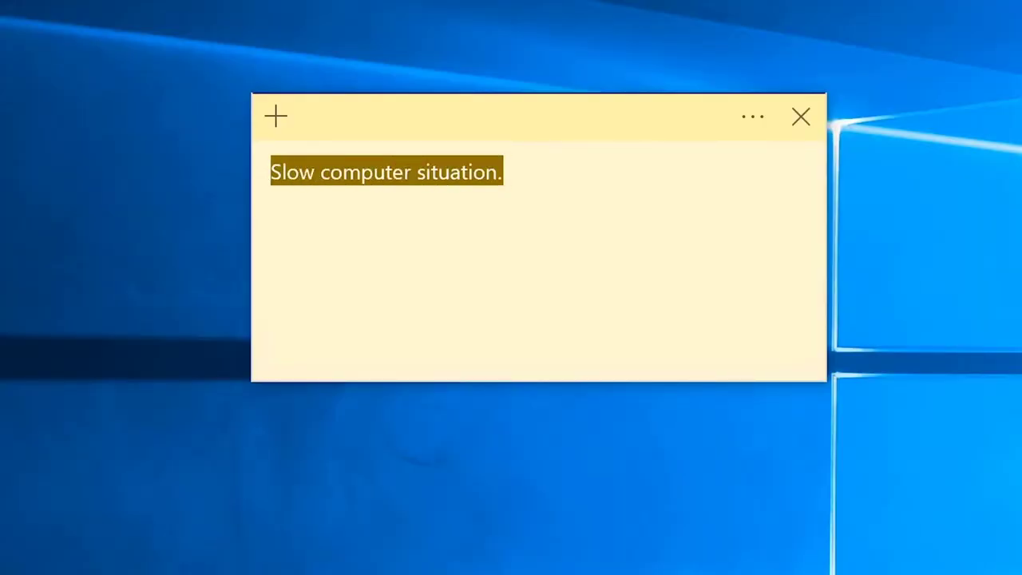
{"action": "key", "text": "Right"}
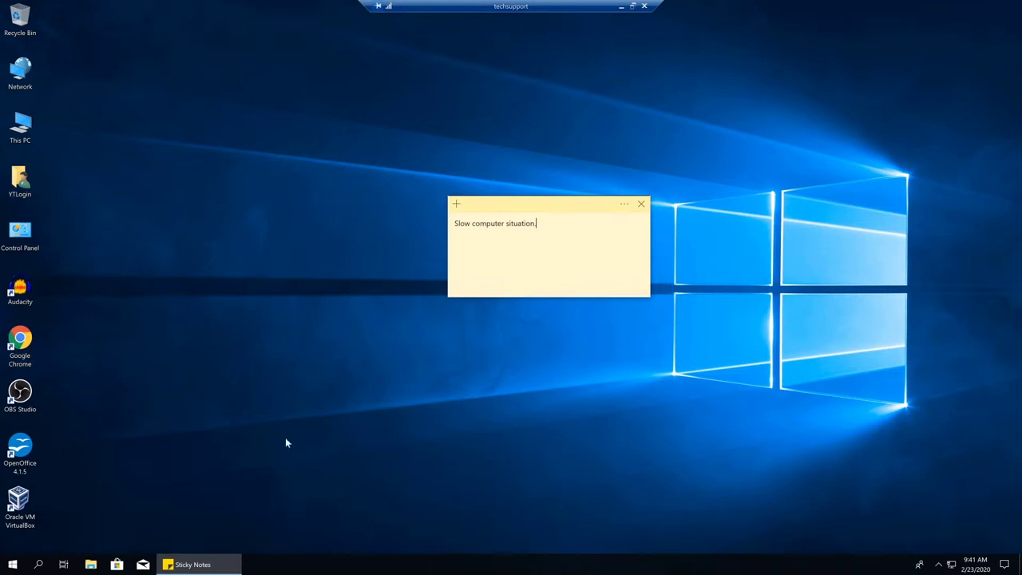
{"action": "left_click", "coordinate": [13, 564]}
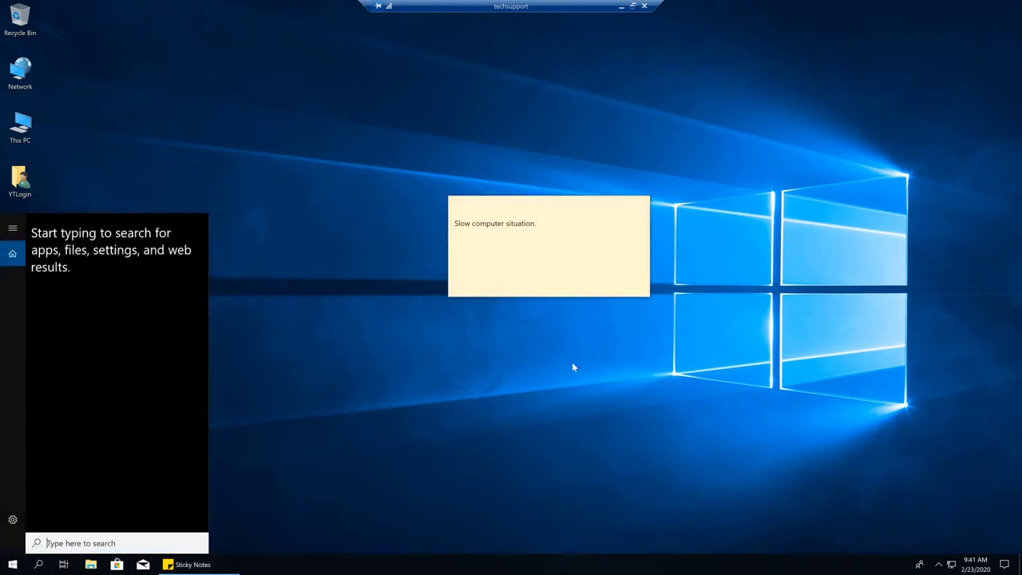
Step: Search for 'update' to open the Windows Update page showing the pending 1903 restart
{"action": "type", "text": "update"}
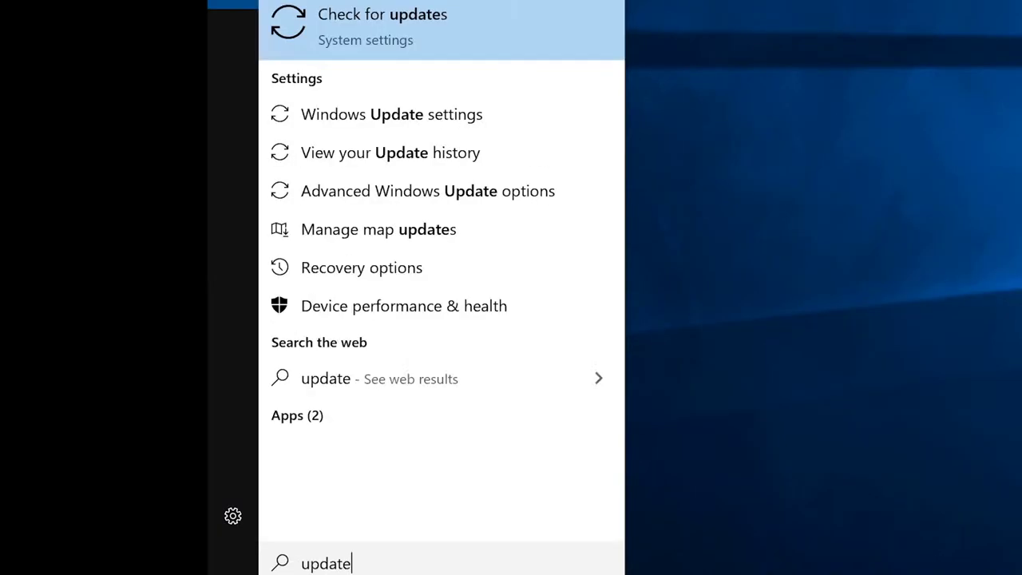
{"action": "key", "text": "Return"}
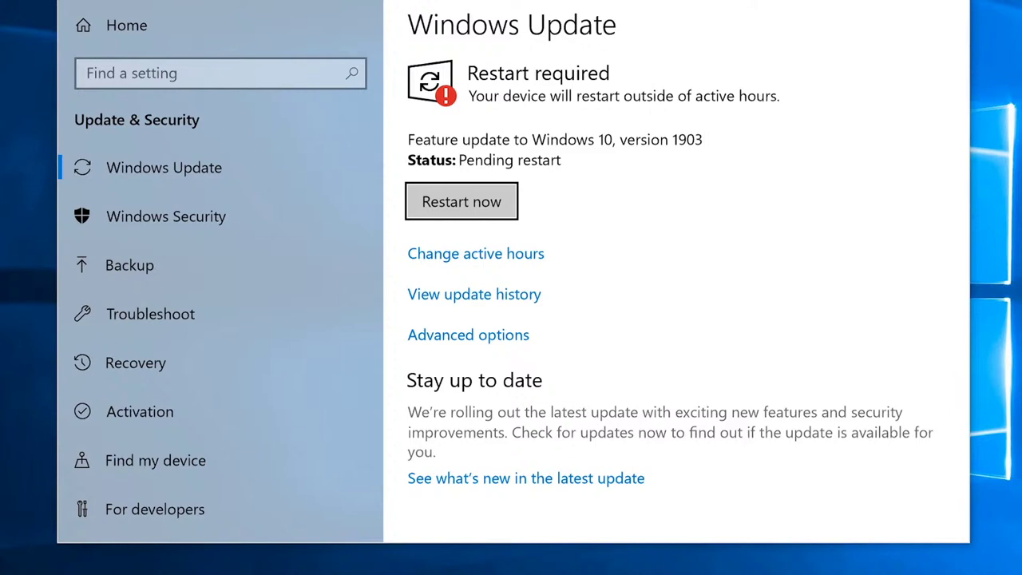
Step: Drag the Settings window down so it sits fully within the screen
{"action": "left_click_drag", "start_coordinate": [595, 0], "coordinate": [571, 3]}
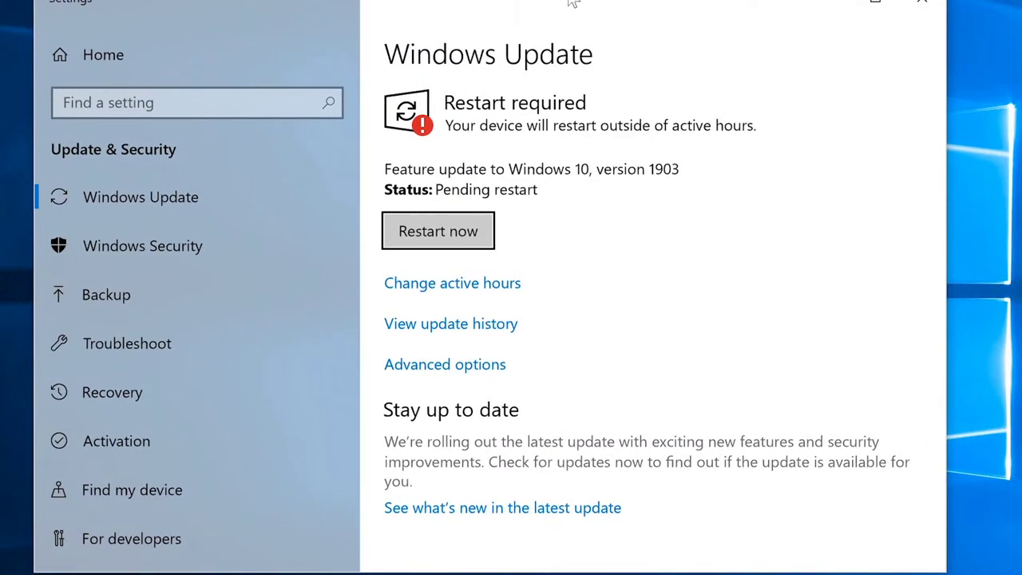
{"action": "left_click_drag", "start_coordinate": [559, 4], "coordinate": [558, 20]}
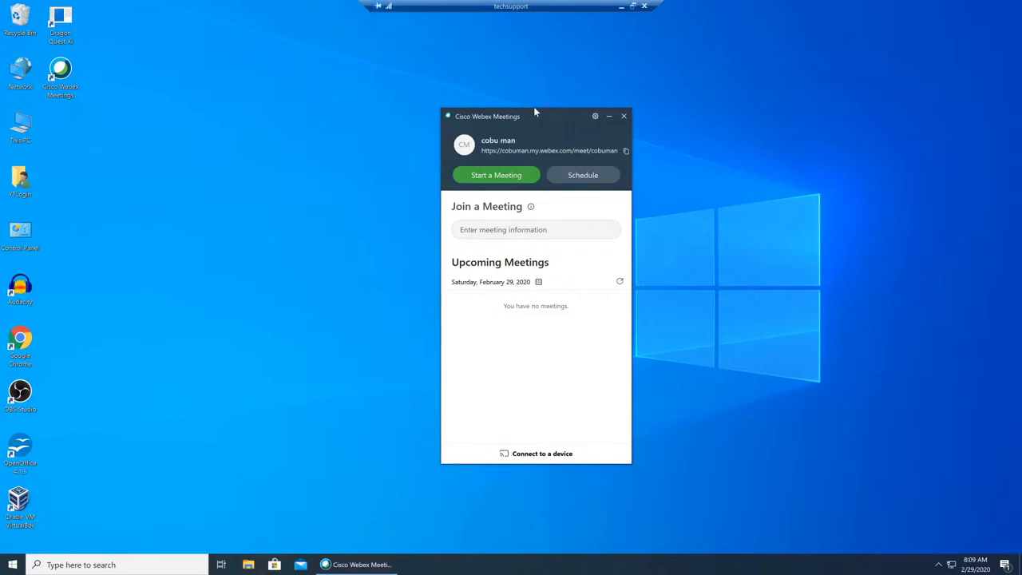
{"action": "left_click_drag", "start_coordinate": [534, 112], "coordinate": [520, 126]}
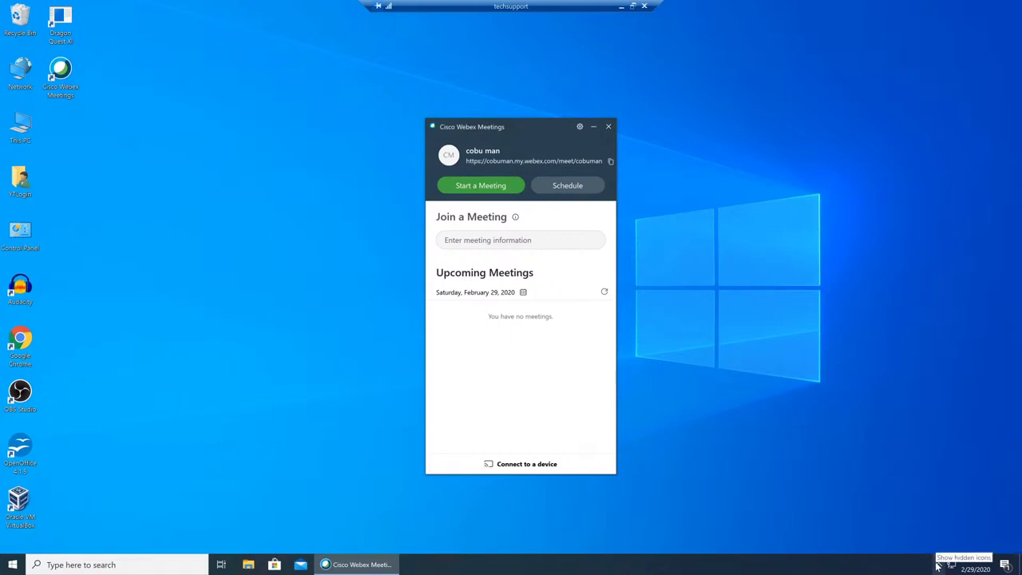
Step: Open Sound settings from the speaker tray icon and launch the classic Sound Control Panel
{"action": "left_click", "coordinate": [938, 566]}
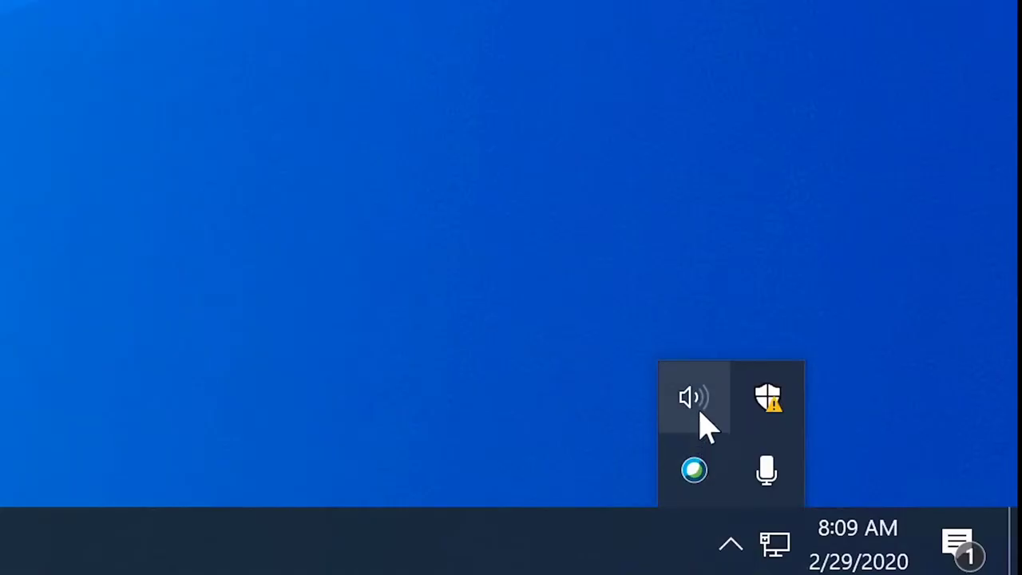
{"action": "right_click", "coordinate": [701, 415]}
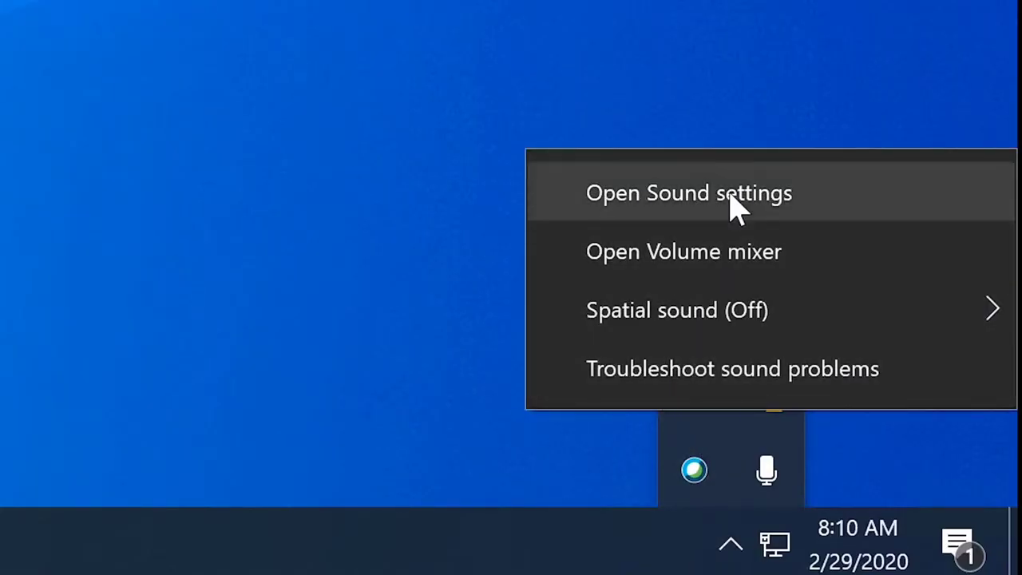
{"action": "left_click", "coordinate": [734, 204]}
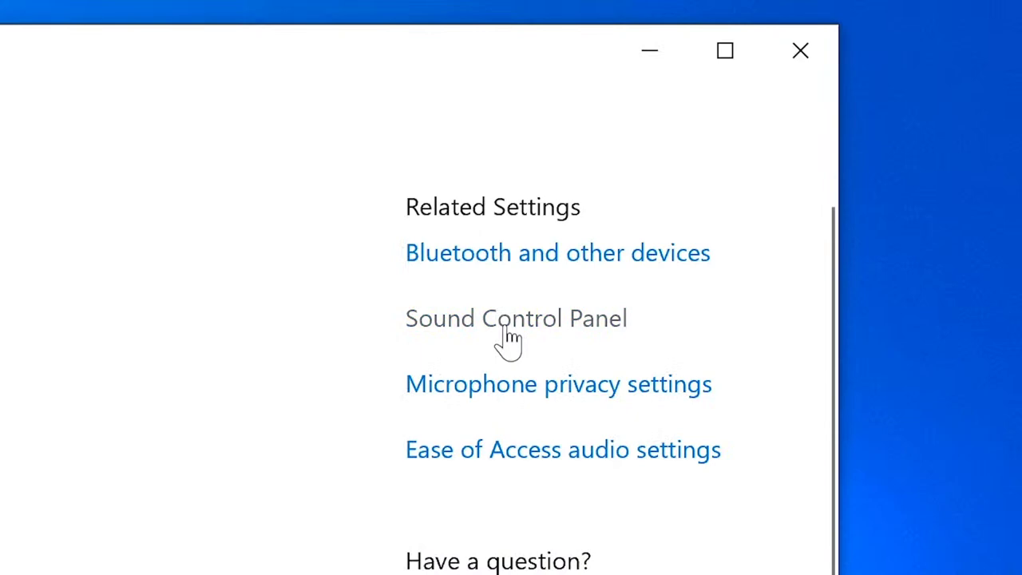
{"action": "left_click", "coordinate": [506, 327]}
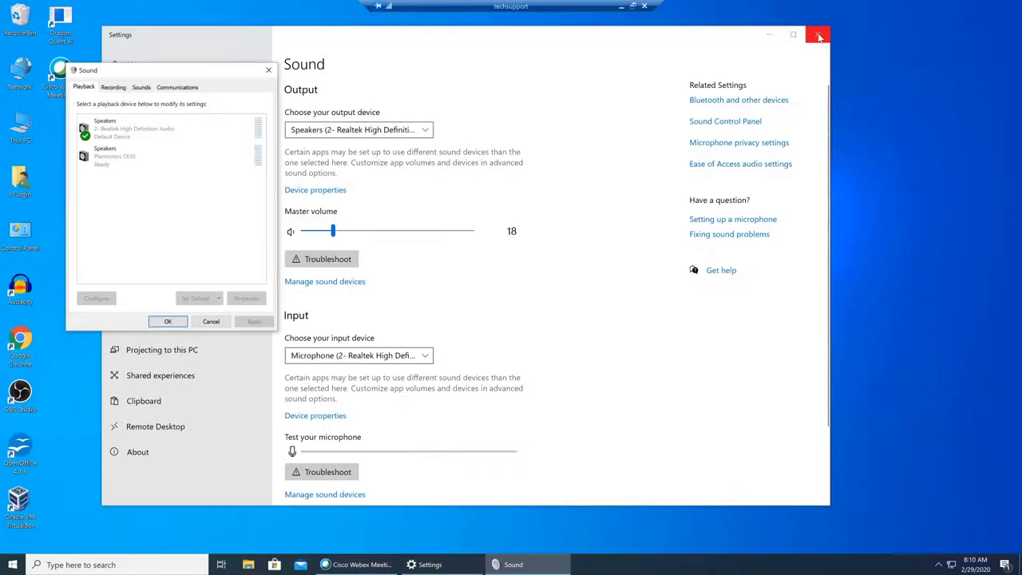
Step: Close Settings, centre the Sound dialog, minimise Webex, and inspect the Realtek and Plantronics C610 speakers
{"action": "left_click", "coordinate": [819, 37]}
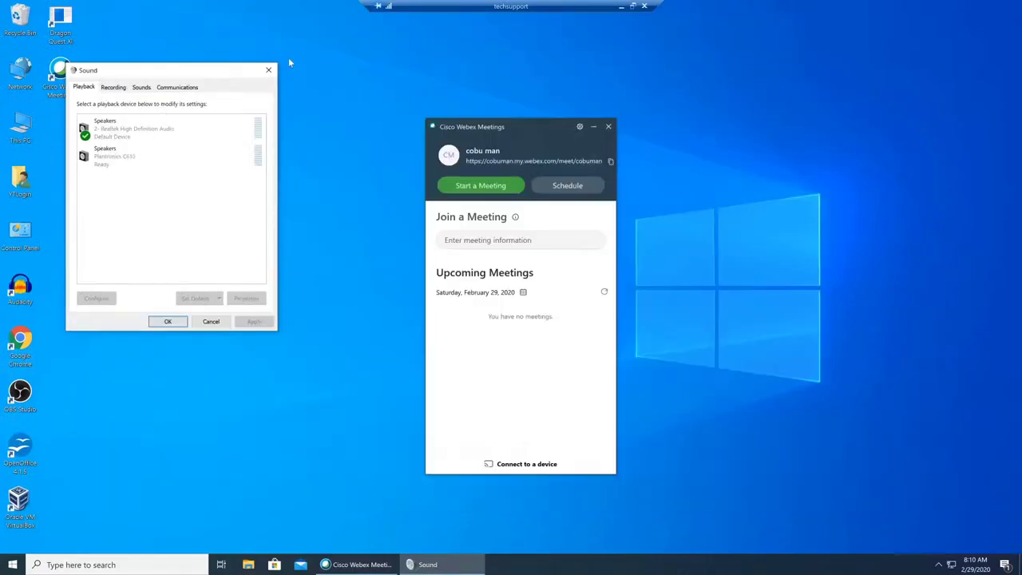
{"action": "left_click_drag", "start_coordinate": [222, 72], "coordinate": [531, 190]}
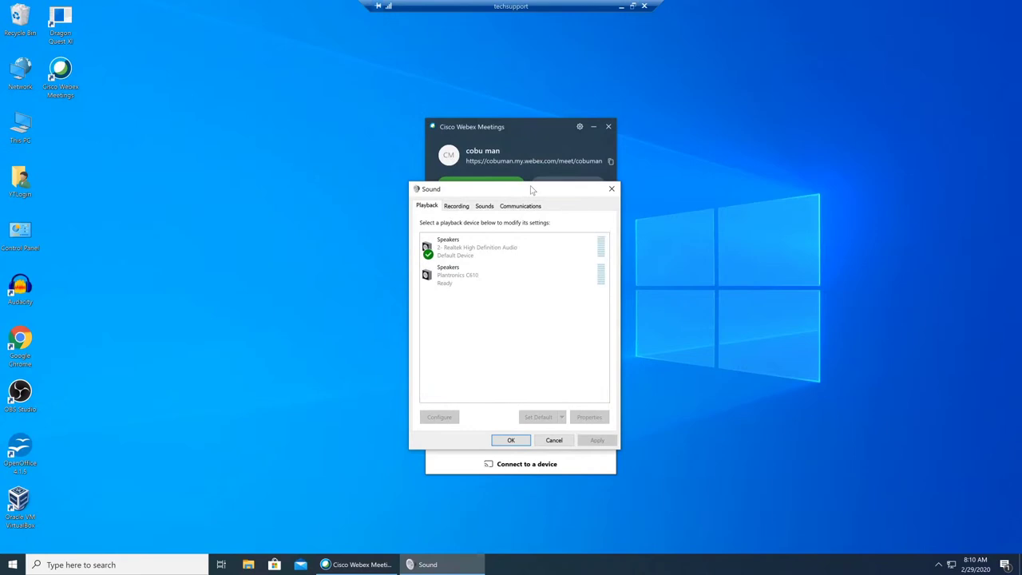
{"action": "left_click", "coordinate": [593, 129]}
{"action": "left_click_drag", "start_coordinate": [524, 188], "coordinate": [528, 152]}
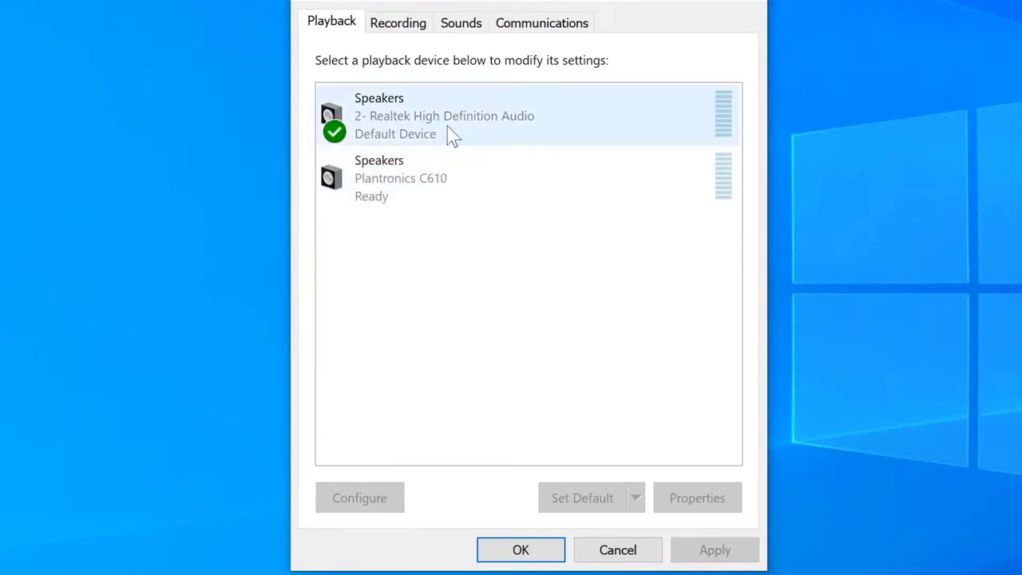
{"action": "left_click", "coordinate": [450, 136]}
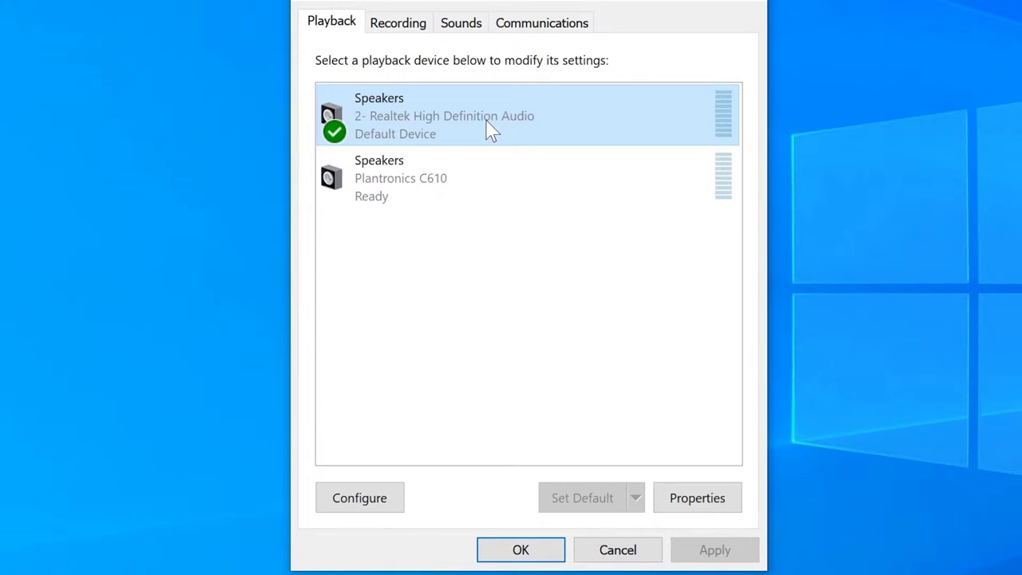
{"action": "left_click", "coordinate": [436, 189]}
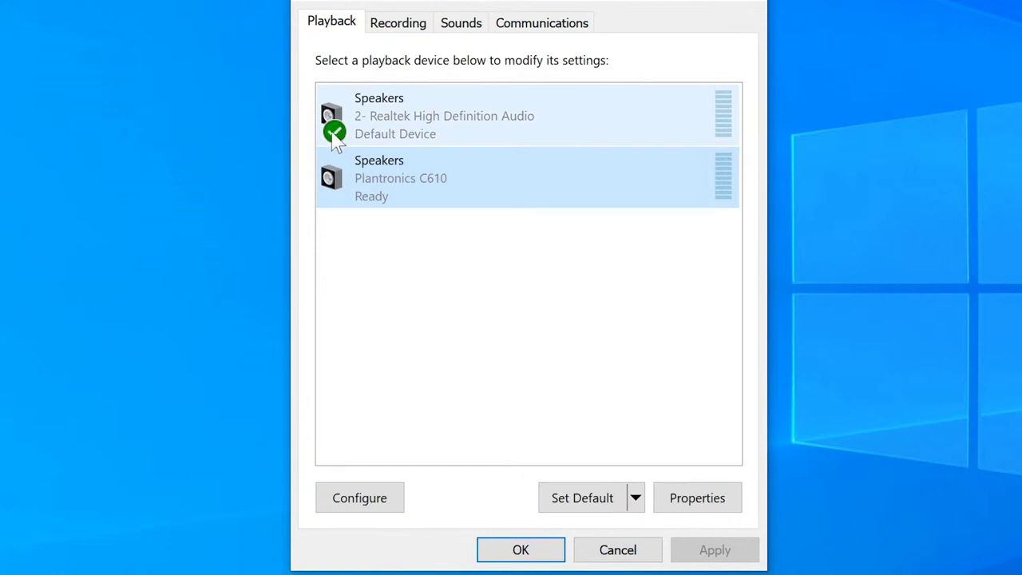
Step: Select the Plantronics C610 Speakers on the Playback tab and set them as default
{"action": "left_click", "coordinate": [415, 137]}
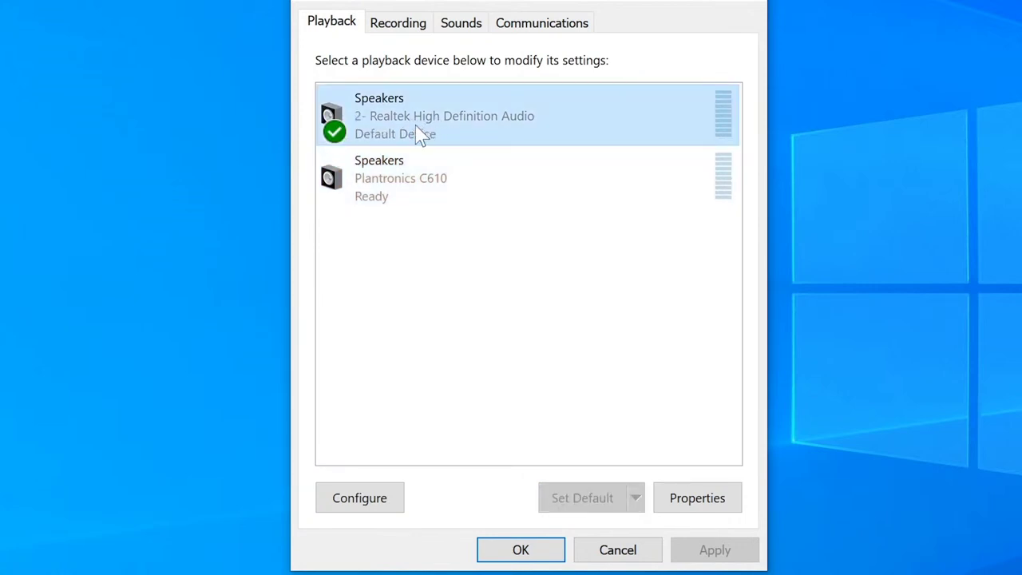
{"action": "left_click", "coordinate": [391, 174]}
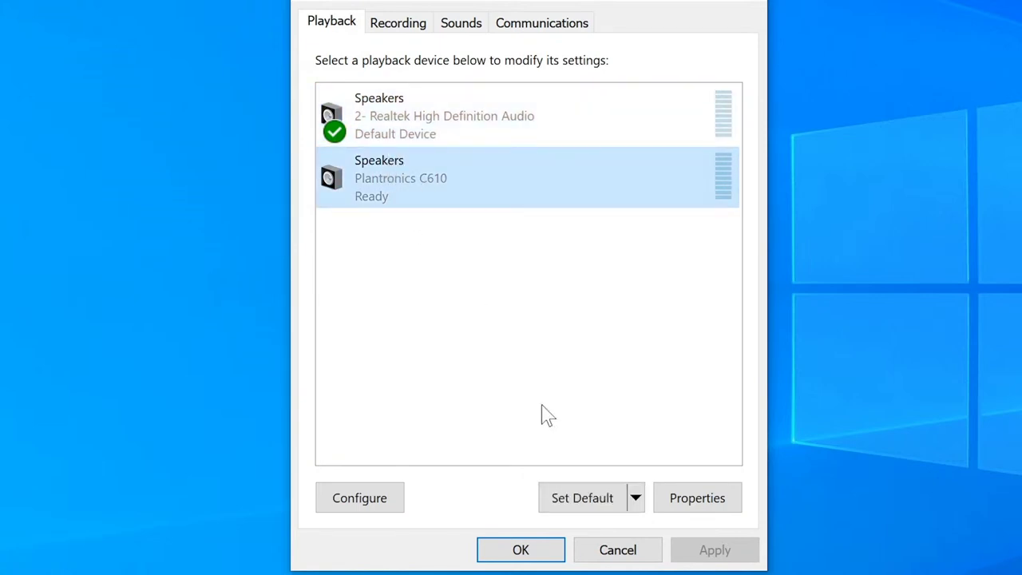
{"action": "left_click", "coordinate": [588, 503]}
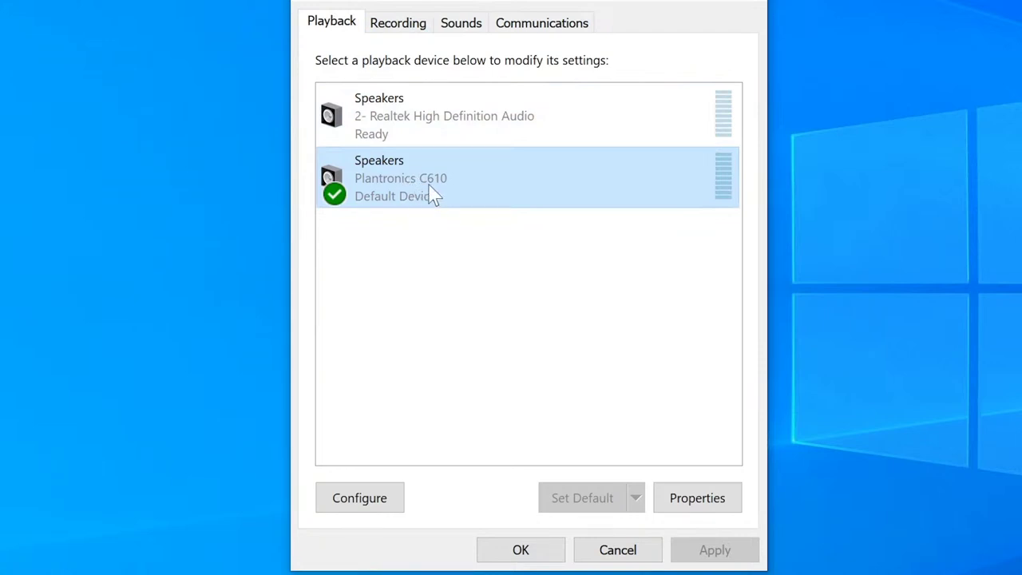
Step: Make the Plantronics C610 microphone the default recording device, recheck Playback, and close with OK
{"action": "left_click", "coordinate": [399, 29]}
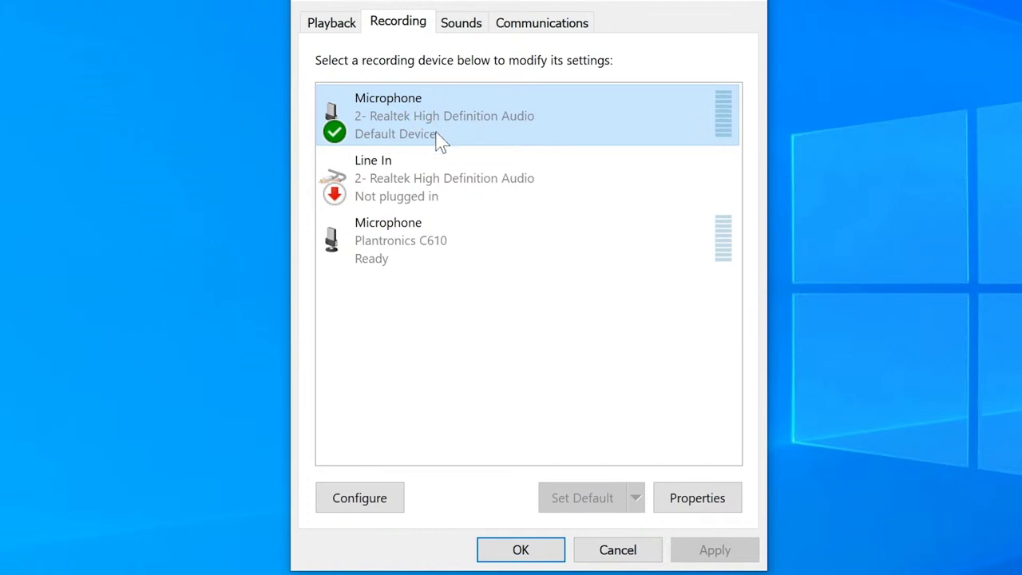
{"action": "left_click", "coordinate": [440, 243]}
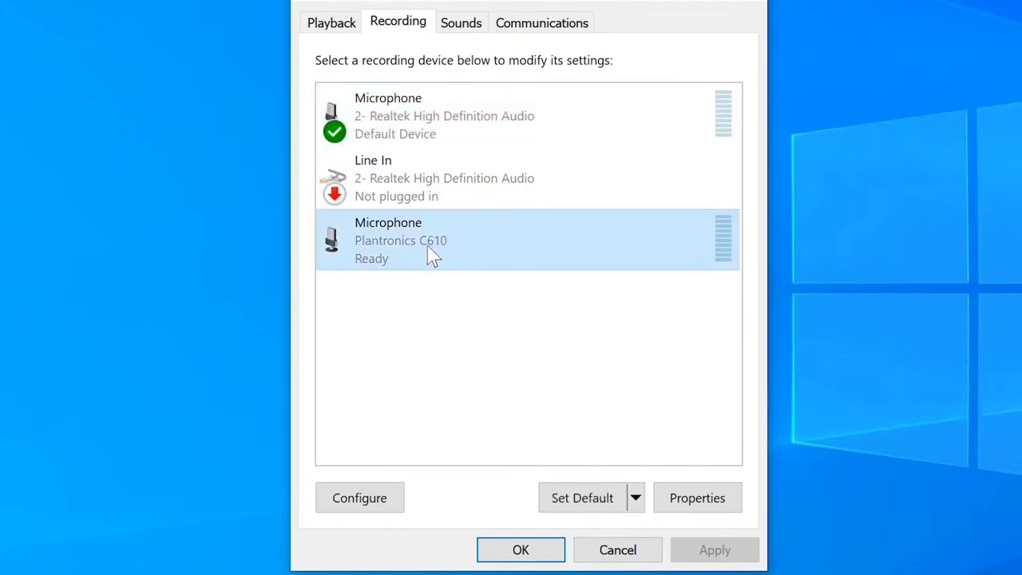
{"action": "left_click", "coordinate": [582, 498]}
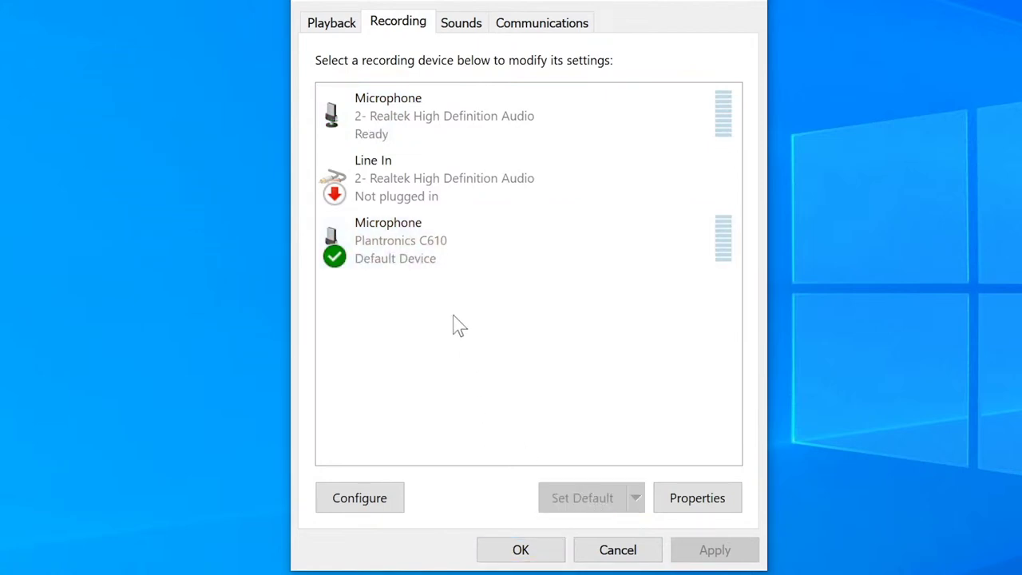
{"action": "left_click", "coordinate": [489, 255]}
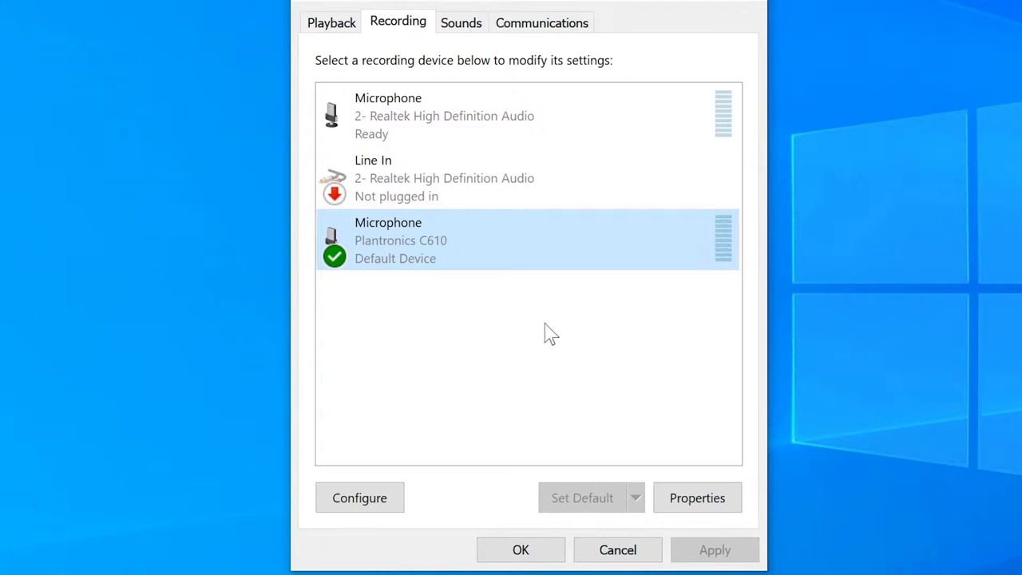
{"action": "left_click", "coordinate": [550, 333]}
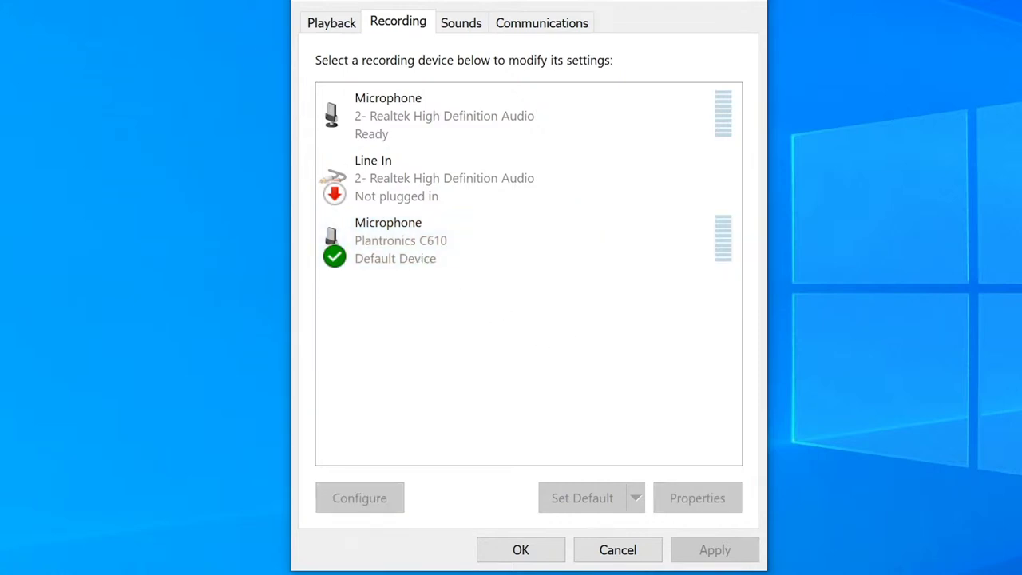
{"action": "left_click", "coordinate": [435, 236]}
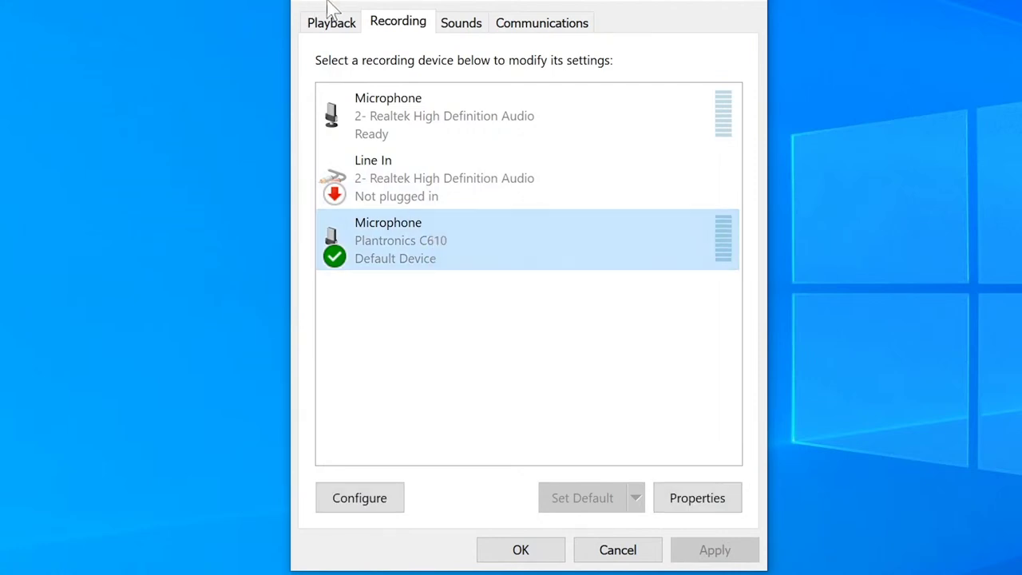
{"action": "left_click", "coordinate": [332, 24]}
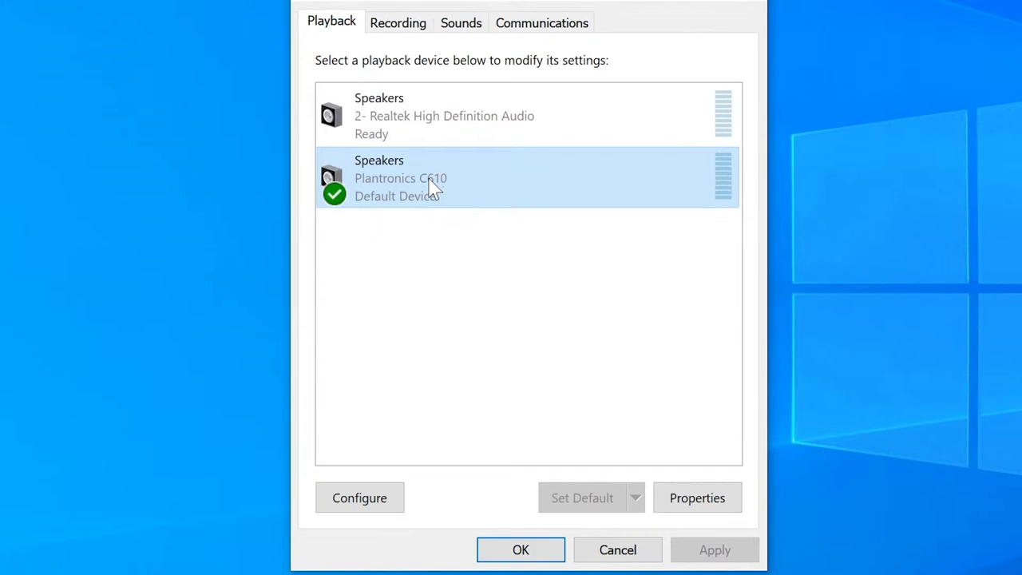
{"action": "left_click", "coordinate": [543, 557]}
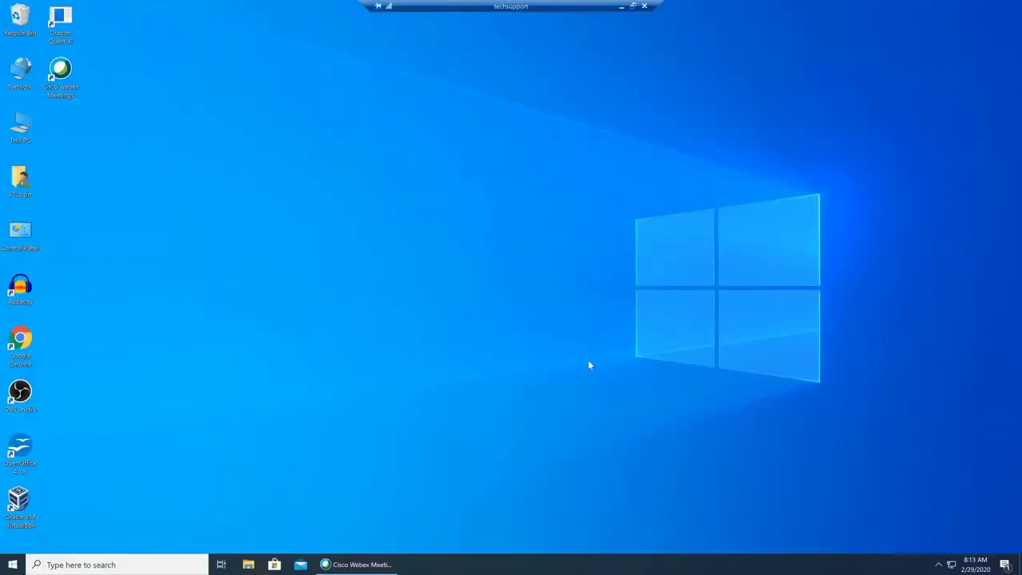
Step: Bring up the Webex Meetings window and open its Preferences from the gear menu
{"action": "left_click", "coordinate": [374, 565]}
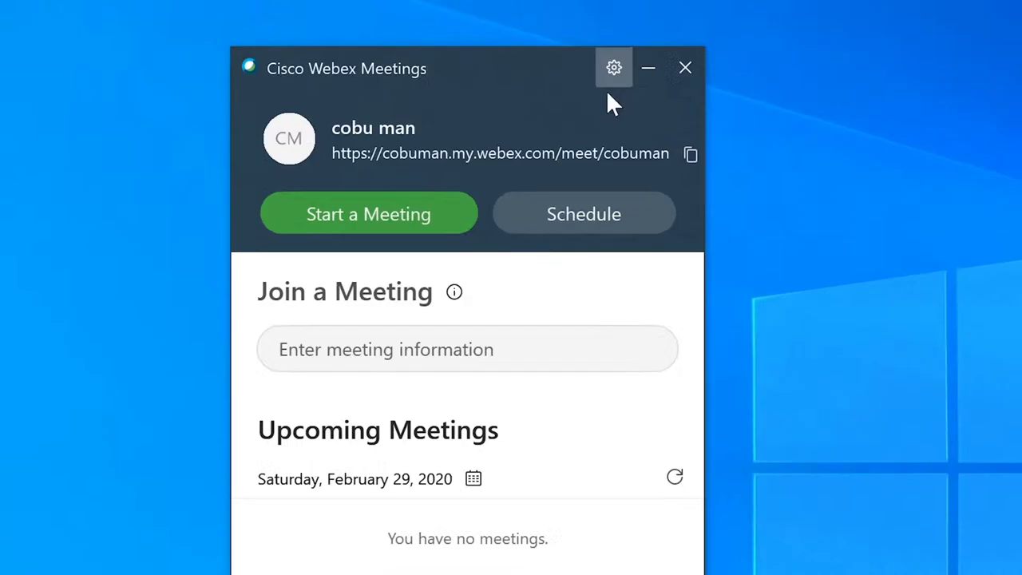
{"action": "left_click", "coordinate": [613, 69]}
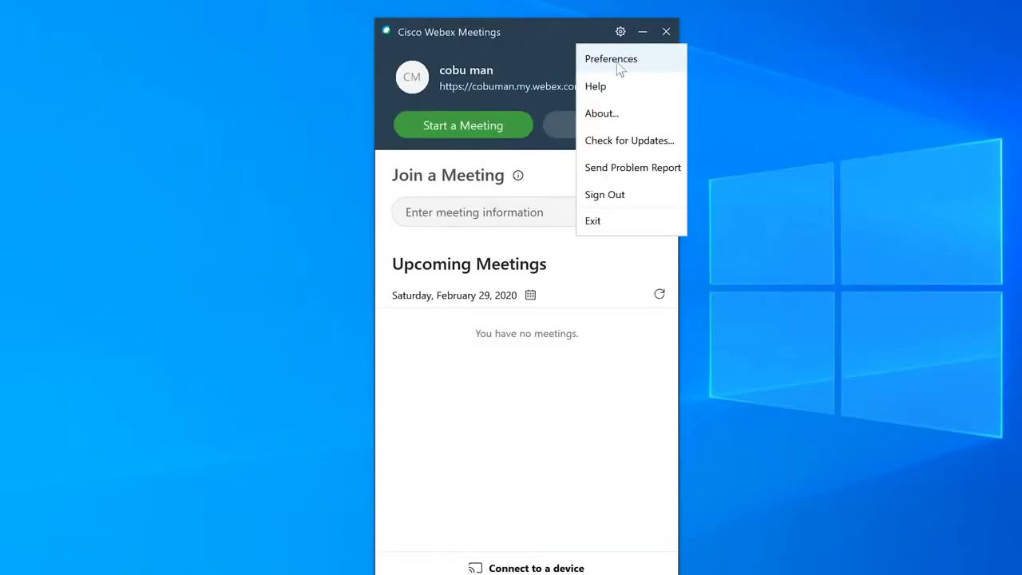
{"action": "left_click", "coordinate": [620, 68]}
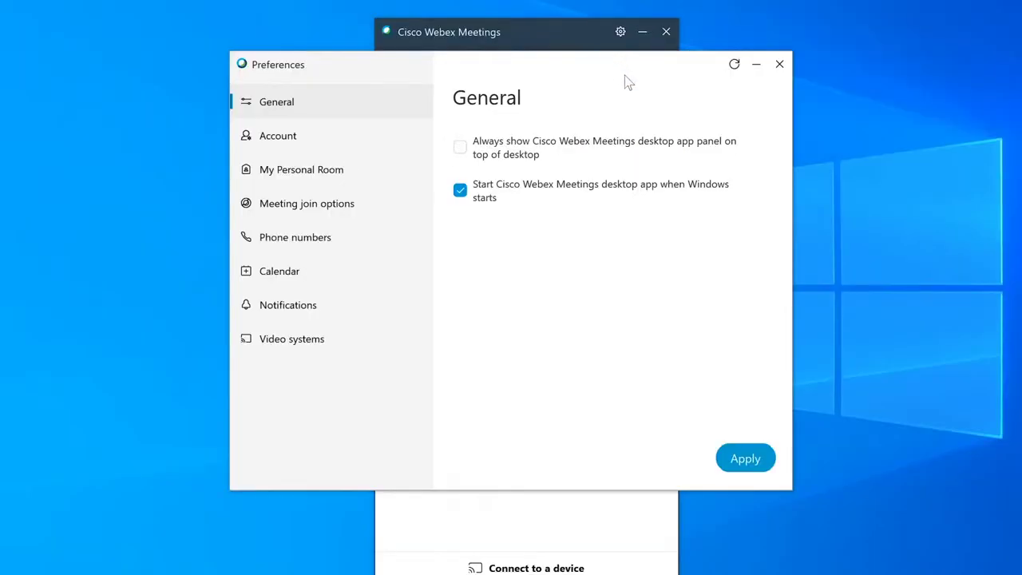
{"action": "left_click_drag", "start_coordinate": [611, 66], "coordinate": [605, 98]}
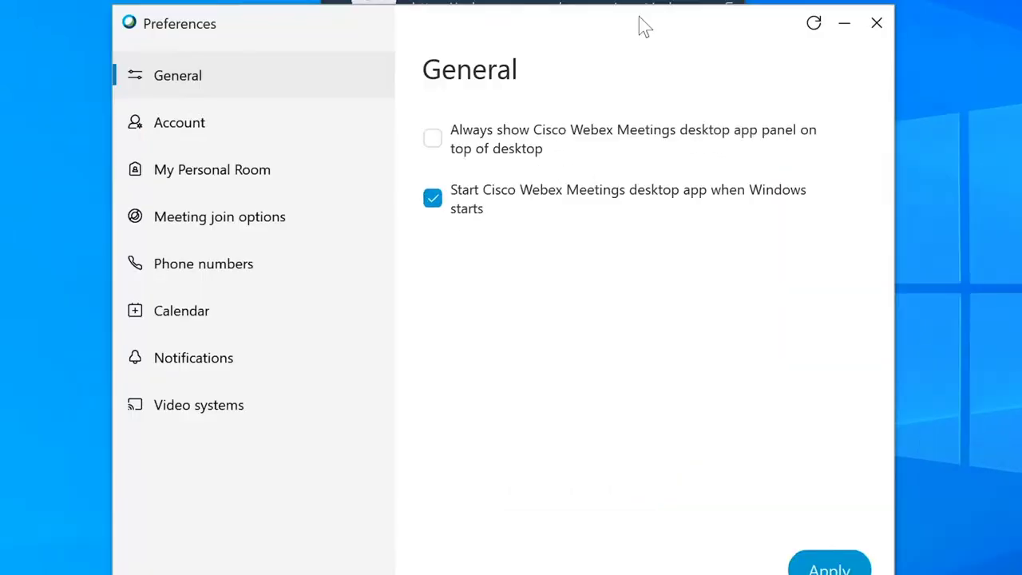
Step: Review the Account, My Personal Room, Meeting join options, Phone numbers, Calendar, Notifications and Video systems pages, then close Preferences
{"action": "left_click", "coordinate": [214, 125]}
{"action": "left_click", "coordinate": [220, 181]}
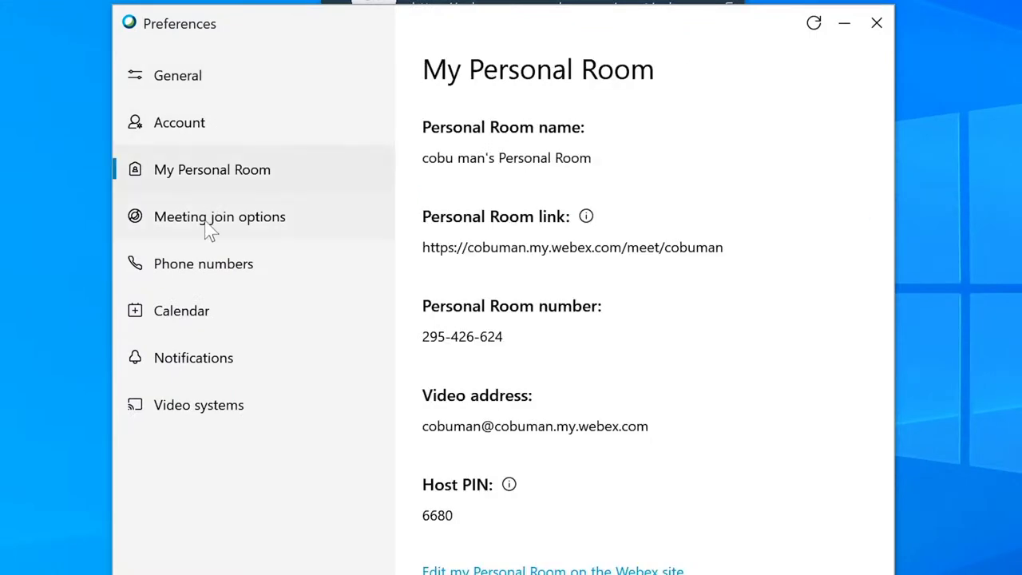
{"action": "left_click", "coordinate": [205, 226]}
{"action": "left_click", "coordinate": [211, 275]}
{"action": "left_click", "coordinate": [198, 321]}
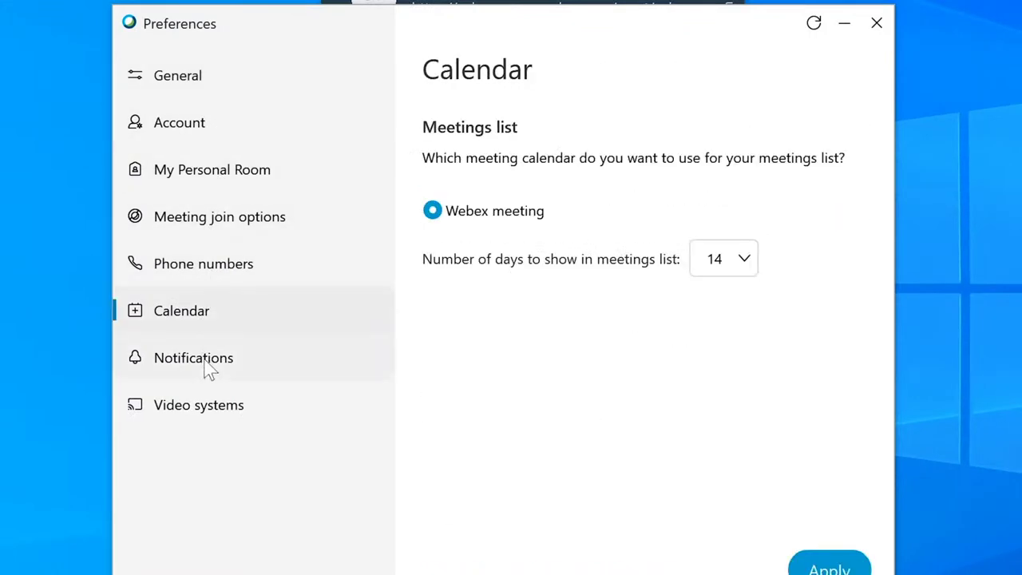
{"action": "left_click", "coordinate": [206, 367]}
{"action": "left_click", "coordinate": [212, 415]}
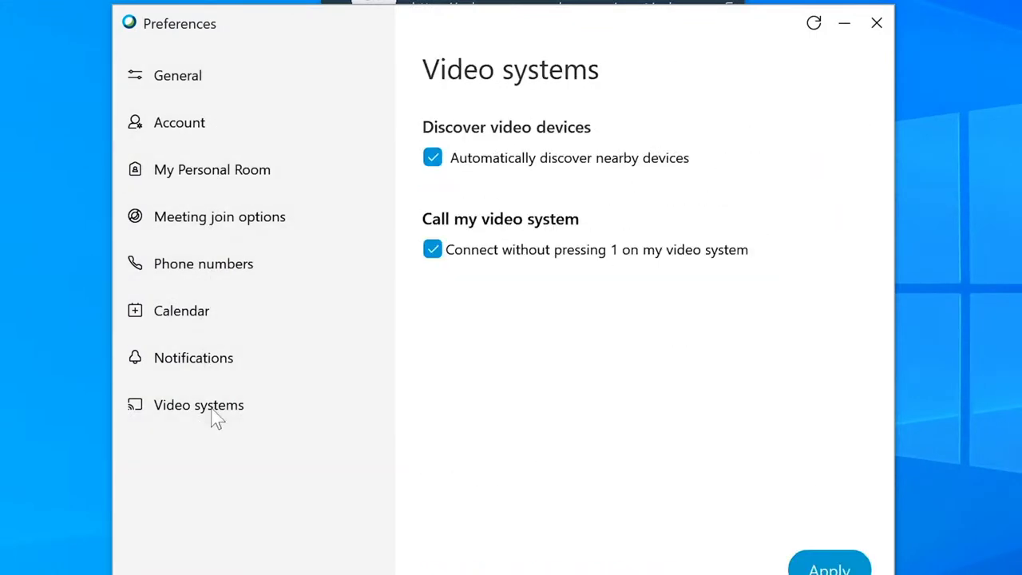
{"action": "left_click", "coordinate": [878, 24]}
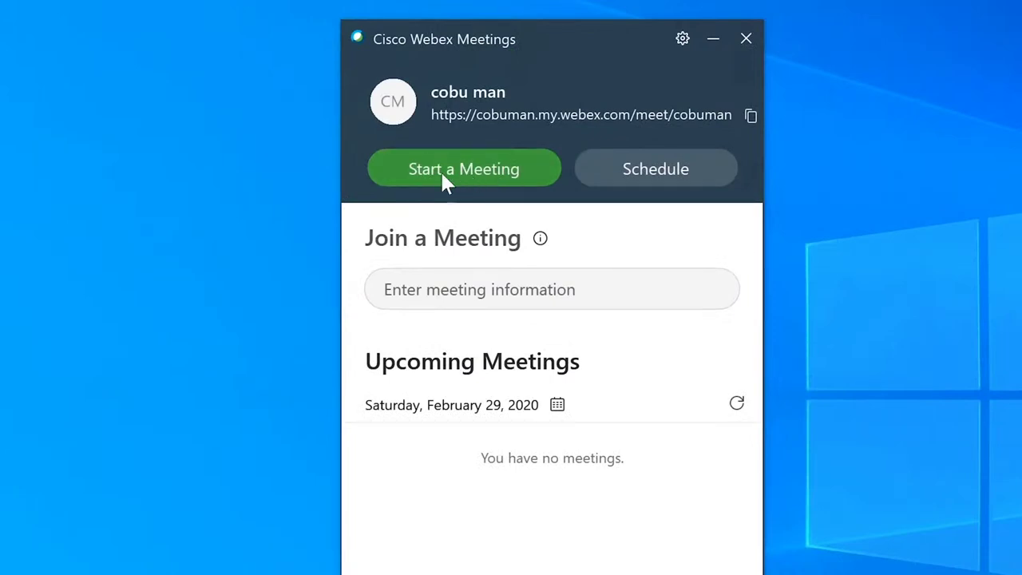
Step: Start a Personal Room meeting with 'Use computer for audio' as the audio connection
{"action": "left_click", "coordinate": [472, 171]}
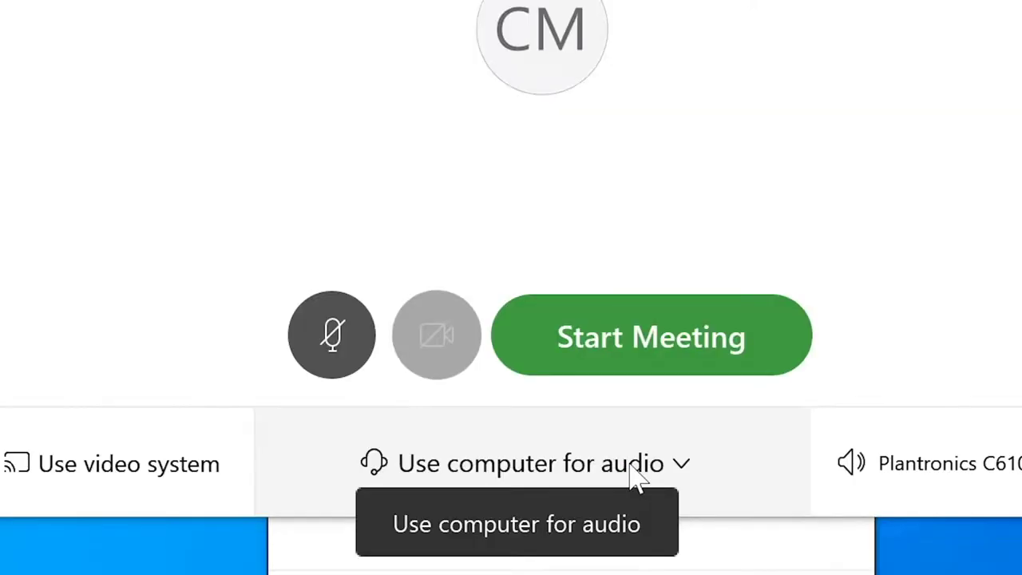
{"action": "left_click", "coordinate": [710, 466]}
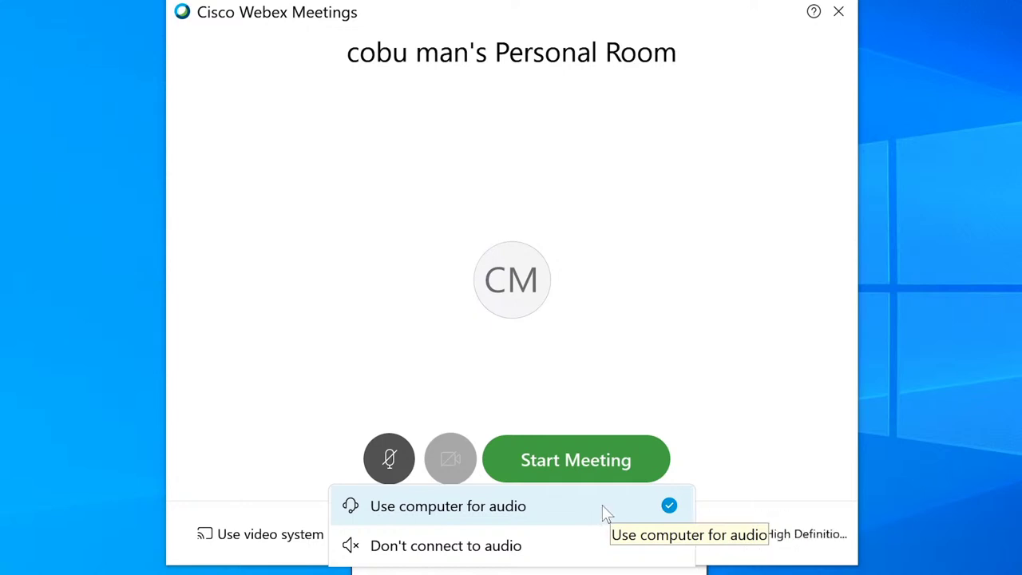
{"action": "left_click", "coordinate": [591, 515]}
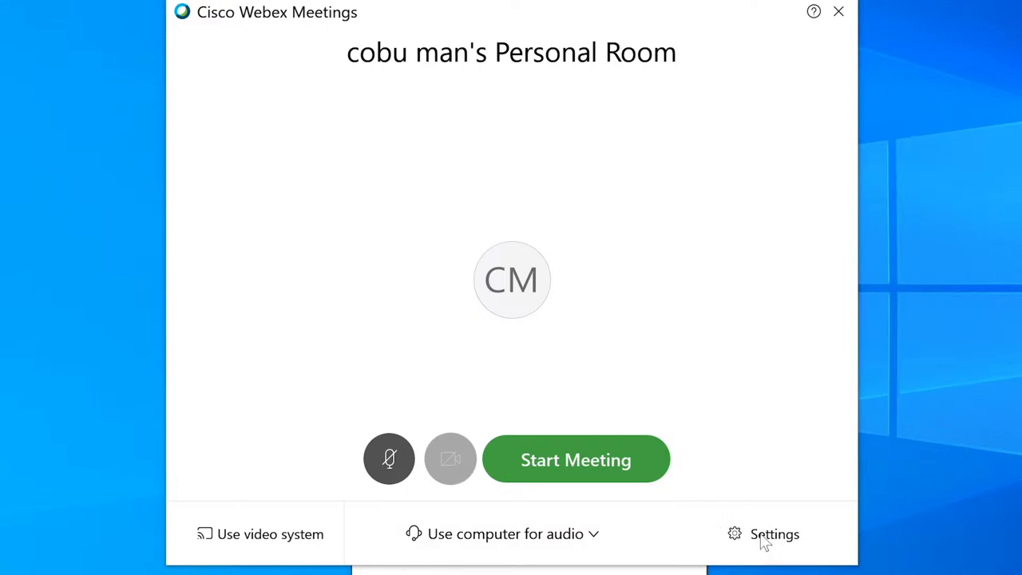
Step: In Webex audio settings, select Microphone (Plantronics C610) as the meeting microphone
{"action": "left_click", "coordinate": [764, 539]}
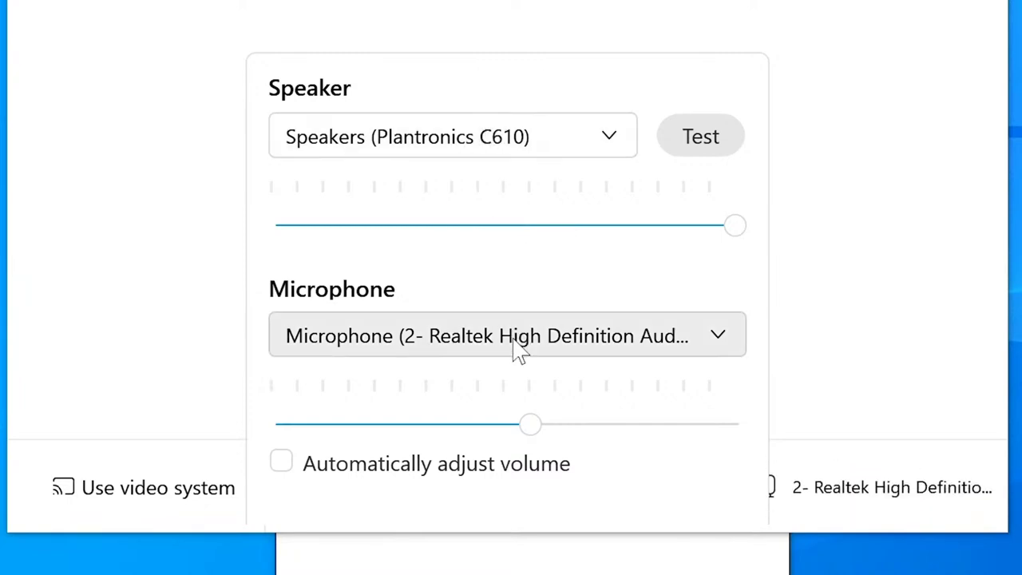
{"action": "left_click", "coordinate": [554, 348]}
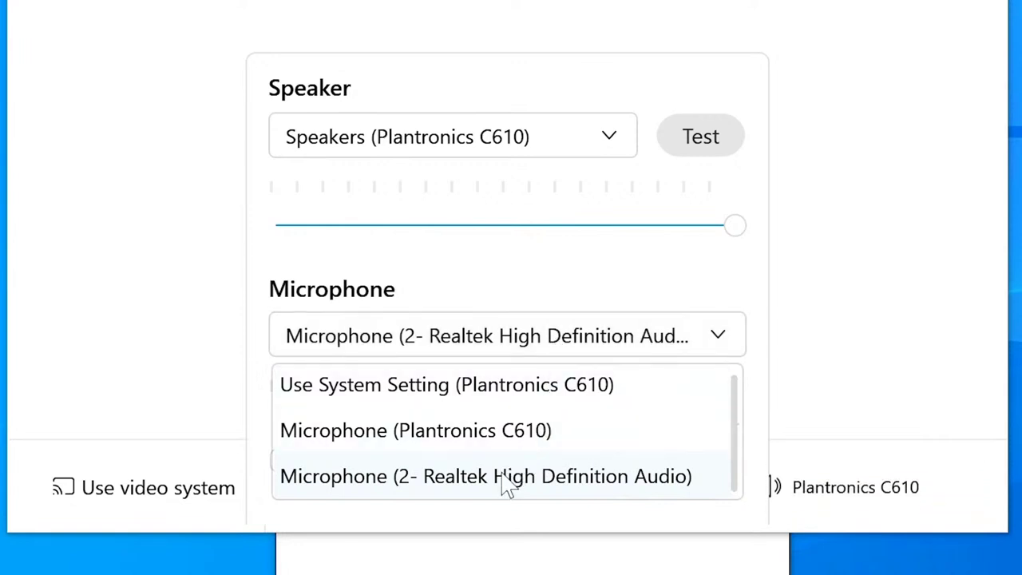
{"action": "left_click", "coordinate": [387, 431]}
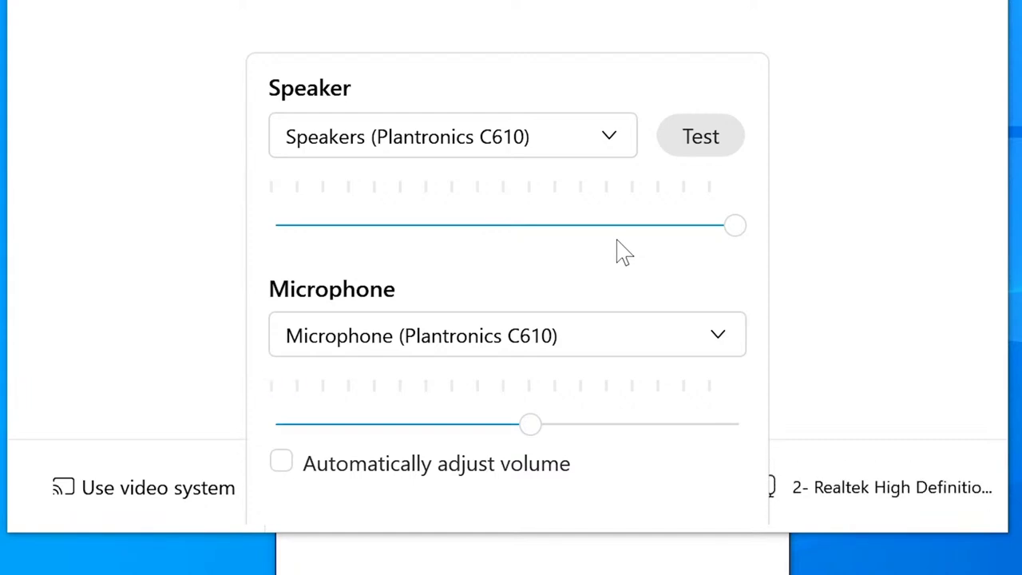
{"action": "left_click", "coordinate": [609, 326]}
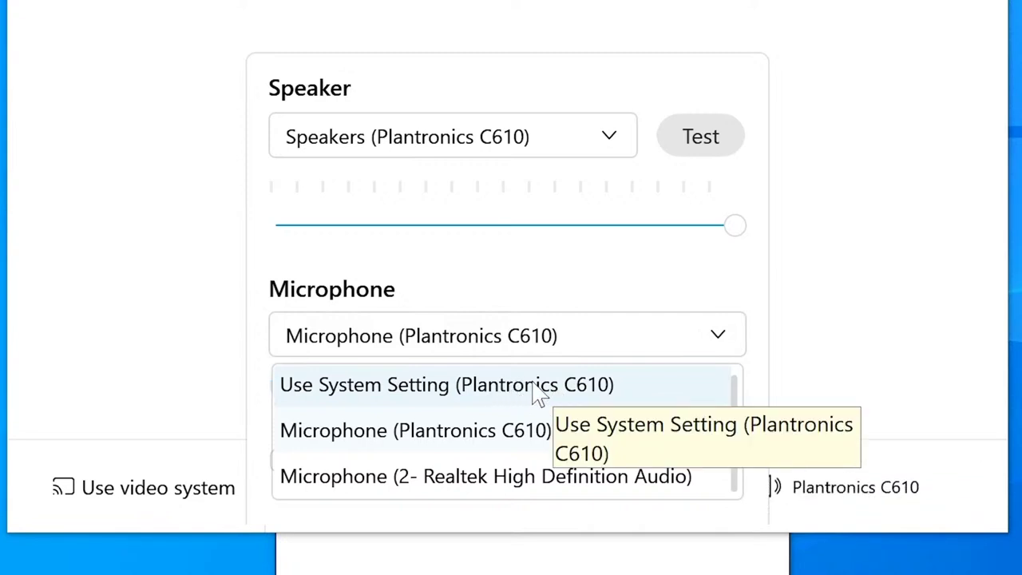
{"action": "left_click", "coordinate": [515, 447]}
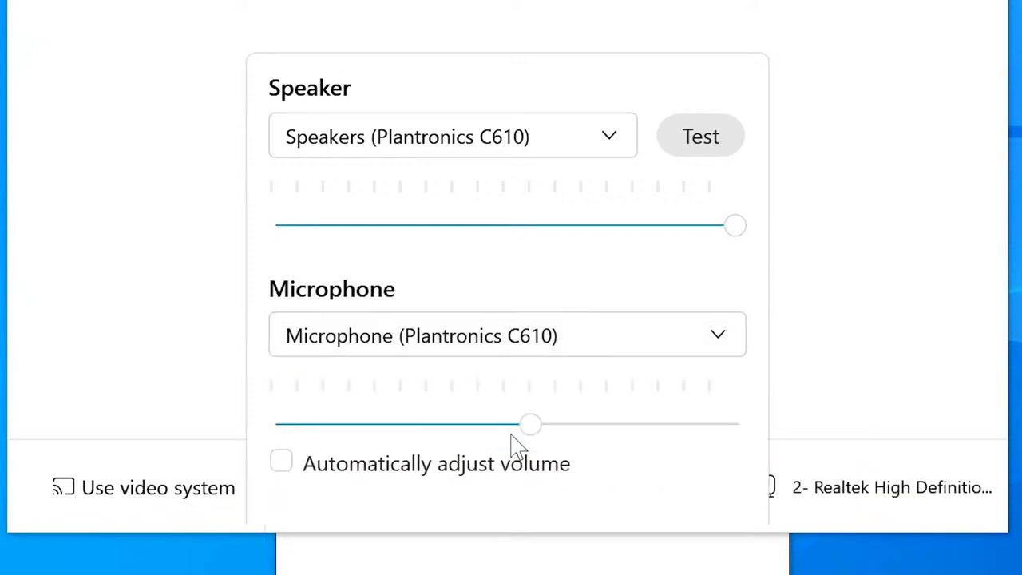
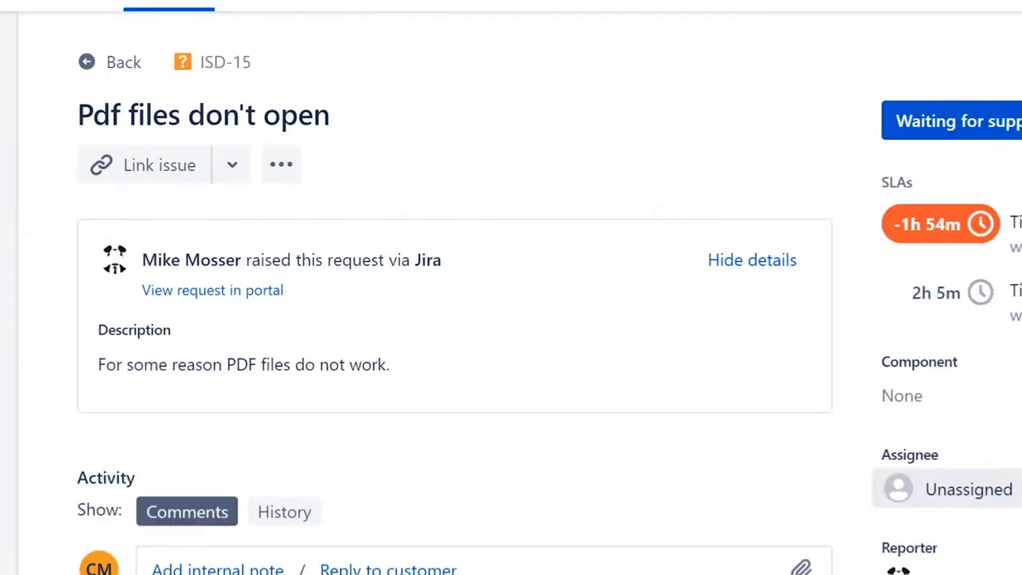
Step: Set ISD-15 'Pdf files don't open' assignee to yourself, then highlight the ticket title
{"action": "left_click", "coordinate": [973, 489]}
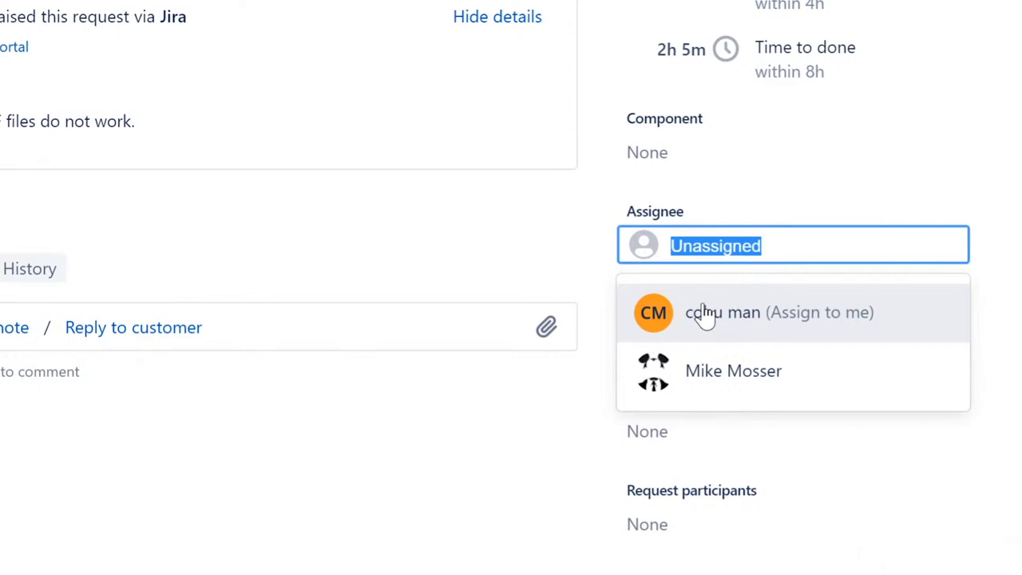
{"action": "left_click", "coordinate": [704, 316]}
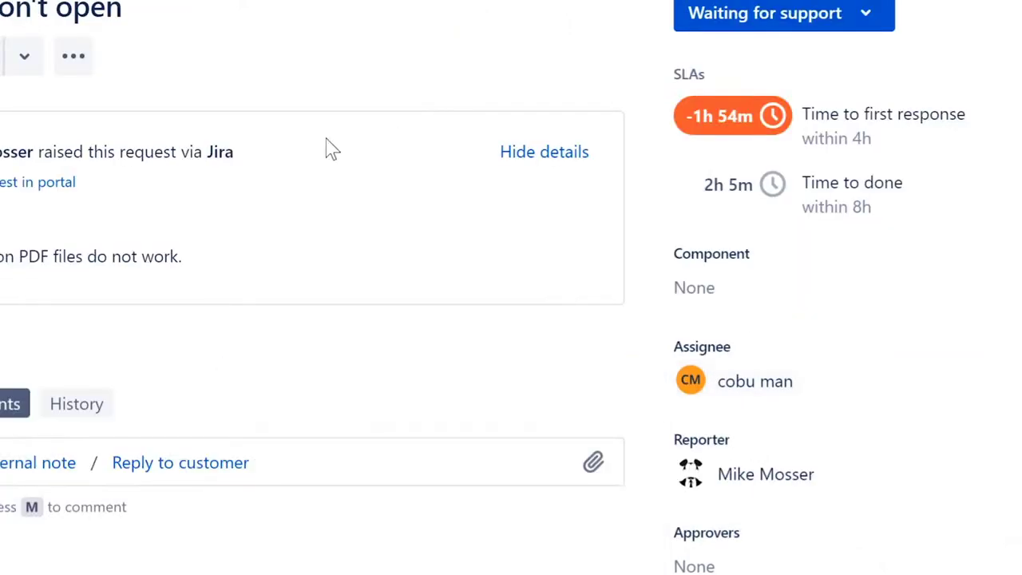
{"action": "left_click_drag", "start_coordinate": [342, 163], "coordinate": [294, 559]}
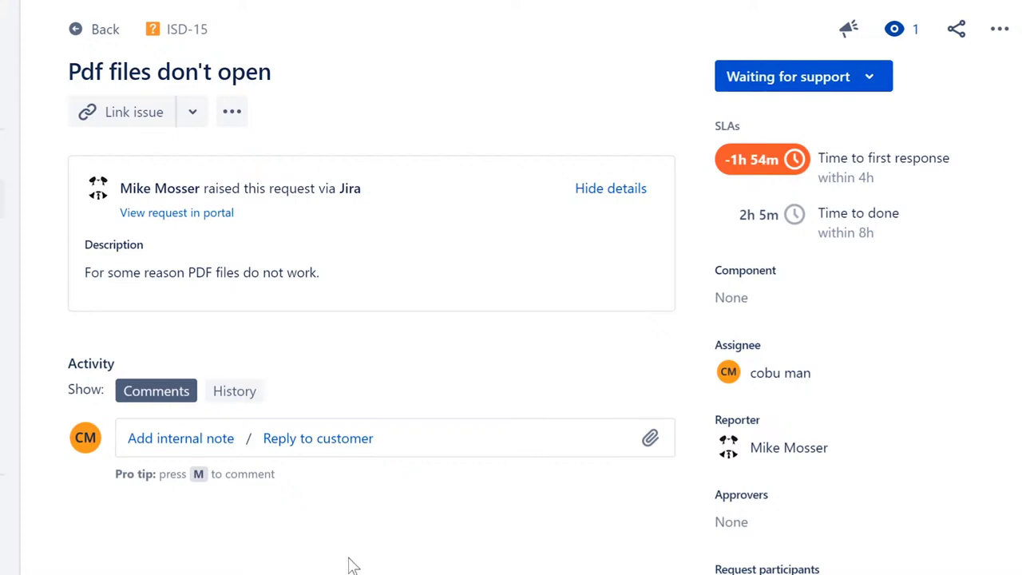
Step: Reply to the ISD-15 customer as Help Desk support, asking for their computer name or IP address
{"action": "left_click", "coordinate": [336, 444]}
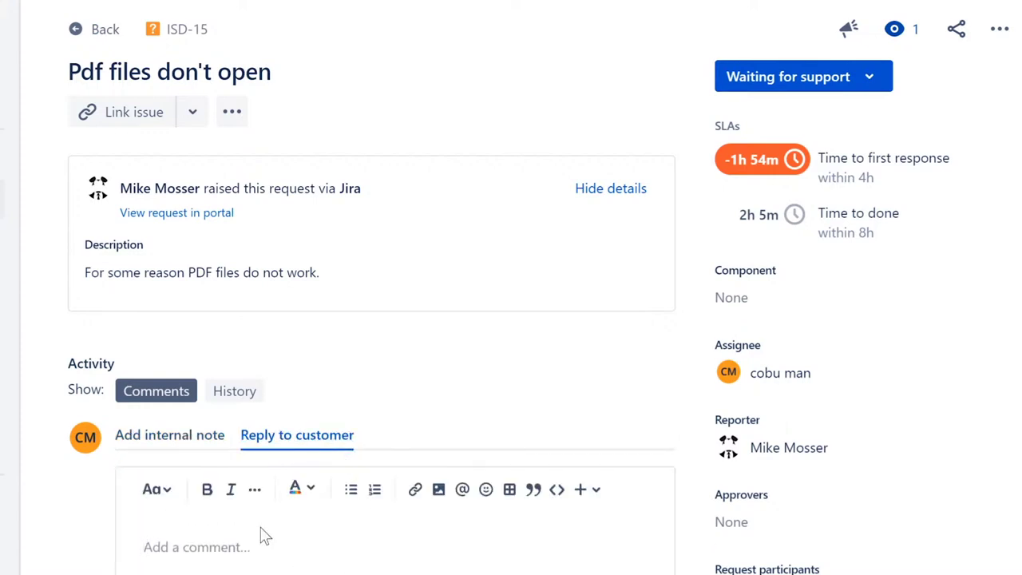
{"action": "type", "text": "Hello, "}
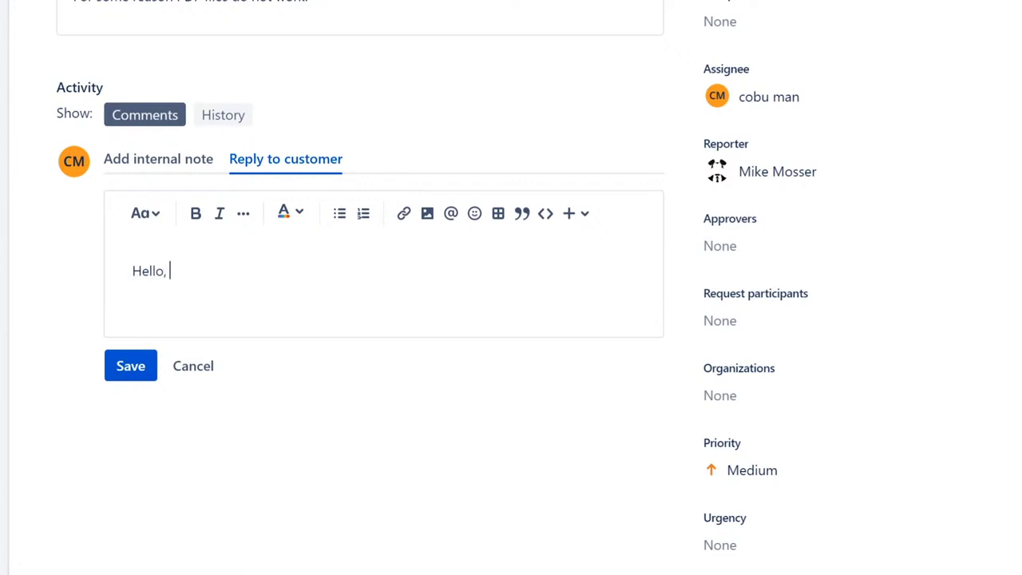
{"action": "type", "text": "My nam eis"}
{"action": "key", "text": "BackSpace"}
{"action": "key", "text": "BackSpace"}
{"action": "key", "text": "BackSpace"}
{"action": "key", "text": "BackSpace"}
{"action": "type", "text": "e is Ervin w"}
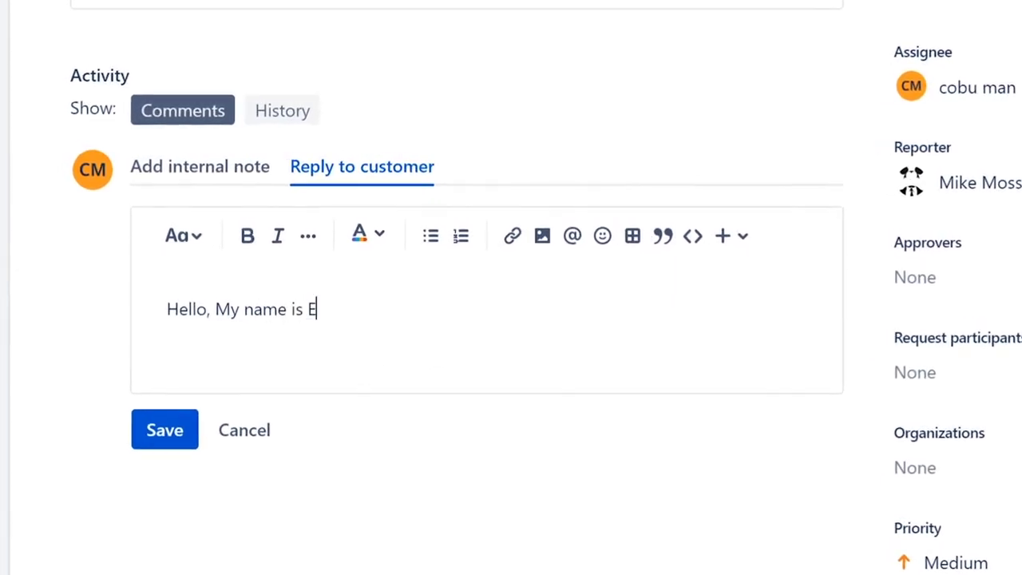
{"action": "type", "text": "tih"}
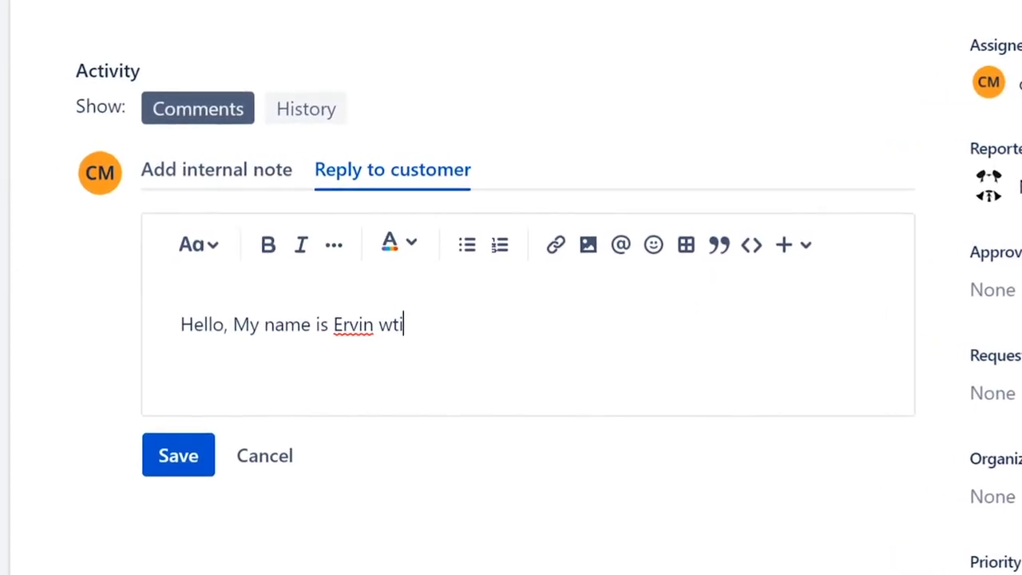
{"action": "key", "text": "BackSpace"}
{"action": "key", "text": "BackSpace"}
{"action": "key", "text": "BackSpace"}
{"action": "key", "text": "BackSpace"}
{"action": "type", "text": "ith Hel"}
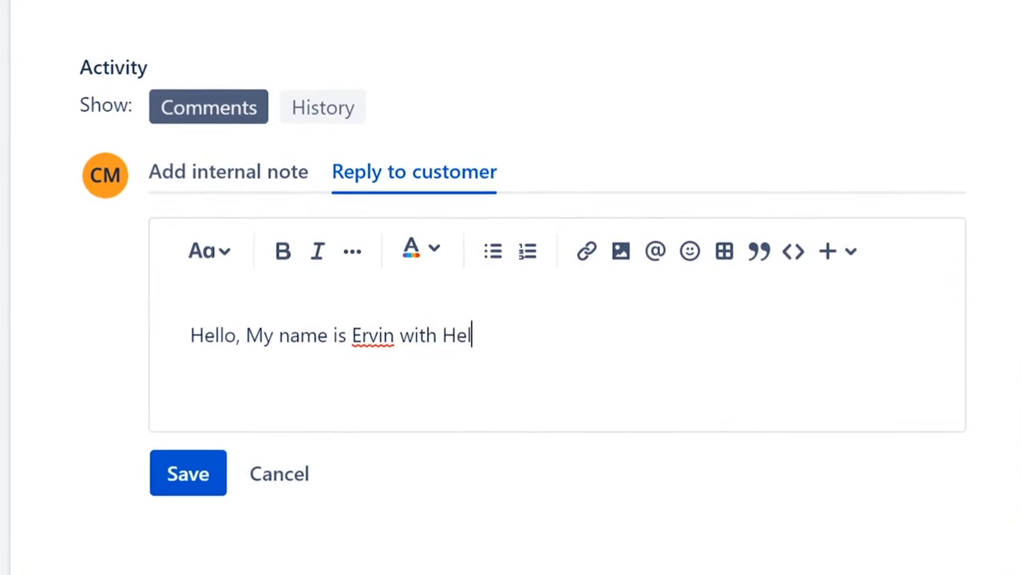
{"action": "type", "text": "p Desk su"}
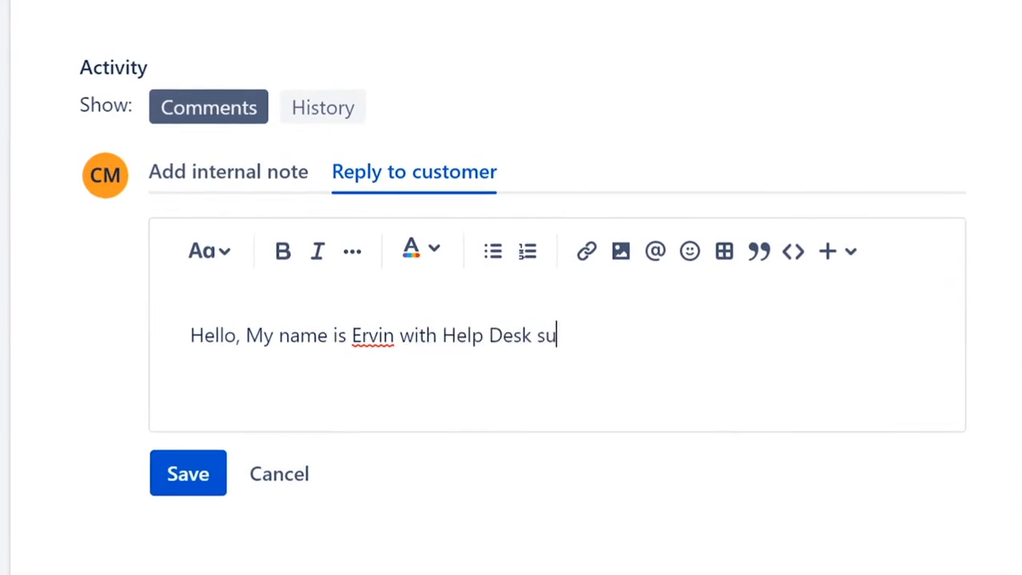
{"action": "type", "text": "pport. I have "}
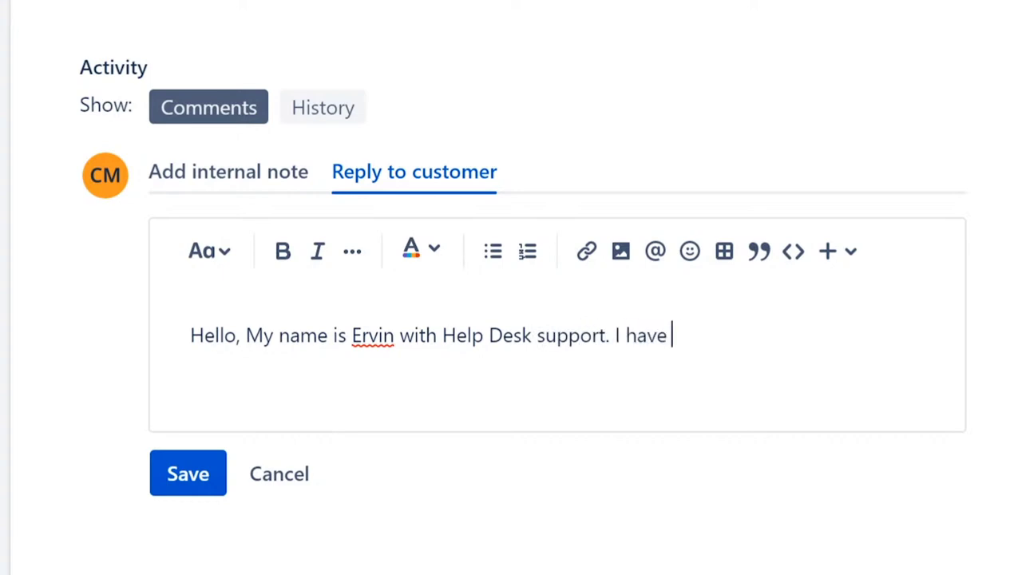
{"action": "type", "text": "your ticket "}
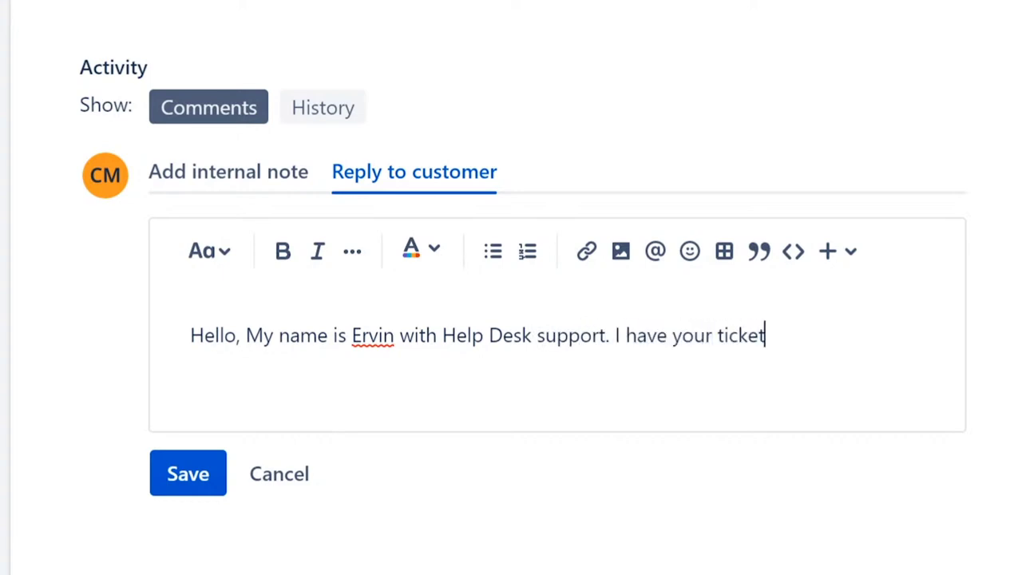
{"action": "type", "text": "about pdf "}
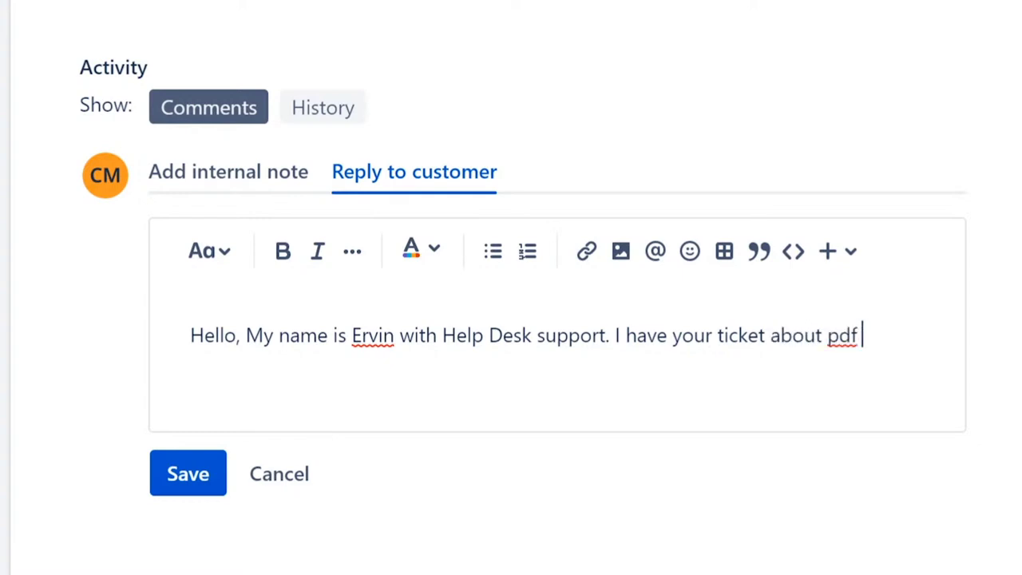
{"action": "type", "text": "files not worki"}
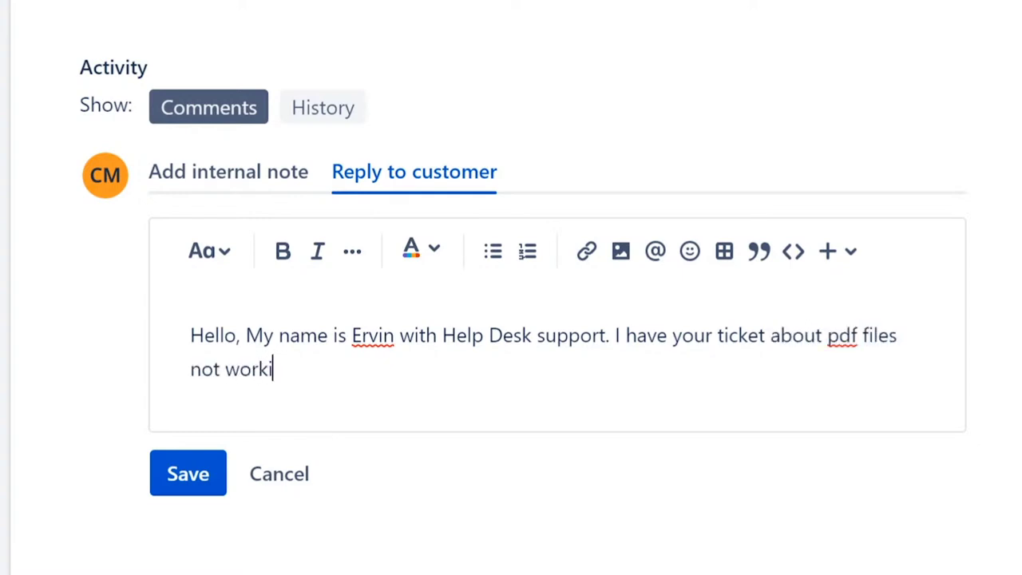
{"action": "type", "text": "ng. Can you p"}
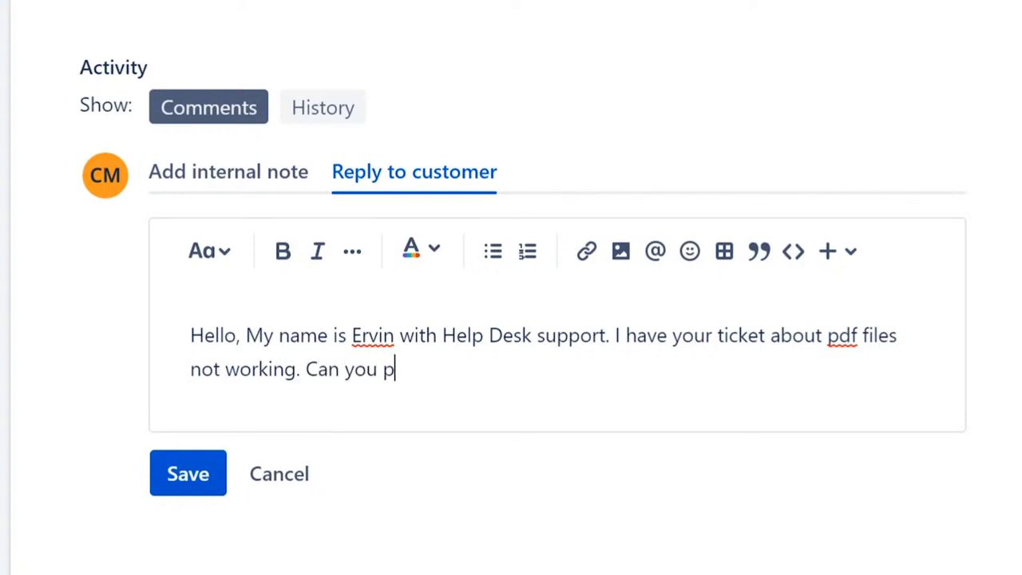
{"action": "type", "text": "lease send "}
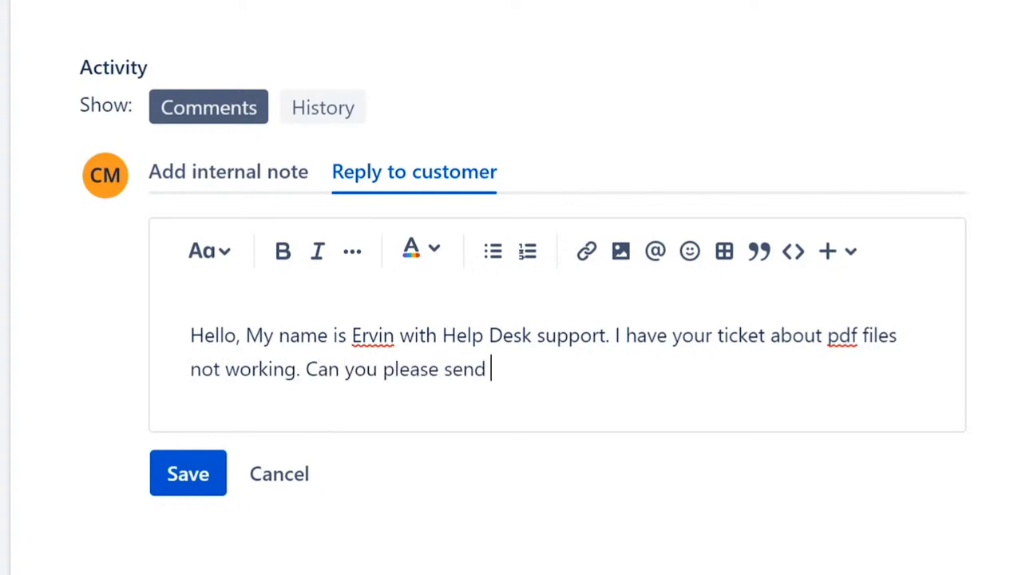
{"action": "type", "text": "me your comp"}
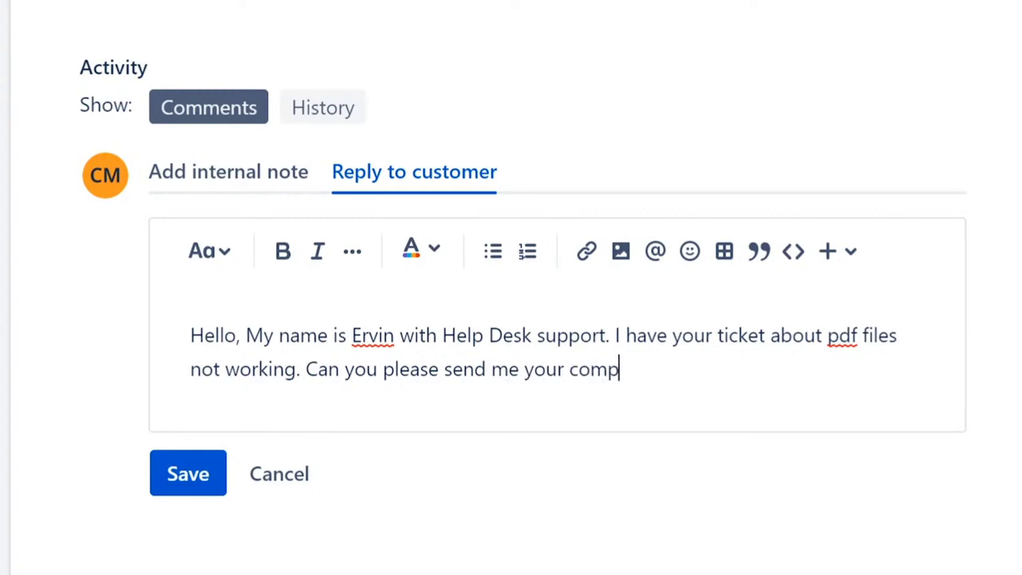
{"action": "type", "text": "uter name or "}
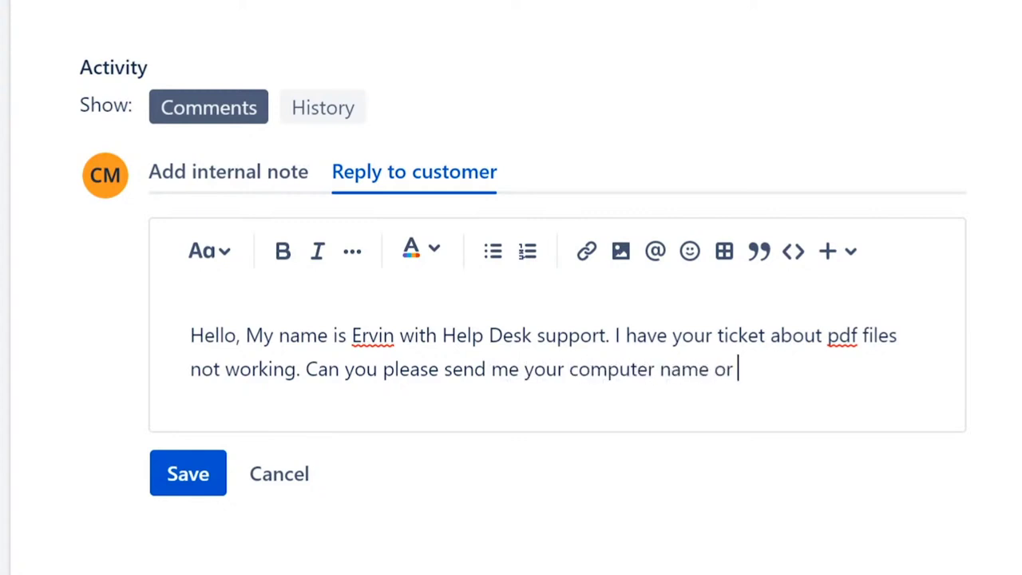
{"action": "type", "text": "ip address."}
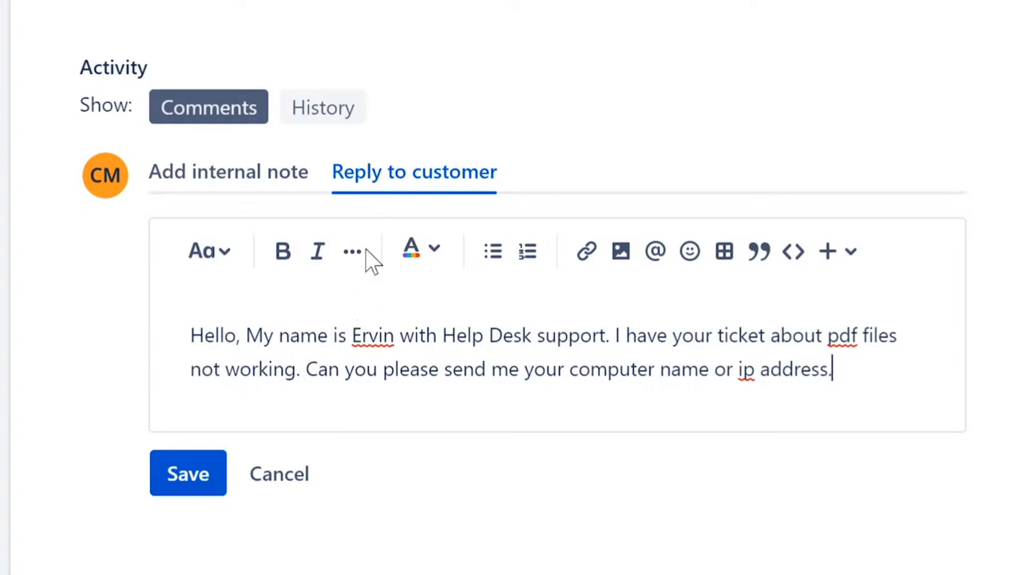
{"action": "left_click", "coordinate": [196, 491]}
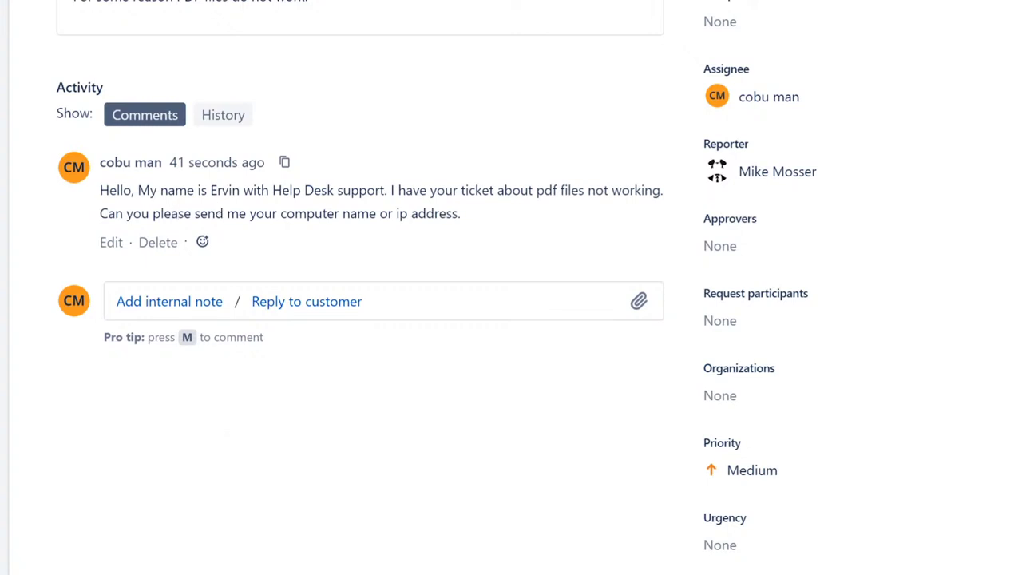
Step: Highlight the computer-name and IP-address requests in the reply, then begin an internal note
{"action": "left_click_drag", "start_coordinate": [281, 213], "coordinate": [376, 214]}
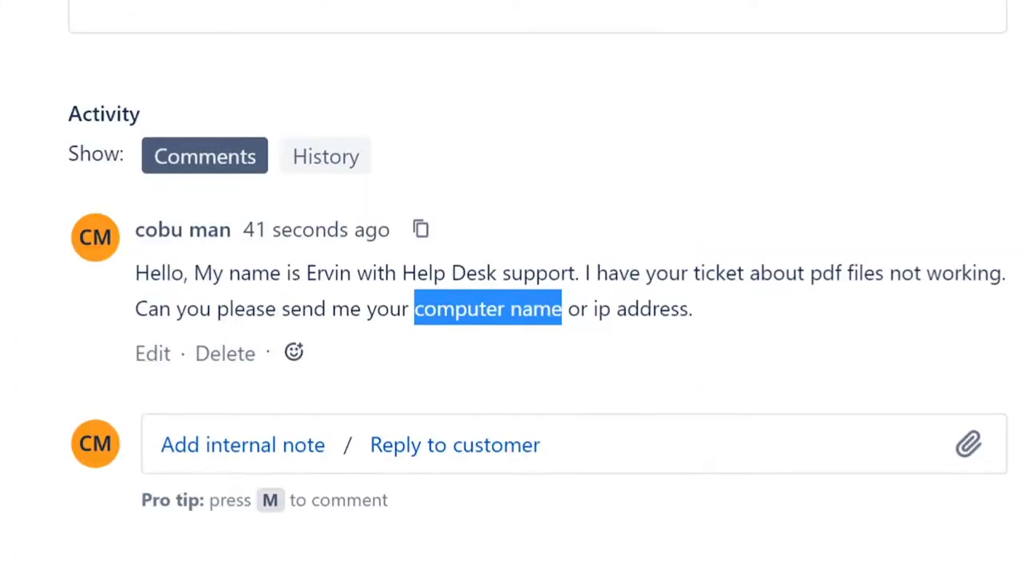
{"action": "left_click_drag", "start_coordinate": [593, 308], "coordinate": [693, 308]}
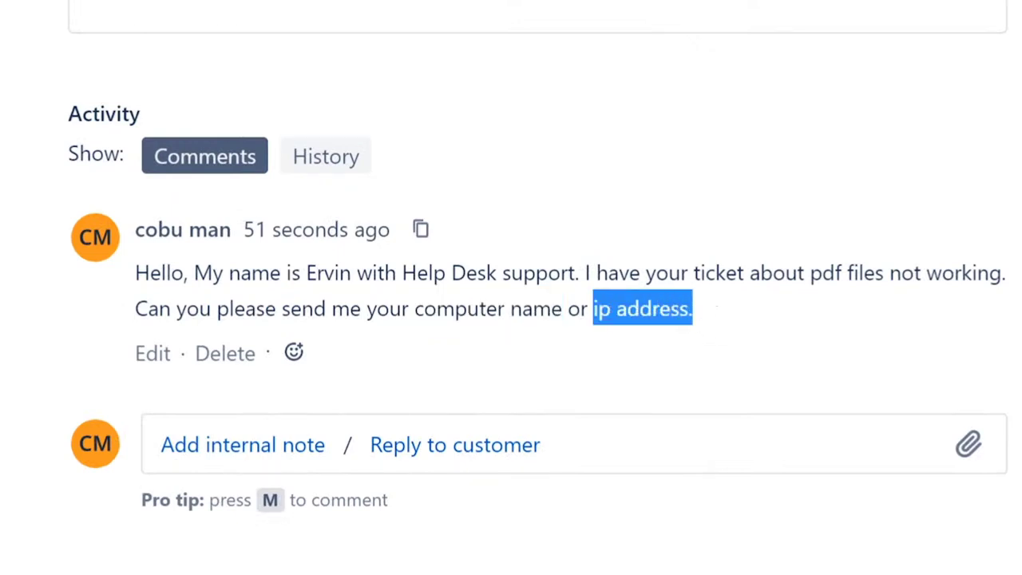
{"action": "left_click", "coordinate": [709, 322]}
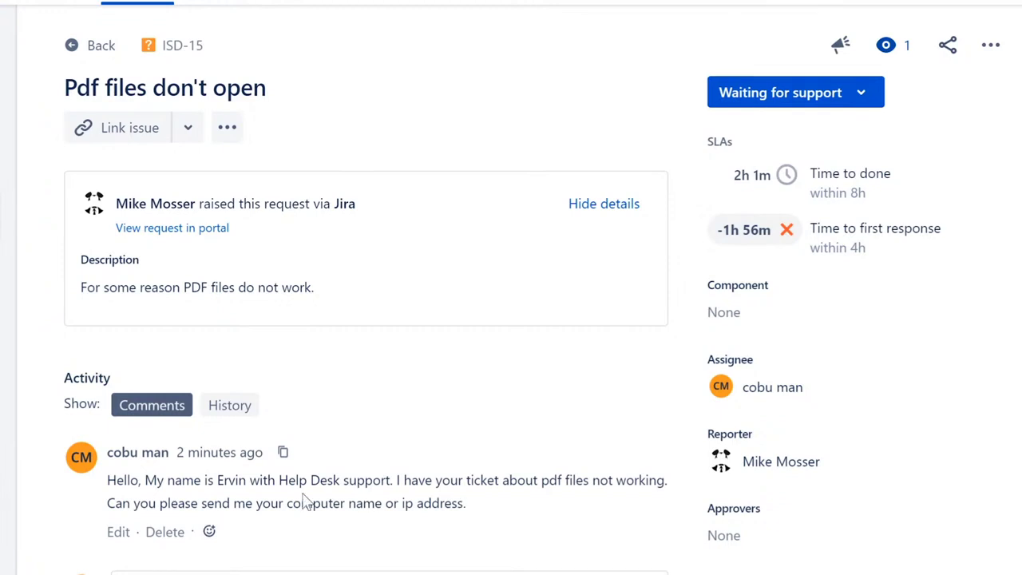
{"action": "key", "text": "m"}
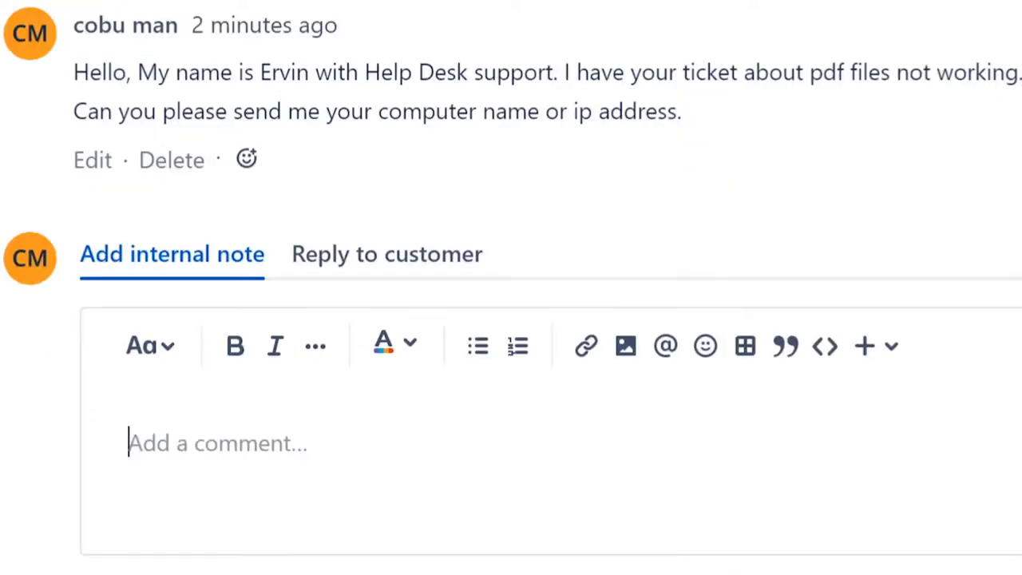
Step: Post an internal note reading 'Users's pc name is' followed by the user's PC name
{"action": "type", "text": "cobu"}
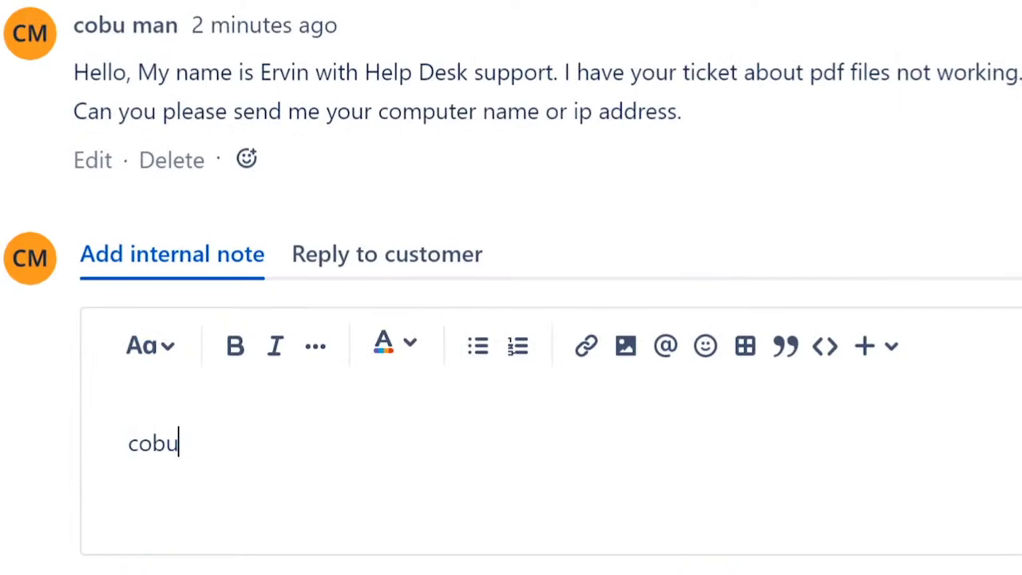
{"action": "type", "text": "man1"}
{"action": "key", "text": "Left"}
{"action": "key", "text": "Left"}
{"action": "key", "text": "Left"}
{"action": "key", "text": "Left"}
{"action": "key", "text": "Left"}
{"action": "key", "text": "Left"}
{"action": "key", "text": "Left"}
{"action": "key", "text": "Left"}
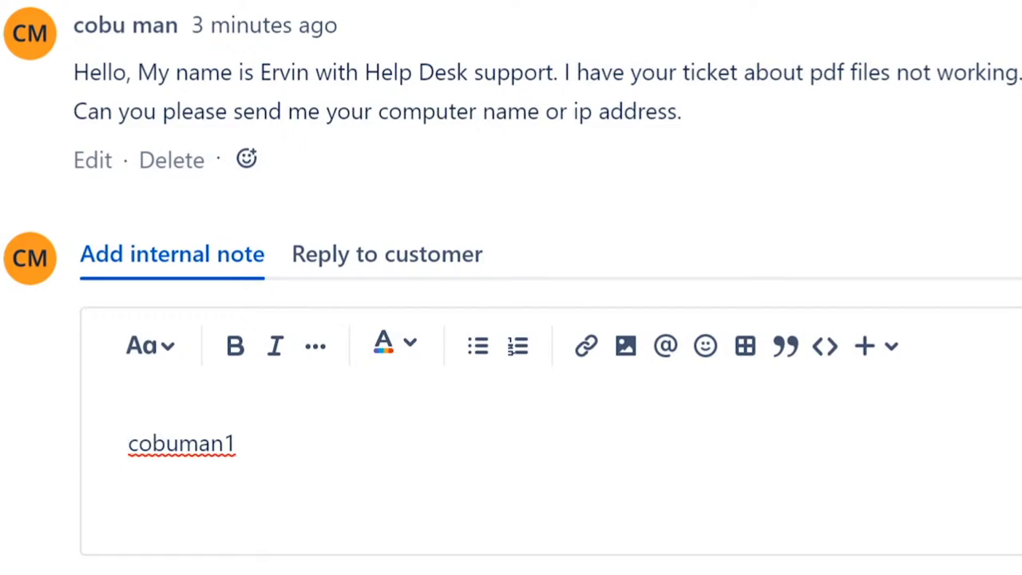
{"action": "type", "text": "cus"}
{"action": "key", "text": "BackSpace"}
{"action": "key", "text": "BackSpace"}
{"action": "key", "text": "BackSpace"}
{"action": "type", "text": "user"}
{"action": "key", "text": "BackSpace"}
{"action": "key", "text": "BackSpace"}
{"action": "key", "text": "BackSpace"}
{"action": "key", "text": "BackSpace"}
{"action": "type", "text": "Users's "}
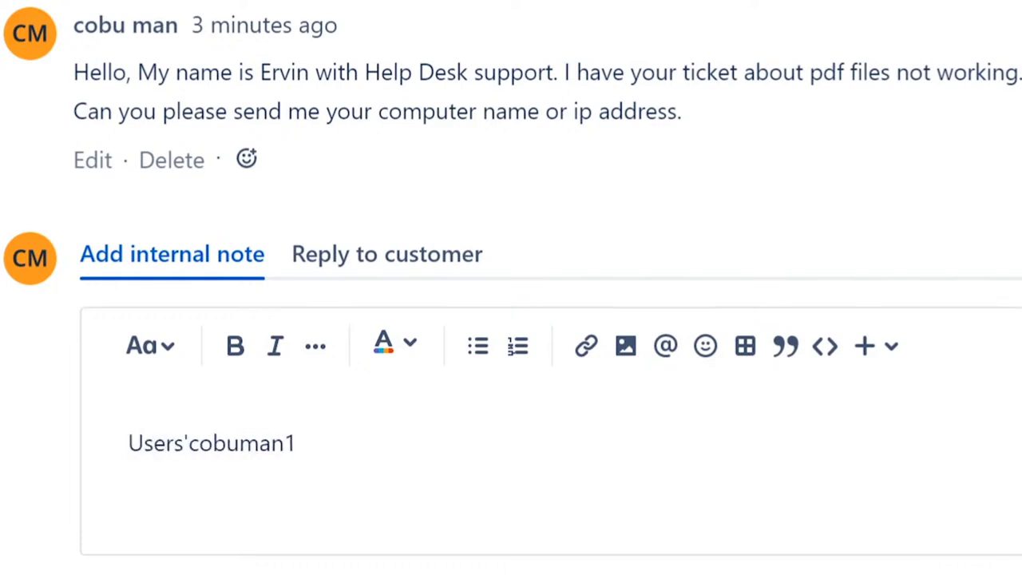
{"action": "type", "text": "pc name "}
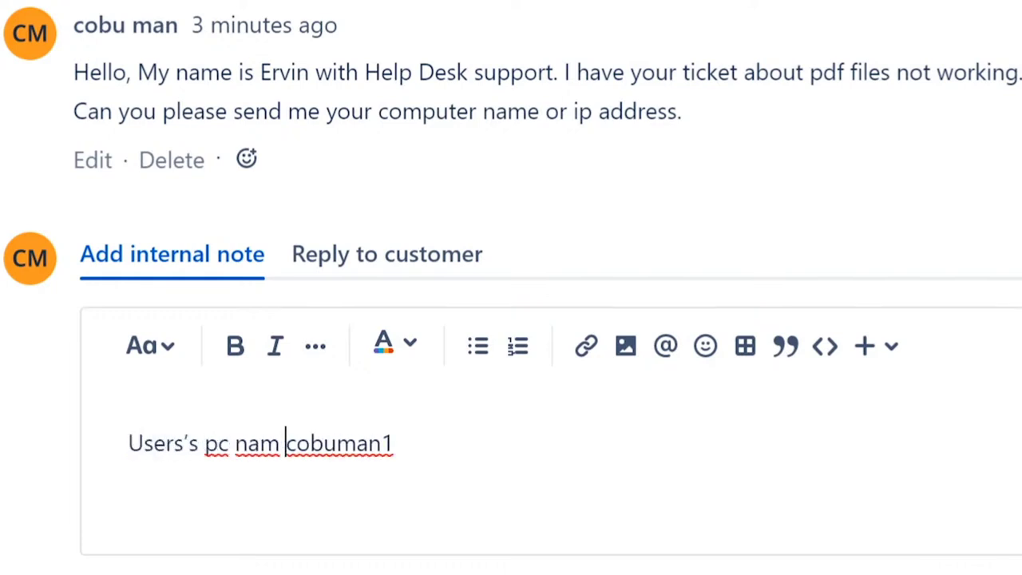
{"action": "type", "text": "is"}
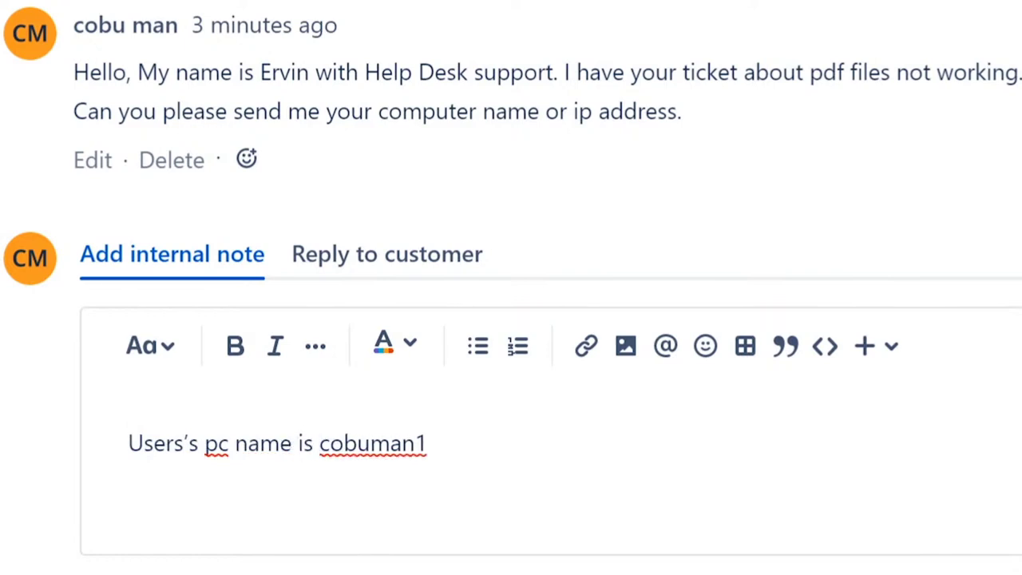
{"action": "left_click", "coordinate": [427, 443]}
{"action": "type", "text": "."}
{"action": "key", "text": "ctrl+Return"}
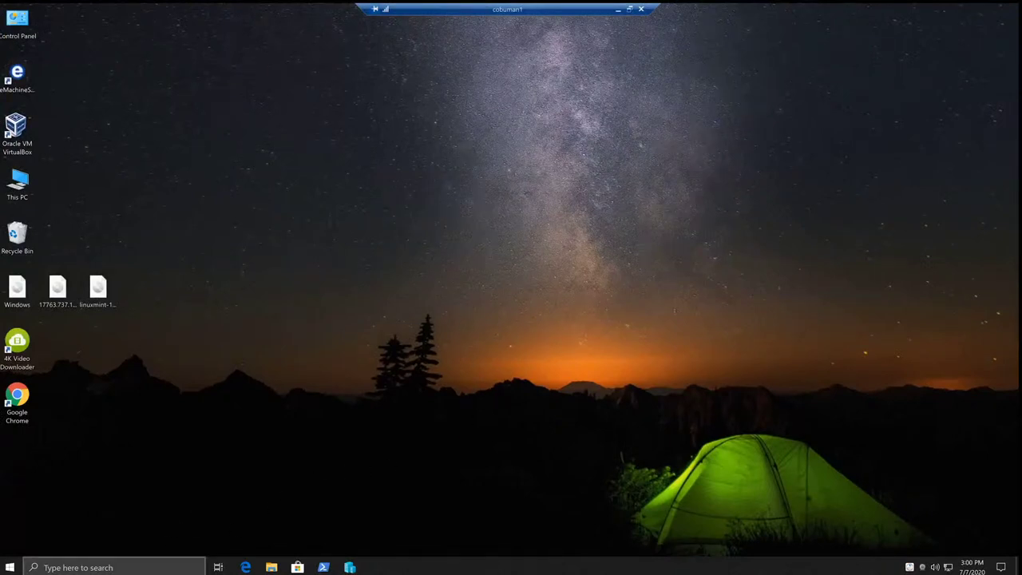
Step: Search 'adobe' to confirm Acrobat Reader is installed, then search 'file asso' for file-type defaults
{"action": "left_click", "coordinate": [78, 567]}
{"action": "type", "text": "adobe"}
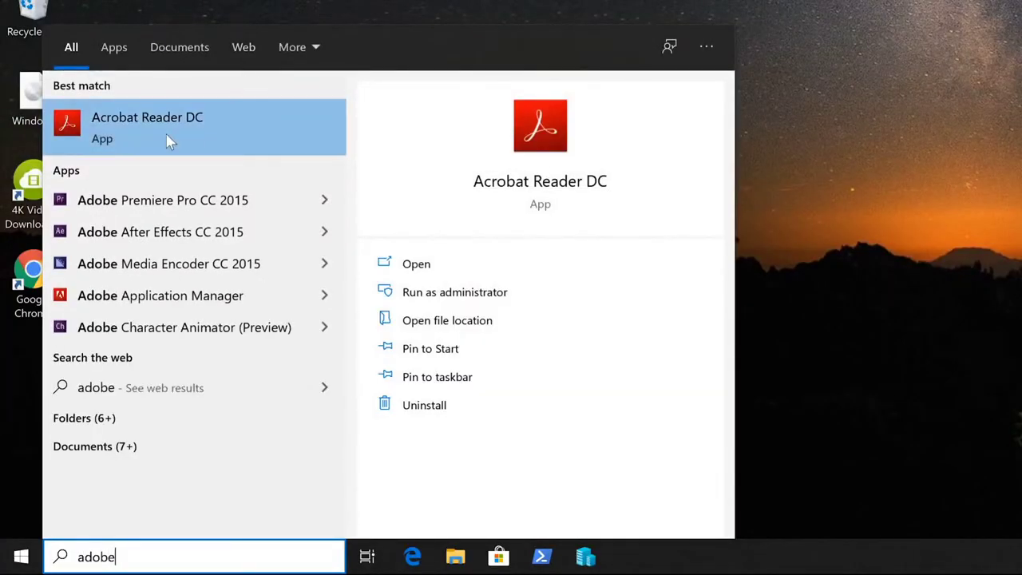
{"action": "left_click", "coordinate": [27, 564]}
{"action": "left_click", "coordinate": [27, 564]}
{"action": "key", "text": "Escape"}
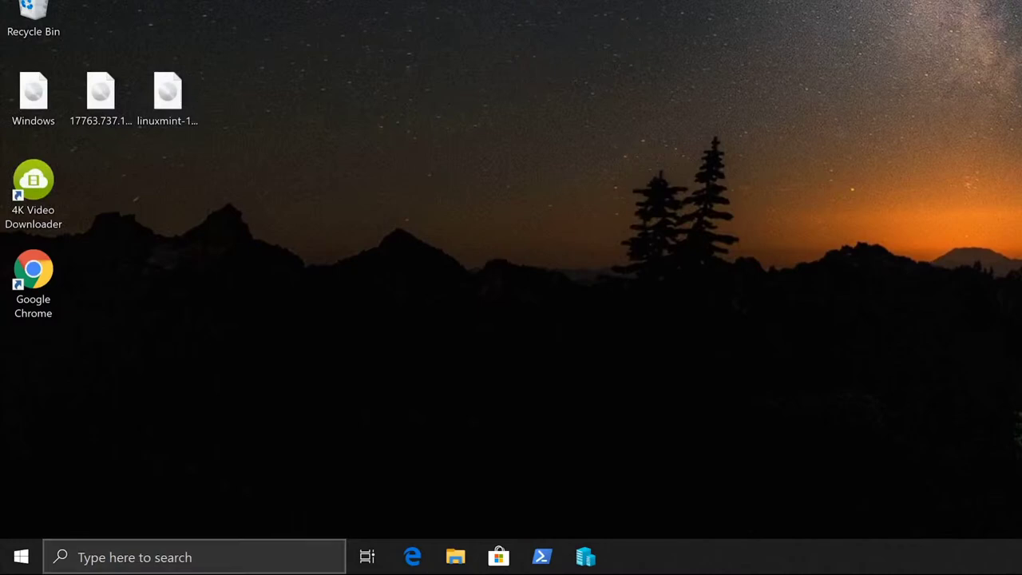
{"action": "left_click", "coordinate": [199, 557]}
{"action": "type", "text": "fil"}
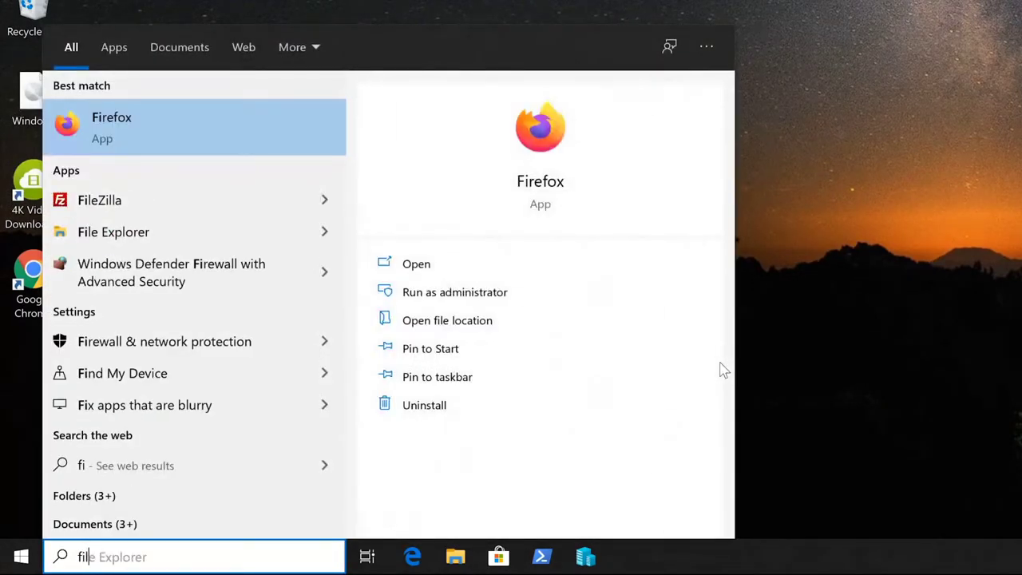
{"action": "type", "text": "e asso"}
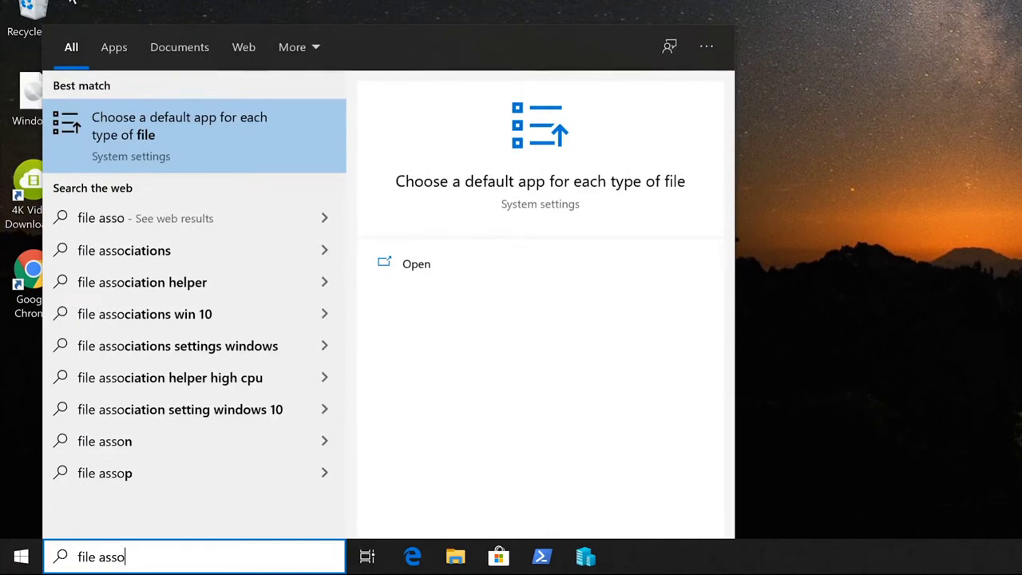
Step: In 'Choose default apps by file type', switch .pdf from Microsoft Edge to Adobe Acrobat Reader DC
{"action": "left_click", "coordinate": [199, 137]}
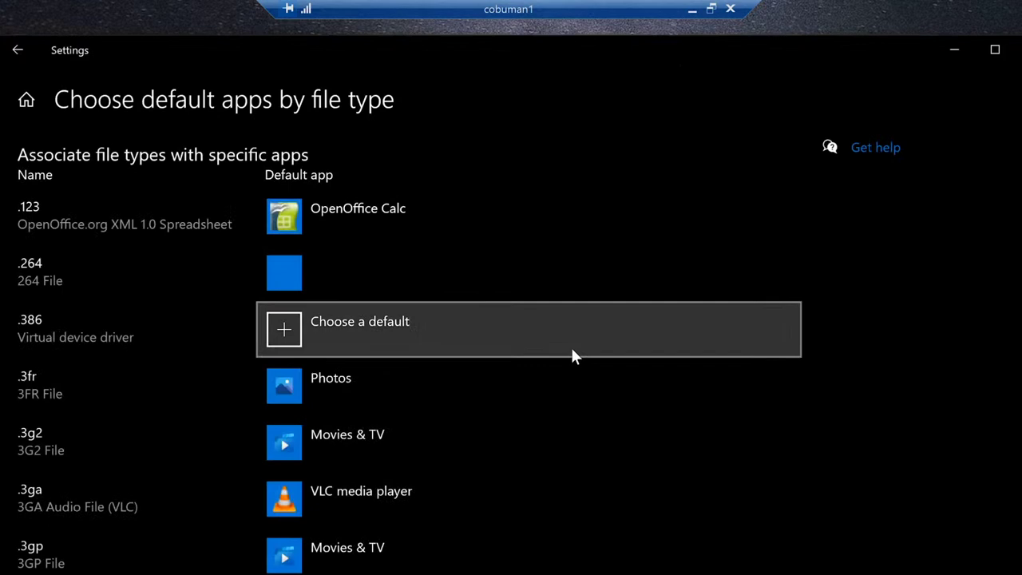
{"action": "scroll", "coordinate": [572, 356], "scroll_direction": "down", "scroll_amount": 10}
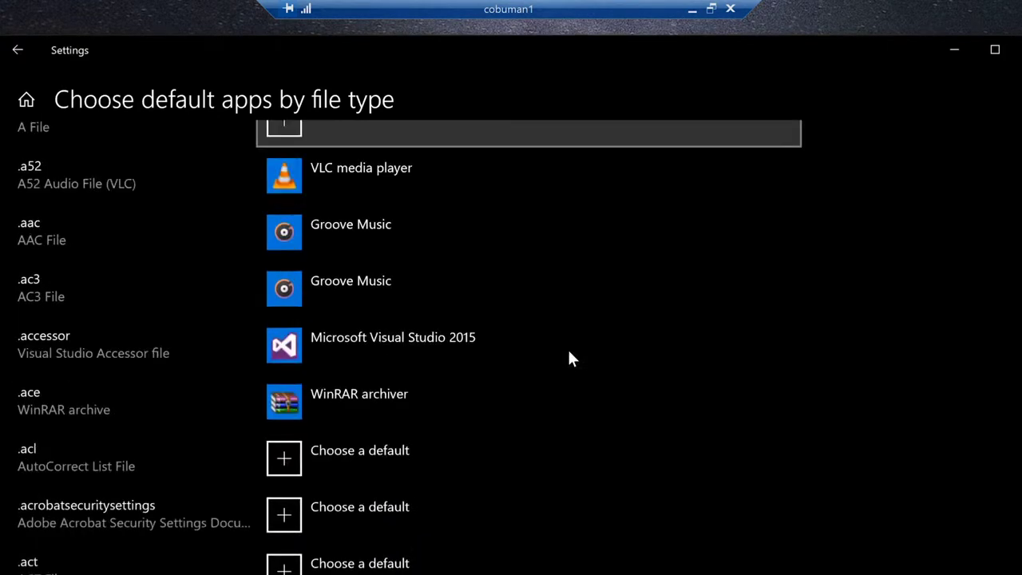
{"action": "scroll", "coordinate": [571, 357], "scroll_direction": "down", "scroll_amount": 5}
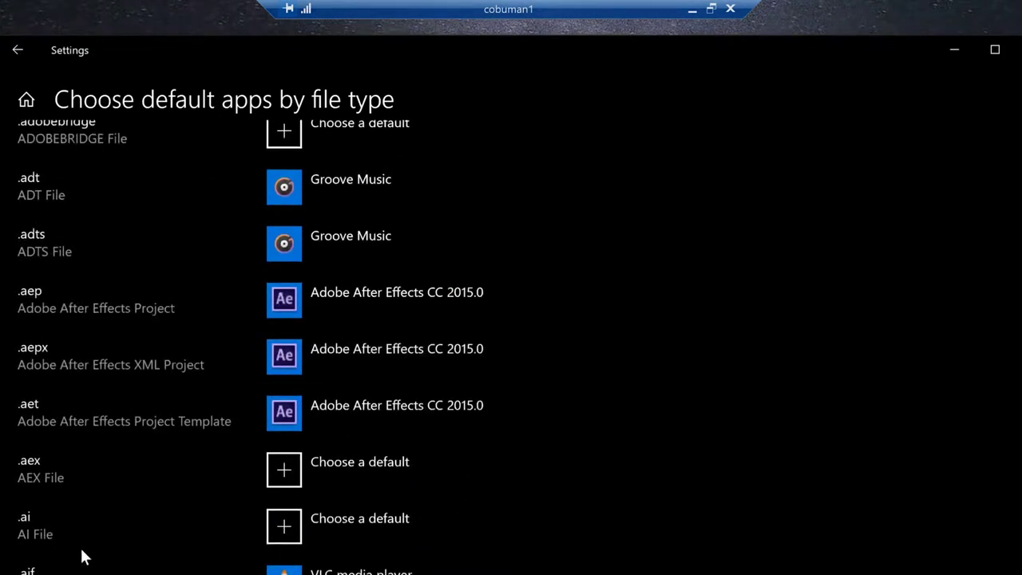
{"action": "double_click", "coordinate": [426, 47]}
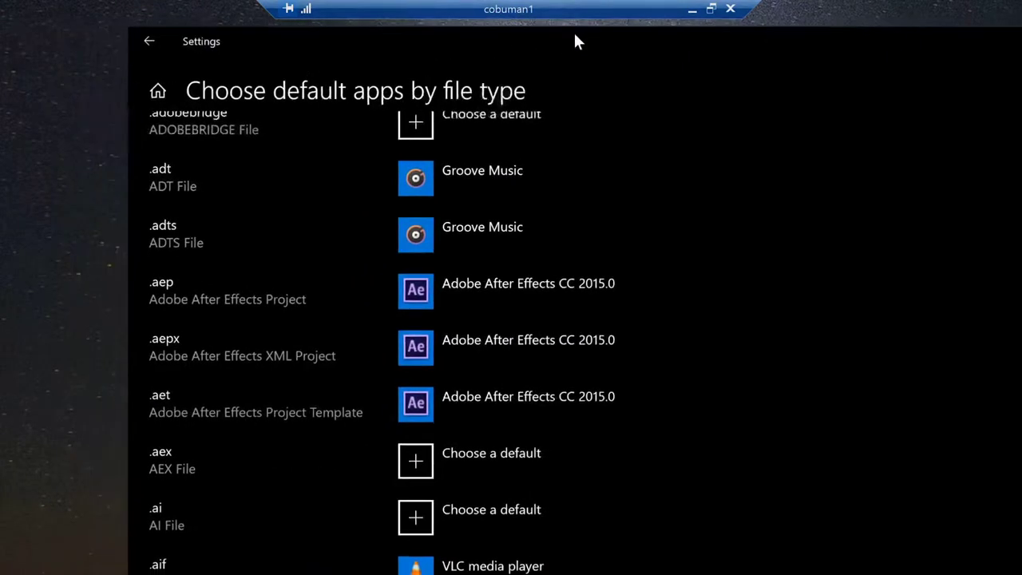
{"action": "scroll", "coordinate": [240, 460], "scroll_direction": "down", "scroll_amount": 15}
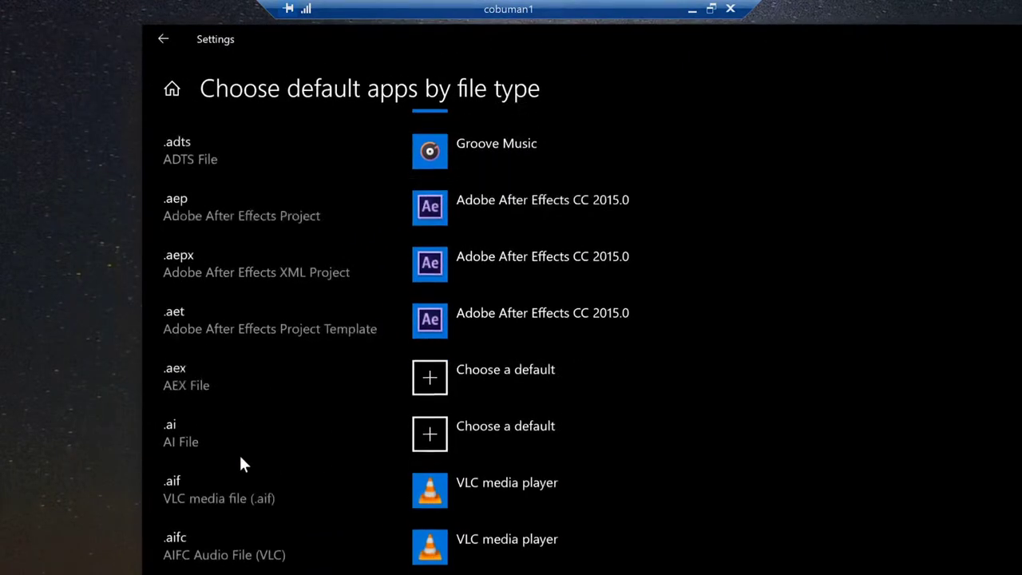
{"action": "scroll", "coordinate": [226, 455], "scroll_direction": "down", "scroll_amount": 20}
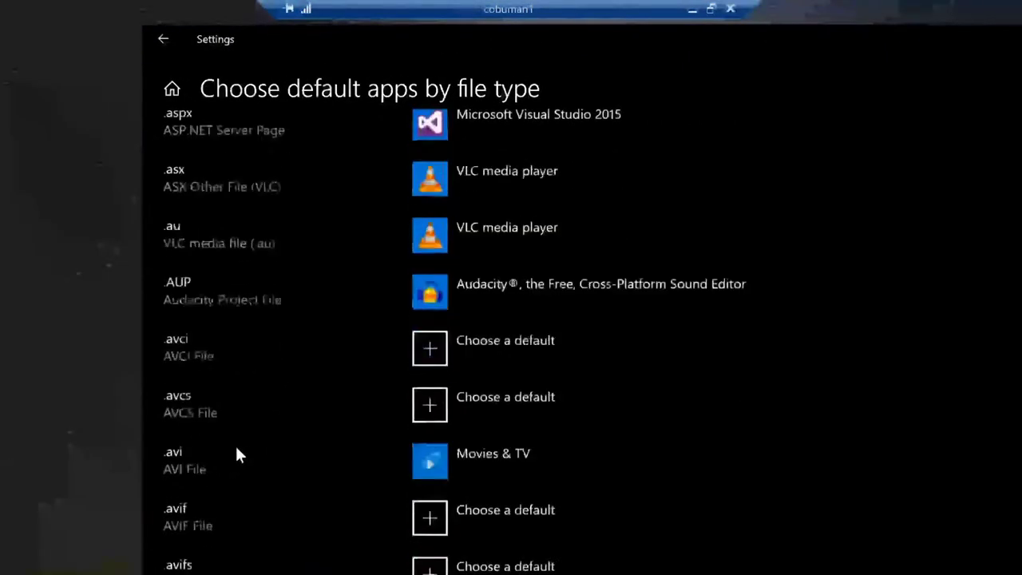
{"action": "scroll", "coordinate": [237, 451], "scroll_direction": "down", "scroll_amount": 20}
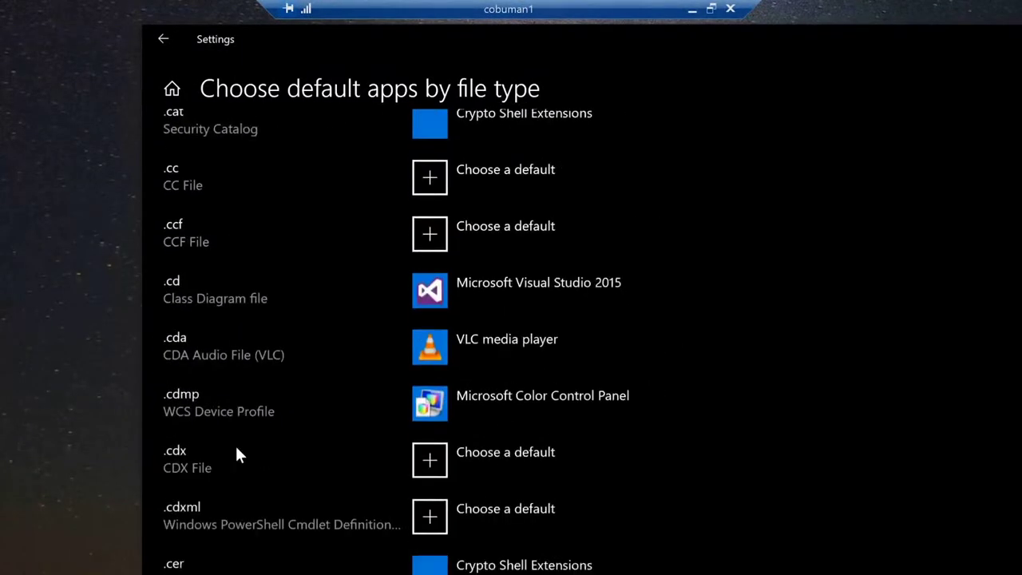
{"action": "scroll", "coordinate": [339, 501], "scroll_direction": "down", "scroll_amount": 10}
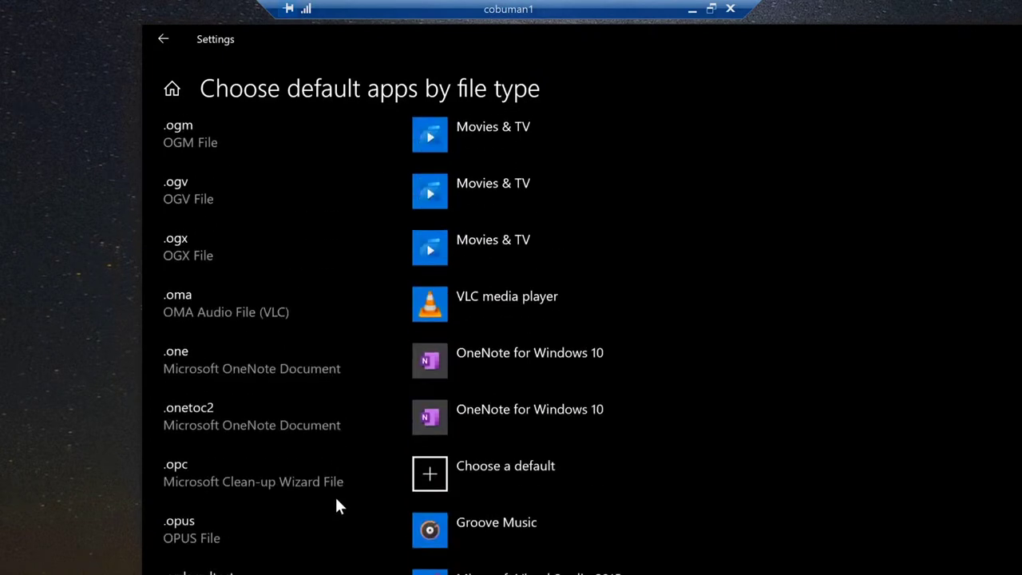
{"action": "scroll", "coordinate": [336, 499], "scroll_direction": "down", "scroll_amount": 6}
{"action": "scroll", "coordinate": [337, 503], "scroll_direction": "down", "scroll_amount": 5}
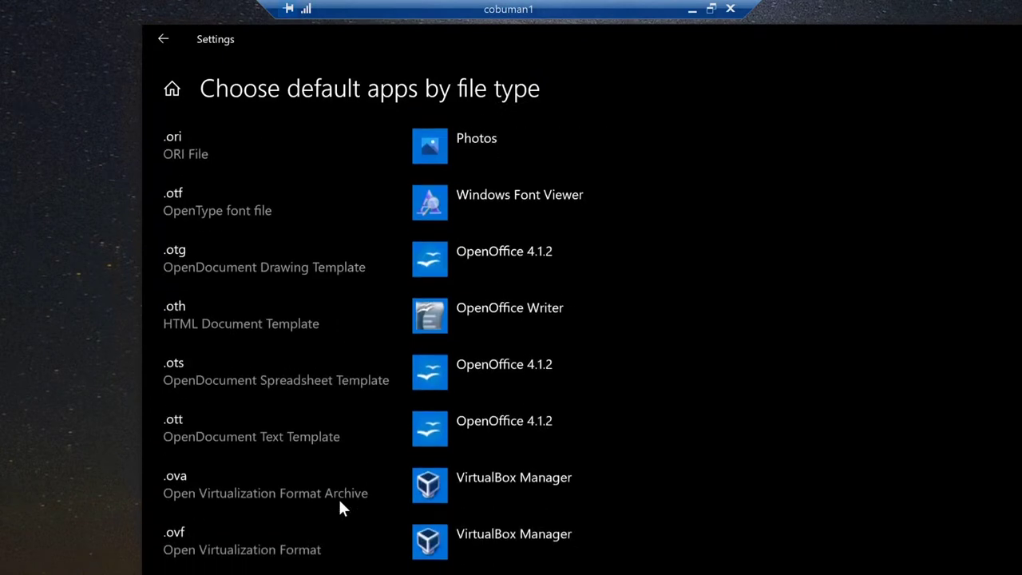
{"action": "scroll", "coordinate": [339, 508], "scroll_direction": "down", "scroll_amount": 5}
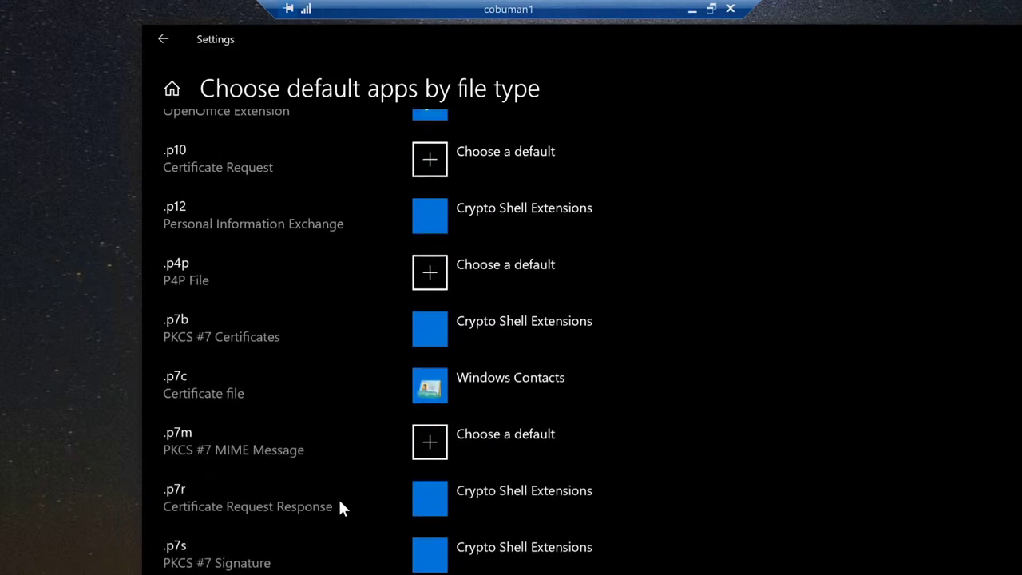
{"action": "scroll", "coordinate": [339, 507], "scroll_direction": "down", "scroll_amount": 3}
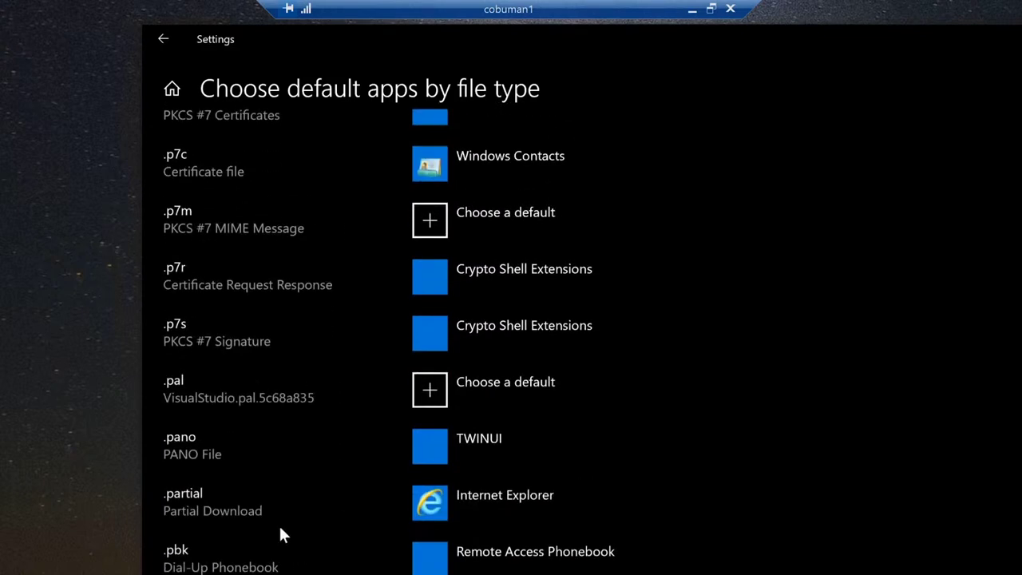
{"action": "scroll", "coordinate": [300, 539], "scroll_direction": "down", "scroll_amount": 2}
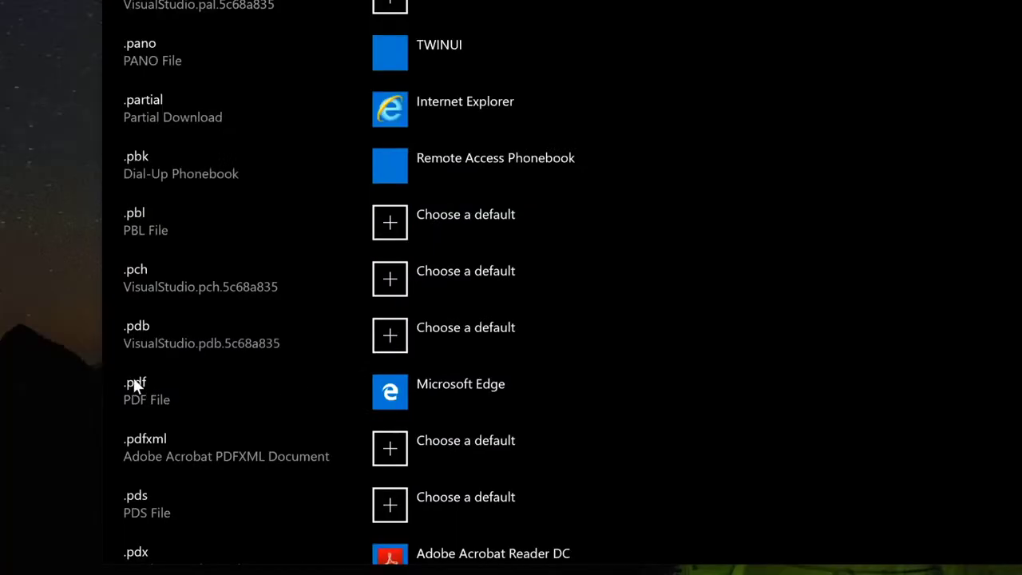
{"action": "scroll", "coordinate": [181, 378], "scroll_direction": "down", "scroll_amount": 2}
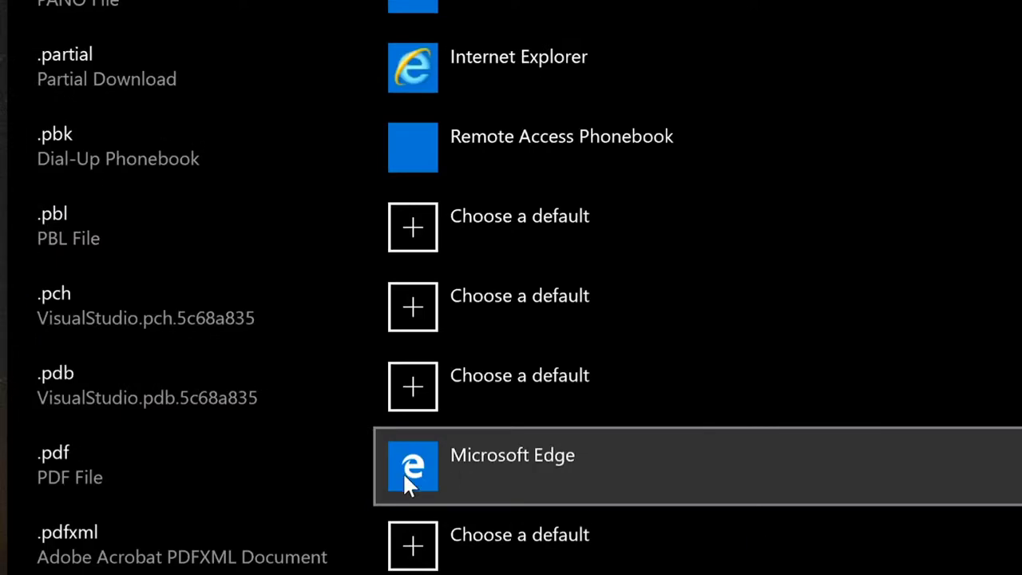
{"action": "left_click", "coordinate": [509, 470]}
{"action": "left_click", "coordinate": [723, 106]}
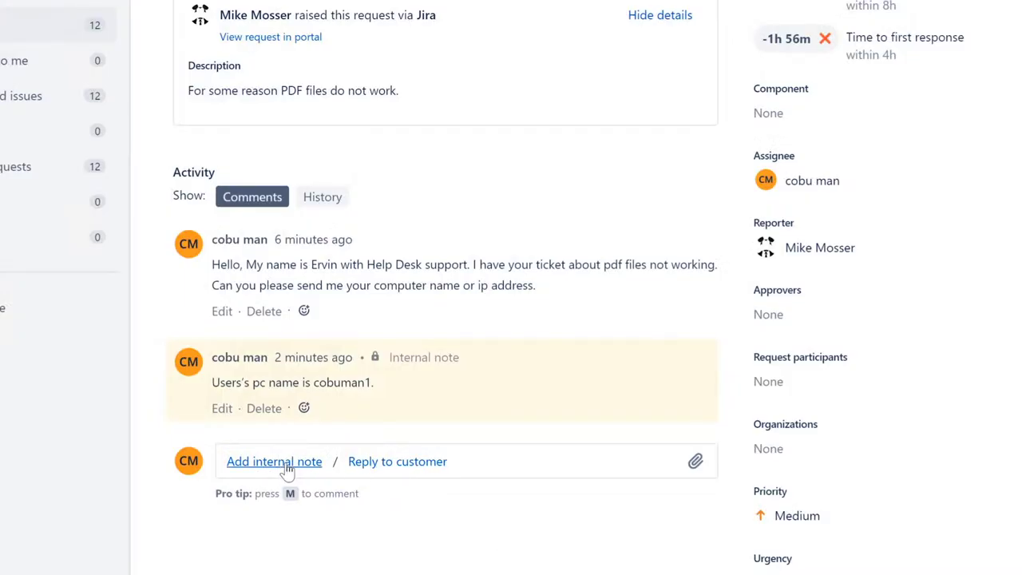
Step: Save an internal note 'Changed file association to resolve .pdf issues.', correcting the typo via spell-check
{"action": "left_click", "coordinate": [285, 468]}
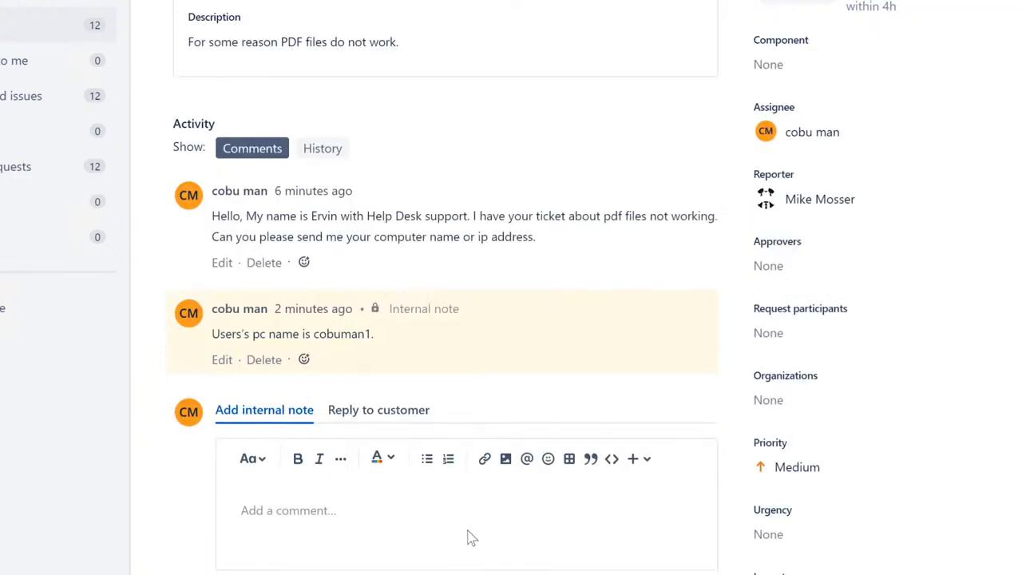
{"action": "type", "text": "Changed ff"}
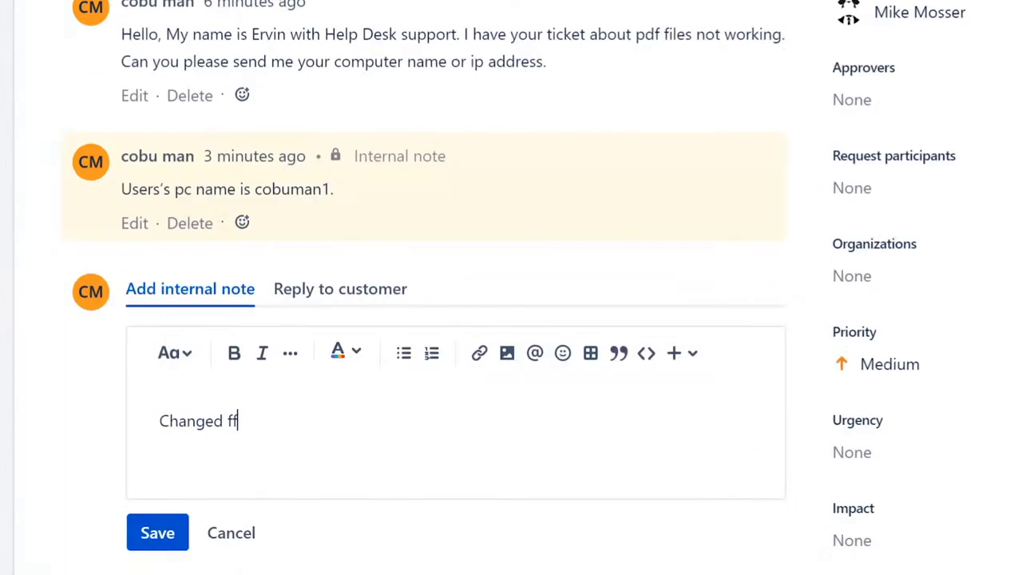
{"action": "key", "text": "BackSpace"}
{"action": "type", "text": "ile associtaion"}
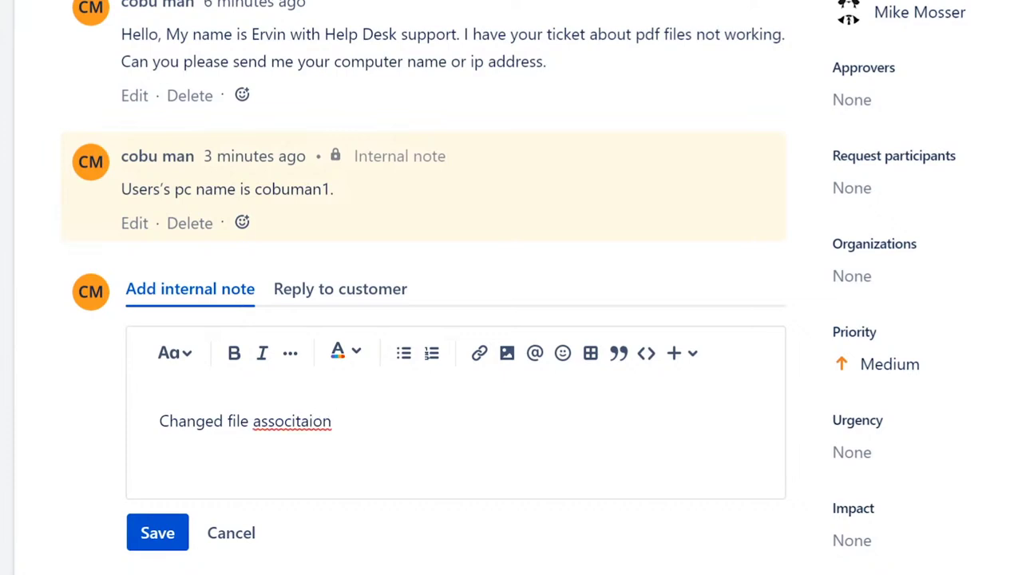
{"action": "right_click", "coordinate": [309, 421]}
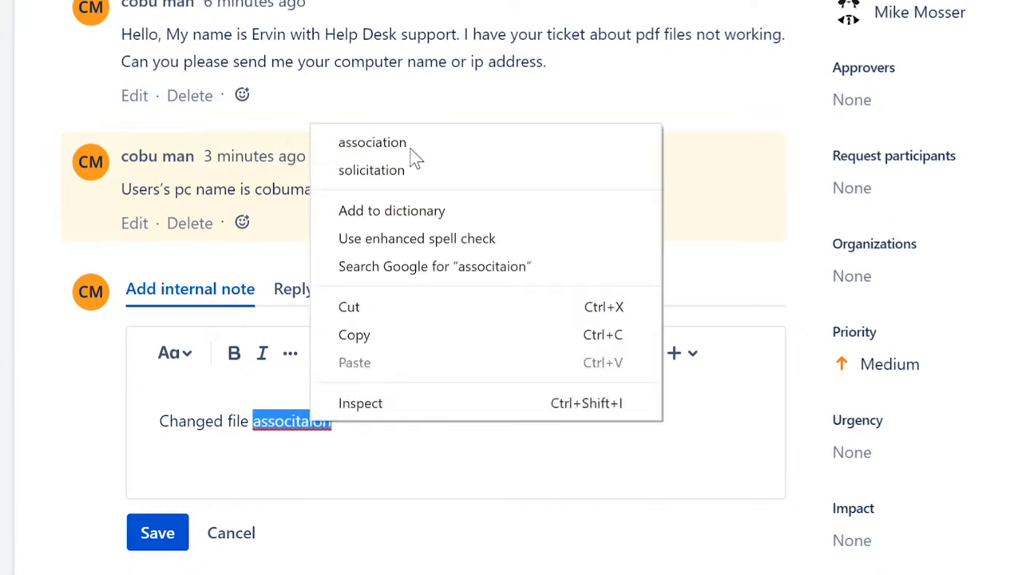
{"action": "left_click", "coordinate": [415, 130]}
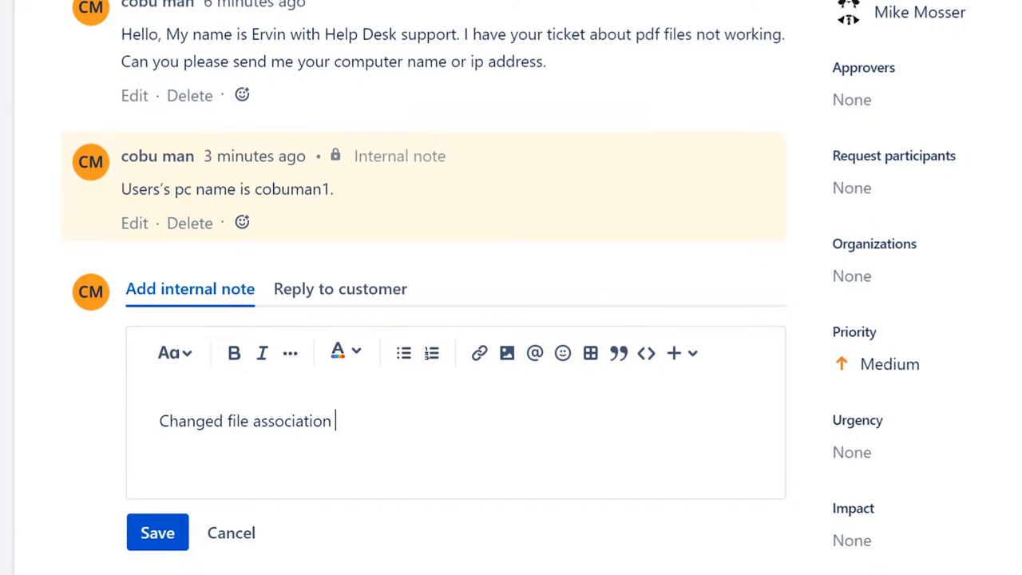
{"action": "type", "text": "to allow pdf"}
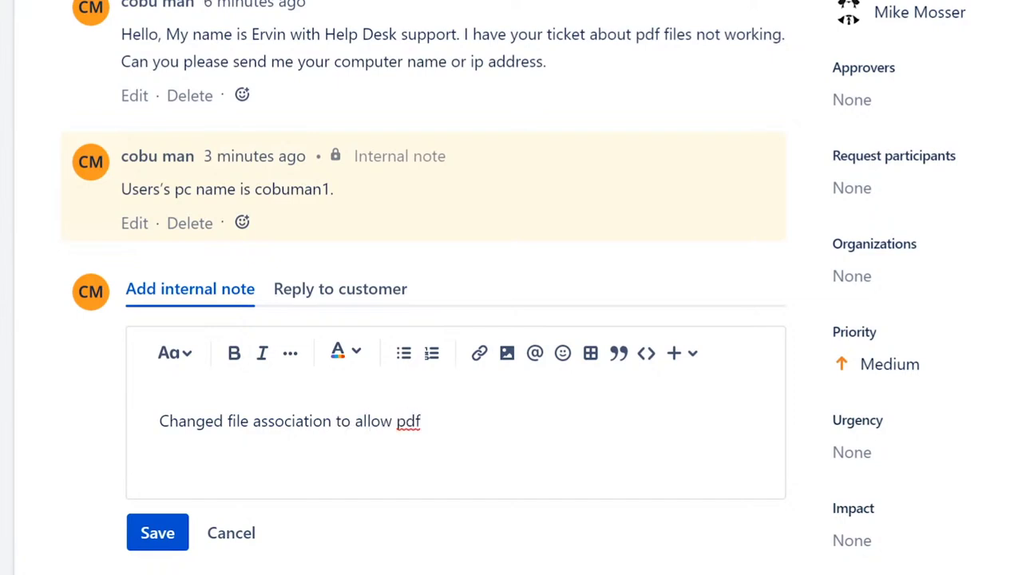
{"action": "key", "text": "BackSpace"}
{"action": "key", "text": "BackSpace"}
{"action": "key", "text": "BackSpace"}
{"action": "key", "text": "BackSpace"}
{"action": "key", "text": "BackSpace"}
{"action": "key", "text": "BackSpace"}
{"action": "key", "text": "BackSpace"}
{"action": "key", "text": "BackSpace"}
{"action": "key", "text": "BackSpace"}
{"action": "key", "text": "BackSpace"}
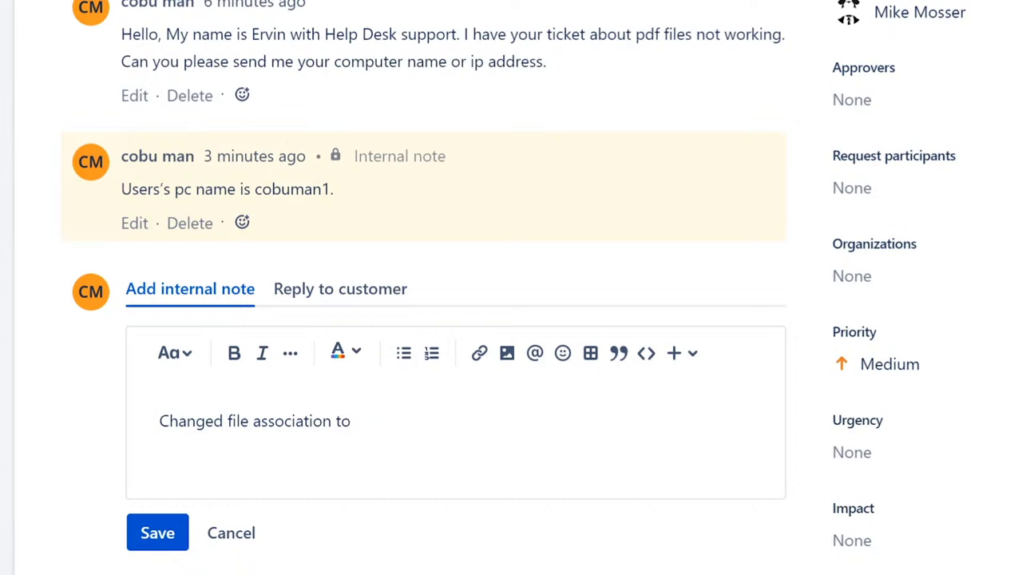
{"action": "type", "text": "resolve .pdf iss"}
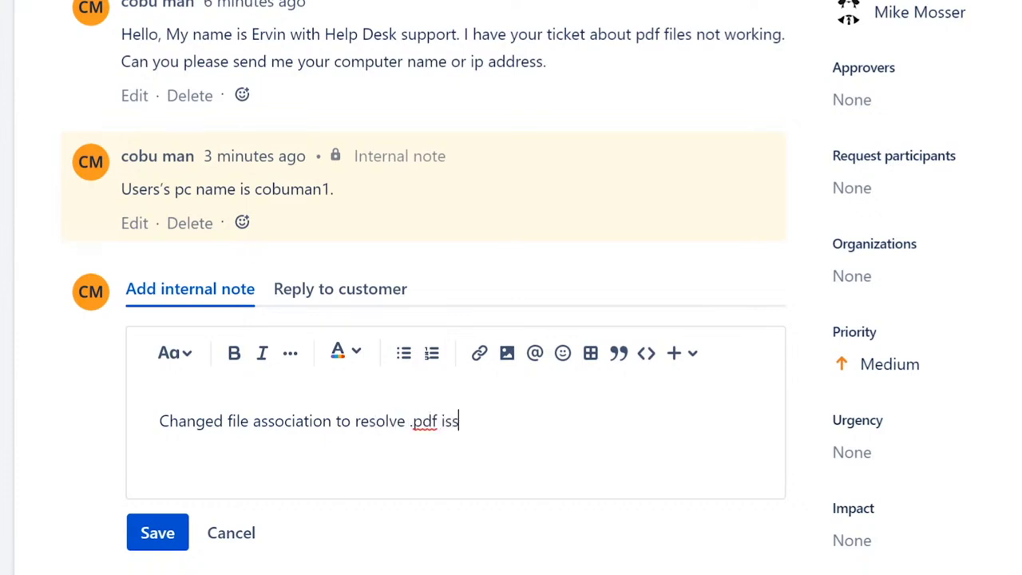
{"action": "type", "text": "ues. Ervin"}
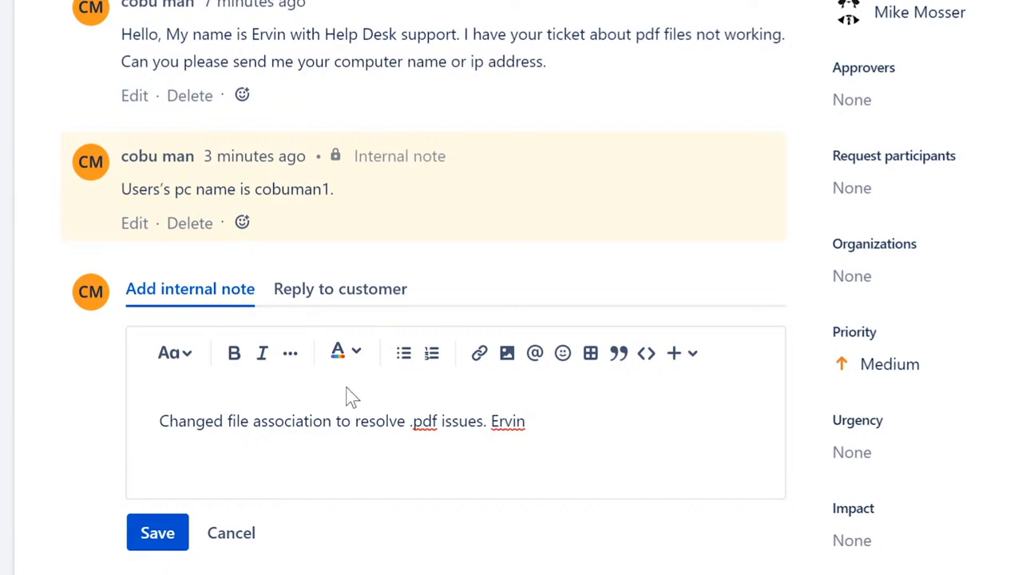
{"action": "left_click", "coordinate": [154, 536]}
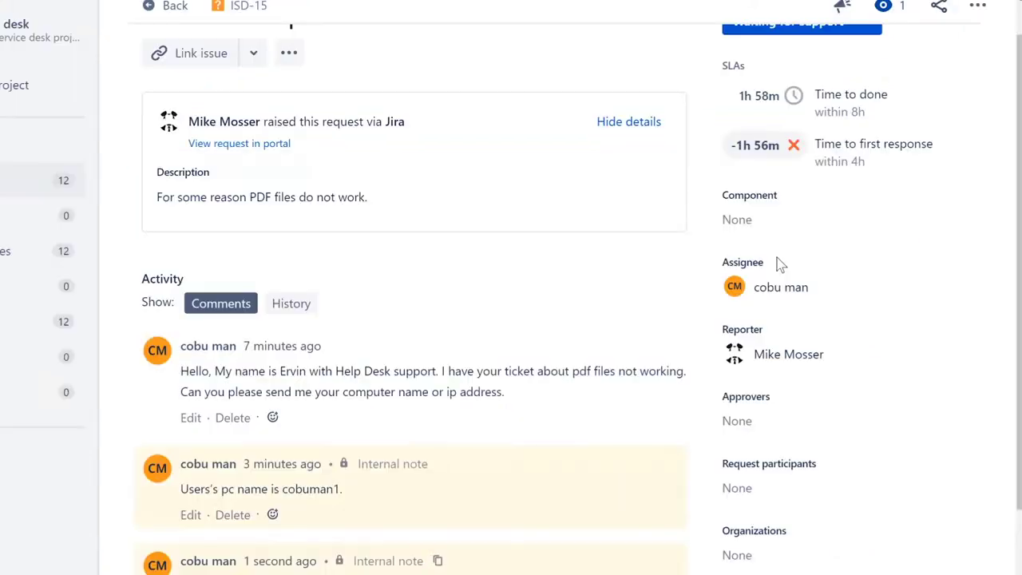
Step: Transition ISD-15 from Waiting for support to Completed and return to the All open queue
{"action": "scroll", "coordinate": [882, 201], "scroll_direction": "up", "scroll_amount": 1}
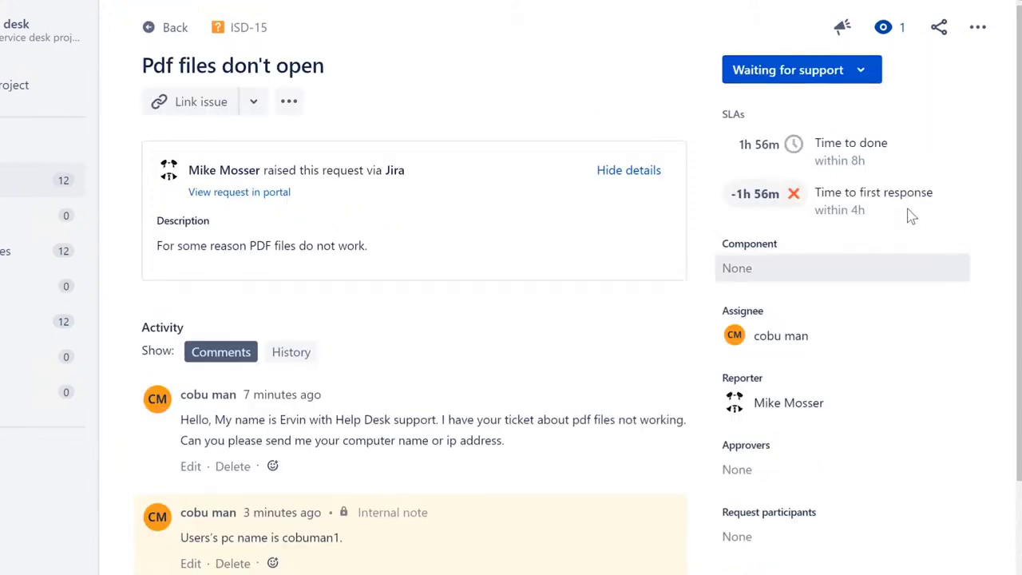
{"action": "left_click", "coordinate": [818, 84]}
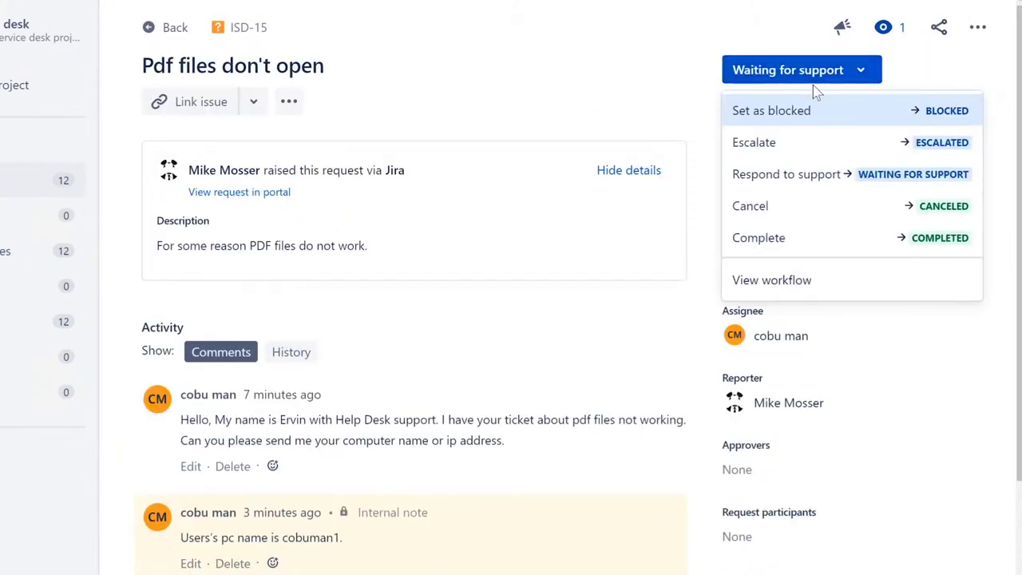
{"action": "left_click", "coordinate": [766, 389]}
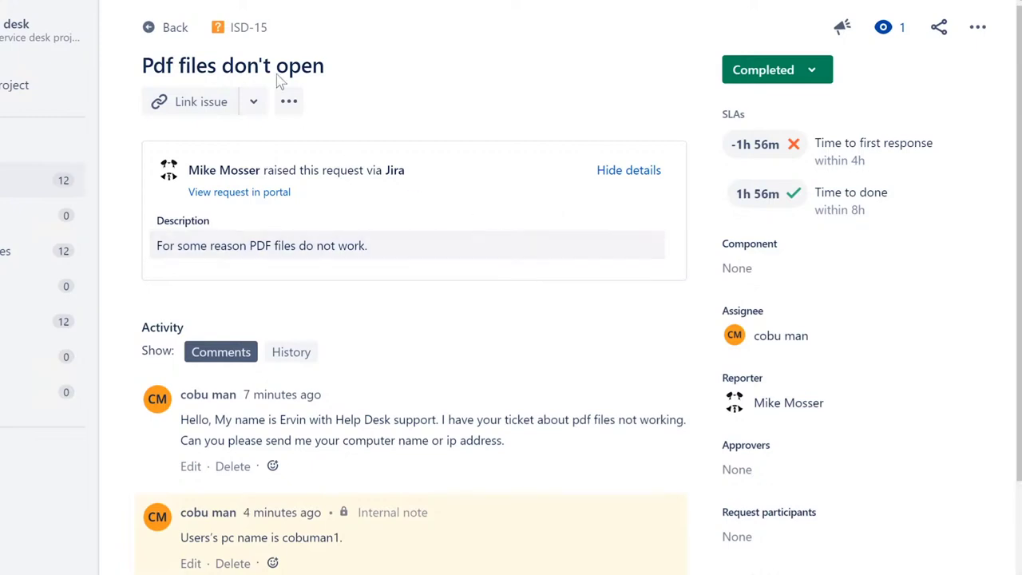
{"action": "left_click", "coordinate": [175, 31]}
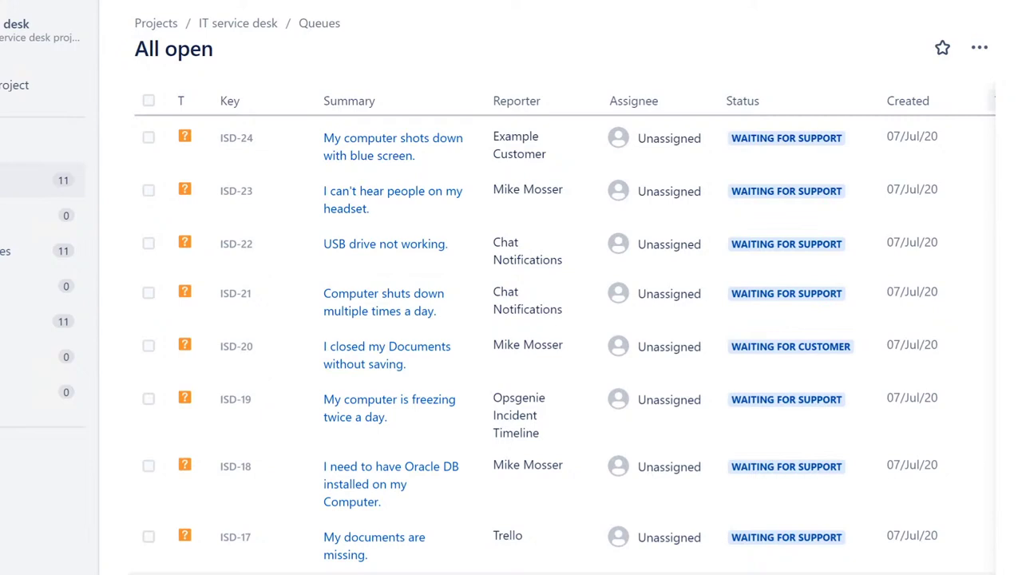
Step: Open ISD-16 'Websites are super slow.', assign it to yourself, and cancel the accidental description edit
{"action": "left_click", "coordinate": [445, 545]}
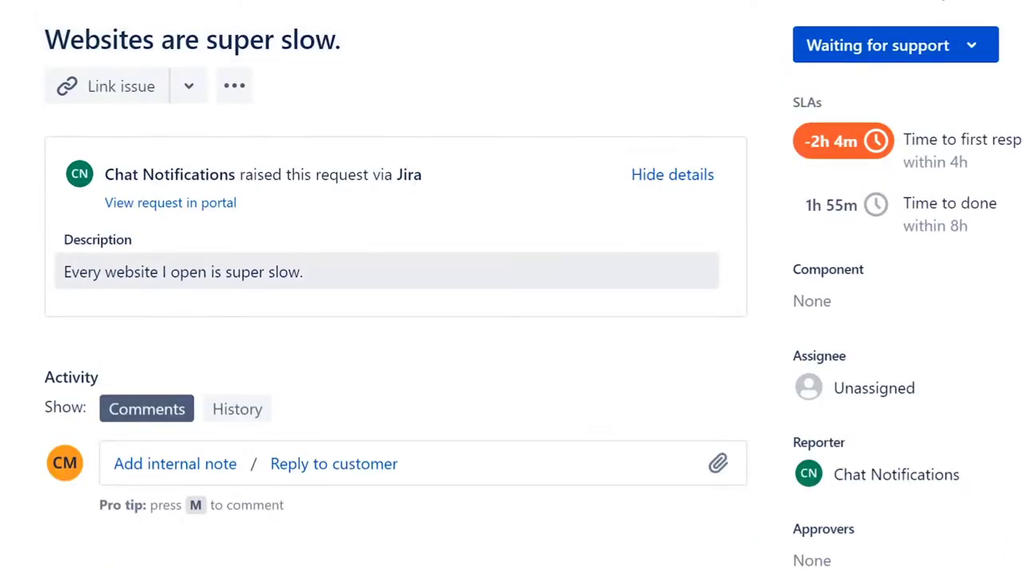
{"action": "left_click", "coordinate": [294, 281]}
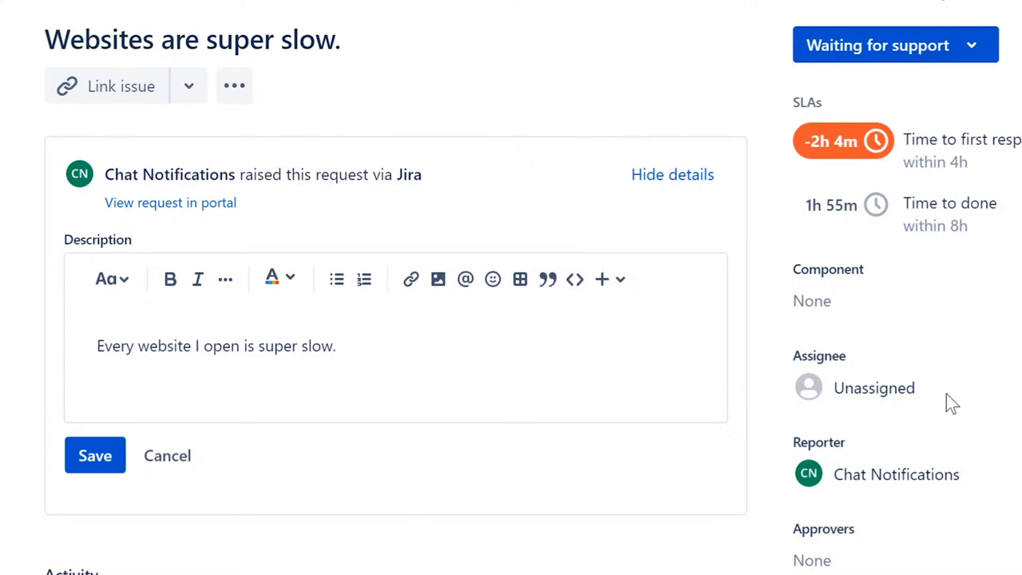
{"action": "left_click", "coordinate": [866, 397]}
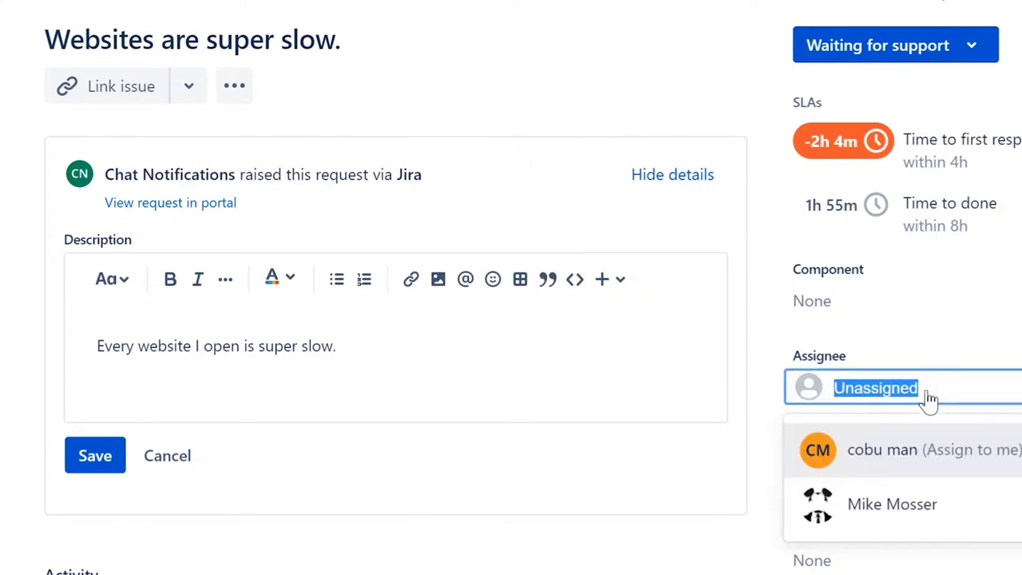
{"action": "left_click", "coordinate": [956, 459]}
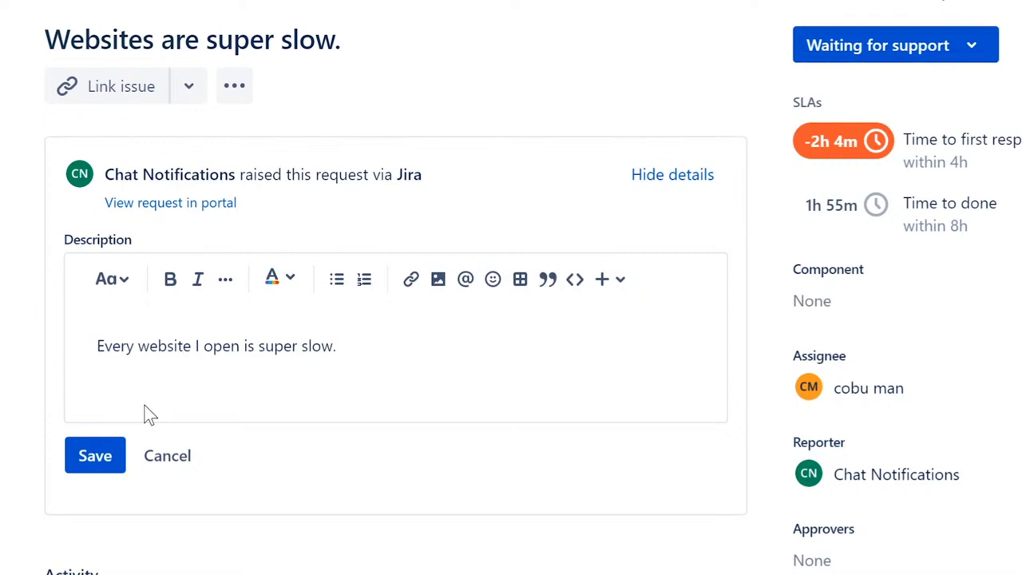
{"action": "left_click", "coordinate": [175, 459]}
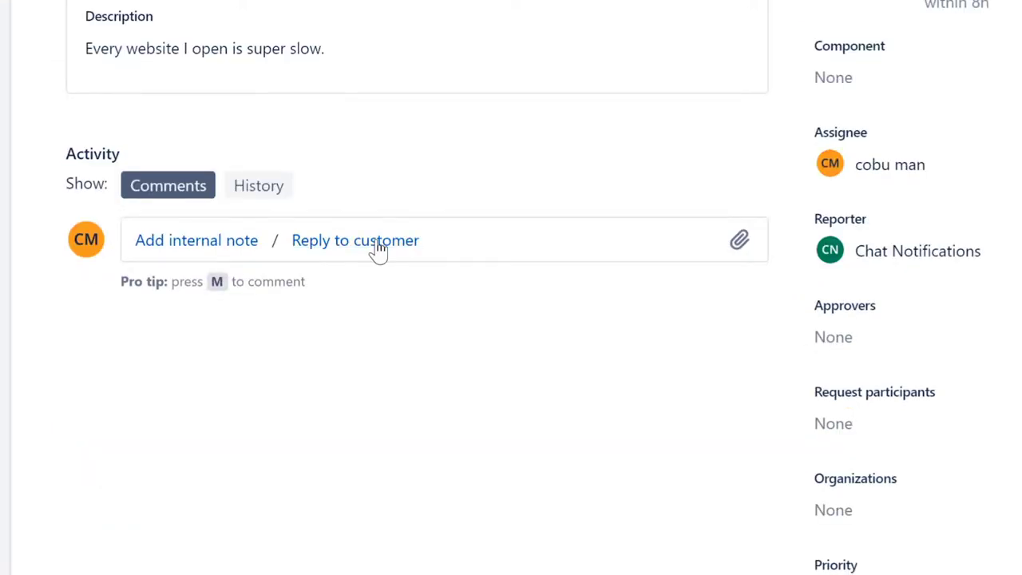
Step: Reply as Tech Support offering help with the slow website issue and requesting the PC name or IP address
{"action": "left_click", "coordinate": [378, 244]}
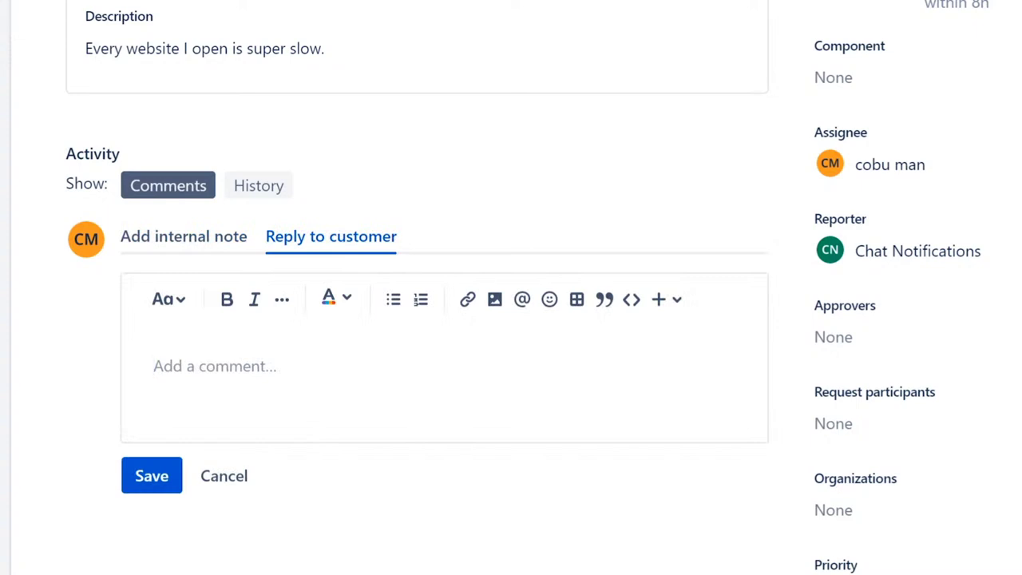
{"action": "type", "text": "Hello, my name is Ervin"}
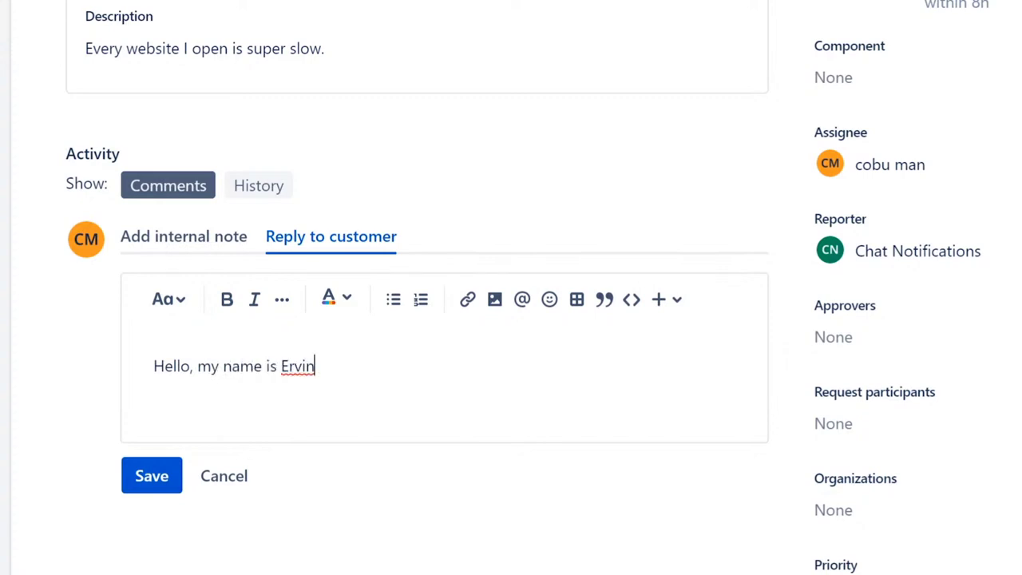
{"action": "type", "text": " with Tech Suppor"}
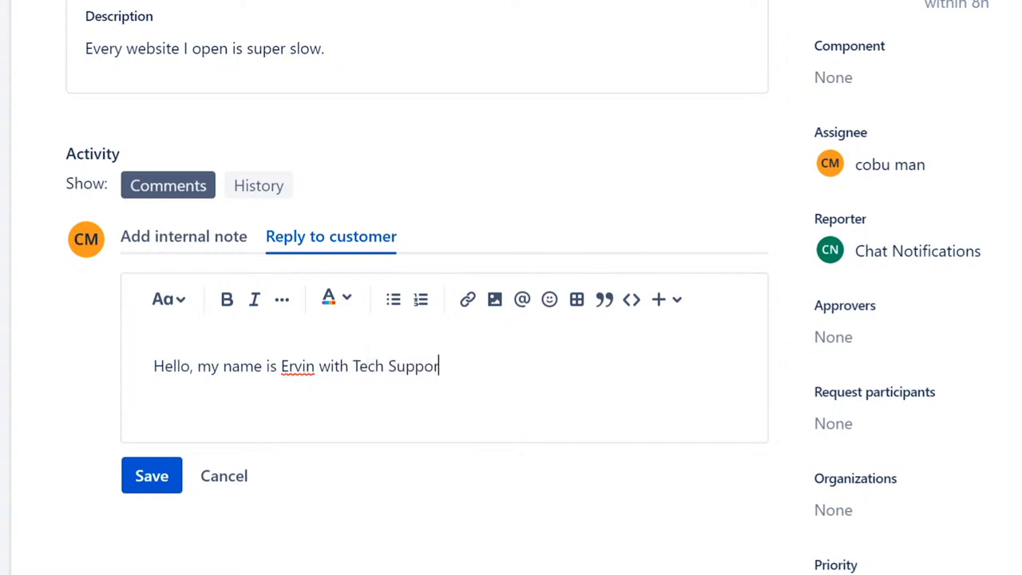
{"action": "type", "text": "t. C"}
{"action": "key", "text": "BackSpace"}
{"action": "type", "text": "I can help you with "}
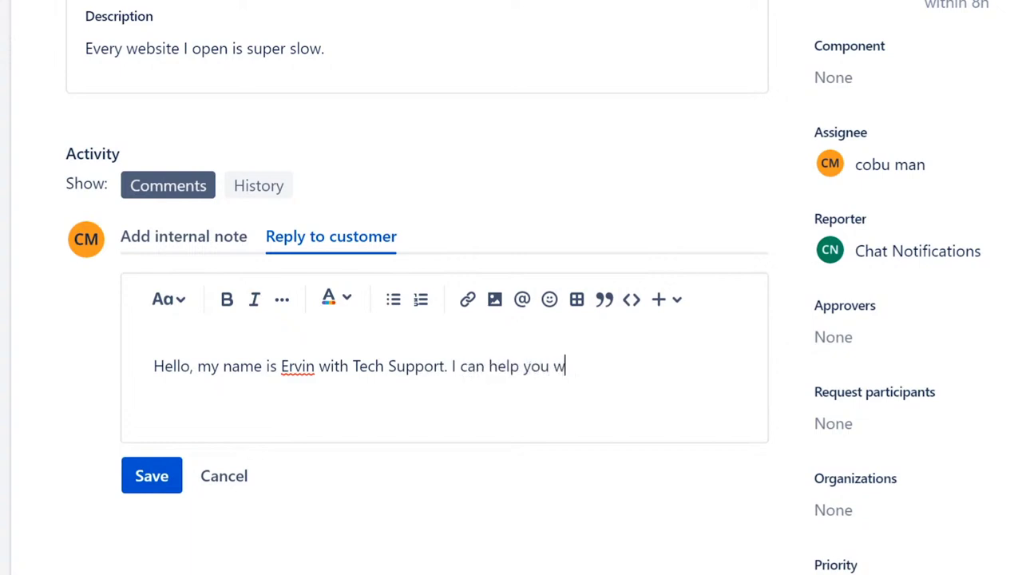
{"action": "type", "text": "slow website issue"}
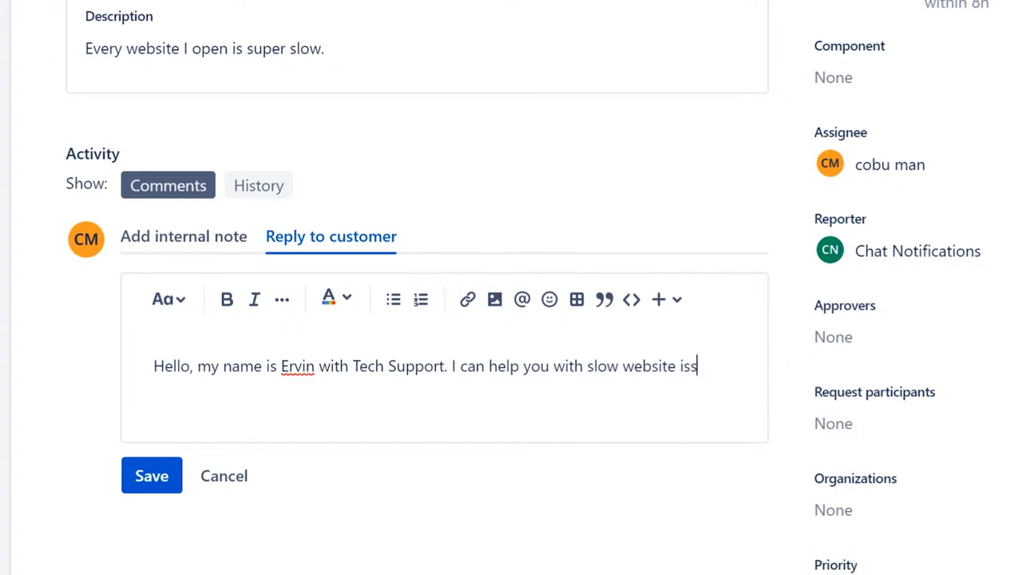
{"action": "type", "text": "... can "}
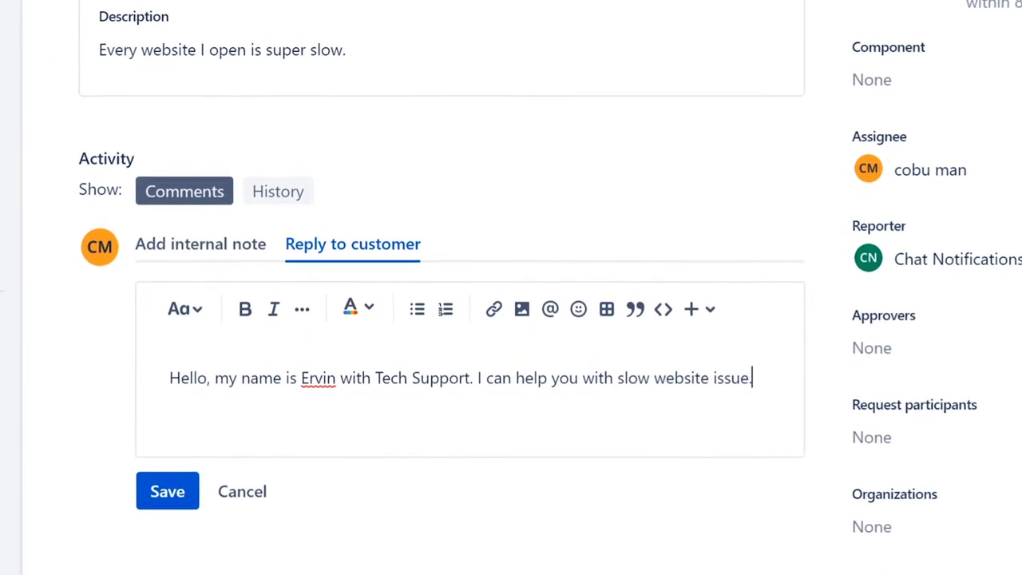
{"action": "type", "text": "you pleas"}
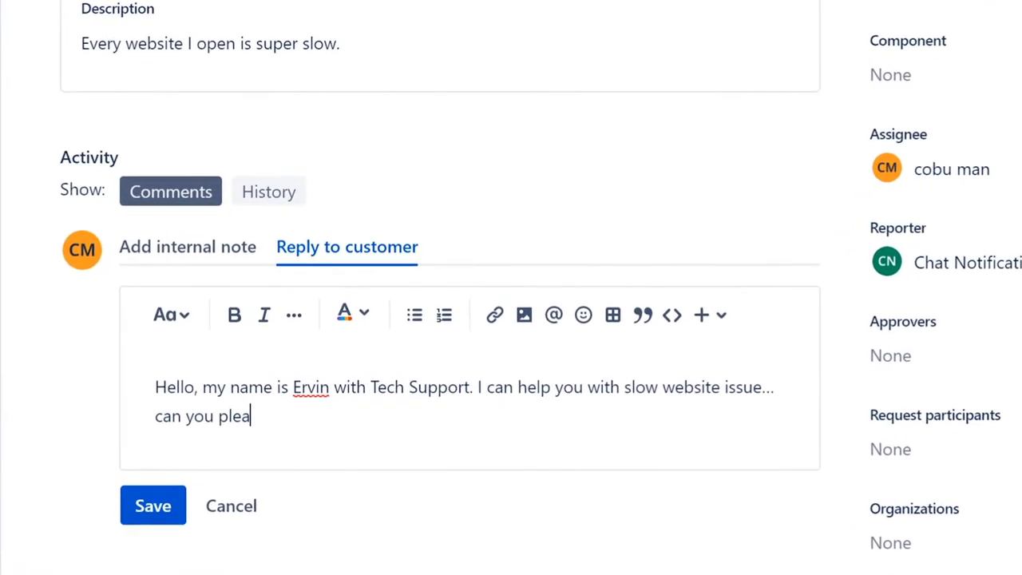
{"action": "type", "text": "e provide pc na"}
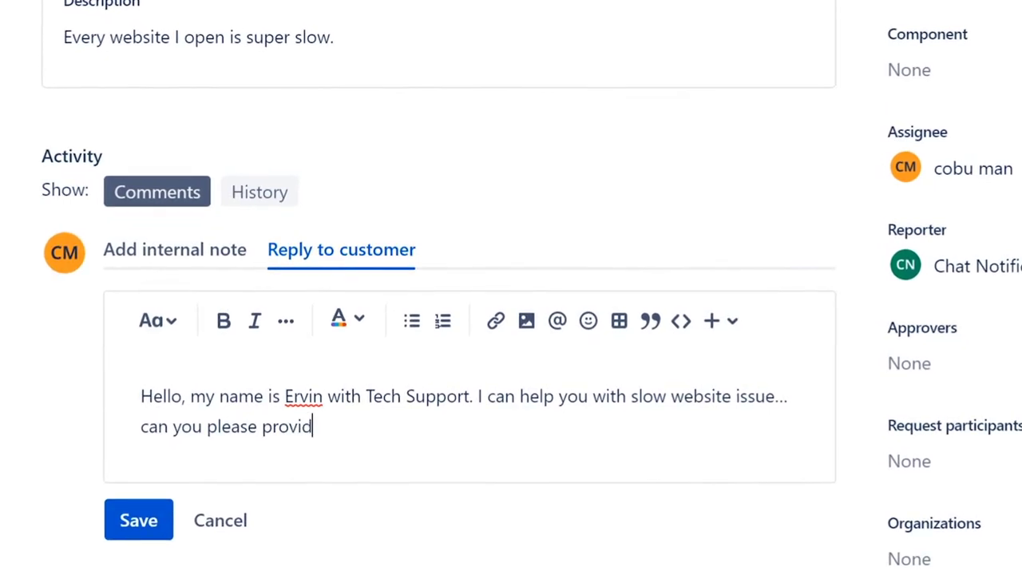
{"action": "type", "text": "me or i"}
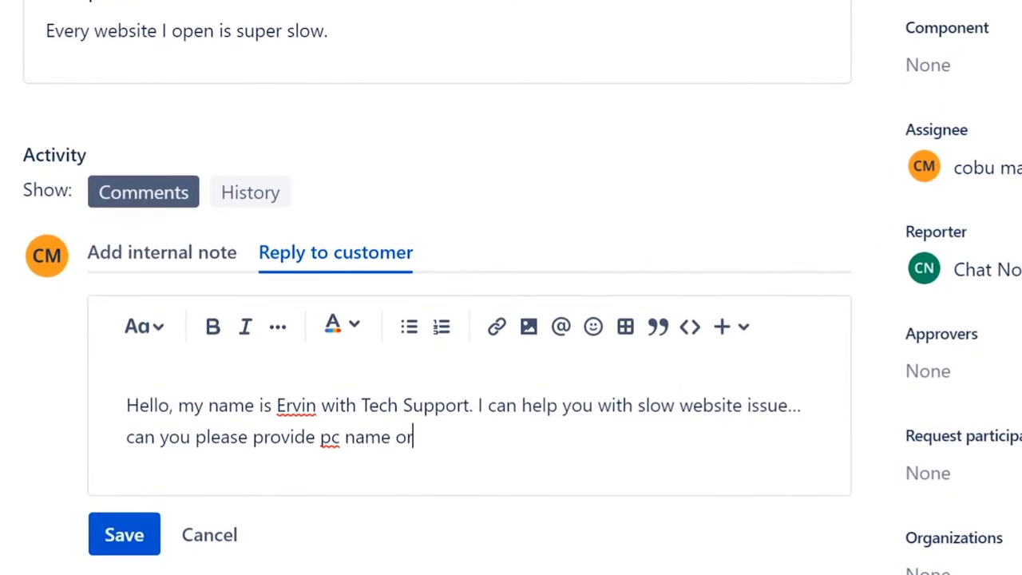
{"action": "type", "text": "p addree"}
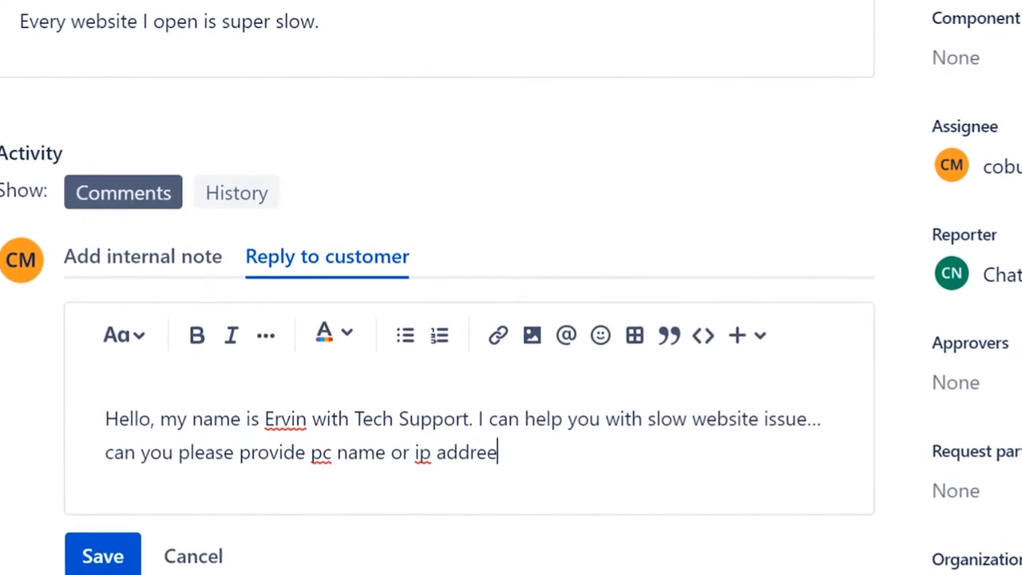
{"action": "key", "text": "BackSpace"}
{"action": "type", "text": "ss so that I "}
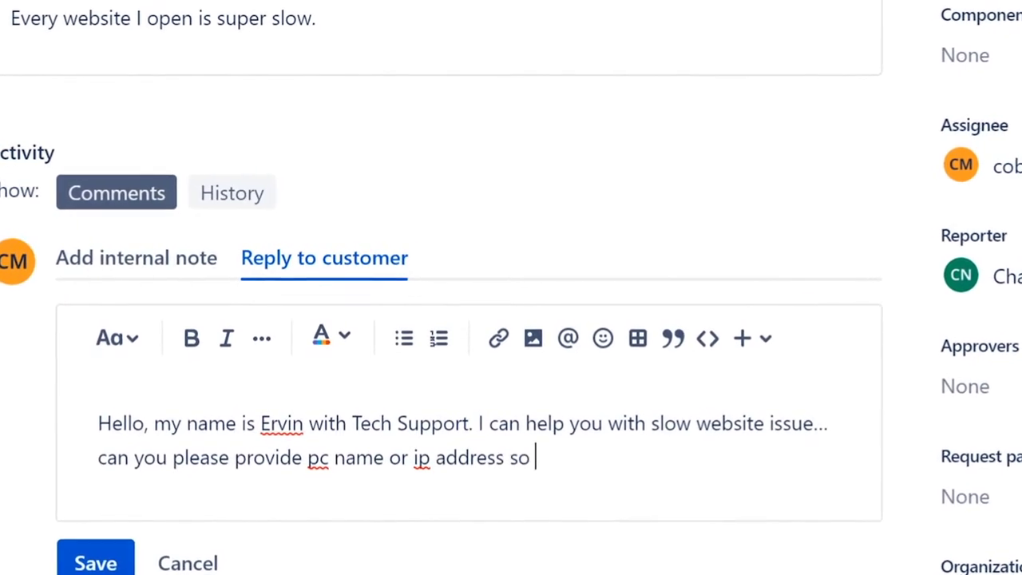
{"action": "type", "text": "can take a lo"}
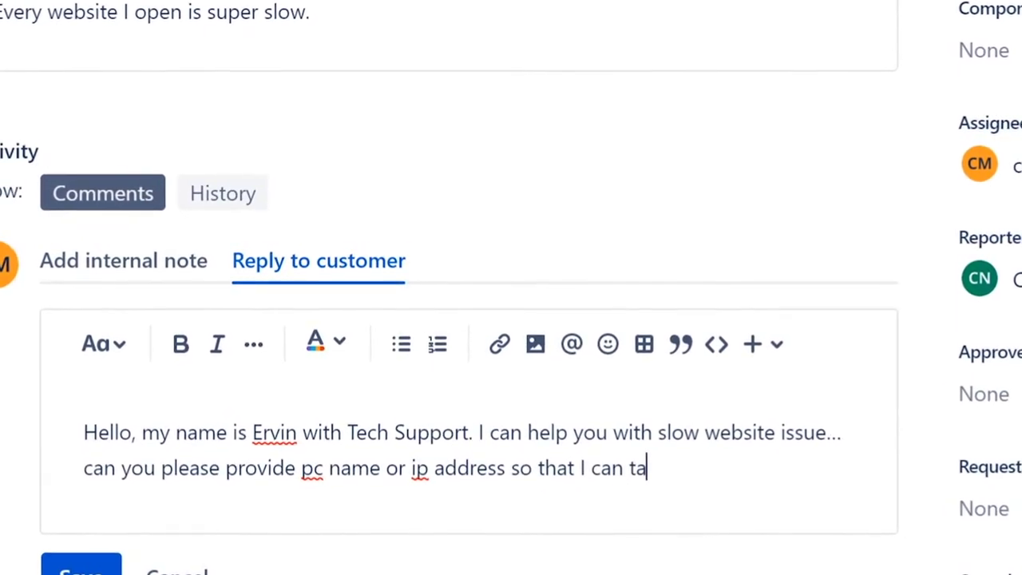
{"action": "type", "text": "ok."}
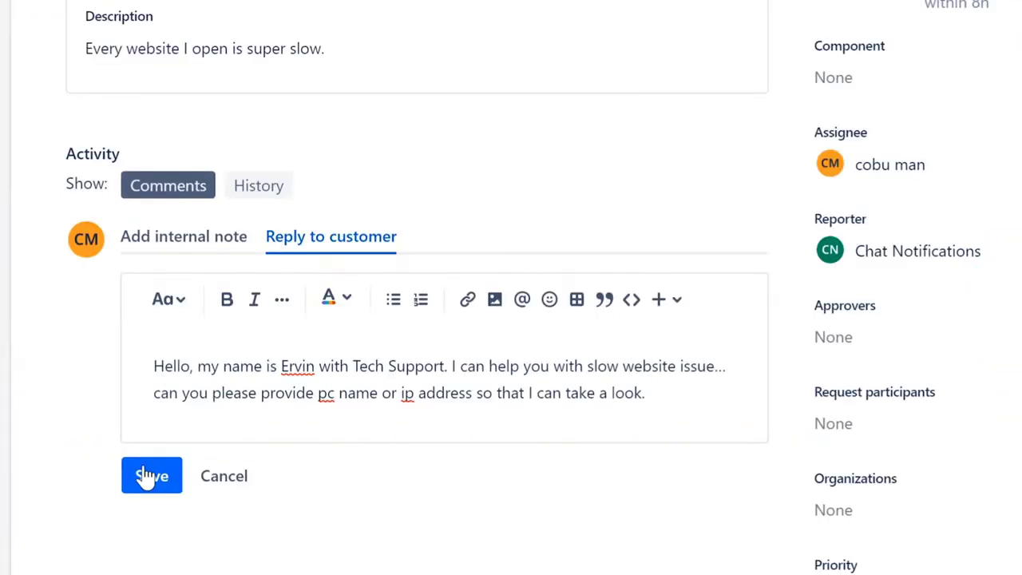
{"action": "left_click", "coordinate": [147, 477]}
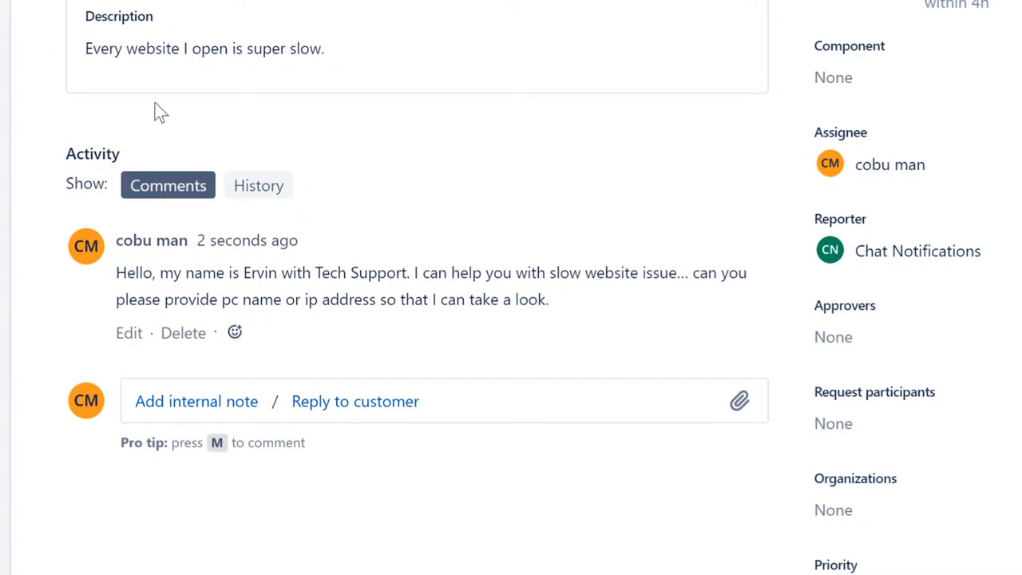
{"action": "left_click_drag", "start_coordinate": [183, 48], "coordinate": [94, 48]}
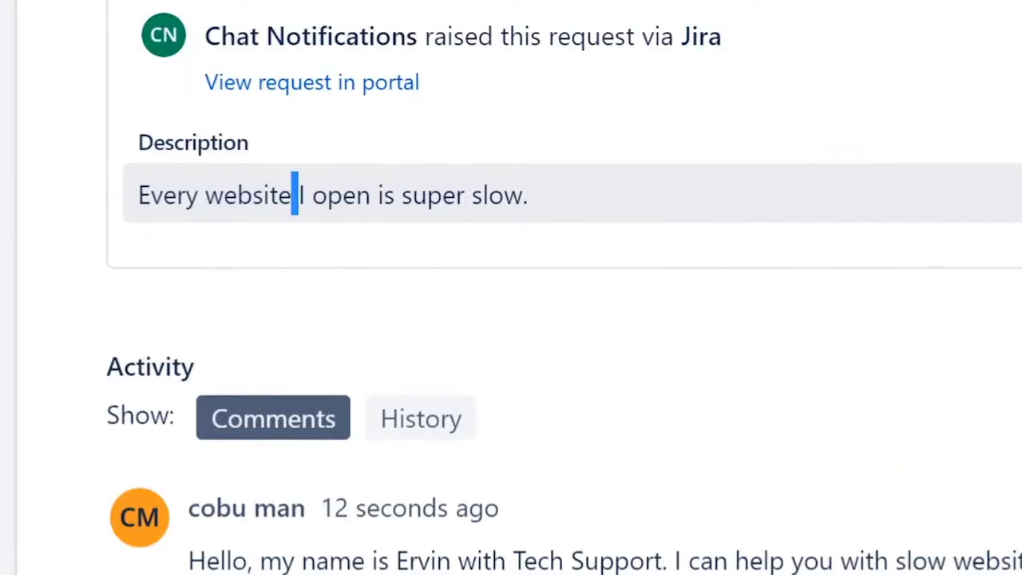
{"action": "left_click_drag", "start_coordinate": [151, 195], "coordinate": [137, 195]}
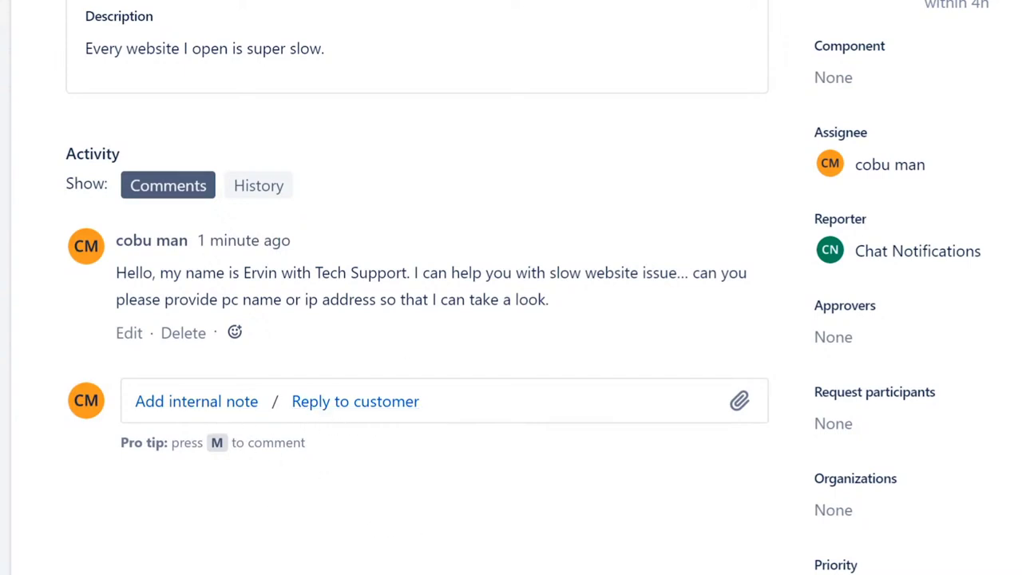
Step: Save an internal note stating that cobuman1 is the user's PC name, signed with the agent's name
{"action": "left_click", "coordinate": [196, 401]}
{"action": "type", "text": "cobuman1"}
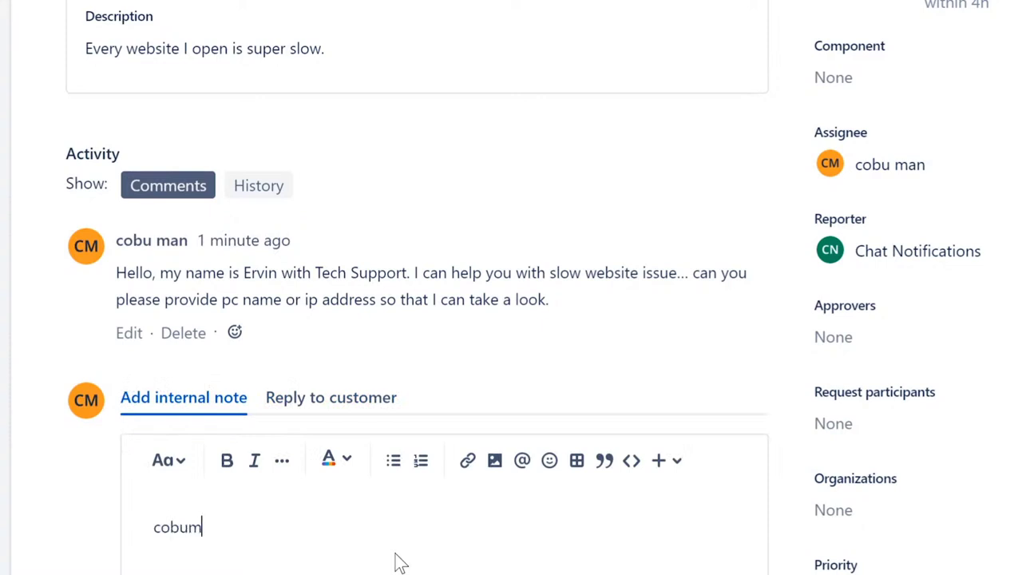
{"action": "type", "text": " is user"}
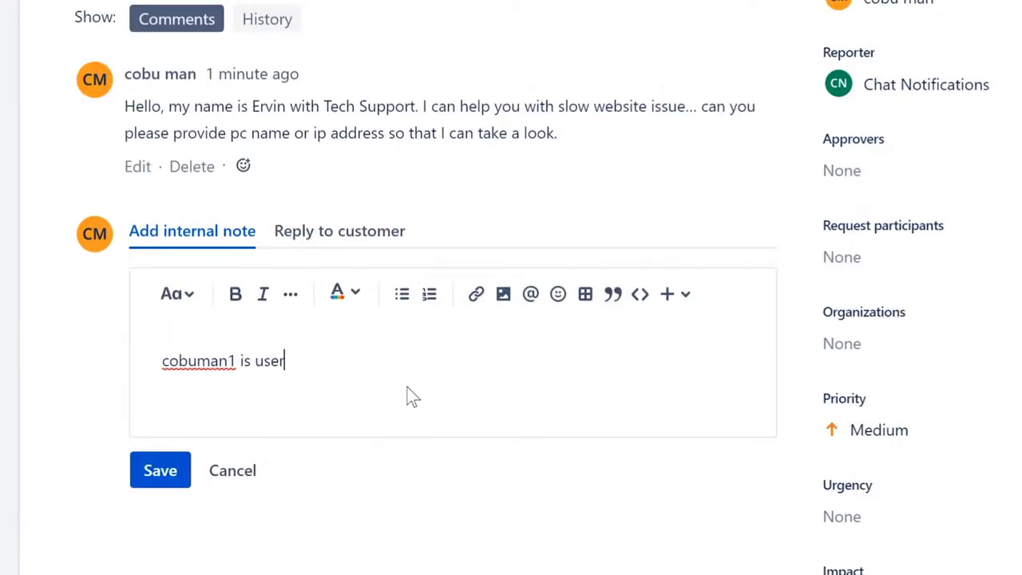
{"action": "type", "text": "'s pc name"}
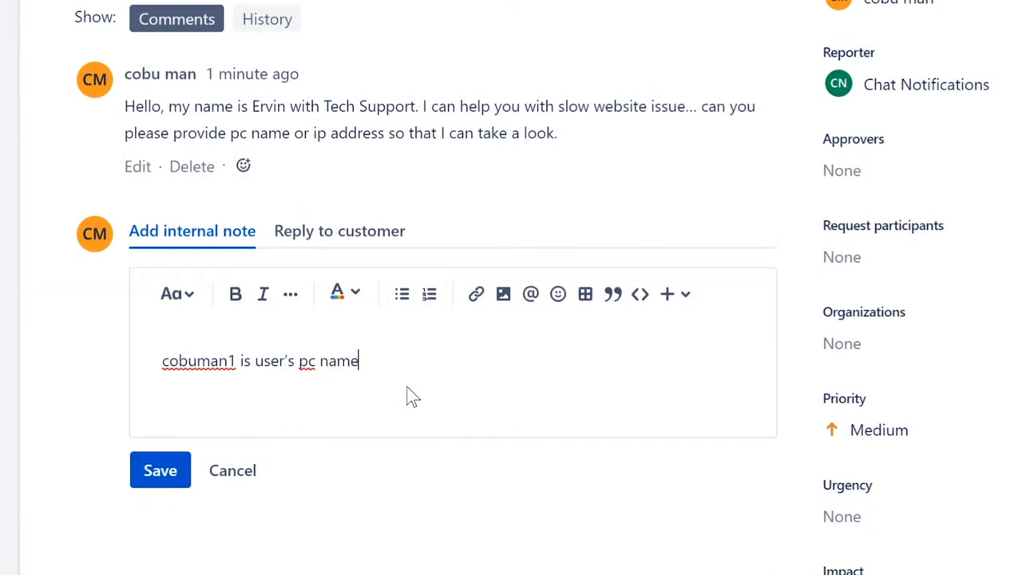
{"action": "type", "text": ". Ervin"}
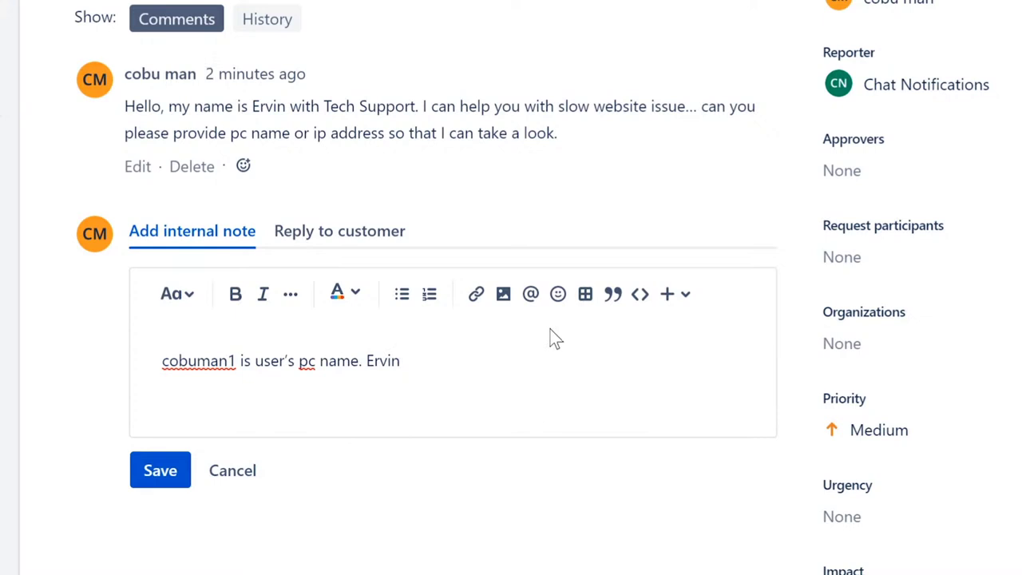
{"action": "left_click", "coordinate": [164, 466]}
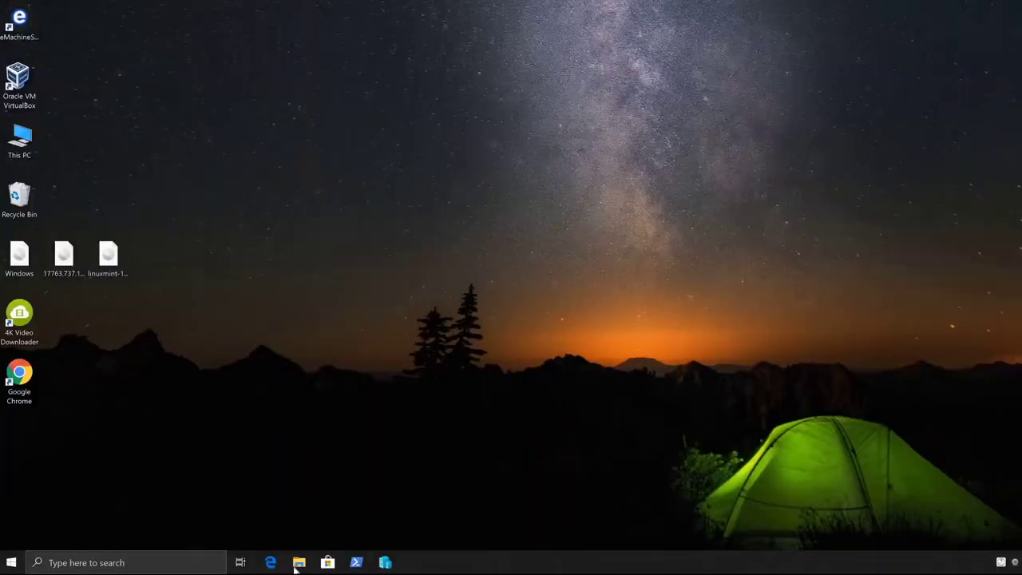
Step: Search 'update' to open the Windows Update settings page and start a check for updates
{"action": "key", "text": "super+s"}
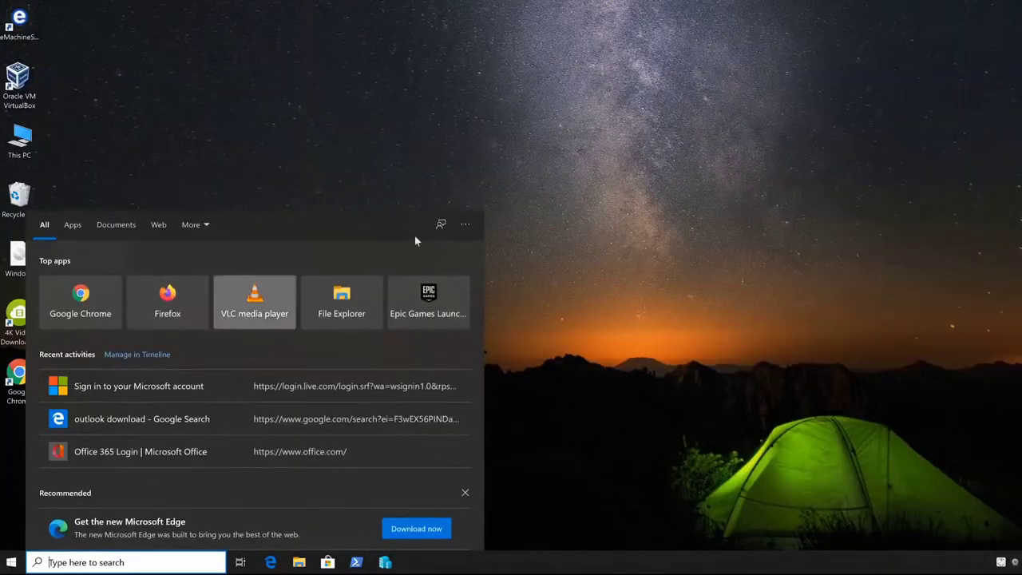
{"action": "left_click", "coordinate": [556, 166]}
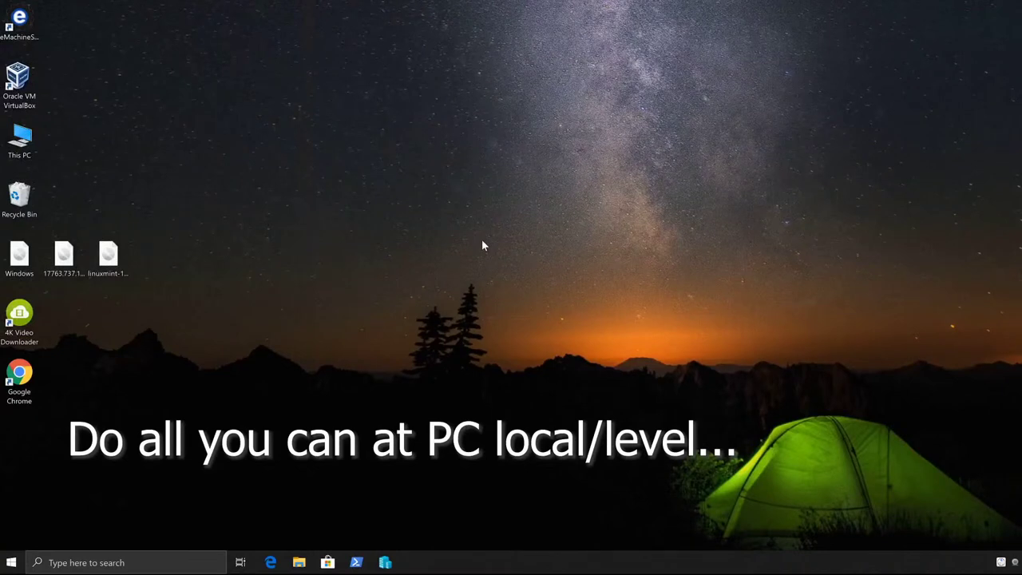
{"action": "key", "text": "super+s"}
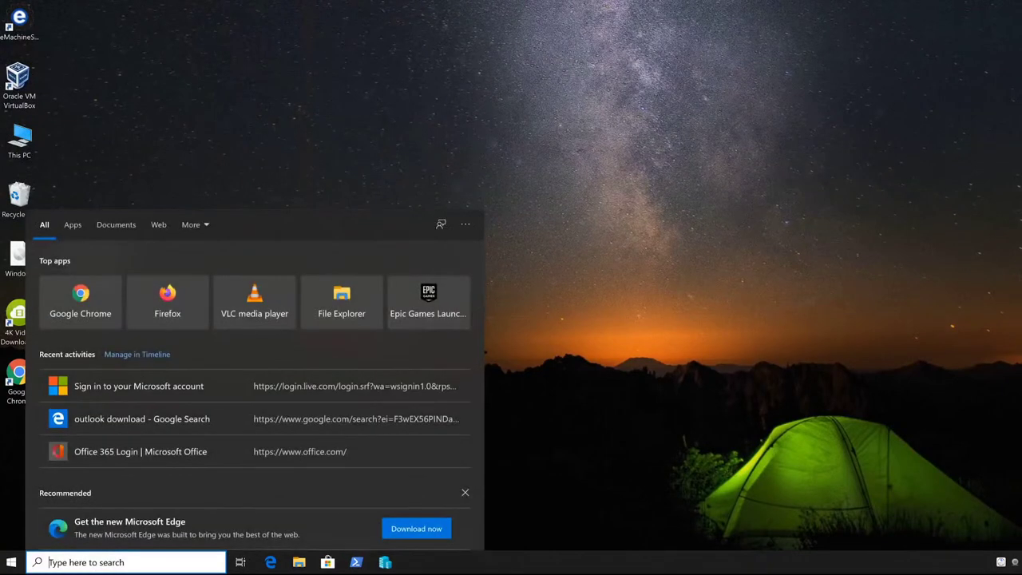
{"action": "type", "text": "update"}
{"action": "key", "text": "Return"}
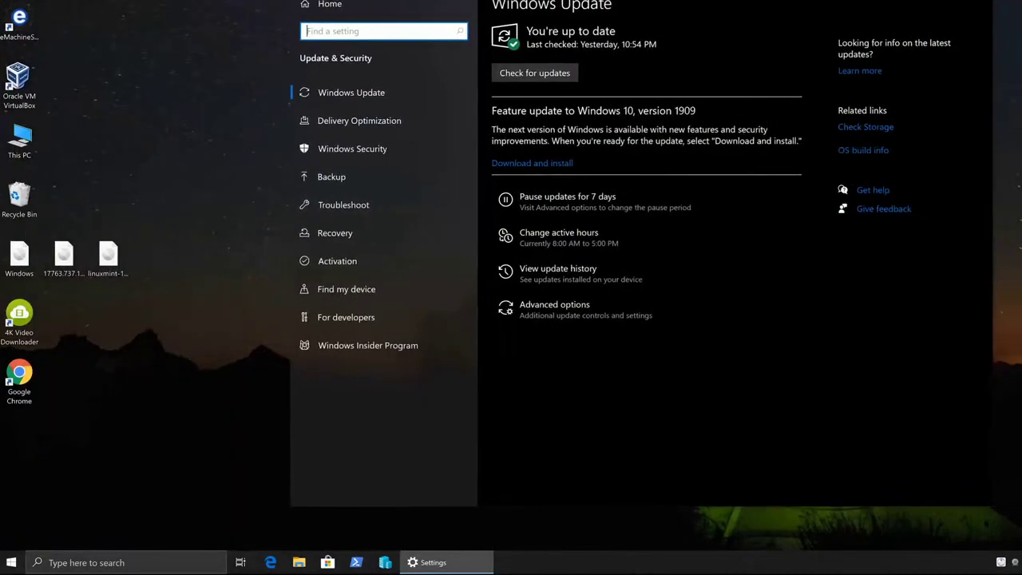
{"action": "left_click", "coordinate": [495, 71]}
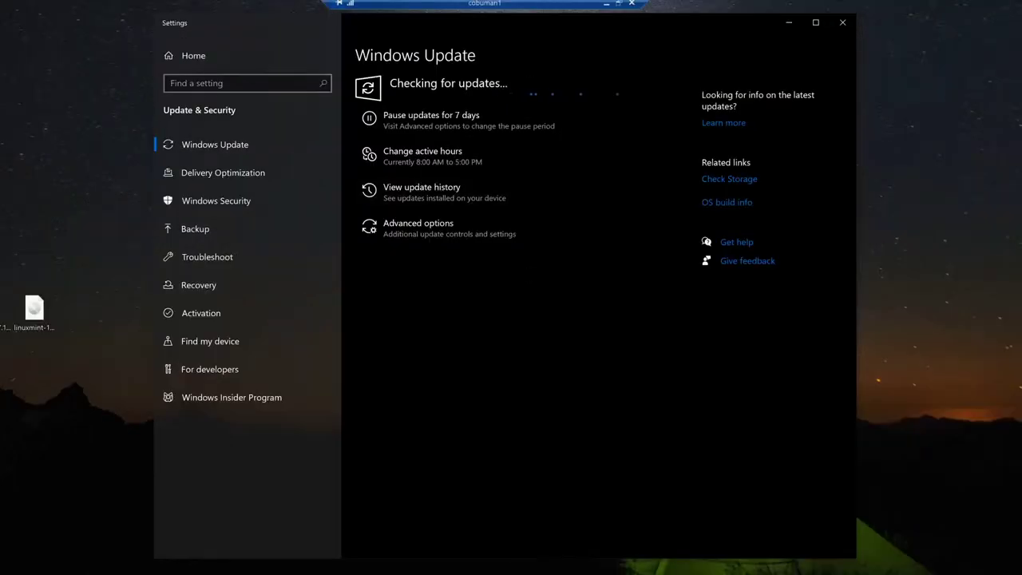
{"action": "right_click", "coordinate": [691, 574]}
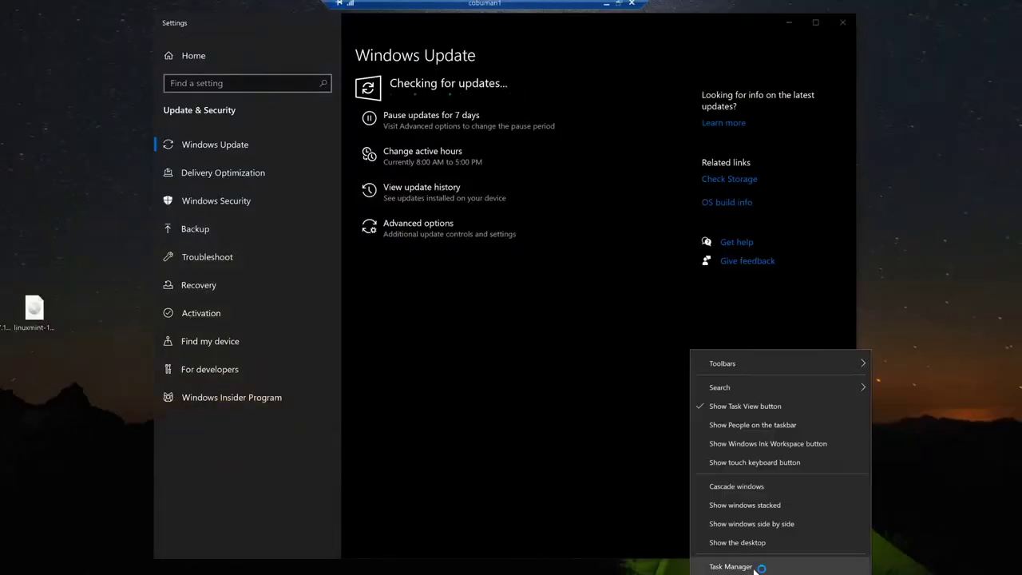
Step: Launch Task Manager from the taskbar and position it beside Windows Update
{"action": "left_click", "coordinate": [730, 565]}
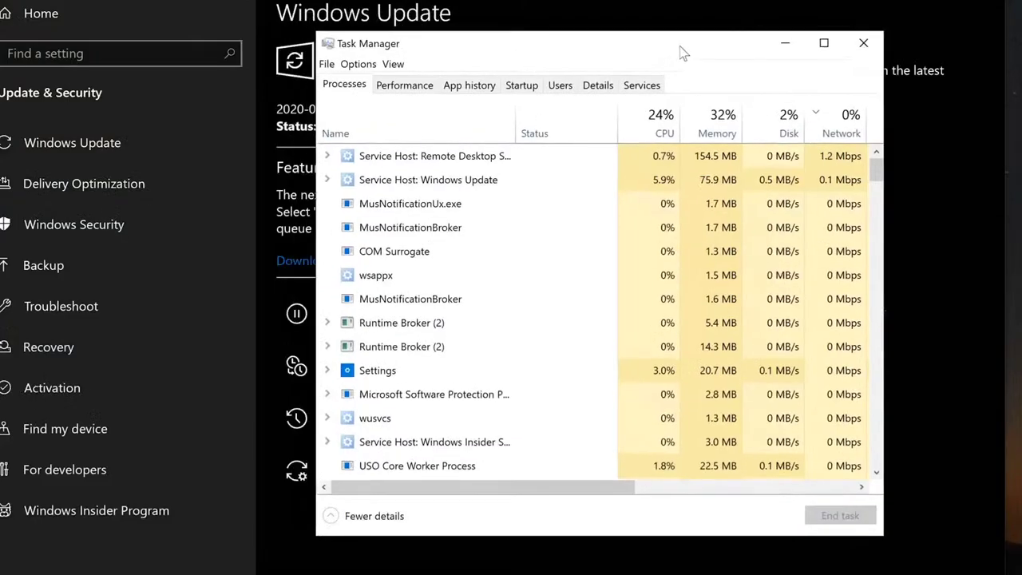
{"action": "left_click_drag", "start_coordinate": [683, 52], "coordinate": [802, 224]}
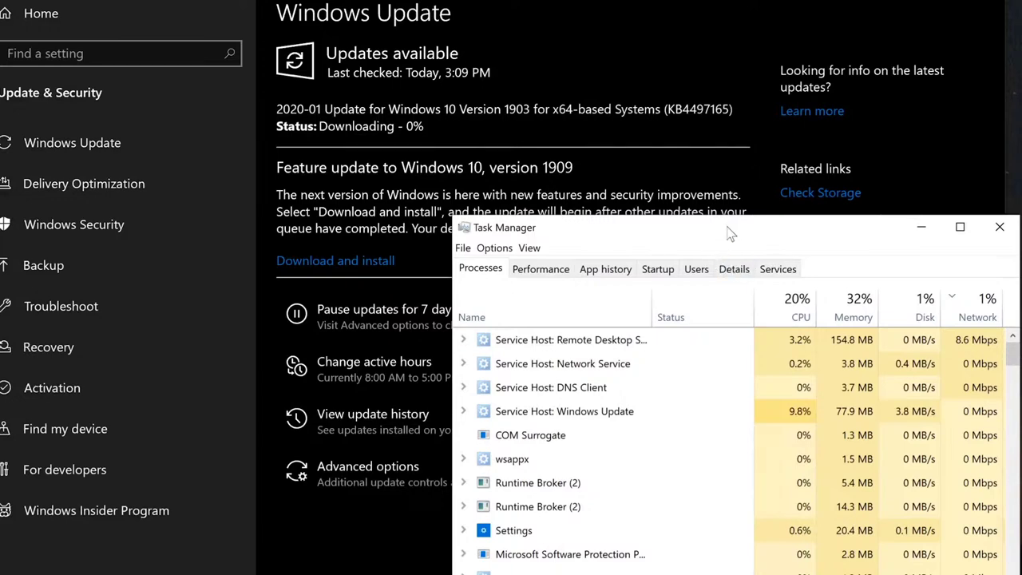
{"action": "left_click_drag", "start_coordinate": [728, 233], "coordinate": [725, 247]}
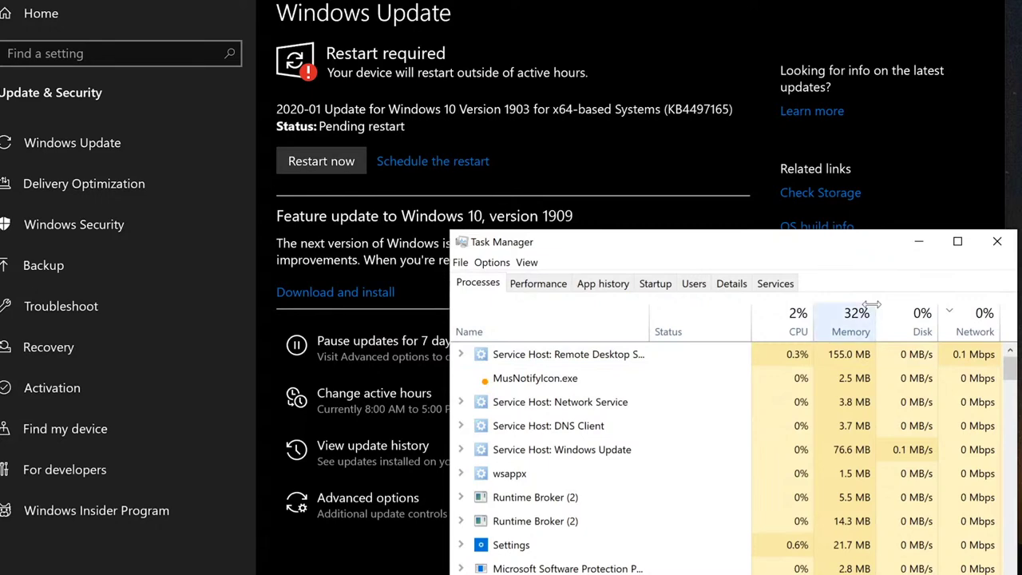
{"action": "left_click_drag", "start_coordinate": [645, 245], "coordinate": [610, 223]}
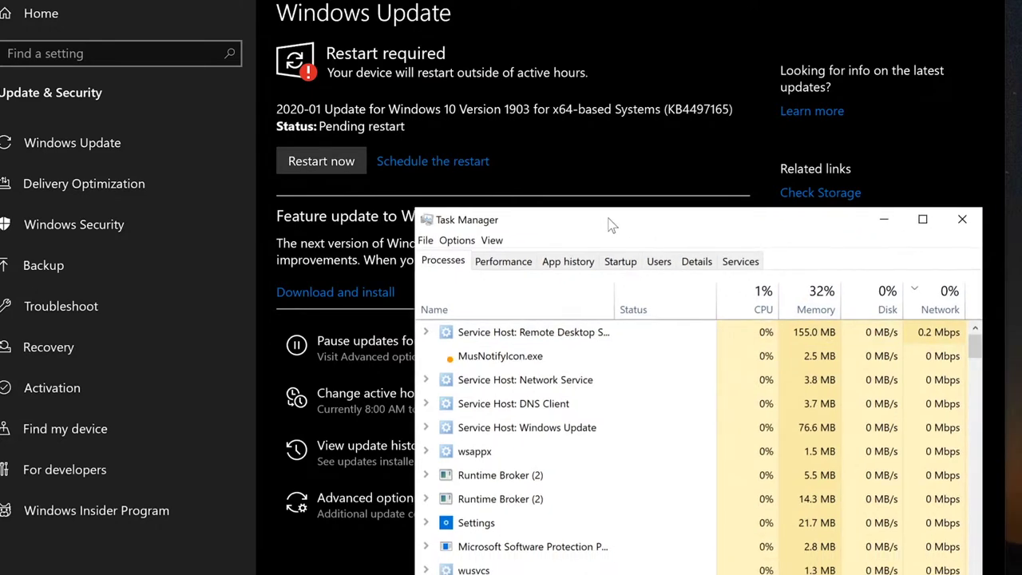
Step: Review the Ethernet throughput graph on the Performance tab, then go to the Processes list
{"action": "left_click", "coordinate": [517, 266]}
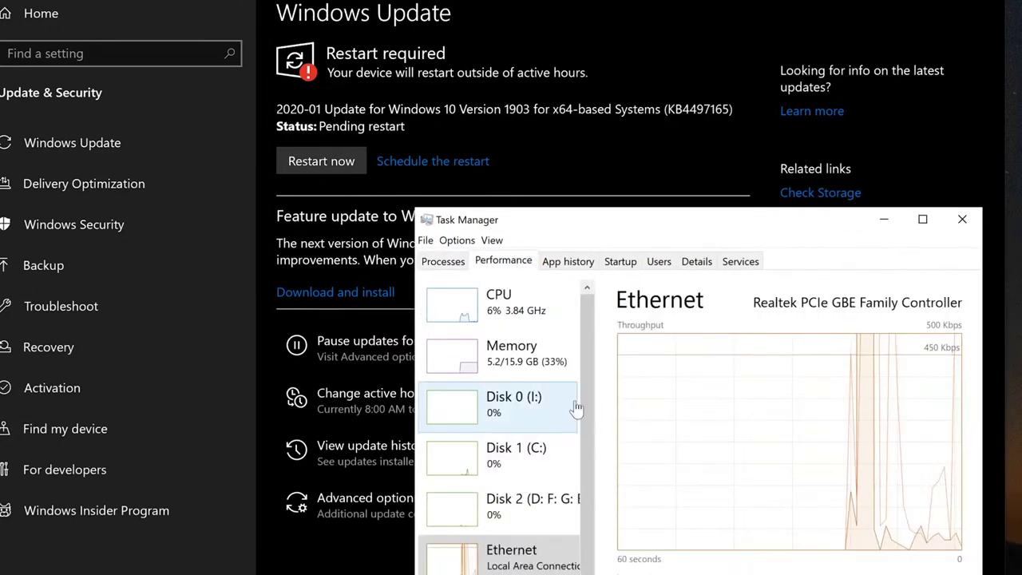
{"action": "scroll", "coordinate": [511, 559], "scroll_direction": "down", "scroll_amount": 2}
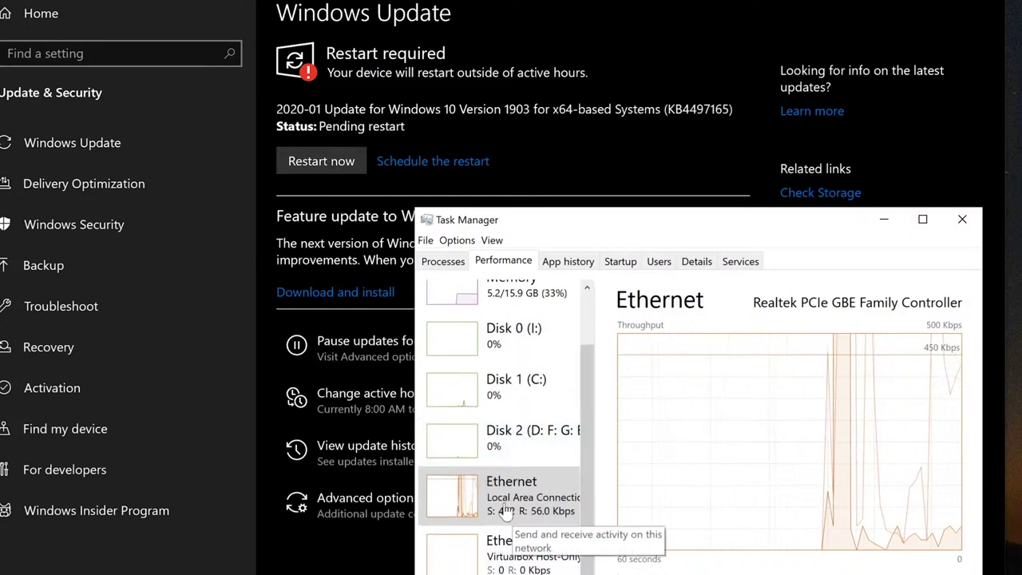
{"action": "scroll", "coordinate": [487, 453], "scroll_direction": "down", "scroll_amount": 1}
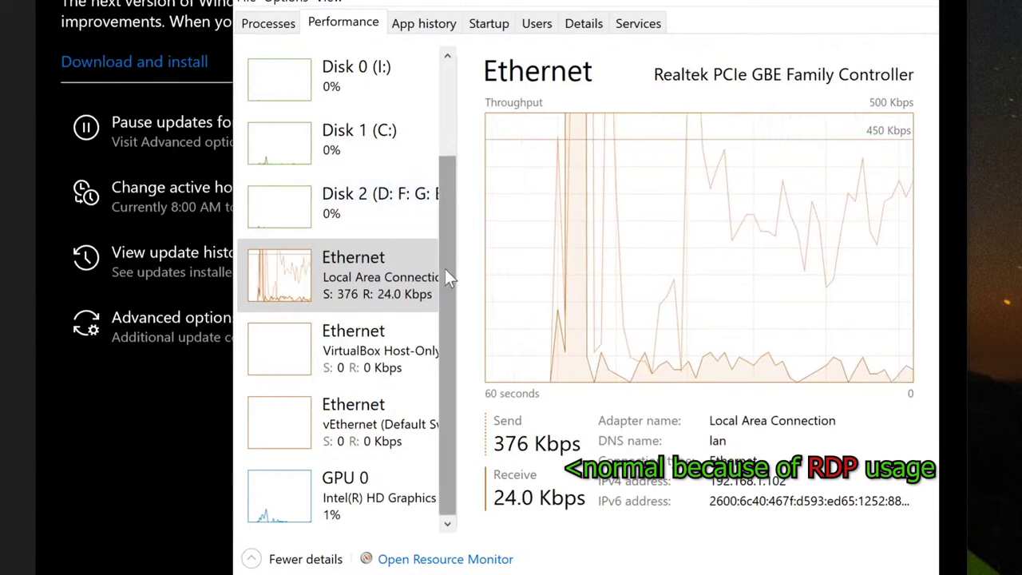
{"action": "left_click_drag", "start_coordinate": [442, 285], "coordinate": [457, 176]}
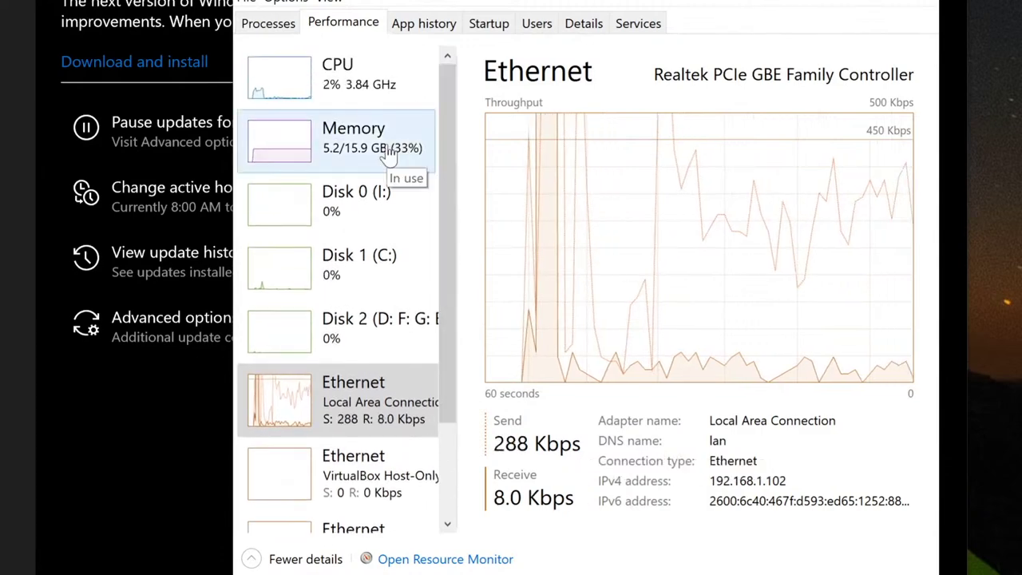
{"action": "left_click", "coordinate": [288, 26]}
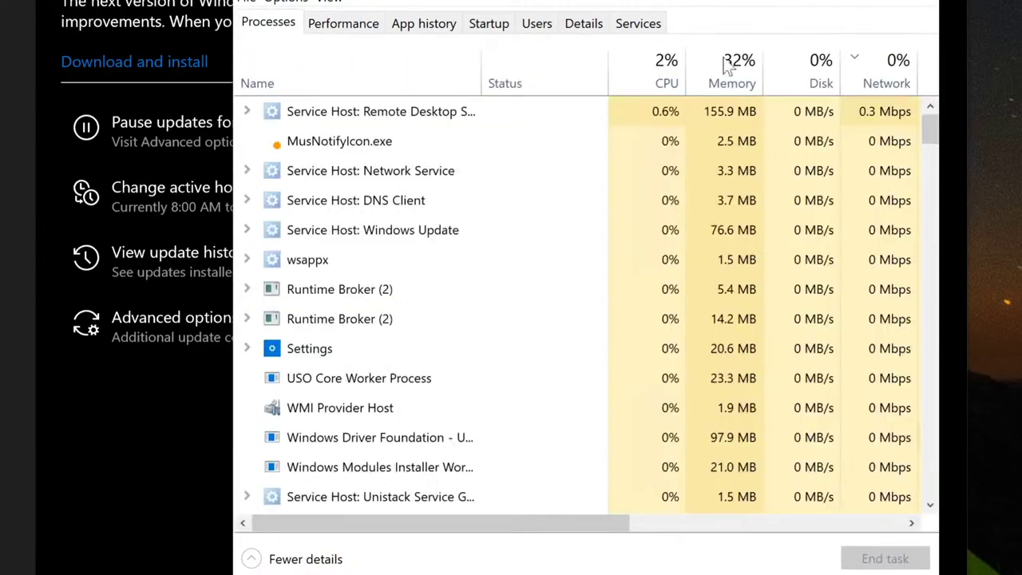
Step: Sort processes by CPU, expand Service Host: Remote Desktop, then close Task Manager with Alt+F4
{"action": "left_click", "coordinate": [640, 58]}
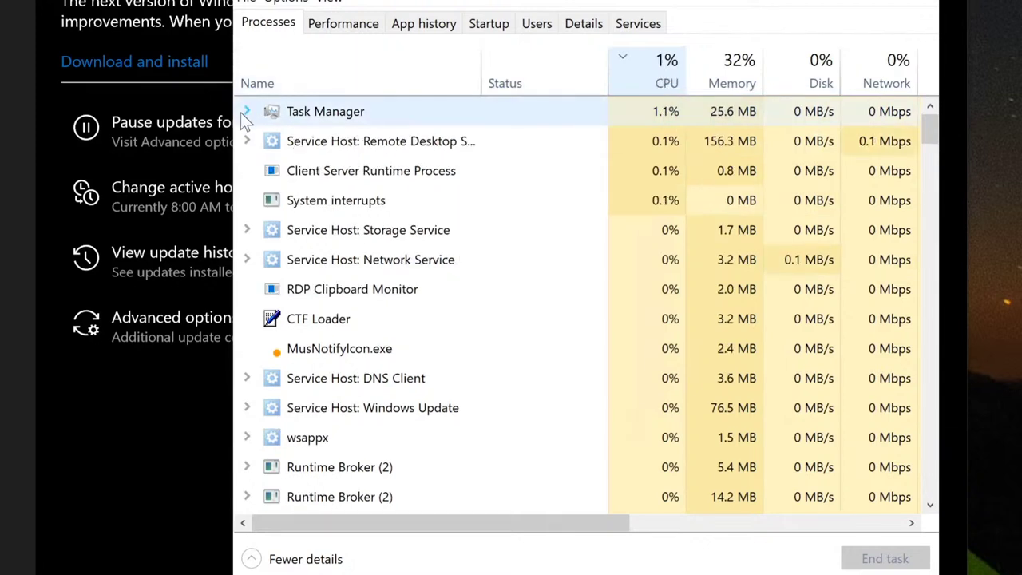
{"action": "scroll", "coordinate": [322, 194], "scroll_direction": "down", "scroll_amount": 1}
{"action": "scroll", "coordinate": [319, 183], "scroll_direction": "up", "scroll_amount": 1}
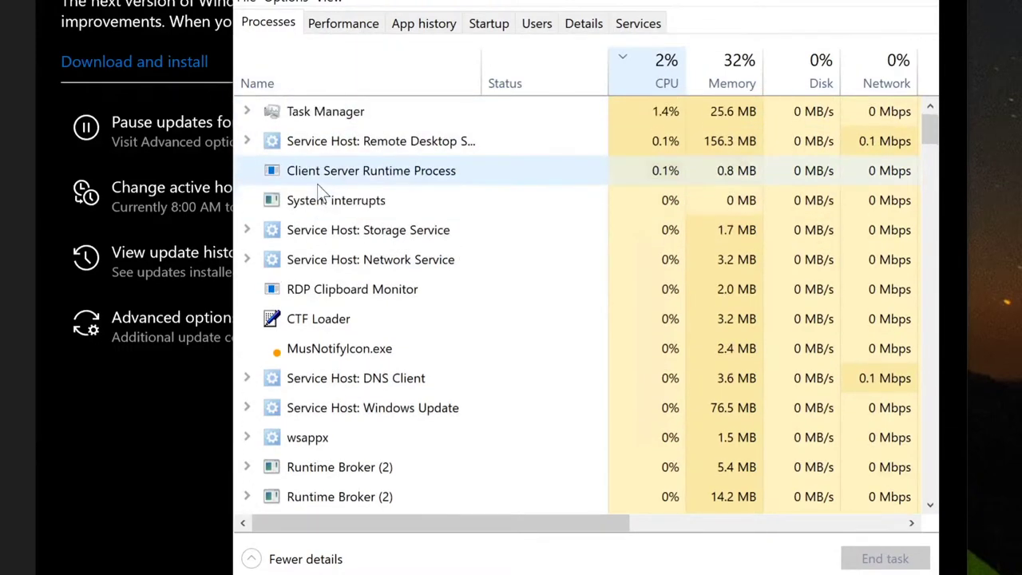
{"action": "left_click", "coordinate": [247, 141]}
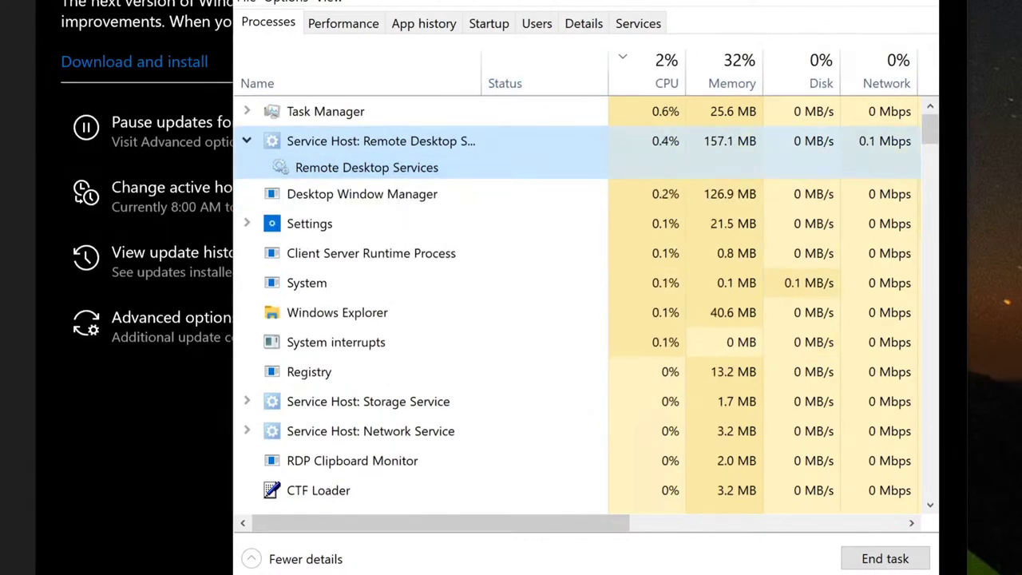
{"action": "key", "text": "alt+F4"}
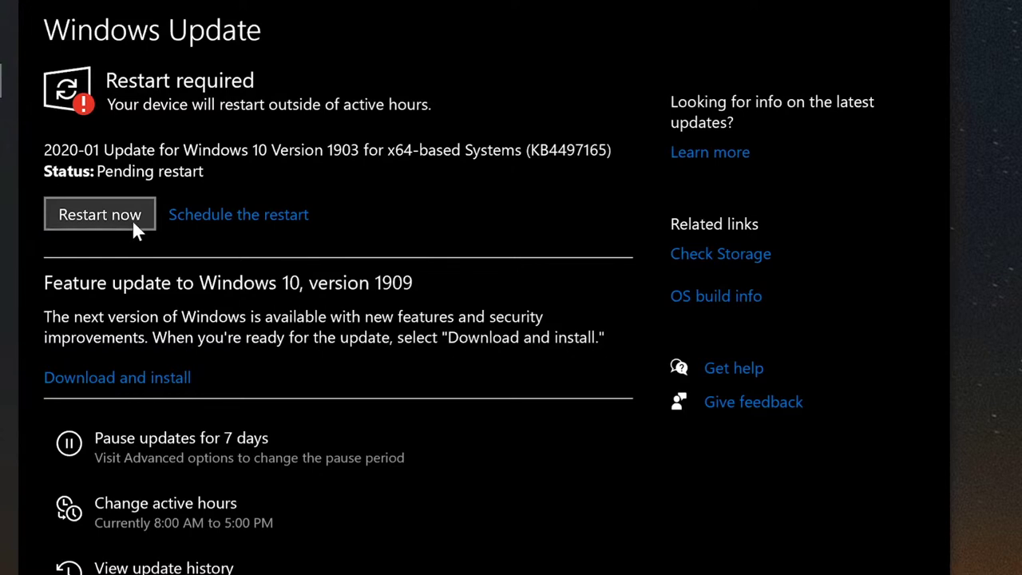
Step: Reopen Task Manager on the Performance tab, move it left, and widen the sidebar to show full adapter names
{"action": "key", "text": "ctrl+shift+Escape"}
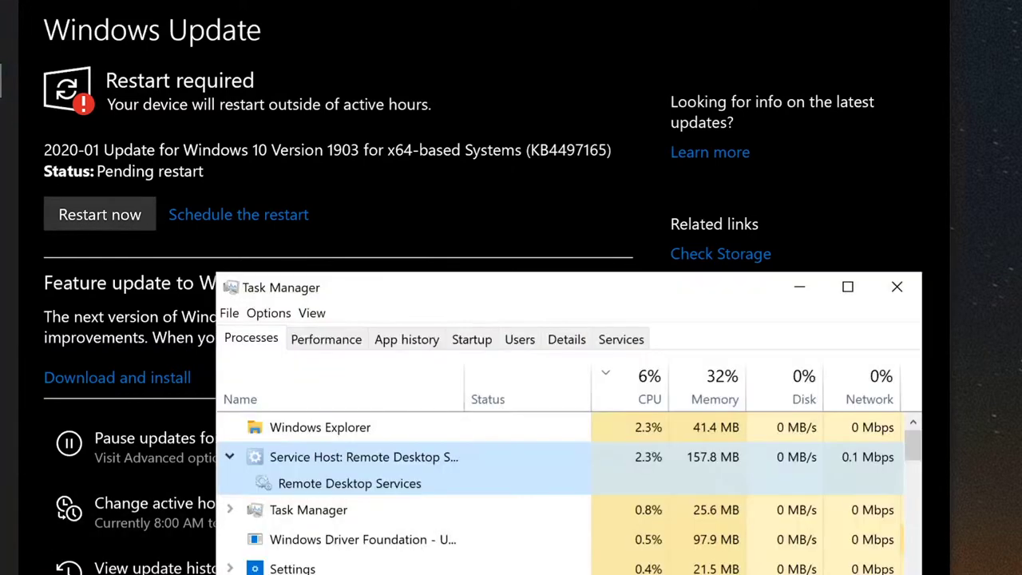
{"action": "left_click", "coordinate": [341, 339]}
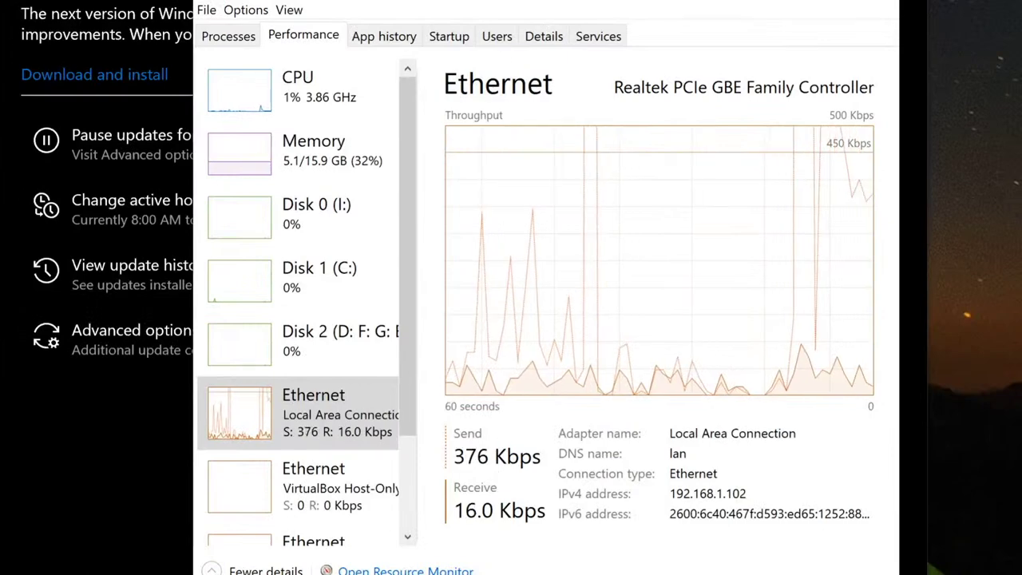
{"action": "left_click_drag", "start_coordinate": [599, 1], "coordinate": [392, 11]}
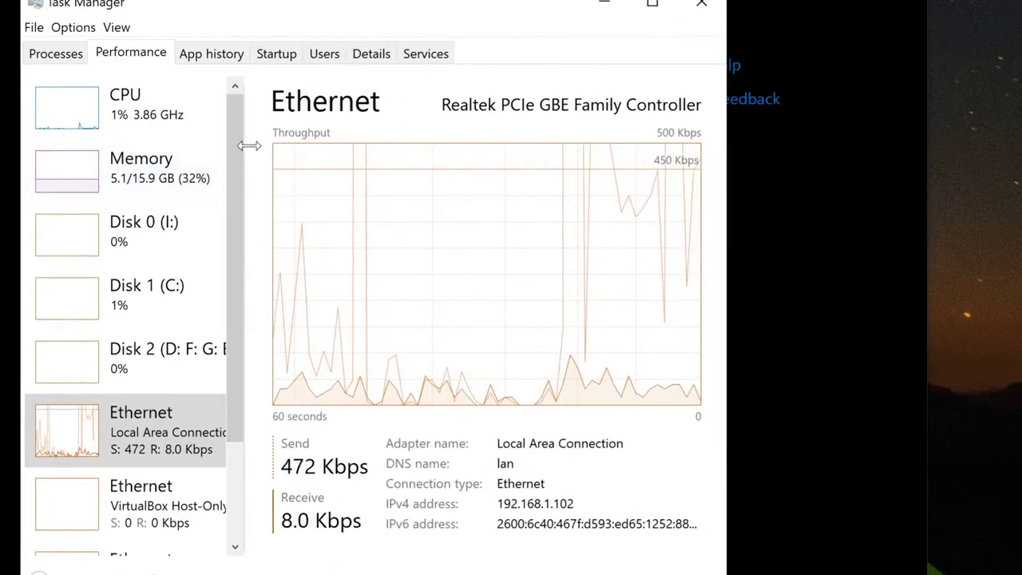
{"action": "left_click_drag", "start_coordinate": [249, 145], "coordinate": [303, 133]}
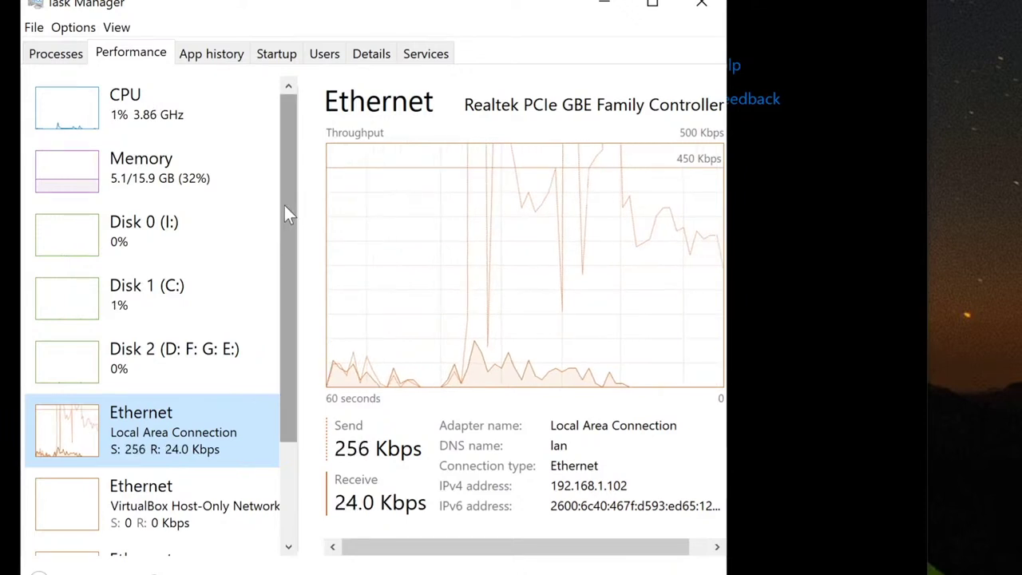
{"action": "mouse_move", "coordinate": [299, 187]}
{"action": "left_mouse_down"}
{"action": "mouse_move", "coordinate": [338, 168]}
{"action": "mouse_move", "coordinate": [299, 171]}
{"action": "left_mouse_up"}
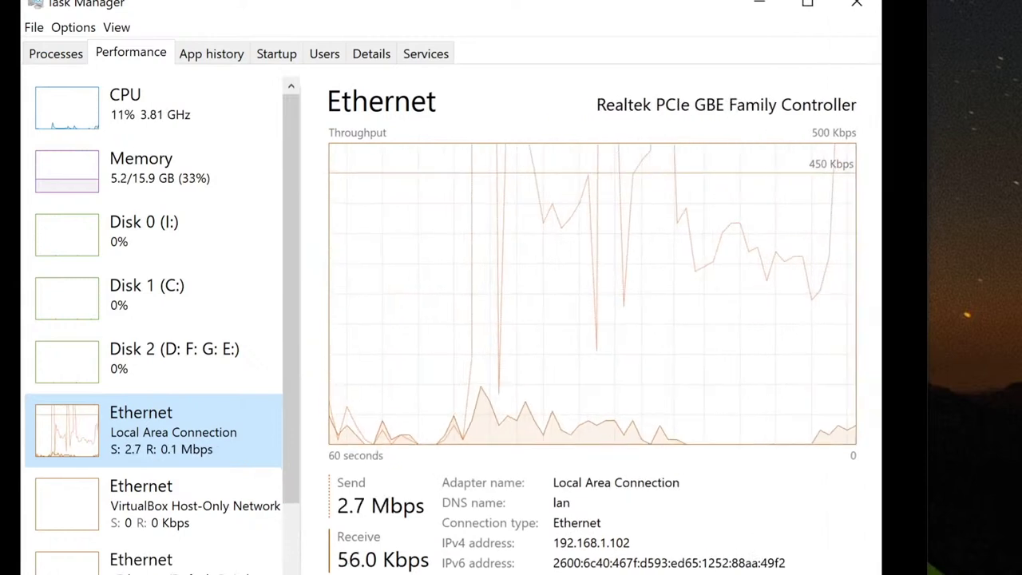
{"action": "left_click_drag", "start_coordinate": [304, 189], "coordinate": [359, 182]}
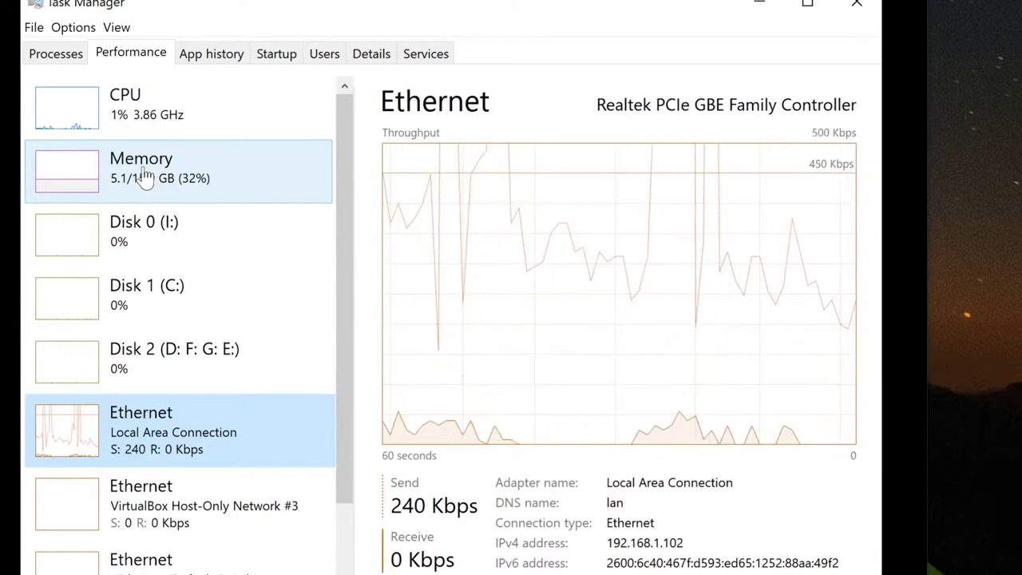
Step: Draft an internal note on the slow-websites ticket reading 'There are no issues at the moment.'
{"action": "left_click", "coordinate": [55, 54]}
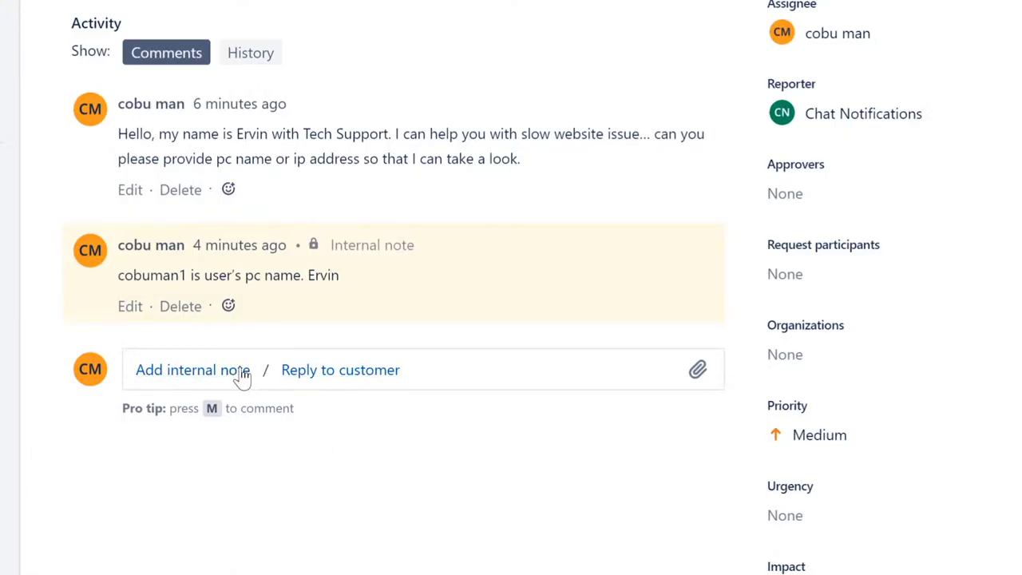
{"action": "left_click", "coordinate": [187, 366]}
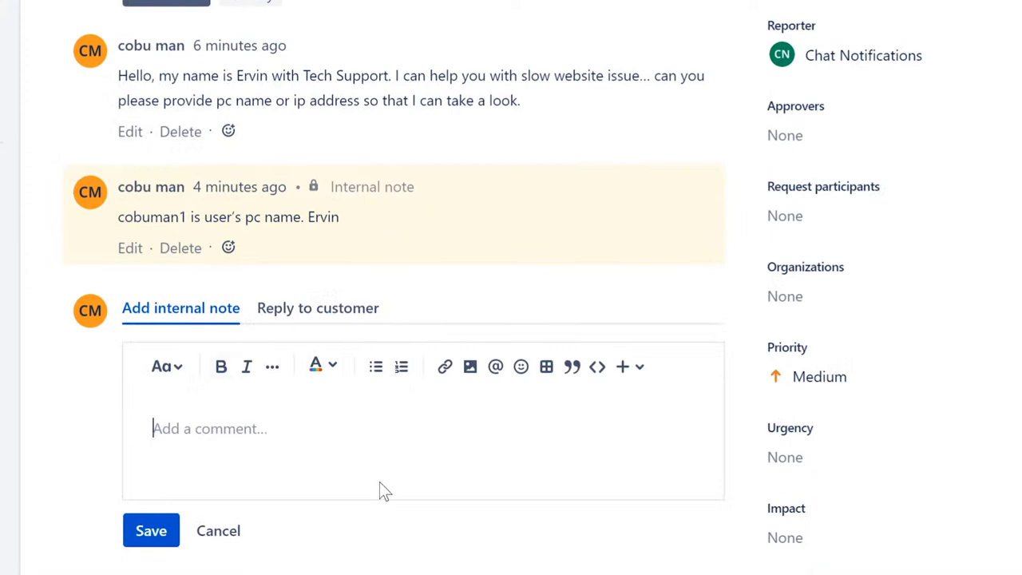
{"action": "type", "text": "T"}
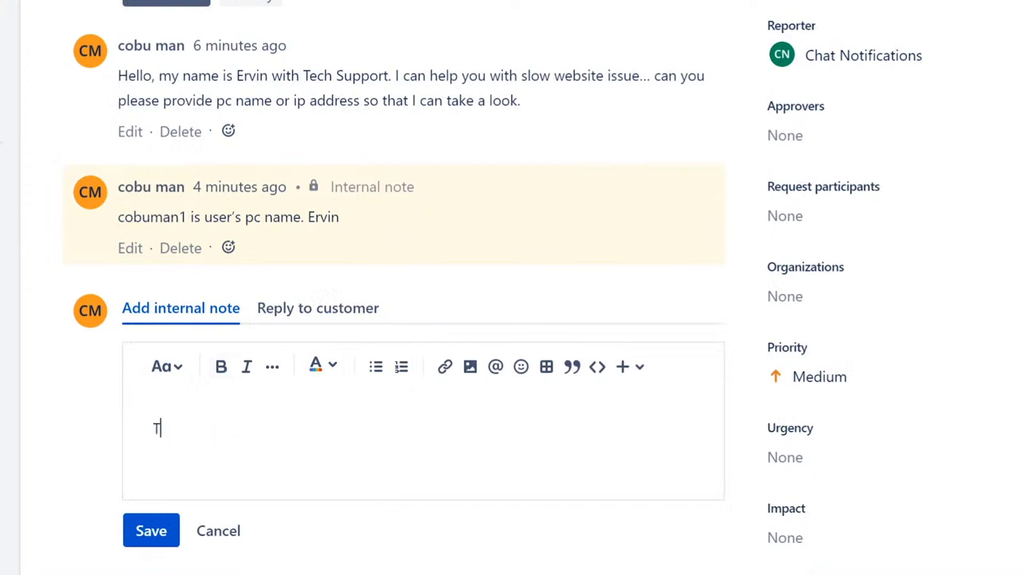
{"action": "type", "text": "here are no i"}
{"action": "type", "text": "ssues at the moment."}
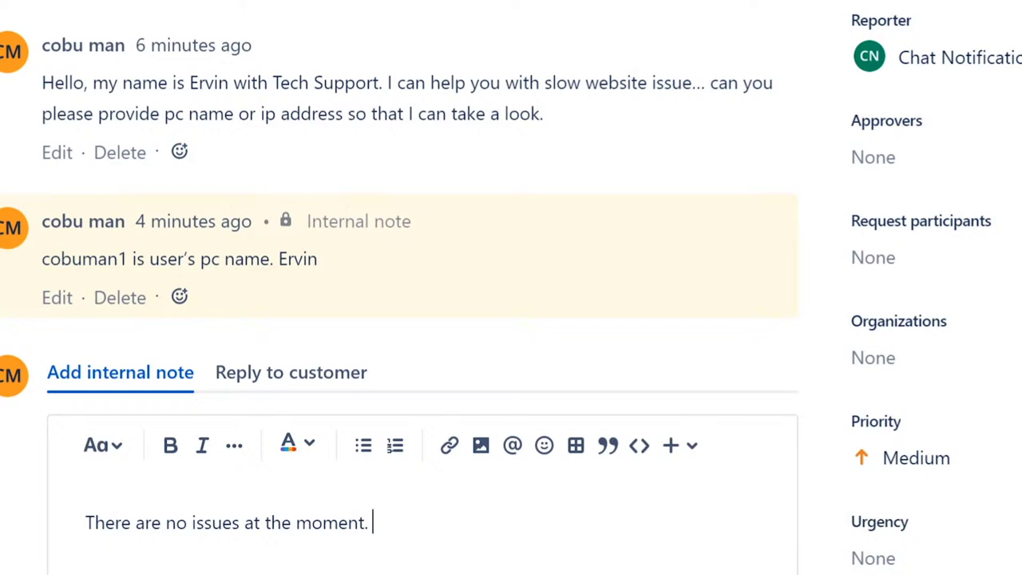
{"action": "scroll", "coordinate": [527, 212], "scroll_direction": "up", "scroll_amount": 1}
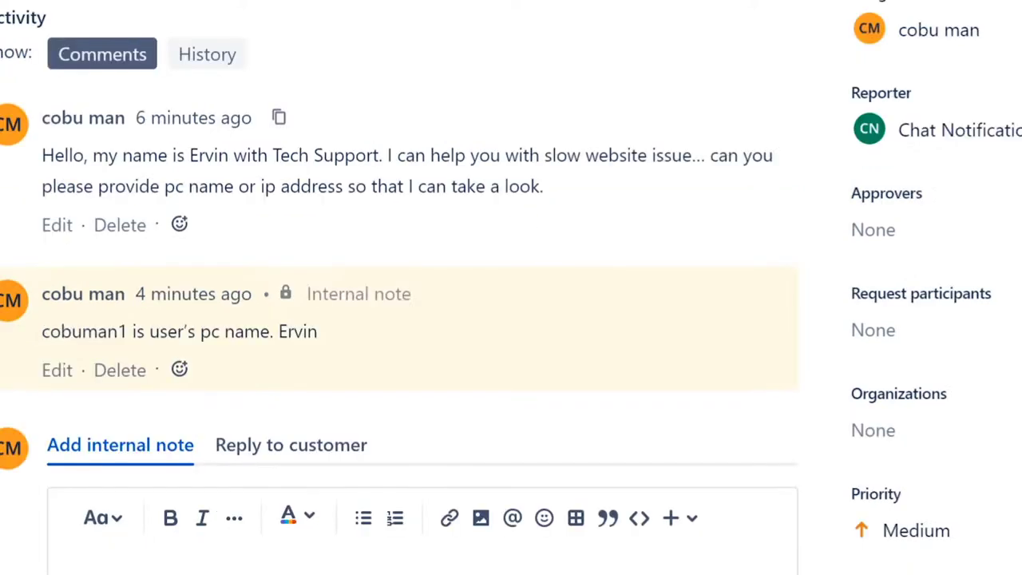
Step: Finish the note with 'I will keep the ticket open for 24hrs to monitor.', add a signature line, and save it
{"action": "scroll", "coordinate": [556, 156], "scroll_direction": "down", "scroll_amount": 3}
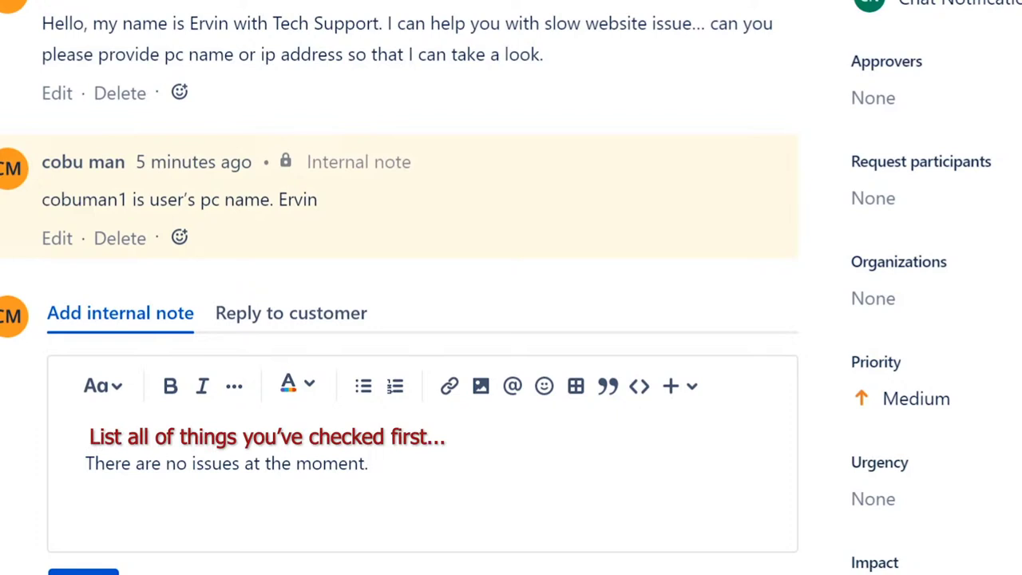
{"action": "type", "text": "I will kee"}
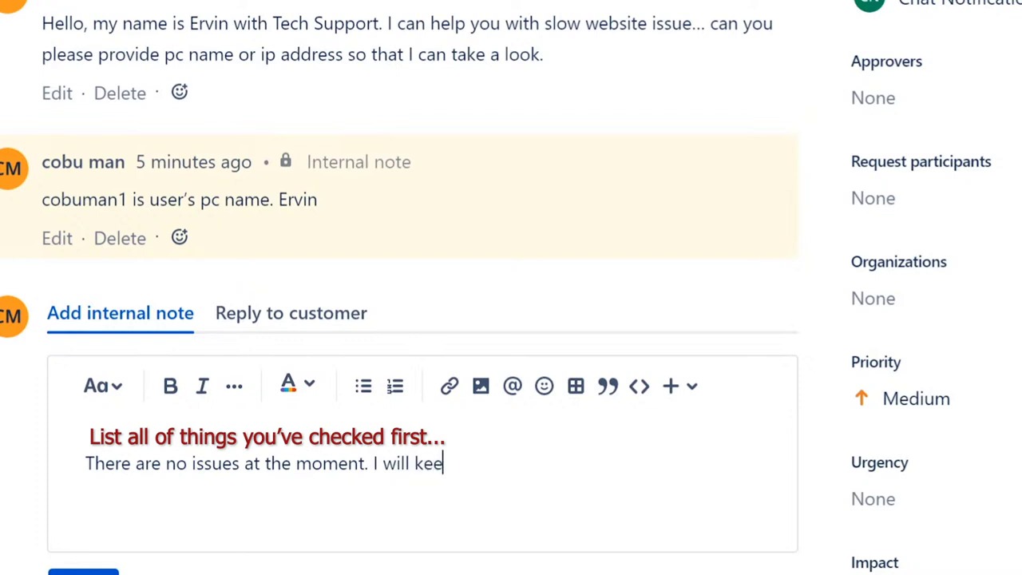
{"action": "type", "text": "p the ticke topne"}
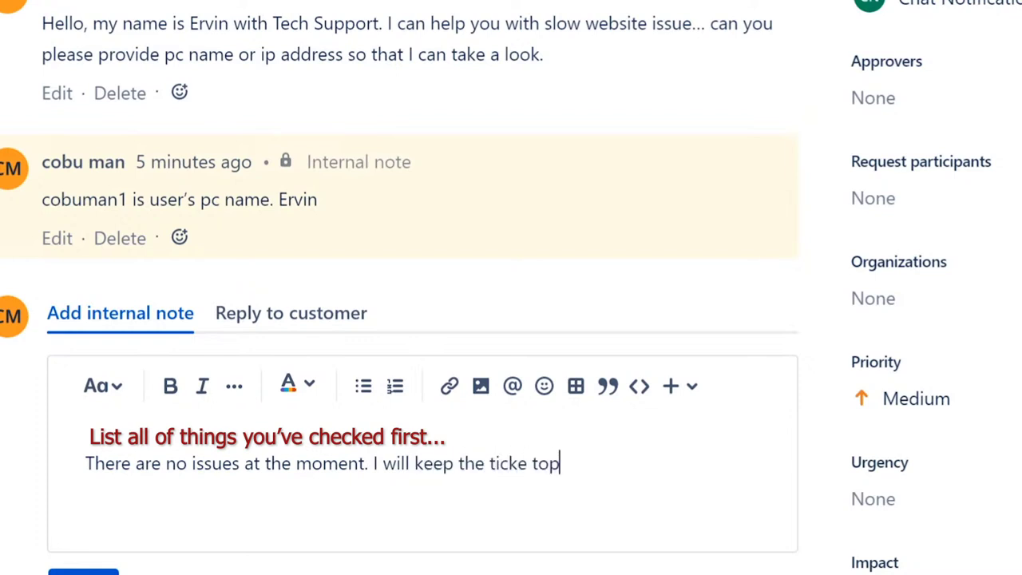
{"action": "key", "text": "BackSpace"}
{"action": "key", "text": "BackSpace"}
{"action": "key", "text": "BackSpace"}
{"action": "key", "text": "BackSpace"}
{"action": "key", "text": "BackSpace"}
{"action": "key", "text": "BackSpace"}
{"action": "type", "text": "t open for 24hrs "}
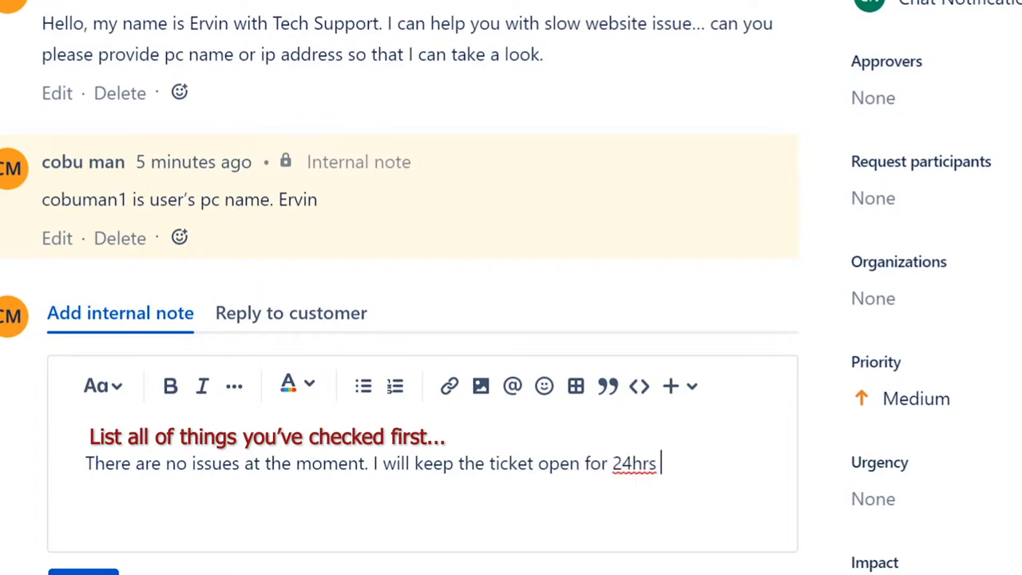
{"action": "type", "text": "to monitor"}
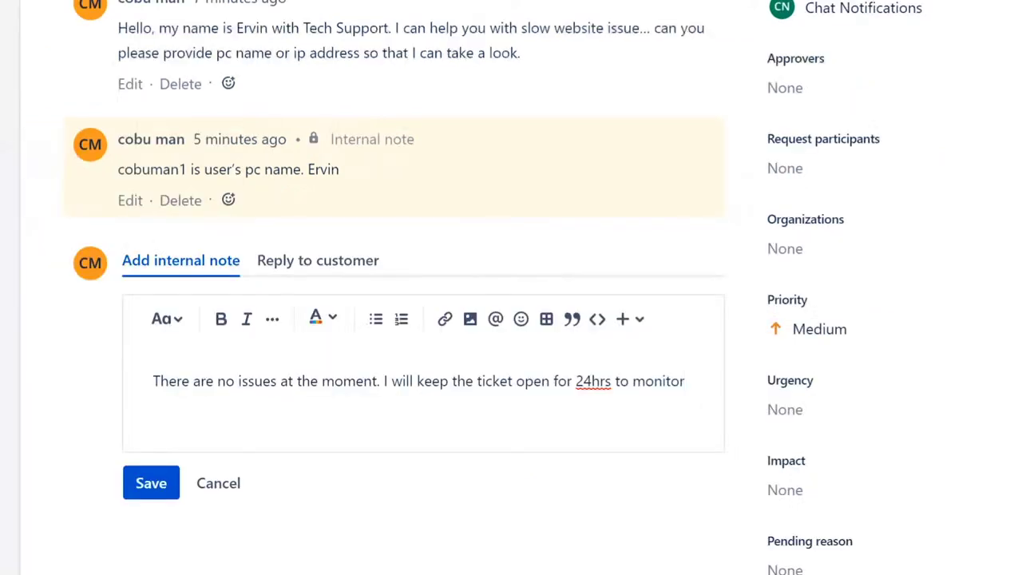
{"action": "type", "text": "."}
{"action": "key", "text": "Return"}
{"action": "type", "text": "Ervin"}
{"action": "left_click", "coordinate": [164, 487]}
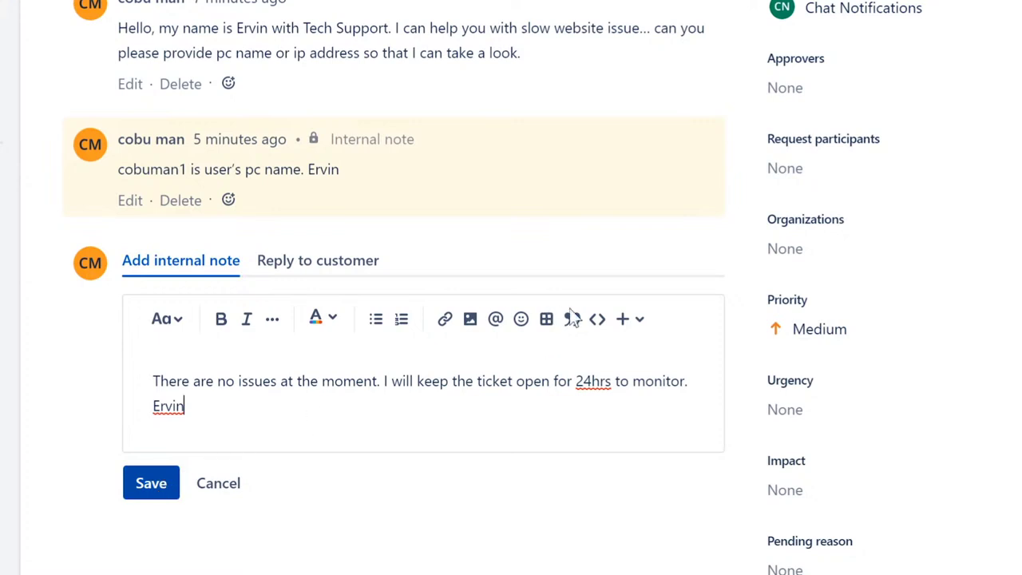
{"action": "scroll", "coordinate": [648, 114], "scroll_direction": "up", "scroll_amount": 2}
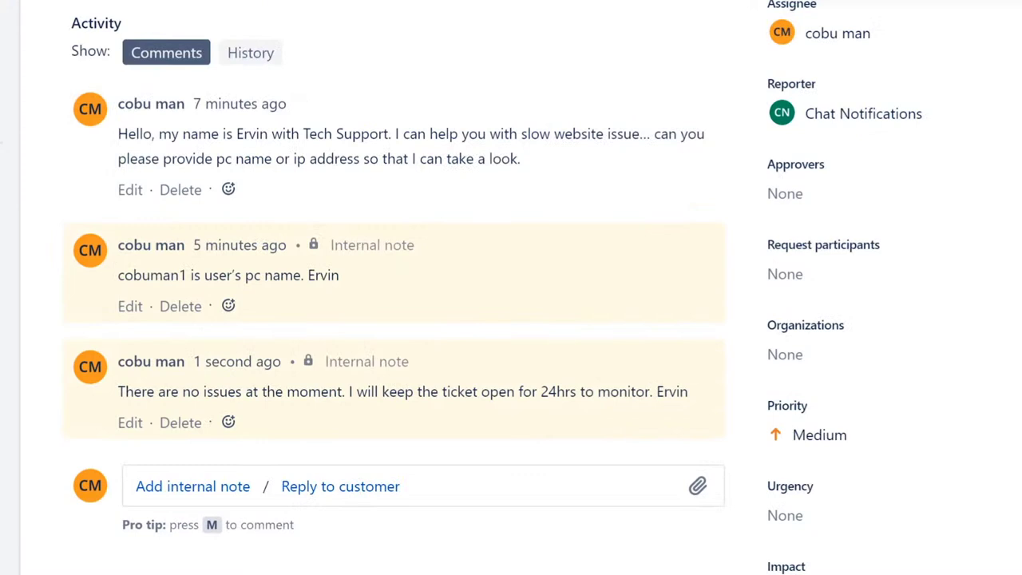
Step: Move ticket ISD-16 to Waiting for customer and go back to the All open queue
{"action": "left_click", "coordinate": [755, 37]}
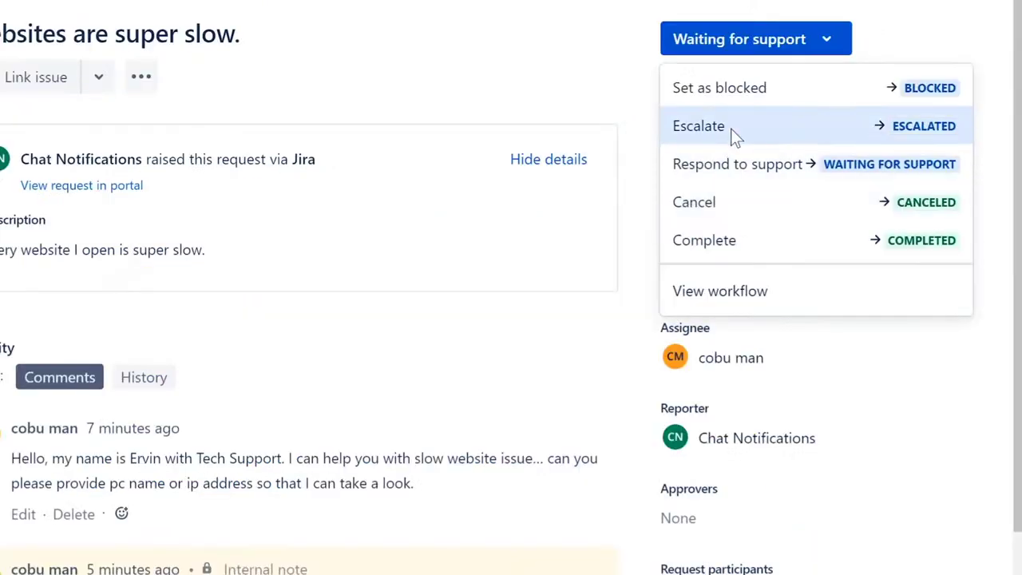
{"action": "left_click", "coordinate": [781, 163]}
{"action": "left_click", "coordinate": [813, 41]}
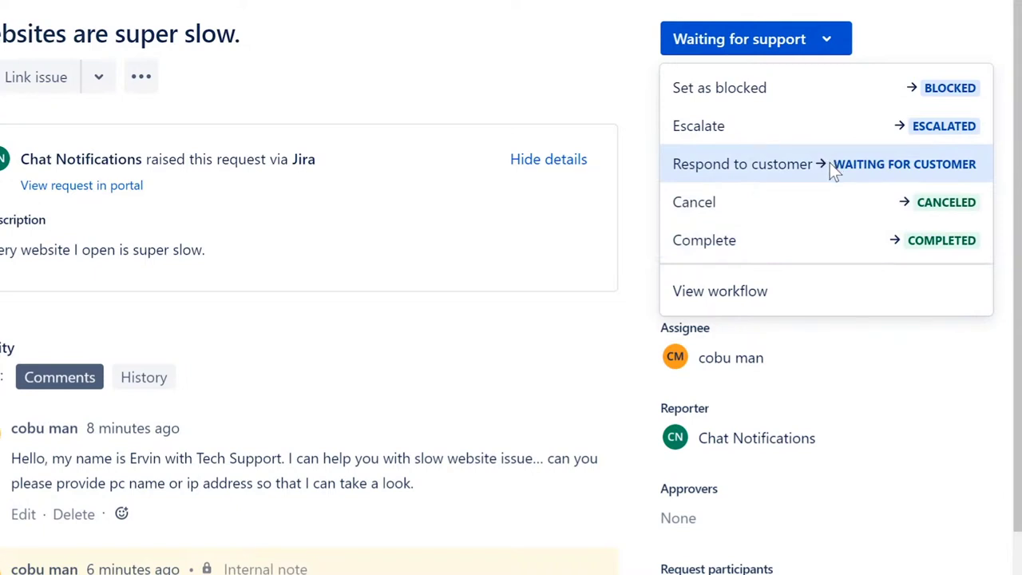
{"action": "left_click", "coordinate": [830, 164]}
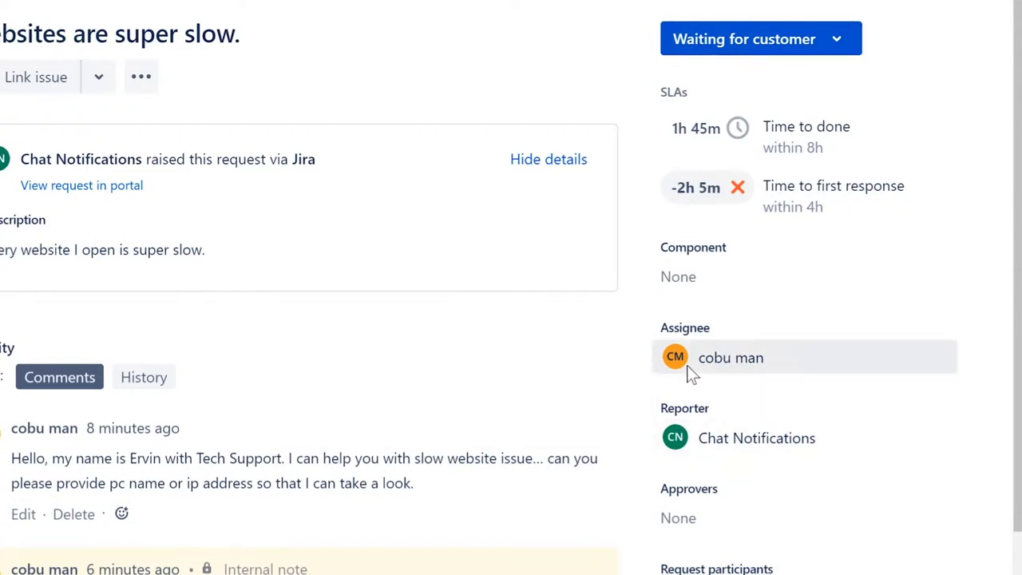
{"action": "mouse_move", "coordinate": [688, 371]}
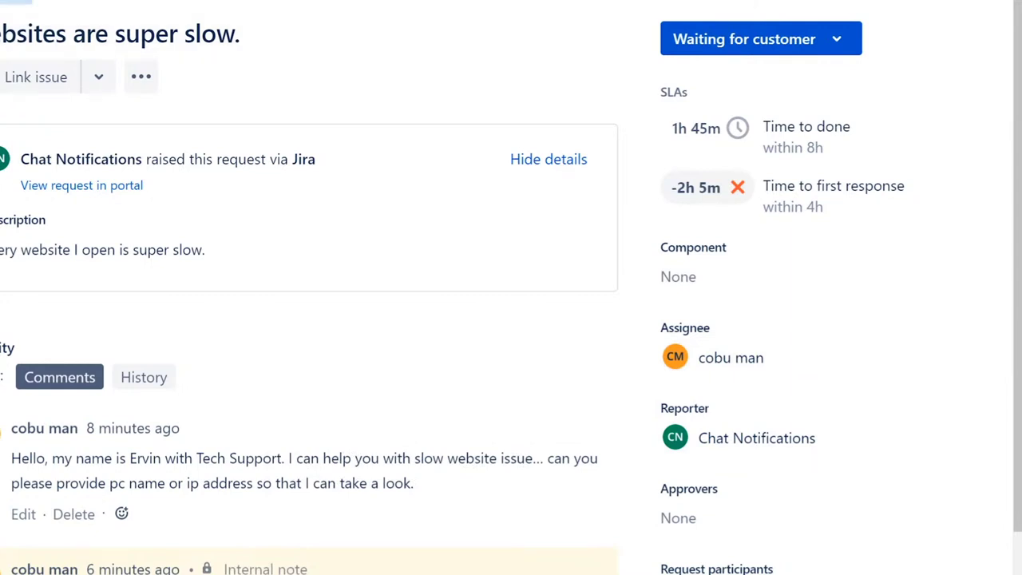
{"action": "key", "text": "alt+Left"}
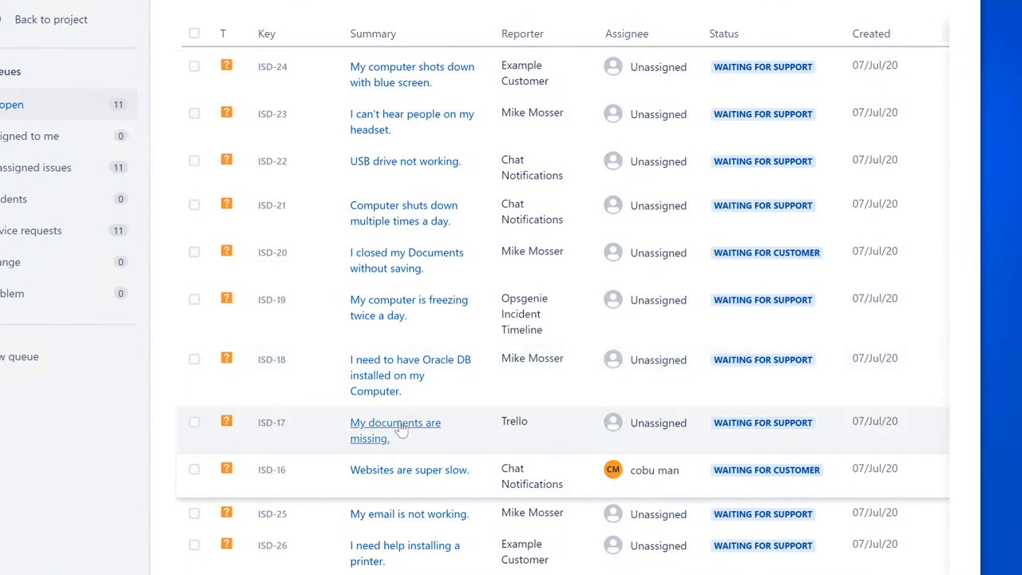
Step: Open ISD-17 'My documents are missing.' and assign it to yourself
{"action": "left_click", "coordinate": [413, 431]}
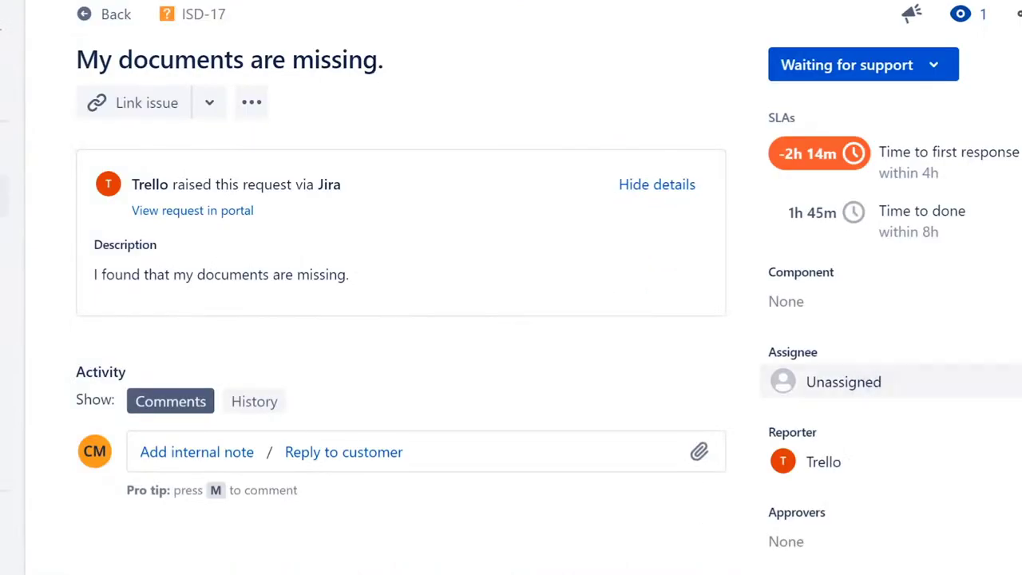
{"action": "left_click", "coordinate": [866, 383]}
{"action": "left_click", "coordinate": [825, 450]}
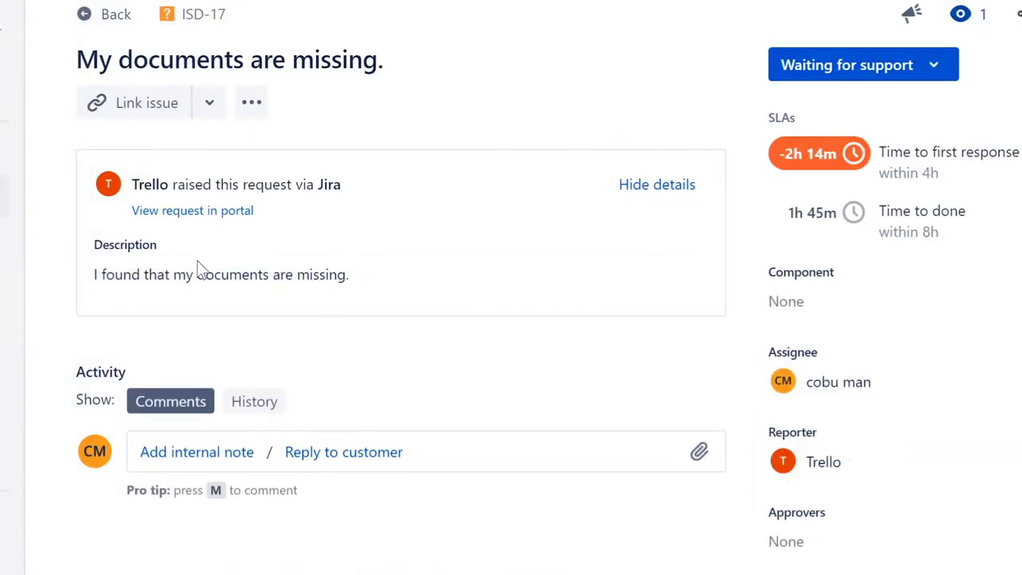
Step: Review the request's title and description, then start a reply to the customer
{"action": "left_click_drag", "start_coordinate": [391, 63], "coordinate": [25, 47]}
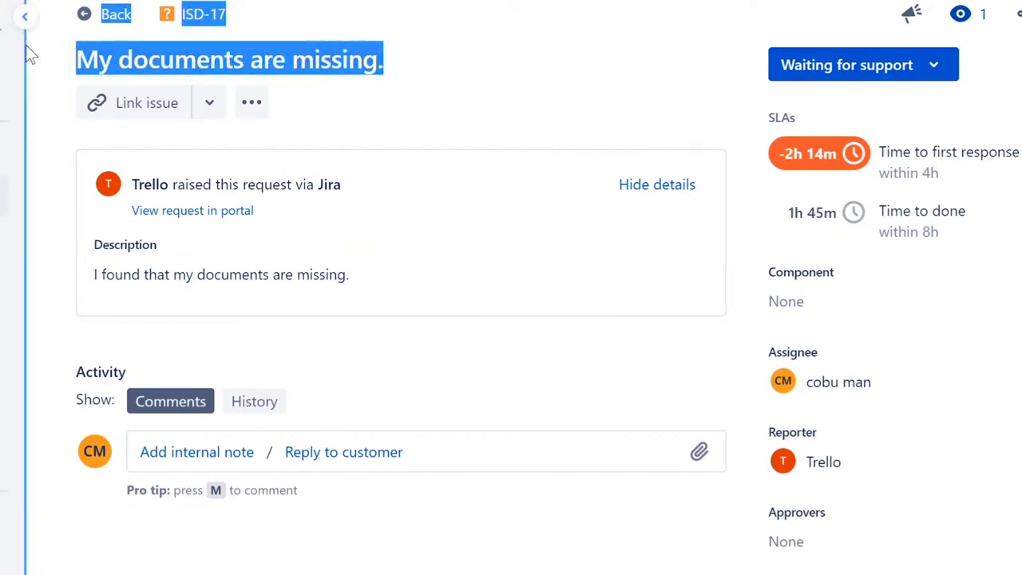
{"action": "left_click", "coordinate": [320, 263]}
{"action": "left_click_drag", "start_coordinate": [356, 277], "coordinate": [164, 274]}
{"action": "left_click", "coordinate": [164, 275]}
{"action": "left_click_drag", "start_coordinate": [356, 275], "coordinate": [94, 274]}
{"action": "left_click", "coordinate": [95, 274]}
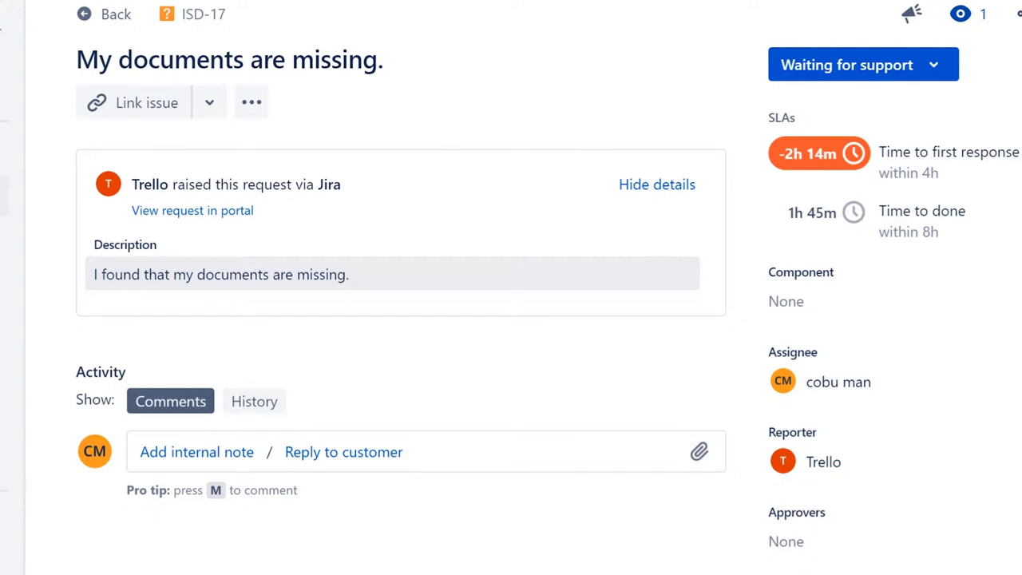
{"action": "left_click", "coordinate": [351, 453]}
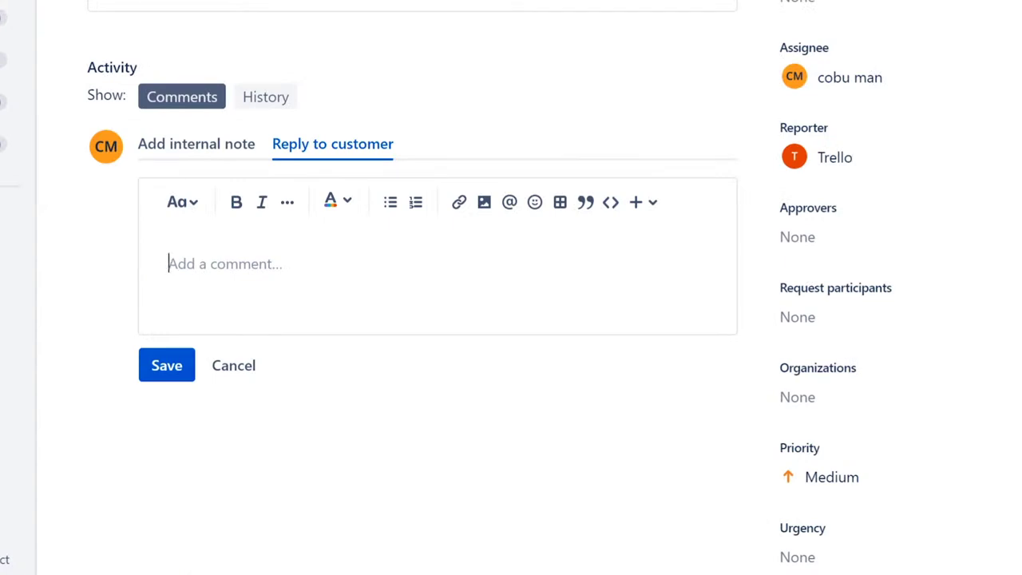
Step: Post a reply from PC support about the missing files, asking the customer for their PC name
{"action": "type", "text": "Hello, thi"}
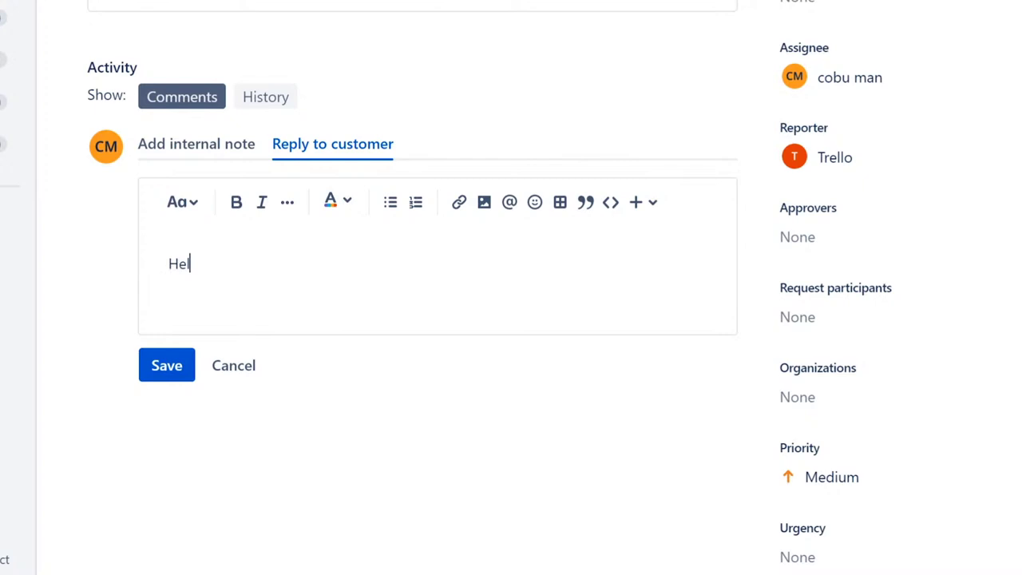
{"action": "type", "text": "s is "}
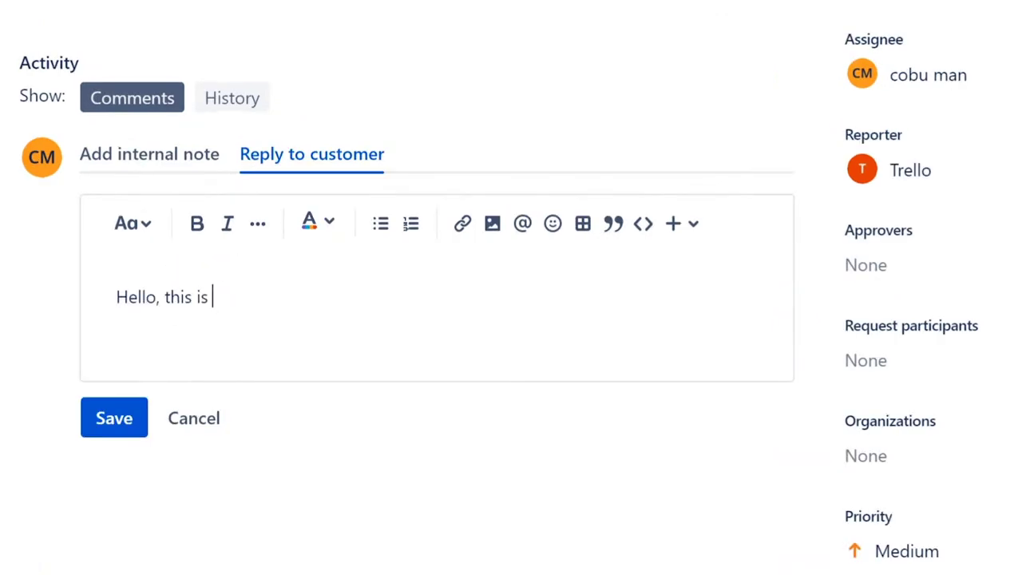
{"action": "type", "text": "Ervin with c"}
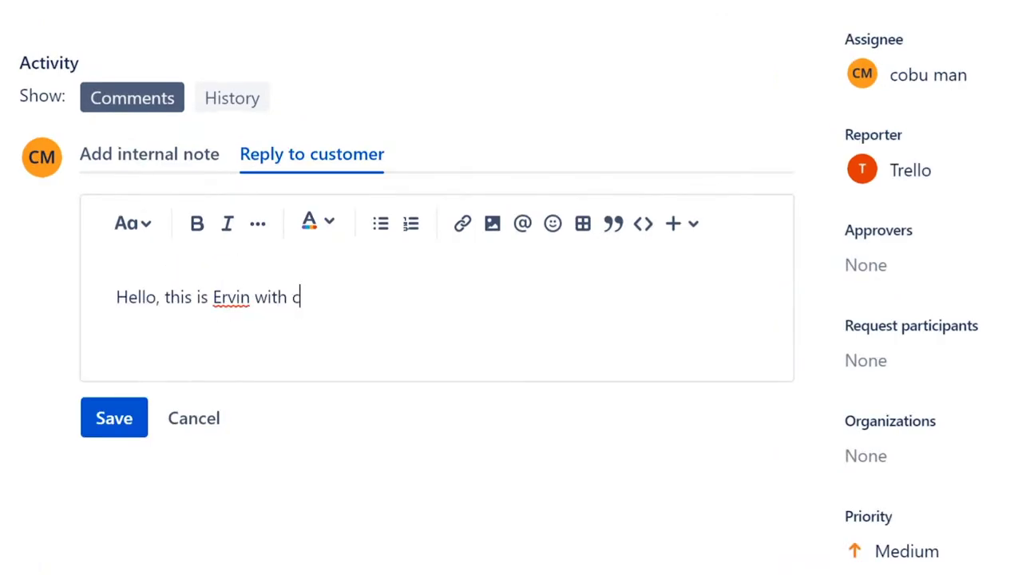
{"action": "key", "text": "BackSpace"}
{"action": "type", "text": "Pc supp"}
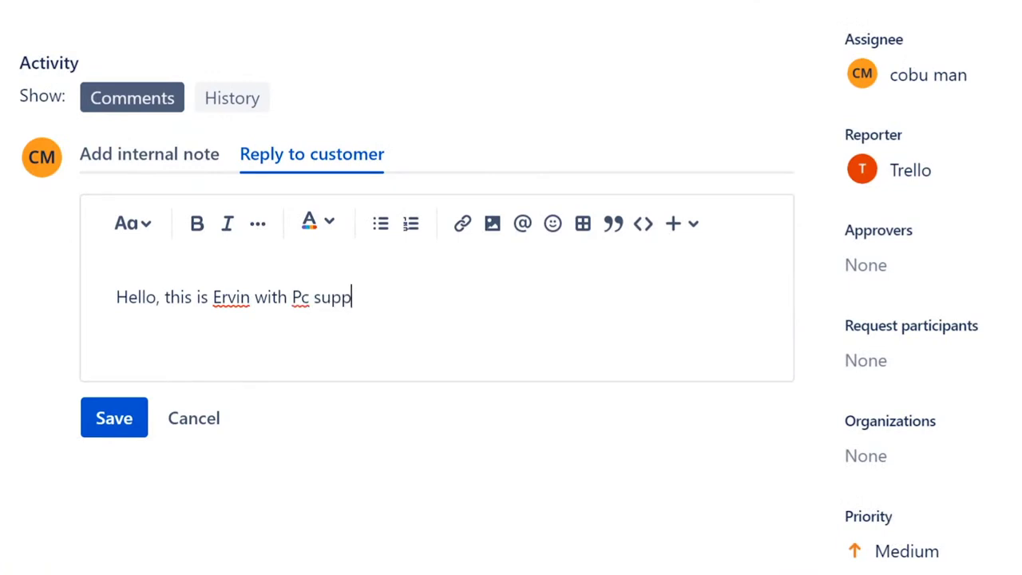
{"action": "type", "text": "ort. I hav"}
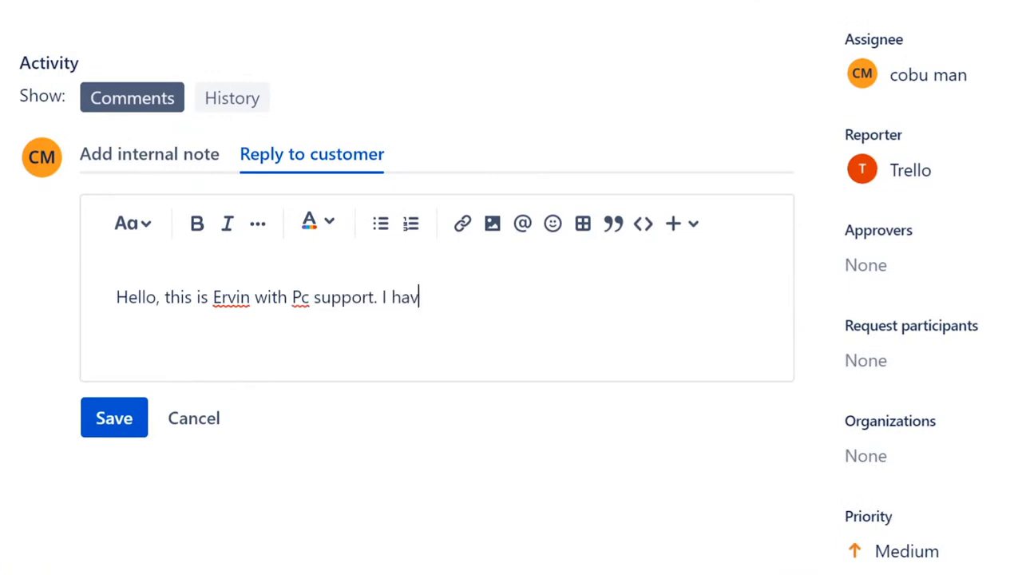
{"action": "type", "text": "e your ticket abou"}
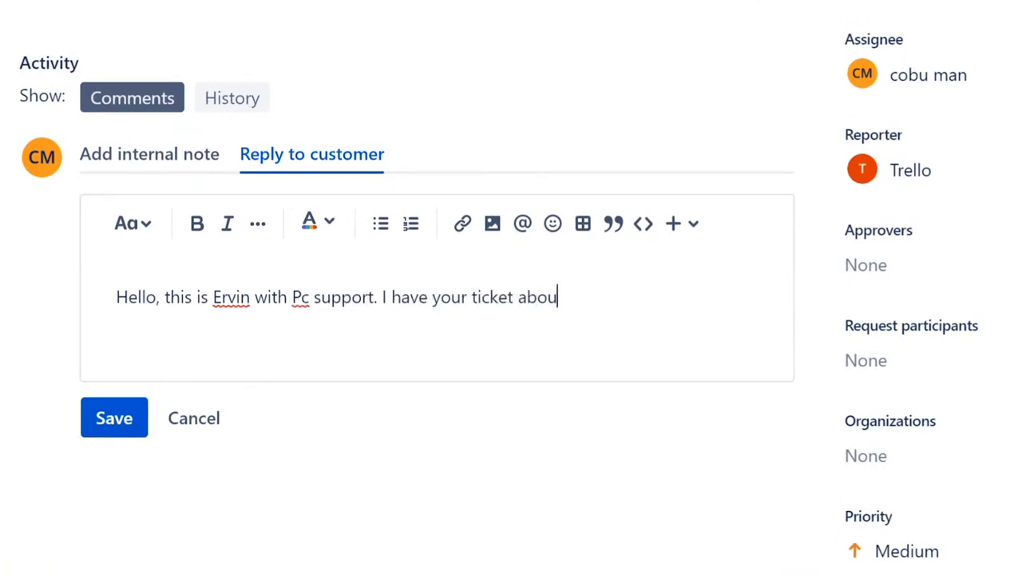
{"action": "type", "text": "t missiling files"}
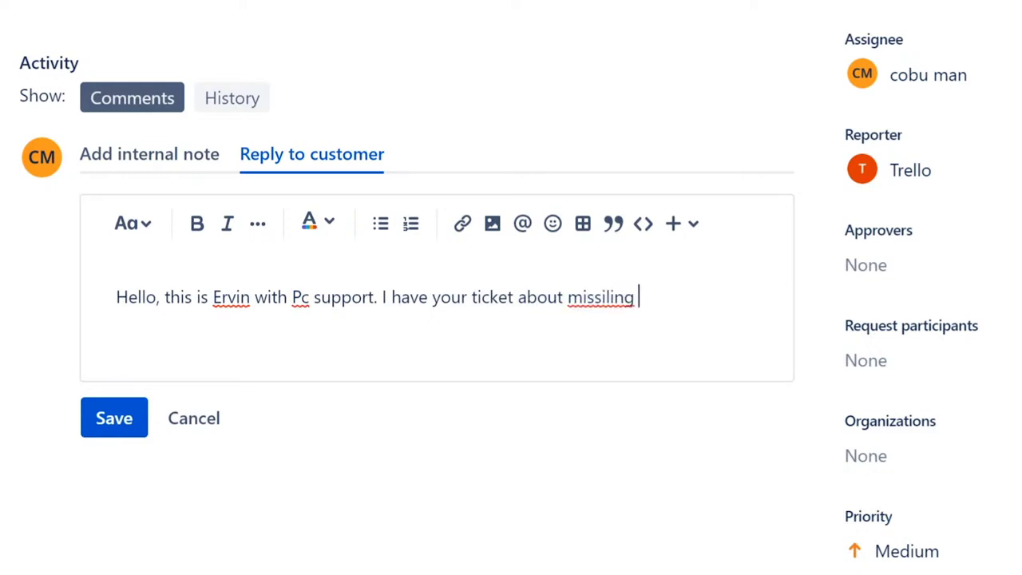
{"action": "left_click", "coordinate": [593, 297]}
{"action": "right_click", "coordinate": [595, 295]}
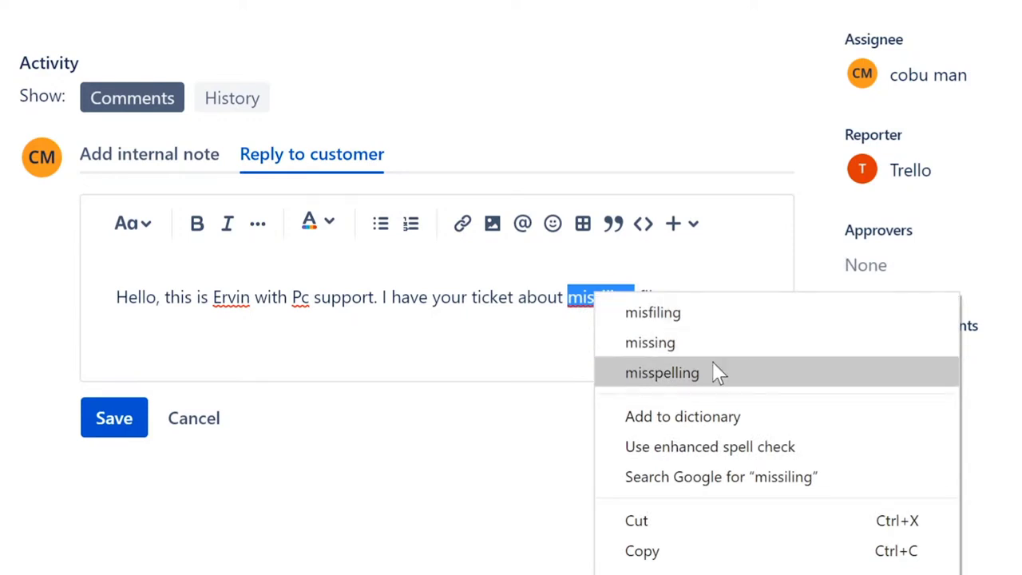
{"action": "left_click", "coordinate": [693, 335]}
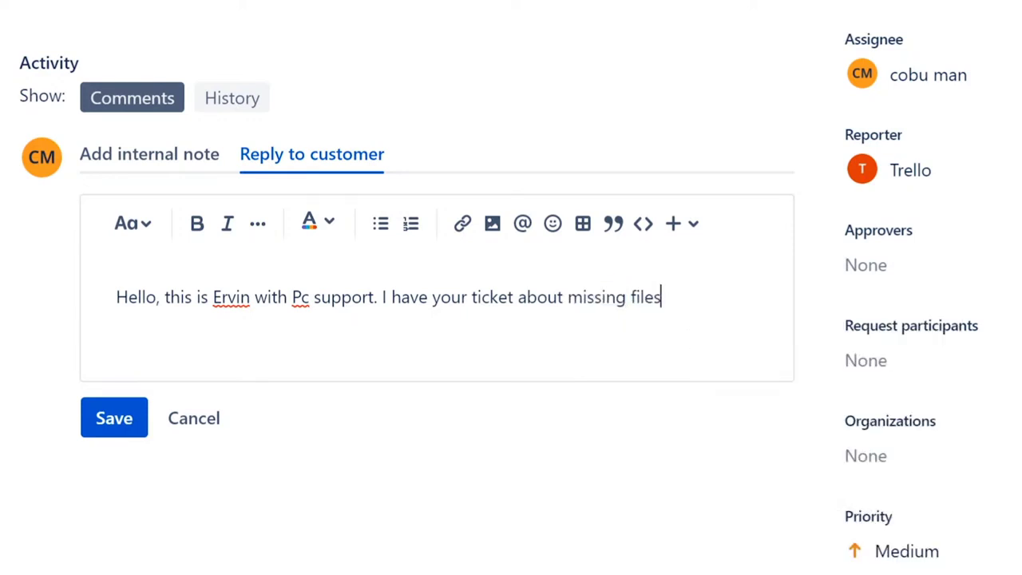
{"action": "type", "text": ". Can you please p"}
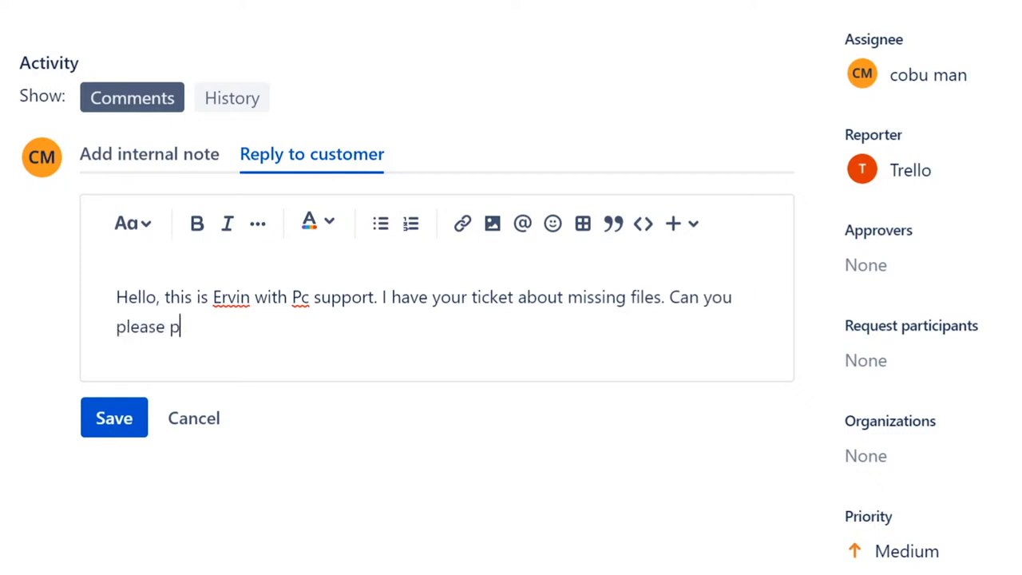
{"action": "type", "text": "rovide your "}
{"action": "type", "text": "Pc n"}
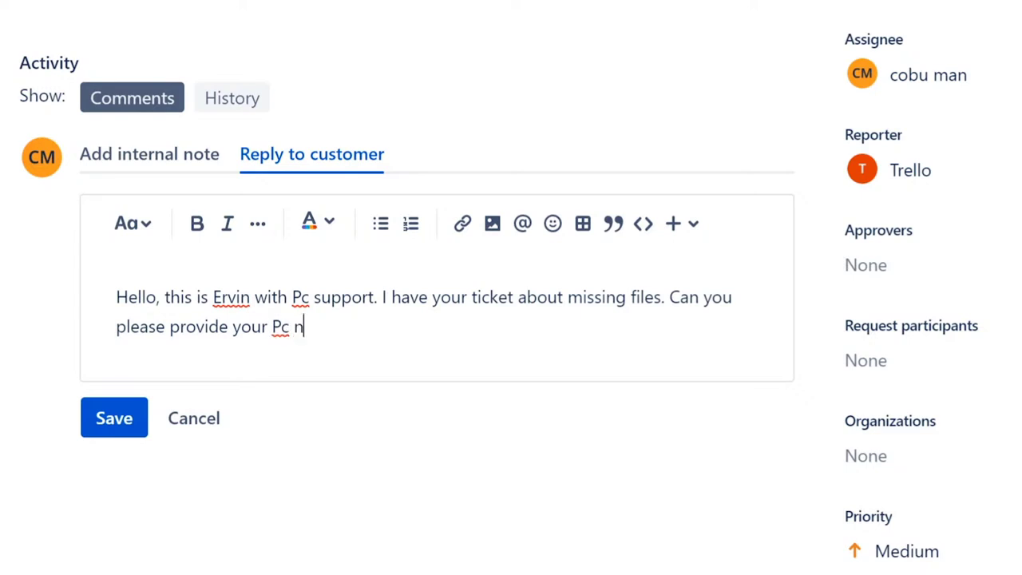
{"action": "type", "text": "ame?"}
{"action": "left_click", "coordinate": [289, 326]}
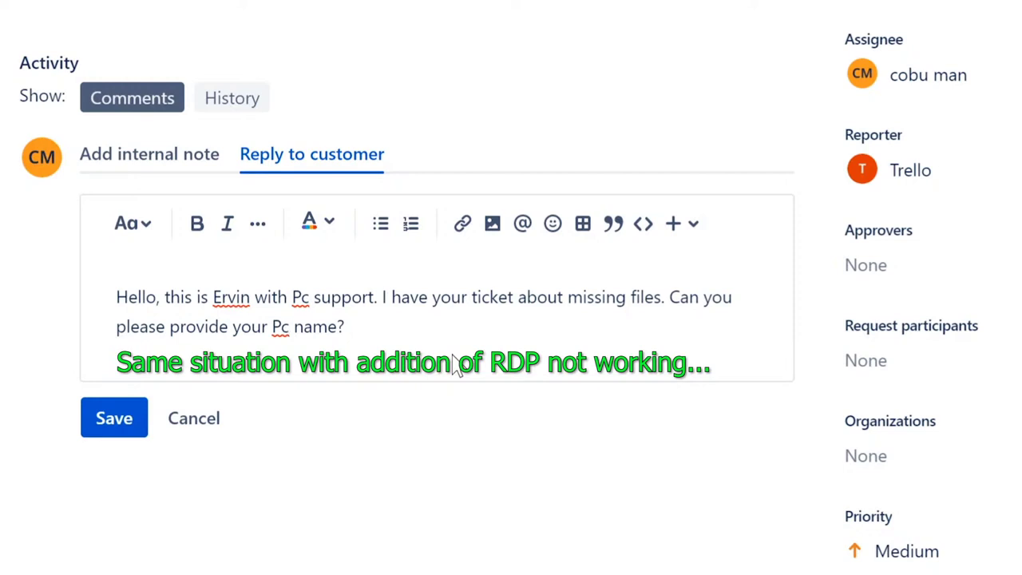
{"action": "left_click", "coordinate": [135, 425]}
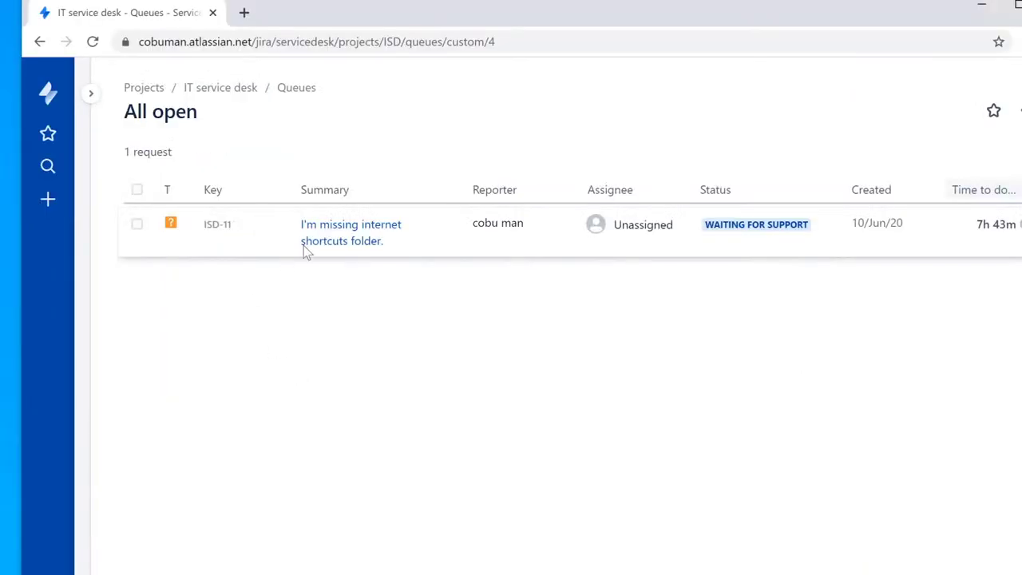
Step: Open ISD-11 "I'm missing internet shortcuts folder." and start editing its Description field
{"action": "left_click", "coordinate": [364, 231]}
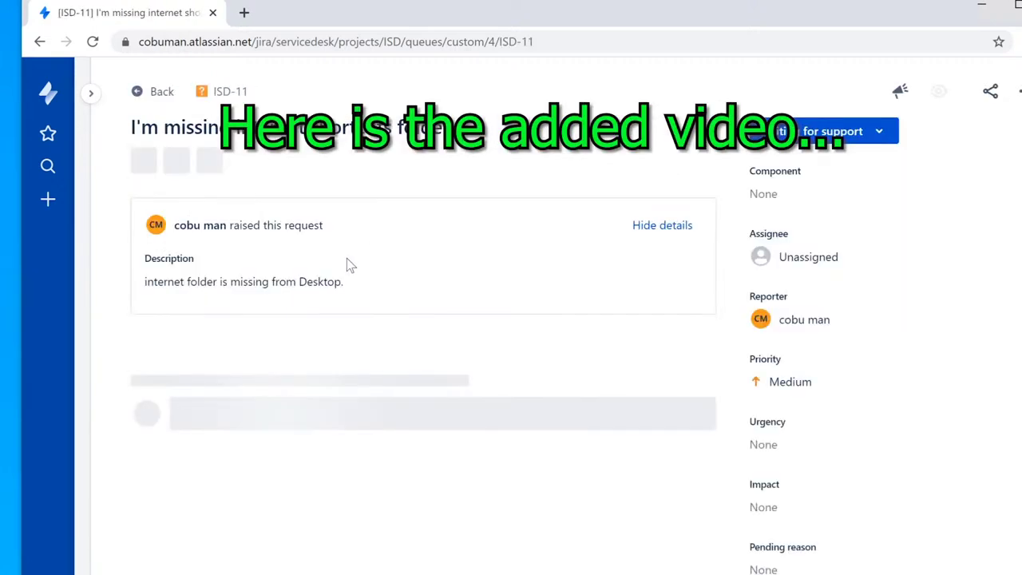
{"action": "left_click_drag", "start_coordinate": [131, 127], "coordinate": [453, 127]}
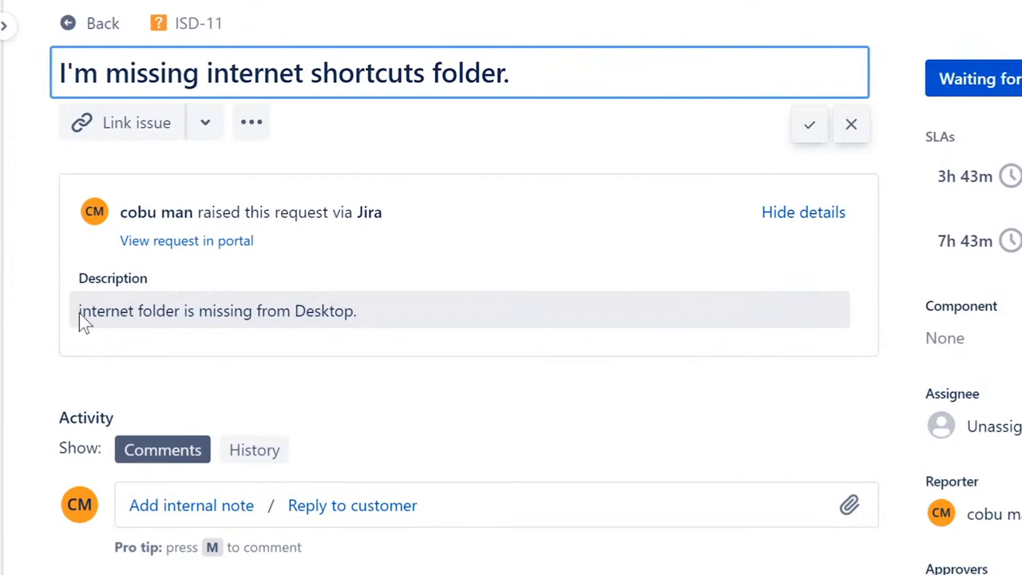
{"action": "left_click_drag", "start_coordinate": [357, 310], "coordinate": [126, 308]}
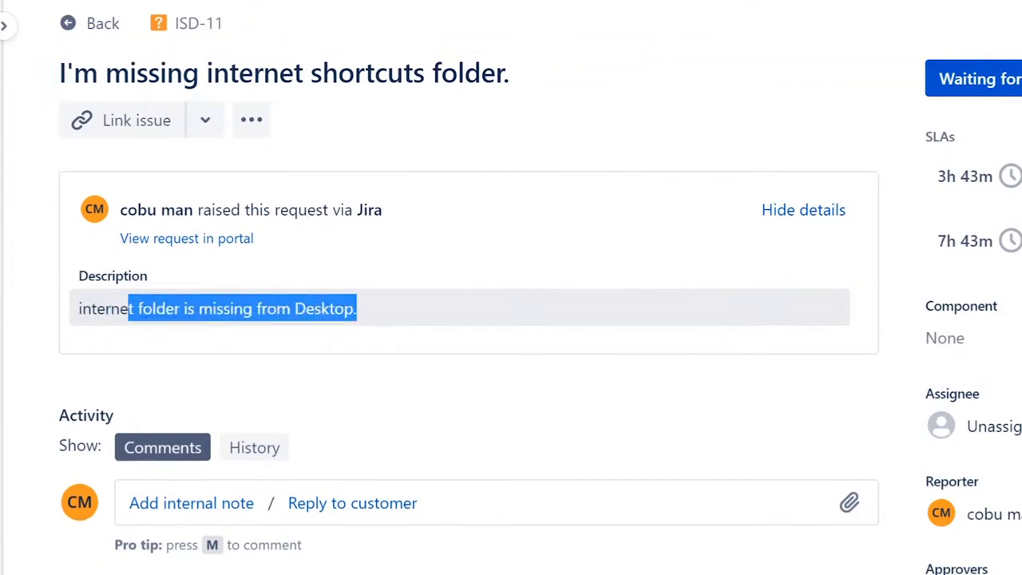
{"action": "left_click", "coordinate": [326, 303]}
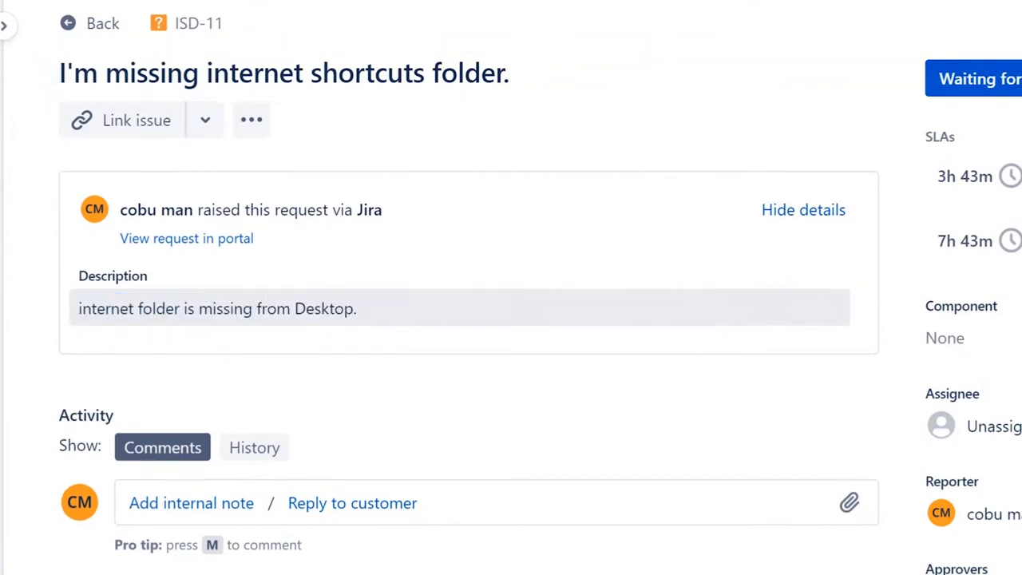
{"action": "left_click", "coordinate": [358, 320]}
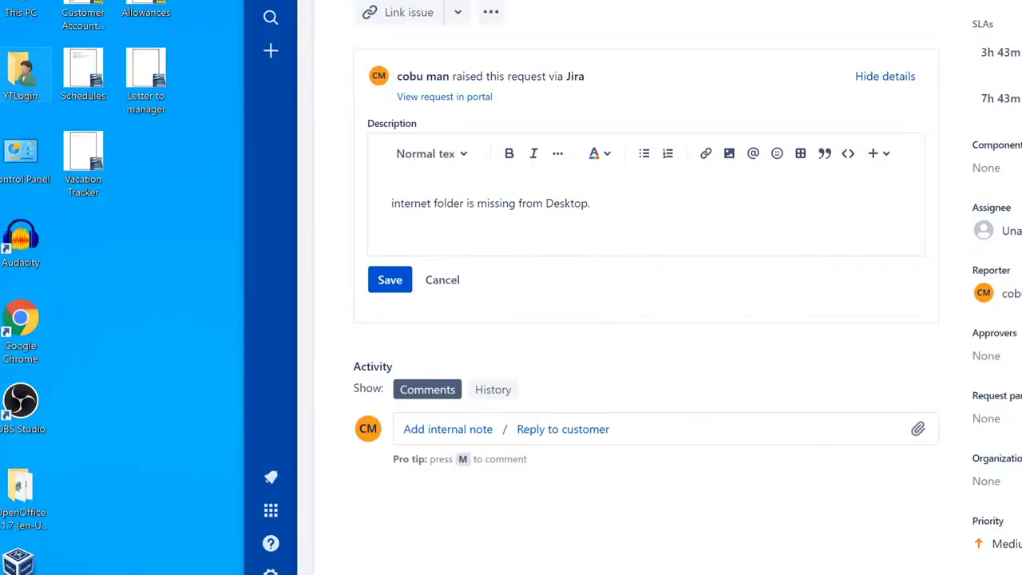
Step: Choose 'Assign to me' in ISD-11's Assignee field so the current agent owns it
{"action": "left_click_drag", "start_coordinate": [2, 488], "coordinate": [17, 462]}
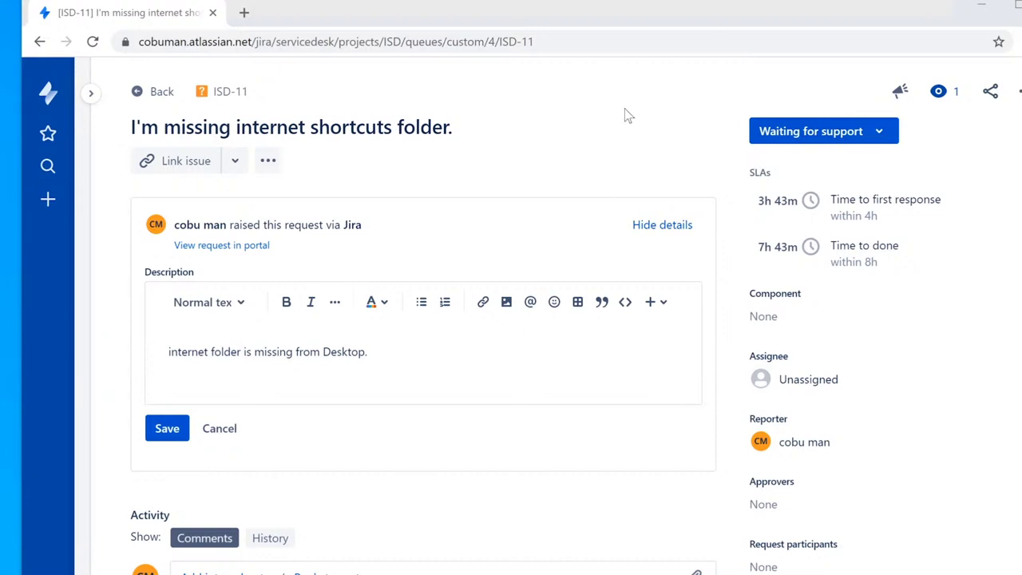
{"action": "left_click", "coordinate": [659, 13]}
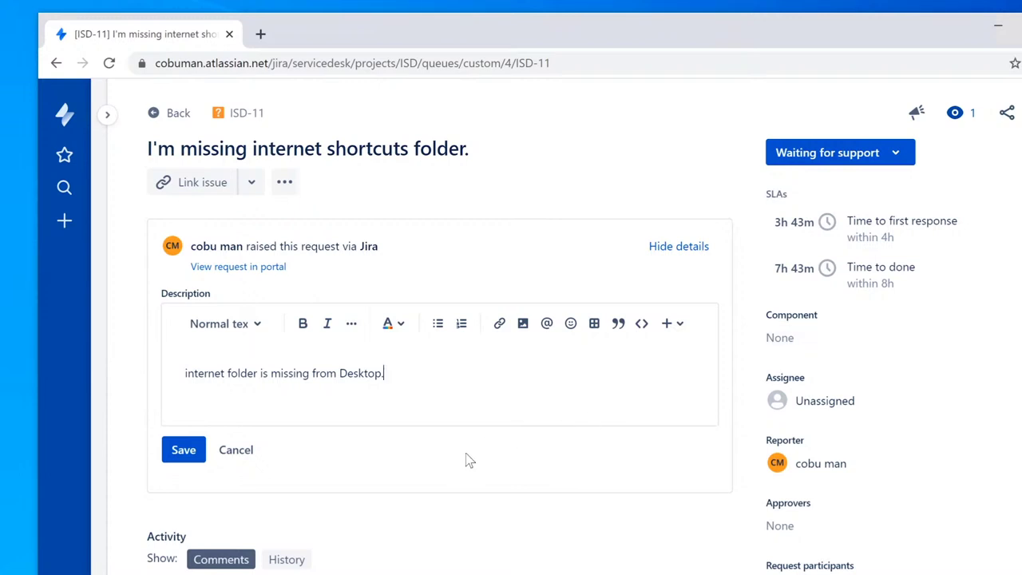
{"action": "key", "text": "Return"}
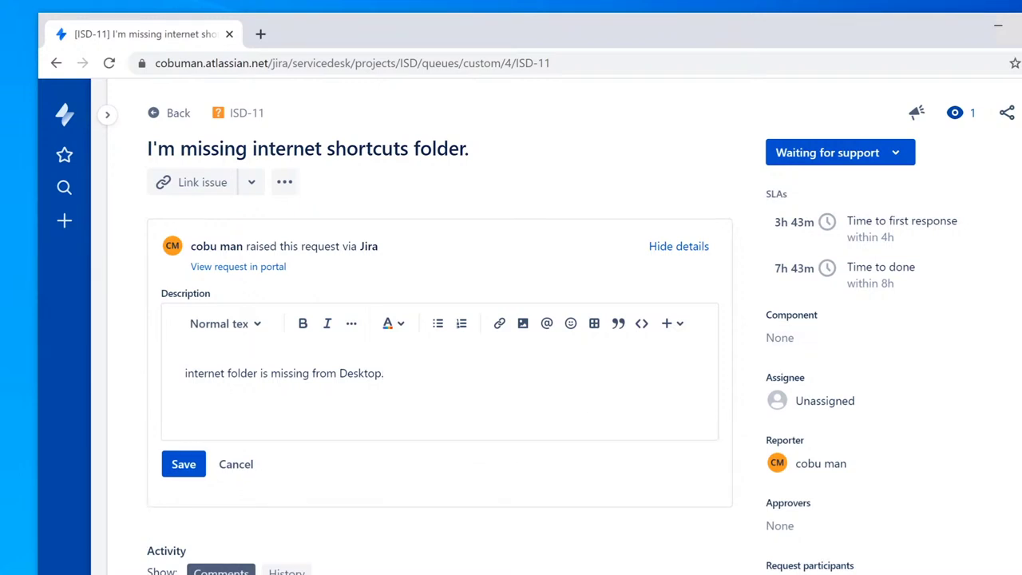
{"action": "left_click", "coordinate": [825, 401]}
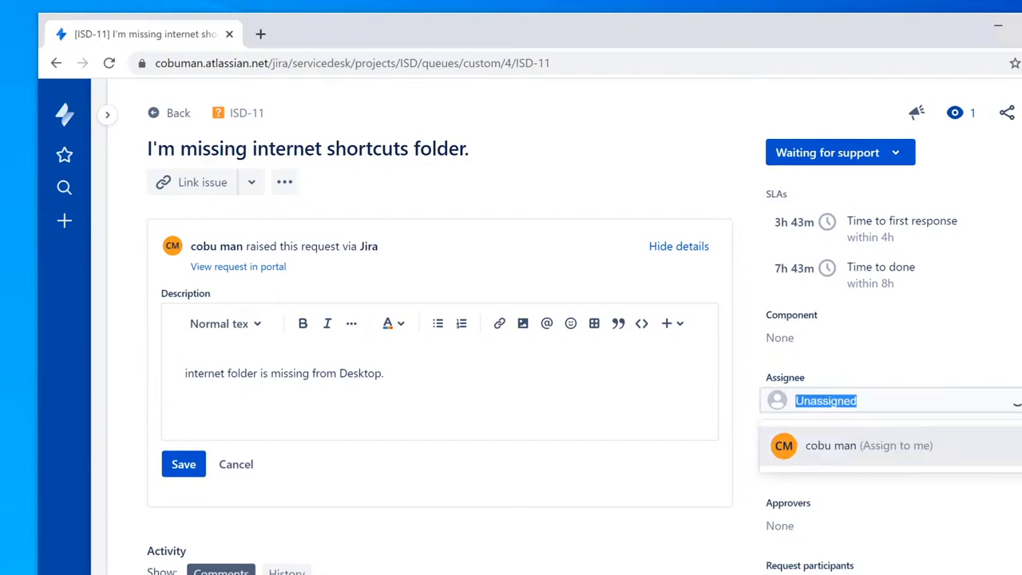
{"action": "left_click", "coordinate": [867, 449]}
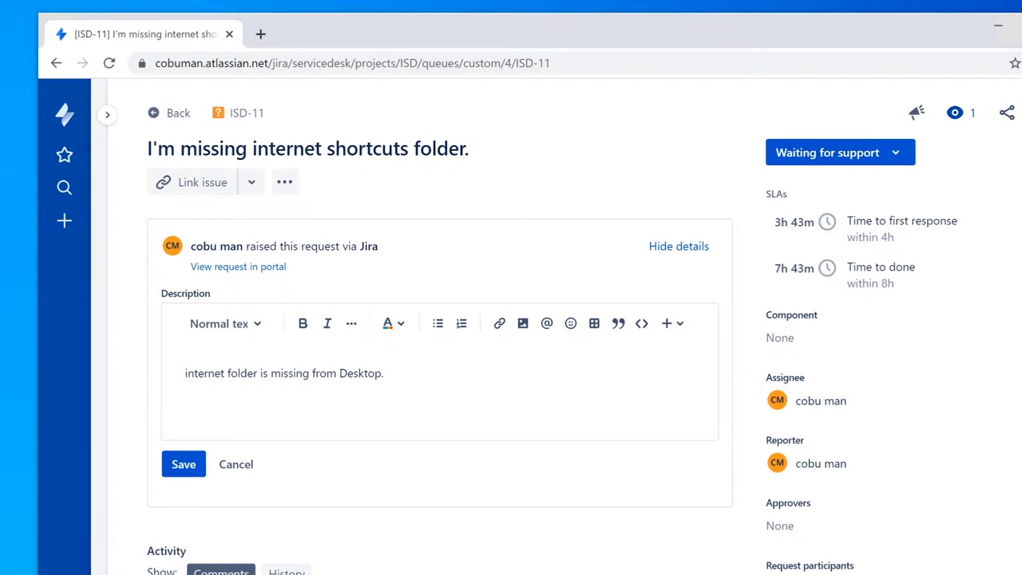
Step: Post a Help Desk reply asking the customer for their PC name so their folder can be restored
{"action": "scroll", "coordinate": [439, 320], "scroll_direction": "down", "scroll_amount": 2}
{"action": "left_click", "coordinate": [384, 449]}
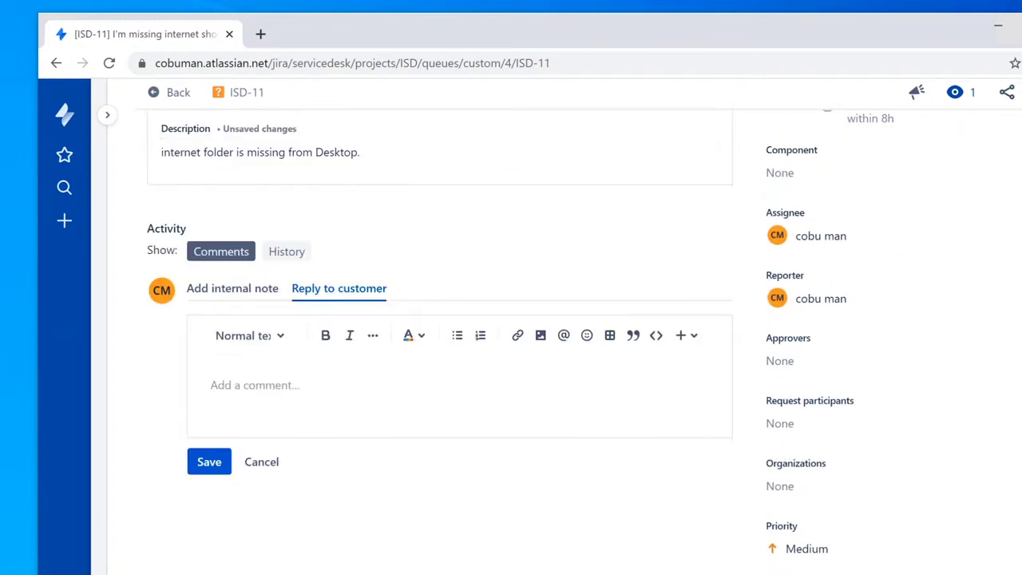
{"action": "type", "text": "Hello, th"}
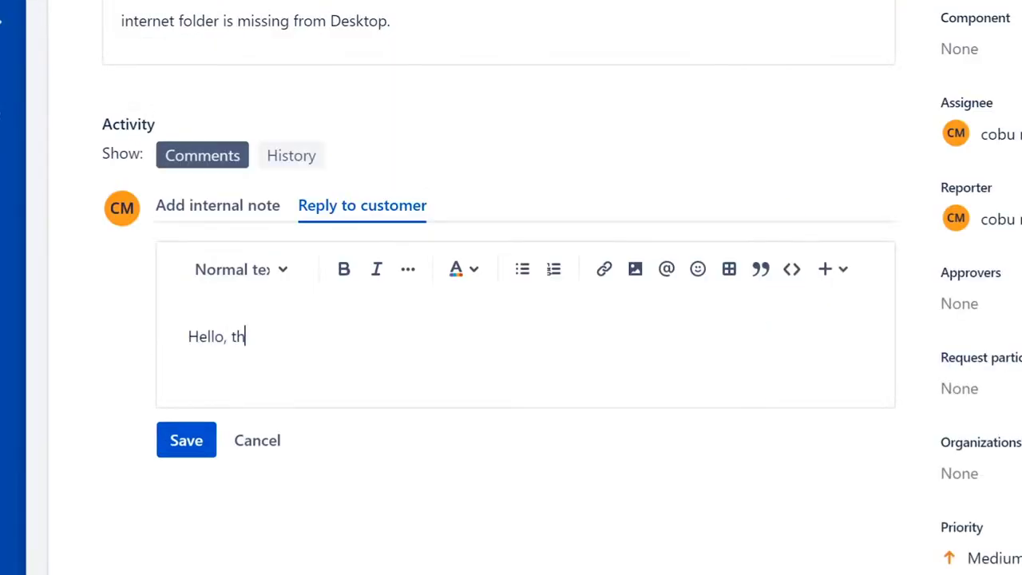
{"action": "type", "text": "is is Ervin "}
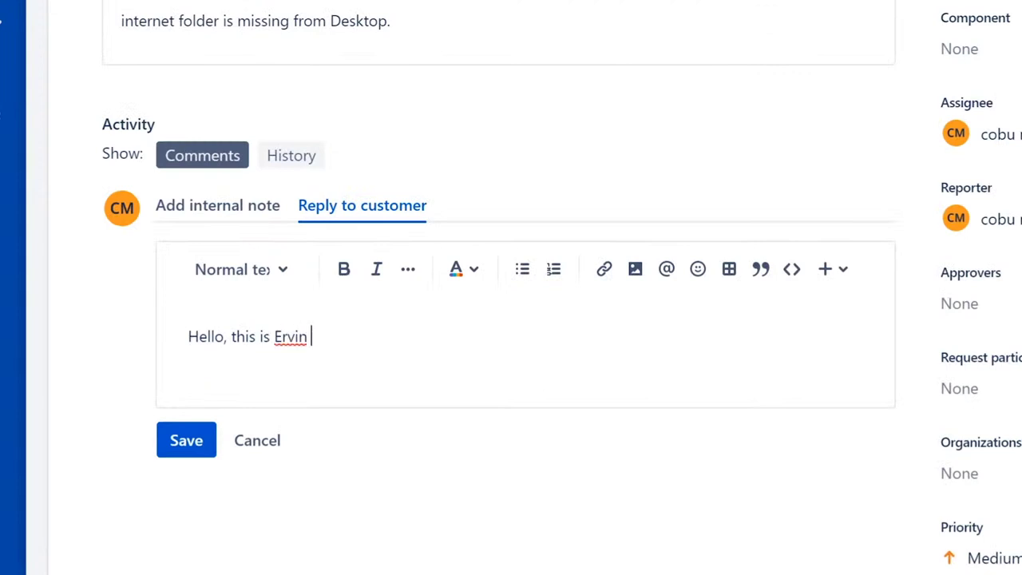
{"action": "type", "text": "with EUS"}
{"action": "key", "text": "BackSpace"}
{"action": "key", "text": "BackSpace"}
{"action": "key", "text": "BackSpace"}
{"action": "type", "text": "tech support."}
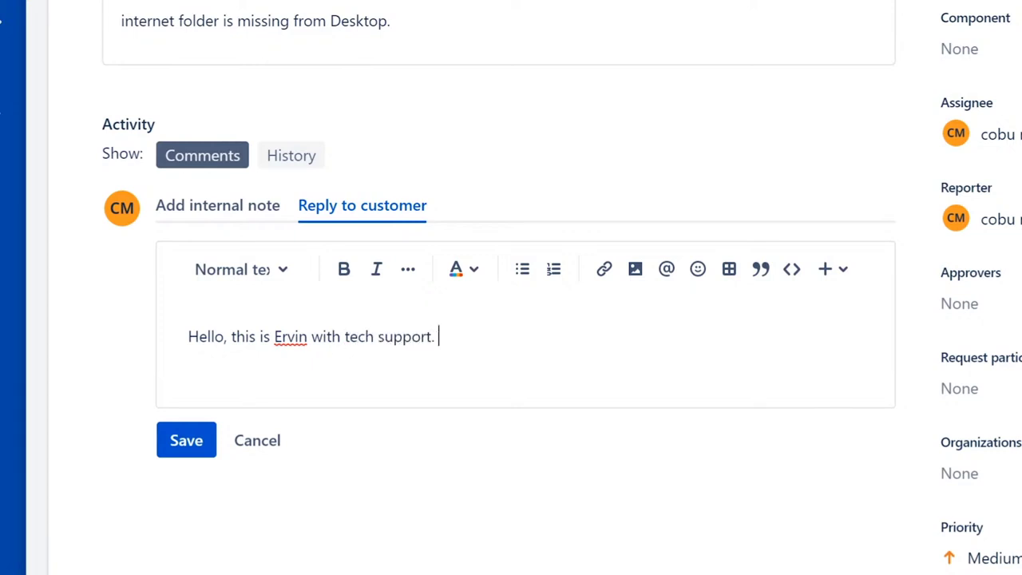
{"action": "key", "text": "BackSpace"}
{"action": "key", "text": "BackSpace"}
{"action": "key", "text": "BackSpace"}
{"action": "key", "text": "BackSpace"}
{"action": "key", "text": "BackSpace"}
{"action": "key", "text": "BackSpace"}
{"action": "key", "text": "BackSpace"}
{"action": "key", "text": "BackSpace"}
{"action": "key", "text": "BackSpace"}
{"action": "key", "text": "BackSpace"}
{"action": "key", "text": "BackSpace"}
{"action": "type", "text": "Help Desk."}
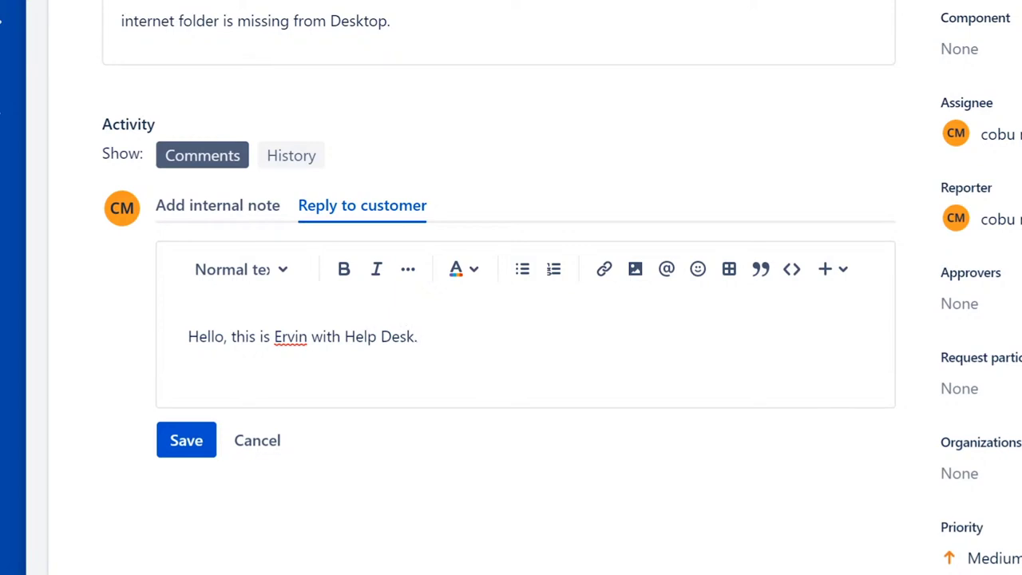
{"action": "type", "text": " Can you please provide your PC name so "}
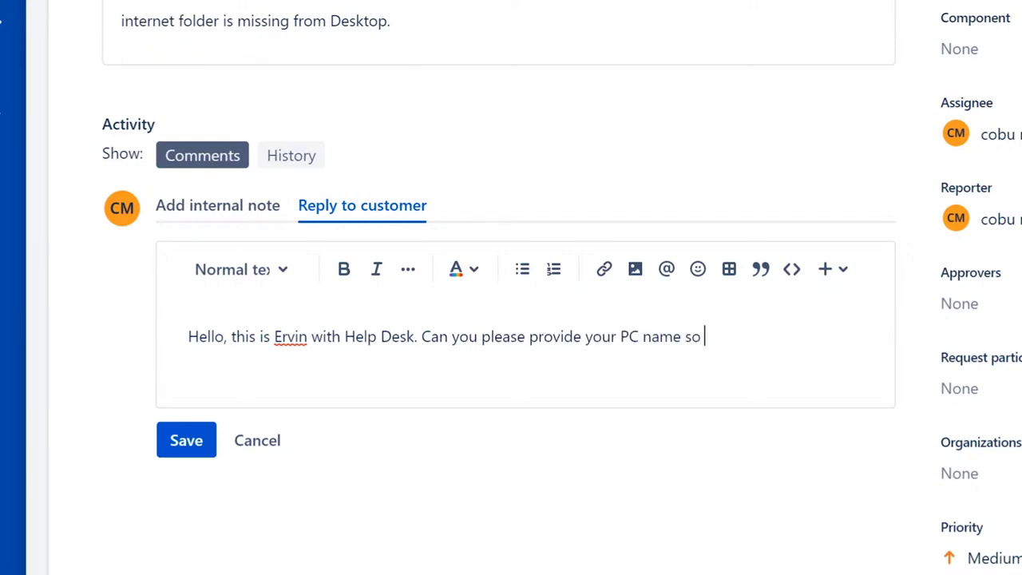
{"action": "type", "text": "that I can restor"}
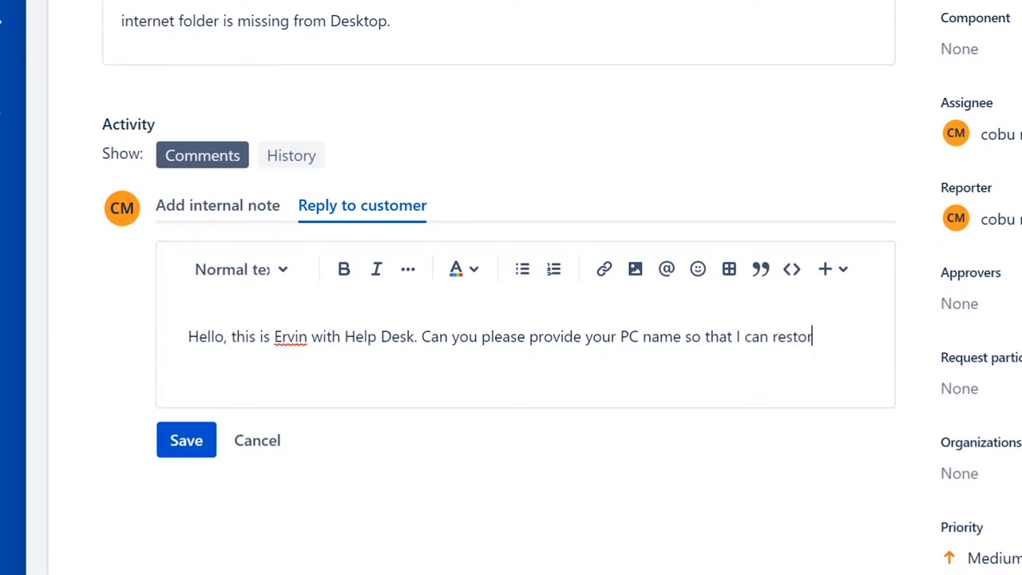
{"action": "type", "text": "e your folder?"}
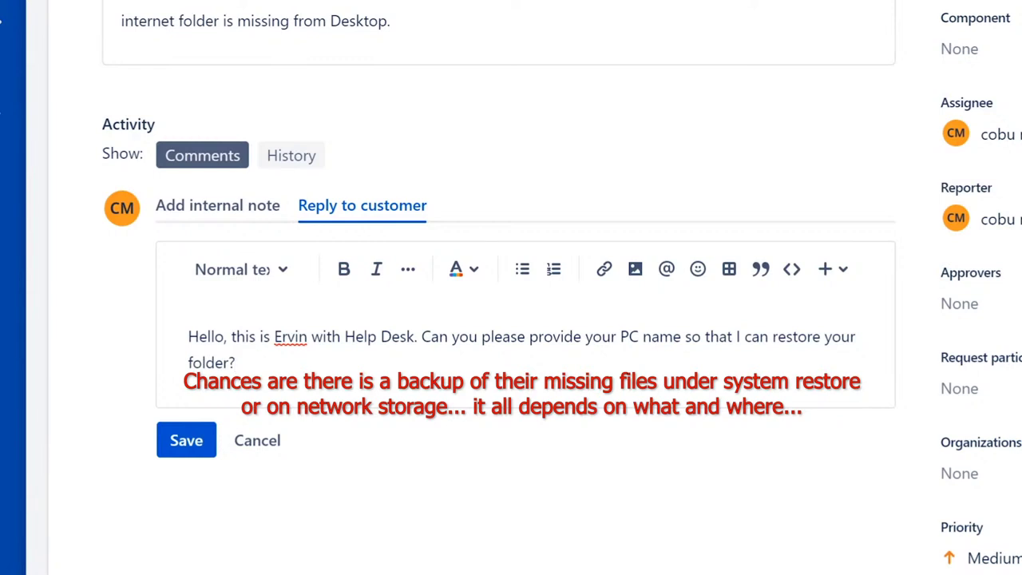
{"action": "type", "text": " Thanks yo"}
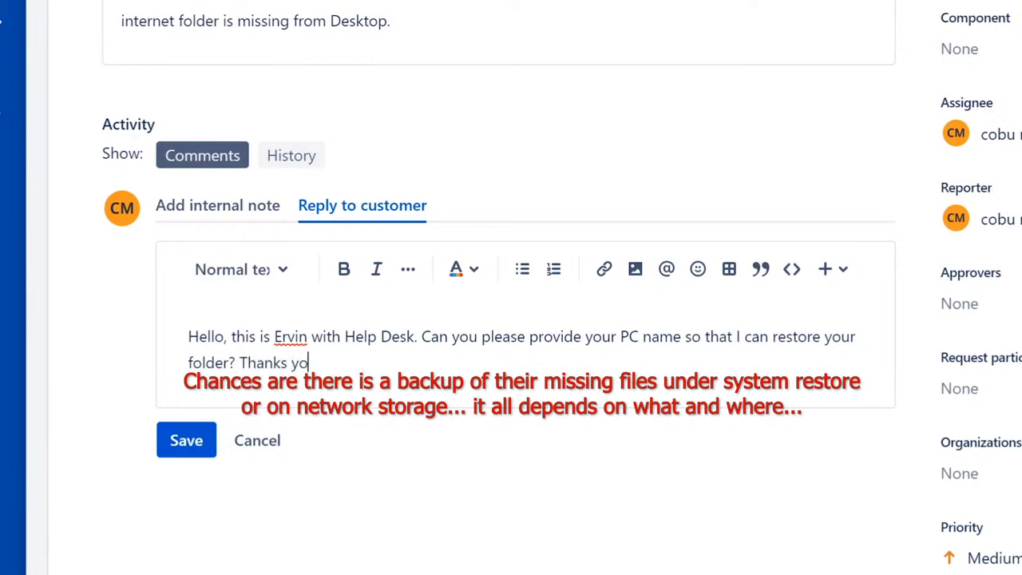
{"action": "key", "text": "BackSpace"}
{"action": "key", "text": "BackSpace"}
{"action": "type", "text": ", Ervin."}
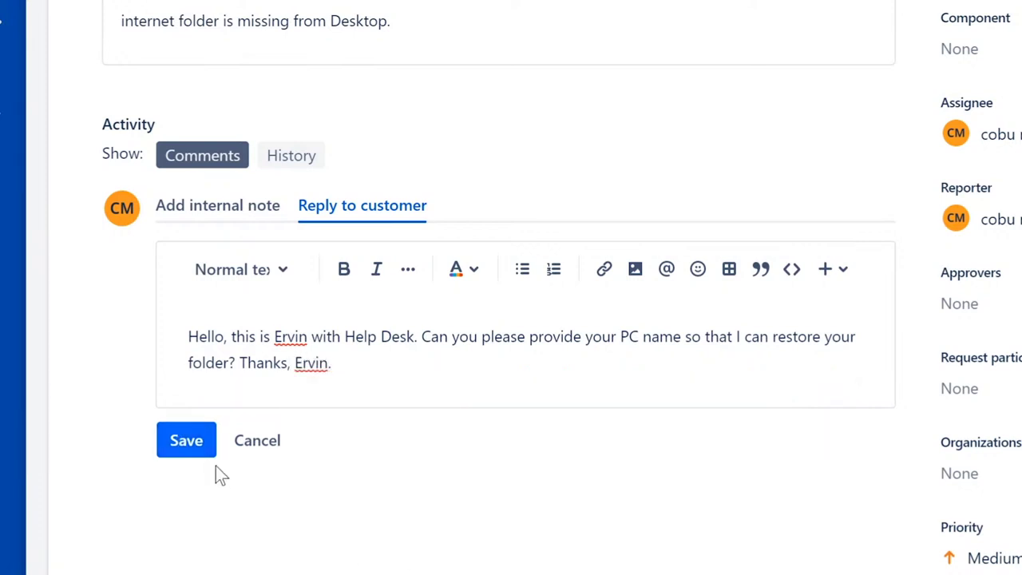
{"action": "left_click", "coordinate": [182, 438]}
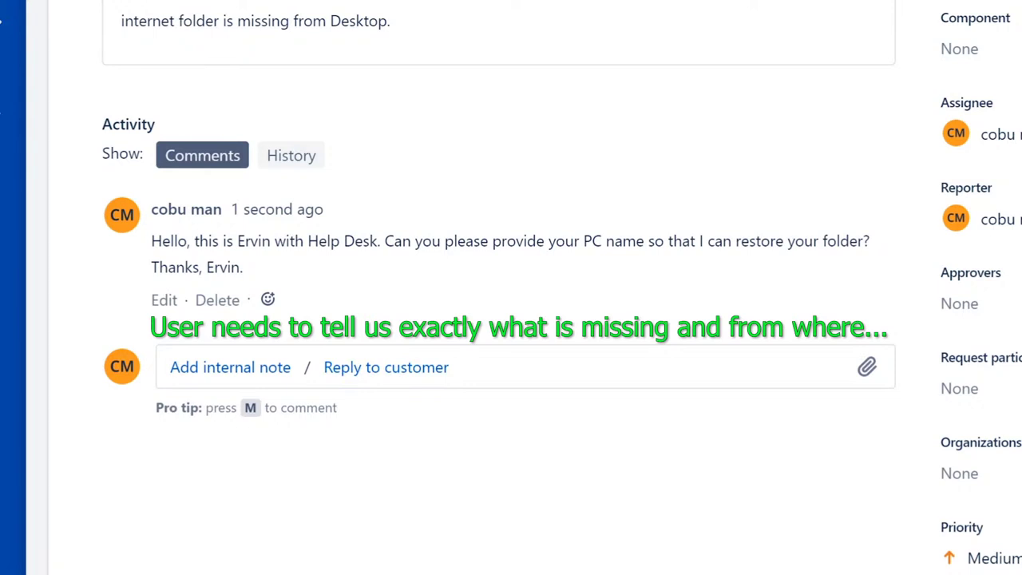
Step: Save an internal note on ISD-11 stating the user's PC name
{"action": "scroll", "coordinate": [538, 339], "scroll_direction": "up", "scroll_amount": 3}
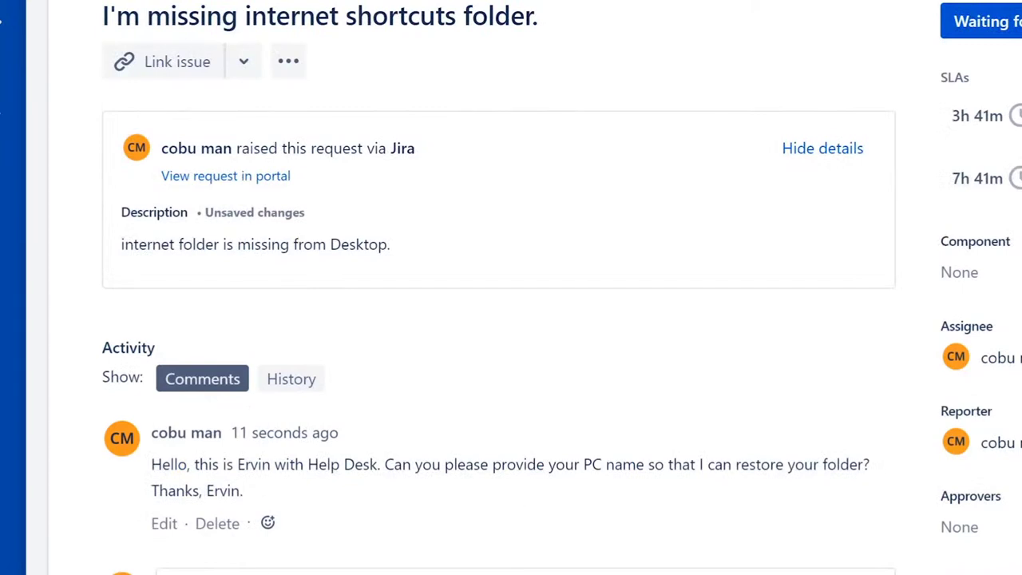
{"action": "type", "text": "mcobu"}
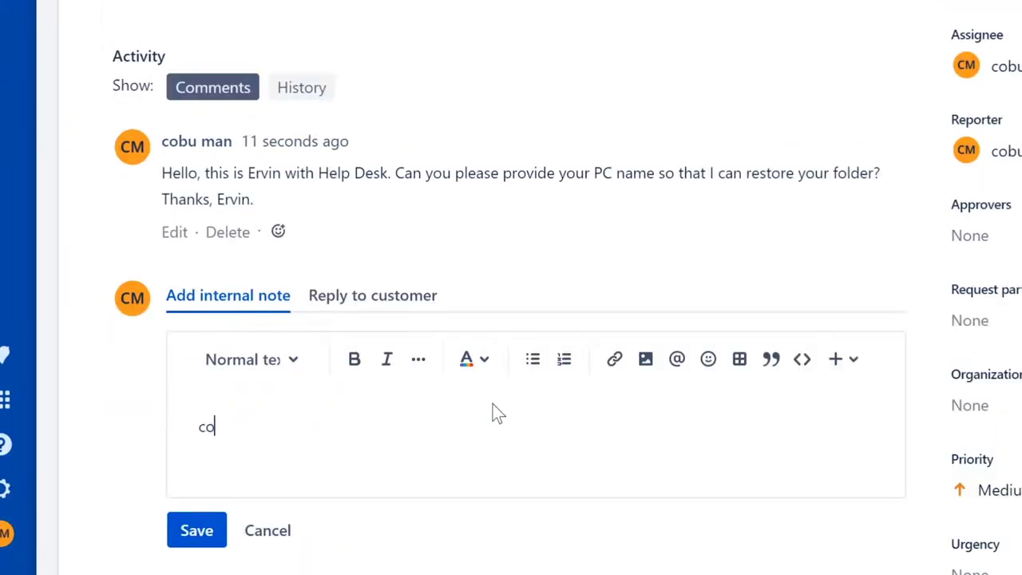
{"action": "key", "text": "BackSpace"}
{"action": "key", "text": "BackSpace"}
{"action": "key", "text": "BackSpace"}
{"action": "key", "text": "BackSpace"}
{"action": "type", "text": "the p"}
{"action": "type", "text": "c"}
{"action": "key", "text": "BackSpace"}
{"action": "key", "text": "BackSpace"}
{"action": "key", "text": "BackSpace"}
{"action": "key", "text": "BackSpace"}
{"action": "key", "text": "BackSpace"}
{"action": "key", "text": "BackSpace"}
{"action": "type", "text": "user's Pc name is "}
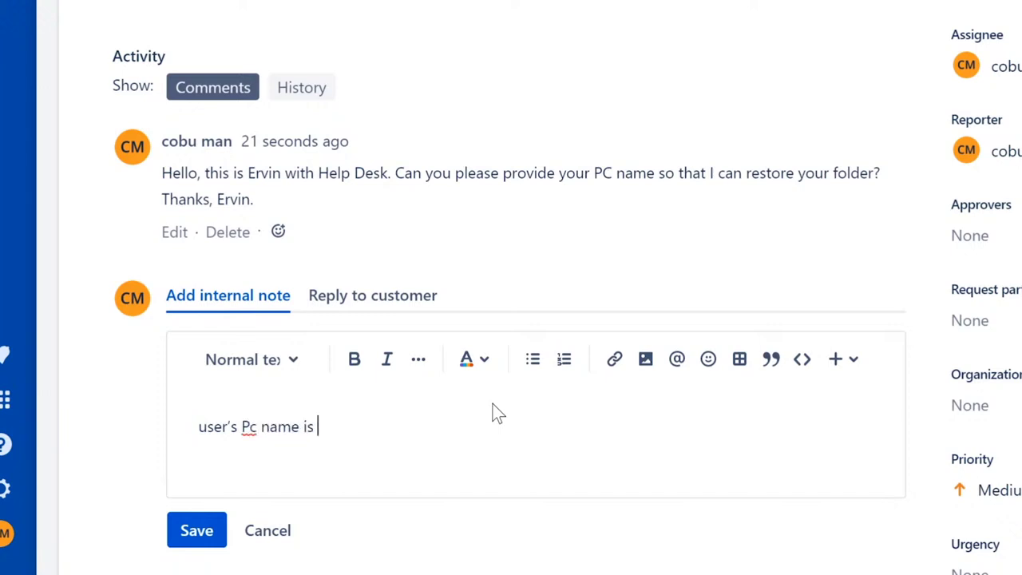
{"action": "type", "text": "cobuman1"}
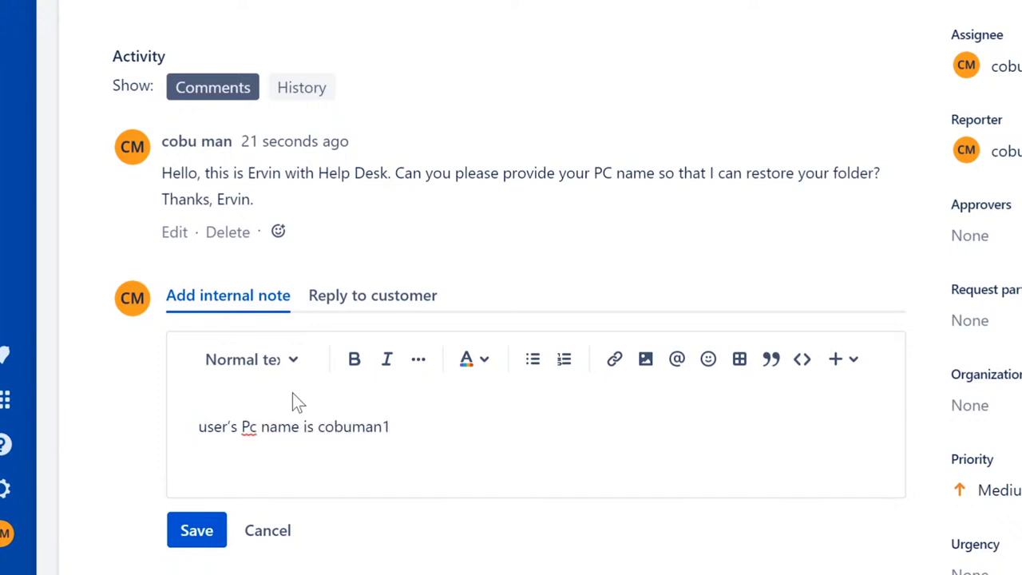
{"action": "left_click", "coordinate": [194, 531]}
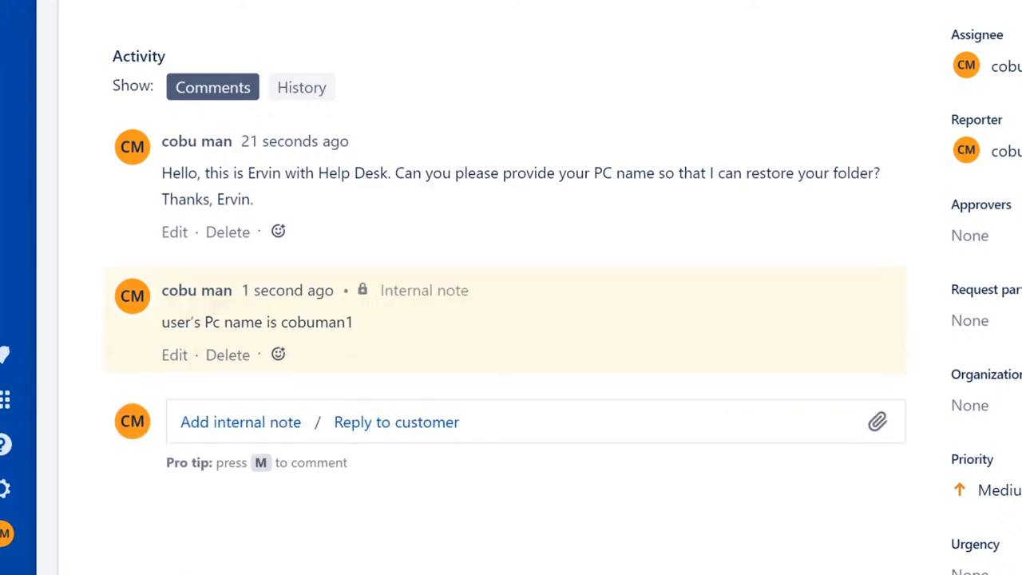
Step: Open the remote PC user's Desktop folder in File Explorer
{"action": "mouse_move", "coordinate": [180, 570]}
{"action": "left_click", "coordinate": [175, 546]}
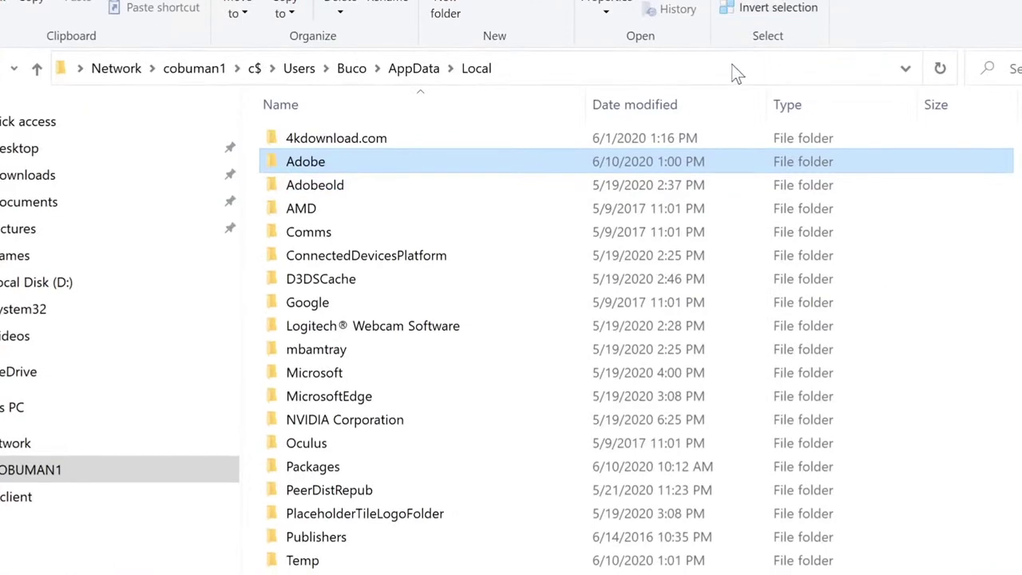
{"action": "left_click", "coordinate": [351, 69]}
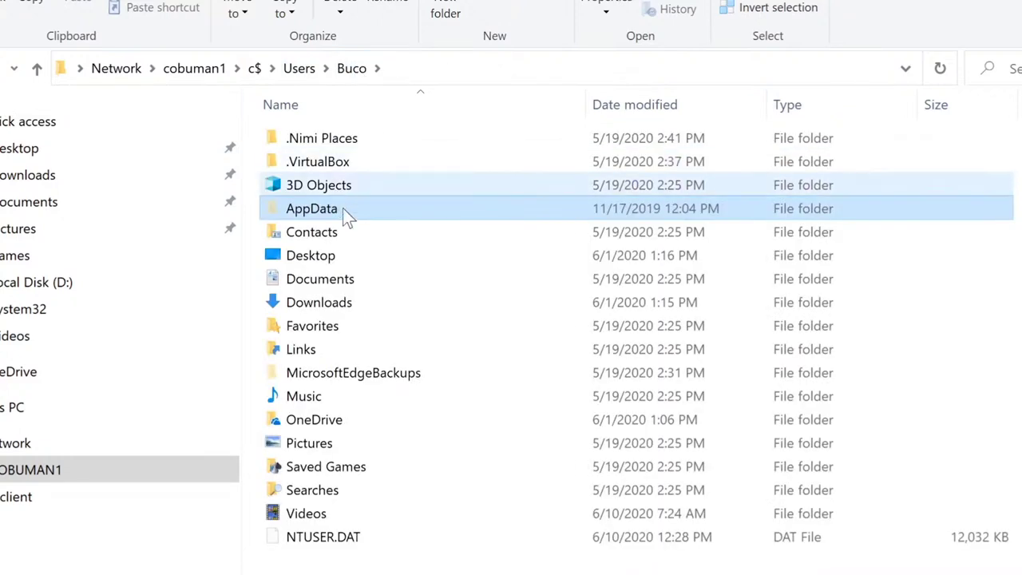
{"action": "double_click", "coordinate": [354, 257]}
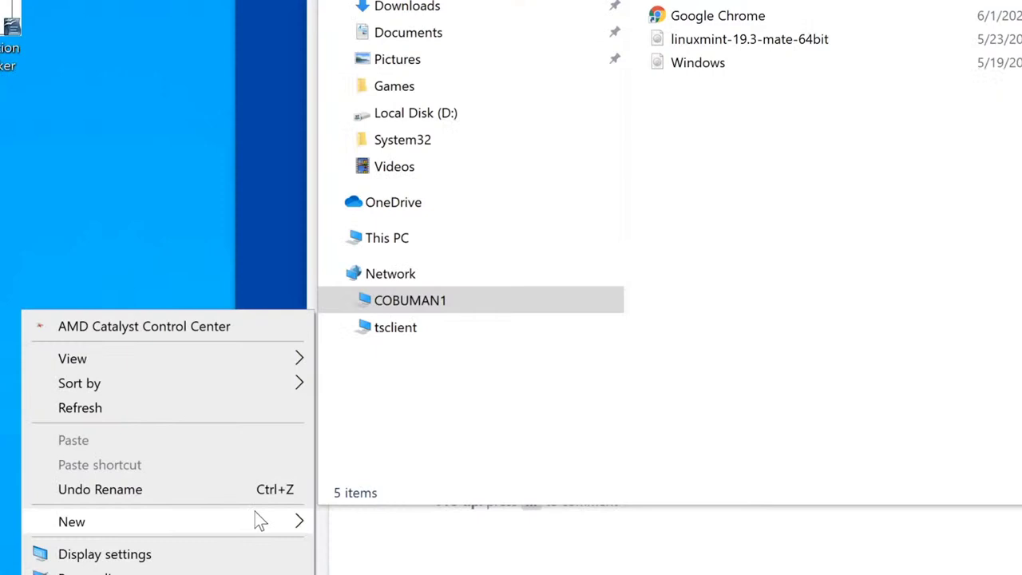
Step: Create a new folder named 'Internet Shortcuts' on the desktop
{"action": "mouse_move", "coordinate": [258, 520]}
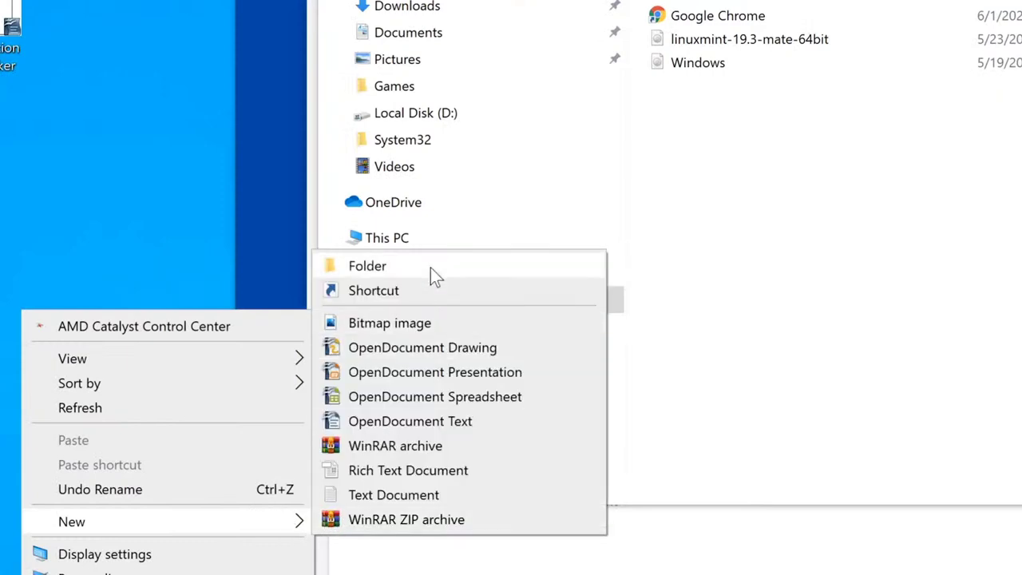
{"action": "left_click", "coordinate": [430, 268]}
{"action": "type", "text": "Int"}
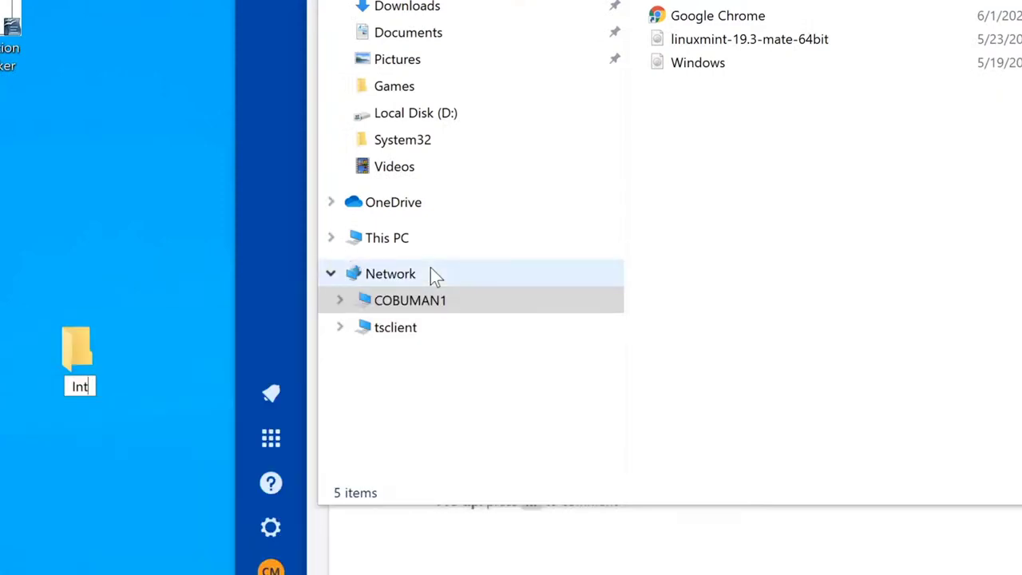
{"action": "type", "text": "ernet "}
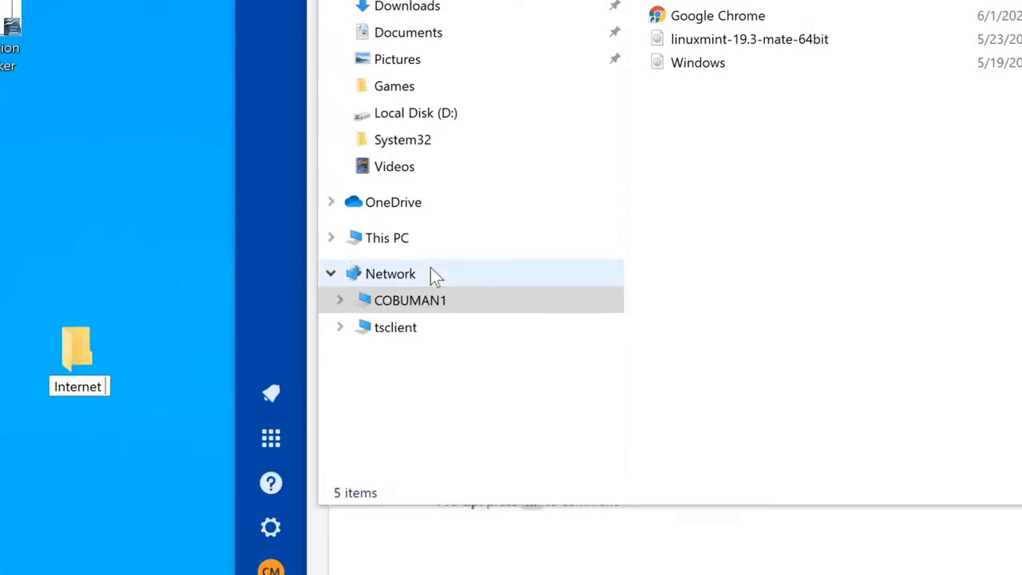
{"action": "type", "text": "Shortcuts"}
{"action": "key", "text": "Return"}
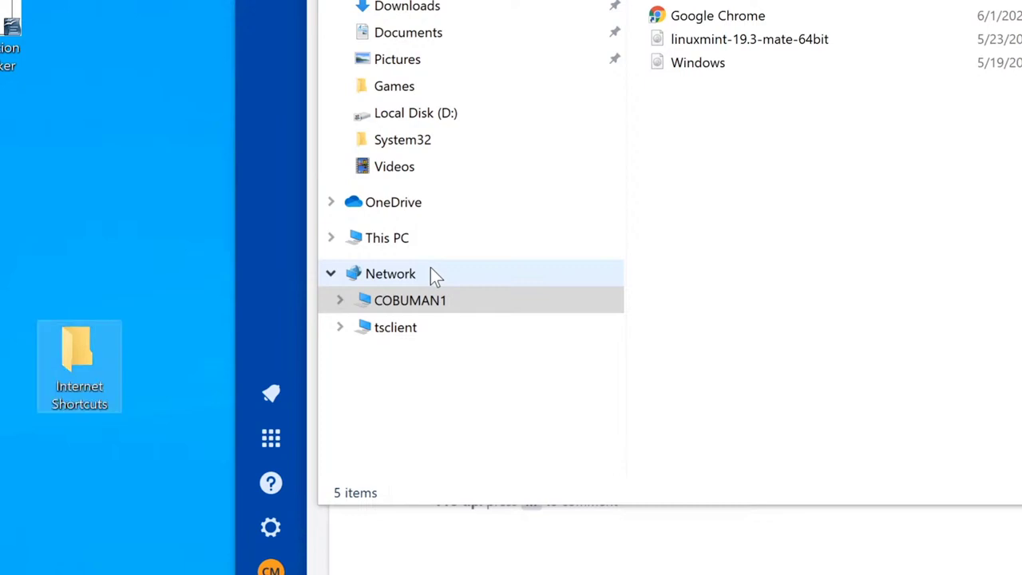
Step: Copy the Internet Shortcuts folder and paste it into the remote user's Desktop folder
{"action": "right_click", "coordinate": [72, 342]}
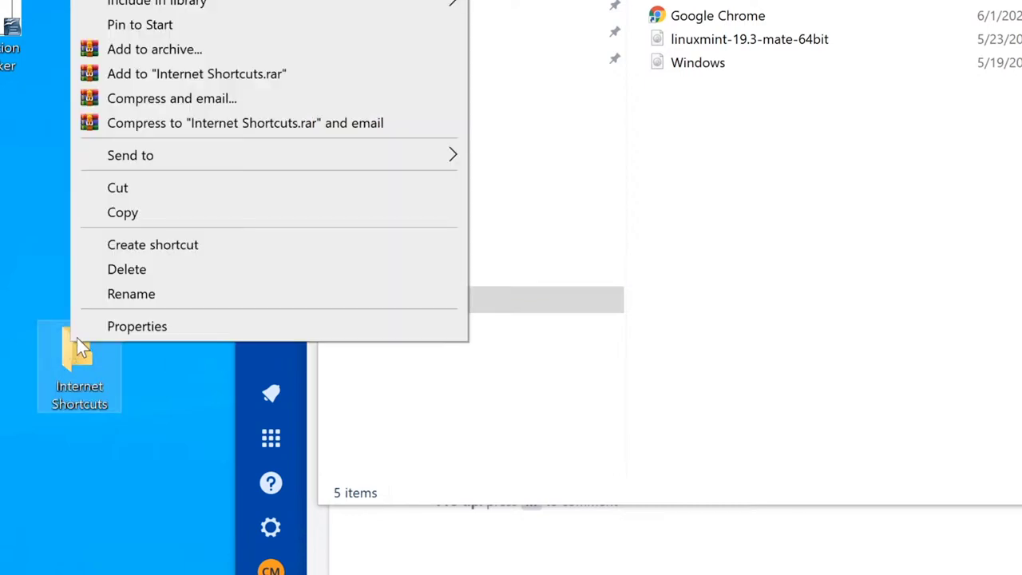
{"action": "left_click", "coordinate": [172, 221]}
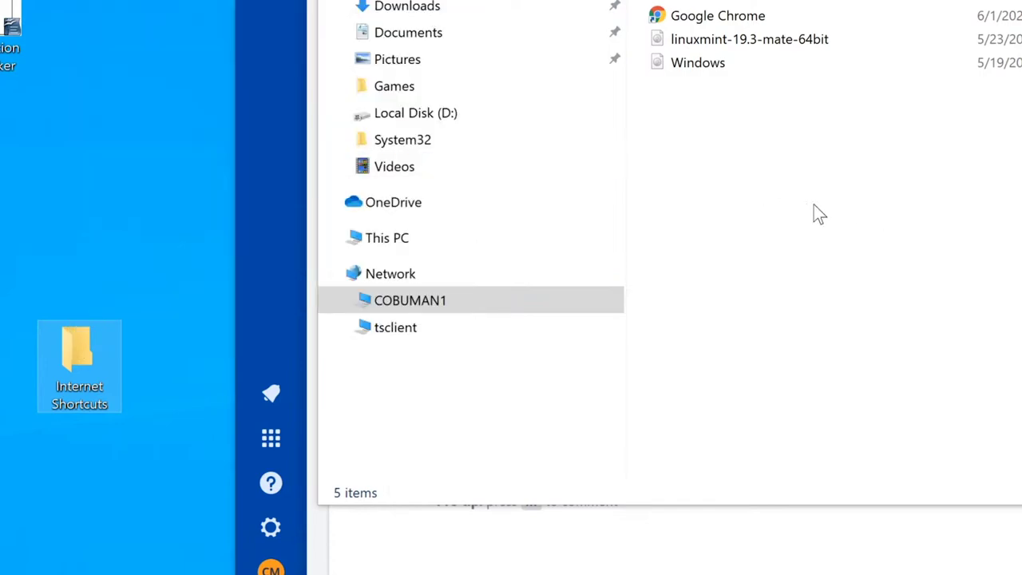
{"action": "right_click", "coordinate": [814, 206]}
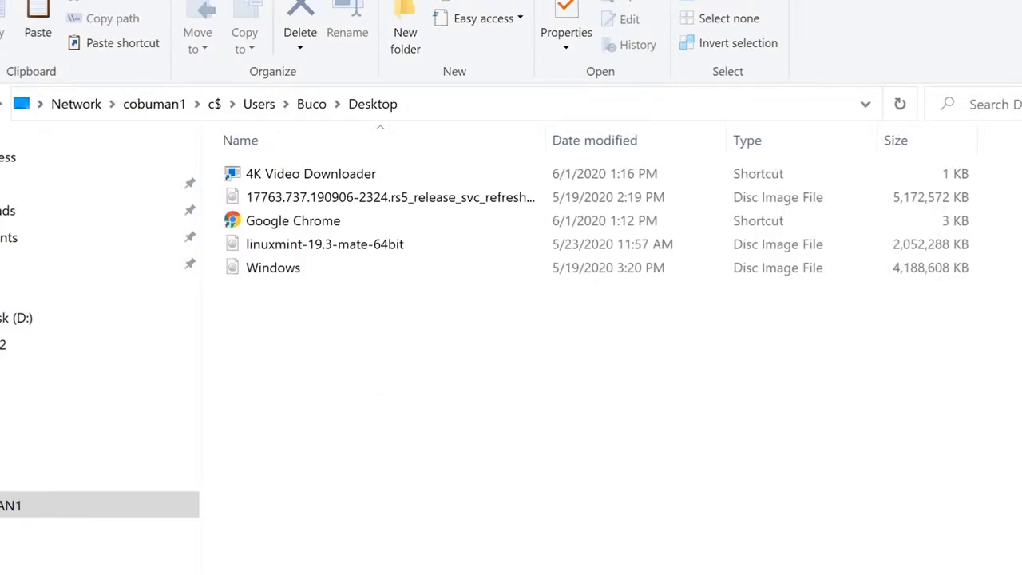
{"action": "left_click", "coordinate": [479, 574]}
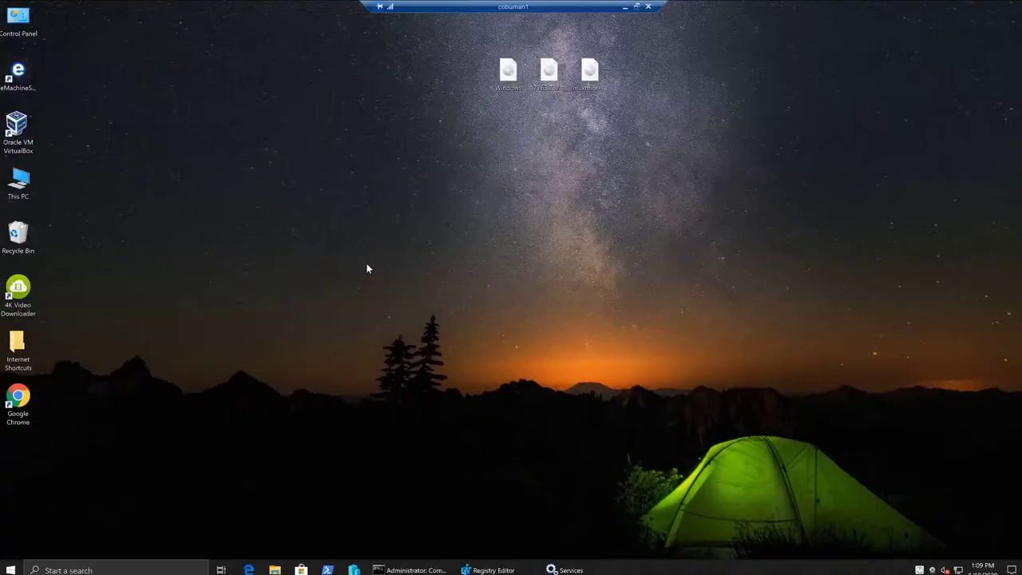
{"action": "left_click_drag", "start_coordinate": [16, 356], "coordinate": [401, 203]}
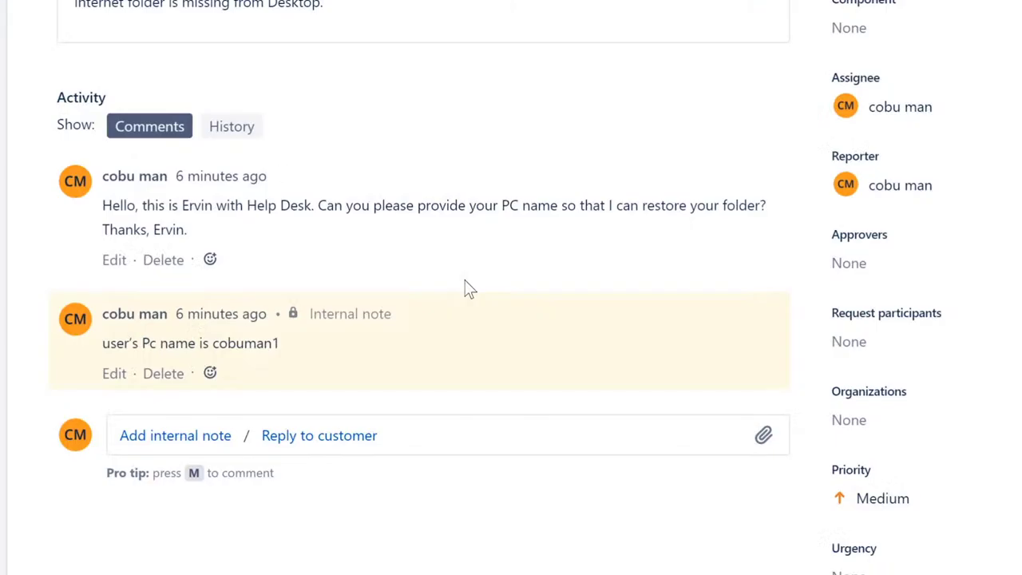
Step: Reply to the customer 'made a copy of internet folder to desktop', signed with the agent's name
{"action": "scroll", "coordinate": [469, 289], "scroll_direction": "down", "scroll_amount": 1}
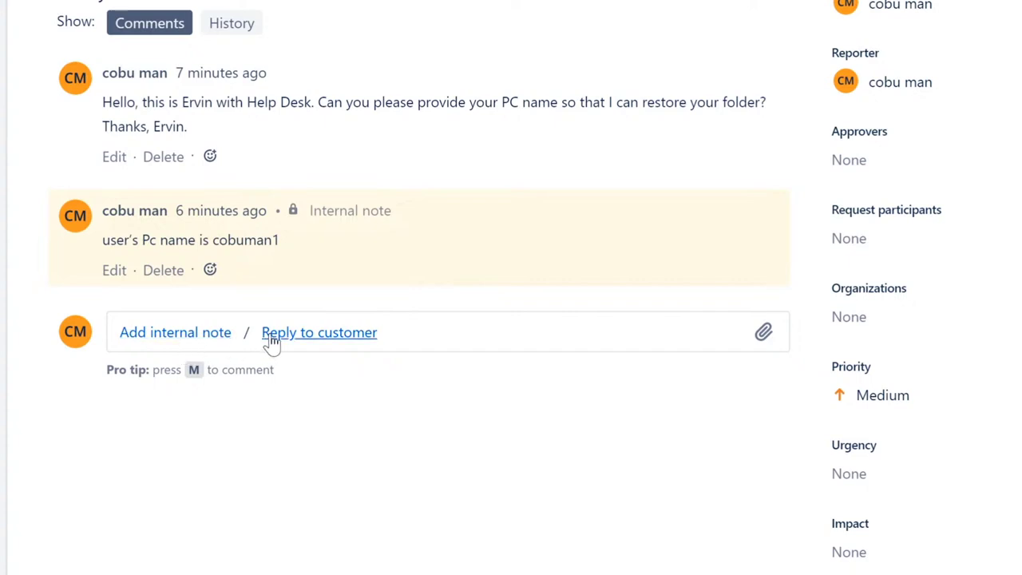
{"action": "left_click", "coordinate": [311, 343]}
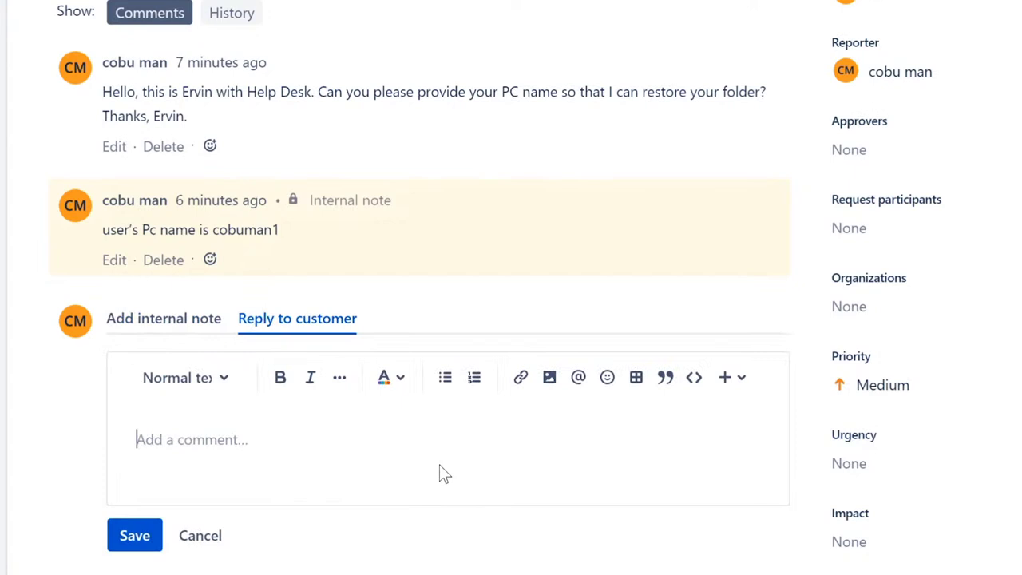
{"action": "type", "text": "made a "}
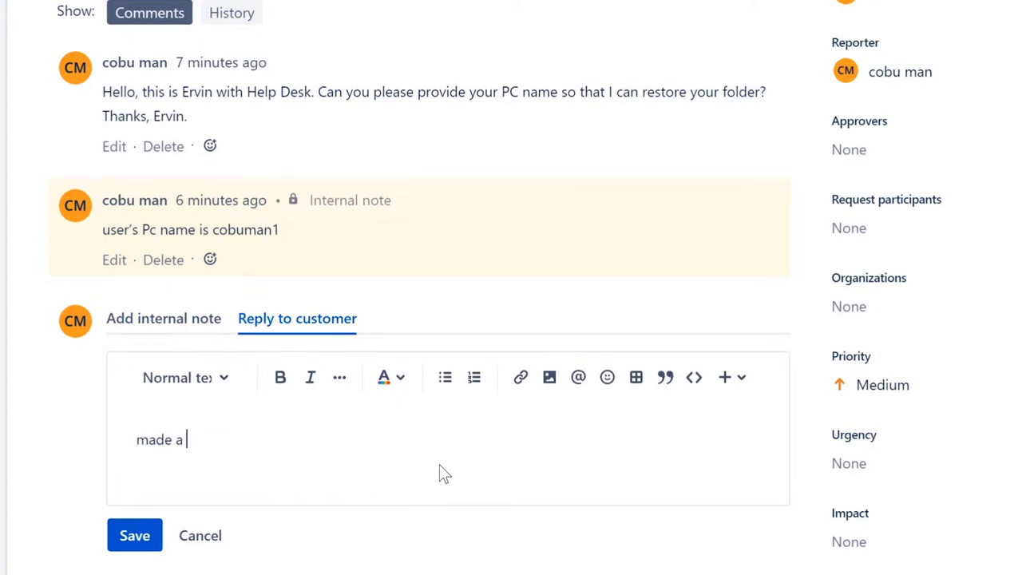
{"action": "type", "text": "copy of internet folder to desktop. Ervin"}
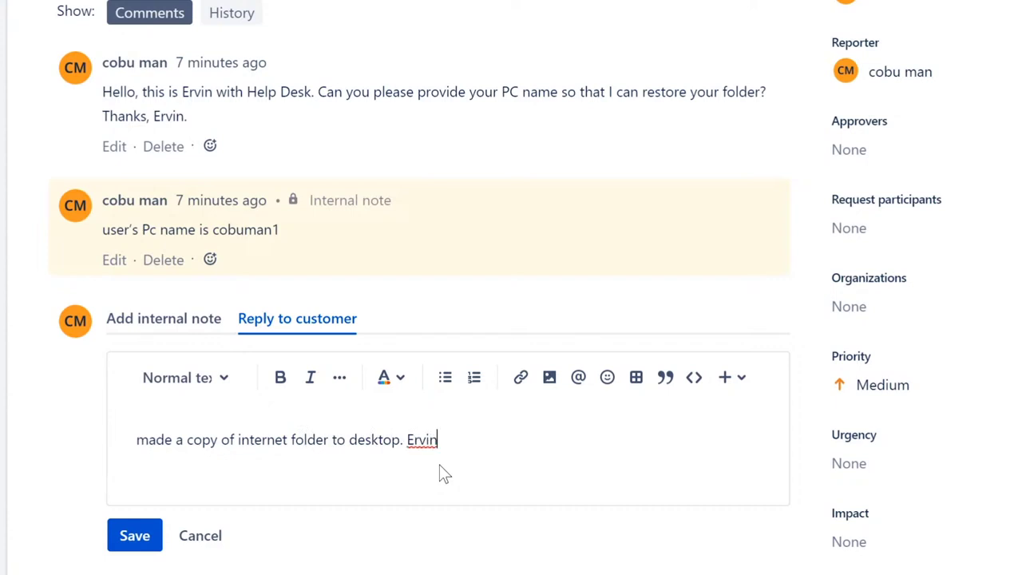
{"action": "left_click", "coordinate": [131, 536]}
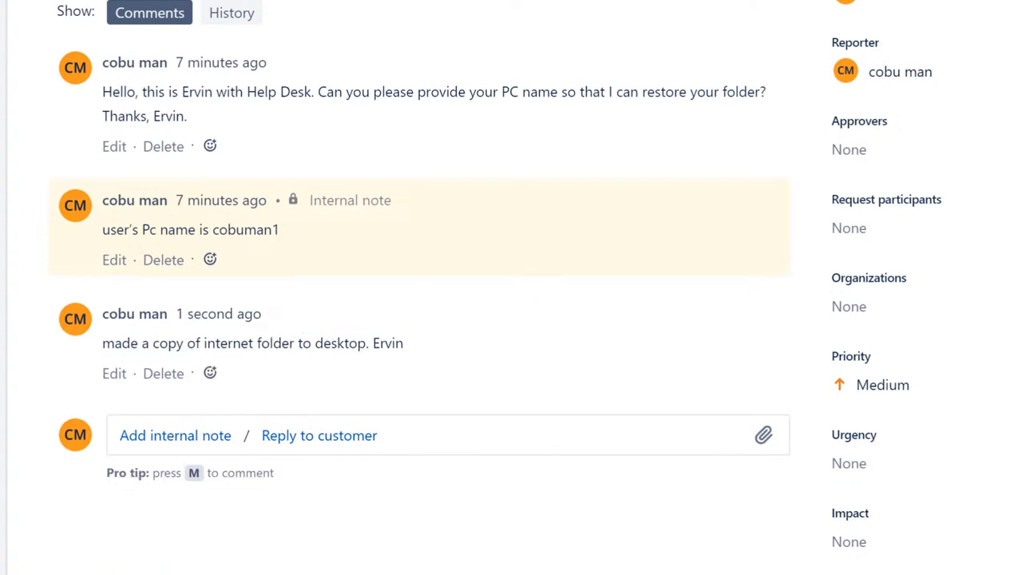
Step: Set ISD-11's status to Complete
{"action": "scroll", "coordinate": [423, 288], "scroll_direction": "up", "scroll_amount": 2}
{"action": "left_click", "coordinate": [981, 3]}
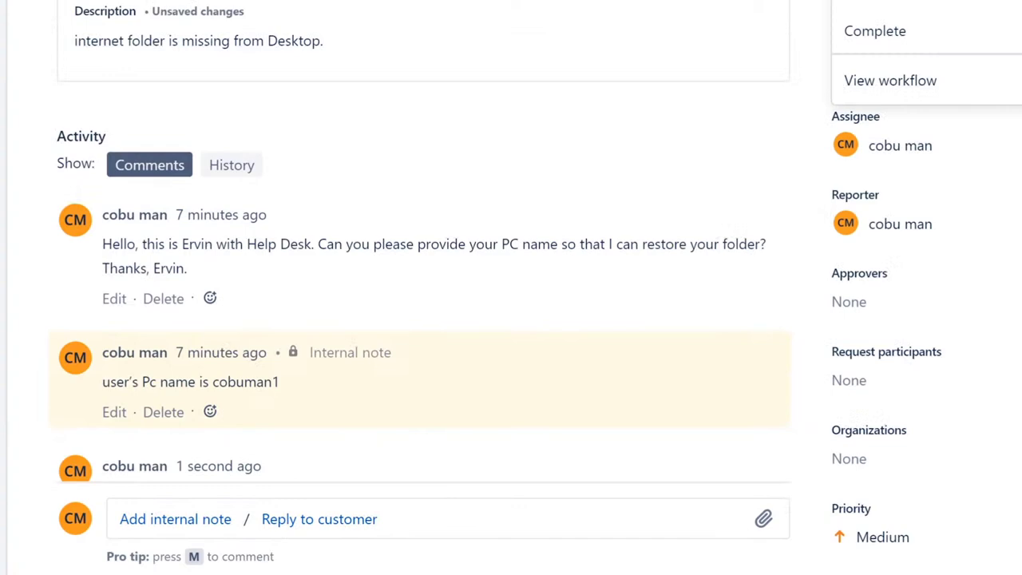
{"action": "left_click", "coordinate": [987, 32]}
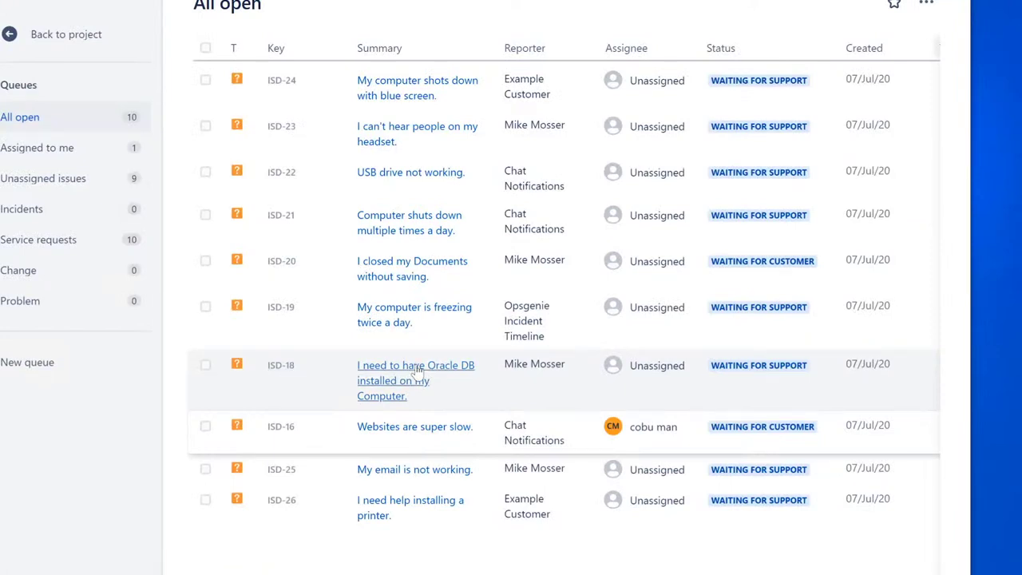
Step: Open ISD-18 from the All open queue and set its assignee to yourself
{"action": "left_click", "coordinate": [416, 368]}
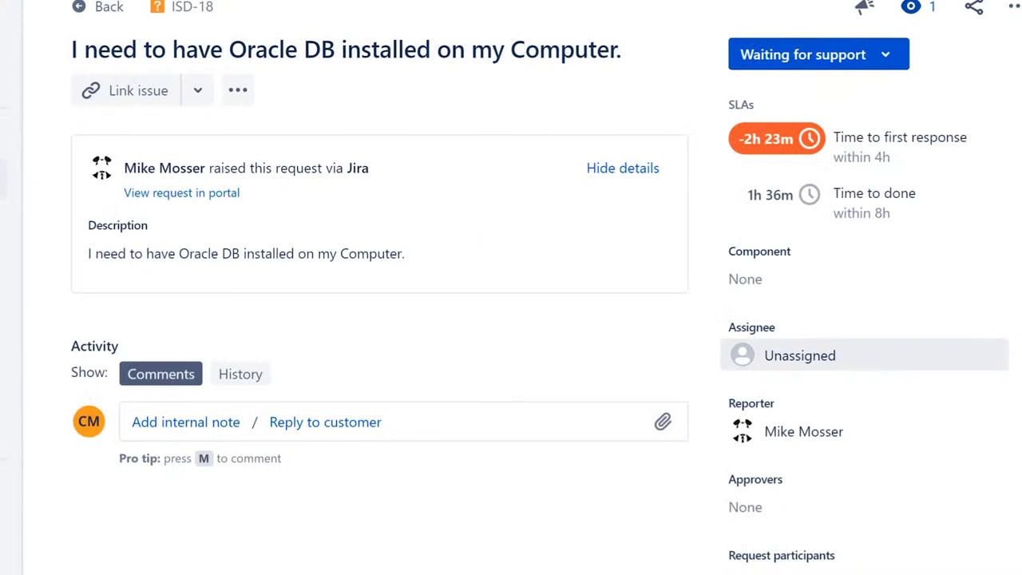
{"action": "left_click", "coordinate": [794, 365]}
{"action": "left_click", "coordinate": [797, 415]}
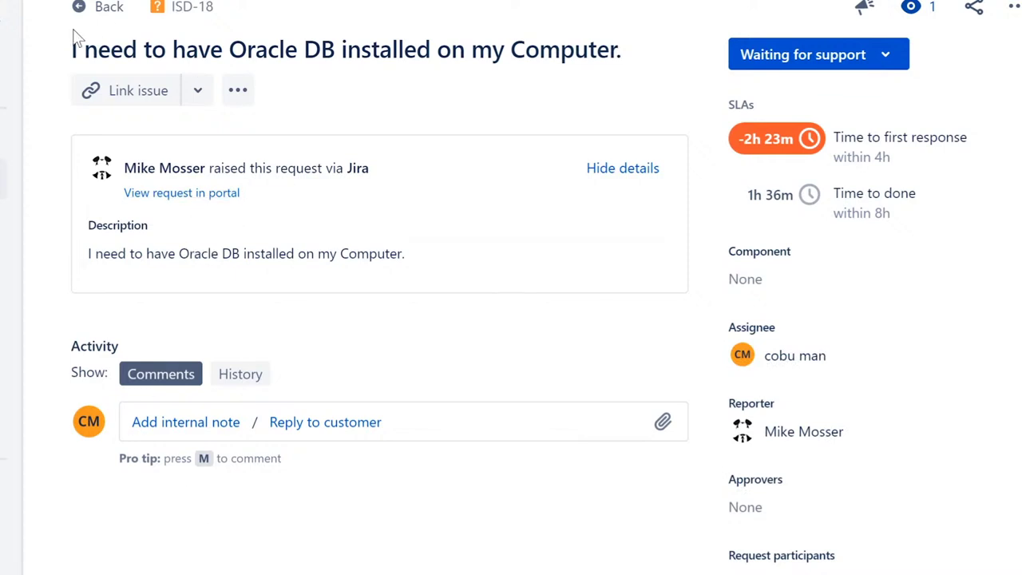
{"action": "left_click_drag", "start_coordinate": [71, 50], "coordinate": [634, 62]}
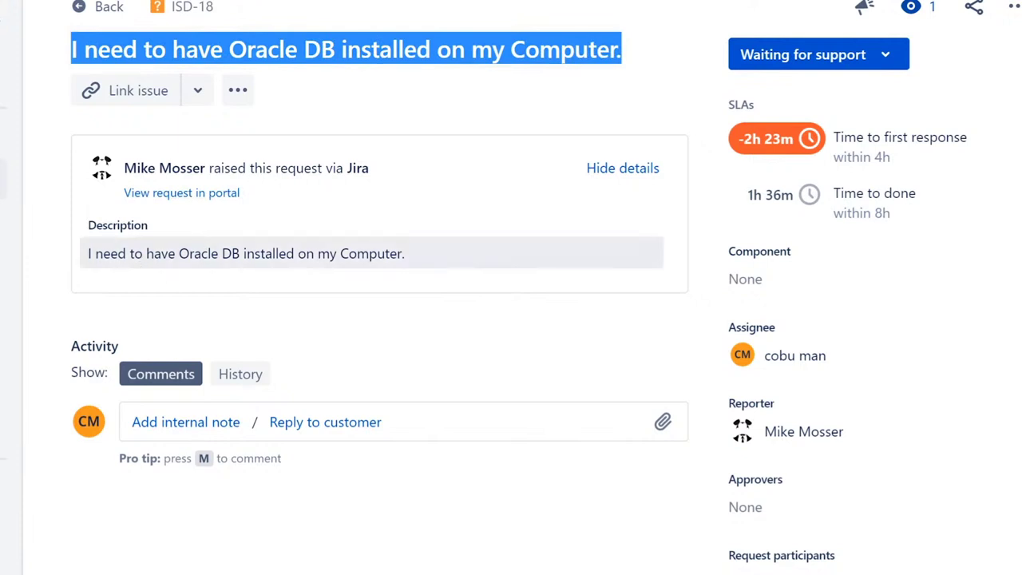
{"action": "left_click", "coordinate": [451, 272]}
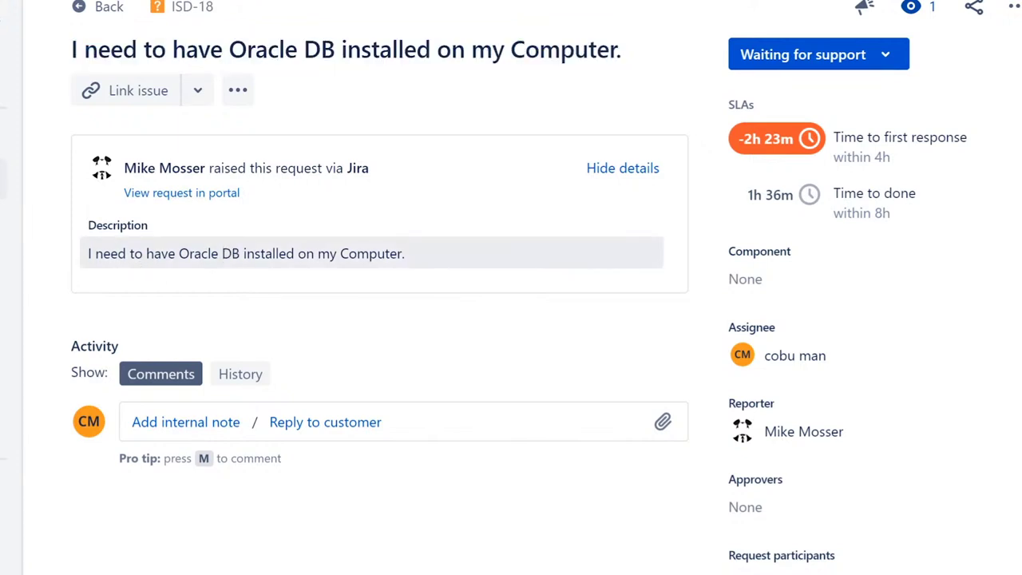
{"action": "left_click_drag", "start_coordinate": [206, 168], "coordinate": [124, 169]}
{"action": "left_click", "coordinate": [391, 264]}
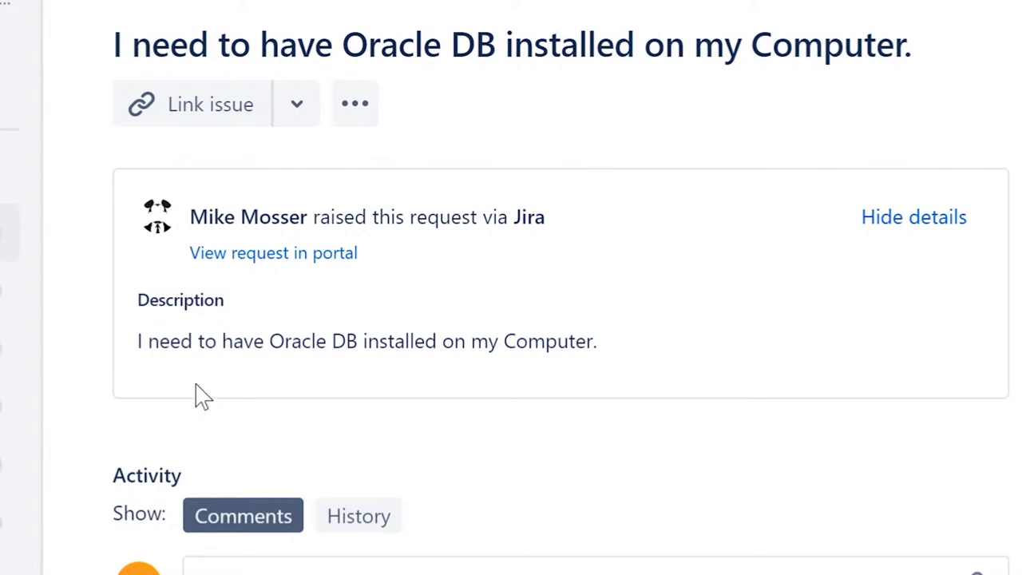
{"action": "left_click_drag", "start_coordinate": [190, 216], "coordinate": [312, 222]}
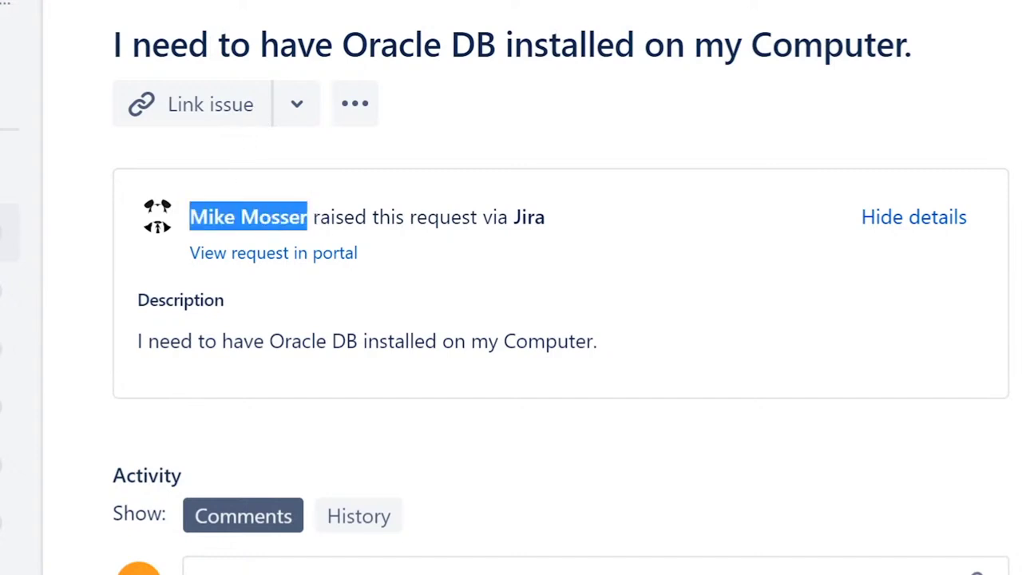
{"action": "left_click", "coordinate": [312, 221]}
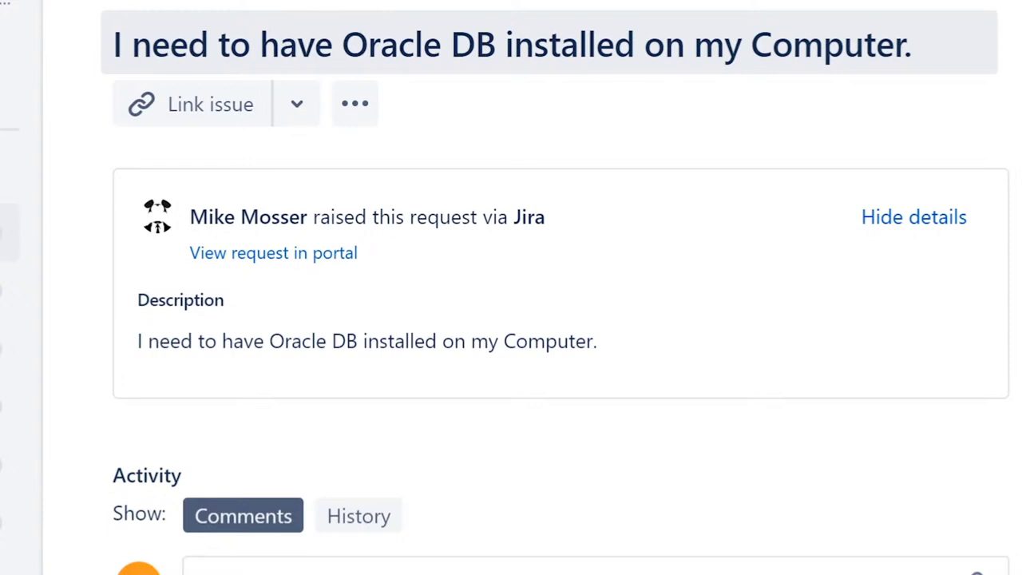
{"action": "left_click", "coordinate": [474, 44]}
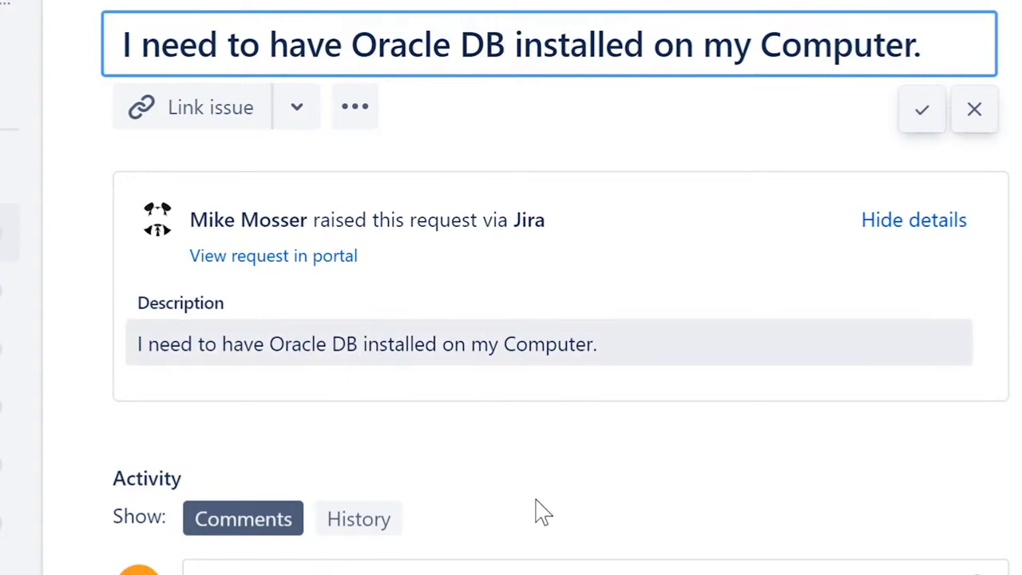
{"action": "left_click", "coordinate": [479, 345]}
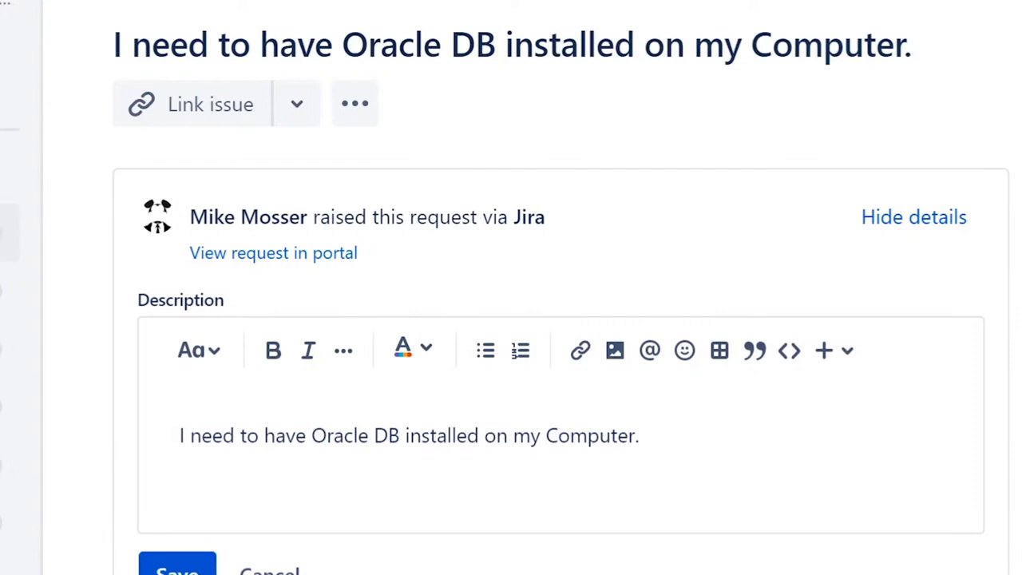
{"action": "key", "text": "Escape"}
Step: Reply on ISD-18 that Oracle DB must be checked against the approved software list before installing
{"action": "type", "text": "rHello, my n"}
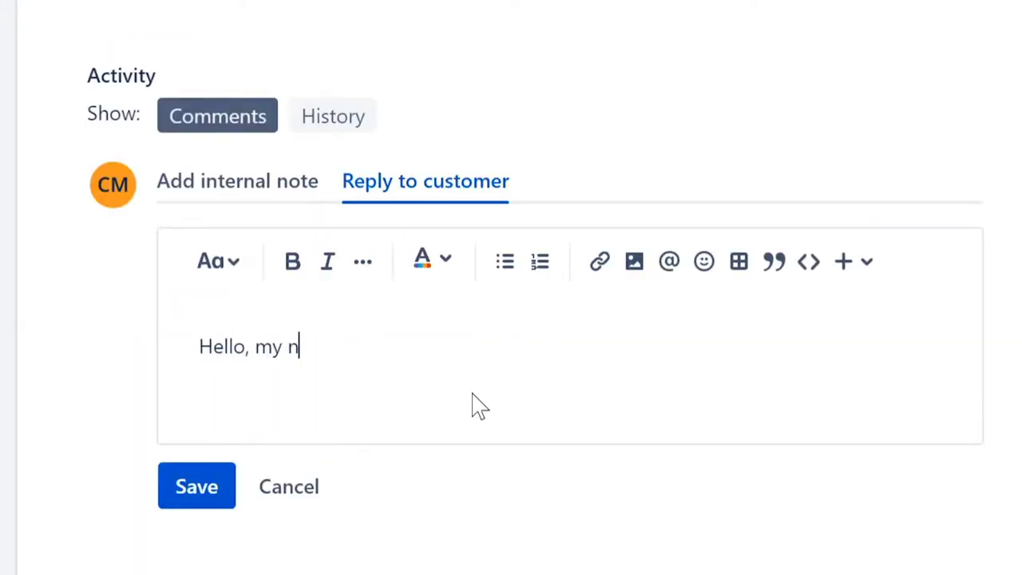
{"action": "type", "text": "ames is Erv"}
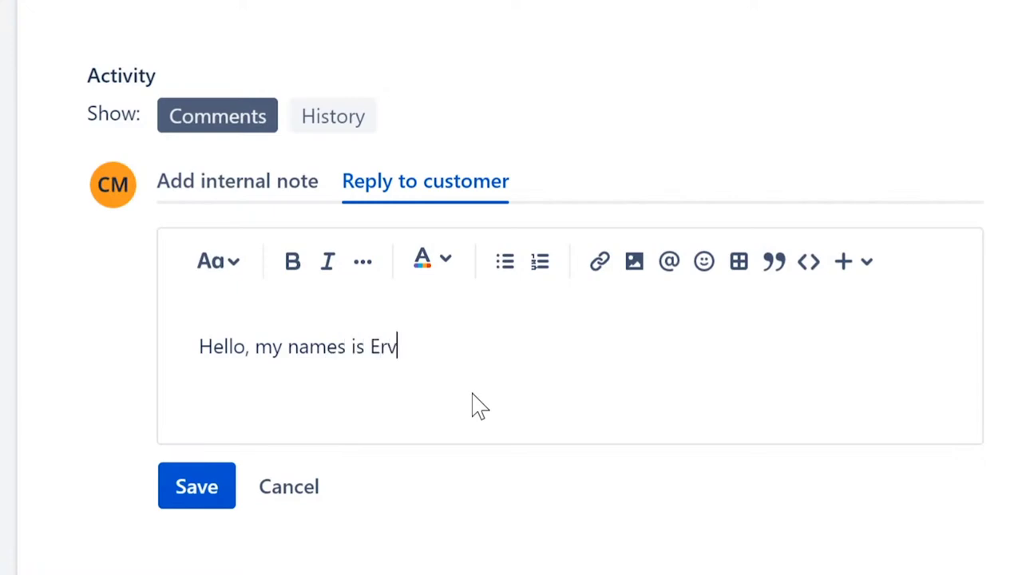
{"action": "type", "text": "in."}
{"action": "key", "text": "BackSpace"}
{"action": "type", "text": "with "}
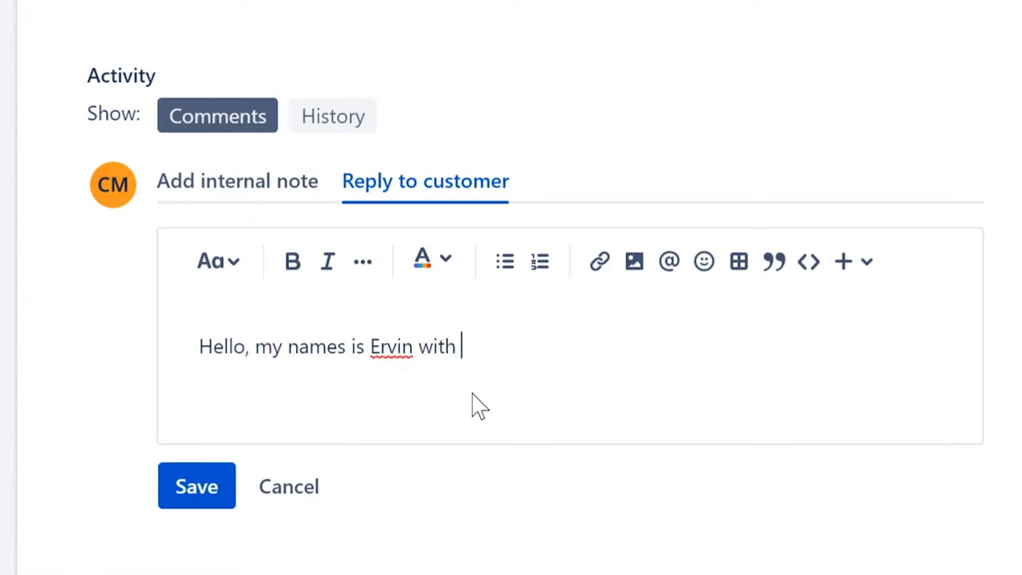
{"action": "type", "text": "Pc su"}
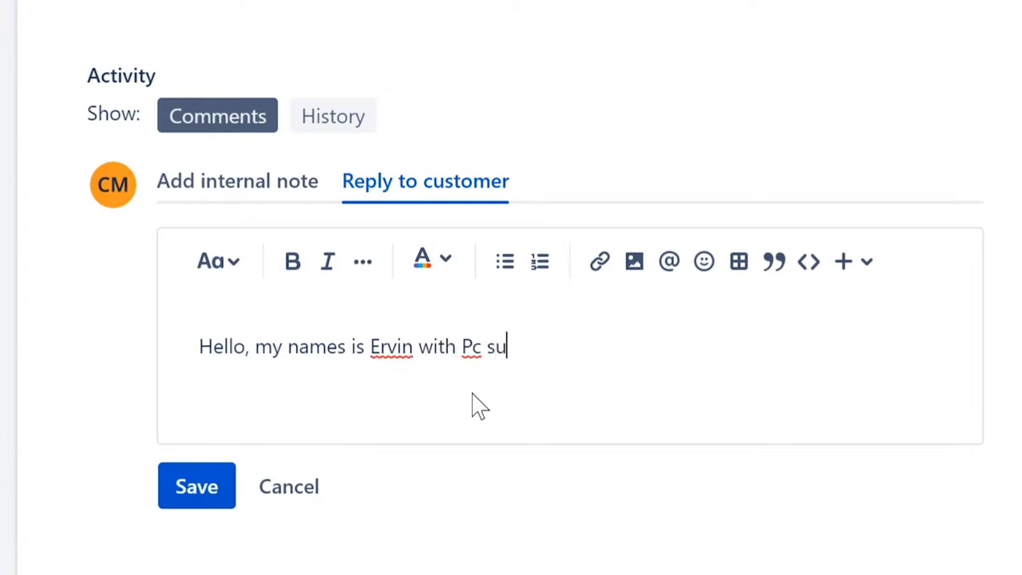
{"action": "type", "text": "pport. I "}
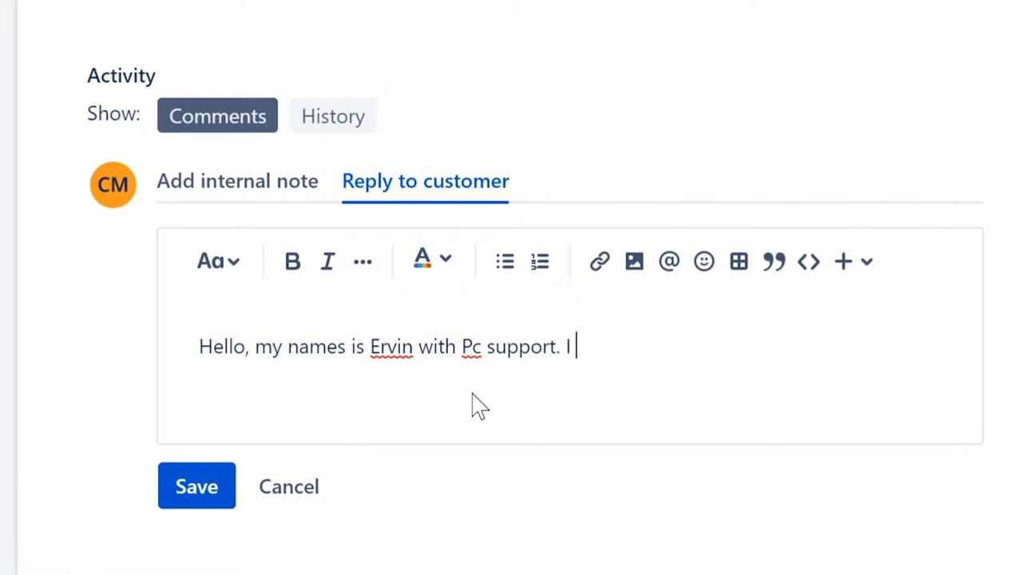
{"action": "type", "text": "have your tic"}
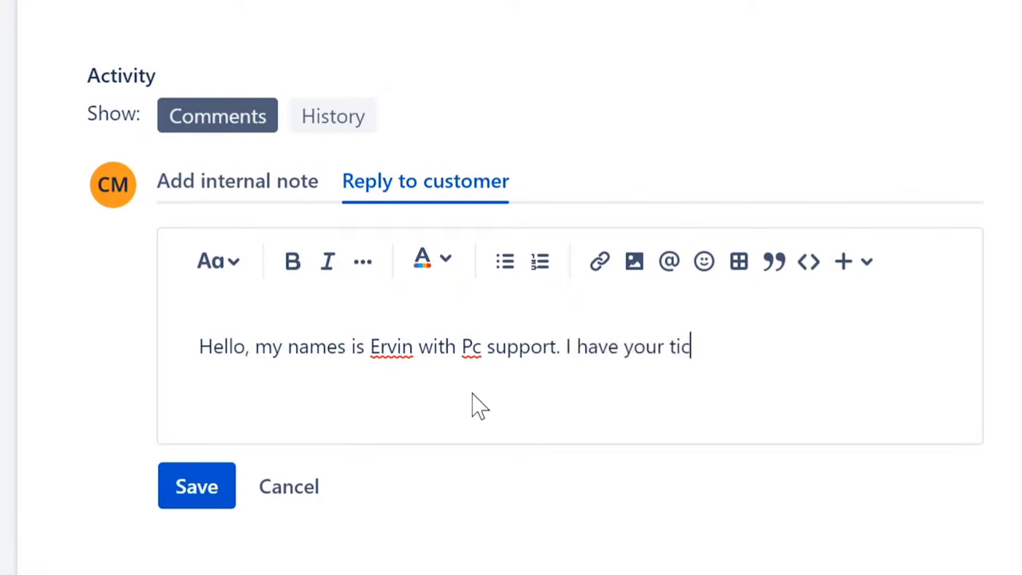
{"action": "type", "text": "ket about install"}
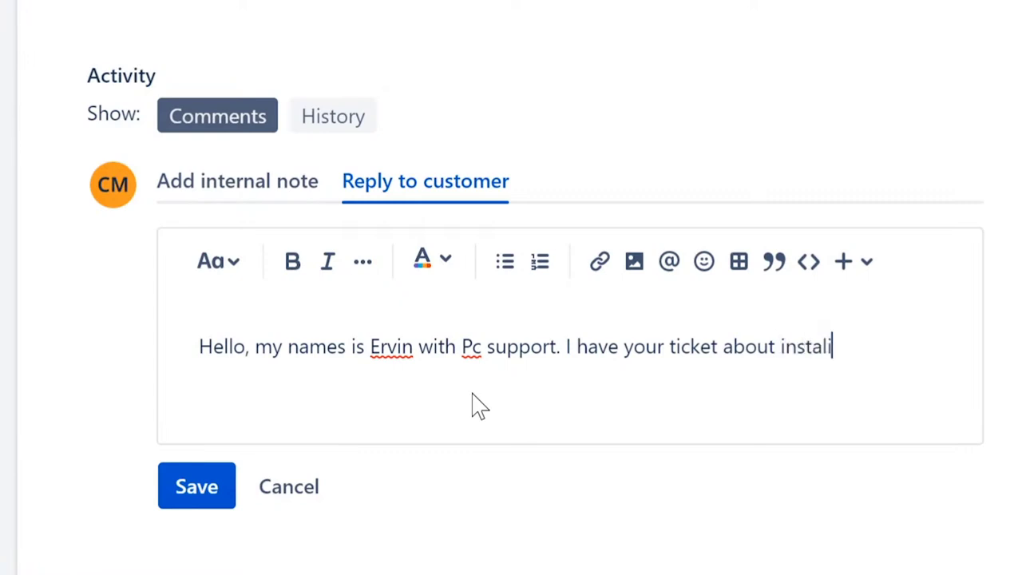
{"action": "type", "text": "ing o"}
{"action": "key", "text": "BackSpace"}
{"action": "type", "text": "O"}
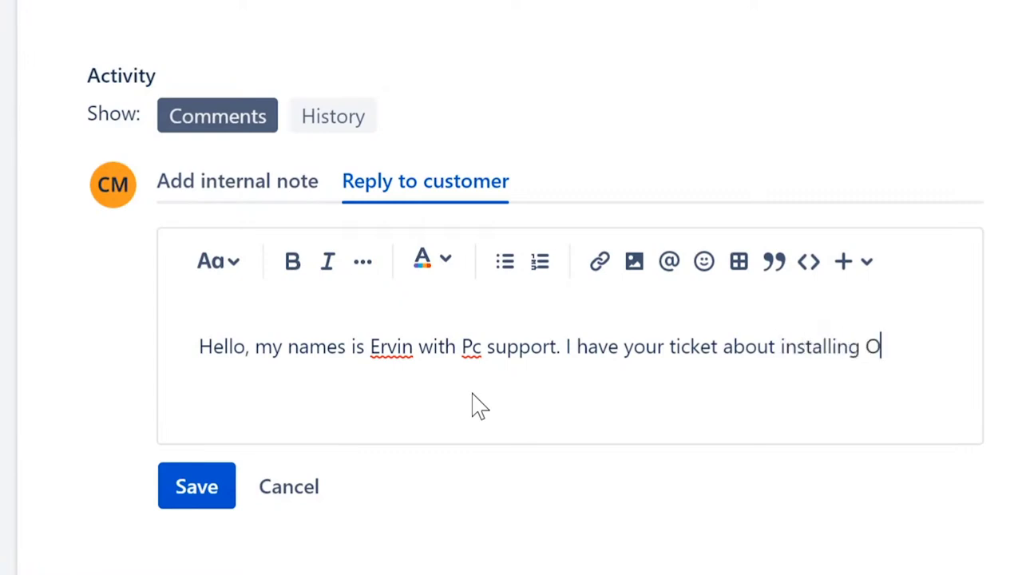
{"action": "type", "text": "racle DB"}
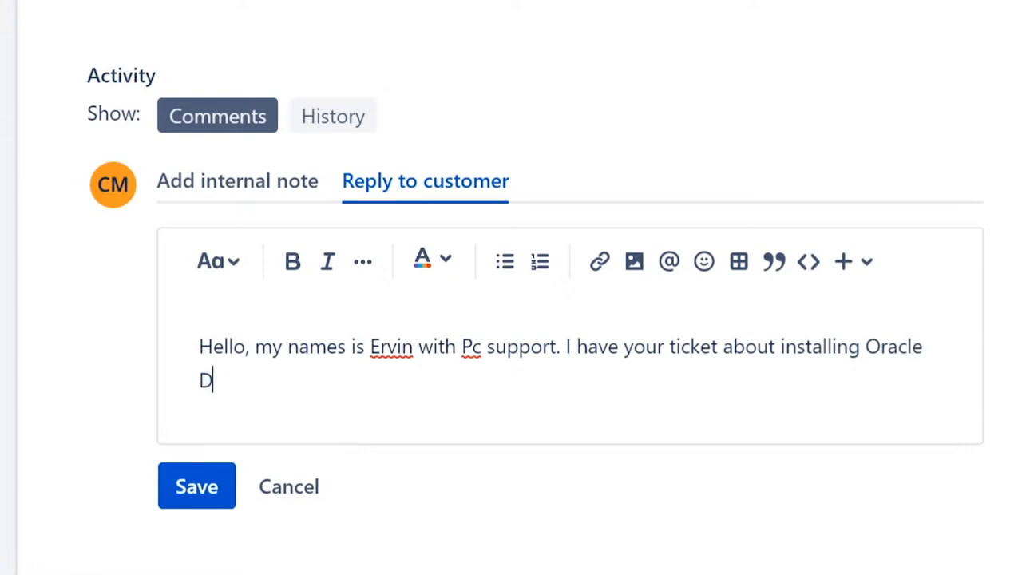
{"action": "type", "text": "; do you have"}
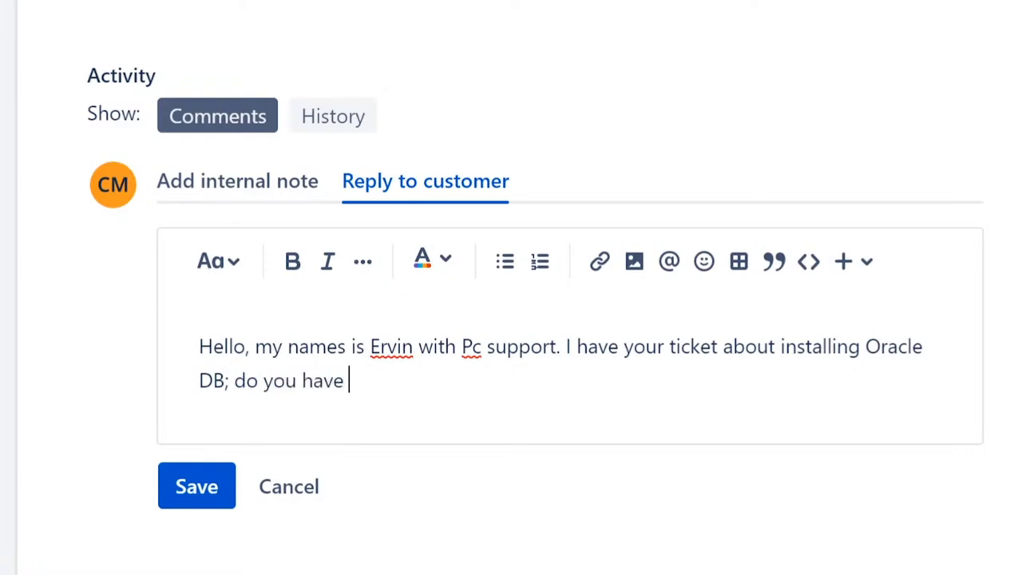
{"action": "key", "text": "BackSpace"}
{"action": "key", "text": "BackSpace"}
{"action": "key", "text": "BackSpace"}
{"action": "key", "text": "BackSpace"}
{"action": "key", "text": "BackSpace"}
{"action": "key", "text": "BackSpace"}
{"action": "key", "text": "BackSpace"}
{"action": "key", "text": "BackSpace"}
{"action": "key", "text": "BackSpace"}
{"action": "key", "text": "BackSpace"}
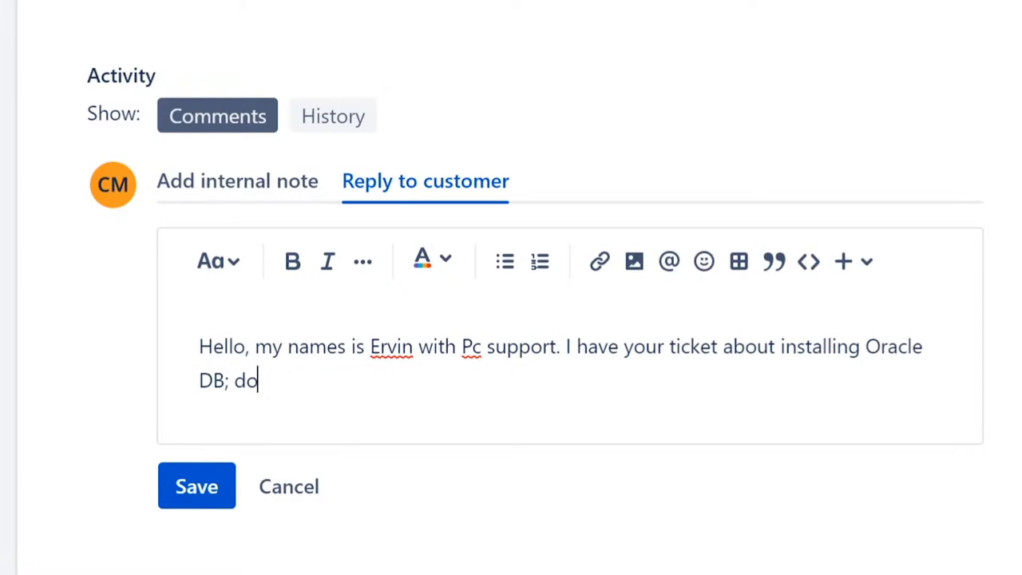
{"action": "type", "text": "id you request a "}
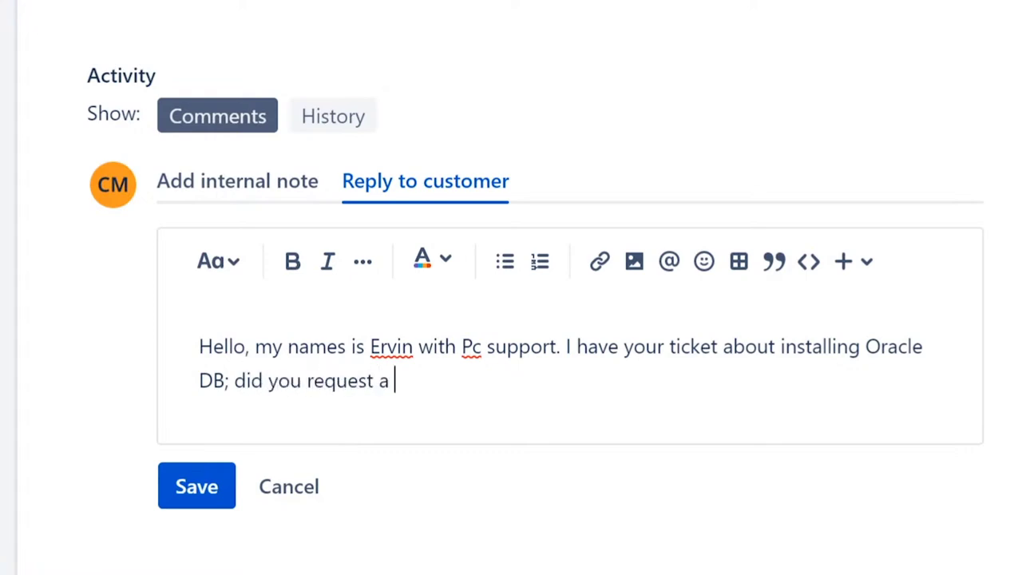
{"action": "type", "text": "licens"}
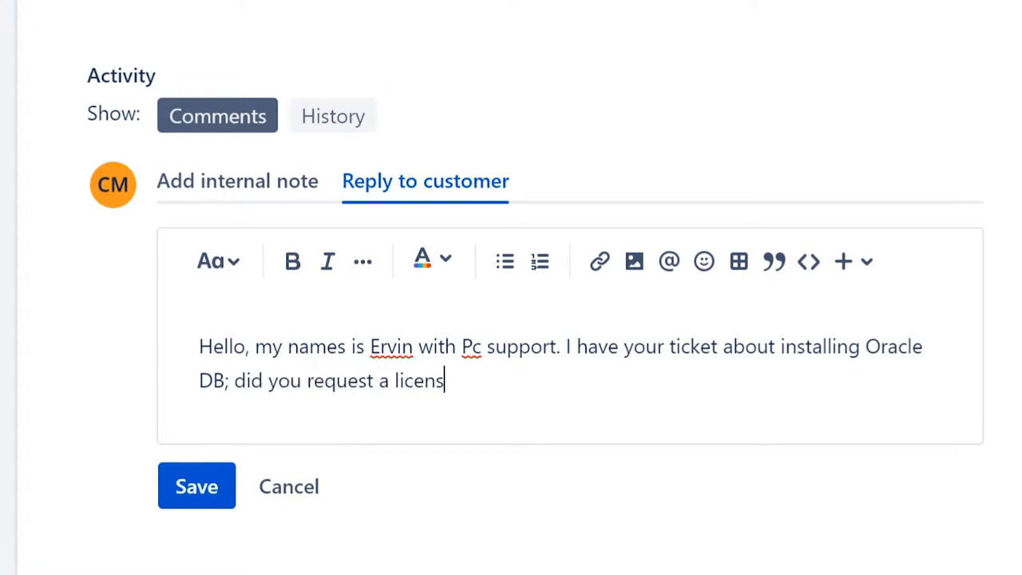
{"action": "type", "text": "e for this foftwar"}
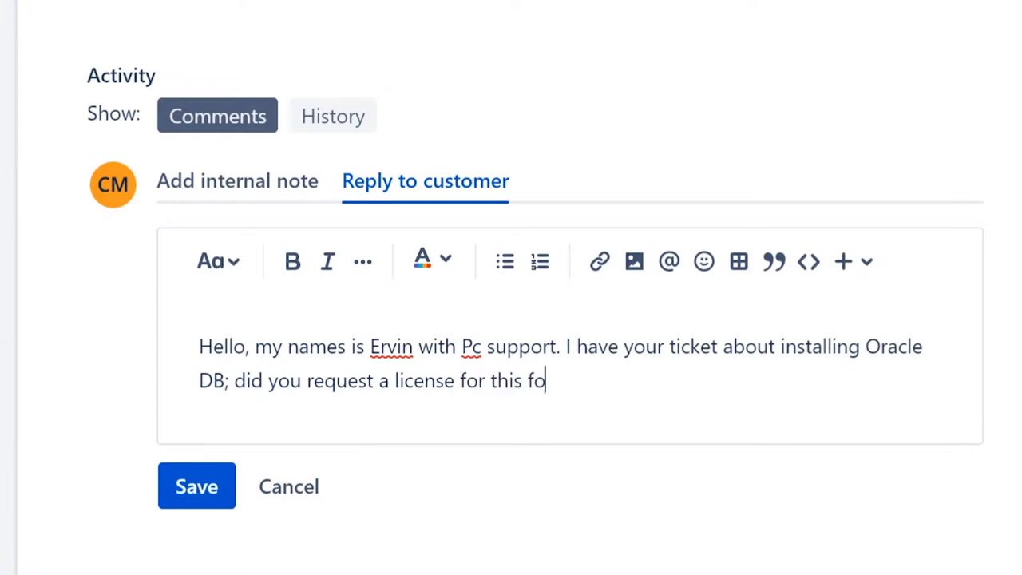
{"action": "key", "text": "BackSpace"}
{"action": "key", "text": "BackSpace"}
{"action": "key", "text": "BackSpace"}
{"action": "key", "text": "BackSpace"}
{"action": "key", "text": "BackSpace"}
{"action": "key", "text": "BackSpace"}
{"action": "key", "text": "BackSpace"}
{"action": "type", "text": "softwar"}
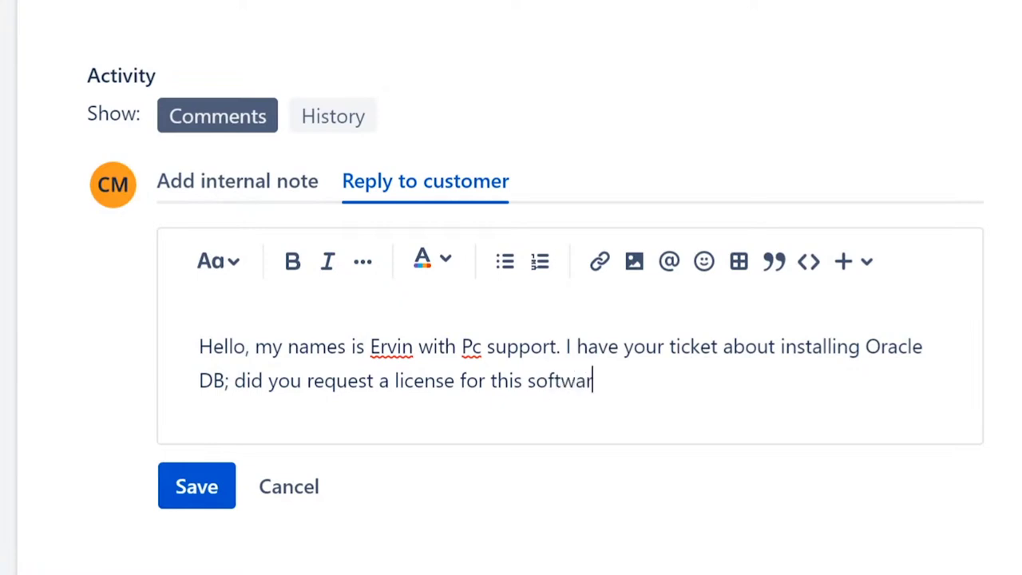
{"action": "type", "text": "e?"}
{"action": "key", "text": "BackSpace"}
{"action": "key", "text": "BackSpace"}
{"action": "key", "text": "BackSpace"}
{"action": "key", "text": "BackSpace"}
{"action": "key", "text": "BackSpace"}
{"action": "key", "text": "BackSpace"}
{"action": "key", "text": "BackSpace"}
{"action": "key", "text": "BackSpace"}
{"action": "key", "text": "BackSpace"}
{"action": "key", "text": "BackSpace"}
{"action": "key", "text": "BackSpace"}
{"action": "key", "text": "BackSpace"}
{"action": "key", "text": "BackSpace"}
{"action": "key", "text": "BackSpace"}
{"action": "key", "text": "BackSpace"}
{"action": "key", "text": "BackSpace"}
{"action": "key", "text": "BackSpace"}
{"action": "key", "text": "BackSpace"}
{"action": "key", "text": "BackSpace"}
{"action": "key", "text": "BackSpace"}
{"action": "key", "text": "BackSpace"}
{"action": "key", "text": "BackSpace"}
{"action": "key", "text": "BackSpace"}
{"action": "key", "text": "BackSpace"}
{"action": "key", "text": "BackSpace"}
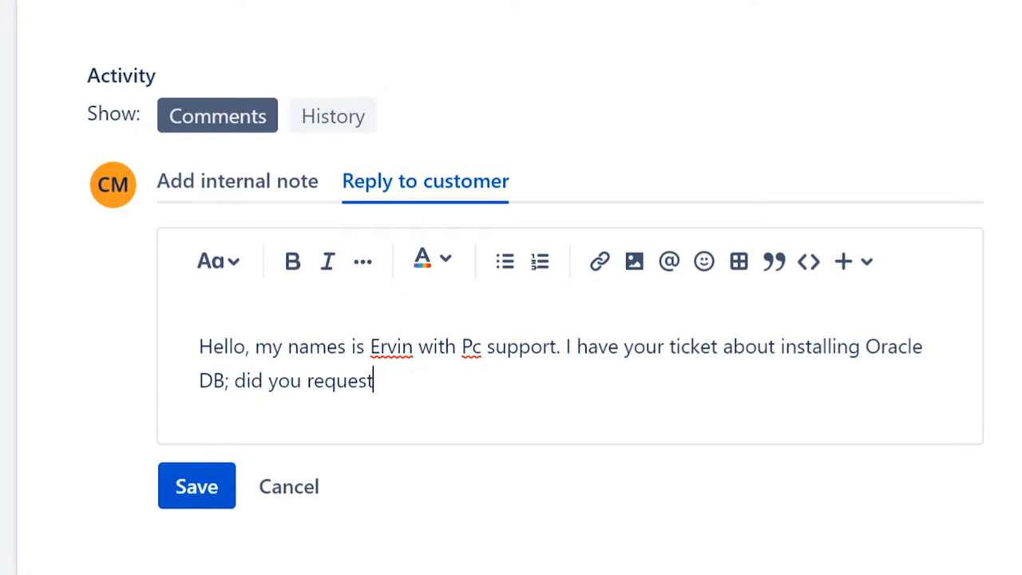
{"action": "key", "text": "BackSpace"}
{"action": "key", "text": "BackSpace"}
{"action": "key", "text": "BackSpace"}
{"action": "key", "text": "BackSpace"}
{"action": "key", "text": "BackSpace"}
{"action": "key", "text": "BackSpace"}
{"action": "key", "text": "BackSpace"}
{"action": "key", "text": "BackSpace"}
{"action": "key", "text": "BackSpace"}
{"action": "key", "text": "BackSpace"}
{"action": "key", "text": "BackSpace"}
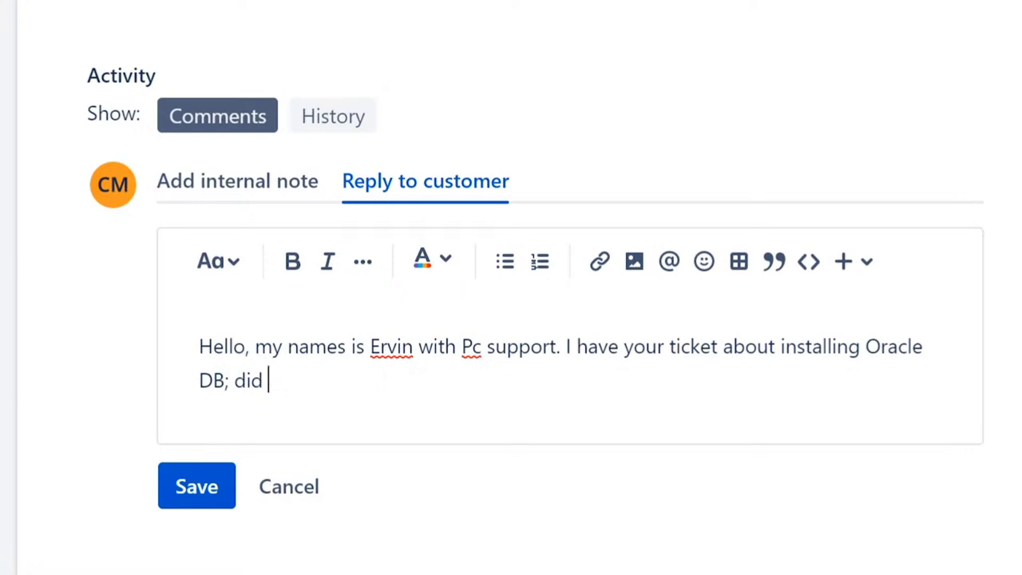
{"action": "key", "text": "BackSpace"}
{"action": "key", "text": "BackSpace"}
{"action": "type", "text": "before "}
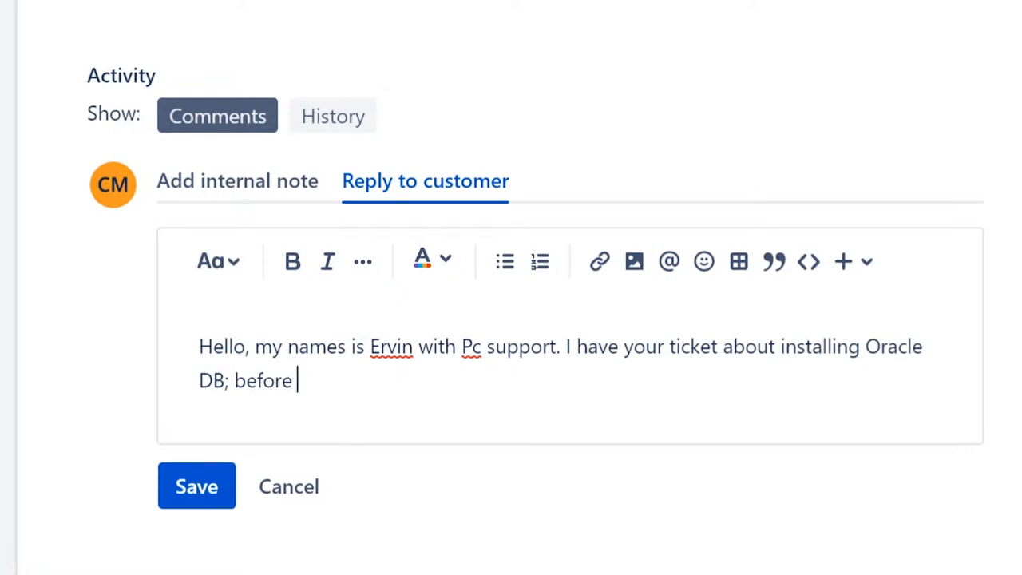
{"action": "type", "text": "I install this fo"}
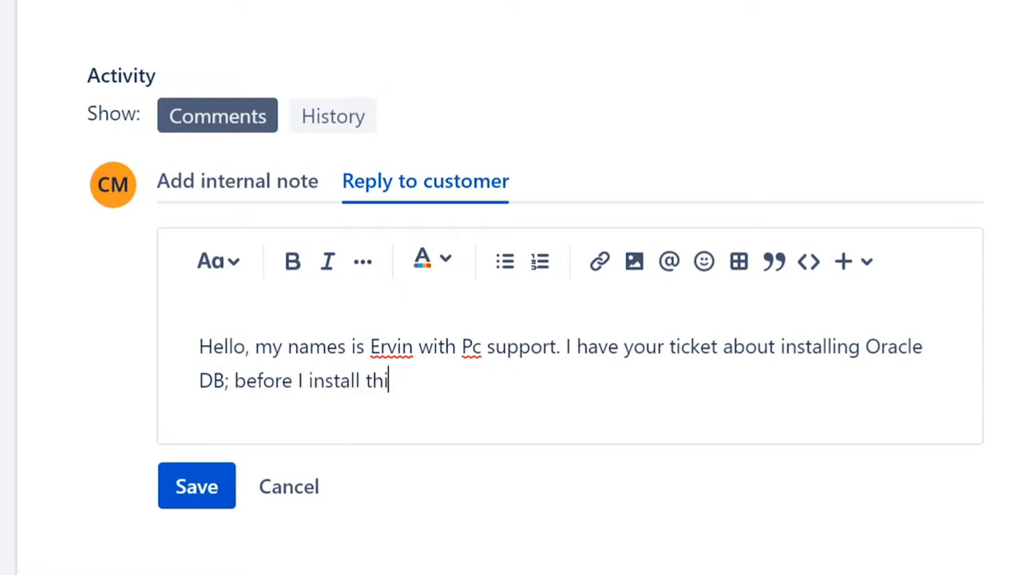
{"action": "key", "text": "BackSpace"}
{"action": "key", "text": "BackSpace"}
{"action": "type", "text": "softw"}
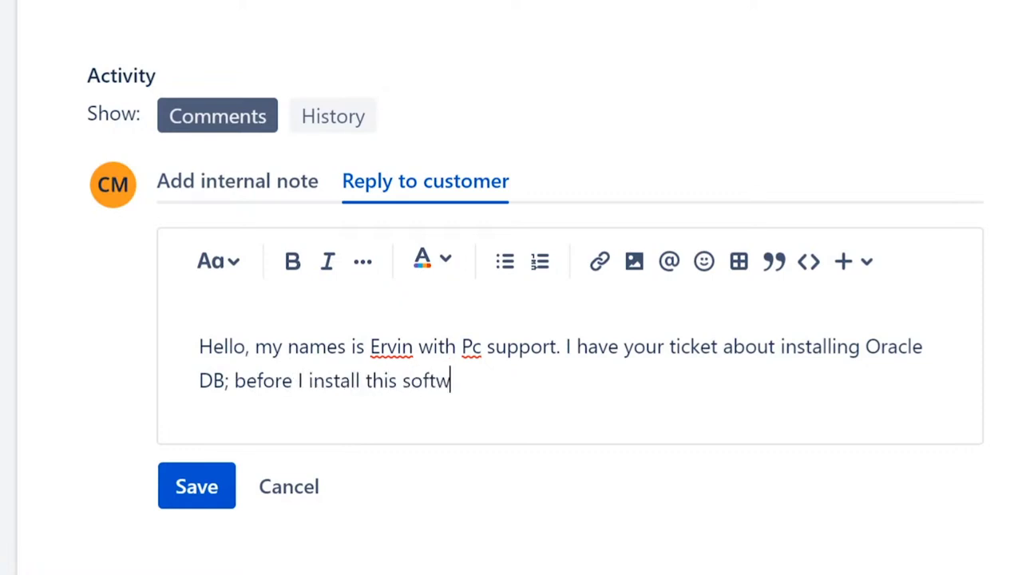
{"action": "type", "text": "are I have "}
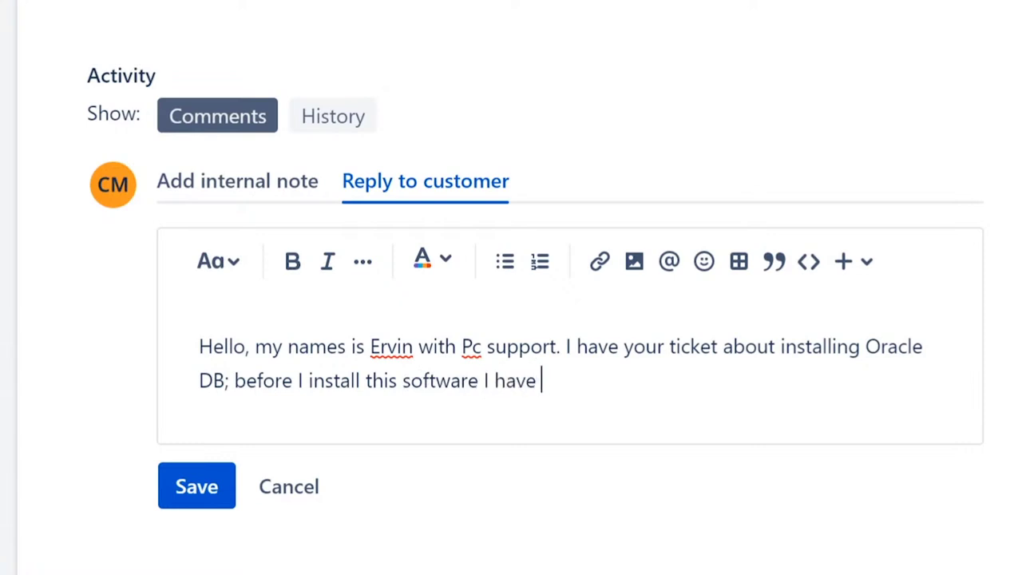
{"action": "type", "text": "check "}
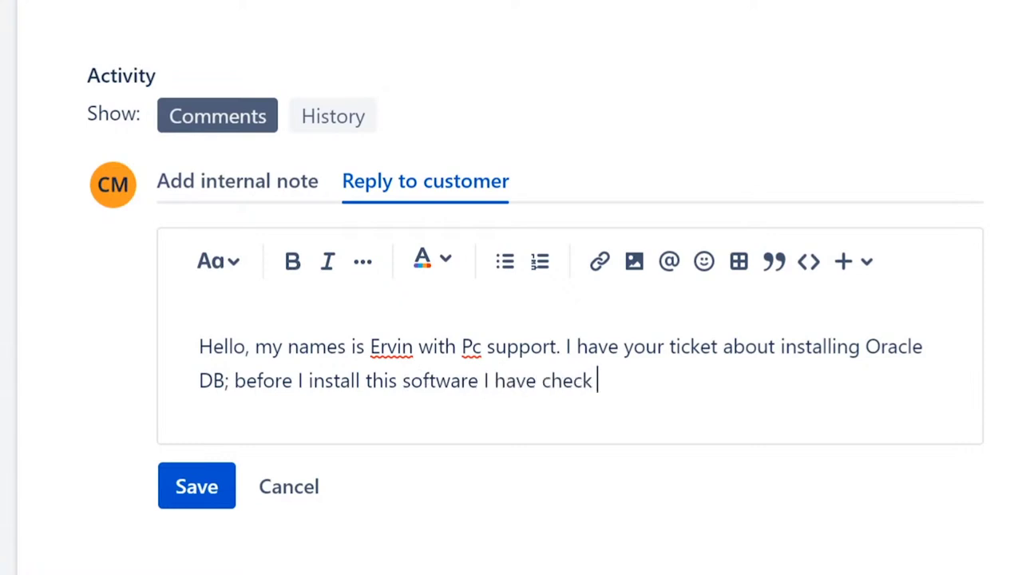
{"action": "type", "text": "to see if "}
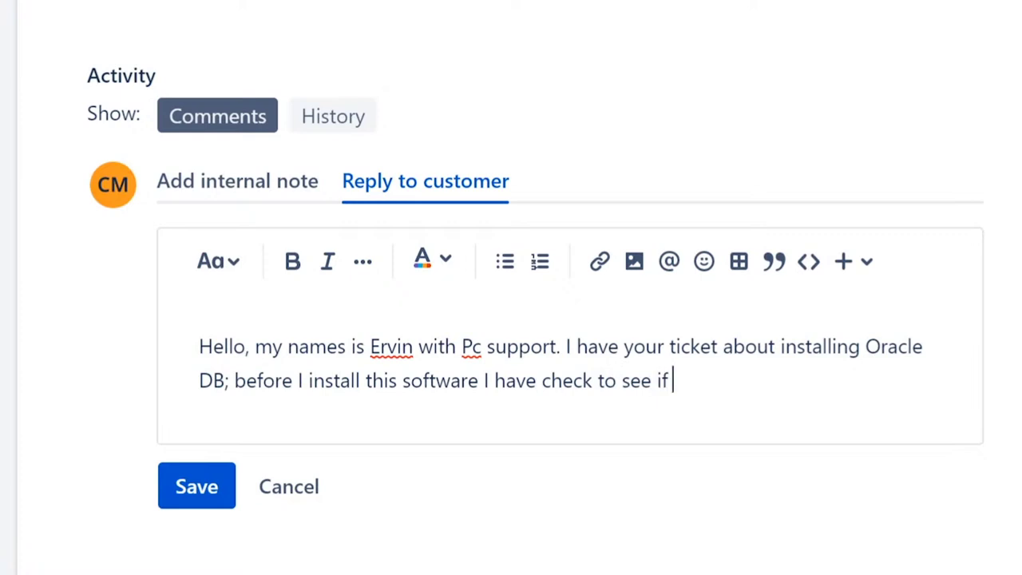
{"action": "type", "text": "it's on "}
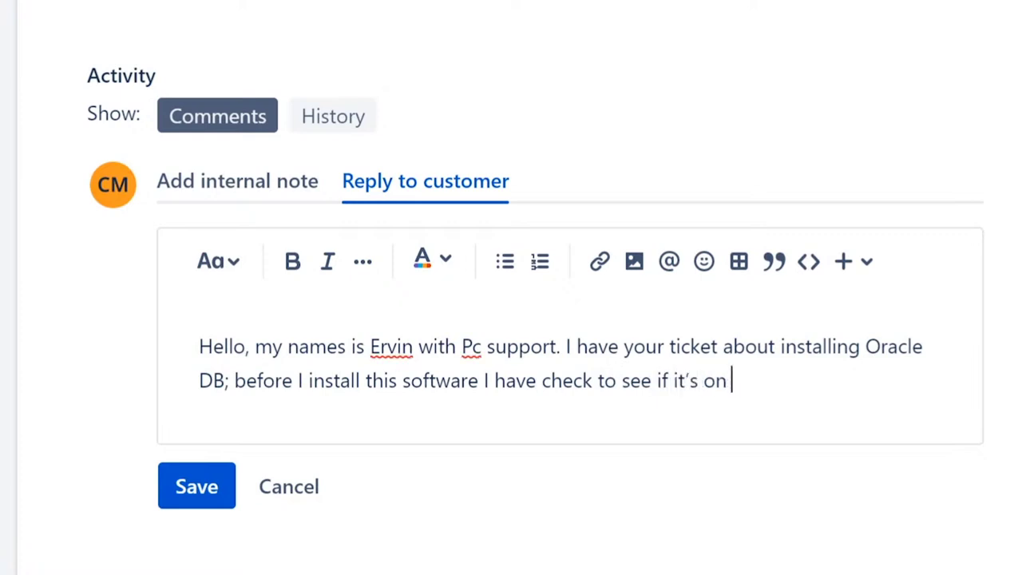
{"action": "type", "text": "approved so"}
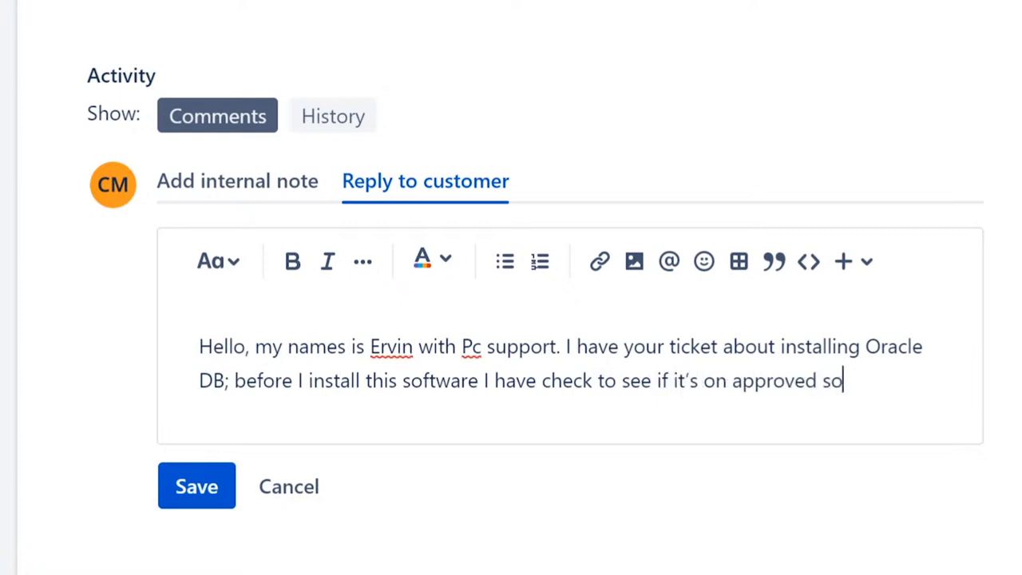
{"action": "type", "text": "ftware list..."}
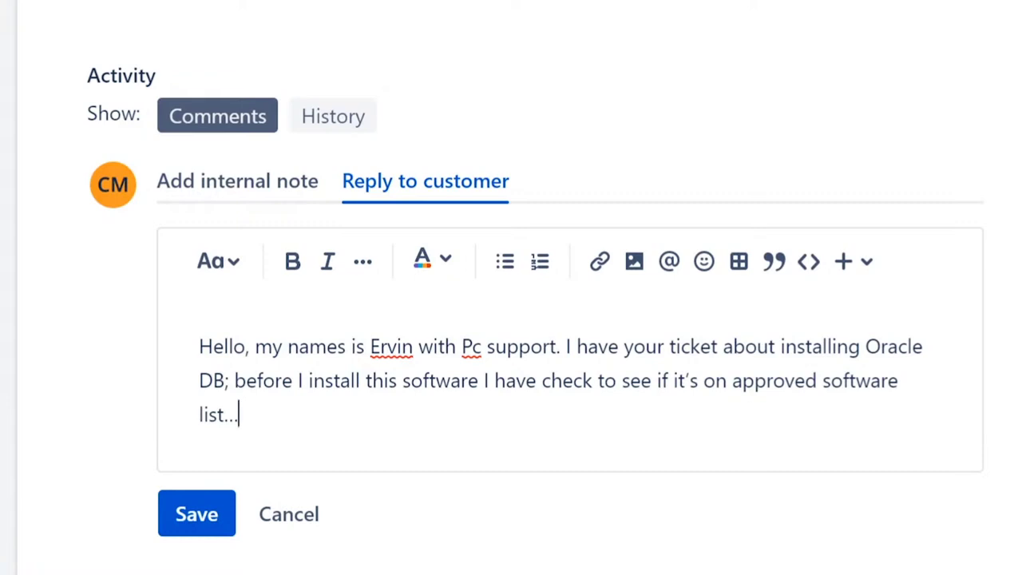
{"action": "left_click", "coordinate": [205, 527]}
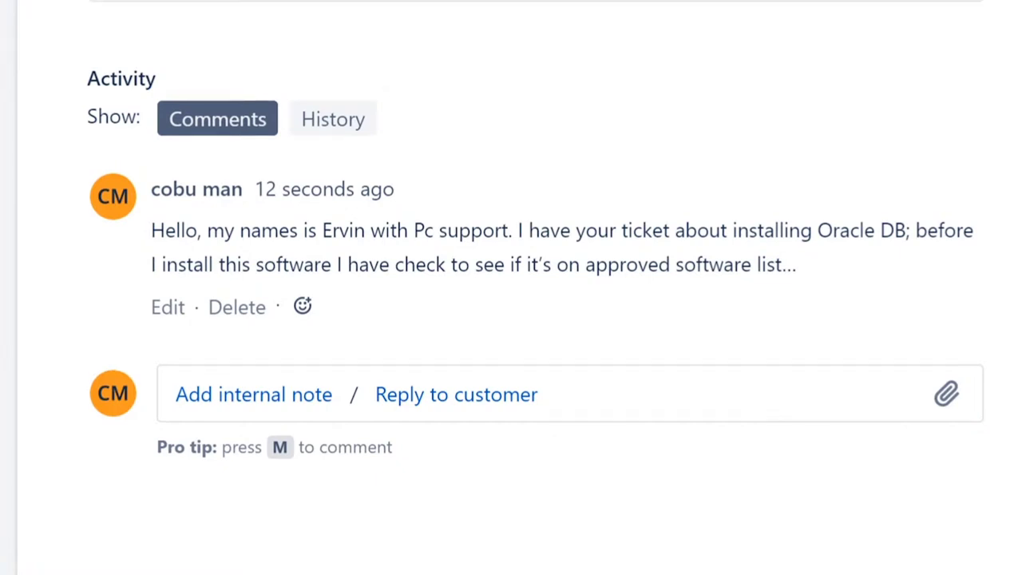
Step: Reopen ISD-18's description for editing at the top of the ticket, leaving it unchanged
{"action": "left_click", "coordinate": [132, 165]}
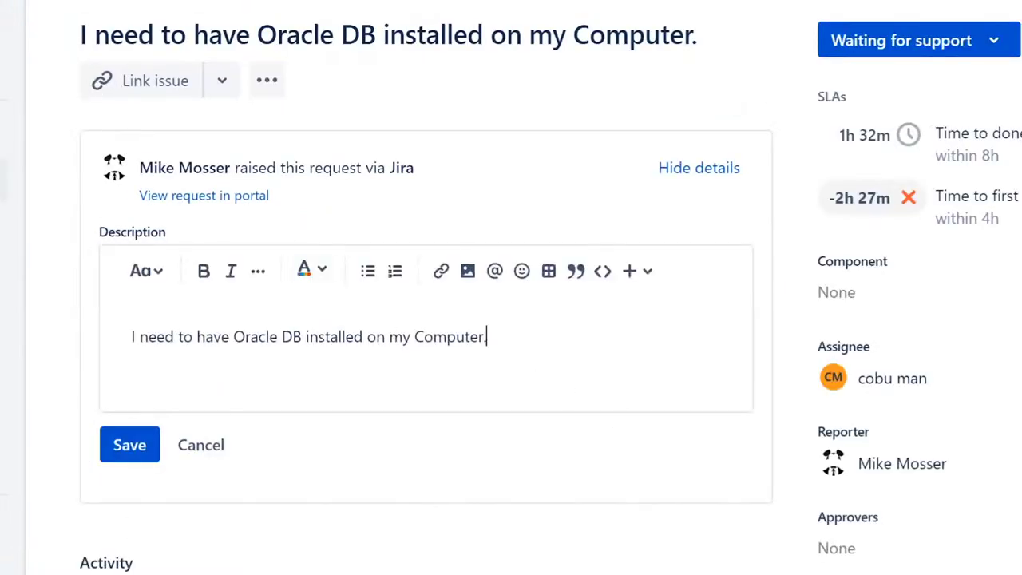
{"action": "left_click_drag", "start_coordinate": [139, 167], "coordinate": [233, 158]}
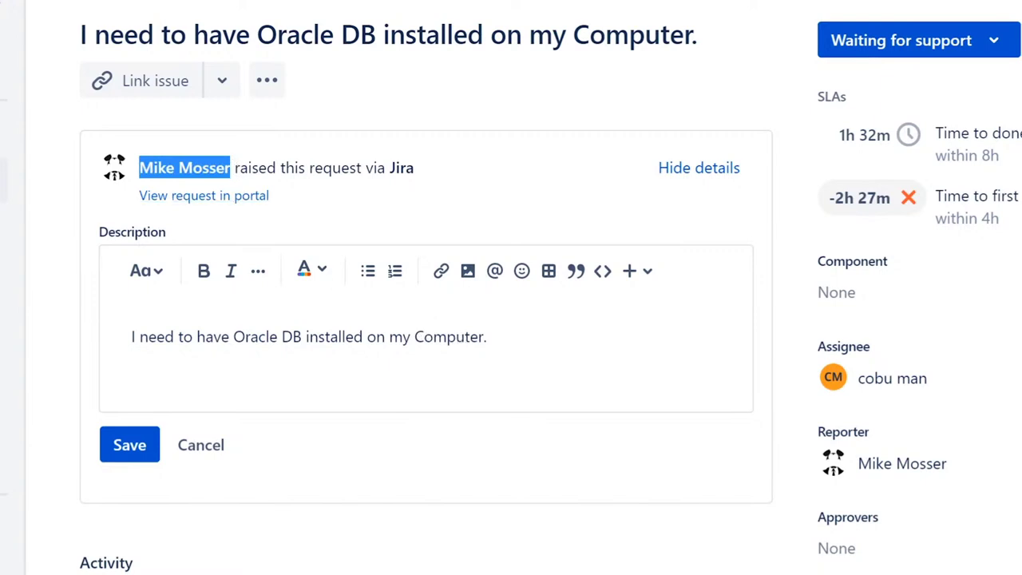
{"action": "left_click", "coordinate": [486, 336]}
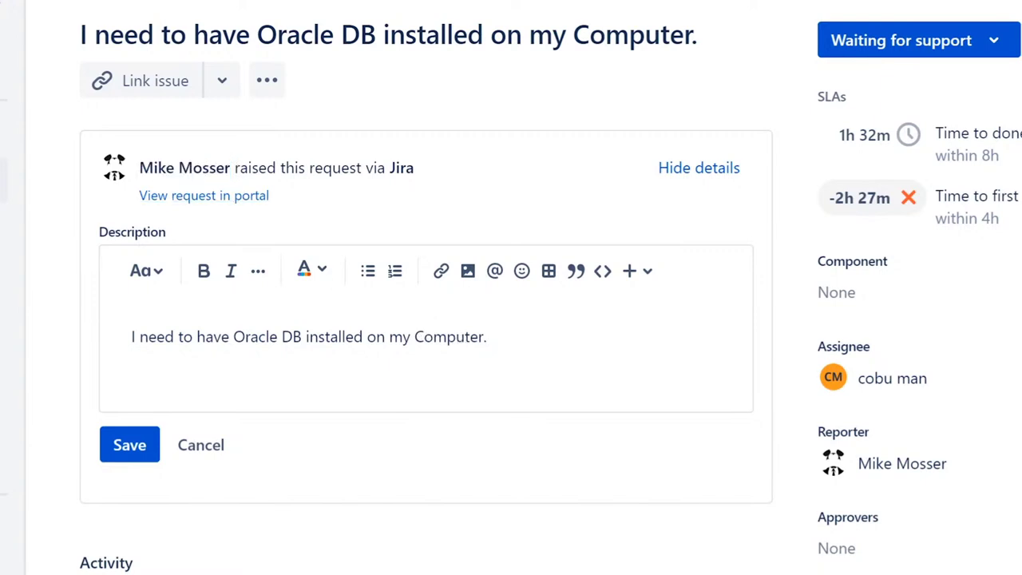
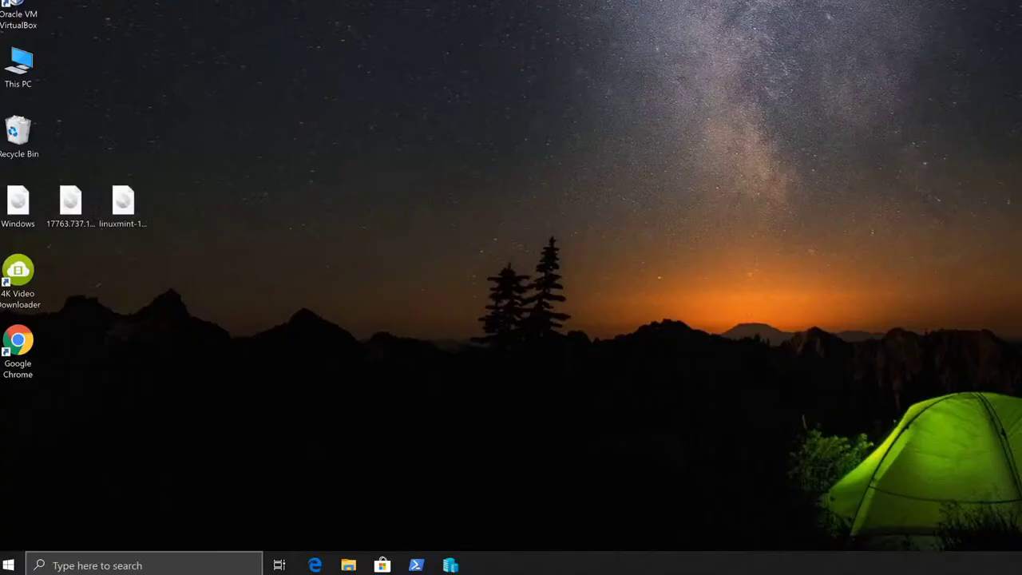
Step: Launch Control Panel from Windows search ('co'), reposition its window, and open Administrative Tools
{"action": "key", "text": "super+s"}
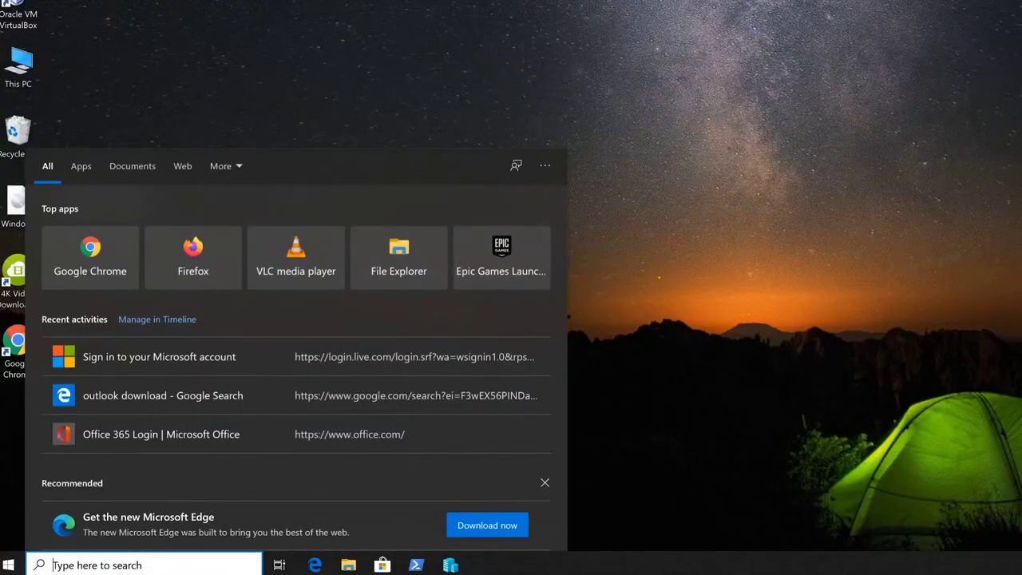
{"action": "type", "text": "co"}
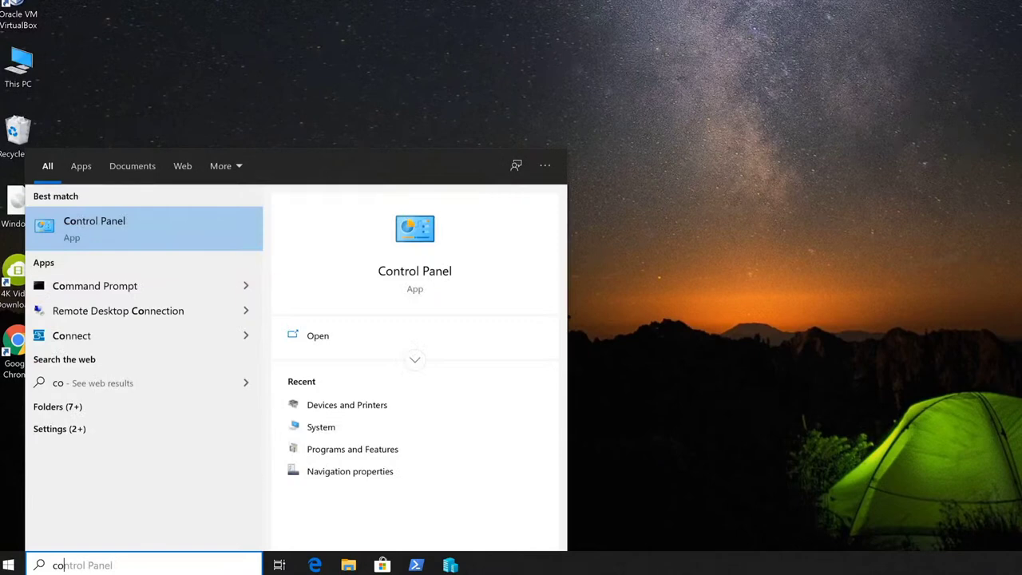
{"action": "key", "text": "Return"}
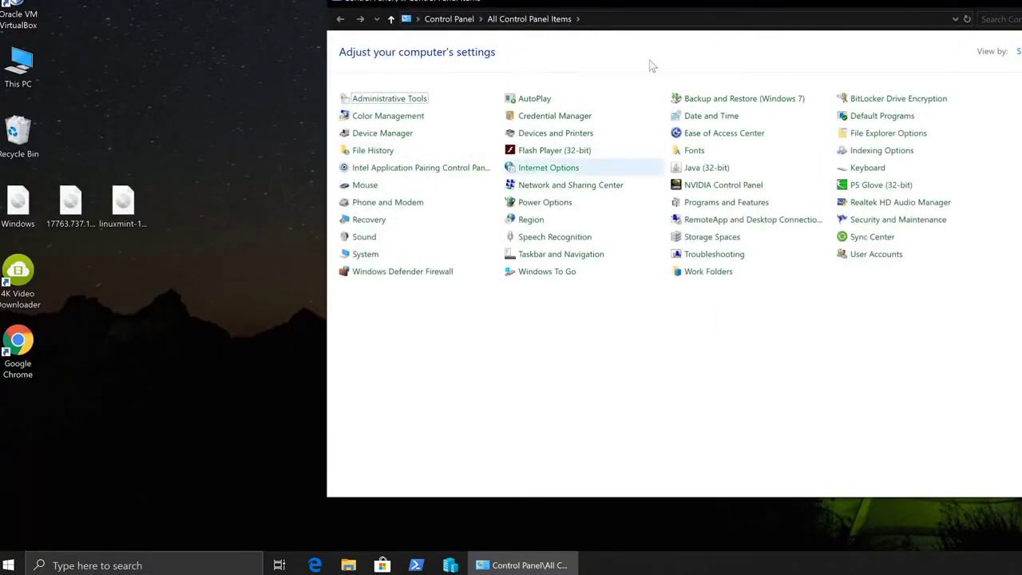
{"action": "left_click_drag", "start_coordinate": [718, 9], "coordinate": [688, 0]}
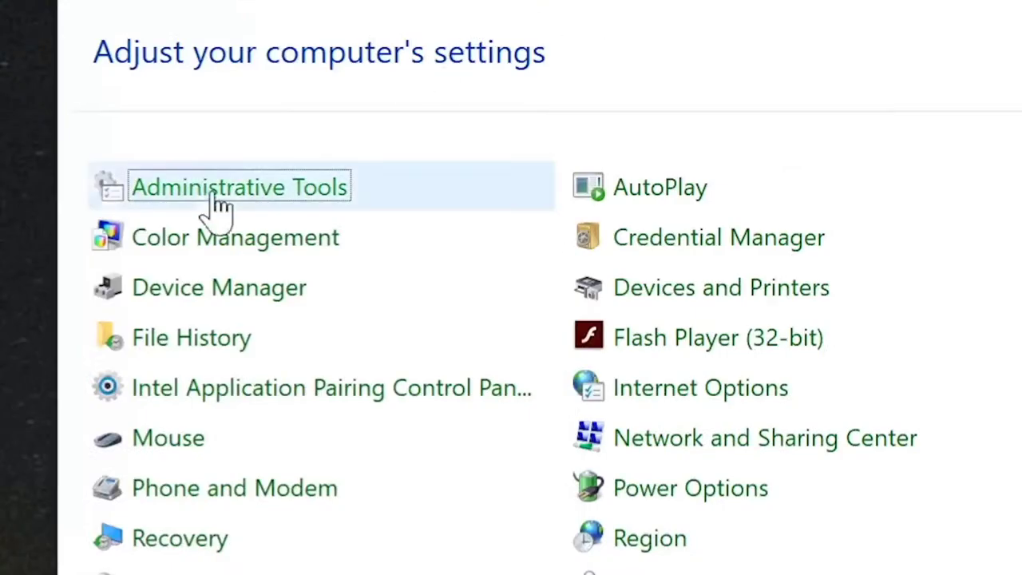
{"action": "left_click", "coordinate": [227, 190]}
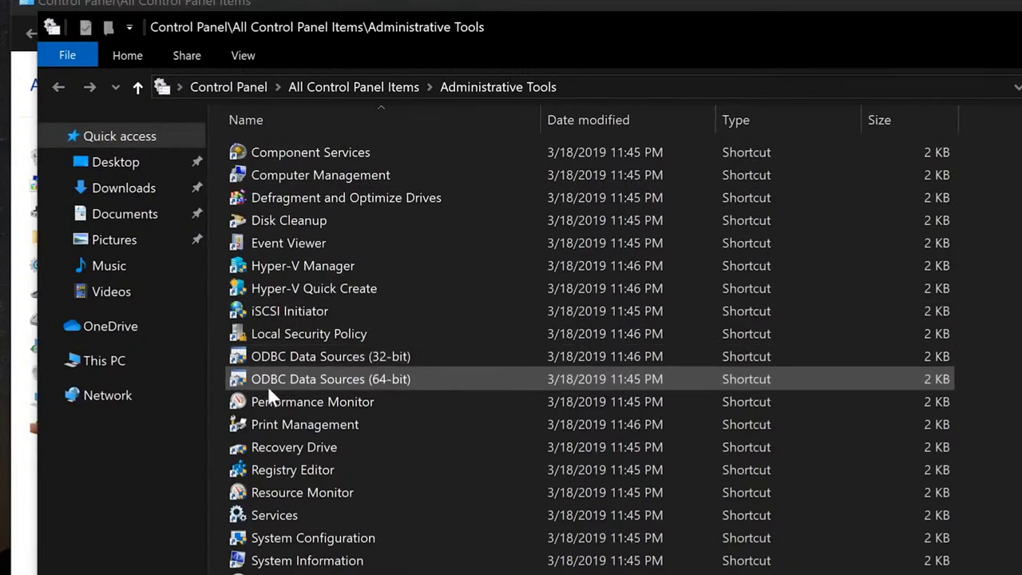
Step: Open ODBC Data Sources (64-bit) and browse the User, File, System DSN and Drivers tabs
{"action": "double_click", "coordinate": [323, 375]}
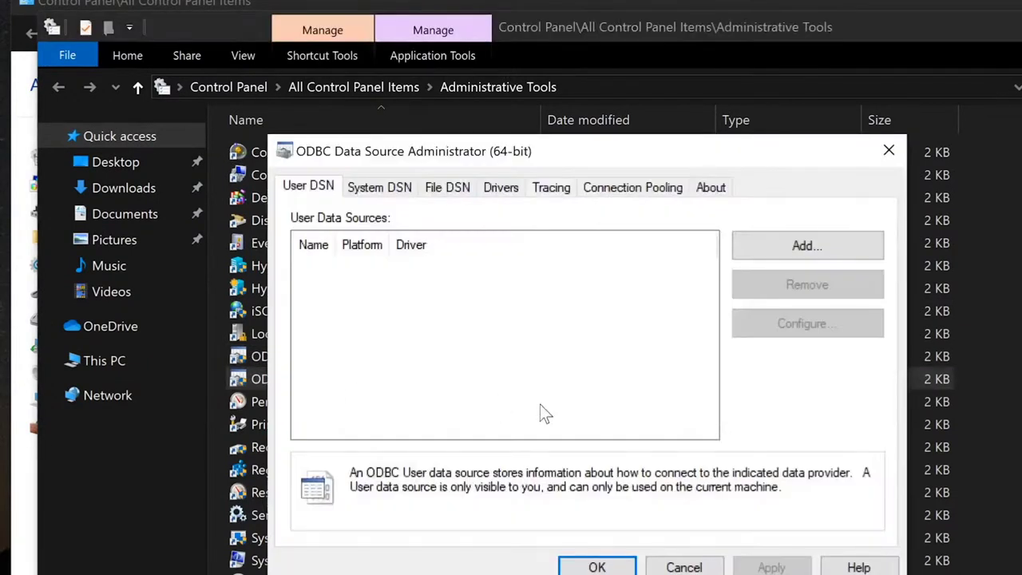
{"action": "left_click", "coordinate": [441, 193]}
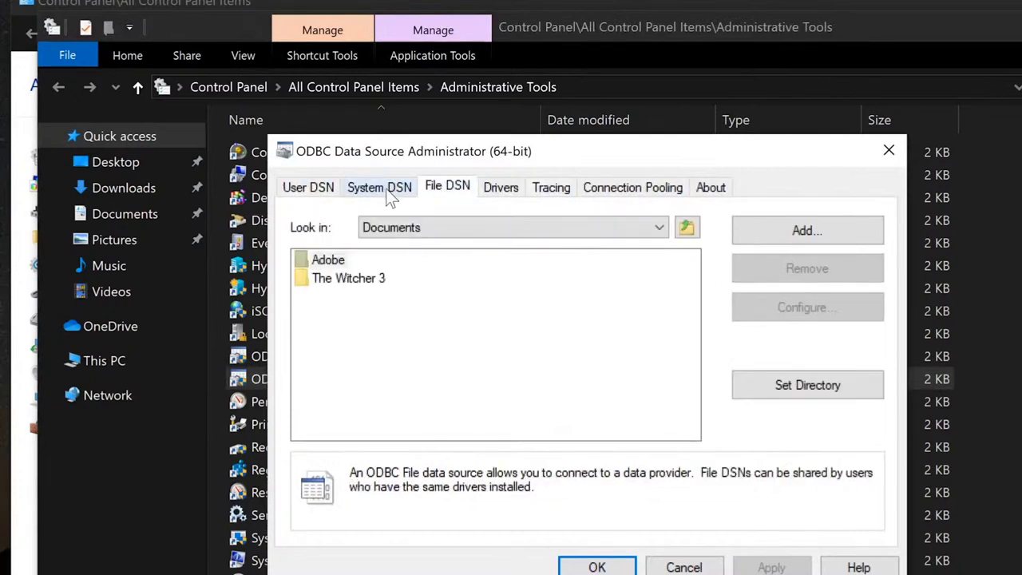
{"action": "left_click", "coordinate": [391, 192]}
{"action": "left_click", "coordinate": [304, 190]}
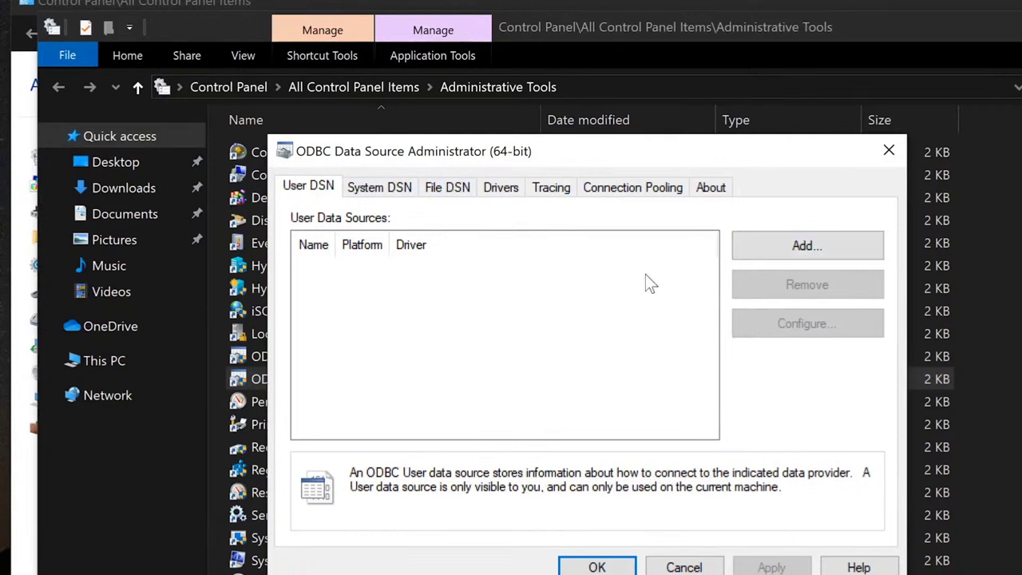
{"action": "left_click", "coordinate": [501, 190]}
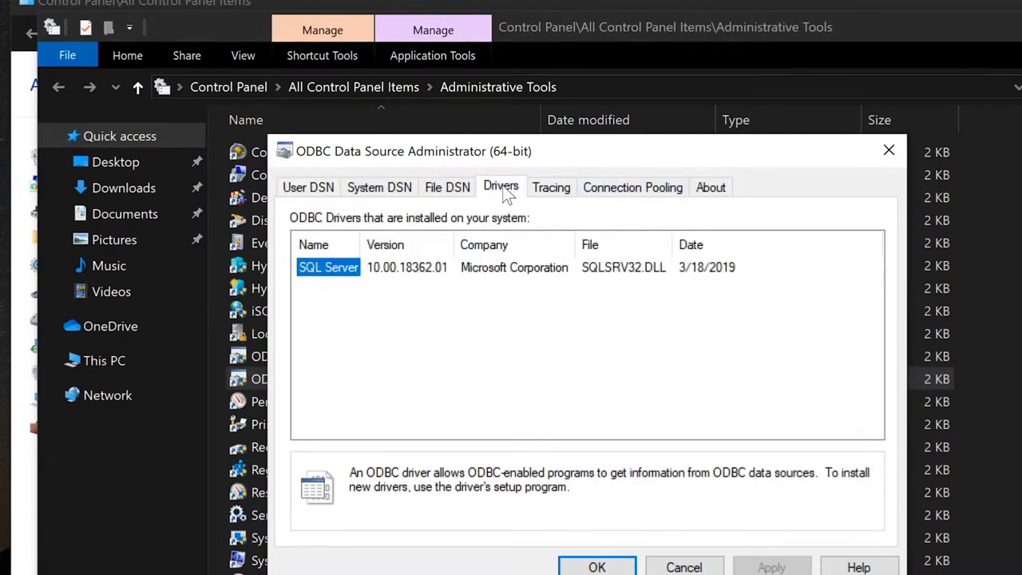
{"action": "left_click", "coordinate": [355, 327]}
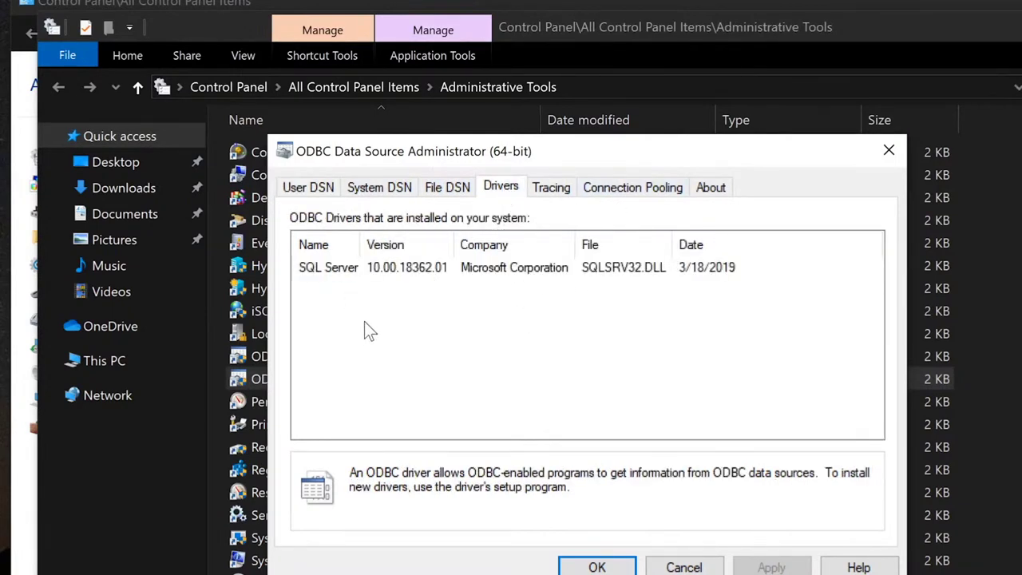
{"action": "left_click", "coordinate": [328, 270]}
{"action": "left_click", "coordinate": [308, 186]}
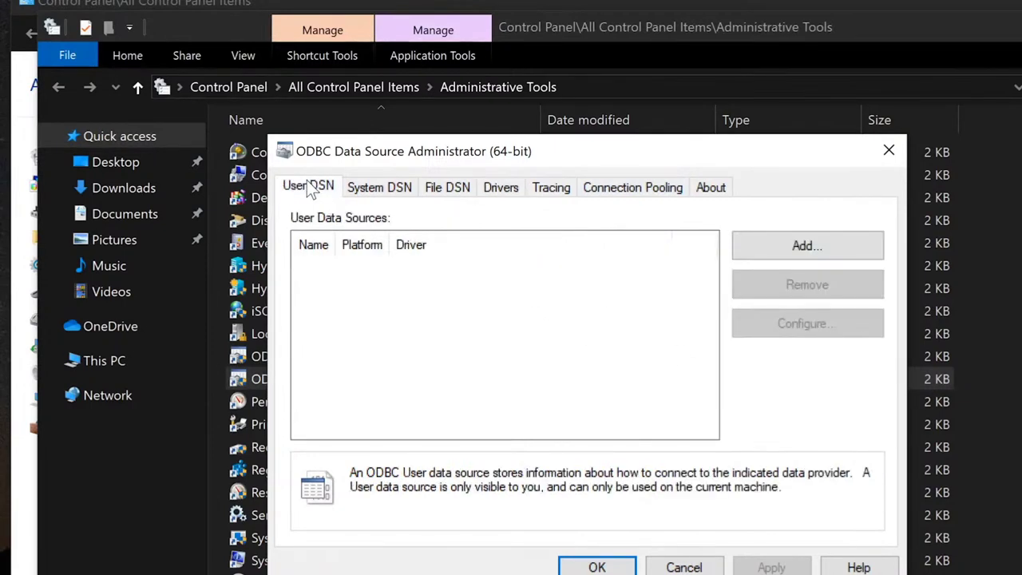
{"action": "left_click", "coordinate": [378, 186]}
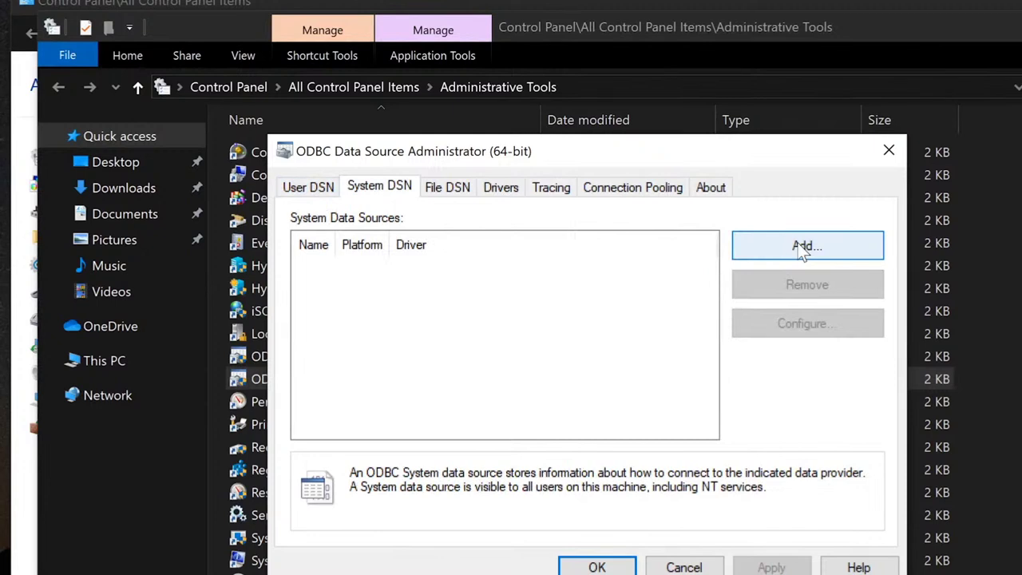
Step: Start adding a new System DSN, then cancel it and close the administrator without changes
{"action": "left_click", "coordinate": [807, 245]}
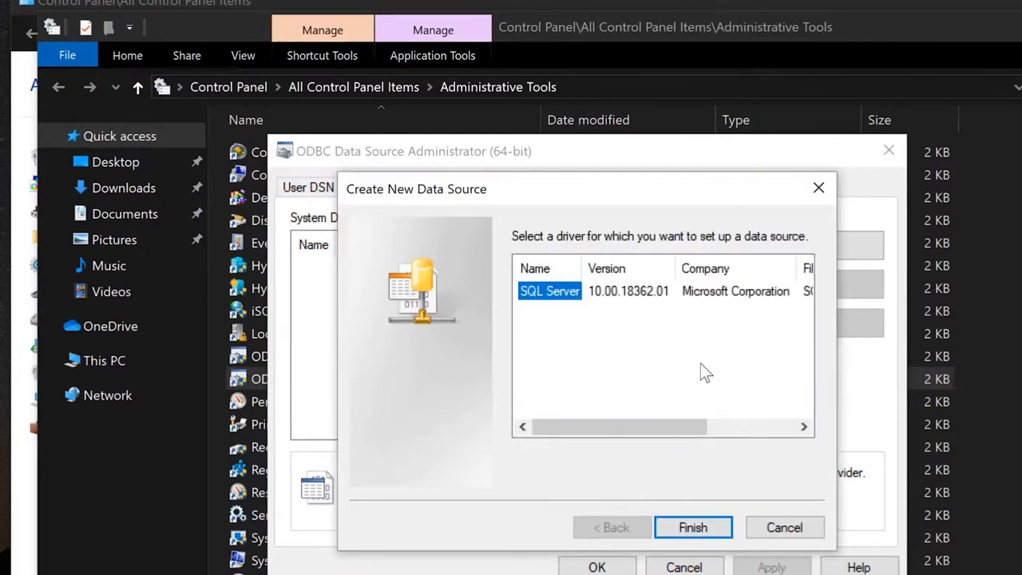
{"action": "left_click", "coordinate": [691, 316]}
{"action": "left_click", "coordinate": [783, 525]}
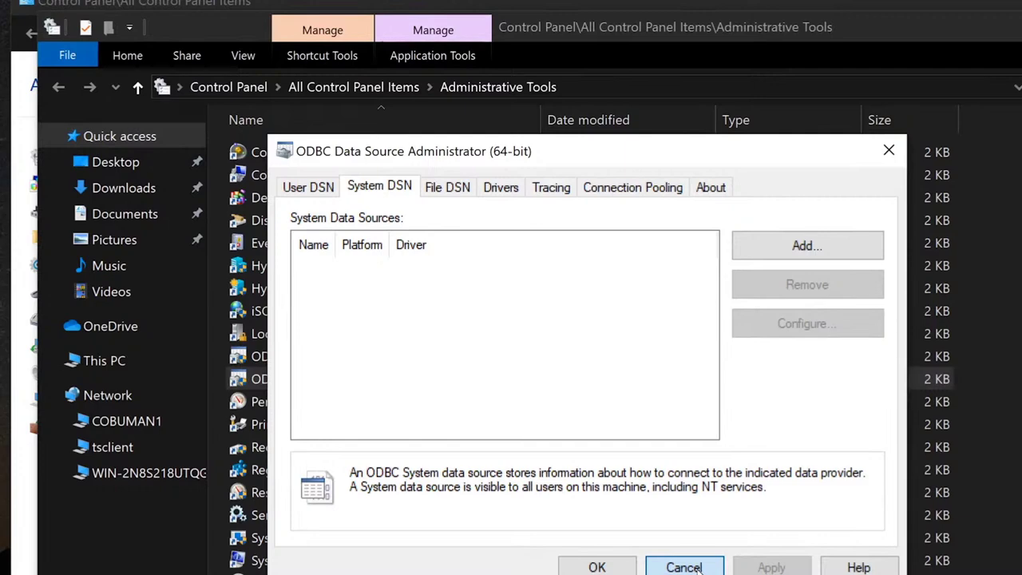
{"action": "left_click", "coordinate": [684, 566]}
Step: Select the ODBC Data Sources (32-bit), iSCSI Initiator and Hyper-V Quick Create entries
{"action": "left_click", "coordinate": [601, 346]}
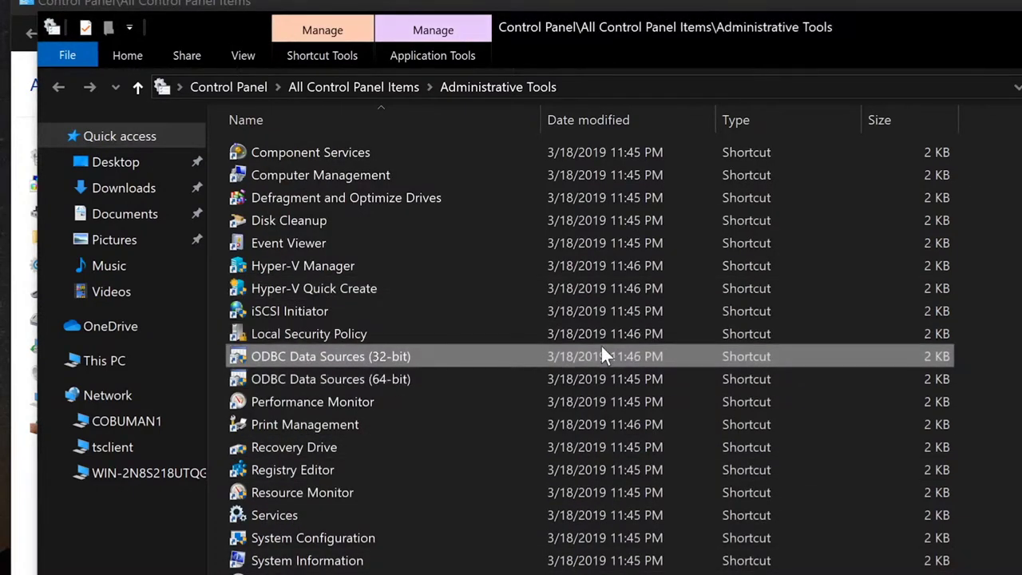
{"action": "left_click", "coordinate": [616, 312]}
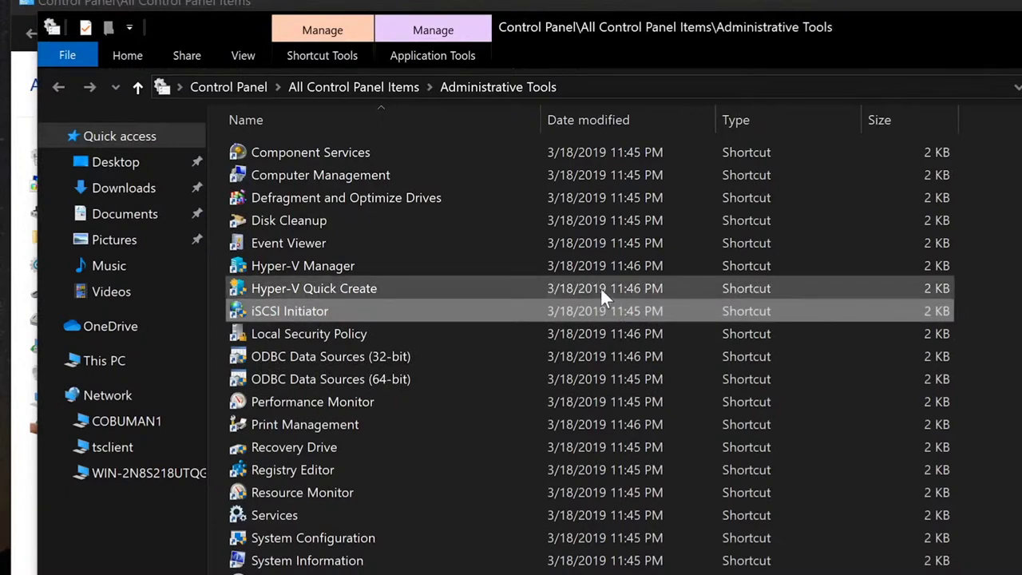
{"action": "left_click", "coordinate": [600, 288]}
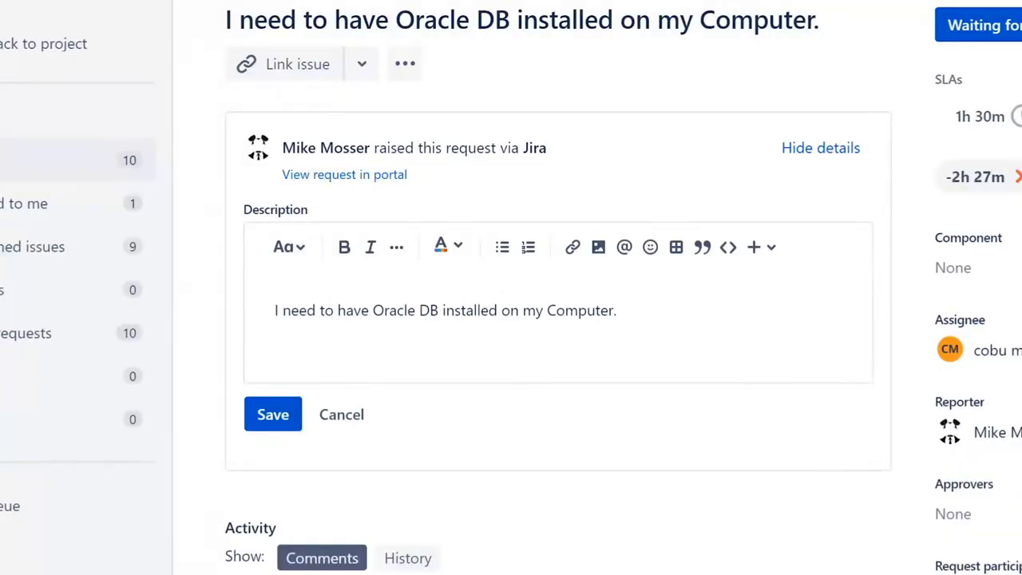
Step: Save an internal note 'Subscribed PC to Oracle DB/installed software as requested.' signed with the agent's name
{"action": "scroll", "coordinate": [540, 479], "scroll_direction": "down", "scroll_amount": 3}
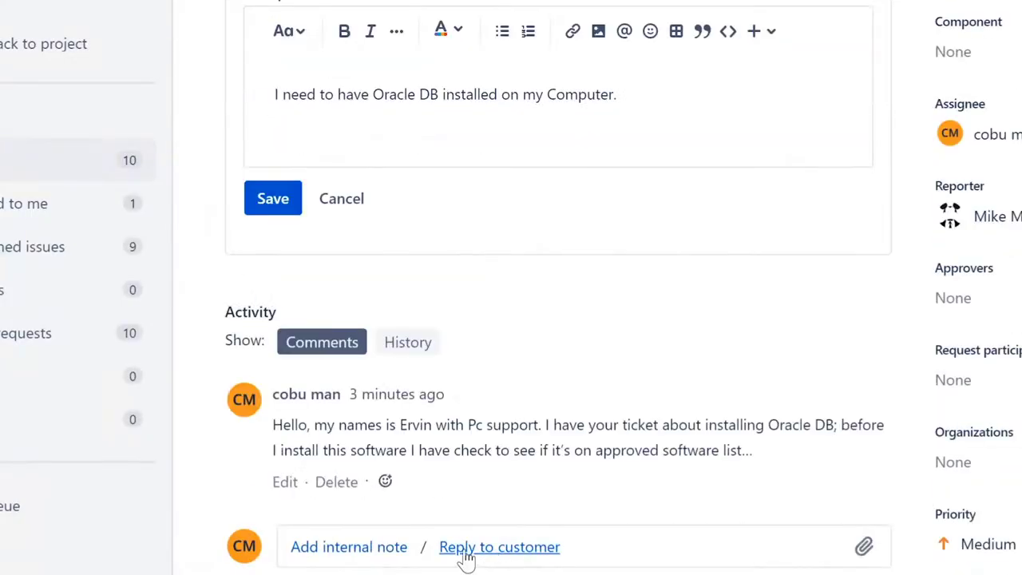
{"action": "left_click", "coordinate": [368, 549]}
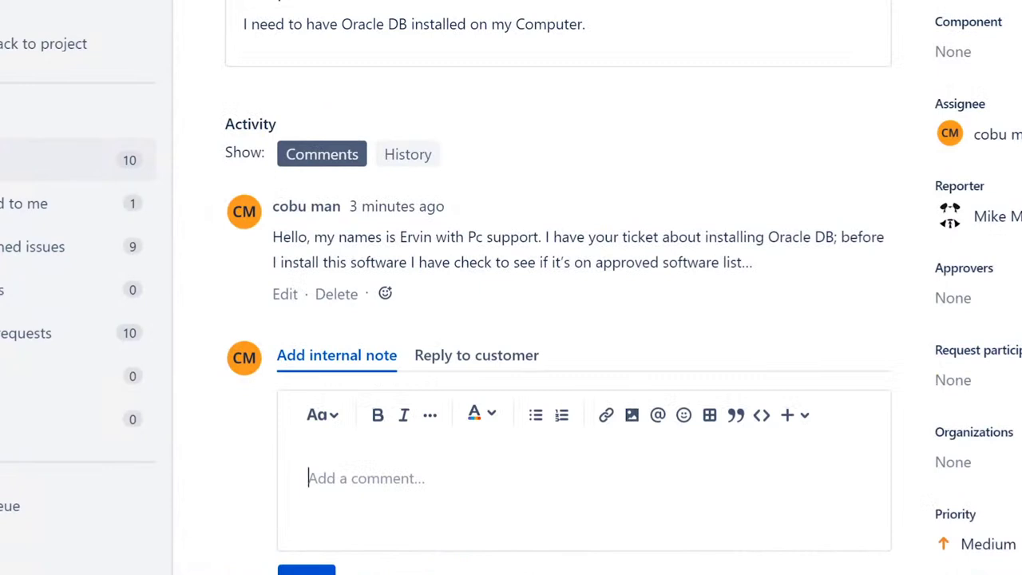
{"action": "type", "text": "IN"}
{"action": "key", "text": "BackSpace"}
{"action": "type", "text": "nsta"}
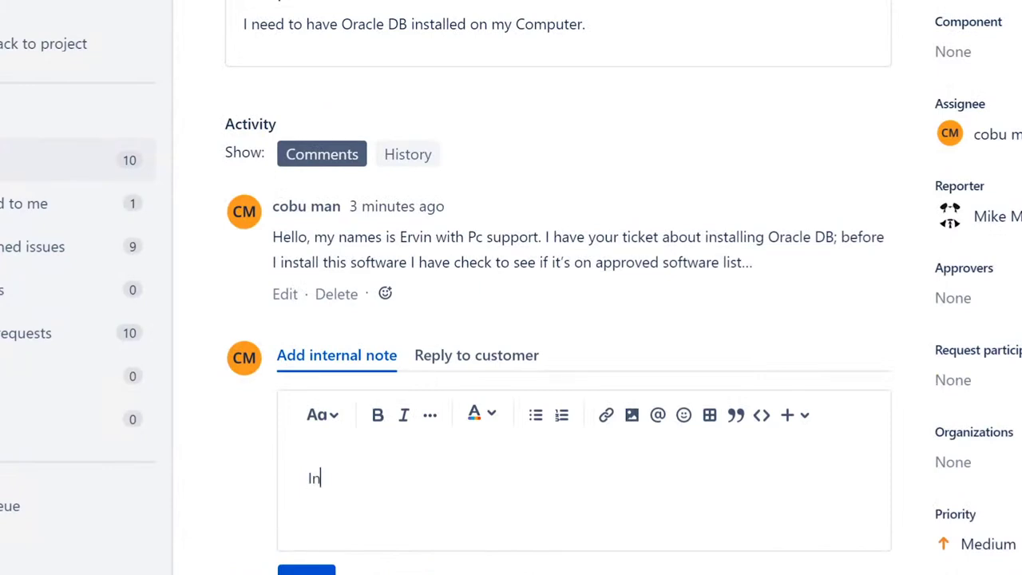
{"action": "type", "text": "lle"}
{"action": "key", "text": "BackSpace"}
{"action": "key", "text": "BackSpace"}
{"action": "key", "text": "BackSpace"}
{"action": "key", "text": "BackSpace"}
{"action": "key", "text": "BackSpace"}
{"action": "key", "text": "BackSpace"}
{"action": "key", "text": "BackSpace"}
{"action": "key", "text": "BackSpace"}
{"action": "type", "text": "Subscribe"}
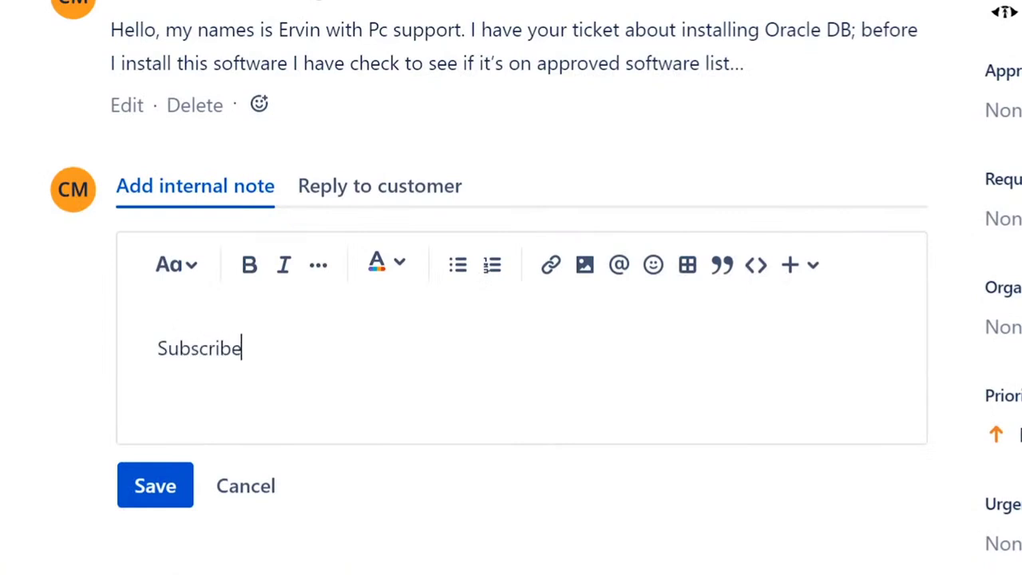
{"action": "type", "text": "d PC to Oracle DB"}
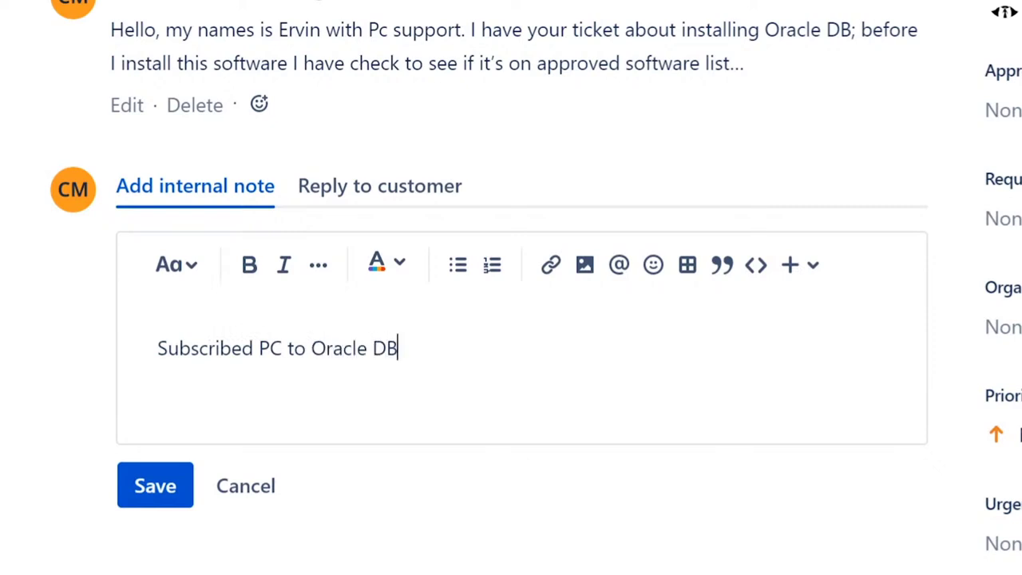
{"action": "type", "text": ","}
{"action": "key", "text": "BackSpace"}
{"action": "key", "text": "BackSpace"}
{"action": "type", "text": "/installed "}
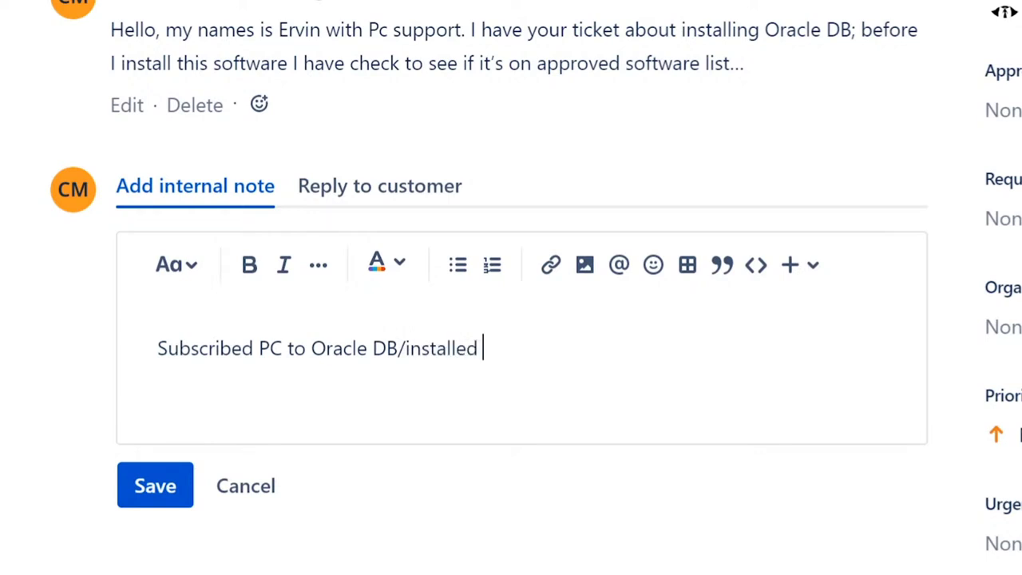
{"action": "type", "text": "software "}
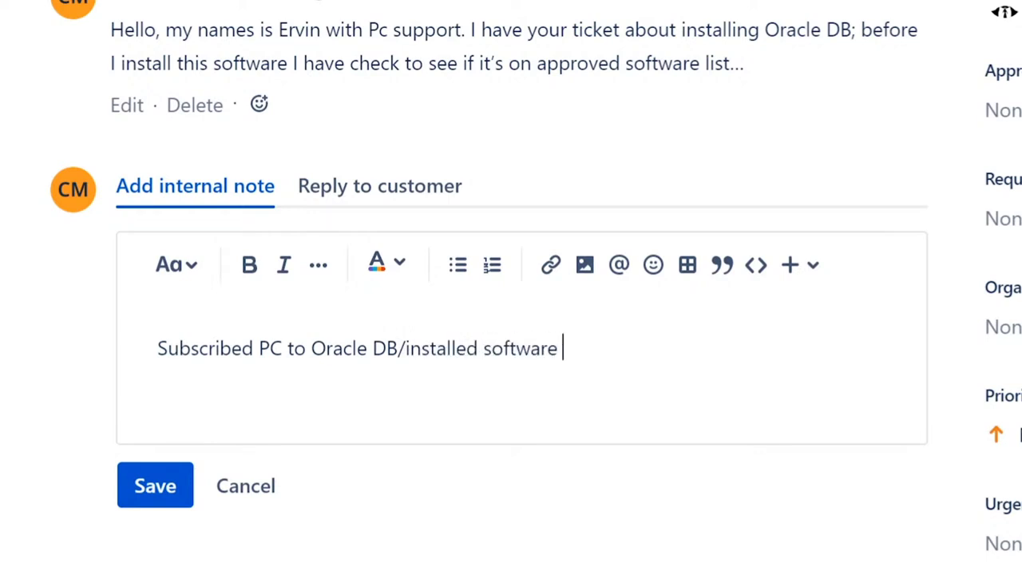
{"action": "type", "text": "as requested. Ervin"}
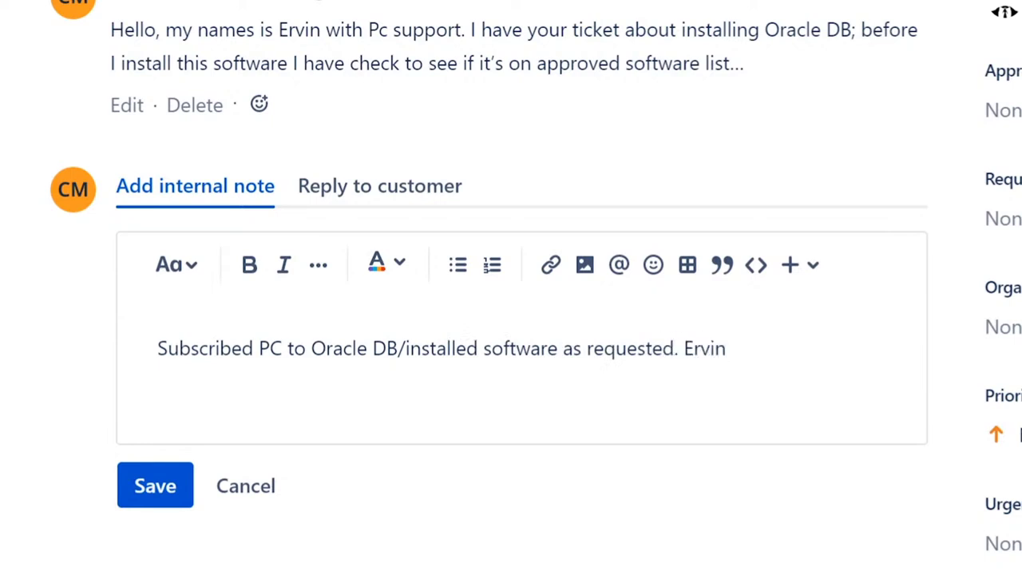
{"action": "left_click", "coordinate": [167, 499]}
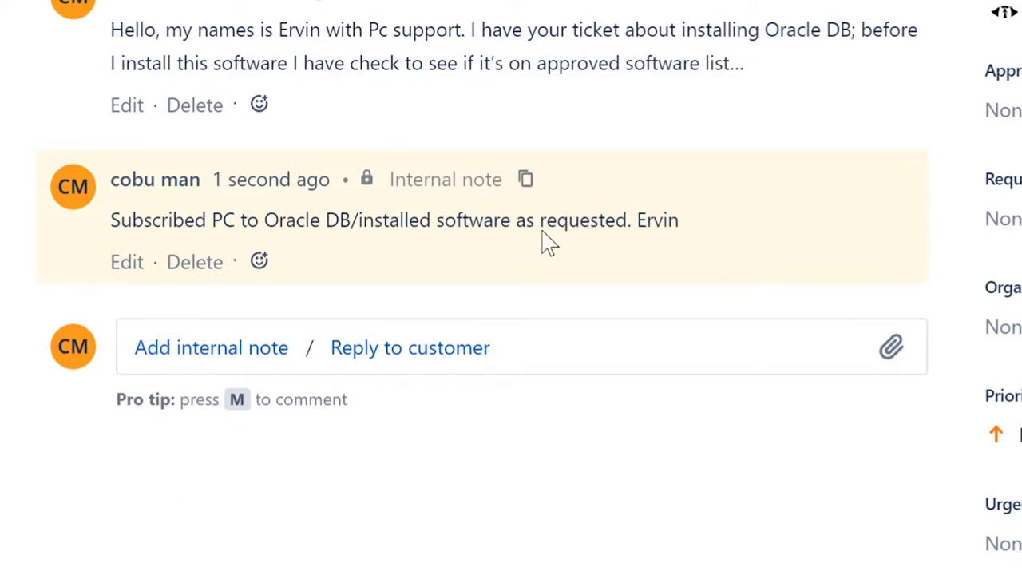
{"action": "scroll", "coordinate": [548, 242], "scroll_direction": "up", "scroll_amount": 3}
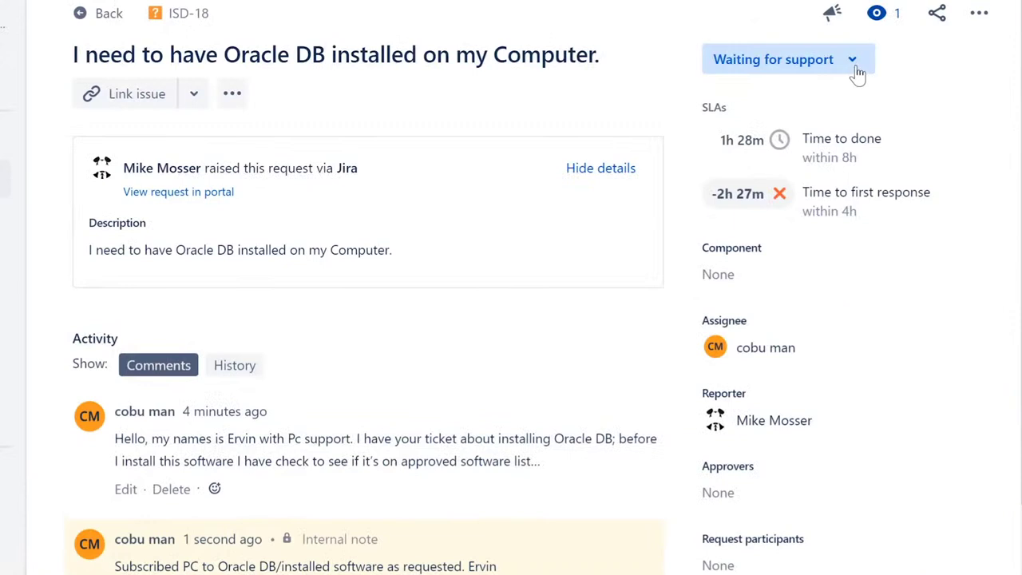
Step: Set ISD-18's status to Completed and return to the All open queue
{"action": "left_click", "coordinate": [855, 71]}
{"action": "left_click", "coordinate": [830, 246]}
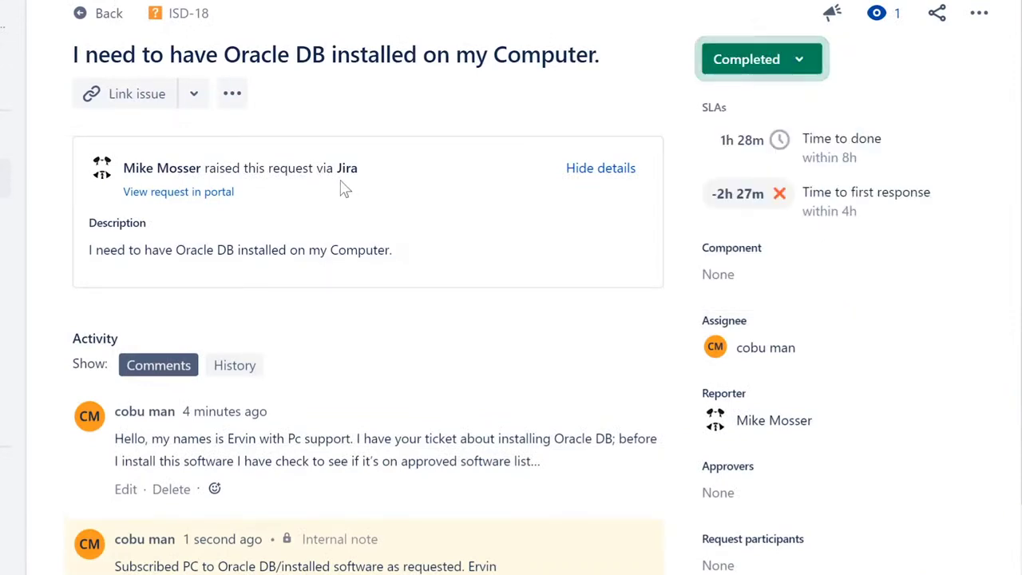
{"action": "left_click", "coordinate": [99, 22]}
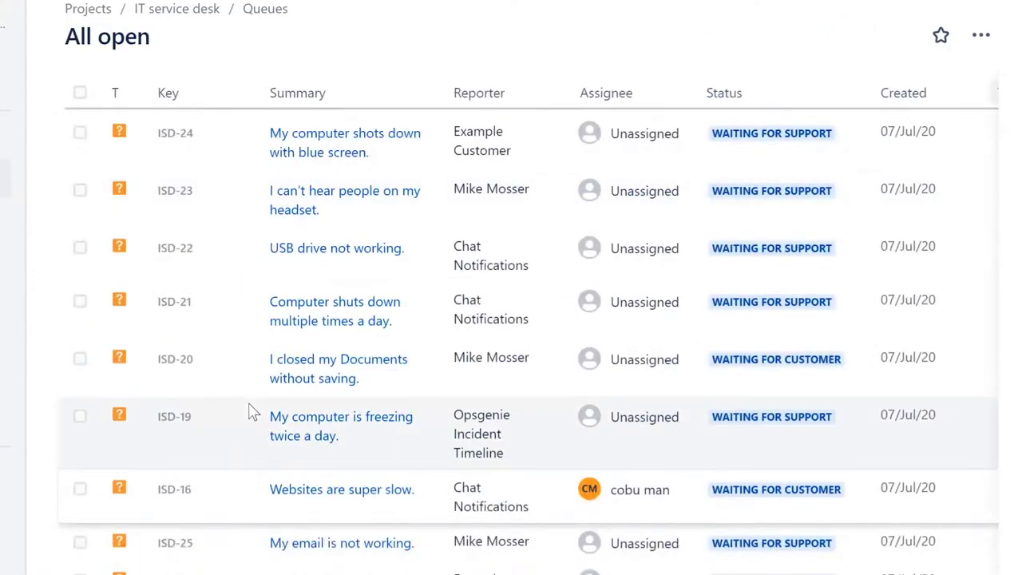
Step: Open ticket ISD-19 and assign it to yourself
{"action": "left_click", "coordinate": [371, 425]}
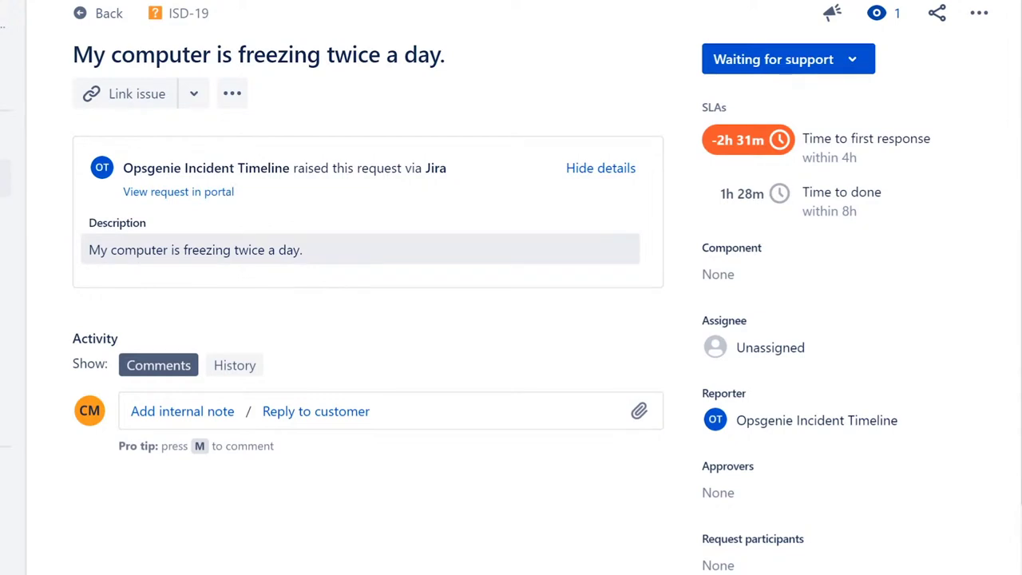
{"action": "left_click", "coordinate": [770, 347]}
{"action": "left_click", "coordinate": [810, 415]}
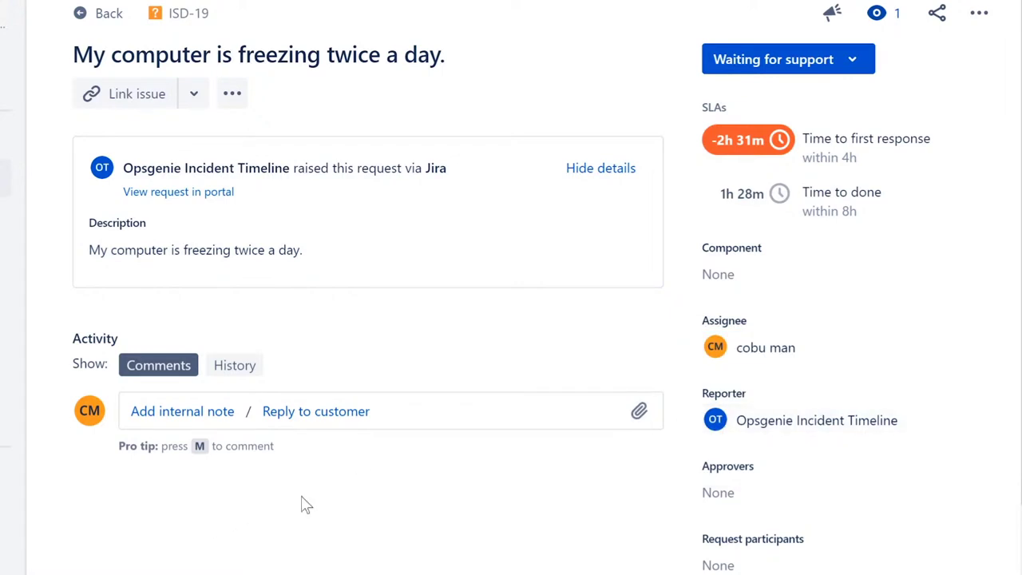
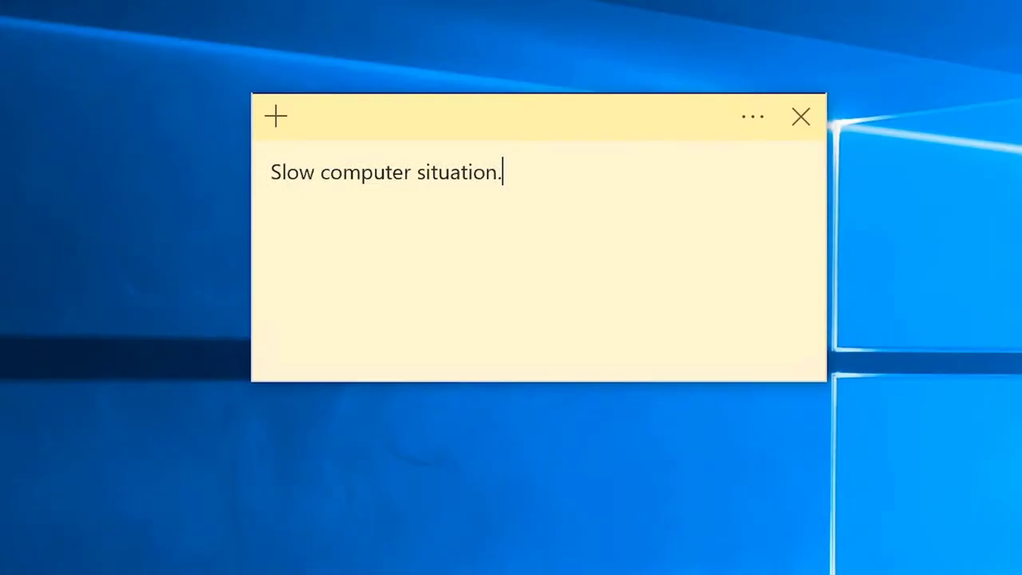
Step: Shift the 'Slow computer situation.' sticky note a little to the left, keeping its text unchanged
{"action": "key", "text": "shift+Left"}
{"action": "key", "text": "shift+Left"}
{"action": "key", "text": "shift+Left"}
{"action": "key", "text": "shift+Left"}
{"action": "key", "text": "shift+Left"}
{"action": "key", "text": "shift+Left"}
{"action": "key", "text": "shift+Left"}
{"action": "key", "text": "shift+Left"}
{"action": "key", "text": "shift+Left"}
{"action": "key", "text": "shift+Left"}
{"action": "key", "text": "shift+Left"}
{"action": "key", "text": "shift+Left"}
{"action": "key", "text": "shift+Left"}
{"action": "key", "text": "shift+Left"}
{"action": "key", "text": "shift+Left"}
{"action": "key", "text": "shift+Left"}
{"action": "key", "text": "shift+Left"}
{"action": "key", "text": "shift+Left"}
{"action": "key", "text": "shift+Left"}
{"action": "key", "text": "shift+Left"}
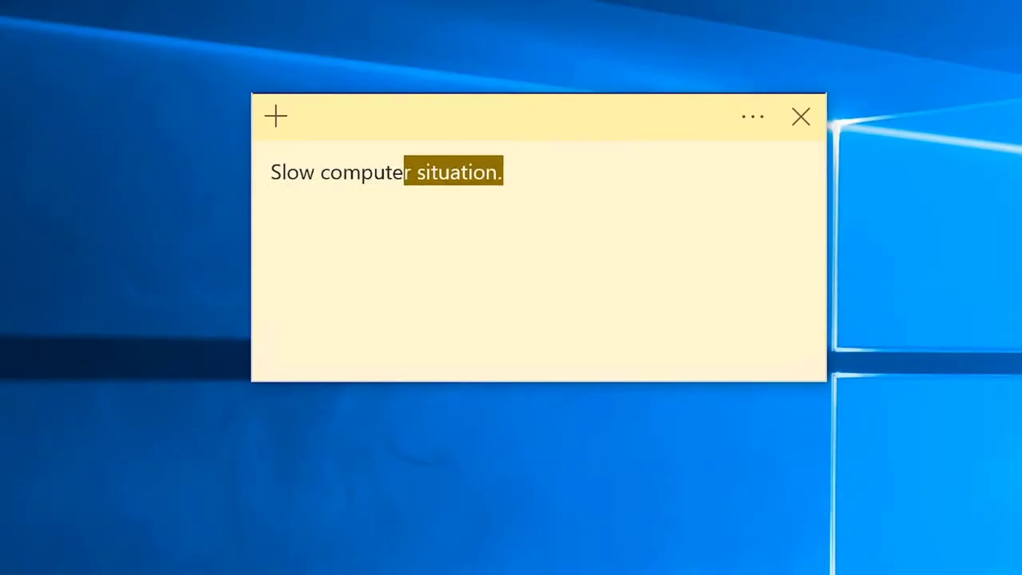
{"action": "key", "text": "Right"}
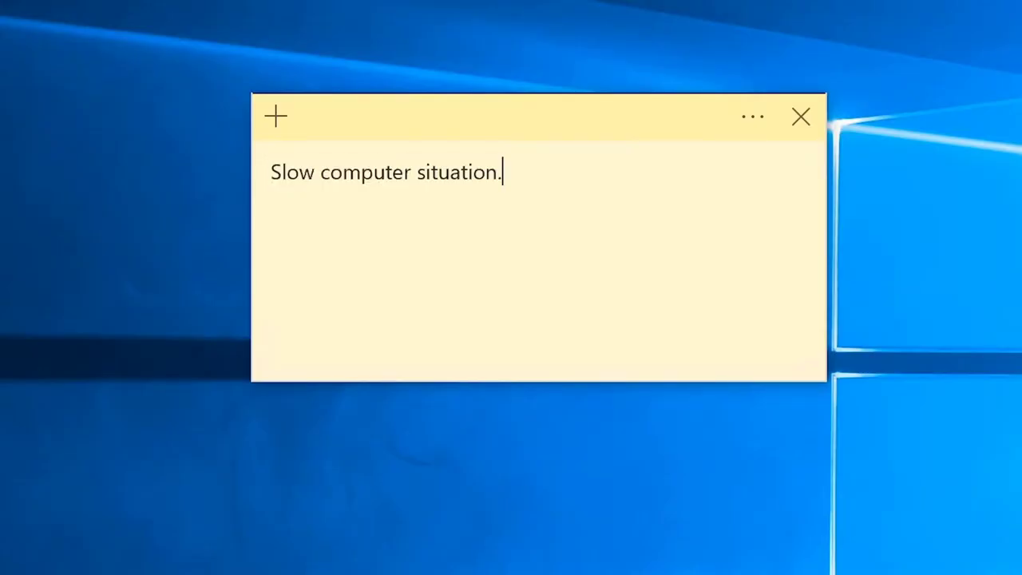
{"action": "left_click_drag", "start_coordinate": [547, 130], "coordinate": [490, 130]}
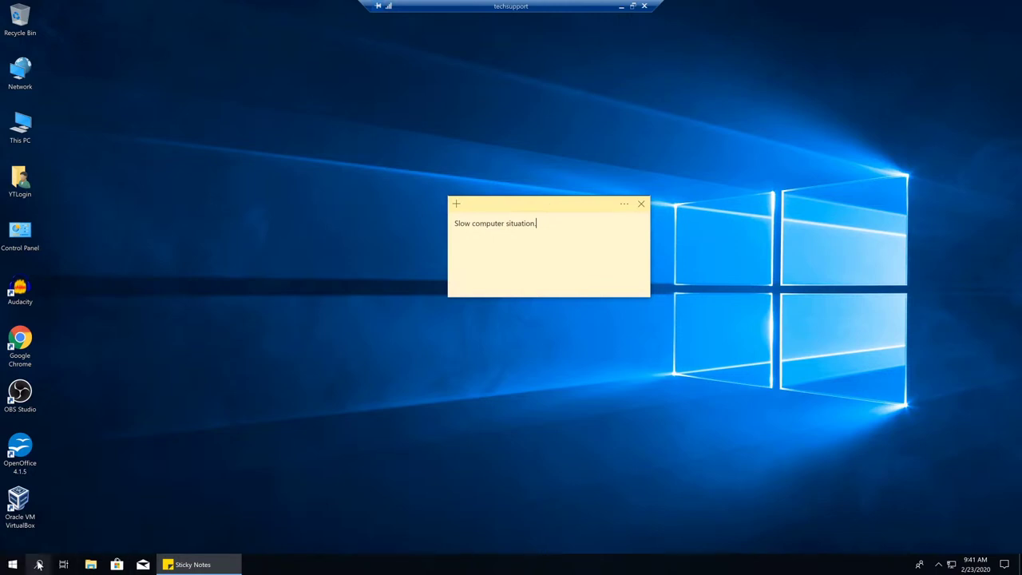
Step: Search 'update' from the Start menu to open Windows Update settings, then reposition the Settings window
{"action": "key", "text": "super"}
{"action": "type", "text": "upd"}
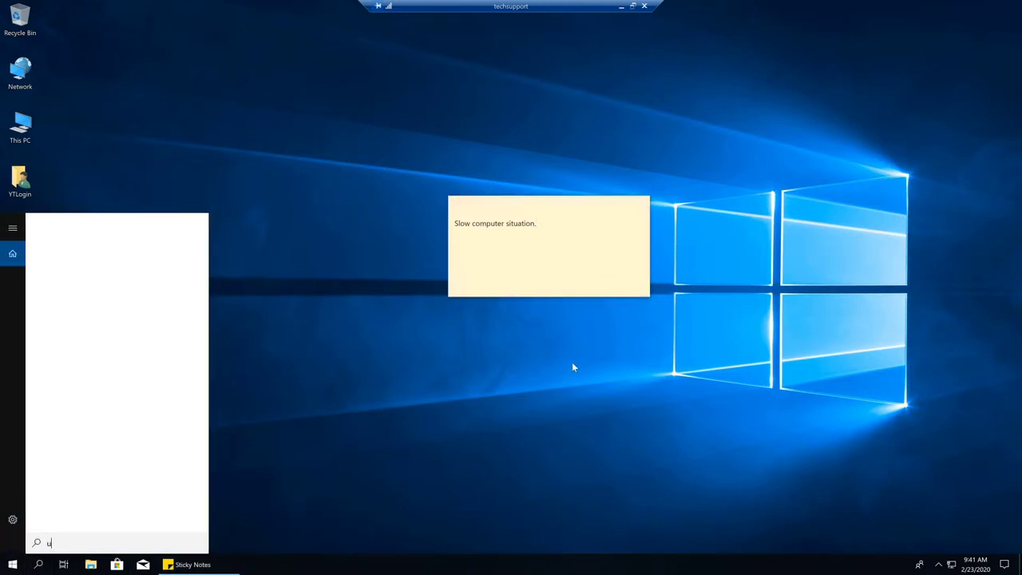
{"action": "type", "text": "ate"}
{"action": "key", "text": "Return"}
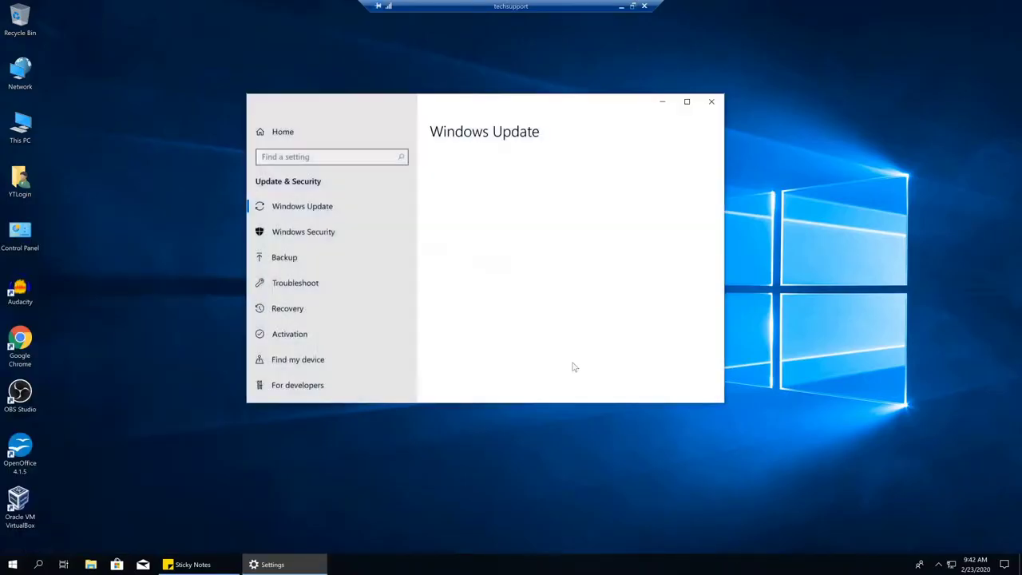
{"action": "left_click_drag", "start_coordinate": [546, 110], "coordinate": [572, 142]}
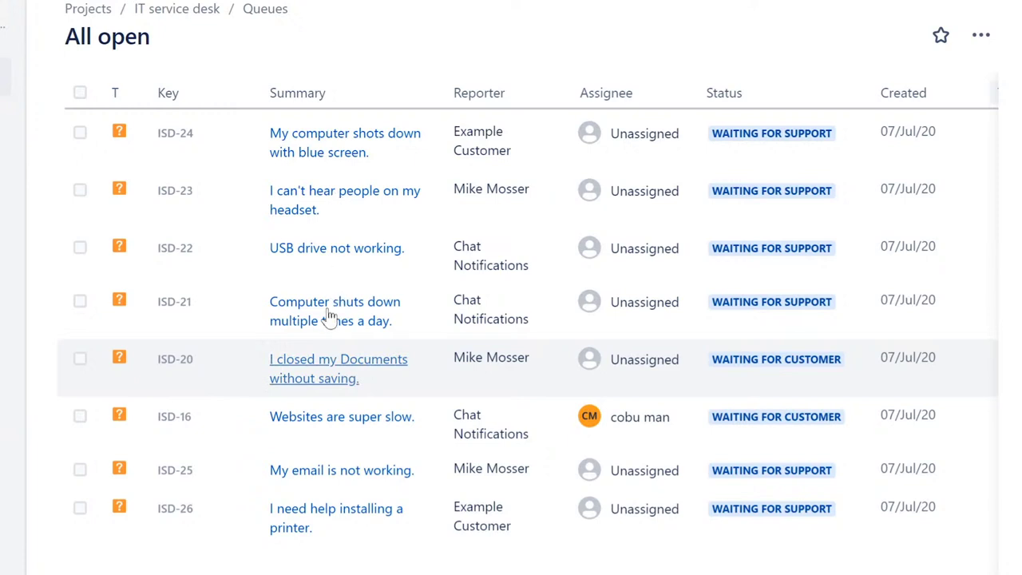
Step: Open ISD-20, 'I closed my Documents without saving.', from the All open queue
{"action": "left_click", "coordinate": [386, 364]}
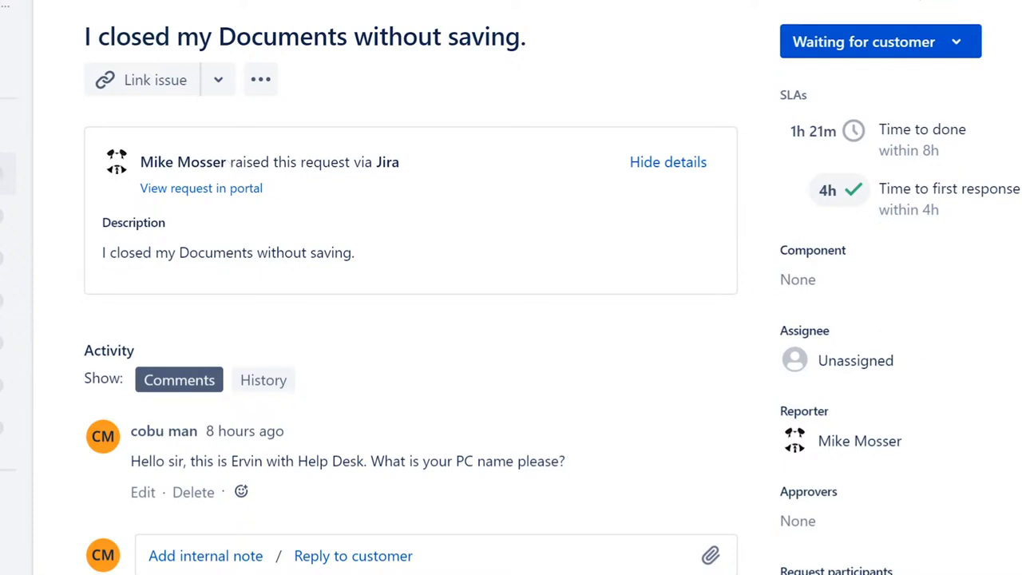
Step: Set ISD-20's Assignee to yourself using the Assign to me option
{"action": "left_click", "coordinate": [854, 360]}
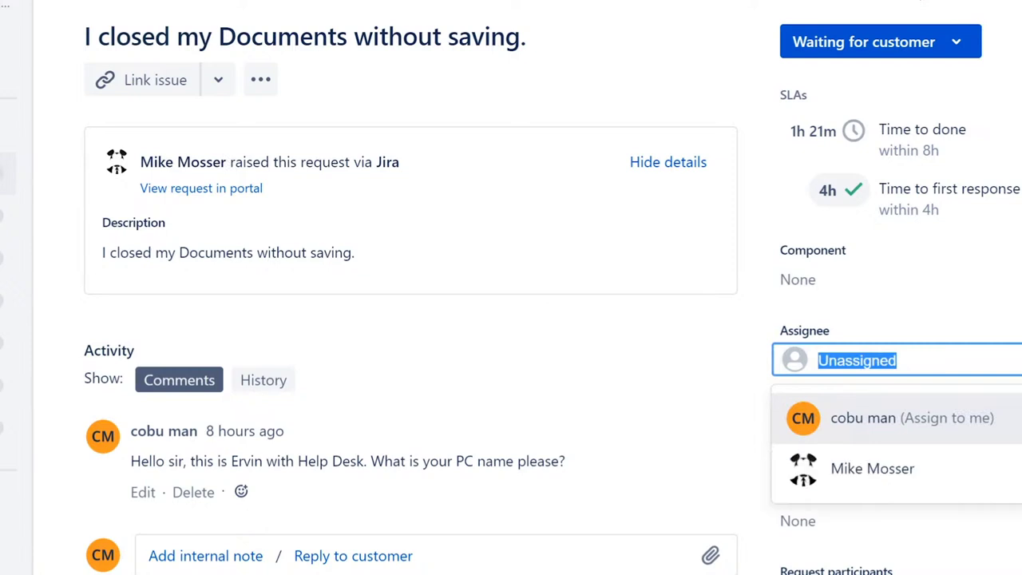
{"action": "left_click", "coordinate": [862, 419]}
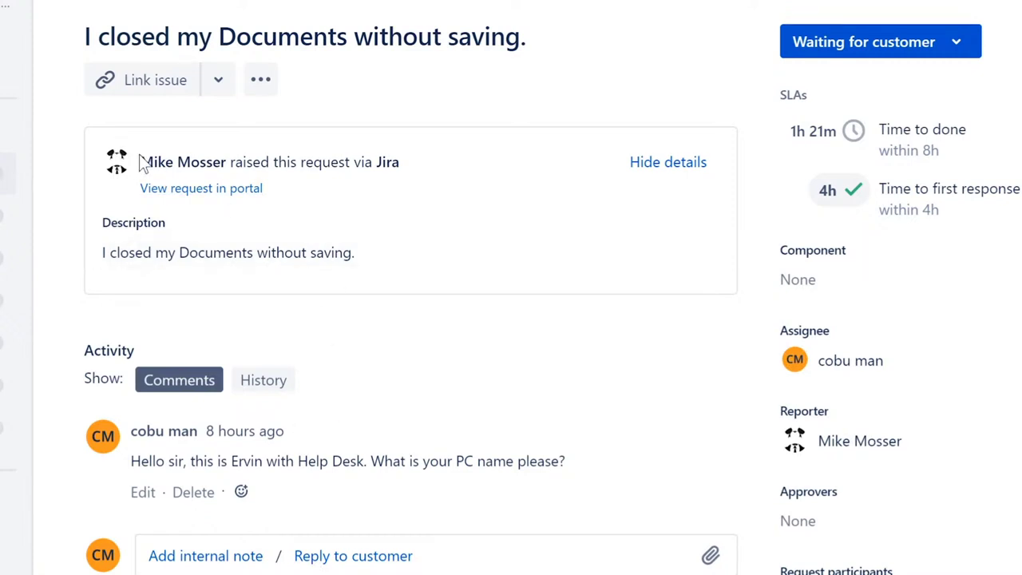
{"action": "left_click_drag", "start_coordinate": [154, 162], "coordinate": [201, 162]}
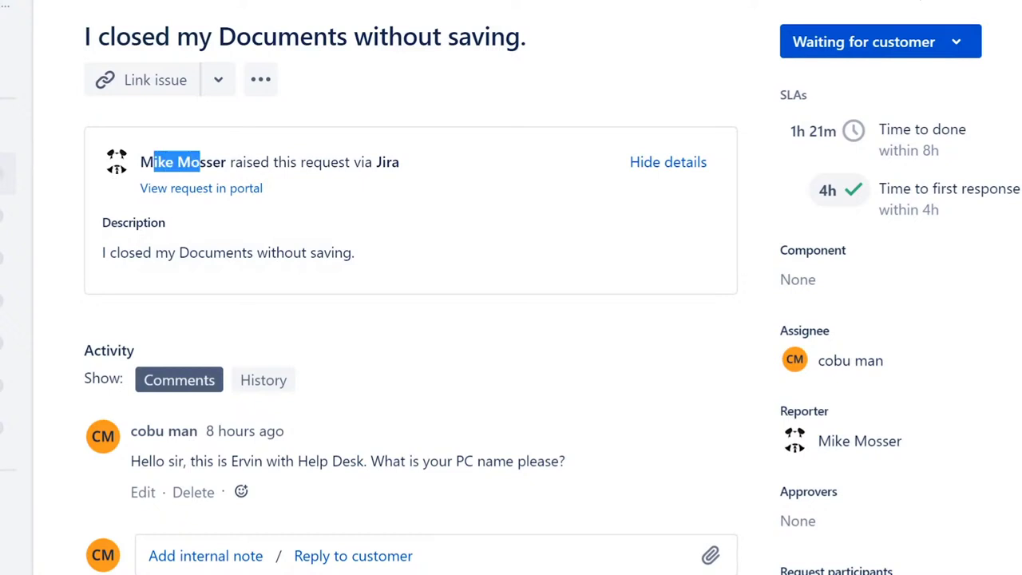
{"action": "left_click", "coordinate": [201, 162]}
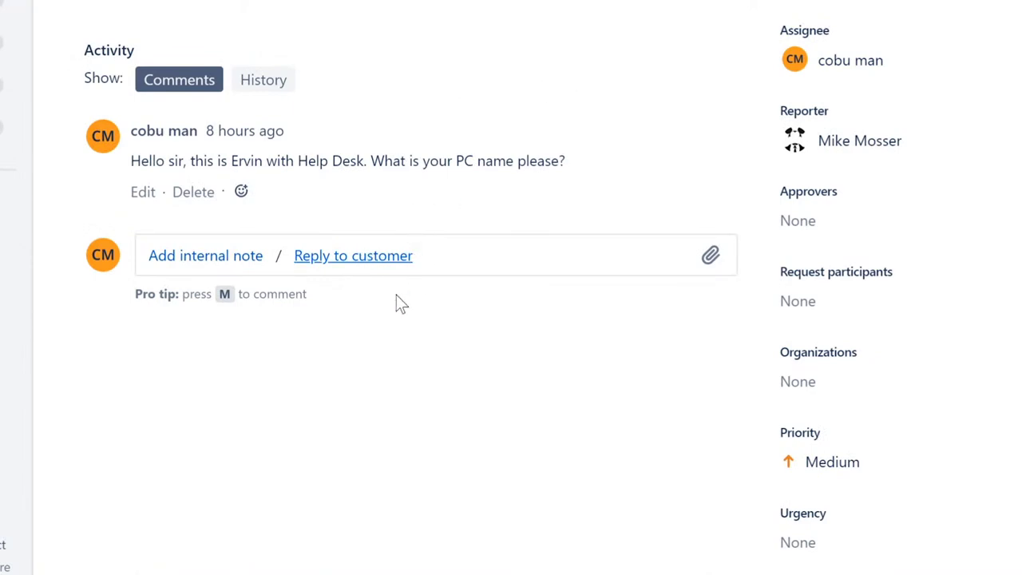
Step: Send the ISD-20 customer a reply asking if the document was saved elsewhere or just closed, ending with a smiley emoji
{"action": "left_click", "coordinate": [369, 257]}
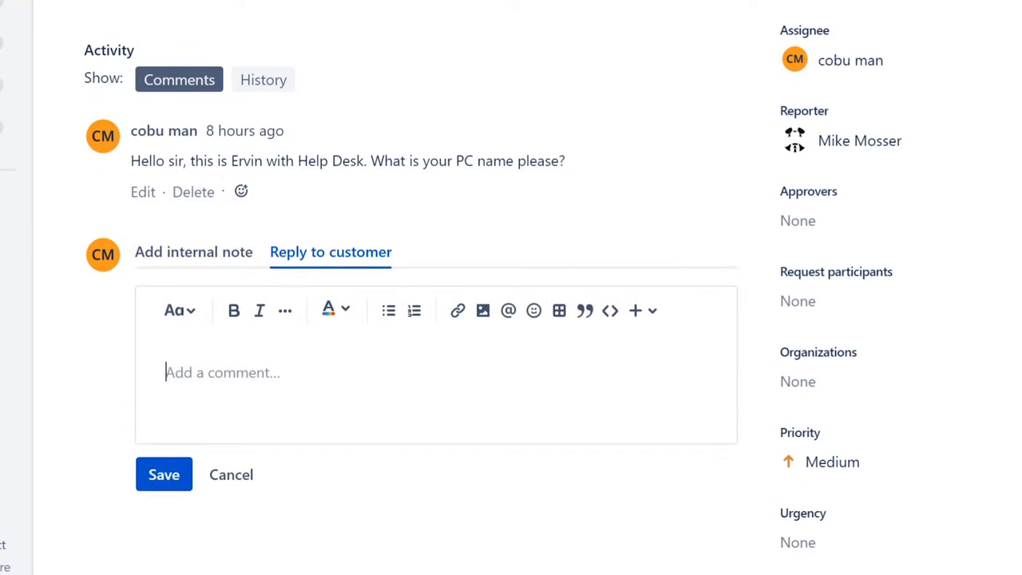
{"action": "type", "text": "H"}
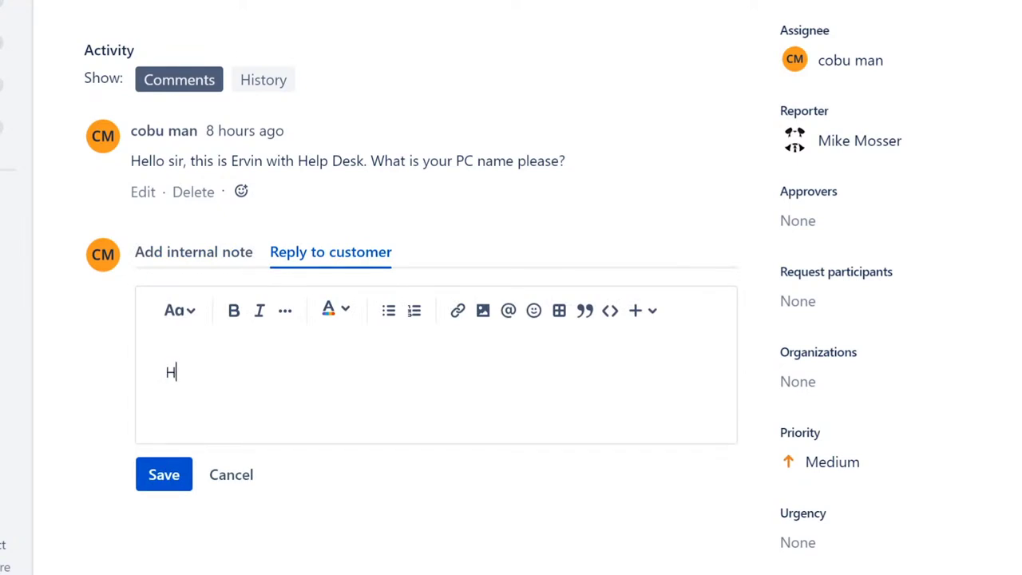
{"action": "type", "text": "ello, my name is Ervin "}
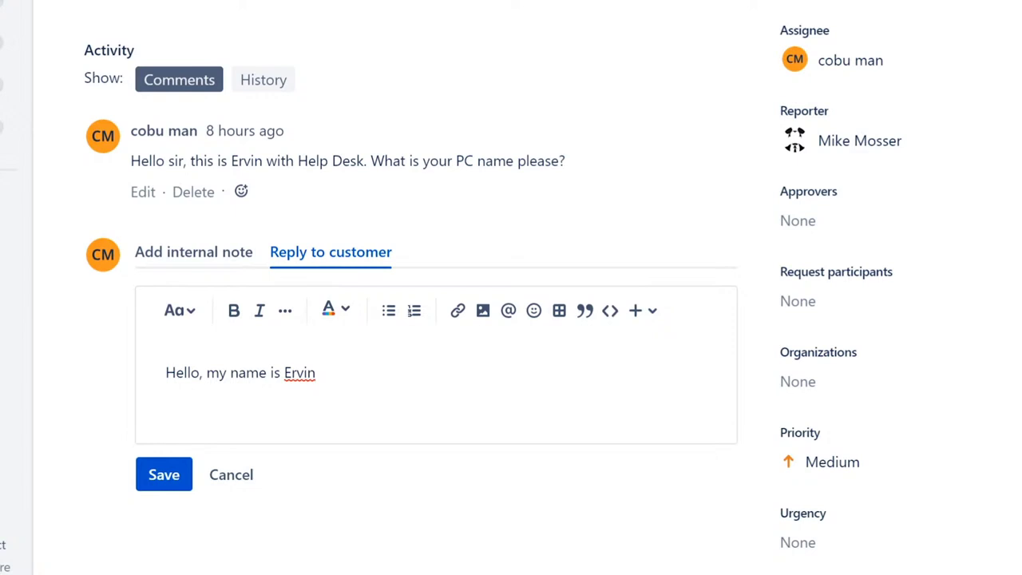
{"action": "type", "text": "with Help Desk Ti"}
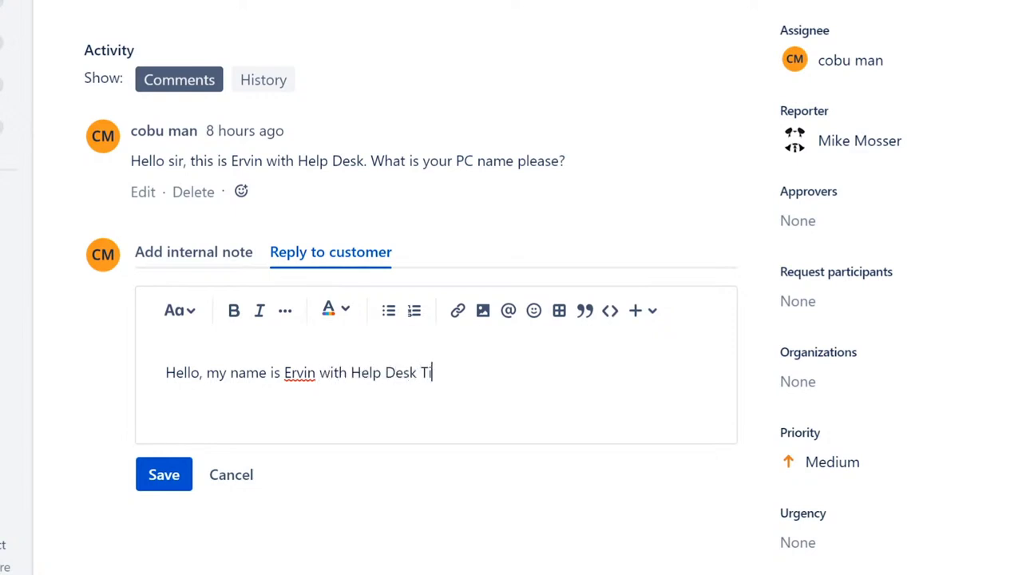
{"action": "type", "text": "er1. I have your t"}
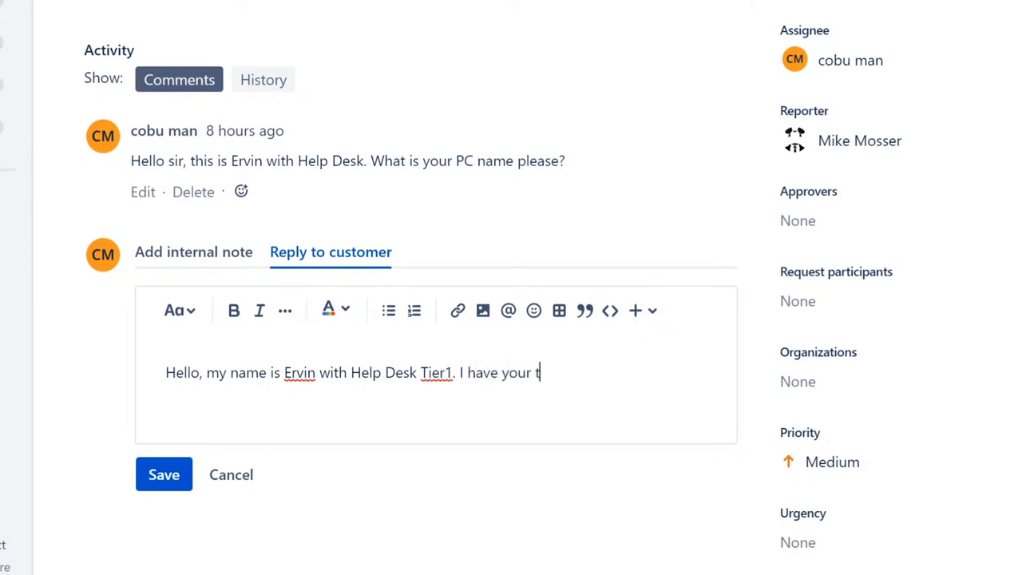
{"action": "type", "text": "icket about"}
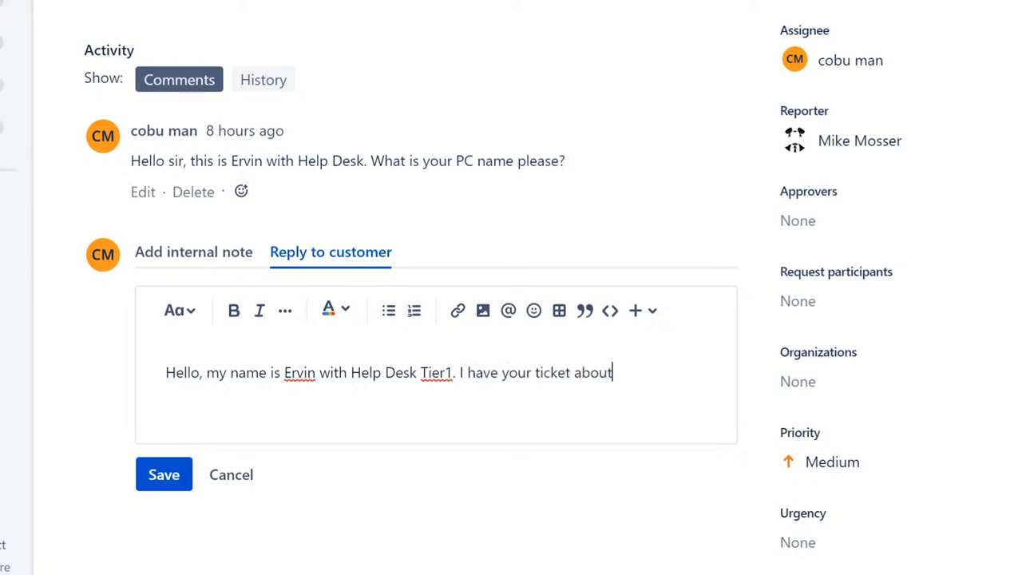
{"action": "type", "text": " closing a d"}
{"action": "type", "text": "cou"}
{"action": "key", "text": "BackSpace"}
{"action": "key", "text": "BackSpace"}
{"action": "key", "text": "BackSpace"}
{"action": "type", "text": "o"}
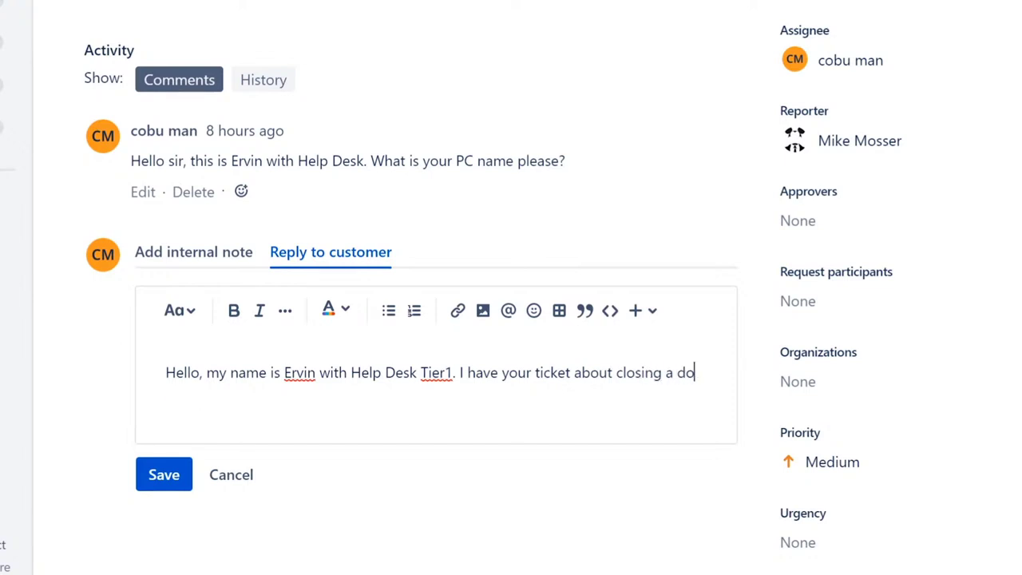
{"action": "type", "text": "cument "}
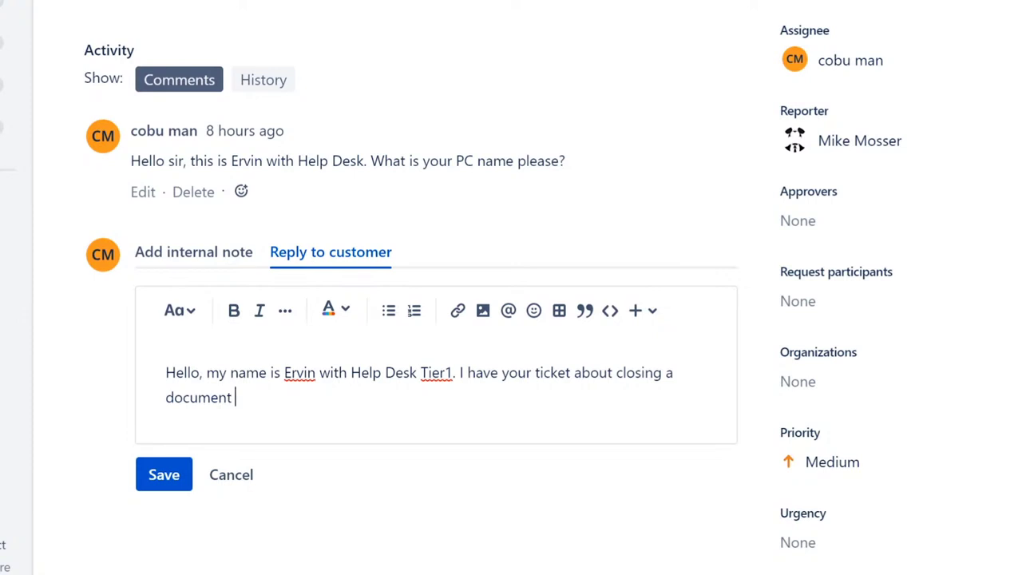
{"action": "type", "text": "without saving "}
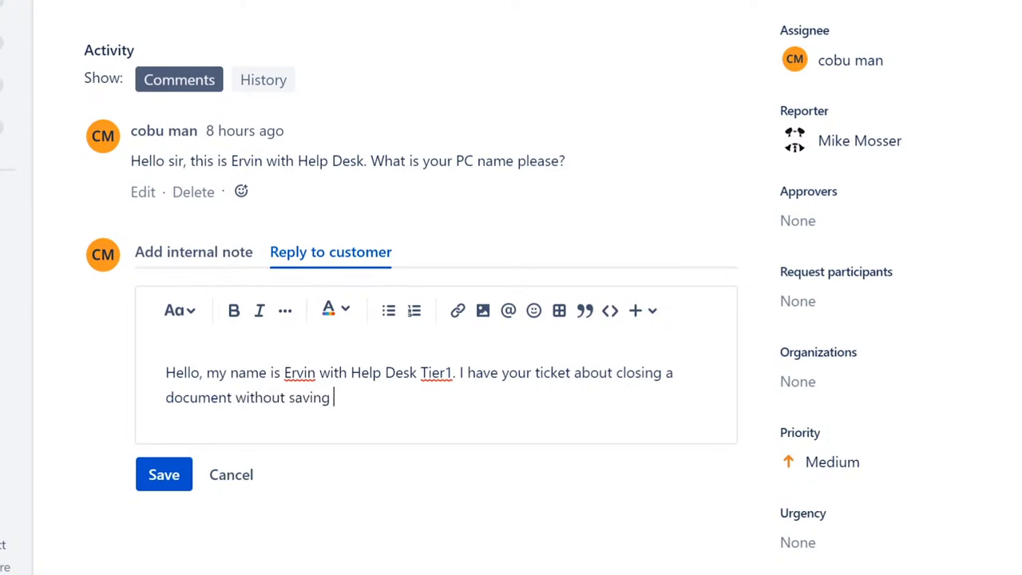
{"action": "type", "text": "it... Did you happen to "}
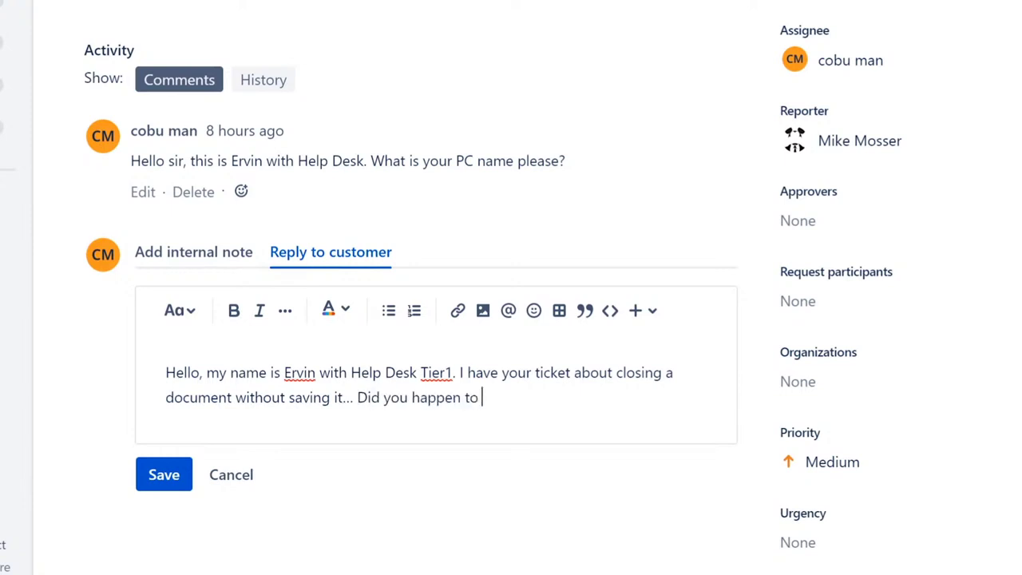
{"action": "type", "text": "save it some"}
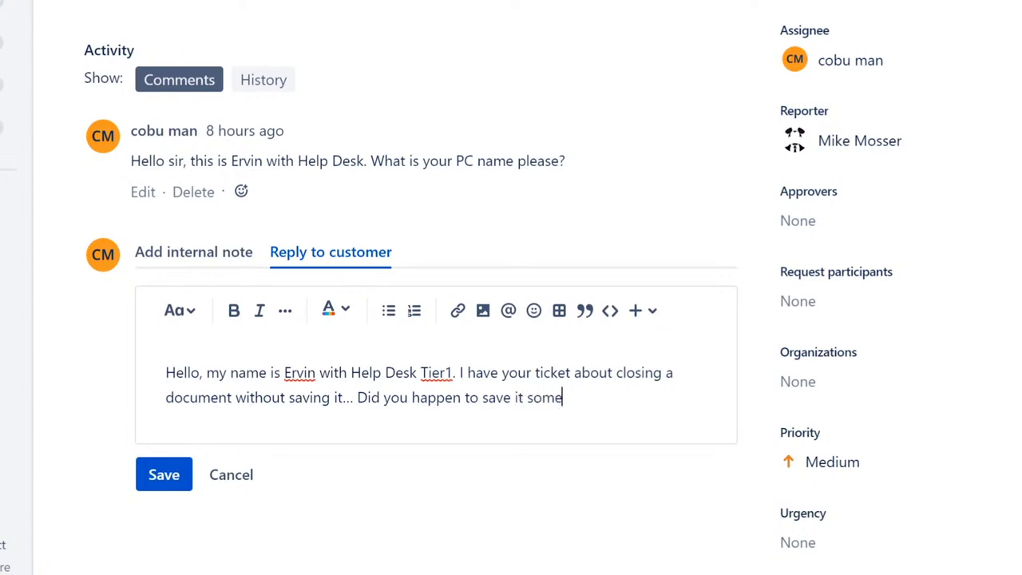
{"action": "type", "text": "where else? "}
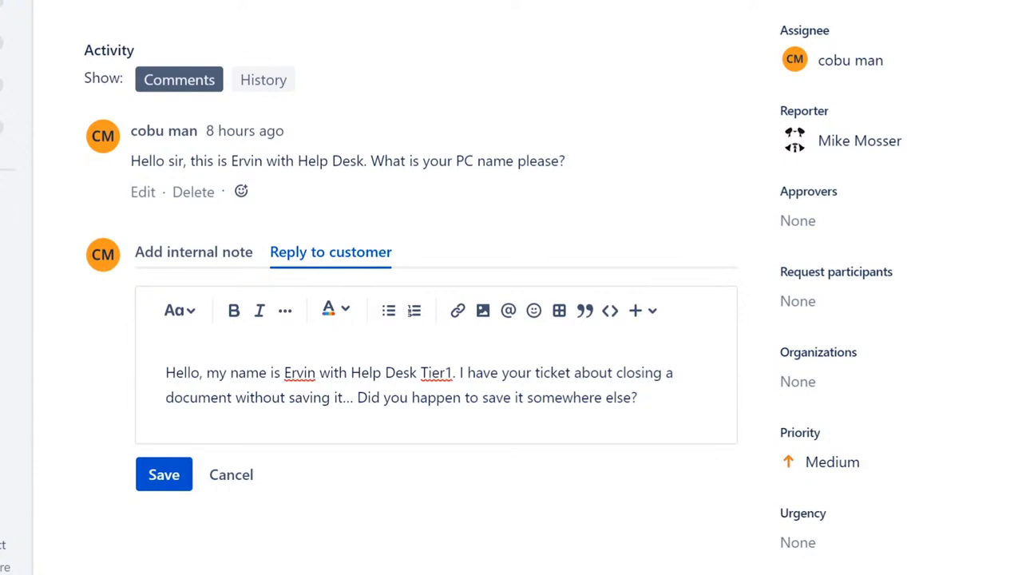
{"action": "type", "text": "o"}
{"action": "key", "text": "BackSpace"}
{"action": "key", "text": "BackSpace"}
{"action": "key", "text": "BackSpace"}
{"action": "type", "text": "or did just close the "}
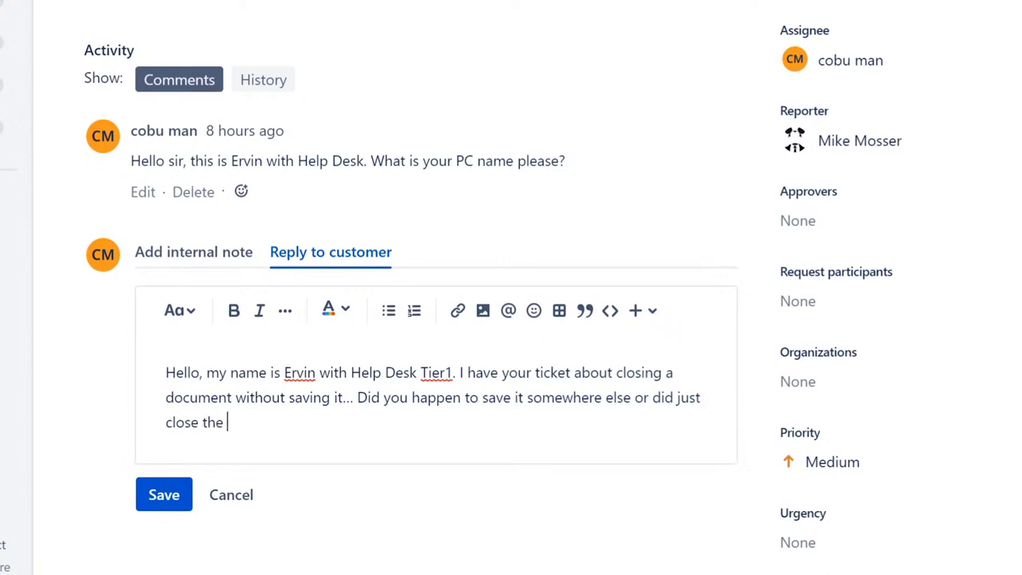
{"action": "type", "text": "window? "}
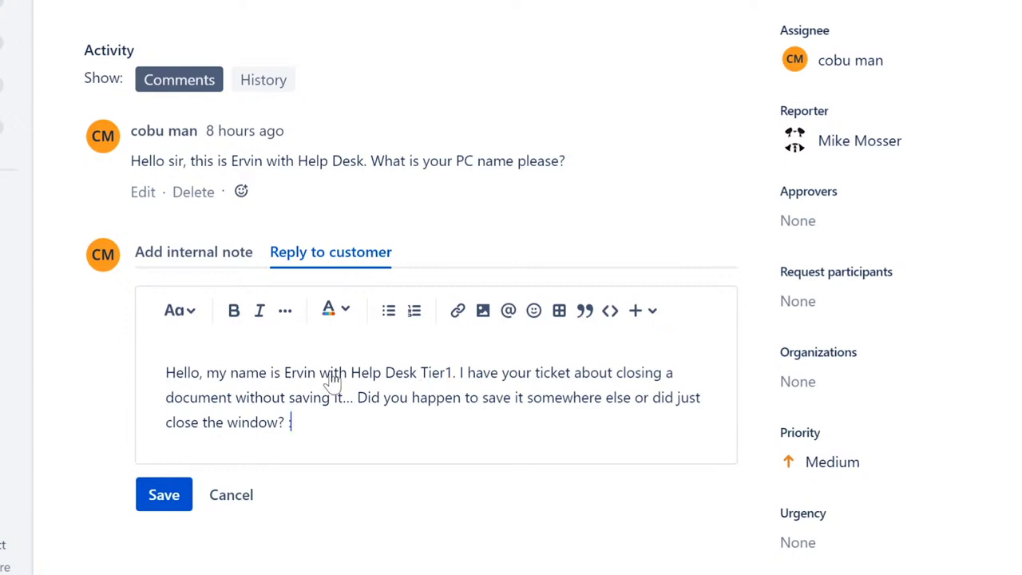
{"action": "type", "text": ":)"}
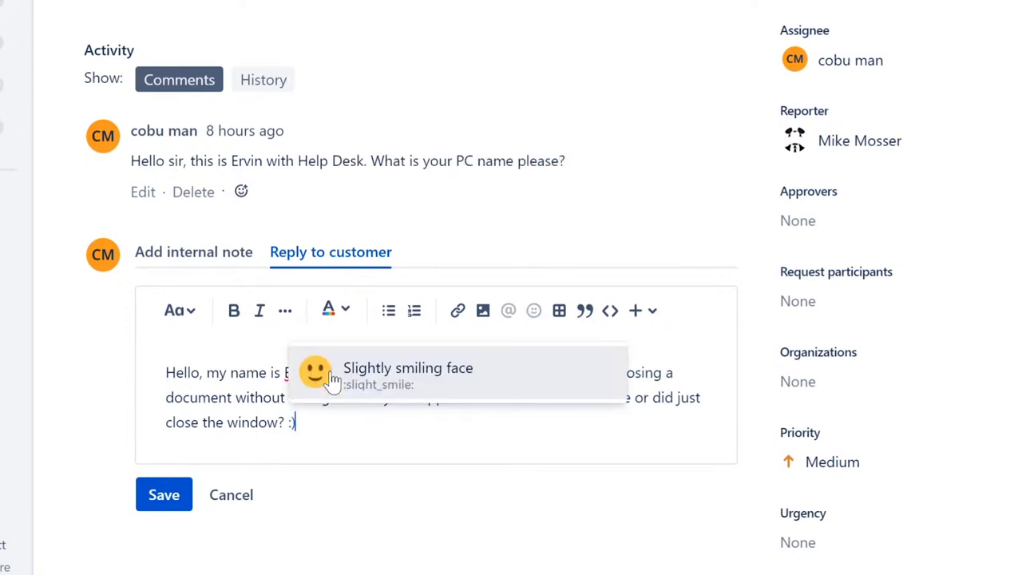
{"action": "key", "text": "Return"}
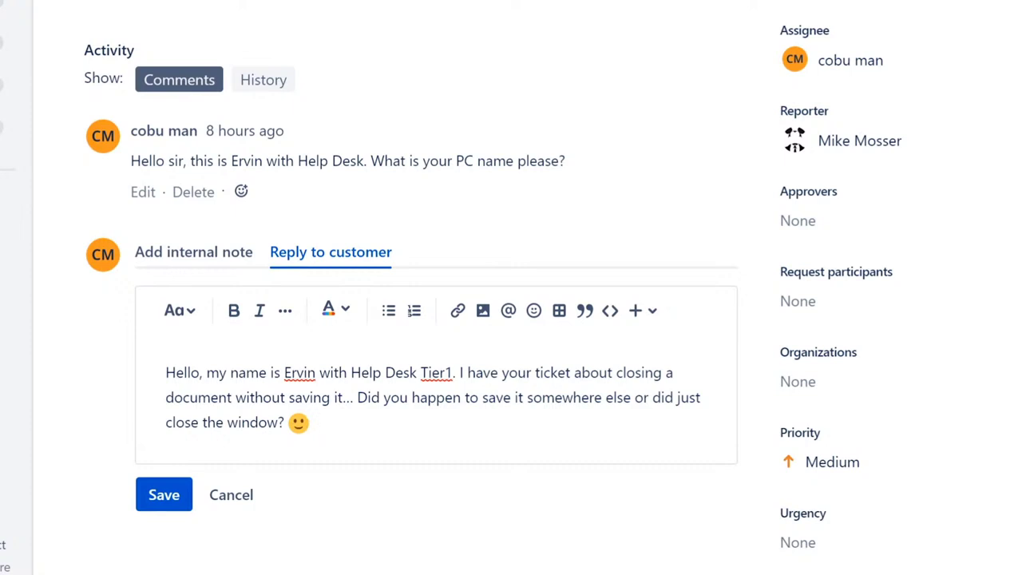
{"action": "left_click", "coordinate": [171, 501]}
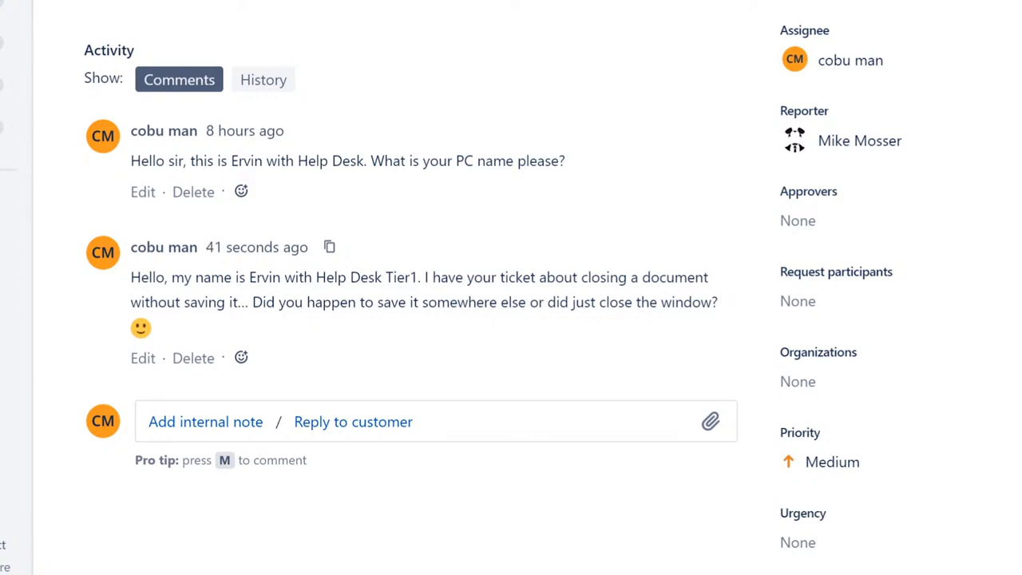
Step: Start a reply saying the file can't be recovered once the window is closed, ending with a sad emoji
{"action": "left_click", "coordinate": [351, 423]}
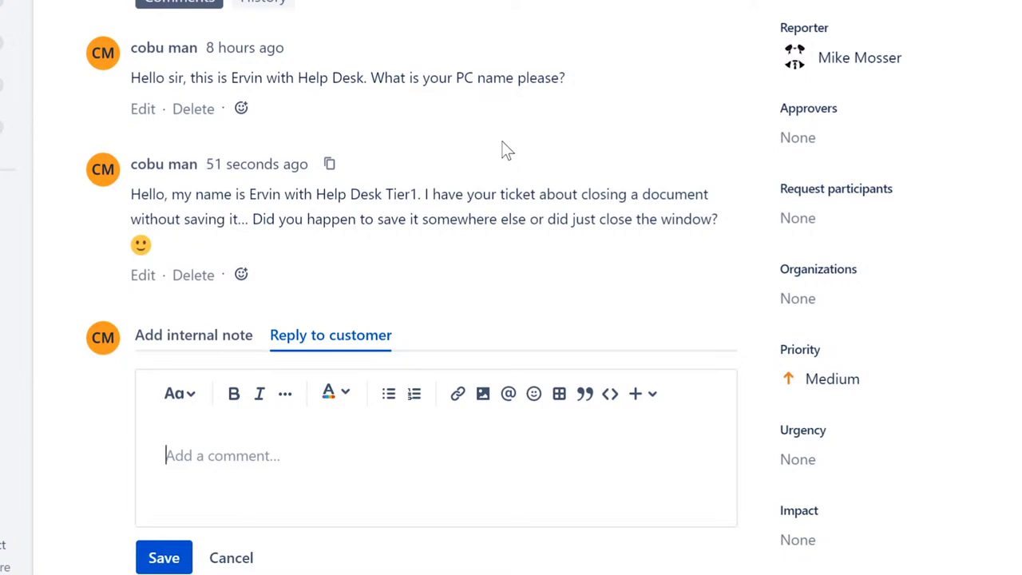
{"action": "type", "text": "Unfor"}
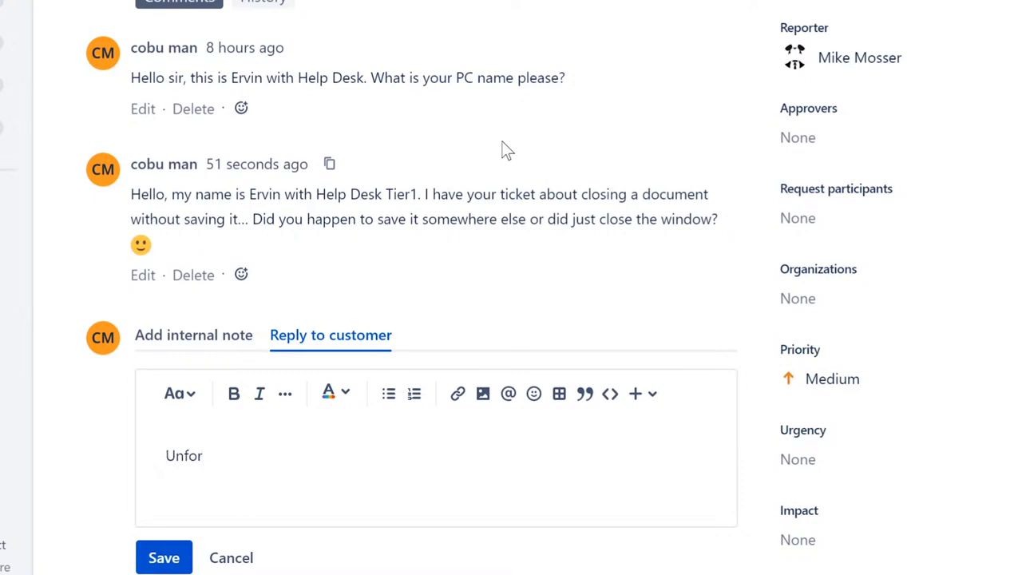
{"action": "type", "text": "tunatelly, we dont'"}
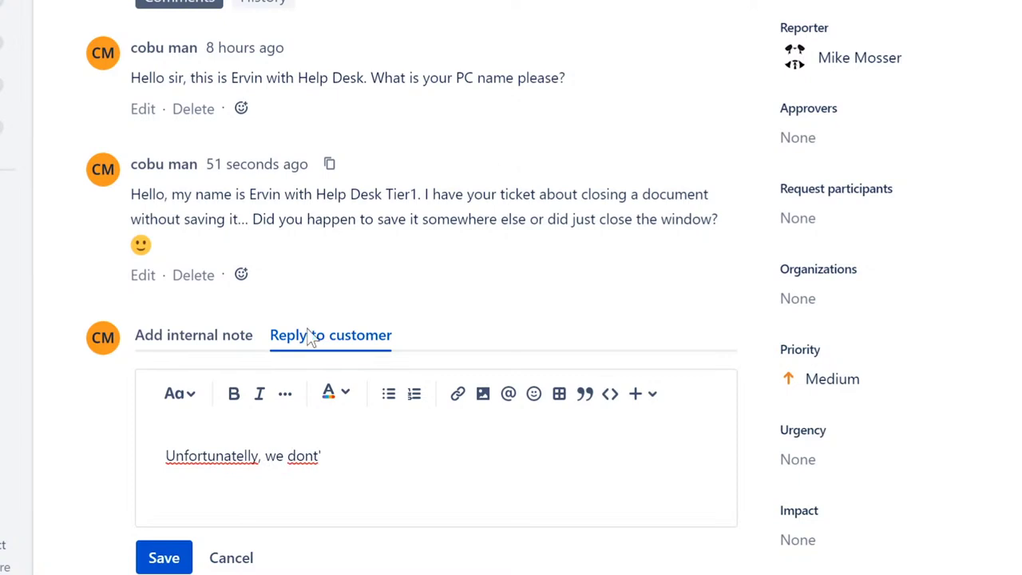
{"action": "double_click", "coordinate": [197, 455]}
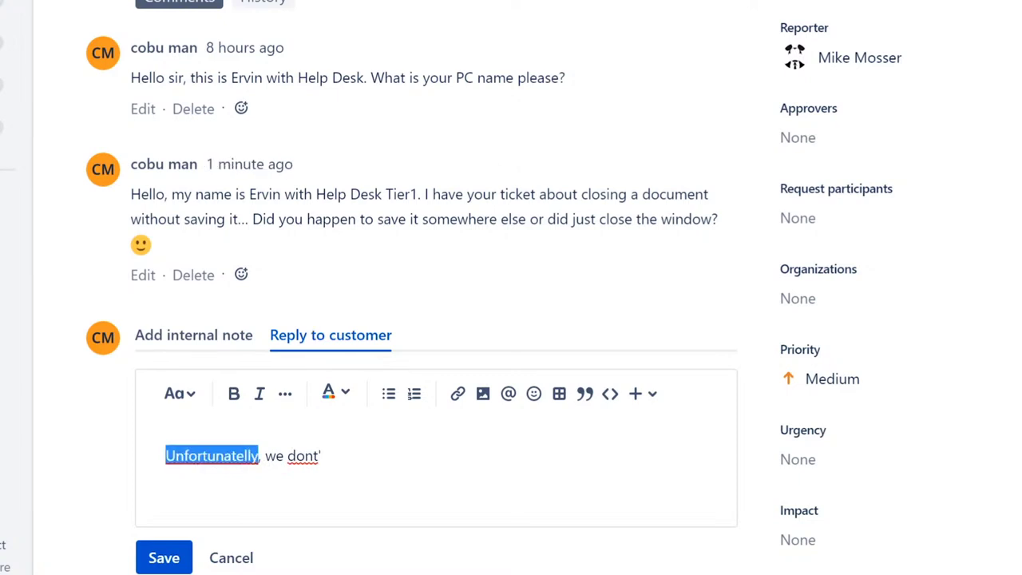
{"action": "right_click", "coordinate": [239, 455]}
{"action": "left_click", "coordinate": [384, 175]}
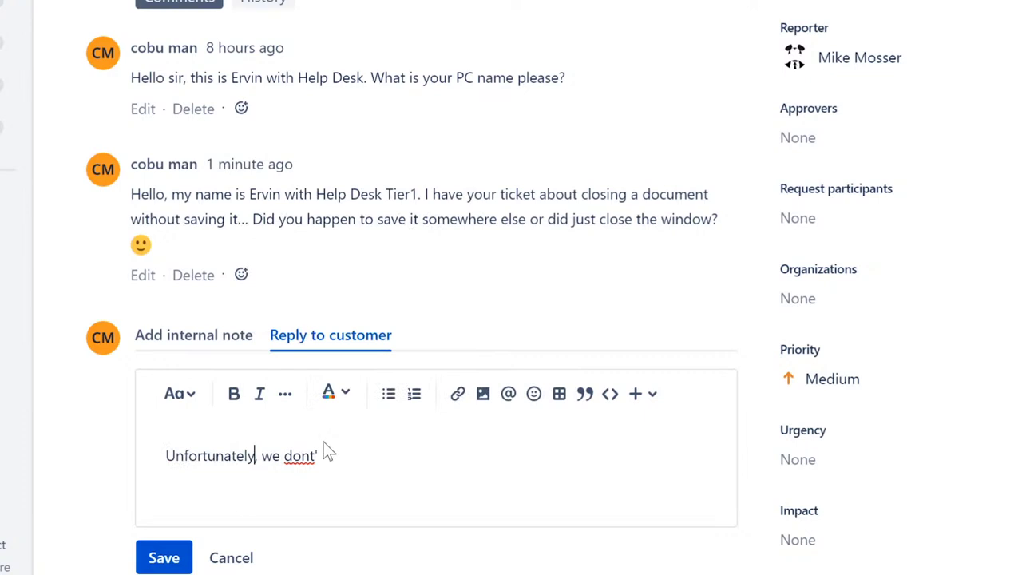
{"action": "key", "text": "End"}
{"action": "key", "text": "BackSpace"}
{"action": "key", "text": "BackSpace"}
{"action": "type", "text": "'t"}
{"action": "type", "text": " have a way"}
{"action": "type", "text": "to "}
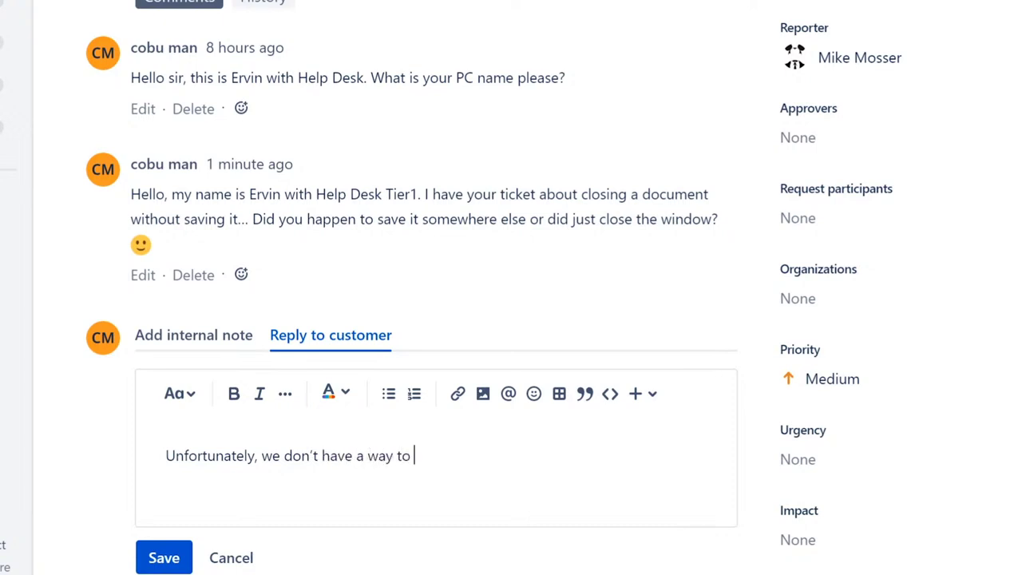
{"action": "type", "text": "recover "}
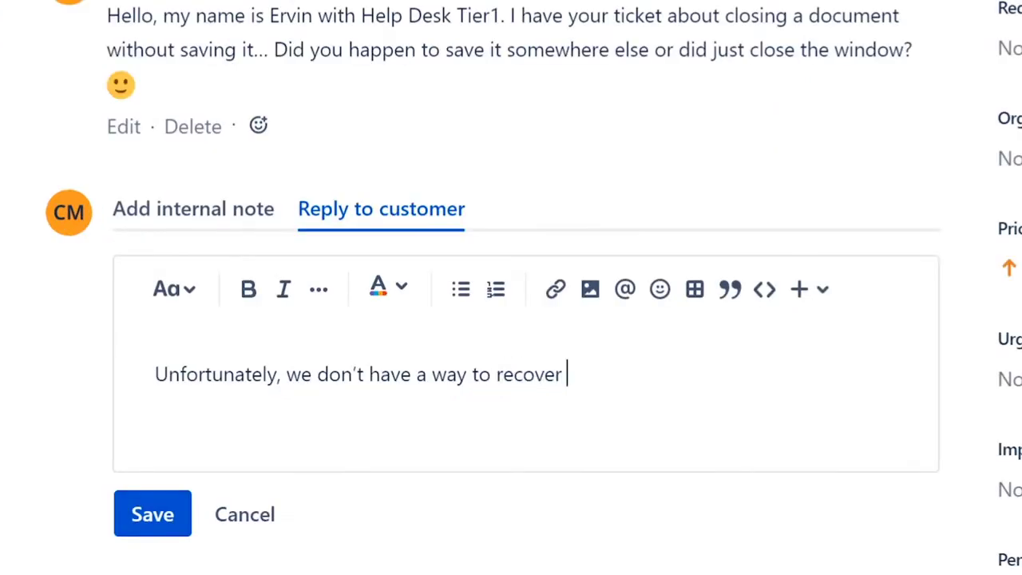
{"action": "type", "text": "that file"}
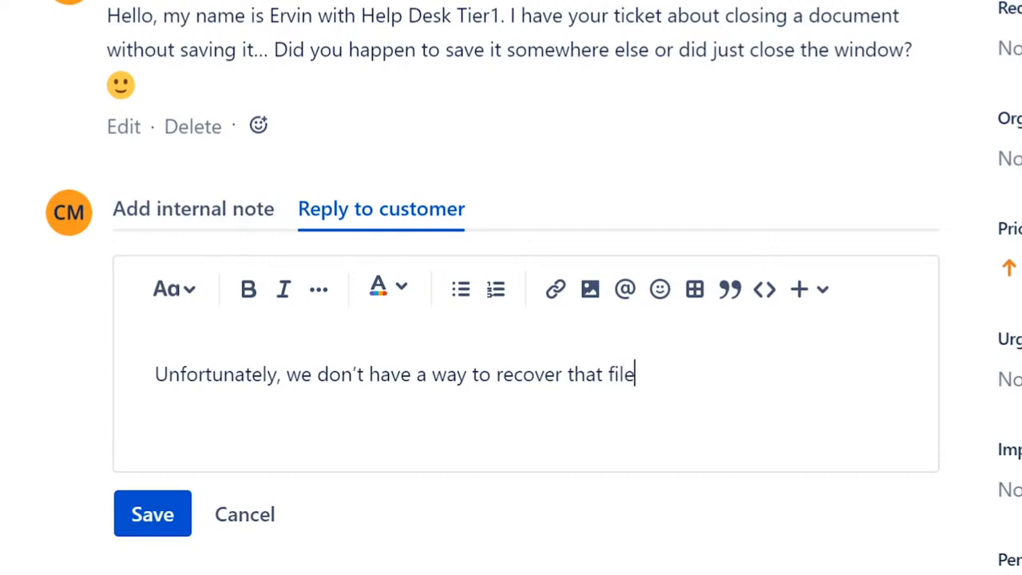
{"action": "type", "text": "... once you "}
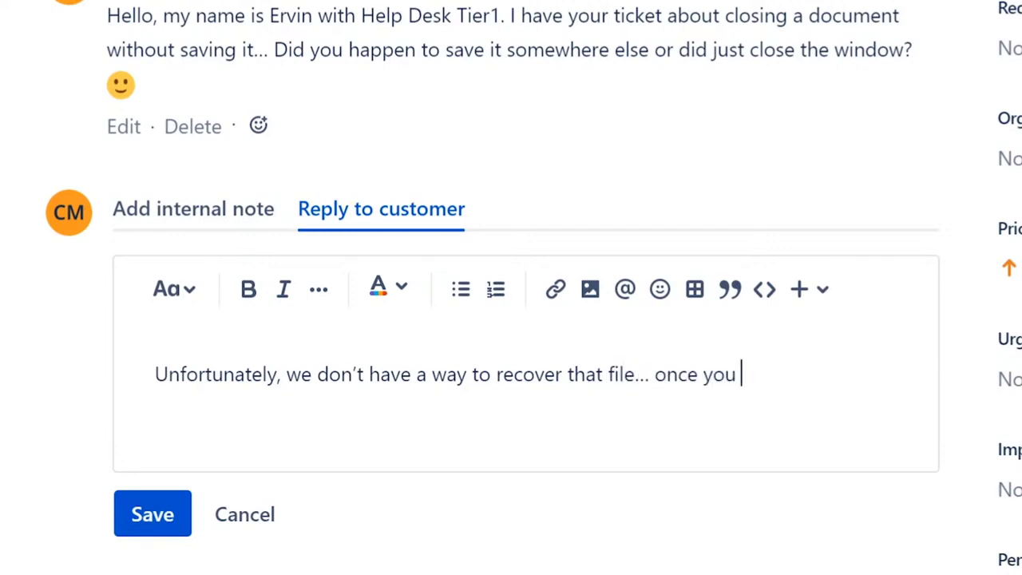
{"action": "type", "text": "close the "}
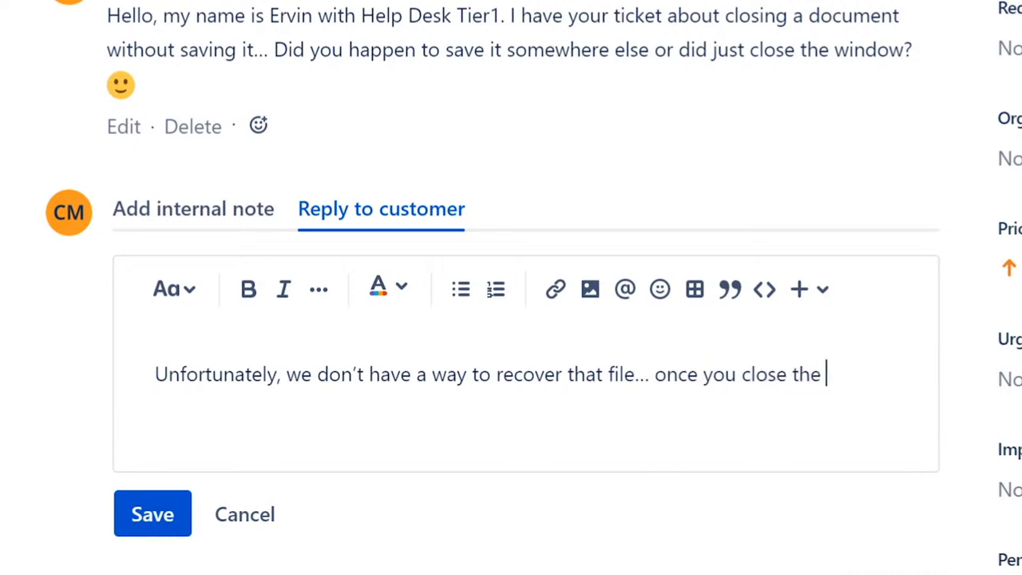
{"action": "type", "text": "window like "}
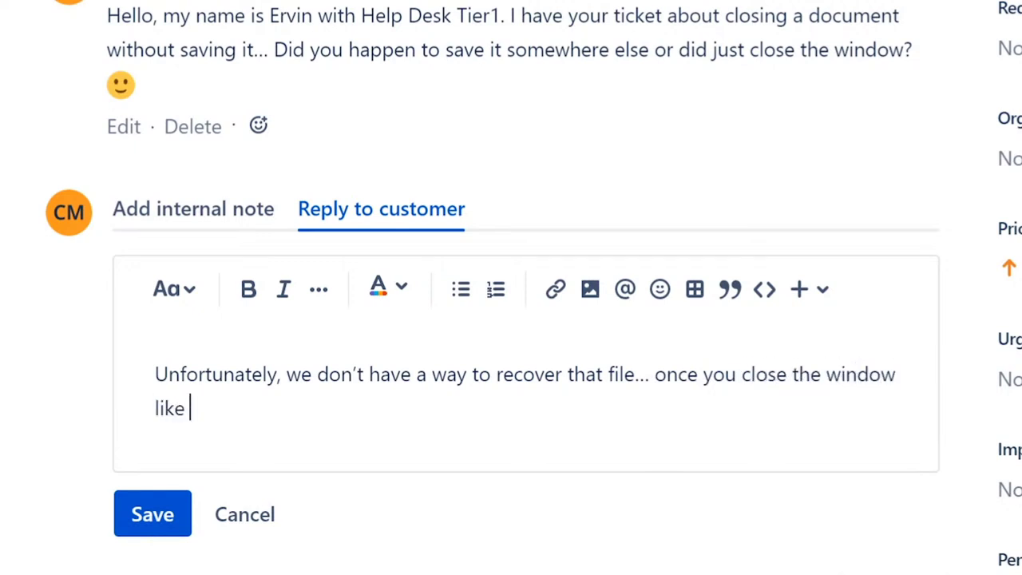
{"action": "type", "text": "that it"}
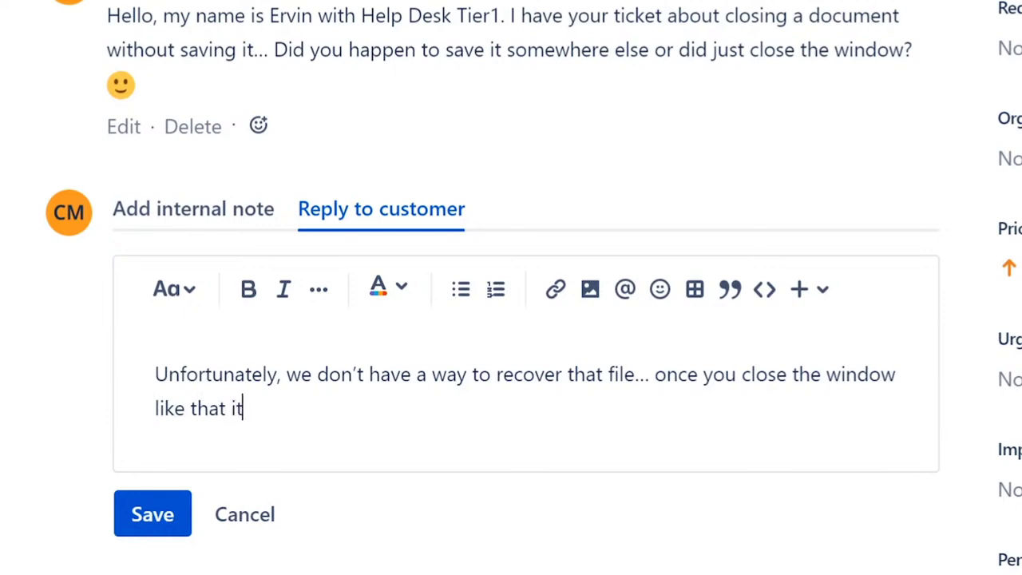
{"action": "type", "text": " iis gone for e"}
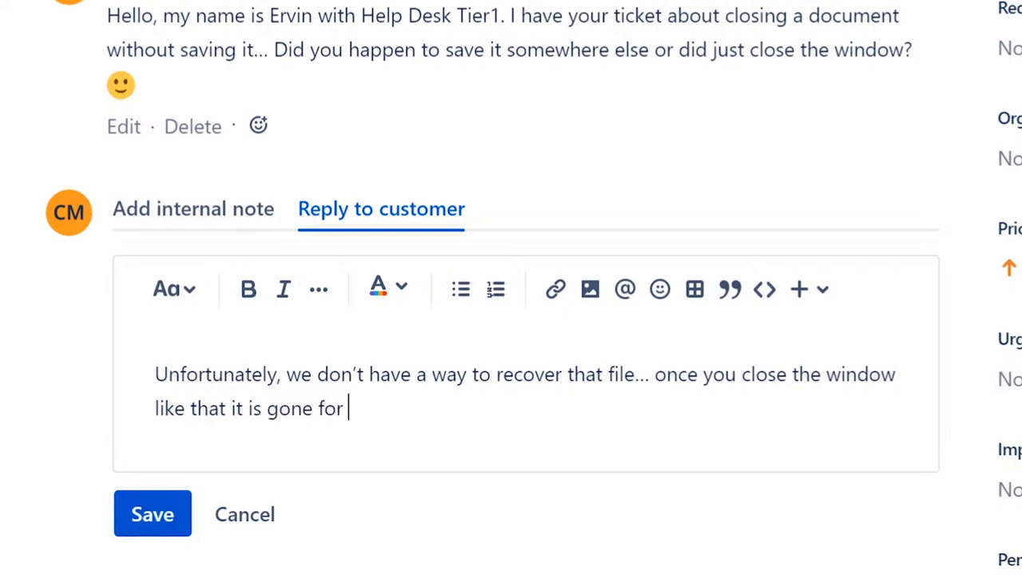
{"action": "key", "text": "BackSpace"}
{"action": "key", "text": "BackSpace"}
{"action": "type", "text": "ever. :("}
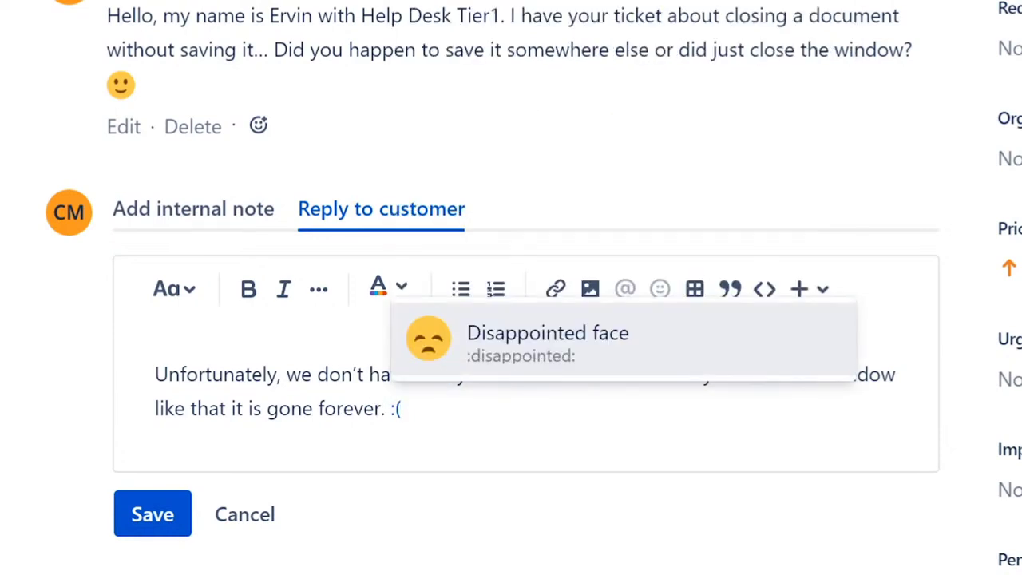
{"action": "left_click", "coordinate": [568, 366]}
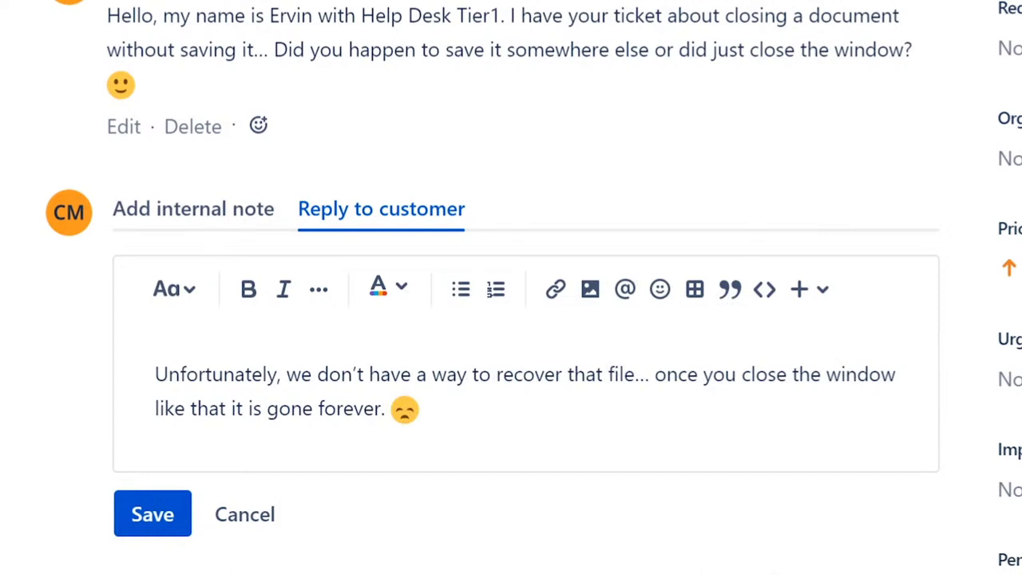
Step: Add an offer to check the PC for a time-based saved backup, though not 100% sure one exists
{"action": "type", "text": "However, I cat"}
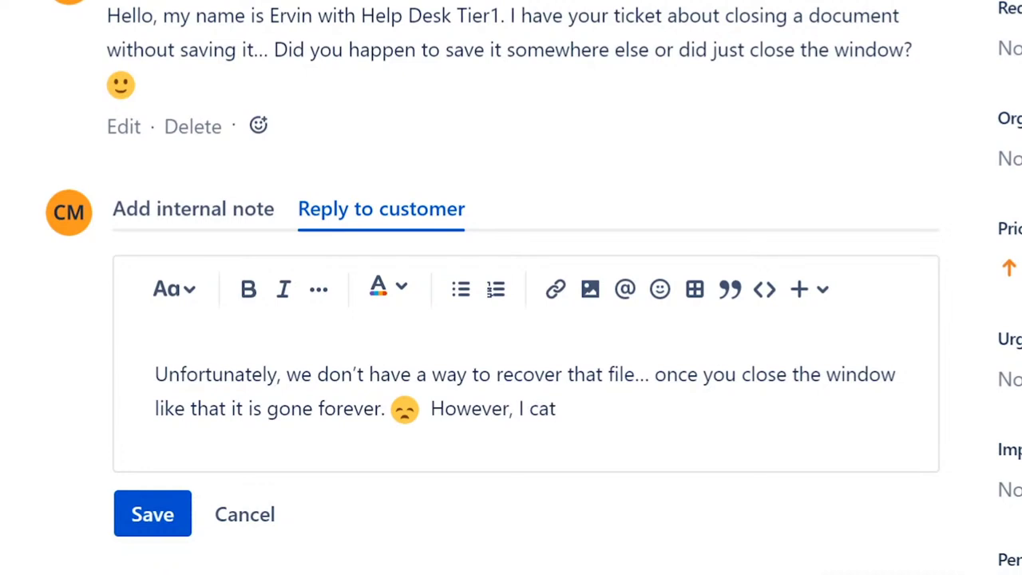
{"action": "key", "text": "BackSpace"}
{"action": "type", "text": "n take a lo"}
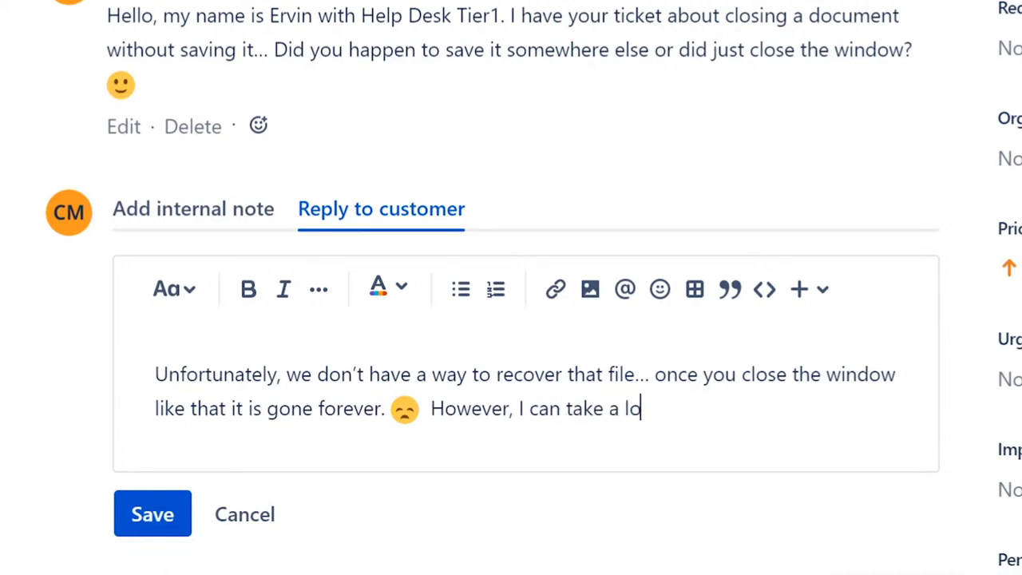
{"action": "type", "text": "ok at your "}
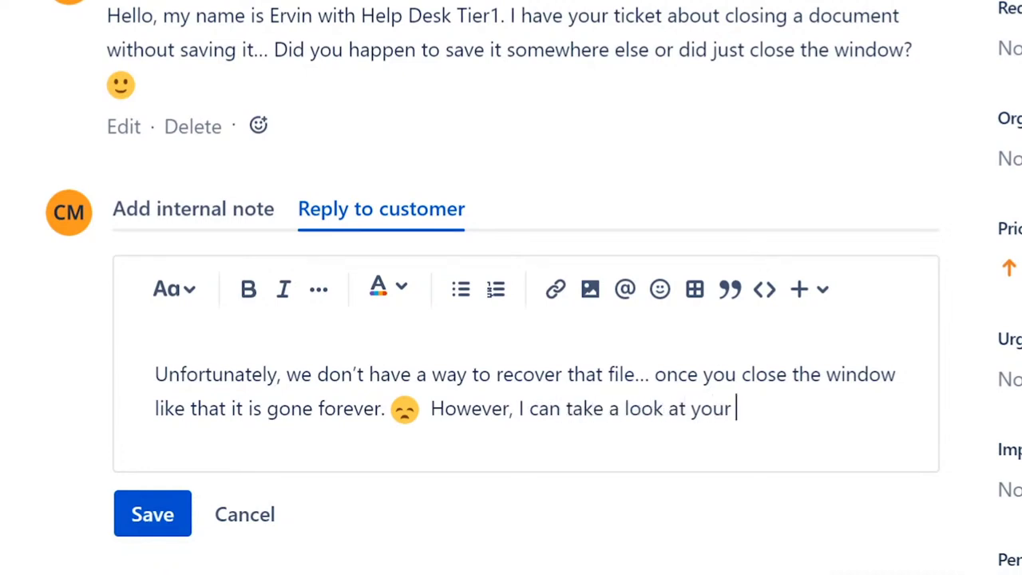
{"action": "type", "text": "PcC to see if "}
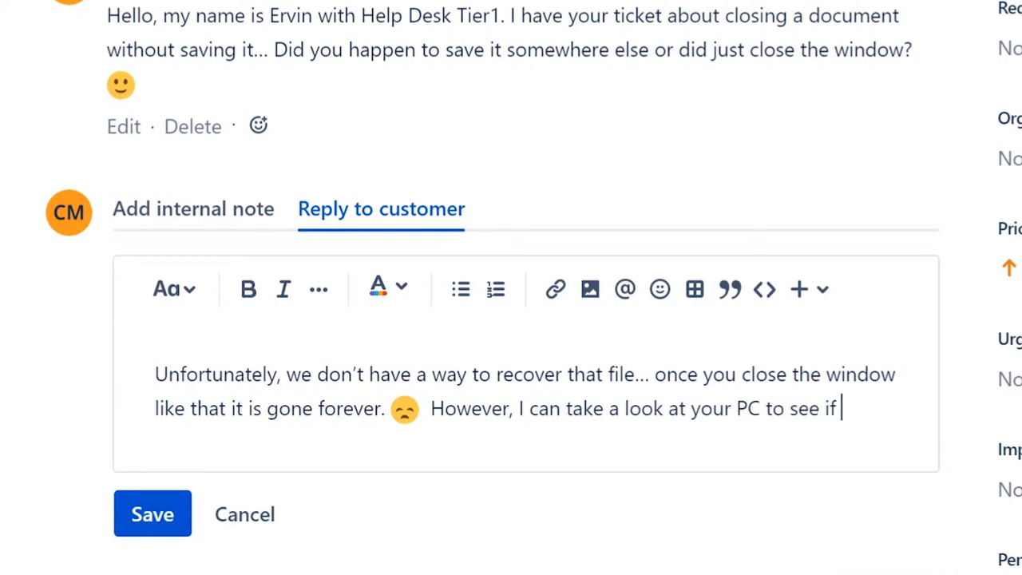
{"action": "type", "text": "I can find "}
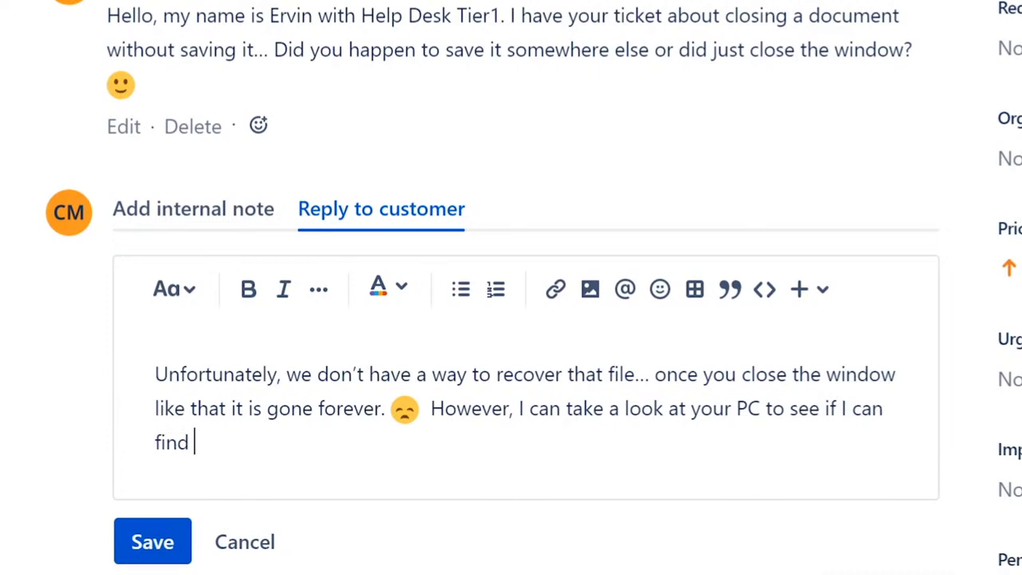
{"action": "type", "text": "a time"}
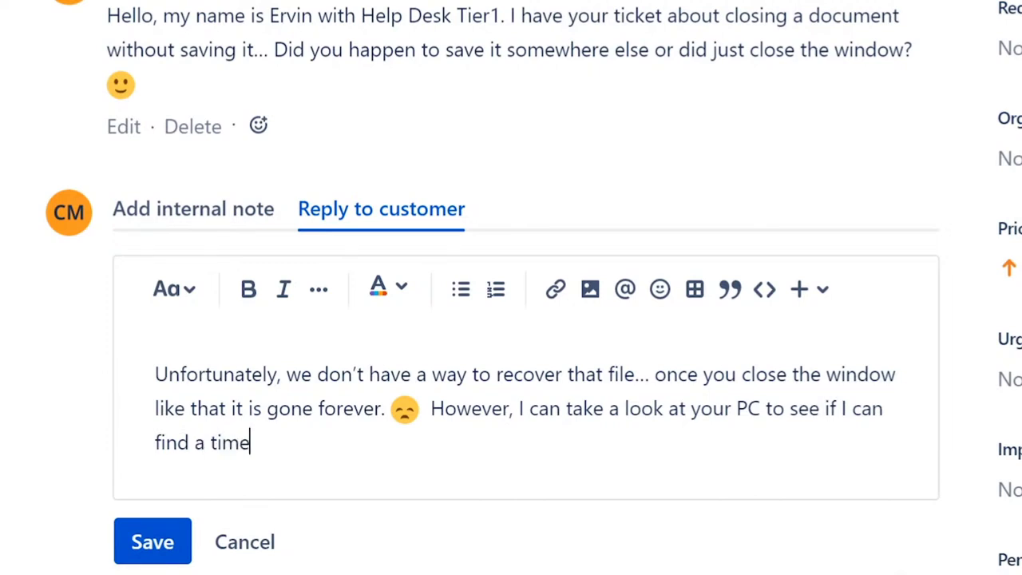
{"action": "type", "text": " based backup"}
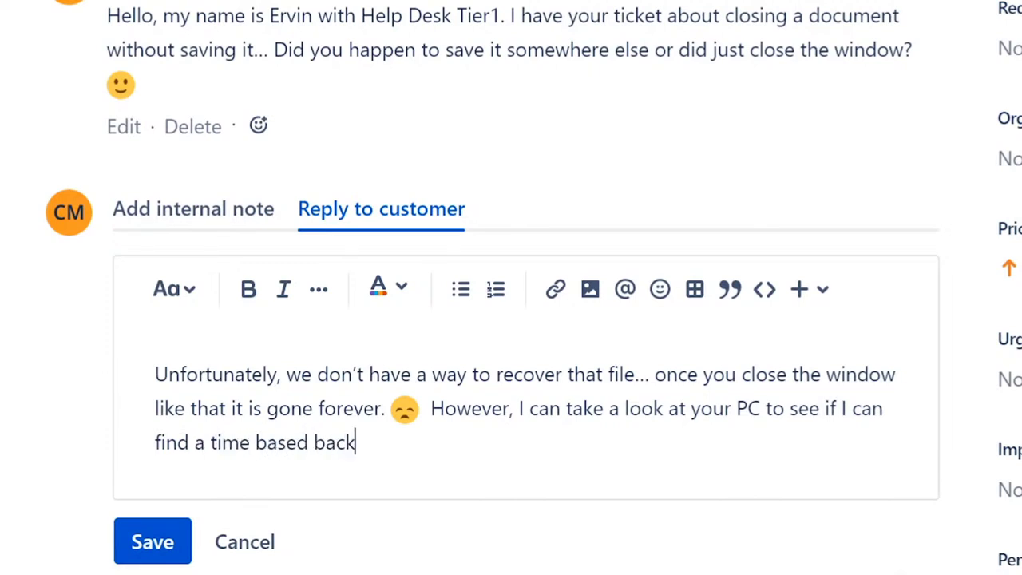
{"action": "key", "text": "Left"}
{"action": "key", "text": "Left"}
{"action": "key", "text": "Left"}
{"action": "key", "text": "Left"}
{"action": "key", "text": "Left"}
{"action": "key", "text": "Left"}
{"action": "type", "text": "saved"}
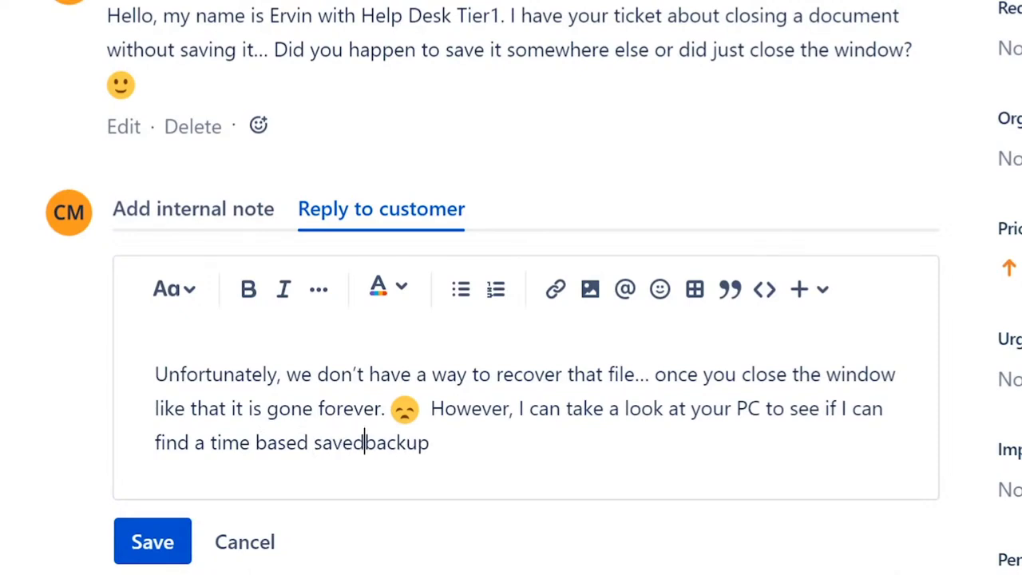
{"action": "key", "text": "Right"}
{"action": "key", "text": "Right"}
{"action": "key", "text": "Right"}
{"action": "key", "text": "Right"}
{"action": "key", "text": "Right"}
{"action": "key", "text": "Right"}
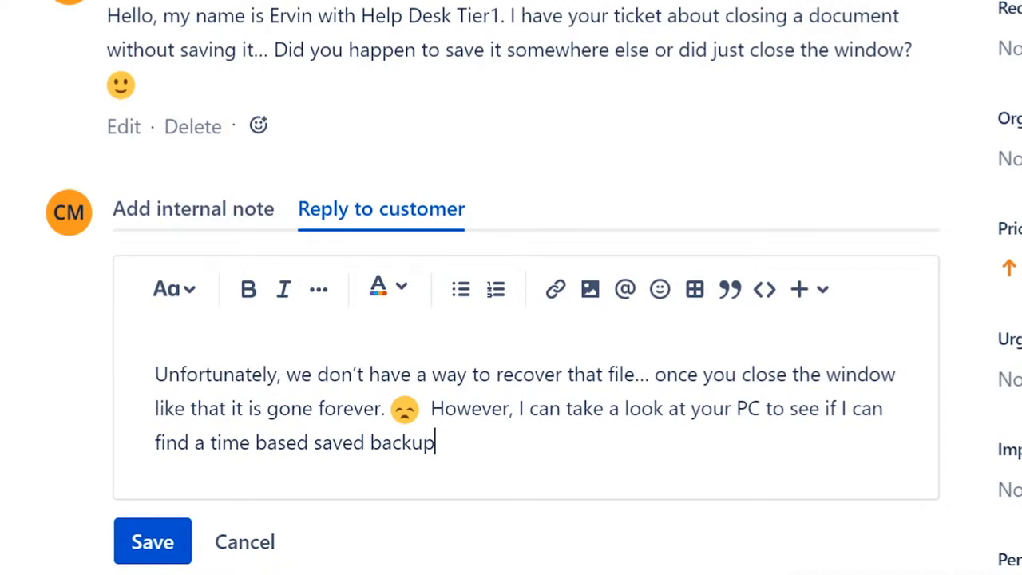
{"action": "type", "text": "... but "}
{"action": "type", "text": "I'm not "}
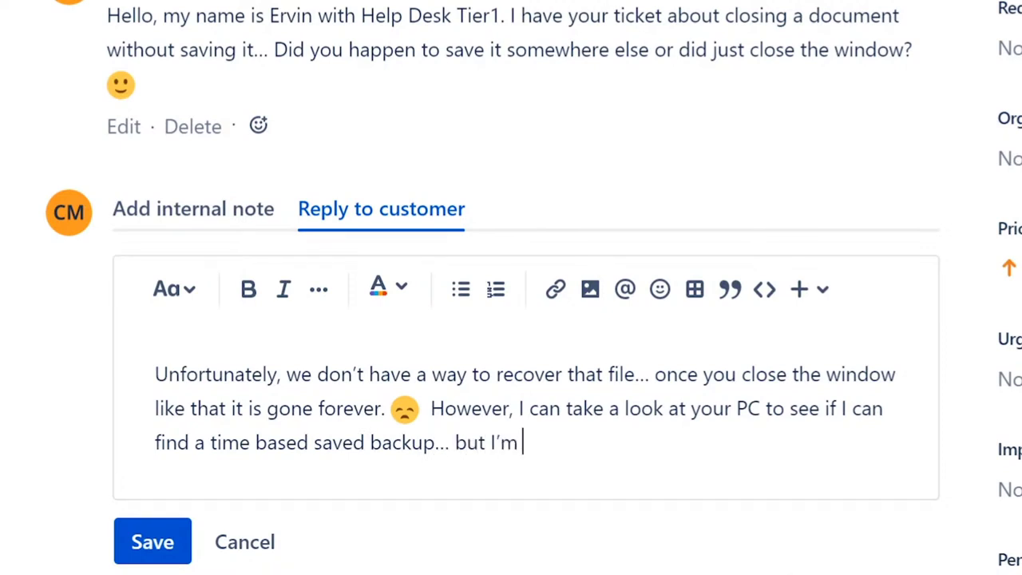
{"action": "type", "text": "con"}
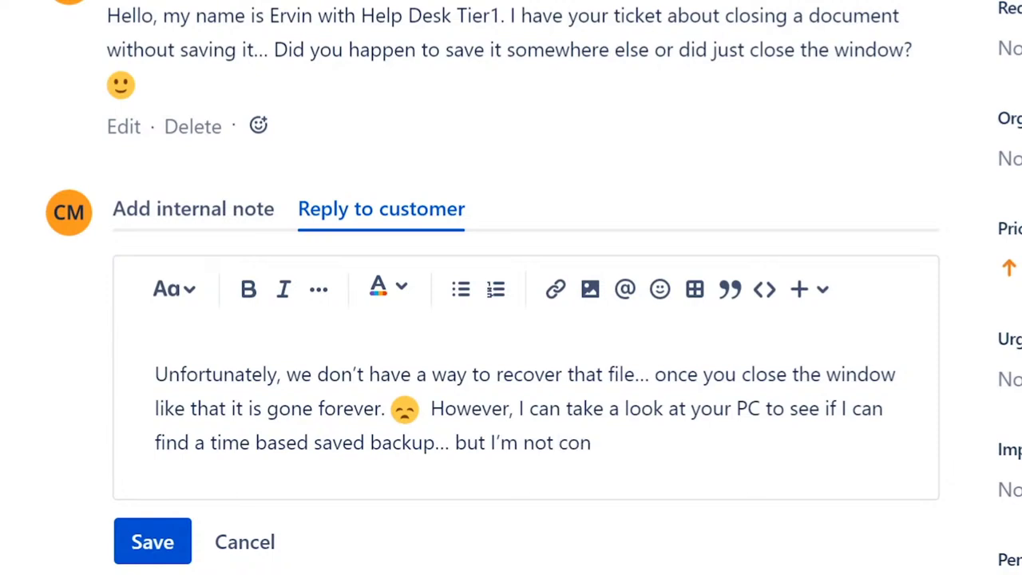
{"action": "key", "text": "BackSpace"}
{"action": "key", "text": "BackSpace"}
{"action": "key", "text": "BackSpace"}
{"action": "type", "text": "100% sure there"}
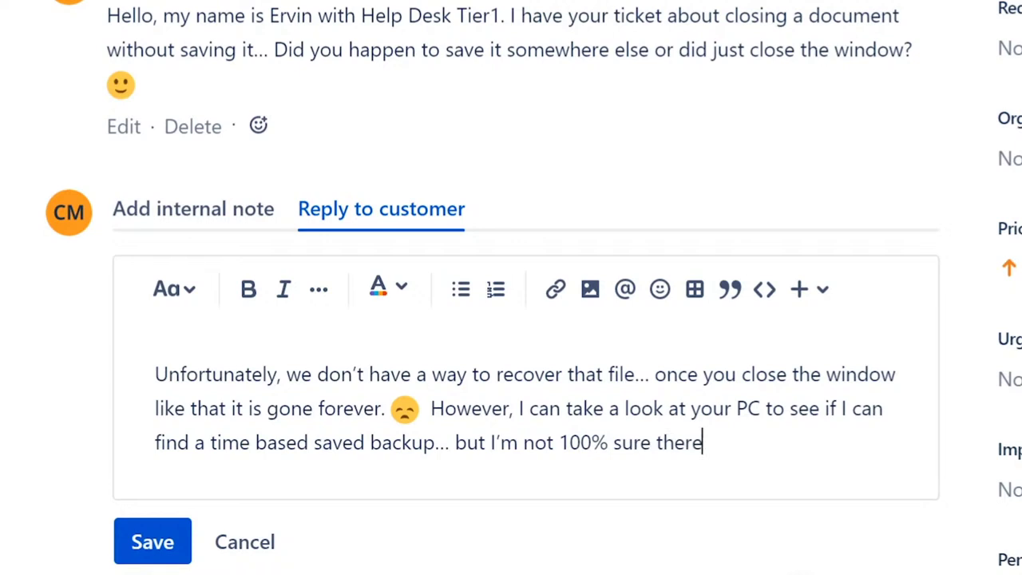
{"action": "type", "text": " is something there"}
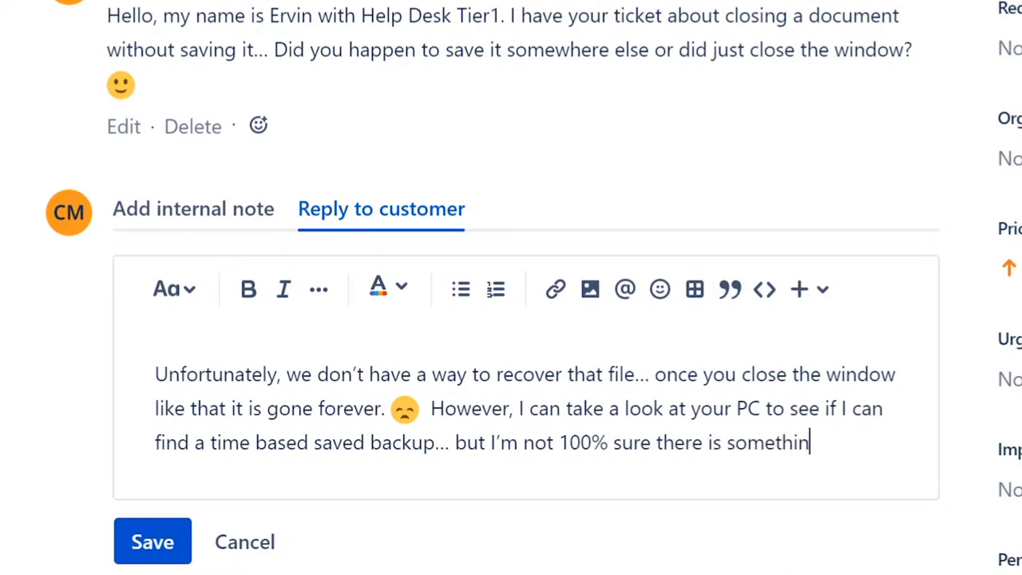
{"action": "type", "text": "."}
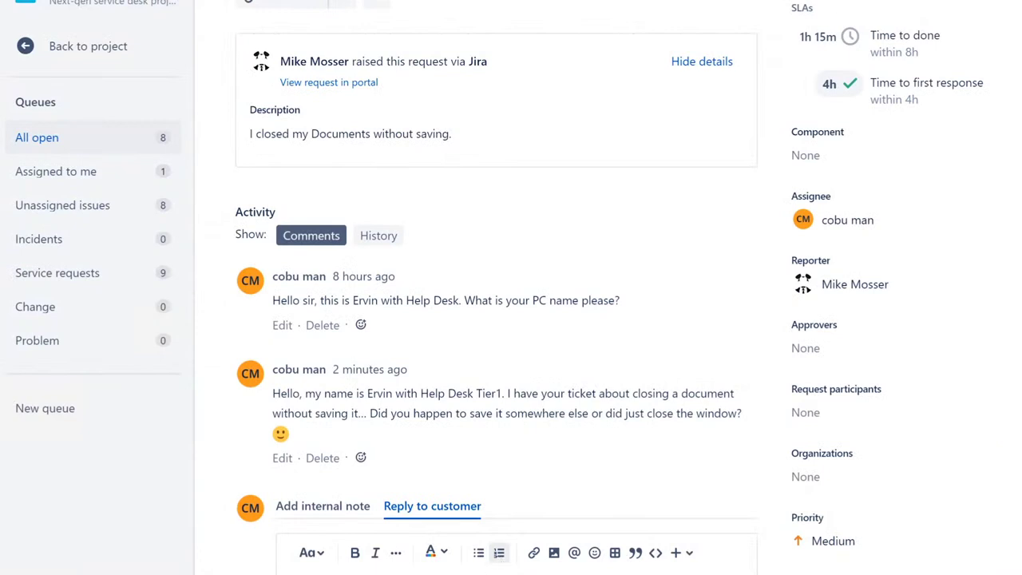
Step: Post the drafted reply on ISD-20
{"action": "scroll", "coordinate": [501, 561], "scroll_direction": "down", "scroll_amount": 3}
{"action": "left_click", "coordinate": [300, 447]}
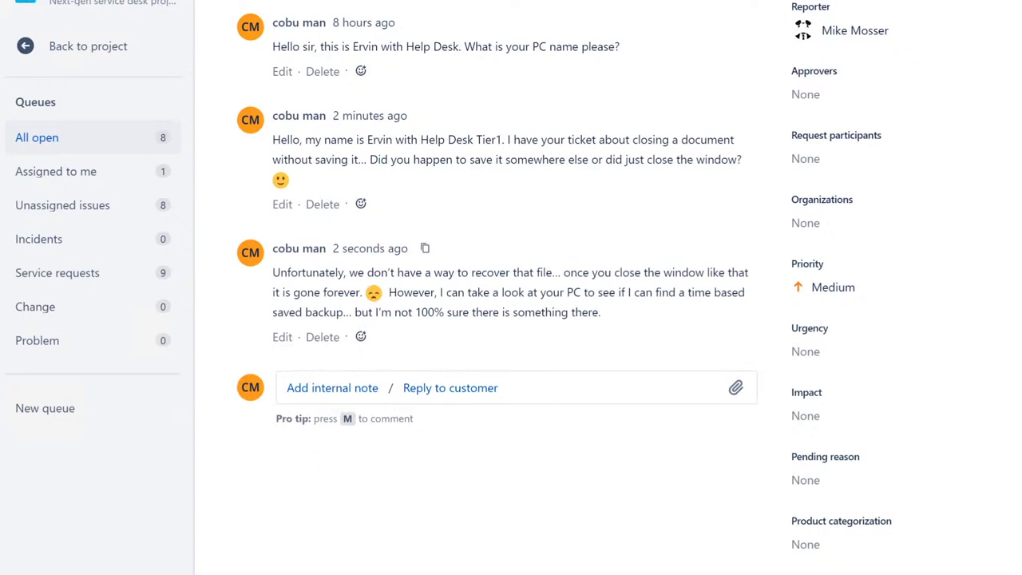
{"action": "scroll", "coordinate": [464, 311], "scroll_direction": "up", "scroll_amount": 3}
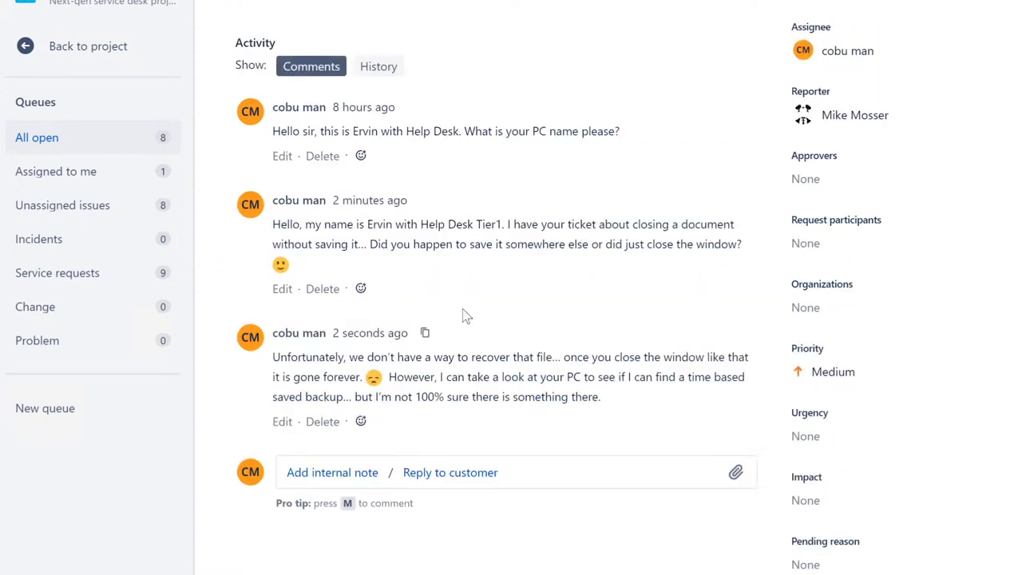
{"action": "scroll", "coordinate": [725, 372], "scroll_direction": "up", "scroll_amount": 1}
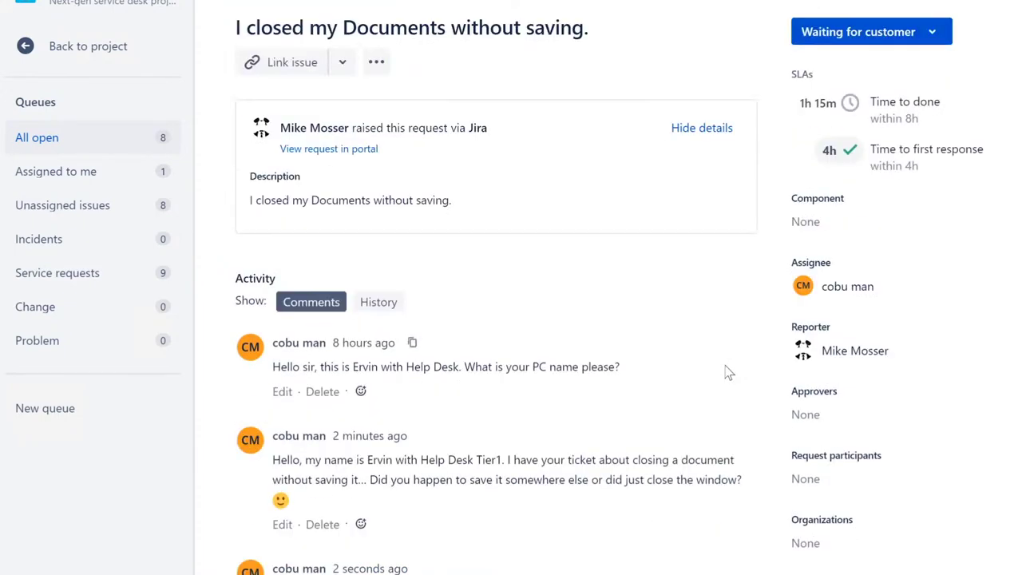
Step: Change ISD-20's status to Completed and return to the All open queue
{"action": "left_click", "coordinate": [927, 32]}
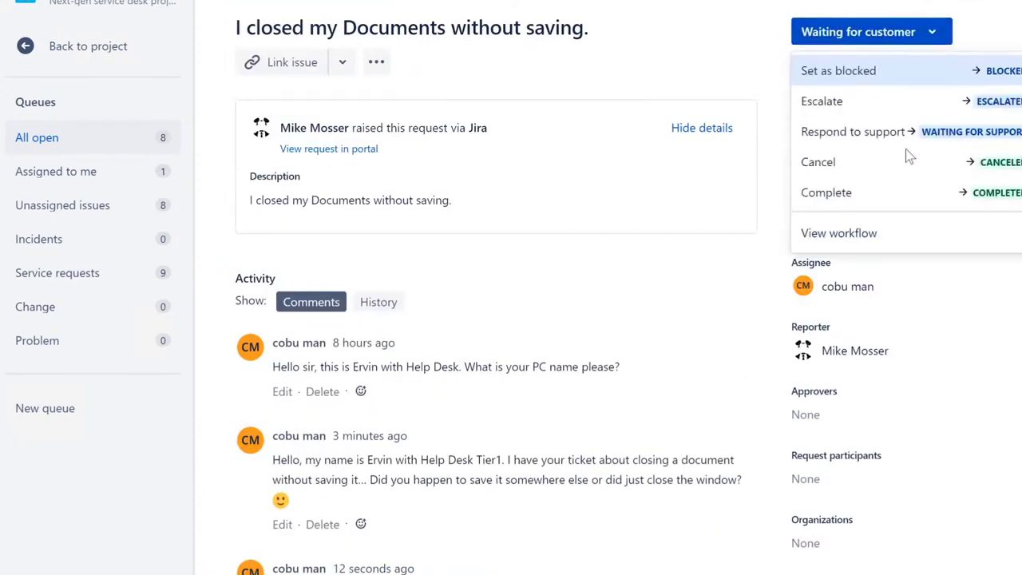
{"action": "left_click", "coordinate": [883, 185]}
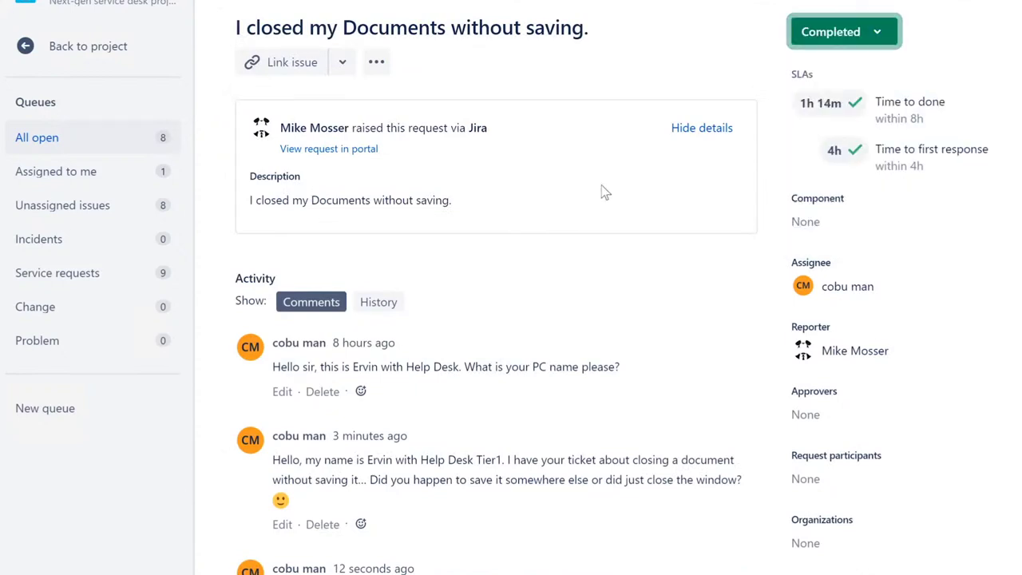
{"action": "left_click", "coordinate": [432, 203]}
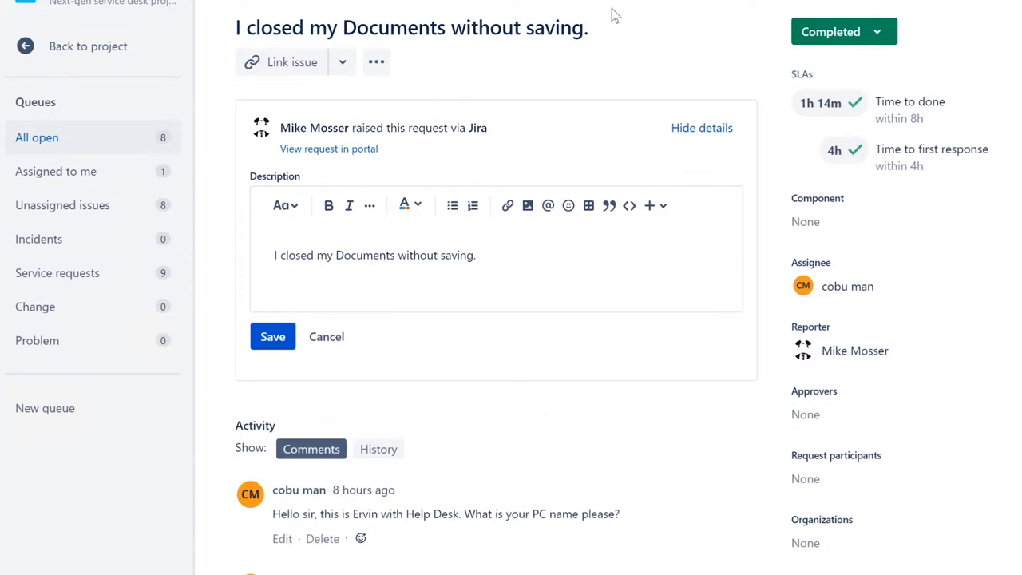
{"action": "left_click", "coordinate": [411, 27]}
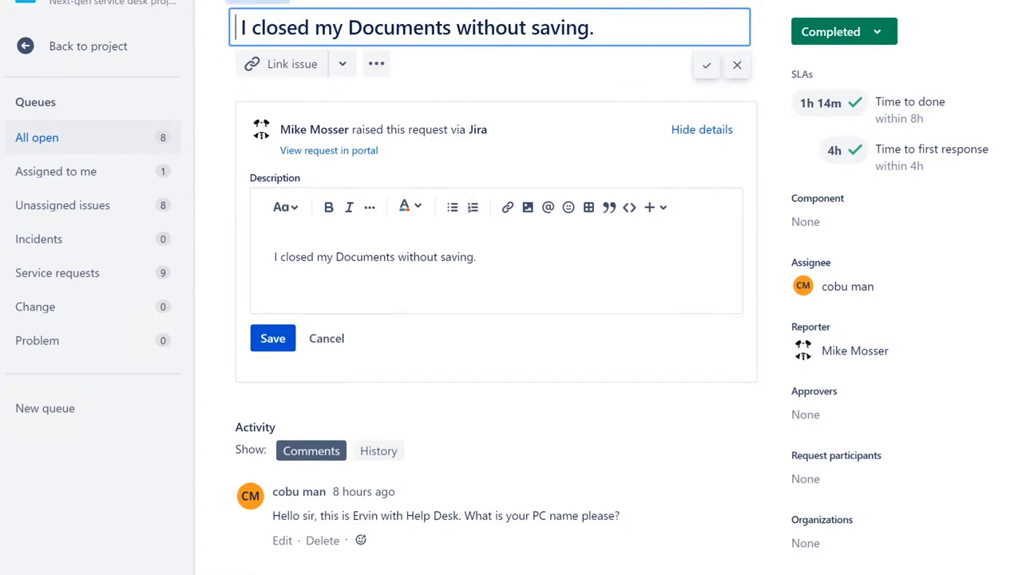
{"action": "left_click", "coordinate": [254, 4]}
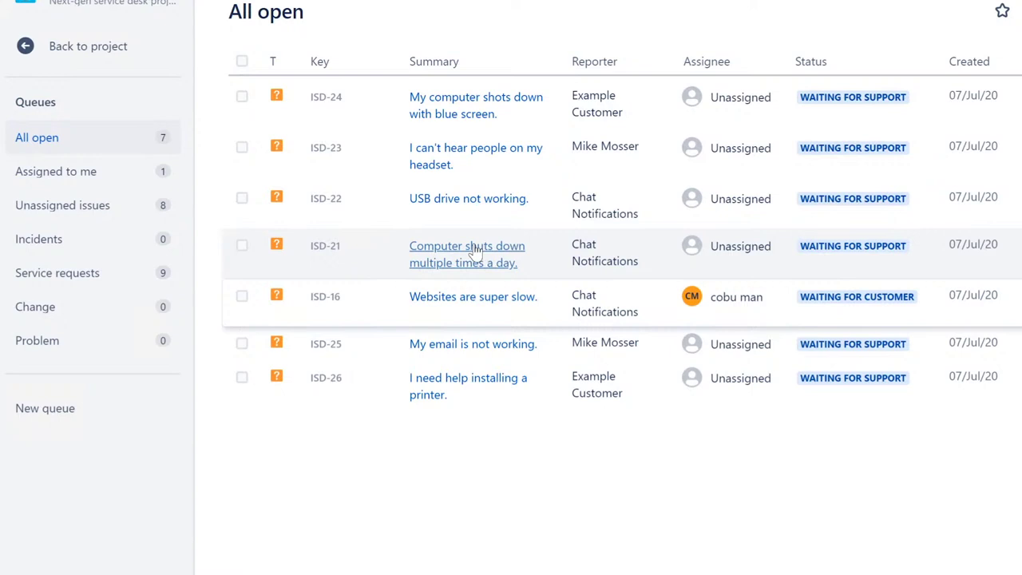
Step: Open ISD-21, 'Computer shuts down multiple times a day.', from the All open queue
{"action": "left_click", "coordinate": [477, 251]}
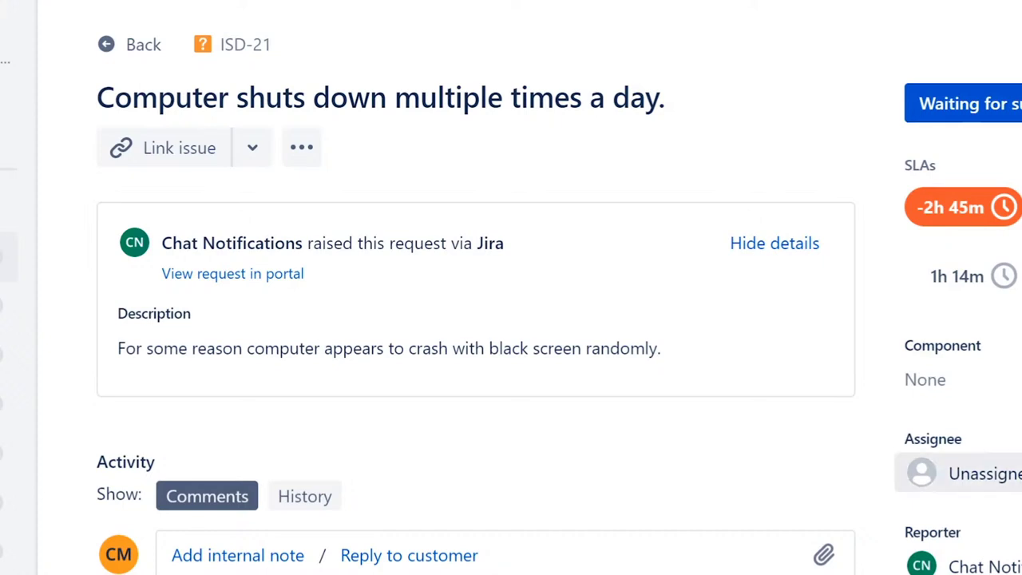
Step: Assign ISD-21 to yourself and begin a customer reply introducing yourself from PC support
{"action": "left_click", "coordinate": [982, 472]}
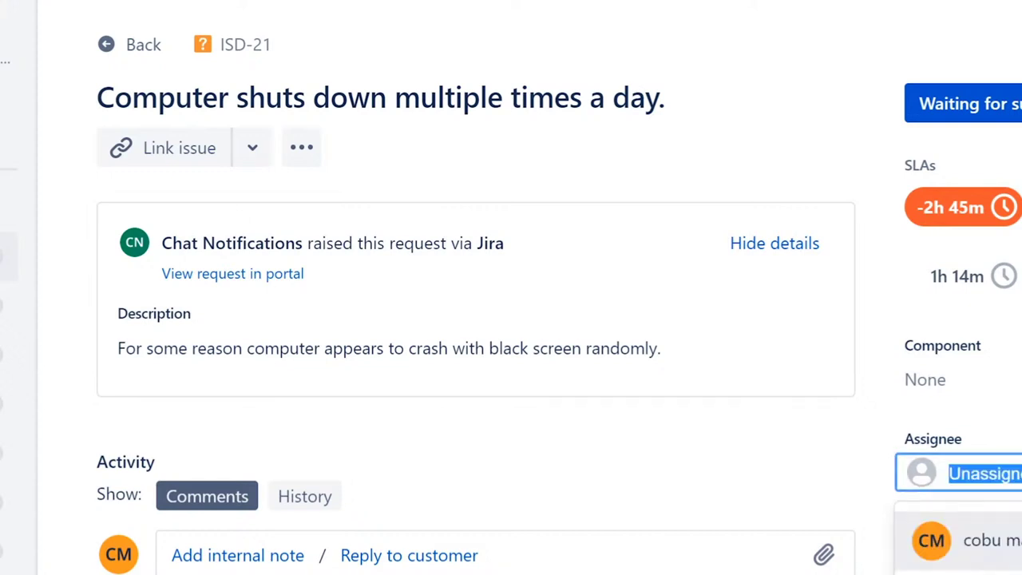
{"action": "left_click", "coordinate": [1011, 558]}
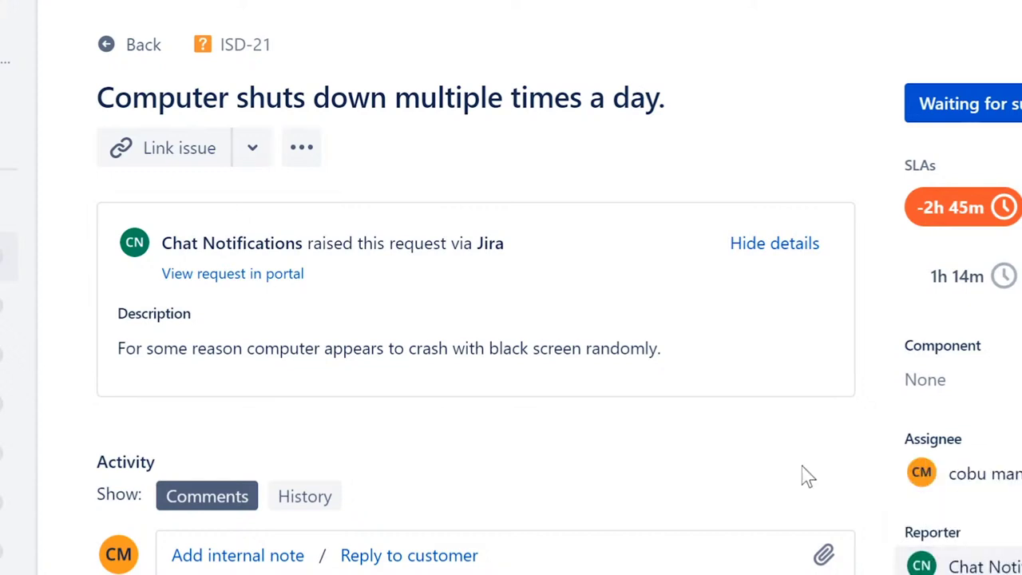
{"action": "left_click", "coordinate": [369, 559]}
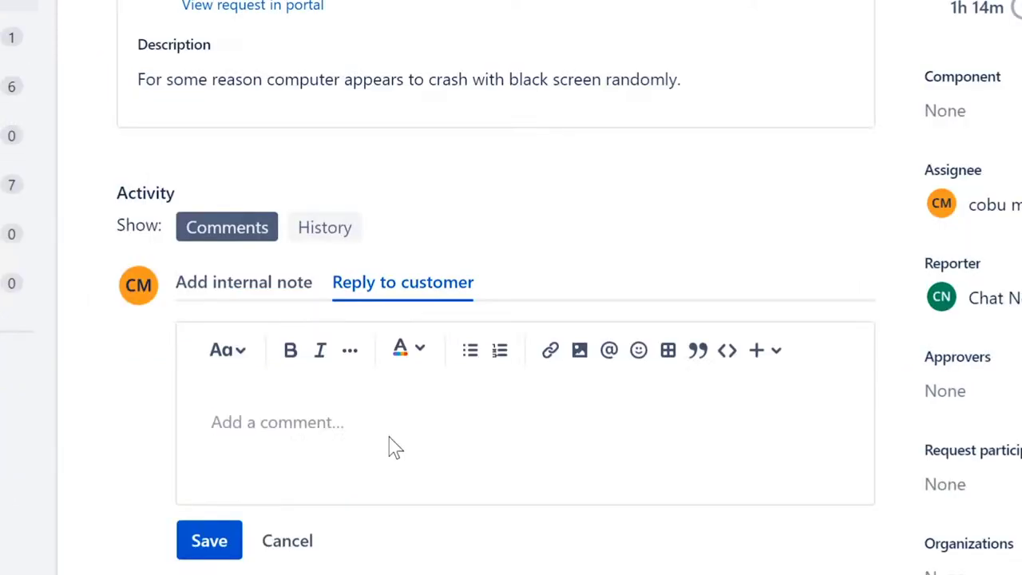
{"action": "type", "text": "Hello, "}
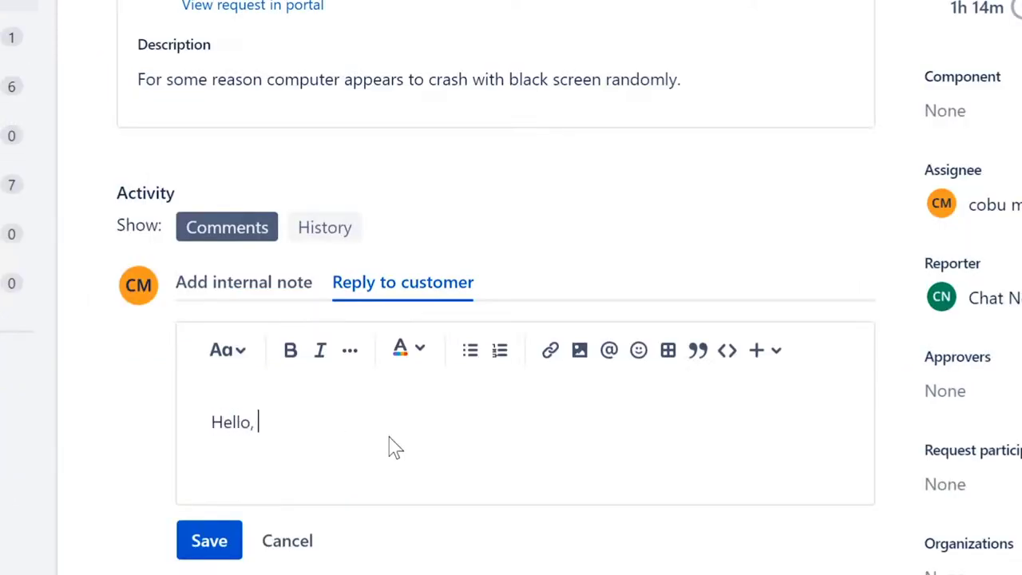
{"action": "type", "text": "this is Ervin wi"}
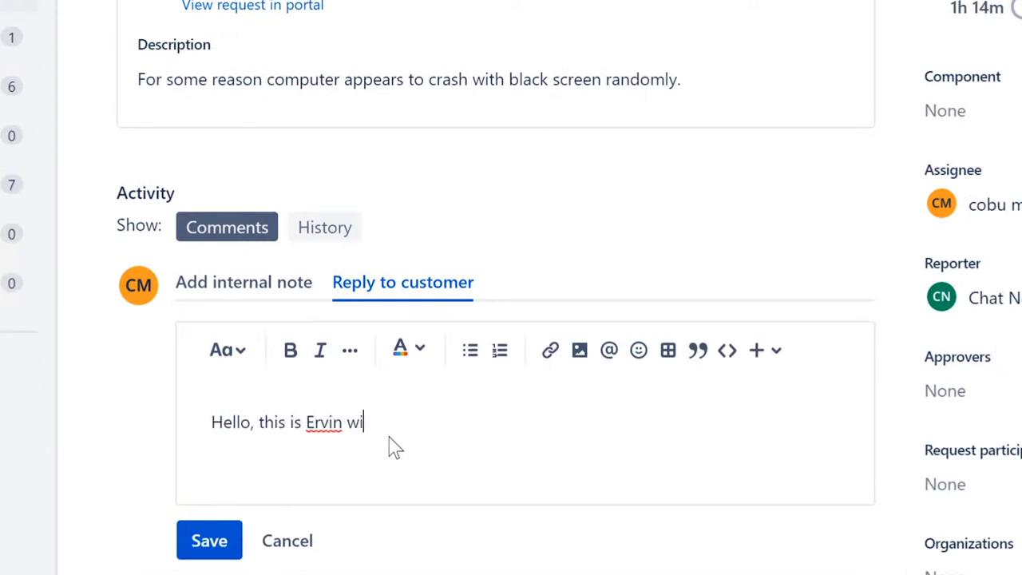
{"action": "type", "text": "th Pc support. "}
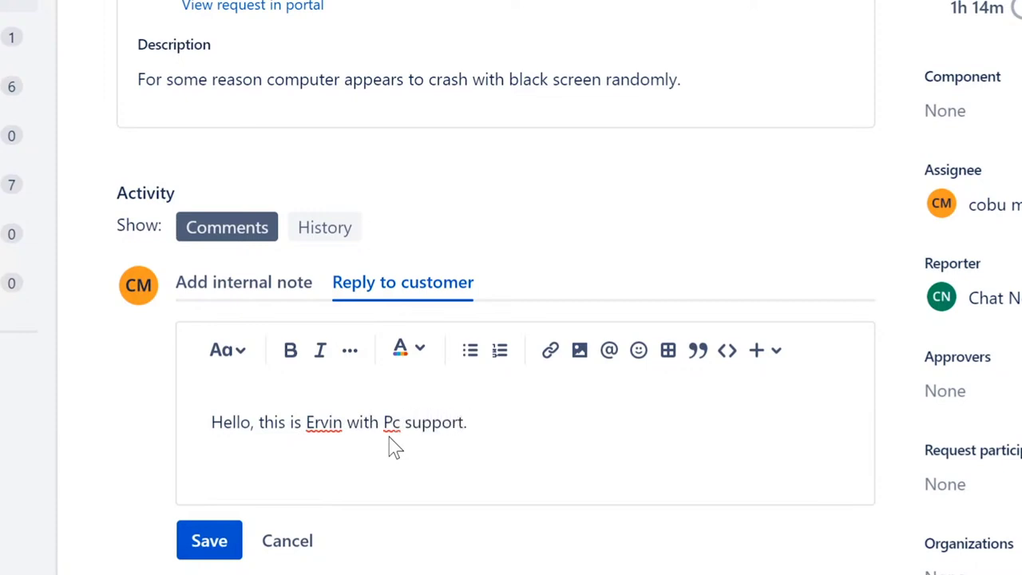
{"action": "type", "text": "When you "}
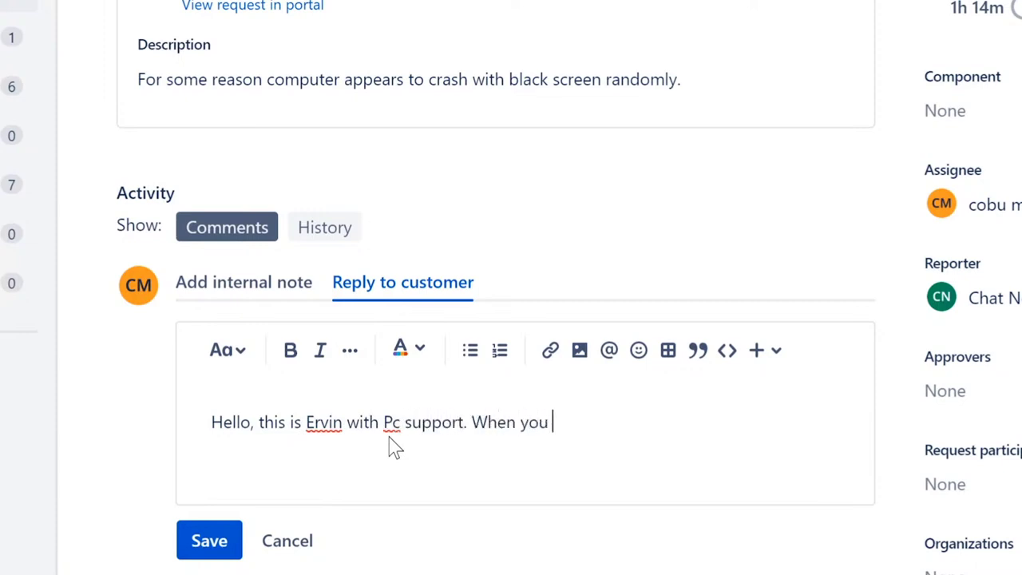
{"action": "type", "text": "r computer d"}
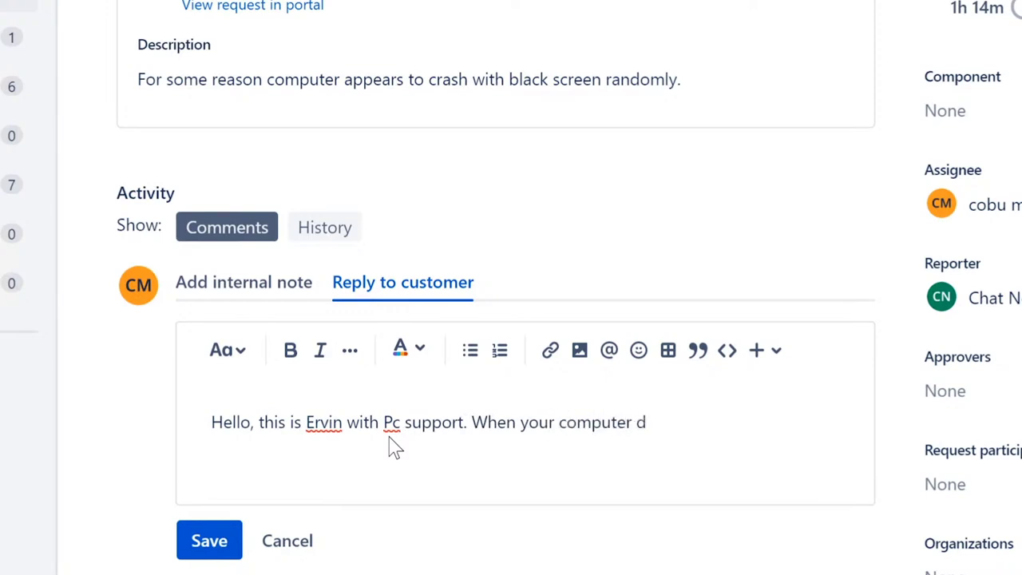
Step: Finish the reply asking whether the computer shows an error or the screen goes dark when it shuts down, then post it
{"action": "key", "text": "BackSpace"}
{"action": "type", "text": "shutd"}
{"action": "key", "text": "BackSpace"}
{"action": "type", "text": "s down"}
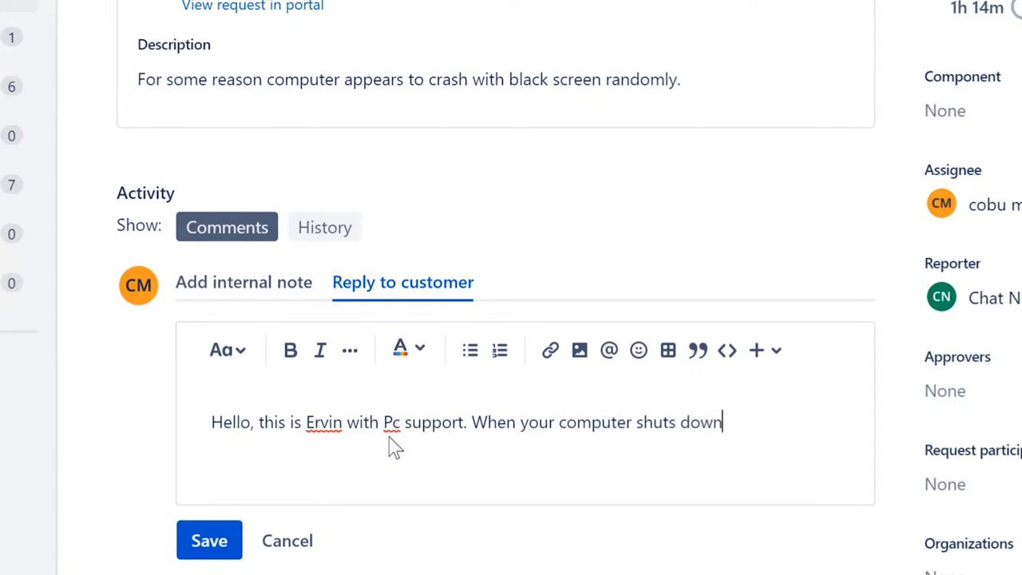
{"action": "type", "text": "... does it give you an"}
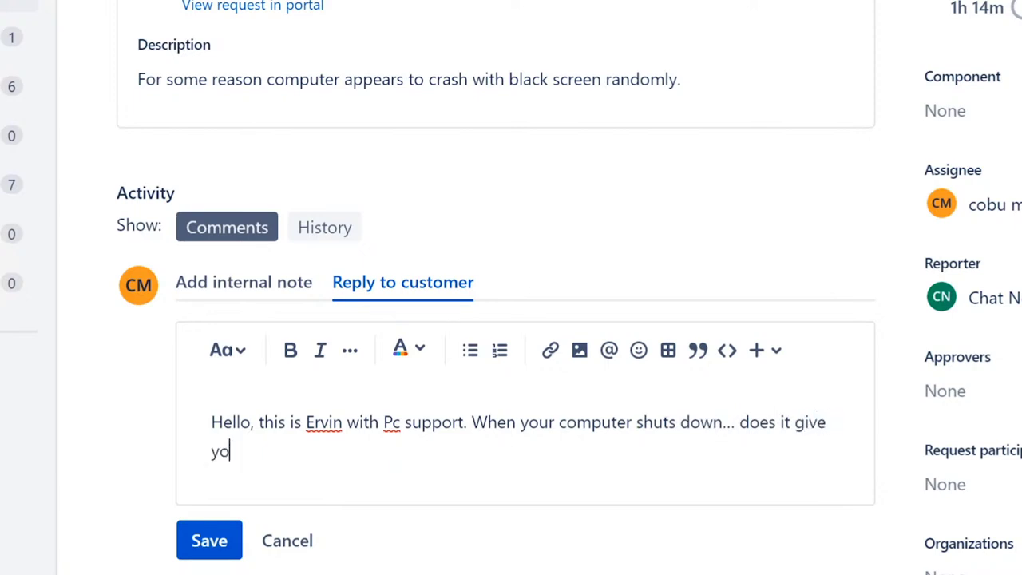
{"action": "type", "text": "y error "}
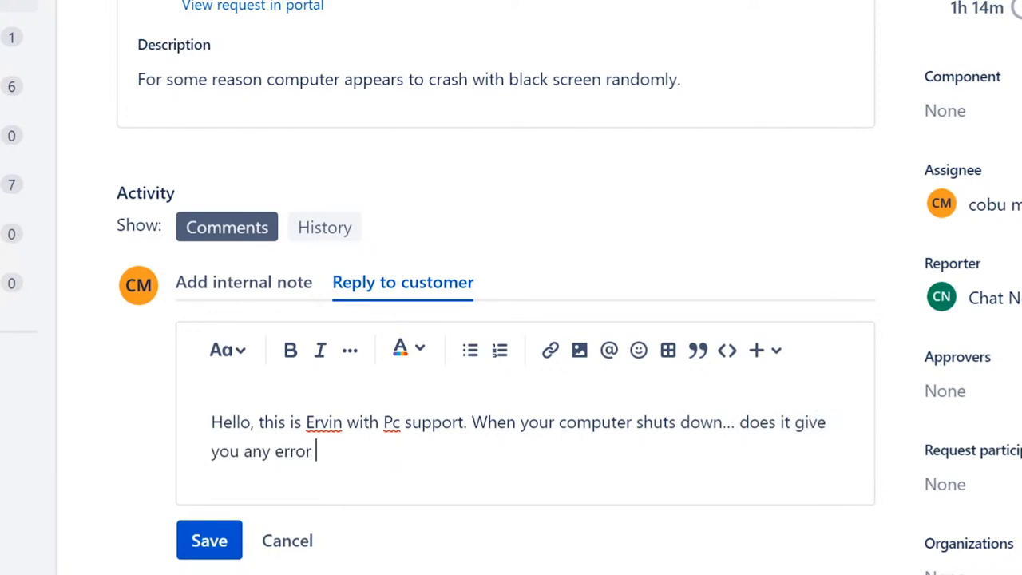
{"action": "type", "text": "or does sc"}
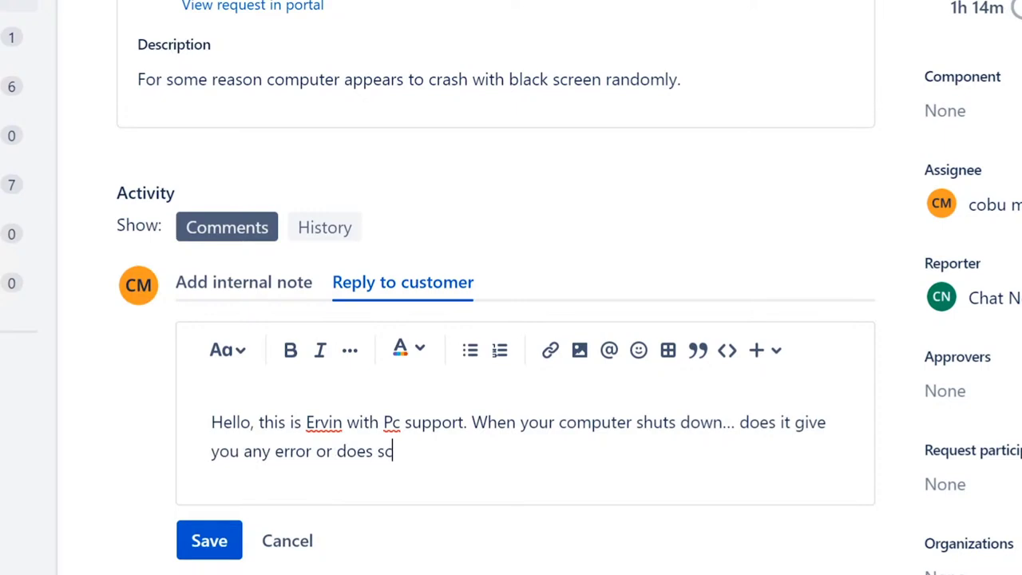
{"action": "type", "text": "reen"}
{"action": "type", "text": "simply go "}
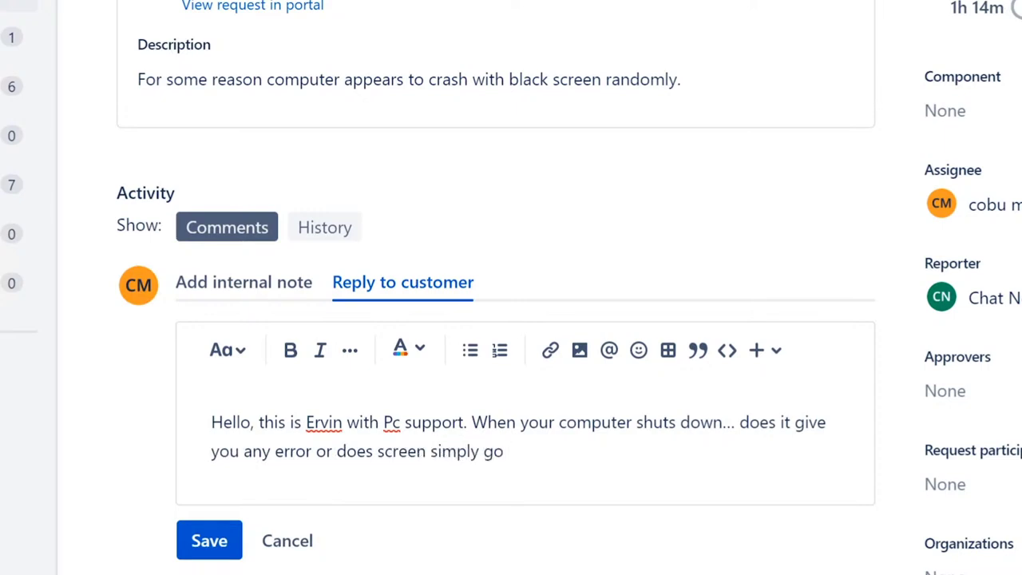
{"action": "type", "text": "dark?"}
{"action": "key", "text": "BackSpace"}
{"action": "key", "text": "BackSpace"}
{"action": "key", "text": "BackSpace"}
{"action": "key", "text": "BackSpace"}
{"action": "key", "text": "BackSpace"}
{"action": "key", "text": "BackSpace"}
{"action": "key", "text": "BackSpace"}
{"action": "key", "text": "BackSpace"}
{"action": "key", "text": "BackSpace"}
{"action": "key", "text": "BackSpace"}
{"action": "key", "text": "BackSpace"}
{"action": "key", "text": "BackSpace"}
{"action": "key", "text": "BackSpace"}
{"action": "key", "text": "BackSpace"}
{"action": "key", "text": "BackSpace"}
{"action": "key", "text": "BackSpace"}
{"action": "key", "text": "BackSpace"}
{"action": "key", "text": "BackSpace"}
{"action": "key", "text": "BackSpace"}
{"action": "key", "text": "BackSpace"}
{"action": "key", "text": "BackSpace"}
{"action": "key", "text": "BackSpace"}
{"action": "key", "text": "BackSpace"}
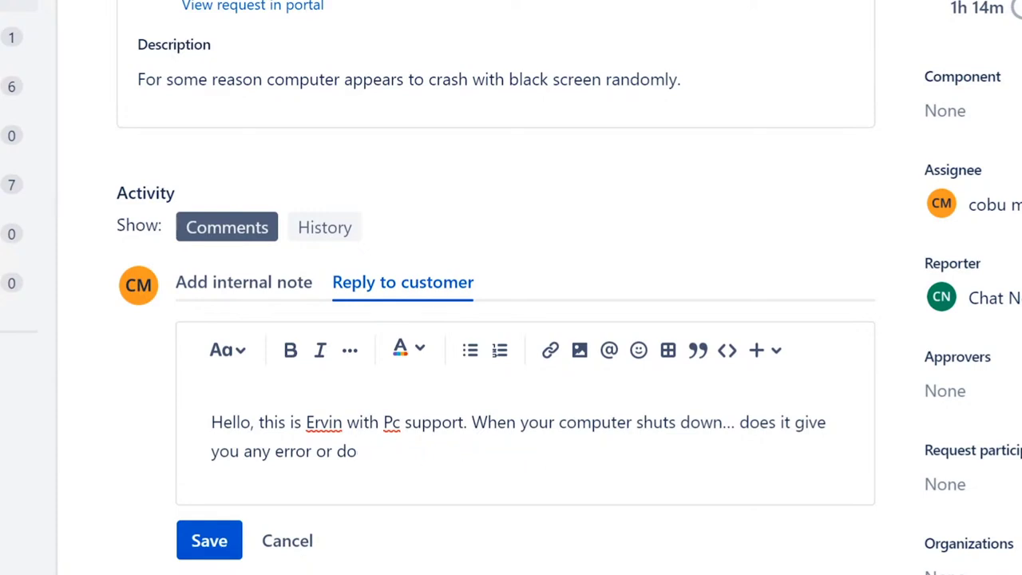
{"action": "key", "text": "BackSpace"}
{"action": "key", "text": "BackSpace"}
{"action": "type", "text": "does screen simply go da"}
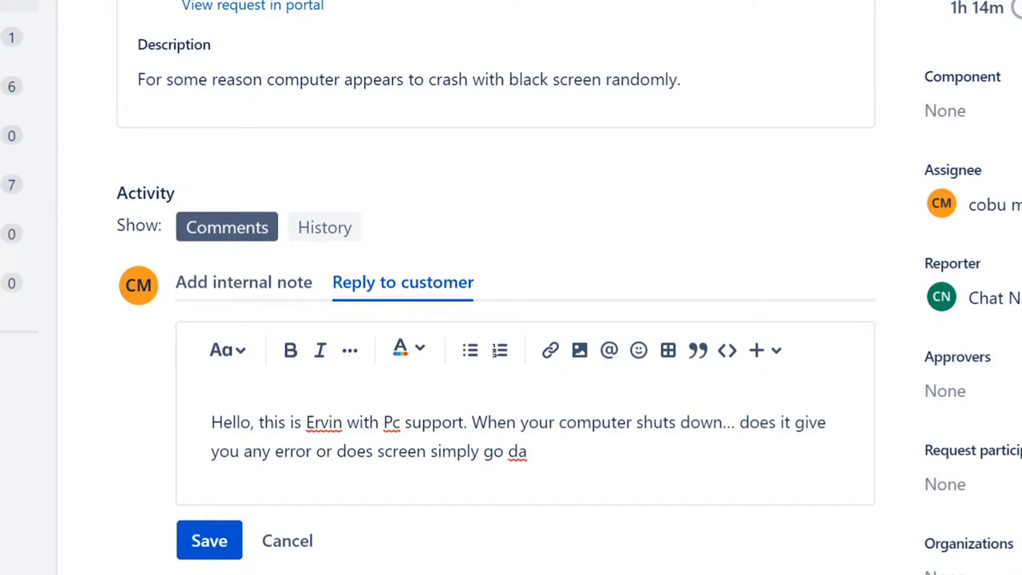
{"action": "type", "text": "rk?"}
{"action": "left_click", "coordinate": [200, 547]}
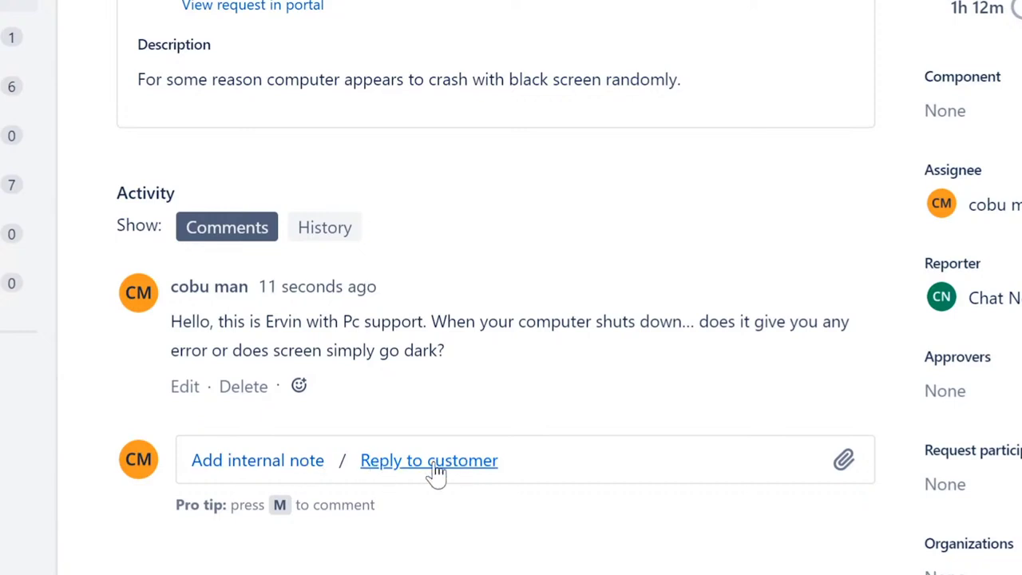
Step: Draft an ISD-21 reply saying it may be a hardware issue needing a hardware diagnostic on this computer
{"action": "left_click", "coordinate": [413, 275]}
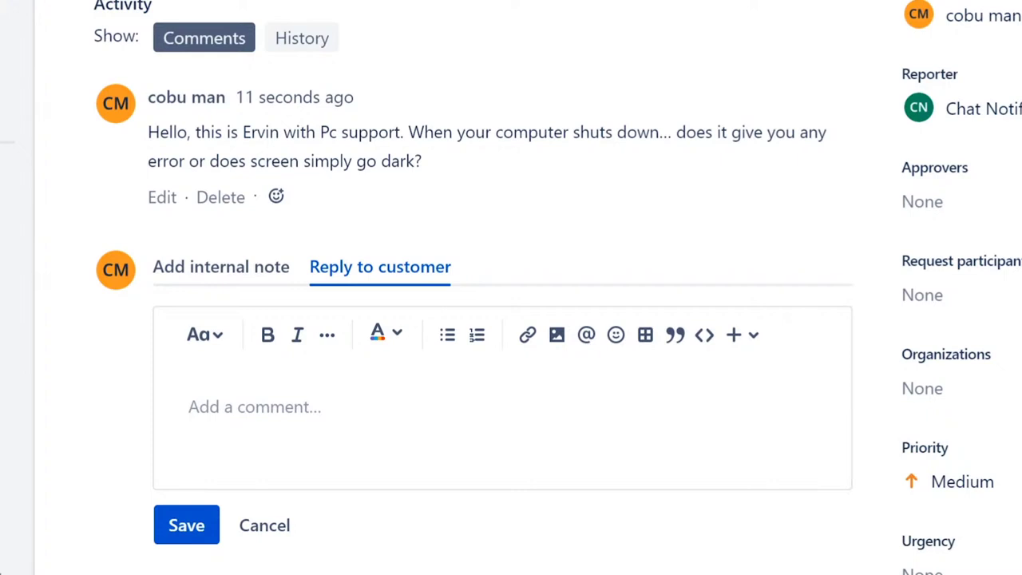
{"action": "type", "text": "It "}
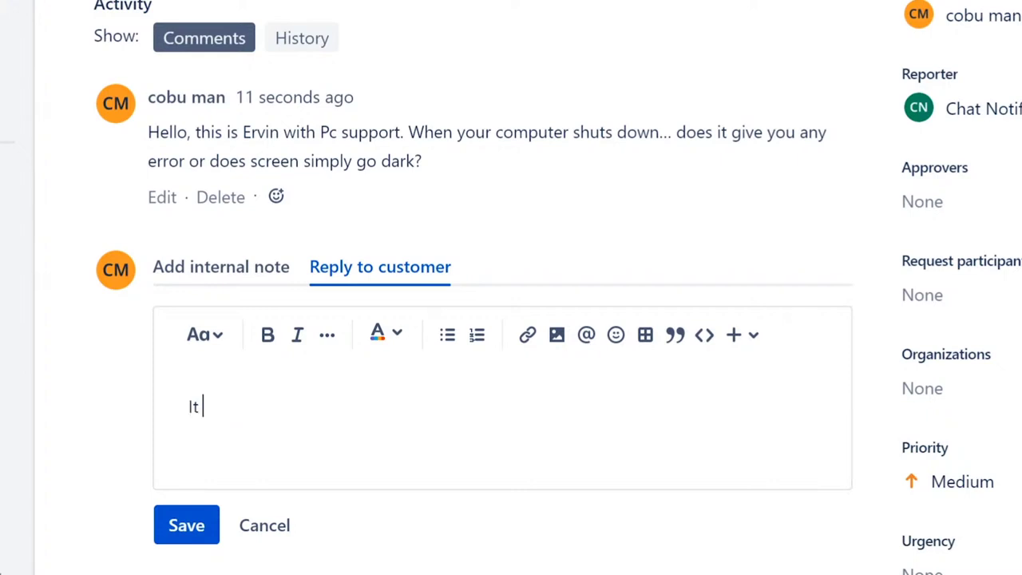
{"action": "type", "text": "sounds like it could "}
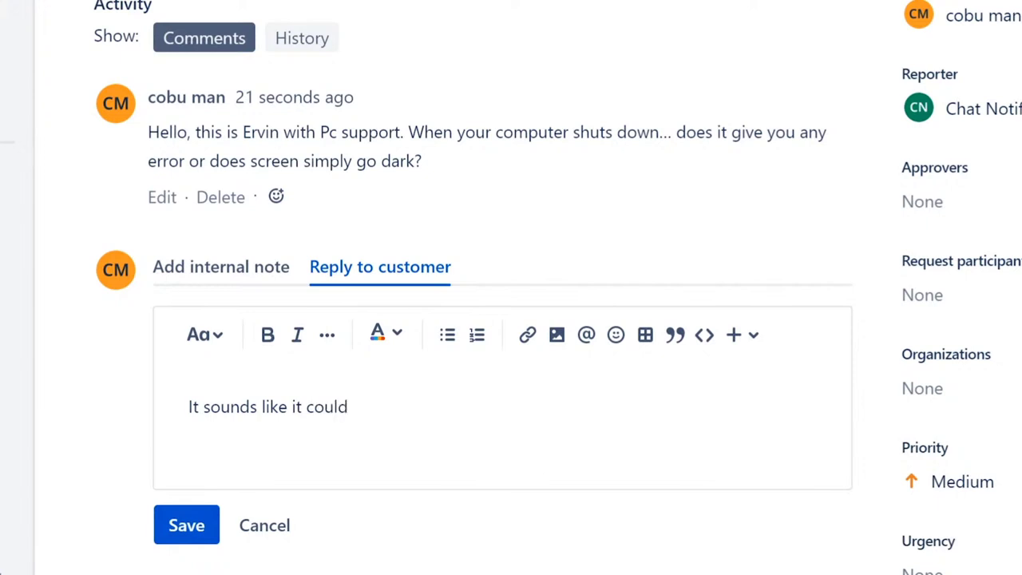
{"action": "type", "text": "a hardware "}
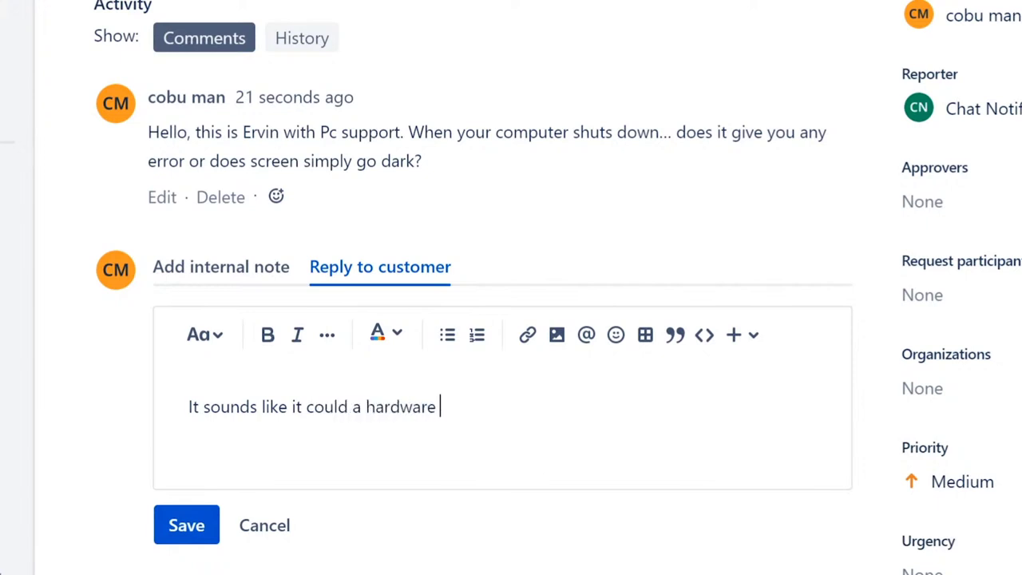
{"action": "type", "text": "issue... We wi"}
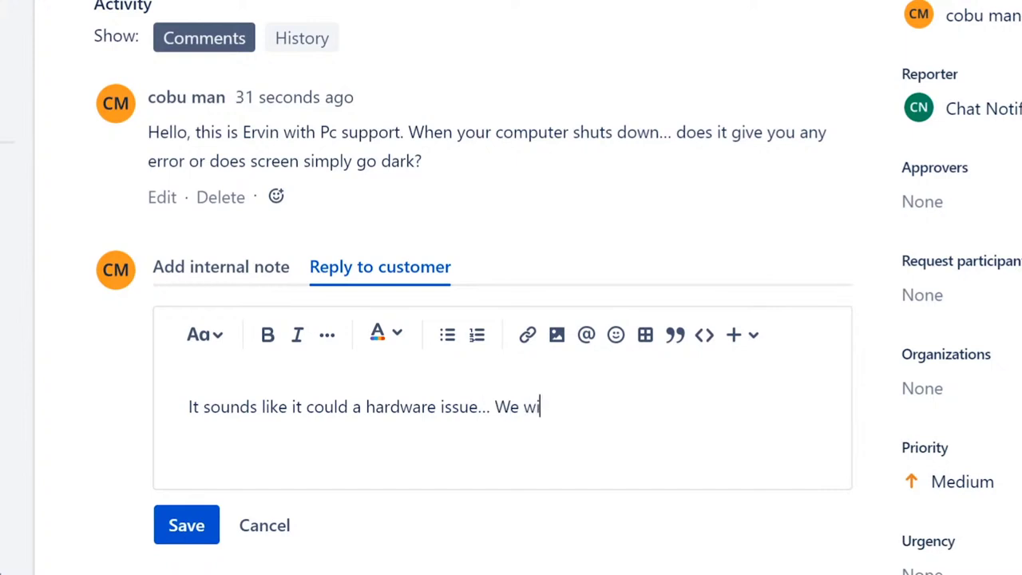
{"action": "type", "text": "ll need to di"}
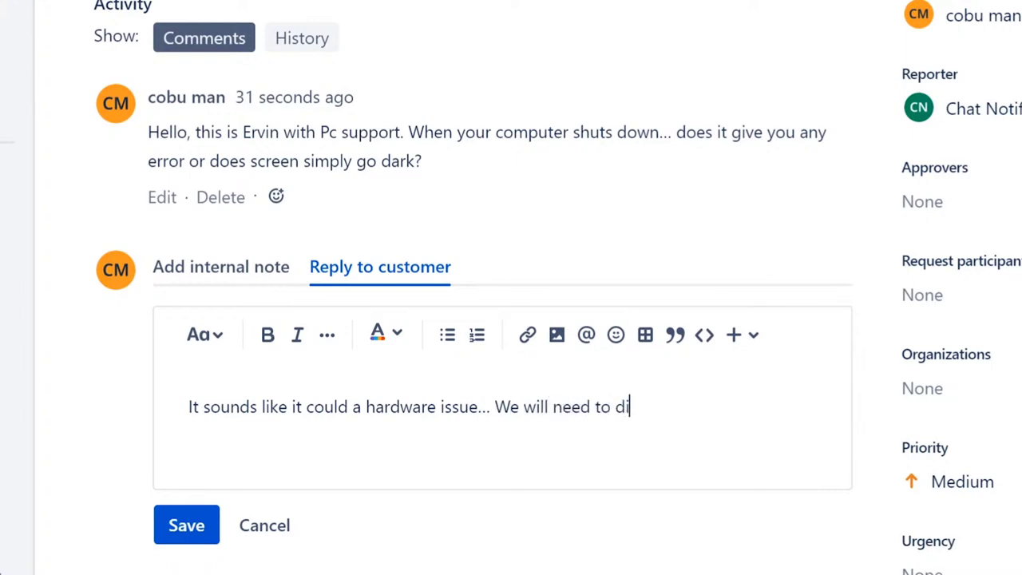
{"action": "key", "text": "BackSpace"}
{"action": "key", "text": "BackSpace"}
{"action": "type", "text": "perform a"}
{"action": "key", "text": "BackSpace"}
{"action": "type", "text": "a di"}
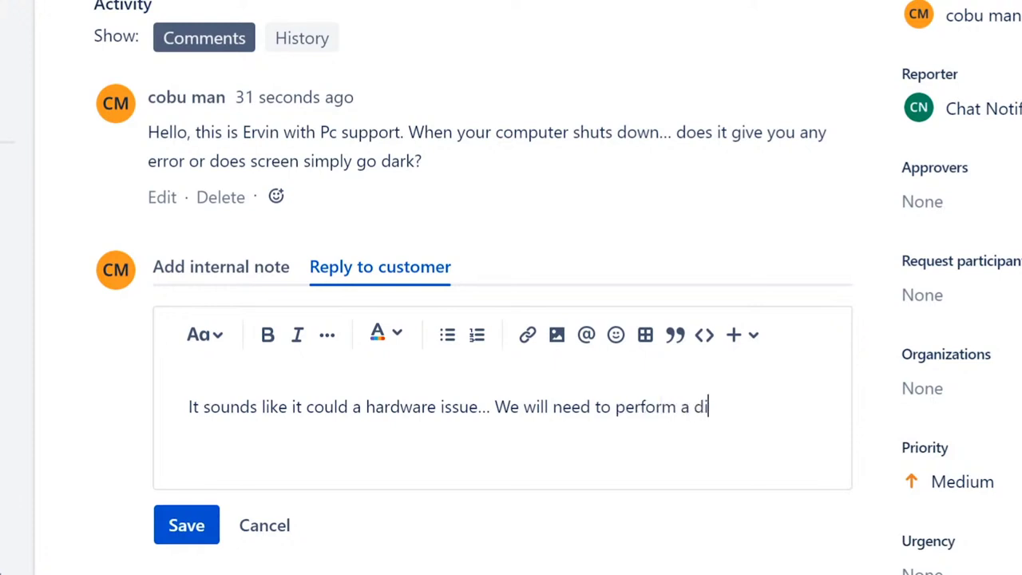
{"action": "key", "text": "BackSpace"}
{"action": "key", "text": "BackSpace"}
{"action": "type", "text": "hardware diagionsit"}
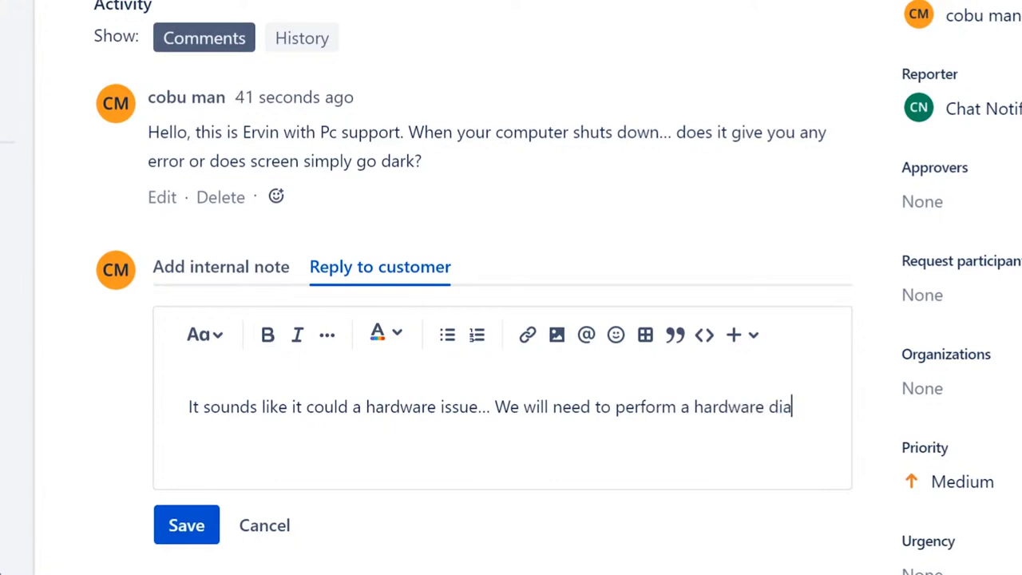
{"action": "key", "text": "BackSpace"}
{"action": "key", "text": "BackSpace"}
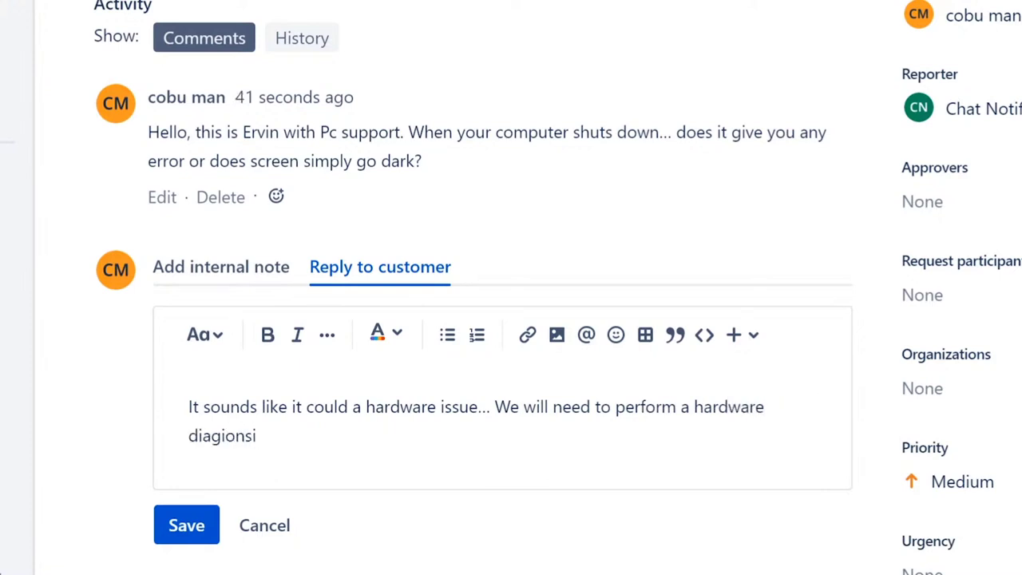
{"action": "type", "text": "tic on this P"}
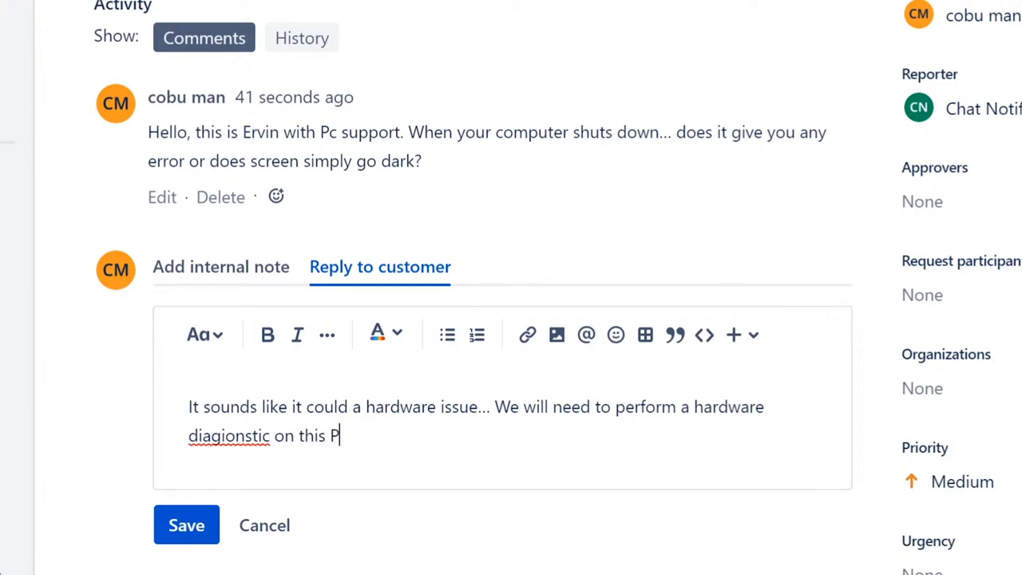
{"action": "key", "text": "BackSpace"}
{"action": "type", "text": "computer."}
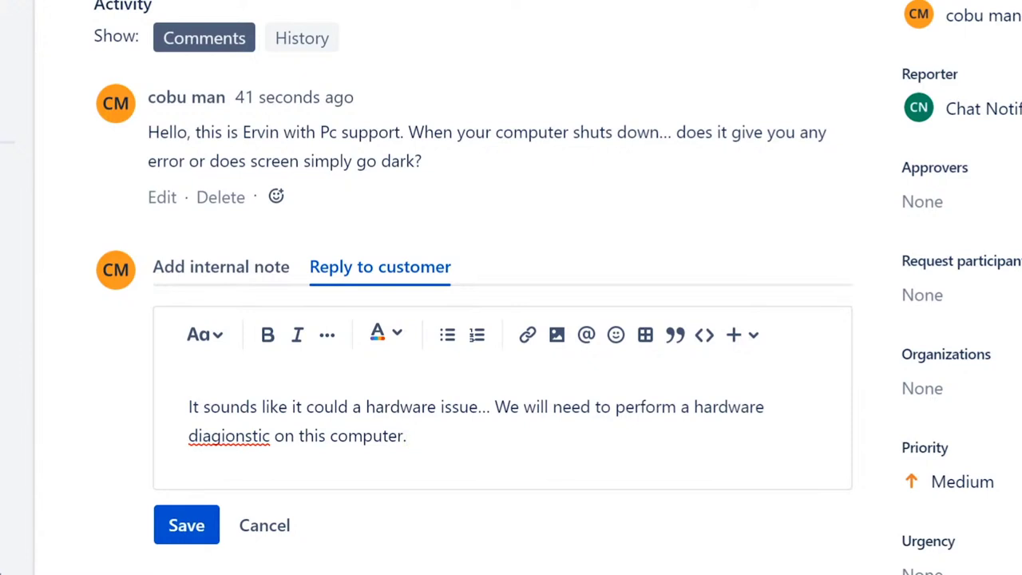
{"action": "right_click", "coordinate": [241, 438]}
Step: Correct 'diagionstic' to 'diagnostics' and post the hardware-diagnostics reply as a customer comment on ISD-21
{"action": "left_click", "coordinate": [395, 125]}
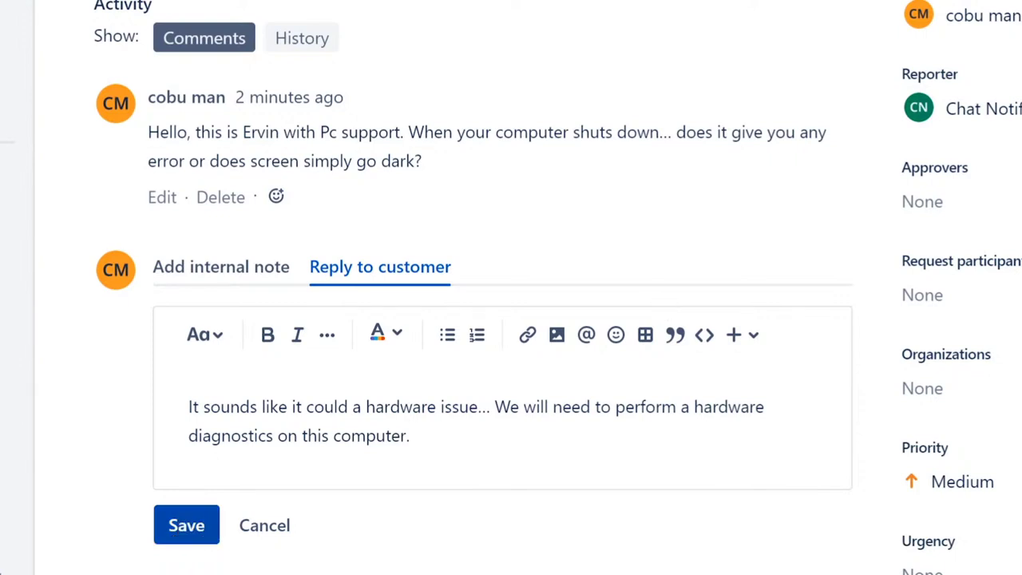
{"action": "key", "text": "ctrl+Return"}
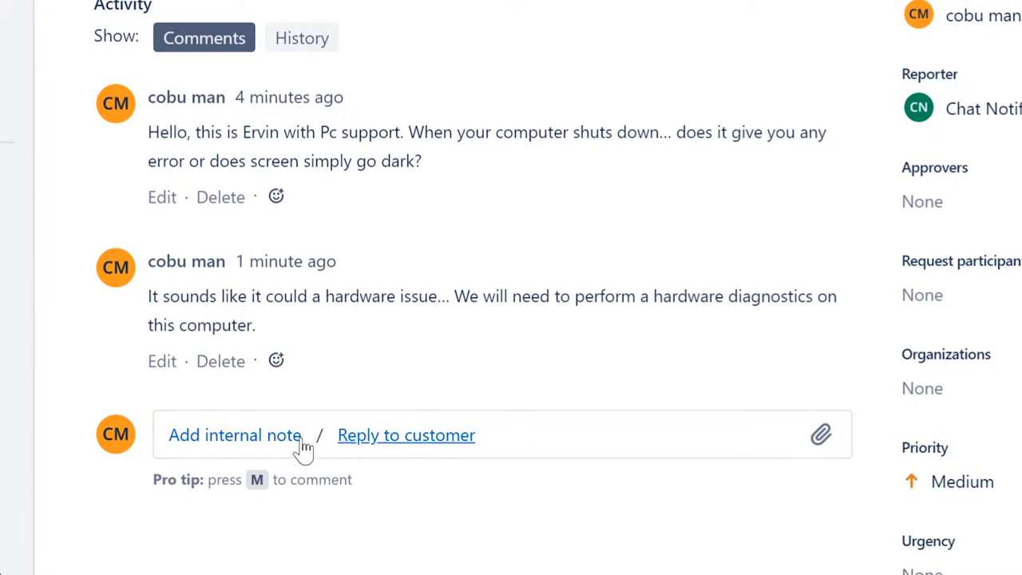
Step: Add an internal note on ISD-21 recording the user's PC name, signed with the agent's name
{"action": "left_click", "coordinate": [668, 456]}
{"action": "left_click", "coordinate": [321, 546]}
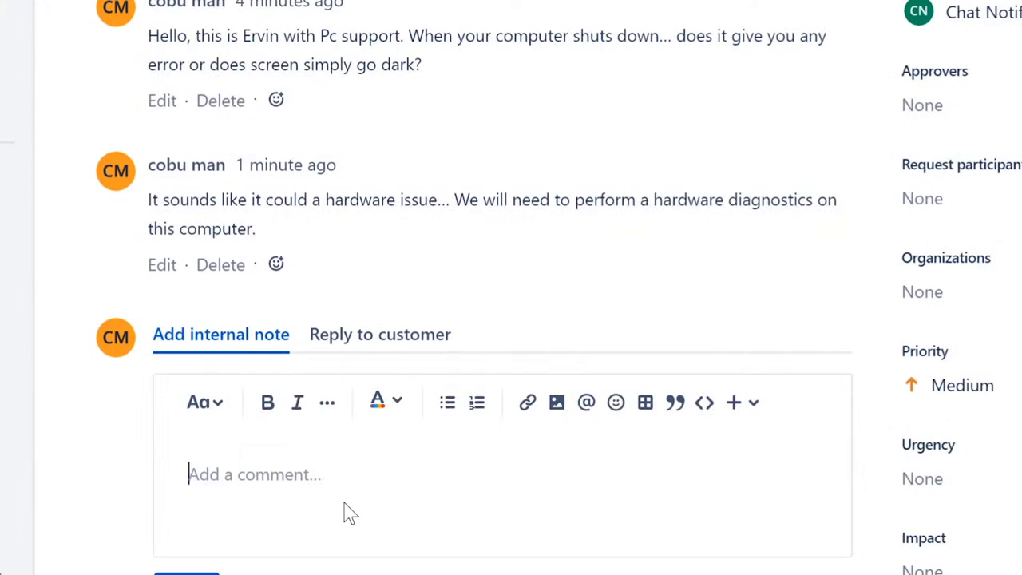
{"action": "type", "text": "User's "}
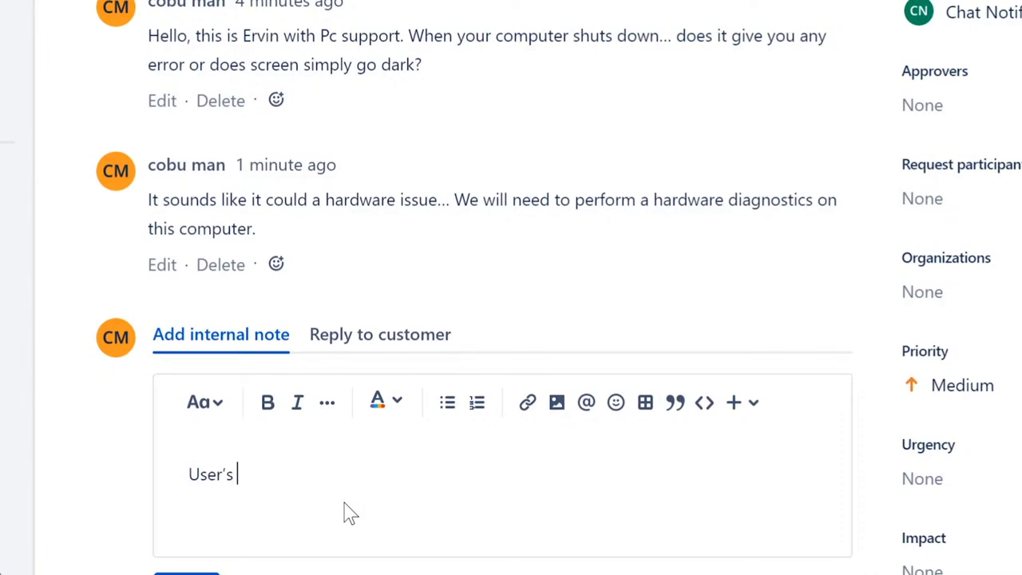
{"action": "type", "text": "Pc name is "}
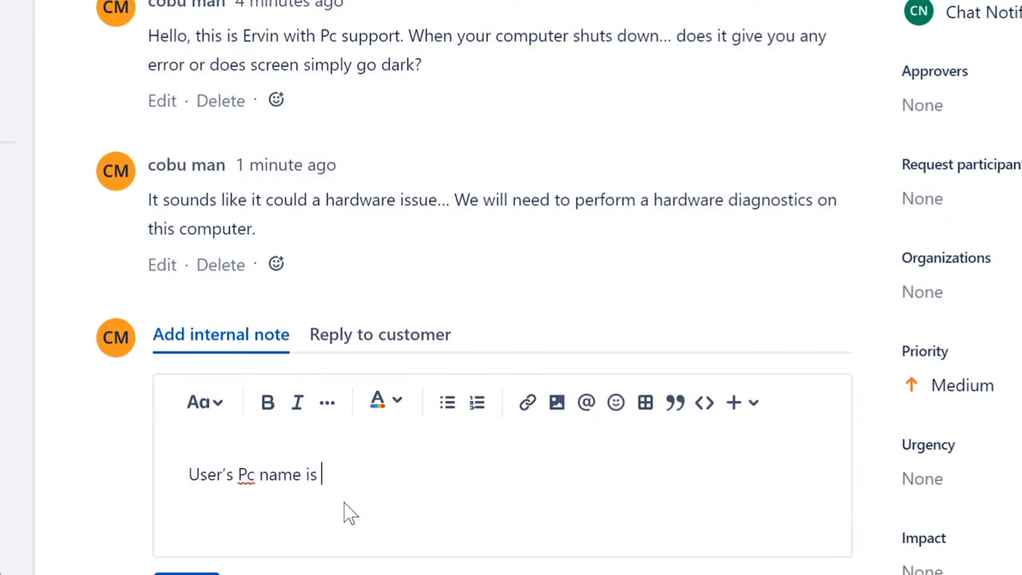
{"action": "type", "text": "cobuman"}
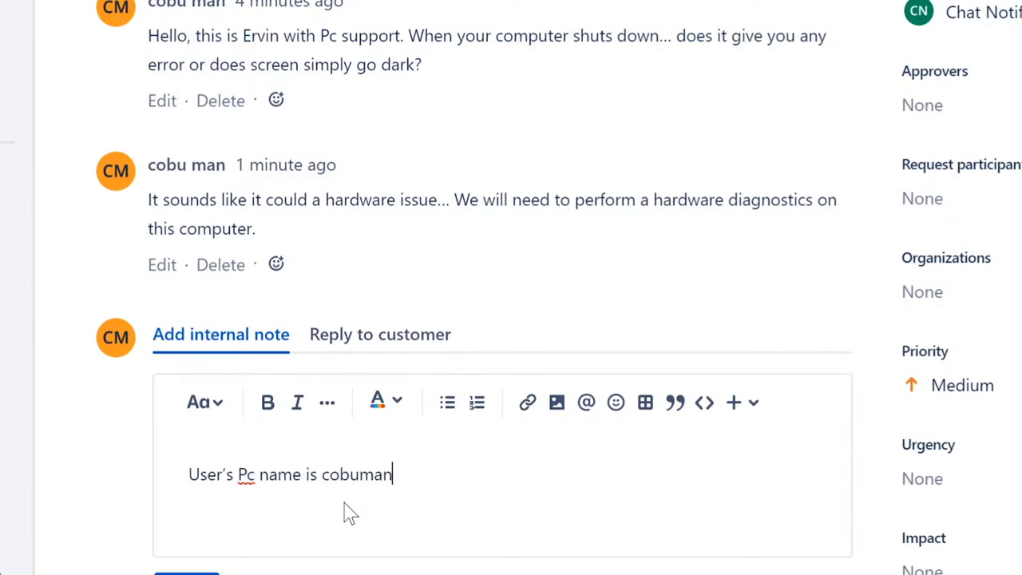
{"action": "type", "text": "1. Erv"}
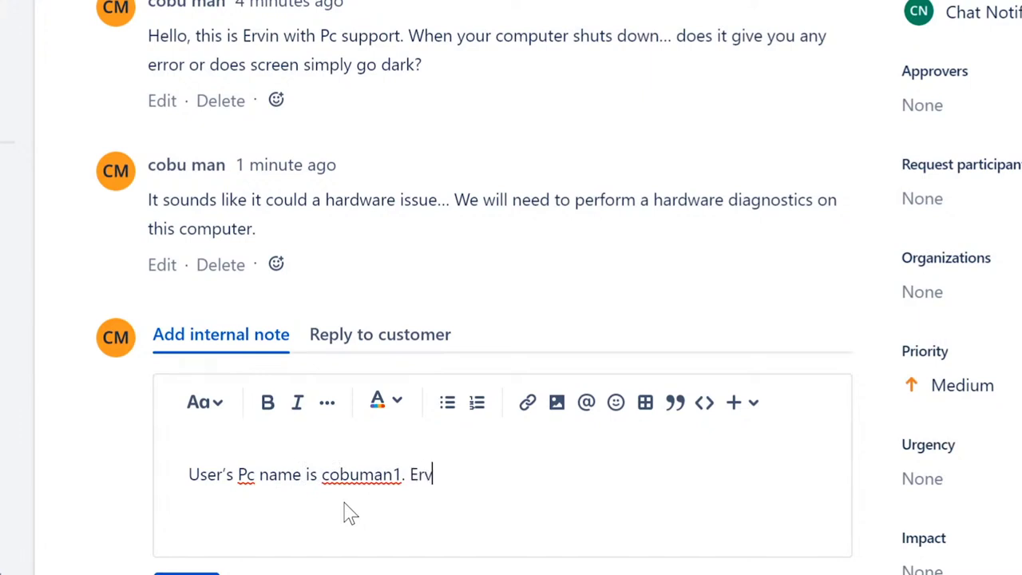
{"action": "type", "text": "in"}
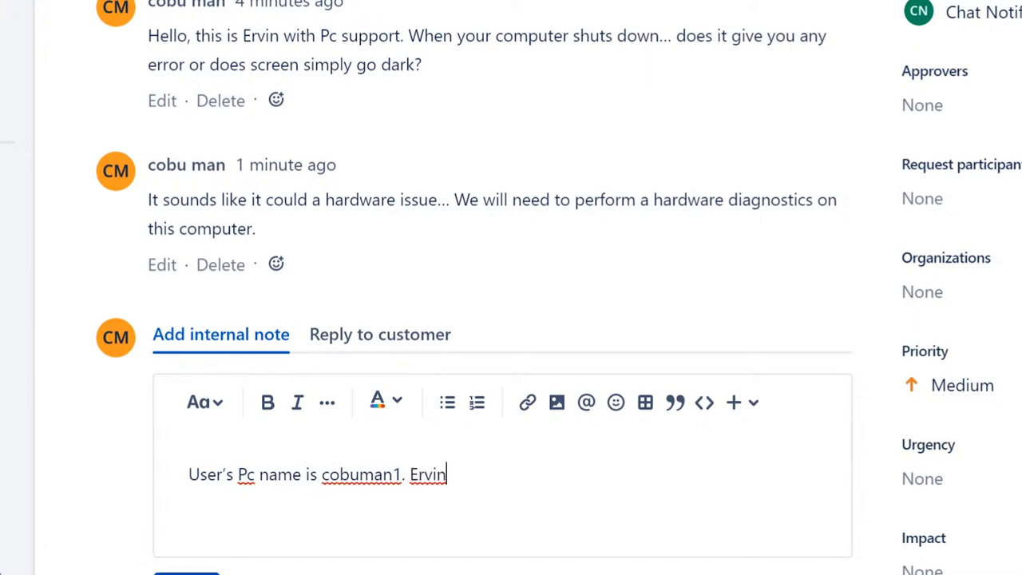
{"action": "key", "text": "ctrl+Return"}
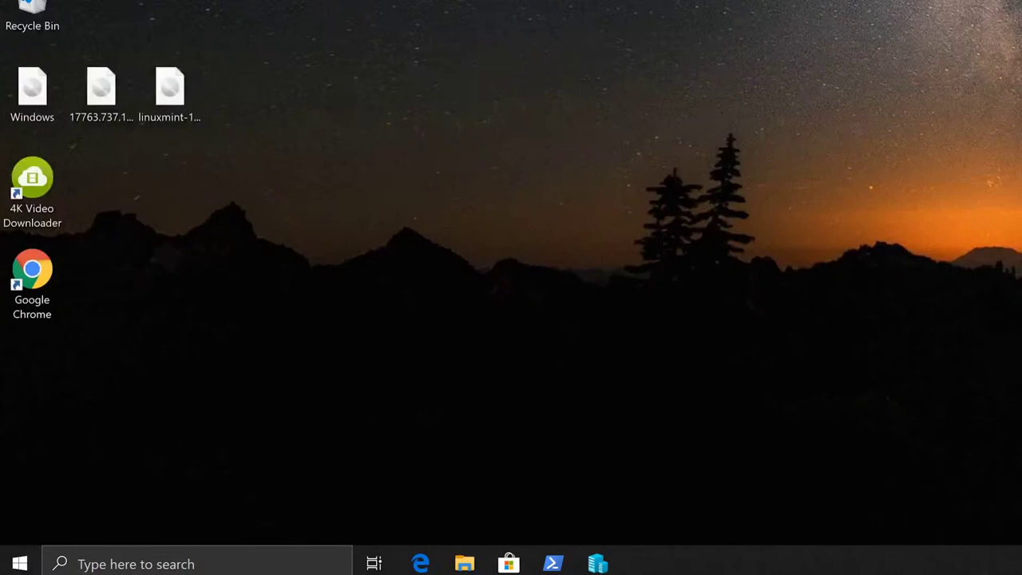
Step: Launch Event Viewer from the Start button's quick link menu
{"action": "right_click", "coordinate": [20, 563]}
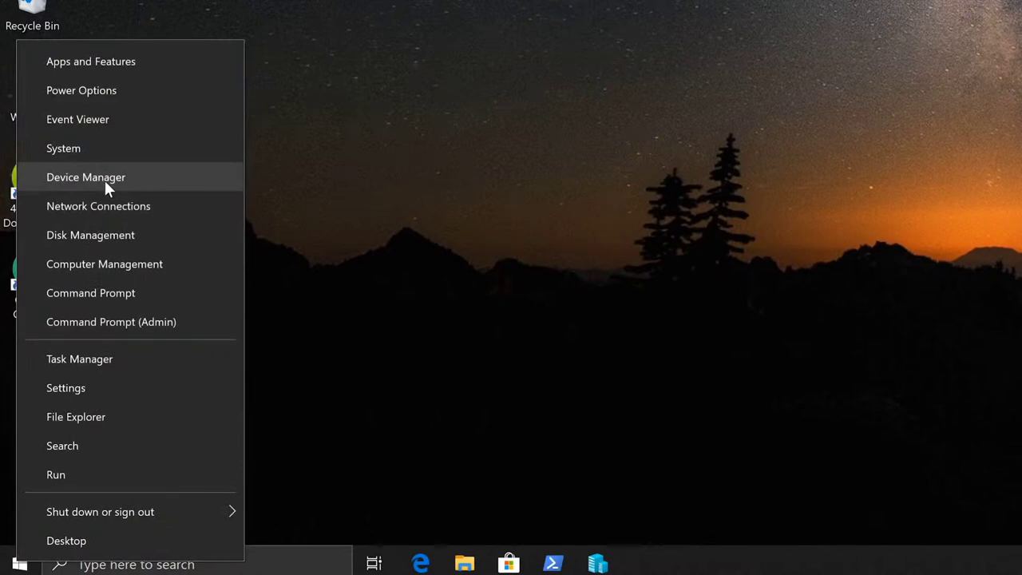
{"action": "left_click", "coordinate": [116, 119]}
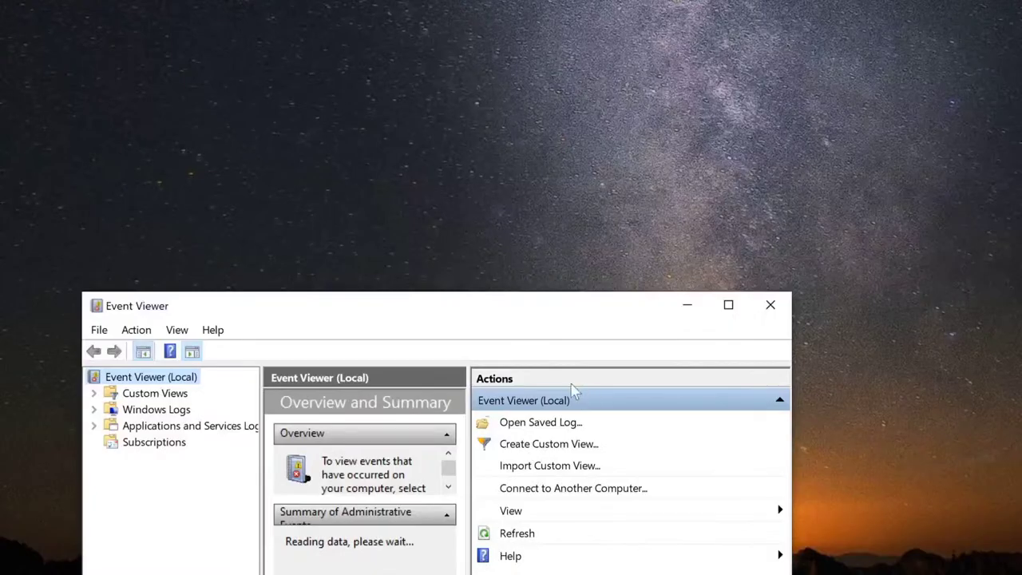
Step: Move and enlarge the Event Viewer window, then show the System log under Windows Logs
{"action": "left_click_drag", "start_coordinate": [543, 310], "coordinate": [583, 23]}
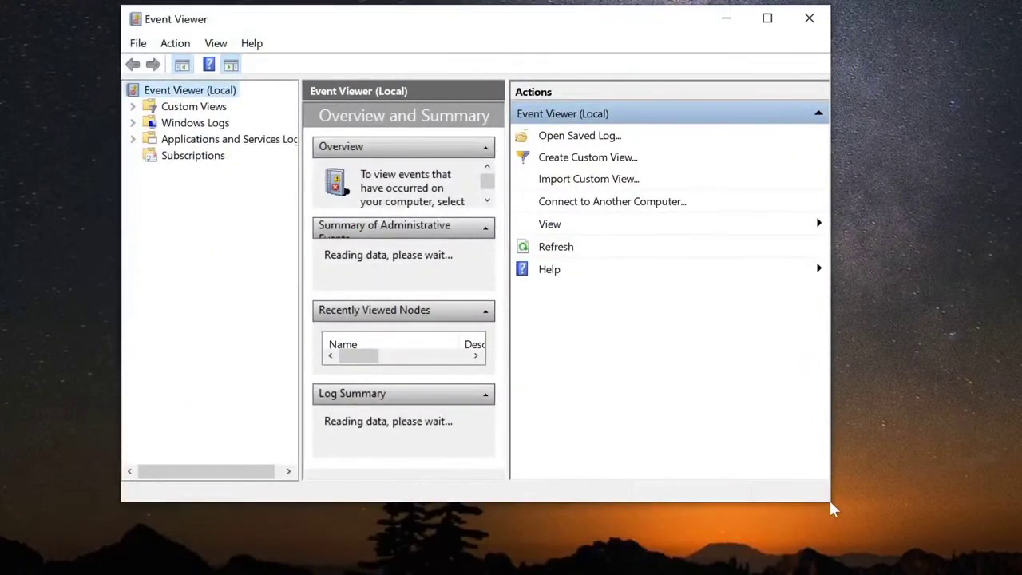
{"action": "left_click_drag", "start_coordinate": [831, 502], "coordinate": [992, 574]}
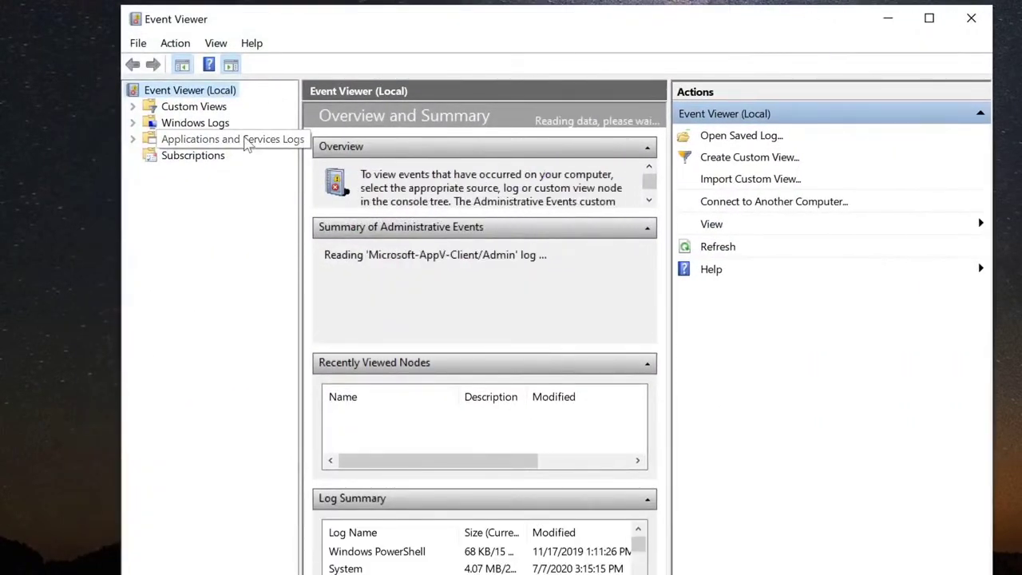
{"action": "left_click", "coordinate": [133, 123]}
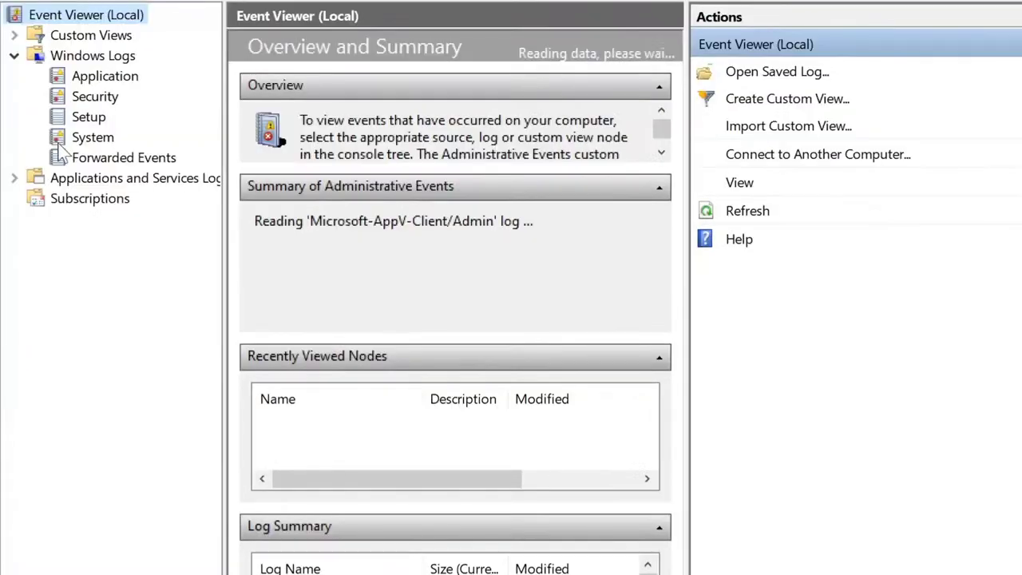
{"action": "left_click", "coordinate": [194, 188]}
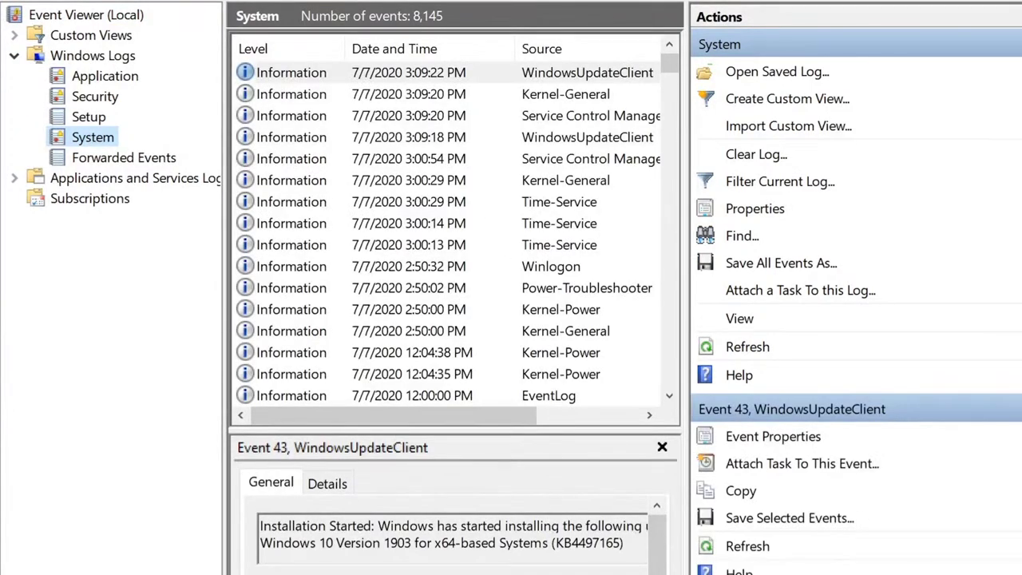
Step: Maximize Event Viewer, sort the System events by Level, and scroll down to the 5/13/2020 entries
{"action": "key", "text": "super+Up"}
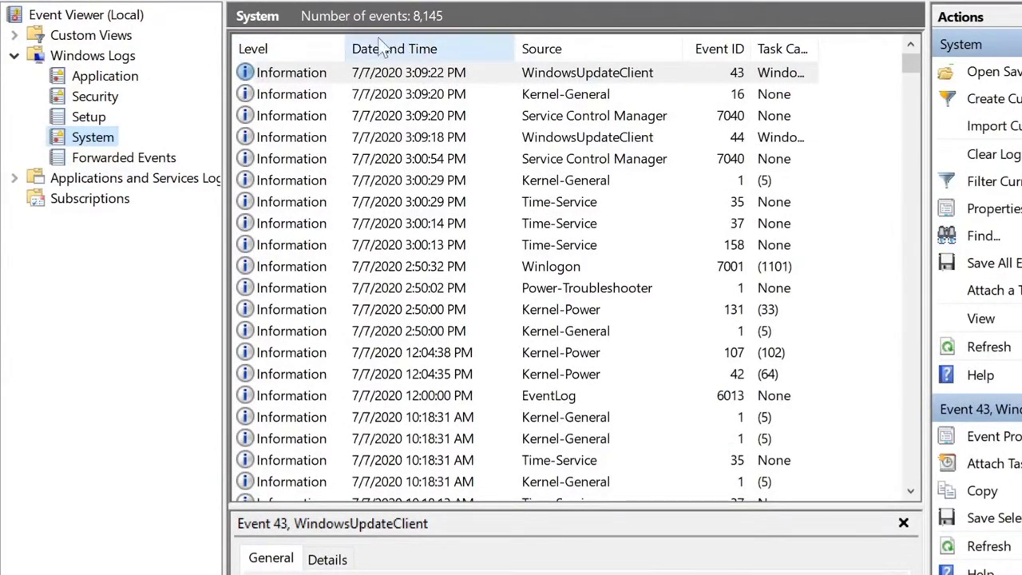
{"action": "left_click", "coordinate": [273, 46]}
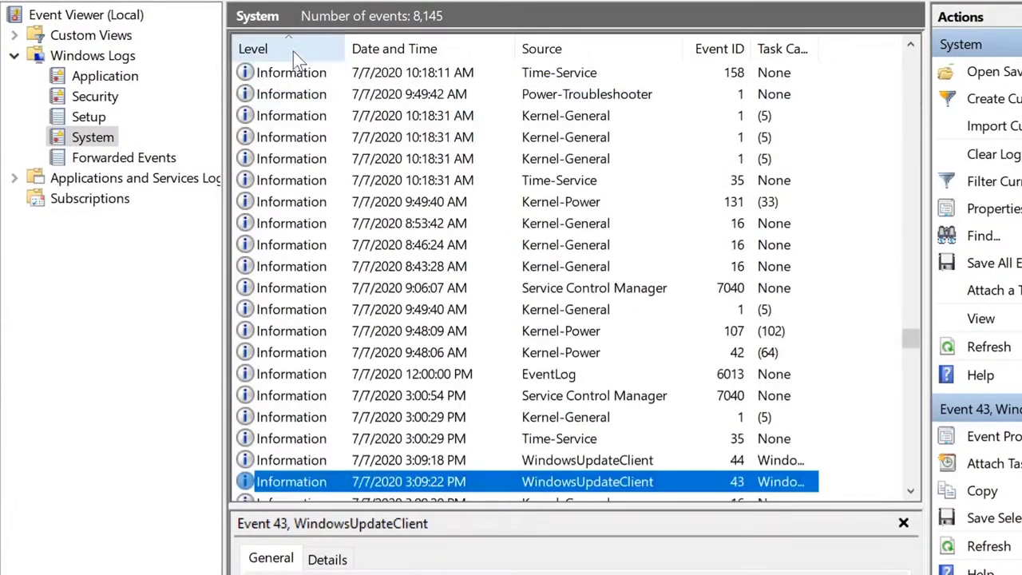
{"action": "scroll", "coordinate": [470, 198], "scroll_direction": "down", "scroll_amount": 2}
{"action": "scroll", "coordinate": [724, 267], "scroll_direction": "up", "scroll_amount": 6}
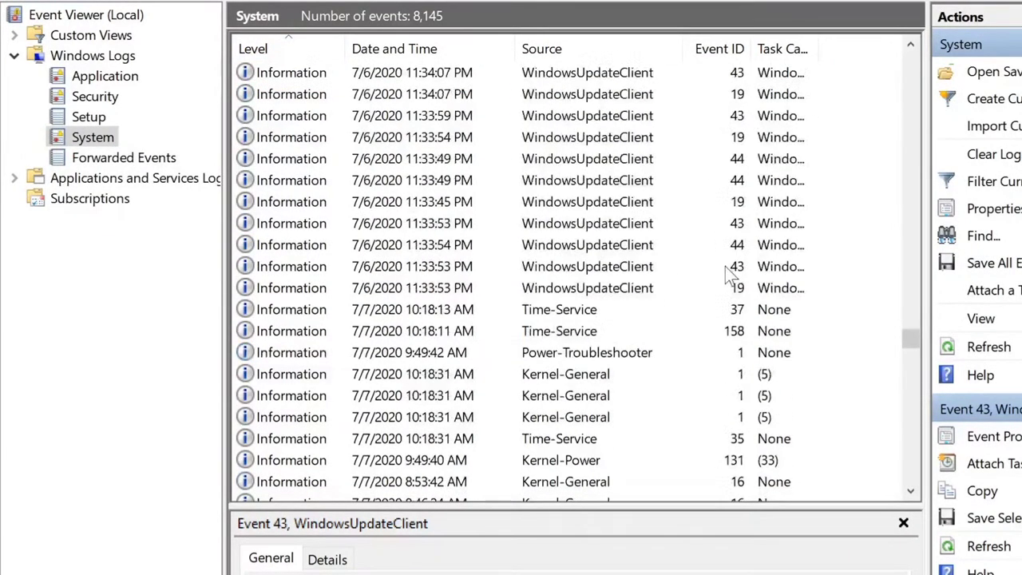
{"action": "scroll", "coordinate": [722, 273], "scroll_direction": "up", "scroll_amount": 7}
{"action": "scroll", "coordinate": [718, 278], "scroll_direction": "up", "scroll_amount": 8}
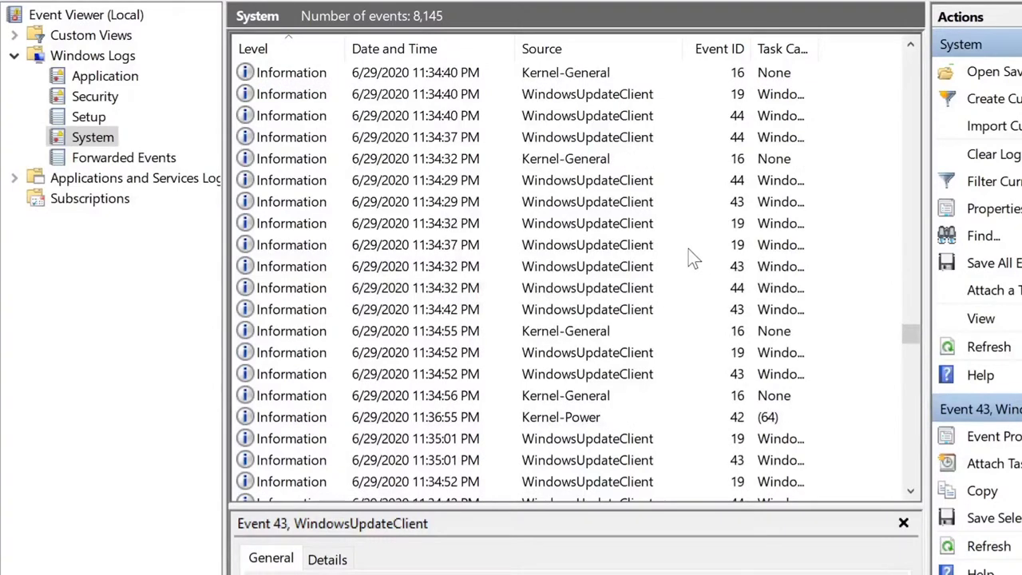
{"action": "scroll", "coordinate": [691, 256], "scroll_direction": "up", "scroll_amount": 4}
{"action": "scroll", "coordinate": [695, 196], "scroll_direction": "up", "scroll_amount": 4}
{"action": "scroll", "coordinate": [668, 187], "scroll_direction": "down", "scroll_amount": 10}
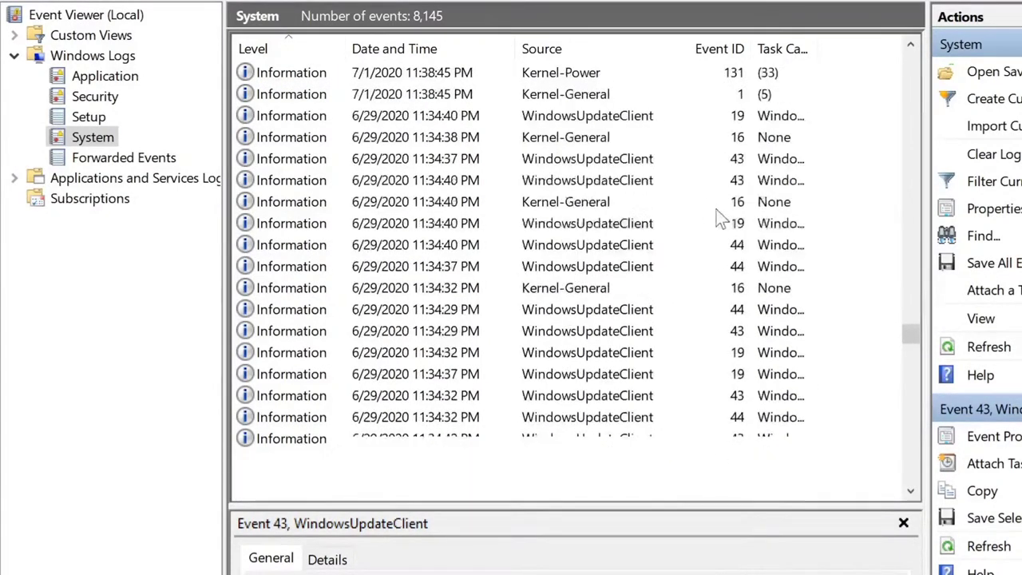
{"action": "scroll", "coordinate": [741, 235], "scroll_direction": "down", "scroll_amount": 12}
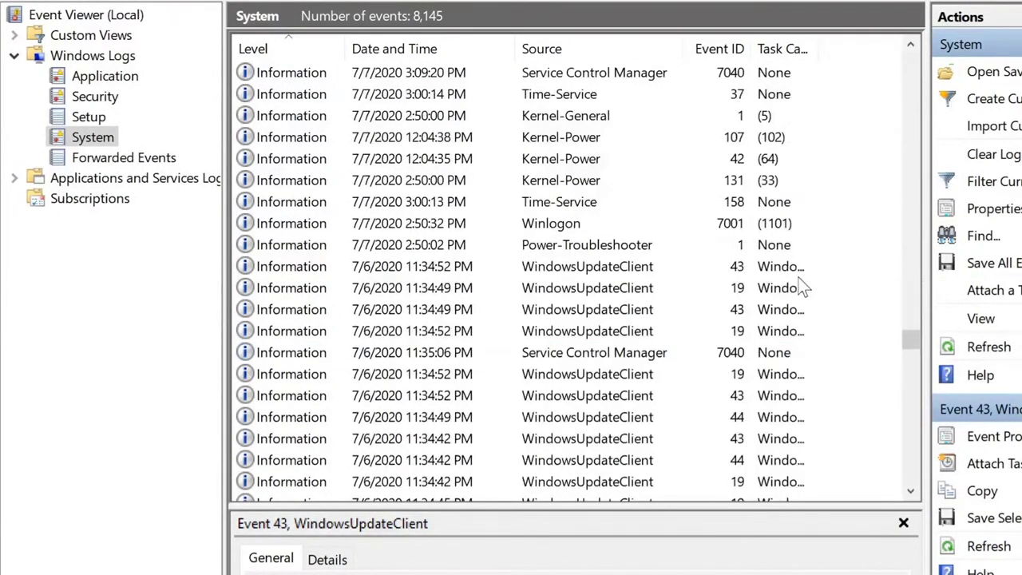
{"action": "scroll", "coordinate": [802, 287], "scroll_direction": "up", "scroll_amount": 10}
{"action": "scroll", "coordinate": [710, 256], "scroll_direction": "down", "scroll_amount": 5}
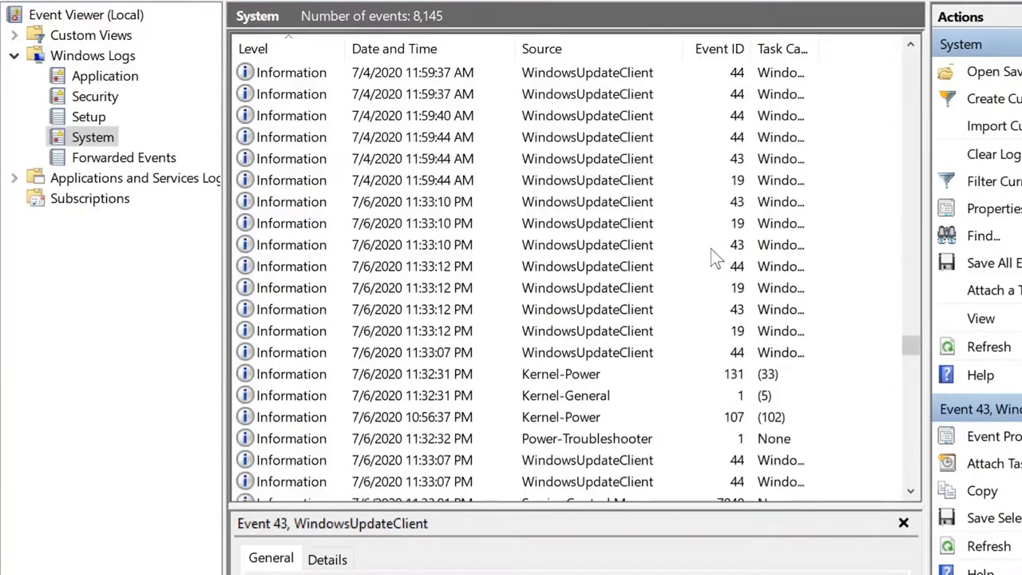
{"action": "scroll", "coordinate": [201, 94], "scroll_direction": "right", "scroll_amount": 1}
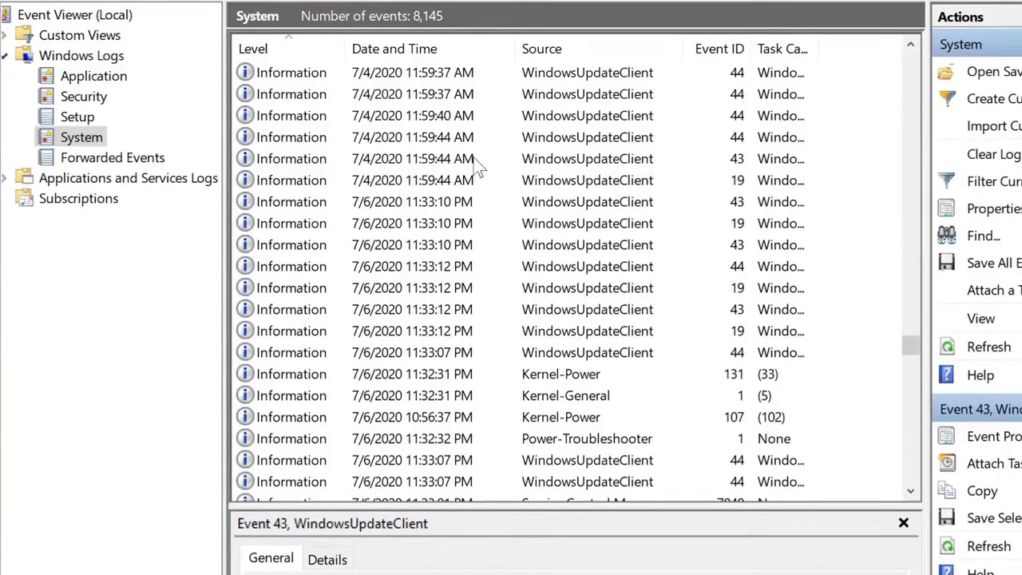
{"action": "scroll", "coordinate": [484, 170], "scroll_direction": "down", "scroll_amount": 4}
{"action": "scroll", "coordinate": [511, 200], "scroll_direction": "down", "scroll_amount": 6}
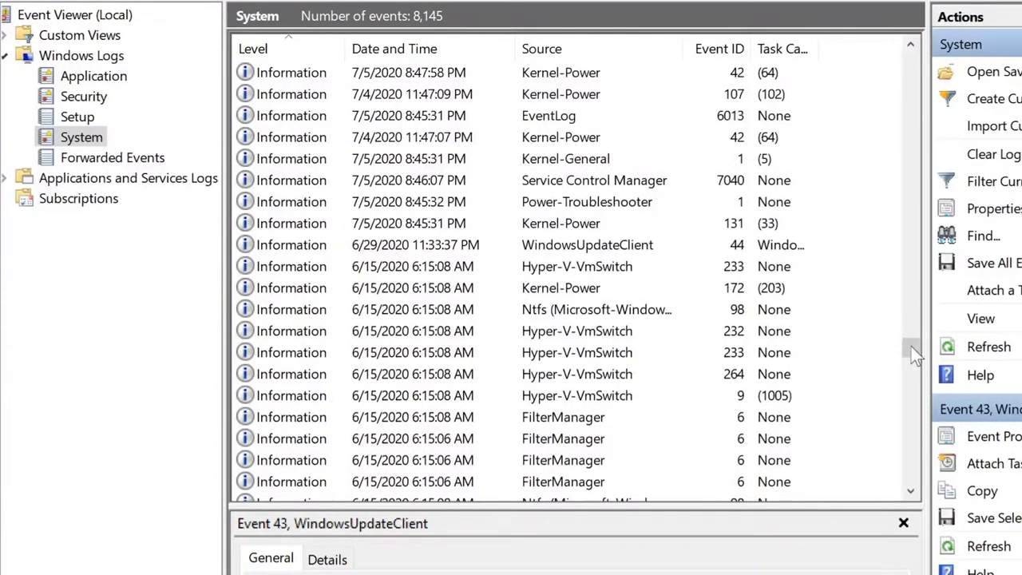
{"action": "left_click_drag", "start_coordinate": [916, 380], "coordinate": [914, 495]}
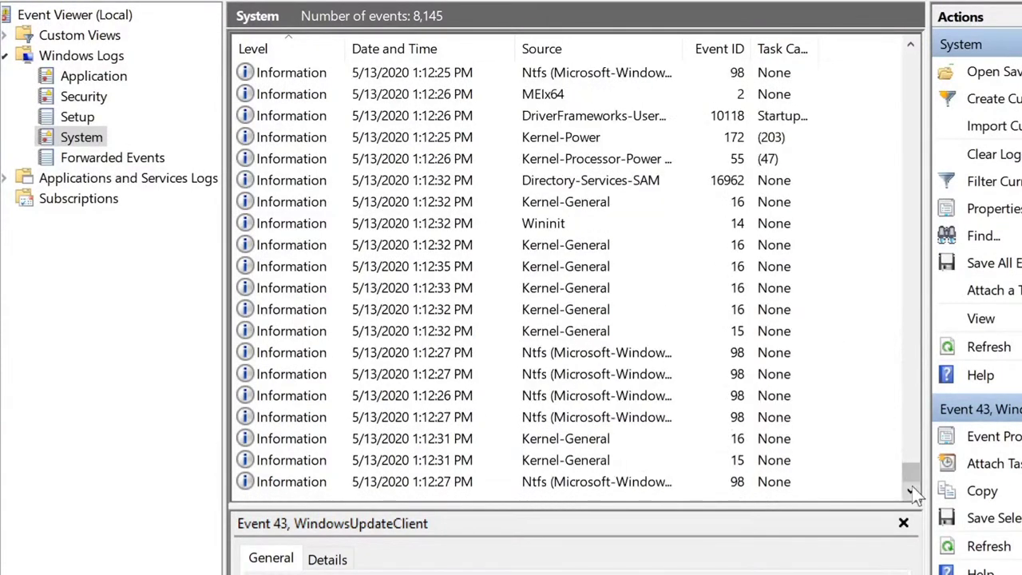
Step: Read the 5/13/2020 Ntfs event 98 details for volumes F:, E: and G:
{"action": "left_click", "coordinate": [566, 374]}
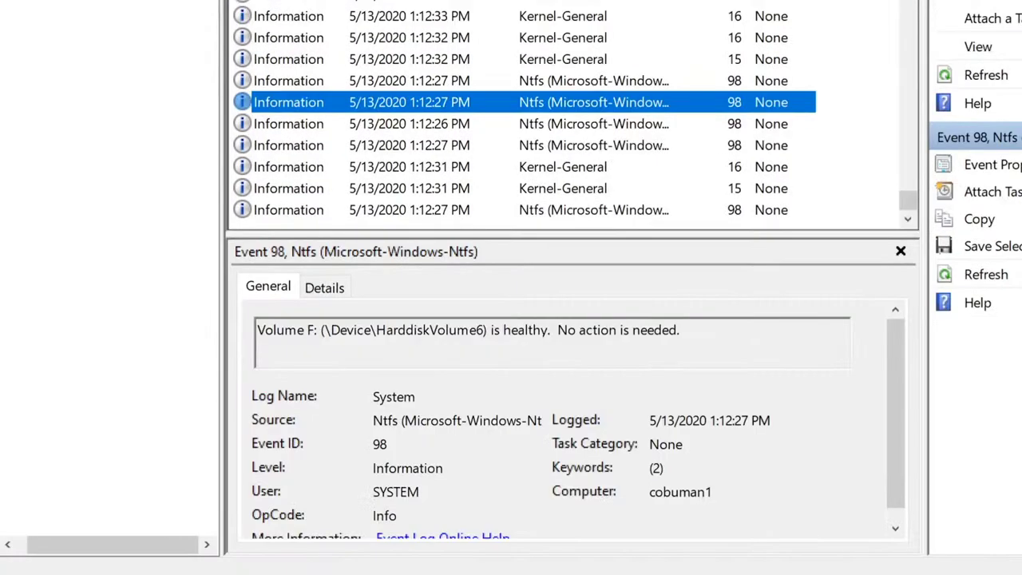
{"action": "left_click_drag", "start_coordinate": [683, 574], "coordinate": [259, 574]}
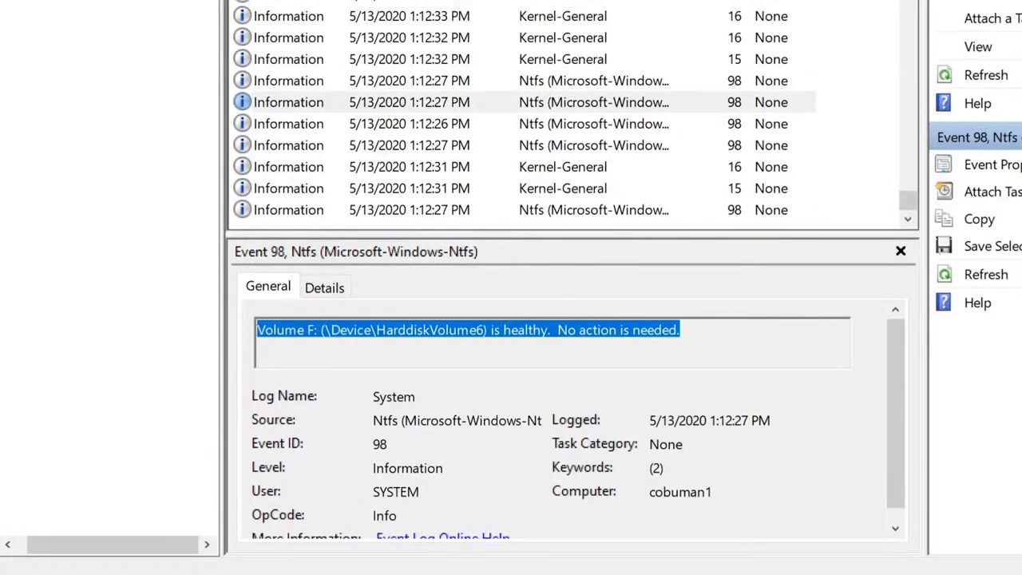
{"action": "left_click", "coordinate": [371, 126]}
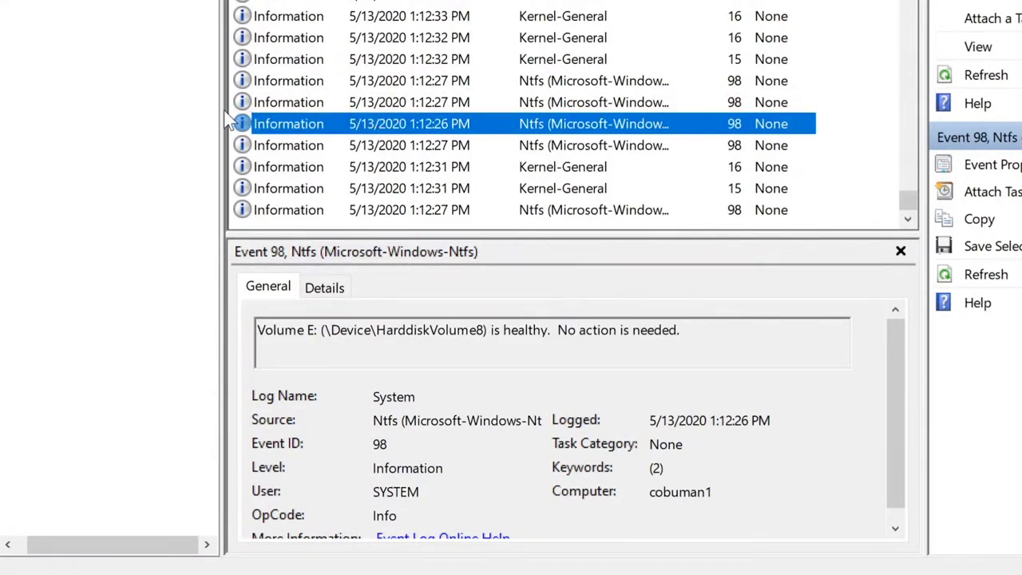
{"action": "left_click", "coordinate": [247, 83]}
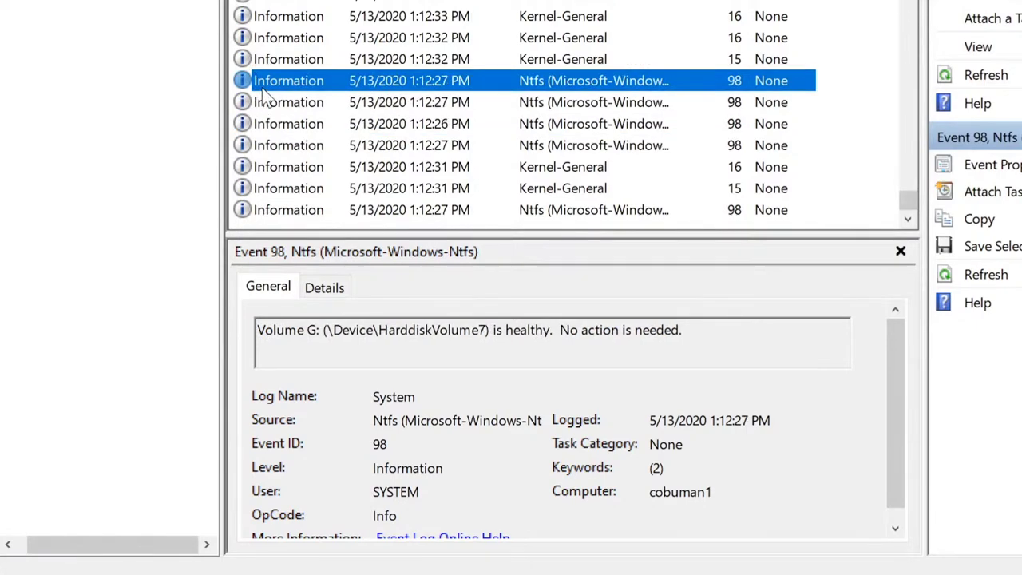
{"action": "scroll", "coordinate": [399, 104], "scroll_direction": "up", "scroll_amount": 15}
{"action": "scroll", "coordinate": [538, 111], "scroll_direction": "up", "scroll_amount": 10}
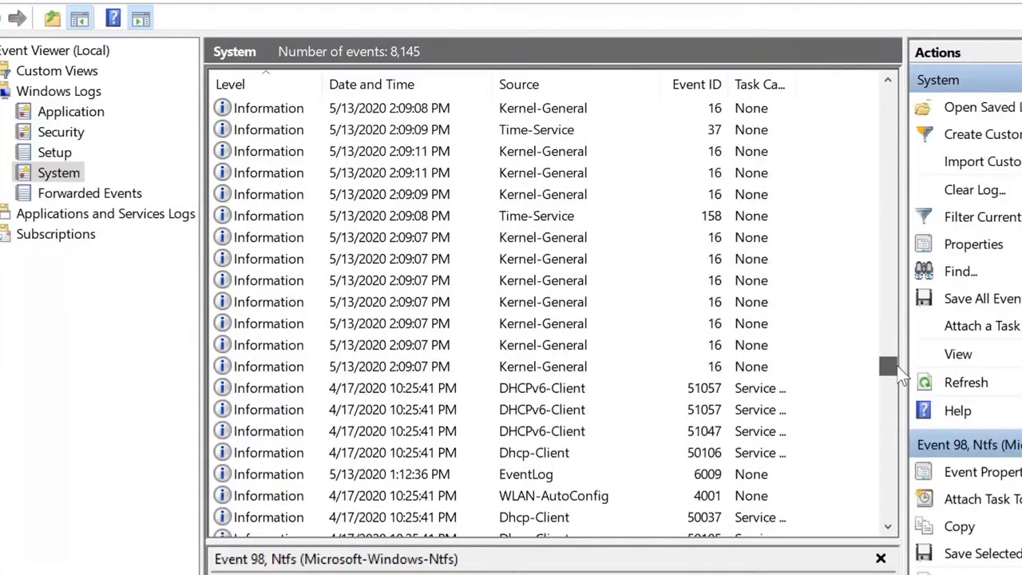
Step: Review the Kernel-PnP warning, HttpEvent 15016 error and a 1/17/2020 DistributedCOM event
{"action": "left_click_drag", "start_coordinate": [899, 369], "coordinate": [886, 111]}
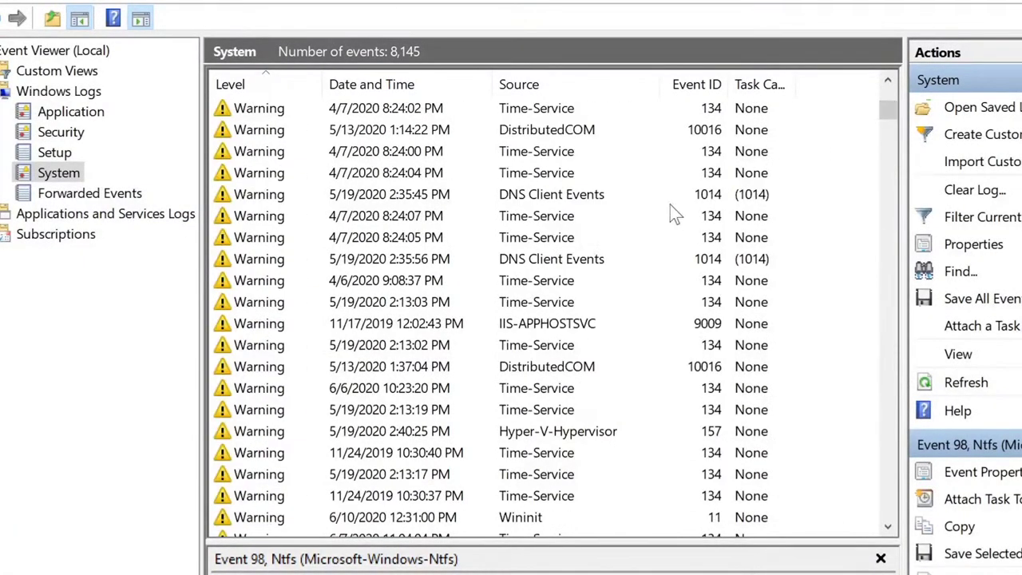
{"action": "scroll", "coordinate": [548, 303], "scroll_direction": "up", "scroll_amount": 5}
{"action": "scroll", "coordinate": [272, 292], "scroll_direction": "up", "scroll_amount": 6}
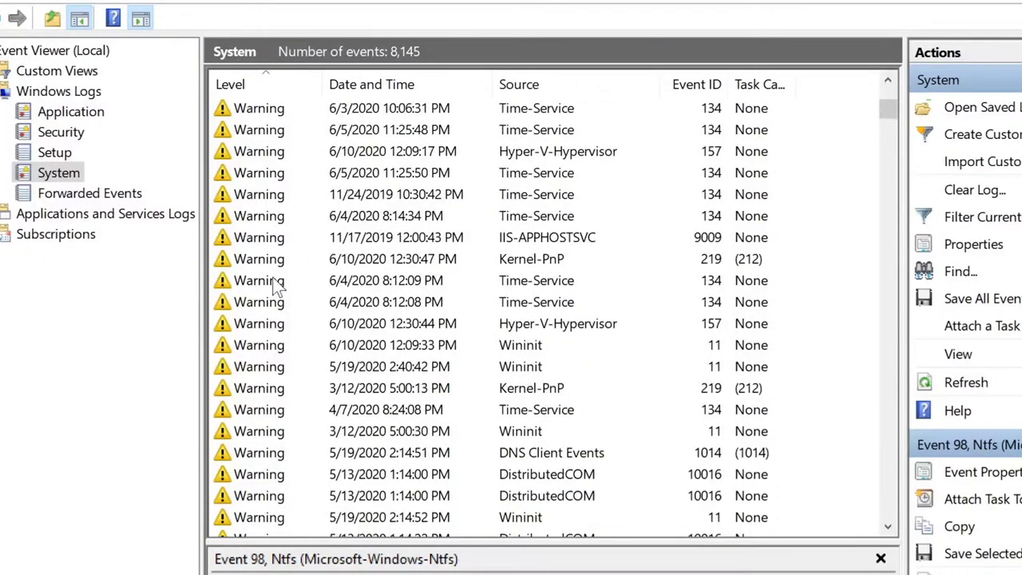
{"action": "left_click", "coordinate": [250, 174]}
{"action": "scroll", "coordinate": [250, 174], "scroll_direction": "up", "scroll_amount": 15}
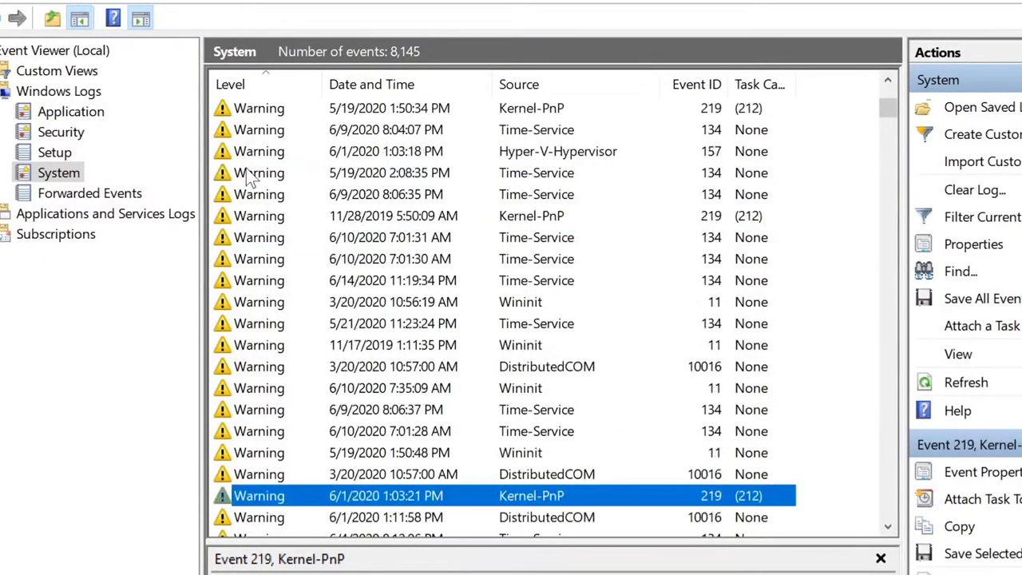
{"action": "scroll", "coordinate": [267, 177], "scroll_direction": "up", "scroll_amount": 3}
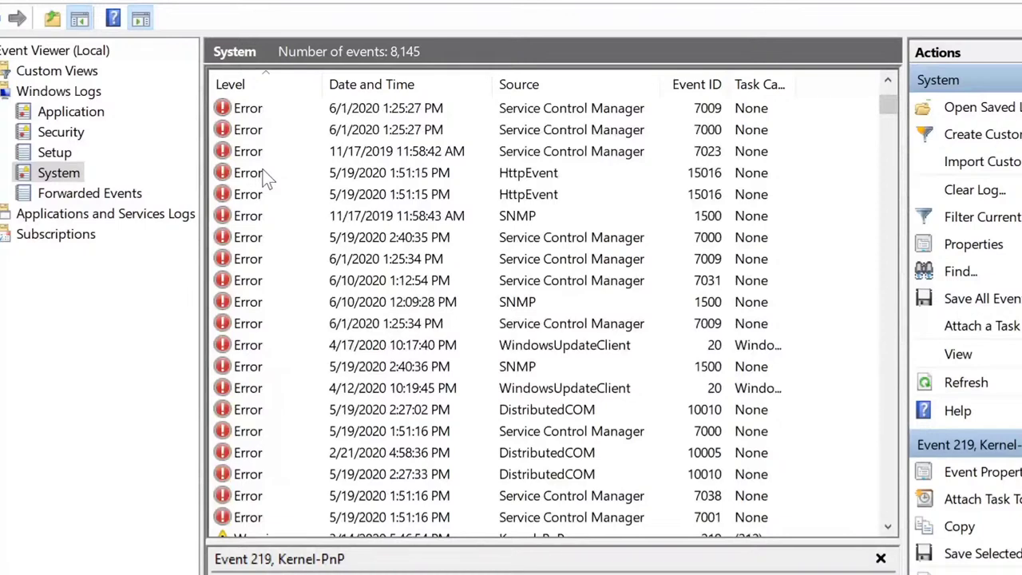
{"action": "left_click", "coordinate": [270, 195]}
{"action": "scroll", "coordinate": [310, 215], "scroll_direction": "up", "scroll_amount": 6}
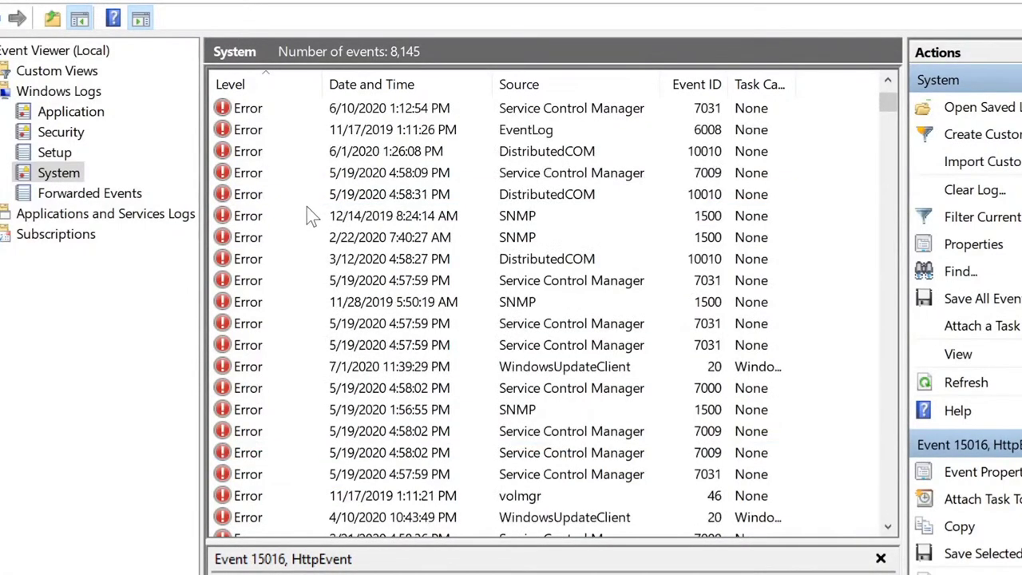
{"action": "scroll", "coordinate": [310, 216], "scroll_direction": "up", "scroll_amount": 6}
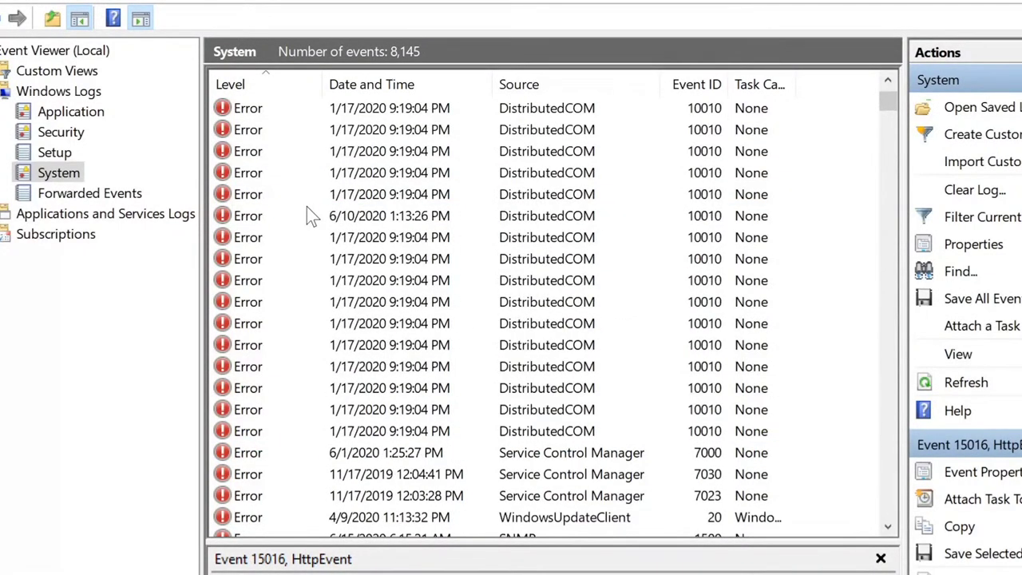
{"action": "scroll", "coordinate": [607, 371], "scroll_direction": "up", "scroll_amount": 7}
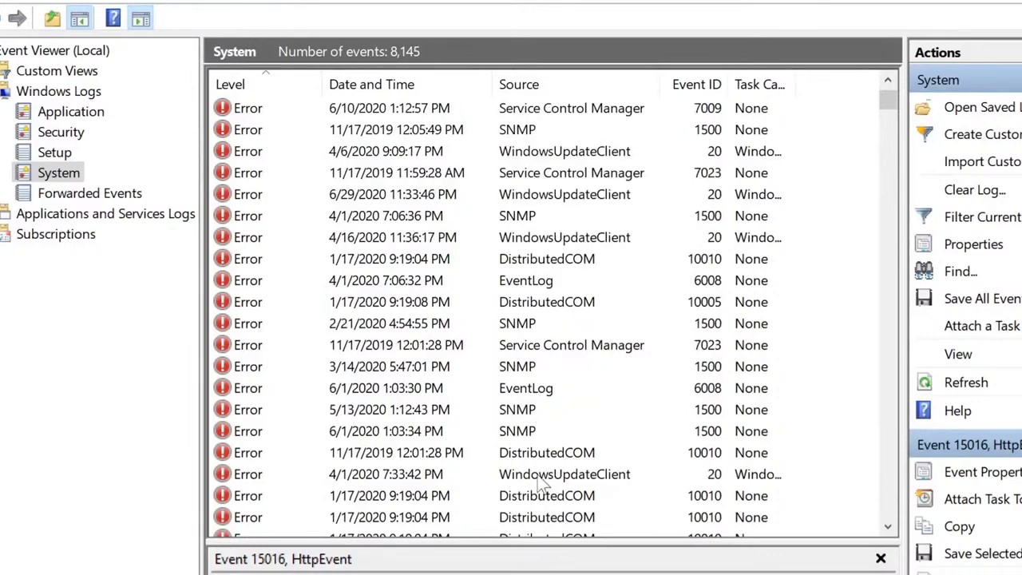
{"action": "scroll", "coordinate": [535, 471], "scroll_direction": "down", "scroll_amount": 5}
{"action": "left_click", "coordinate": [523, 388]}
Step: Check the 5/19/2020 2:27:33 PM DistributedCOM event, then show SNMP event 1500's details
{"action": "scroll", "coordinate": [524, 387], "scroll_direction": "up", "scroll_amount": 5}
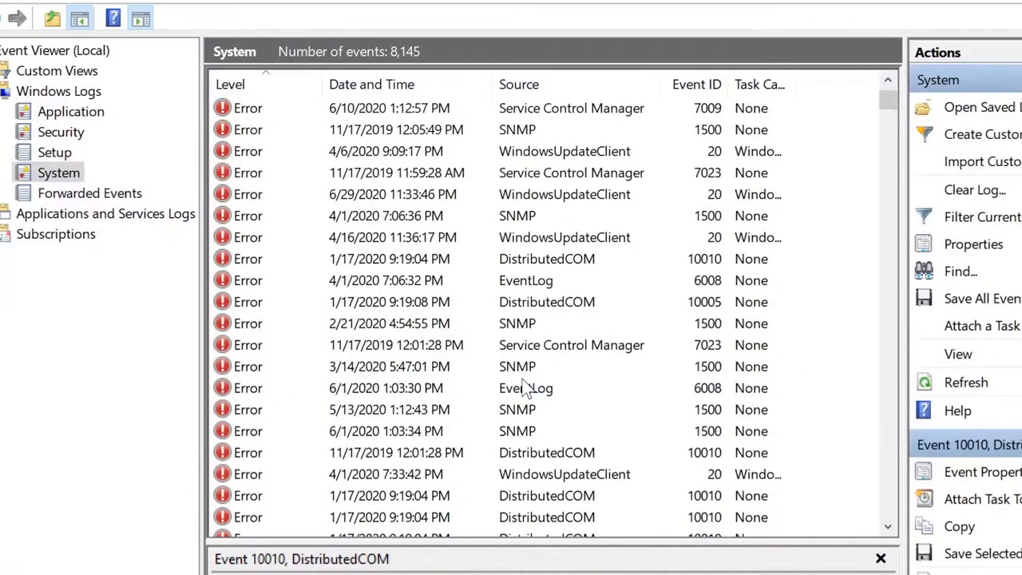
{"action": "scroll", "coordinate": [524, 387], "scroll_direction": "up", "scroll_amount": 10}
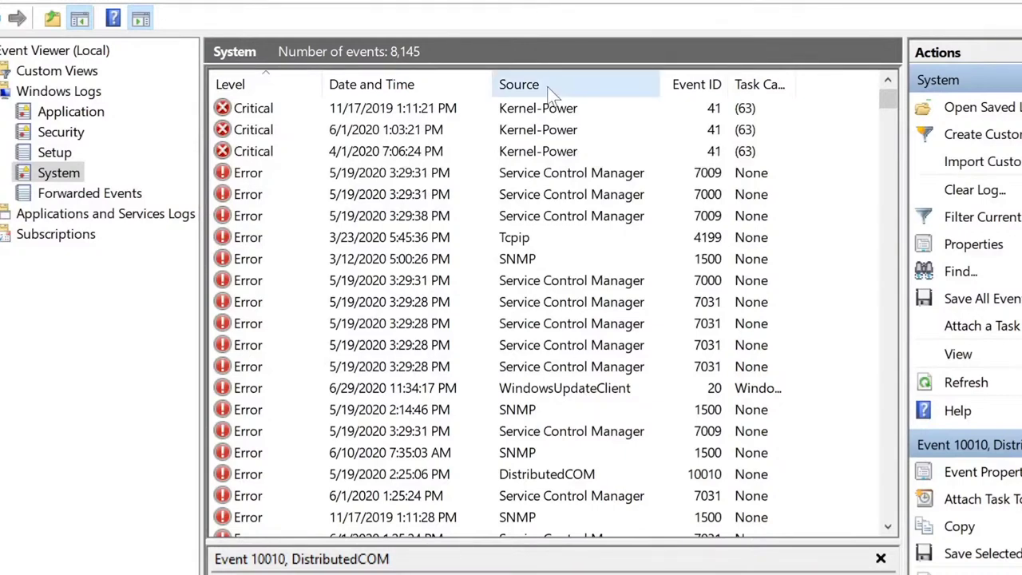
{"action": "scroll", "coordinate": [555, 254], "scroll_direction": "down", "scroll_amount": 3}
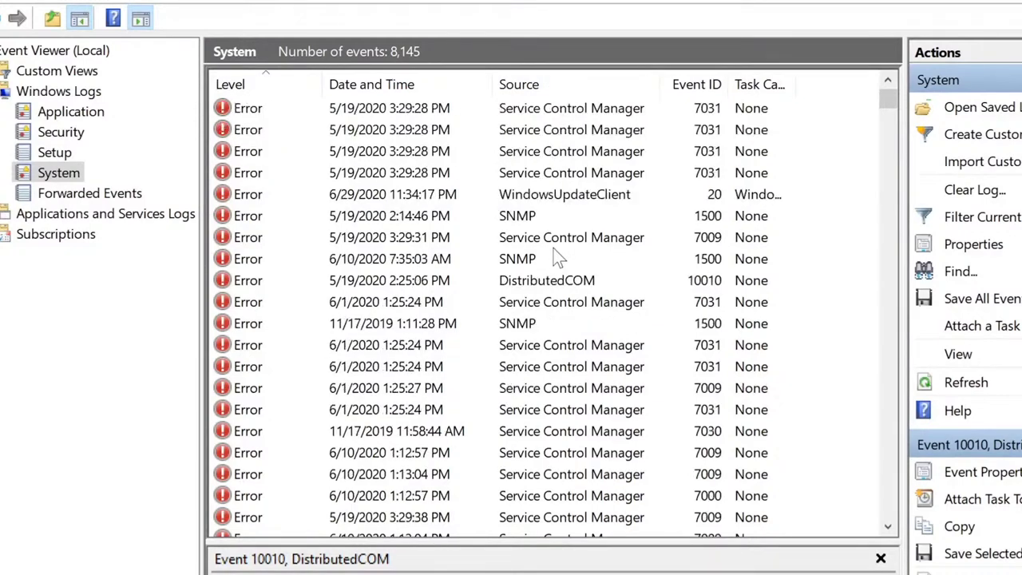
{"action": "scroll", "coordinate": [557, 255], "scroll_direction": "down", "scroll_amount": 7}
{"action": "scroll", "coordinate": [559, 253], "scroll_direction": "down", "scroll_amount": 4}
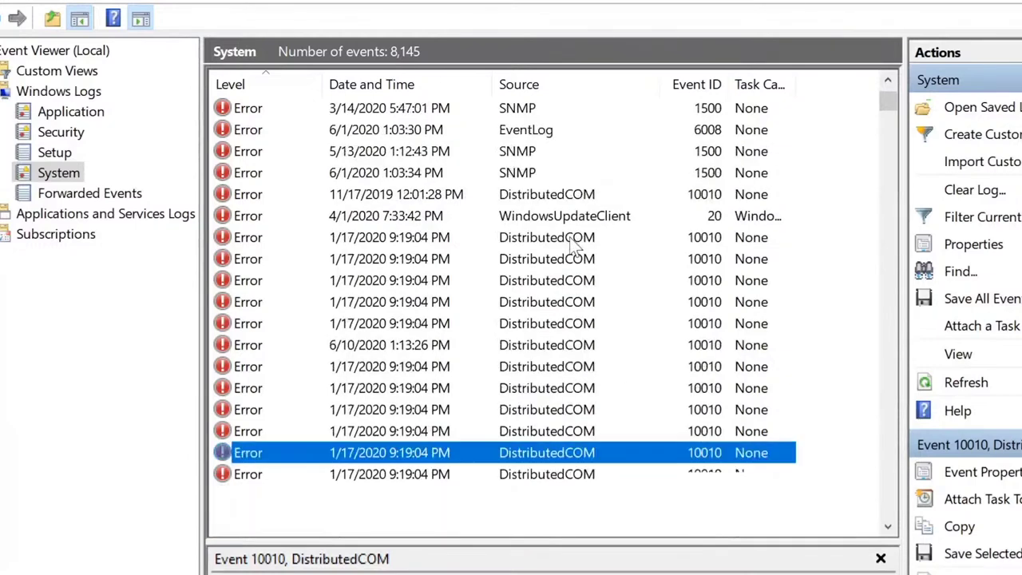
{"action": "scroll", "coordinate": [573, 249], "scroll_direction": "down", "scroll_amount": 7}
{"action": "scroll", "coordinate": [575, 250], "scroll_direction": "down", "scroll_amount": 15}
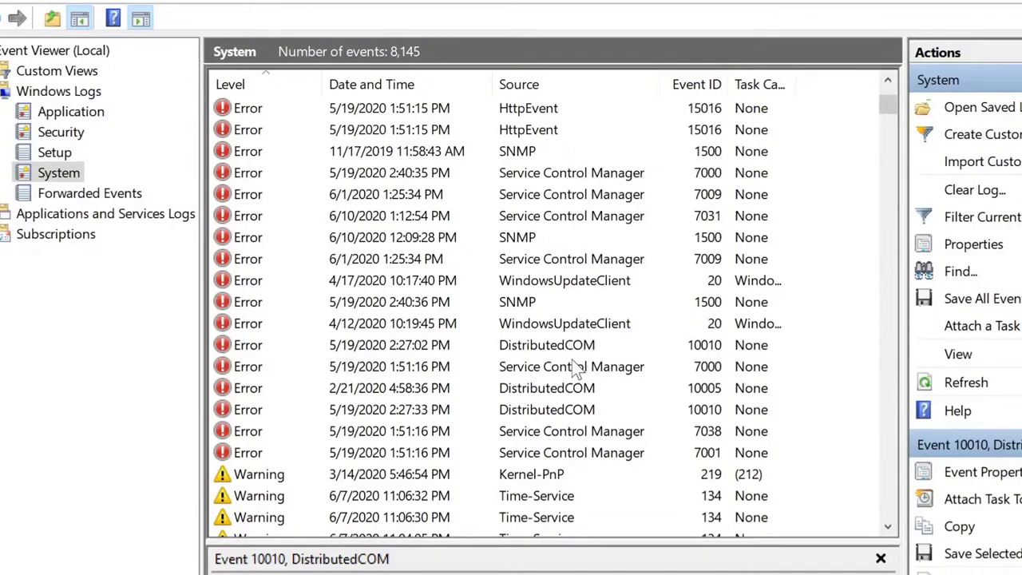
{"action": "scroll", "coordinate": [575, 367], "scroll_direction": "up", "scroll_amount": 3}
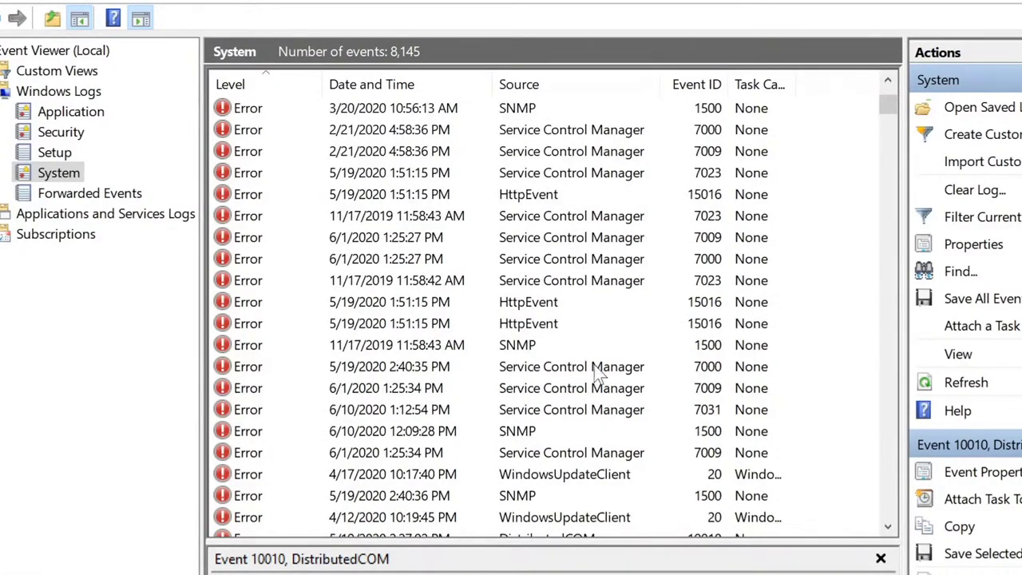
{"action": "scroll", "coordinate": [597, 374], "scroll_direction": "down", "scroll_amount": 4}
{"action": "left_click", "coordinate": [259, 353]}
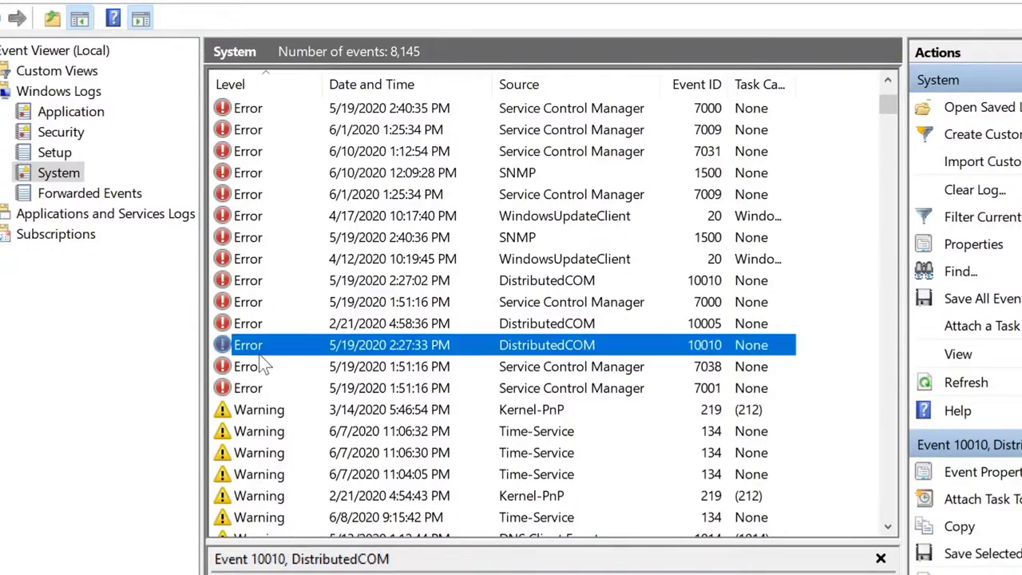
{"action": "scroll", "coordinate": [522, 363], "scroll_direction": "down", "scroll_amount": 9}
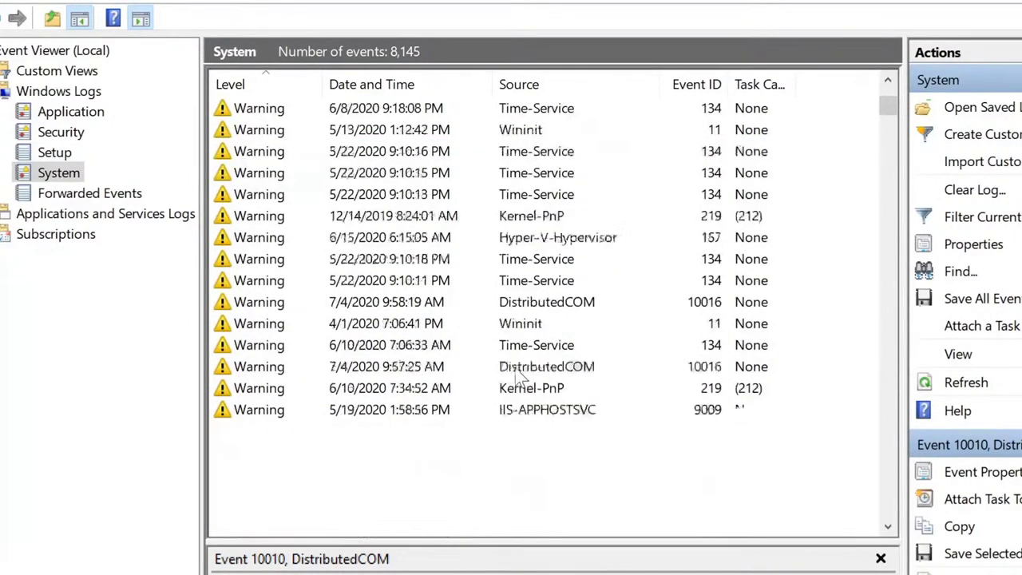
{"action": "scroll", "coordinate": [511, 365], "scroll_direction": "up", "scroll_amount": 6}
{"action": "scroll", "coordinate": [511, 365], "scroll_direction": "up", "scroll_amount": 15}
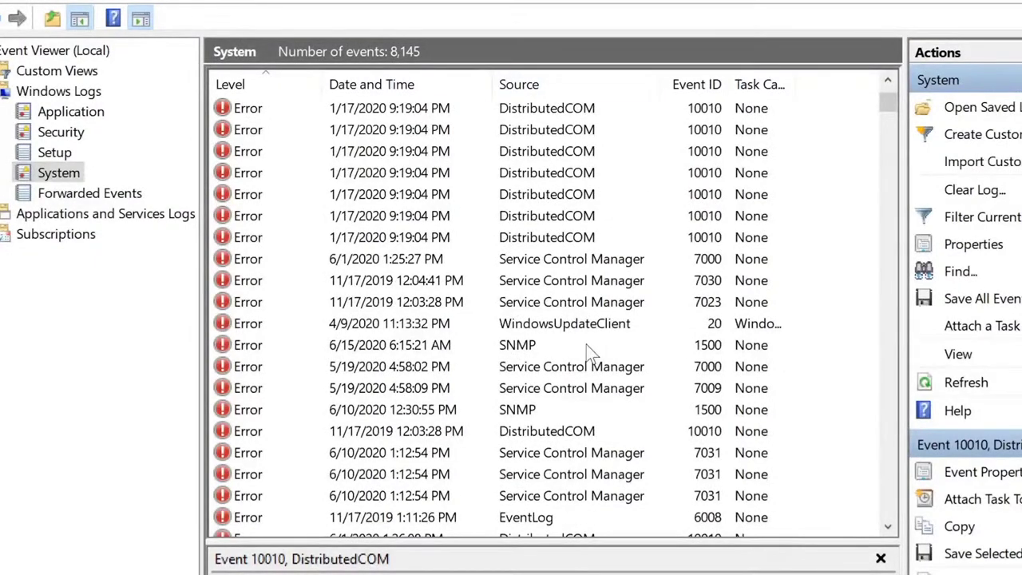
{"action": "left_click", "coordinate": [587, 346]}
{"action": "scroll", "coordinate": [582, 351], "scroll_direction": "up", "scroll_amount": 6}
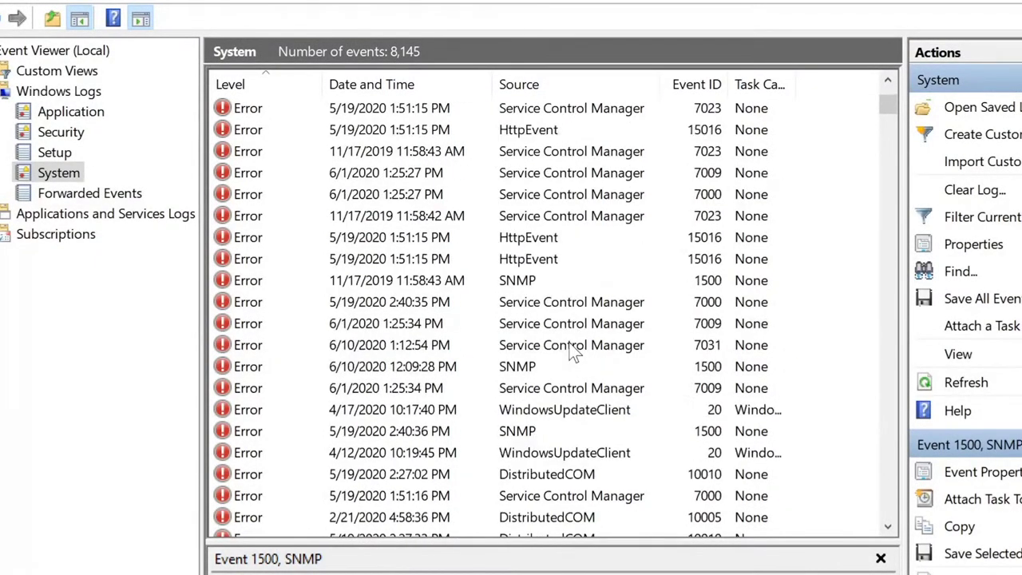
{"action": "scroll", "coordinate": [575, 354], "scroll_direction": "down", "scroll_amount": 6}
{"action": "scroll", "coordinate": [587, 351], "scroll_direction": "down", "scroll_amount": 15}
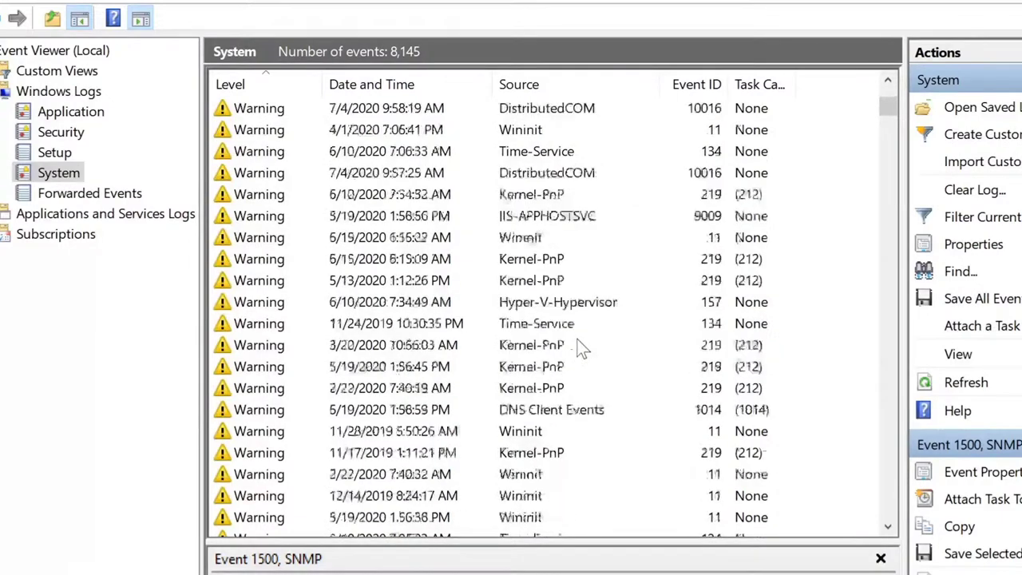
{"action": "scroll", "coordinate": [588, 336], "scroll_direction": "down", "scroll_amount": 15}
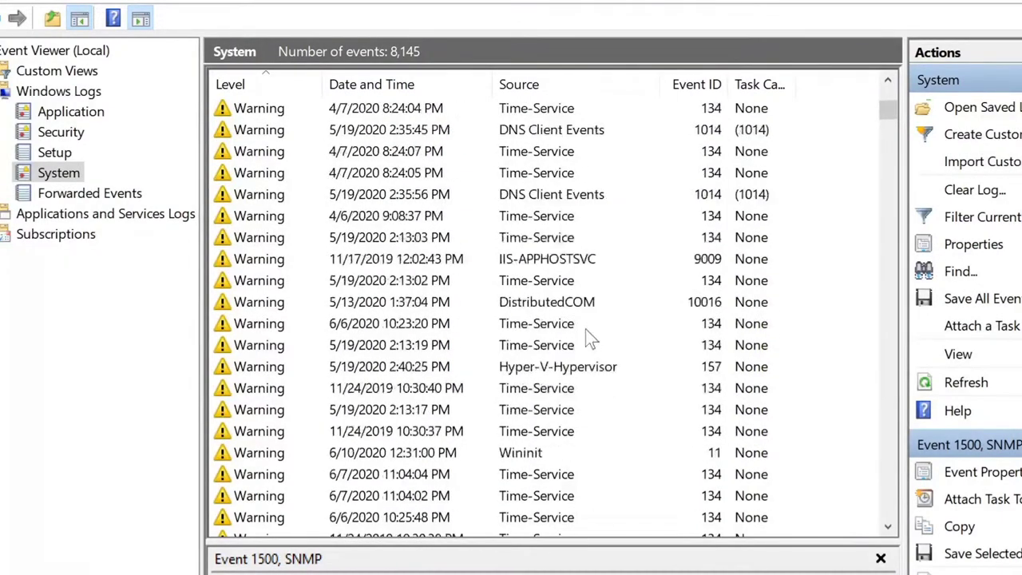
{"action": "scroll", "coordinate": [602, 335], "scroll_direction": "down", "scroll_amount": 15}
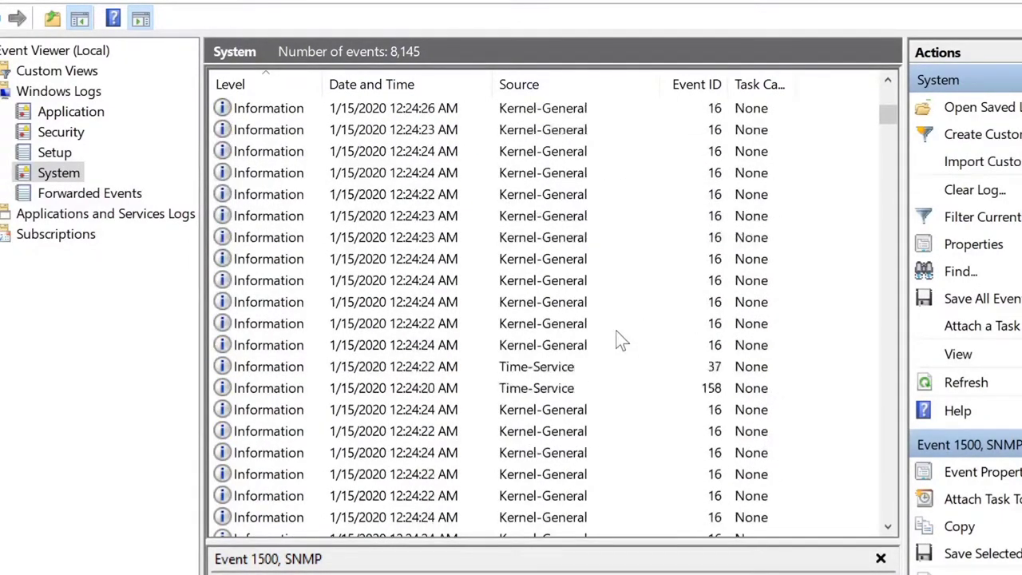
{"action": "scroll", "coordinate": [595, 342], "scroll_direction": "down", "scroll_amount": 15}
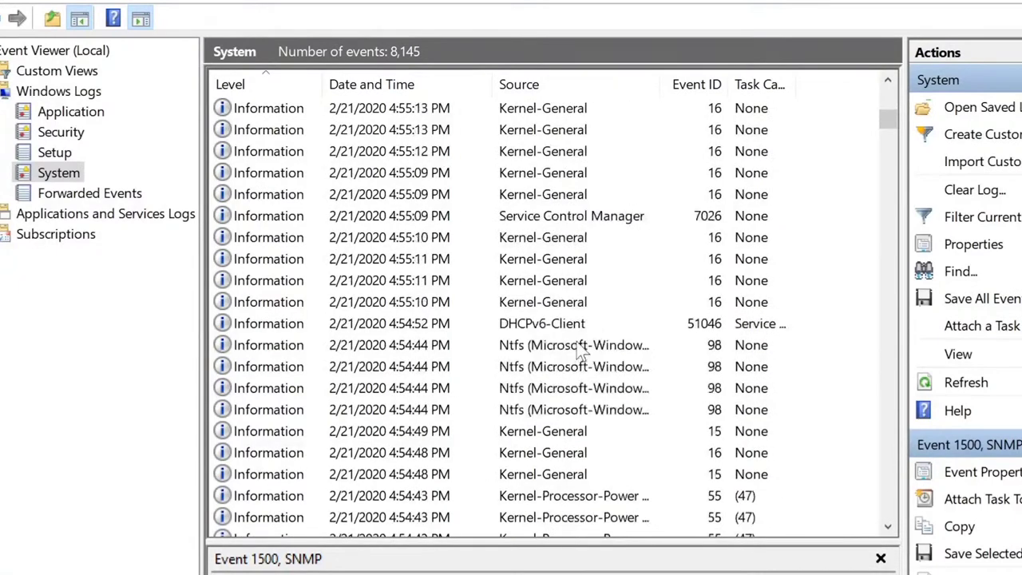
{"action": "scroll", "coordinate": [589, 343], "scroll_direction": "up", "scroll_amount": 10}
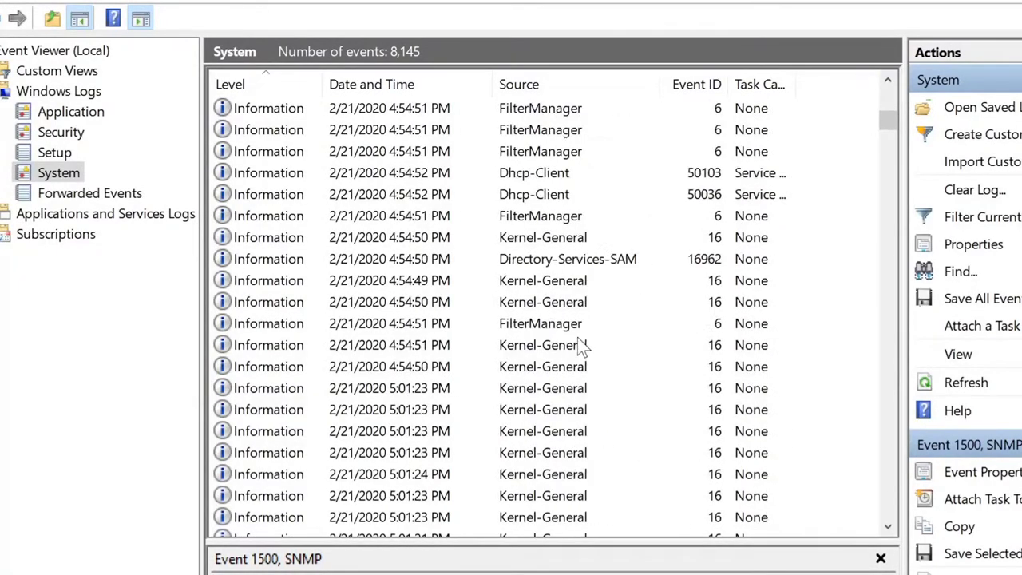
{"action": "scroll", "coordinate": [590, 339], "scroll_direction": "up", "scroll_amount": 10}
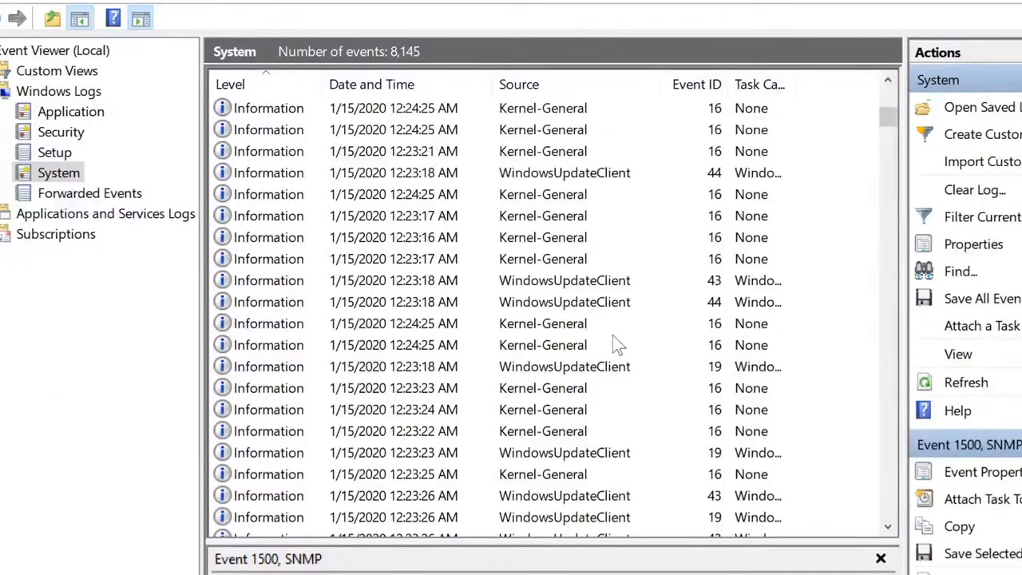
{"action": "scroll", "coordinate": [597, 342], "scroll_direction": "up", "scroll_amount": 10}
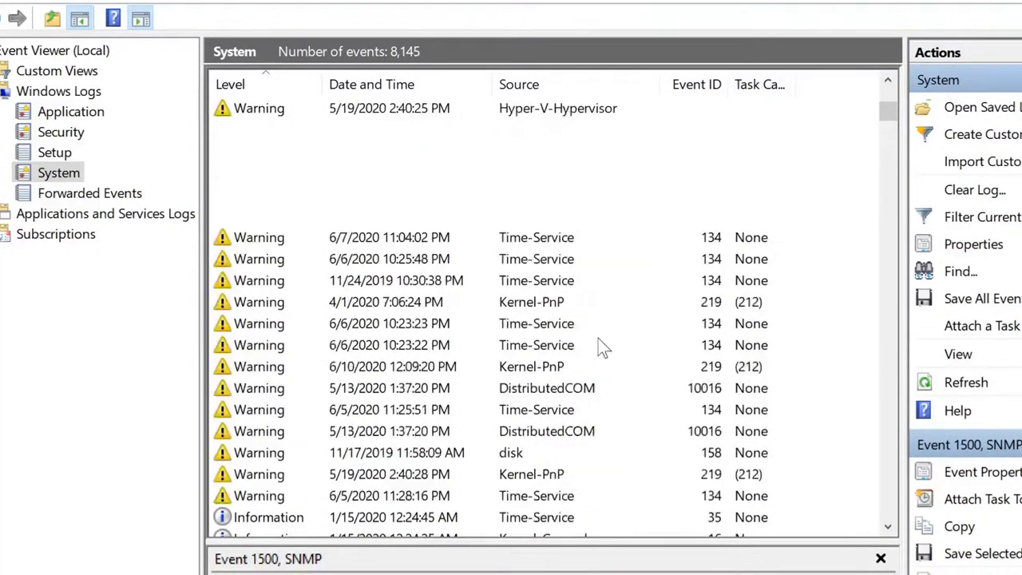
{"action": "scroll", "coordinate": [607, 351], "scroll_direction": "up", "scroll_amount": 10}
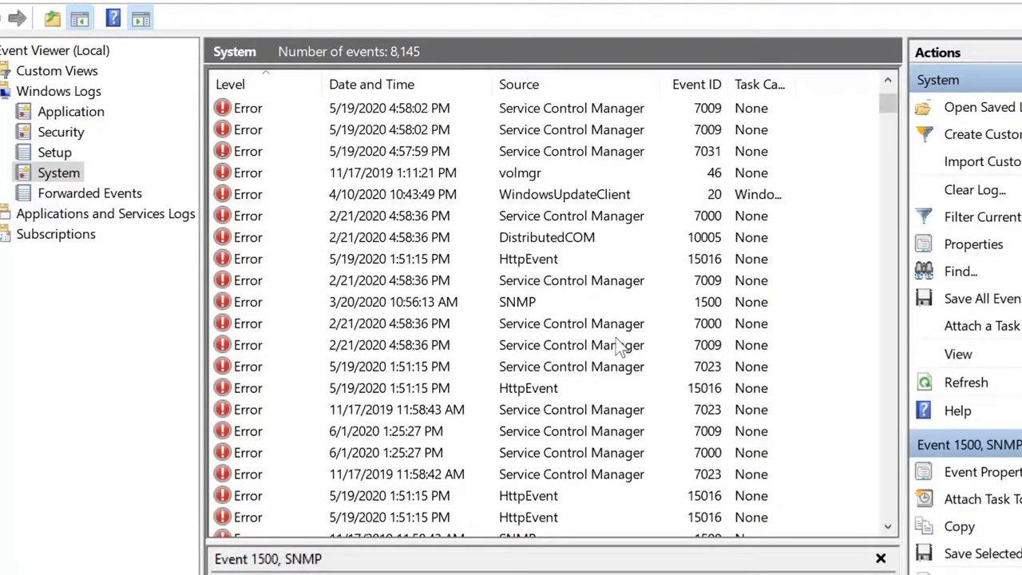
Step: Read the 7009 timeouts, Windows Search startup failure and Clipboard User Service errors, ending on Audiosrv 7000
{"action": "left_click", "coordinate": [542, 130]}
{"action": "left_click", "coordinate": [561, 217]}
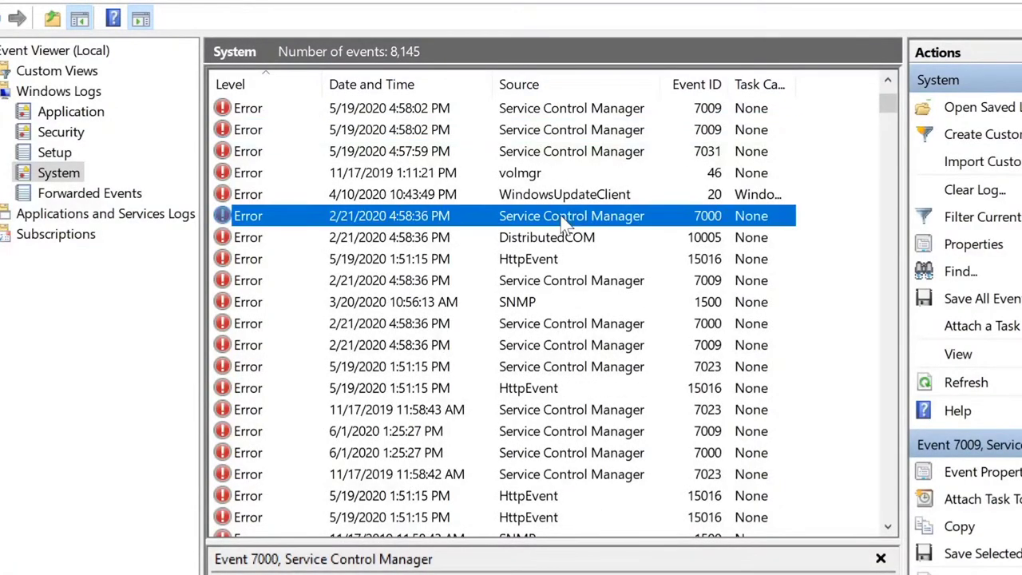
{"action": "left_click_drag", "start_coordinate": [695, 574], "coordinate": [237, 574]}
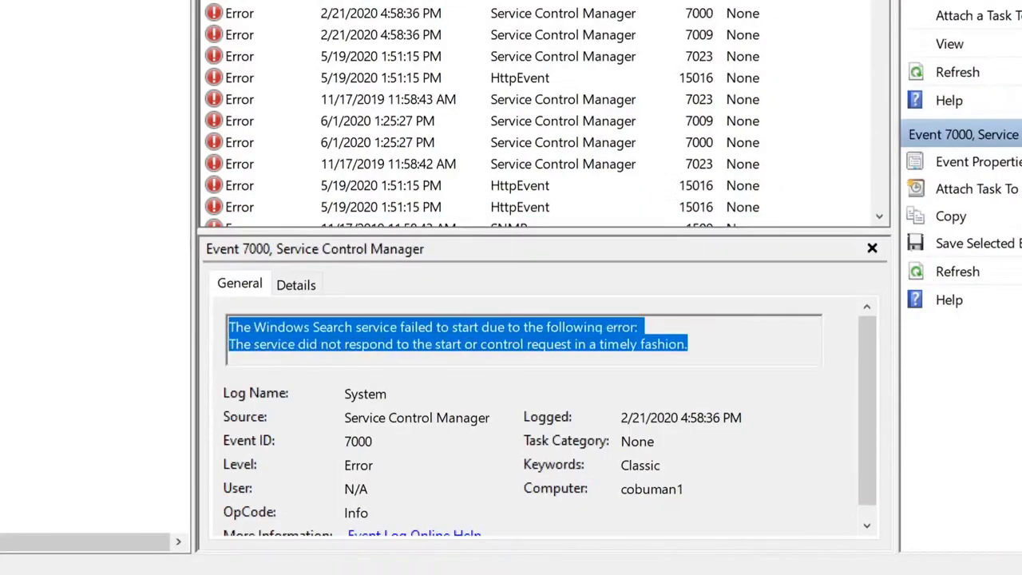
{"action": "left_click", "coordinate": [620, 125]}
{"action": "scroll", "coordinate": [620, 144], "scroll_direction": "down", "scroll_amount": 3}
{"action": "scroll", "coordinate": [639, 175], "scroll_direction": "down", "scroll_amount": 4}
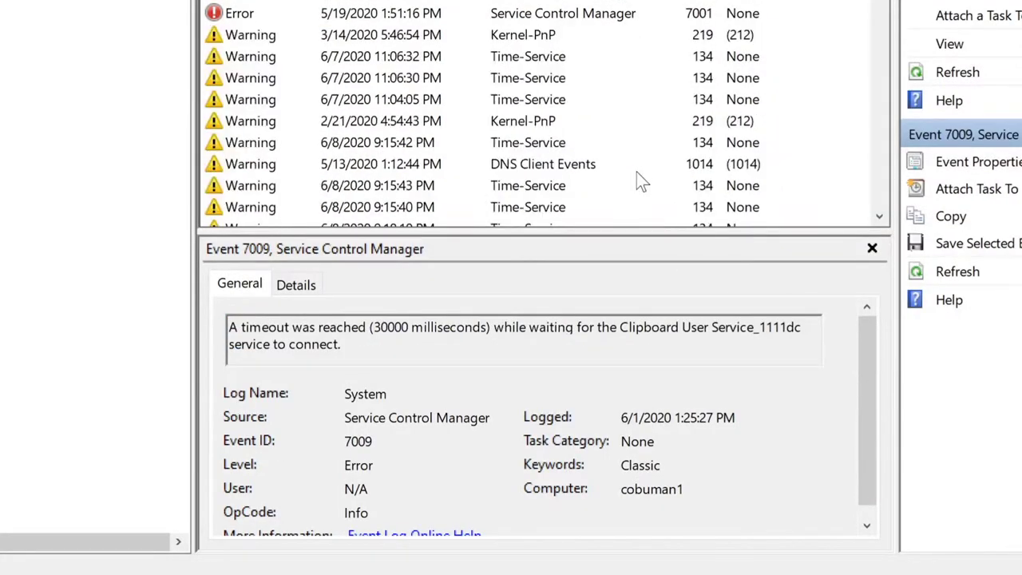
{"action": "scroll", "coordinate": [358, 16], "scroll_direction": "up", "scroll_amount": 3}
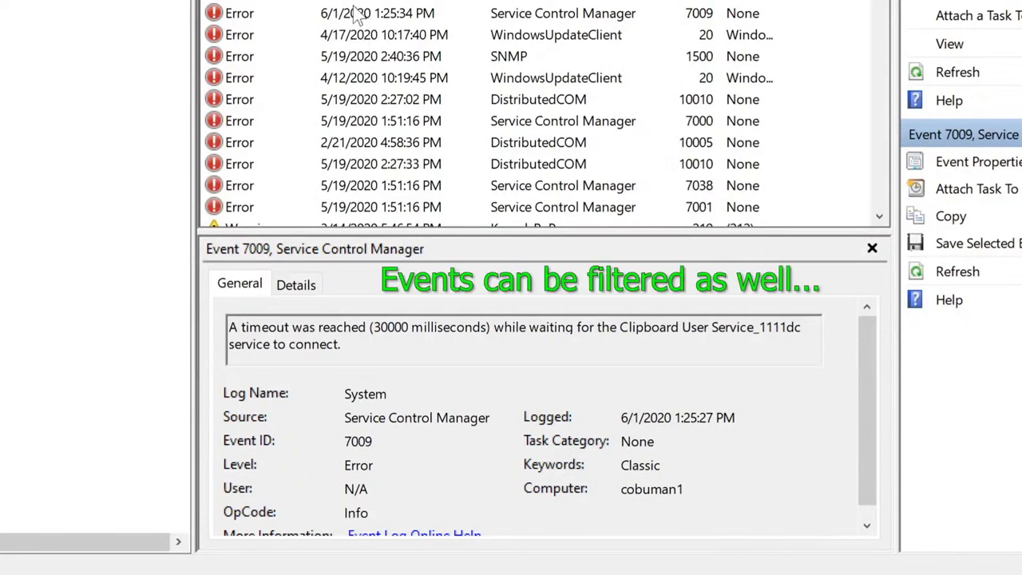
{"action": "left_click", "coordinate": [328, 123]}
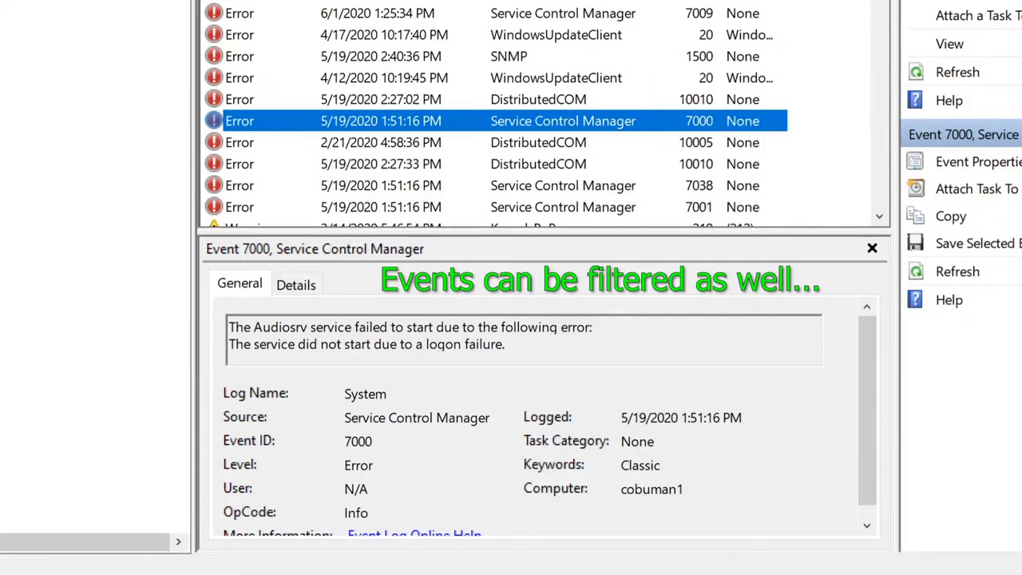
{"action": "key", "text": "super"}
Step: Search for 'reliability monitor', then replace the query with 'contro' and open Control Panel
{"action": "type", "text": "rel"}
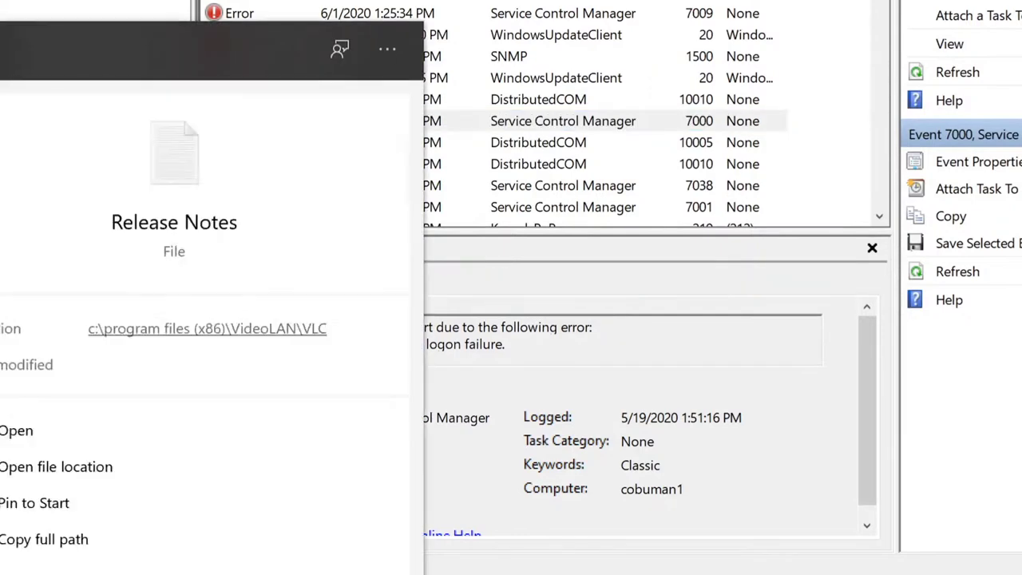
{"action": "type", "text": "i"}
{"action": "key", "text": "BackSpace"}
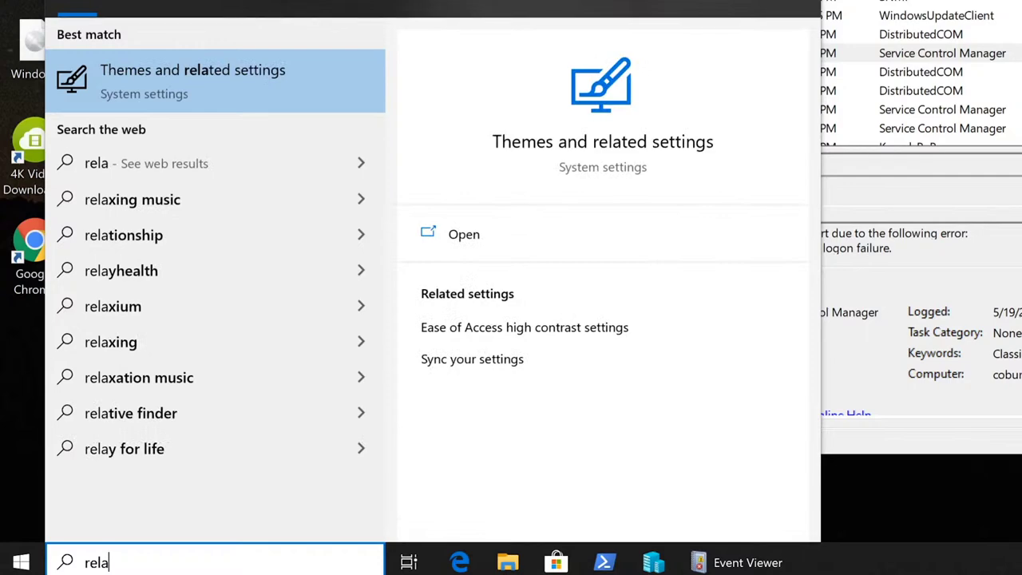
{"action": "type", "text": "ibil"}
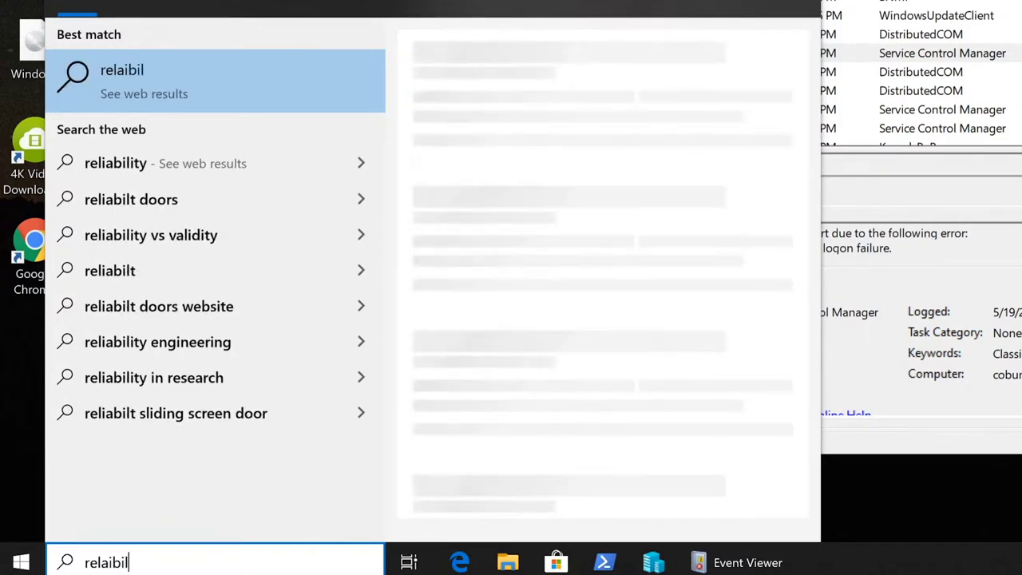
{"action": "type", "text": "ity montor"}
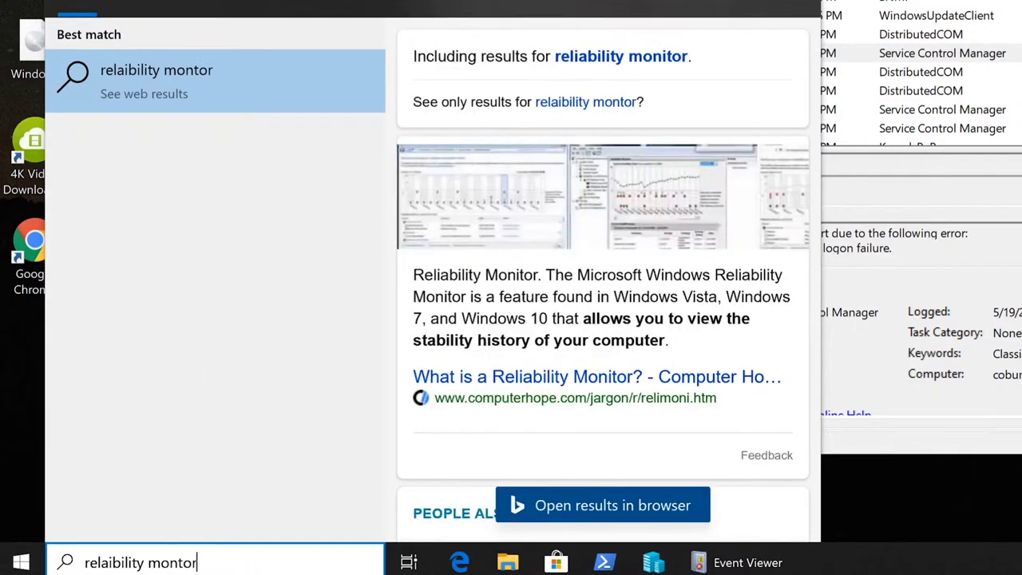
{"action": "left_click_drag", "start_coordinate": [198, 562], "coordinate": [9, 548]}
{"action": "type", "text": "contro"}
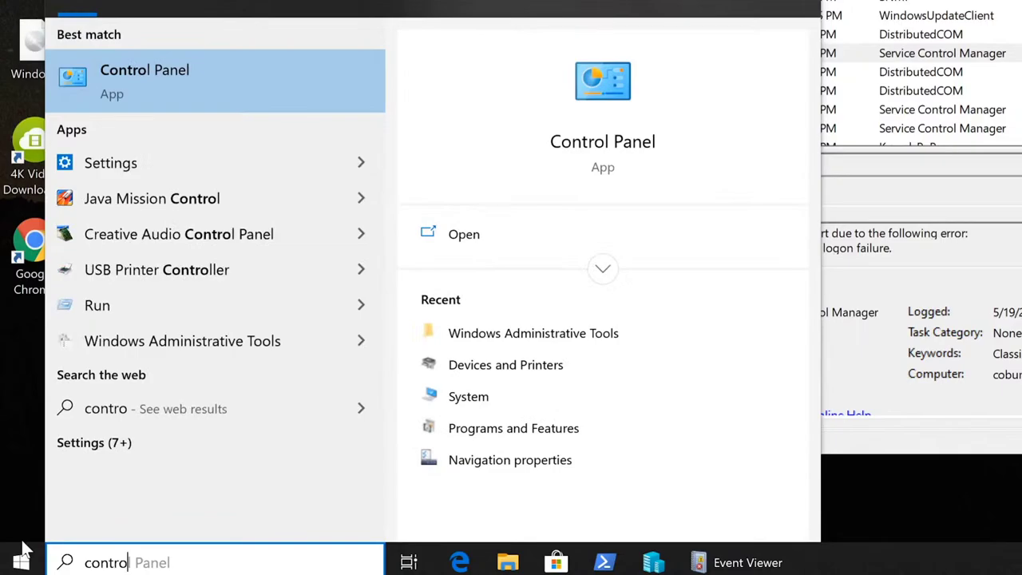
{"action": "key", "text": "Return"}
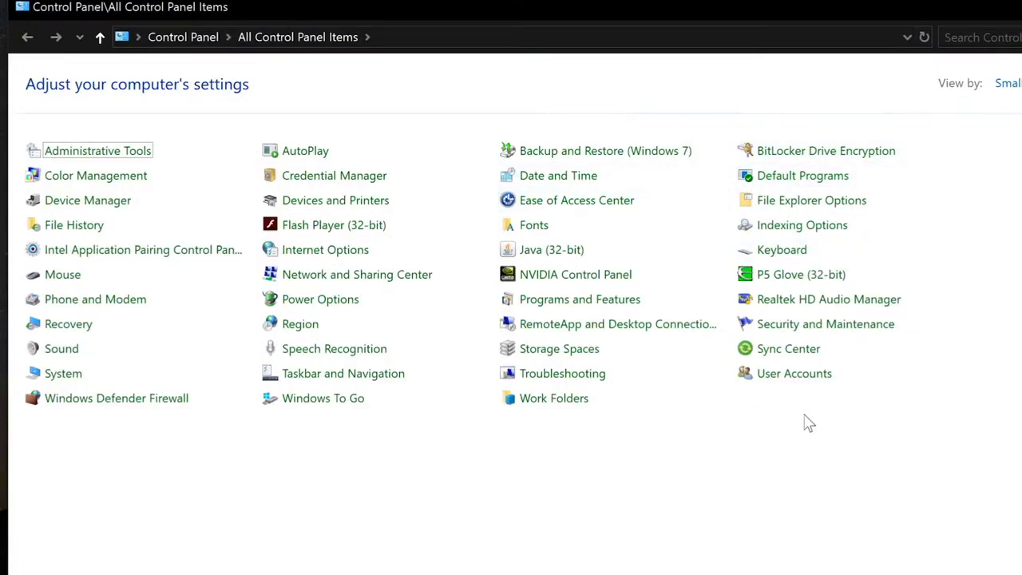
Step: Open Security and Maintenance and expand Security, briefly visiting the message settings page and returning
{"action": "left_click", "coordinate": [801, 328]}
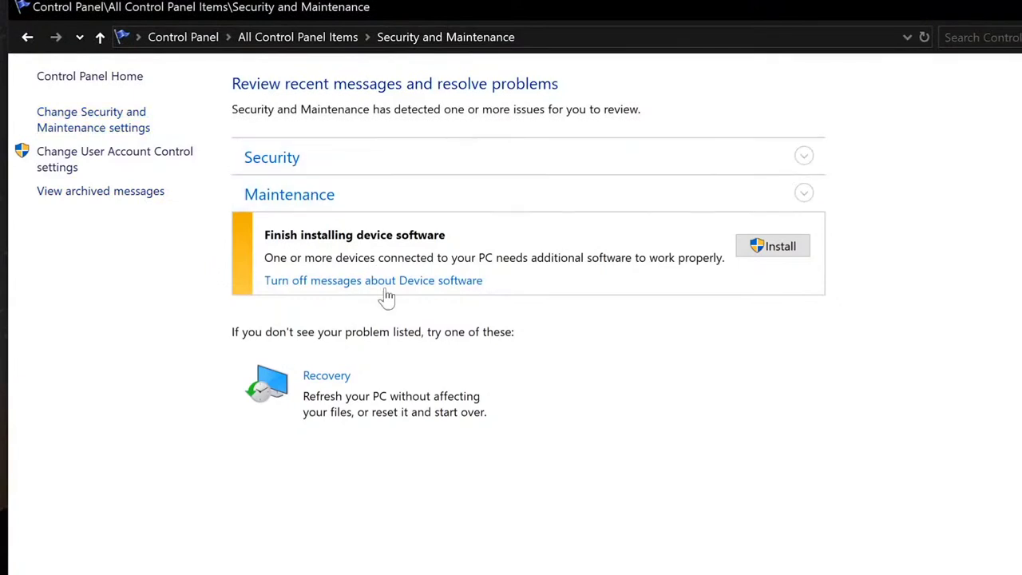
{"action": "left_click", "coordinate": [299, 154]}
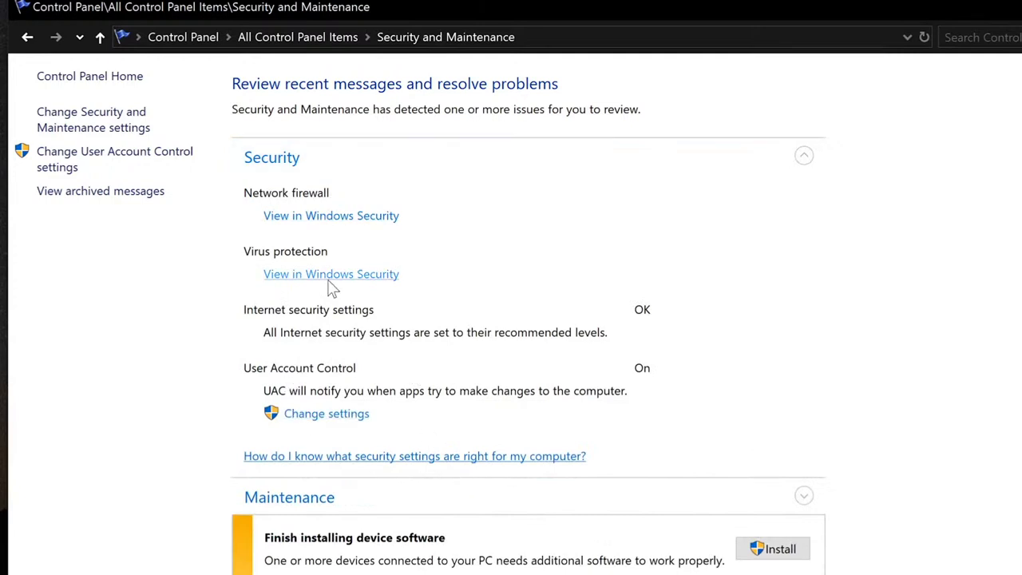
{"action": "scroll", "coordinate": [392, 444], "scroll_direction": "down", "scroll_amount": 1}
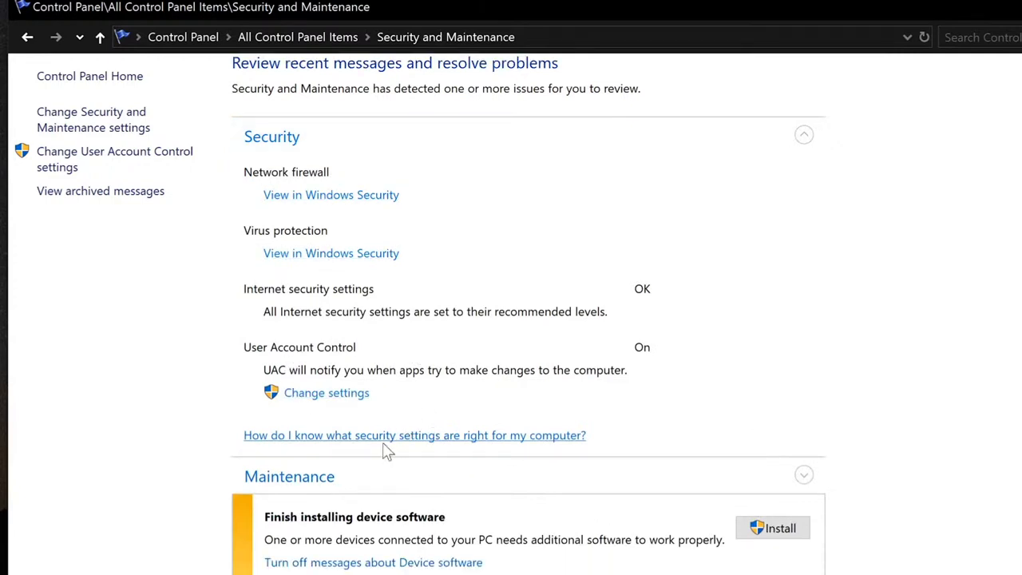
{"action": "left_click", "coordinate": [92, 124]}
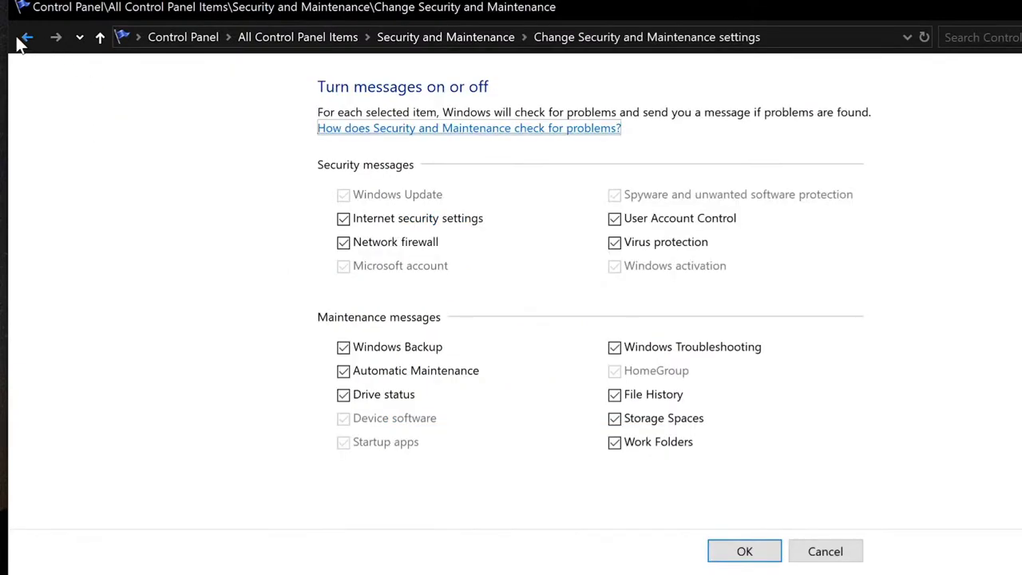
{"action": "left_click", "coordinate": [24, 37]}
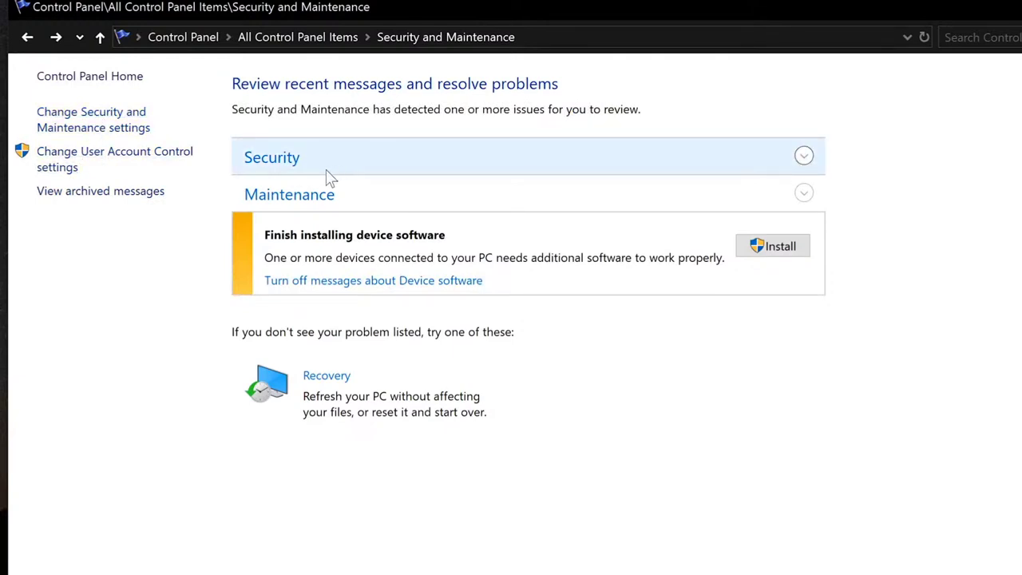
{"action": "left_click", "coordinate": [295, 171]}
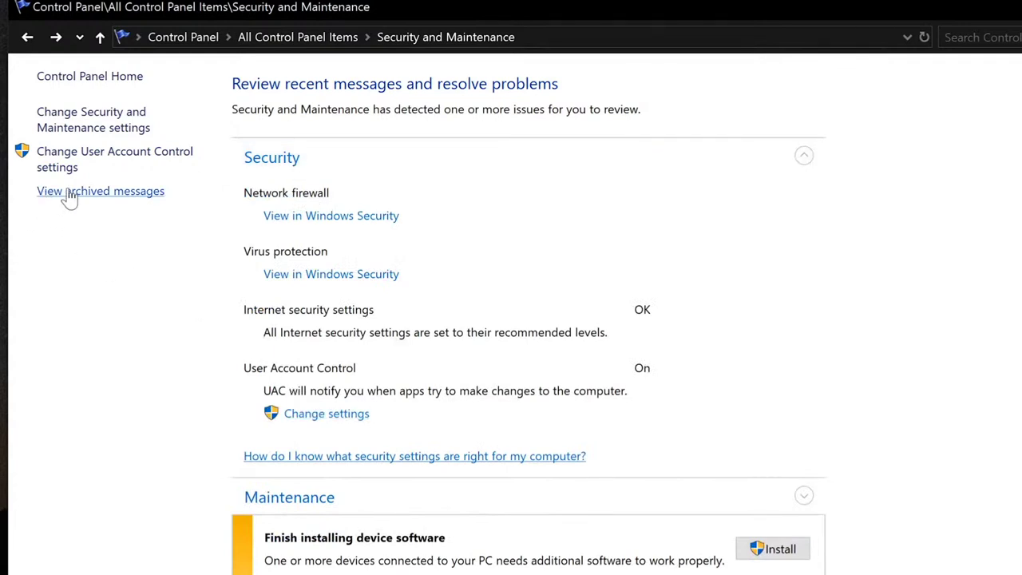
Step: Search Control Panel for 're' and open this computer's reliability history under Security and Maintenance
{"action": "key", "text": "ctrl+f"}
{"action": "type", "text": "re"}
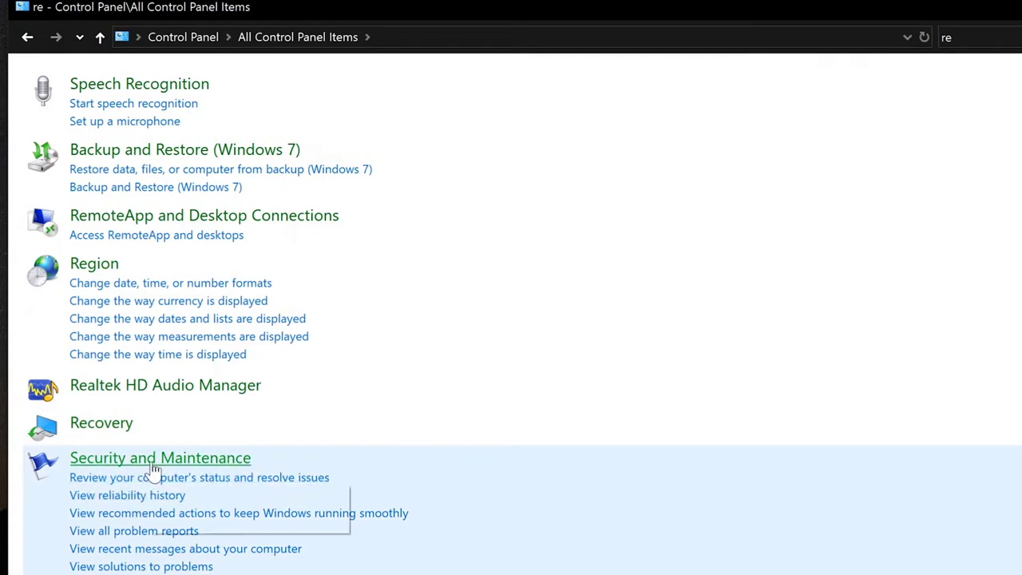
{"action": "left_click", "coordinate": [127, 495]}
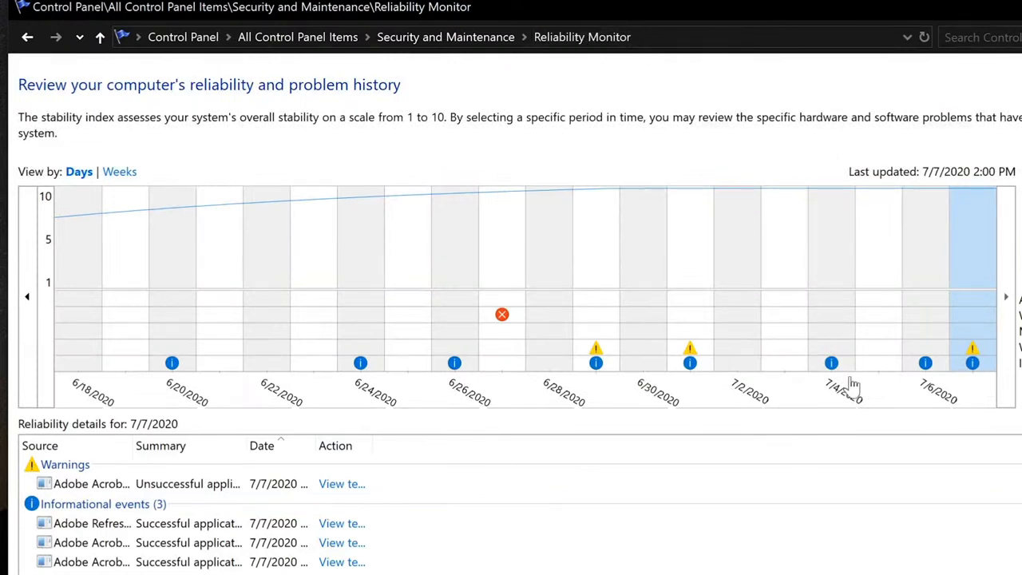
Step: Select 6/27/2020, widen the Date column, and open the Windows hardware error's technical details
{"action": "left_click", "coordinate": [505, 320]}
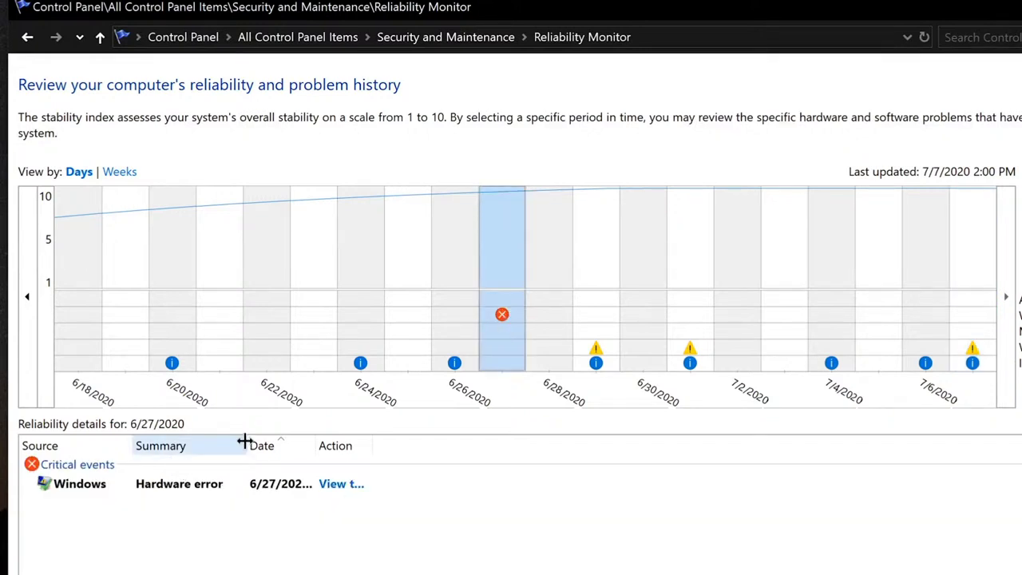
{"action": "left_click_drag", "start_coordinate": [315, 447], "coordinate": [374, 446]}
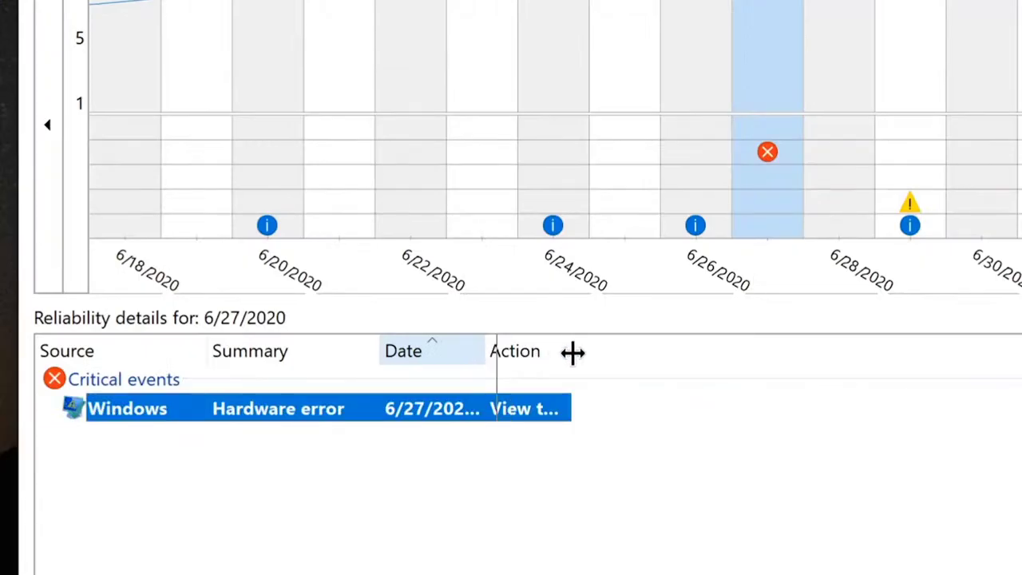
{"action": "left_click_drag", "start_coordinate": [572, 352], "coordinate": [577, 352]}
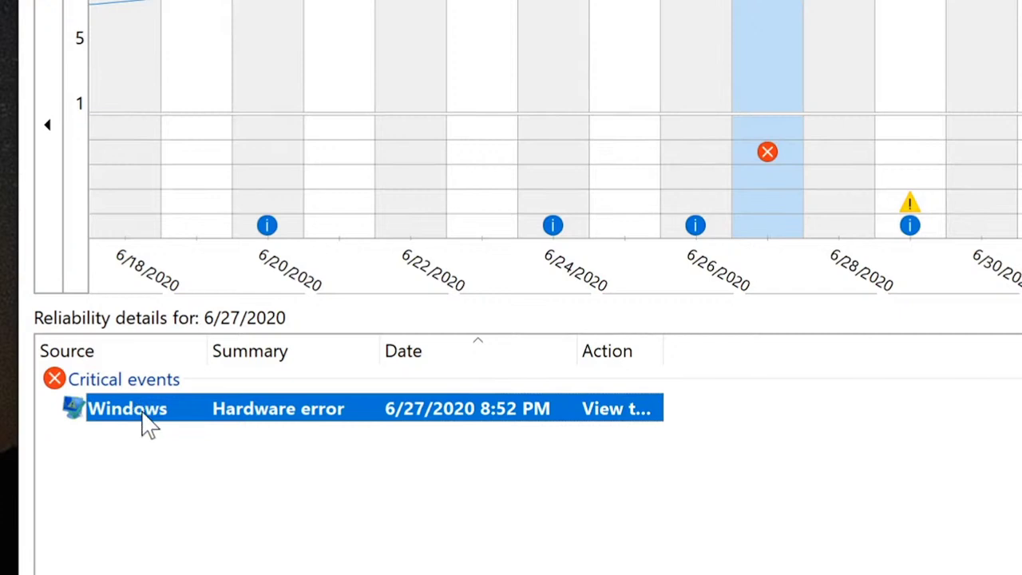
{"action": "double_click", "coordinate": [142, 423]}
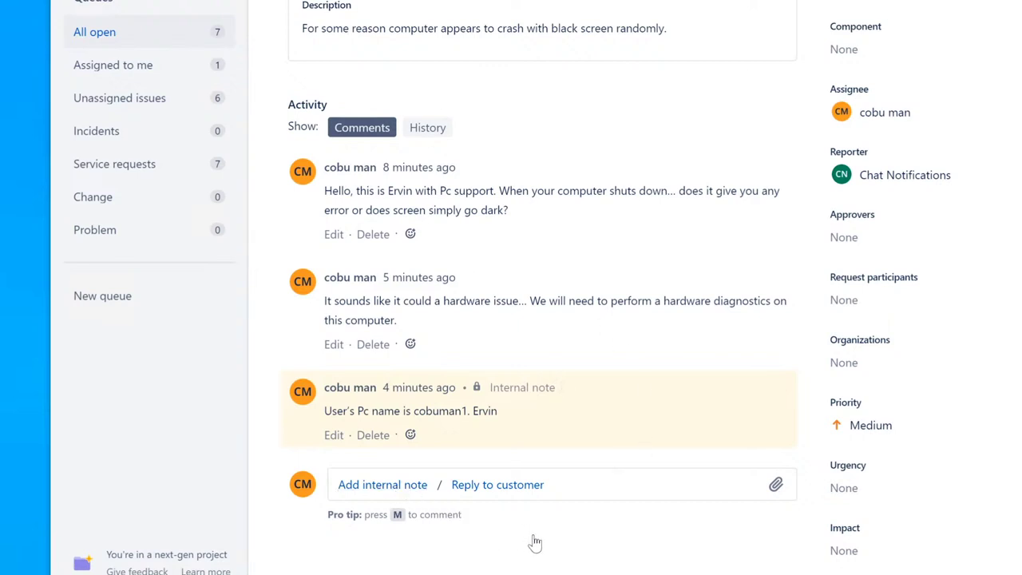
Step: Save an ISD-21 internal note 'Routed issue to local pc support to troubleshoot hardware issues', signed with the agent's name
{"action": "left_click", "coordinate": [500, 476]}
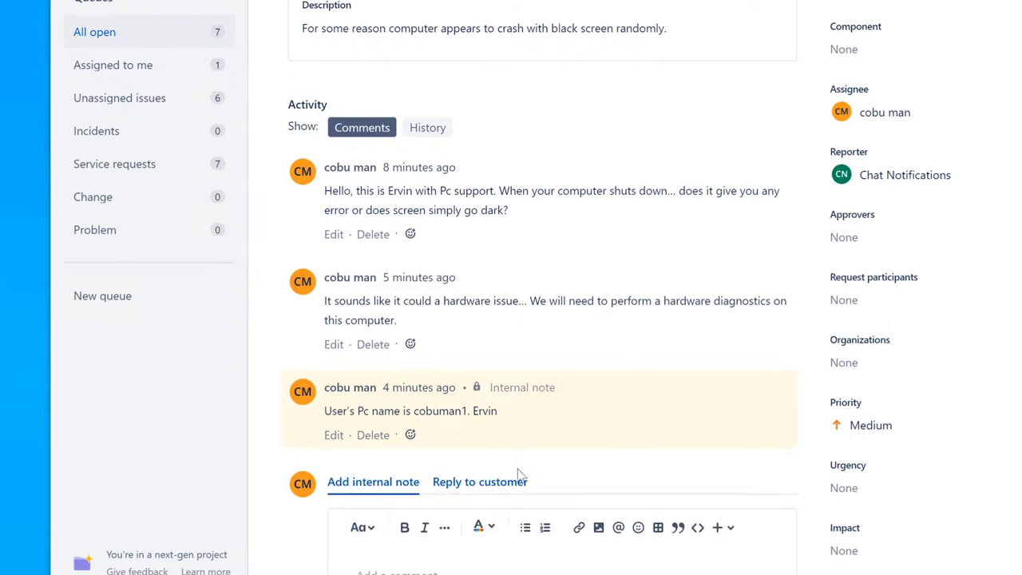
{"action": "scroll", "coordinate": [517, 473], "scroll_direction": "down", "scroll_amount": 4}
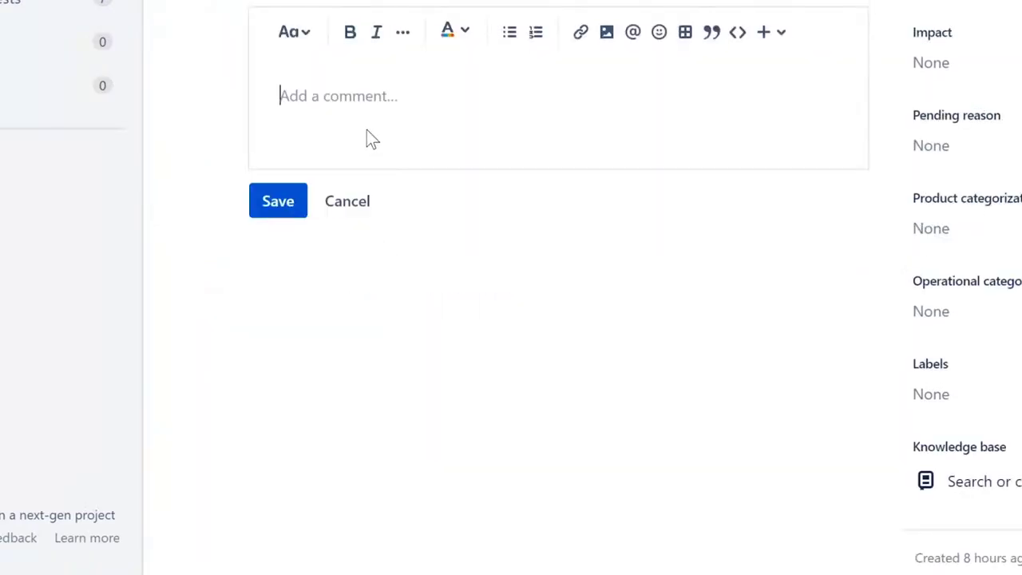
{"action": "type", "text": "Routed "}
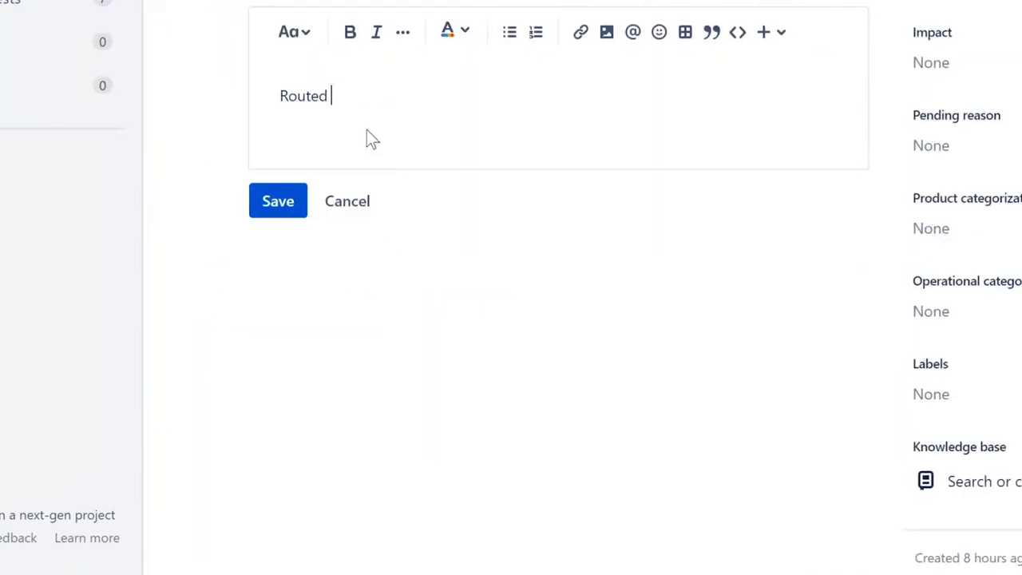
{"action": "type", "text": "issue to local "}
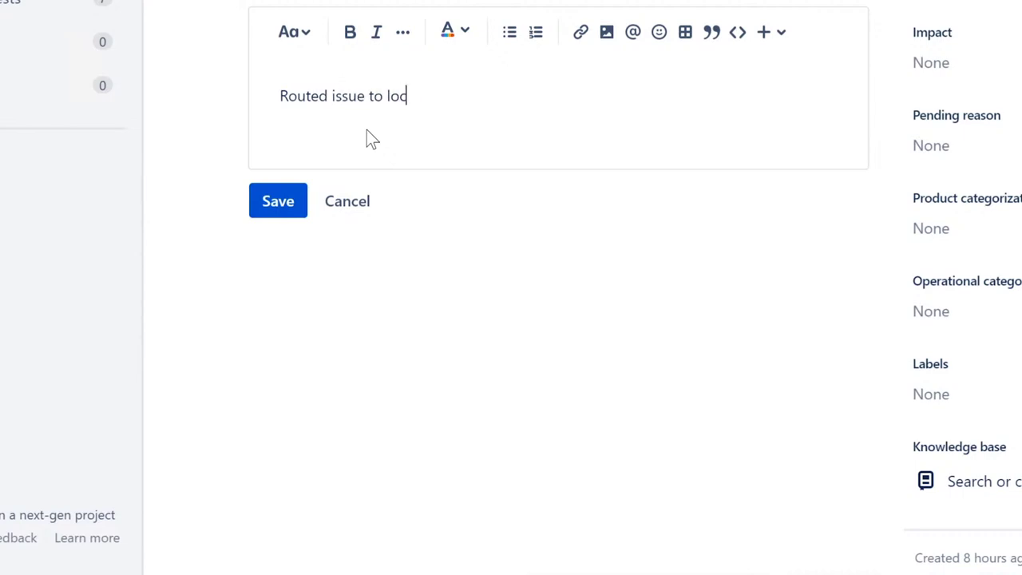
{"action": "type", "text": "pc "}
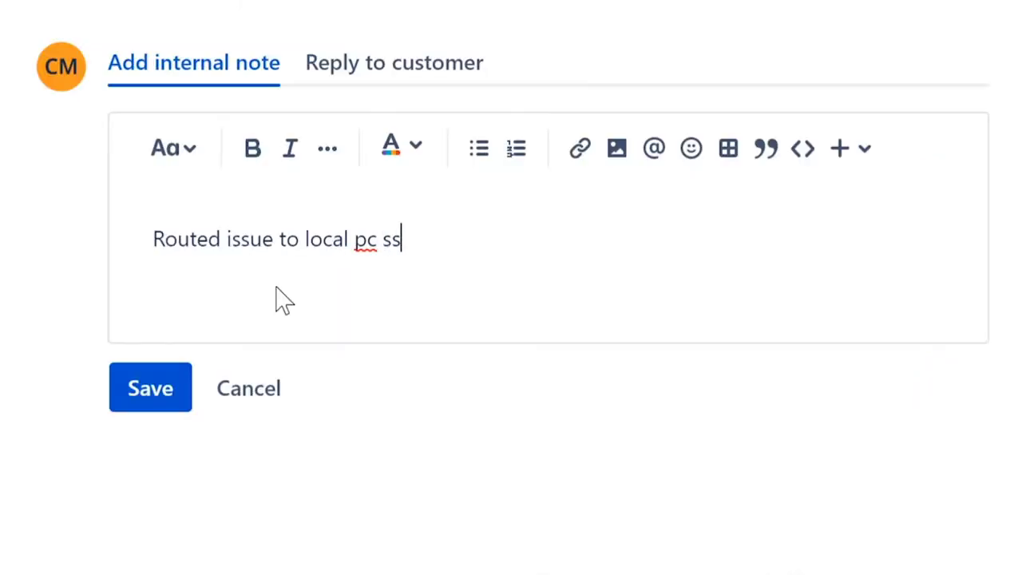
{"action": "type", "text": "support to trou"}
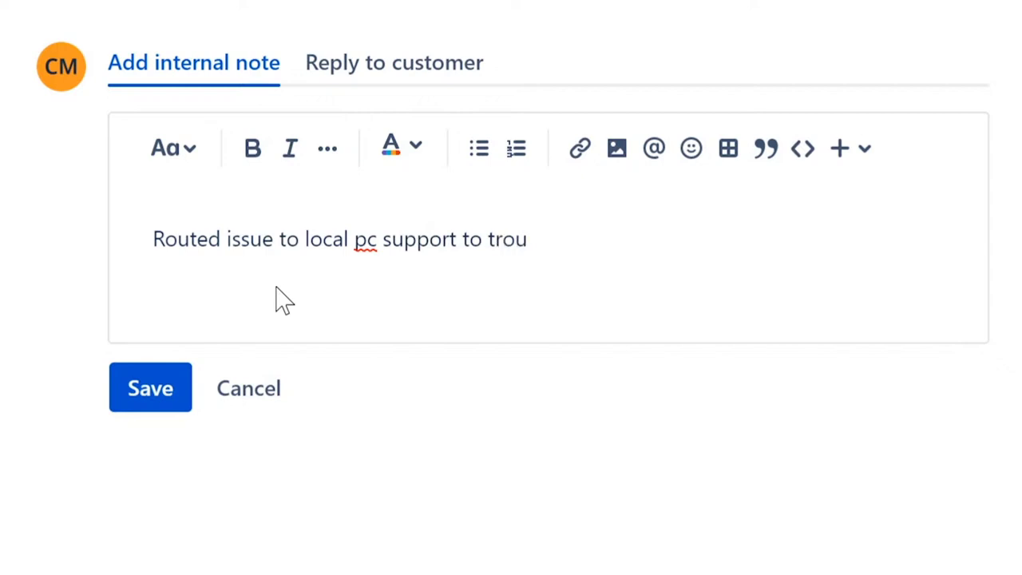
{"action": "type", "text": "blshoot ha"}
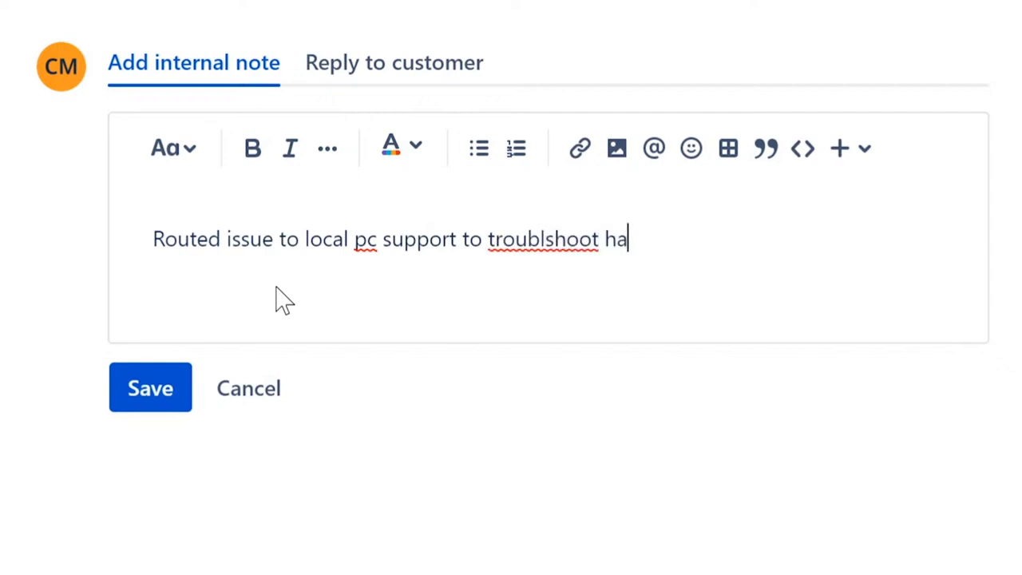
{"action": "type", "text": "rdware issues."}
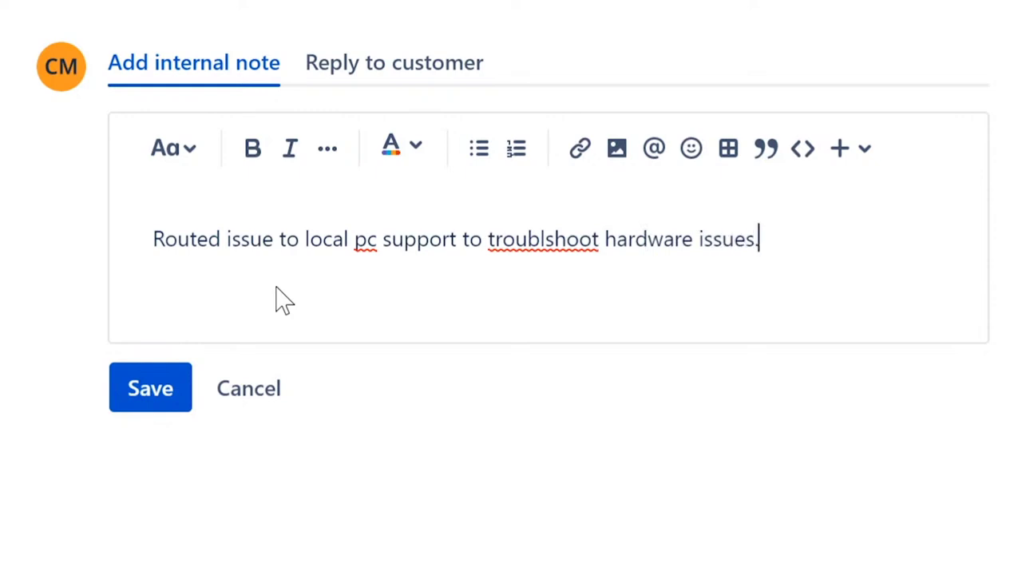
{"action": "type", "text": " Ervin"}
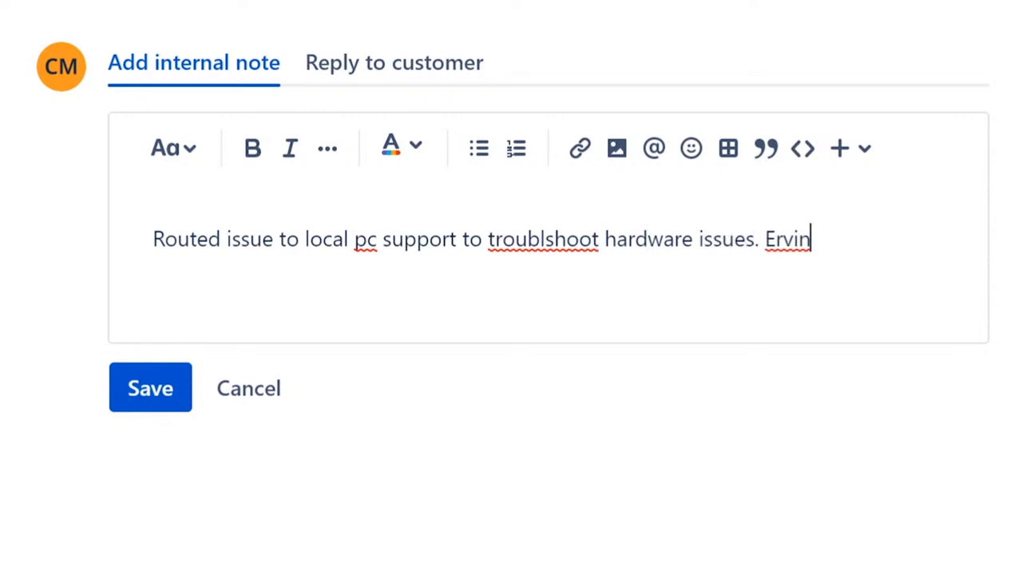
{"action": "right_click", "coordinate": [563, 243]}
{"action": "left_click", "coordinate": [648, 270]}
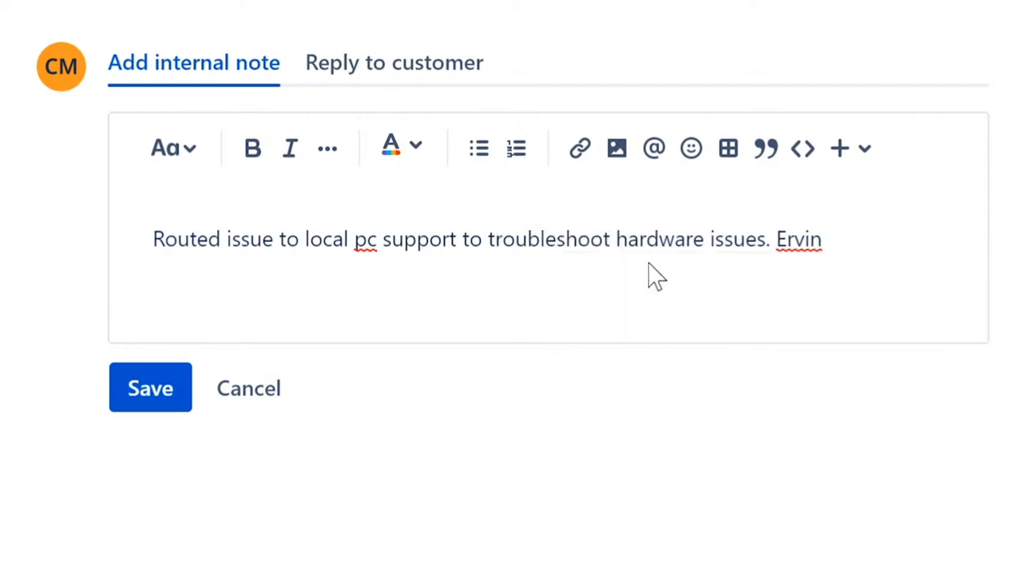
{"action": "left_click", "coordinate": [151, 393]}
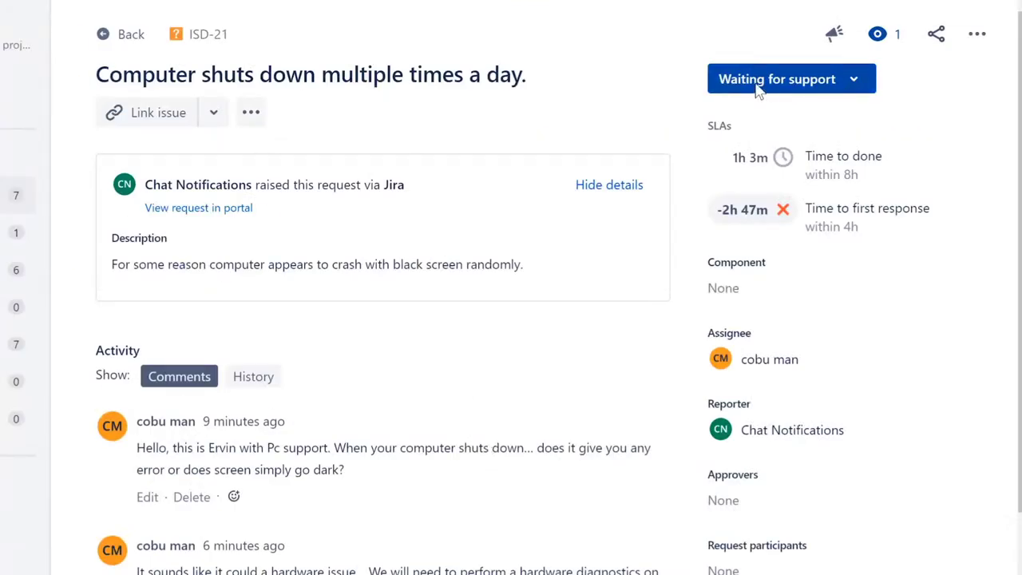
Step: Change ISD-21 from Waiting for support to Completed, then return to the All open queue
{"action": "left_click", "coordinate": [852, 81]}
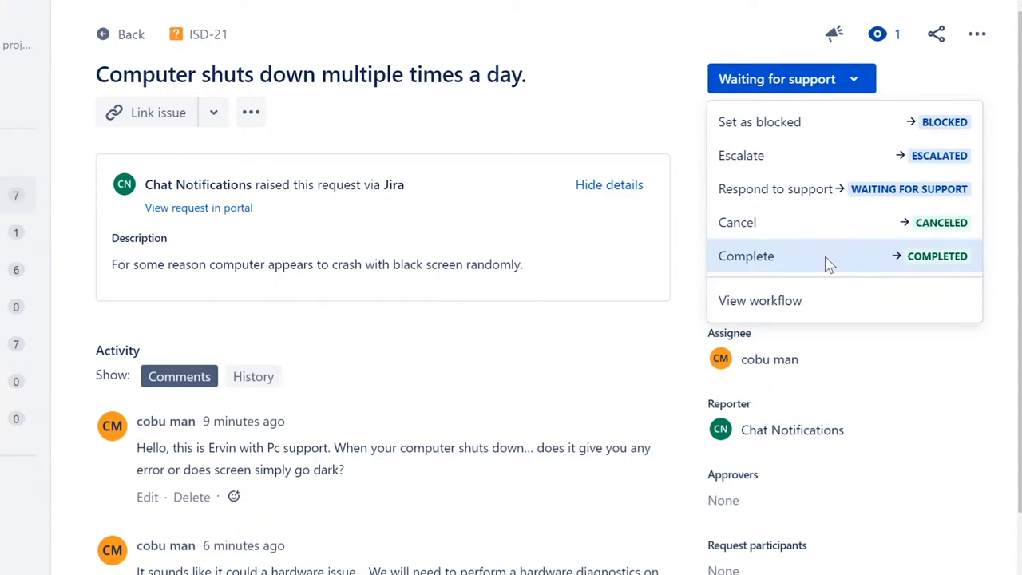
{"action": "left_click", "coordinate": [829, 260]}
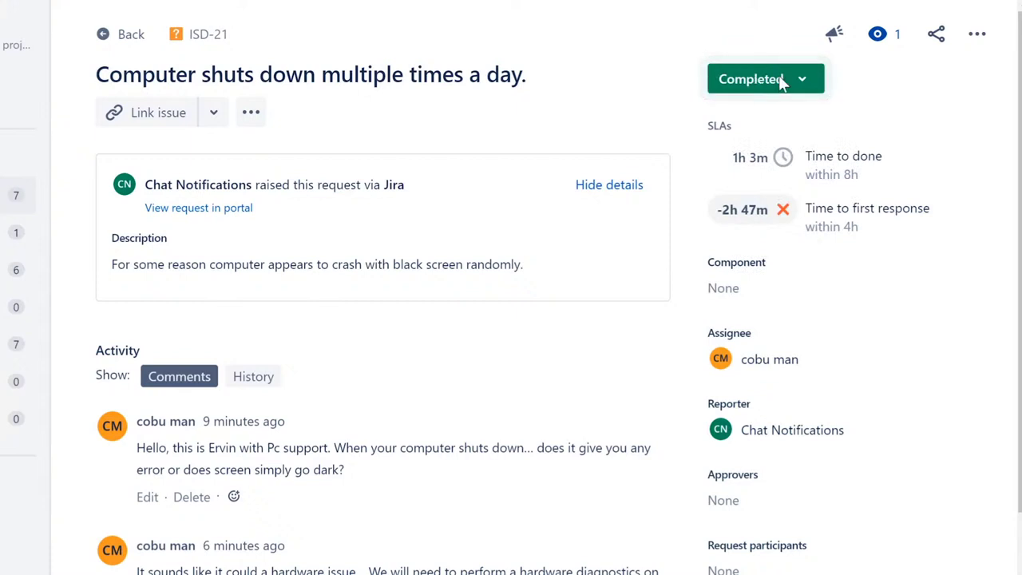
{"action": "left_click", "coordinate": [114, 34]}
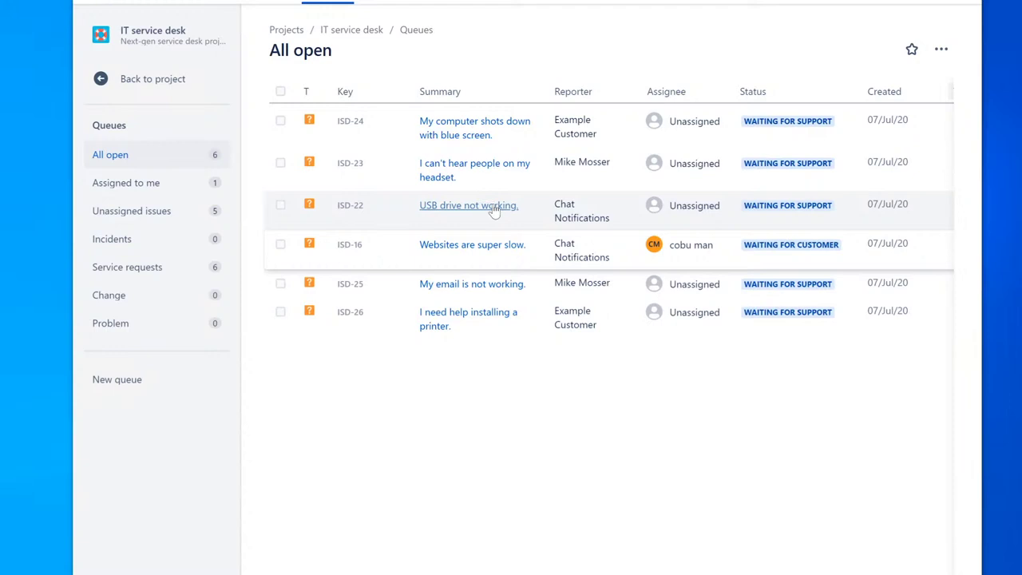
Step: Open ISD-22 'USB drive not working.', assign it to yourself, and select its title
{"action": "left_click", "coordinate": [495, 208]}
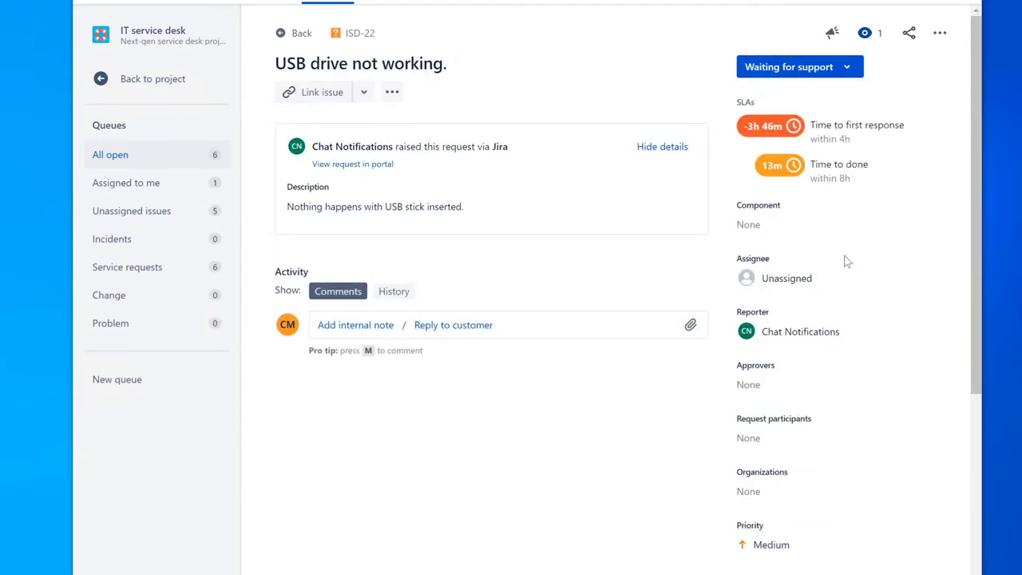
{"action": "left_click", "coordinate": [844, 292]}
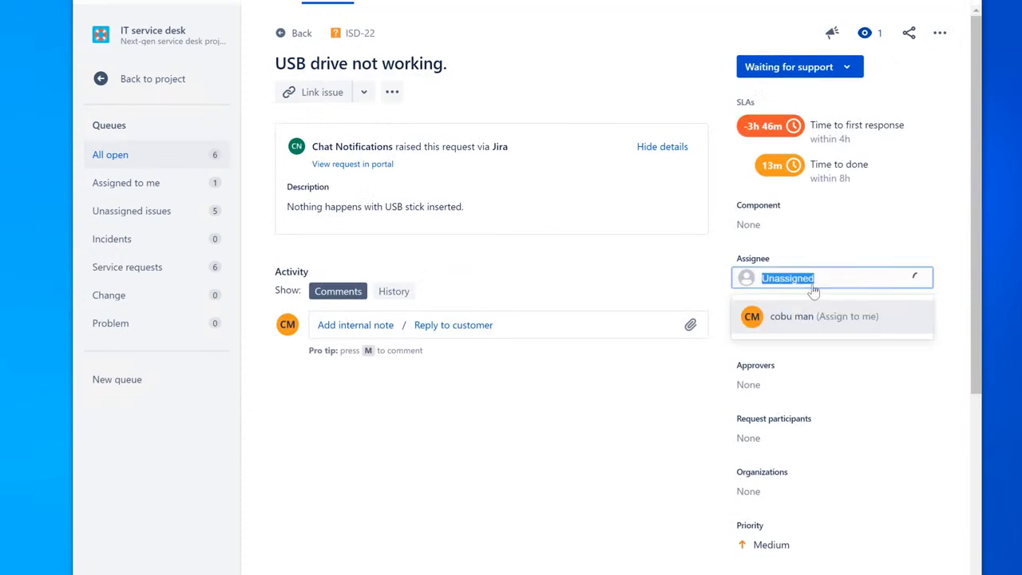
{"action": "left_click", "coordinate": [803, 319]}
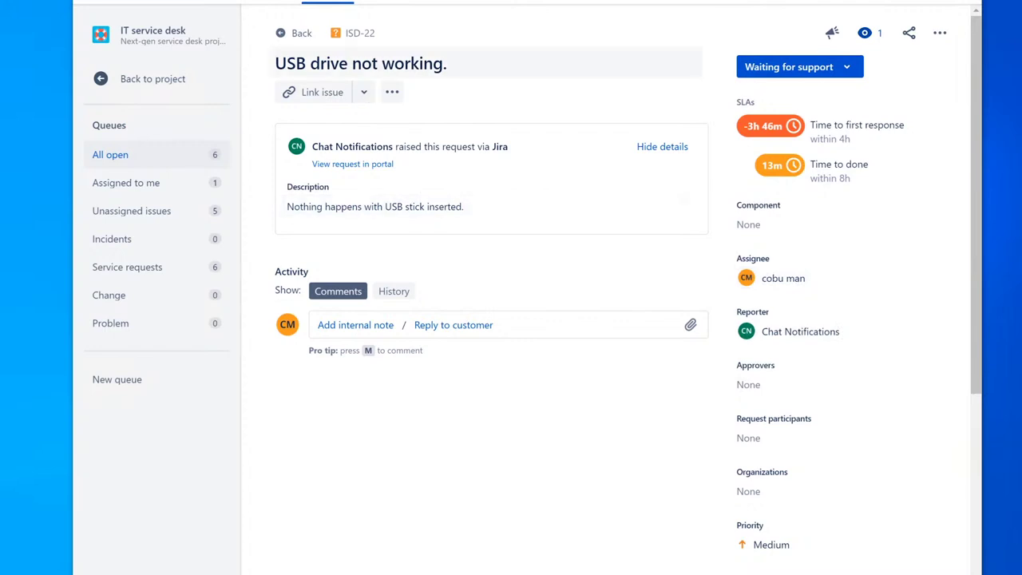
{"action": "left_click_drag", "start_coordinate": [455, 65], "coordinate": [286, 65]}
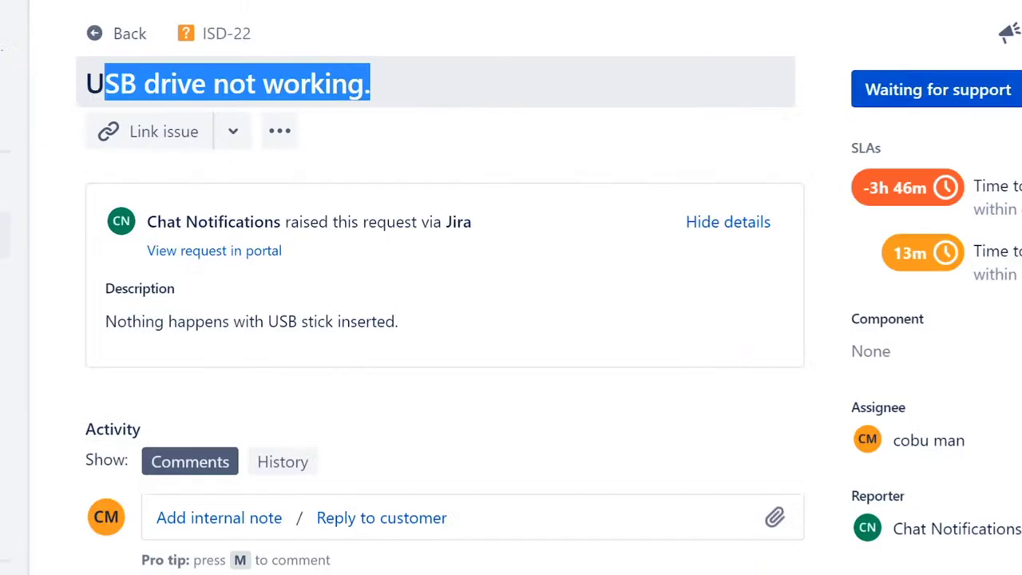
{"action": "left_click_drag", "start_coordinate": [105, 83], "coordinate": [85, 83]}
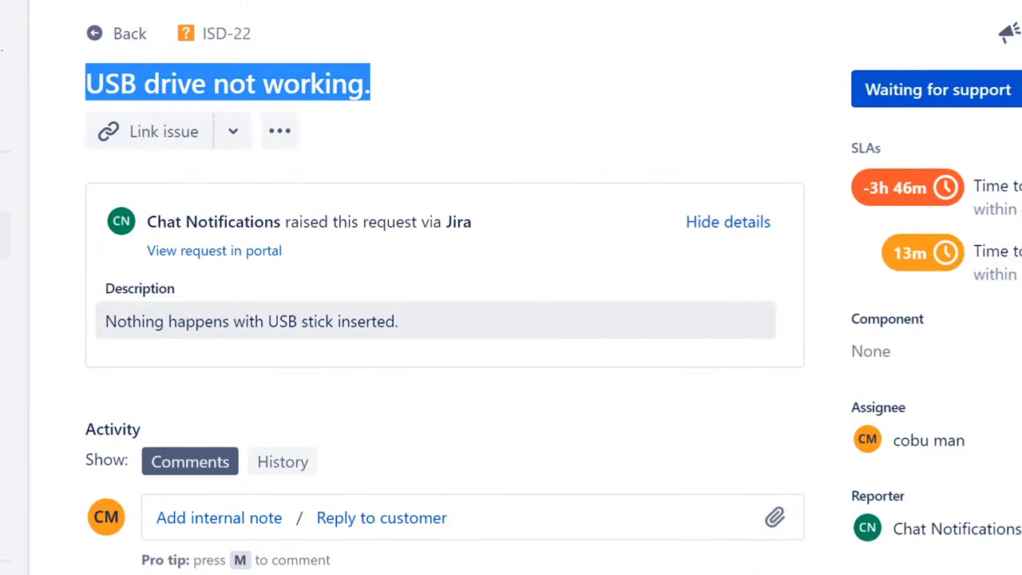
Step: Review the ISD-22 description, cancelling its editor, then open a blank Reply to customer box
{"action": "left_click_drag", "start_coordinate": [403, 320], "coordinate": [106, 321]}
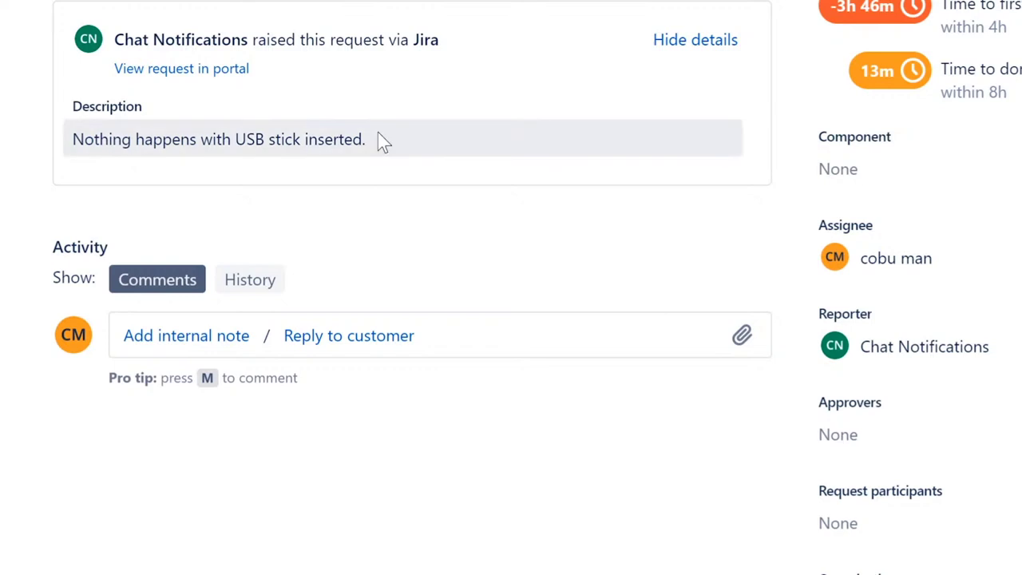
{"action": "left_click_drag", "start_coordinate": [377, 139], "coordinate": [75, 125]}
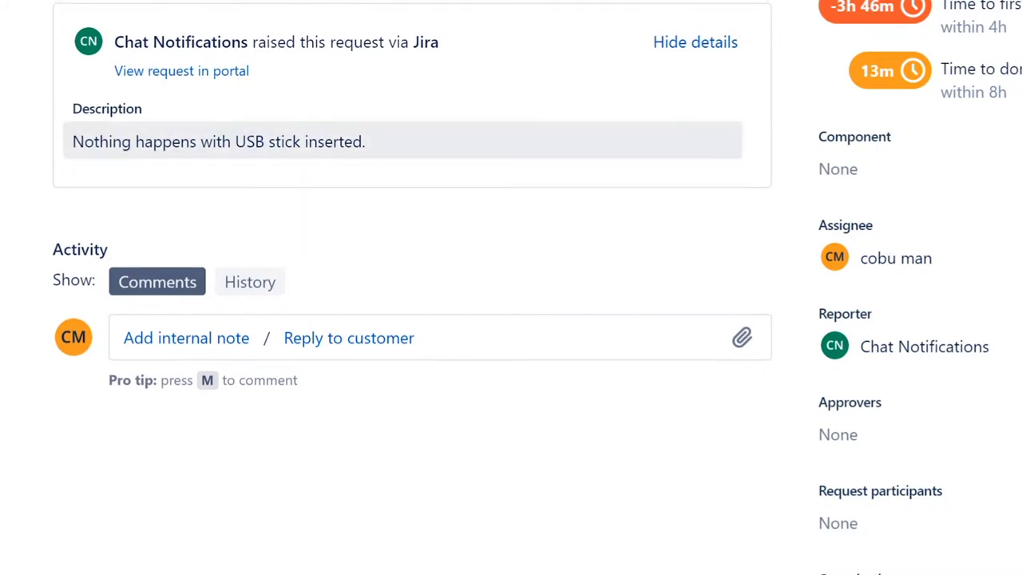
{"action": "left_click", "coordinate": [332, 176]}
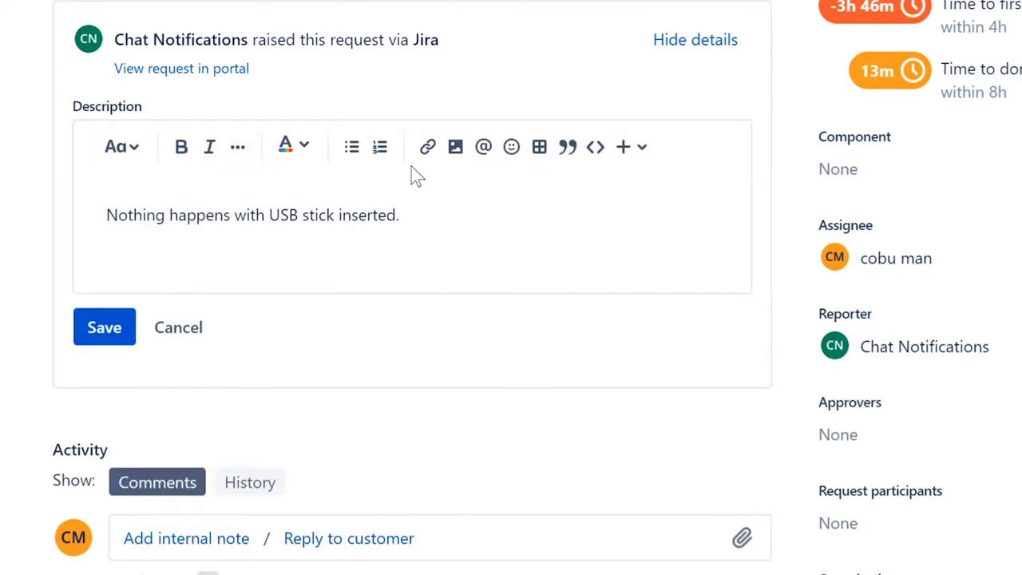
{"action": "left_click", "coordinate": [189, 327]}
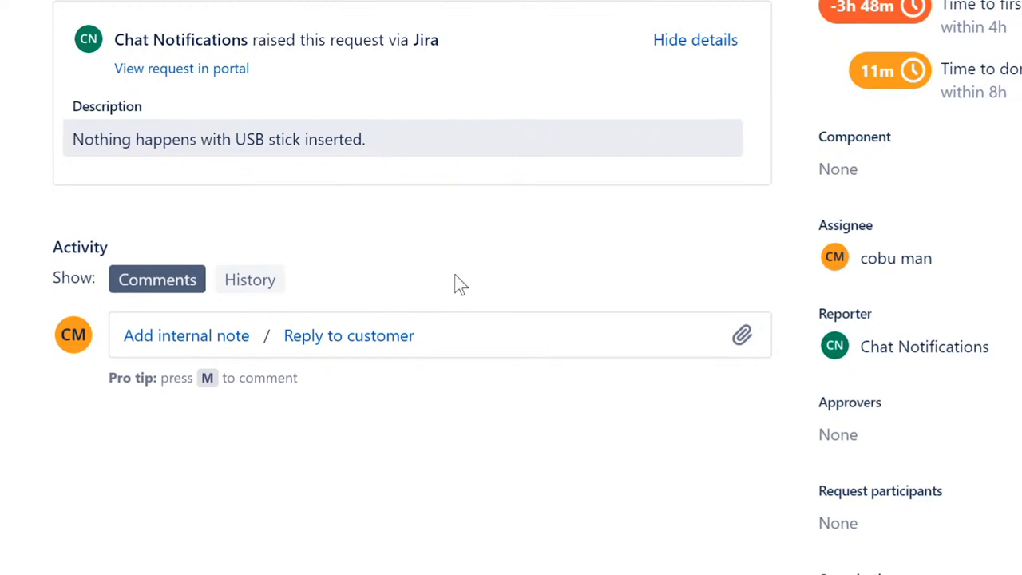
{"action": "left_click", "coordinate": [391, 140]}
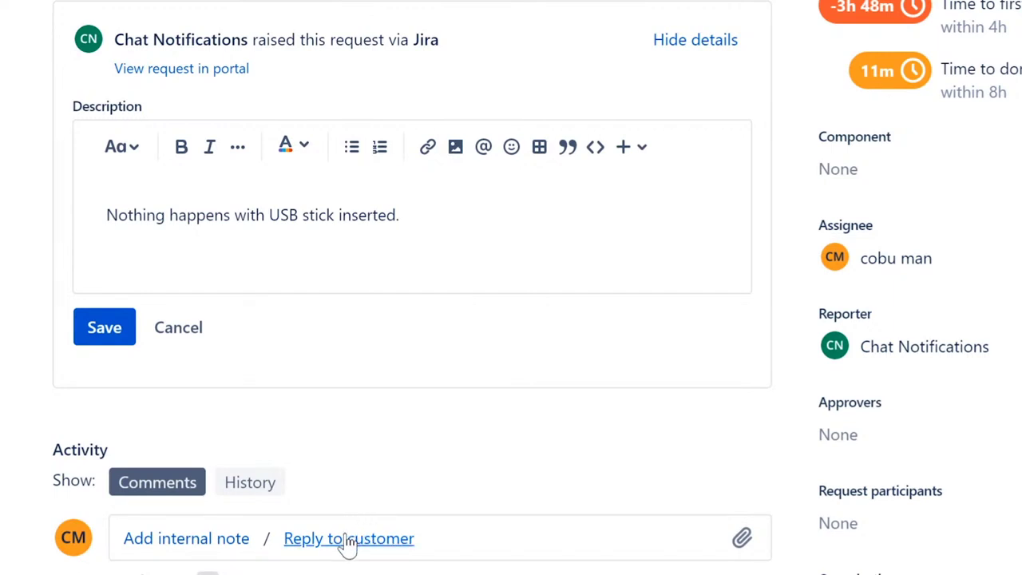
{"action": "left_click", "coordinate": [359, 539]}
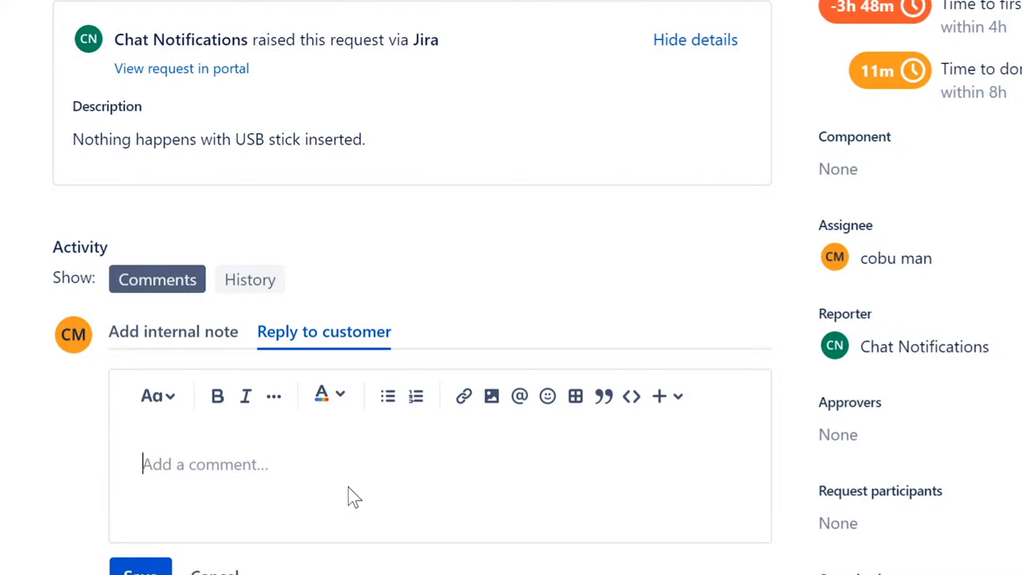
Step: Begin the reply with a greeting introducing the agent from Tech Support, followed by 'Unfortunately,'
{"action": "type", "text": "Hello, I"}
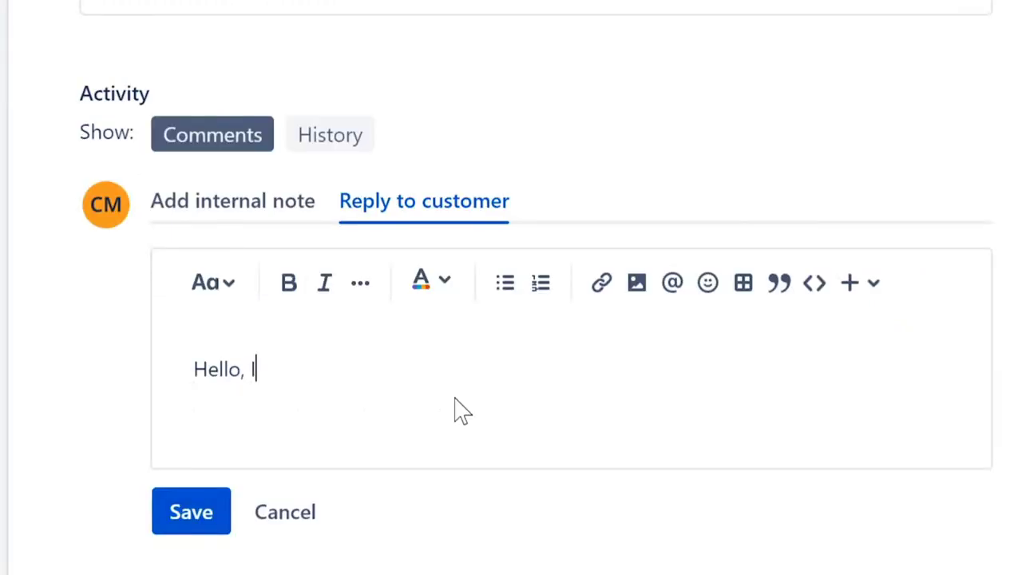
{"action": "key", "text": "BackSpace"}
{"action": "type", "text": "my name is Er"}
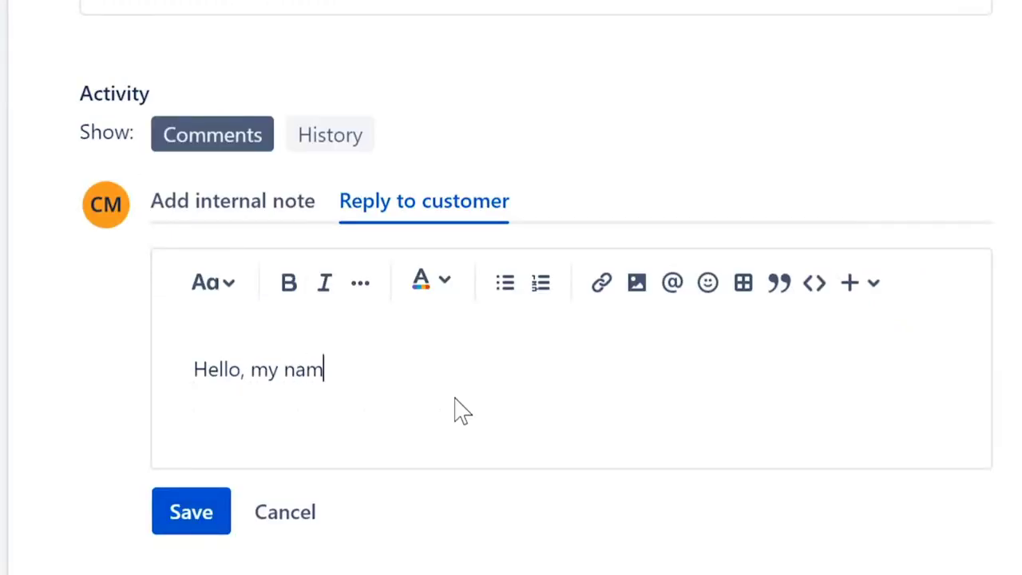
{"action": "type", "text": "with Tech S"}
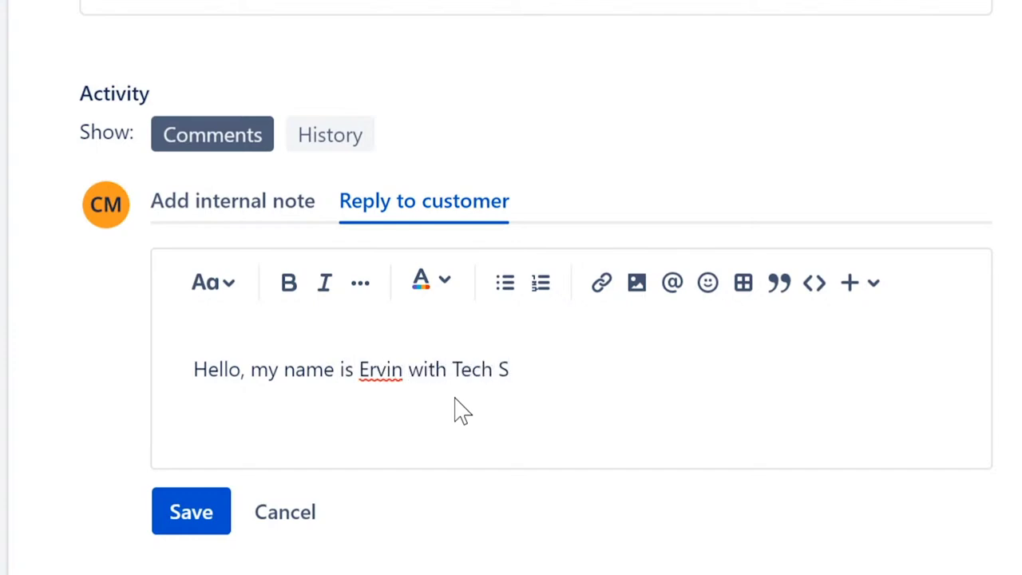
{"action": "type", "text": "upport. Unfortunatlly,"}
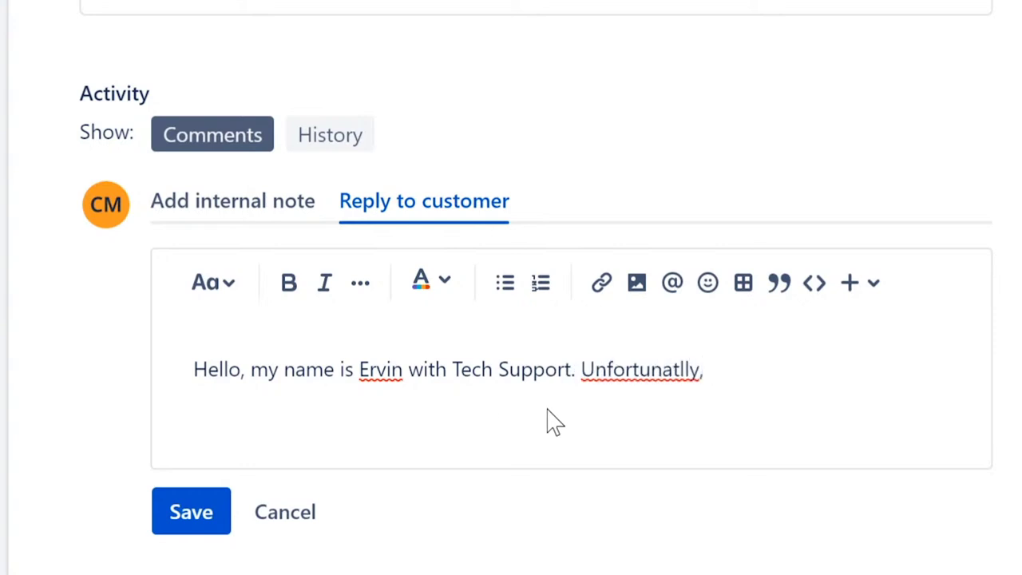
{"action": "right_click", "coordinate": [685, 369]}
{"action": "left_click", "coordinate": [754, 389]}
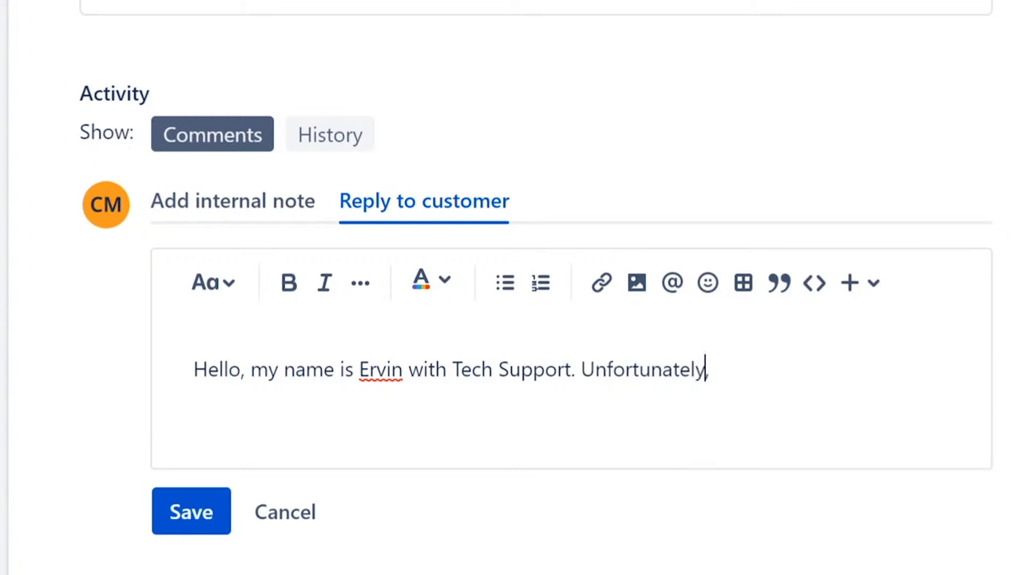
{"action": "key", "text": "End"}
Step: Finish the sentence saying the company has USB ports disabled as part of company security policy
{"action": "type", "text": "our compa"}
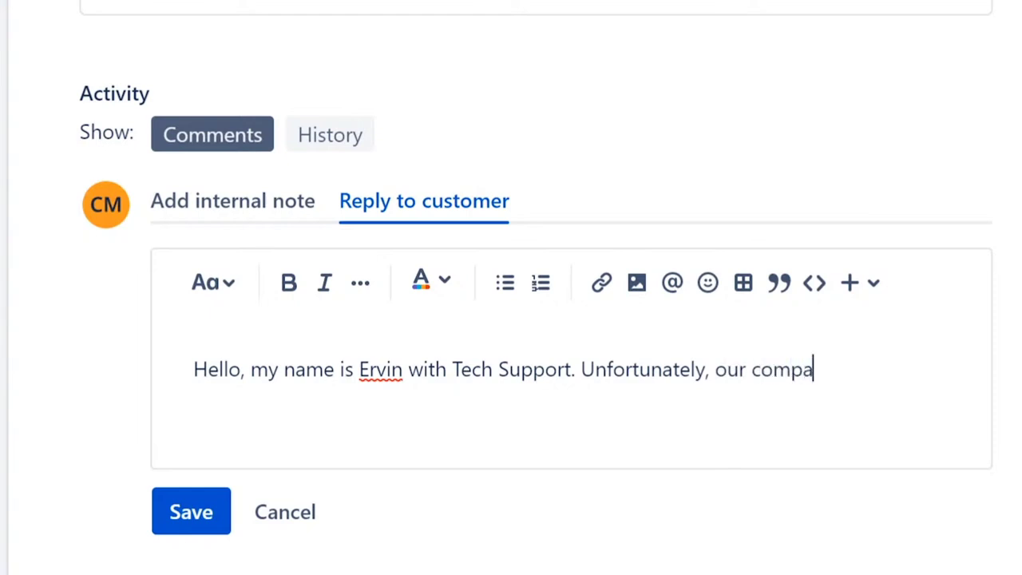
{"action": "type", "text": "ny has USB "}
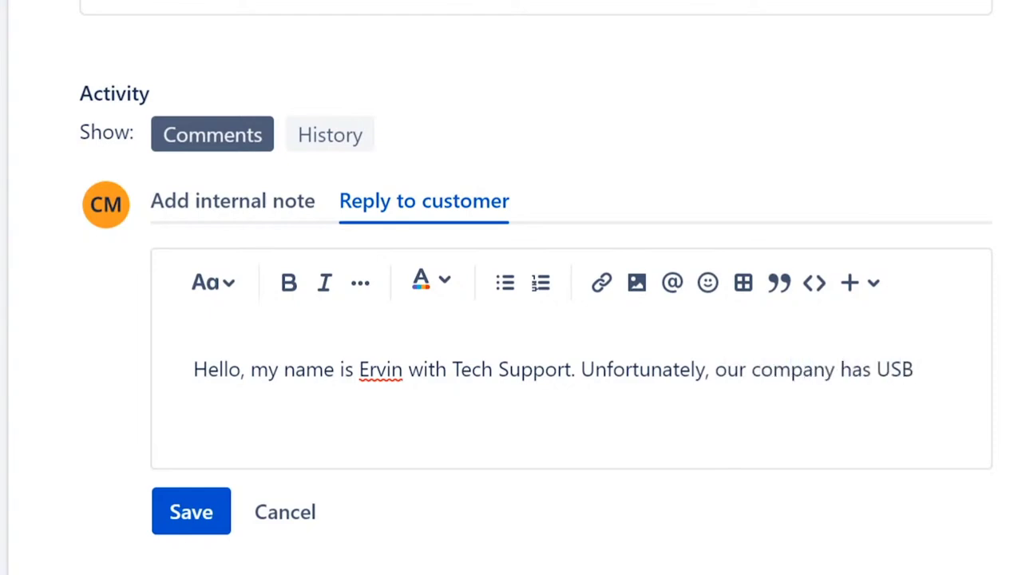
{"action": "type", "text": "prot"}
{"action": "key", "text": "BackSpace"}
{"action": "key", "text": "BackSpace"}
{"action": "key", "text": "BackSpace"}
{"action": "type", "text": "ort disabled by"}
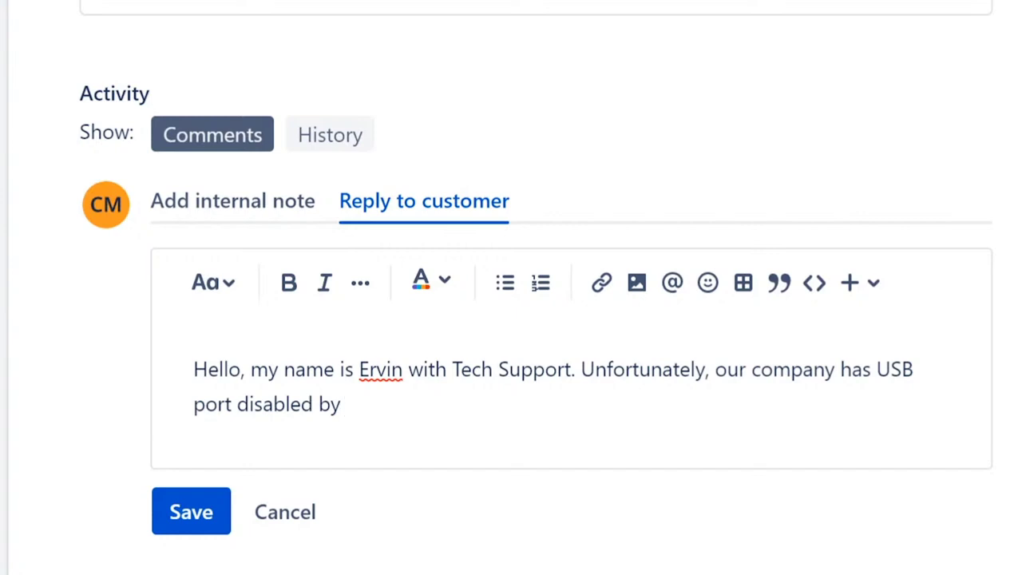
{"action": "key", "text": "BackSpace"}
{"action": "key", "text": "BackSpace"}
{"action": "key", "text": "BackSpace"}
{"action": "type", "text": "as po"}
{"action": "key", "text": "BackSpace"}
{"action": "type", "text": "art of comp"}
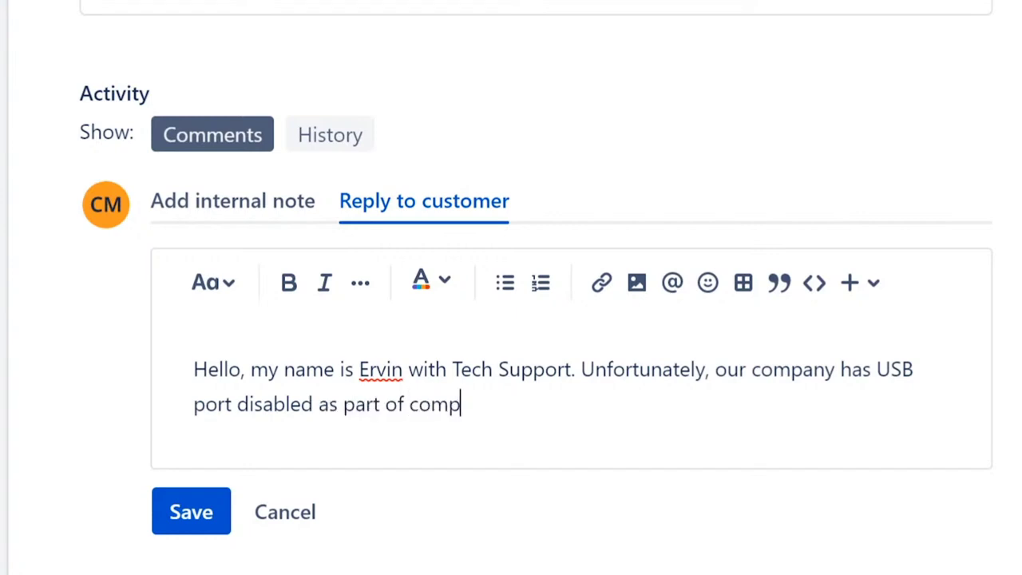
{"action": "type", "text": "any pol"}
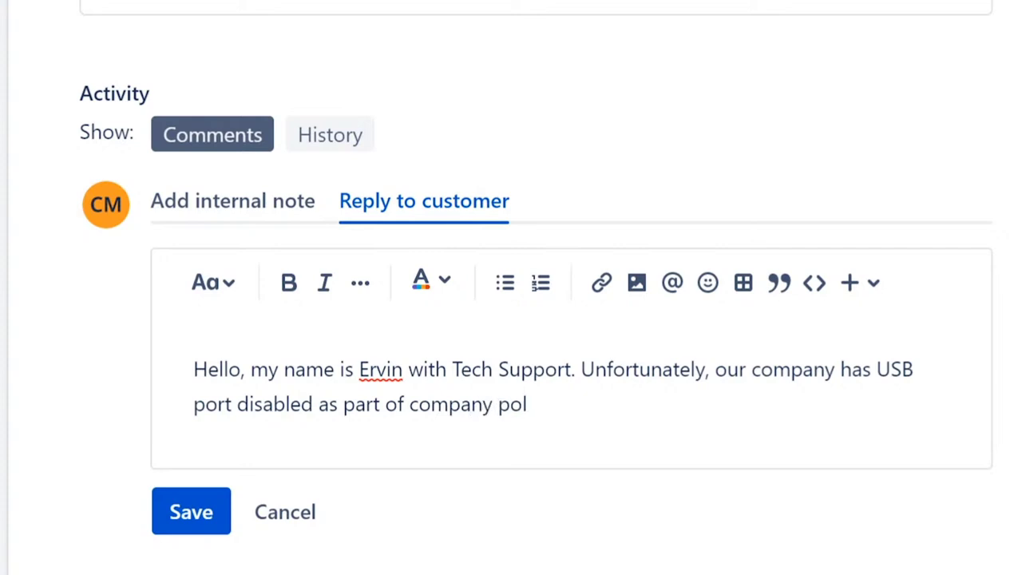
{"action": "key", "text": "BackSpace"}
{"action": "key", "text": "BackSpace"}
{"action": "key", "text": "BackSpace"}
{"action": "type", "text": "security"}
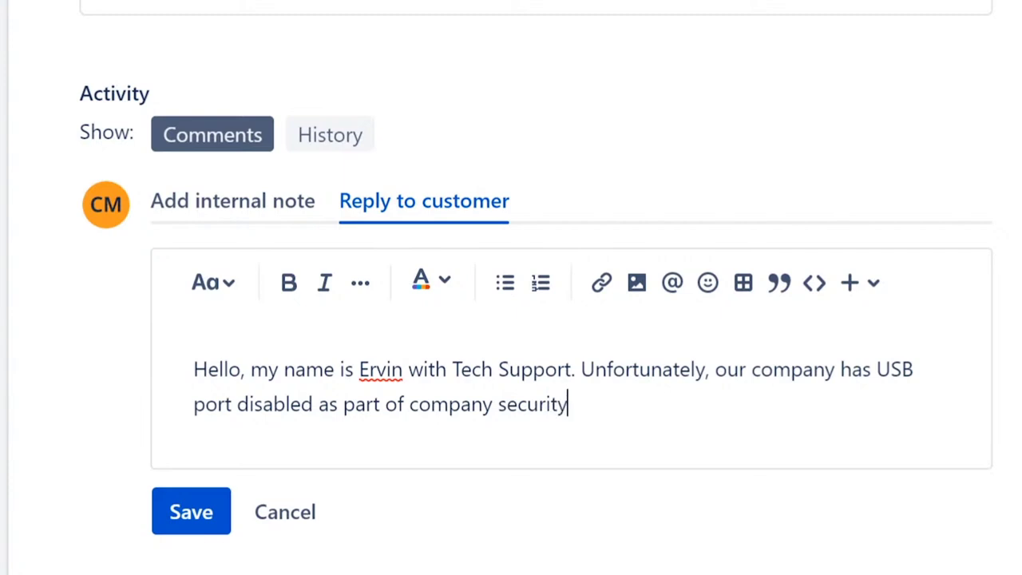
{"action": "type", "text": " policy."}
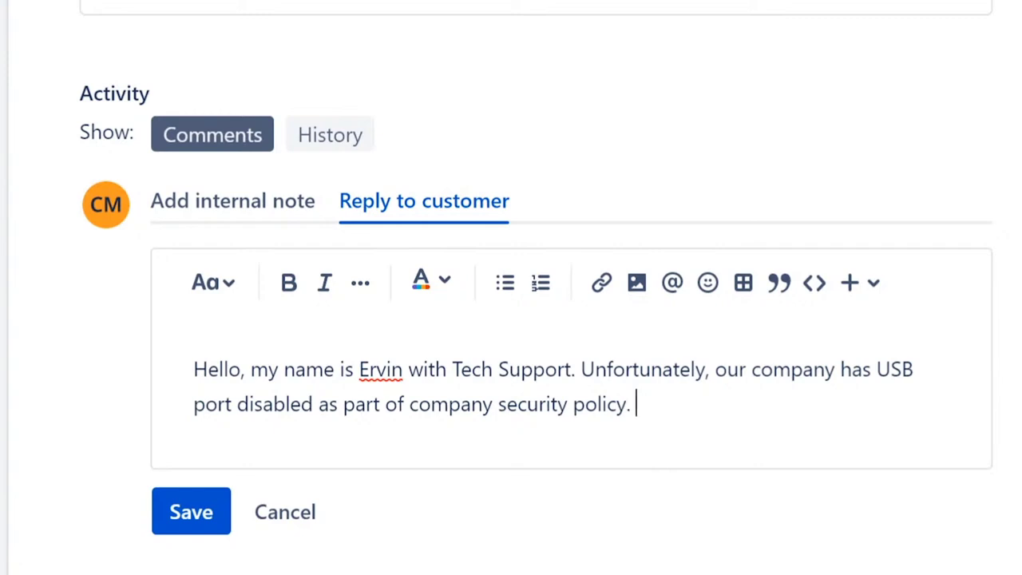
Step: Type ' If you need further assistance please let me know...' after the security policy sentence
{"action": "type", "text": "If you need furthe"}
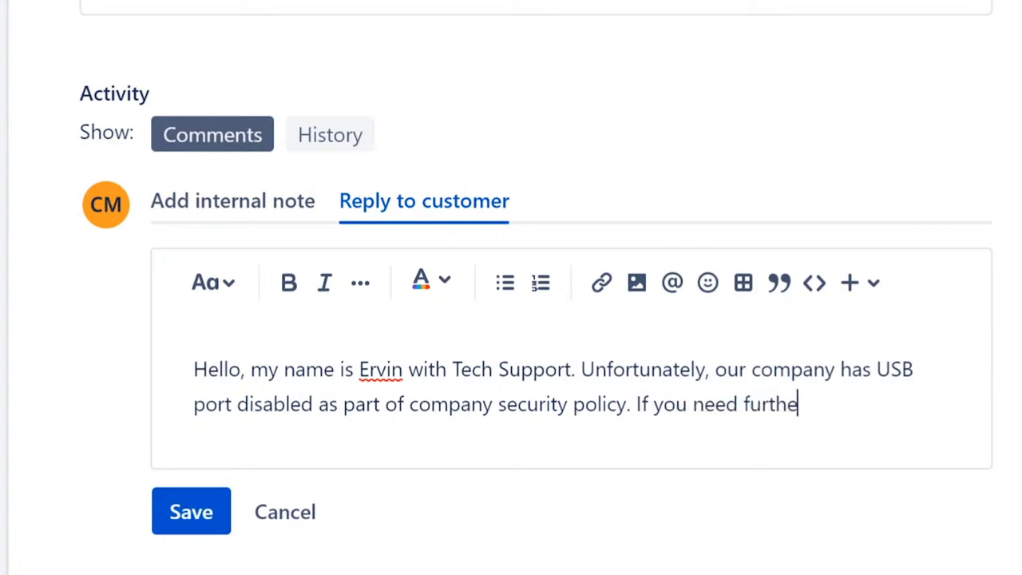
{"action": "type", "text": "r assistan"}
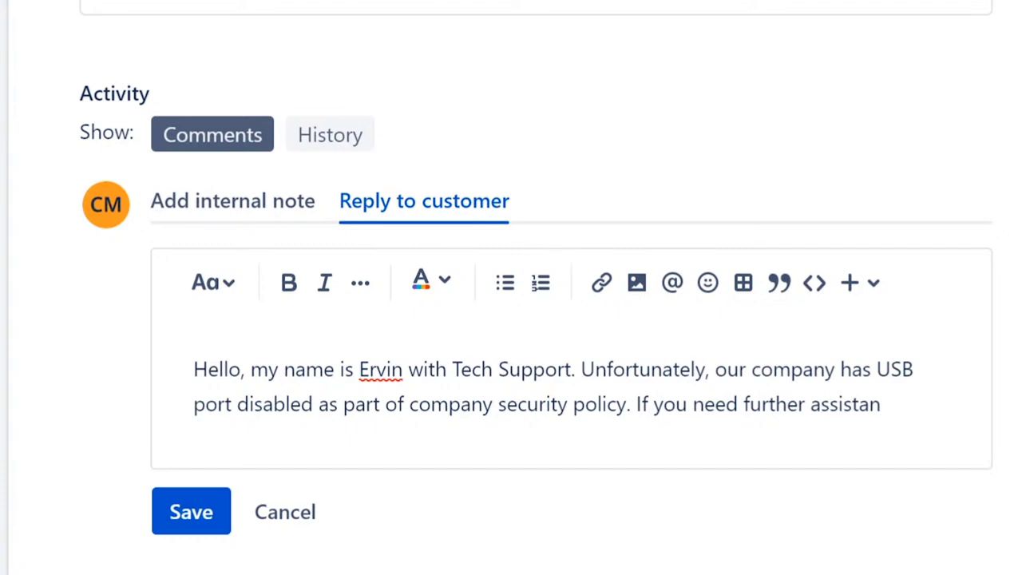
{"action": "type", "text": "ce plea"}
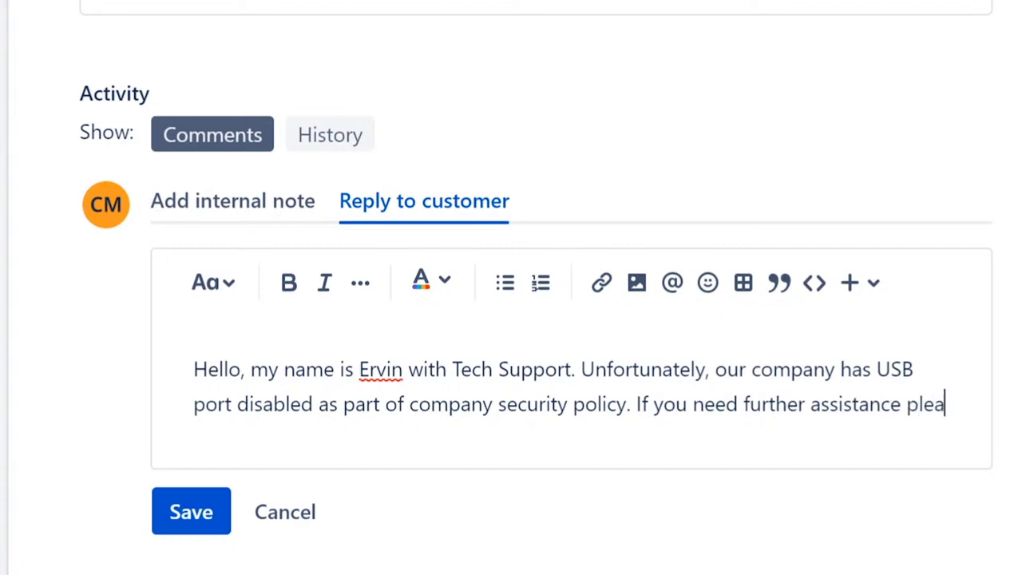
{"action": "type", "text": "se let me know"}
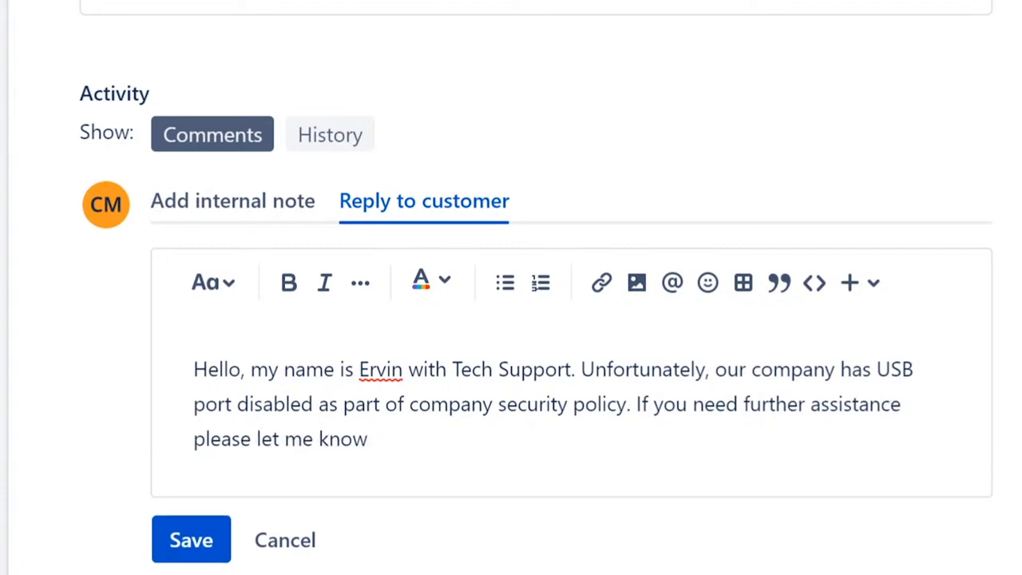
{"action": "type", "text": "..."}
Step: Select exactly 'If you need further assistance please let me know...', leaving out the leading space
{"action": "left_click_drag", "start_coordinate": [194, 404], "coordinate": [631, 403]}
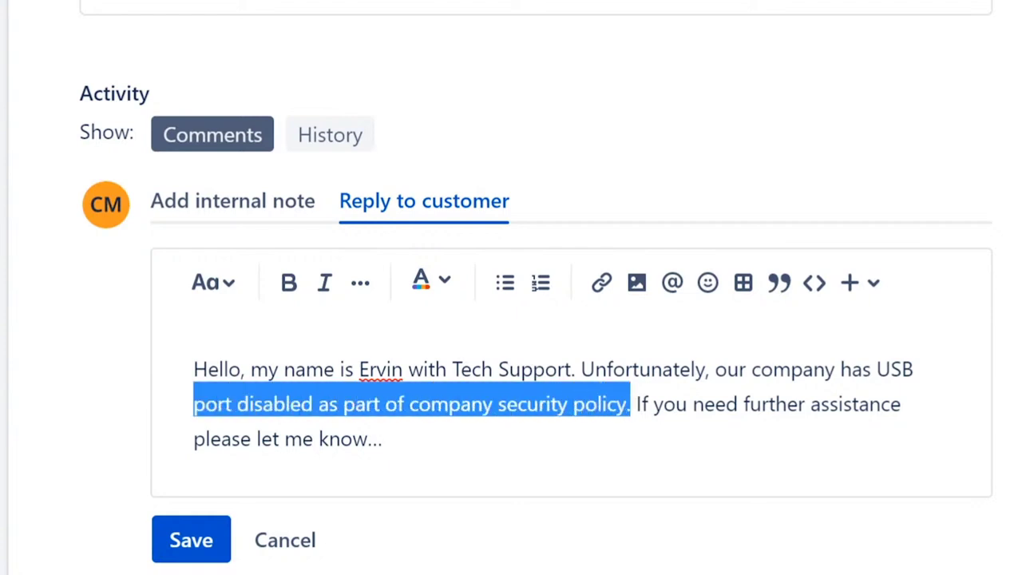
{"action": "left_click", "coordinate": [383, 438]}
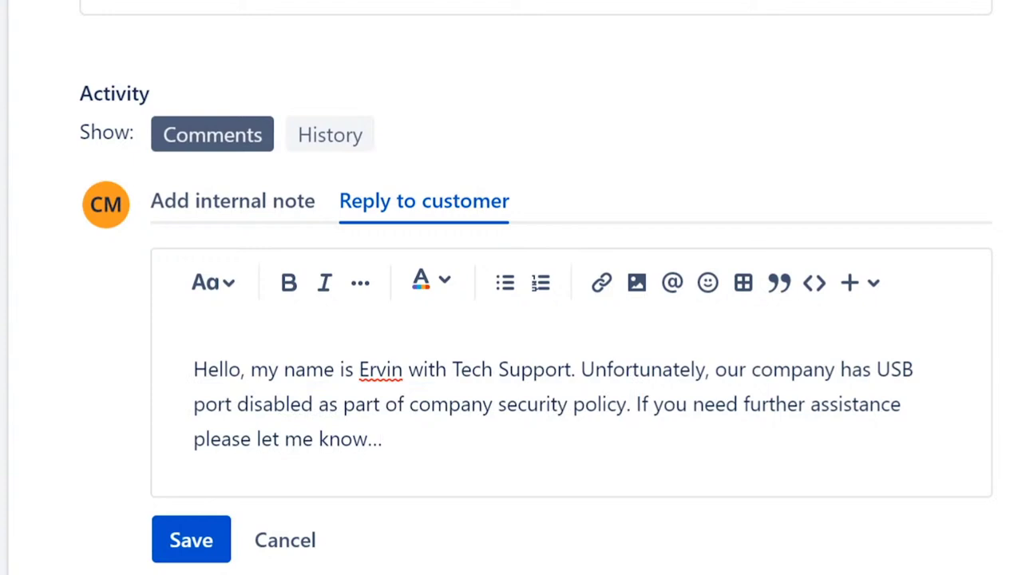
{"action": "left_click", "coordinate": [641, 404], "text": "shift"}
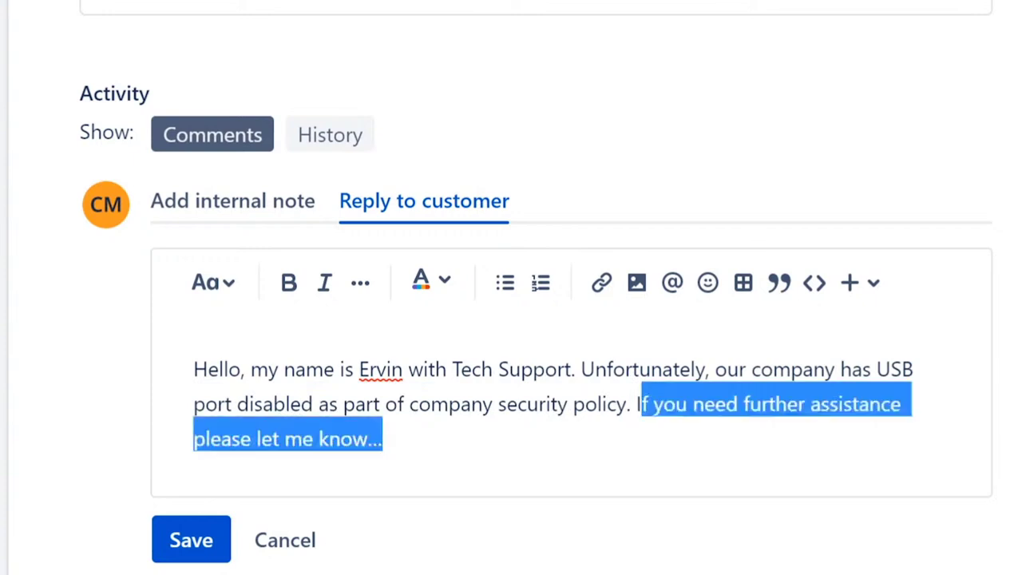
{"action": "key", "text": "shift+Left"}
{"action": "key", "text": "shift+Left"}
{"action": "key", "text": "shift+Right"}
{"action": "key", "text": "shift+Right"}
{"action": "key", "text": "shift+Right"}
{"action": "key", "text": "shift+Left"}
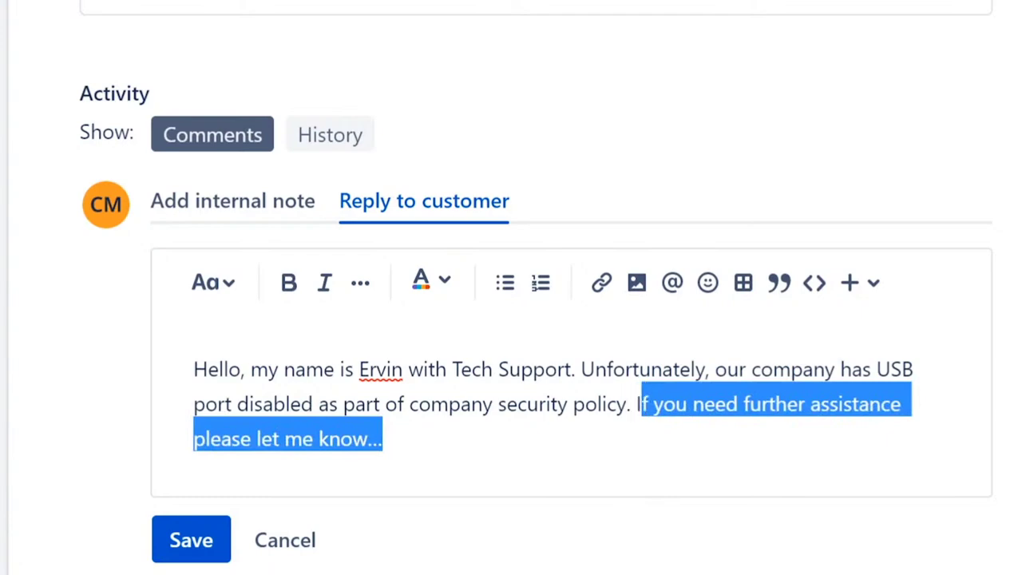